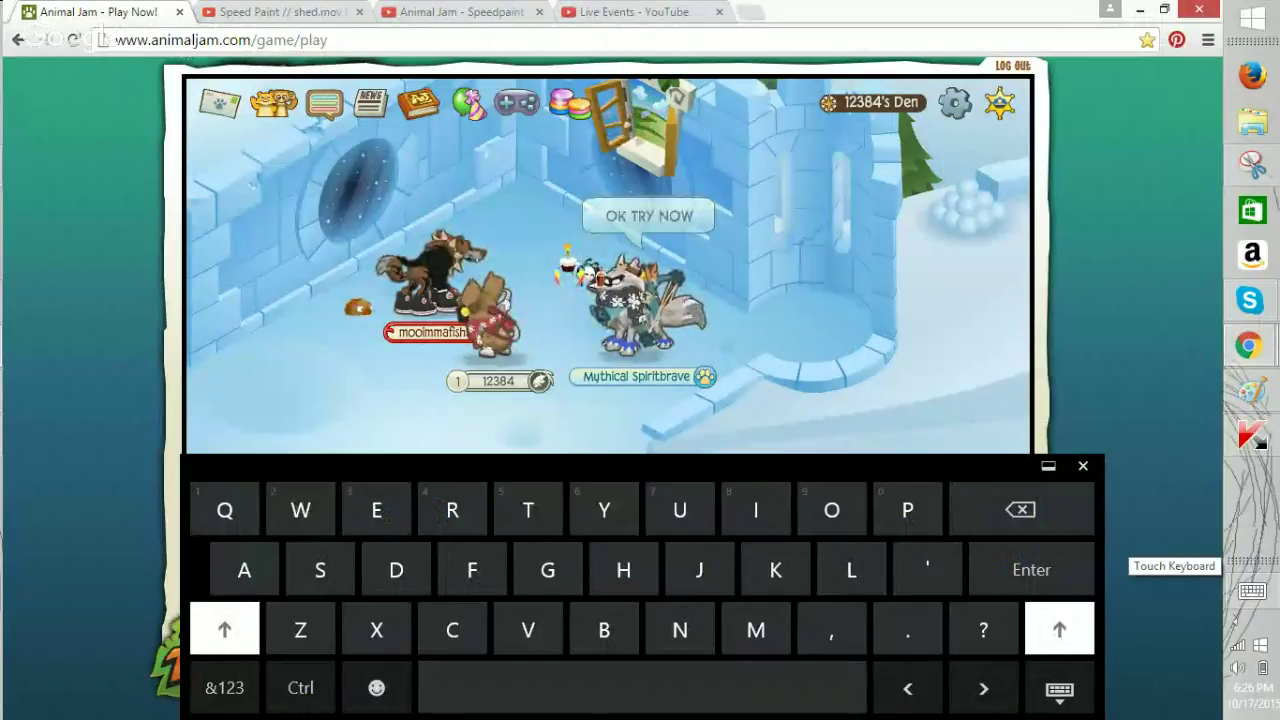
Send the chat messages "IM LIVE" and "GO TO MY" in the Animal Jam den.
{"action": "left_click", "coordinate": [528, 629]}
{"action": "left_click", "coordinate": [1031, 569]}
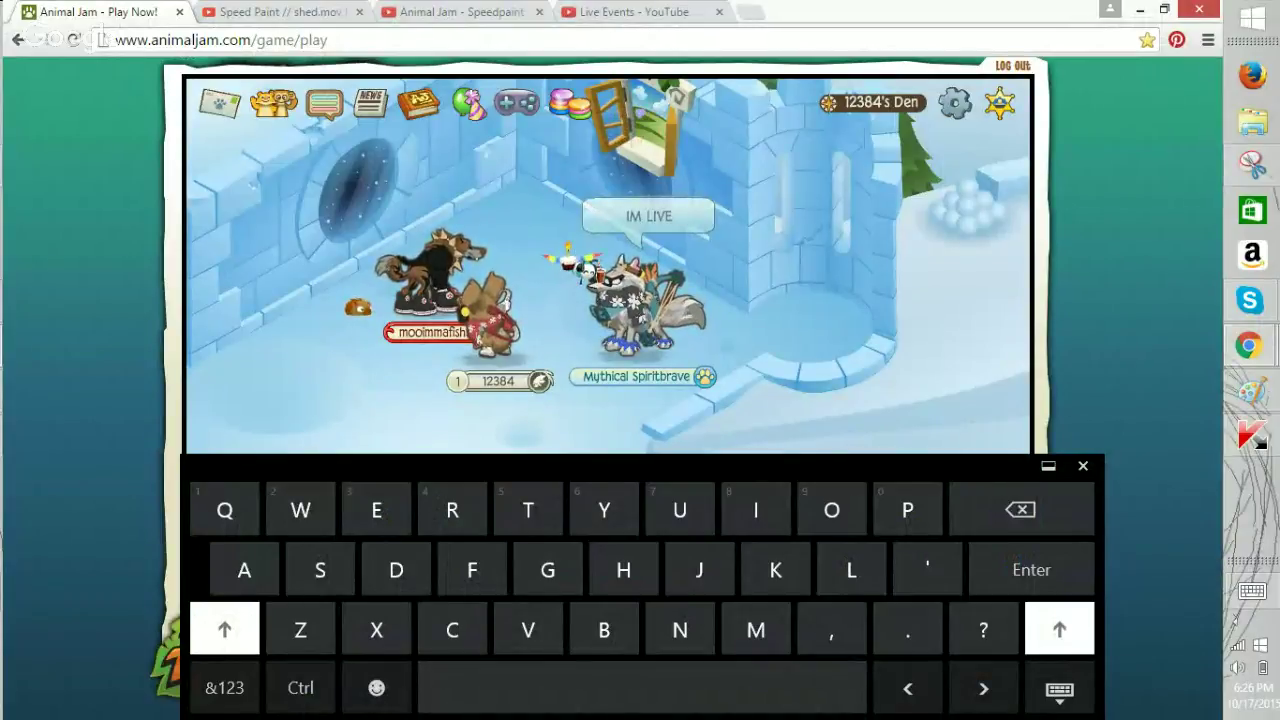
{"action": "left_click", "coordinate": [831, 510]}
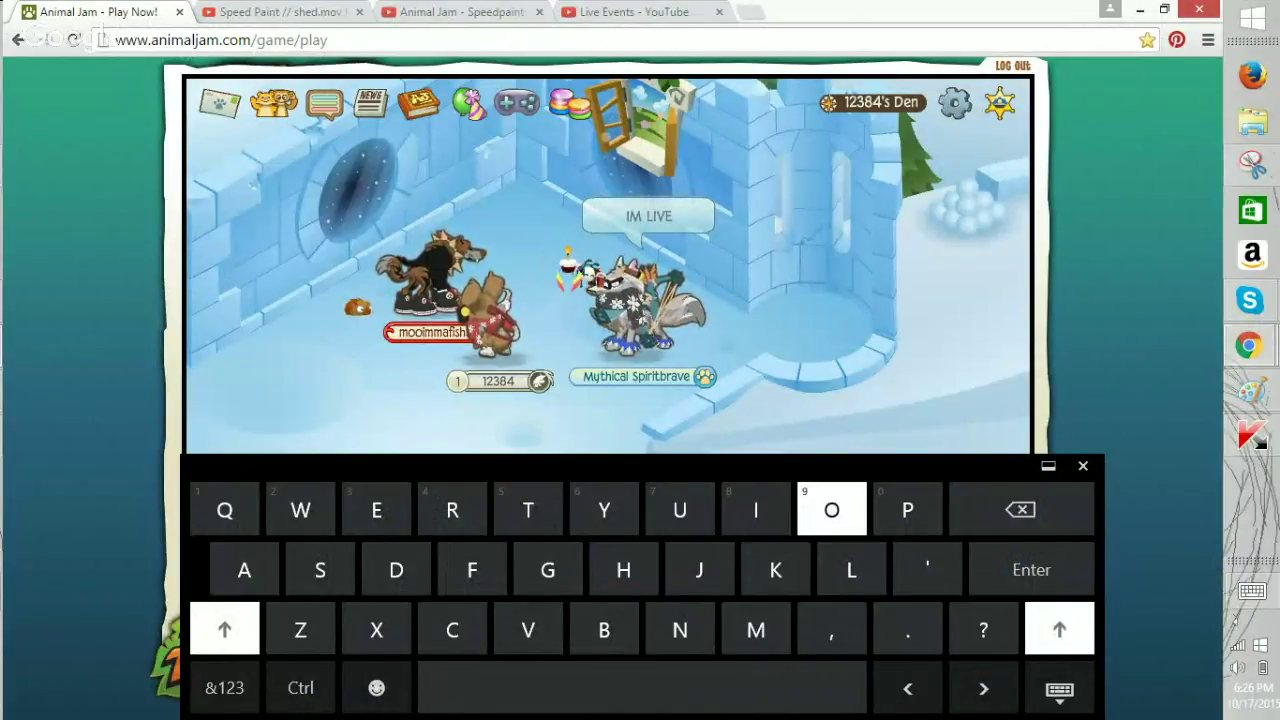
{"action": "left_click", "coordinate": [642, 688]}
{"action": "left_click", "coordinate": [642, 688]}
{"action": "left_click", "coordinate": [756, 629]}
{"action": "left_click", "coordinate": [604, 510]}
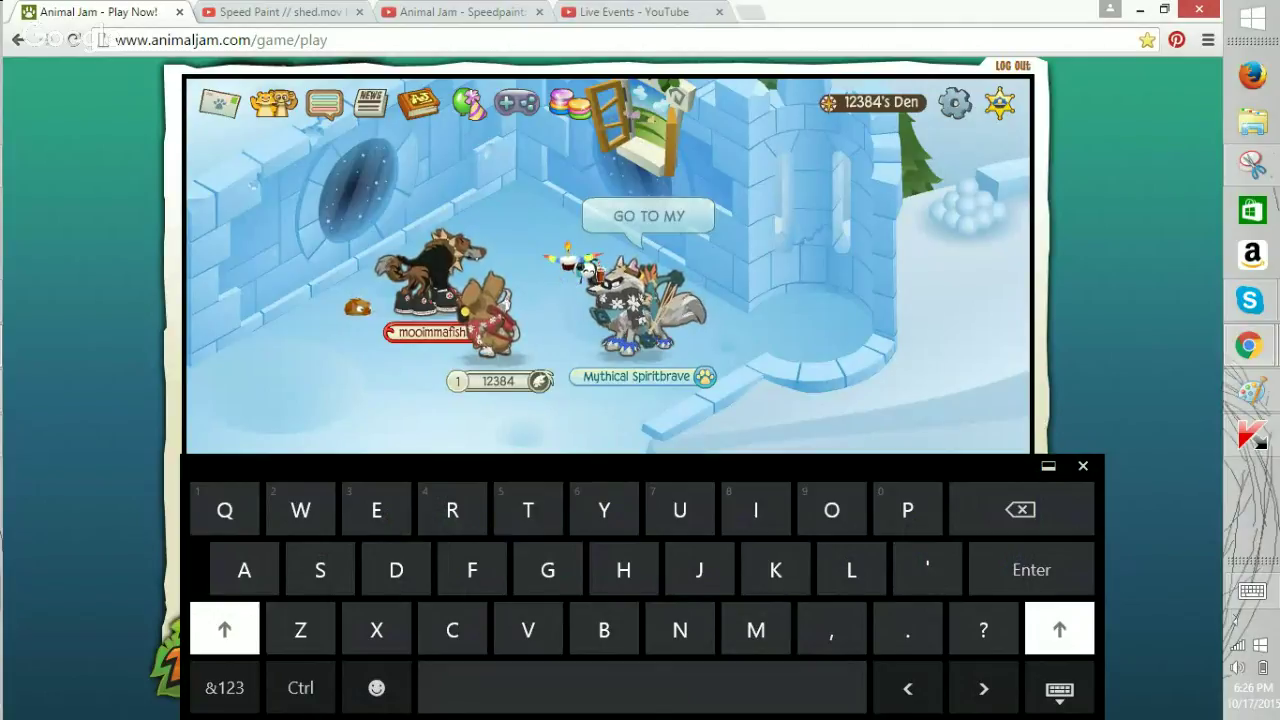
Send the chat message "CHAT ILL" in the den.
{"action": "left_click", "coordinate": [623, 569]}
{"action": "left_click", "coordinate": [244, 569]}
{"action": "left_click", "coordinate": [1083, 466]}
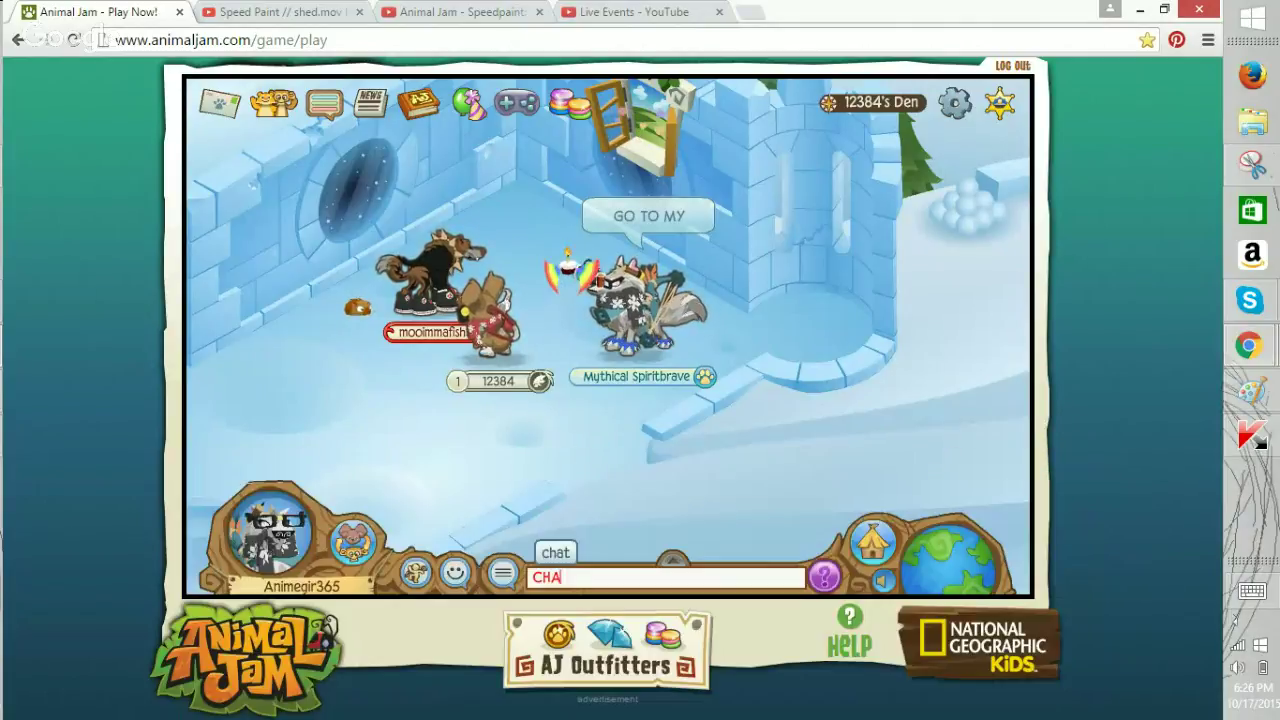
{"action": "left_click", "coordinate": [555, 552]}
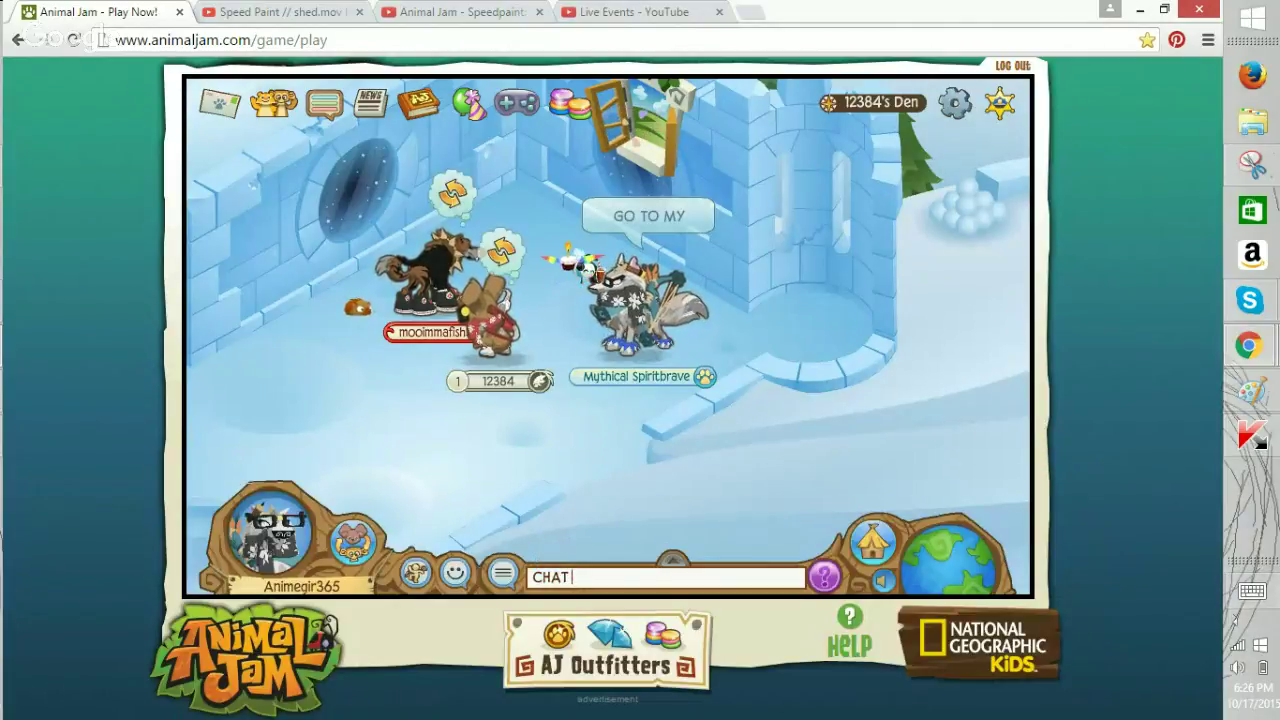
{"action": "left_click", "coordinate": [1252, 591]}
{"action": "left_click", "coordinate": [756, 510]}
{"action": "left_click", "coordinate": [851, 569]}
{"action": "left_click", "coordinate": [1083, 466]}
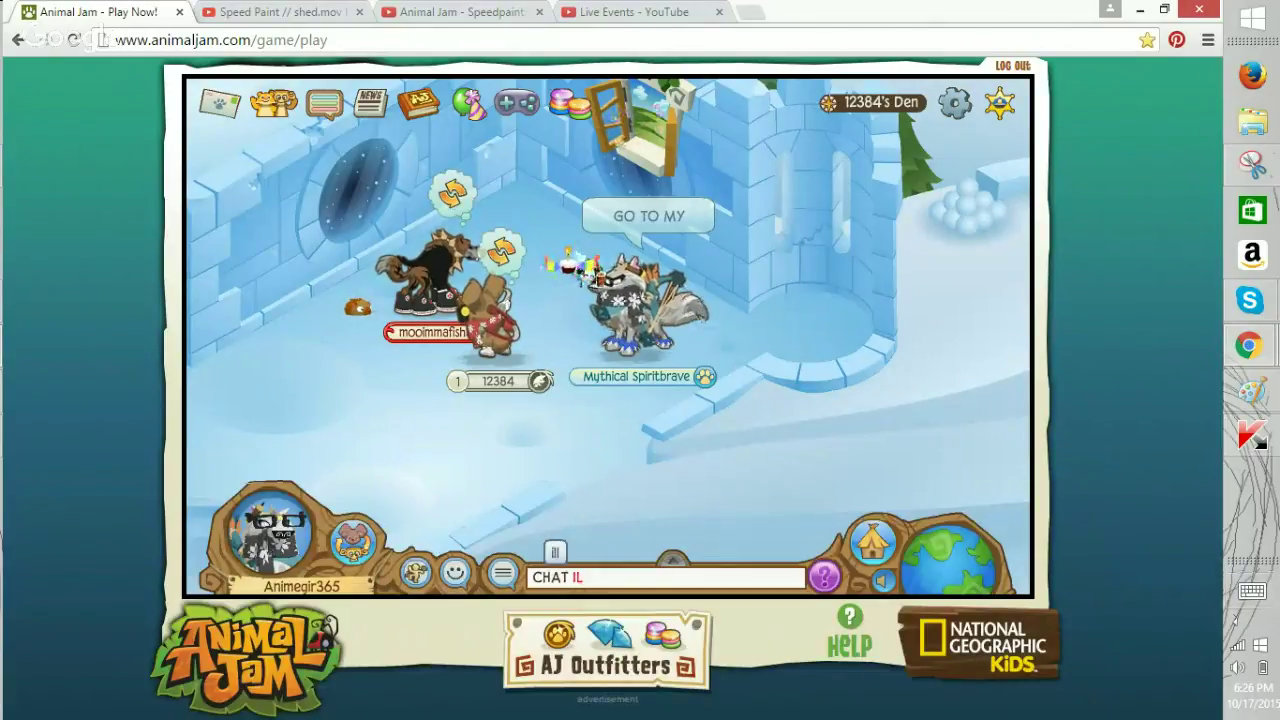
{"action": "type", "text": "L"}
{"action": "key", "text": "Return"}
Set the touch keyboard to lowercase letters and put it away.
{"action": "left_click", "coordinate": [1251, 591]}
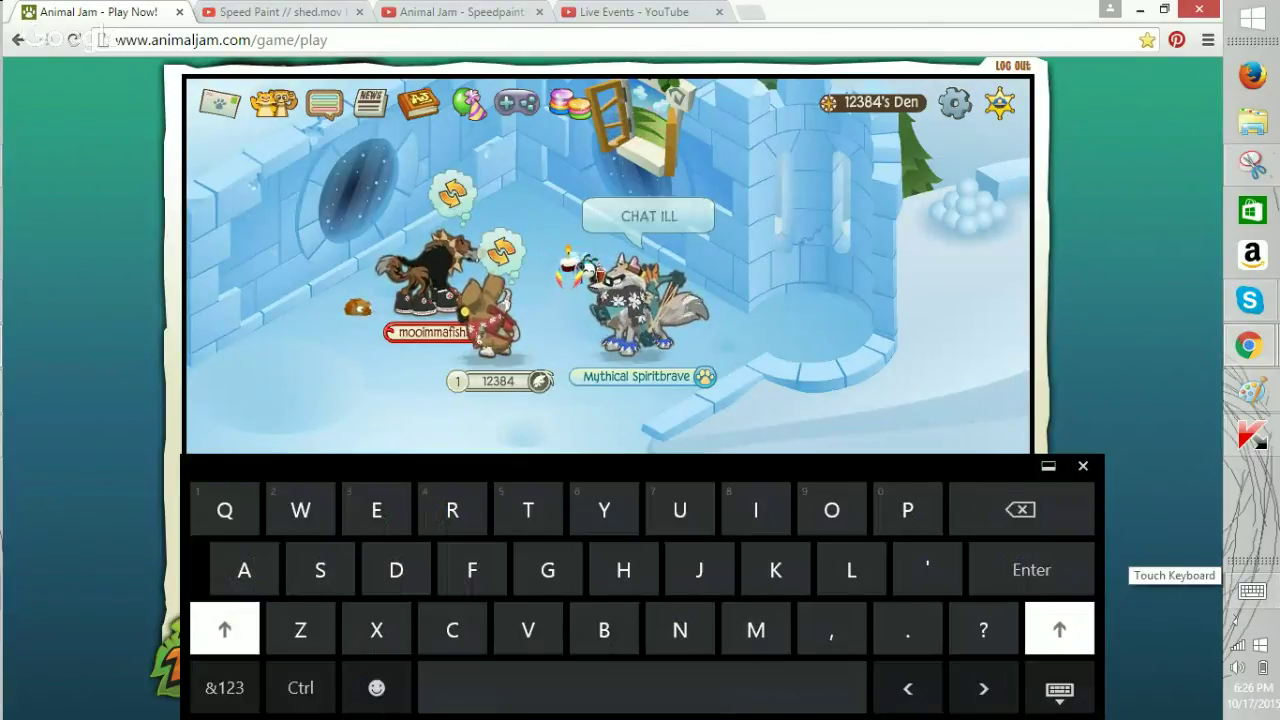
{"action": "key", "text": "Caps_Lock"}
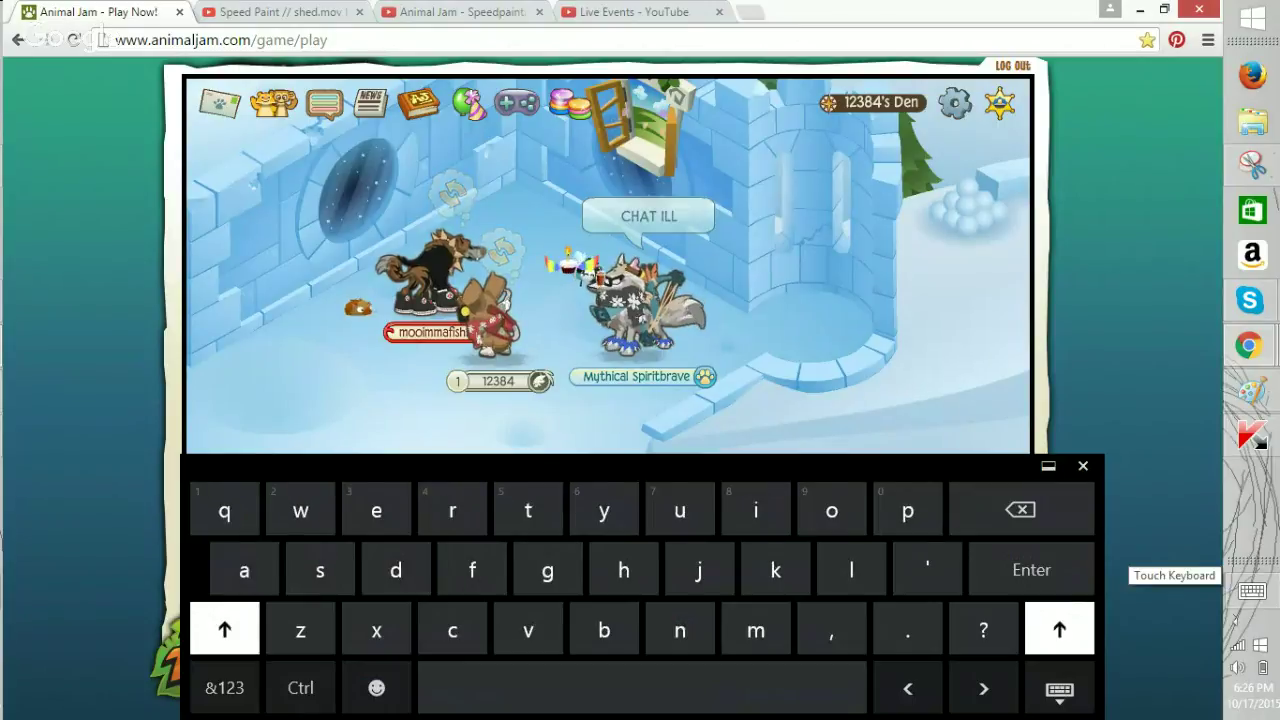
{"action": "left_click", "coordinate": [1252, 591]}
Check the 12348 drawing in Paint and the Google Hangouts broadcast window, and return to the browser with Animal Jam.
{"action": "left_click", "coordinate": [1252, 390]}
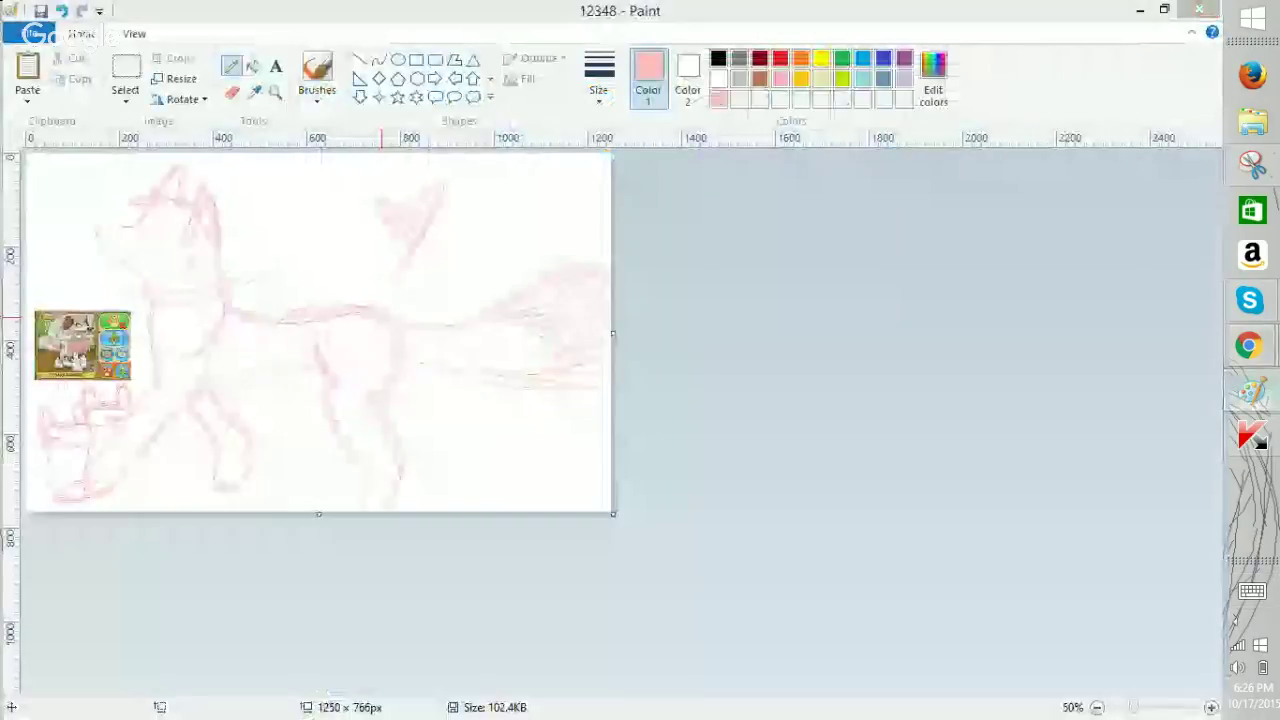
{"action": "left_click", "coordinate": [1250, 345]}
{"action": "left_click", "coordinate": [1086, 400]}
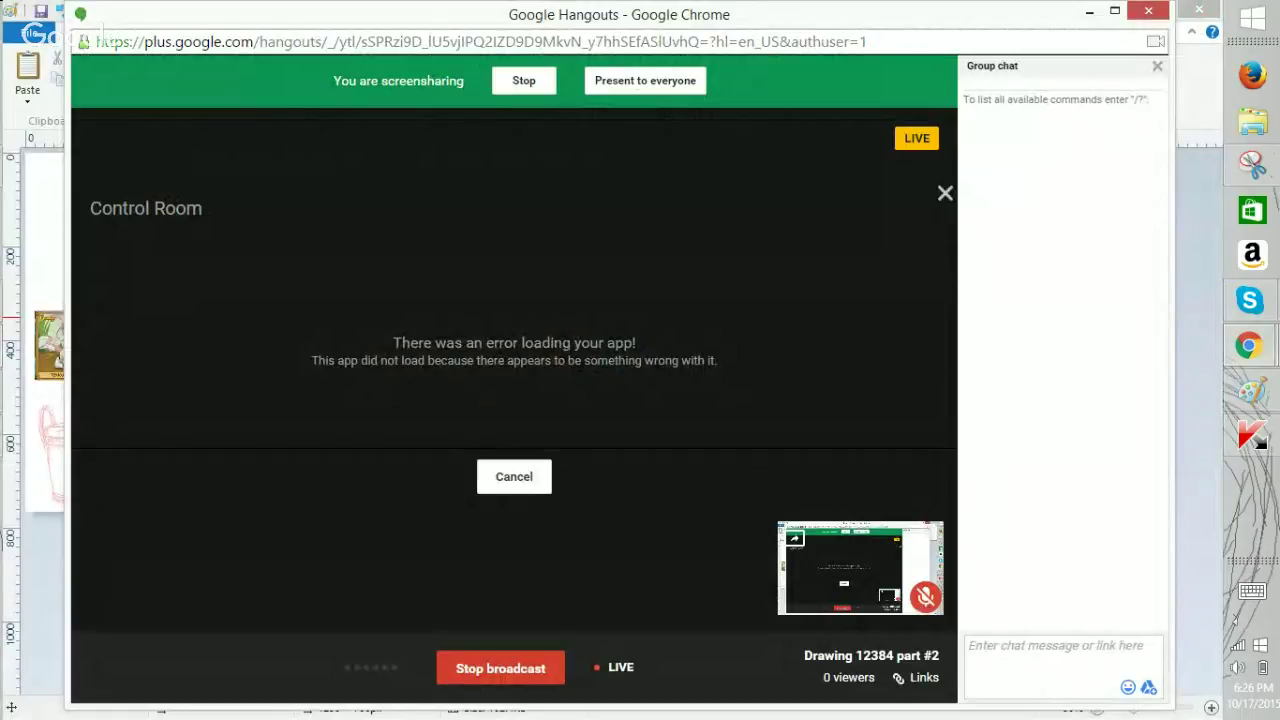
{"action": "left_click", "coordinate": [1252, 390]}
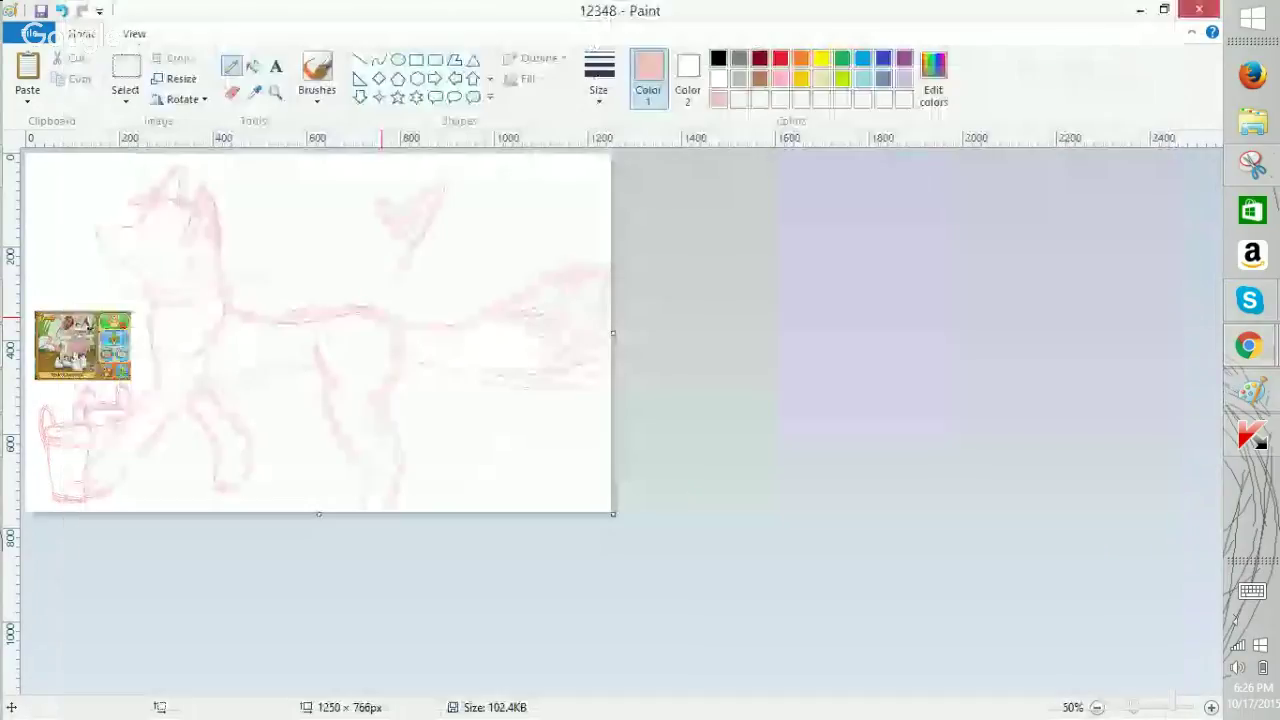
{"action": "left_click", "coordinate": [1250, 345]}
{"action": "left_click", "coordinate": [1103, 253]}
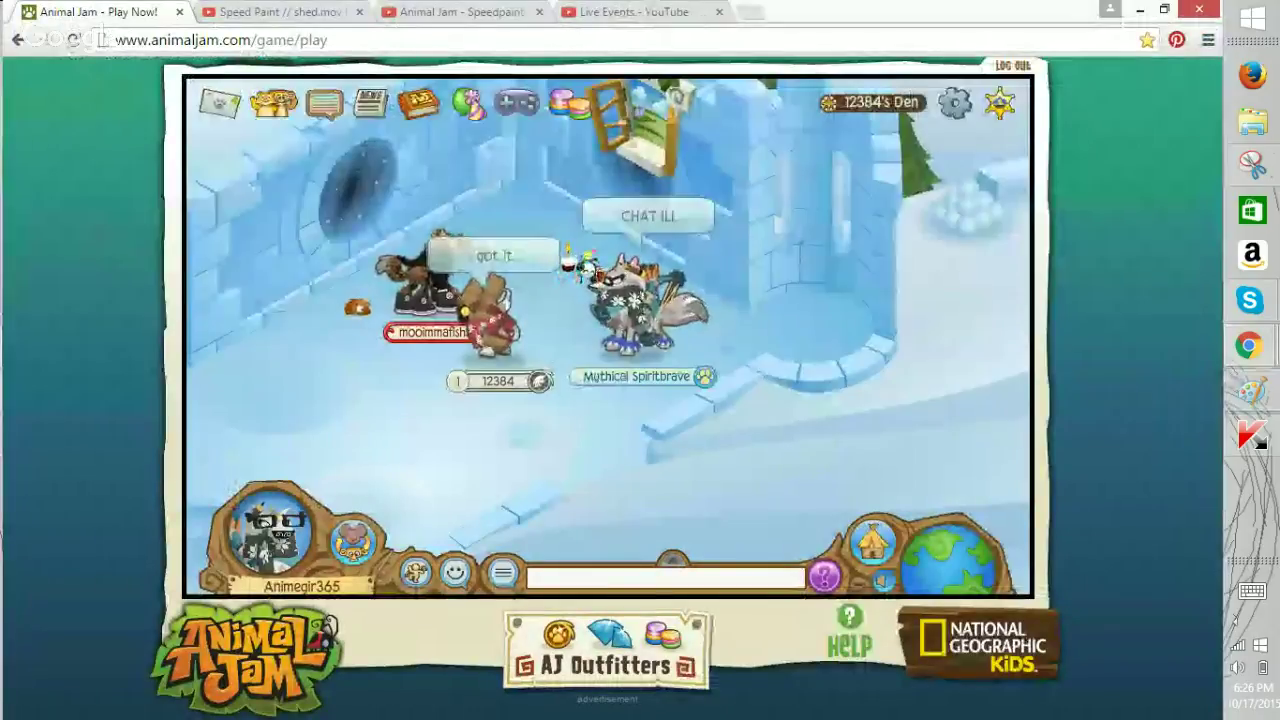
Reload the "Speed Paint // shed.mov" video on YouTube and look at the Live Events page.
{"action": "left_click", "coordinate": [280, 12]}
{"action": "left_click", "coordinate": [605, 329]}
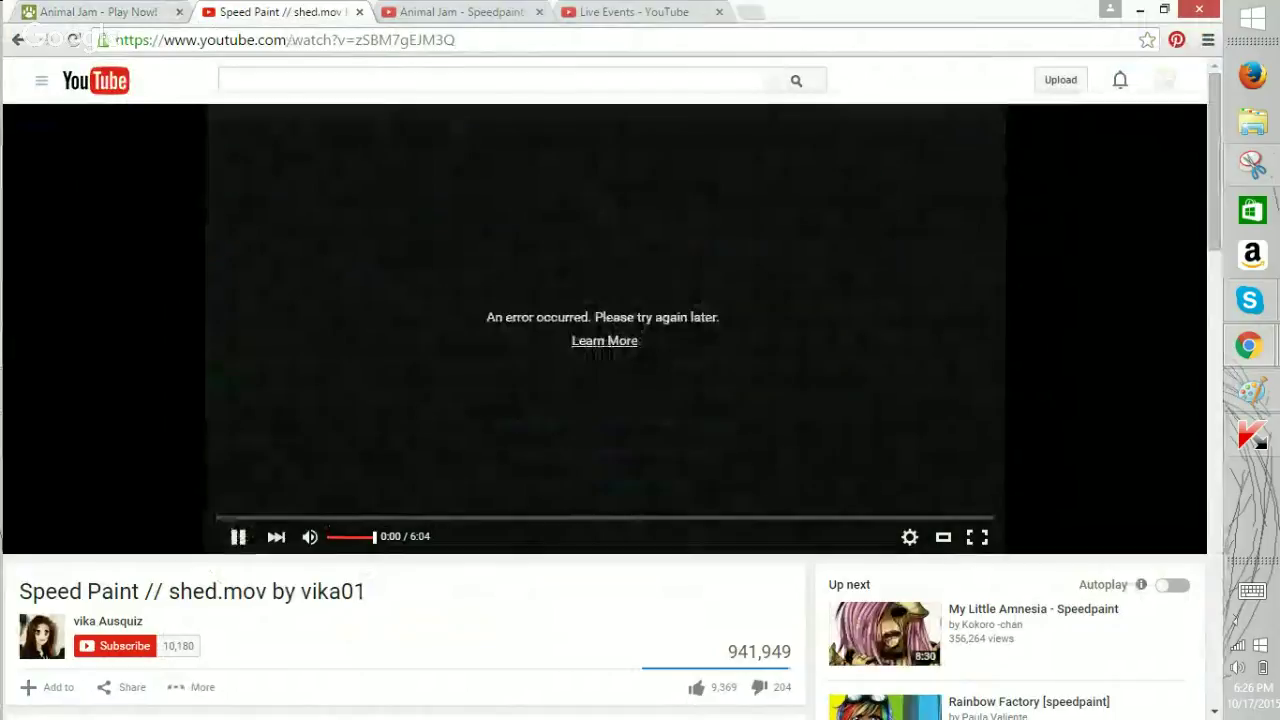
{"action": "left_click", "coordinate": [73, 40]}
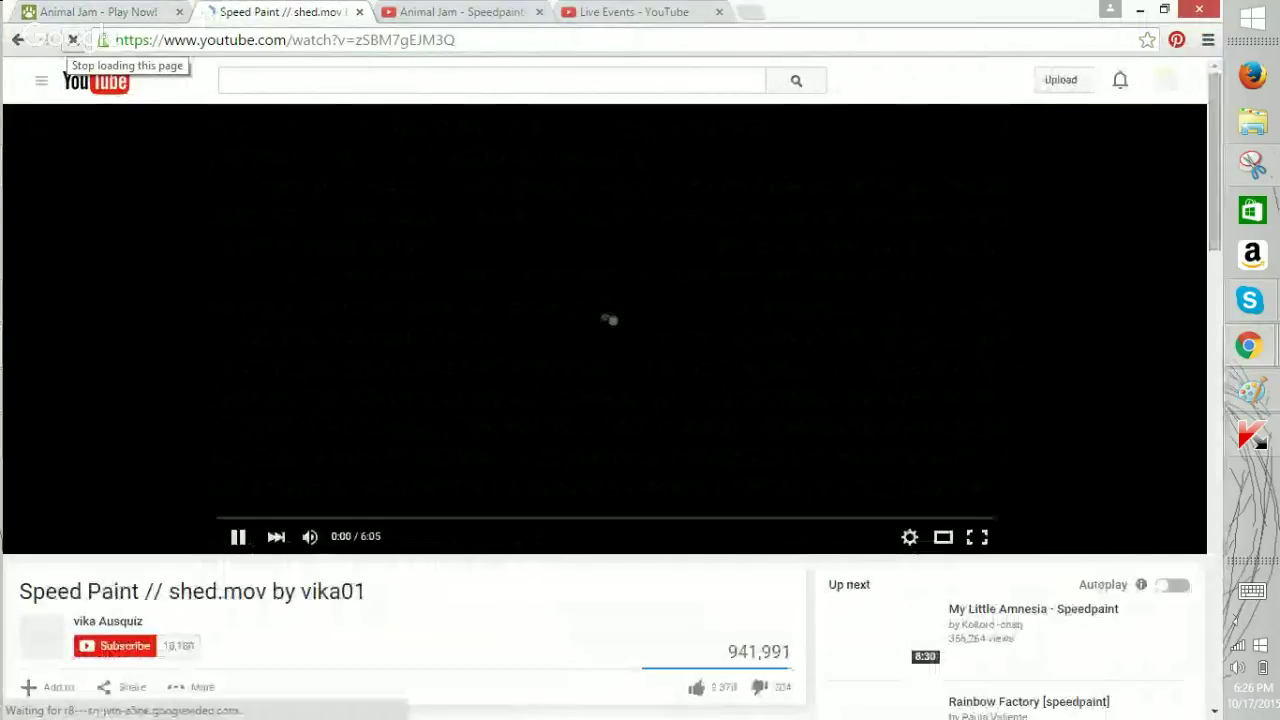
{"action": "left_click", "coordinate": [634, 12]}
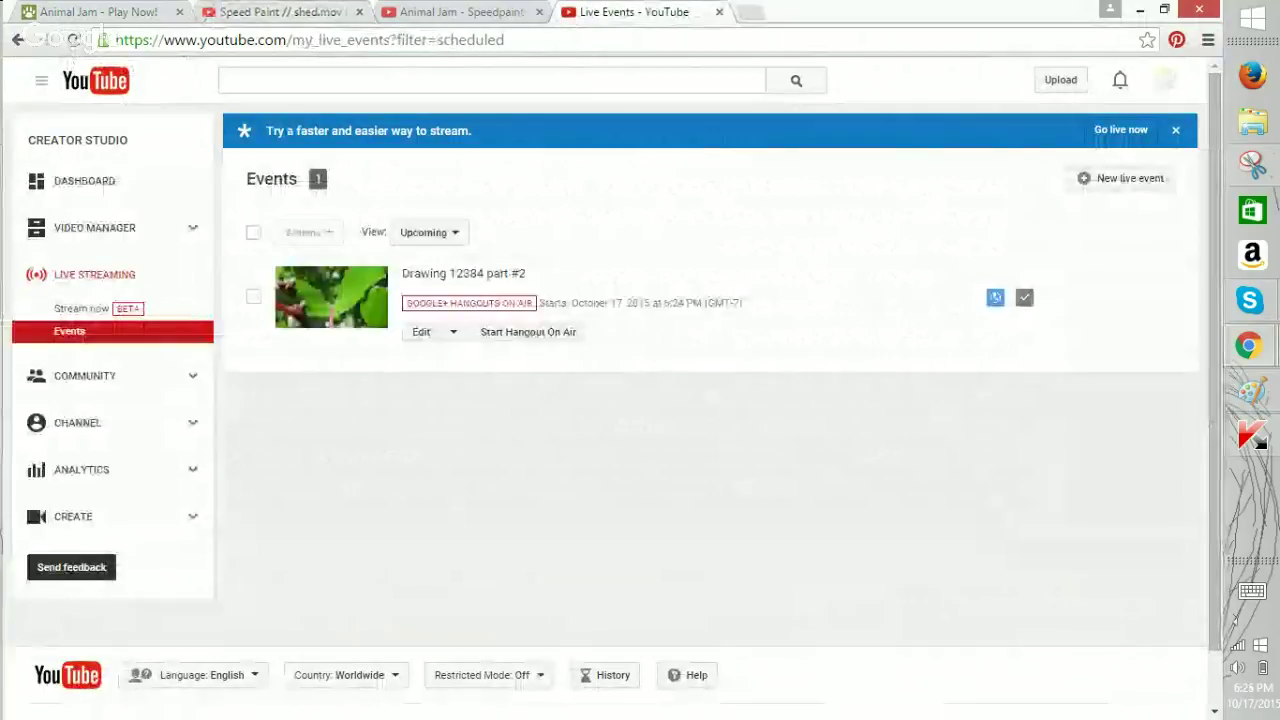
{"action": "key", "text": "ctrl+shift+Tab"}
{"action": "key", "text": "ctrl+shift+Tab"}
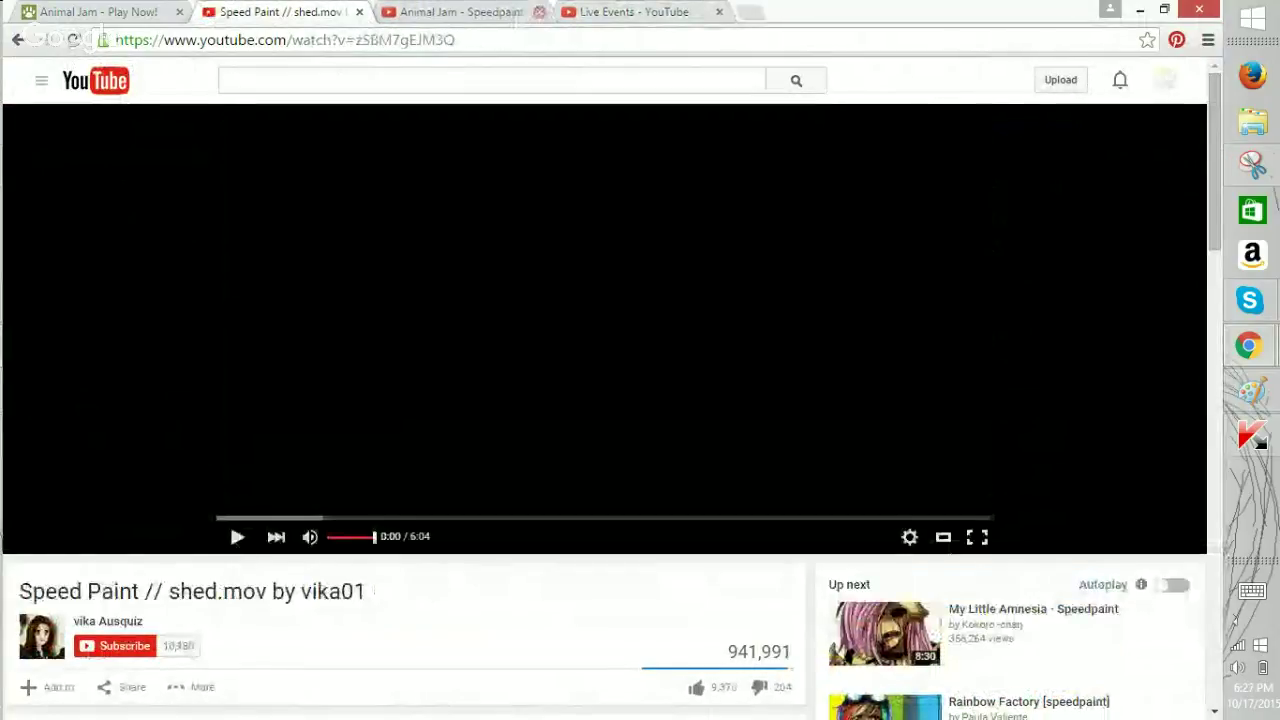
Close the Animal Jam speedpaint page and reload the "Speed Paint // shed.mov" video so it plays.
{"action": "left_click", "coordinate": [539, 12]}
{"action": "key", "text": "F5"}
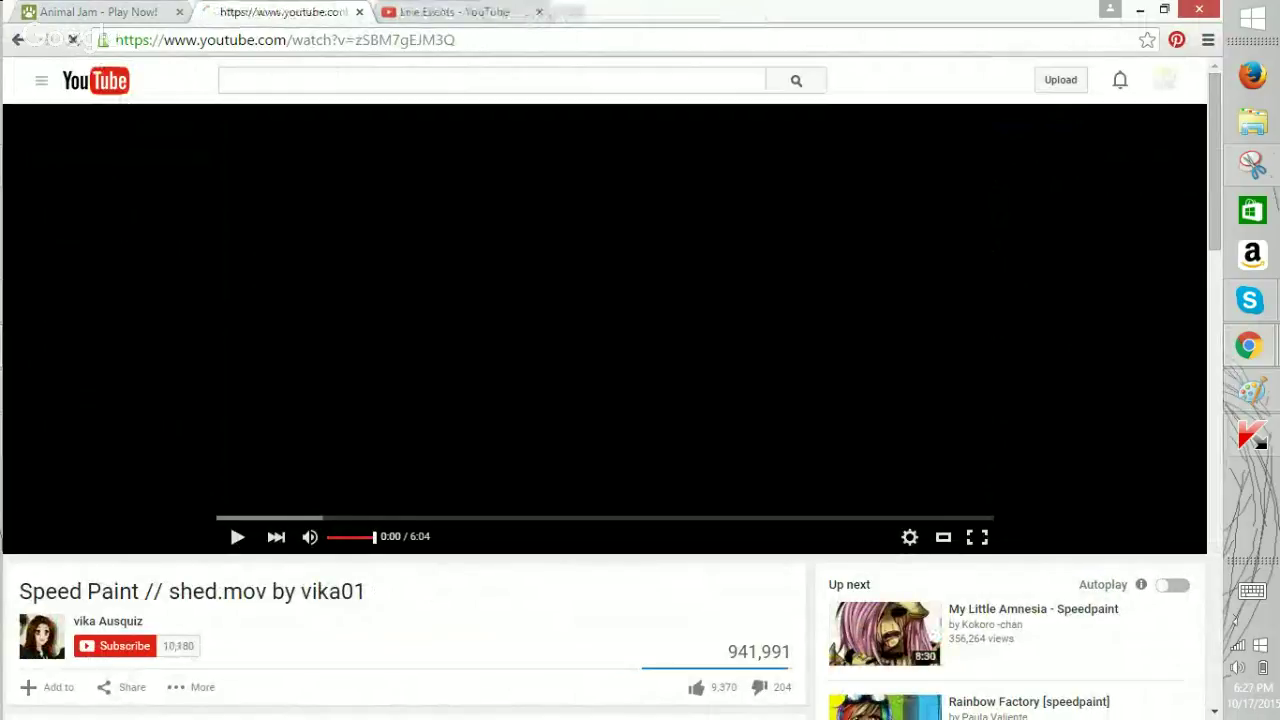
{"action": "left_click", "coordinate": [98, 12]}
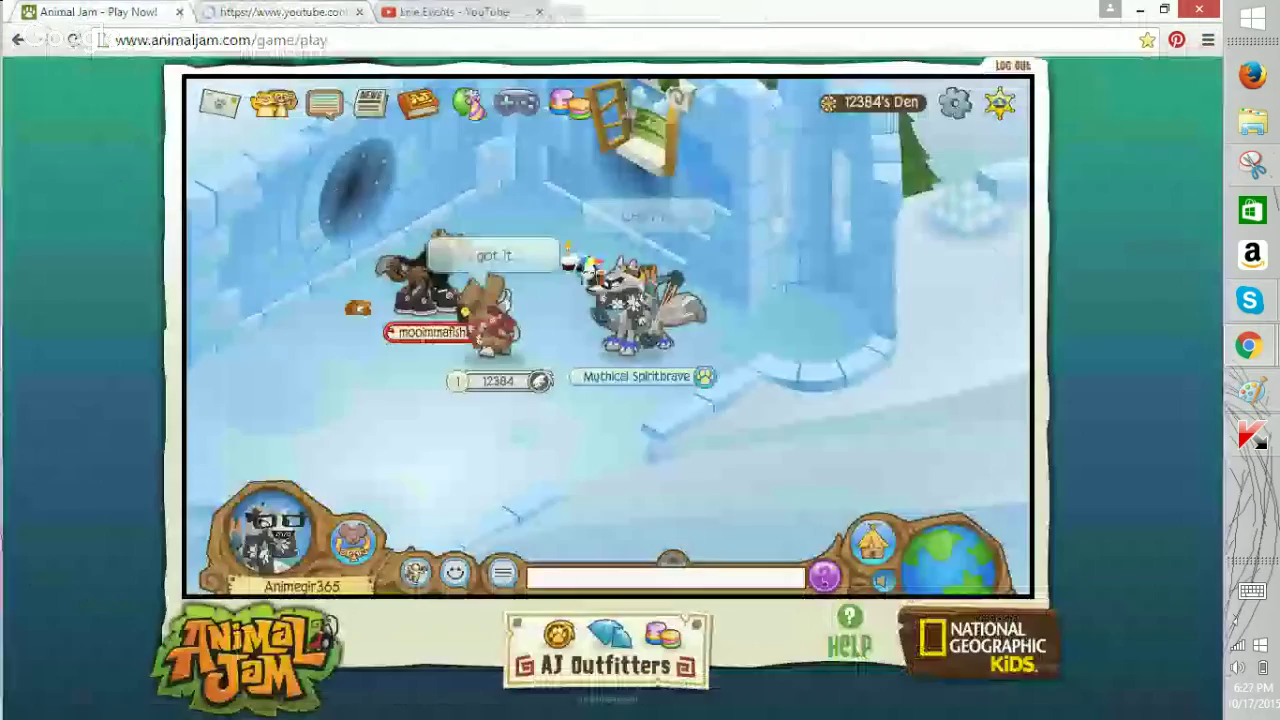
{"action": "left_click", "coordinate": [290, 13]}
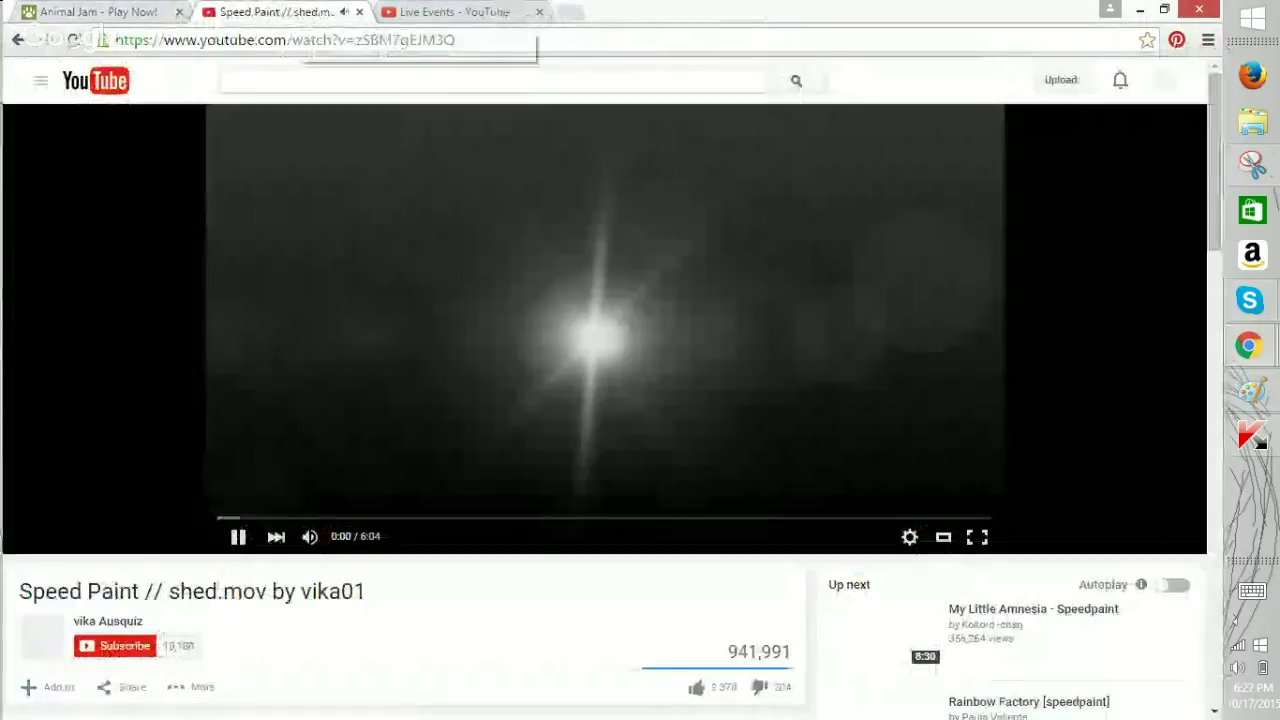
Switch to Paint, try a few pink pencil strokes above the reference picture, and undo them.
{"action": "key", "text": "alt+Tab"}
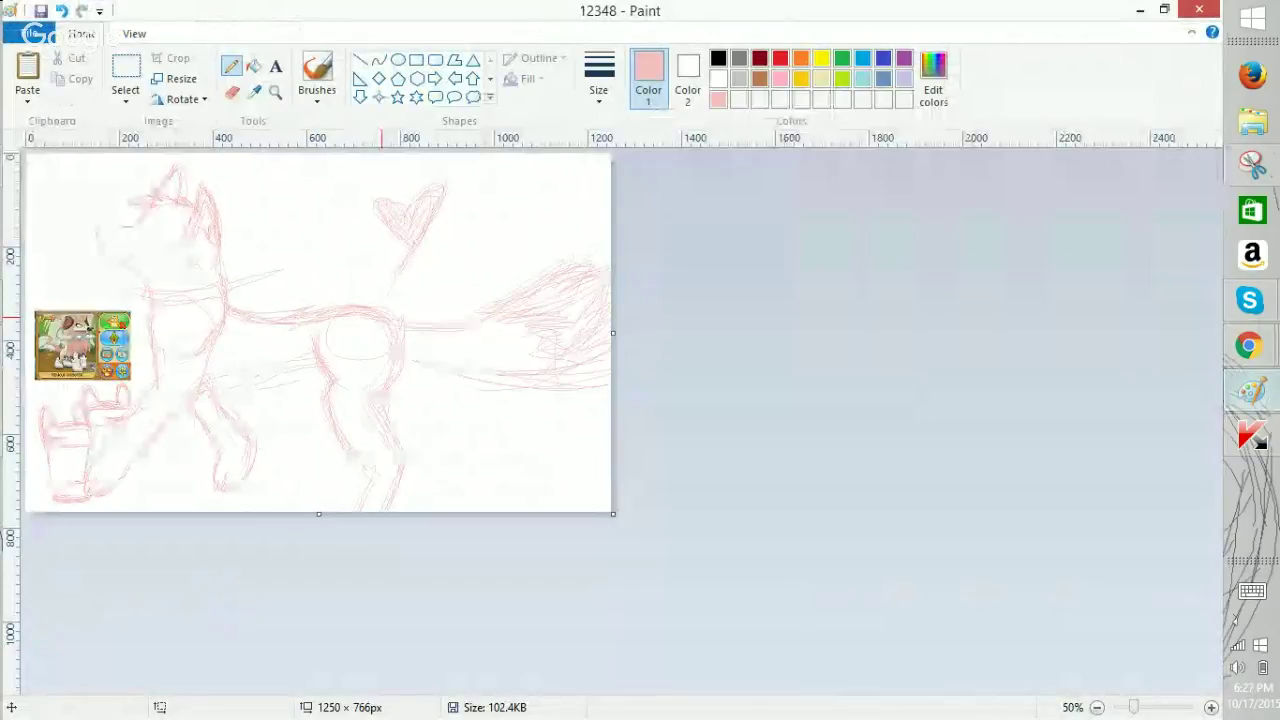
{"action": "key", "text": "ctrl+Page_Up"}
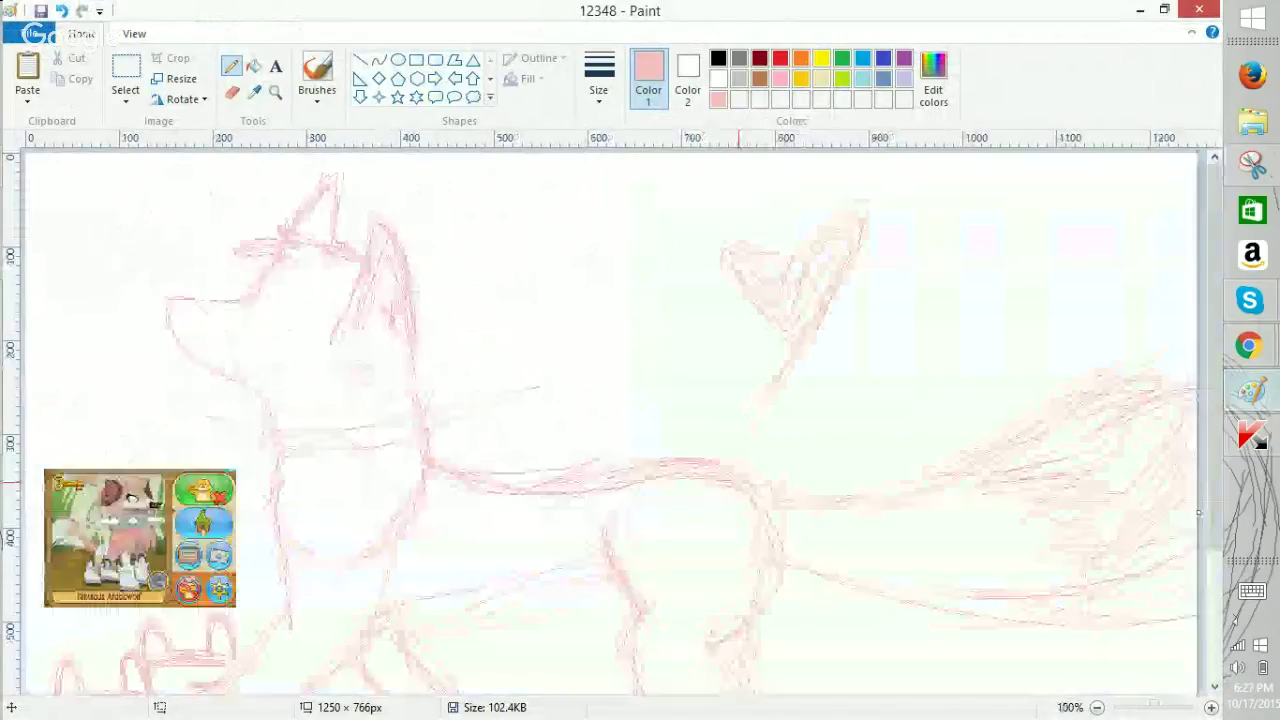
{"action": "key", "text": "ctrl+Page_Up"}
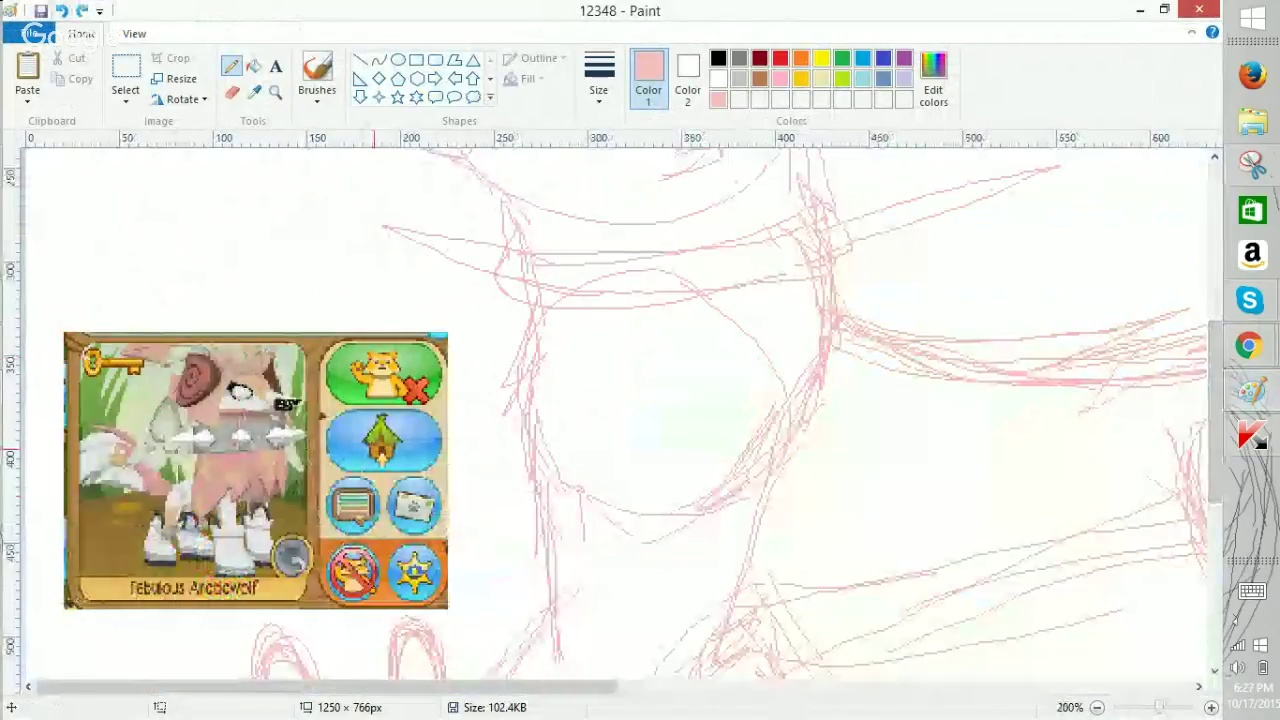
{"action": "left_click_drag", "start_coordinate": [172, 226], "coordinate": [258, 271]}
{"action": "mouse_move", "coordinate": [208, 294]}
{"action": "left_mouse_down"}
{"action": "mouse_move", "coordinate": [209, 211]}
{"action": "mouse_move", "coordinate": [262, 250]}
{"action": "left_mouse_up"}
{"action": "left_click_drag", "start_coordinate": [246, 192], "coordinate": [263, 266]}
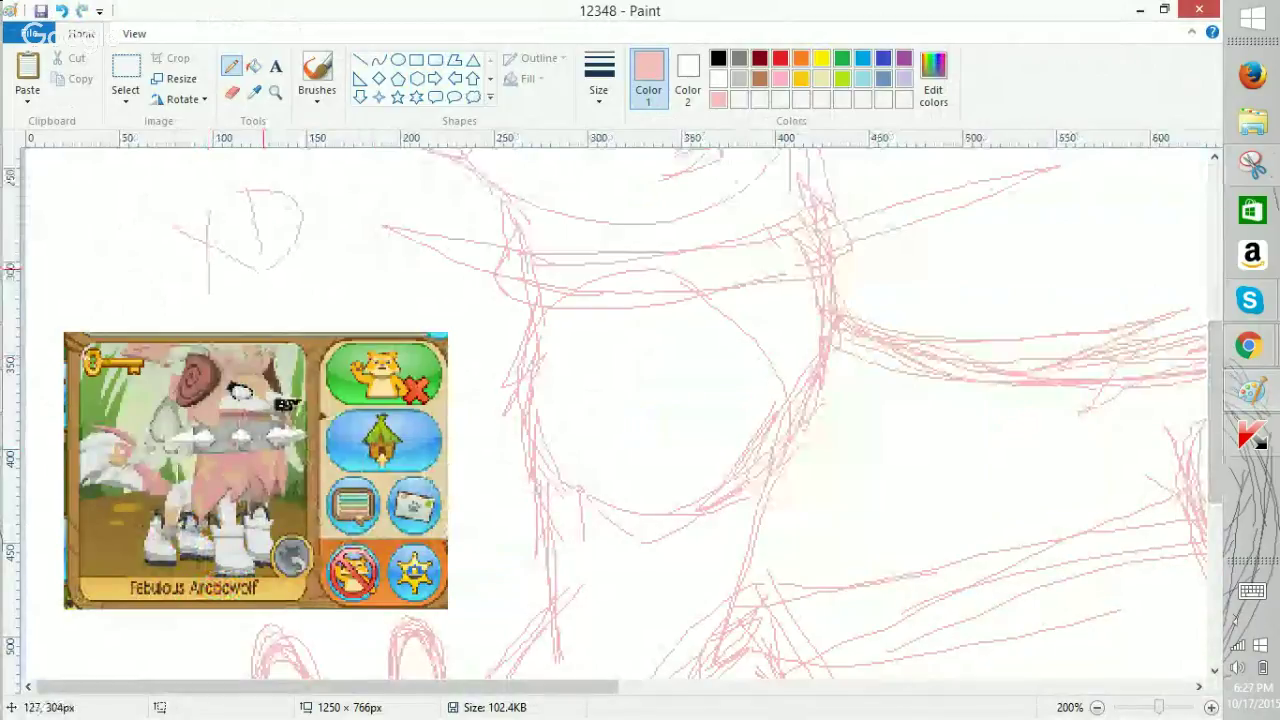
{"action": "key", "text": "ctrl+z"}
{"action": "key", "text": "ctrl+z"}
{"action": "key", "text": "ctrl+z"}
{"action": "key", "text": "ctrl+z"}
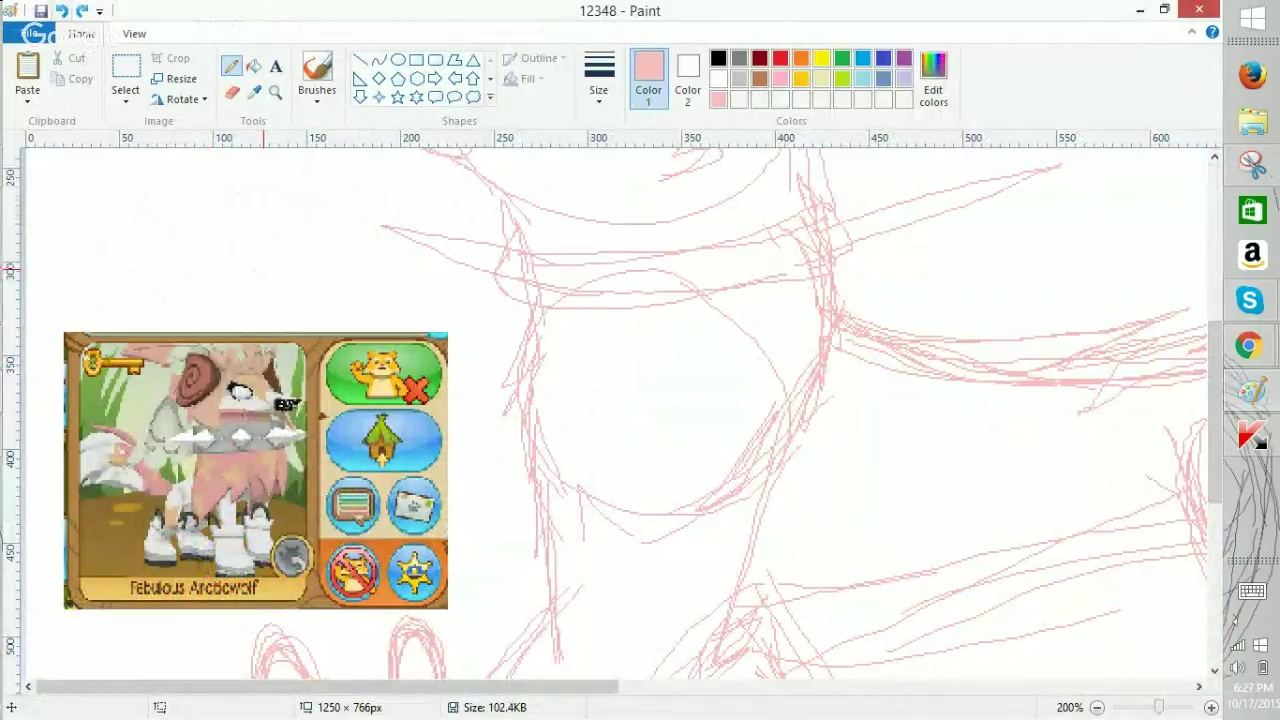
{"action": "scroll", "coordinate": [620, 410], "scroll_direction": "up", "scroll_amount": 1}
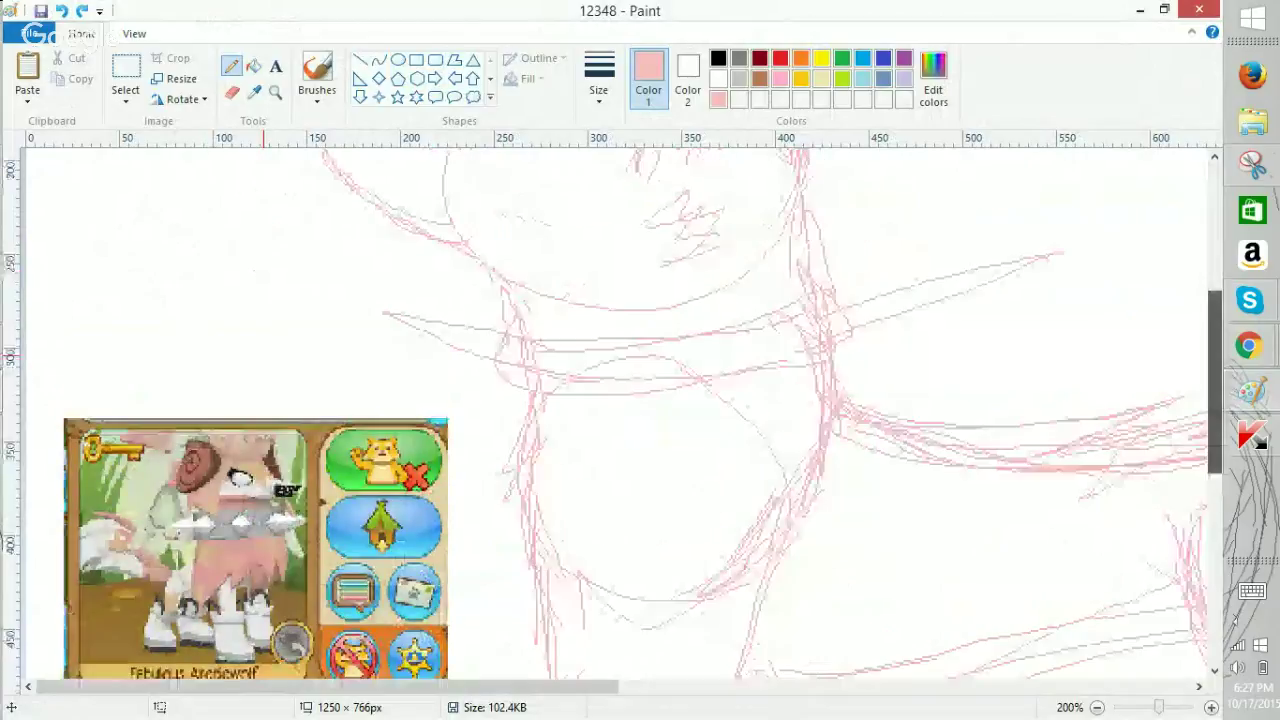
{"action": "scroll", "coordinate": [620, 410], "scroll_direction": "down", "scroll_amount": 3}
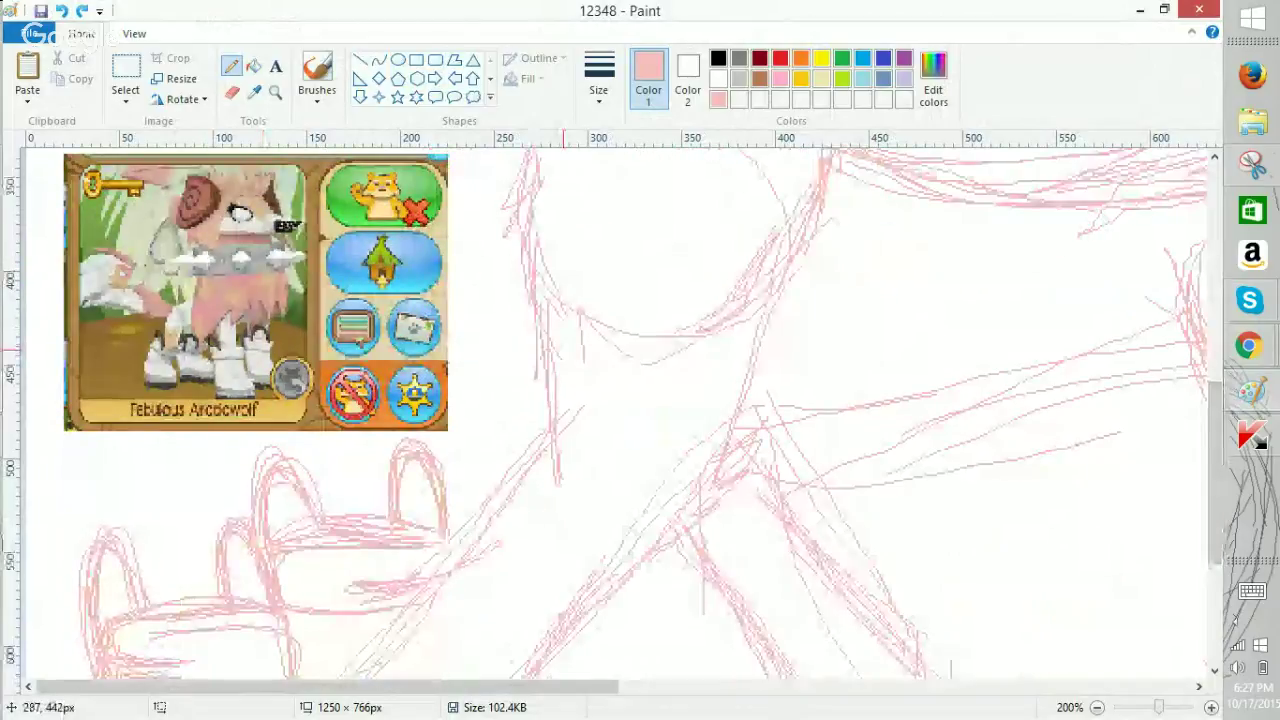
{"action": "left_click", "coordinate": [1097, 708]}
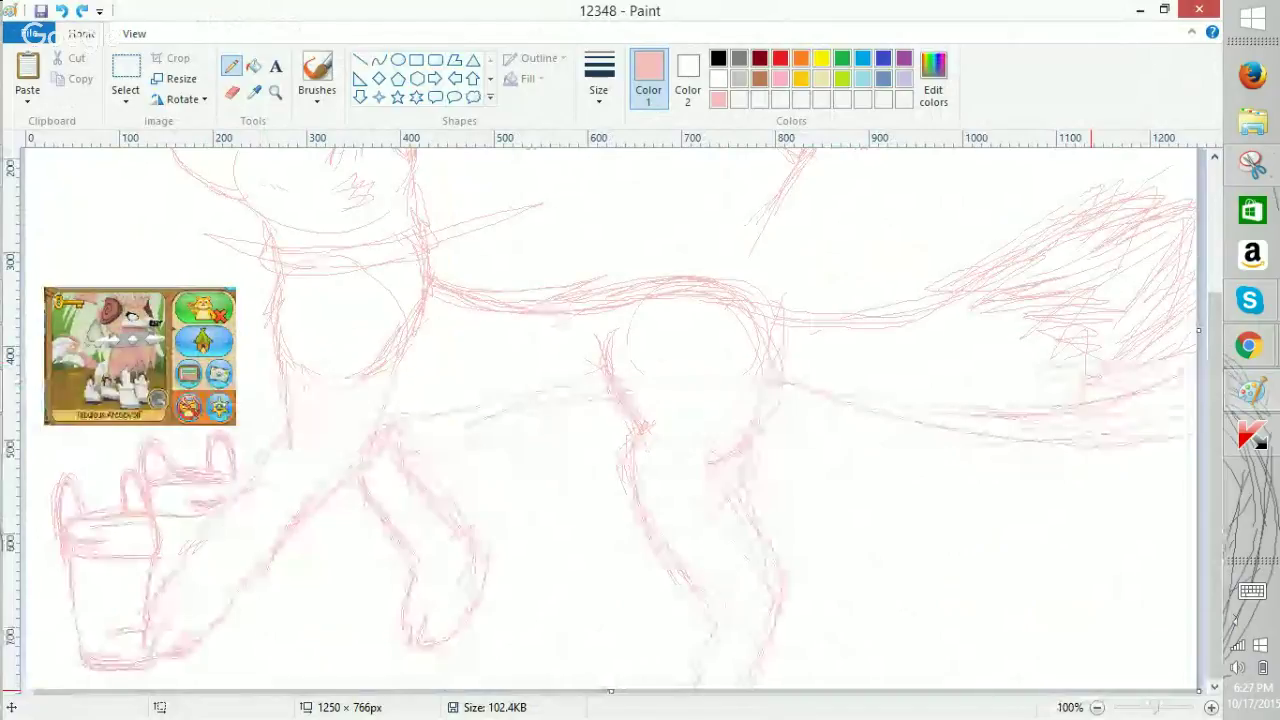
{"action": "scroll", "coordinate": [241, 297], "scroll_direction": "down", "scroll_amount": 1}
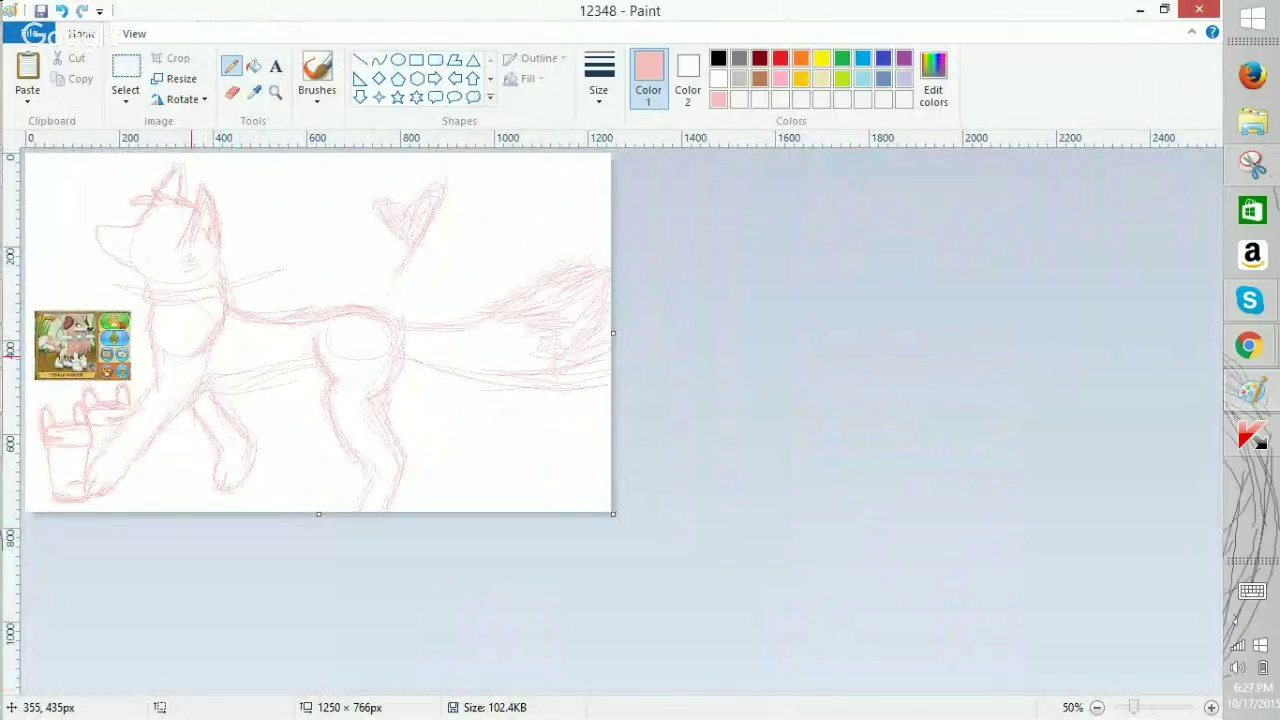
Switch back to Animal Jam in the browser and send the chat message "Do u see it?".
{"action": "mouse_move", "coordinate": [1248, 346]}
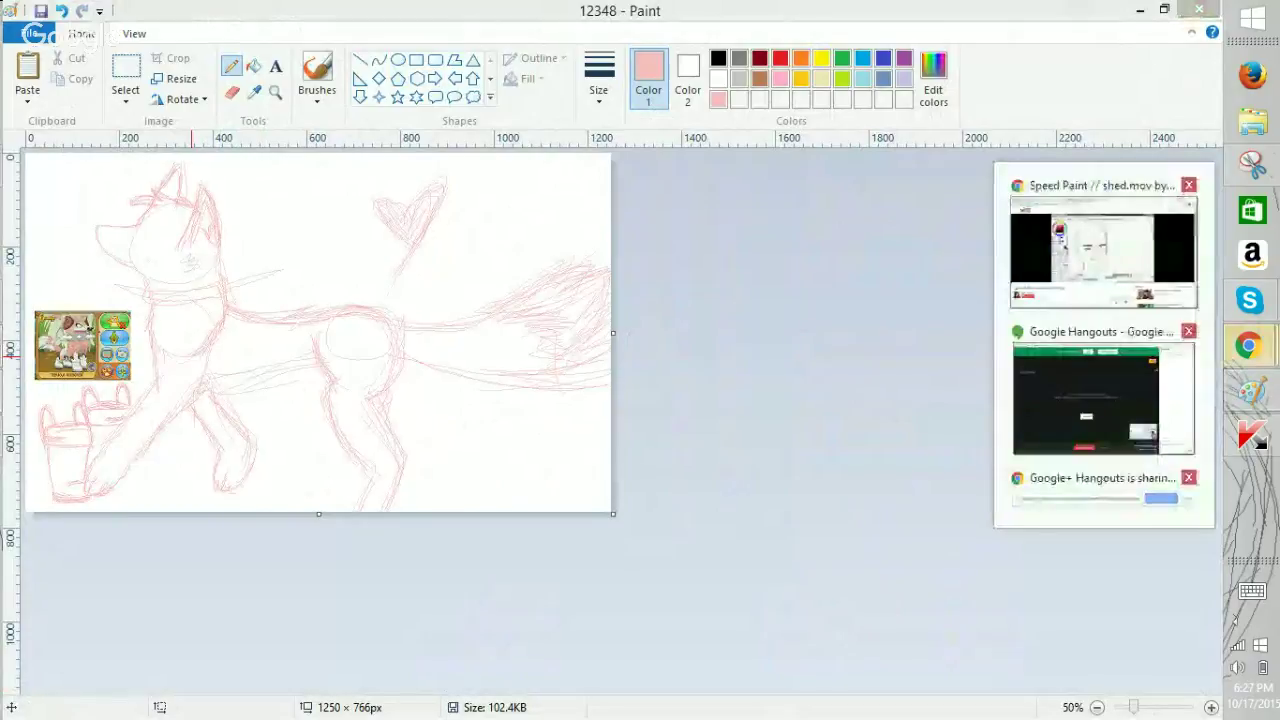
{"action": "left_click", "coordinate": [1103, 252]}
{"action": "left_click", "coordinate": [98, 12]}
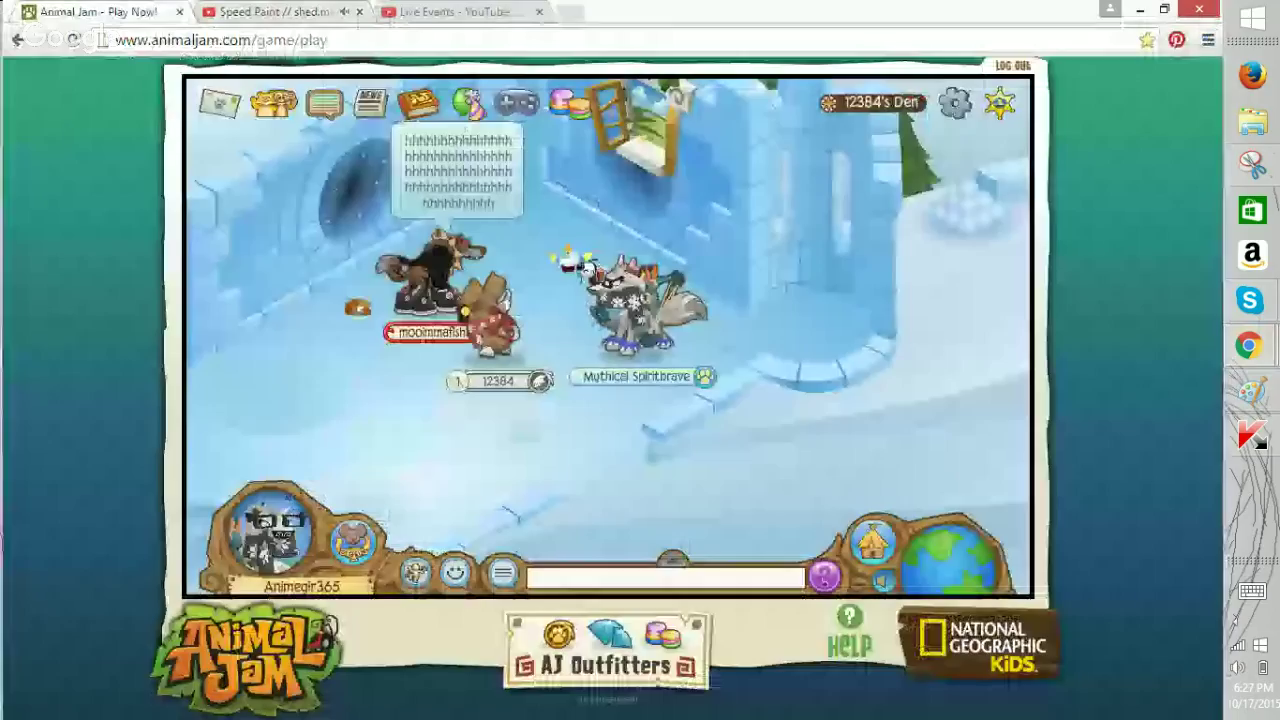
{"action": "left_click", "coordinate": [1252, 591]}
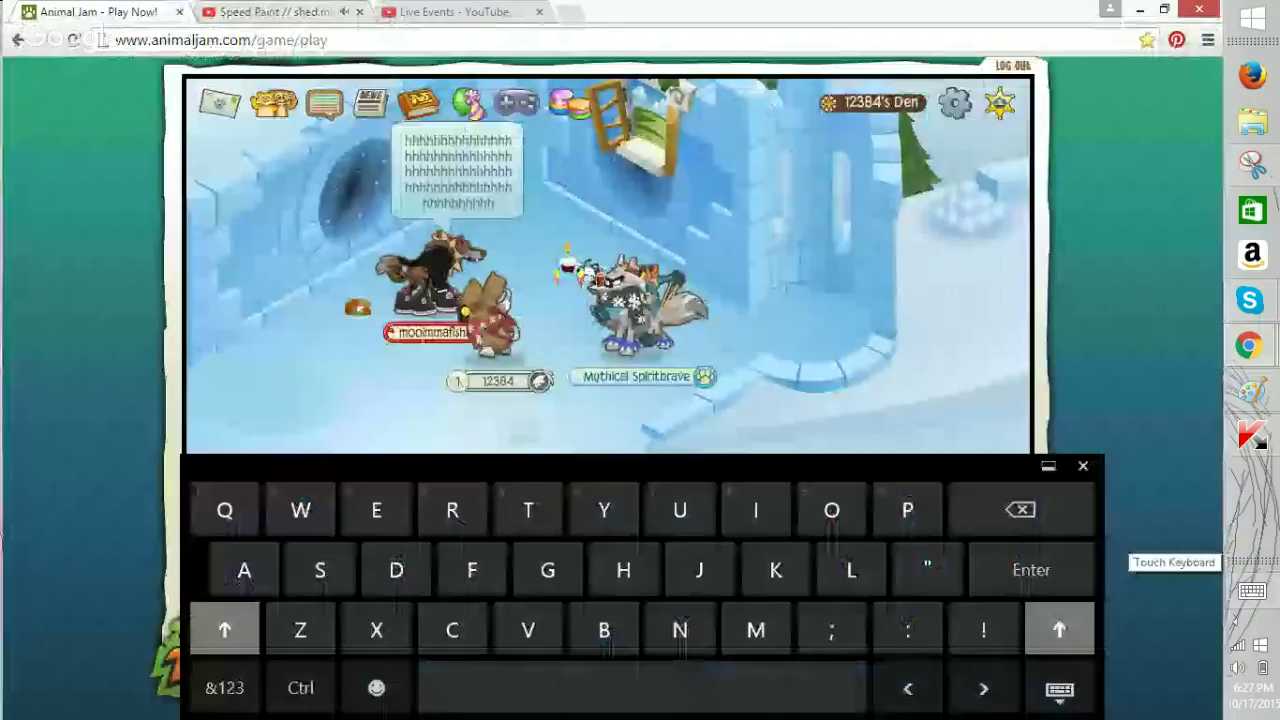
{"action": "left_click", "coordinate": [1060, 630]}
{"action": "left_click", "coordinate": [320, 570]}
{"action": "left_click", "coordinate": [642, 688]}
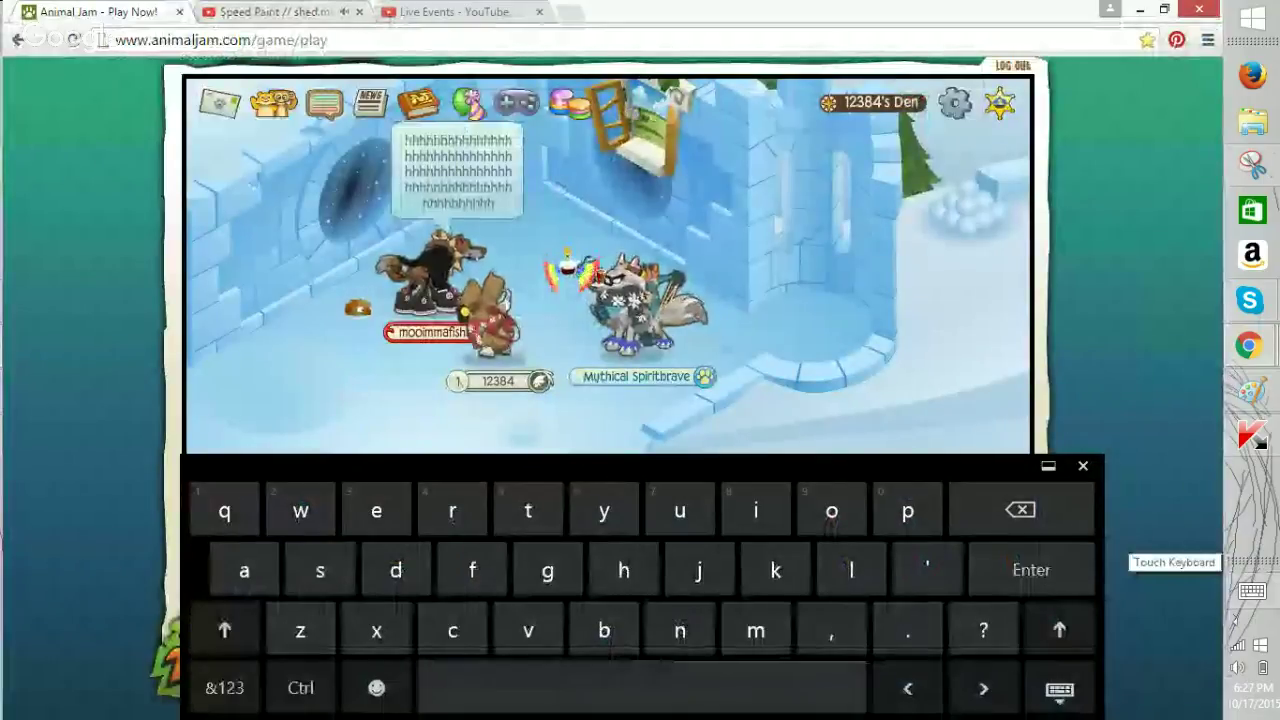
{"action": "left_click", "coordinate": [983, 630]}
{"action": "left_click", "coordinate": [1031, 569]}
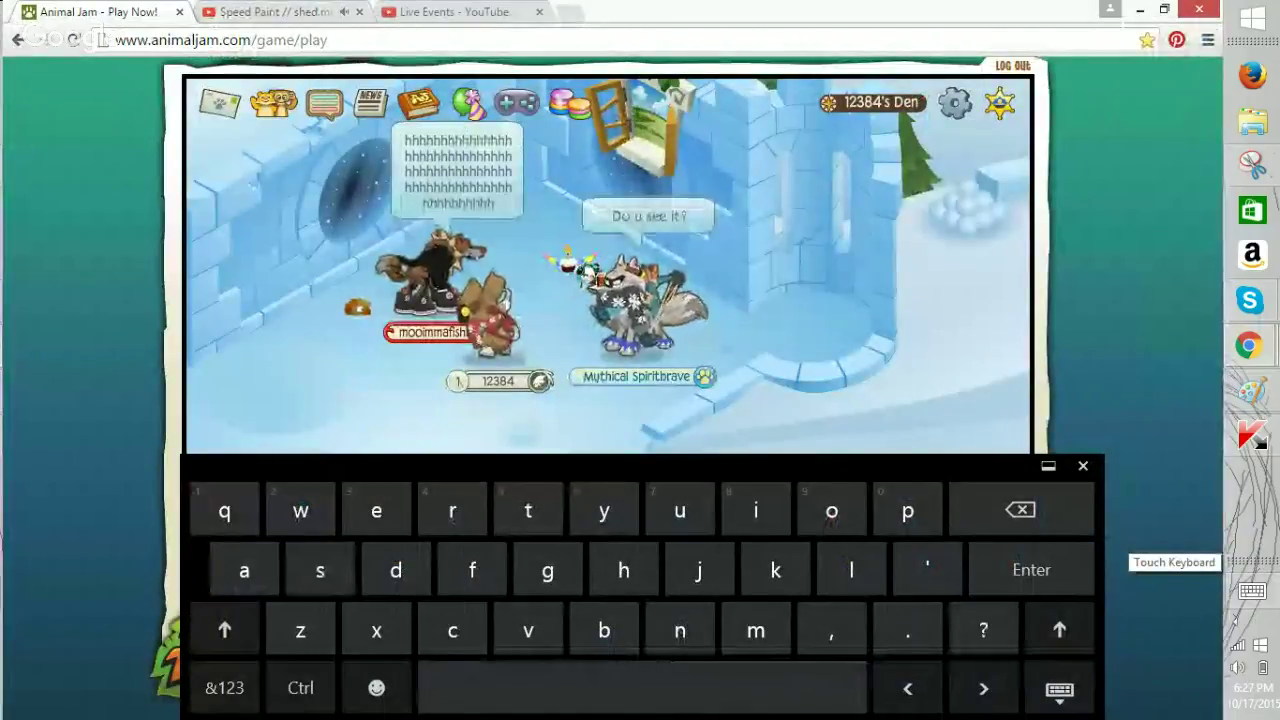
{"action": "left_click", "coordinate": [1083, 466]}
{"action": "left_click", "coordinate": [1252, 590]}
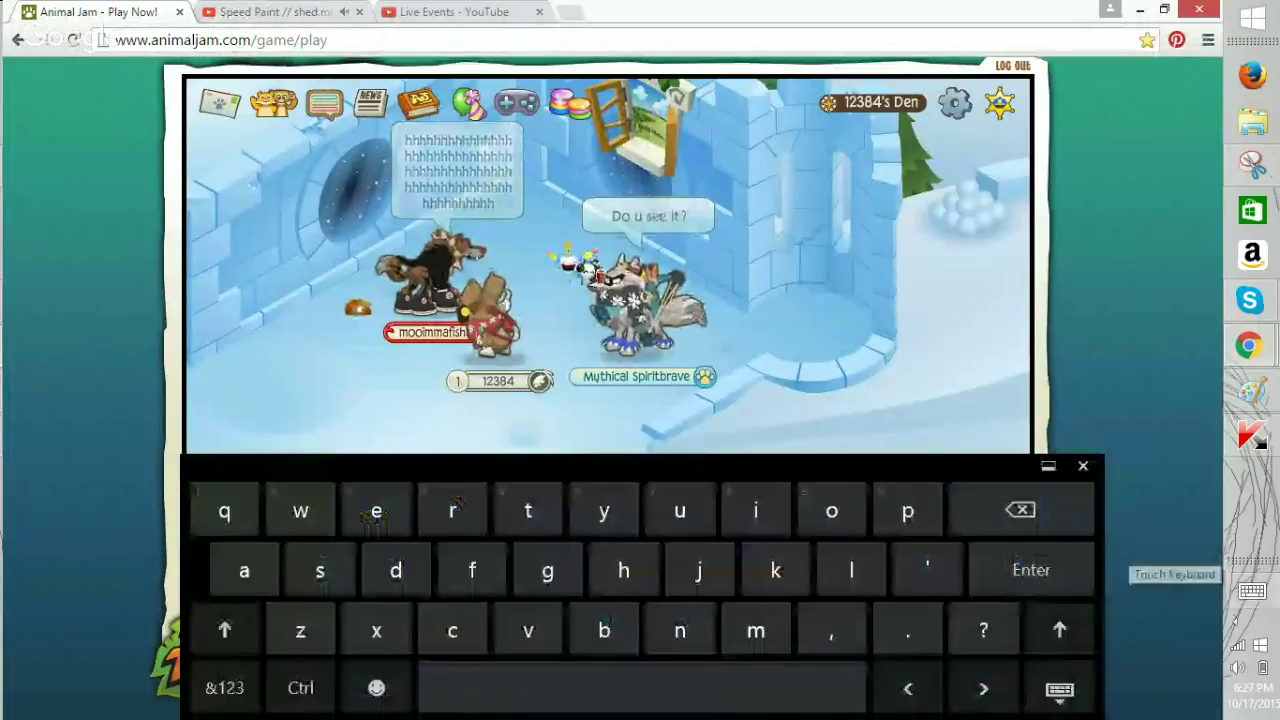
{"action": "left_click", "coordinate": [452, 510]}
{"action": "left_click", "coordinate": [642, 688]}
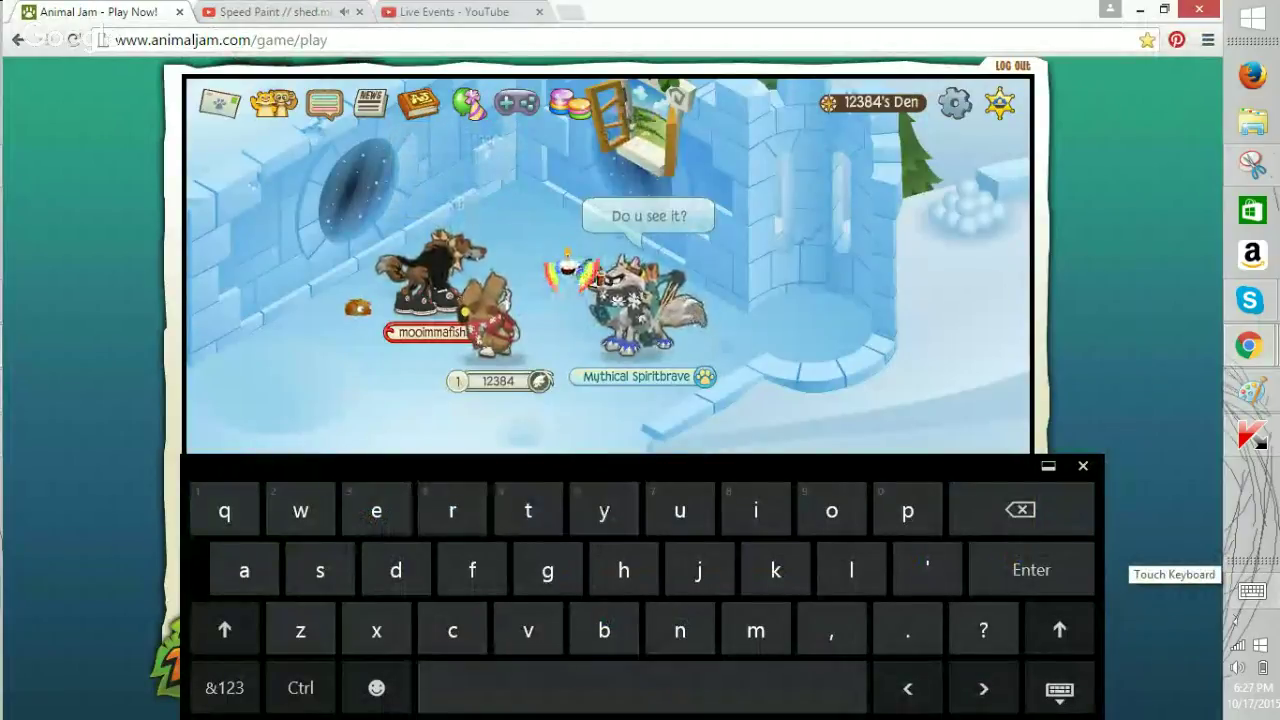
{"action": "left_click", "coordinate": [642, 688]}
{"action": "left_click", "coordinate": [1020, 510]}
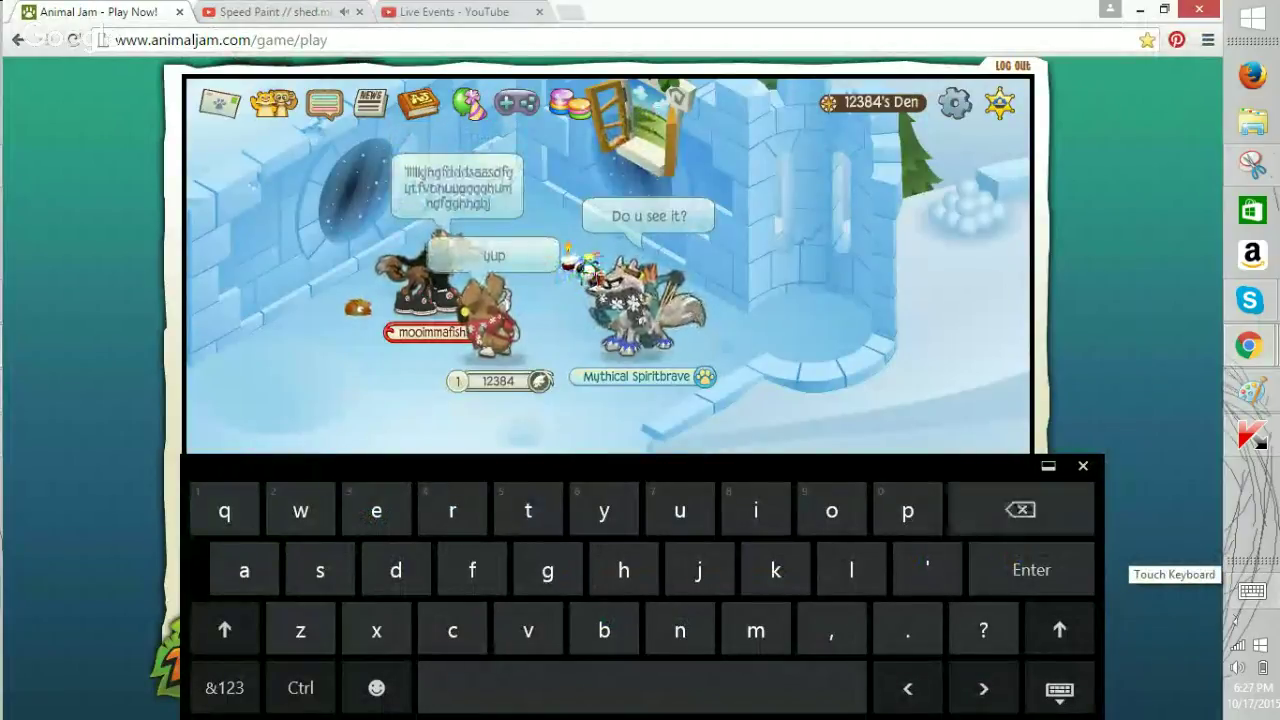
{"action": "left_click", "coordinate": [1083, 466]}
Show a surprised and a grinning cat emote in the den, and open the player card of the red-tagged wolf.
{"action": "left_click", "coordinate": [456, 573]}
{"action": "left_click", "coordinate": [503, 460]}
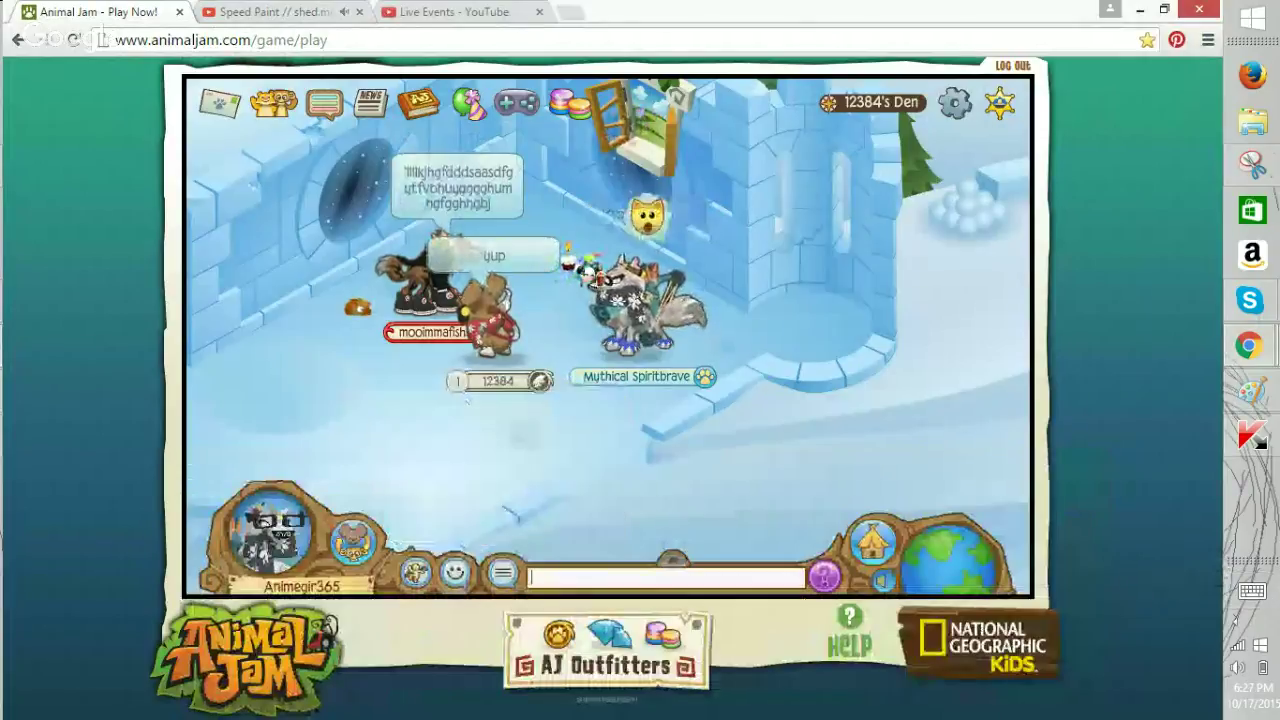
{"action": "left_click", "coordinate": [428, 332]}
{"action": "left_click", "coordinate": [455, 572]}
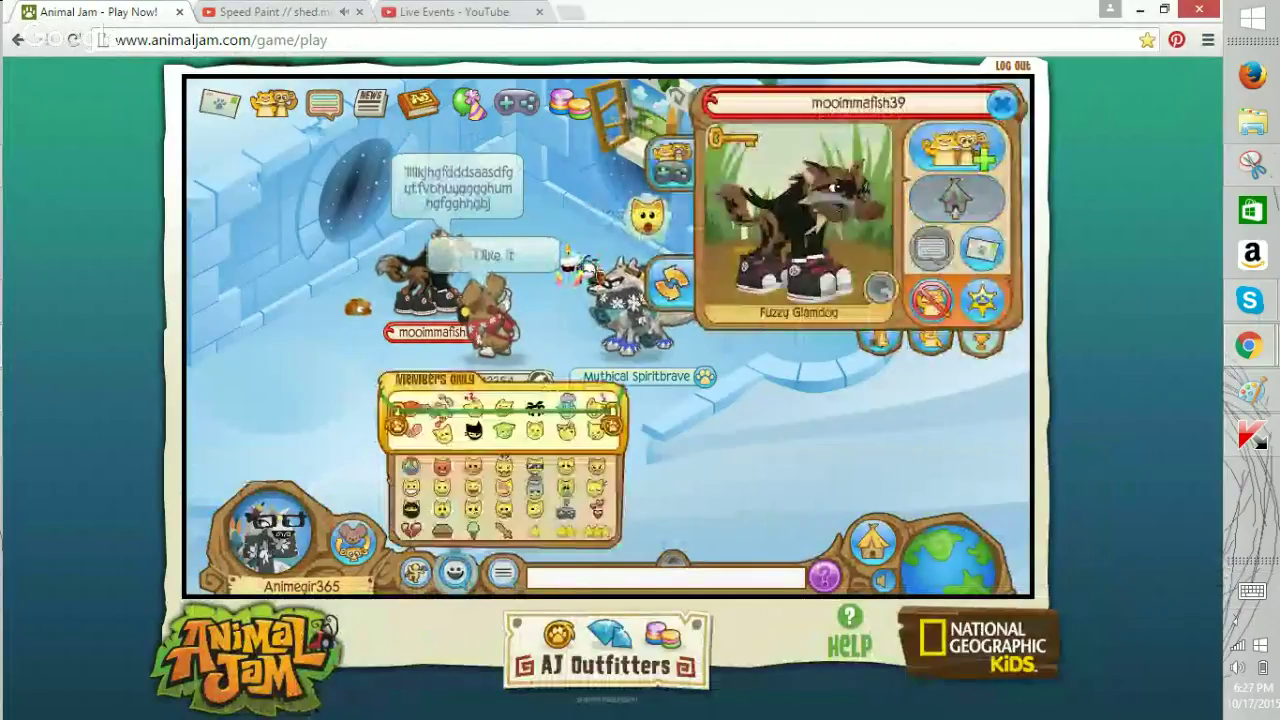
{"action": "left_click", "coordinate": [442, 487]}
View that player's trade list, make the avatar hop, and close the player card.
{"action": "left_click", "coordinate": [671, 283]}
{"action": "left_click", "coordinate": [415, 573]}
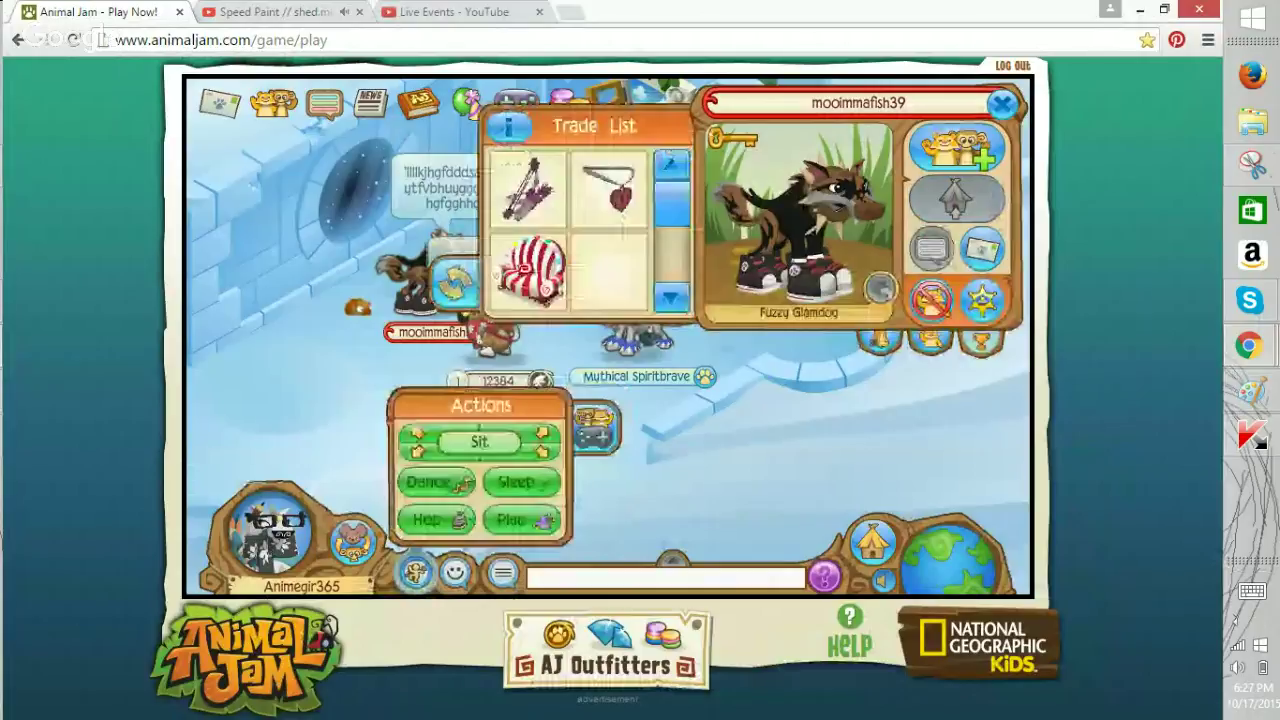
{"action": "left_click", "coordinate": [437, 520]}
{"action": "left_click", "coordinate": [1002, 104]}
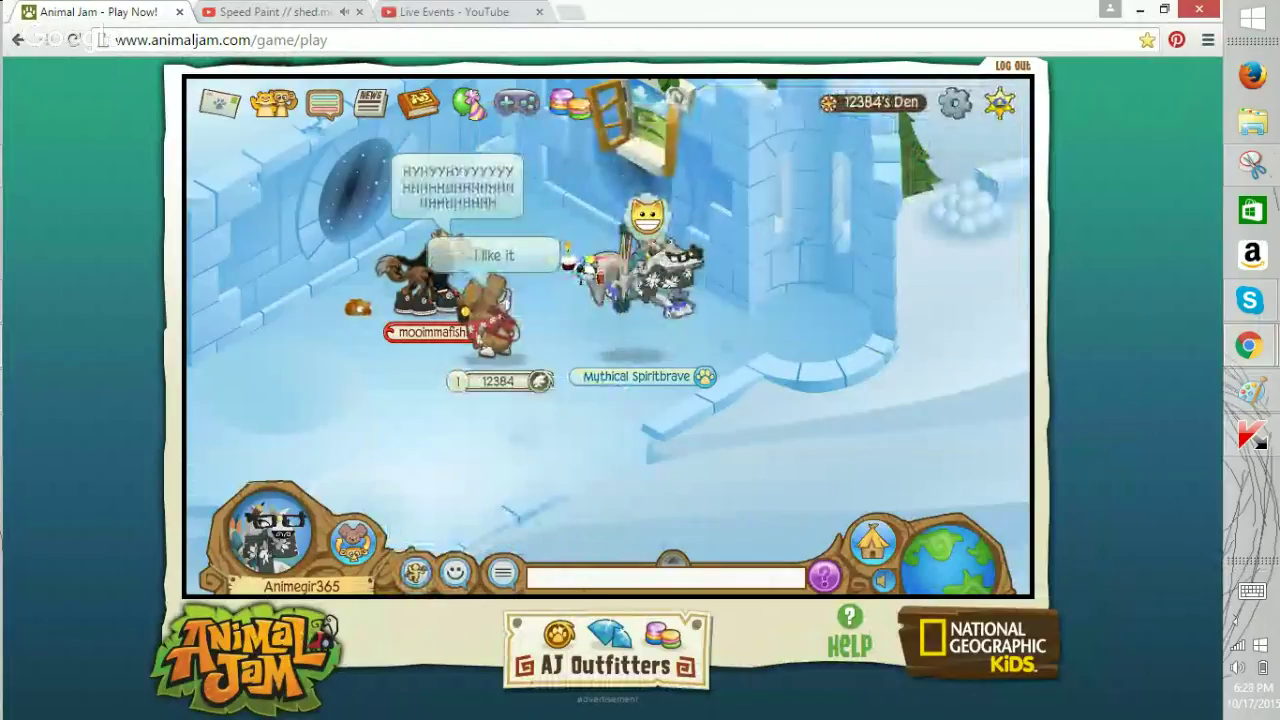
Send the chat messages "yes..." and "alright back to drawing!" in the den.
{"action": "left_click", "coordinate": [1252, 592]}
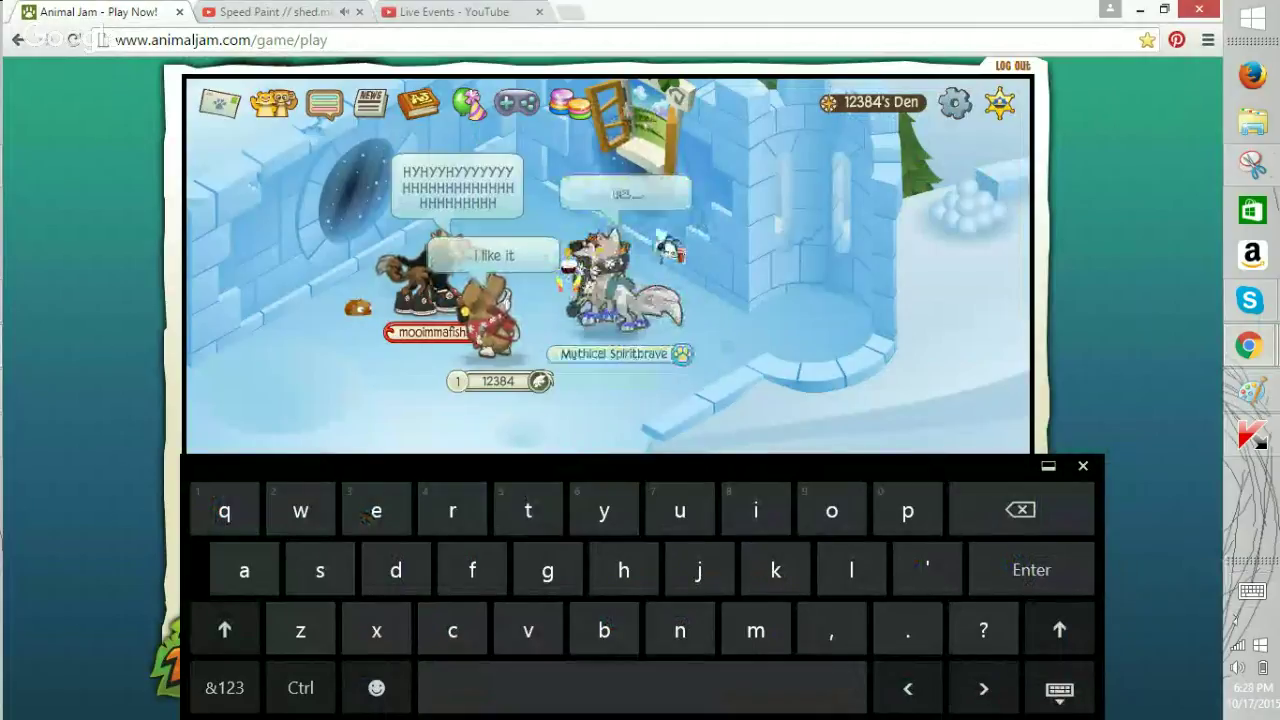
{"action": "left_click", "coordinate": [1083, 466]}
{"action": "left_click", "coordinate": [1252, 592]}
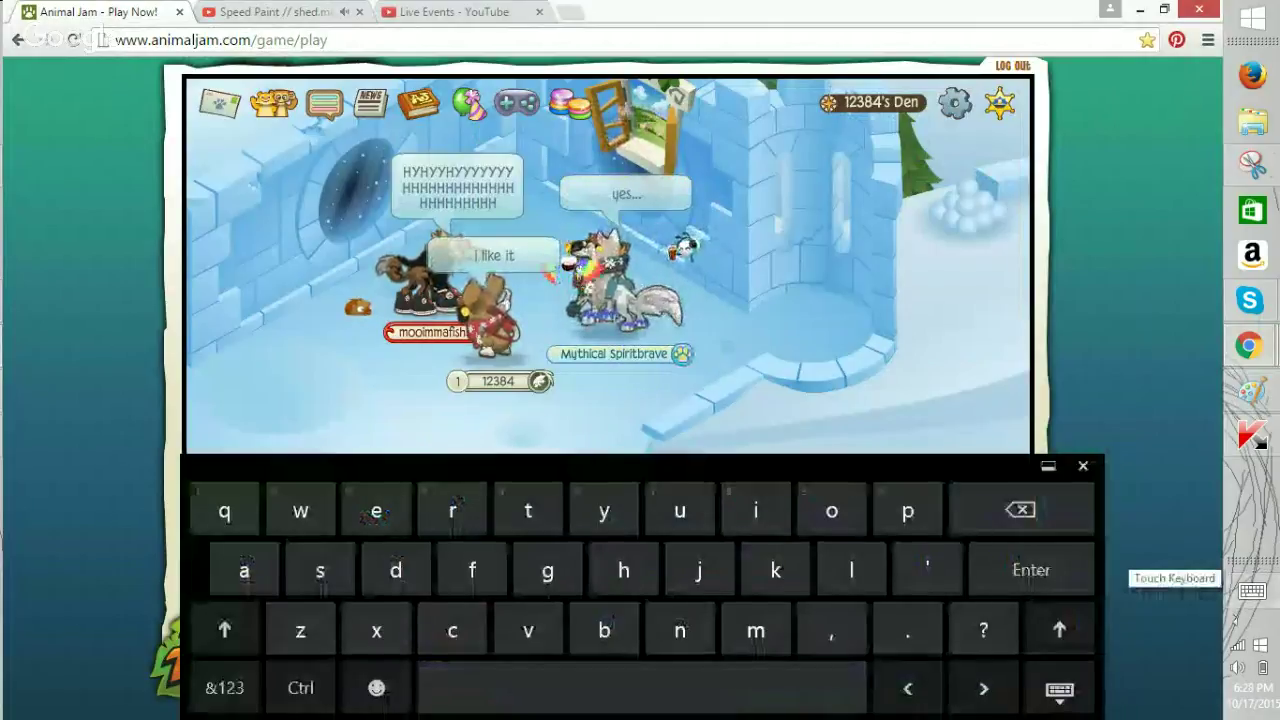
{"action": "left_click", "coordinate": [244, 570]}
{"action": "left_click", "coordinate": [775, 570]}
{"action": "left_click", "coordinate": [642, 688]}
{"action": "left_click", "coordinate": [528, 510]}
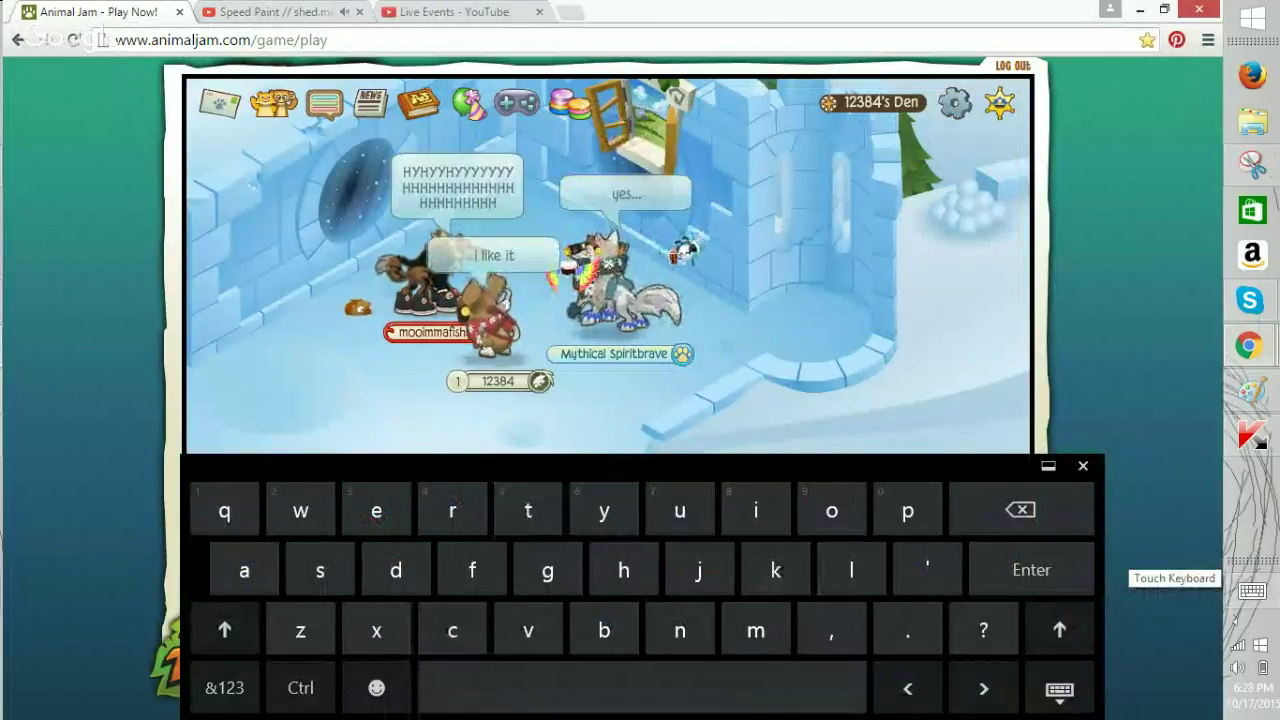
{"action": "type", "text": "rg"}
{"action": "left_click", "coordinate": [224, 687]}
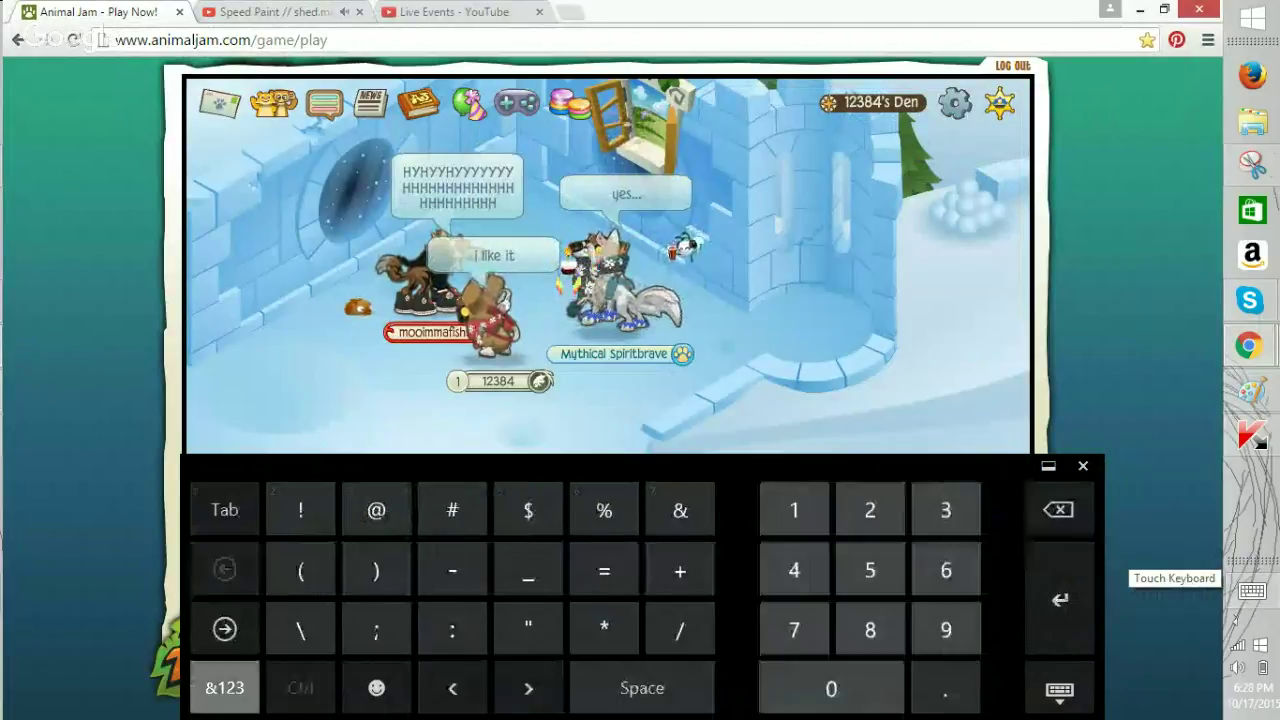
{"action": "left_click", "coordinate": [224, 687]}
{"action": "left_click", "coordinate": [1083, 466]}
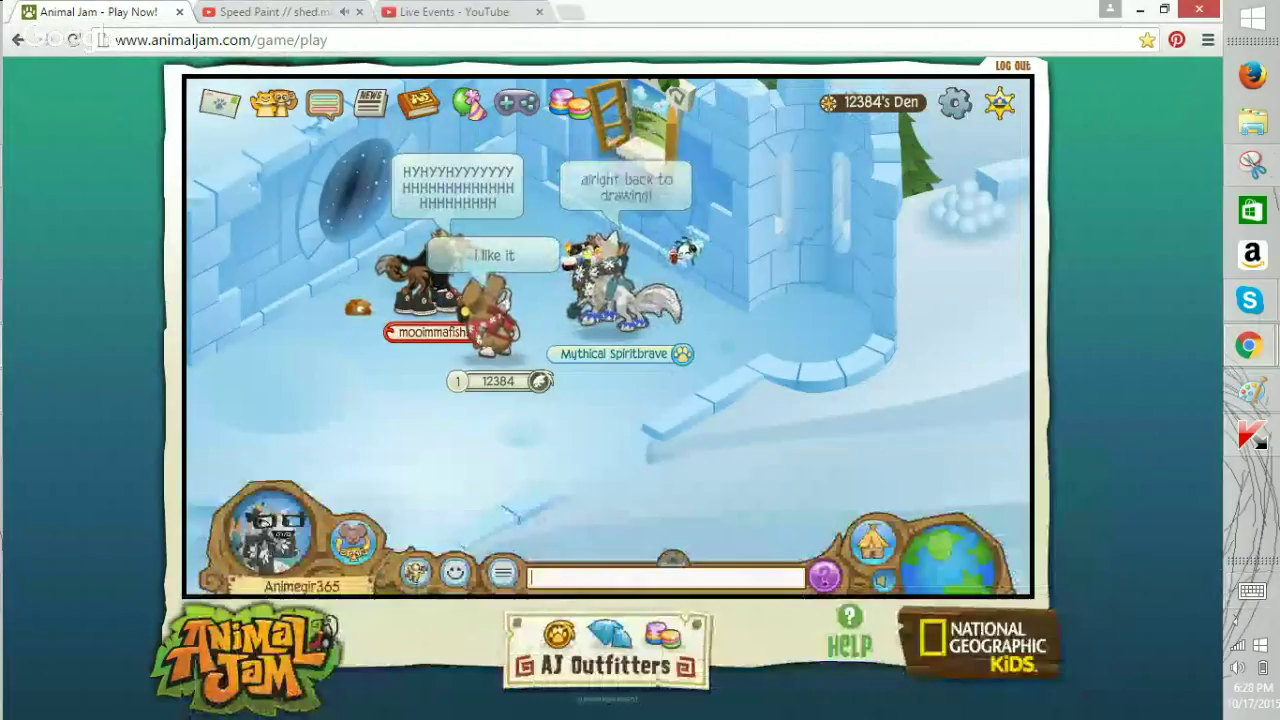
Switch to Paint and look over the wolf sketch close up and as a whole.
{"action": "left_click", "coordinate": [1252, 391]}
{"action": "left_click", "coordinate": [1211, 707]}
{"action": "left_click", "coordinate": [1211, 707]}
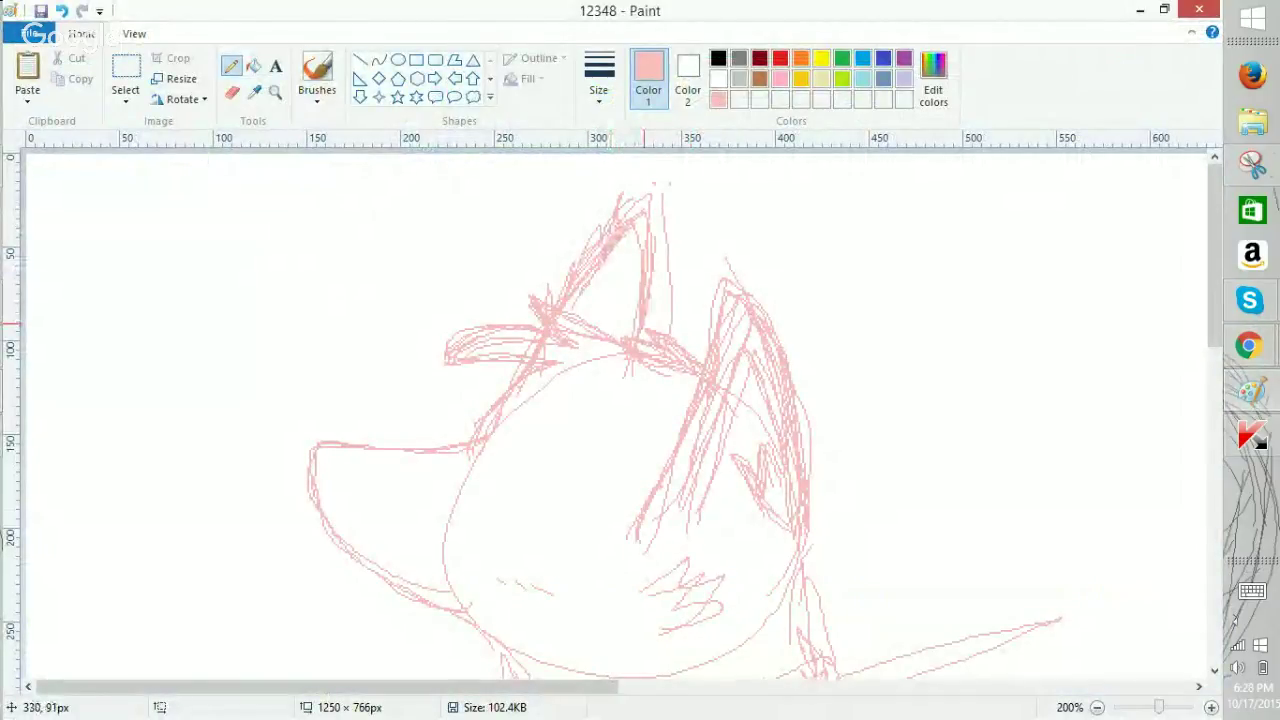
{"action": "left_click_drag", "start_coordinate": [1215, 297], "coordinate": [1224, 337]}
{"action": "left_click", "coordinate": [1097, 707]}
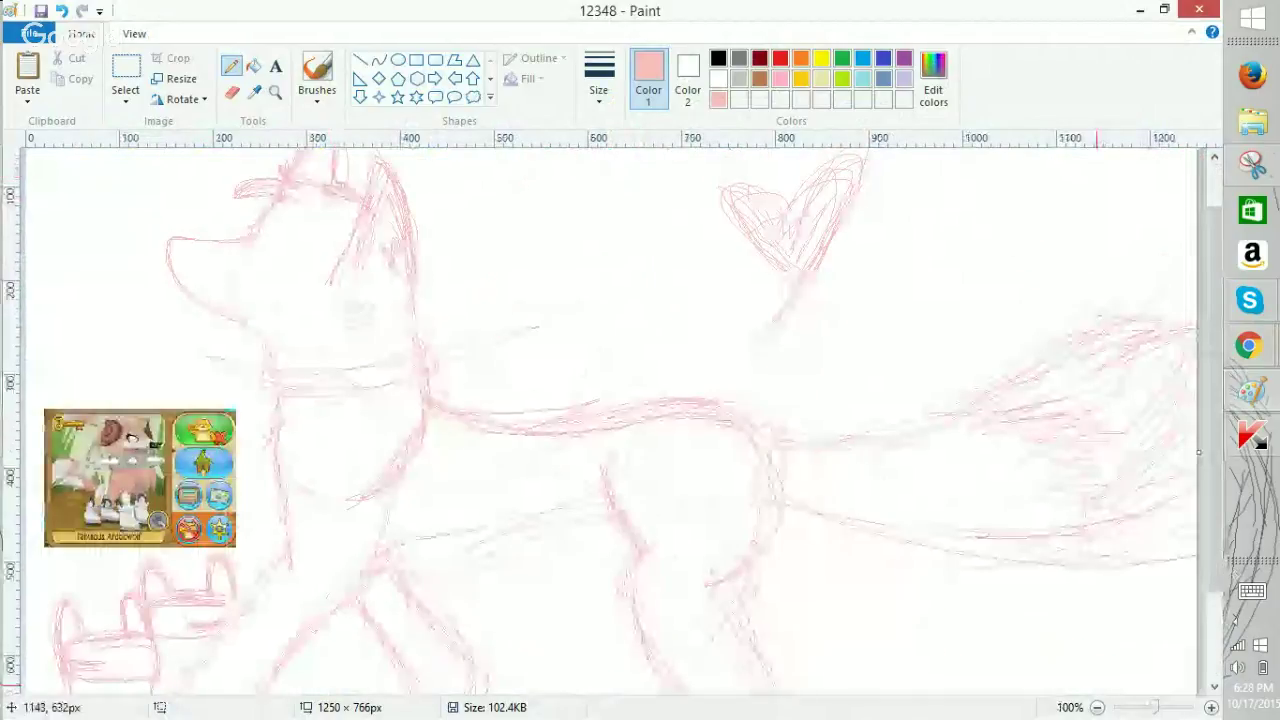
{"action": "left_click", "coordinate": [1097, 707]}
Switch to the browser and search for images of "Wings" in a new tab.
{"action": "left_click", "coordinate": [1248, 346]}
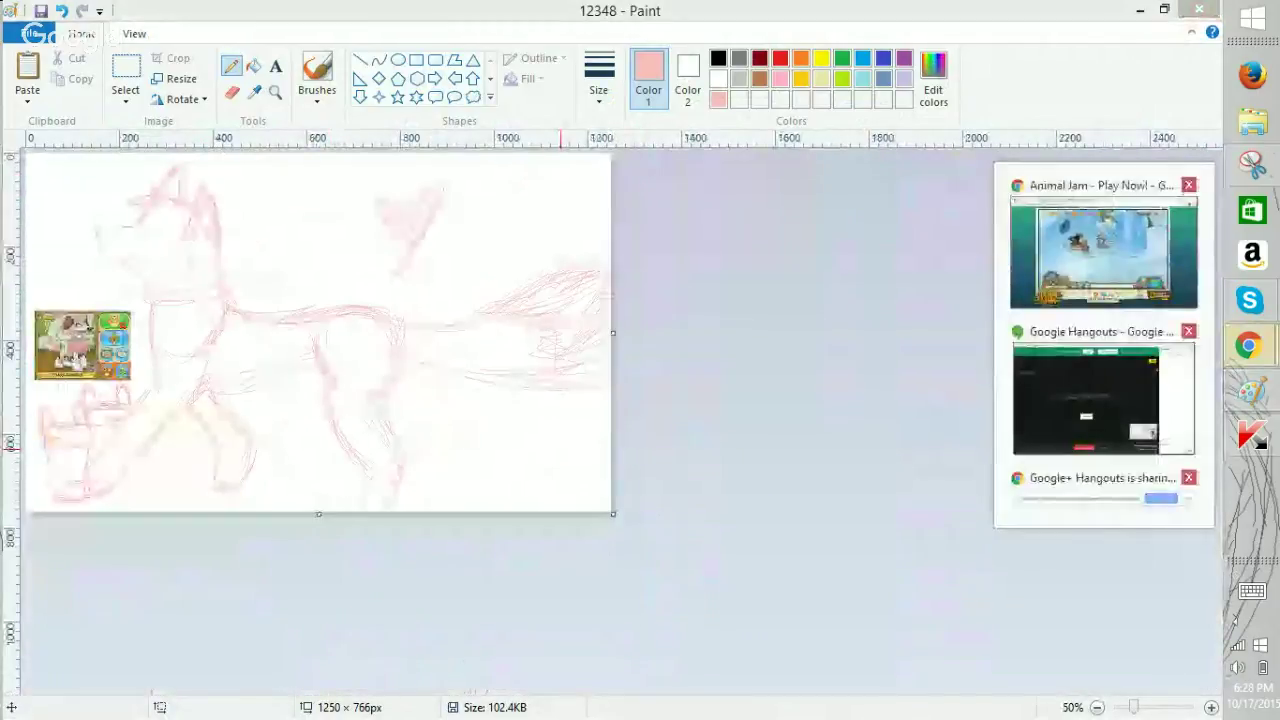
{"action": "left_click", "coordinate": [1103, 252]}
{"action": "left_click", "coordinate": [470, 11]}
{"action": "left_click", "coordinate": [567, 11]}
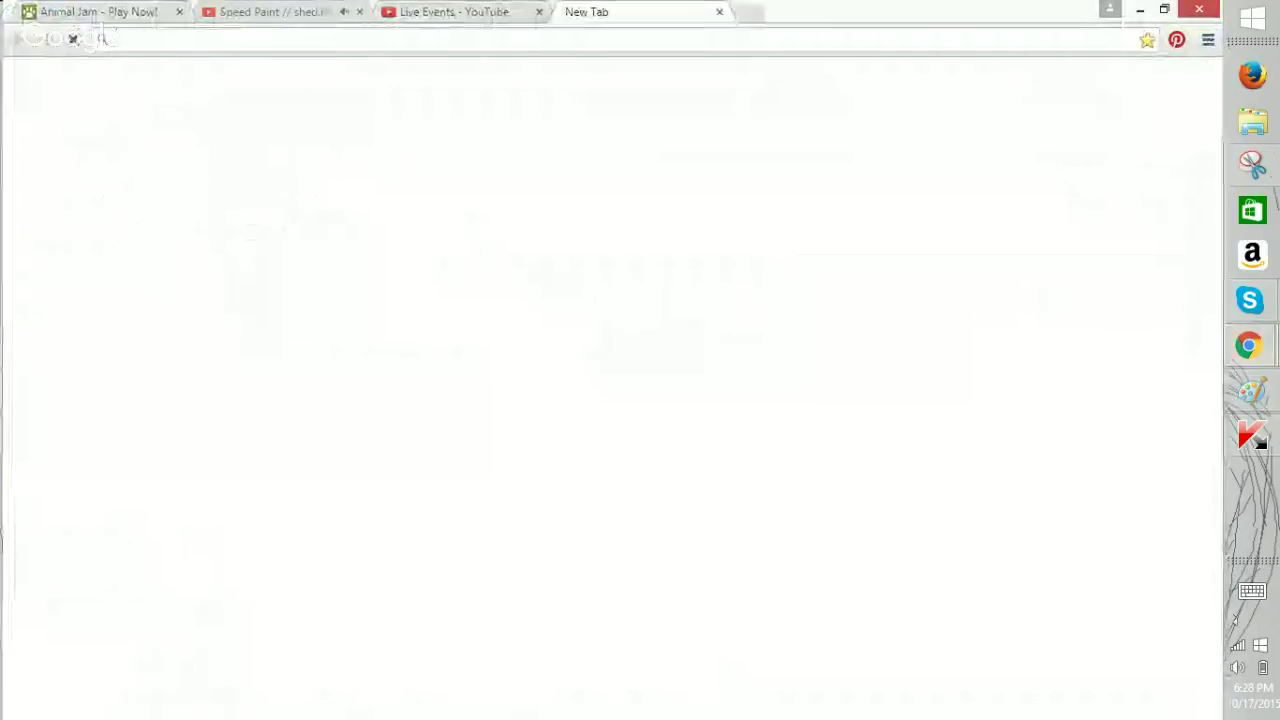
{"action": "left_click", "coordinate": [1252, 591]}
{"action": "type", "text": "Wings"}
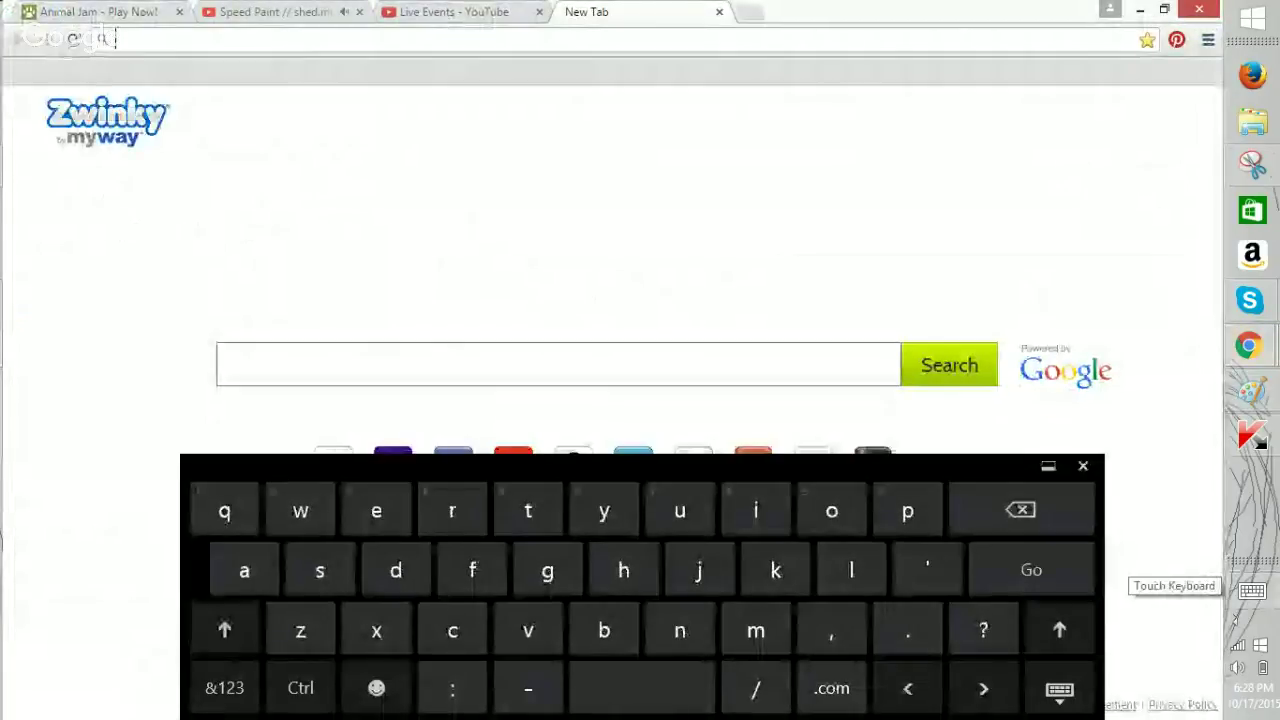
{"action": "key", "text": "Return"}
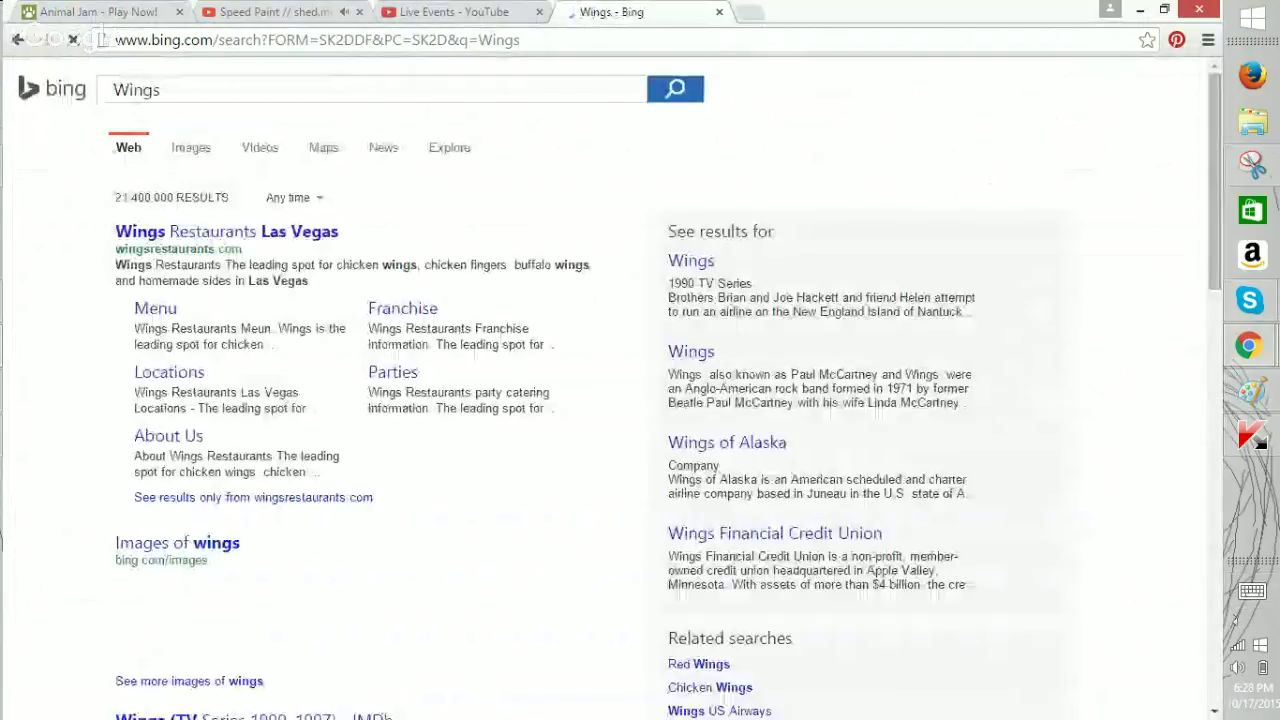
{"action": "left_click", "coordinate": [190, 147]}
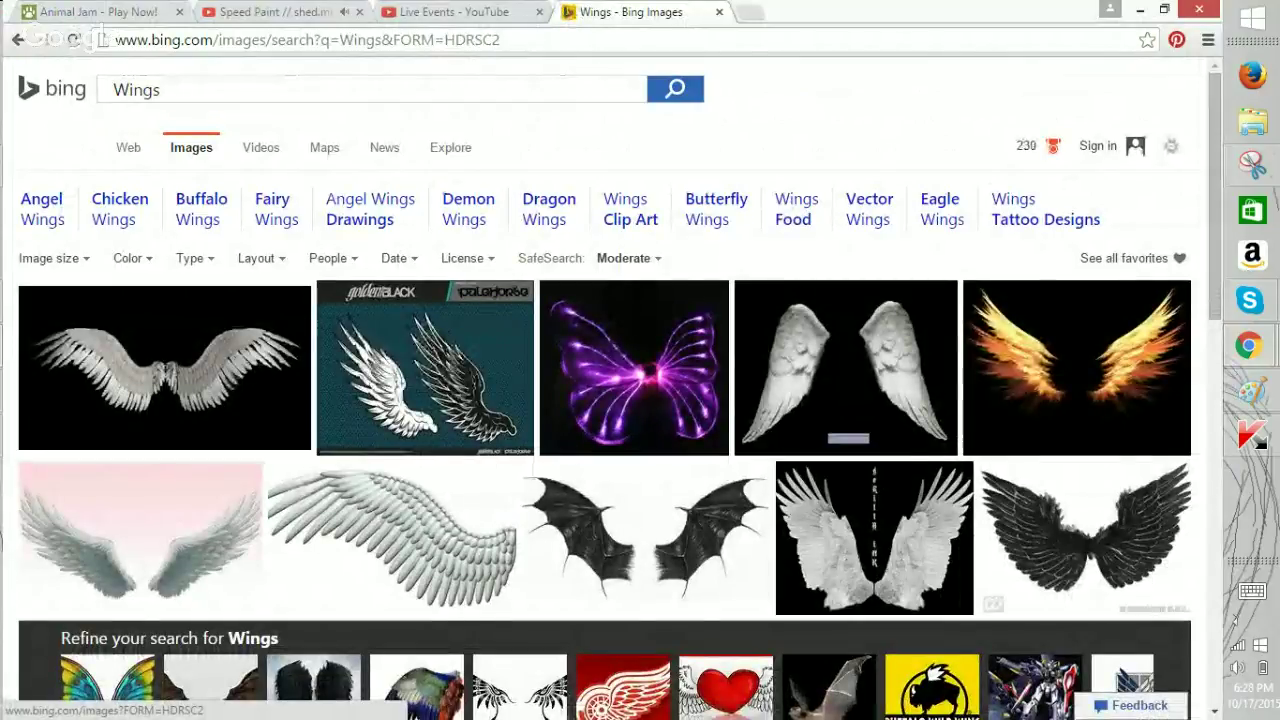
Compare the wolf sketch in Paint with the wing image results, and return to Paint.
{"action": "key", "text": "alt+Tab"}
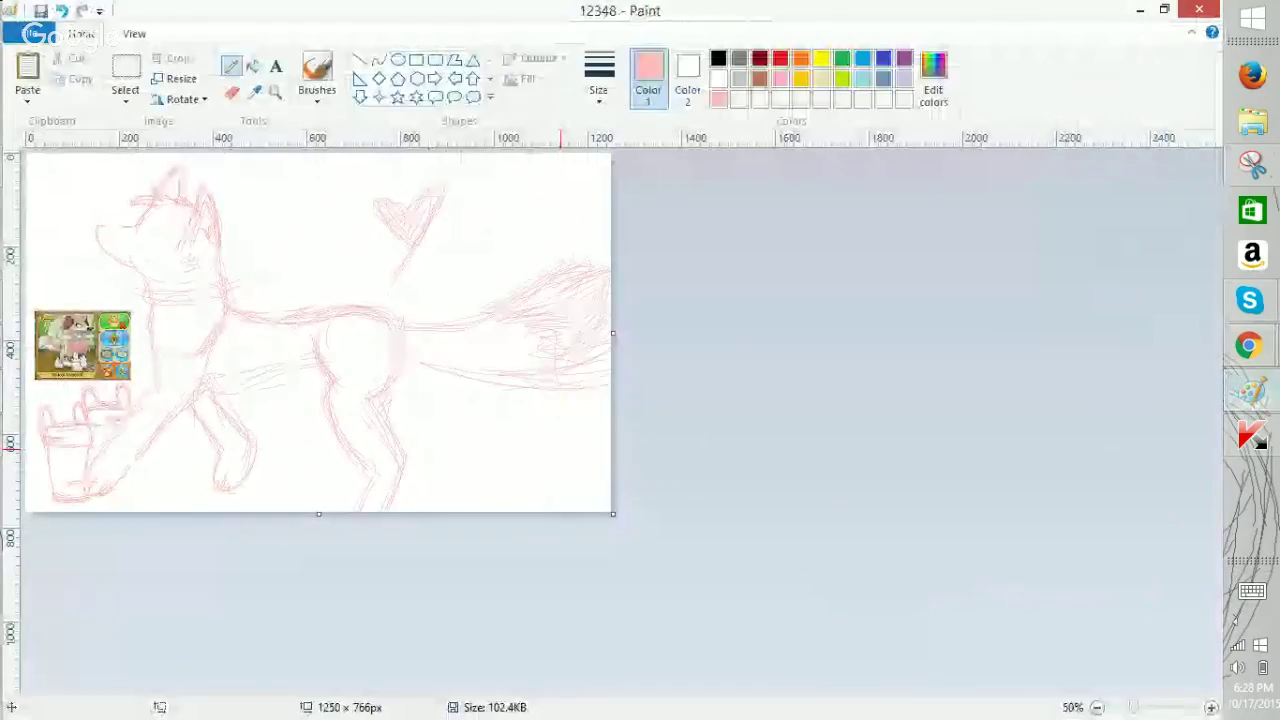
{"action": "mouse_move", "coordinate": [1249, 346]}
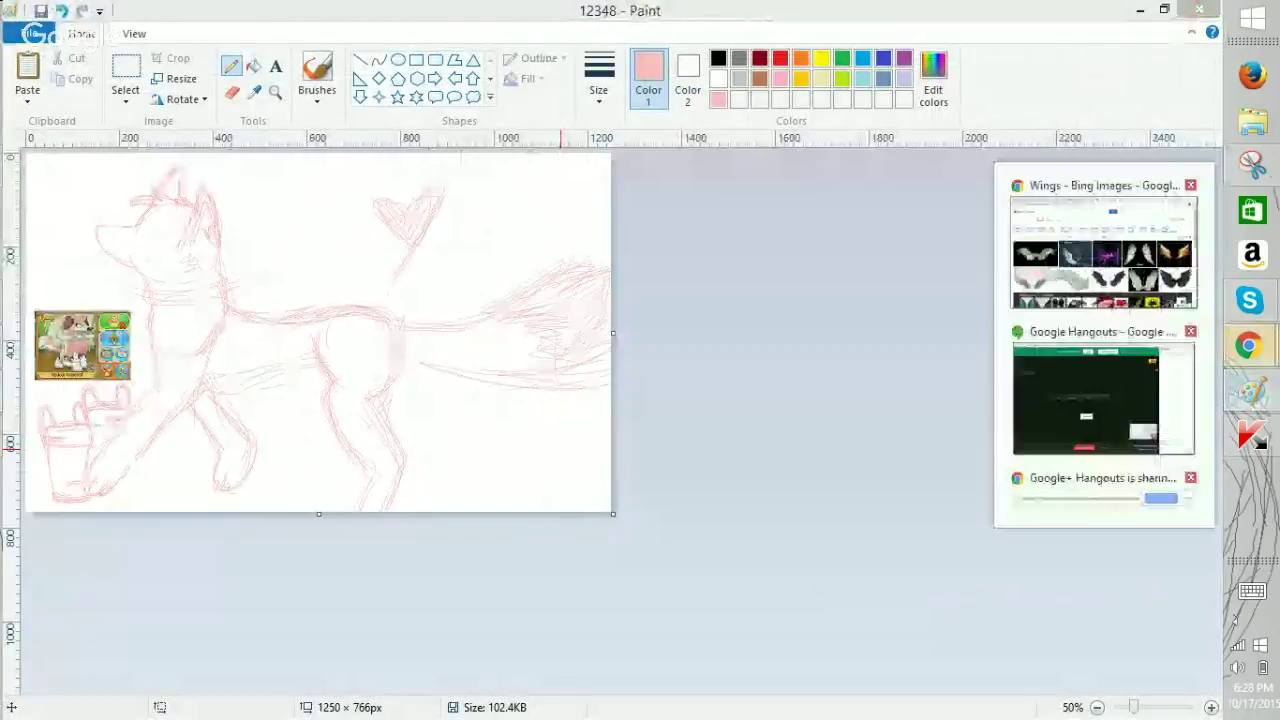
{"action": "left_click", "coordinate": [1104, 398]}
{"action": "key", "text": "alt+Tab"}
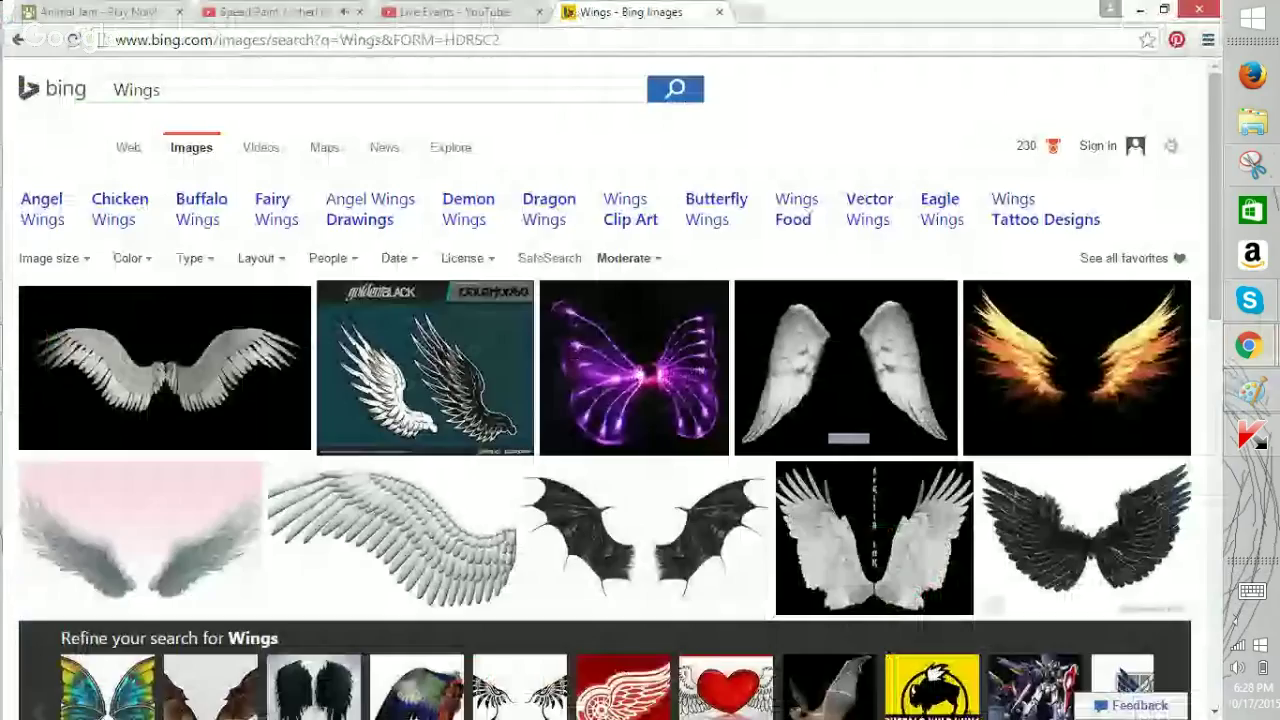
{"action": "key", "text": "alt+Tab"}
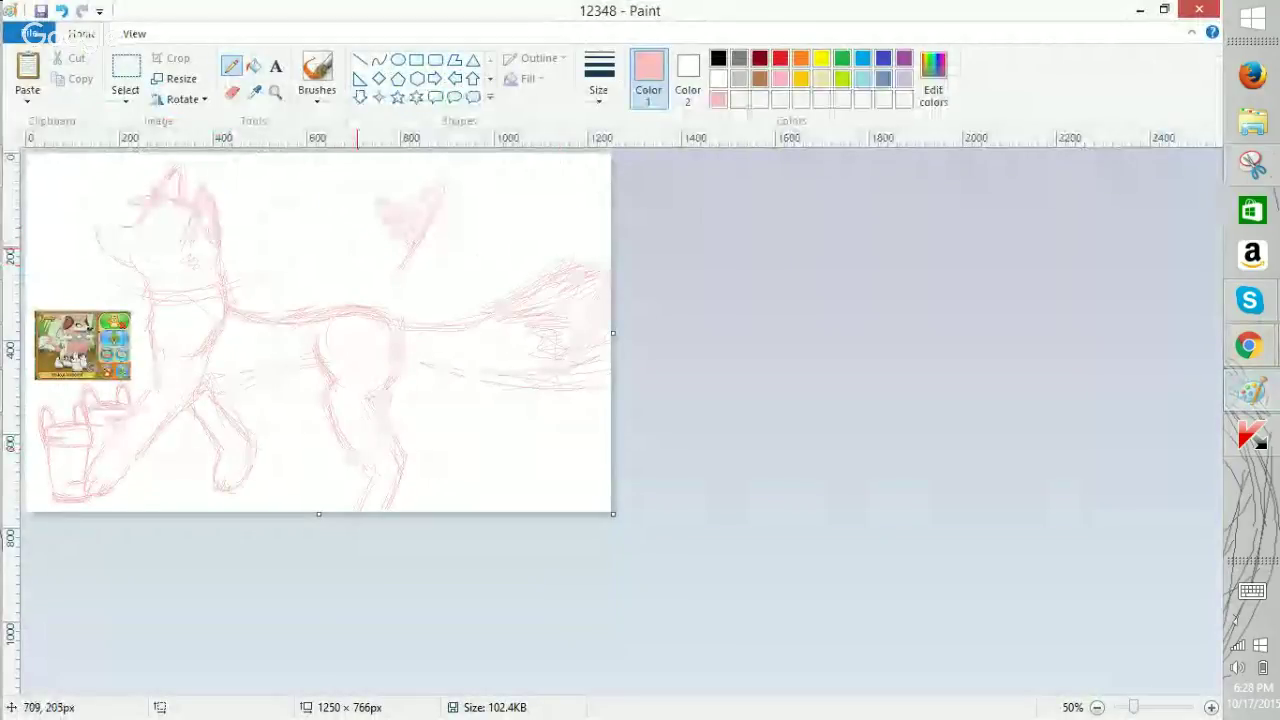
Sketch a pink arched wing rising from the wolf's back, with a jagged feathered lower edge.
{"action": "left_click_drag", "start_coordinate": [244, 249], "coordinate": [355, 243]}
{"action": "mouse_move", "coordinate": [260, 217]}
{"action": "left_mouse_down"}
{"action": "mouse_move", "coordinate": [335, 219]}
{"action": "mouse_move", "coordinate": [346, 254]}
{"action": "mouse_move", "coordinate": [330, 243]}
{"action": "mouse_move", "coordinate": [349, 262]}
{"action": "mouse_move", "coordinate": [334, 251]}
{"action": "mouse_move", "coordinate": [332, 284]}
{"action": "left_mouse_up"}
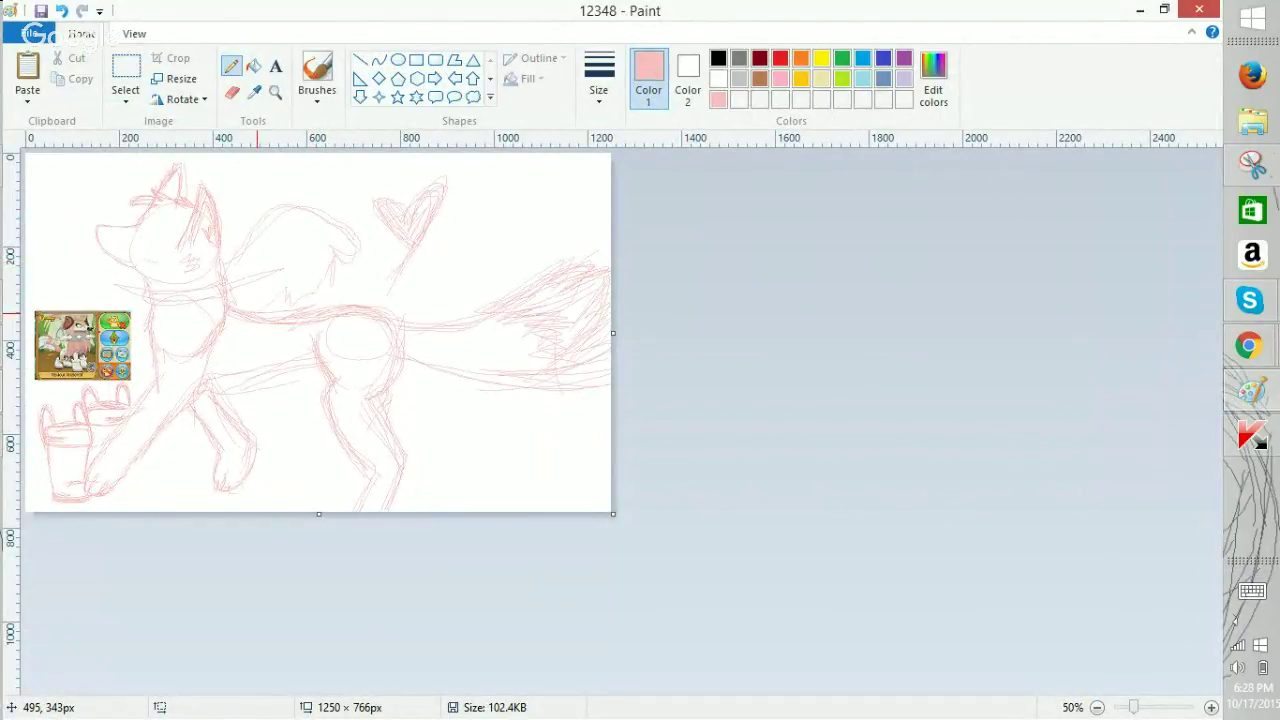
{"action": "scroll", "coordinate": [262, 318], "scroll_direction": "up", "scroll_amount": 2}
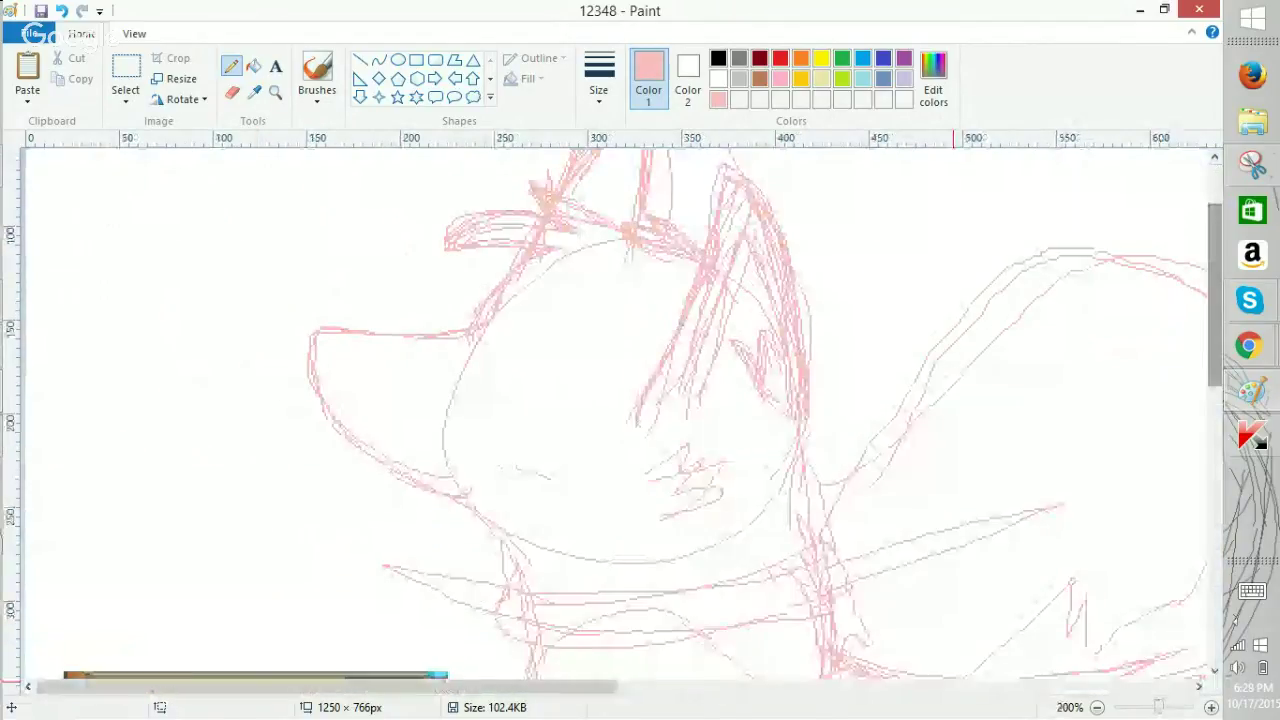
{"action": "scroll", "coordinate": [615, 415], "scroll_direction": "down", "scroll_amount": 1}
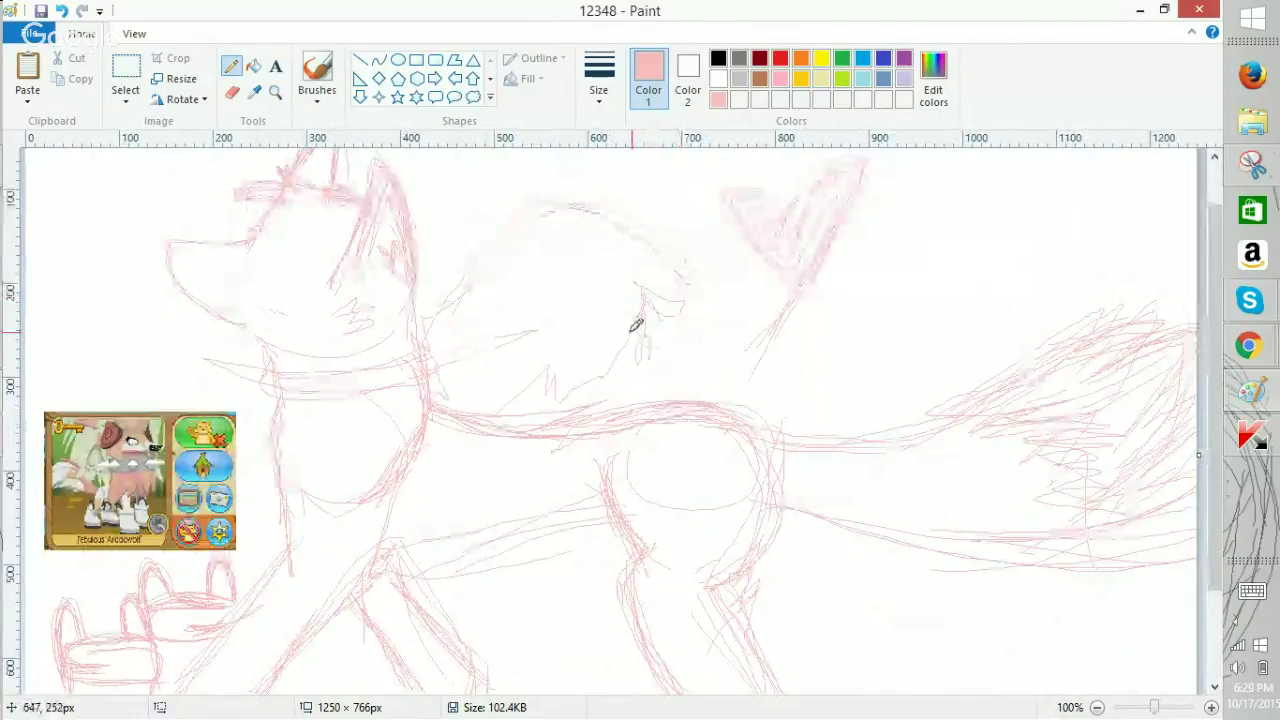
{"action": "mouse_move", "coordinate": [583, 362]}
{"action": "left_mouse_down"}
{"action": "mouse_move", "coordinate": [529, 391]}
{"action": "mouse_move", "coordinate": [488, 379]}
{"action": "mouse_move", "coordinate": [478, 410]}
{"action": "left_mouse_up"}
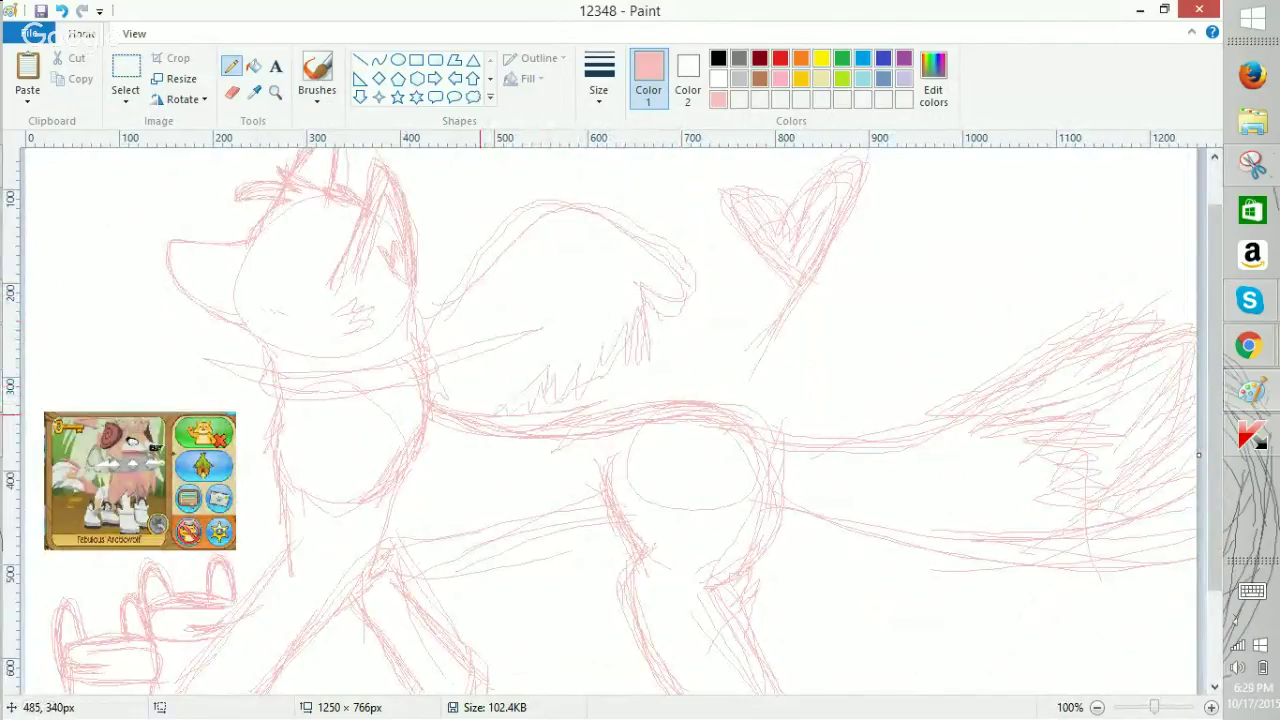
Check the Hangouts broadcast window and the Animal Jam page in the browser, and return to Paint.
{"action": "mouse_move", "coordinate": [1248, 345]}
{"action": "left_click", "coordinate": [1097, 400]}
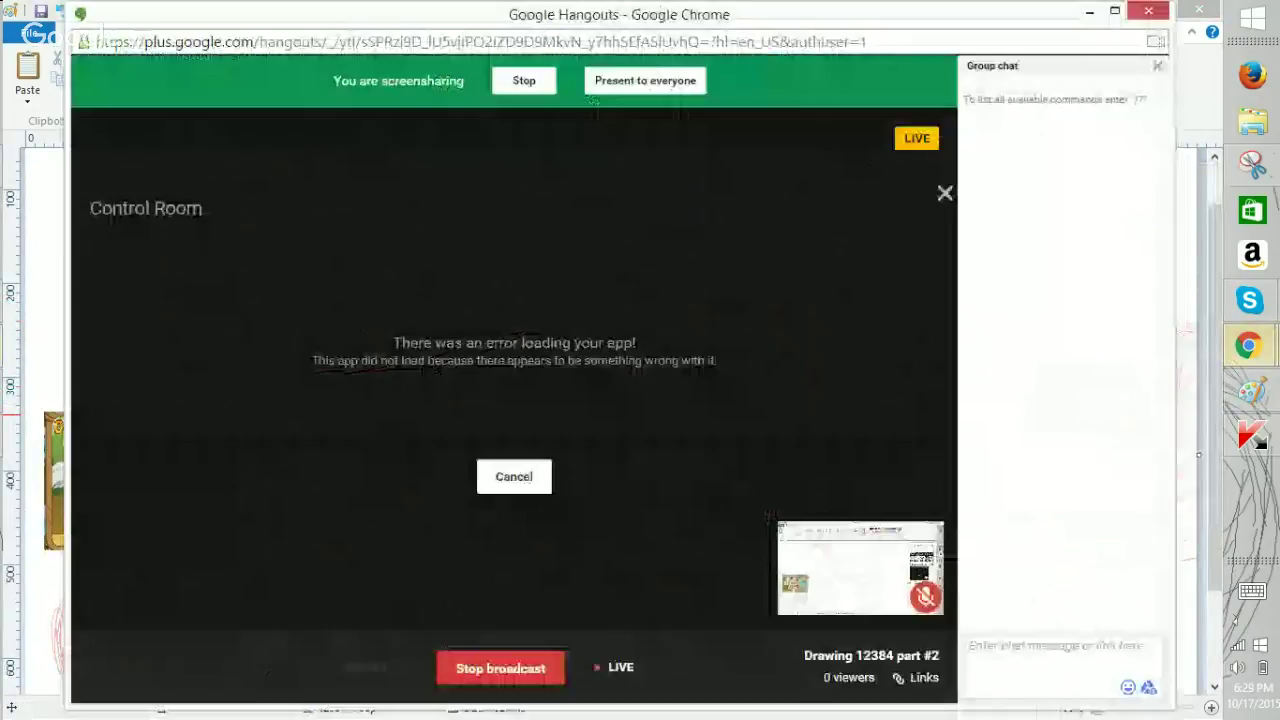
{"action": "left_click", "coordinate": [1248, 345]}
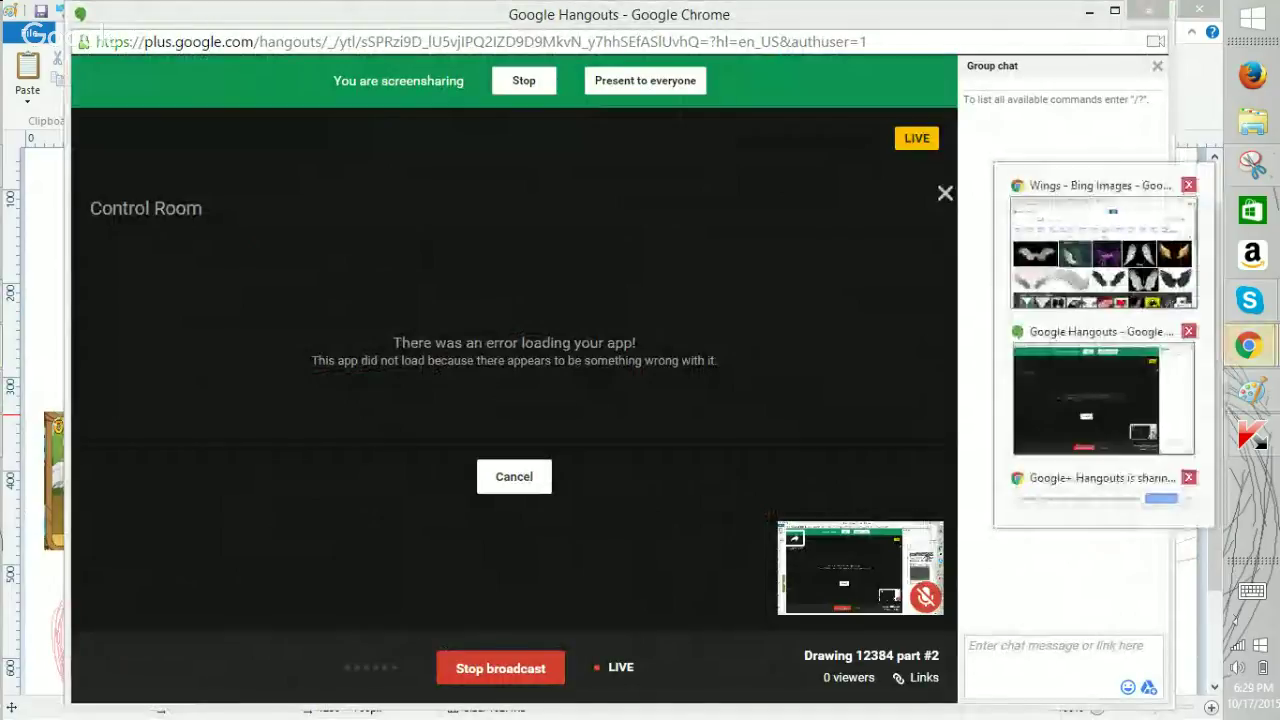
{"action": "left_click", "coordinate": [1102, 250]}
{"action": "left_click", "coordinate": [98, 12]}
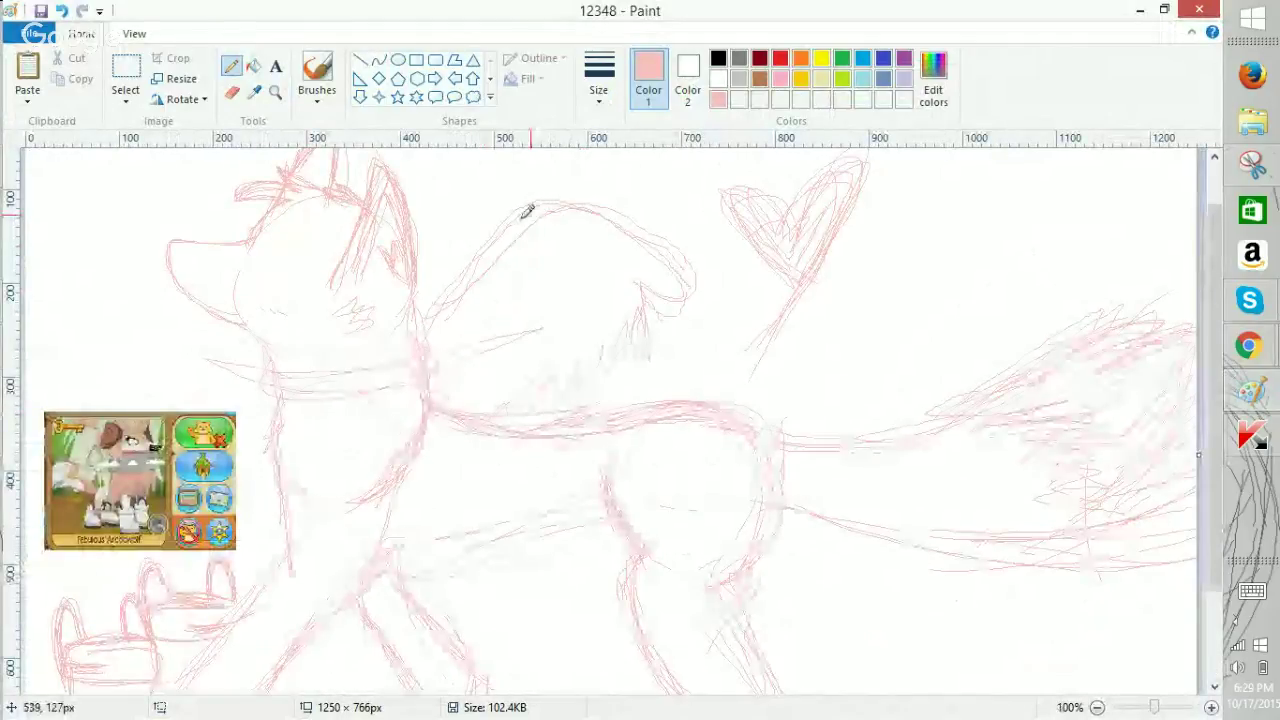
Draw an inner arch beneath the wing's upper edge and fill the wing with further rows of jagged pink feather strokes.
{"action": "mouse_move", "coordinate": [523, 208]}
{"action": "left_mouse_down"}
{"action": "mouse_move", "coordinate": [632, 242]}
{"action": "mouse_move", "coordinate": [642, 347]}
{"action": "mouse_move", "coordinate": [566, 366]}
{"action": "left_mouse_up"}
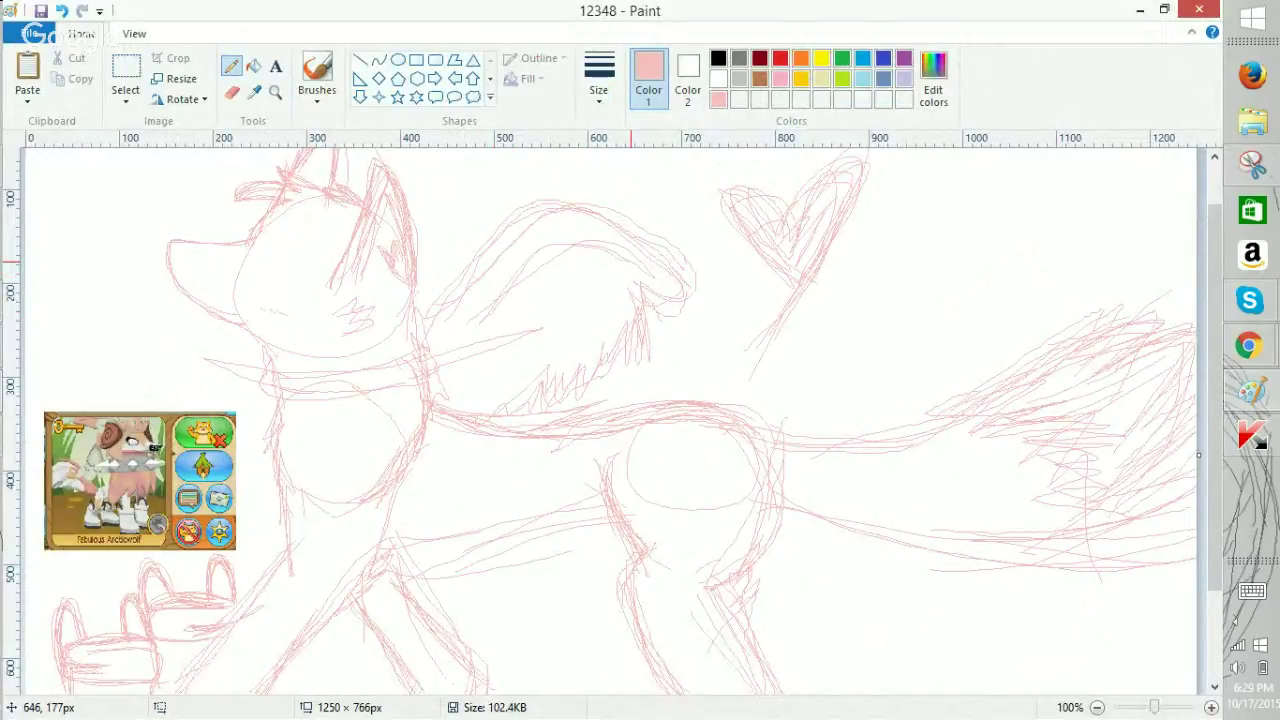
{"action": "left_click_drag", "start_coordinate": [520, 365], "coordinate": [626, 301]}
{"action": "key", "text": "ctrl+z"}
{"action": "mouse_move", "coordinate": [490, 380]}
{"action": "left_mouse_down"}
{"action": "mouse_move", "coordinate": [571, 354]}
{"action": "mouse_move", "coordinate": [597, 308]}
{"action": "mouse_move", "coordinate": [612, 313]}
{"action": "mouse_move", "coordinate": [505, 376]}
{"action": "left_mouse_up"}
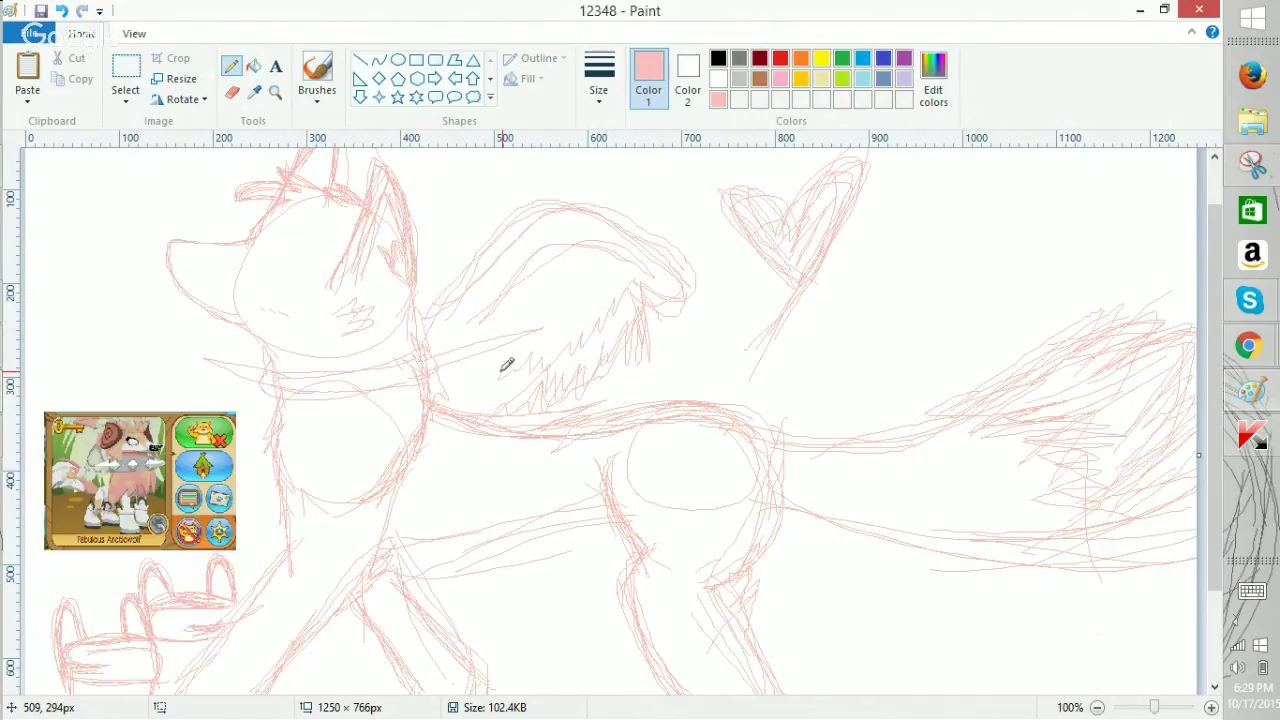
{"action": "mouse_move", "coordinate": [600, 285]}
{"action": "left_mouse_down"}
{"action": "mouse_move", "coordinate": [560, 329]}
{"action": "mouse_move", "coordinate": [532, 333]}
{"action": "left_mouse_up"}
{"action": "left_click", "coordinate": [1097, 708]}
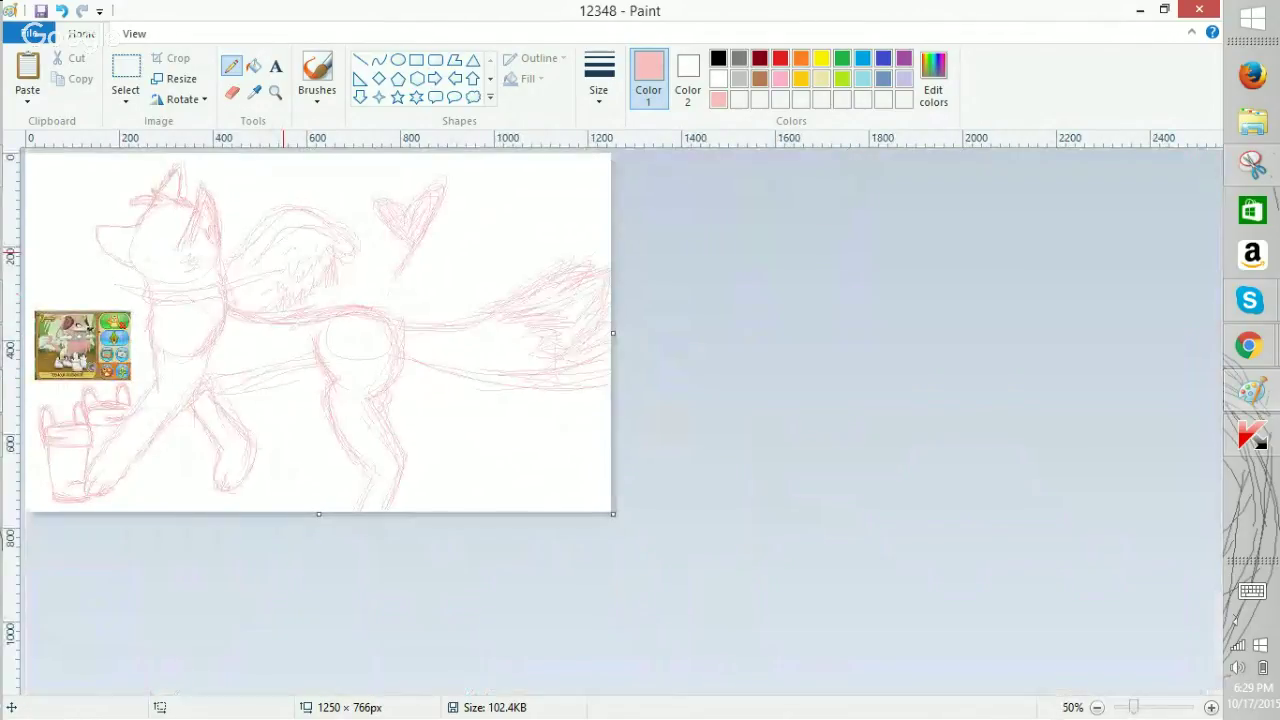
{"action": "mouse_move", "coordinate": [297, 292]}
{"action": "left_mouse_down"}
{"action": "mouse_move", "coordinate": [298, 257]}
{"action": "mouse_move", "coordinate": [262, 310]}
{"action": "mouse_move", "coordinate": [298, 257]}
{"action": "left_mouse_up"}
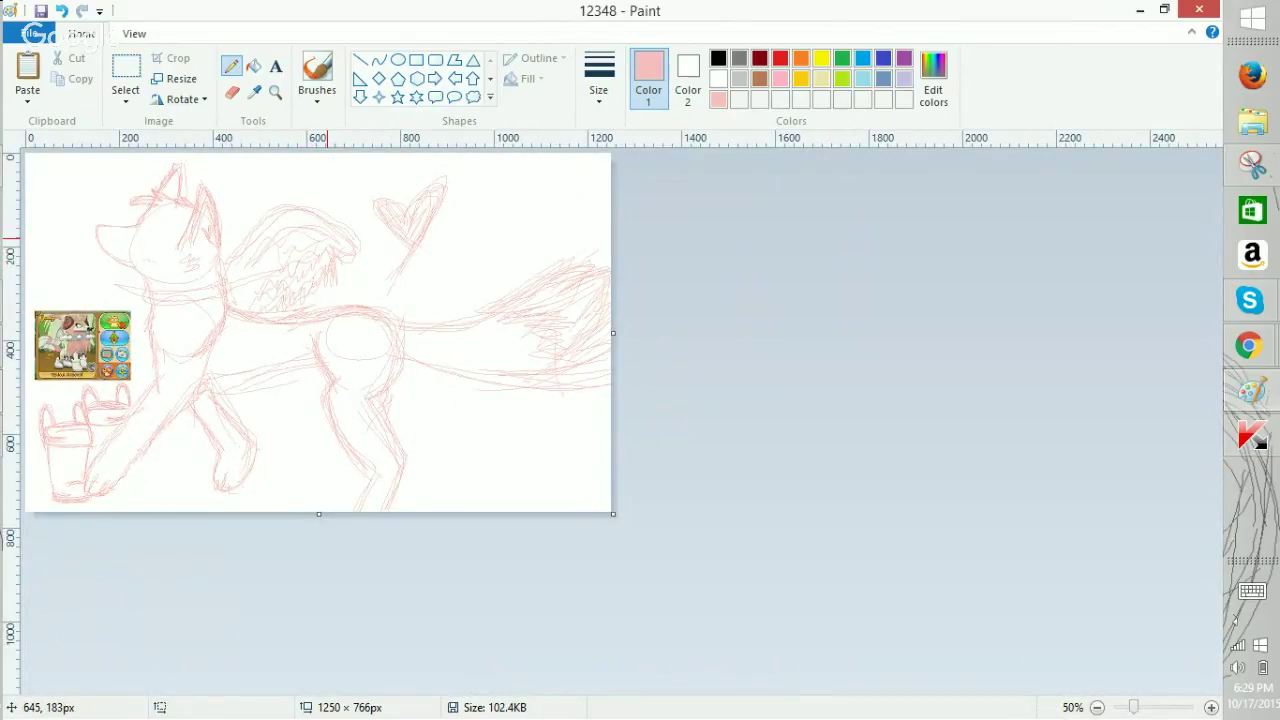
{"action": "scroll", "coordinate": [327, 240], "scroll_direction": "up", "scroll_amount": 2}
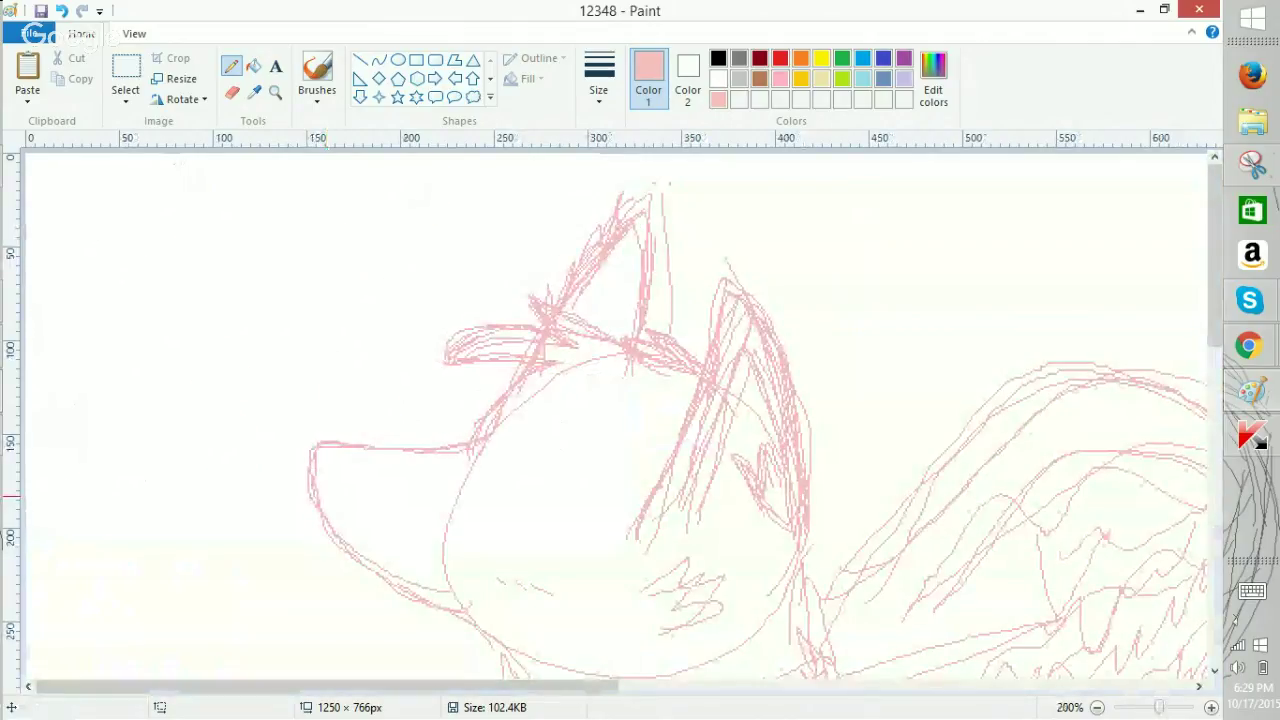
Add long slanted feather strokes beneath the wing's upper edge in pink pencil.
{"action": "mouse_move", "coordinate": [1086, 418]}
{"action": "left_mouse_down"}
{"action": "mouse_move", "coordinate": [946, 448]}
{"action": "mouse_move", "coordinate": [1050, 425]}
{"action": "mouse_move", "coordinate": [1019, 402]}
{"action": "left_mouse_up"}
{"action": "scroll", "coordinate": [1019, 400], "scroll_direction": "down", "scroll_amount": 1}
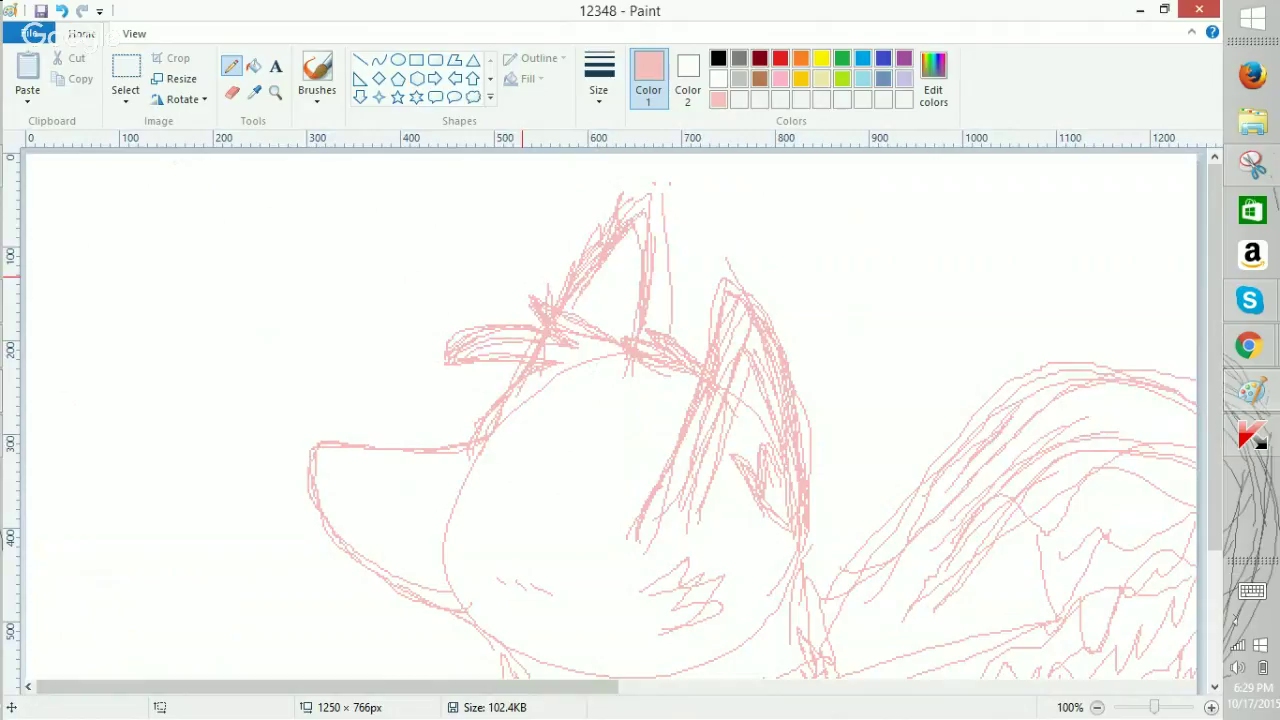
{"action": "scroll", "coordinate": [521, 277], "scroll_direction": "down", "scroll_amount": 1}
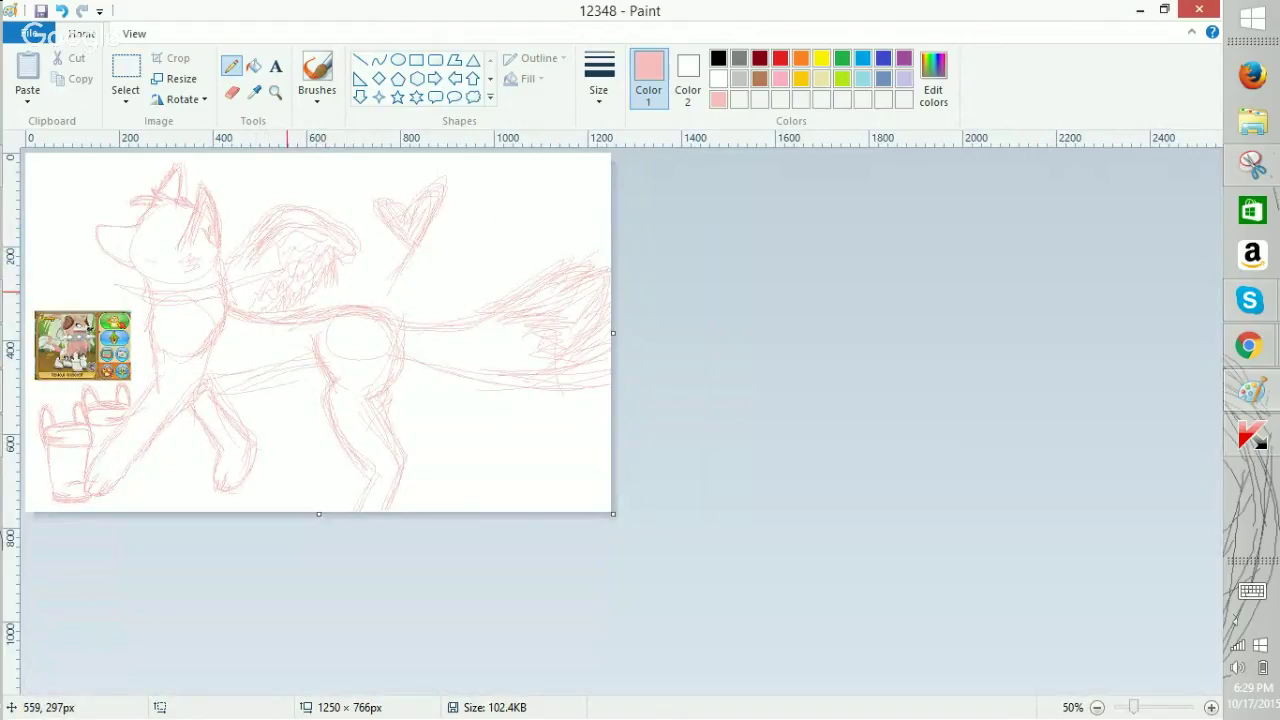
Retrace the long collar spike extending behind the wolf's neck toward the wing, undoing and redrawing one of the strokes.
{"action": "left_click", "coordinate": [1211, 707]}
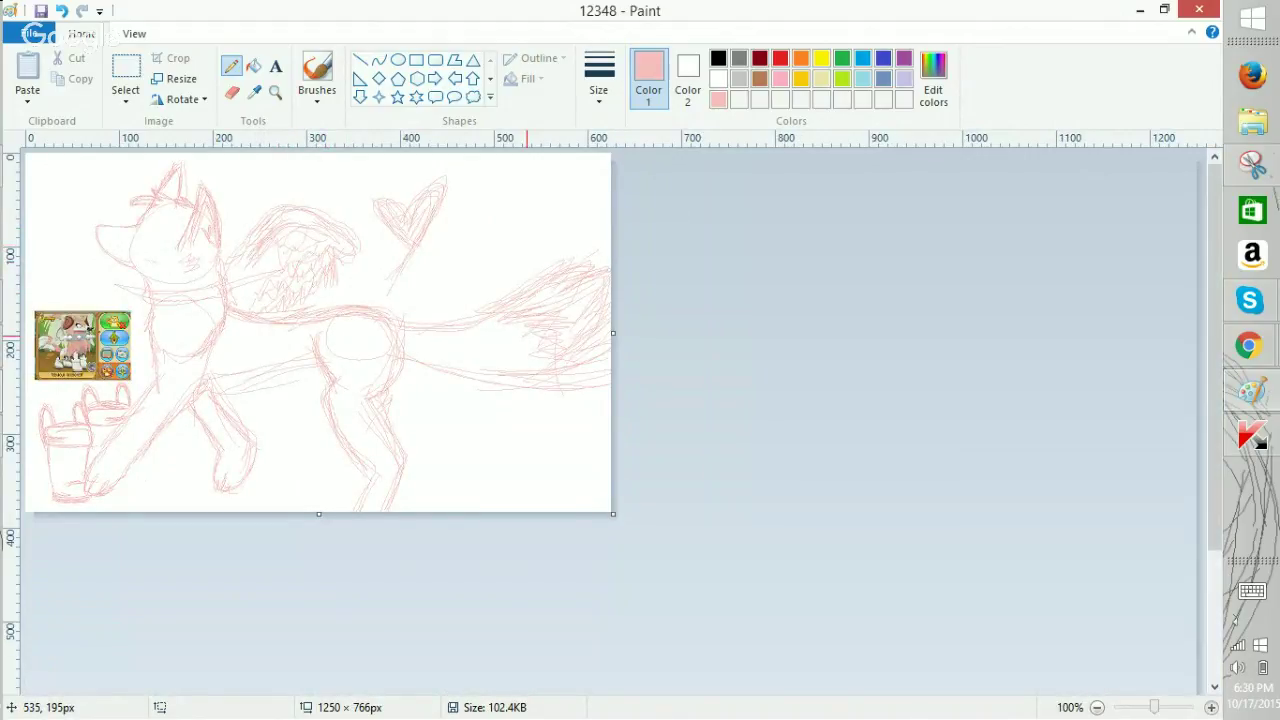
{"action": "left_click", "coordinate": [1211, 707]}
{"action": "left_click", "coordinate": [1211, 707]}
{"action": "left_click_drag", "start_coordinate": [1213, 245], "coordinate": [1203, 337]}
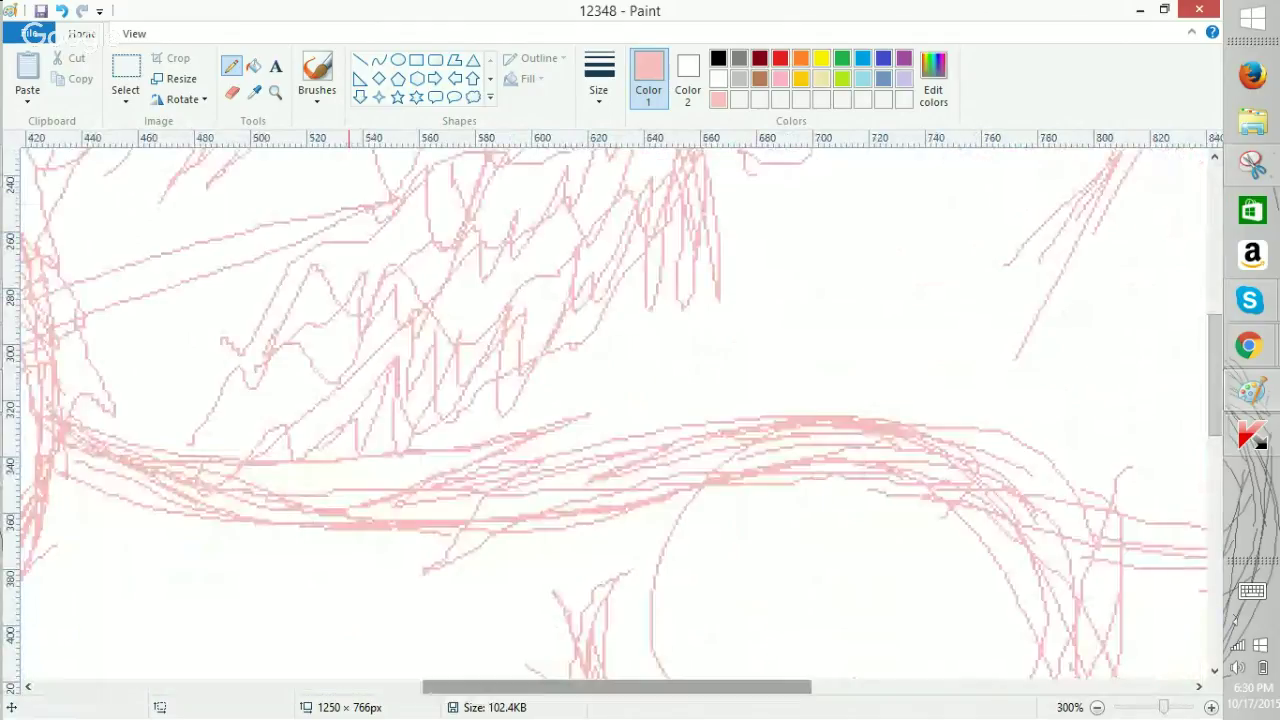
{"action": "left_click_drag", "start_coordinate": [690, 686], "coordinate": [486, 686]}
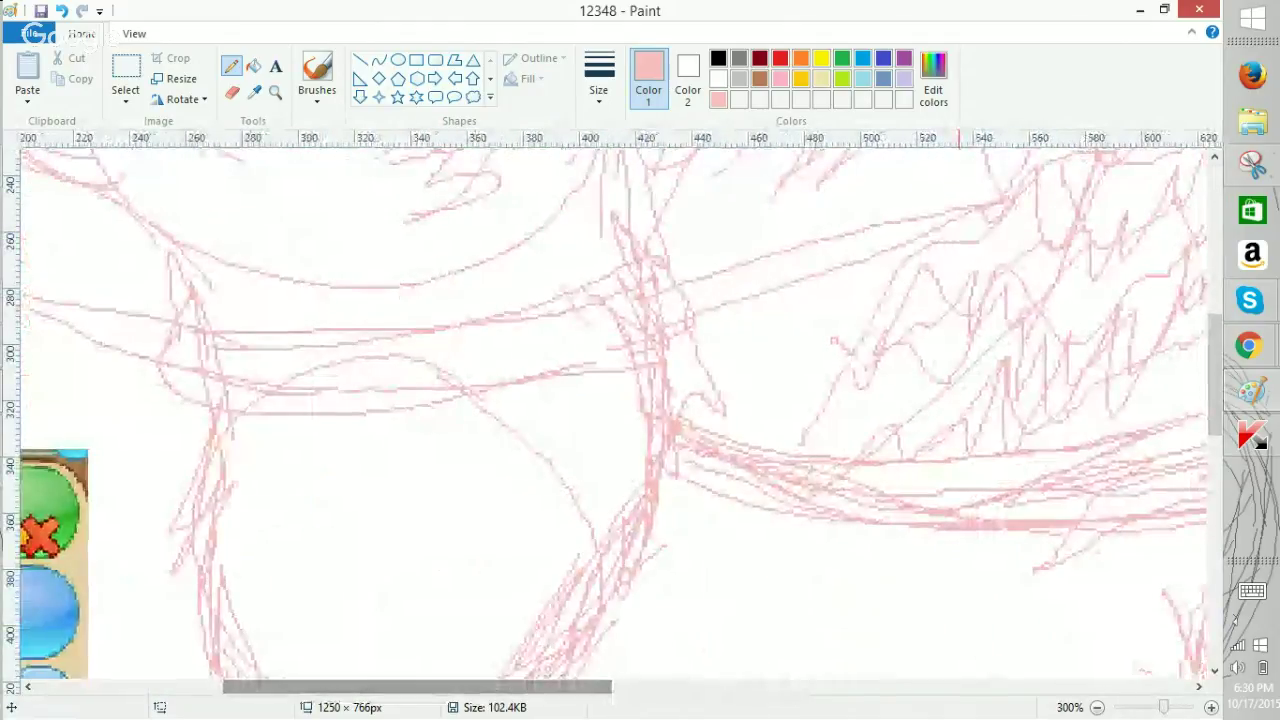
{"action": "mouse_move", "coordinate": [708, 280]}
{"action": "left_mouse_down"}
{"action": "mouse_move", "coordinate": [978, 206]}
{"action": "mouse_move", "coordinate": [656, 333]}
{"action": "left_mouse_up"}
{"action": "left_click_drag", "start_coordinate": [908, 214], "coordinate": [616, 333]}
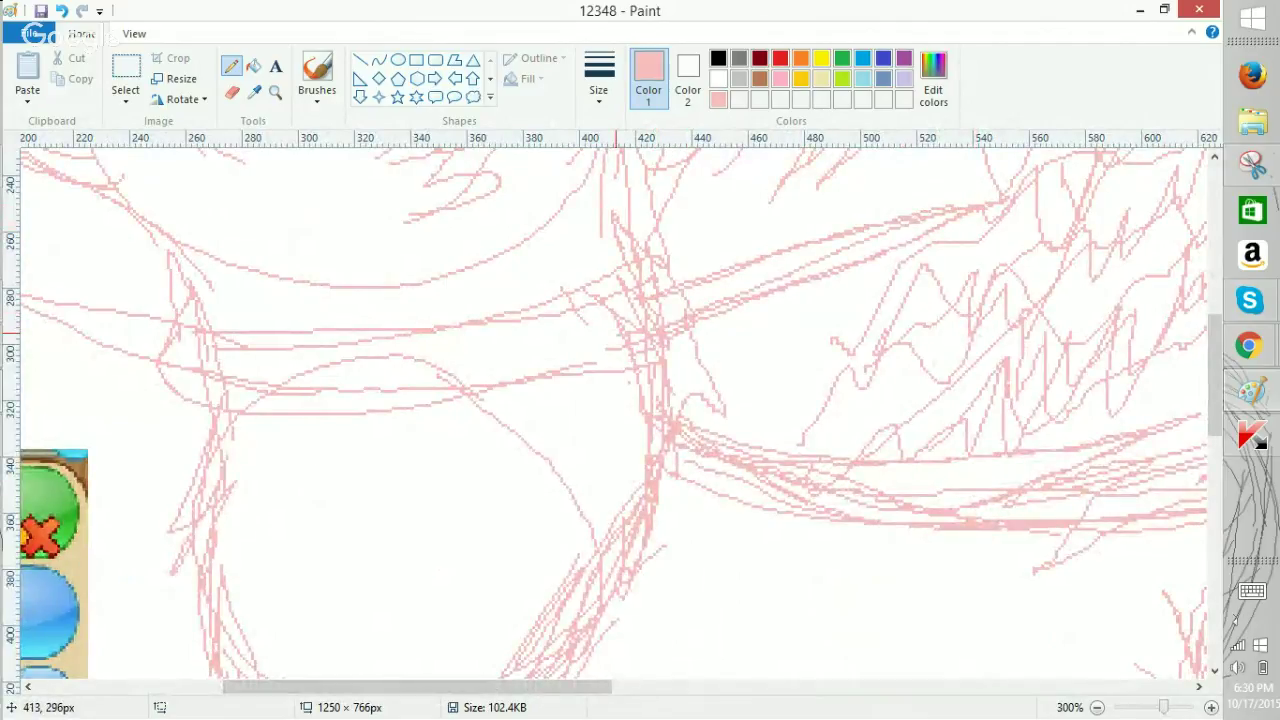
{"action": "key", "text": "ctrl+z"}
{"action": "left_click_drag", "start_coordinate": [945, 200], "coordinate": [646, 330]}
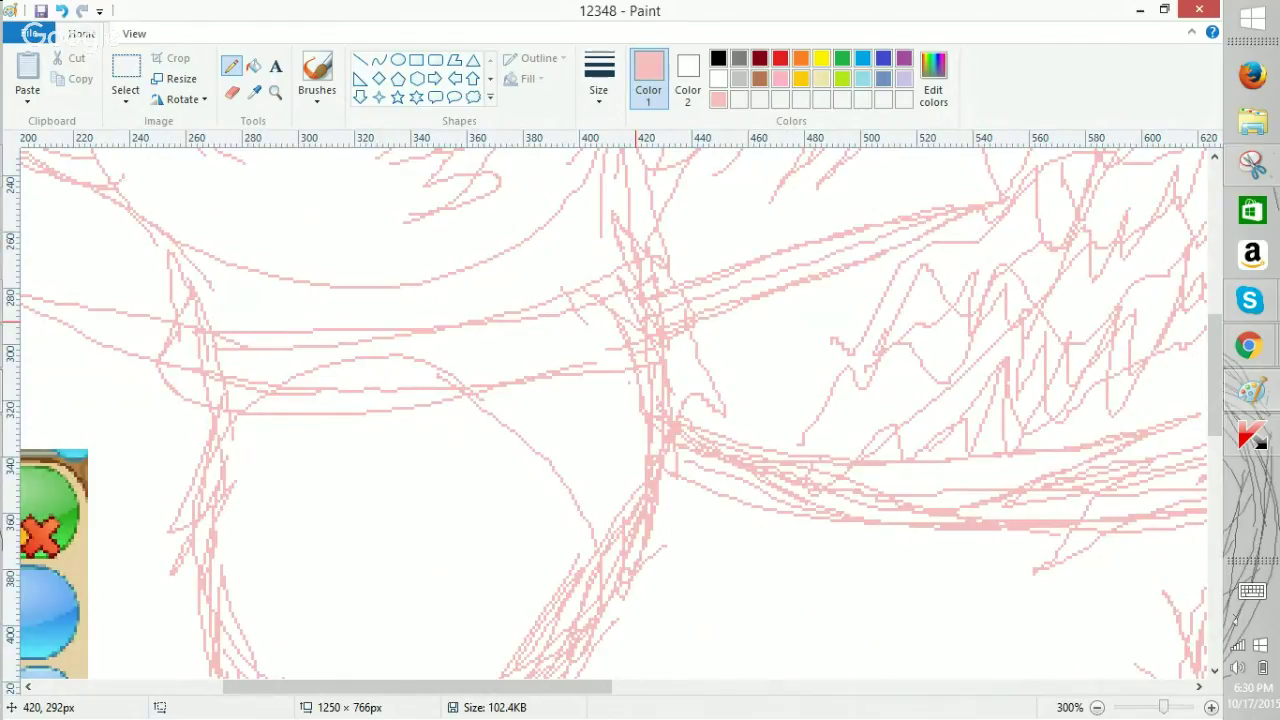
Retrace the edges of the pointed collar spike projecting in front of the wolf's neck.
{"action": "left_click_drag", "start_coordinate": [551, 687], "coordinate": [412, 688]}
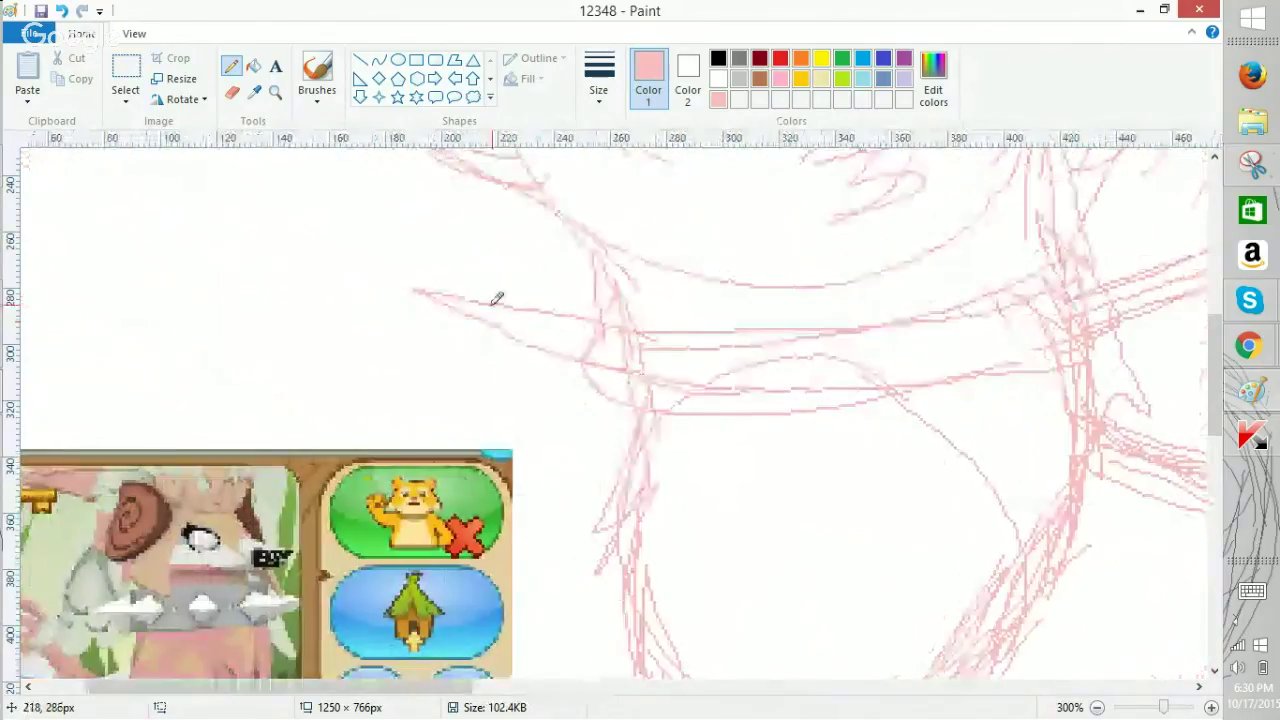
{"action": "left_click_drag", "start_coordinate": [468, 304], "coordinate": [631, 352]}
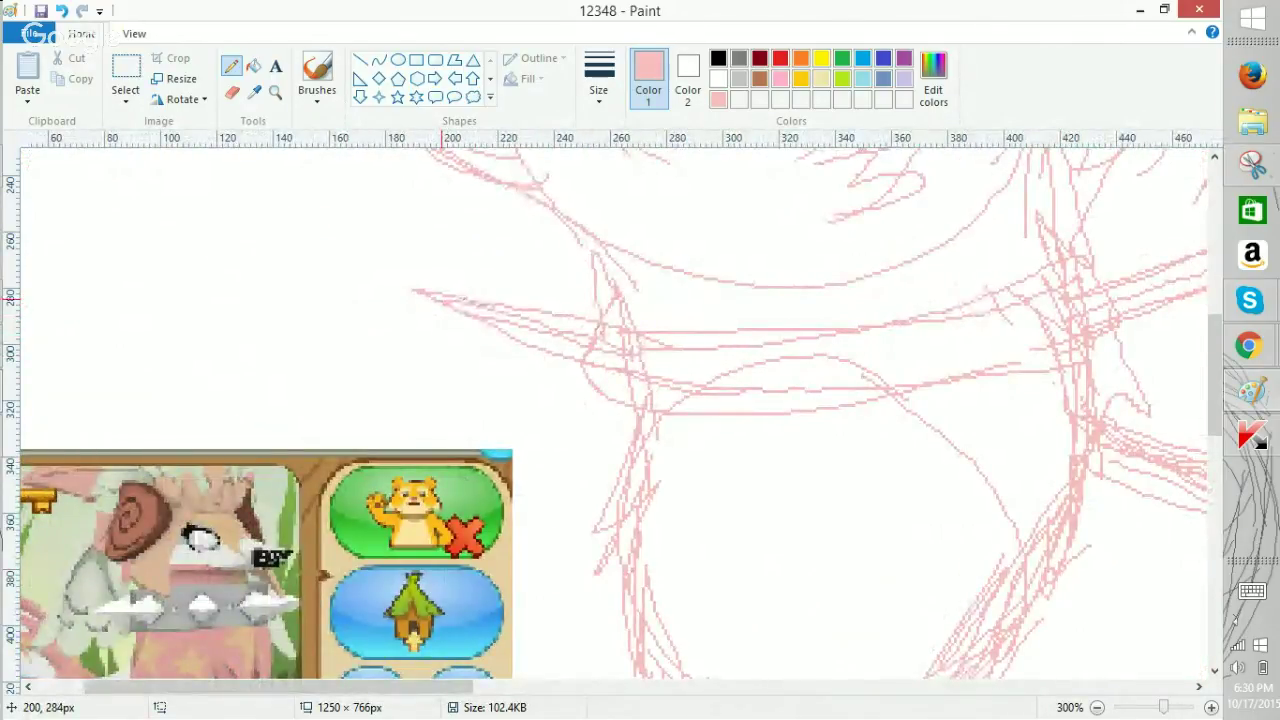
{"action": "scroll", "coordinate": [441, 299], "scroll_direction": "down", "scroll_amount": 1}
{"action": "scroll", "coordinate": [620, 415], "scroll_direction": "down", "scroll_amount": 2}
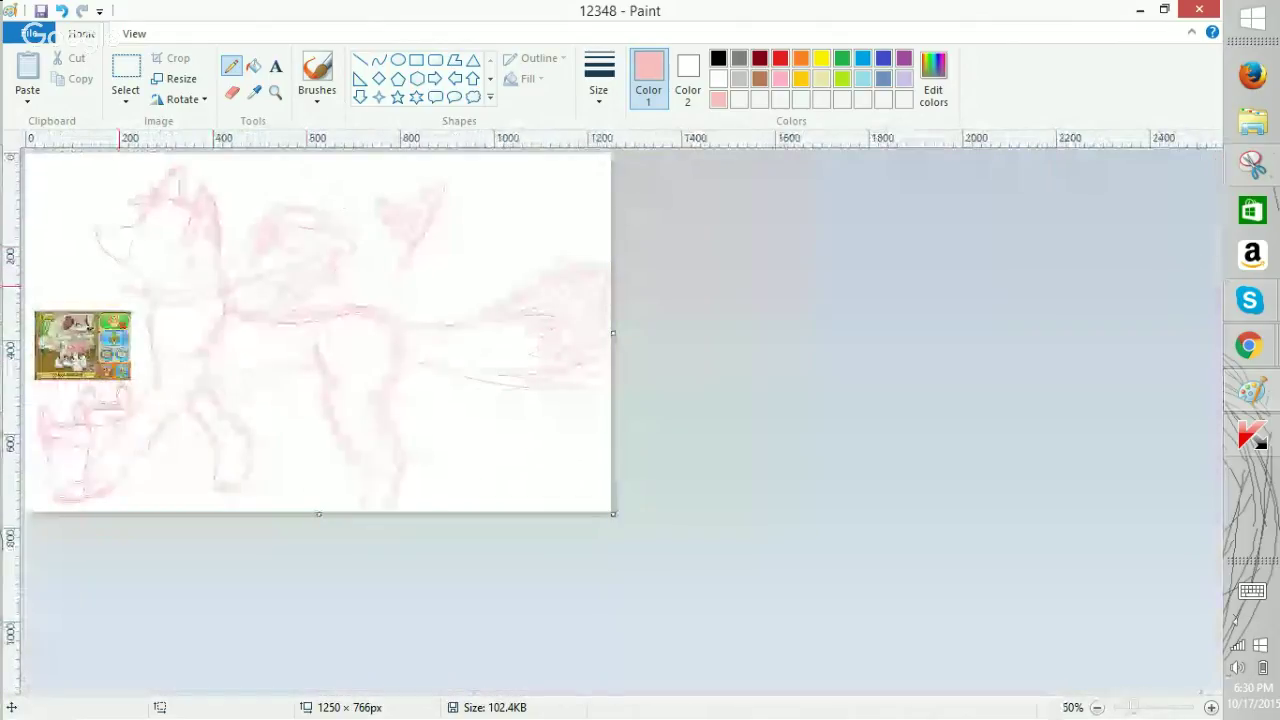
Check the Animal Jam page in the browser and return to Paint.
{"action": "mouse_move", "coordinate": [1248, 346]}
{"action": "left_click", "coordinate": [1103, 250]}
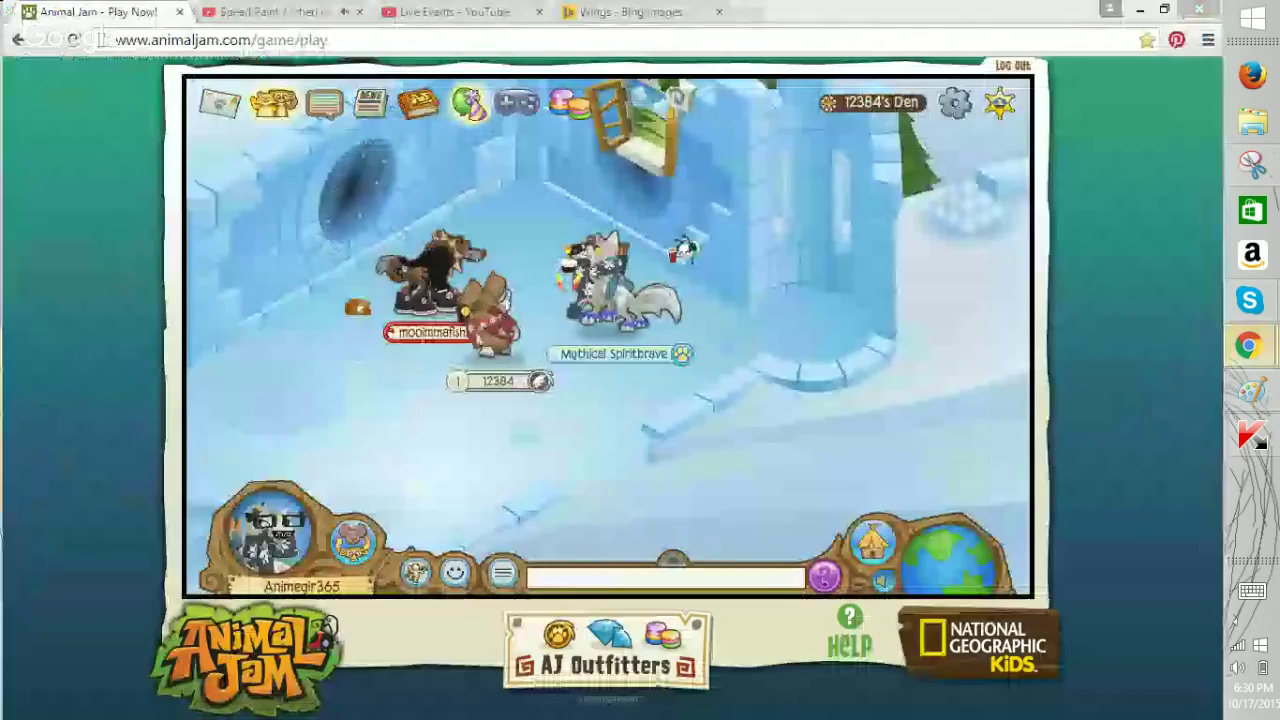
{"action": "left_click", "coordinate": [1252, 391]}
Sketch two downward-pointing collar spikes, one at the front of the neck and one at the back.
{"action": "scroll", "coordinate": [318, 332], "scroll_direction": "up", "scroll_amount": 3}
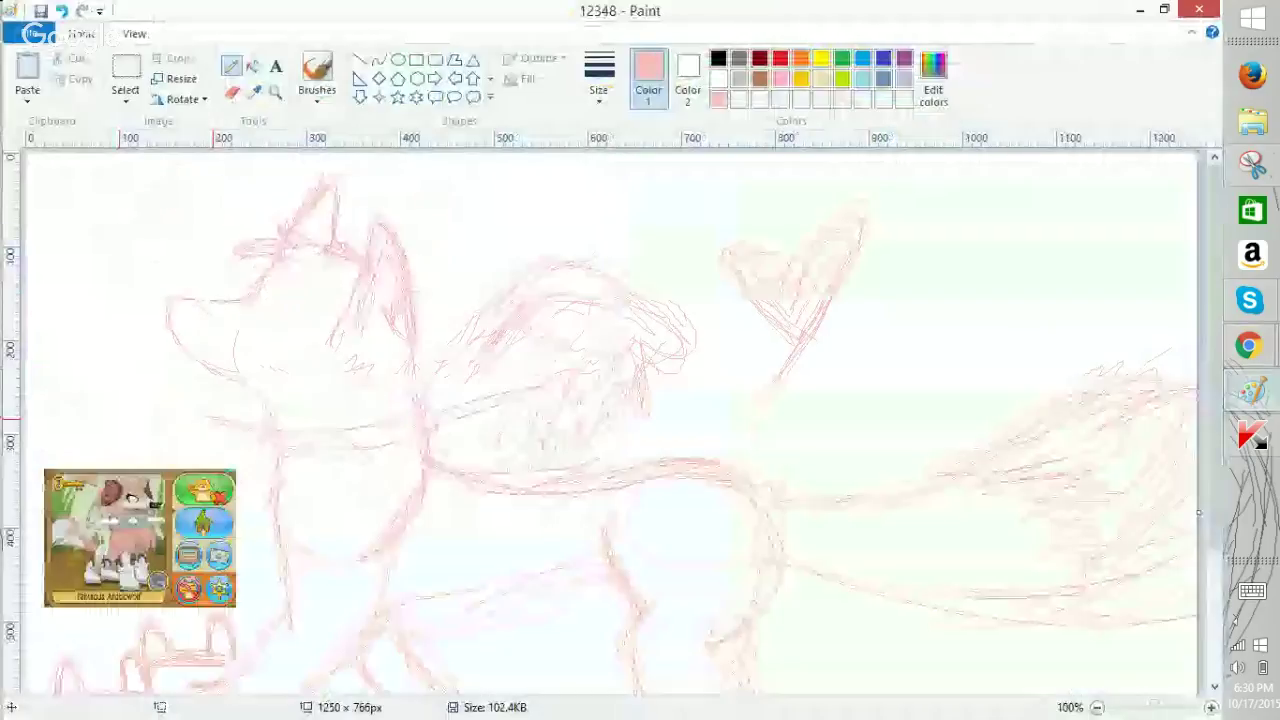
{"action": "scroll", "coordinate": [620, 410], "scroll_direction": "down", "scroll_amount": 5}
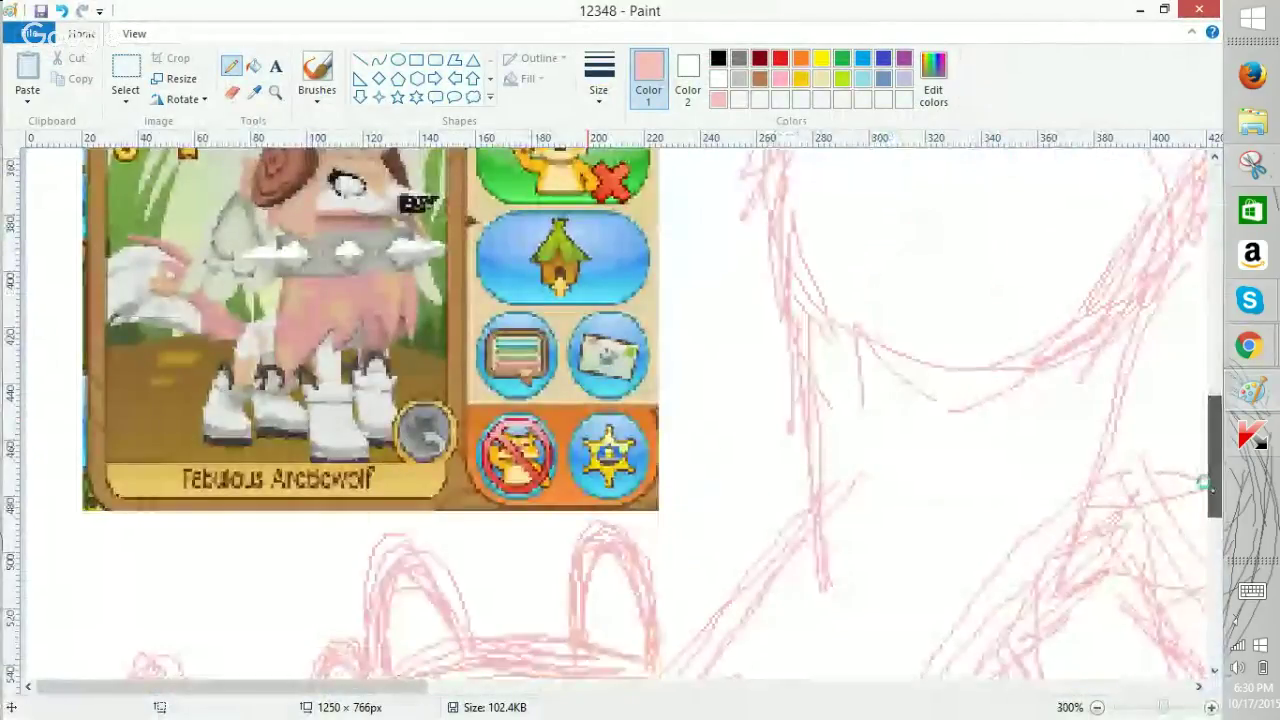
{"action": "scroll", "coordinate": [808, 311], "scroll_direction": "up", "scroll_amount": 4}
{"action": "scroll", "coordinate": [808, 311], "scroll_direction": "down", "scroll_amount": 1}
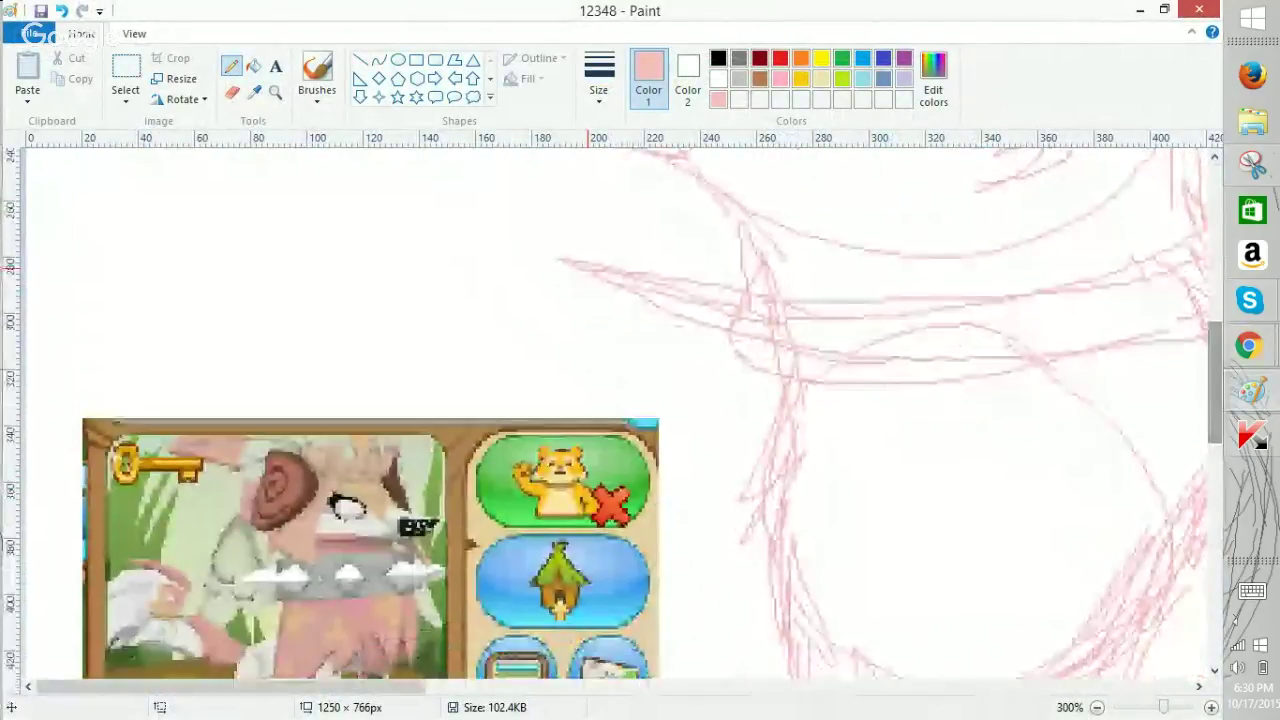
{"action": "mouse_move", "coordinate": [808, 311]}
{"action": "left_mouse_down"}
{"action": "mouse_move", "coordinate": [856, 348]}
{"action": "mouse_move", "coordinate": [807, 304]}
{"action": "mouse_move", "coordinate": [760, 345]}
{"action": "mouse_move", "coordinate": [818, 316]}
{"action": "mouse_move", "coordinate": [849, 330]}
{"action": "mouse_move", "coordinate": [856, 356]}
{"action": "mouse_move", "coordinate": [754, 340]}
{"action": "mouse_move", "coordinate": [816, 387]}
{"action": "mouse_move", "coordinate": [666, 522]}
{"action": "mouse_move", "coordinate": [729, 365]}
{"action": "mouse_move", "coordinate": [673, 497]}
{"action": "mouse_move", "coordinate": [786, 322]}
{"action": "left_mouse_up"}
{"action": "left_click", "coordinate": [1097, 707]}
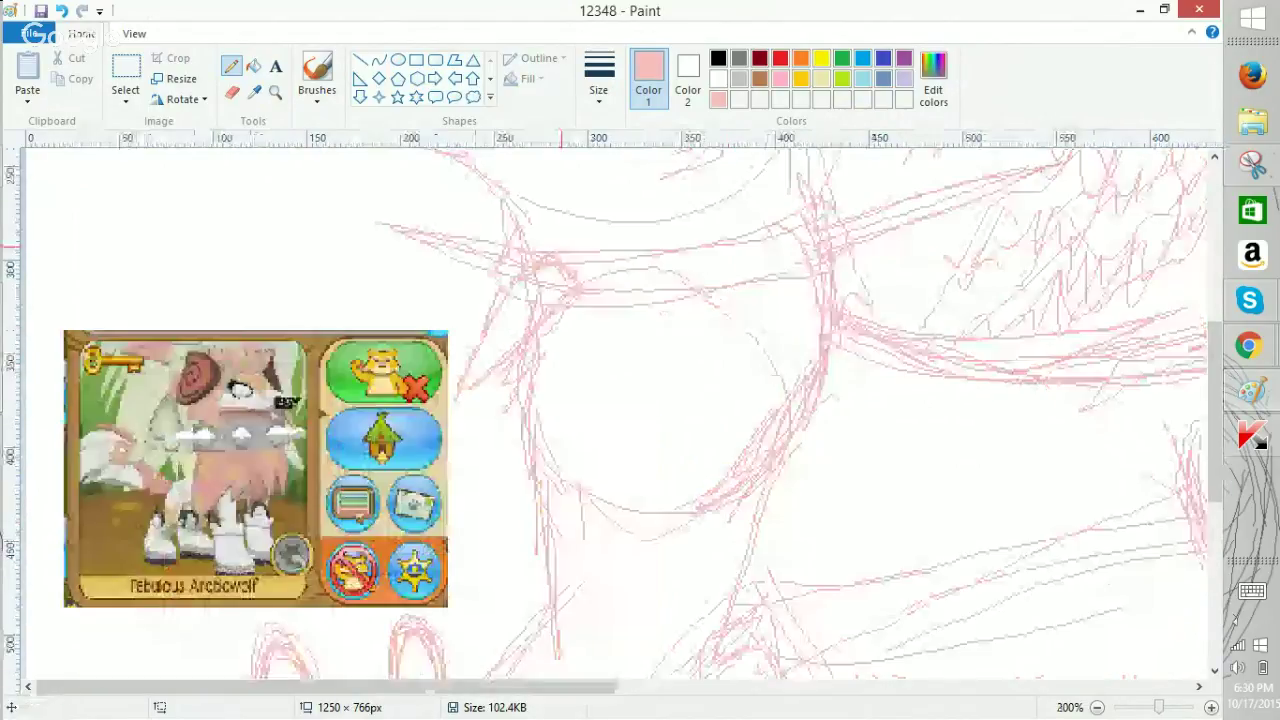
{"action": "left_click", "coordinate": [1097, 707]}
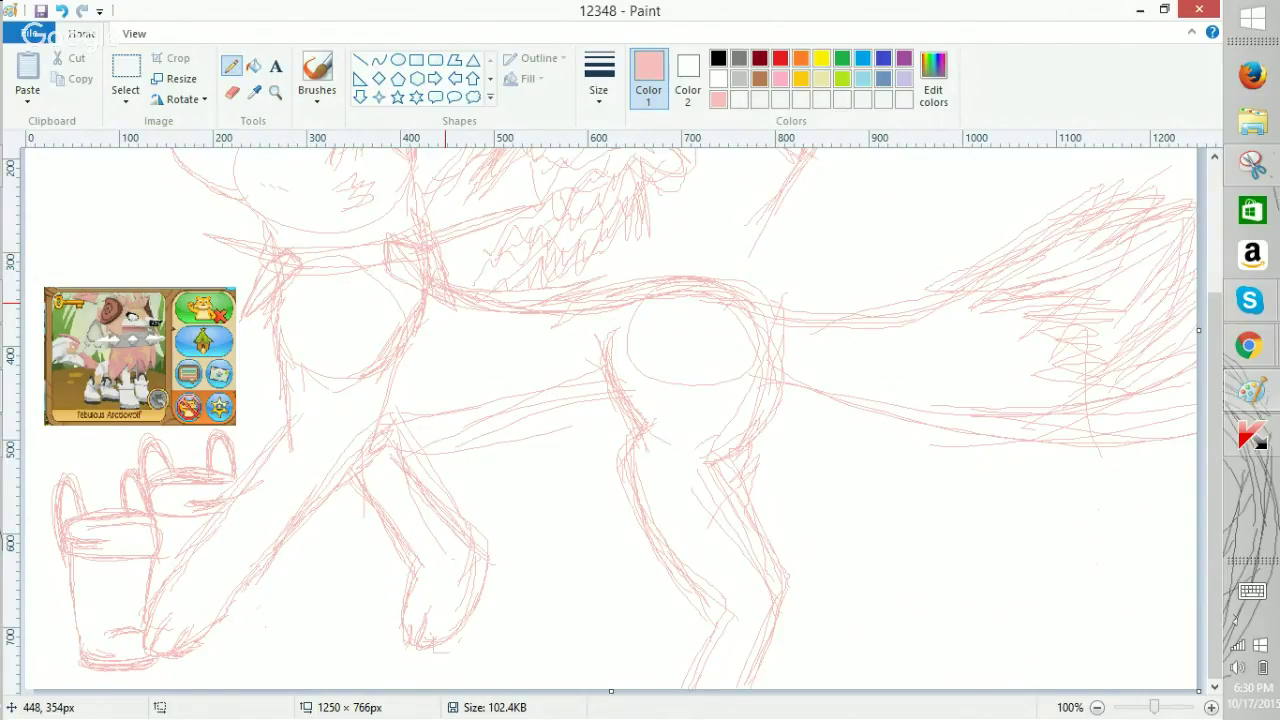
Erase the chest circle's guide lines where they cross the collar band and the front spike.
{"action": "scroll", "coordinate": [446, 300], "scroll_direction": "up", "scroll_amount": 1, "text": "ctrl"}
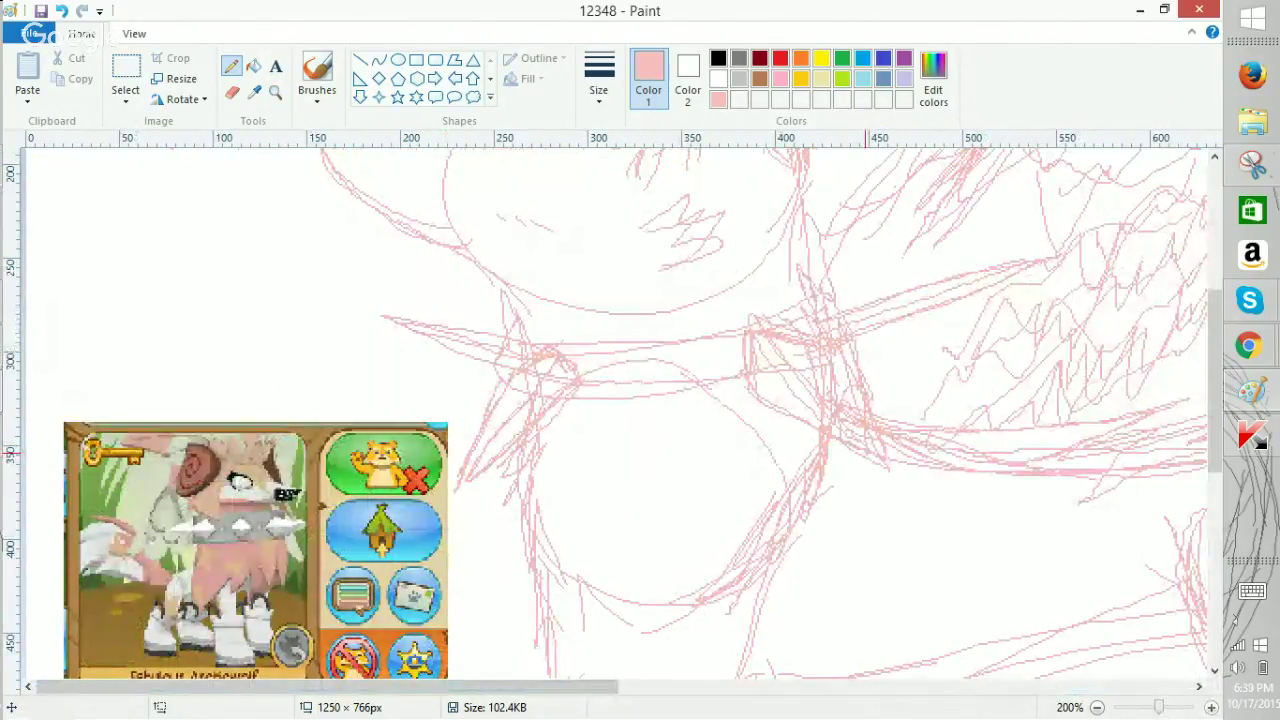
{"action": "left_click_drag", "start_coordinate": [632, 375], "coordinate": [637, 357]}
{"action": "left_click", "coordinate": [232, 91]}
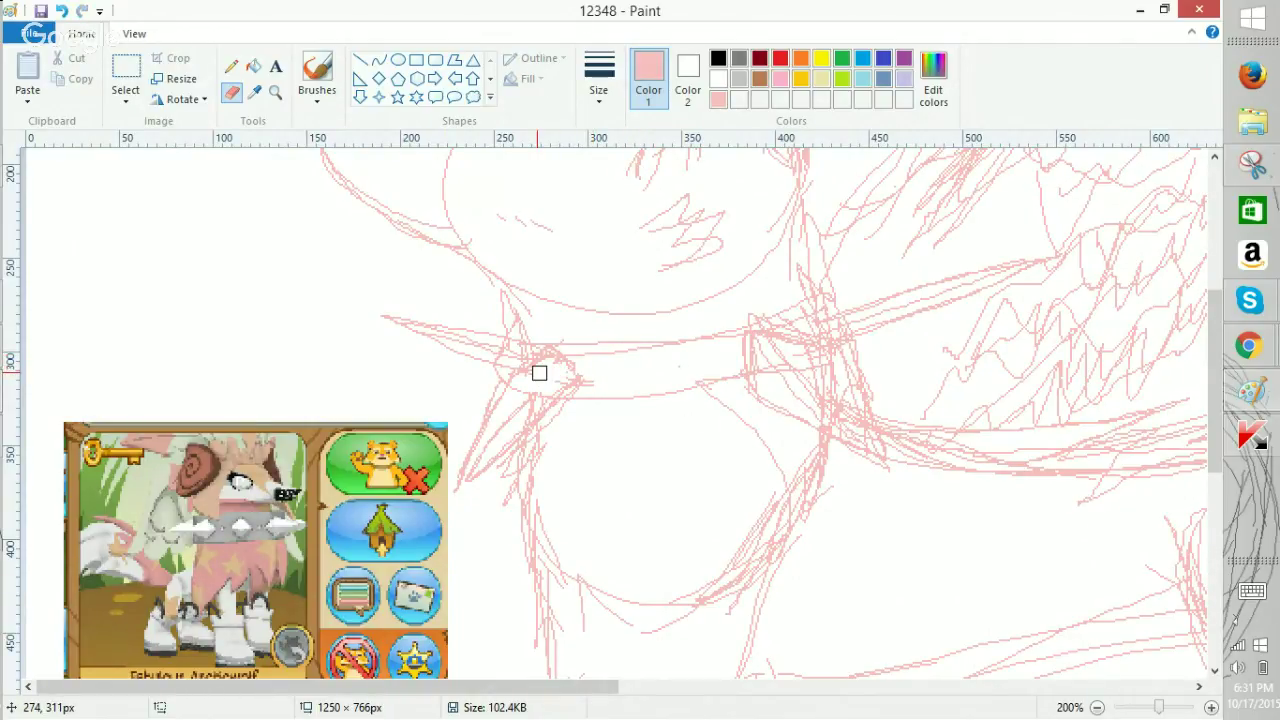
Draw a diamond-shaped spike in the middle of the collar with a small round stud on each side.
{"action": "left_click", "coordinate": [232, 66]}
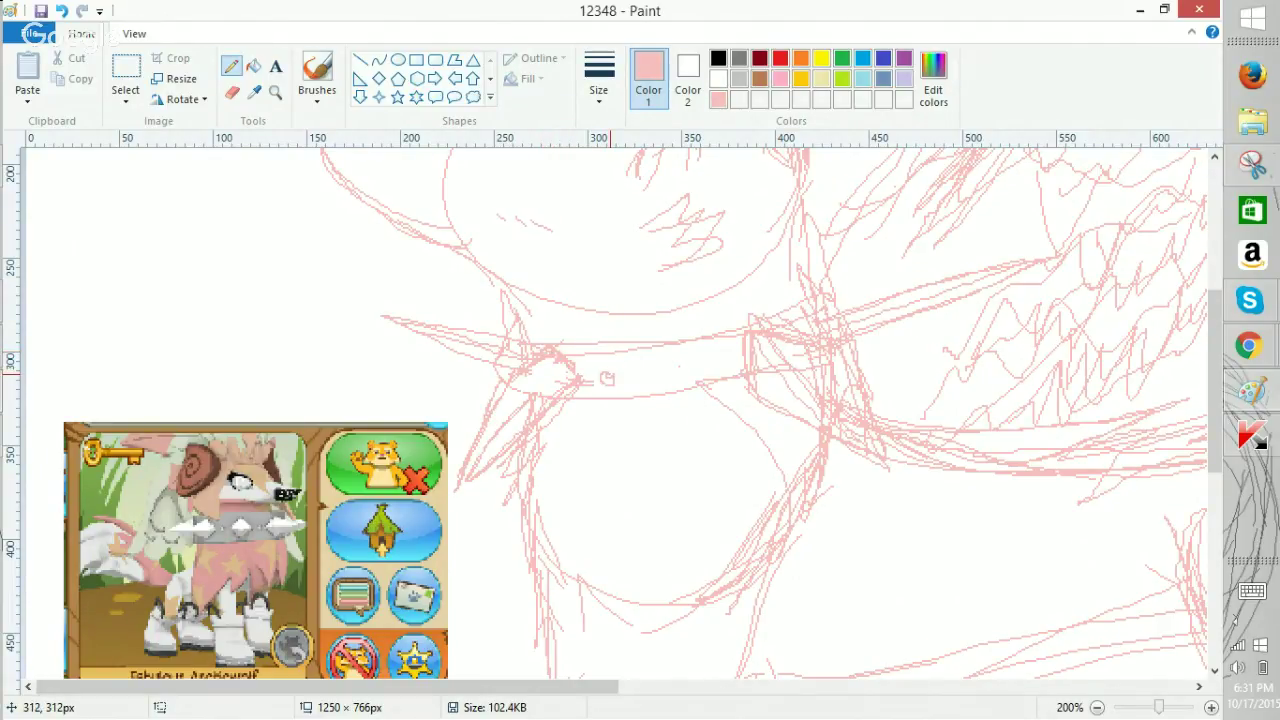
{"action": "mouse_move", "coordinate": [736, 361]}
{"action": "left_mouse_down"}
{"action": "mouse_move", "coordinate": [665, 346]}
{"action": "mouse_move", "coordinate": [685, 360]}
{"action": "mouse_move", "coordinate": [641, 381]}
{"action": "mouse_move", "coordinate": [688, 360]}
{"action": "mouse_move", "coordinate": [666, 374]}
{"action": "mouse_move", "coordinate": [659, 354]}
{"action": "mouse_move", "coordinate": [679, 372]}
{"action": "mouse_move", "coordinate": [647, 383]}
{"action": "left_mouse_up"}
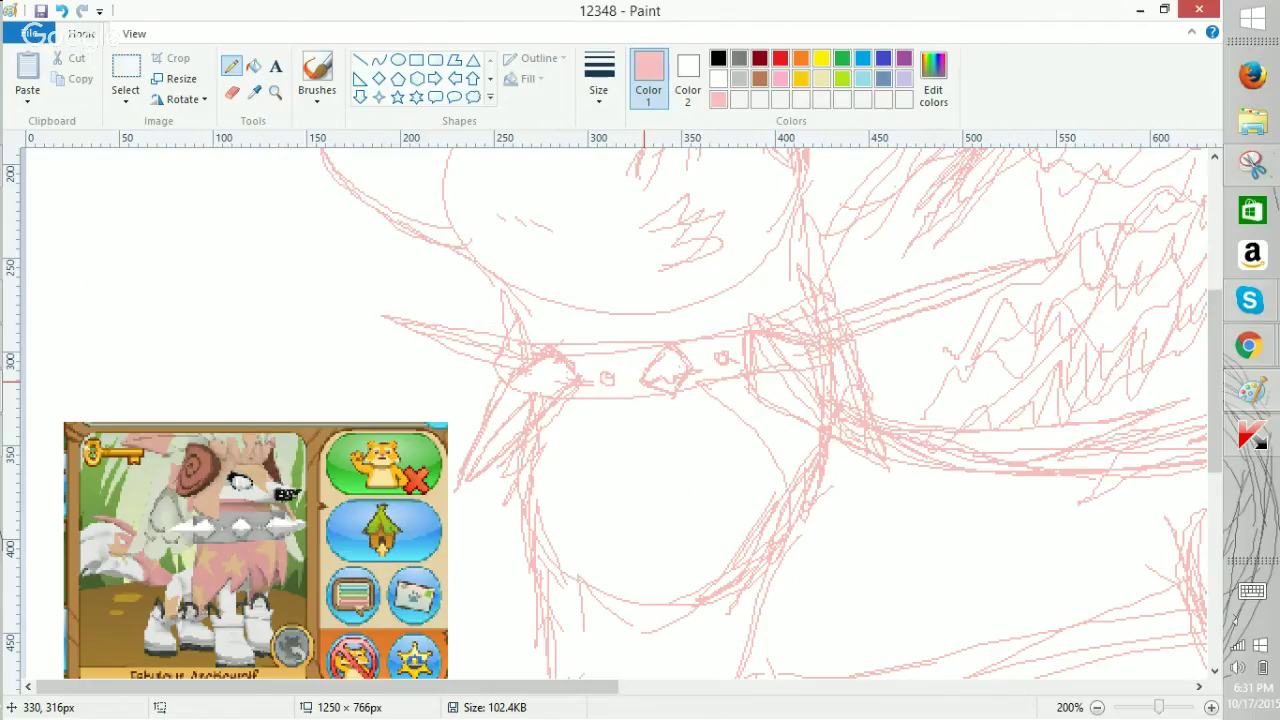
{"action": "scroll", "coordinate": [650, 385], "scroll_direction": "down", "scroll_amount": 2}
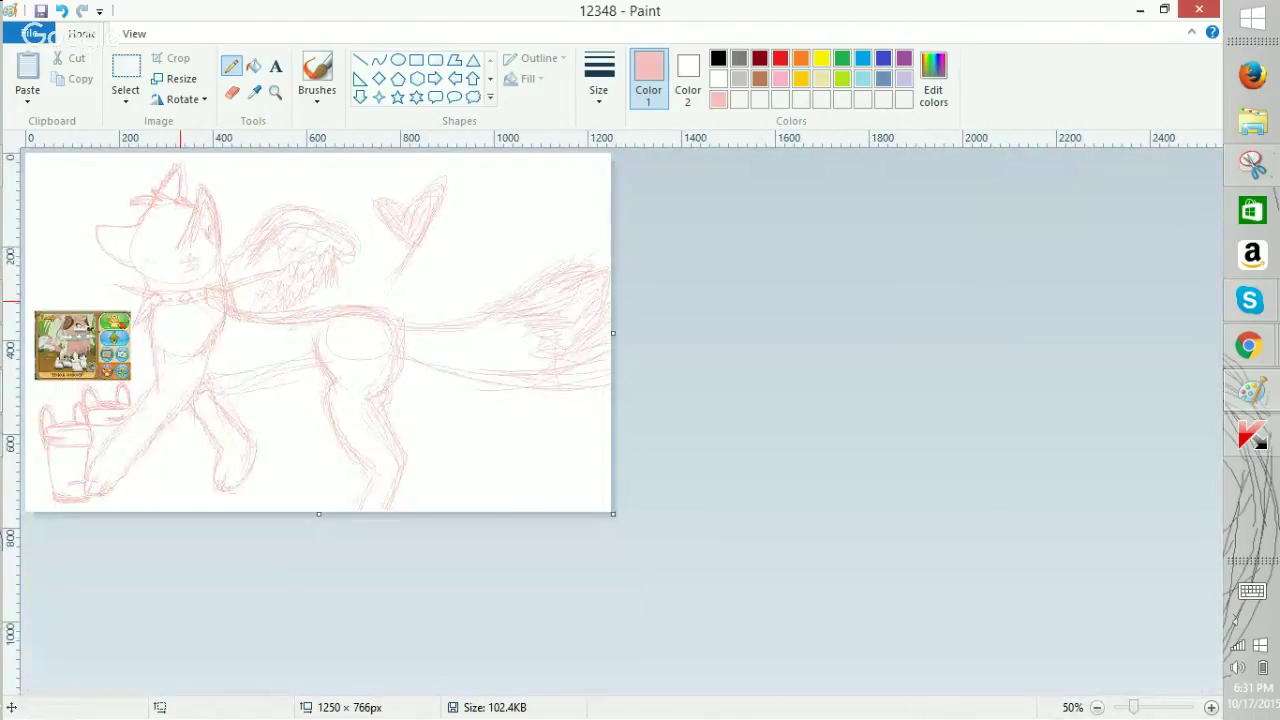
Check the Hangouts broadcast window and the Animal Jam den, and return to Paint.
{"action": "left_click", "coordinate": [1250, 345]}
{"action": "left_click", "coordinate": [1097, 390]}
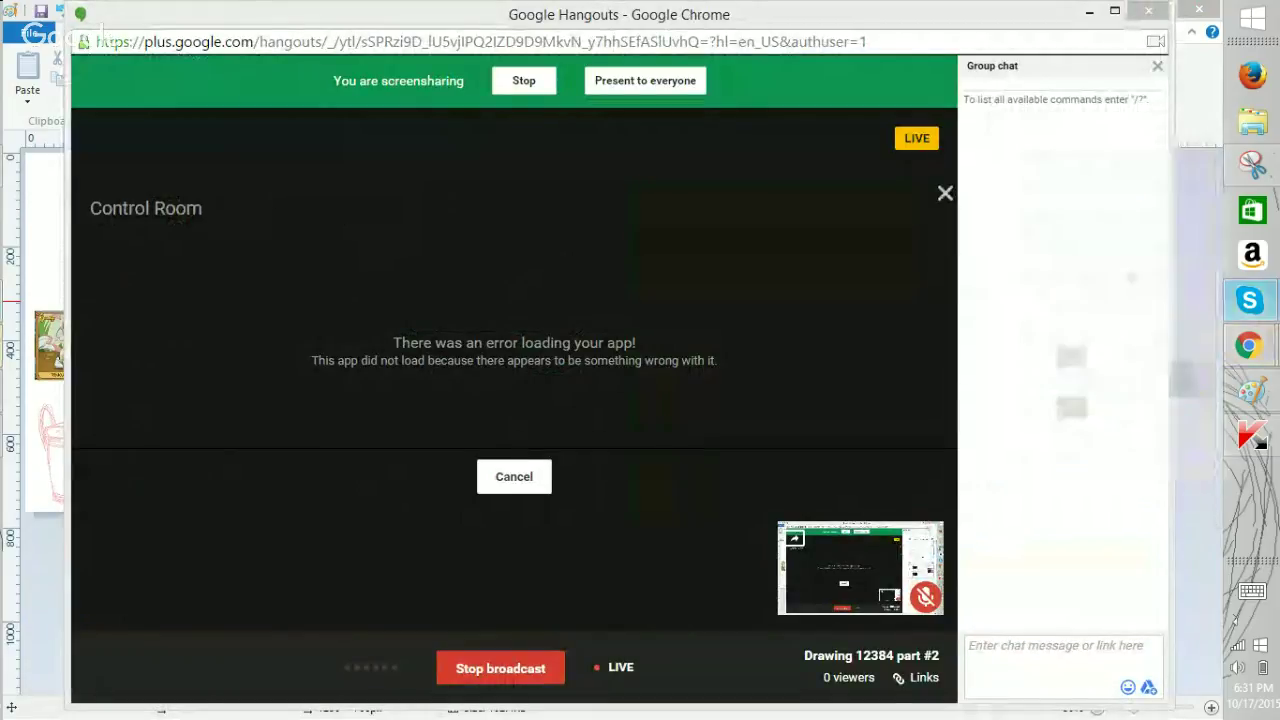
{"action": "mouse_move", "coordinate": [1250, 345]}
{"action": "left_click", "coordinate": [1110, 262]}
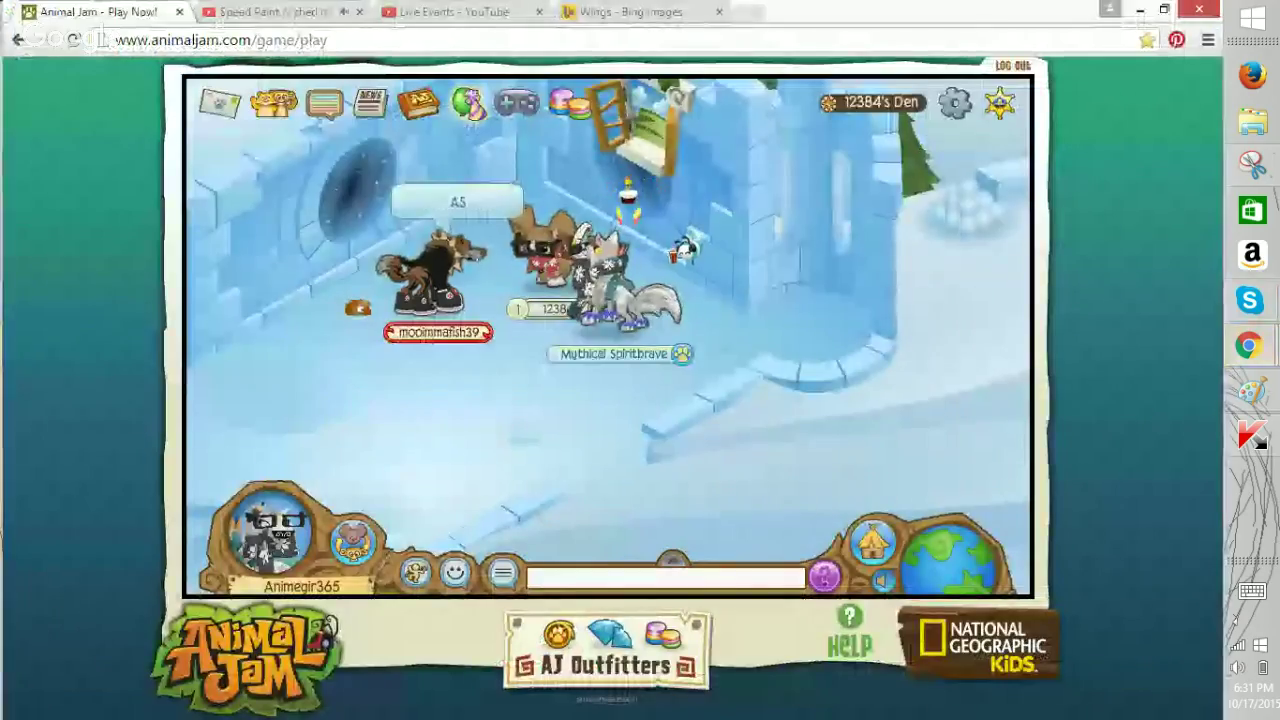
{"action": "left_click", "coordinate": [1252, 391]}
Sketch short strokes along the front of the neck between the jaw and the collar.
{"action": "left_click", "coordinate": [1211, 707]}
{"action": "left_click", "coordinate": [1211, 707]}
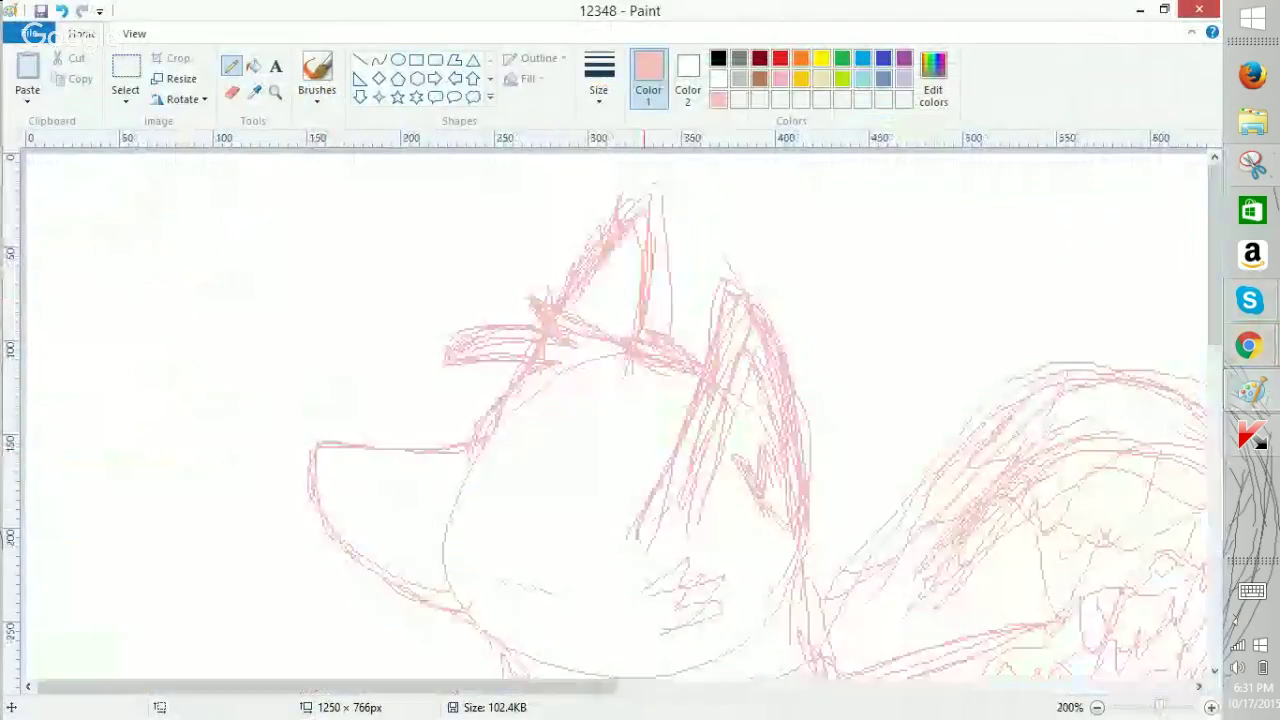
{"action": "left_click_drag", "start_coordinate": [1214, 257], "coordinate": [1214, 394]}
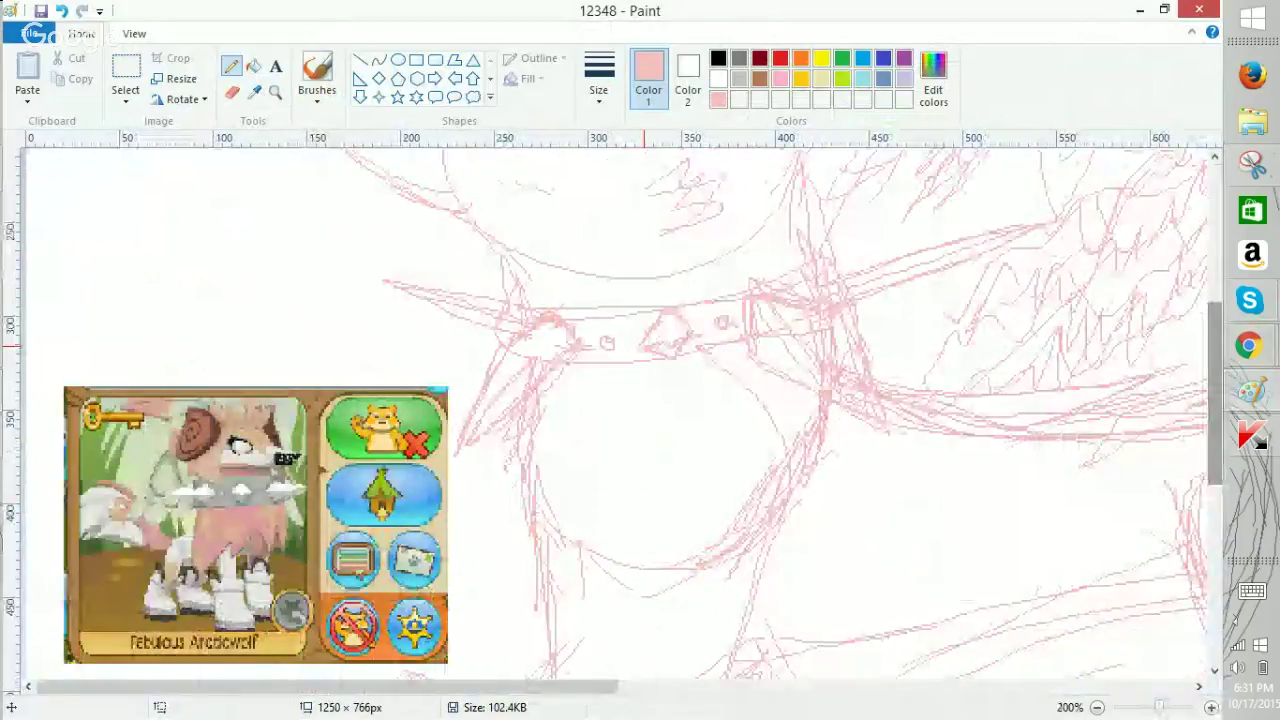
{"action": "mouse_move", "coordinate": [495, 290]}
{"action": "left_mouse_down"}
{"action": "mouse_move", "coordinate": [491, 251]}
{"action": "mouse_move", "coordinate": [506, 286]}
{"action": "left_mouse_up"}
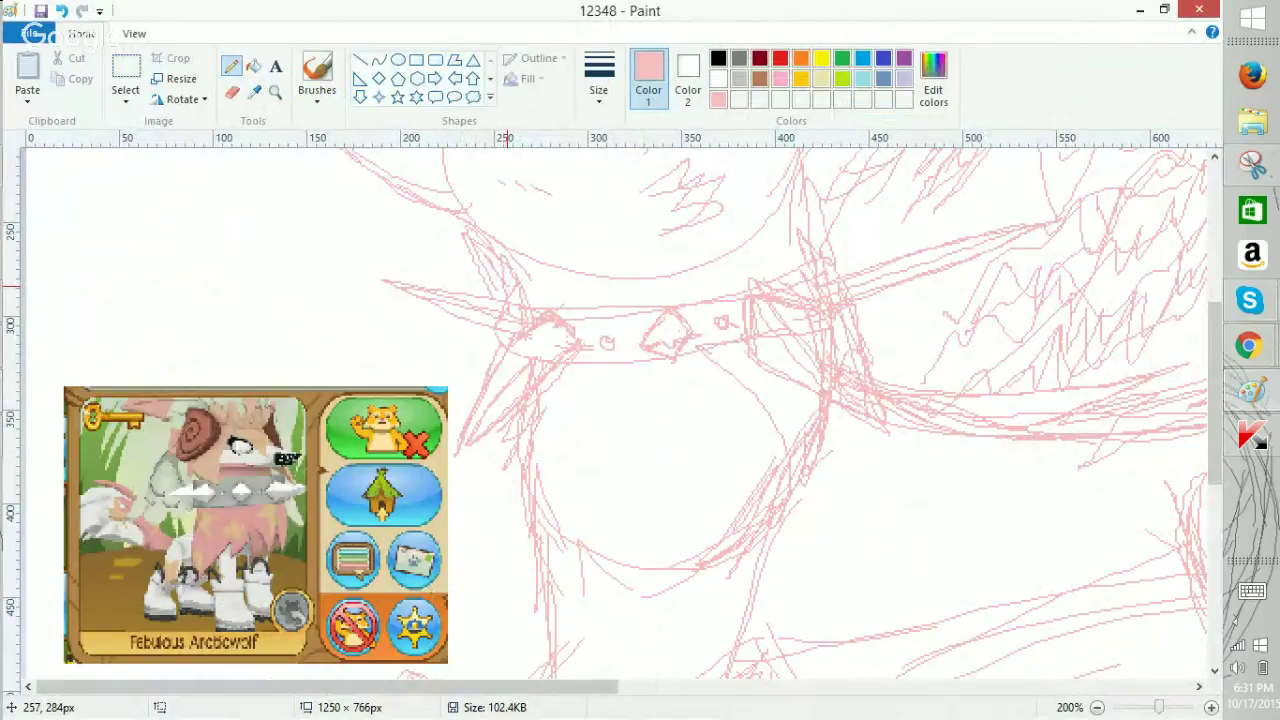
{"action": "scroll", "coordinate": [505, 285], "scroll_direction": "down", "scroll_amount": 2}
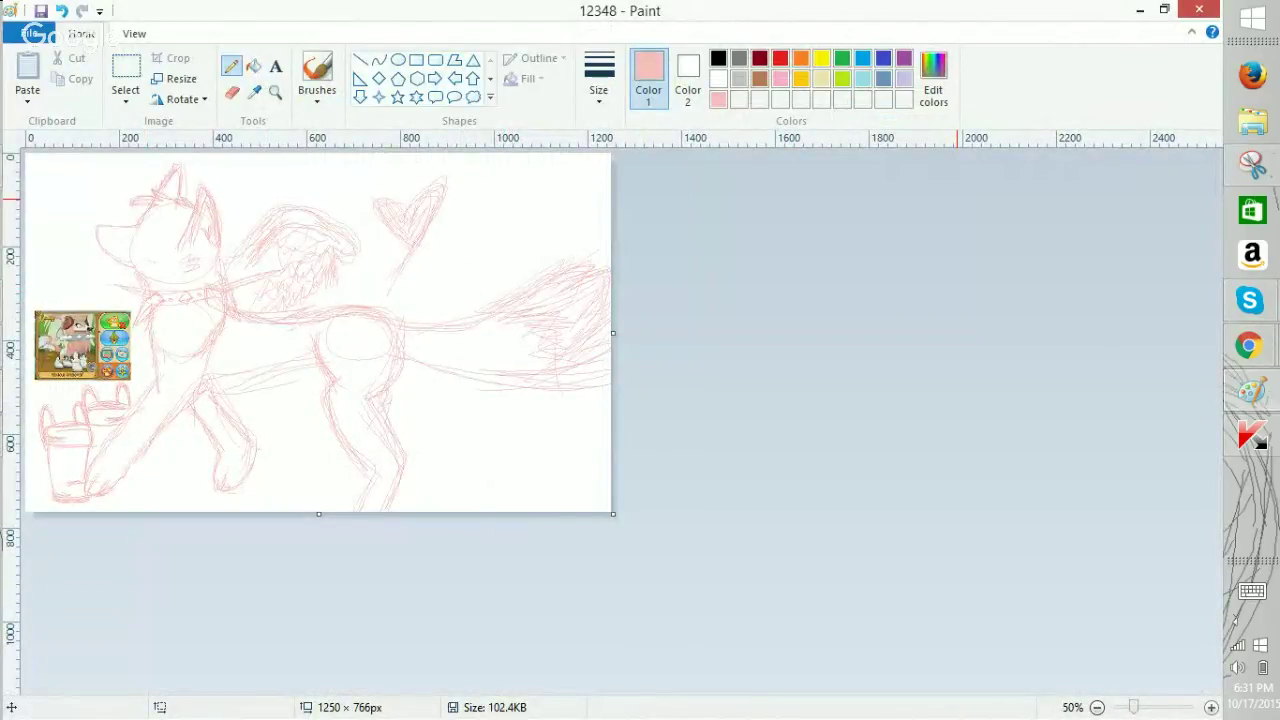
Erase the inner arch and feather lines from the upper part of the wing, keeping its outer edge.
{"action": "scroll", "coordinate": [958, 200], "scroll_direction": "up", "scroll_amount": 2}
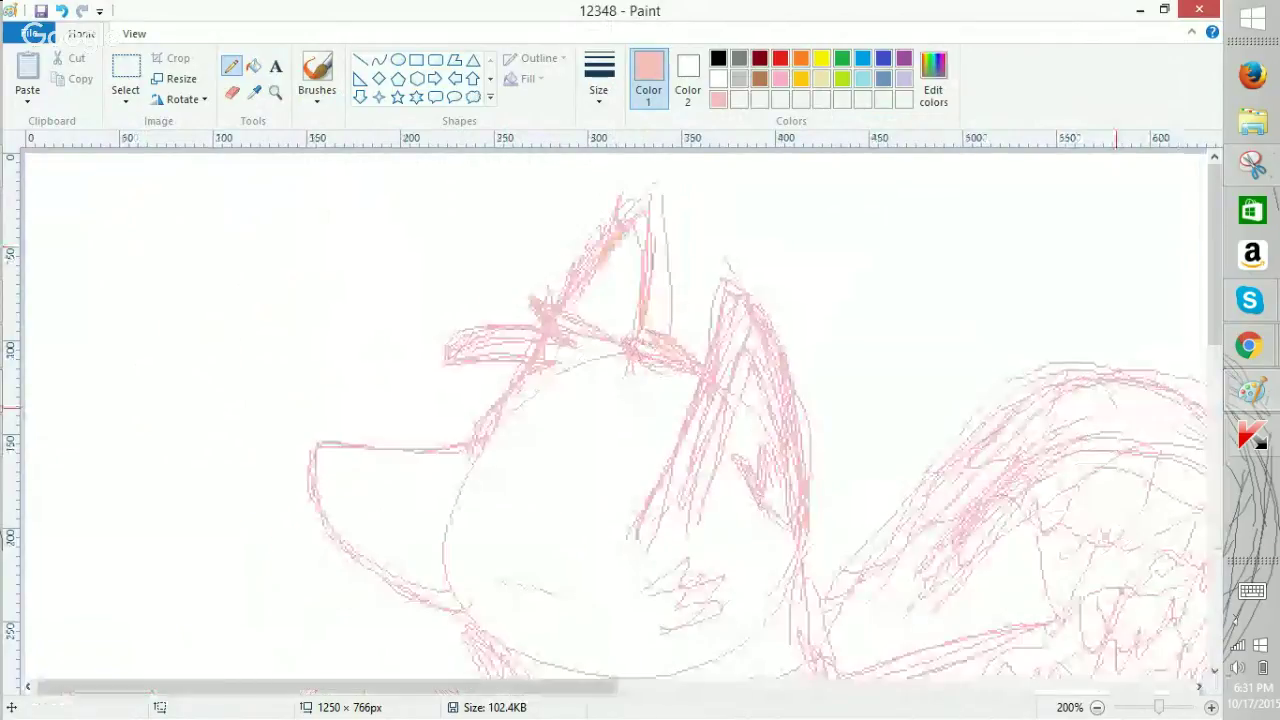
{"action": "scroll", "coordinate": [571, 280], "scroll_direction": "down", "scroll_amount": 1}
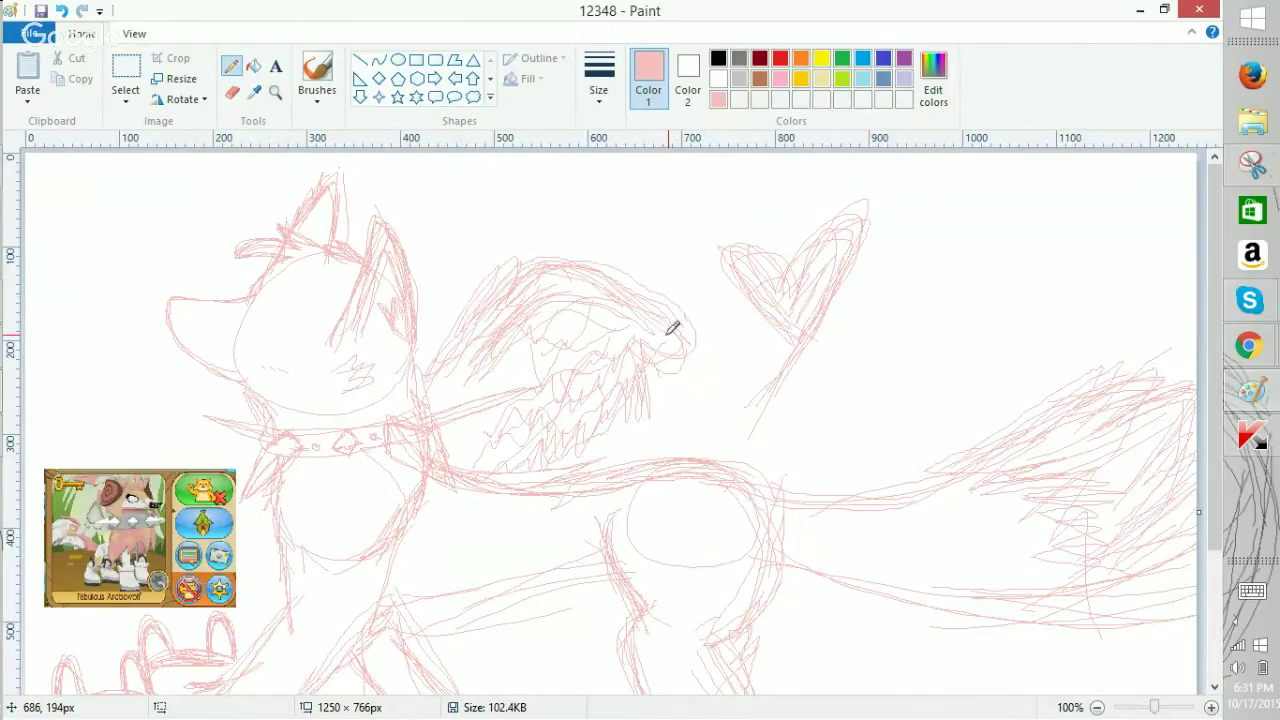
{"action": "left_click", "coordinate": [232, 93]}
{"action": "mouse_move", "coordinate": [591, 321]}
{"action": "left_mouse_down"}
{"action": "mouse_move", "coordinate": [615, 347]}
{"action": "mouse_move", "coordinate": [579, 329]}
{"action": "mouse_move", "coordinate": [493, 347]}
{"action": "mouse_move", "coordinate": [535, 295]}
{"action": "mouse_move", "coordinate": [491, 350]}
{"action": "mouse_move", "coordinate": [502, 311]}
{"action": "mouse_move", "coordinate": [584, 313]}
{"action": "mouse_move", "coordinate": [634, 331]}
{"action": "left_mouse_up"}
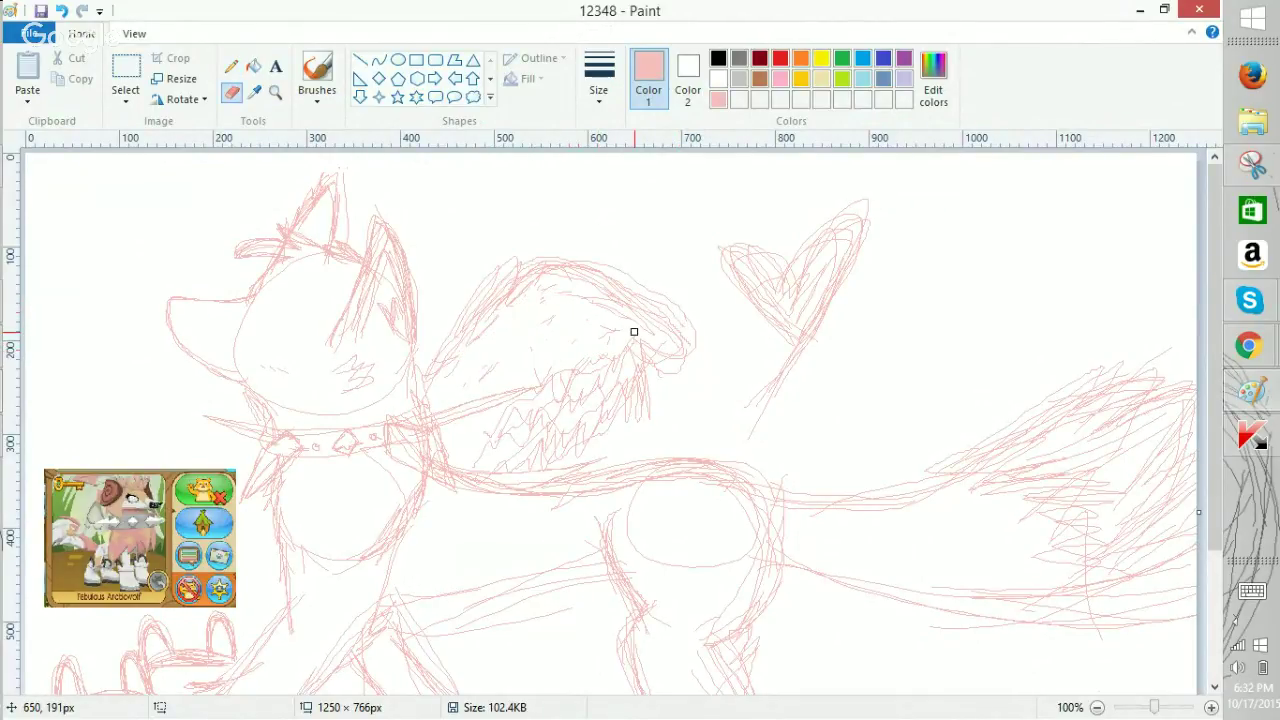
Write the note "Redoing The wing :)" in a wide text box across the wing and heart, using the touch keyboard.
{"action": "key", "text": "t"}
{"action": "left_click_drag", "start_coordinate": [394, 187], "coordinate": [897, 322]}
{"action": "left_click", "coordinate": [1252, 590]}
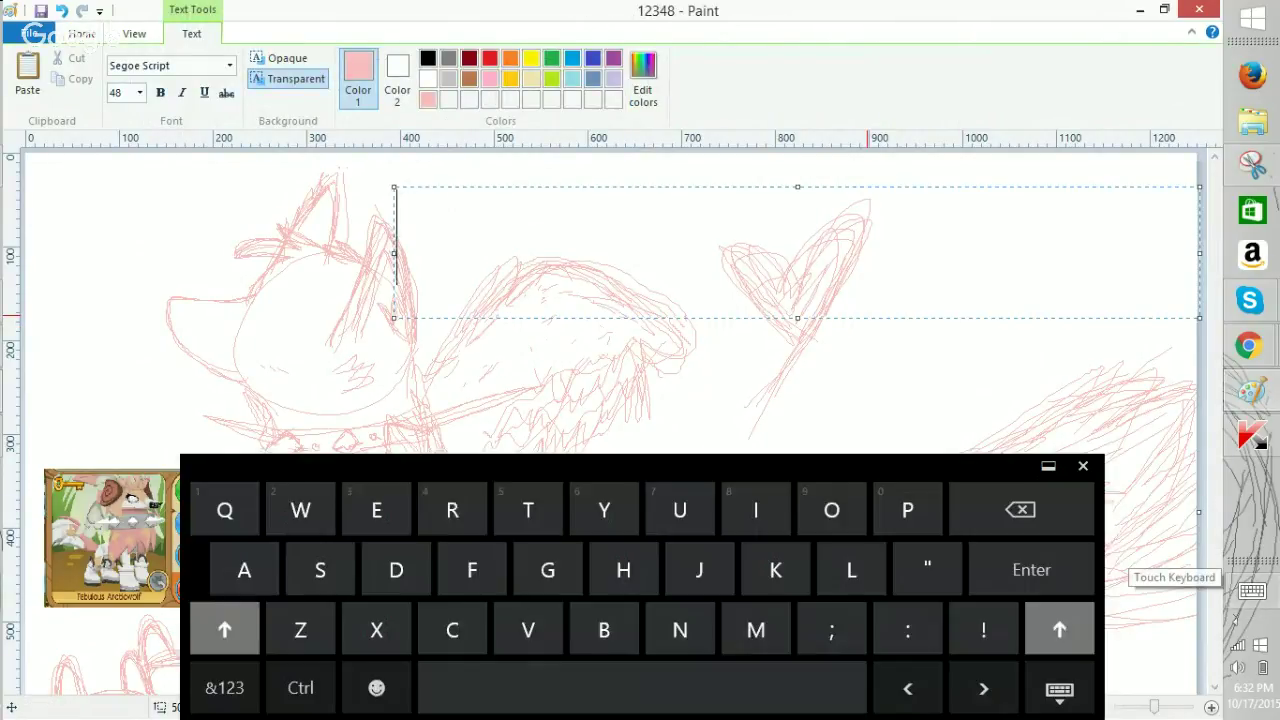
{"action": "type", "text": "Redoing The wing"}
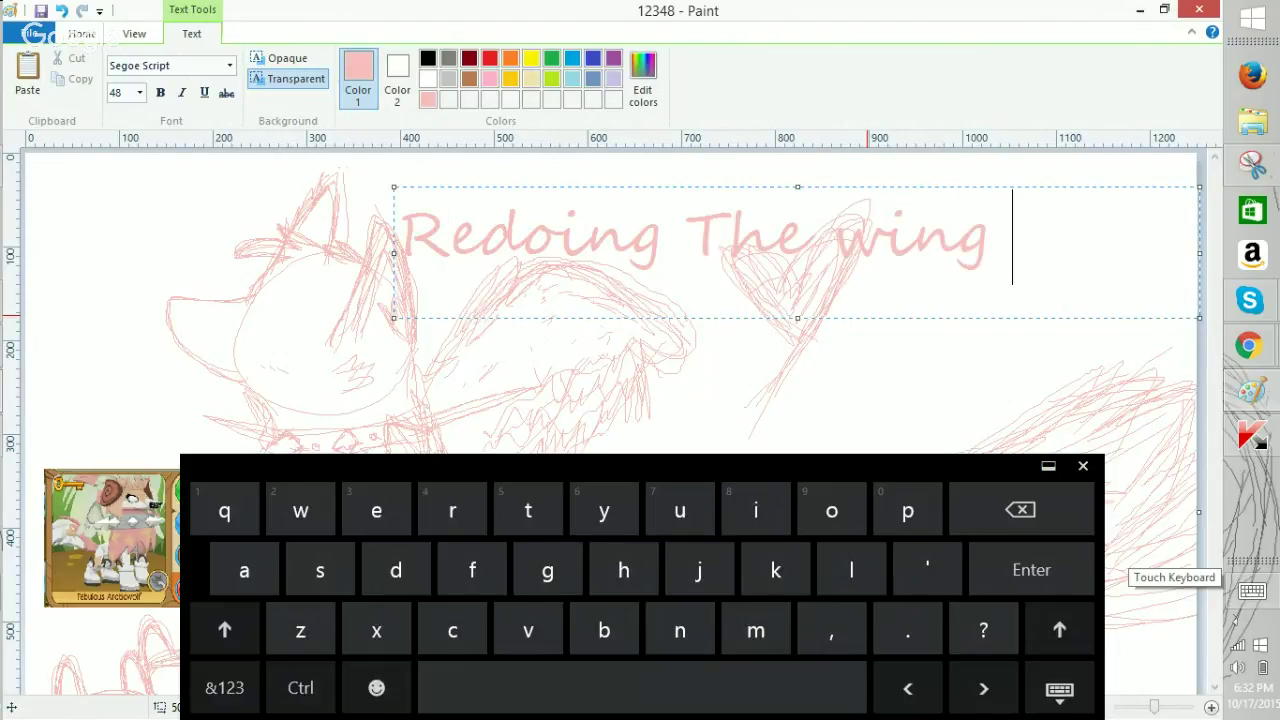
{"action": "left_click", "coordinate": [224, 630]}
{"action": "left_click", "coordinate": [376, 688]}
{"action": "left_click", "coordinate": [224, 688]}
{"action": "type", "text": ":)"}
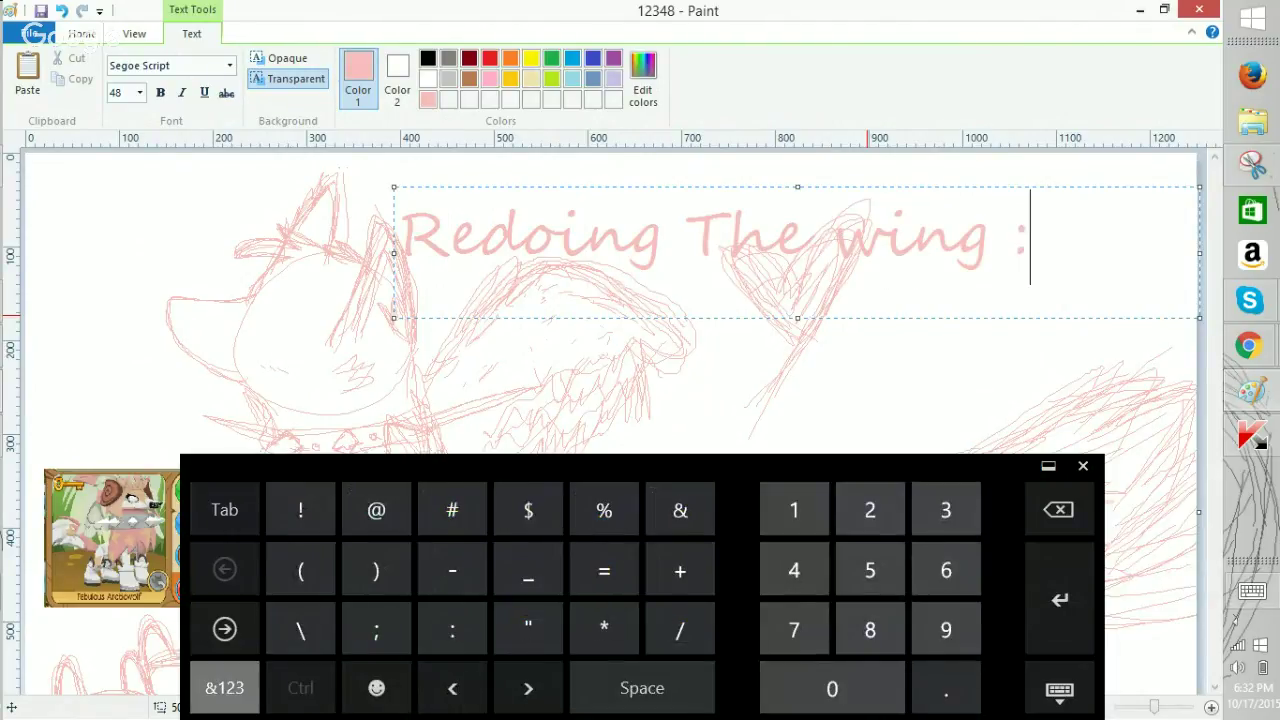
Delete the whole note from the text box and close the touch keyboard.
{"action": "key", "text": "BackSpace"}
{"action": "key", "text": "BackSpace"}
{"action": "key", "text": "BackSpace"}
{"action": "key", "text": "BackSpace"}
{"action": "key", "text": "BackSpace"}
{"action": "key", "text": "BackSpace"}
{"action": "key", "text": "BackSpace"}
{"action": "key", "text": "BackSpace"}
{"action": "key", "text": "BackSpace"}
{"action": "key", "text": "BackSpace"}
{"action": "key", "text": "BackSpace"}
{"action": "key", "text": "BackSpace"}
{"action": "key", "text": "BackSpace"}
{"action": "key", "text": "BackSpace"}
{"action": "key", "text": "BackSpace"}
{"action": "key", "text": "BackSpace"}
{"action": "key", "text": "BackSpace"}
{"action": "key", "text": "BackSpace"}
{"action": "key", "text": "BackSpace"}
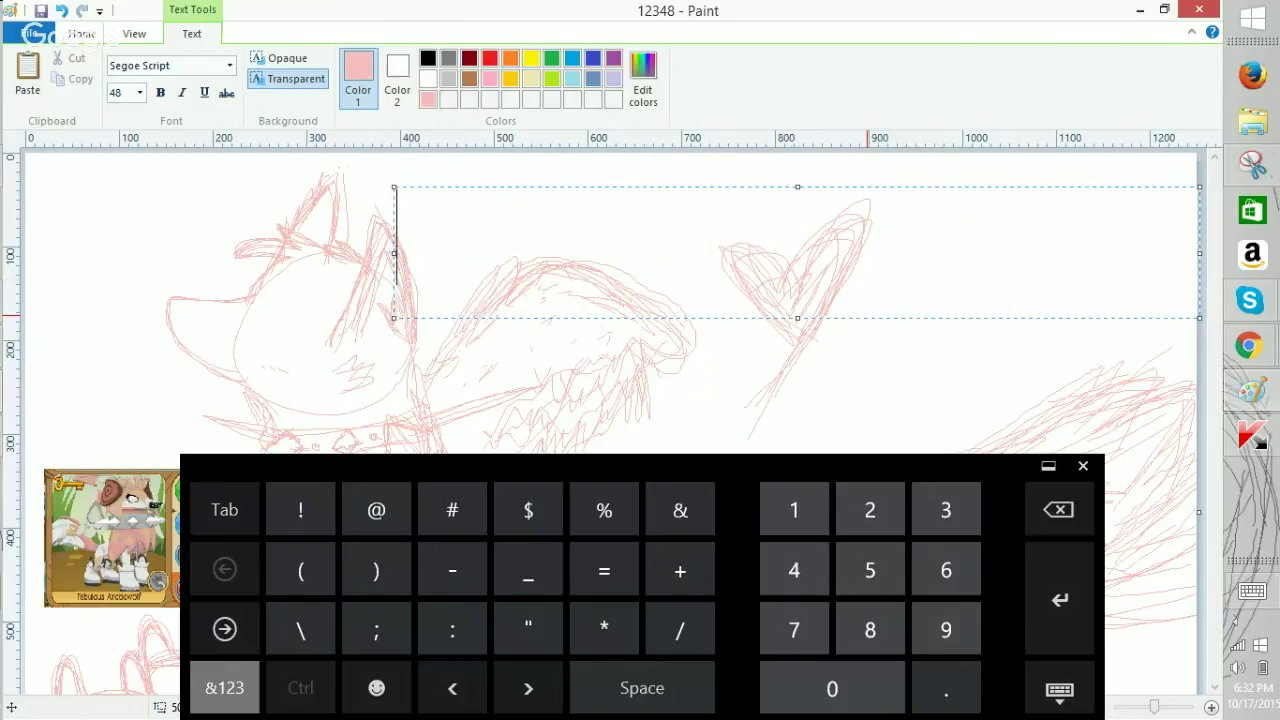
{"action": "left_click", "coordinate": [1083, 466]}
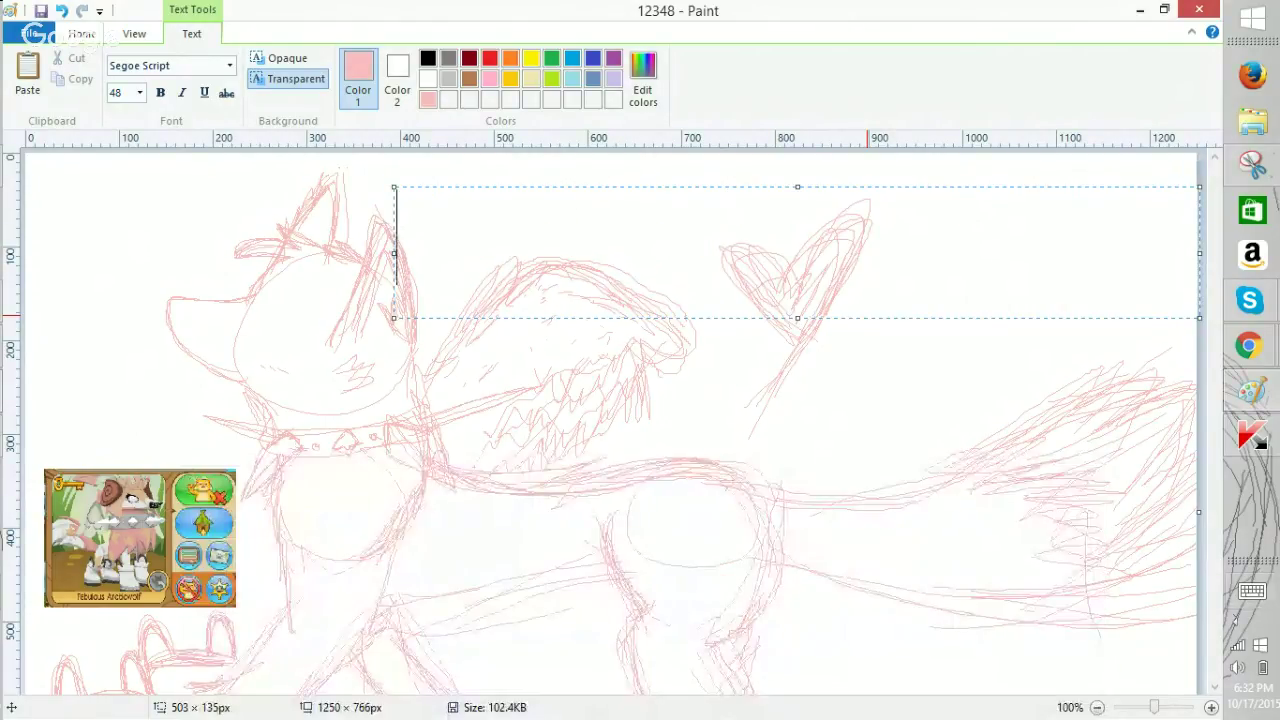
{"action": "left_click", "coordinate": [82, 34]}
{"action": "left_click", "coordinate": [379, 78]}
{"action": "left_click", "coordinate": [1211, 707]}
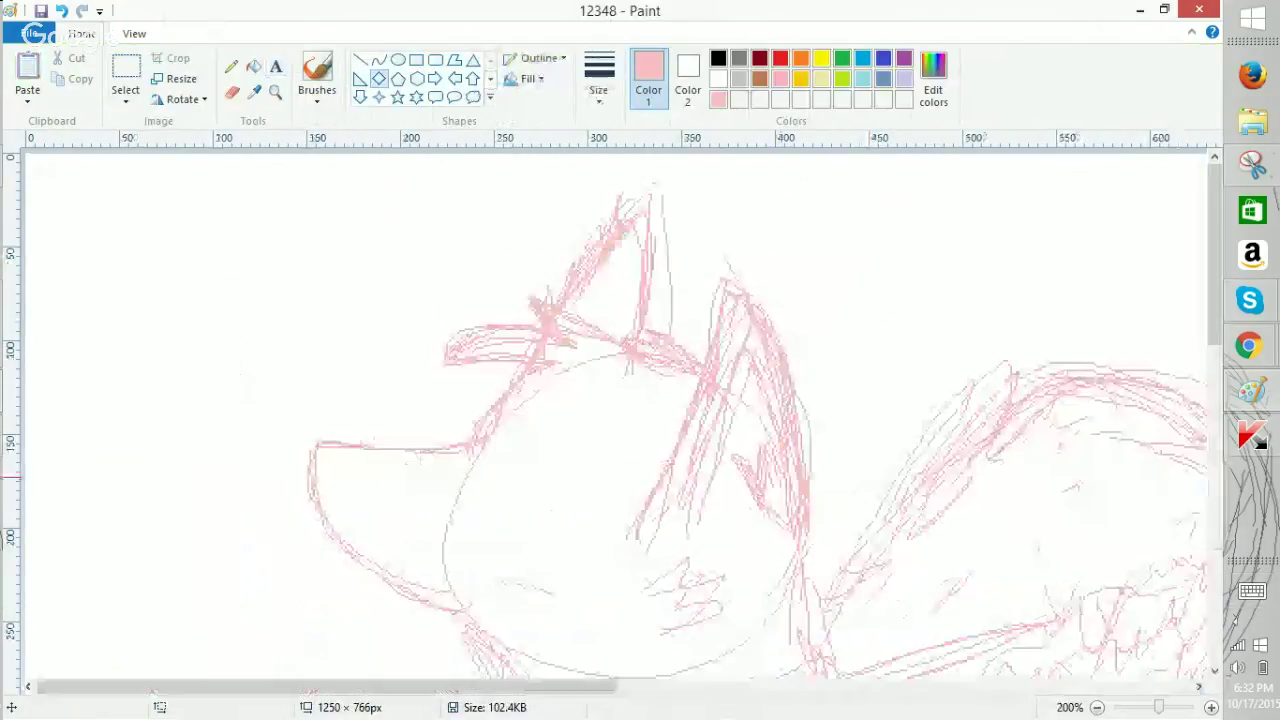
{"action": "left_click_drag", "start_coordinate": [327, 687], "coordinate": [900, 687]}
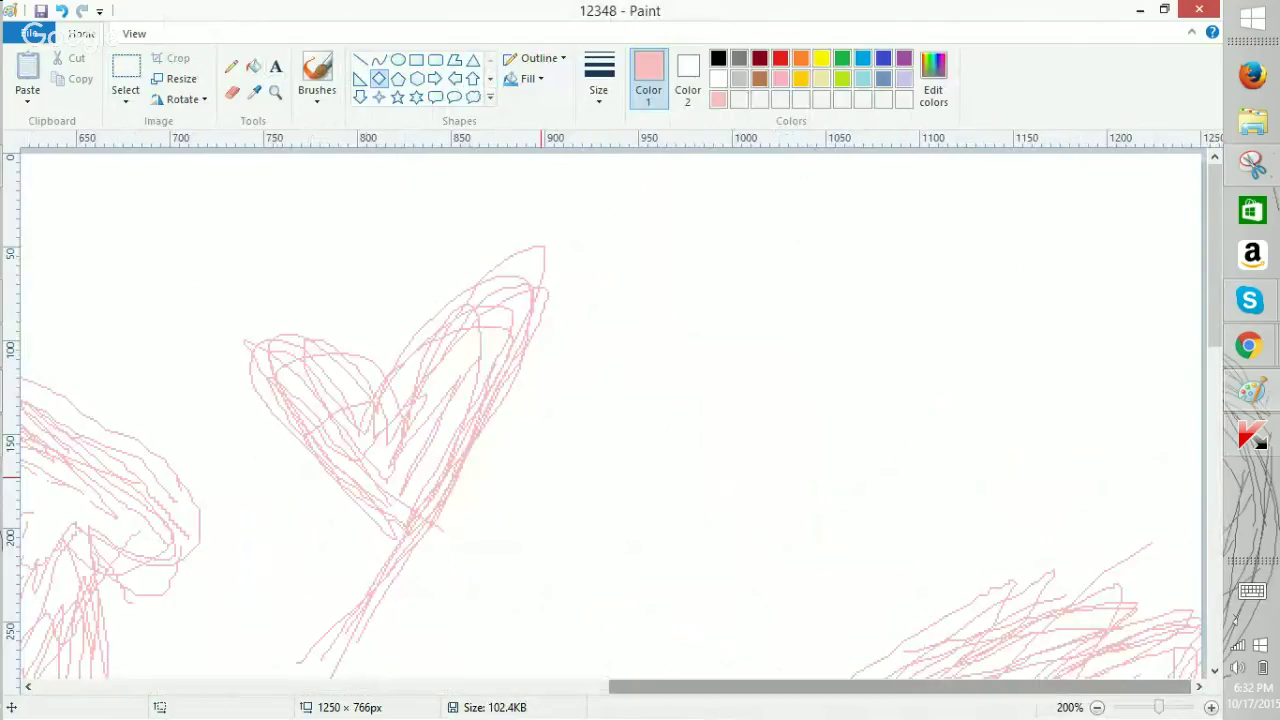
{"action": "scroll", "coordinate": [615, 415], "scroll_direction": "left", "scroll_amount": 7}
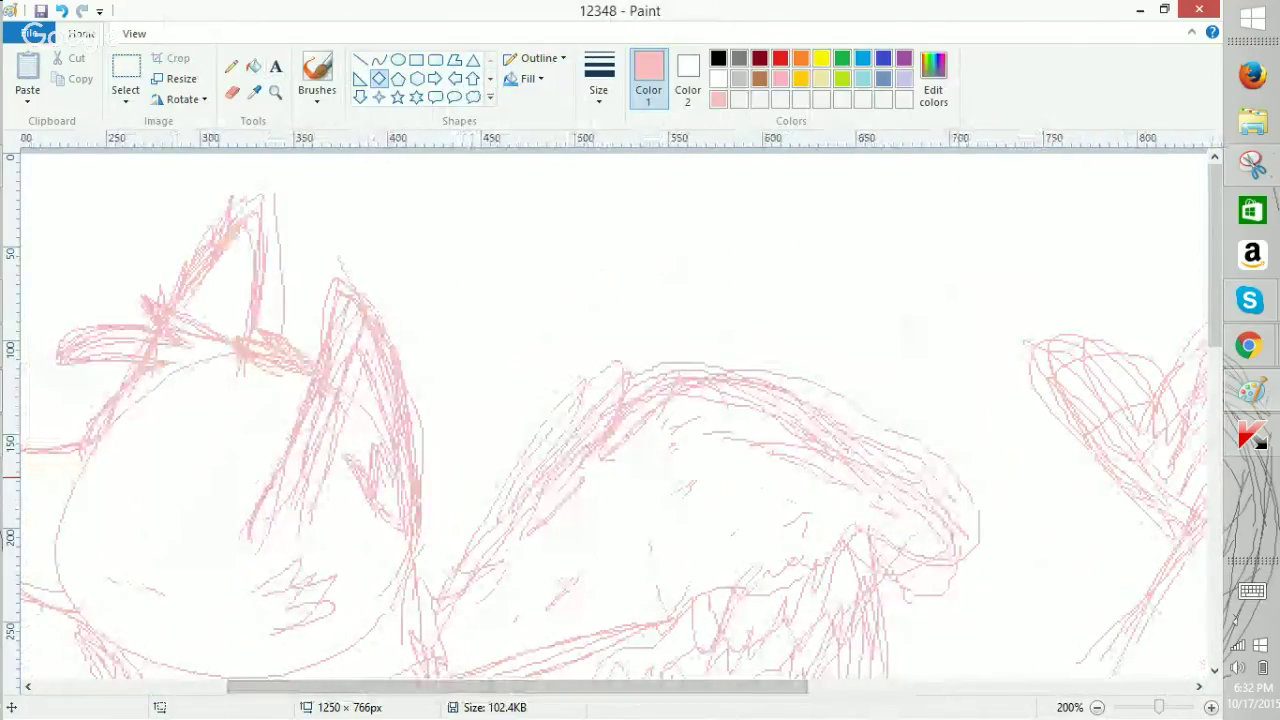
{"action": "left_click_drag", "start_coordinate": [690, 527], "coordinate": [566, 569]}
{"action": "key", "text": "ctrl+z"}
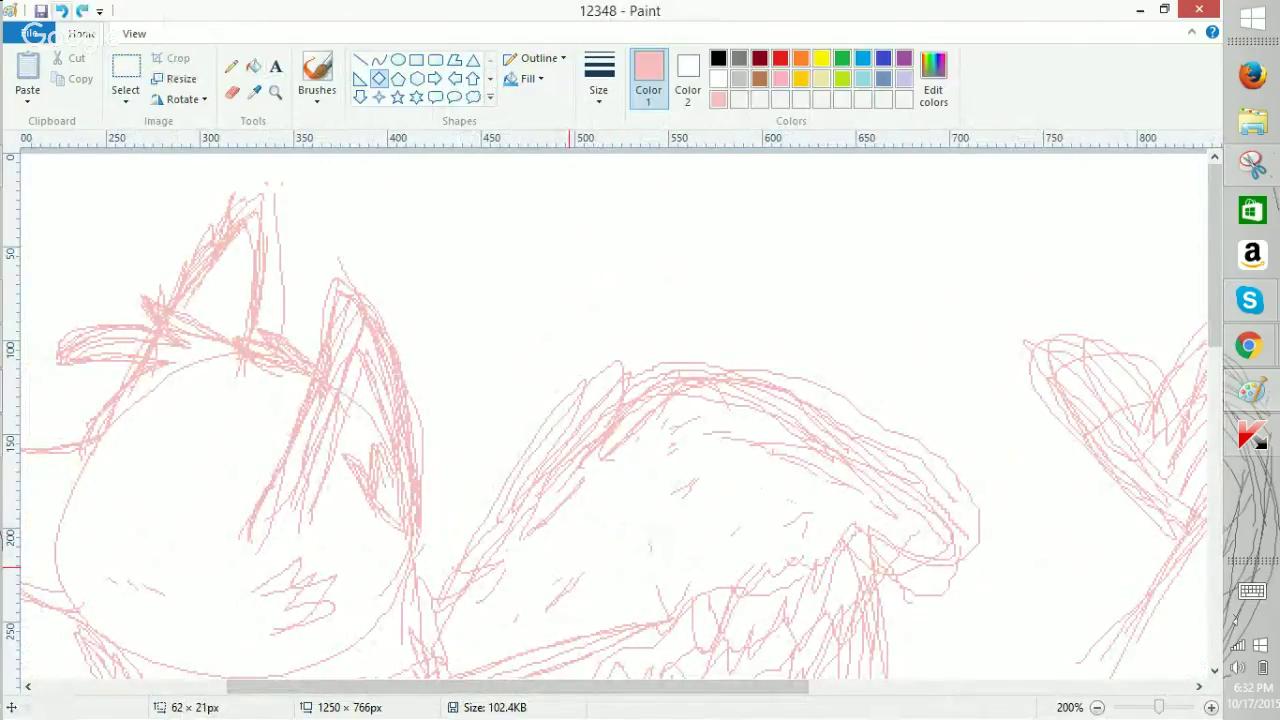
Erase the stray strokes inside the wing and the upper part of the feathers beneath it.
{"action": "left_click", "coordinate": [232, 91]}
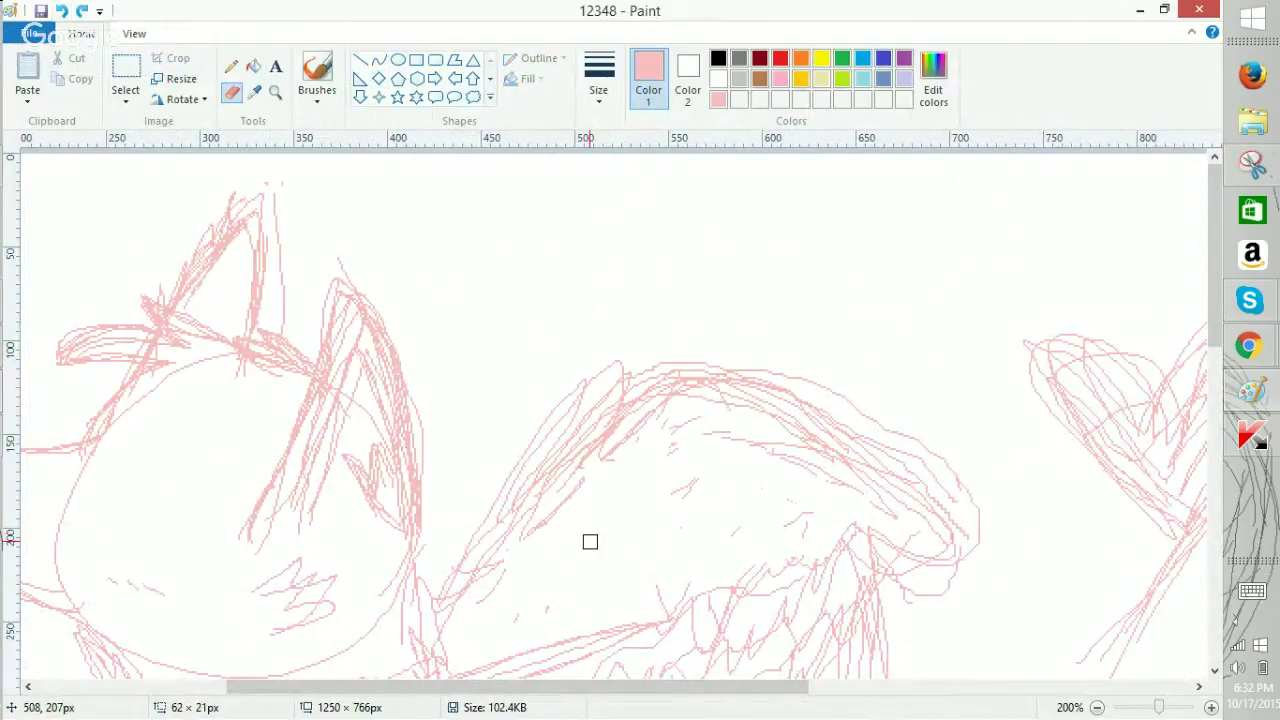
{"action": "scroll", "coordinate": [590, 541], "scroll_direction": "down", "scroll_amount": 1}
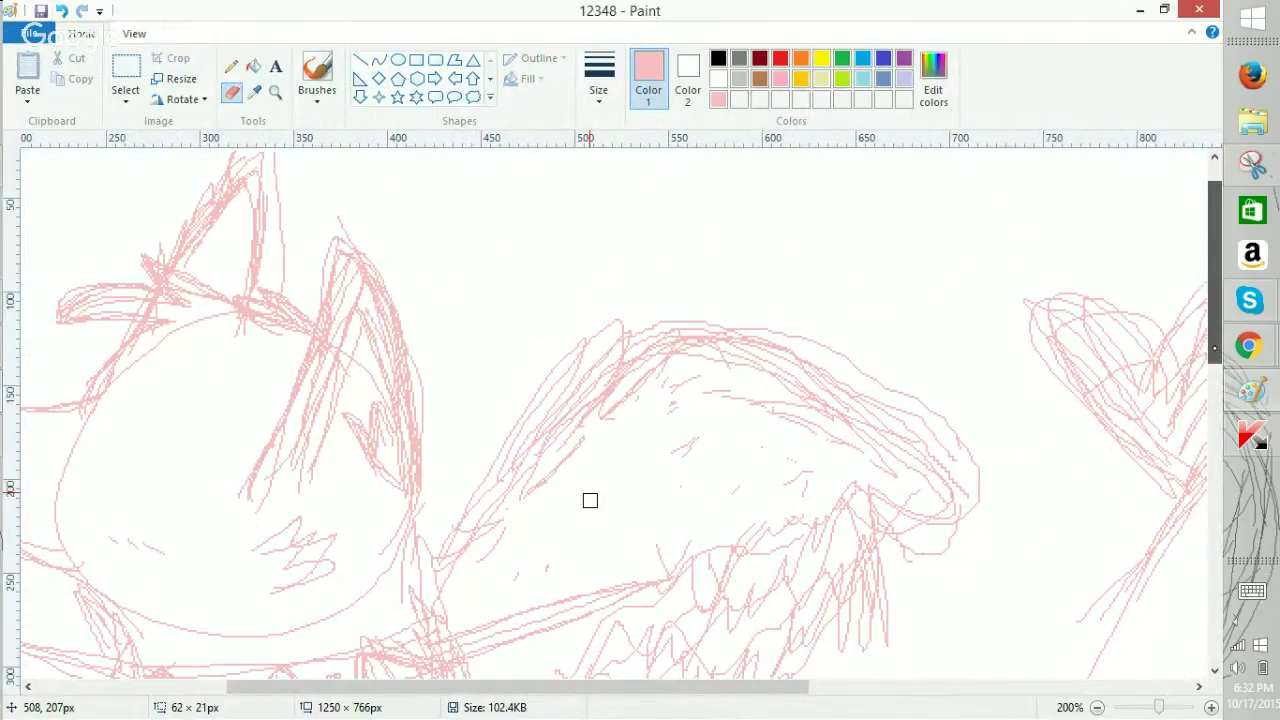
{"action": "scroll", "coordinate": [590, 500], "scroll_direction": "down", "scroll_amount": 5}
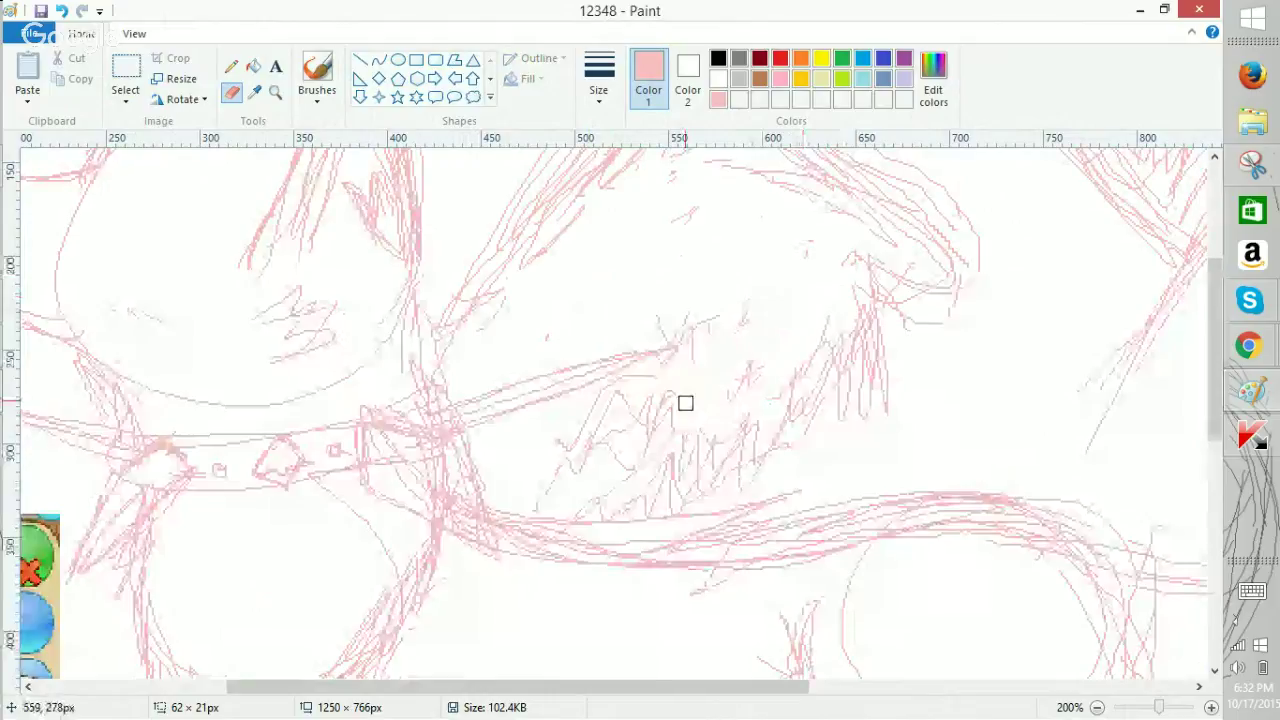
Switch to Animal Jam in Chrome and send the laughing emote.
{"action": "mouse_move", "coordinate": [1248, 346]}
{"action": "left_click", "coordinate": [1094, 243]}
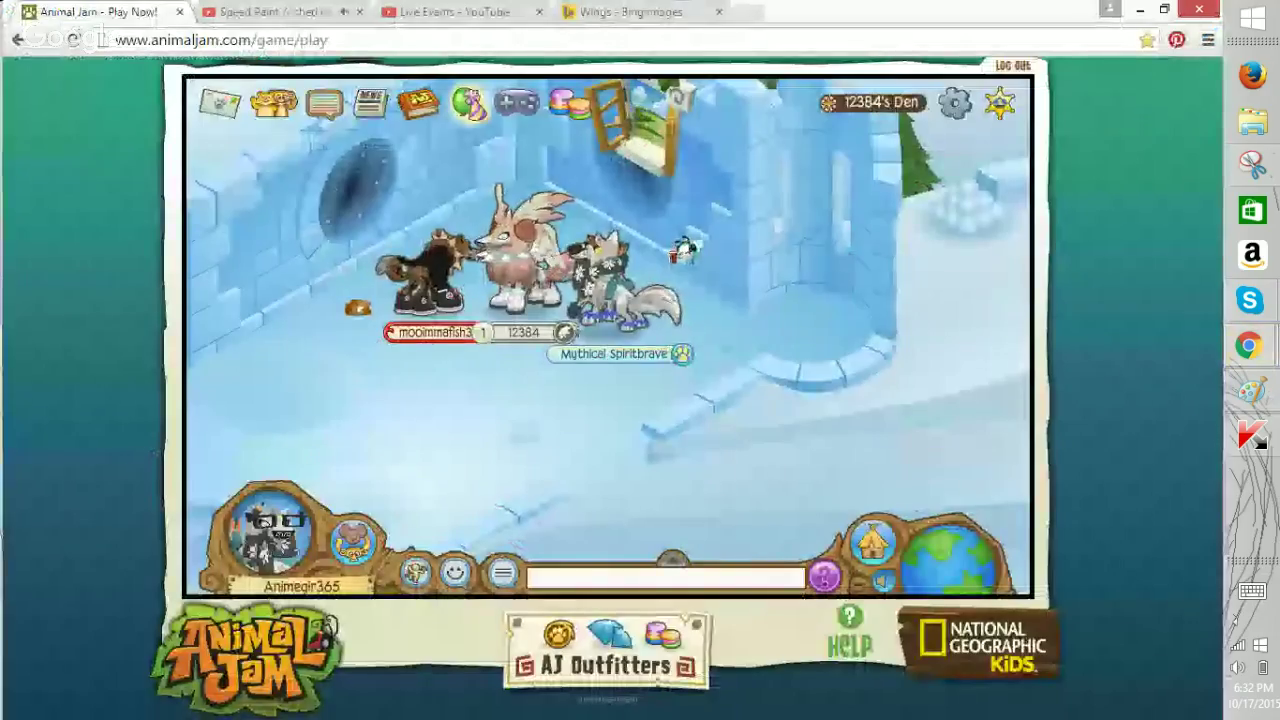
{"action": "left_click", "coordinate": [455, 571]}
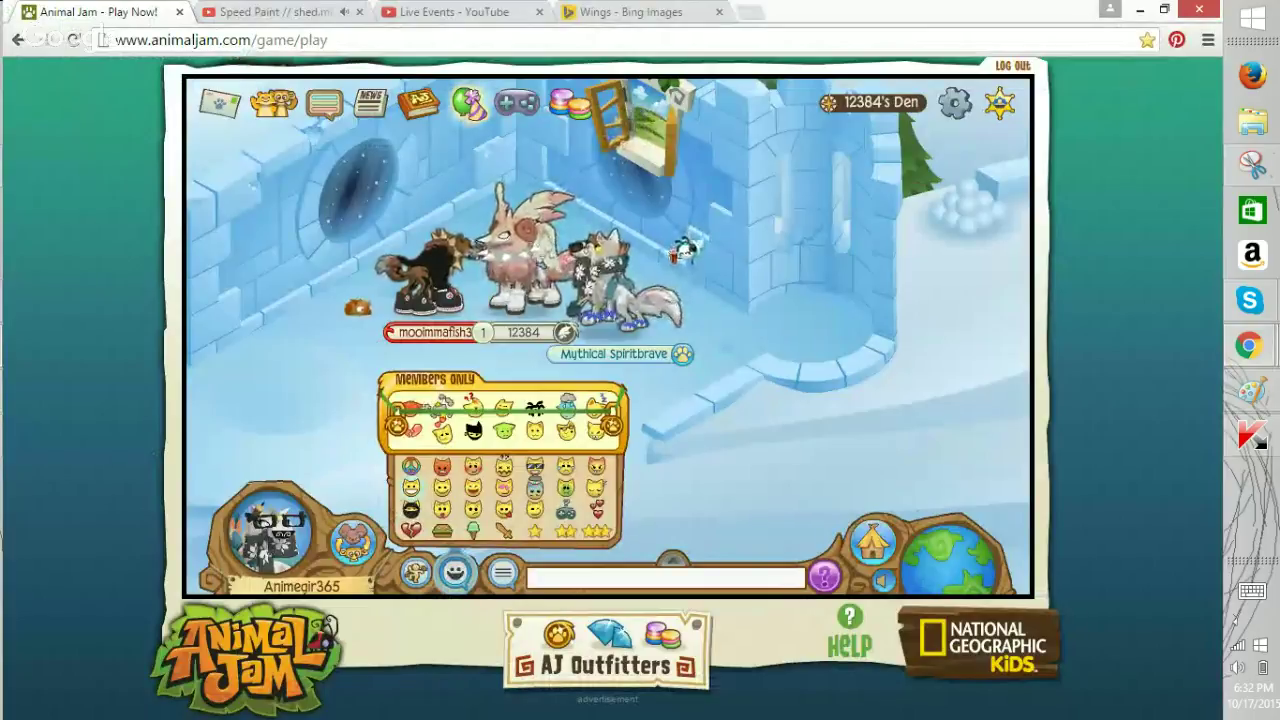
{"action": "left_click", "coordinate": [473, 488]}
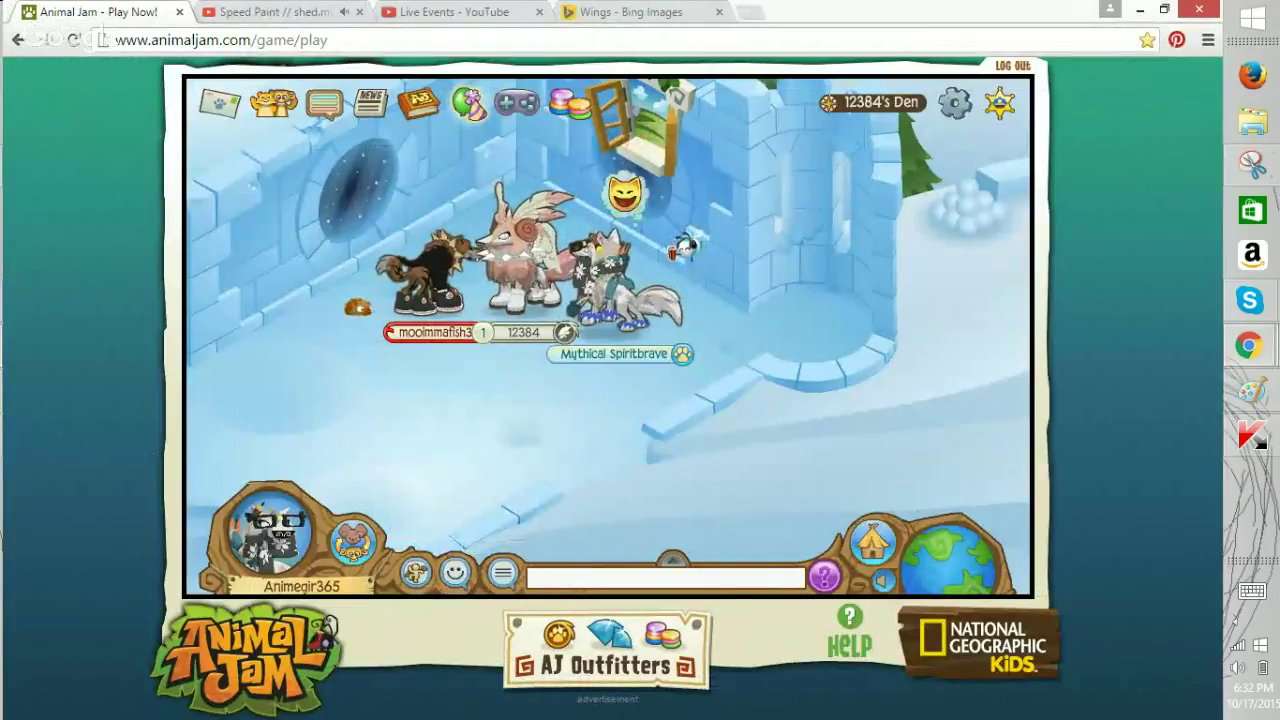
Open the pink arctic wolf's player card and send a grinning emote.
{"action": "left_click", "coordinate": [523, 332]}
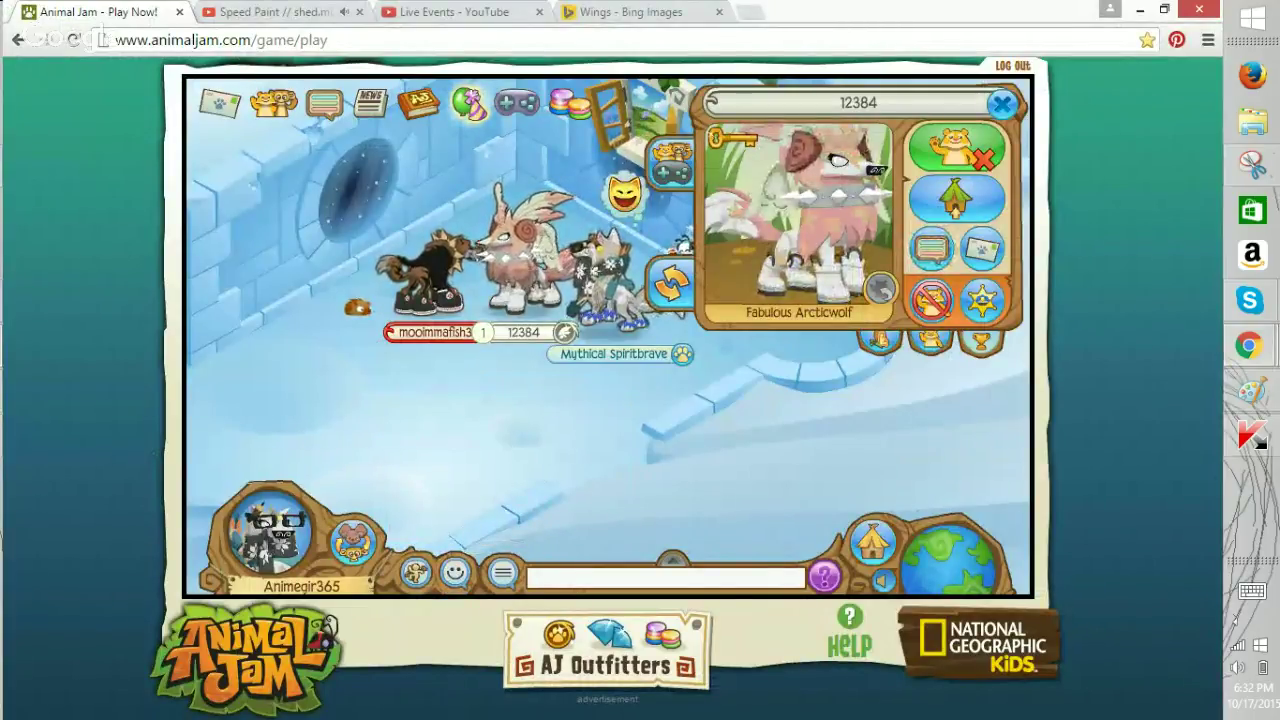
{"action": "left_click", "coordinate": [455, 572]}
{"action": "left_click", "coordinate": [473, 488]}
Return to Paint and erase more of the inner feather lines below the wing.
{"action": "left_click", "coordinate": [1252, 391]}
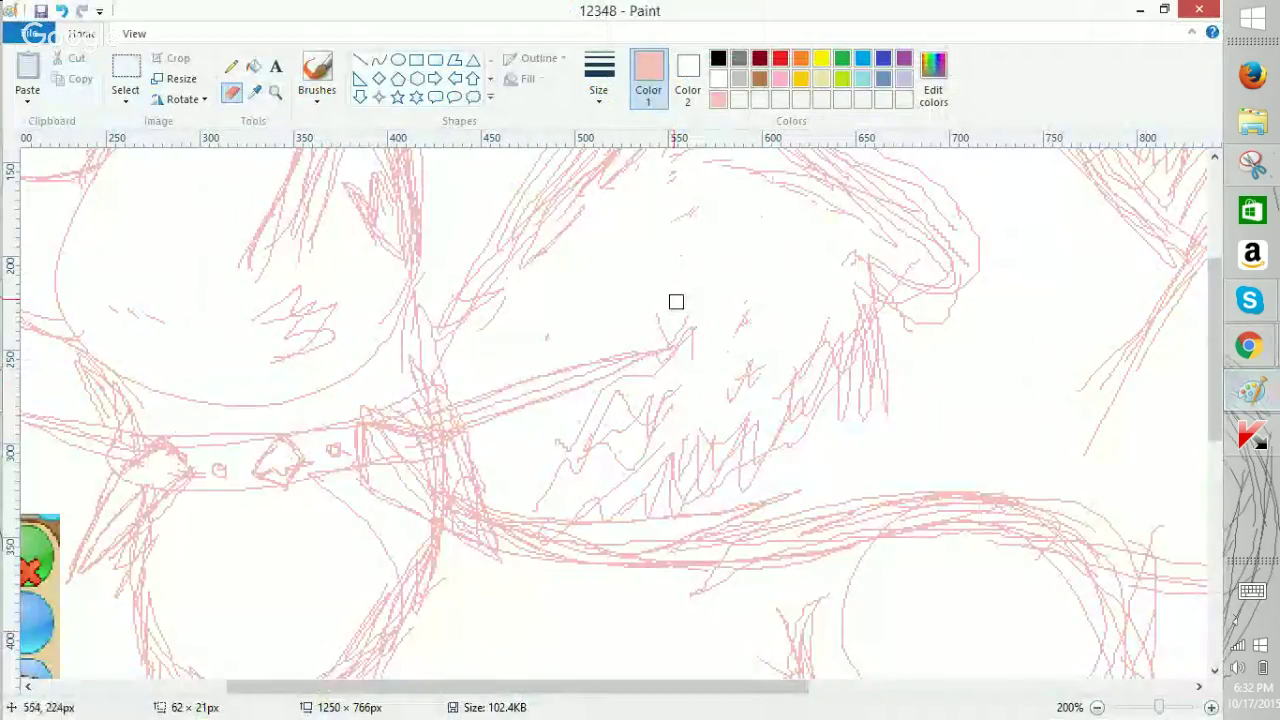
{"action": "mouse_move", "coordinate": [676, 302]}
{"action": "left_mouse_down"}
{"action": "mouse_move", "coordinate": [532, 335]}
{"action": "mouse_move", "coordinate": [706, 202]}
{"action": "mouse_move", "coordinate": [847, 219]}
{"action": "mouse_move", "coordinate": [796, 292]}
{"action": "mouse_move", "coordinate": [629, 422]}
{"action": "mouse_move", "coordinate": [573, 444]}
{"action": "mouse_move", "coordinate": [556, 472]}
{"action": "mouse_move", "coordinate": [635, 408]}
{"action": "mouse_move", "coordinate": [541, 442]}
{"action": "mouse_move", "coordinate": [672, 390]}
{"action": "mouse_move", "coordinate": [569, 408]}
{"action": "mouse_move", "coordinate": [689, 401]}
{"action": "left_mouse_up"}
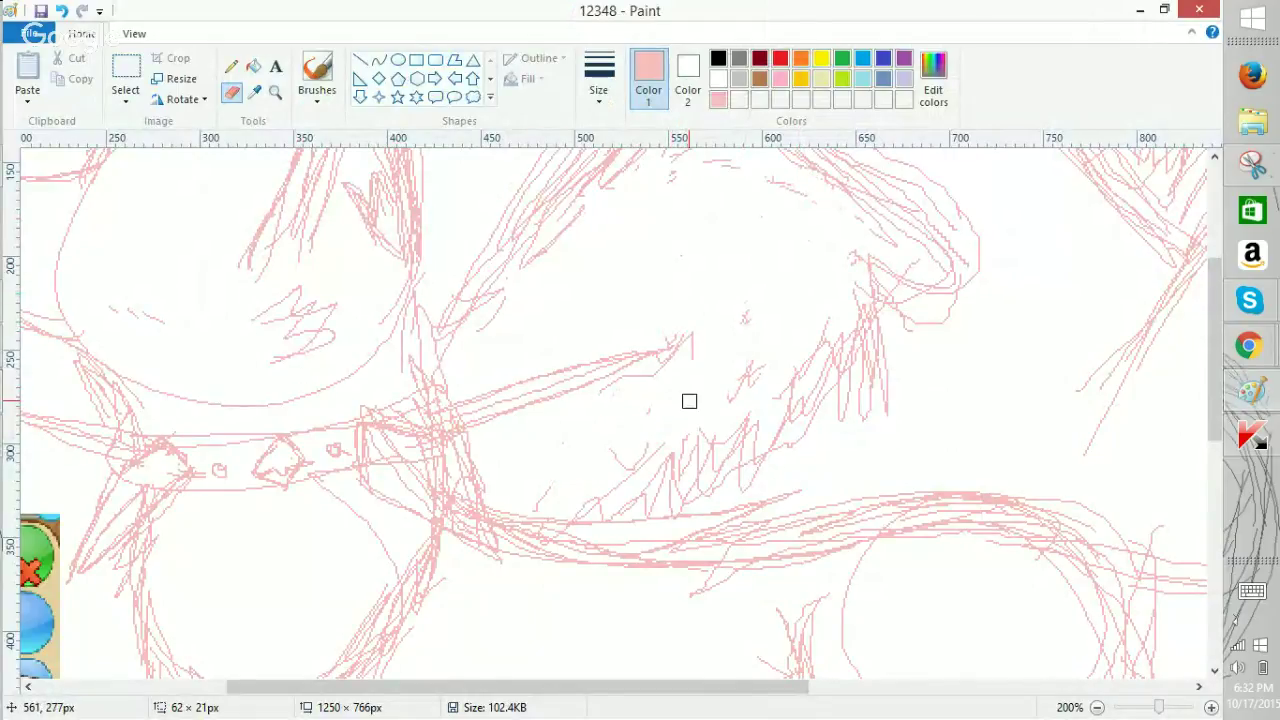
Check the Google Hangouts broadcast window and the chat in Animal Jam.
{"action": "mouse_move", "coordinate": [1248, 346]}
{"action": "left_click", "coordinate": [1100, 385]}
{"action": "left_click", "coordinate": [1250, 346]}
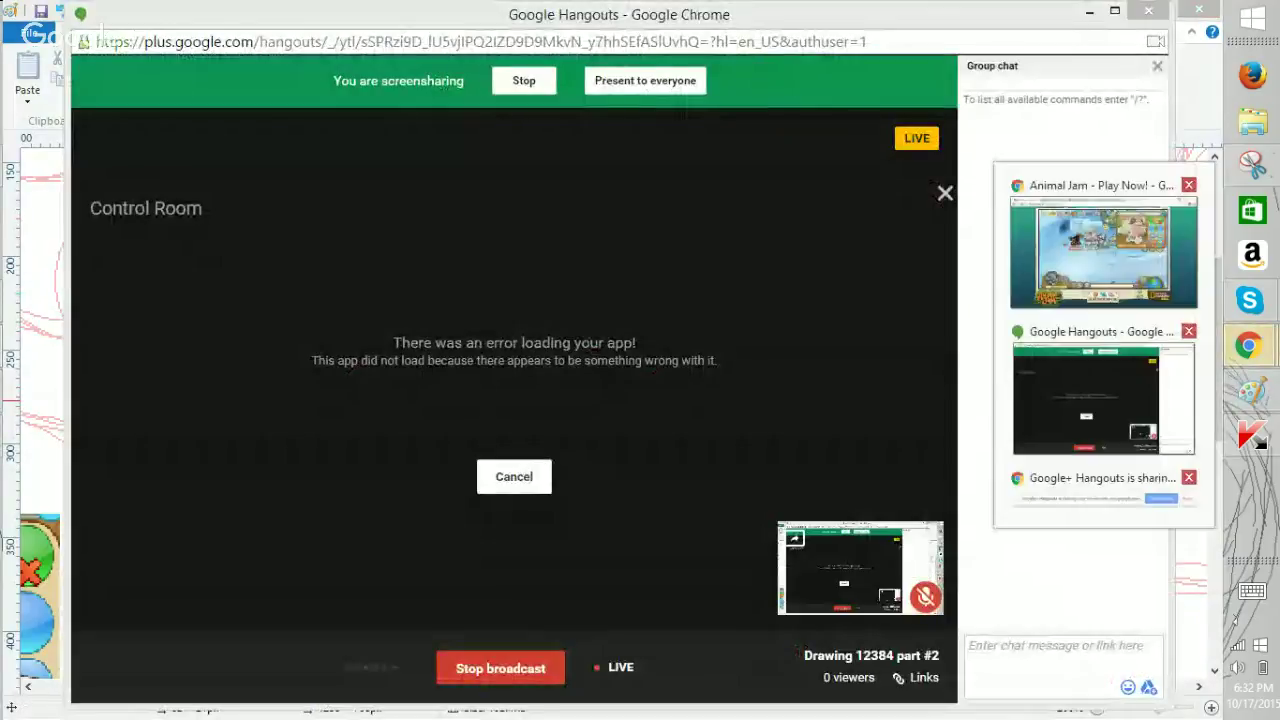
{"action": "left_click", "coordinate": [1103, 252]}
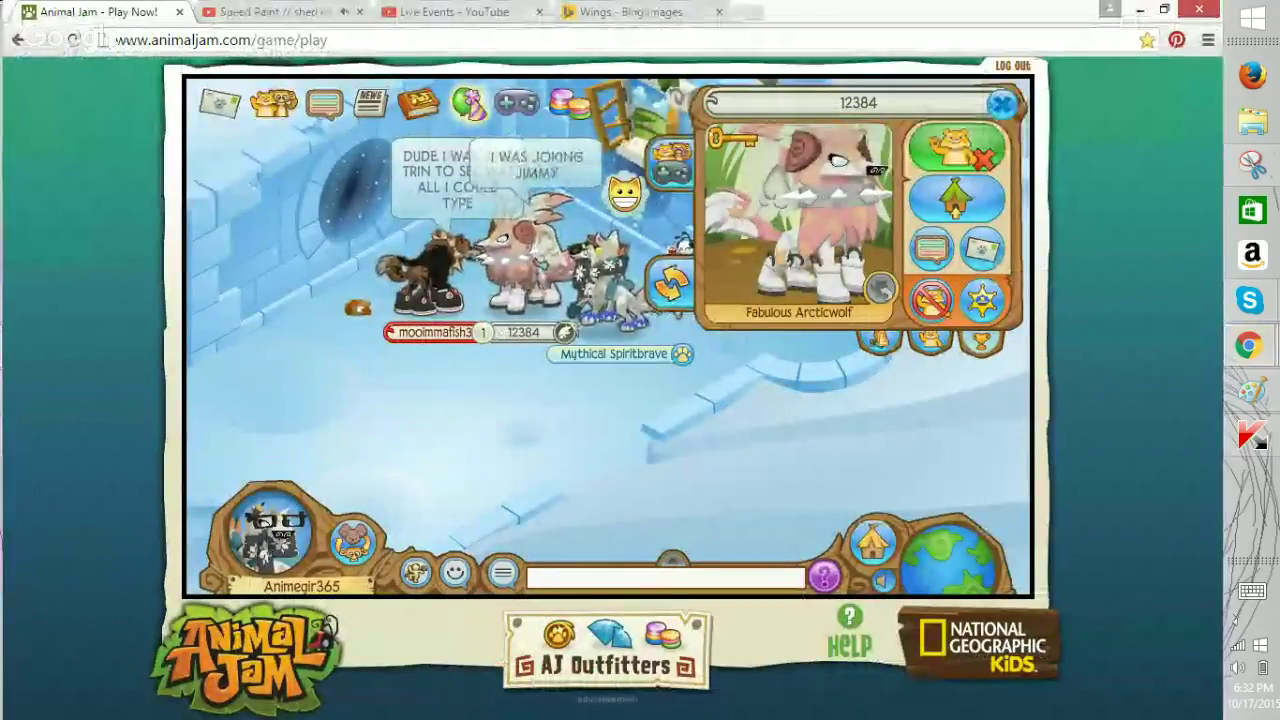
Switch back to Paint and erase most of the remaining feathers between the wing tip and the wolf's back.
{"action": "left_click", "coordinate": [1253, 390]}
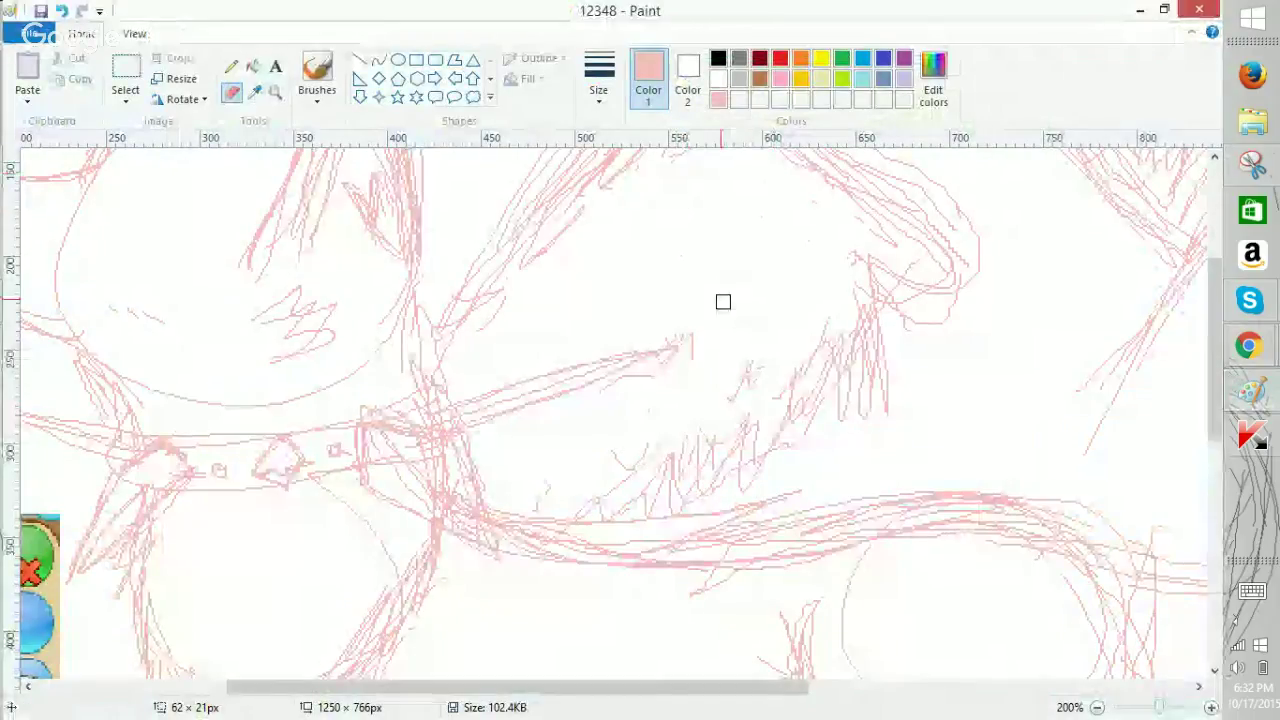
{"action": "mouse_move", "coordinate": [603, 401]}
{"action": "left_mouse_down"}
{"action": "mouse_move", "coordinate": [798, 292]}
{"action": "mouse_move", "coordinate": [699, 394]}
{"action": "mouse_move", "coordinate": [547, 493]}
{"action": "mouse_move", "coordinate": [794, 343]}
{"action": "left_mouse_up"}
{"action": "mouse_move", "coordinate": [848, 339]}
{"action": "left_mouse_down"}
{"action": "mouse_move", "coordinate": [777, 412]}
{"action": "mouse_move", "coordinate": [899, 356]}
{"action": "mouse_move", "coordinate": [876, 315]}
{"action": "mouse_move", "coordinate": [599, 482]}
{"action": "left_mouse_up"}
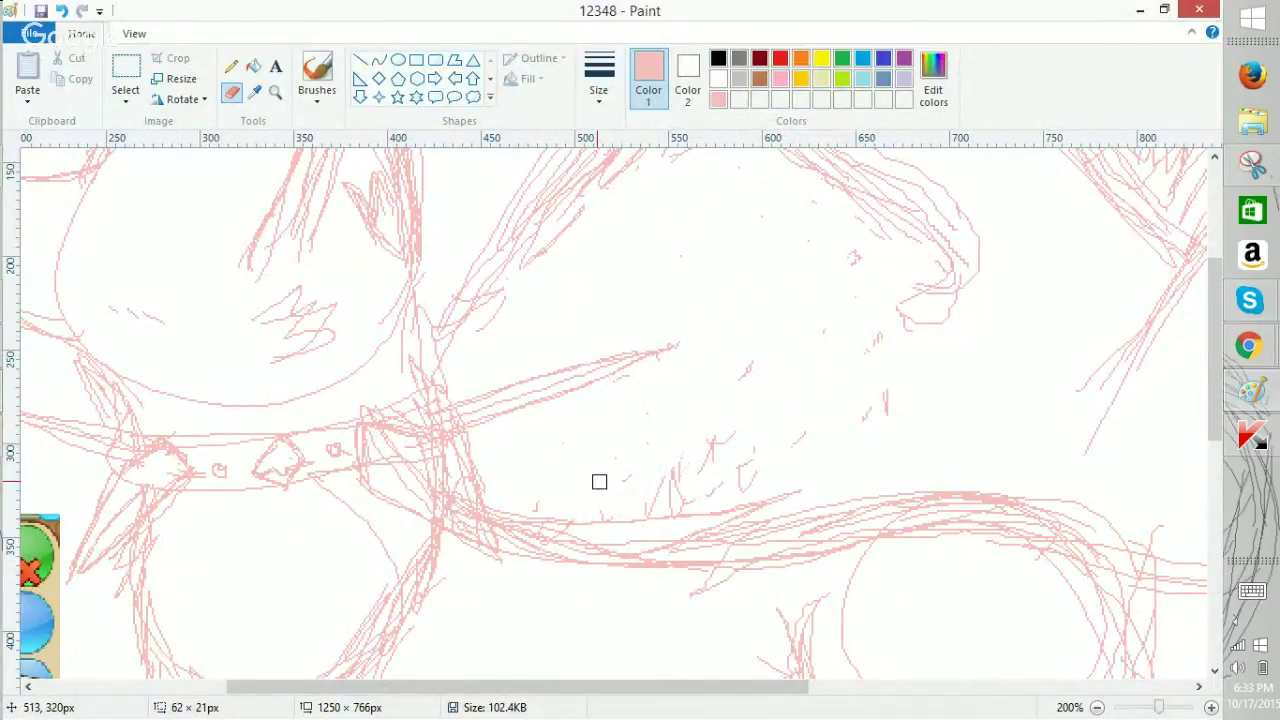
Switch to the YouTube speed paint video in Chrome and look through its description and comments.
{"action": "left_click", "coordinate": [1249, 346]}
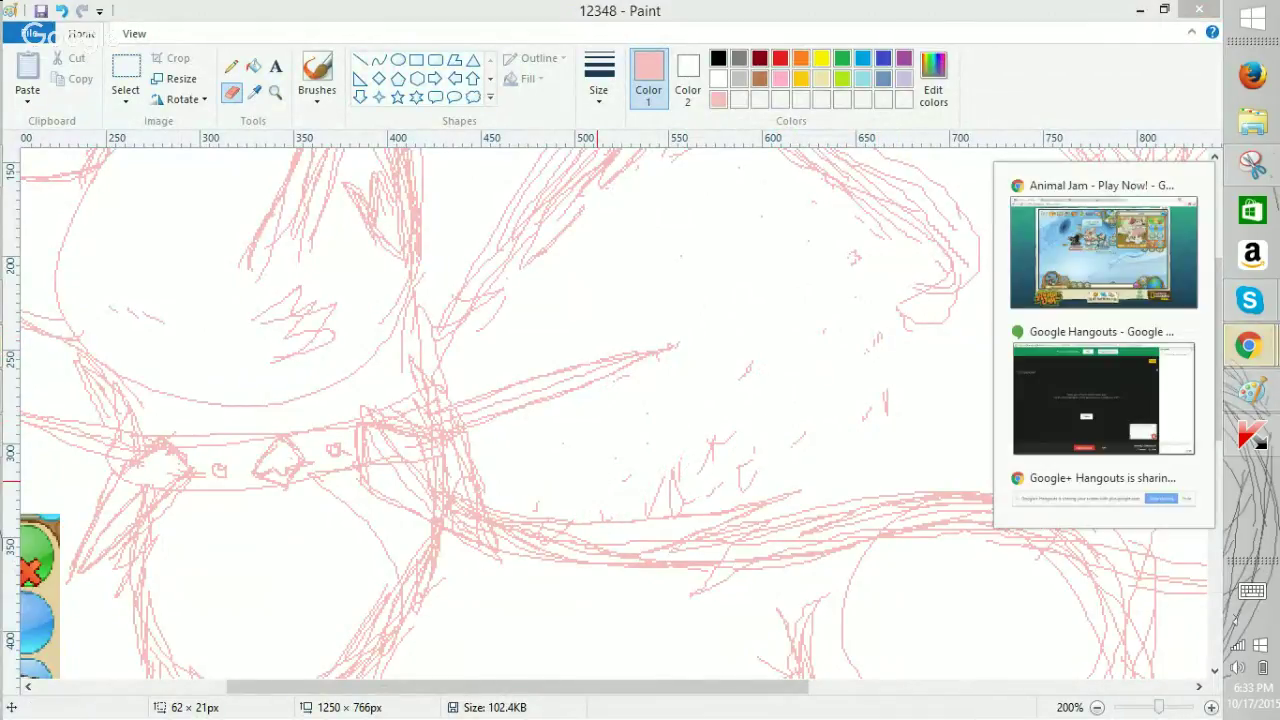
{"action": "left_click", "coordinate": [1103, 252]}
{"action": "left_click", "coordinate": [272, 12]}
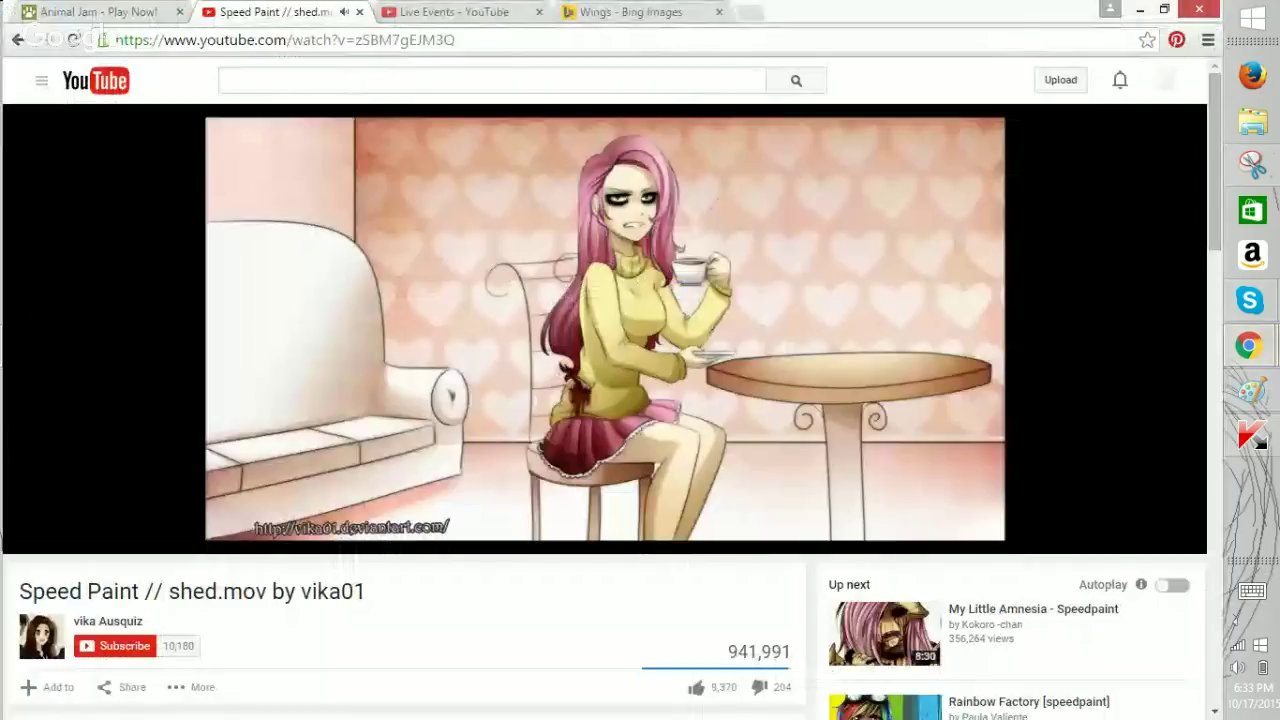
{"action": "scroll", "coordinate": [605, 400], "scroll_direction": "down", "scroll_amount": 6}
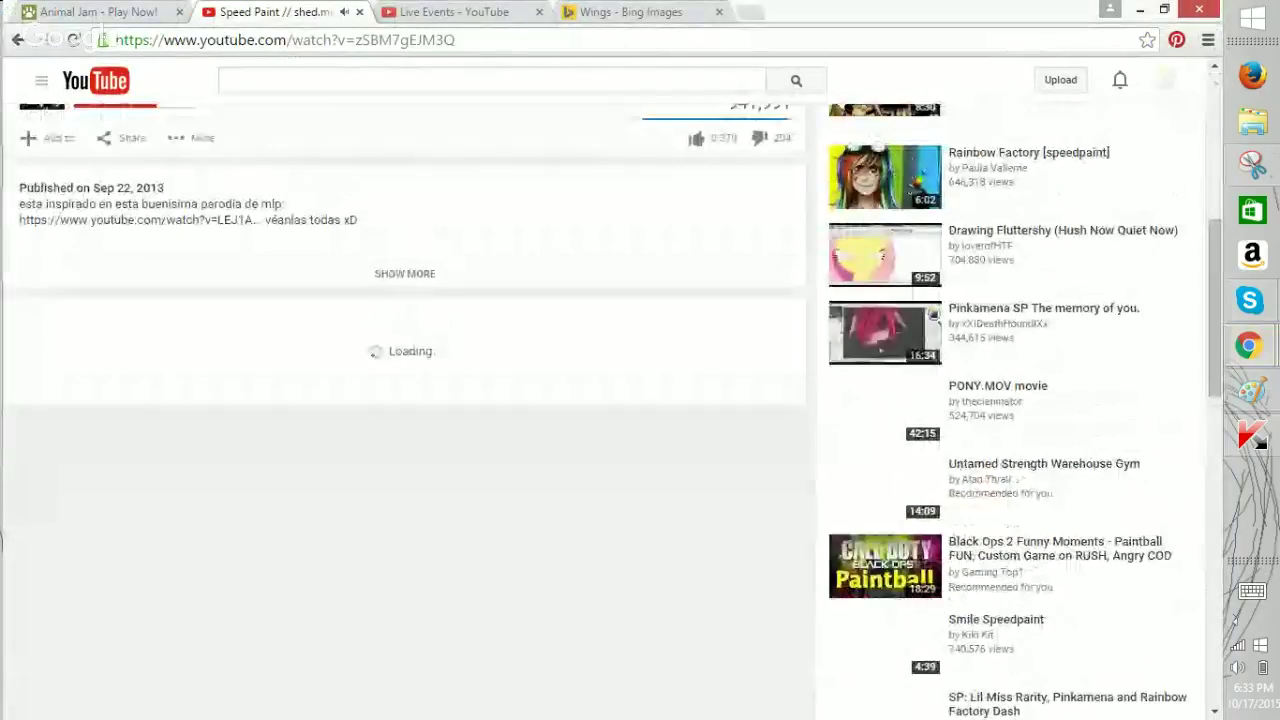
{"action": "scroll", "coordinate": [605, 400], "scroll_direction": "down", "scroll_amount": 2}
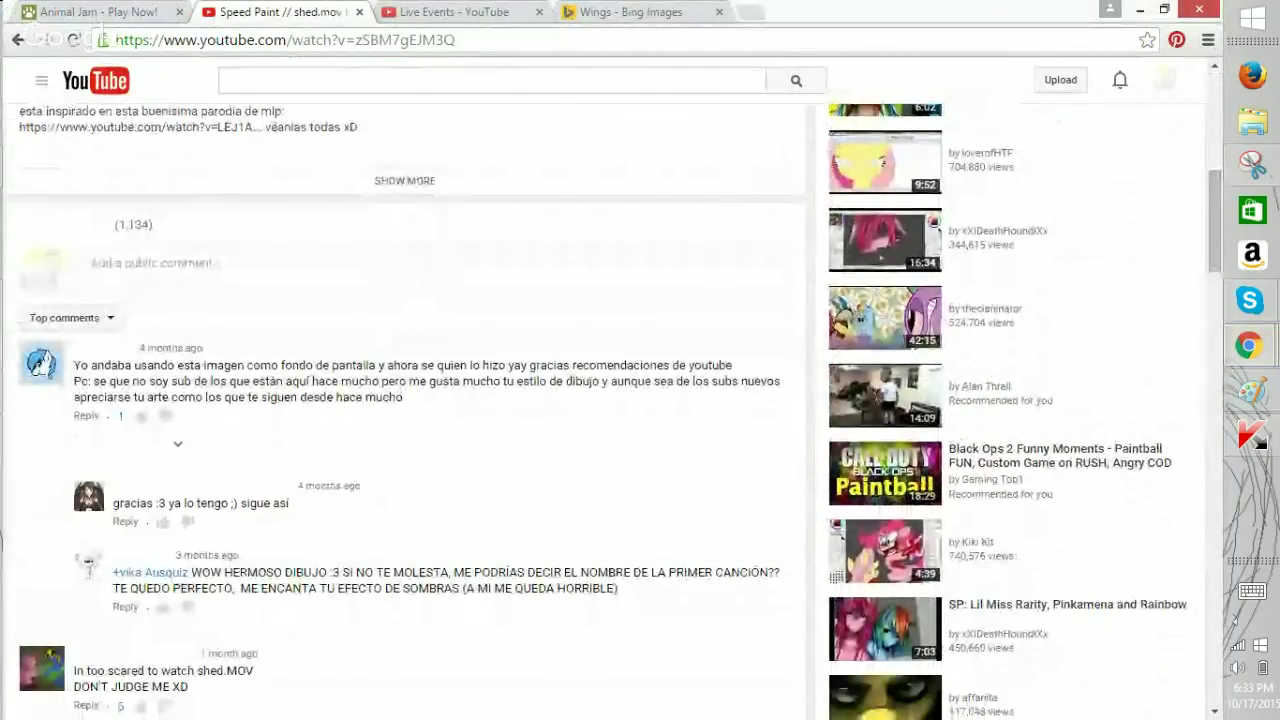
{"action": "scroll", "coordinate": [605, 400], "scroll_direction": "down", "scroll_amount": 1}
{"action": "scroll", "coordinate": [605, 400], "scroll_direction": "up", "scroll_amount": 3}
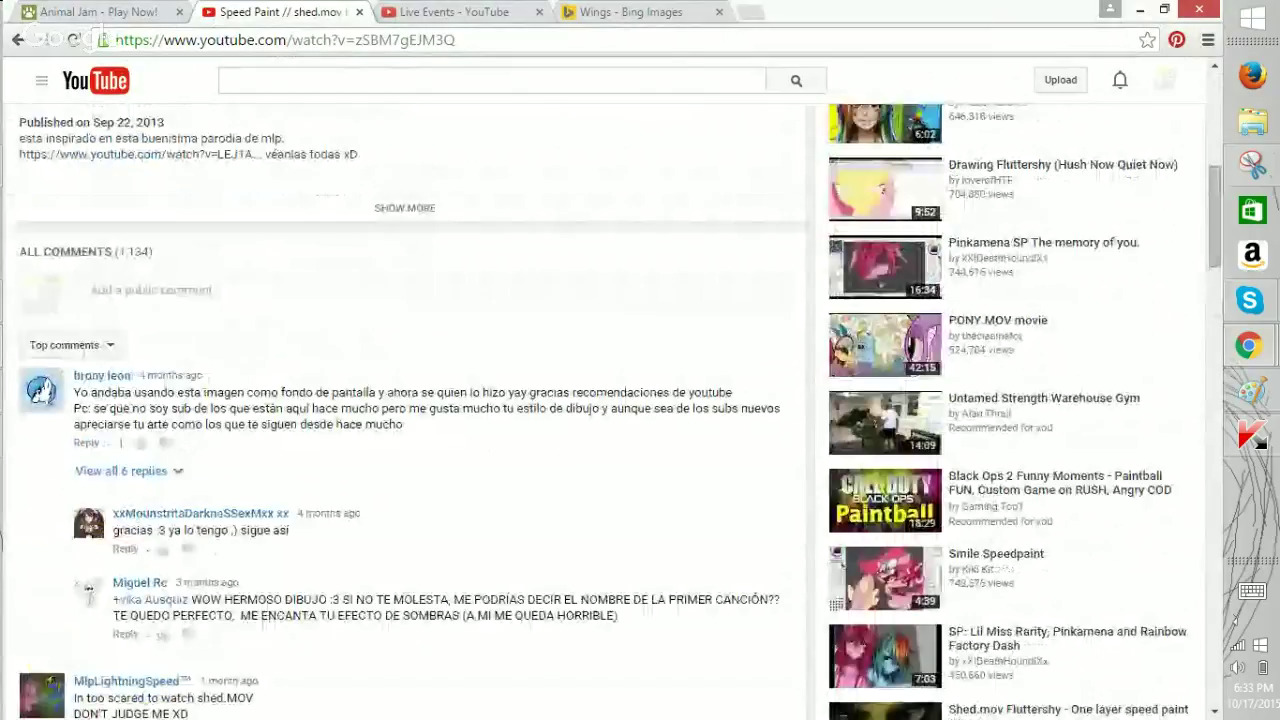
Search YouTube for "daft punk" and play the video "[Official Video] Daft Punk - Pentatonix".
{"action": "left_click", "coordinate": [230, 80]}
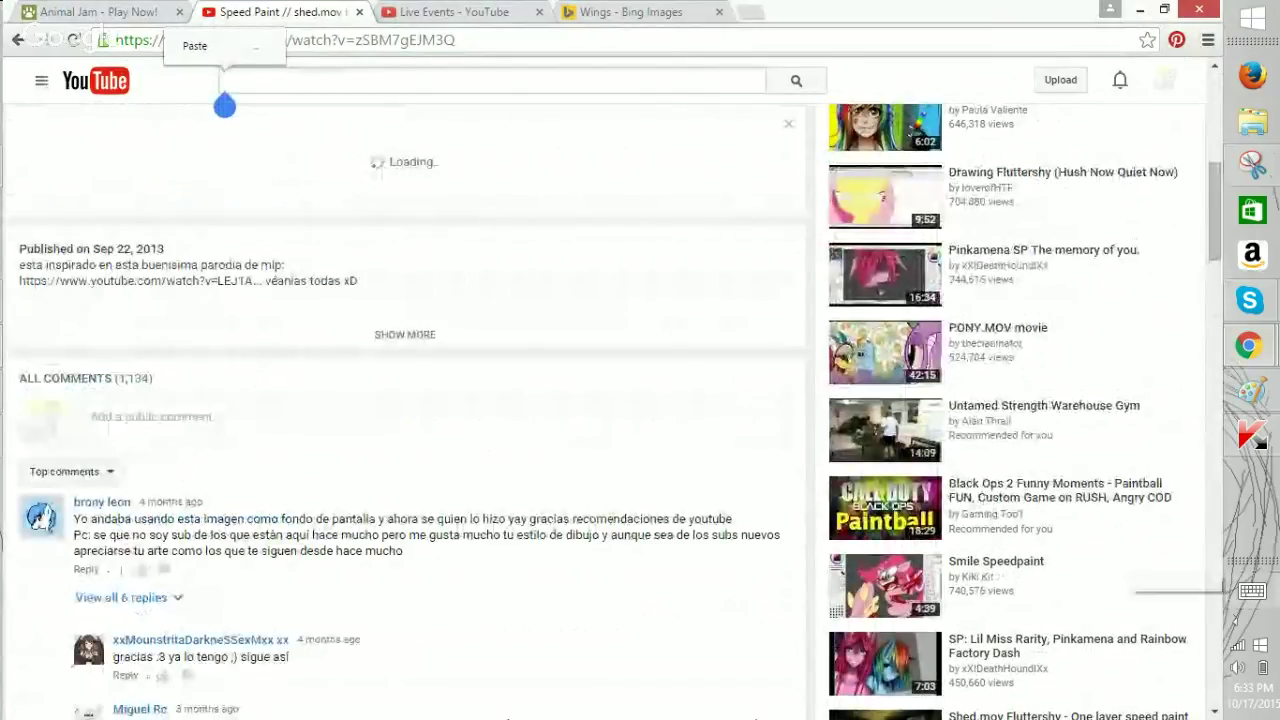
{"action": "left_click", "coordinate": [1252, 591]}
{"action": "left_click", "coordinate": [396, 570]}
{"action": "type", "text": "Daft"}
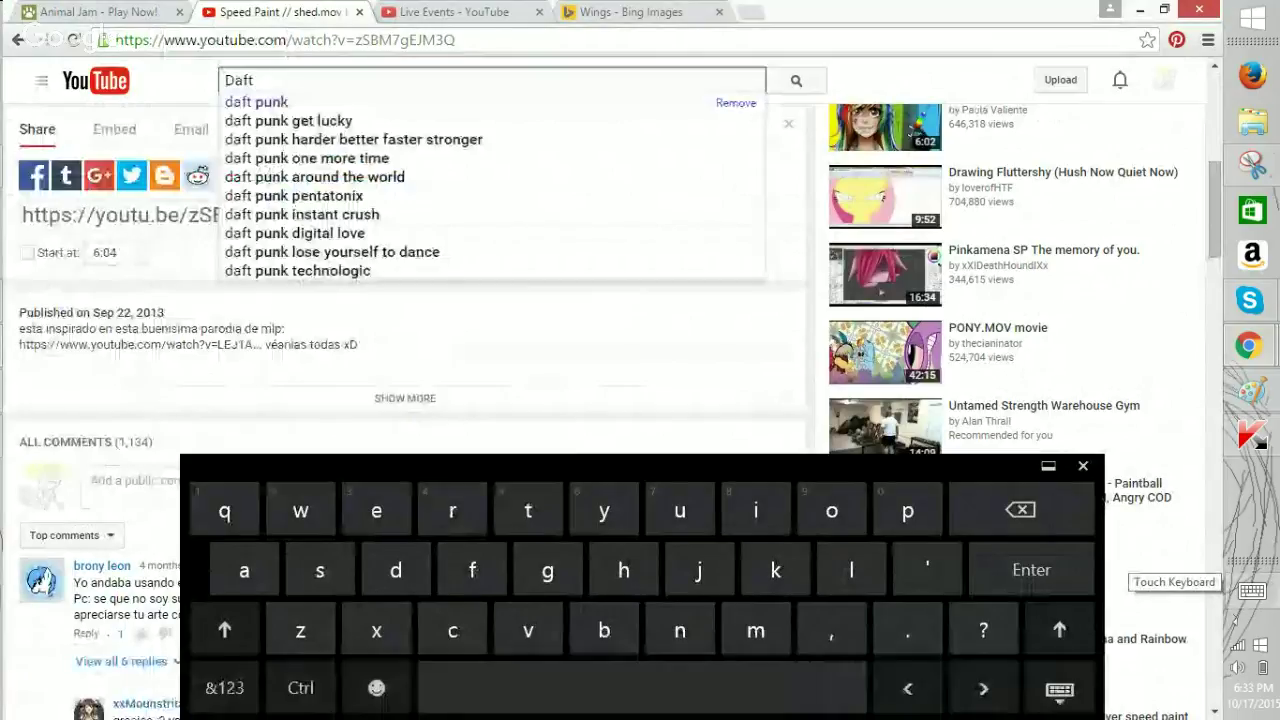
{"action": "left_click", "coordinate": [256, 101]}
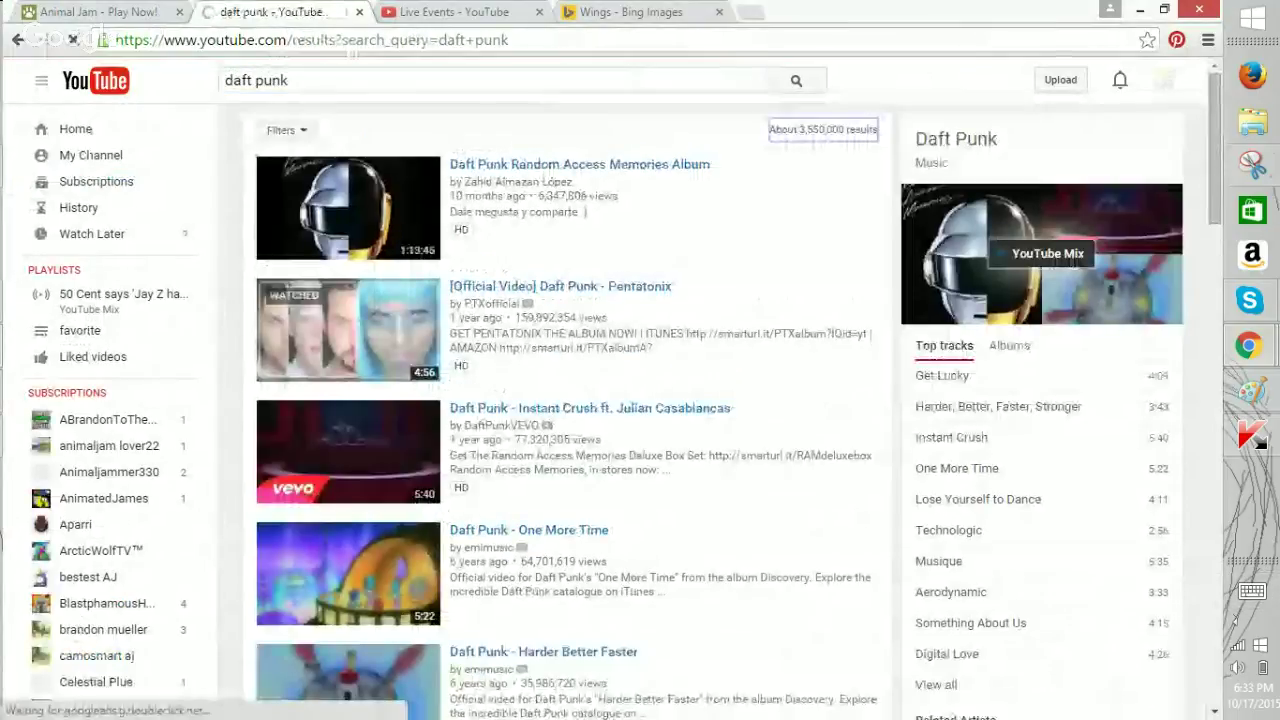
{"action": "left_click", "coordinate": [348, 330]}
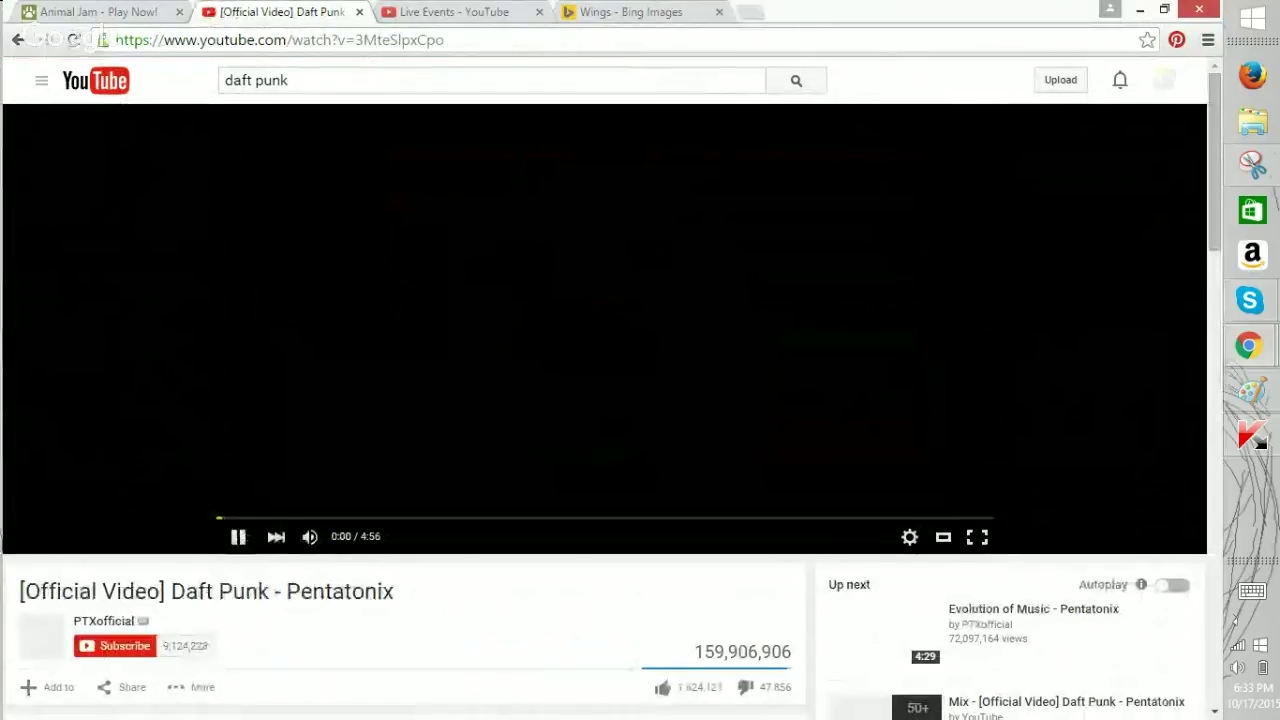
Return to Animal Jam and send the chat message "Is it ok if i put the mech on the ground" using the touch keyboard.
{"action": "left_click", "coordinate": [98, 12]}
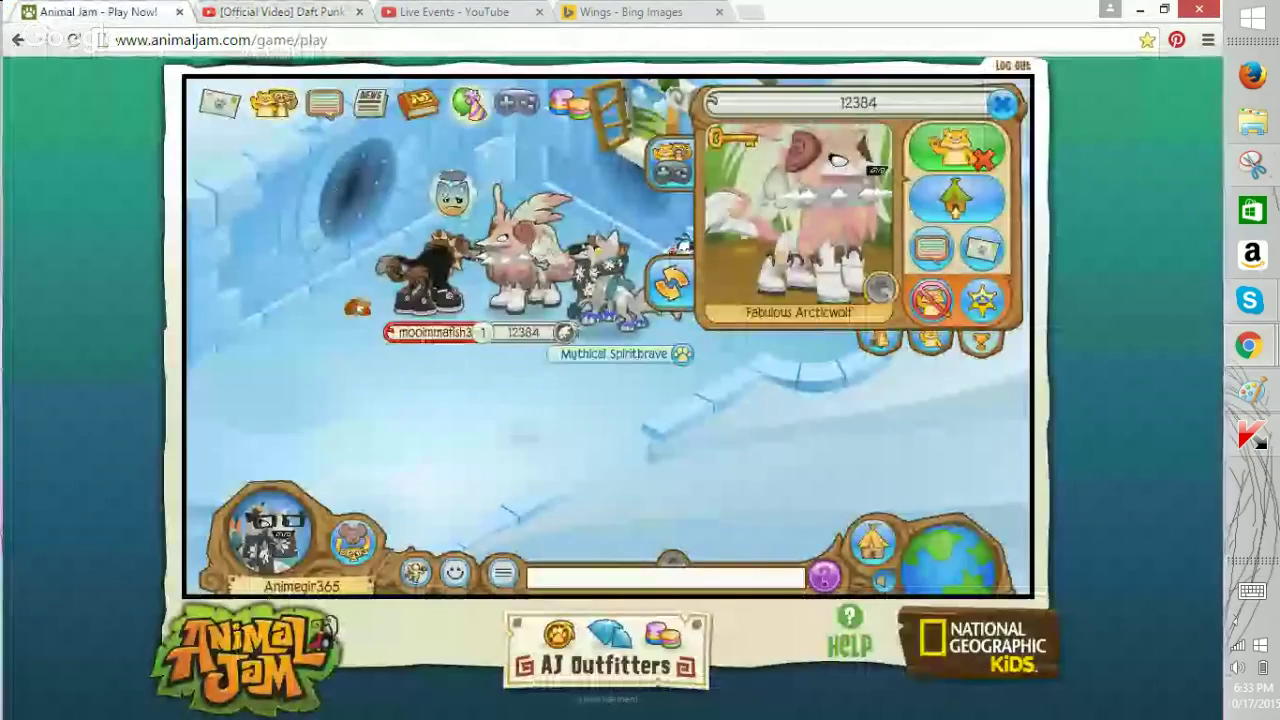
{"action": "left_click", "coordinate": [315, 12]}
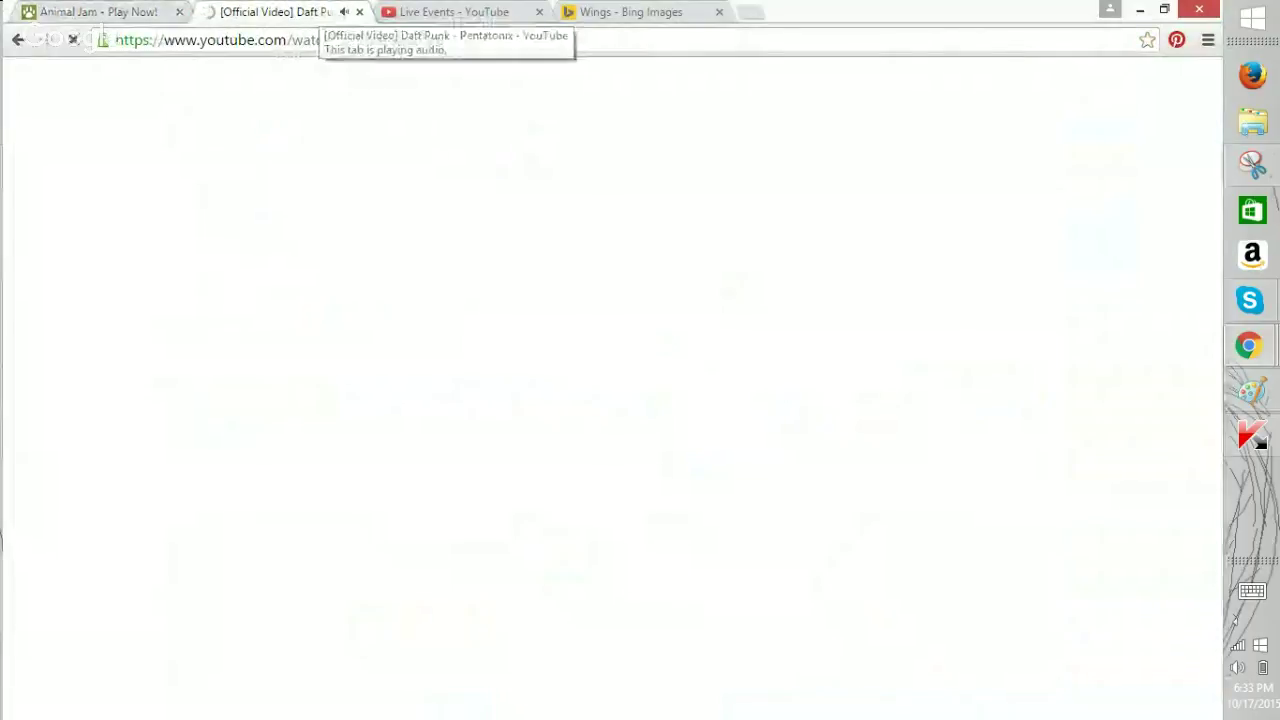
{"action": "left_click", "coordinate": [100, 12]}
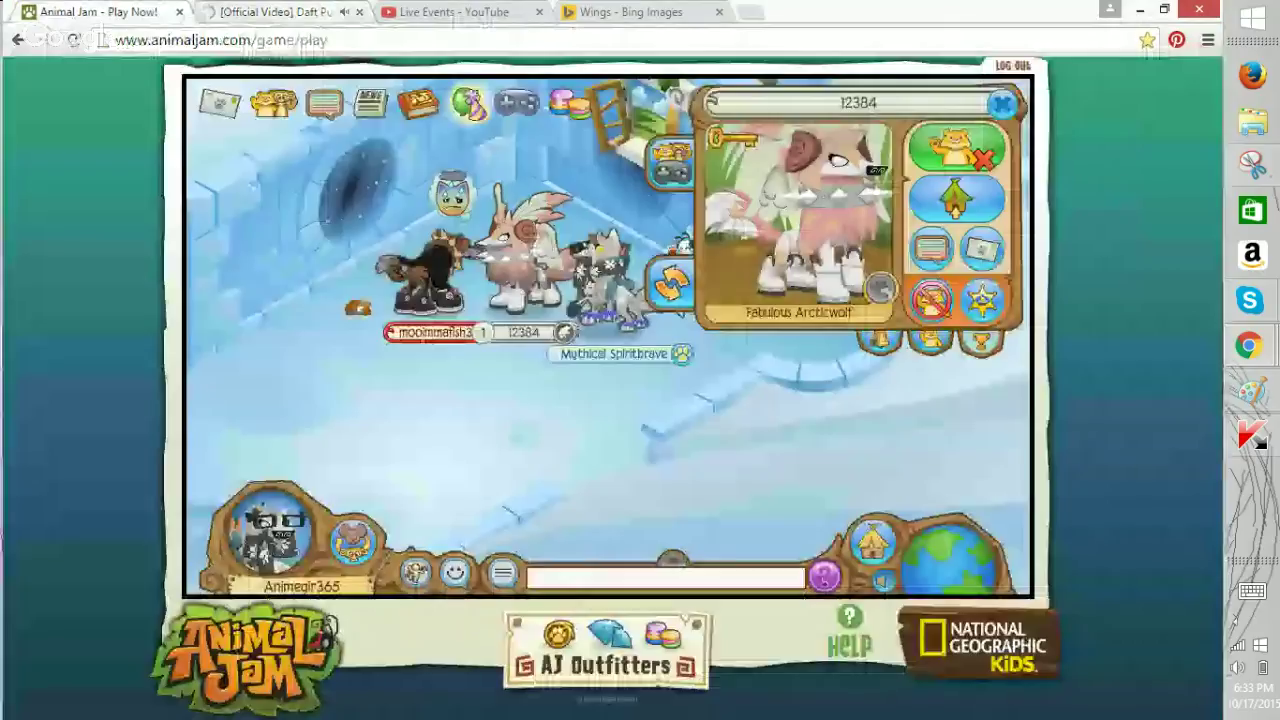
{"action": "left_click", "coordinate": [1252, 590]}
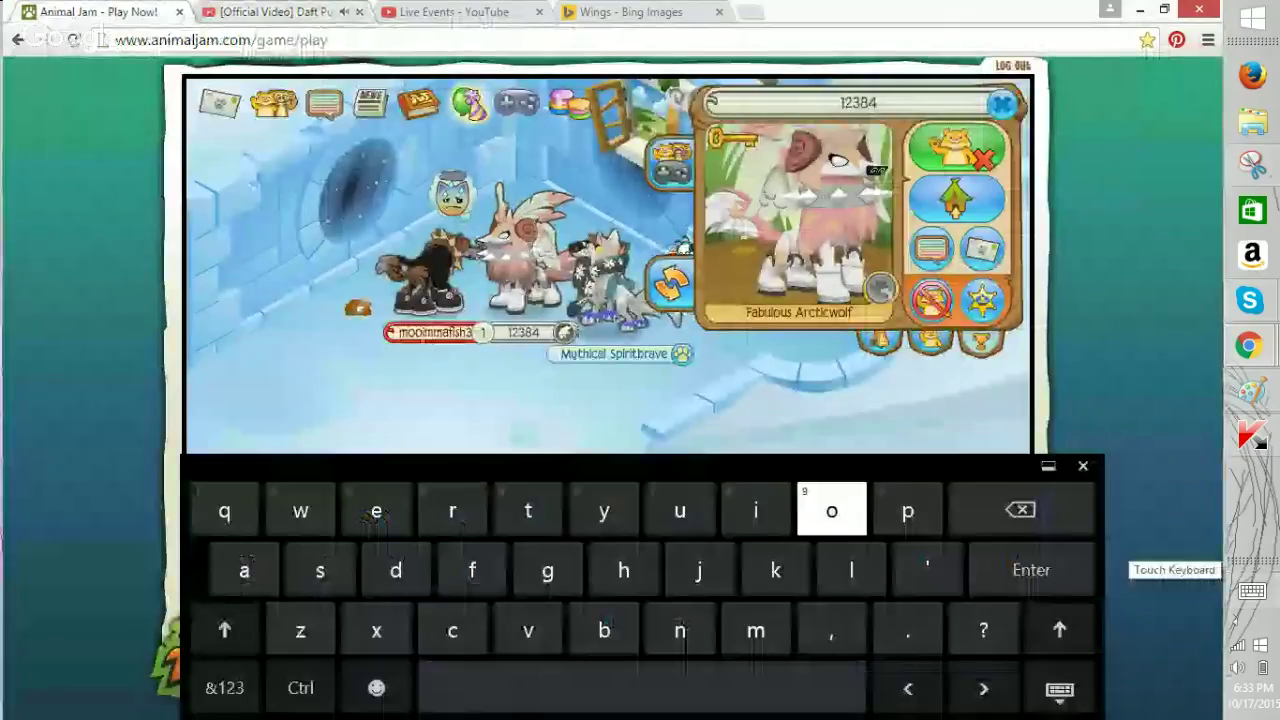
{"action": "key", "text": "space"}
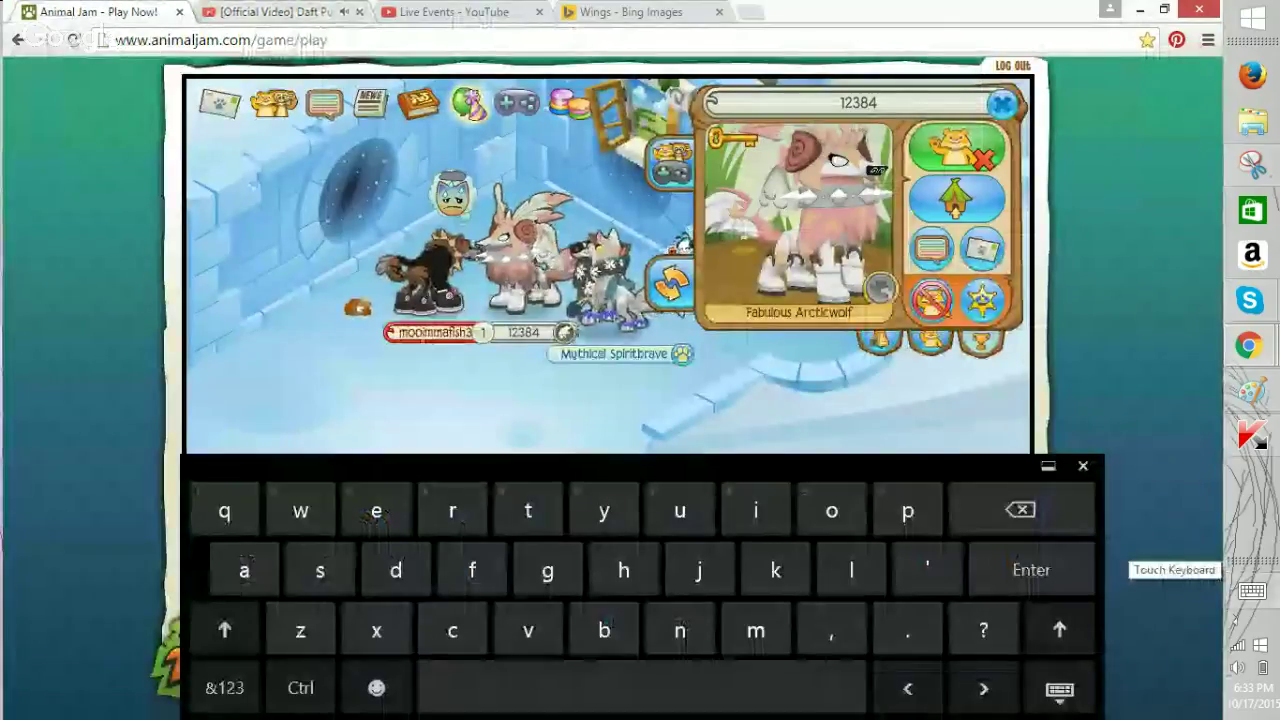
{"action": "type", "text": "t "}
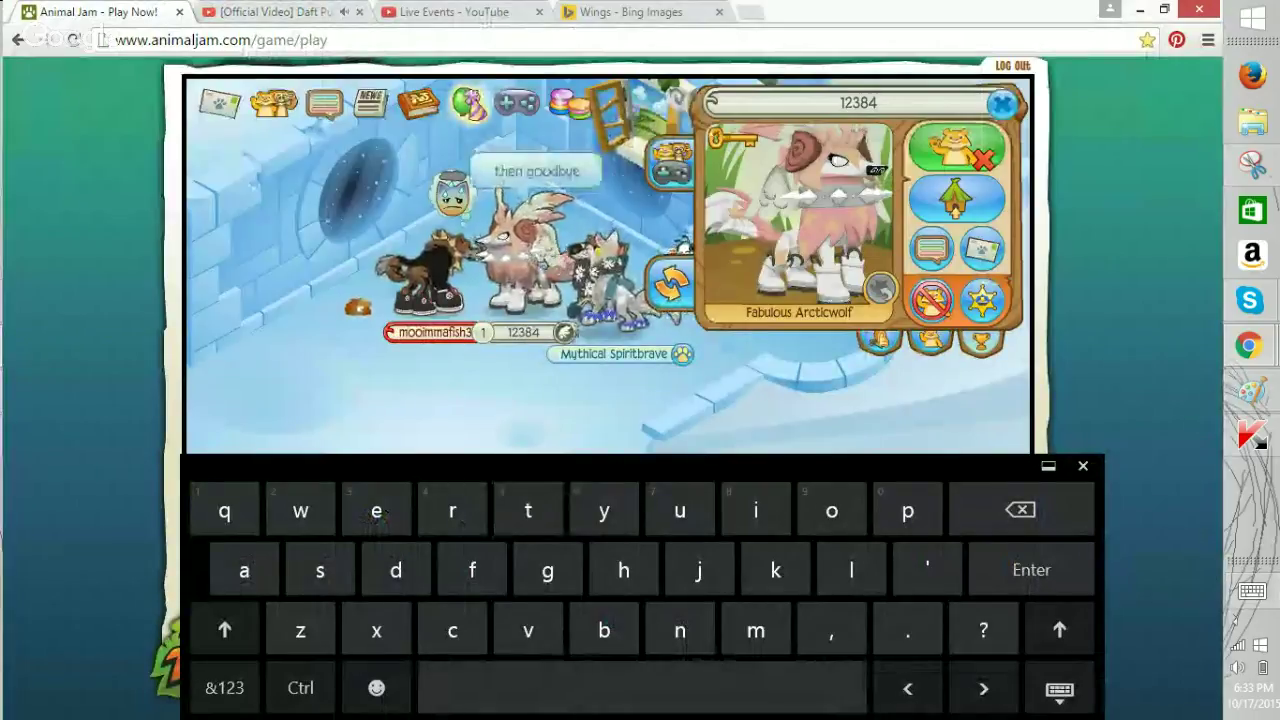
{"action": "type", "text": "n"}
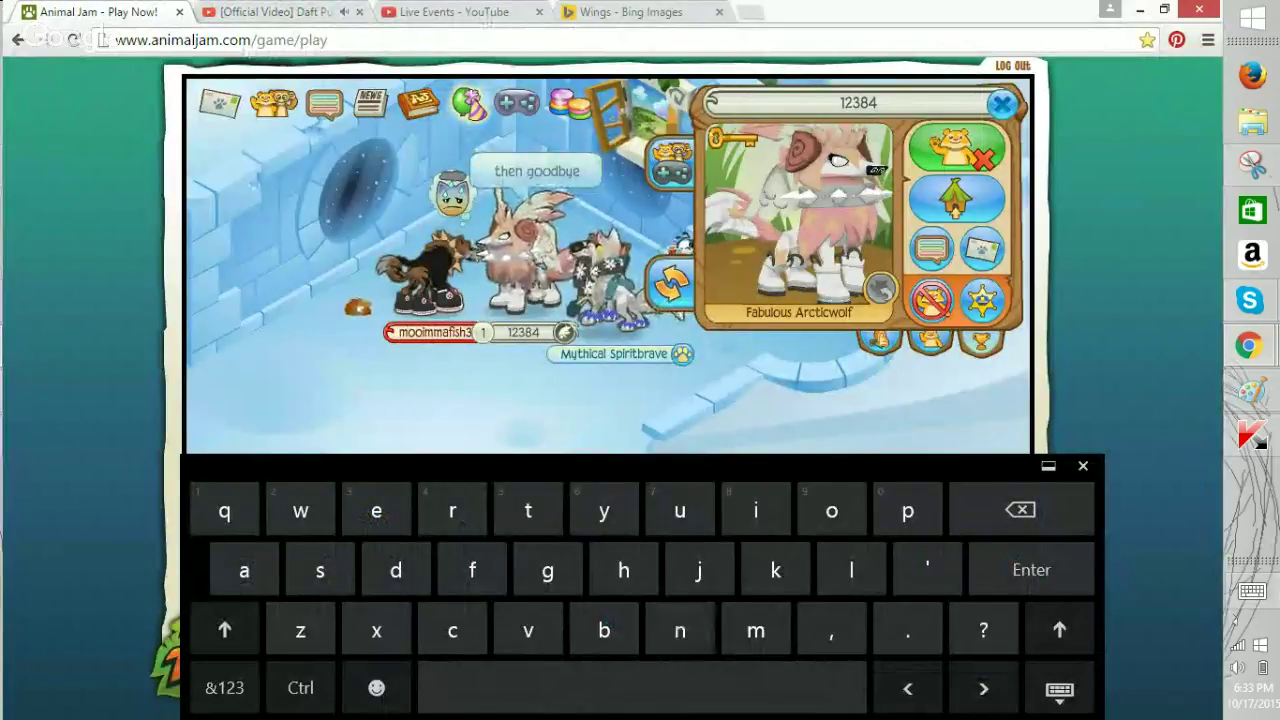
{"action": "left_click", "coordinate": [1083, 466]}
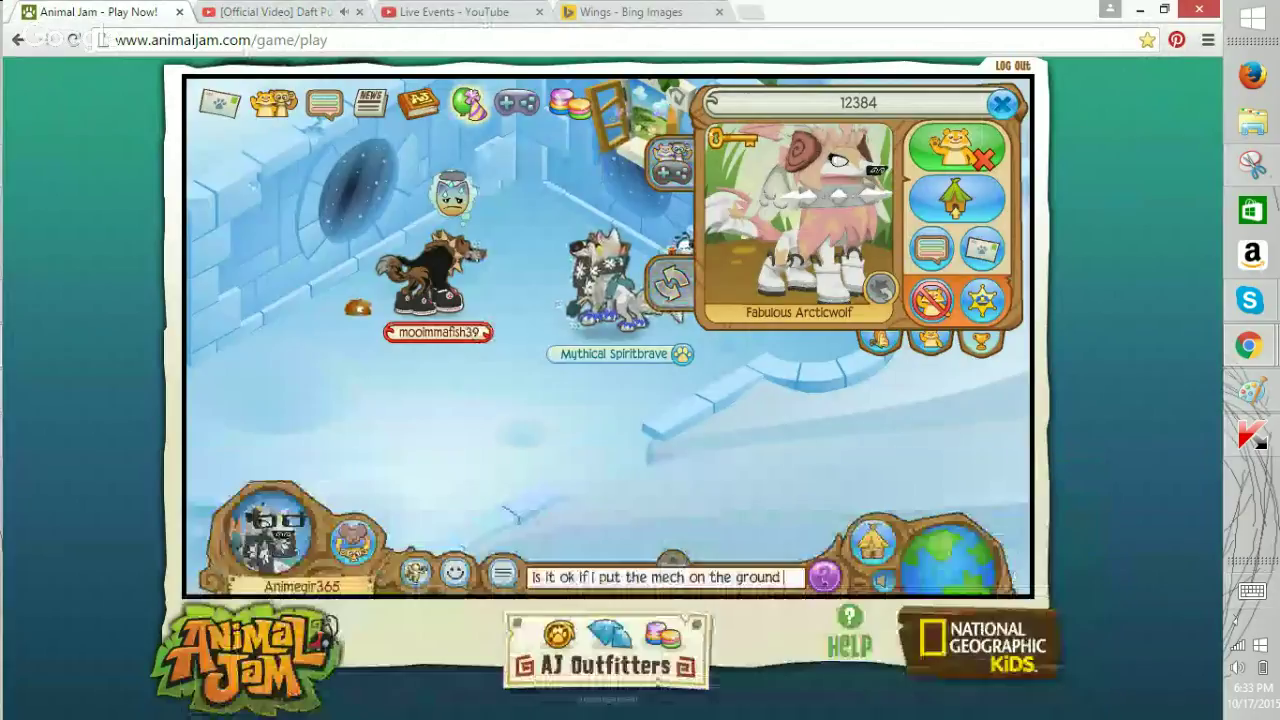
{"action": "key", "text": "Return"}
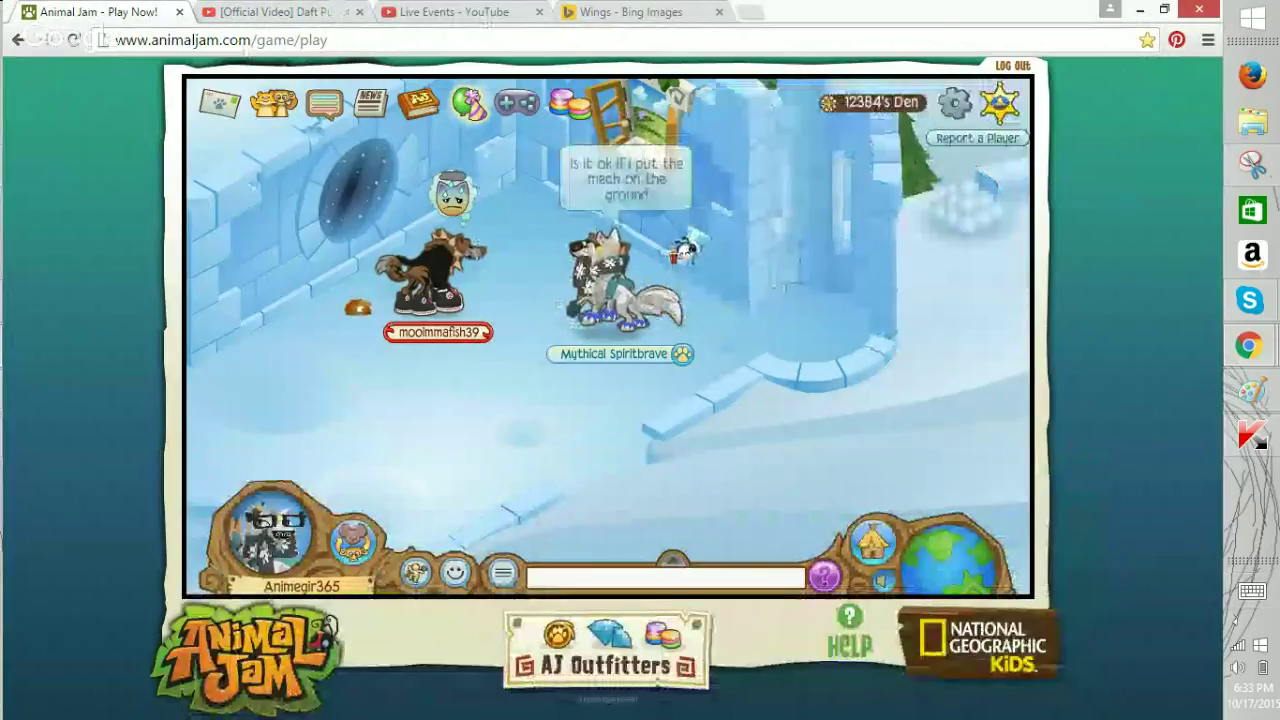
Look through the open Chrome pages: the Daft Punk video, the Live Events list and the Bing wing images.
{"action": "left_click", "coordinate": [880, 103]}
{"action": "left_click", "coordinate": [1002, 104]}
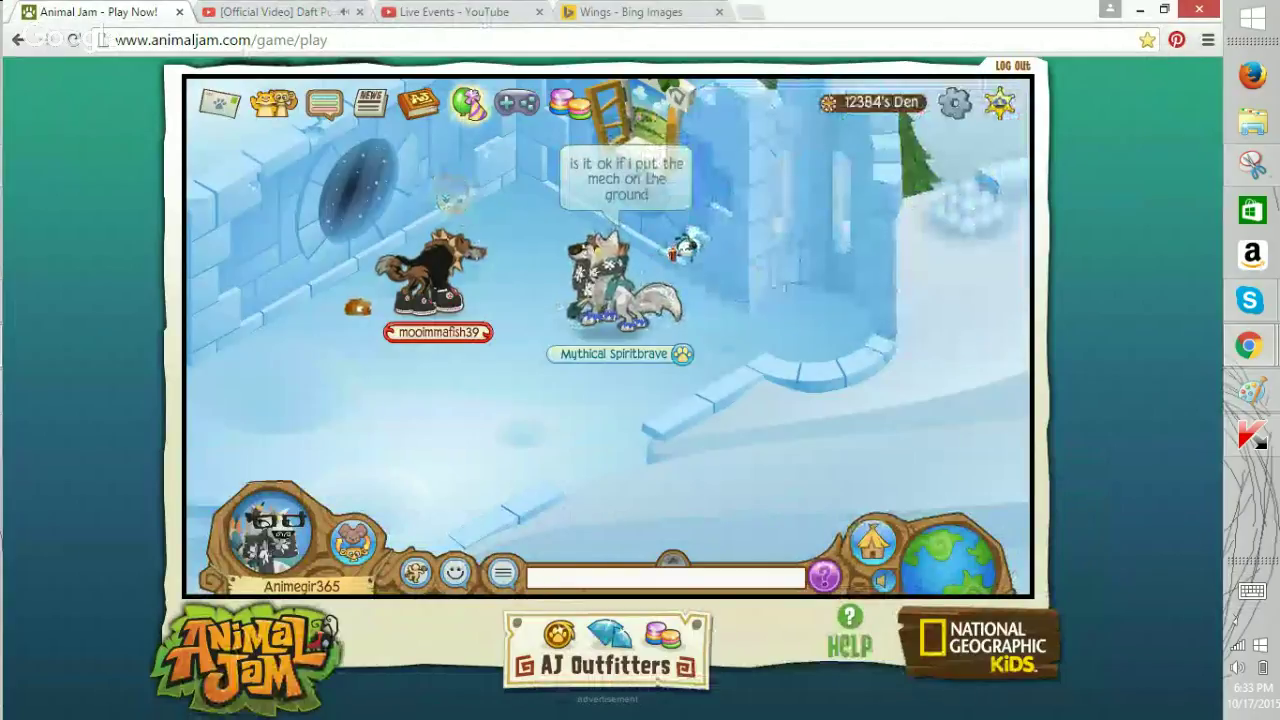
{"action": "left_click", "coordinate": [274, 12]}
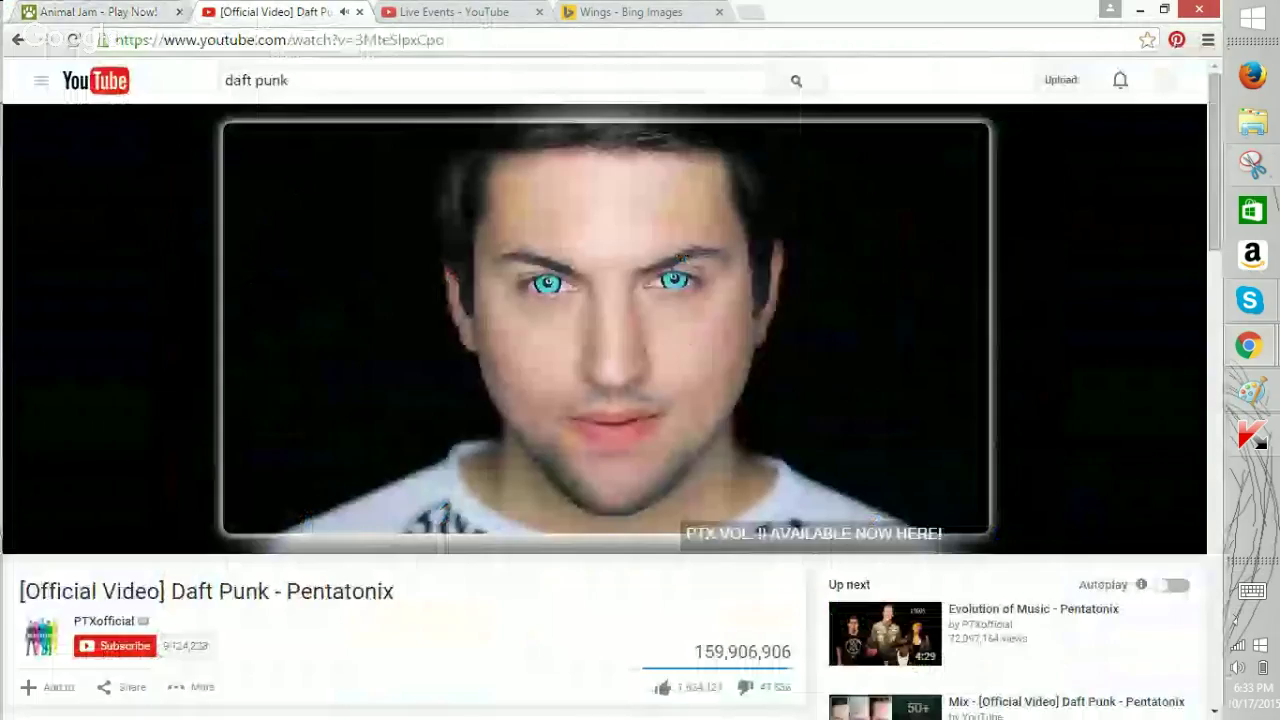
{"action": "scroll", "coordinate": [605, 400], "scroll_direction": "down", "scroll_amount": 3}
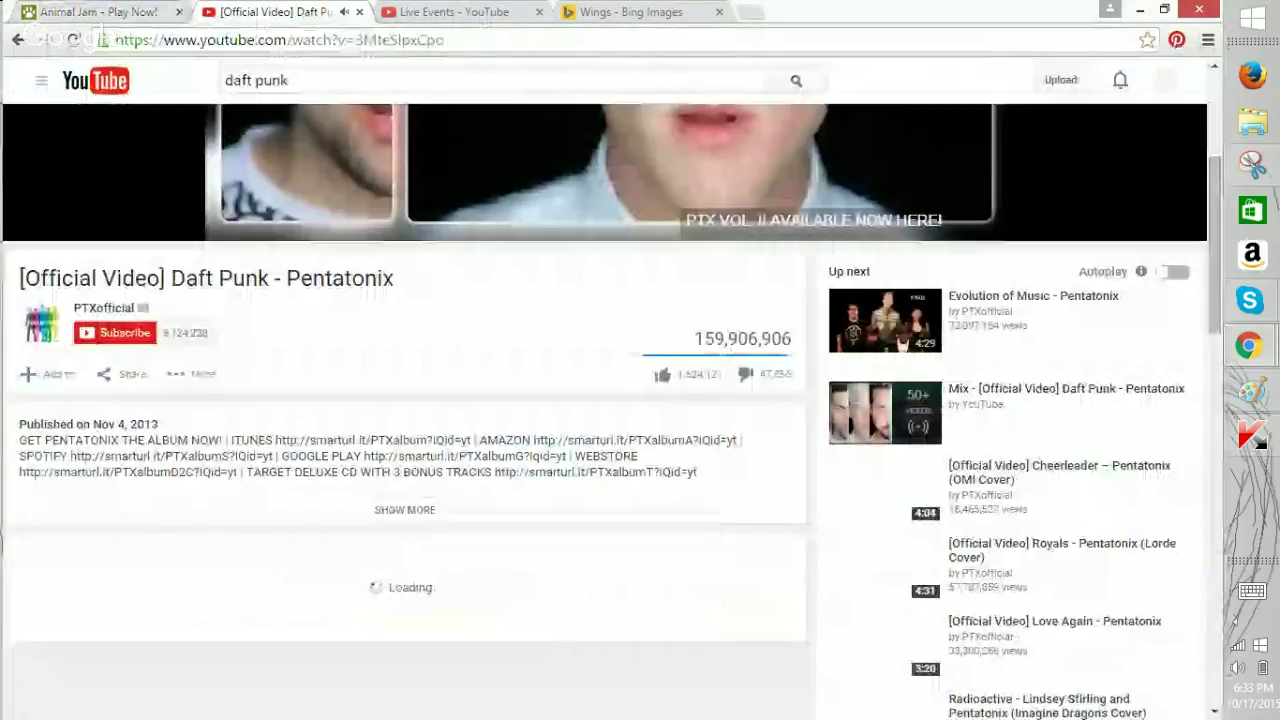
{"action": "key", "text": "ctrl+Tab"}
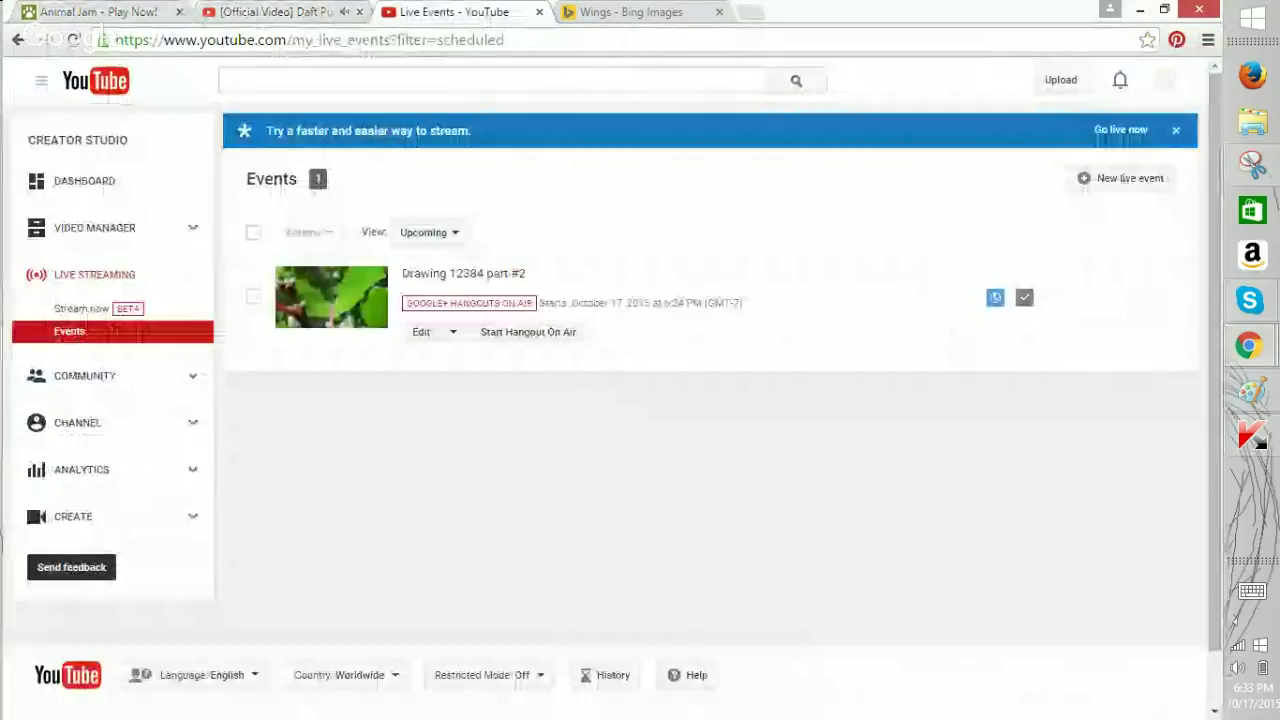
{"action": "key", "text": "ctrl+Tab"}
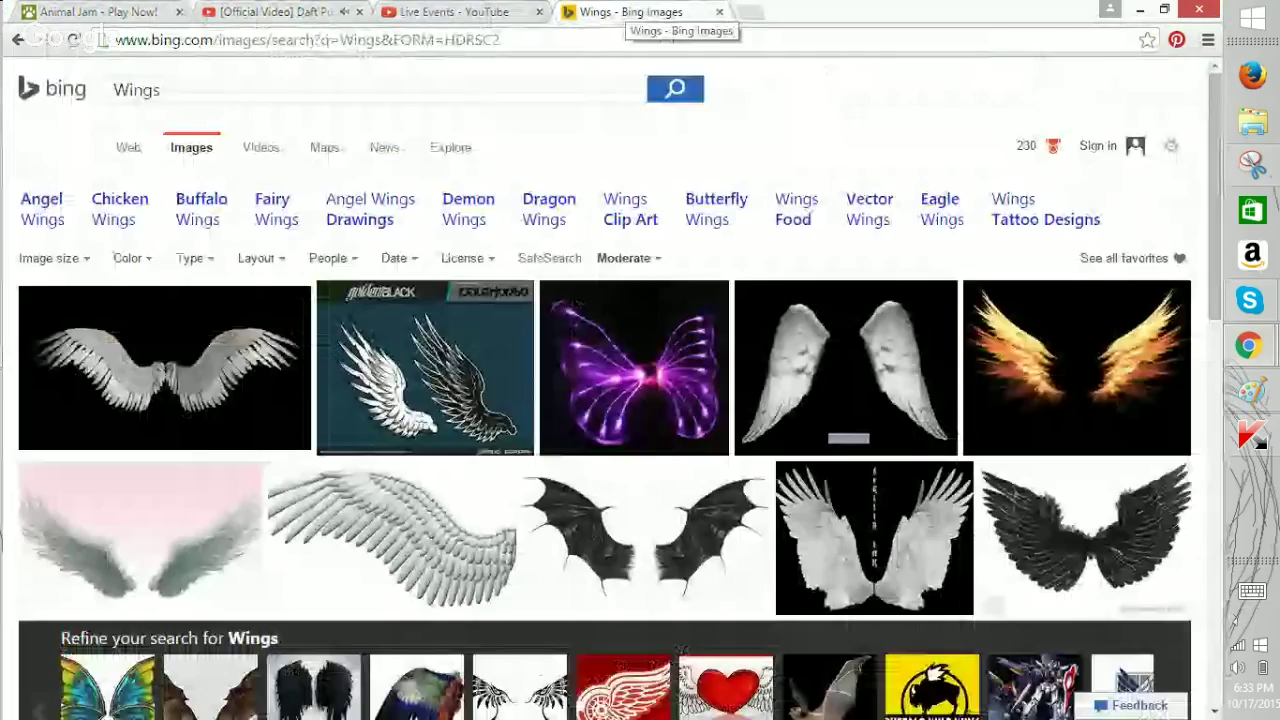
Choose the Pencil in Paint and compare the wolf sketch with the Bing wing images in Chrome.
{"action": "key", "text": "alt+Tab"}
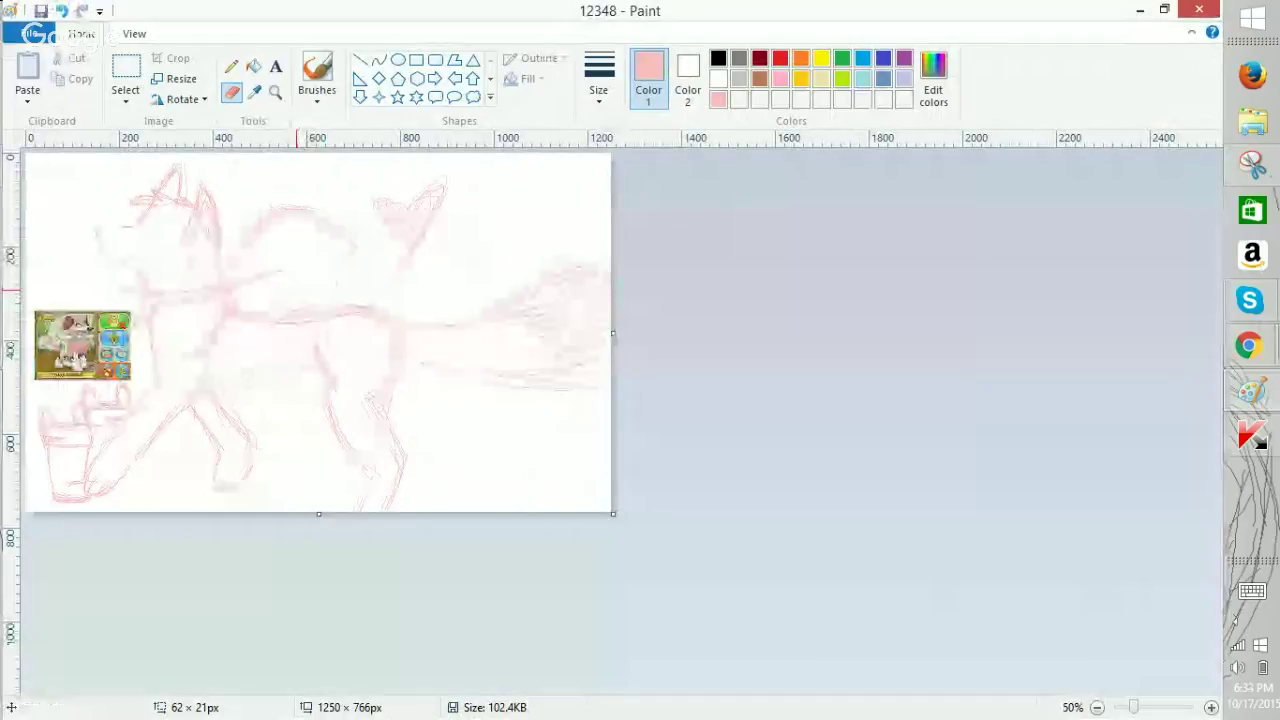
{"action": "left_click", "coordinate": [231, 66]}
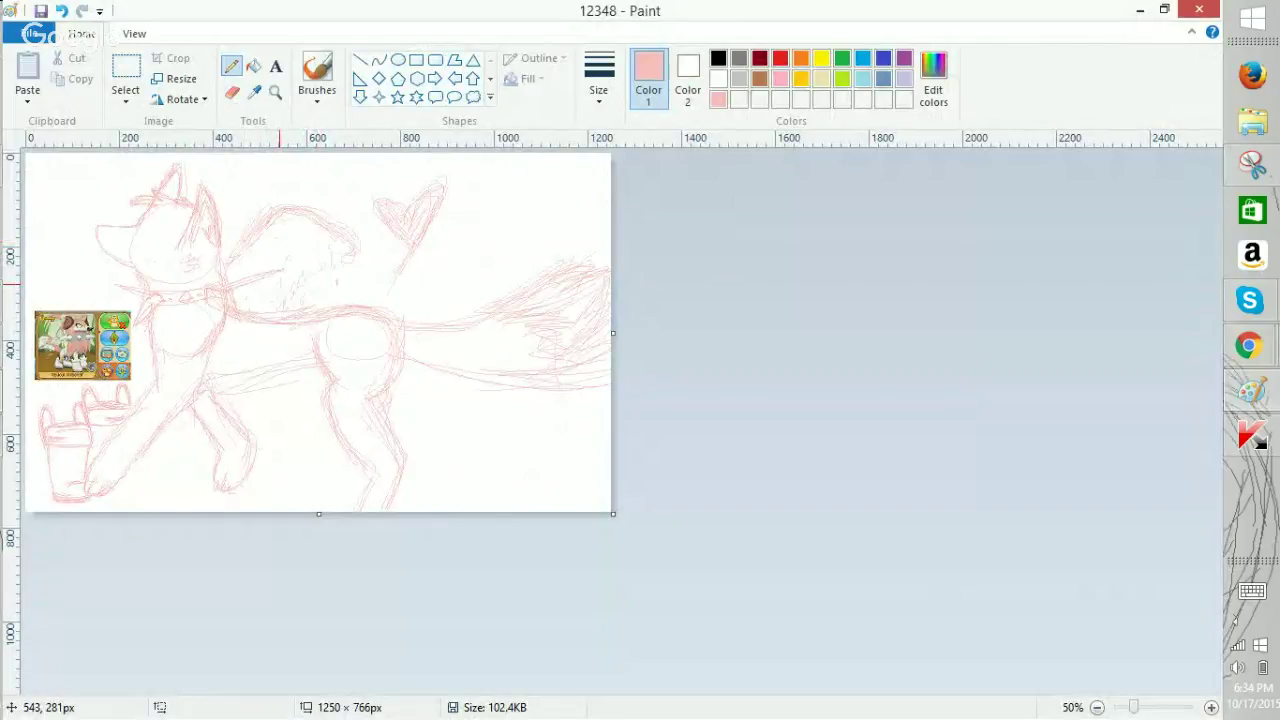
{"action": "left_click", "coordinate": [1249, 345]}
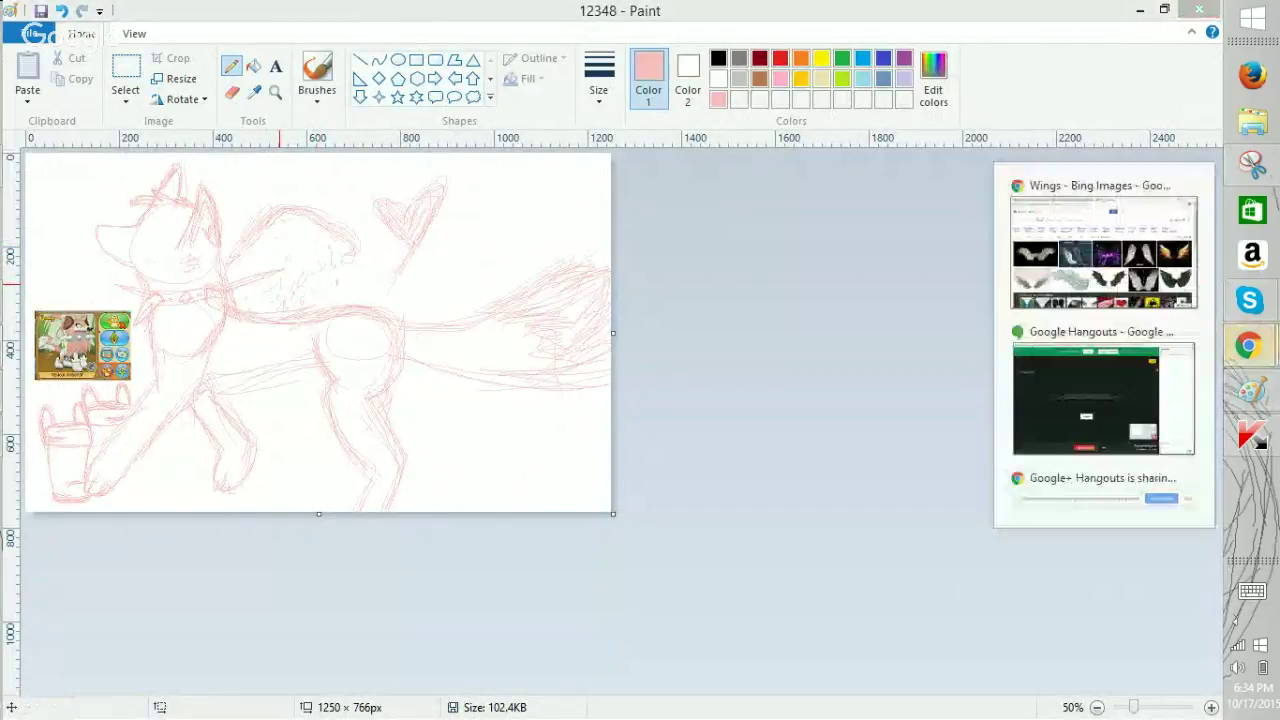
{"action": "left_click", "coordinate": [1104, 250]}
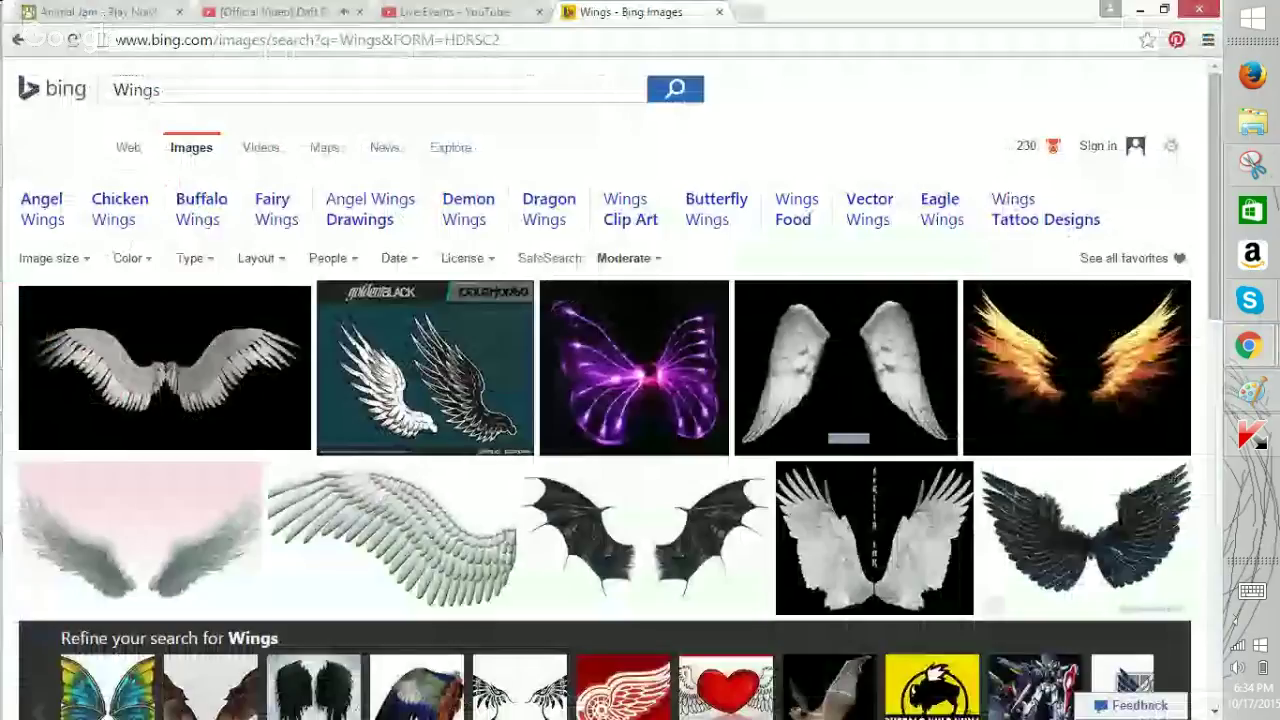
{"action": "left_click", "coordinate": [1252, 391]}
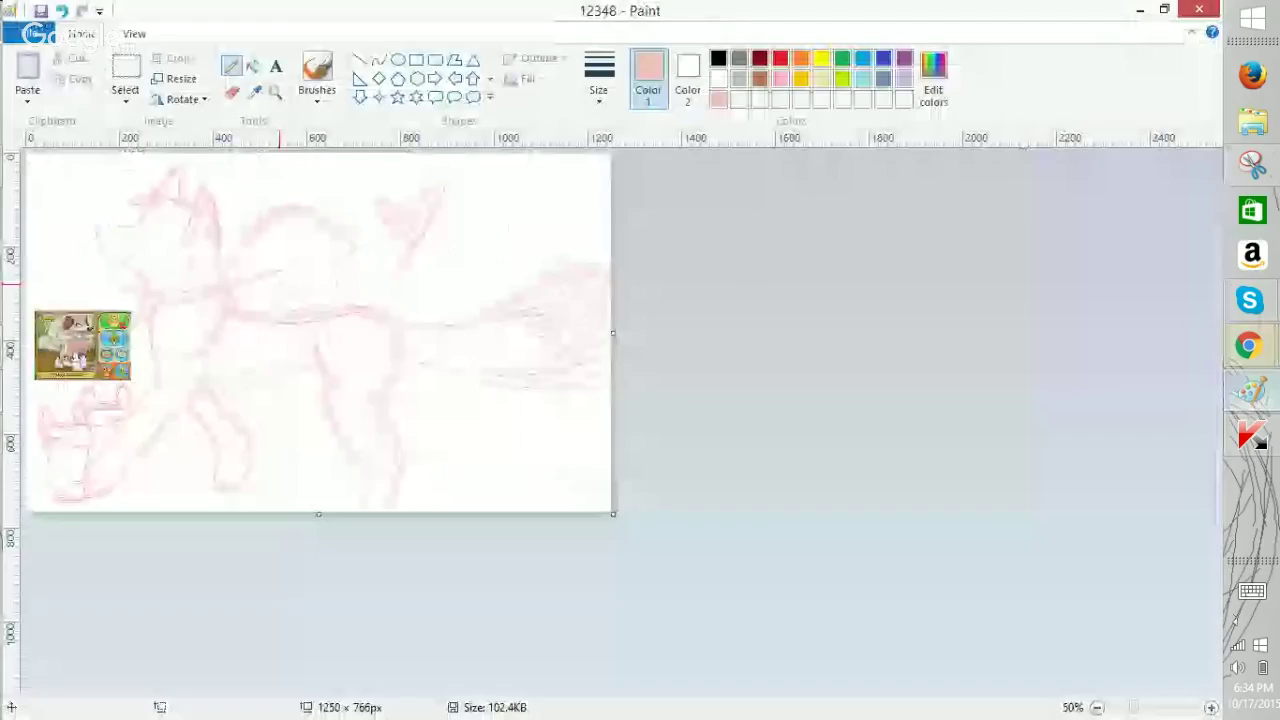
{"action": "left_click", "coordinate": [1249, 346]}
Write the message "GET UR BUTT BACK HERE XDD" in a large text box above the wolf's back in Paint.
{"action": "left_click", "coordinate": [1211, 707]}
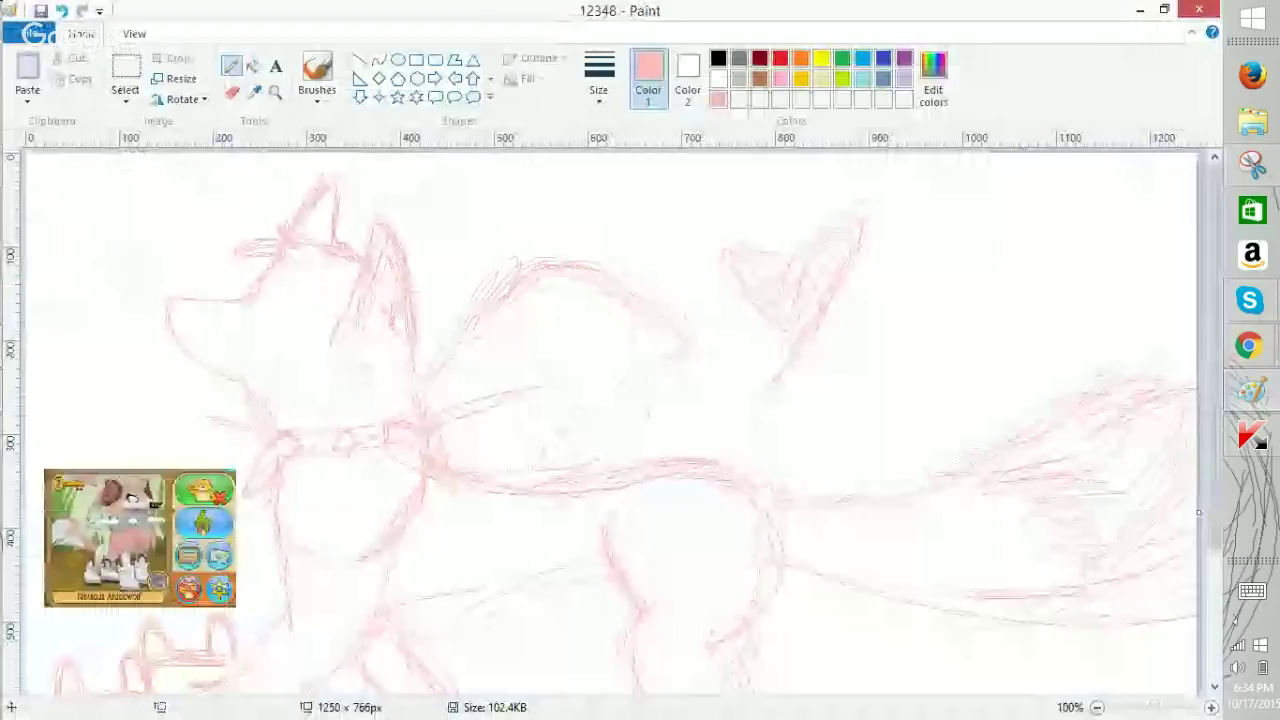
{"action": "left_click", "coordinate": [276, 66]}
{"action": "left_click_drag", "start_coordinate": [509, 185], "coordinate": [1200, 520]}
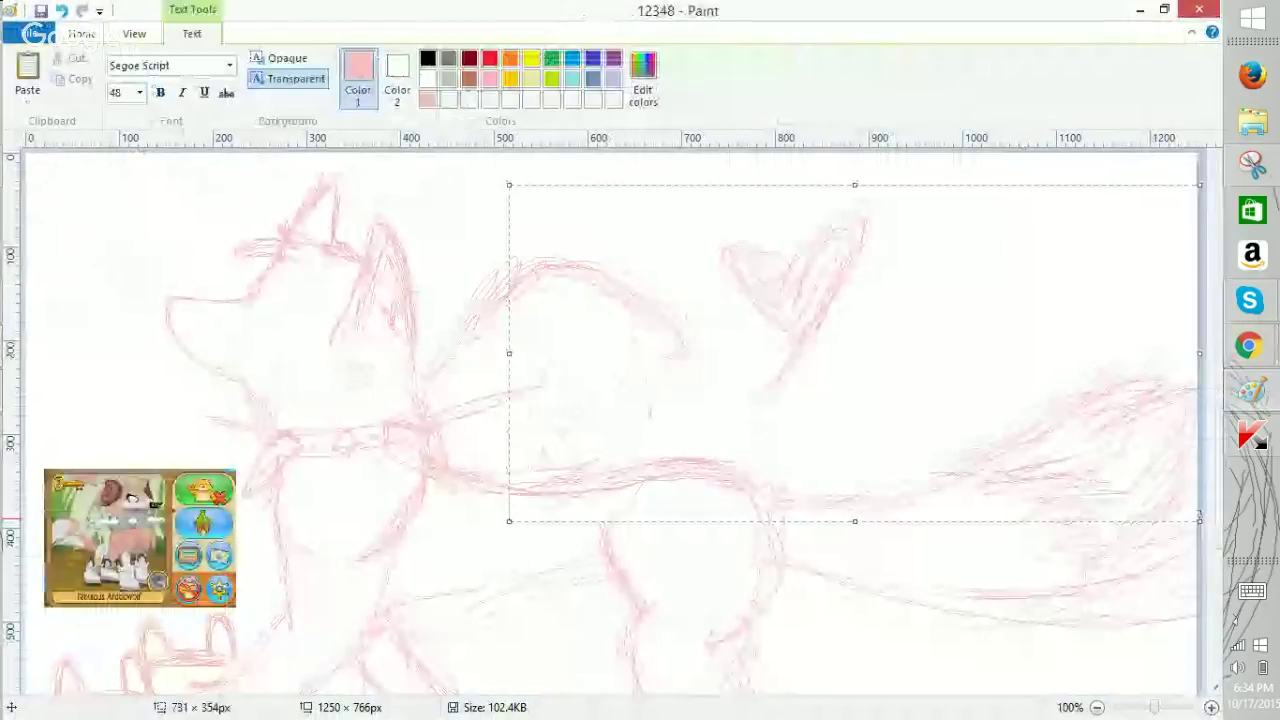
{"action": "left_click", "coordinate": [1251, 591]}
{"action": "type", "text": "GET UR "}
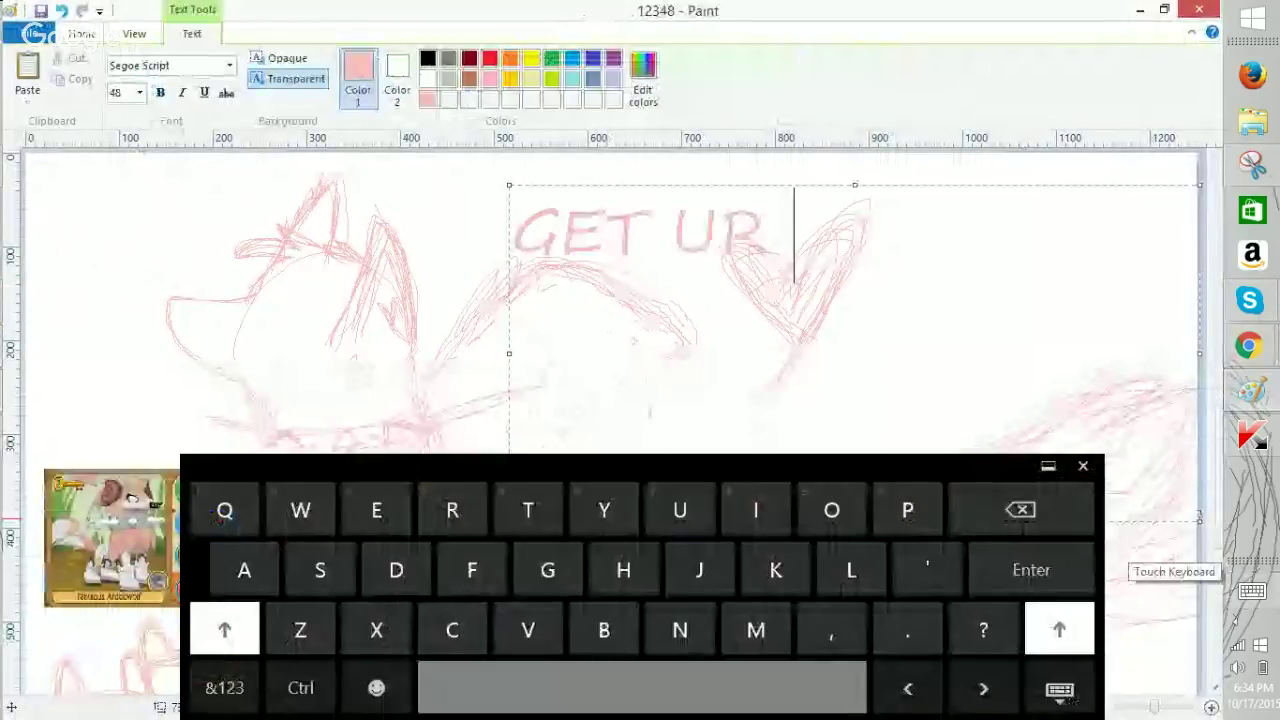
{"action": "type", "text": "BUTT BACK"}
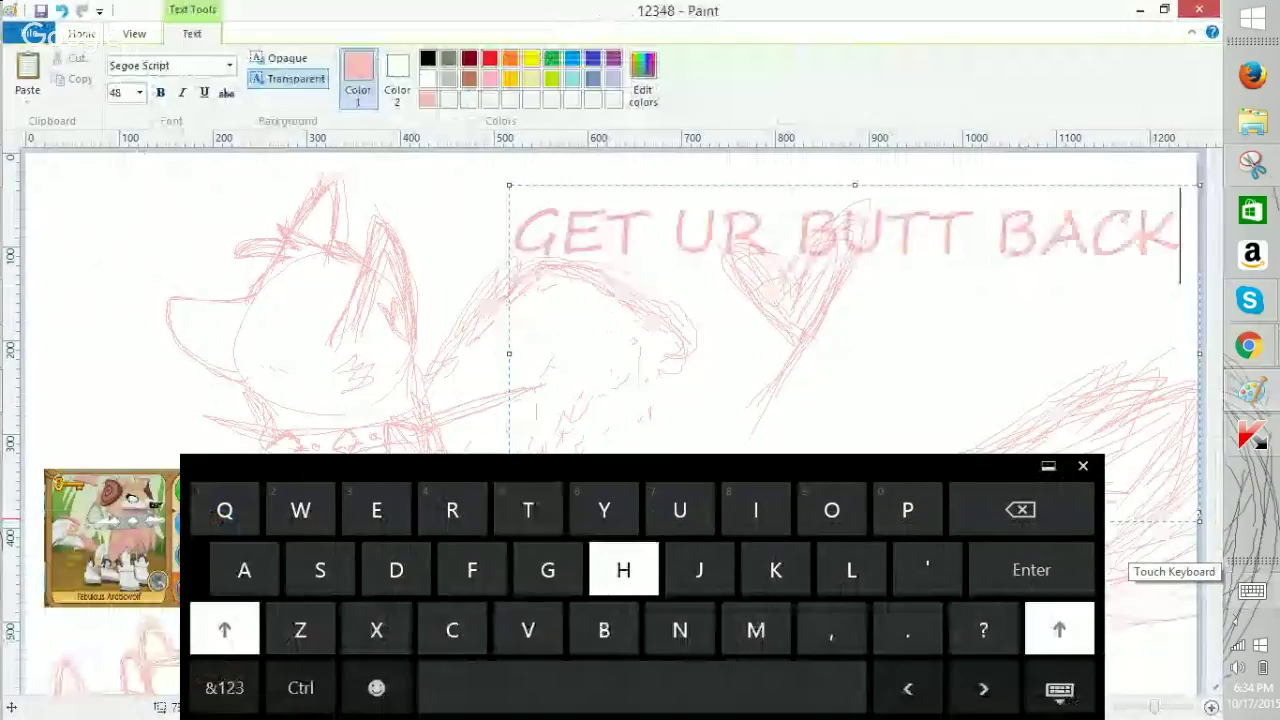
{"action": "type", "text": " HERE XDD"}
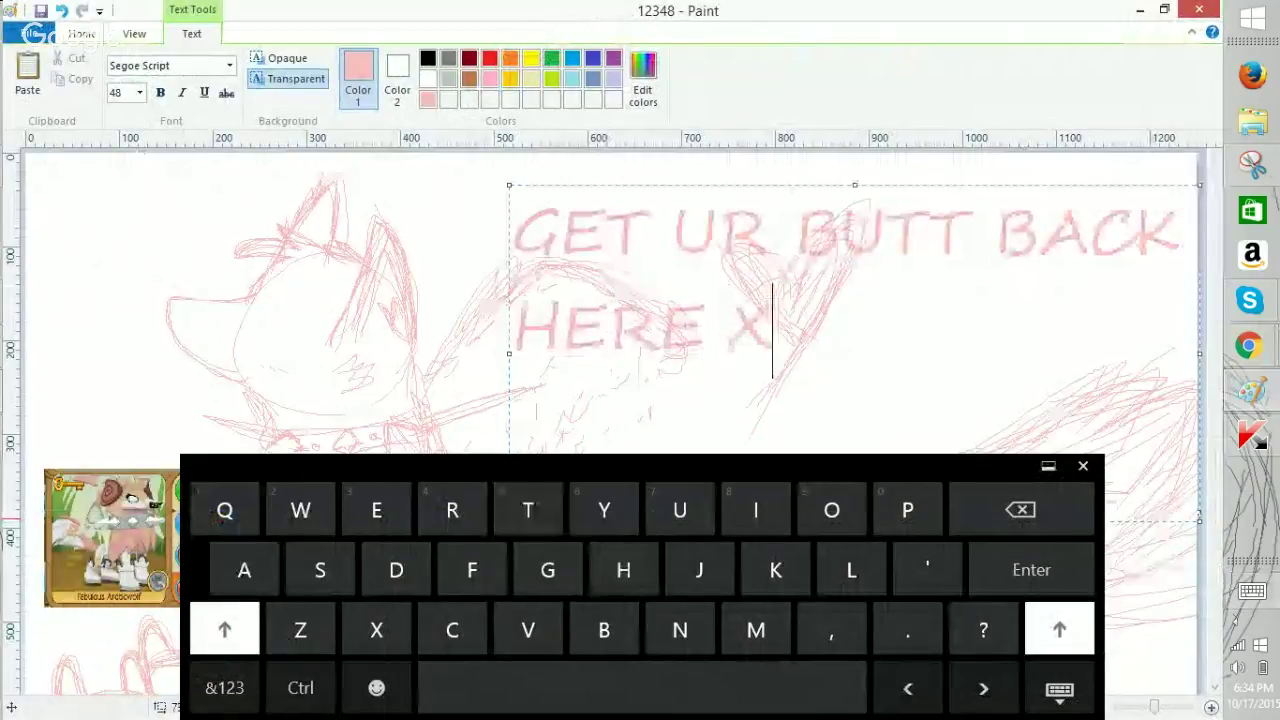
Delete the whole message and discard the empty text box.
{"action": "key", "text": "BackSpace"}
{"action": "key", "text": "BackSpace"}
{"action": "key", "text": "BackSpace"}
{"action": "key", "text": "BackSpace"}
{"action": "key", "text": "BackSpace"}
{"action": "key", "text": "BackSpace"}
{"action": "key", "text": "BackSpace"}
{"action": "key", "text": "BackSpace"}
{"action": "key", "text": "BackSpace"}
{"action": "key", "text": "BackSpace"}
{"action": "key", "text": "BackSpace"}
{"action": "key", "text": "BackSpace"}
{"action": "key", "text": "BackSpace"}
{"action": "key", "text": "BackSpace"}
{"action": "key", "text": "BackSpace"}
{"action": "key", "text": "BackSpace"}
{"action": "key", "text": "BackSpace"}
{"action": "key", "text": "BackSpace"}
{"action": "key", "text": "BackSpace"}
{"action": "key", "text": "BackSpace"}
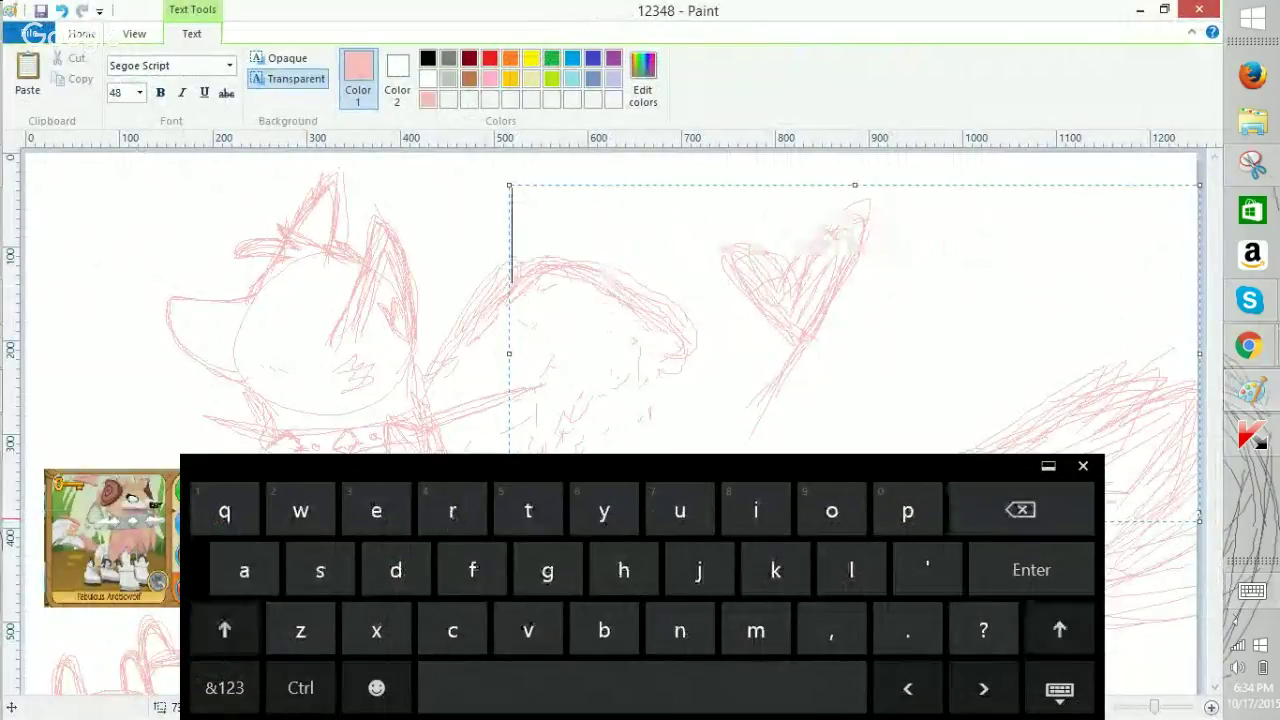
{"action": "key", "text": "Escape"}
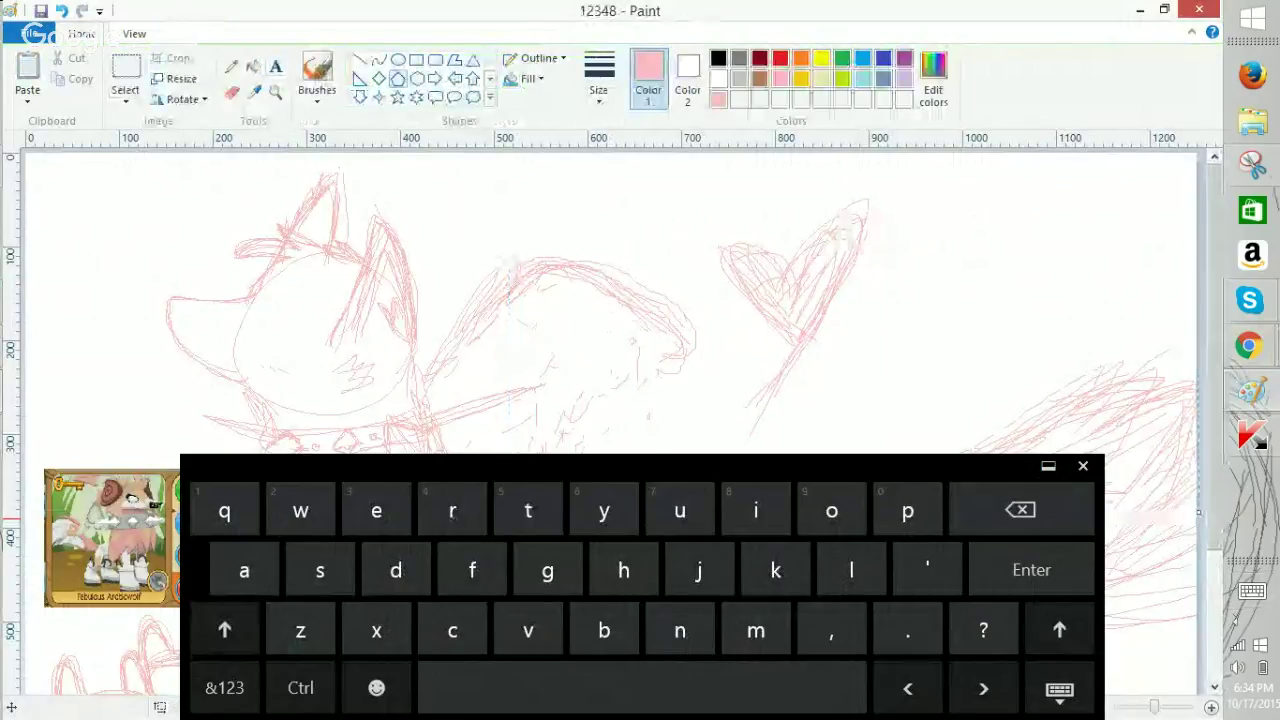
Put the touch keyboard away and save the drawing.
{"action": "left_click", "coordinate": [1083, 466]}
{"action": "left_click", "coordinate": [41, 11]}
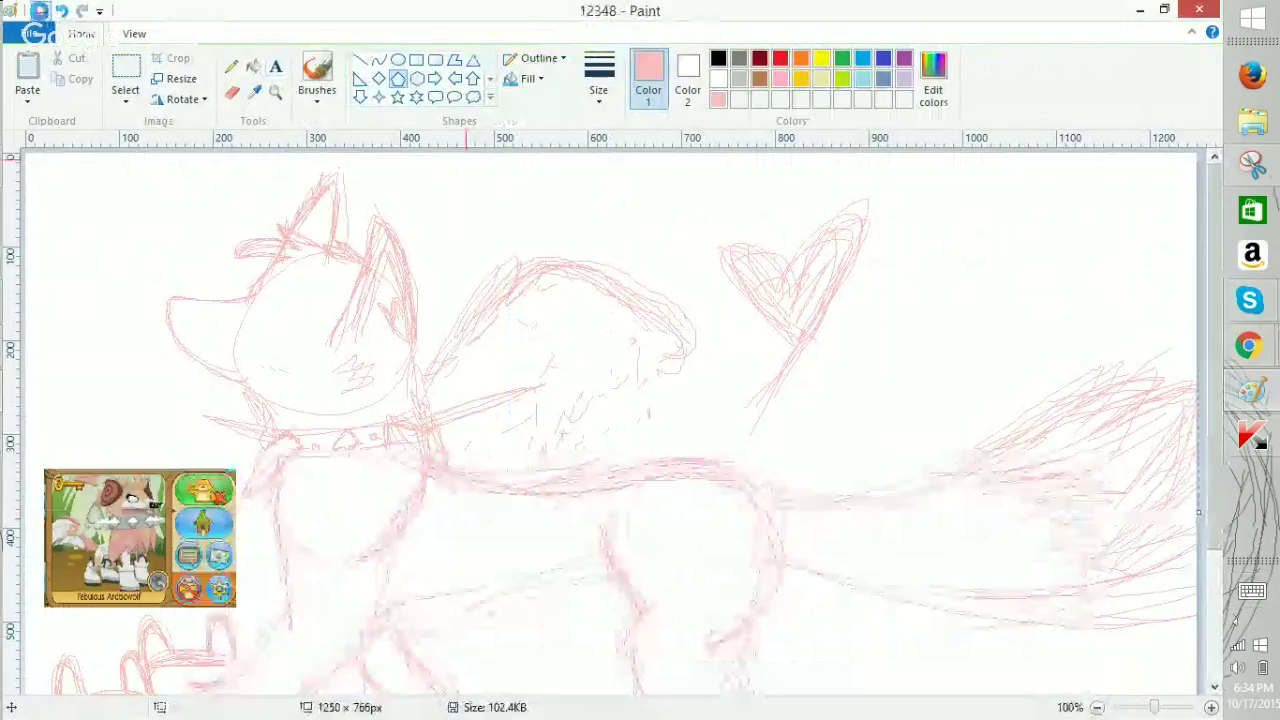
Sketch short feather strokes with the Pencil across the empty inside of the wolf's wing.
{"action": "left_click", "coordinate": [1211, 707]}
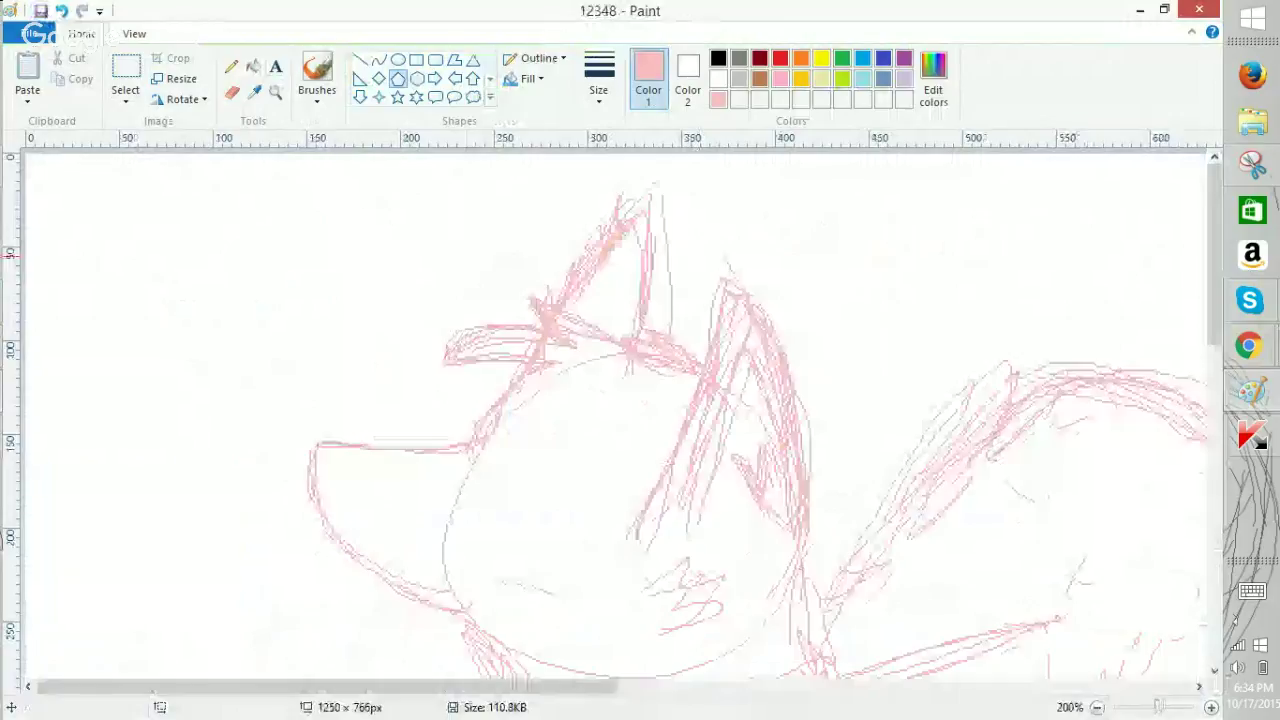
{"action": "scroll", "coordinate": [1207, 437], "scroll_direction": "down", "scroll_amount": 5}
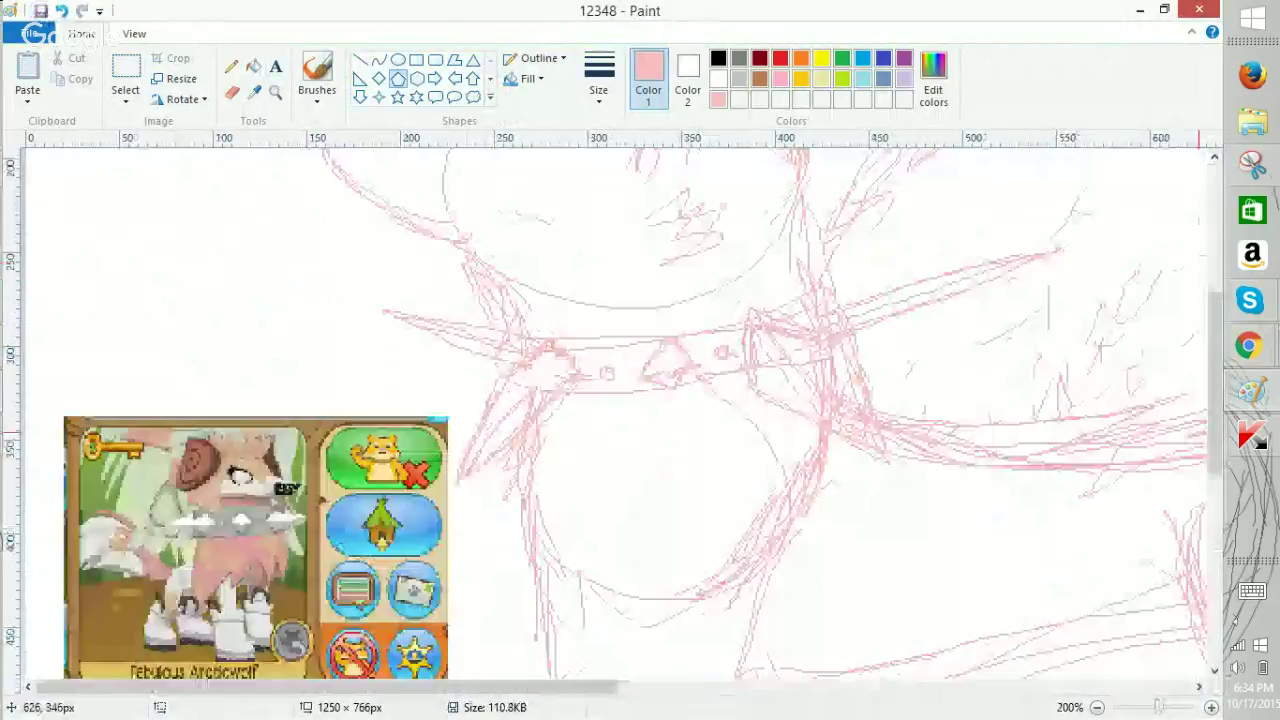
{"action": "left_click_drag", "start_coordinate": [305, 687], "coordinate": [878, 687]}
{"action": "left_click_drag", "start_coordinate": [1214, 390], "coordinate": [1214, 376]}
{"action": "scroll", "coordinate": [610, 413], "scroll_direction": "up", "scroll_amount": 3}
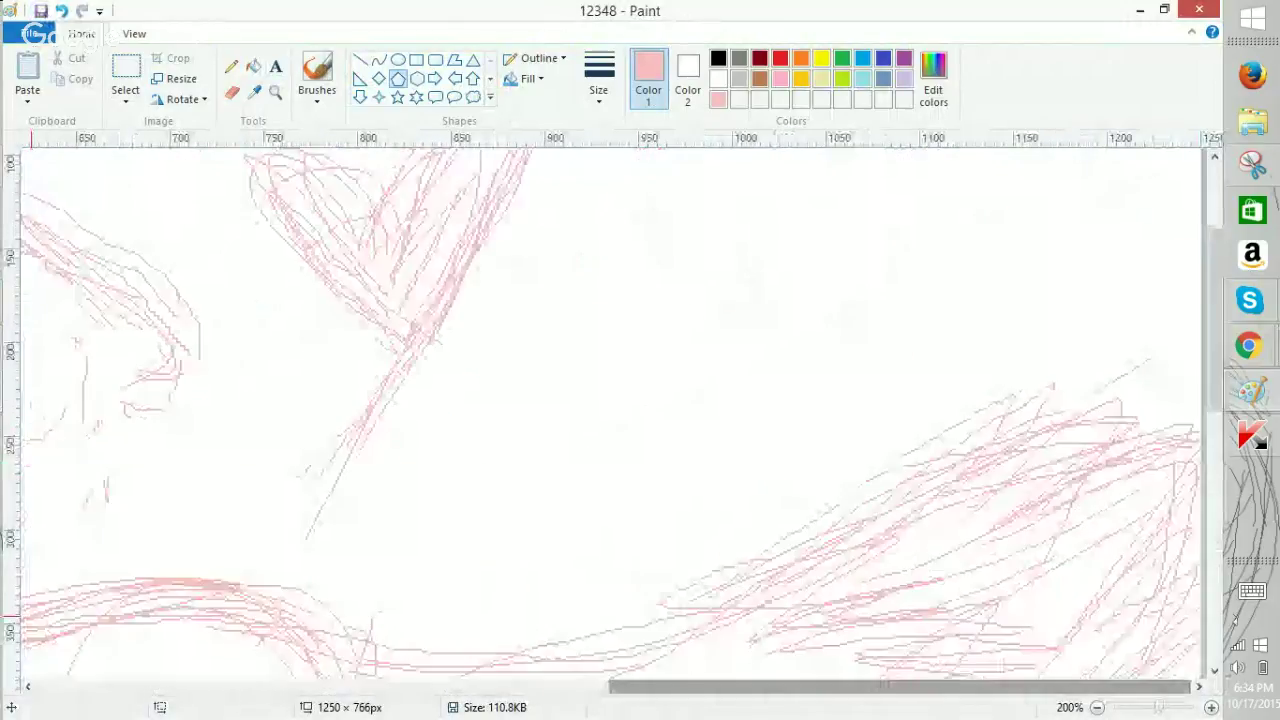
{"action": "scroll", "coordinate": [610, 413], "scroll_direction": "left", "scroll_amount": 5}
{"action": "scroll", "coordinate": [610, 413], "scroll_direction": "left", "scroll_amount": 2}
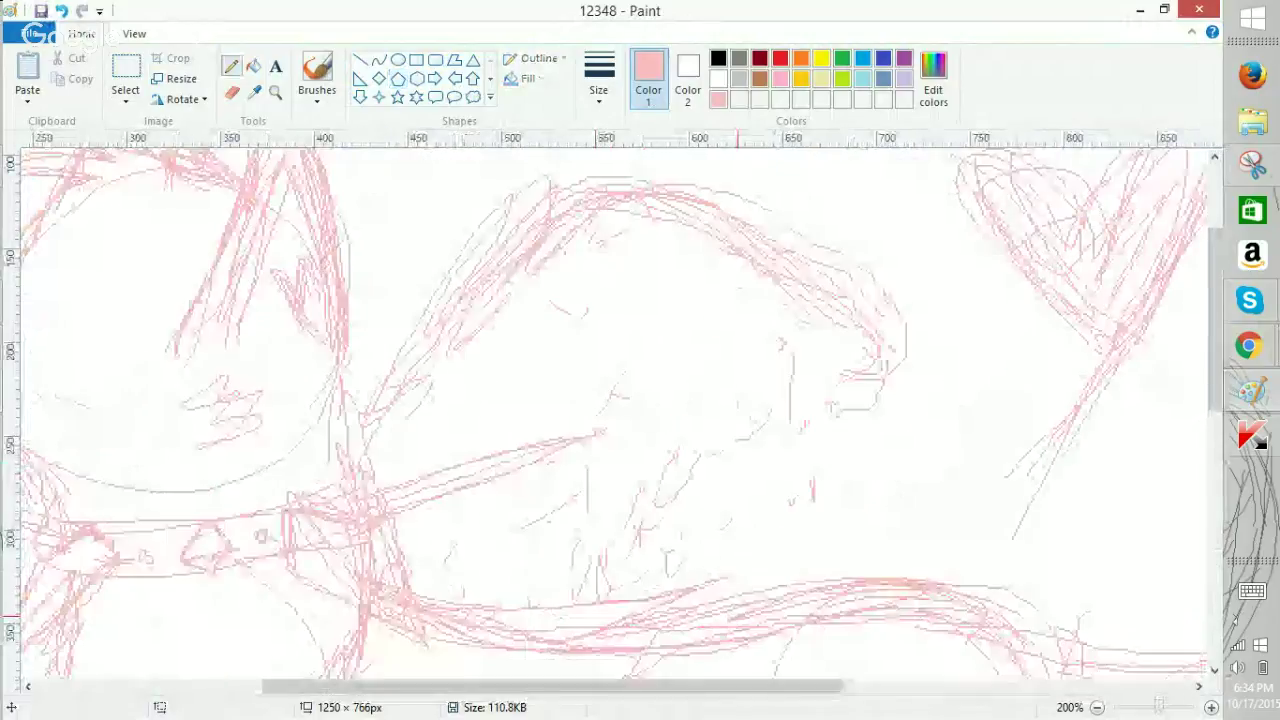
{"action": "left_click_drag", "start_coordinate": [475, 400], "coordinate": [502, 408]}
{"action": "mouse_move", "coordinate": [541, 360]}
{"action": "left_mouse_down"}
{"action": "mouse_move", "coordinate": [551, 400]}
{"action": "mouse_move", "coordinate": [540, 416]}
{"action": "left_mouse_up"}
{"action": "left_click_drag", "start_coordinate": [611, 362], "coordinate": [629, 398]}
{"action": "left_click_drag", "start_coordinate": [663, 335], "coordinate": [672, 341]}
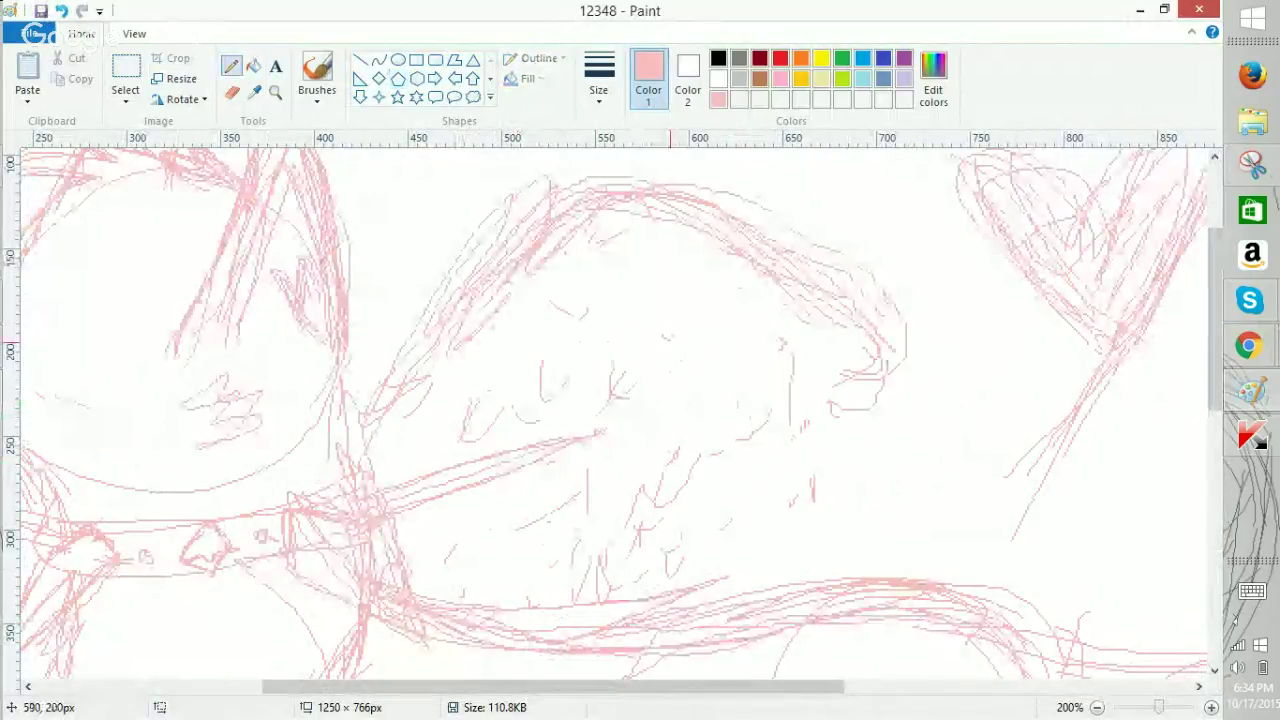
{"action": "scroll", "coordinate": [671, 348], "scroll_direction": "down", "scroll_amount": 1, "text": "ctrl"}
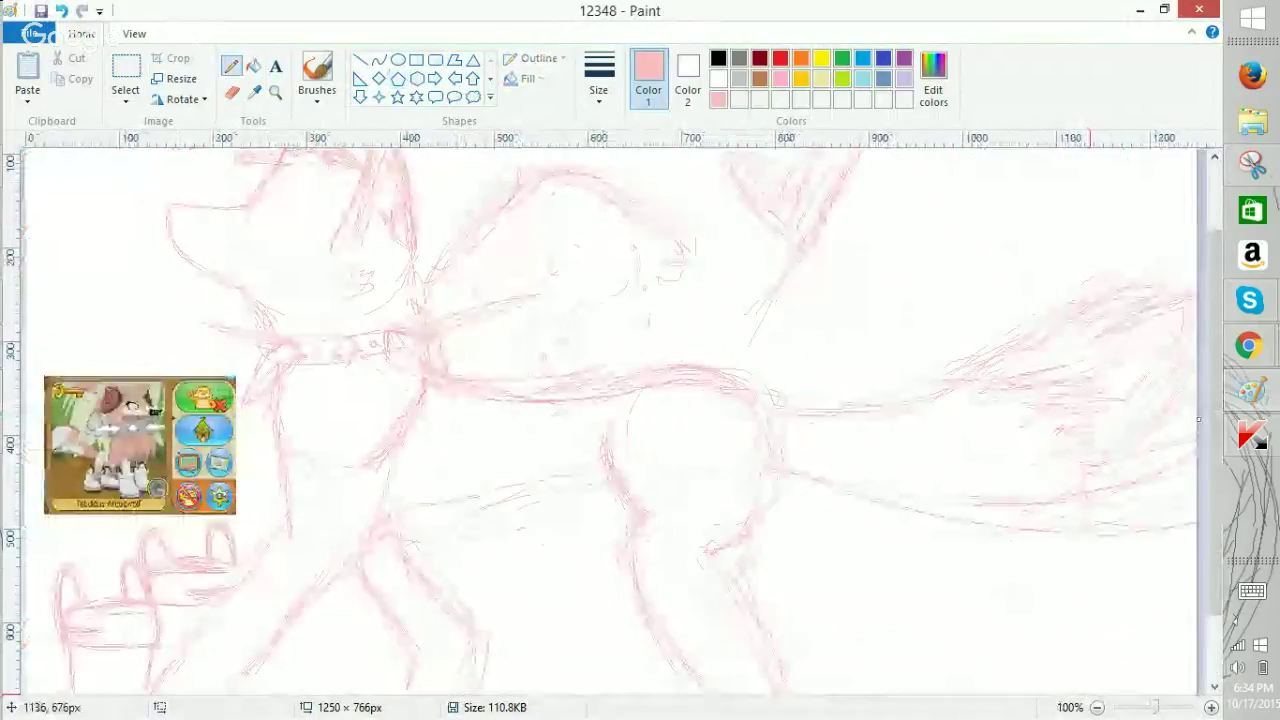
{"action": "scroll", "coordinate": [558, 467], "scroll_direction": "down", "scroll_amount": 1, "text": "ctrl"}
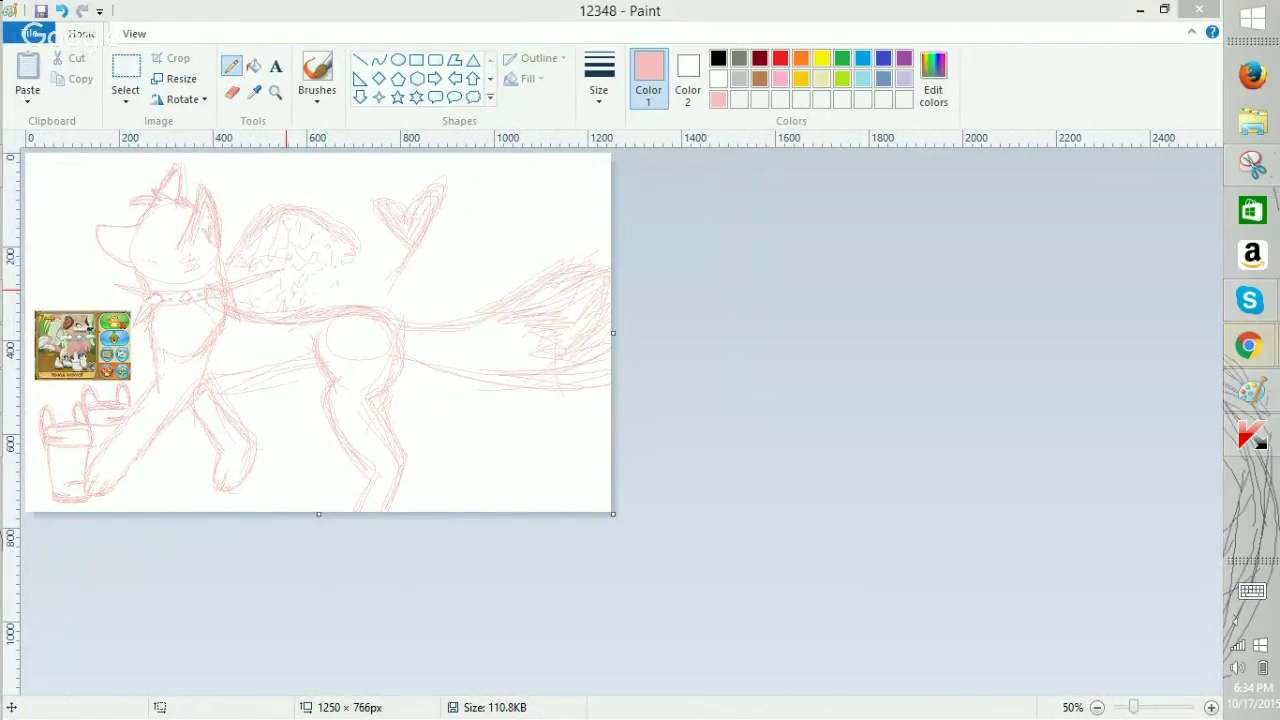
Switch to Animal Jam and look through the preset chat phrases, closing the list without sending one.
{"action": "mouse_move", "coordinate": [1249, 346]}
{"action": "left_click", "coordinate": [1103, 250]}
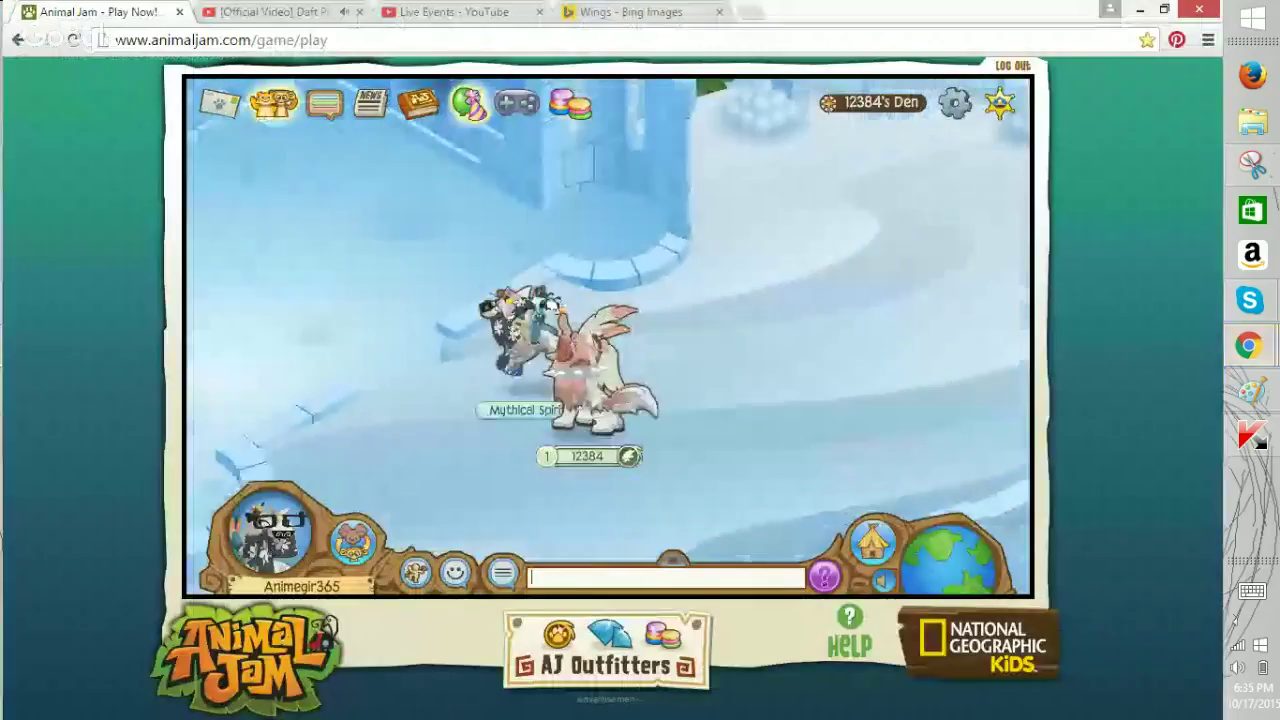
{"action": "left_click", "coordinate": [1252, 591]}
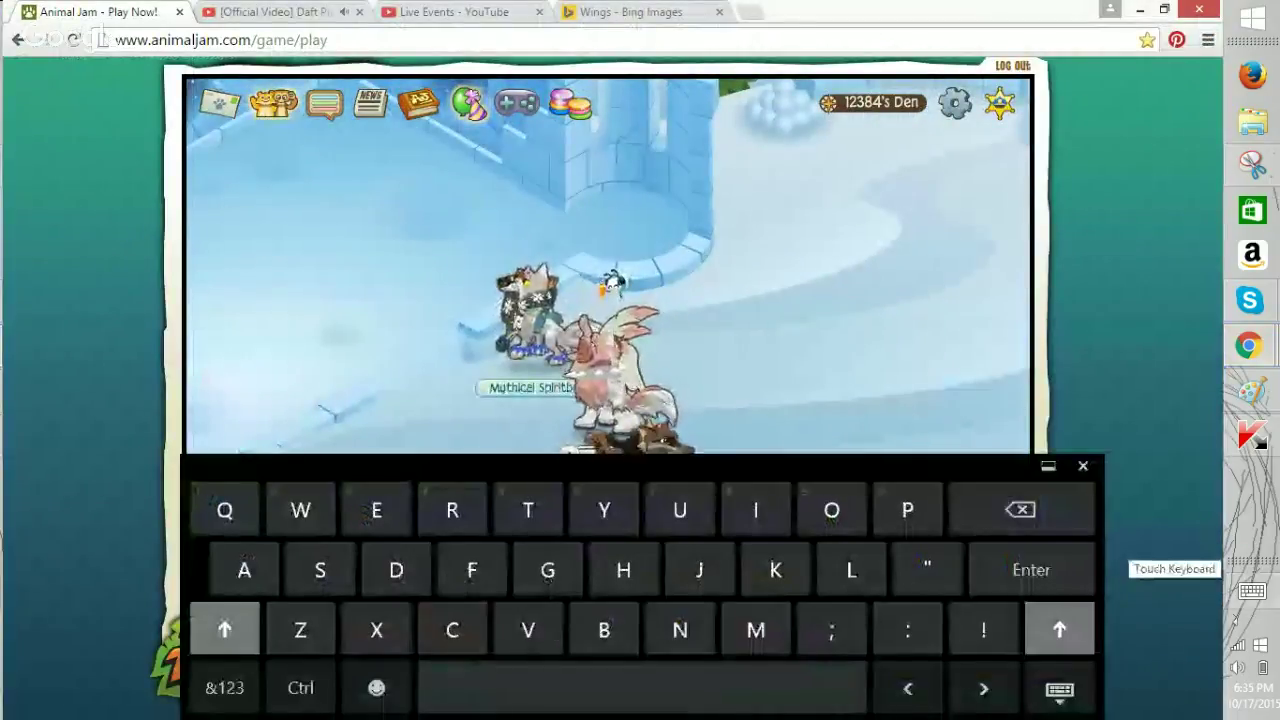
{"action": "left_click", "coordinate": [1252, 591]}
{"action": "left_click", "coordinate": [502, 572]}
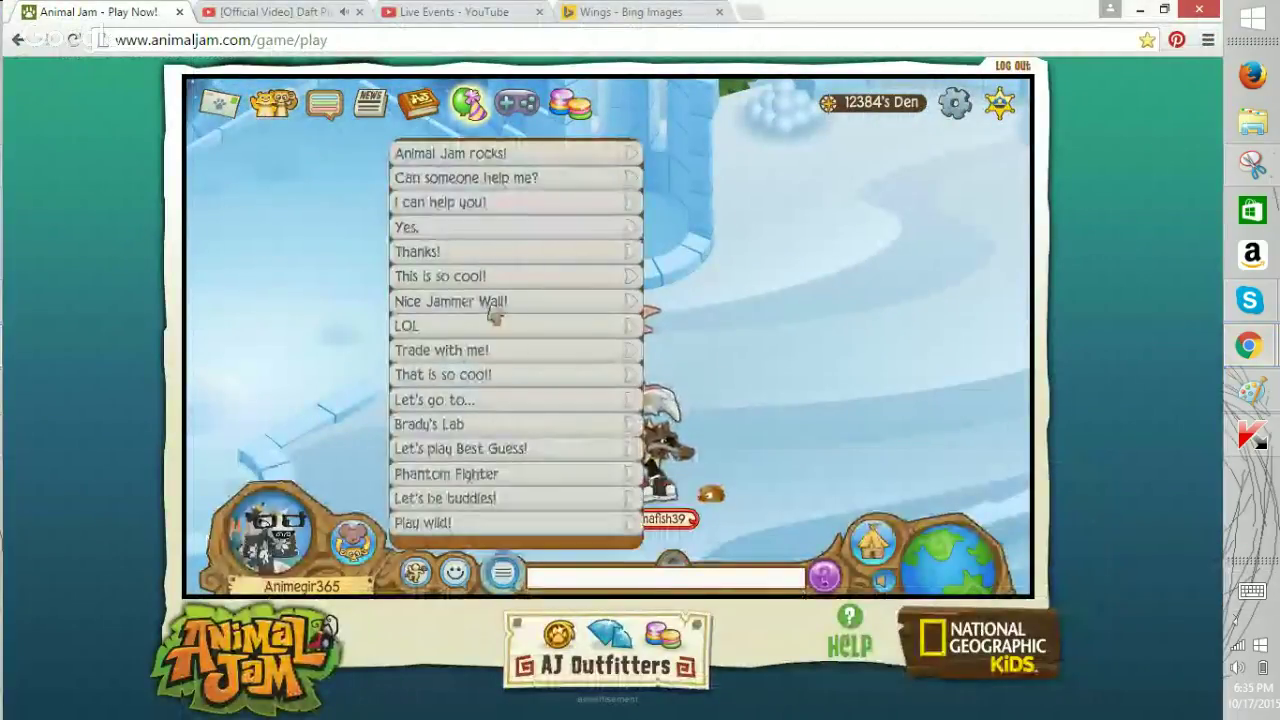
{"action": "mouse_move", "coordinate": [493, 325]}
{"action": "left_click", "coordinate": [660, 374]}
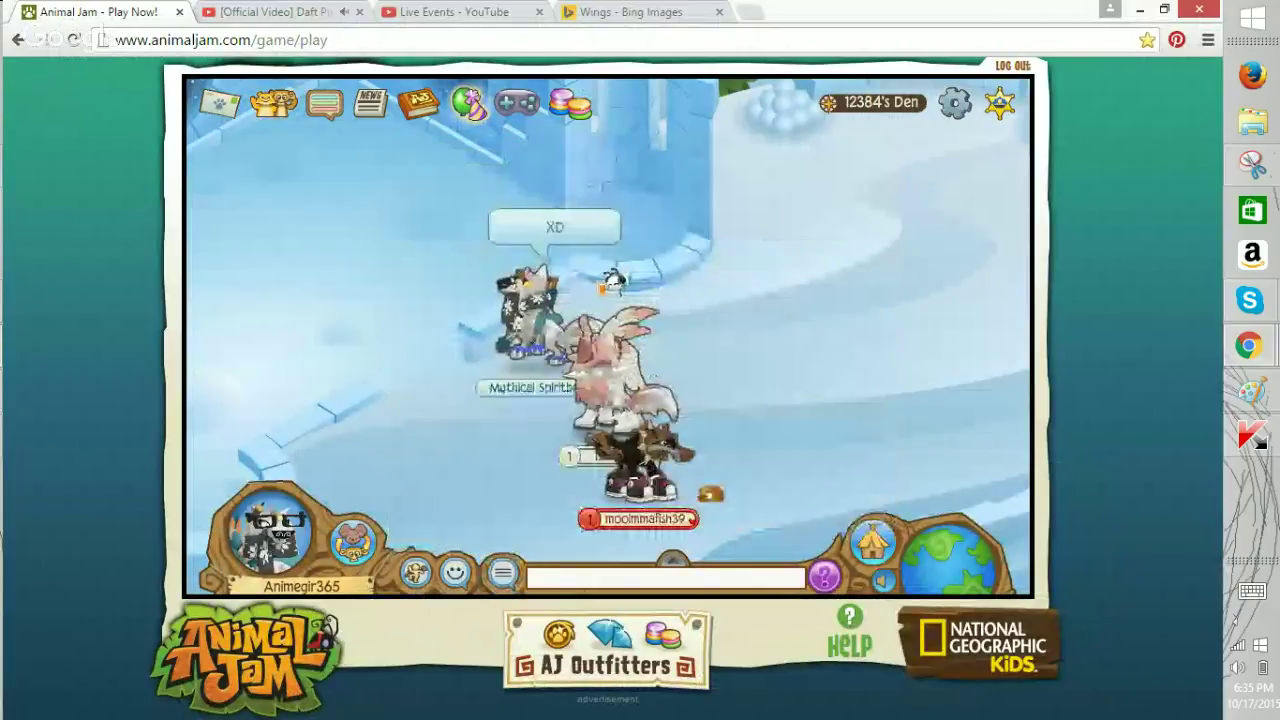
Check Paint briefly, return to Animal Jam and make the avatar perform the Play action.
{"action": "left_click", "coordinate": [1251, 390]}
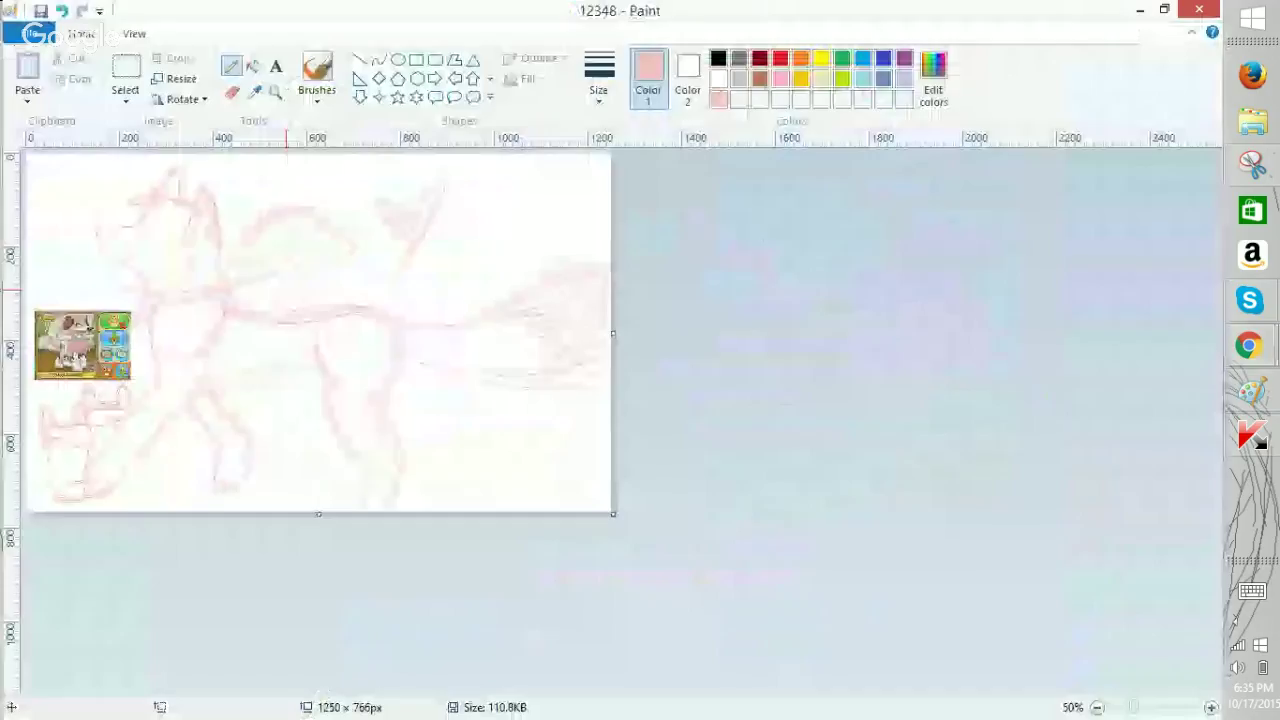
{"action": "mouse_move", "coordinate": [1248, 345]}
{"action": "left_click", "coordinate": [1103, 250]}
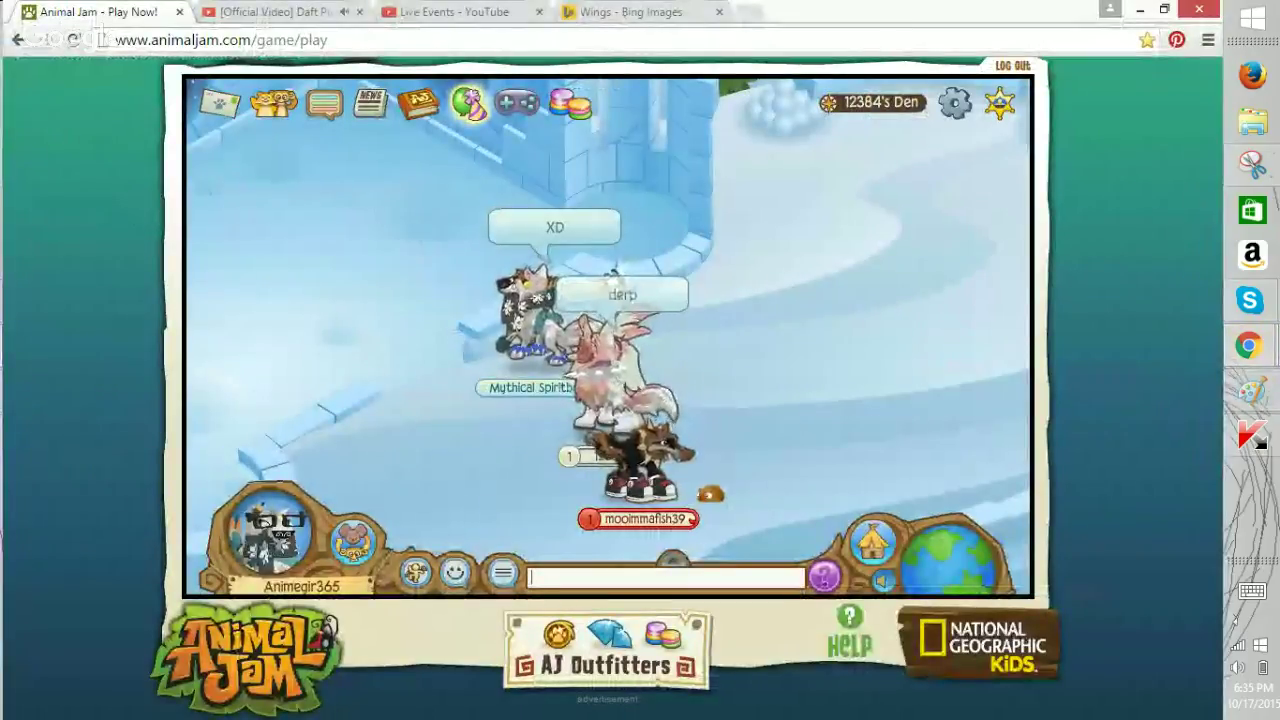
{"action": "left_click", "coordinate": [1251, 591]}
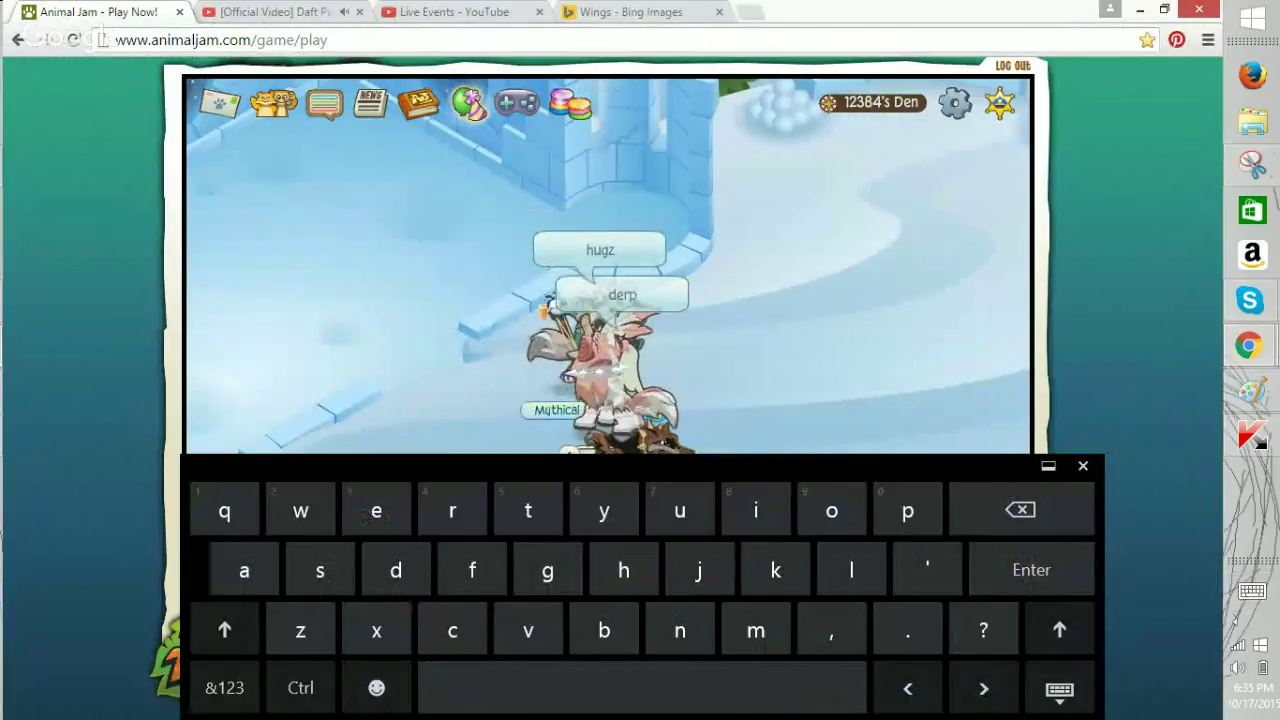
{"action": "left_click", "coordinate": [1083, 466]}
{"action": "left_click", "coordinate": [415, 573]}
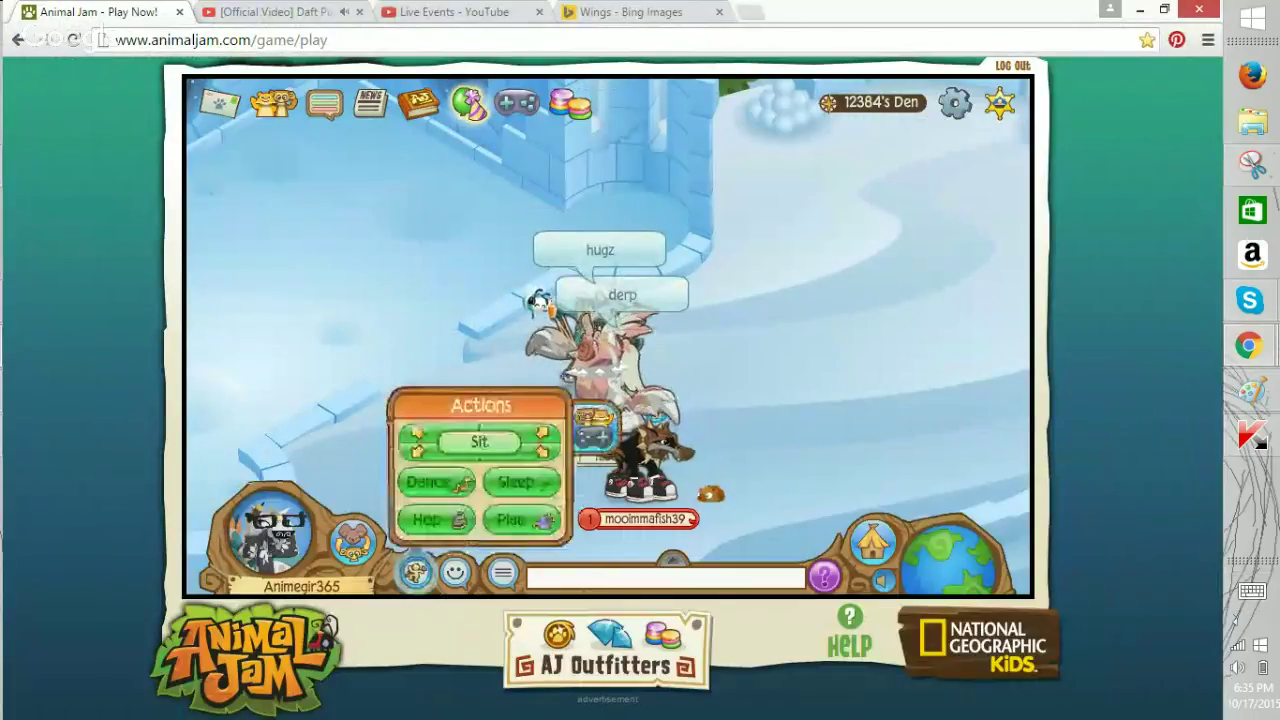
{"action": "left_click", "coordinate": [512, 520]}
Switch to Paint to check the wolf sketch close up, set the zoom to 100%, and return to Animal Jam.
{"action": "left_click", "coordinate": [1252, 391]}
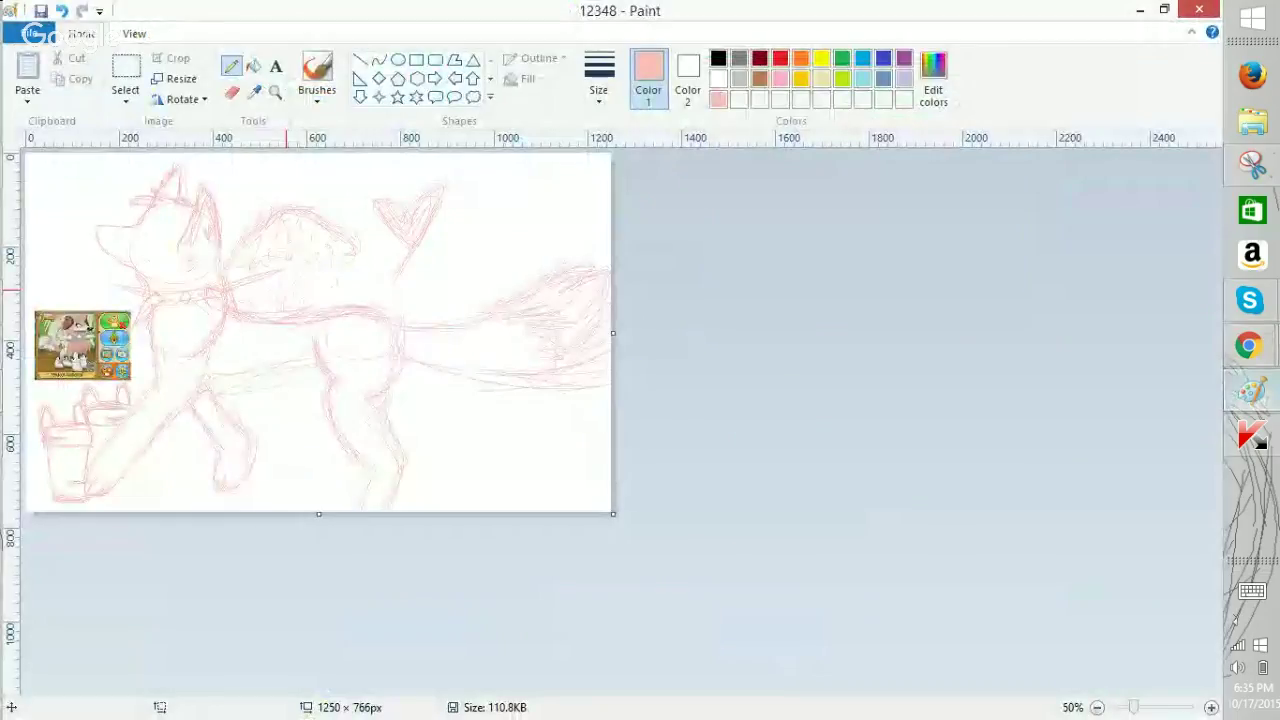
{"action": "left_click", "coordinate": [1211, 707]}
{"action": "left_click", "coordinate": [1211, 707]}
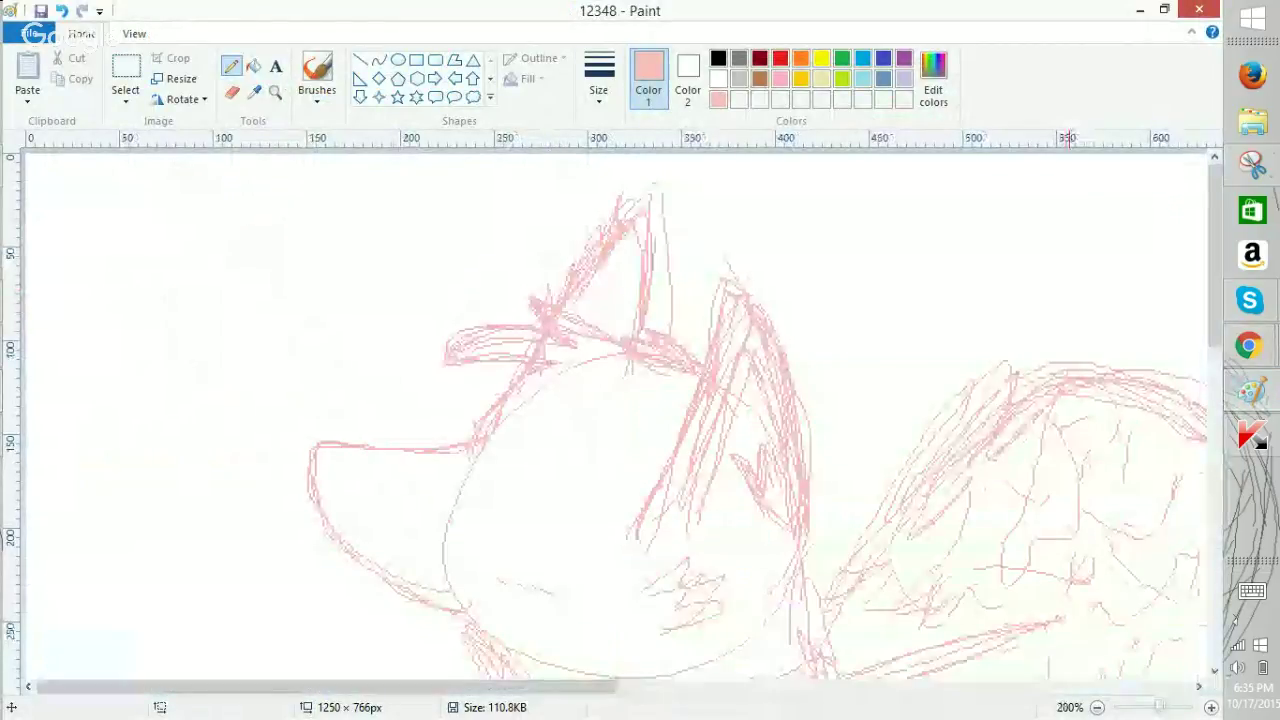
{"action": "key", "text": "ctrl+Page_Down"}
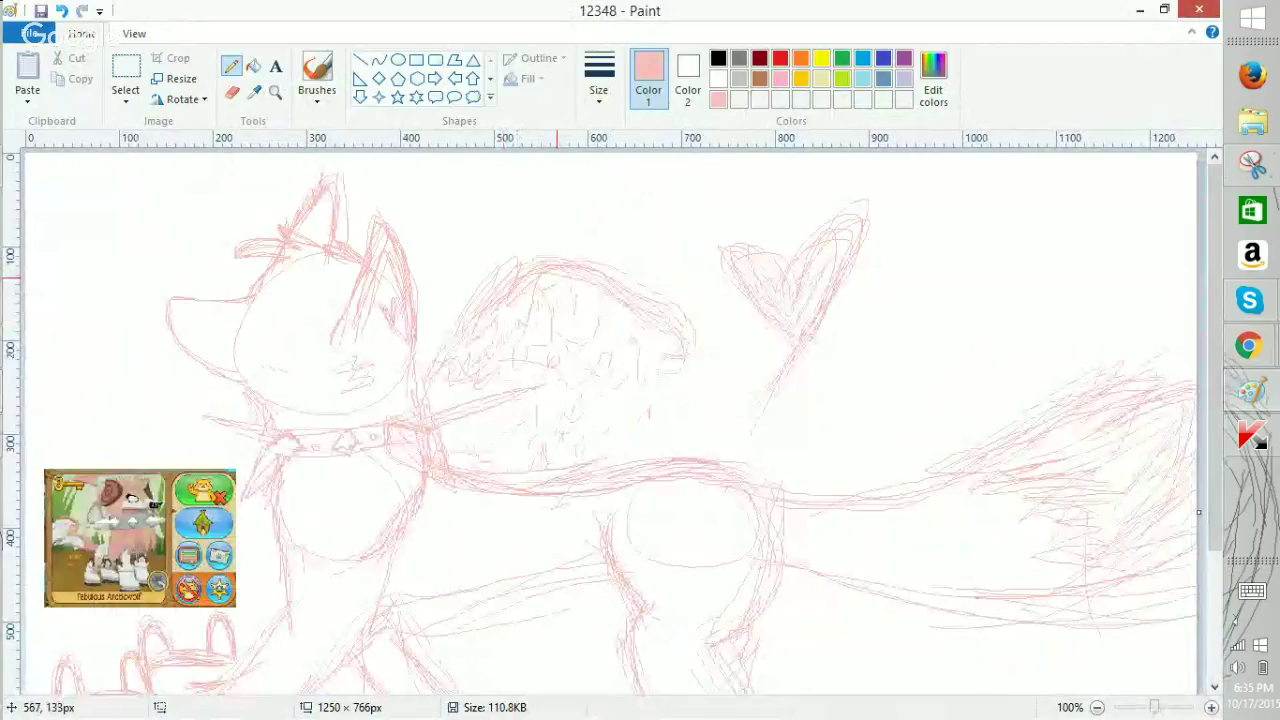
{"action": "mouse_move", "coordinate": [1249, 345]}
{"action": "left_click", "coordinate": [1100, 385]}
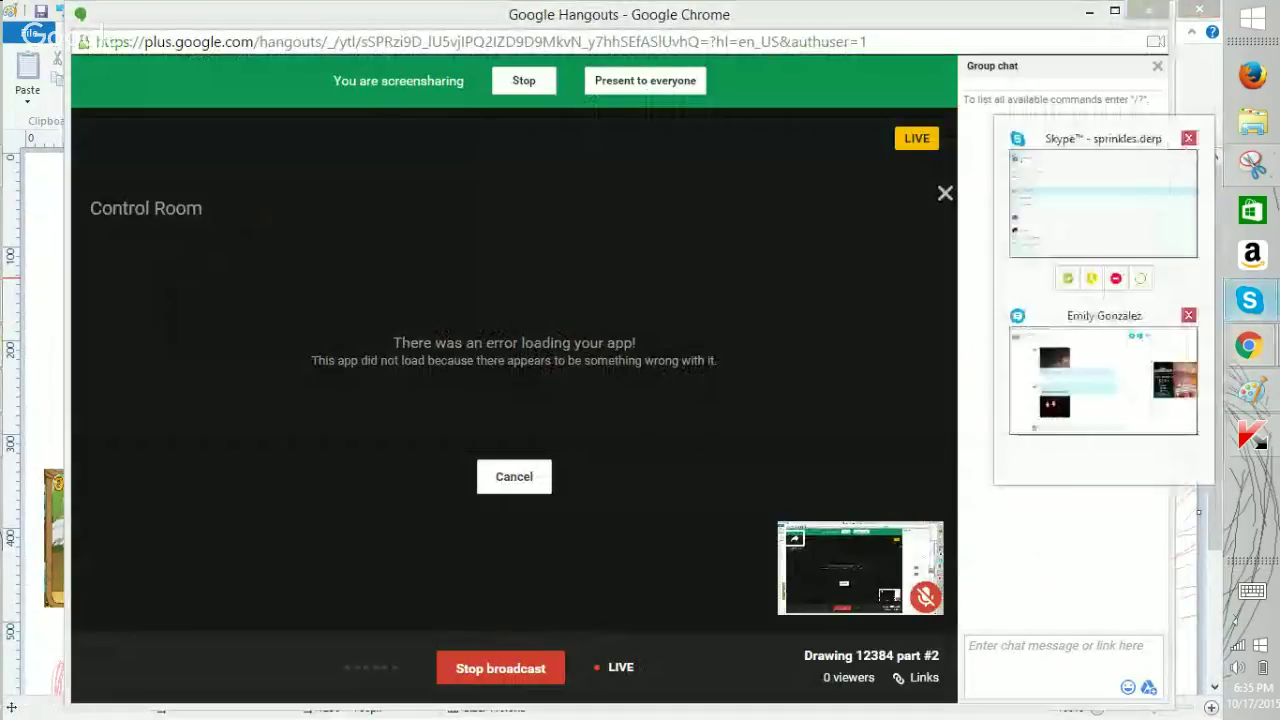
{"action": "left_click", "coordinate": [1103, 240]}
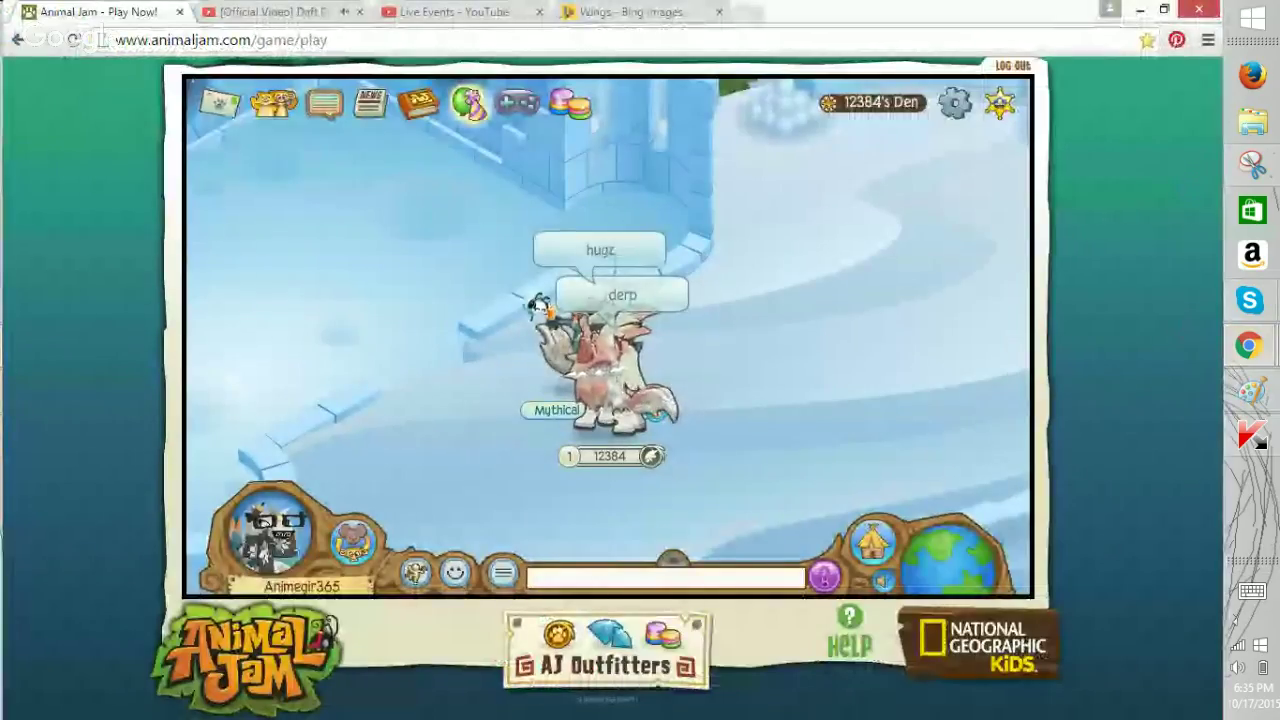
Bring up the touch keyboard, send the chat message "are u still watchin?" and put the keyboard away.
{"action": "left_click", "coordinate": [1251, 590]}
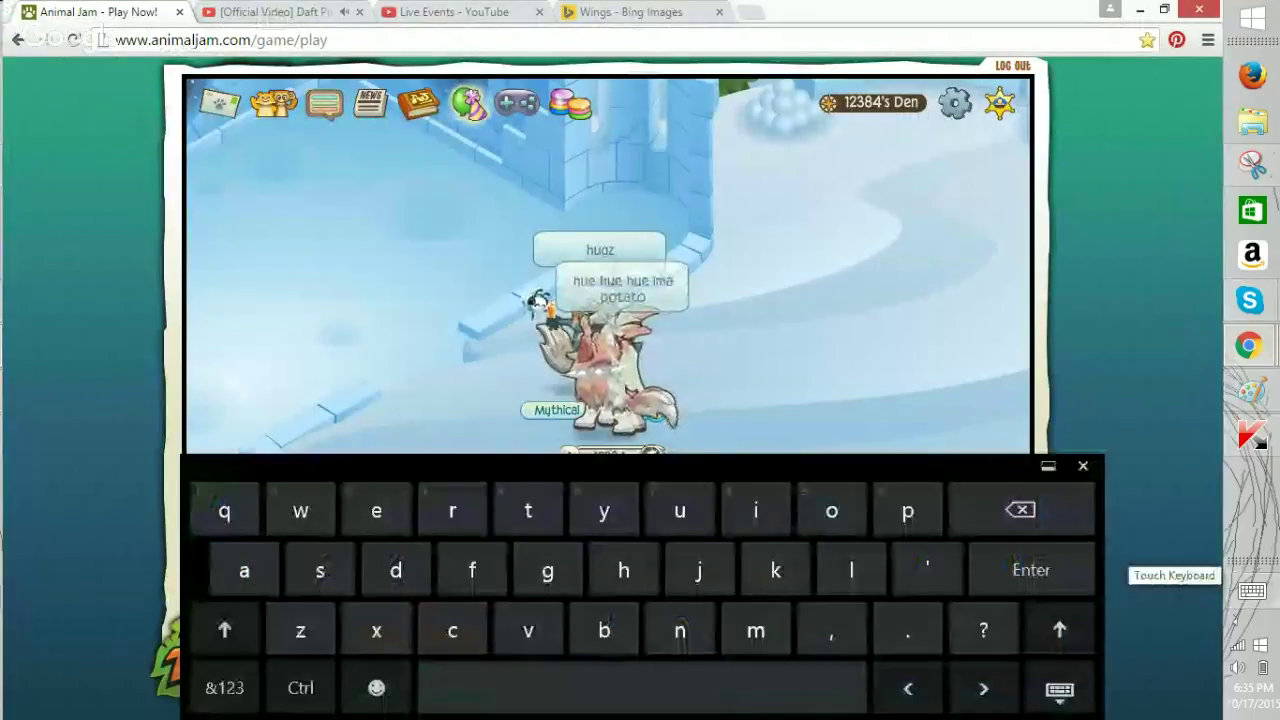
{"action": "left_click", "coordinate": [1083, 466]}
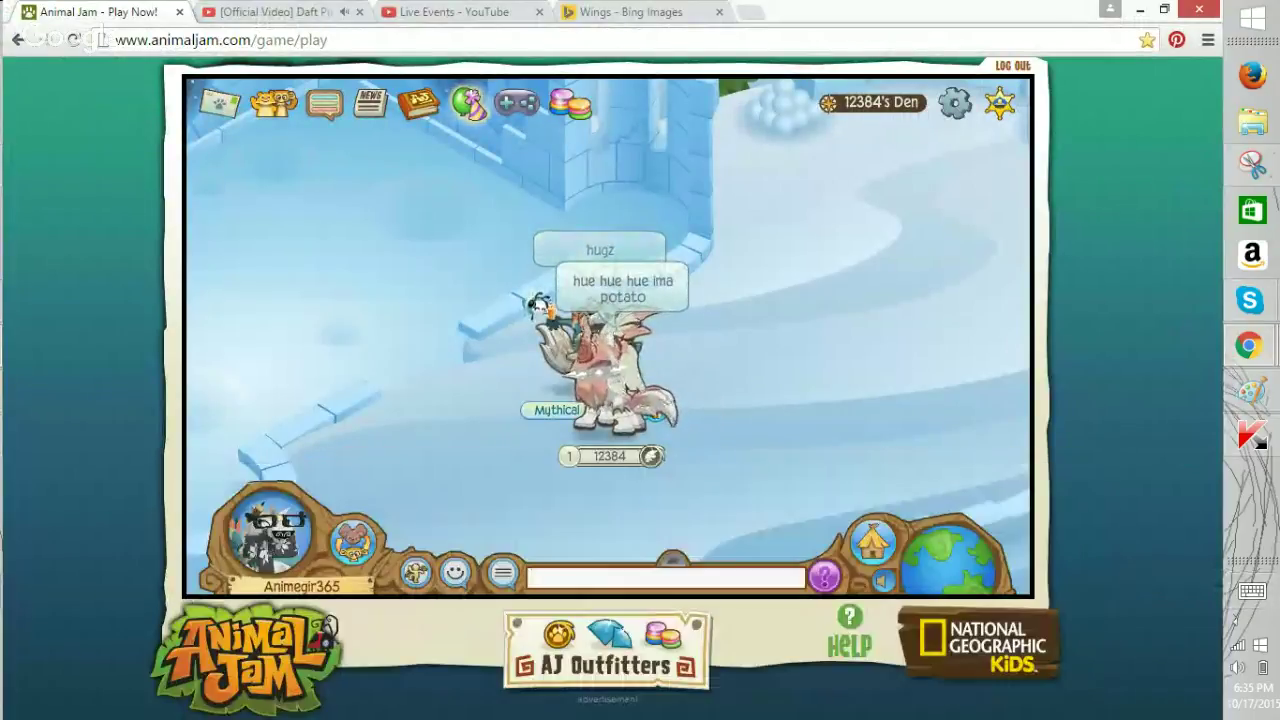
{"action": "left_click", "coordinate": [1251, 590]}
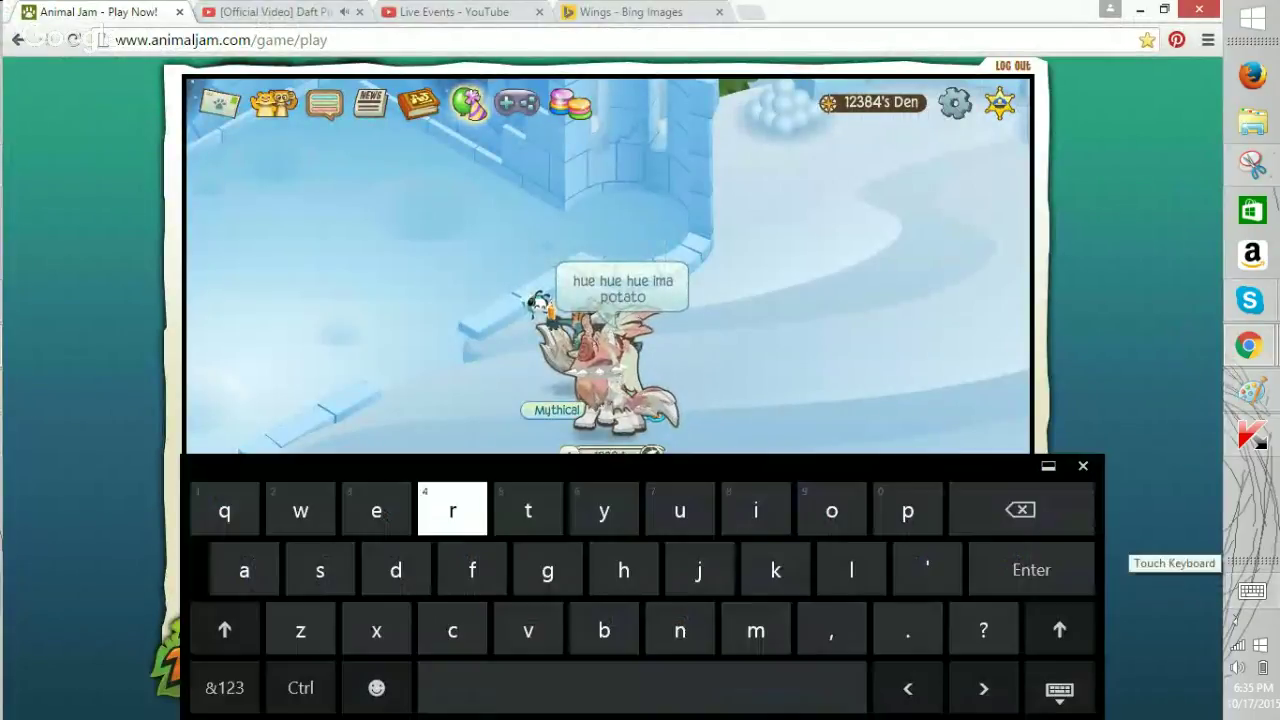
{"action": "left_click", "coordinate": [528, 510]}
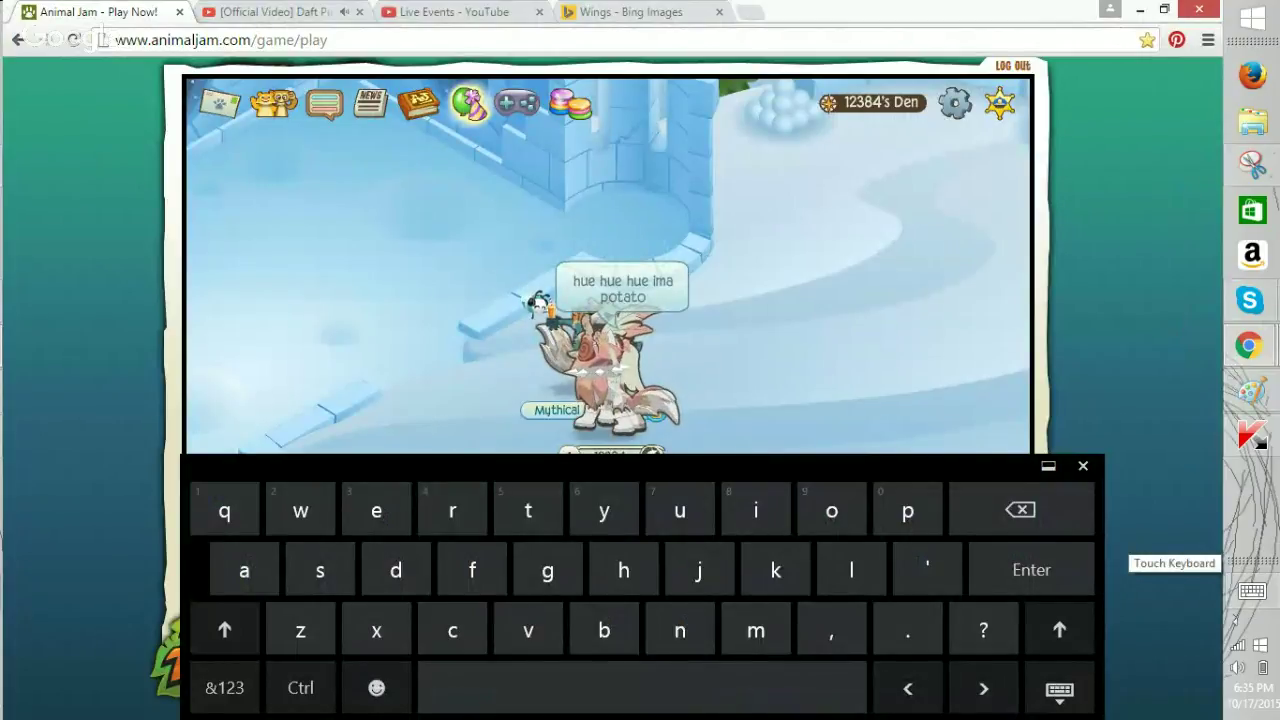
{"action": "left_click", "coordinate": [680, 630]}
{"action": "left_click", "coordinate": [472, 570]}
{"action": "left_click", "coordinate": [983, 630]}
{"action": "left_click", "coordinate": [1031, 569]}
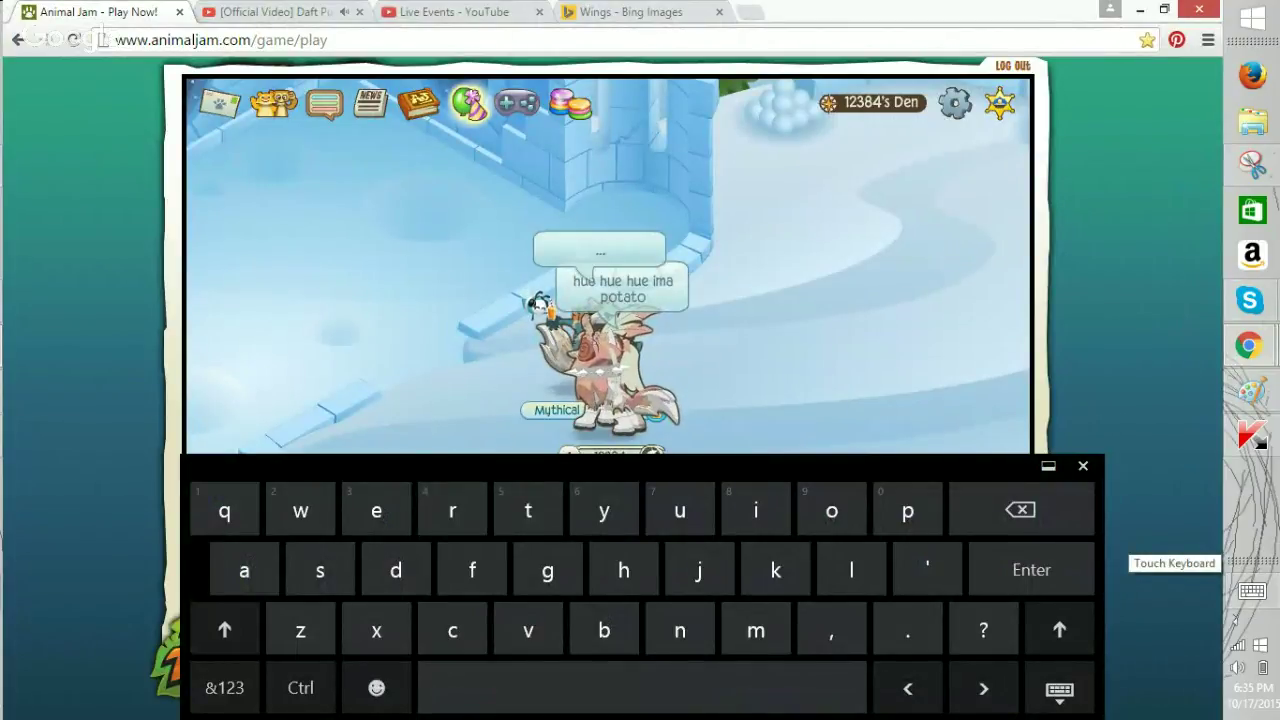
{"action": "left_click", "coordinate": [642, 687]}
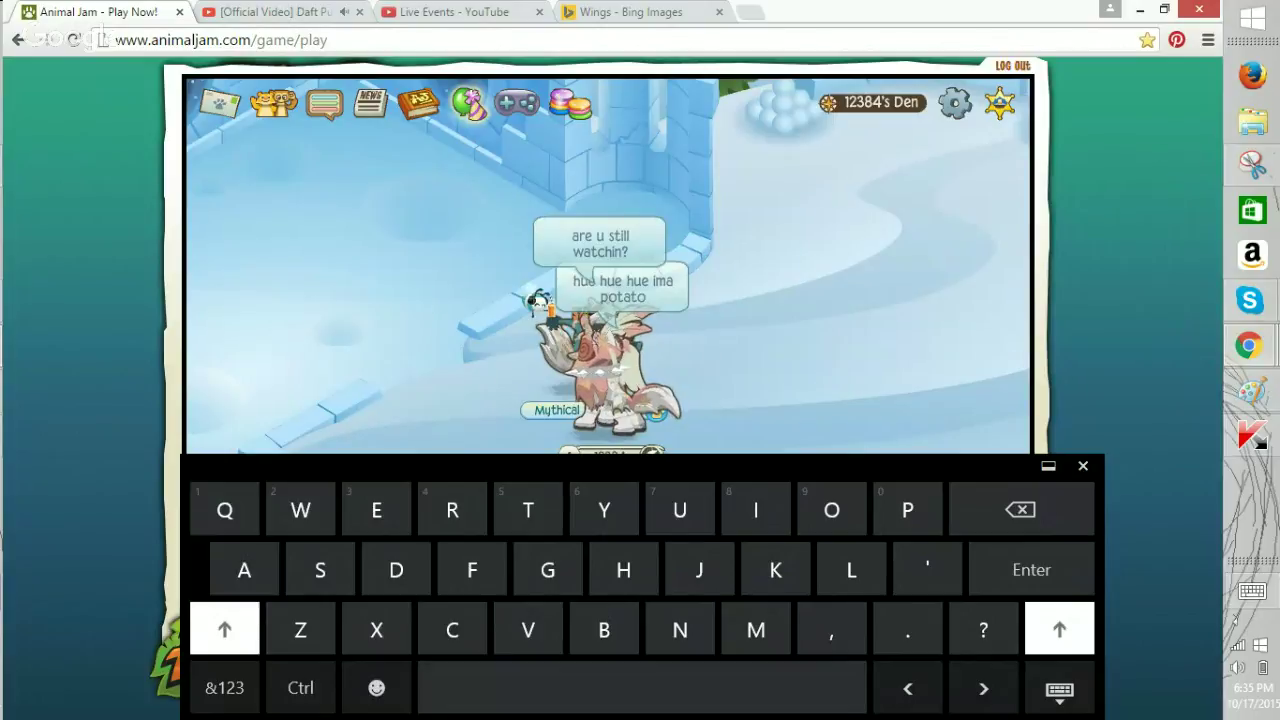
{"action": "left_click", "coordinate": [1252, 591]}
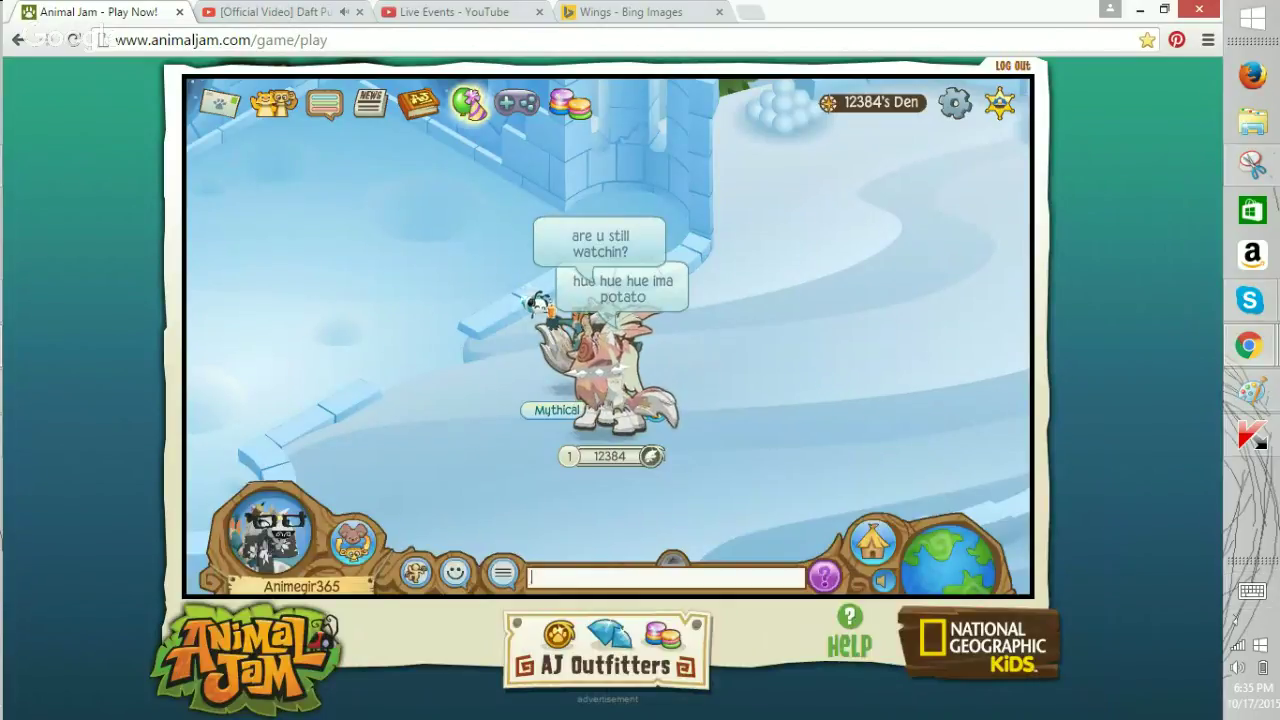
Open the avatar's customization and recolor both body colors and the lightning pattern dark green.
{"action": "left_click", "coordinate": [270, 535]}
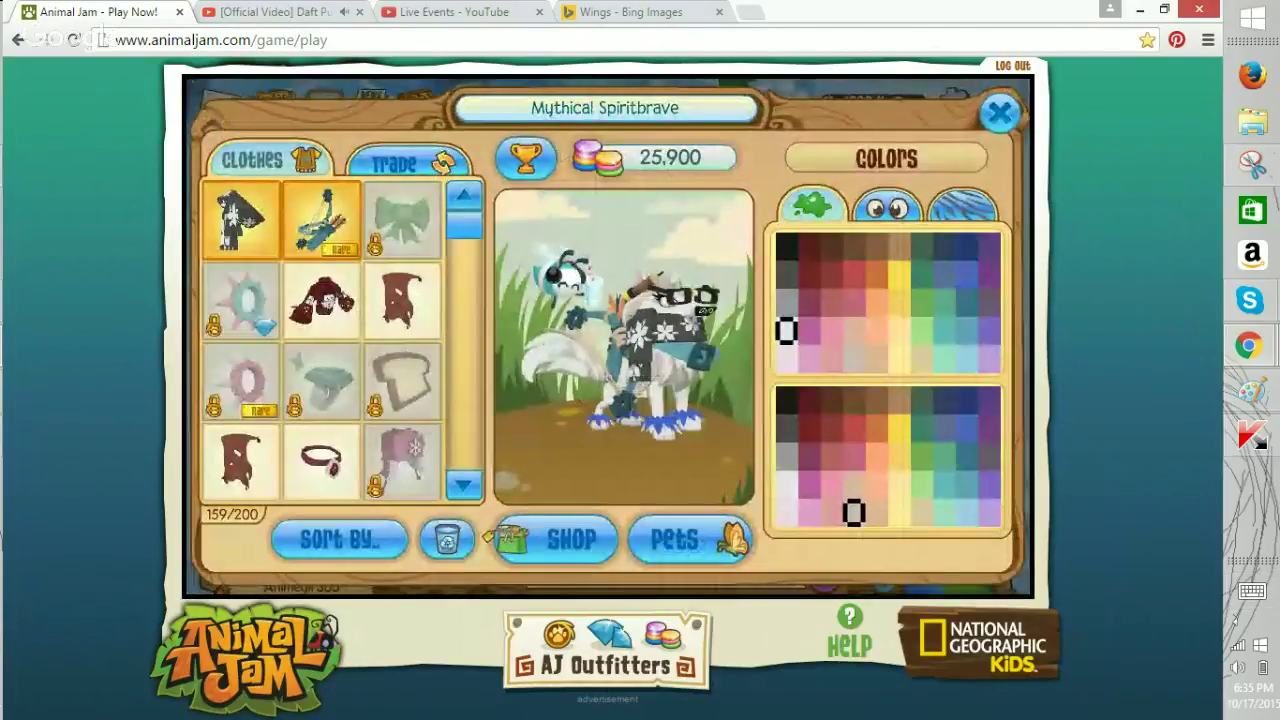
{"action": "left_click", "coordinate": [899, 247]}
{"action": "left_click", "coordinate": [921, 247]}
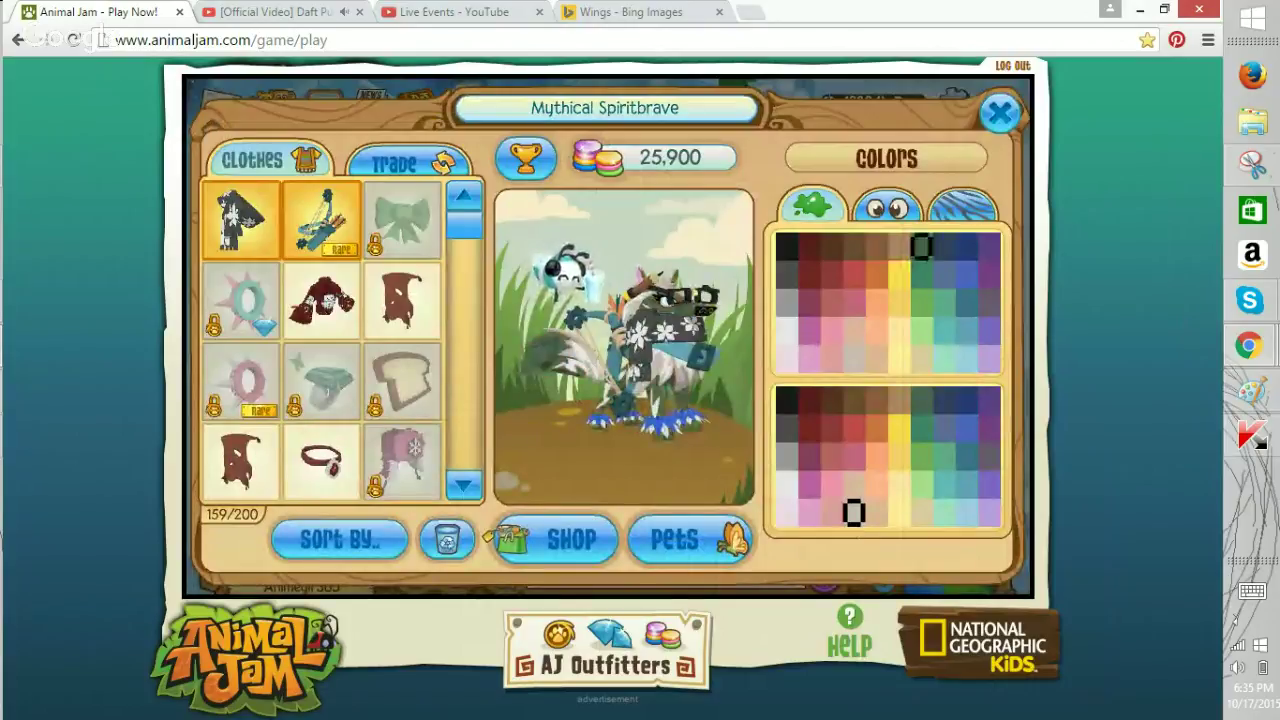
{"action": "left_click", "coordinate": [921, 401]}
{"action": "left_click", "coordinate": [962, 207]}
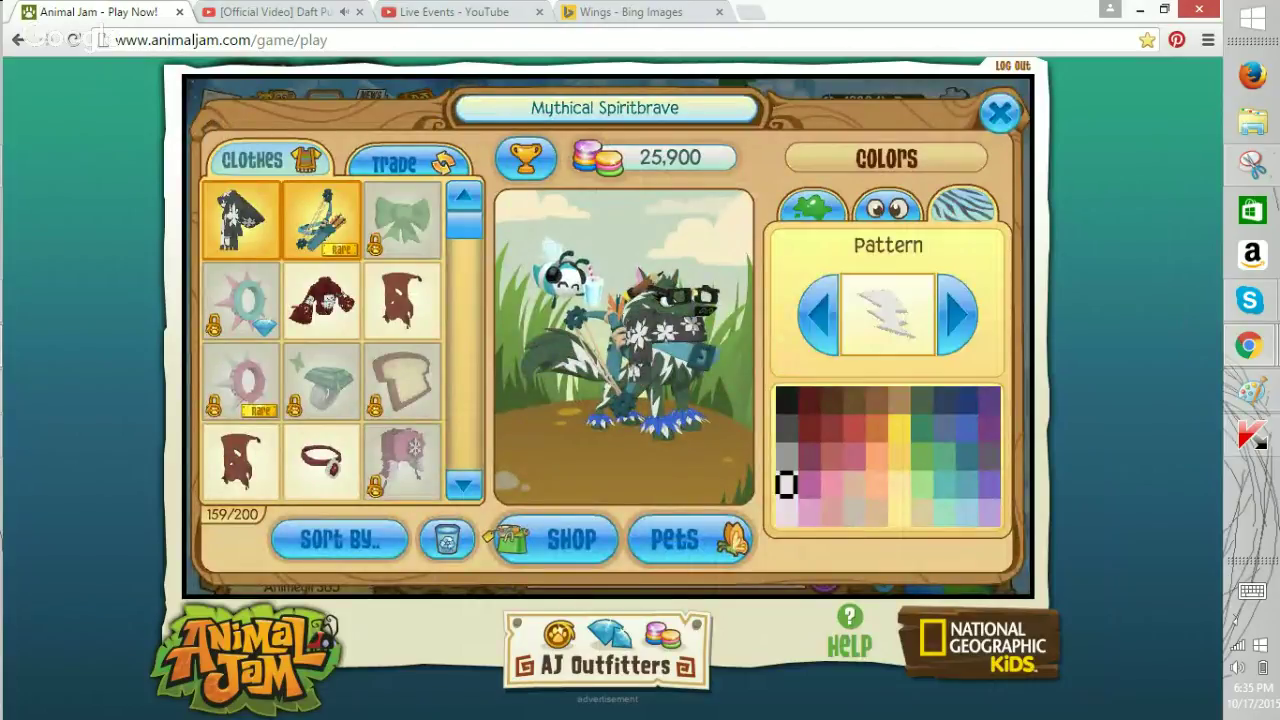
{"action": "left_click", "coordinate": [921, 401]}
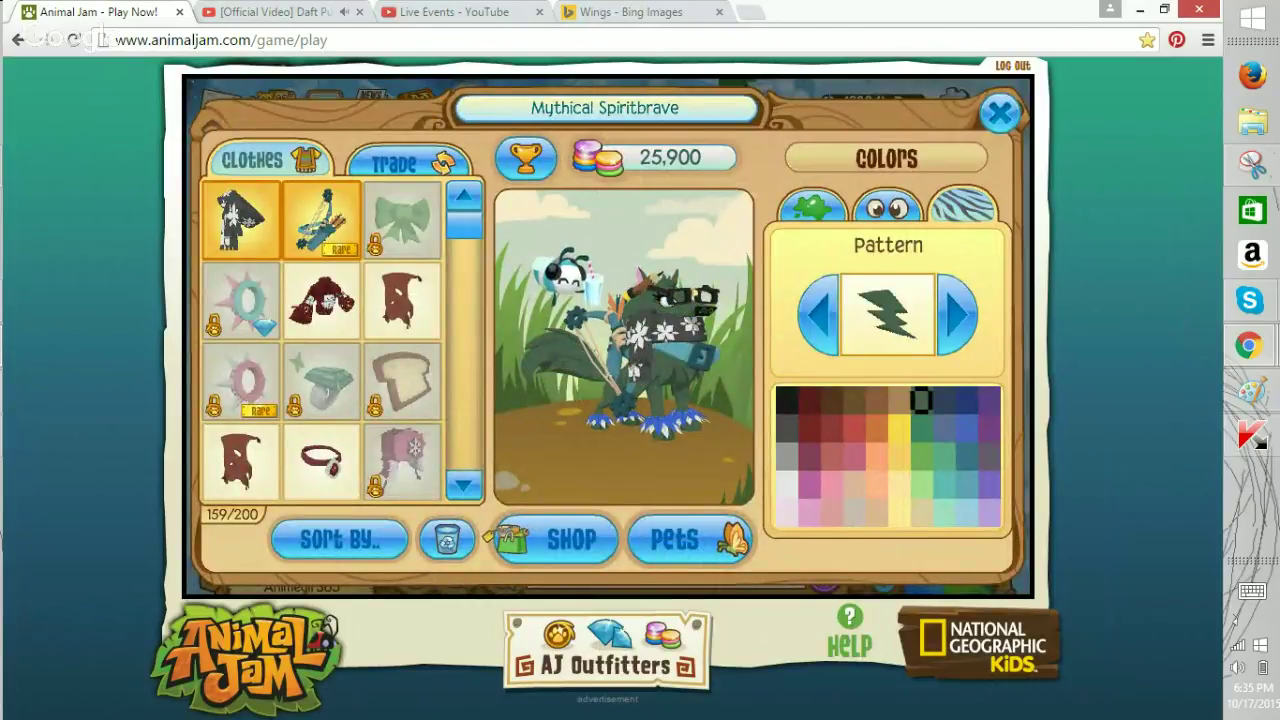
Remove the avatar's bow and arrows, flowered black cloak, blue leg bands and black glasses.
{"action": "left_click", "coordinate": [321, 220]}
{"action": "left_click", "coordinate": [241, 220]}
{"action": "left_click_drag", "start_coordinate": [464, 225], "coordinate": [464, 282]}
{"action": "left_click", "coordinate": [402, 300]}
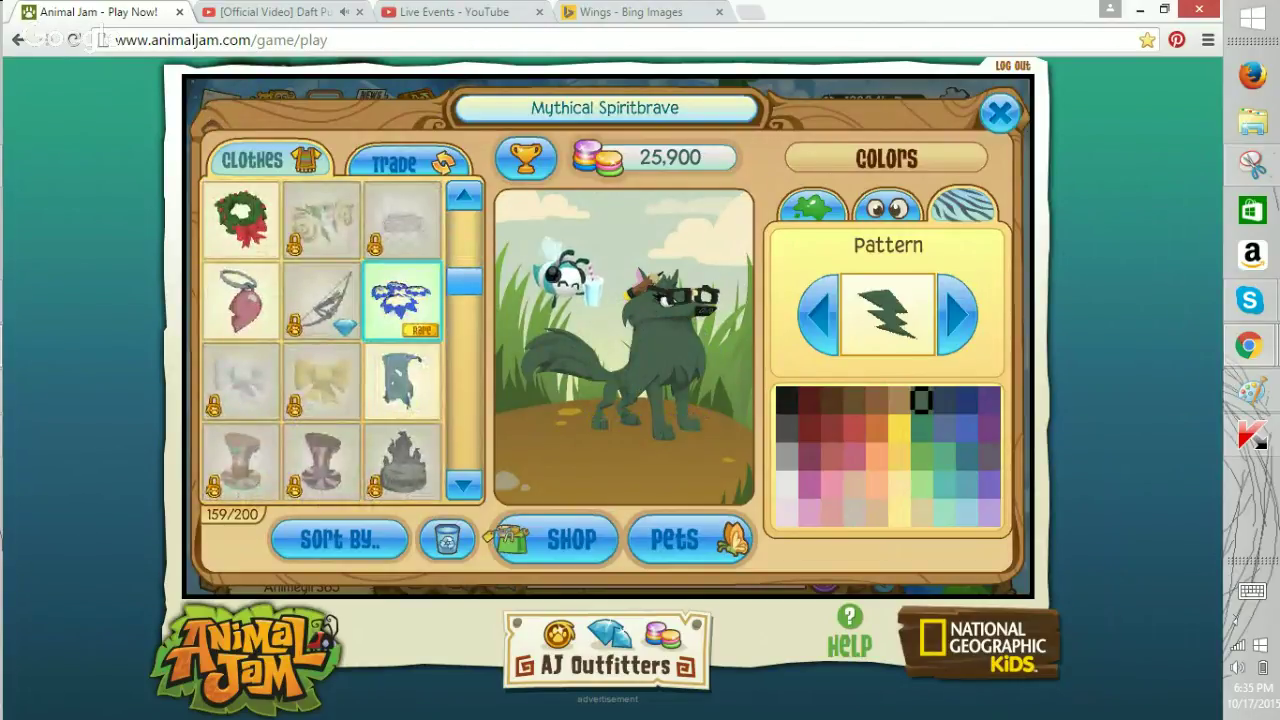
{"action": "scroll", "coordinate": [320, 340], "scroll_direction": "down", "scroll_amount": 5}
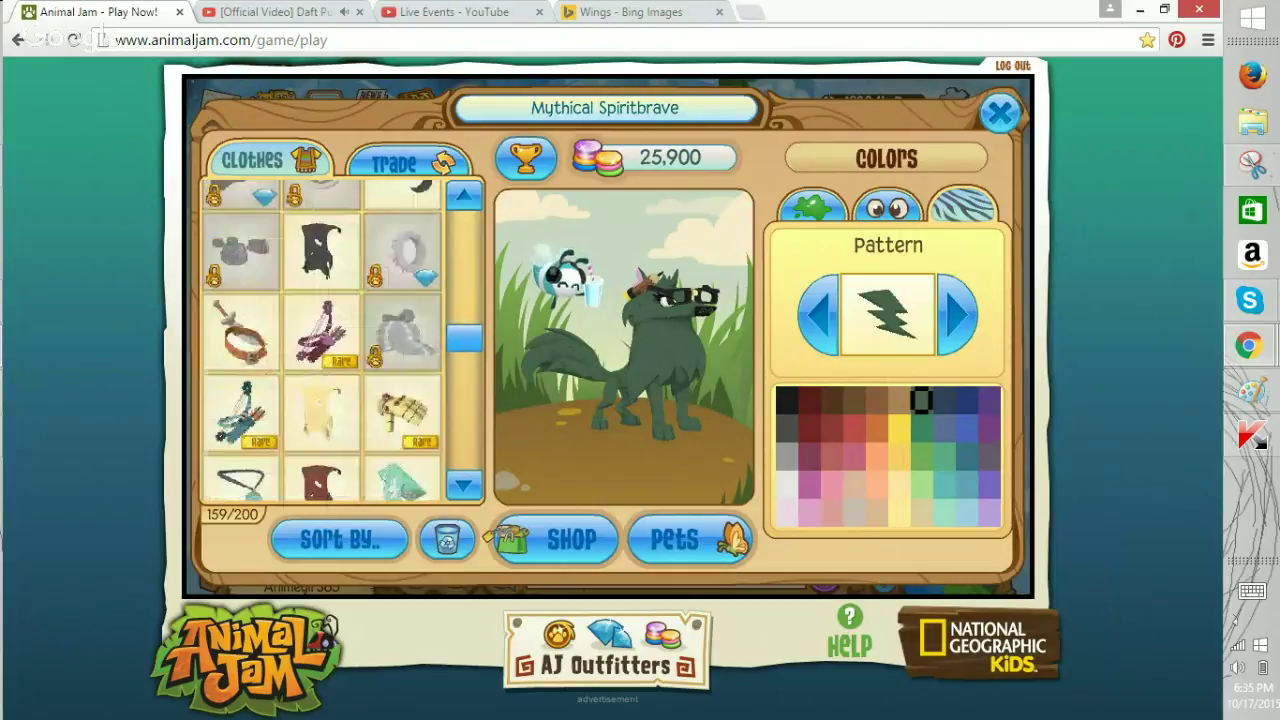
{"action": "scroll", "coordinate": [320, 340], "scroll_direction": "down", "scroll_amount": 10}
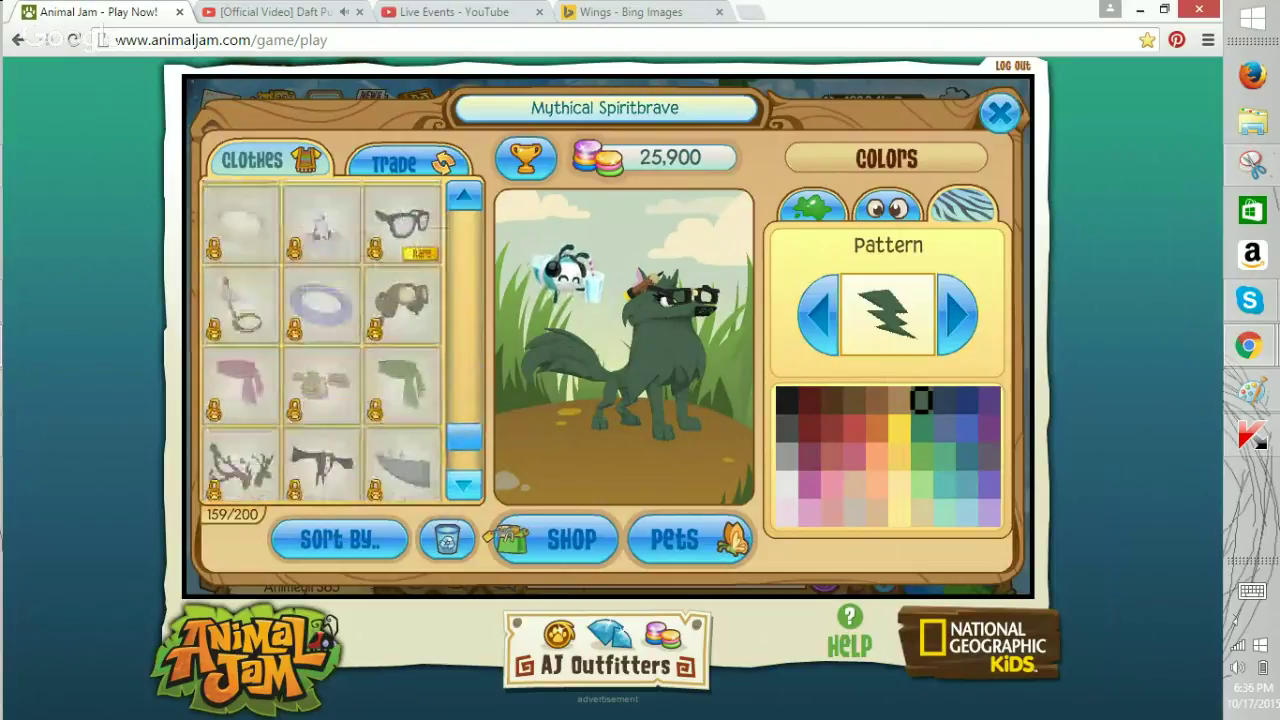
{"action": "scroll", "coordinate": [320, 340], "scroll_direction": "up", "scroll_amount": 3}
{"action": "left_click", "coordinate": [401, 383]}
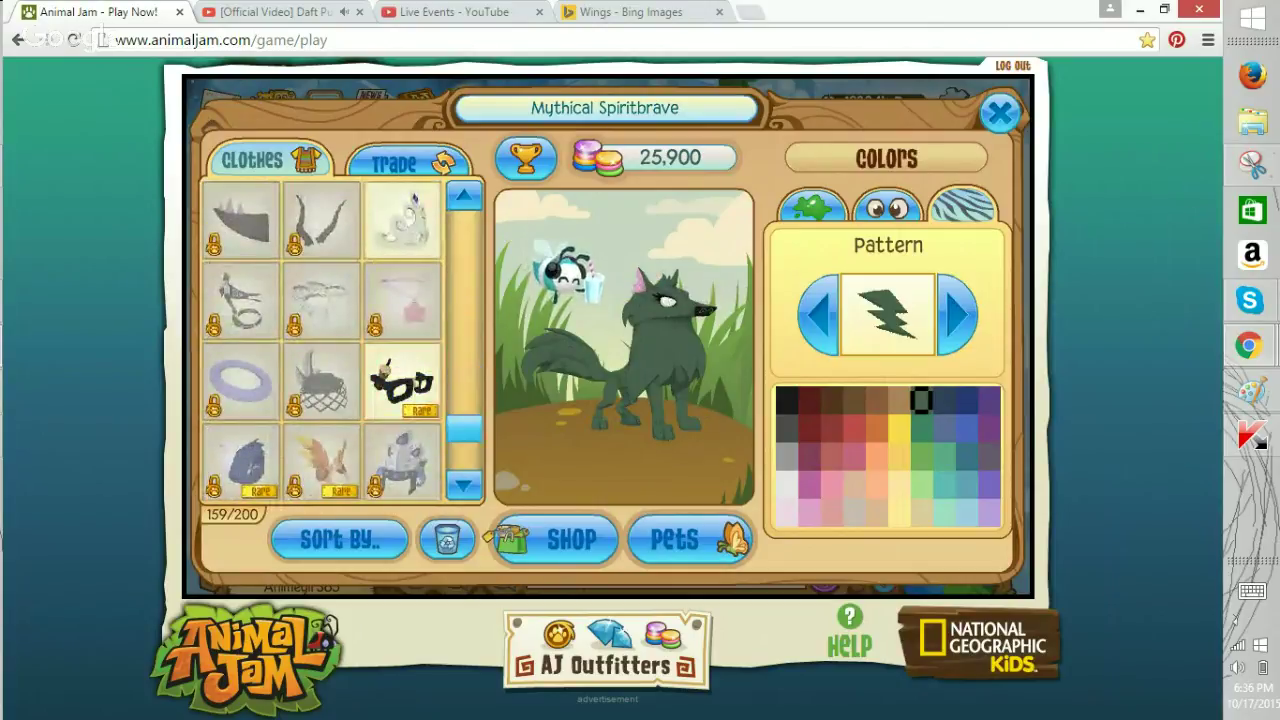
{"action": "scroll", "coordinate": [320, 340], "scroll_direction": "down", "scroll_amount": 3}
Give the avatar round dark green eyes, close the customization and walk it to the right.
{"action": "left_click", "coordinate": [888, 207]}
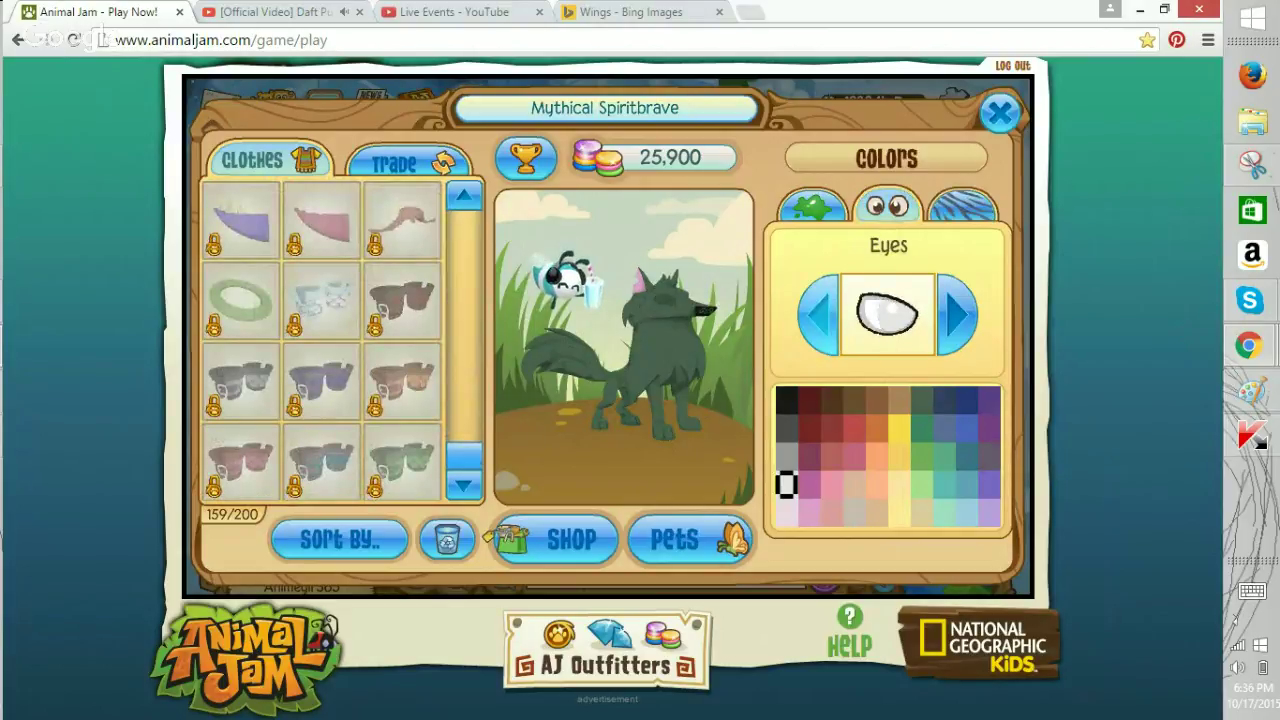
{"action": "left_click", "coordinate": [819, 315]}
{"action": "left_click", "coordinate": [819, 315]}
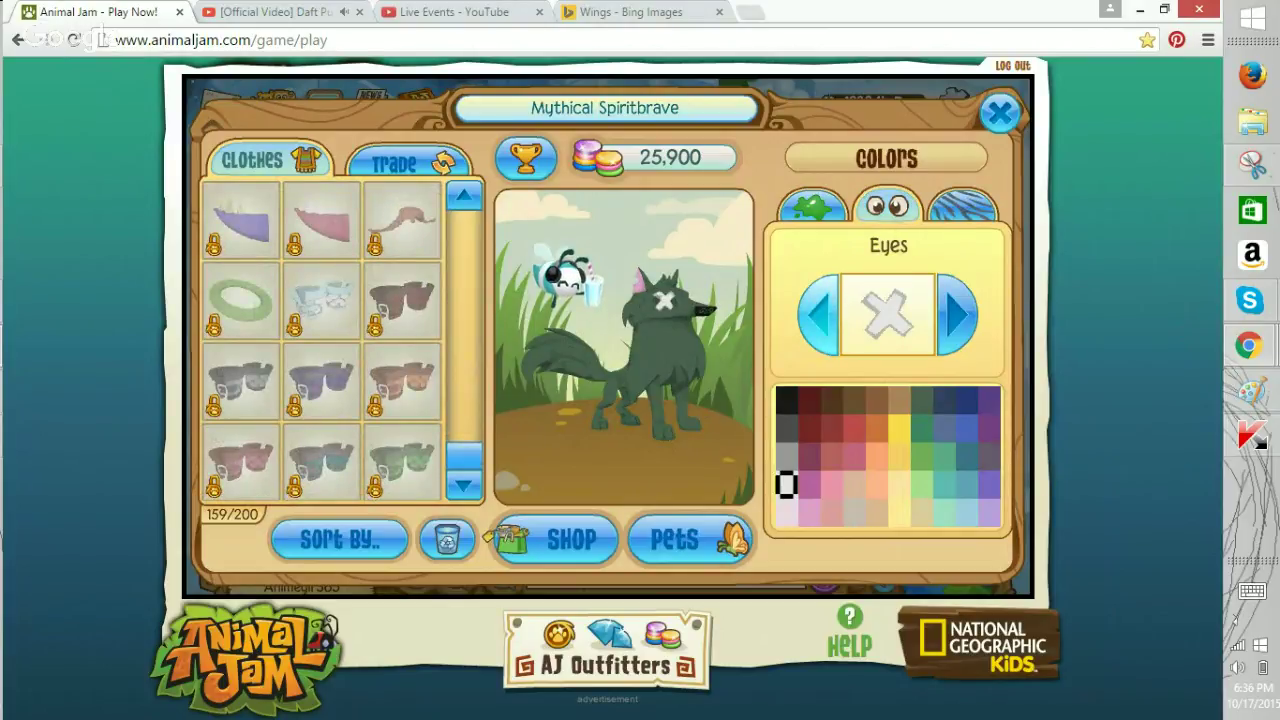
{"action": "left_click", "coordinate": [957, 315]}
{"action": "left_click", "coordinate": [921, 400]}
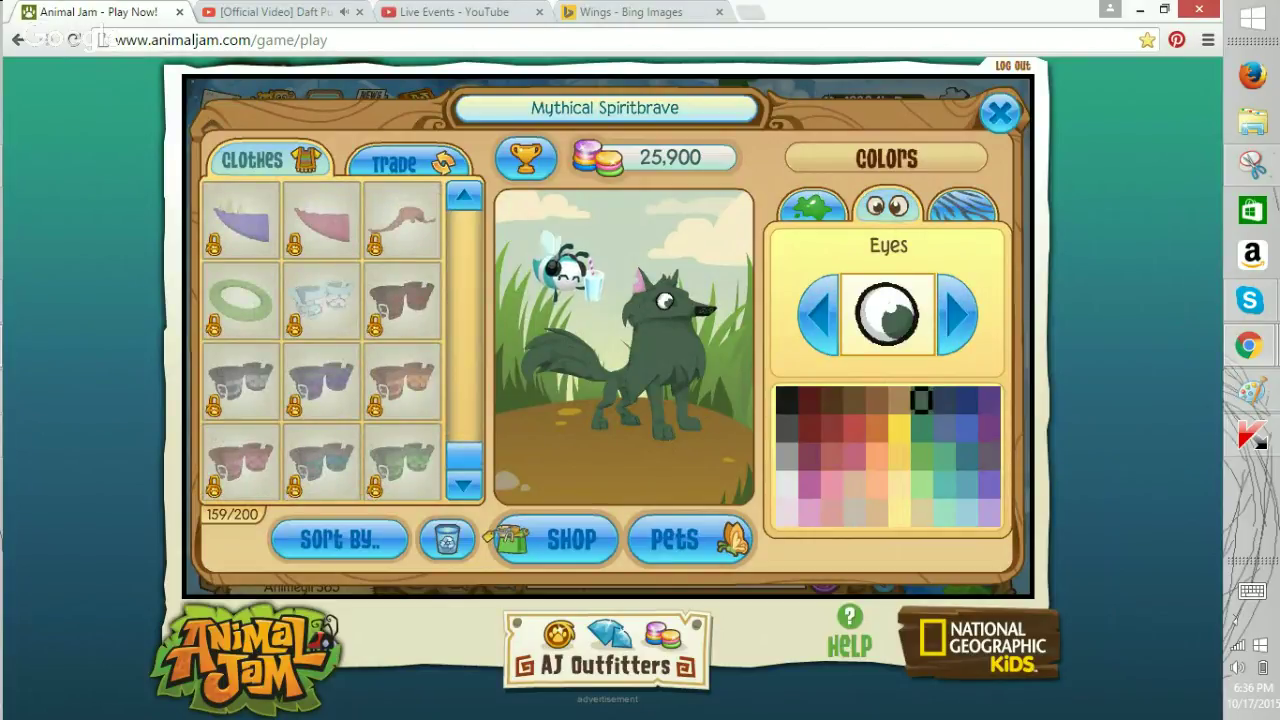
{"action": "left_click", "coordinate": [1000, 113]}
{"action": "key", "text": "Right"}
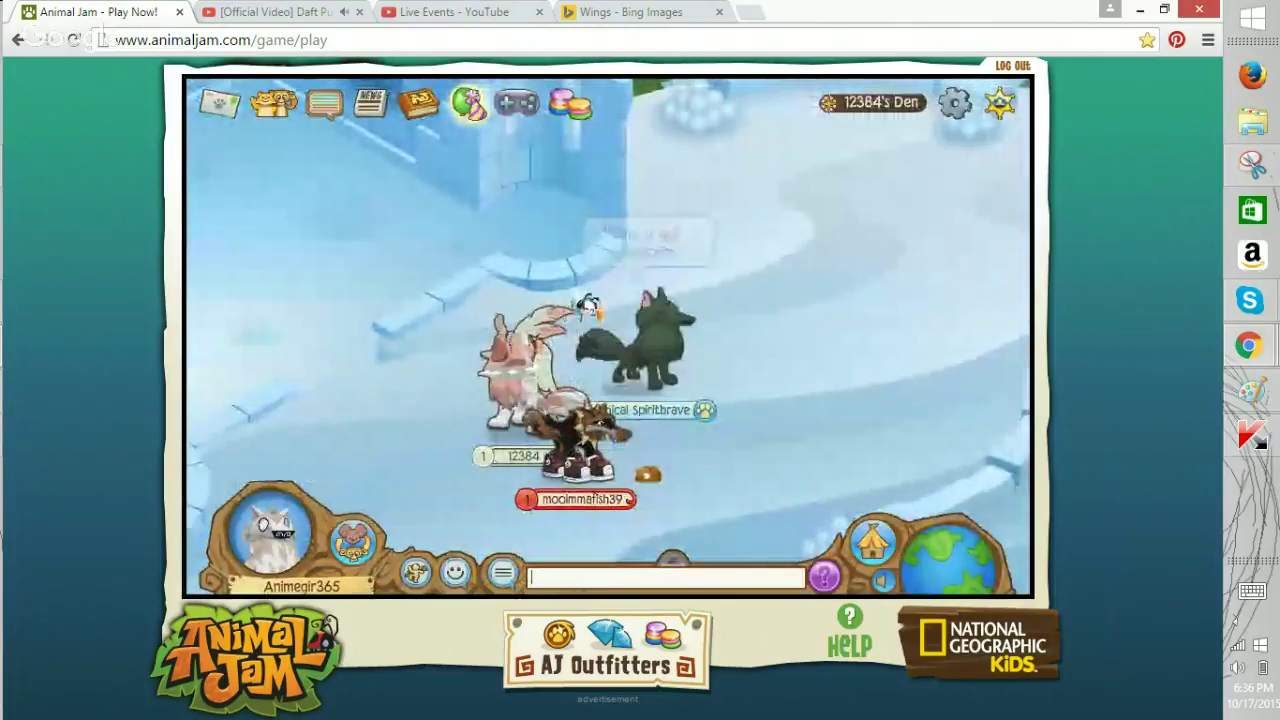
Check the Bing wing images, return to Paint and sketch more short feather strokes inside the wolf's wing.
{"action": "left_click", "coordinate": [455, 12]}
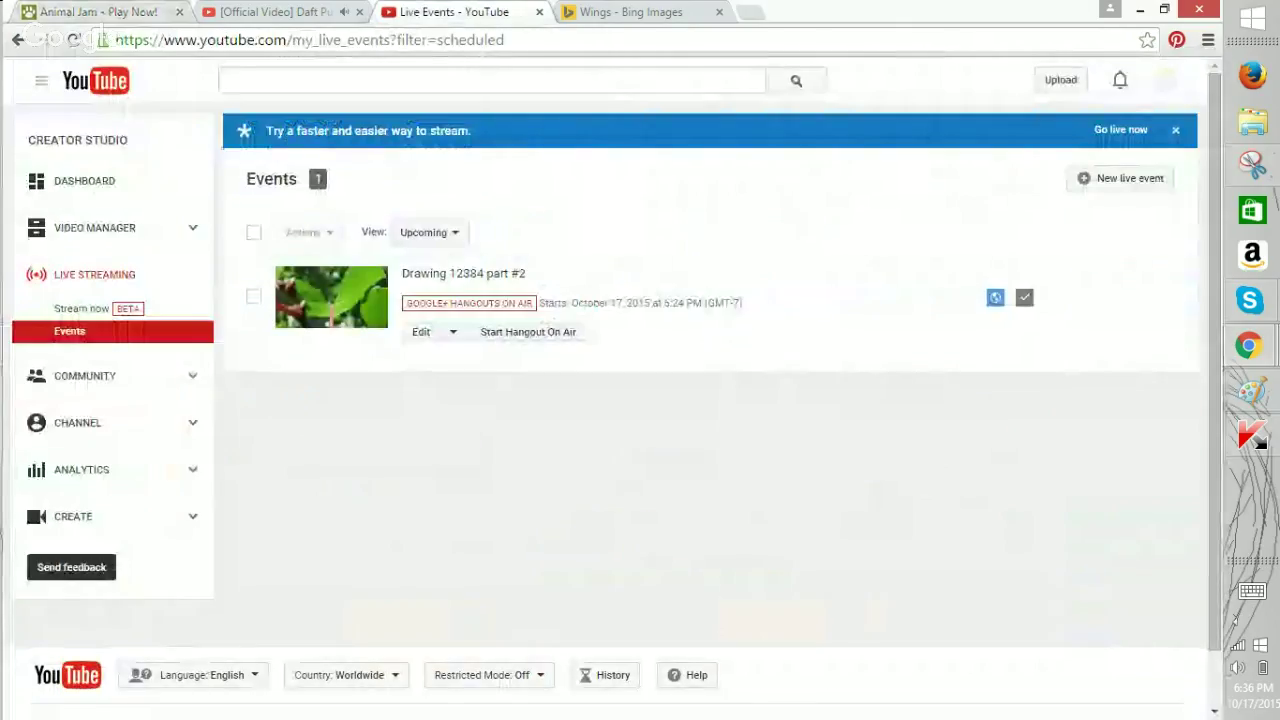
{"action": "key", "text": "ctrl+4"}
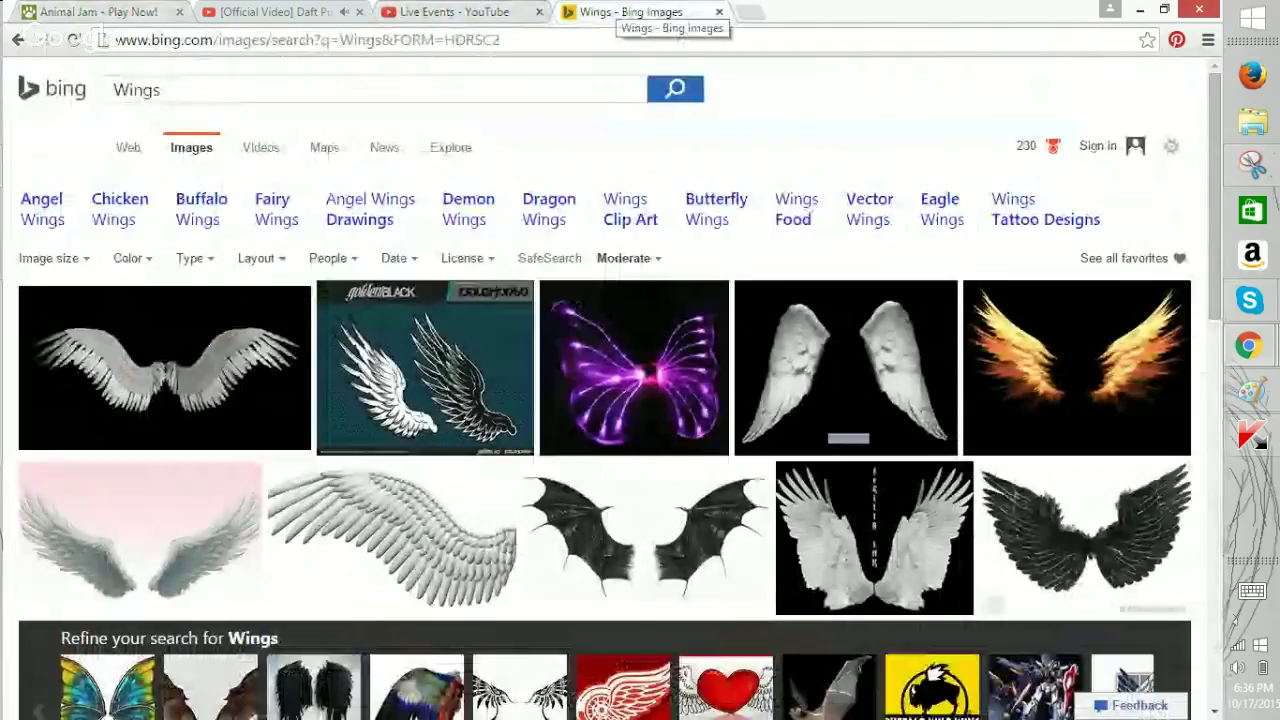
{"action": "key", "text": "alt+Tab"}
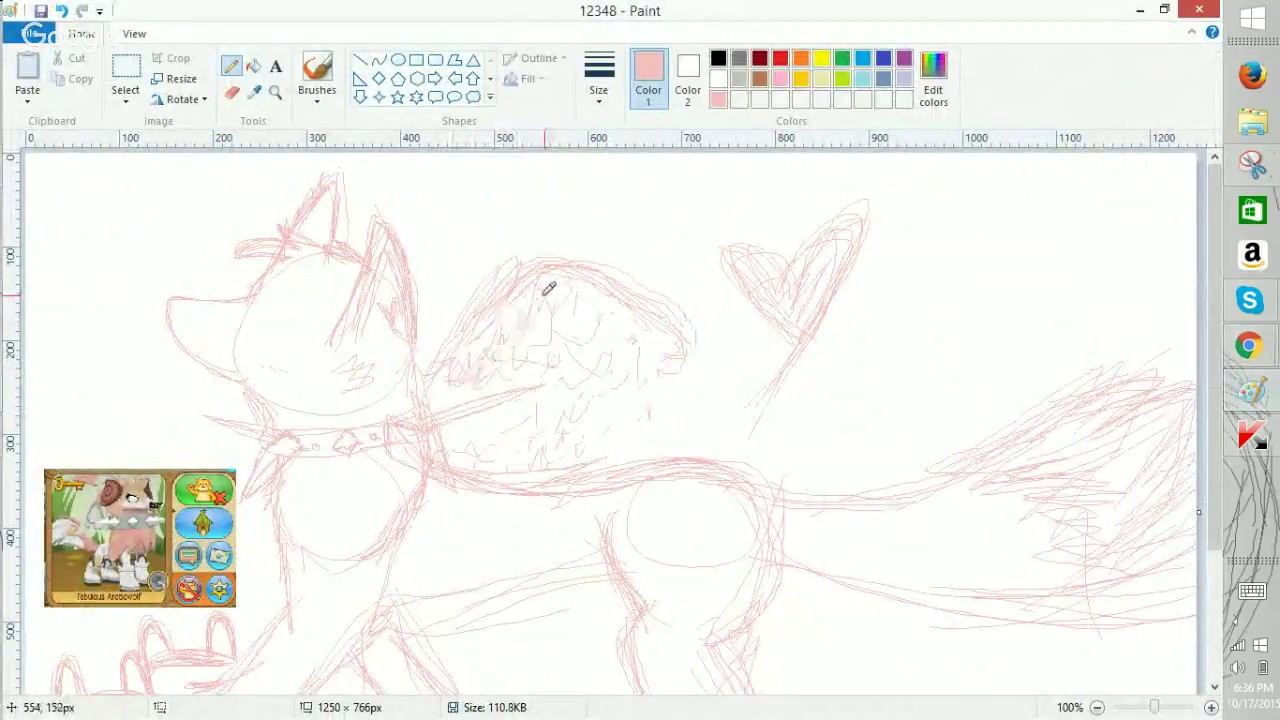
{"action": "left_click_drag", "start_coordinate": [498, 367], "coordinate": [576, 297]}
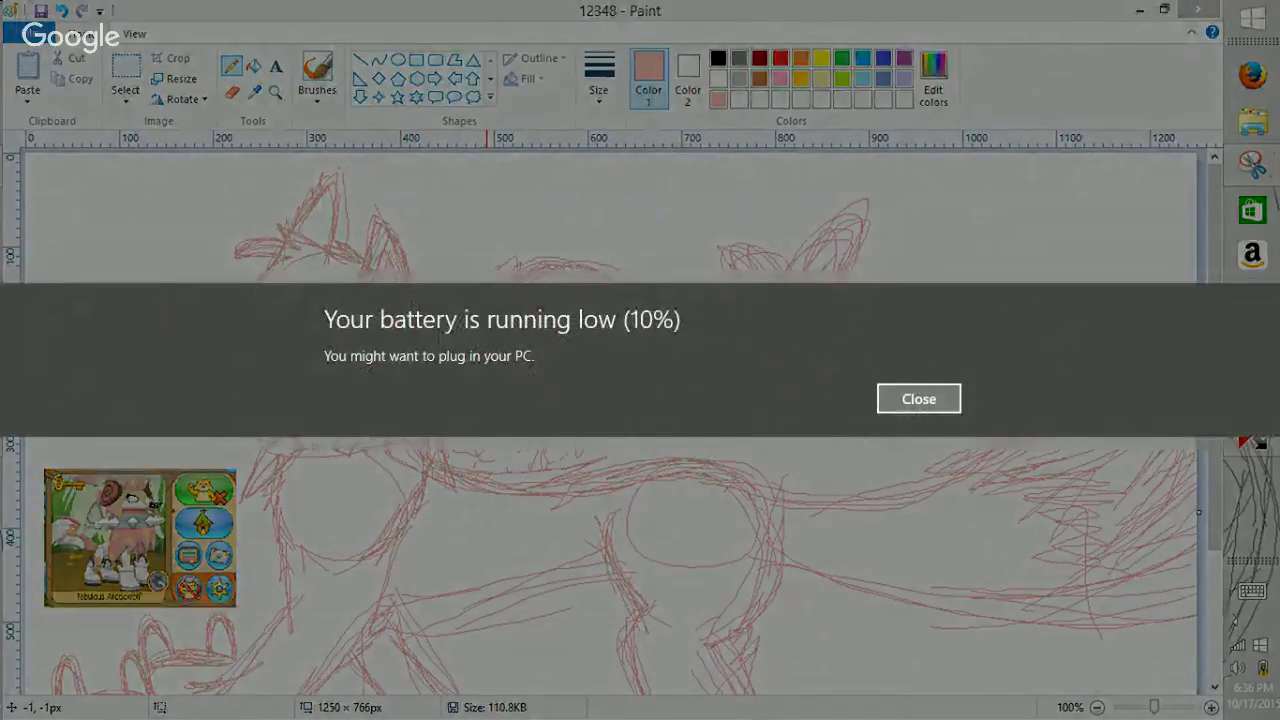
{"action": "left_click", "coordinate": [918, 399]}
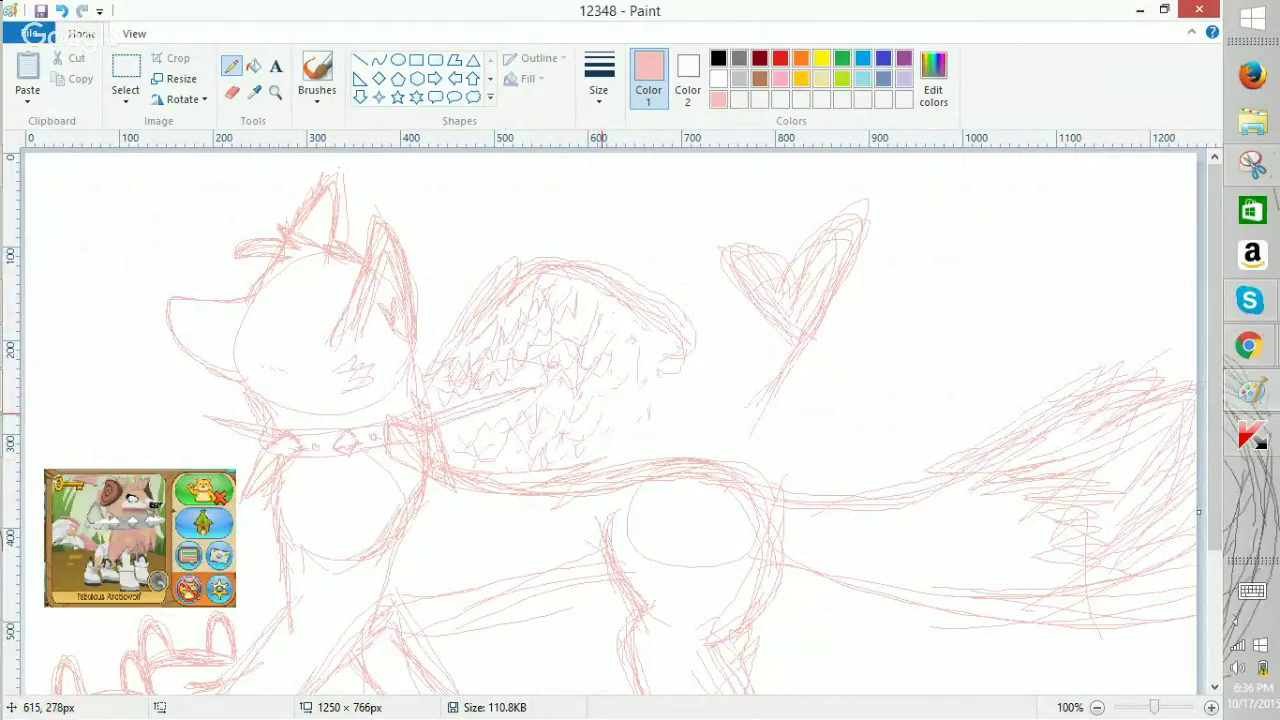
Switch to Animal Jam and make the avatar perform the Sit action.
{"action": "mouse_move", "coordinate": [1248, 345]}
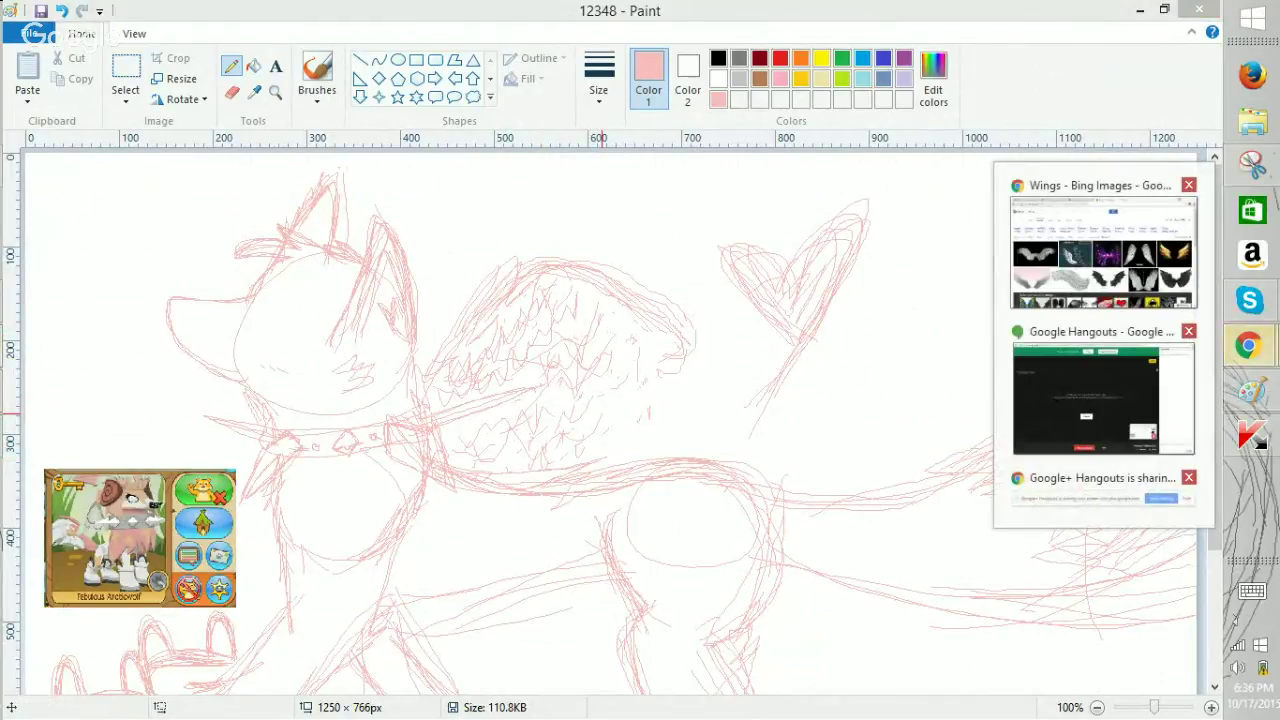
{"action": "left_click", "coordinate": [1103, 252]}
{"action": "left_click", "coordinate": [98, 12]}
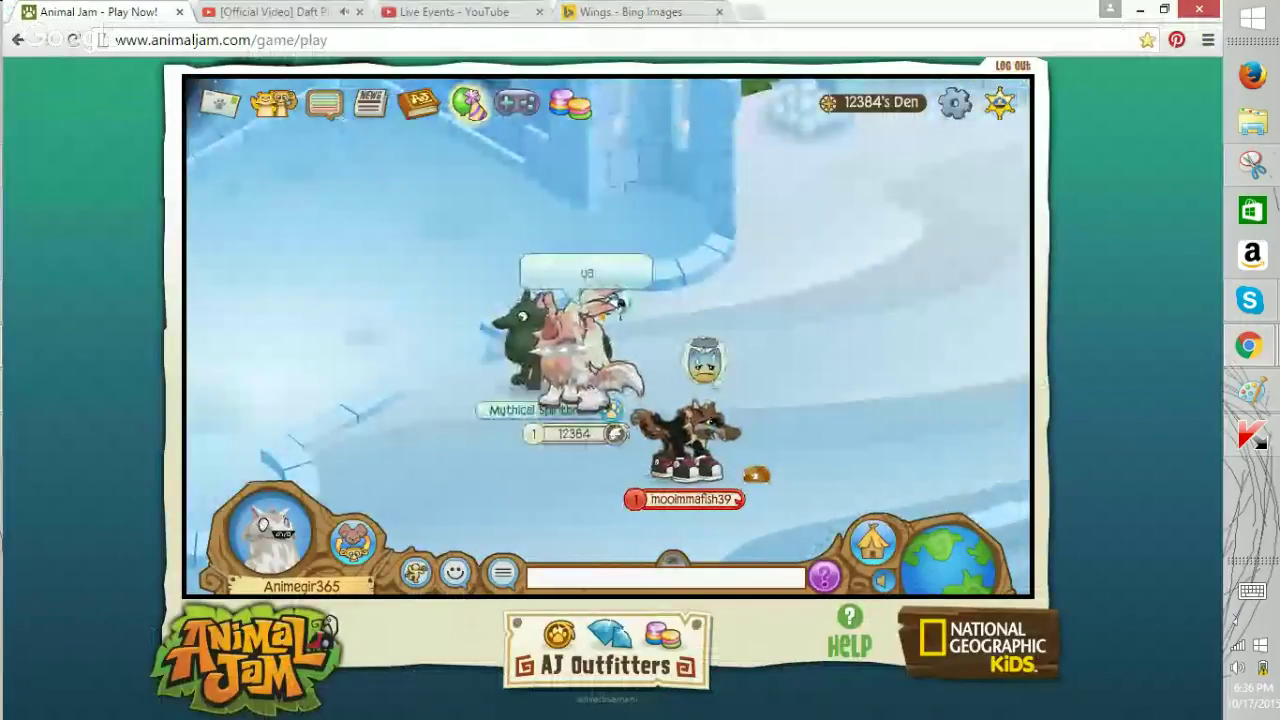
{"action": "left_click", "coordinate": [416, 573]}
{"action": "left_click", "coordinate": [541, 452]}
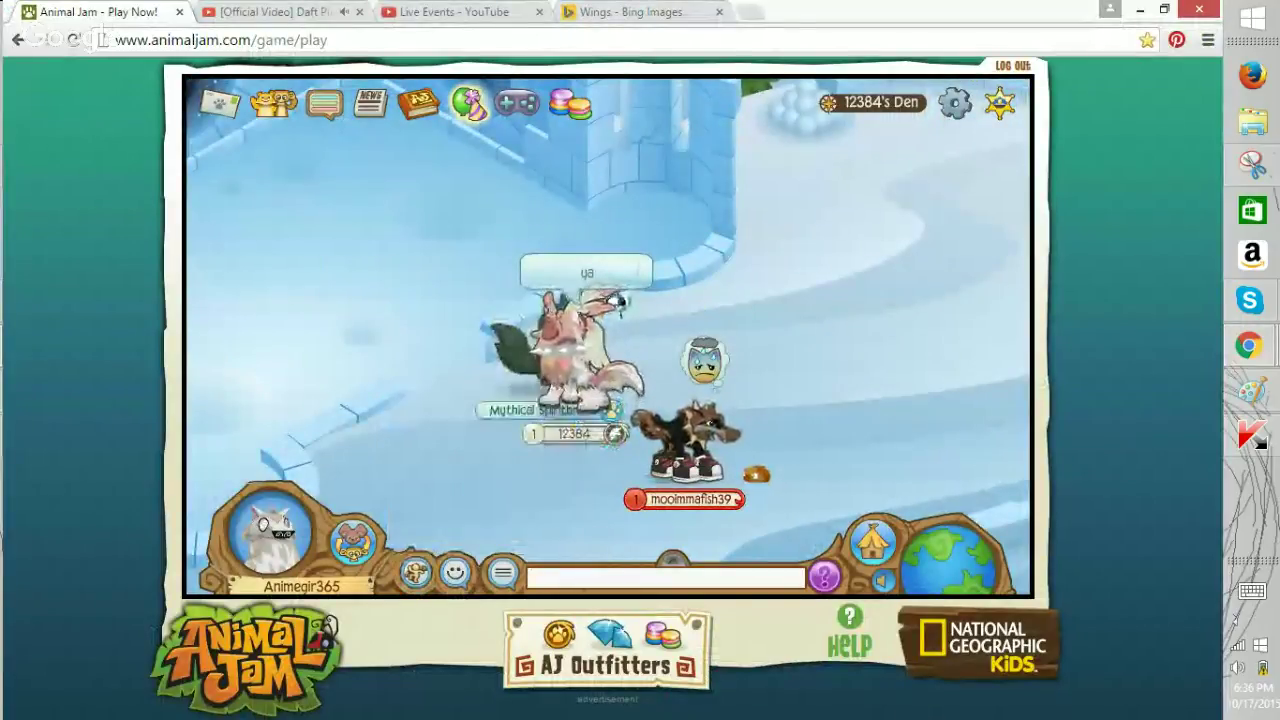
Return to Animal Jam and send the chat message "MWAHAHA".
{"action": "left_click", "coordinate": [1250, 346]}
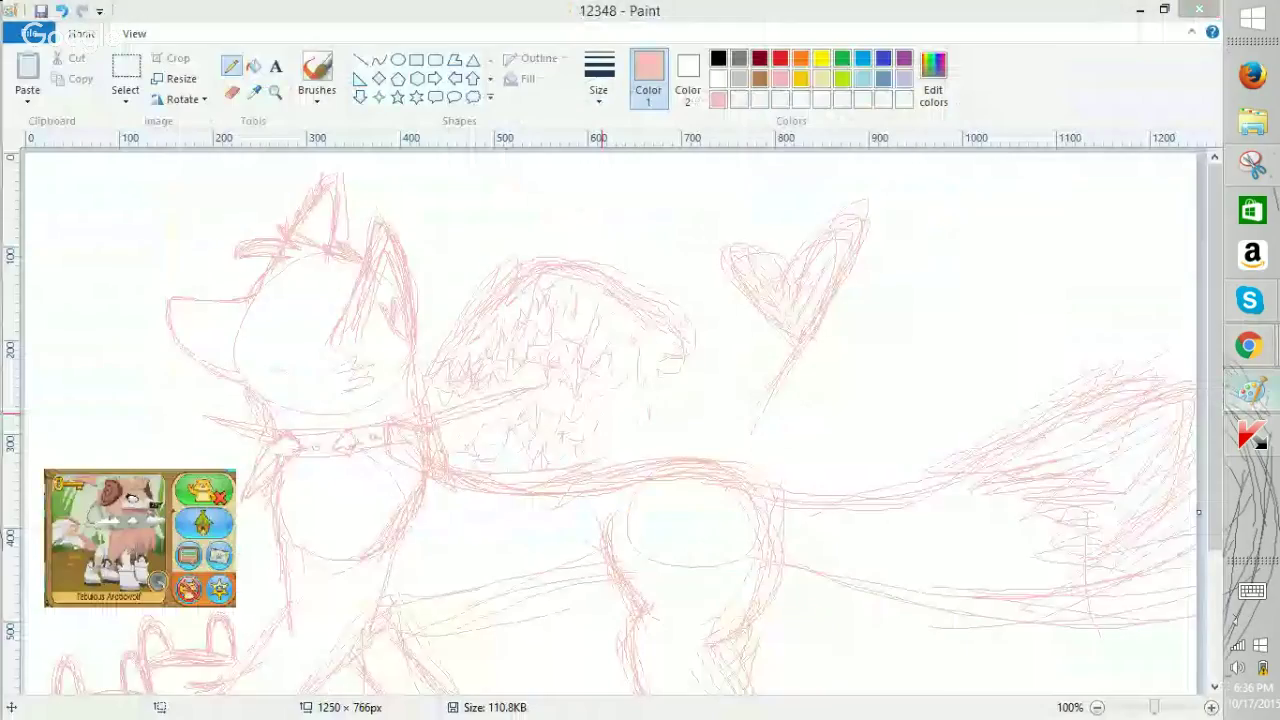
{"action": "mouse_move", "coordinate": [1250, 346]}
{"action": "left_click", "coordinate": [1100, 245]}
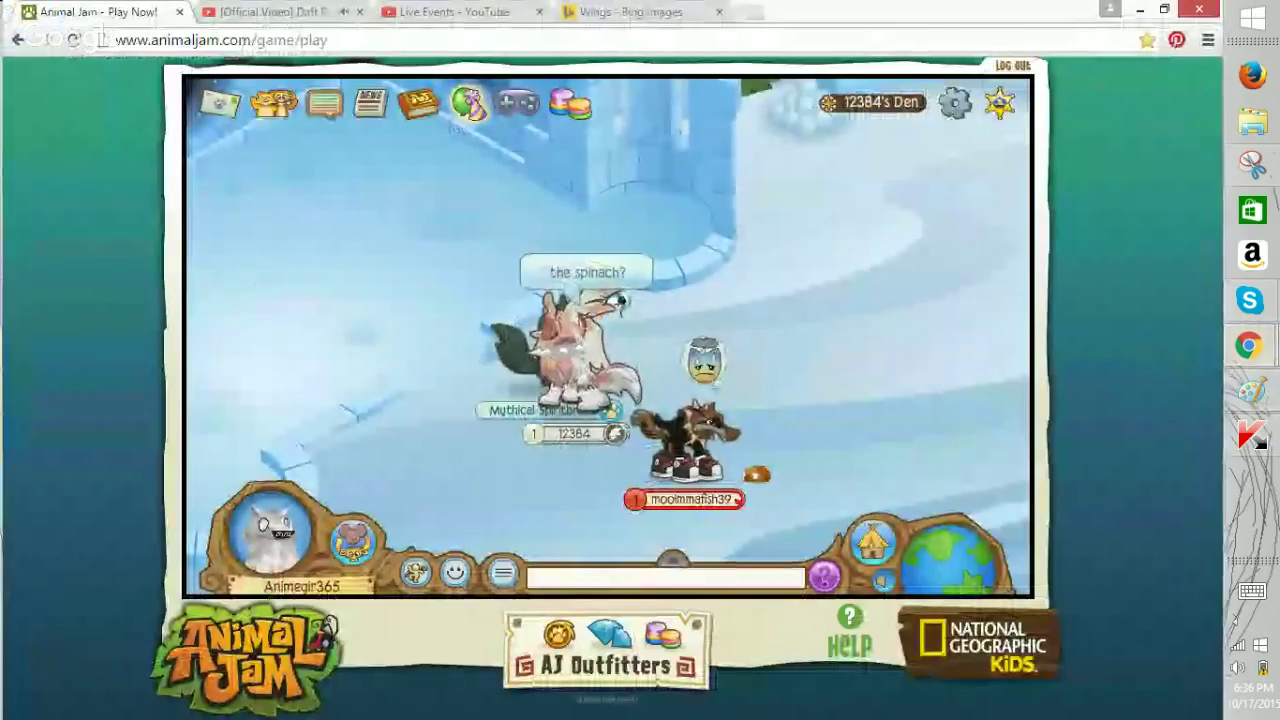
{"action": "left_click", "coordinate": [1252, 591]}
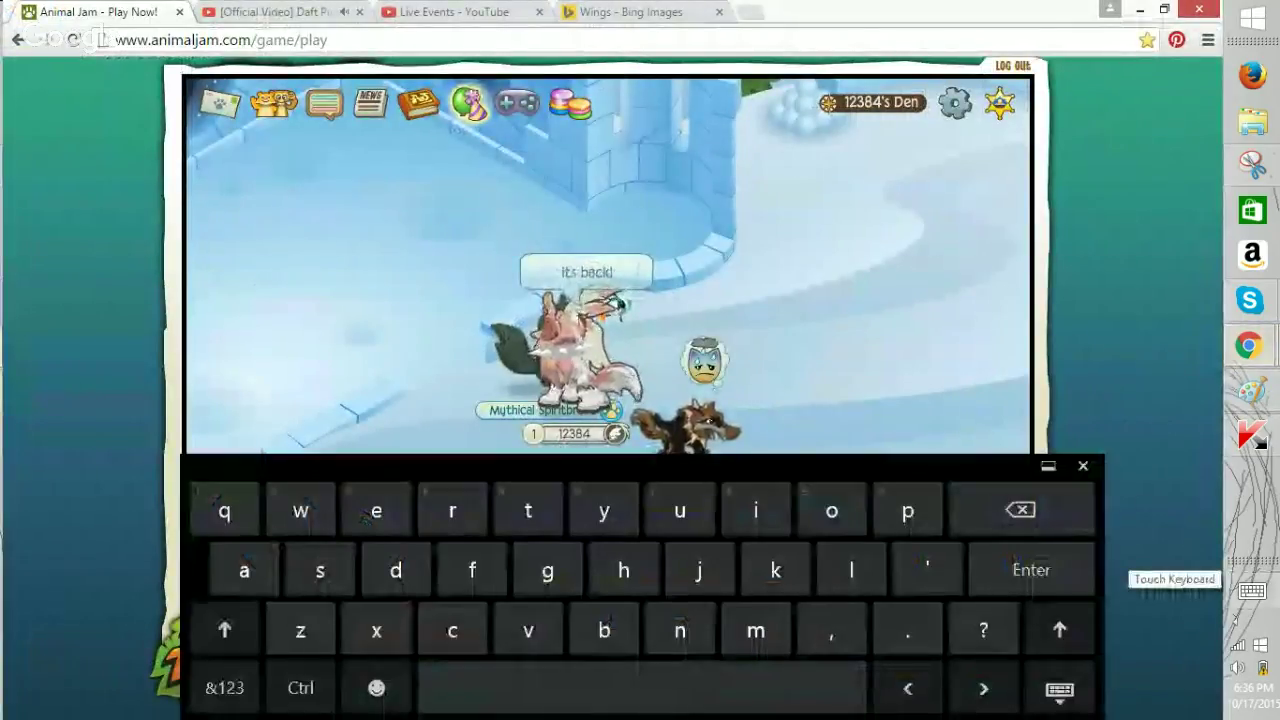
{"action": "left_click", "coordinate": [1060, 629]}
{"action": "left_click", "coordinate": [756, 629]}
{"action": "left_click", "coordinate": [300, 510]}
{"action": "left_click", "coordinate": [244, 569]}
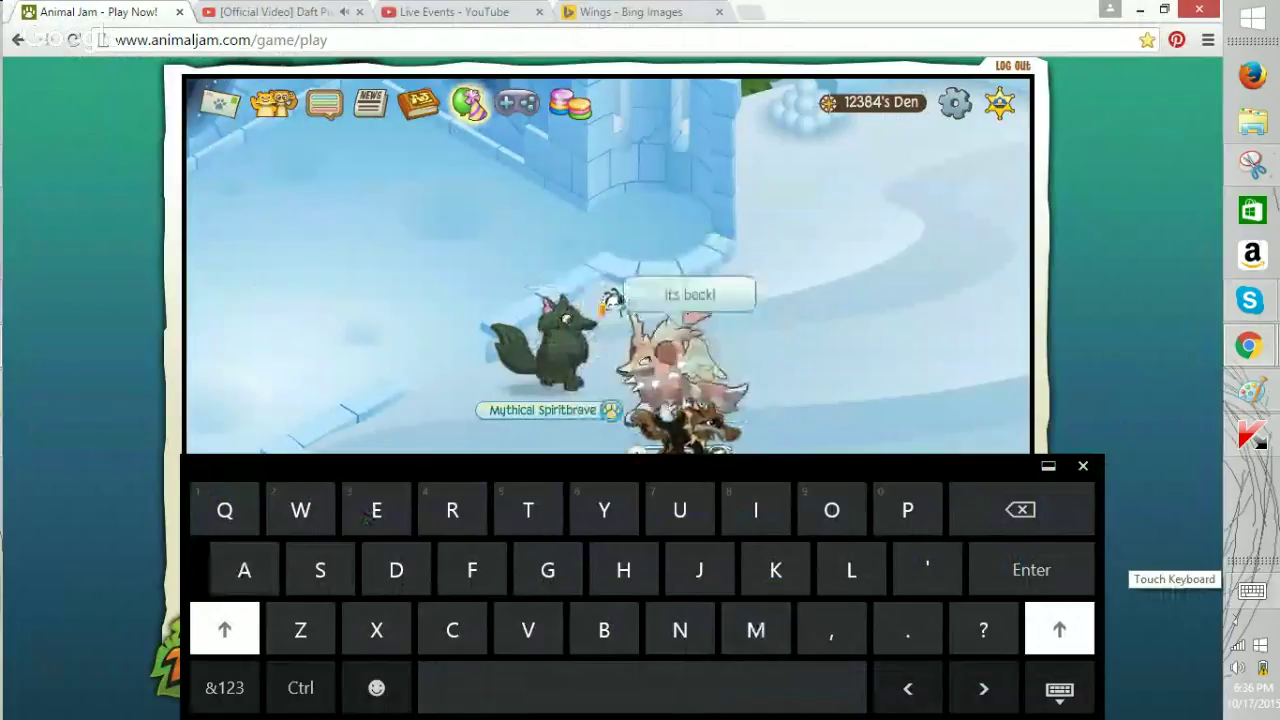
{"action": "left_click", "coordinate": [1083, 465]}
{"action": "type", "text": "HAHA"}
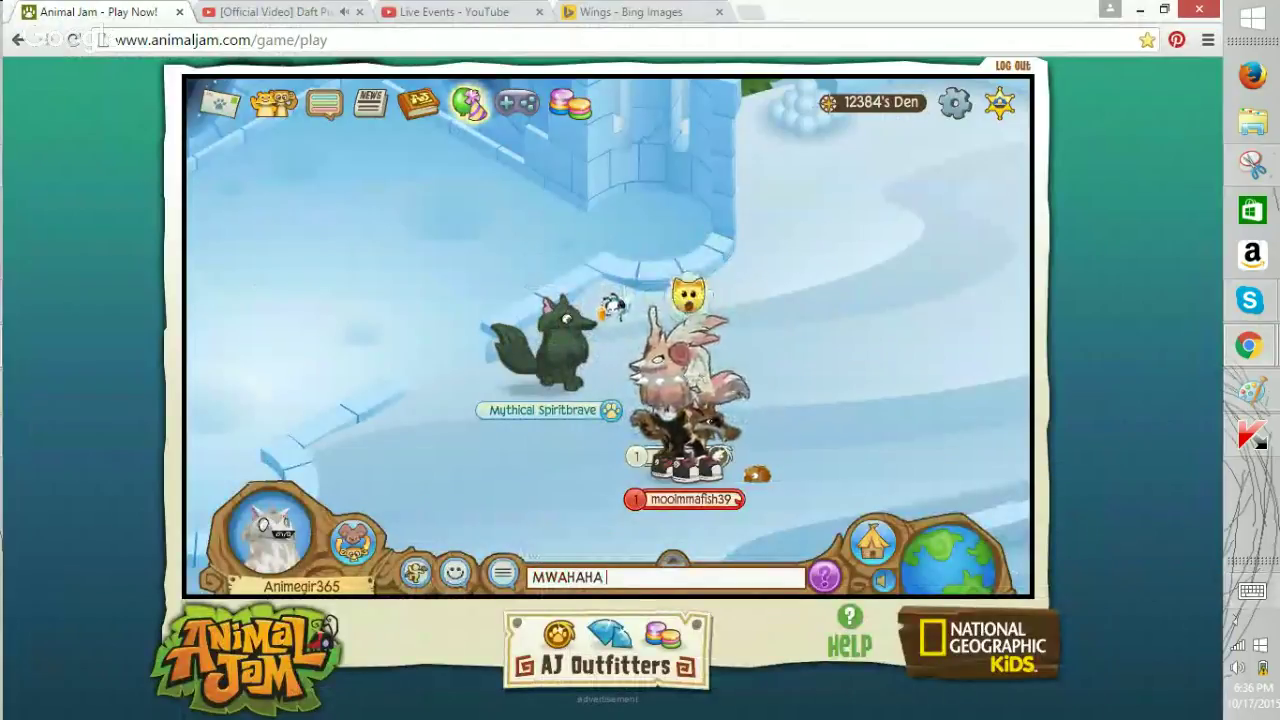
{"action": "key", "text": "Return"}
Make the avatar show the sad cat emote, followed by the evil grinning cat emote.
{"action": "left_click", "coordinate": [1252, 591]}
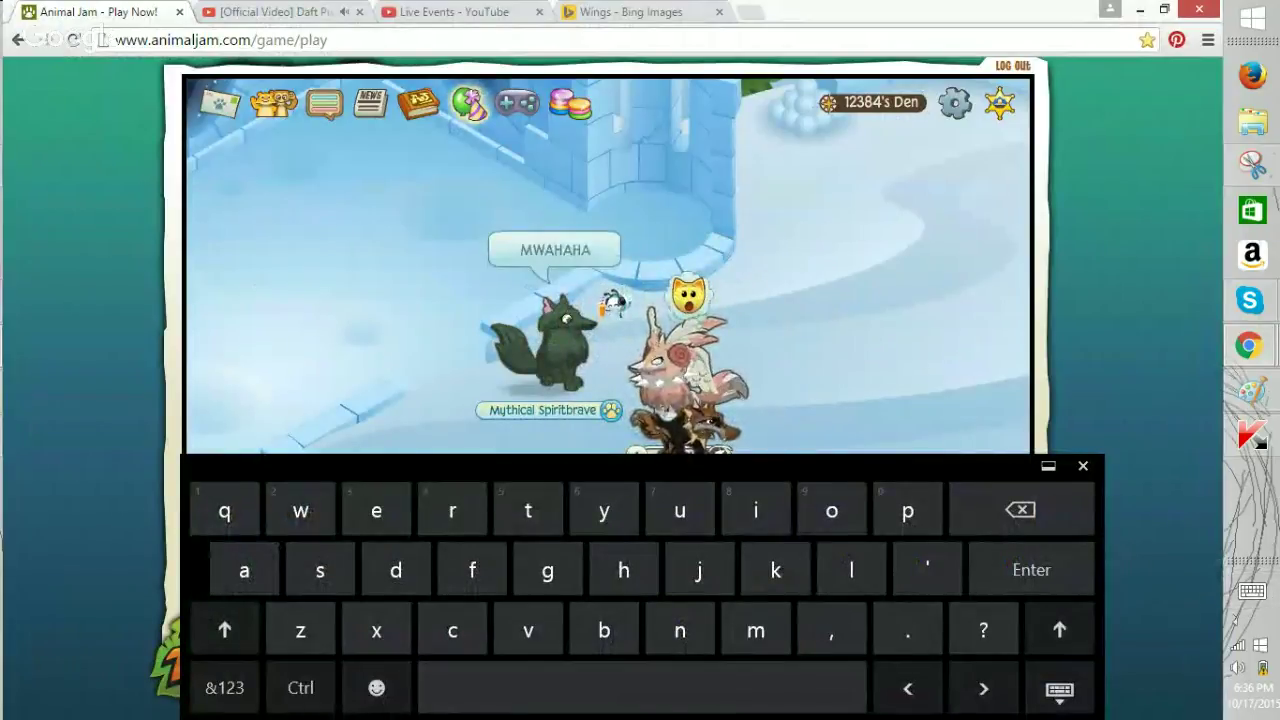
{"action": "left_click", "coordinate": [1083, 465]}
{"action": "left_click", "coordinate": [456, 573]}
{"action": "left_click", "coordinate": [595, 498]}
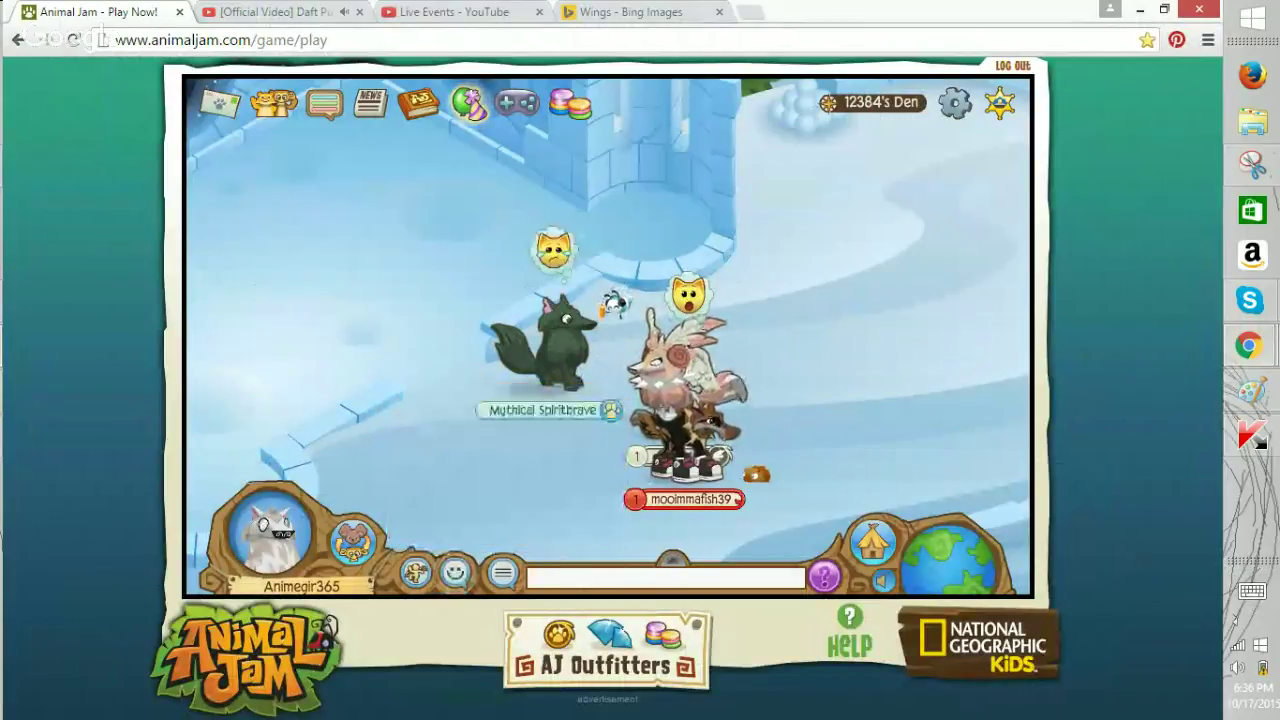
{"action": "left_click", "coordinate": [456, 573]}
{"action": "left_click", "coordinate": [520, 486]}
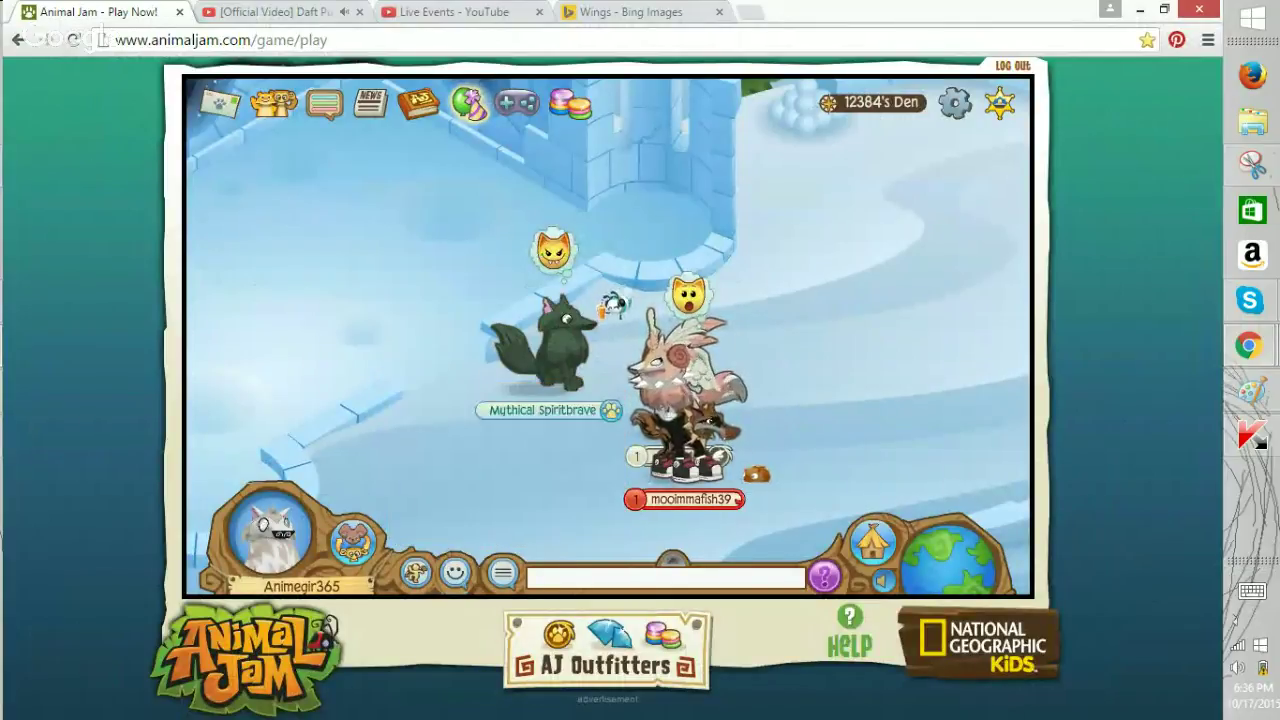
Look over the Paint sketch, the Animal Jam chat and the Skype conversation.
{"action": "left_click", "coordinate": [1252, 390]}
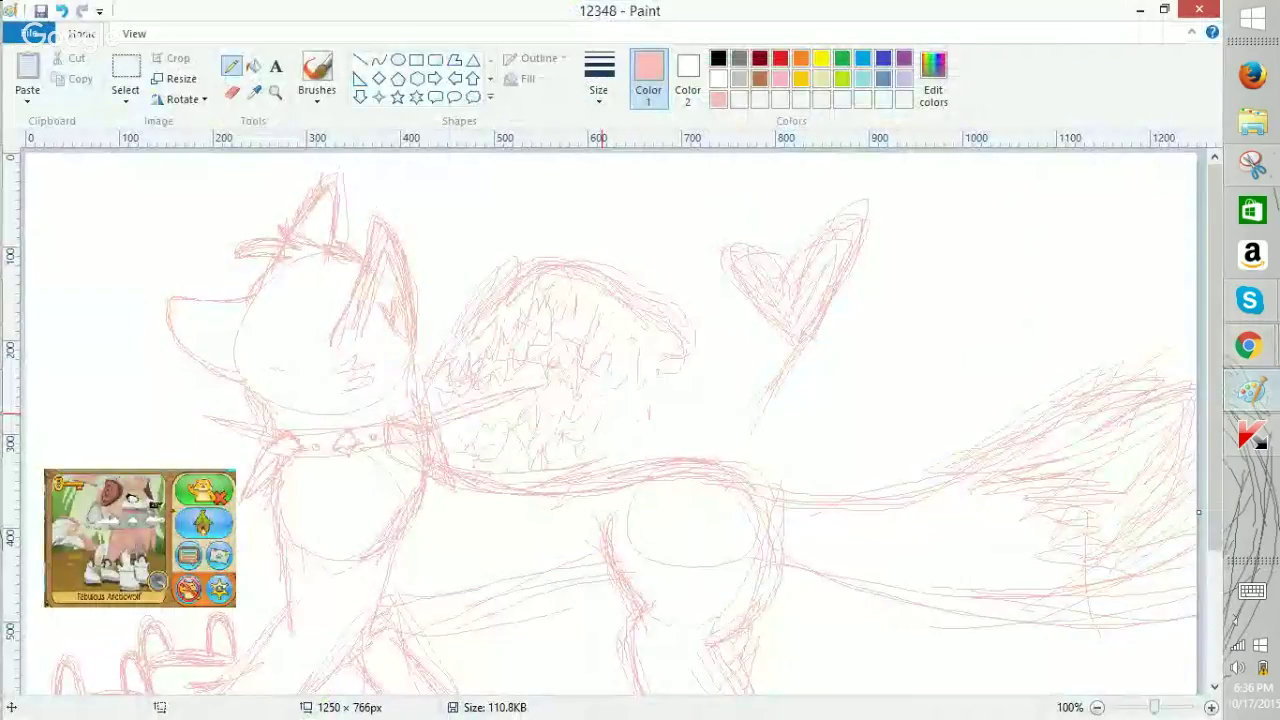
{"action": "left_click", "coordinate": [1211, 707]}
{"action": "left_click", "coordinate": [1250, 345]}
{"action": "left_click", "coordinate": [1103, 252]}
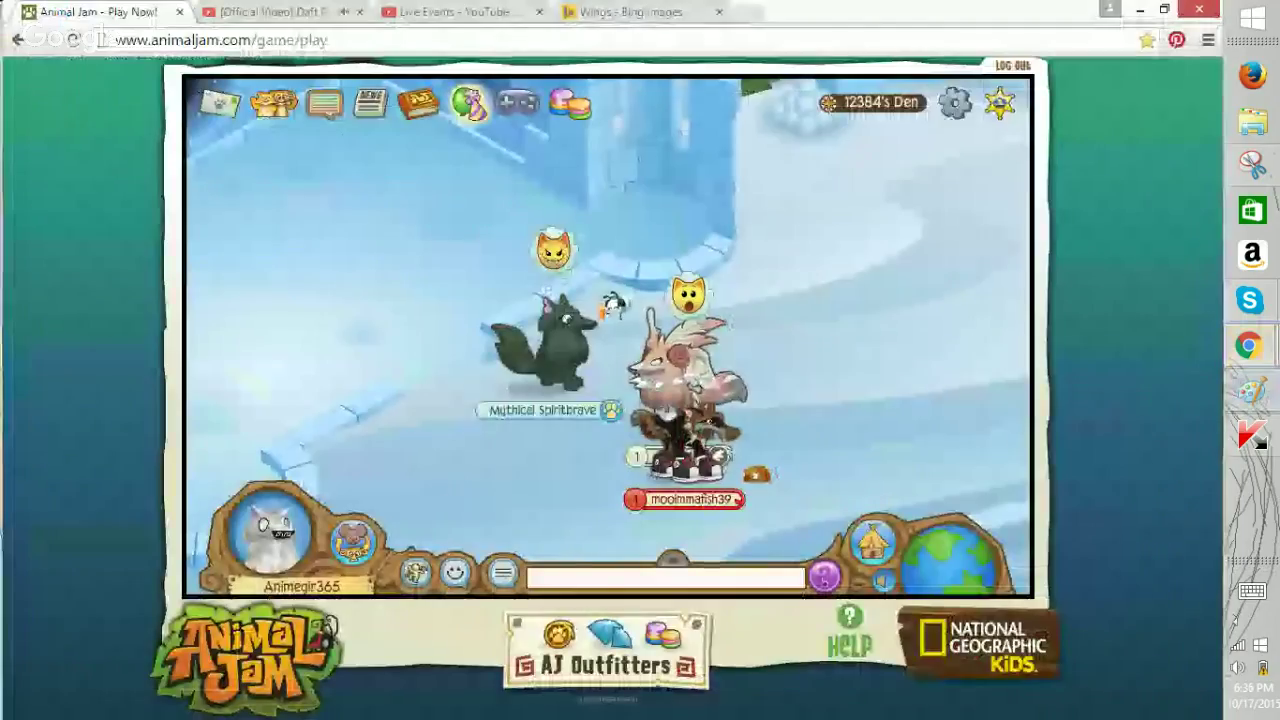
{"action": "left_click", "coordinate": [1250, 300]}
{"action": "left_click", "coordinate": [1105, 370]}
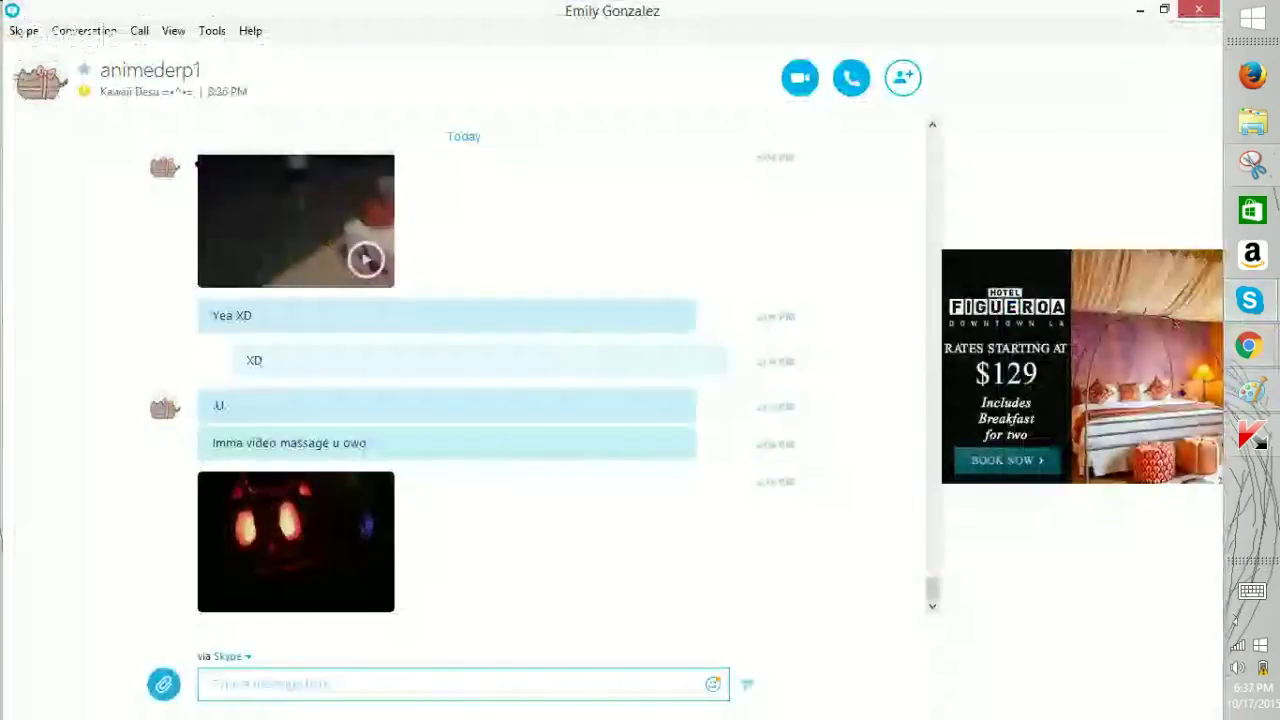
Return to Paint and sketch more pink pencil strokes along the inner edge of the wing's arch and among the feathers.
{"action": "left_click", "coordinate": [1252, 390]}
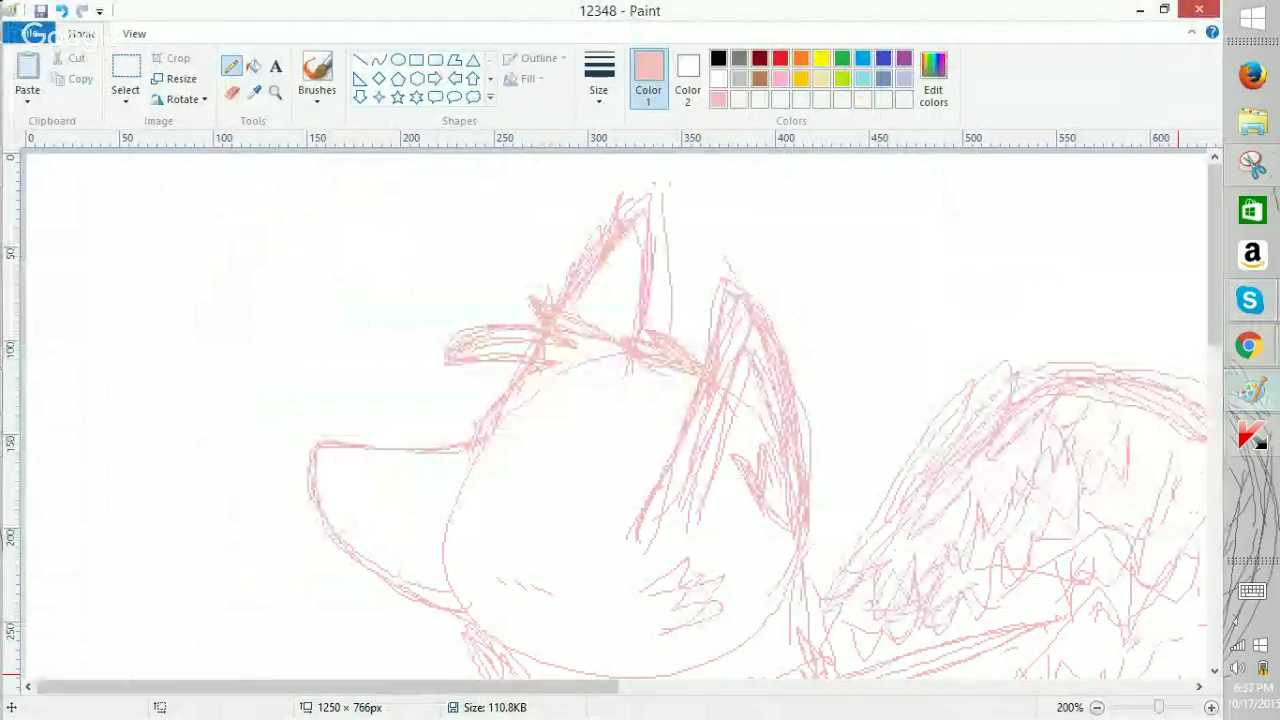
{"action": "key", "text": "ctrl+Page_Down"}
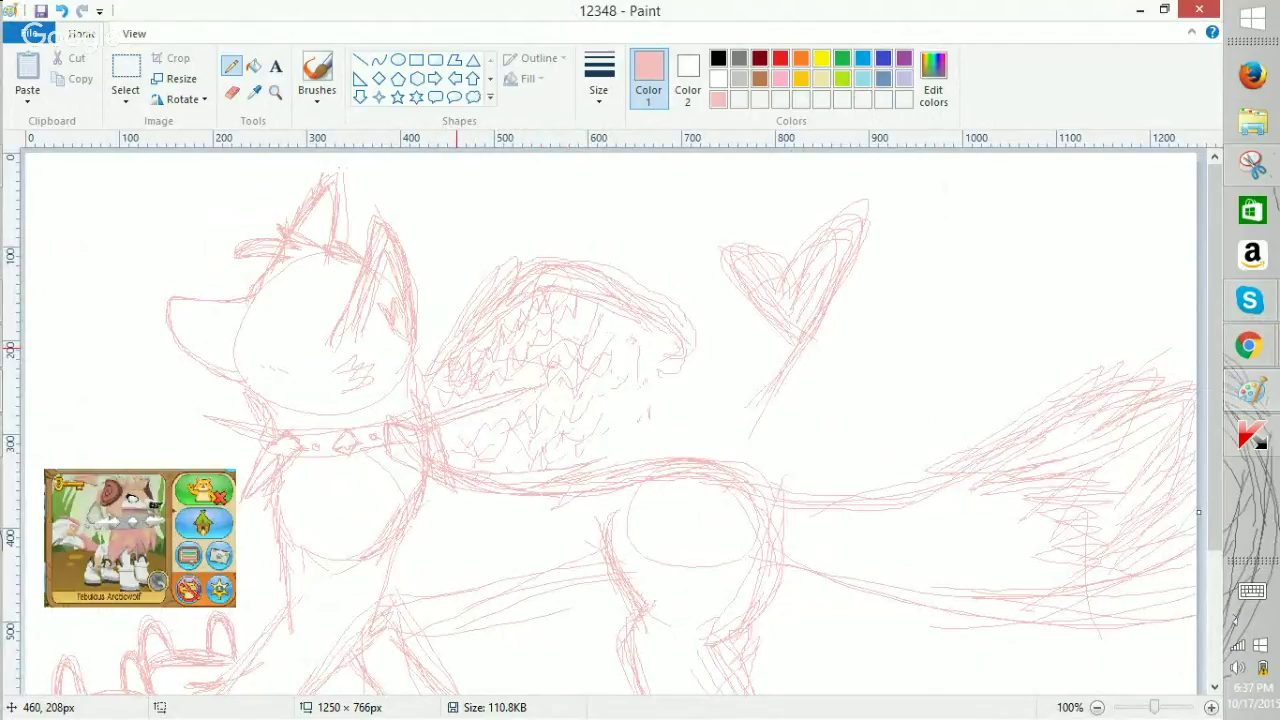
{"action": "mouse_move", "coordinate": [1249, 345]}
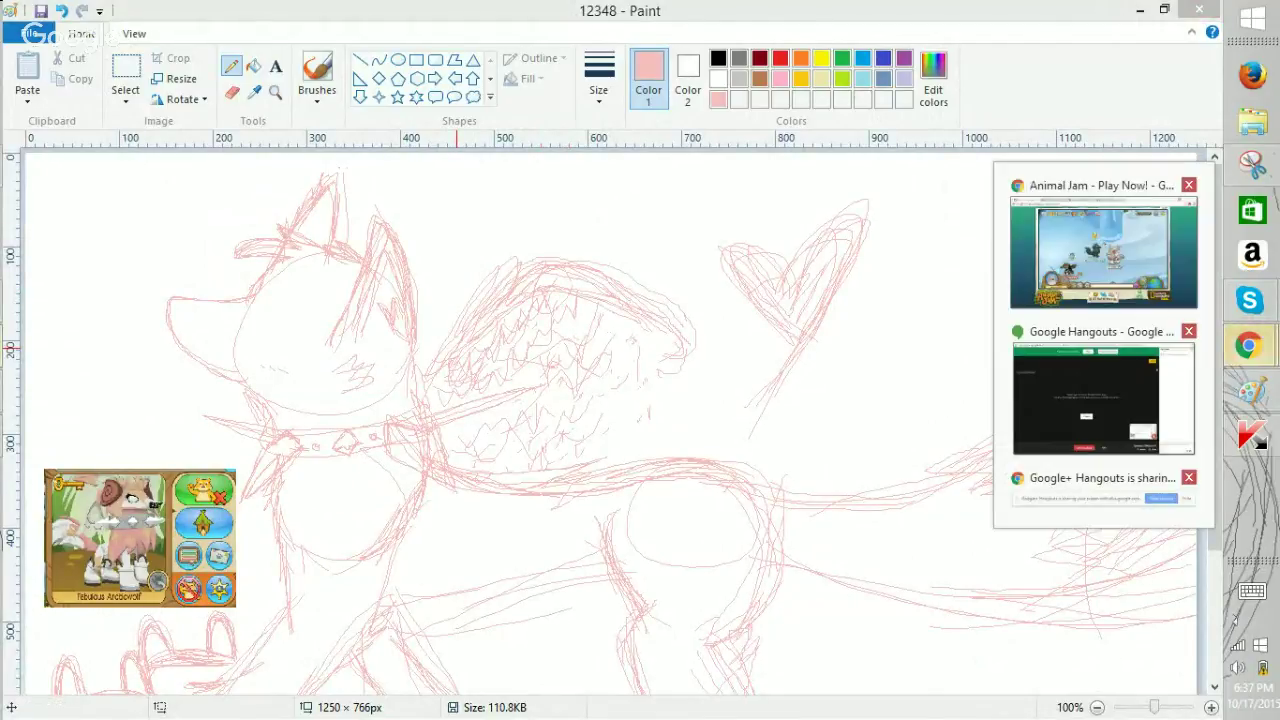
{"action": "left_click", "coordinate": [1103, 252]}
{"action": "left_click", "coordinate": [1252, 391]}
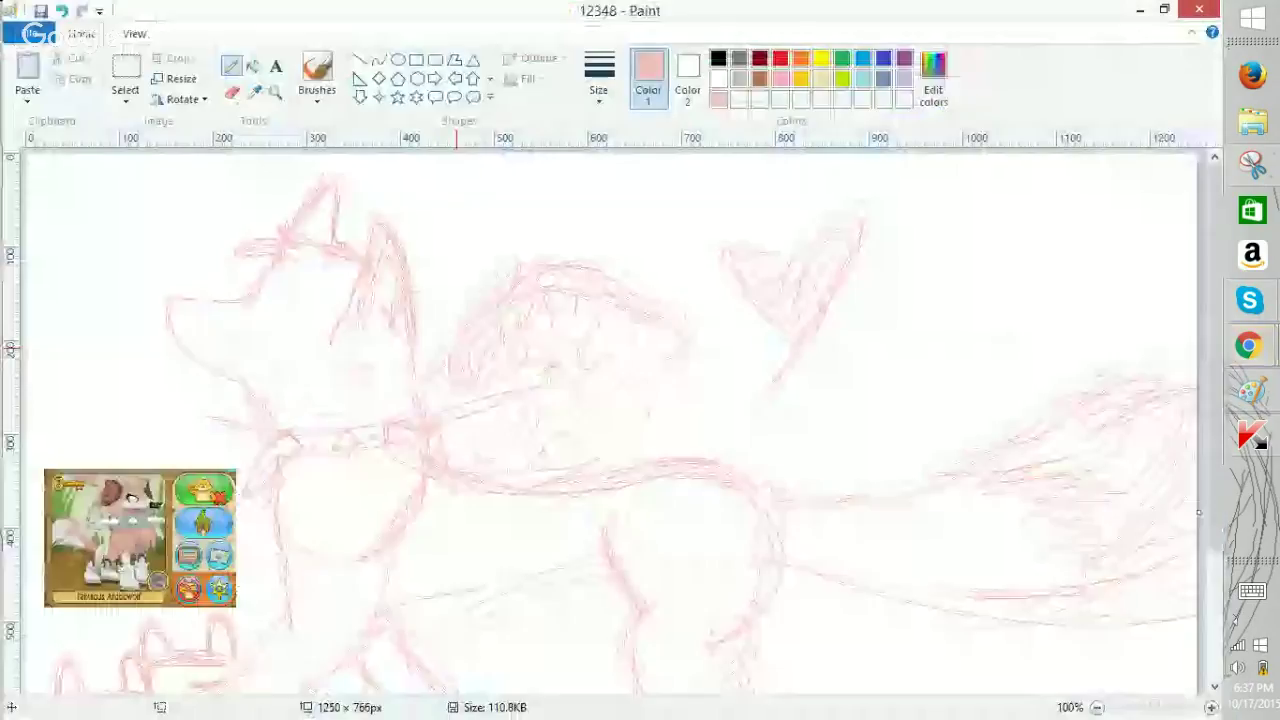
{"action": "left_click", "coordinate": [1211, 708]}
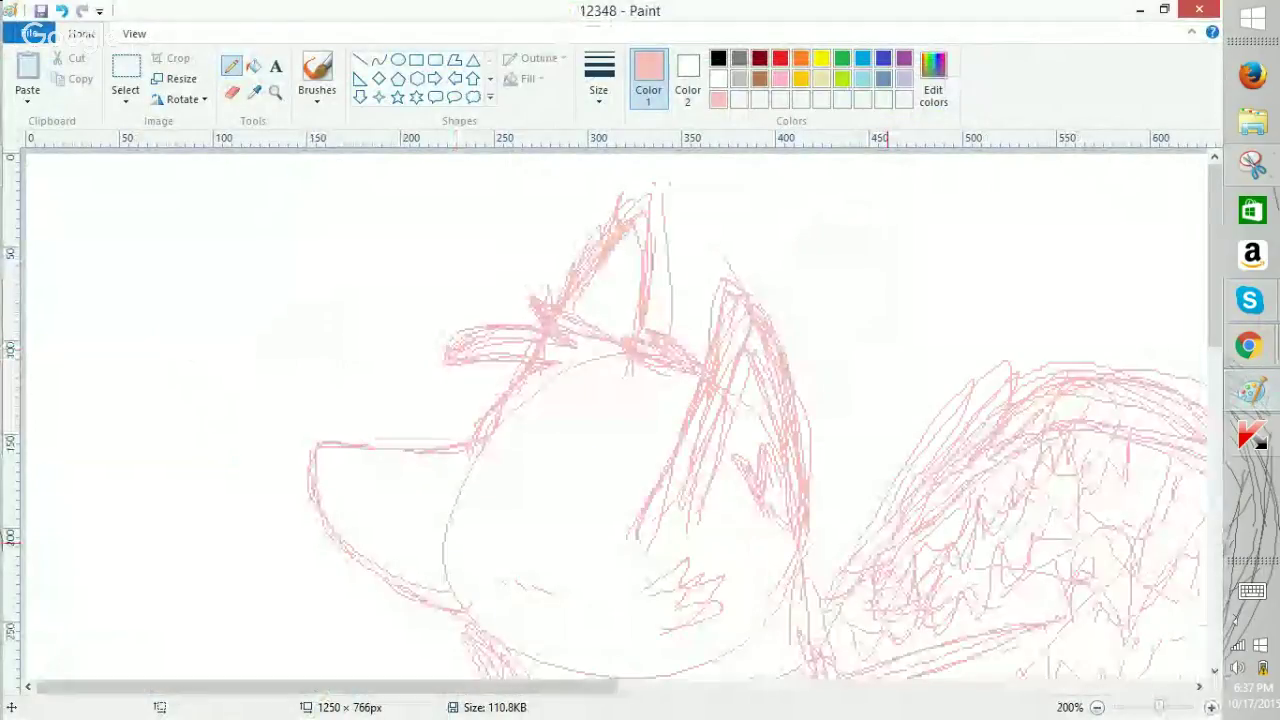
{"action": "key", "text": "ctrl+Page_Down"}
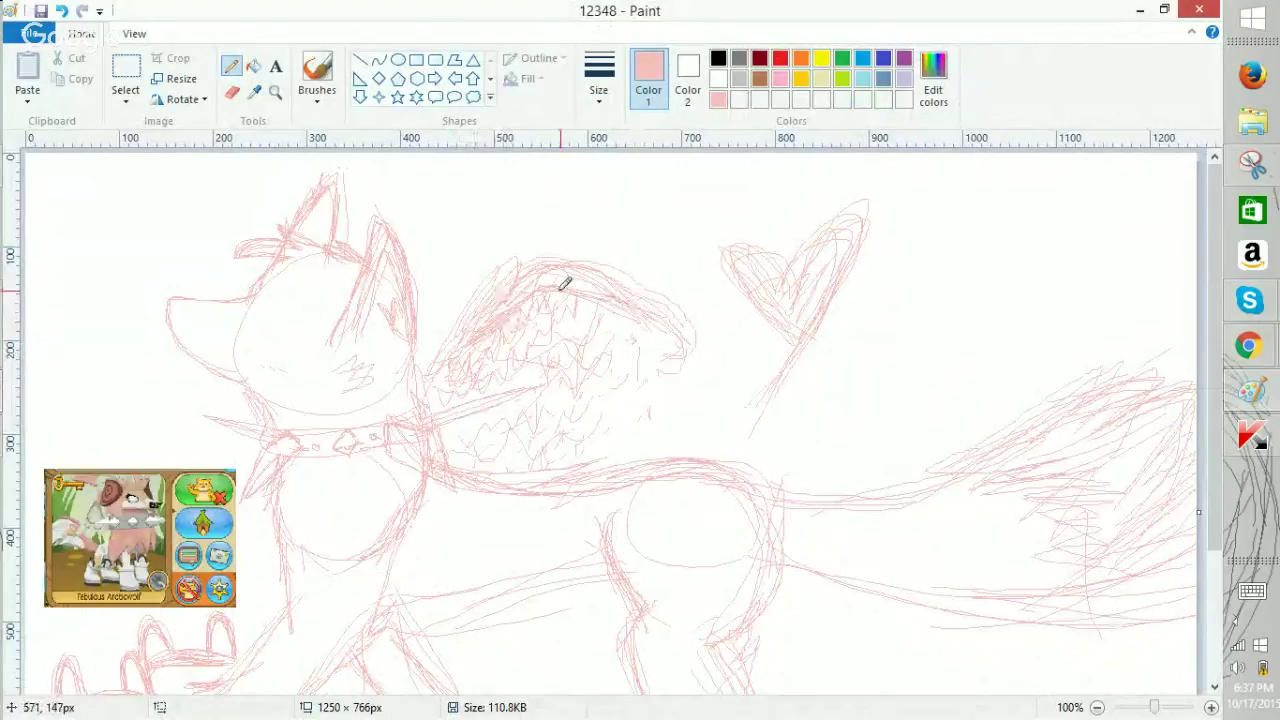
{"action": "left_click", "coordinate": [232, 92]}
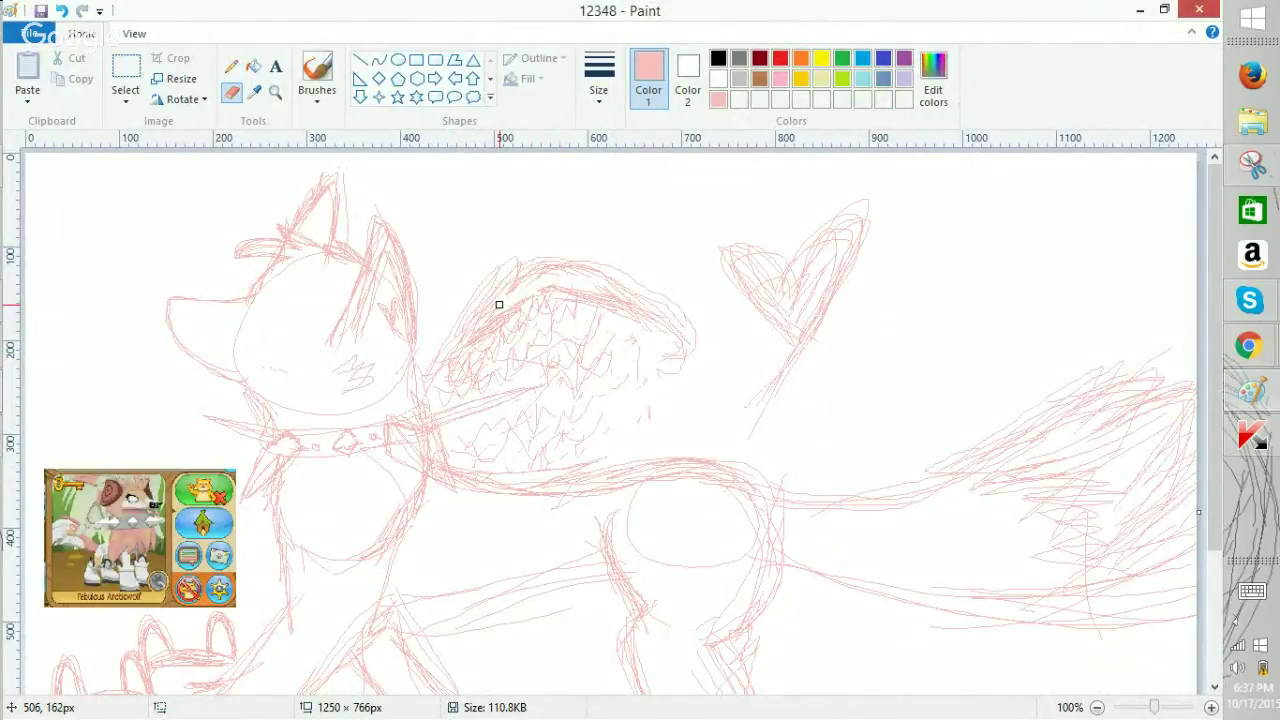
{"action": "left_click", "coordinate": [231, 66]}
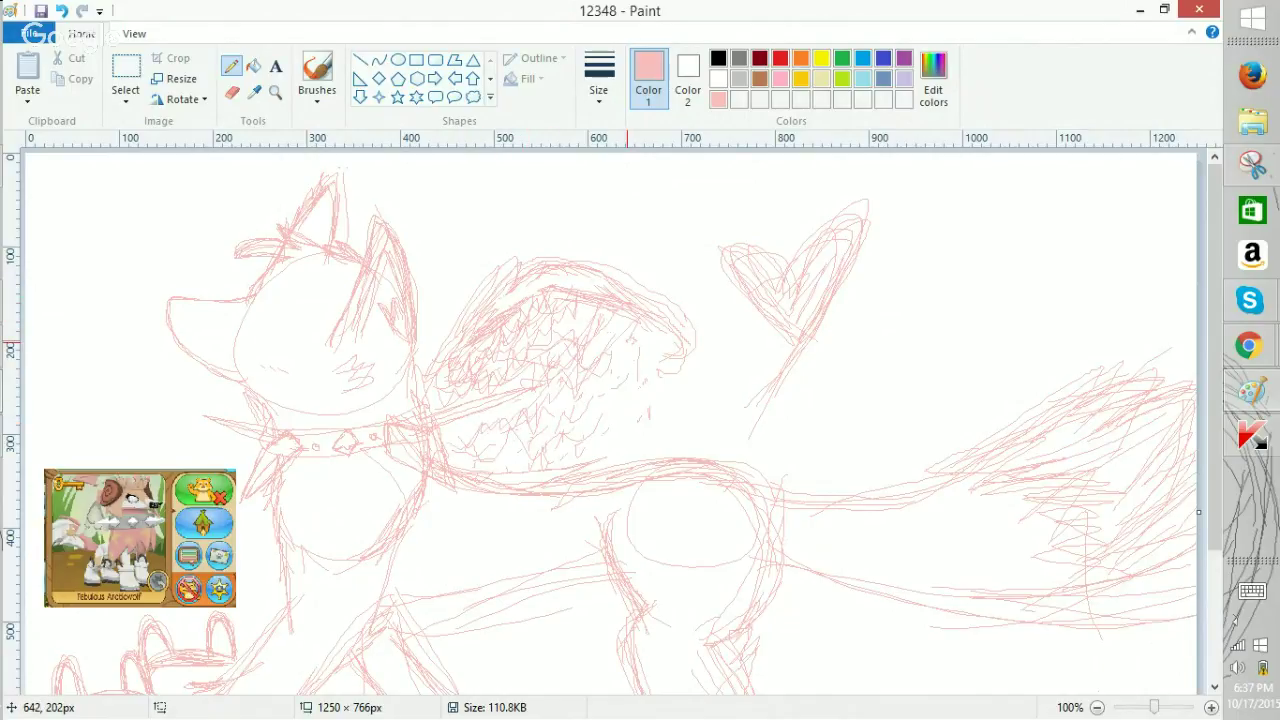
Switch to Animal Jam and send the chat message "I cannot draw wings".
{"action": "left_click", "coordinate": [1250, 345]}
{"action": "left_click", "coordinate": [1103, 440]}
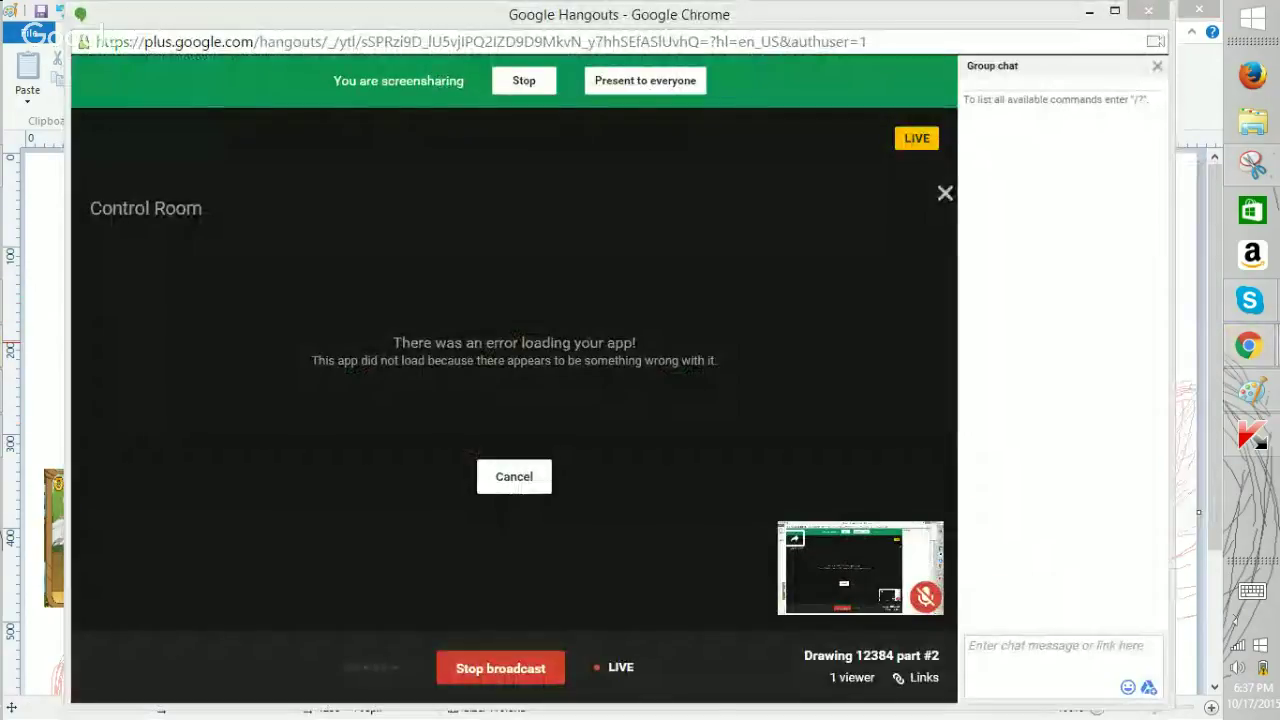
{"action": "left_click", "coordinate": [1250, 345]}
{"action": "left_click", "coordinate": [1103, 255]}
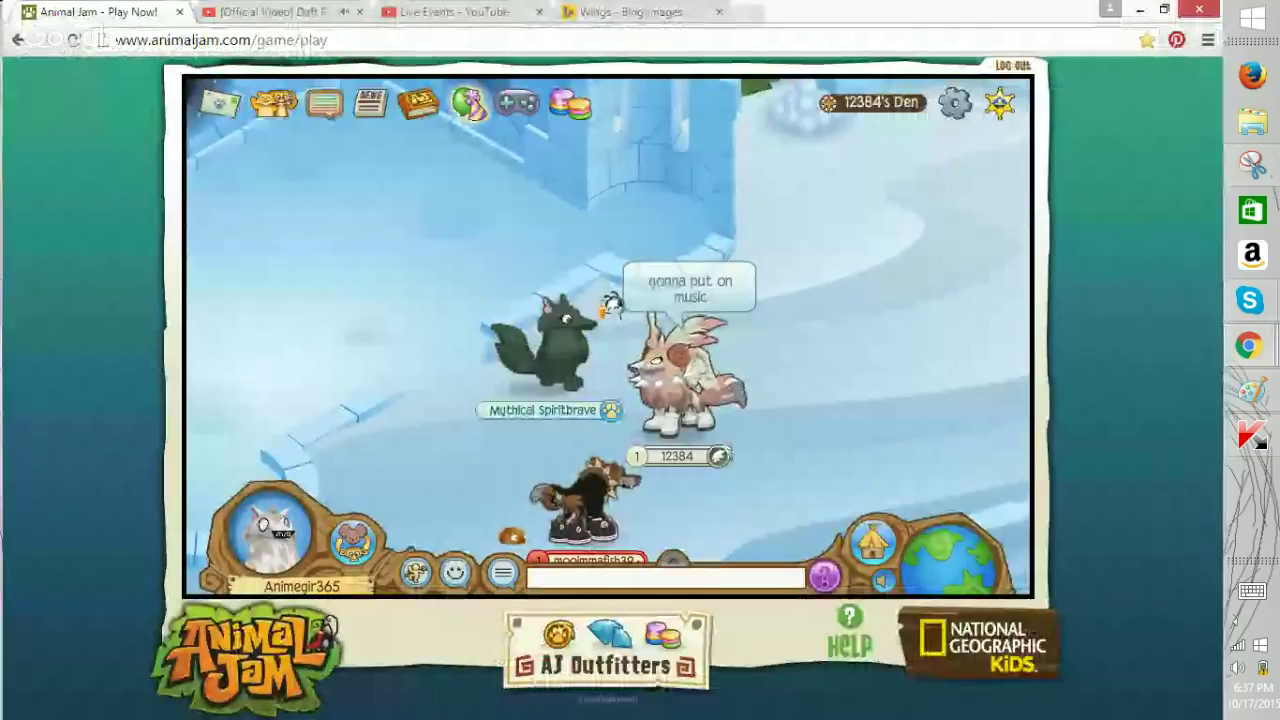
{"action": "left_click", "coordinate": [1252, 590]}
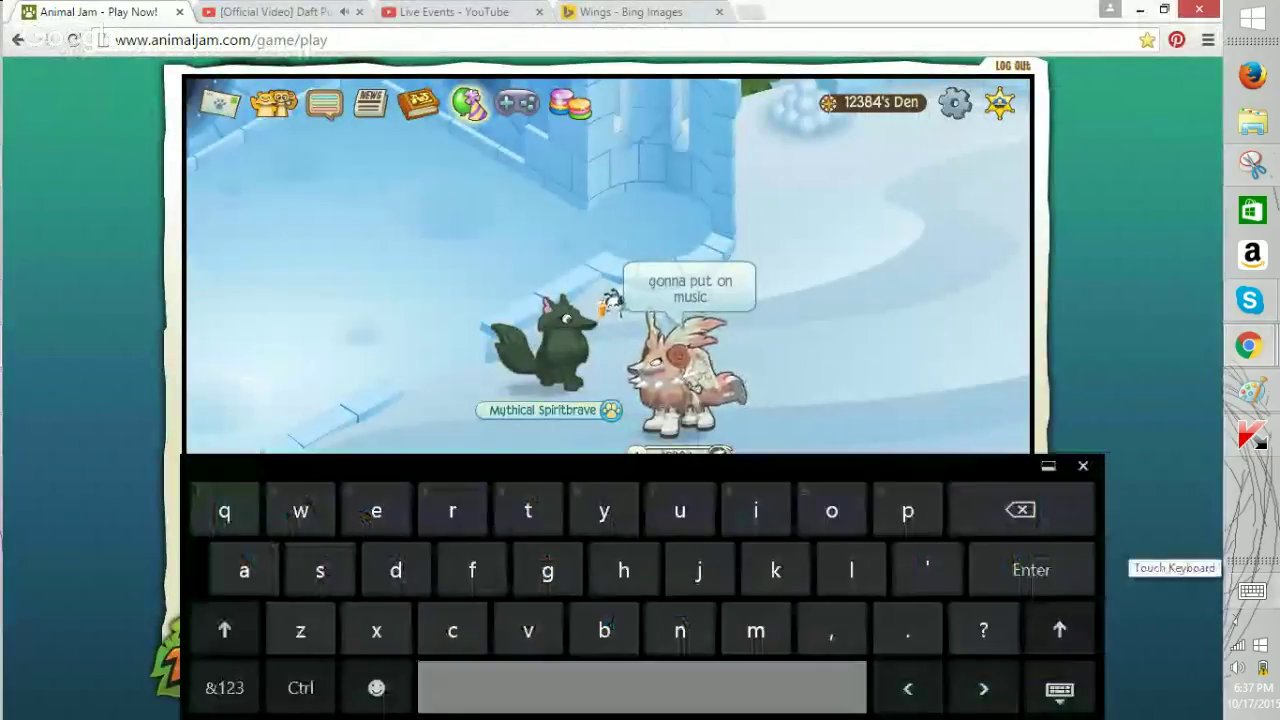
{"action": "type", "text": "ant aw"}
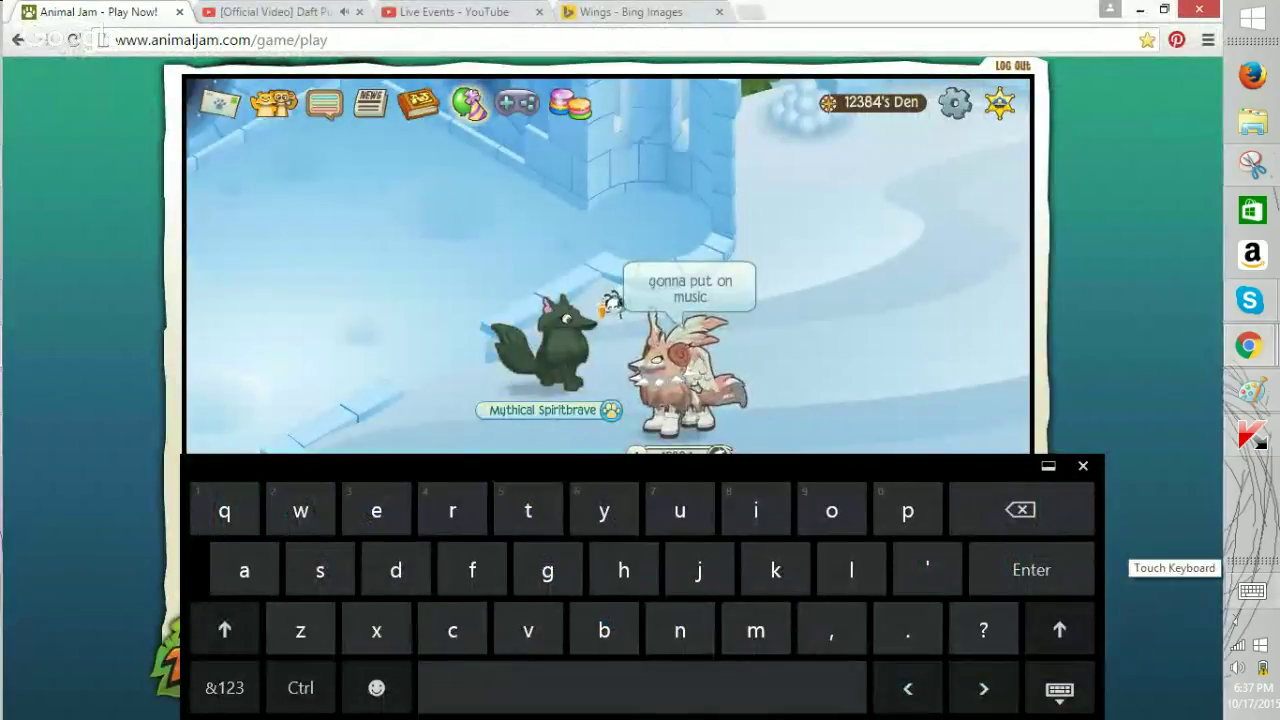
{"action": "type", "text": "g"}
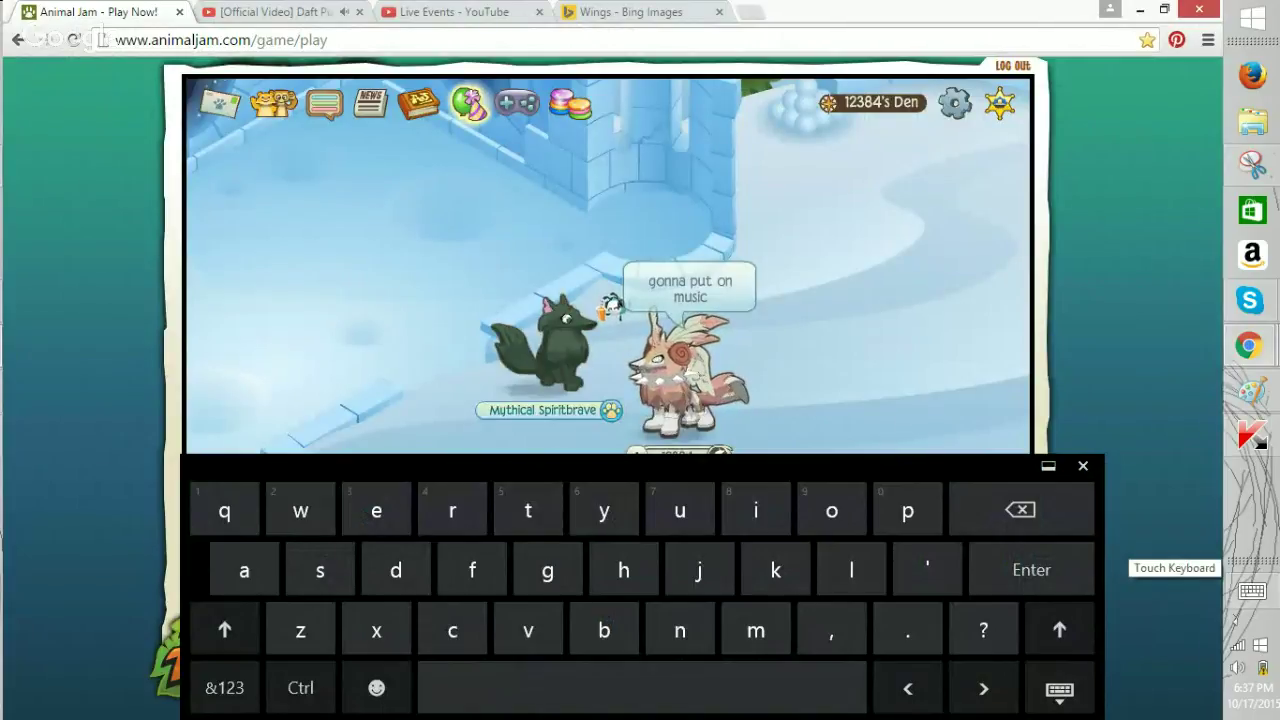
{"action": "left_click", "coordinate": [1083, 466]}
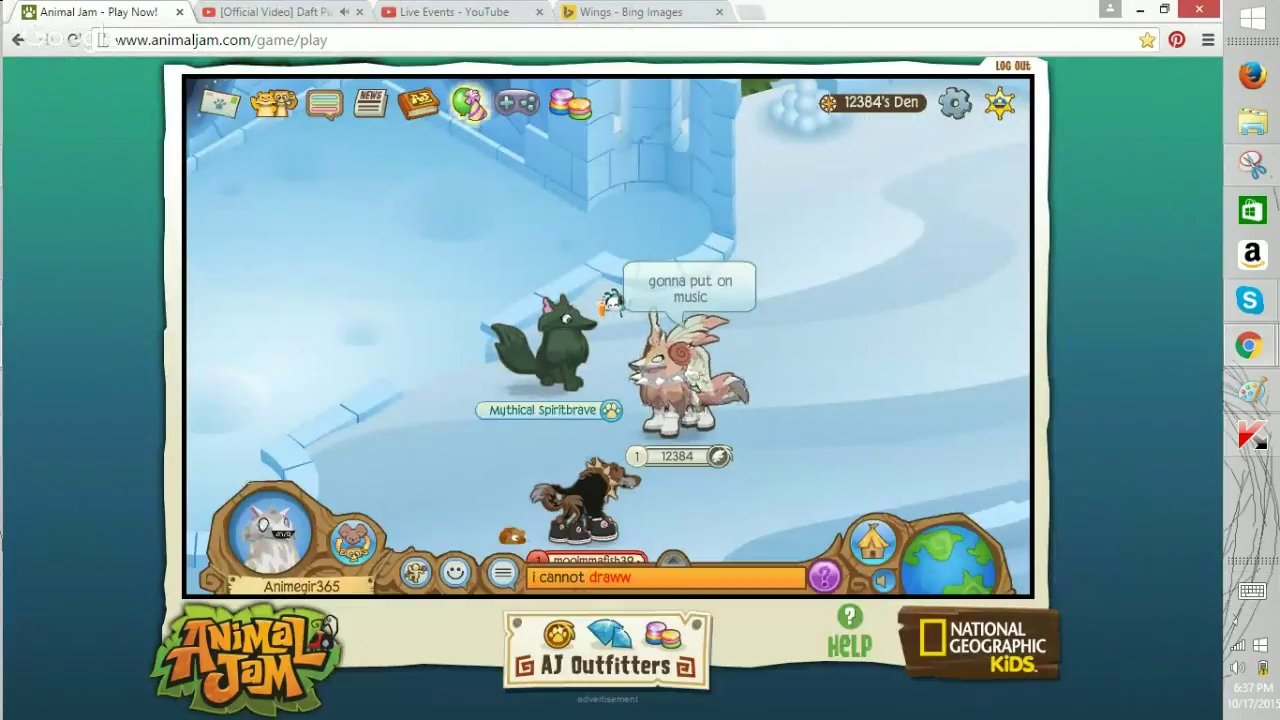
{"action": "left_click", "coordinate": [1251, 591]}
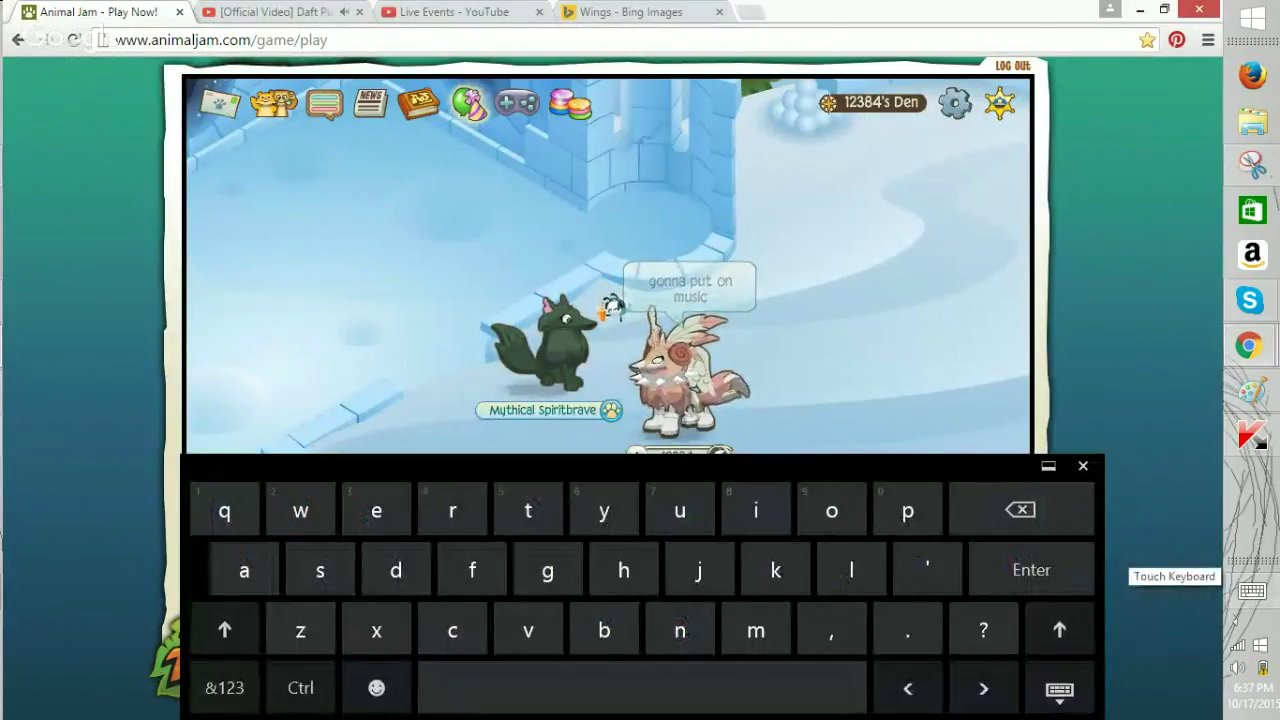
{"action": "left_click", "coordinate": [1083, 466]}
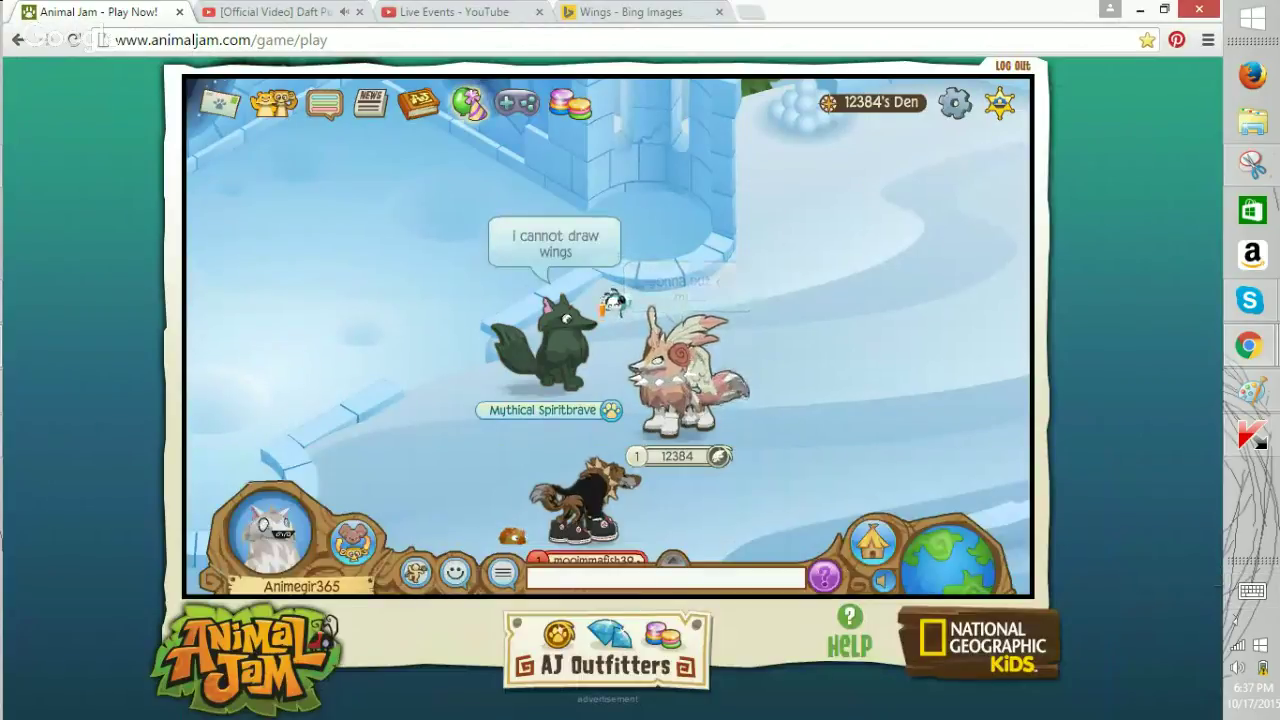
Return to Paint and sketch more short feather strokes in the wing above the wolf's back.
{"action": "left_click", "coordinate": [1252, 391]}
{"action": "left_click", "coordinate": [1211, 707]}
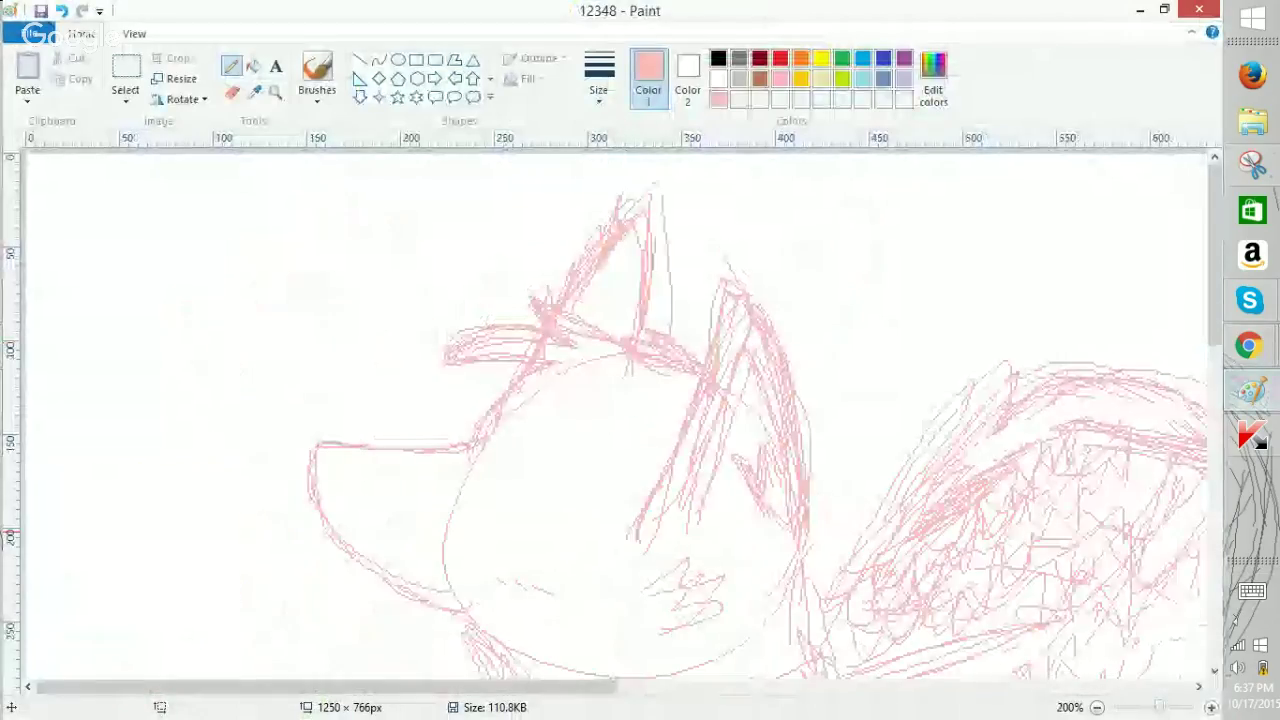
{"action": "scroll", "coordinate": [900, 410], "scroll_direction": "down", "scroll_amount": 5}
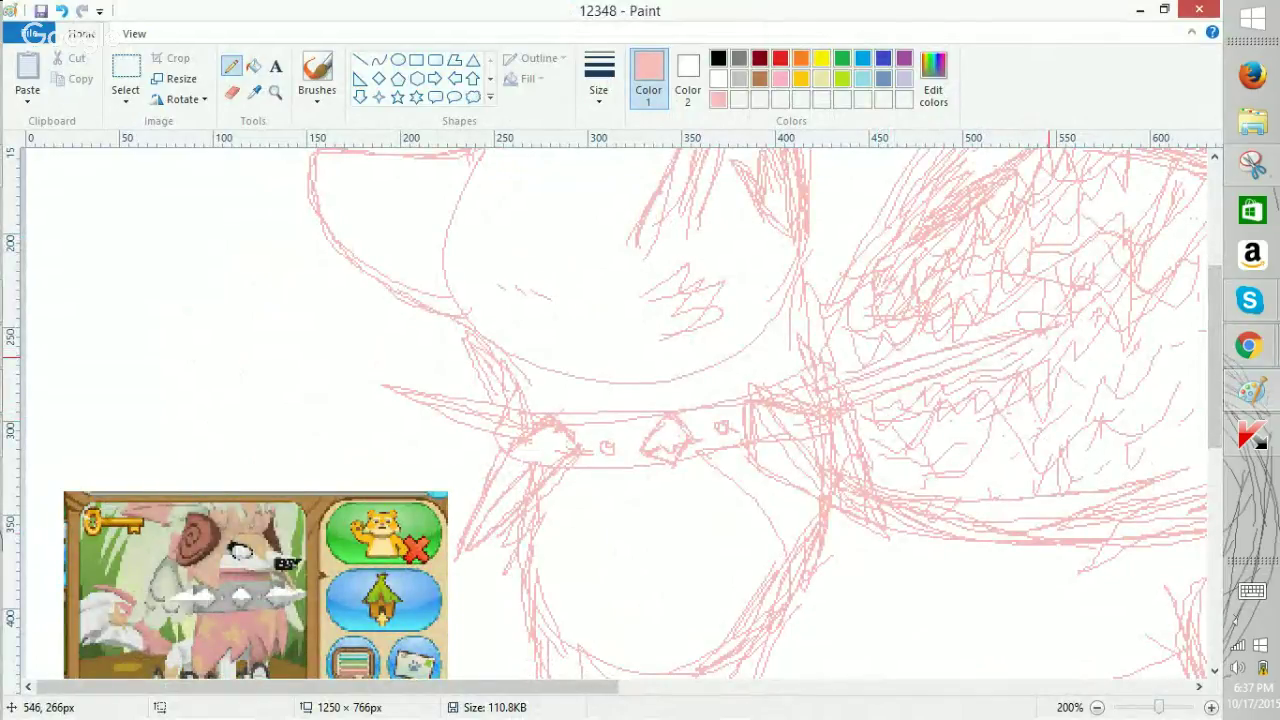
Switch to YouTube in the browser and play the video "Speed Paint // shed.mov by vika01".
{"action": "mouse_move", "coordinate": [1248, 345]}
{"action": "left_click", "coordinate": [1106, 251]}
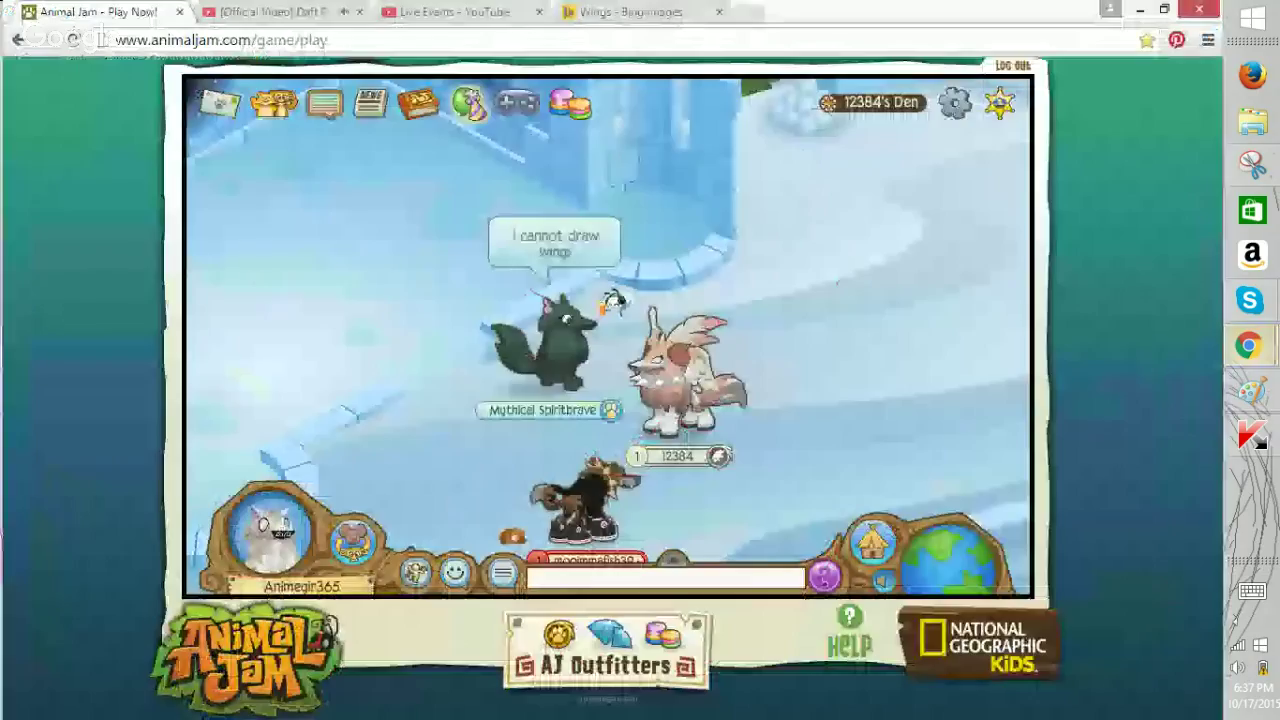
{"action": "key", "text": "ctrl+Tab"}
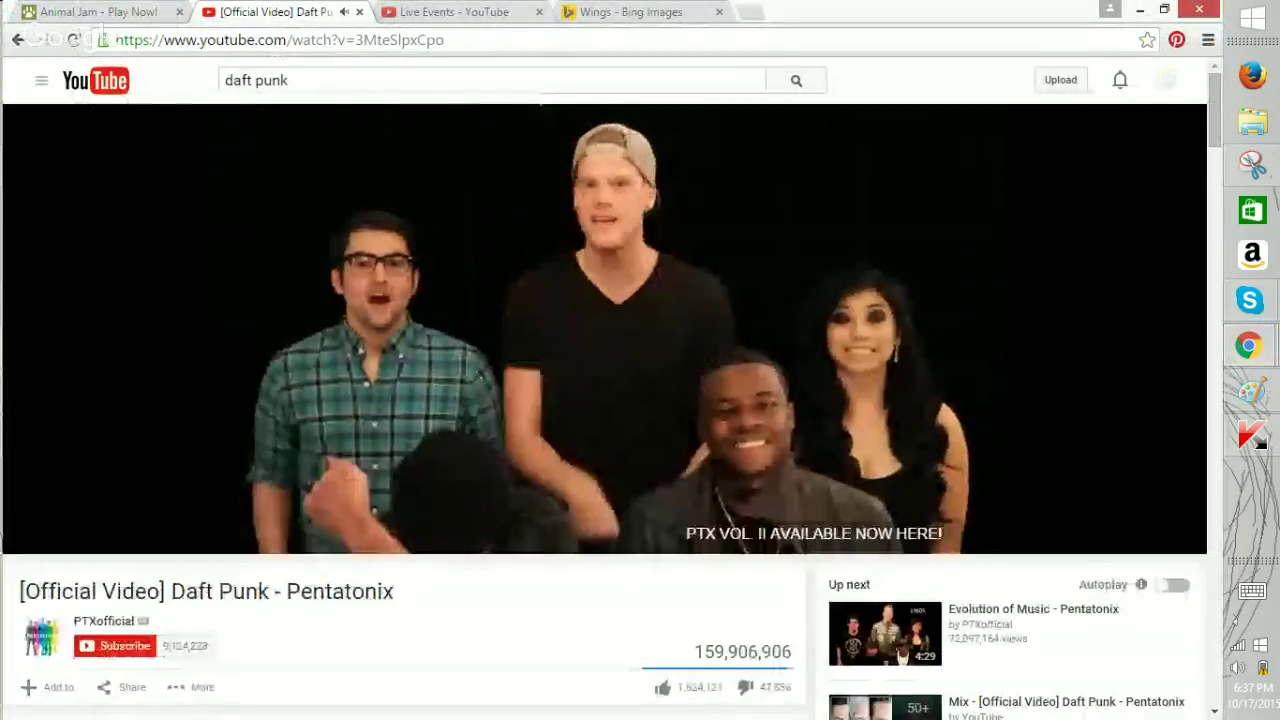
{"action": "key", "text": "alt+Left"}
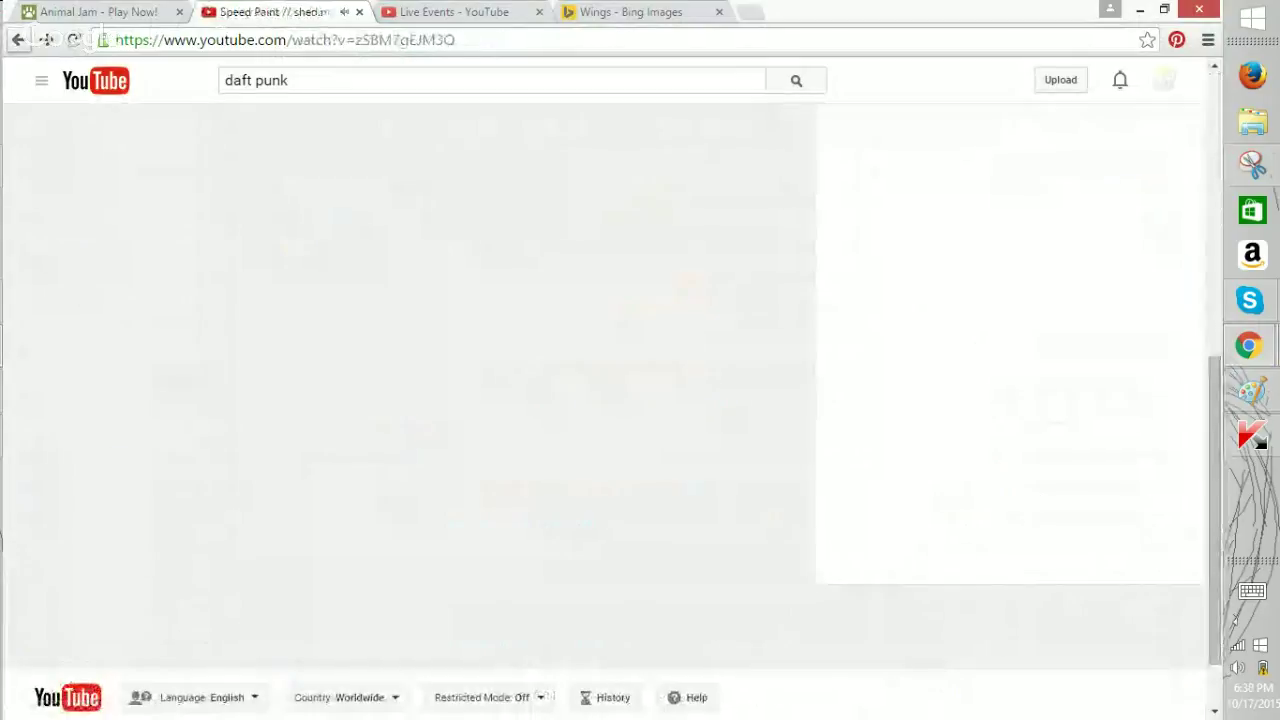
{"action": "scroll", "coordinate": [606, 400], "scroll_direction": "up", "scroll_amount": 1}
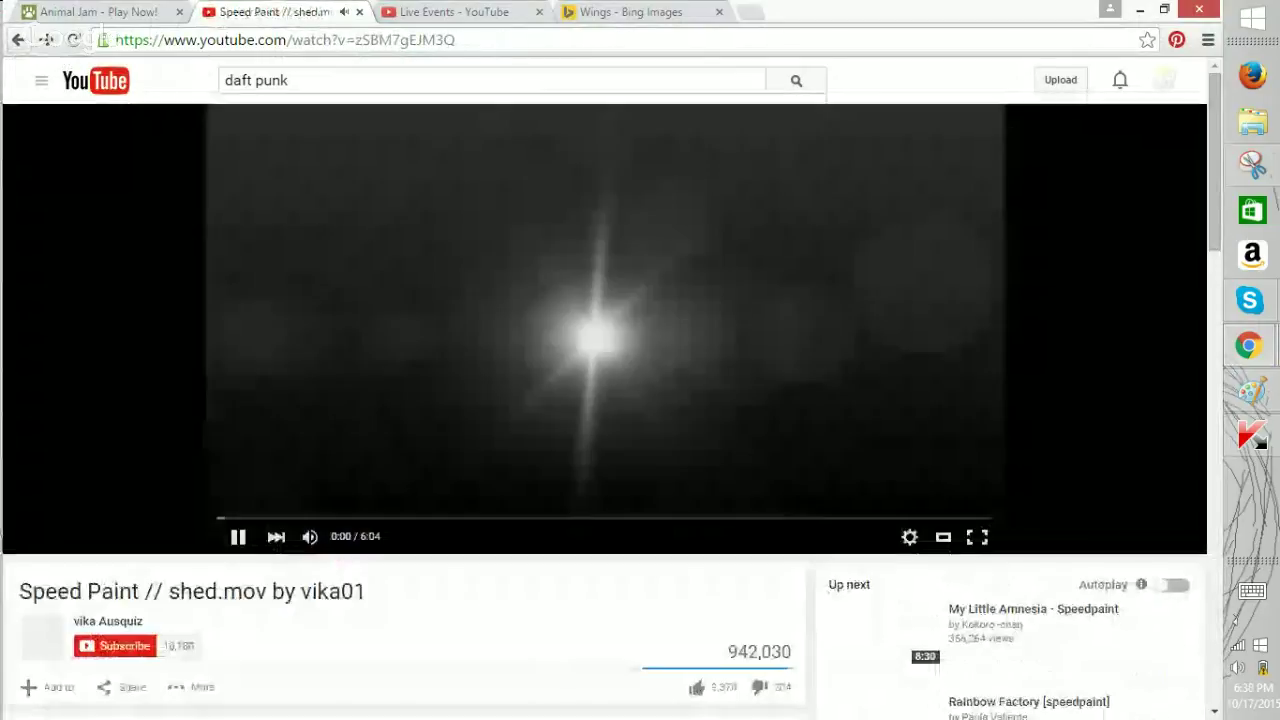
Return to Paint and view the whole wolf sketch at 50% zoom.
{"action": "left_click", "coordinate": [110, 13]}
{"action": "key", "text": "alt+Tab"}
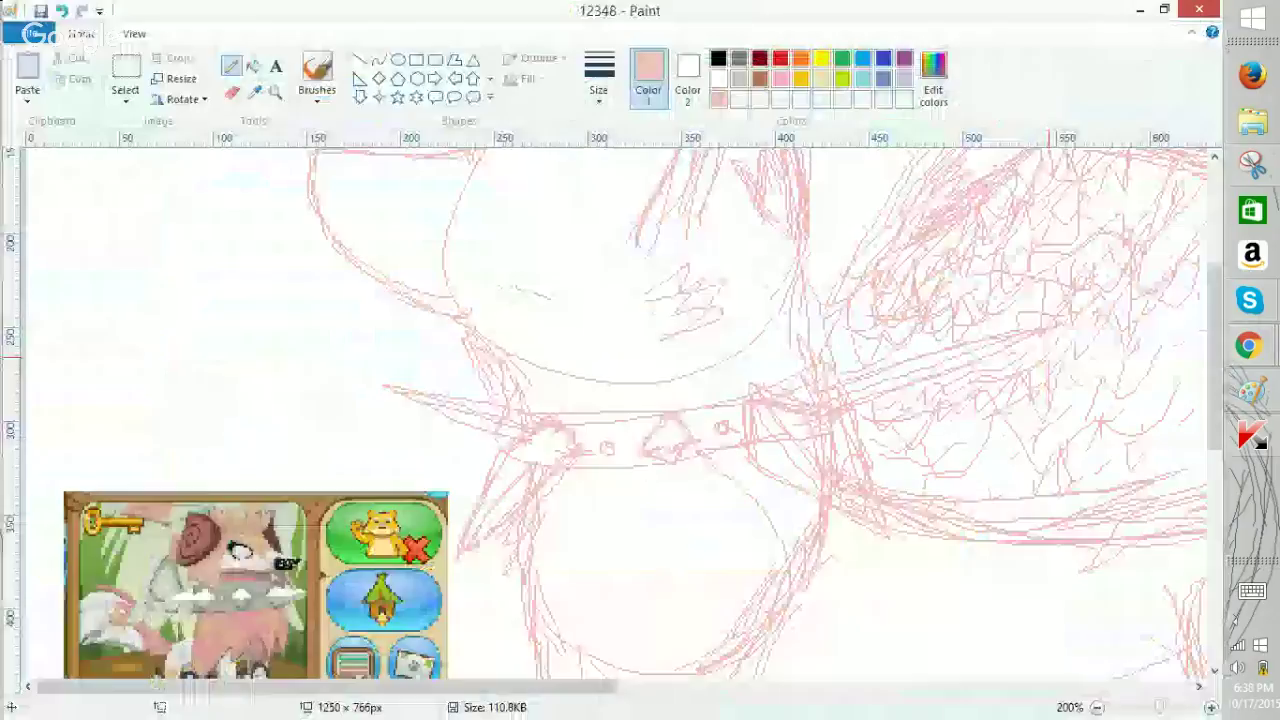
{"action": "scroll", "coordinate": [613, 415], "scroll_direction": "down", "scroll_amount": 2}
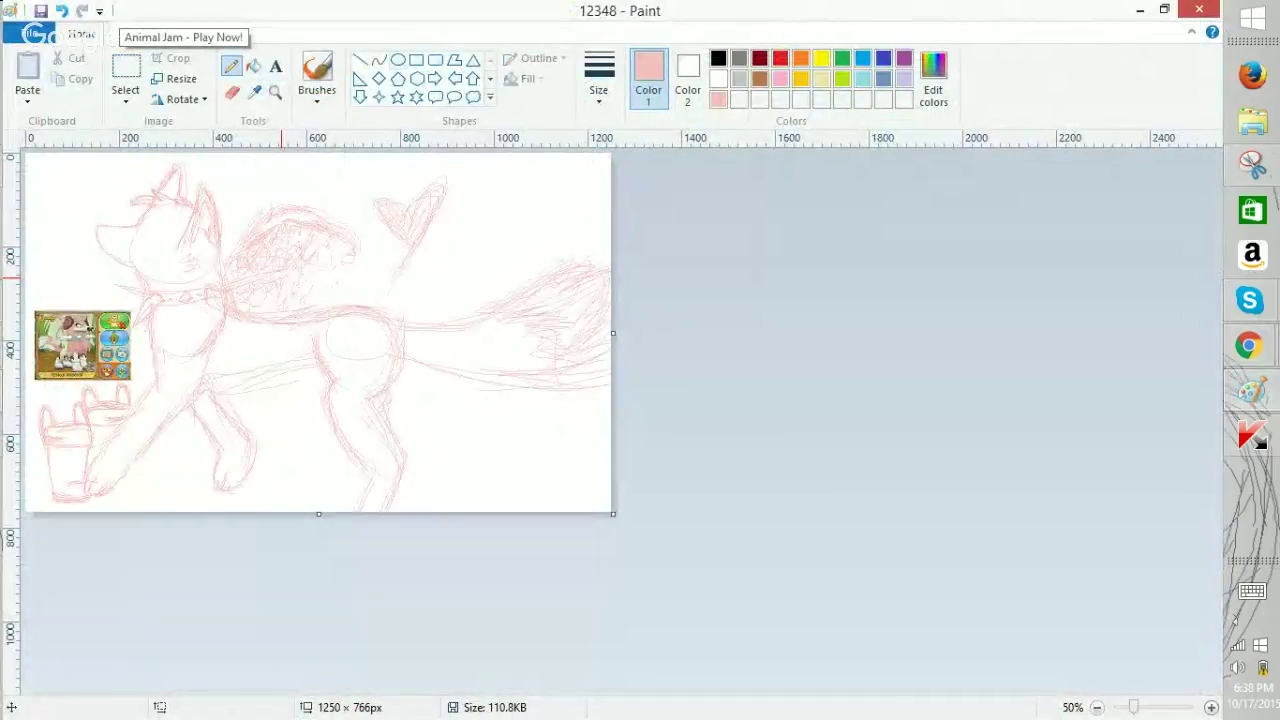
Switch to Animal Jam and try to send a chat message reading "Pokee".
{"action": "scroll", "coordinate": [613, 415], "scroll_direction": "up", "scroll_amount": 1}
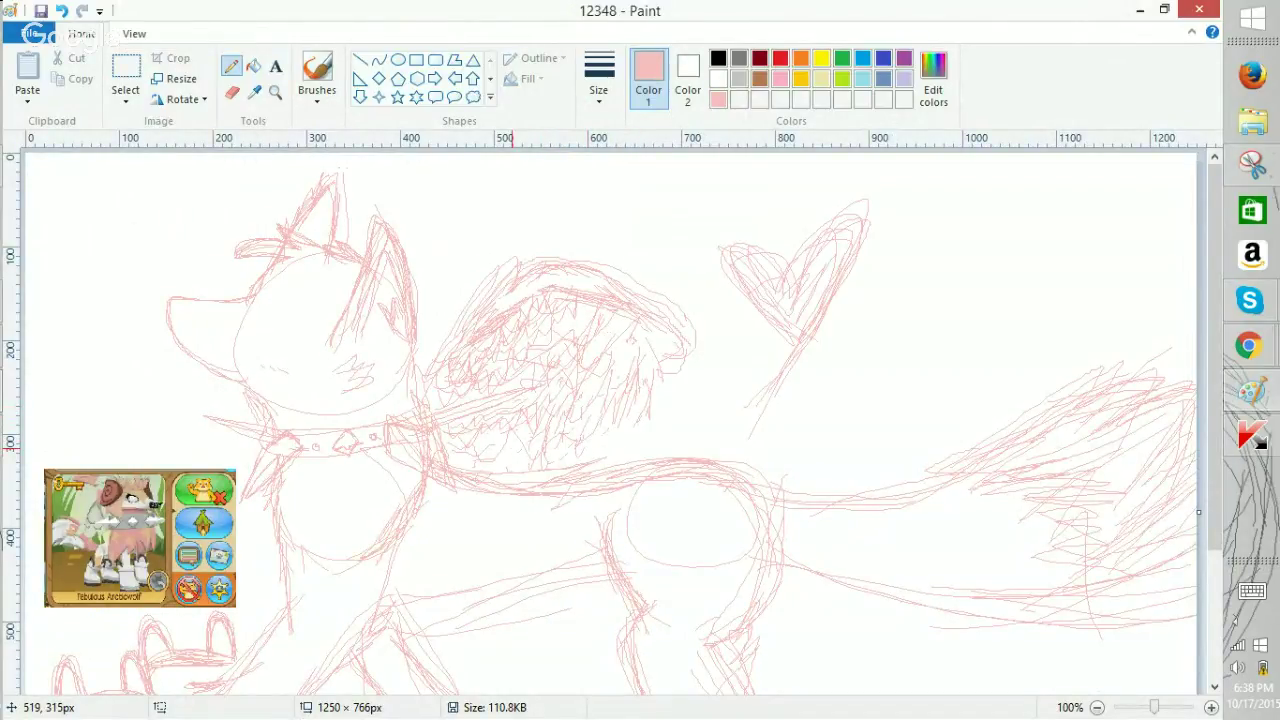
{"action": "mouse_move", "coordinate": [1248, 345]}
{"action": "left_click", "coordinate": [1103, 252]}
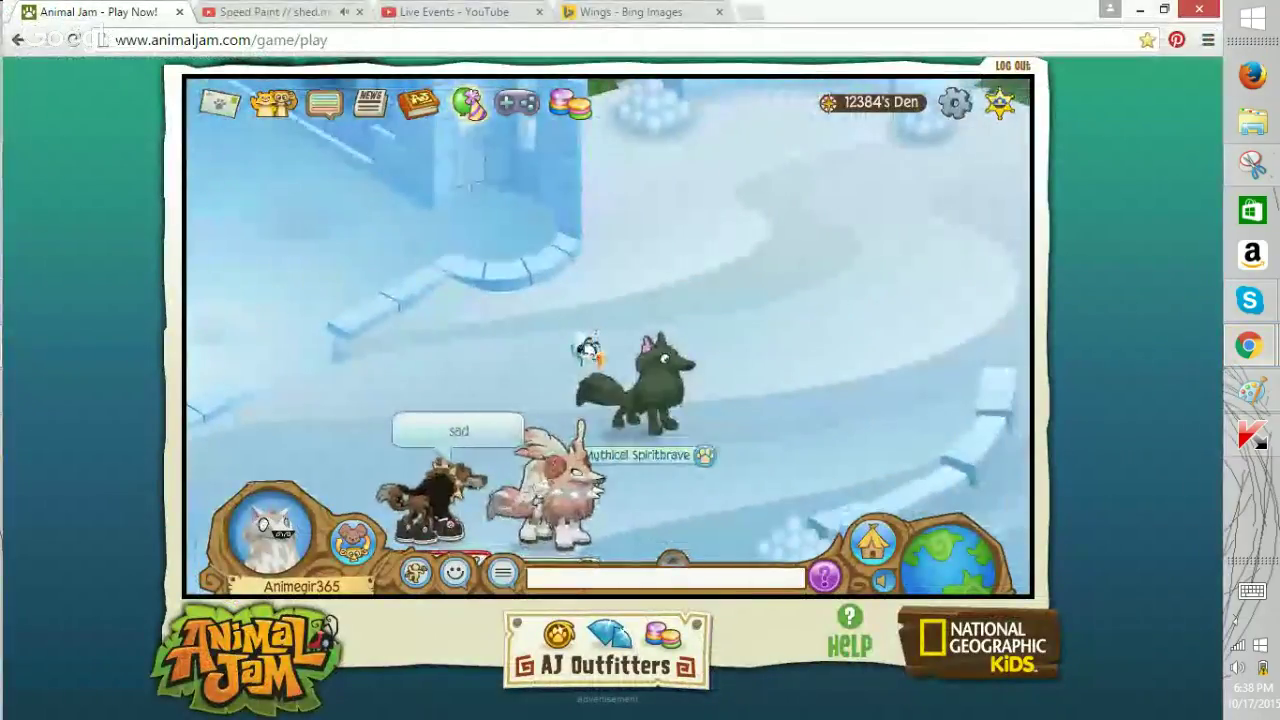
{"action": "left_click", "coordinate": [1252, 591]}
{"action": "left_click", "coordinate": [1252, 591]}
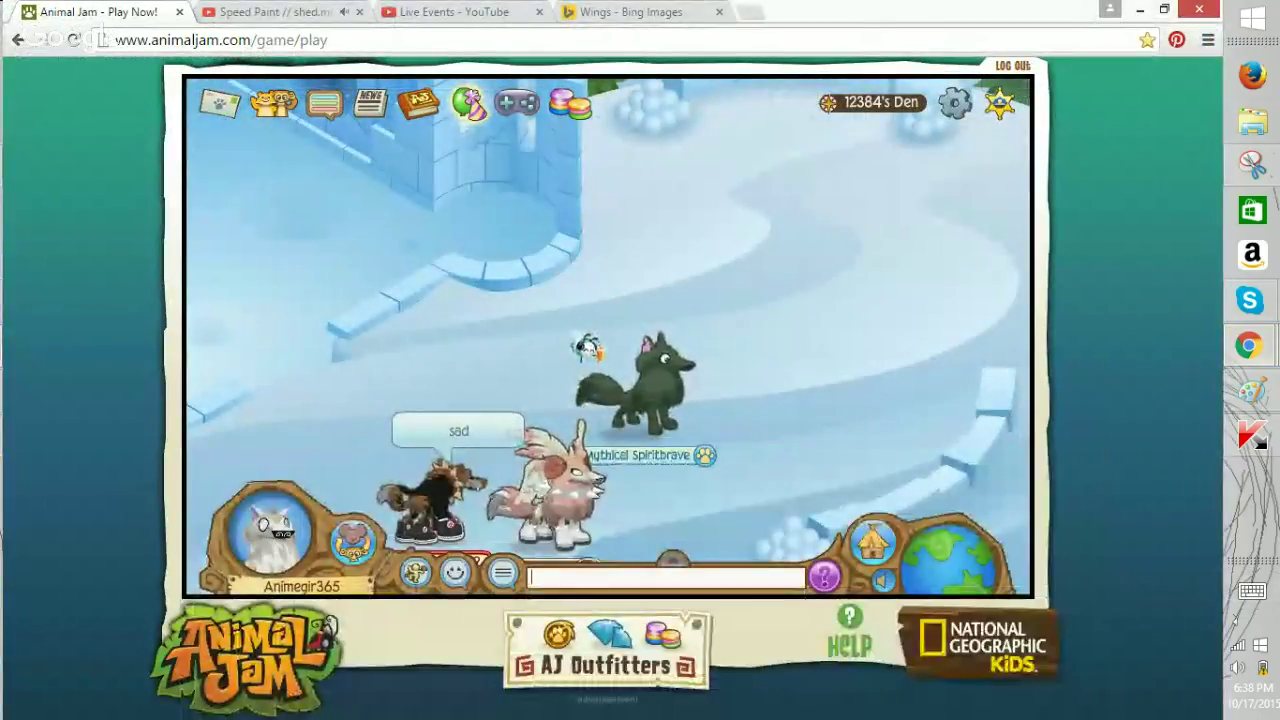
{"action": "left_click", "coordinate": [1252, 591]}
{"action": "type", "text": "ker "}
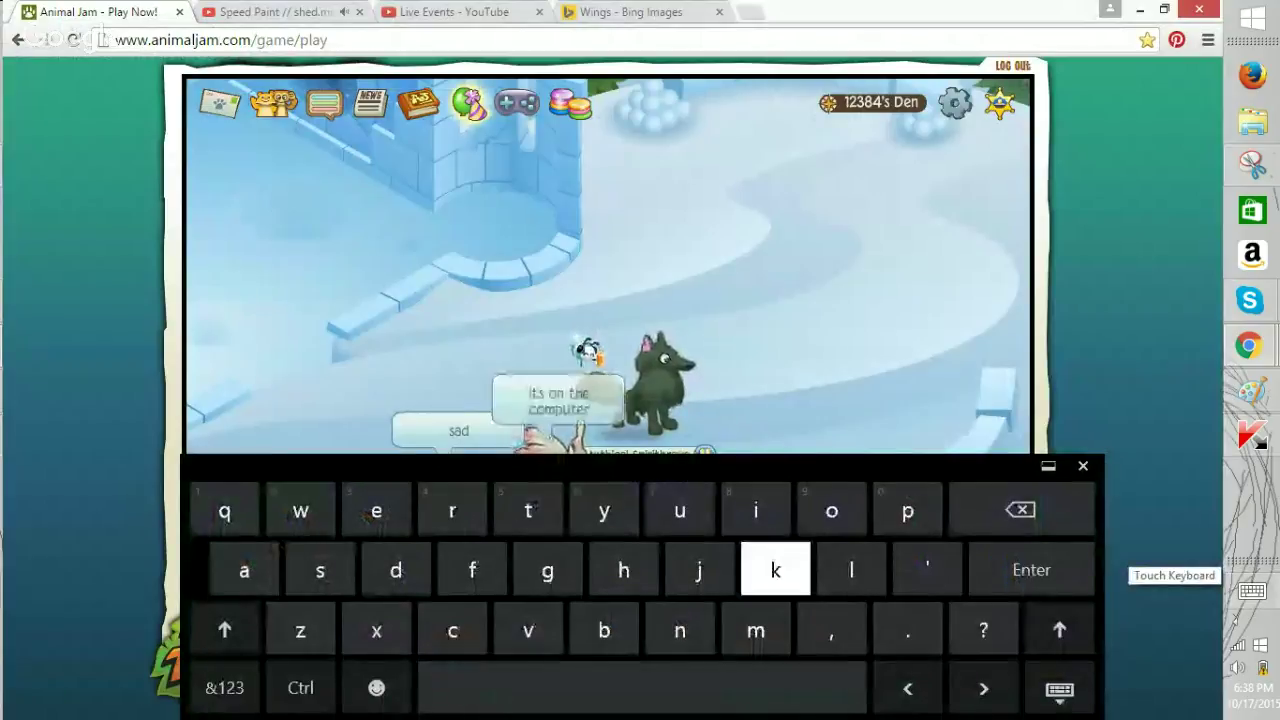
{"action": "type", "text": "ac"}
{"action": "key", "text": "Return"}
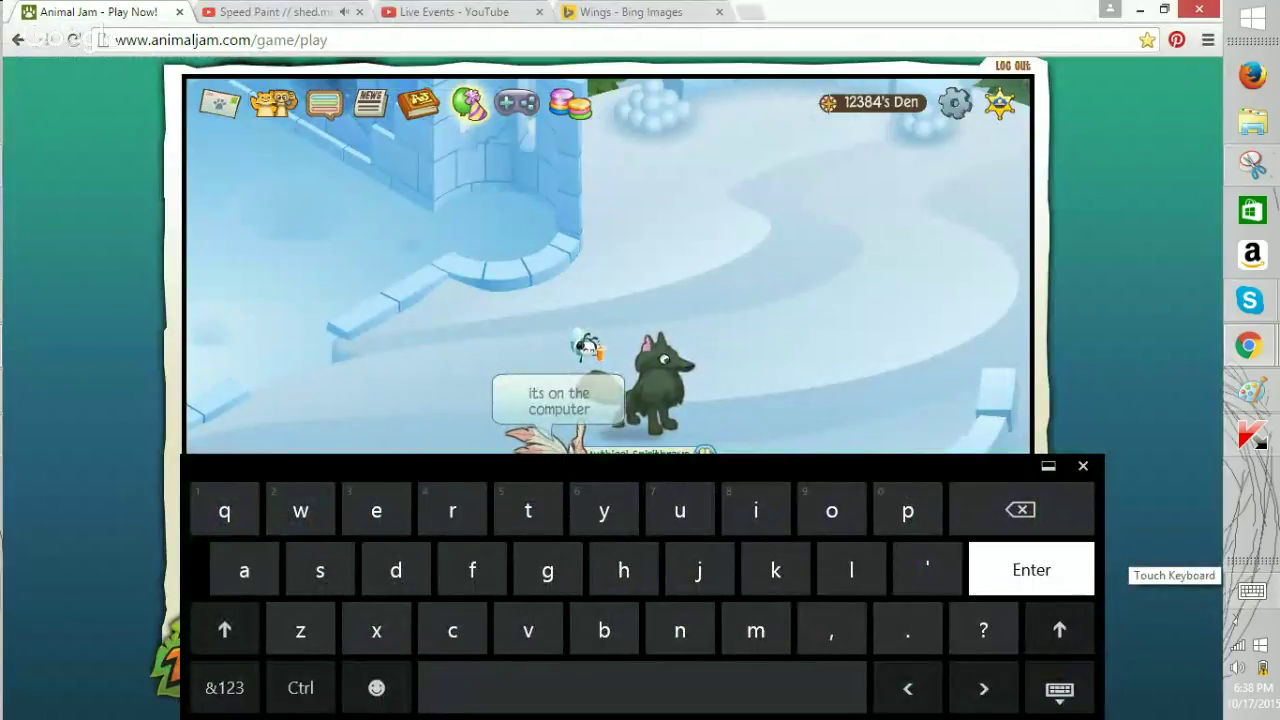
Send the chat message "Yea" in place of the unsent text.
{"action": "left_click", "coordinate": [1252, 591]}
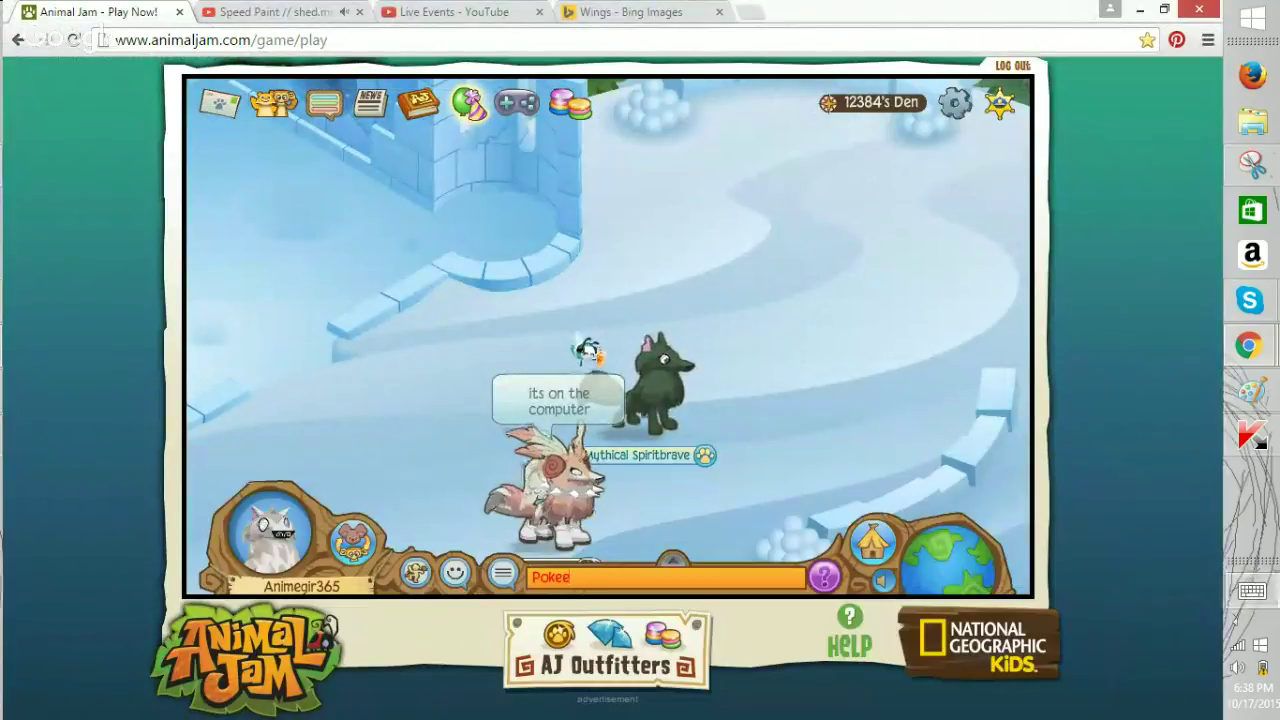
{"action": "left_click", "coordinate": [1252, 591]}
{"action": "key", "text": "shift"}
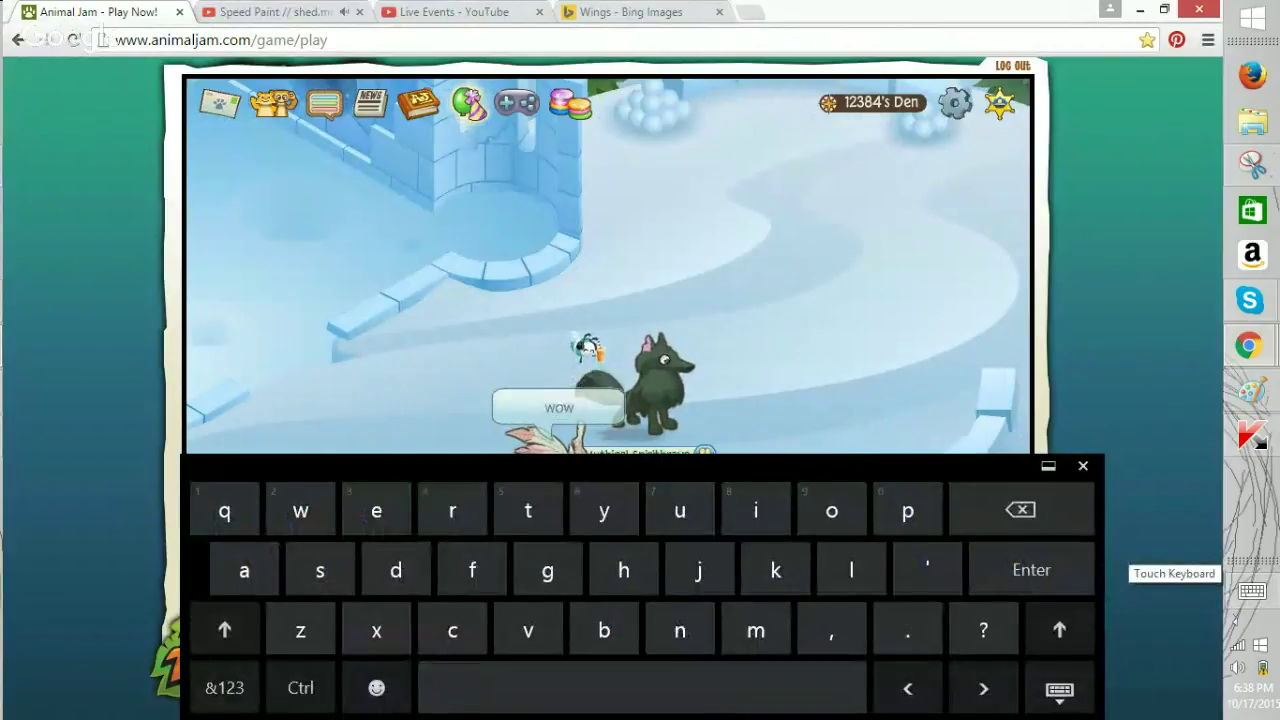
{"action": "key", "text": "Return"}
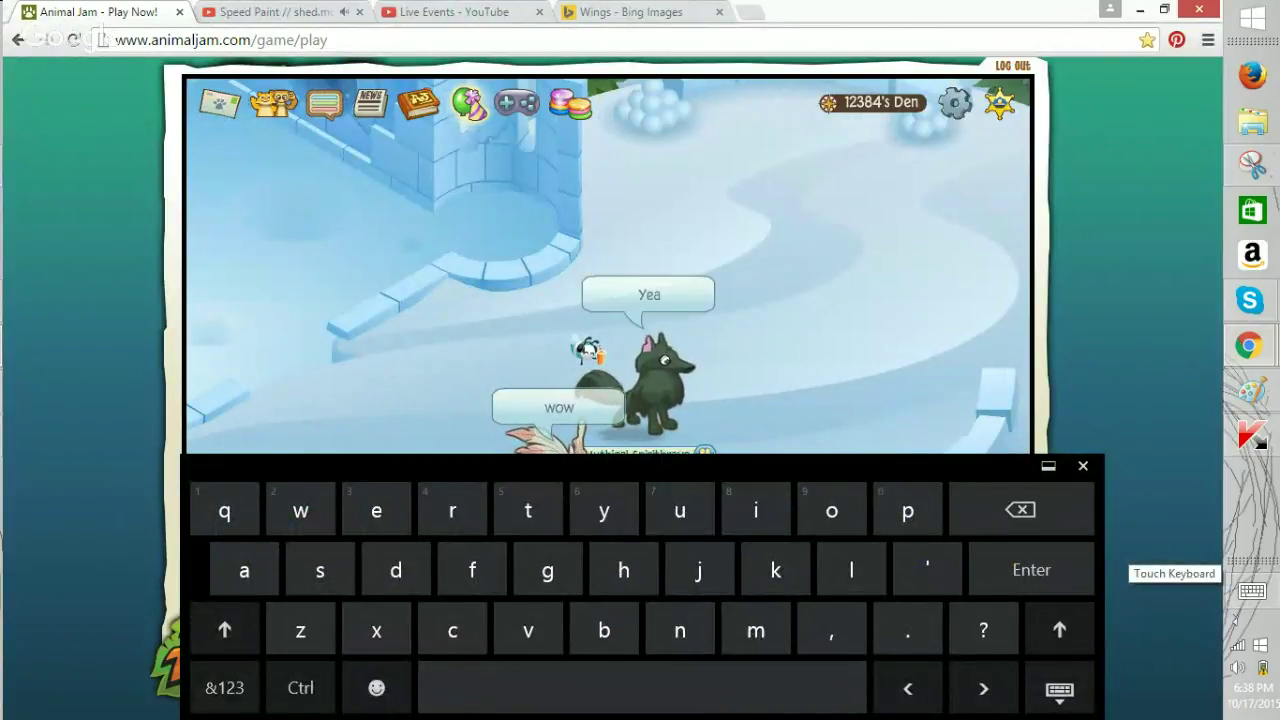
{"action": "left_click", "coordinate": [1252, 591]}
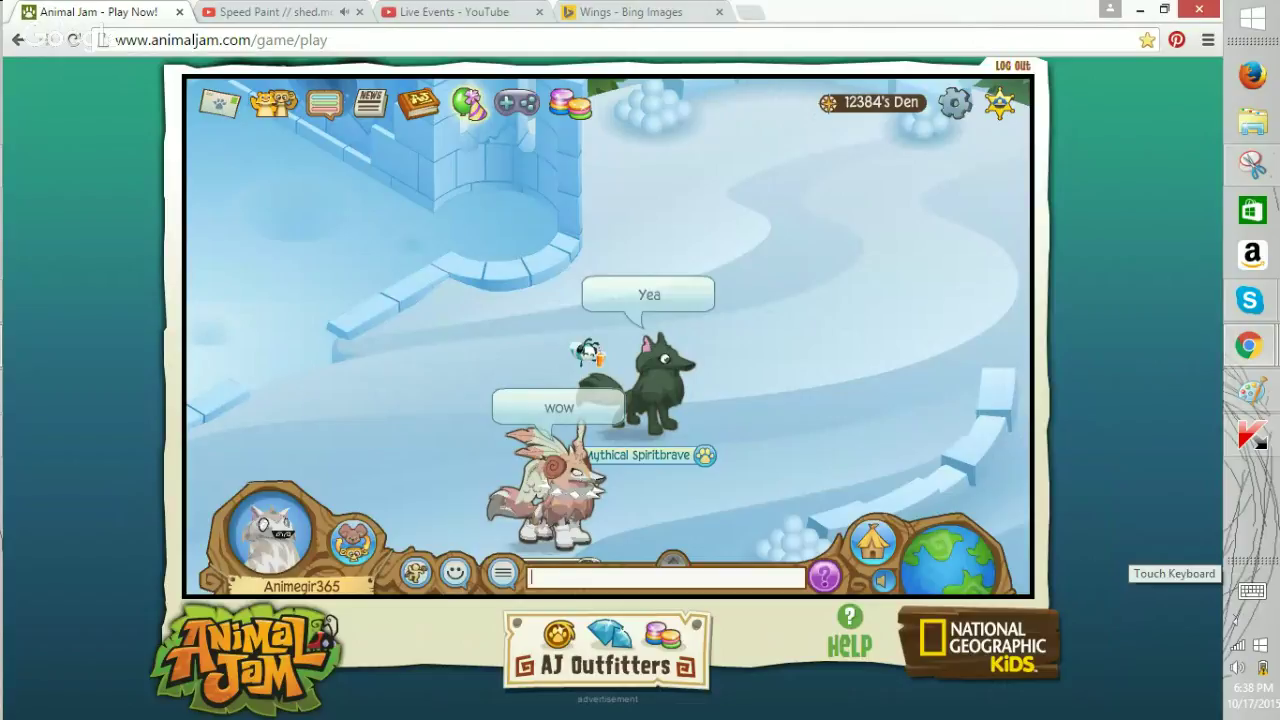
Reply to the other player with the chat message "did u lock her?".
{"action": "left_click", "coordinate": [1252, 591]}
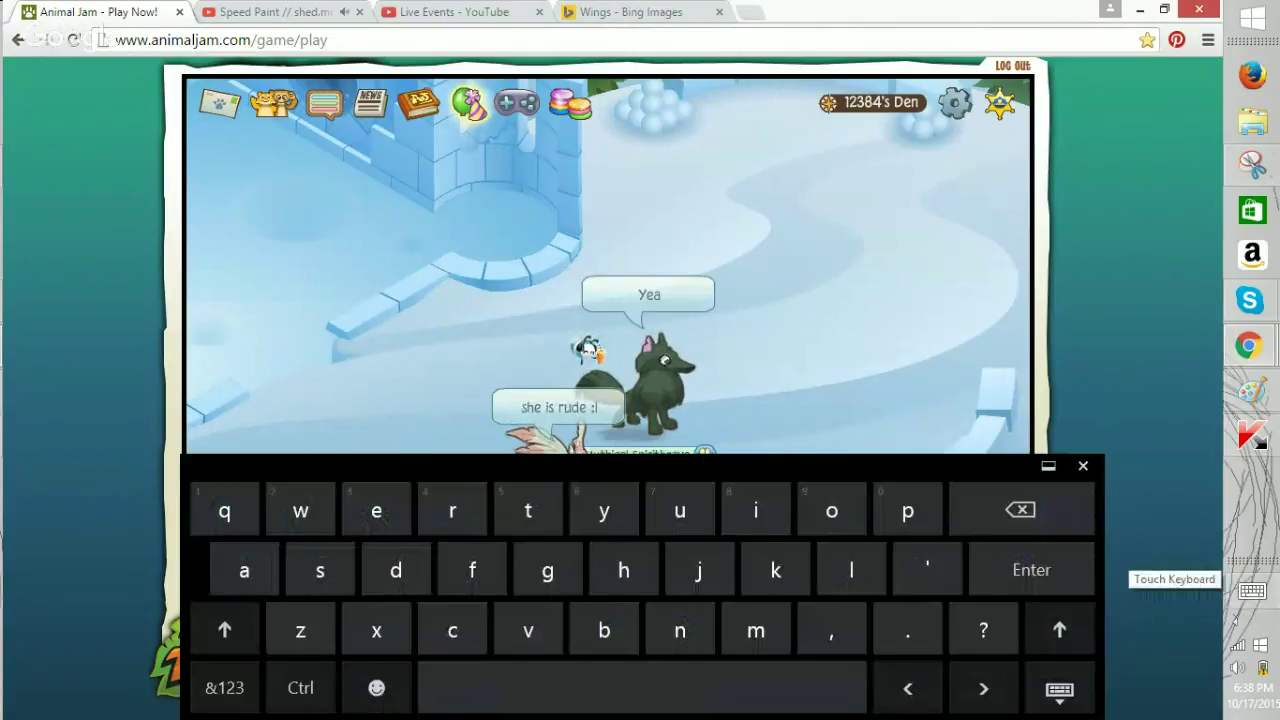
{"action": "type", "text": "Ik"}
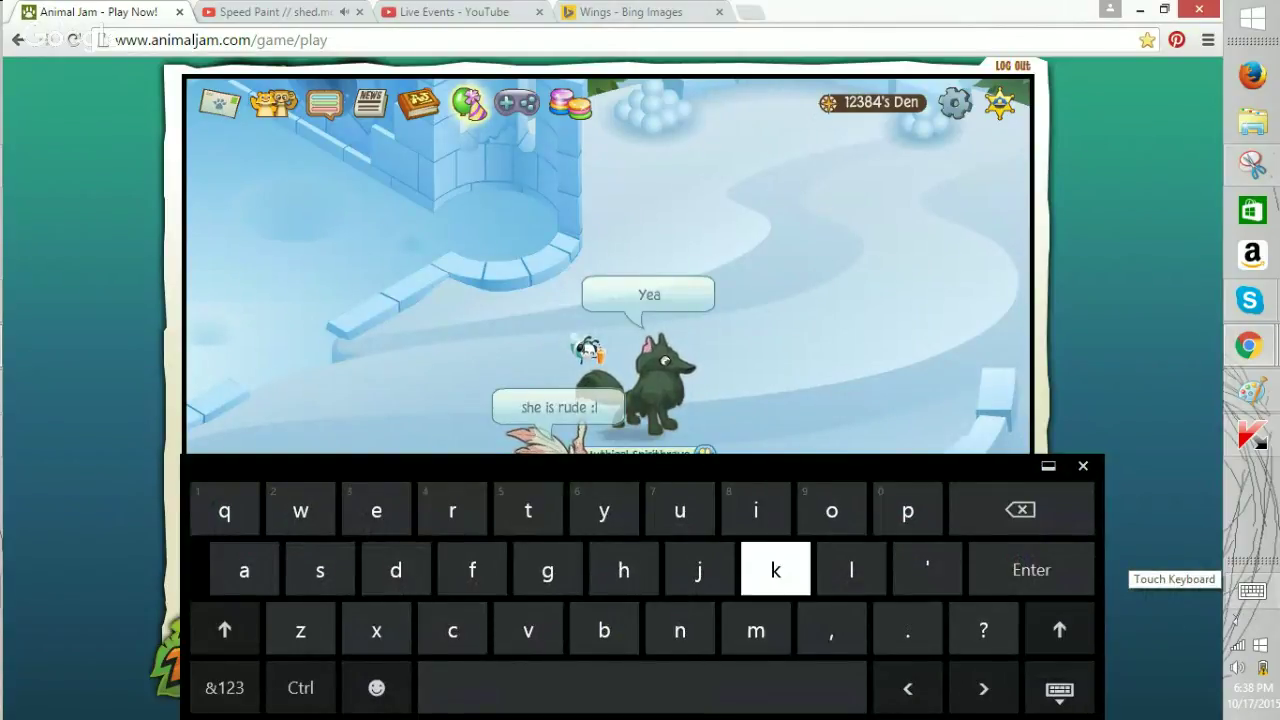
{"action": "key", "text": "BackSpace"}
{"action": "type", "text": "di l"}
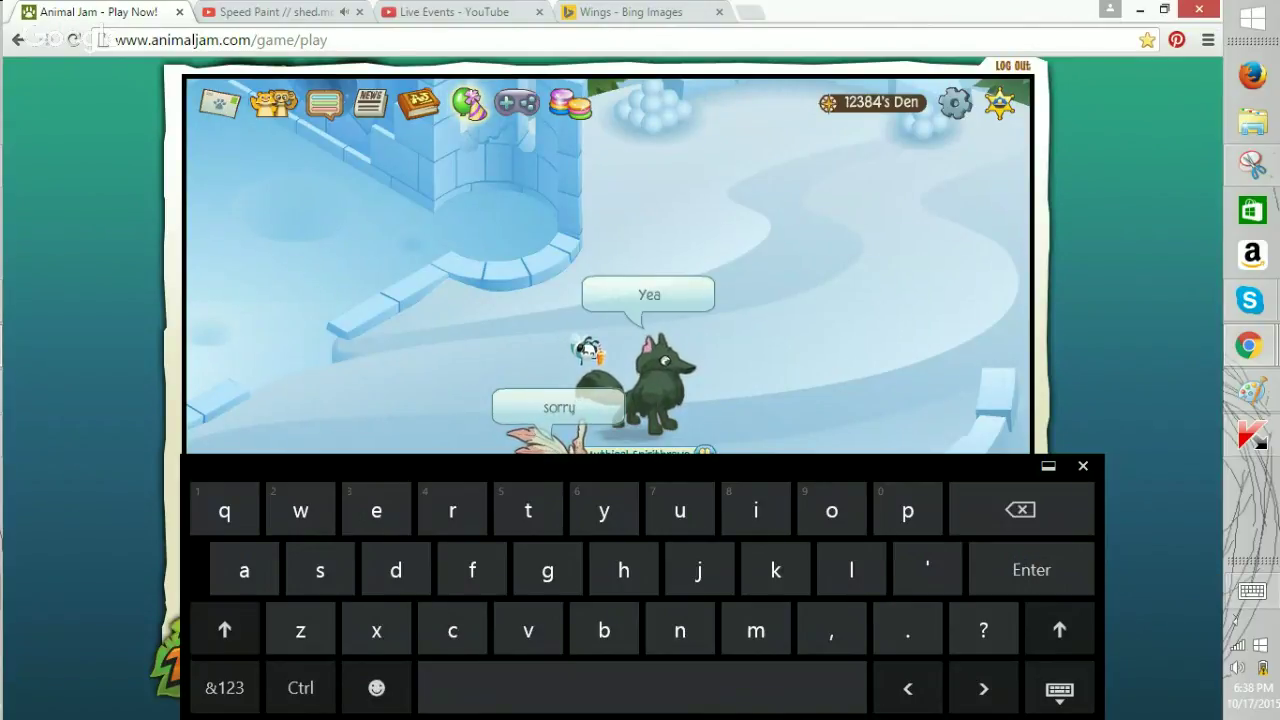
{"action": "type", "text": "e?"}
{"action": "key", "text": "Return"}
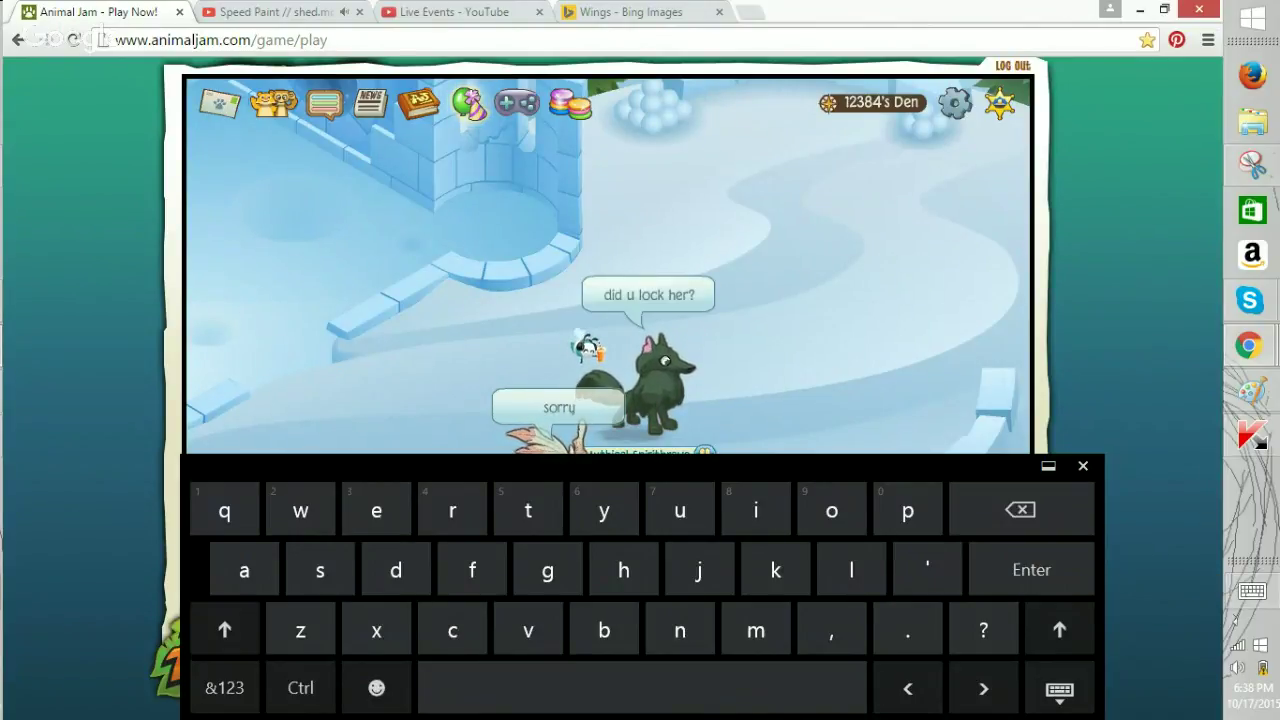
Move the black wolf avatar next to the pink wolf and send the chat message "...".
{"action": "left_click", "coordinate": [1083, 466]}
{"action": "left_click", "coordinate": [560, 498]}
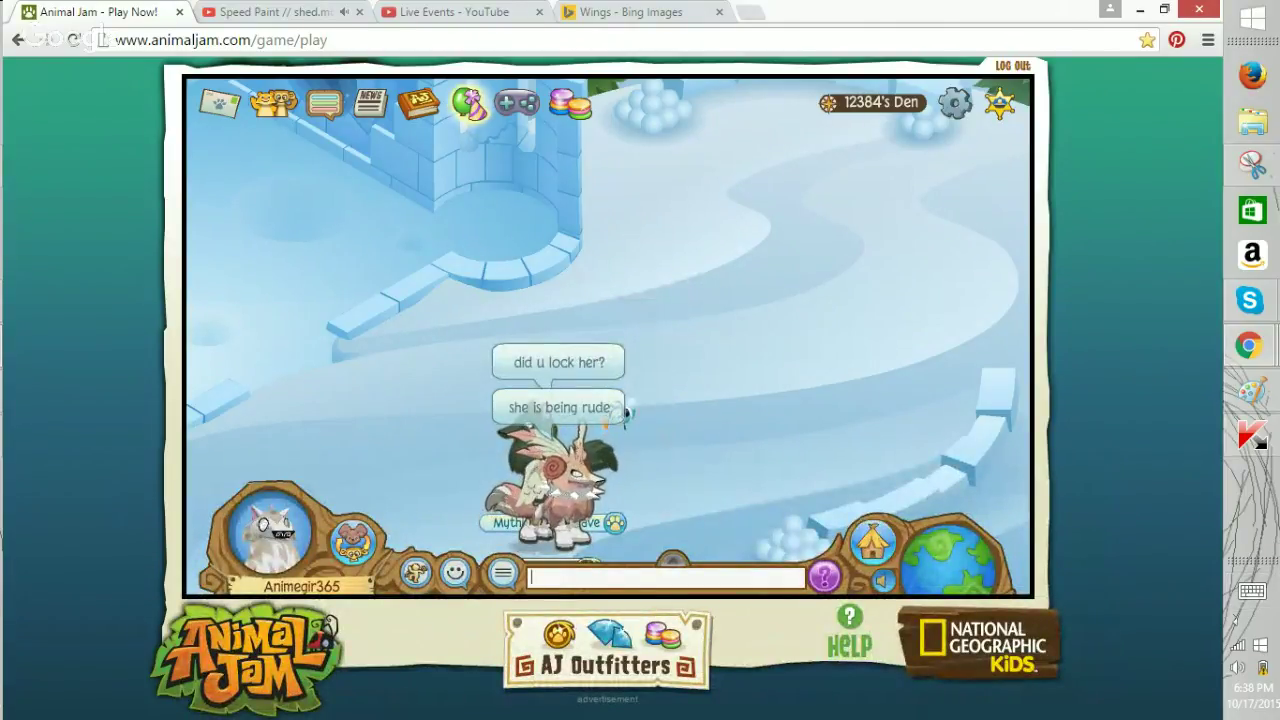
{"action": "left_click", "coordinate": [415, 573]}
{"action": "left_click", "coordinate": [776, 518]}
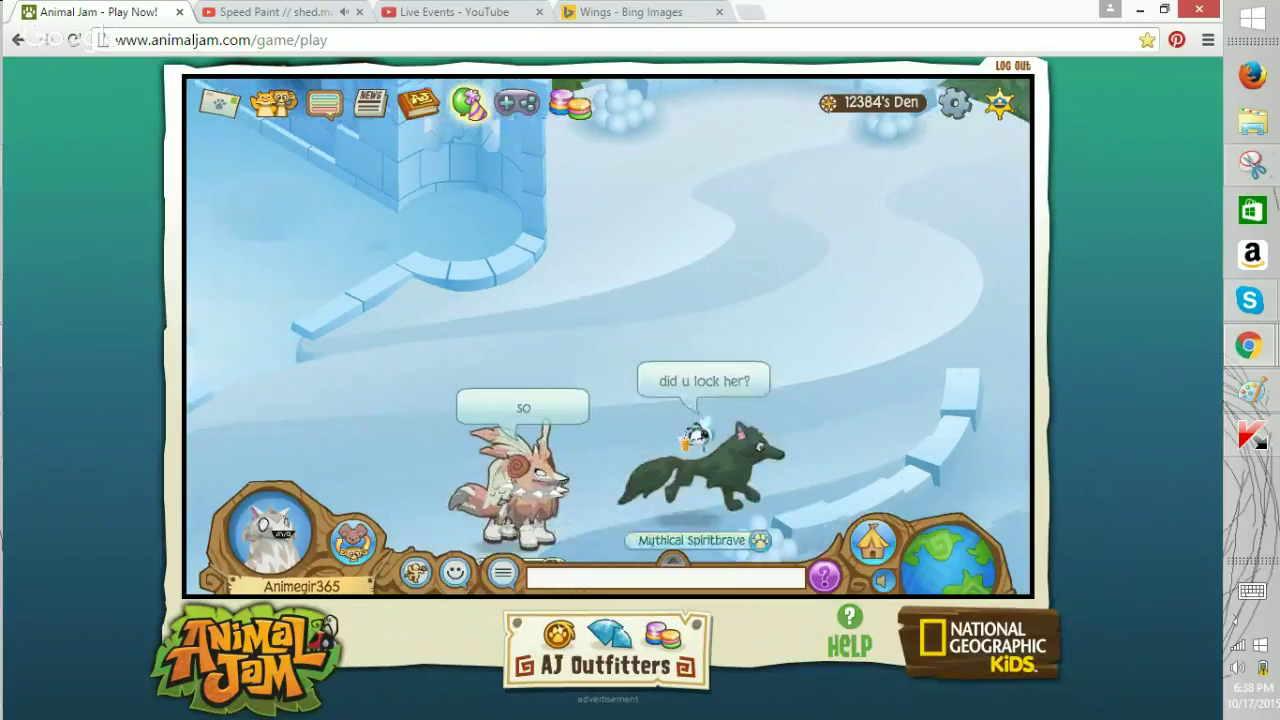
{"action": "left_click", "coordinate": [415, 573]}
{"action": "left_click", "coordinate": [481, 443]}
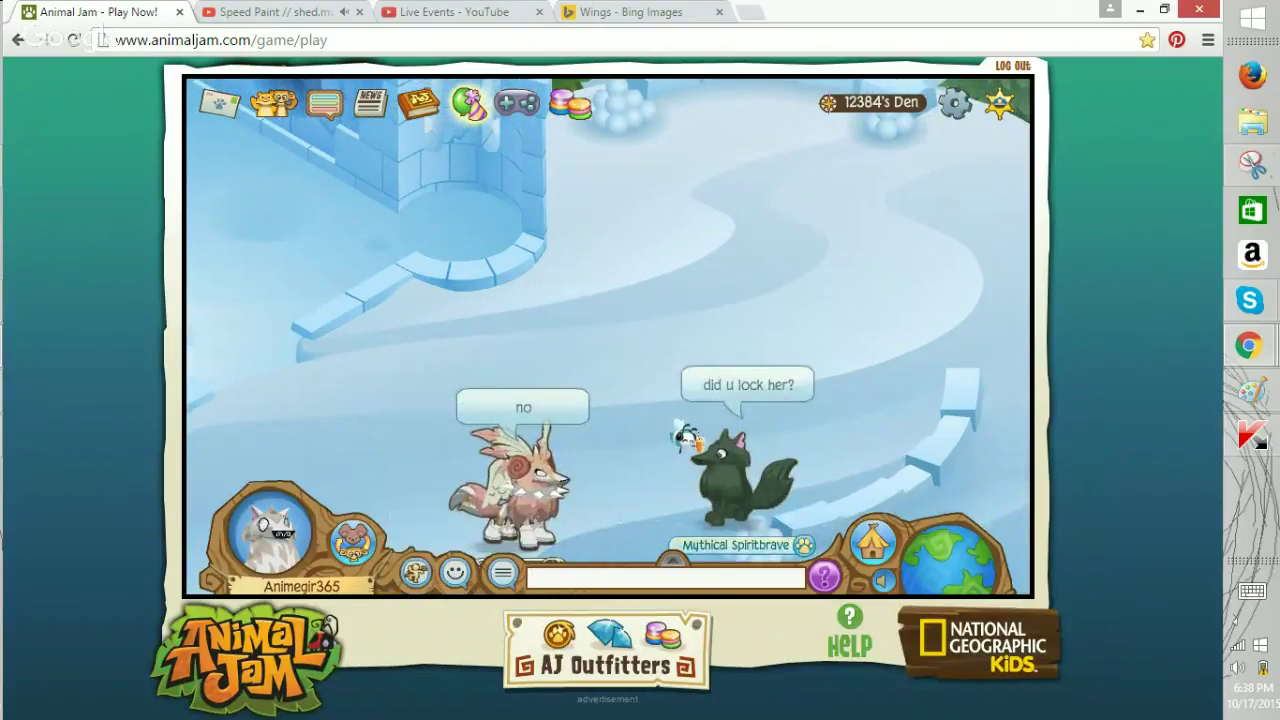
{"action": "left_click", "coordinate": [1252, 591]}
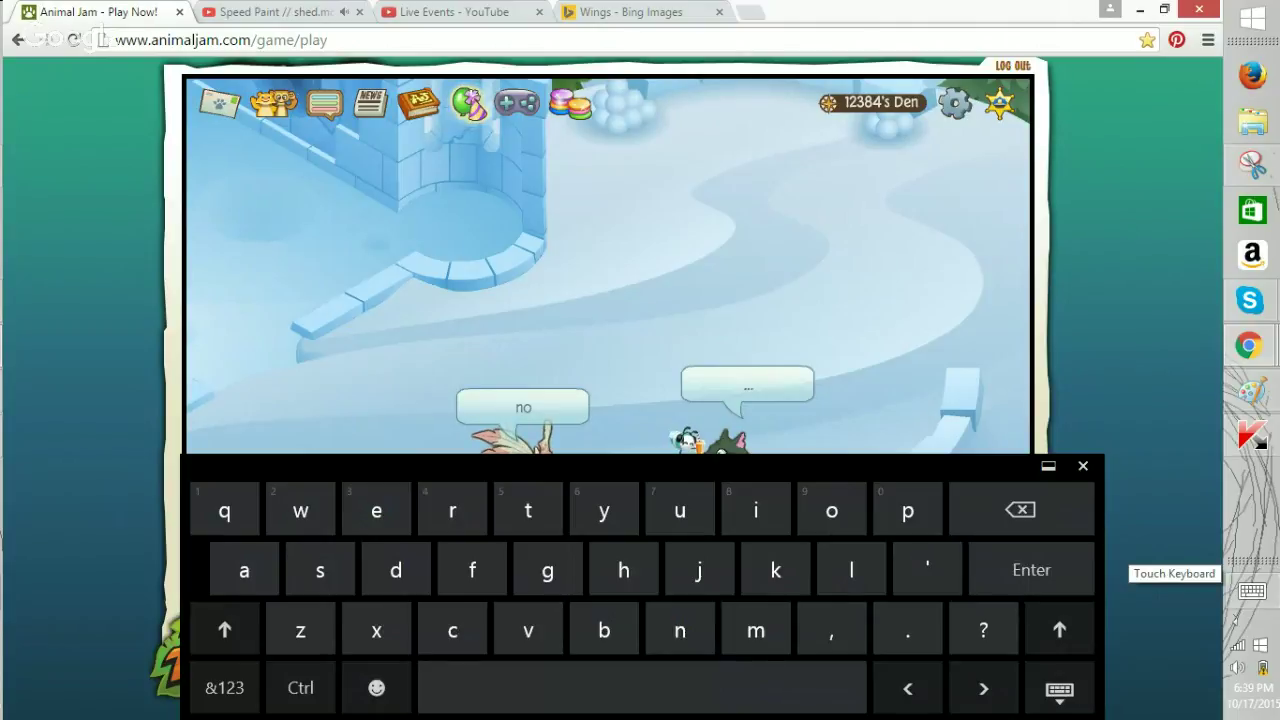
{"action": "left_click", "coordinate": [1252, 591]}
Switch to Paint and place a text box over the wing and heart reading "ish fine ur amazing".
{"action": "left_click", "coordinate": [1252, 391]}
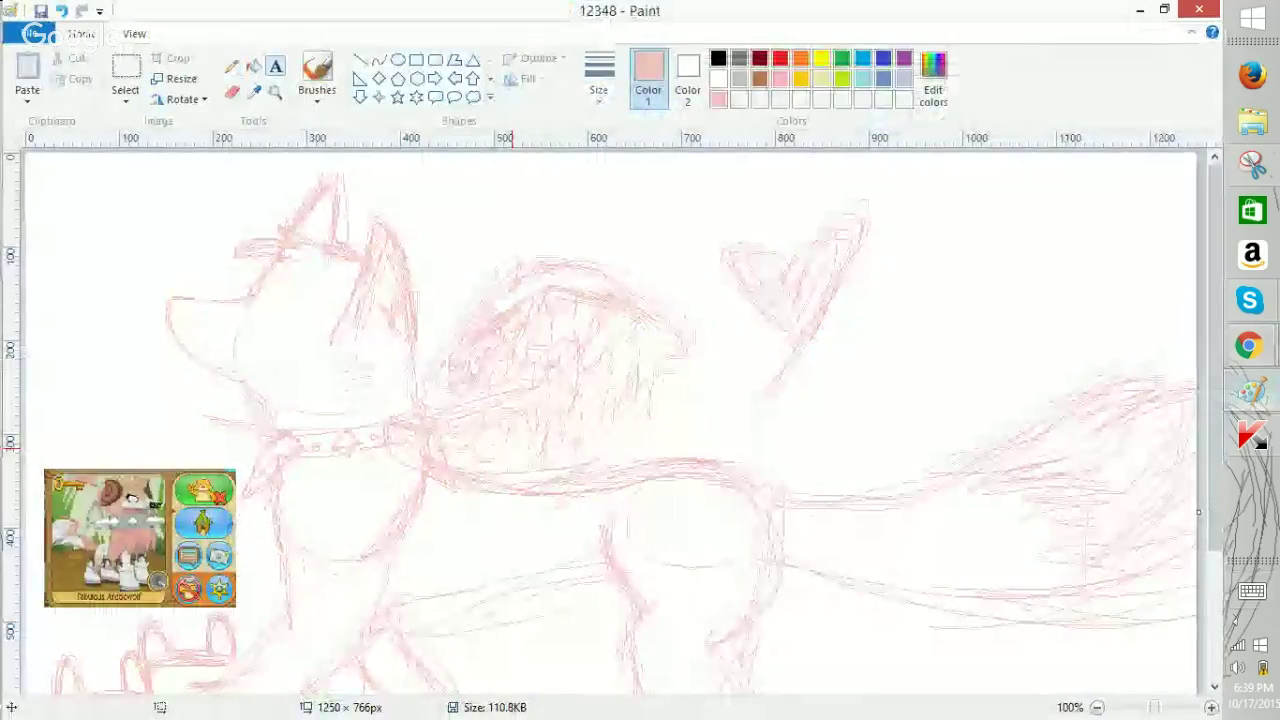
{"action": "left_click_drag", "start_coordinate": [495, 193], "coordinate": [1058, 405]}
{"action": "left_click", "coordinate": [1252, 591]}
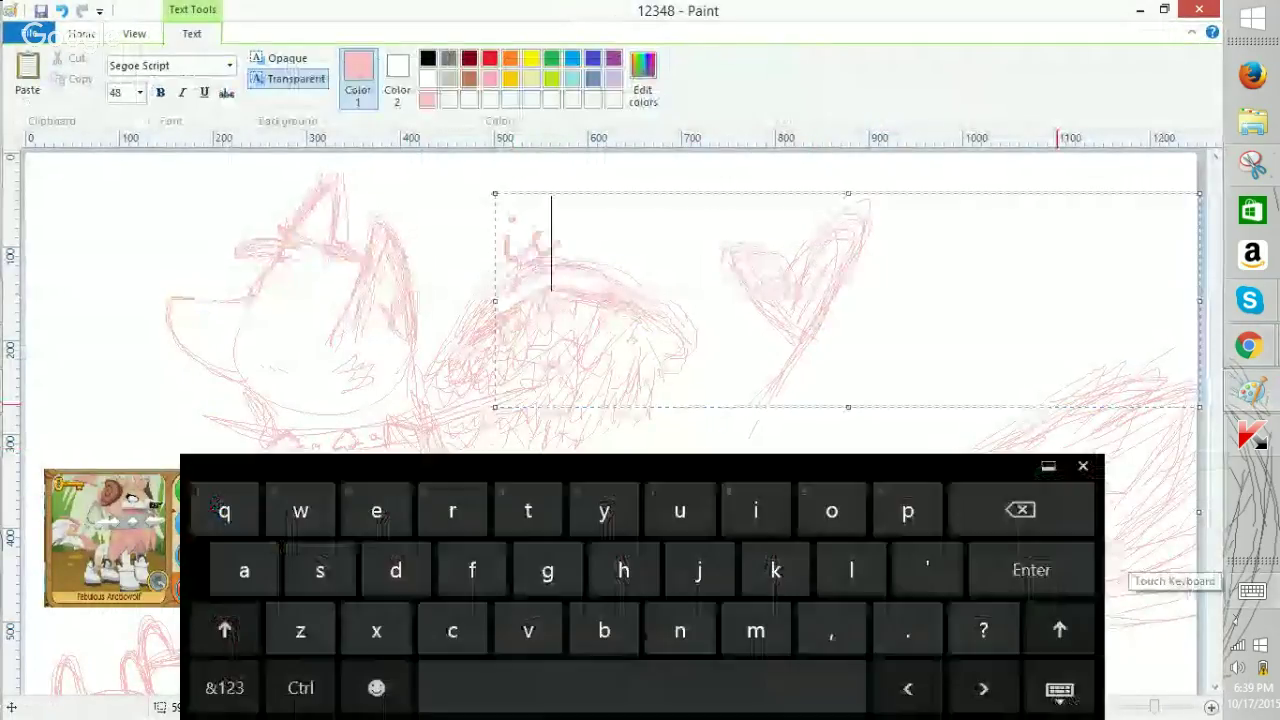
{"action": "type", "text": "ish fine ur"}
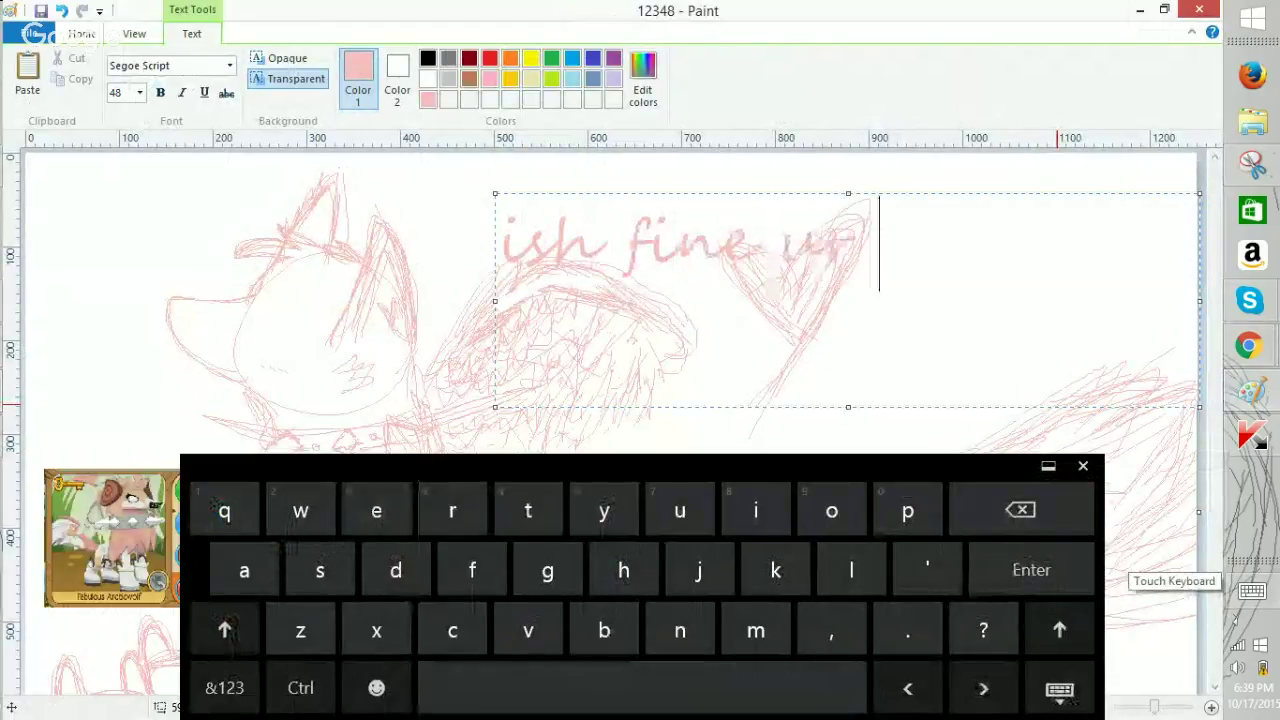
{"action": "type", "text": " am"}
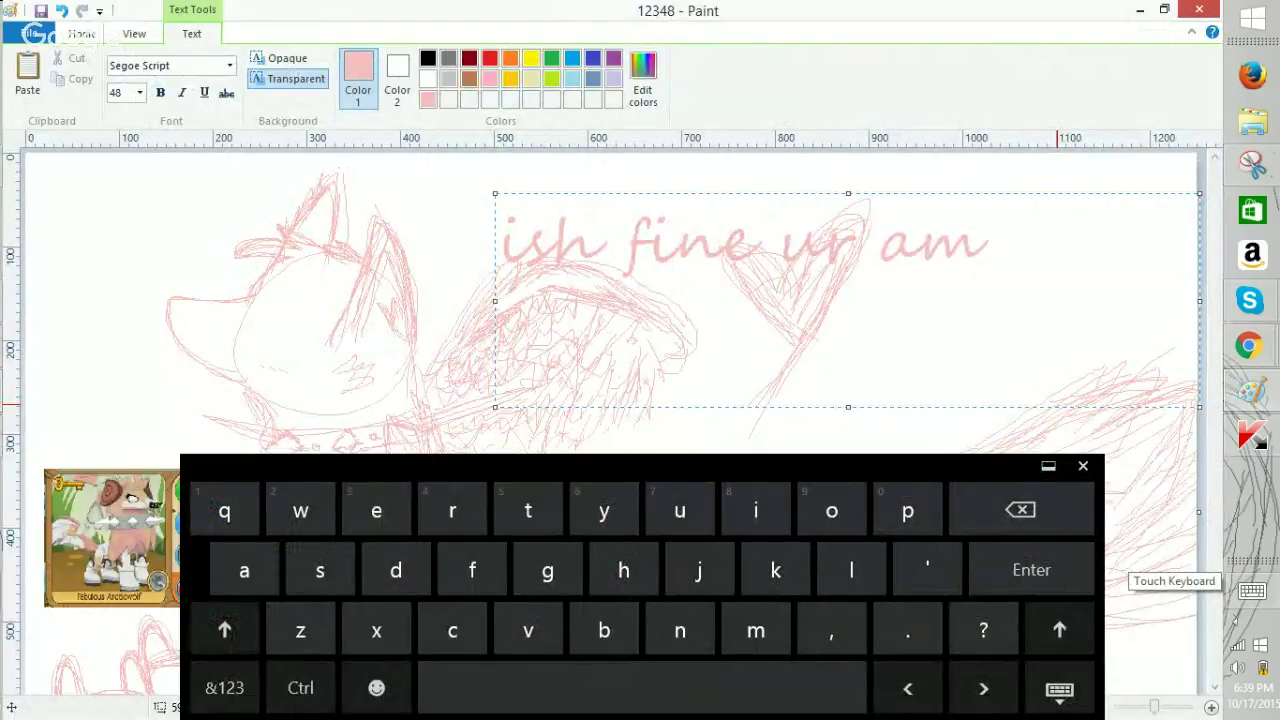
{"action": "type", "text": "a"}
{"action": "type", "text": "zing"}
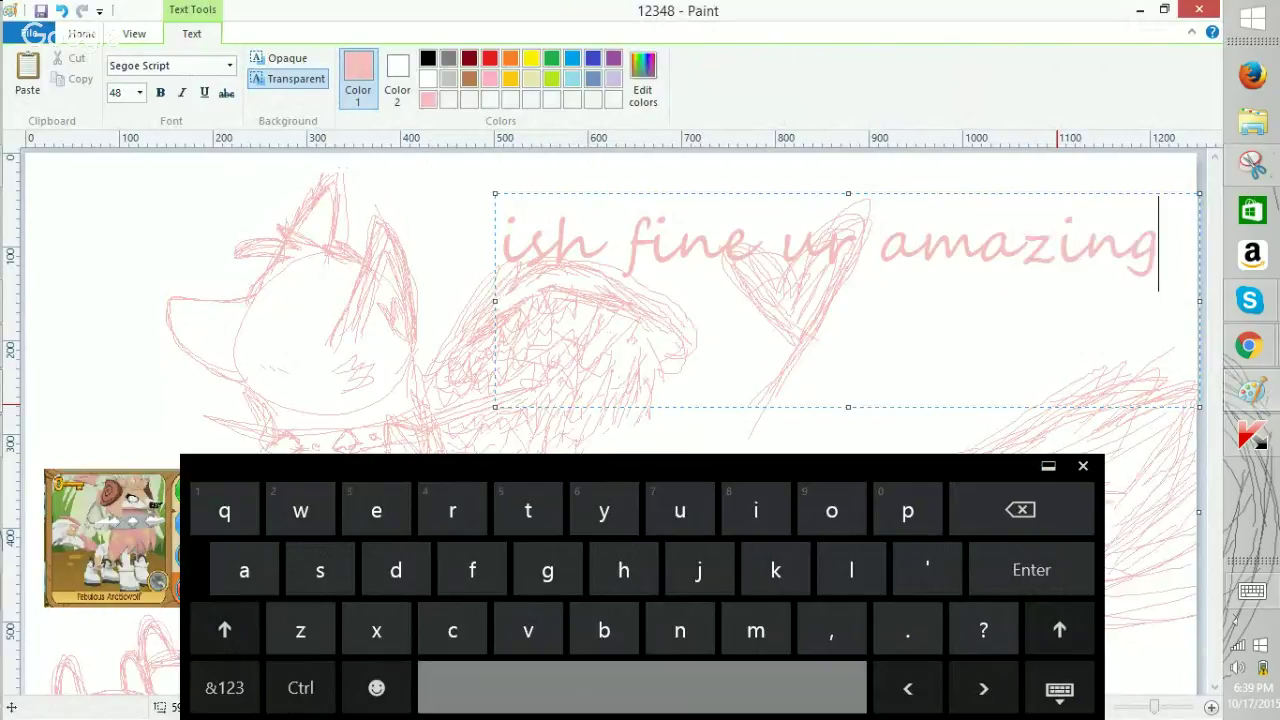
Continue the text box message with "and yes i am XD im evilll".
{"action": "type", "text": " and "}
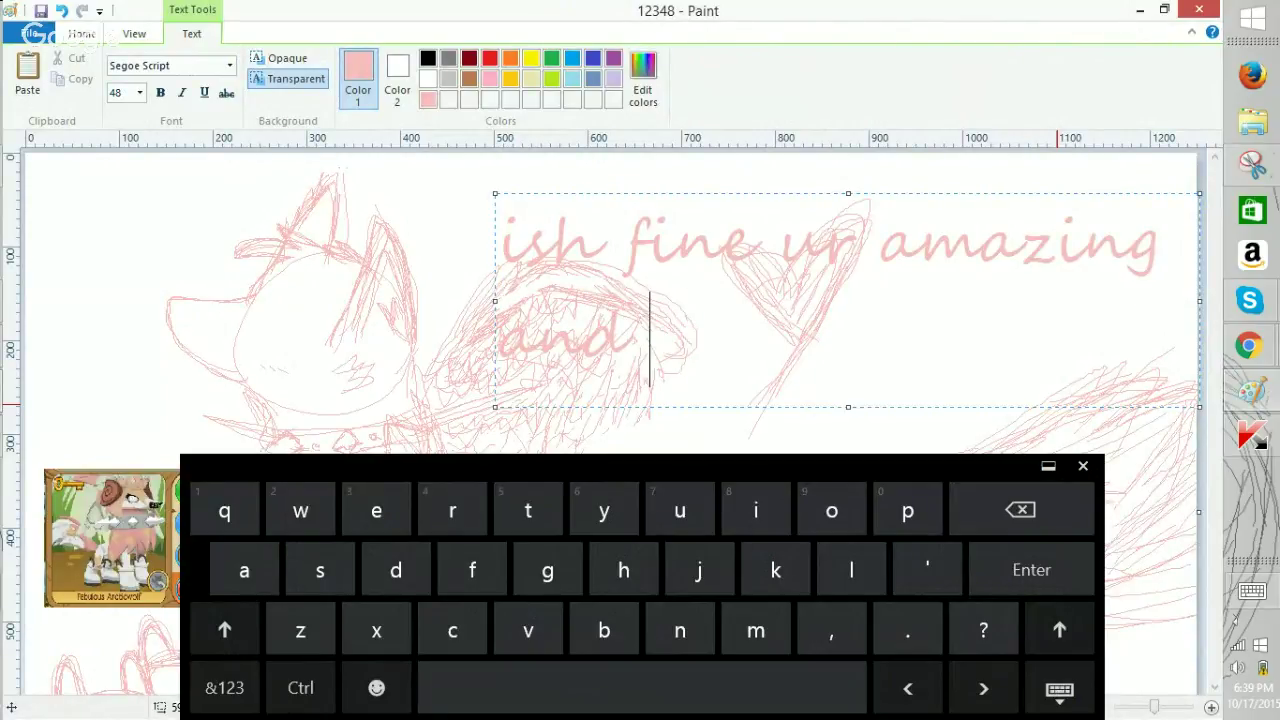
{"action": "type", "text": "syes i am"}
{"action": "key", "text": "ctrl"}
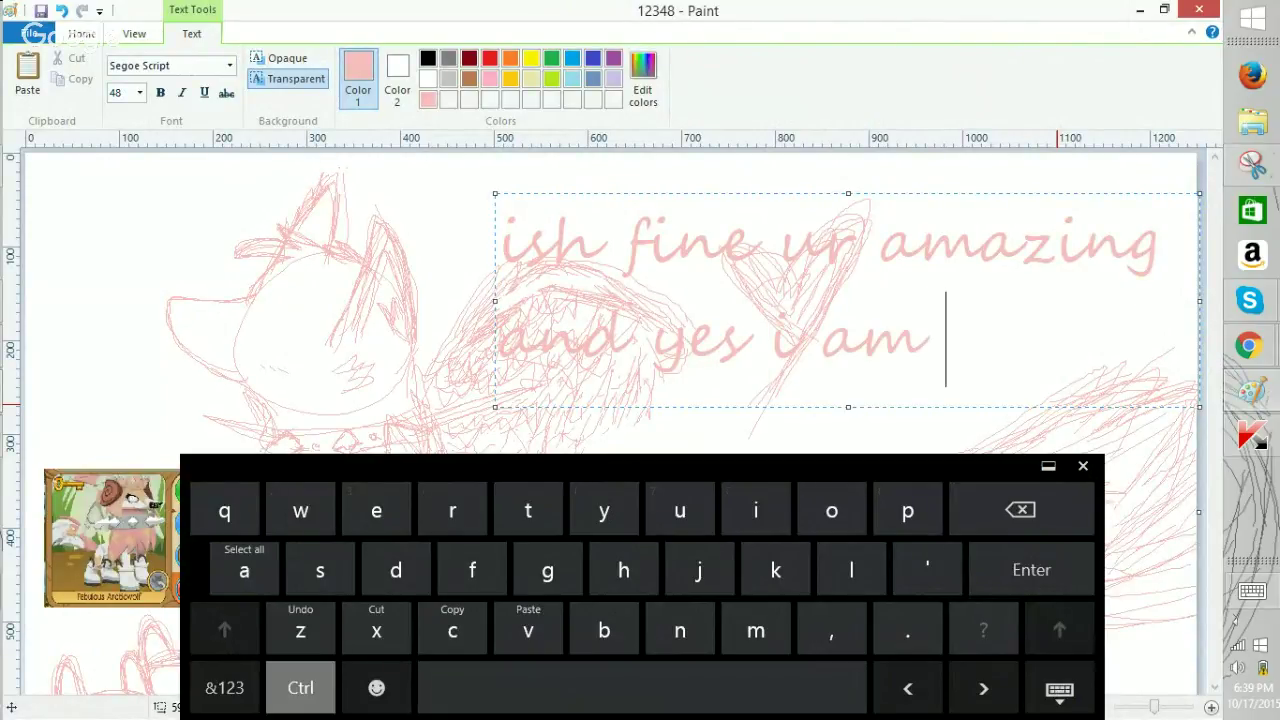
{"action": "type", "text": ":"}
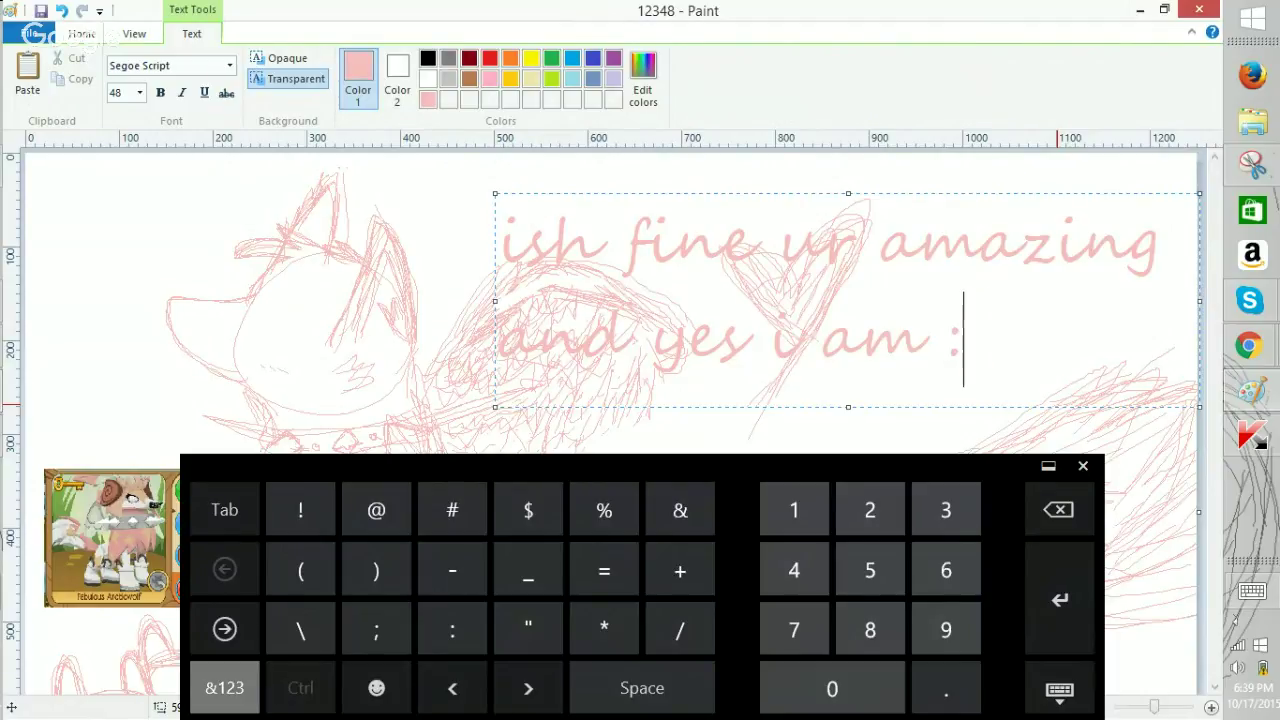
{"action": "key", "text": "BackSpace"}
{"action": "type", "text": "XD j"}
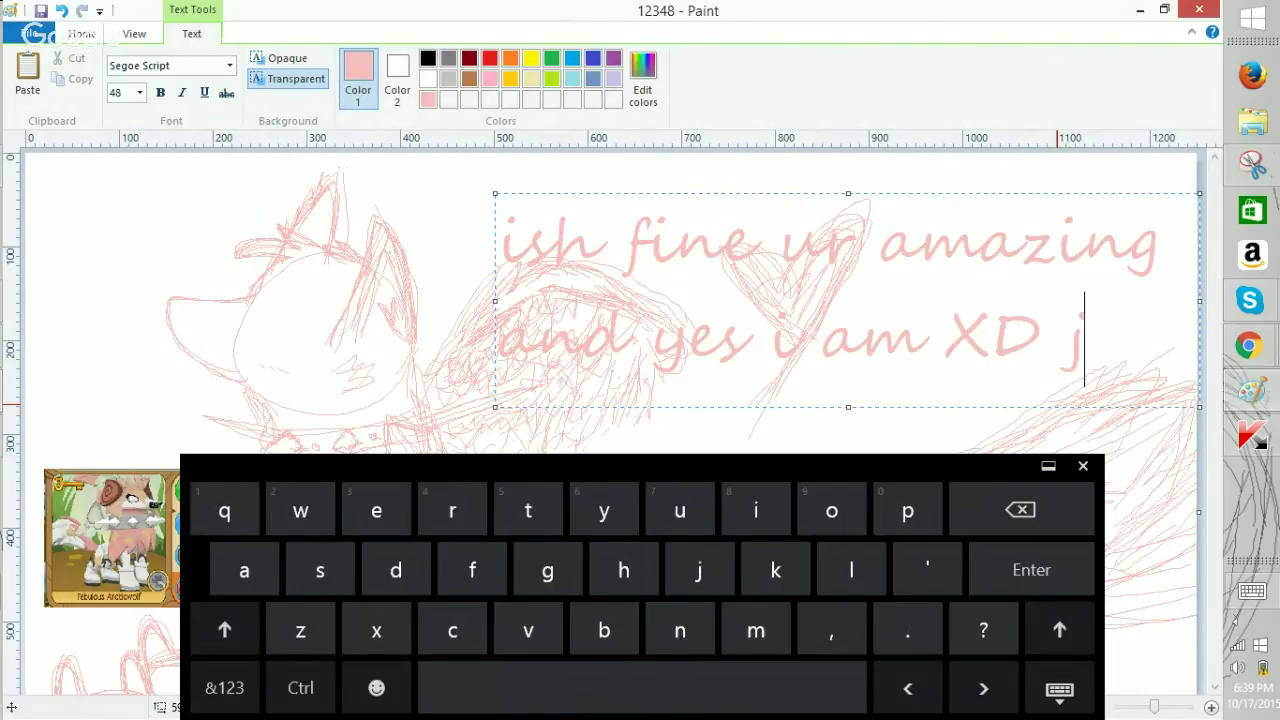
{"action": "key", "text": "BackSpace"}
{"action": "type", "text": "im "}
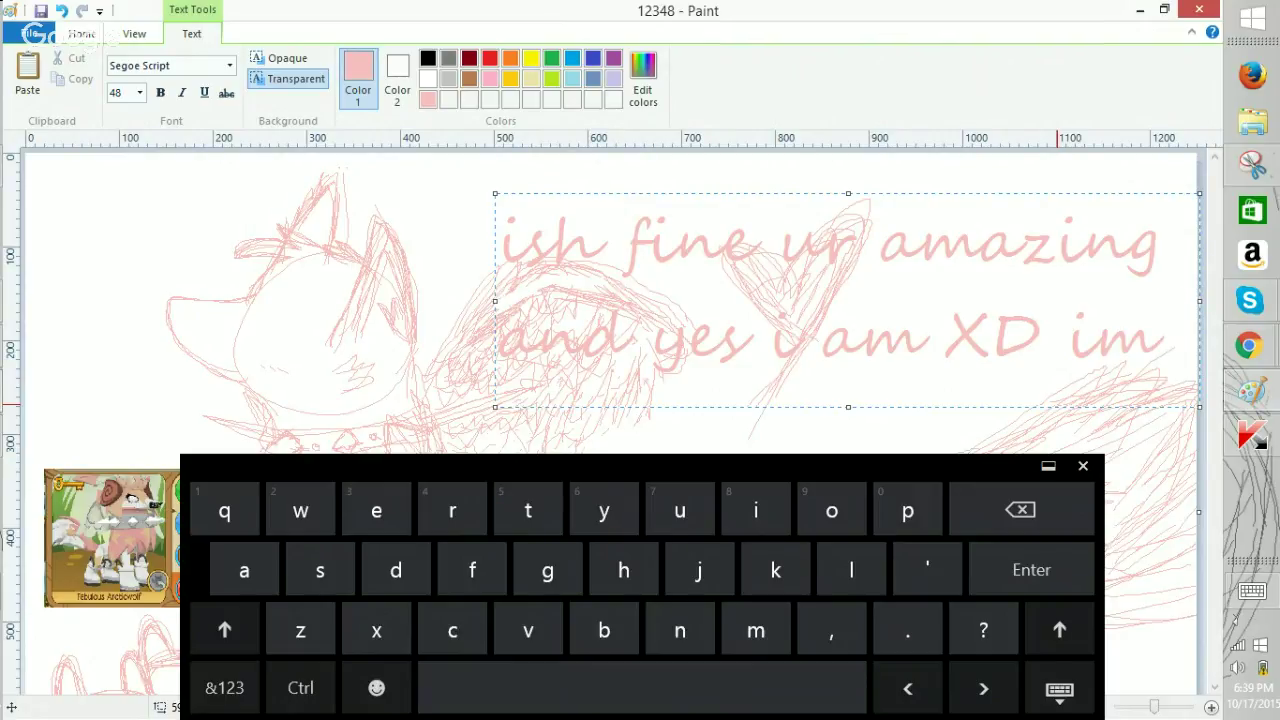
{"action": "type", "text": "evilll"}
Delete the whole message from the text box and leave text editing by picking the Diamond shape.
{"action": "key", "text": "BackSpace"}
{"action": "key", "text": "BackSpace"}
{"action": "key", "text": "BackSpace"}
{"action": "key", "text": "BackSpace"}
{"action": "key", "text": "BackSpace"}
{"action": "key", "text": "BackSpace"}
{"action": "key", "text": "BackSpace"}
{"action": "key", "text": "BackSpace"}
{"action": "key", "text": "BackSpace"}
{"action": "key", "text": "BackSpace"}
{"action": "key", "text": "BackSpace"}
{"action": "key", "text": "BackSpace"}
{"action": "key", "text": "BackSpace"}
{"action": "key", "text": "BackSpace"}
{"action": "key", "text": "BackSpace"}
{"action": "key", "text": "BackSpace"}
{"action": "key", "text": "BackSpace"}
{"action": "key", "text": "BackSpace"}
{"action": "key", "text": "BackSpace"}
{"action": "key", "text": "BackSpace"}
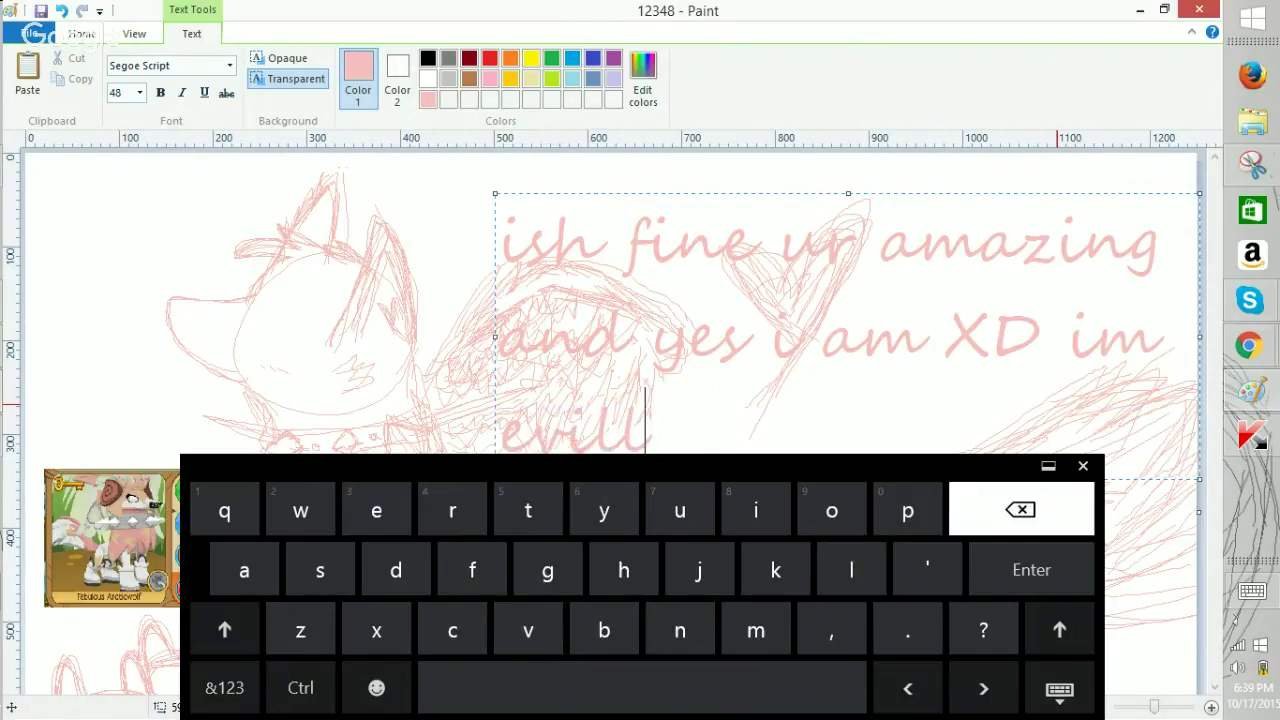
{"action": "key", "text": "BackSpace"}
{"action": "key", "text": "BackSpace"}
{"action": "key", "text": "BackSpace"}
{"action": "key", "text": "BackSpace"}
{"action": "key", "text": "BackSpace"}
{"action": "key", "text": "BackSpace"}
{"action": "key", "text": "BackSpace"}
{"action": "key", "text": "BackSpace"}
{"action": "key", "text": "BackSpace"}
{"action": "key", "text": "BackSpace"}
{"action": "key", "text": "BackSpace"}
{"action": "key", "text": "BackSpace"}
{"action": "key", "text": "BackSpace"}
{"action": "key", "text": "BackSpace"}
{"action": "key", "text": "BackSpace"}
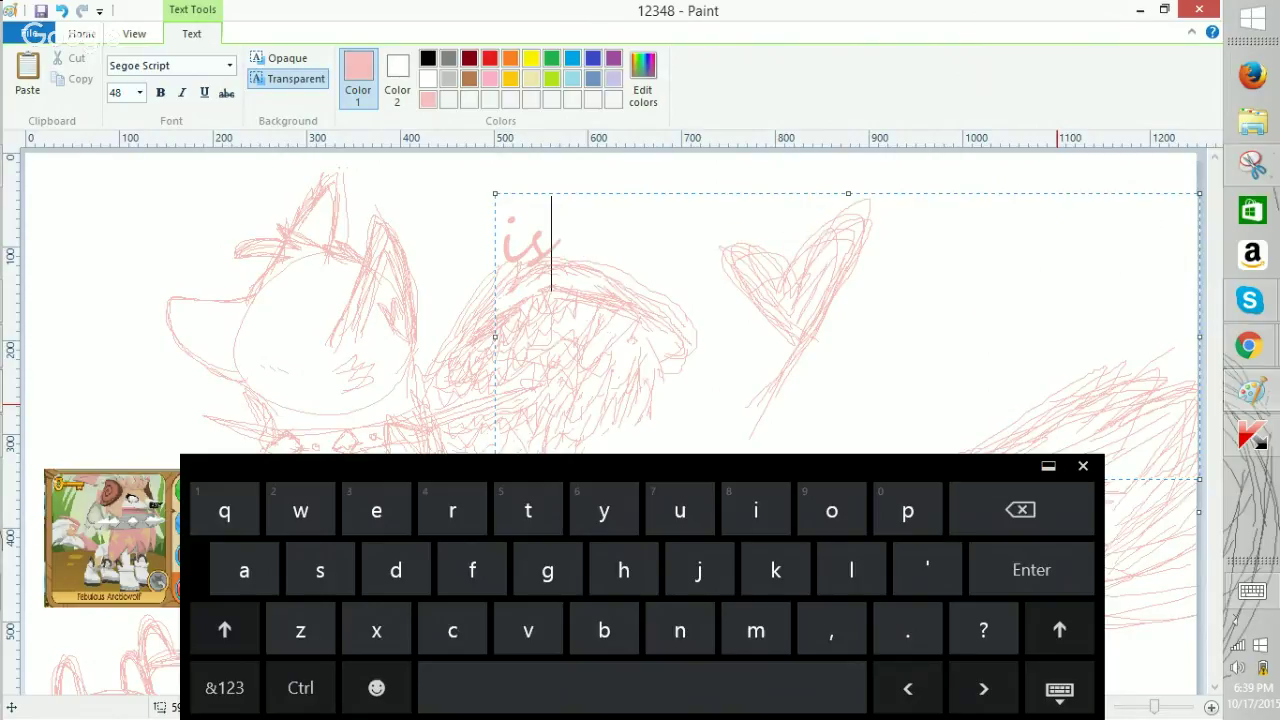
{"action": "left_click", "coordinate": [82, 34]}
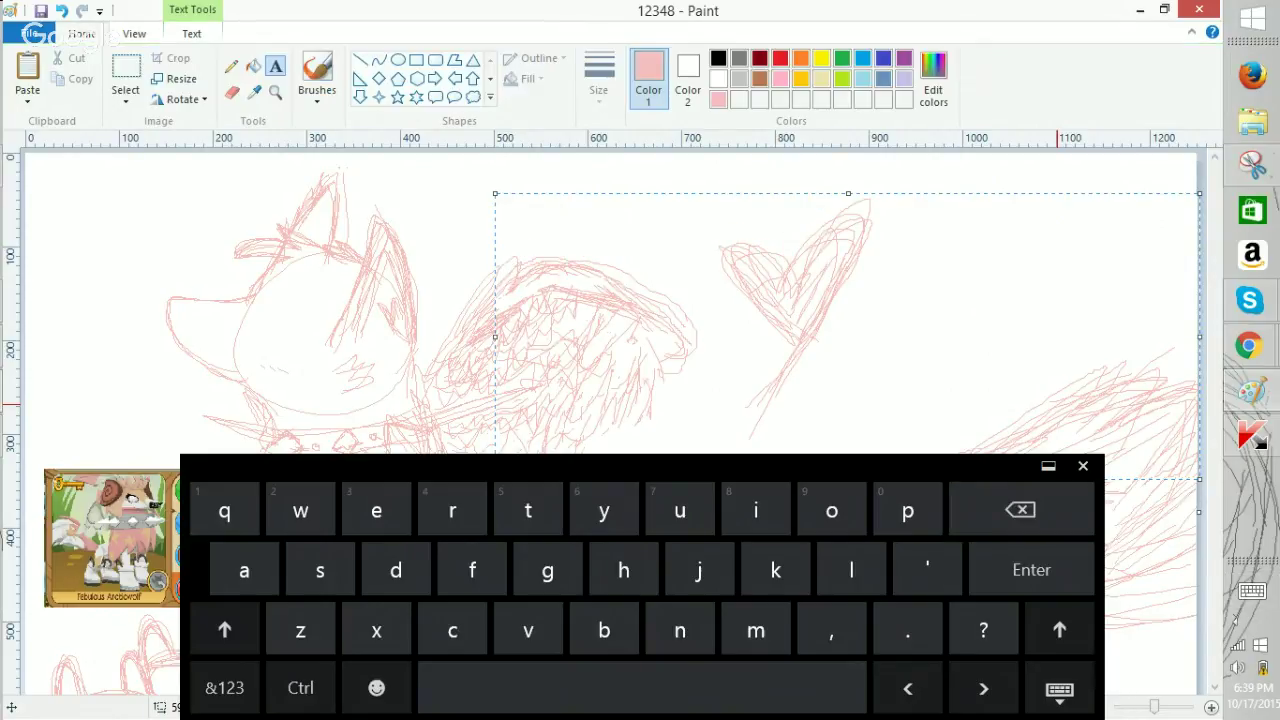
{"action": "left_click", "coordinate": [380, 78]}
{"action": "left_click", "coordinate": [1083, 466]}
Check Animal Jam, return to Paint and inspect the wolf's chest and reference picture at 200%, ending at 50% zoom.
{"action": "left_click", "coordinate": [1249, 345]}
{"action": "left_click", "coordinate": [1103, 252]}
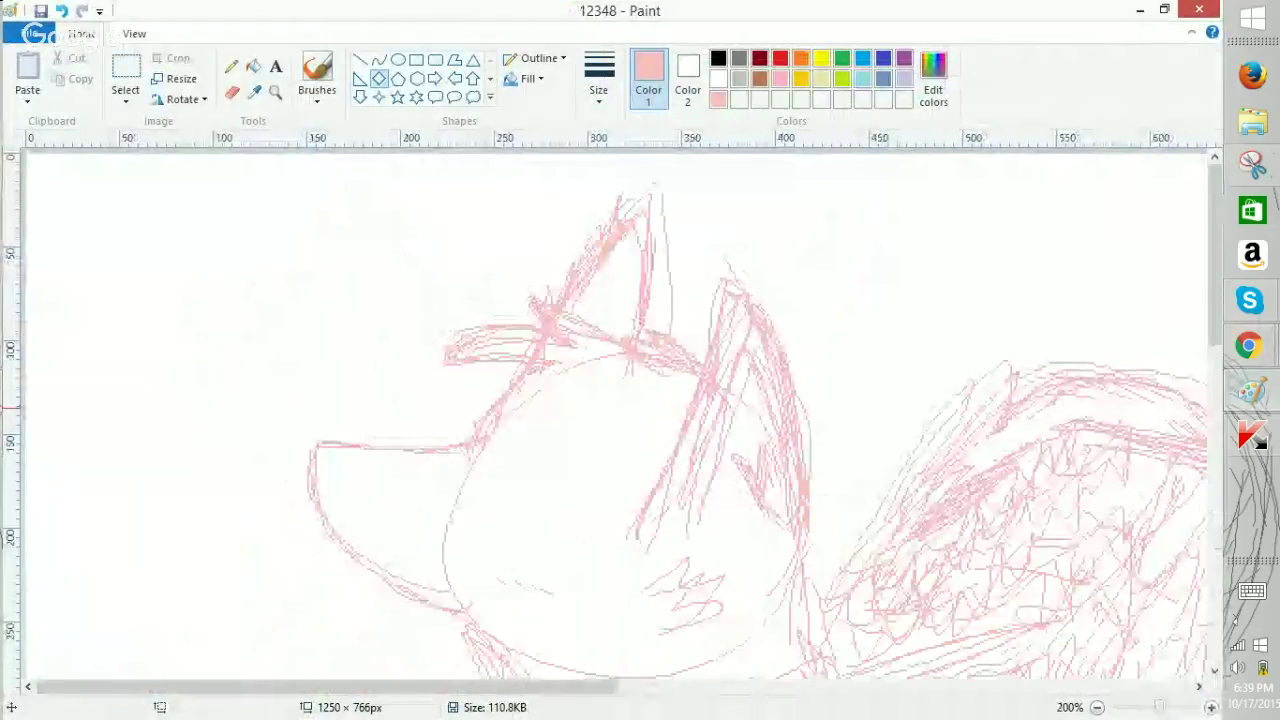
{"action": "left_click_drag", "start_coordinate": [1215, 254], "coordinate": [1214, 444]}
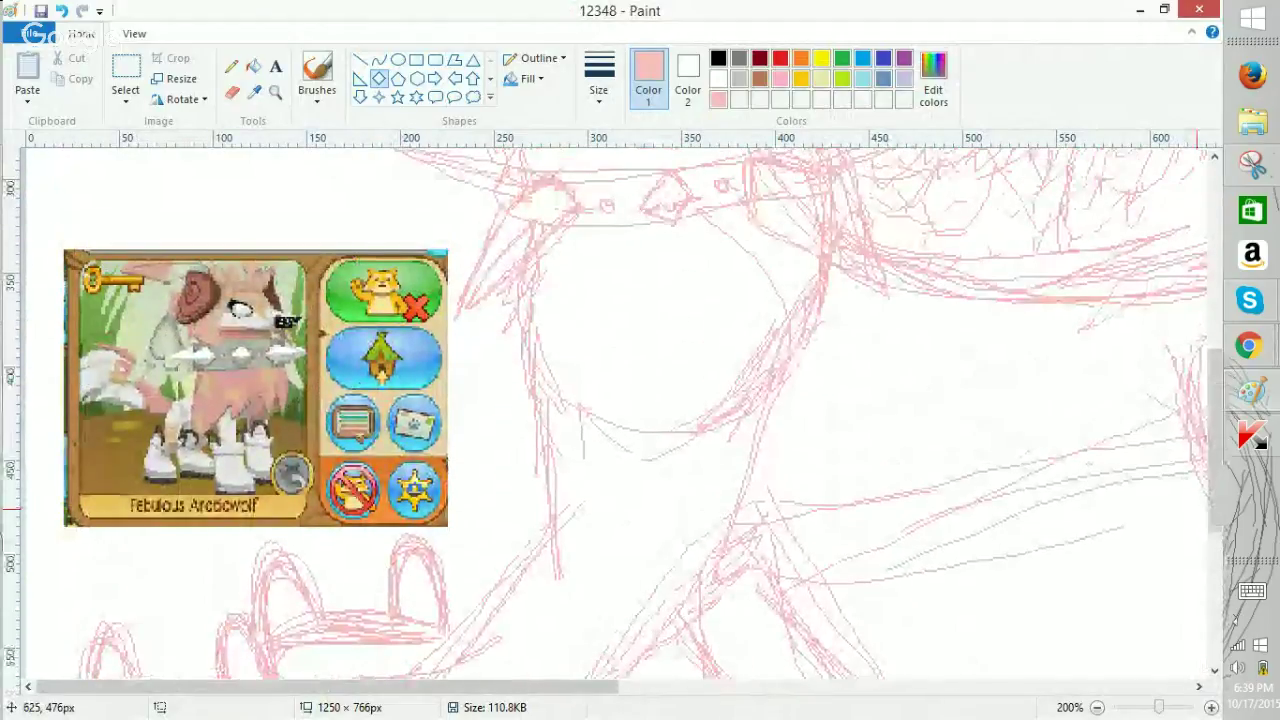
{"action": "key", "text": "ctrl+minus"}
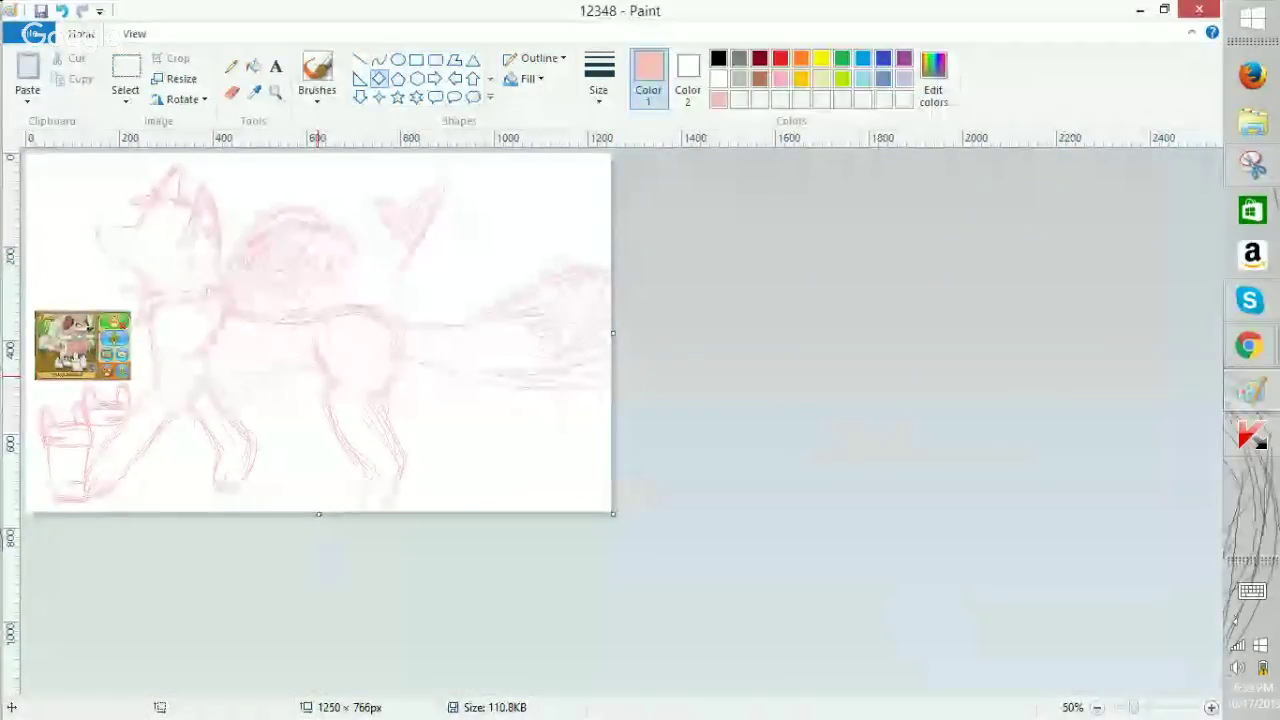
Check the Google Hangouts broadcast window and Animal Jam, and return to Paint.
{"action": "left_click", "coordinate": [1249, 346]}
{"action": "left_click", "coordinate": [1086, 402]}
{"action": "left_click", "coordinate": [1249, 346]}
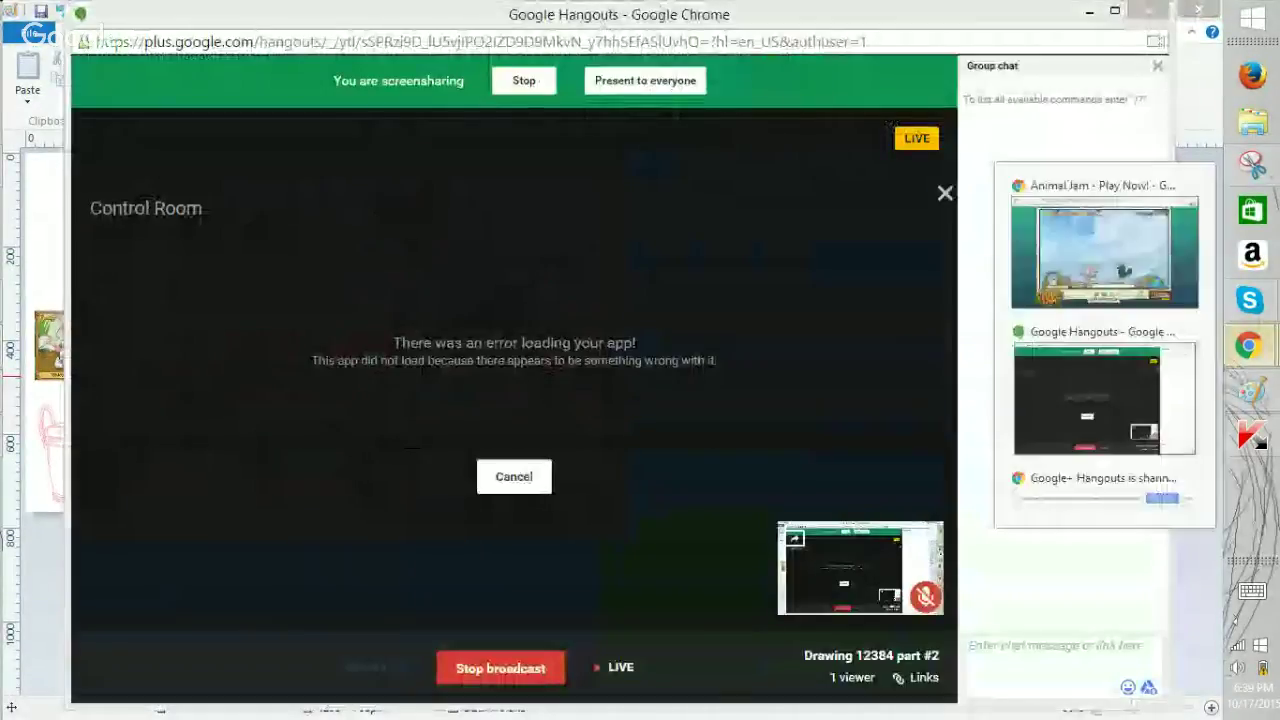
{"action": "left_click", "coordinate": [1108, 256]}
{"action": "left_click", "coordinate": [1252, 391]}
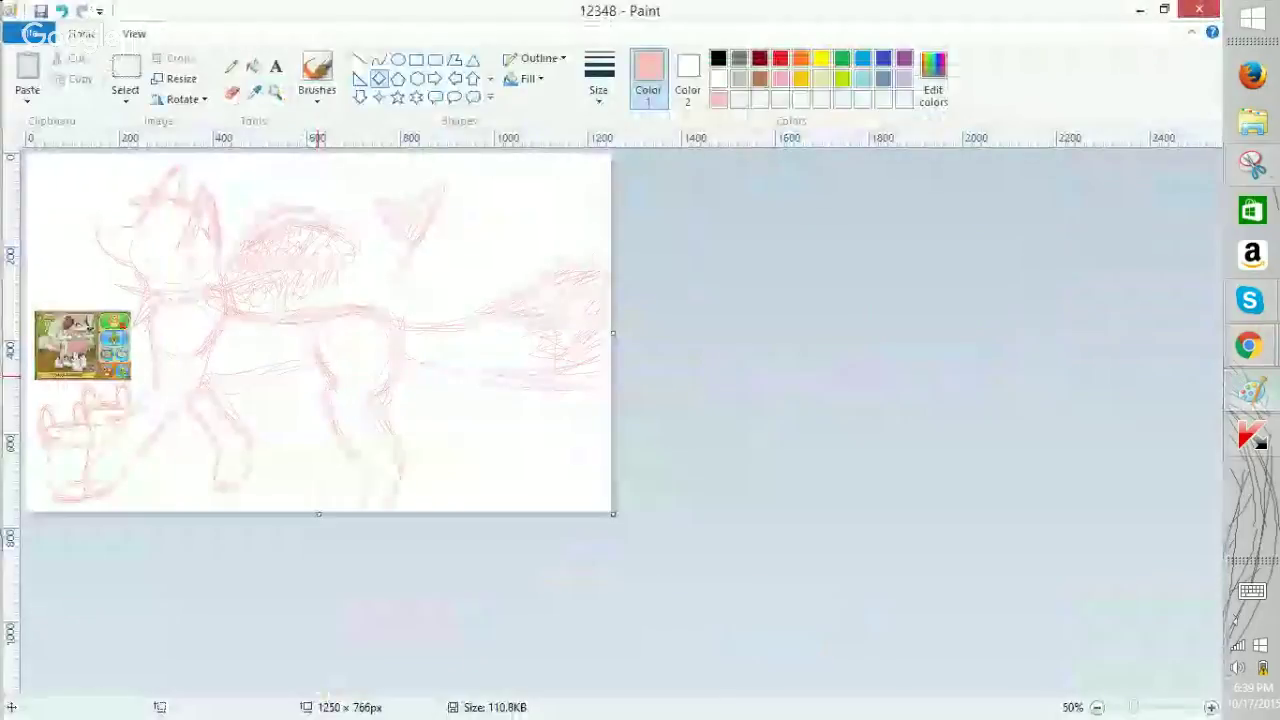
Add a text box at the canvas's upper right beside the heart and enter "Yas : gives poptar".
{"action": "left_click", "coordinate": [276, 66]}
{"action": "left_click_drag", "start_coordinate": [390, 163], "coordinate": [614, 348]}
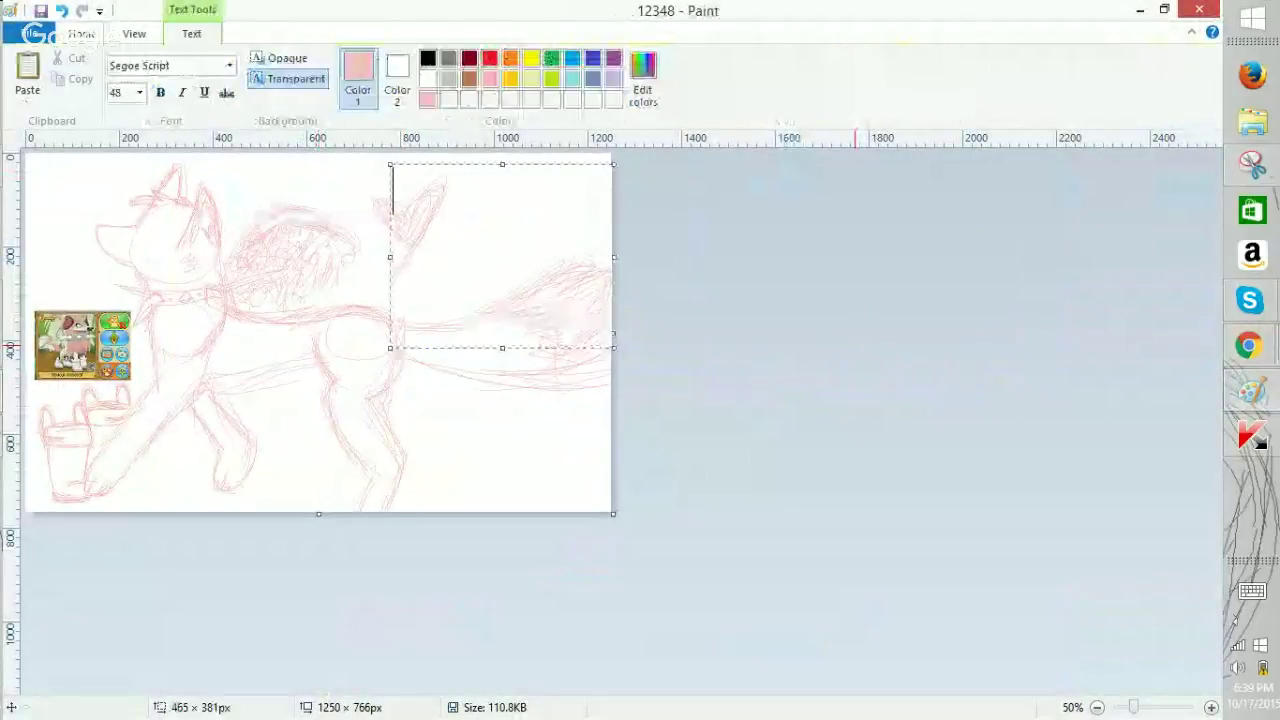
{"action": "left_click", "coordinate": [1252, 590]}
{"action": "type", "text": "Yas"}
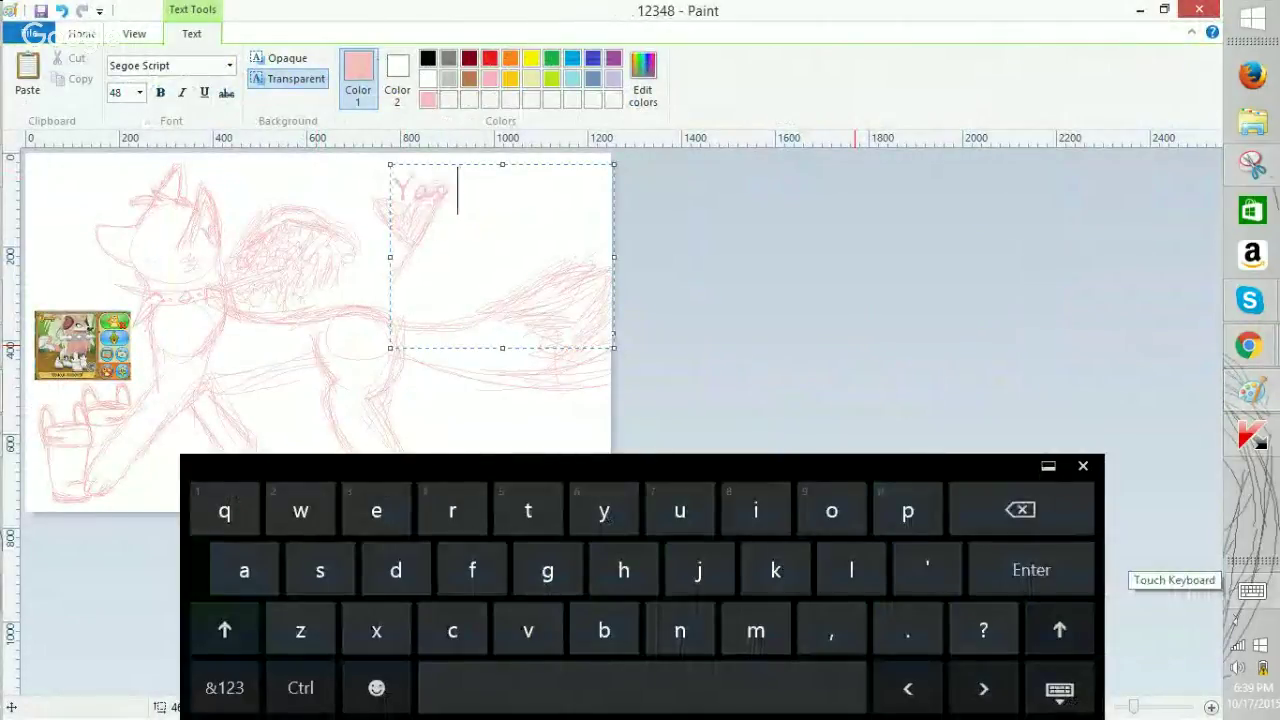
{"action": "type", "text": " : gives poptar"}
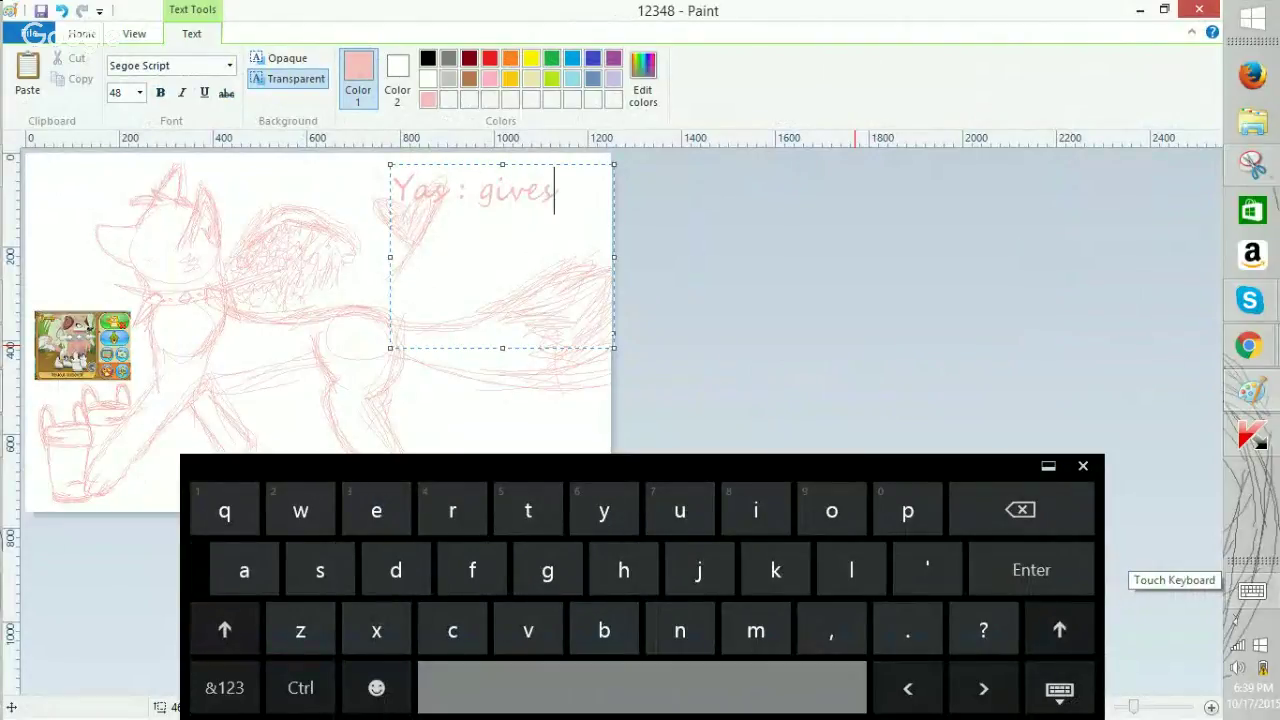
Delete the whole poptart message from the text box.
{"action": "key", "text": "BackSpace"}
{"action": "key", "text": "BackSpace"}
{"action": "key", "text": "BackSpace"}
{"action": "key", "text": "BackSpace"}
{"action": "key", "text": "BackSpace"}
{"action": "key", "text": "BackSpace"}
{"action": "key", "text": "BackSpace"}
{"action": "key", "text": "BackSpace"}
{"action": "key", "text": "BackSpace"}
{"action": "key", "text": "BackSpace"}
{"action": "key", "text": "BackSpace"}
{"action": "key", "text": "BackSpace"}
{"action": "key", "text": "BackSpace"}
{"action": "key", "text": "BackSpace"}
{"action": "key", "text": "BackSpace"}
{"action": "key", "text": "BackSpace"}
{"action": "key", "text": "BackSpace"}
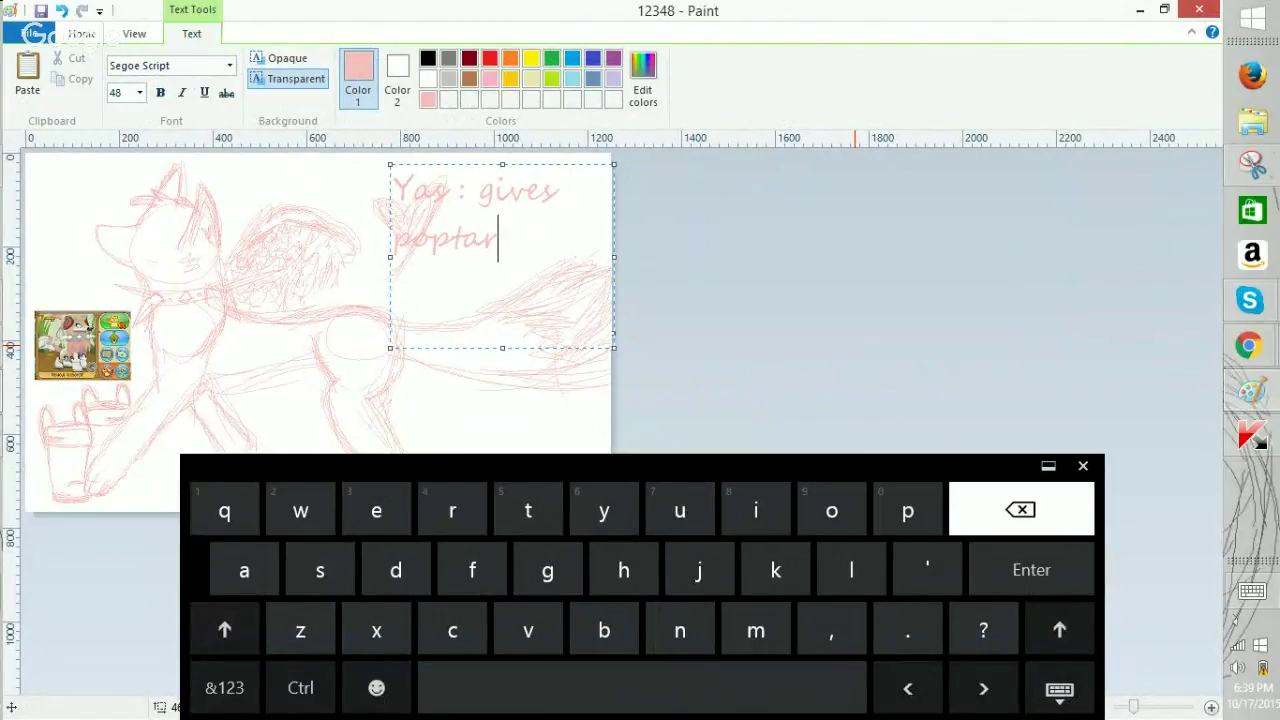
{"action": "key", "text": "BackSpace"}
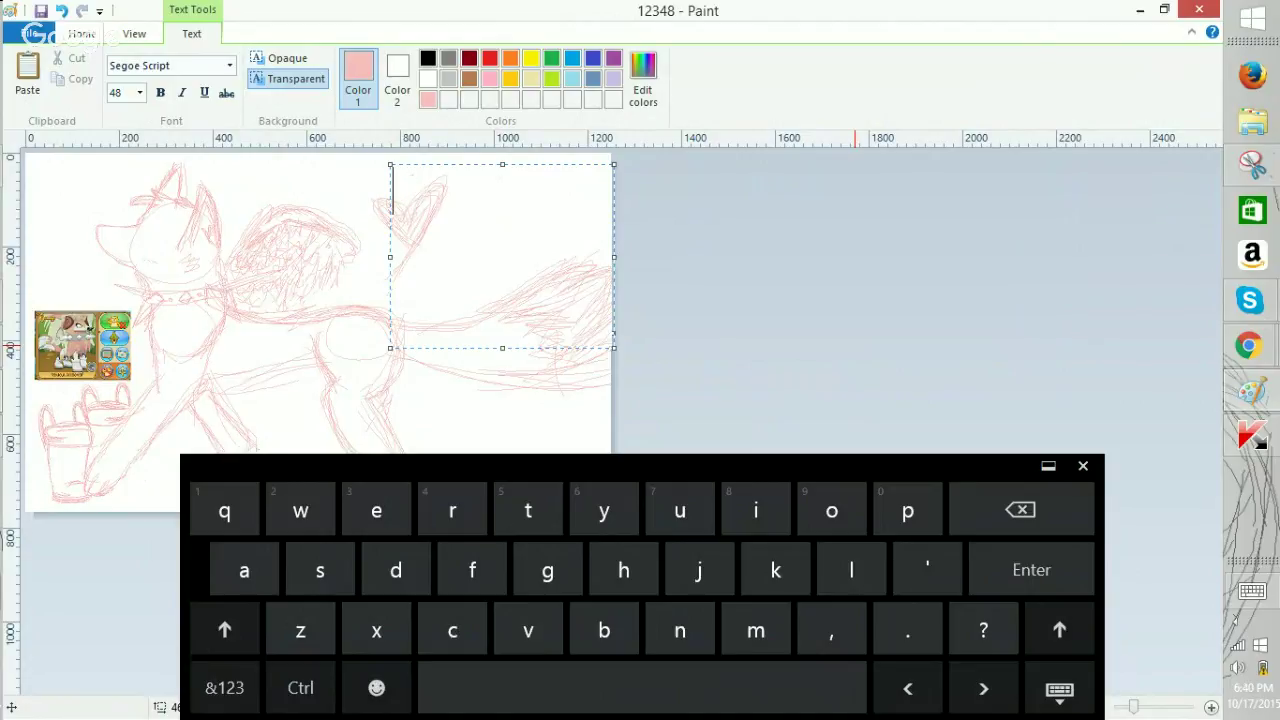
Start a wide text box across the top of the canvas and enter the den owner's user name.
{"action": "left_click_drag", "start_coordinate": [37, 174], "coordinate": [537, 285]}
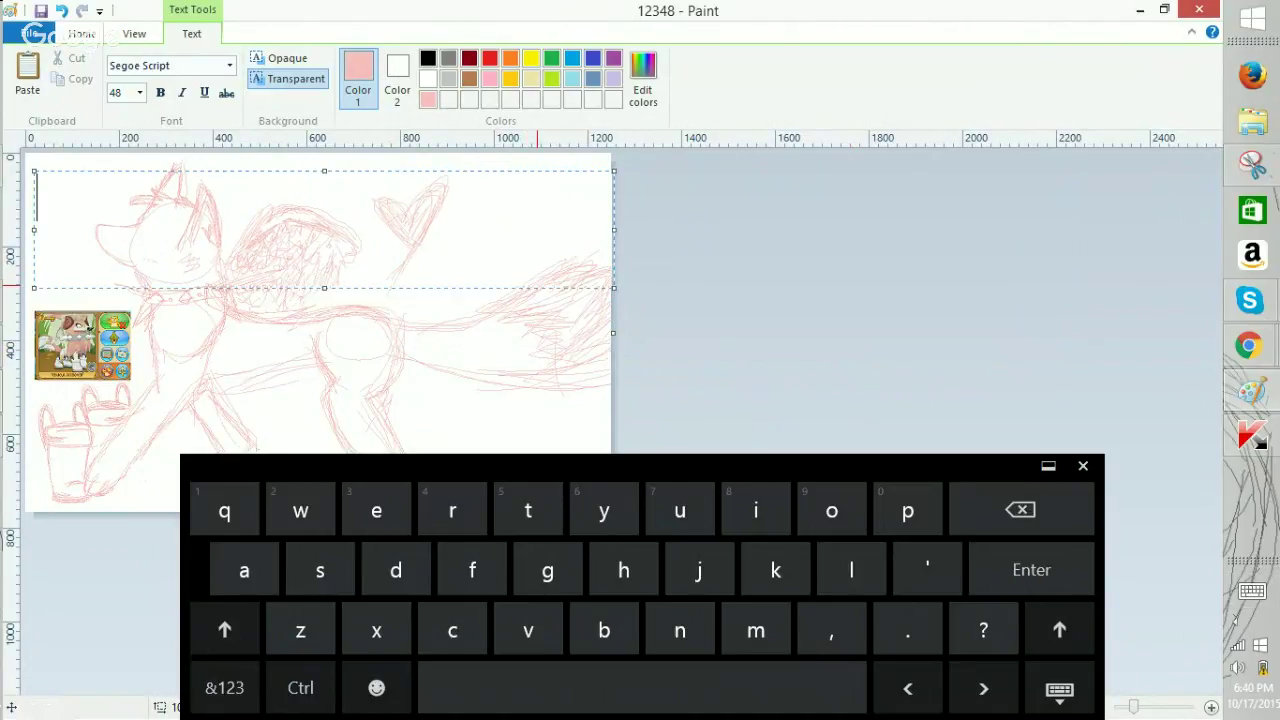
{"action": "left_click", "coordinate": [224, 629]}
{"action": "left_click", "coordinate": [224, 687]}
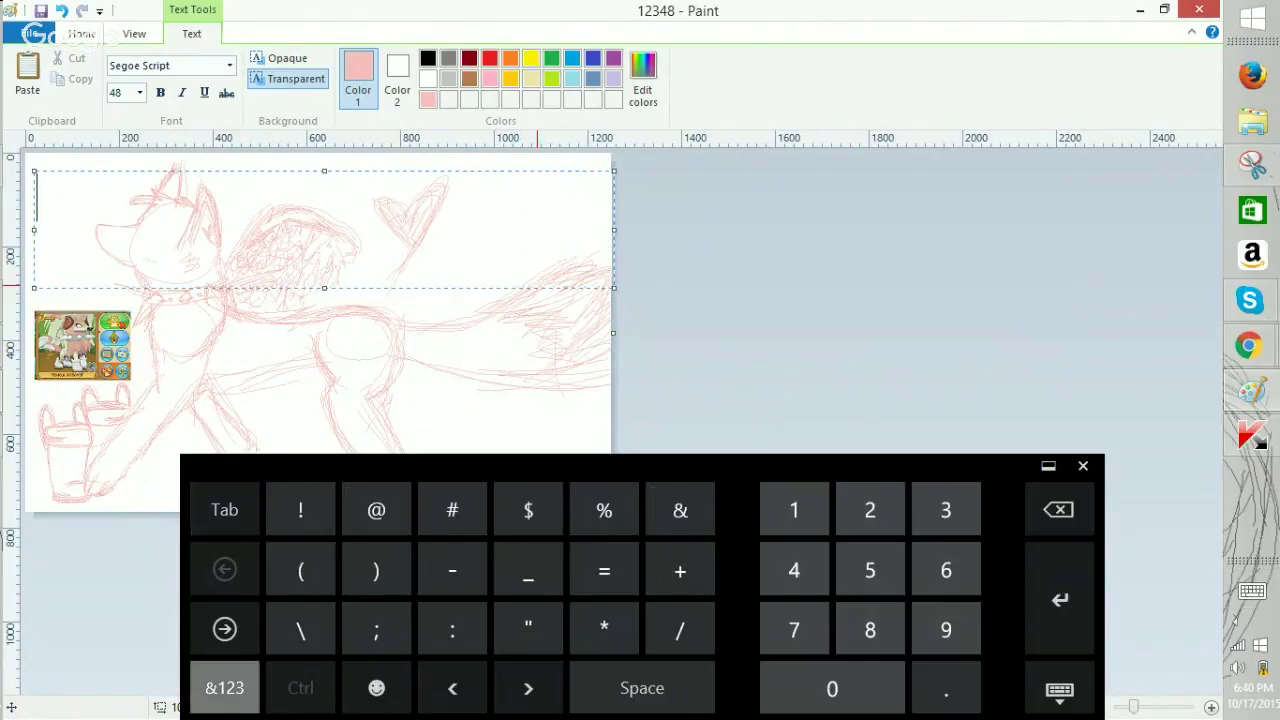
{"action": "type", "text": "12384"}
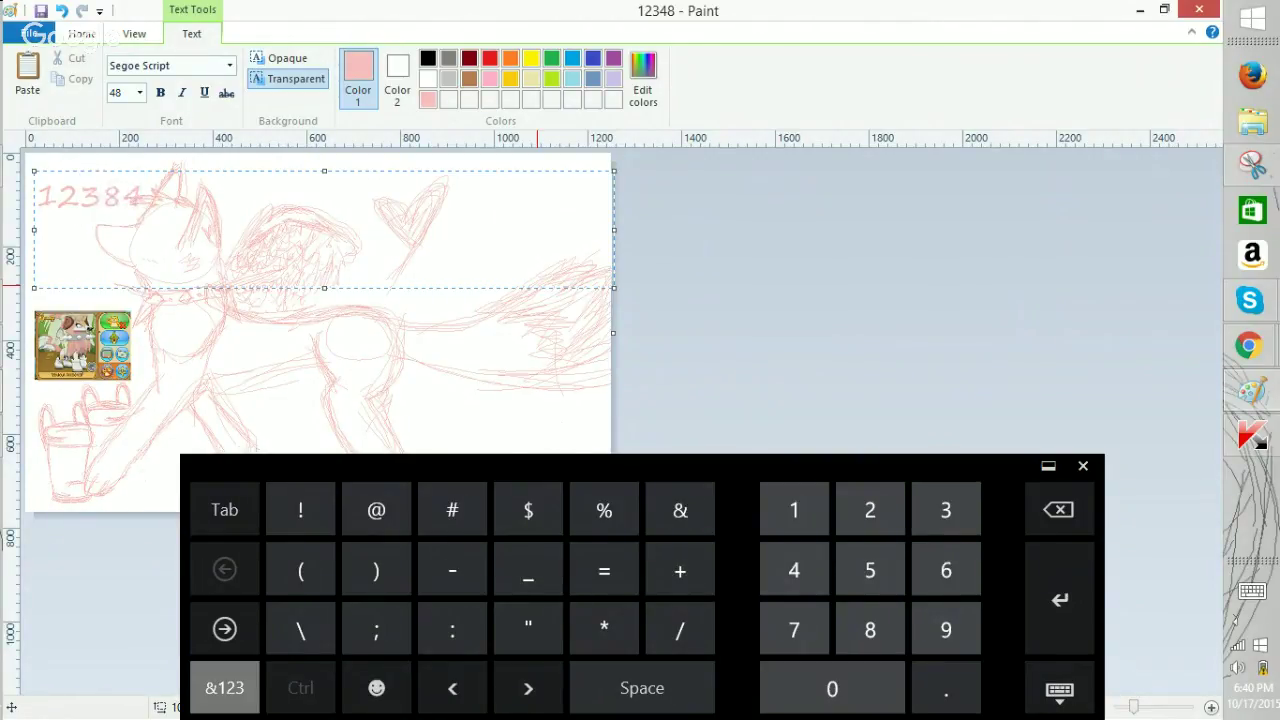
Delete the user name from the start of the wide text box.
{"action": "left_click", "coordinate": [224, 688]}
{"action": "key", "text": "BackSpace"}
{"action": "key", "text": "BackSpace"}
{"action": "key", "text": "BackSpace"}
{"action": "key", "text": "BackSpace"}
{"action": "key", "text": "BackSpace"}
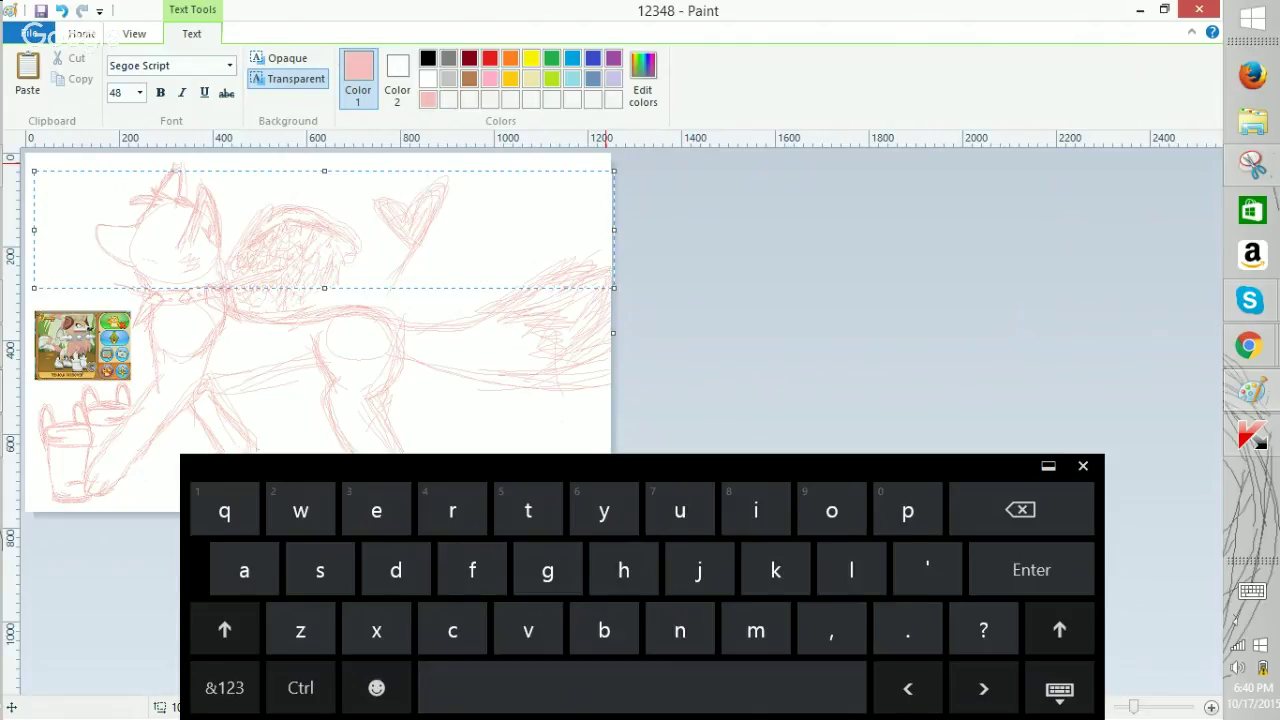
Re-enter the den owner's user name just right of the heart and commit the text by choosing the Diamond shape.
{"action": "left_click", "coordinate": [224, 687]}
{"action": "type", "text": "12384"}
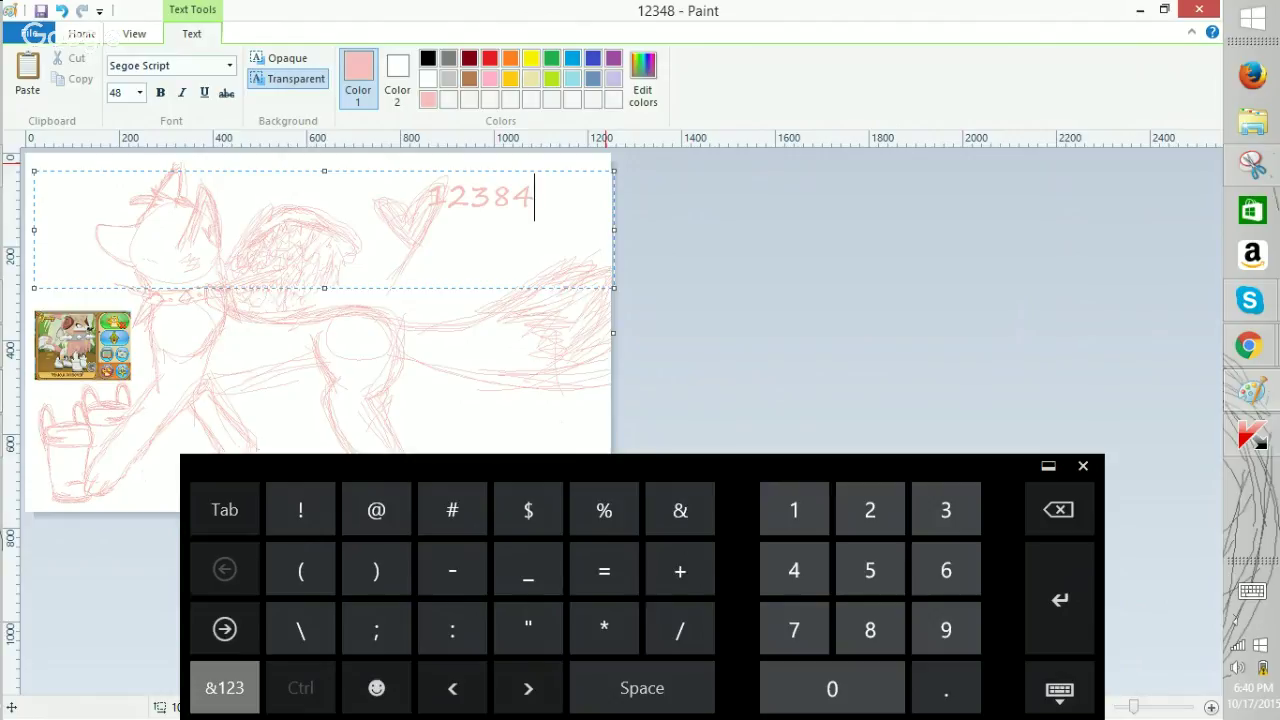
{"action": "left_click", "coordinate": [224, 687]}
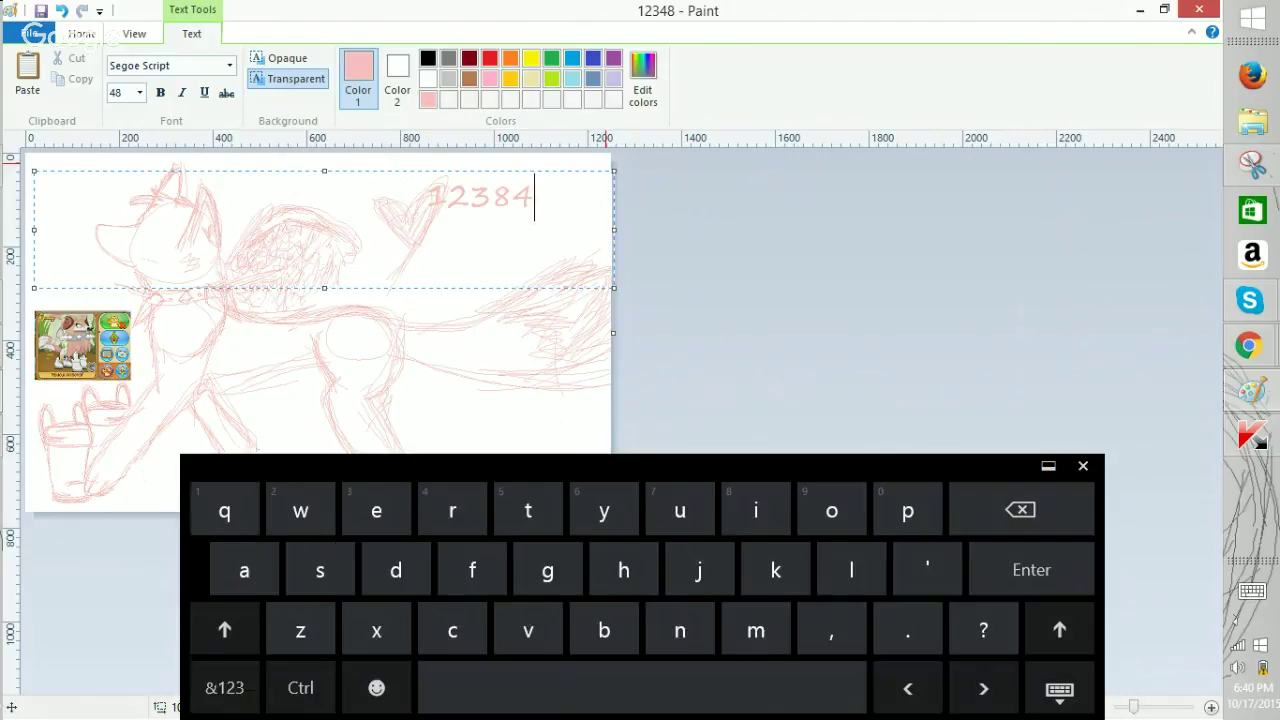
{"action": "left_click", "coordinate": [82, 34]}
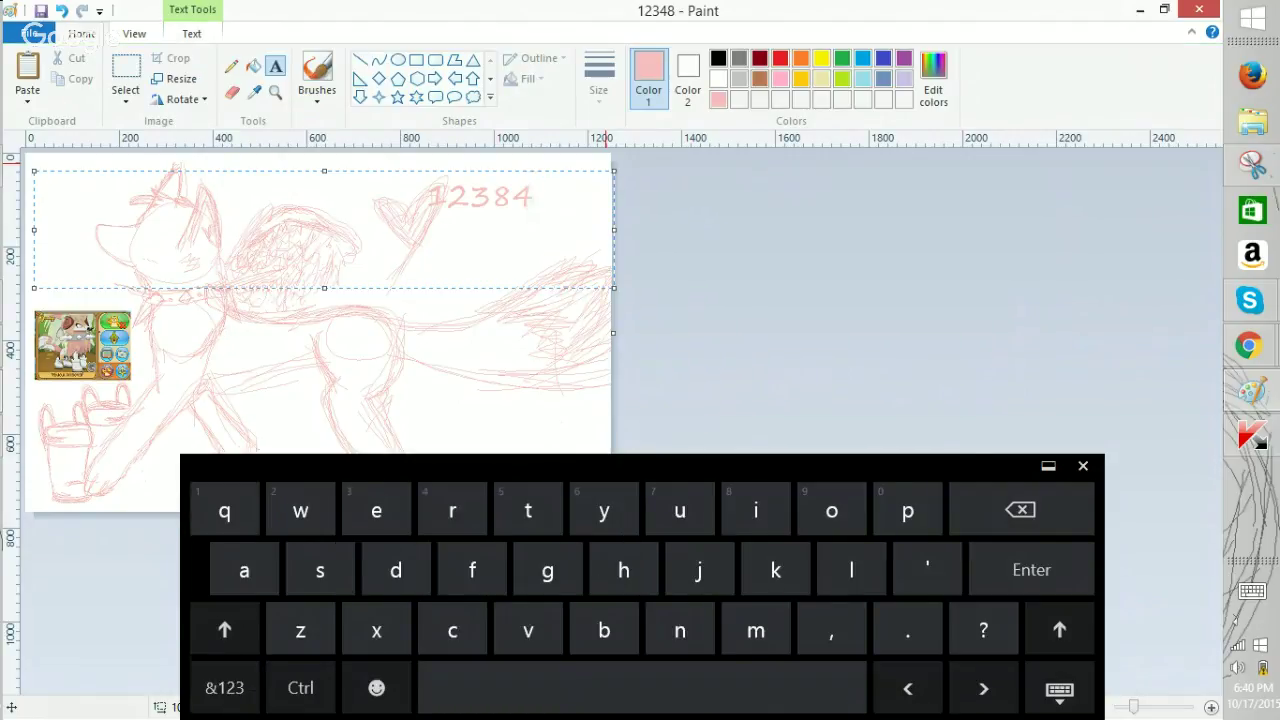
{"action": "left_click", "coordinate": [379, 78]}
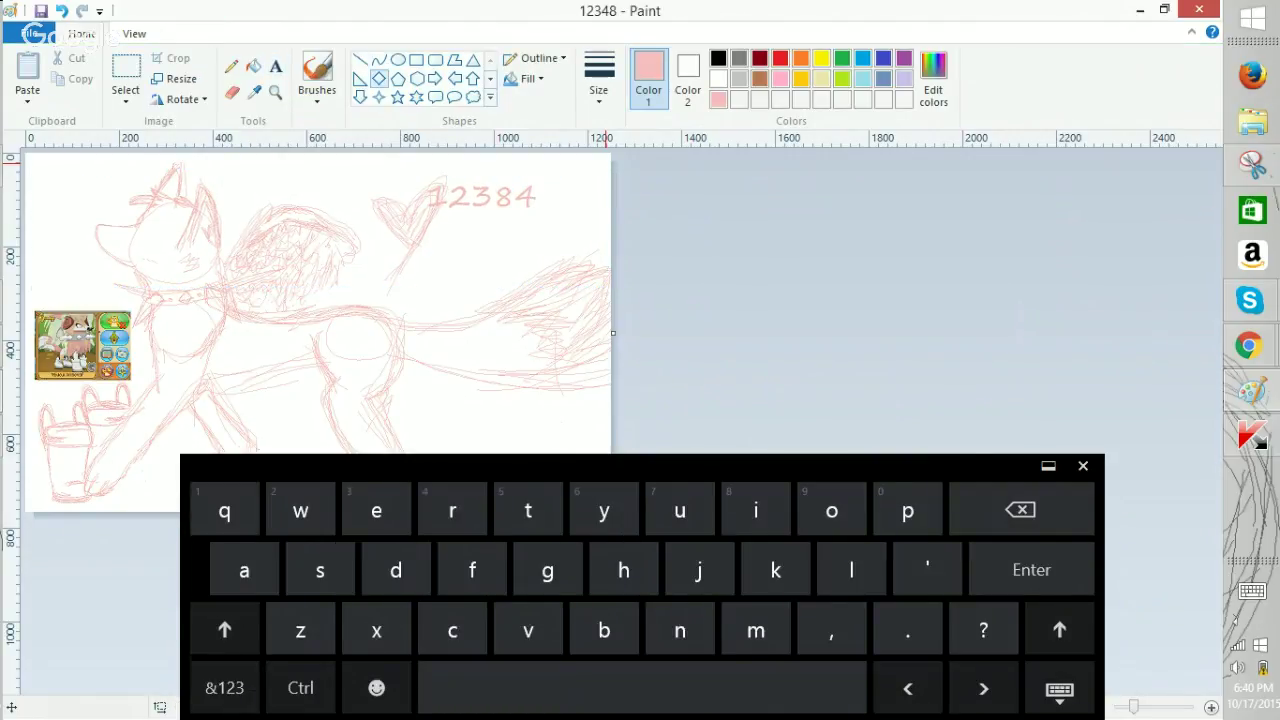
Inspect the user name text at 400% zoom, undo it and return to the whole drawing at 50% zoom.
{"action": "left_click", "coordinate": [1083, 466]}
{"action": "left_click_drag", "start_coordinate": [1133, 707], "coordinate": [1168, 707]}
{"action": "left_click", "coordinate": [1160, 687]}
{"action": "left_click", "coordinate": [1160, 687]}
{"action": "left_click", "coordinate": [1160, 687]}
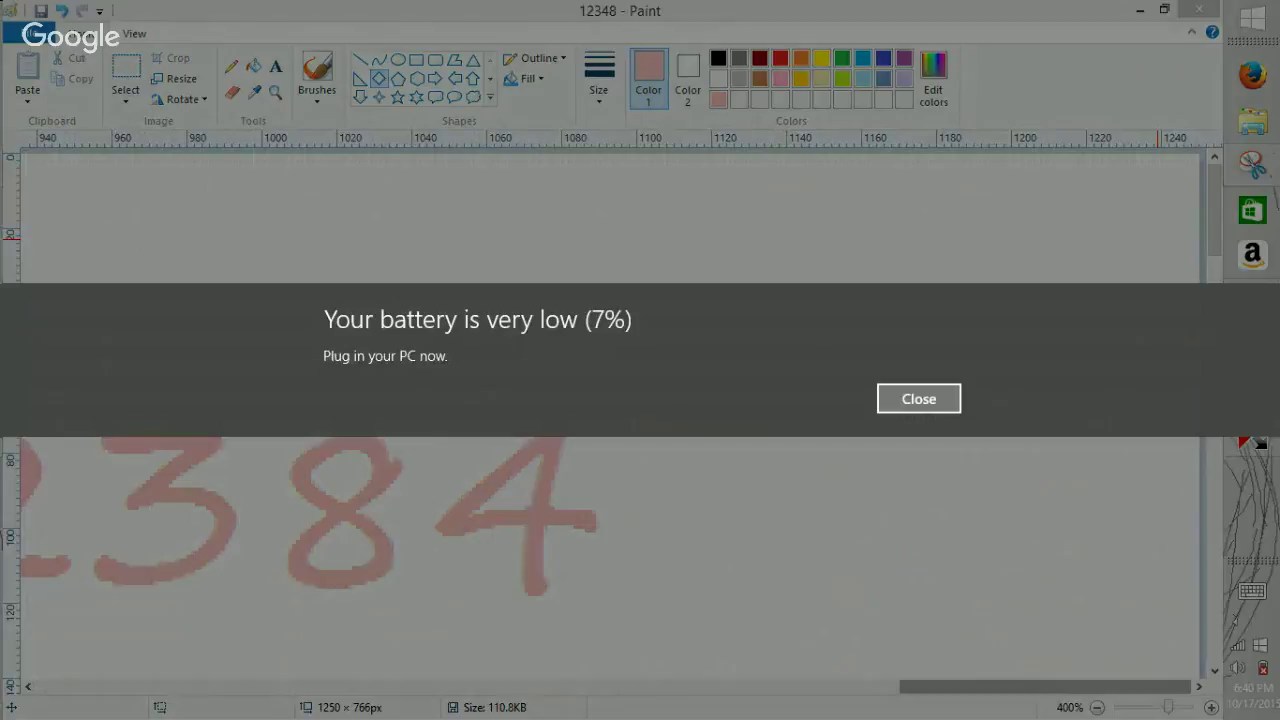
{"action": "scroll", "coordinate": [616, 420], "scroll_direction": "down", "scroll_amount": 3}
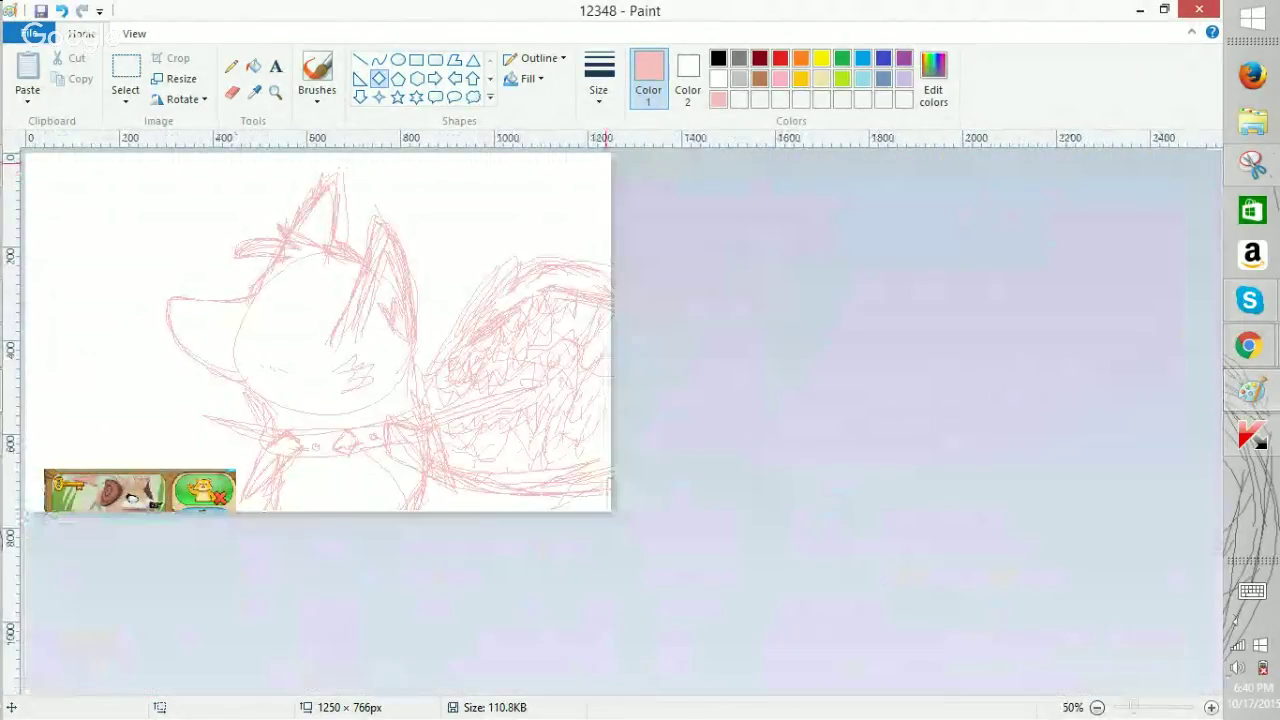
{"action": "left_click", "coordinate": [1097, 707]}
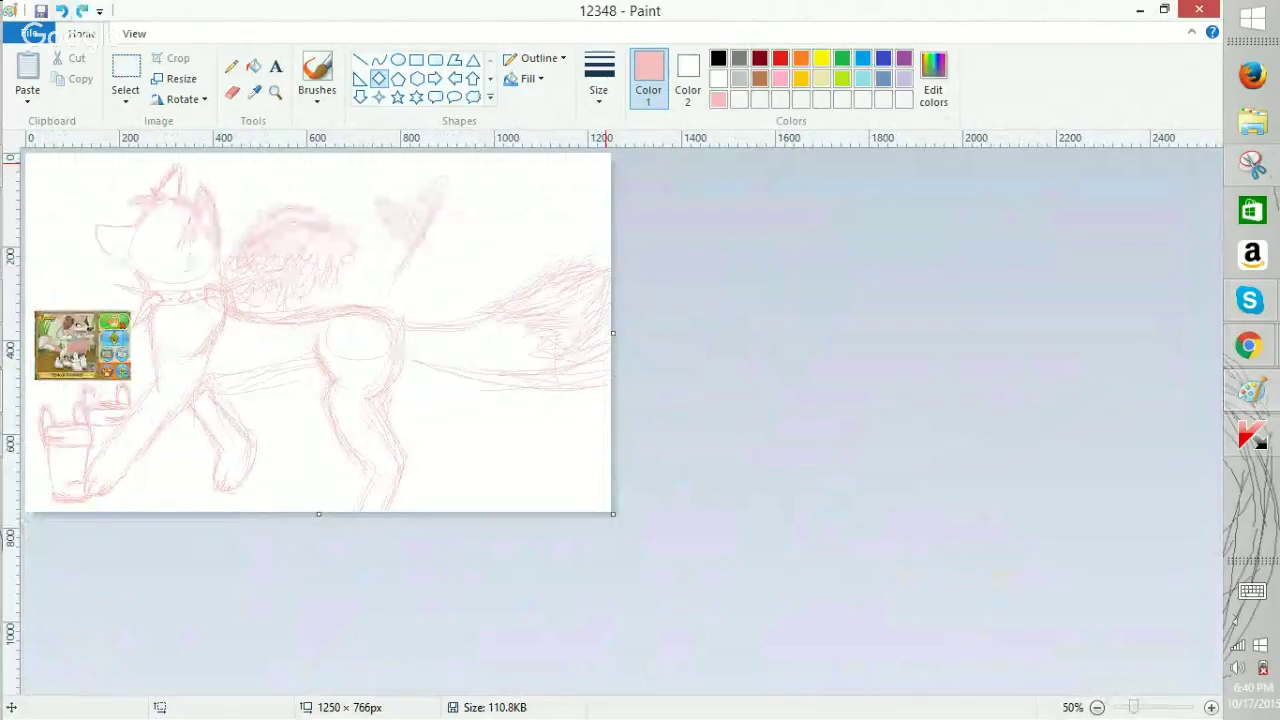
Switch to Animal Jam and answer the other player with the chat message "yes....".
{"action": "mouse_move", "coordinate": [1248, 345]}
{"action": "left_click", "coordinate": [1089, 265]}
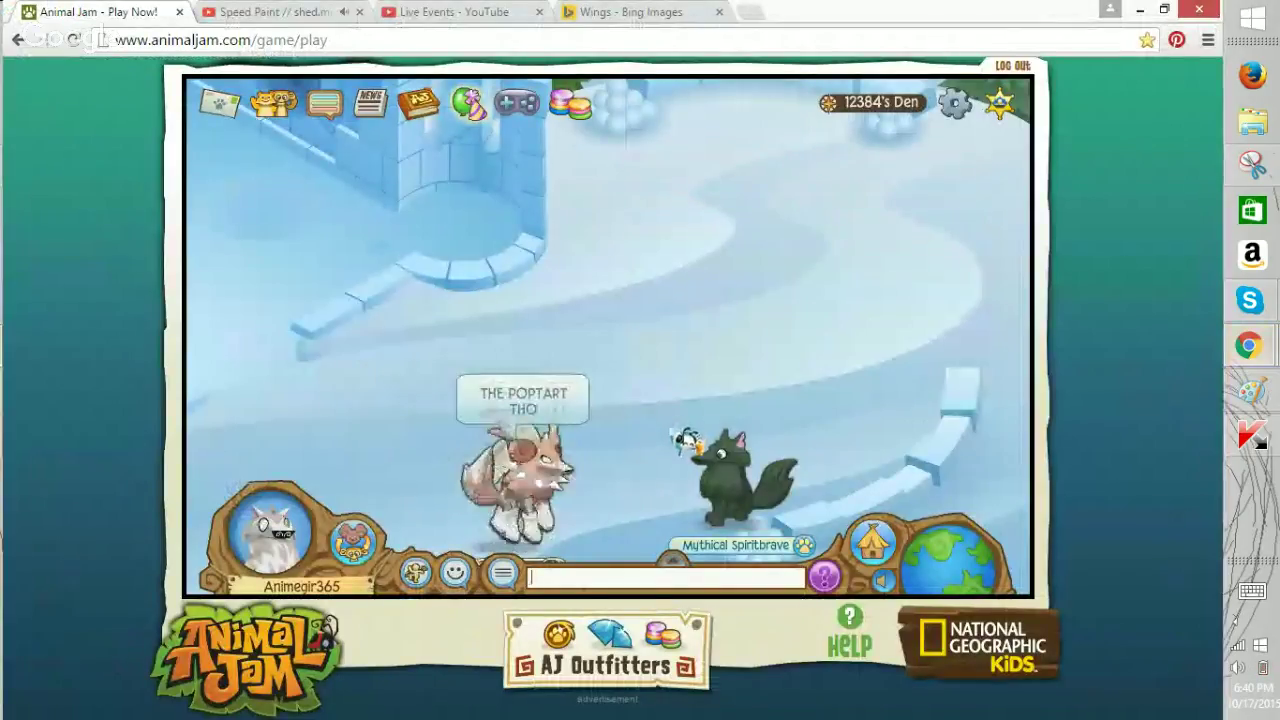
{"action": "left_click", "coordinate": [1252, 590]}
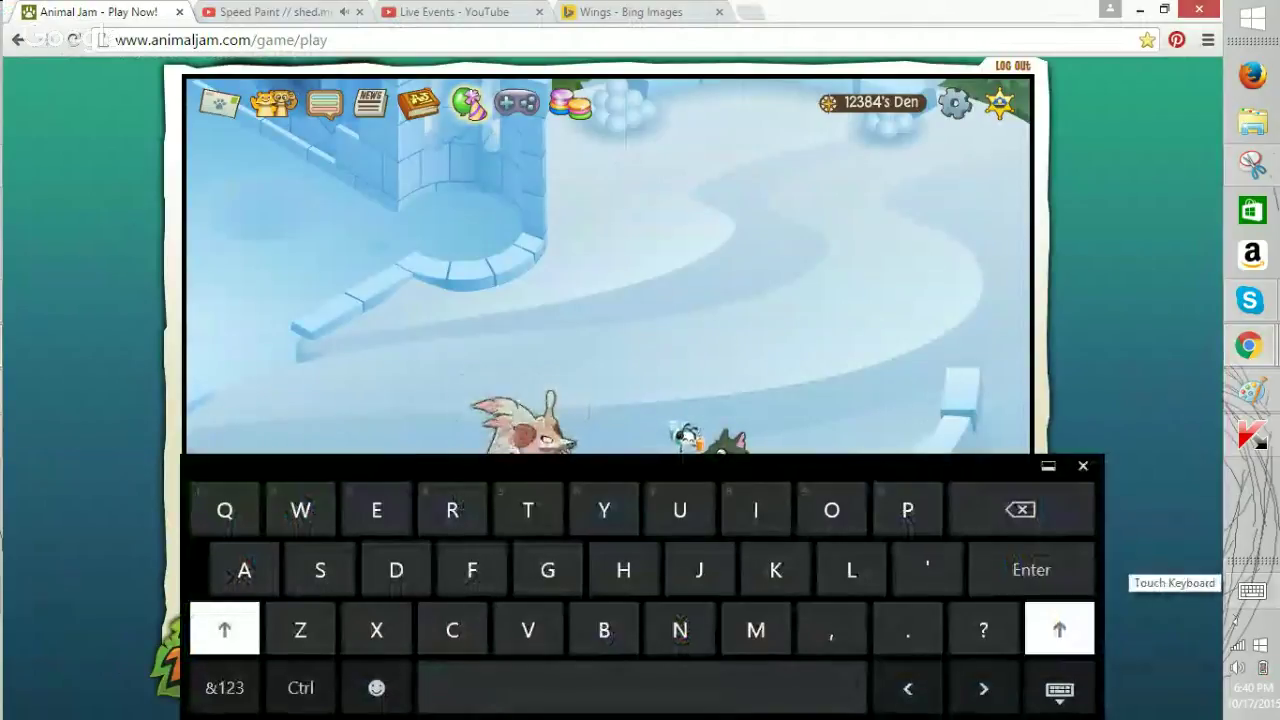
{"action": "left_click", "coordinate": [1021, 510]}
{"action": "left_click", "coordinate": [1021, 510]}
{"action": "left_click", "coordinate": [1059, 629]}
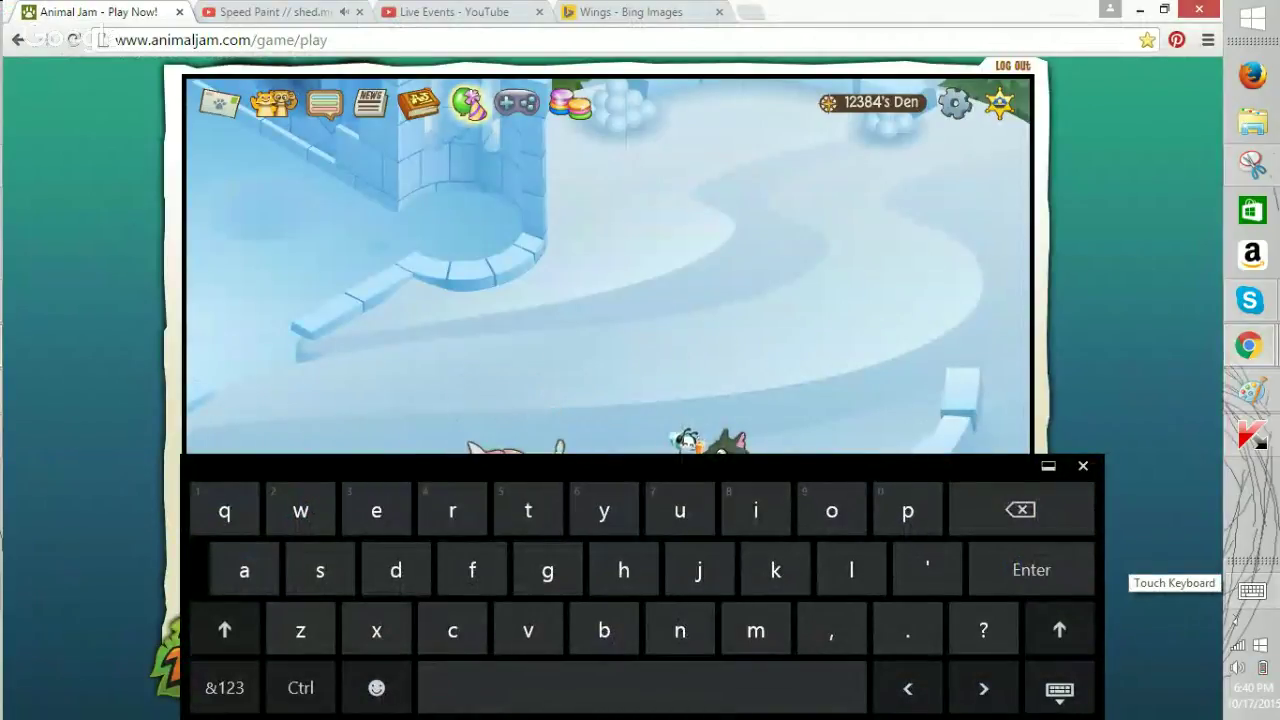
{"action": "type", "text": "."}
{"action": "key", "text": "Return"}
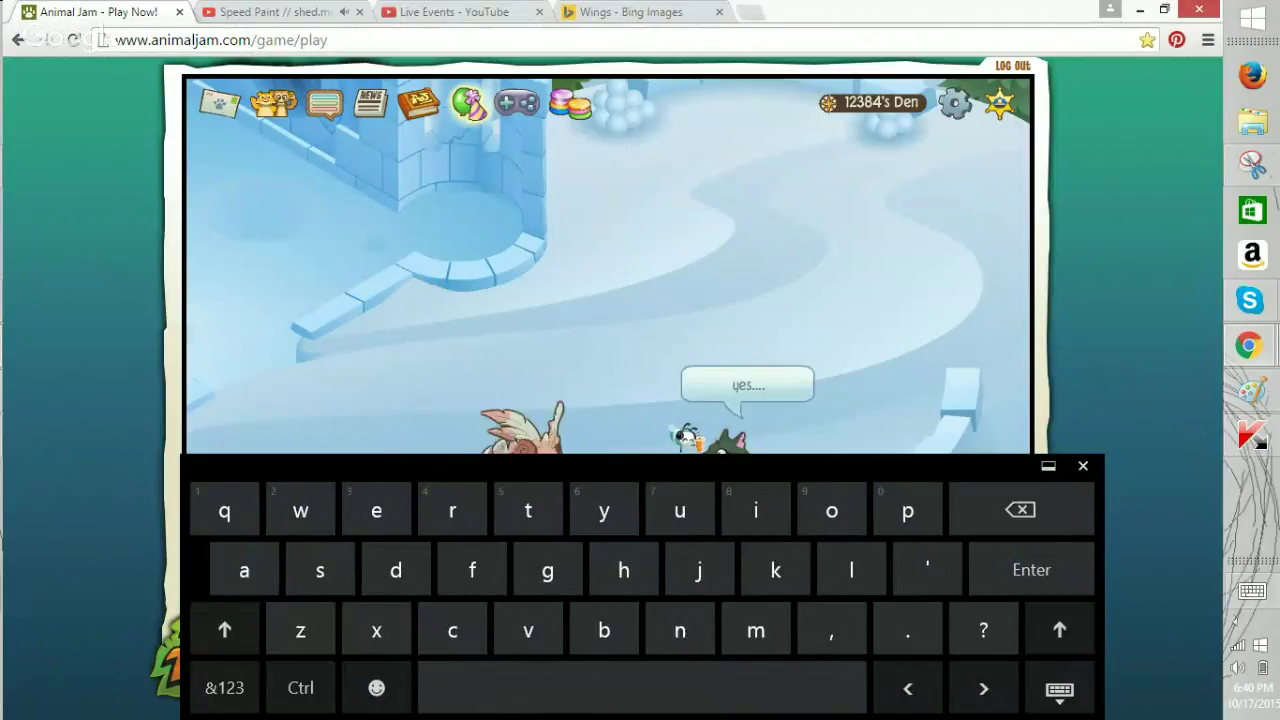
Send the chat message "Brb!" and close the touch keyboard.
{"action": "type", "text": "Brb!"}
{"action": "key", "text": "Return"}
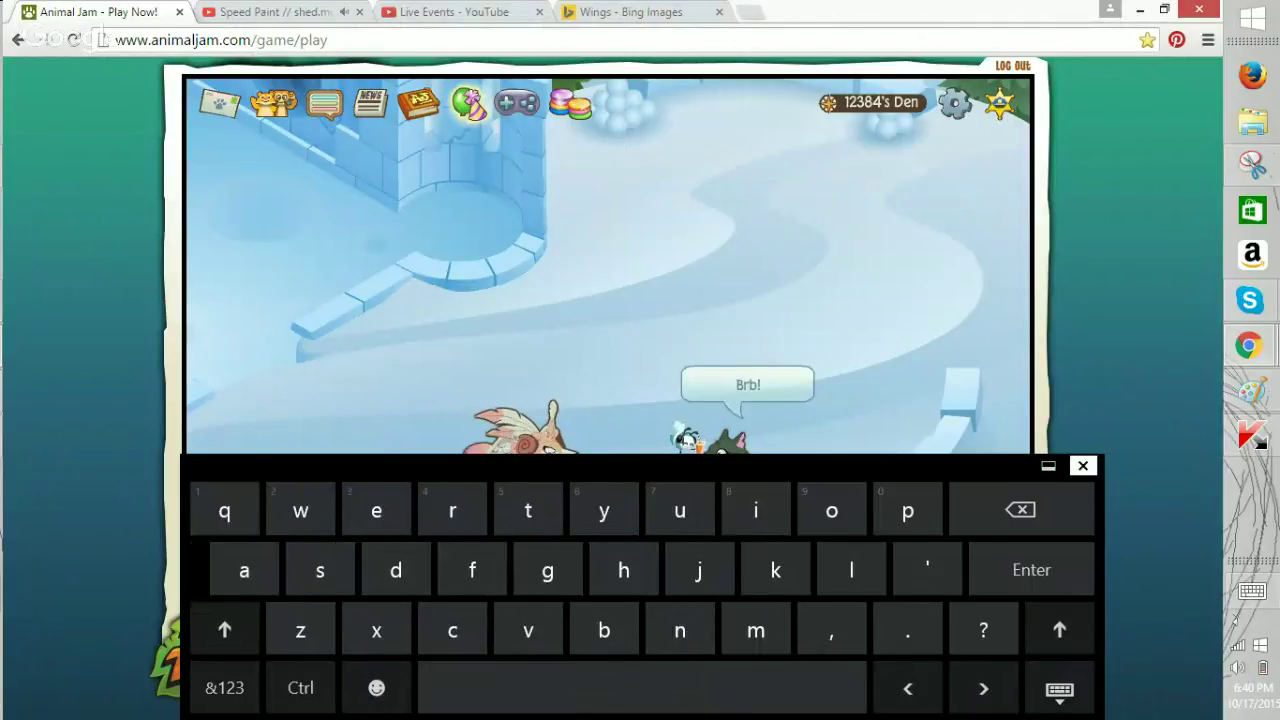
{"action": "left_click", "coordinate": [1083, 466]}
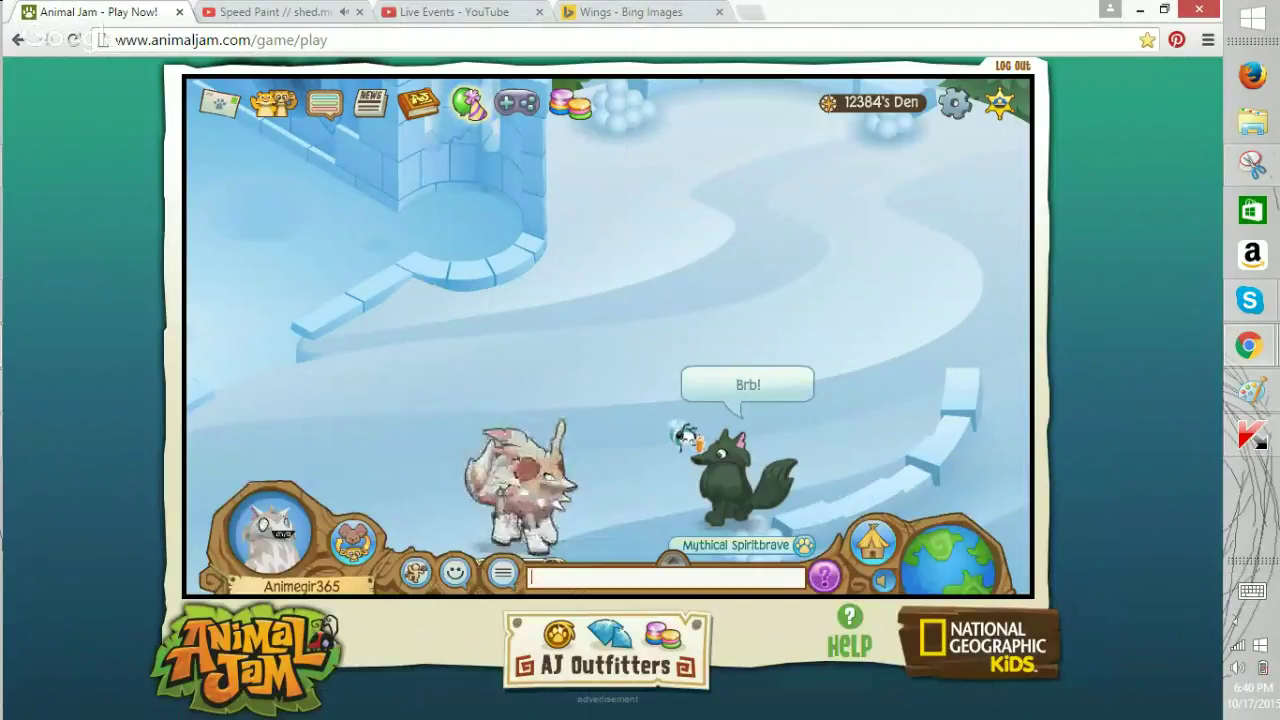
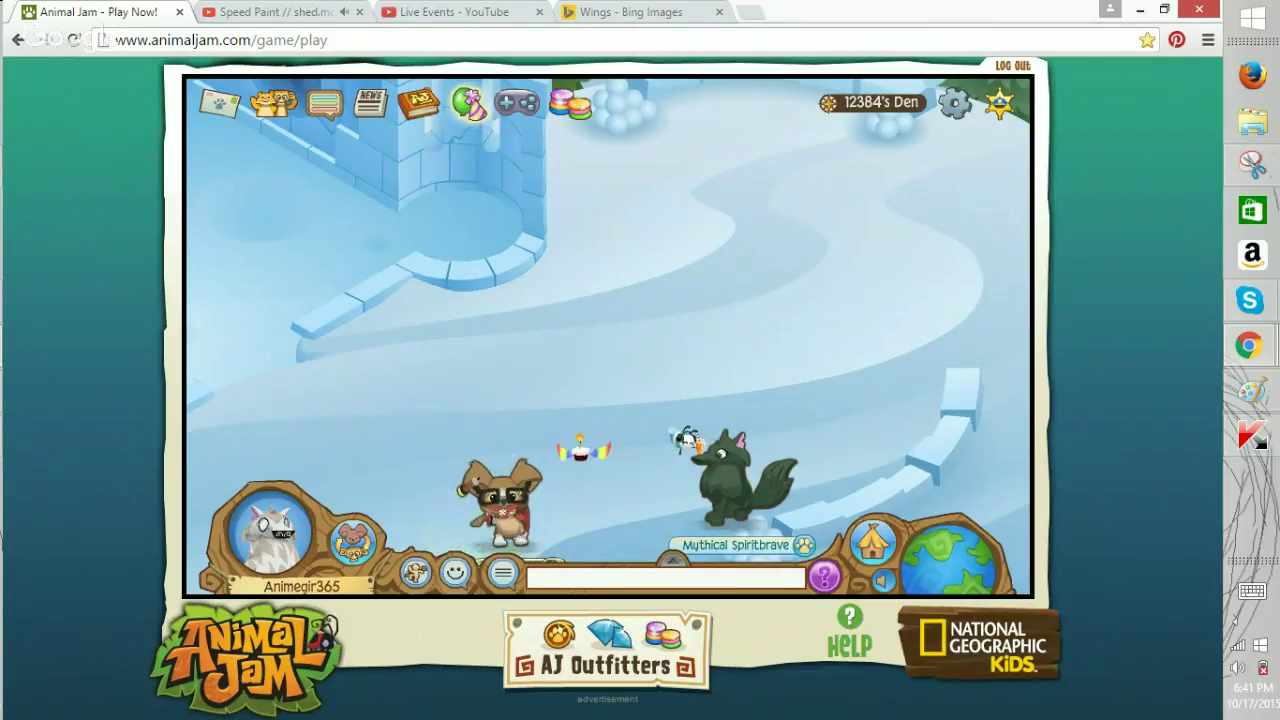
Send the chat message "back" in Animal Jam and close the touch keyboard.
{"action": "left_click", "coordinate": [1252, 591]}
{"action": "left_click", "coordinate": [244, 570]}
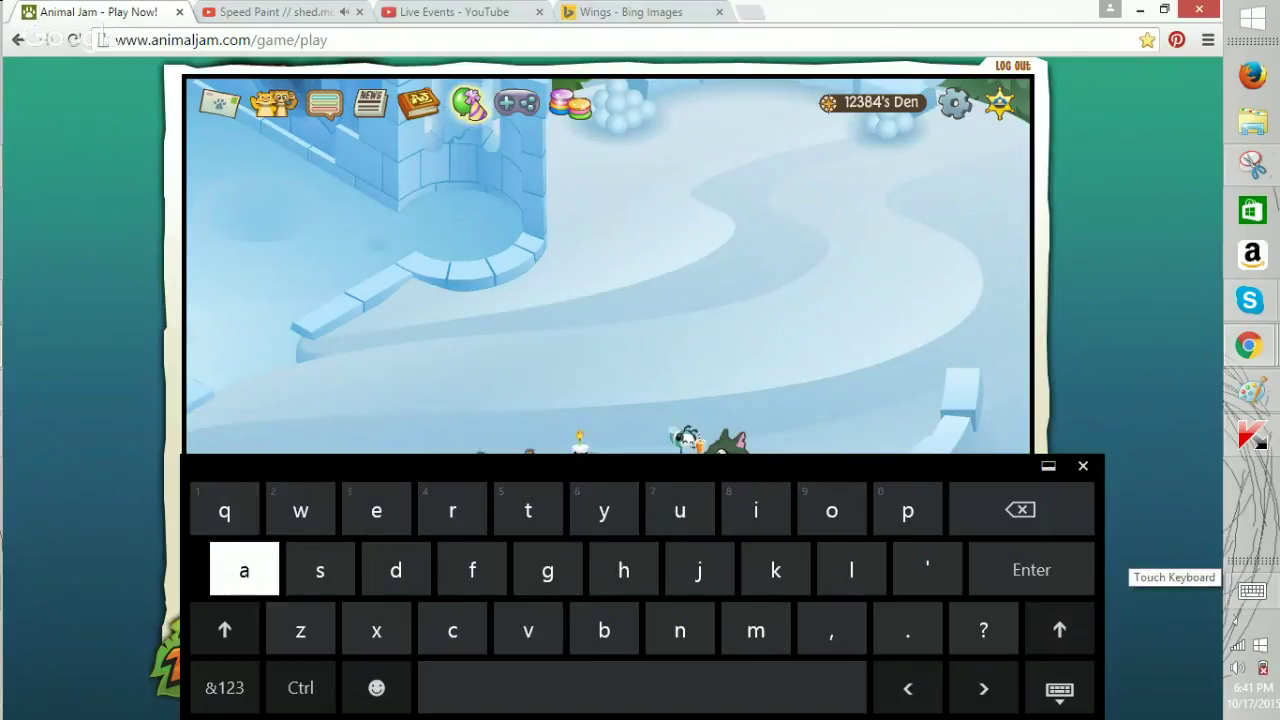
{"action": "left_click", "coordinate": [452, 630]}
{"action": "type", "text": "k"}
{"action": "key", "text": "Return"}
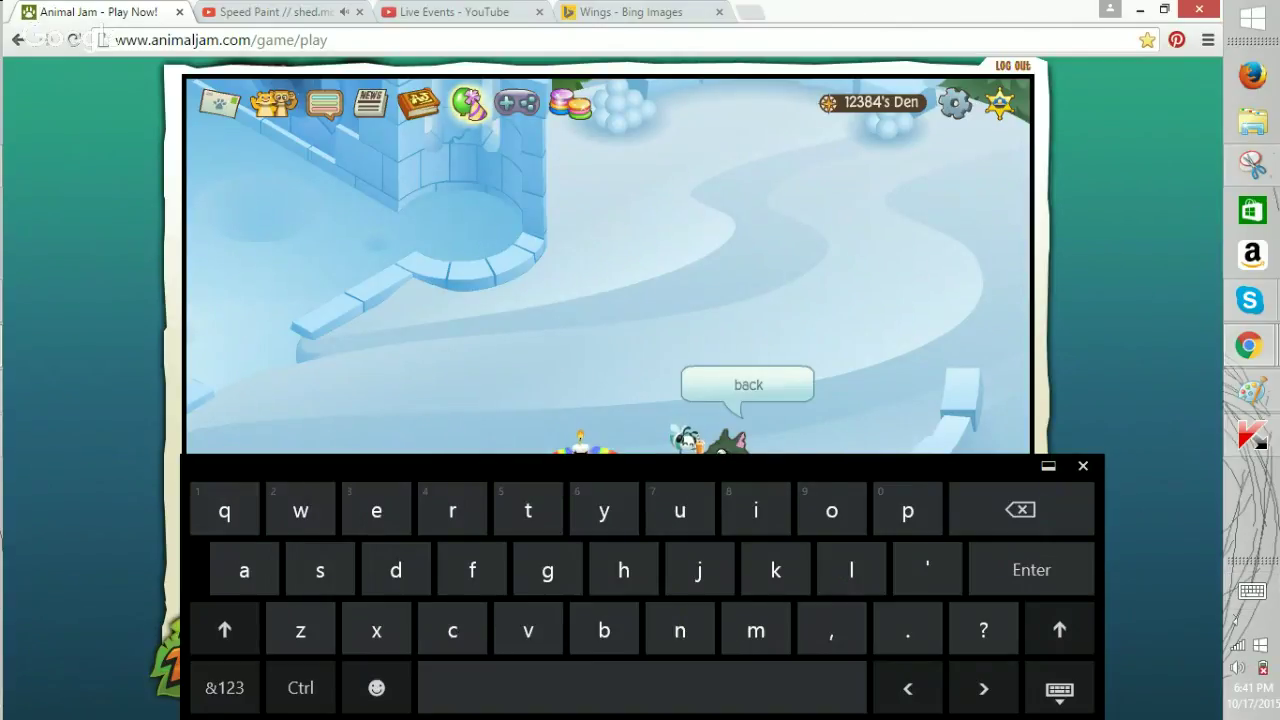
{"action": "left_click", "coordinate": [1083, 466]}
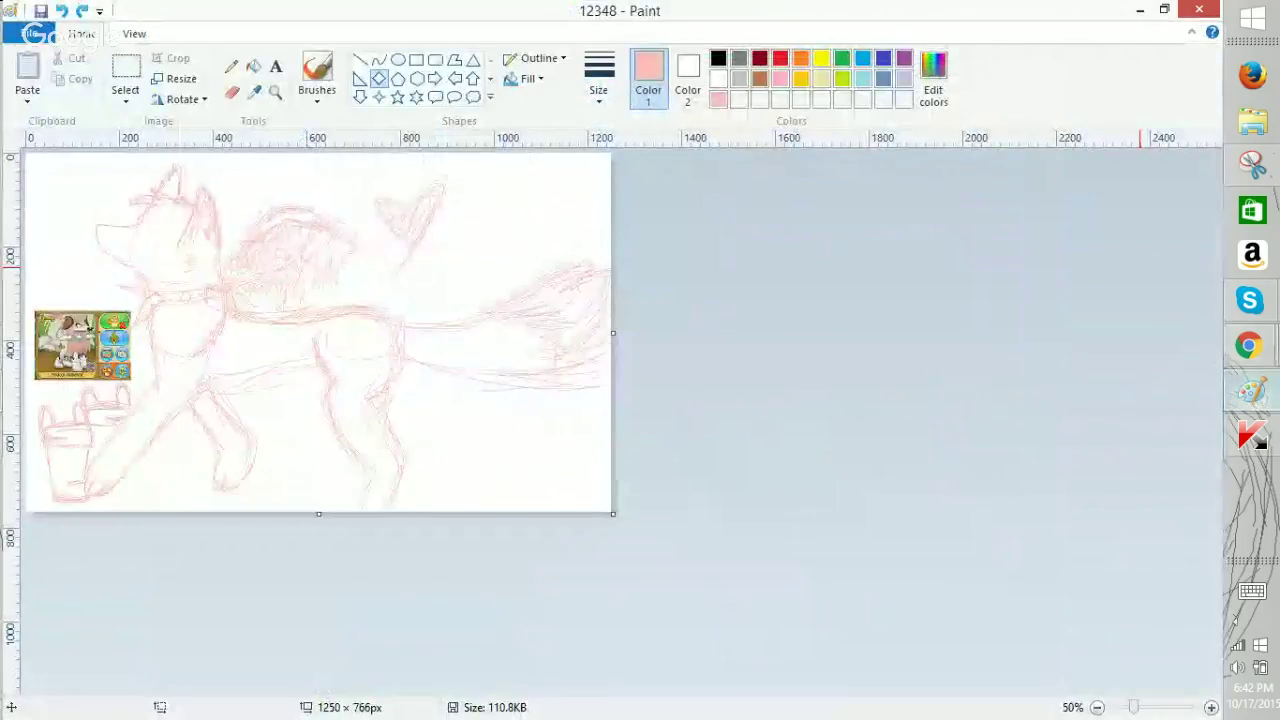
Inspect the heart and tail area of the wolf drawing in Paint at 200% zoom, ending at 50%.
{"action": "left_click_drag", "start_coordinate": [1133, 707], "coordinate": [1159, 707]}
{"action": "left_click_drag", "start_coordinate": [518, 687], "coordinate": [1098, 687]}
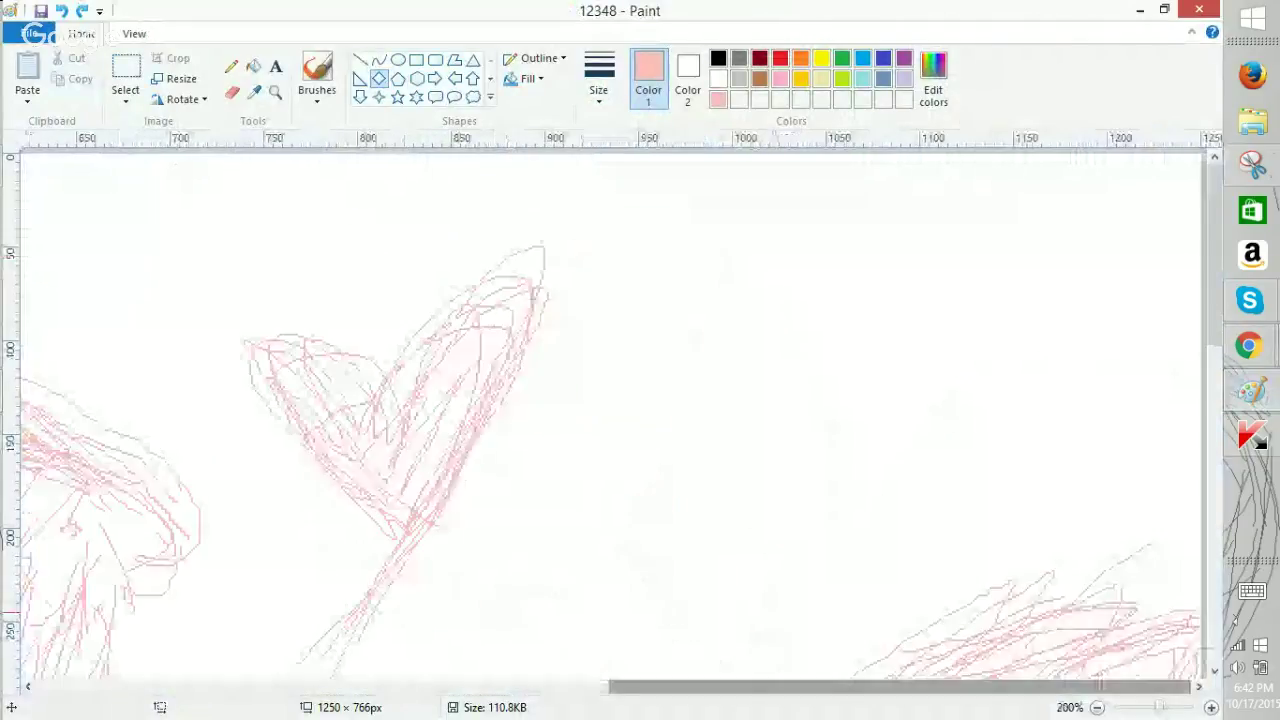
{"action": "key", "text": "ctrl+Page_Down"}
{"action": "key", "text": "ctrl+Page_Down"}
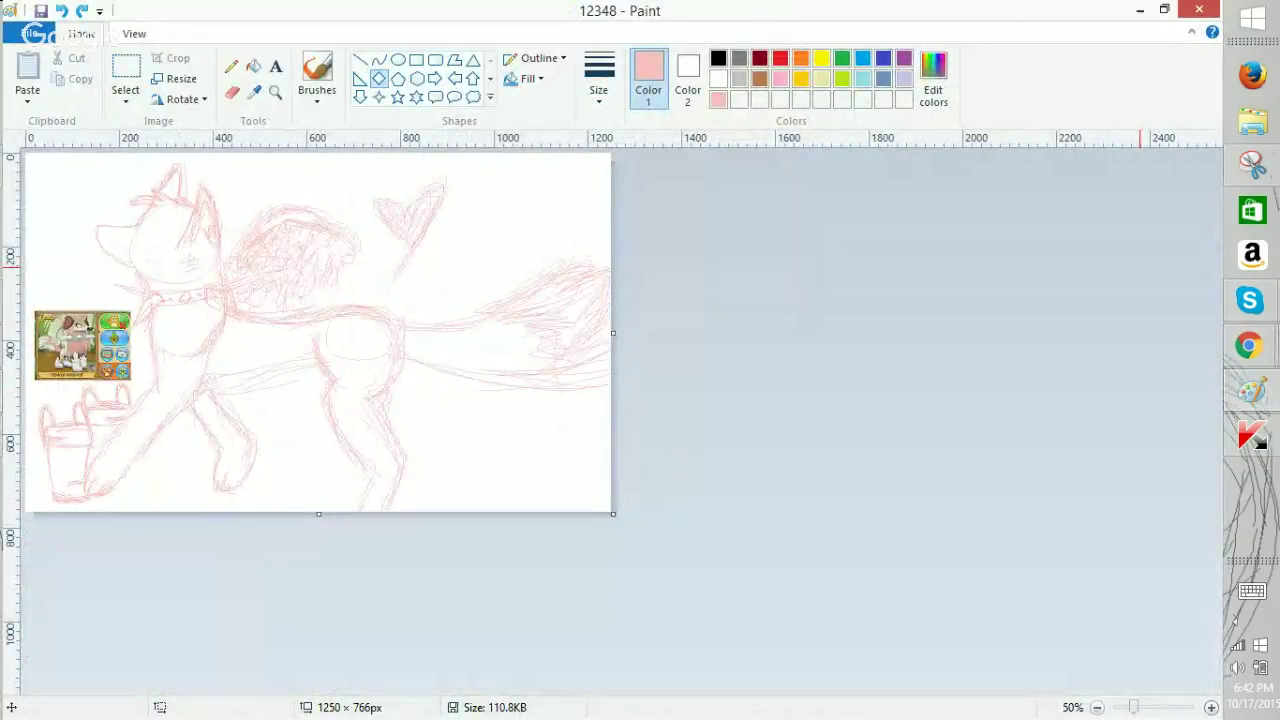
Try a flat diamond about 179 × 40 px extending from the collar in front of the wolf's neck, and undo it.
{"action": "key", "text": "ctrl+Page_Up"}
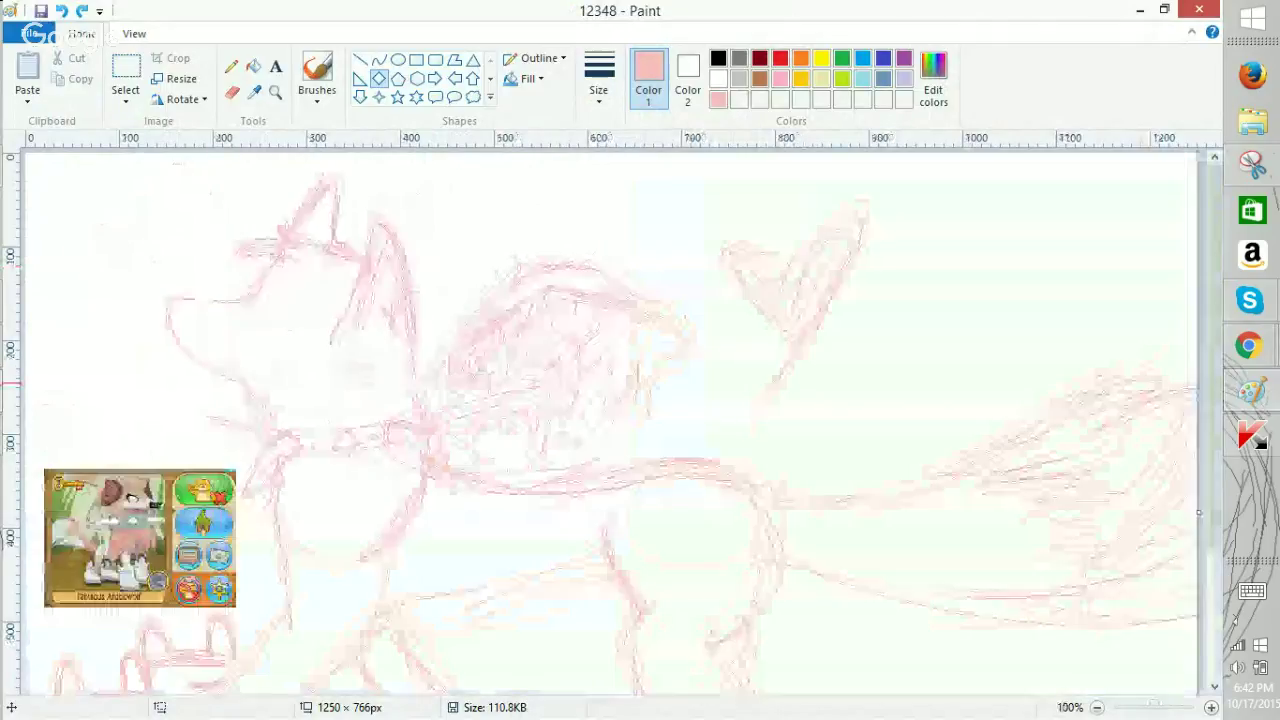
{"action": "left_click_drag", "start_coordinate": [272, 435], "coordinate": [105, 400]}
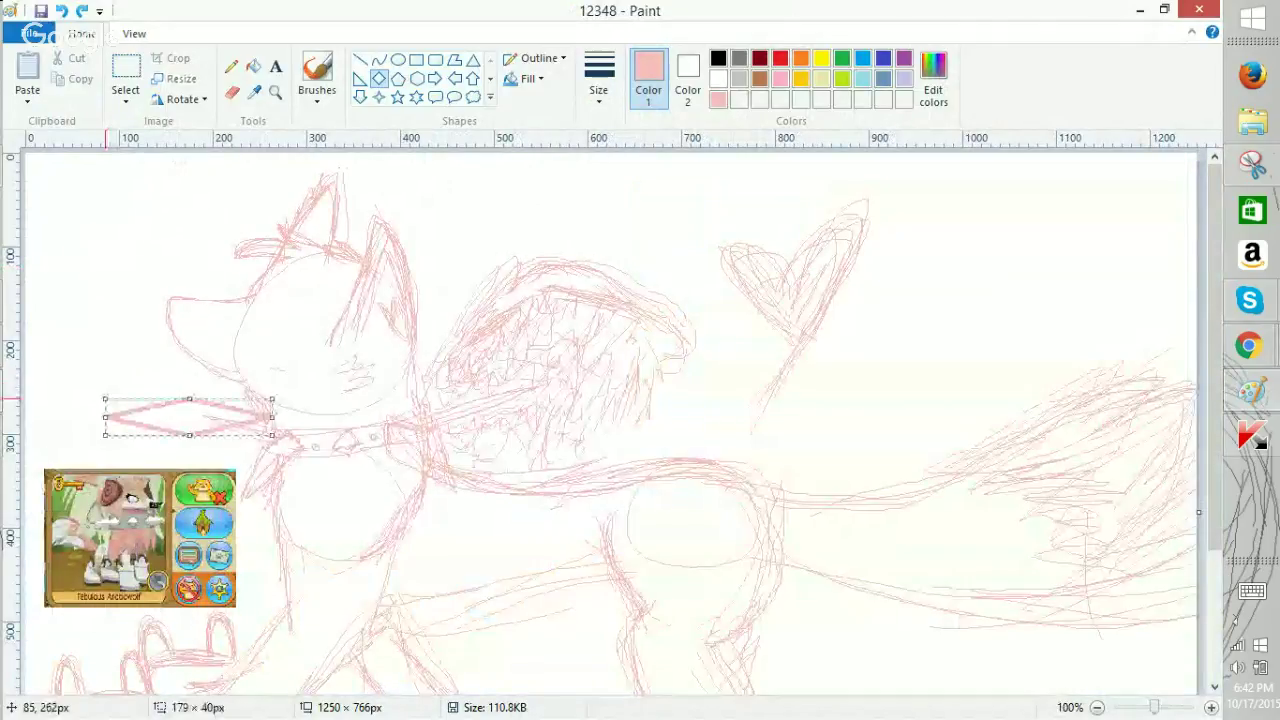
{"action": "left_click", "coordinate": [61, 11]}
Try freehand Pencil strokes in front of the muzzle and between the ear and wing, undoing each one.
{"action": "left_click", "coordinate": [231, 66]}
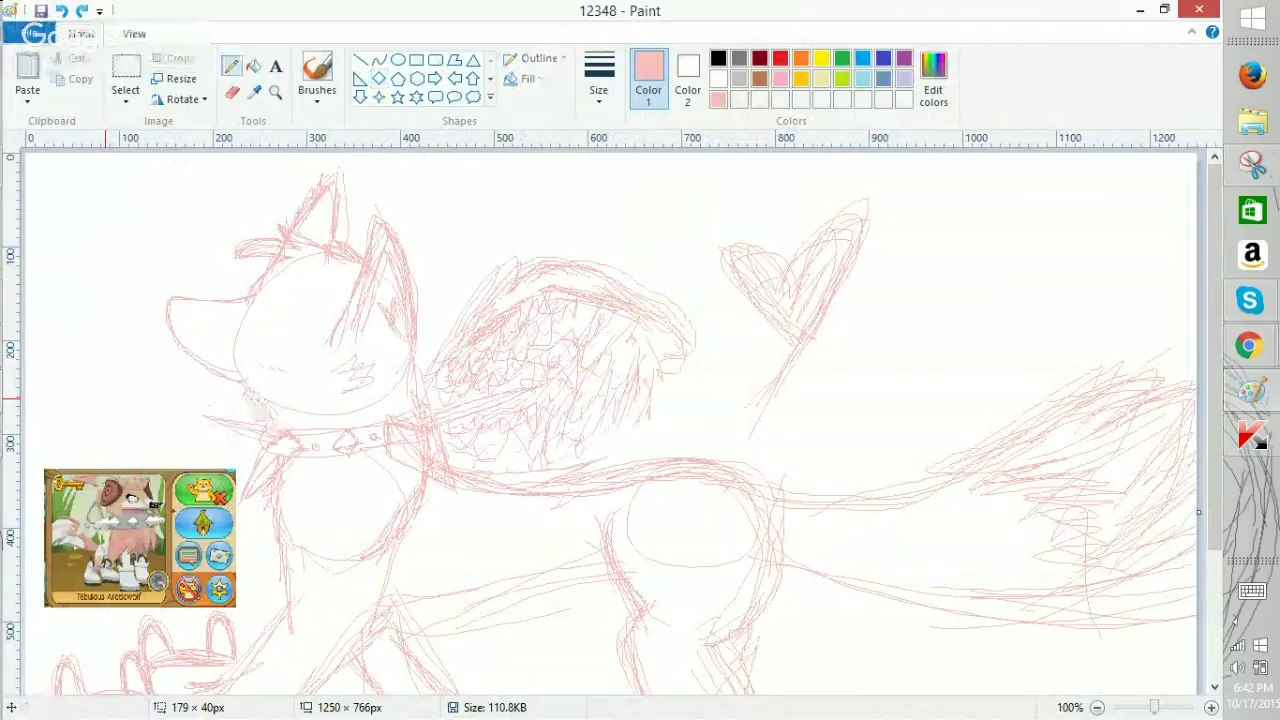
{"action": "mouse_move", "coordinate": [172, 341]}
{"action": "left_mouse_down"}
{"action": "mouse_move", "coordinate": [73, 346]}
{"action": "mouse_move", "coordinate": [99, 425]}
{"action": "left_mouse_up"}
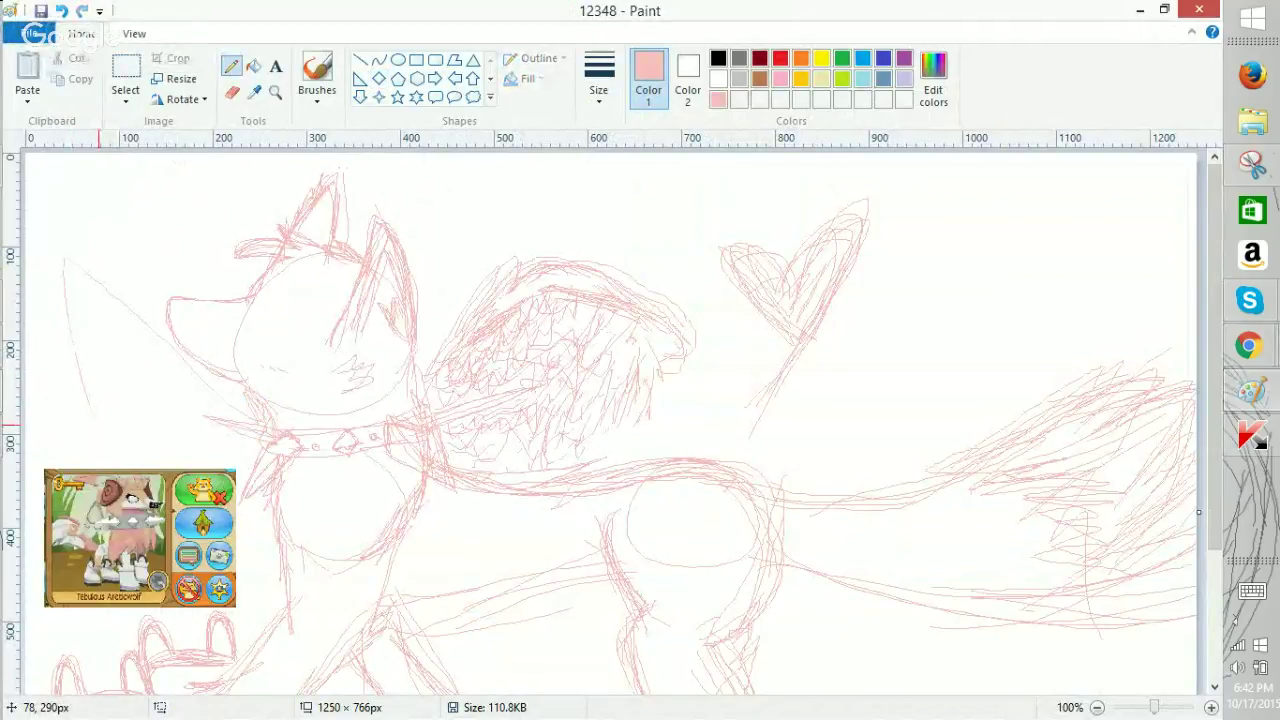
{"action": "left_click", "coordinate": [61, 11]}
{"action": "mouse_move", "coordinate": [355, 241]}
{"action": "left_mouse_down"}
{"action": "mouse_move", "coordinate": [388, 187]}
{"action": "mouse_move", "coordinate": [438, 153]}
{"action": "mouse_move", "coordinate": [566, 210]}
{"action": "mouse_move", "coordinate": [471, 214]}
{"action": "mouse_move", "coordinate": [420, 333]}
{"action": "left_mouse_up"}
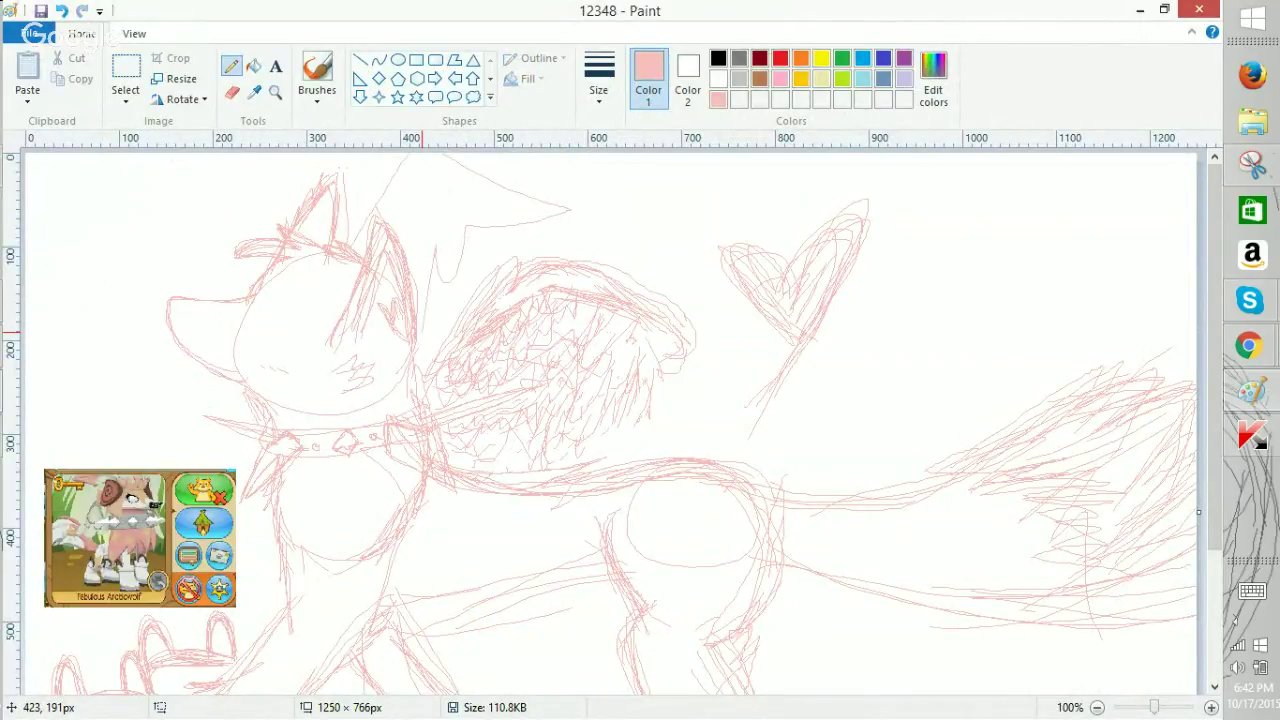
{"action": "left_click", "coordinate": [61, 11]}
{"action": "left_click", "coordinate": [61, 11]}
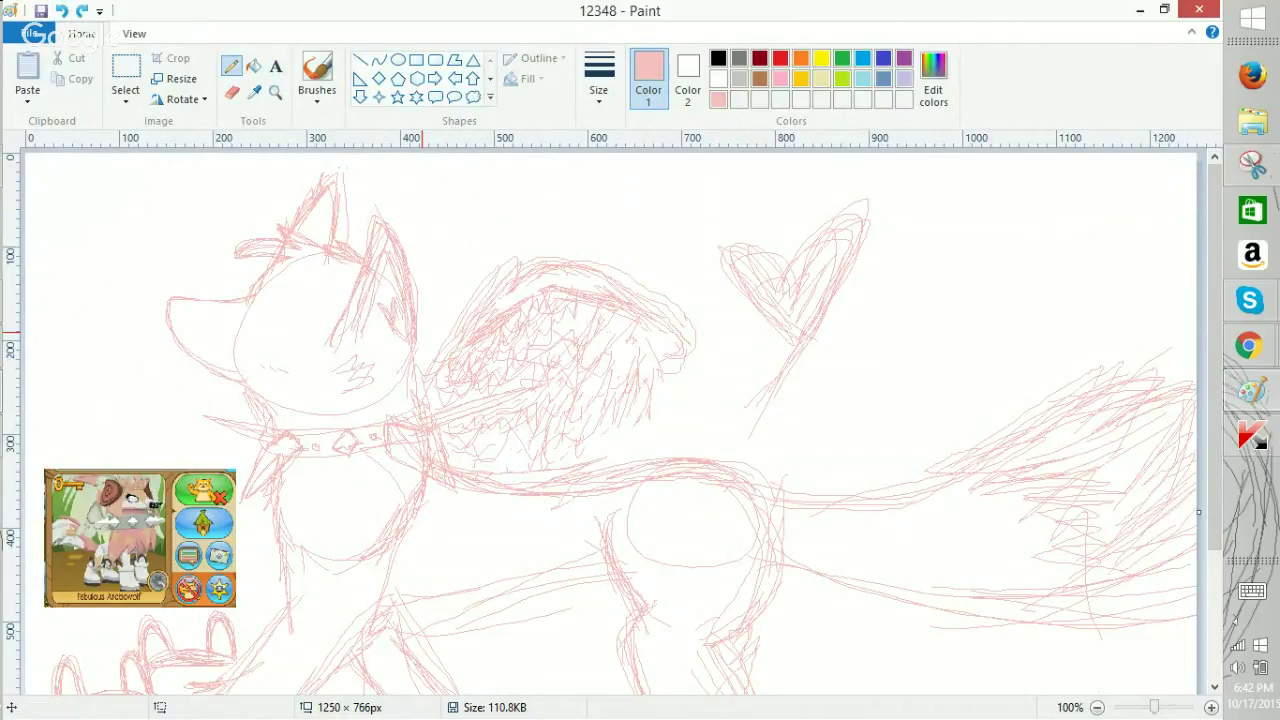
Save the wolf drawing and return to the full canvas at 50% zoom.
{"action": "left_click", "coordinate": [41, 11]}
{"action": "scroll", "coordinate": [521, 170], "scroll_direction": "down", "scroll_amount": 1}
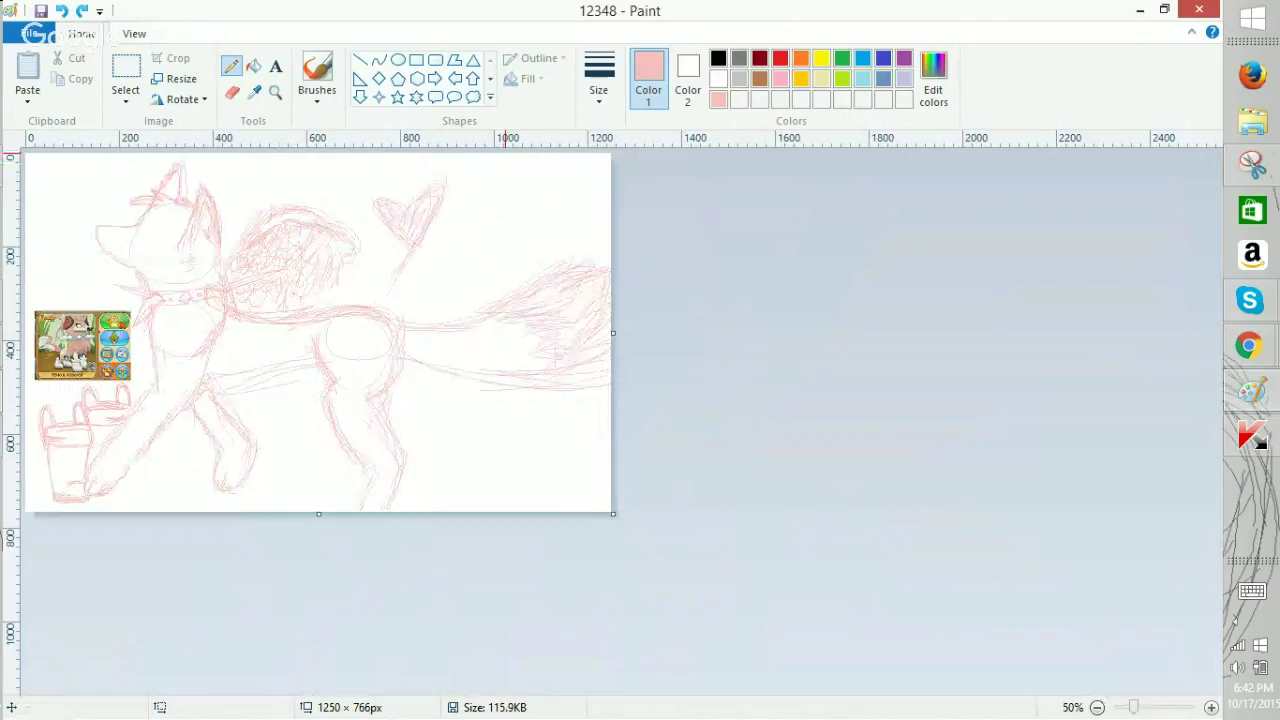
View the whole wolf drawing in full screen and return to the editing window.
{"action": "left_click", "coordinate": [134, 33]}
{"action": "left_click", "coordinate": [242, 75]}
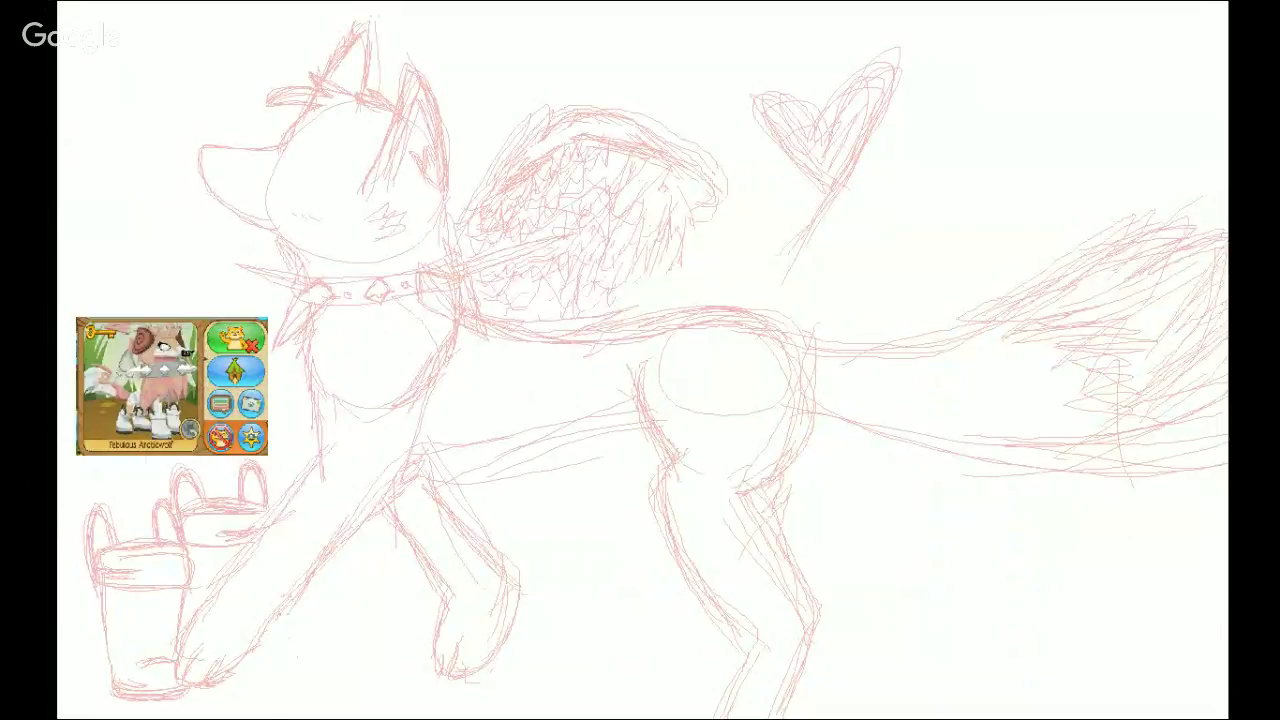
{"action": "left_click", "coordinate": [506, 386]}
Erase a strip along the reference picture's outer edge, on the side away from the wolf, at 200% zoom.
{"action": "left_click", "coordinate": [1097, 708]}
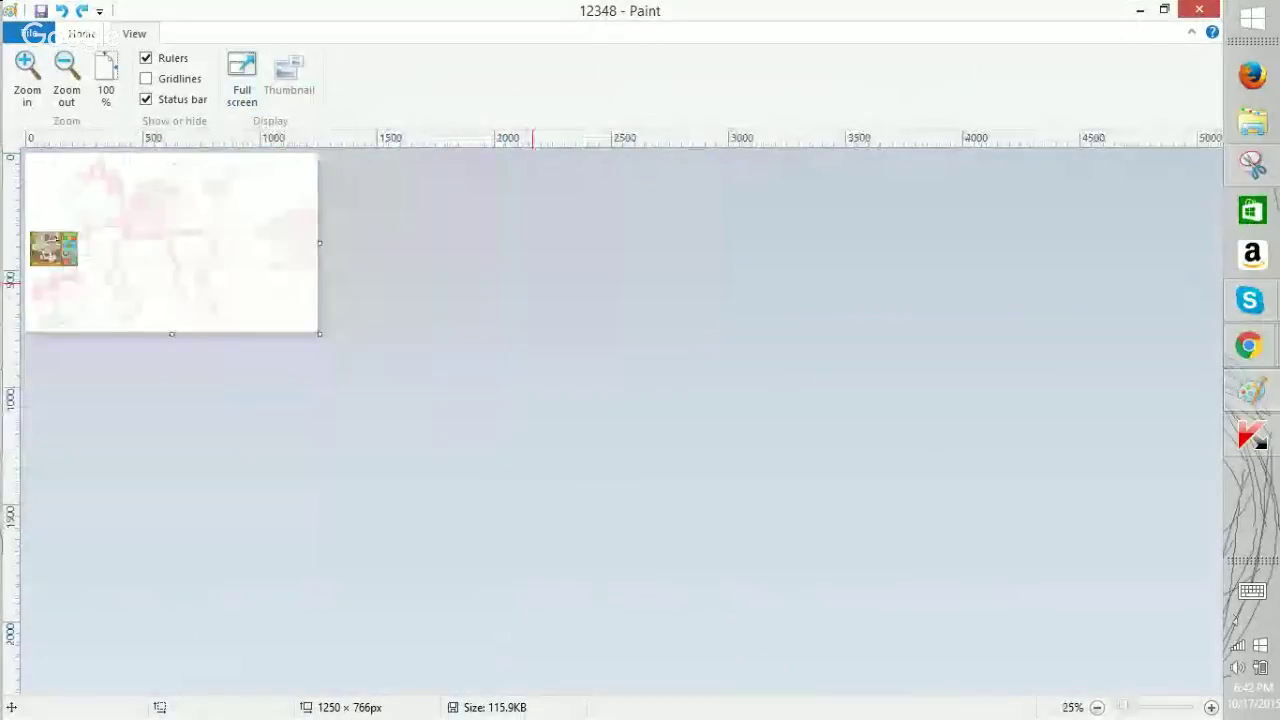
{"action": "scroll", "coordinate": [532, 280], "scroll_direction": "up", "scroll_amount": 2}
{"action": "left_click", "coordinate": [27, 75]}
{"action": "left_click", "coordinate": [82, 34]}
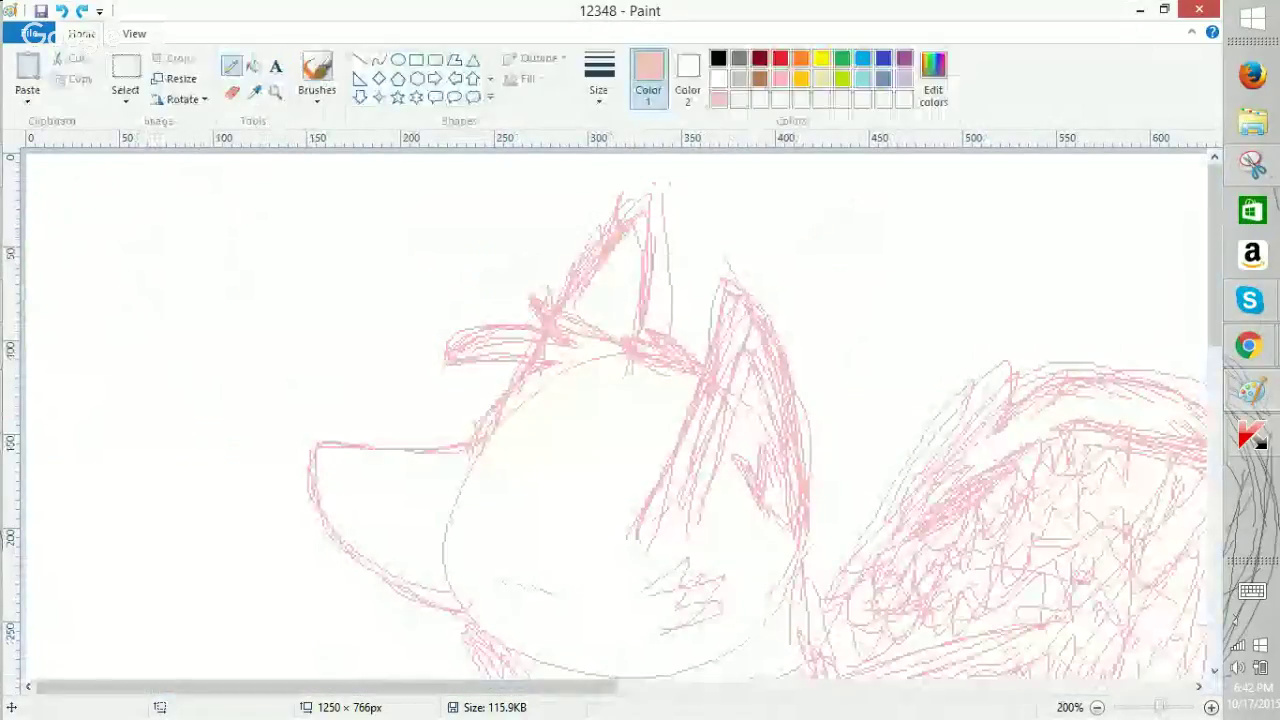
{"action": "left_click", "coordinate": [232, 93]}
{"action": "scroll", "coordinate": [615, 410], "scroll_direction": "down", "scroll_amount": 7}
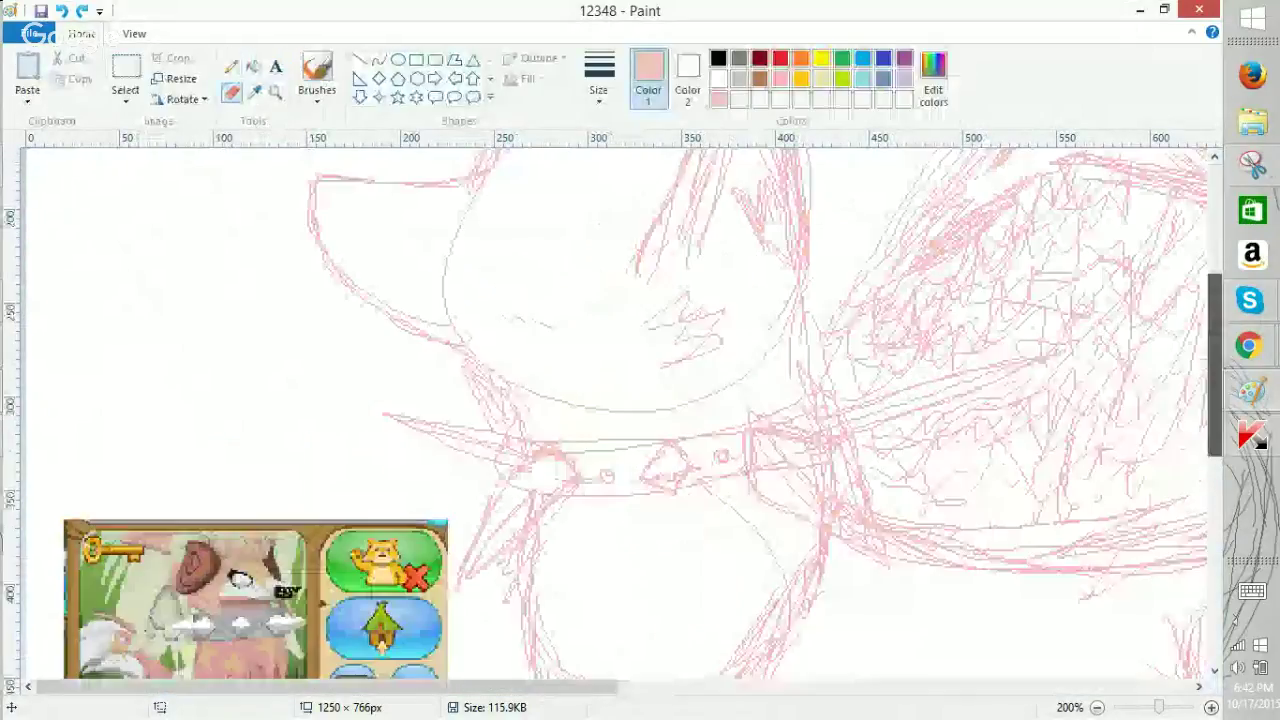
{"action": "mouse_move", "coordinate": [80, 388]}
{"action": "left_mouse_down"}
{"action": "mouse_move", "coordinate": [112, 247]}
{"action": "mouse_move", "coordinate": [83, 208]}
{"action": "mouse_move", "coordinate": [96, 145]}
{"action": "mouse_move", "coordinate": [108, 384]}
{"action": "left_mouse_up"}
{"action": "left_click_drag", "start_coordinate": [1214, 486], "coordinate": [1214, 431]}
Flood-fill patches of the character in the reference picture with white, covering parts of its body, collar, legs and head.
{"action": "left_click", "coordinate": [254, 66]}
{"action": "left_click", "coordinate": [718, 79]}
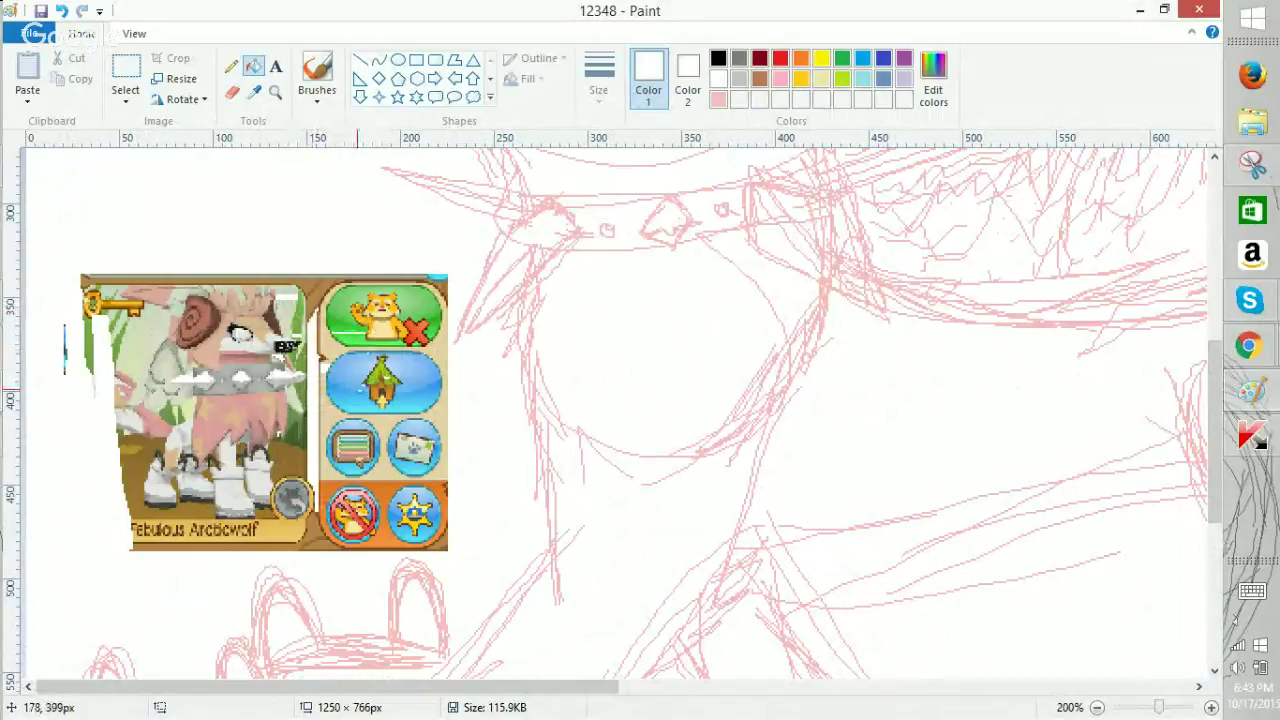
{"action": "left_click", "coordinate": [229, 460]}
{"action": "left_click", "coordinate": [240, 404]}
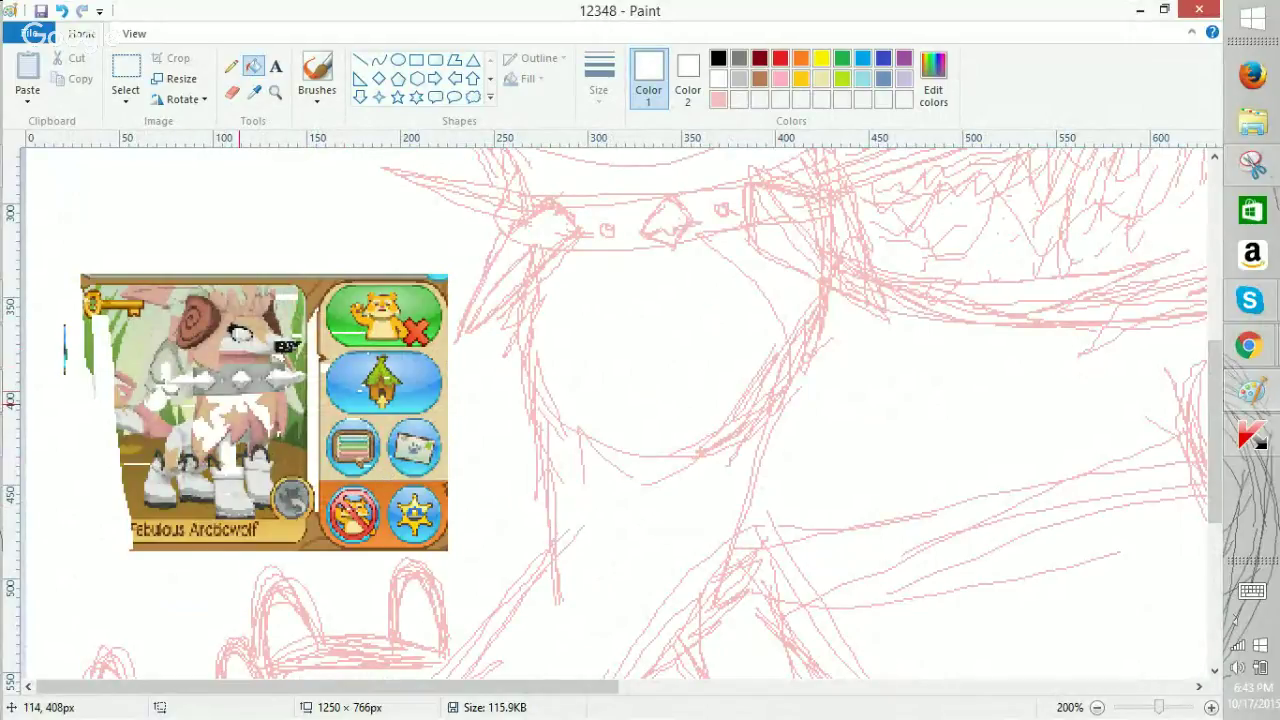
{"action": "left_click", "coordinate": [258, 378]}
{"action": "left_click", "coordinate": [248, 521]}
{"action": "left_click", "coordinate": [285, 459]}
{"action": "left_click", "coordinate": [238, 344]}
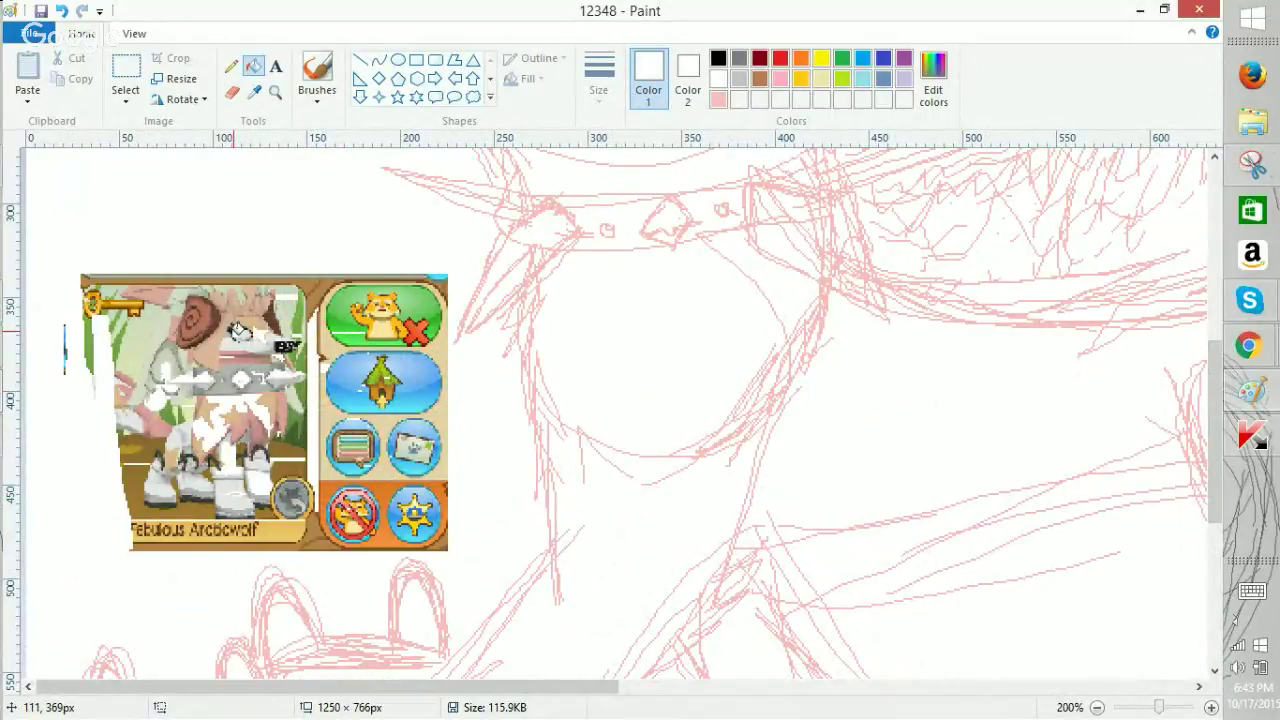
{"action": "left_click", "coordinate": [212, 353]}
{"action": "left_click", "coordinate": [223, 376]}
{"action": "left_click", "coordinate": [224, 321]}
{"action": "left_click", "coordinate": [193, 319]}
{"action": "left_click", "coordinate": [161, 294]}
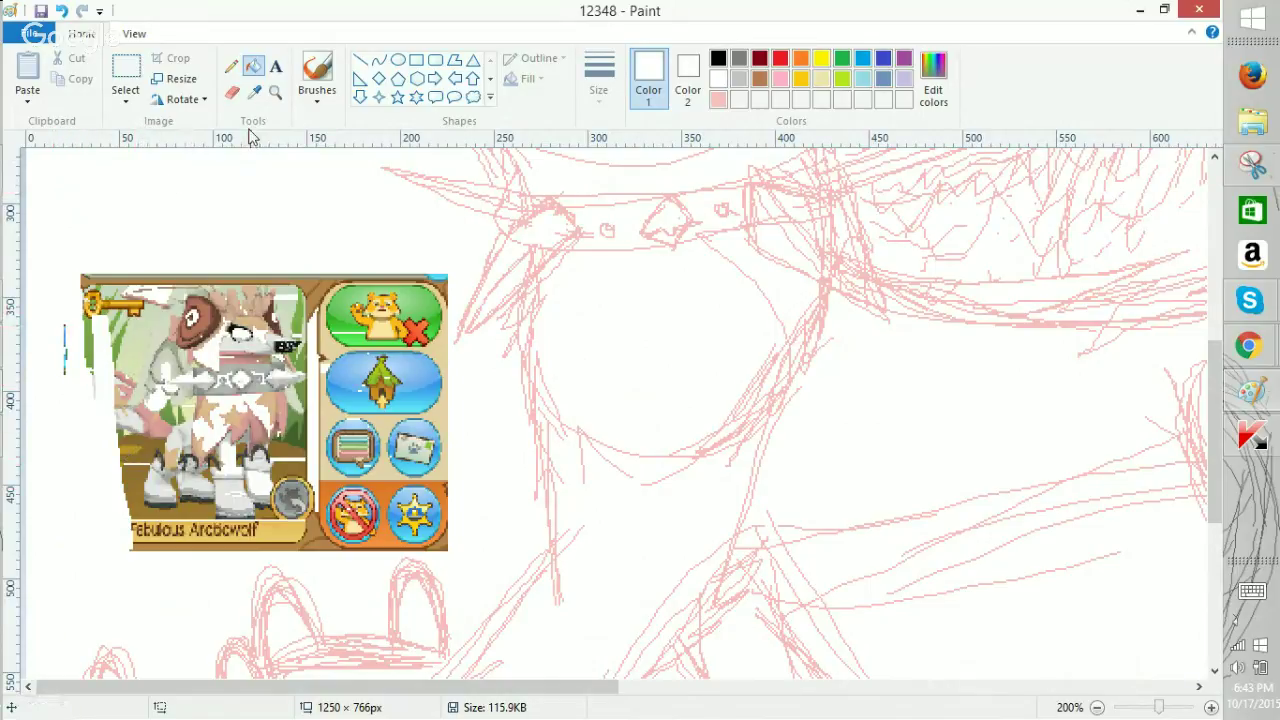
Erase through the character in the reference picture and cover its area with a solid white ellipse about 147 × 189 px.
{"action": "left_click", "coordinate": [233, 94]}
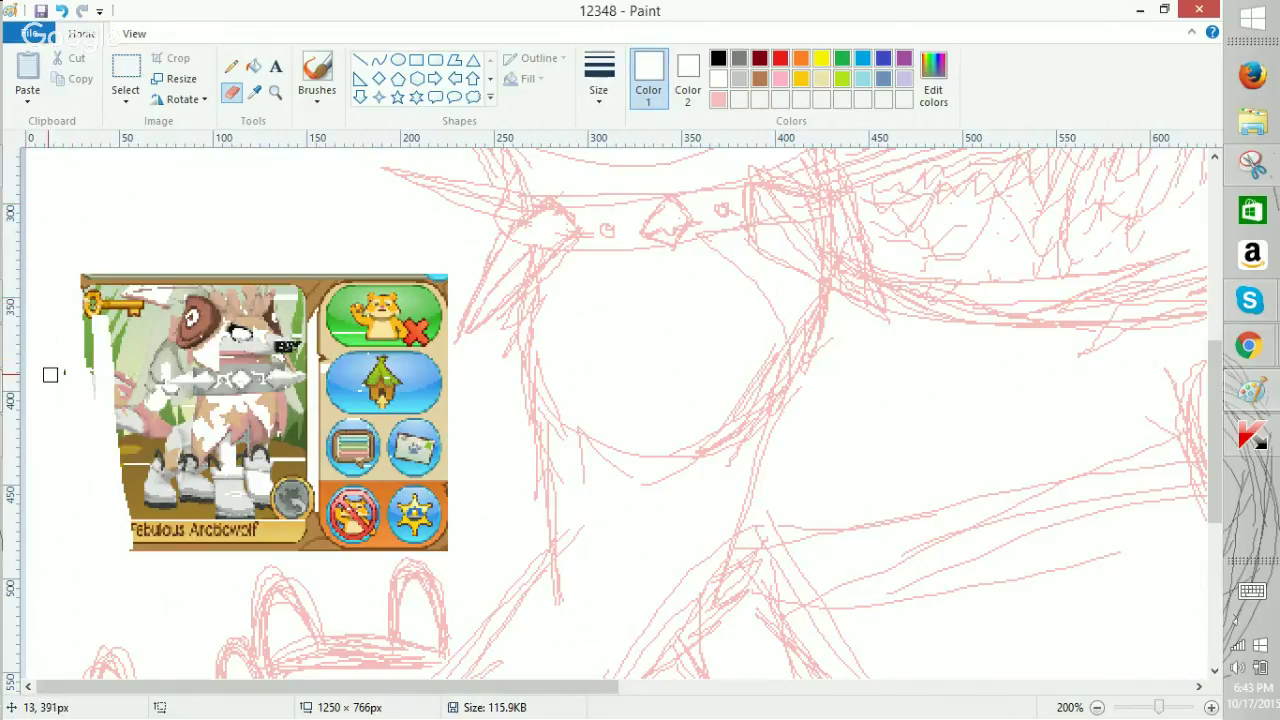
{"action": "mouse_move", "coordinate": [55, 278]}
{"action": "left_mouse_down"}
{"action": "mouse_move", "coordinate": [166, 543]}
{"action": "mouse_move", "coordinate": [146, 500]}
{"action": "mouse_move", "coordinate": [159, 533]}
{"action": "mouse_move", "coordinate": [176, 496]}
{"action": "mouse_move", "coordinate": [112, 322]}
{"action": "mouse_move", "coordinate": [234, 538]}
{"action": "mouse_move", "coordinate": [186, 301]}
{"action": "mouse_move", "coordinate": [178, 326]}
{"action": "mouse_move", "coordinate": [267, 451]}
{"action": "mouse_move", "coordinate": [291, 519]}
{"action": "left_mouse_up"}
{"action": "left_click", "coordinate": [398, 60]}
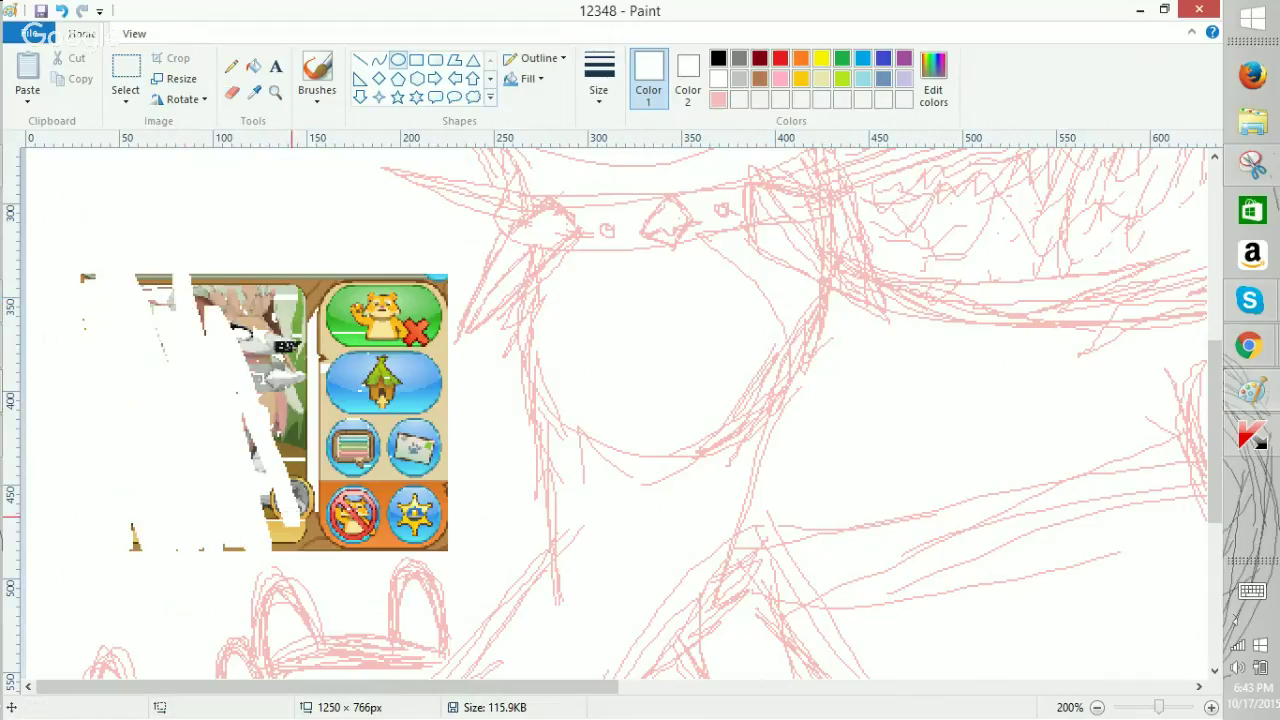
{"action": "left_click_drag", "start_coordinate": [41, 267], "coordinate": [310, 584]}
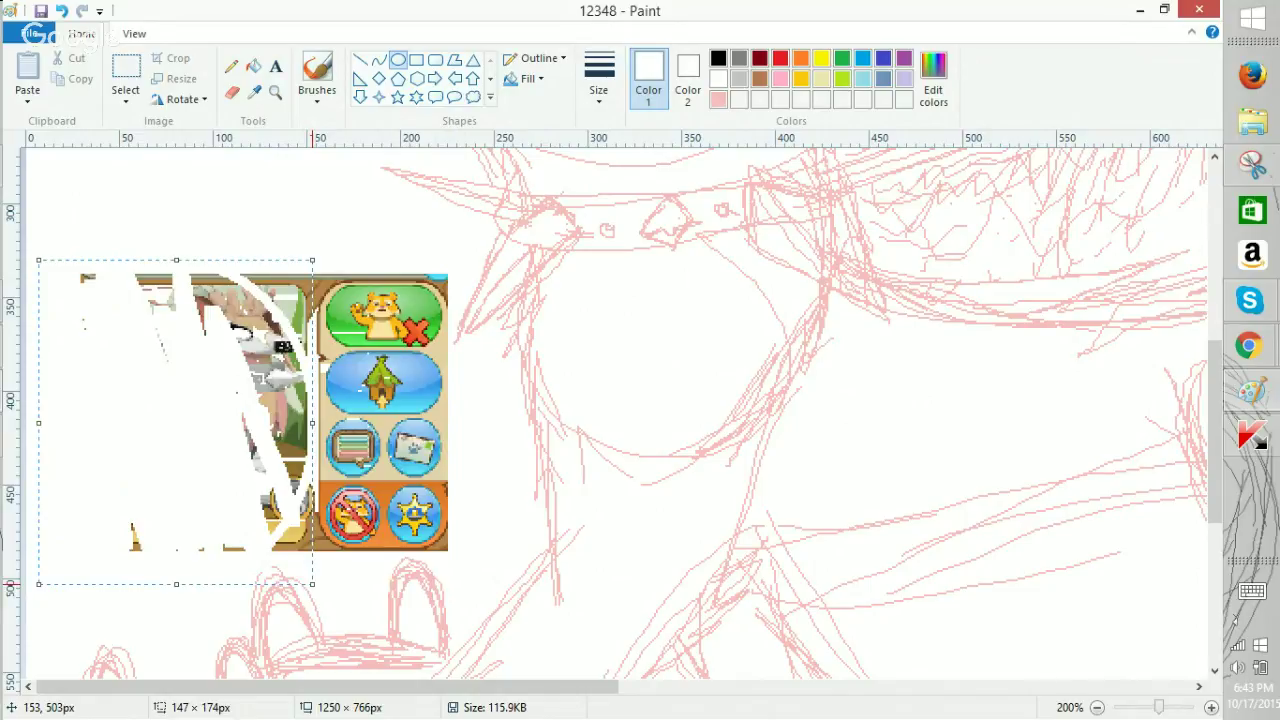
{"action": "left_click", "coordinate": [527, 78]}
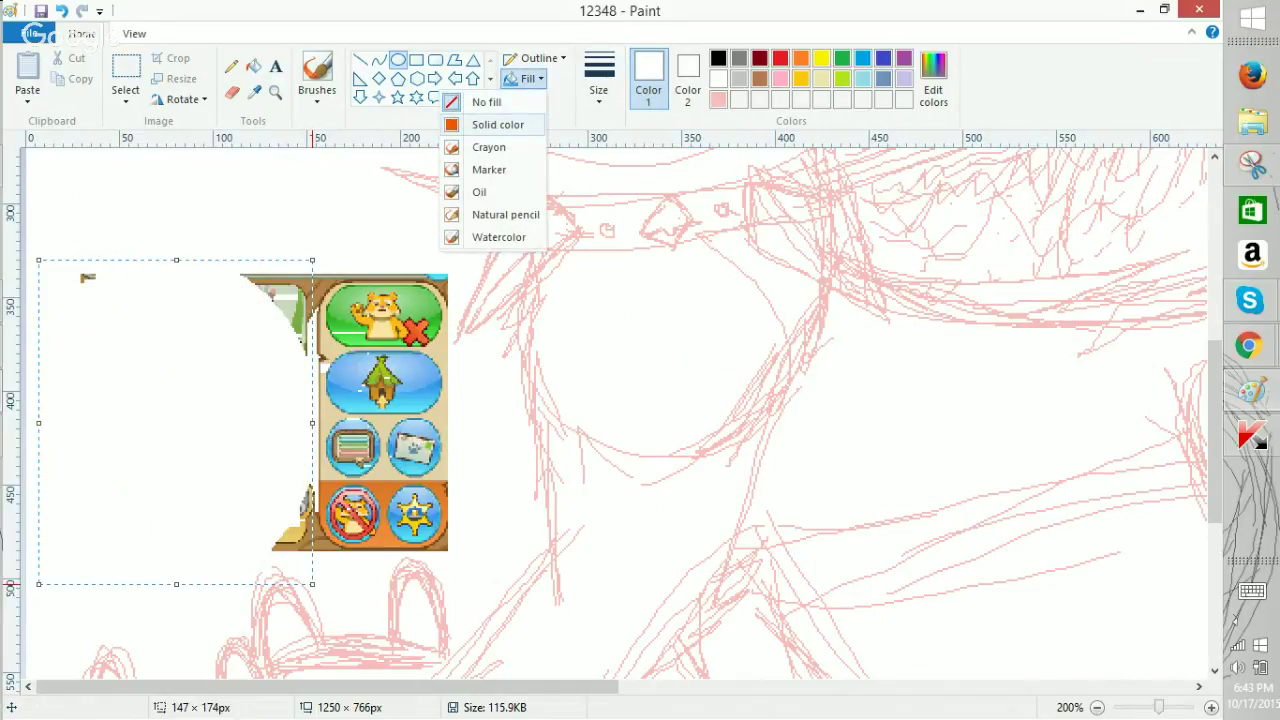
{"action": "left_click", "coordinate": [486, 124]}
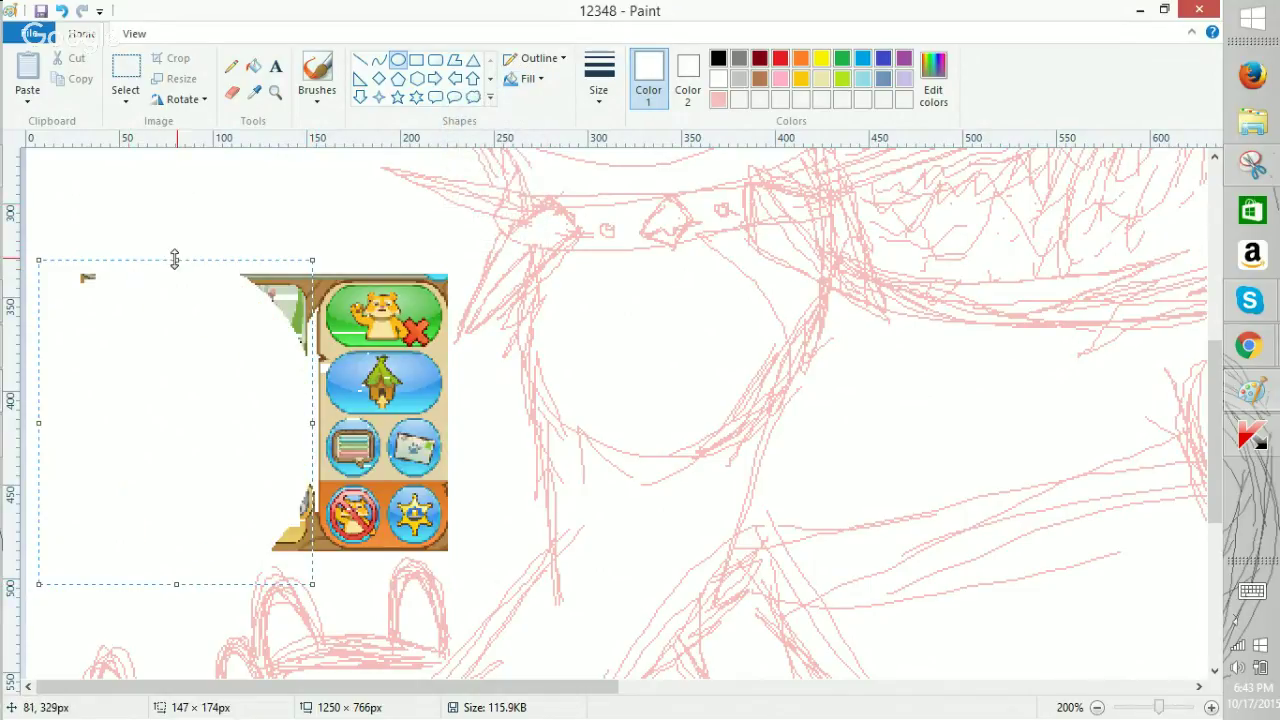
{"action": "left_click_drag", "start_coordinate": [175, 259], "coordinate": [173, 227]}
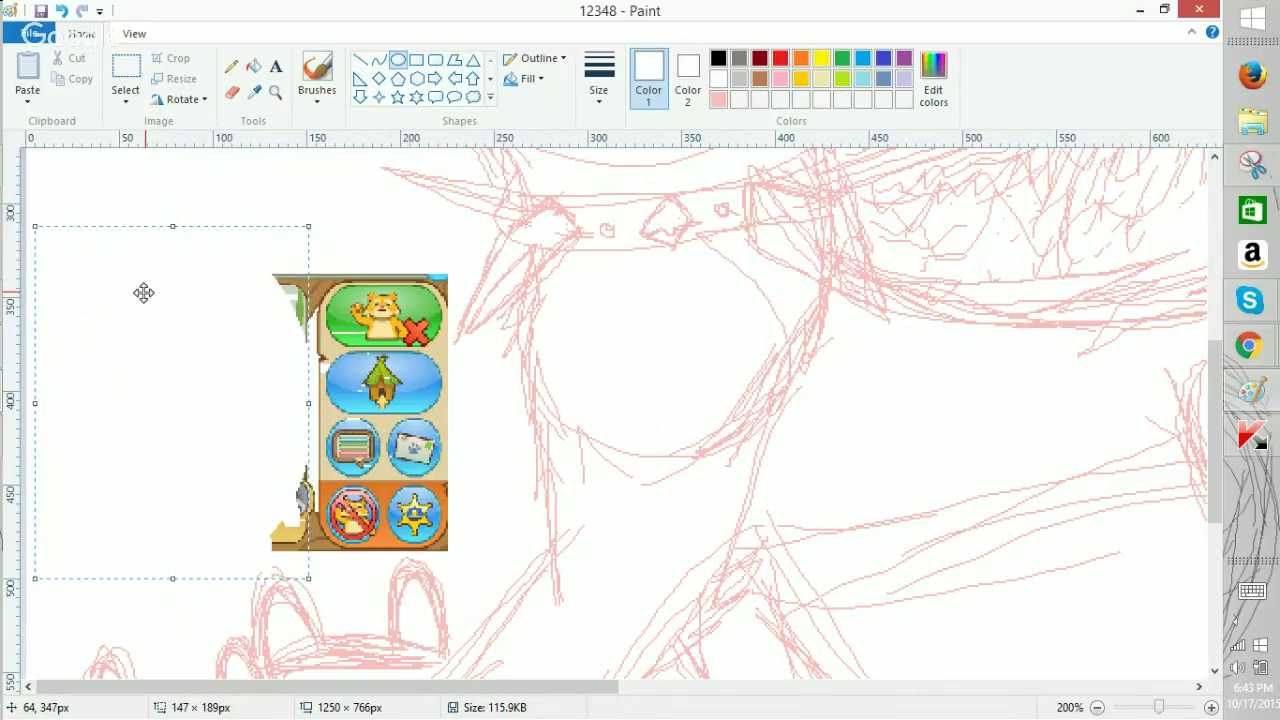
{"action": "left_click_drag", "start_coordinate": [143, 292], "coordinate": [157, 297]}
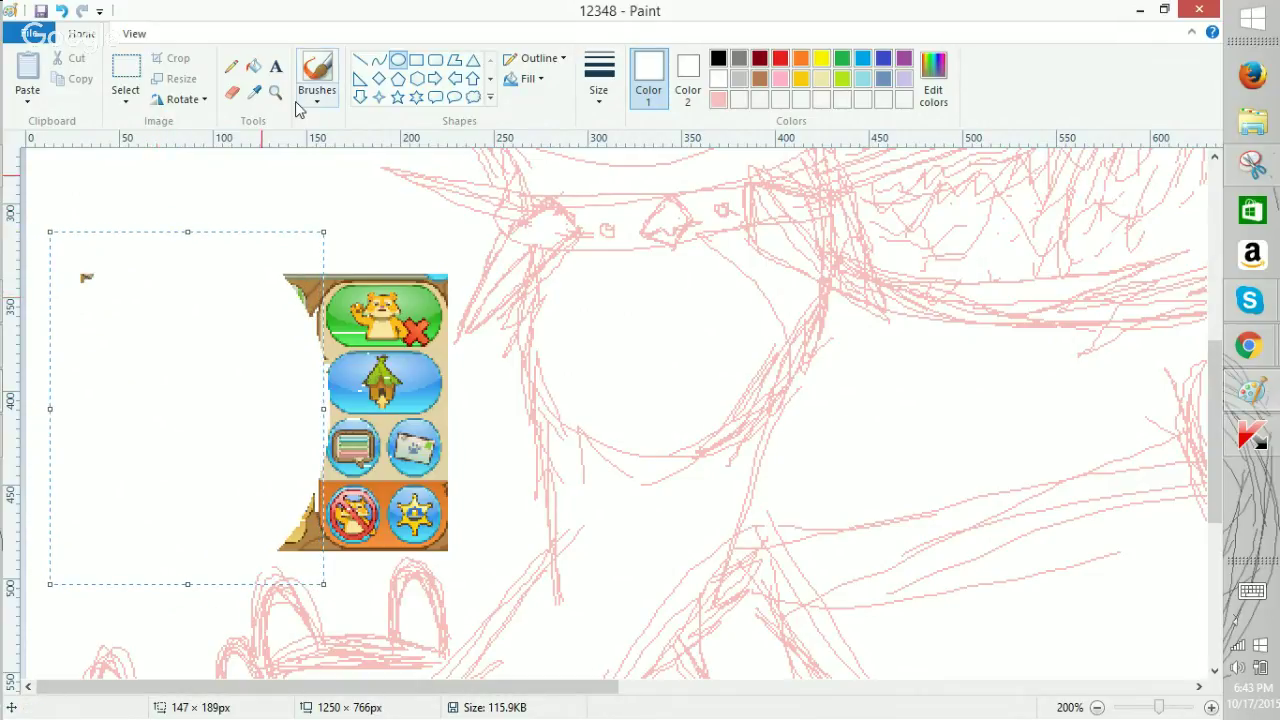
Erase the leftover corner fragment and the remaining button column of the reference picture beside the wolf's chest.
{"action": "left_click", "coordinate": [232, 91]}
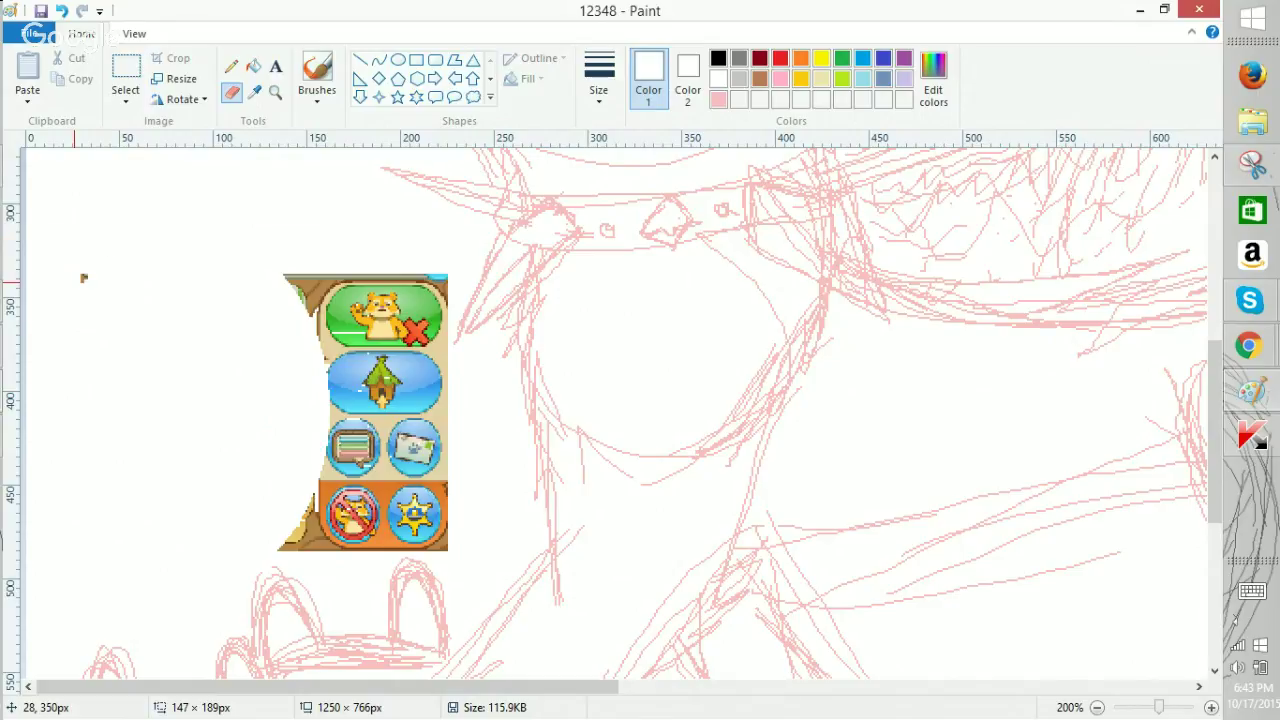
{"action": "mouse_move", "coordinate": [312, 528]}
{"action": "left_mouse_down"}
{"action": "mouse_move", "coordinate": [281, 504]}
{"action": "mouse_move", "coordinate": [300, 538]}
{"action": "mouse_move", "coordinate": [329, 472]}
{"action": "mouse_move", "coordinate": [417, 550]}
{"action": "mouse_move", "coordinate": [374, 487]}
{"action": "mouse_move", "coordinate": [289, 251]}
{"action": "mouse_move", "coordinate": [311, 294]}
{"action": "mouse_move", "coordinate": [354, 314]}
{"action": "mouse_move", "coordinate": [374, 431]}
{"action": "mouse_move", "coordinate": [326, 433]}
{"action": "mouse_move", "coordinate": [443, 529]}
{"action": "mouse_move", "coordinate": [451, 486]}
{"action": "mouse_move", "coordinate": [431, 434]}
{"action": "mouse_move", "coordinate": [440, 260]}
{"action": "mouse_move", "coordinate": [410, 280]}
{"action": "mouse_move", "coordinate": [377, 351]}
{"action": "mouse_move", "coordinate": [367, 281]}
{"action": "mouse_move", "coordinate": [351, 366]}
{"action": "mouse_move", "coordinate": [399, 376]}
{"action": "left_mouse_up"}
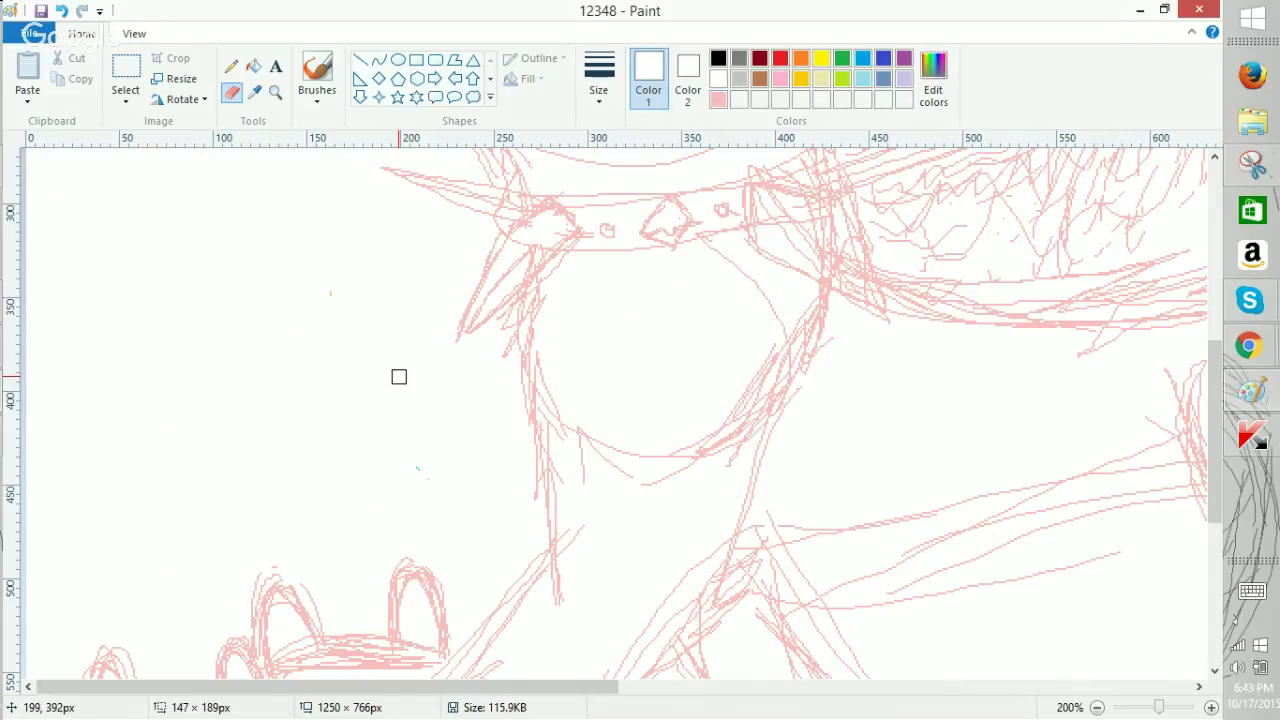
{"action": "scroll", "coordinate": [399, 376], "scroll_direction": "down", "scroll_amount": 1}
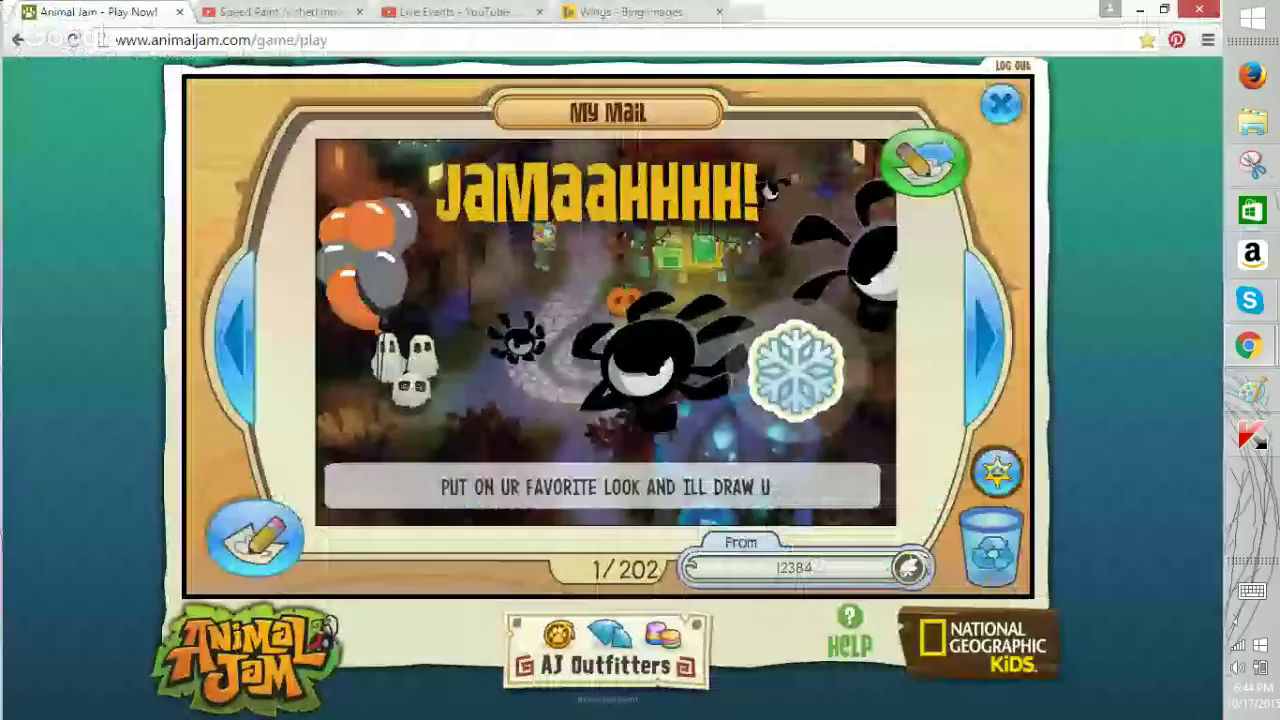
Close the open mail in Animal Jam and send the chat messages "Will" and "bye wolf".
{"action": "left_click", "coordinate": [1001, 104]}
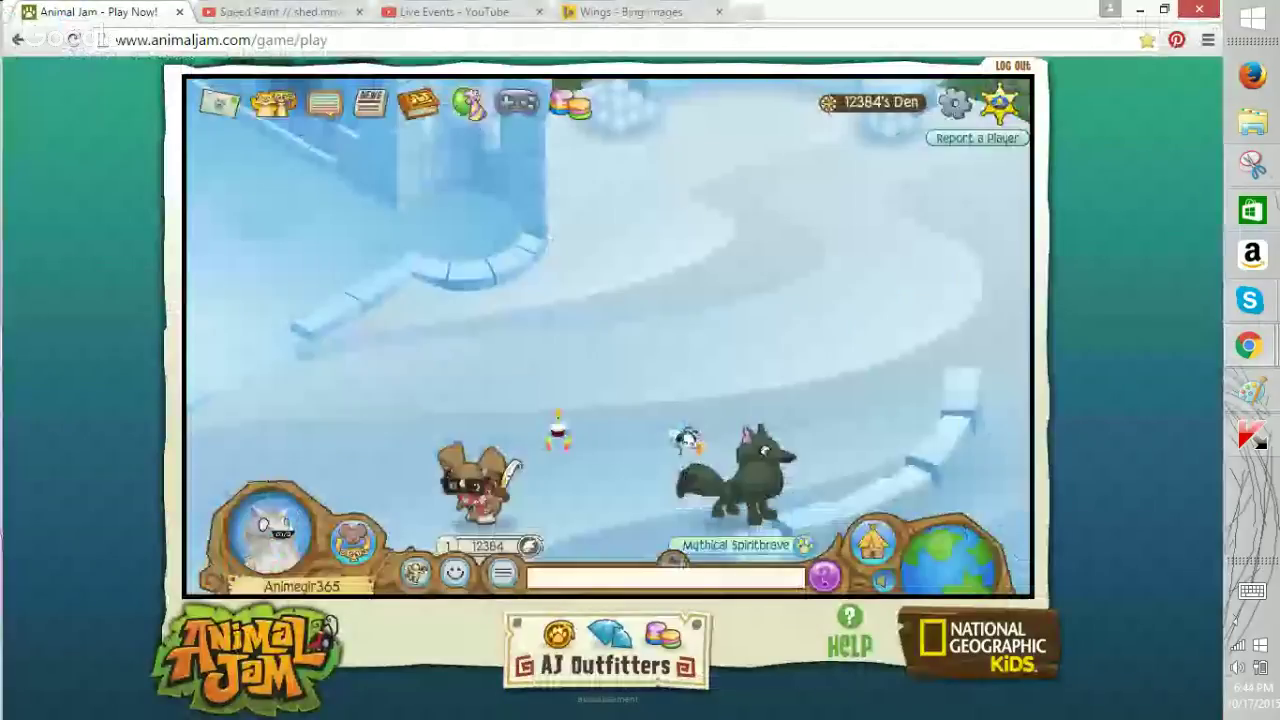
{"action": "left_click", "coordinate": [1252, 591]}
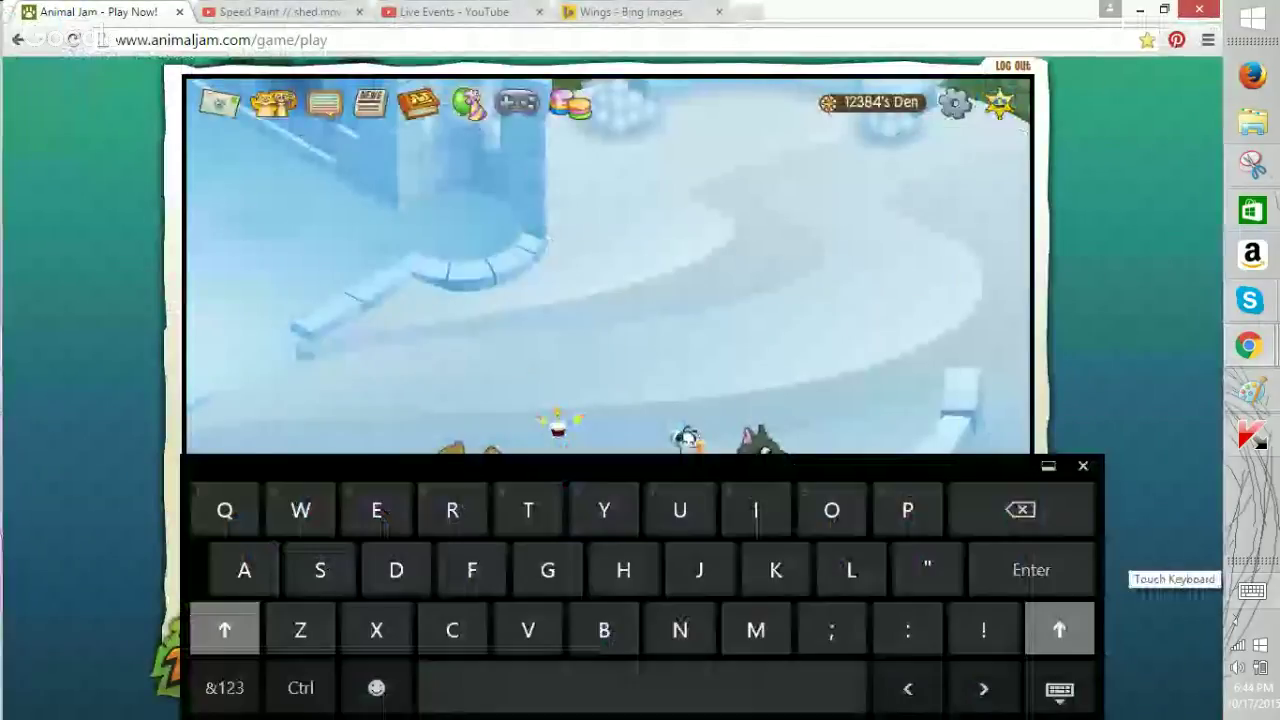
{"action": "type", "text": "Will"}
{"action": "key", "text": "Return"}
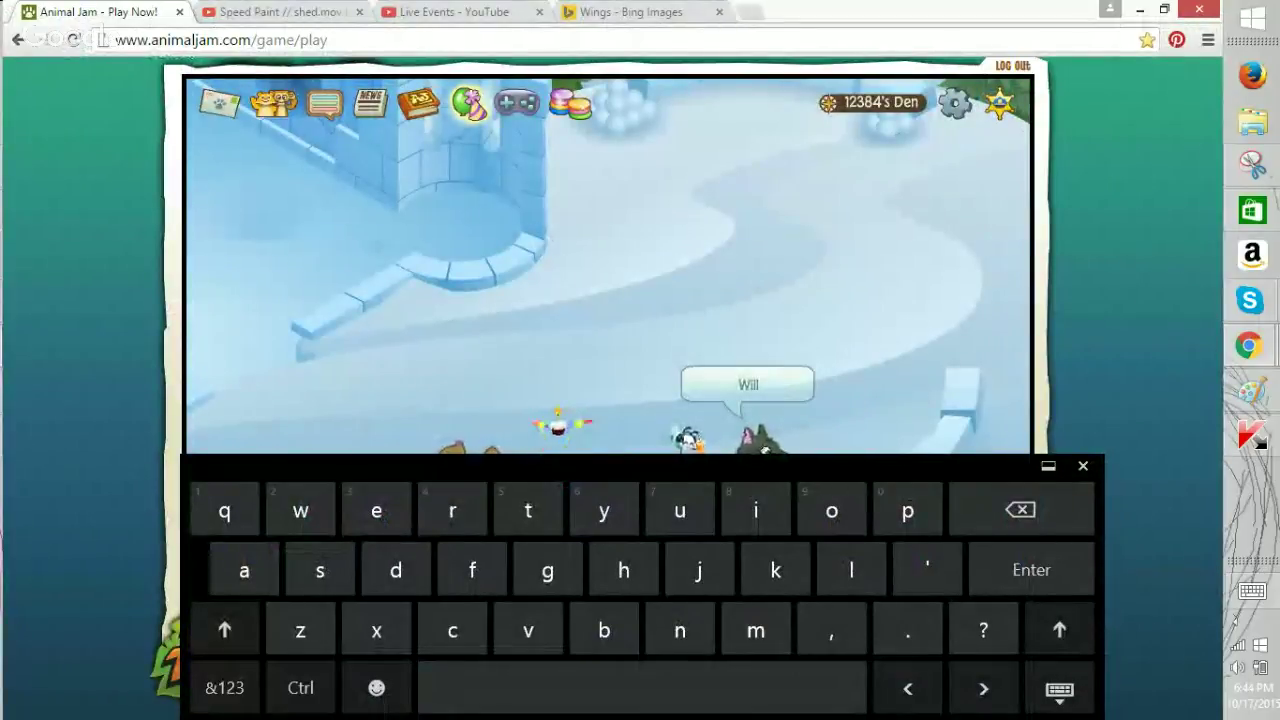
{"action": "type", "text": "lI"}
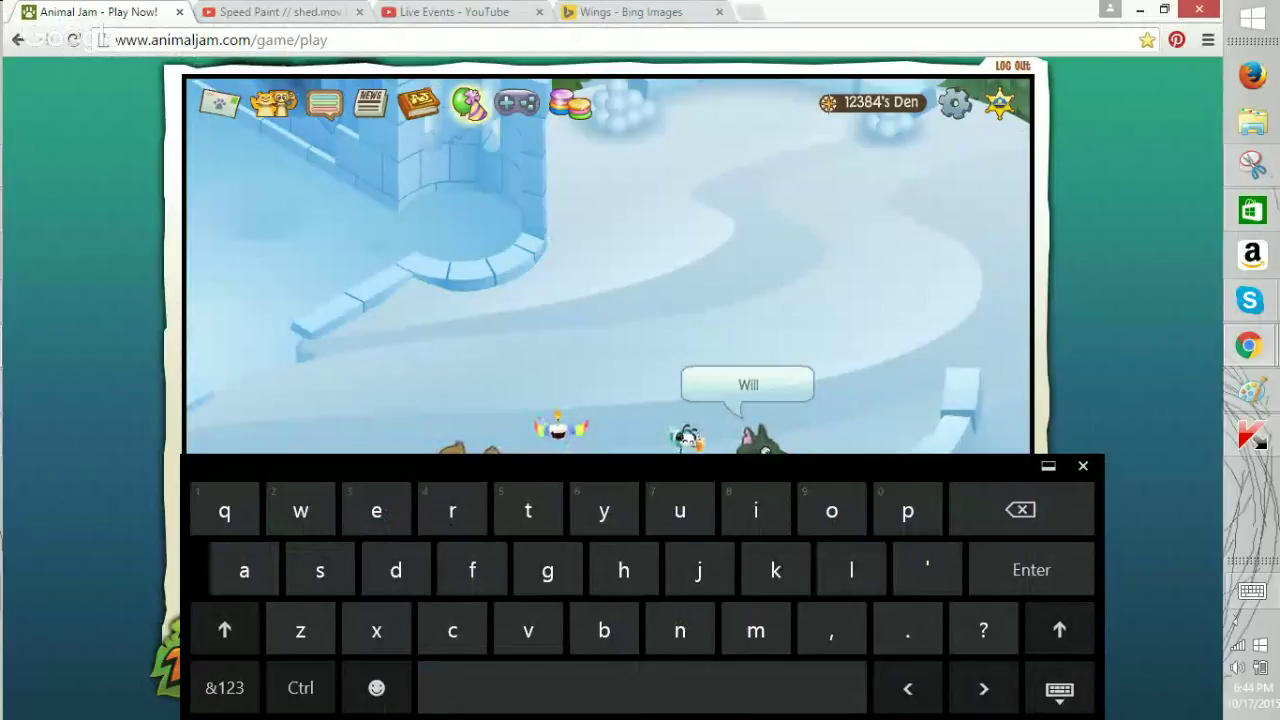
{"action": "type", "text": "MO C"}
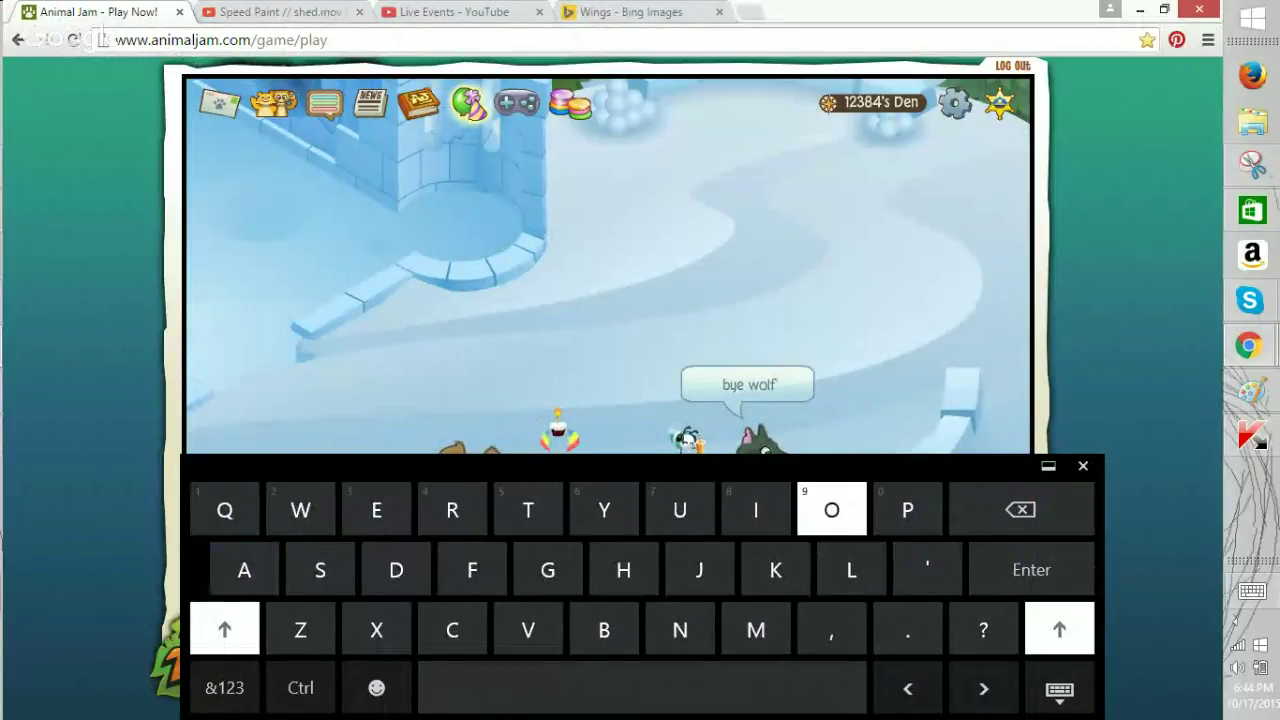
Send the chat messages "A" and "PENGUIN...." and put away the touch keyboard.
{"action": "type", "text": "OME"}
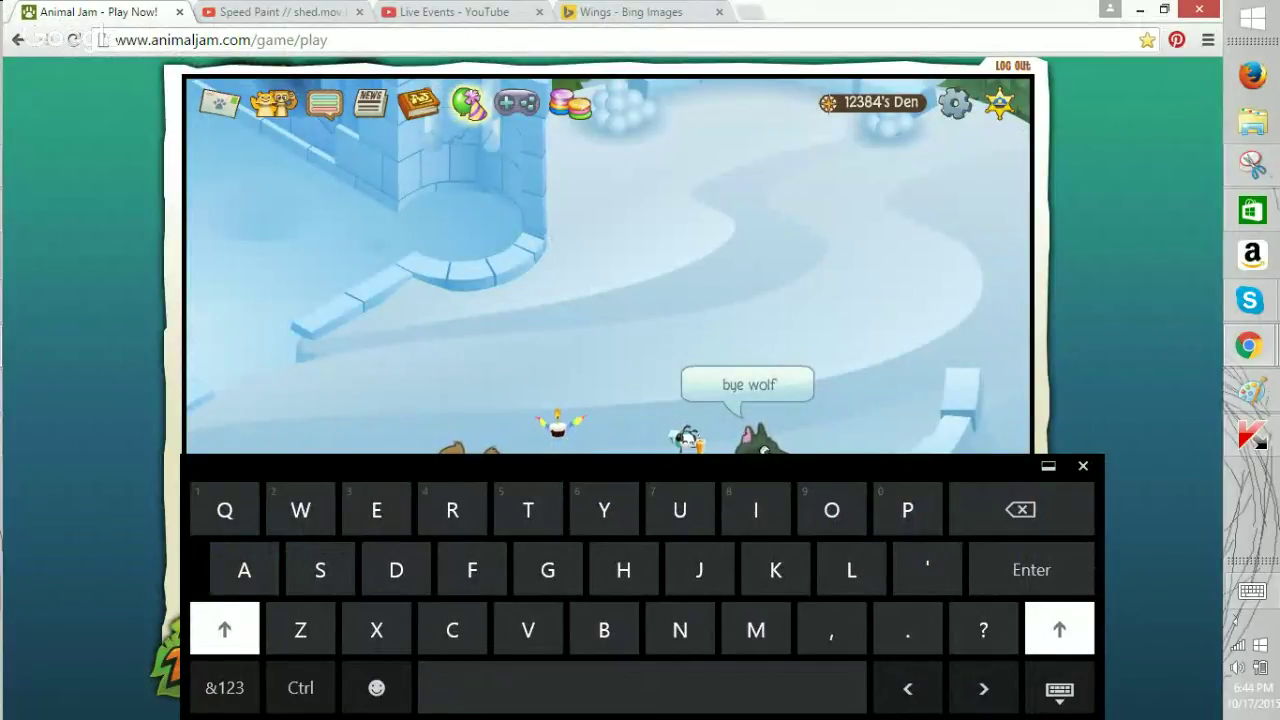
{"action": "key", "text": "Return"}
{"action": "key", "text": "Return"}
{"action": "type", "text": "PGIN"}
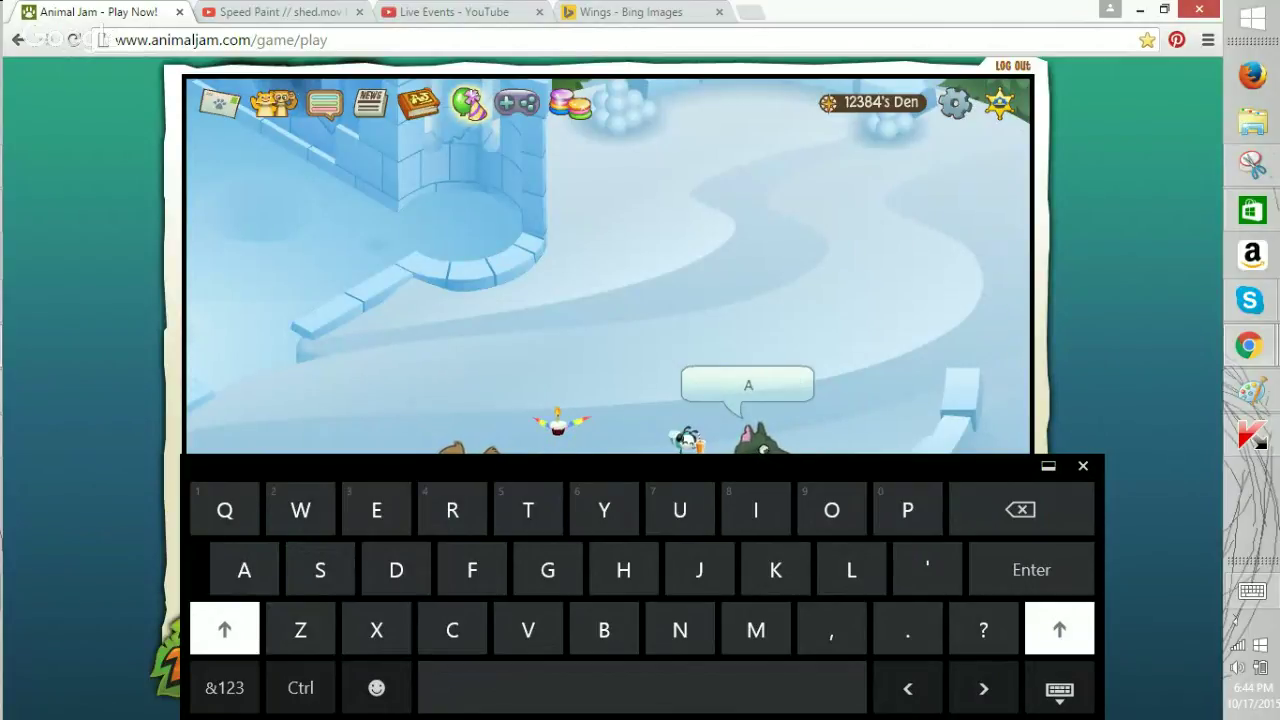
{"action": "key", "text": "Return"}
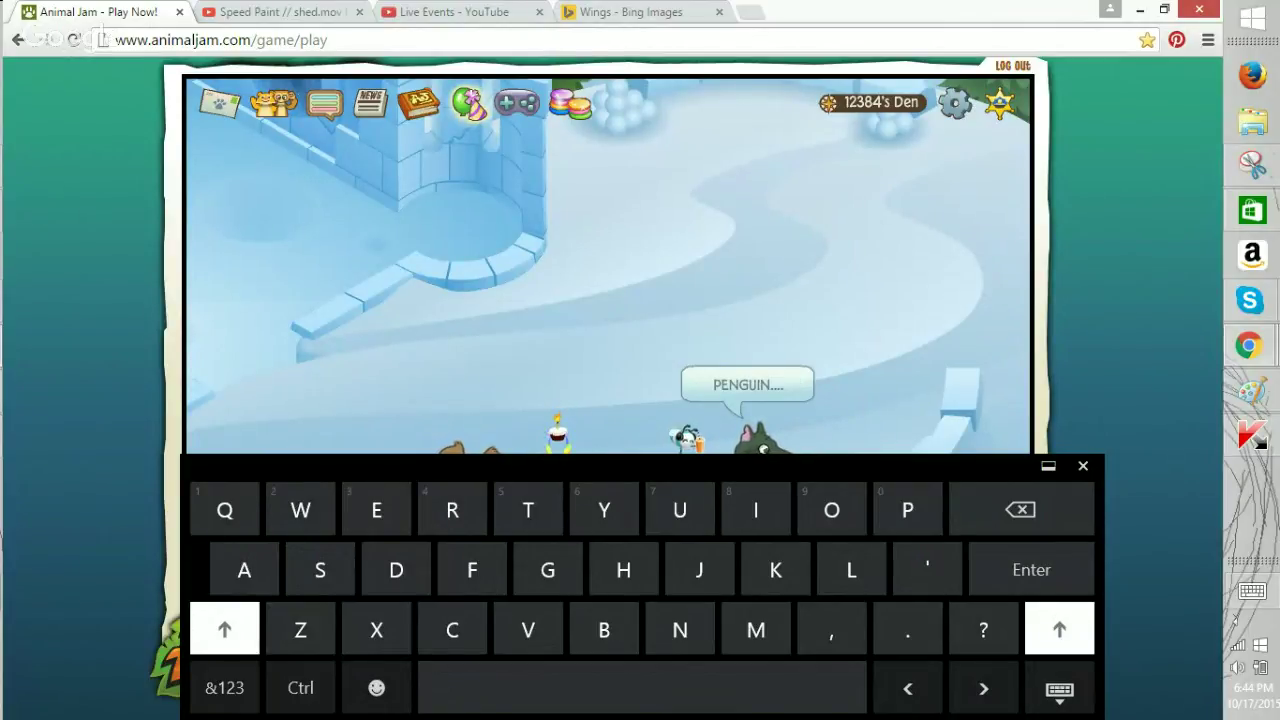
{"action": "left_click", "coordinate": [1083, 466]}
Look through the list of animals available for switching and close it.
{"action": "left_click", "coordinate": [351, 536]}
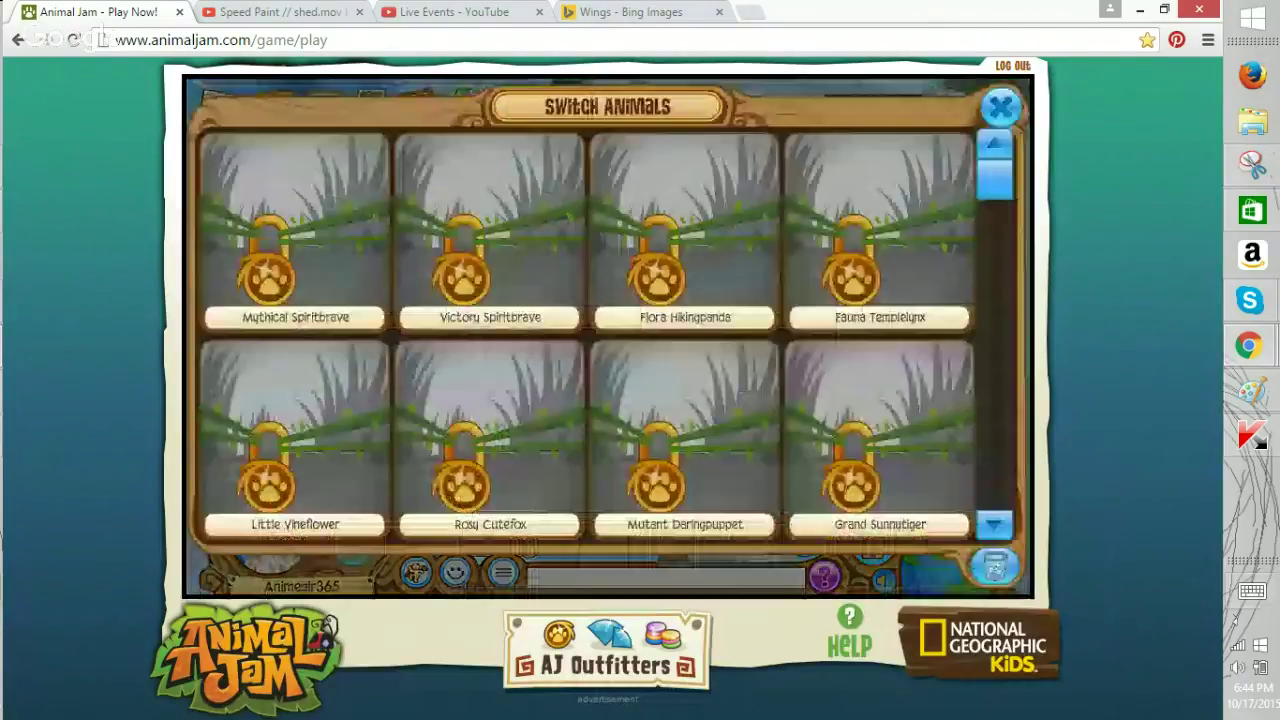
{"action": "left_click_drag", "start_coordinate": [995, 180], "coordinate": [995, 281]}
{"action": "left_click", "coordinate": [1001, 107]}
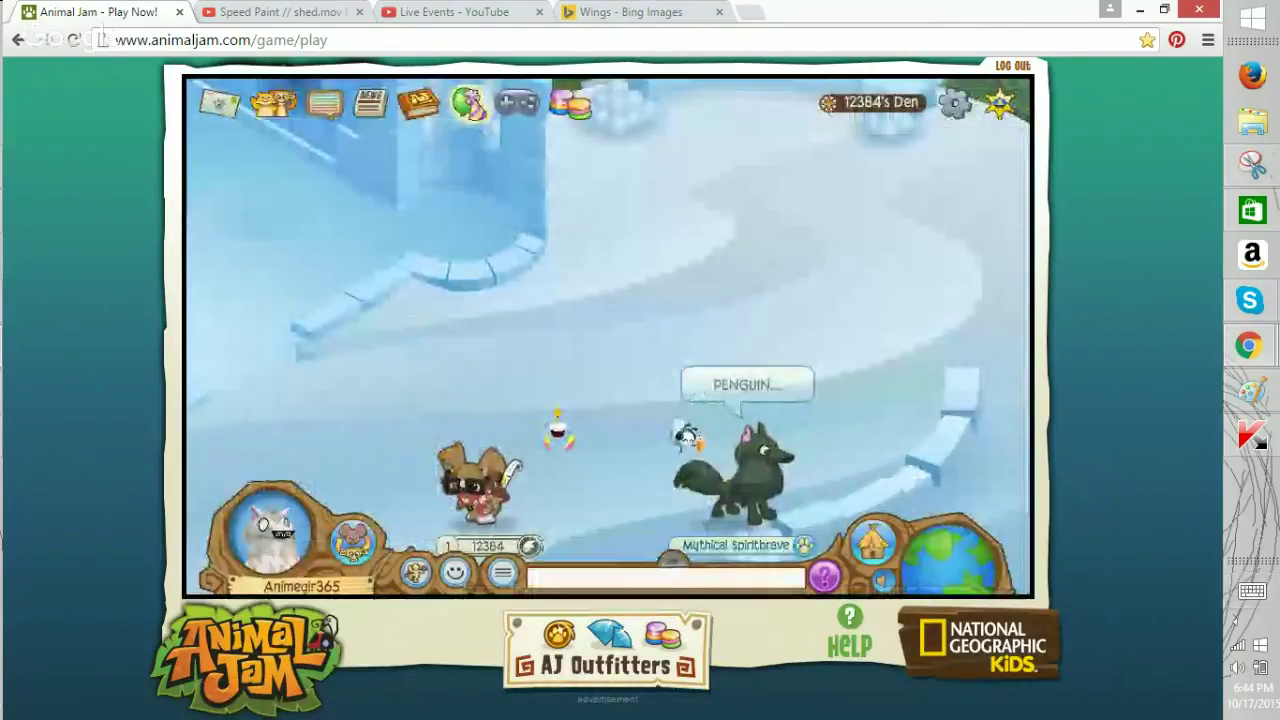
Start a new chat message reading "goodbye nm articl".
{"action": "left_click", "coordinate": [1252, 591]}
{"action": "left_click", "coordinate": [832, 510]}
{"action": "left_click", "coordinate": [377, 510]}
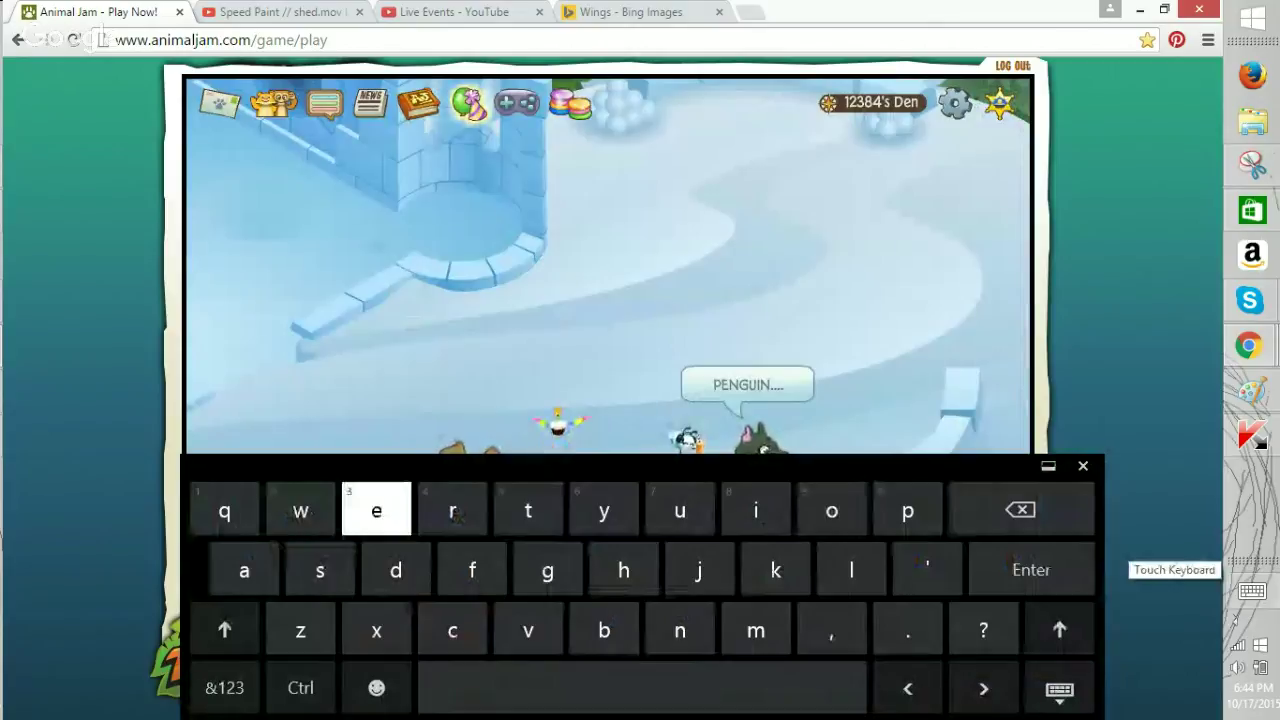
{"action": "type", "text": "ar lf"}
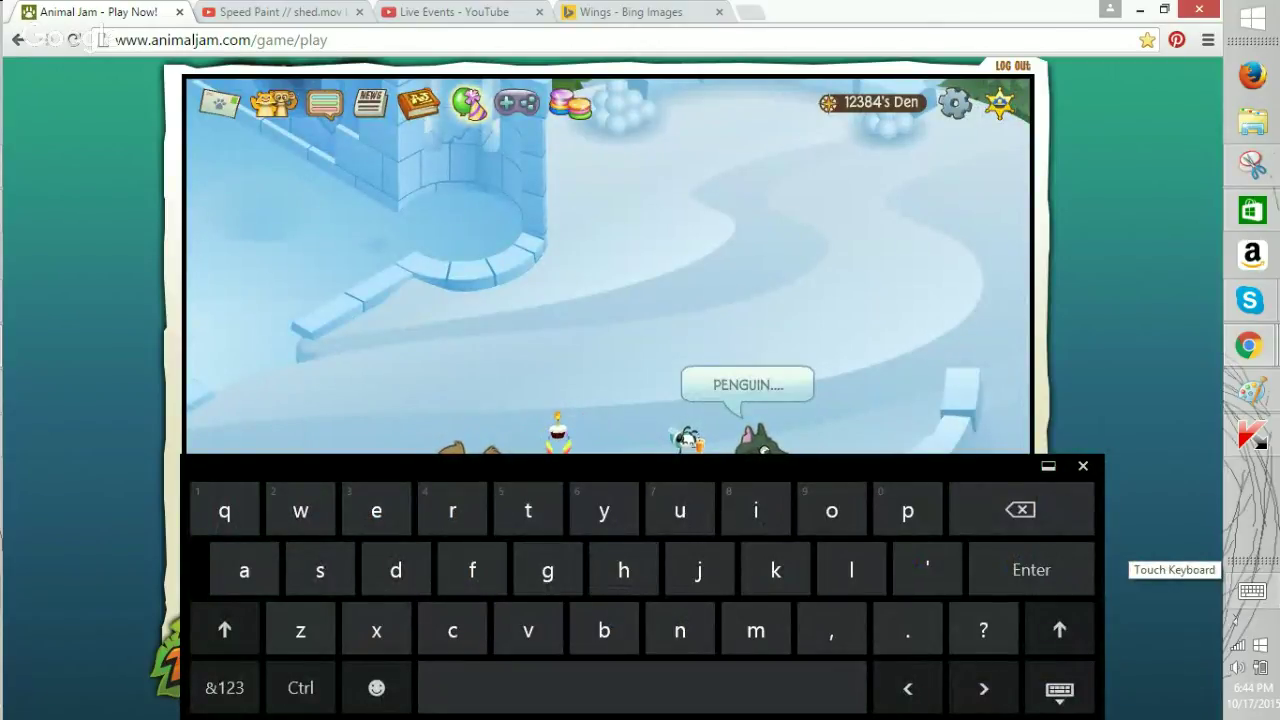
{"action": "left_click", "coordinate": [1252, 591]}
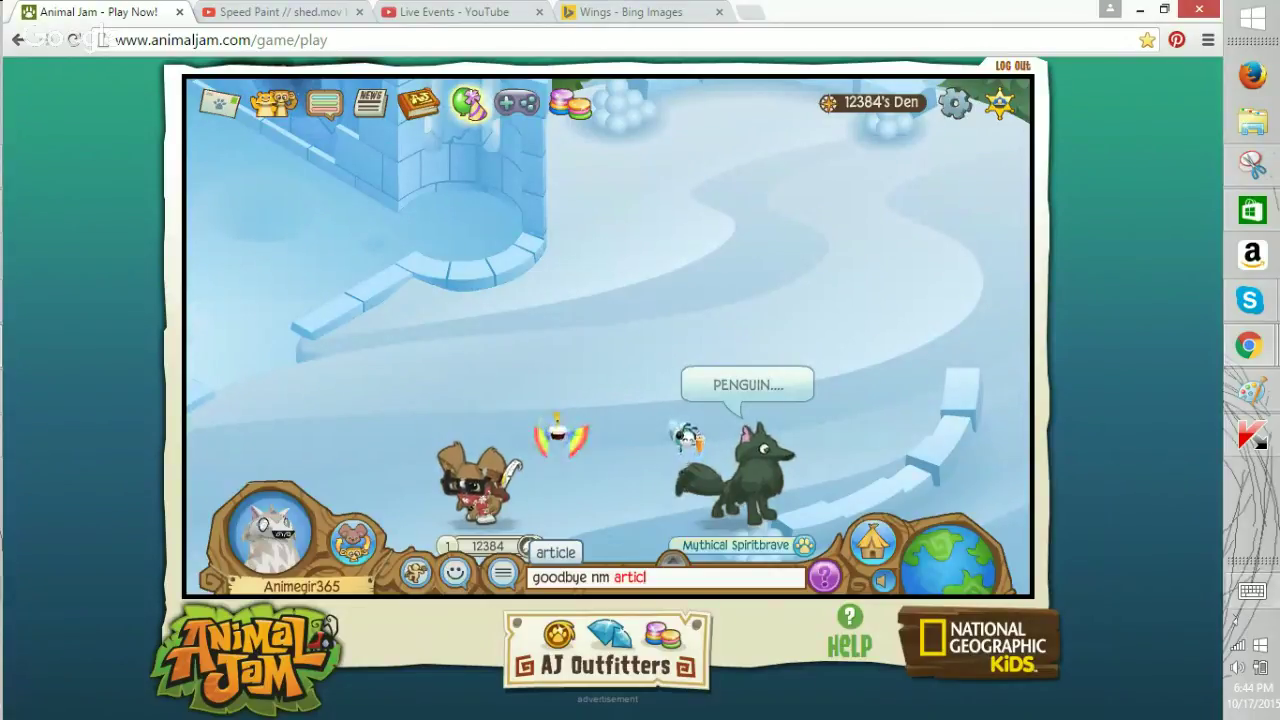
{"action": "left_click", "coordinate": [1252, 591]}
{"action": "left_click", "coordinate": [1031, 569]}
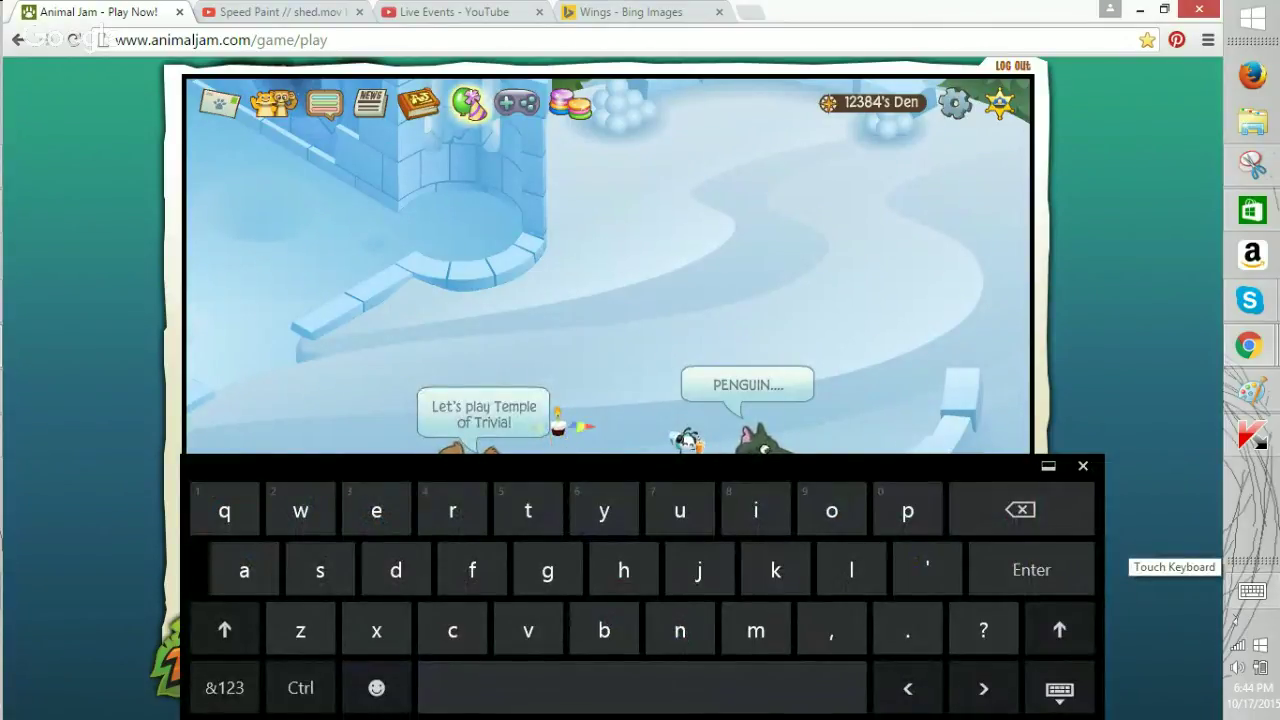
{"action": "left_click", "coordinate": [1083, 466]}
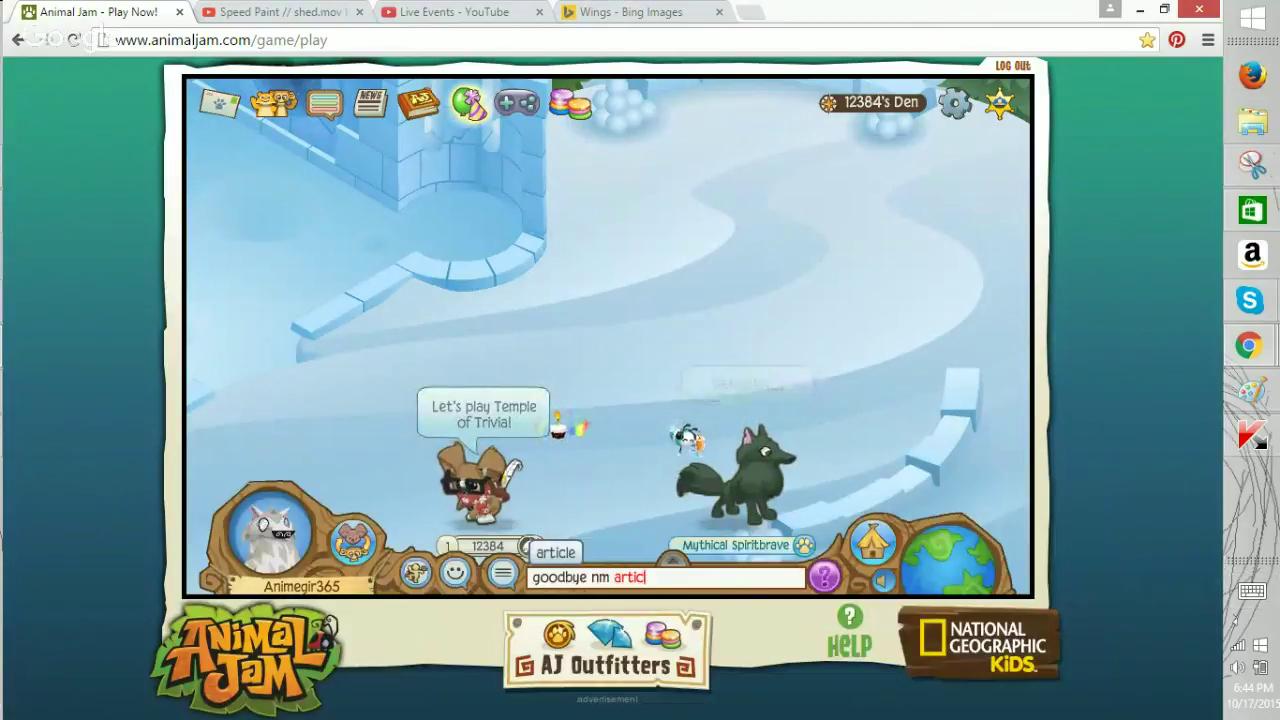
Complete the last word with the suggestion "article", add "wolf.." and send the message.
{"action": "left_click", "coordinate": [1252, 591]}
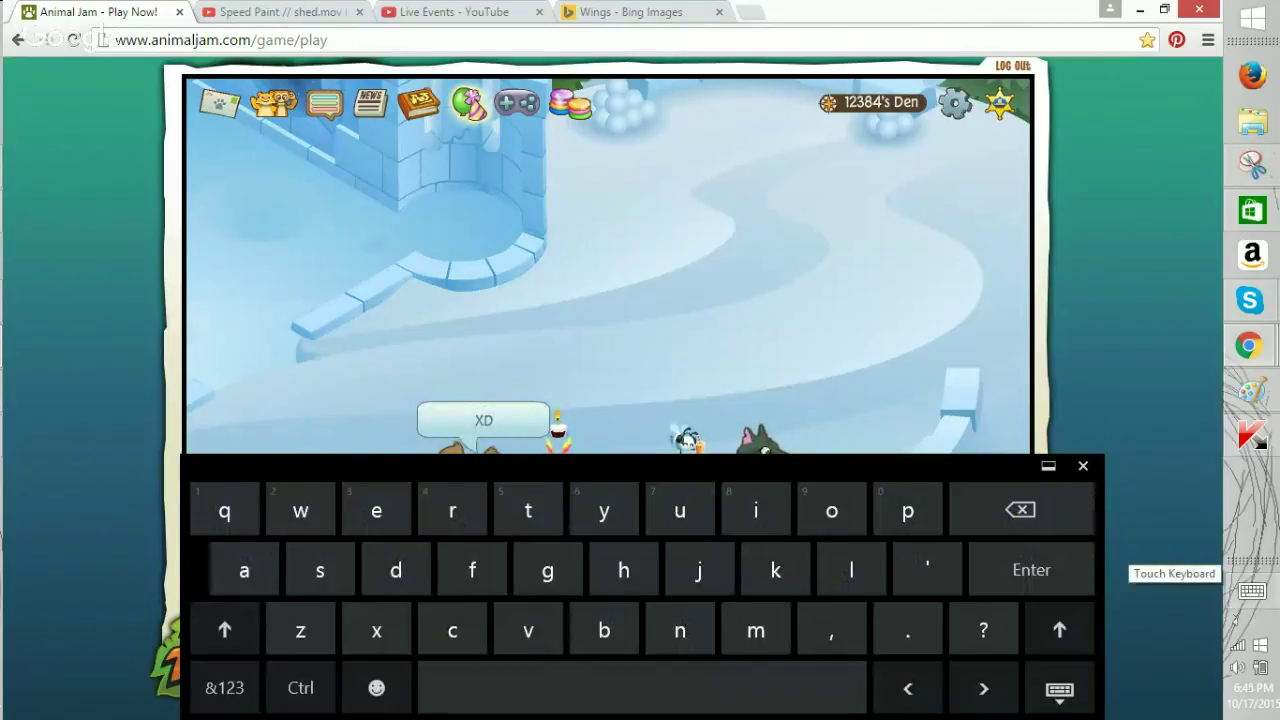
{"action": "left_click", "coordinate": [1083, 466]}
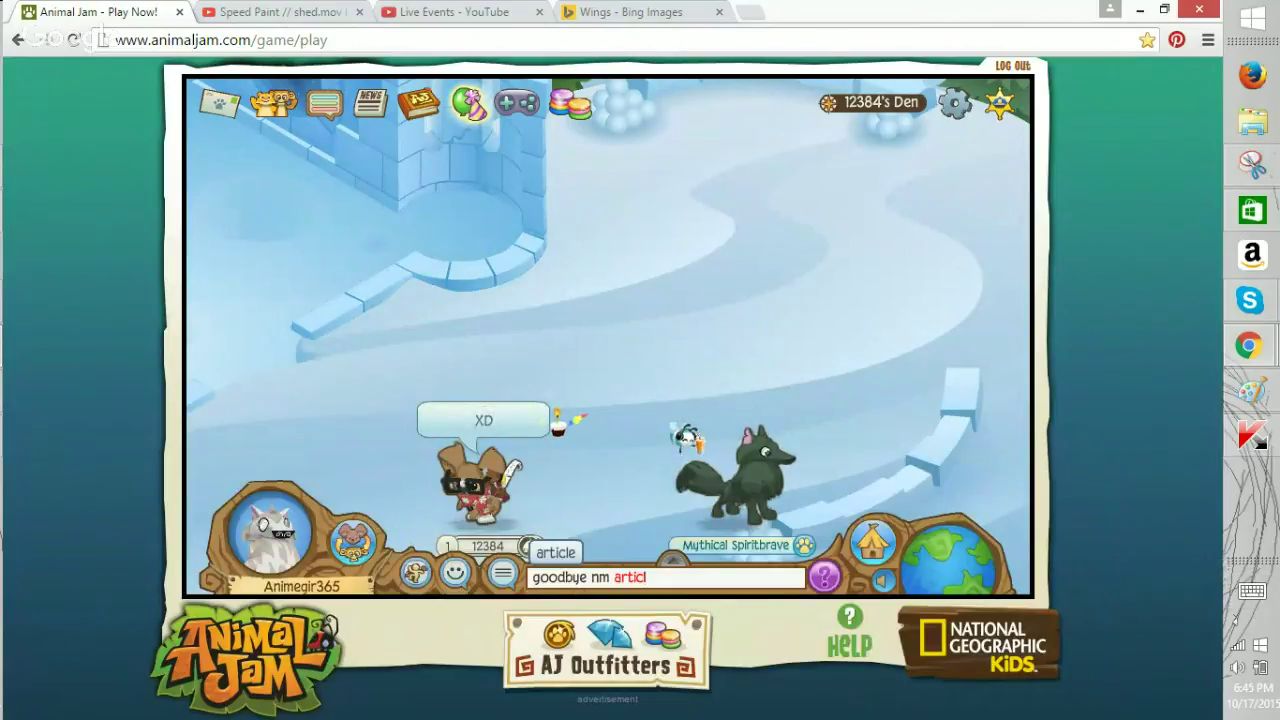
{"action": "left_click", "coordinate": [556, 551]}
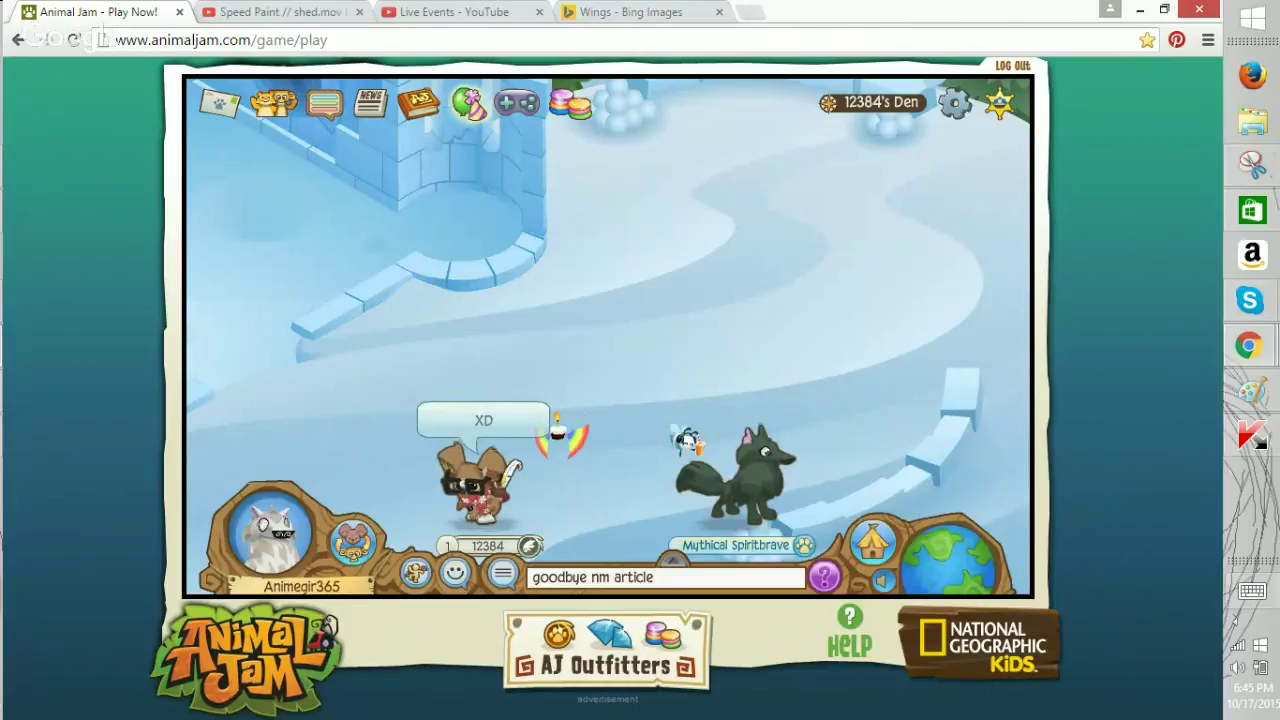
{"action": "left_click", "coordinate": [1252, 591]}
{"action": "key", "text": "Return"}
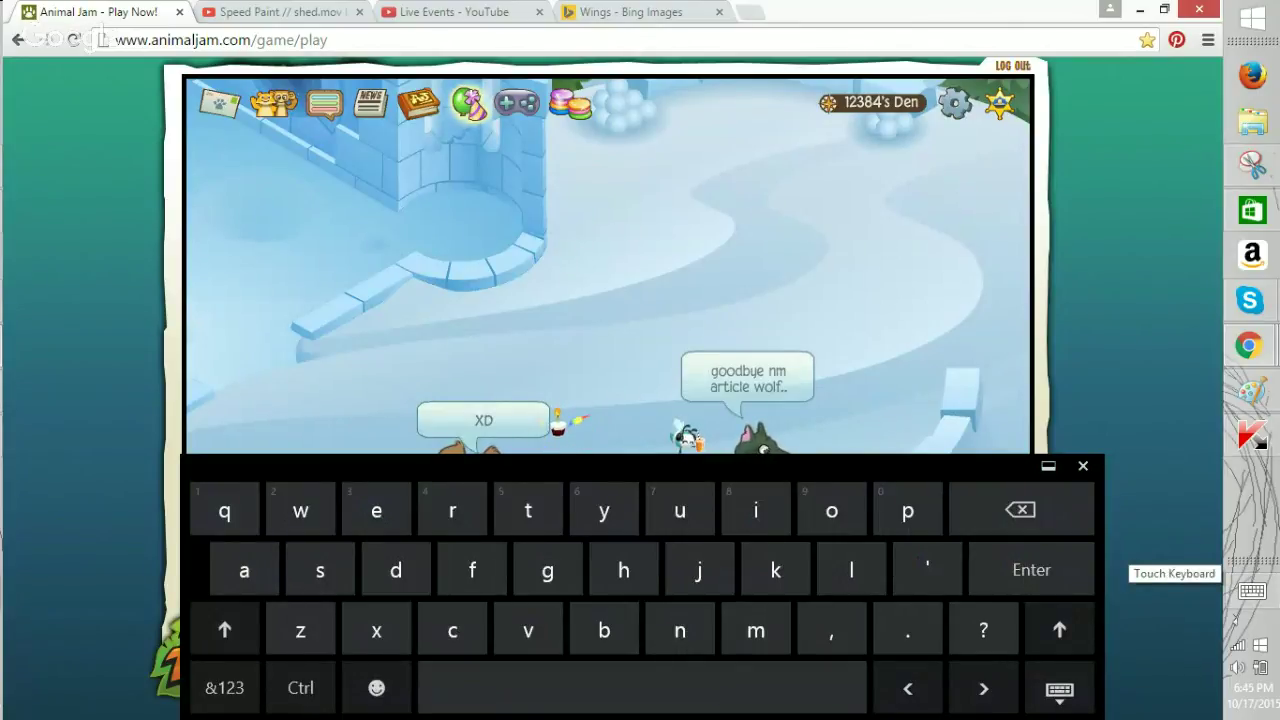
Dismiss the on-screen keyboard and post the members-only black ninja mask emote in the den.
{"action": "left_click", "coordinate": [1083, 466]}
{"action": "left_click", "coordinate": [455, 573]}
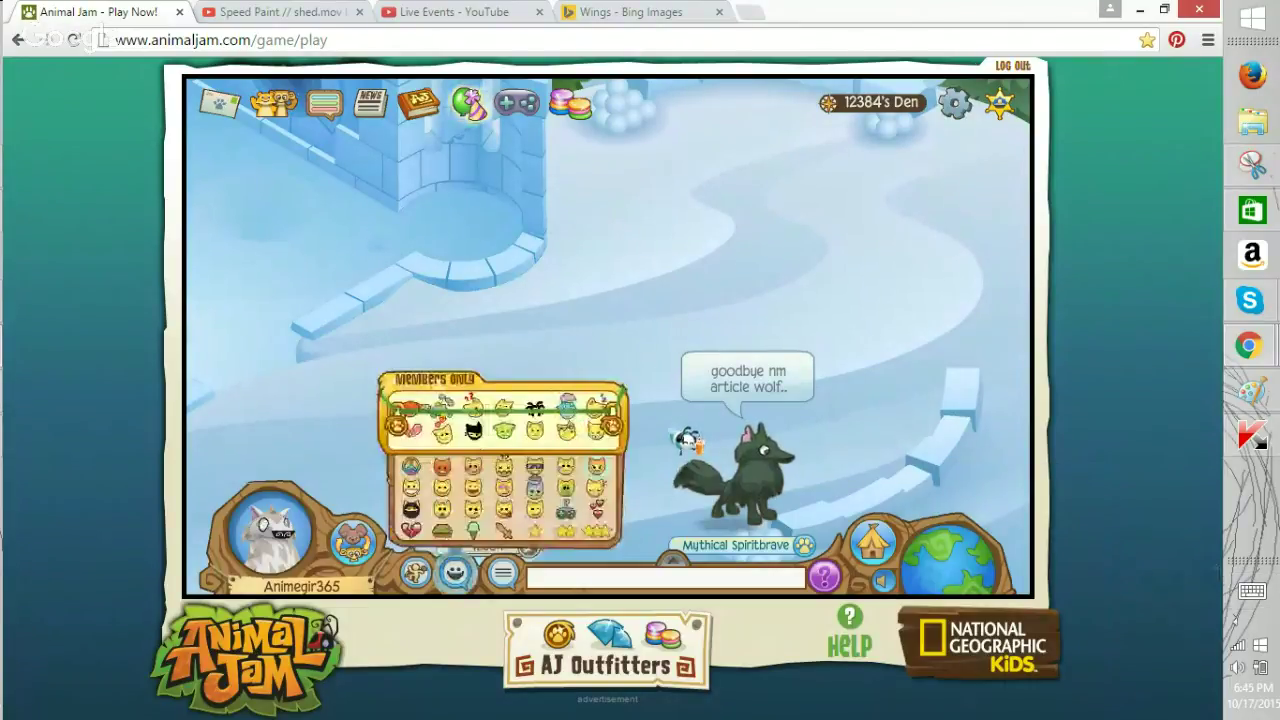
{"action": "left_click", "coordinate": [480, 430]}
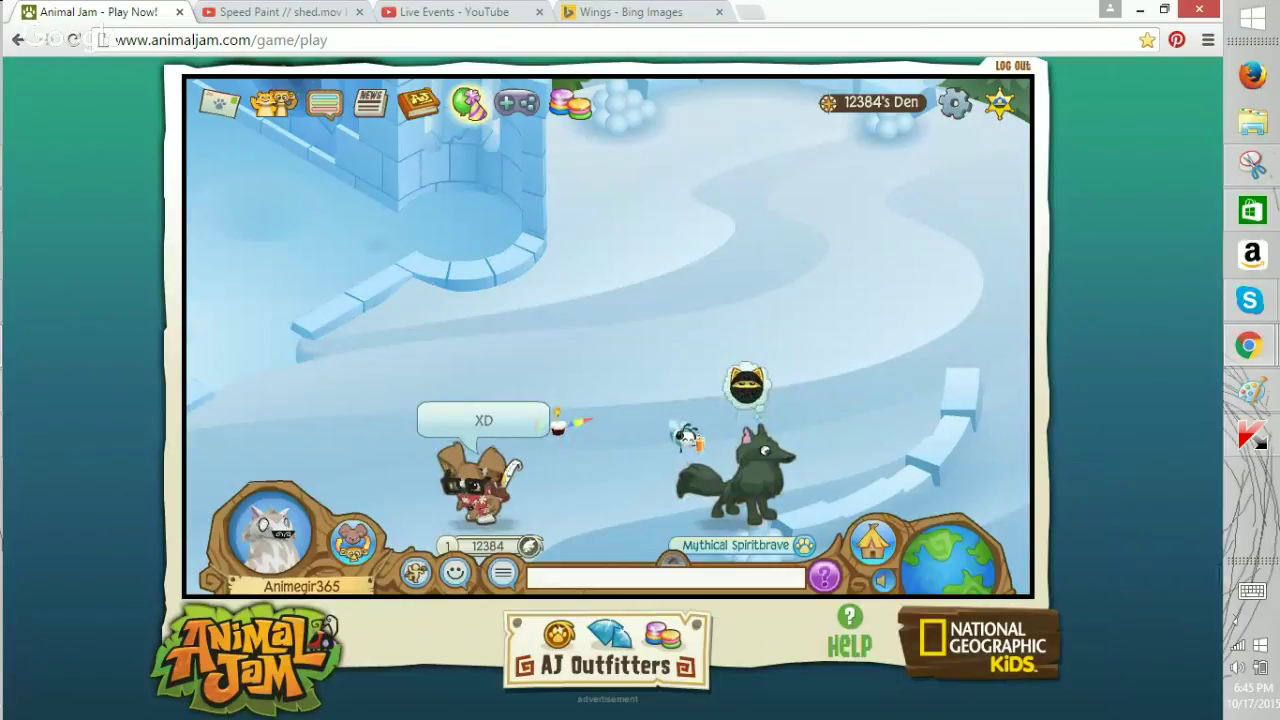
Begin making a new animal, choose the Wolf and continue to creating its name.
{"action": "left_click", "coordinate": [353, 541]}
{"action": "scroll", "coordinate": [333, 168], "scroll_direction": "down", "scroll_amount": 3}
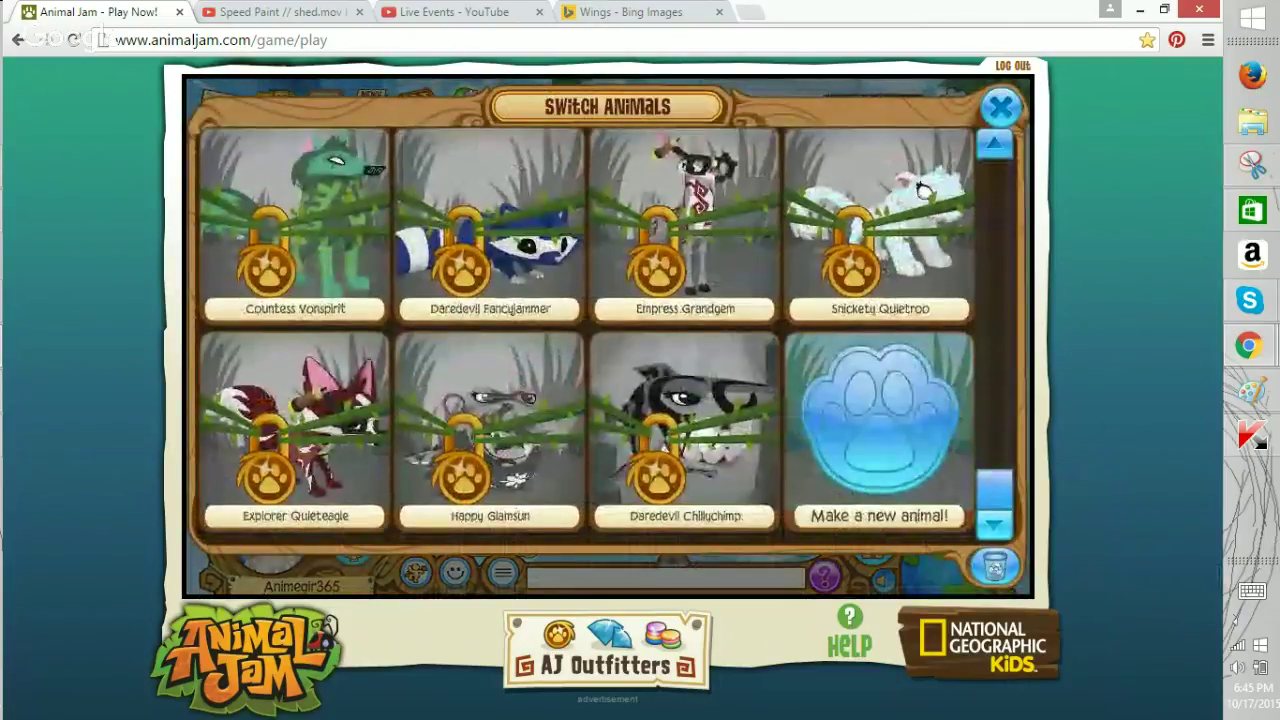
{"action": "left_click", "coordinate": [880, 440]}
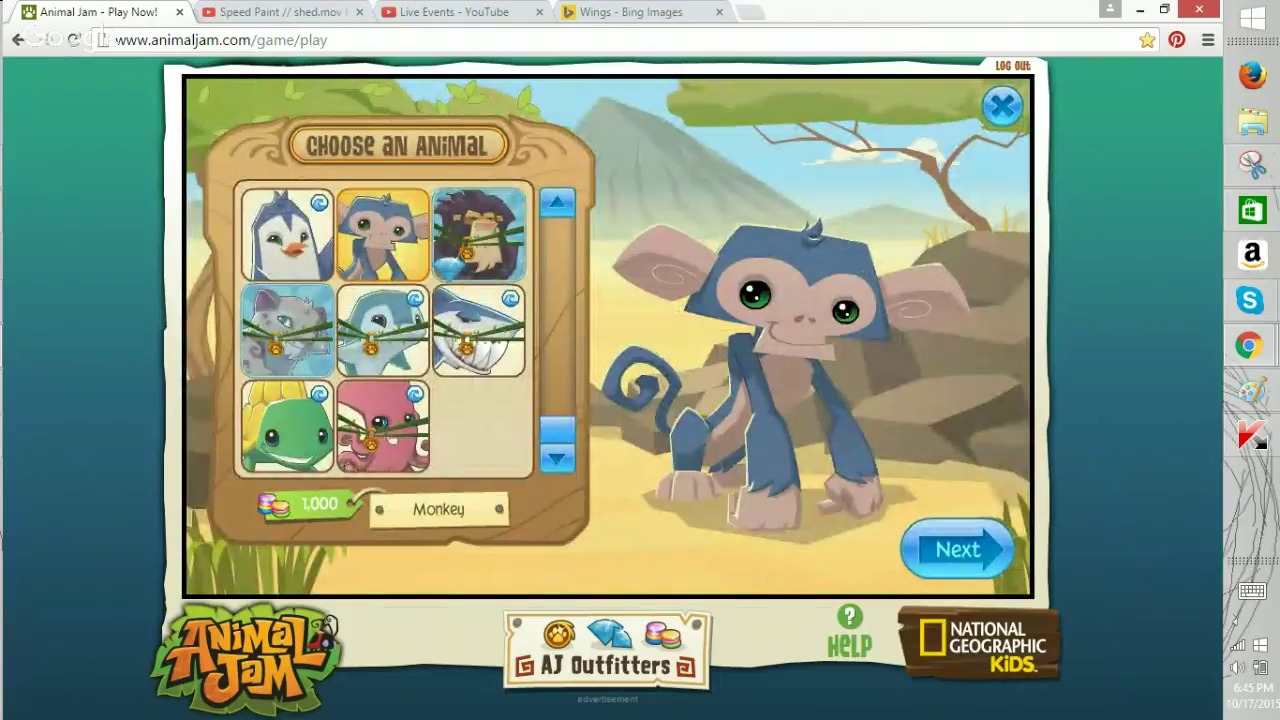
{"action": "scroll", "coordinate": [384, 330], "scroll_direction": "up", "scroll_amount": 2}
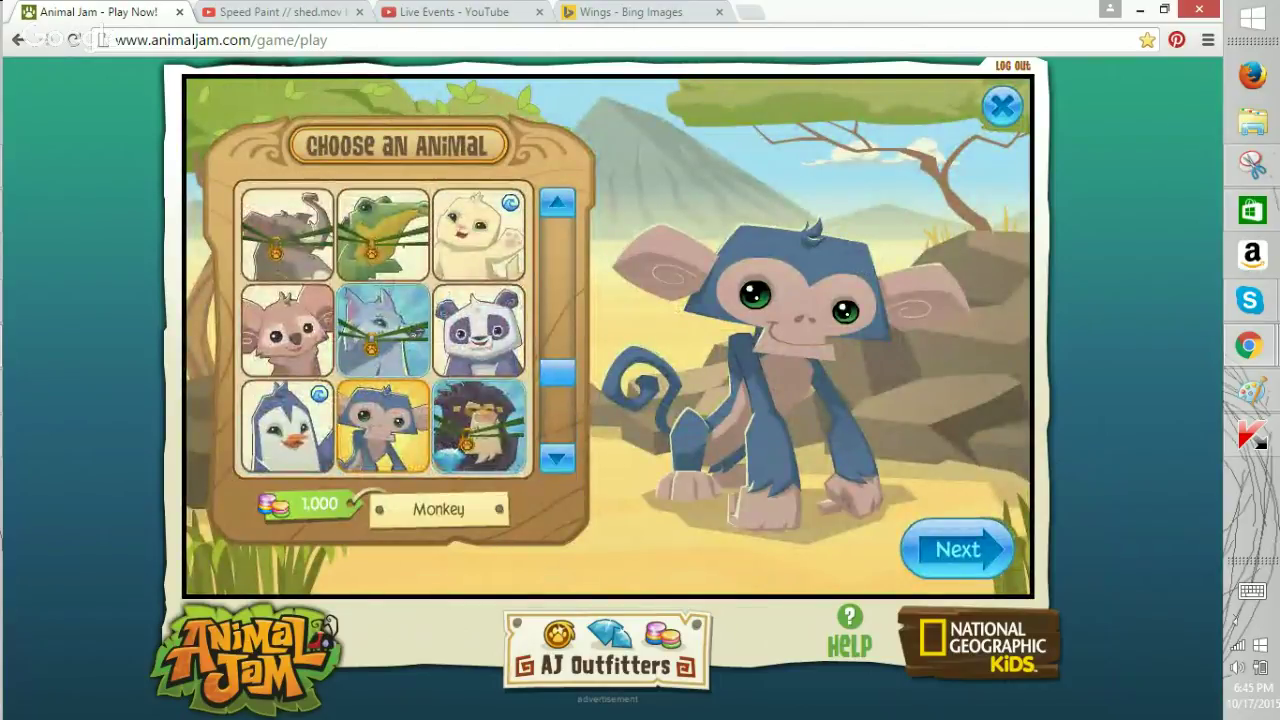
{"action": "scroll", "coordinate": [384, 330], "scroll_direction": "up", "scroll_amount": 4}
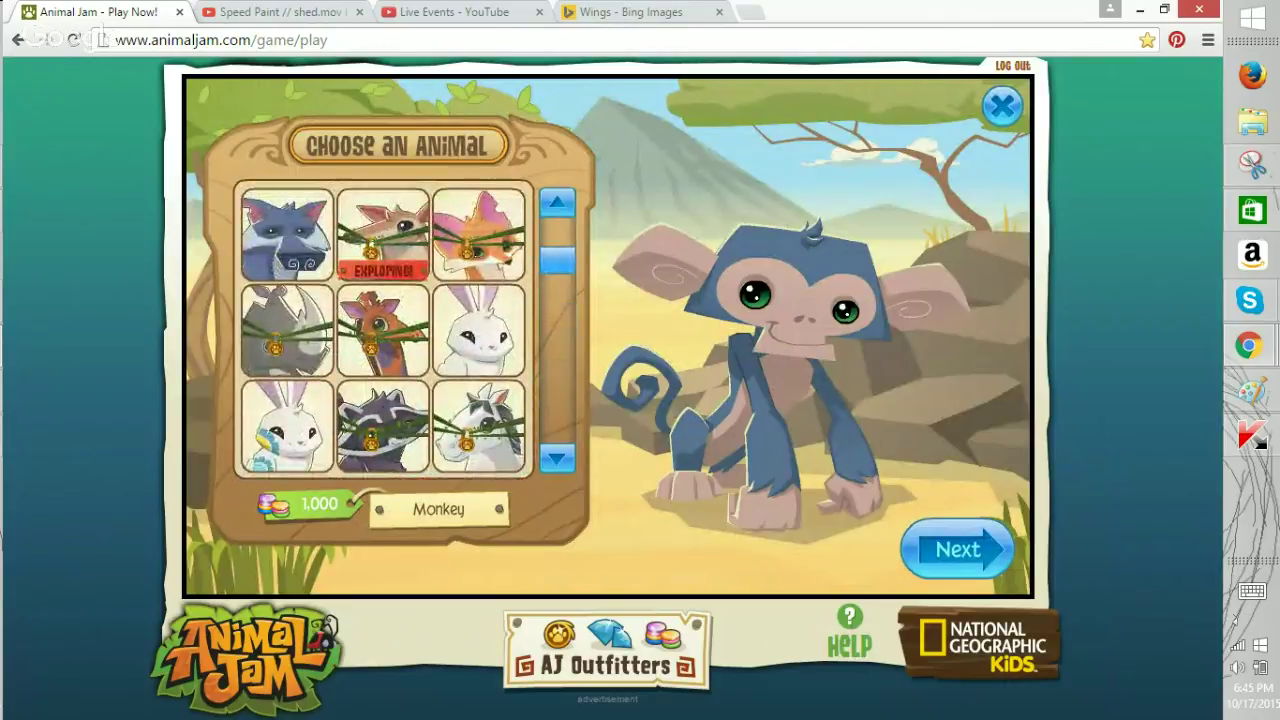
{"action": "left_click", "coordinate": [287, 236]}
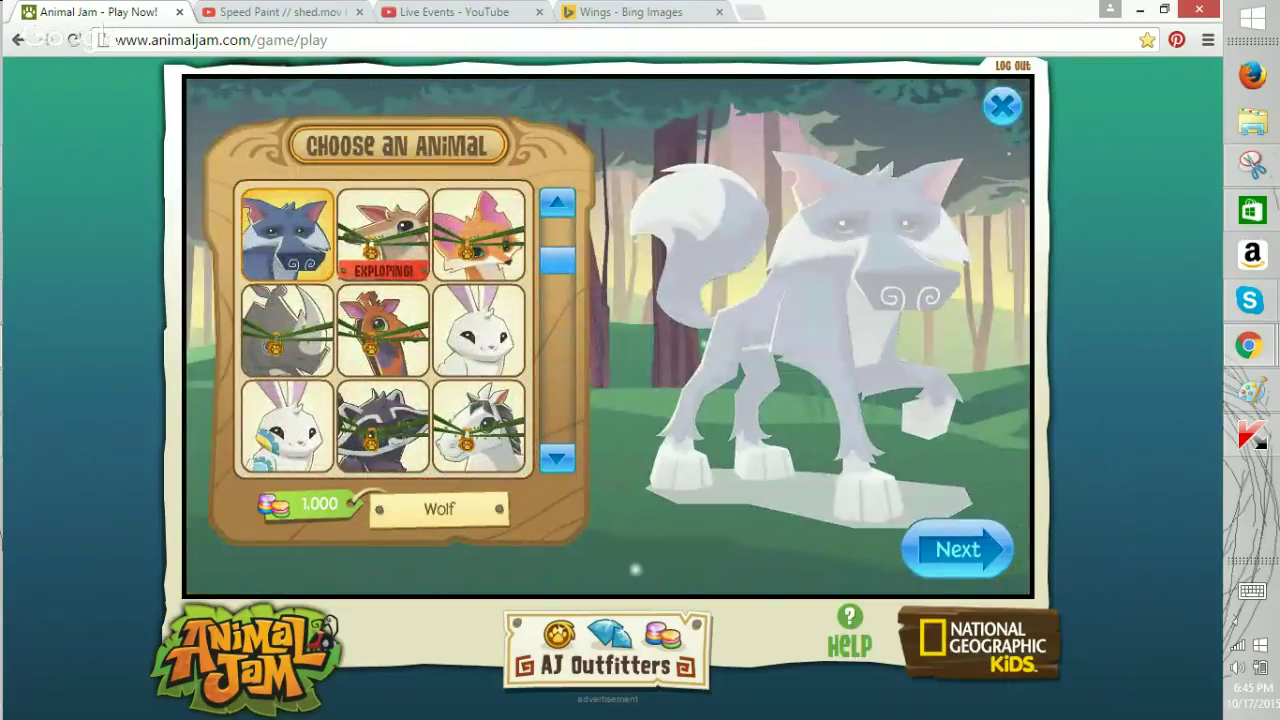
{"action": "left_click", "coordinate": [957, 549]}
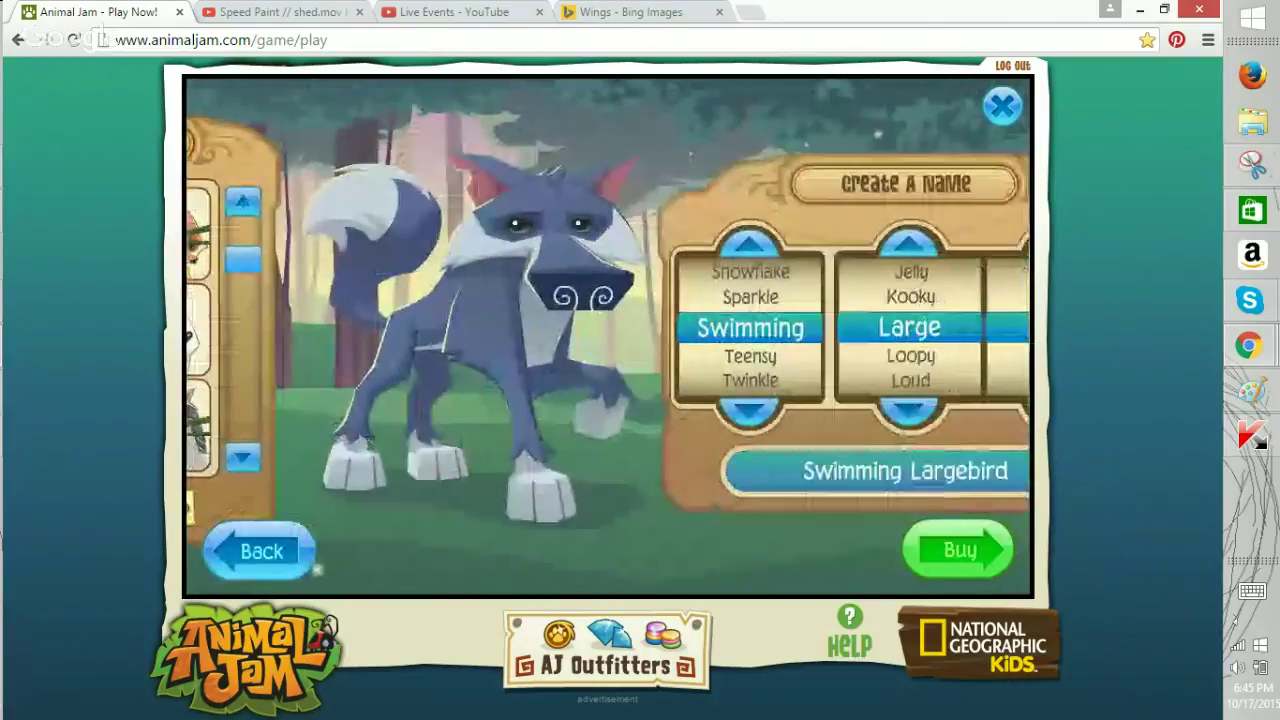
Set the wolf name's last word to brave and its middle word to Hiking.
{"action": "left_click", "coordinate": [906, 411]}
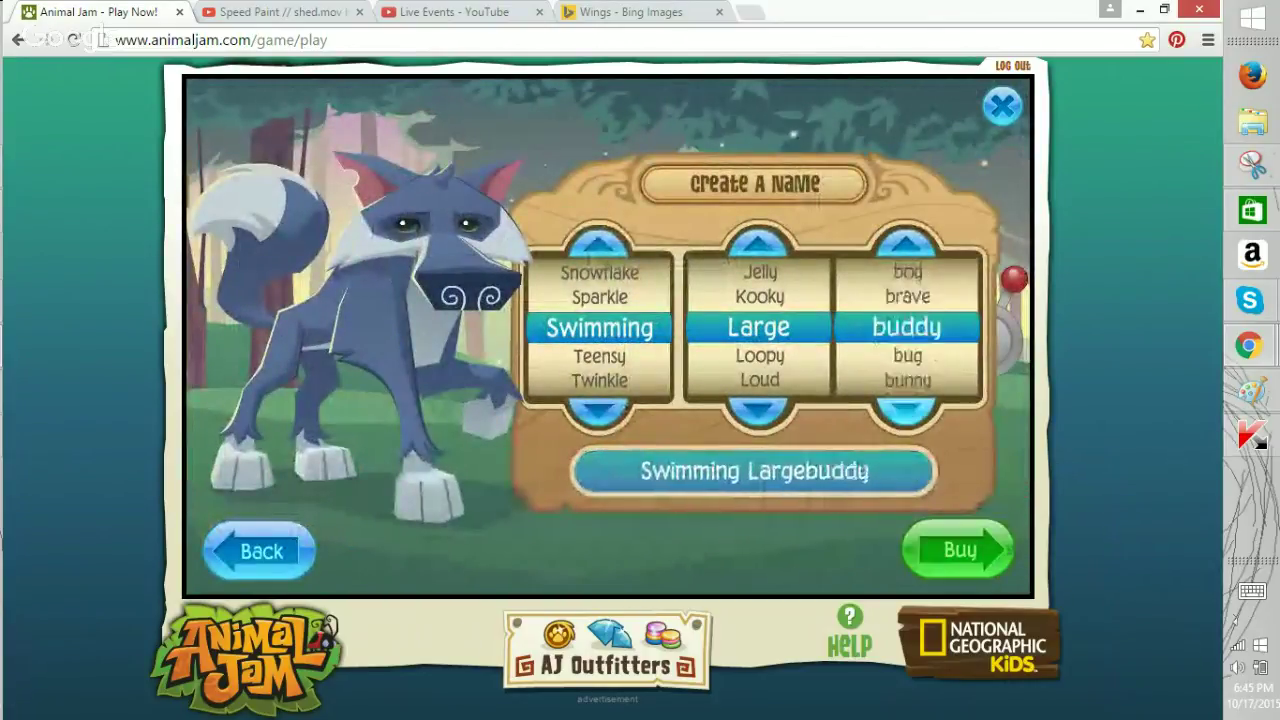
{"action": "left_click", "coordinate": [906, 242]}
{"action": "left_click", "coordinate": [758, 242]}
{"action": "left_click", "coordinate": [758, 242]}
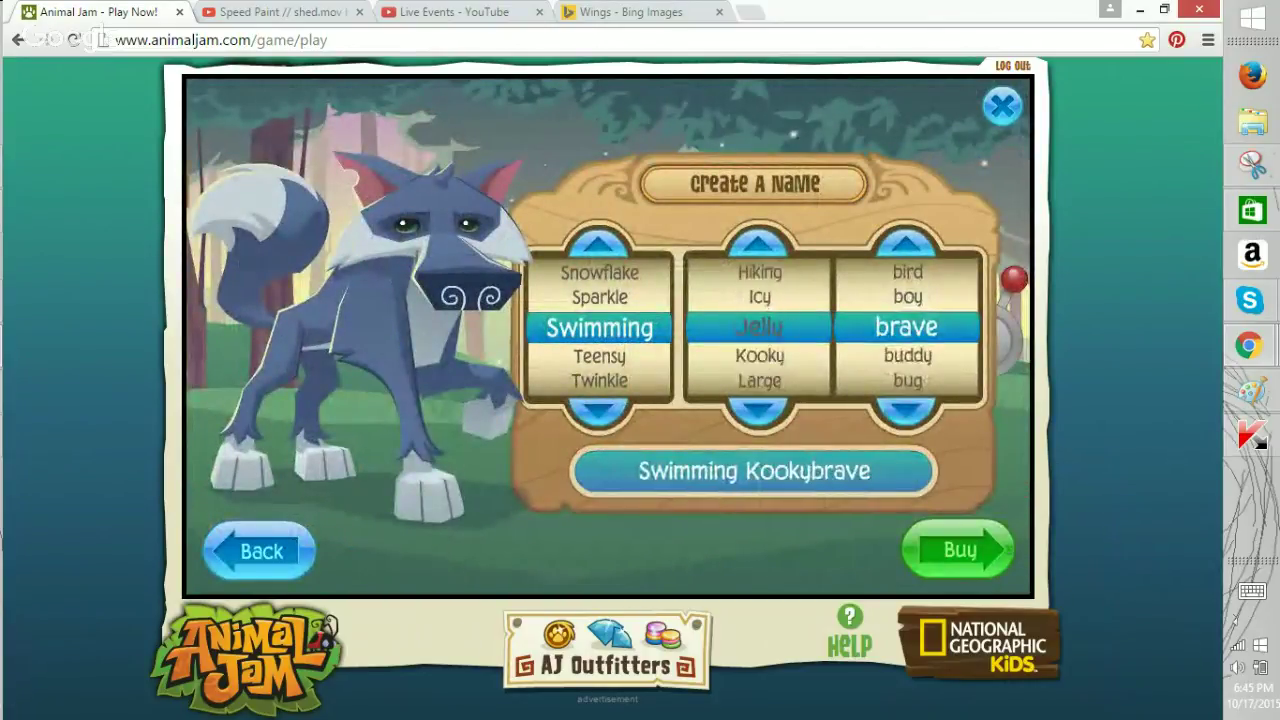
{"action": "left_click", "coordinate": [758, 242]}
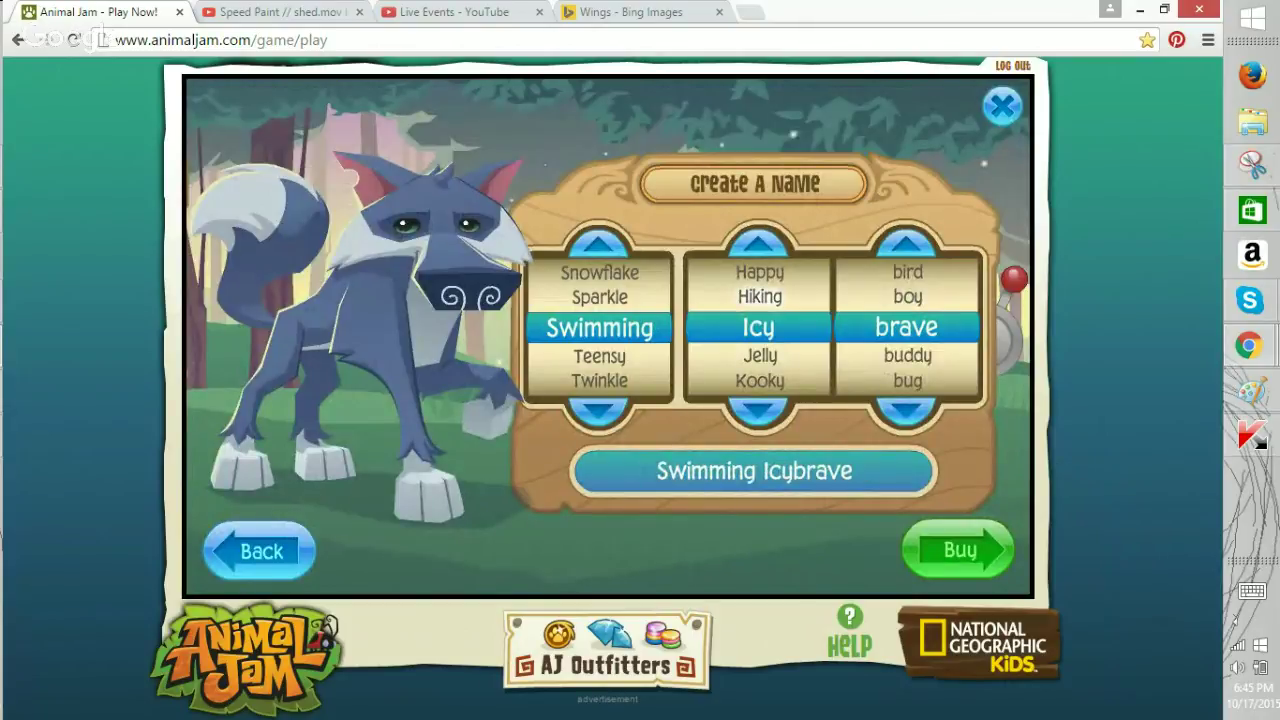
{"action": "left_click", "coordinate": [758, 242]}
{"action": "left_click", "coordinate": [758, 242]}
{"action": "left_click", "coordinate": [758, 411]}
Set the wolf name's first word to Victory and try other middle words such as Major.
{"action": "left_click", "coordinate": [598, 411]}
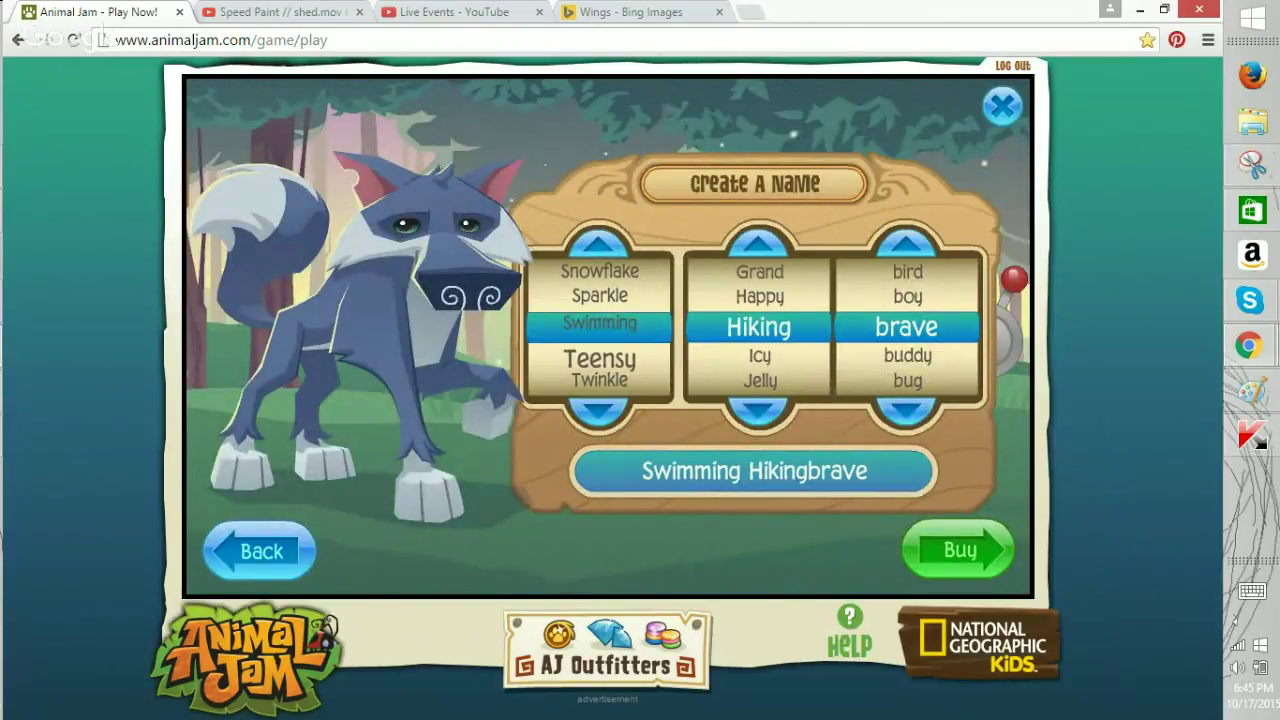
{"action": "left_click", "coordinate": [598, 411]}
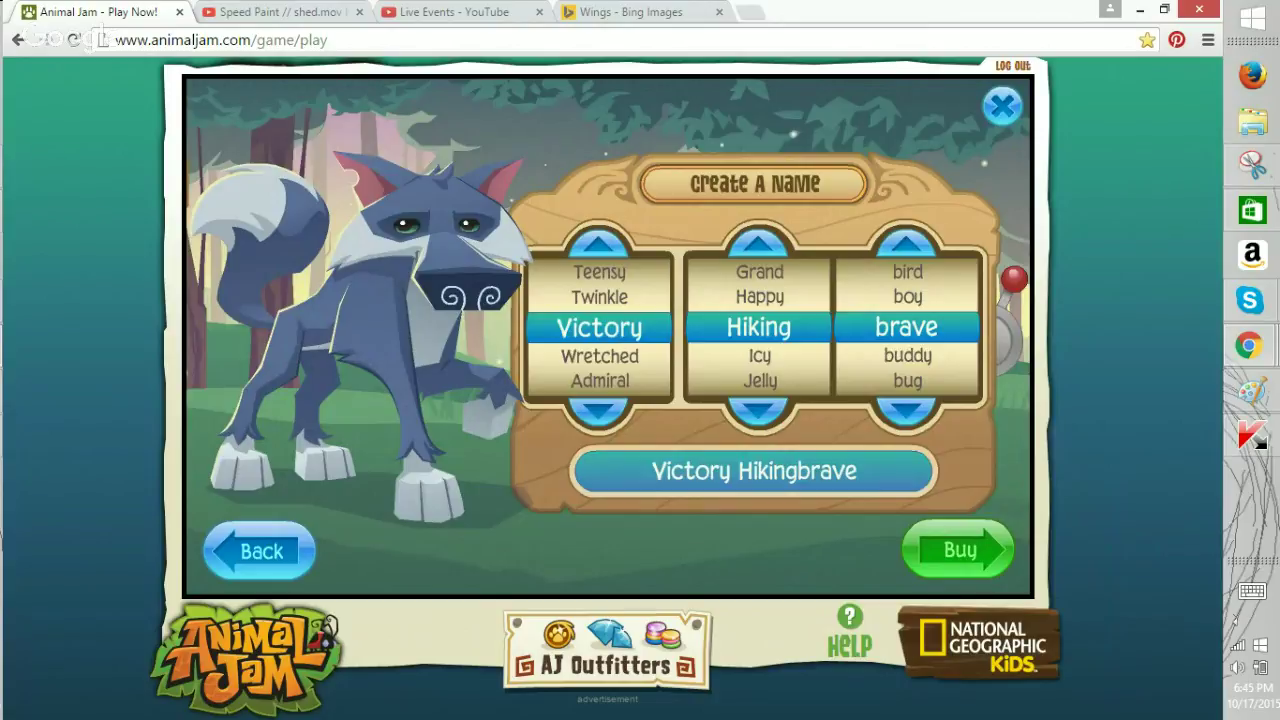
{"action": "left_click", "coordinate": [758, 411]}
{"action": "left_click", "coordinate": [758, 411]}
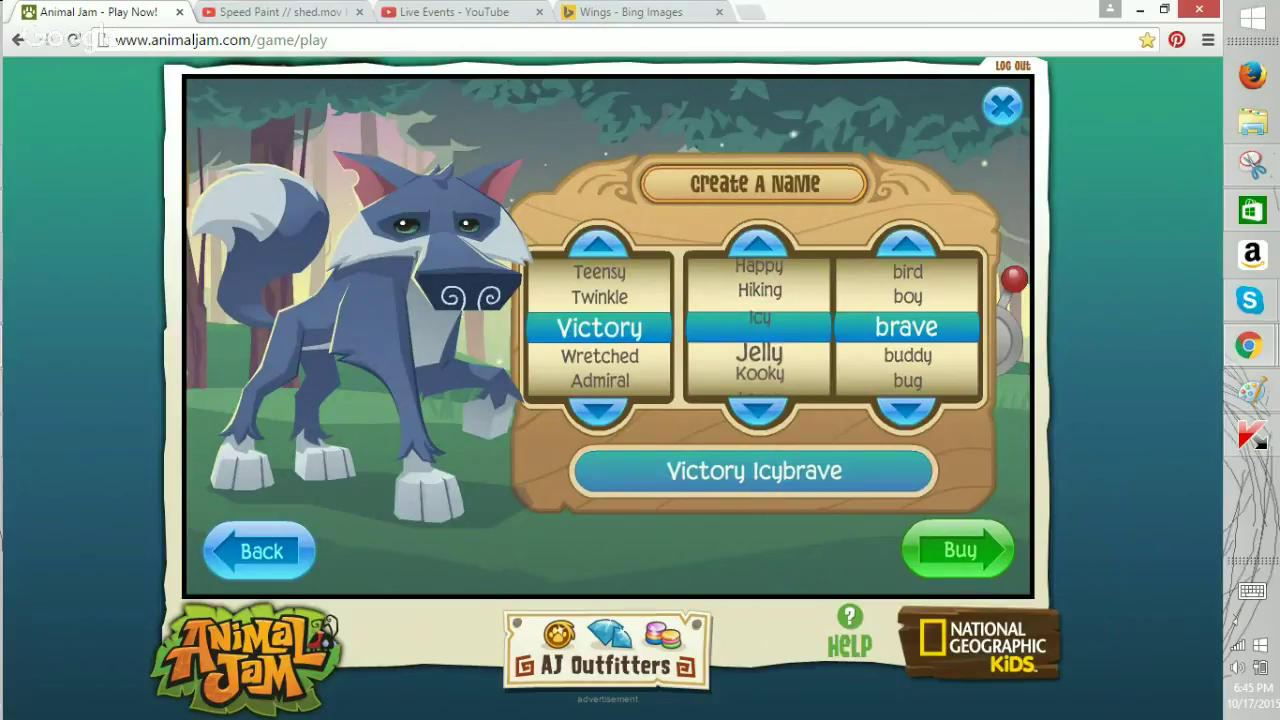
{"action": "left_click", "coordinate": [758, 411]}
{"action": "left_click", "coordinate": [758, 411]}
{"action": "left_click", "coordinate": [758, 411]}
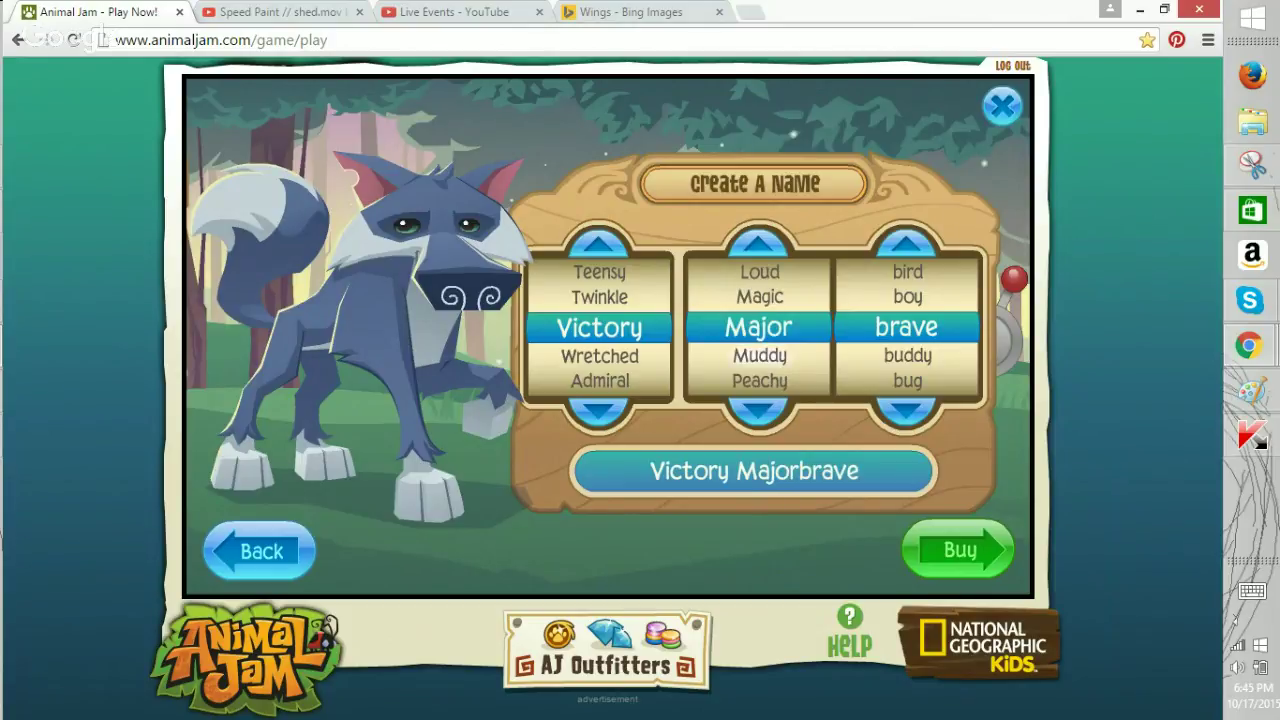
{"action": "left_click", "coordinate": [758, 411]}
{"action": "left_click", "coordinate": [758, 411]}
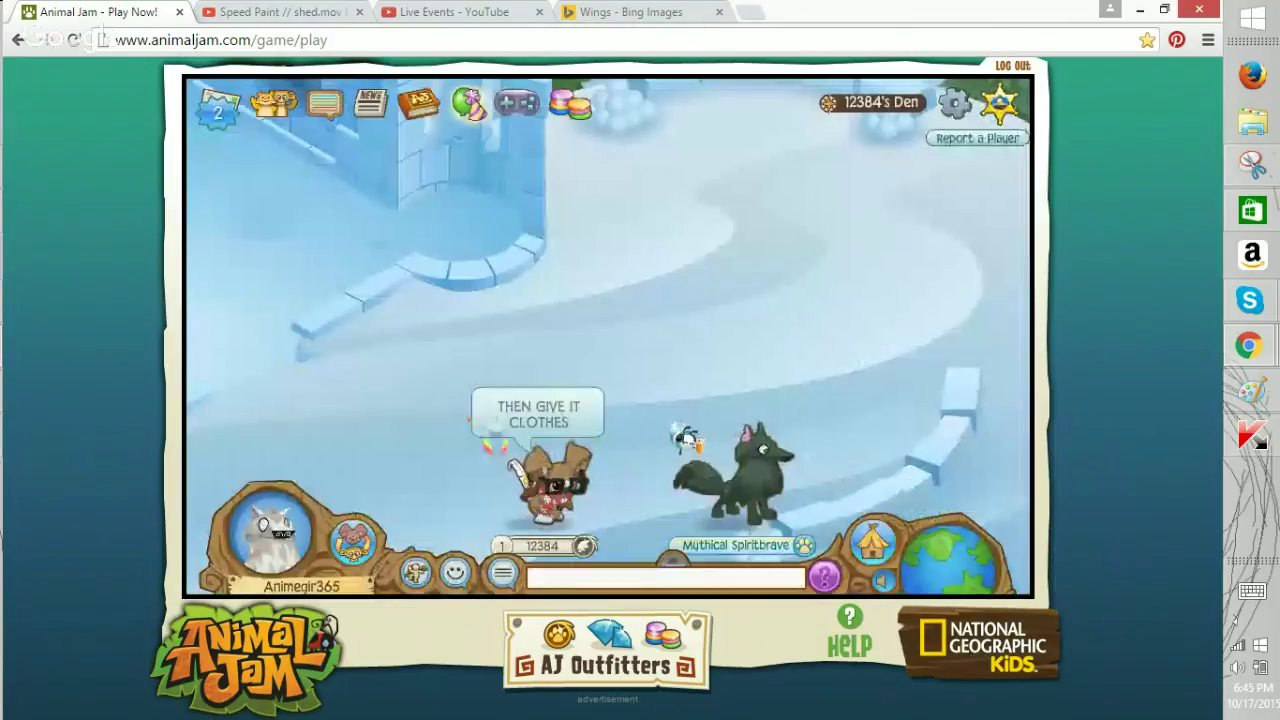
View the two new messages in the mailbox, then close it.
{"action": "left_click", "coordinate": [218, 108]}
{"action": "left_click", "coordinate": [983, 337]}
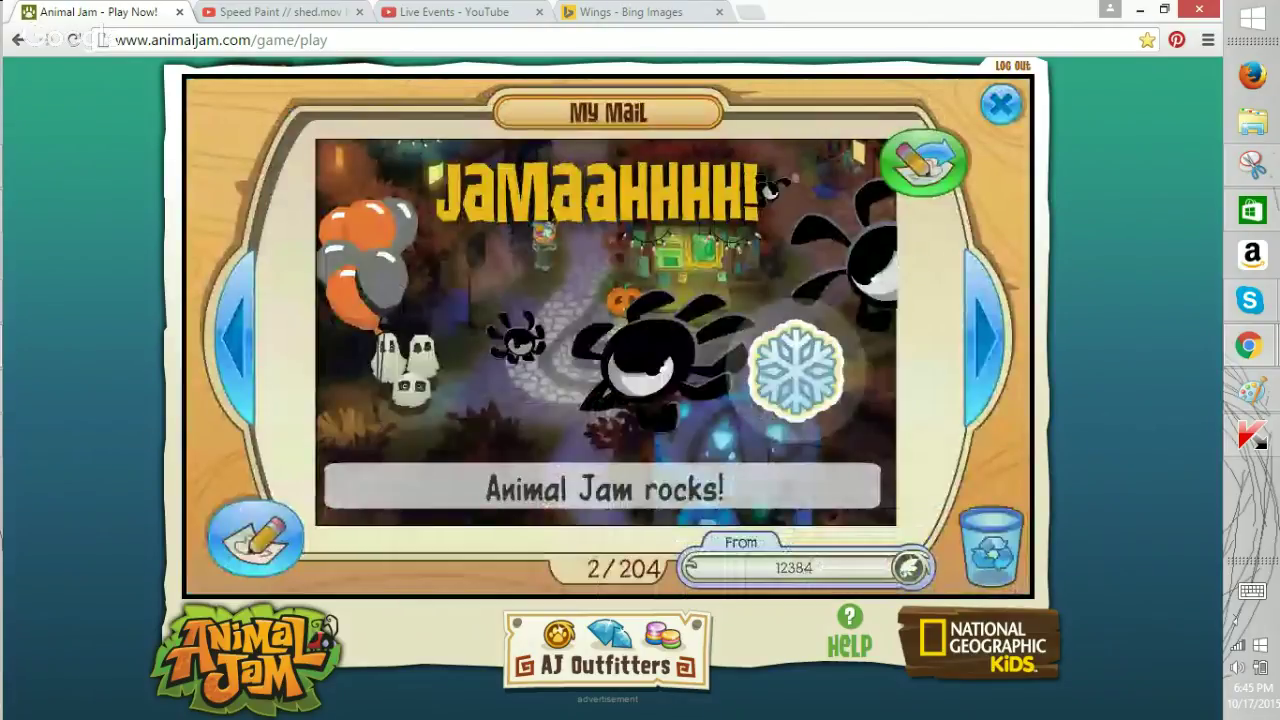
{"action": "left_click", "coordinate": [1000, 106]}
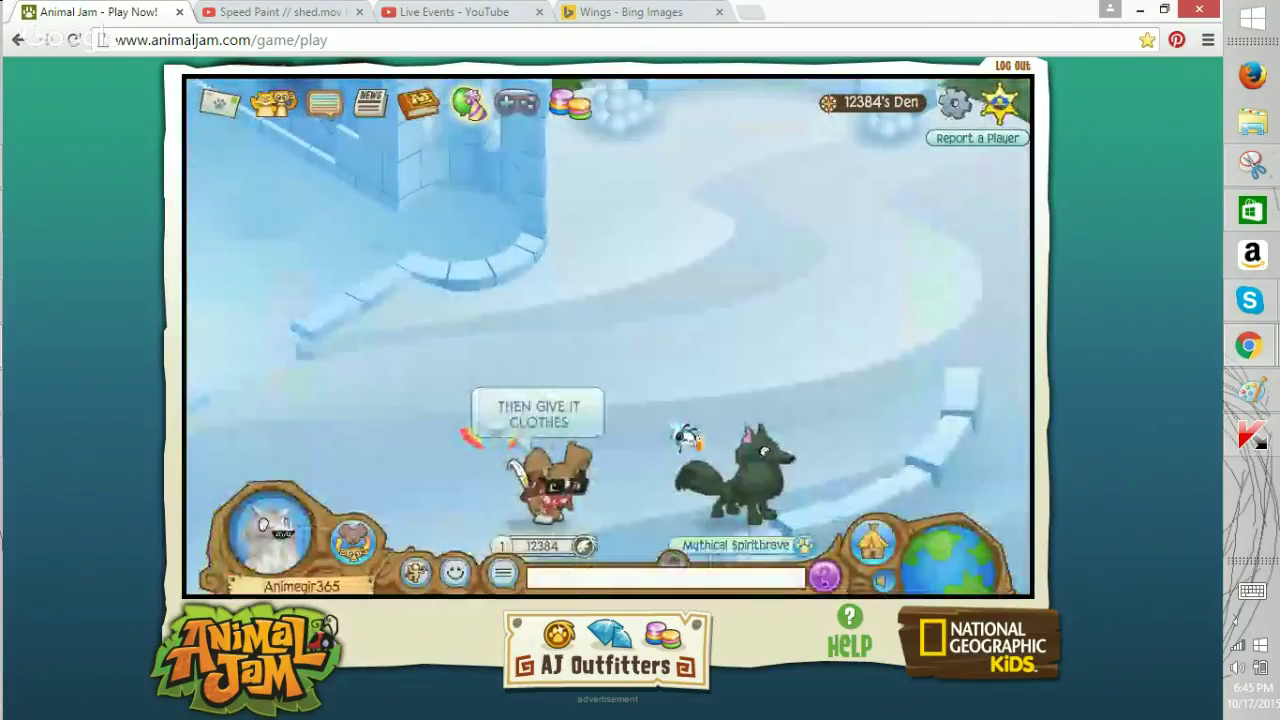
Begin making a new animal and preview the Bunny.
{"action": "left_click", "coordinate": [352, 541]}
{"action": "scroll", "coordinate": [588, 330], "scroll_direction": "down", "scroll_amount": 1}
{"action": "left_click_drag", "start_coordinate": [995, 197], "coordinate": [995, 488]}
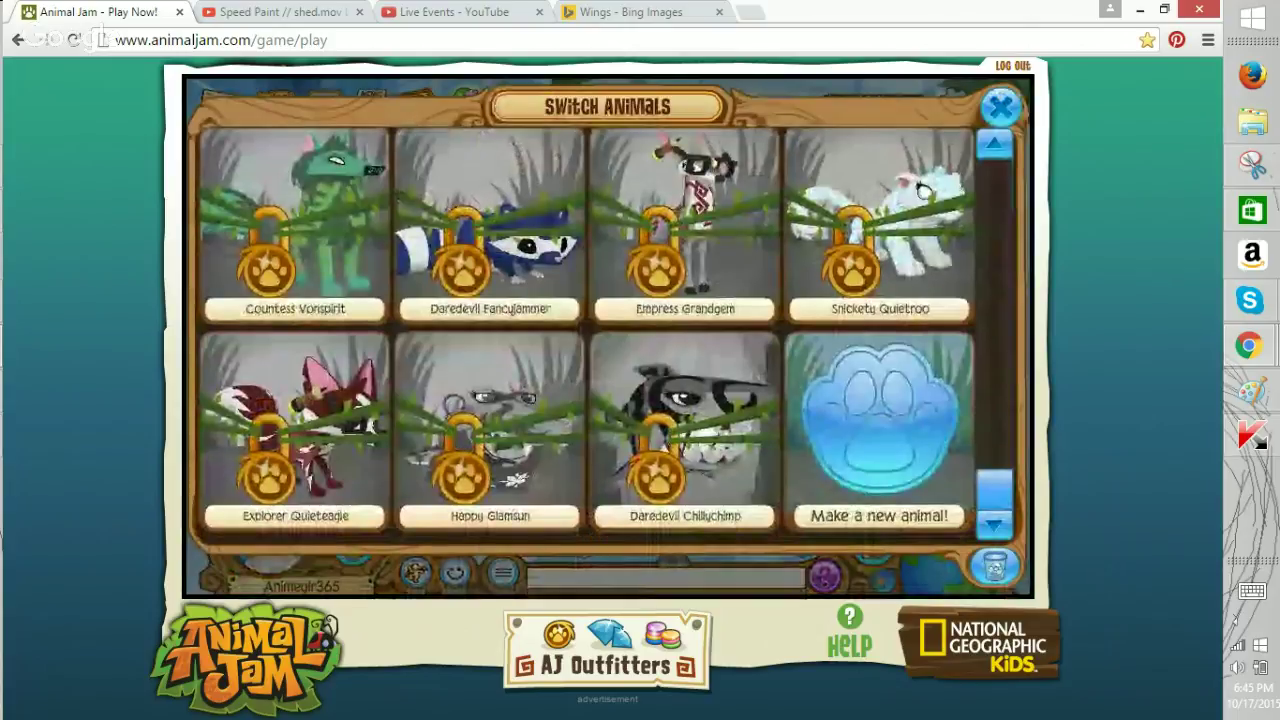
{"action": "left_click", "coordinate": [880, 430]}
{"action": "left_click", "coordinate": [479, 332]}
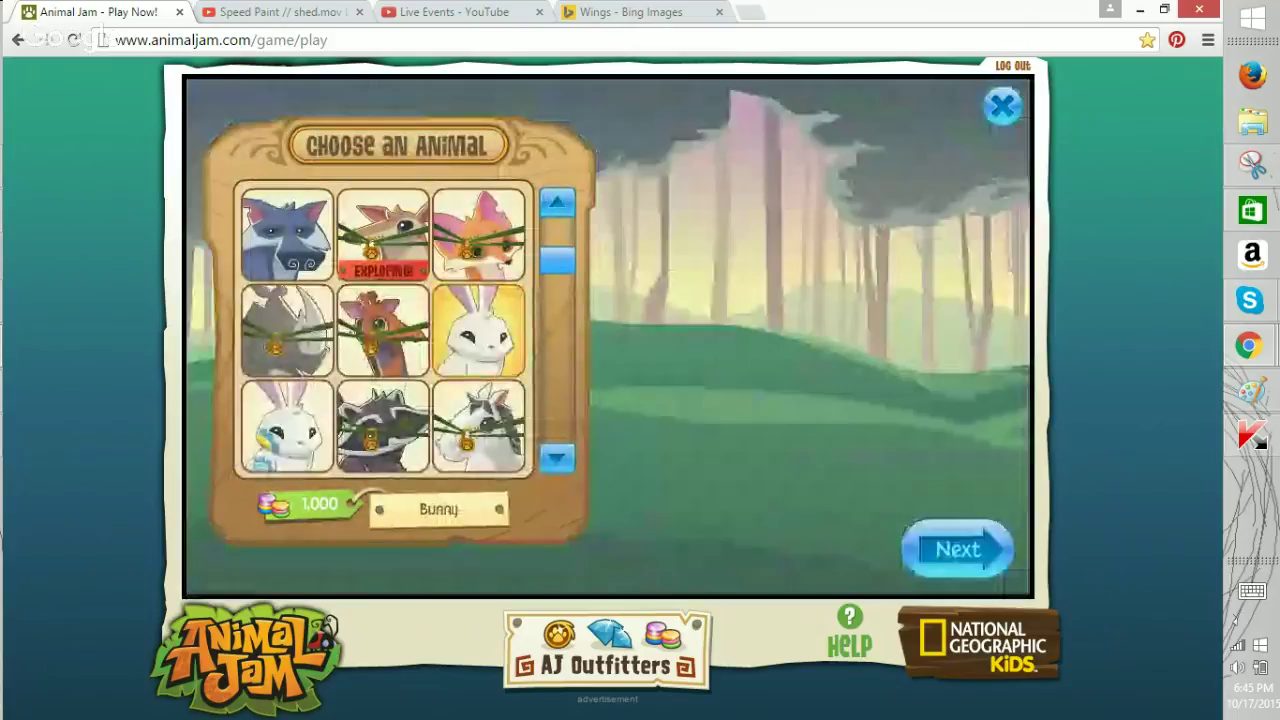
Compare the Bunny with the Spring Bunny, choose the Spring Bunny and continue to creating its name.
{"action": "left_click", "coordinate": [287, 427]}
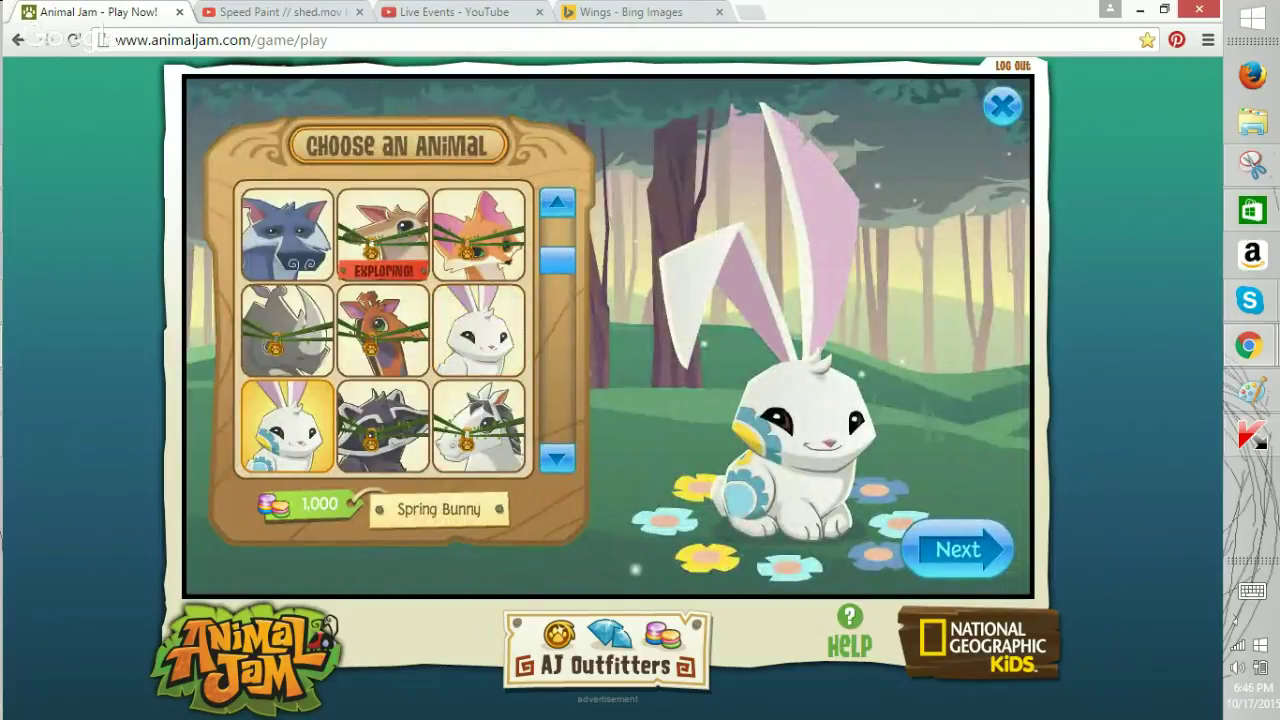
{"action": "left_click", "coordinate": [479, 332]}
{"action": "left_click", "coordinate": [287, 427]}
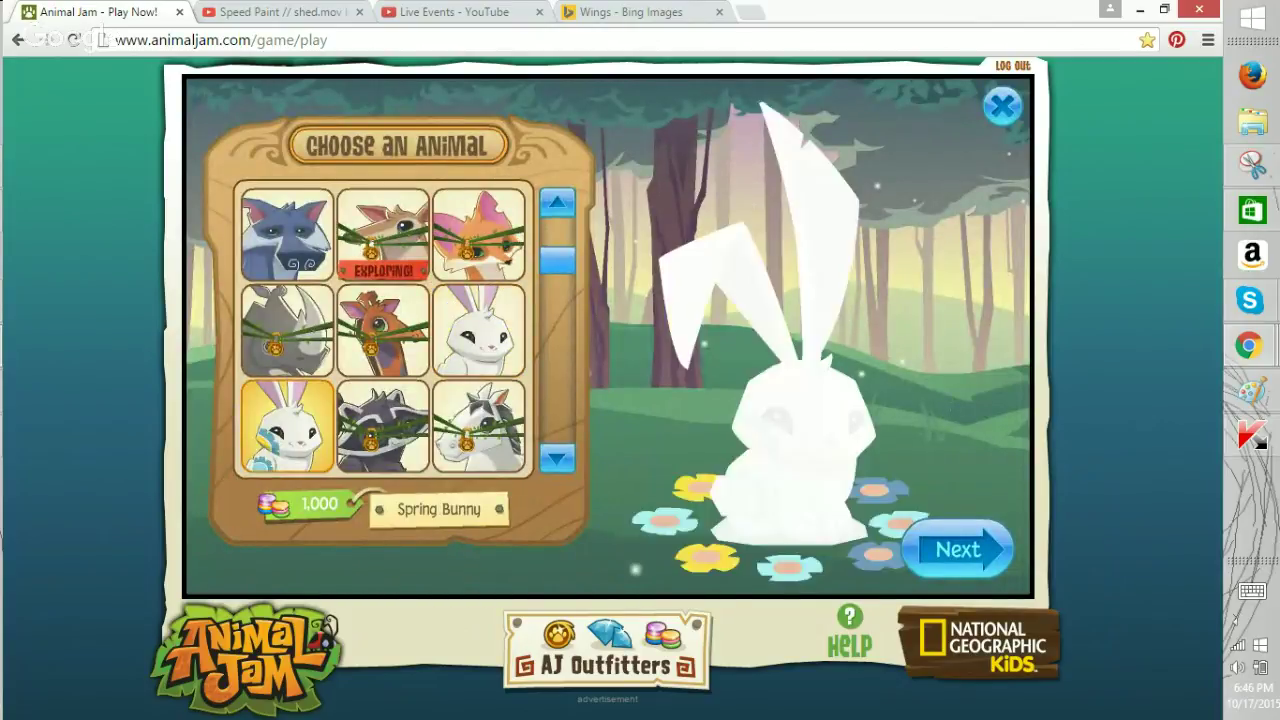
{"action": "left_click", "coordinate": [479, 332]}
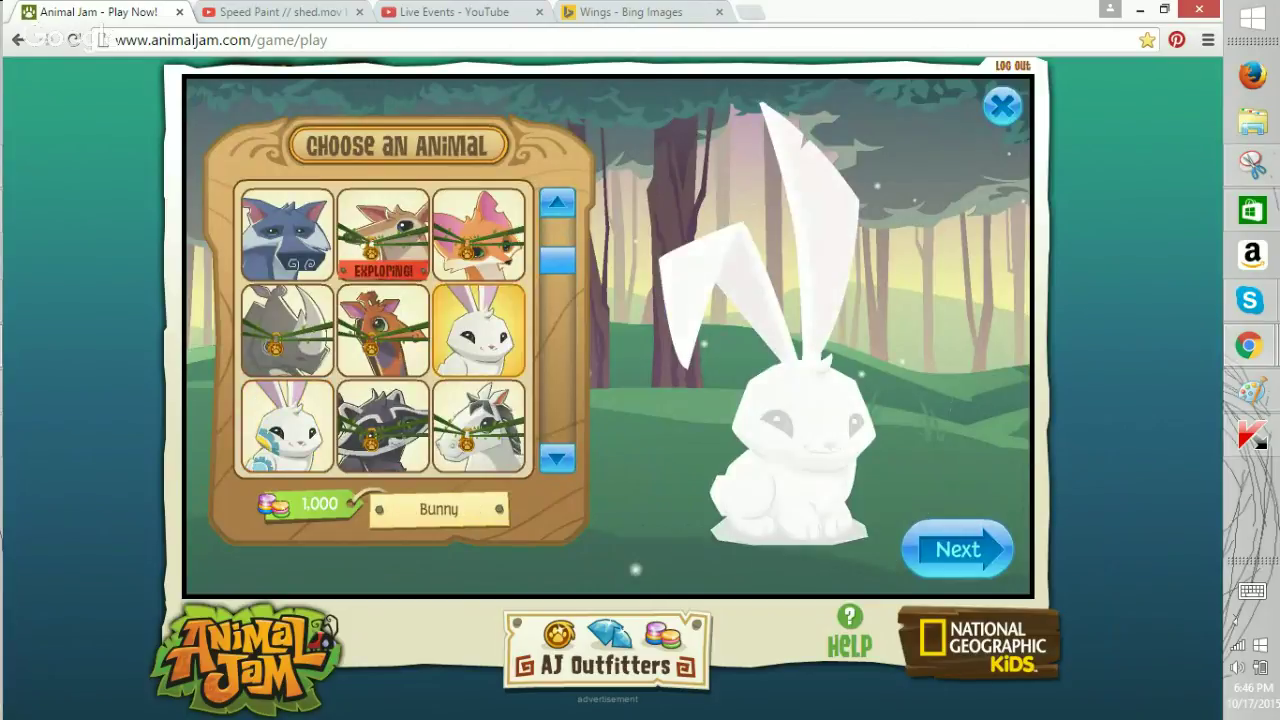
{"action": "left_click", "coordinate": [287, 427]}
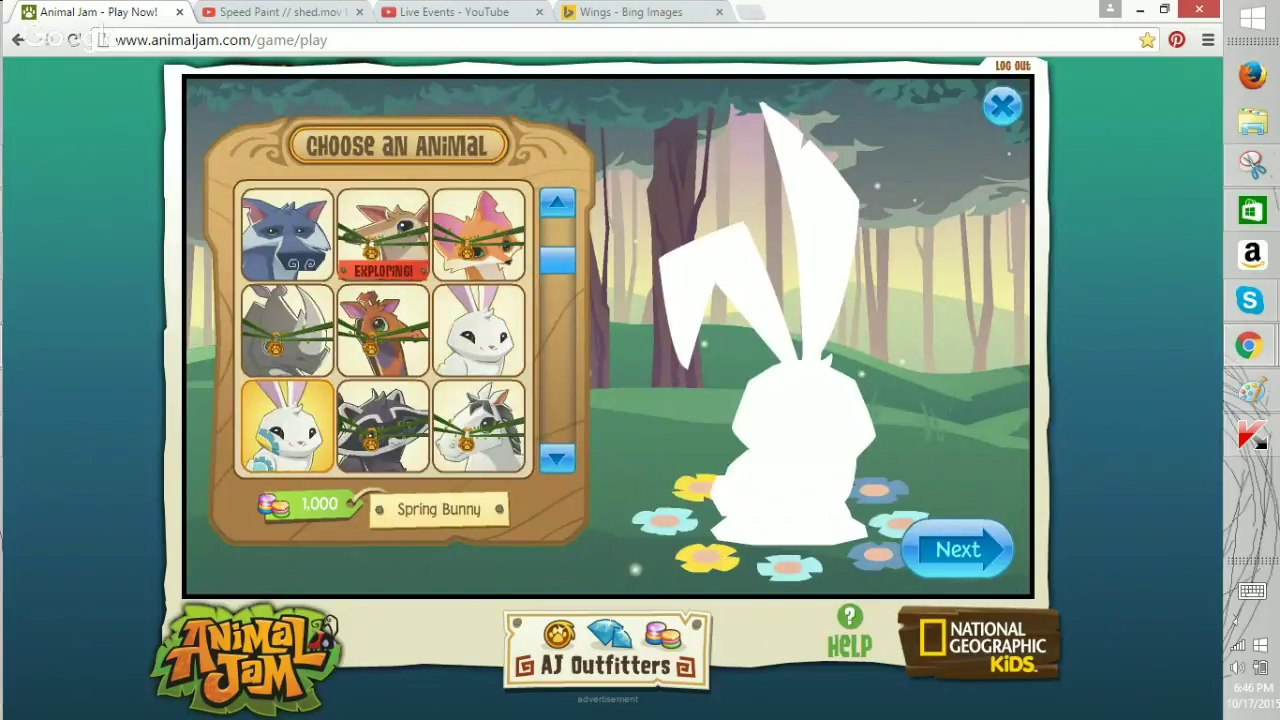
{"action": "left_click", "coordinate": [958, 549]}
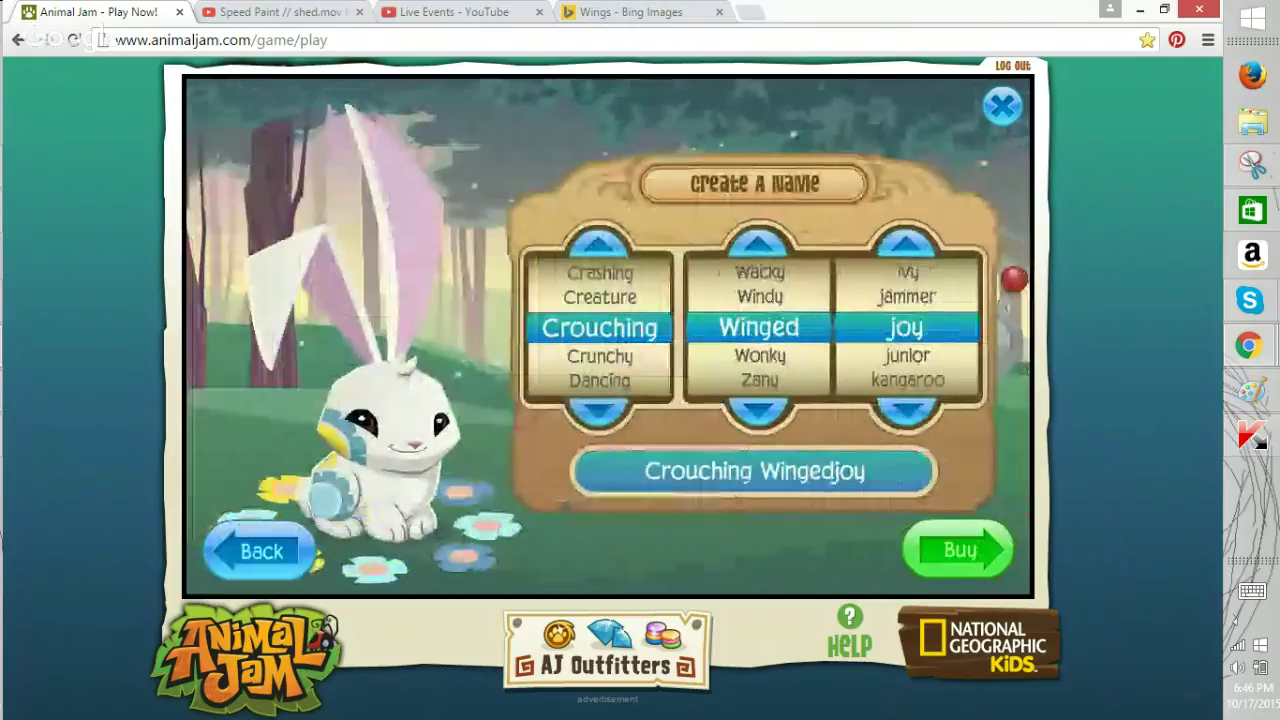
Set the Spring Bunny name's first word to Crunchy and its middle word to Brave.
{"action": "left_click", "coordinate": [598, 412]}
{"action": "left_click", "coordinate": [758, 410]}
{"action": "left_click", "coordinate": [758, 410]}
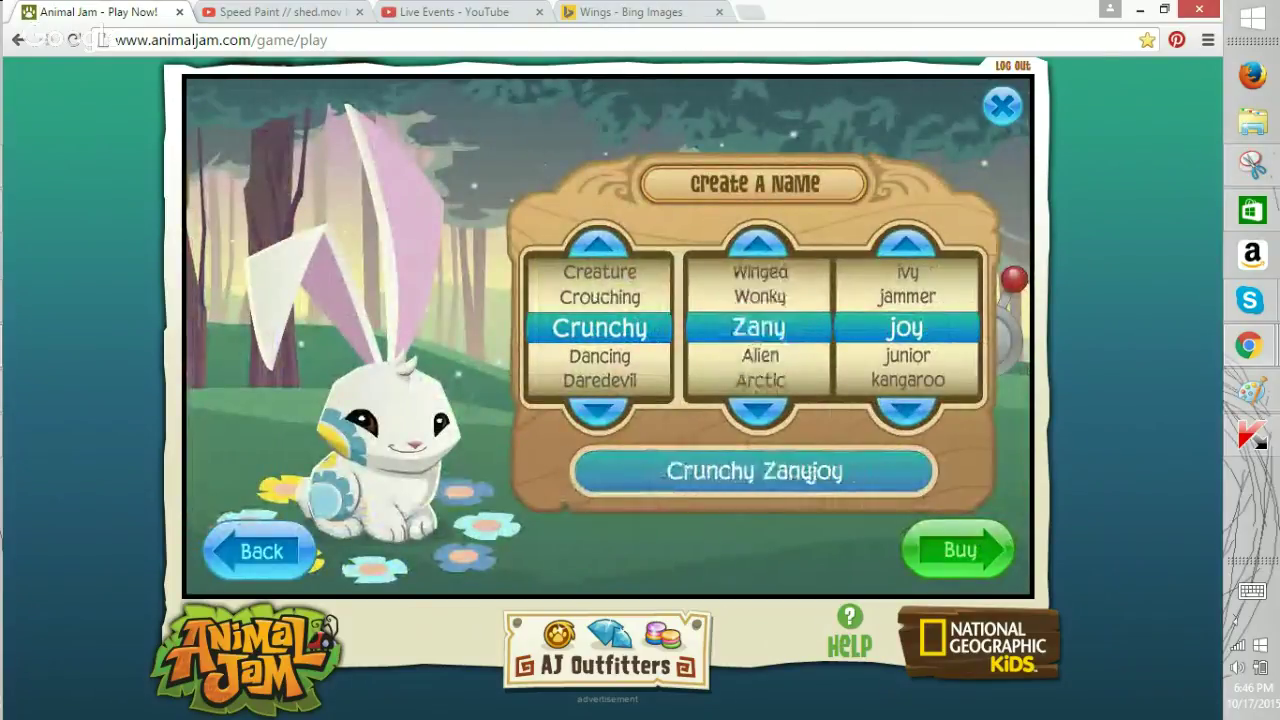
{"action": "left_click", "coordinate": [758, 410]}
{"action": "left_click", "coordinate": [758, 410]}
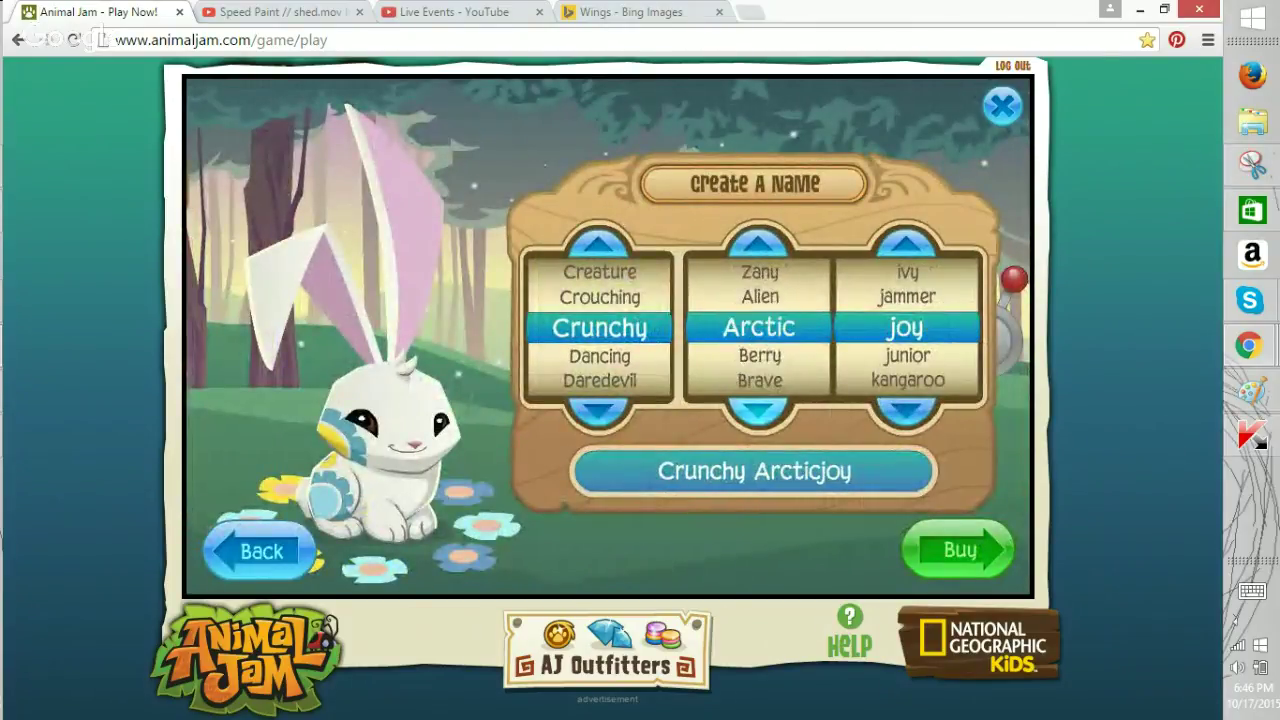
{"action": "left_click", "coordinate": [758, 410]}
{"action": "left_click", "coordinate": [758, 410]}
Advance the Spring Bunny name's last word to panda.
{"action": "left_click", "coordinate": [906, 410]}
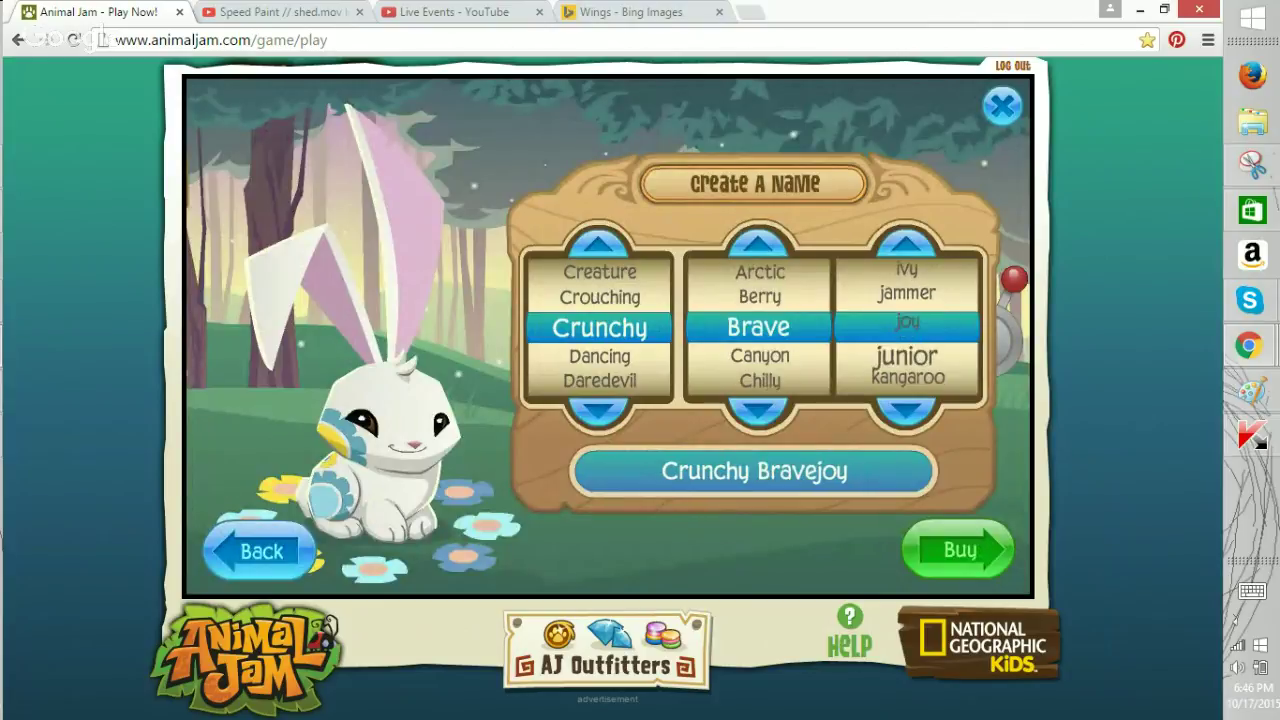
{"action": "left_click", "coordinate": [906, 410]}
{"action": "left_click", "coordinate": [906, 410]}
{"action": "left_click", "coordinate": [906, 410]}
{"action": "left_click", "coordinate": [906, 410]}
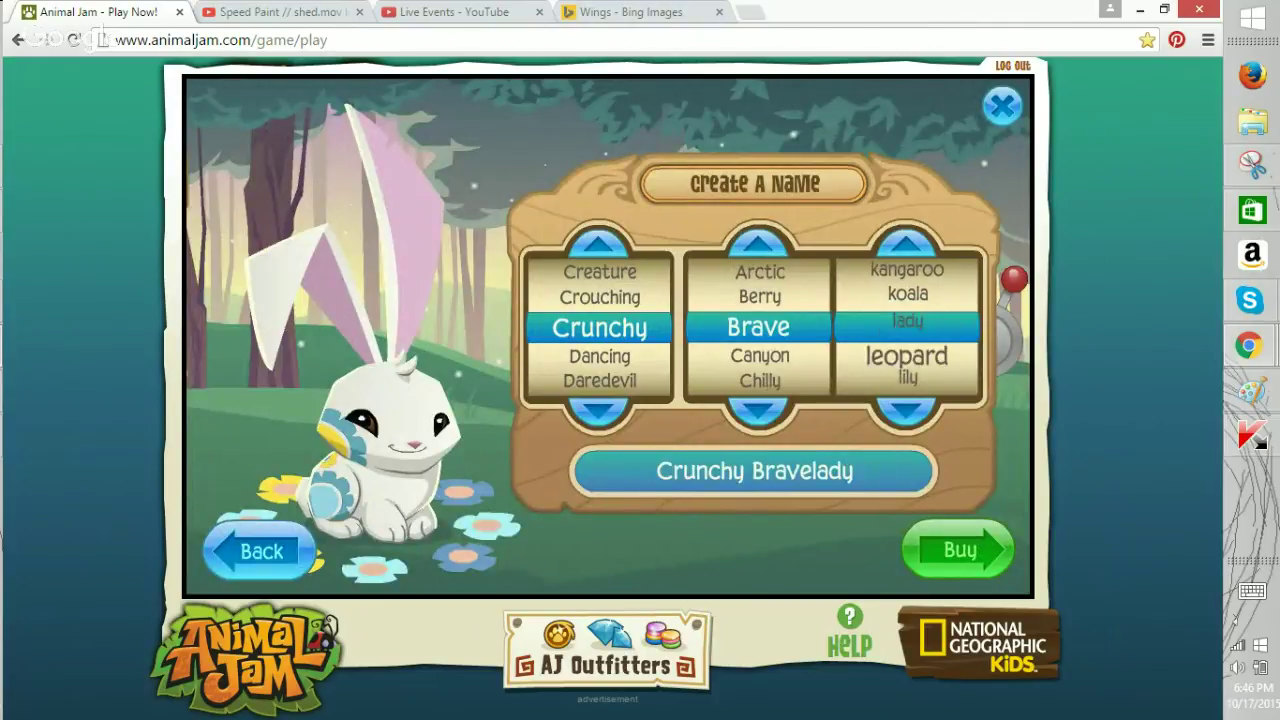
{"action": "left_click", "coordinate": [906, 410]}
{"action": "left_click", "coordinate": [906, 410]}
{"action": "left_click", "coordinate": [906, 410]}
{"action": "left_click", "coordinate": [906, 410]}
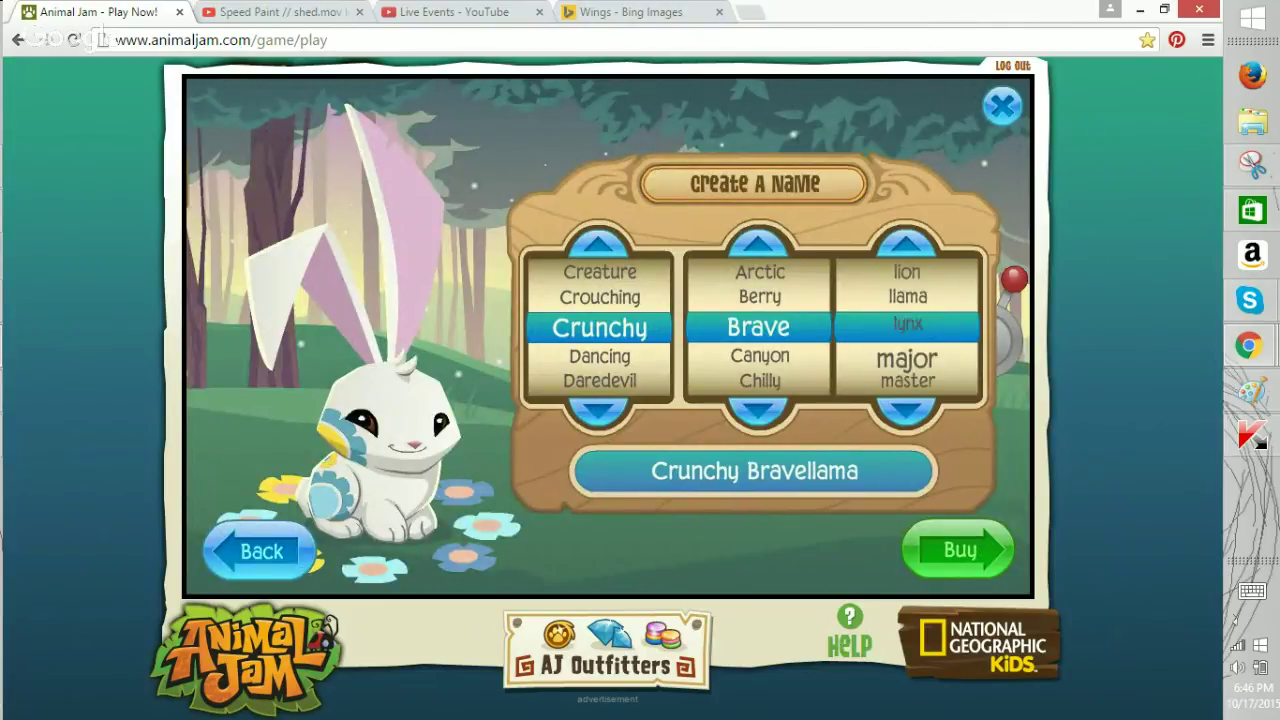
{"action": "left_click", "coordinate": [906, 410]}
{"action": "left_click", "coordinate": [906, 410]}
{"action": "left_click", "coordinate": [906, 410]}
{"action": "left_click", "coordinate": [906, 410]}
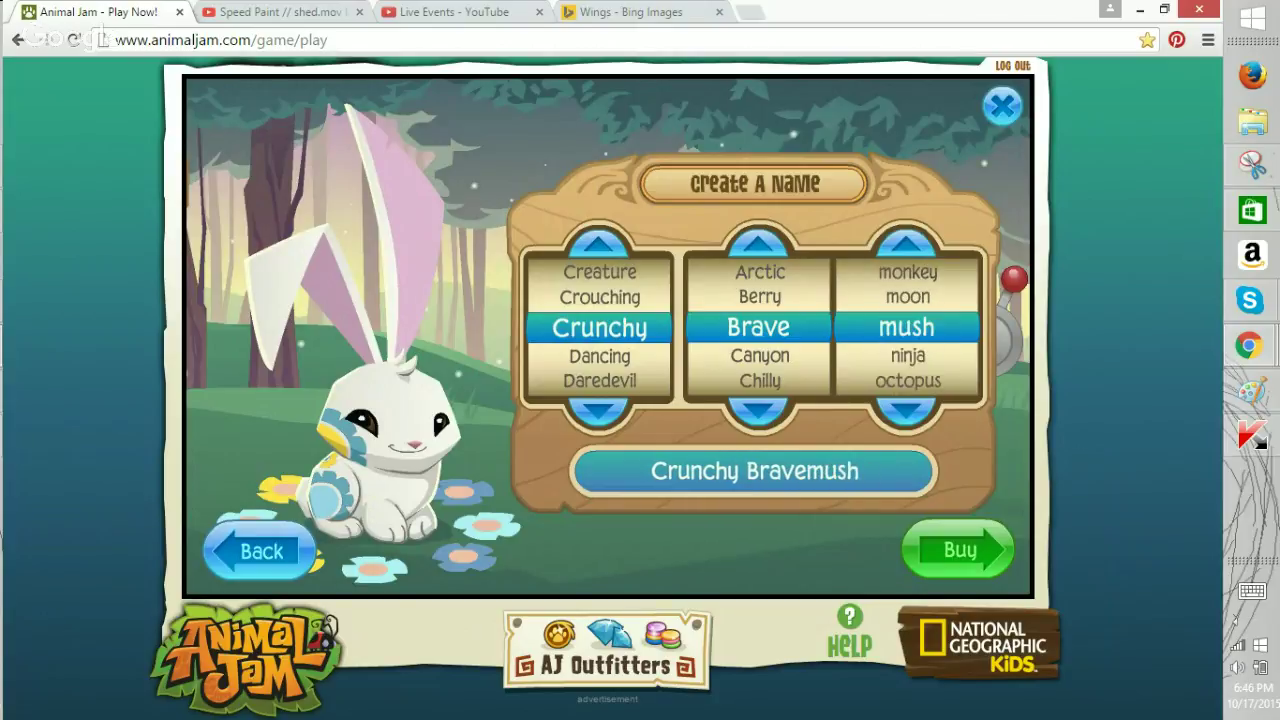
{"action": "left_click", "coordinate": [906, 410]}
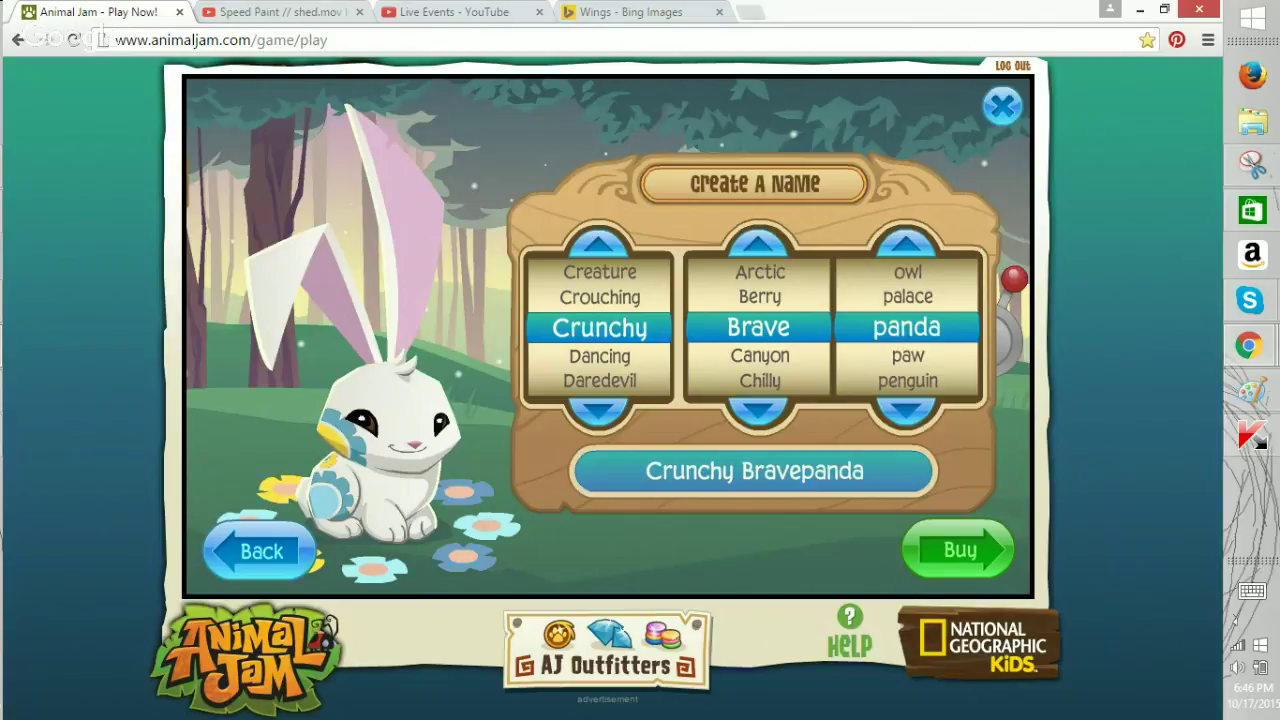
Try pirate as the Spring Bunny name's last word.
{"action": "left_click", "coordinate": [908, 357]}
{"action": "left_click", "coordinate": [908, 357]}
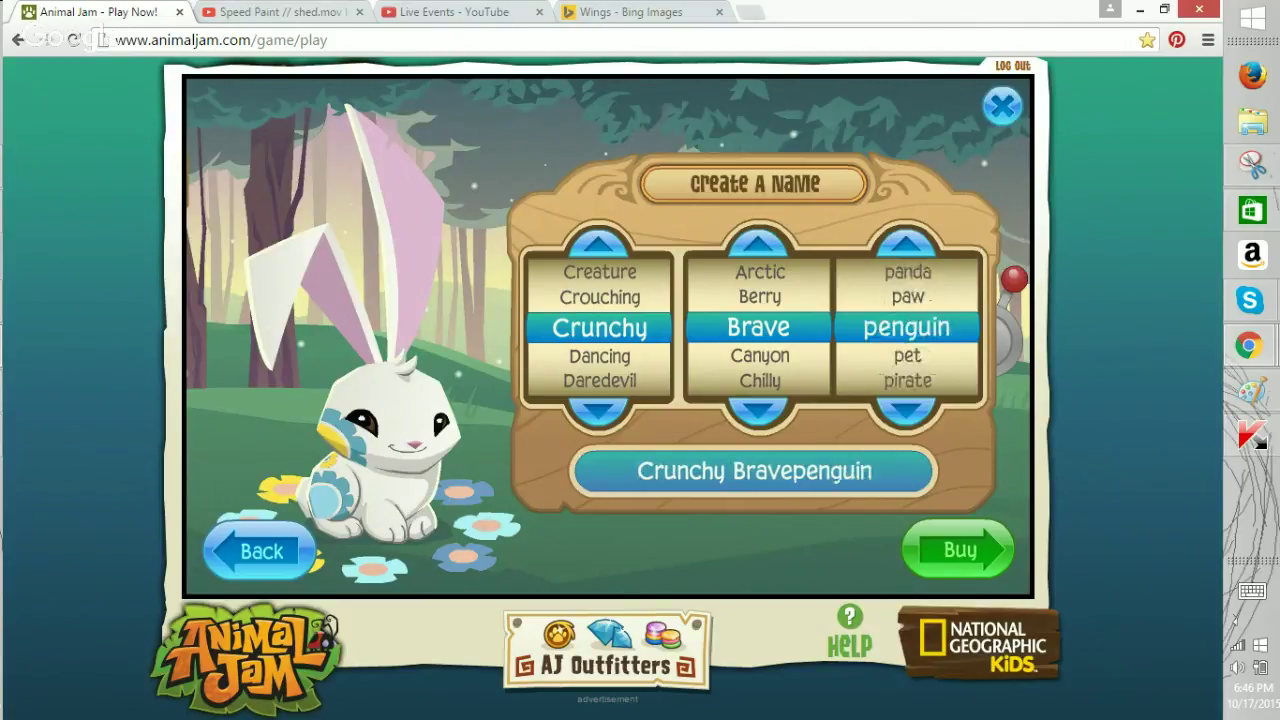
{"action": "left_click", "coordinate": [908, 357]}
{"action": "left_click", "coordinate": [906, 410]}
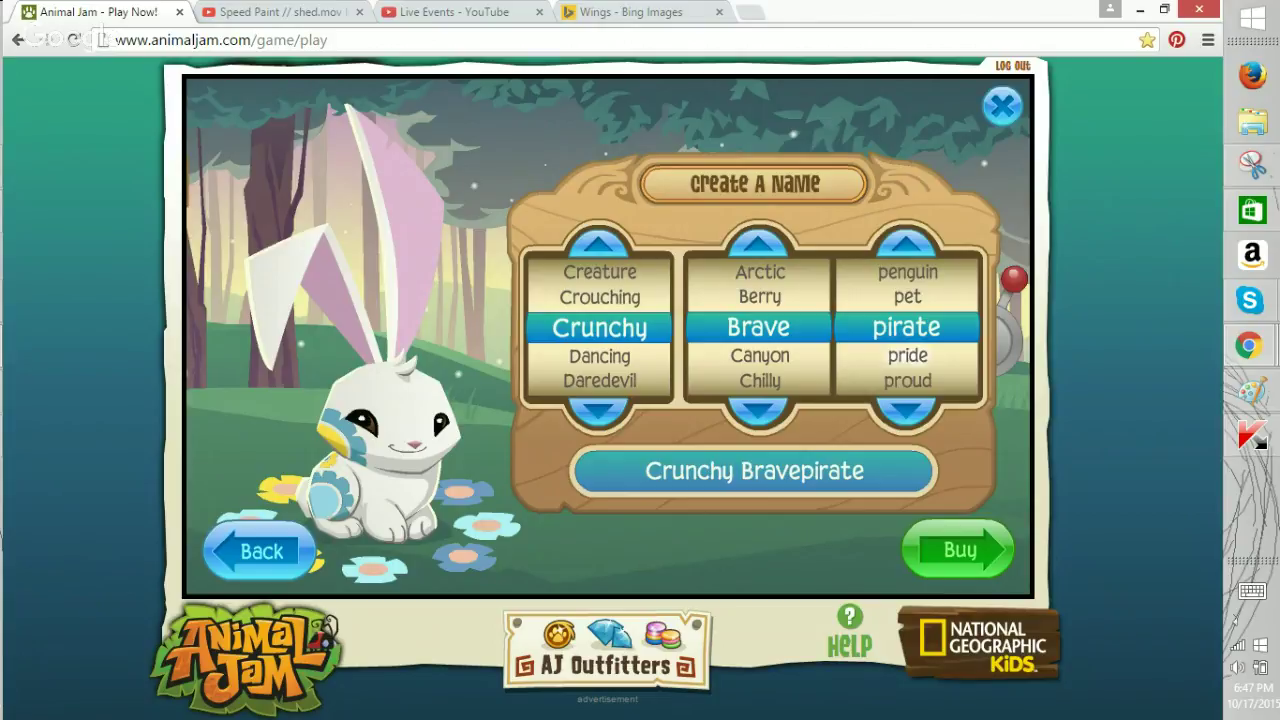
Set the Spring Bunny name's last word to claws and buy the animal as Crunchy Braveclaws.
{"action": "left_click", "coordinate": [906, 243]}
{"action": "left_click", "coordinate": [906, 243]}
{"action": "left_click", "coordinate": [906, 243]}
{"action": "left_click", "coordinate": [906, 243]}
{"action": "left_click", "coordinate": [906, 243]}
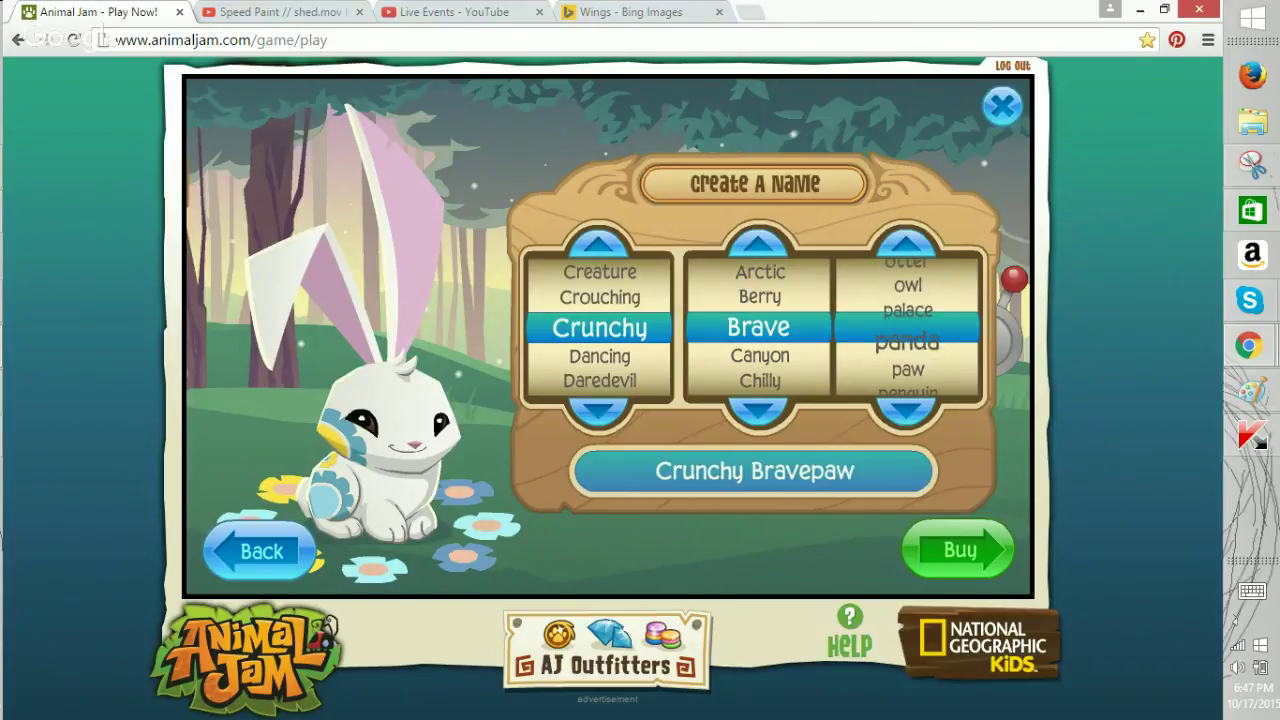
{"action": "scroll", "coordinate": [907, 327], "scroll_direction": "up", "scroll_amount": 4}
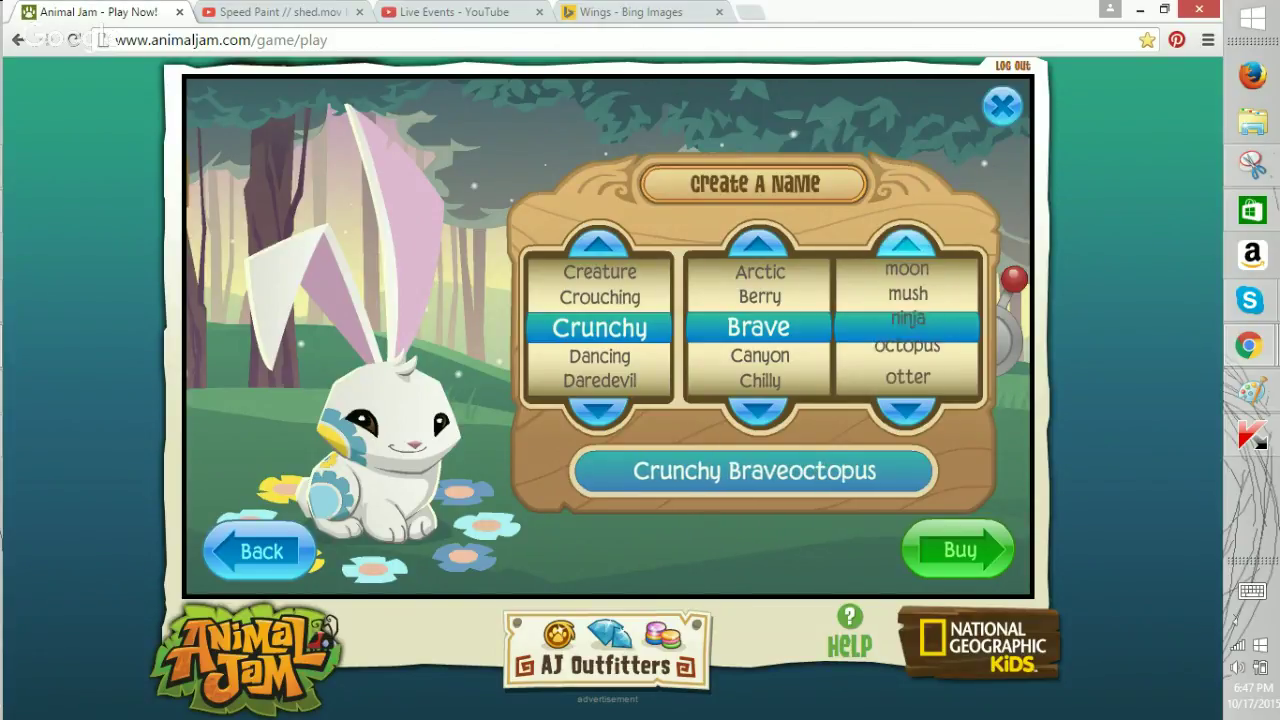
{"action": "scroll", "coordinate": [907, 327], "scroll_direction": "up", "scroll_amount": 4}
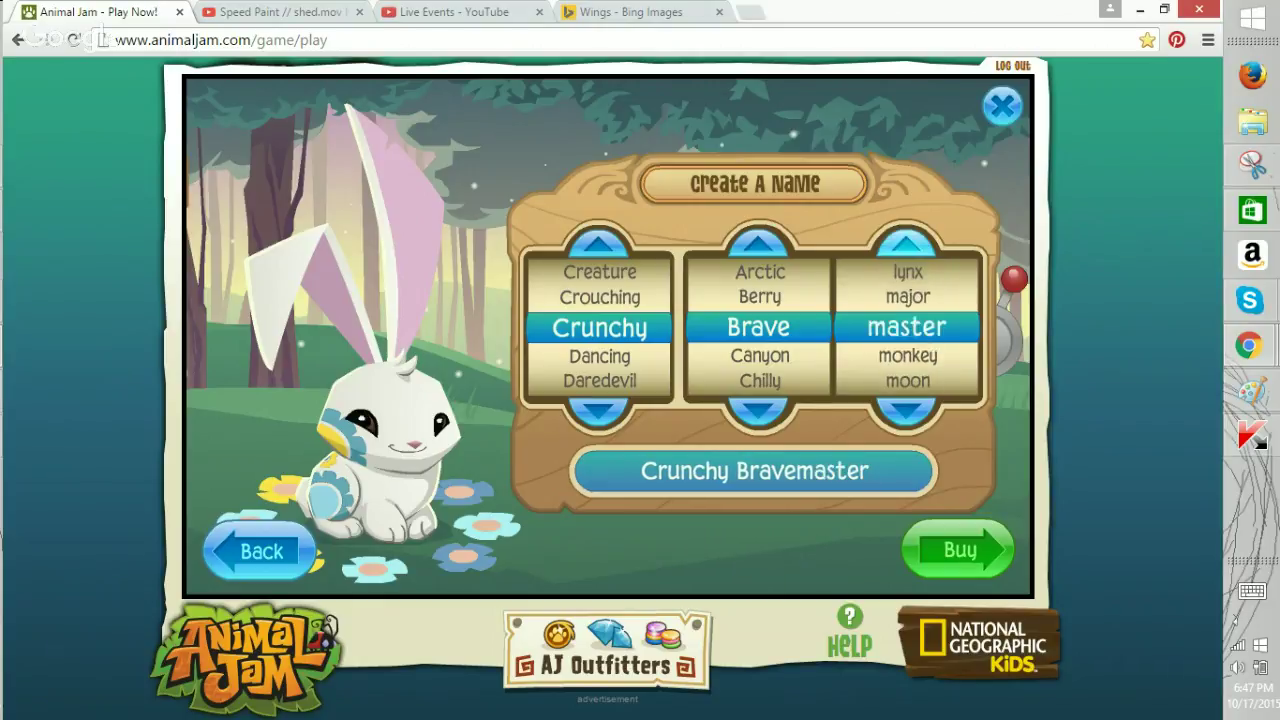
{"action": "scroll", "coordinate": [907, 327], "scroll_direction": "up", "scroll_amount": 4}
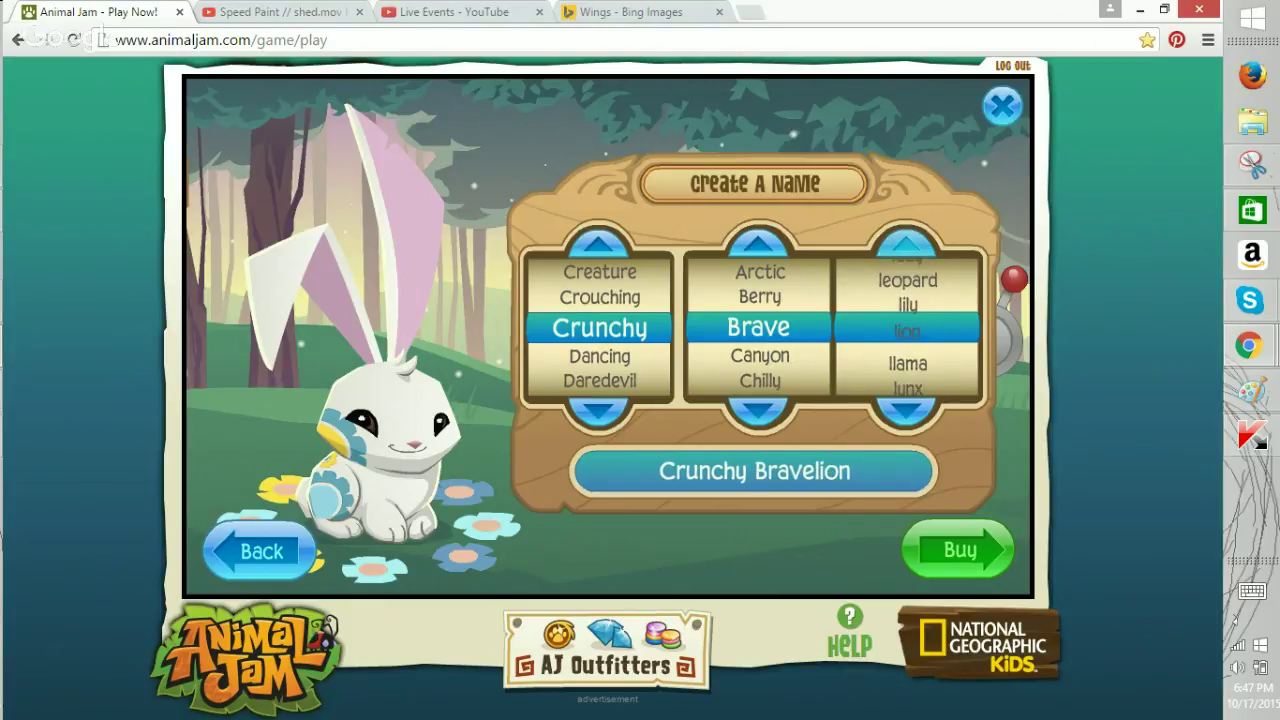
{"action": "scroll", "coordinate": [907, 327], "scroll_direction": "up", "scroll_amount": 3}
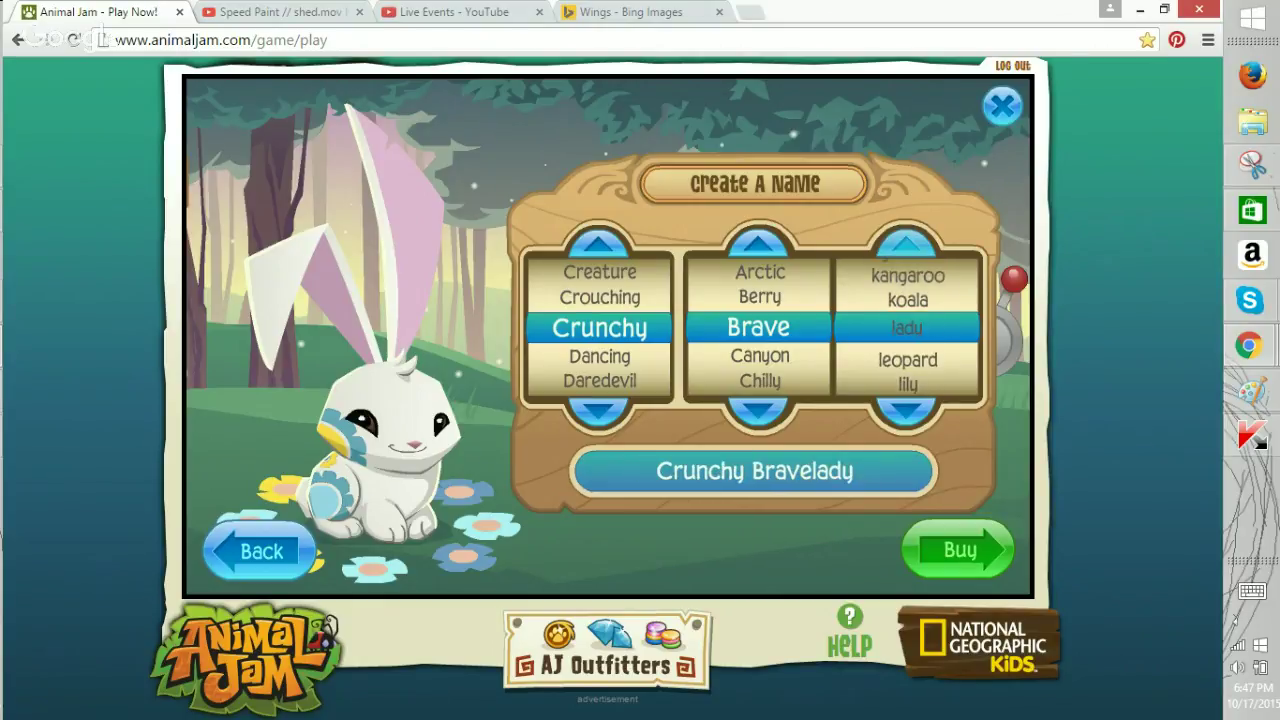
{"action": "scroll", "coordinate": [907, 327], "scroll_direction": "up", "scroll_amount": 5}
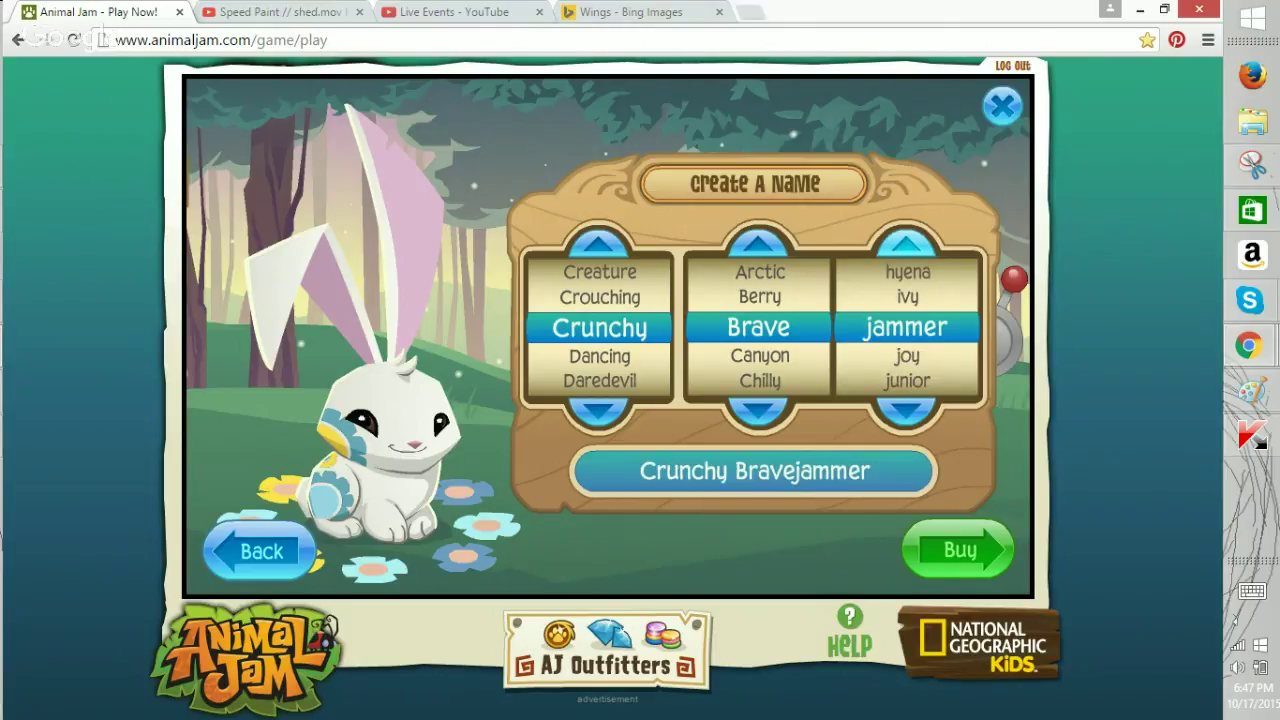
{"action": "scroll", "coordinate": [907, 327], "scroll_direction": "up", "scroll_amount": 1}
{"action": "scroll", "coordinate": [907, 327], "scroll_direction": "up", "scroll_amount": 4}
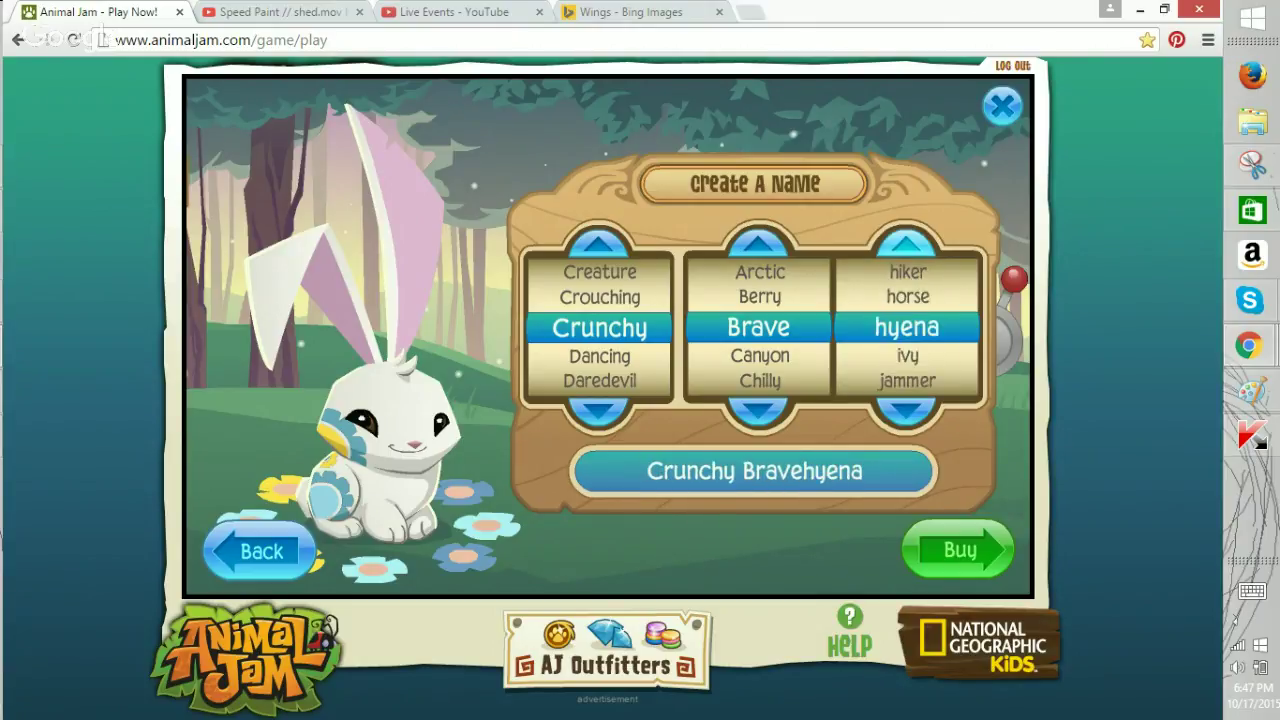
{"action": "scroll", "coordinate": [907, 327], "scroll_direction": "up", "scroll_amount": 3}
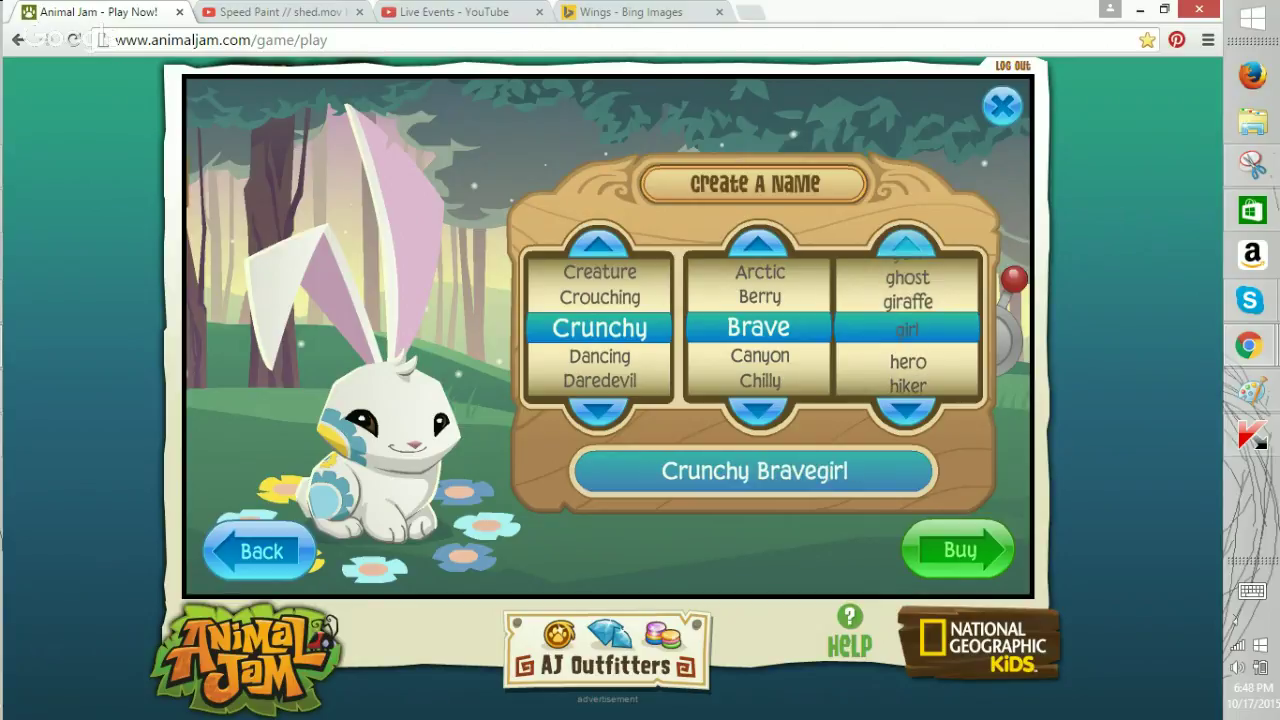
{"action": "scroll", "coordinate": [907, 327], "scroll_direction": "up", "scroll_amount": 3}
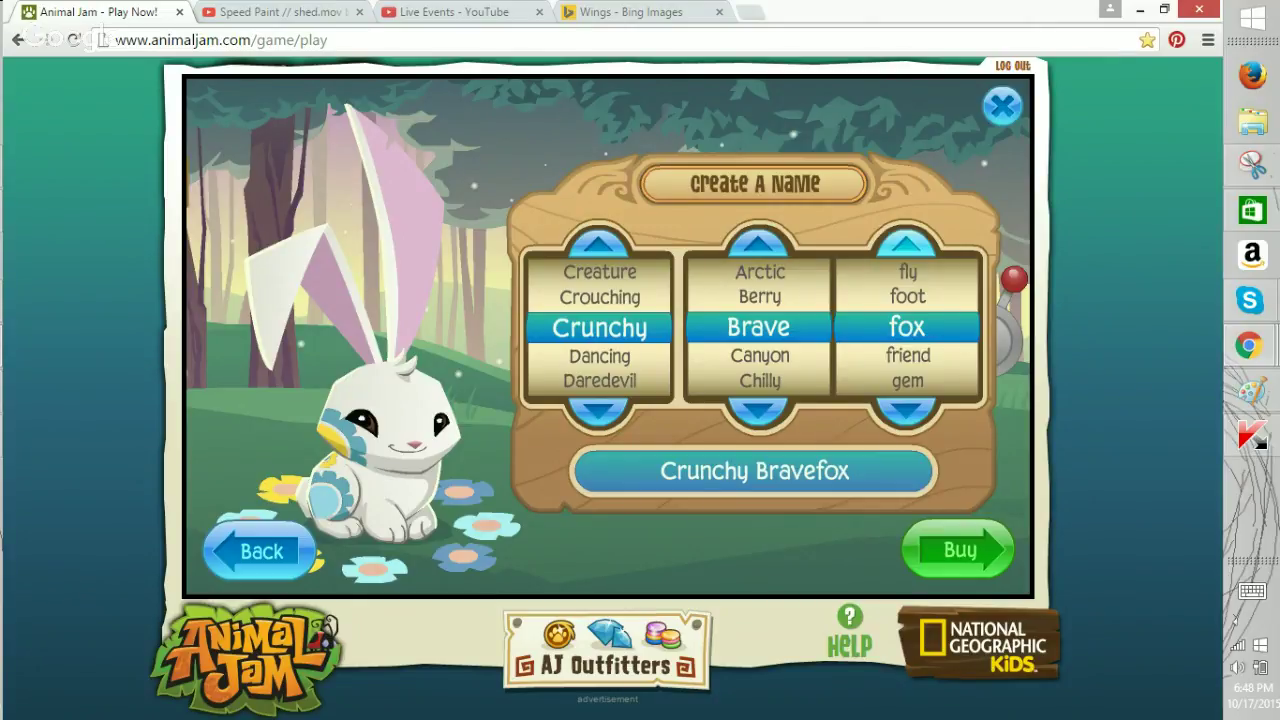
{"action": "scroll", "coordinate": [907, 327], "scroll_direction": "up", "scroll_amount": 3}
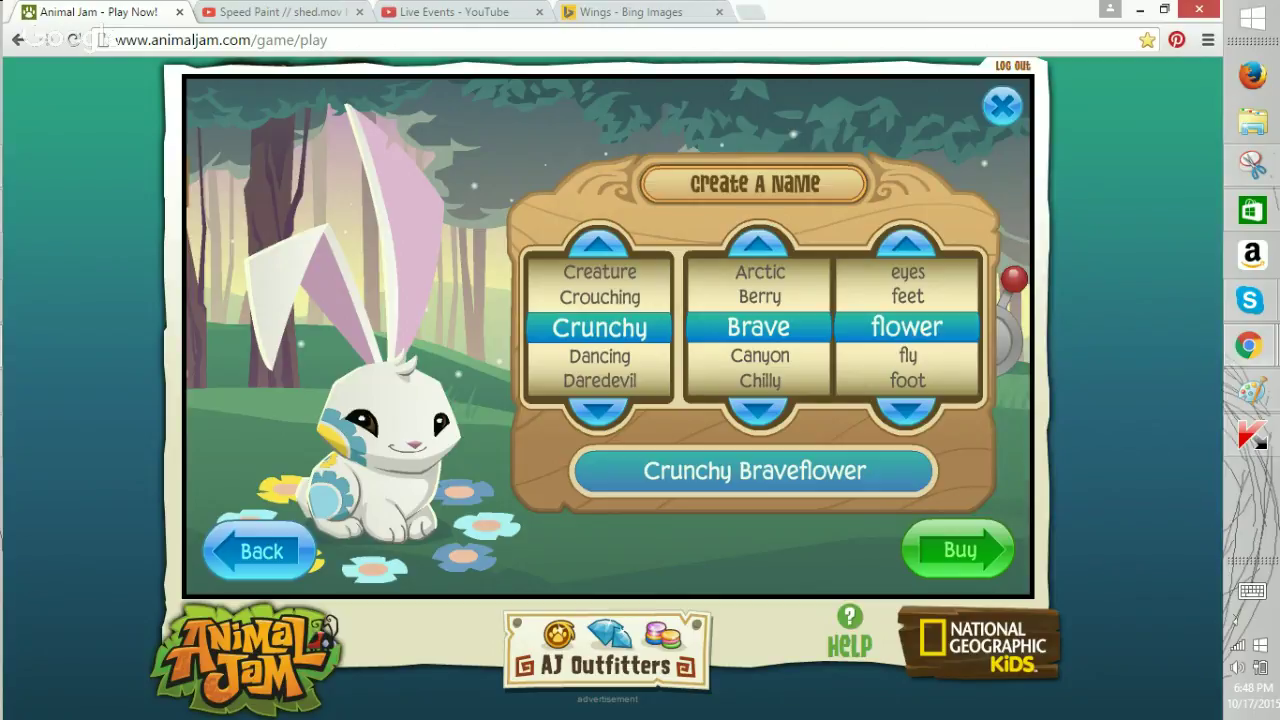
{"action": "scroll", "coordinate": [907, 327], "scroll_direction": "up", "scroll_amount": 3}
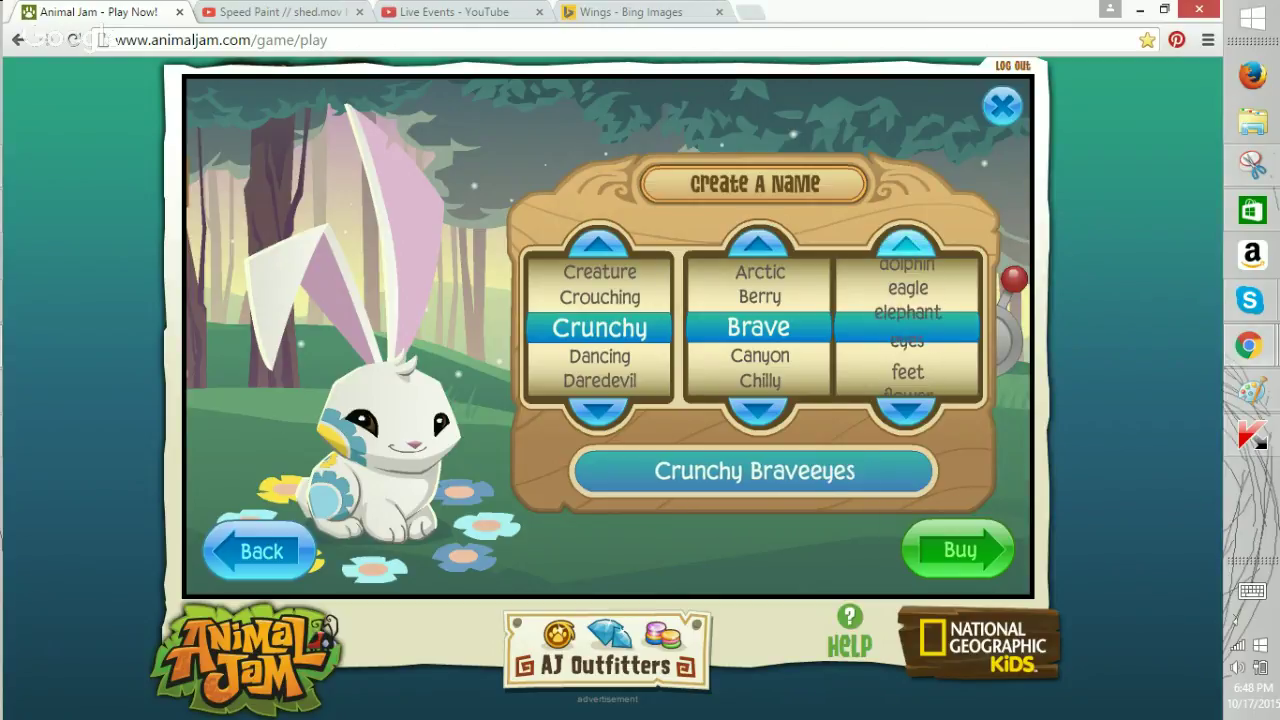
{"action": "left_click", "coordinate": [906, 243]}
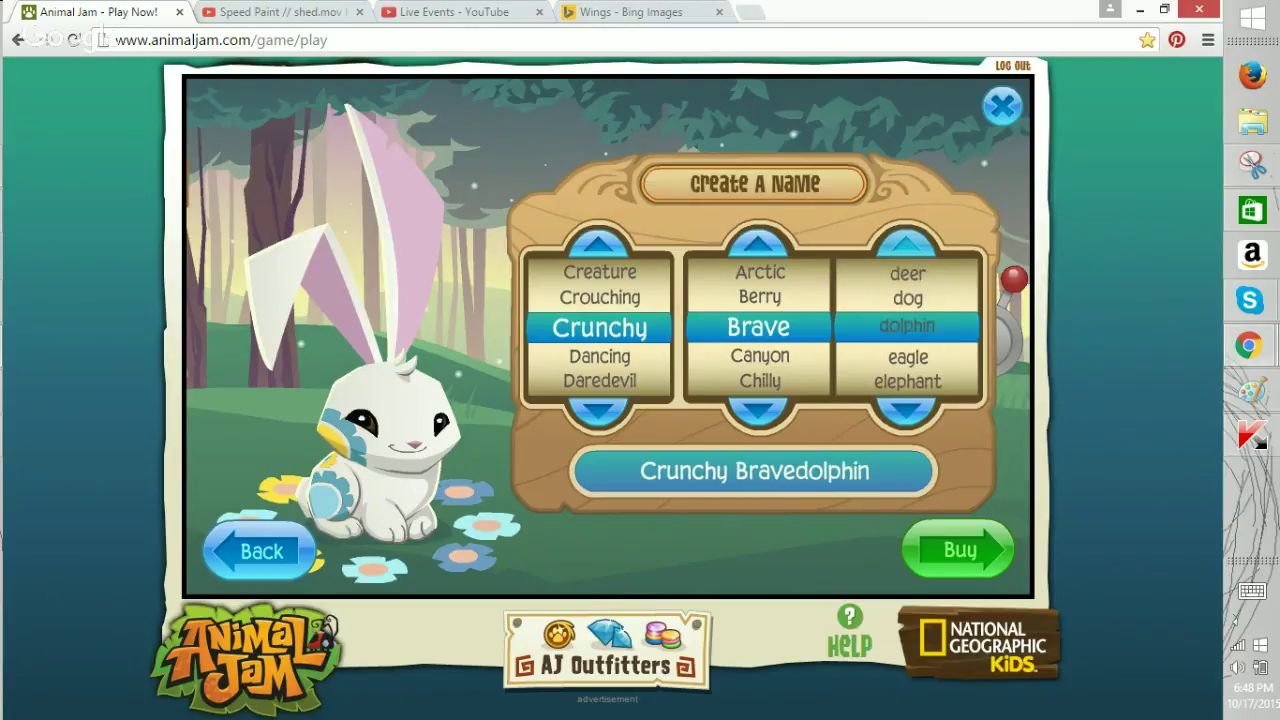
{"action": "left_click", "coordinate": [906, 243]}
{"action": "left_click", "coordinate": [906, 243]}
{"action": "left_click", "coordinate": [906, 243]}
{"action": "left_click", "coordinate": [906, 243]}
{"action": "scroll", "coordinate": [907, 327], "scroll_direction": "up", "scroll_amount": 2}
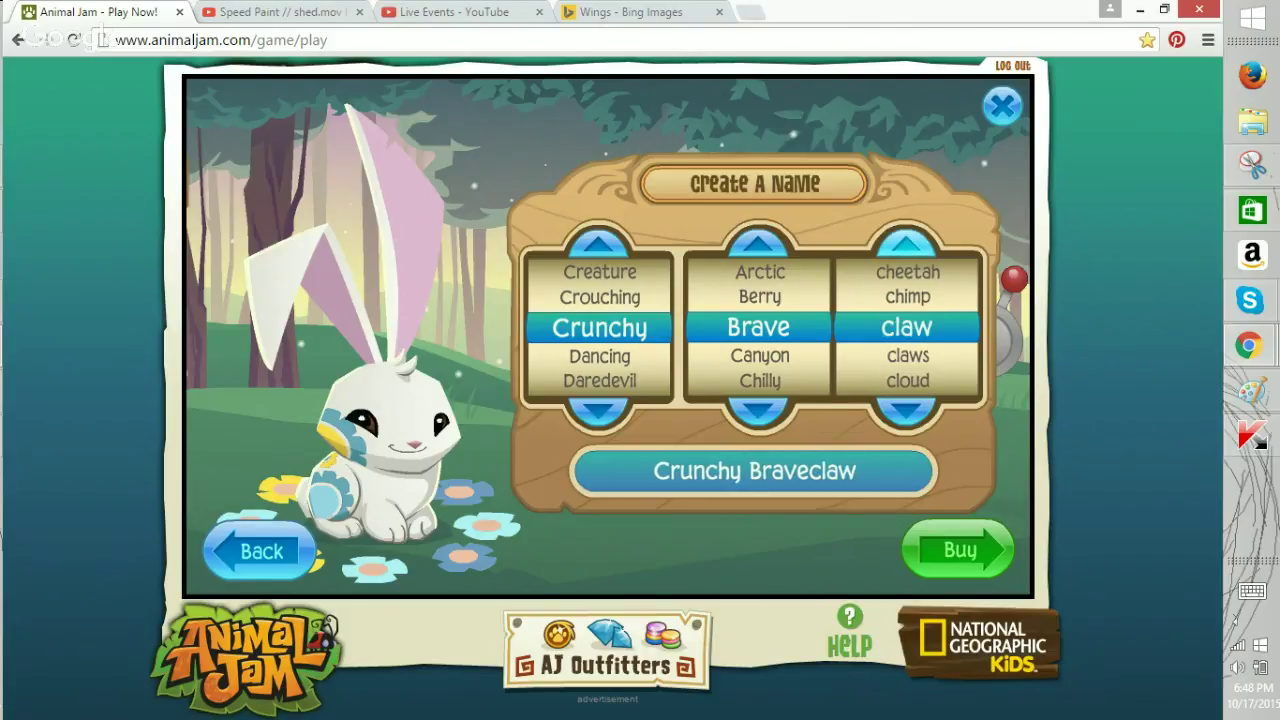
{"action": "scroll", "coordinate": [907, 327], "scroll_direction": "down", "scroll_amount": 1}
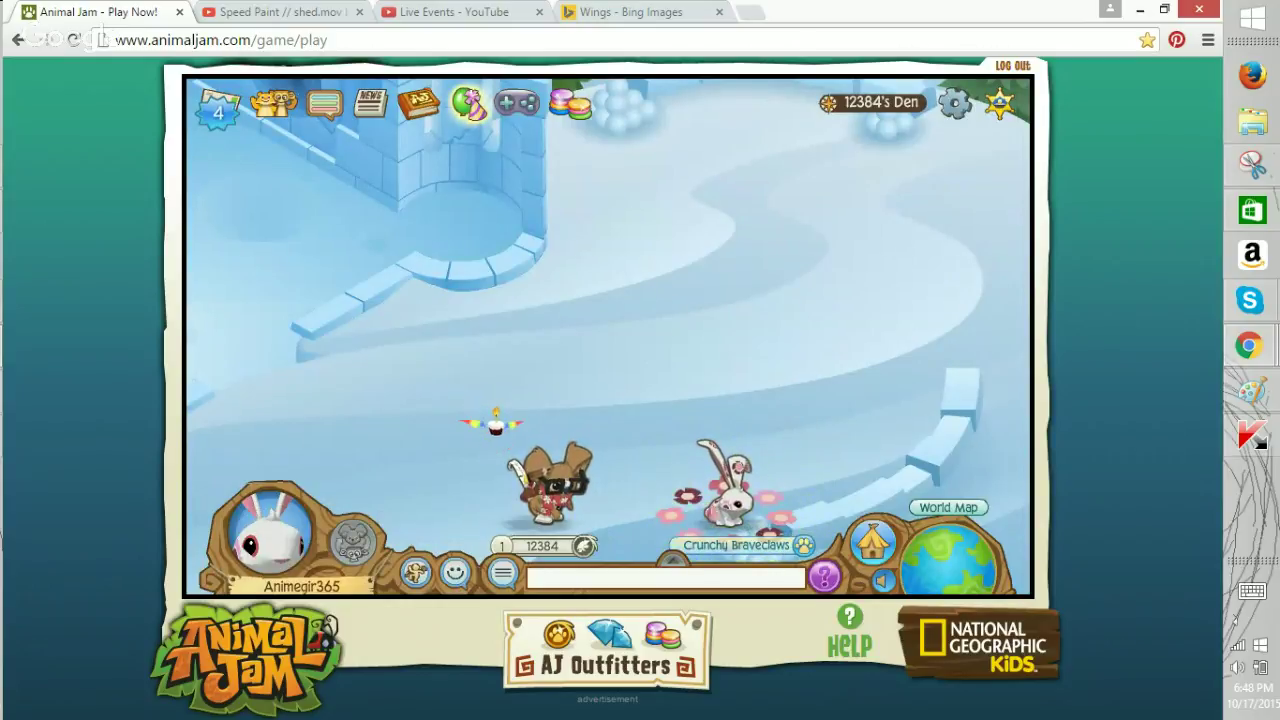
Check the list of owned animals, then look through the first few messages in My Mail.
{"action": "left_click", "coordinate": [352, 540]}
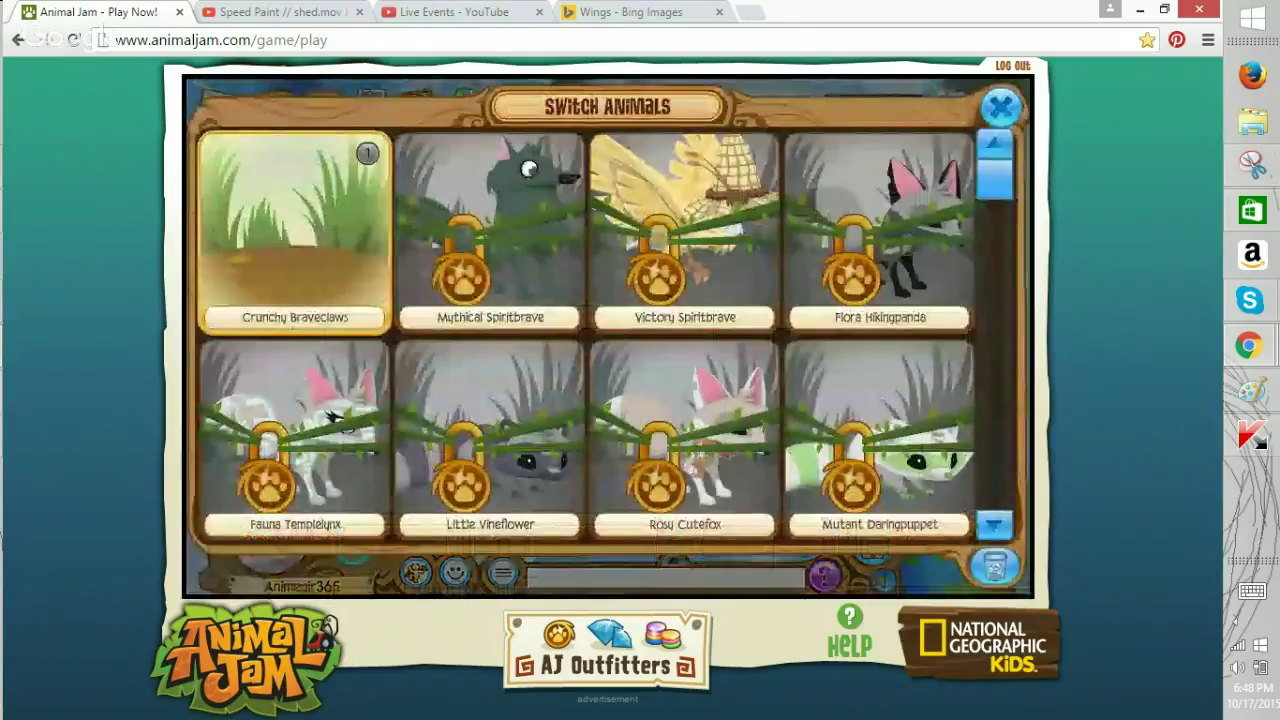
{"action": "left_click", "coordinate": [1000, 107]}
{"action": "left_click", "coordinate": [223, 104]}
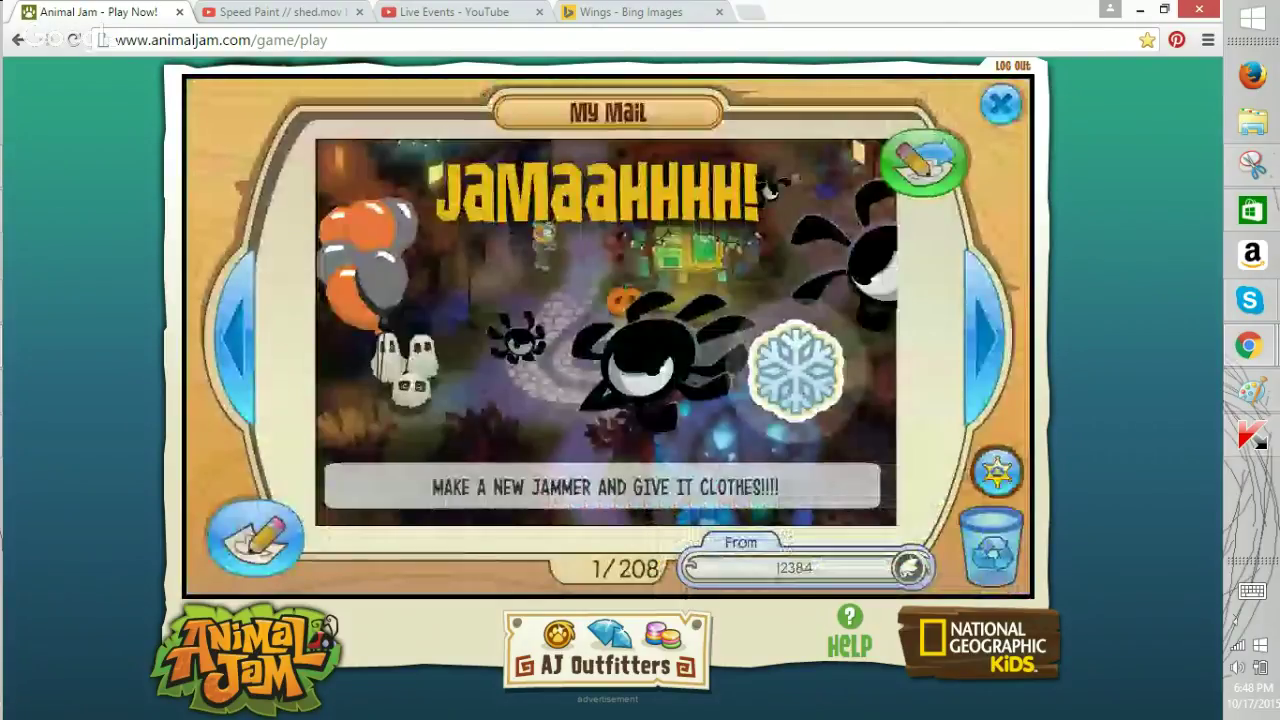
{"action": "left_click", "coordinate": [985, 338]}
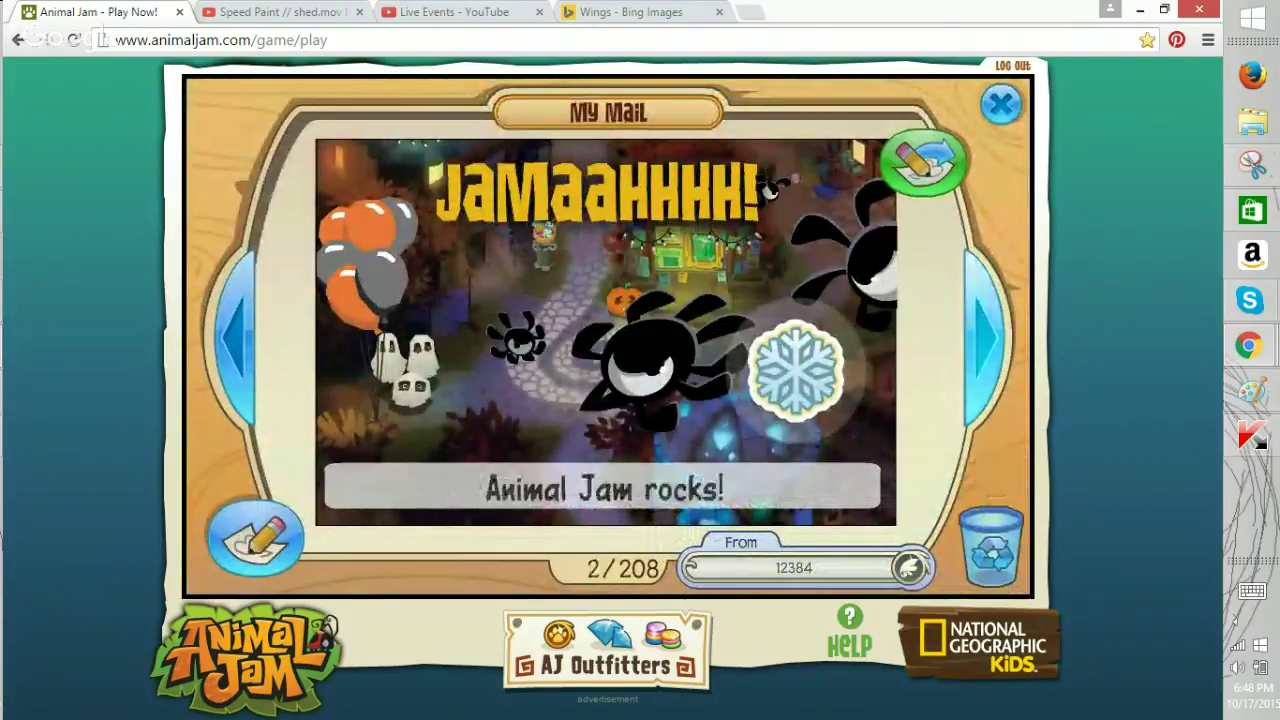
{"action": "left_click", "coordinate": [1000, 105]}
{"action": "left_click", "coordinate": [223, 104]}
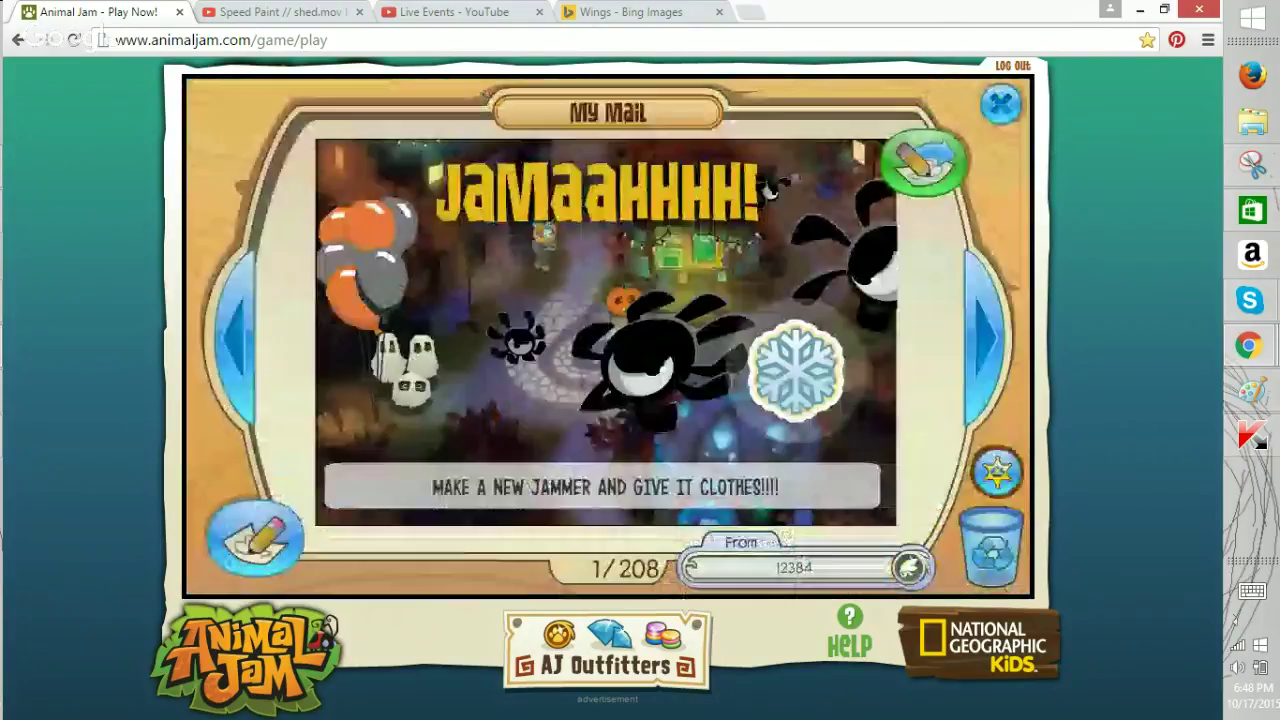
{"action": "left_click", "coordinate": [236, 338]}
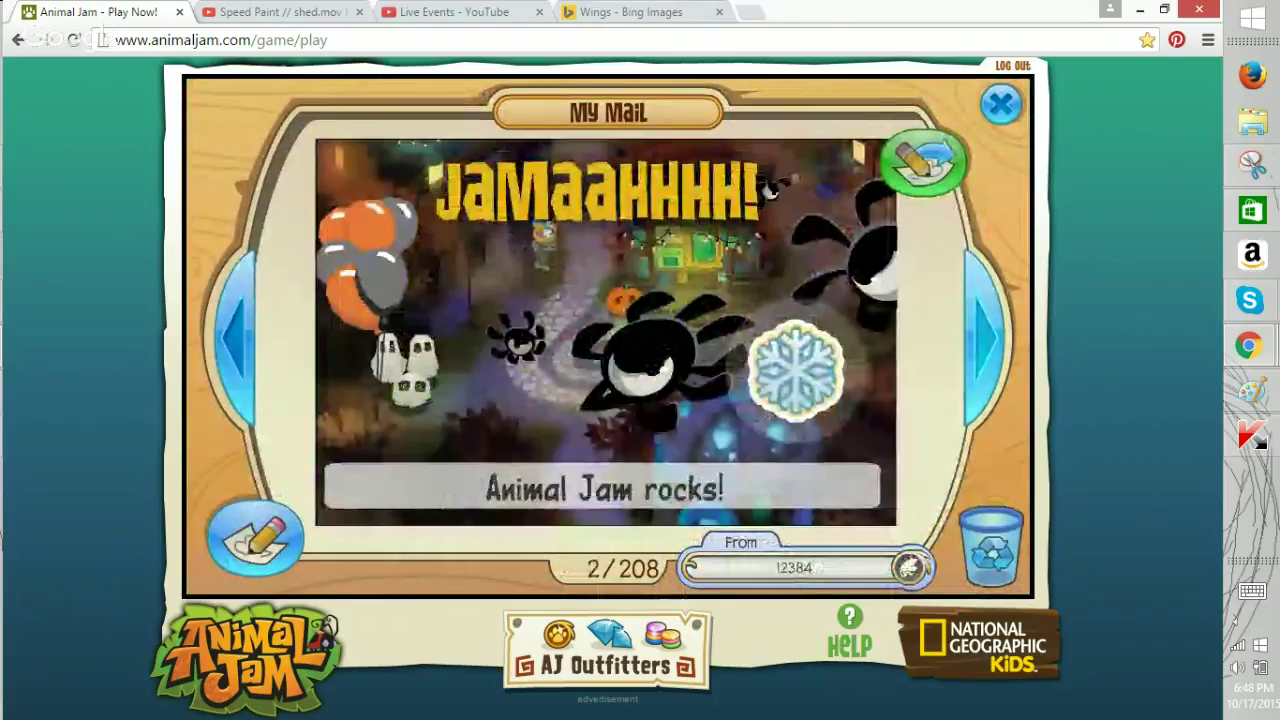
{"action": "left_click", "coordinate": [985, 337]}
{"action": "left_click", "coordinate": [985, 337]}
{"action": "left_click", "coordinate": [985, 337]}
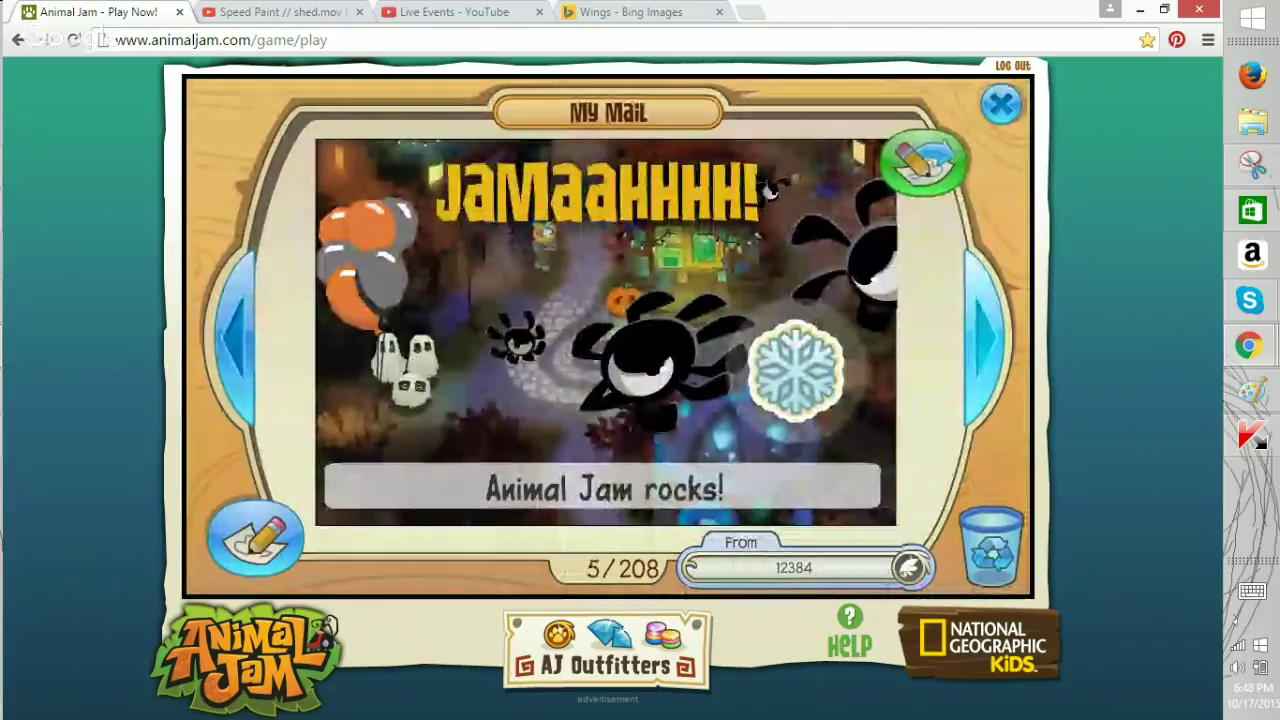
{"action": "left_click", "coordinate": [985, 337]}
{"action": "left_click", "coordinate": [1000, 103]}
Say XD in the den using the ready-made chat phrases grouped under LOL.
{"action": "left_click", "coordinate": [502, 572]}
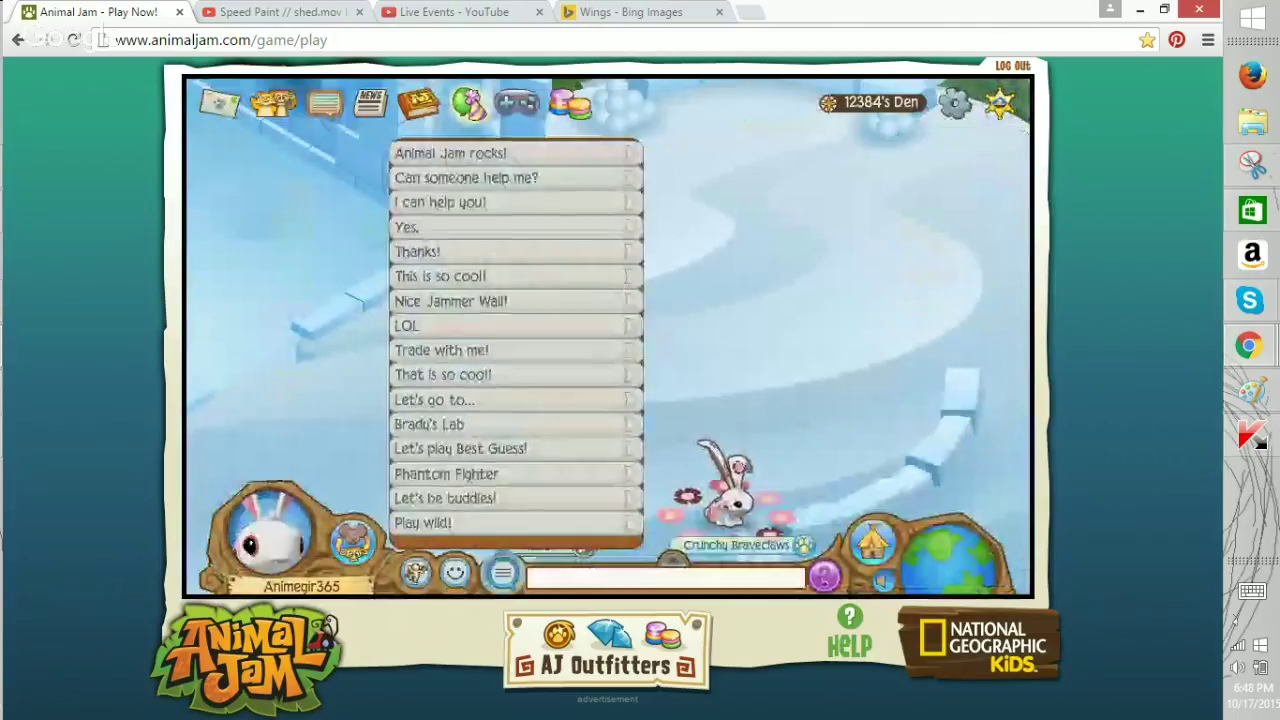
{"action": "mouse_move", "coordinate": [523, 331]}
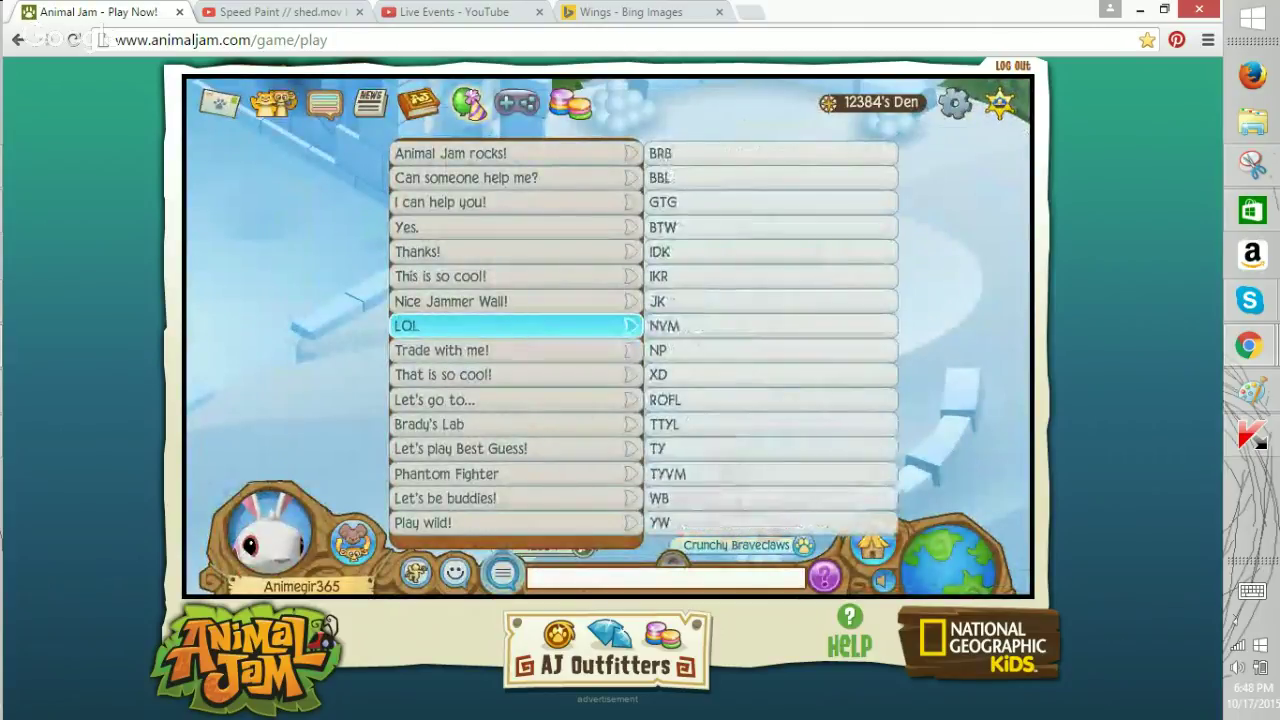
{"action": "left_click", "coordinate": [663, 443]}
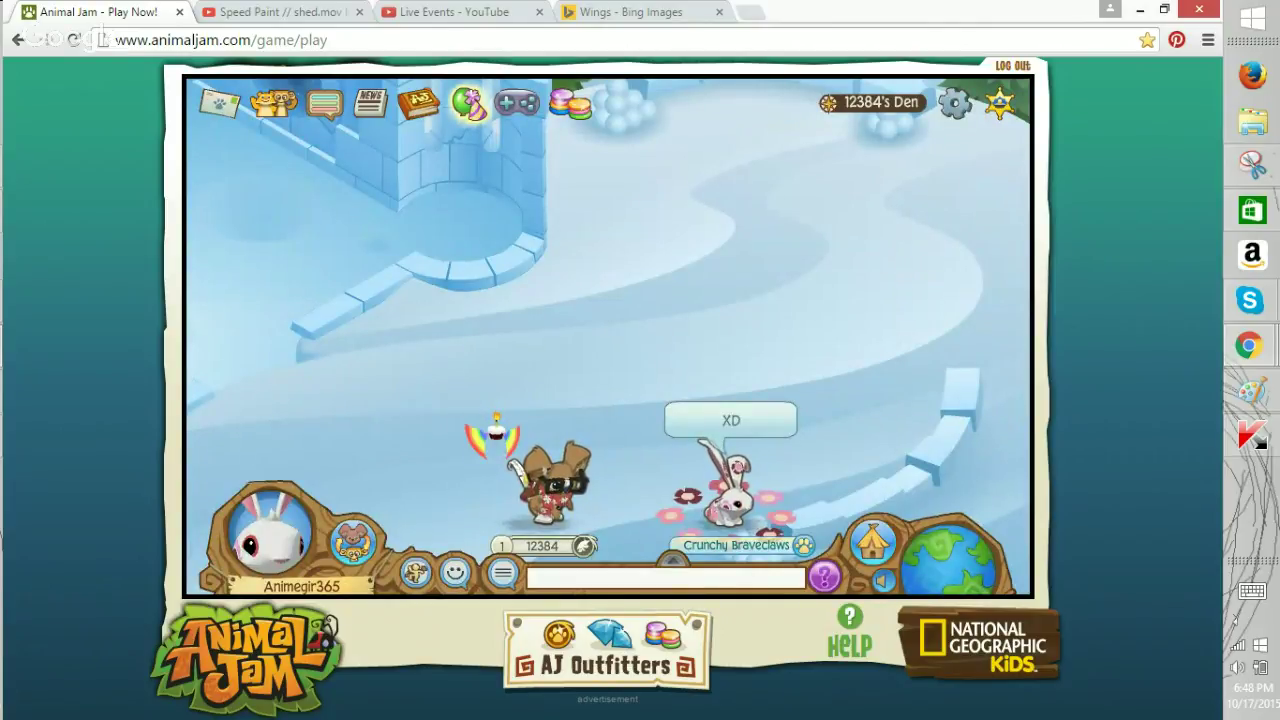
Open Crunchy Braveclaws' customization and put the rare black glasses on the bunny.
{"action": "left_click", "coordinate": [270, 535]}
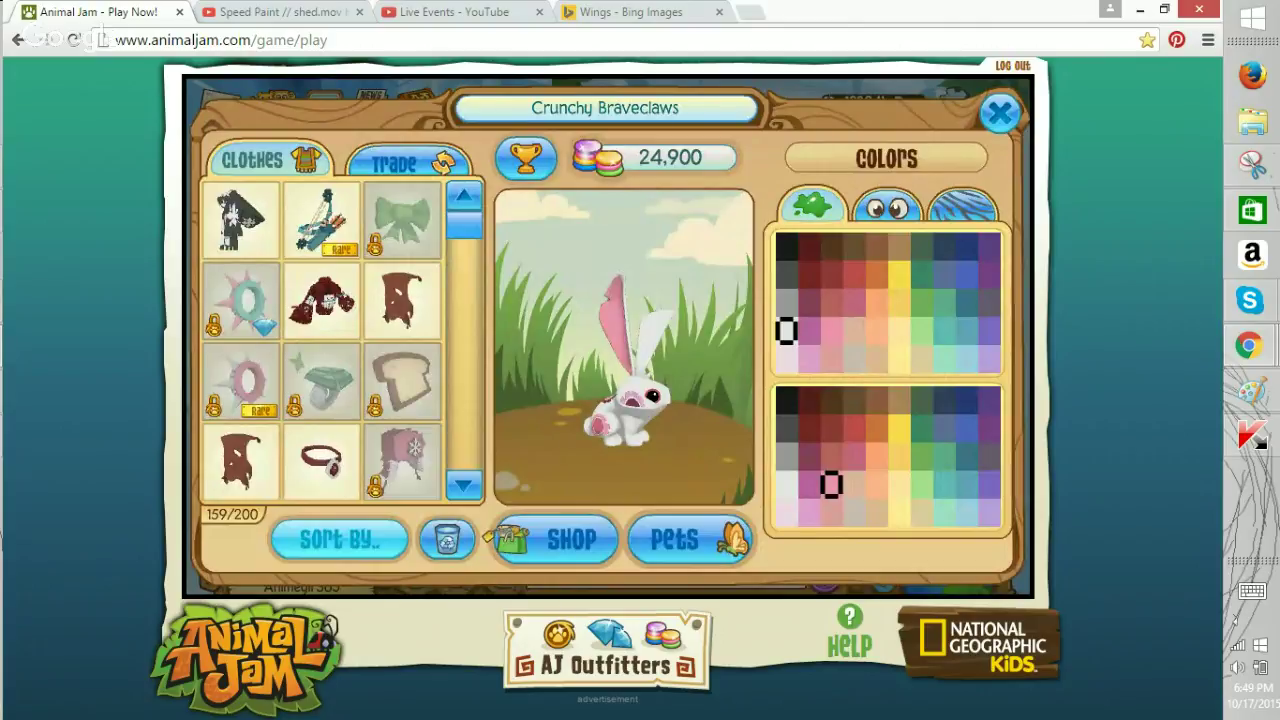
{"action": "scroll", "coordinate": [322, 340], "scroll_direction": "down", "scroll_amount": 5}
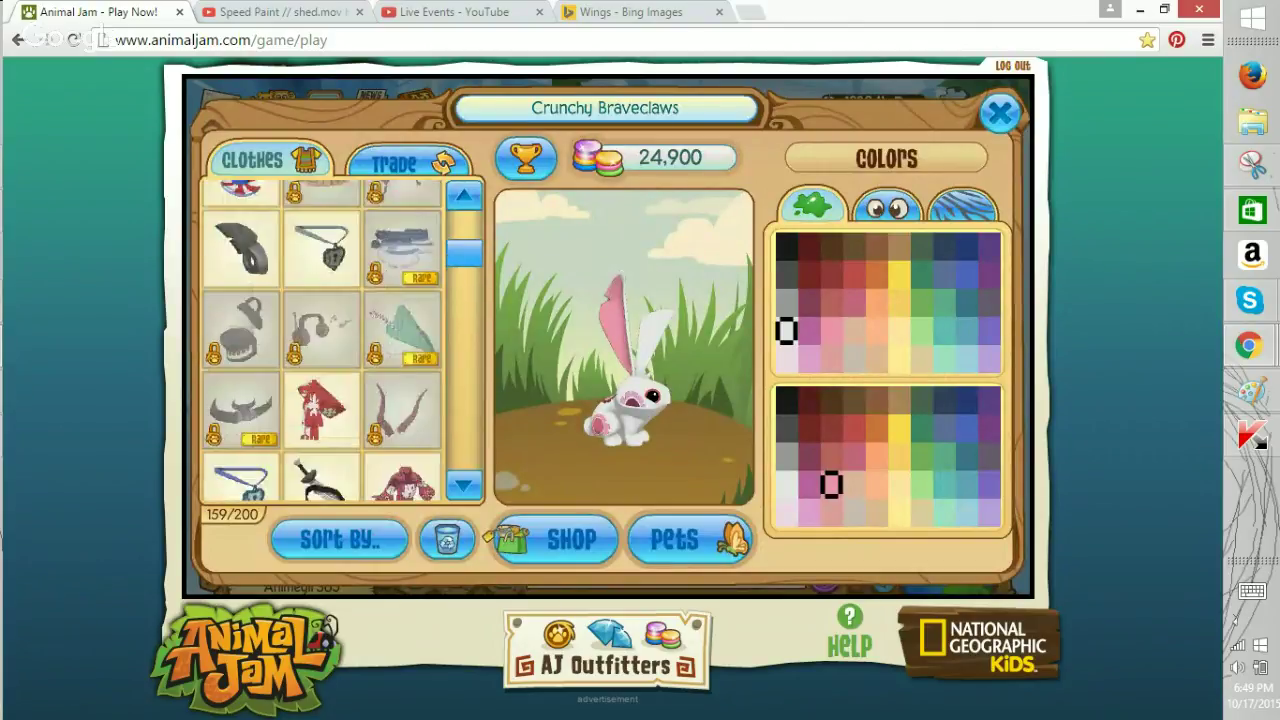
{"action": "scroll", "coordinate": [322, 340], "scroll_direction": "down", "scroll_amount": 10}
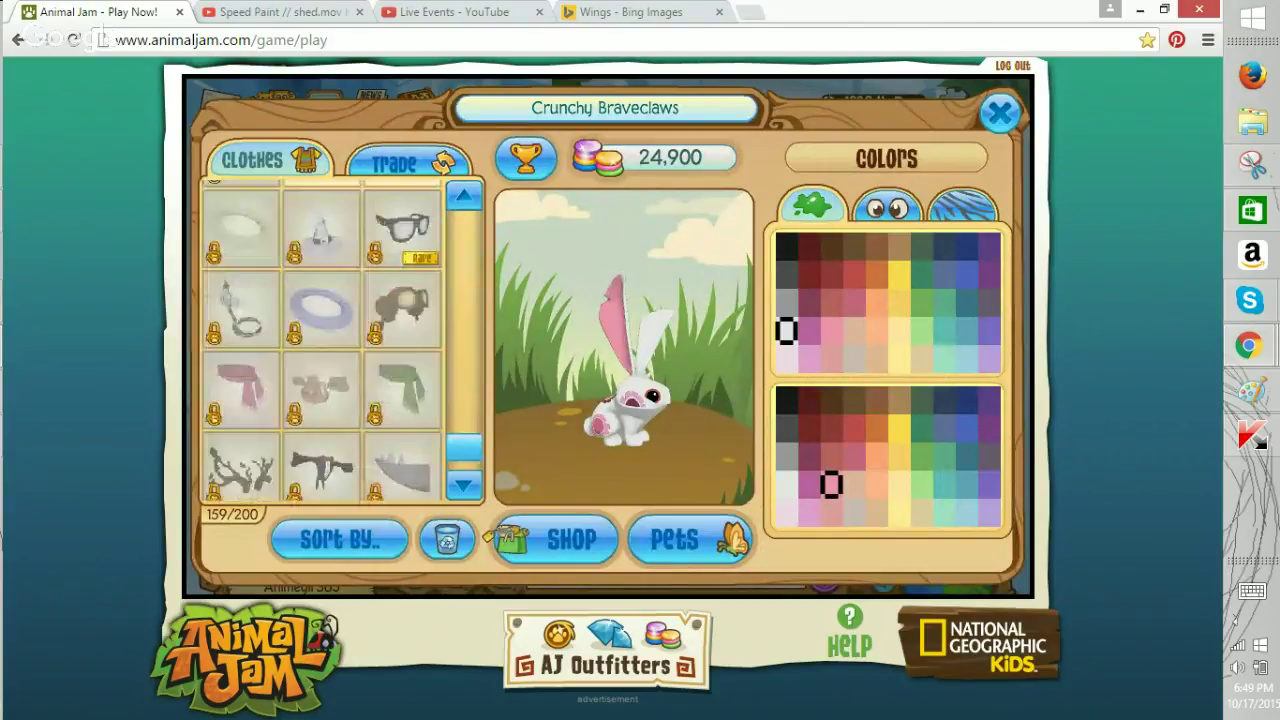
{"action": "scroll", "coordinate": [322, 340], "scroll_direction": "up", "scroll_amount": 8}
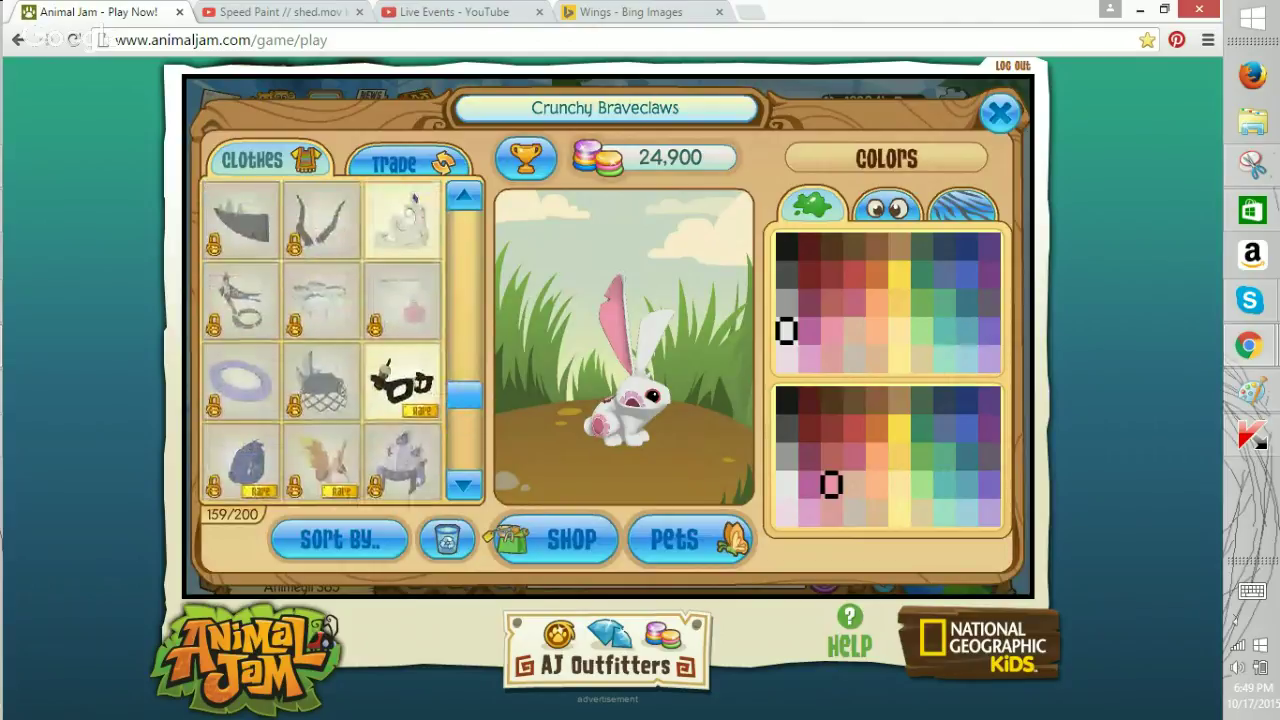
{"action": "scroll", "coordinate": [322, 340], "scroll_direction": "down", "scroll_amount": 3}
{"action": "left_click", "coordinate": [402, 380]}
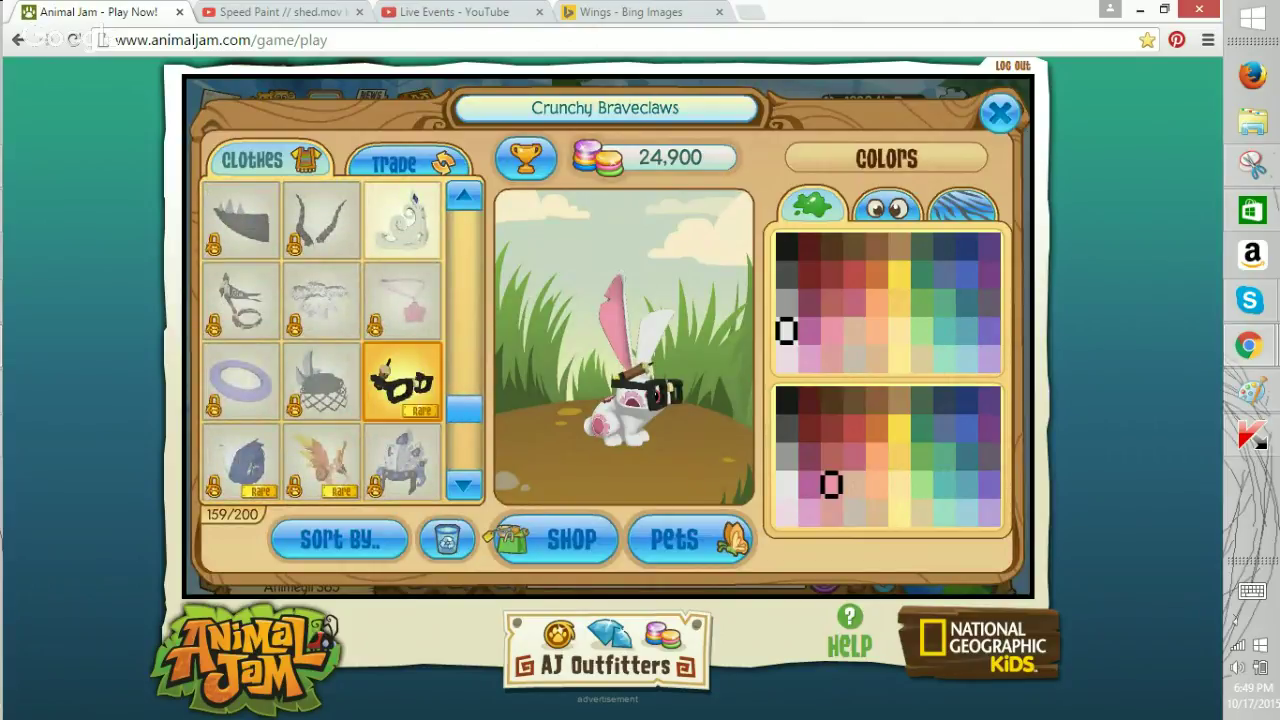
Show the bunny's pattern options and dress it in the black clothing item with white flowers.
{"action": "left_click", "coordinate": [962, 206]}
{"action": "scroll", "coordinate": [322, 340], "scroll_direction": "up", "scroll_amount": 7}
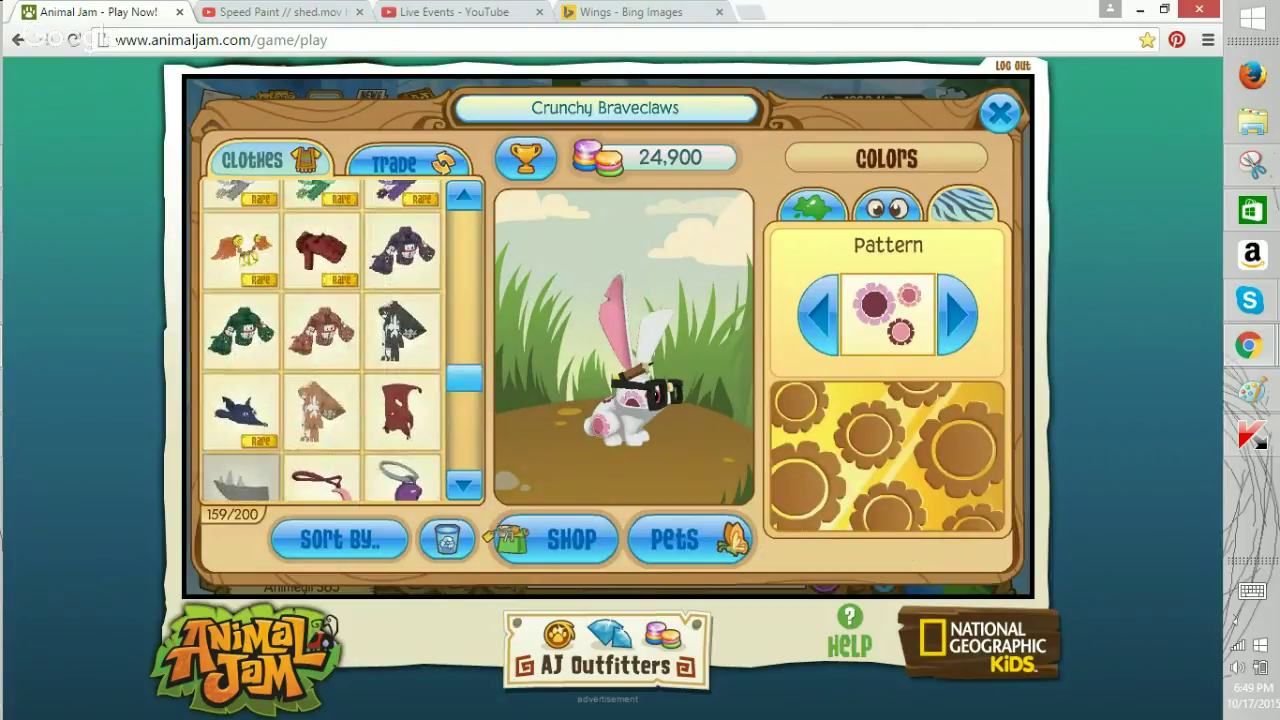
{"action": "scroll", "coordinate": [248, 250], "scroll_direction": "up", "scroll_amount": 6}
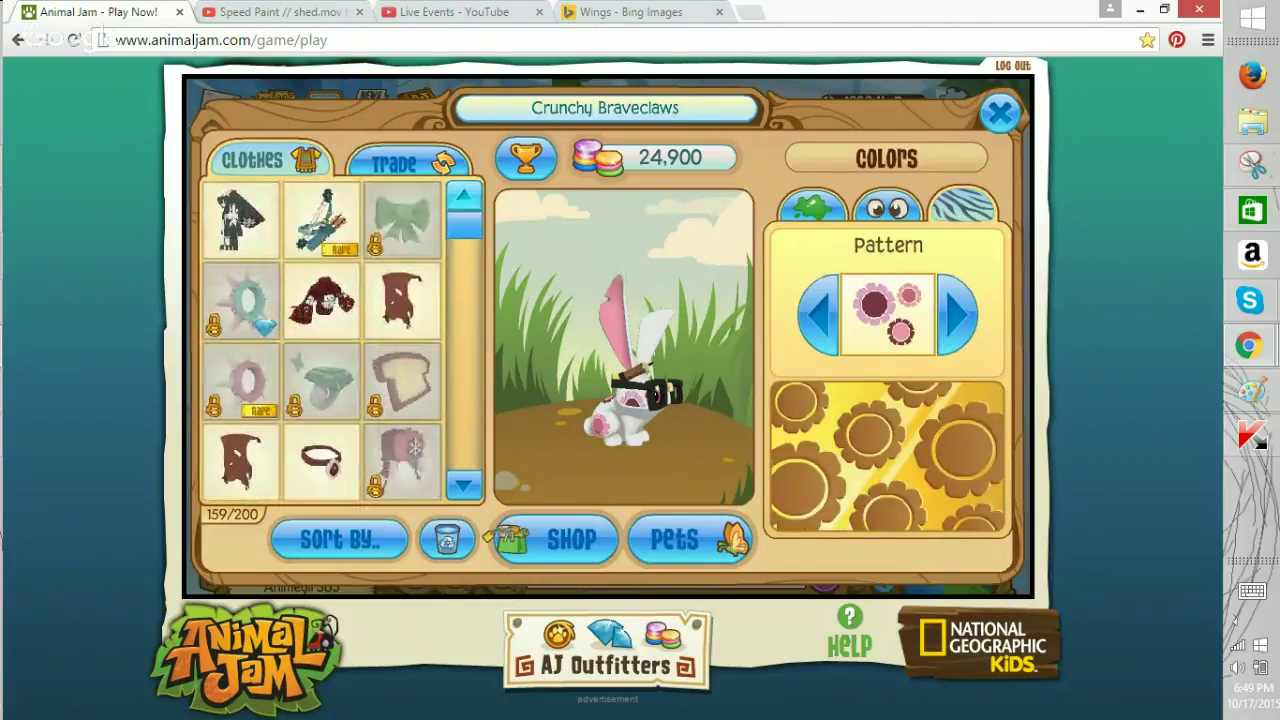
{"action": "left_click", "coordinate": [240, 220]}
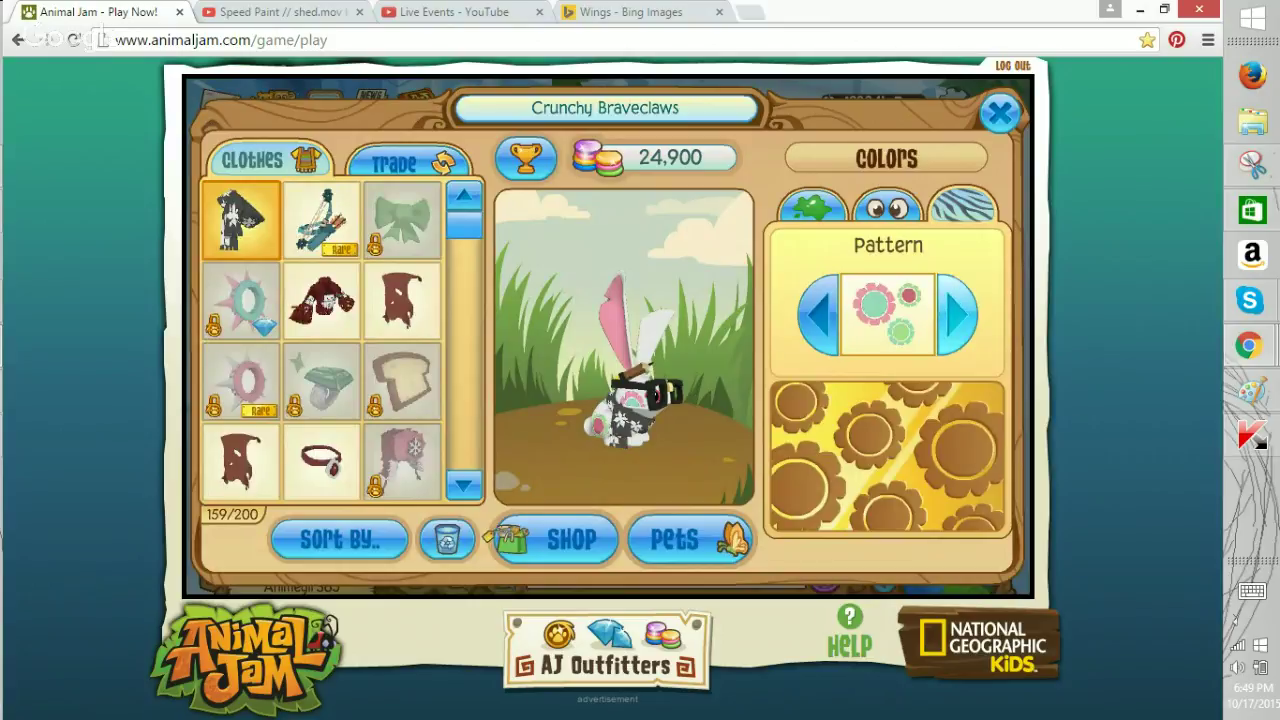
Change the bunny's pattern to the dark blue flowers with peach centers.
{"action": "left_click", "coordinate": [957, 314]}
{"action": "left_click", "coordinate": [957, 314]}
{"action": "left_click", "coordinate": [957, 314]}
{"action": "left_click", "coordinate": [957, 314]}
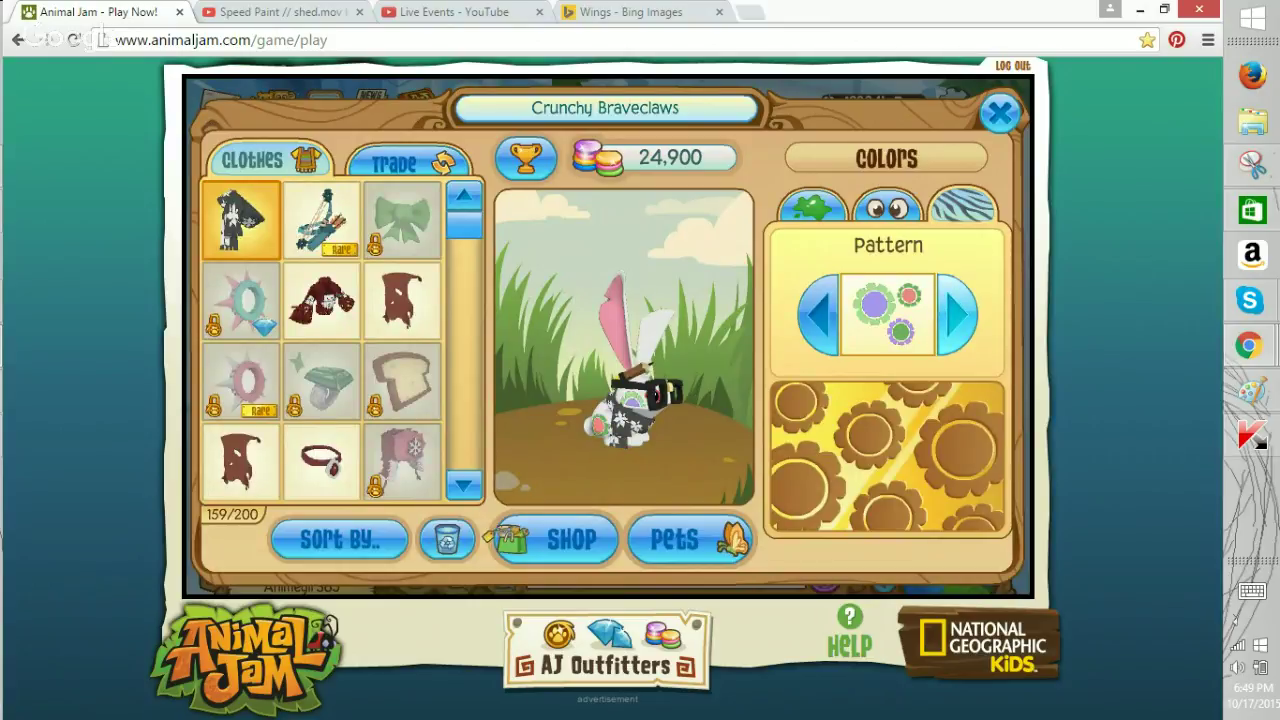
{"action": "left_click", "coordinate": [957, 314]}
{"action": "left_click", "coordinate": [957, 314]}
{"action": "left_click", "coordinate": [957, 314]}
{"action": "left_click", "coordinate": [957, 314]}
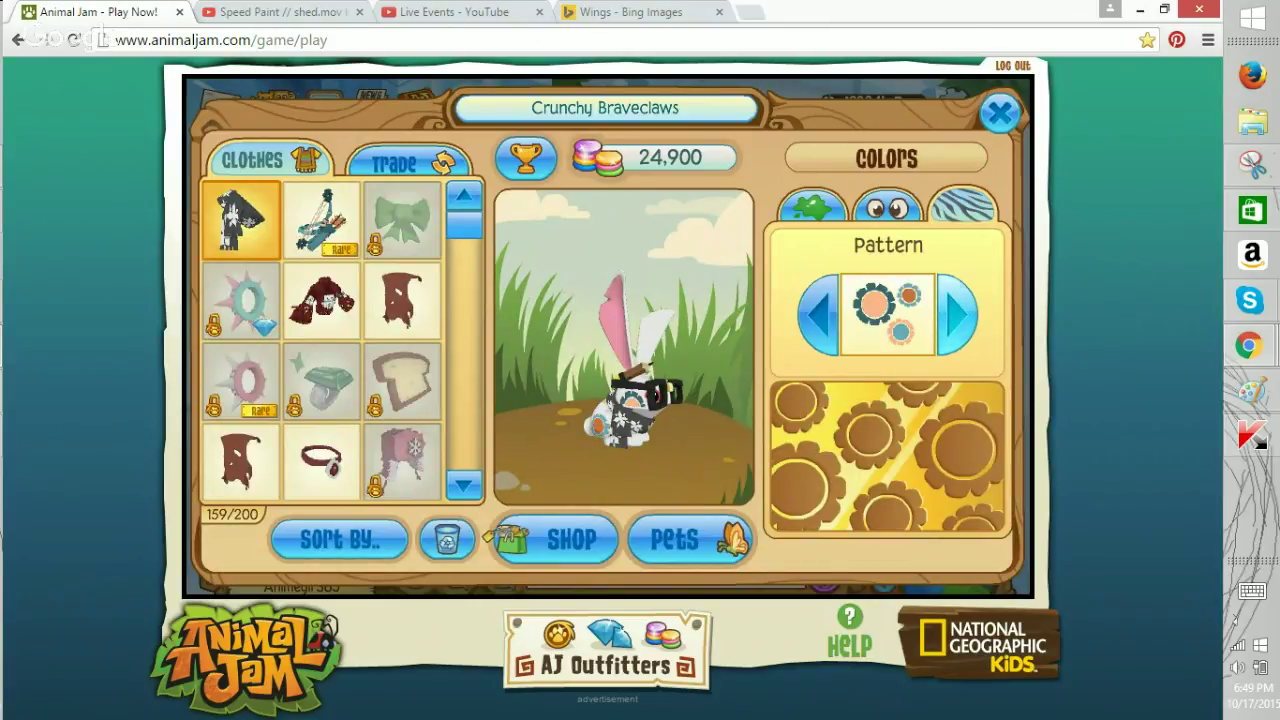
{"action": "left_click", "coordinate": [957, 314]}
{"action": "left_click", "coordinate": [820, 314]}
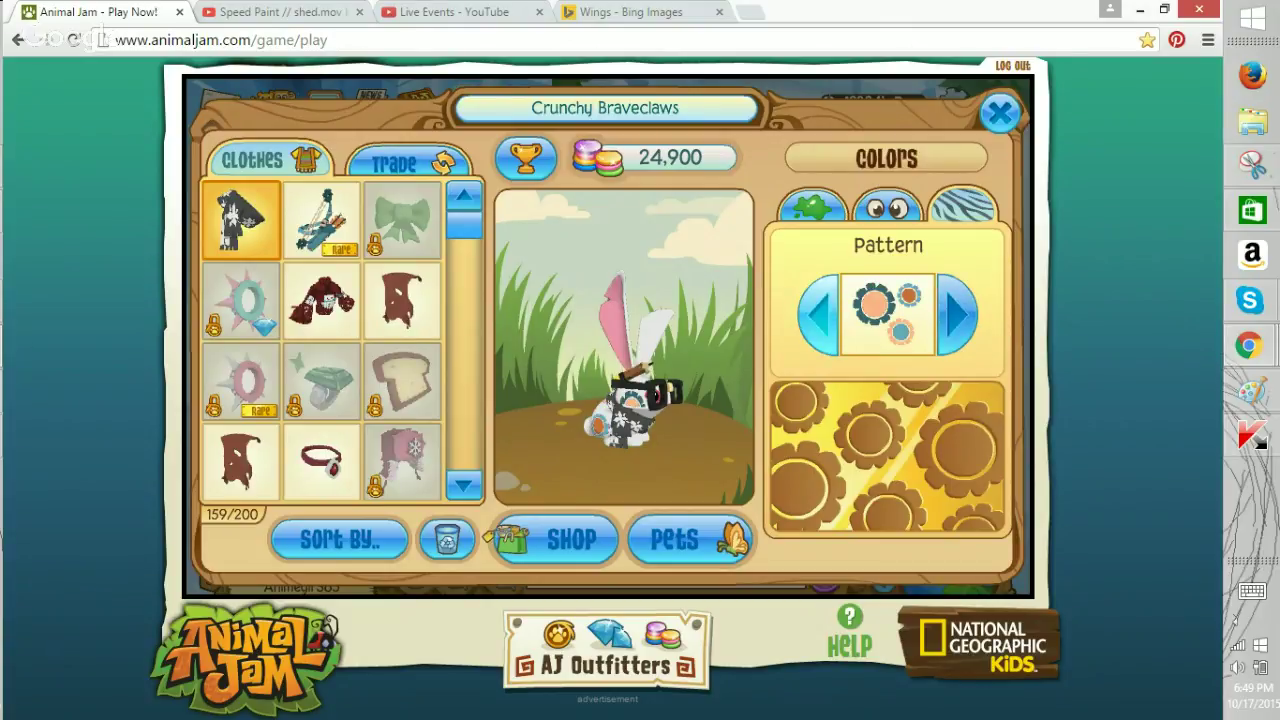
Sort the bunny's clothes by back items and put on the black Worn Blanket.
{"action": "left_click", "coordinate": [340, 540]}
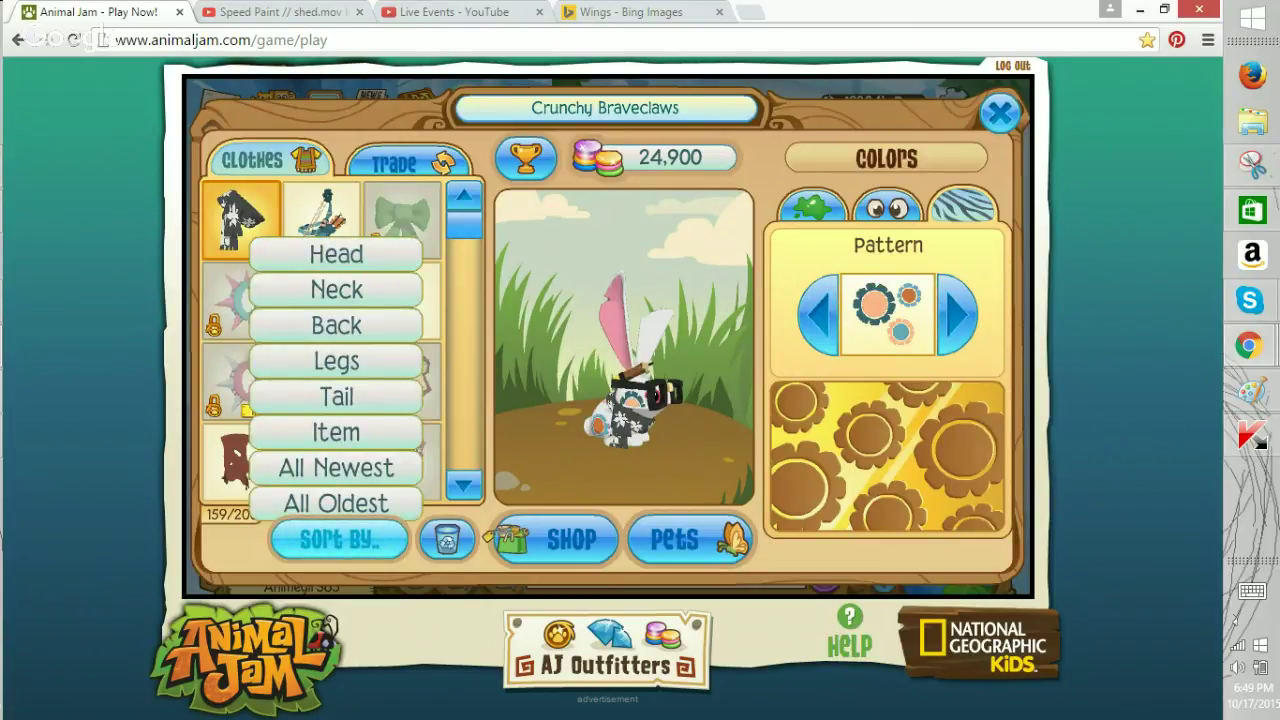
{"action": "left_click", "coordinate": [336, 326]}
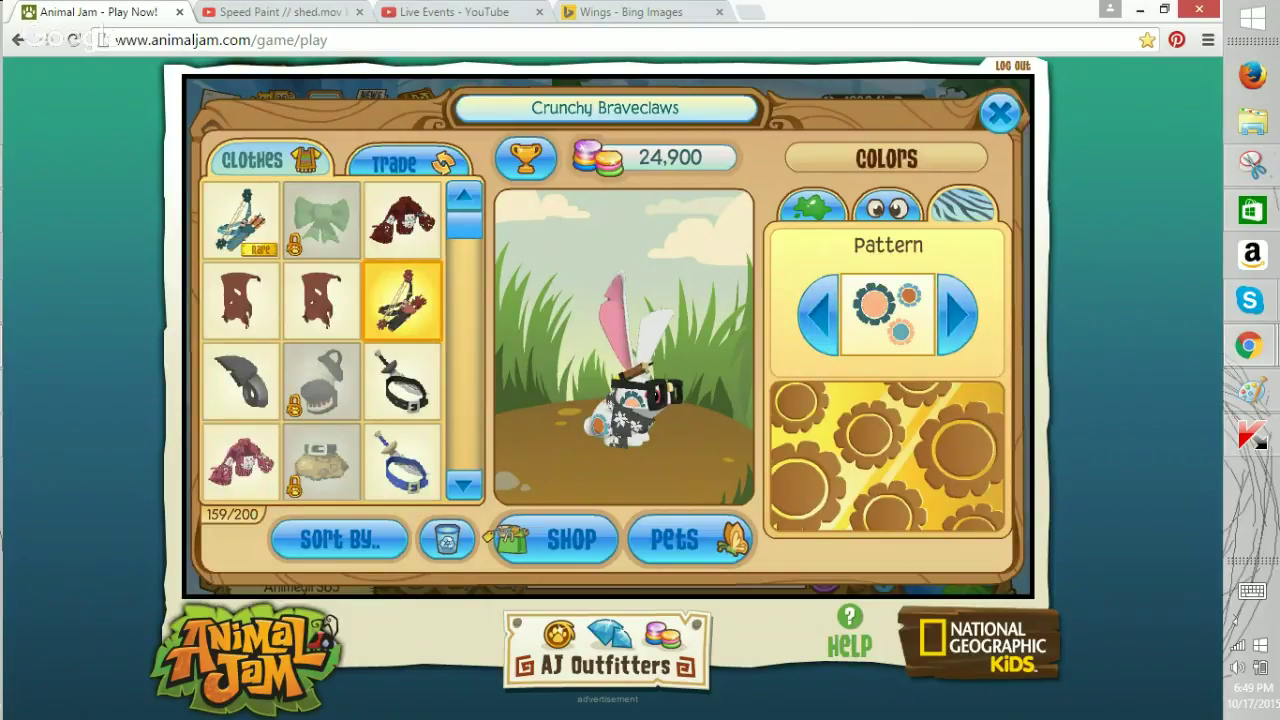
{"action": "left_click", "coordinate": [402, 298]}
{"action": "left_click_drag", "start_coordinate": [464, 226], "coordinate": [464, 254]}
{"action": "left_click", "coordinate": [402, 217]}
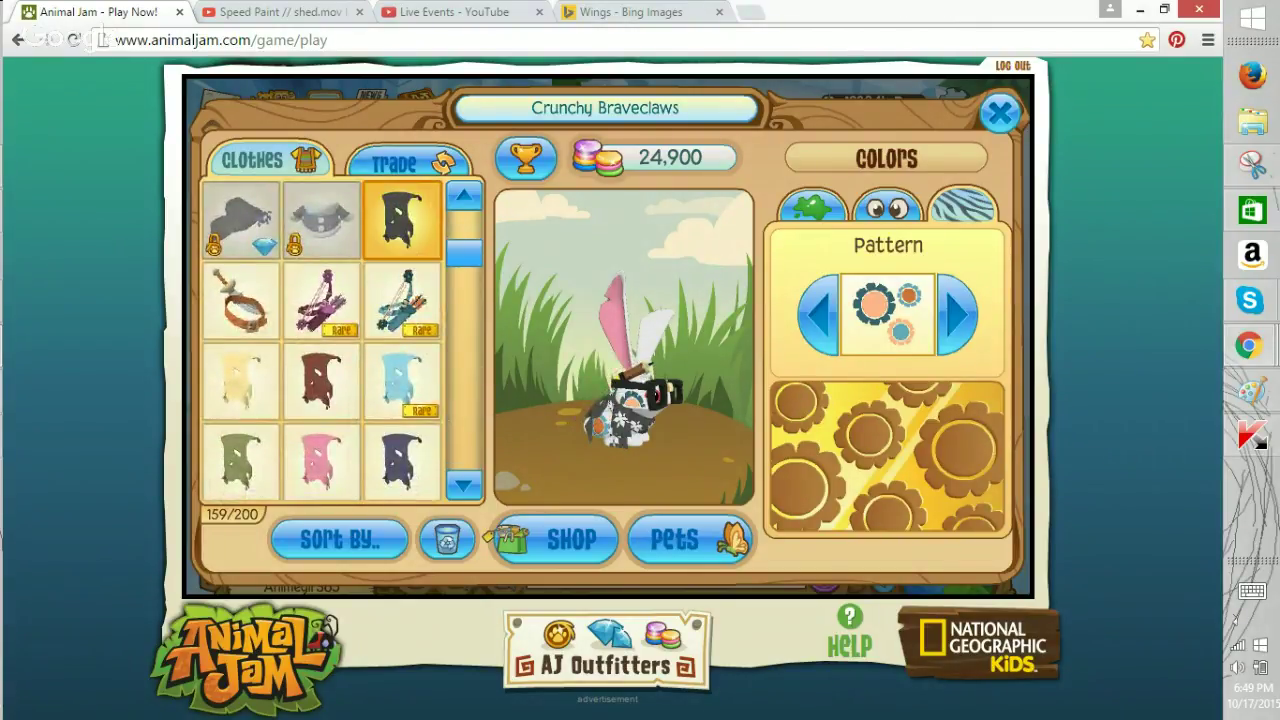
Equip the rare black bow and arrows on the bunny and return to the den.
{"action": "scroll", "coordinate": [322, 340], "scroll_direction": "down", "scroll_amount": 5}
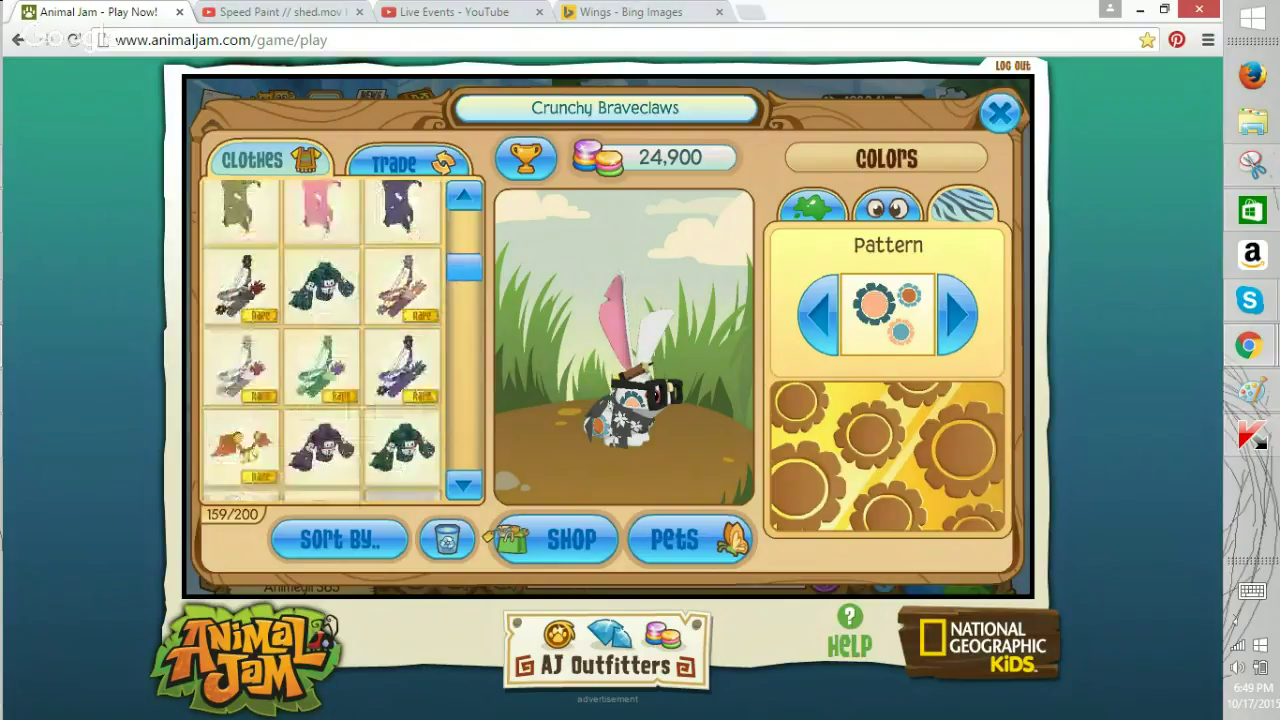
{"action": "left_click", "coordinate": [241, 301]}
{"action": "left_click", "coordinate": [1000, 113]}
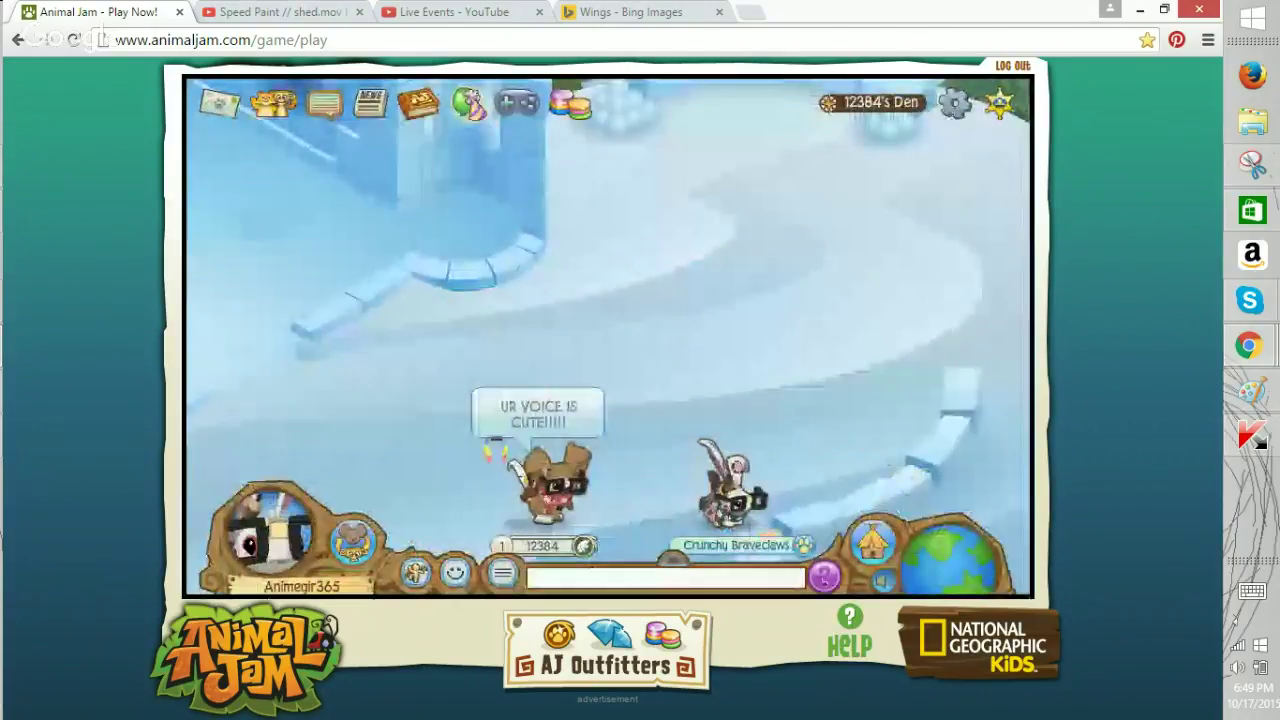
{"action": "left_click", "coordinate": [530, 425]}
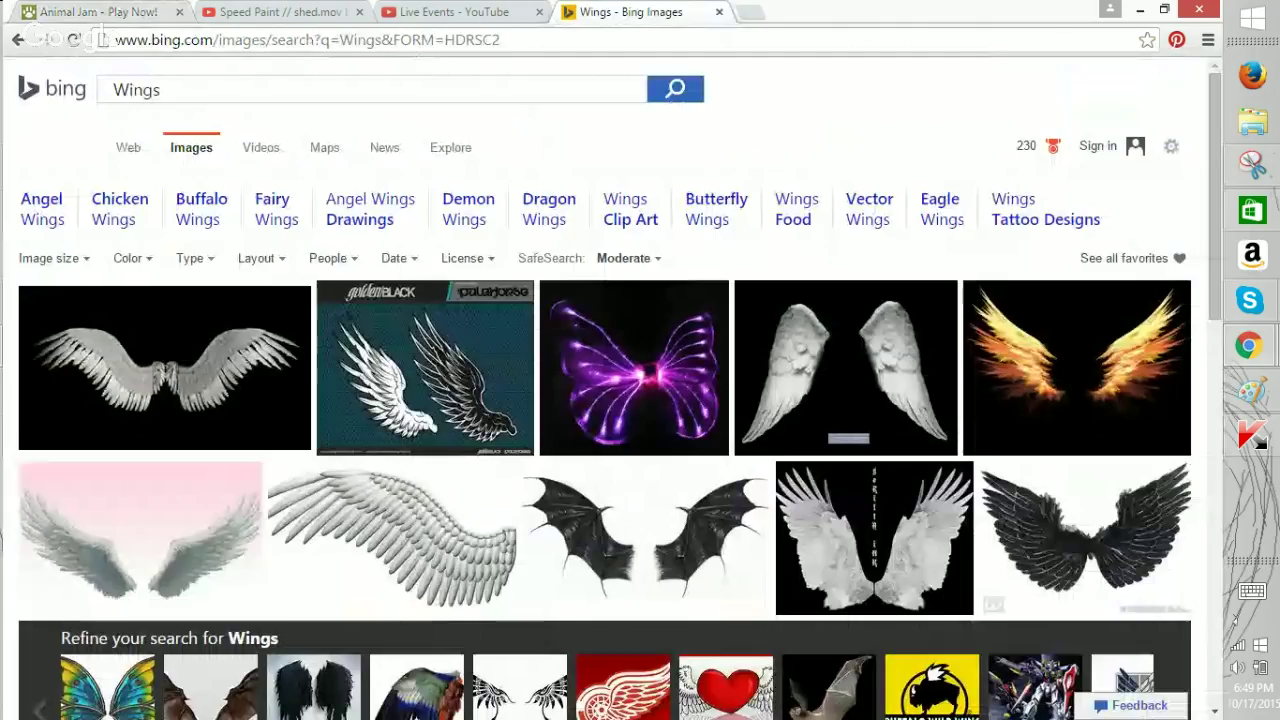
{"action": "left_click", "coordinate": [454, 12]}
{"action": "left_click", "coordinate": [270, 12]}
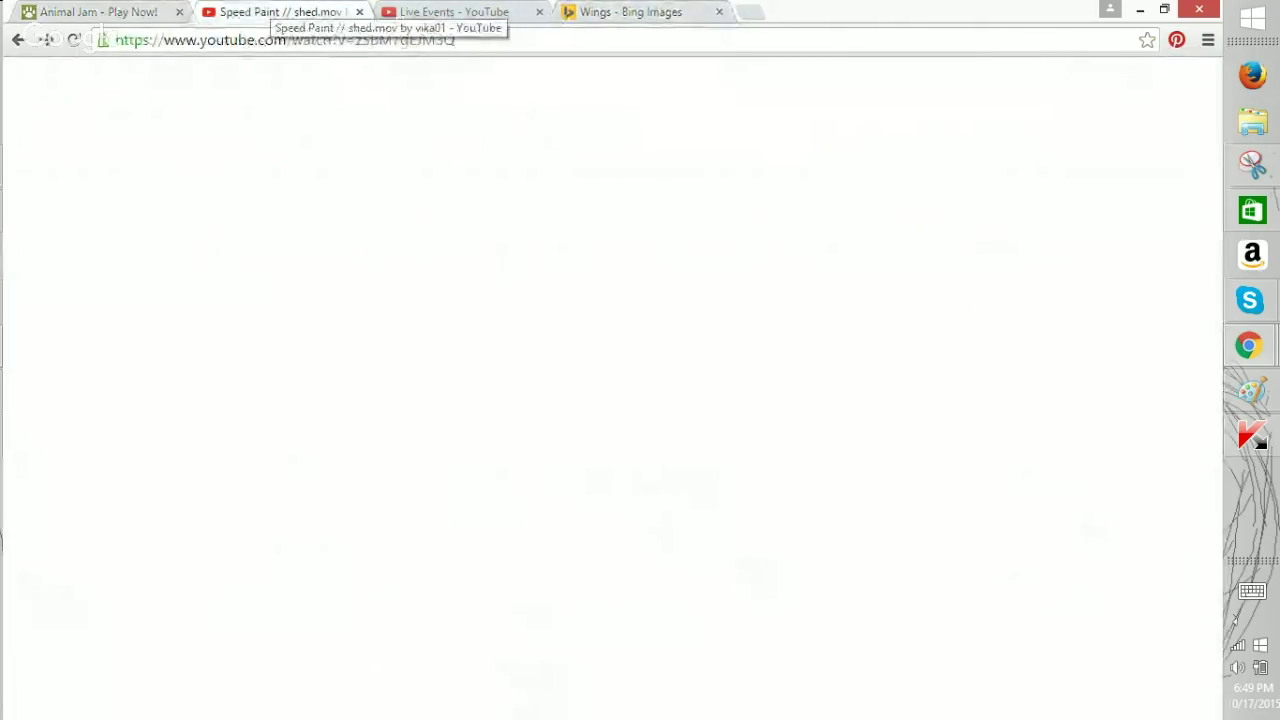
{"action": "left_click", "coordinate": [660, 12]}
{"action": "key", "text": "ctrl+Tab"}
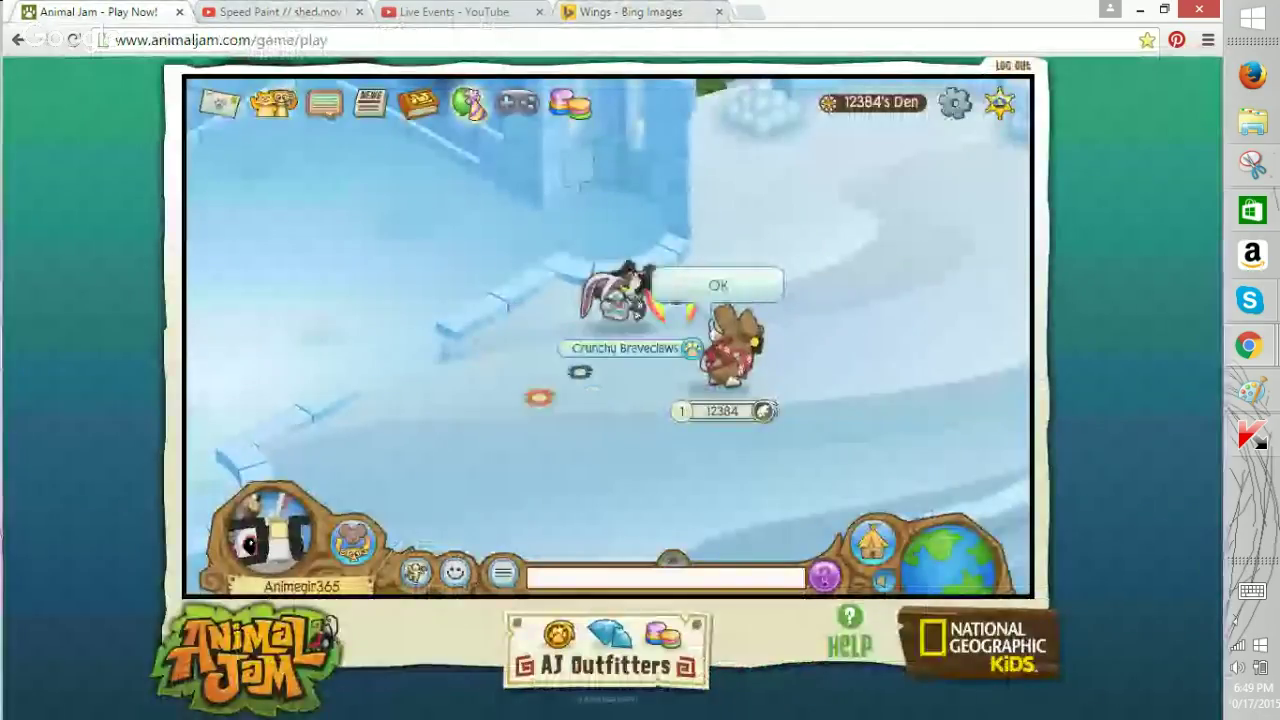
{"action": "key", "text": "alt+Tab"}
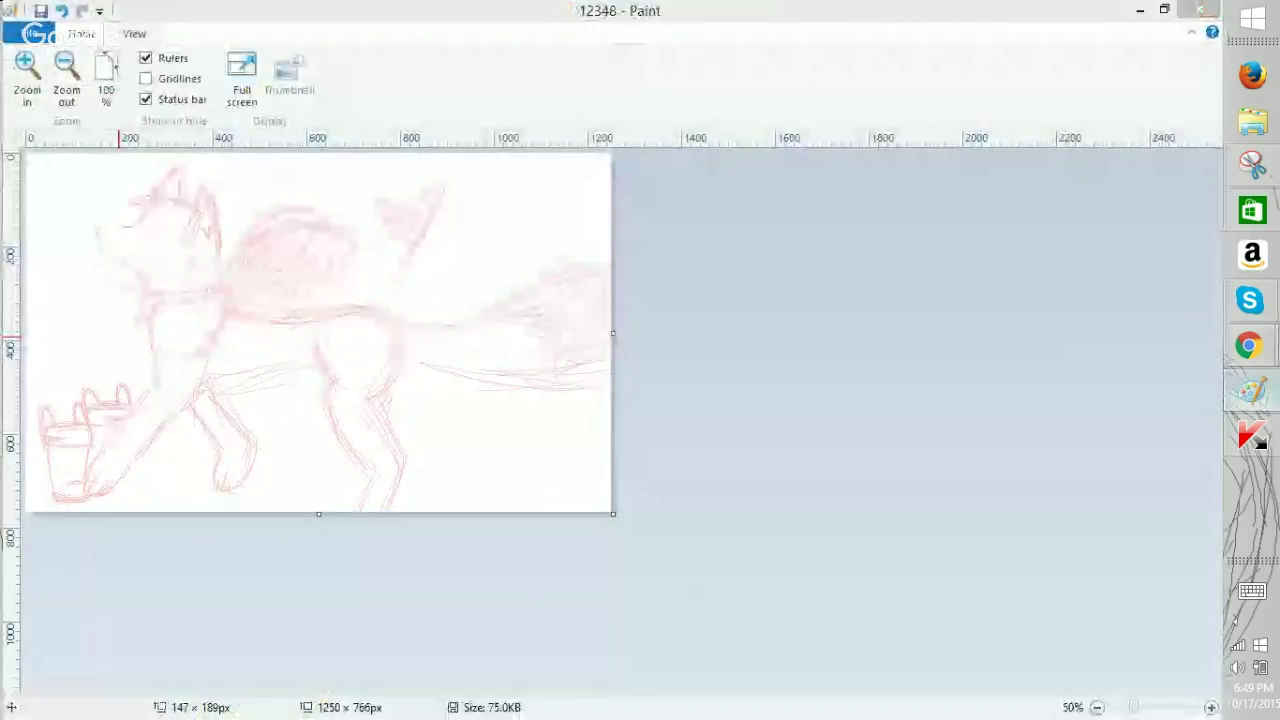
{"action": "mouse_move", "coordinate": [1248, 345]}
{"action": "left_click", "coordinate": [1105, 252]}
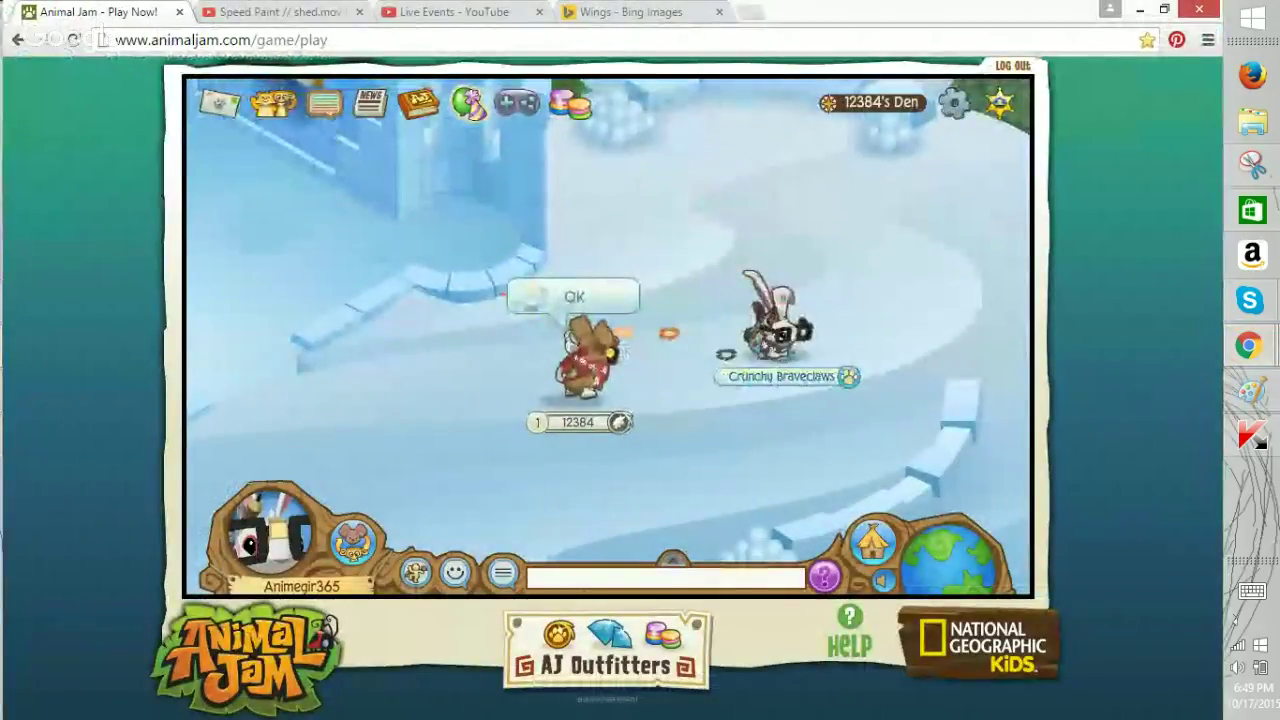
Reopen Crunchy Braveclaws' customization, replace the rare black bow and arrows with the black Worn Blanket, and return to the den.
{"action": "left_click", "coordinate": [283, 537]}
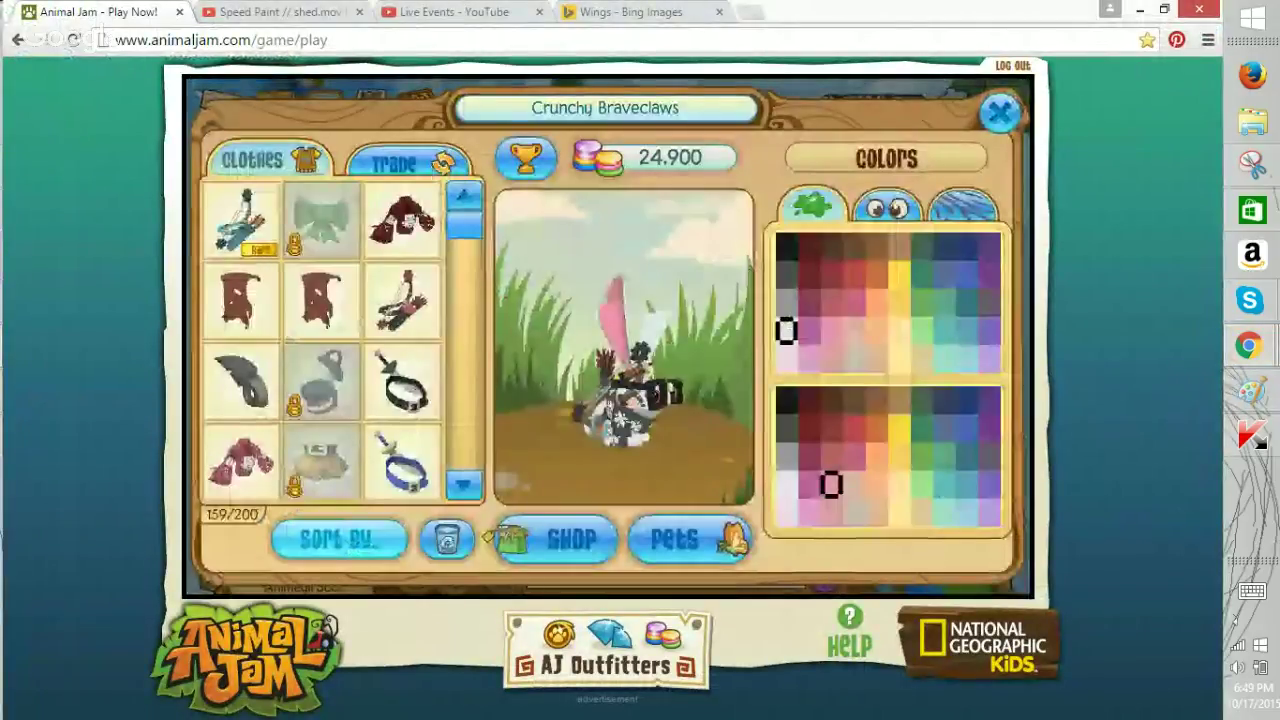
{"action": "left_click", "coordinate": [338, 539]}
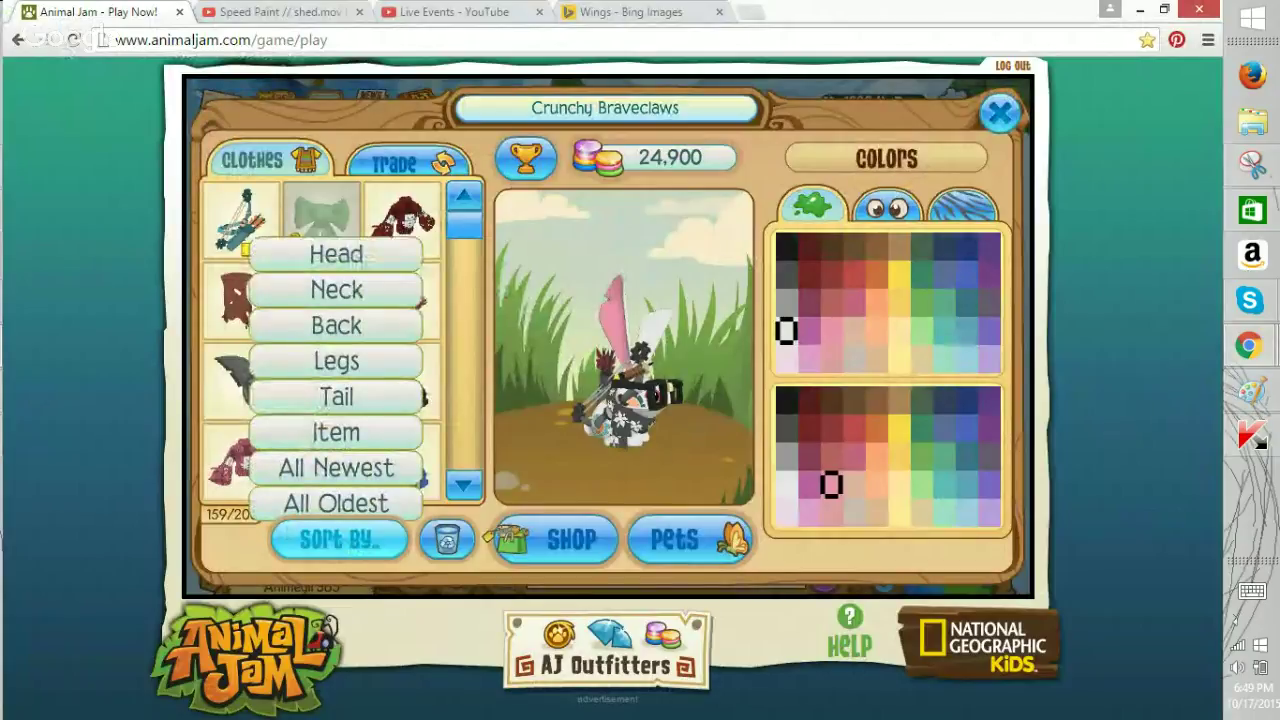
{"action": "left_click", "coordinate": [335, 297]}
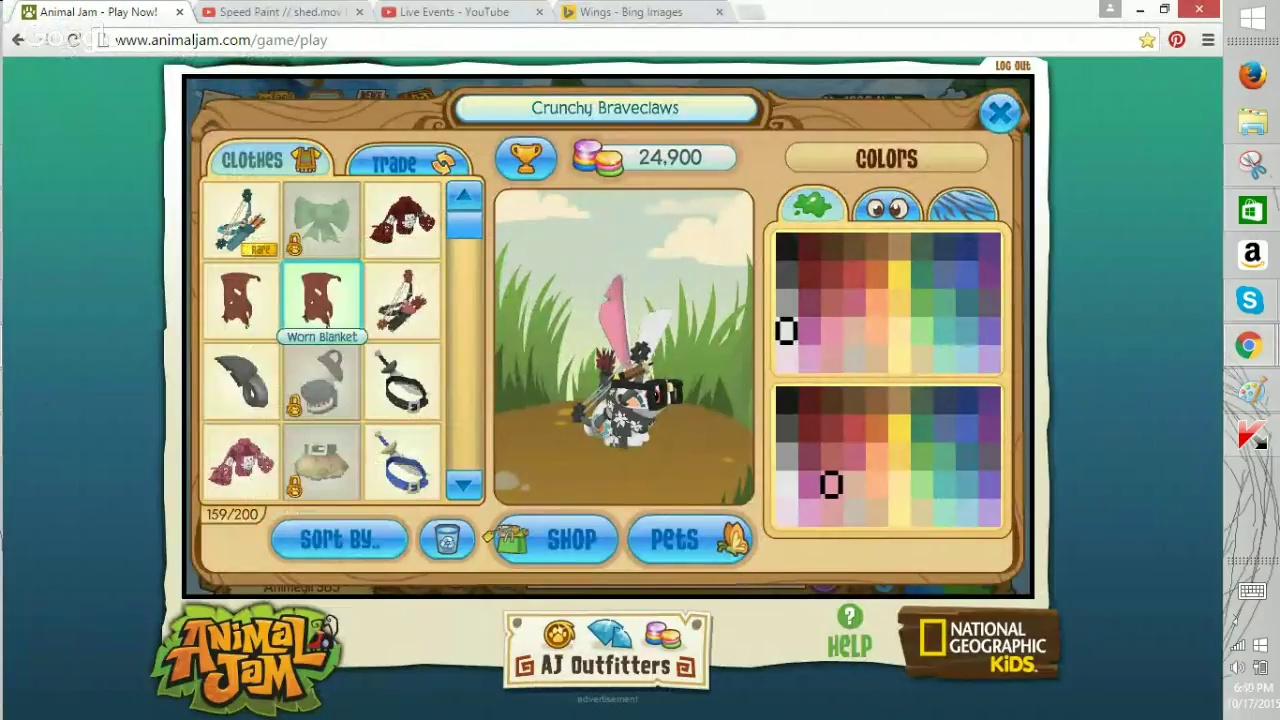
{"action": "scroll", "coordinate": [321, 300], "scroll_direction": "down", "scroll_amount": 10}
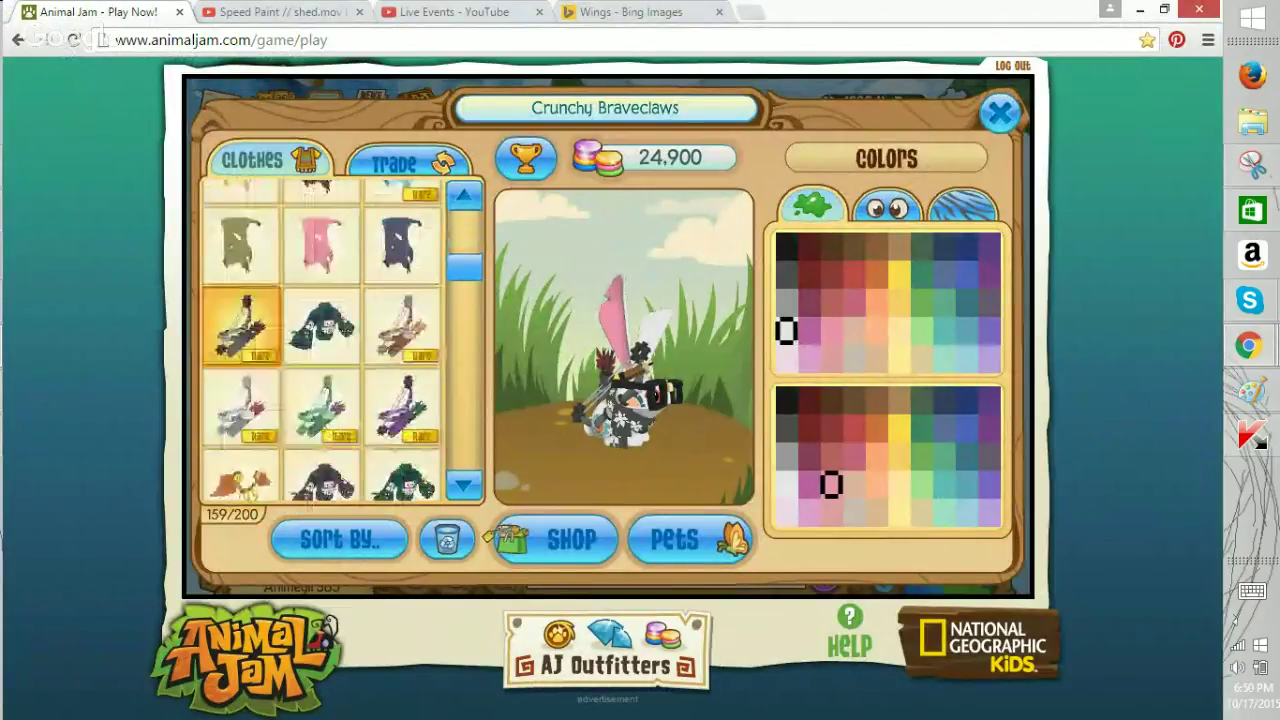
{"action": "scroll", "coordinate": [240, 300], "scroll_direction": "down", "scroll_amount": 5}
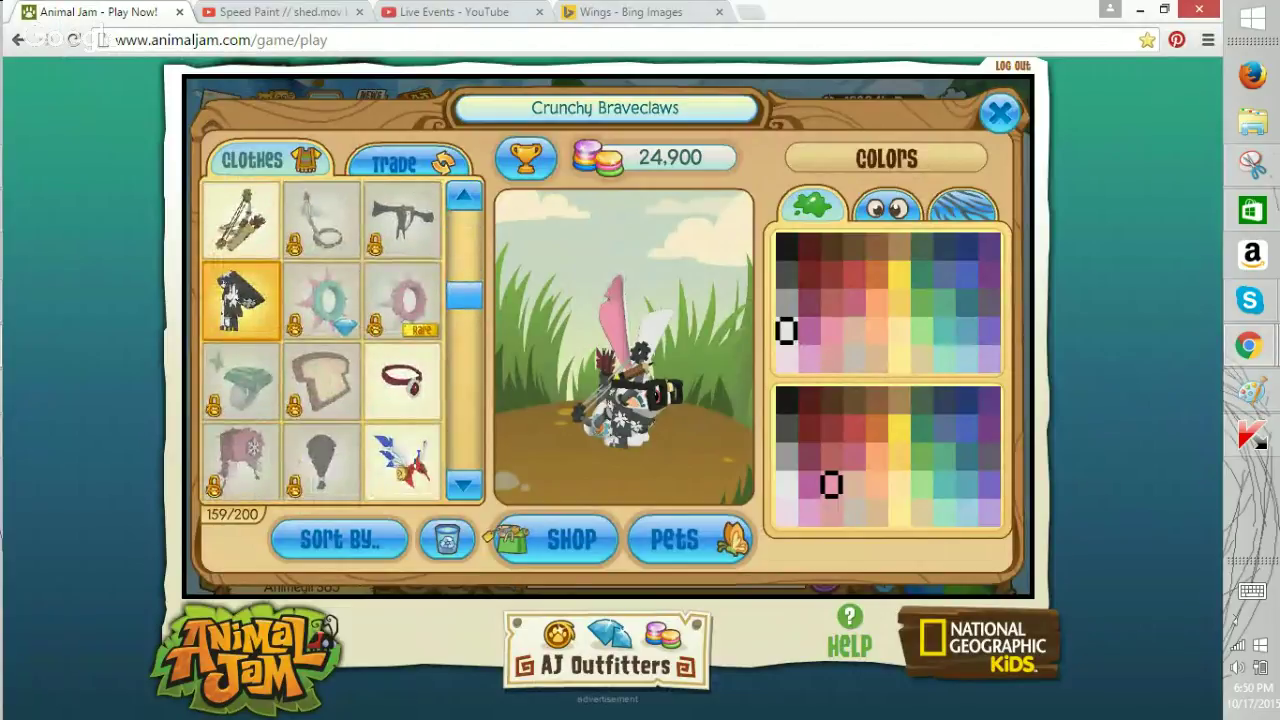
{"action": "scroll", "coordinate": [240, 300], "scroll_direction": "up", "scroll_amount": 6}
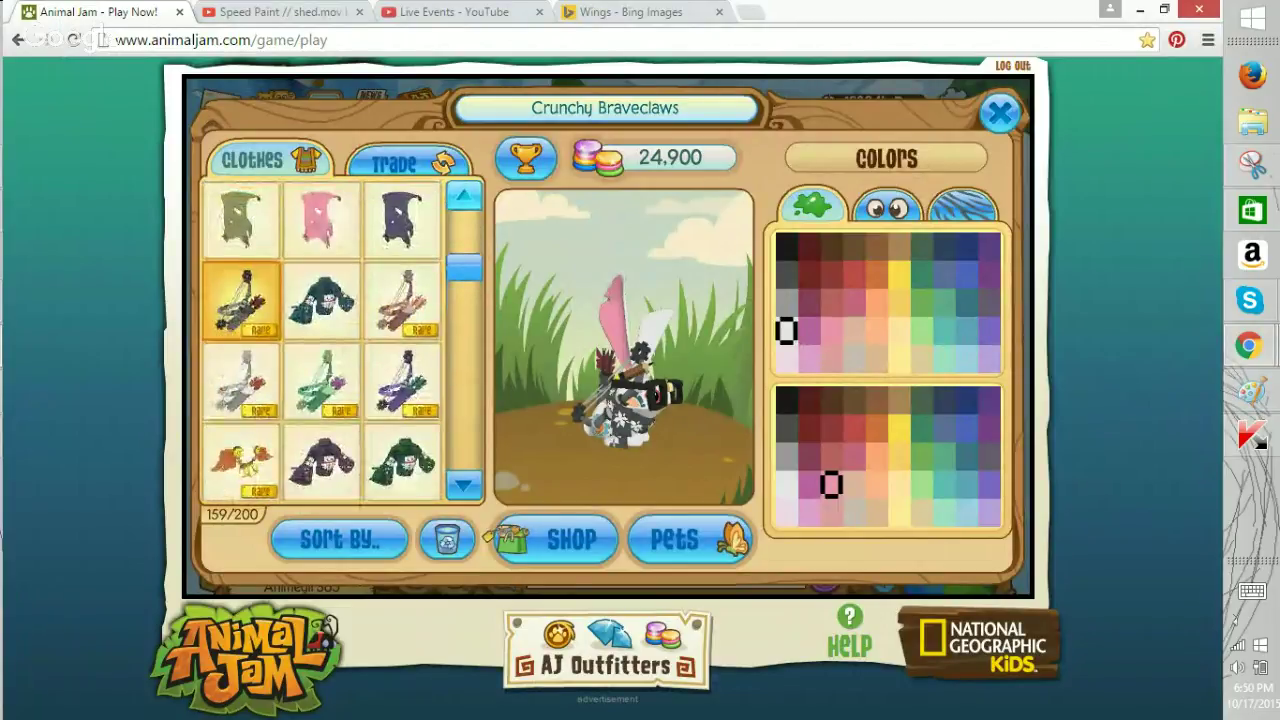
{"action": "left_click", "coordinate": [321, 297]}
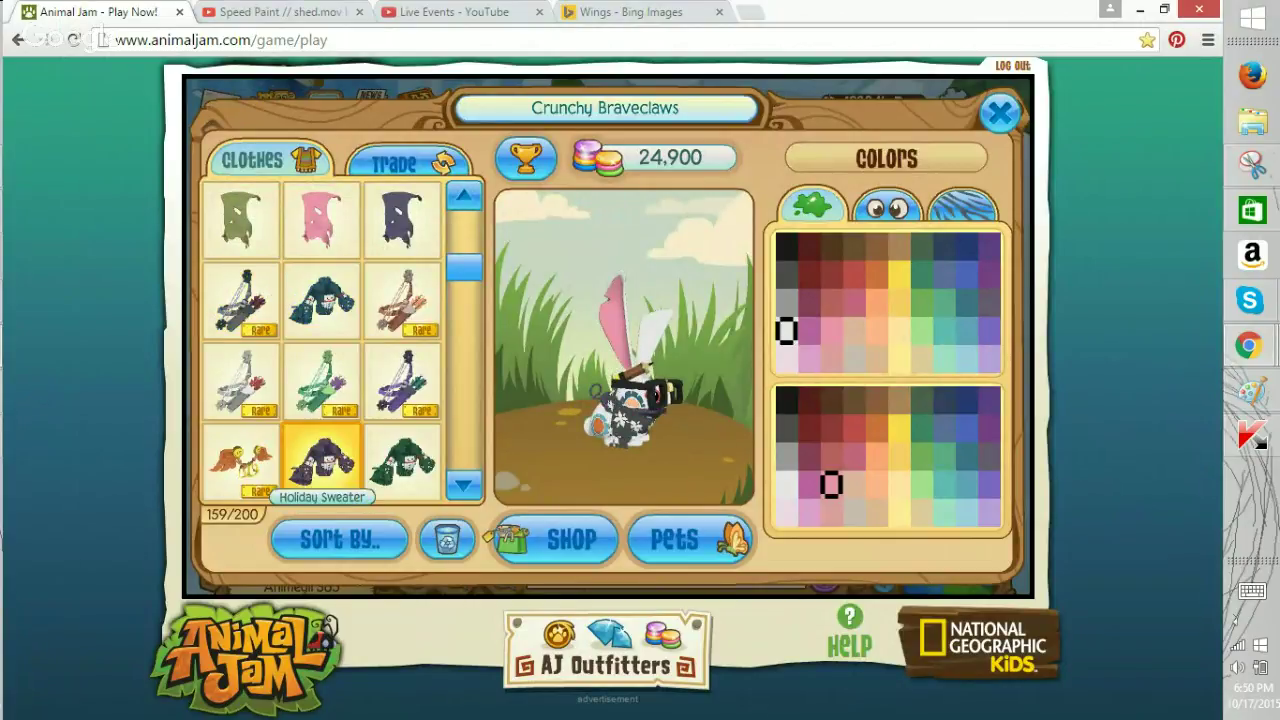
{"action": "scroll", "coordinate": [322, 340], "scroll_direction": "up", "scroll_amount": 5}
{"action": "scroll", "coordinate": [402, 300], "scroll_direction": "down", "scroll_amount": 3}
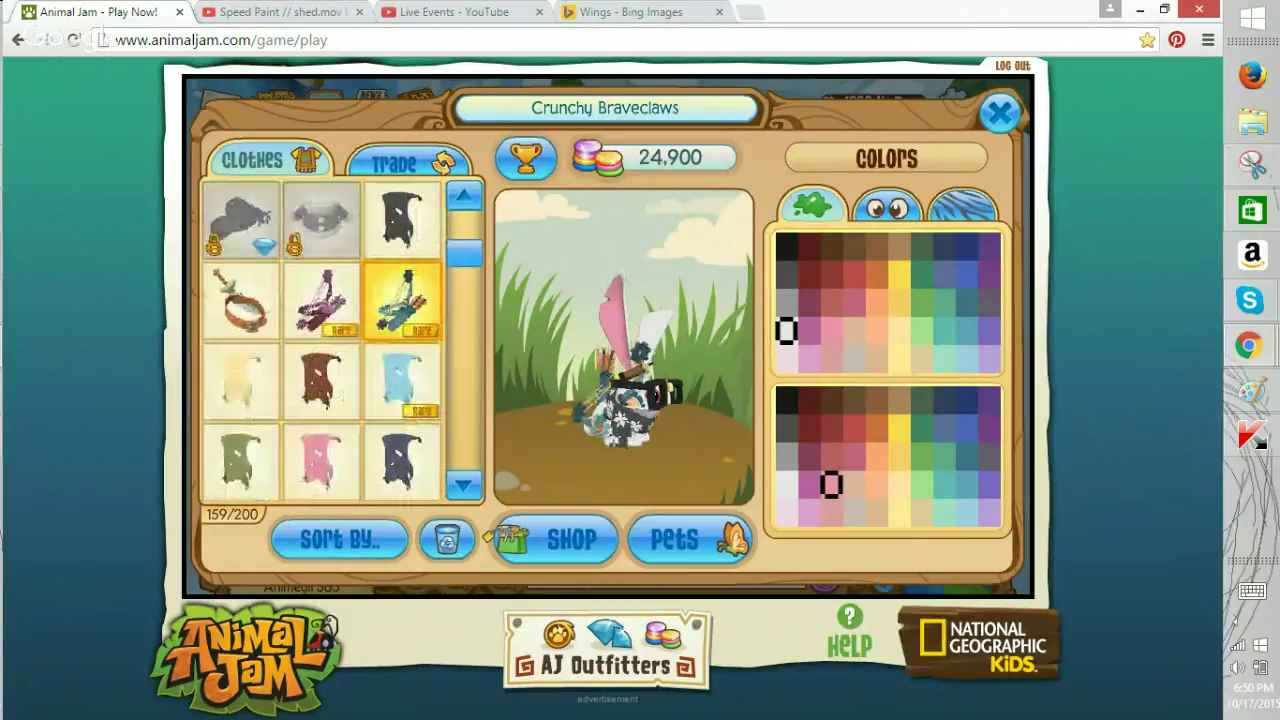
{"action": "left_click", "coordinate": [402, 222]}
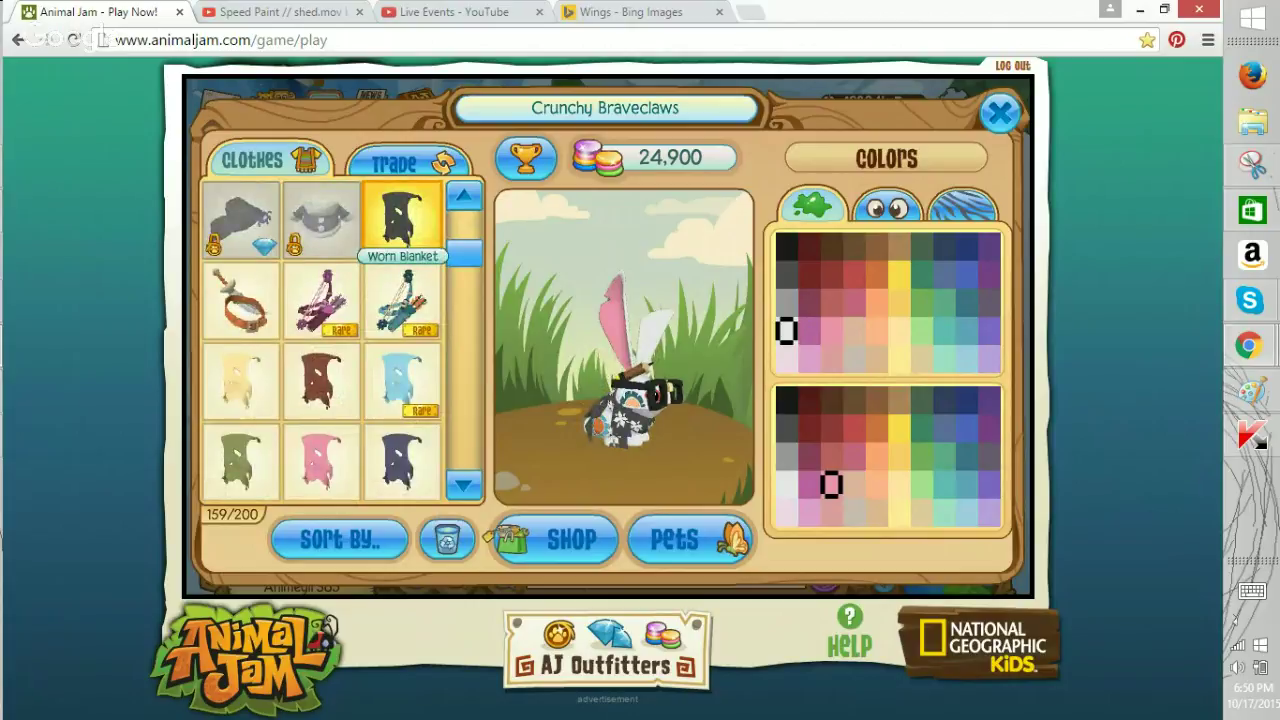
{"action": "left_click_drag", "start_coordinate": [464, 253], "coordinate": [464, 200]}
{"action": "left_click", "coordinate": [1000, 112]}
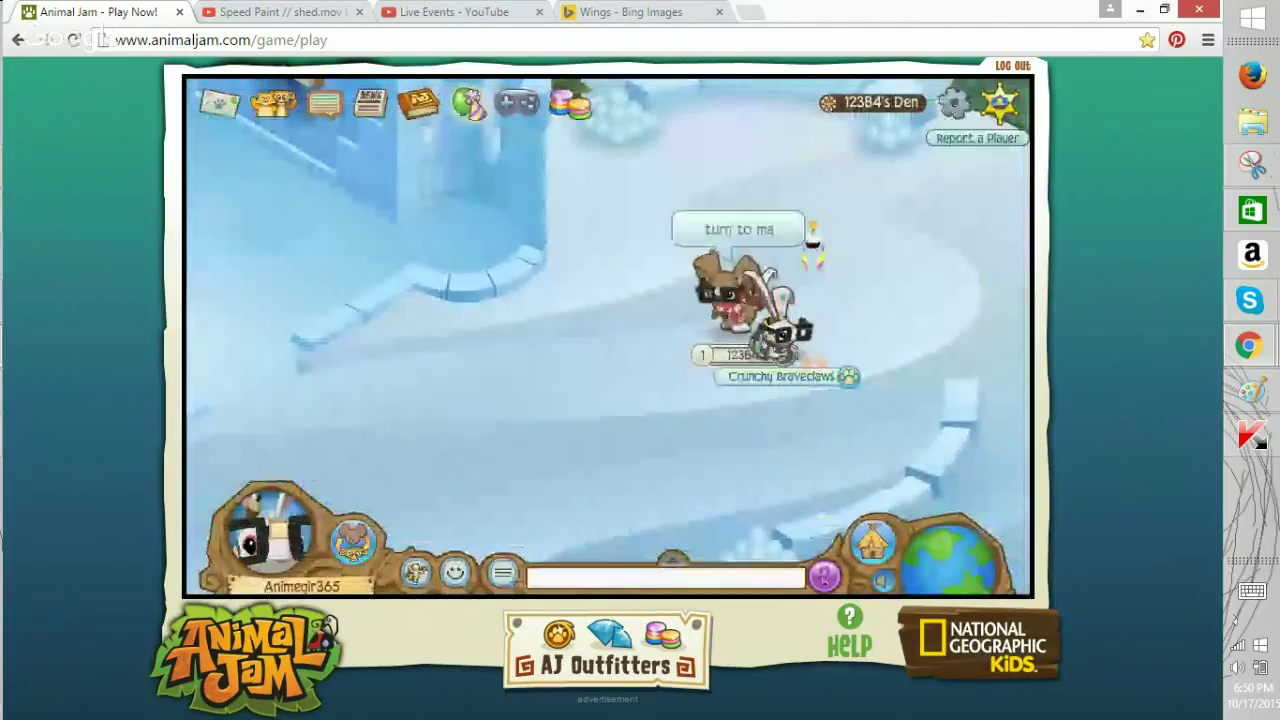
Walk the bunny around the den and bring it close to the other player's animal.
{"action": "key", "text": "Left"}
{"action": "key", "text": "Up"}
{"action": "key", "text": "Right"}
{"action": "key", "text": "Down"}
{"action": "key", "text": "Left"}
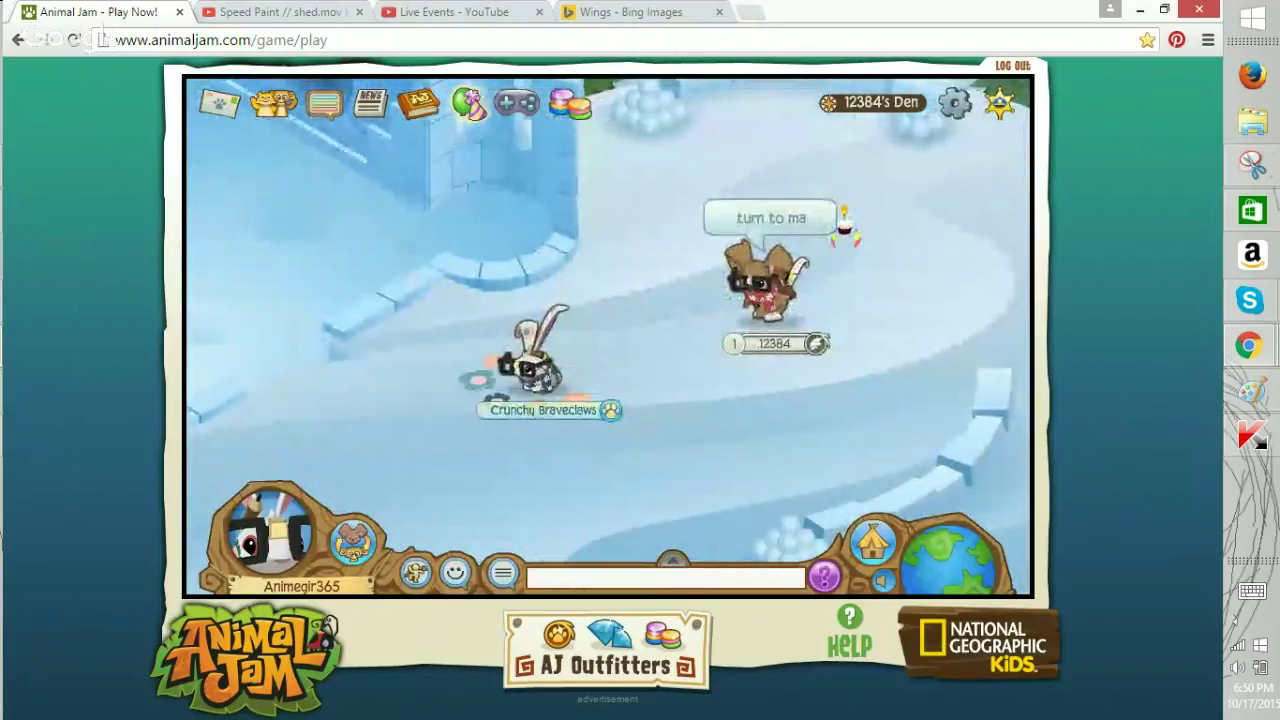
{"action": "left_click", "coordinate": [561, 580]}
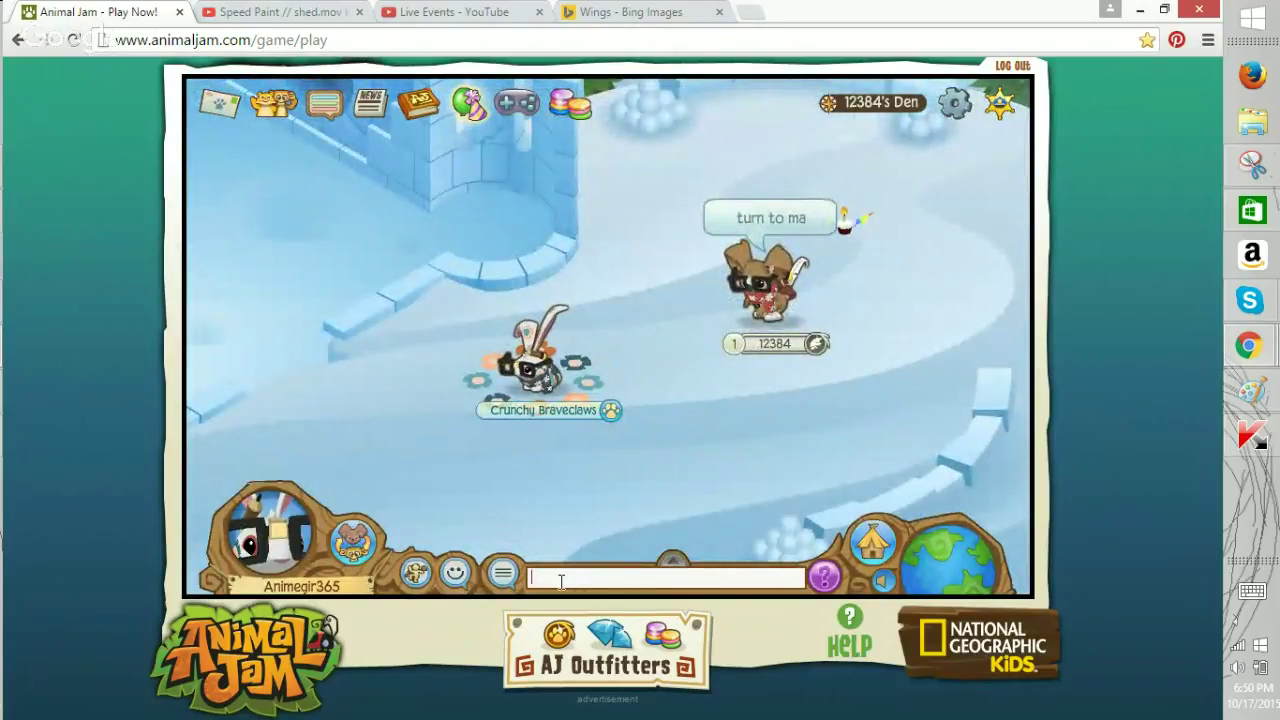
{"action": "left_click", "coordinate": [677, 367]}
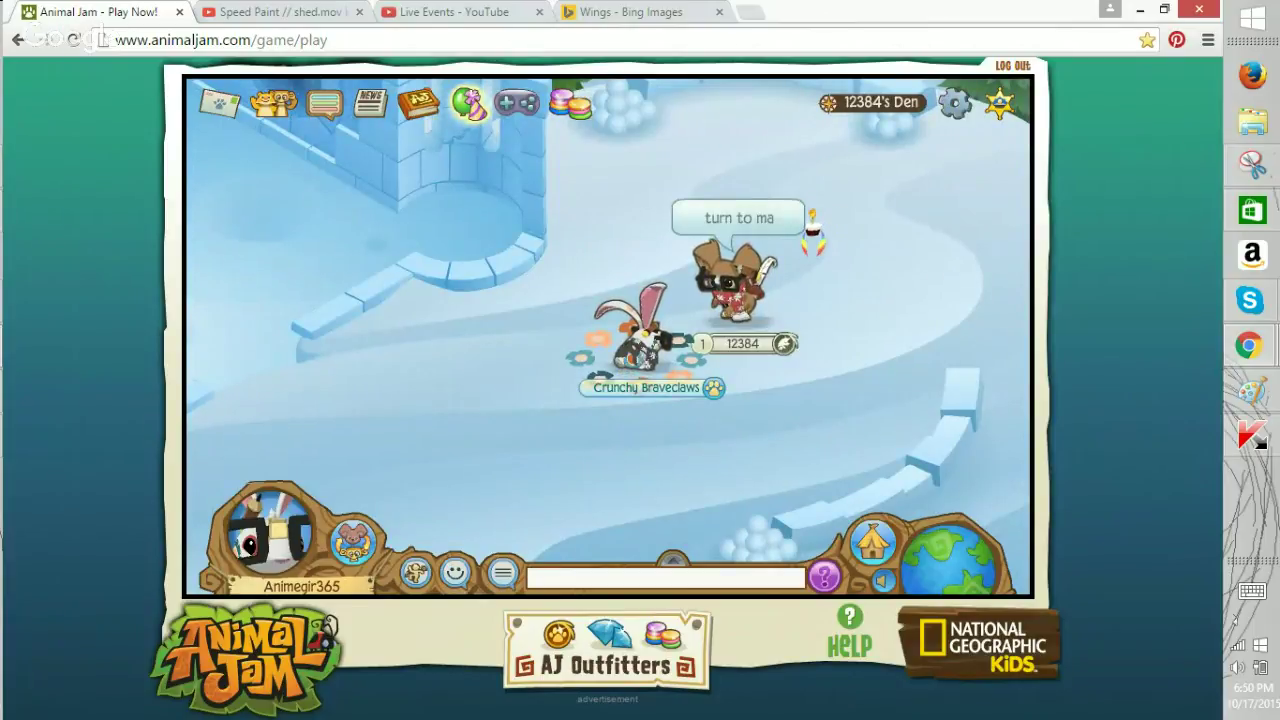
Check the bunny's outfit in its customization and use an animal action to turn it in the den.
{"action": "left_click", "coordinate": [275, 535]}
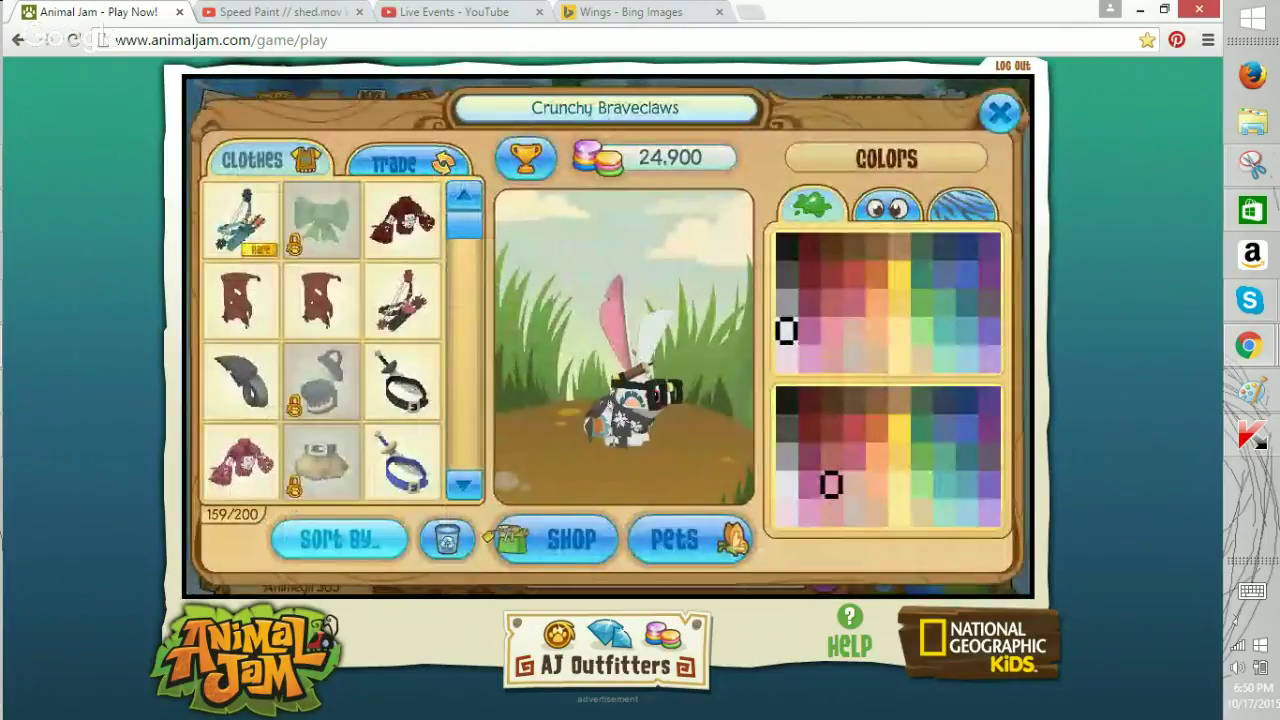
{"action": "left_click", "coordinate": [1000, 110]}
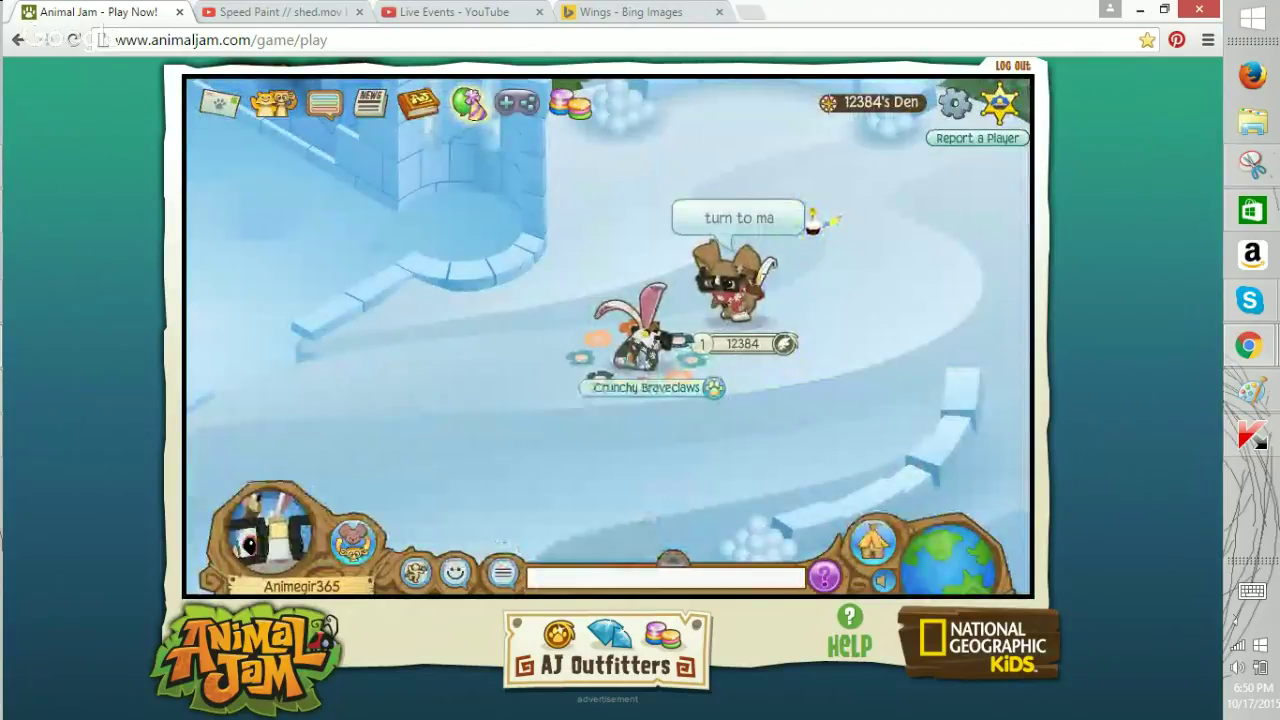
{"action": "left_click", "coordinate": [275, 535]}
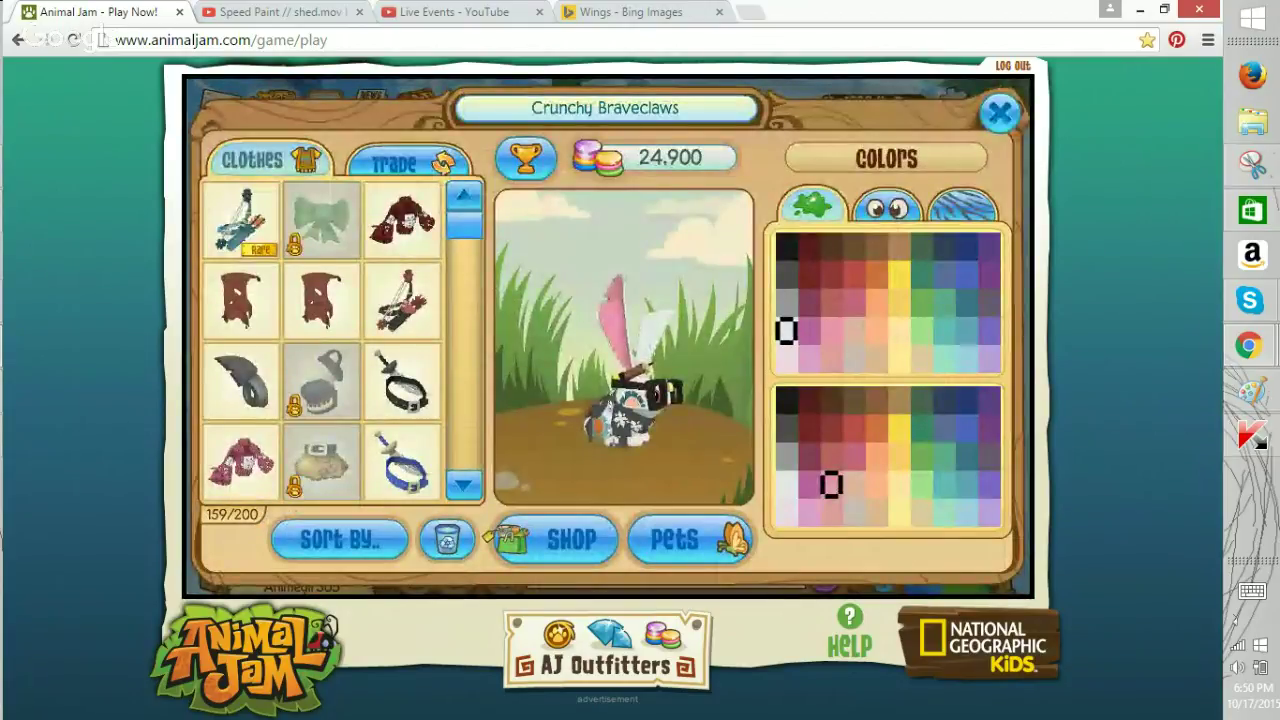
{"action": "left_click", "coordinate": [1000, 112]}
{"action": "left_click", "coordinate": [415, 573]}
{"action": "left_click", "coordinate": [437, 483]}
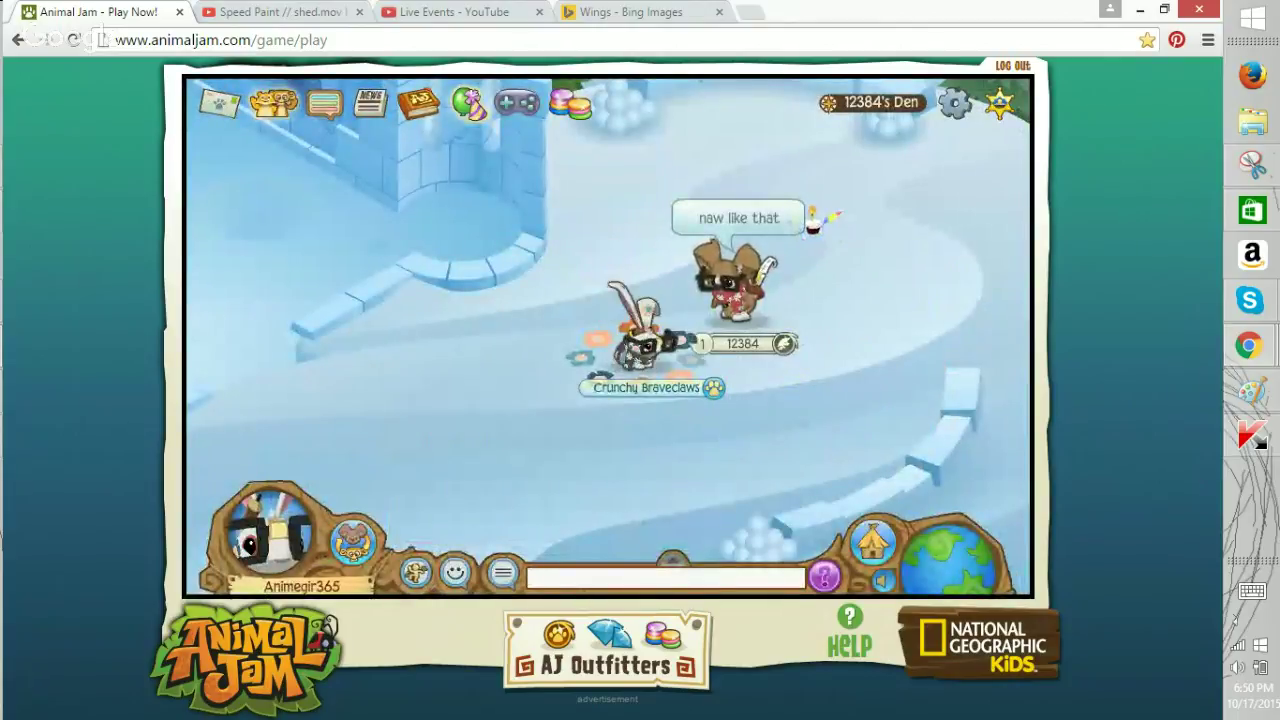
{"action": "left_click", "coordinate": [270, 535]}
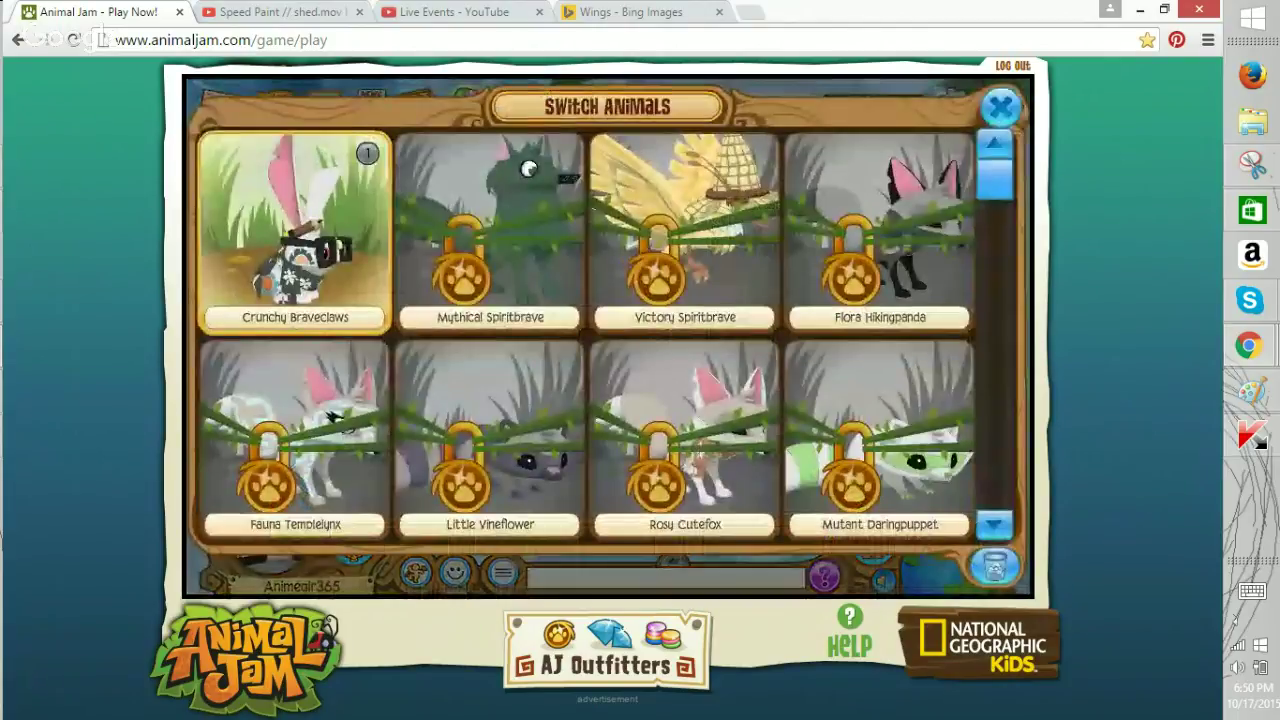
{"action": "left_click", "coordinate": [1000, 106]}
{"action": "left_click", "coordinate": [1000, 104]}
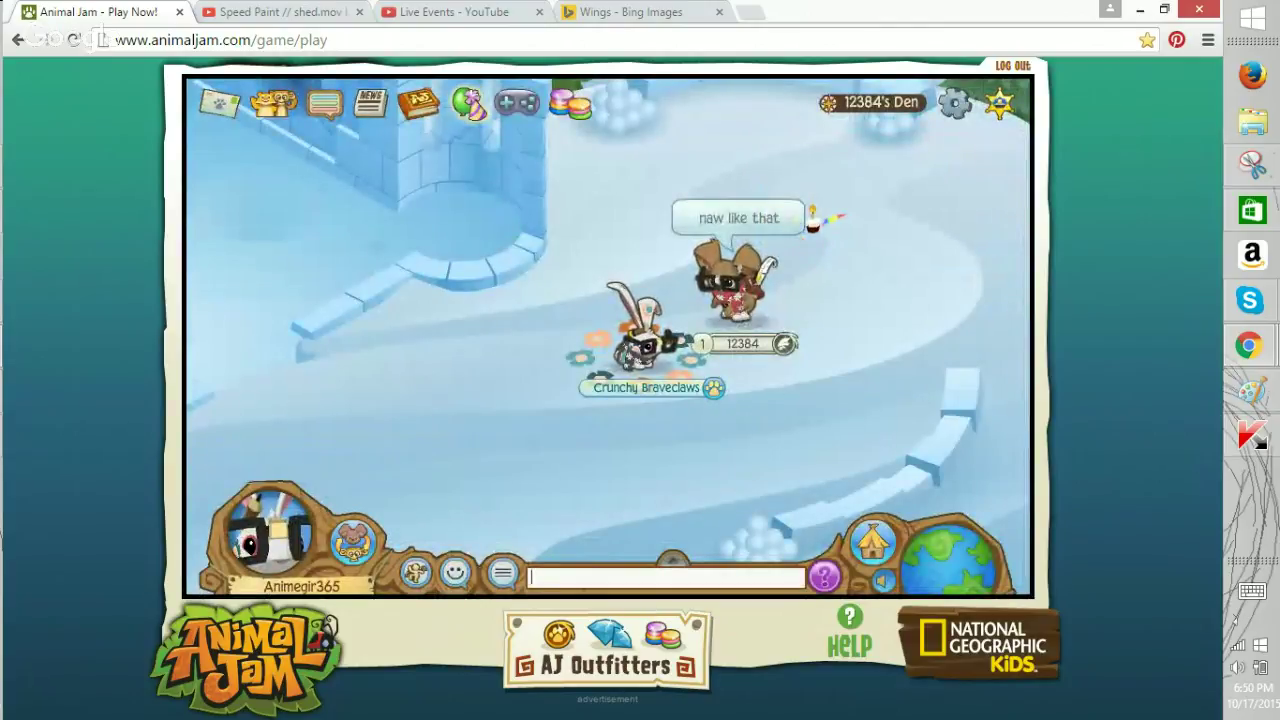
Say "Just black maybe?" in the den chat using the touch keyboard.
{"action": "left_click", "coordinate": [1252, 591]}
{"action": "left_click", "coordinate": [320, 569]}
{"action": "left_click", "coordinate": [528, 509]}
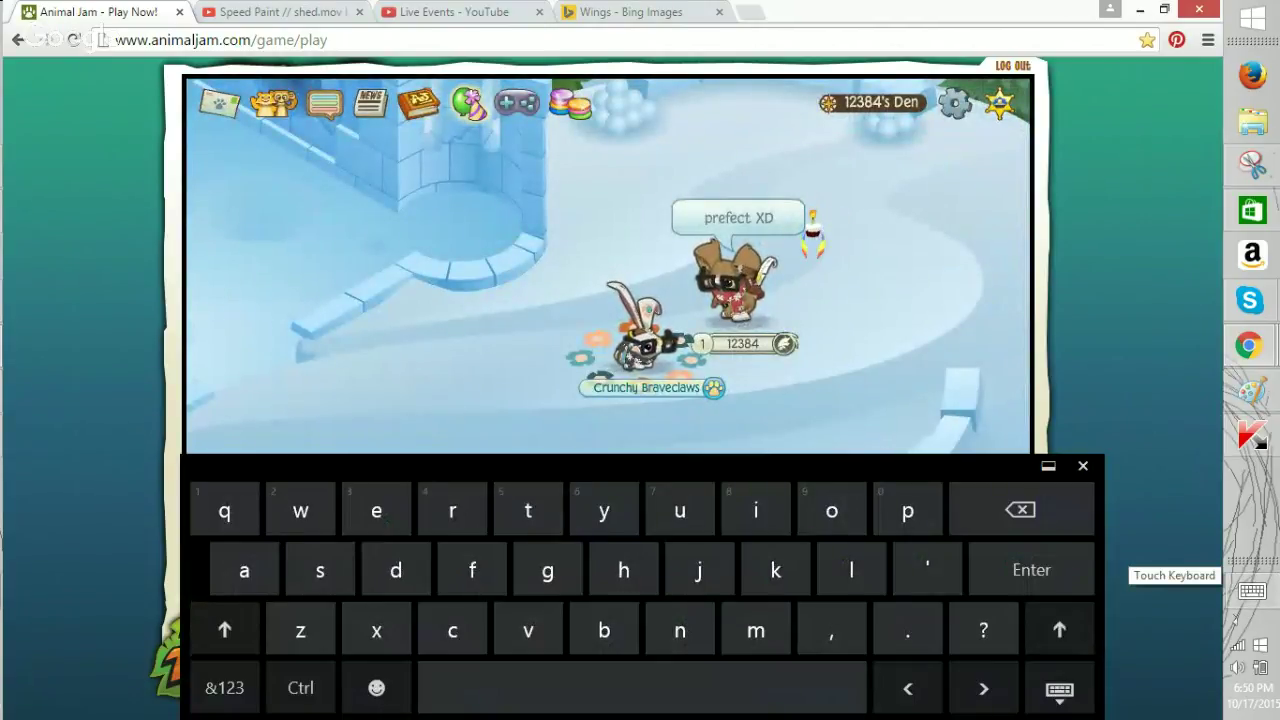
{"action": "left_click", "coordinate": [851, 569]}
{"action": "left_click", "coordinate": [244, 569]}
{"action": "type", "text": "km"}
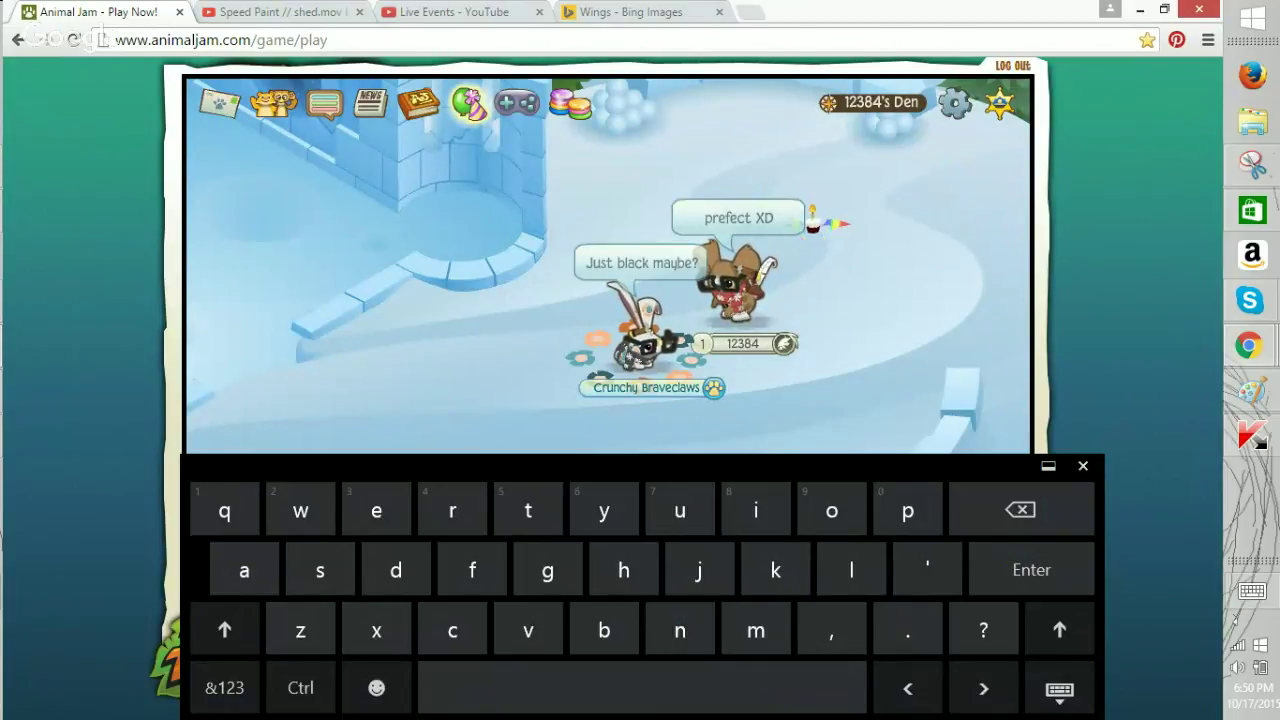
Switch to YouTube, look through the comments on the Speed Paint // shed.mov video, and return to the Animal Jam den.
{"action": "left_click", "coordinate": [270, 12]}
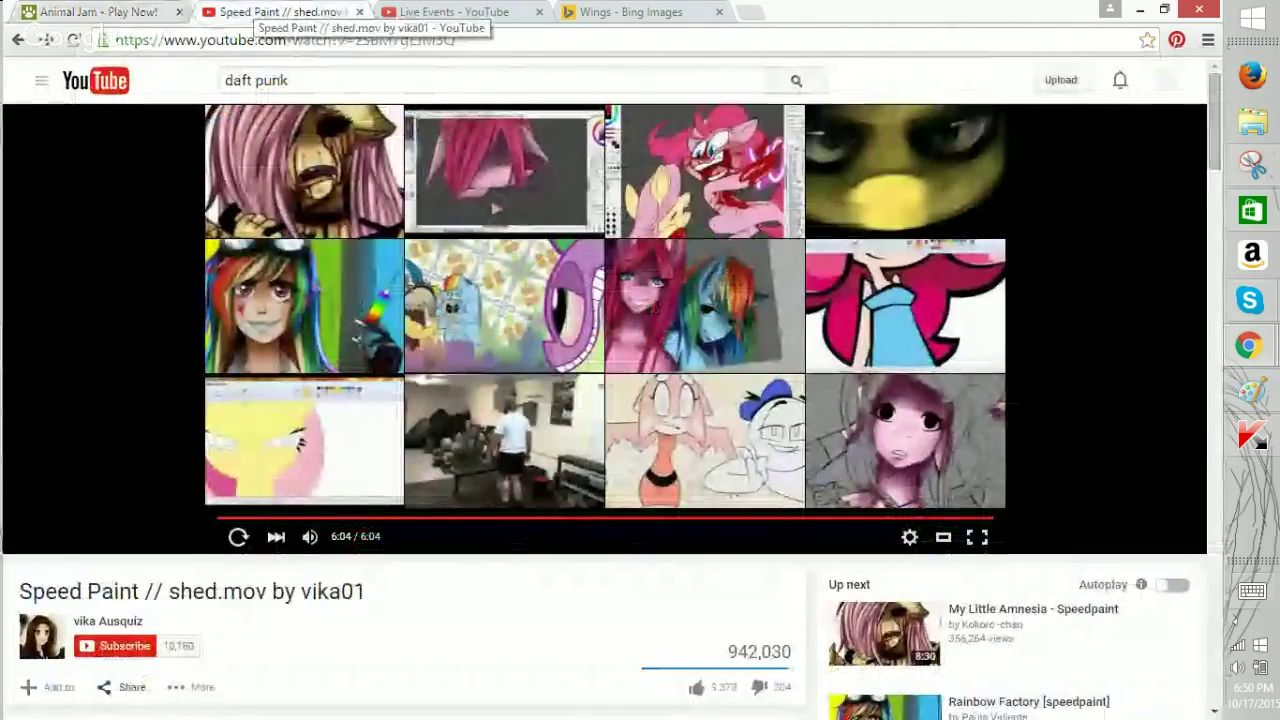
{"action": "scroll", "coordinate": [600, 400], "scroll_direction": "down", "scroll_amount": 10}
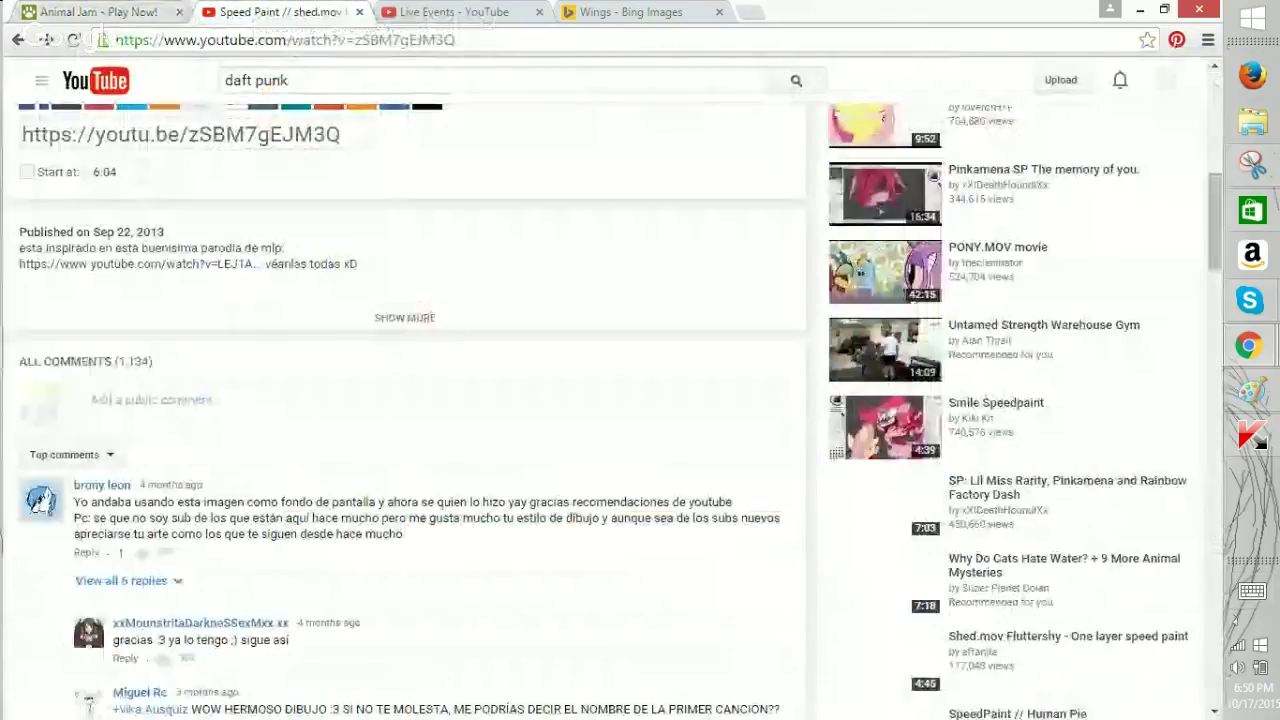
{"action": "left_click", "coordinate": [287, 100]}
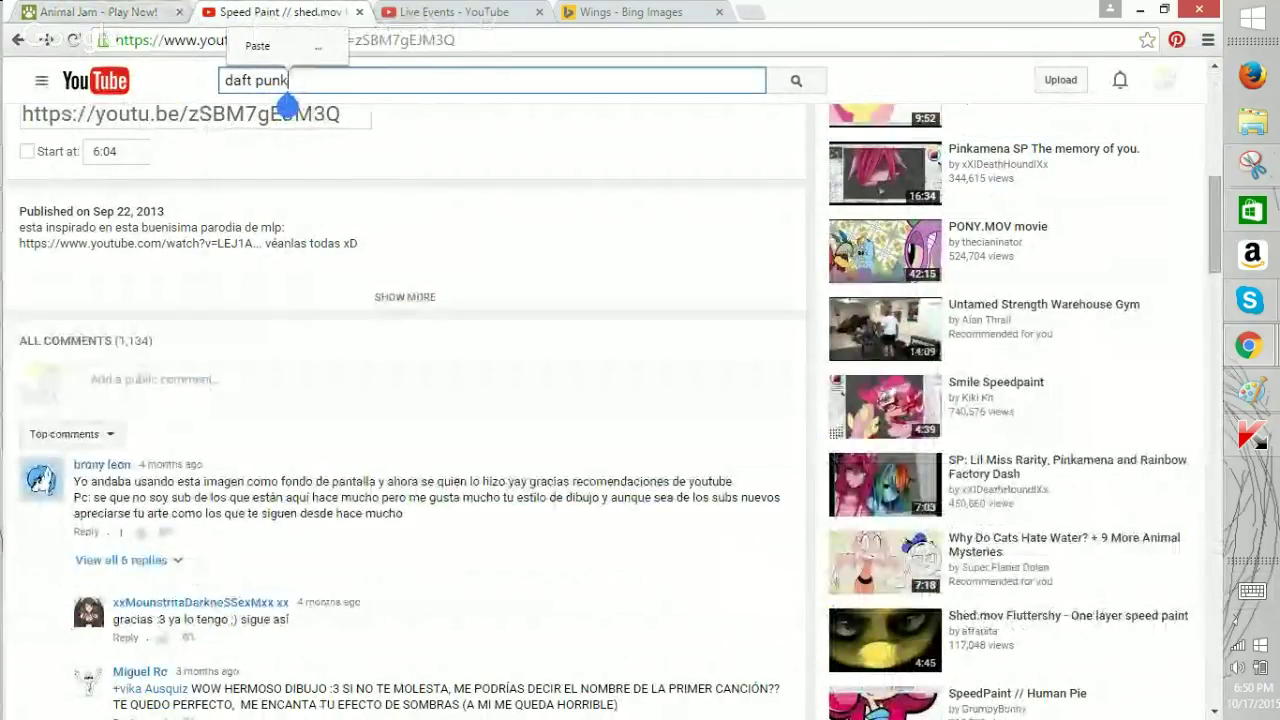
{"action": "scroll", "coordinate": [400, 400], "scroll_direction": "down", "scroll_amount": 3}
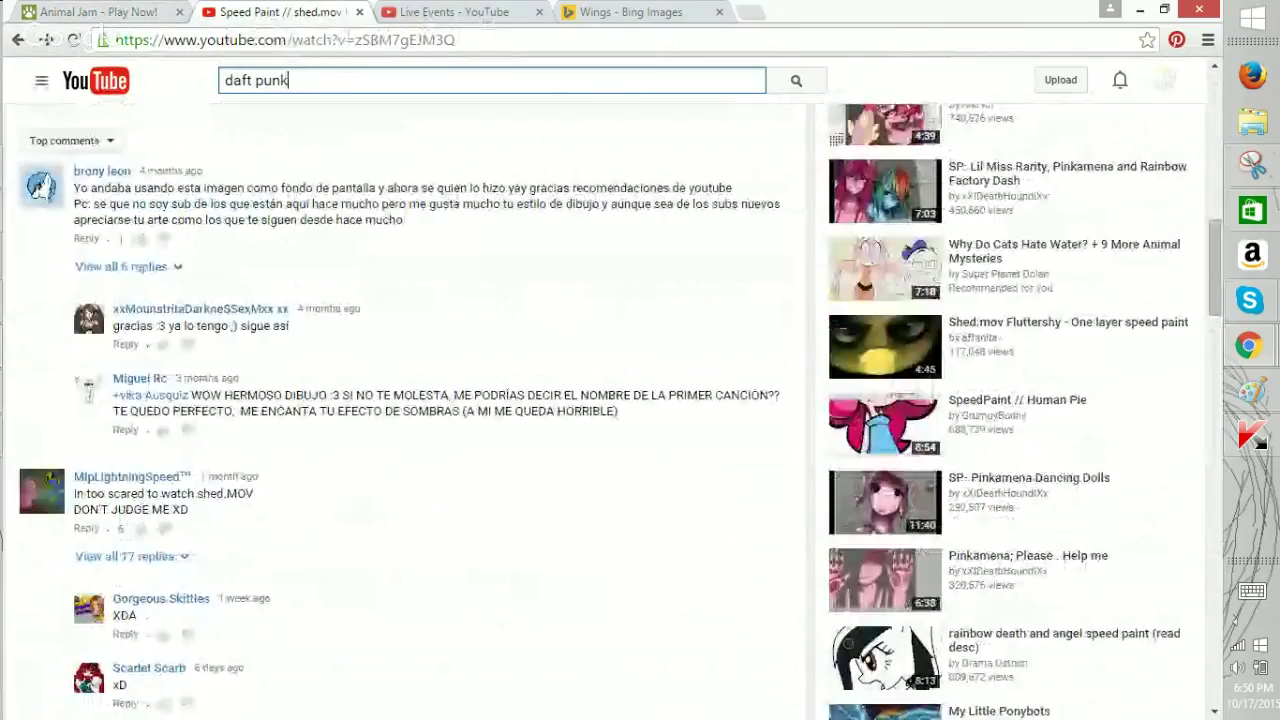
{"action": "scroll", "coordinate": [400, 400], "scroll_direction": "up", "scroll_amount": 3}
{"action": "left_click", "coordinate": [98, 12]}
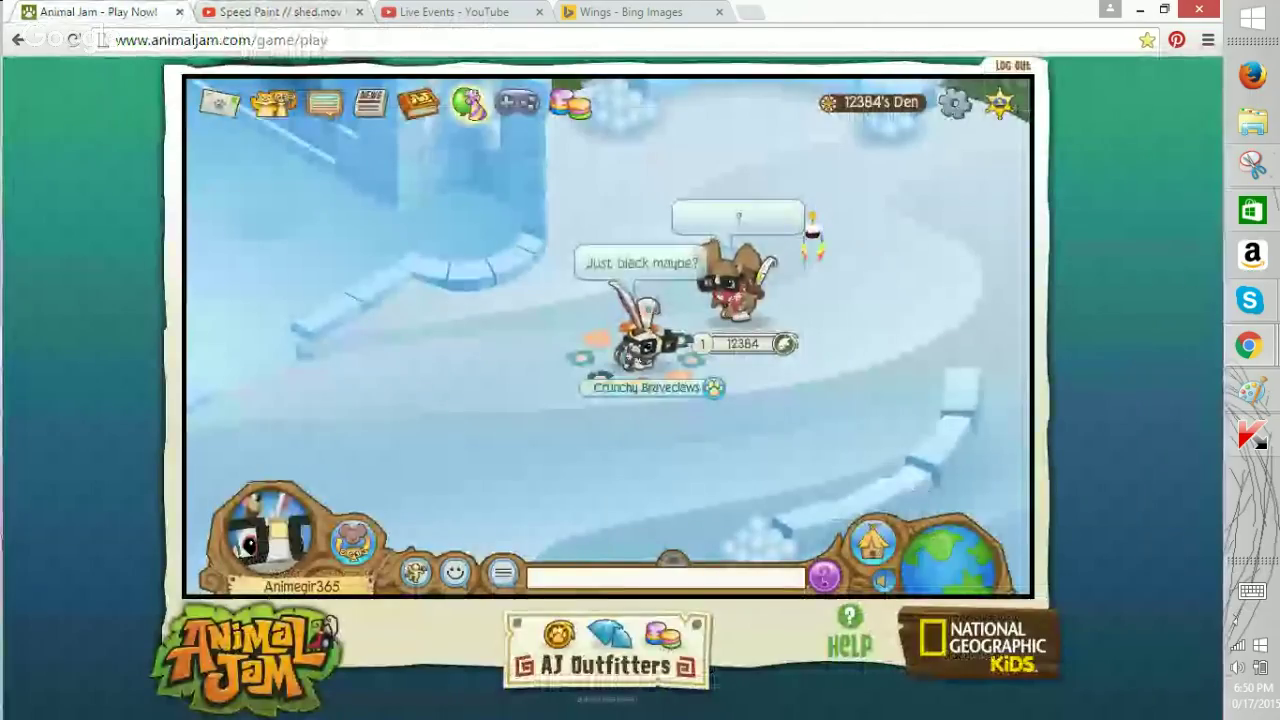
{"action": "key", "text": "ctrl+Tab"}
{"action": "key", "text": "ctrl+shift+Tab"}
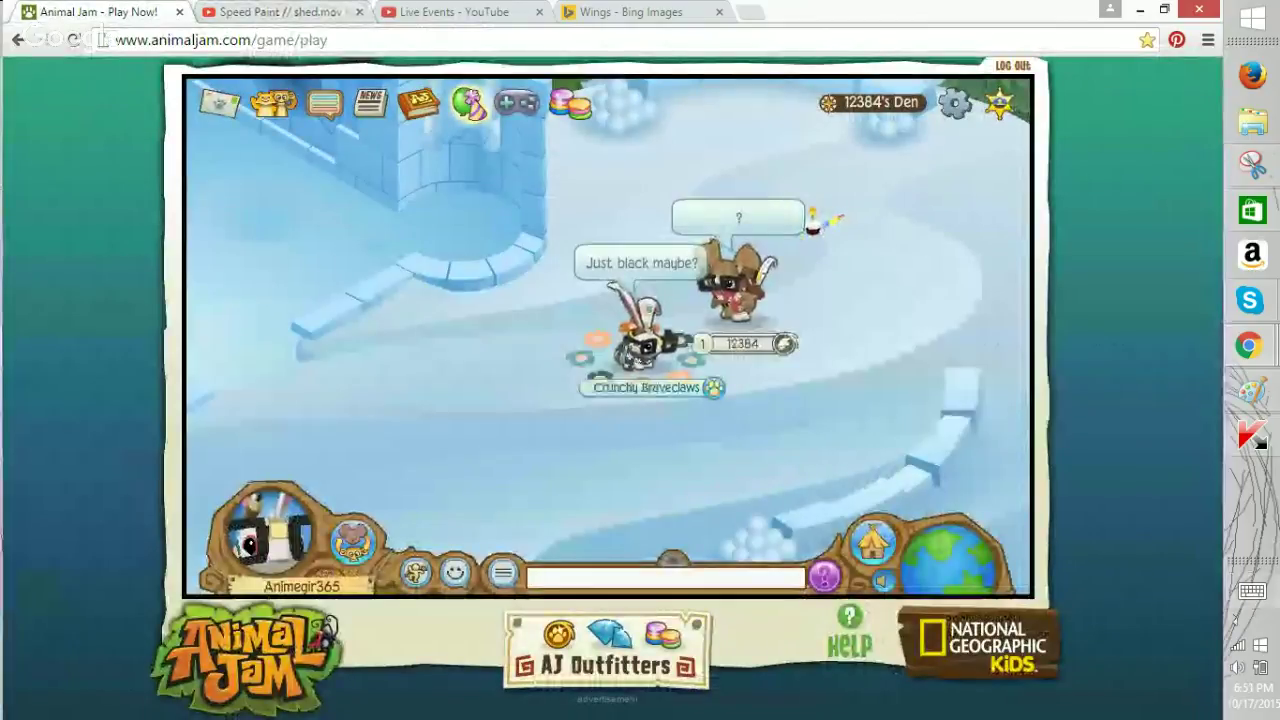
Say "nvm" in the den chat, followed by the preset phrase "XD".
{"action": "left_click", "coordinate": [1252, 591]}
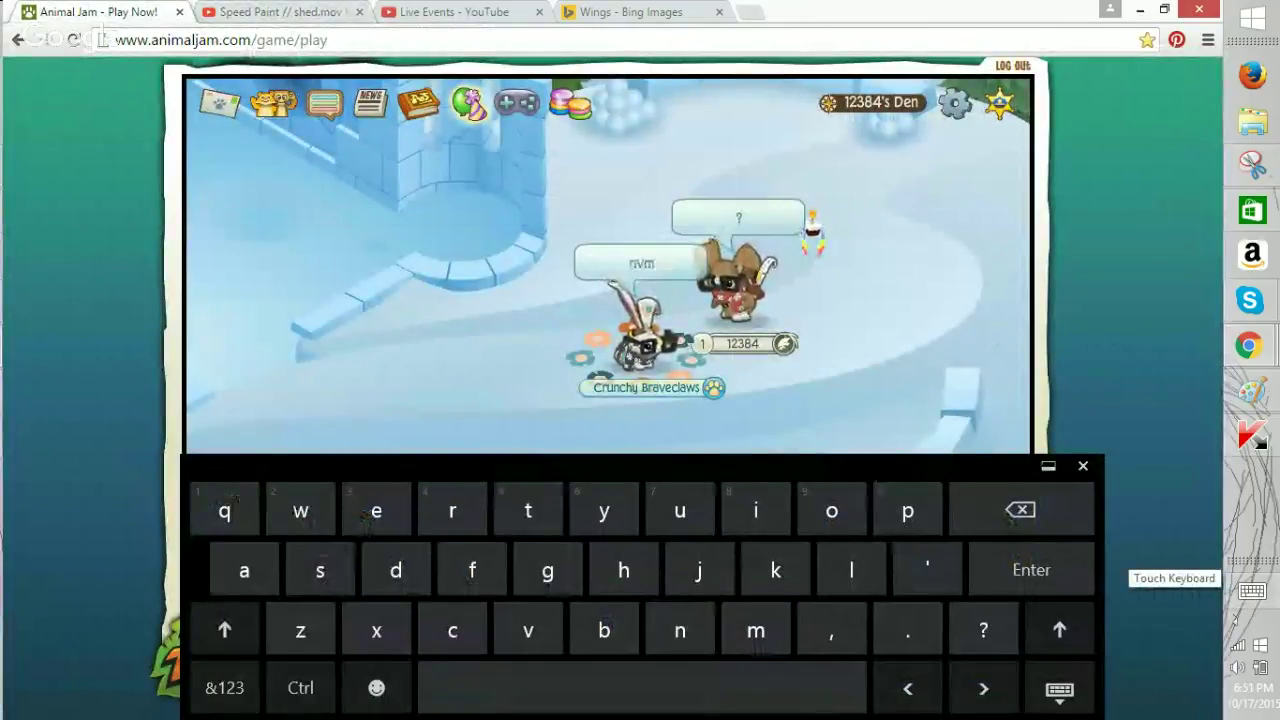
{"action": "left_click", "coordinate": [1083, 466]}
{"action": "left_click", "coordinate": [503, 573]}
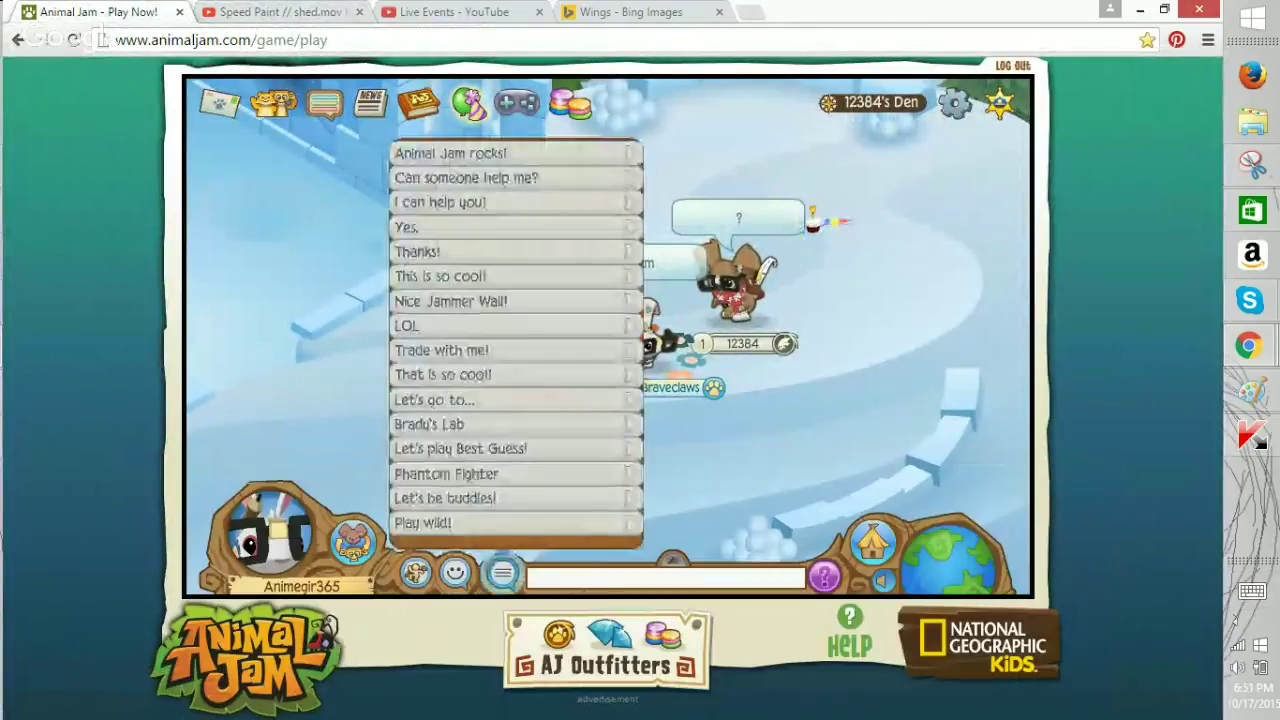
{"action": "mouse_move", "coordinate": [490, 336]}
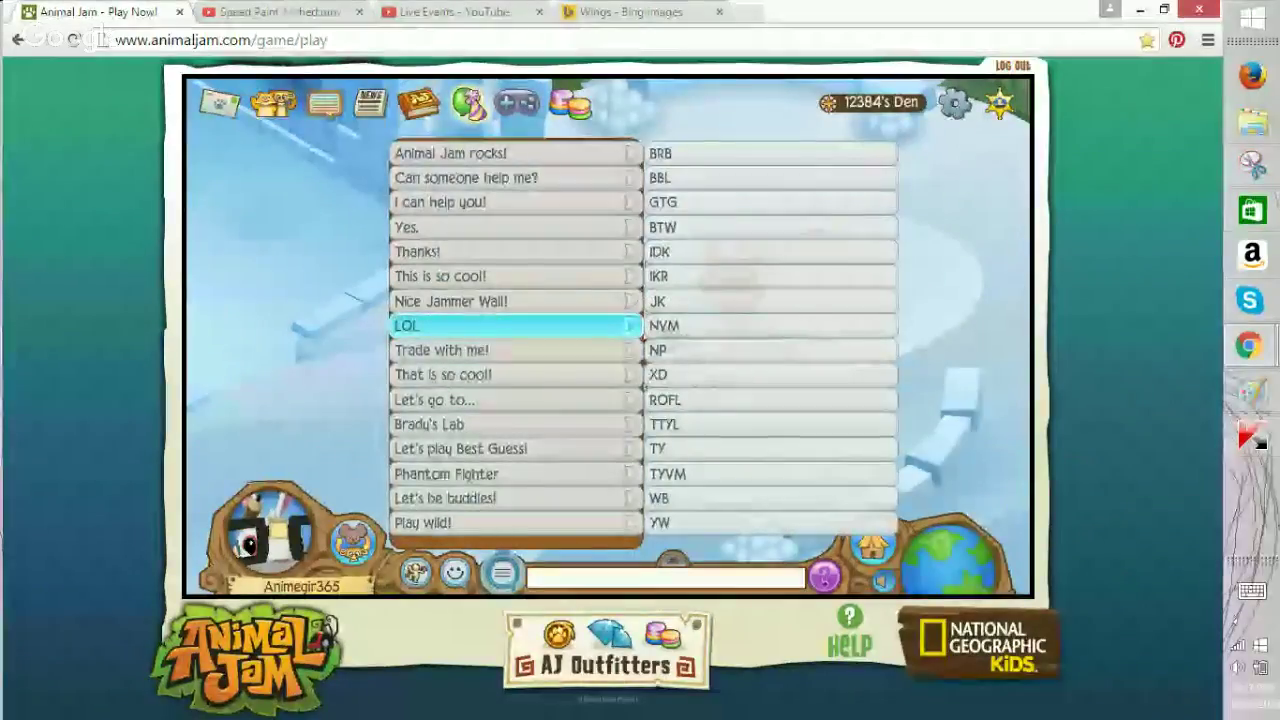
{"action": "left_click", "coordinate": [660, 374]}
Skim the speed paint video's comments on YouTube and check back on the den for the other player's reply.
{"action": "left_click", "coordinate": [280, 12]}
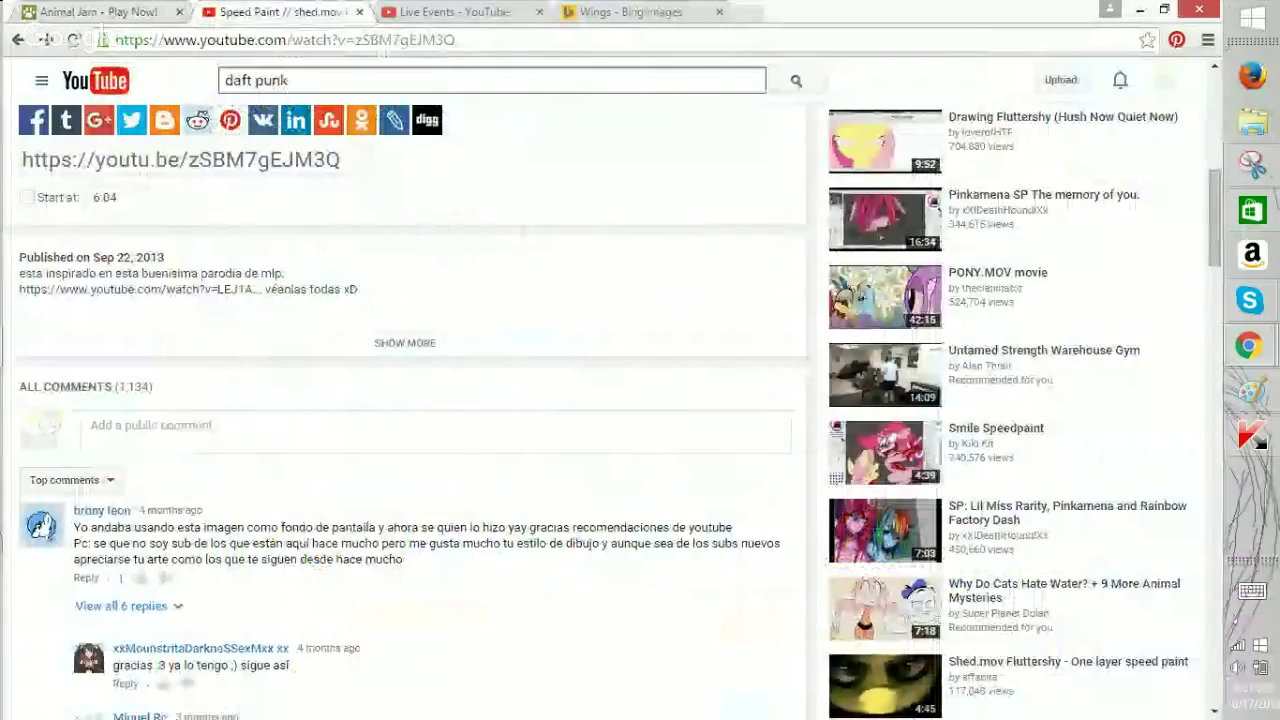
{"action": "scroll", "coordinate": [612, 410], "scroll_direction": "up", "scroll_amount": 3}
{"action": "scroll", "coordinate": [600, 400], "scroll_direction": "down", "scroll_amount": 5}
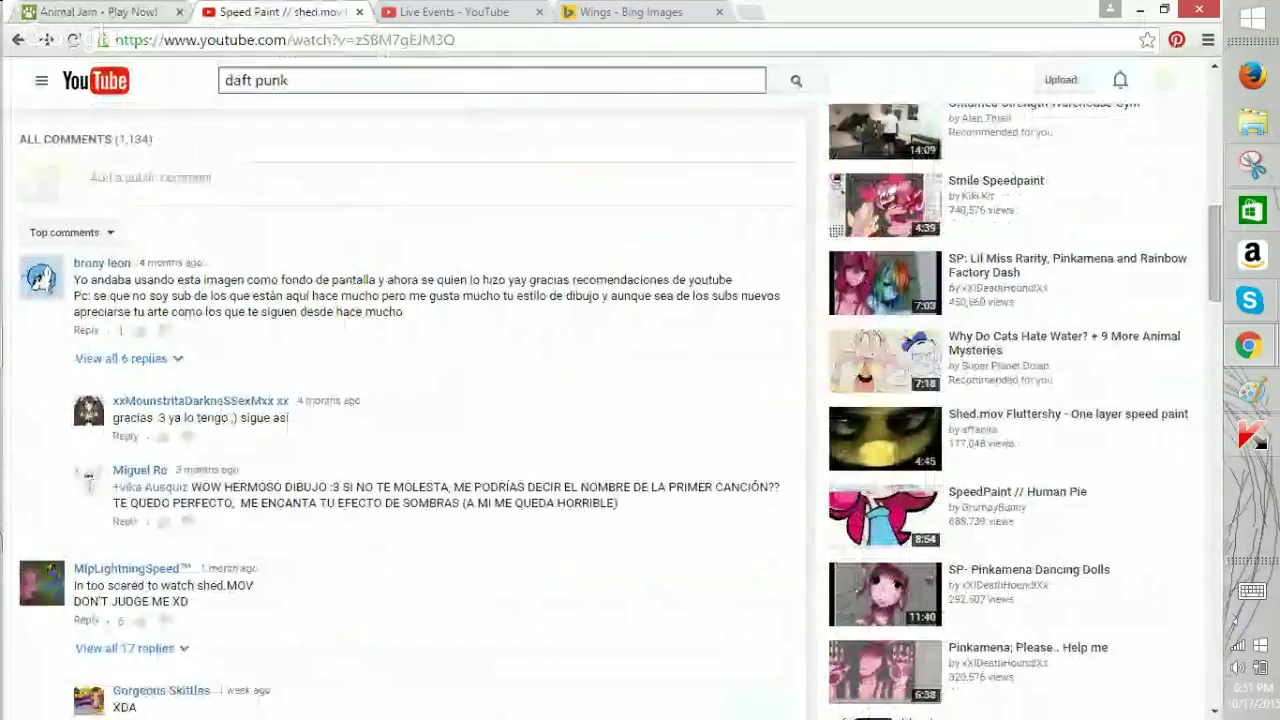
{"action": "scroll", "coordinate": [600, 400], "scroll_direction": "down", "scroll_amount": 1}
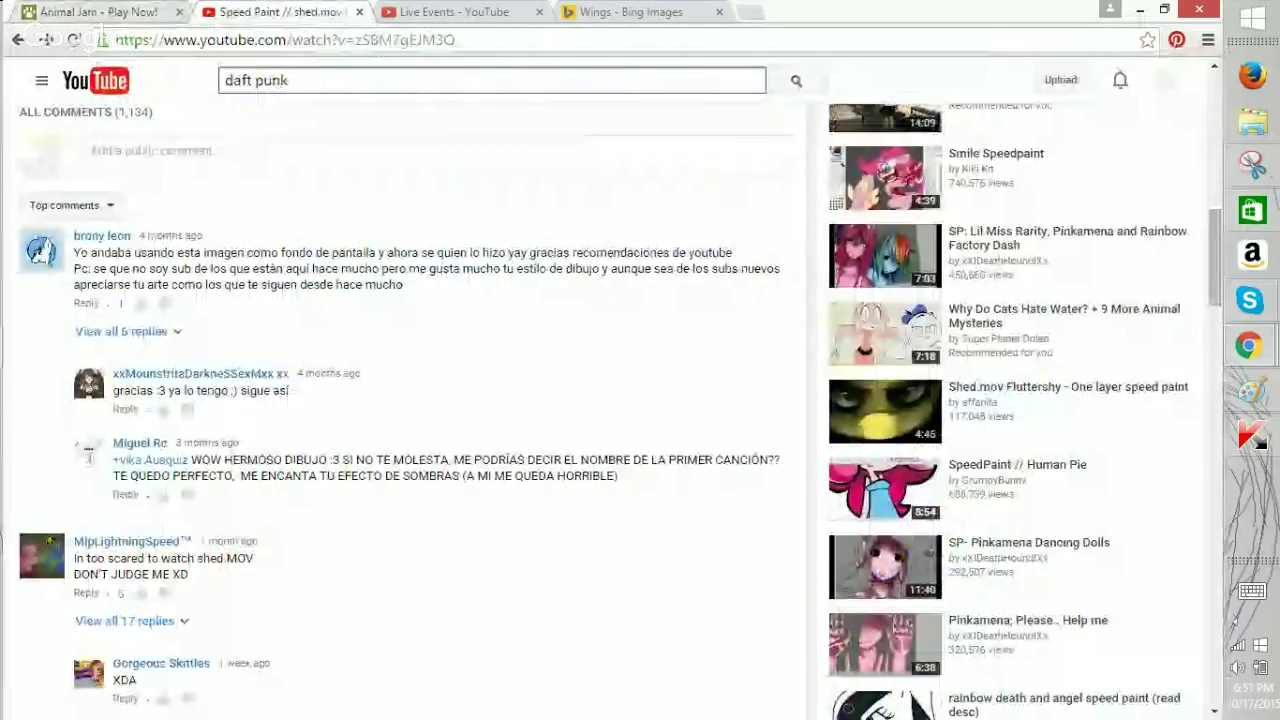
{"action": "left_click", "coordinate": [286, 80]}
{"action": "left_click", "coordinate": [98, 12]}
{"action": "left_click", "coordinate": [280, 12]}
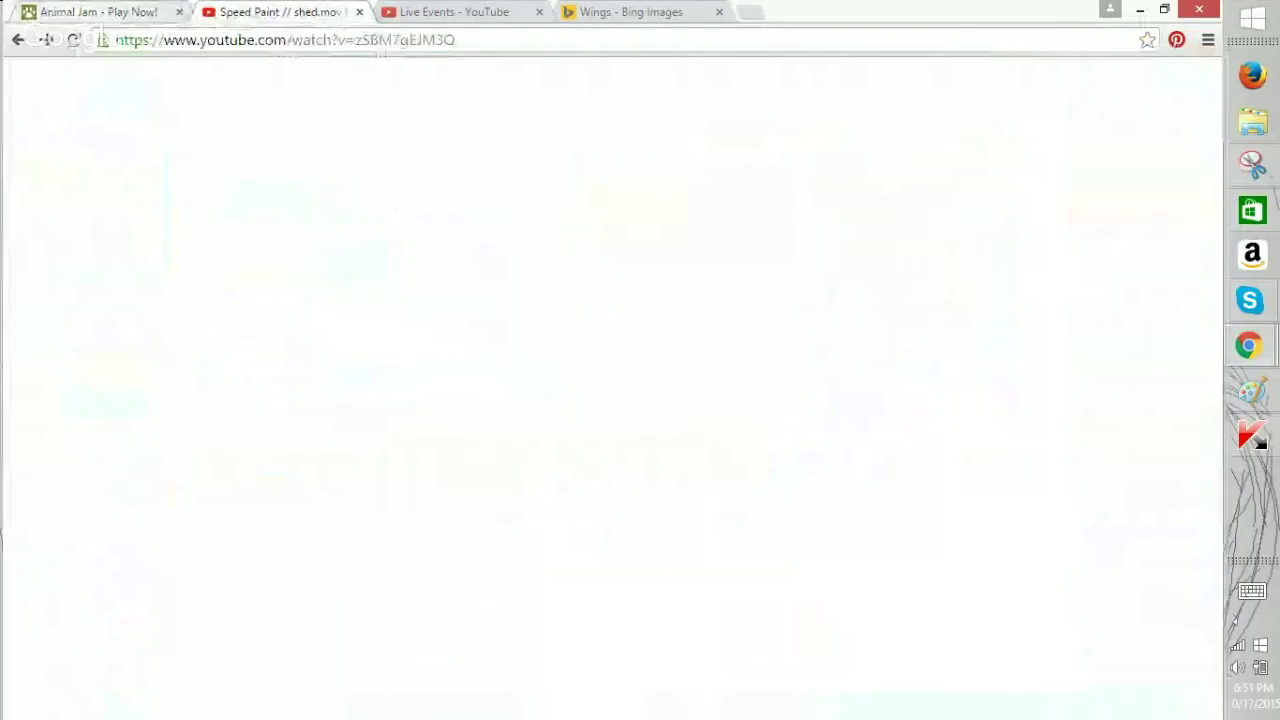
{"action": "key", "text": "ctrl+shift+Tab"}
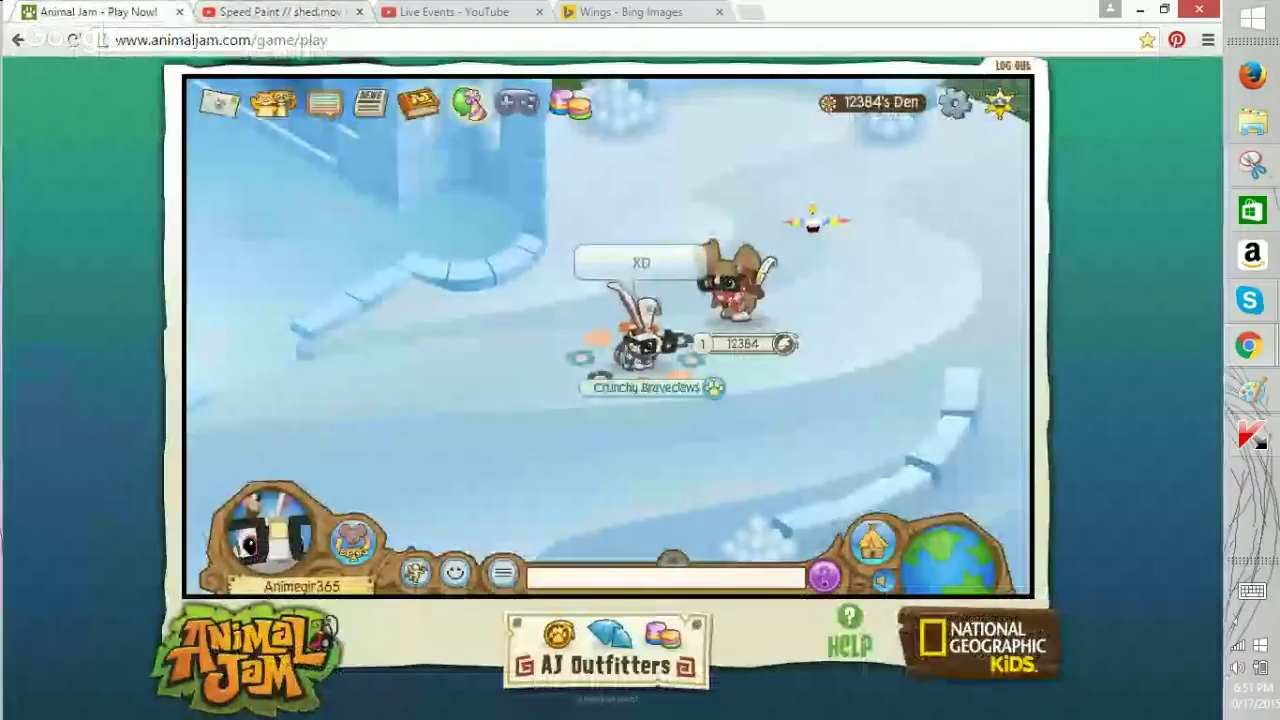
{"action": "key", "text": "ctrl+Tab"}
{"action": "key", "text": "ctrl+shift+Tab"}
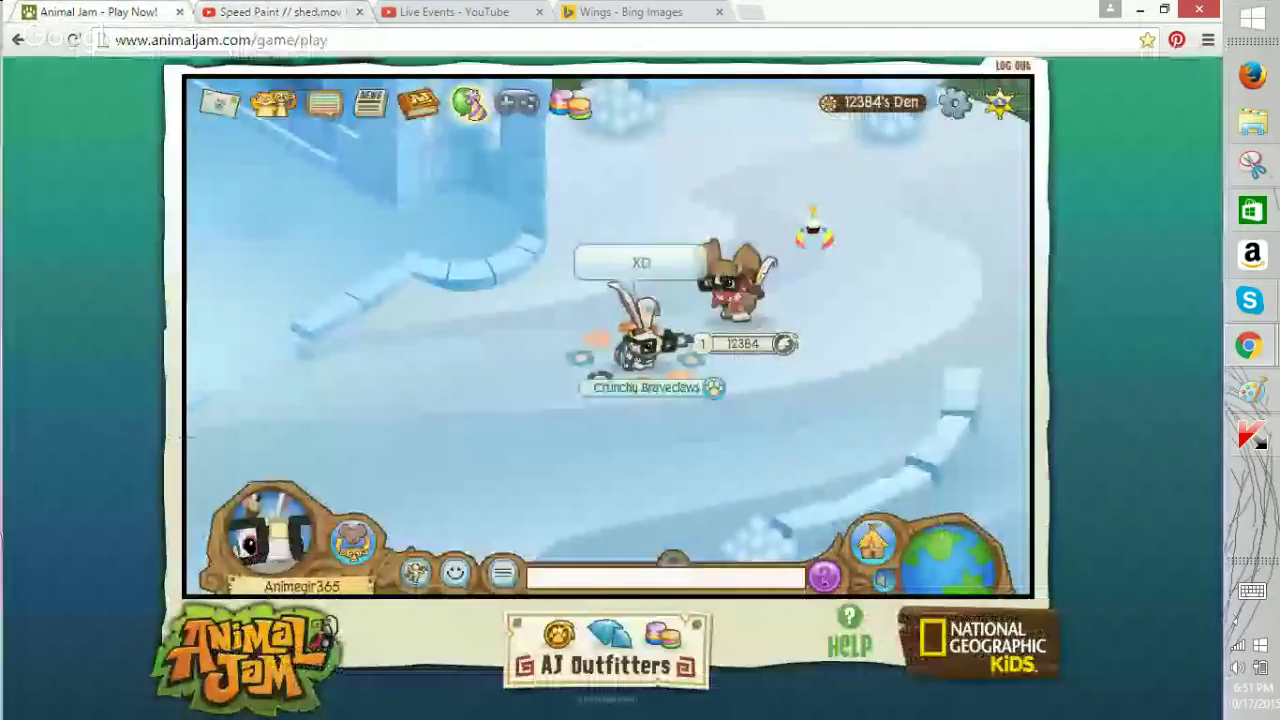
{"action": "key", "text": "ctrl+Tab"}
{"action": "key", "text": "ctrl+shift+Tab"}
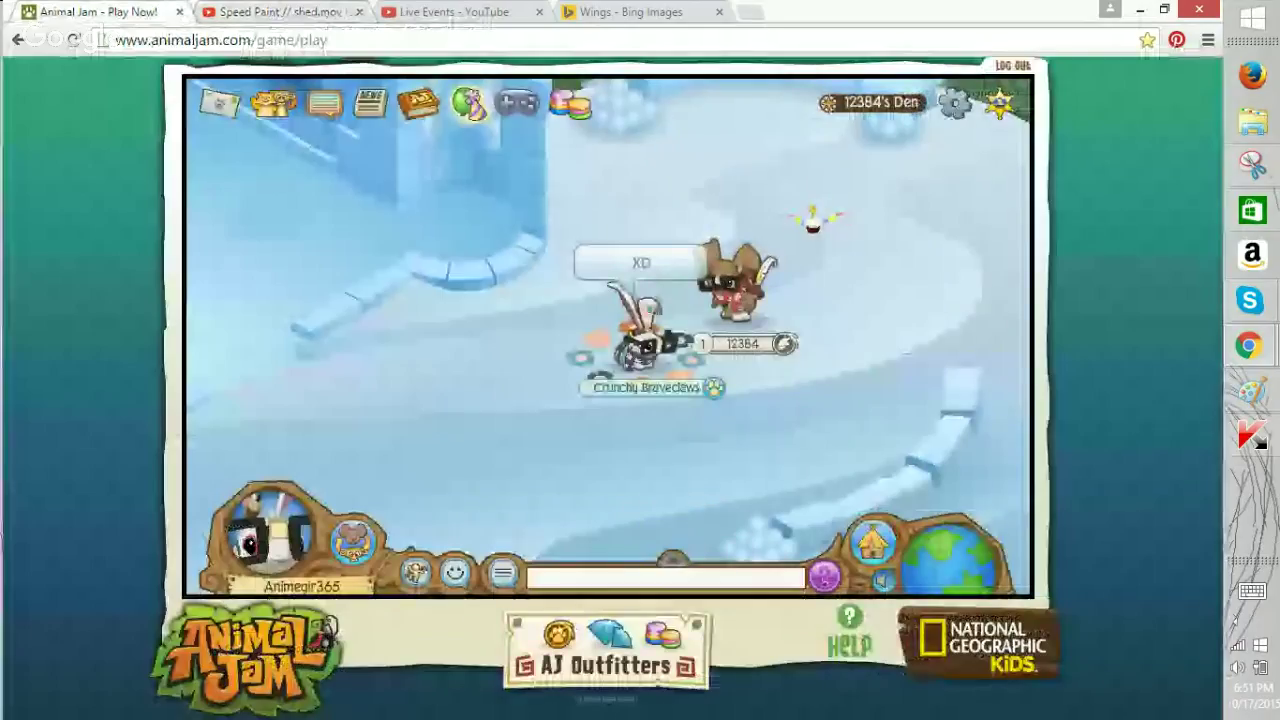
Replace the YouTube search text with "Animal jam vines" and run the search.
{"action": "left_click", "coordinate": [285, 12]}
{"action": "left_click", "coordinate": [286, 82]}
{"action": "left_click", "coordinate": [1252, 591]}
{"action": "key", "text": "BackSpace"}
{"action": "key", "text": "BackSpace"}
{"action": "key", "text": "BackSpace"}
{"action": "key", "text": "BackSpace"}
{"action": "key", "text": "BackSpace"}
{"action": "key", "text": "BackSpace"}
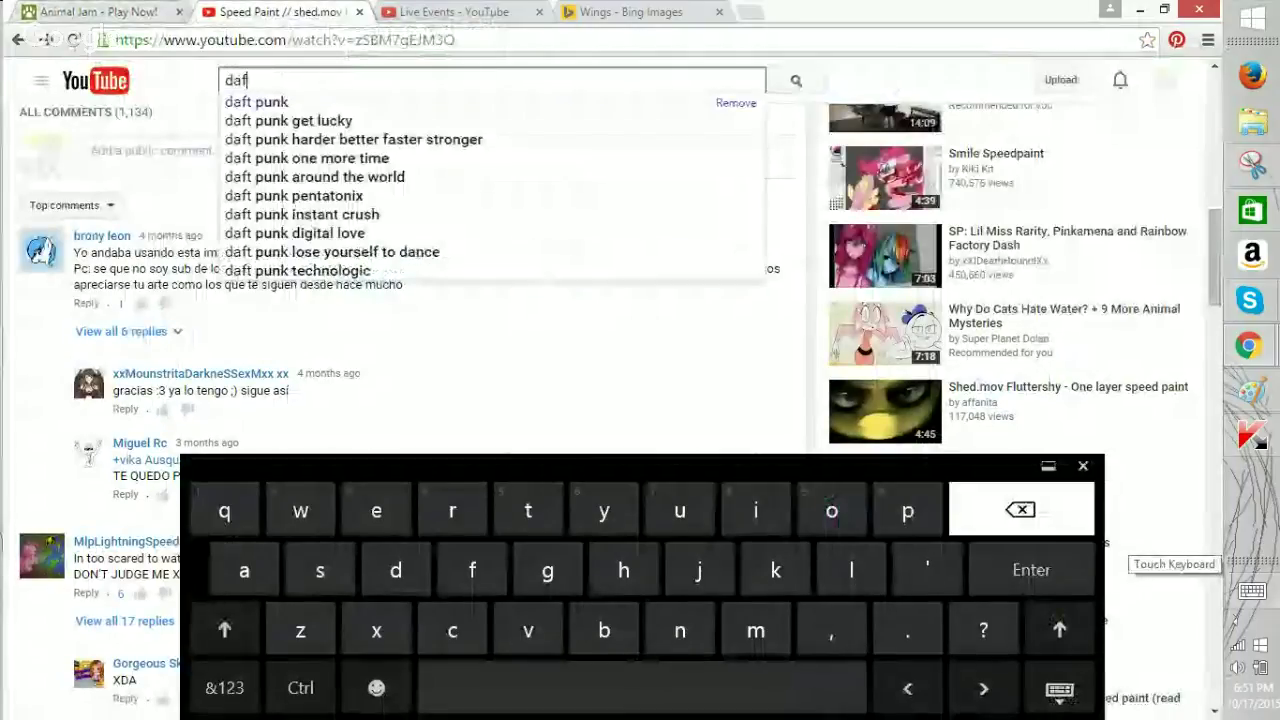
{"action": "key", "text": "BackSpace"}
{"action": "key", "text": "BackSpace"}
{"action": "key", "text": "BackSpace"}
{"action": "type", "text": "Animal"}
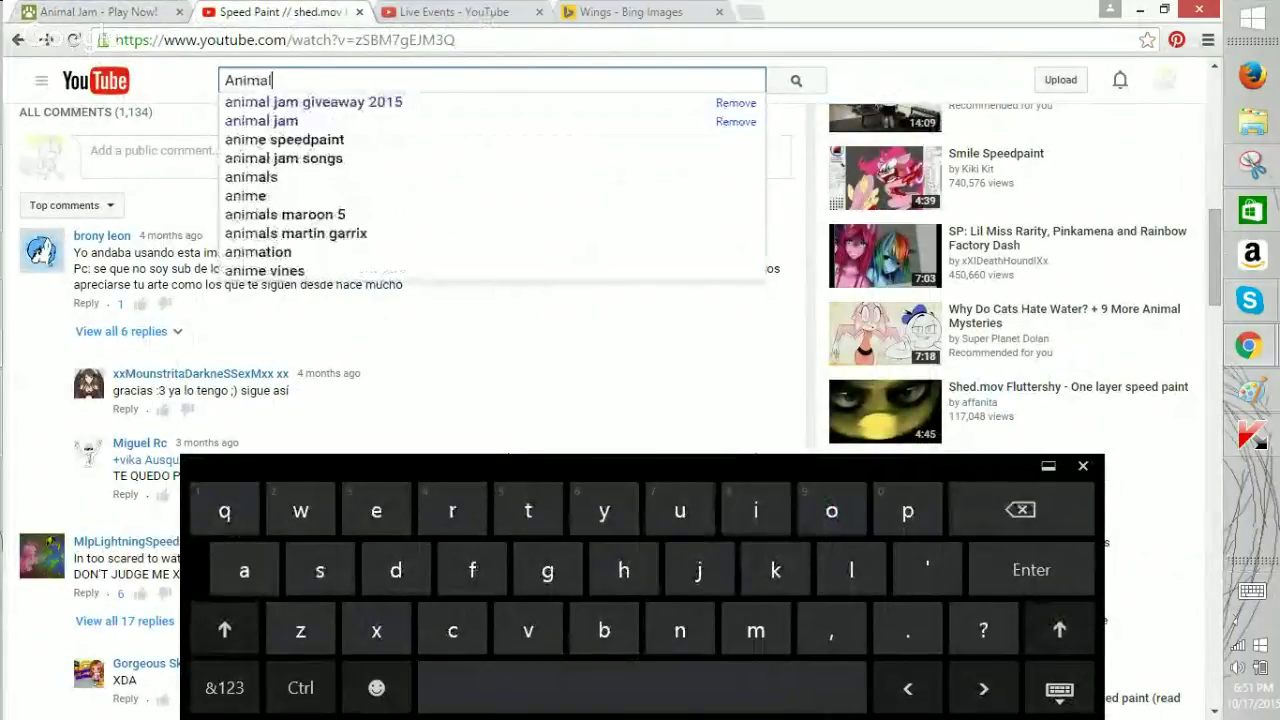
{"action": "type", "text": " jam vines"}
{"action": "key", "text": "Return"}
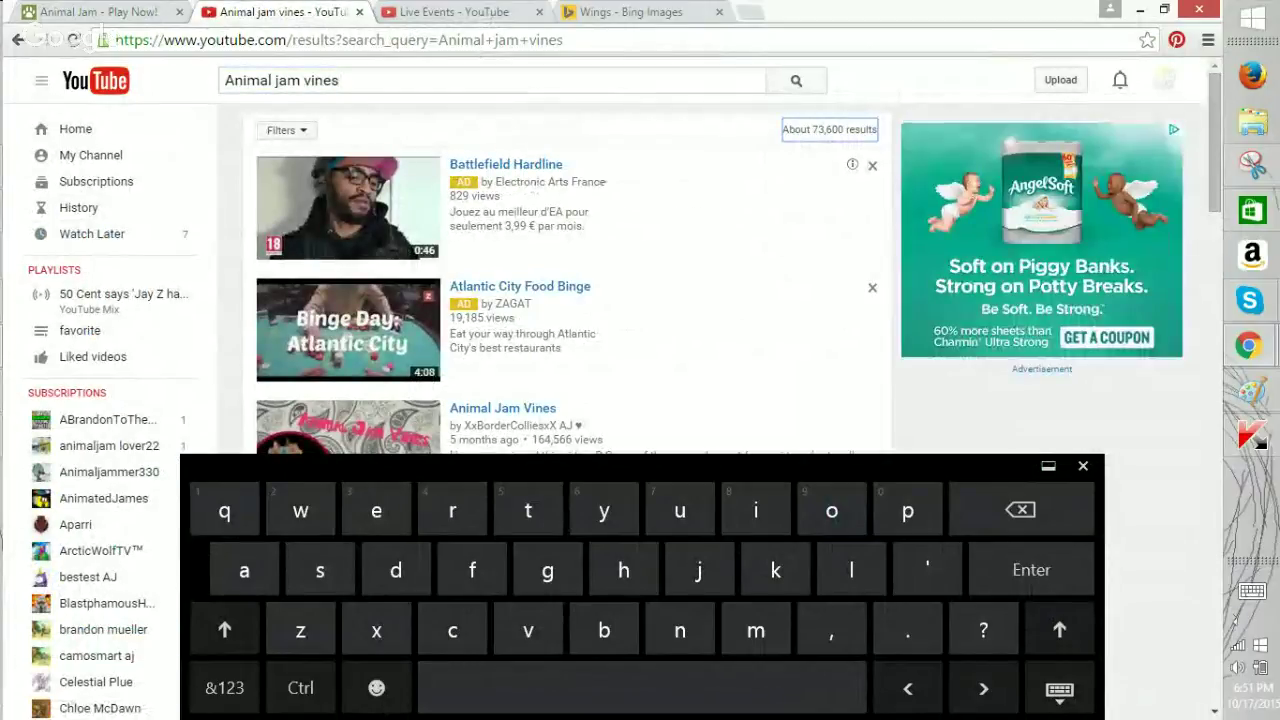
Return to the Animal Jam den and ask "wanna watch vines?" in the chat using the touch keyboard.
{"action": "left_click", "coordinate": [98, 12]}
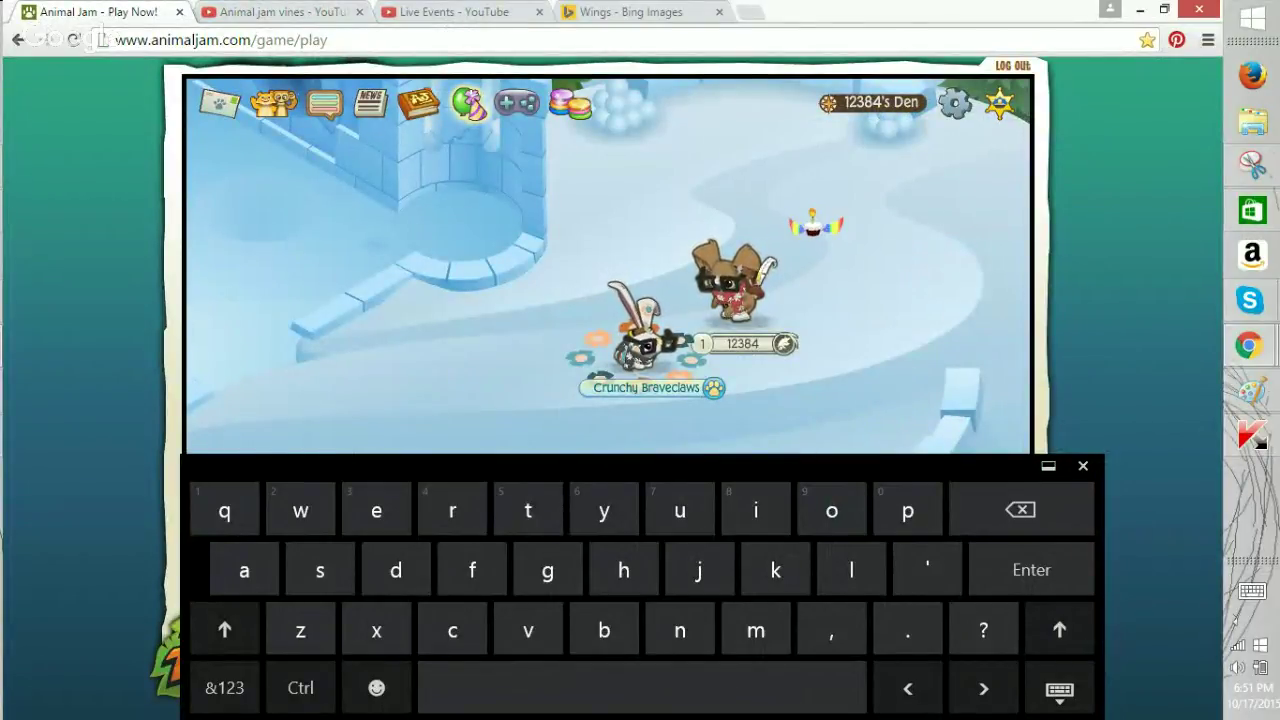
{"action": "left_click", "coordinate": [280, 12]}
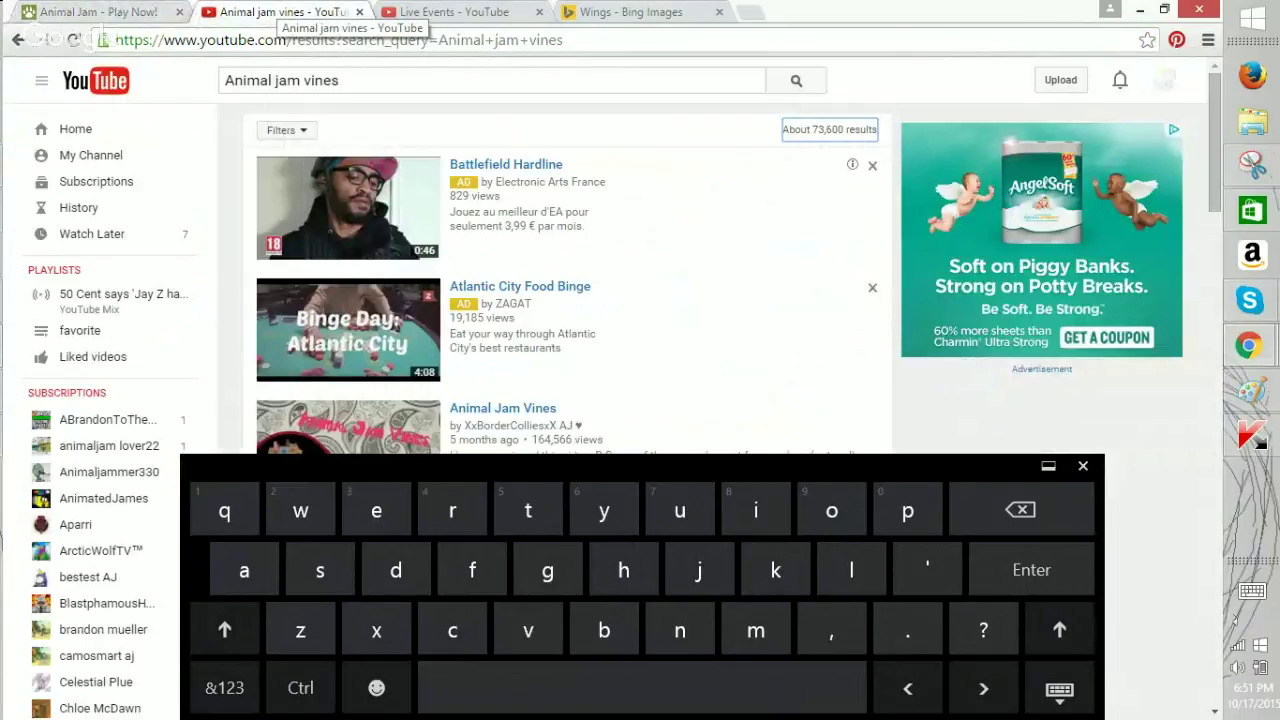
{"action": "left_click", "coordinate": [50, 12]}
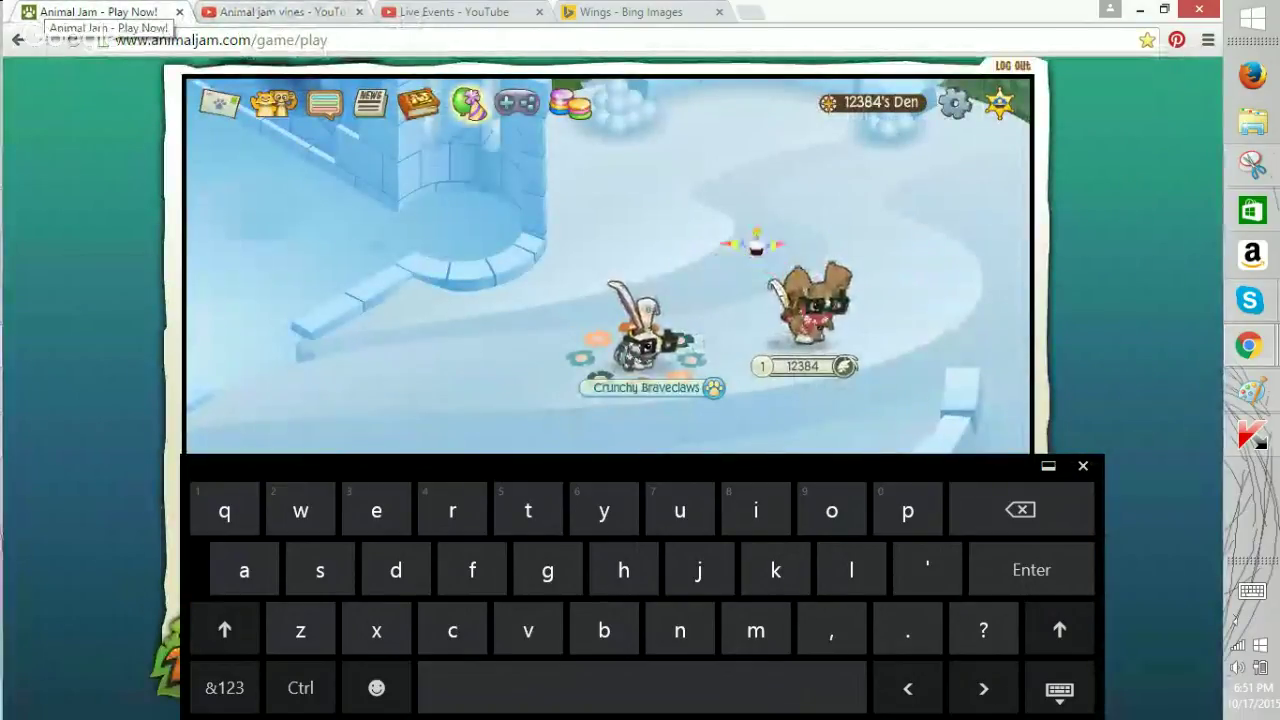
{"action": "left_click", "coordinate": [1083, 466]}
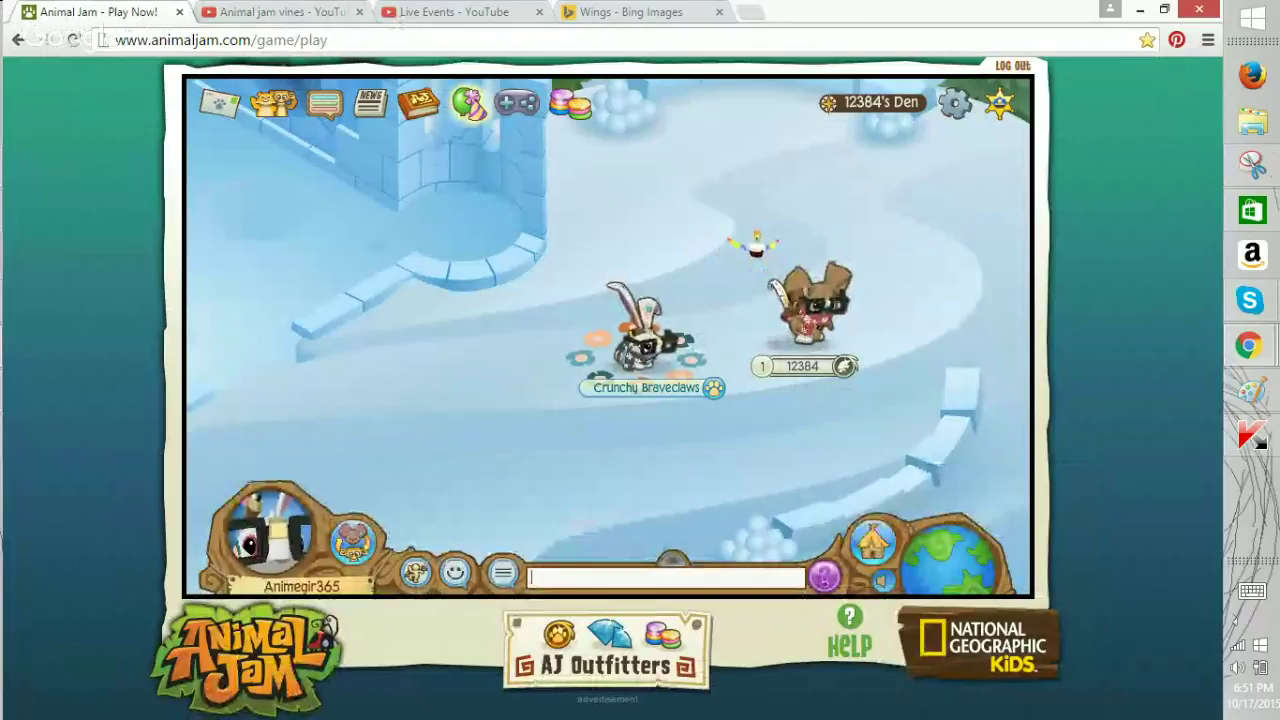
{"action": "left_click", "coordinate": [1252, 590]}
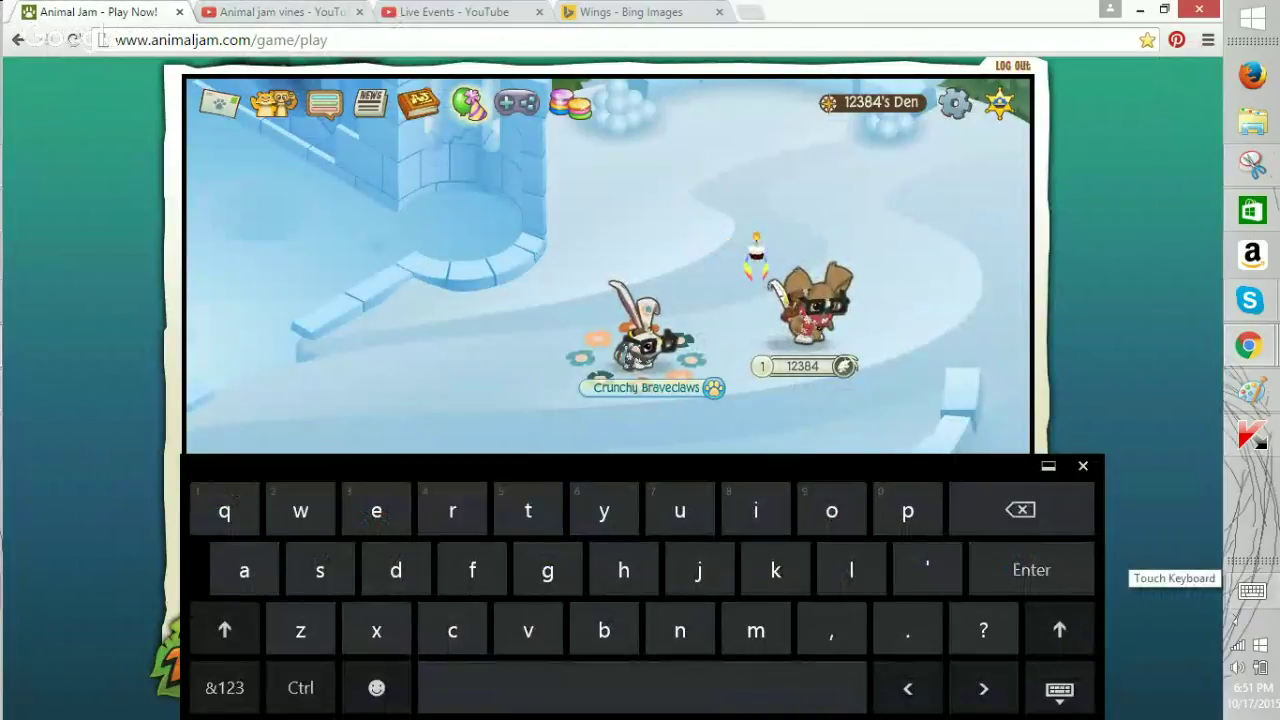
{"action": "left_click", "coordinate": [452, 630]}
{"action": "left_click", "coordinate": [642, 688]}
{"action": "left_click", "coordinate": [528, 630]}
{"action": "left_click", "coordinate": [680, 630]}
{"action": "left_click", "coordinate": [320, 570]}
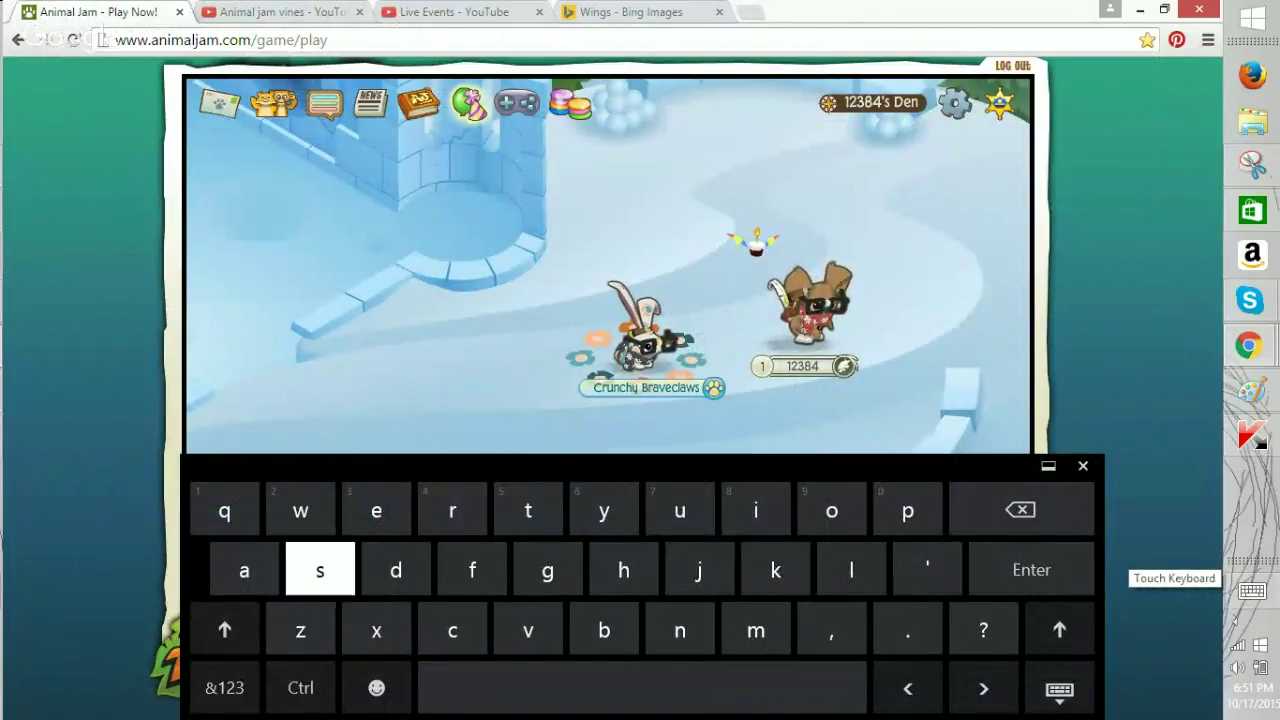
{"action": "left_click", "coordinate": [984, 630]}
{"action": "left_click", "coordinate": [1031, 570]}
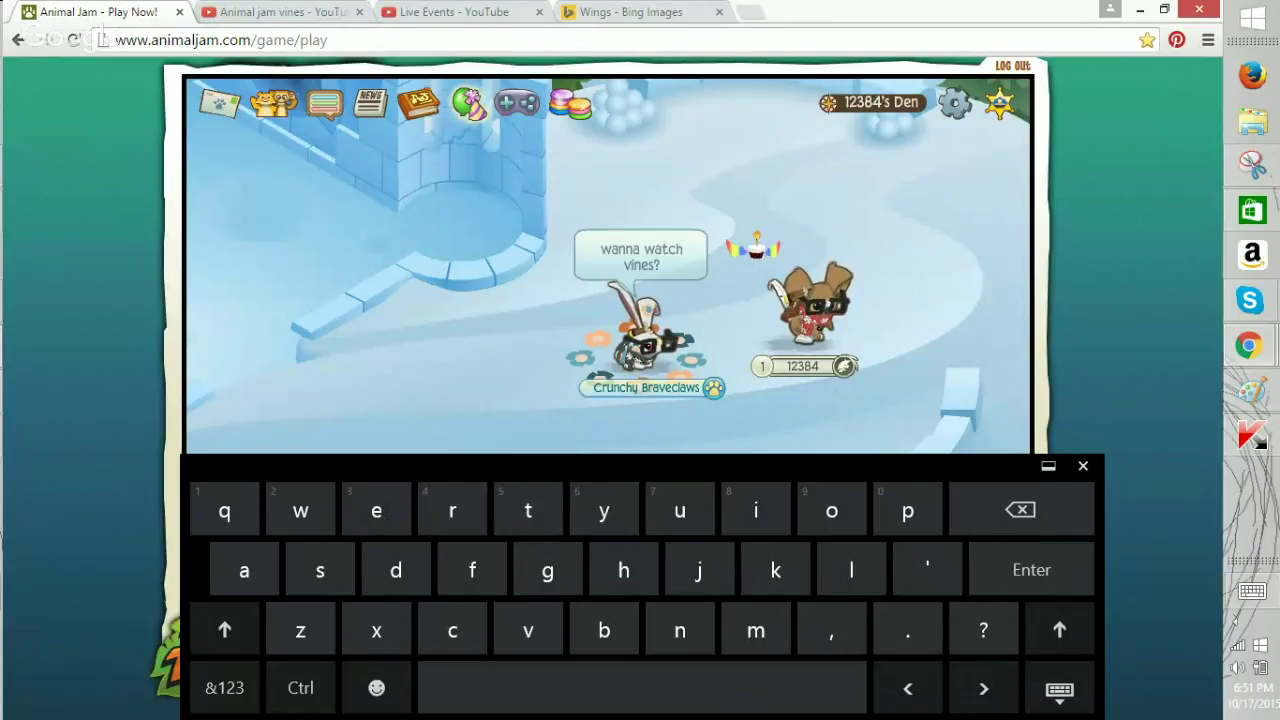
Put the touch keyboard away and show the sunglasses face emote above the bunny.
{"action": "left_click", "coordinate": [1083, 466]}
{"action": "left_click", "coordinate": [456, 573]}
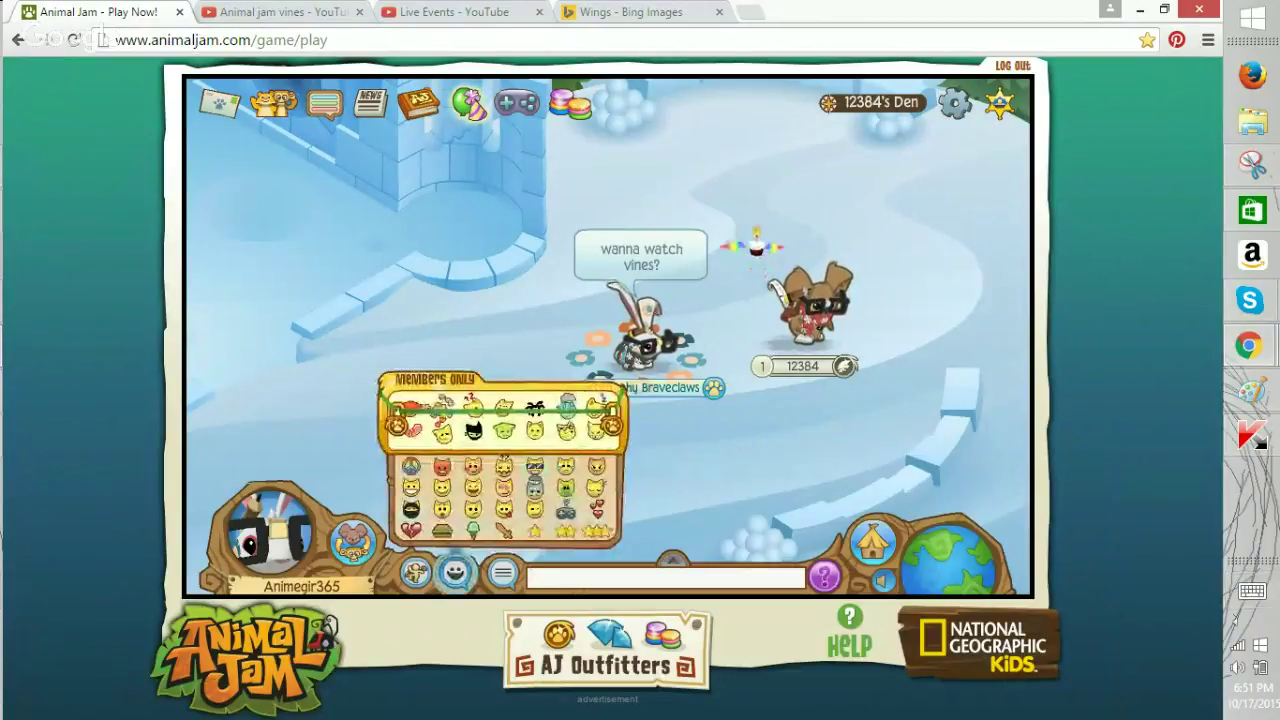
{"action": "left_click", "coordinate": [481, 428]}
Switch to YouTube and browse the search results for Animal Jam vines videos.
{"action": "left_click", "coordinate": [283, 12]}
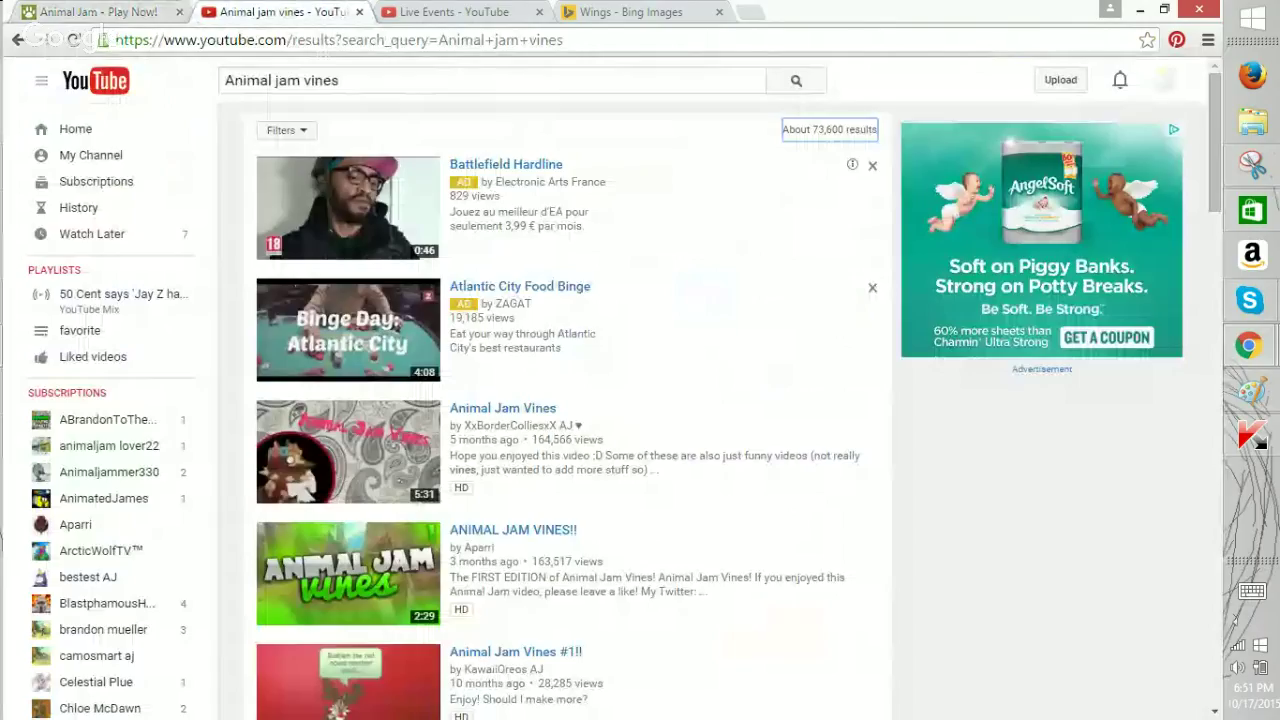
{"action": "scroll", "coordinate": [560, 410], "scroll_direction": "down", "scroll_amount": 4}
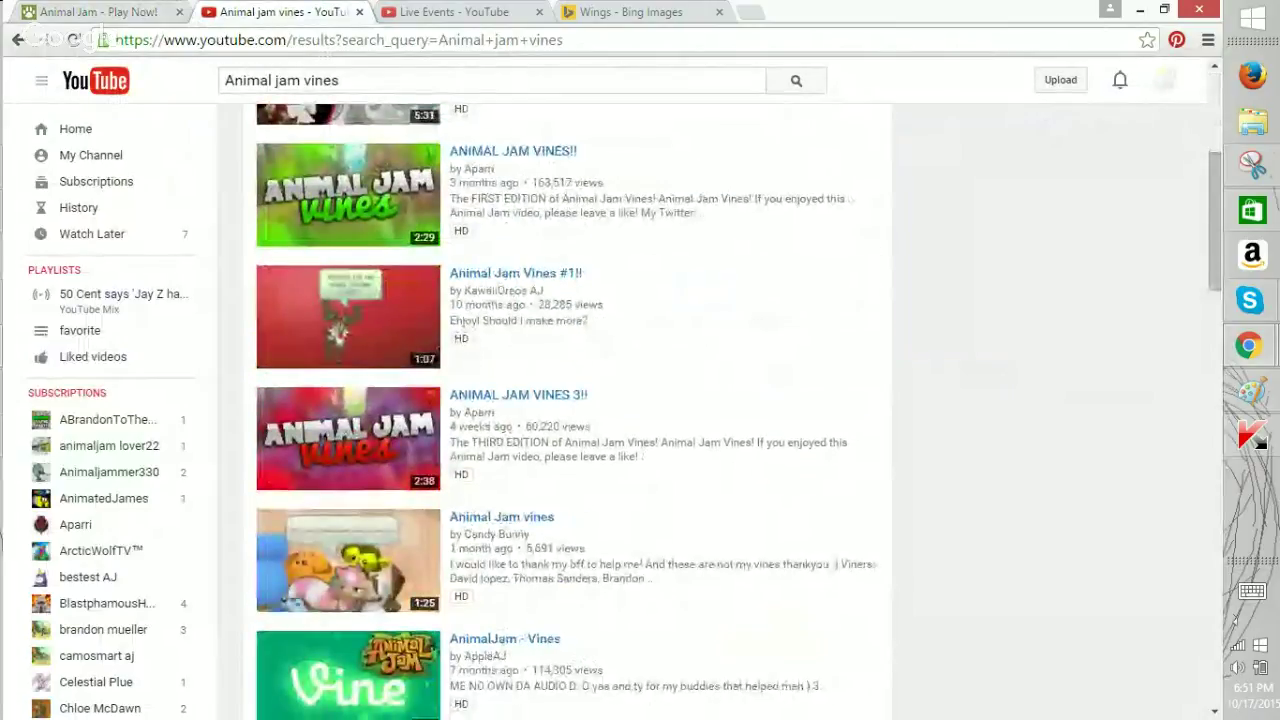
{"action": "scroll", "coordinate": [560, 410], "scroll_direction": "down", "scroll_amount": 4}
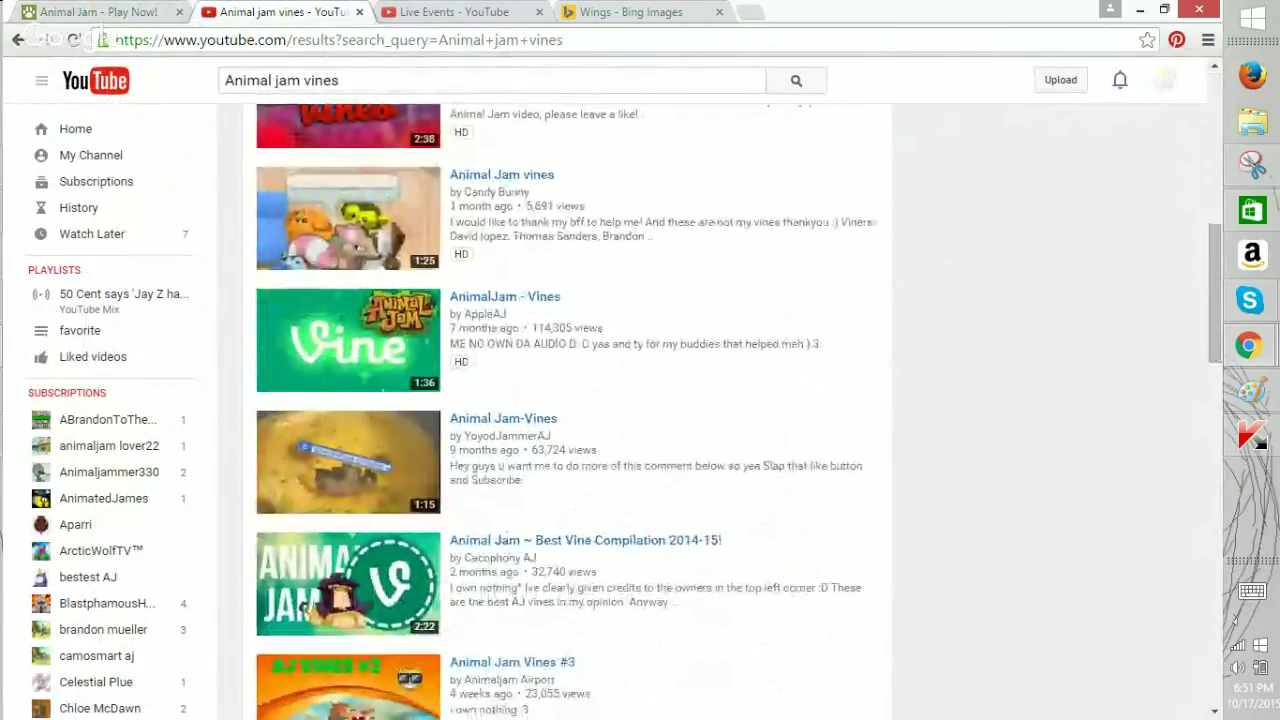
Return to the Animal Jam den and say "while we draw?" and "Okie" in the chat using the touch keyboard.
{"action": "key", "text": "ctrl+shift+Tab"}
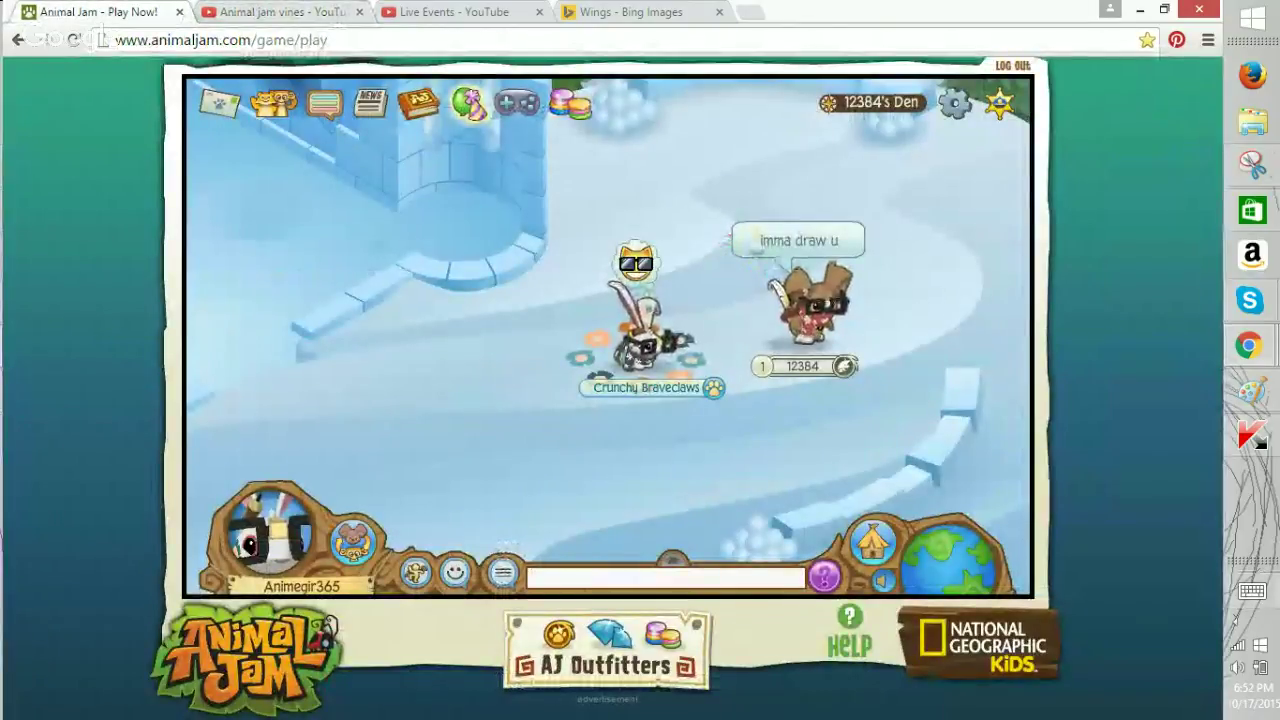
{"action": "left_click", "coordinate": [1252, 591]}
{"action": "left_click", "coordinate": [244, 570]}
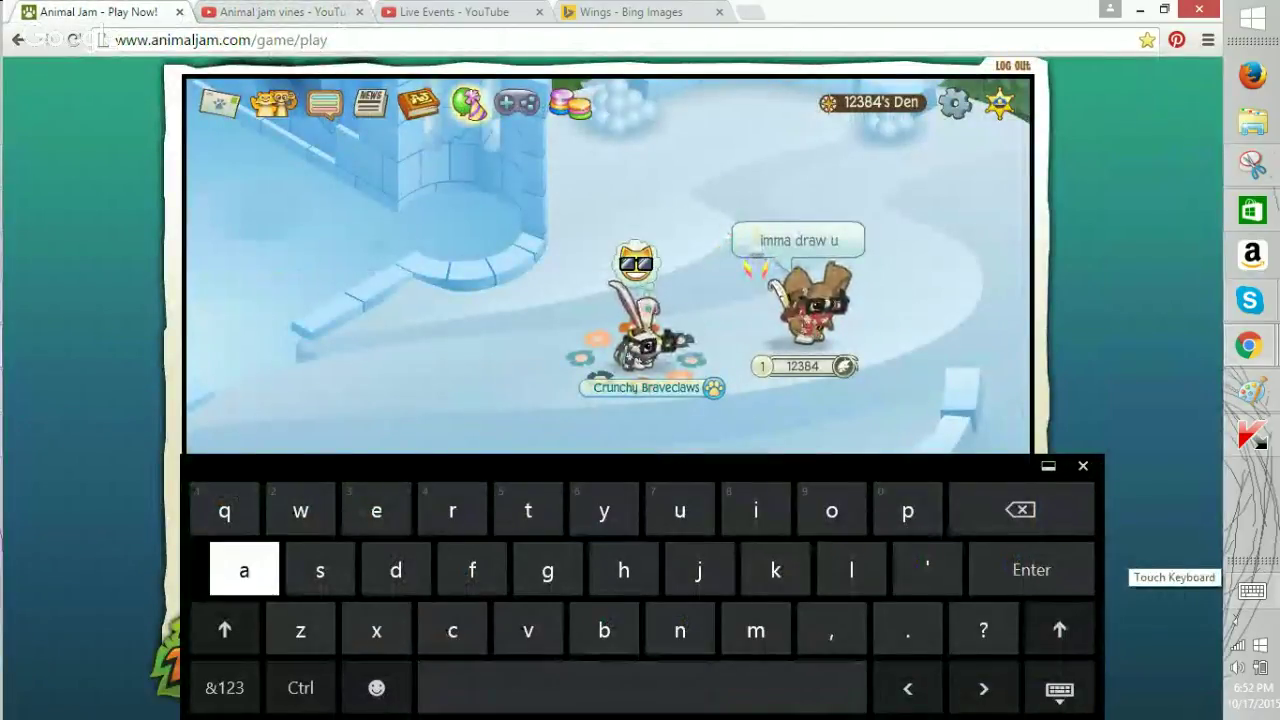
{"action": "left_click", "coordinate": [300, 511]}
{"action": "left_click", "coordinate": [984, 630]}
{"action": "left_click", "coordinate": [1031, 570]}
{"action": "left_click", "coordinate": [776, 570]}
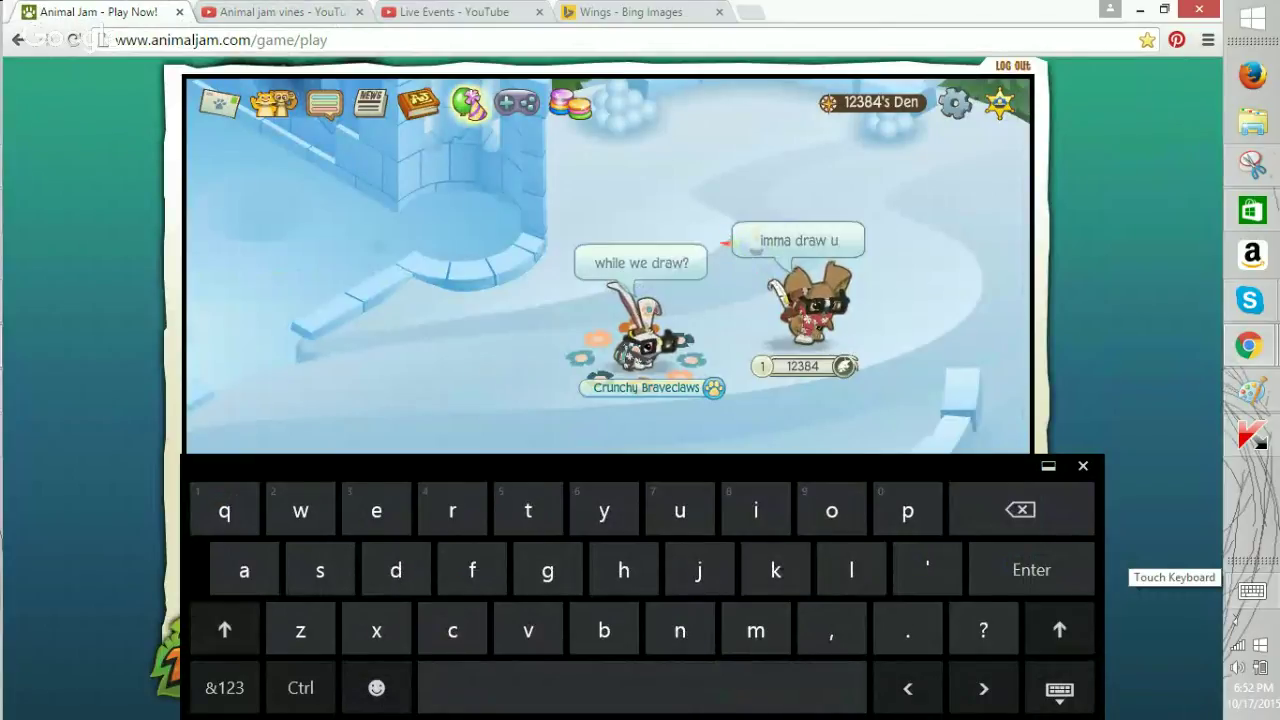
{"action": "left_click", "coordinate": [1031, 570]}
{"action": "left_click", "coordinate": [1083, 466]}
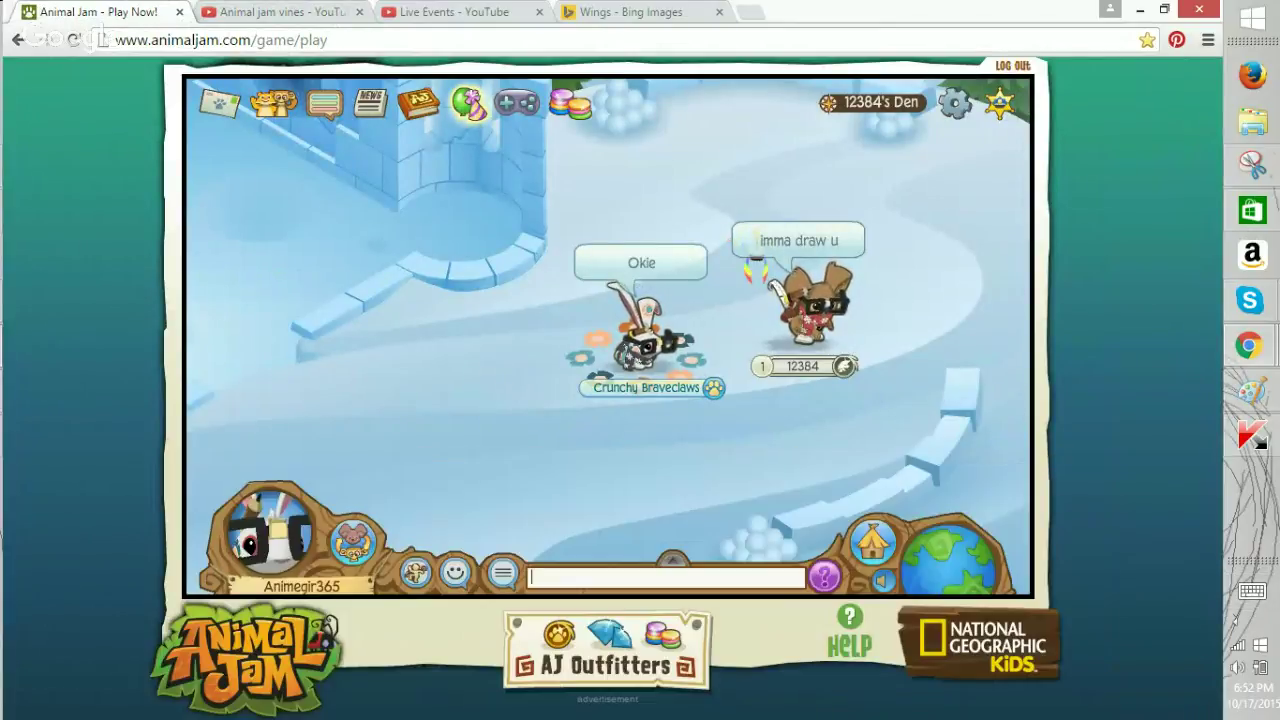
Switch to YouTube and look through the Animal Jam vines search results, checking back on the Animal Jam den in between.
{"action": "left_click", "coordinate": [280, 12]}
{"action": "scroll", "coordinate": [560, 400], "scroll_direction": "down", "scroll_amount": 8}
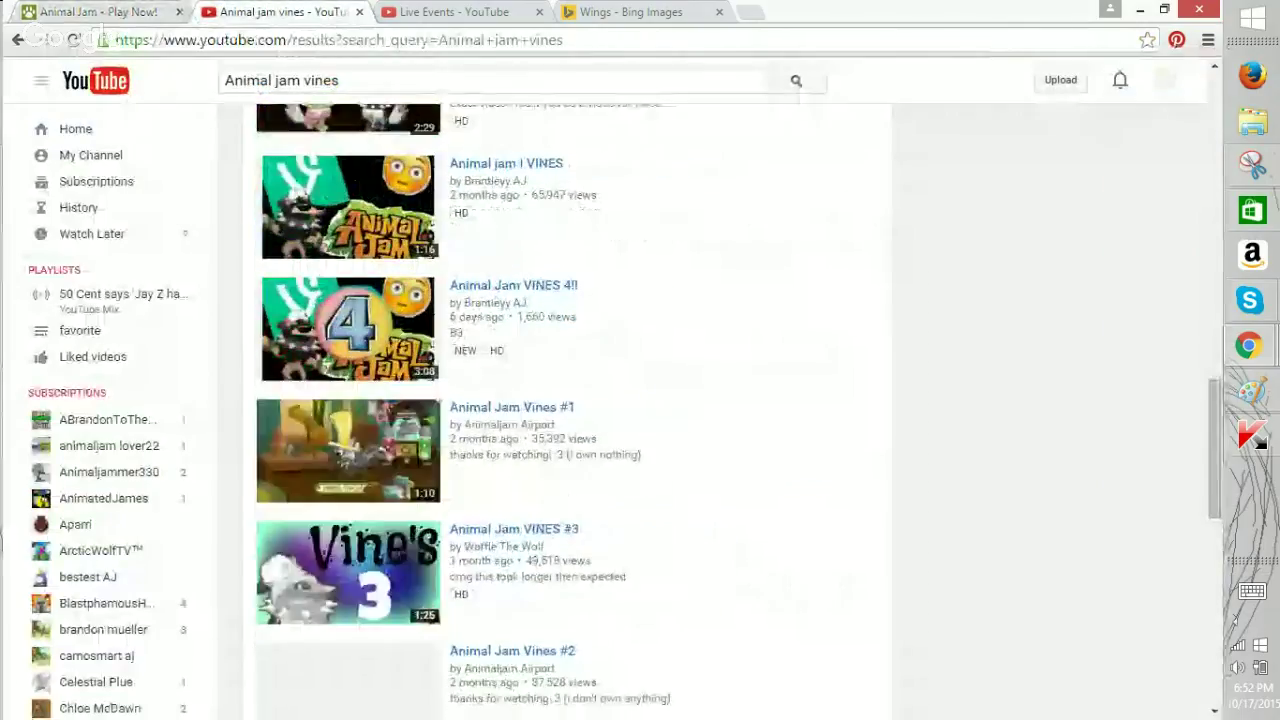
{"action": "scroll", "coordinate": [560, 400], "scroll_direction": "up", "scroll_amount": 10}
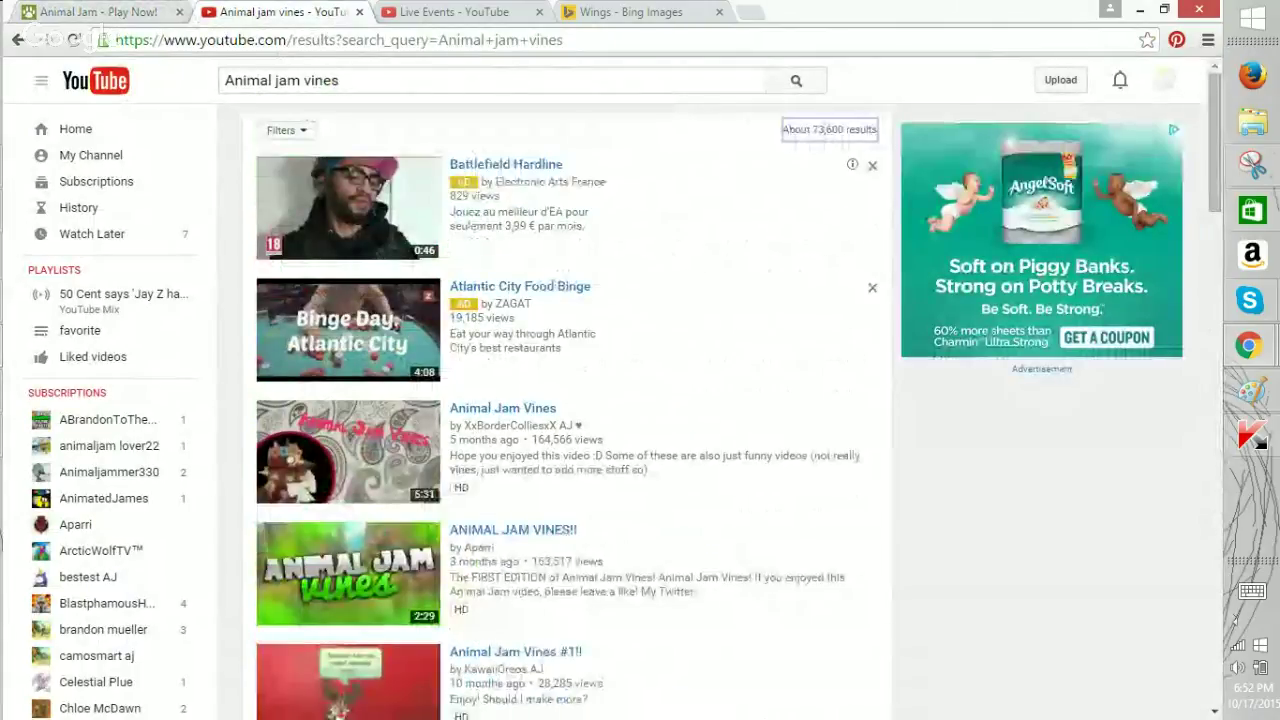
{"action": "left_click", "coordinate": [98, 12]}
{"action": "left_click", "coordinate": [282, 12]}
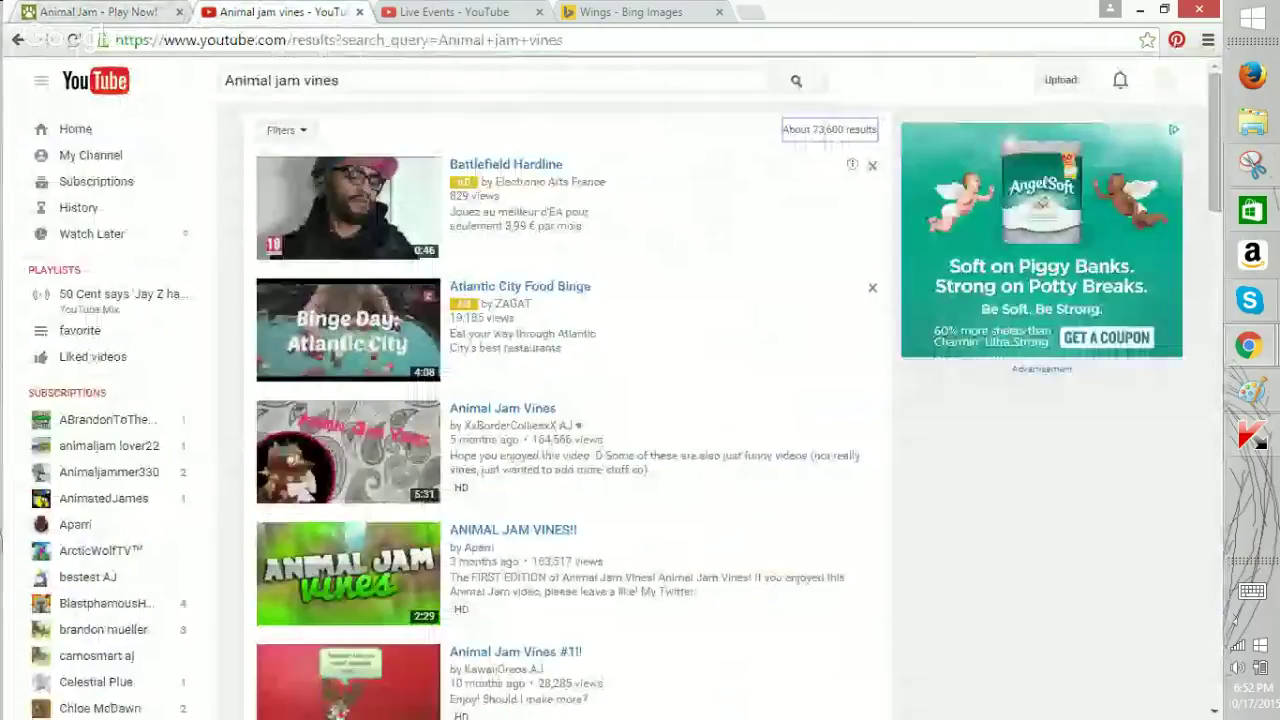
{"action": "scroll", "coordinate": [560, 400], "scroll_direction": "down", "scroll_amount": 3}
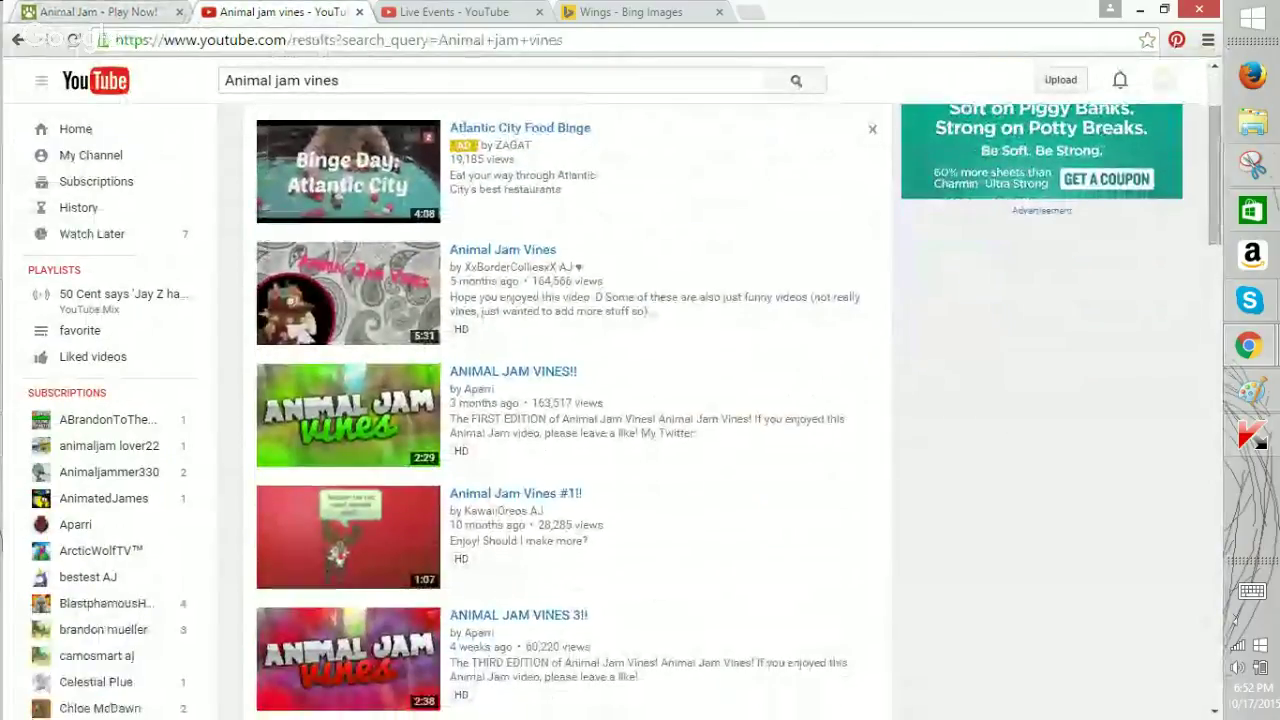
Check the system volume and the den, and play the YouTube video "ANIMAL JAM VINES!!" by Aparri.
{"action": "left_click", "coordinate": [1237, 667]}
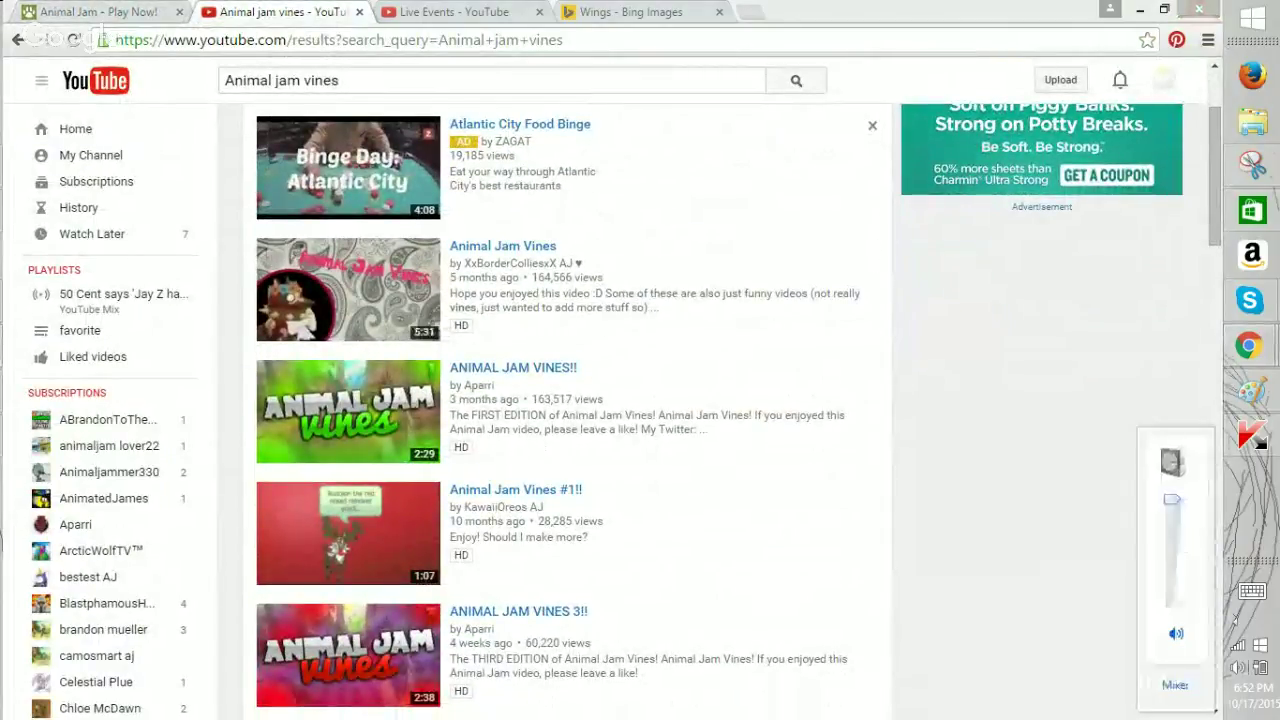
{"action": "left_click", "coordinate": [98, 12]}
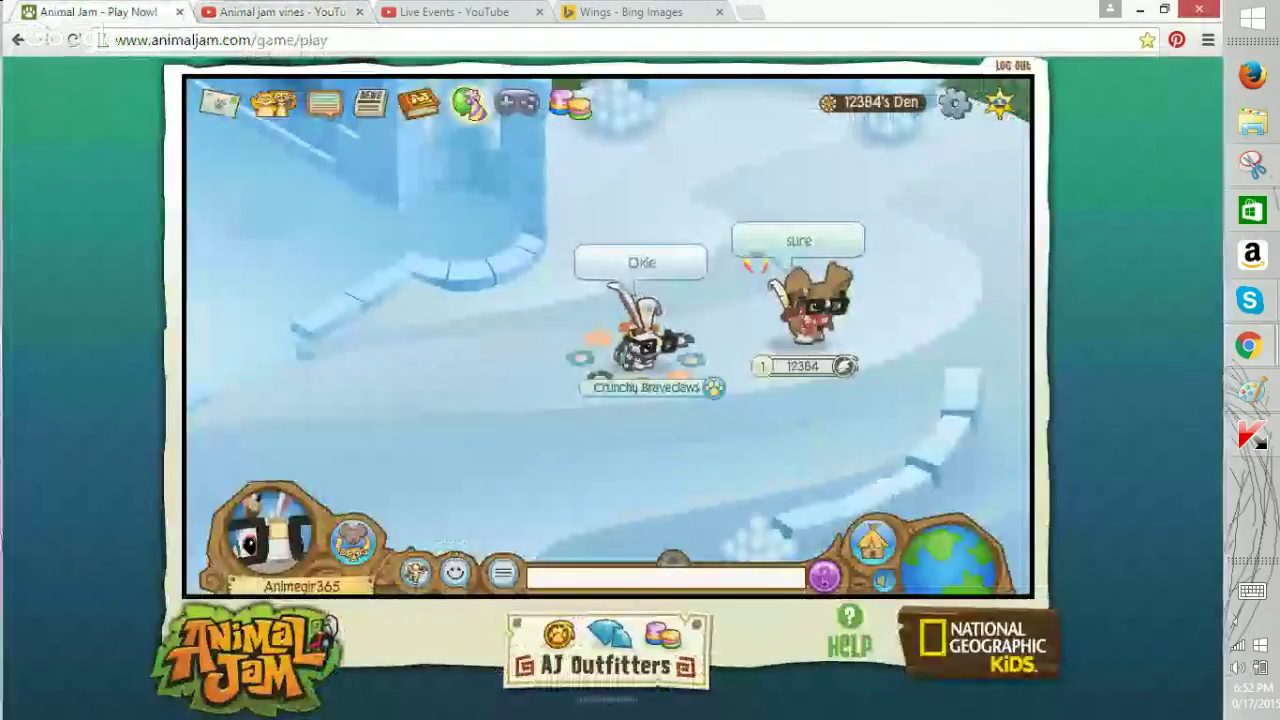
{"action": "left_click", "coordinate": [282, 12]}
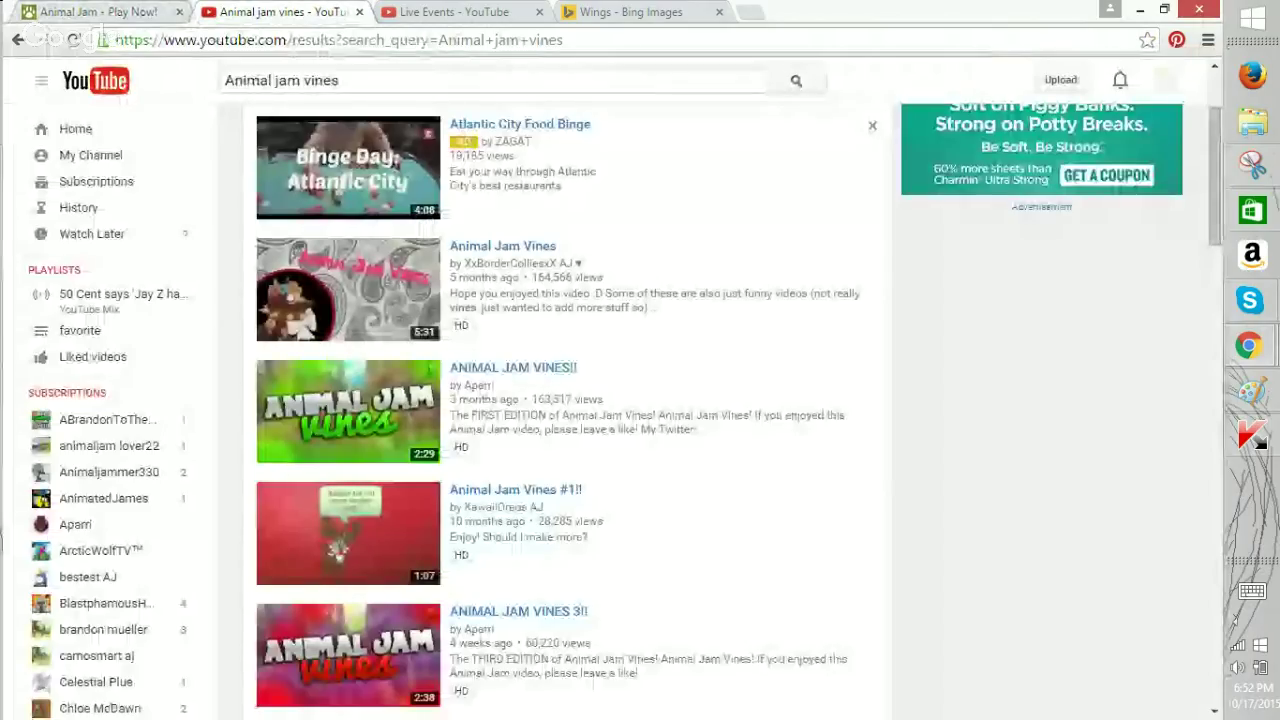
{"action": "left_click", "coordinate": [327, 390]}
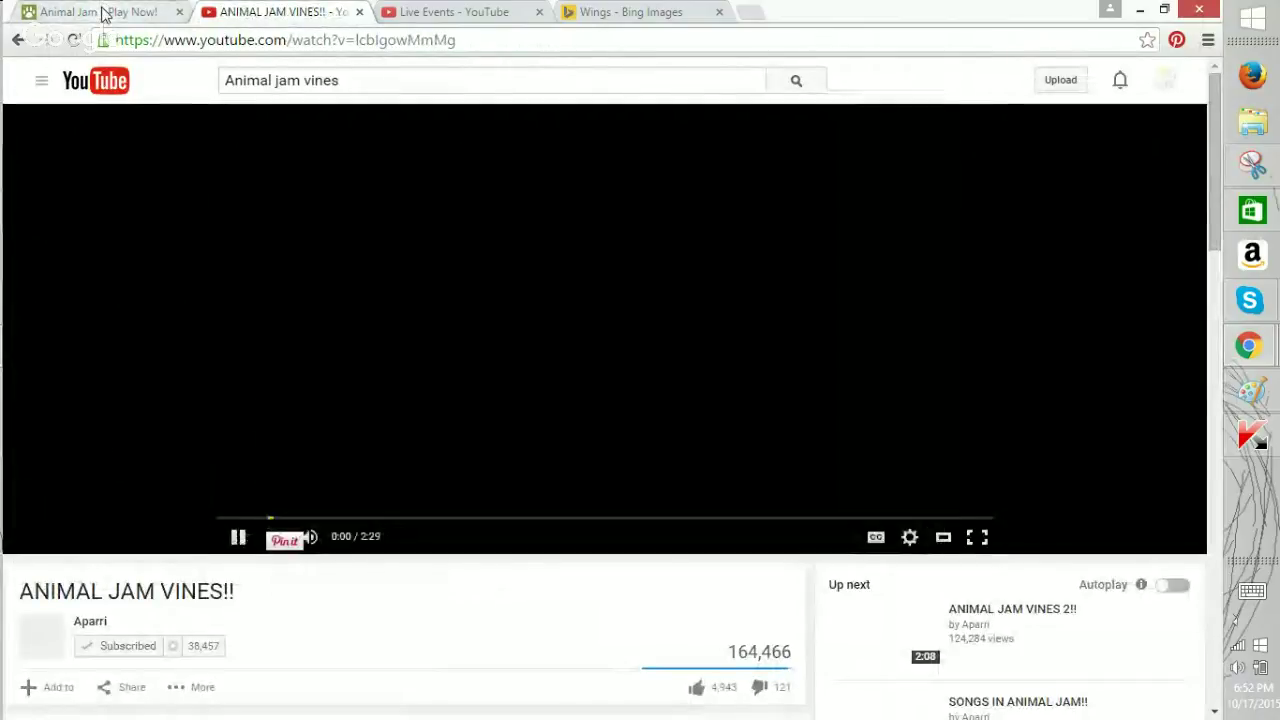
{"action": "left_click", "coordinate": [101, 14]}
{"action": "left_click", "coordinate": [278, 12]}
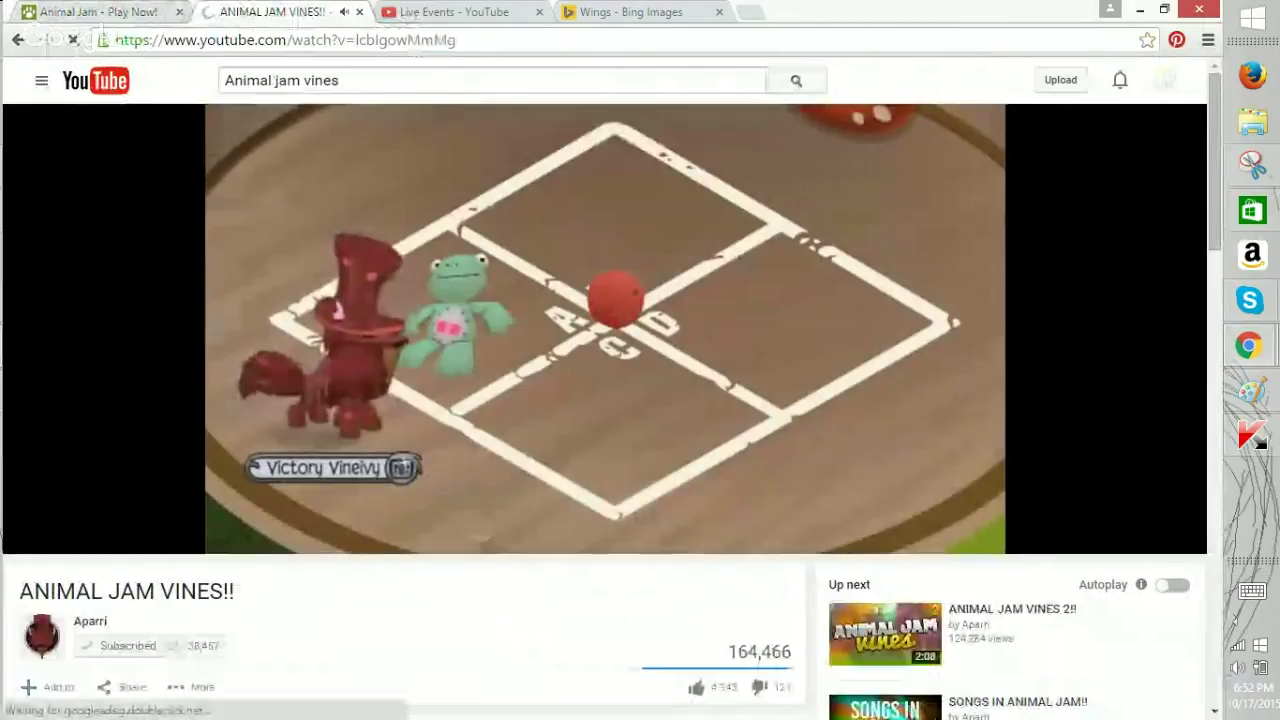
Search YouTube for "Animal jam vines" again and open the "Animal Jam Vines" video by XxBorderColliesxX AJ, checking the den chat meanwhile.
{"action": "left_click", "coordinate": [796, 80]}
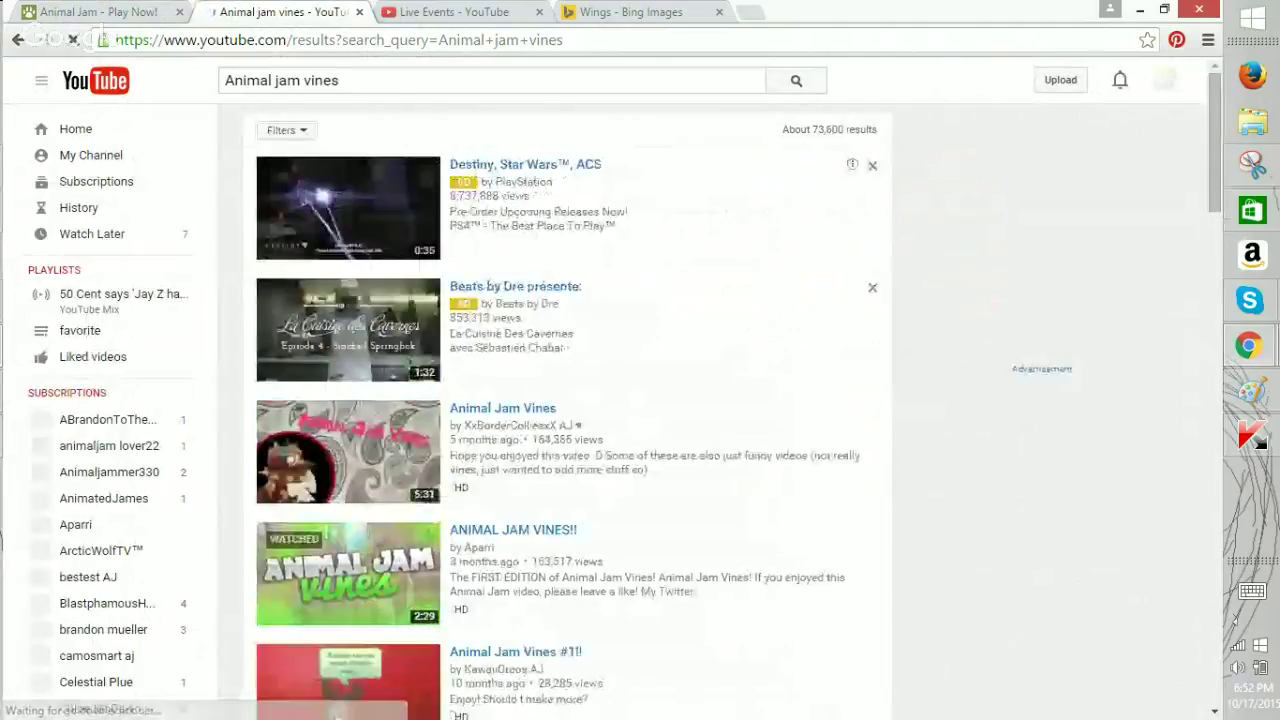
{"action": "left_click", "coordinate": [80, 12]}
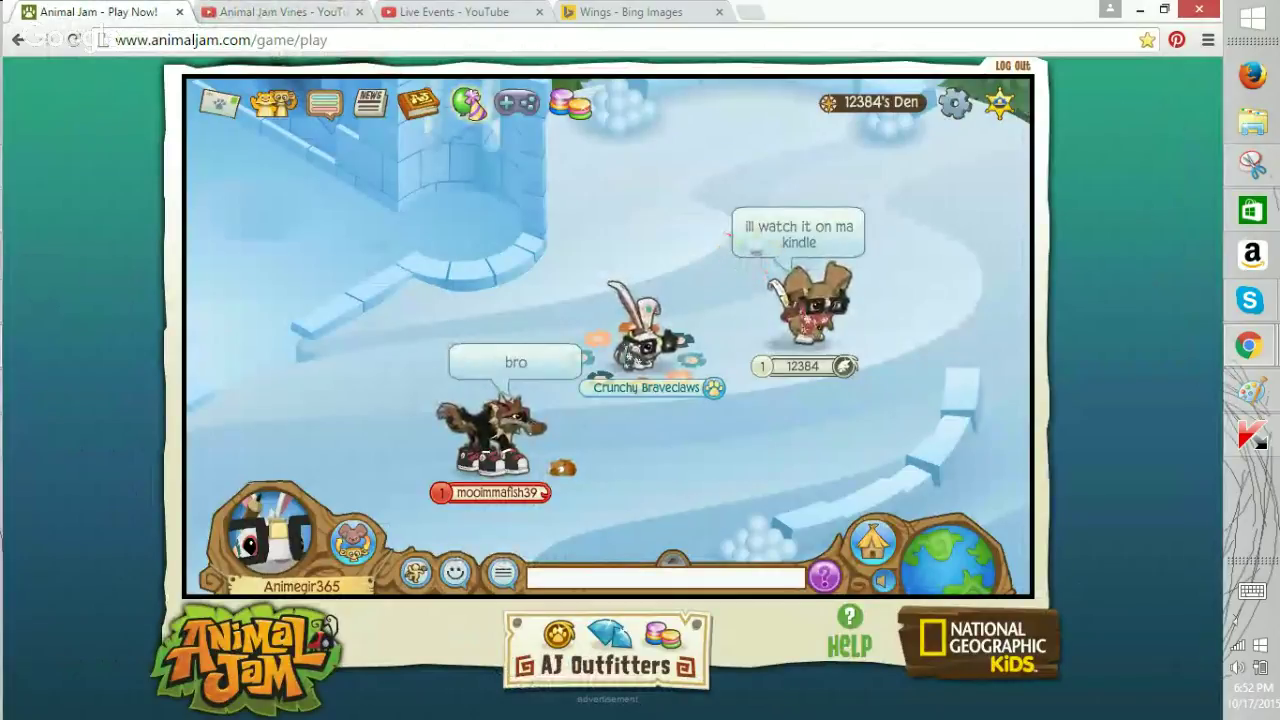
{"action": "left_click", "coordinate": [255, 13]}
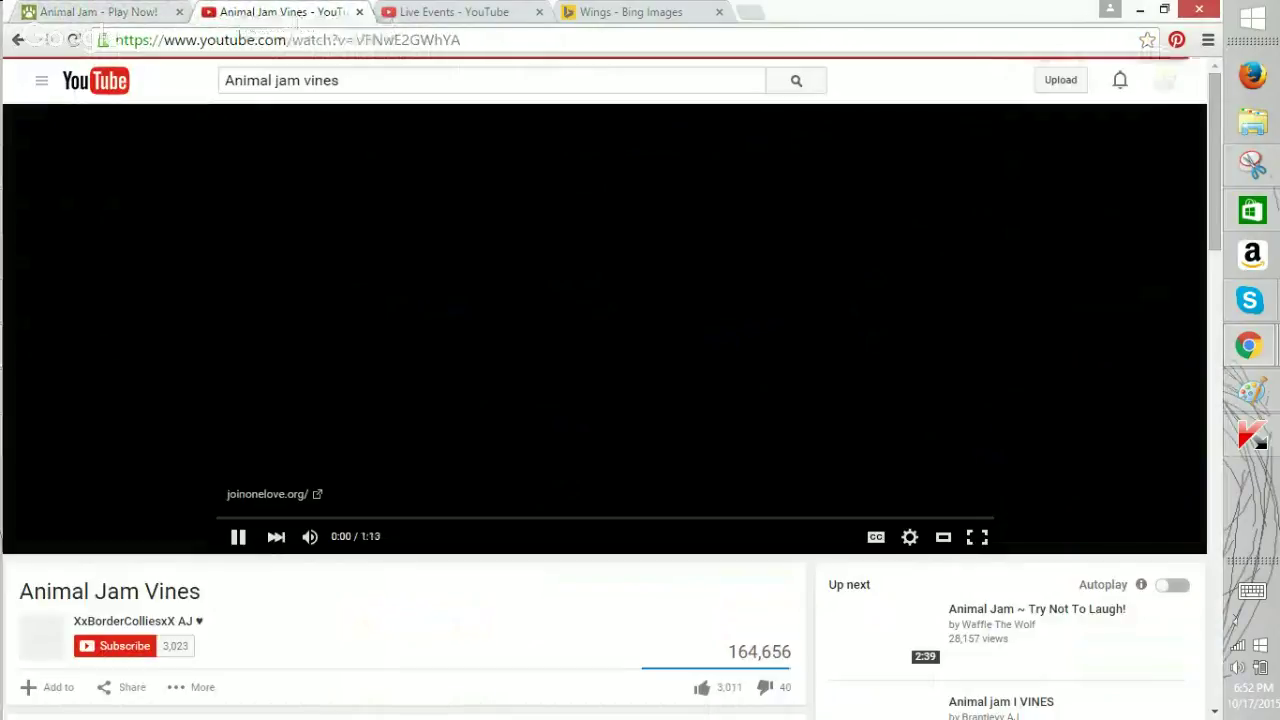
Open the Videos page of the account's own YouTube channel and clear the search text using the touch keyboard.
{"action": "left_click", "coordinate": [339, 81]}
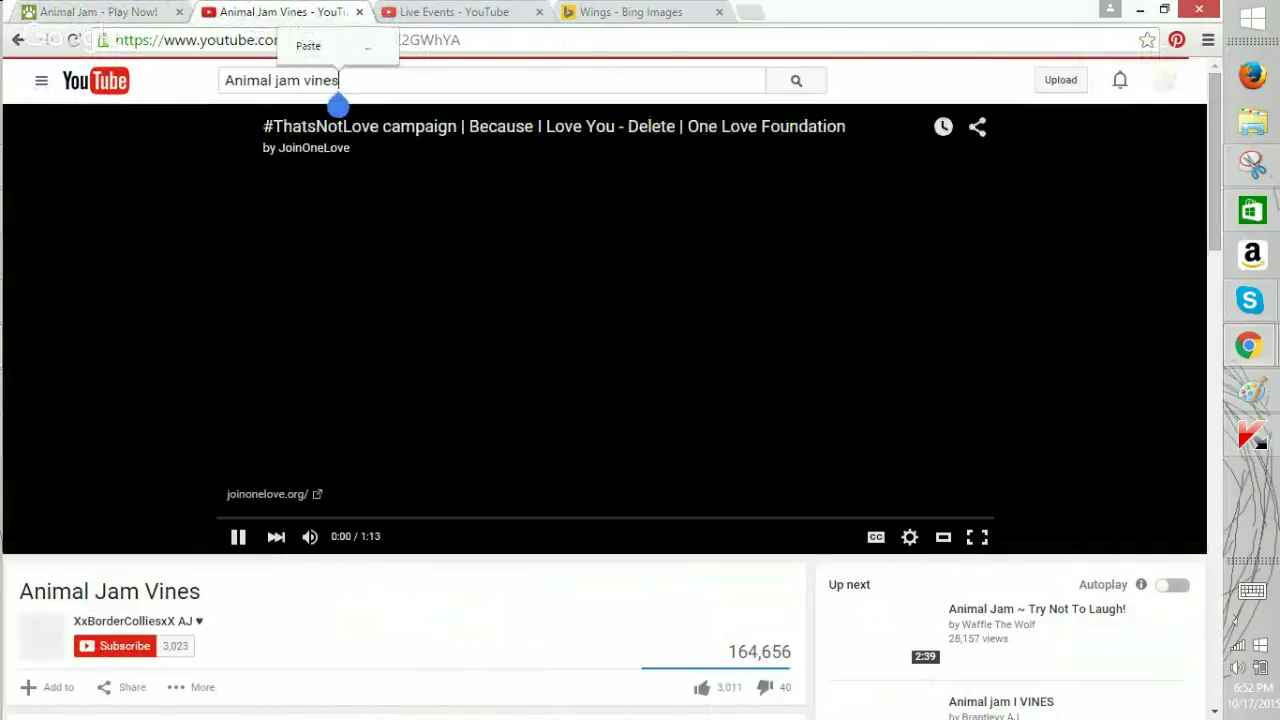
{"action": "left_click", "coordinate": [1252, 590]}
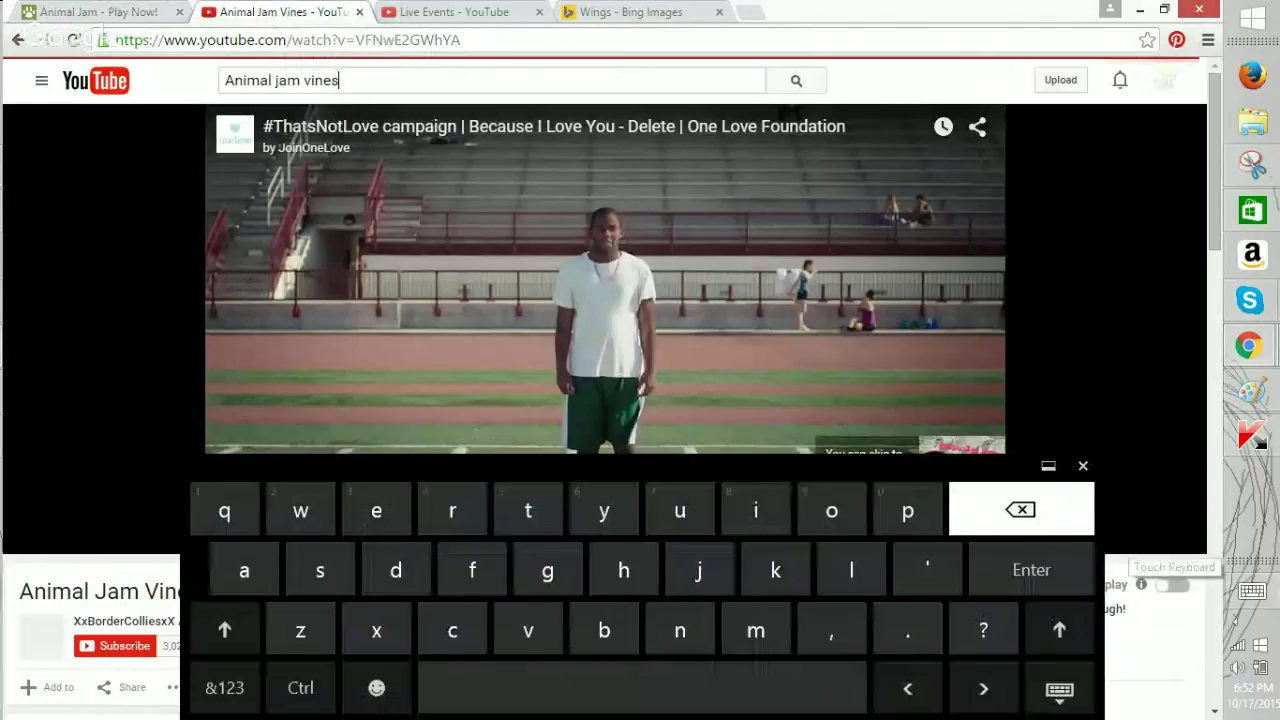
{"action": "key", "text": "Return"}
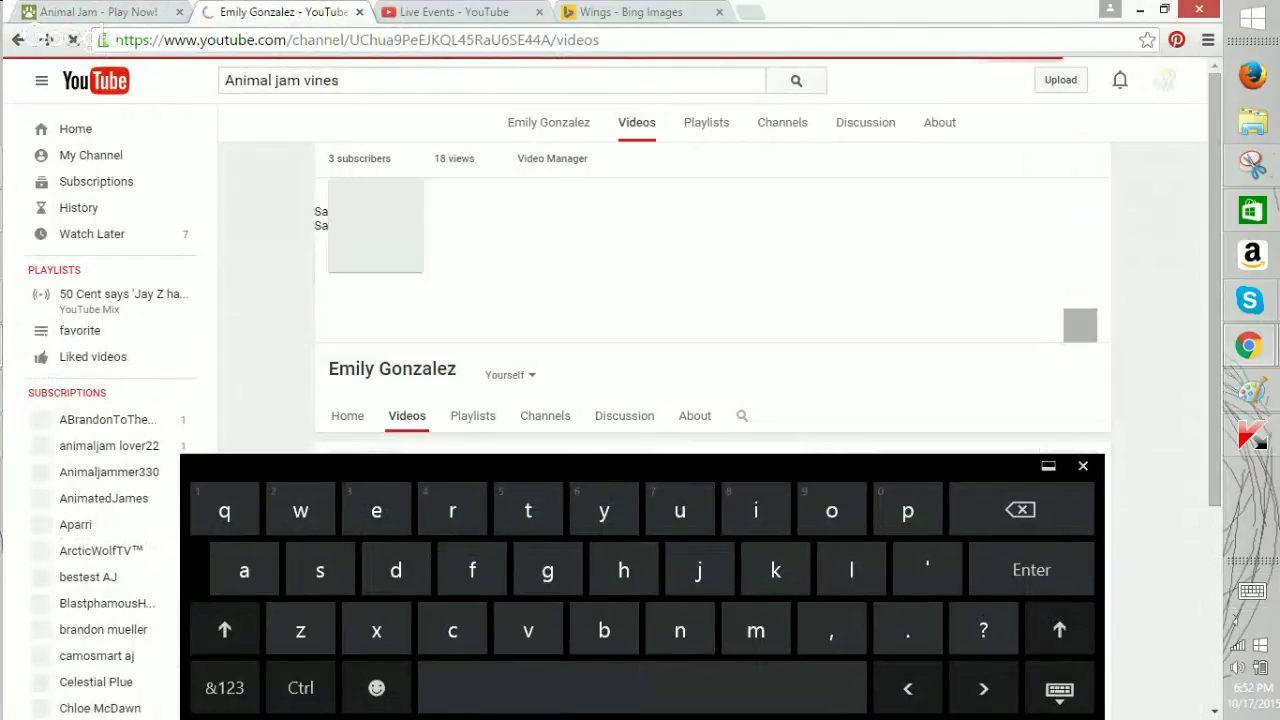
{"action": "left_click", "coordinate": [338, 80]}
{"action": "left_click", "coordinate": [1020, 510]}
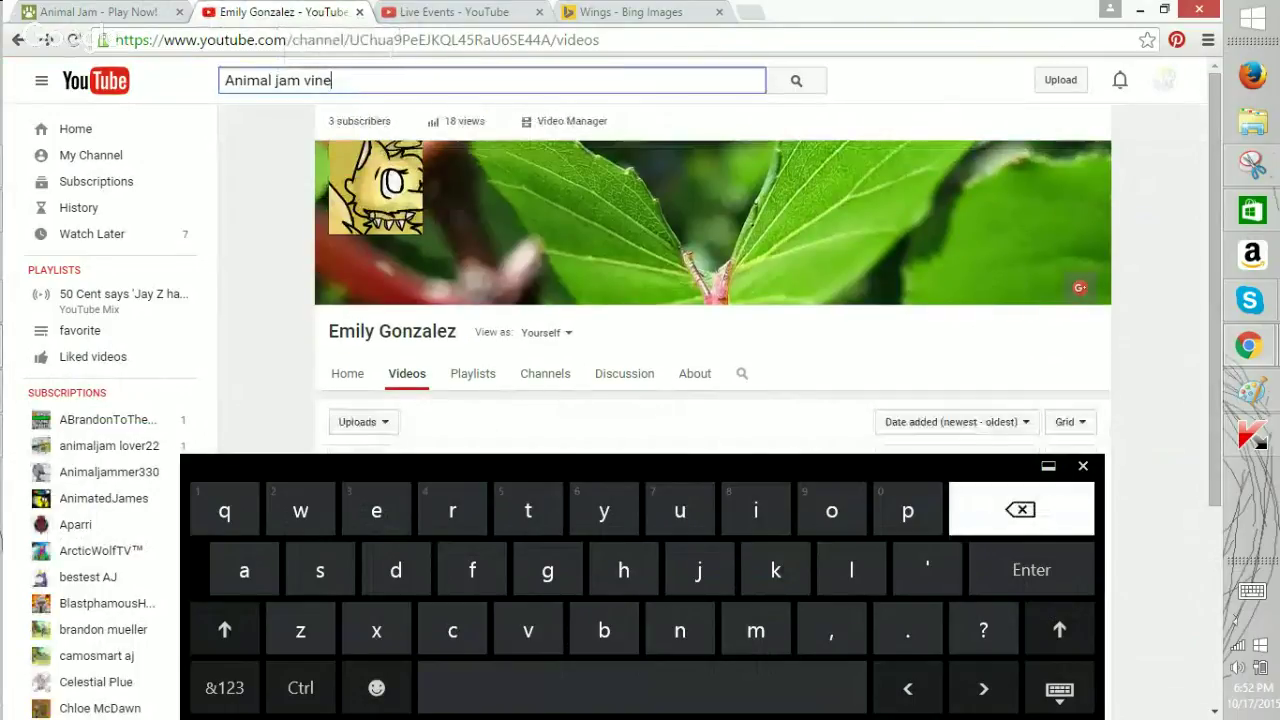
{"action": "left_click", "coordinate": [1020, 510]}
{"action": "left_click", "coordinate": [1020, 510]}
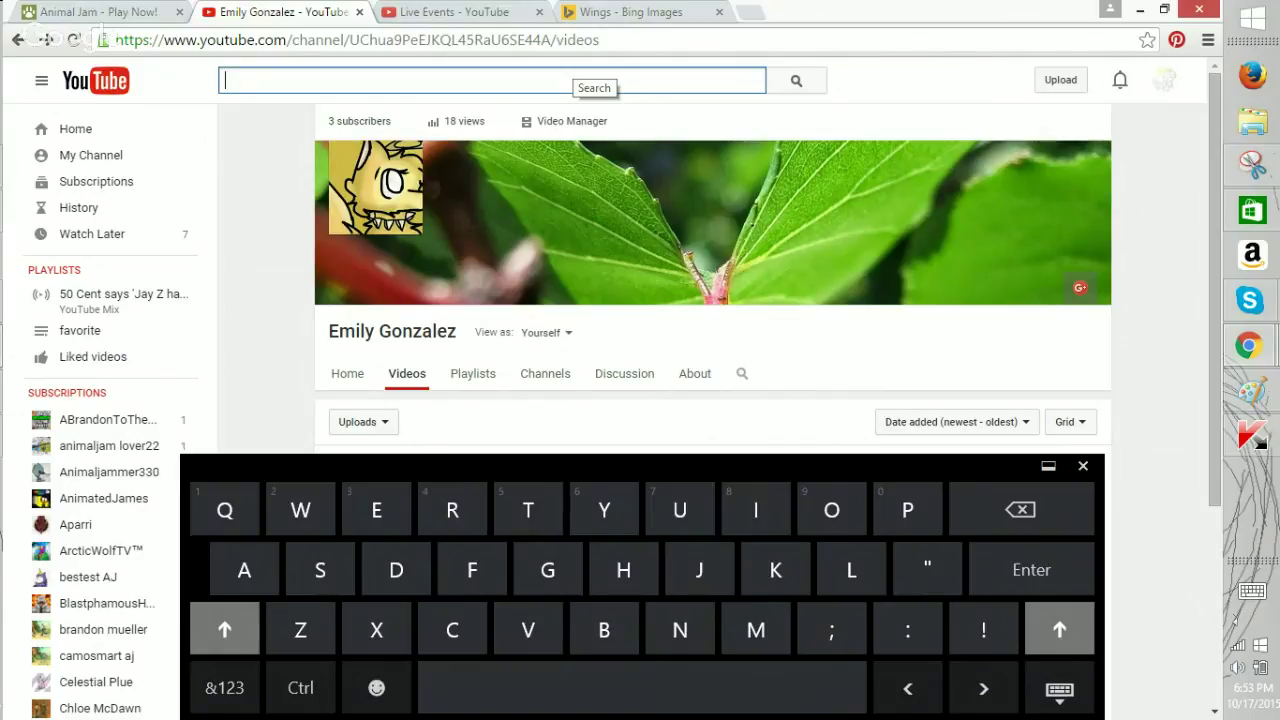
Return to the Animal Jam den and say "i have on" in the chat using the touch keyboard.
{"action": "left_click", "coordinate": [100, 12]}
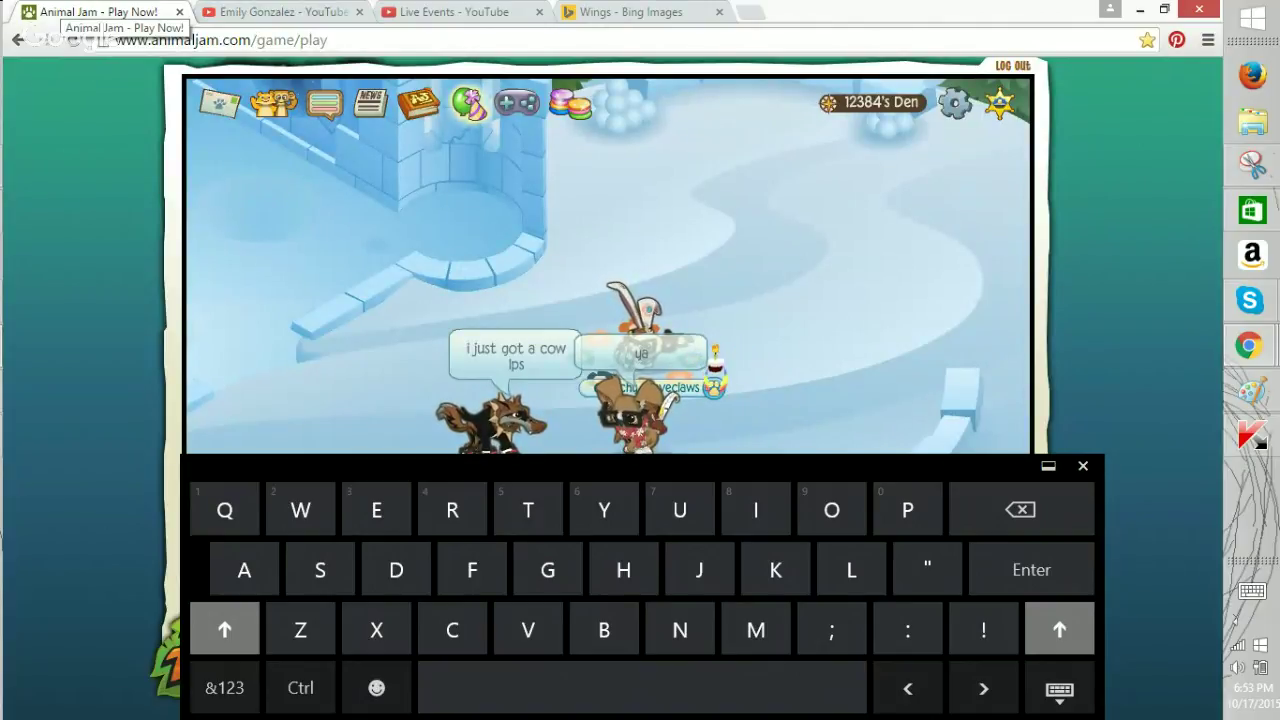
{"action": "left_click", "coordinate": [1083, 466]}
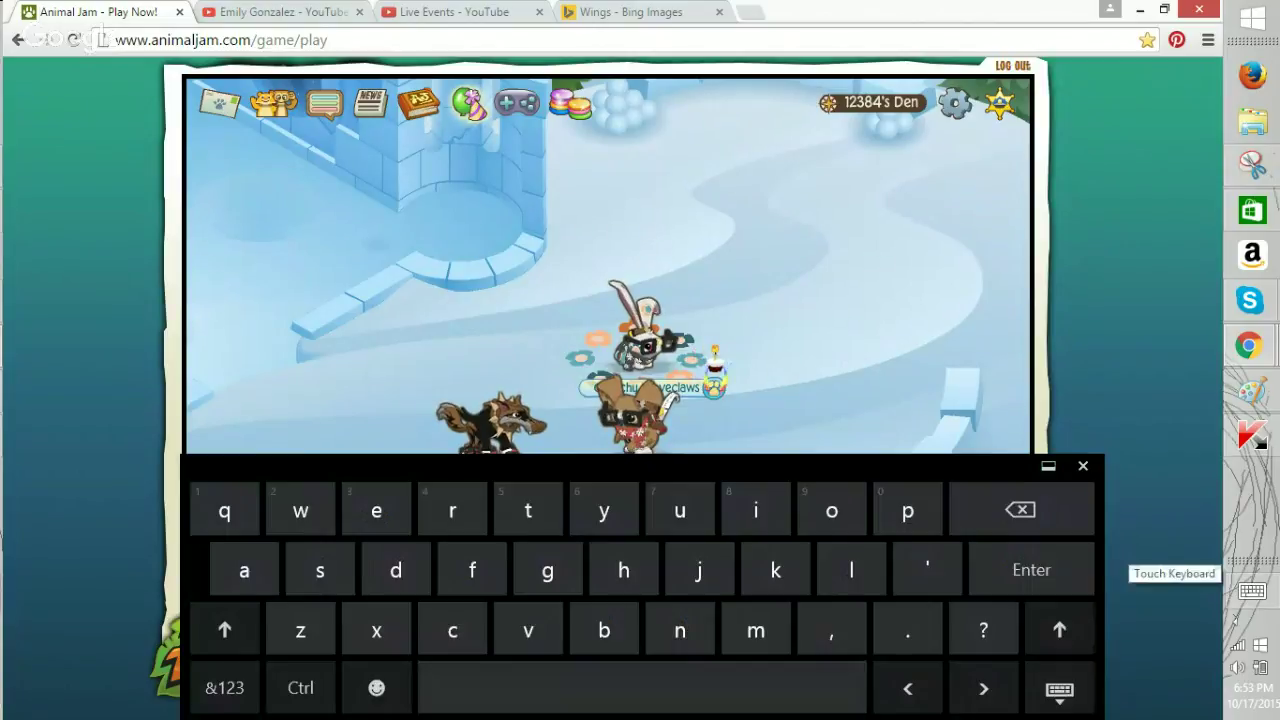
{"action": "left_click", "coordinate": [1252, 591]}
{"action": "type", "text": "o"}
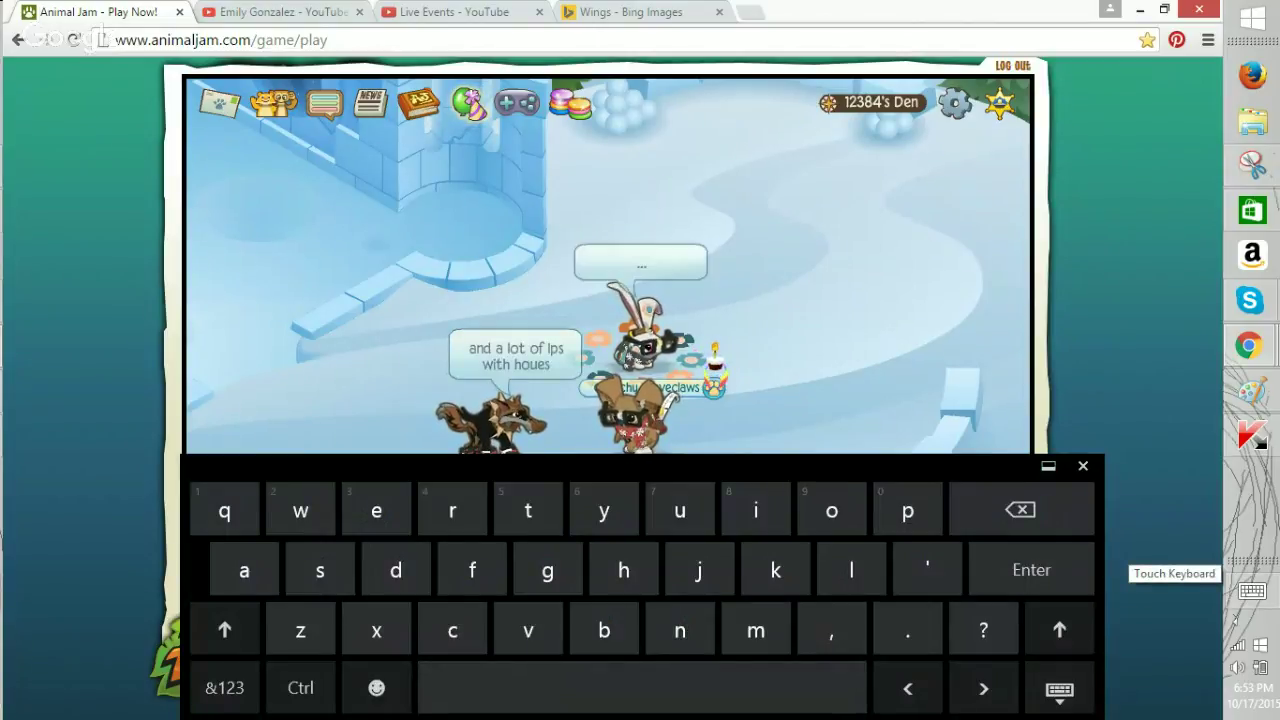
{"action": "key", "text": "Return"}
{"action": "left_click", "coordinate": [1083, 466]}
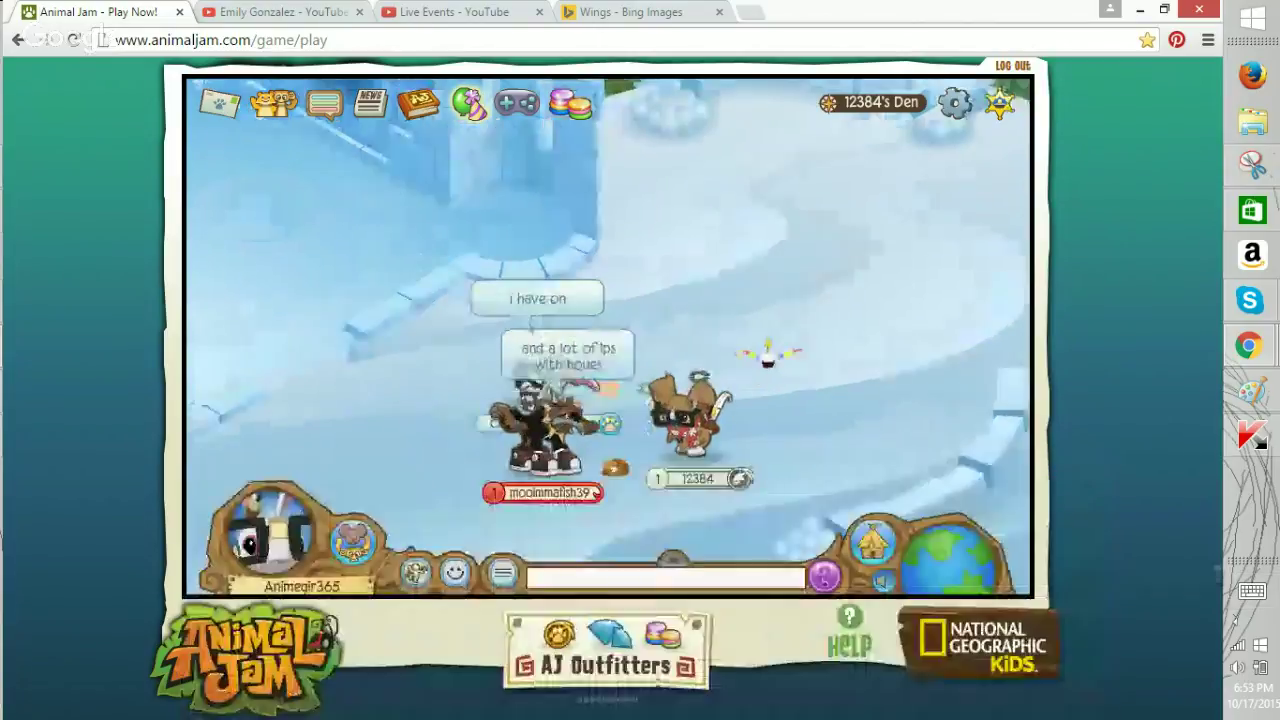
{"action": "left_click", "coordinate": [1252, 591]}
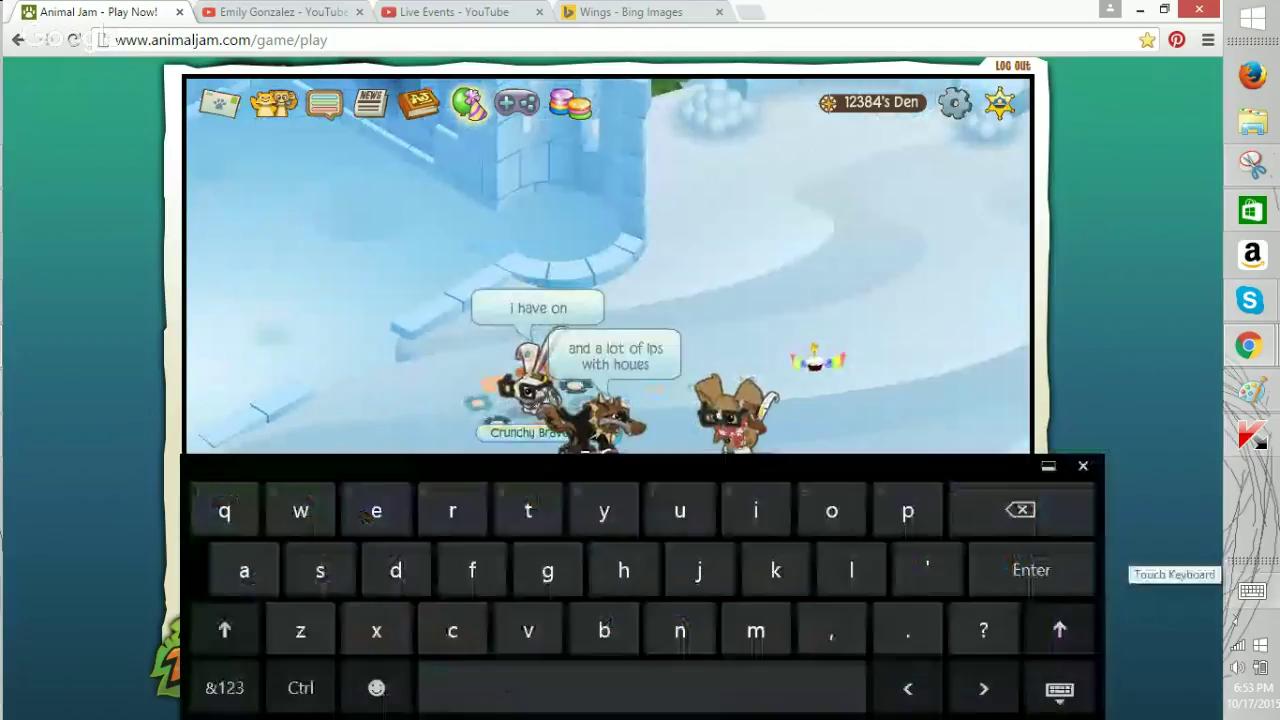
{"action": "type", "text": "t"}
{"action": "key", "text": "Return"}
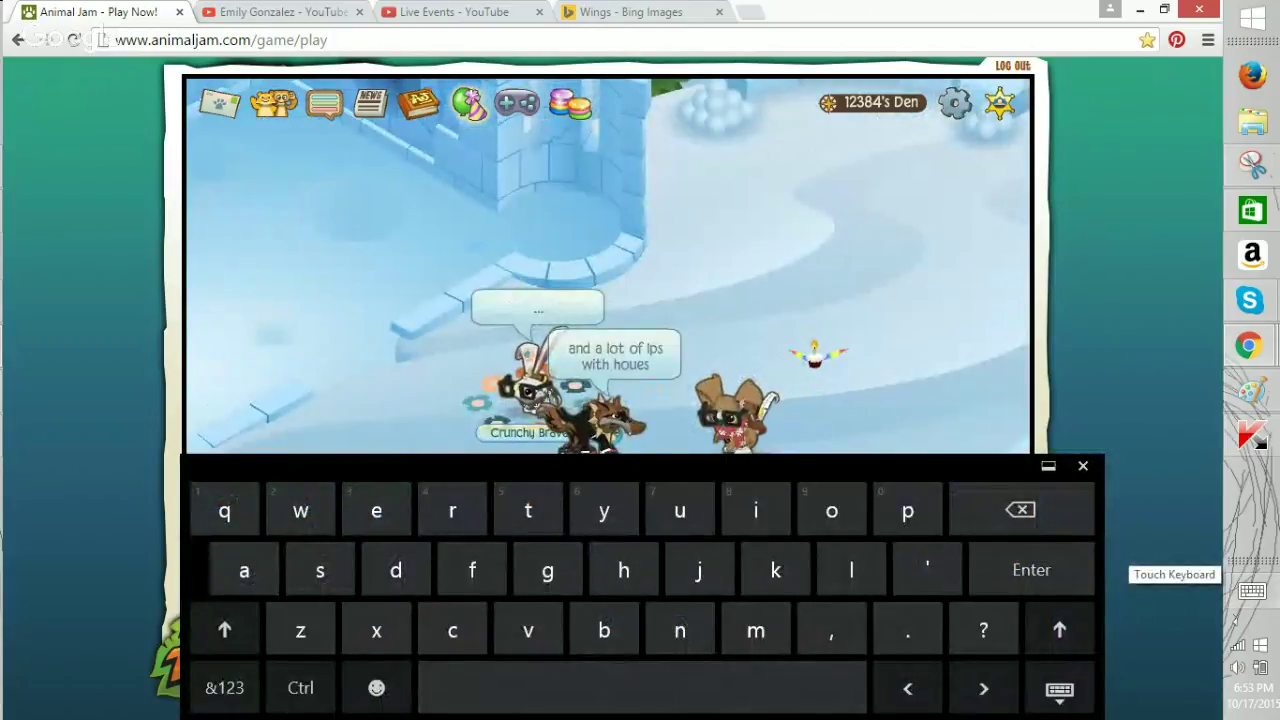
Switch to YouTube, put the touch keyboard away and look through the videos uploaded to the account's own channel.
{"action": "left_click", "coordinate": [283, 12]}
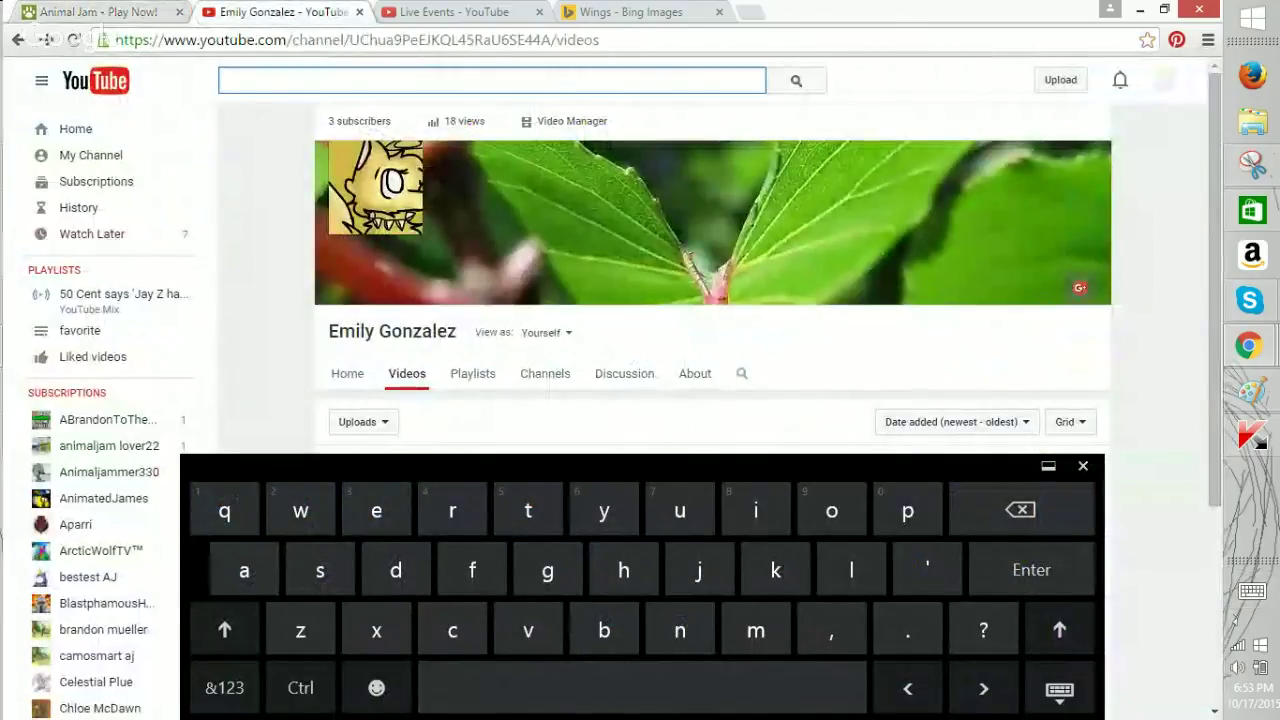
{"action": "left_click", "coordinate": [1083, 466]}
{"action": "scroll", "coordinate": [712, 400], "scroll_direction": "down", "scroll_amount": 2}
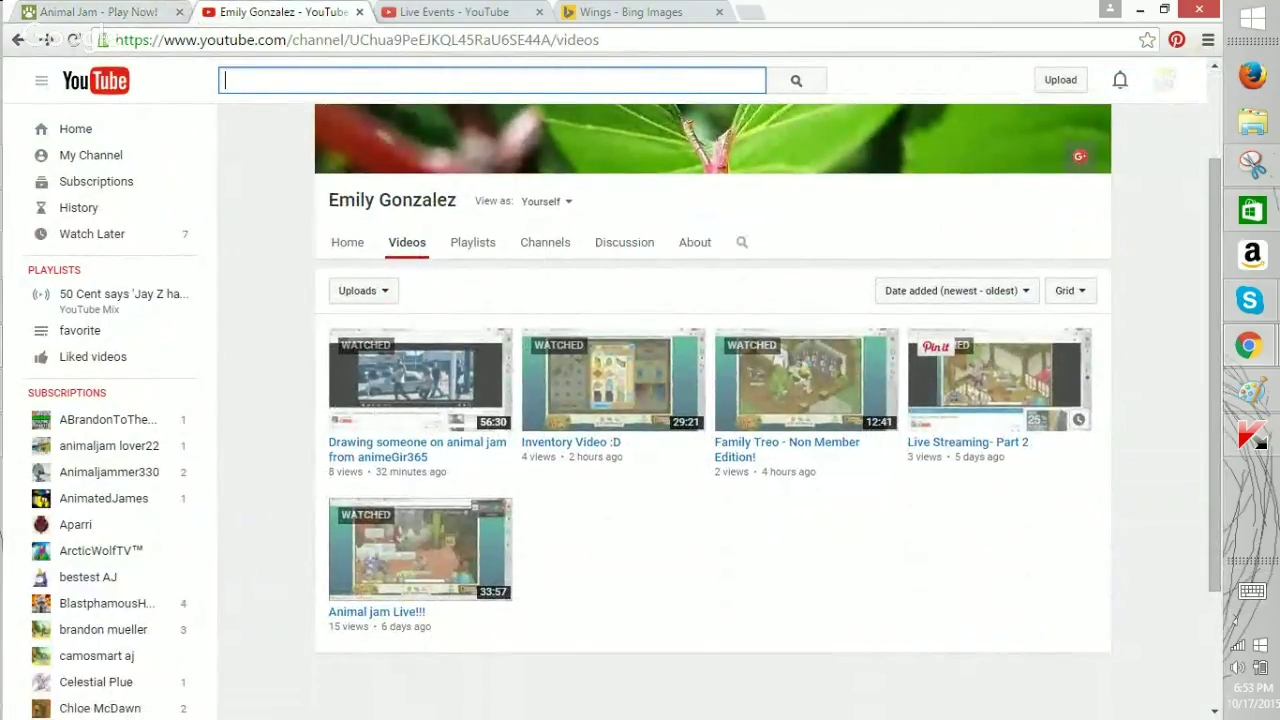
{"action": "scroll", "coordinate": [712, 400], "scroll_direction": "down", "scroll_amount": 1}
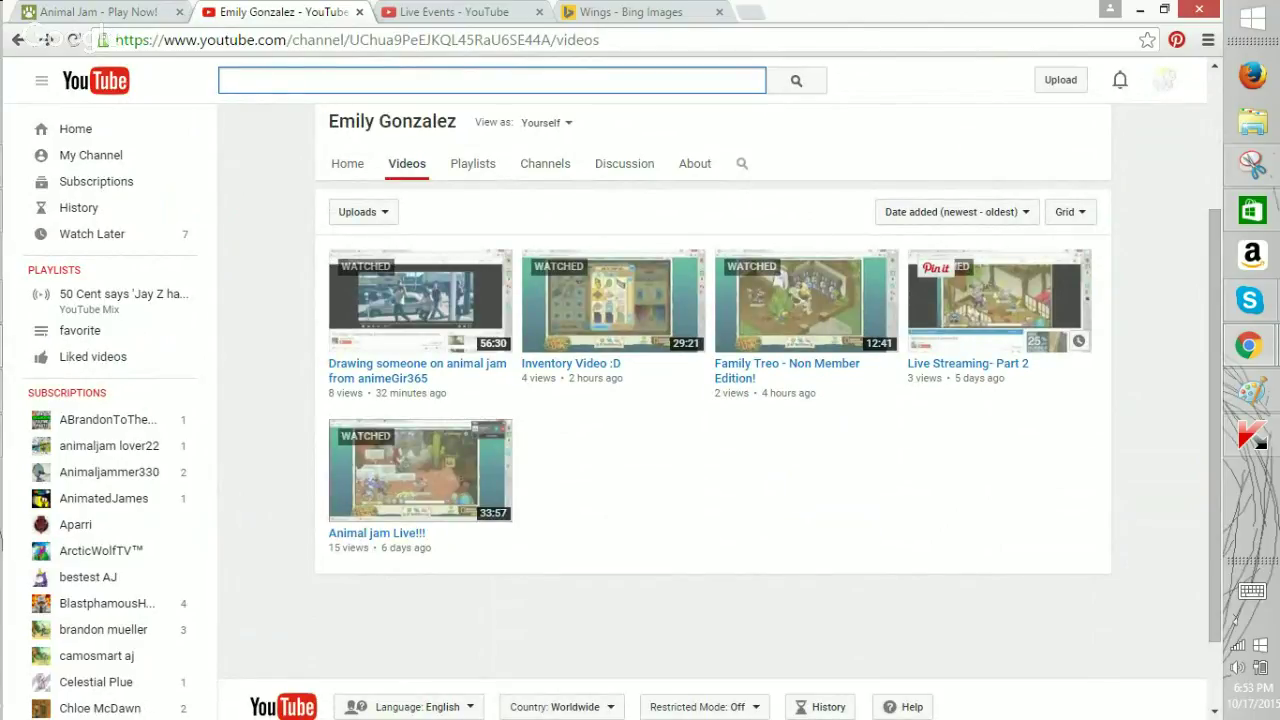
{"action": "scroll", "coordinate": [712, 400], "scroll_direction": "up", "scroll_amount": 2}
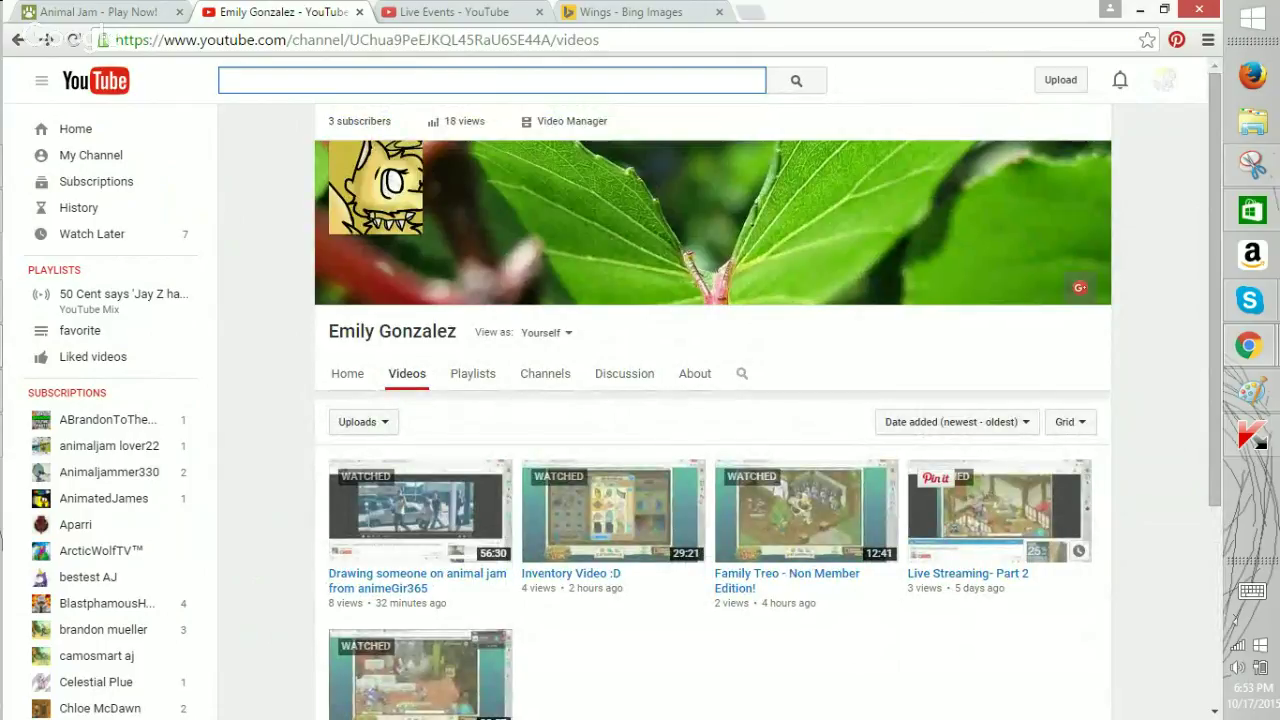
{"action": "left_click", "coordinate": [1000, 650]}
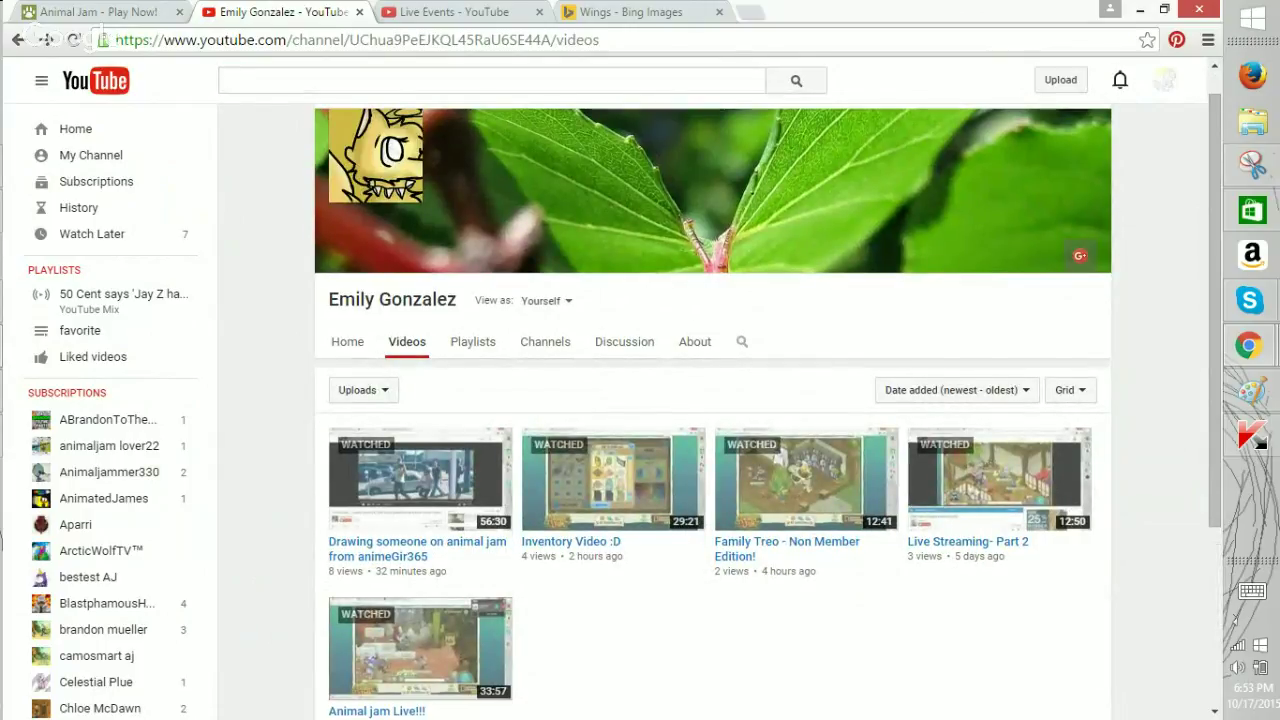
{"action": "scroll", "coordinate": [712, 400], "scroll_direction": "down", "scroll_amount": 1}
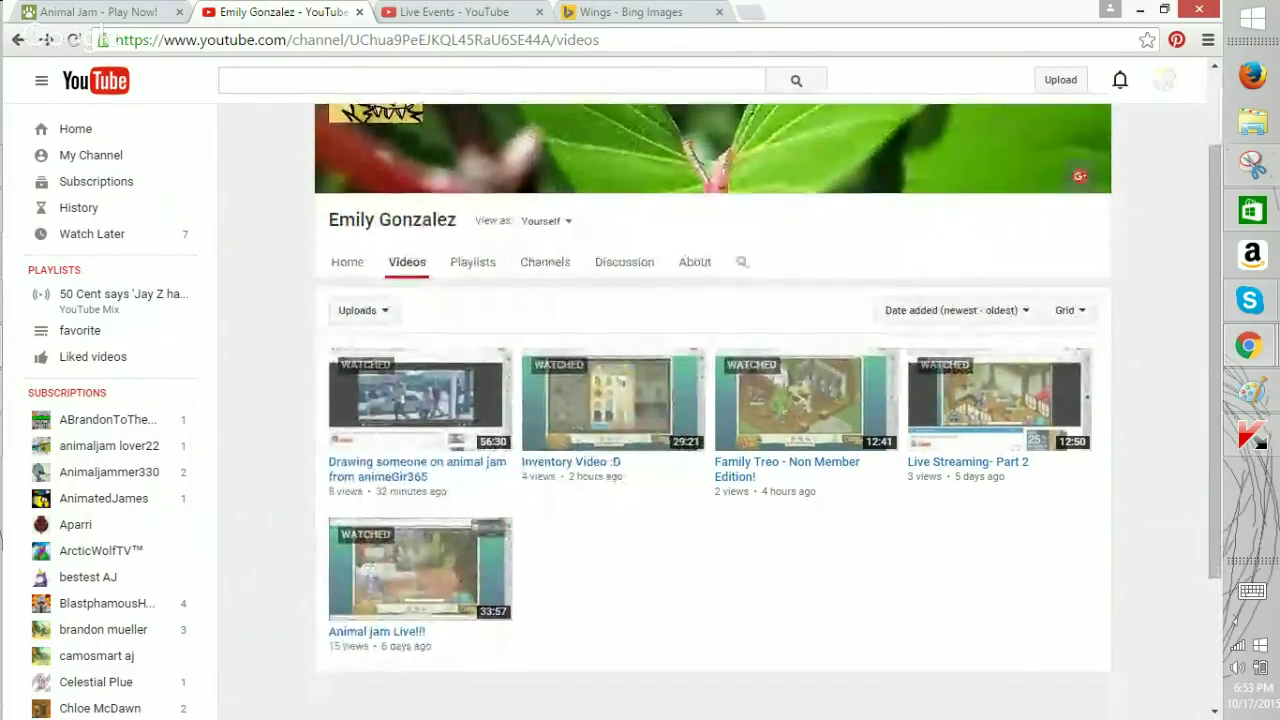
{"action": "scroll", "coordinate": [712, 400], "scroll_direction": "down", "scroll_amount": 2}
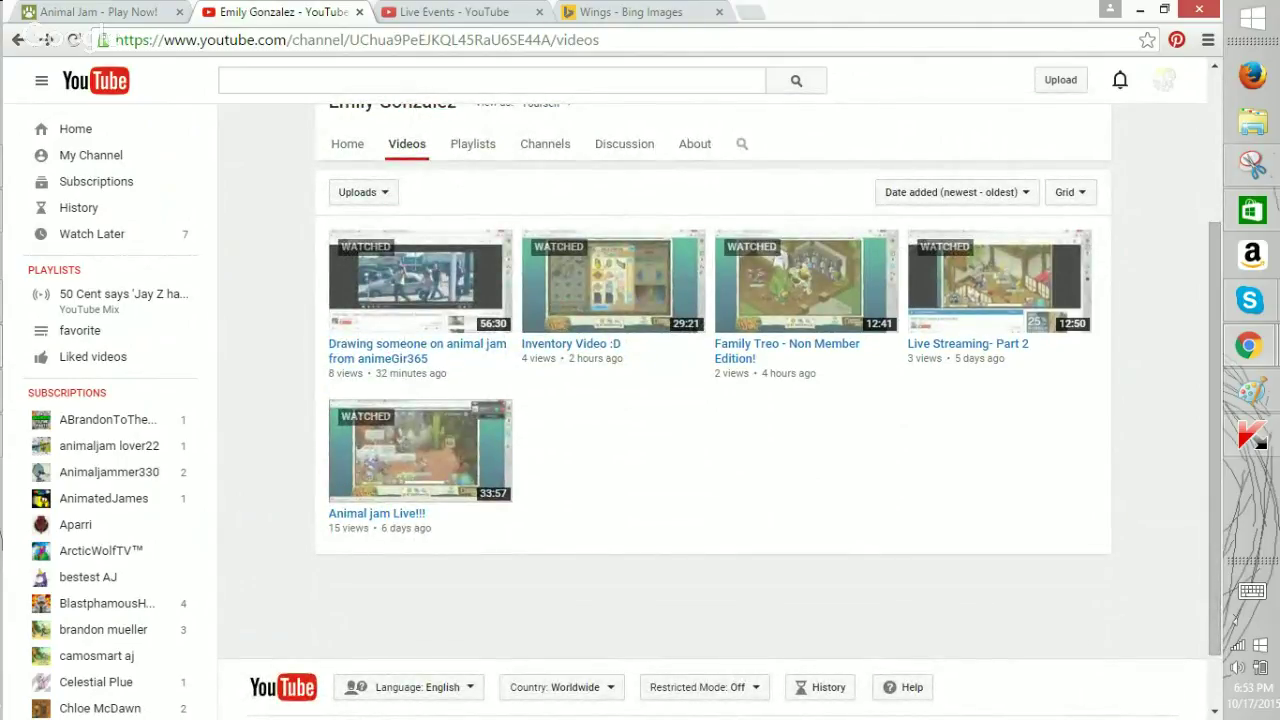
Return to the Animal Jam den and say "i wish i could give u some" in the chat using the touch keyboard.
{"action": "left_click", "coordinate": [98, 12]}
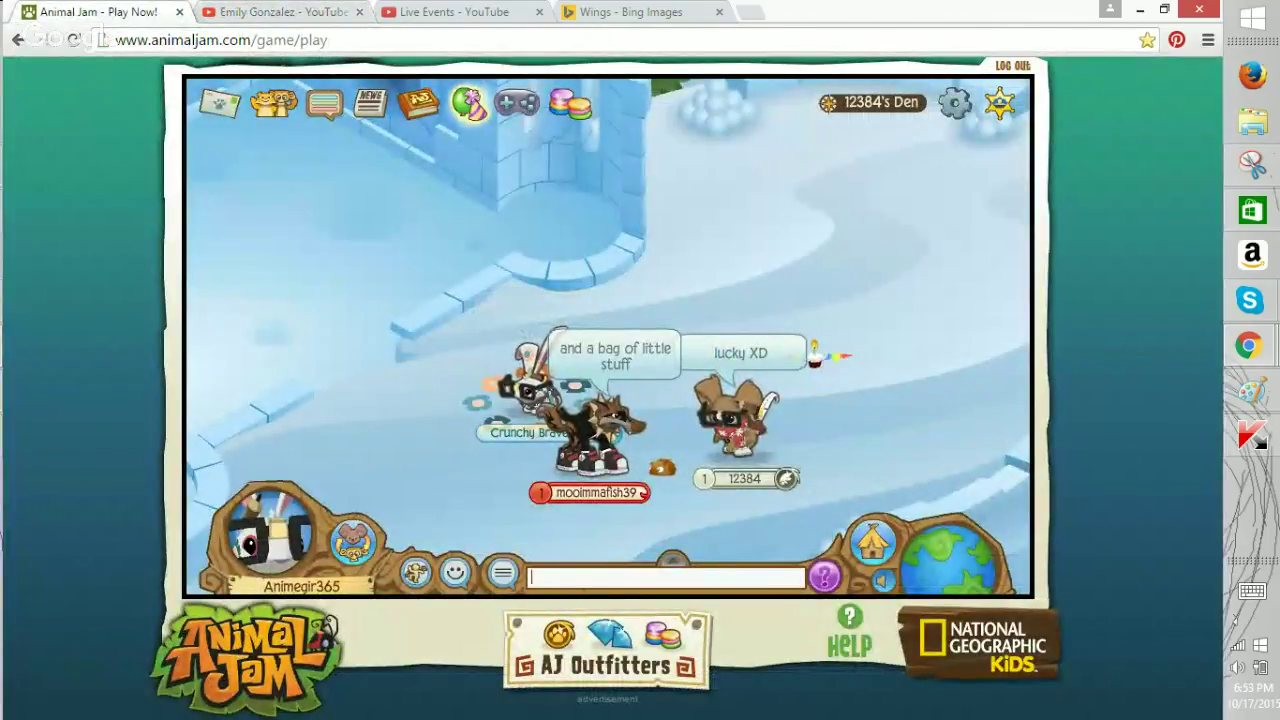
{"action": "left_click", "coordinate": [1252, 591]}
{"action": "type", "text": "i d"}
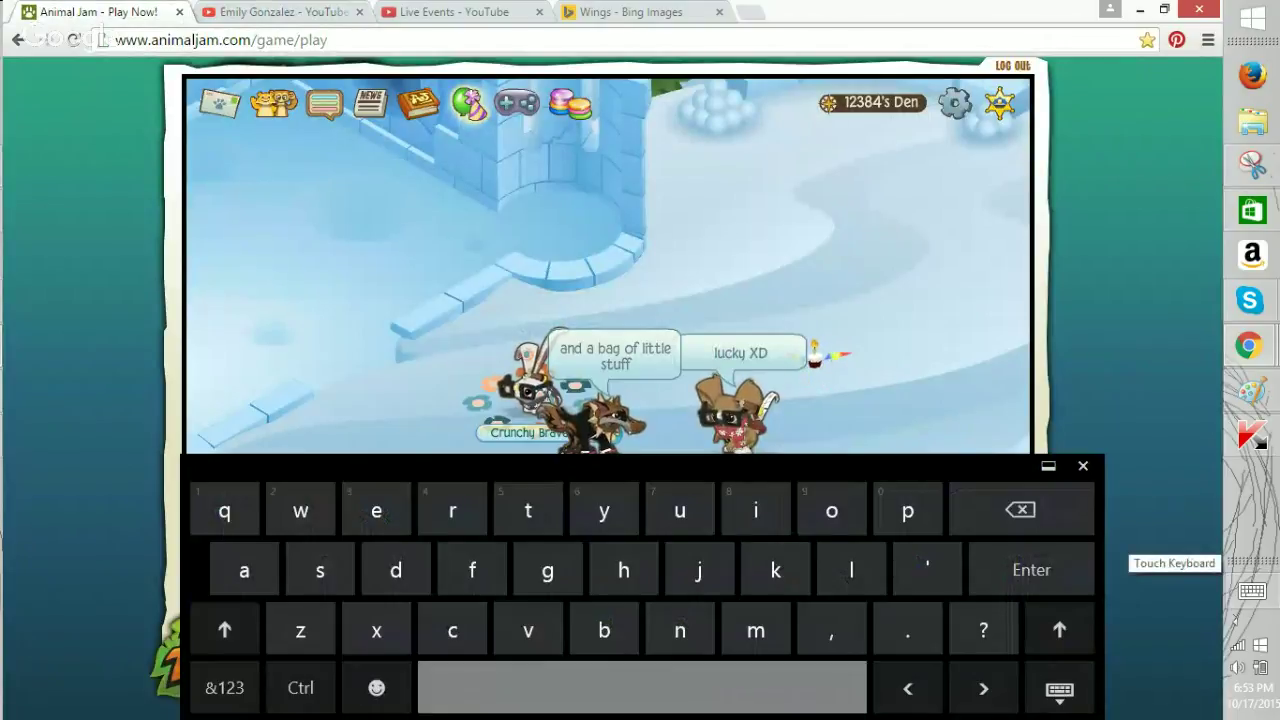
{"action": "type", "text": "i"}
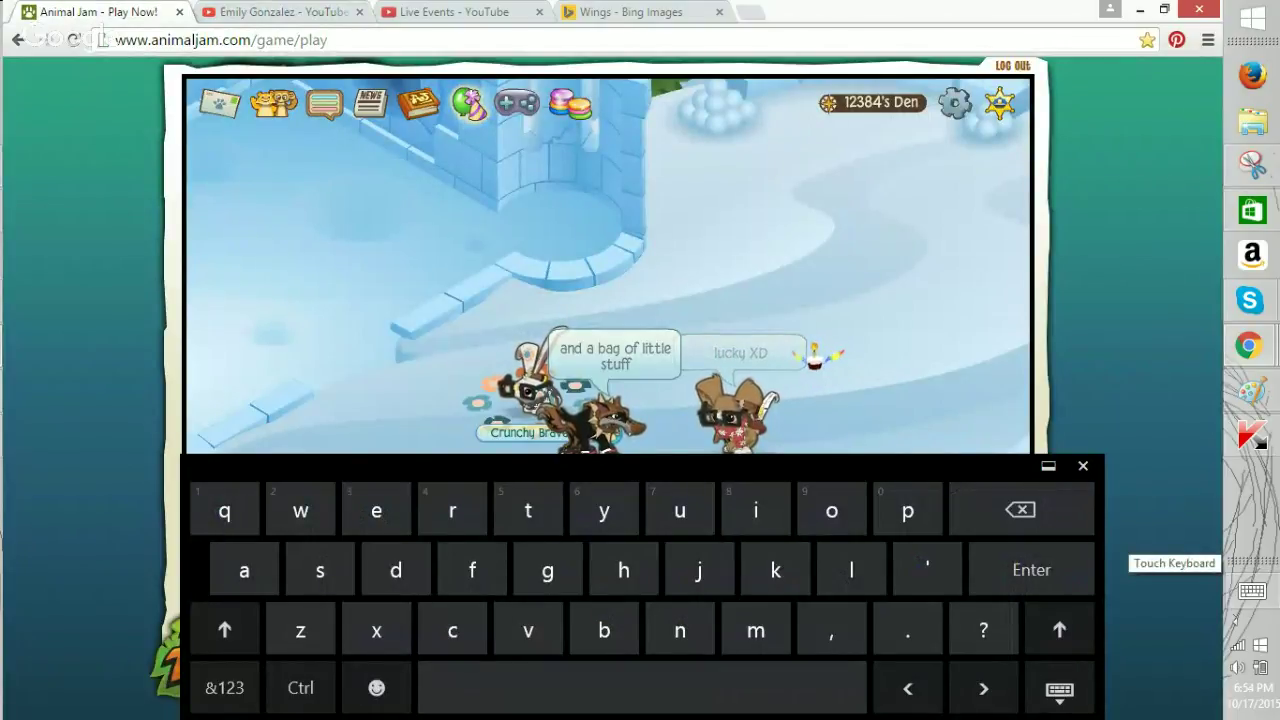
{"action": "left_click", "coordinate": [1252, 591]}
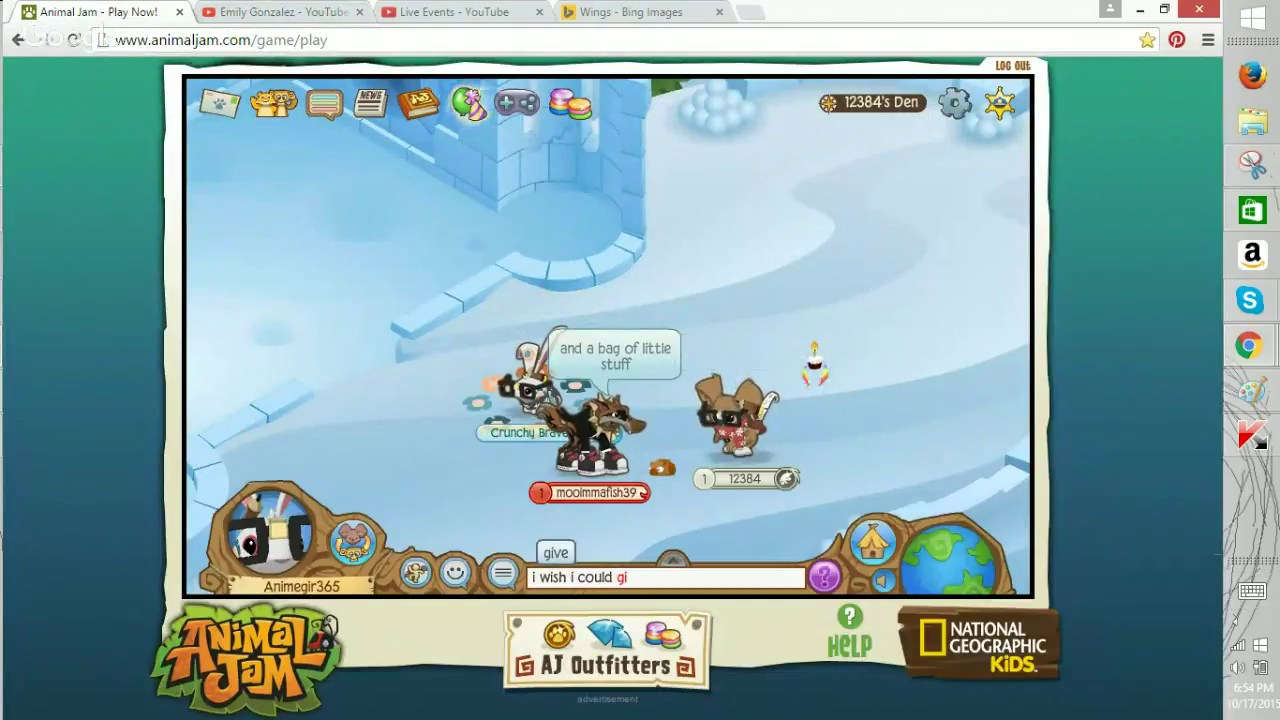
{"action": "type", "text": "ve"}
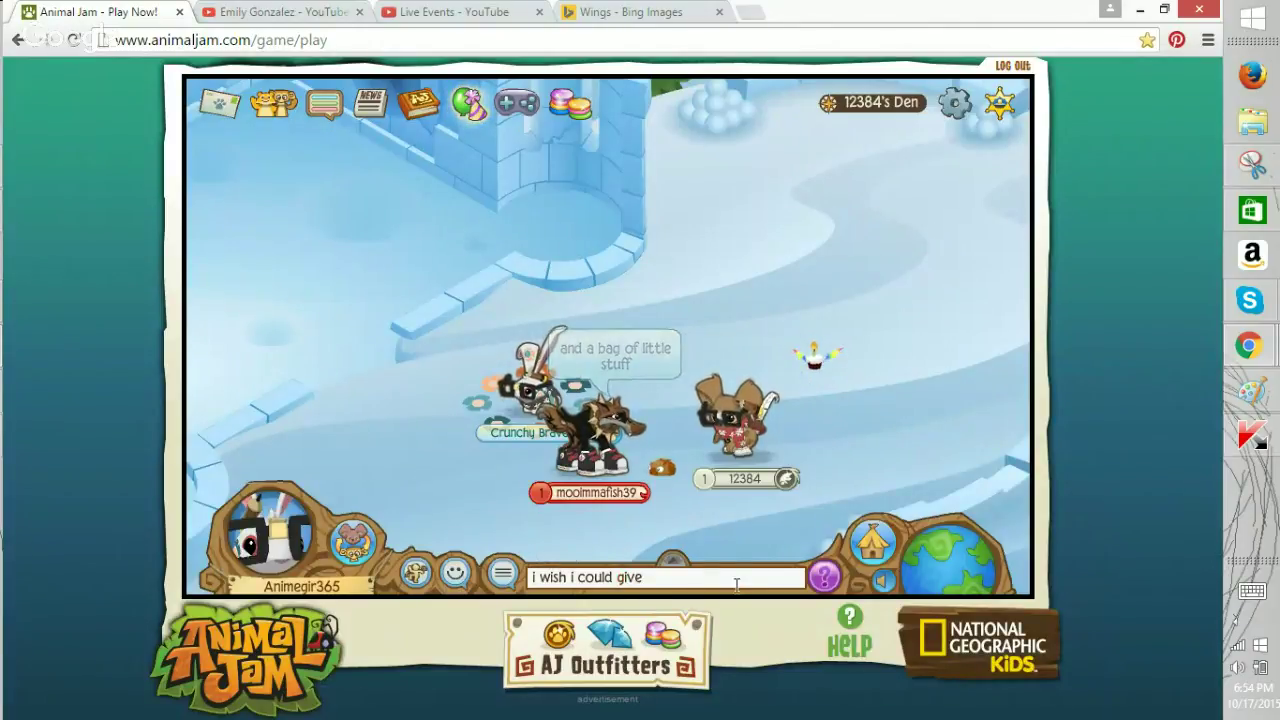
{"action": "left_click", "coordinate": [725, 580]}
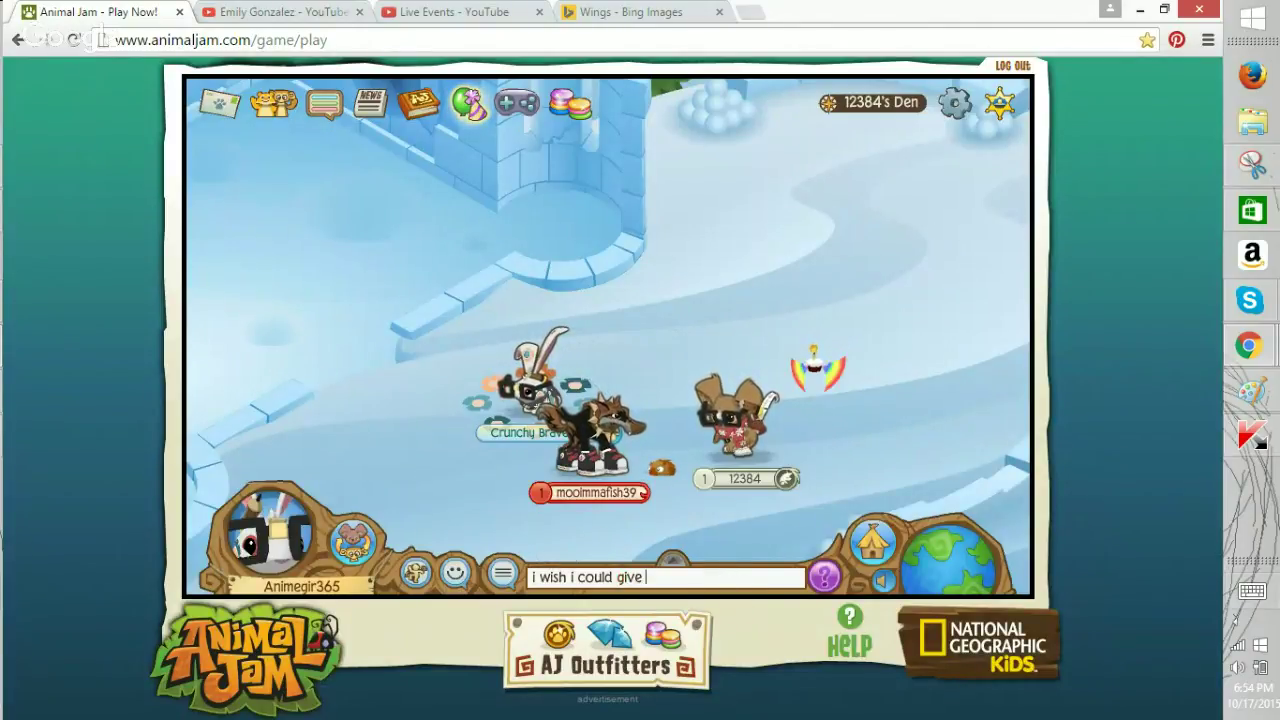
{"action": "left_click", "coordinate": [1252, 591]}
{"action": "type", "text": "s"}
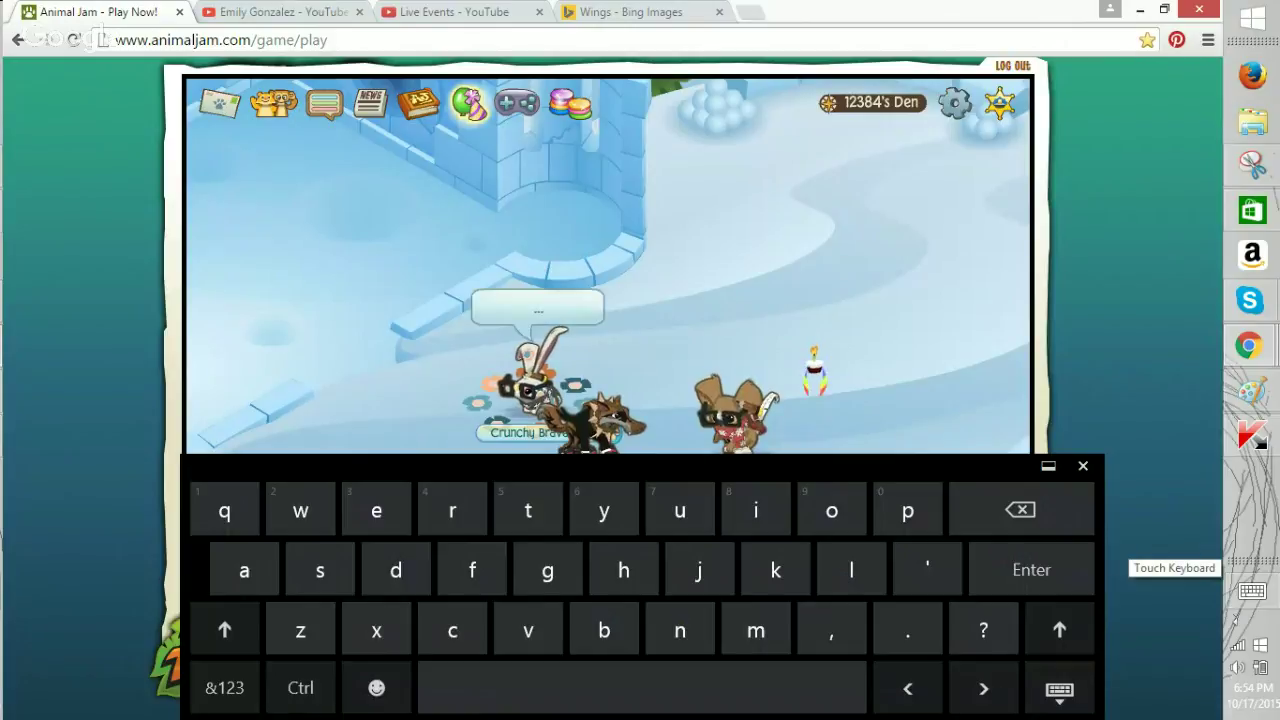
{"action": "key", "text": "Return"}
{"action": "left_click", "coordinate": [1252, 591]}
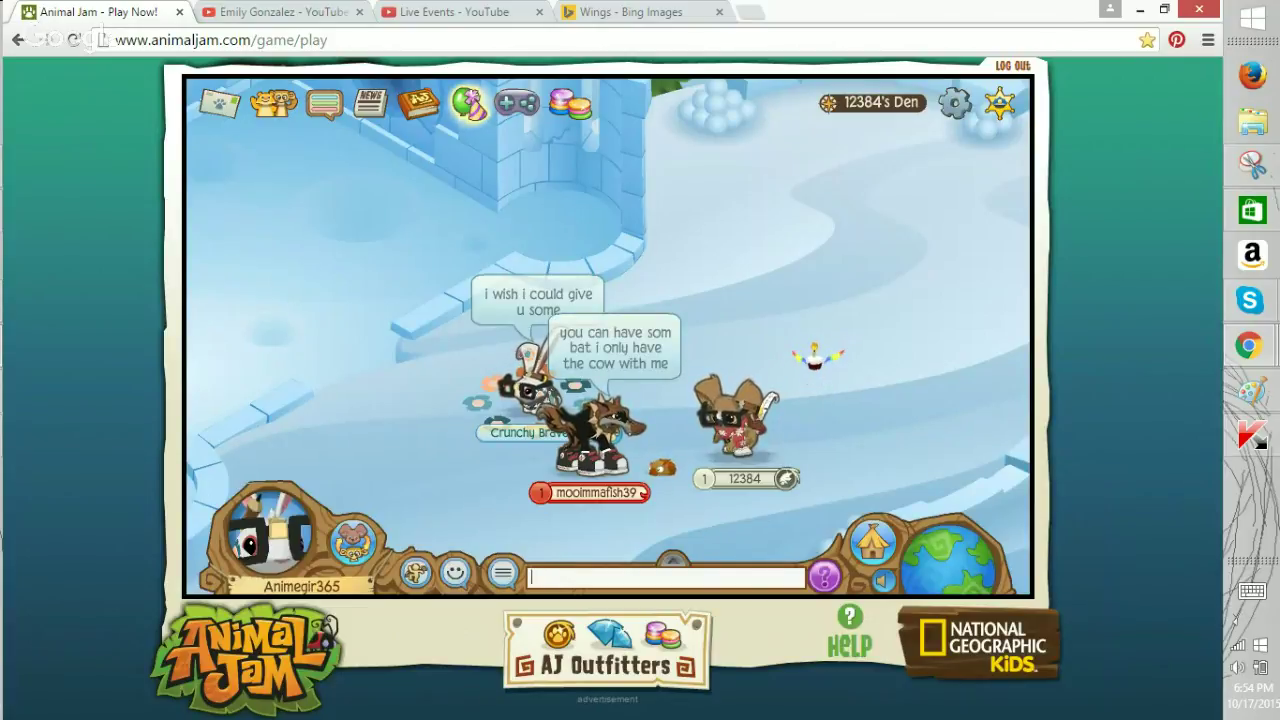
Switch to the 12348 drawing in Paint, zoom in on the animal's head and choose the Pencil with light pink.
{"action": "left_click", "coordinate": [254, 14]}
{"action": "left_click", "coordinate": [1252, 391]}
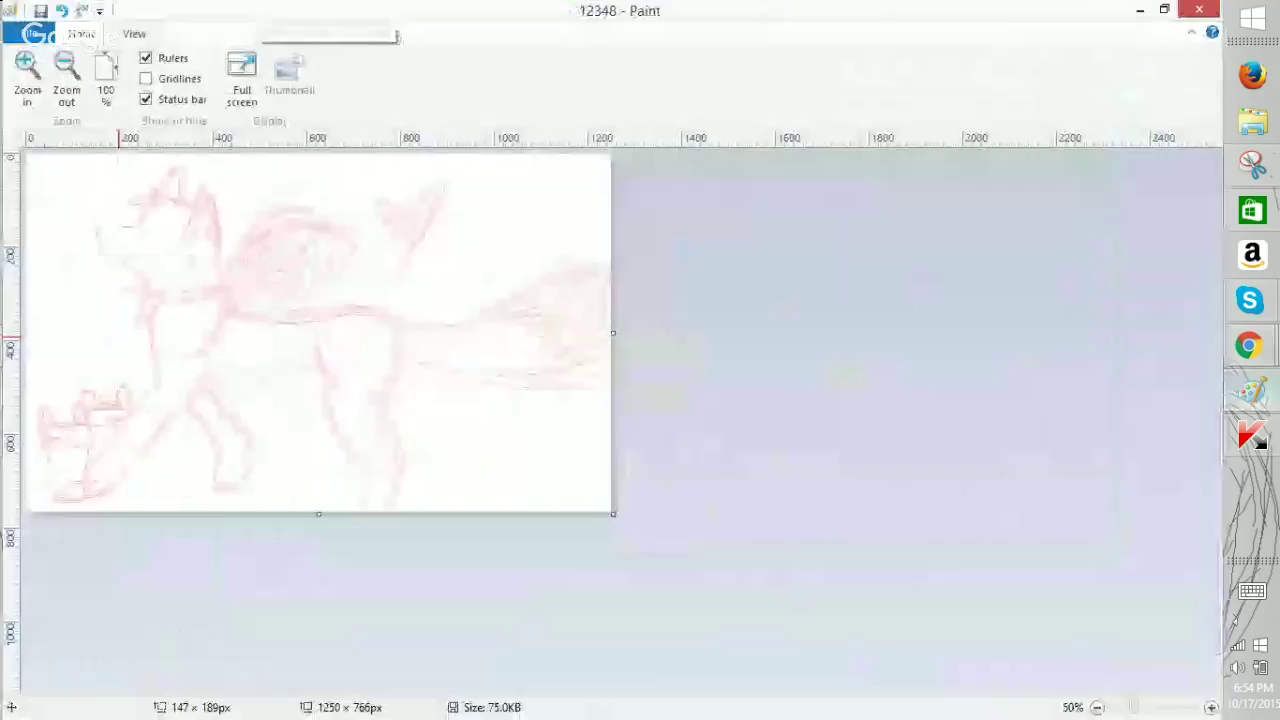
{"action": "key", "text": "ctrl+Page_Up"}
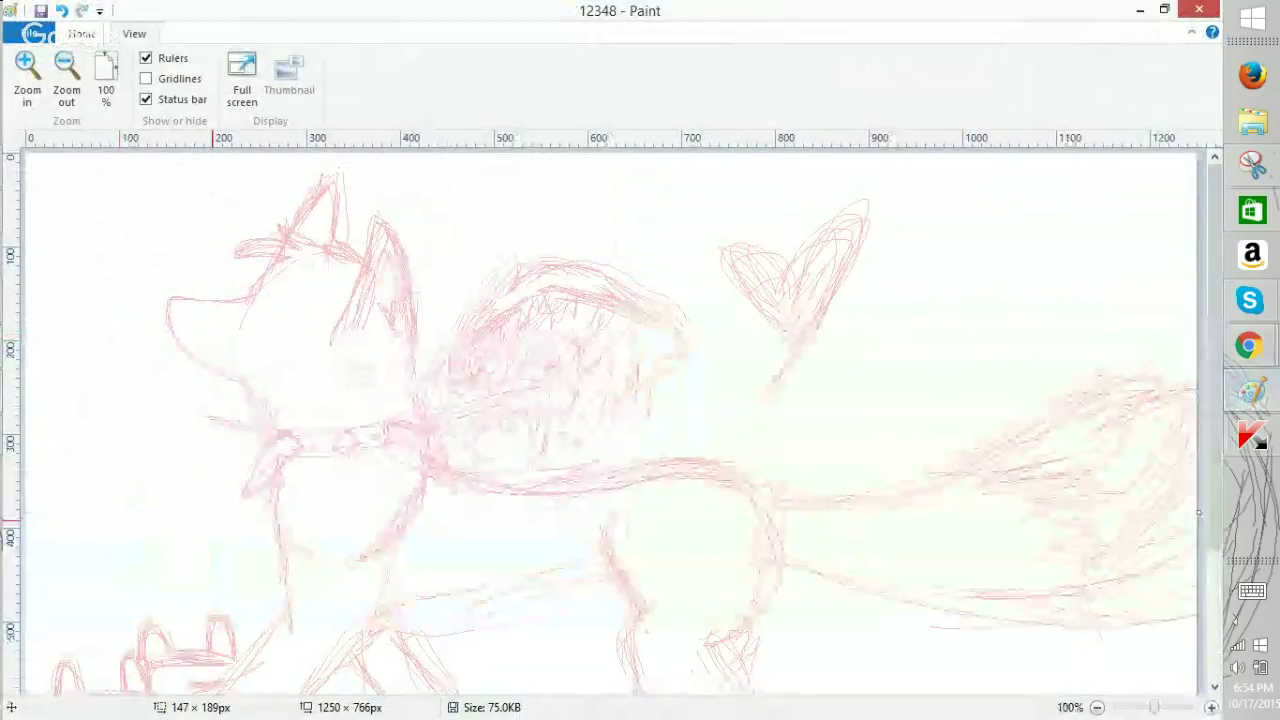
{"action": "left_click", "coordinate": [81, 34]}
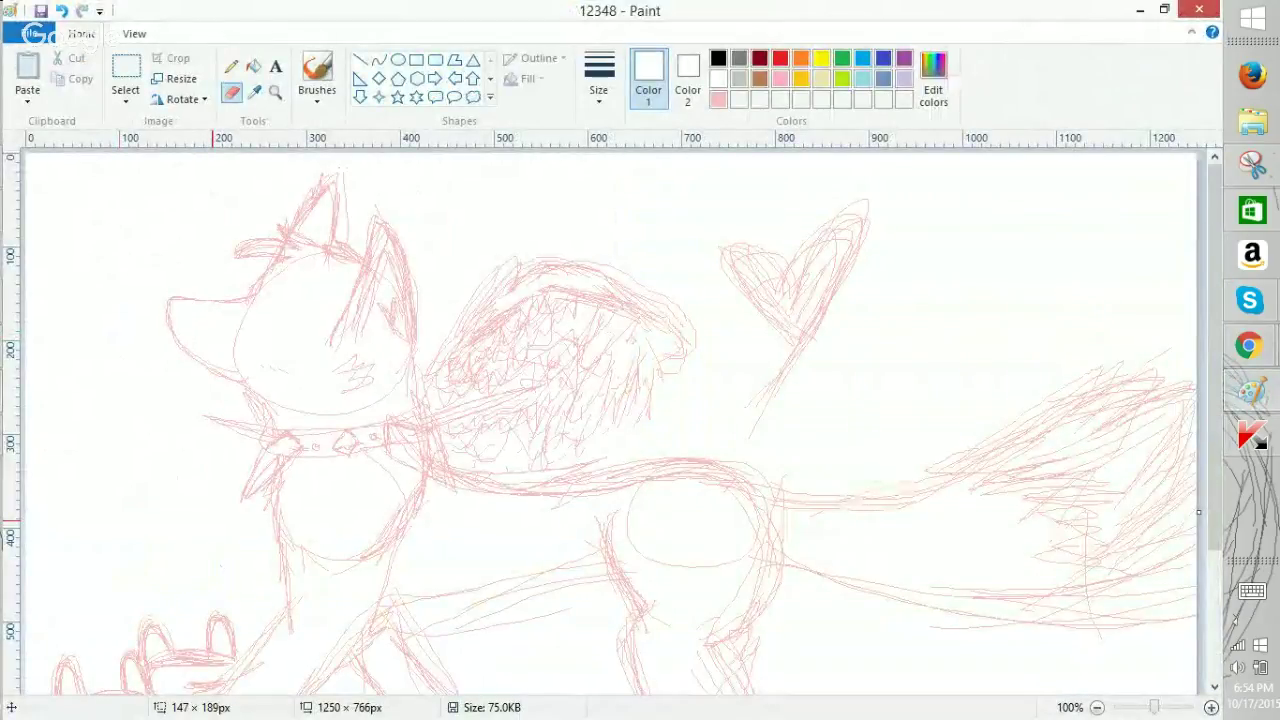
{"action": "left_click", "coordinate": [232, 66]}
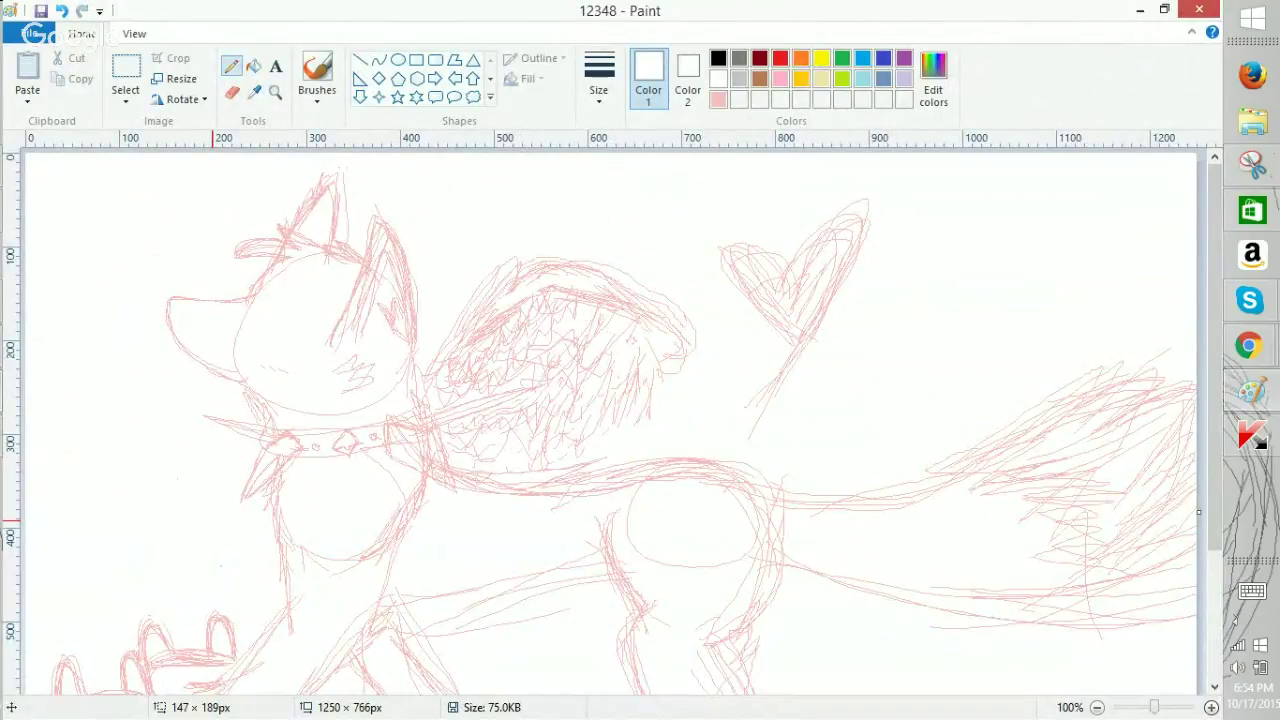
{"action": "key", "text": "ctrl+Page_Down"}
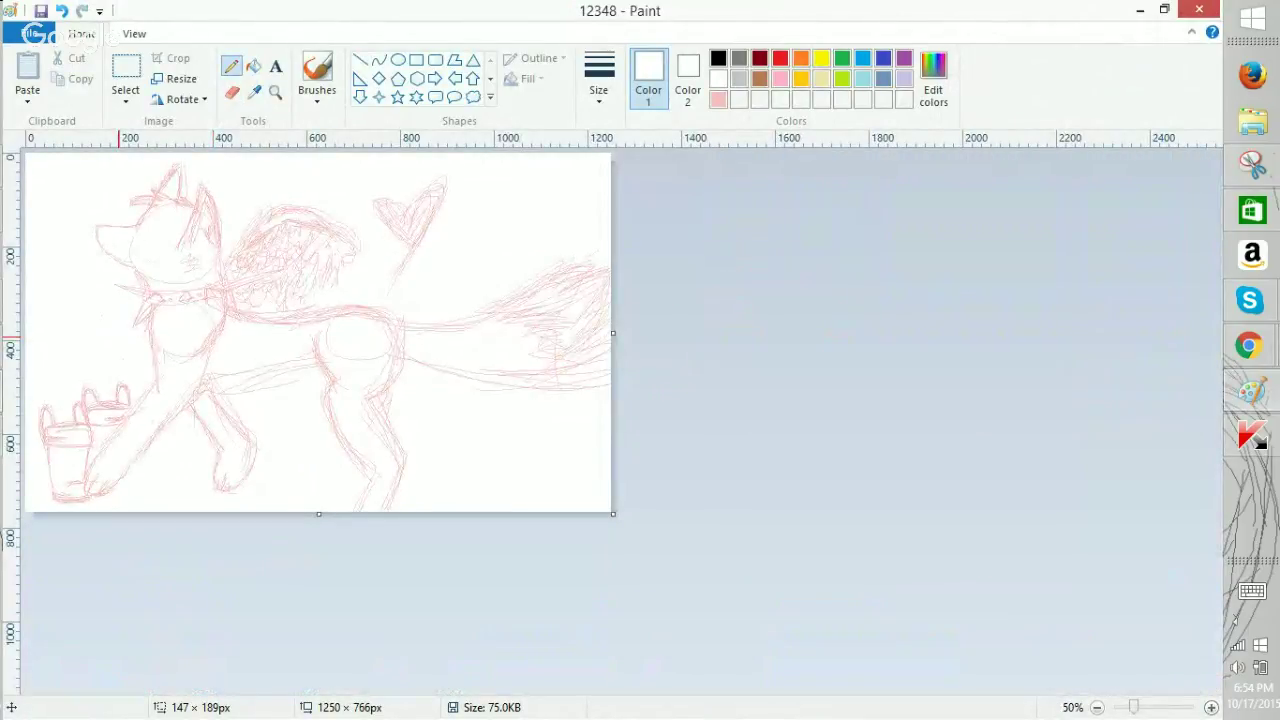
{"action": "key", "text": "ctrl+Page_Up"}
{"action": "key", "text": "ctrl+Page_Up"}
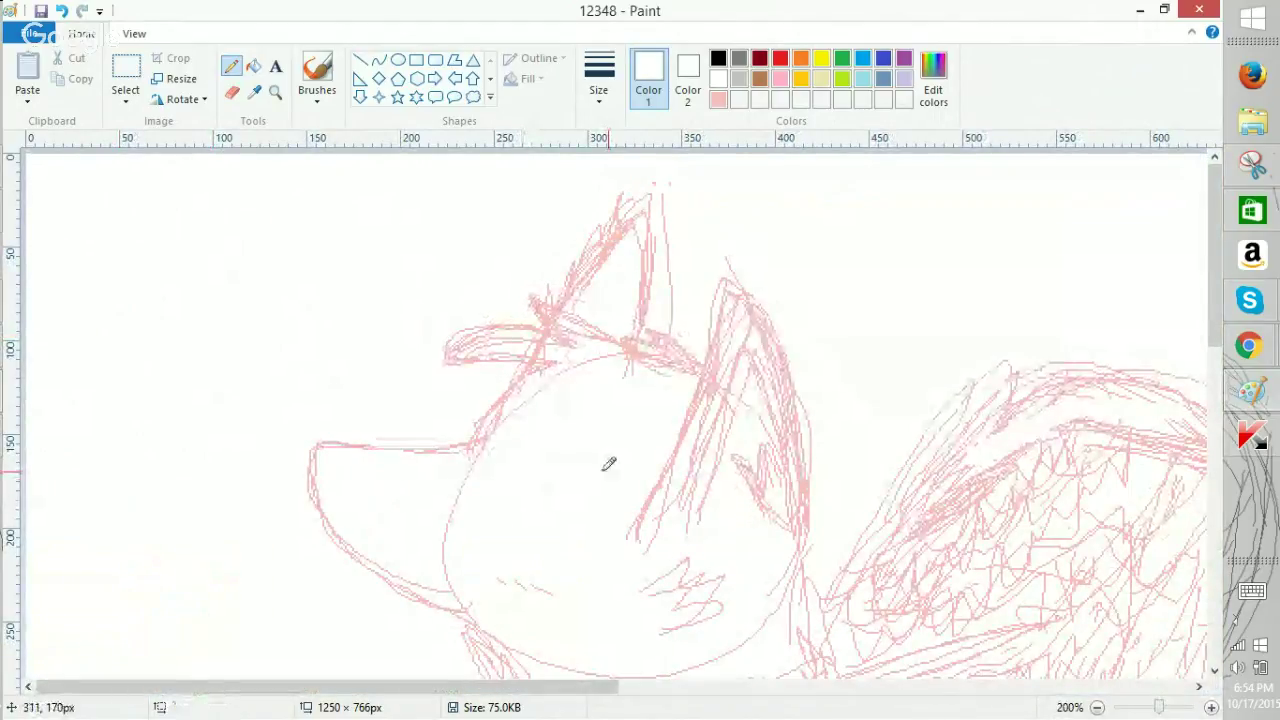
{"action": "left_click", "coordinate": [718, 58]}
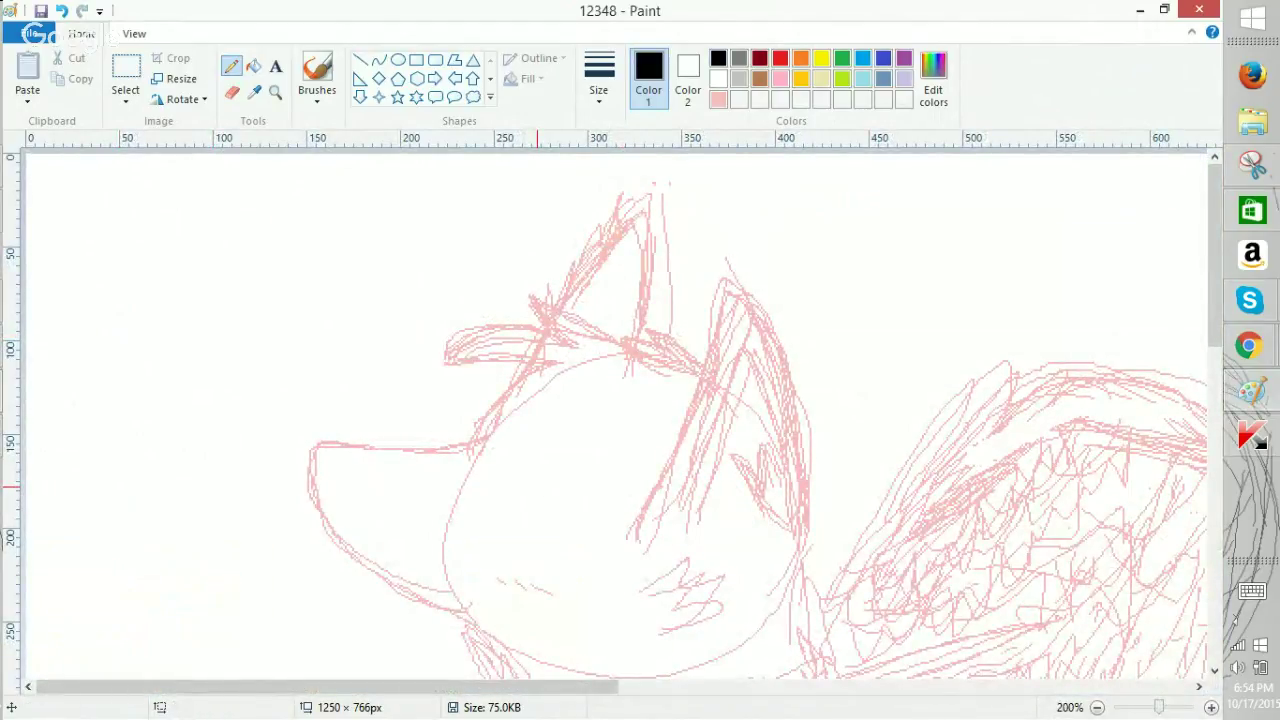
{"action": "left_click", "coordinate": [718, 99]}
Try pink pencil strokes for an eye on the animal's head and undo them.
{"action": "mouse_move", "coordinate": [558, 534]}
{"action": "left_mouse_down"}
{"action": "mouse_move", "coordinate": [480, 443]}
{"action": "mouse_move", "coordinate": [600, 491]}
{"action": "mouse_move", "coordinate": [498, 463]}
{"action": "left_mouse_up"}
{"action": "left_click", "coordinate": [1097, 707]}
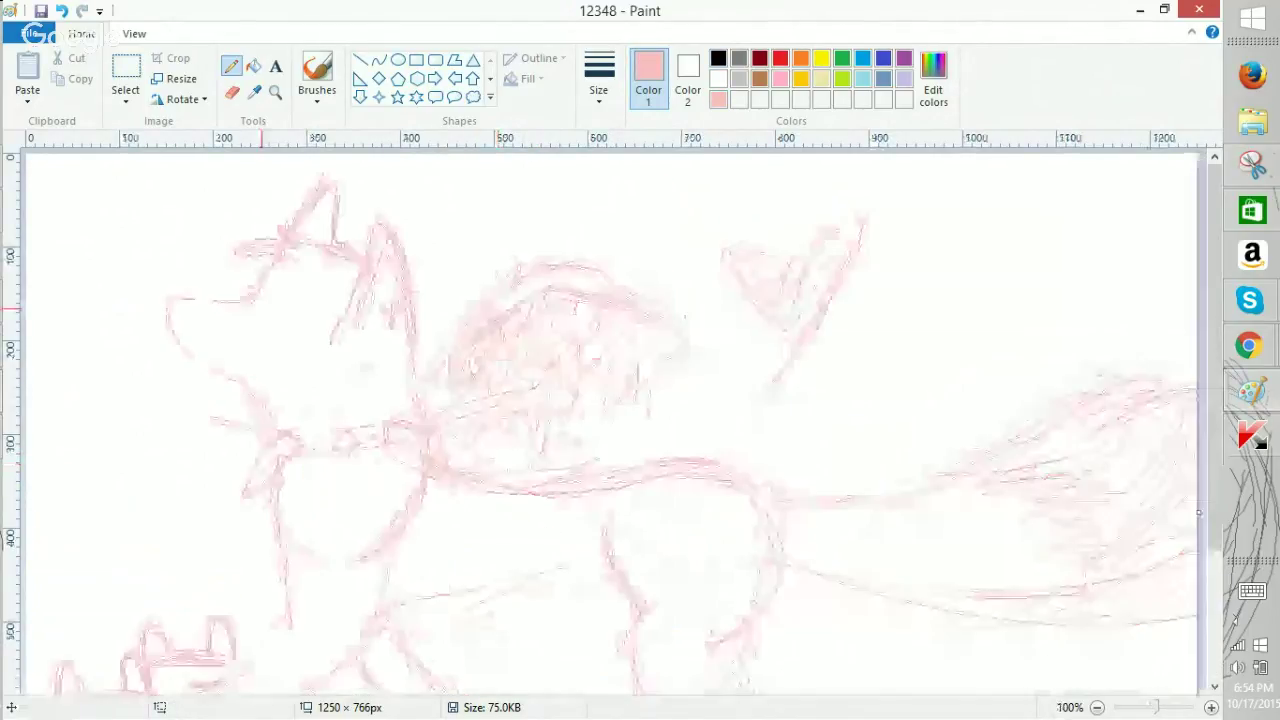
{"action": "left_click", "coordinate": [61, 11]}
{"action": "scroll", "coordinate": [262, 310], "scroll_direction": "up", "scroll_amount": 1}
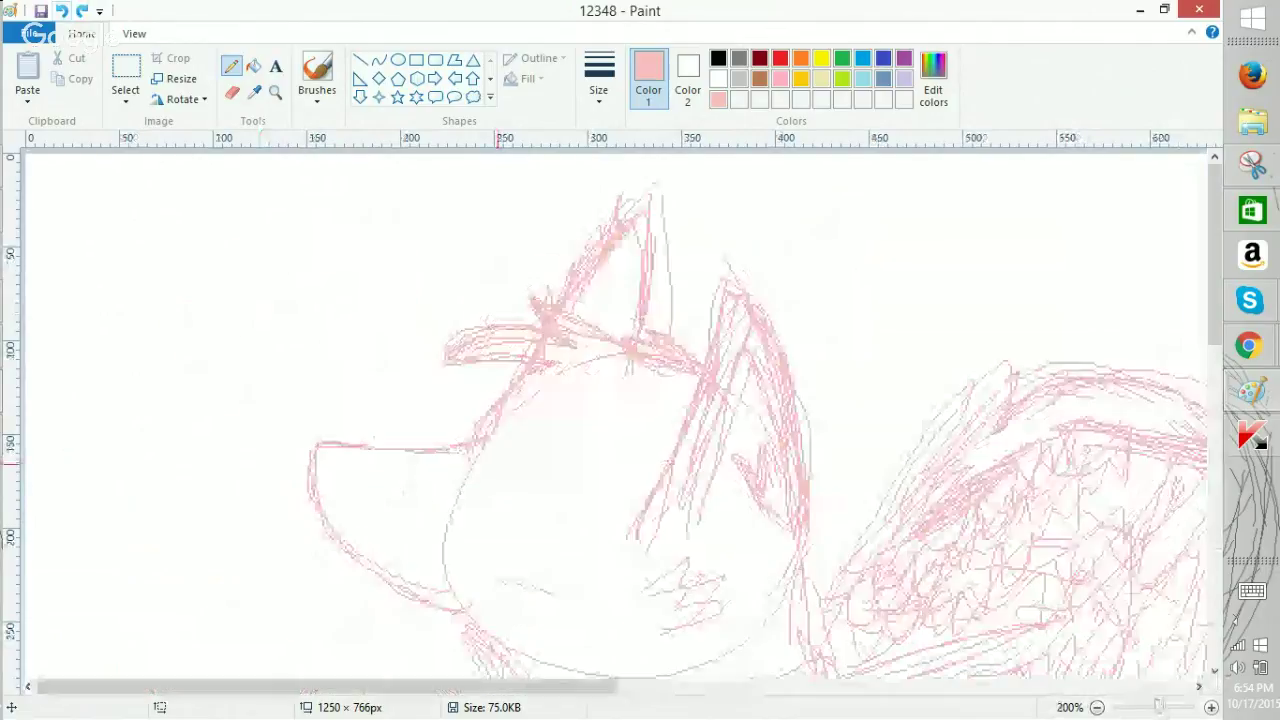
{"action": "mouse_move", "coordinate": [480, 510]}
{"action": "left_mouse_down"}
{"action": "mouse_move", "coordinate": [602, 542]}
{"action": "mouse_move", "coordinate": [586, 466]}
{"action": "mouse_move", "coordinate": [576, 535]}
{"action": "left_mouse_up"}
{"action": "left_click", "coordinate": [61, 11]}
{"action": "left_click", "coordinate": [61, 11]}
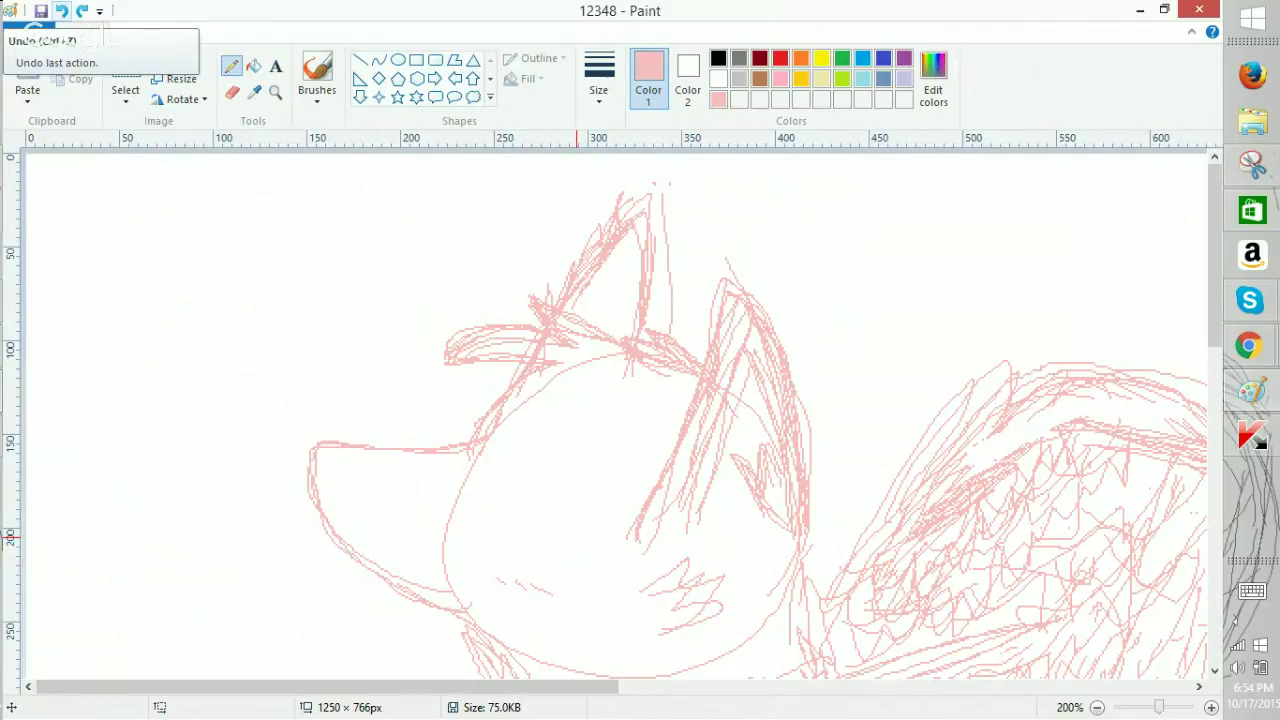
Try sketching the animal's eye again, first as a small oval and again as a larger eye with a round iris.
{"action": "mouse_move", "coordinate": [518, 466]}
{"action": "left_mouse_down"}
{"action": "mouse_move", "coordinate": [537, 479]}
{"action": "mouse_move", "coordinate": [530, 462]}
{"action": "mouse_move", "coordinate": [513, 516]}
{"action": "mouse_move", "coordinate": [528, 492]}
{"action": "mouse_move", "coordinate": [514, 452]}
{"action": "mouse_move", "coordinate": [620, 523]}
{"action": "mouse_move", "coordinate": [560, 535]}
{"action": "mouse_move", "coordinate": [467, 490]}
{"action": "left_mouse_up"}
{"action": "scroll", "coordinate": [467, 490], "scroll_direction": "down", "scroll_amount": 2}
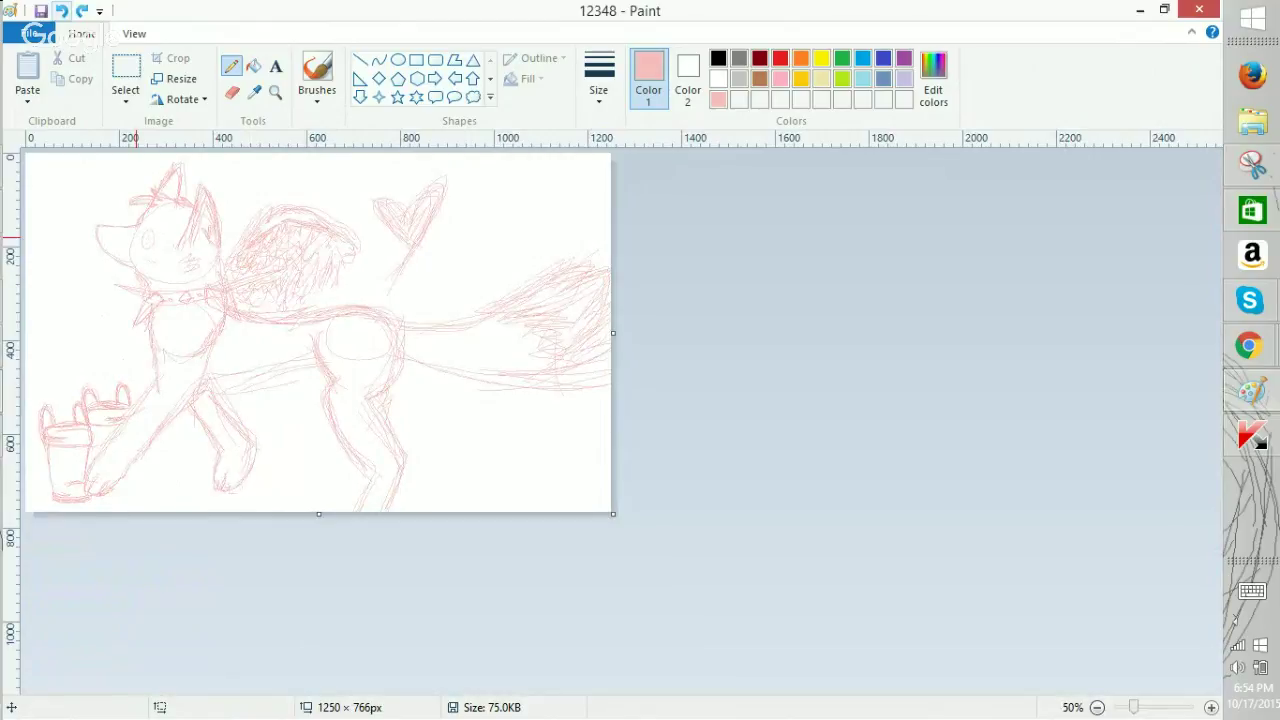
{"action": "scroll", "coordinate": [135, 240], "scroll_direction": "up", "scroll_amount": 2}
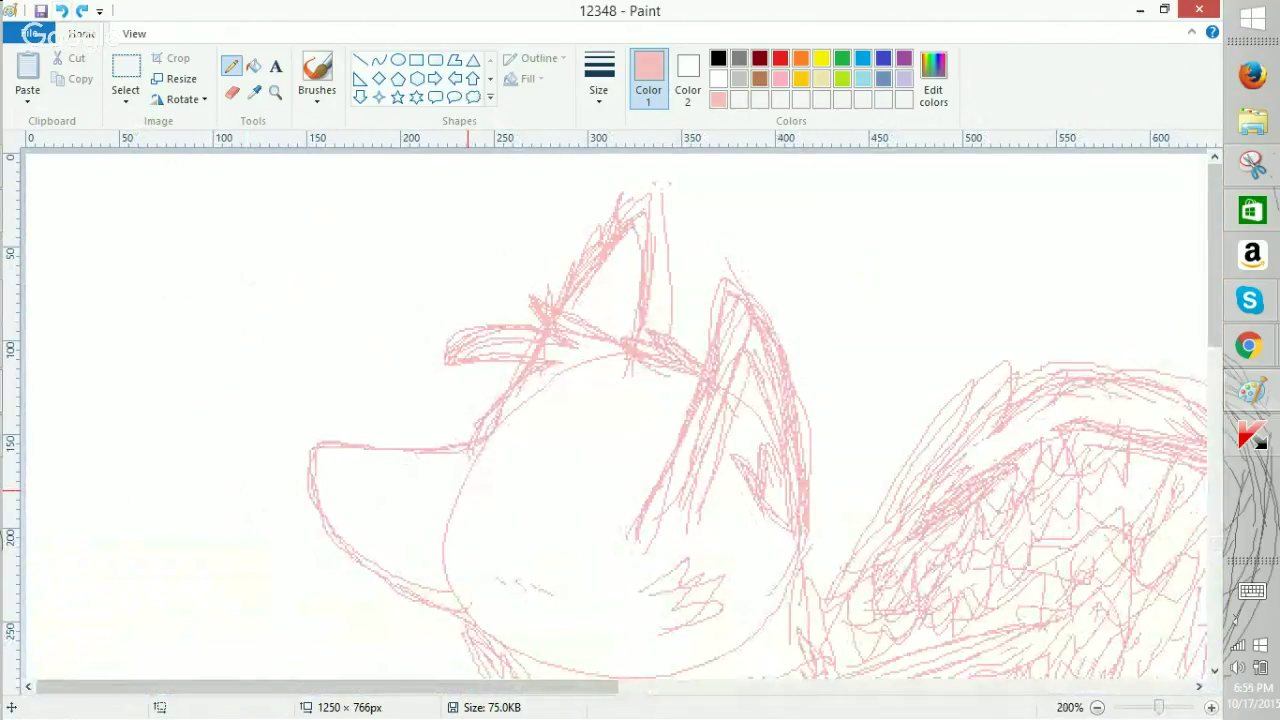
{"action": "mouse_move", "coordinate": [526, 466]}
{"action": "left_mouse_down"}
{"action": "mouse_move", "coordinate": [510, 528]}
{"action": "mouse_move", "coordinate": [554, 532]}
{"action": "mouse_move", "coordinate": [571, 466]}
{"action": "mouse_move", "coordinate": [553, 451]}
{"action": "mouse_move", "coordinate": [509, 502]}
{"action": "mouse_move", "coordinate": [551, 523]}
{"action": "mouse_move", "coordinate": [576, 490]}
{"action": "mouse_move", "coordinate": [572, 465]}
{"action": "mouse_move", "coordinate": [546, 455]}
{"action": "mouse_move", "coordinate": [508, 510]}
{"action": "mouse_move", "coordinate": [537, 493]}
{"action": "mouse_move", "coordinate": [555, 449]}
{"action": "mouse_move", "coordinate": [607, 492]}
{"action": "mouse_move", "coordinate": [615, 544]}
{"action": "mouse_move", "coordinate": [500, 497]}
{"action": "left_mouse_up"}
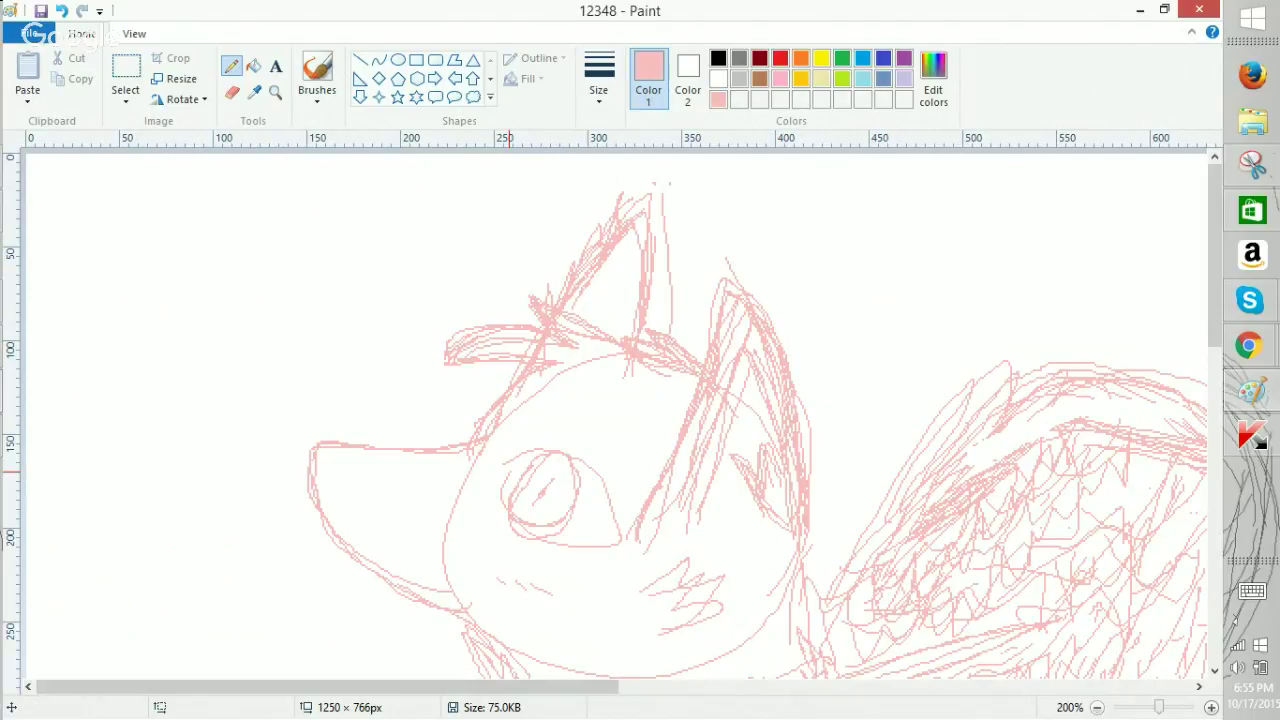
{"action": "left_click", "coordinate": [1097, 707]}
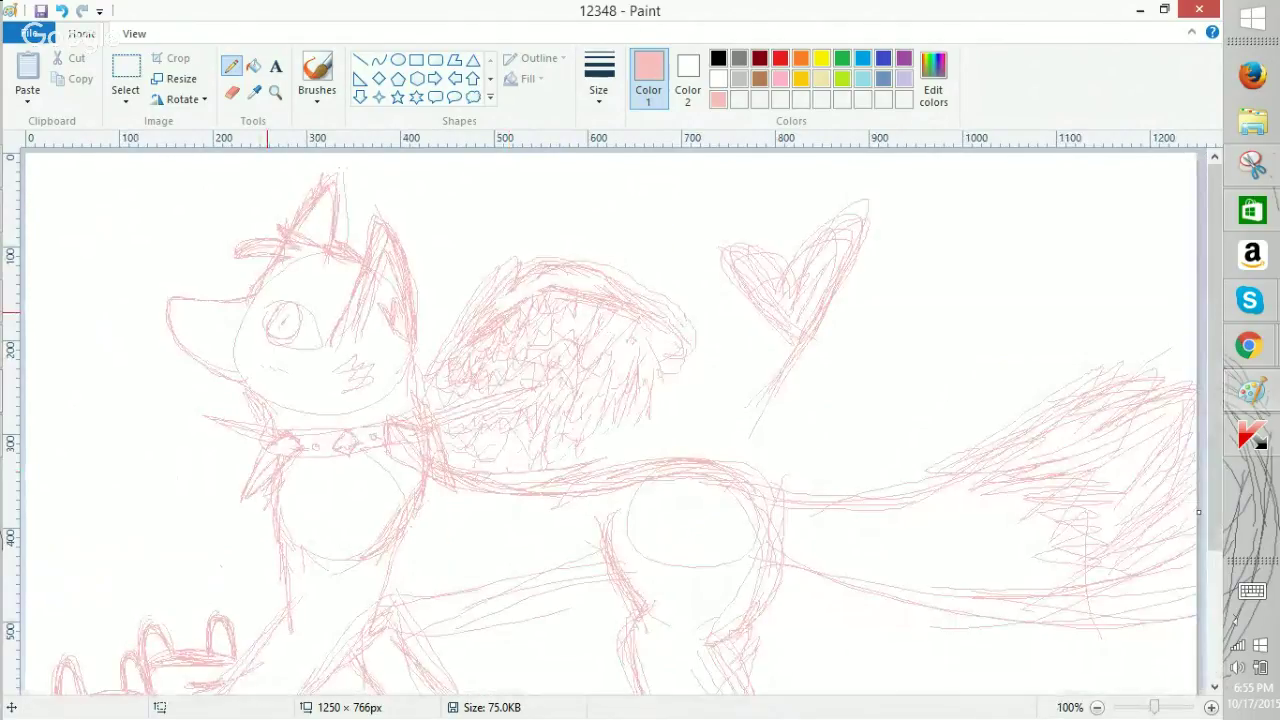
{"action": "left_click", "coordinate": [1097, 707]}
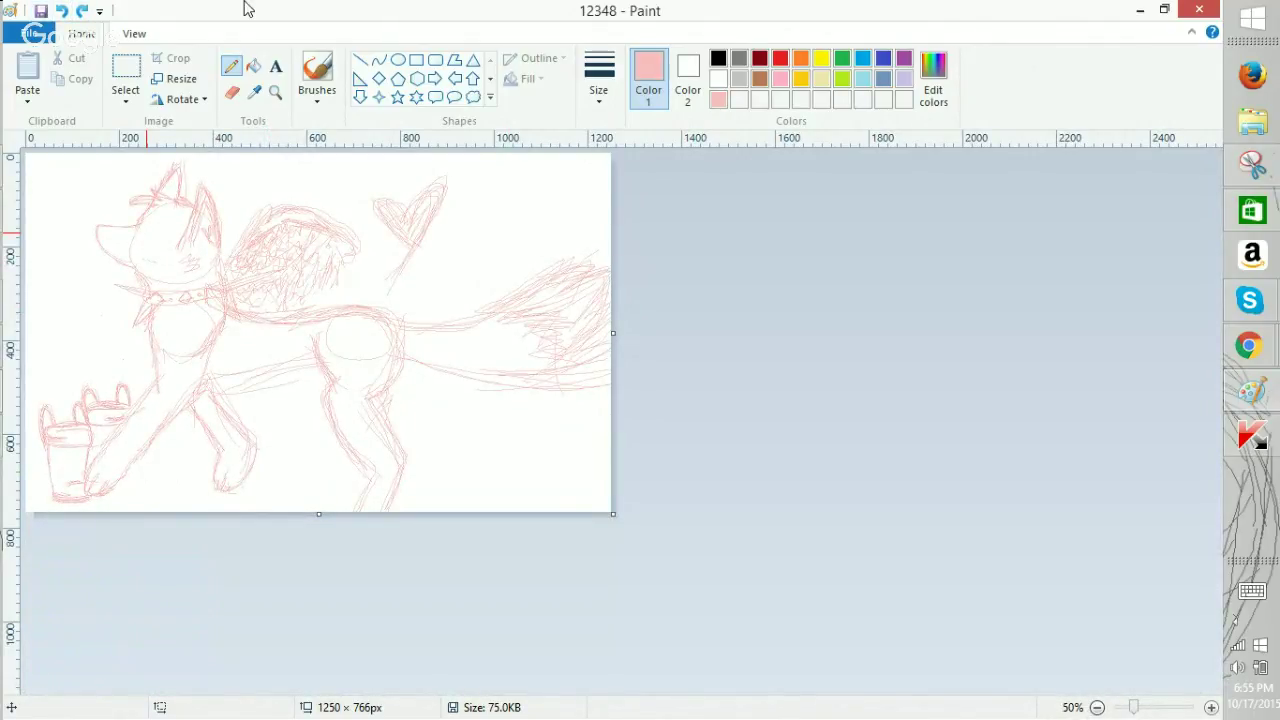
Check the Google Hangouts broadcast window and the Videos page of the account's own YouTube channel.
{"action": "mouse_move", "coordinate": [1248, 346]}
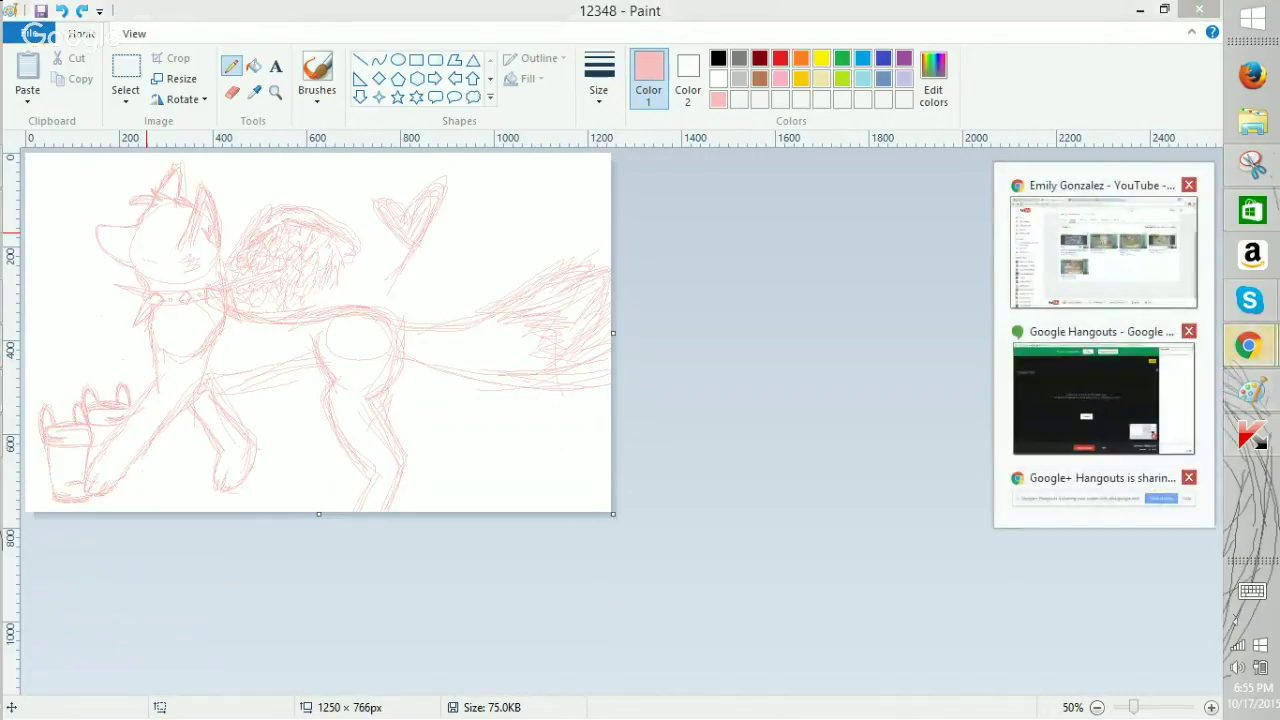
{"action": "left_click", "coordinate": [1095, 400]}
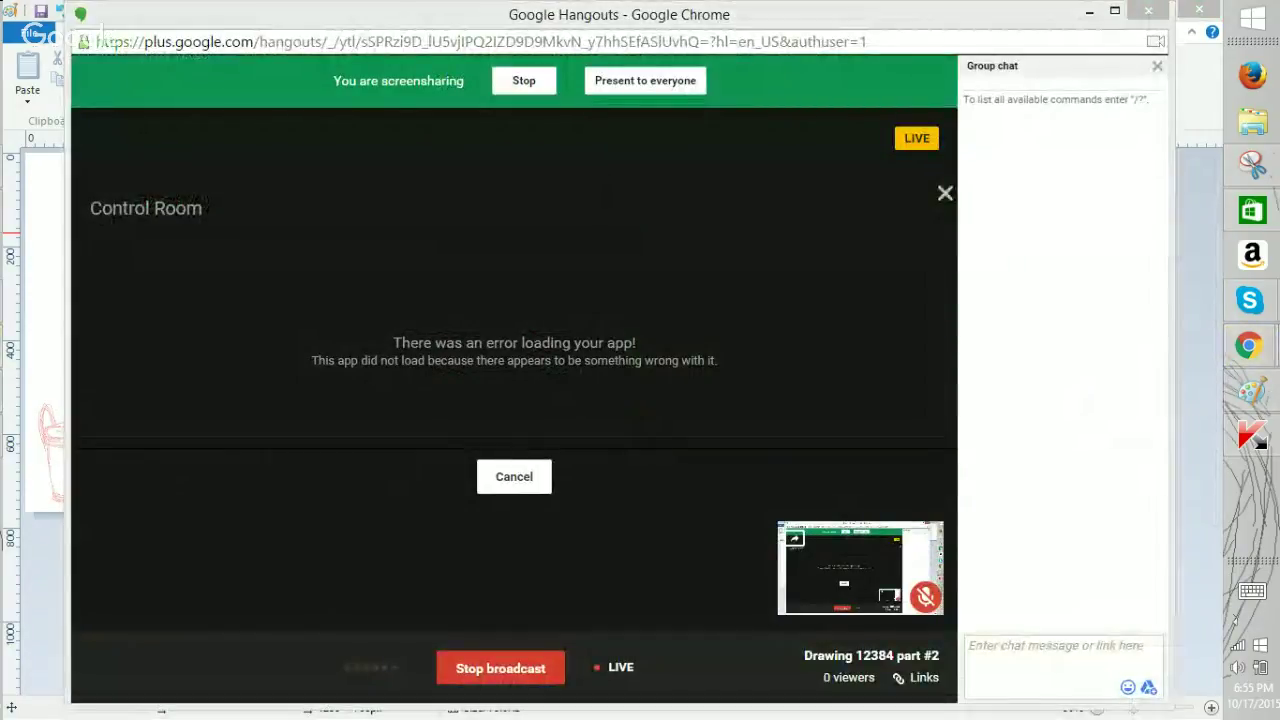
{"action": "left_click", "coordinate": [1252, 392]}
{"action": "mouse_move", "coordinate": [1249, 346]}
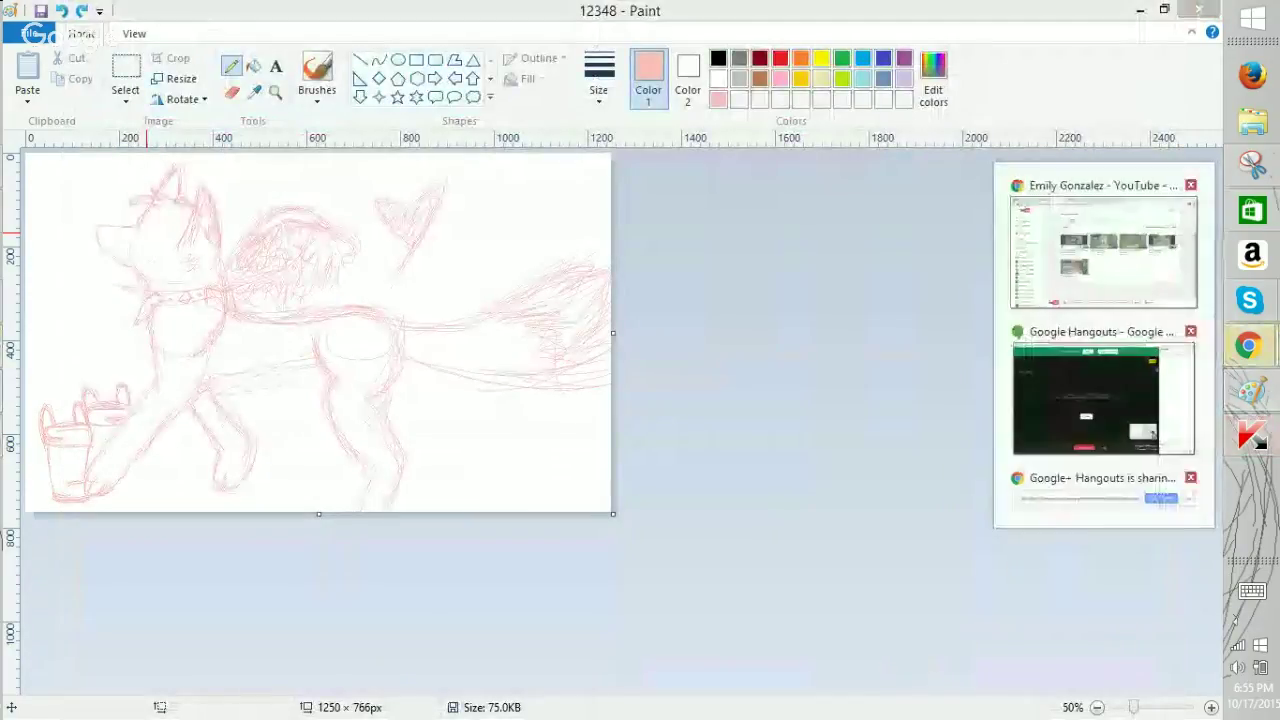
{"action": "left_click", "coordinate": [1105, 250]}
{"action": "scroll", "coordinate": [712, 400], "scroll_direction": "up", "scroll_amount": 2}
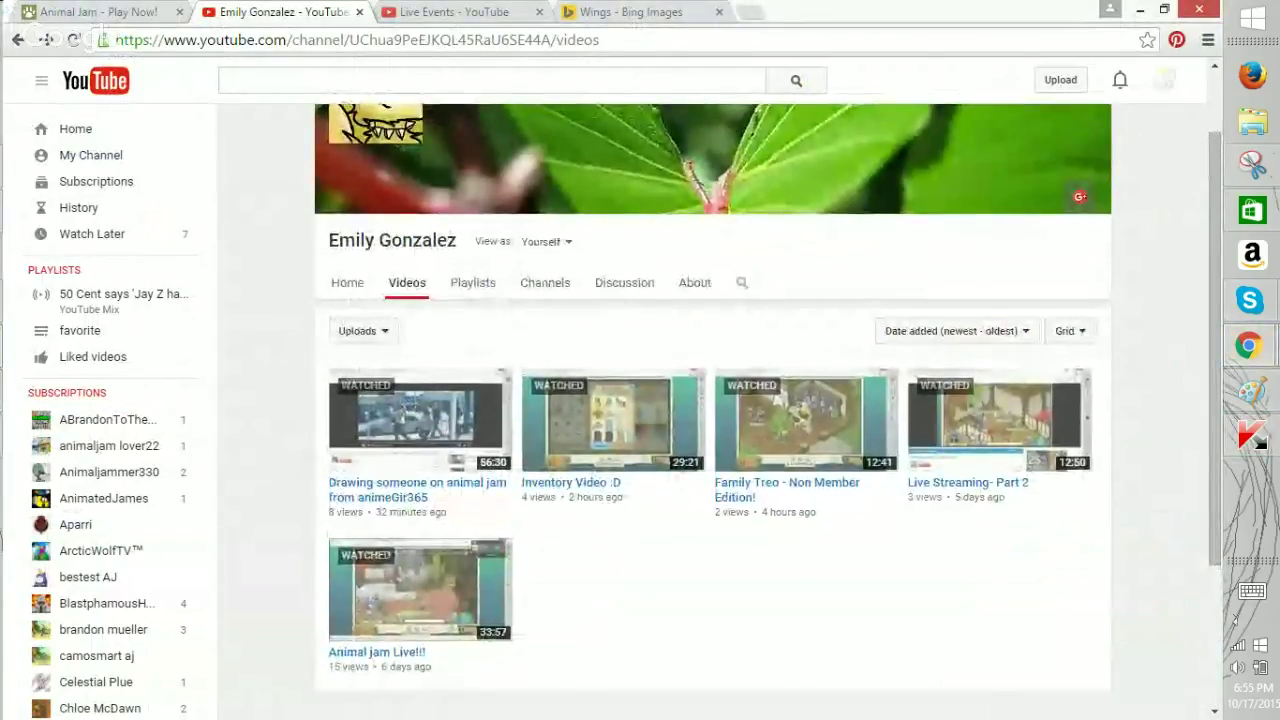
{"action": "scroll", "coordinate": [712, 400], "scroll_direction": "down", "scroll_amount": 1}
Return to the Animal Jam den, walk the bunny past the other players and say "i think?" using the touch keyboard.
{"action": "left_click", "coordinate": [98, 12]}
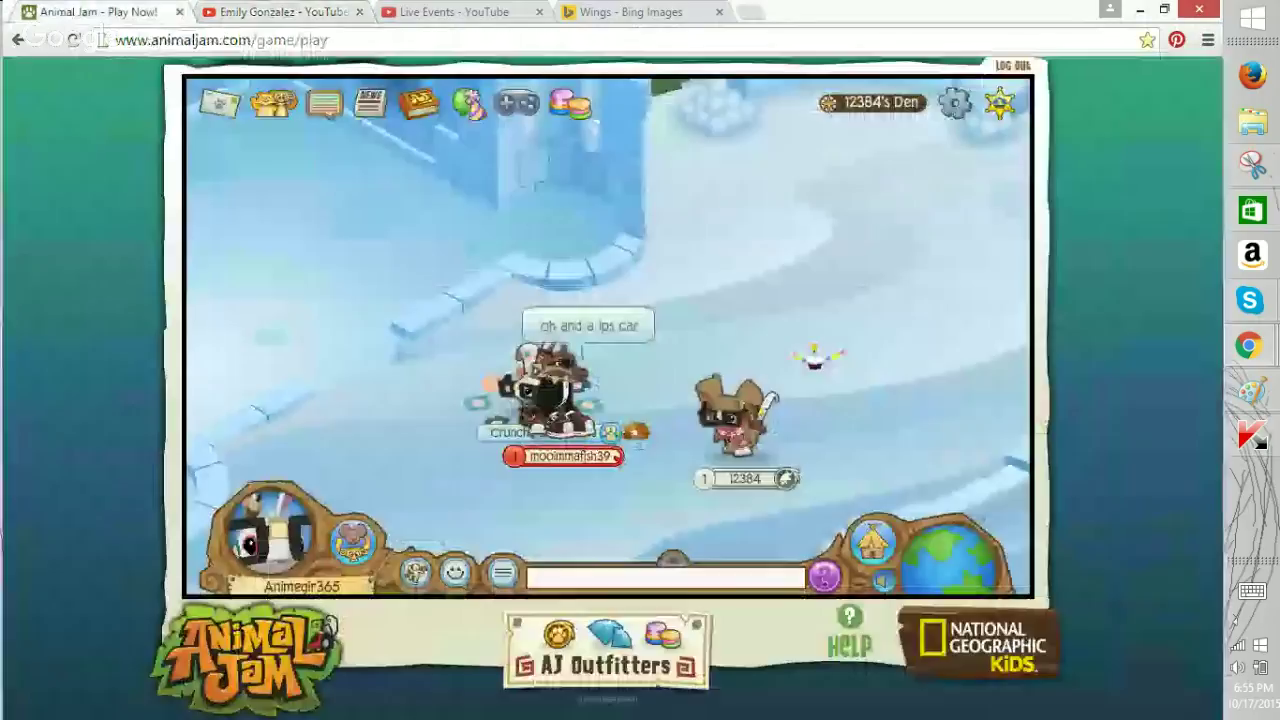
{"action": "left_click", "coordinate": [325, 310]}
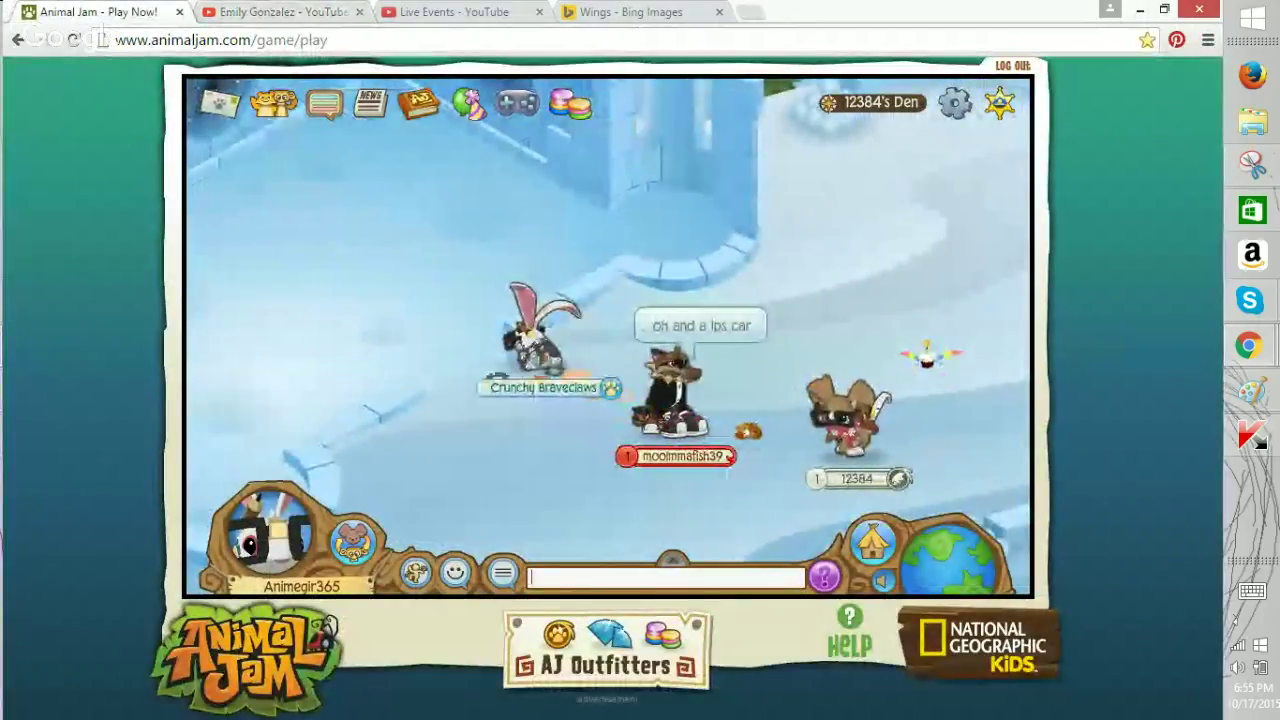
{"action": "left_click", "coordinate": [1252, 591]}
{"action": "left_click", "coordinate": [528, 510]}
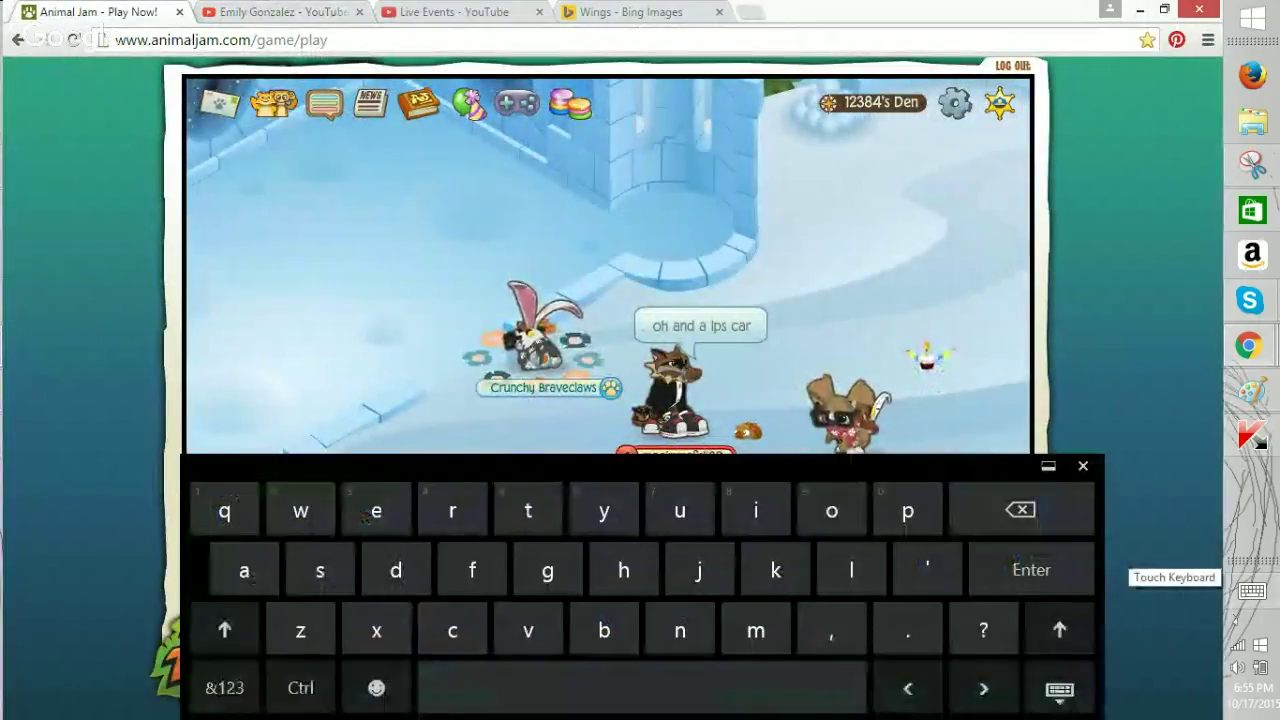
{"action": "left_click", "coordinate": [1031, 570]}
{"action": "left_click", "coordinate": [920, 302]}
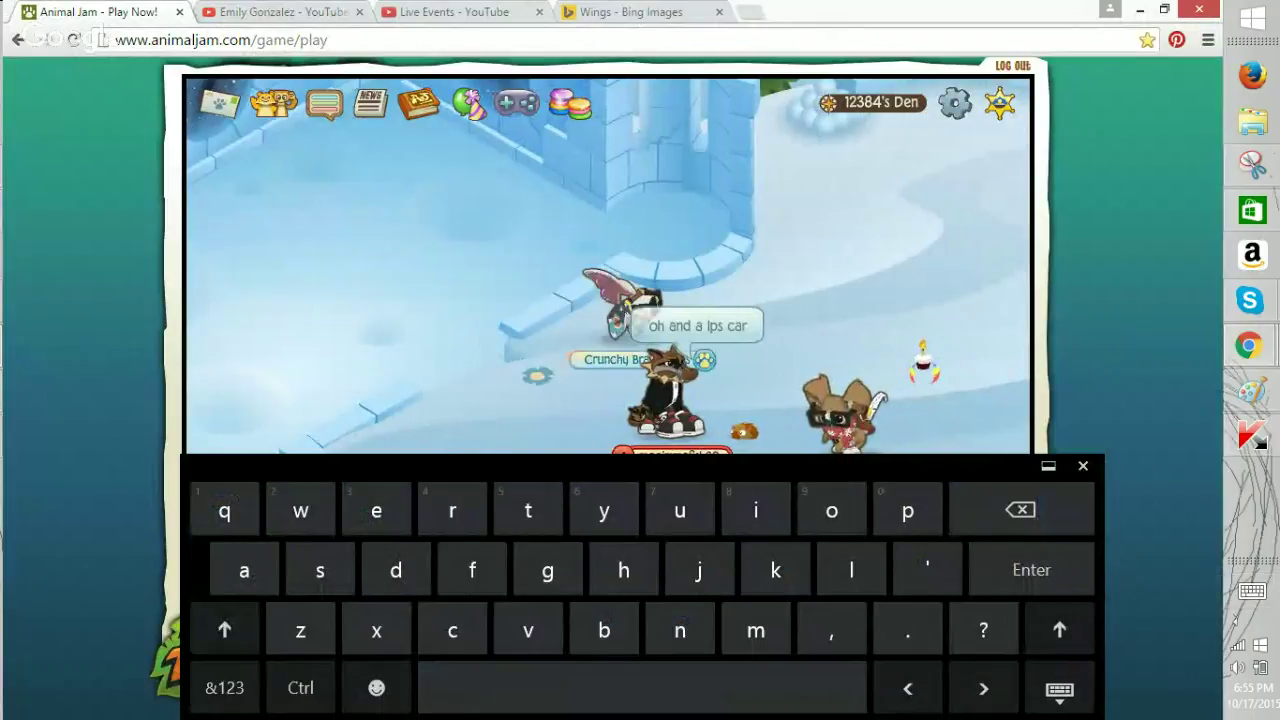
{"action": "left_click", "coordinate": [1083, 466]}
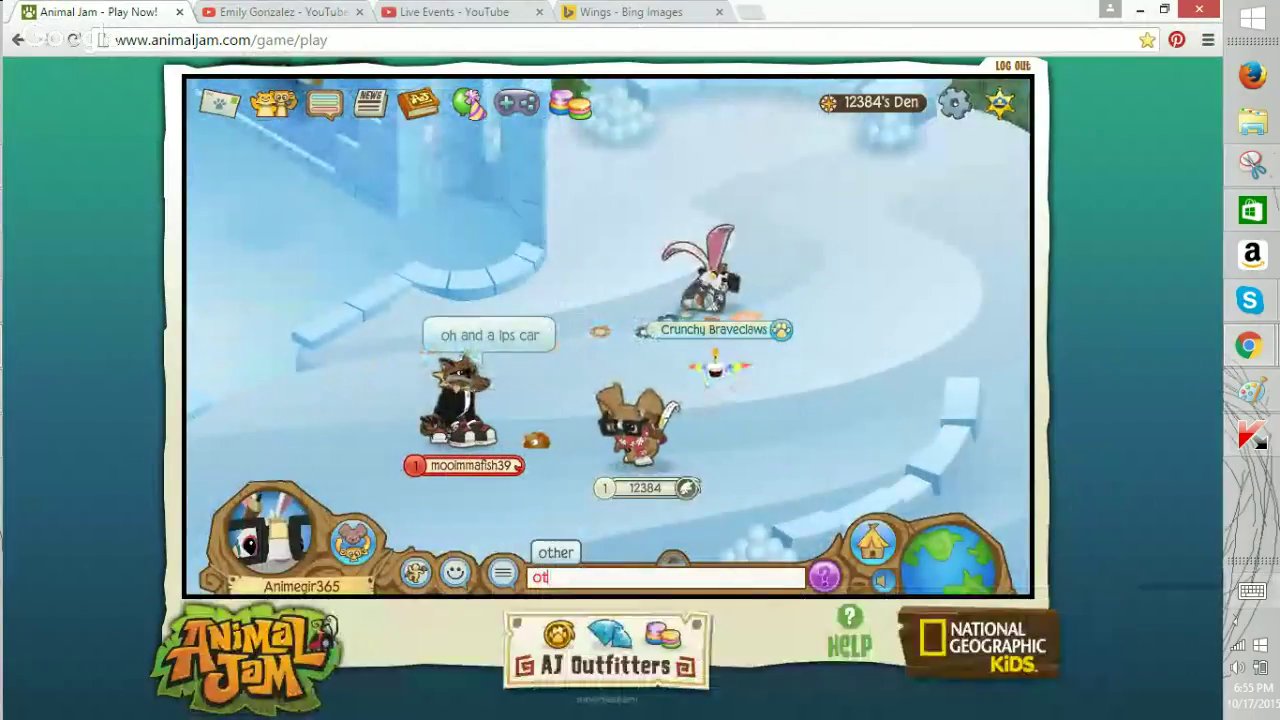
{"action": "left_click", "coordinate": [1252, 590]}
{"action": "left_click", "coordinate": [680, 630]}
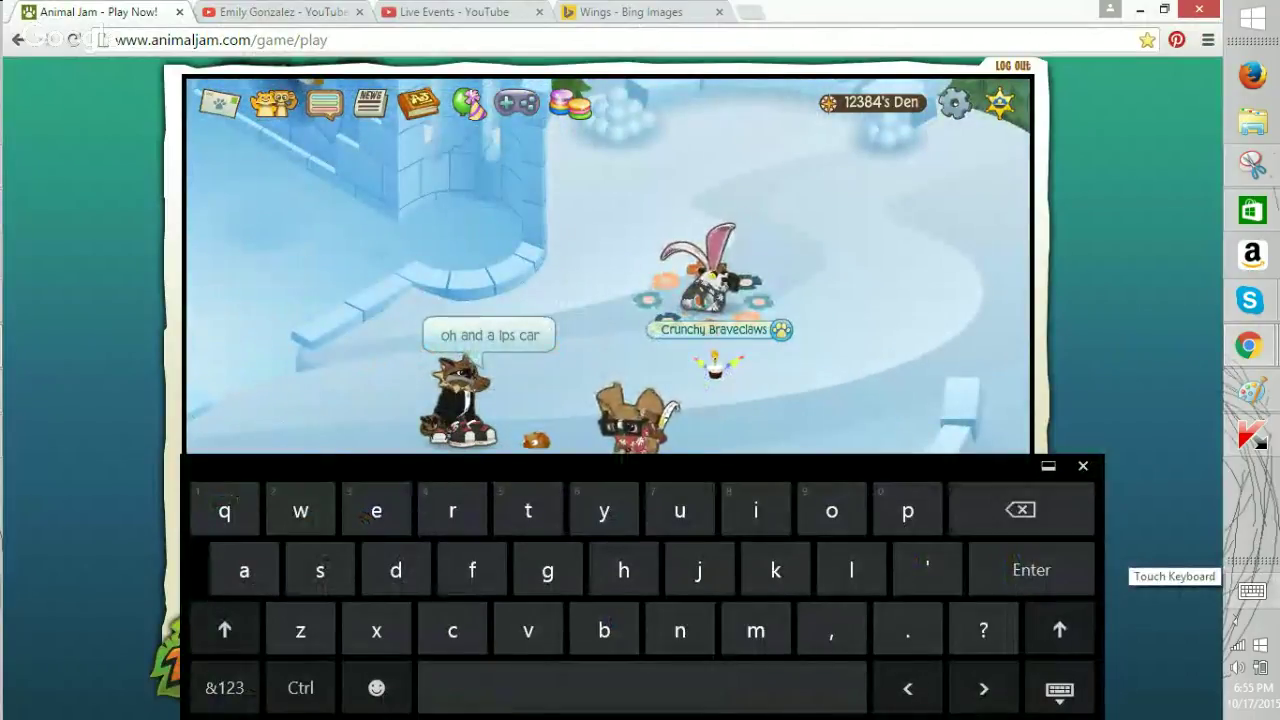
{"action": "left_click", "coordinate": [1031, 569]}
{"action": "left_click", "coordinate": [1252, 590]}
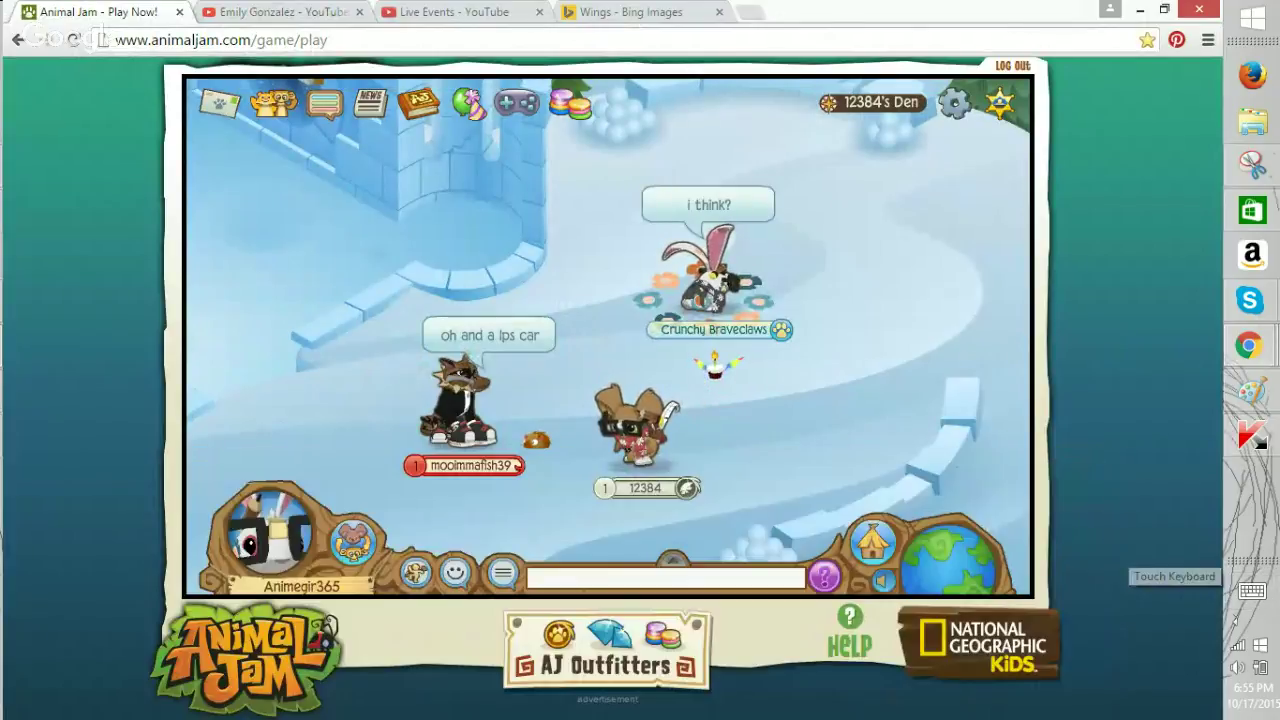
Switch to YouTube and search for "daft punk" using the touch keyboard.
{"action": "left_click", "coordinate": [275, 12]}
{"action": "left_click", "coordinate": [224, 95]}
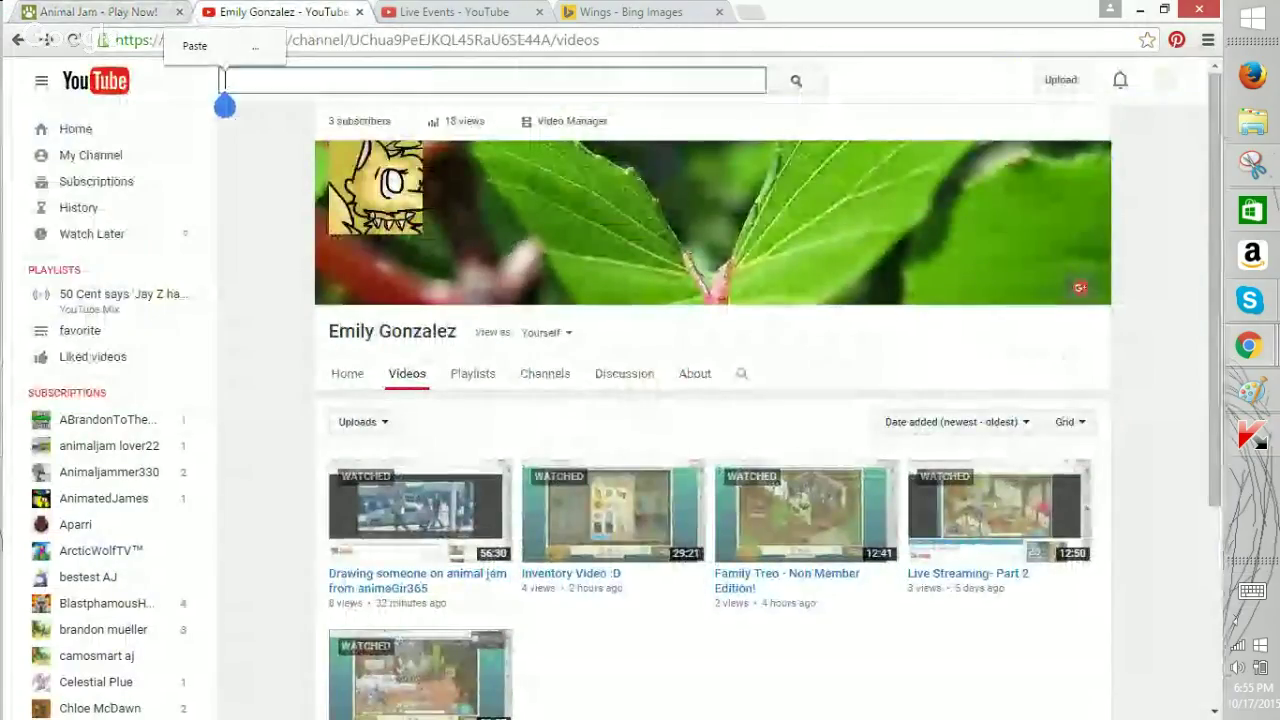
{"action": "left_click", "coordinate": [1252, 590]}
{"action": "type", "text": "daft "}
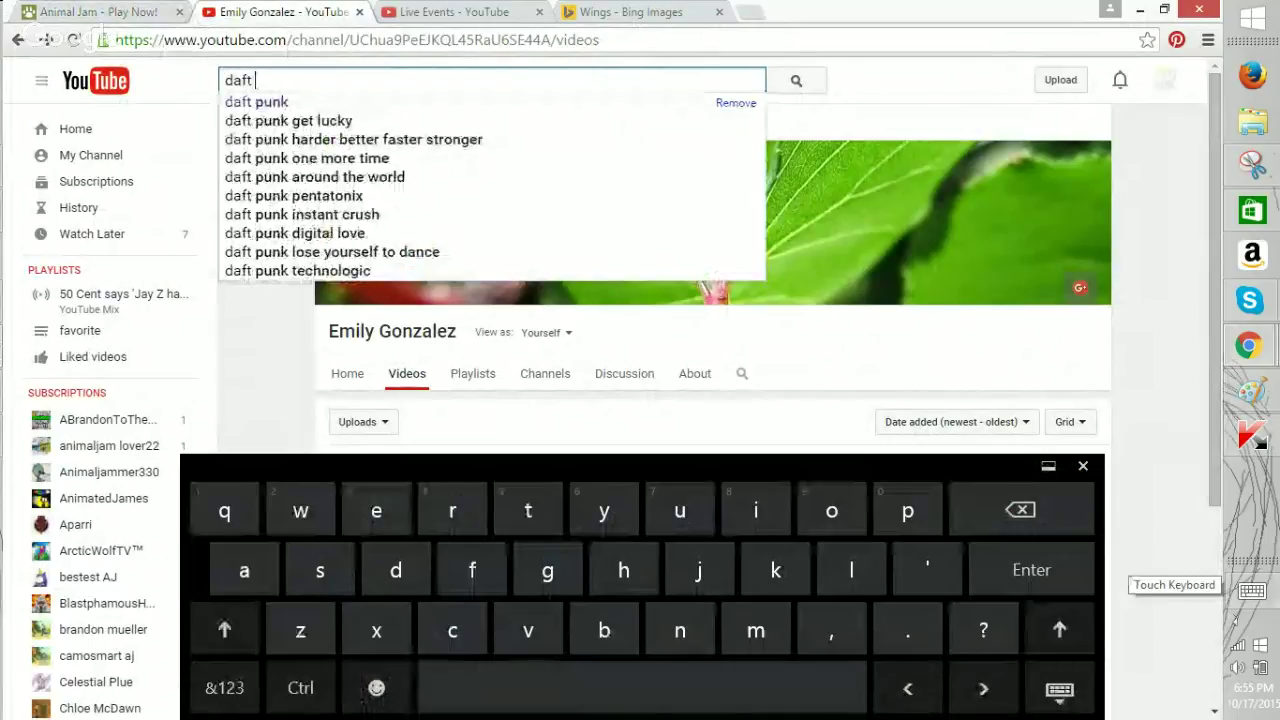
{"action": "type", "text": "punk"}
{"action": "key", "text": "Return"}
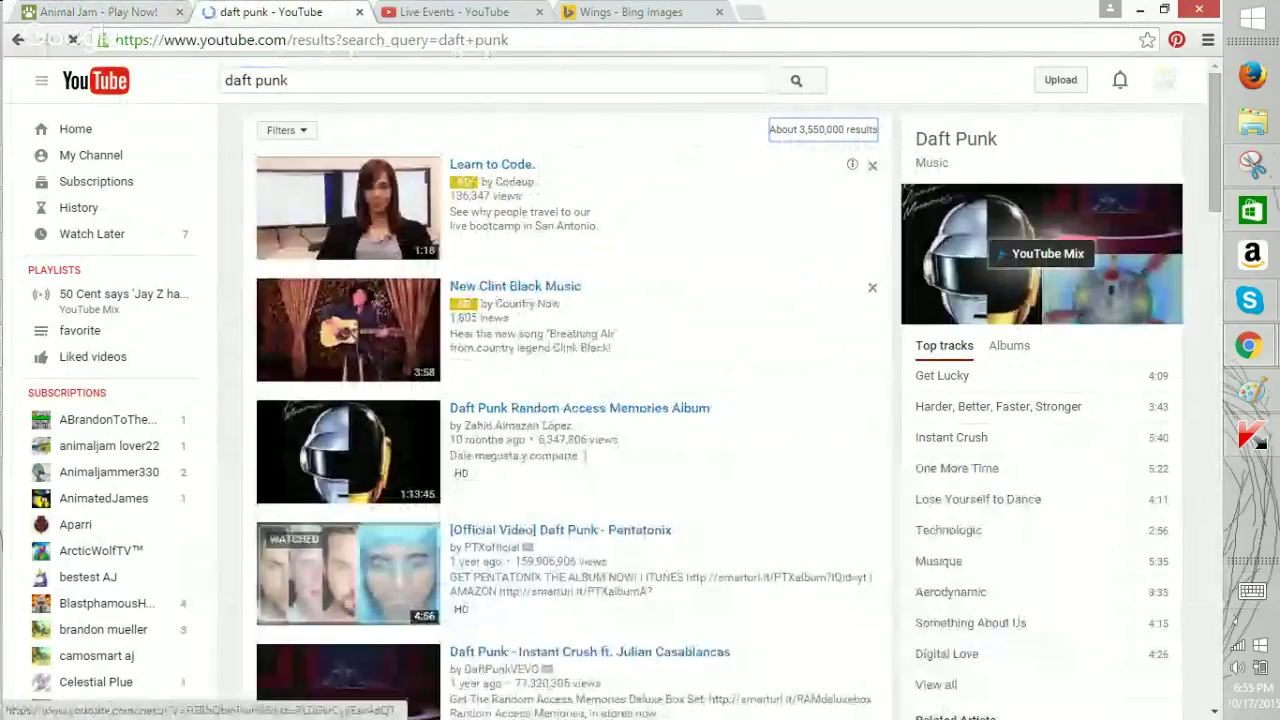
Clear the YouTube search and search for the suggested term "jammer256 aj" instead.
{"action": "left_click", "coordinate": [288, 80]}
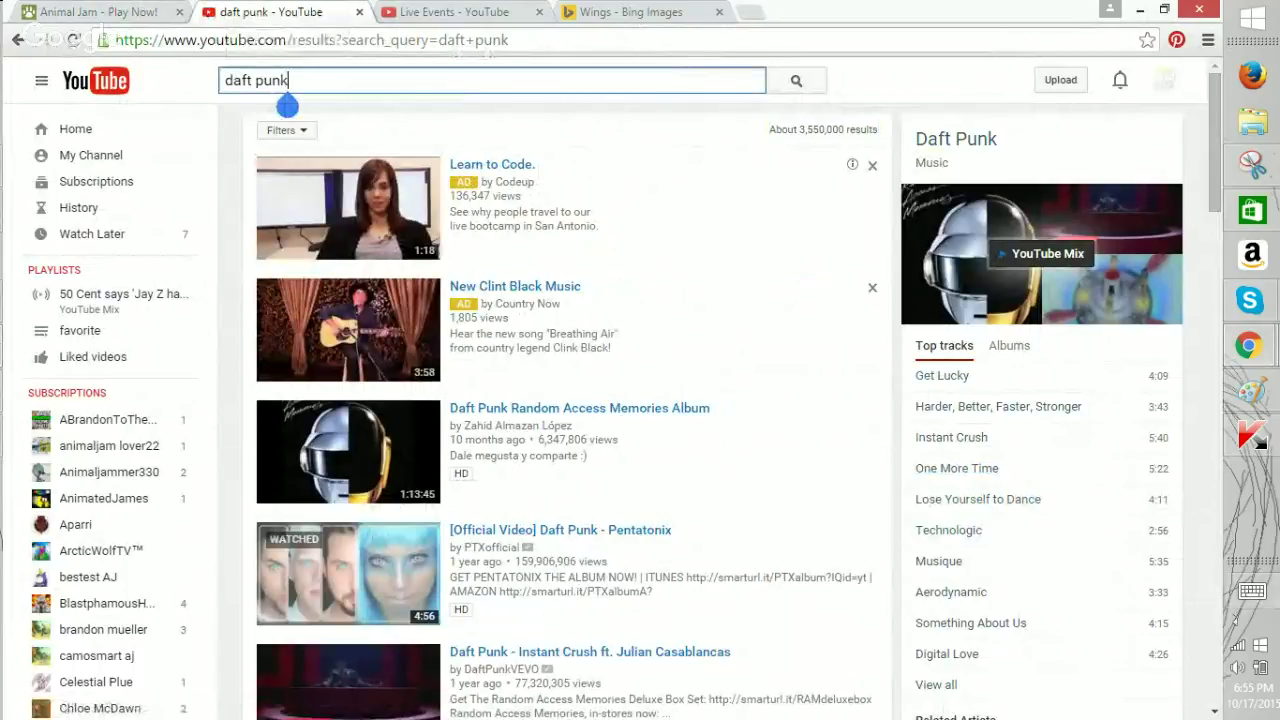
{"action": "left_click", "coordinate": [1252, 591]}
{"action": "key", "text": "BackSpace"}
{"action": "key", "text": "BackSpace"}
{"action": "key", "text": "BackSpace"}
{"action": "key", "text": "BackSpace"}
{"action": "key", "text": "BackSpace"}
{"action": "key", "text": "BackSpace"}
{"action": "key", "text": "BackSpace"}
{"action": "key", "text": "BackSpace"}
{"action": "key", "text": "BackSpace"}
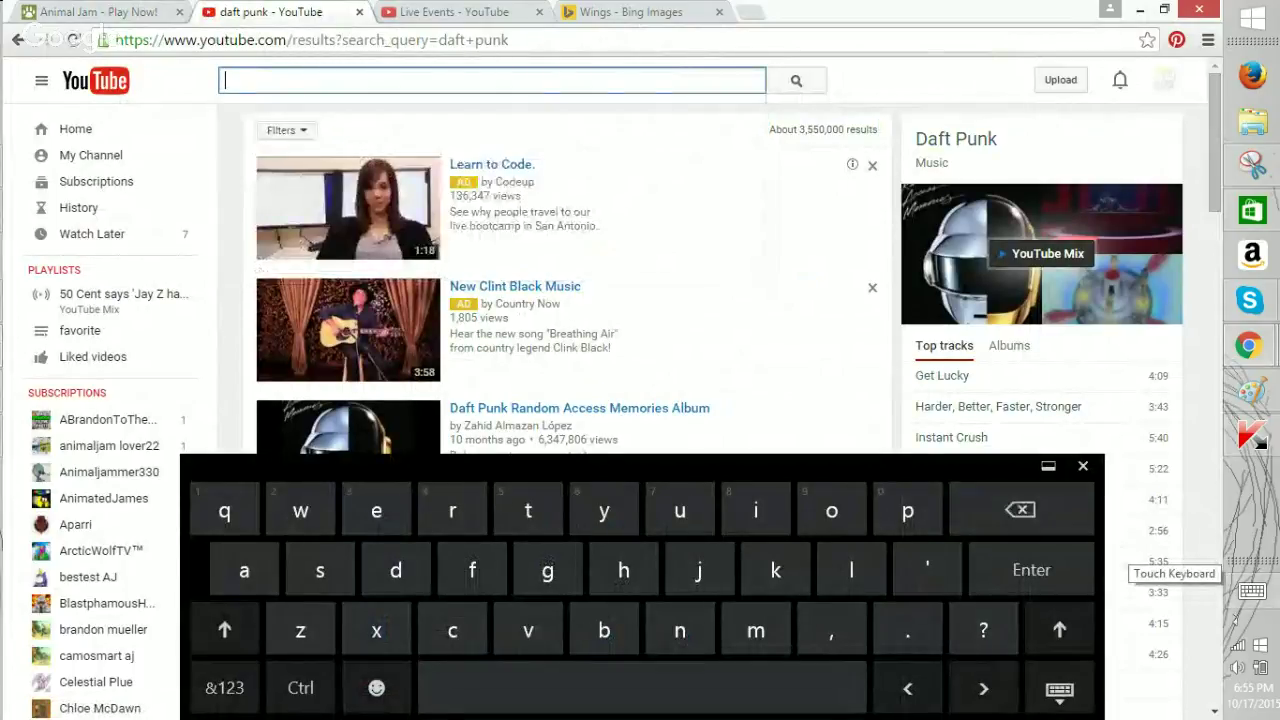
{"action": "type", "text": "jamm"}
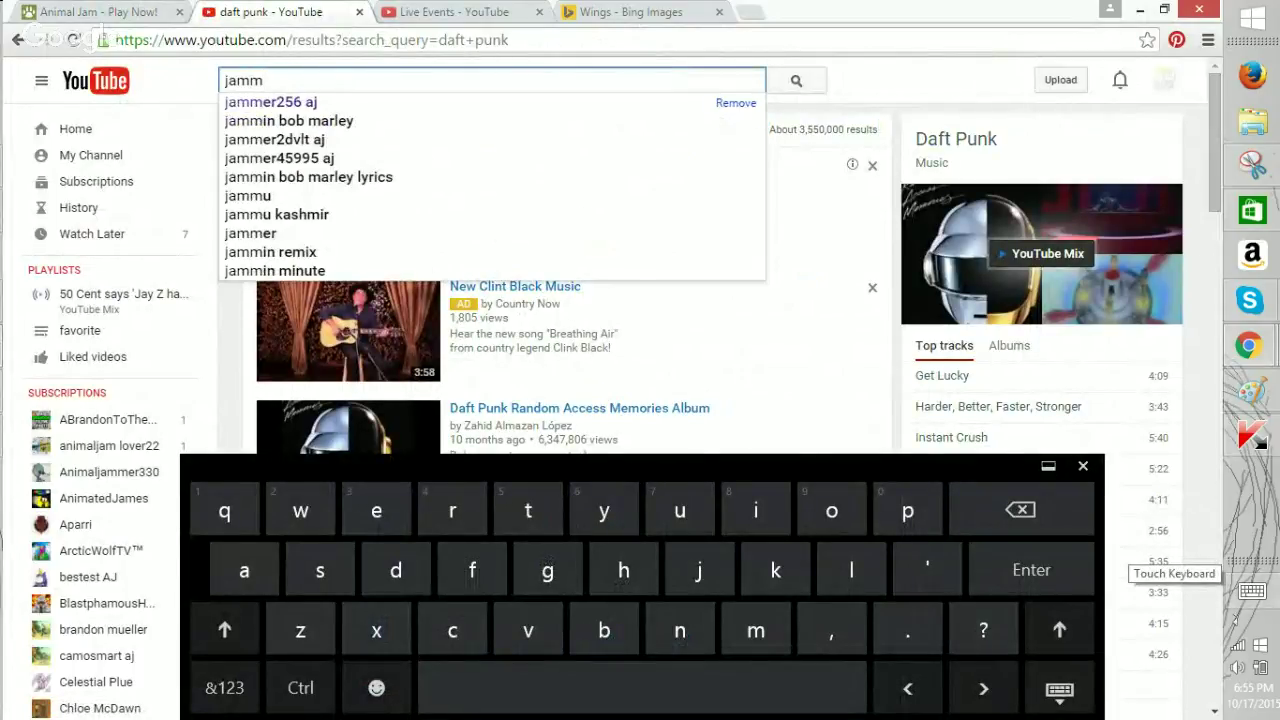
{"action": "left_click", "coordinate": [270, 101]}
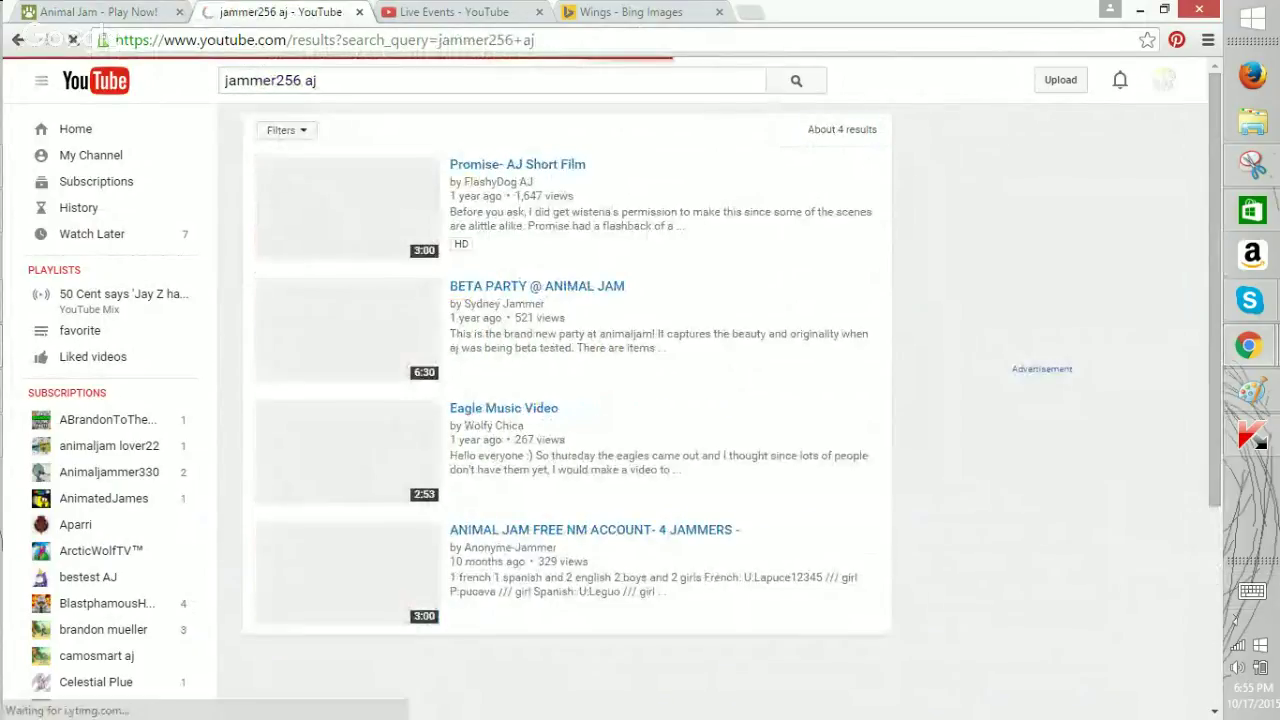
{"action": "left_click", "coordinate": [316, 104]}
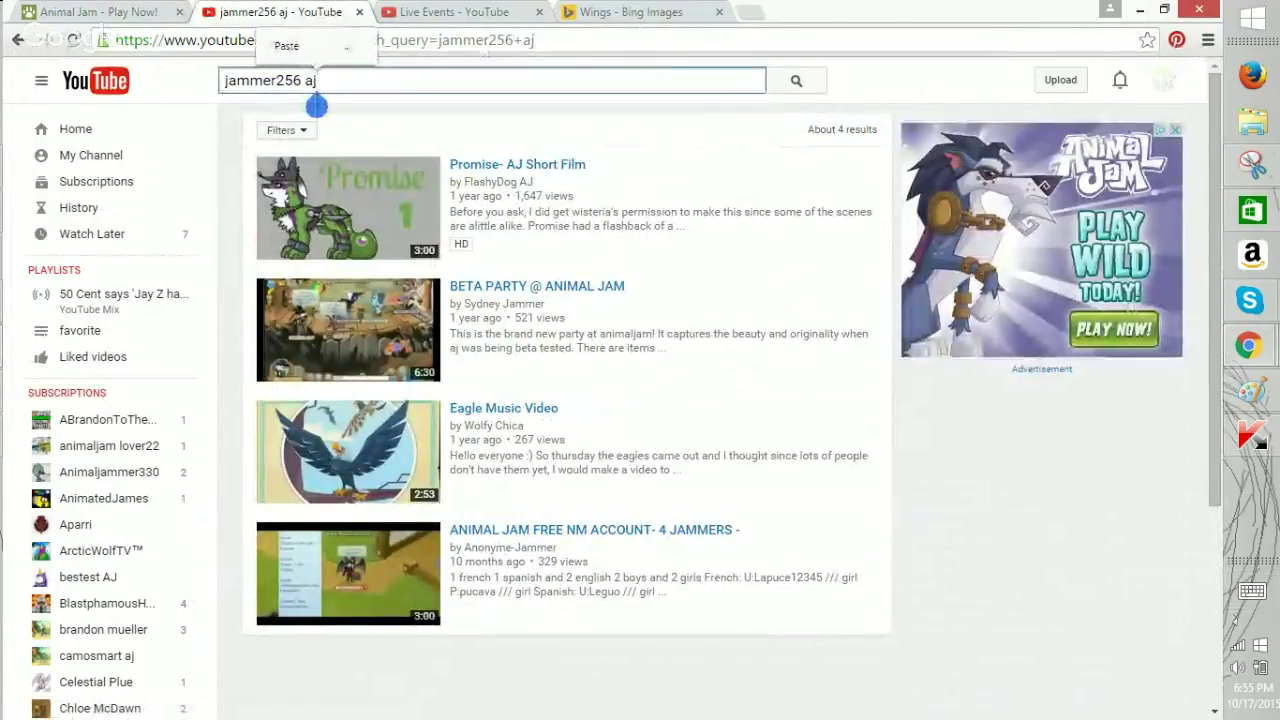
{"action": "left_click", "coordinate": [1252, 591]}
{"action": "key", "text": "BackSpace"}
{"action": "key", "text": "BackSpace"}
{"action": "key", "text": "BackSpace"}
{"action": "key", "text": "BackSpace"}
{"action": "key", "text": "BackSpace"}
{"action": "key", "text": "BackSpace"}
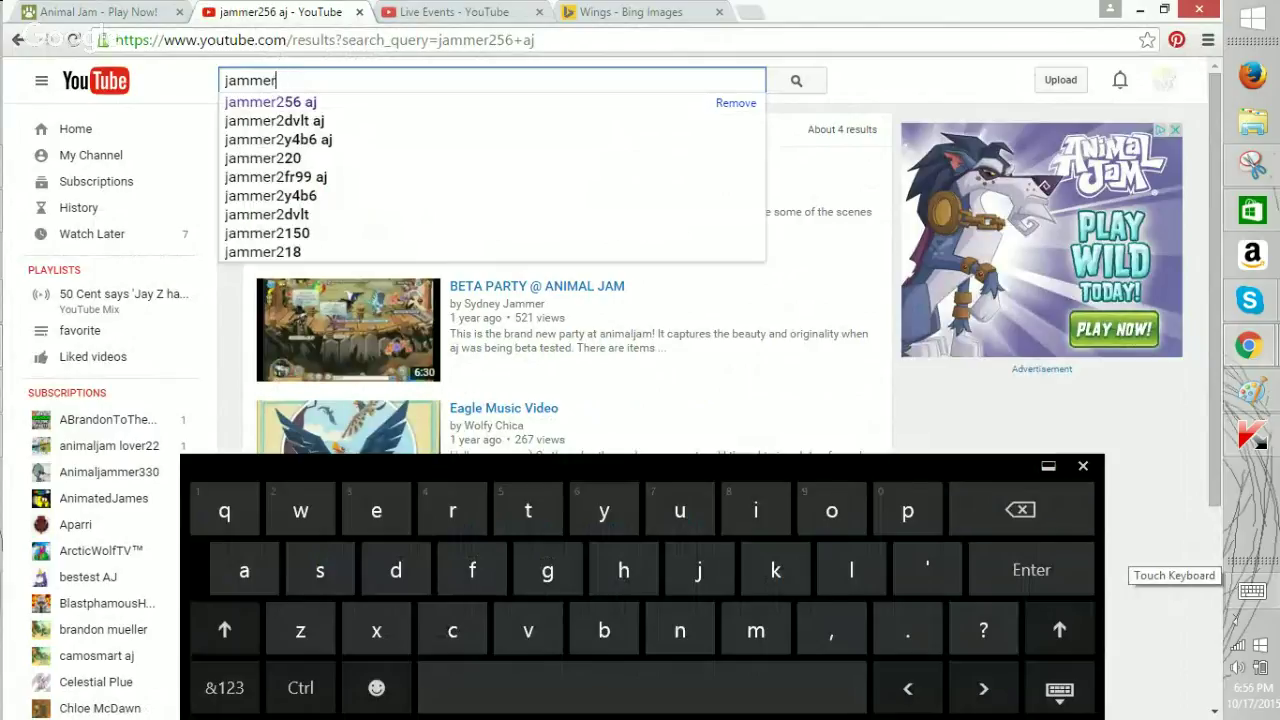
{"action": "left_click", "coordinate": [224, 687]}
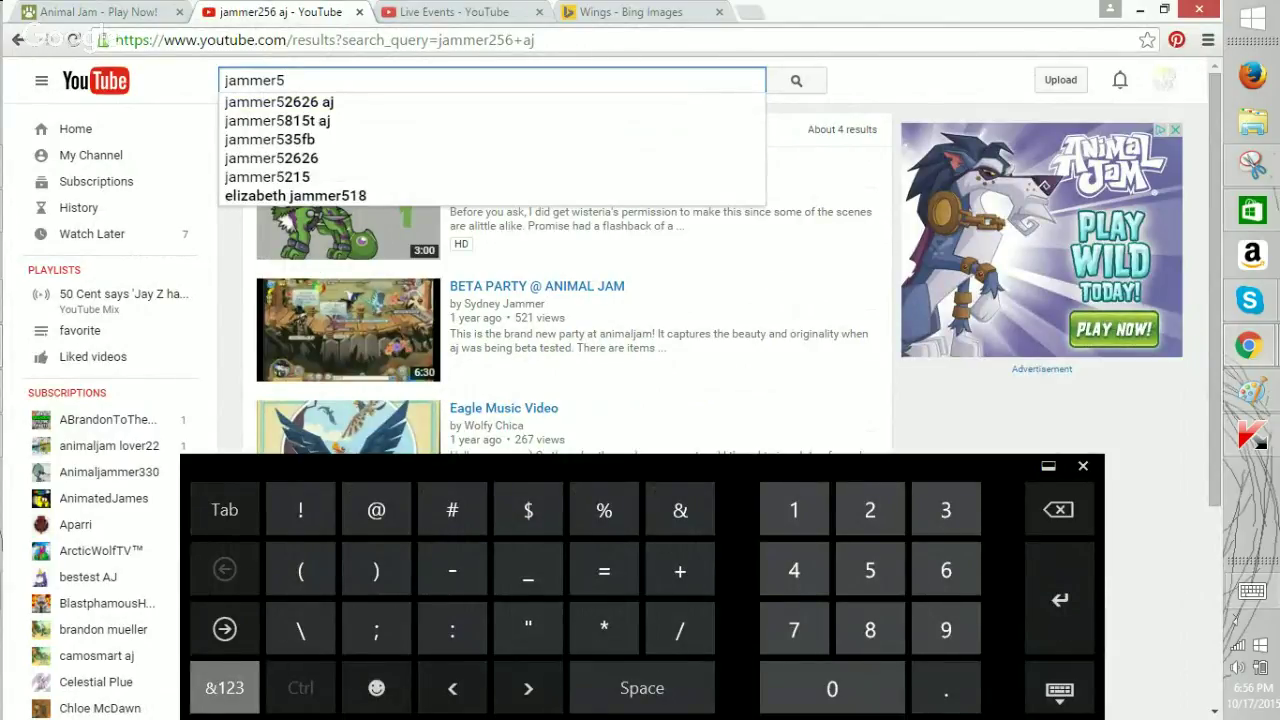
{"action": "left_click", "coordinate": [870, 510]}
{"action": "left_click", "coordinate": [946, 570]}
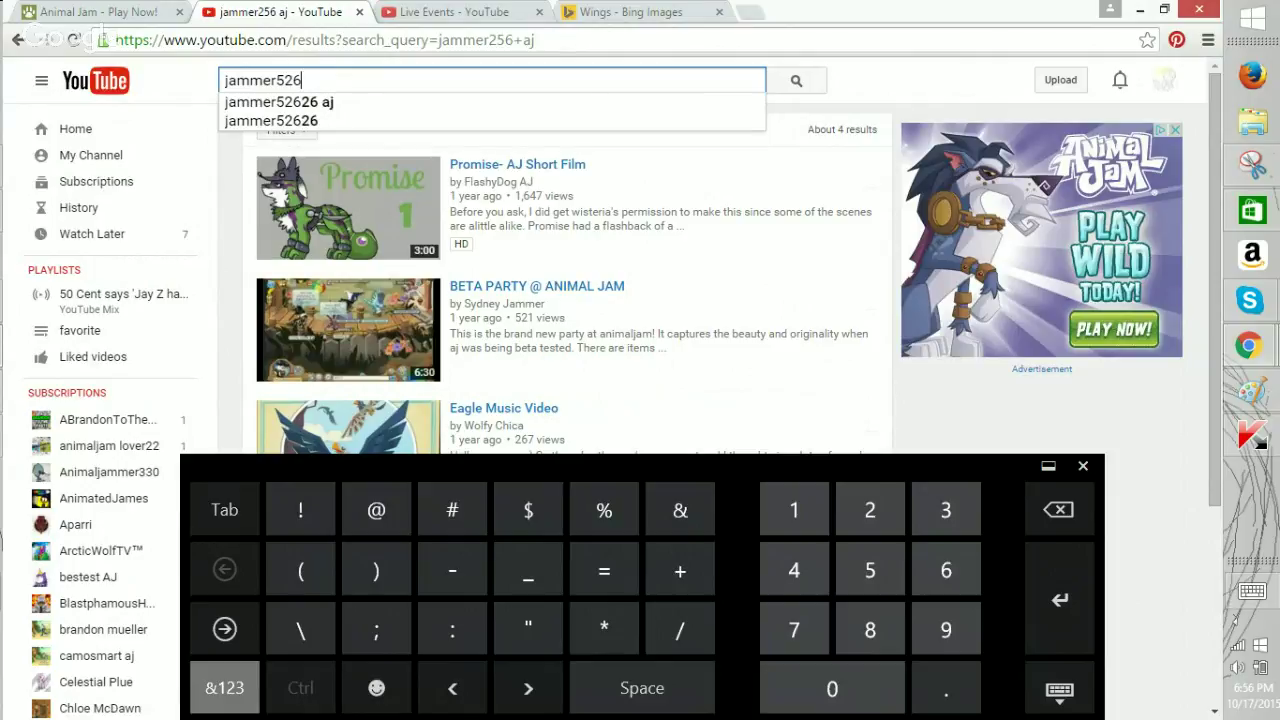
{"action": "left_click", "coordinate": [224, 687]}
{"action": "type", "text": "aj"}
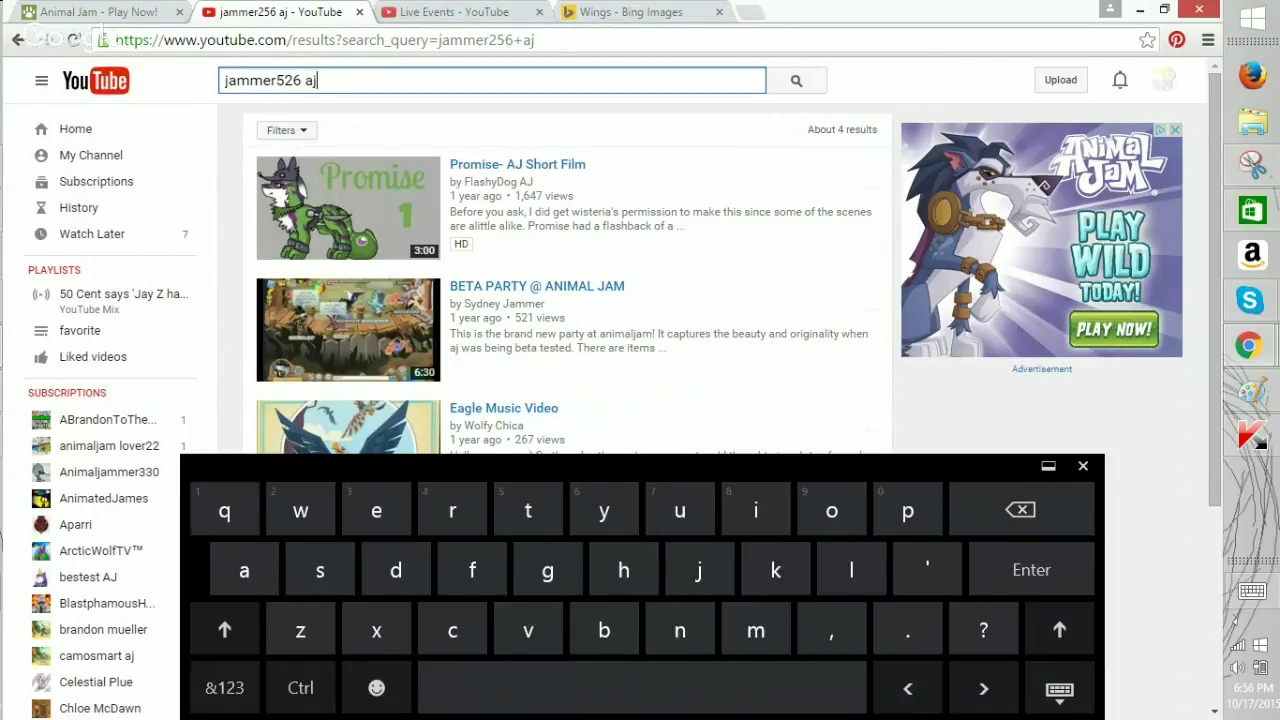
{"action": "key", "text": "Return"}
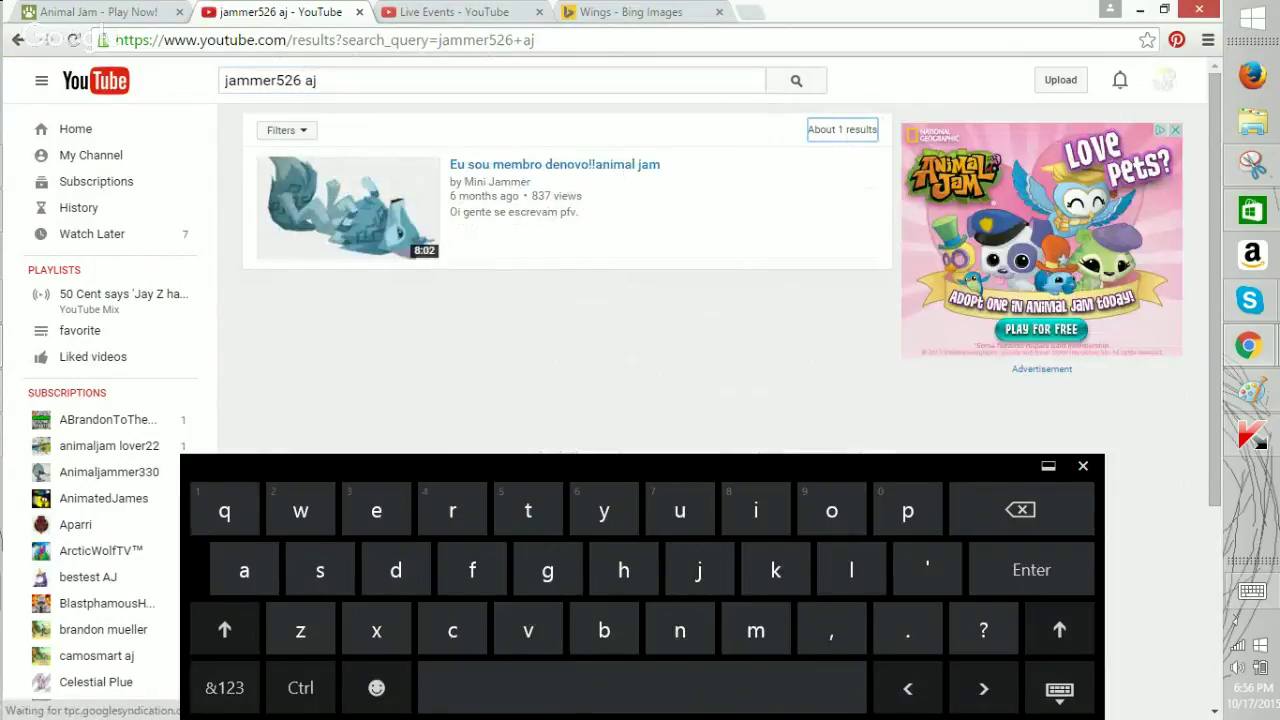
Look back through the earlier YouTube search results and return to the "jammer526 aj" results.
{"action": "left_click", "coordinate": [18, 40]}
{"action": "left_click", "coordinate": [18, 40]}
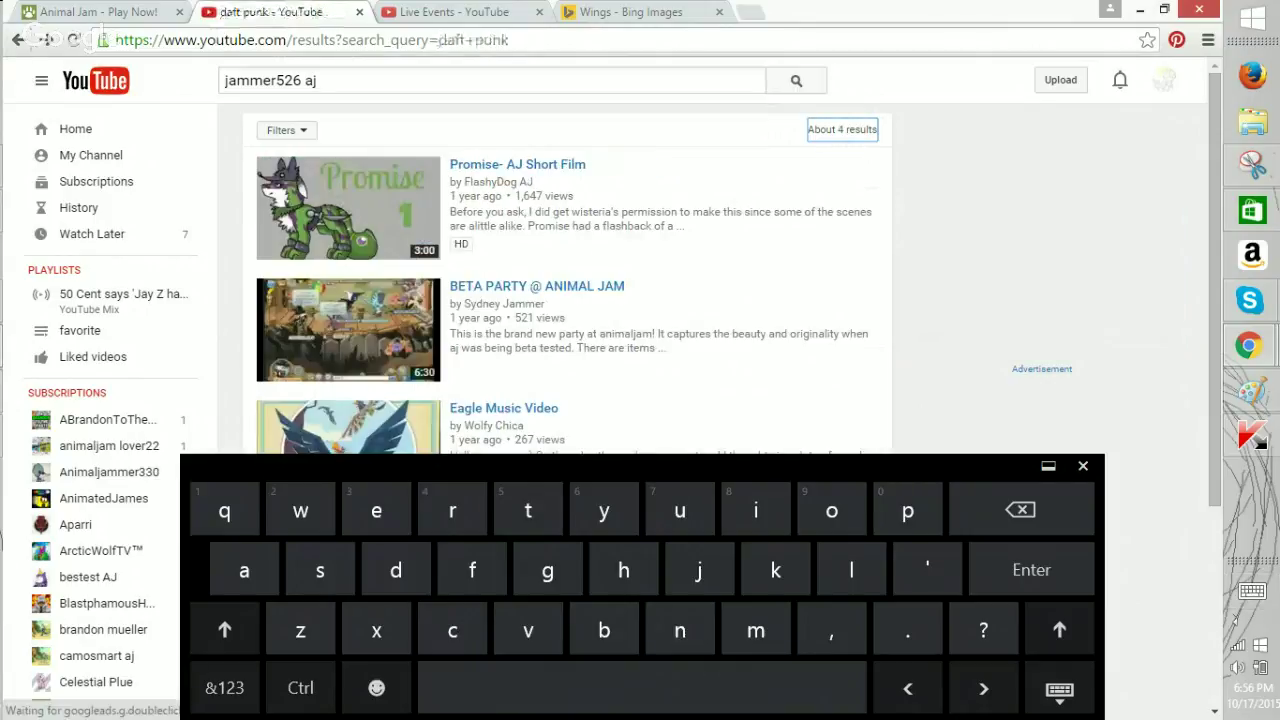
{"action": "left_click", "coordinate": [46, 40]}
{"action": "left_click", "coordinate": [46, 40]}
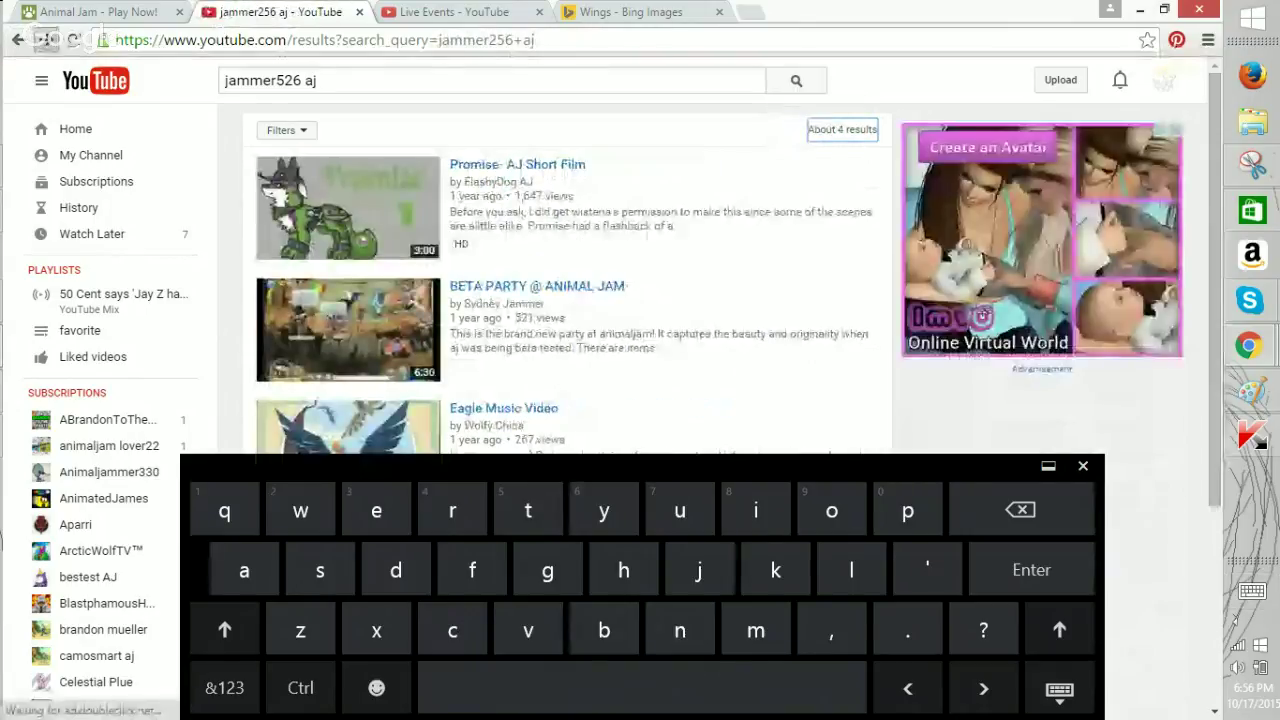
Replace the YouTube search with the suggested term "in my shed", glancing at the Animal Jam den while the results load.
{"action": "left_click", "coordinate": [318, 80]}
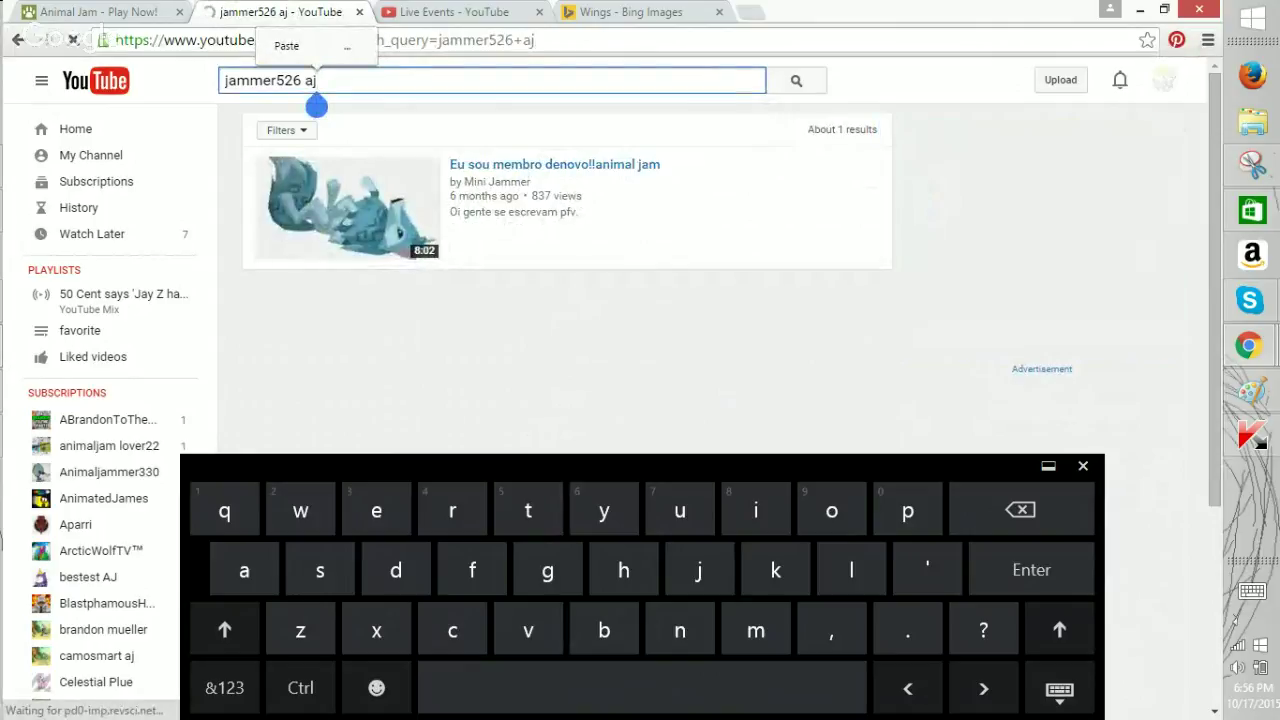
{"action": "left_click", "coordinate": [1020, 510]}
{"action": "key", "text": "BackSpace"}
{"action": "key", "text": "BackSpace"}
{"action": "key", "text": "BackSpace"}
{"action": "key", "text": "BackSpace"}
{"action": "key", "text": "BackSpace"}
{"action": "key", "text": "BackSpace"}
{"action": "key", "text": "BackSpace"}
{"action": "key", "text": "BackSpace"}
{"action": "key", "text": "BackSpace"}
{"action": "key", "text": "BackSpace"}
{"action": "key", "text": "BackSpace"}
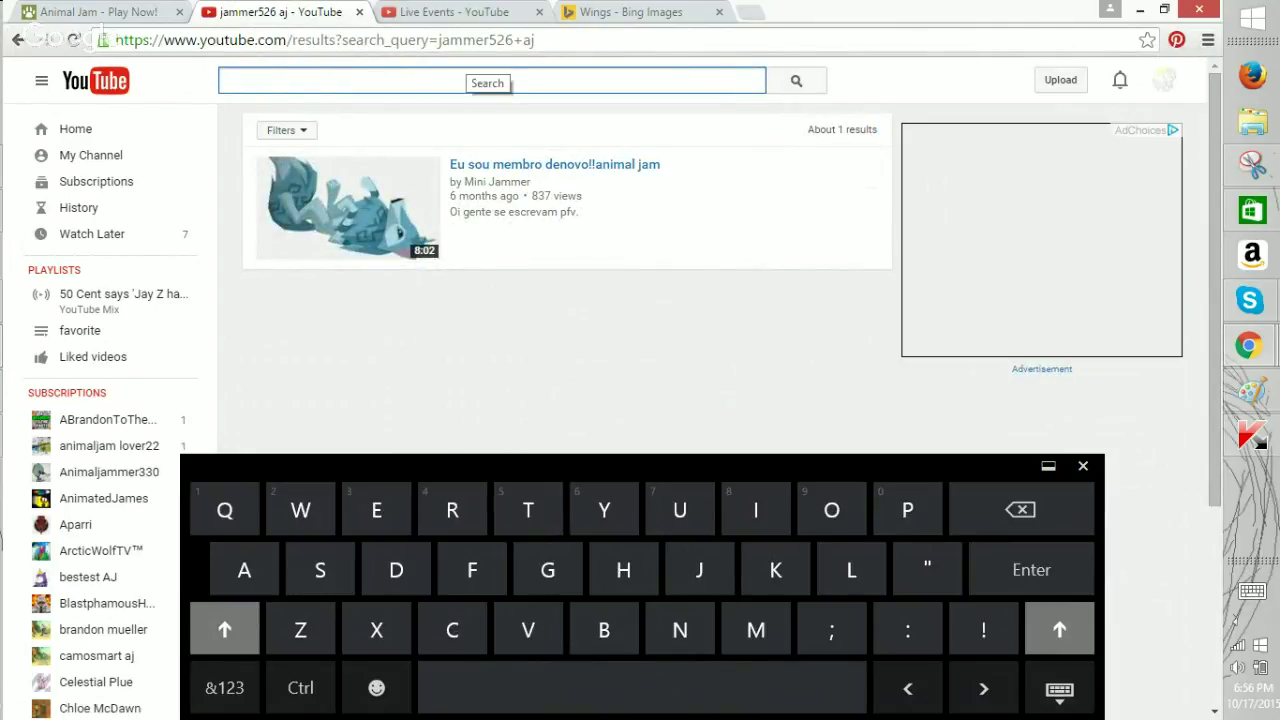
{"action": "type", "text": "S"}
{"action": "key", "text": "BackSpace"}
{"action": "type", "text": "in"}
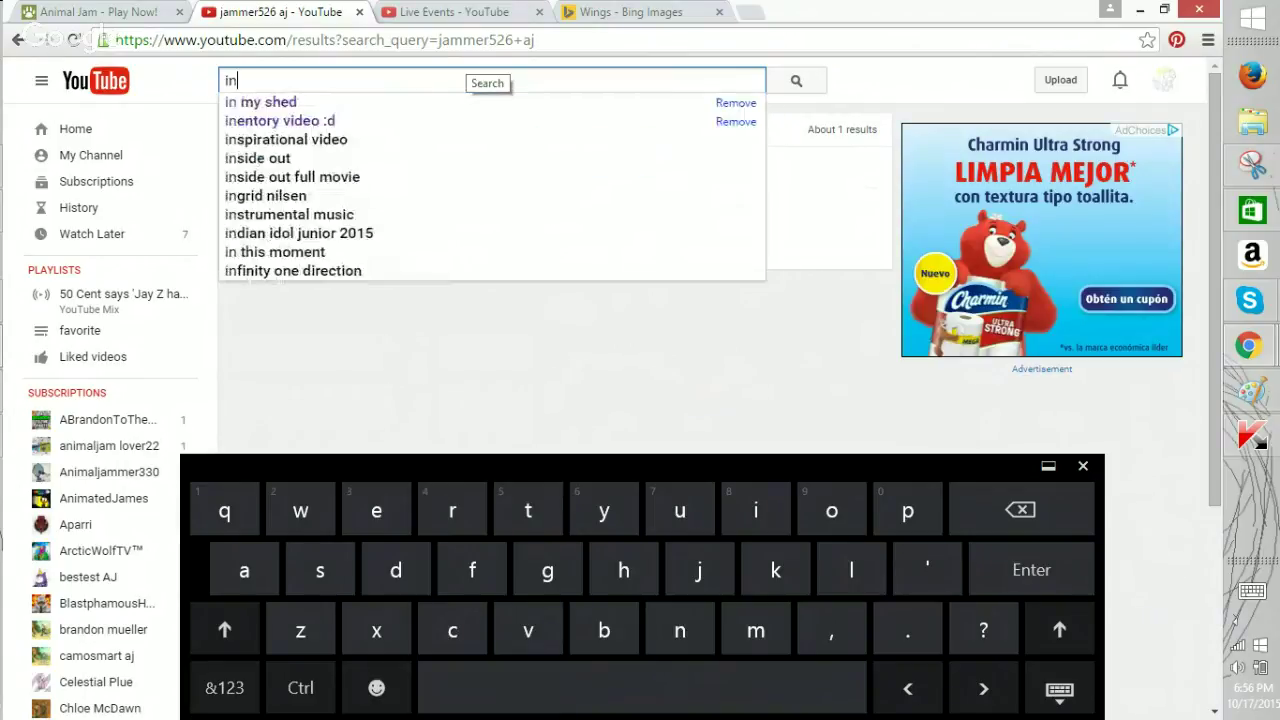
{"action": "left_click", "coordinate": [261, 102]}
{"action": "left_click", "coordinate": [70, 12]}
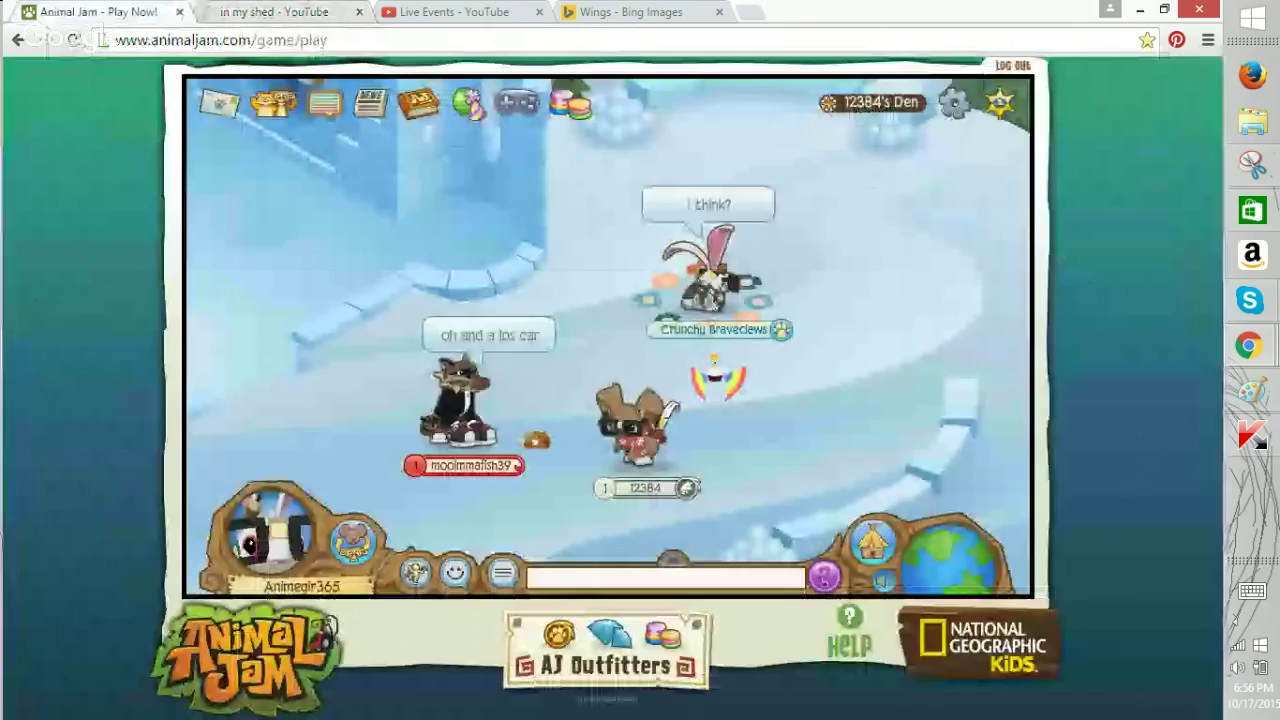
{"action": "left_click", "coordinate": [268, 12]}
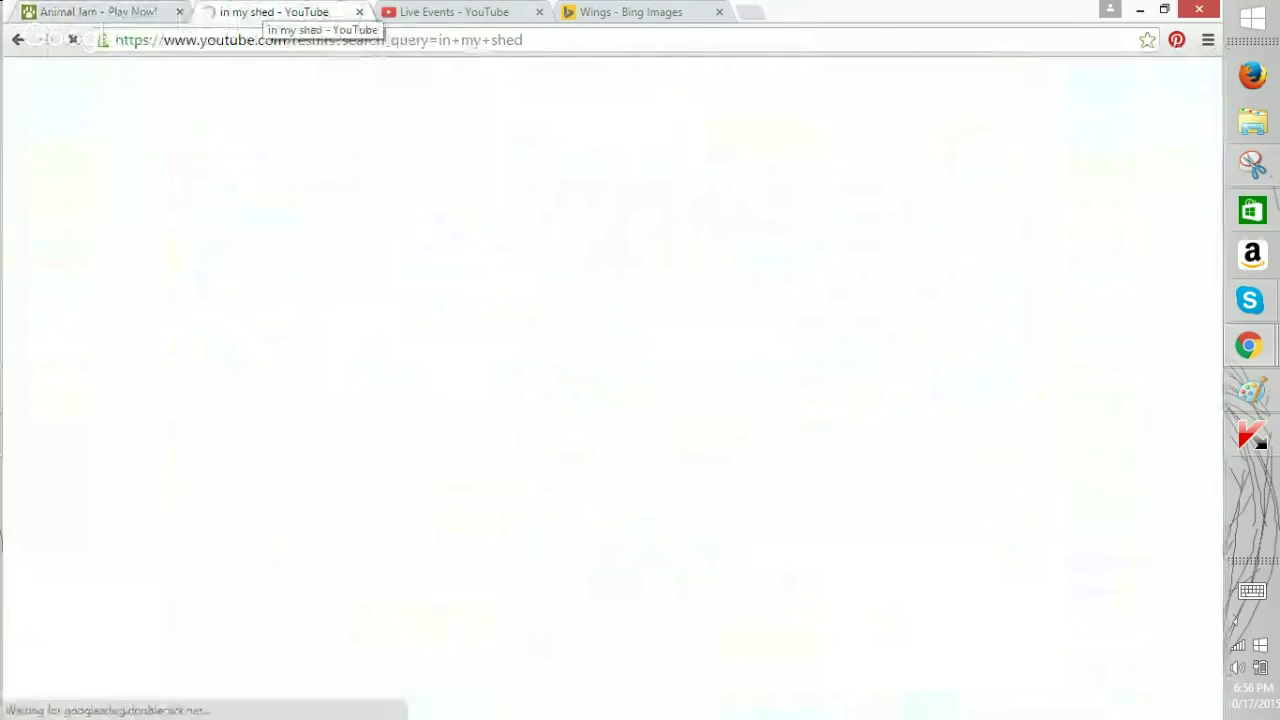
Browse the "in my shed" results and play the video "Speed Paint // shed.mov by vika01" from the beginning.
{"action": "scroll", "coordinate": [560, 400], "scroll_direction": "down", "scroll_amount": 5}
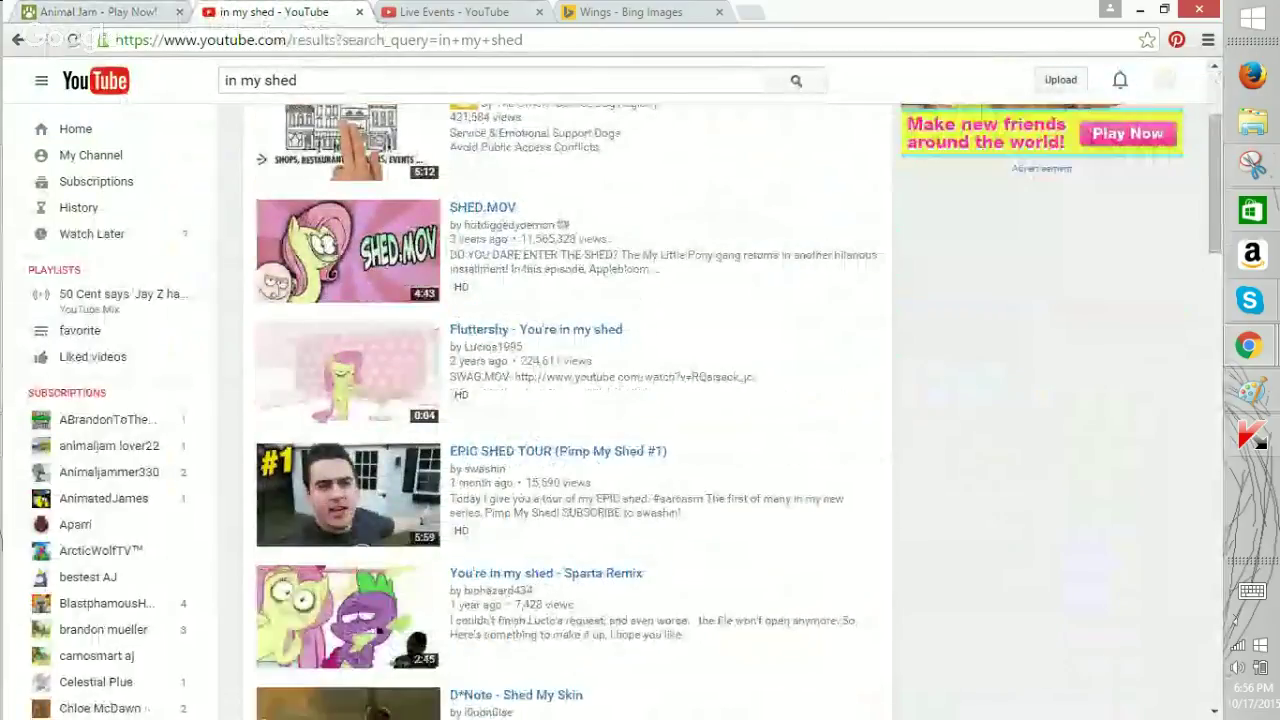
{"action": "scroll", "coordinate": [560, 400], "scroll_direction": "down", "scroll_amount": 1}
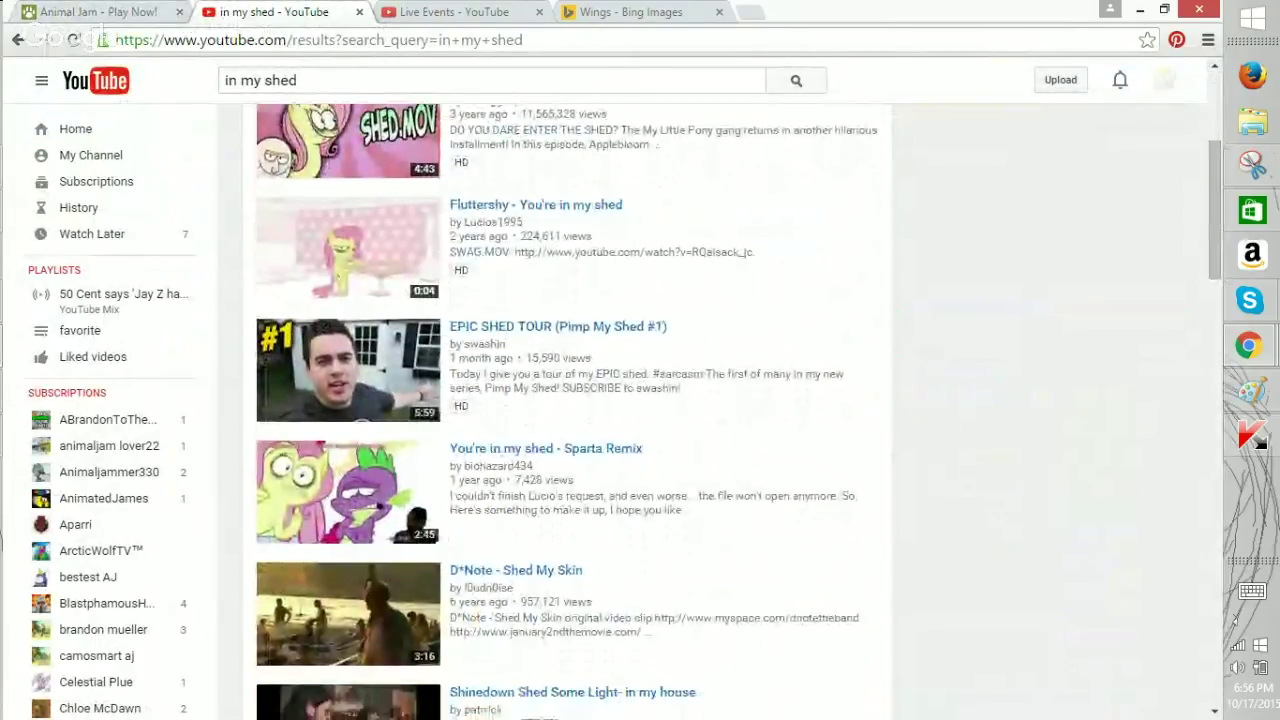
{"action": "scroll", "coordinate": [560, 400], "scroll_direction": "up", "scroll_amount": 3}
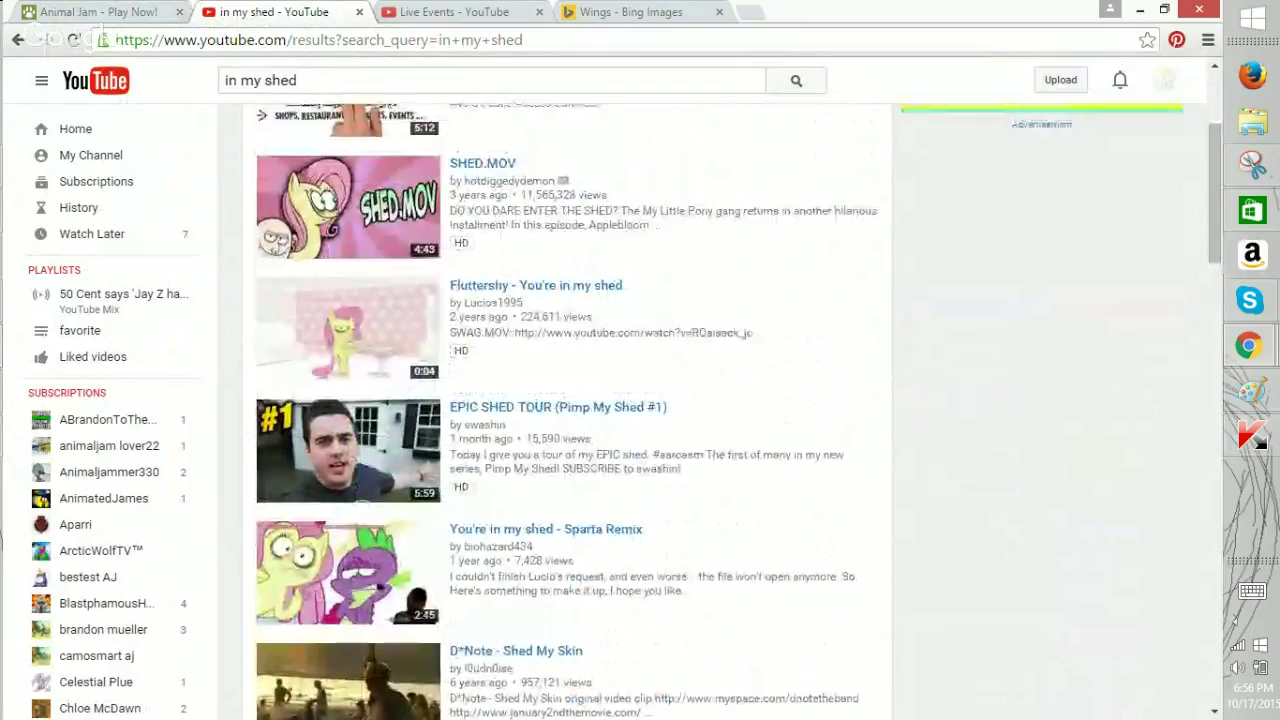
{"action": "scroll", "coordinate": [560, 400], "scroll_direction": "down", "scroll_amount": 1}
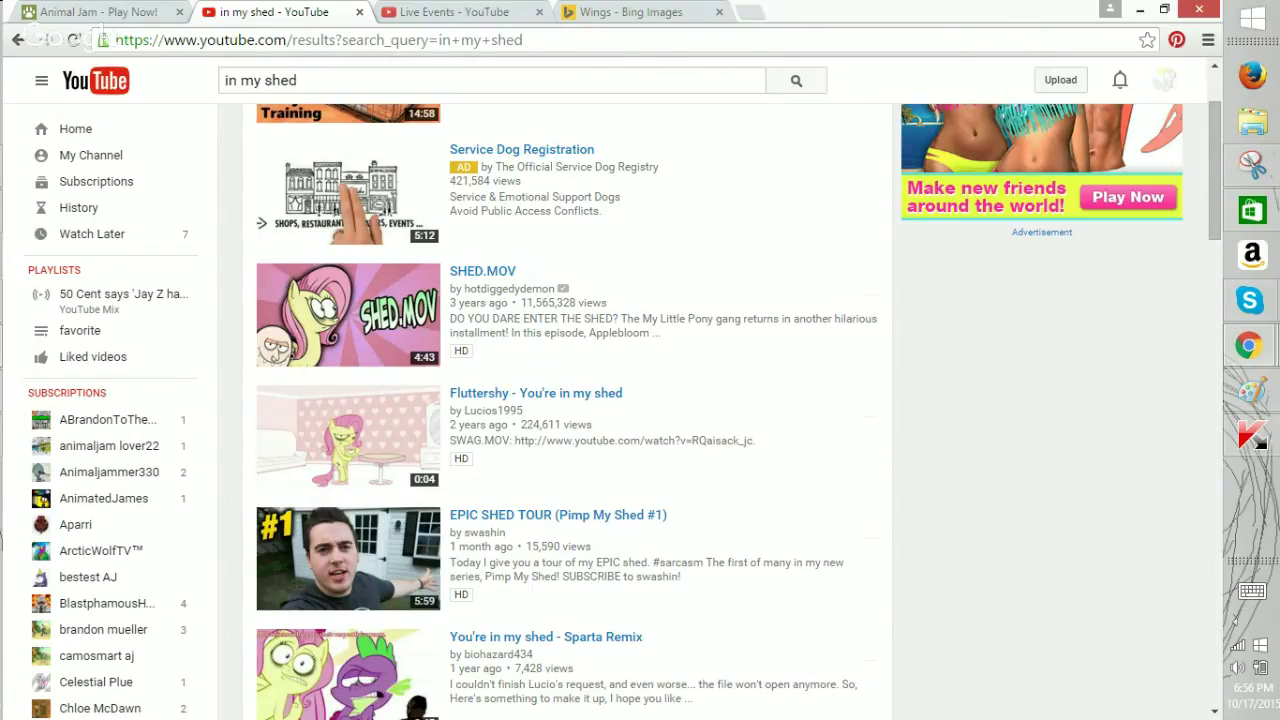
{"action": "scroll", "coordinate": [560, 410], "scroll_direction": "down", "scroll_amount": 5}
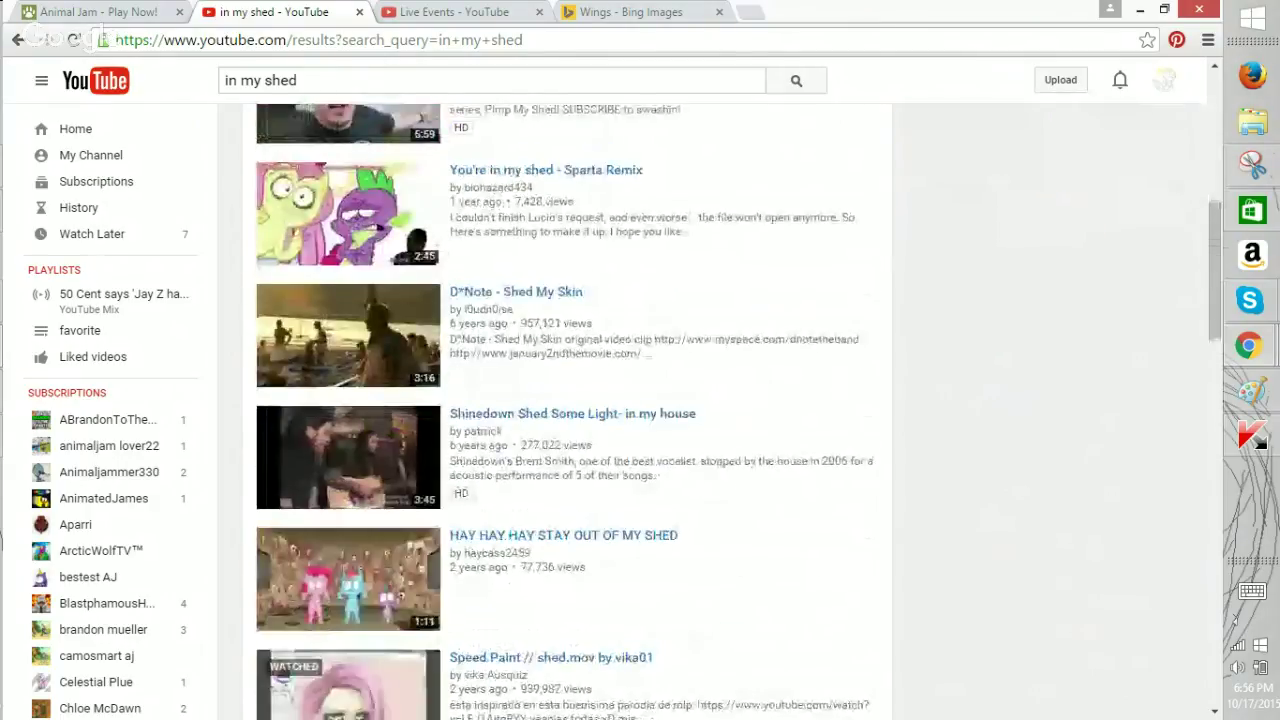
{"action": "scroll", "coordinate": [348, 385], "scroll_direction": "down", "scroll_amount": 4}
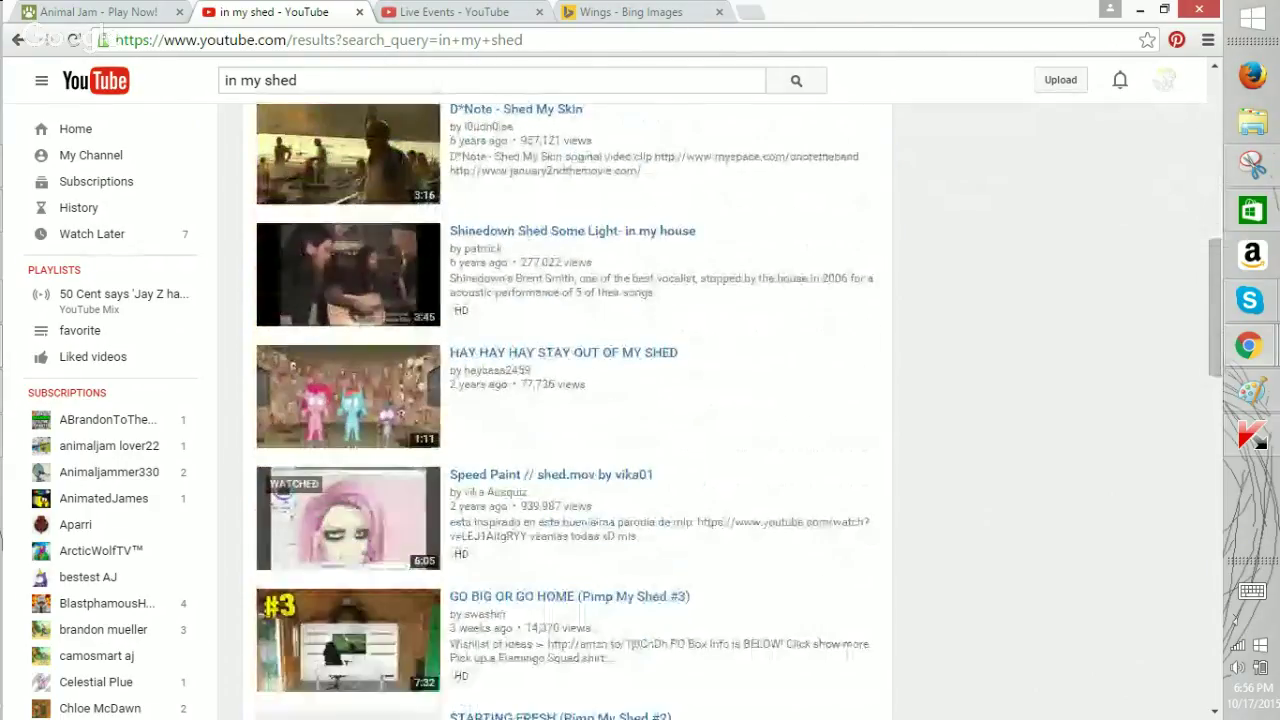
{"action": "left_click", "coordinate": [348, 385]}
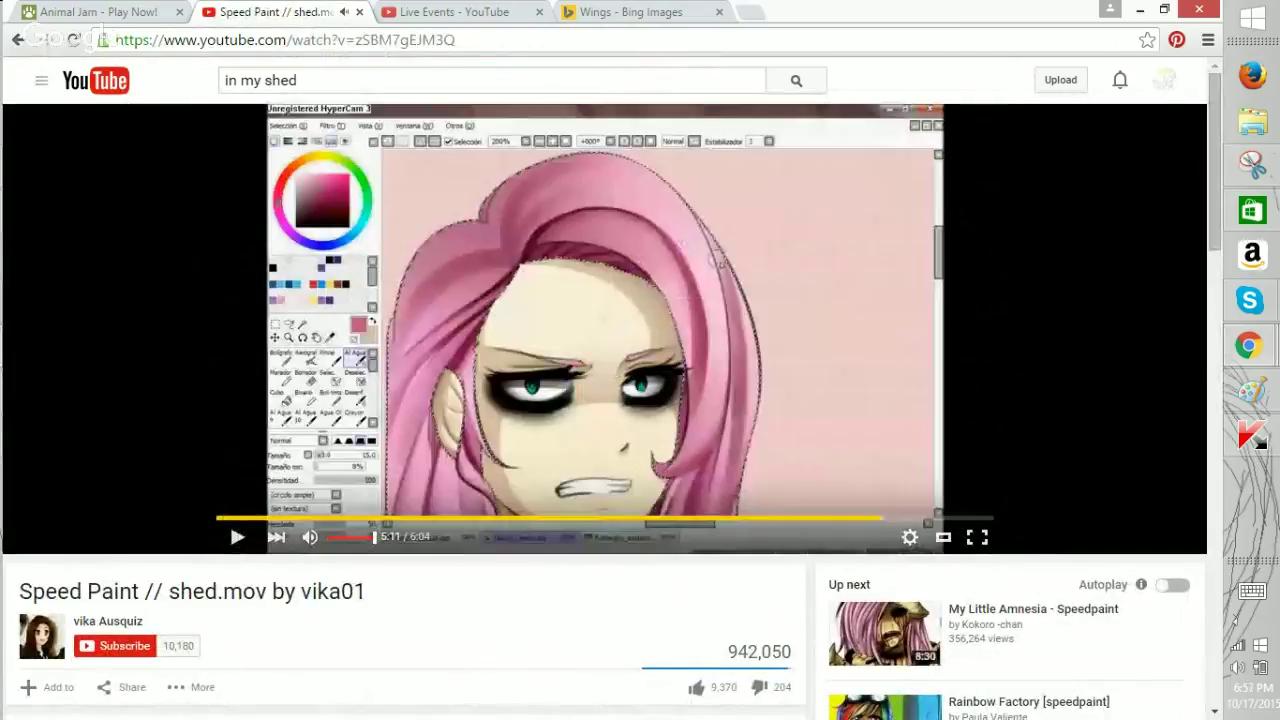
{"action": "key", "text": "0"}
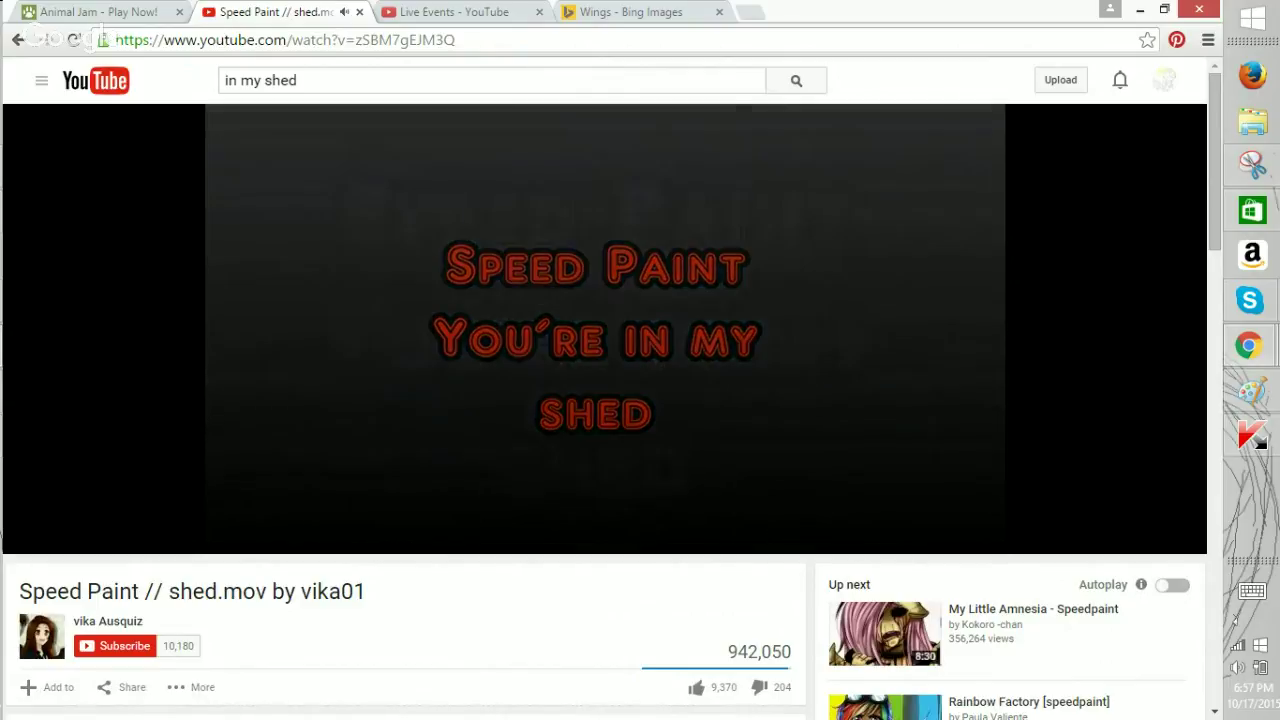
Switch to the 12348 drawing in Paint and show the animal sketch at 100% zoom.
{"action": "left_click", "coordinate": [1252, 391]}
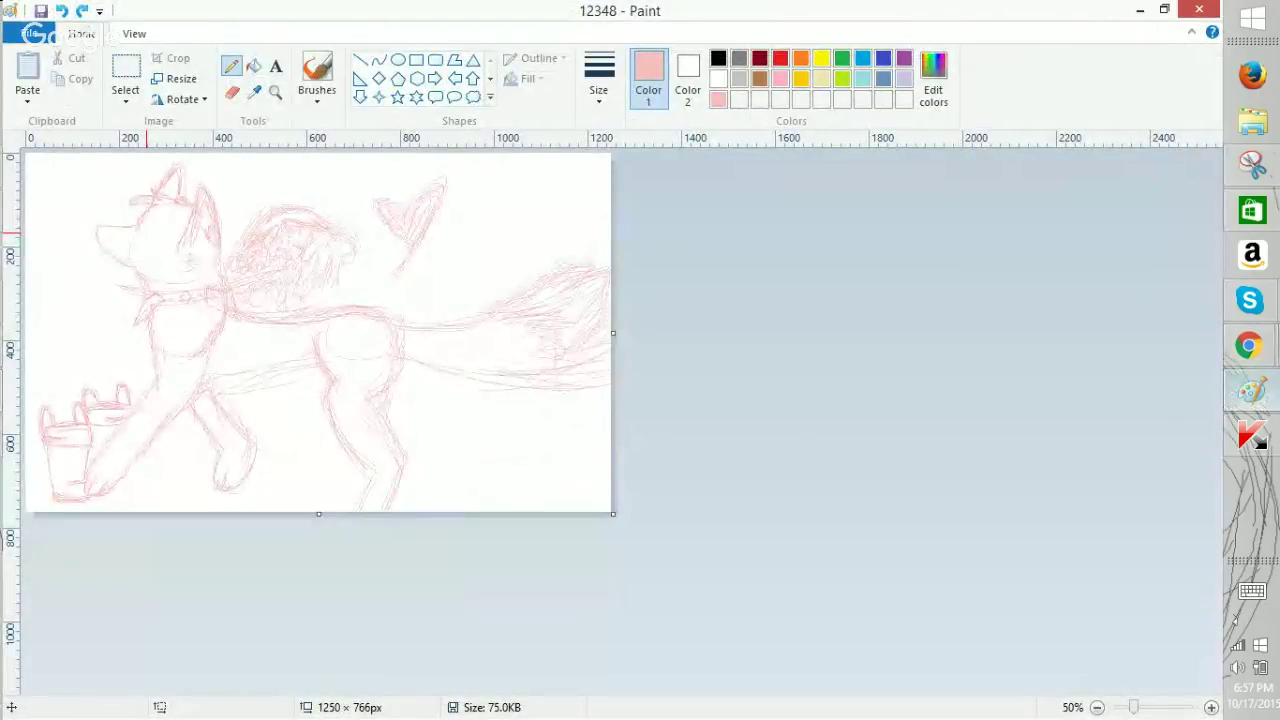
{"action": "left_click", "coordinate": [1211, 708]}
{"action": "left_click", "coordinate": [1211, 708]}
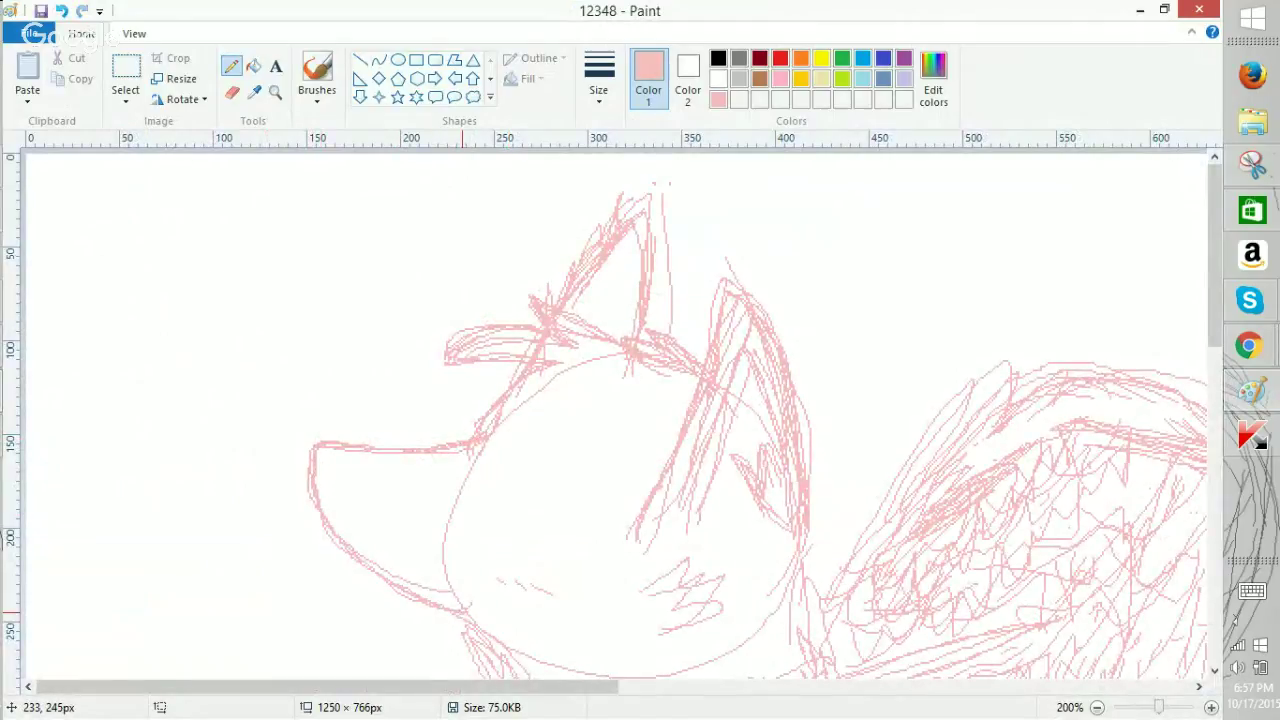
{"action": "left_click", "coordinate": [1097, 708]}
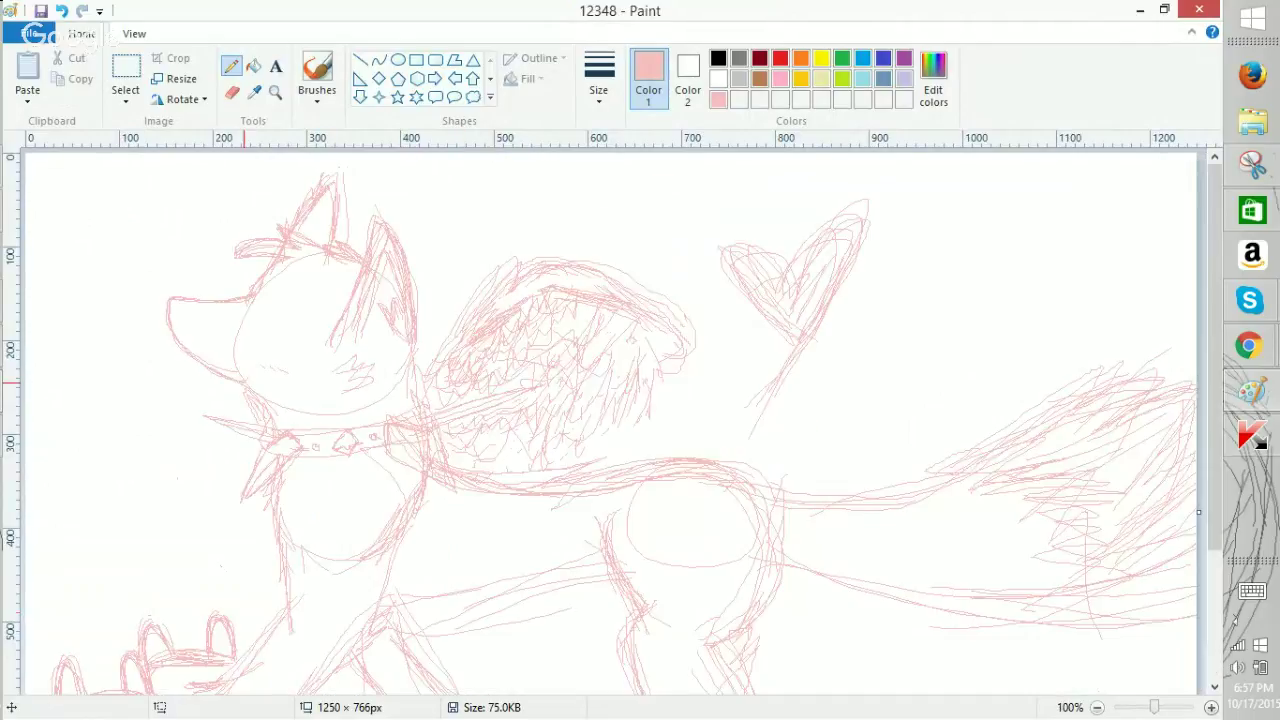
{"action": "mouse_move", "coordinate": [202, 345]}
{"action": "left_mouse_down"}
{"action": "mouse_move", "coordinate": [262, 358]}
{"action": "mouse_move", "coordinate": [293, 344]}
{"action": "left_mouse_up"}
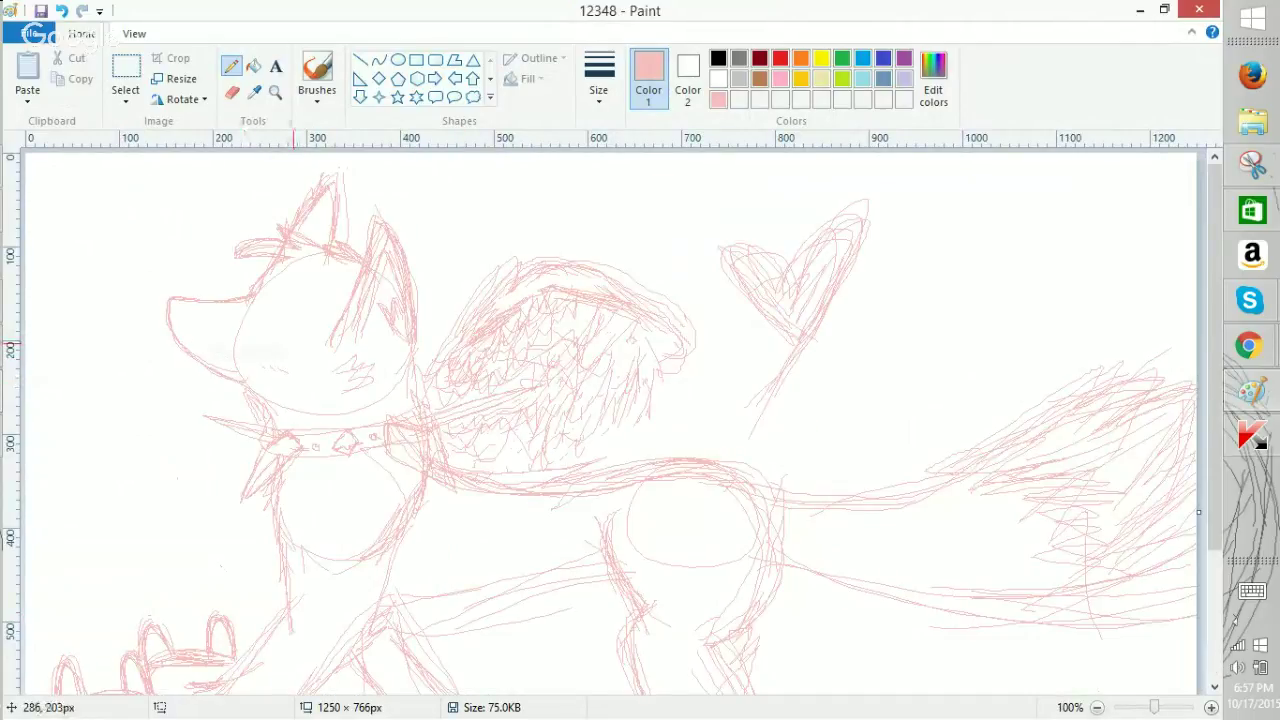
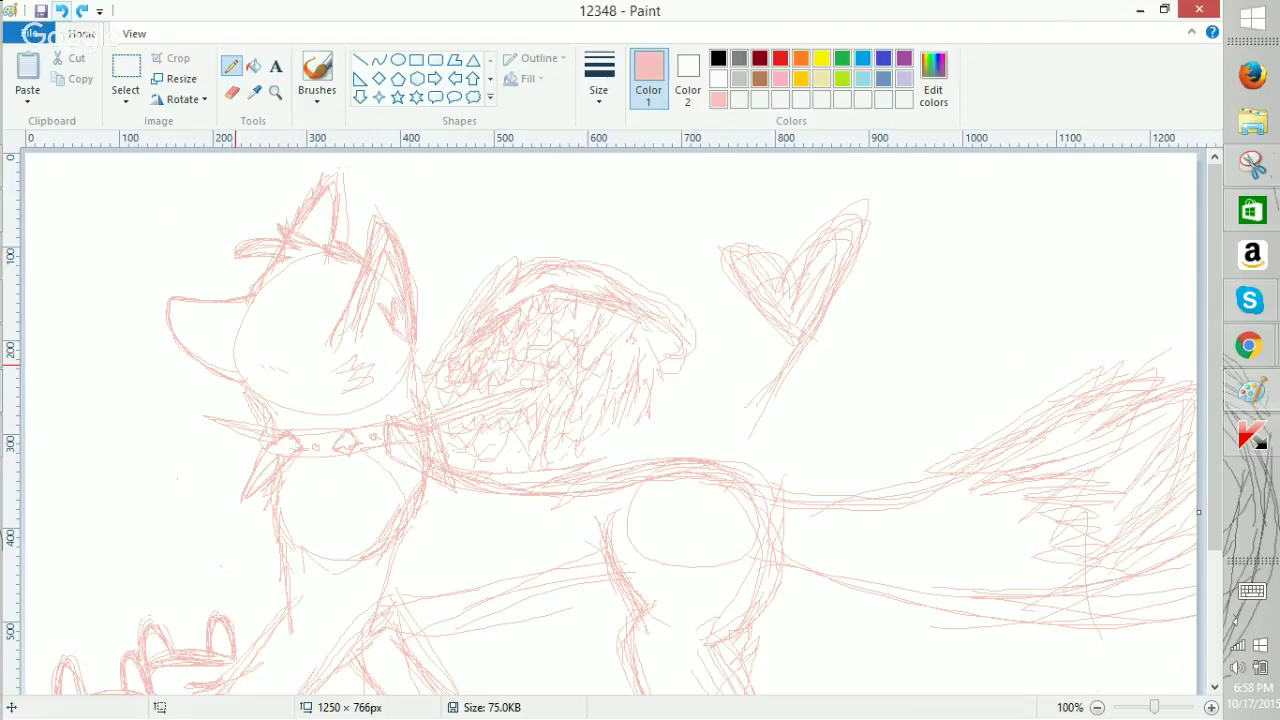
Lower the computer's speaker volume to slightly below half.
{"action": "left_click", "coordinate": [1237, 667]}
{"action": "left_click_drag", "start_coordinate": [1172, 500], "coordinate": [1172, 563]}
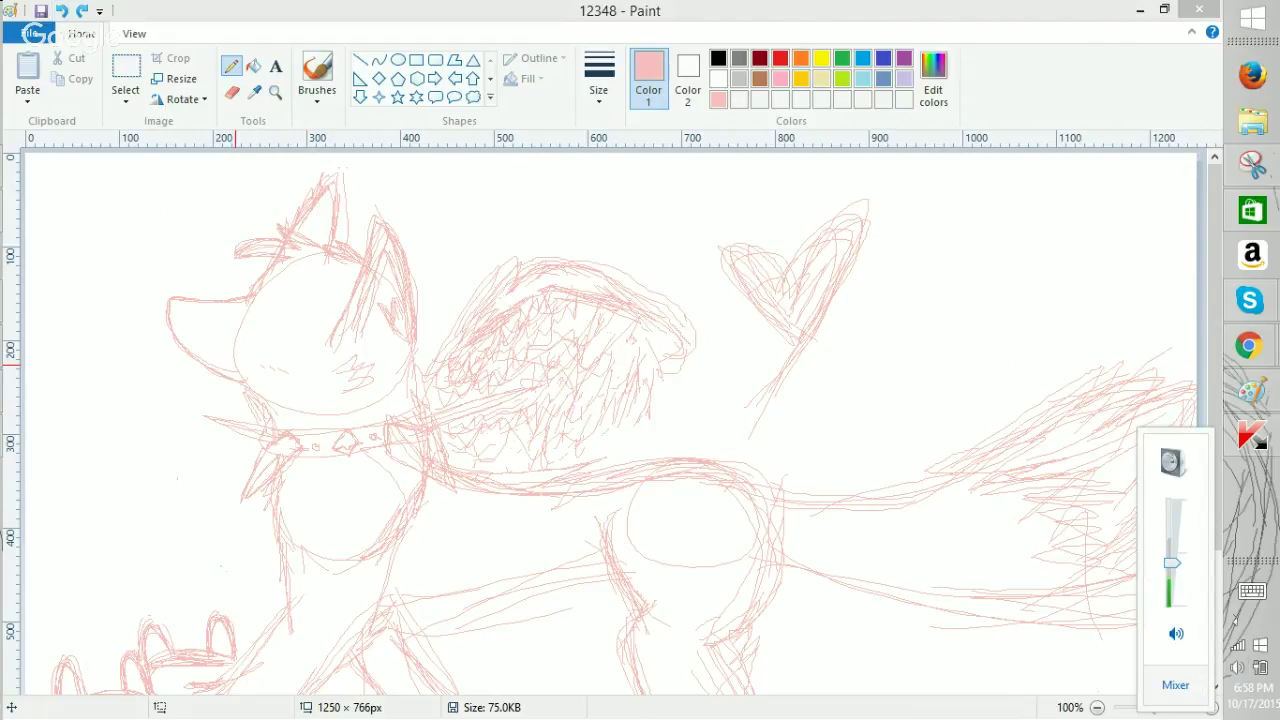
{"action": "left_click", "coordinate": [1237, 667]}
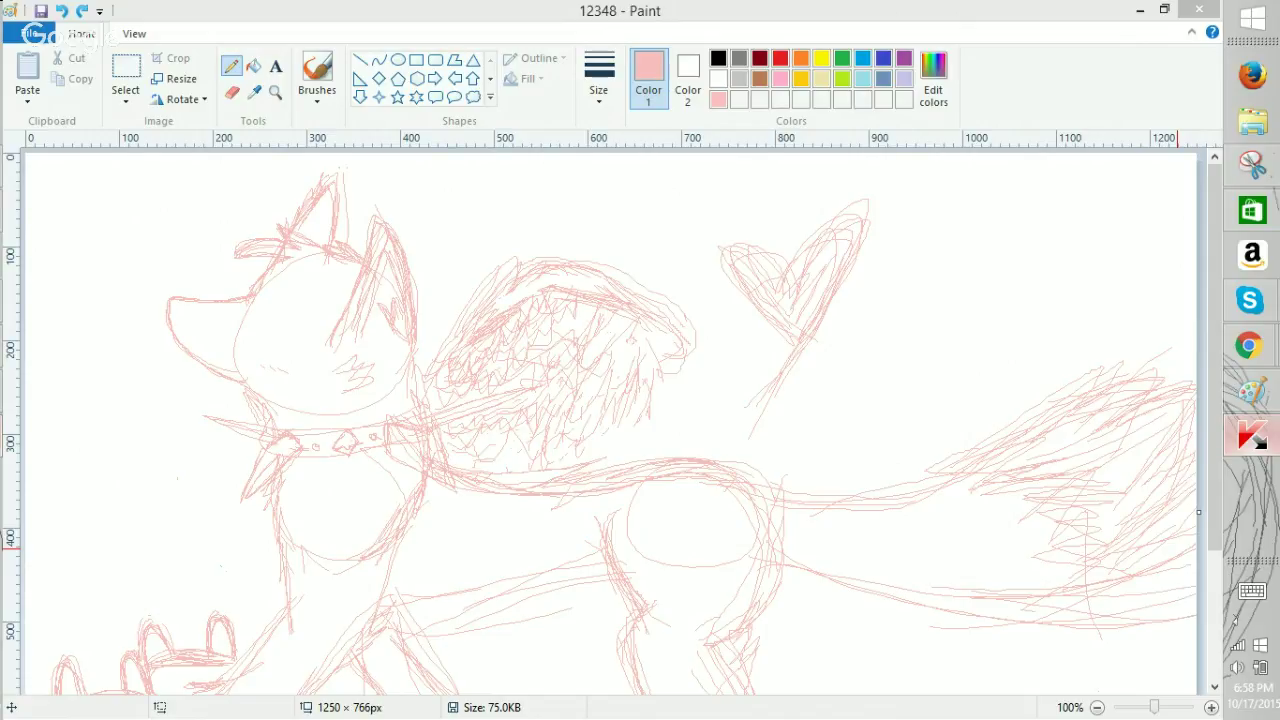
Add pink pencil strokes to the fur scribble on the animal's cheek.
{"action": "left_click", "coordinate": [1211, 707]}
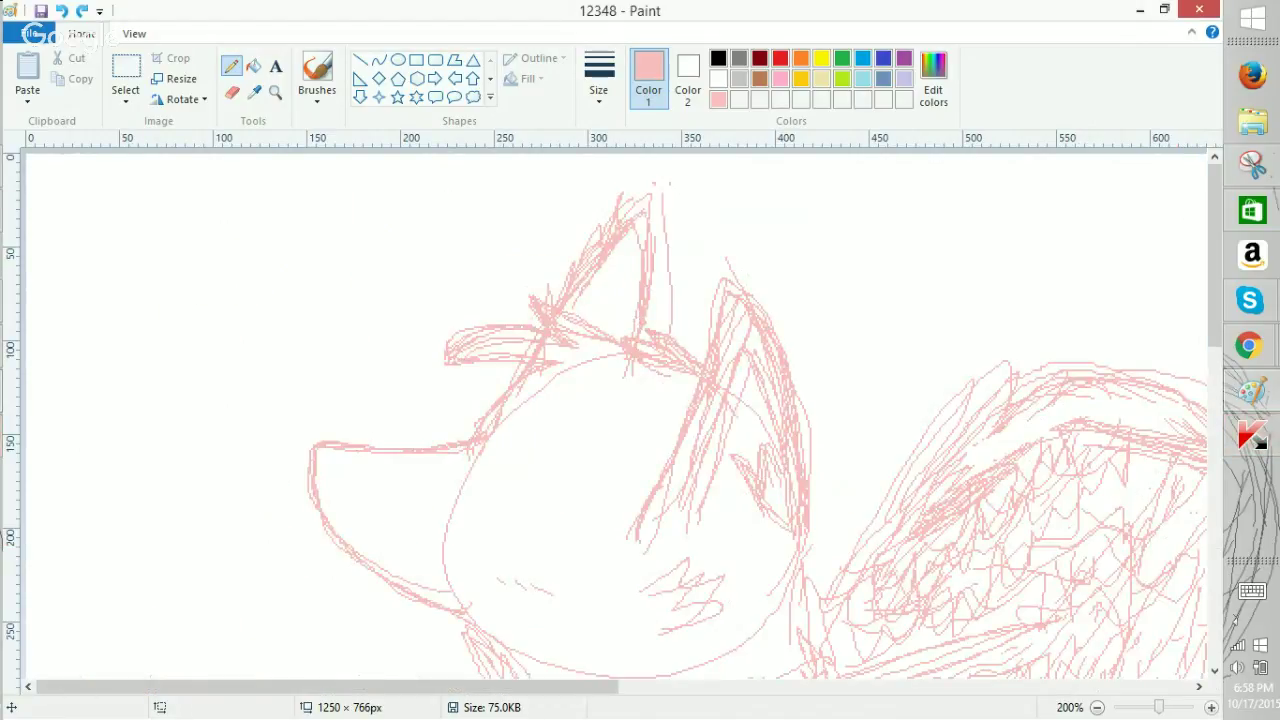
{"action": "left_click", "coordinate": [1215, 600]}
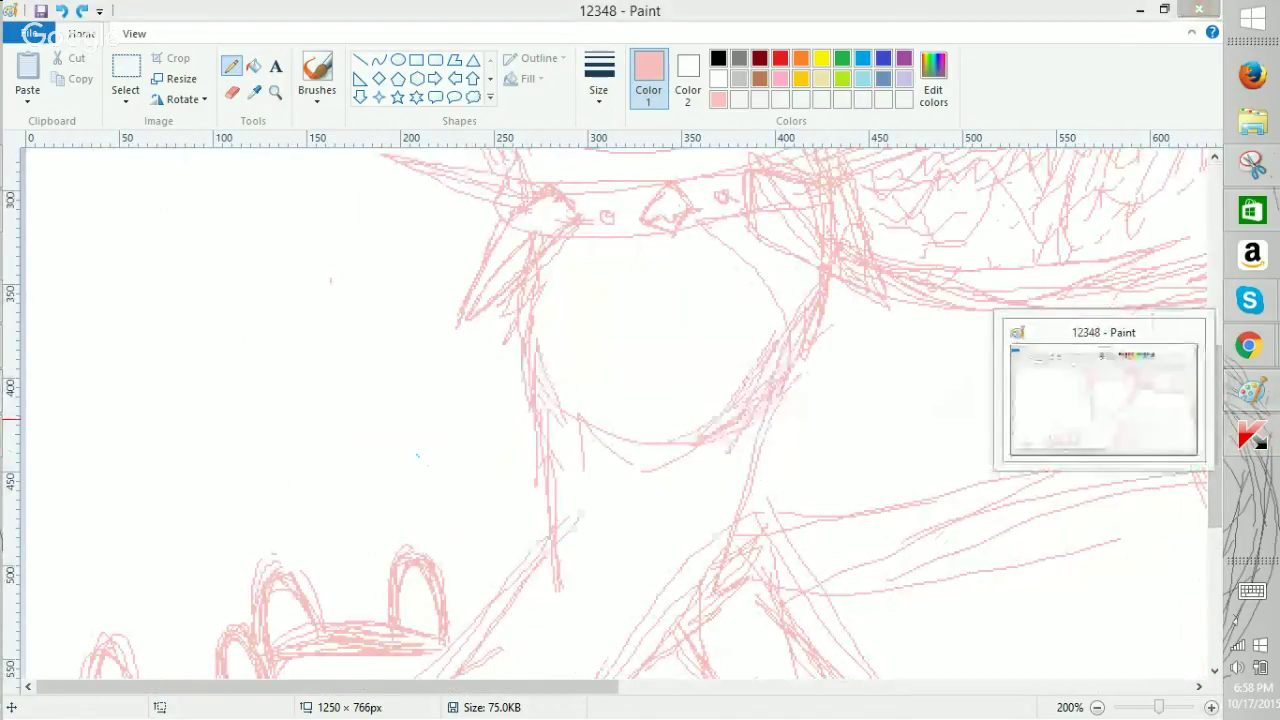
{"action": "scroll", "coordinate": [417, 455], "scroll_direction": "up", "scroll_amount": 4}
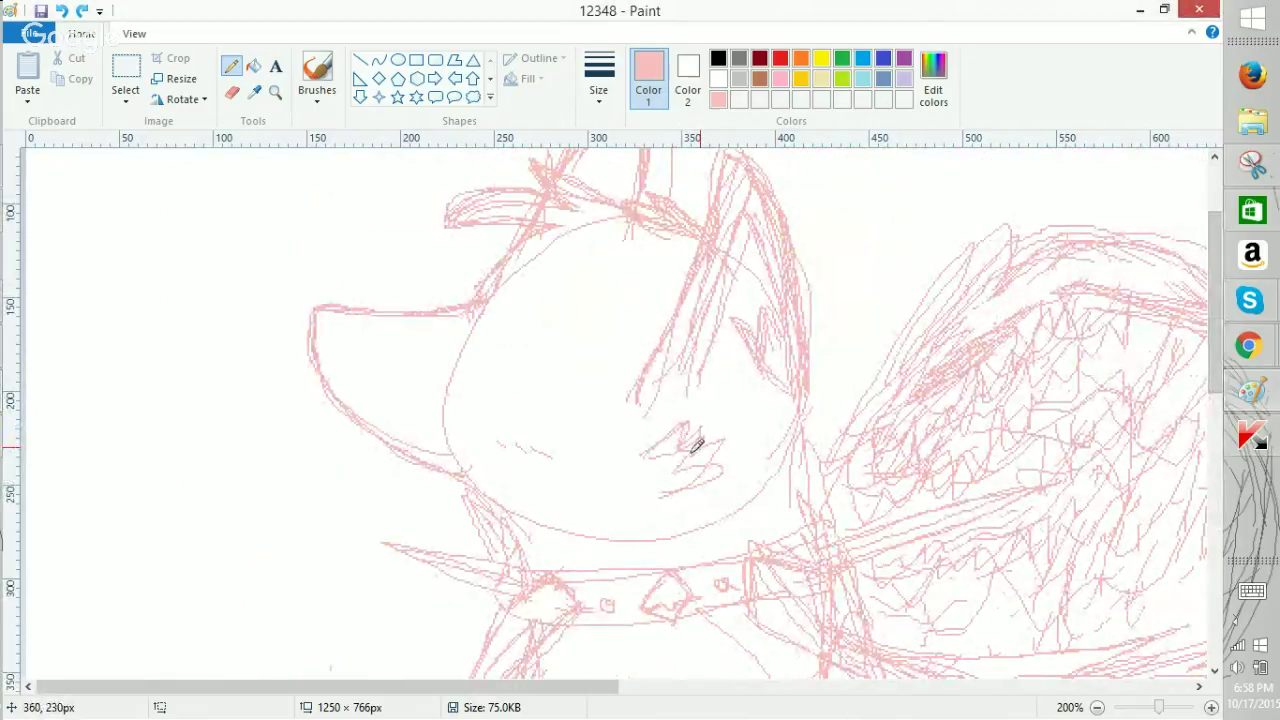
{"action": "left_click_drag", "start_coordinate": [714, 459], "coordinate": [678, 498]}
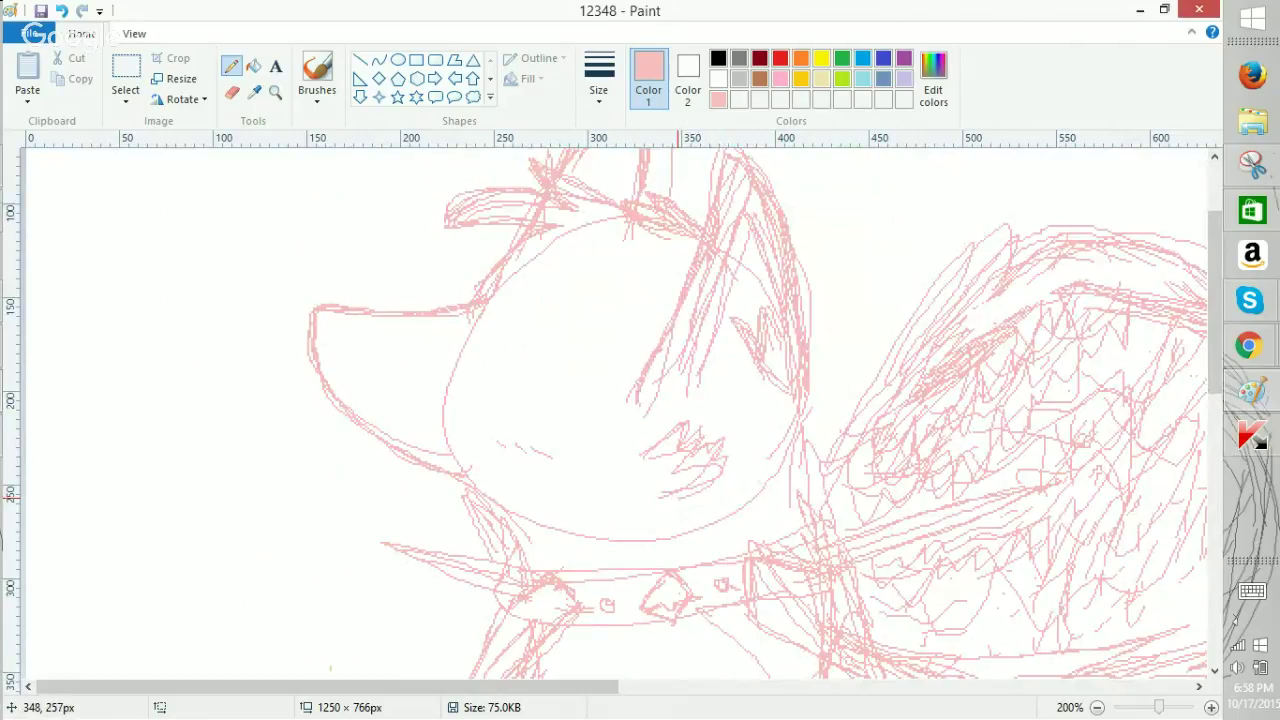
{"action": "scroll", "coordinate": [680, 495], "scroll_direction": "down", "scroll_amount": 2}
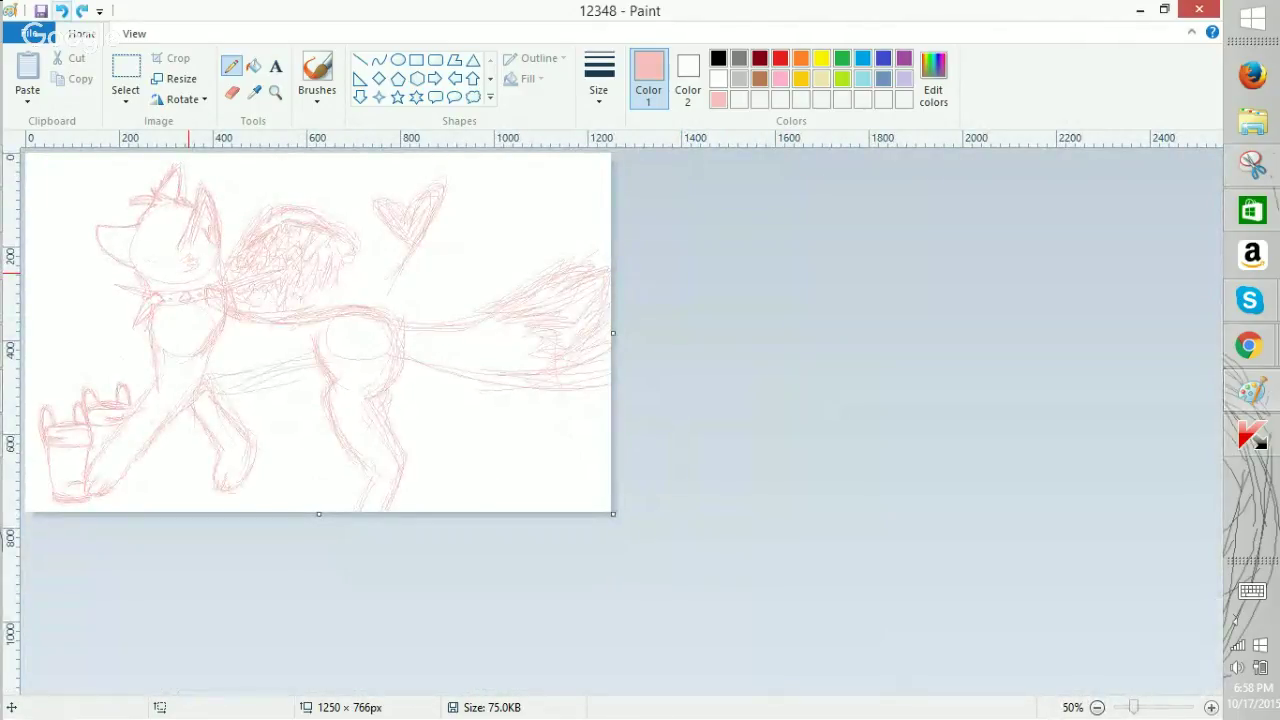
Set the primary color to a pale pink with red 254, green 241 and blue 242.
{"action": "scroll", "coordinate": [614, 424], "scroll_direction": "up", "scroll_amount": 1}
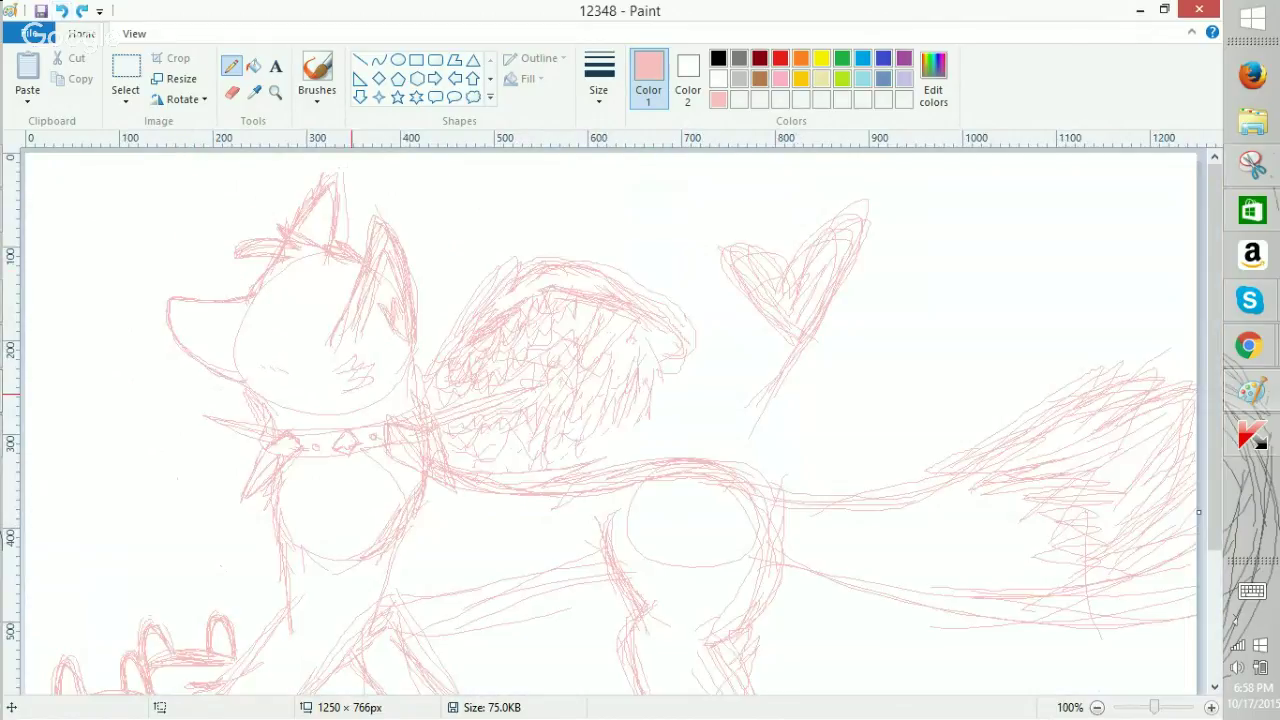
{"action": "scroll", "coordinate": [350, 395], "scroll_direction": "up", "scroll_amount": 1}
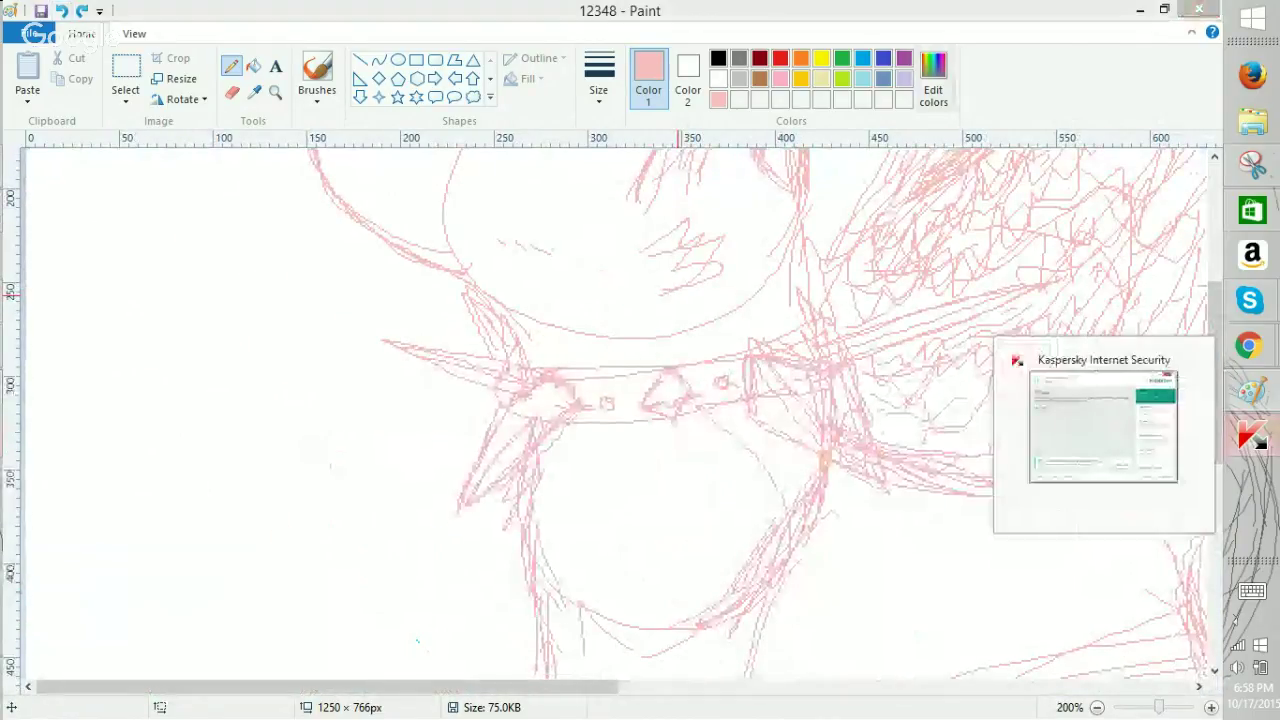
{"action": "left_click", "coordinate": [933, 80]}
{"action": "left_click_drag", "start_coordinate": [812, 263], "coordinate": [812, 244]}
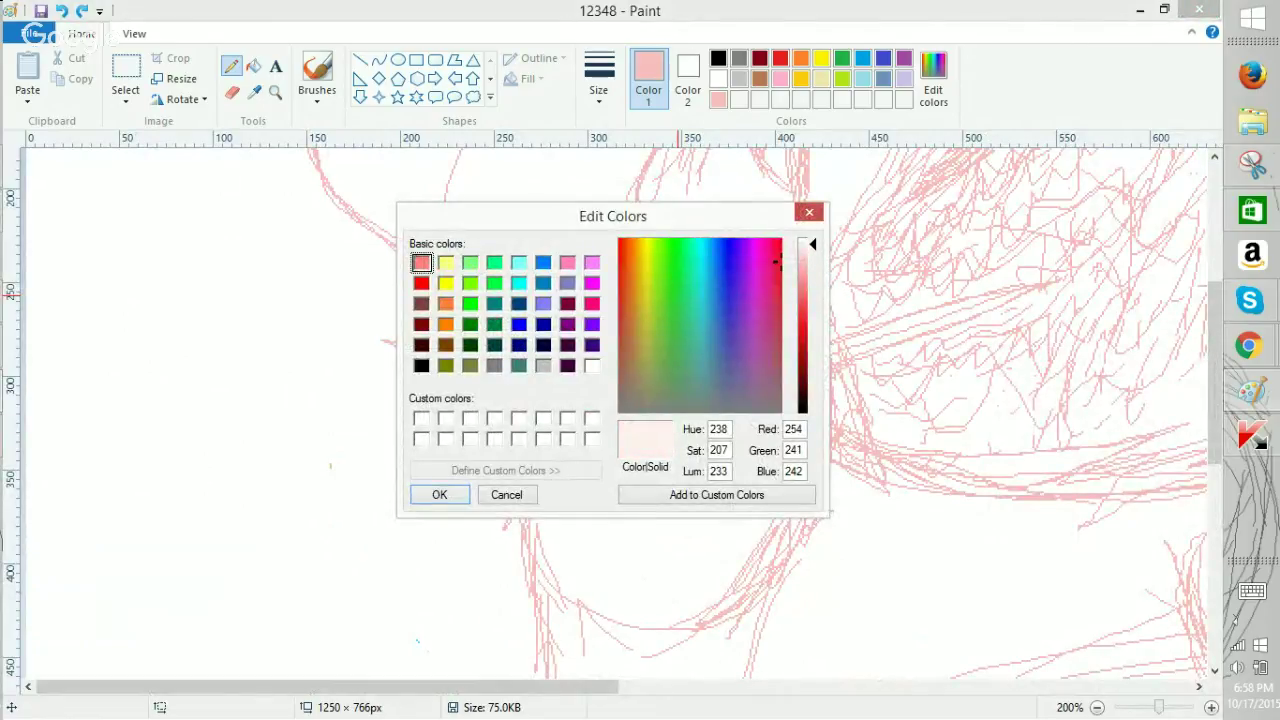
{"action": "left_click", "coordinate": [439, 494]}
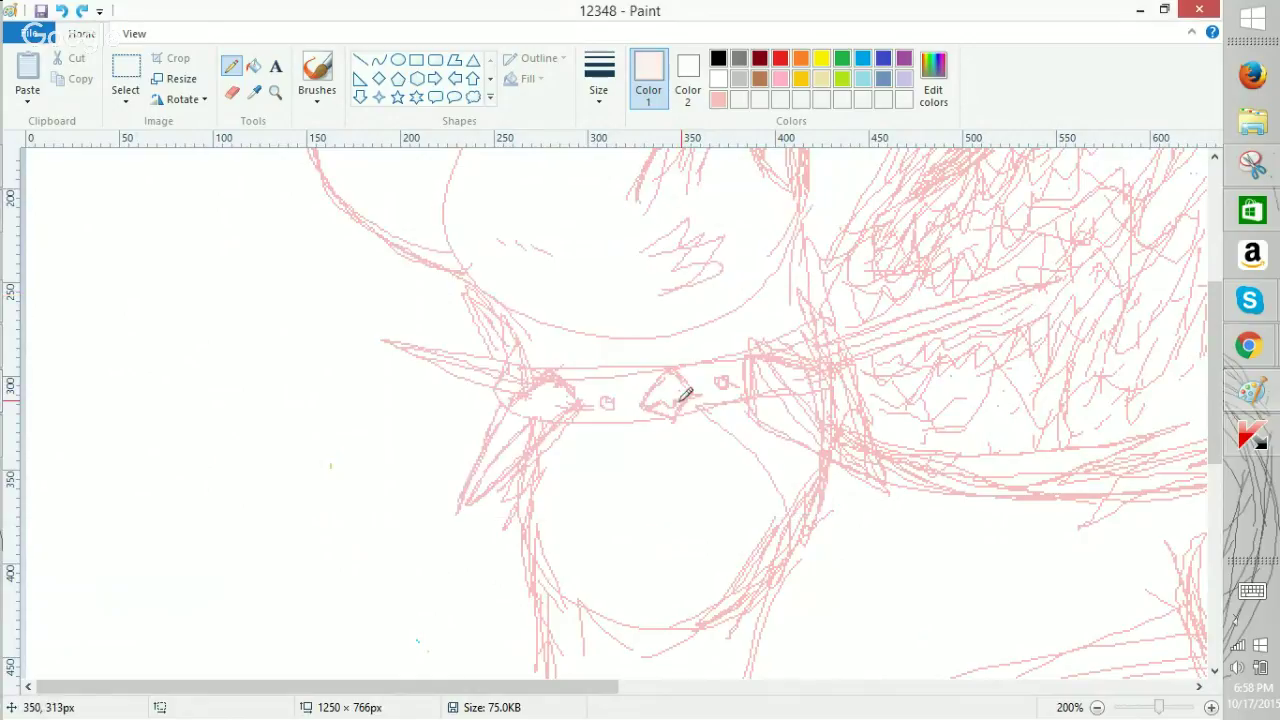
Fill the collar's center diamond and the upper spikes on both sides with pale pink, undoing the fill that spills into the background.
{"action": "left_click", "coordinate": [253, 66]}
{"action": "left_click", "coordinate": [670, 393]}
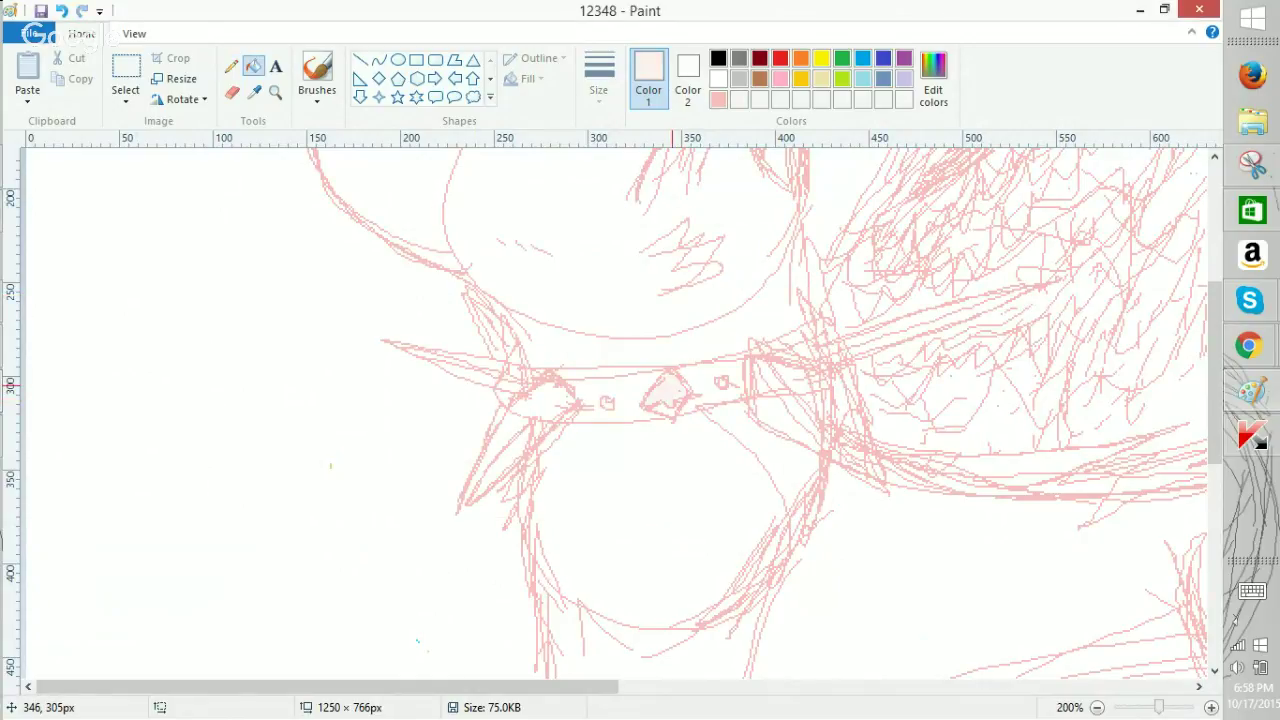
{"action": "left_click", "coordinate": [890, 340]}
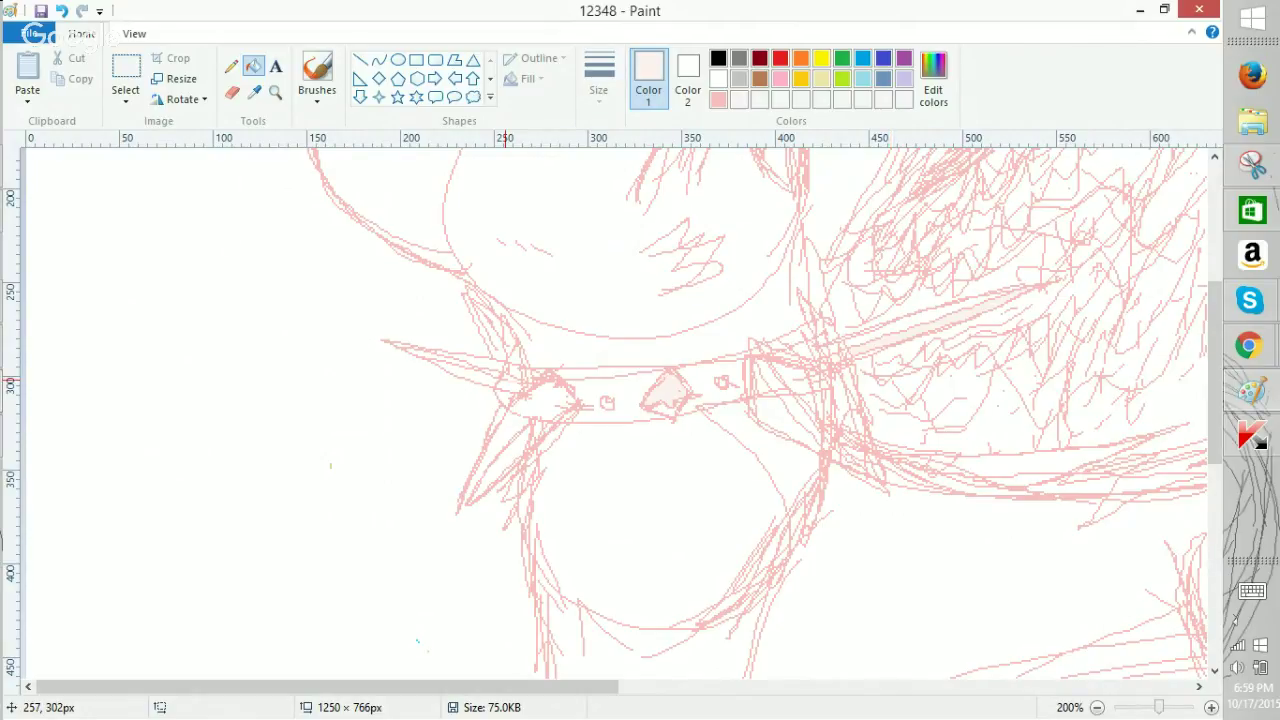
{"action": "left_click", "coordinate": [484, 377]}
{"action": "left_click", "coordinate": [500, 443]}
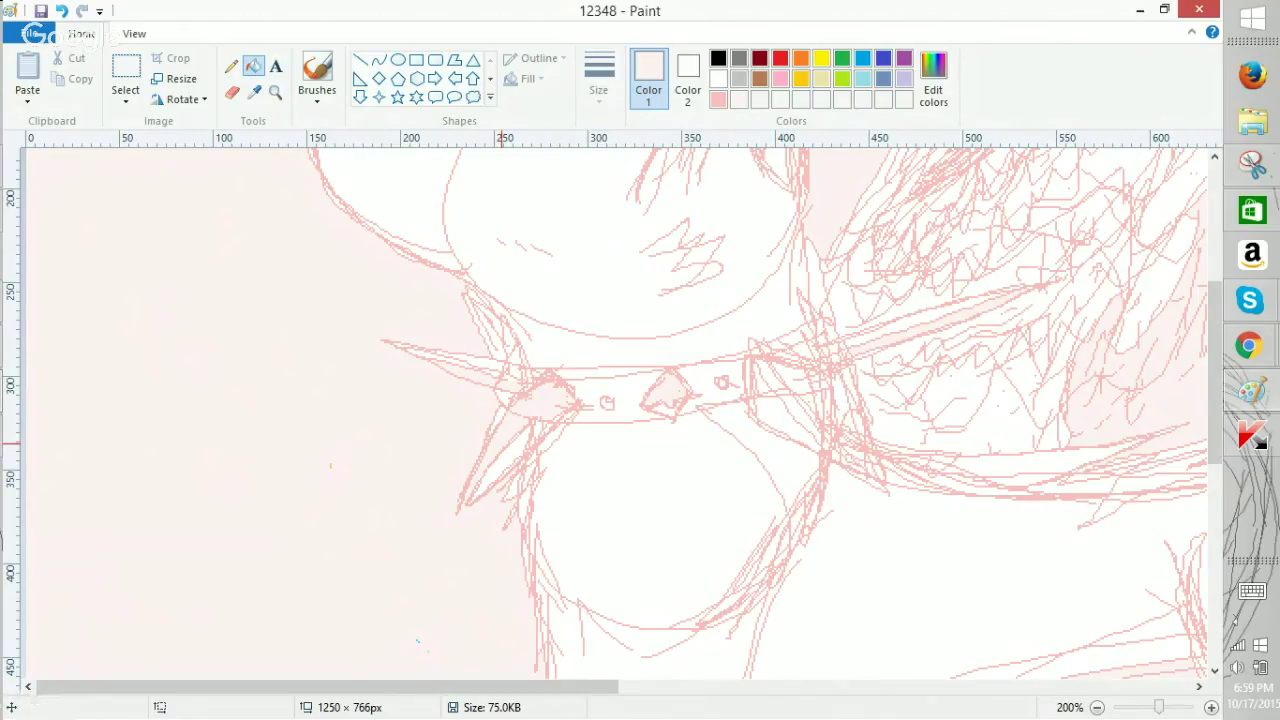
{"action": "left_click", "coordinate": [61, 10]}
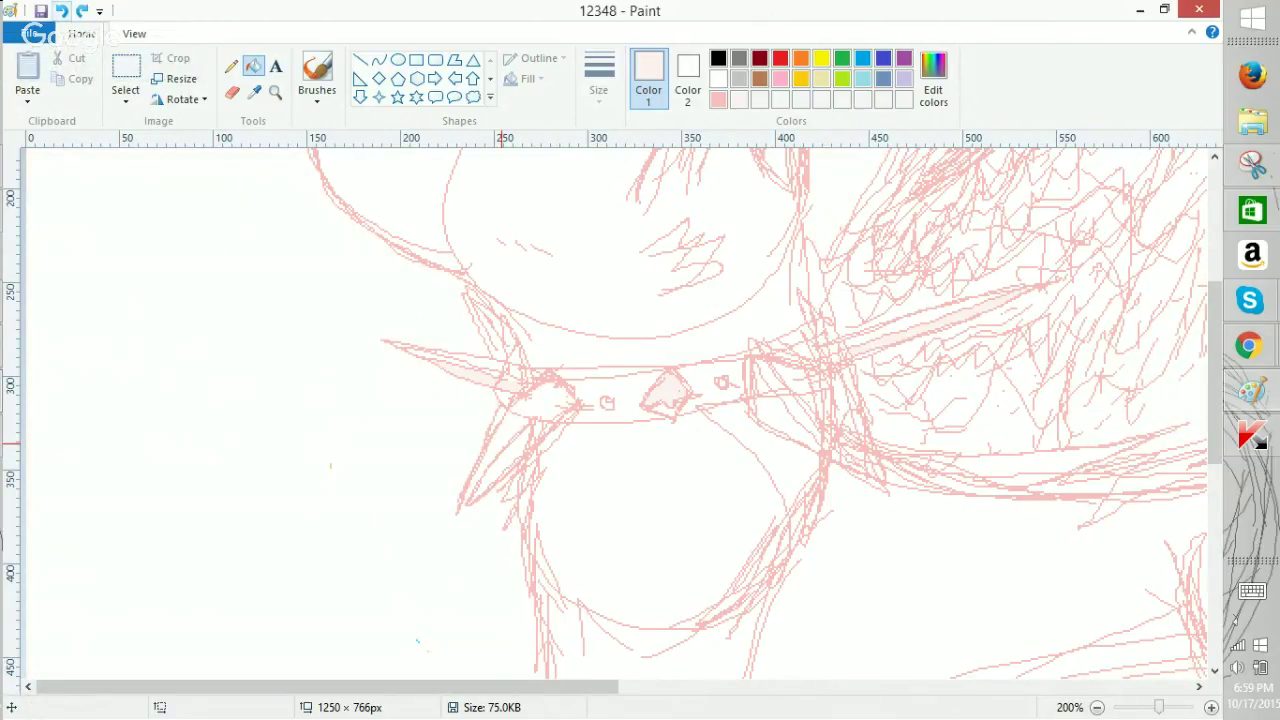
Close the outline of the lower collar spike with the darker pink pencil and fill the spike with pale pink.
{"action": "left_click", "coordinate": [718, 98]}
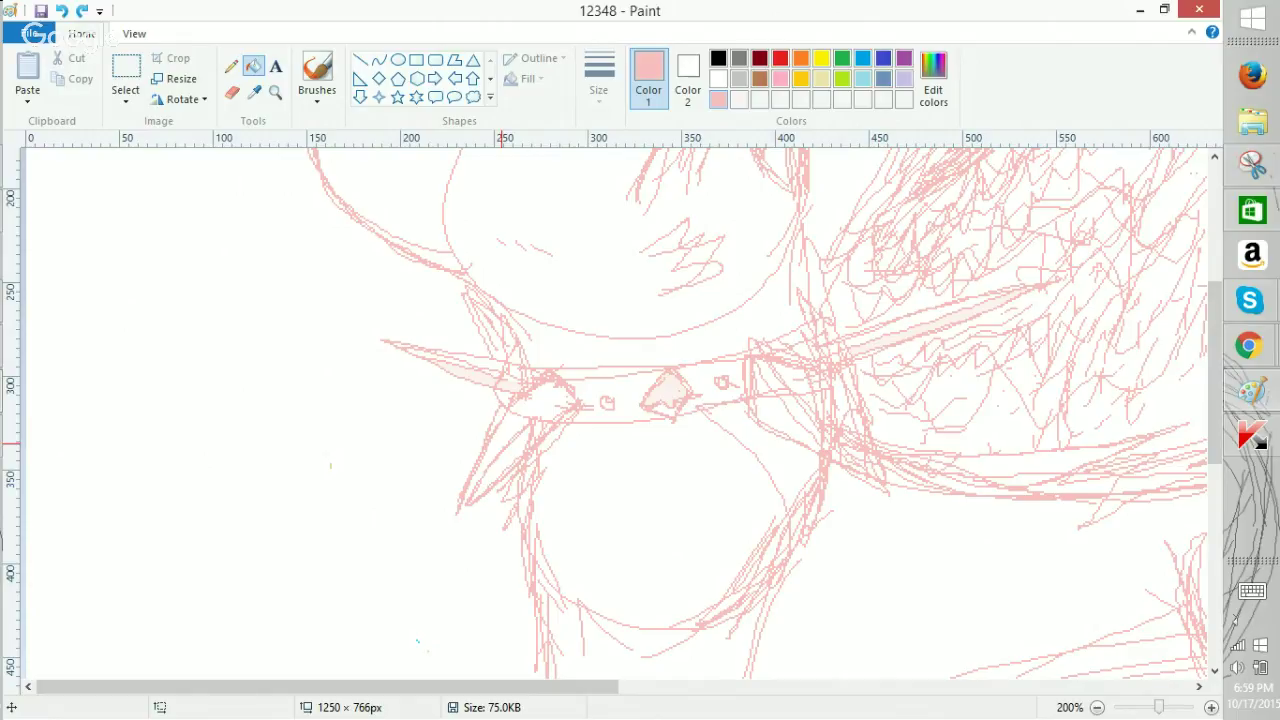
{"action": "left_click", "coordinate": [231, 66]}
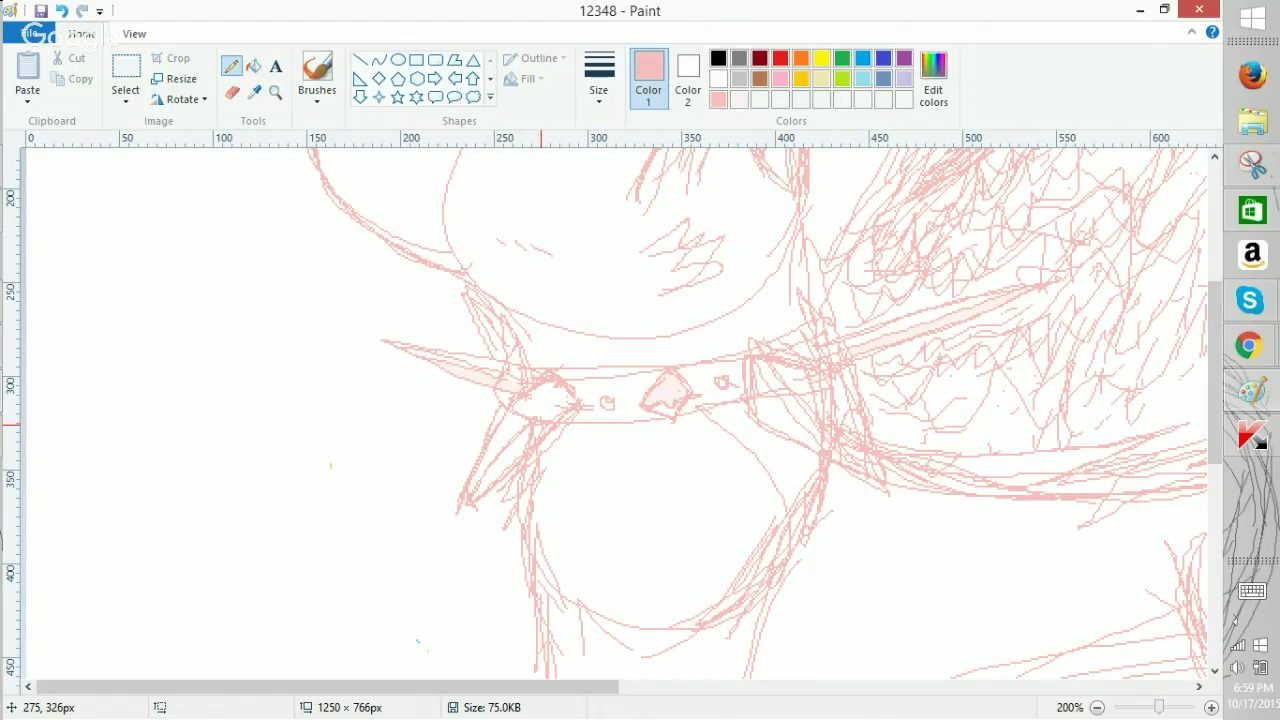
{"action": "left_click", "coordinate": [253, 66]}
{"action": "left_click", "coordinate": [739, 99]}
{"action": "left_click", "coordinate": [511, 444]}
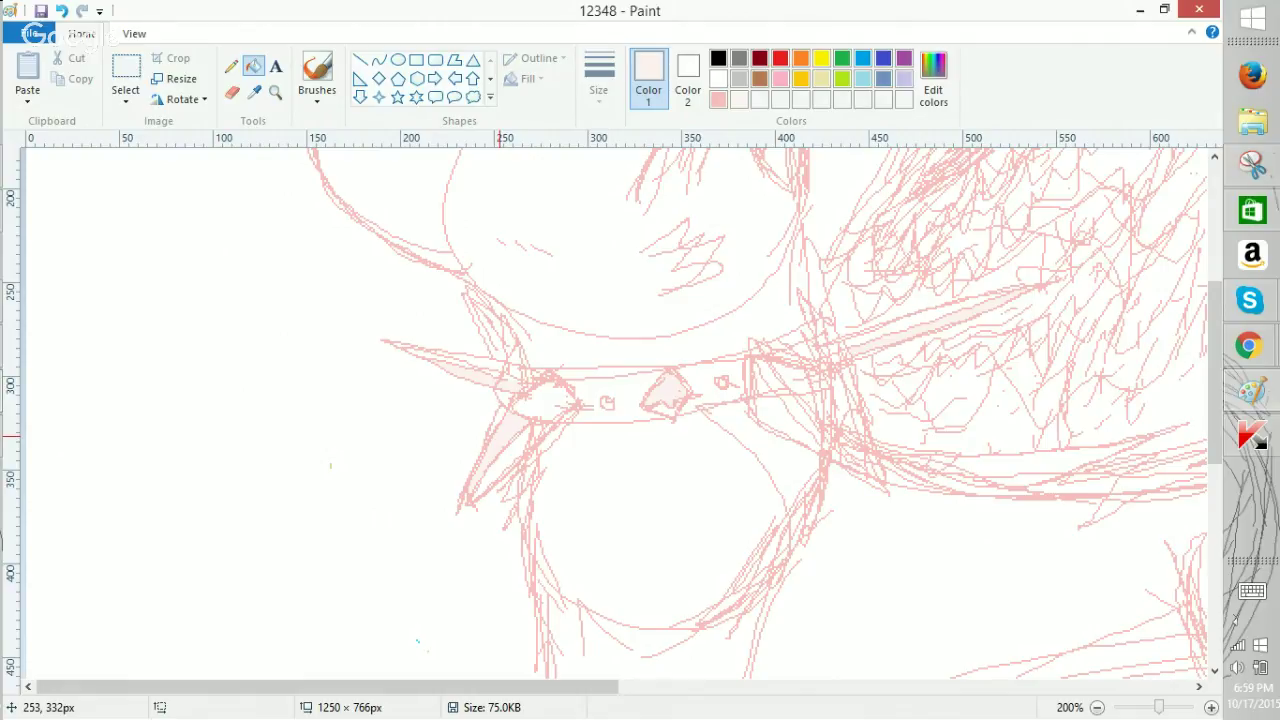
Shade part of the collar's front stud pale pink using the pencil and the fill tool.
{"action": "left_click", "coordinate": [231, 66]}
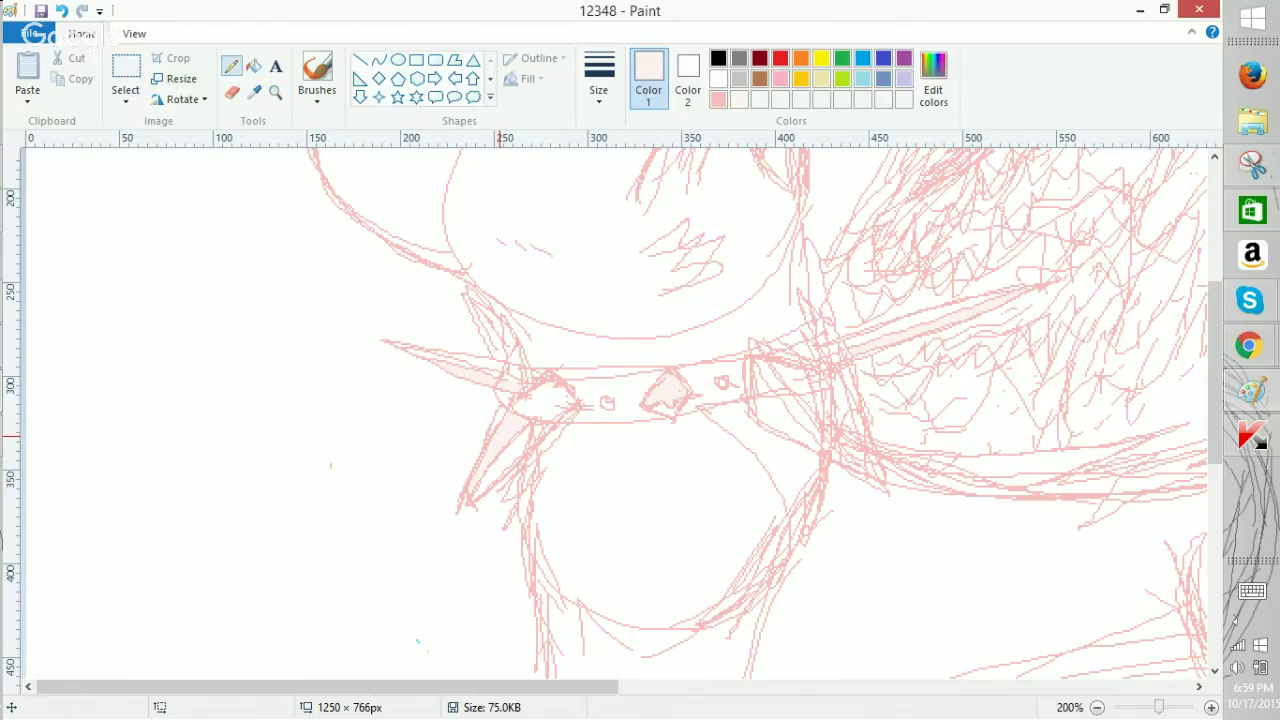
{"action": "left_click", "coordinate": [253, 66]}
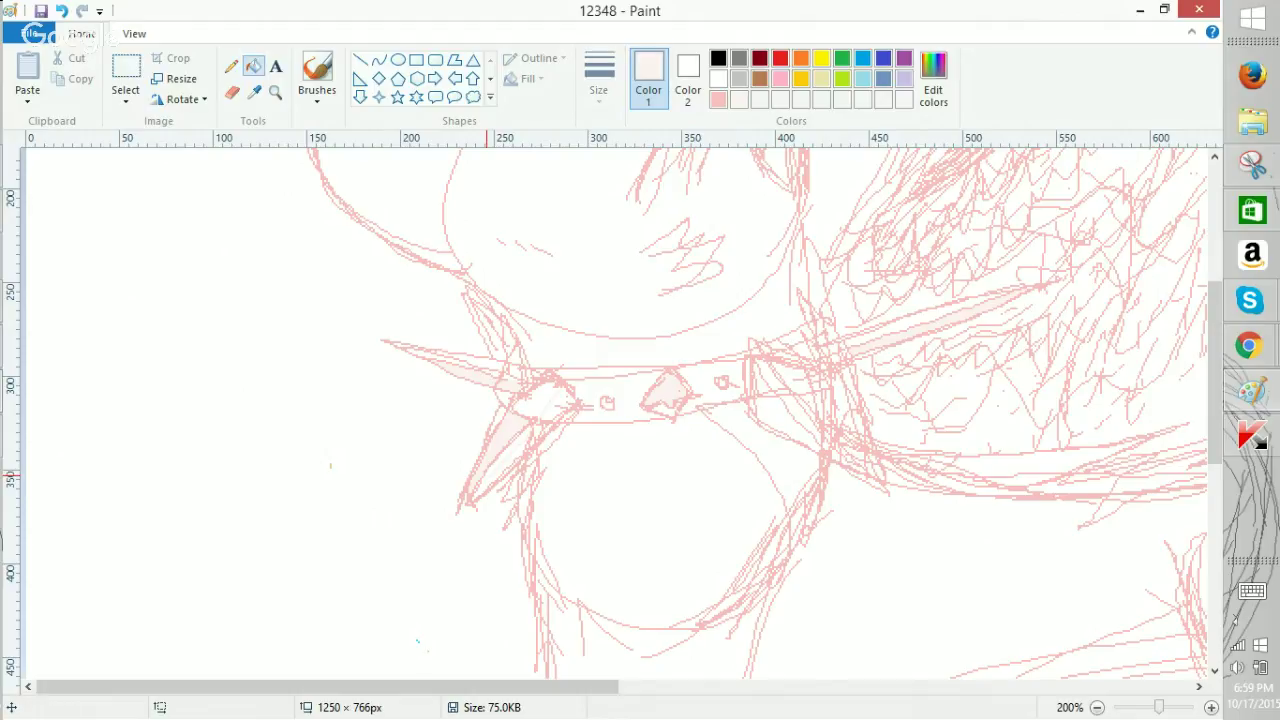
{"action": "left_click", "coordinate": [548, 405]}
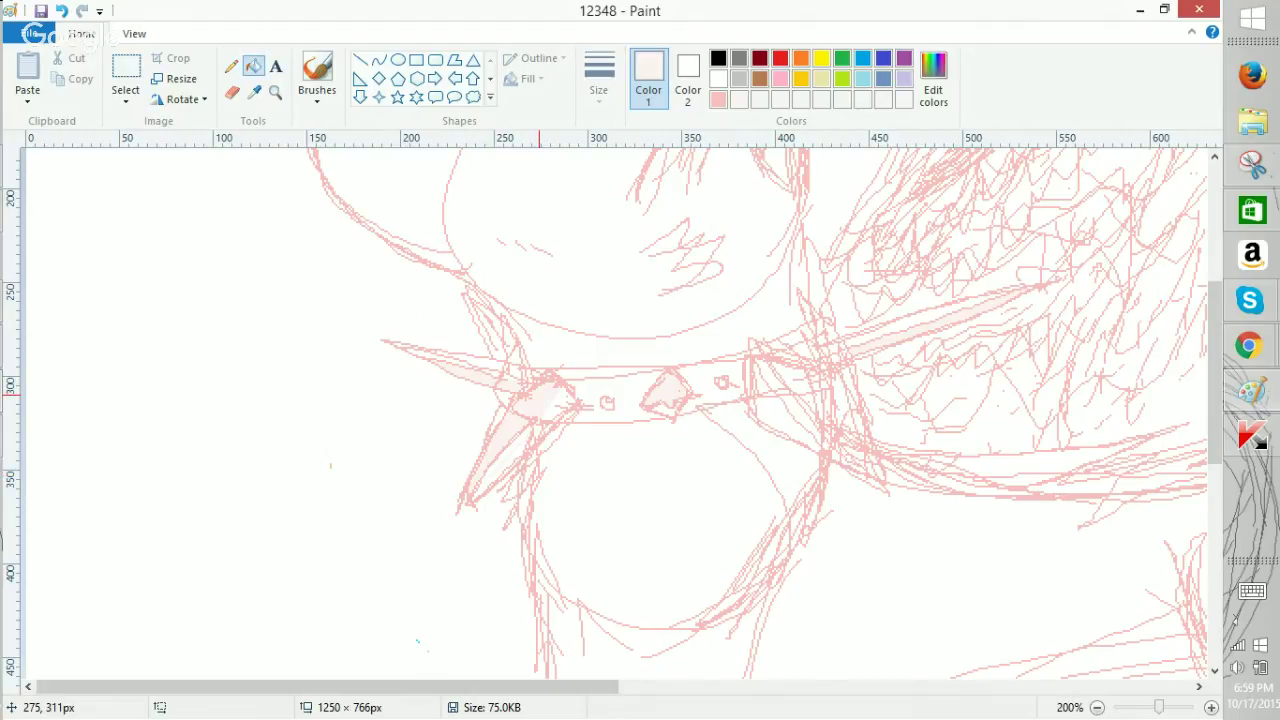
Zoom out to the whole drawing and save the picture.
{"action": "left_click", "coordinate": [1097, 707]}
{"action": "left_click", "coordinate": [1097, 707]}
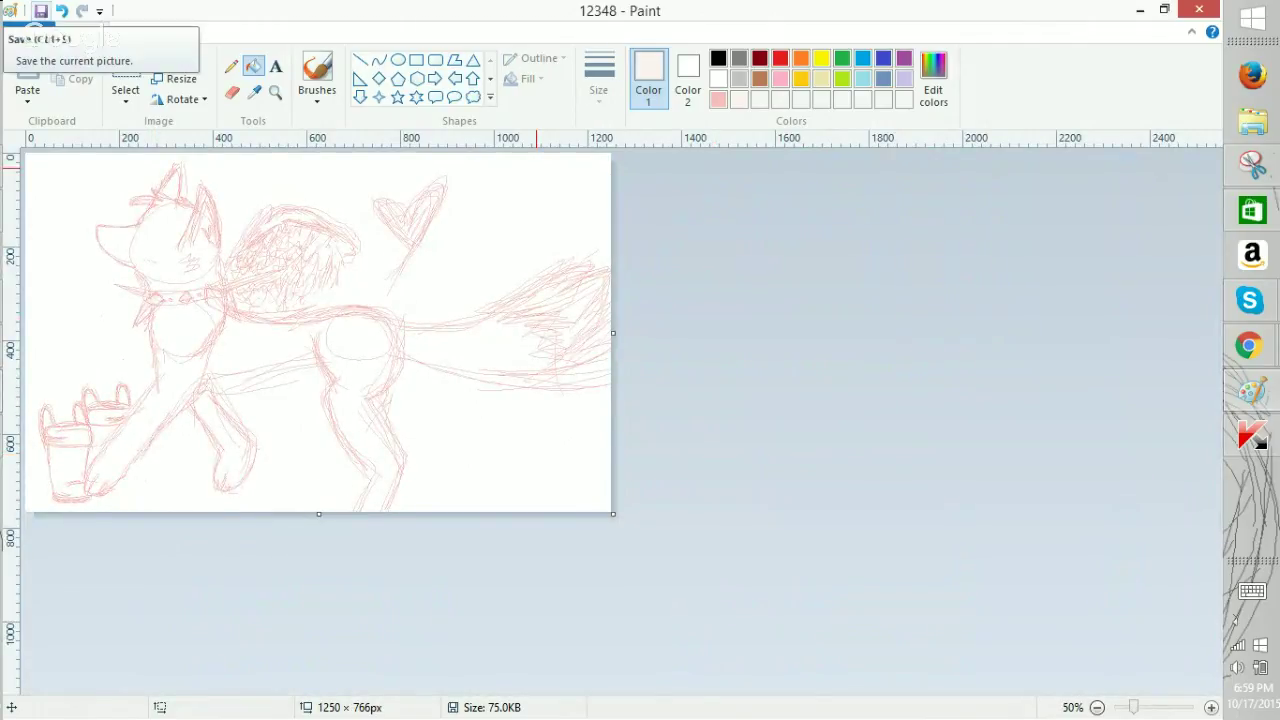
{"action": "left_click", "coordinate": [40, 11]}
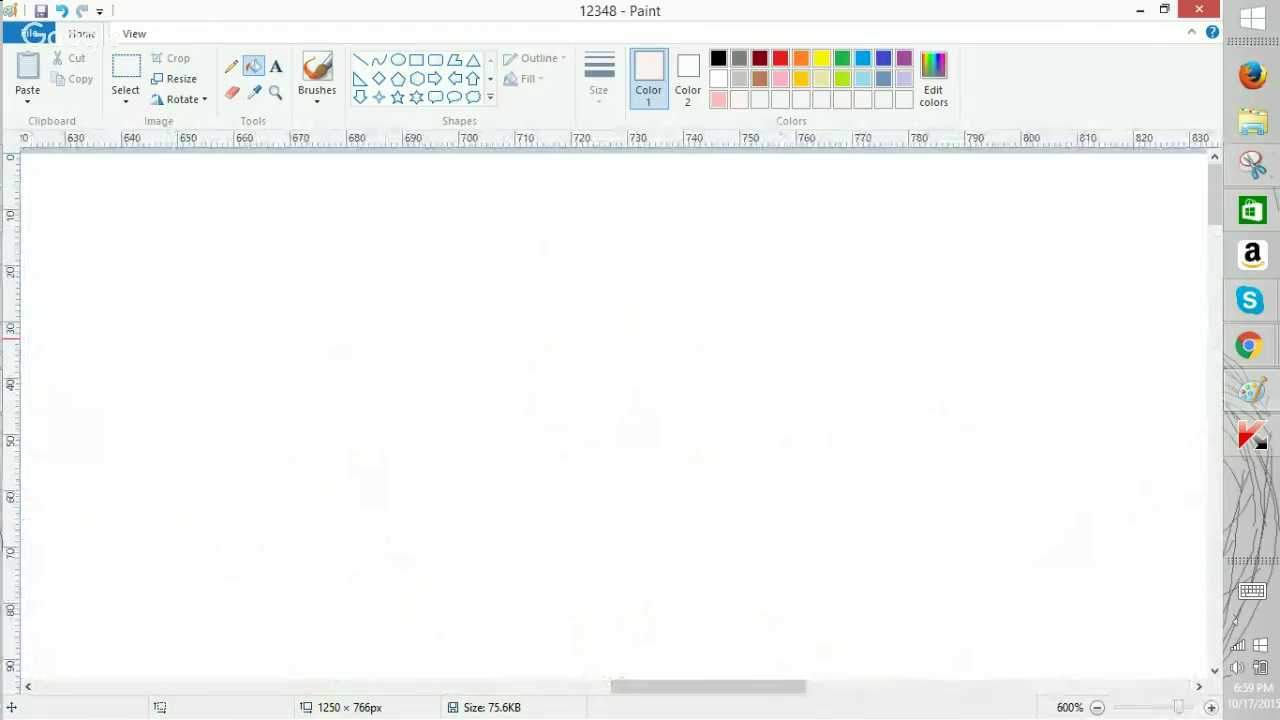
Erase the two small square studs on either side of the collar's center diamond.
{"action": "left_click_drag", "start_coordinate": [1215, 209], "coordinate": [1234, 442]}
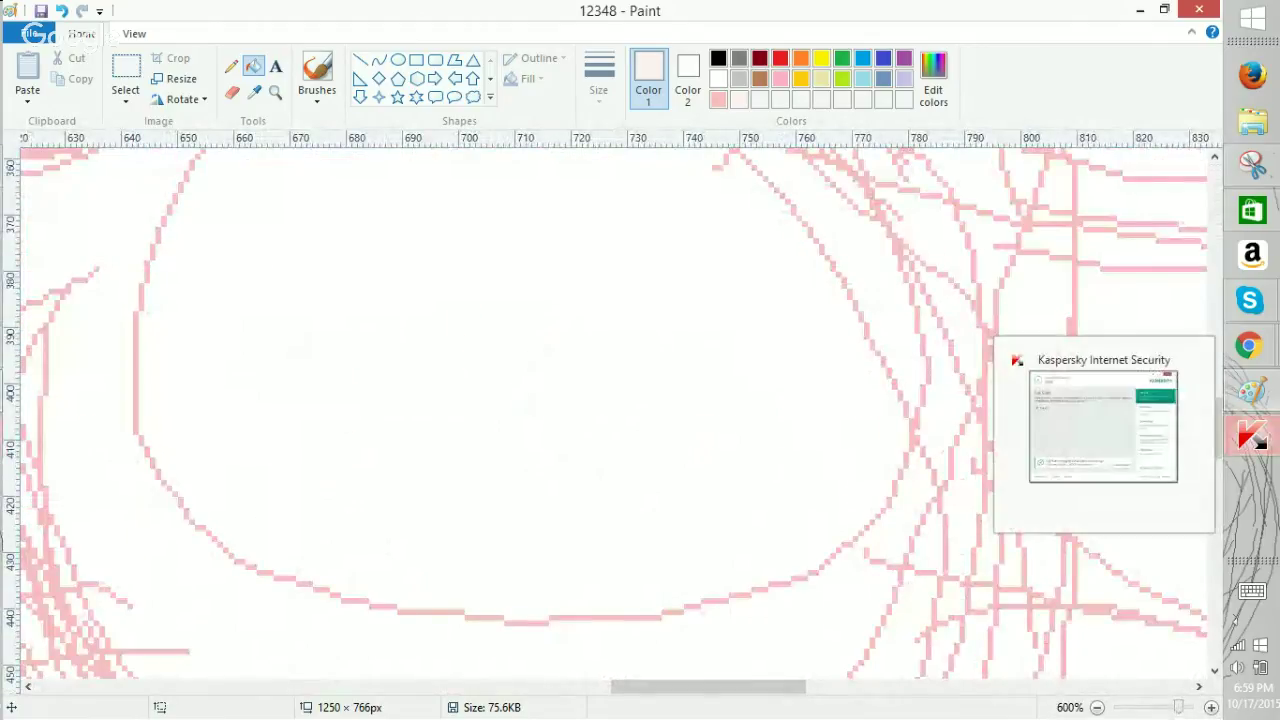
{"action": "left_click_drag", "start_coordinate": [714, 688], "coordinate": [435, 699]}
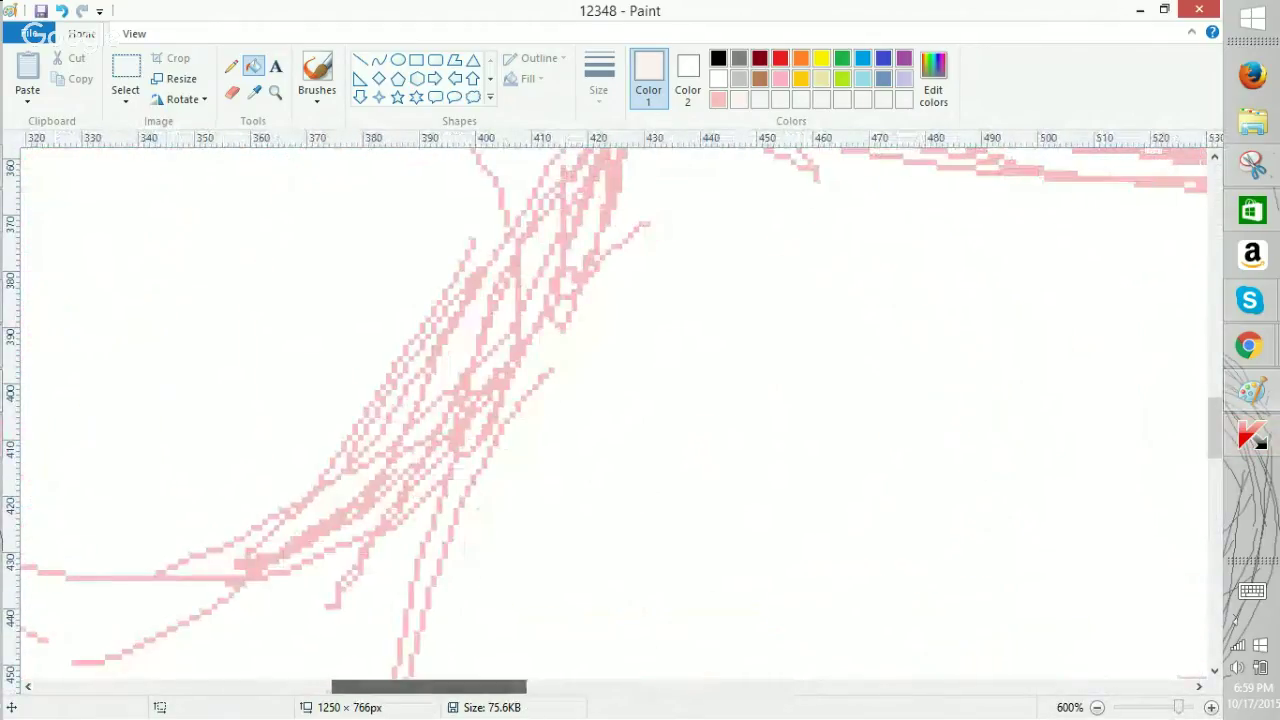
{"action": "left_click_drag", "start_coordinate": [1214, 430], "coordinate": [1214, 380]}
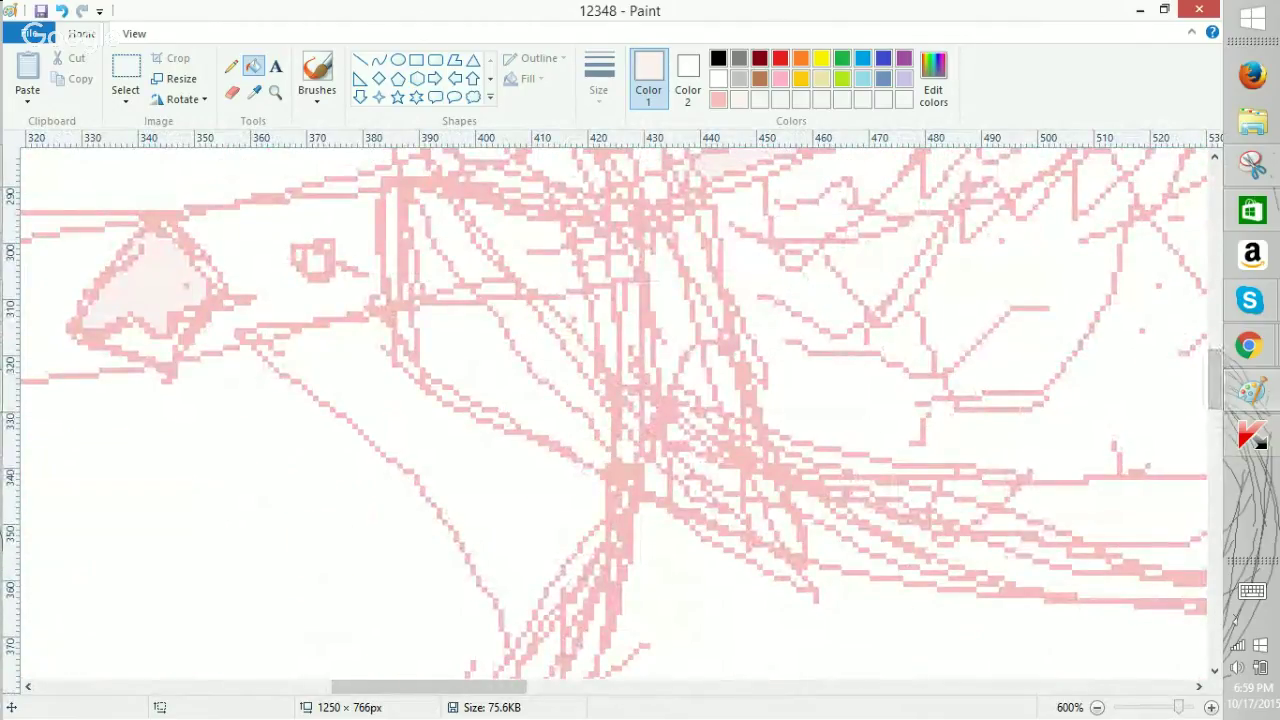
{"action": "left_click_drag", "start_coordinate": [450, 690], "coordinate": [382, 694]}
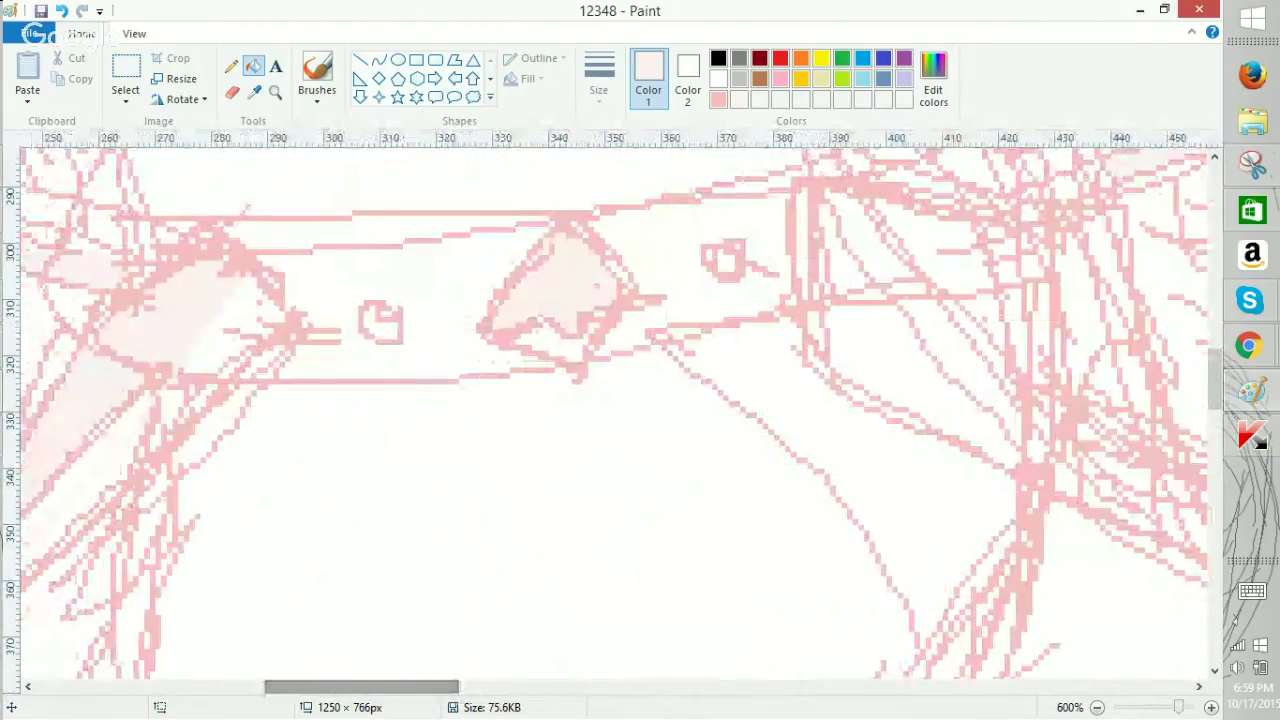
{"action": "left_click", "coordinate": [232, 92]}
{"action": "mouse_move", "coordinate": [723, 262]}
{"action": "left_mouse_down"}
{"action": "mouse_move", "coordinate": [717, 272]}
{"action": "mouse_move", "coordinate": [746, 267]}
{"action": "left_mouse_up"}
{"action": "left_click_drag", "start_coordinate": [381, 323], "coordinate": [369, 300]}
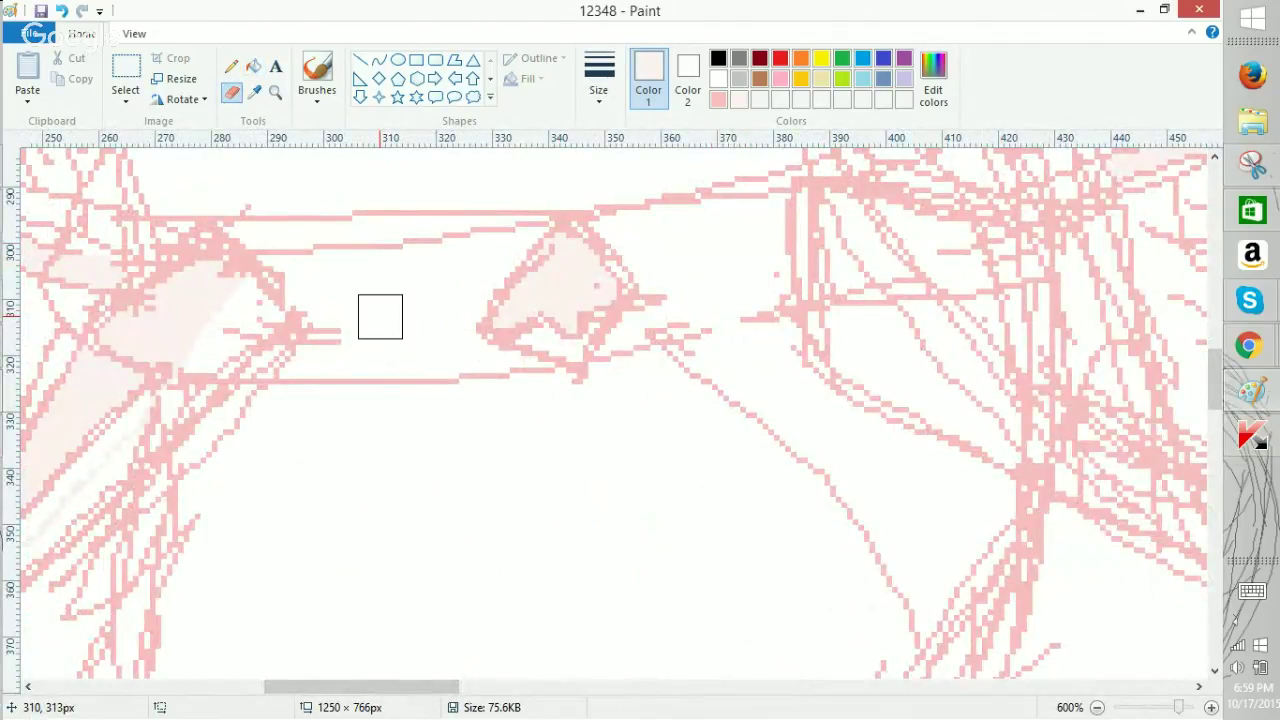
Redraw the collar's lower edge beside the center diamond and pencil a round pink stud on each side of it.
{"action": "left_click", "coordinate": [231, 66]}
{"action": "left_click", "coordinate": [718, 100]}
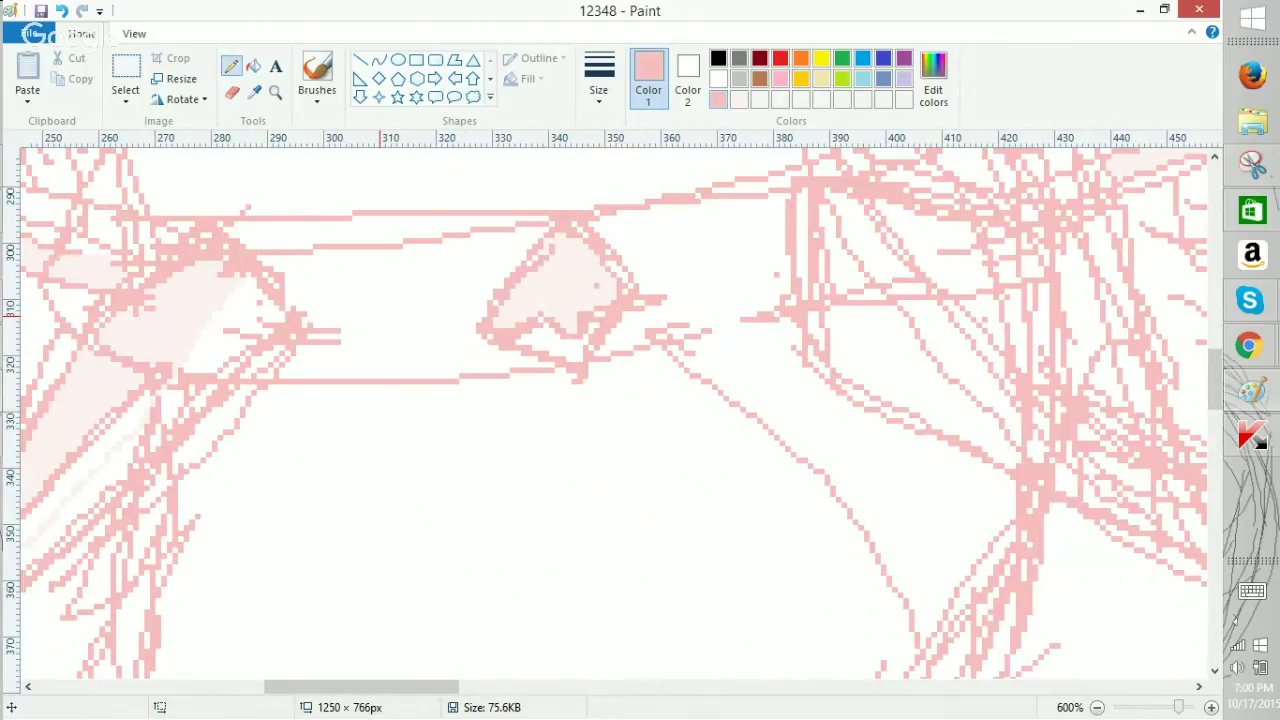
{"action": "left_click_drag", "start_coordinate": [746, 322], "coordinate": [566, 364]}
{"action": "mouse_move", "coordinate": [749, 240]}
{"action": "left_mouse_down"}
{"action": "mouse_move", "coordinate": [716, 243]}
{"action": "mouse_move", "coordinate": [745, 237]}
{"action": "left_mouse_up"}
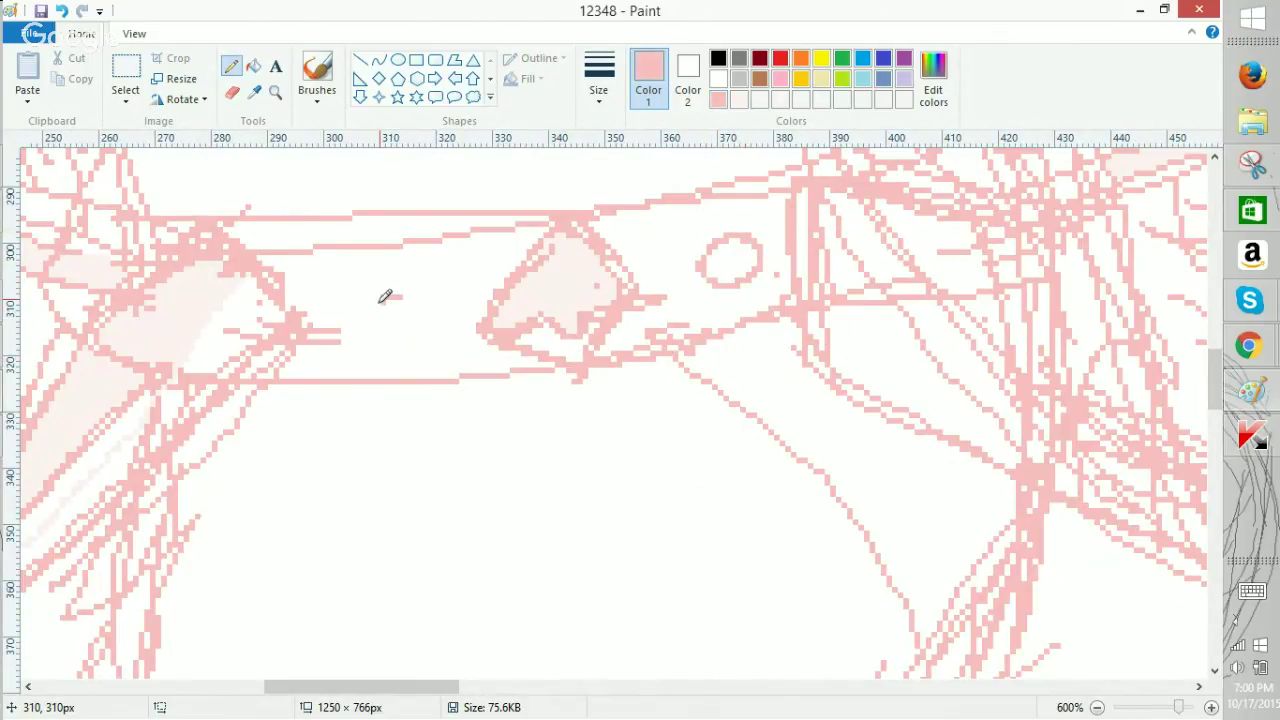
{"action": "mouse_move", "coordinate": [385, 297]}
{"action": "left_mouse_down"}
{"action": "mouse_move", "coordinate": [380, 330]}
{"action": "mouse_move", "coordinate": [426, 316]}
{"action": "left_mouse_up"}
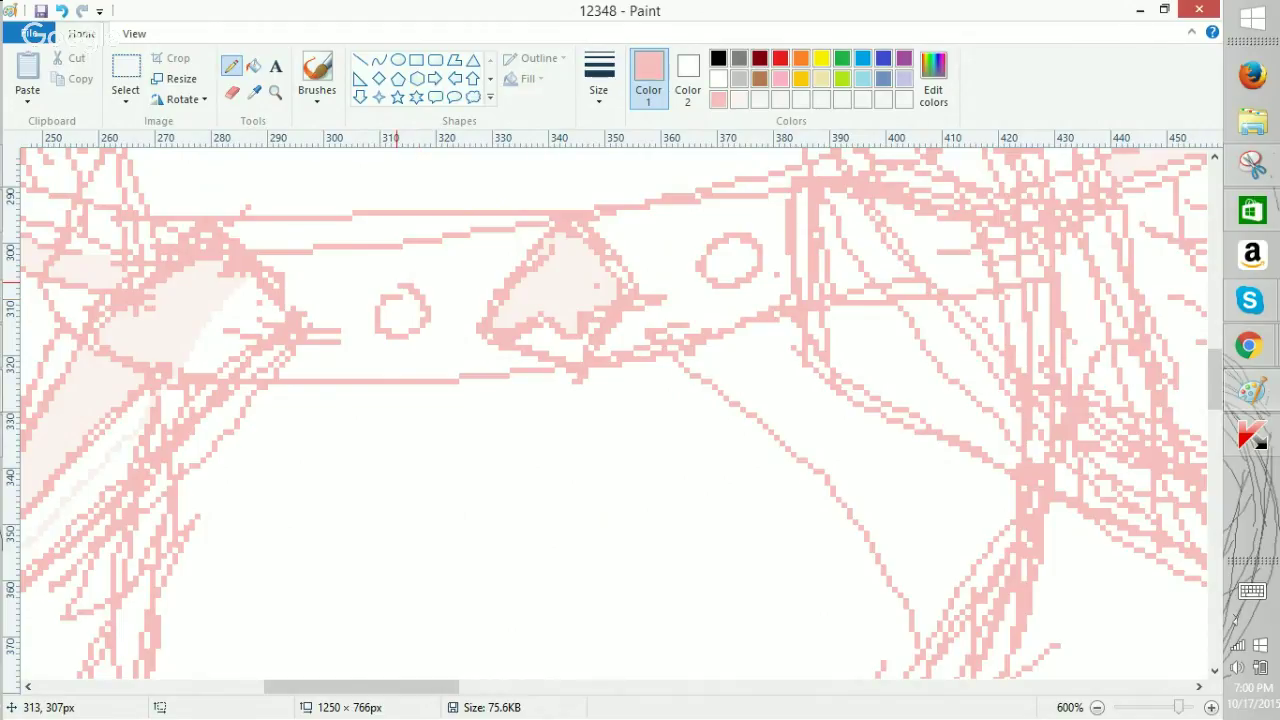
Undo the two round collar studs and redraw them as smaller circles on either side of the center diamond.
{"action": "scroll", "coordinate": [397, 283], "scroll_direction": "down", "scroll_amount": 6}
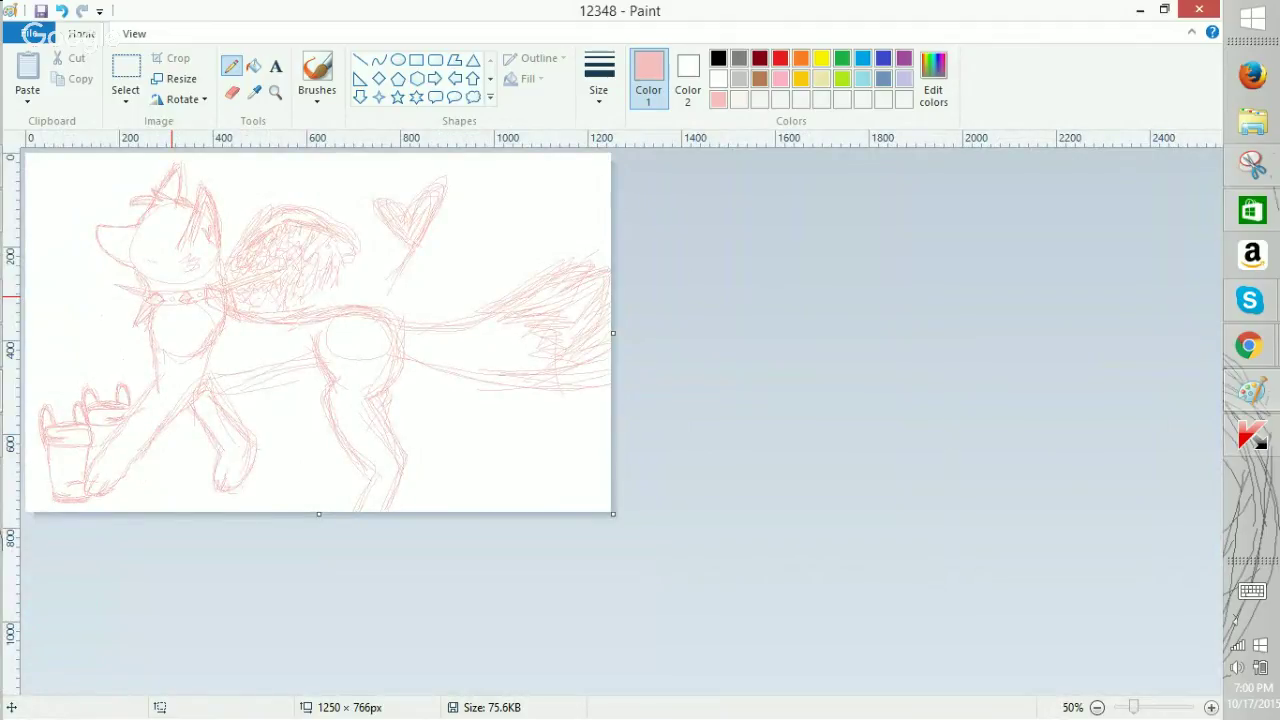
{"action": "scroll", "coordinate": [170, 297], "scroll_direction": "up", "scroll_amount": 3}
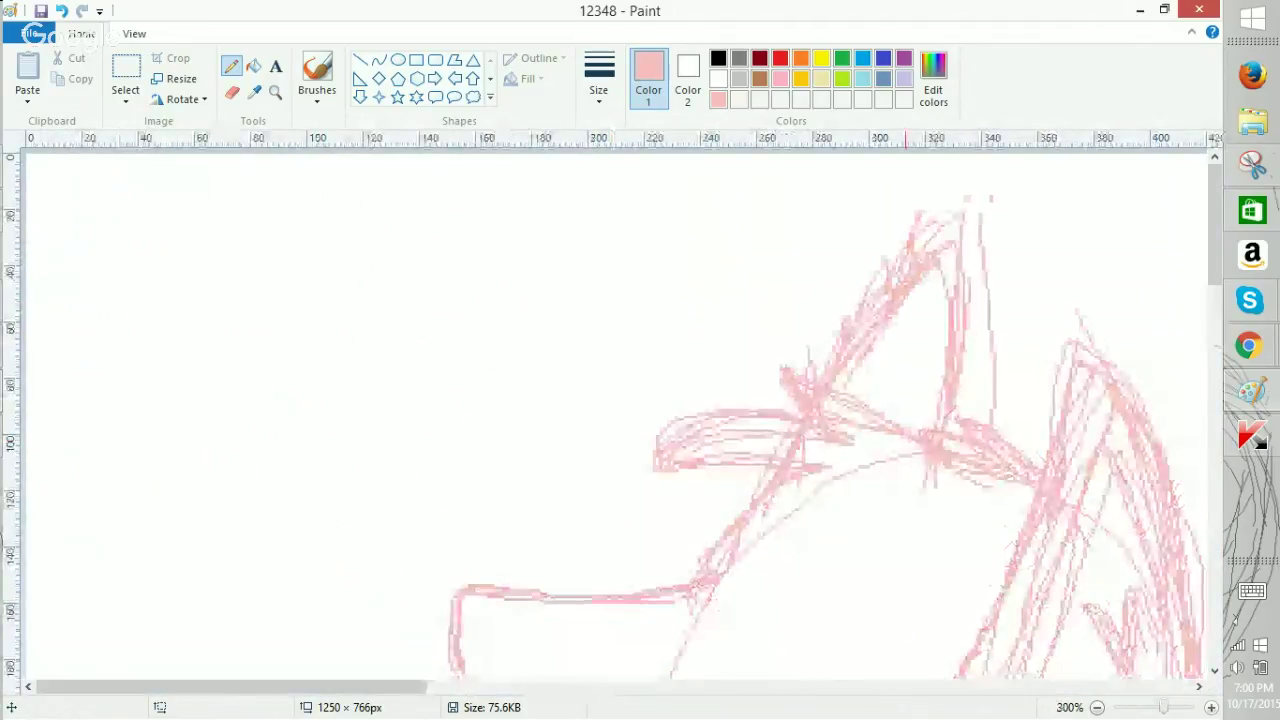
{"action": "left_click_drag", "start_coordinate": [1215, 242], "coordinate": [1215, 383]}
{"action": "left_click", "coordinate": [62, 11]}
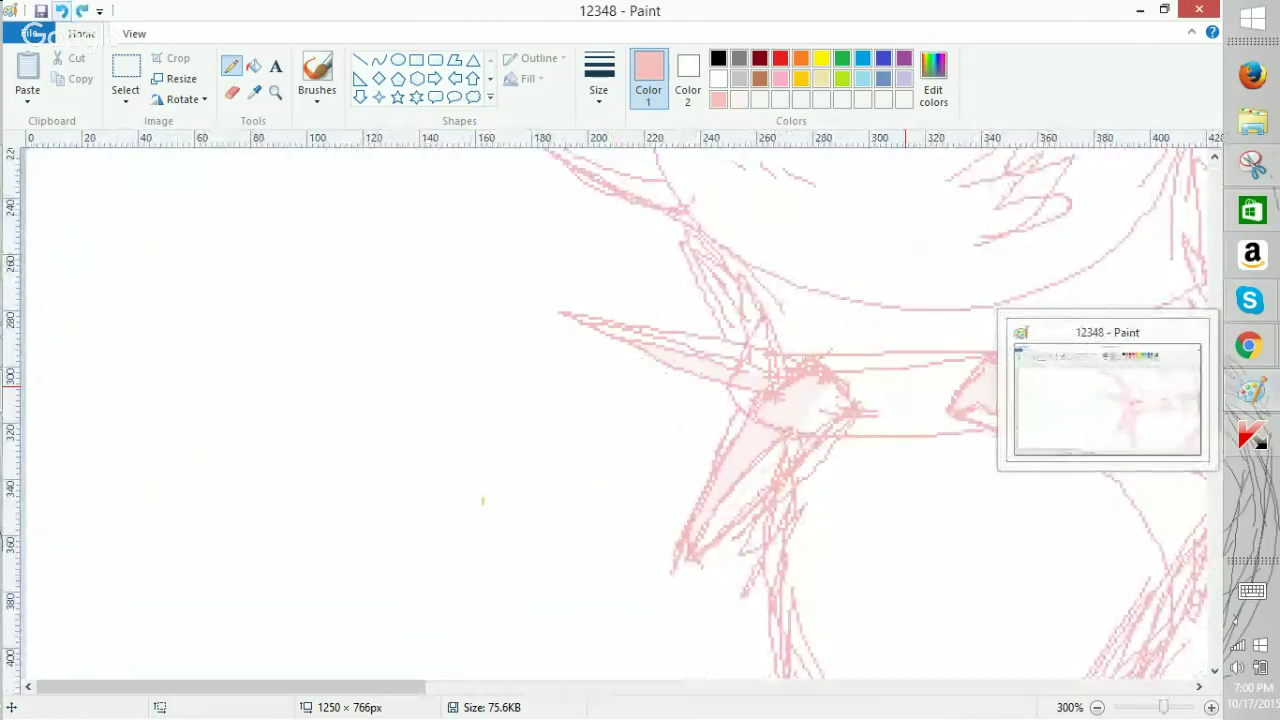
{"action": "scroll", "coordinate": [615, 413], "scroll_direction": "up", "scroll_amount": 2}
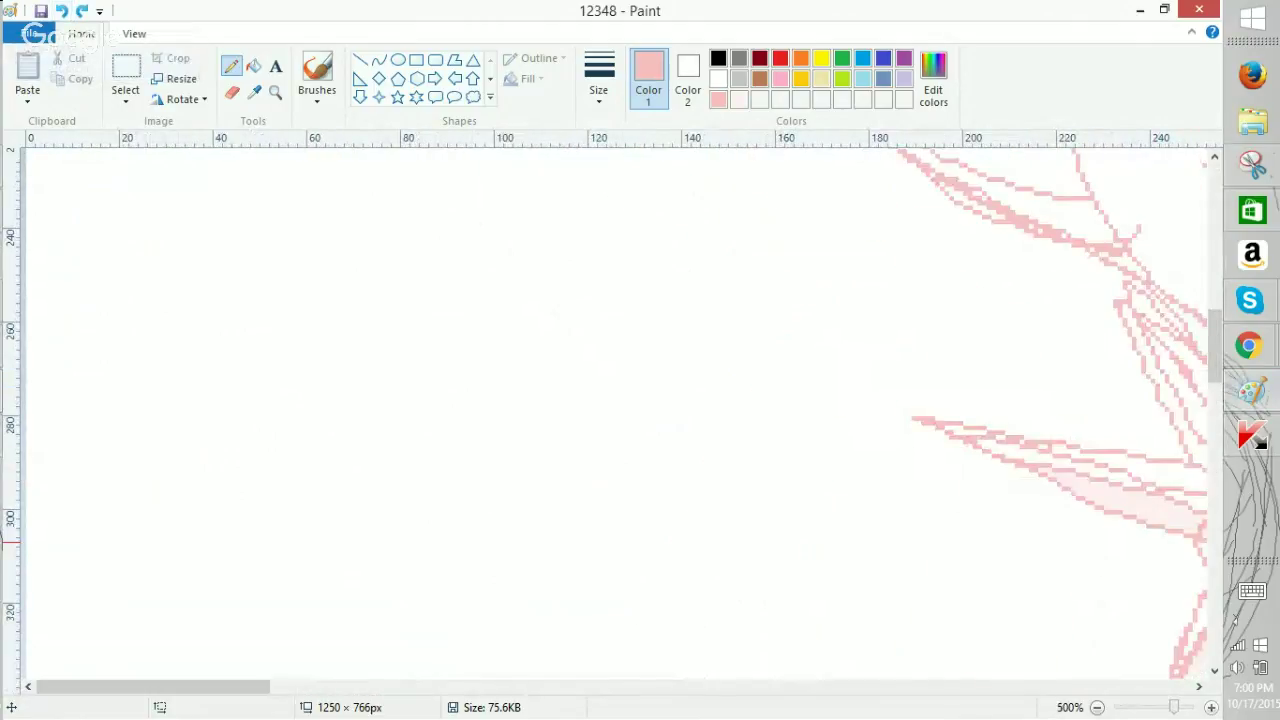
{"action": "scroll", "coordinate": [311, 543], "scroll_direction": "right", "scroll_amount": 5}
{"action": "mouse_move", "coordinate": [603, 517]}
{"action": "left_mouse_down"}
{"action": "mouse_move", "coordinate": [584, 528]}
{"action": "mouse_move", "coordinate": [603, 511]}
{"action": "left_mouse_up"}
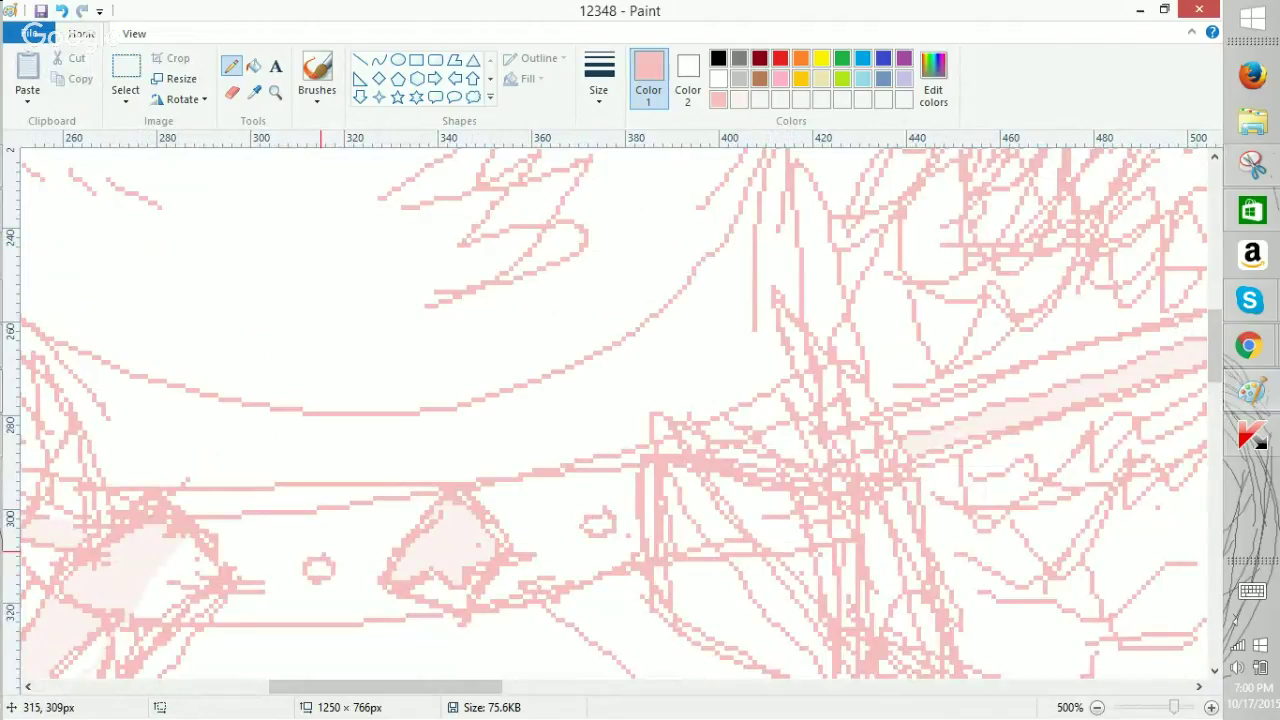
Switch to the Animal Jam den in Chrome and send the chat message "friend".
{"action": "mouse_move", "coordinate": [1248, 346]}
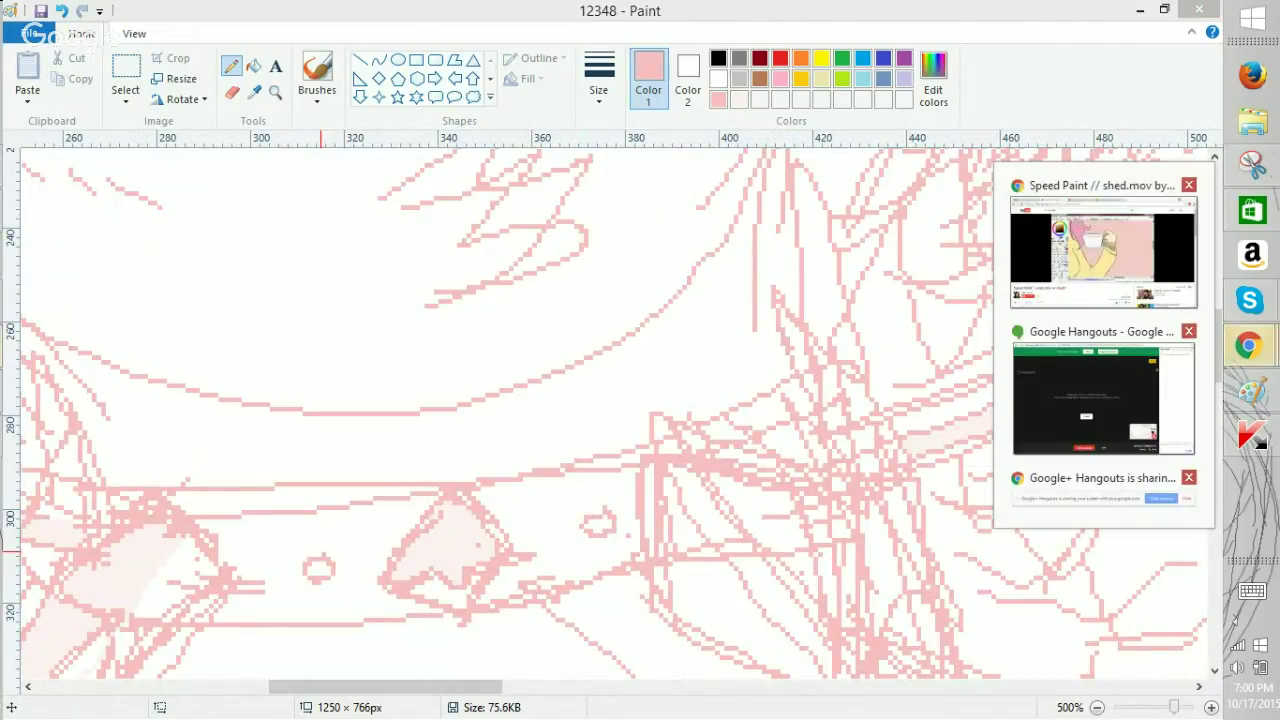
{"action": "mouse_move", "coordinate": [1250, 300]}
{"action": "left_click", "coordinate": [1103, 200]}
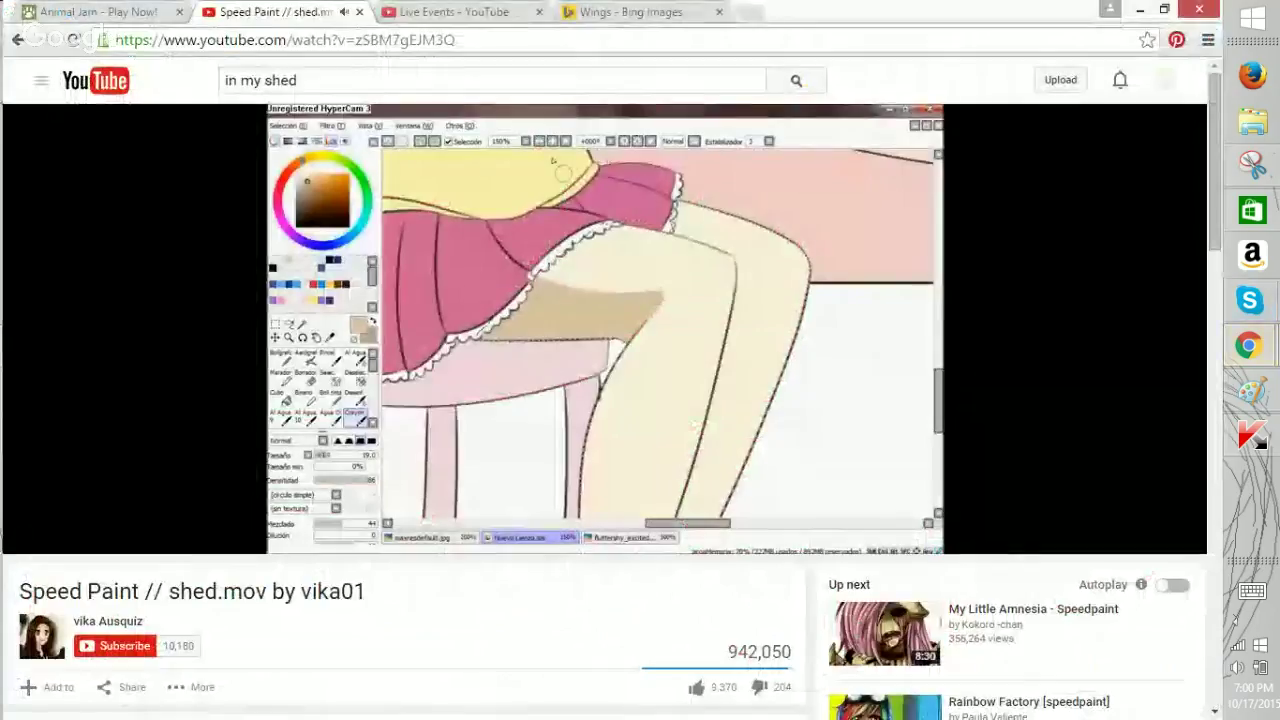
{"action": "left_click", "coordinate": [98, 12]}
{"action": "left_click", "coordinate": [606, 402]}
{"action": "left_click", "coordinate": [560, 418]}
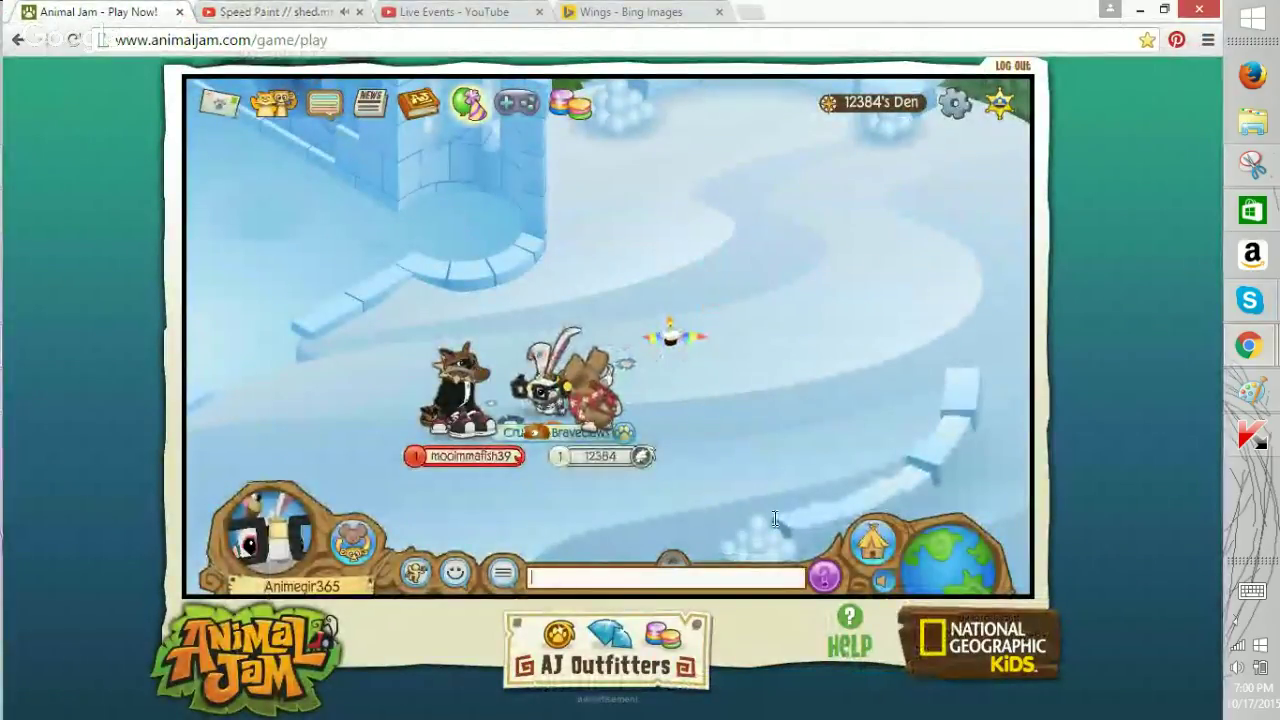
{"action": "right_click", "coordinate": [568, 581]}
{"action": "left_click", "coordinate": [774, 526]}
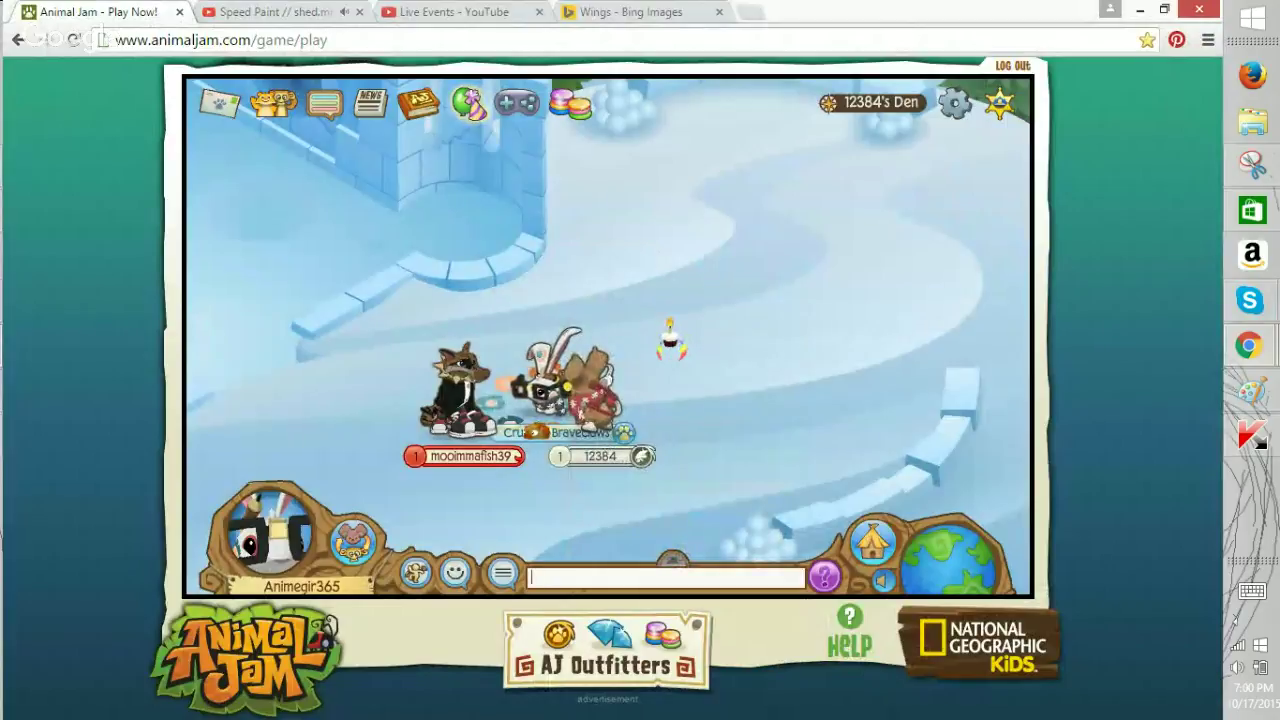
{"action": "left_click", "coordinate": [1252, 591]}
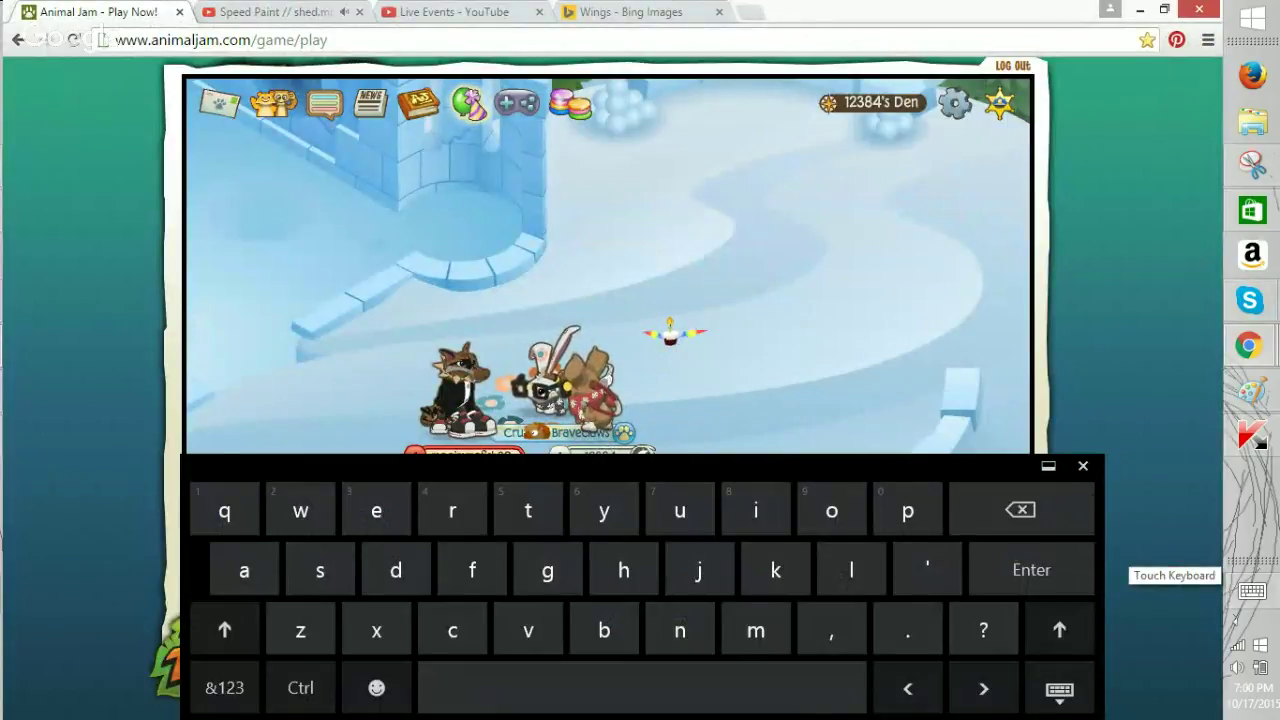
{"action": "type", "text": "e"}
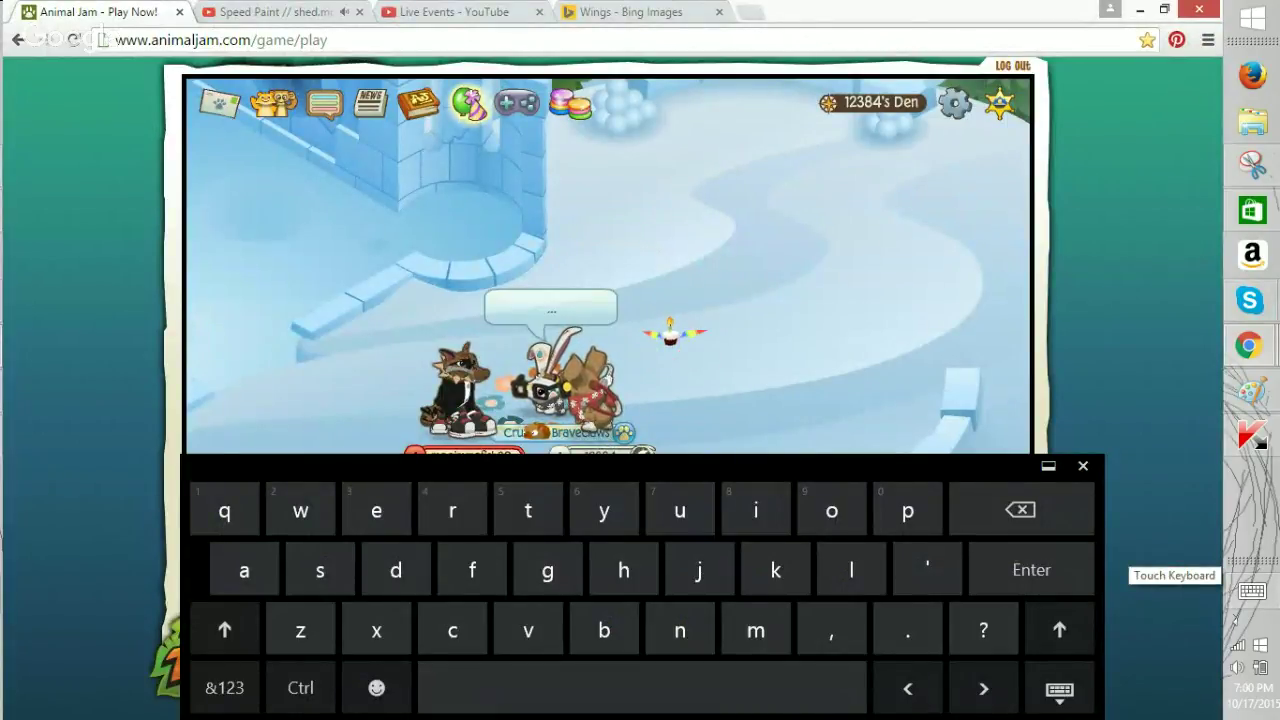
{"action": "left_click", "coordinate": [1083, 466]}
Check the playing speed paint video, return to the Animal Jam den and send the chat message "btw".
{"action": "left_click", "coordinate": [274, 12]}
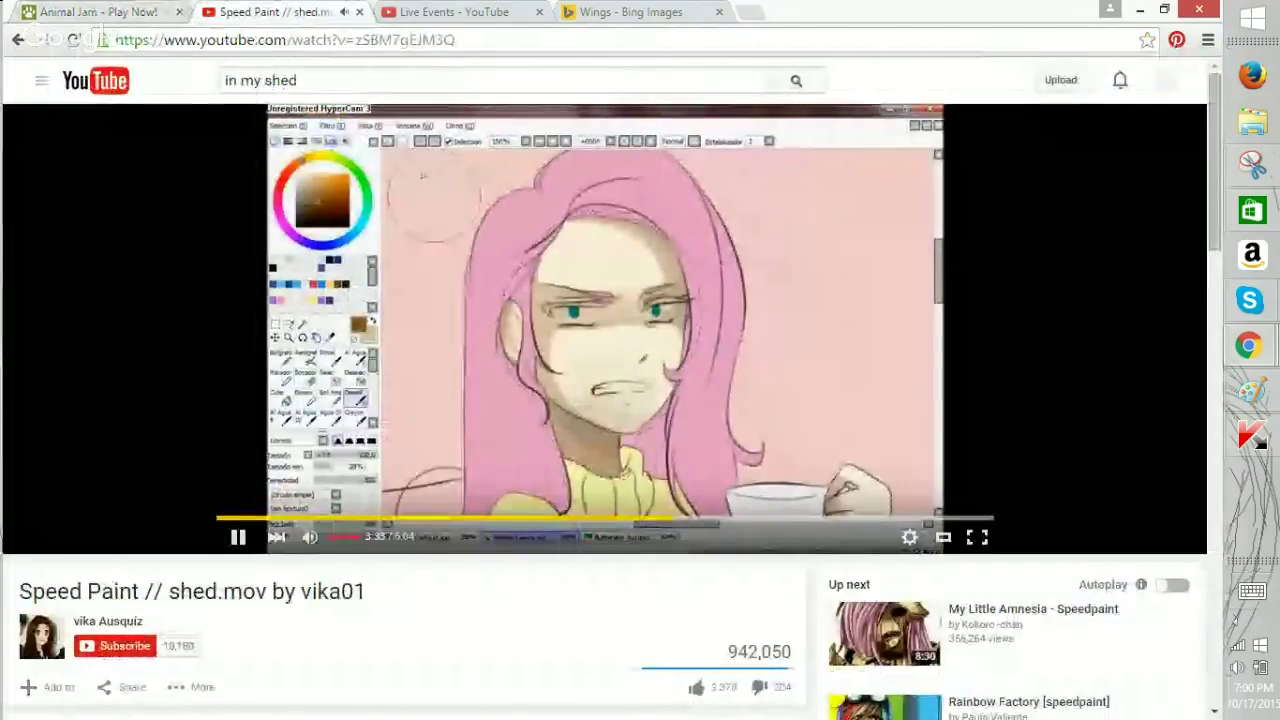
{"action": "key", "text": "ctrl+shift+Tab"}
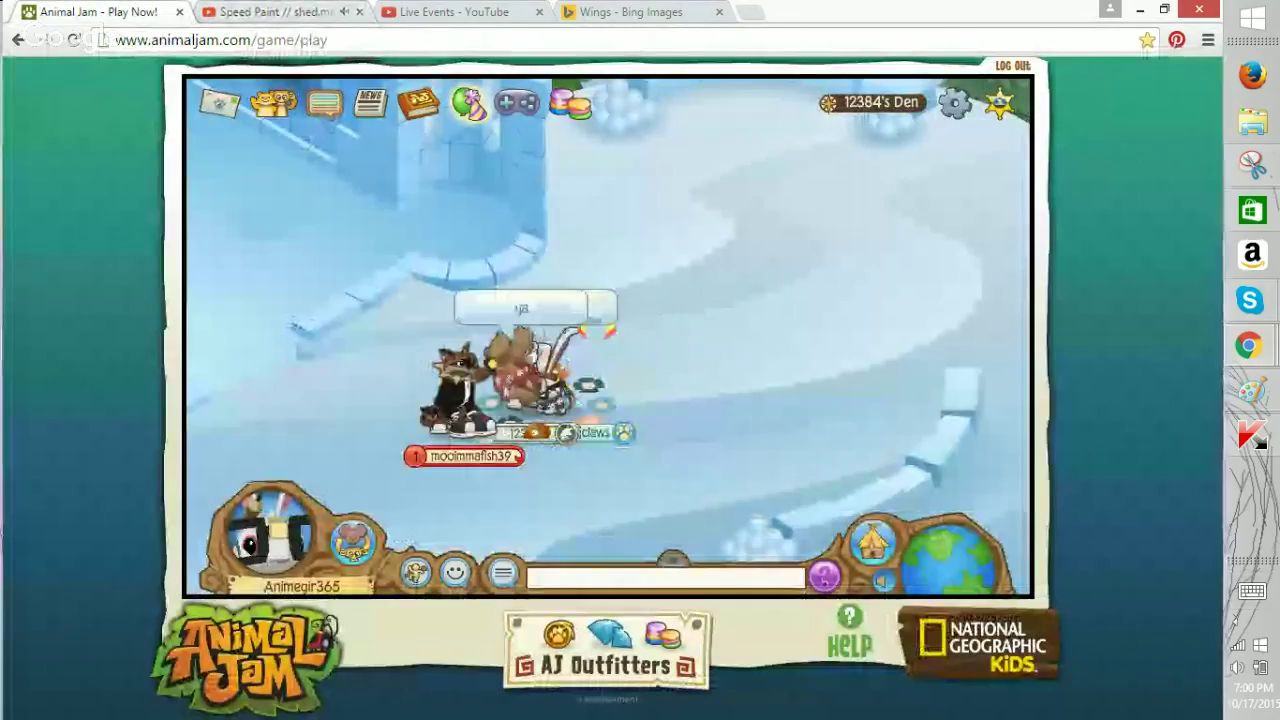
{"action": "left_click", "coordinate": [1252, 591]}
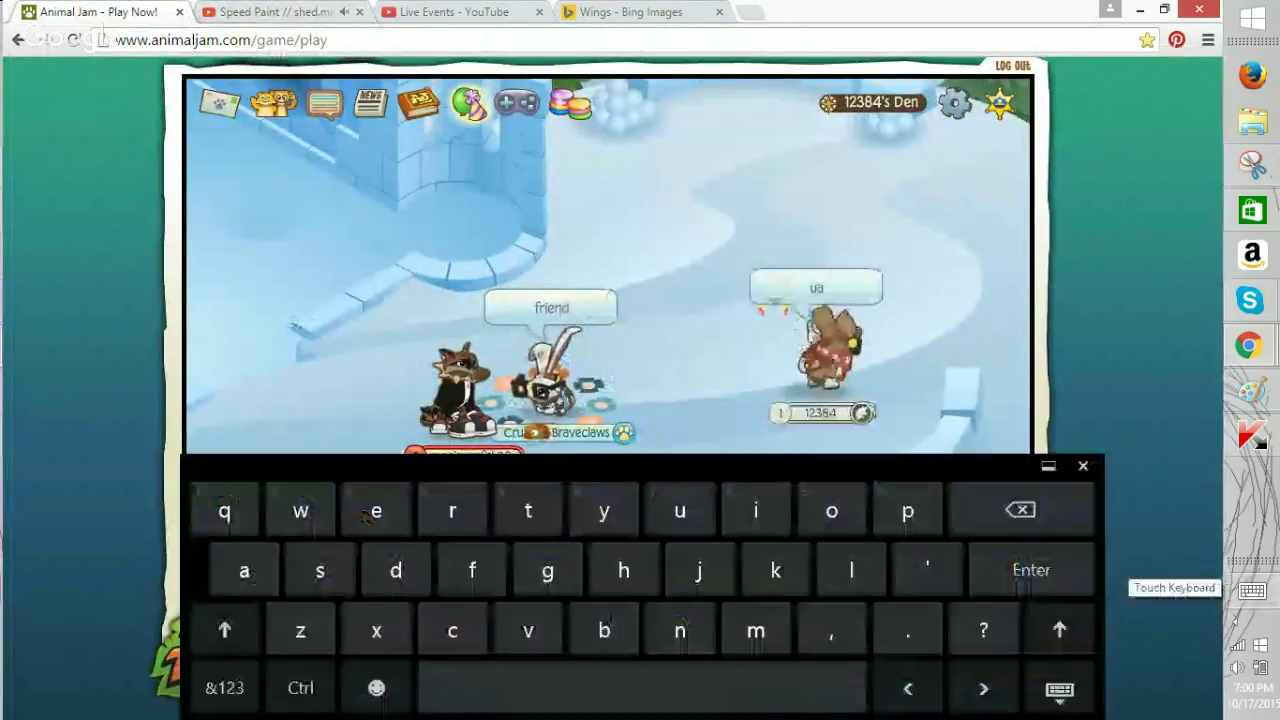
{"action": "type", "text": "tw"}
{"action": "key", "text": "Return"}
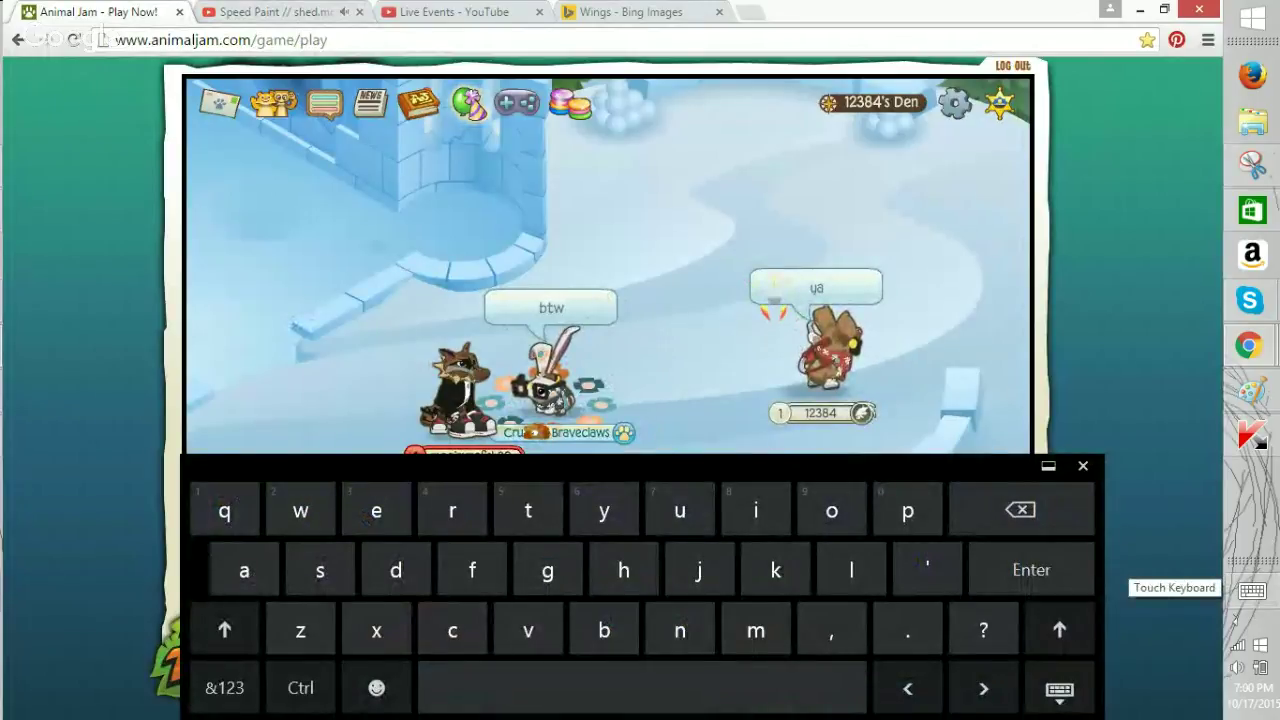
Send the chat message "im gonna be doing ur collar" in the den.
{"action": "type", "text": "m na"}
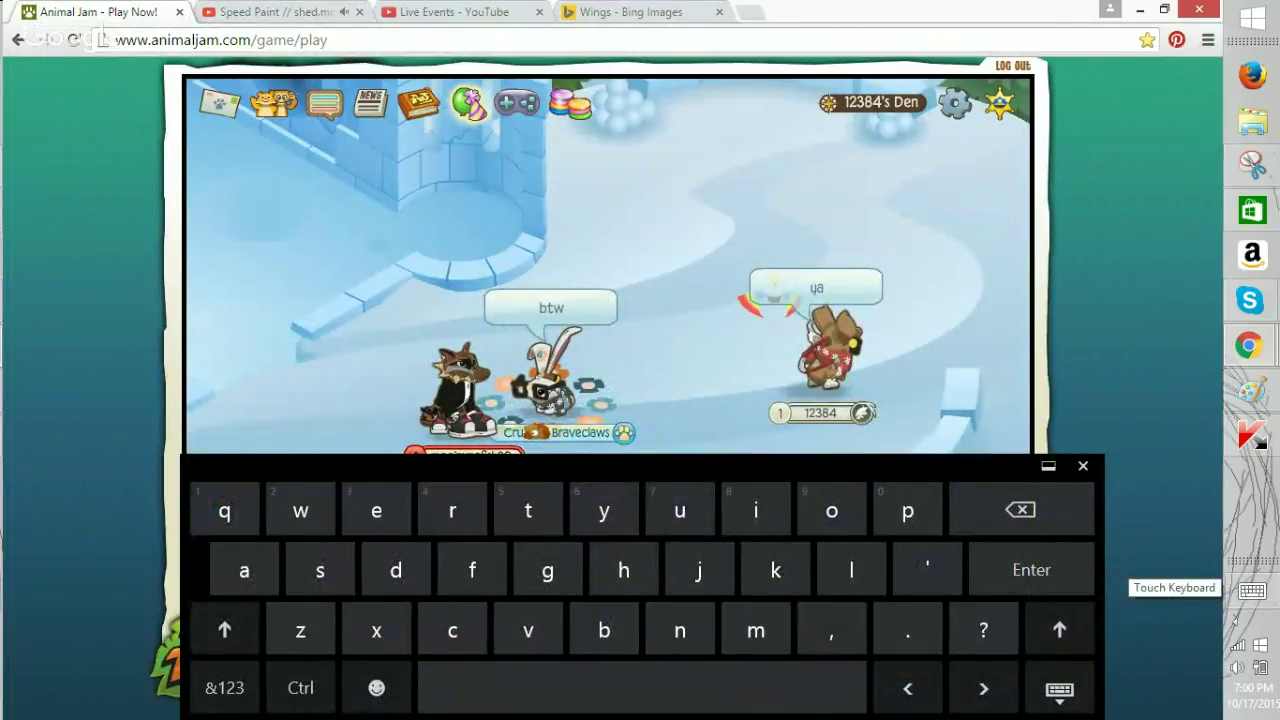
{"action": "type", "text": "donr "}
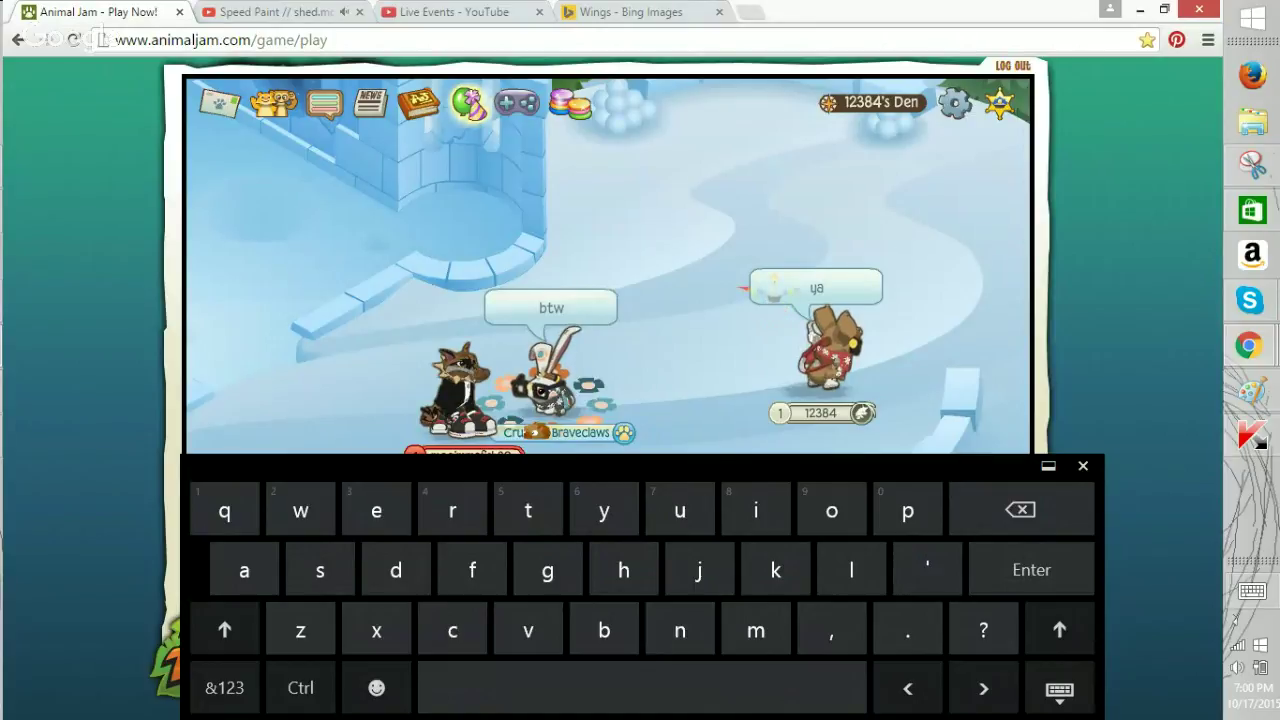
{"action": "type", "text": "cla"}
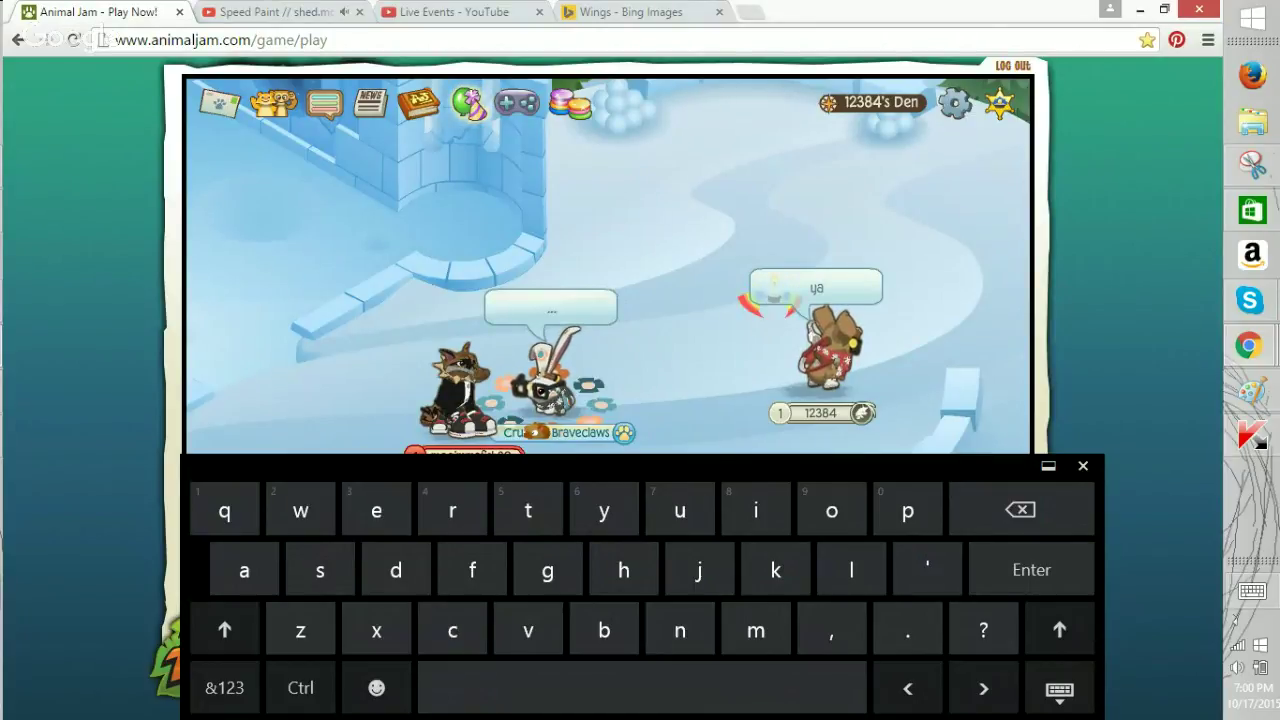
{"action": "key", "text": "shift"}
{"action": "key", "text": "shift"}
{"action": "type", "text": "ai"}
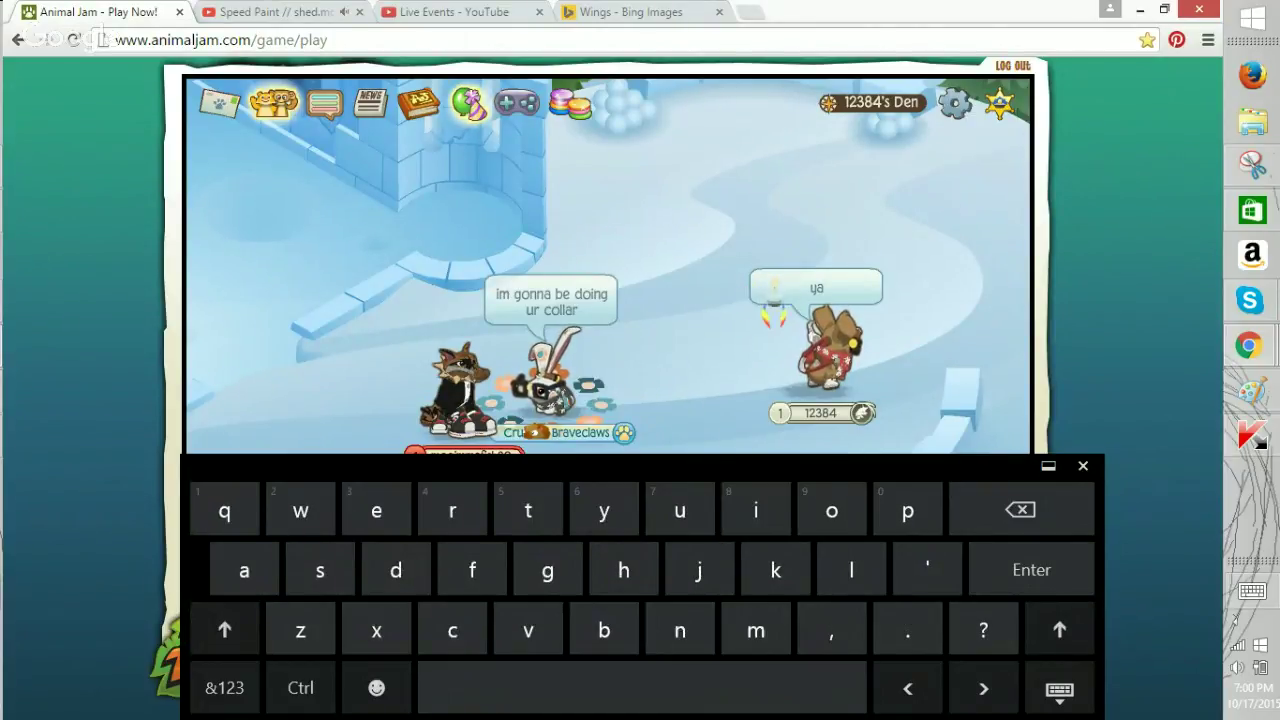
{"action": "key", "text": "Return"}
Send the chat message "lolz" in the den and close the on-screen keyboard.
{"action": "type", "text": "l"}
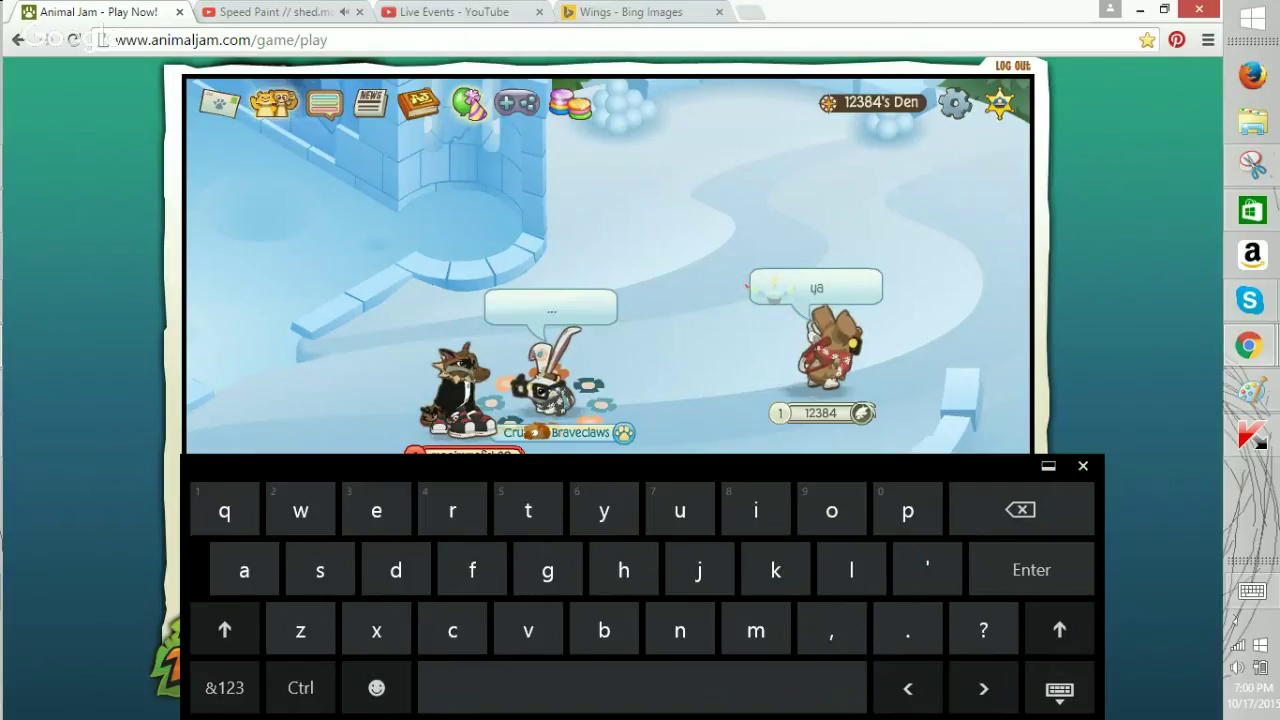
{"action": "type", "text": "olz"}
{"action": "key", "text": "Return"}
{"action": "left_click", "coordinate": [1083, 466]}
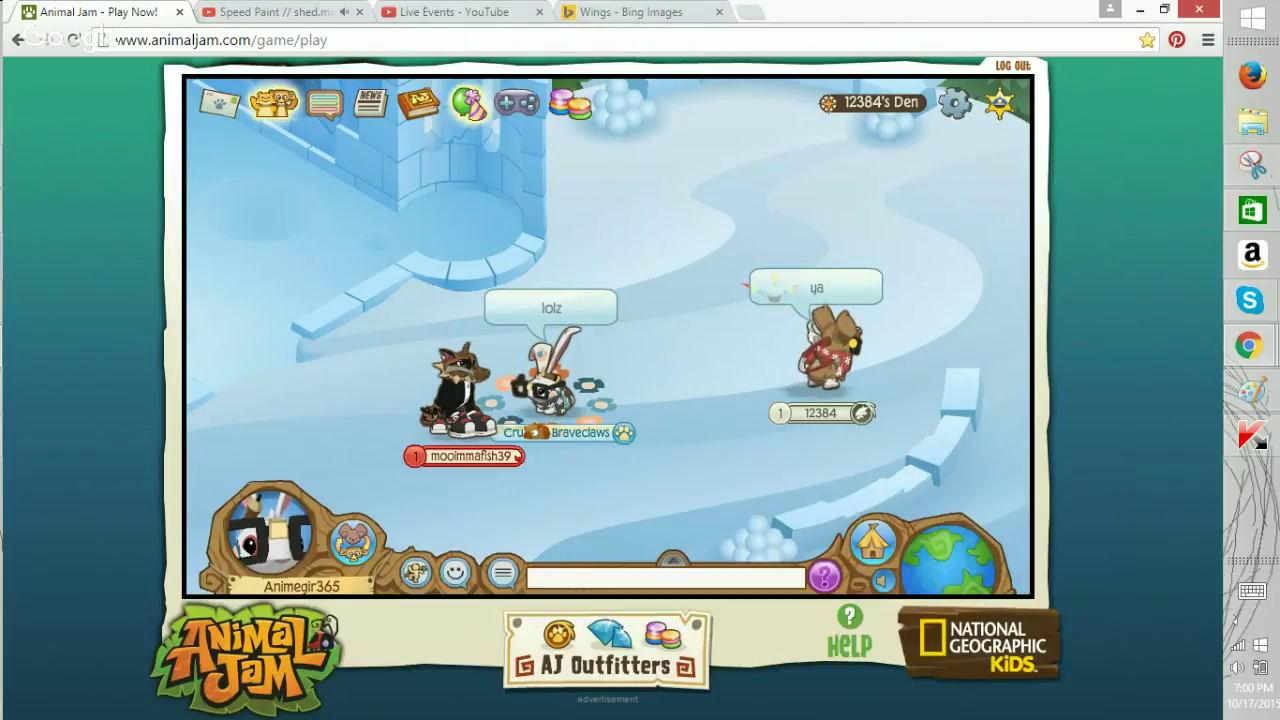
Bring up the Bing image results for Wings and clear the page address.
{"action": "left_click", "coordinate": [275, 12]}
{"action": "left_click", "coordinate": [455, 12]}
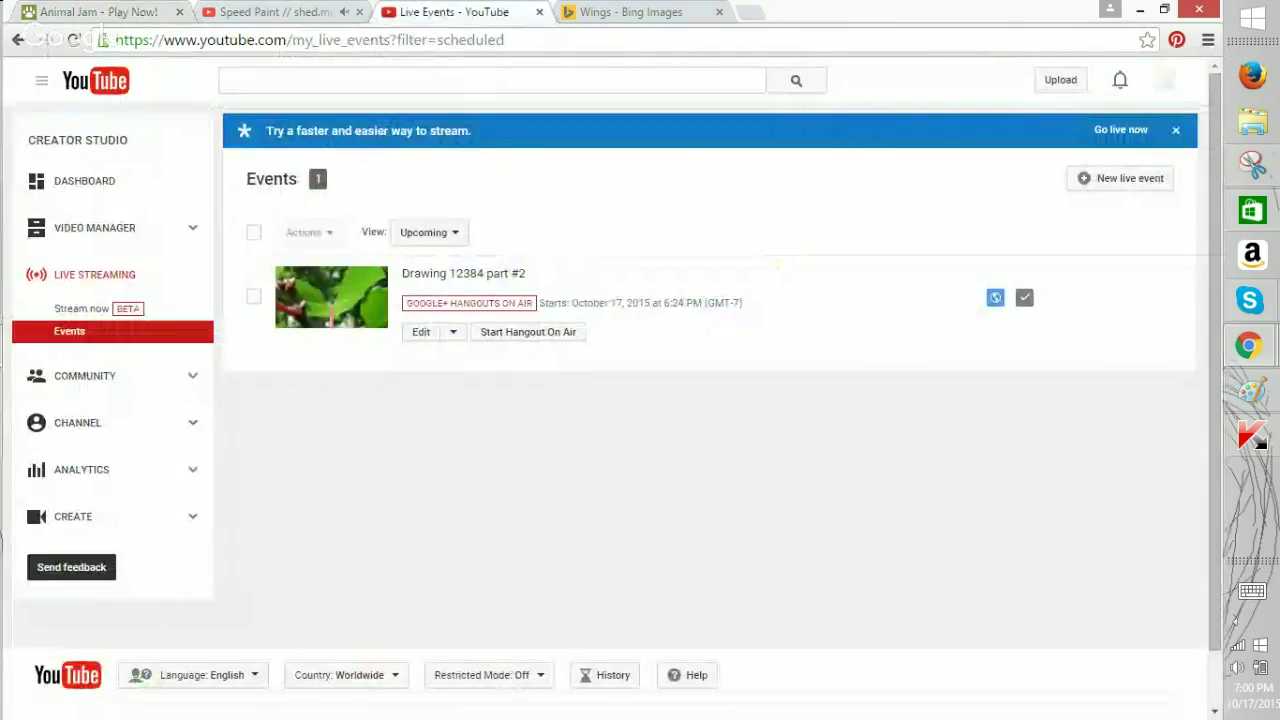
{"action": "left_click", "coordinate": [632, 12]}
{"action": "left_click", "coordinate": [308, 40]}
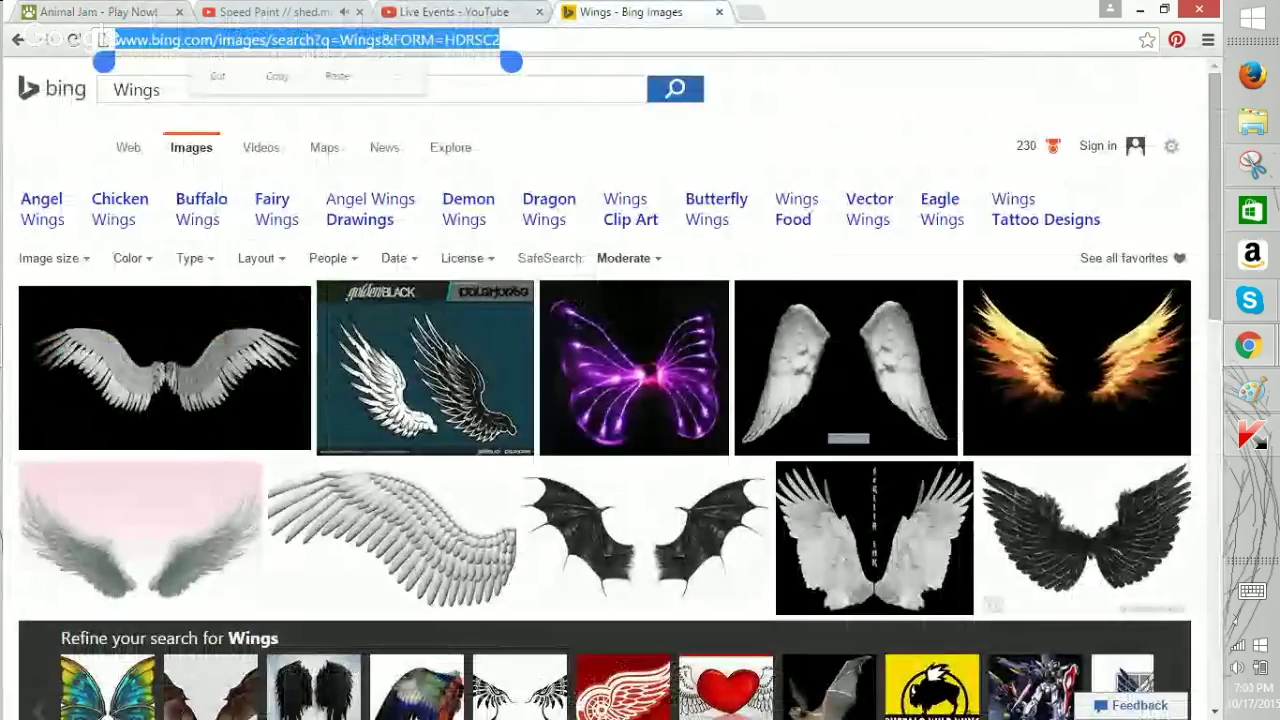
{"action": "left_click", "coordinate": [1252, 591]}
{"action": "left_click", "coordinate": [1020, 510]}
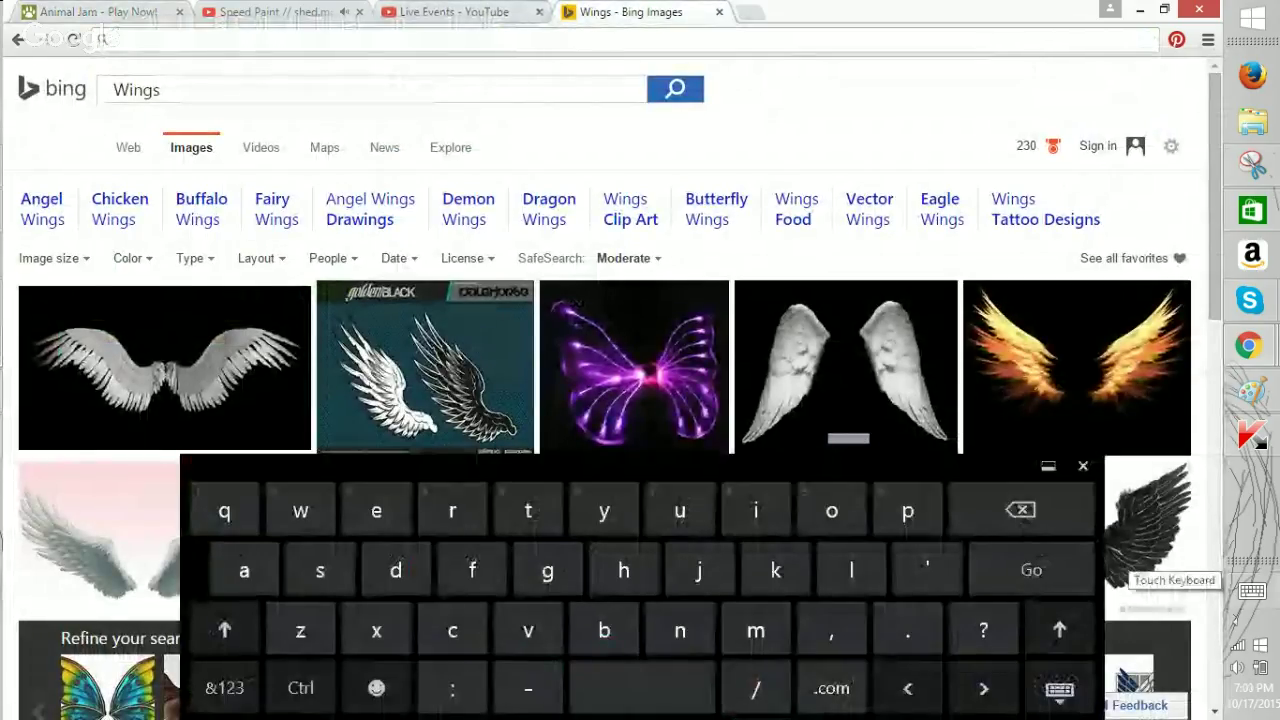
Replace the Bing image search term with Westeriamoon and run the search.
{"action": "left_click", "coordinate": [160, 90]}
{"action": "left_click", "coordinate": [1020, 510]}
{"action": "key", "text": "BackSpace"}
{"action": "key", "text": "BackSpace"}
{"action": "key", "text": "BackSpace"}
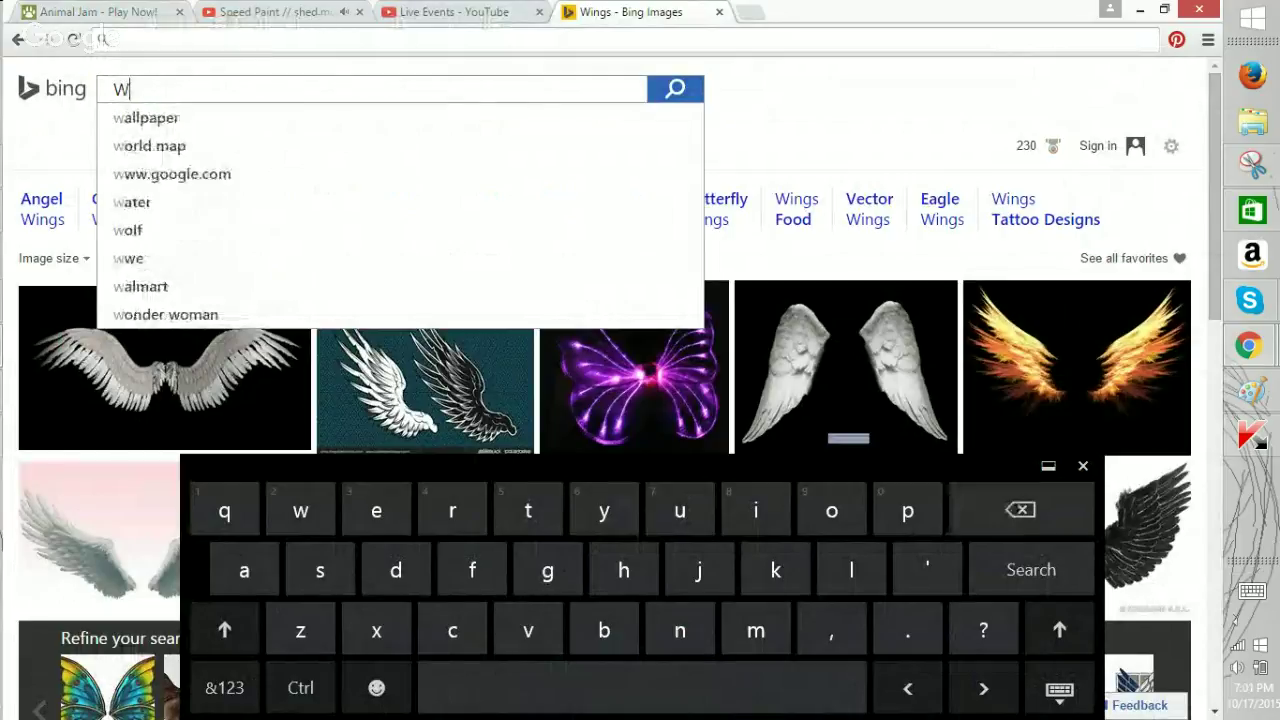
{"action": "type", "text": "este"}
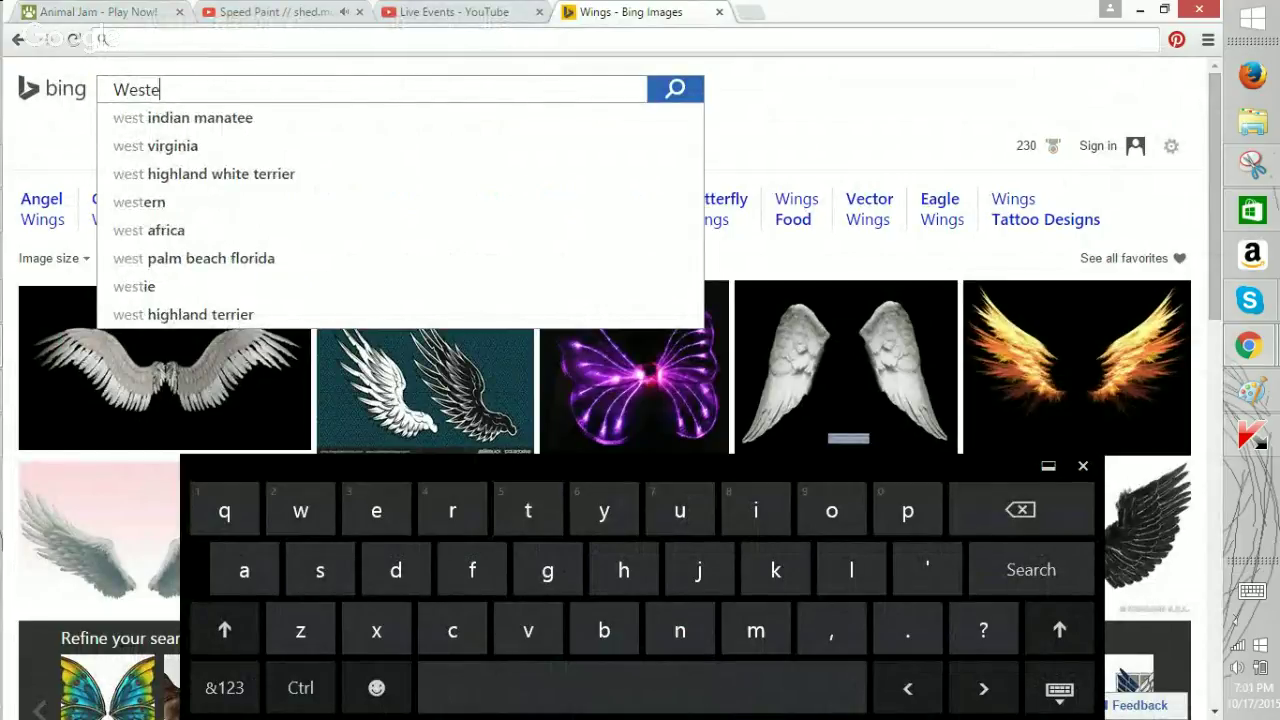
{"action": "type", "text": "ria"}
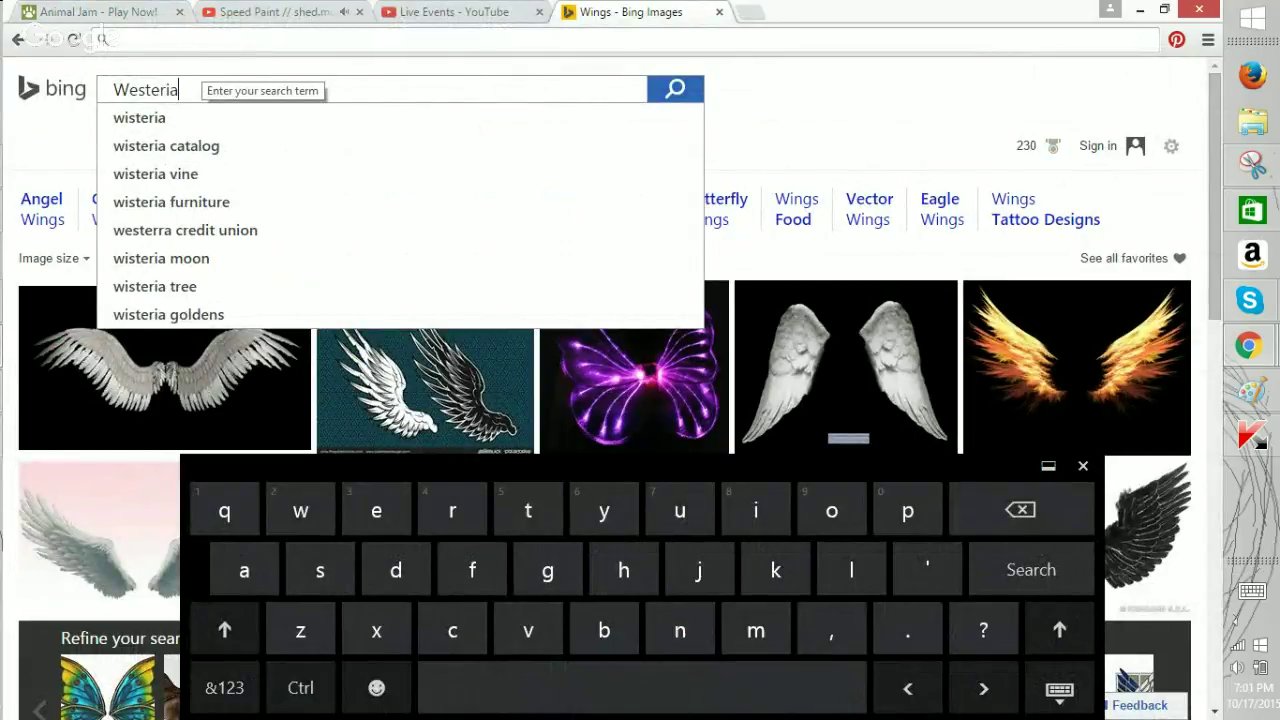
{"action": "type", "text": "mo"}
{"action": "key", "text": "Return"}
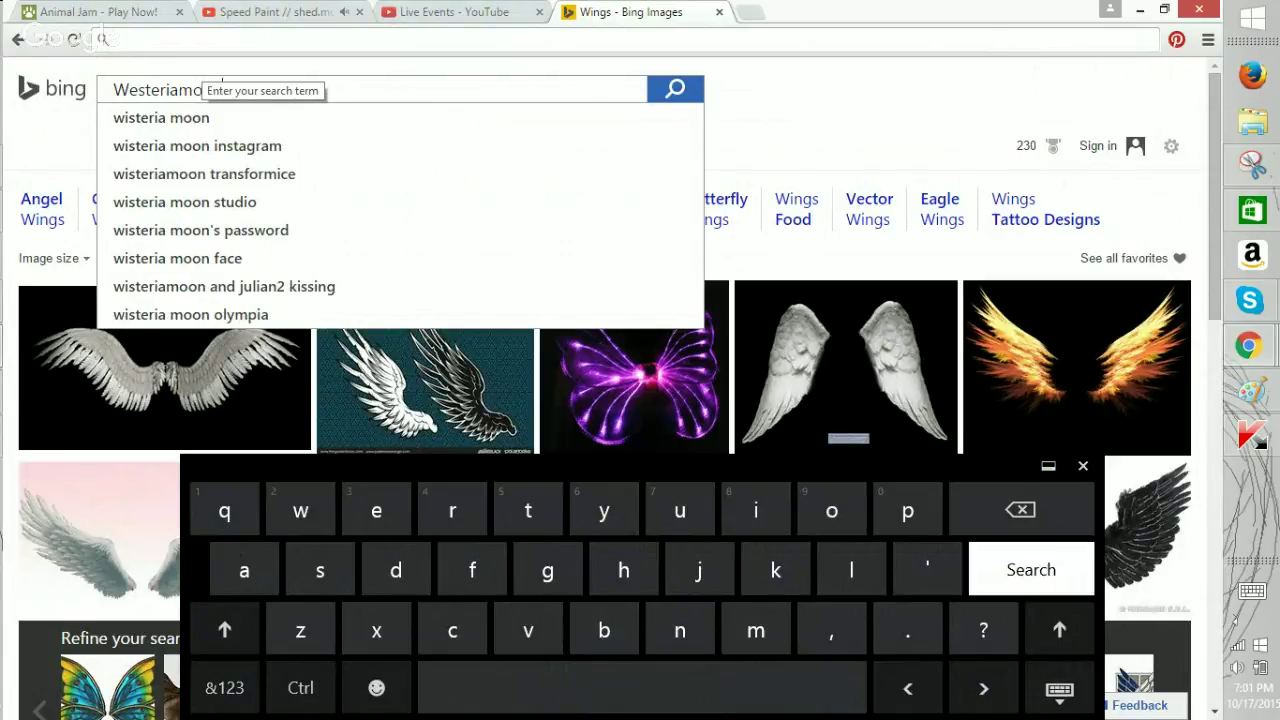
{"action": "type", "text": "on"}
{"action": "key", "text": "Return"}
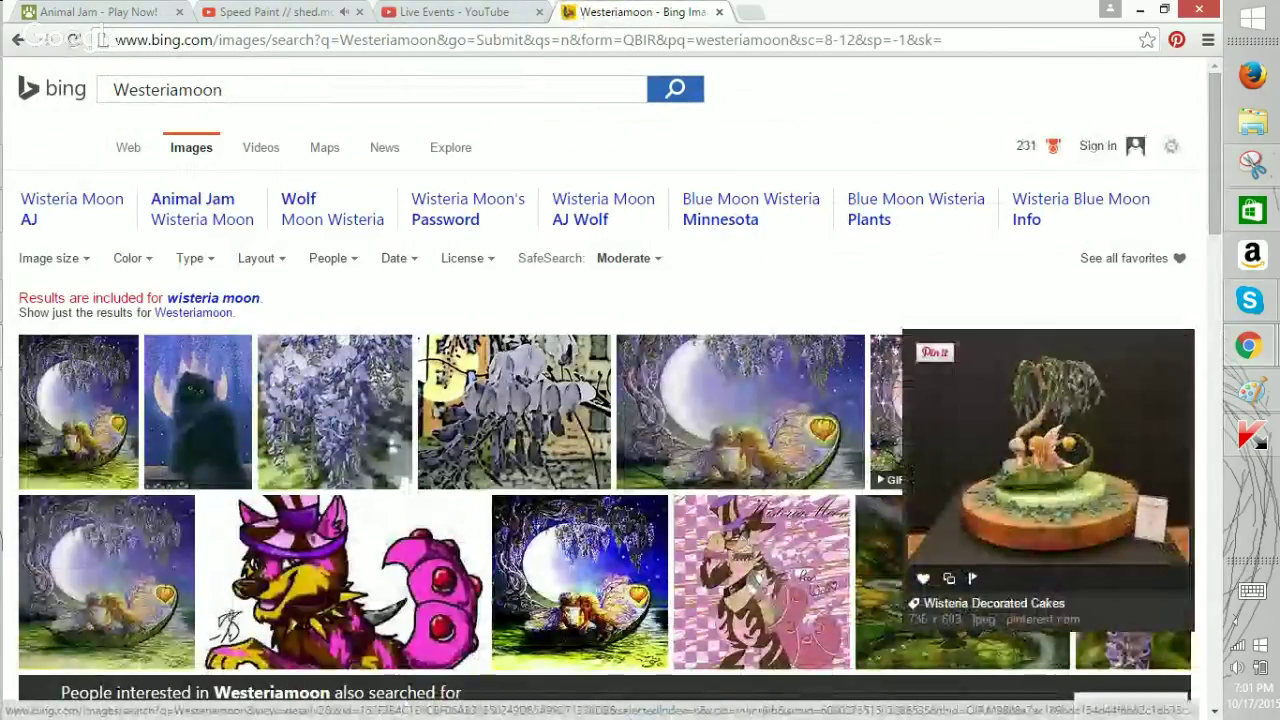
Look through the Bing image results for Westeriamoon.
{"action": "scroll", "coordinate": [1048, 480], "scroll_direction": "down", "scroll_amount": 1}
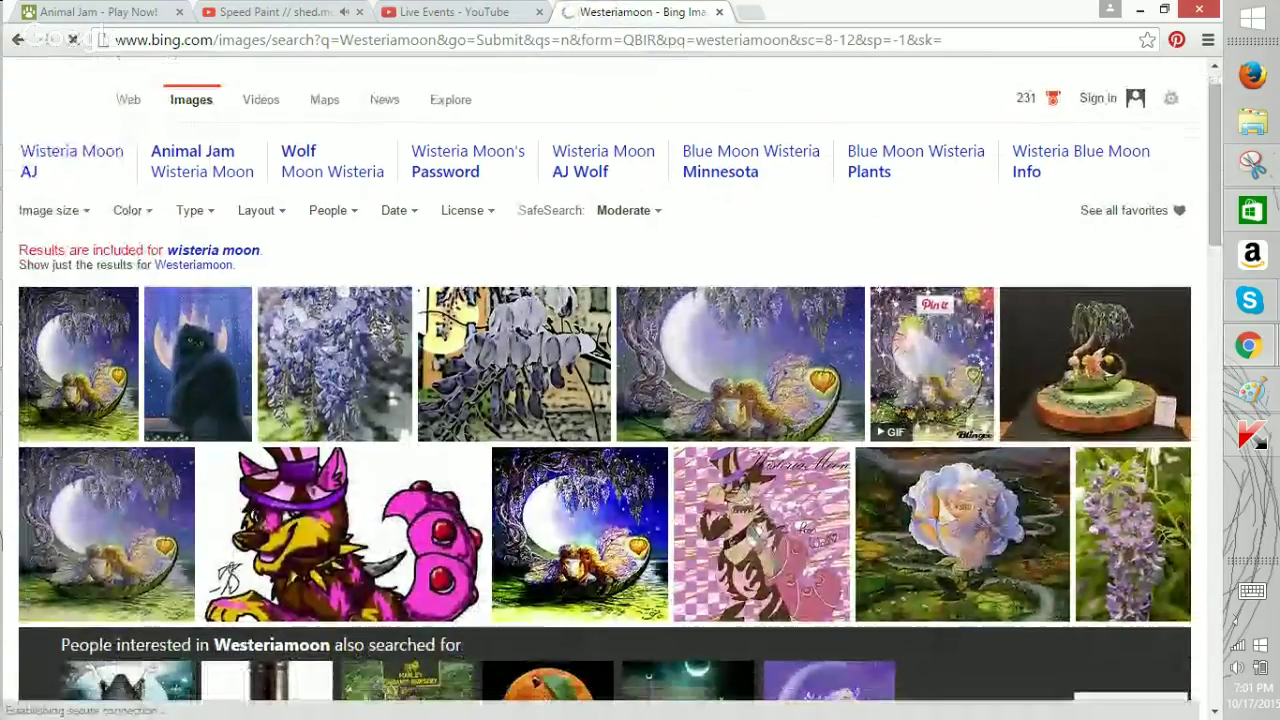
{"action": "scroll", "coordinate": [932, 365], "scroll_direction": "down", "scroll_amount": 1}
{"action": "scroll", "coordinate": [612, 385], "scroll_direction": "down", "scroll_amount": 2}
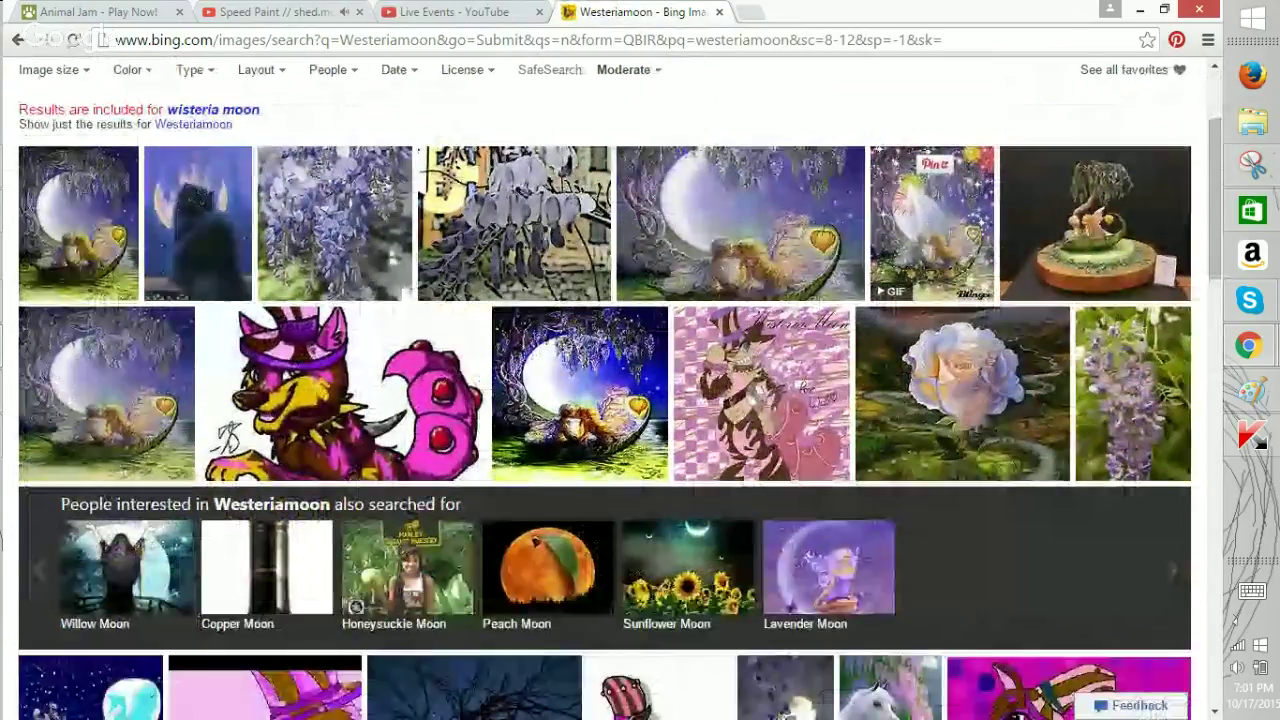
{"action": "scroll", "coordinate": [612, 385], "scroll_direction": "down", "scroll_amount": 5}
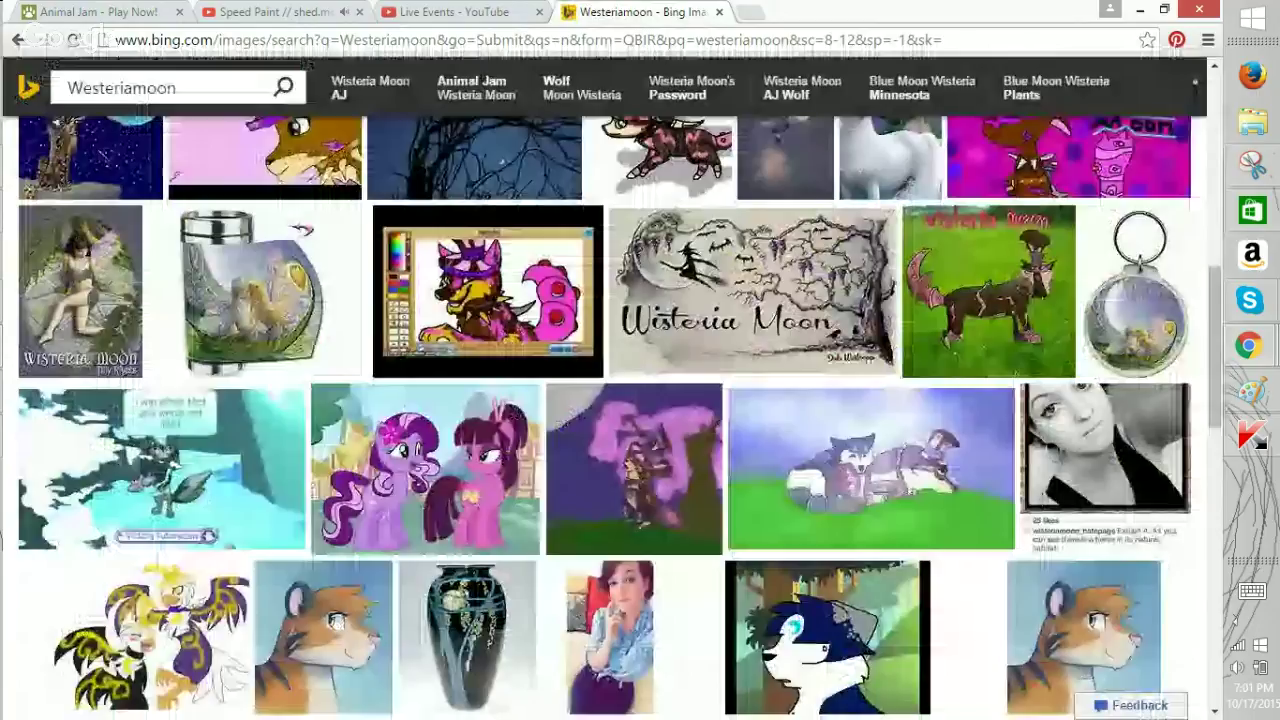
{"action": "scroll", "coordinate": [612, 385], "scroll_direction": "down", "scroll_amount": 4}
{"action": "scroll", "coordinate": [612, 385], "scroll_direction": "up", "scroll_amount": 2}
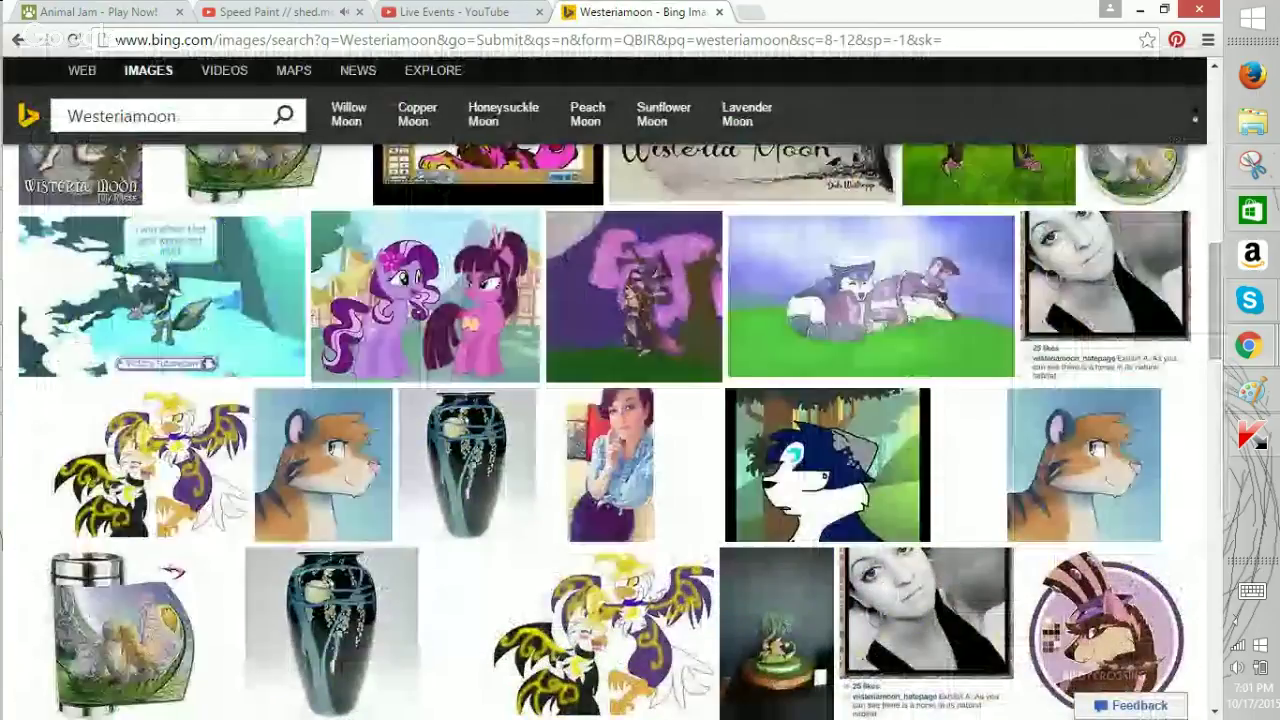
{"action": "scroll", "coordinate": [612, 385], "scroll_direction": "up", "scroll_amount": 3}
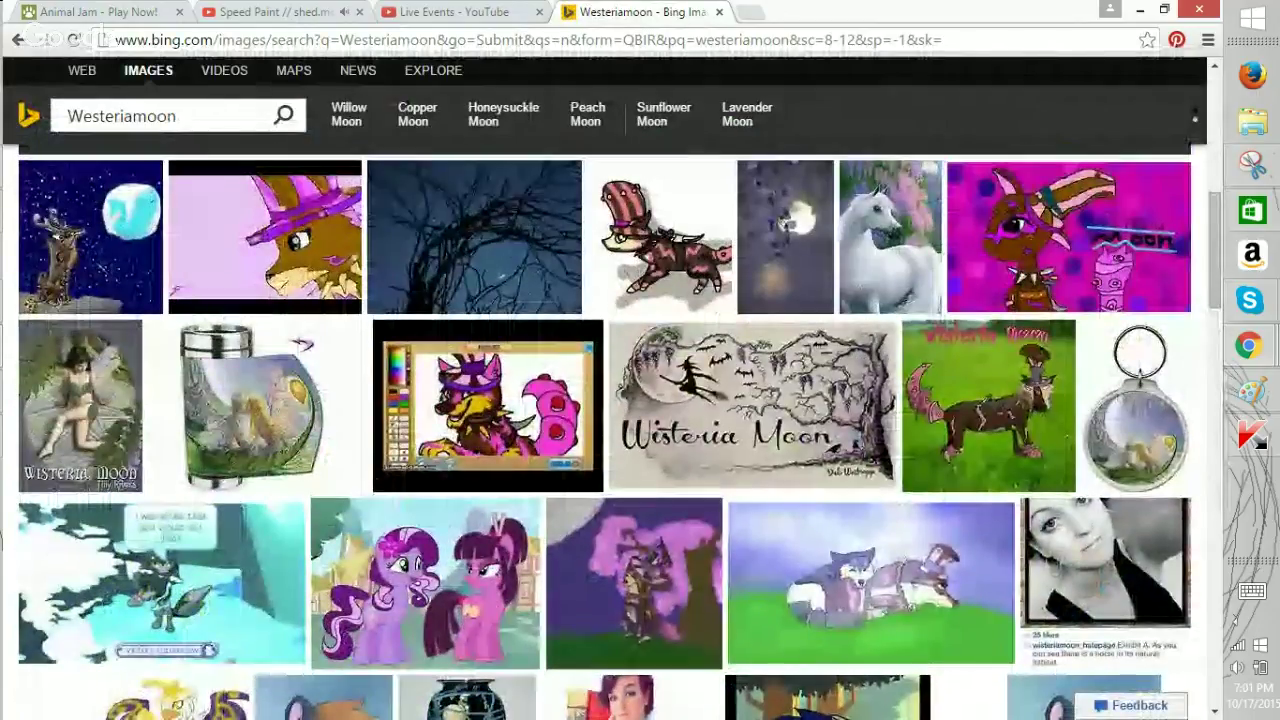
{"action": "scroll", "coordinate": [612, 385], "scroll_direction": "up", "scroll_amount": 2}
{"action": "scroll", "coordinate": [612, 385], "scroll_direction": "up", "scroll_amount": 5}
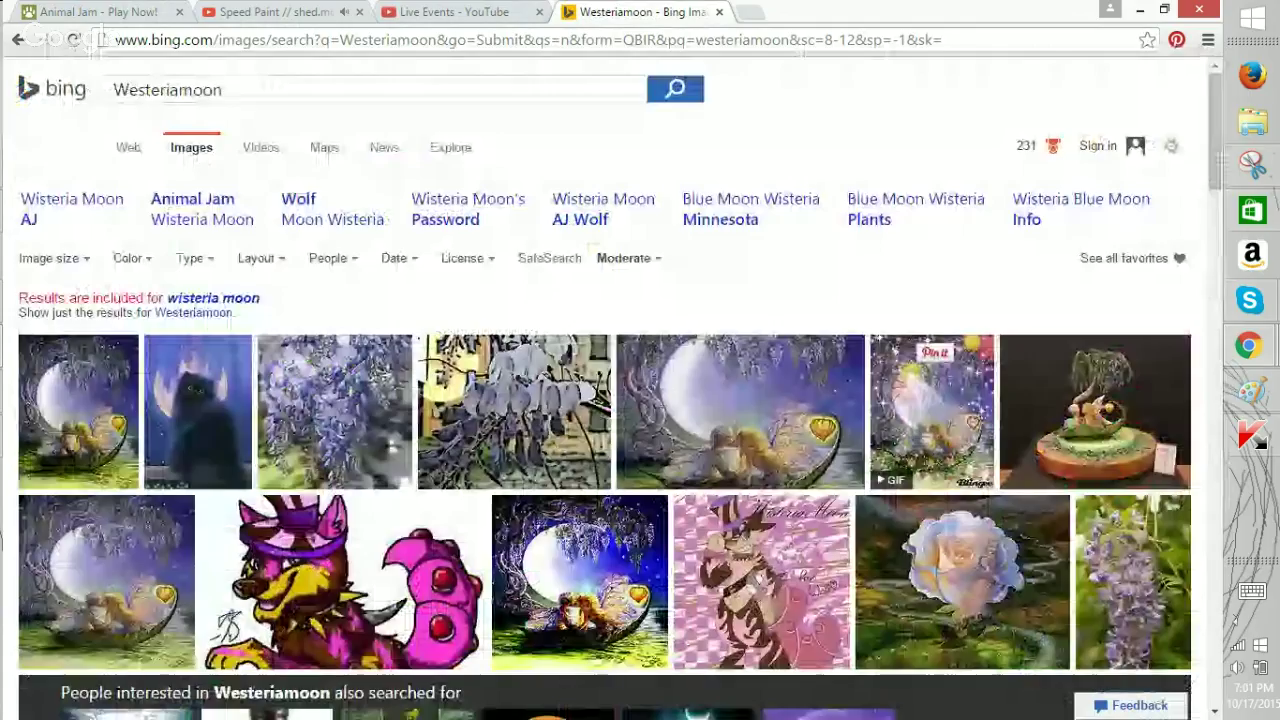
Load youtube.com in place of the Bing image results, checking the Animal Jam den chat while the page opens.
{"action": "left_click", "coordinate": [224, 90]}
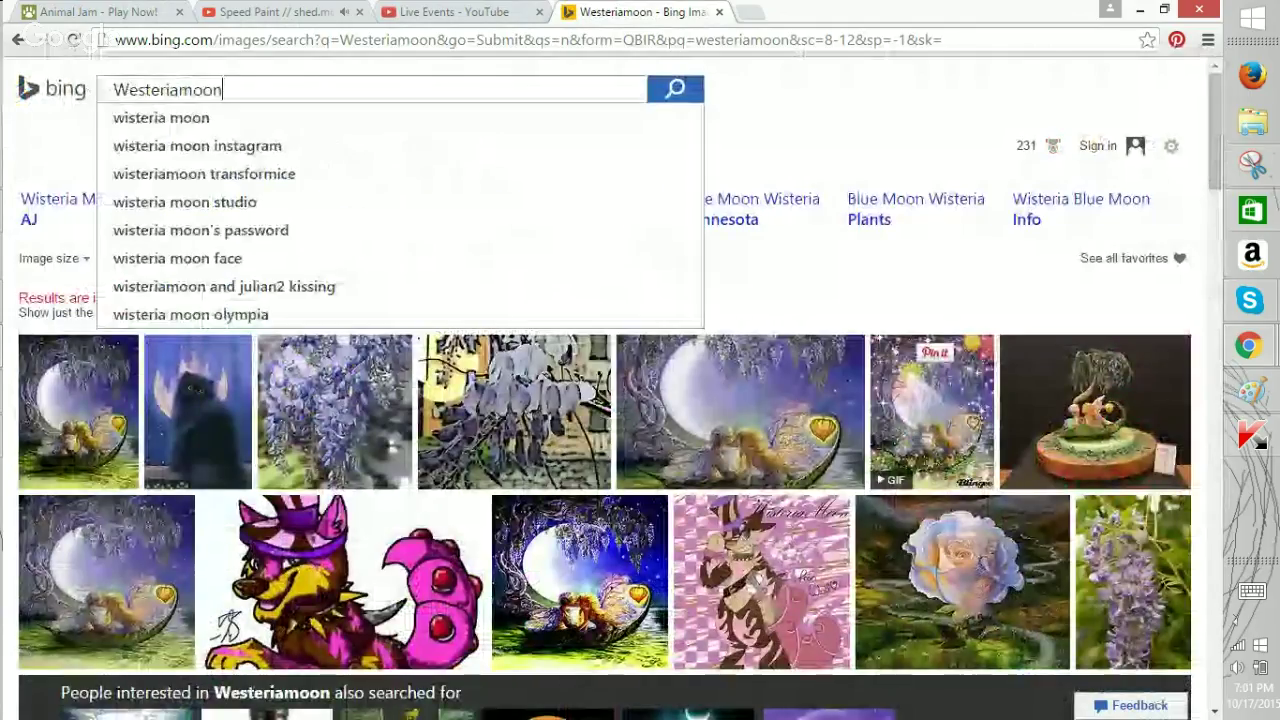
{"action": "left_click", "coordinate": [528, 40]}
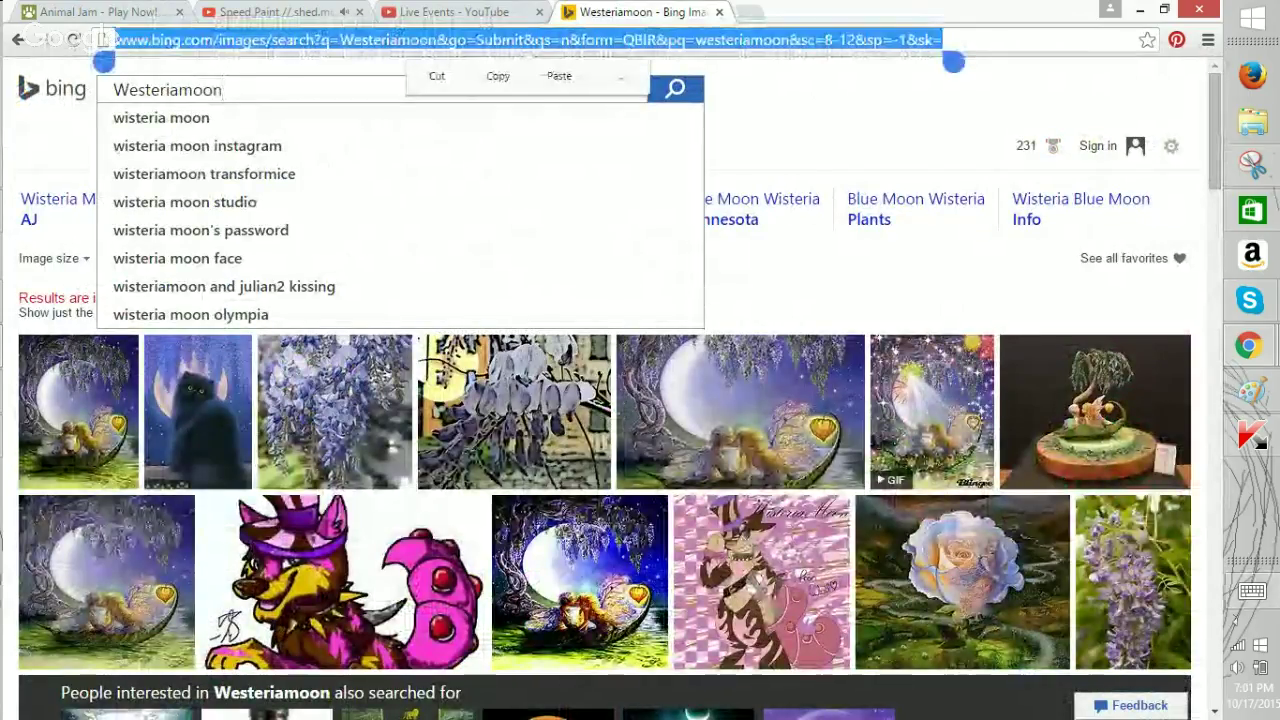
{"action": "left_click", "coordinate": [437, 76]}
{"action": "left_click", "coordinate": [1252, 591]}
{"action": "type", "text": "youtube.com"}
{"action": "key", "text": "Return"}
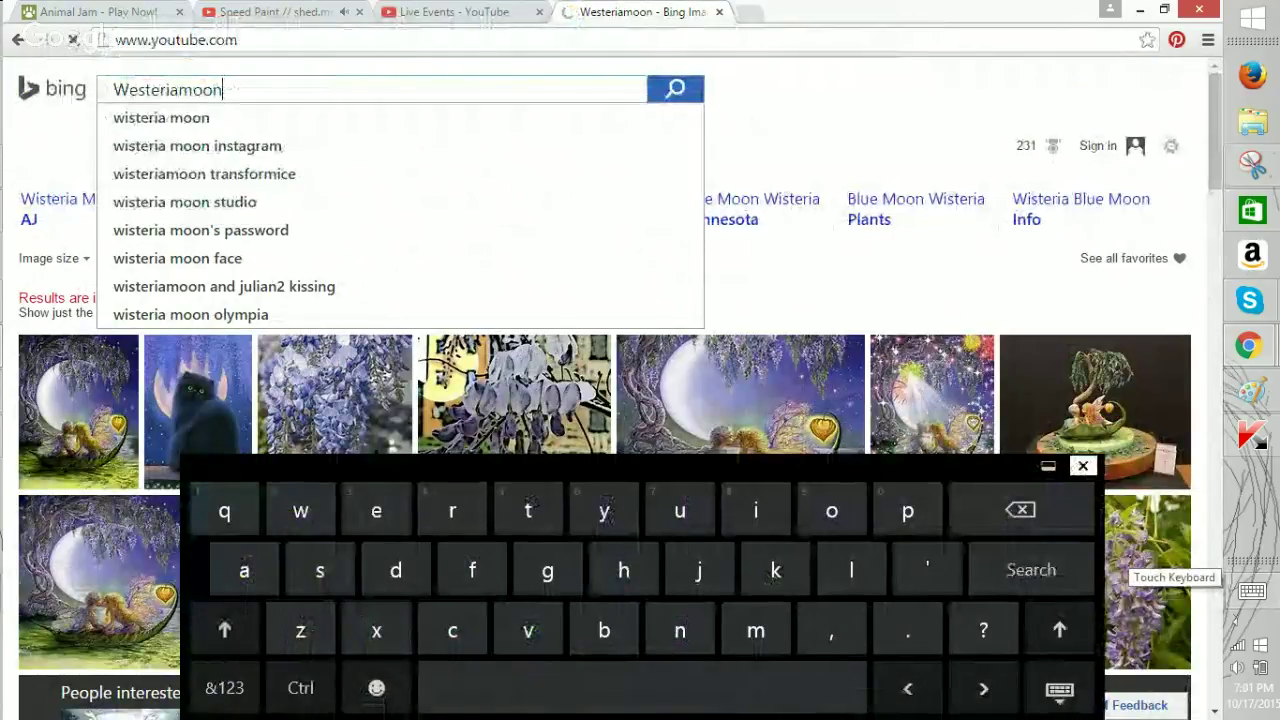
{"action": "left_click", "coordinate": [1083, 466]}
{"action": "left_click", "coordinate": [98, 12]}
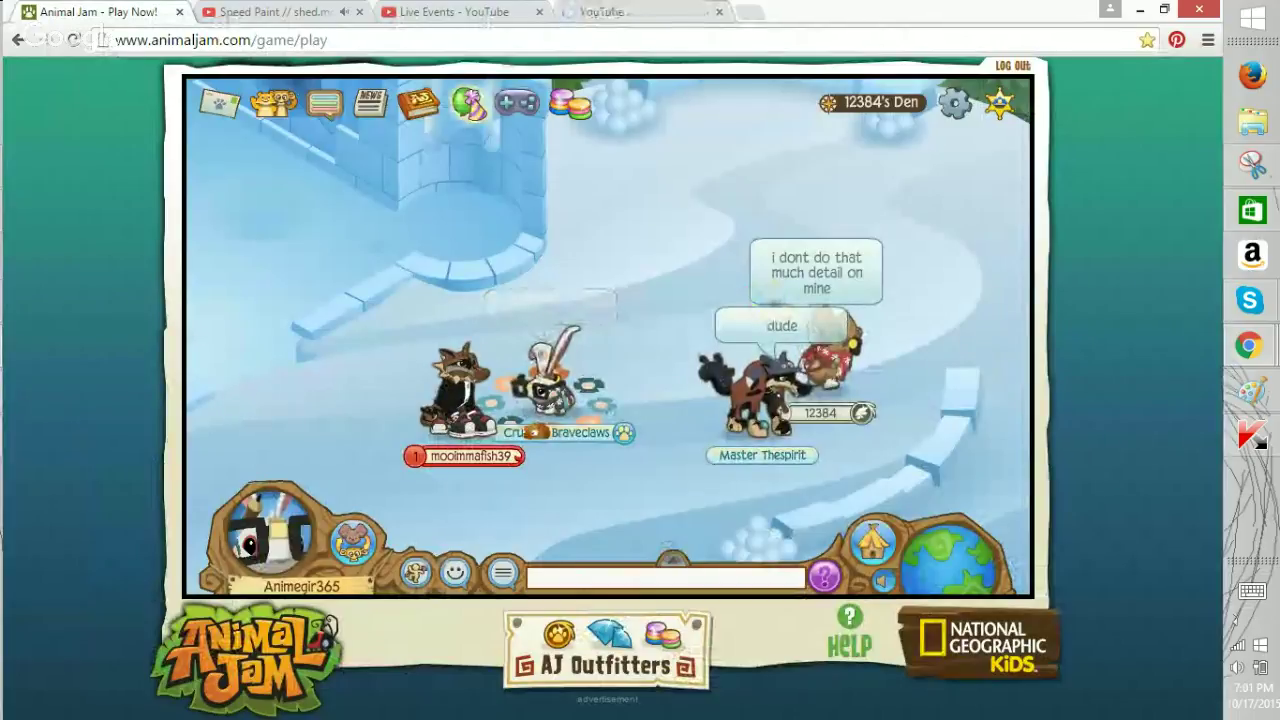
{"action": "left_click", "coordinate": [632, 12]}
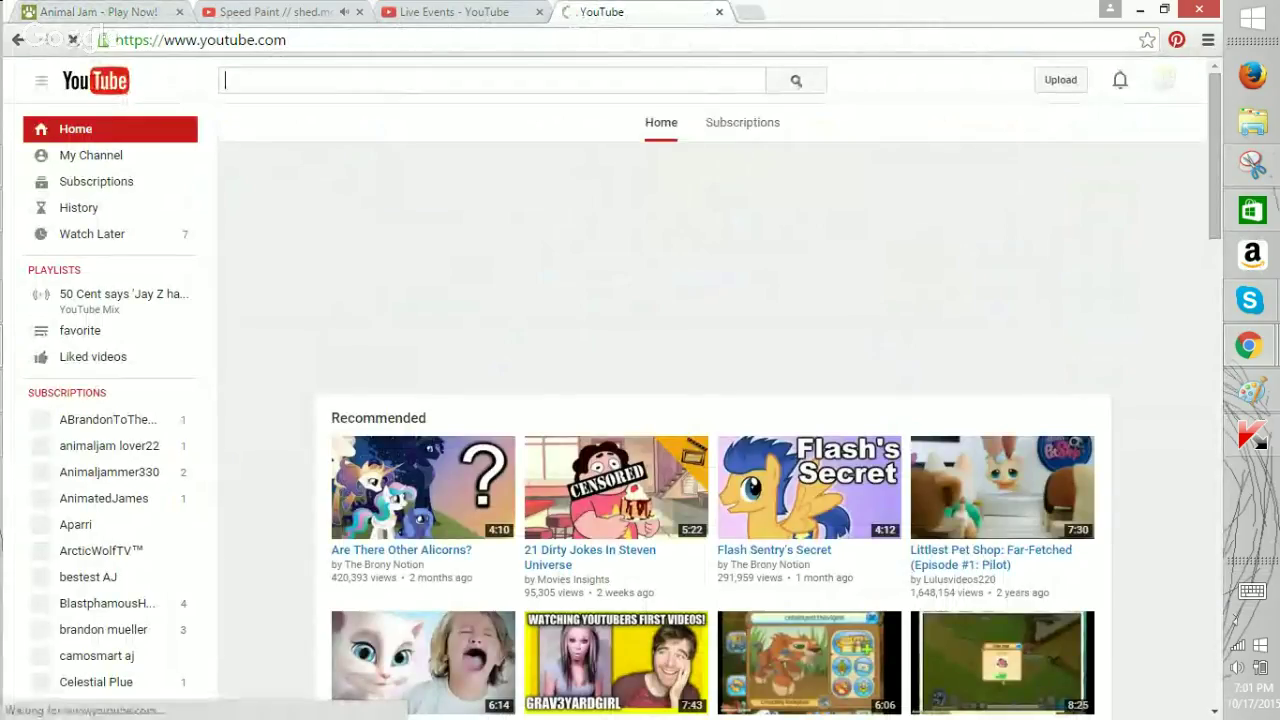
Search YouTube for wisetriamoon and bring up the WisteriaMoonAJ channel from the results.
{"action": "left_click", "coordinate": [1251, 591]}
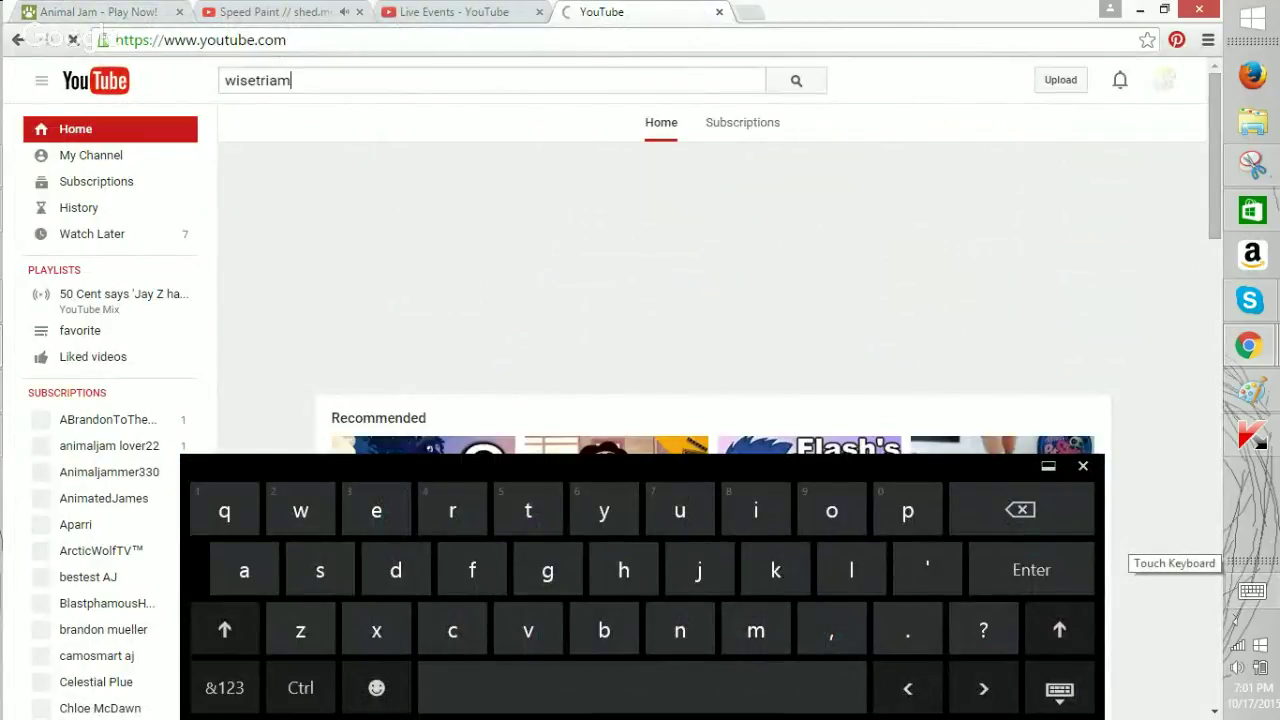
{"action": "type", "text": "wisetriamn"}
{"action": "key", "text": "Return"}
{"action": "left_click", "coordinate": [1082, 466]}
{"action": "type", "text": "n"}
{"action": "key", "text": "Return"}
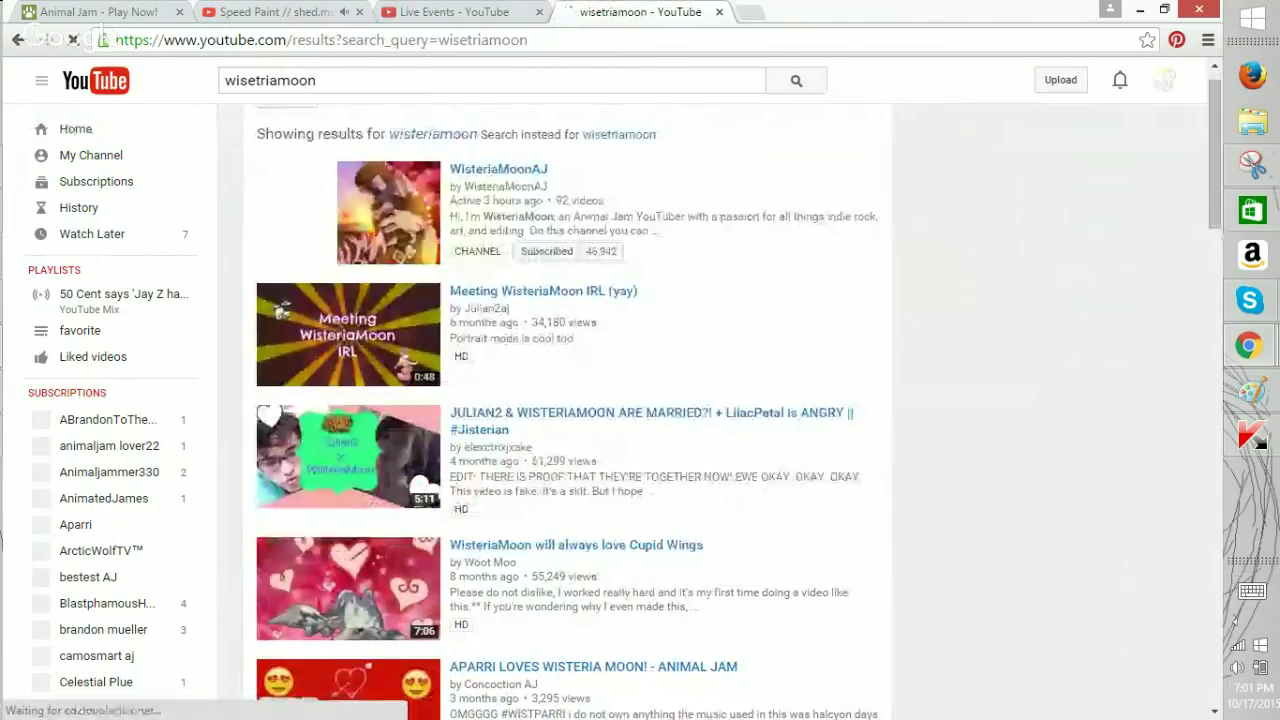
{"action": "left_click", "coordinate": [498, 169]}
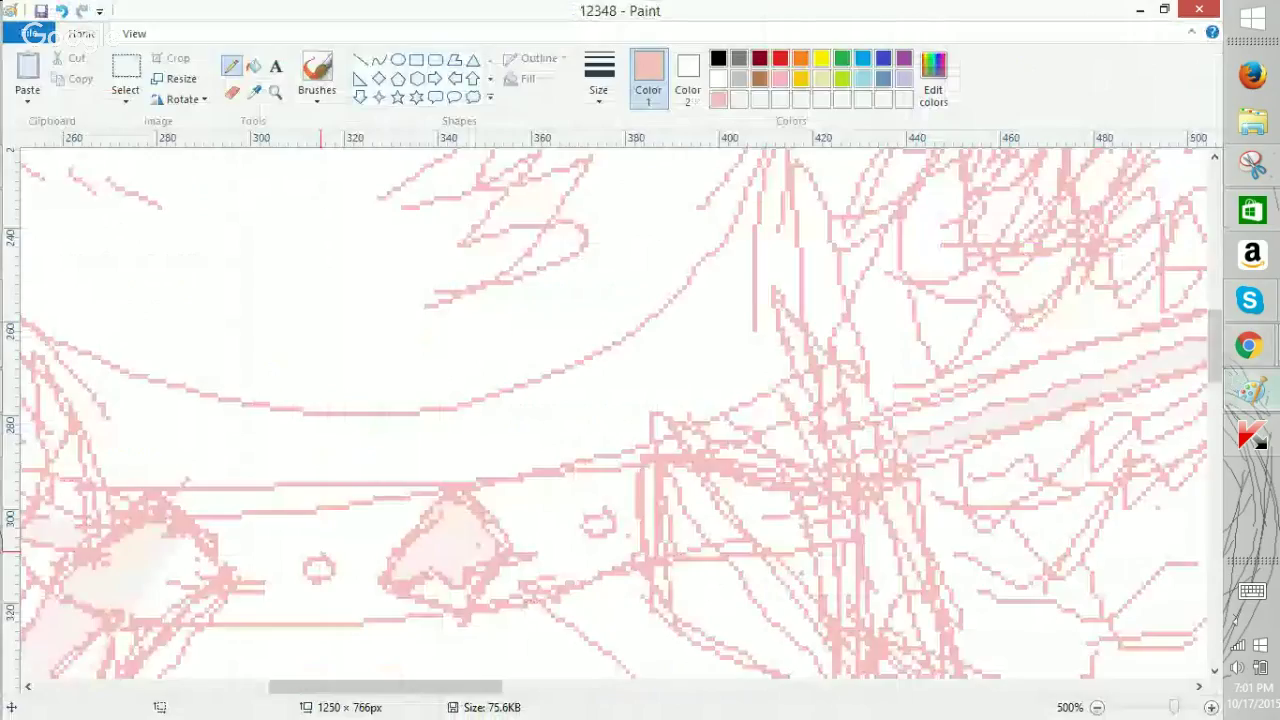
View the whole 12348 drawing in Paint at 50% zoom.
{"action": "left_click", "coordinate": [1097, 707]}
{"action": "left_click", "coordinate": [1097, 707]}
{"action": "left_click", "coordinate": [1097, 707]}
{"action": "scroll", "coordinate": [143, 300], "scroll_direction": "down", "scroll_amount": 2}
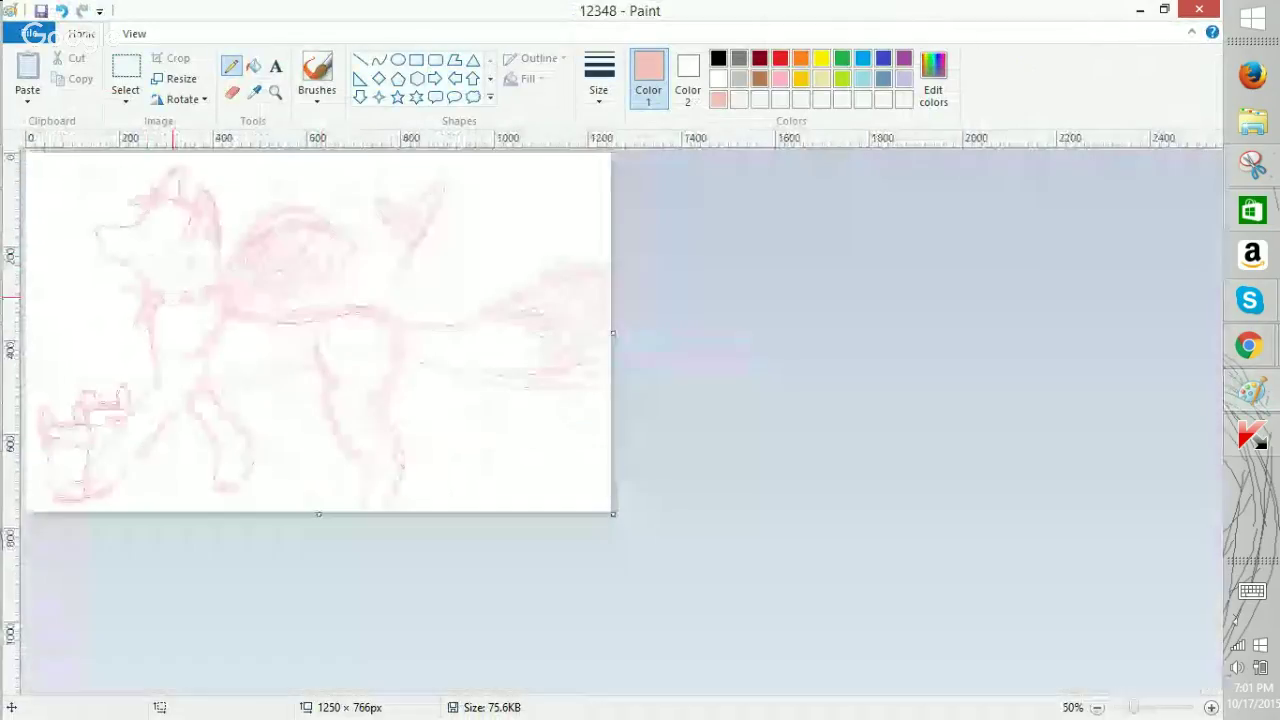
Return to the WisteriaMoonAJ channel page in Chrome and examine the banner and profile artwork up close.
{"action": "mouse_move", "coordinate": [1248, 345]}
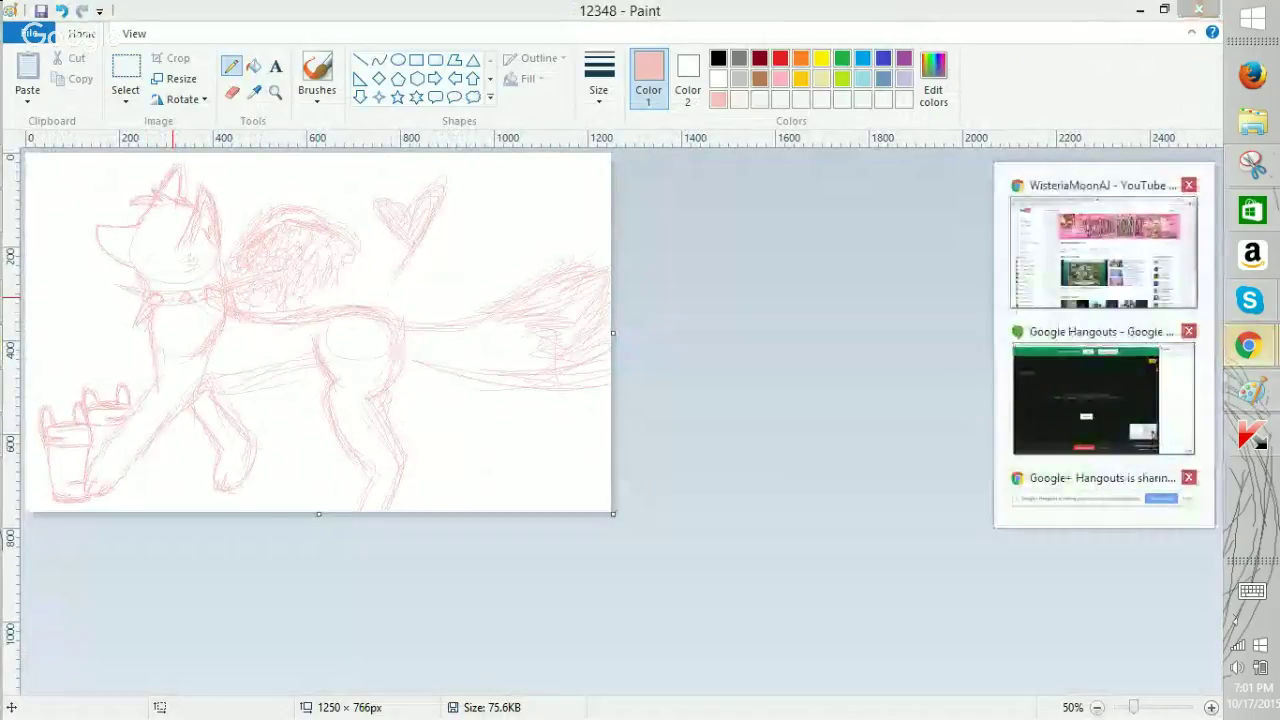
{"action": "left_click", "coordinate": [1103, 250]}
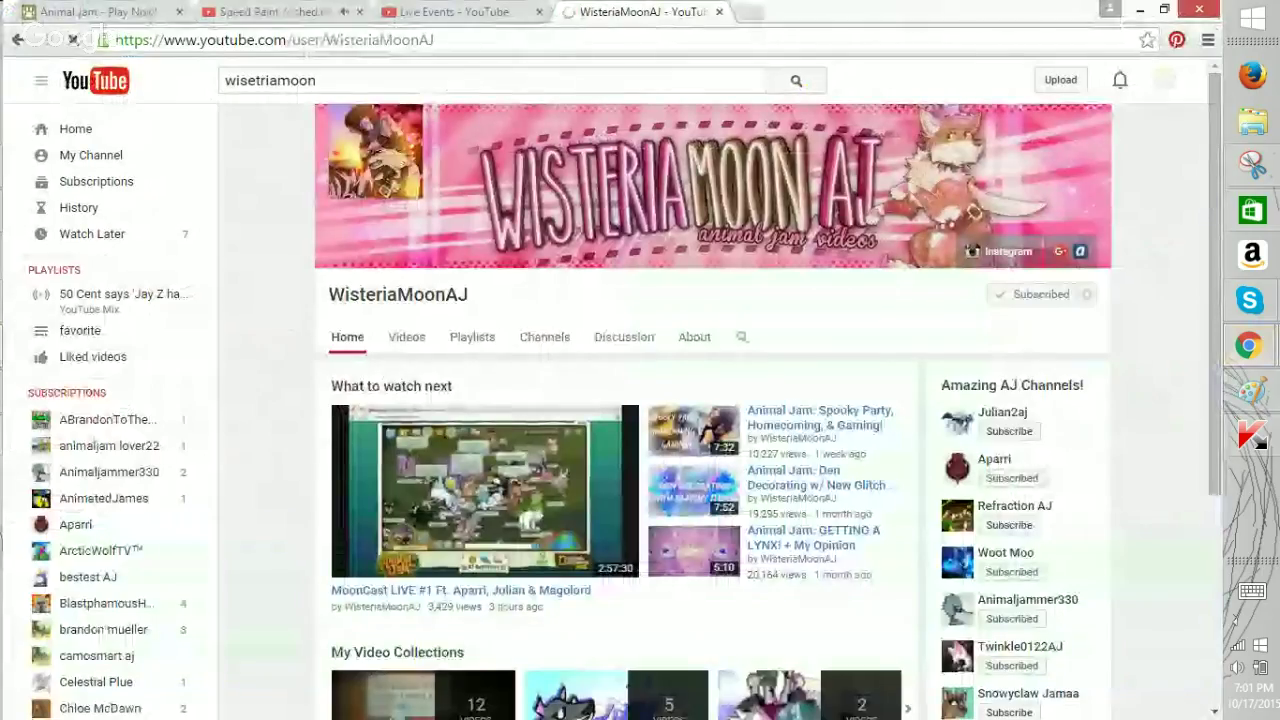
{"action": "scroll", "coordinate": [1119, 228], "scroll_direction": "up", "scroll_amount": 5}
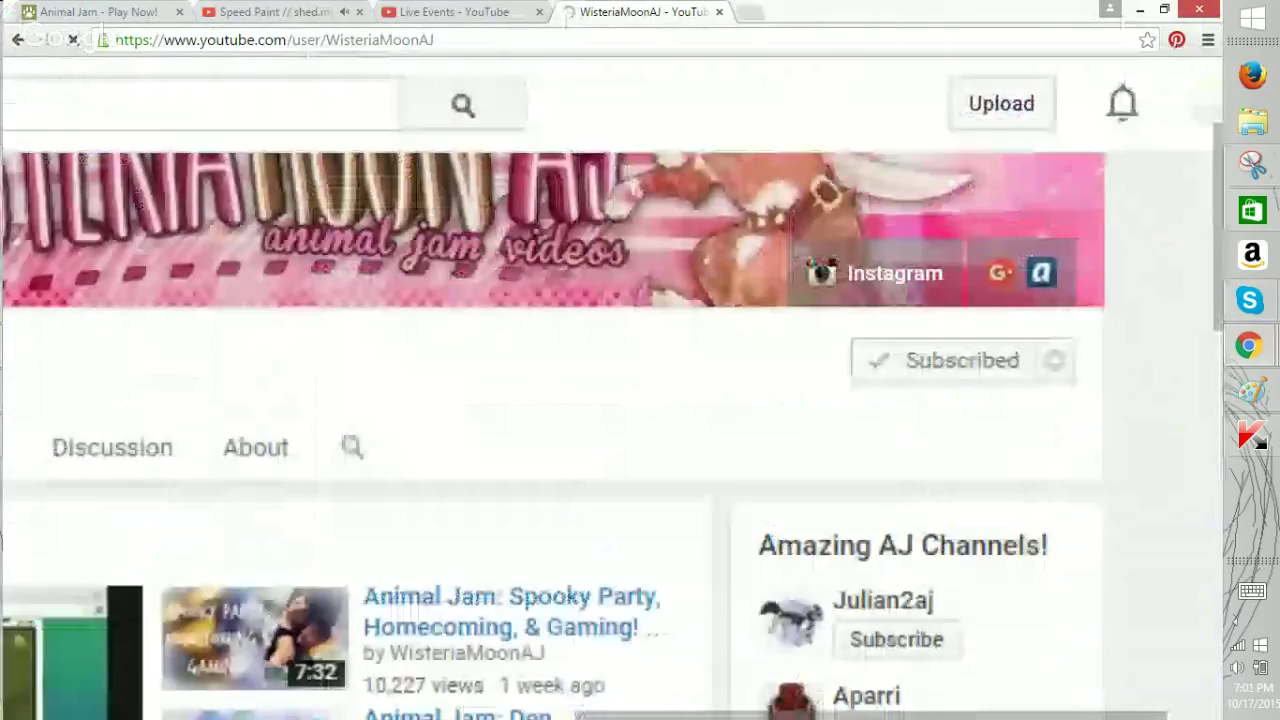
{"action": "scroll", "coordinate": [1105, 315], "scroll_direction": "up", "scroll_amount": 1}
{"action": "right_click", "coordinate": [1105, 315]}
{"action": "key", "text": "Escape"}
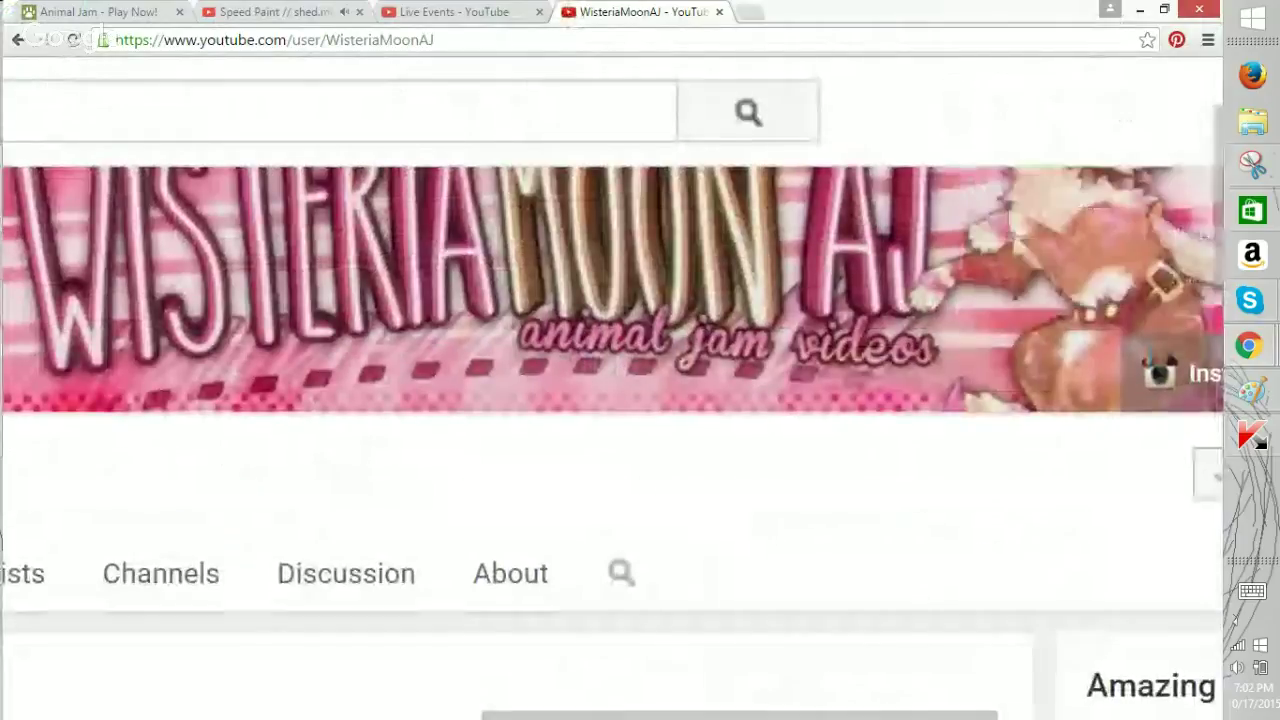
{"action": "scroll", "coordinate": [612, 390], "scroll_direction": "left", "scroll_amount": 6}
{"action": "scroll", "coordinate": [612, 390], "scroll_direction": "up", "scroll_amount": 1}
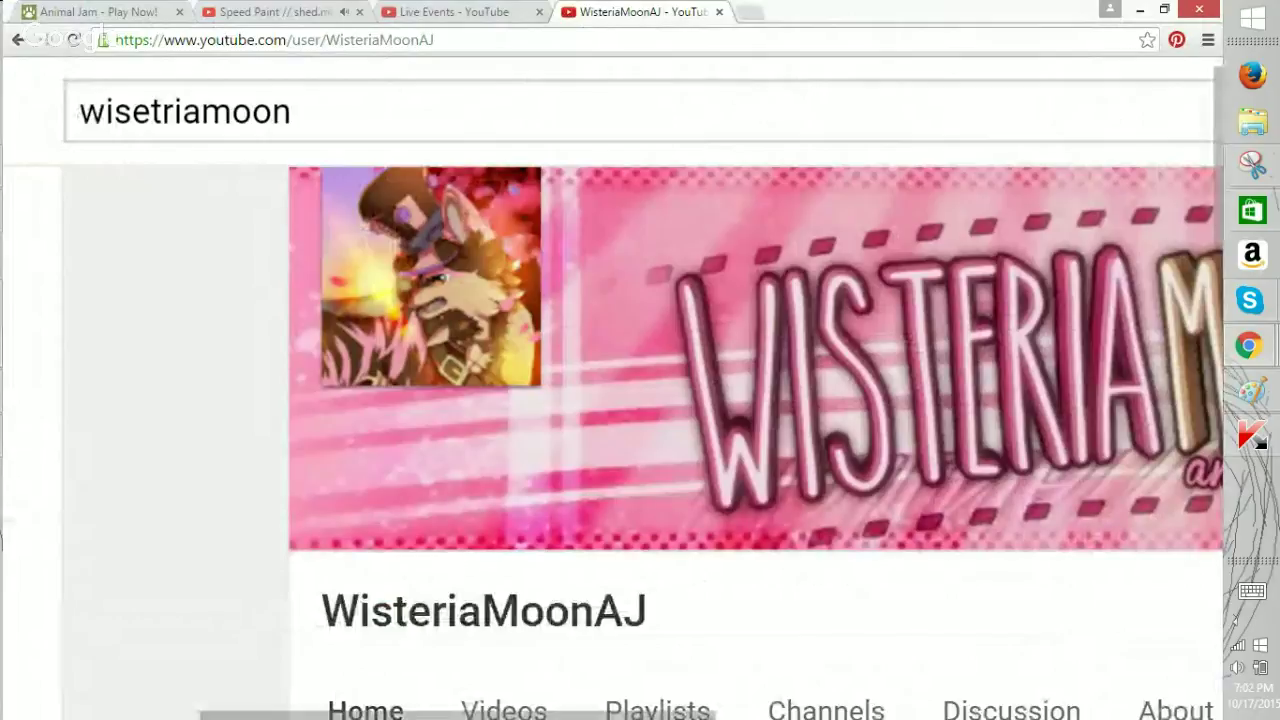
{"action": "scroll", "coordinate": [612, 390], "scroll_direction": "down", "scroll_amount": 5}
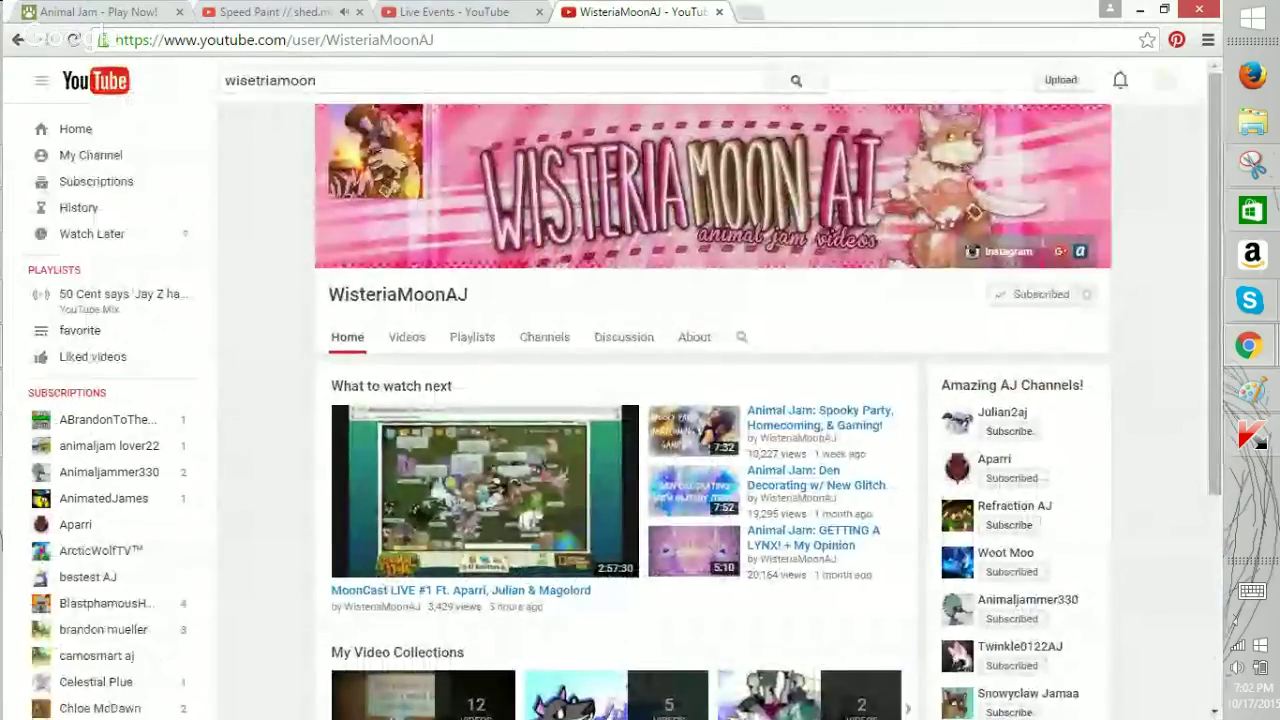
{"action": "double_click", "coordinate": [348, 386]}
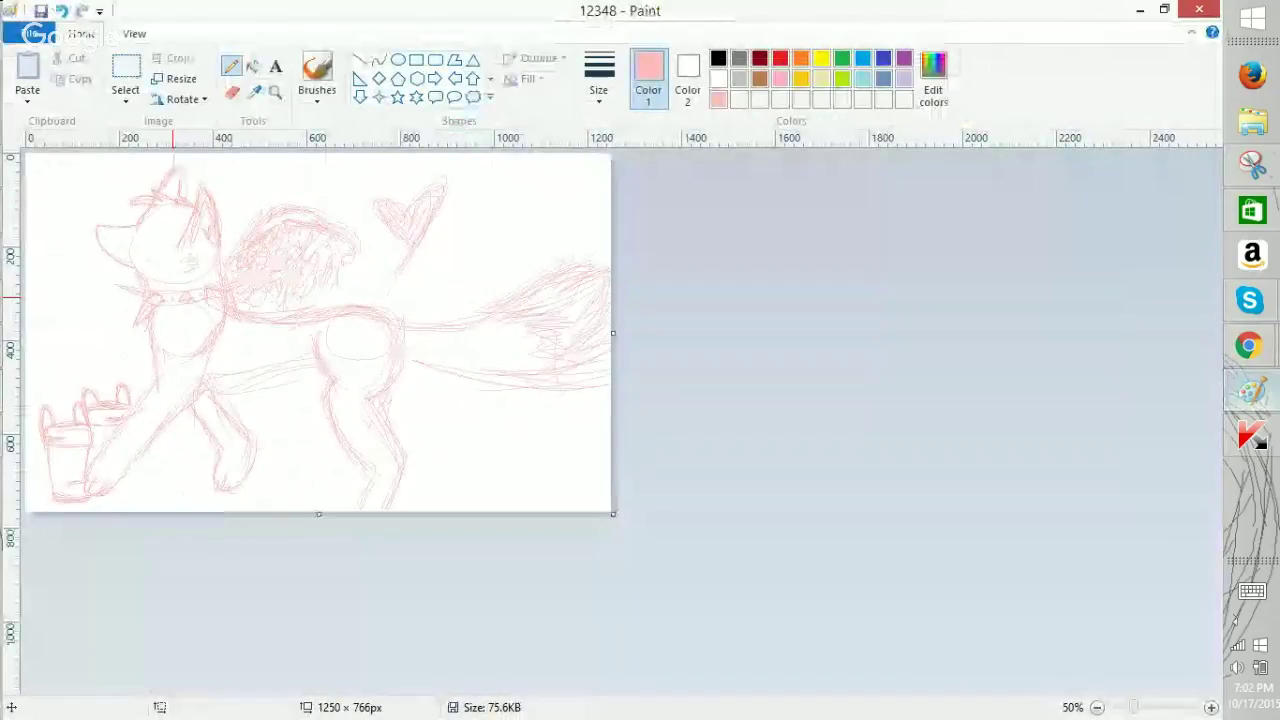
Try to sketch another long spike below the collar in Paint, and undo the last stroke.
{"action": "left_click", "coordinate": [1211, 707]}
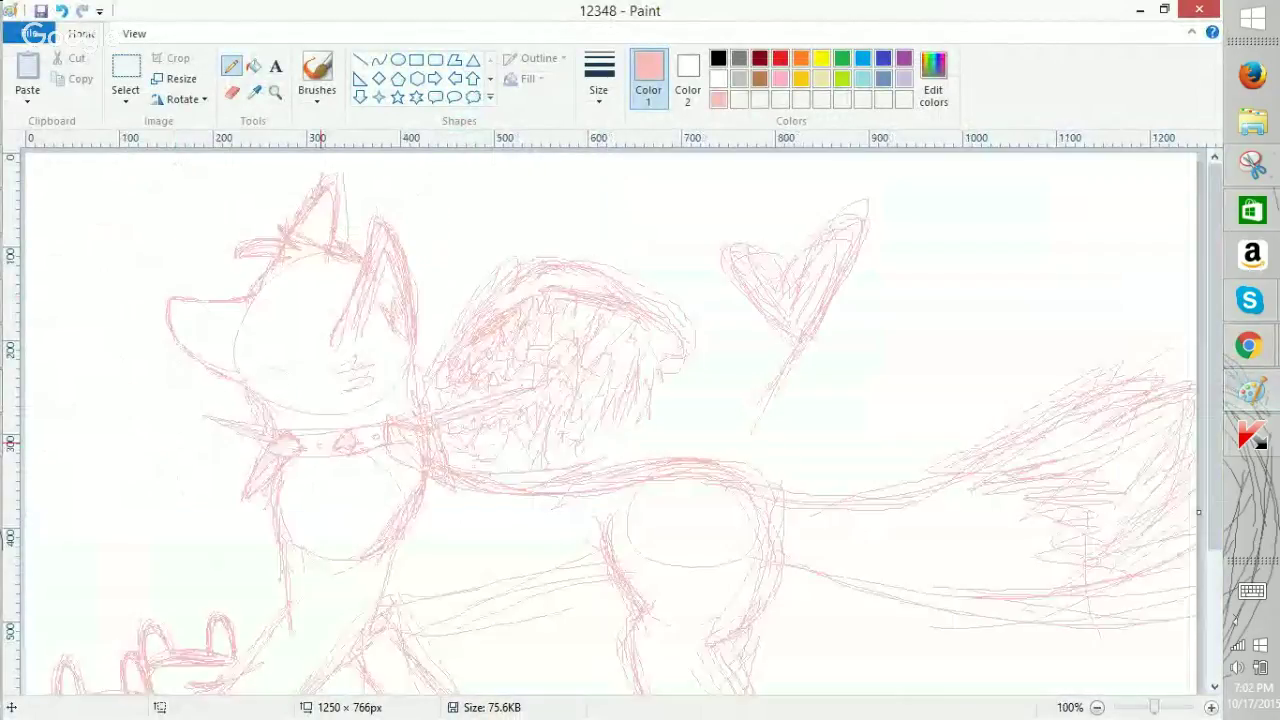
{"action": "left_click", "coordinate": [1211, 707]}
{"action": "scroll", "coordinate": [615, 410], "scroll_direction": "down", "scroll_amount": 5}
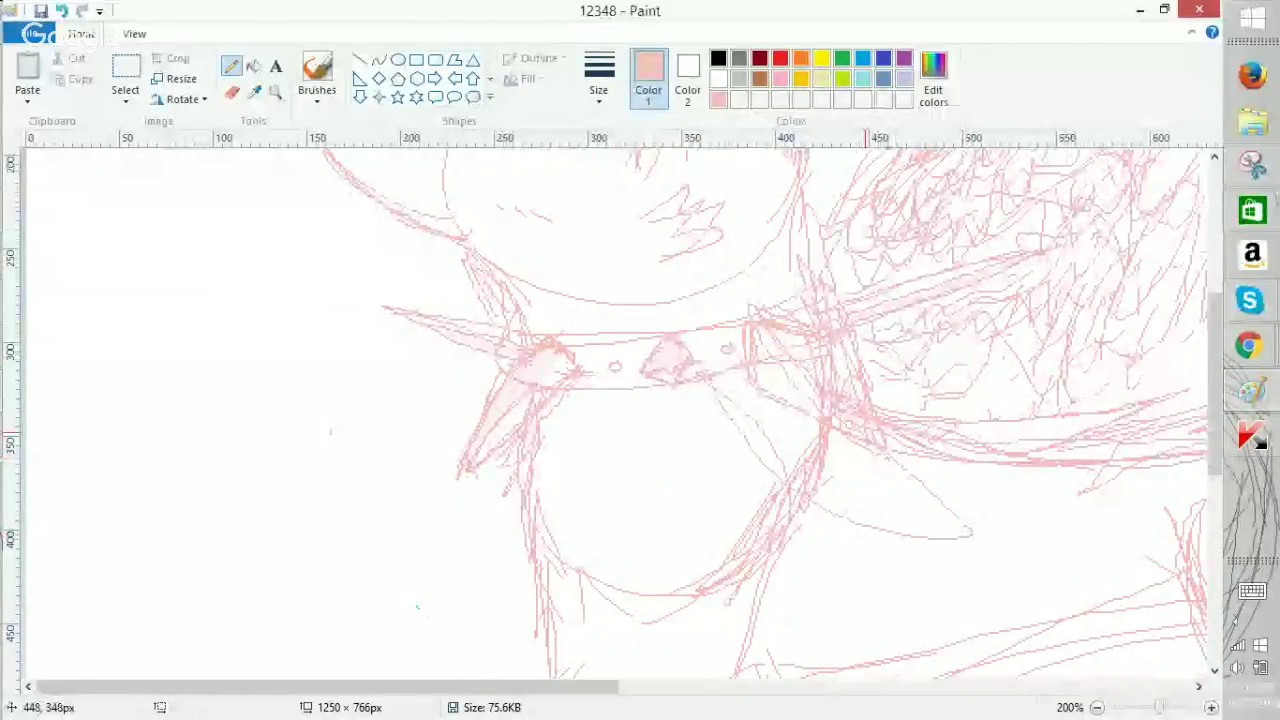
{"action": "key", "text": "ctrl+Page_Down"}
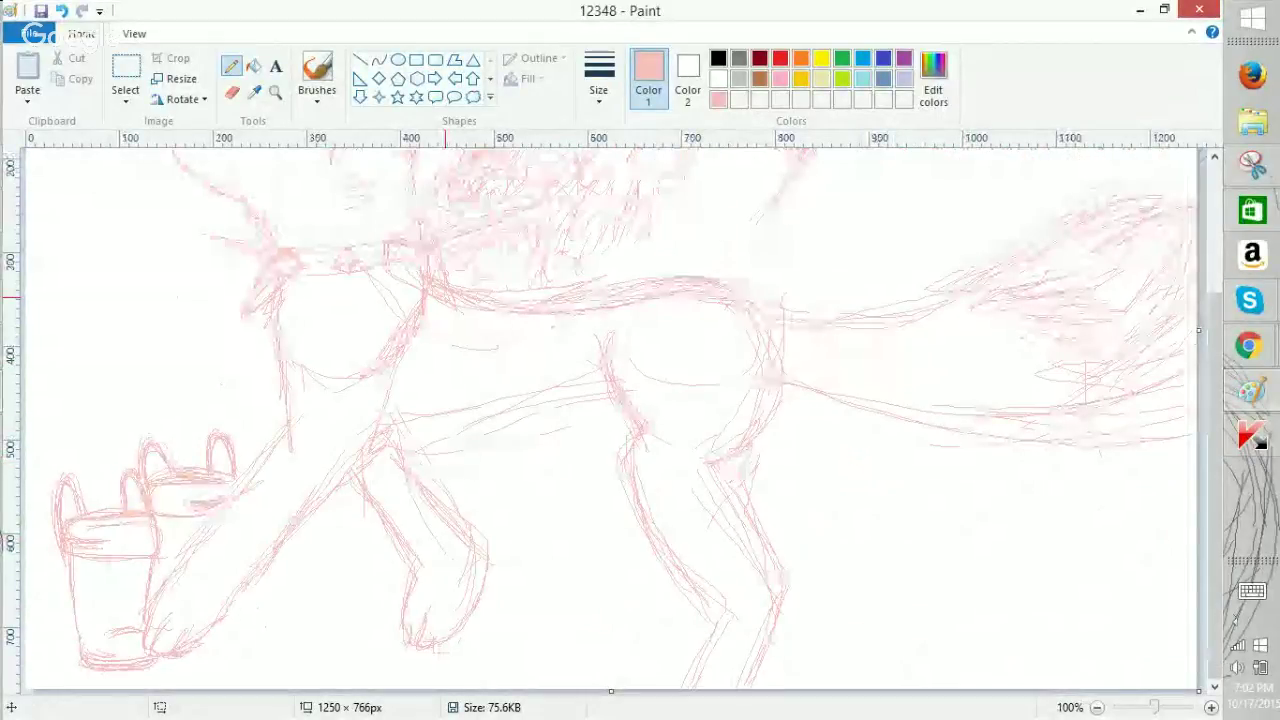
{"action": "left_click", "coordinate": [62, 11]}
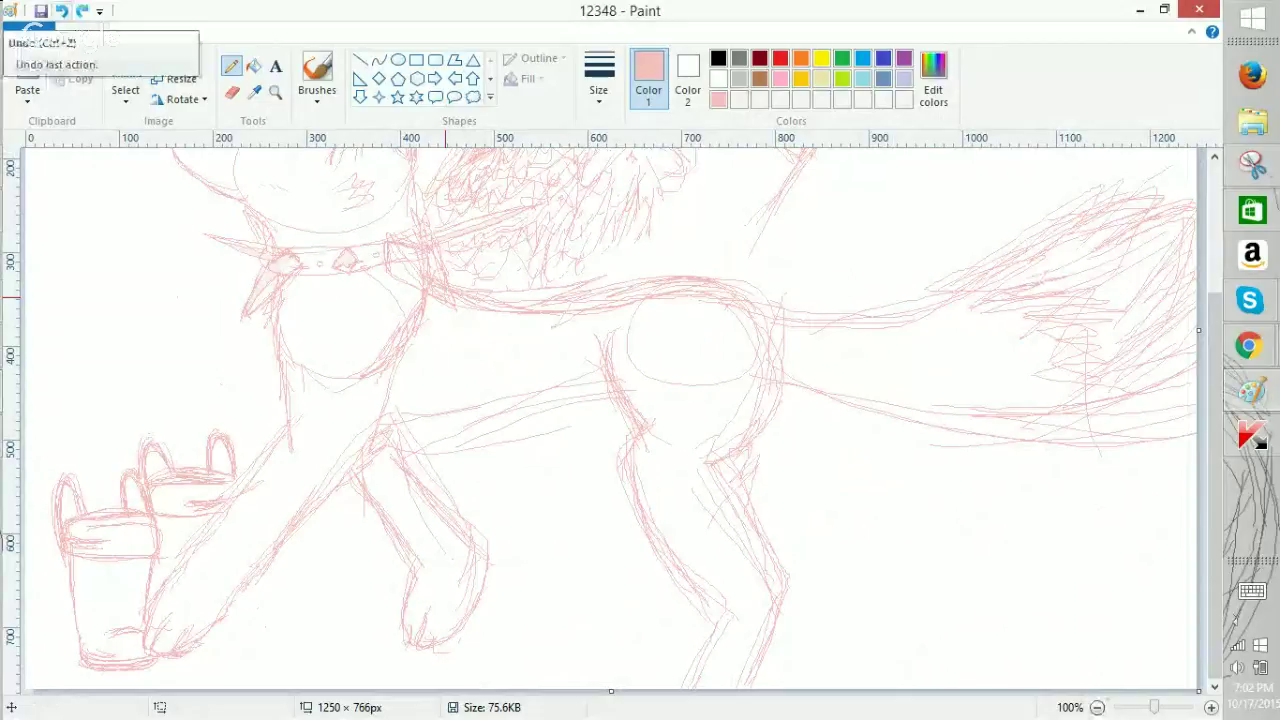
Switch to Chrome and replay the Speed Paint // shed.mov video from the beginning.
{"action": "mouse_move", "coordinate": [1248, 346]}
{"action": "left_click", "coordinate": [1103, 250]}
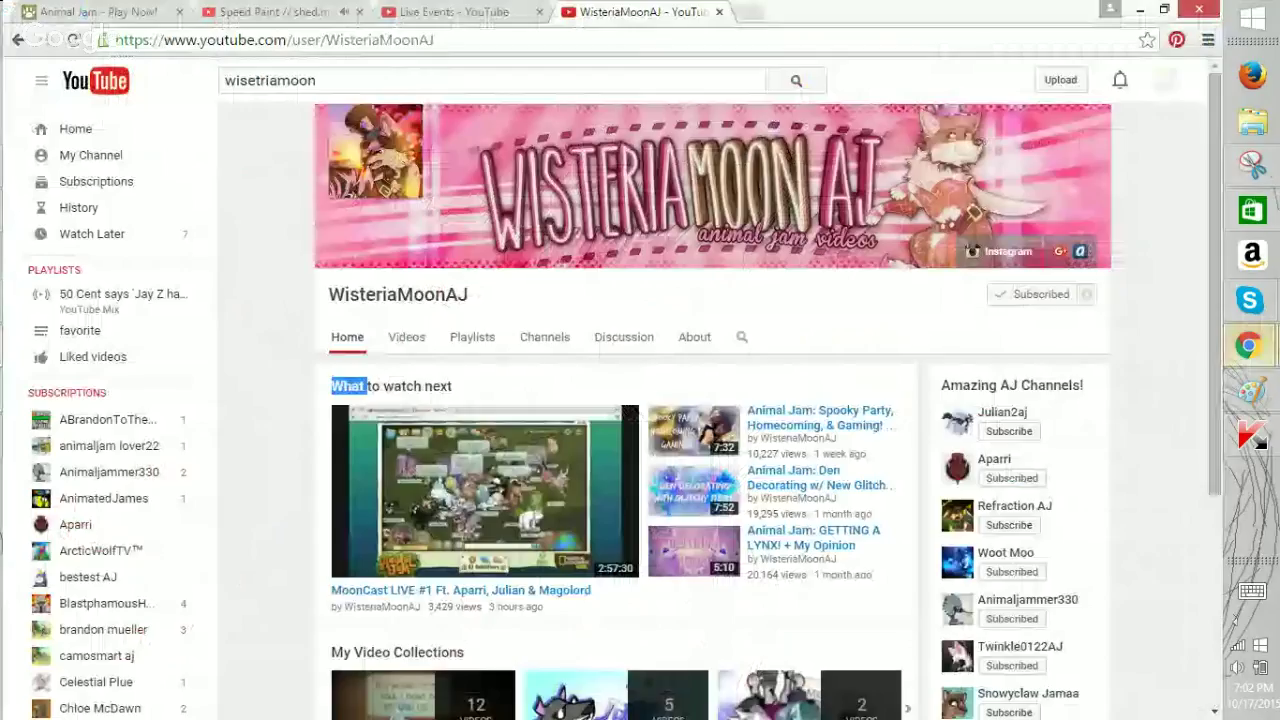
{"action": "left_click", "coordinate": [272, 12]}
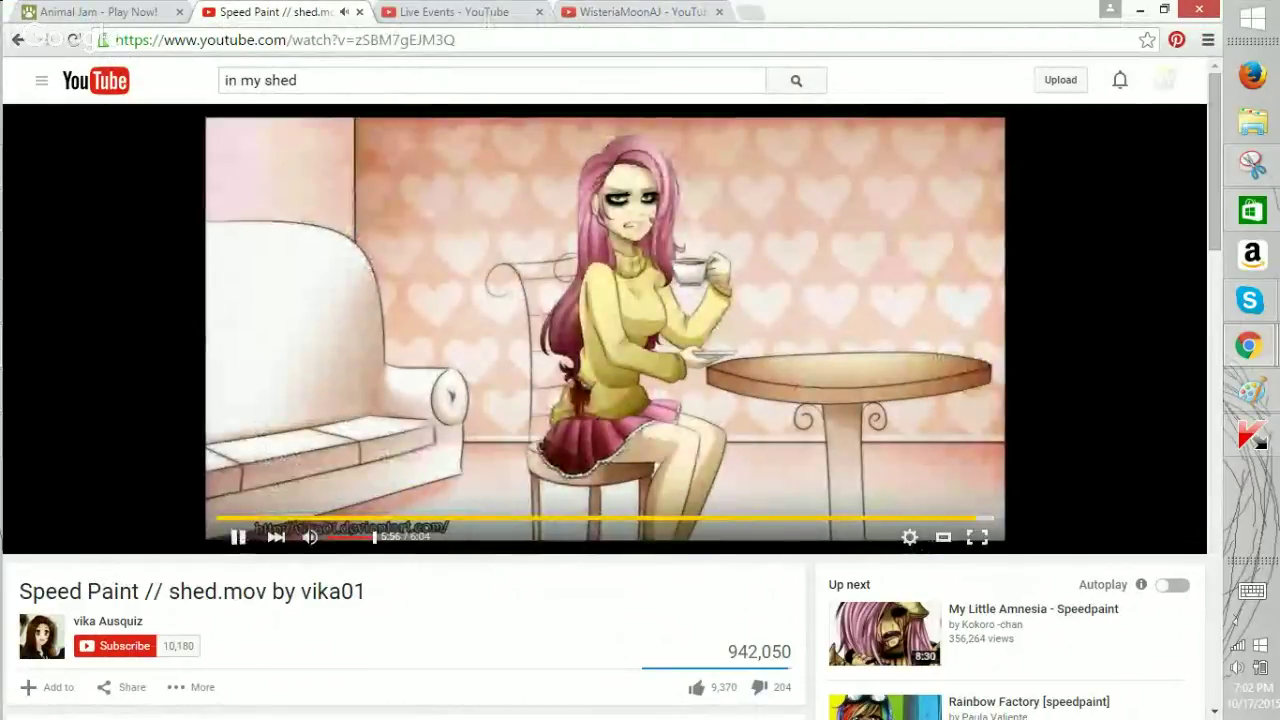
{"action": "left_click", "coordinate": [238, 537]}
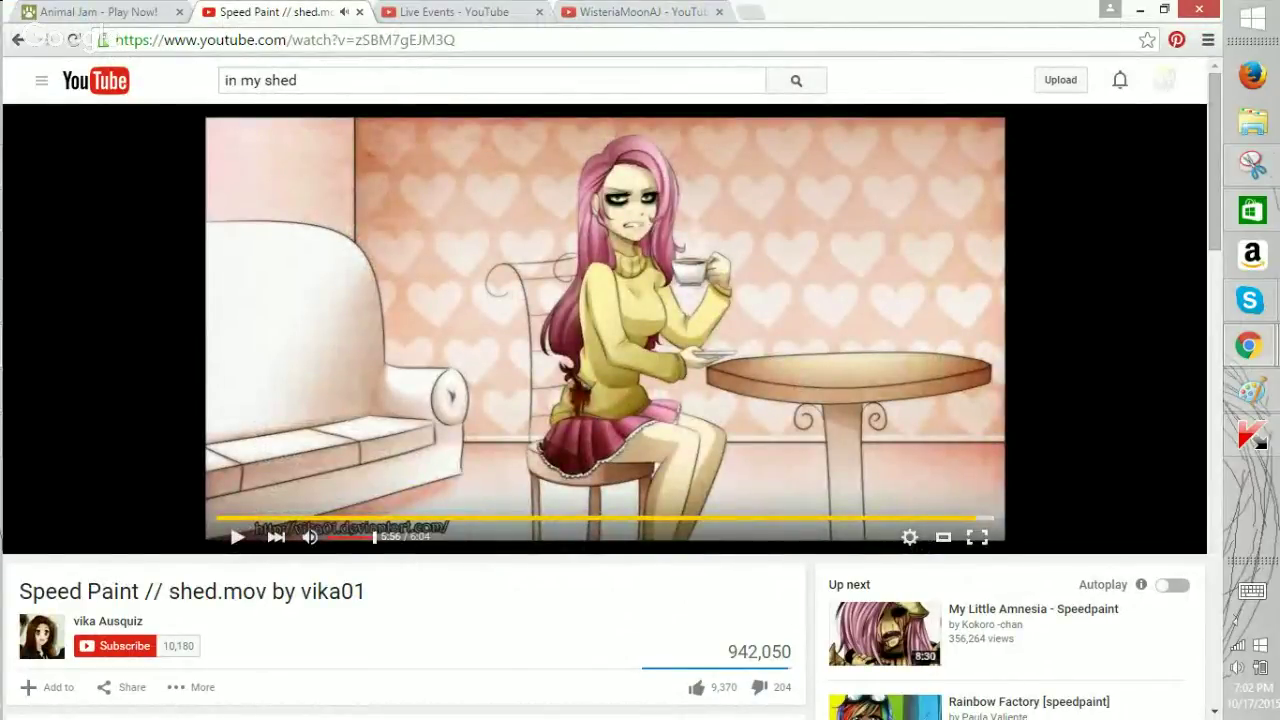
{"action": "left_click_drag", "start_coordinate": [976, 518], "coordinate": [218, 518]}
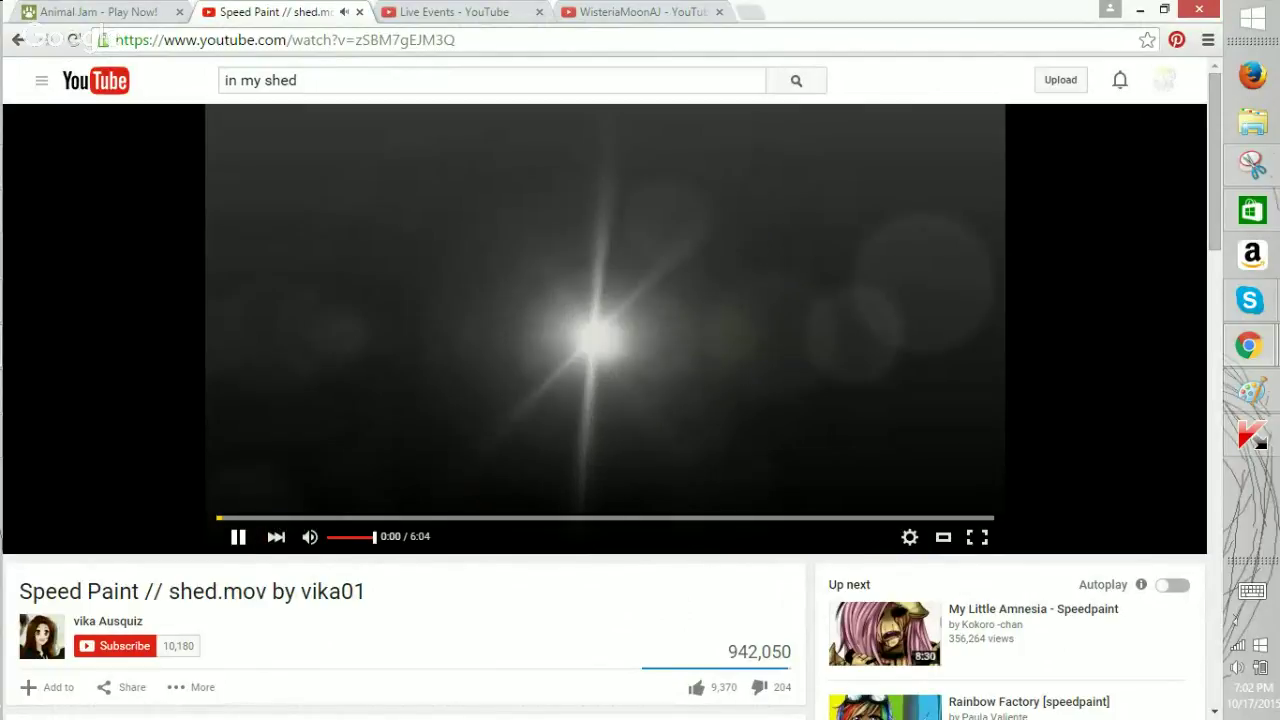
Switch to Paint and try a pencil stroke below the collar at 300% zoom, then undo it.
{"action": "left_click", "coordinate": [1252, 391]}
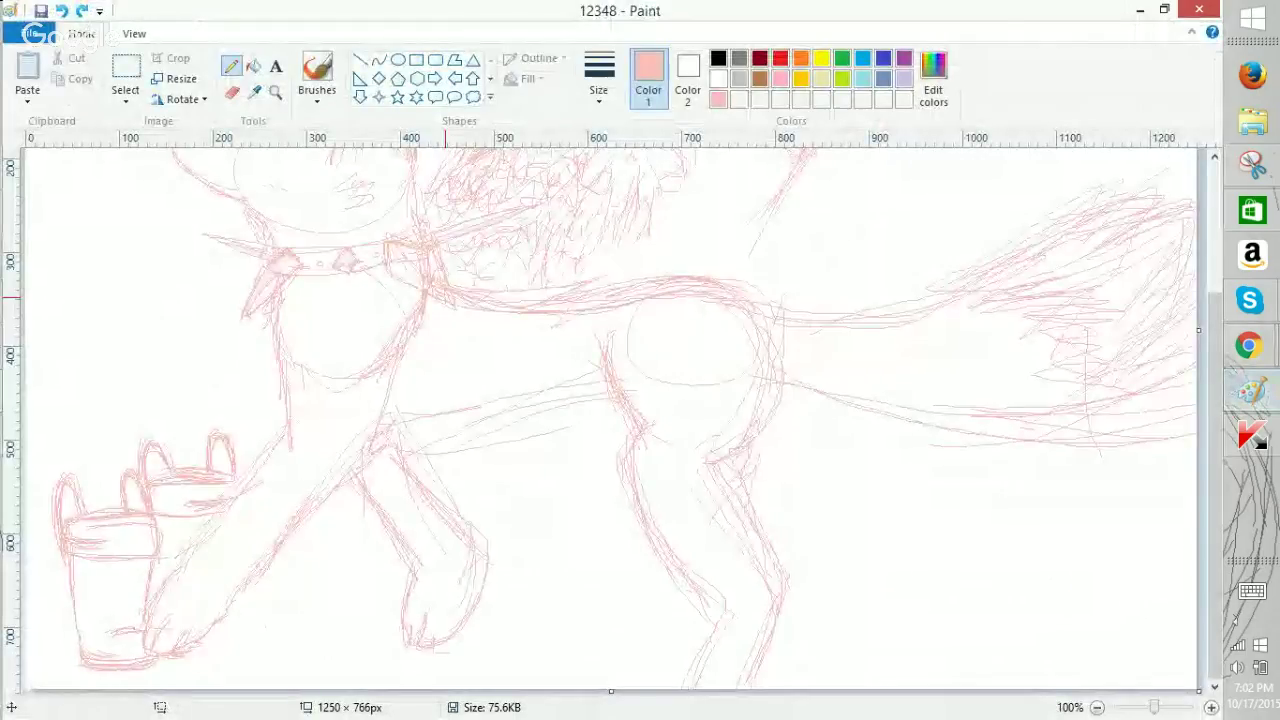
{"action": "left_click_drag", "start_coordinate": [1154, 707], "coordinate": [1163, 707]}
{"action": "left_click", "coordinate": [1000, 687]}
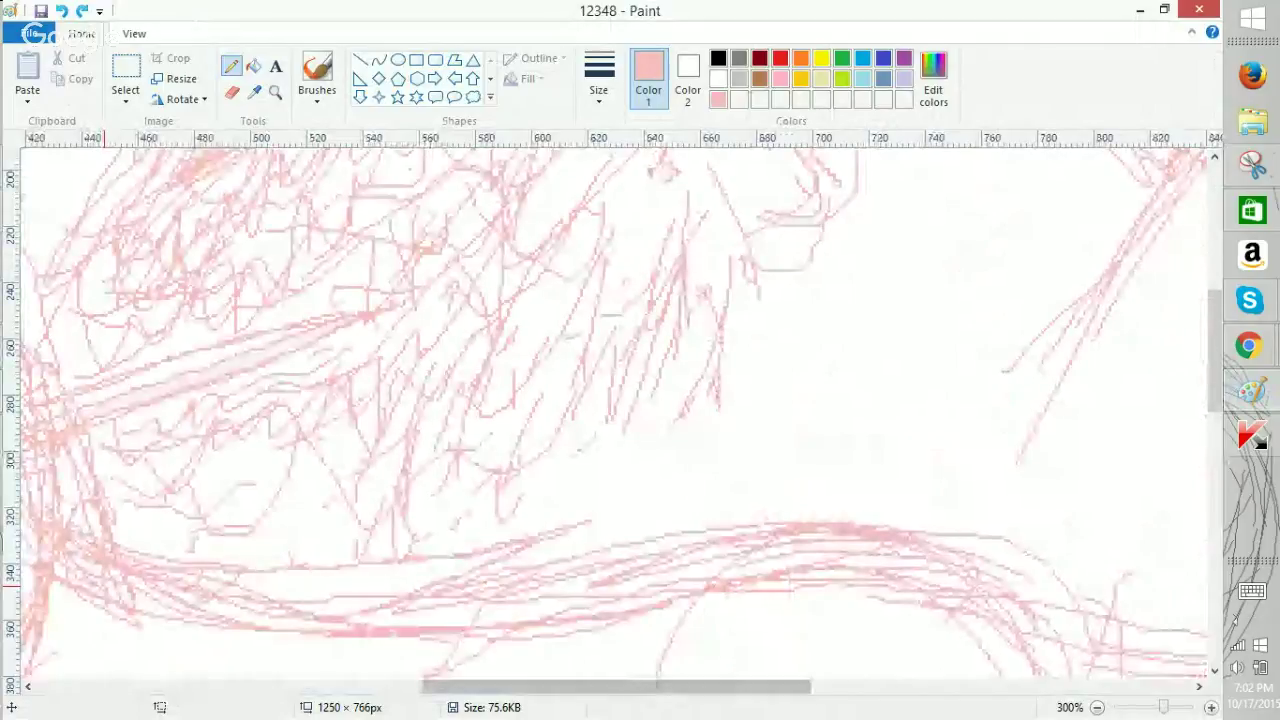
{"action": "left_click_drag", "start_coordinate": [706, 687], "coordinate": [420, 684]}
{"action": "left_click_drag", "start_coordinate": [730, 513], "coordinate": [754, 573]}
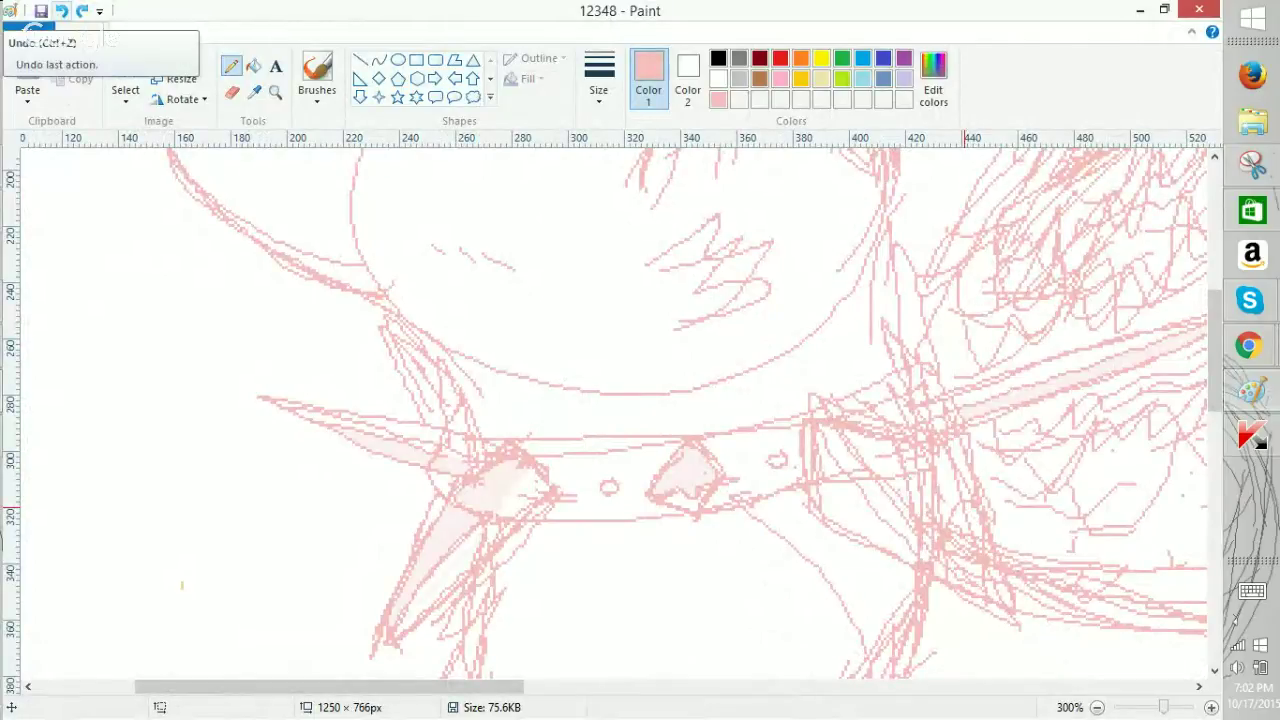
{"action": "left_click", "coordinate": [1097, 708]}
{"action": "left_click", "coordinate": [1097, 708]}
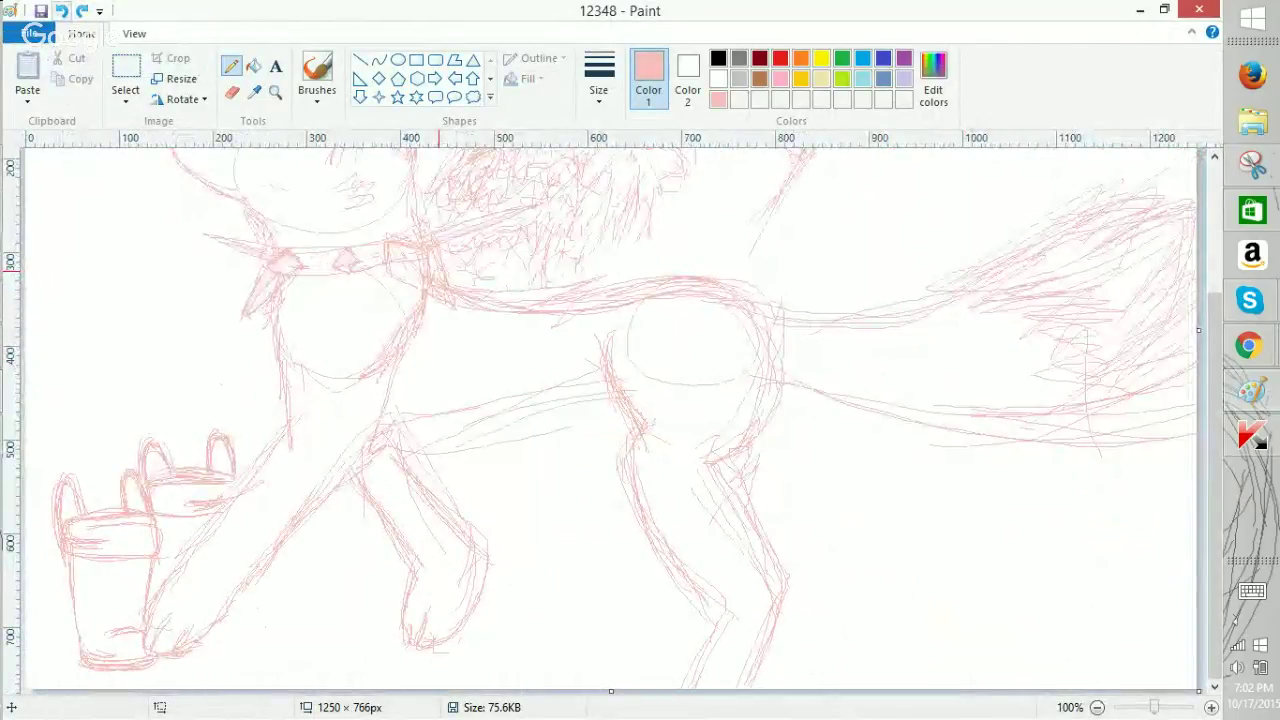
{"action": "left_click", "coordinate": [82, 11]}
Erase the old belly lines between the front and hind legs and sketch a lower, curved belly line.
{"action": "left_click", "coordinate": [232, 93]}
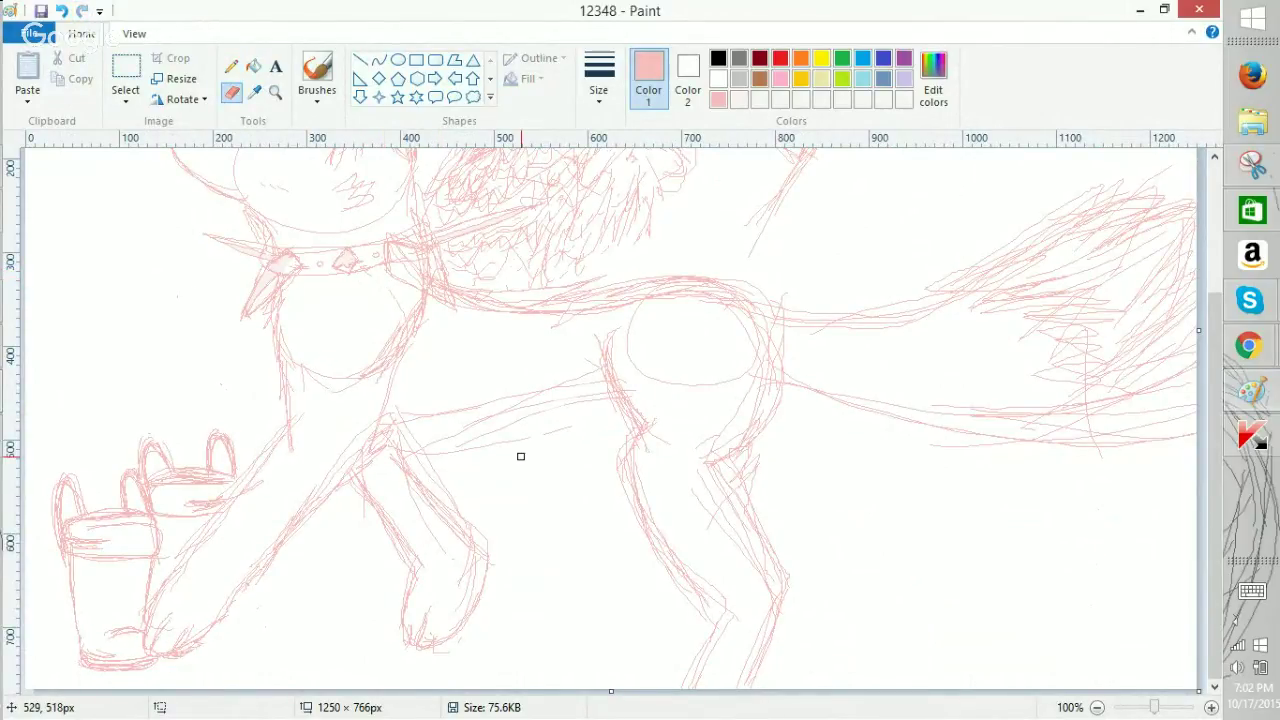
{"action": "left_click_drag", "start_coordinate": [490, 389], "coordinate": [427, 427]}
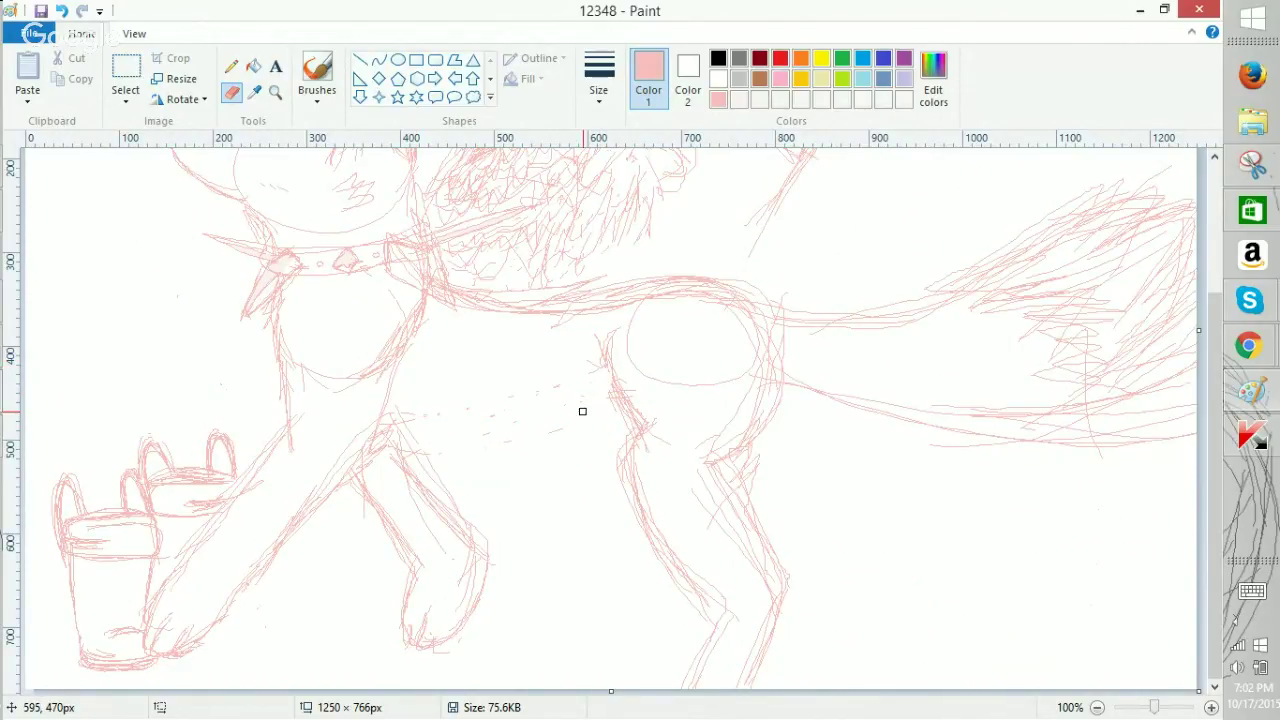
{"action": "left_click", "coordinate": [231, 66]}
{"action": "left_click_drag", "start_coordinate": [390, 440], "coordinate": [558, 413]}
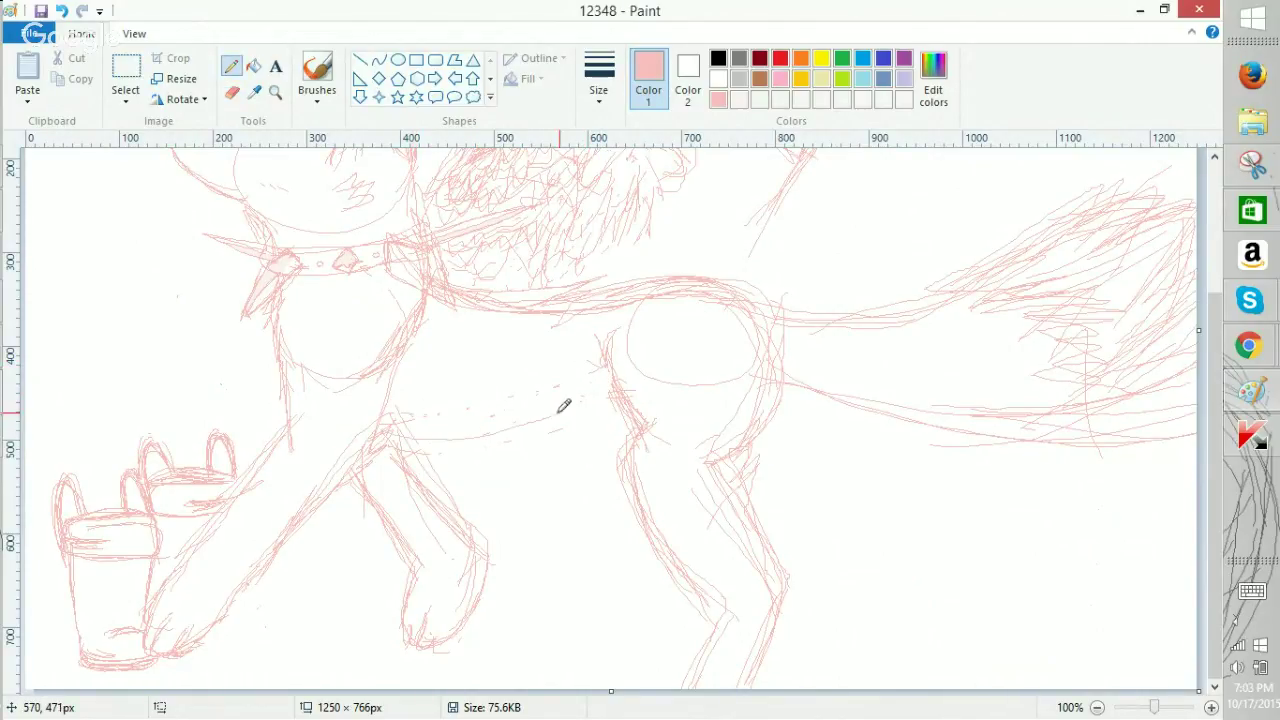
{"action": "left_click_drag", "start_coordinate": [619, 381], "coordinate": [484, 440]}
Undo the last belly stroke and redraw the curved belly with repeated strokes from front leg to hind leg.
{"action": "scroll", "coordinate": [401, 433], "scroll_direction": "down", "scroll_amount": 2}
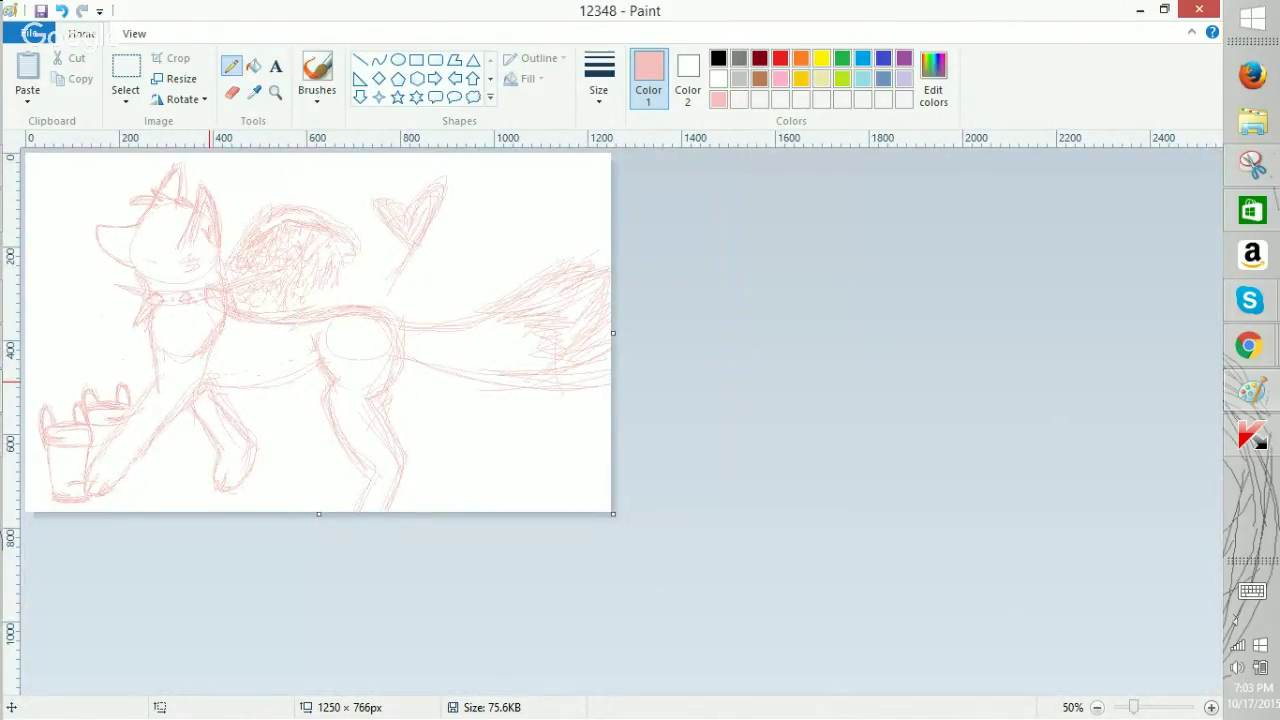
{"action": "scroll", "coordinate": [210, 380], "scroll_direction": "up", "scroll_amount": 1, "text": "ctrl"}
{"action": "left_click", "coordinate": [62, 11]}
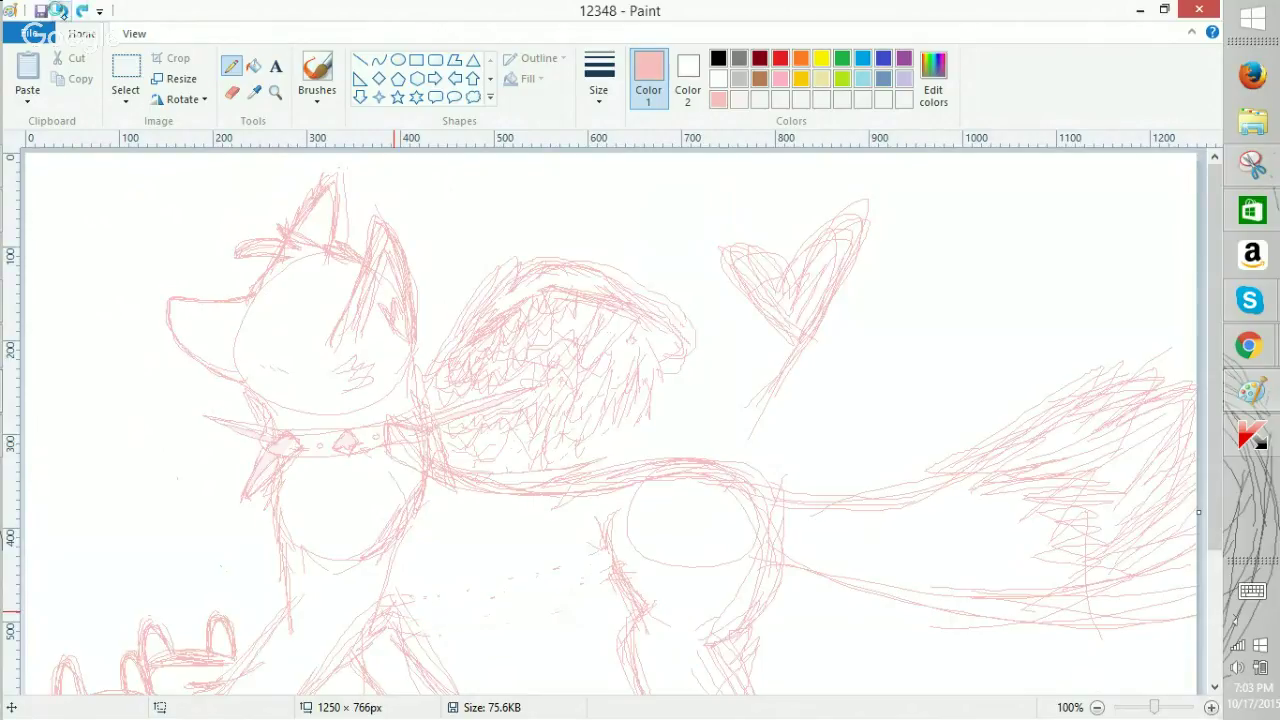
{"action": "scroll", "coordinate": [450, 480], "scroll_direction": "down", "scroll_amount": 3}
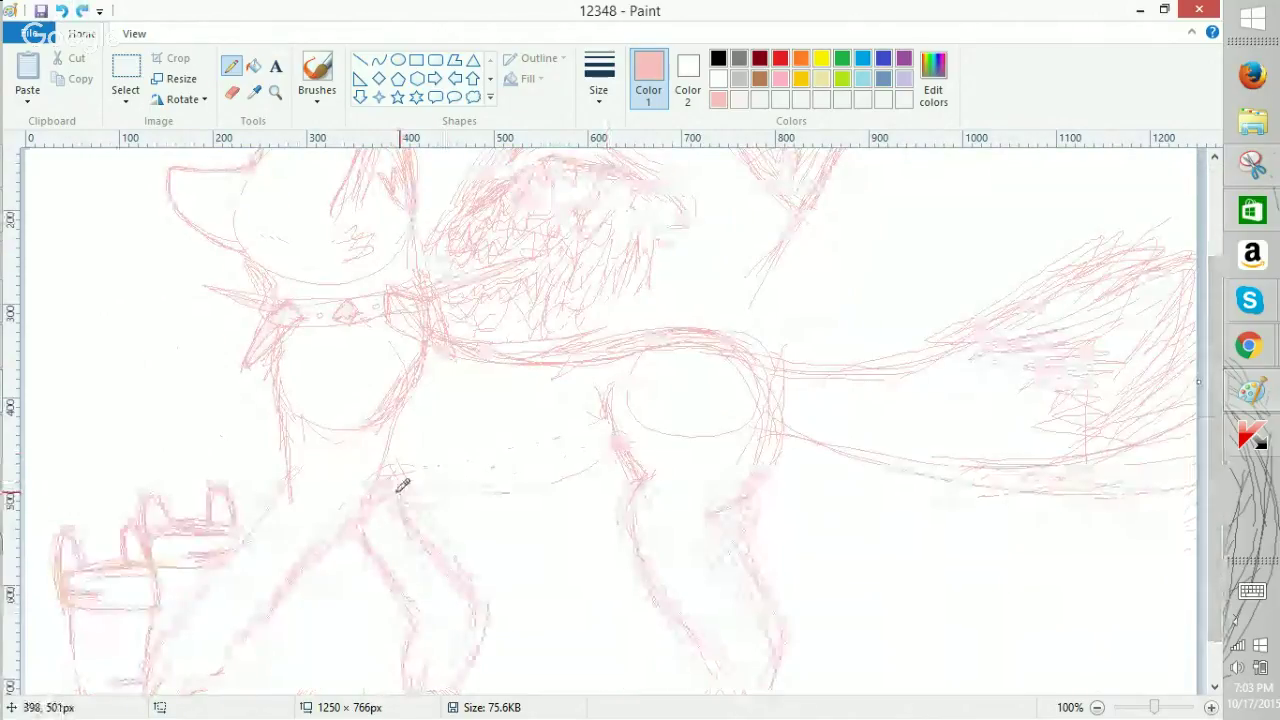
{"action": "left_click_drag", "start_coordinate": [398, 491], "coordinate": [591, 466]}
{"action": "mouse_move", "coordinate": [404, 484]}
{"action": "left_mouse_down"}
{"action": "mouse_move", "coordinate": [451, 492]}
{"action": "mouse_move", "coordinate": [611, 457]}
{"action": "mouse_move", "coordinate": [486, 486]}
{"action": "mouse_move", "coordinate": [388, 490]}
{"action": "left_mouse_up"}
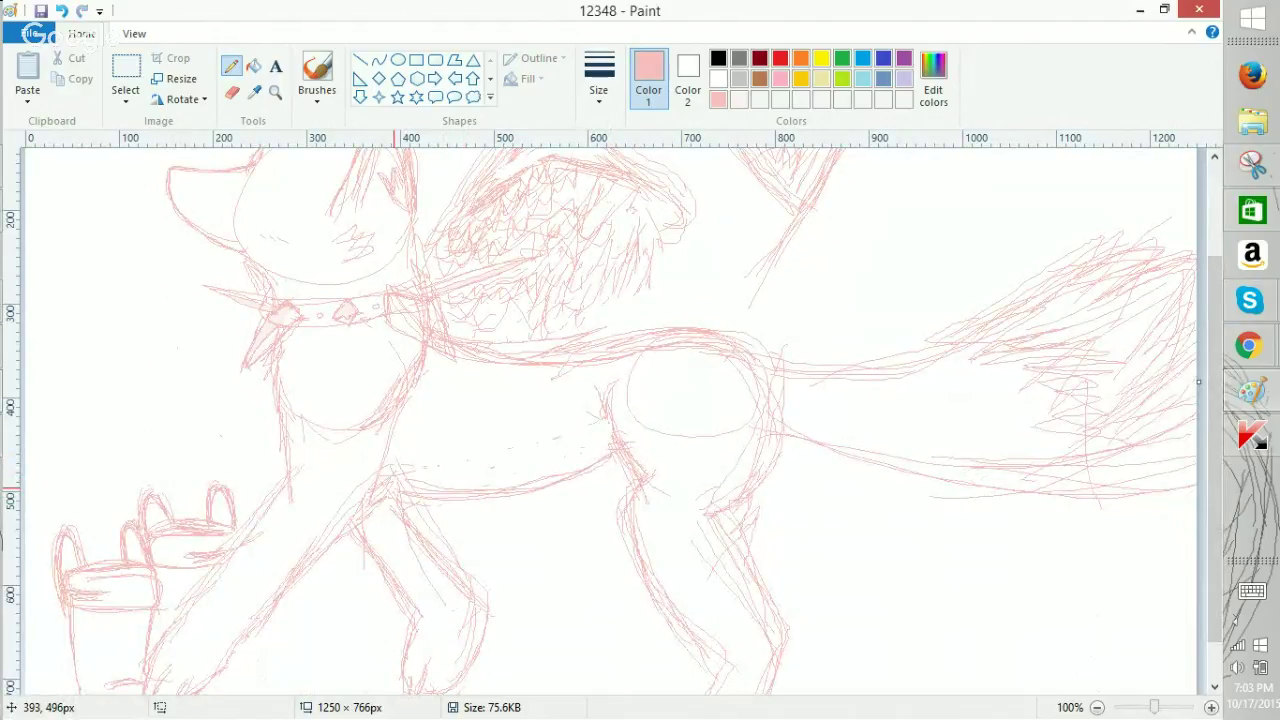
Erase the stray lines beside the hip circle and the leftover marks above the new belly line.
{"action": "left_click", "coordinate": [232, 91]}
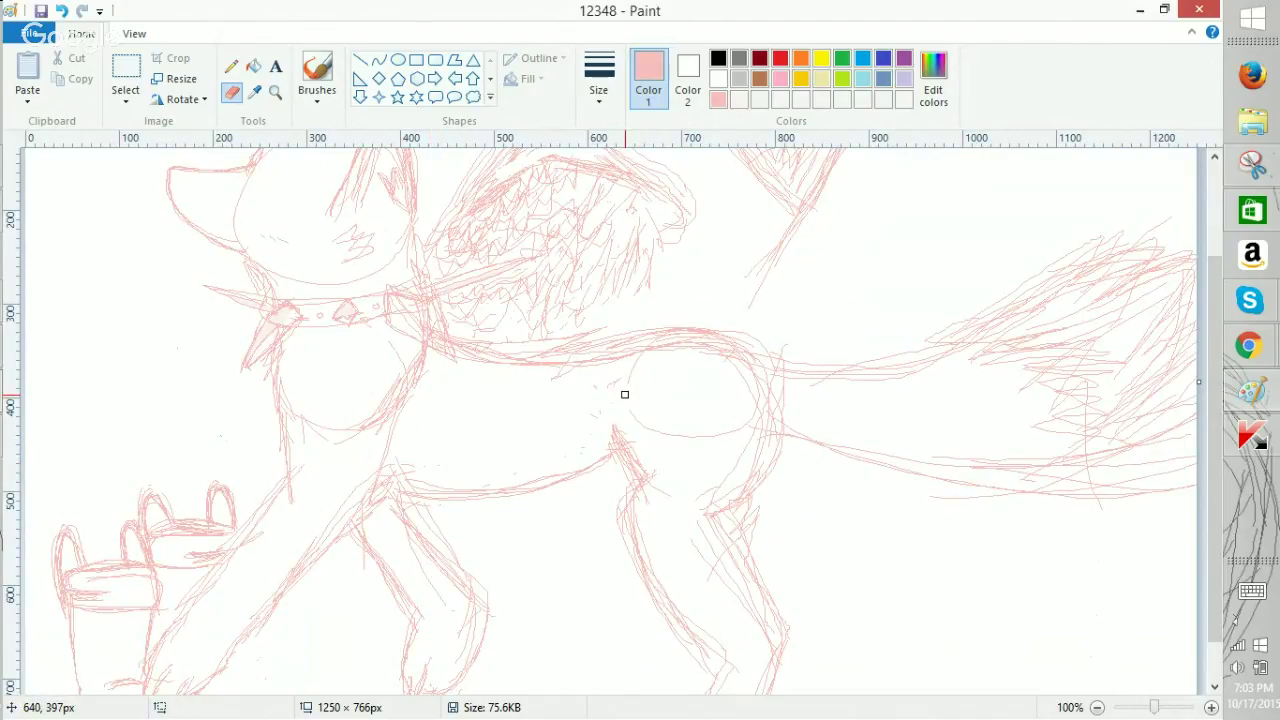
{"action": "scroll", "coordinate": [624, 394], "scroll_direction": "down", "scroll_amount": 1}
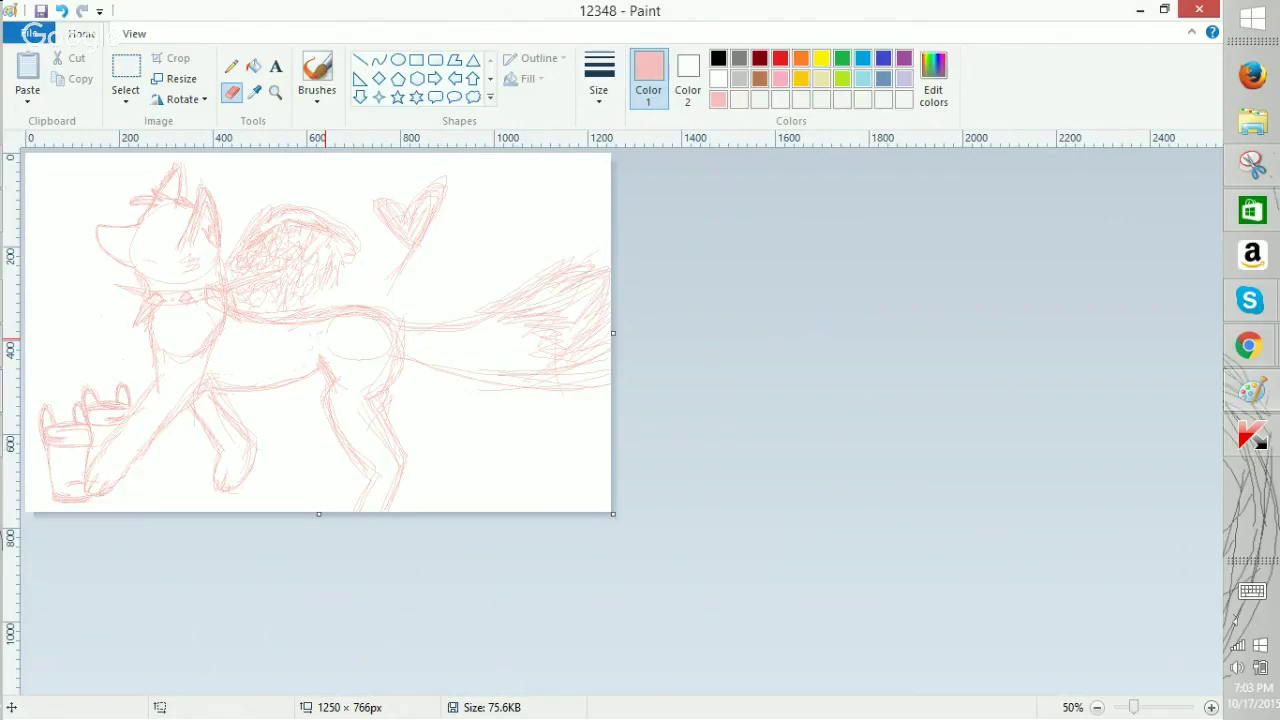
{"action": "left_click", "coordinate": [1211, 707]}
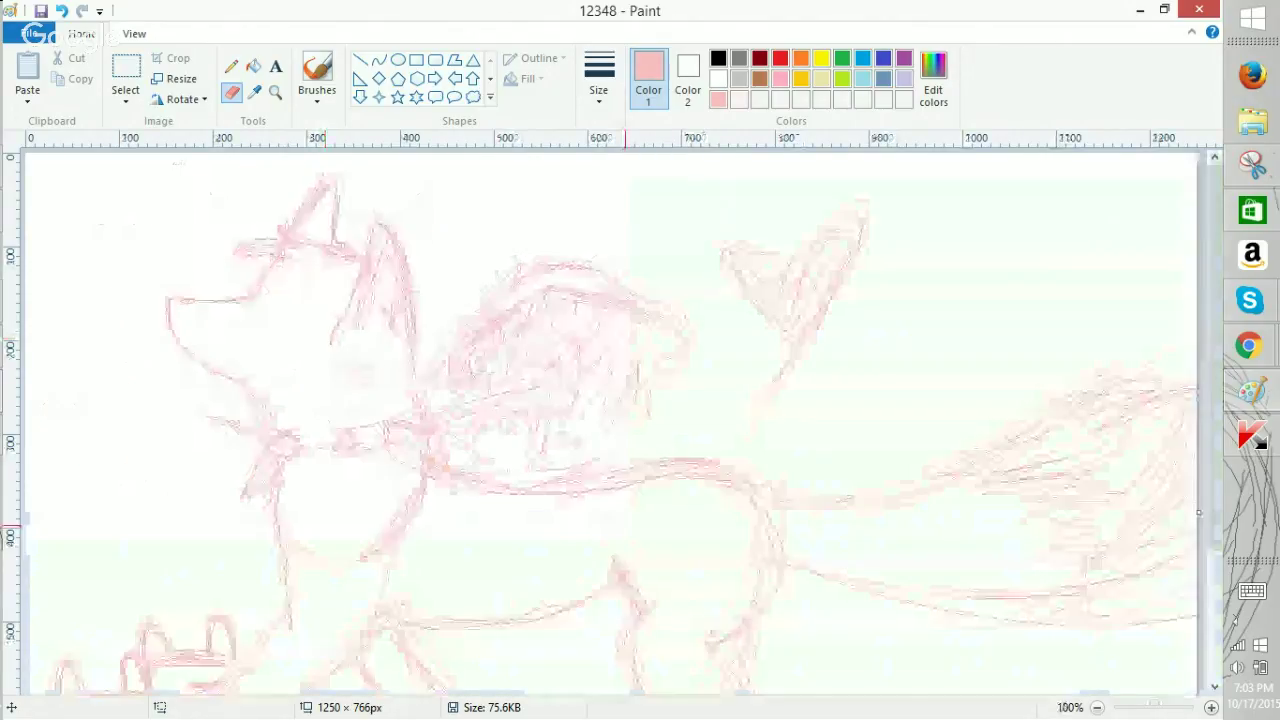
Switch to the Animal Jam den in Chrome and bring up player 12384's player card.
{"action": "left_click", "coordinate": [1250, 346]}
{"action": "left_click", "coordinate": [1103, 252]}
{"action": "left_click", "coordinate": [98, 12]}
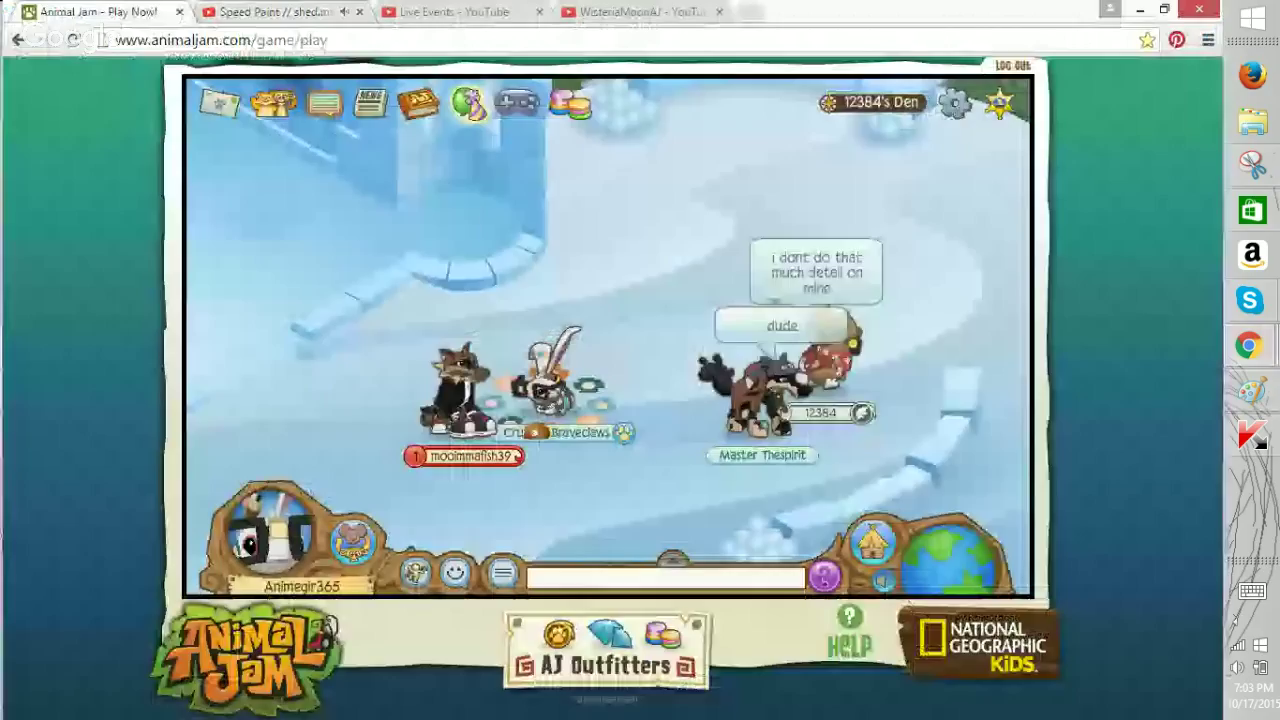
{"action": "left_click", "coordinate": [646, 478]}
{"action": "left_click", "coordinate": [671, 284]}
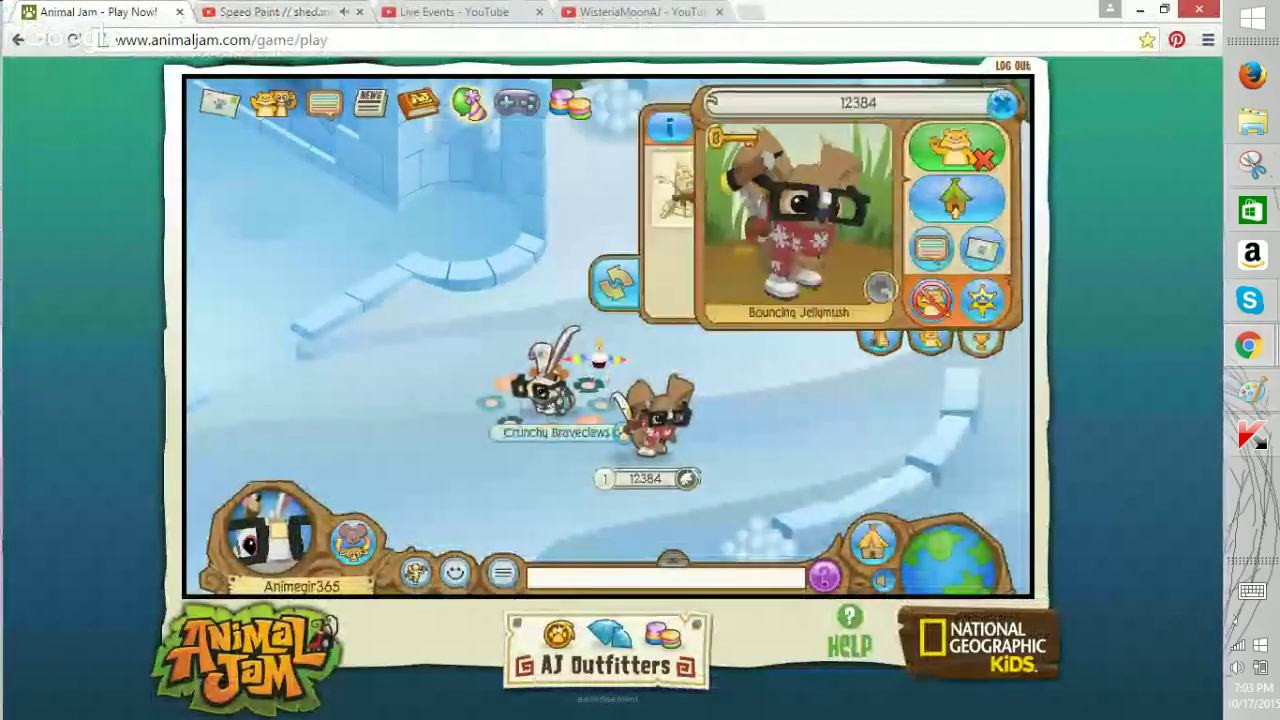
Open the buddy list in Animal Jam, view the player cards of Lucky Fieryspirit and Fabulous Snowywolf, and close the card.
{"action": "left_click", "coordinate": [273, 103]}
{"action": "left_click", "coordinate": [275, 236]}
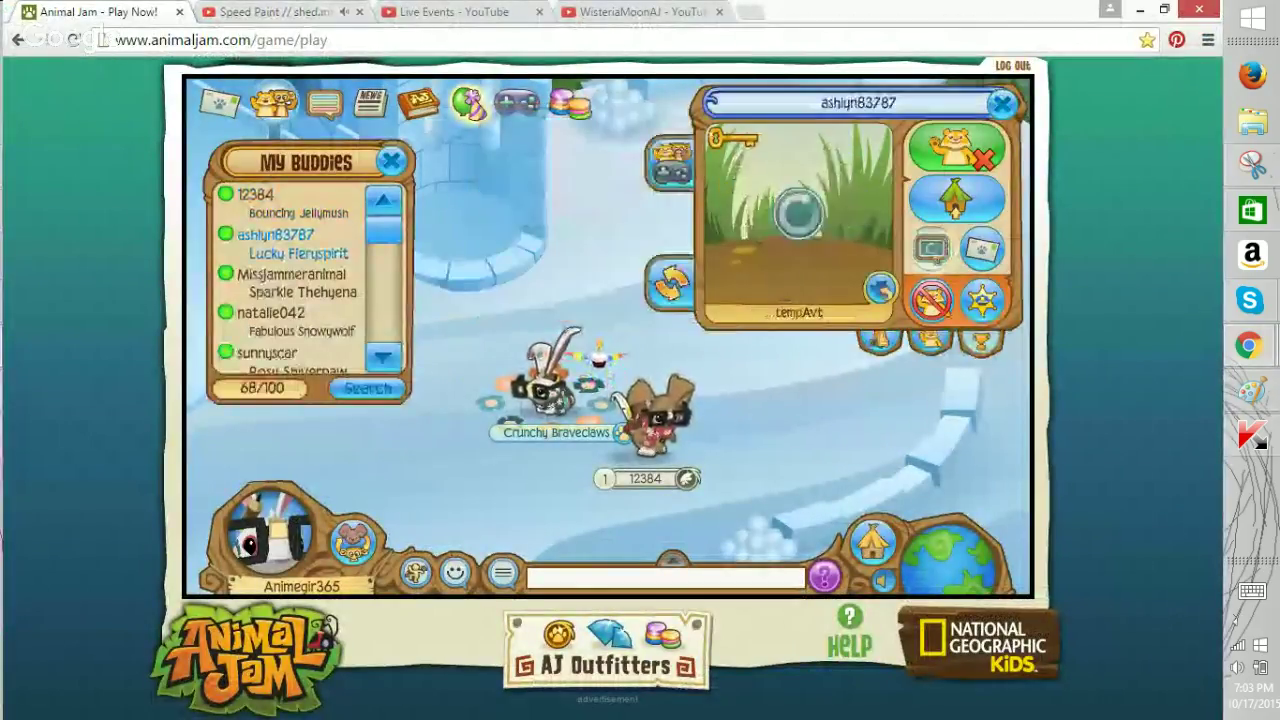
{"action": "left_click", "coordinate": [275, 315]}
{"action": "left_click", "coordinate": [671, 284]}
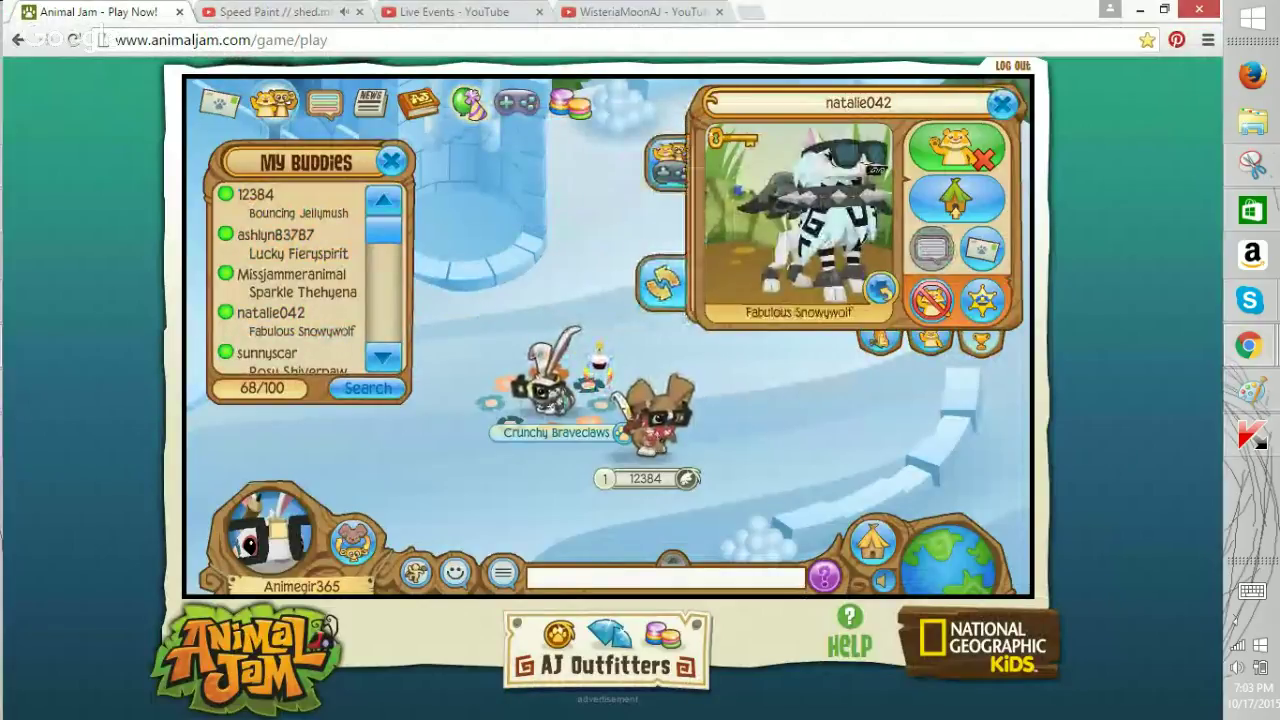
{"action": "left_click", "coordinate": [1002, 103]}
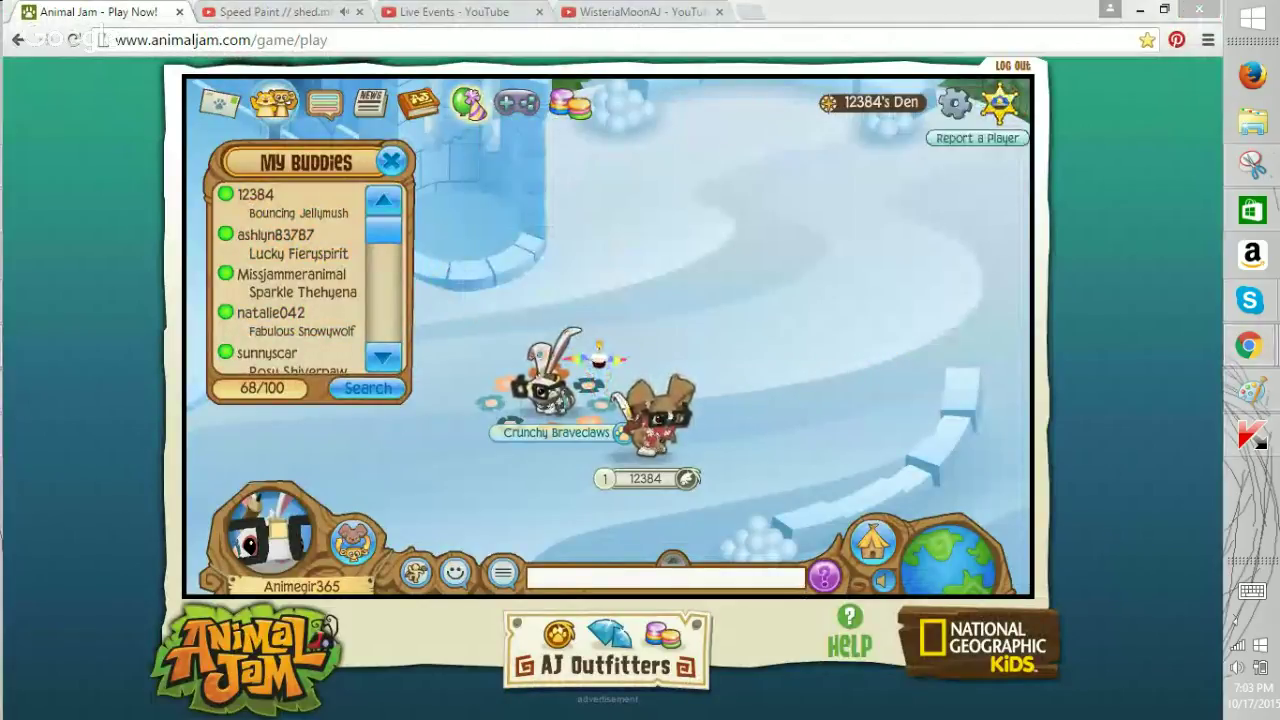
Check the Paint sketch briefly, return to Animal Jam and bring up the Fabulous Snowywolf player card from the buddy list.
{"action": "left_click", "coordinate": [1252, 391]}
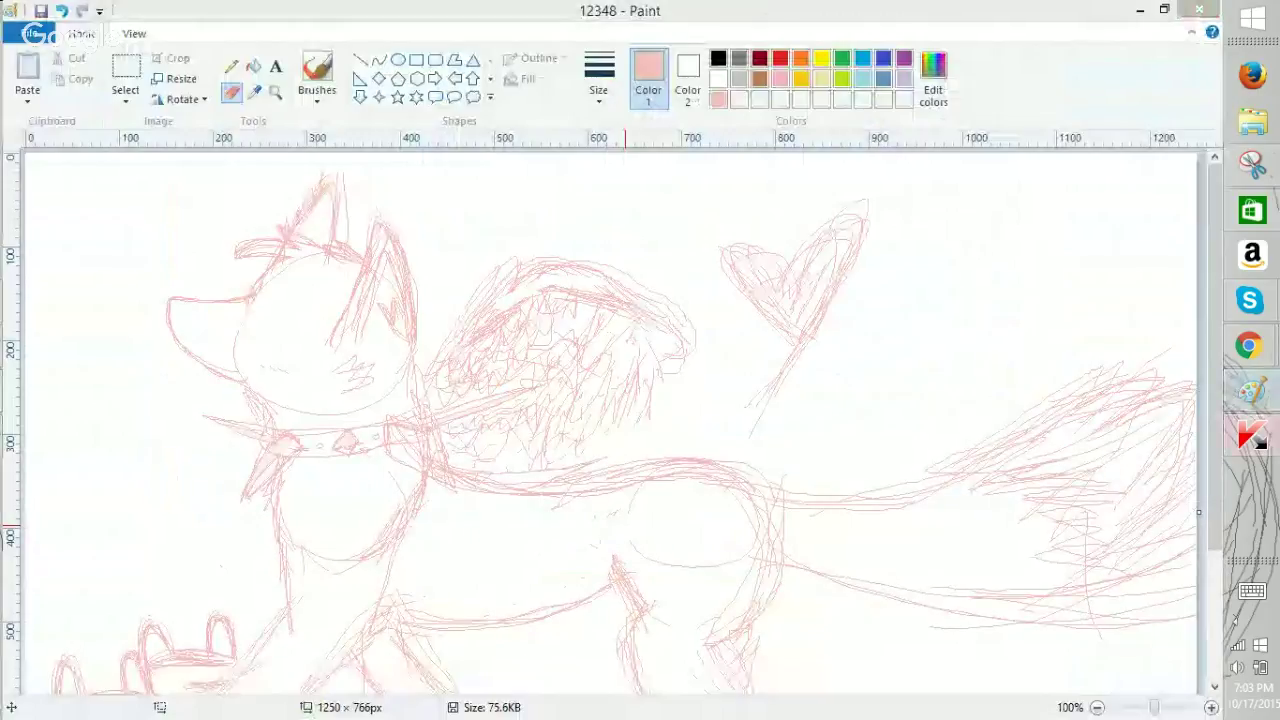
{"action": "mouse_move", "coordinate": [1248, 345]}
{"action": "left_click", "coordinate": [1048, 248]}
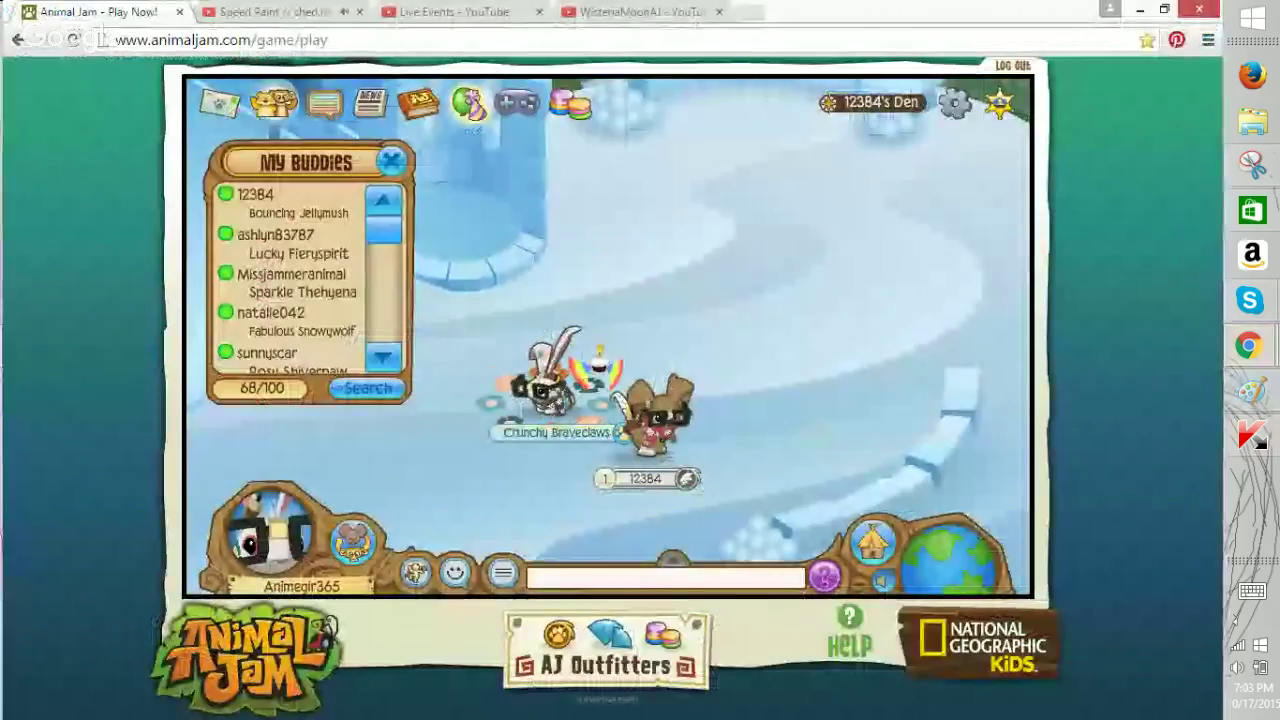
{"action": "left_click", "coordinate": [284, 318]}
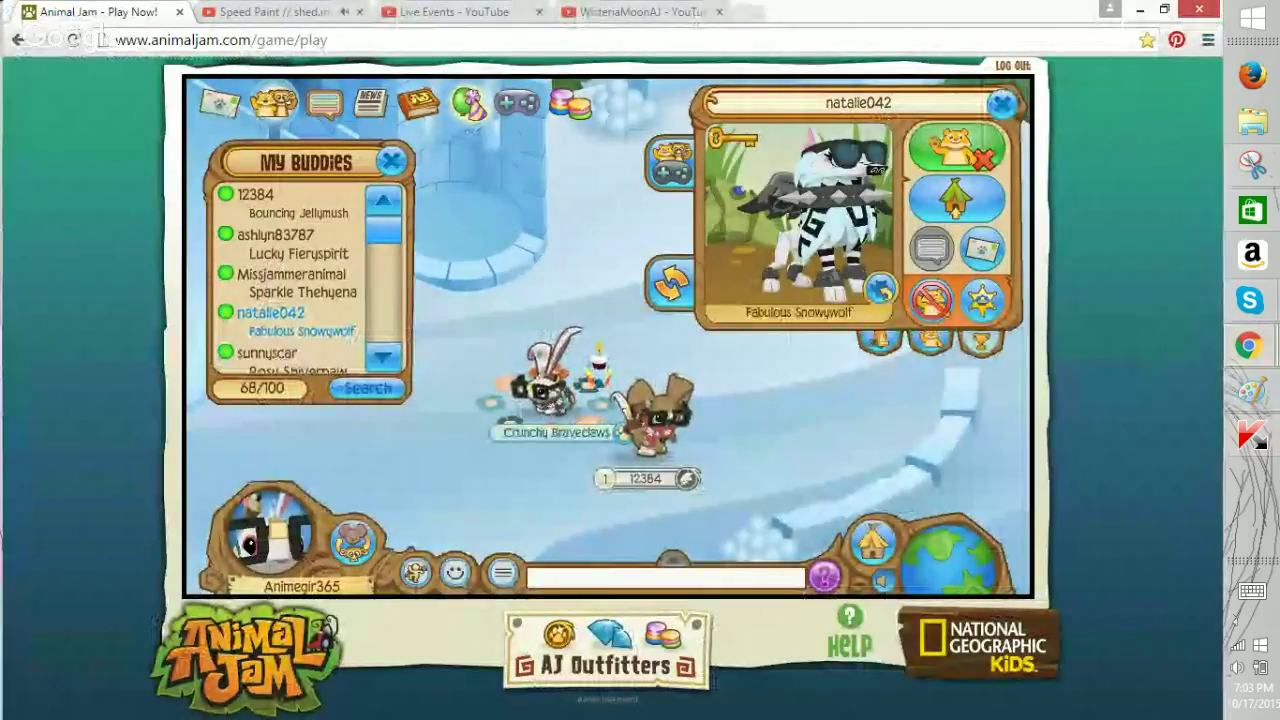
Switch to Paint and pencil slanted marking lines across the animal's torso from the back down to the belly line.
{"action": "key", "text": "alt+Tab"}
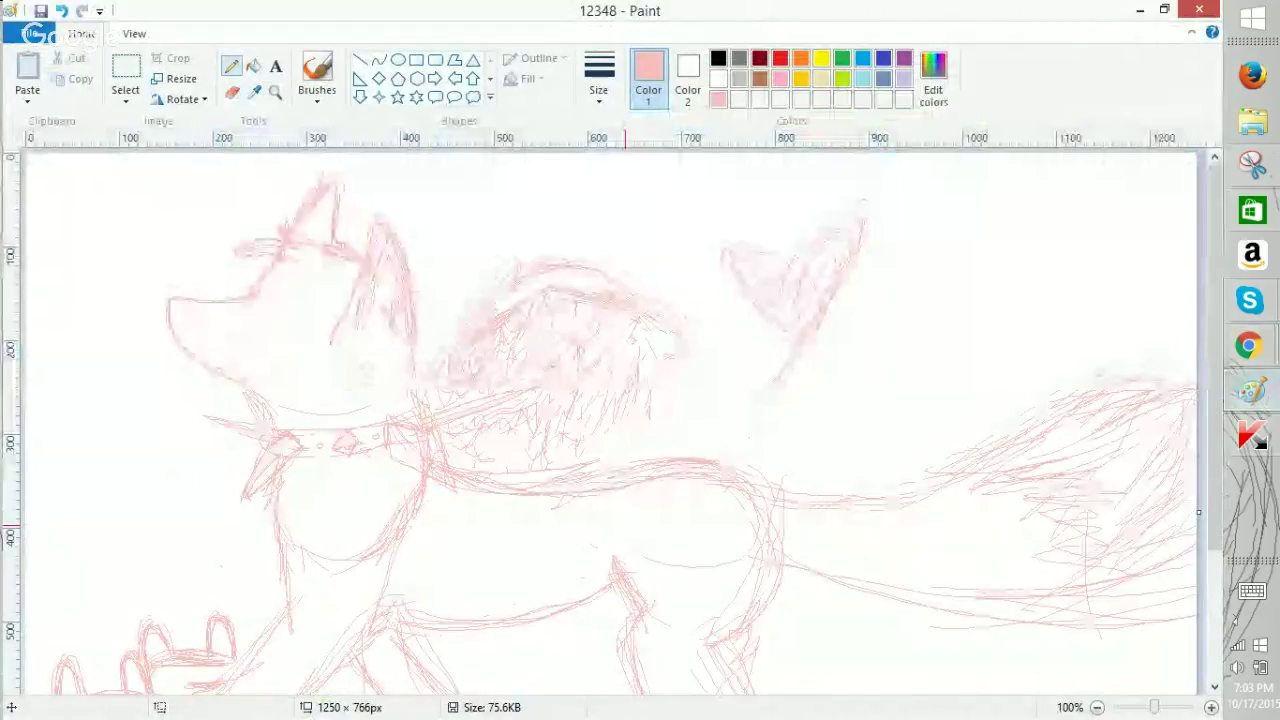
{"action": "left_click_drag", "start_coordinate": [536, 496], "coordinate": [437, 624]}
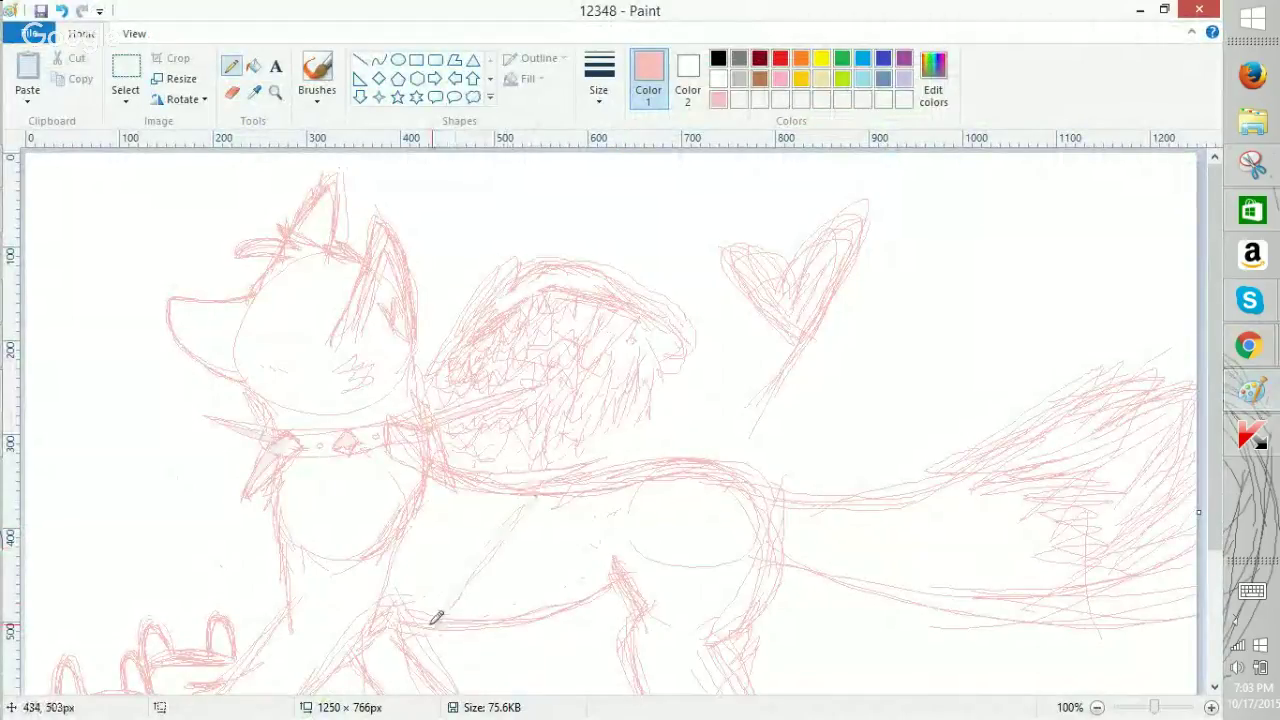
{"action": "mouse_move", "coordinate": [526, 494]}
{"action": "left_mouse_down"}
{"action": "mouse_move", "coordinate": [442, 618]}
{"action": "mouse_move", "coordinate": [506, 610]}
{"action": "left_mouse_up"}
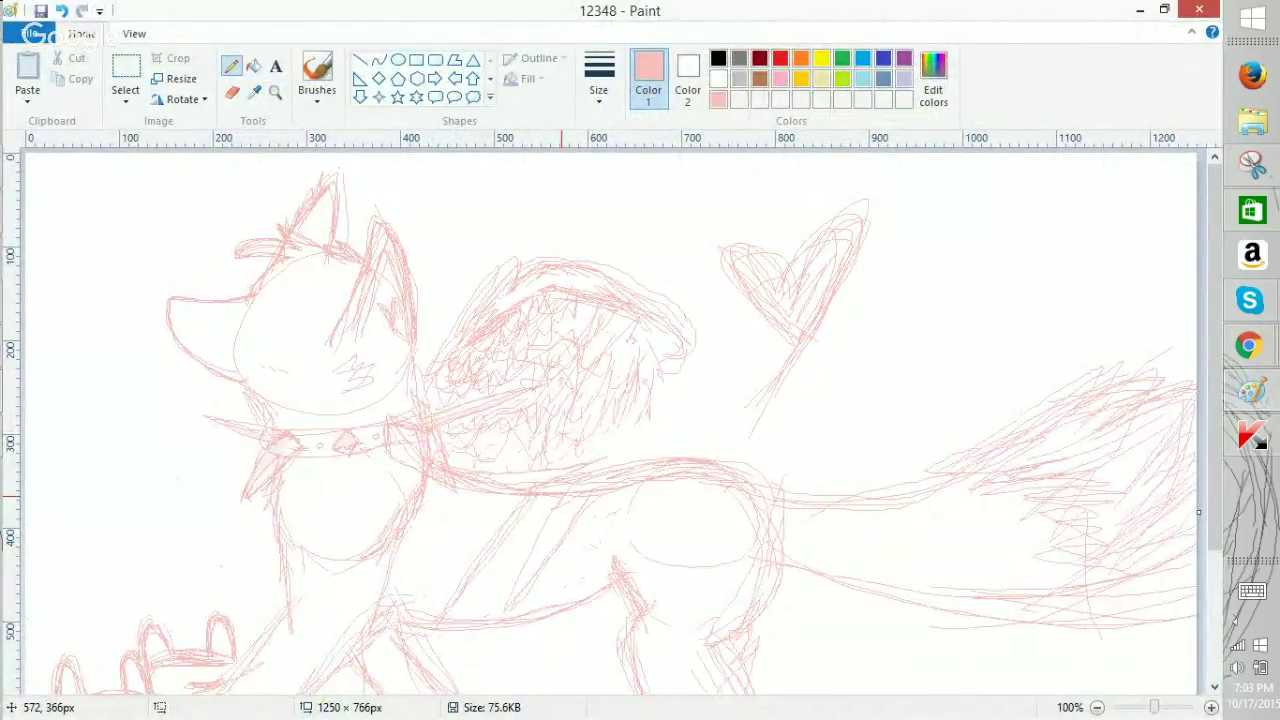
Undo the last pencil stroke on the animal sketch's torso.
{"action": "scroll", "coordinate": [561, 496], "scroll_direction": "down", "scroll_amount": 1}
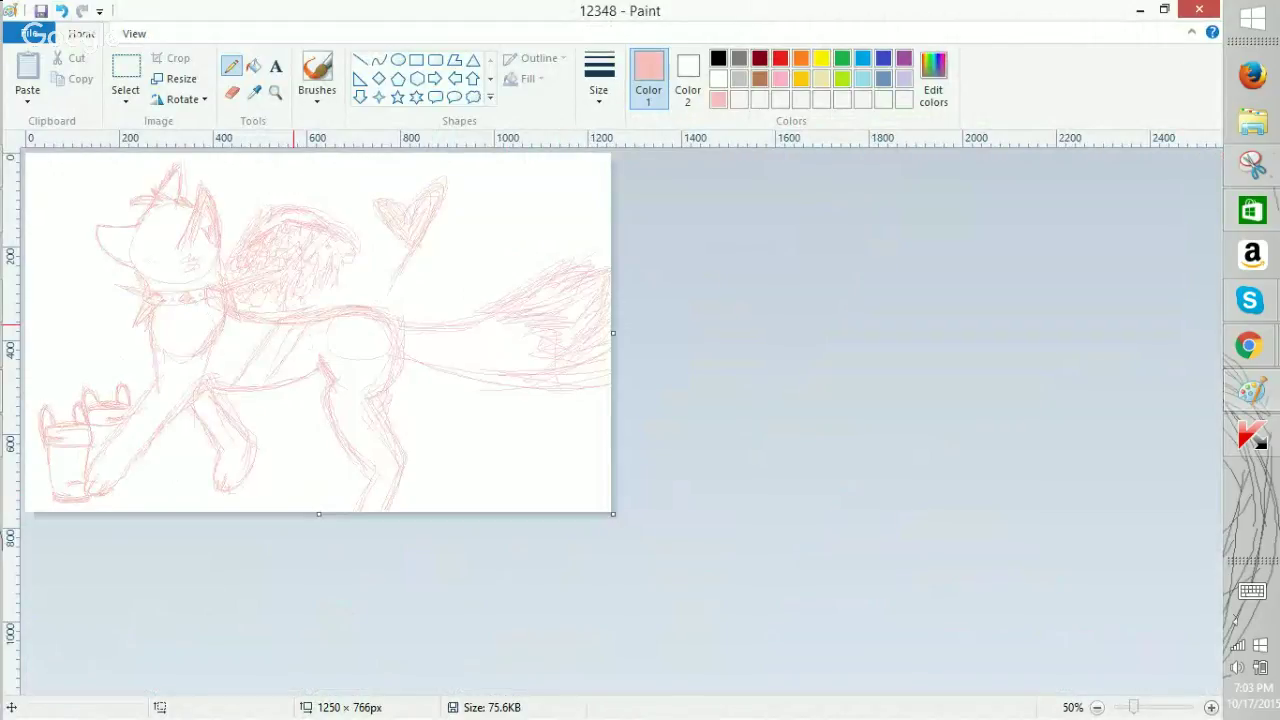
{"action": "left_click", "coordinate": [61, 10]}
{"action": "mouse_move", "coordinate": [1248, 346]}
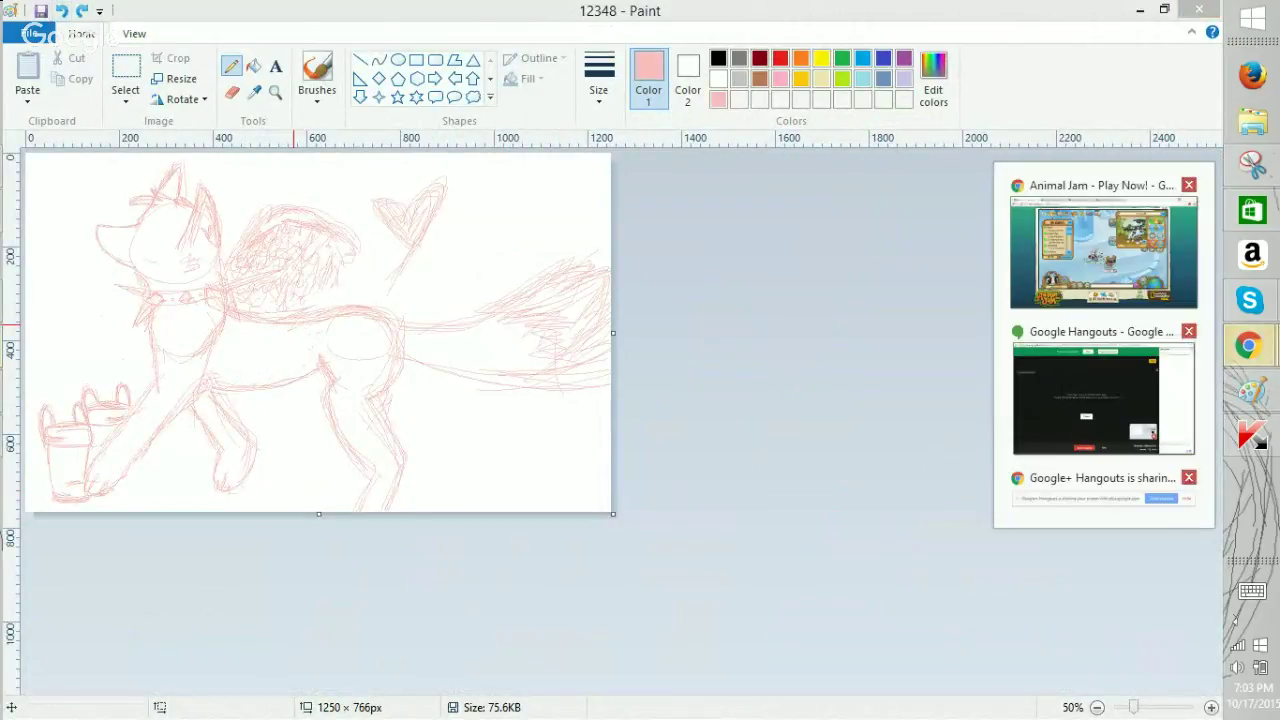
{"action": "left_click", "coordinate": [1100, 240]}
{"action": "left_click", "coordinate": [275, 12]}
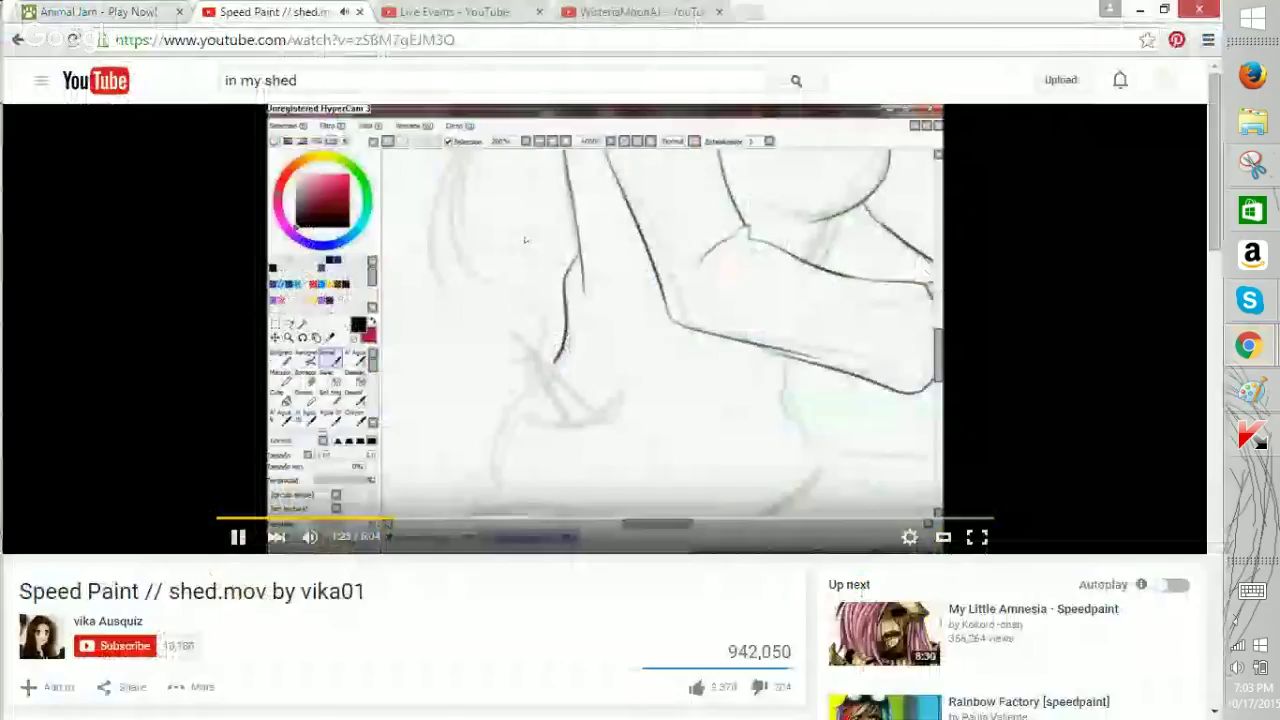
{"action": "left_click", "coordinate": [640, 11]}
{"action": "double_click", "coordinate": [347, 385]}
{"action": "left_click", "coordinate": [275, 39]}
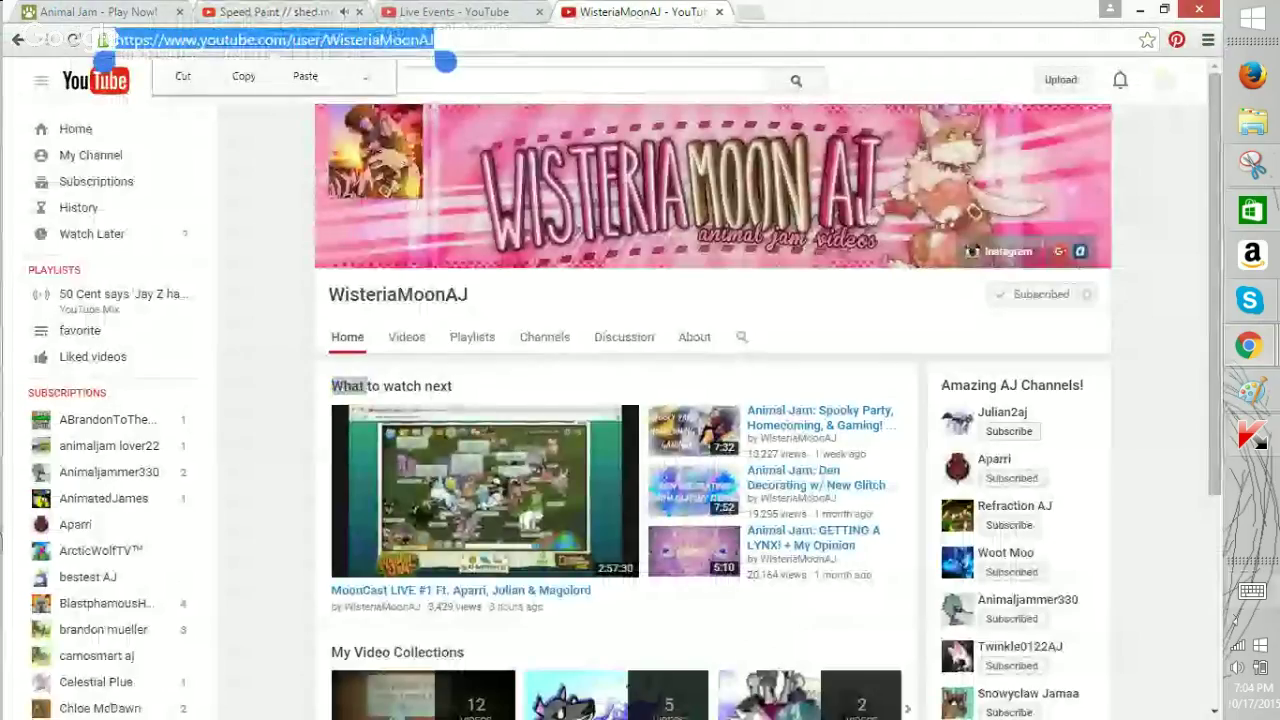
{"action": "left_click", "coordinate": [1252, 591]}
{"action": "key", "text": "BackSpace"}
{"action": "type", "text": "d"}
{"action": "key", "text": "Return"}
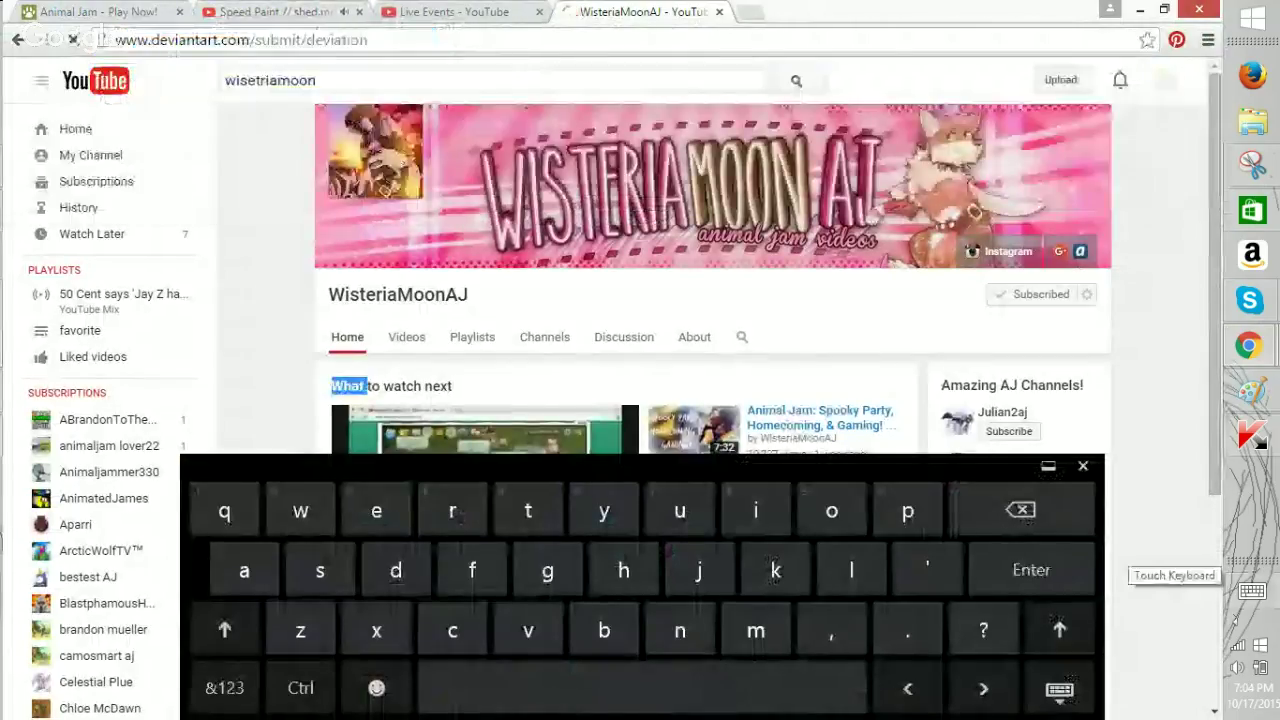
{"action": "left_click", "coordinate": [1083, 466]}
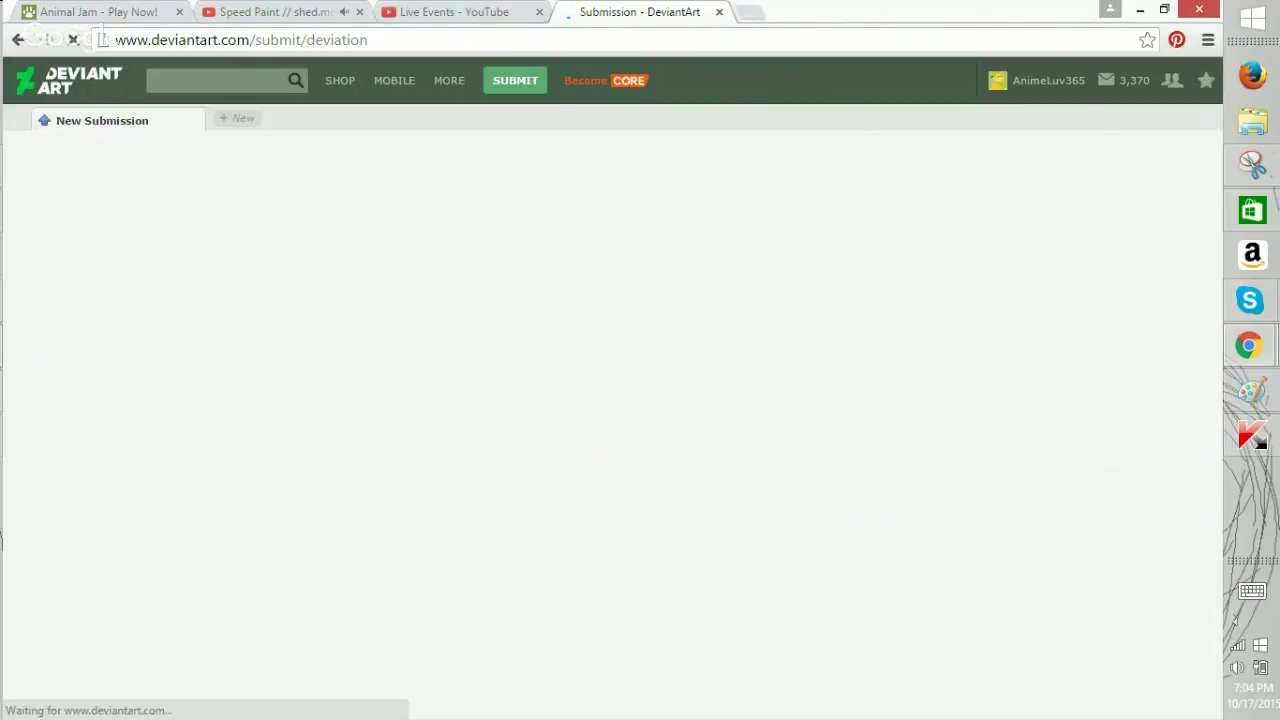
View the account's own DeviantArt profile page, then return to the new submission form.
{"action": "mouse_move", "coordinate": [1038, 81]}
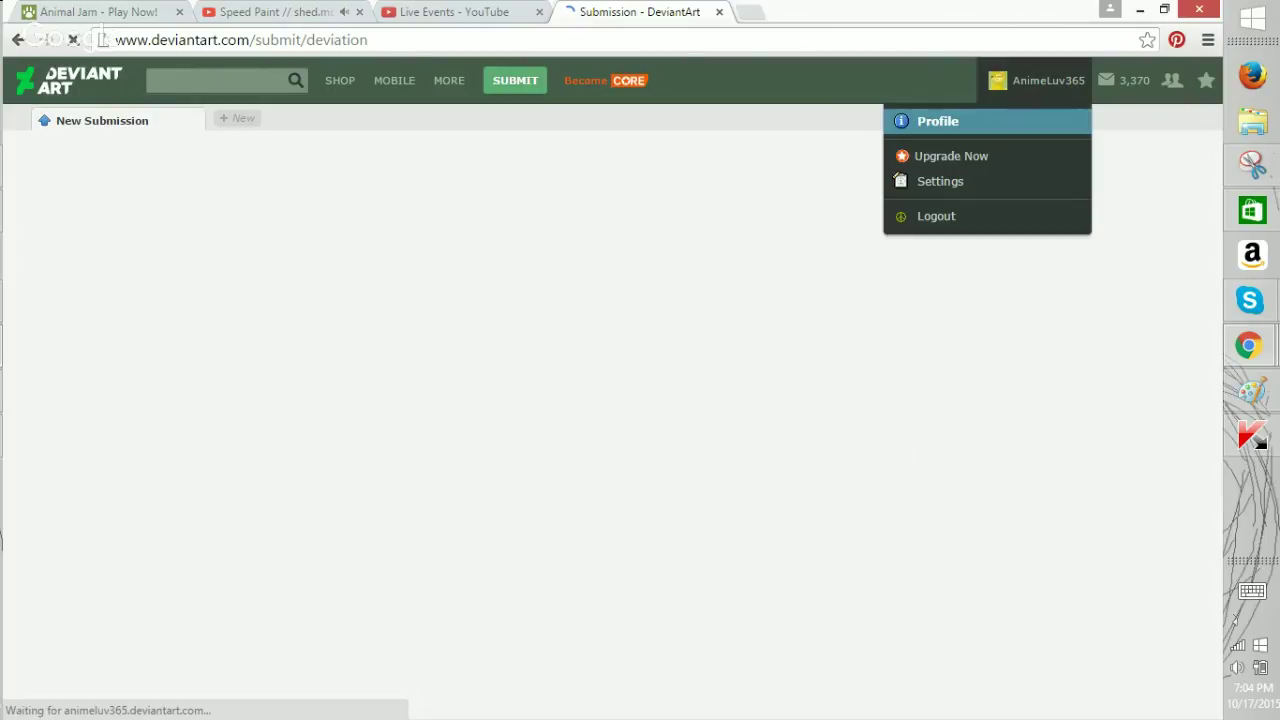
{"action": "key", "text": "alt+Tab"}
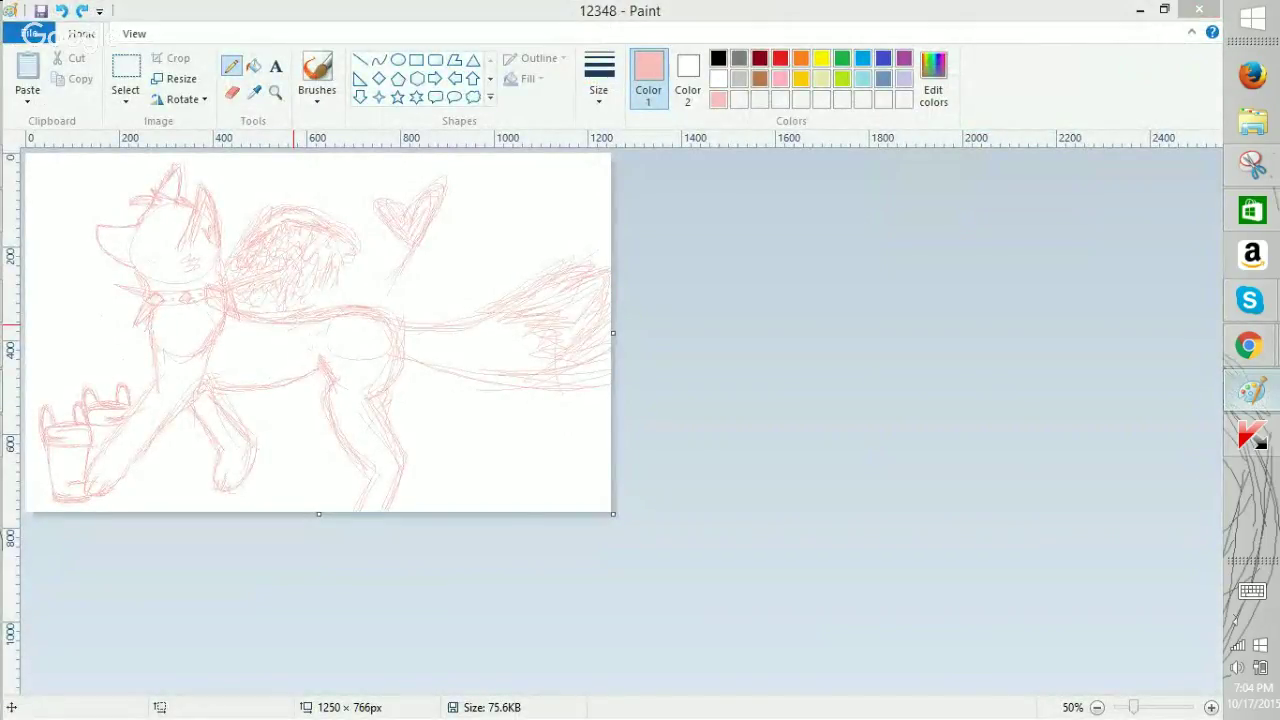
{"action": "mouse_move", "coordinate": [1248, 345]}
{"action": "left_click", "coordinate": [1148, 280]}
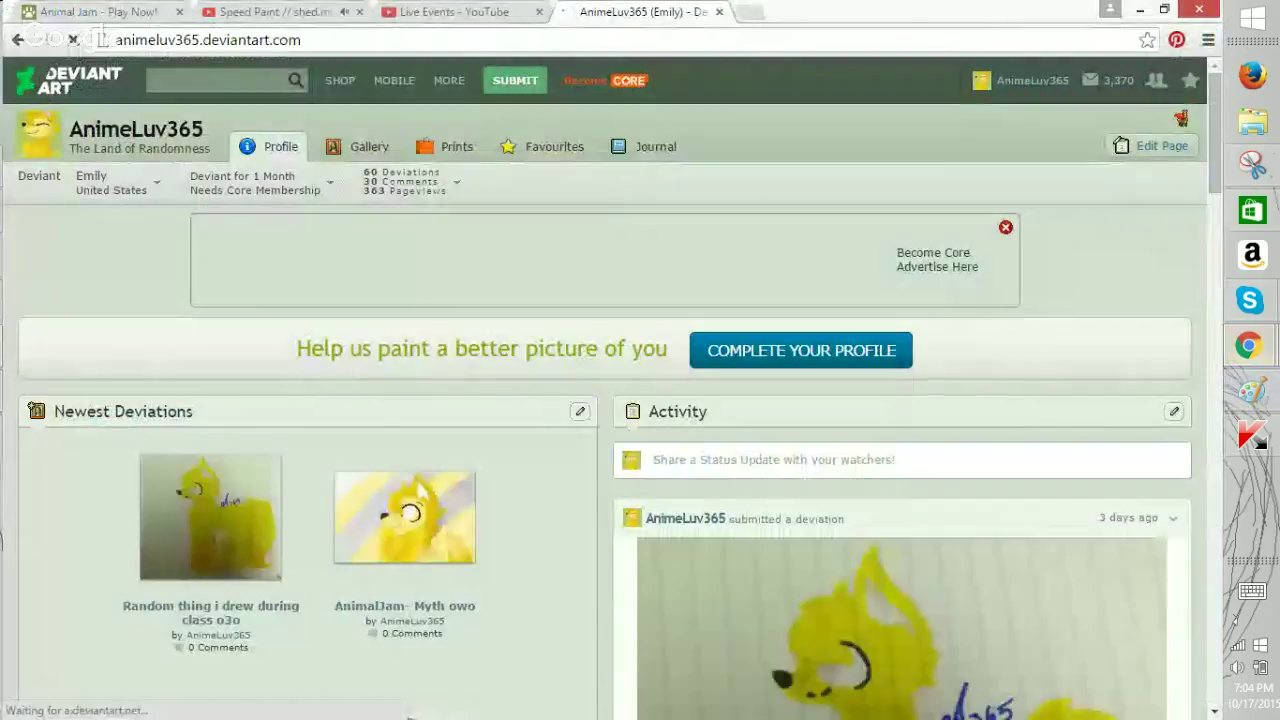
{"action": "scroll", "coordinate": [610, 400], "scroll_direction": "down", "scroll_amount": 4}
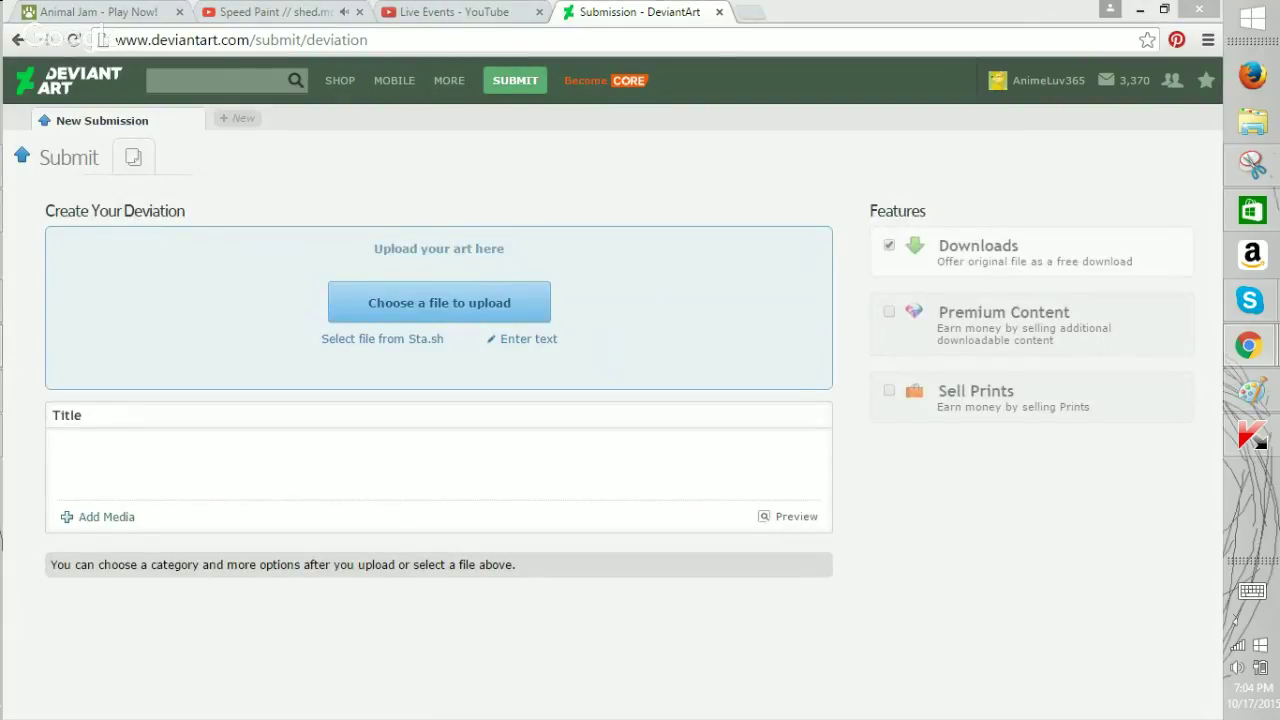
Upload the picture 12348 from the Pictures folder as the new deviation.
{"action": "left_click", "coordinate": [439, 302]}
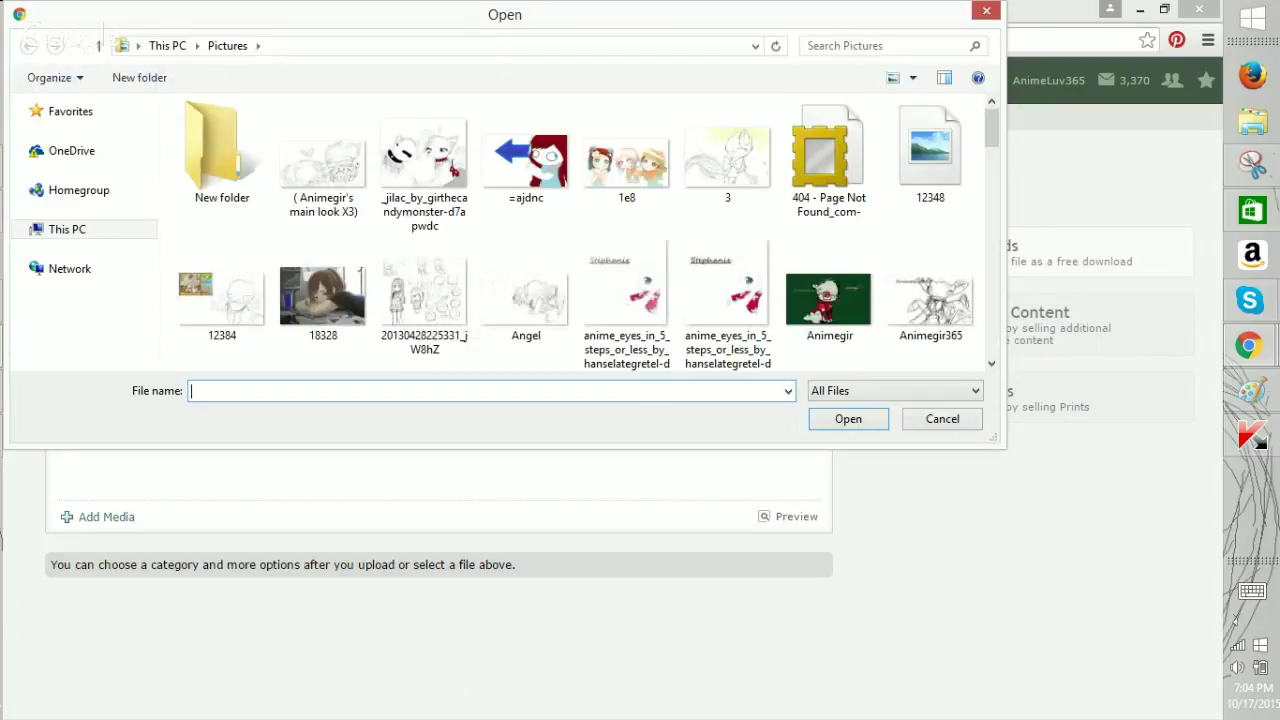
{"action": "mouse_move", "coordinate": [991, 128]}
{"action": "left_mouse_down"}
{"action": "mouse_move", "coordinate": [991, 165]}
{"action": "mouse_move", "coordinate": [991, 147]}
{"action": "left_mouse_up"}
{"action": "scroll", "coordinate": [580, 233], "scroll_direction": "down", "scroll_amount": 3}
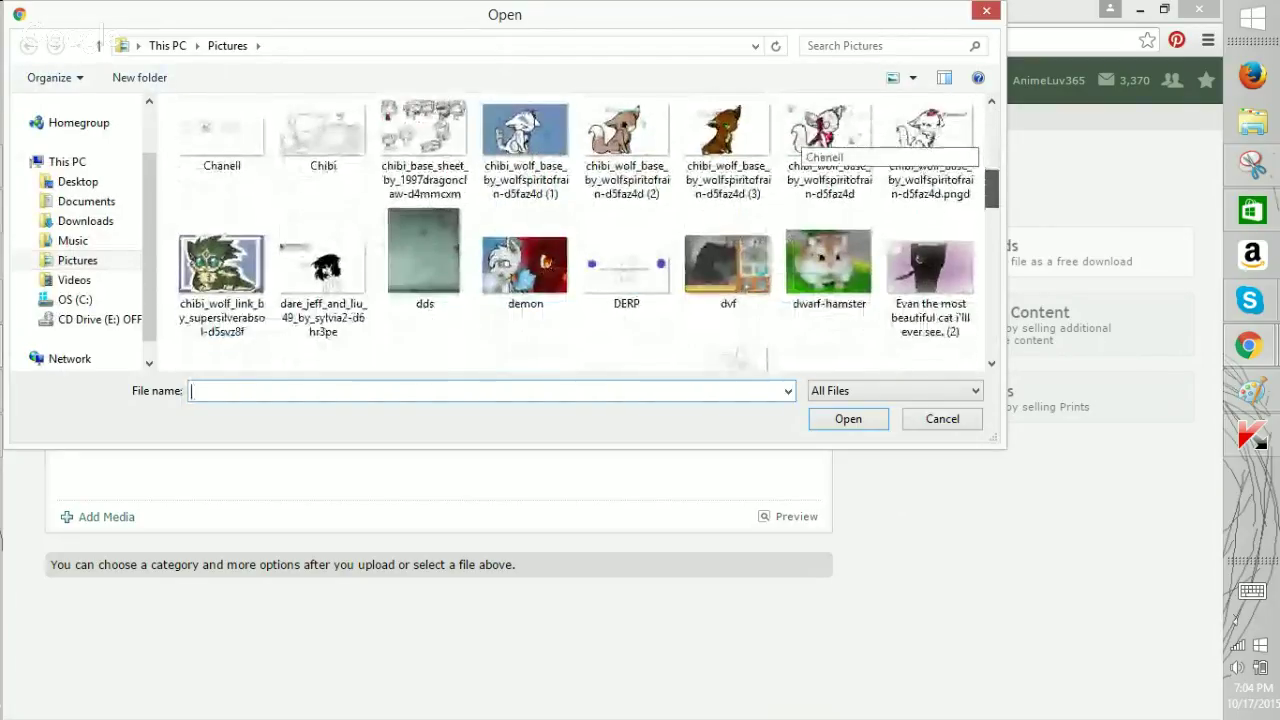
{"action": "scroll", "coordinate": [580, 233], "scroll_direction": "up", "scroll_amount": 5}
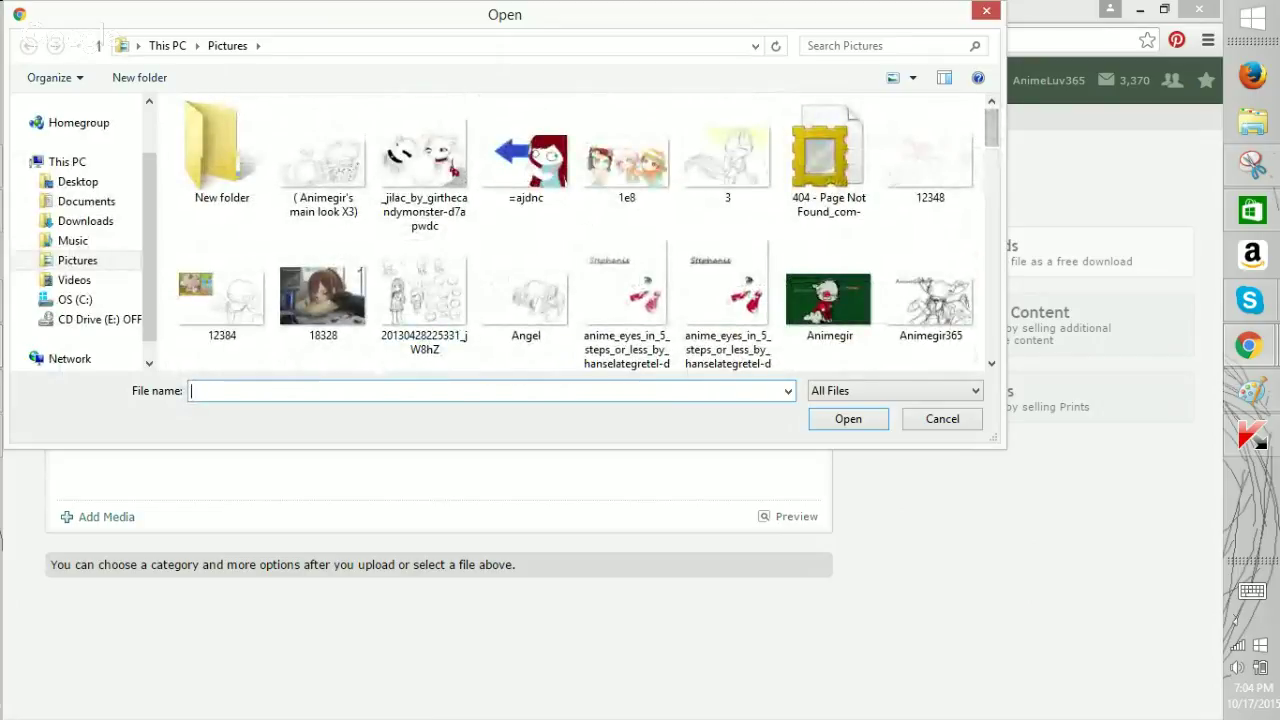
{"action": "double_click", "coordinate": [930, 155]}
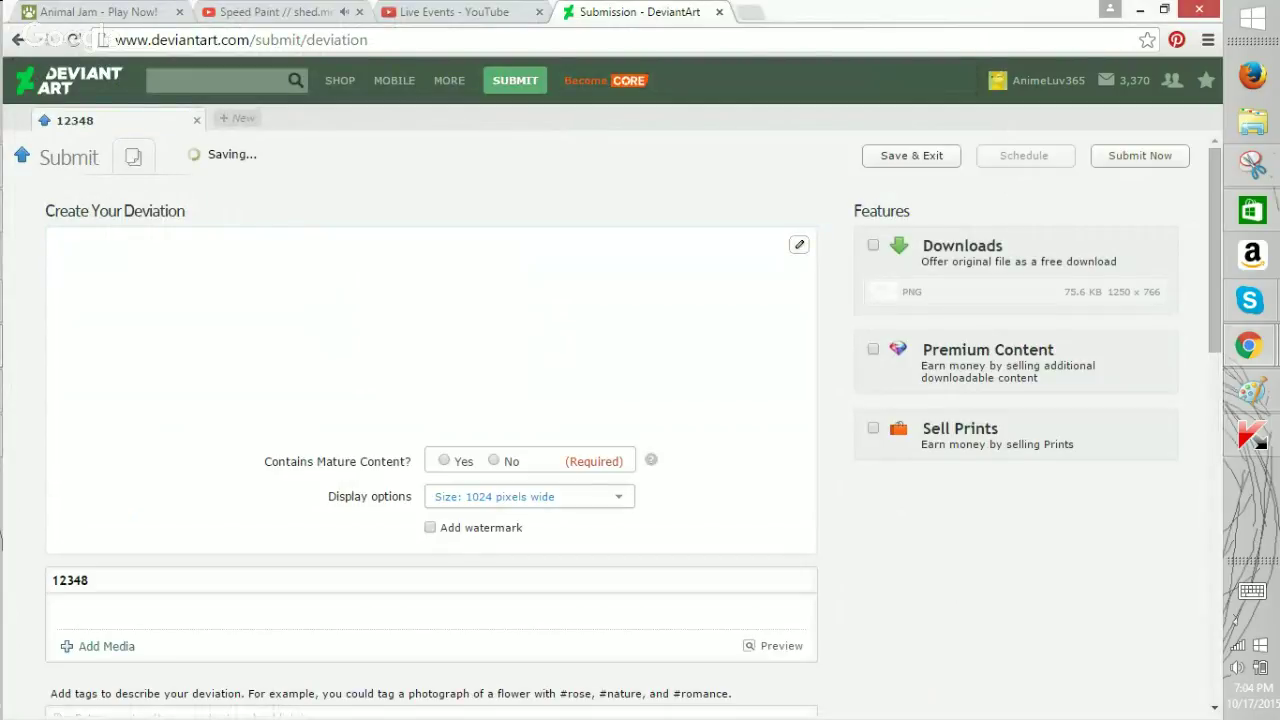
Mark the deviation as containing no mature content and enter the description "For my friend on animal jam X3".
{"action": "left_click", "coordinate": [56, 610]}
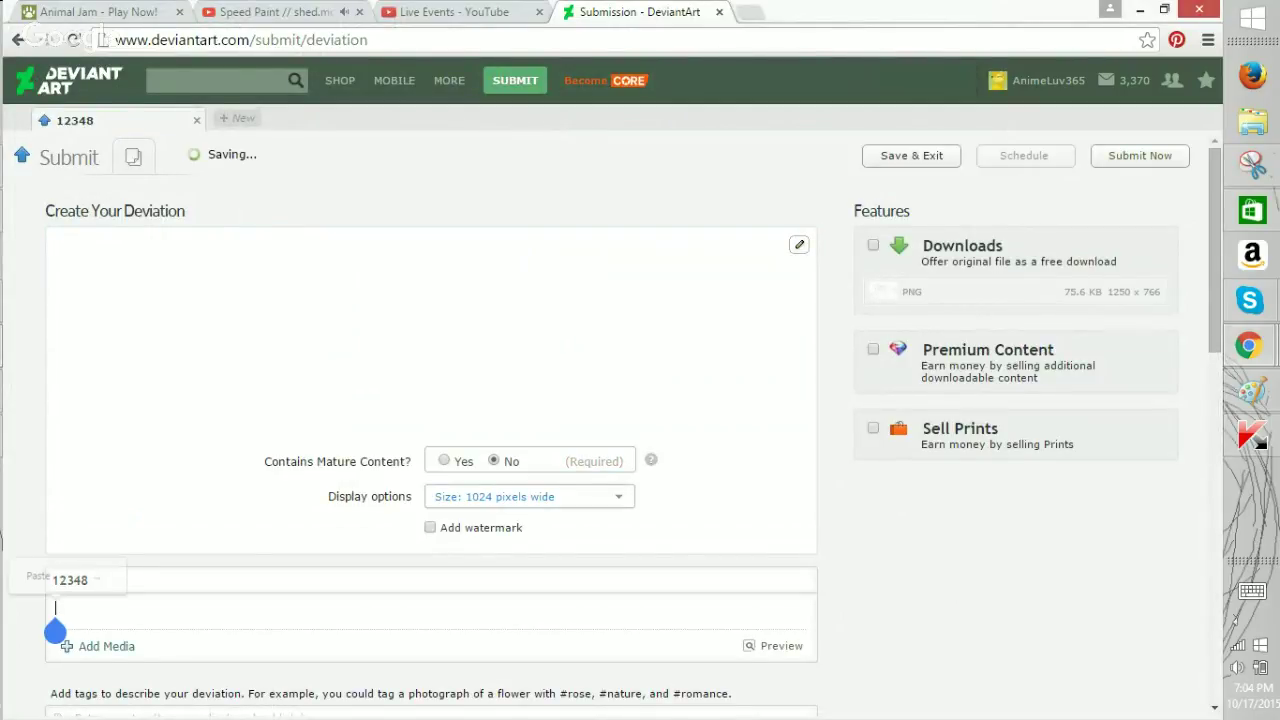
{"action": "left_click", "coordinate": [1252, 591]}
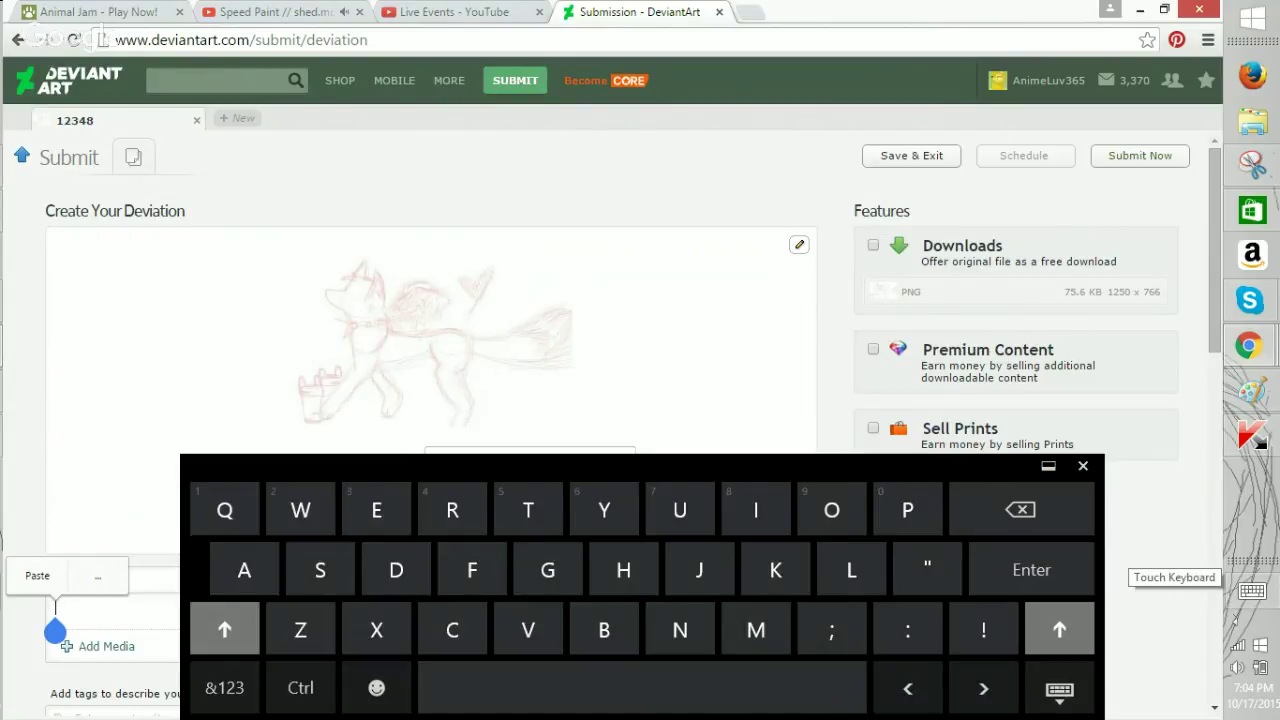
{"action": "type", "text": "For my"}
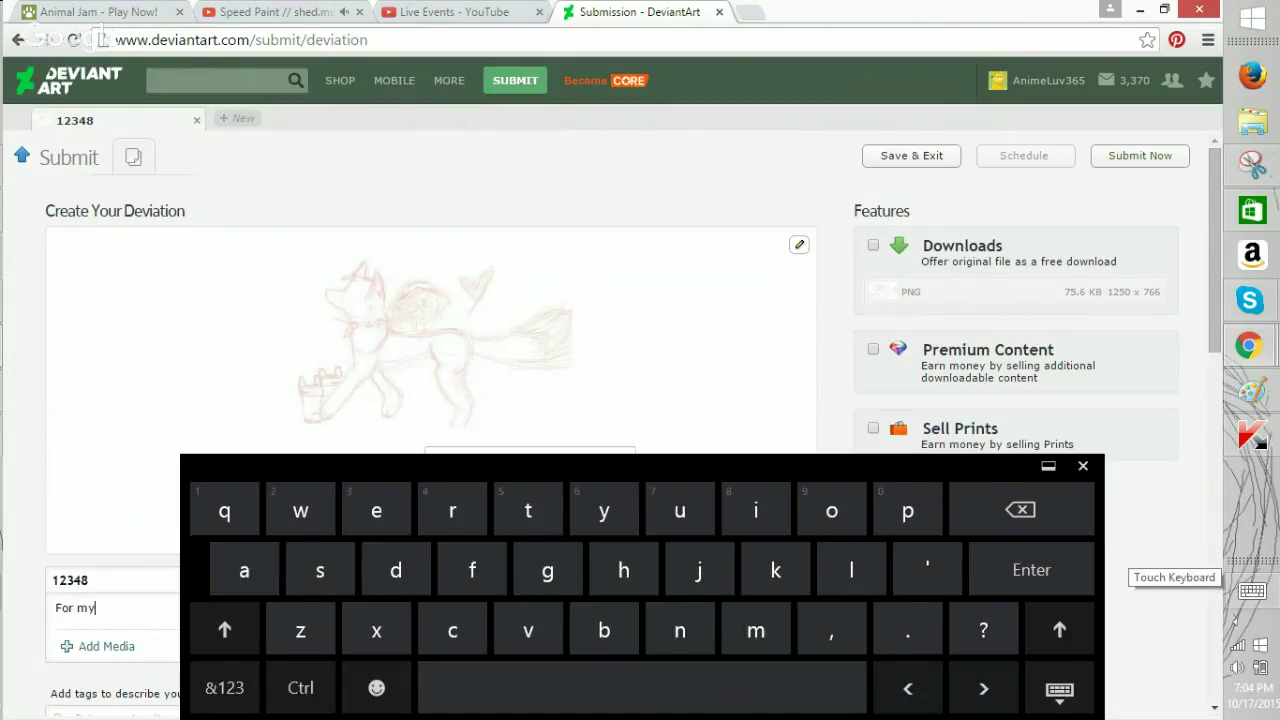
{"action": "type", "text": " fri"}
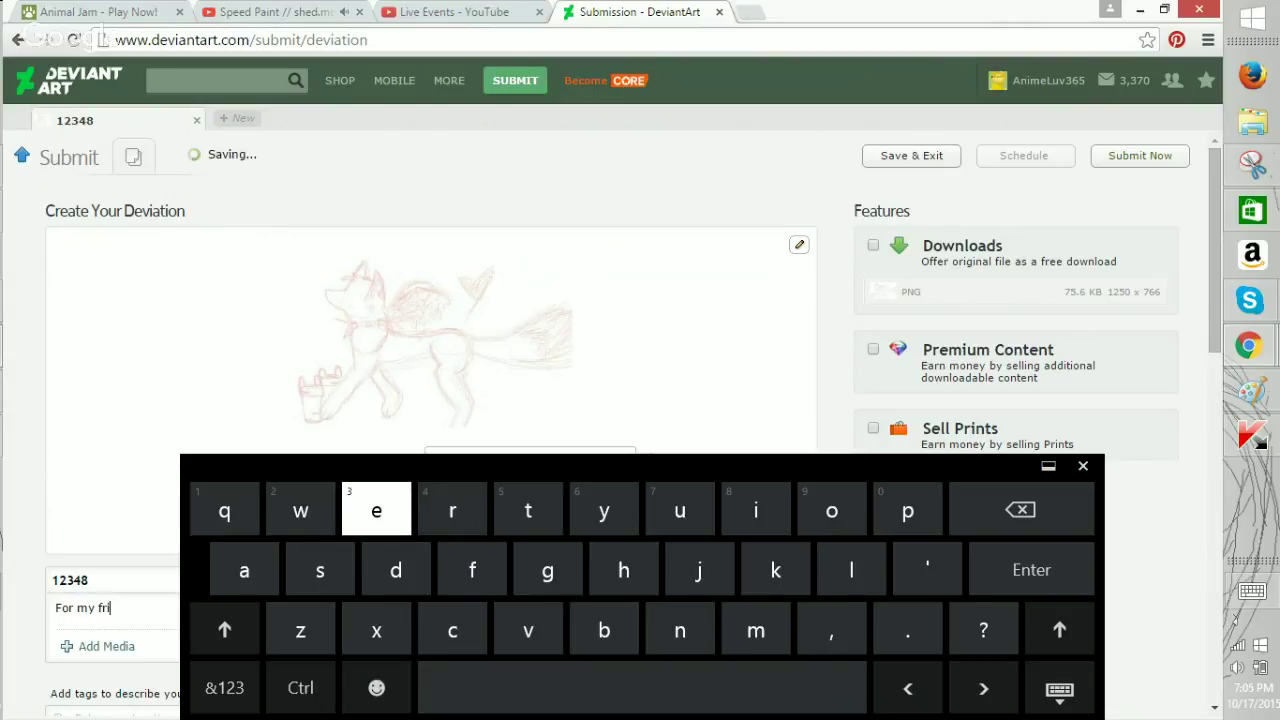
{"action": "type", "text": "end on anim"}
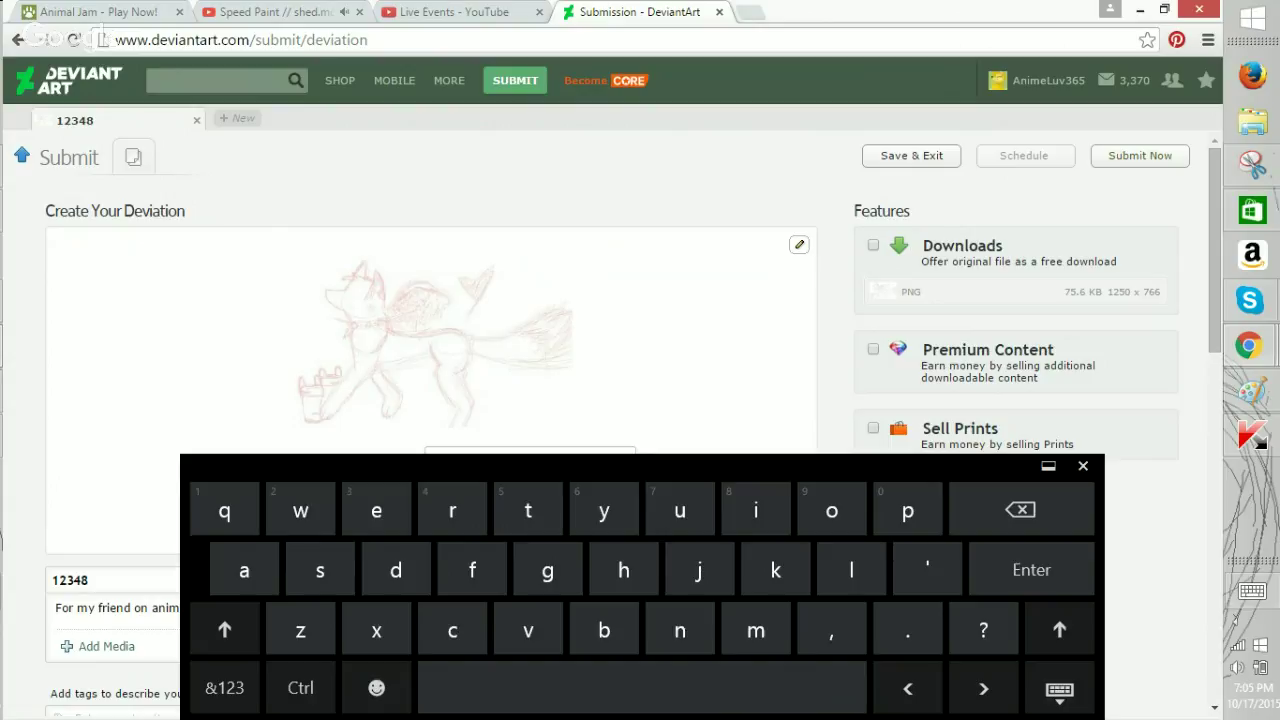
{"action": "type", "text": "X3"}
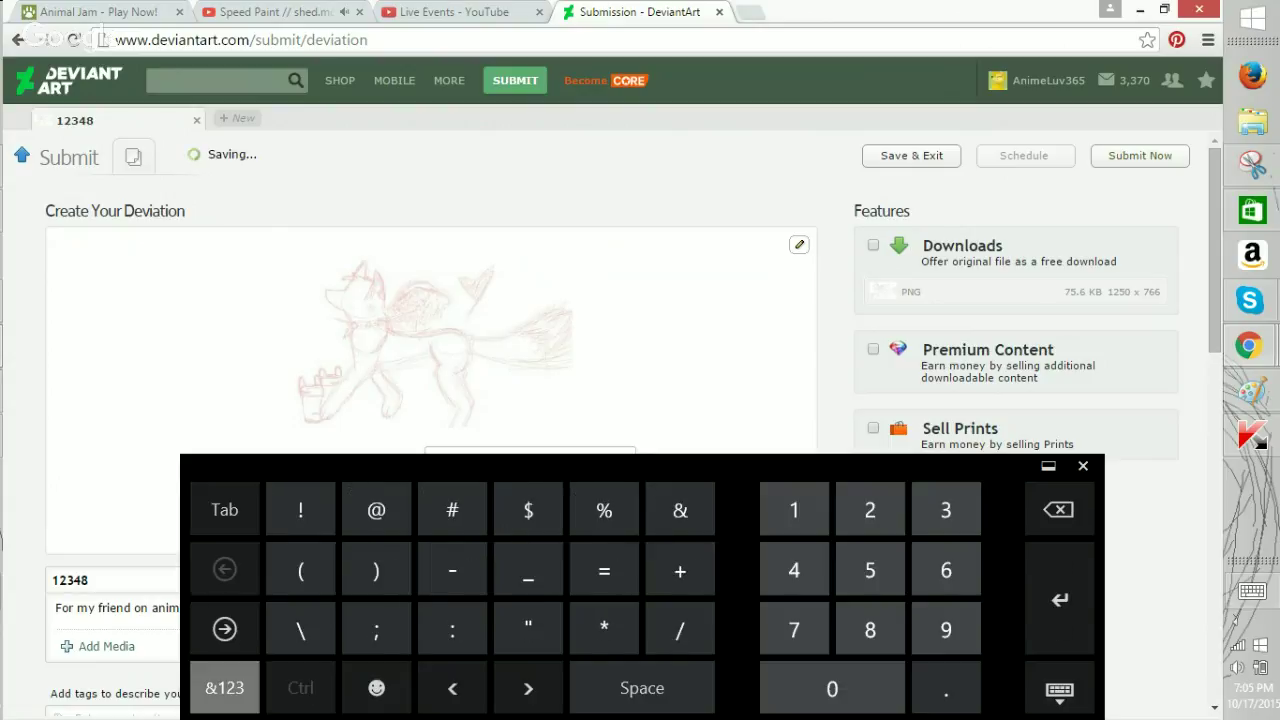
{"action": "left_click", "coordinate": [88, 580]}
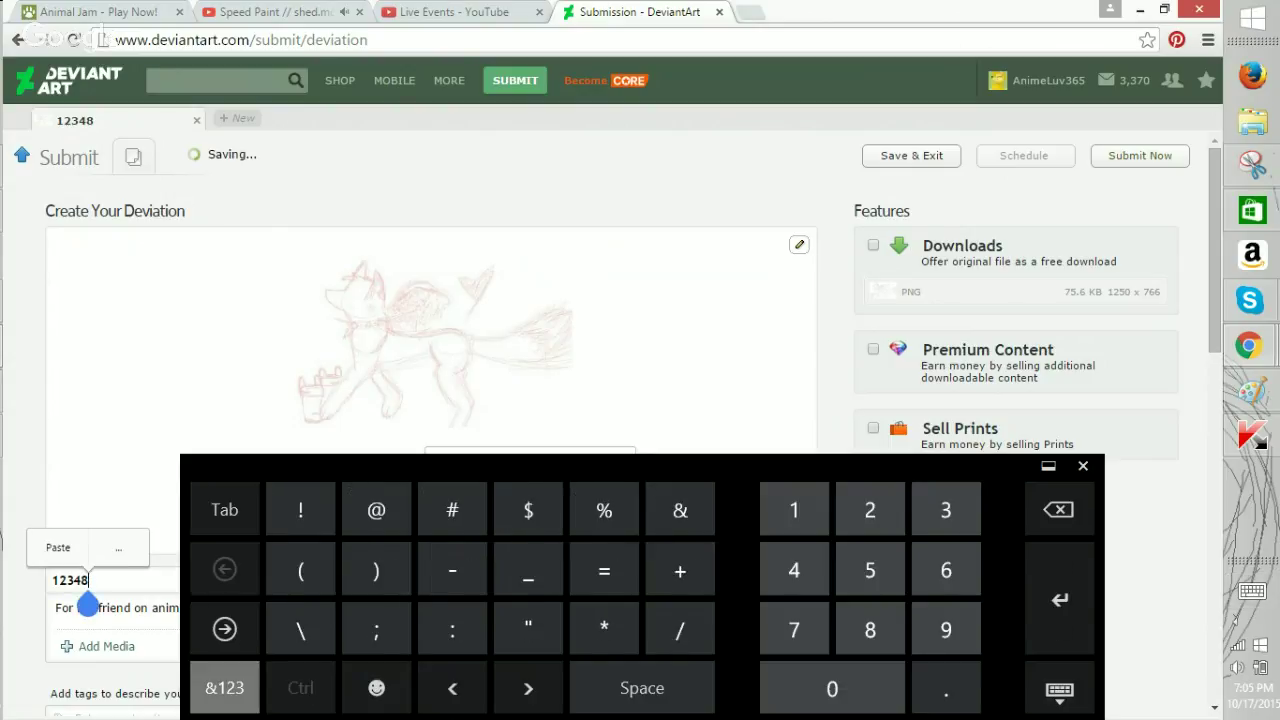
{"action": "left_click", "coordinate": [224, 688]}
{"action": "left_click", "coordinate": [1083, 465]}
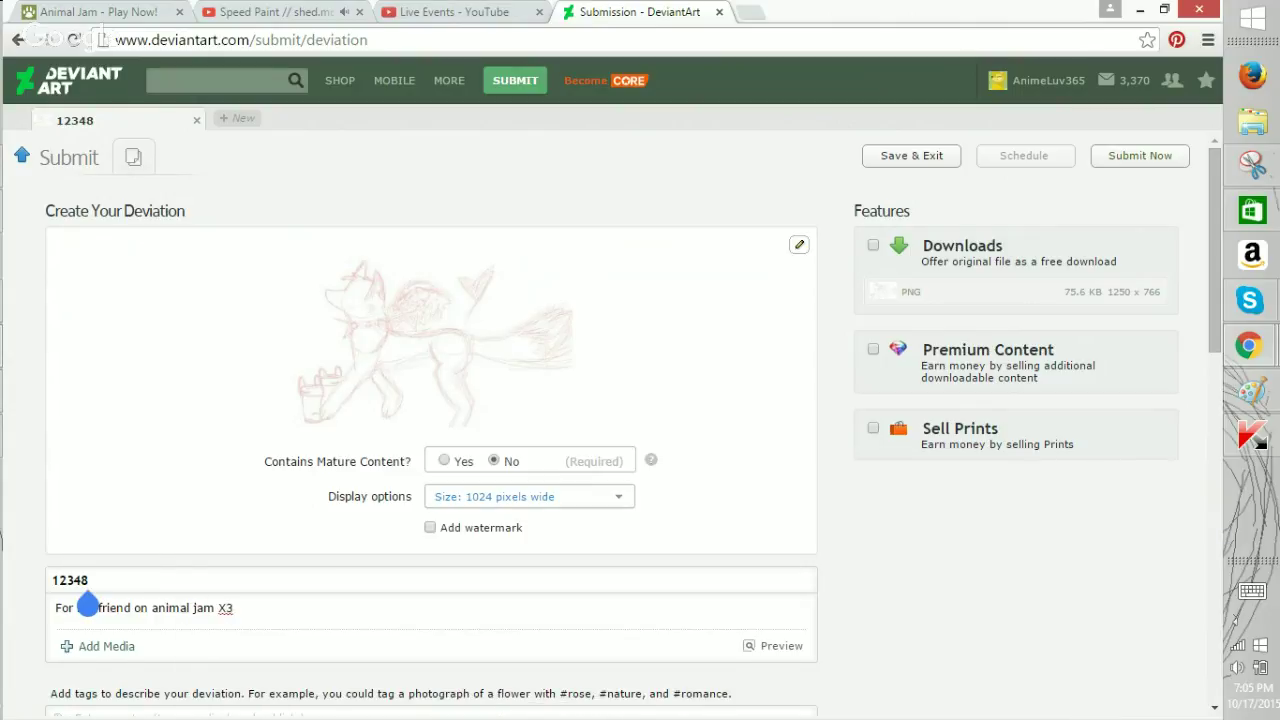
Select My Scrapbook as the deviation's category.
{"action": "scroll", "coordinate": [430, 450], "scroll_direction": "down", "scroll_amount": 4}
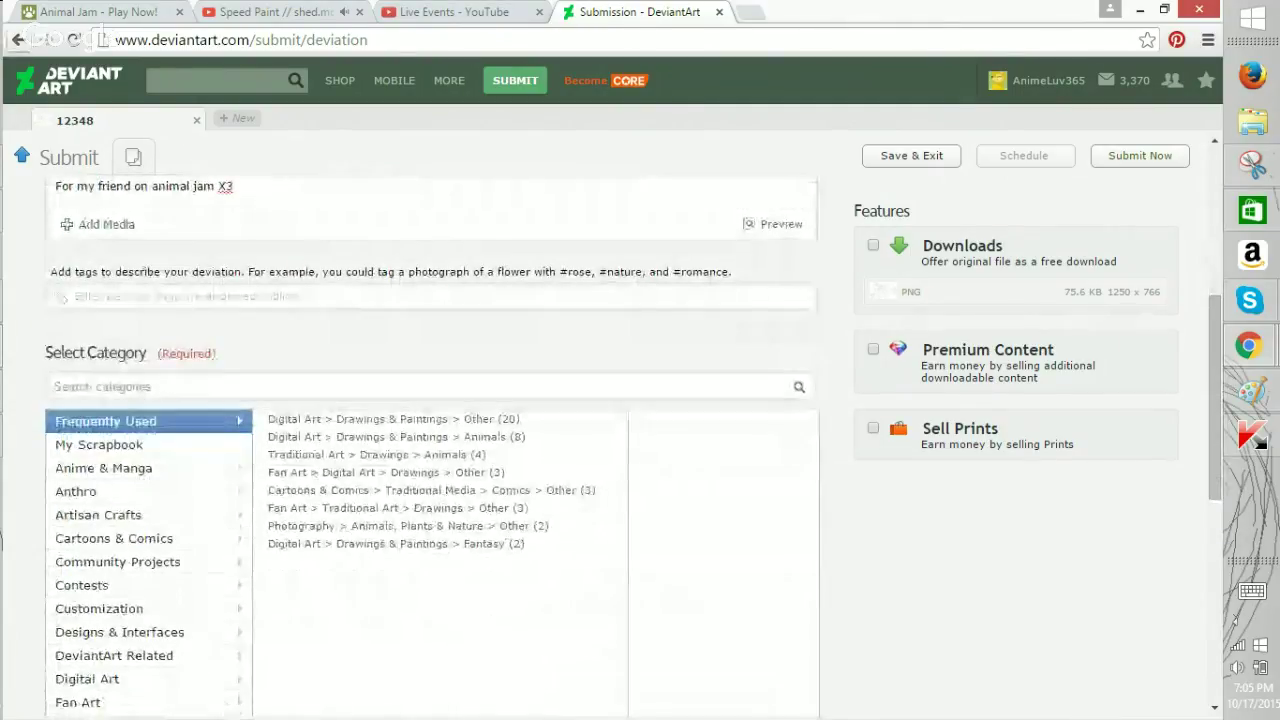
{"action": "left_click", "coordinate": [104, 468]}
{"action": "left_click", "coordinate": [99, 445]}
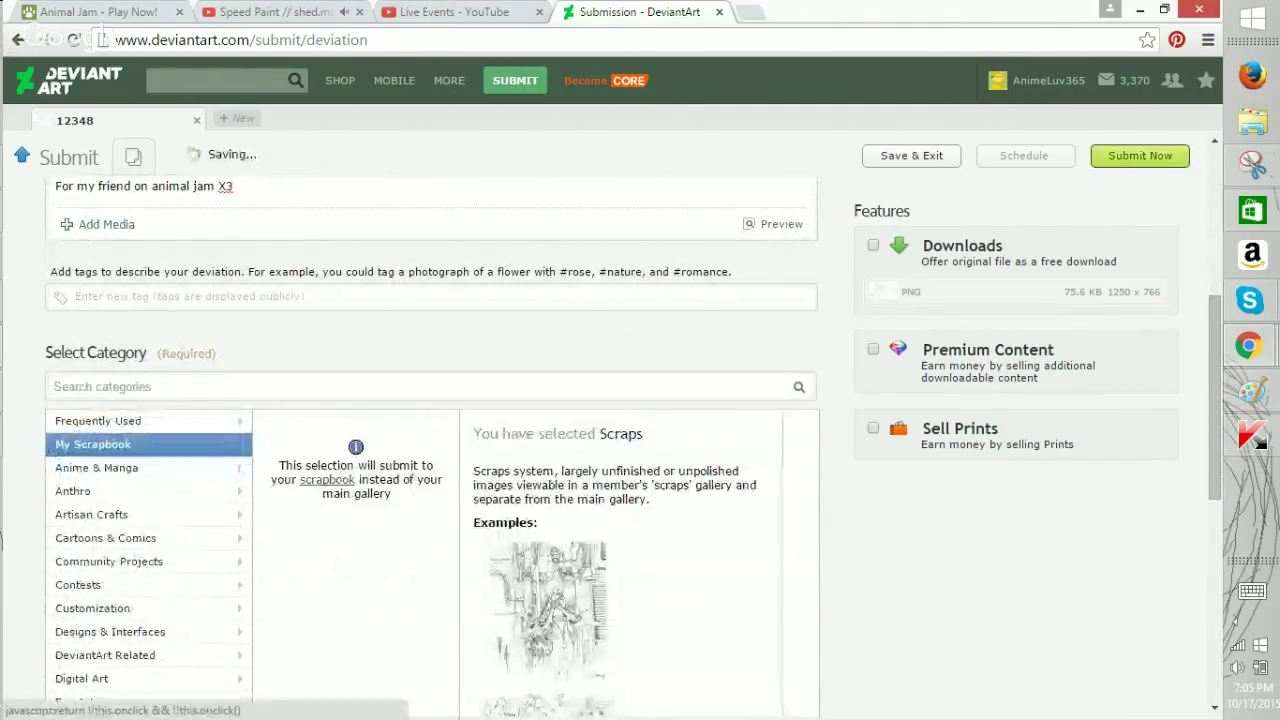
{"action": "scroll", "coordinate": [430, 450], "scroll_direction": "down", "scroll_amount": 5}
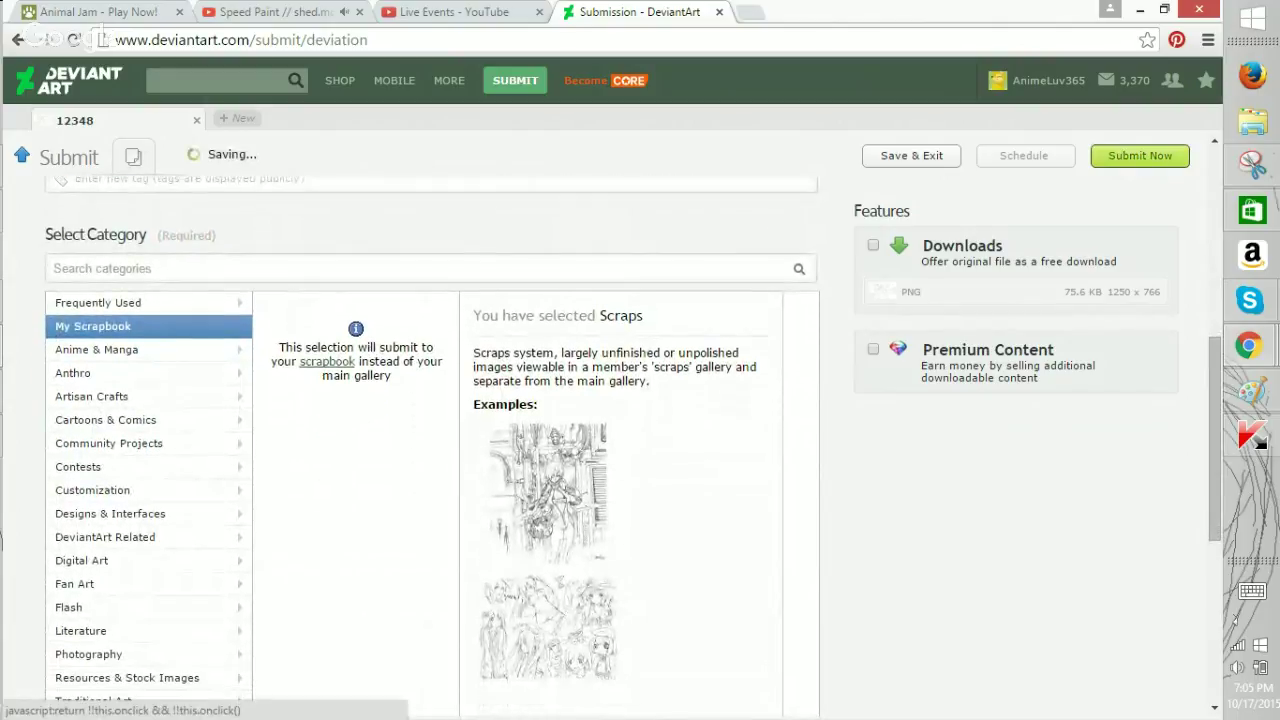
{"action": "scroll", "coordinate": [430, 400], "scroll_direction": "up", "scroll_amount": 3}
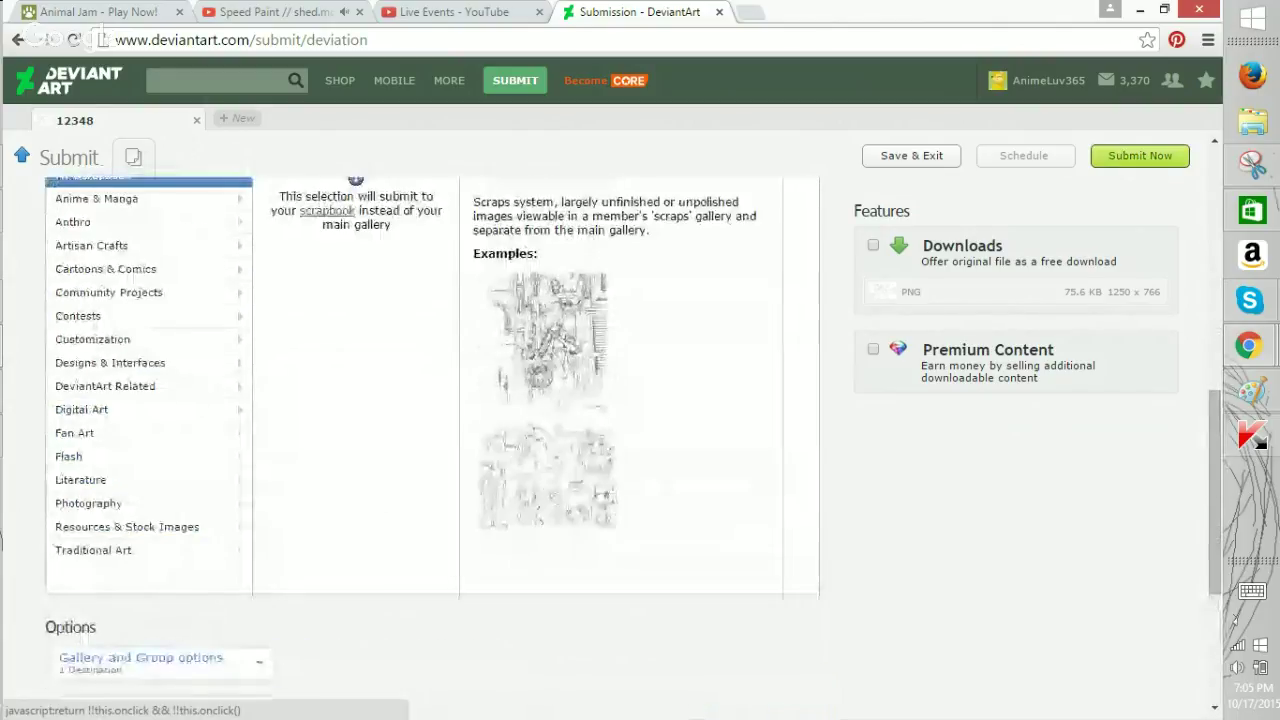
Set the category to Traditional Art > Drawings > Animals and submit the deviation.
{"action": "left_click", "coordinate": [93, 550]}
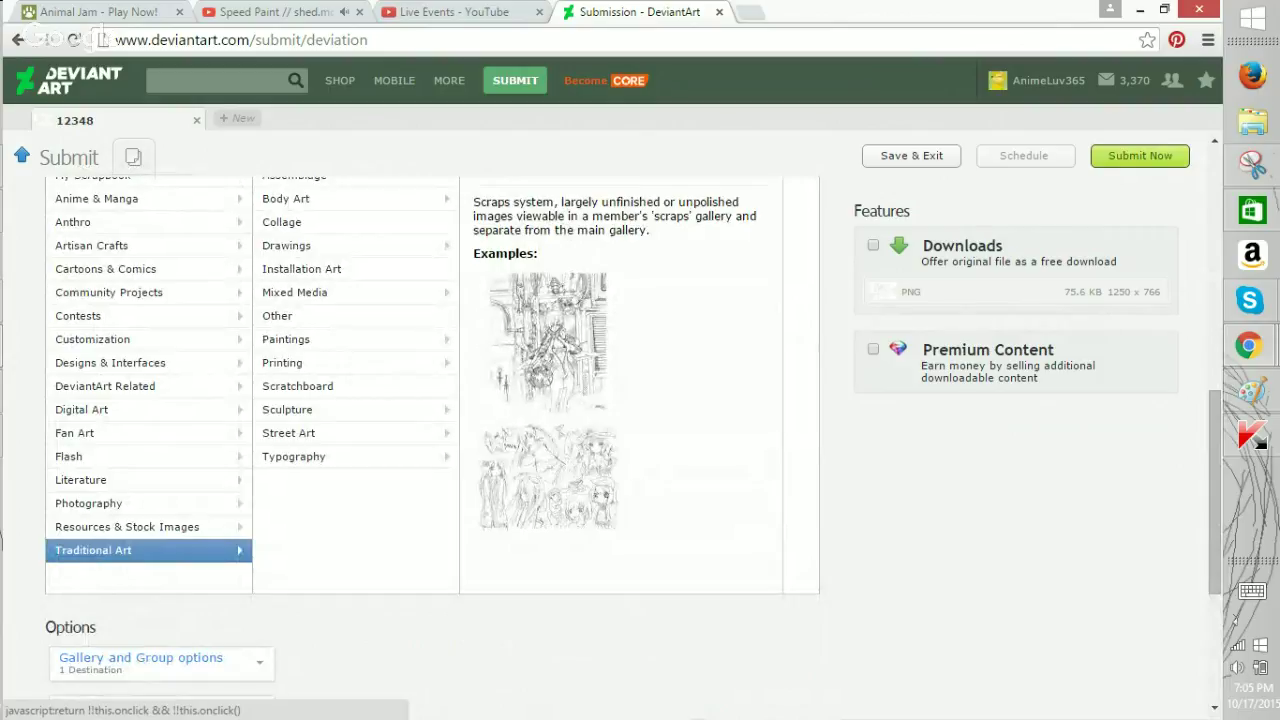
{"action": "left_click", "coordinate": [287, 246]}
{"action": "scroll", "coordinate": [430, 400], "scroll_direction": "up", "scroll_amount": 1}
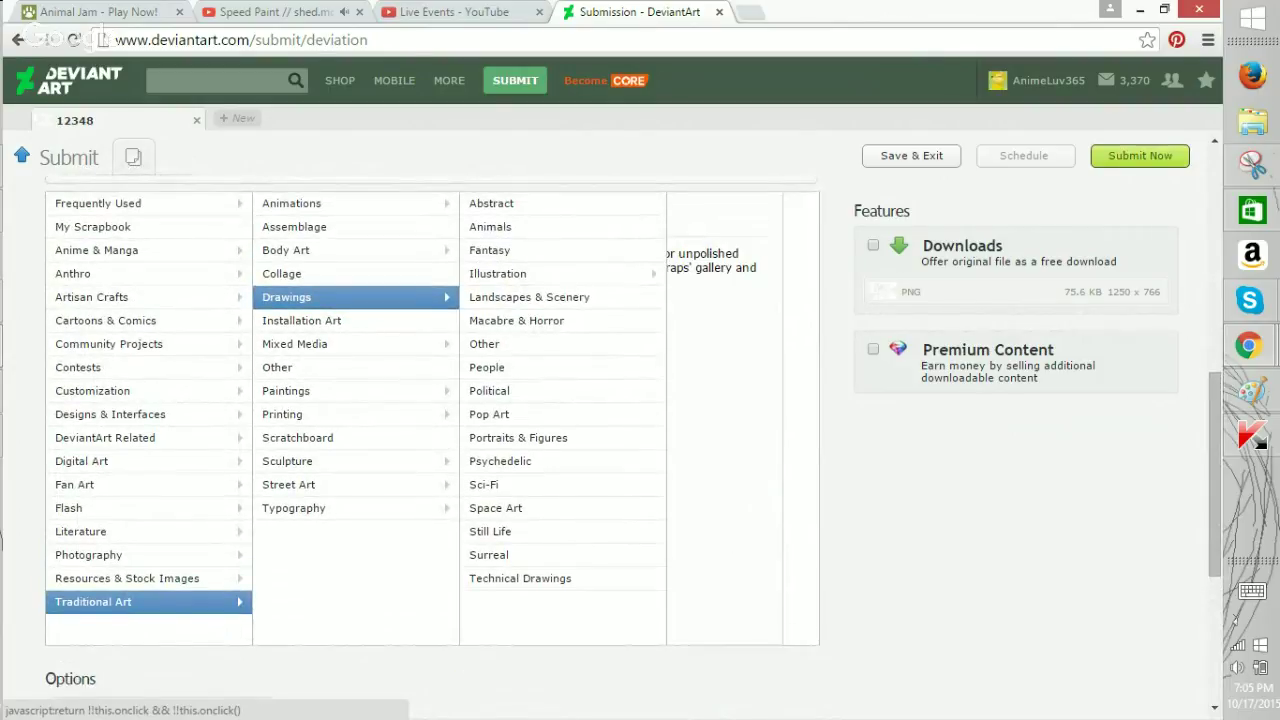
{"action": "left_click", "coordinate": [490, 227]}
{"action": "scroll", "coordinate": [490, 420], "scroll_direction": "down", "scroll_amount": 4}
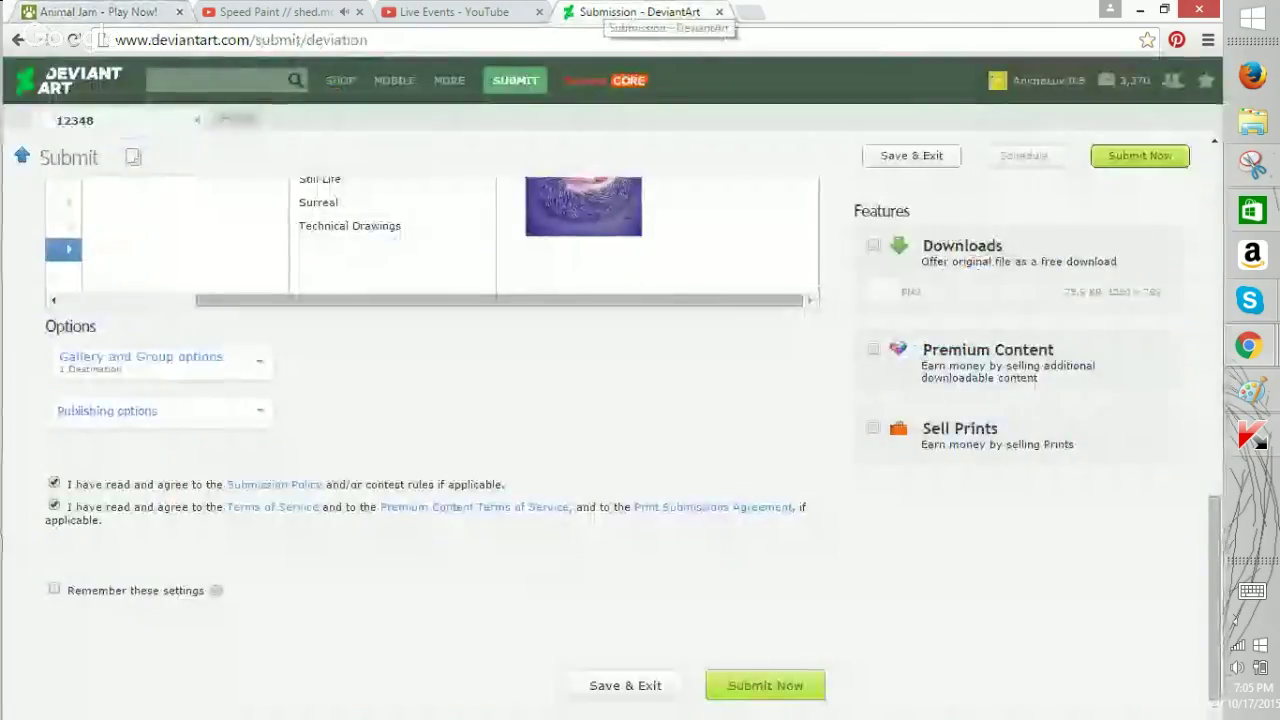
{"action": "left_click", "coordinate": [765, 685]}
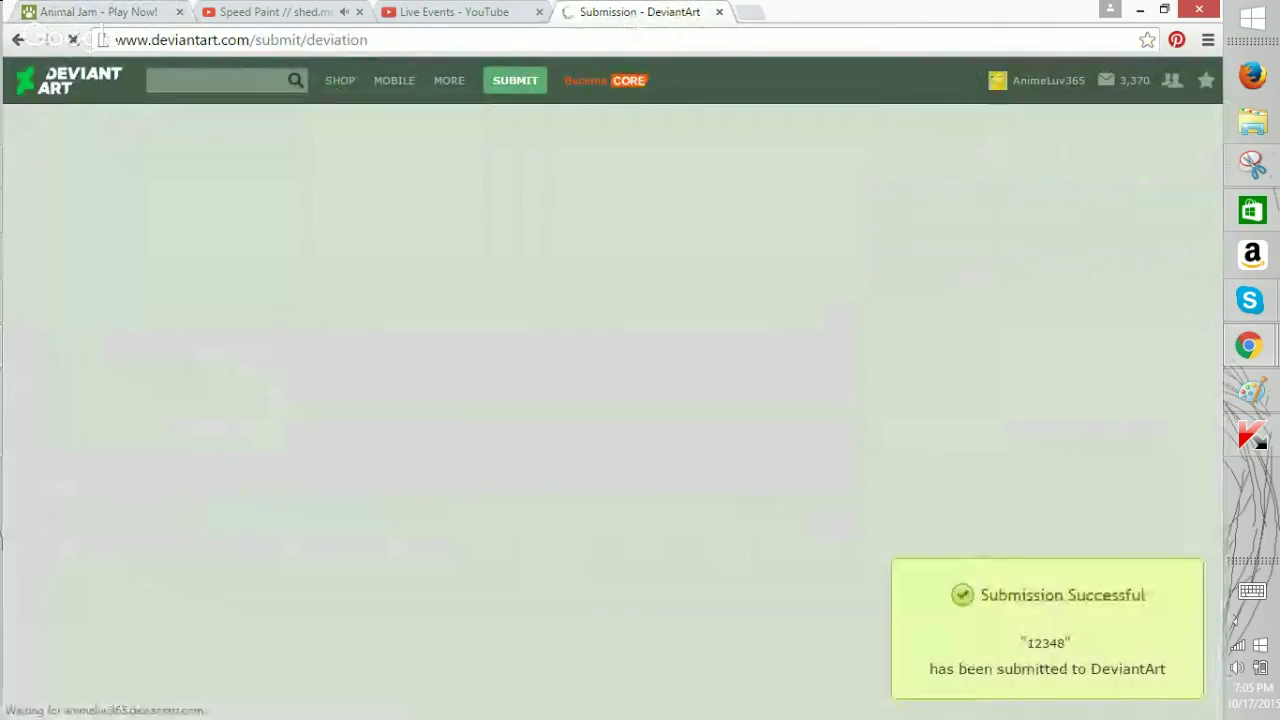
Check the "Drawing 12384 part #2" live stream page on YouTube, then view the published 12348 deviation.
{"action": "left_click", "coordinate": [460, 12]}
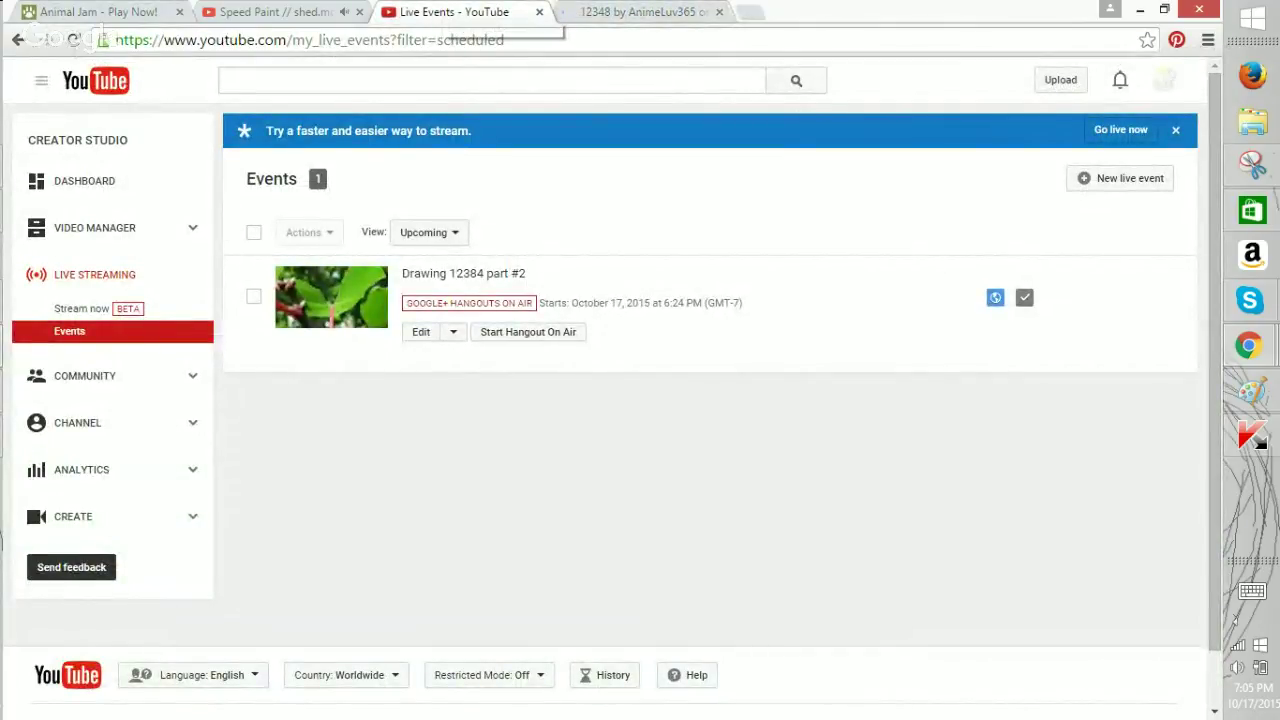
{"action": "left_click", "coordinate": [463, 273]}
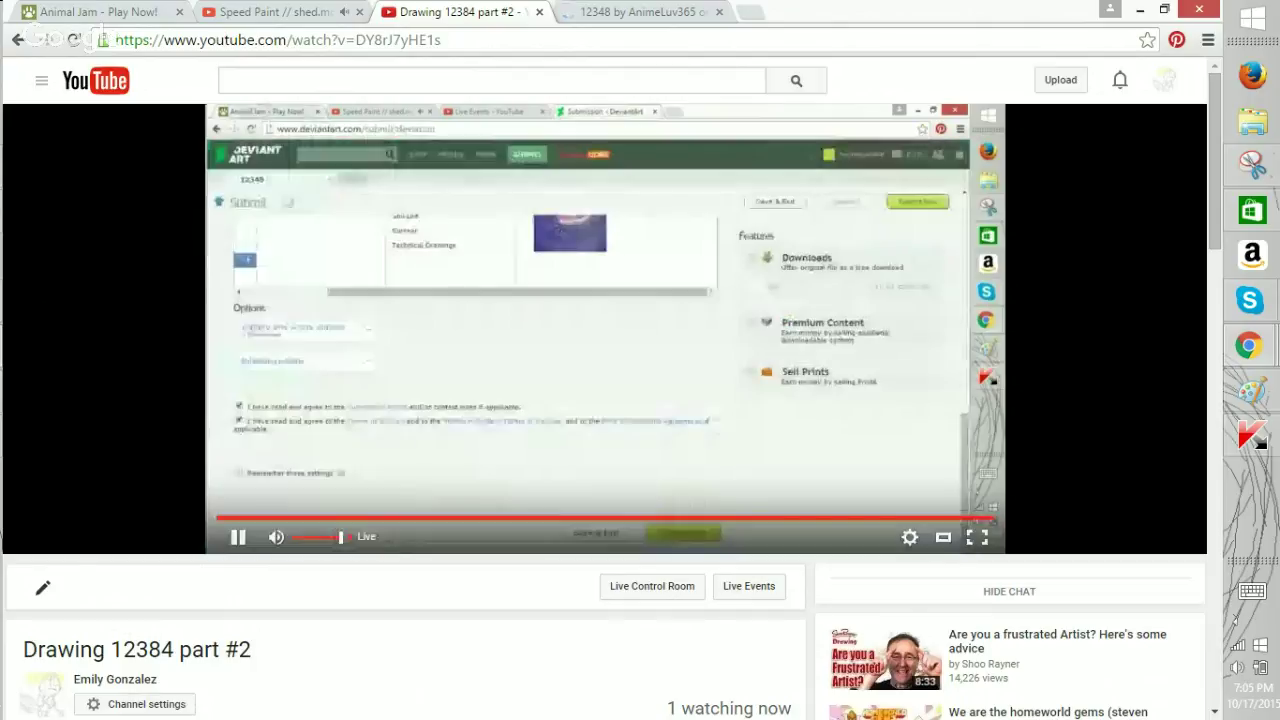
{"action": "key", "text": "space"}
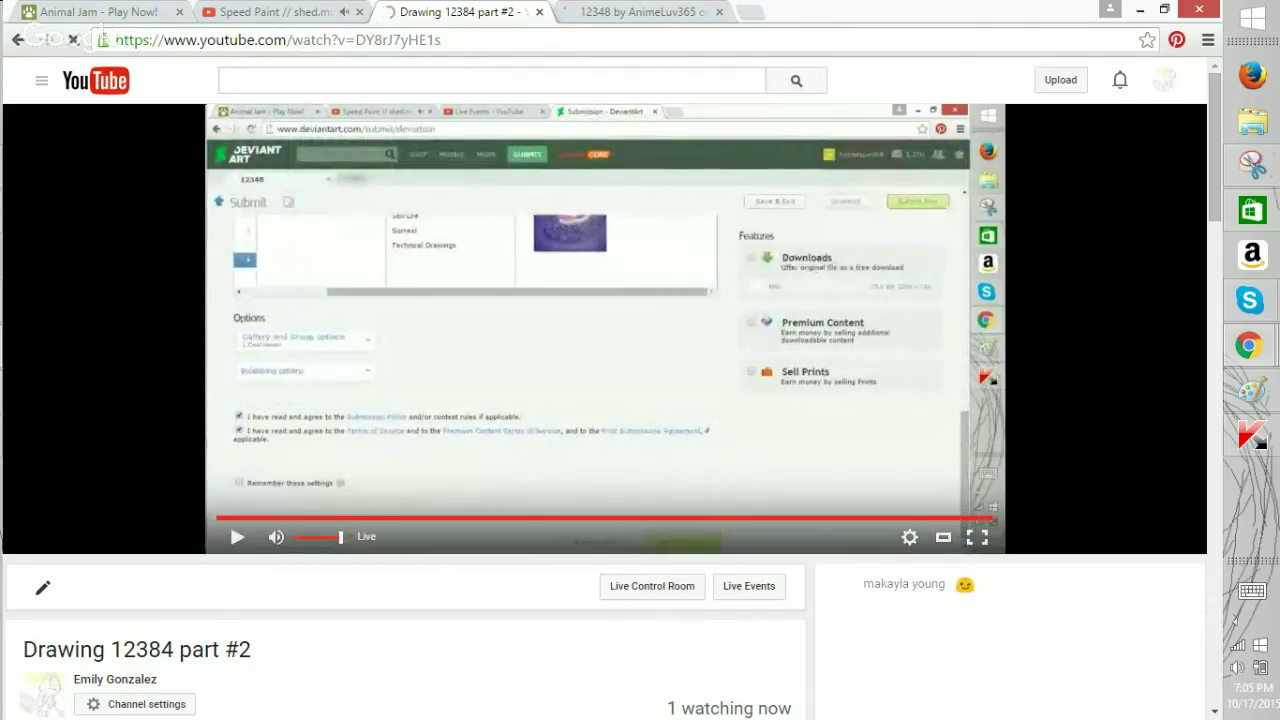
{"action": "key", "text": "space"}
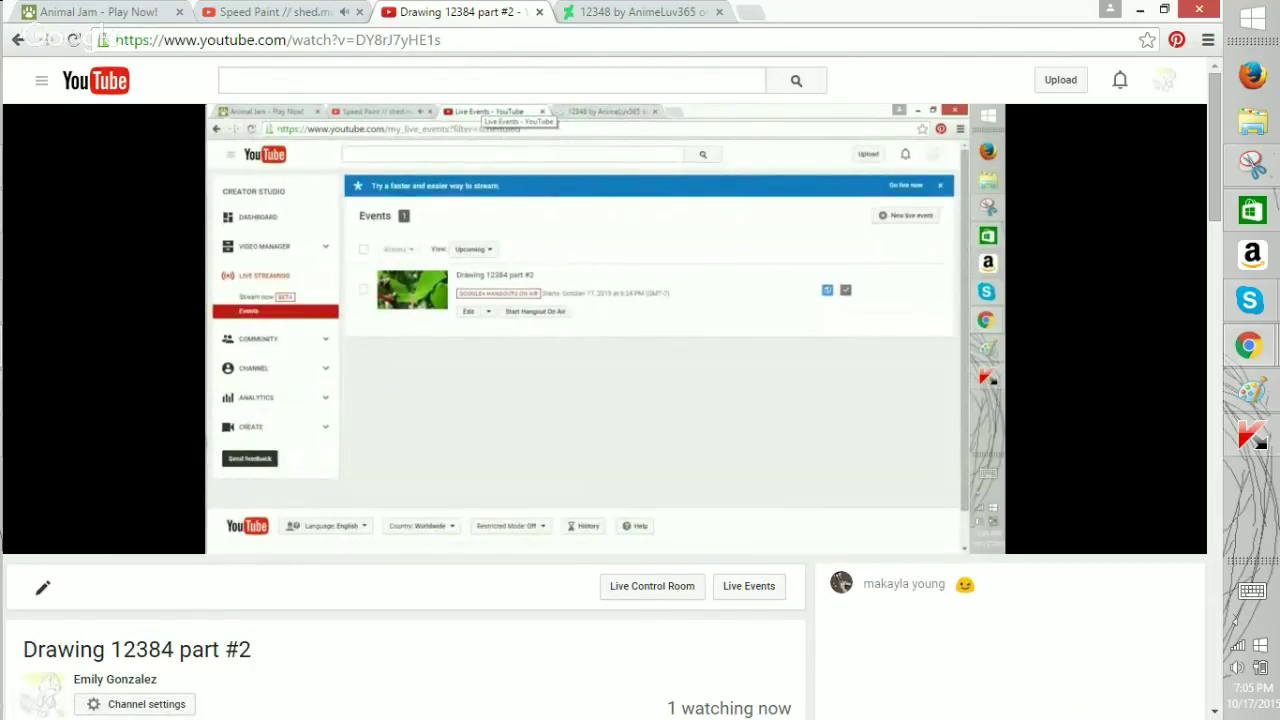
{"action": "left_click", "coordinate": [643, 12]}
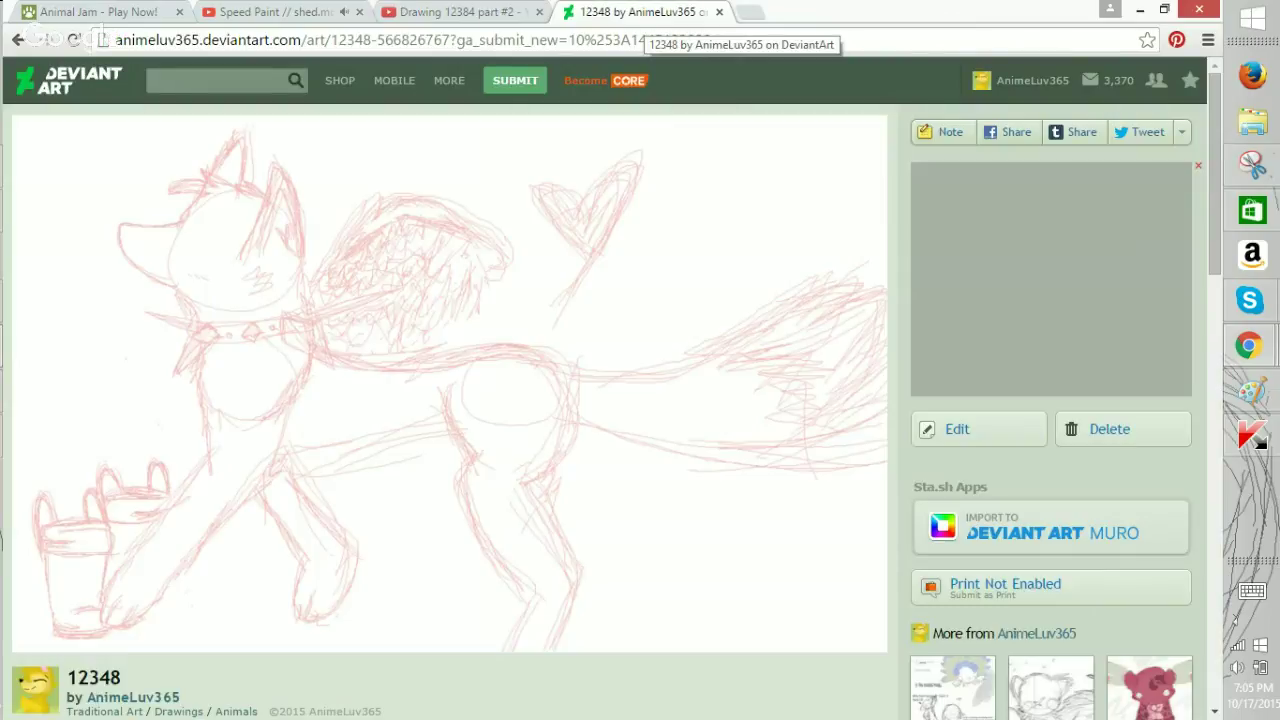
Look over the published 12348 deviation page, including its description and comments section.
{"action": "scroll", "coordinate": [448, 388], "scroll_direction": "down", "scroll_amount": 3}
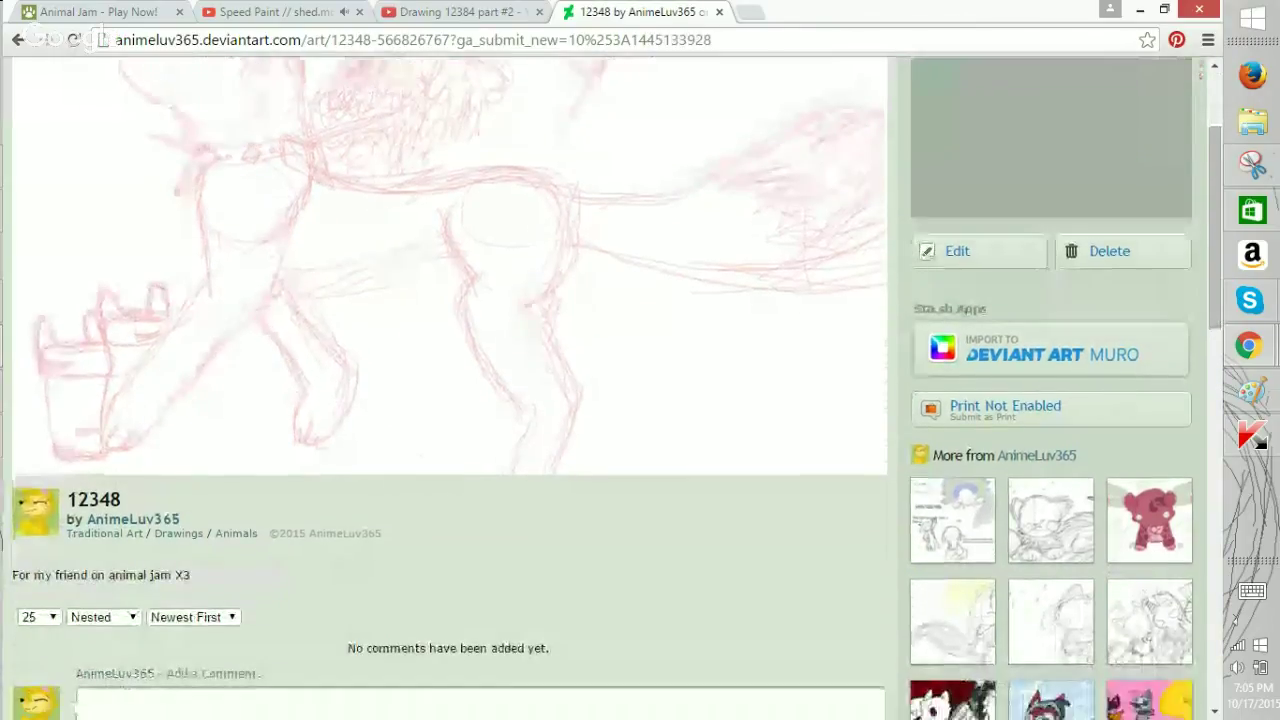
{"action": "scroll", "coordinate": [448, 388], "scroll_direction": "up", "scroll_amount": 1}
{"action": "scroll", "coordinate": [448, 388], "scroll_direction": "up", "scroll_amount": 1}
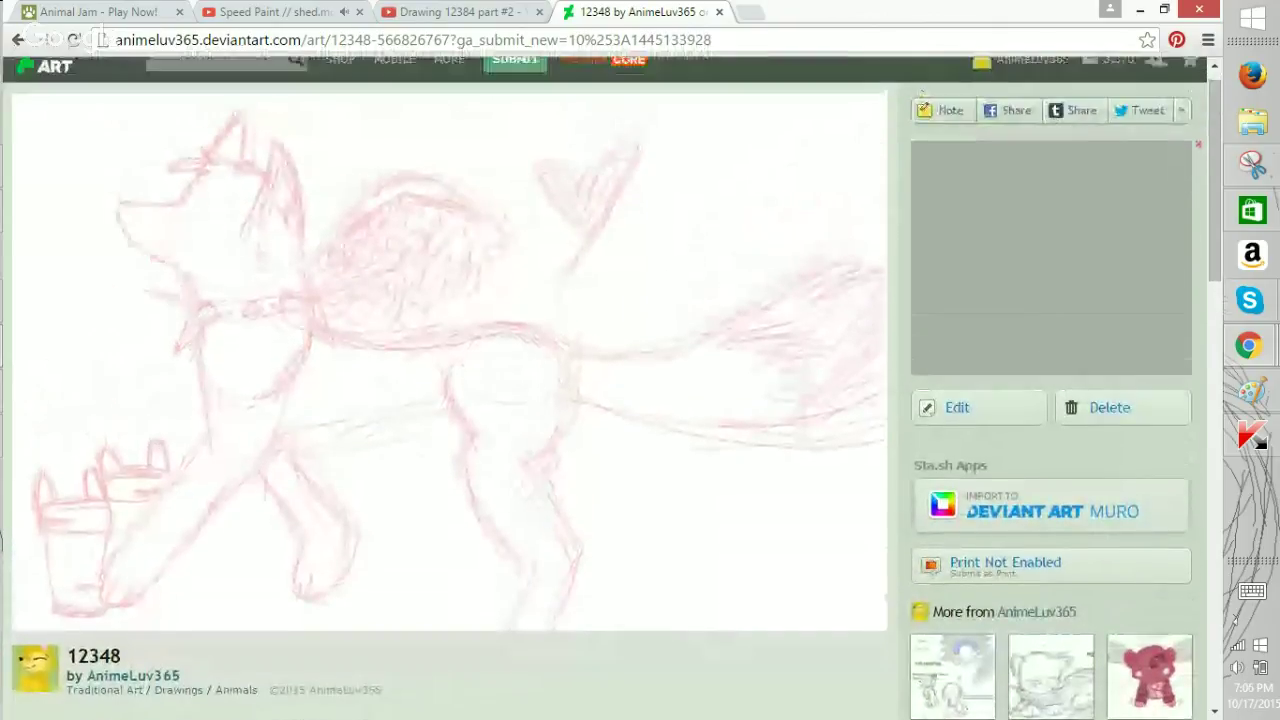
{"action": "scroll", "coordinate": [448, 388], "scroll_direction": "down", "scroll_amount": 2}
{"action": "scroll", "coordinate": [448, 388], "scroll_direction": "down", "scroll_amount": 1}
{"action": "scroll", "coordinate": [448, 388], "scroll_direction": "up", "scroll_amount": 2}
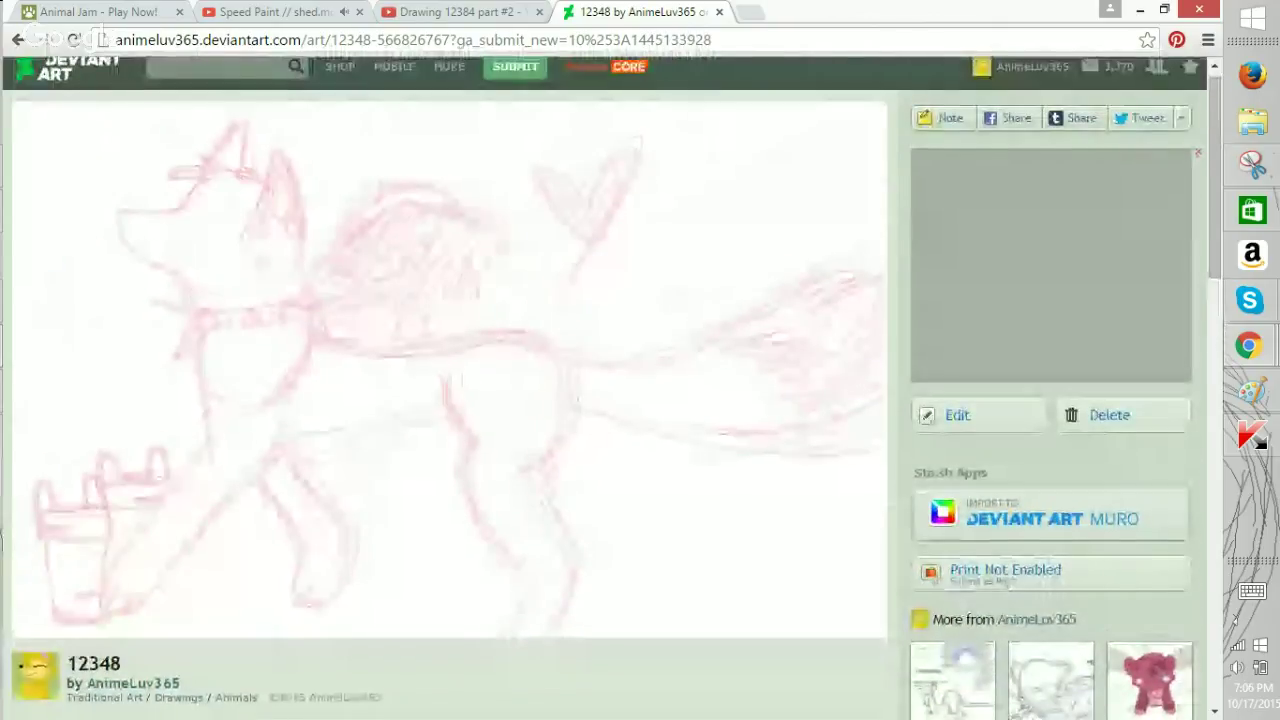
Check the "Drawing 12384 part #2" live stream page on YouTube, including its description and chat.
{"action": "left_click", "coordinate": [455, 11]}
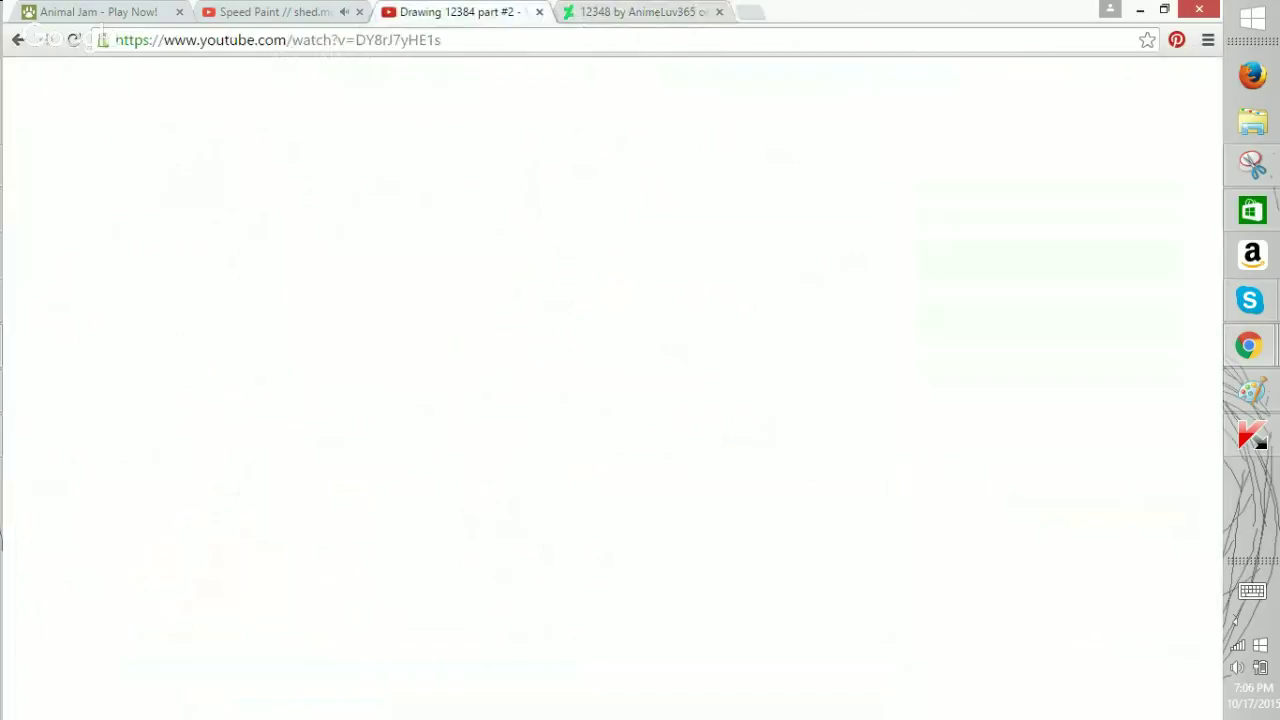
{"action": "left_click", "coordinate": [285, 12]}
{"action": "left_click", "coordinate": [455, 12]}
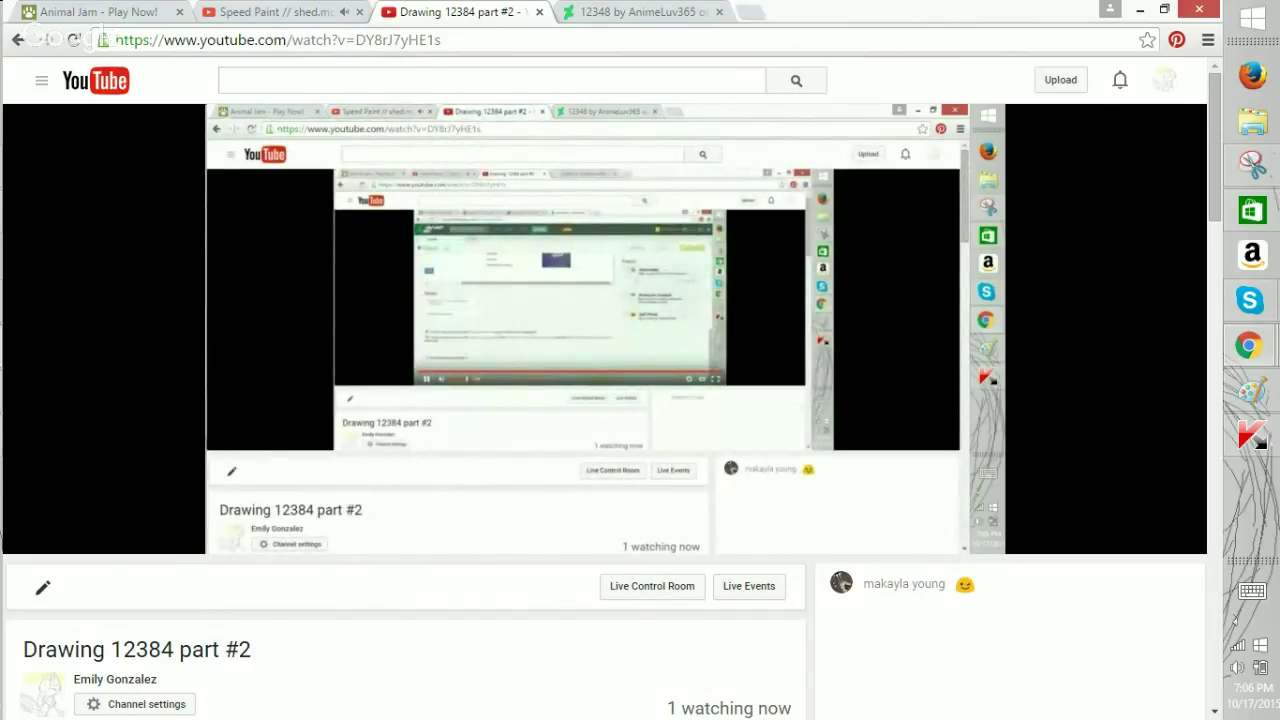
{"action": "scroll", "coordinate": [604, 400], "scroll_direction": "down", "scroll_amount": 5}
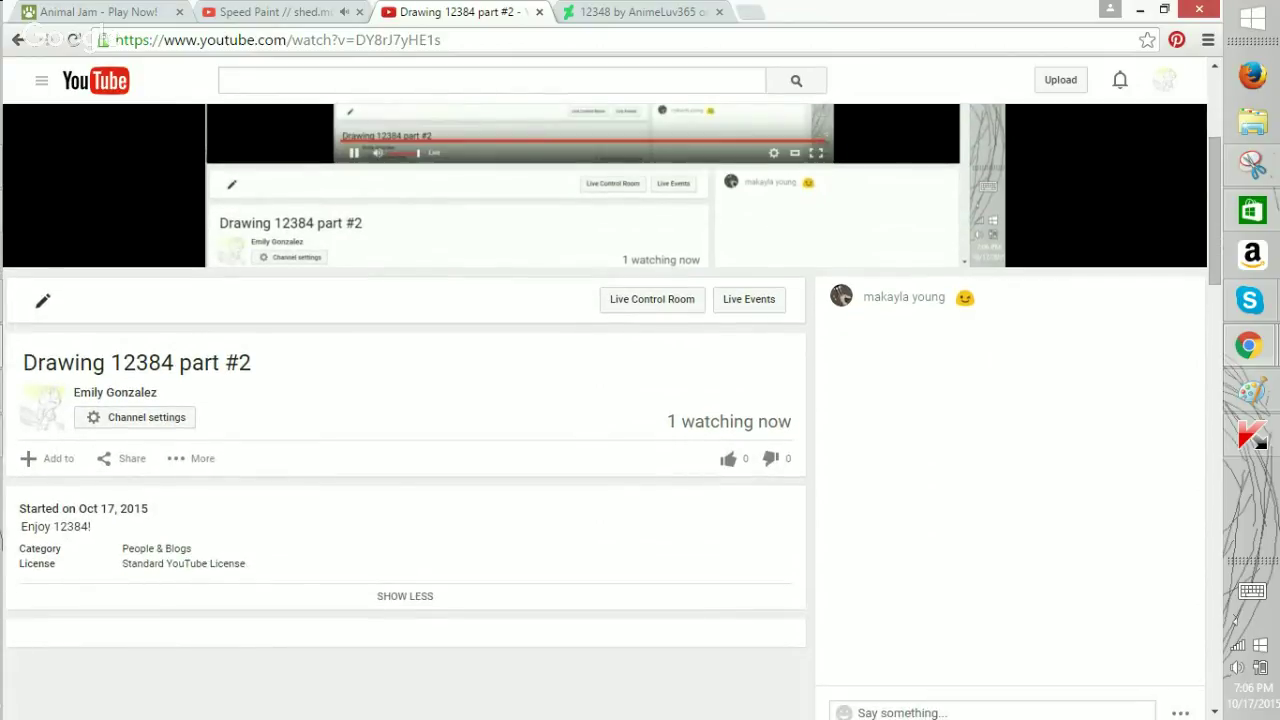
Open the chat participant's YouTube channel and look through its uploaded videos.
{"action": "left_click", "coordinate": [842, 296]}
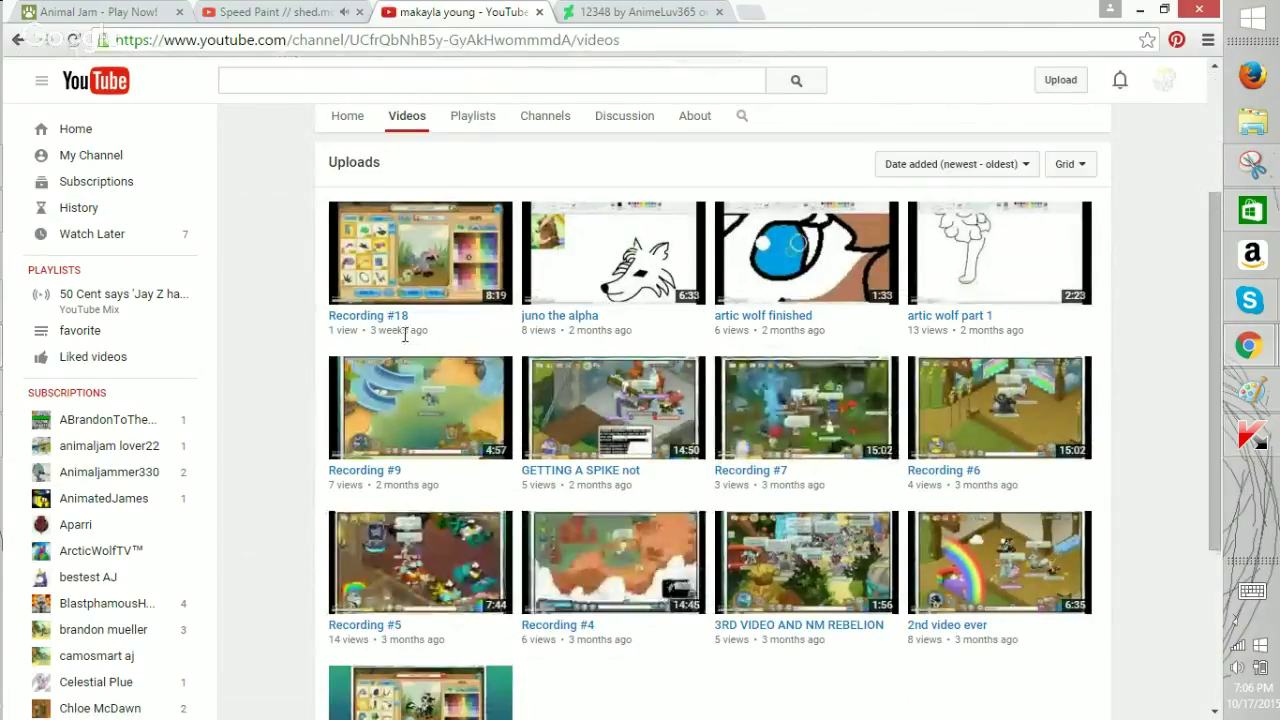
{"action": "scroll", "coordinate": [404, 335], "scroll_direction": "down", "scroll_amount": 3}
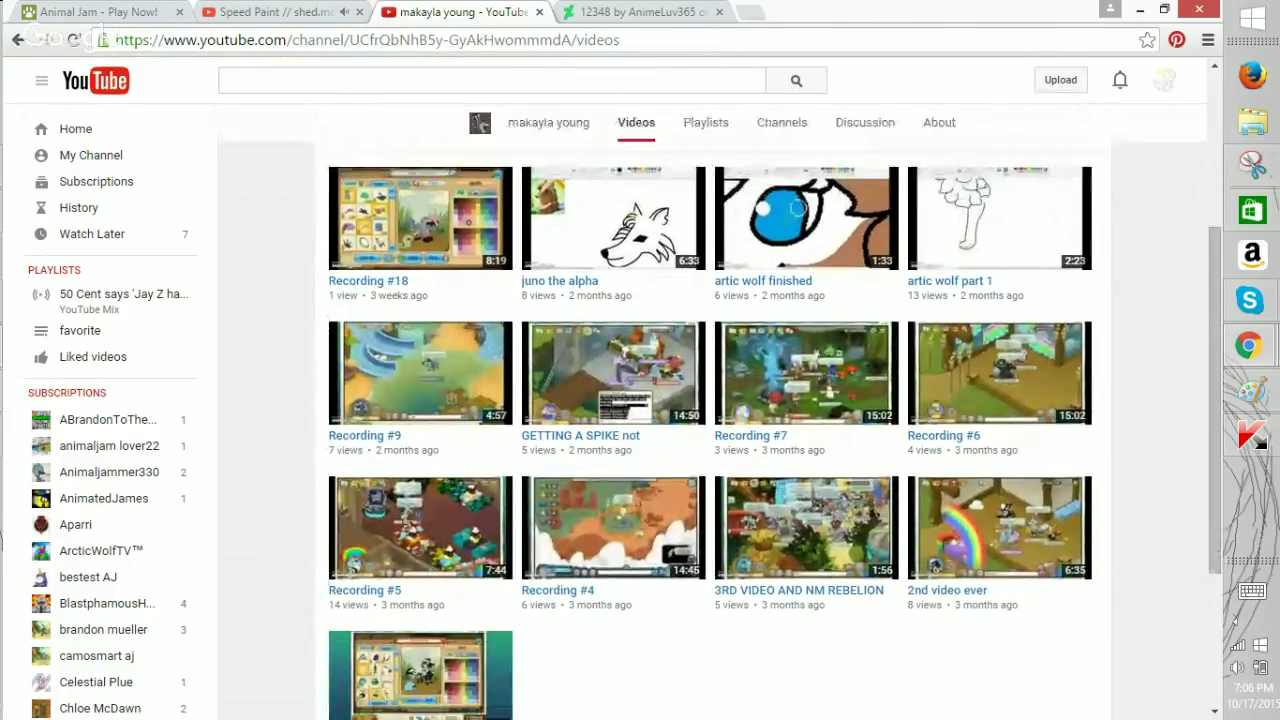
{"action": "scroll", "coordinate": [720, 430], "scroll_direction": "down", "scroll_amount": 1}
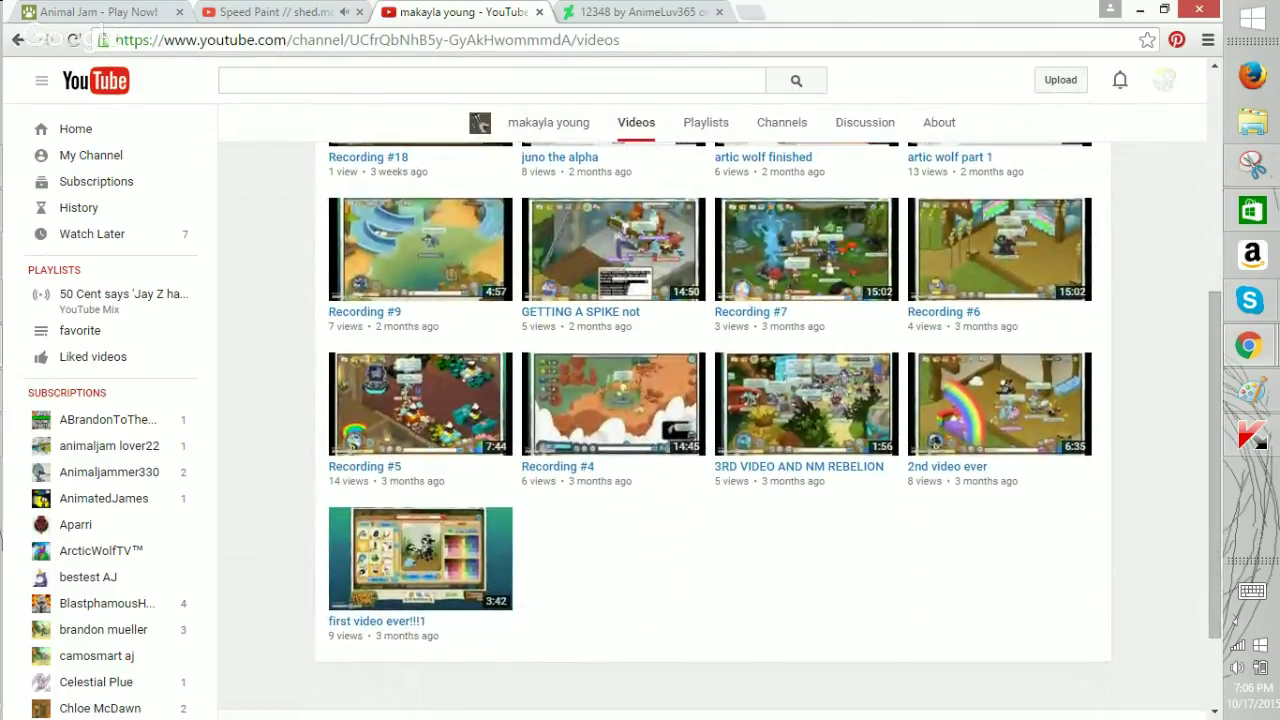
{"action": "scroll", "coordinate": [714, 420], "scroll_direction": "up", "scroll_amount": 2}
{"action": "scroll", "coordinate": [714, 420], "scroll_direction": "down", "scroll_amount": 2}
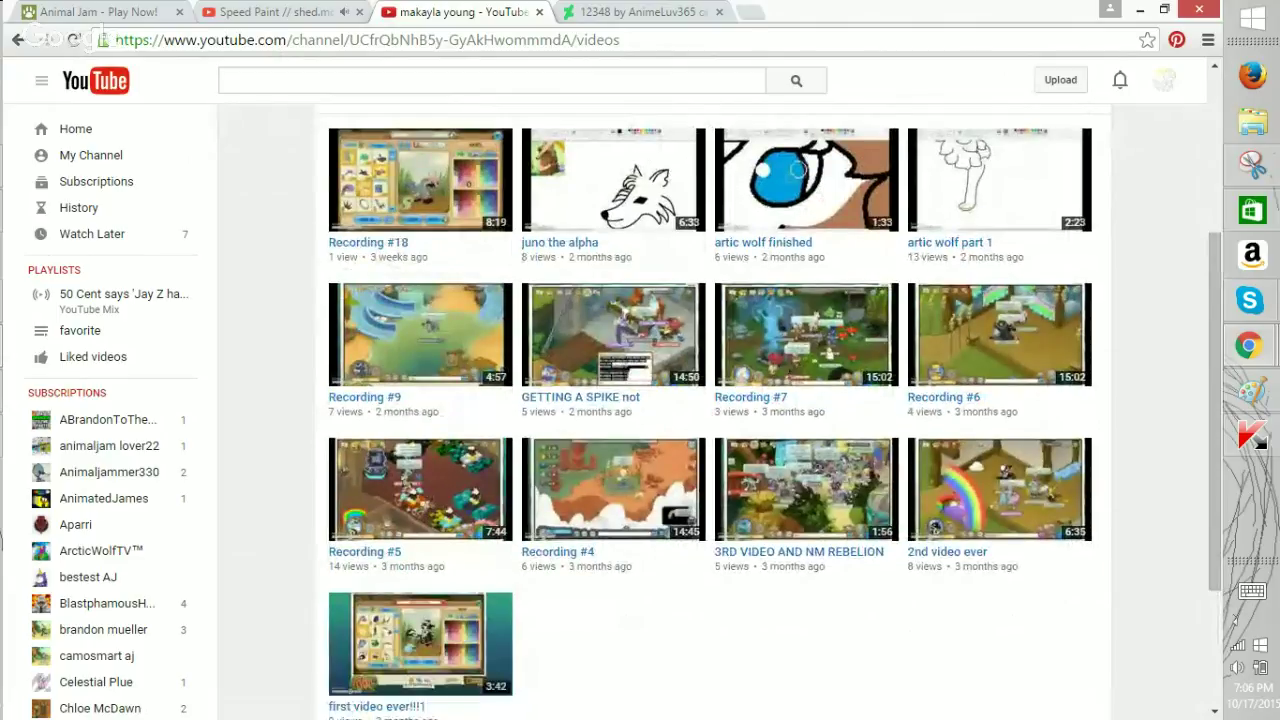
Close the My Buddies list in Animal Jam and return to the Speed Paint // shed.mov video.
{"action": "left_click", "coordinate": [98, 12]}
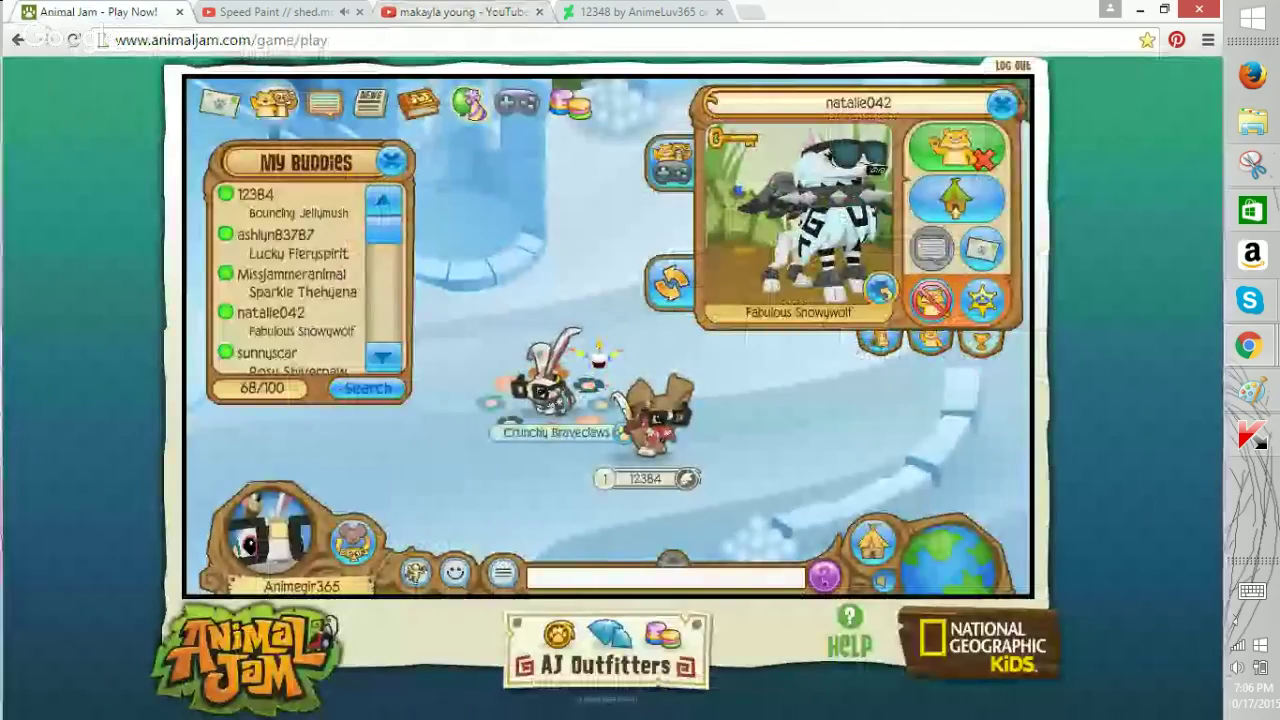
{"action": "left_click", "coordinate": [391, 157]}
{"action": "key", "text": "ctrl+2"}
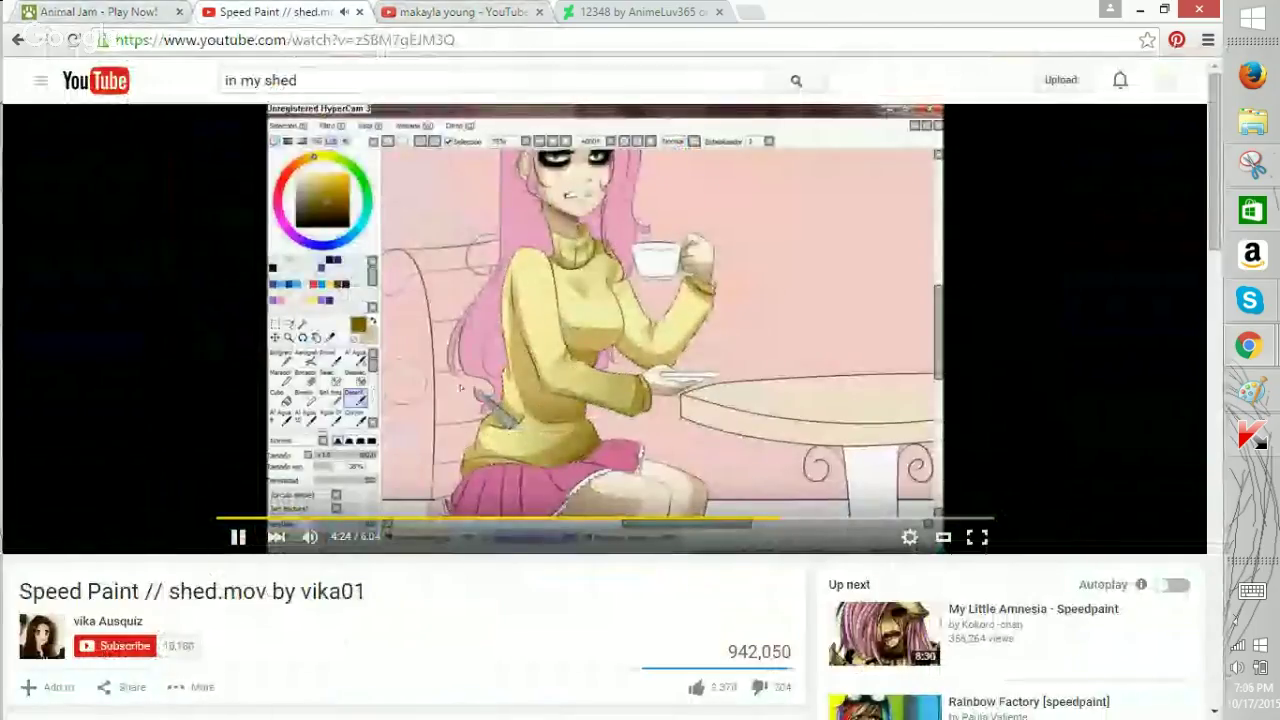
Switch to Paint, view the 12348 sketch at 100% zoom and open the file commands.
{"action": "key", "text": "alt+Tab"}
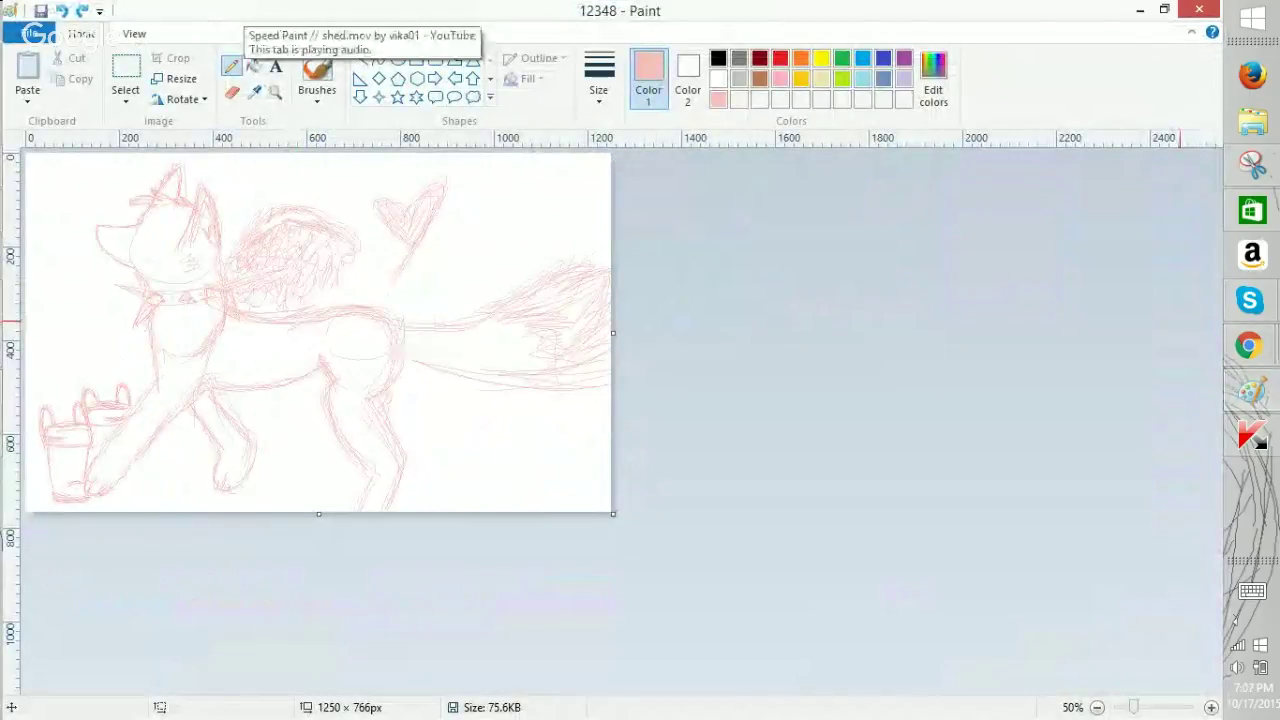
{"action": "key", "text": "ctrl+Page_Up"}
{"action": "left_click", "coordinate": [29, 33]}
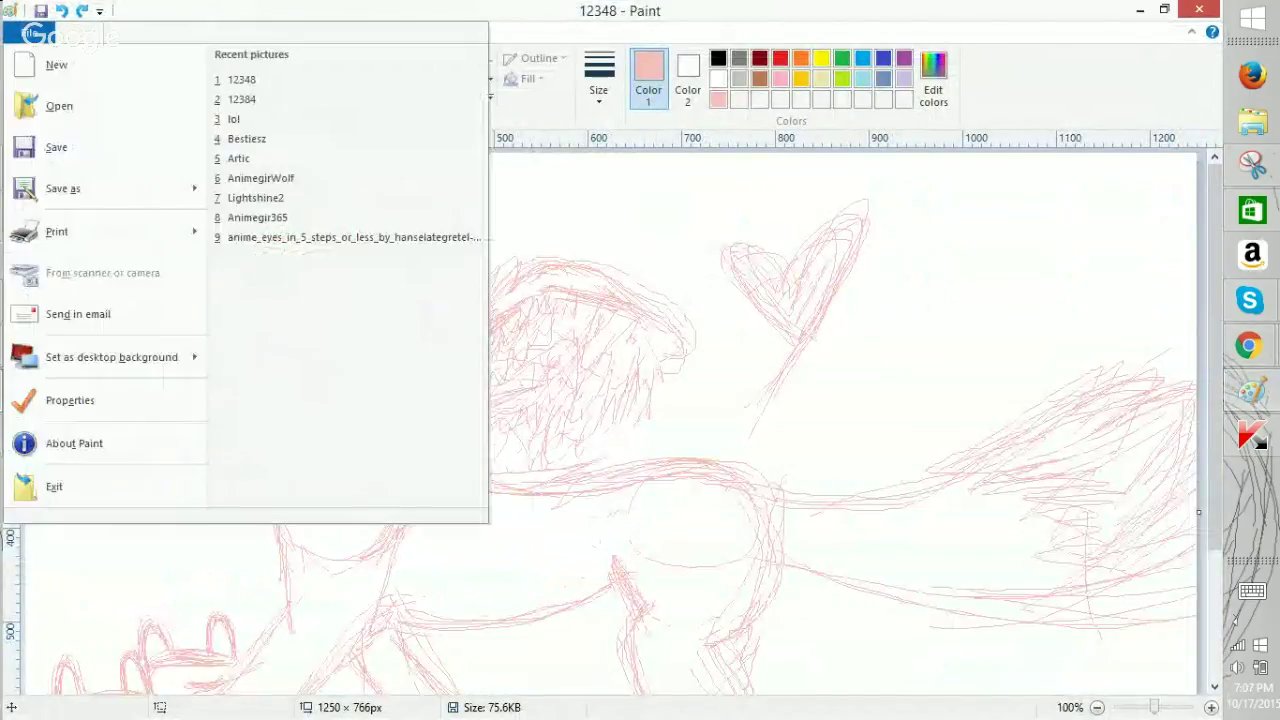
Return to the channel's uploads in Chrome and play the "GETTING A SPIKE not" video.
{"action": "left_click", "coordinate": [1249, 346]}
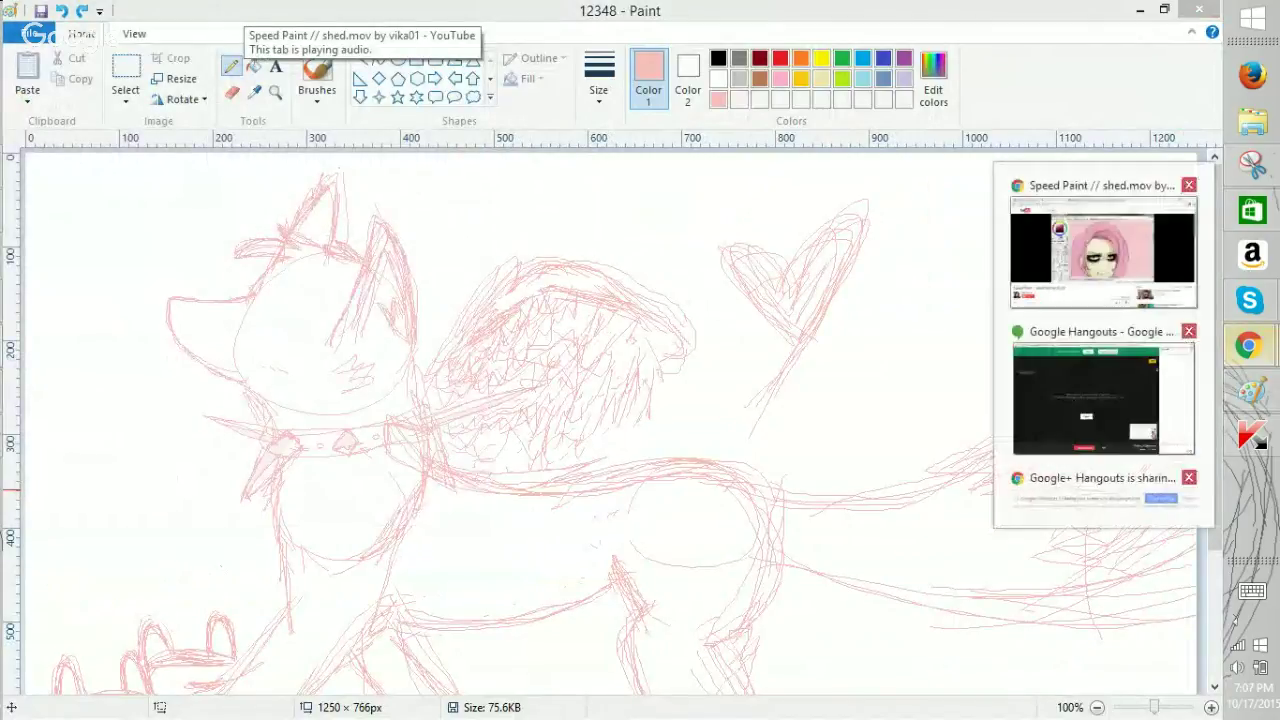
{"action": "left_click", "coordinate": [1105, 258]}
{"action": "left_click", "coordinate": [460, 12]}
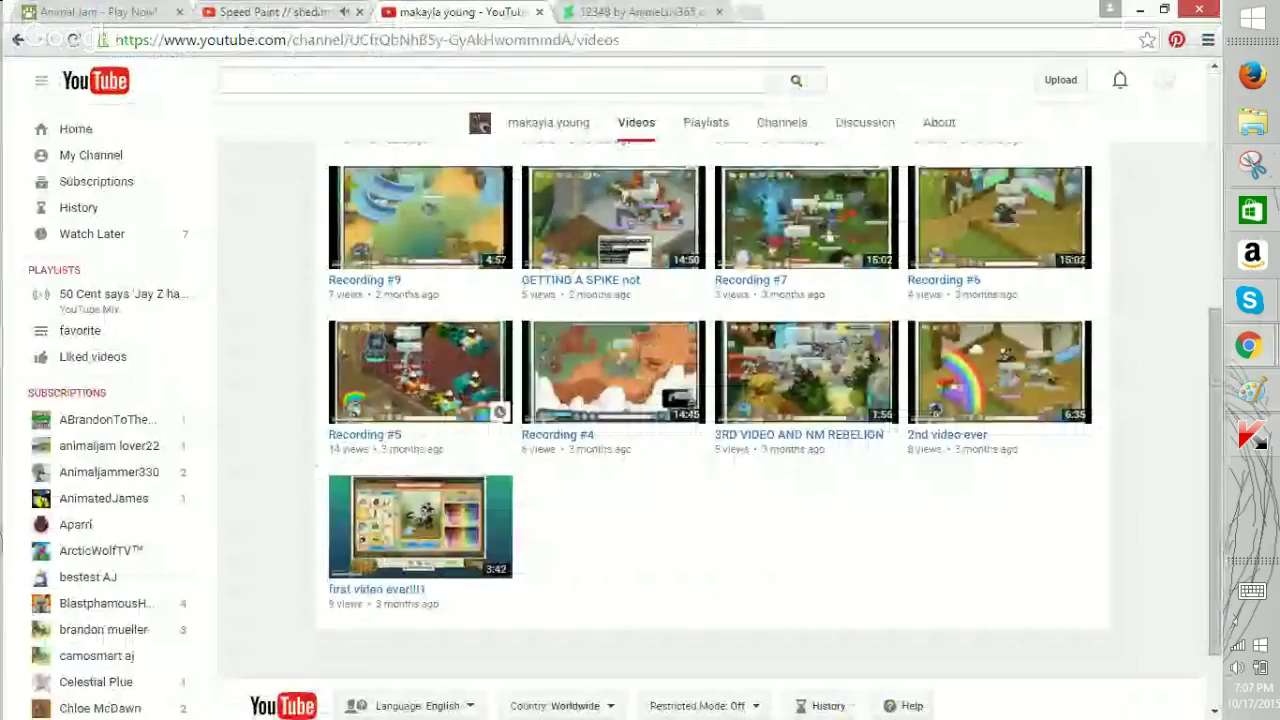
{"action": "scroll", "coordinate": [710, 400], "scroll_direction": "up", "scroll_amount": 1}
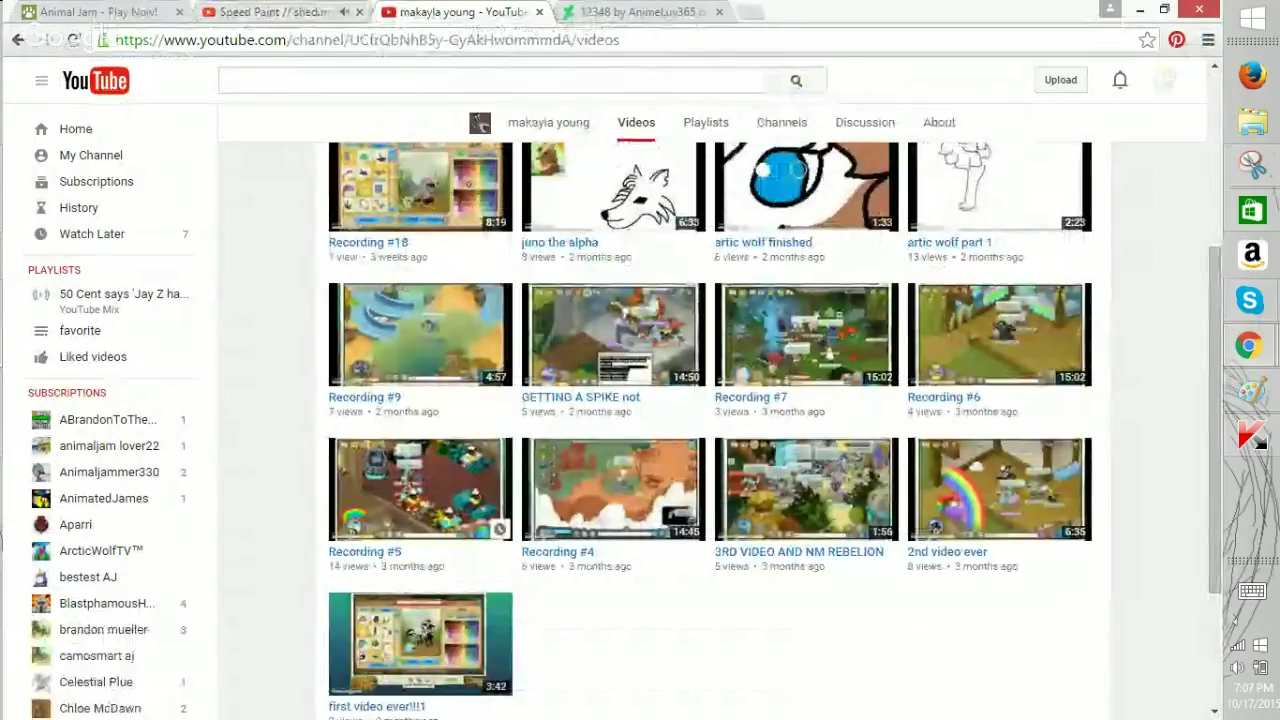
{"action": "left_click", "coordinate": [640, 322]}
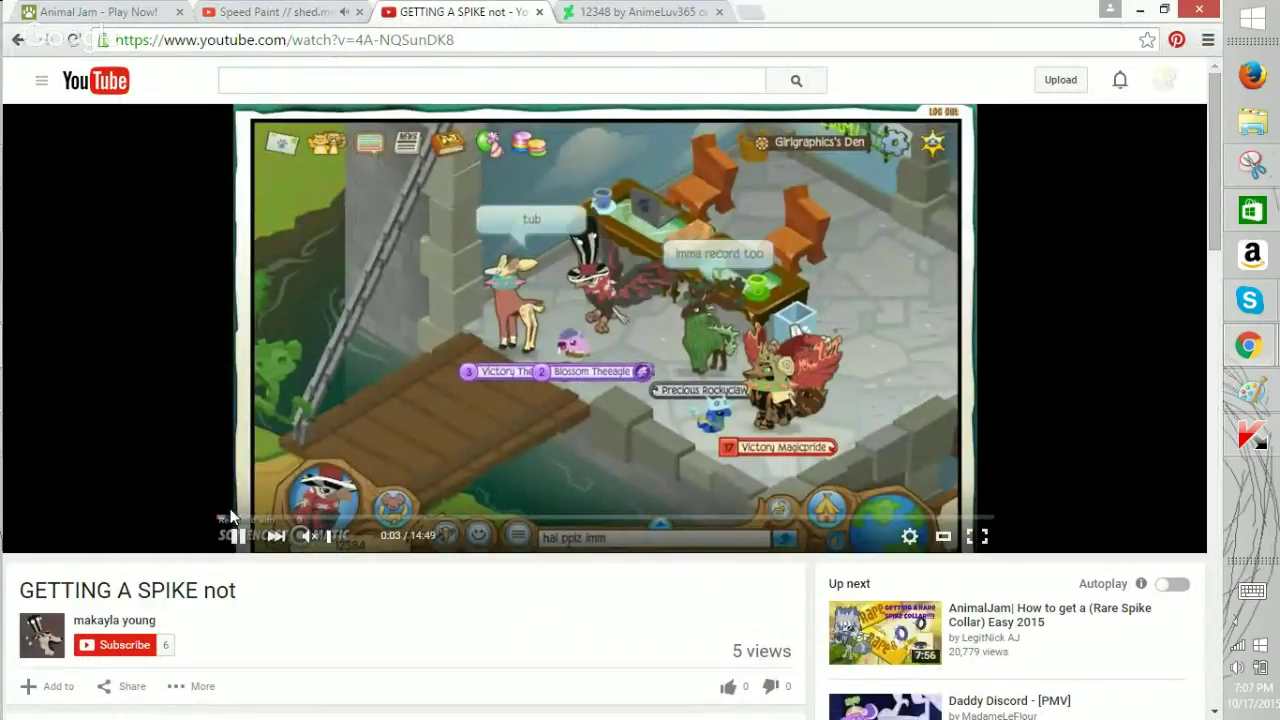
Skip forward in stages through the "GETTING A SPIKE not" video to about 14:03.
{"action": "left_click", "coordinate": [230, 516]}
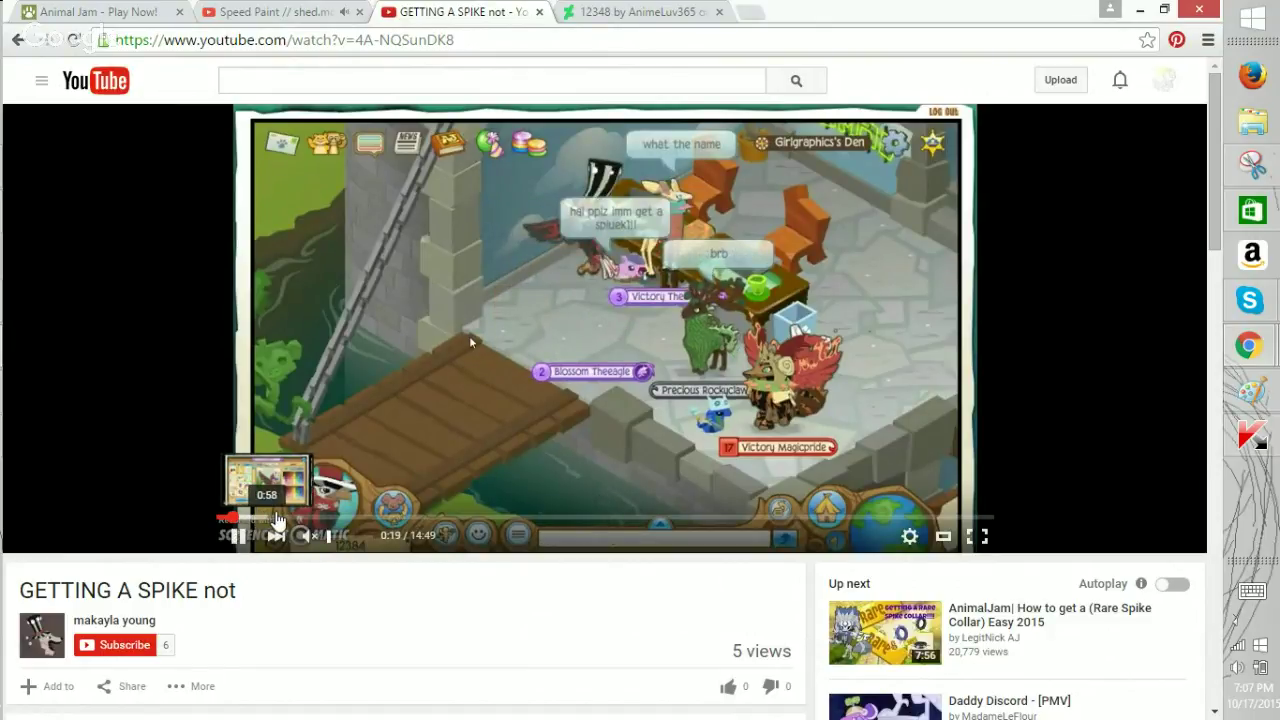
{"action": "left_click", "coordinate": [287, 516]}
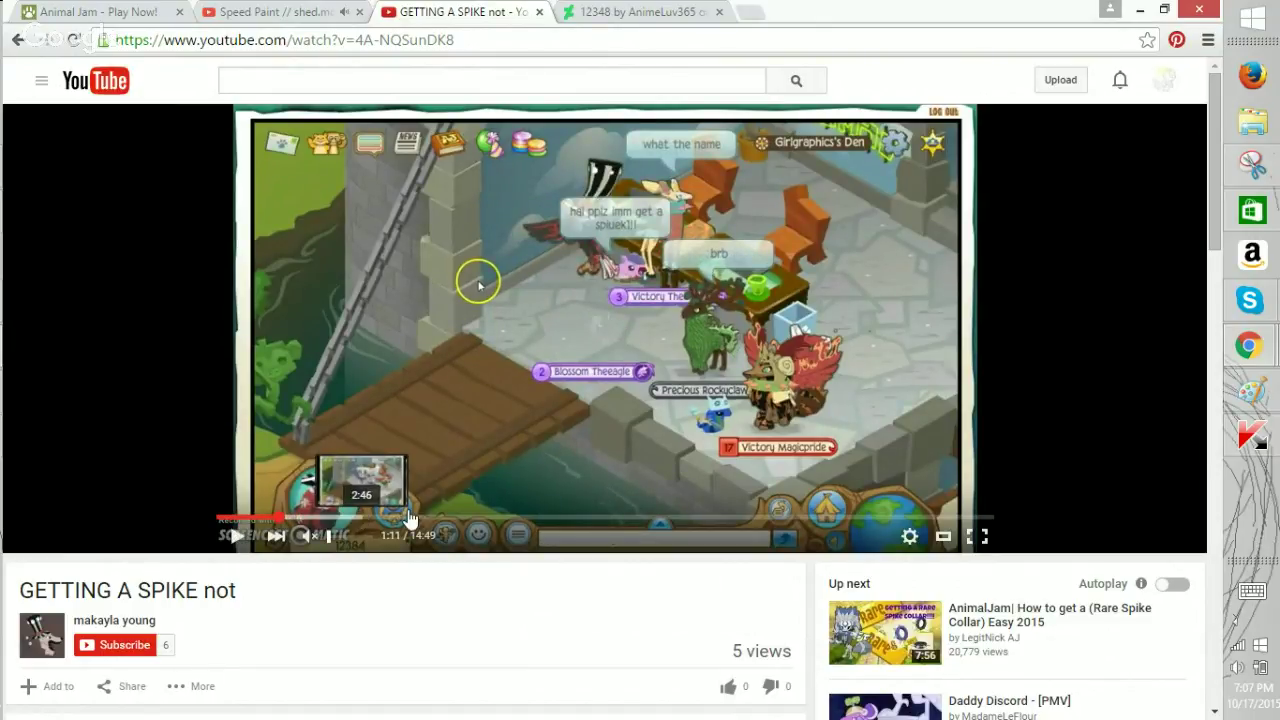
{"action": "left_click", "coordinate": [580, 517]}
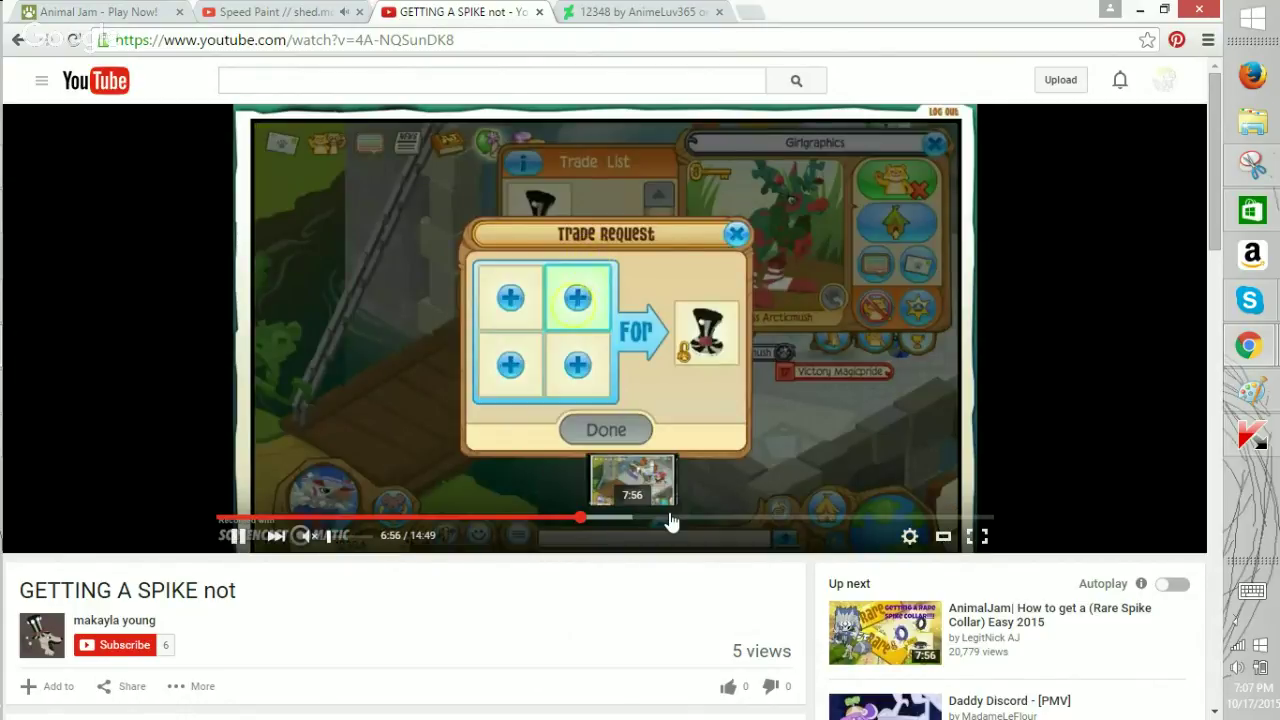
{"action": "left_click", "coordinate": [950, 517]}
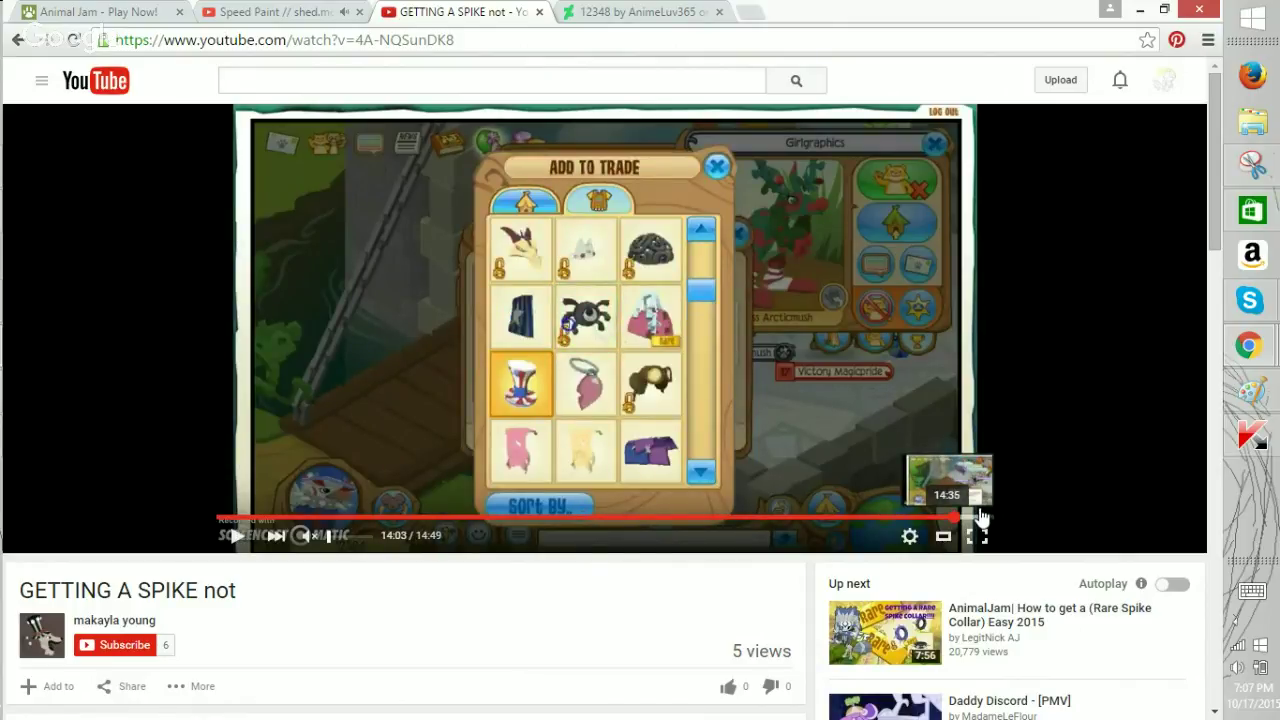
Glance at the Animal Jam game, then look over the "GETTING A SPIKE not" page and skip the video towards its end.
{"action": "left_click", "coordinate": [95, 12]}
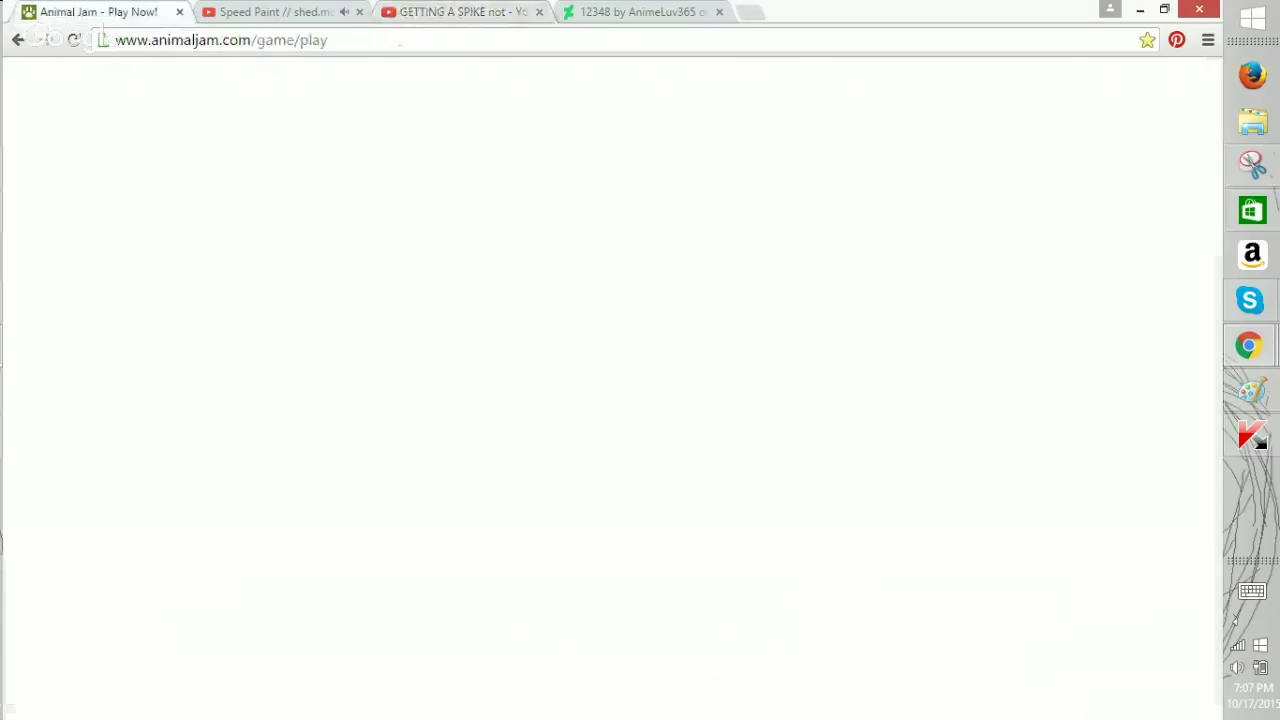
{"action": "left_click", "coordinate": [460, 12]}
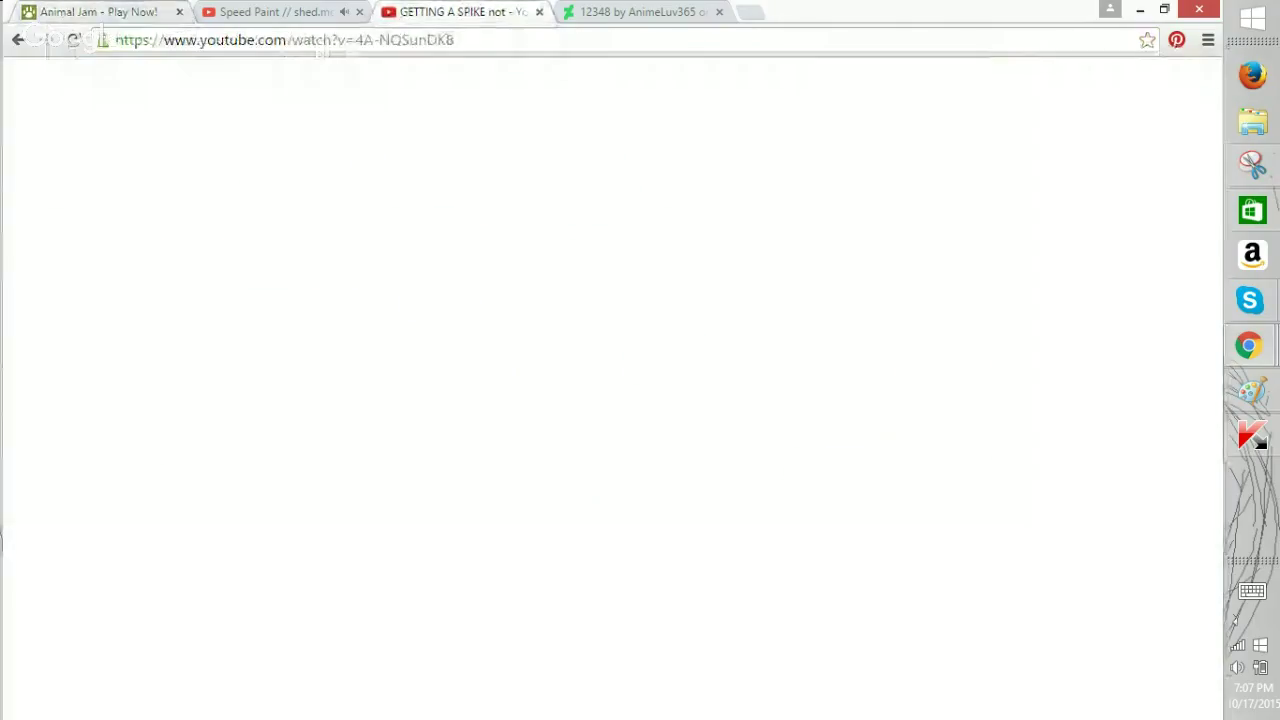
{"action": "scroll", "coordinate": [600, 400], "scroll_direction": "down", "scroll_amount": 2}
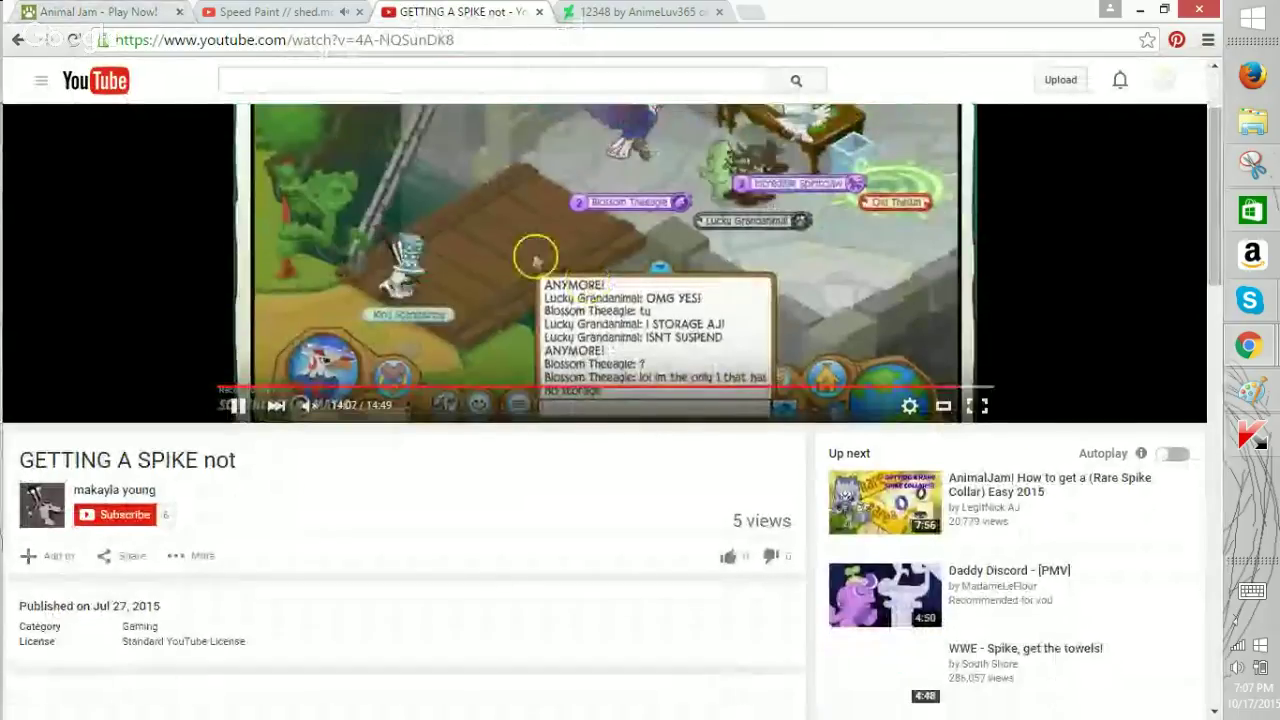
{"action": "scroll", "coordinate": [600, 400], "scroll_direction": "up", "scroll_amount": 2}
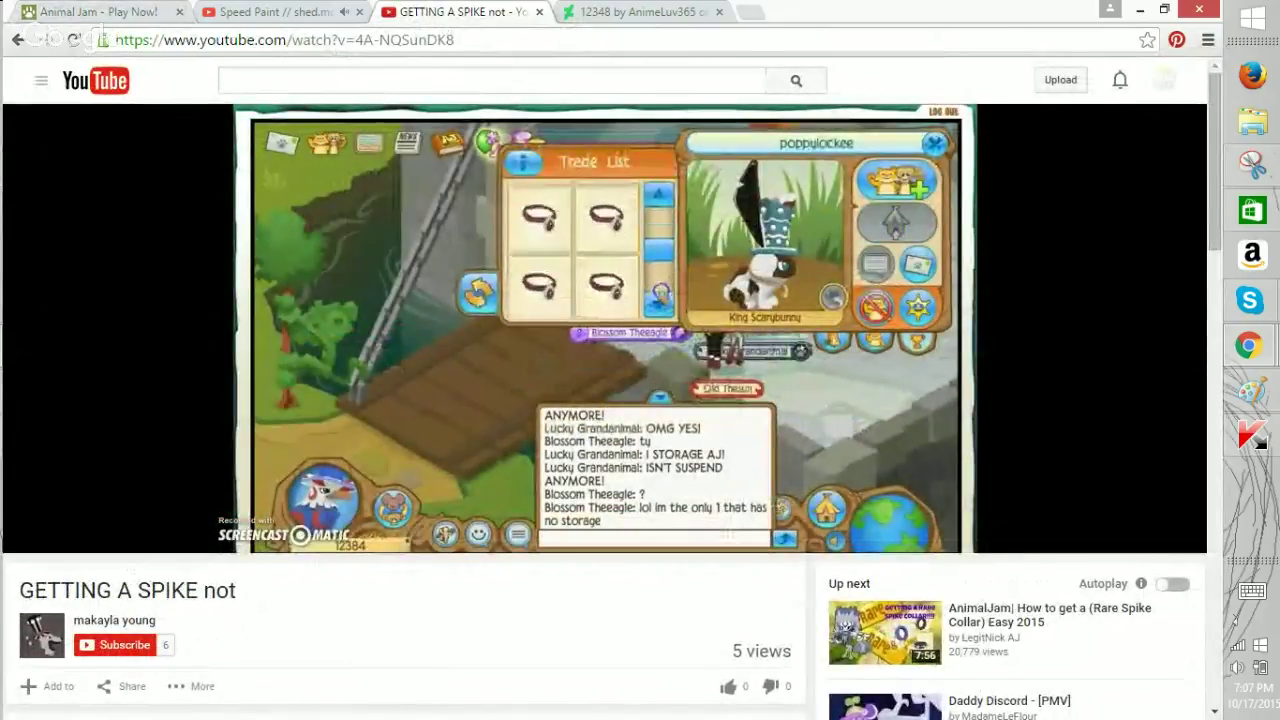
{"action": "key", "text": "Right"}
{"action": "key", "text": "Right"}
{"action": "key", "text": "Right"}
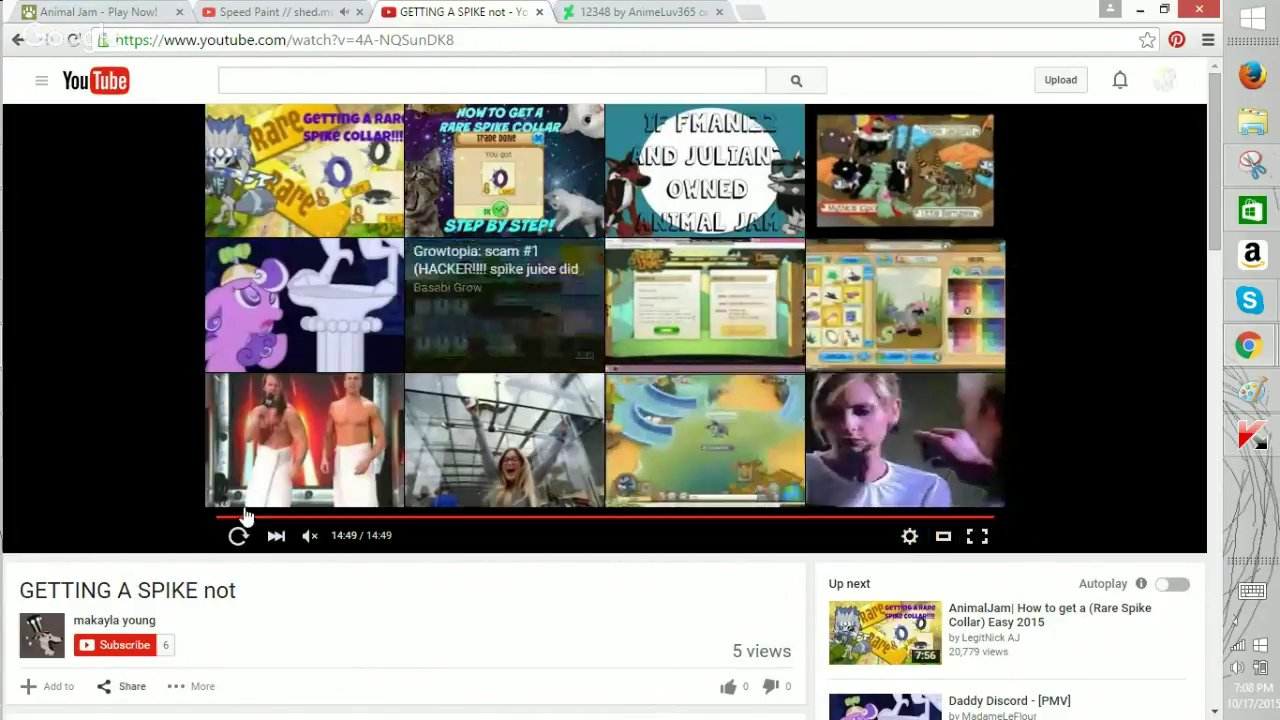
Open the video uploader's channel and glance at the Animal Jam game and the Speed Paint video.
{"action": "left_click", "coordinate": [128, 621]}
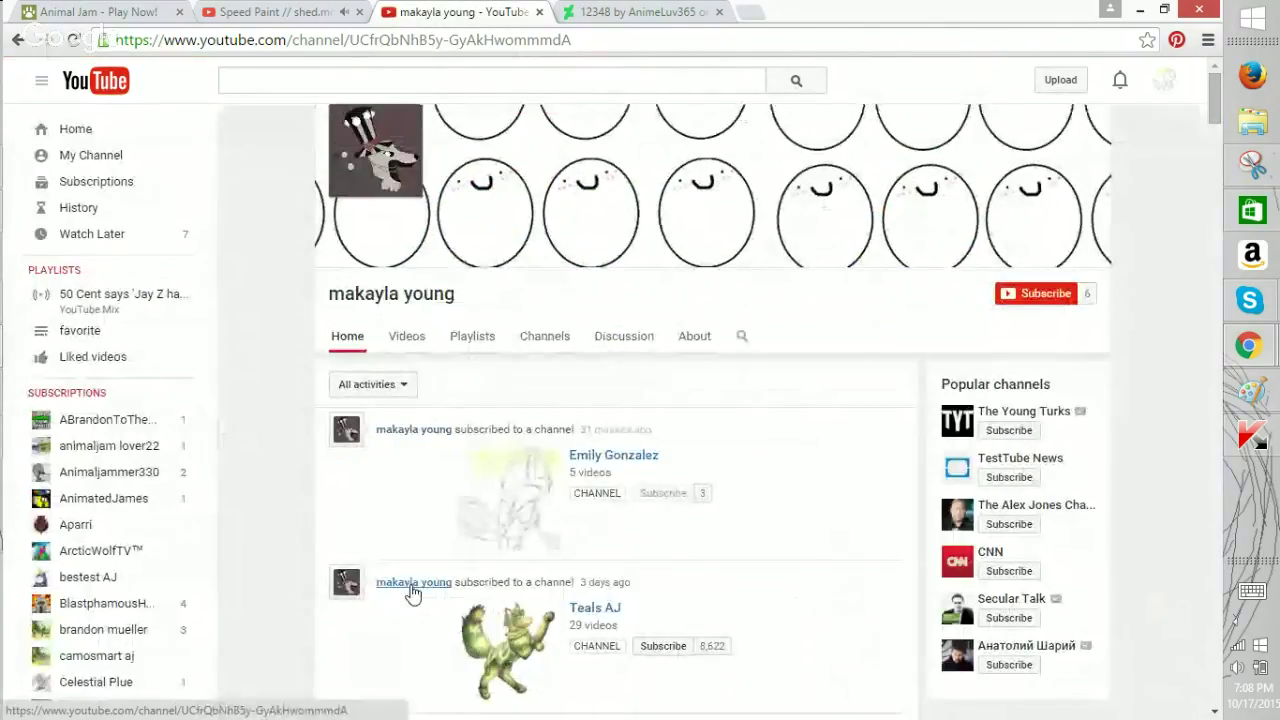
{"action": "left_click", "coordinate": [68, 14]}
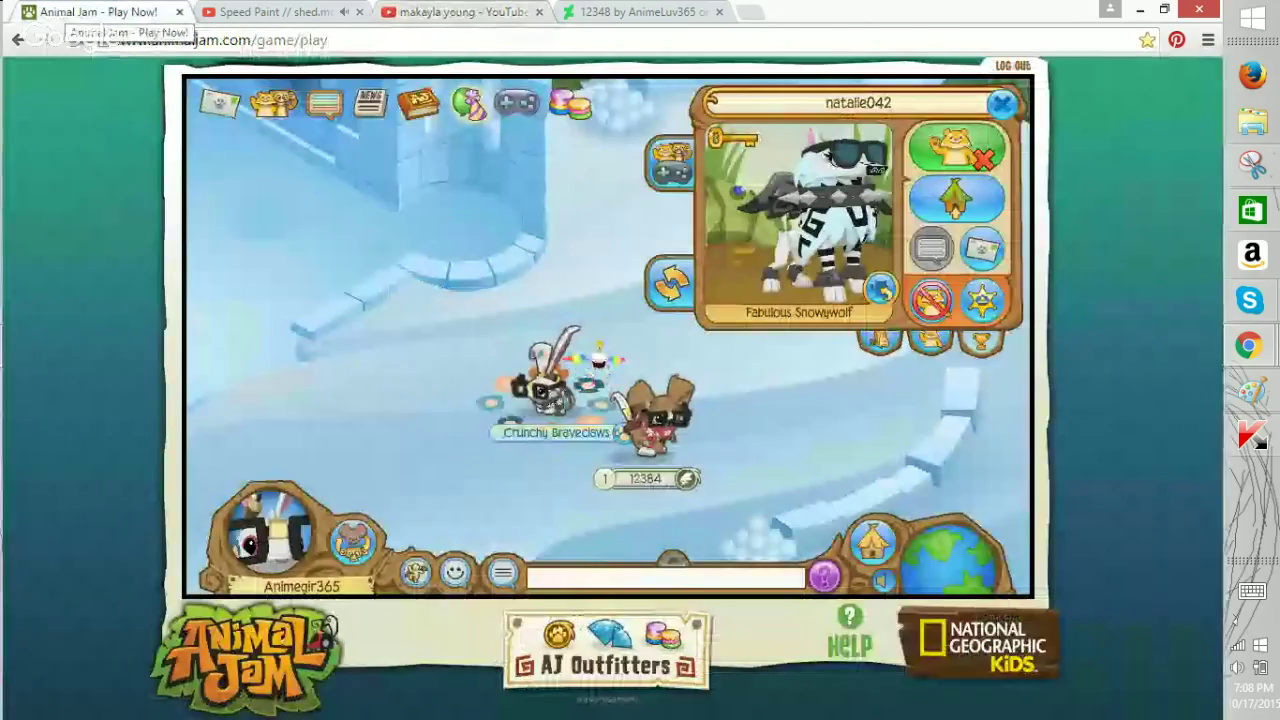
{"action": "left_click", "coordinate": [270, 13]}
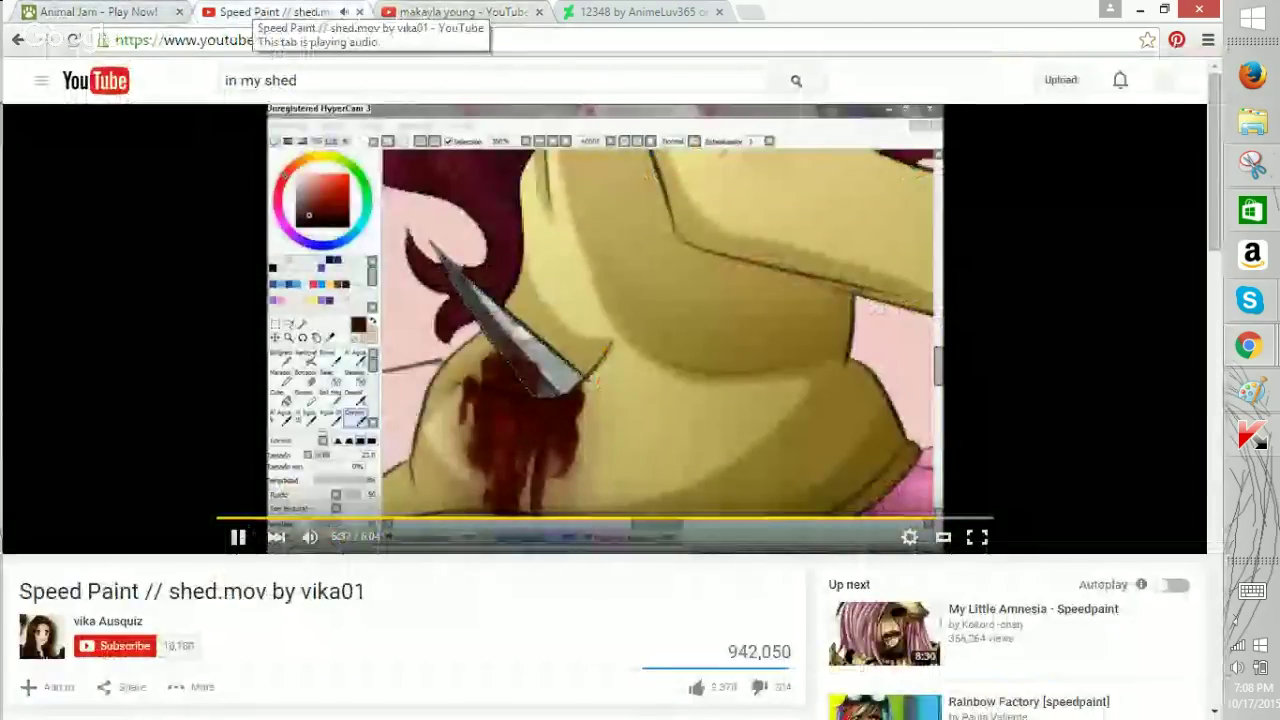
{"action": "left_click", "coordinate": [450, 12]}
Restart the Speed Paint // shed.mov video from the beginning.
{"action": "left_click", "coordinate": [268, 12]}
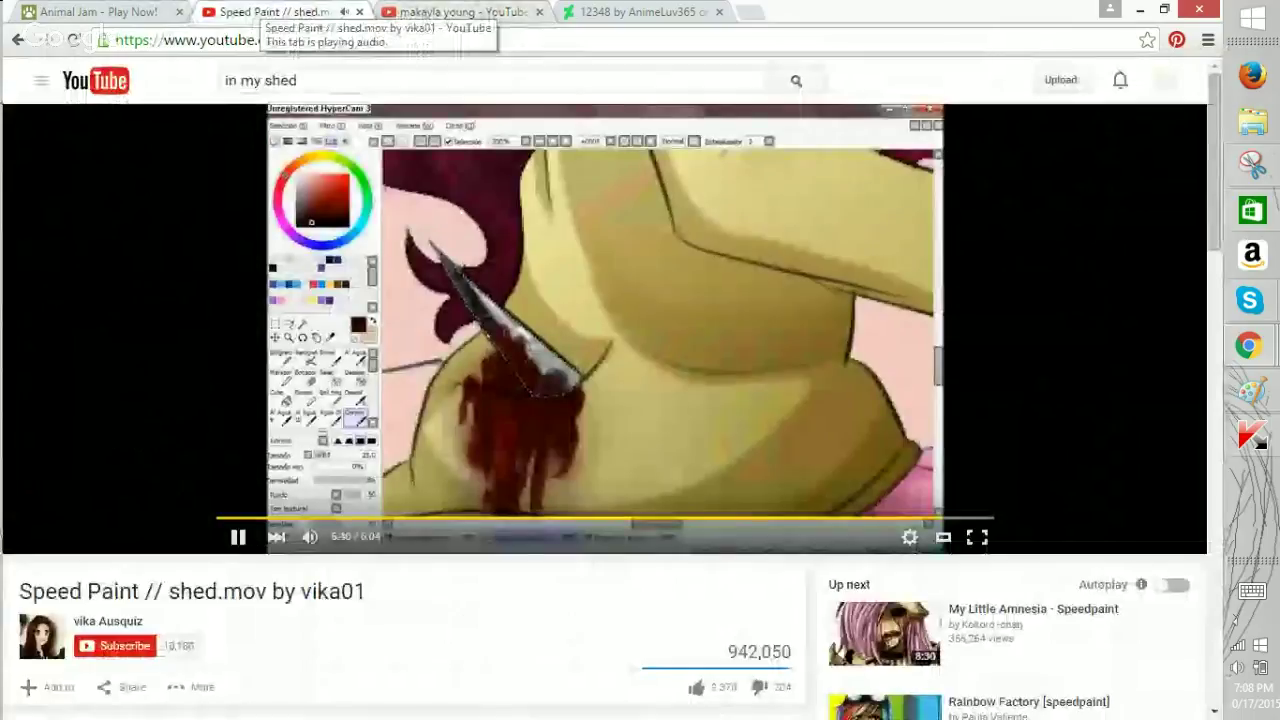
{"action": "scroll", "coordinate": [300, 400], "scroll_direction": "down", "scroll_amount": 2}
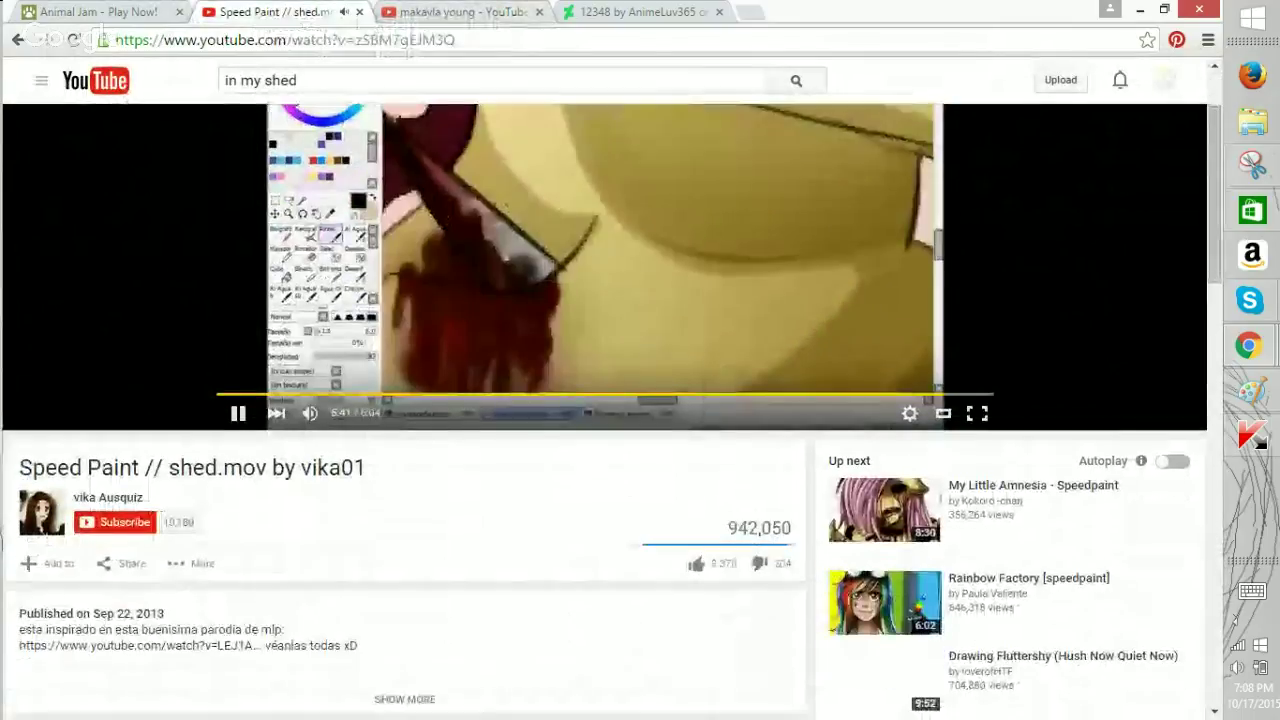
{"action": "scroll", "coordinate": [300, 400], "scroll_direction": "up", "scroll_amount": 2}
{"action": "left_click", "coordinate": [225, 518]}
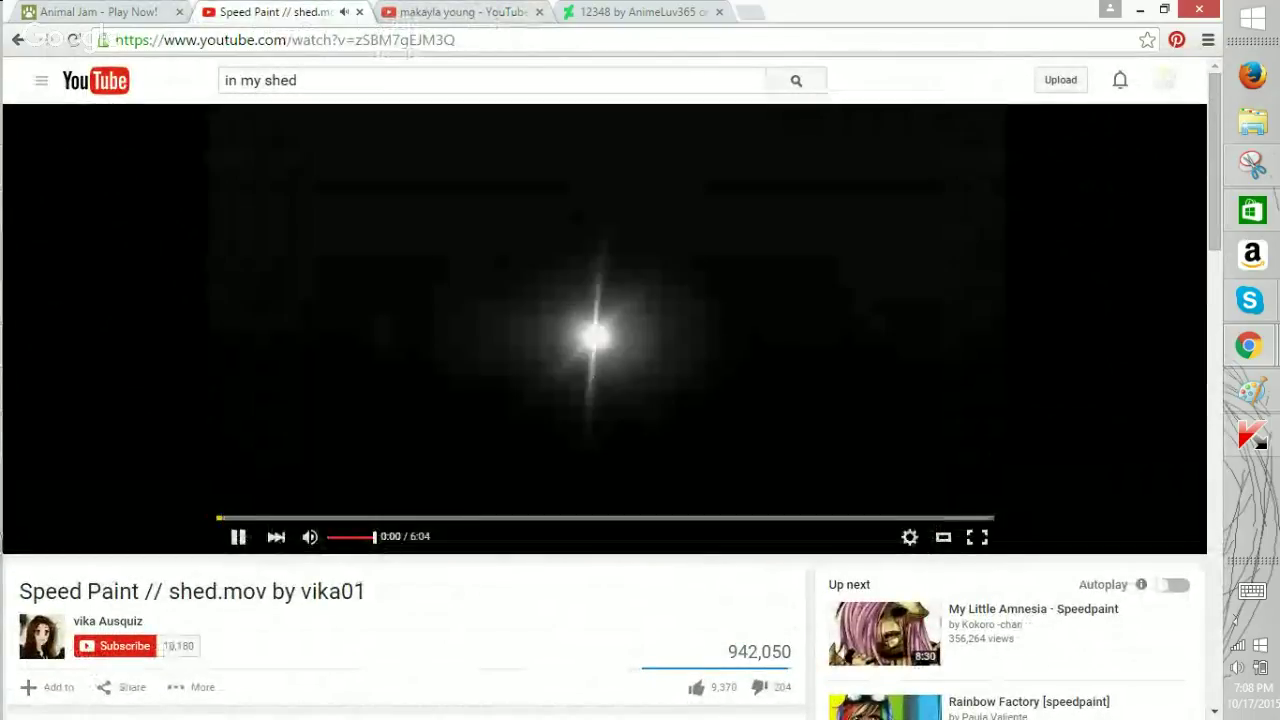
Switch to Paint and start a new blank picture without saving the changes to 12348.png.
{"action": "key", "text": "ctrl+3"}
{"action": "key", "text": "alt+Tab"}
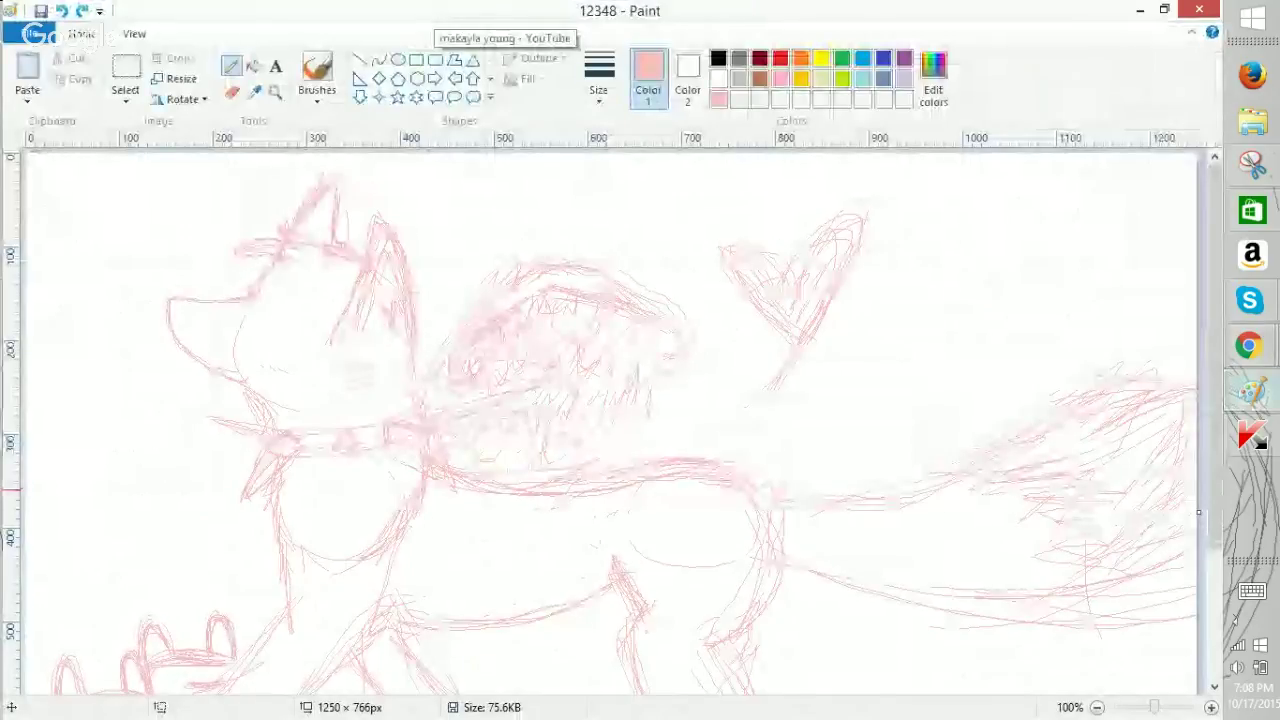
{"action": "left_click", "coordinate": [28, 34]}
{"action": "key", "text": "n"}
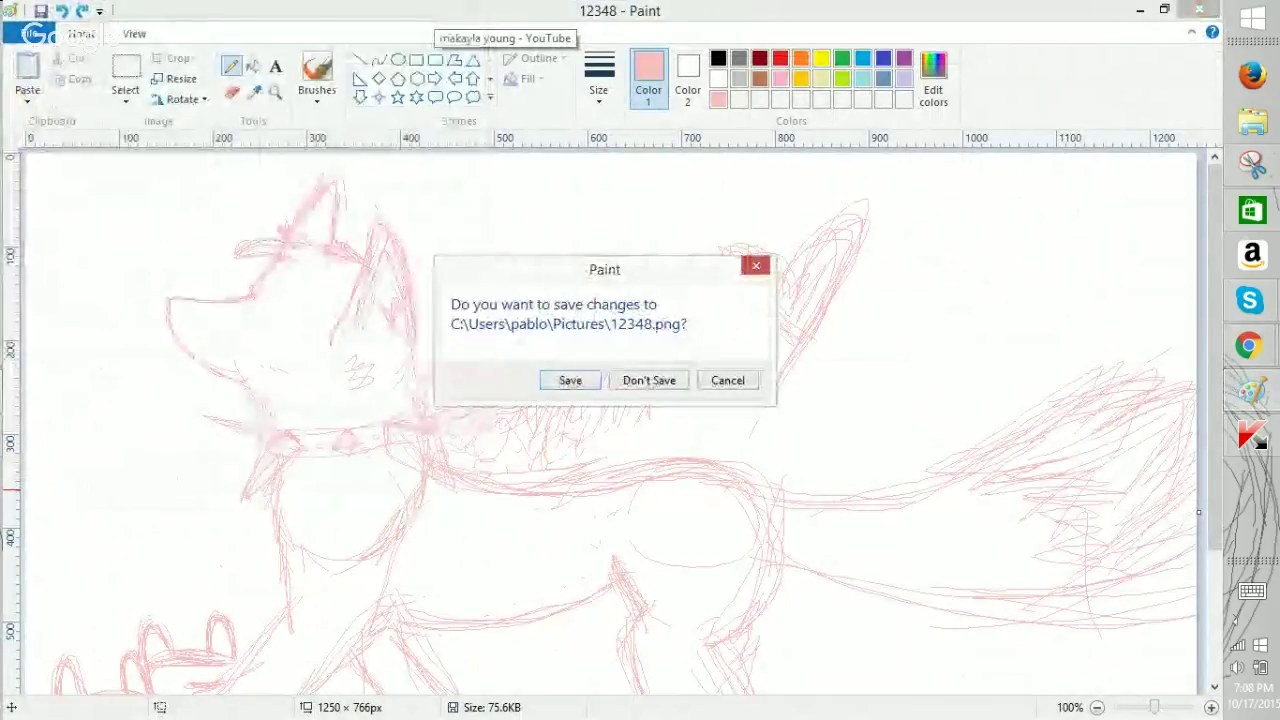
{"action": "key", "text": "n"}
{"action": "scroll", "coordinate": [573, 386], "scroll_direction": "down", "scroll_amount": 1}
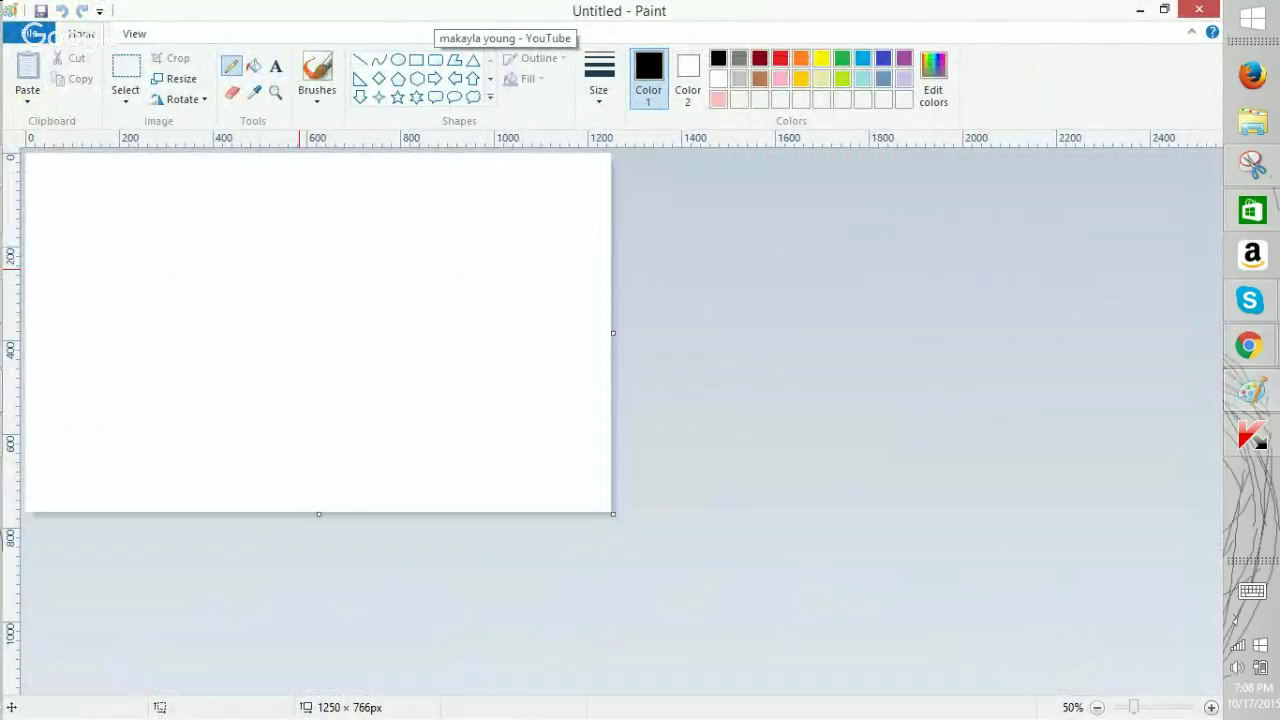
Glance at the YouTube channel page in Chrome and return to the blank Paint picture.
{"action": "mouse_move", "coordinate": [1248, 345]}
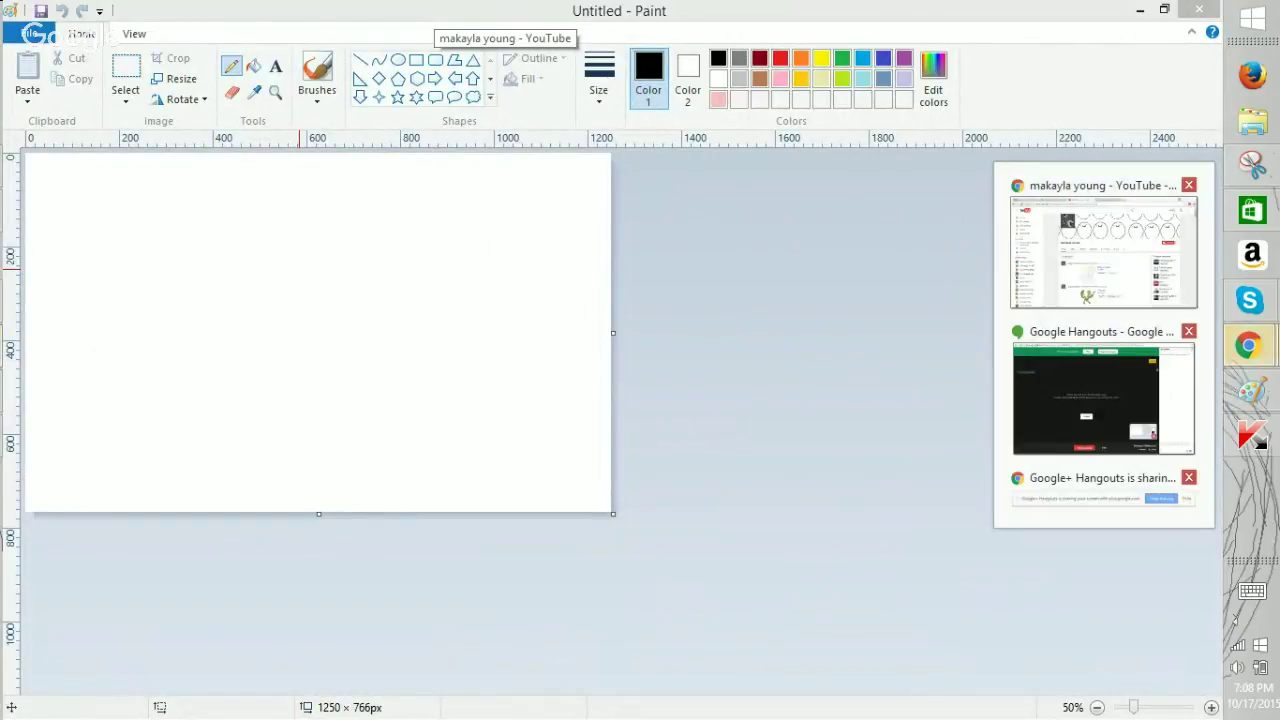
{"action": "left_click", "coordinate": [1108, 251]}
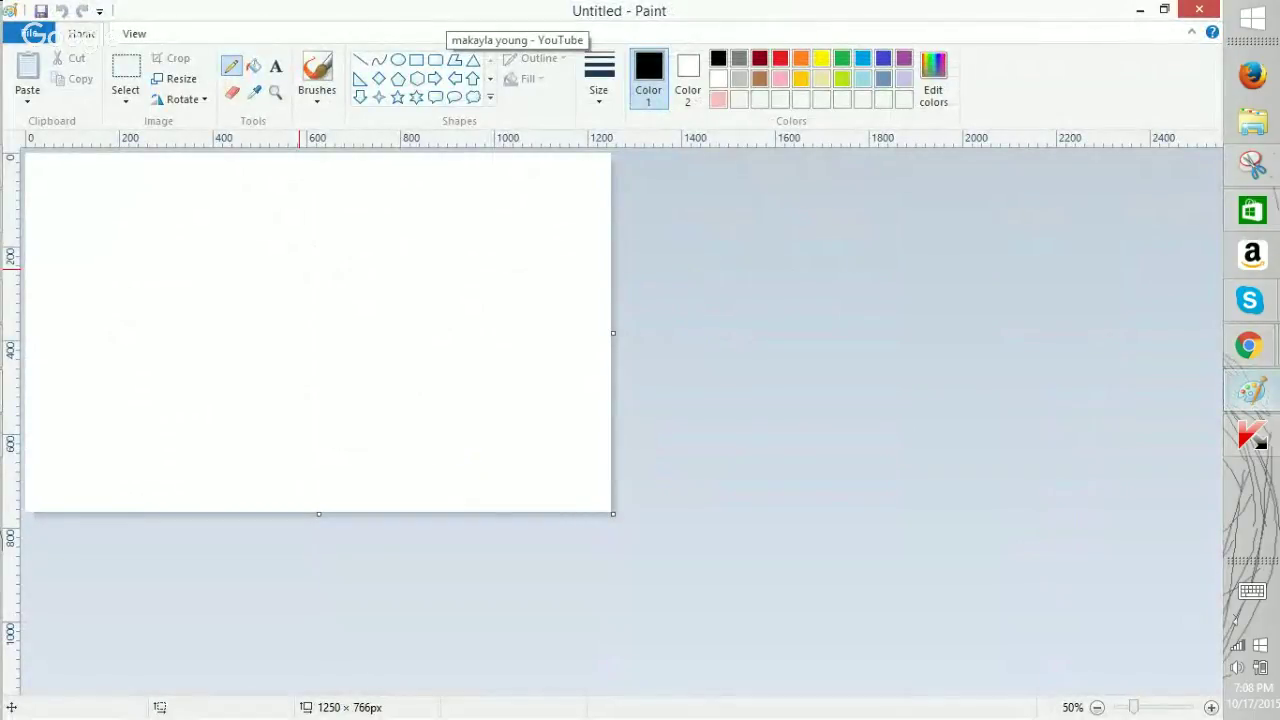
{"action": "mouse_move", "coordinate": [1249, 346]}
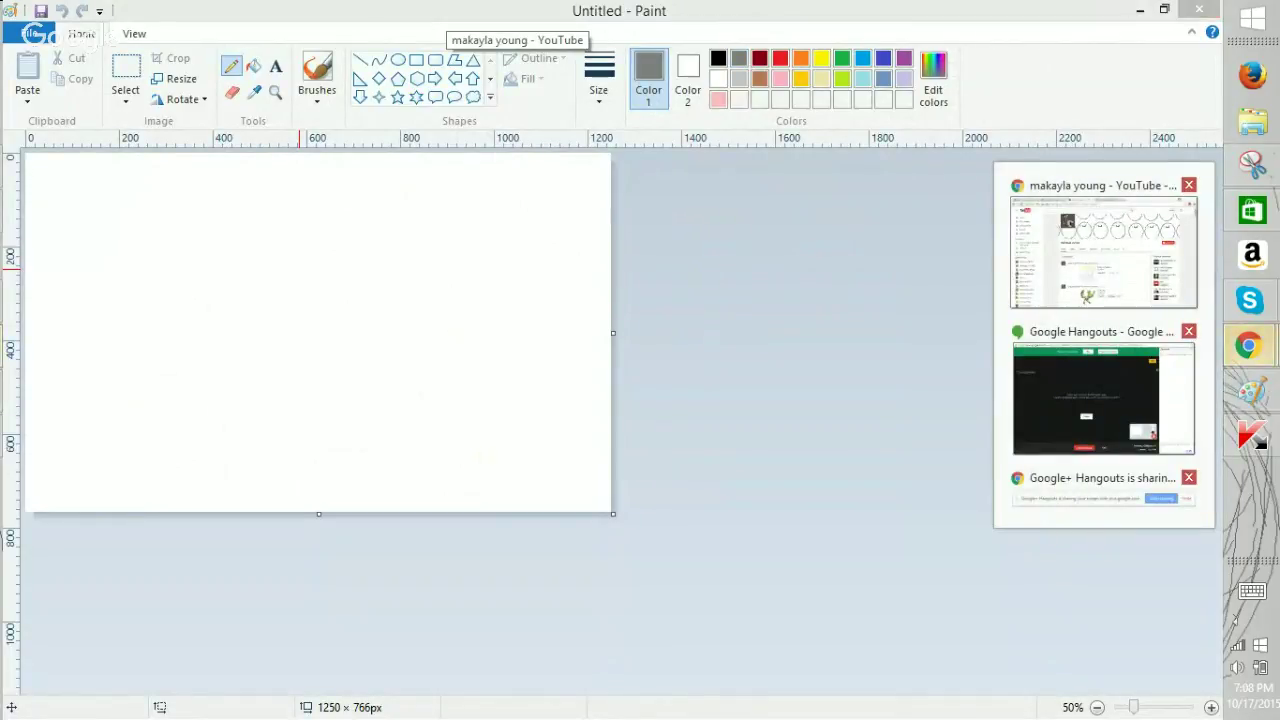
{"action": "left_click", "coordinate": [1103, 250]}
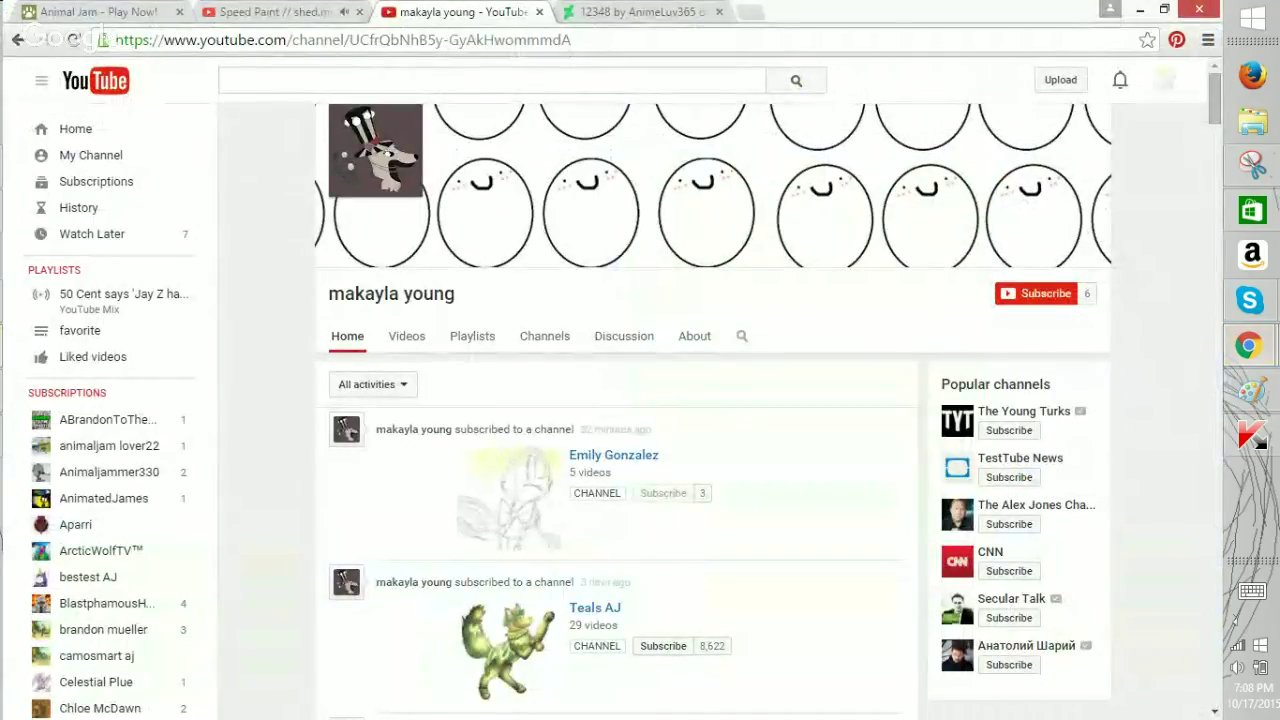
{"action": "left_click", "coordinate": [1252, 391]}
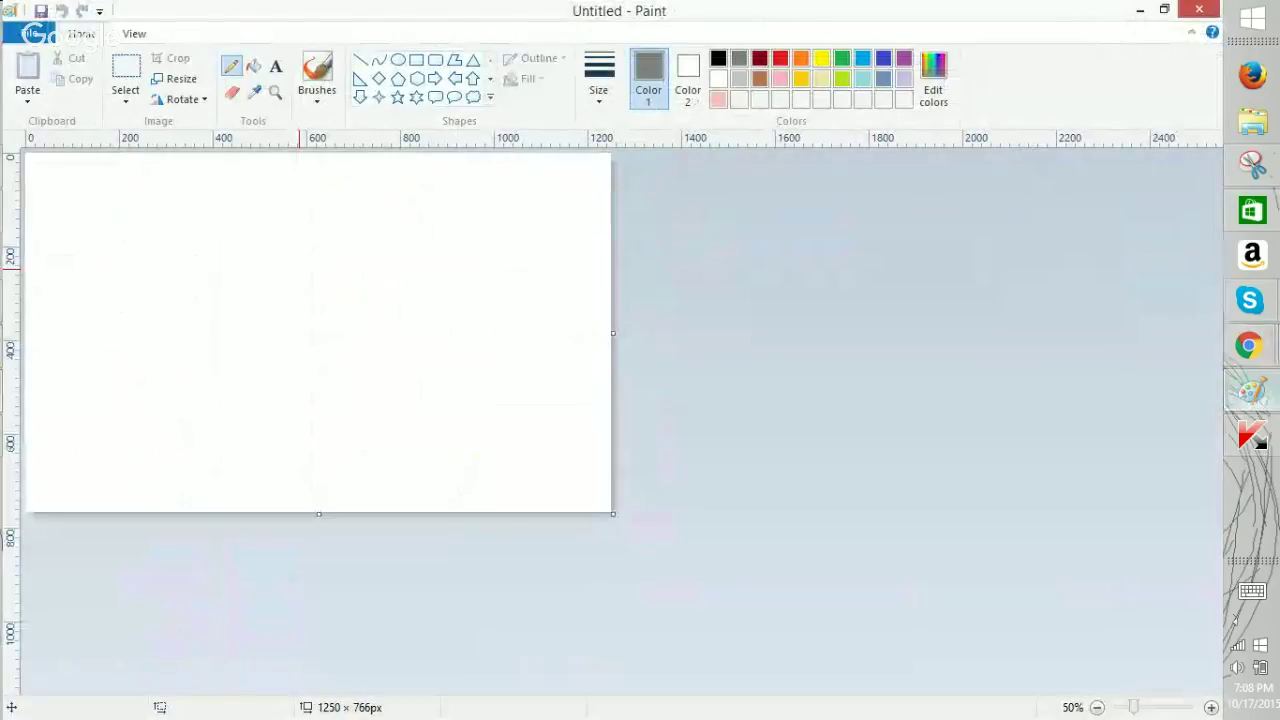
Set the drawing color to dark red and sketch a large rough circle with overlapping Pencil strokes, redoing the first attempt.
{"action": "left_click", "coordinate": [760, 58]}
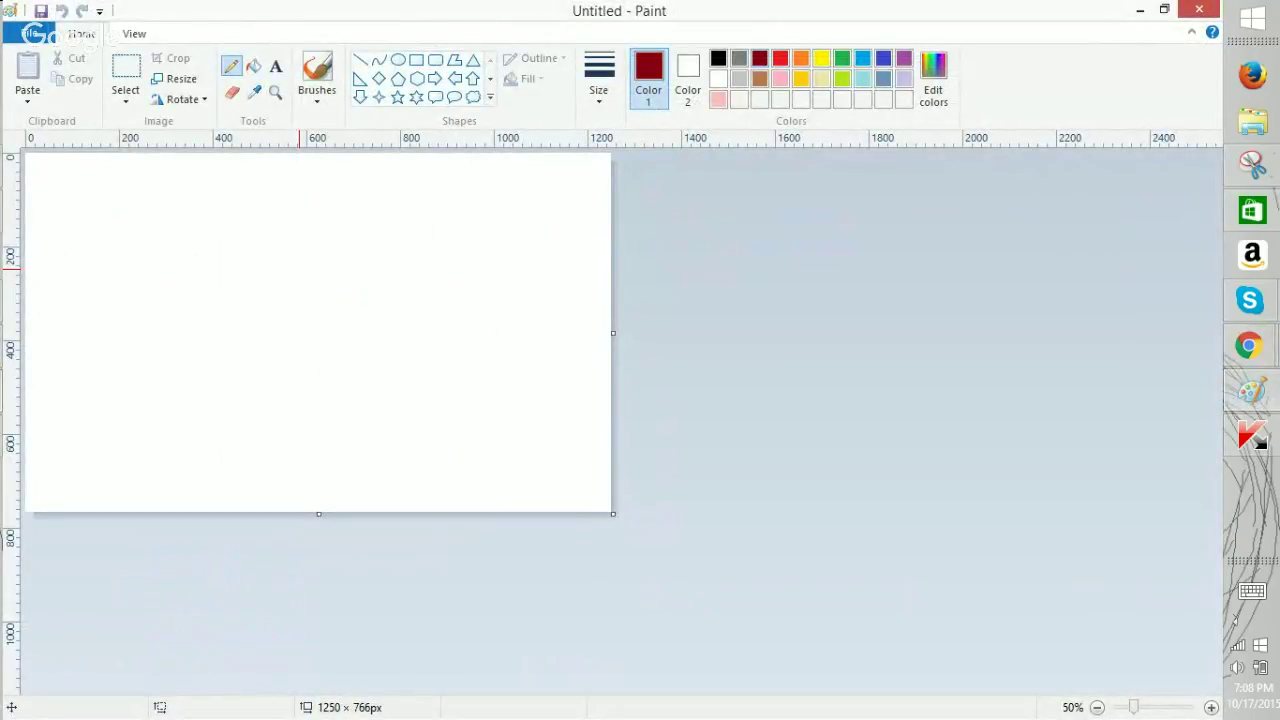
{"action": "left_click", "coordinate": [1211, 708]}
{"action": "mouse_move", "coordinate": [718, 232]}
{"action": "left_mouse_down"}
{"action": "mouse_move", "coordinate": [550, 321]}
{"action": "mouse_move", "coordinate": [745, 509]}
{"action": "left_mouse_up"}
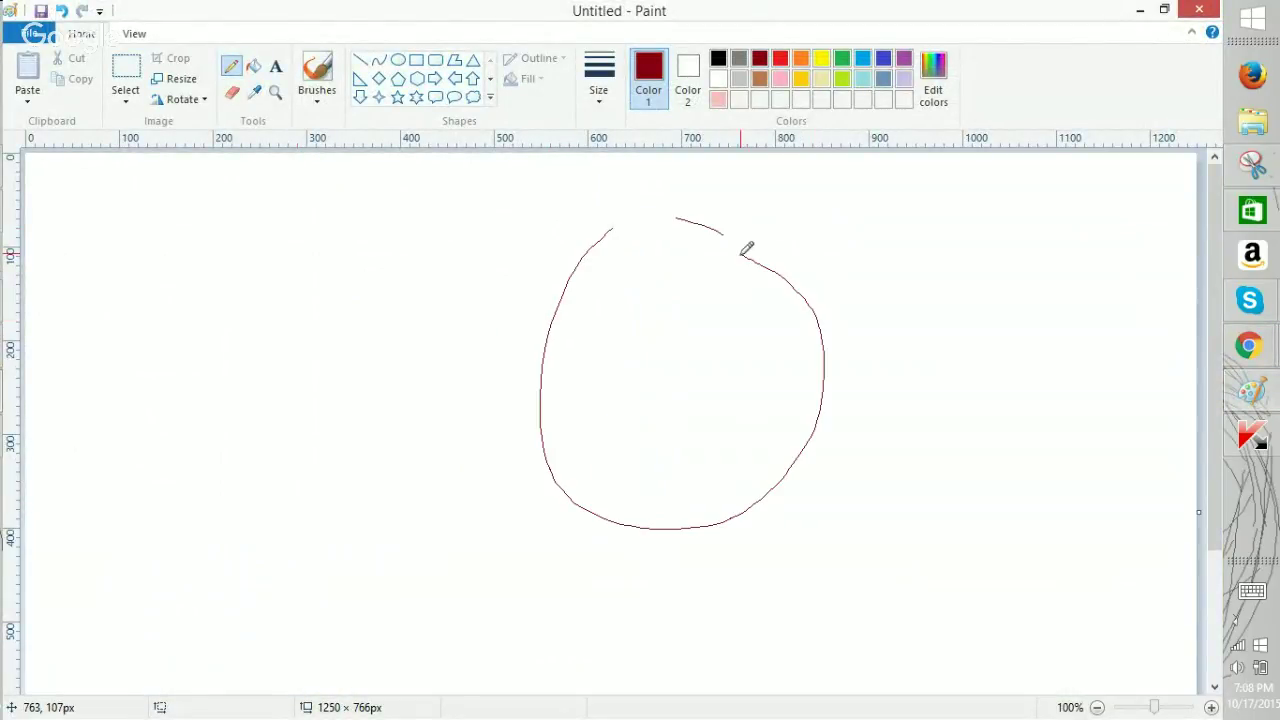
{"action": "key", "text": "ctrl+z"}
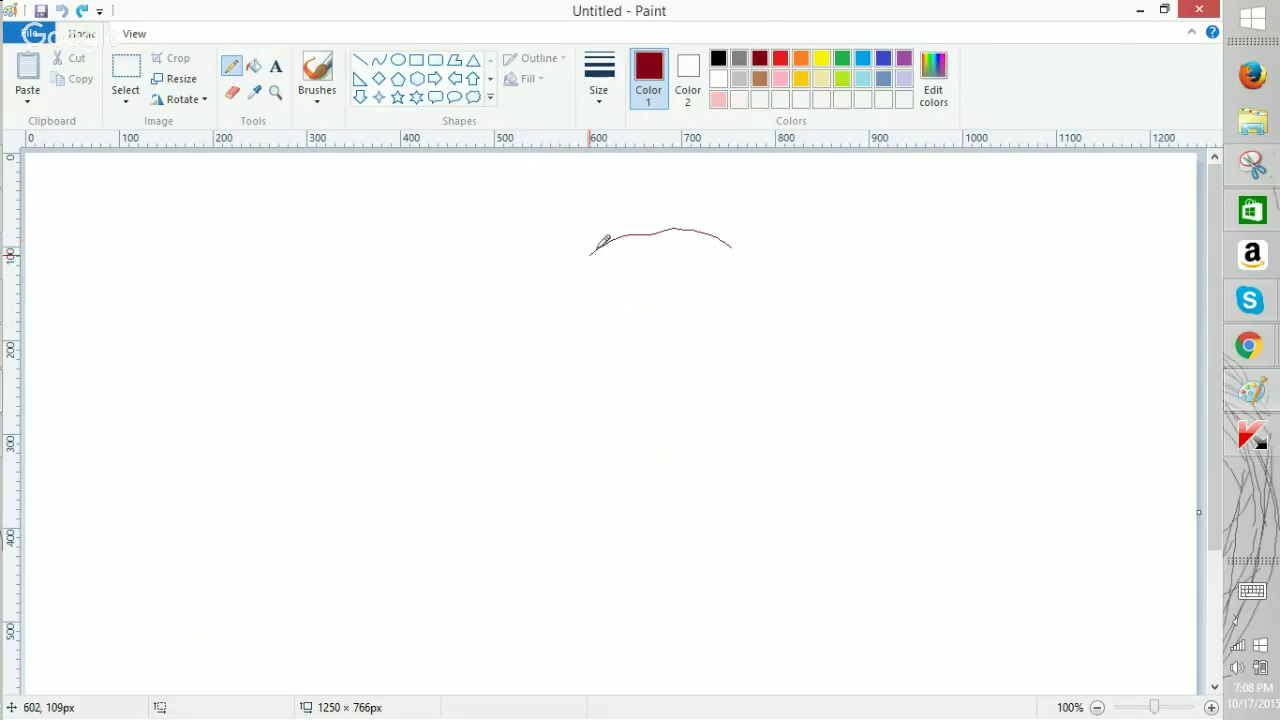
{"action": "mouse_move", "coordinate": [593, 254]}
{"action": "left_mouse_down"}
{"action": "mouse_move", "coordinate": [503, 446]}
{"action": "mouse_move", "coordinate": [842, 415]}
{"action": "mouse_move", "coordinate": [801, 298]}
{"action": "mouse_move", "coordinate": [685, 228]}
{"action": "mouse_move", "coordinate": [514, 334]}
{"action": "mouse_move", "coordinate": [820, 511]}
{"action": "left_mouse_up"}
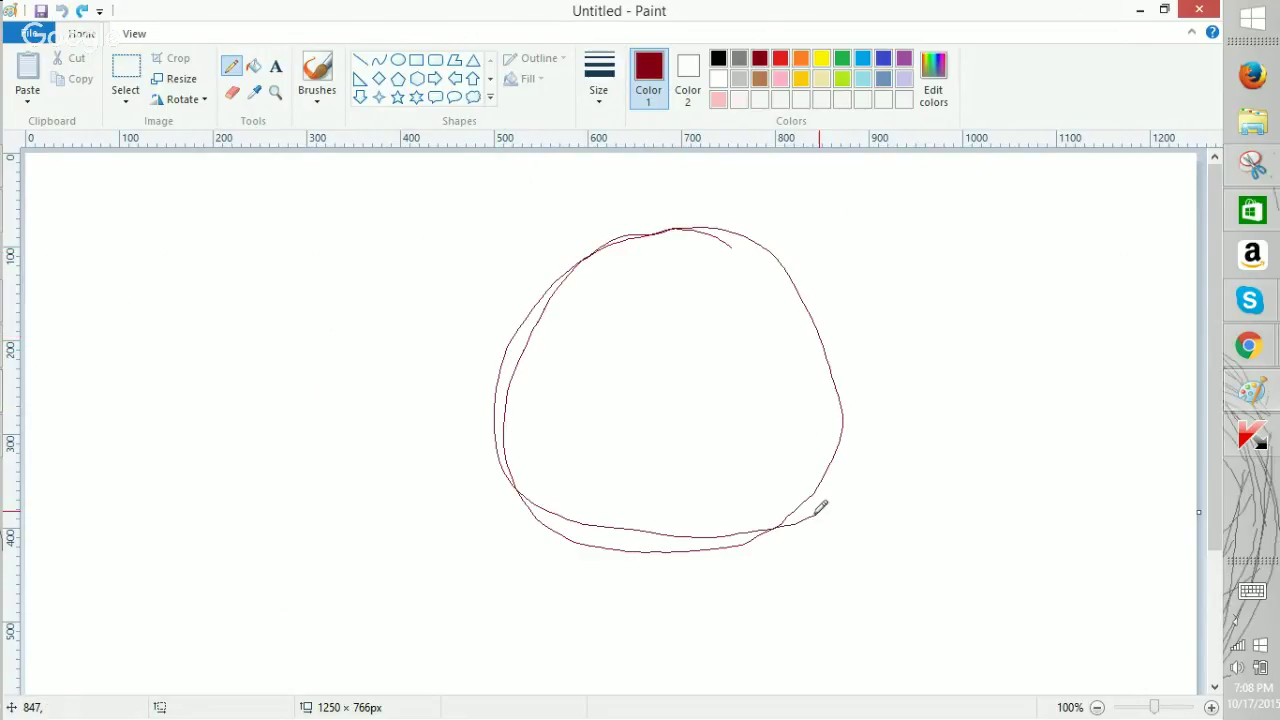
{"action": "mouse_move", "coordinate": [803, 334]}
{"action": "left_mouse_down"}
{"action": "mouse_move", "coordinate": [701, 250]}
{"action": "mouse_move", "coordinate": [652, 516]}
{"action": "left_mouse_up"}
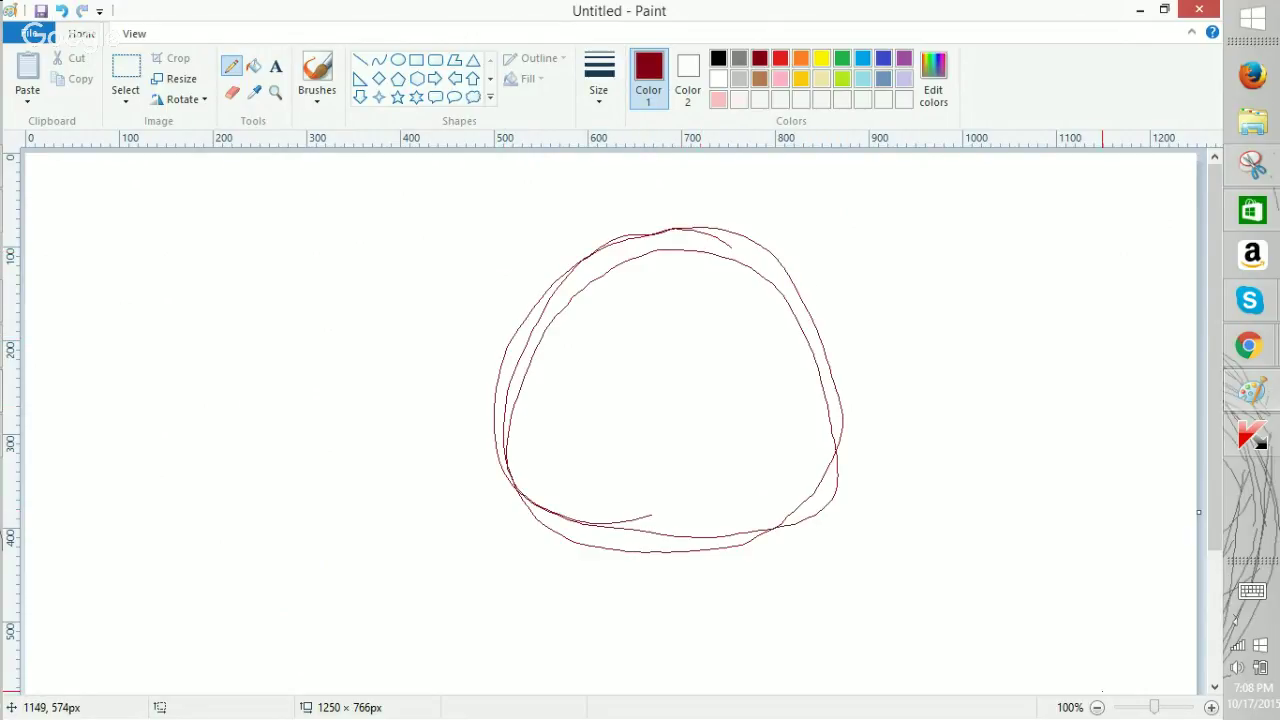
{"action": "left_click", "coordinate": [1097, 707]}
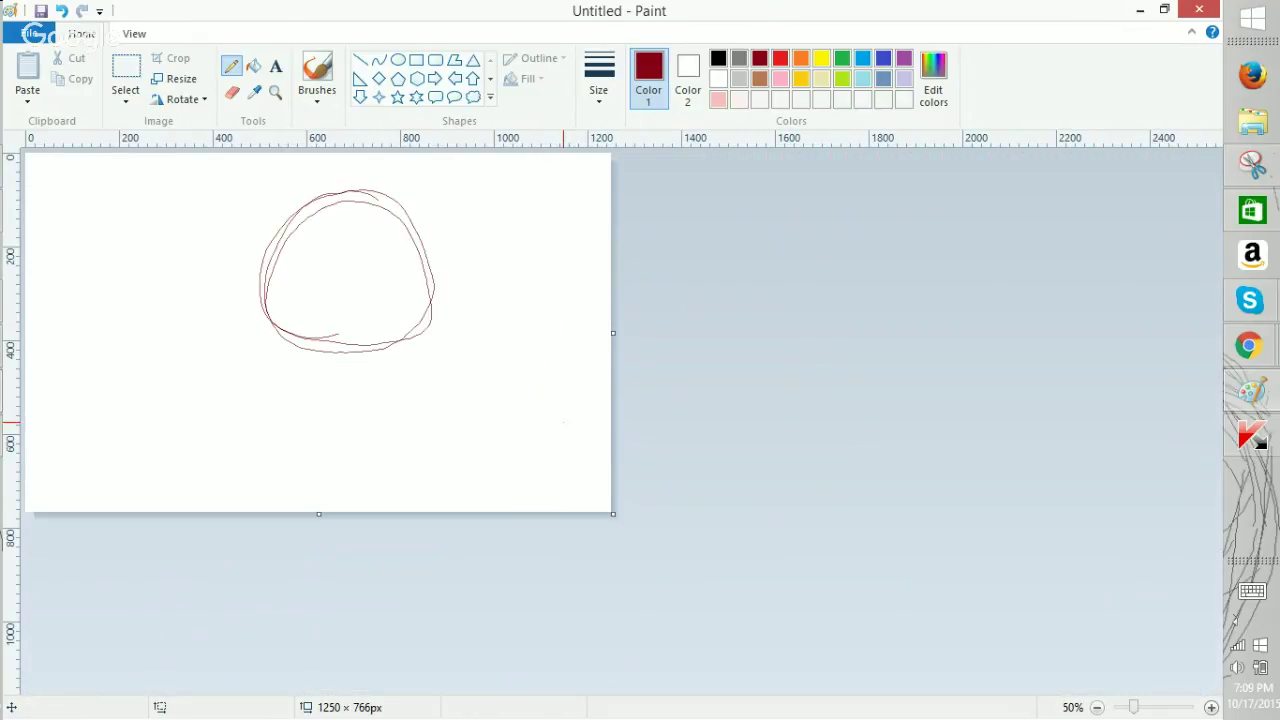
Glance at the Animal Jam game in Chrome, move the YouTube channel tab ahead of the Speed Paint video, and return to Paint.
{"action": "left_click", "coordinate": [1249, 345]}
{"action": "left_click", "coordinate": [1105, 243]}
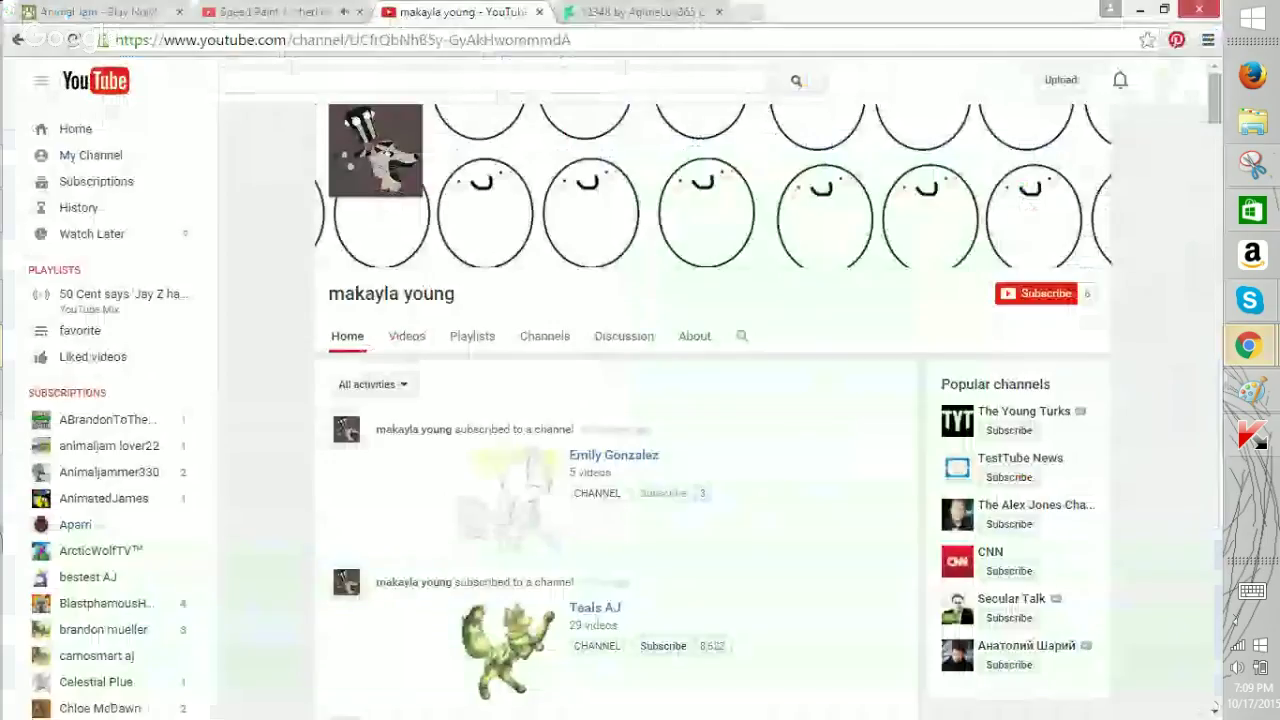
{"action": "left_click", "coordinate": [98, 12]}
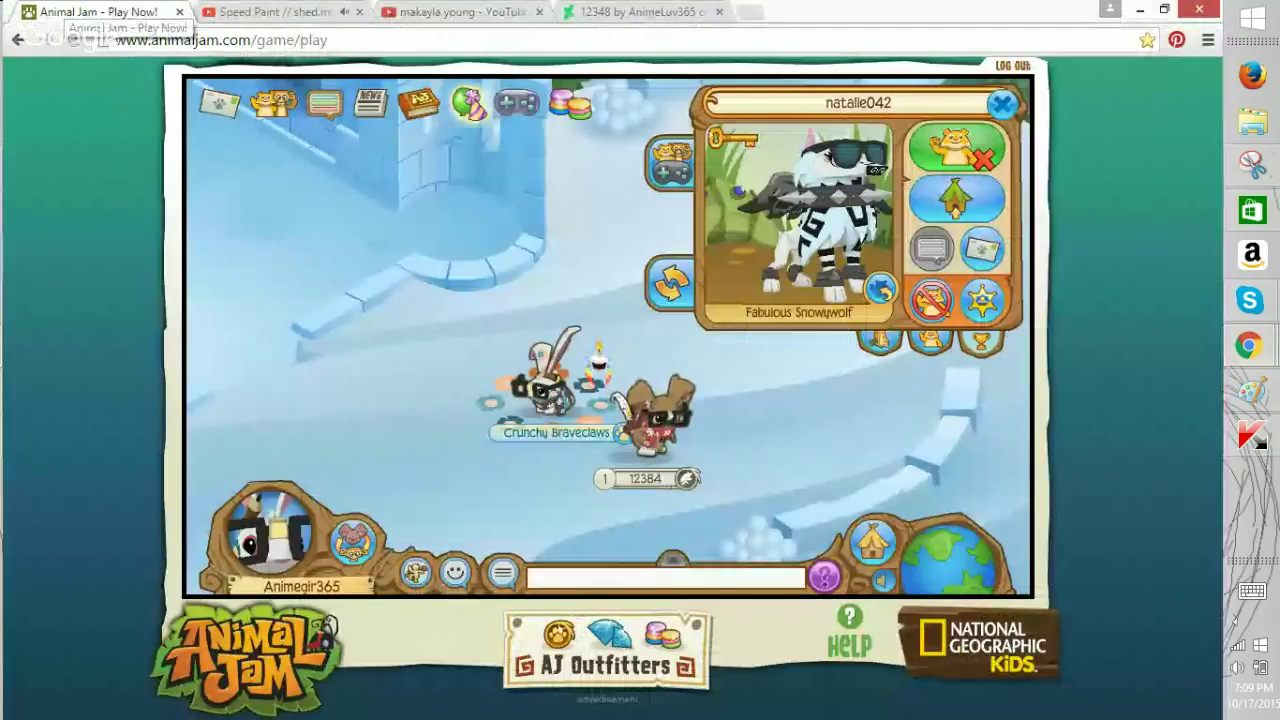
{"action": "left_click", "coordinate": [455, 12]}
{"action": "left_click_drag", "start_coordinate": [455, 12], "coordinate": [285, 12]}
{"action": "left_click", "coordinate": [452, 12]}
{"action": "left_click", "coordinate": [282, 12]}
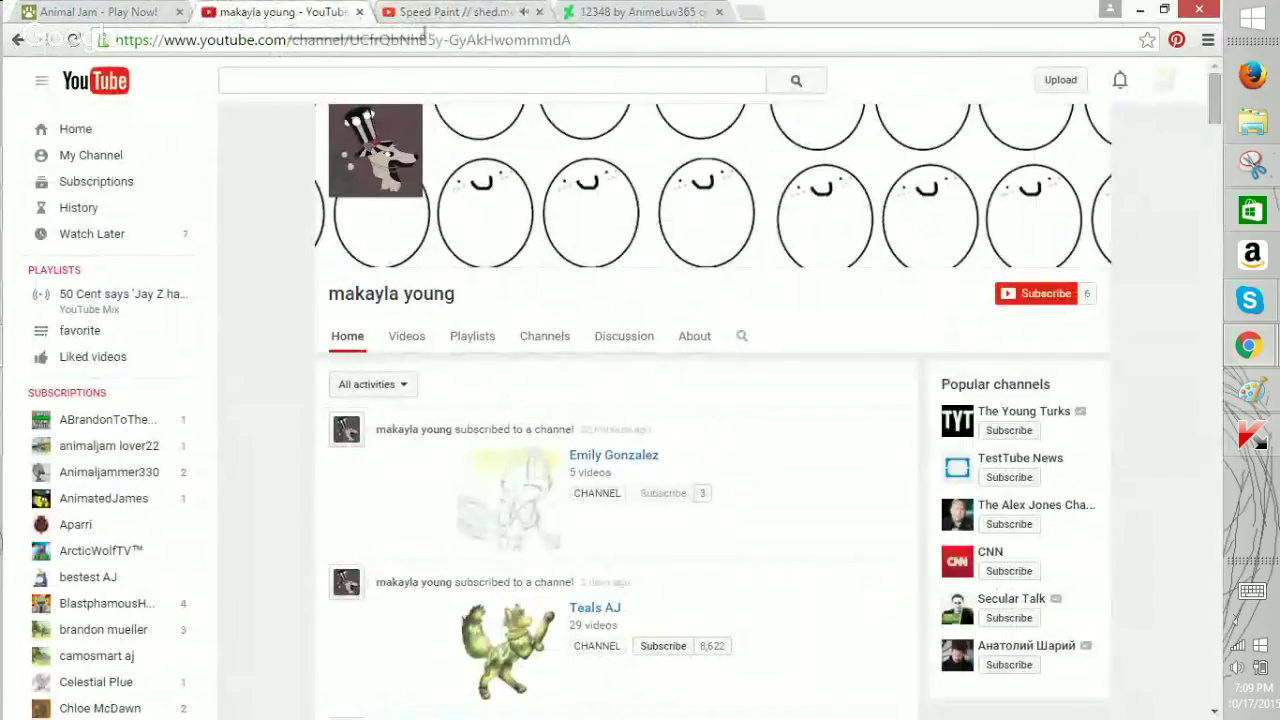
{"action": "left_click", "coordinate": [1252, 391]}
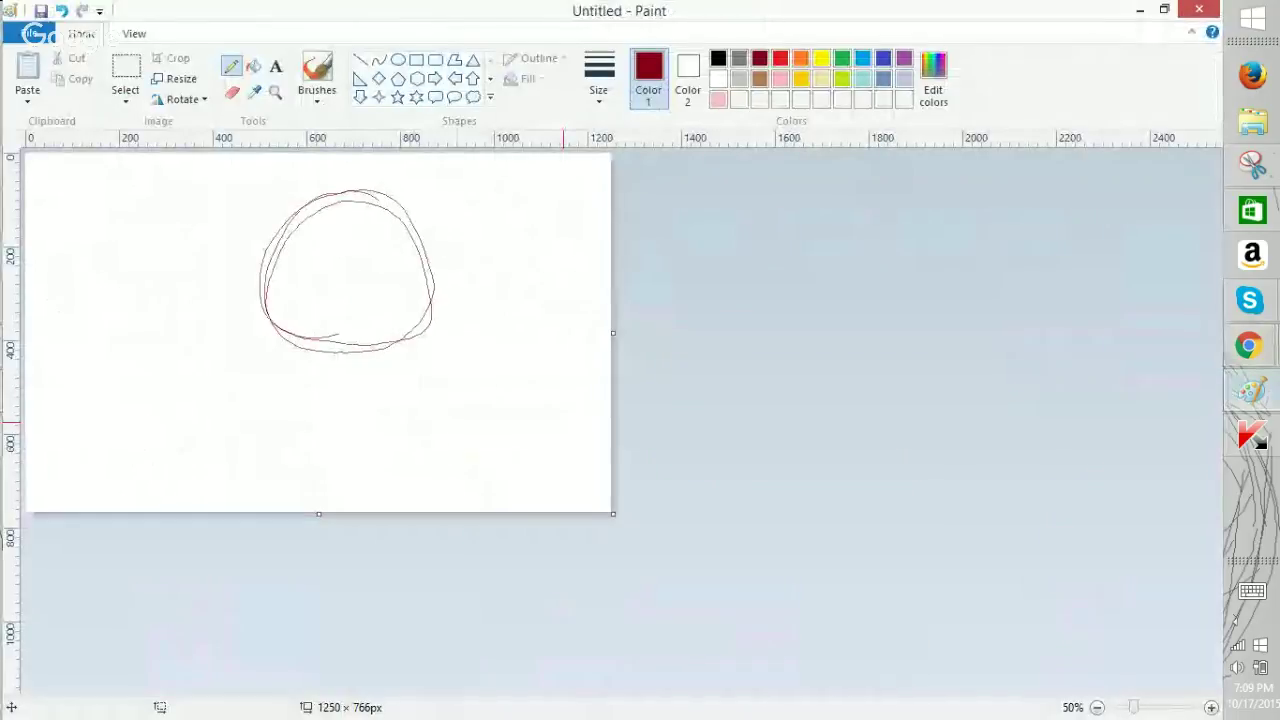
Select the rough circle with a rectangular selection and move it slightly lower on the canvas.
{"action": "left_click", "coordinate": [1250, 346]}
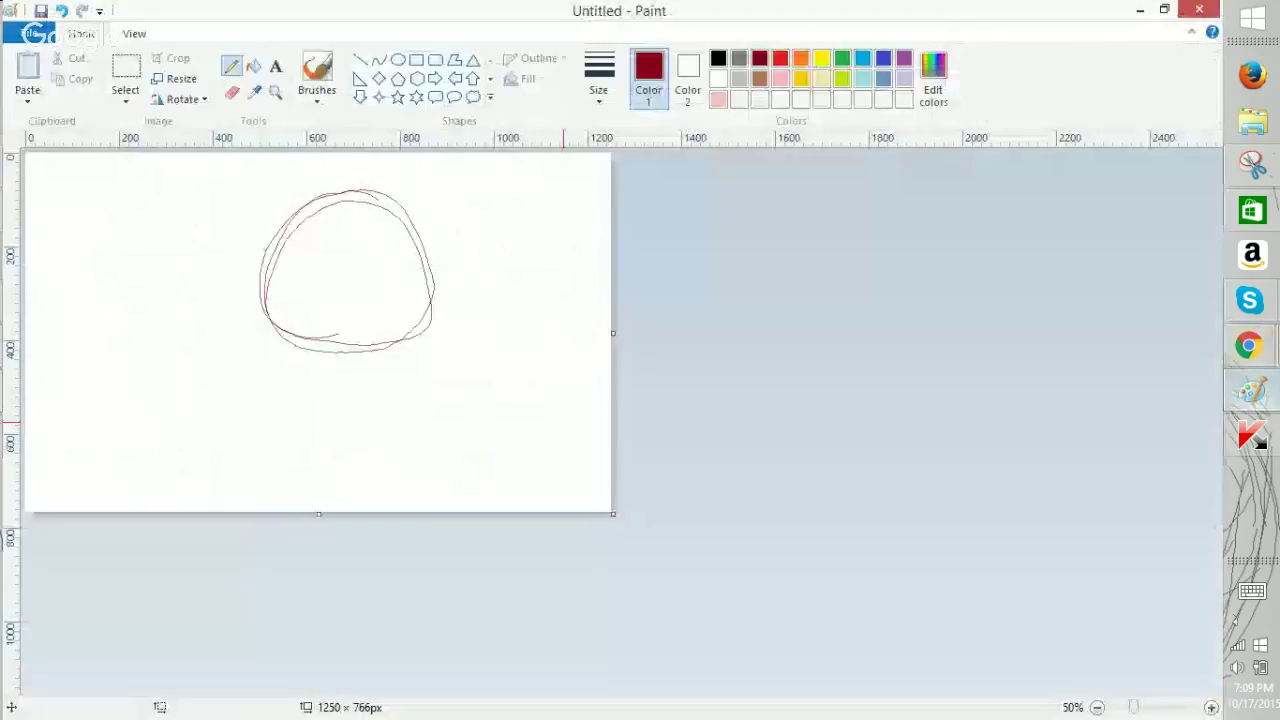
{"action": "left_click", "coordinate": [126, 68]}
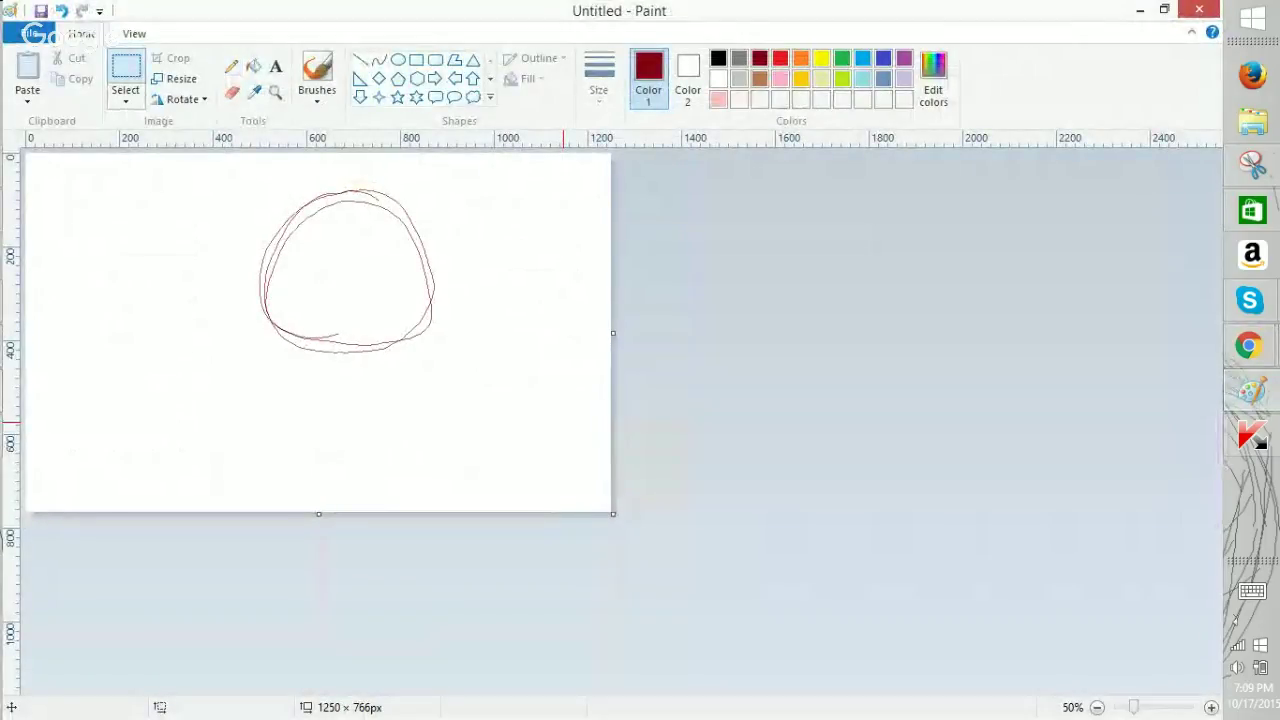
{"action": "mouse_move", "coordinate": [250, 188]}
{"action": "left_mouse_down"}
{"action": "mouse_move", "coordinate": [432, 334]}
{"action": "mouse_move", "coordinate": [383, 331]}
{"action": "mouse_move", "coordinate": [369, 349]}
{"action": "mouse_move", "coordinate": [369, 330]}
{"action": "left_mouse_up"}
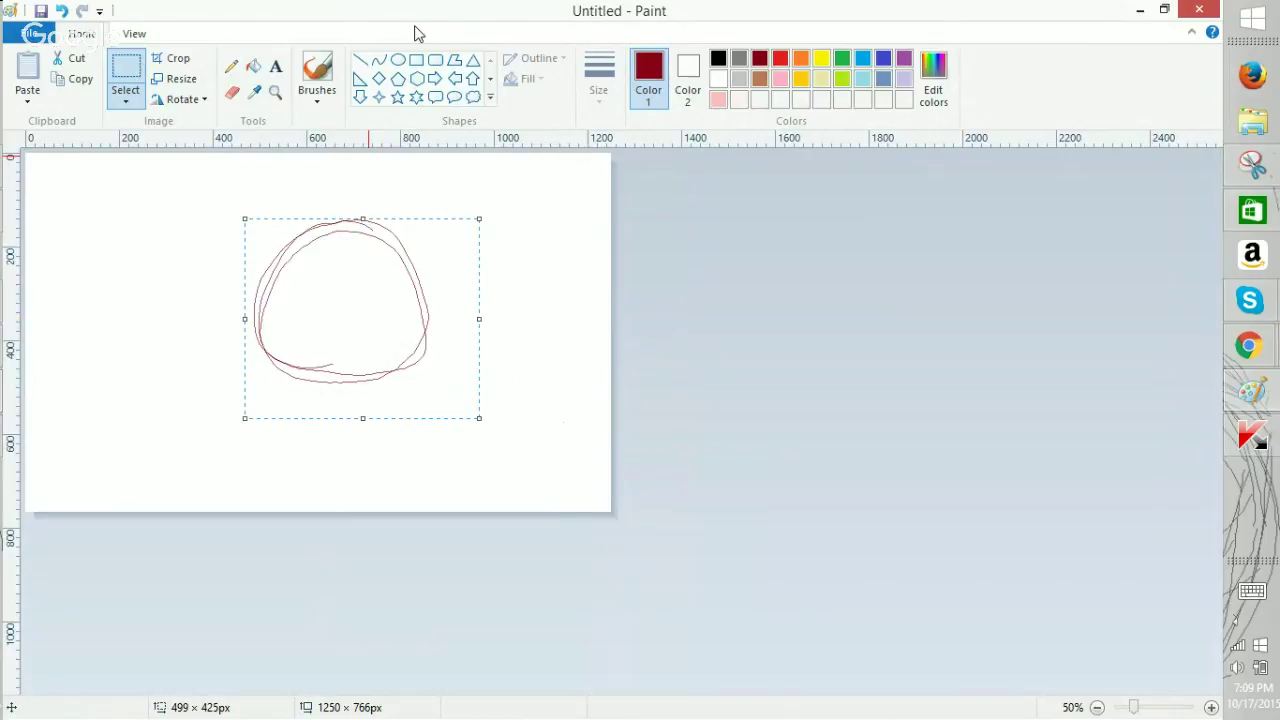
Undo the circle sketch to clear the canvas, and try a right arrow shape about 193 × 501 px before undoing it.
{"action": "left_click", "coordinate": [433, 79]}
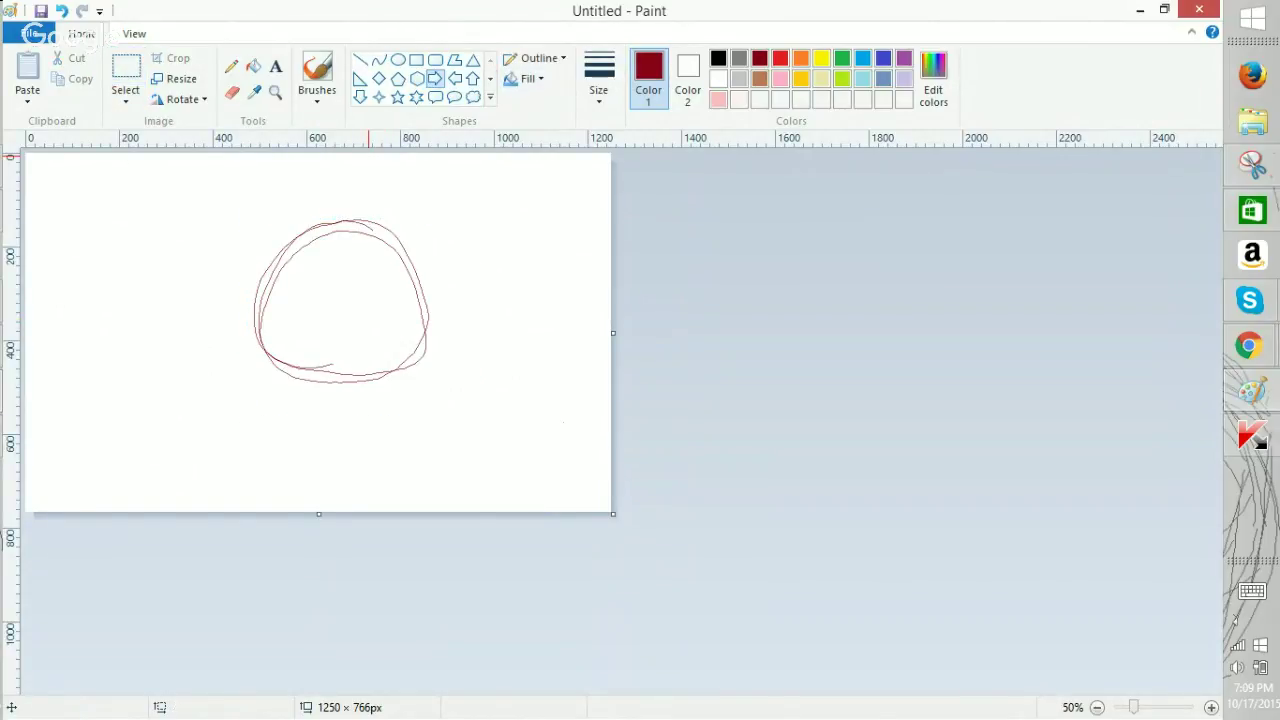
{"action": "key", "text": "ctrl+z"}
{"action": "key", "text": "ctrl+z"}
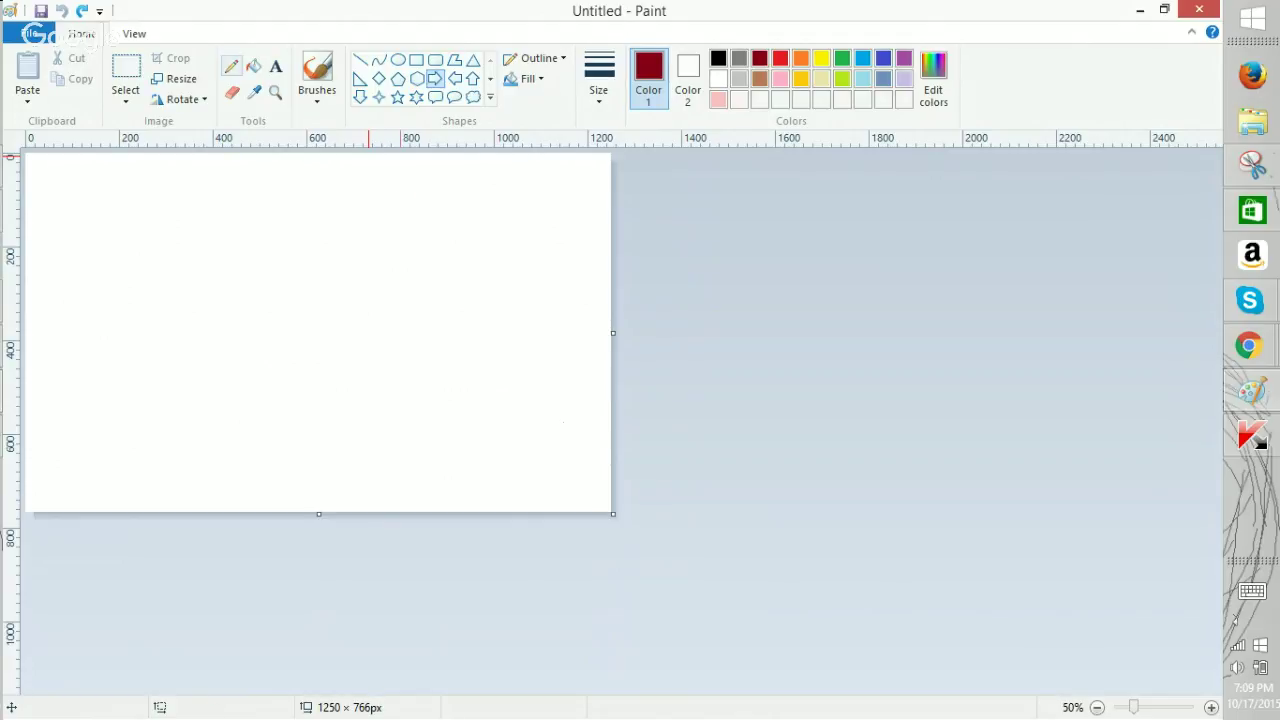
{"action": "left_click_drag", "start_coordinate": [409, 196], "coordinate": [318, 432]}
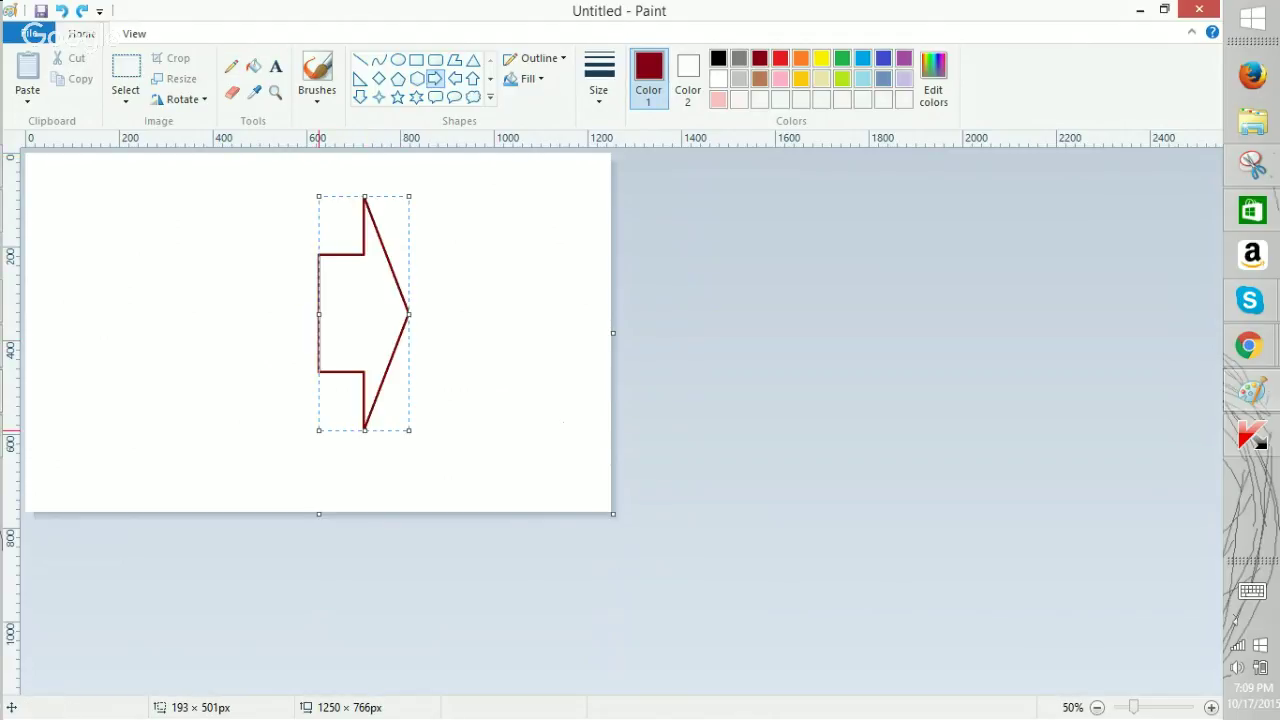
{"action": "key", "text": "ctrl+z"}
Sketch a large freehand circle with the Pencil in the middle of the canvas, undoing the first attempt.
{"action": "left_click", "coordinate": [232, 66]}
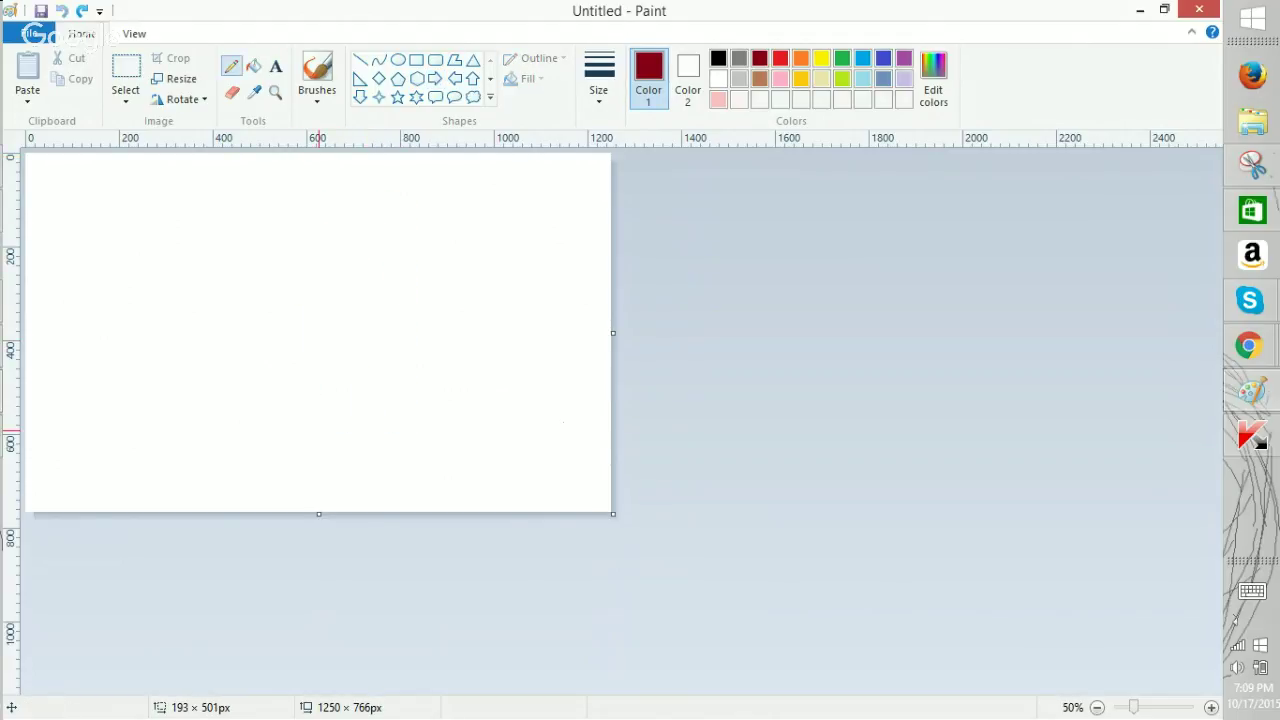
{"action": "key", "text": "ctrl+z"}
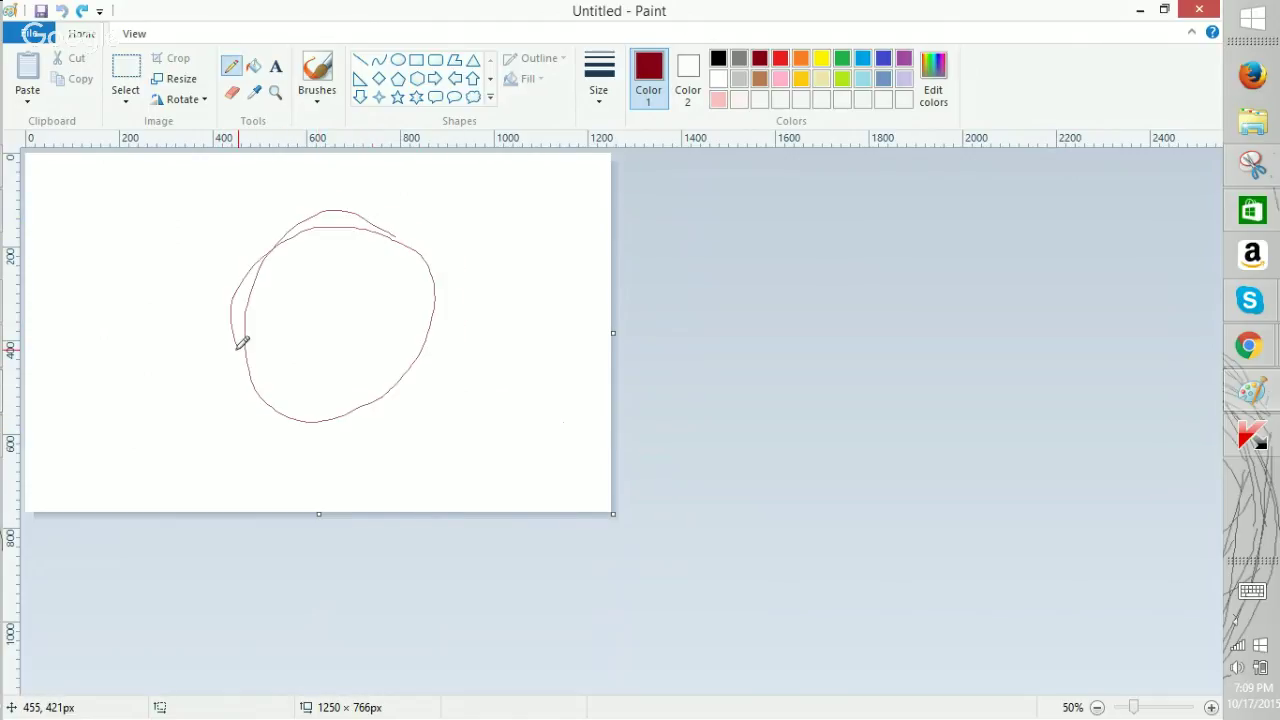
{"action": "key", "text": "ctrl+z"}
{"action": "mouse_move", "coordinate": [288, 224]}
{"action": "left_mouse_down"}
{"action": "mouse_move", "coordinate": [358, 396]}
{"action": "mouse_move", "coordinate": [455, 349]}
{"action": "left_mouse_up"}
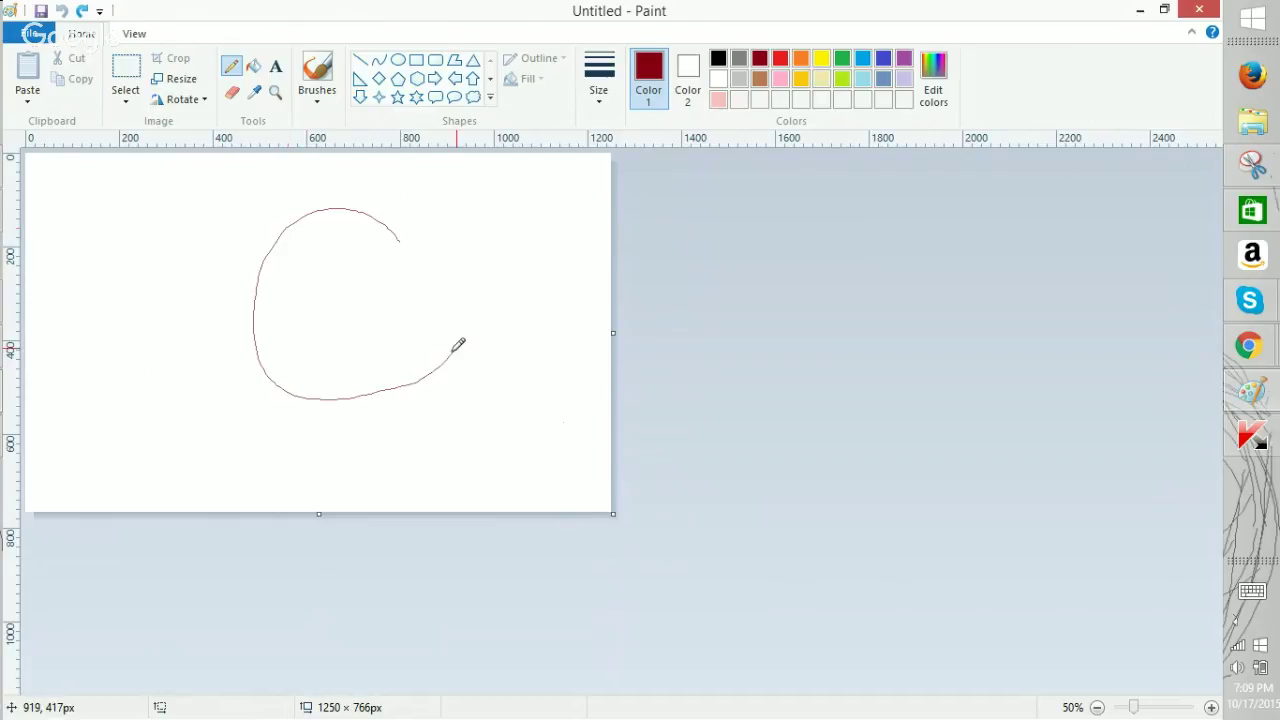
Switch to the Animal Jam game in Chrome, look at a message in My Mail, and check the nearby player's card.
{"action": "mouse_move", "coordinate": [1249, 345]}
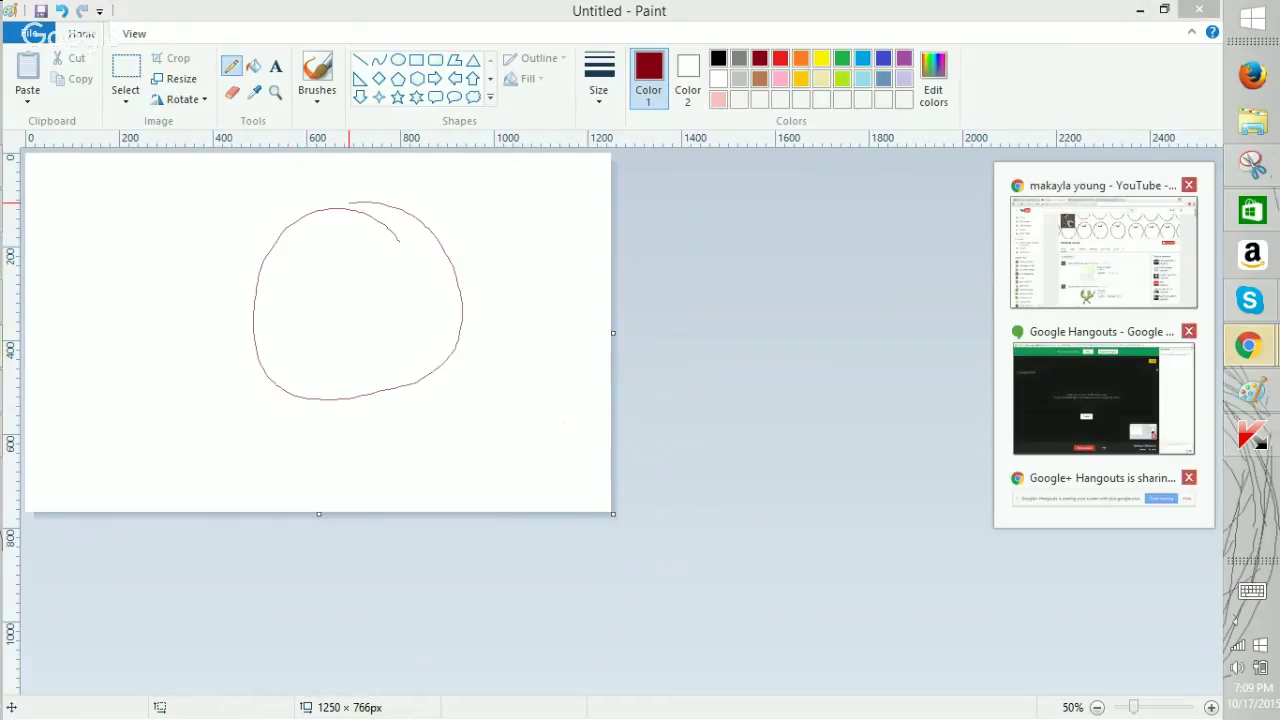
{"action": "left_click", "coordinate": [1103, 252]}
{"action": "left_click", "coordinate": [98, 12]}
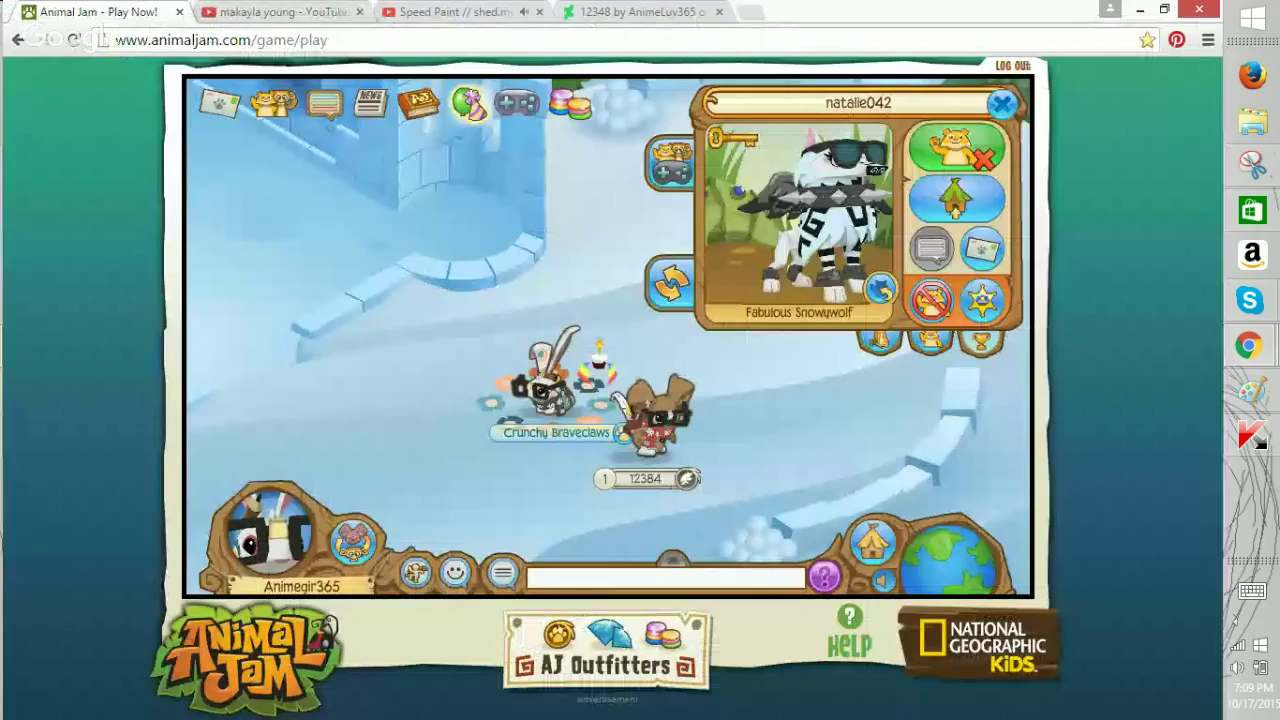
{"action": "left_click", "coordinate": [278, 104]}
{"action": "left_click", "coordinate": [986, 338]}
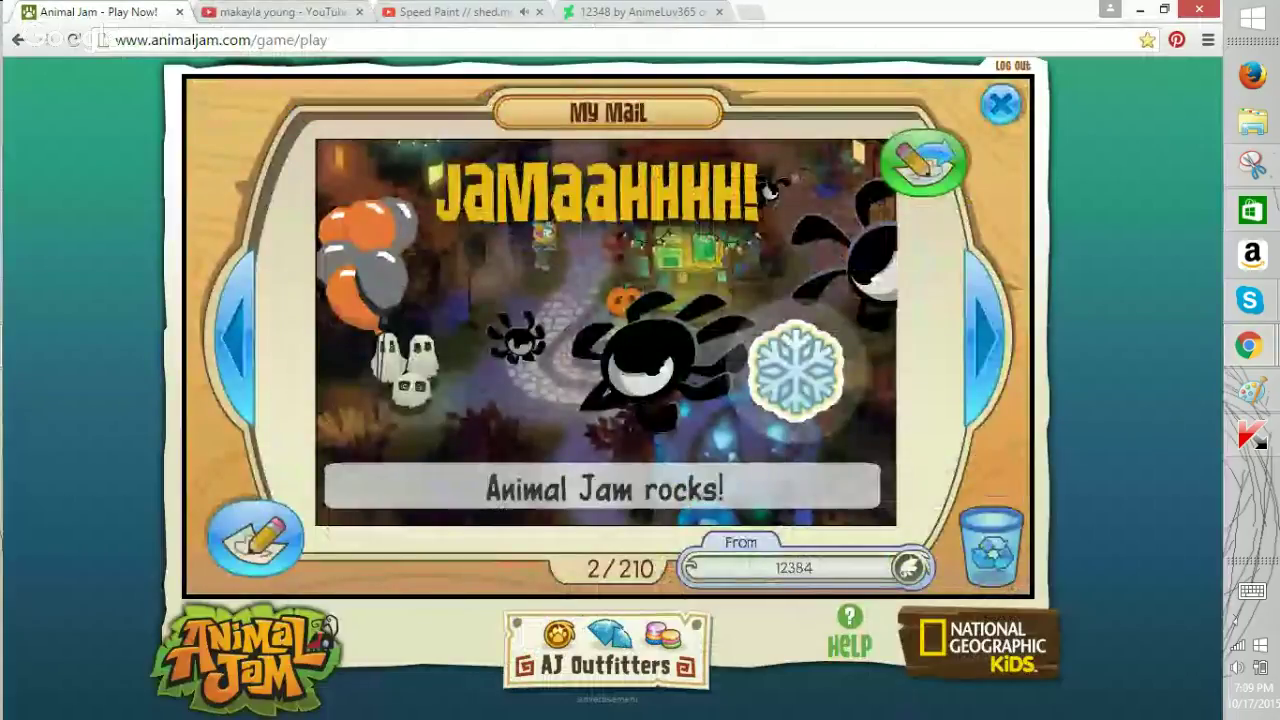
{"action": "left_click", "coordinate": [1001, 104]}
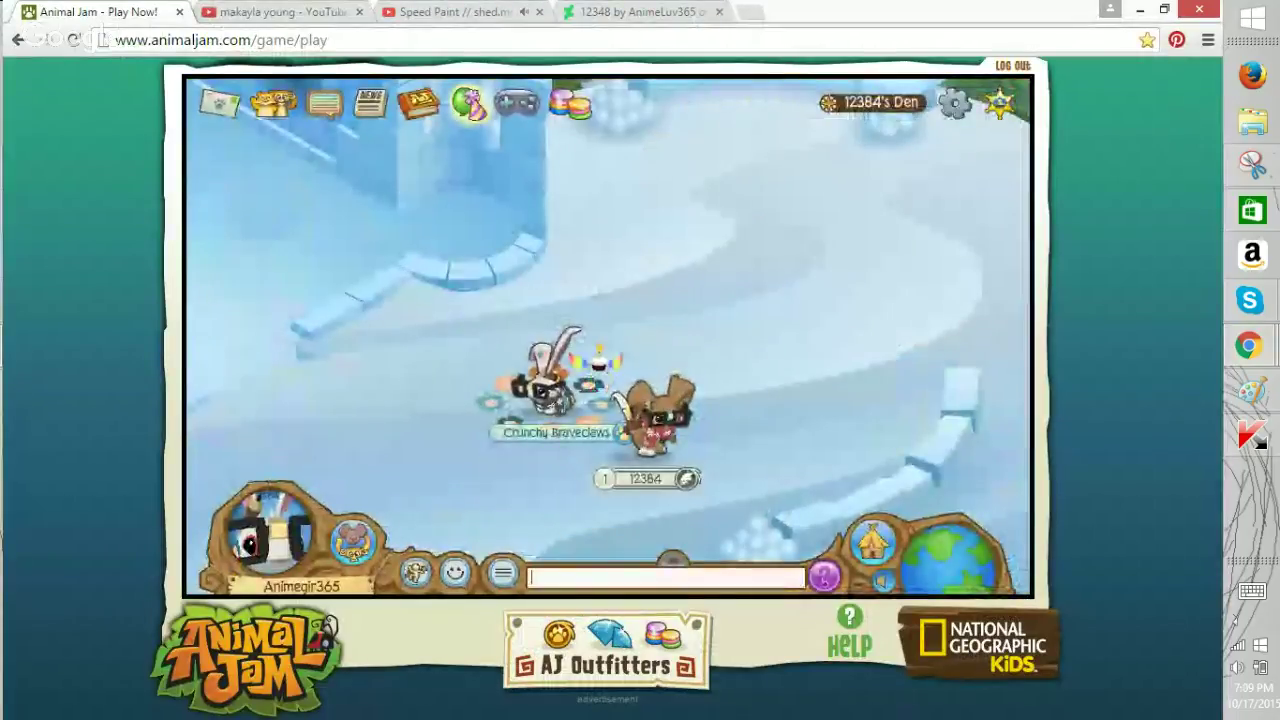
{"action": "left_click", "coordinate": [646, 479]}
{"action": "left_click", "coordinate": [998, 104]}
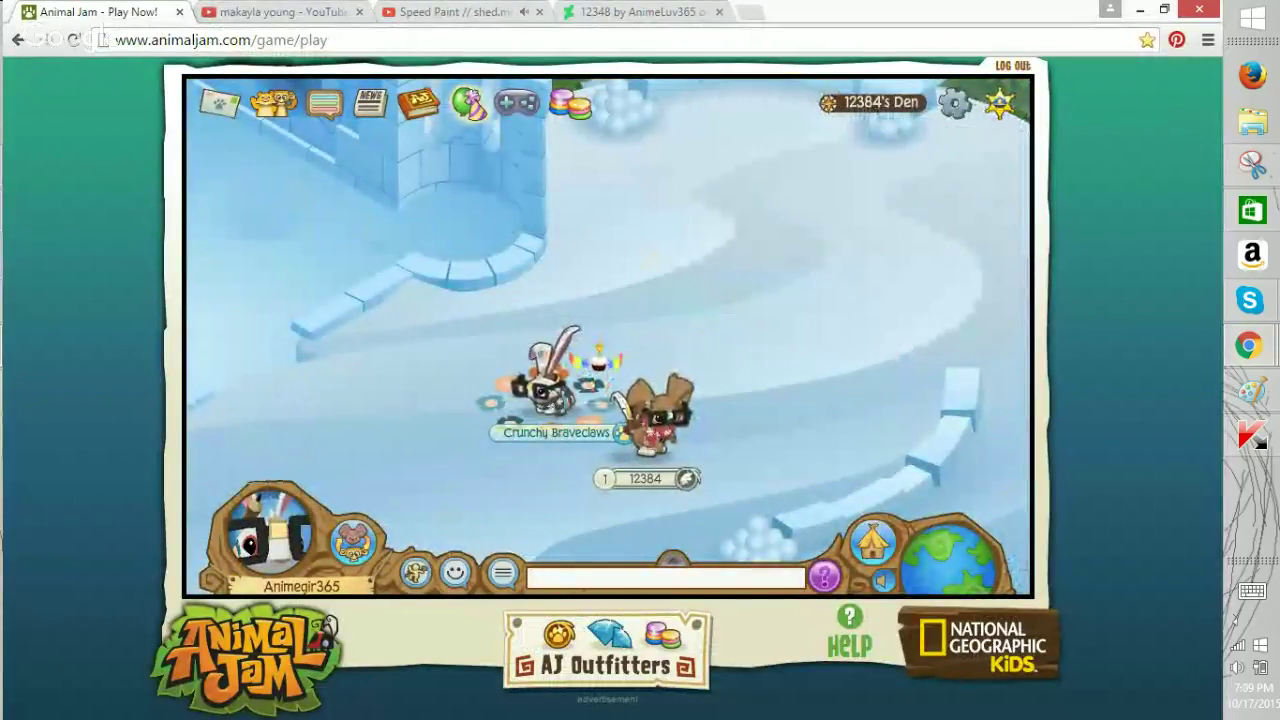
Bring up the touch keyboard and send the chat messages "dont worry" and "Btw" in Animal Jam.
{"action": "left_click", "coordinate": [1252, 591]}
{"action": "type", "text": "o"}
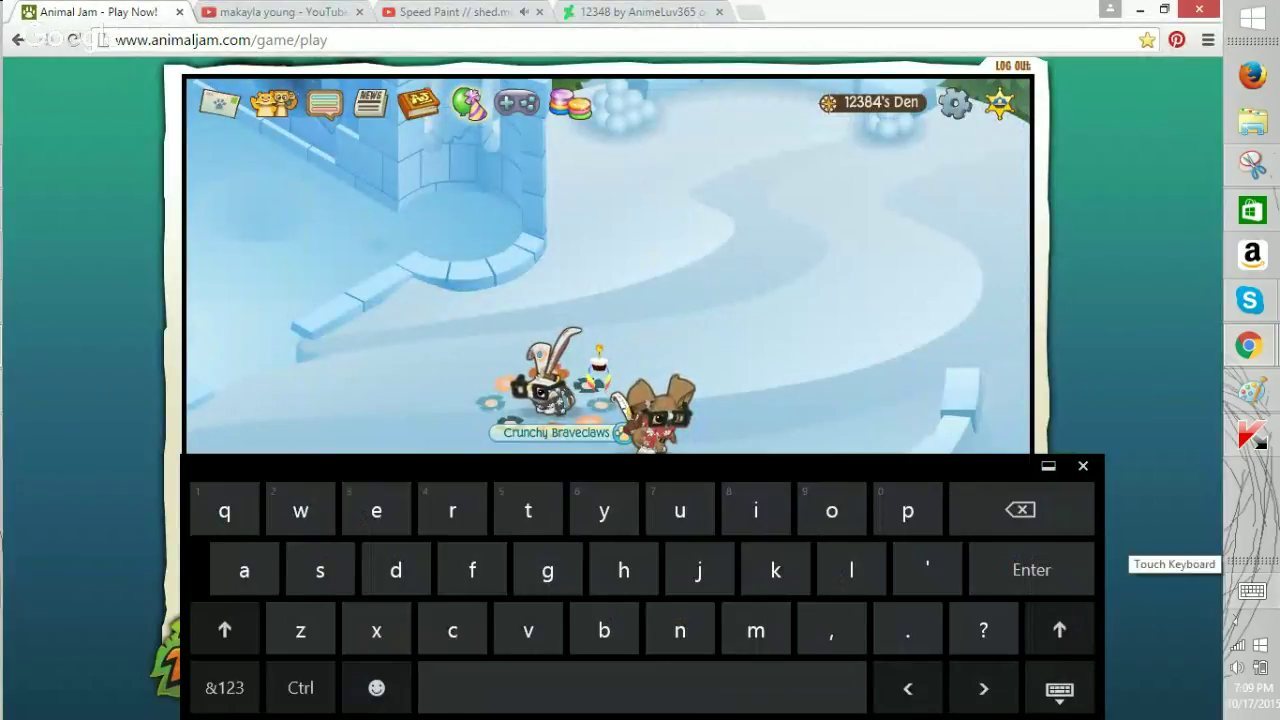
{"action": "key", "text": "Return"}
{"action": "type", "text": "Bt"}
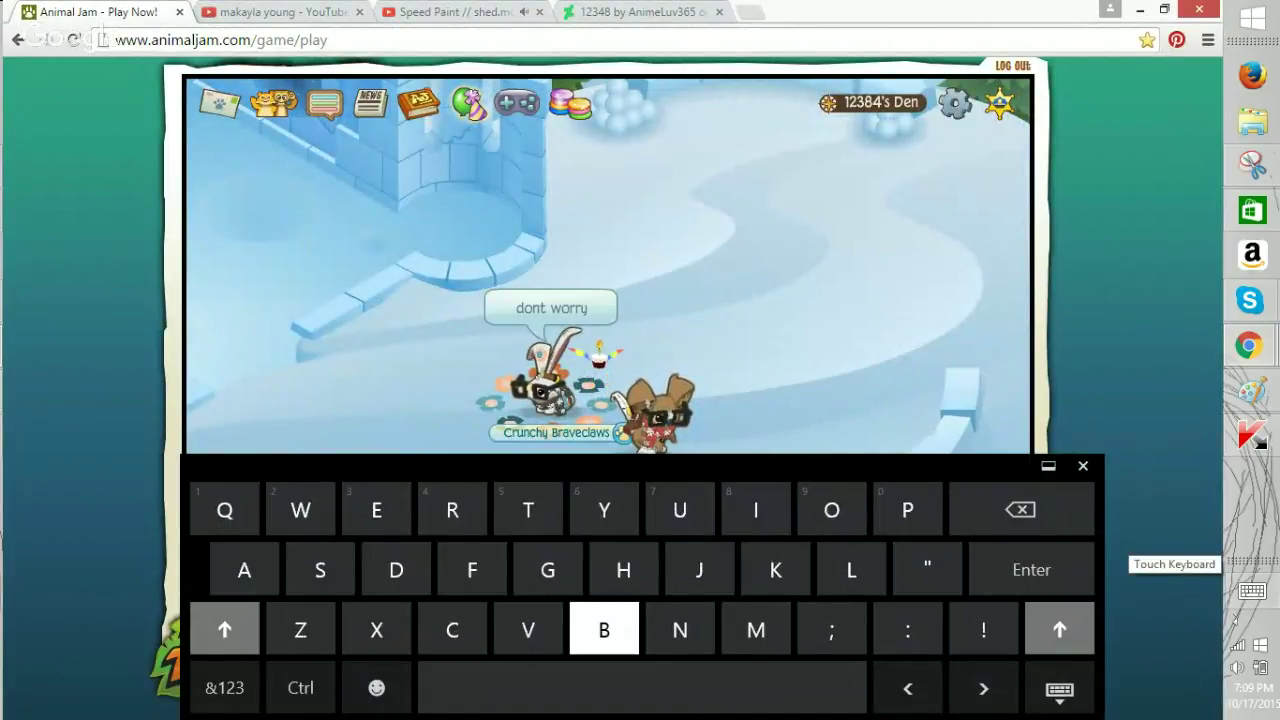
{"action": "key", "text": "Return"}
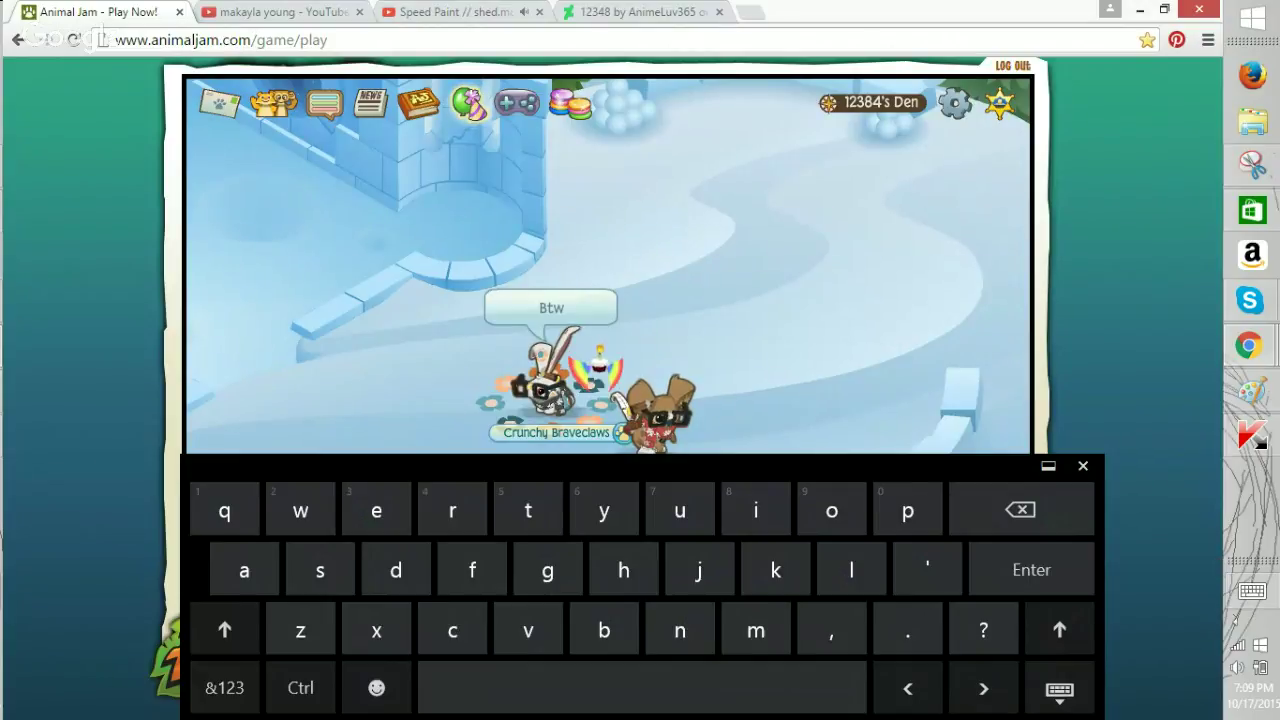
Send the chat message "can i draw this wolf?" in Animal Jam and close the touch keyboard.
{"action": "type", "text": "n "}
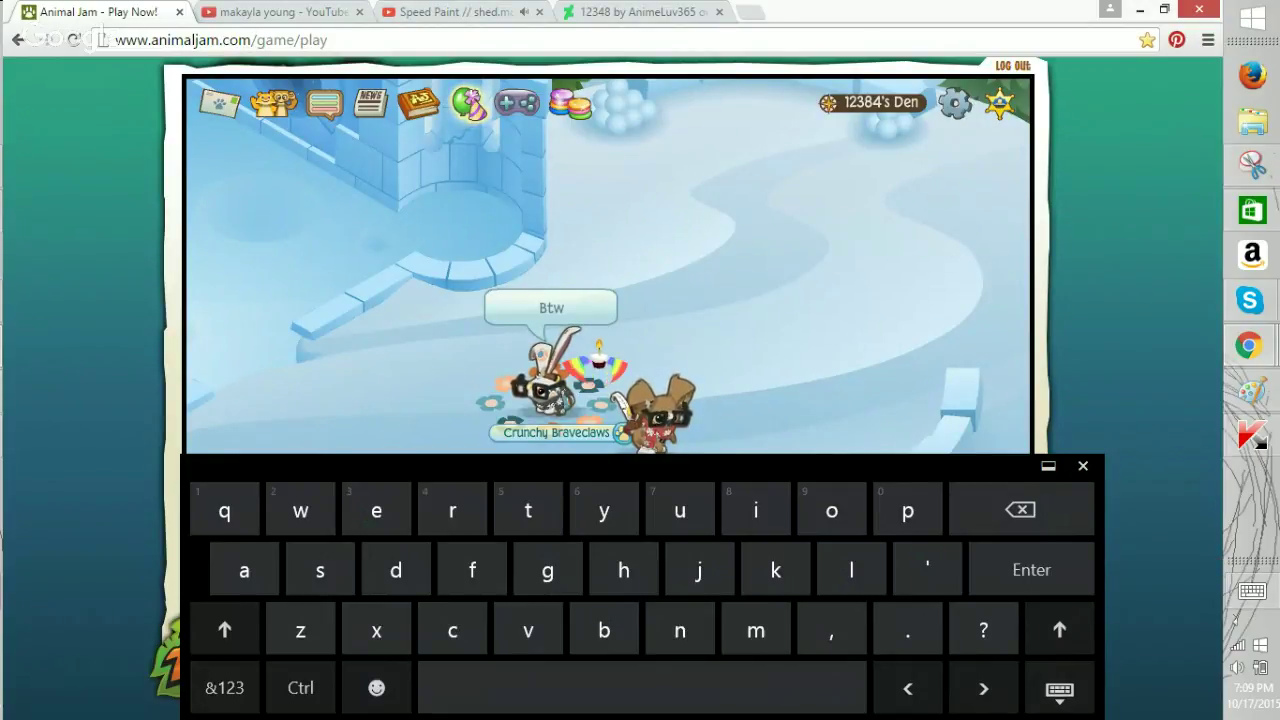
{"action": "type", "text": "isw"}
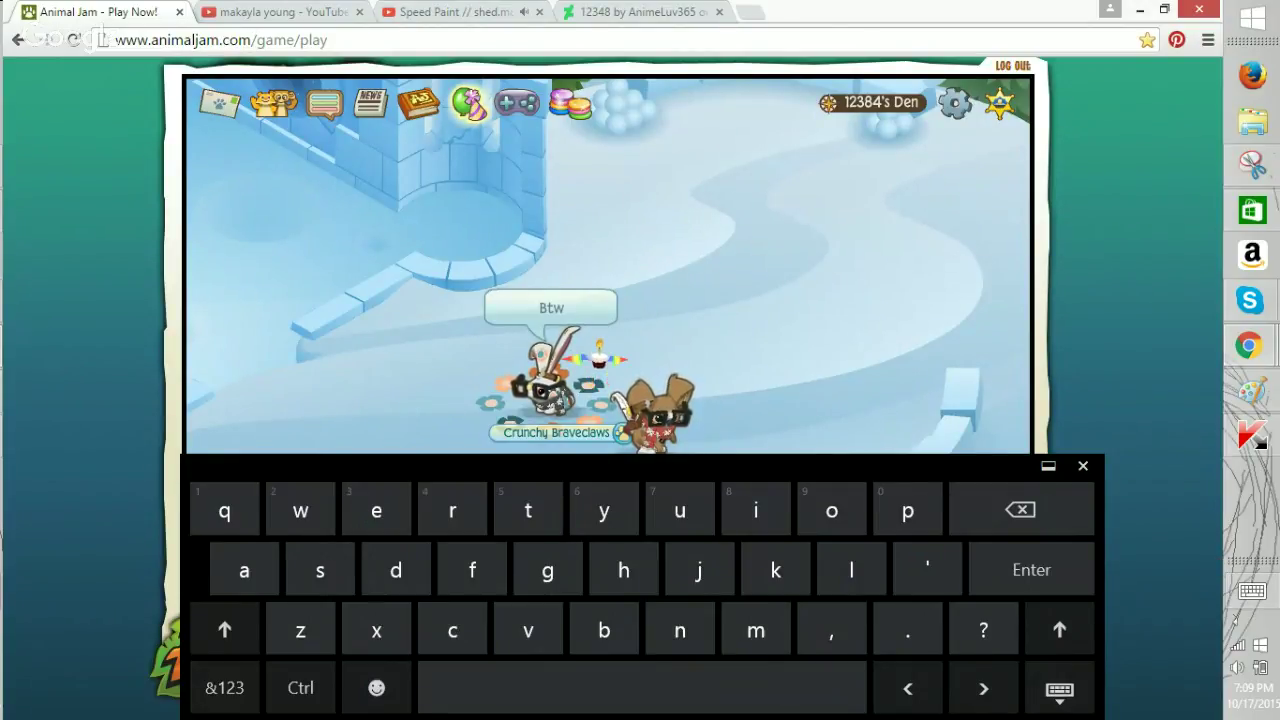
{"action": "left_click", "coordinate": [1083, 466]}
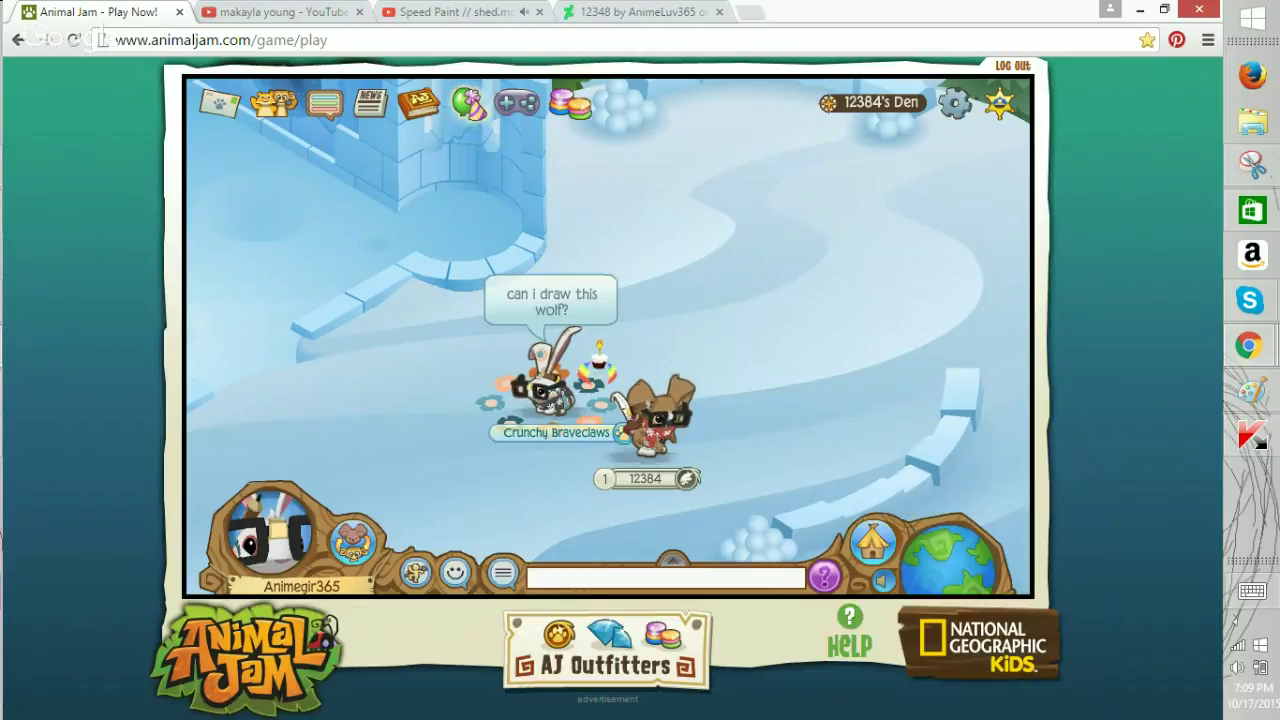
Look at the Speed Paint video page, and check the avatar on the other player's YouTube channel against the Animal Jam game.
{"action": "left_click", "coordinate": [455, 12]}
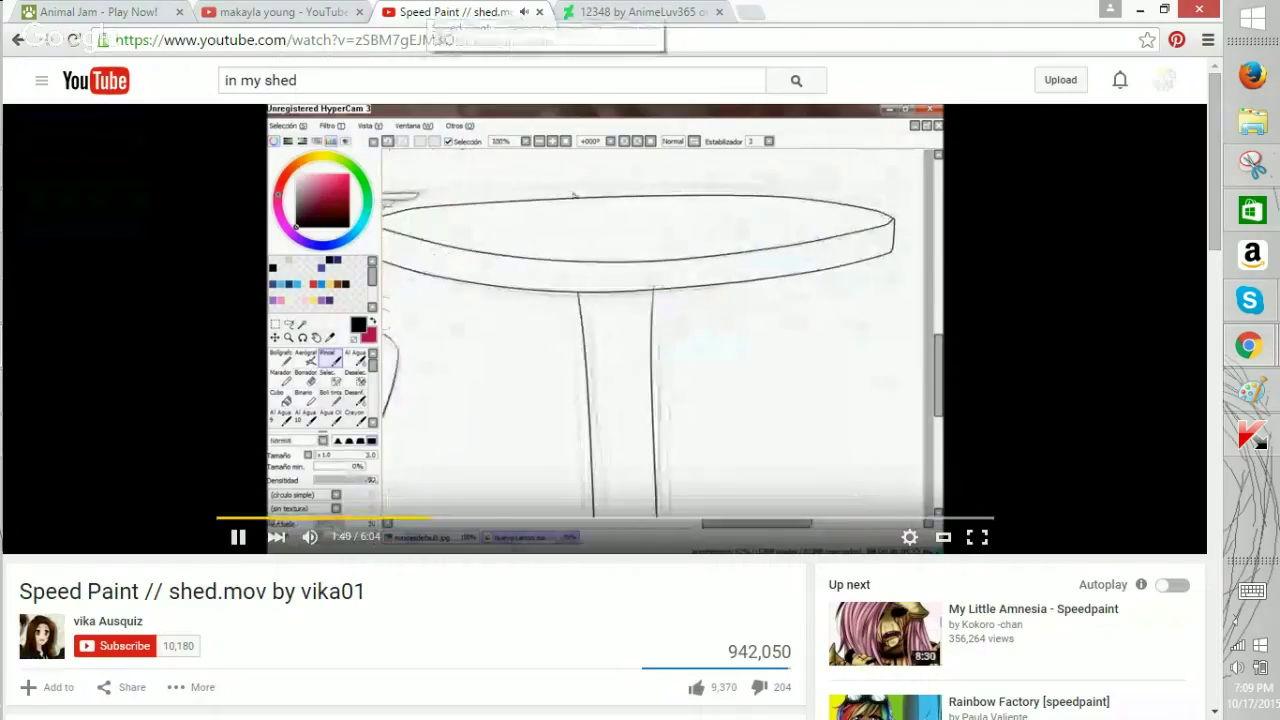
{"action": "left_click", "coordinate": [284, 12]}
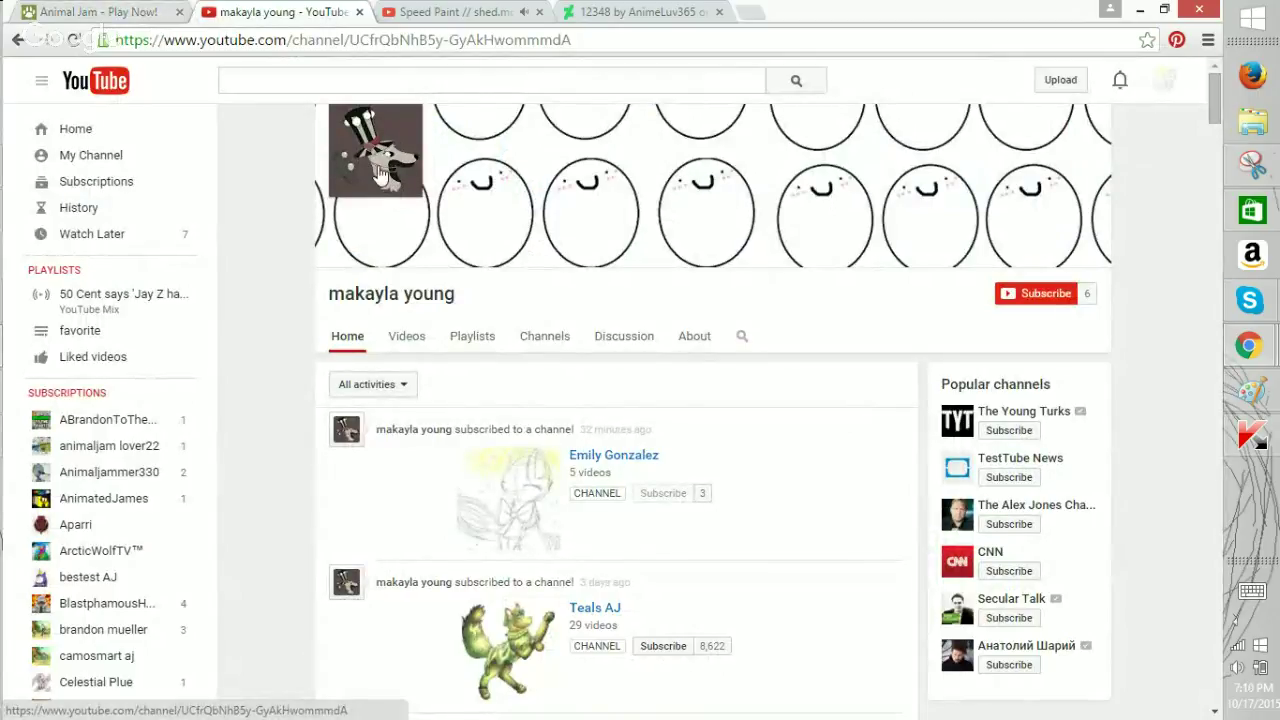
{"action": "left_click", "coordinate": [98, 12]}
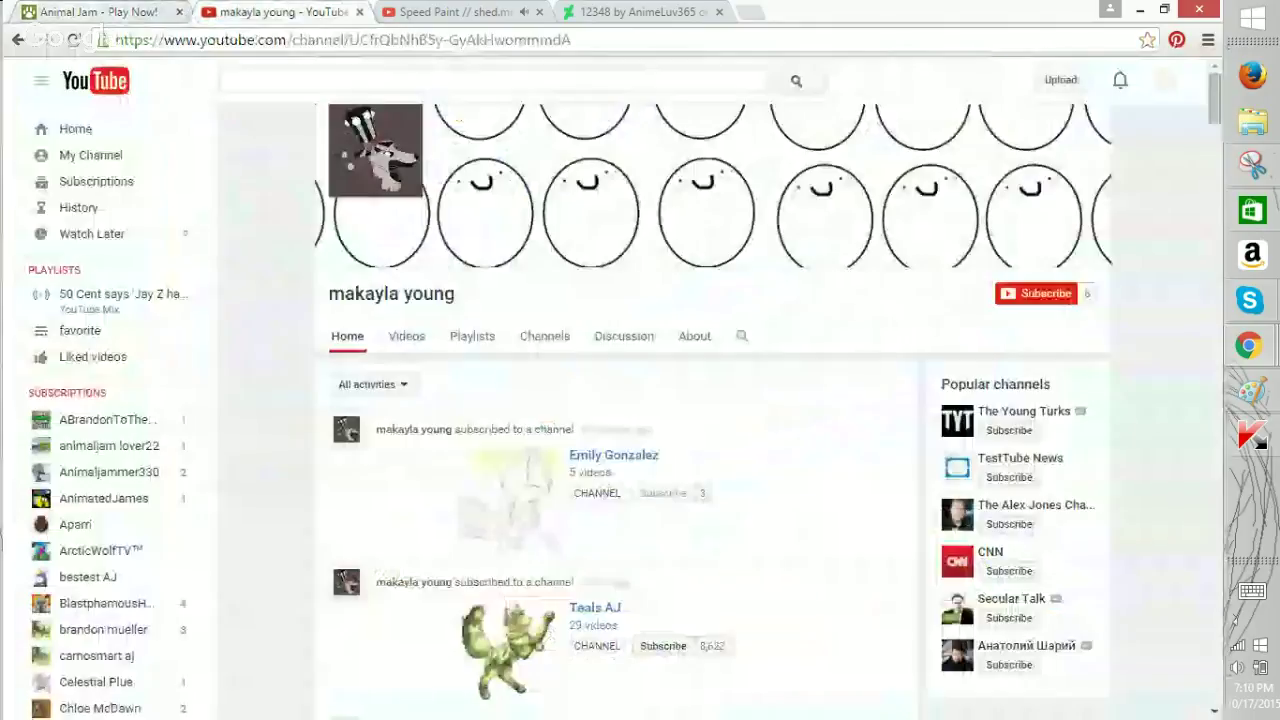
{"action": "key", "text": "ctrl+Tab"}
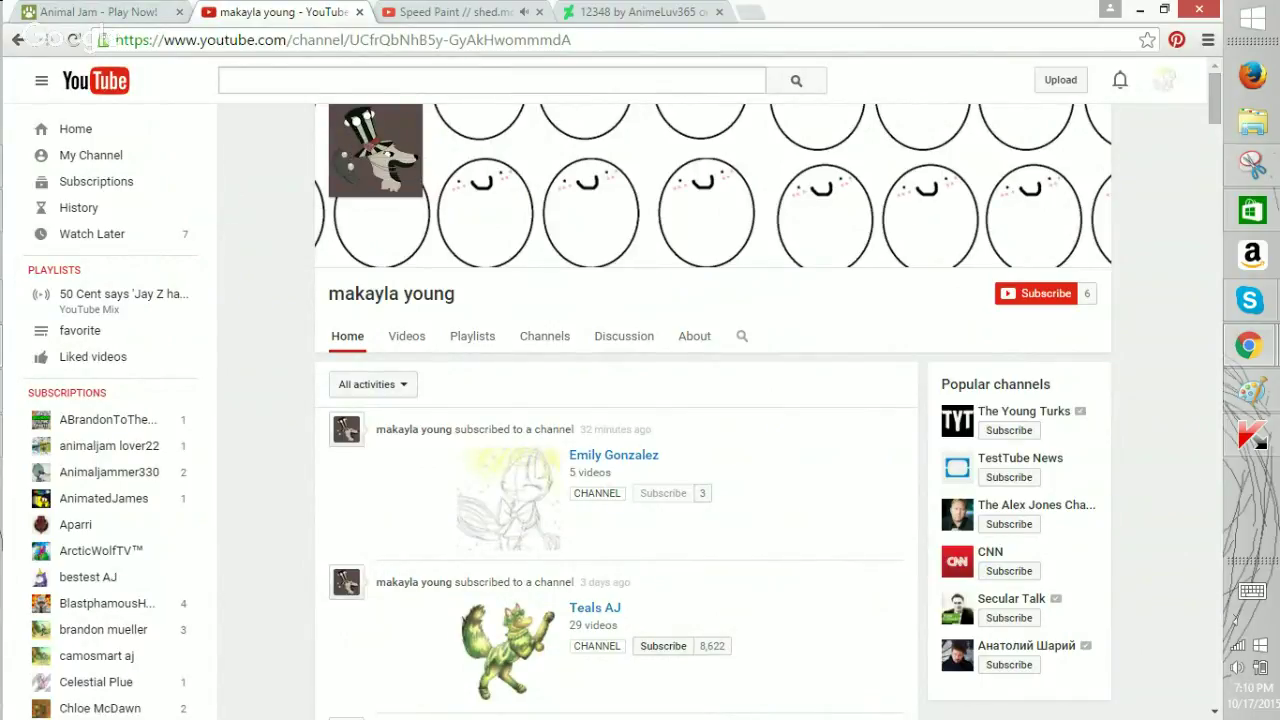
{"action": "left_click", "coordinate": [70, 14]}
{"action": "left_click", "coordinate": [262, 12]}
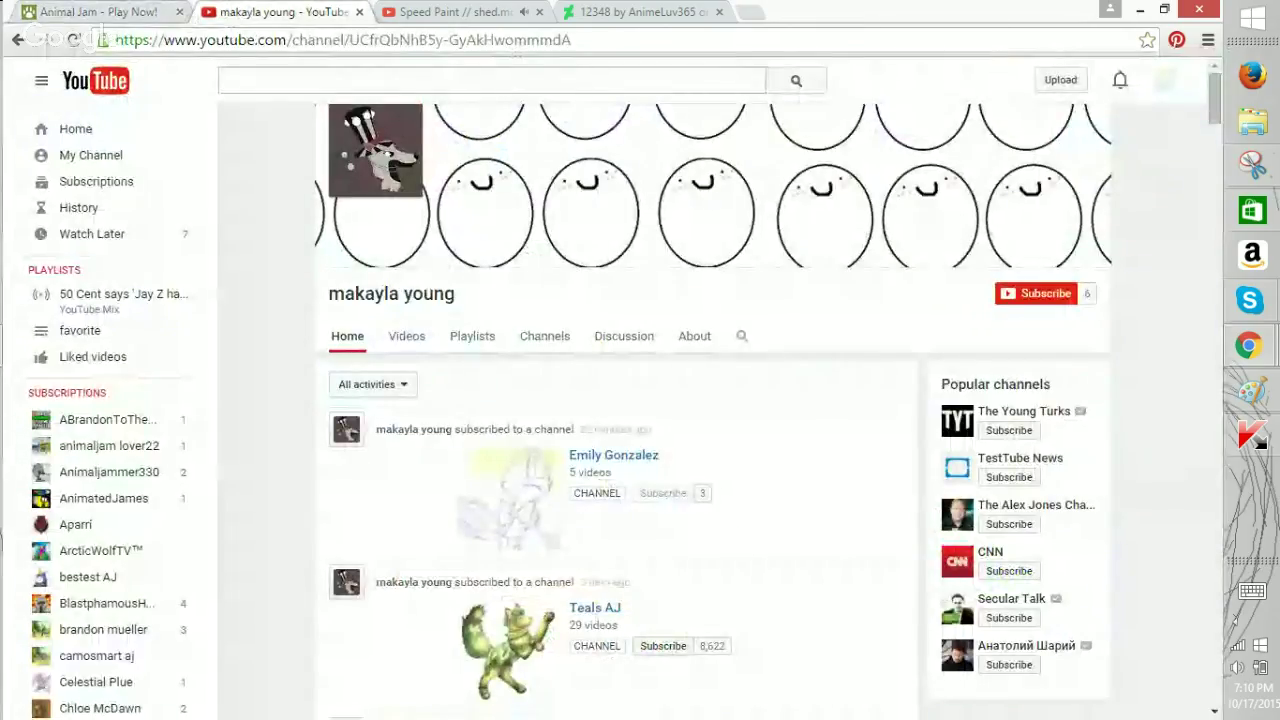
View the Teals AJ channel from the activity feed, pause its intro video, and return to the previous channel page.
{"action": "left_click", "coordinate": [595, 607]}
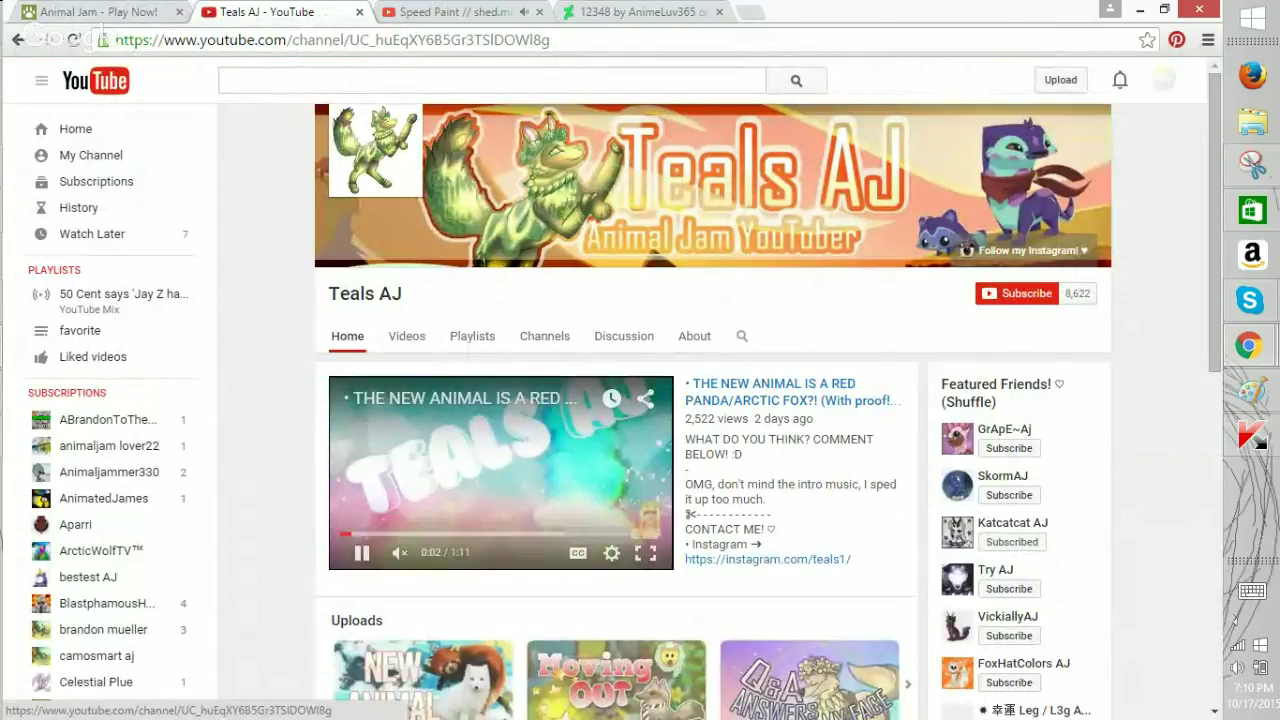
{"action": "left_click", "coordinate": [362, 553]}
{"action": "left_click", "coordinate": [362, 553]}
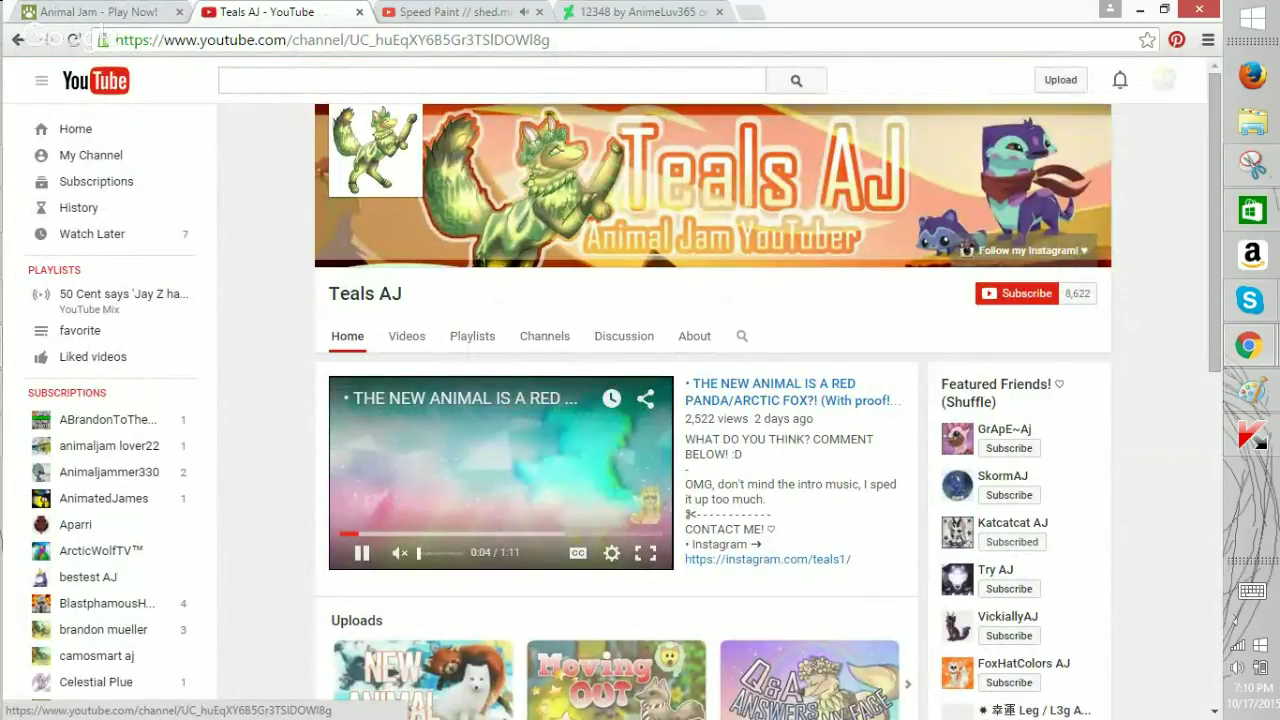
{"action": "key", "text": "space"}
{"action": "key", "text": "alt+Left"}
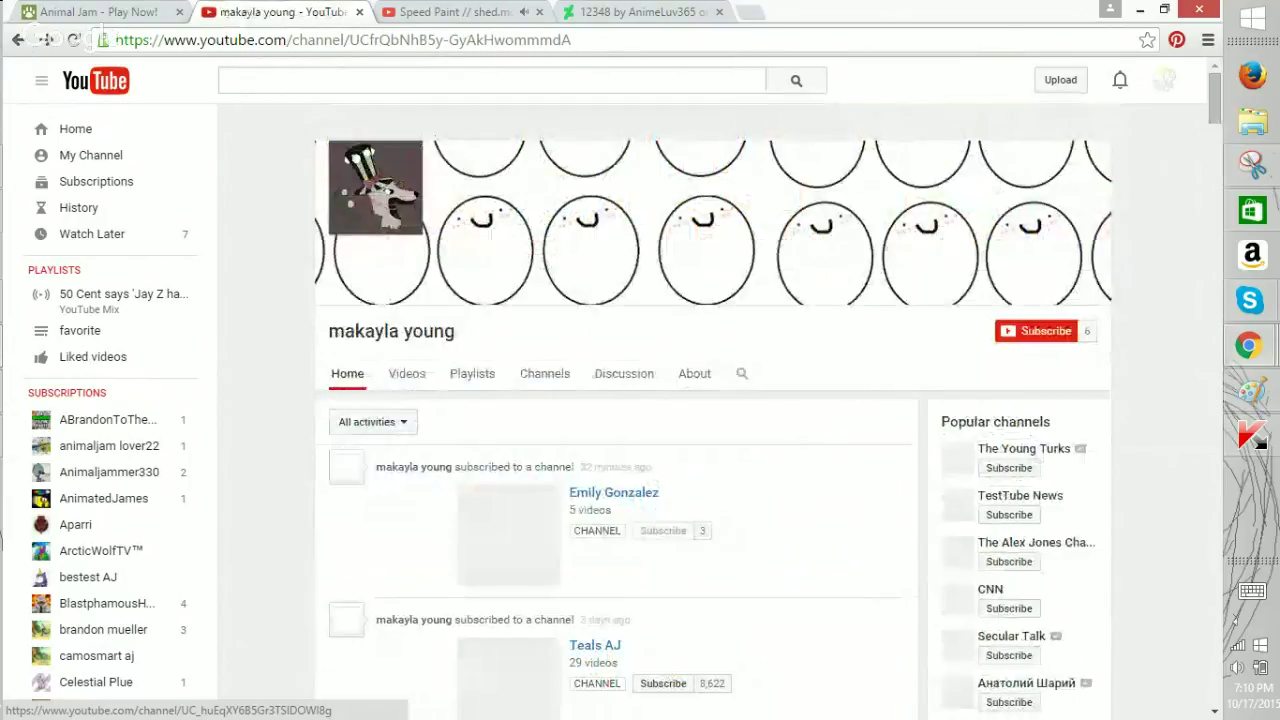
{"action": "scroll", "coordinate": [614, 455], "scroll_direction": "down", "scroll_amount": 1}
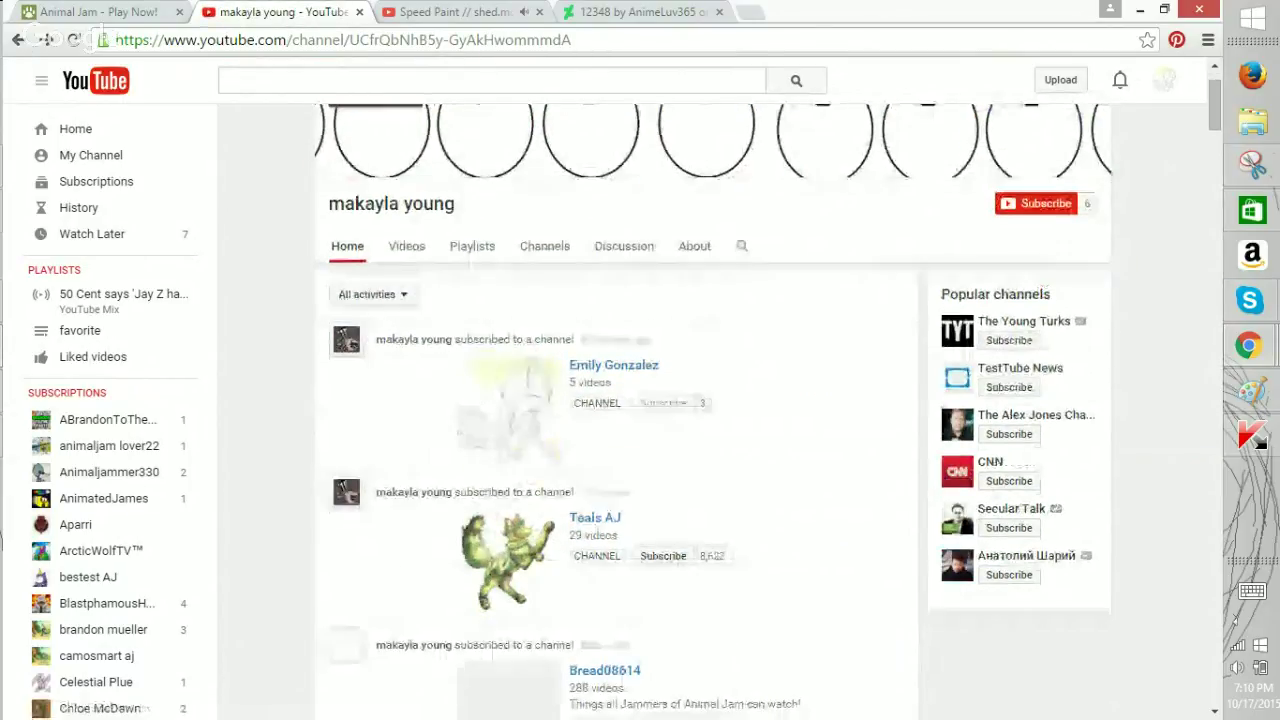
Return to the Animal Jam game to read the chat reply, briefly opening and closing the touch keyboard.
{"action": "left_click", "coordinate": [98, 12]}
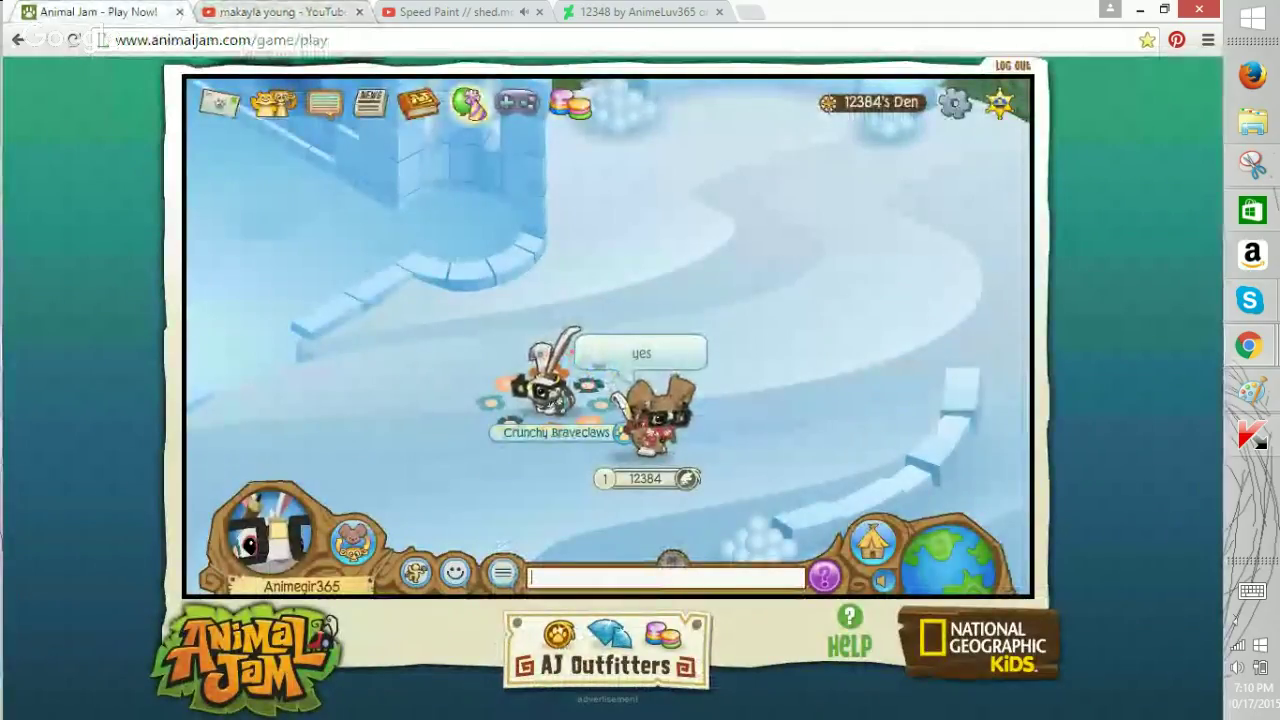
{"action": "left_click", "coordinate": [1252, 591]}
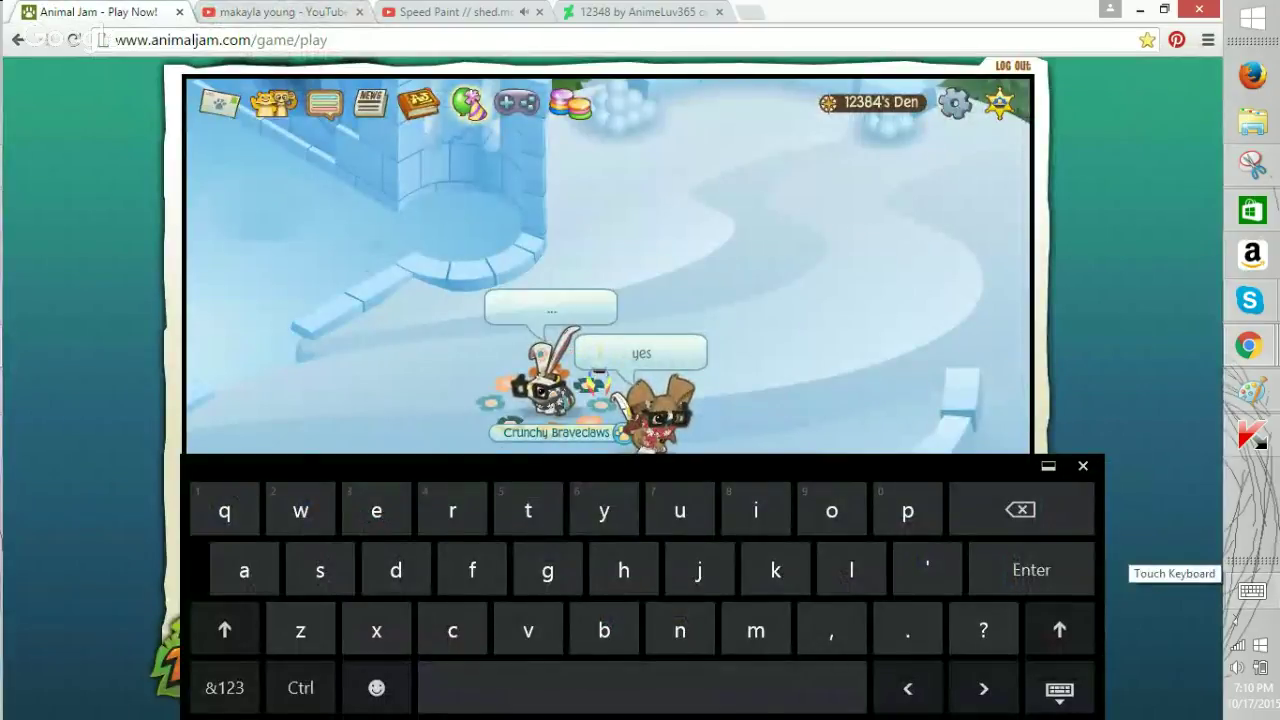
{"action": "left_click", "coordinate": [1252, 591]}
Go back to the Speed Paint video page and play the suggested video Rainbow Factory [speedpaint].
{"action": "left_click", "coordinate": [455, 12]}
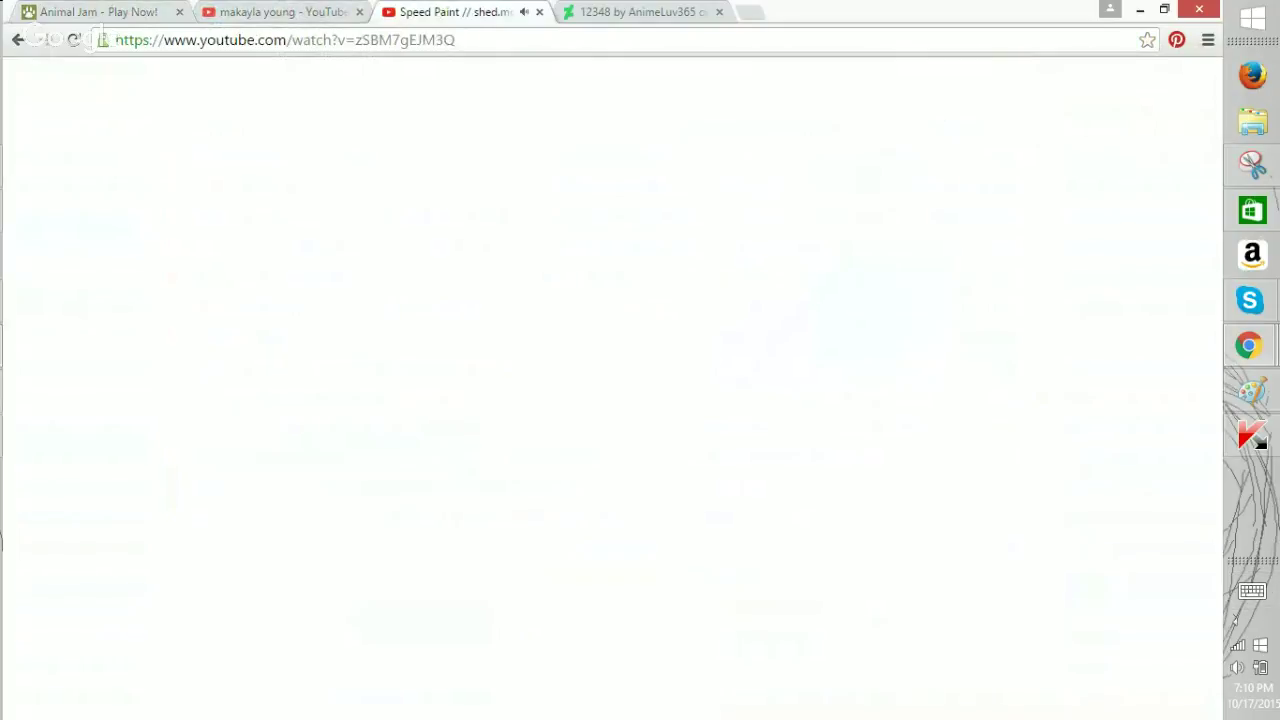
{"action": "scroll", "coordinate": [612, 410], "scroll_direction": "down", "scroll_amount": 4}
{"action": "scroll", "coordinate": [612, 410], "scroll_direction": "up", "scroll_amount": 1}
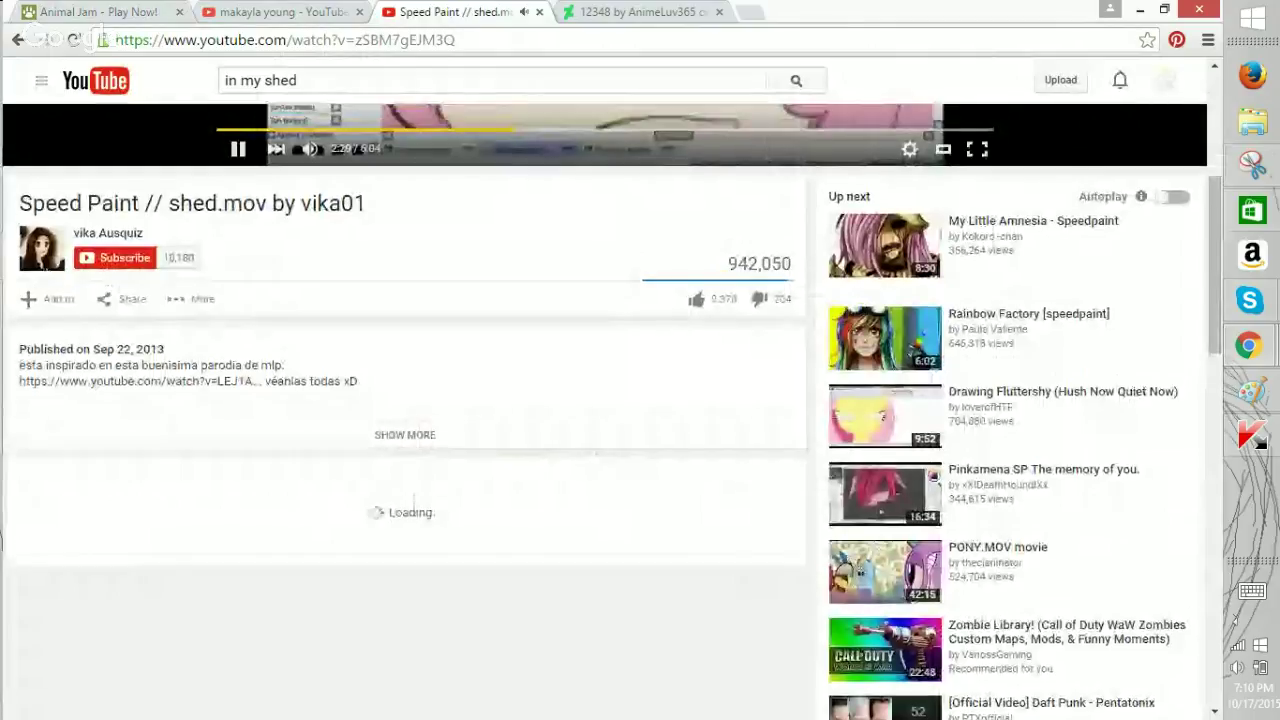
{"action": "left_click", "coordinate": [1040, 479]}
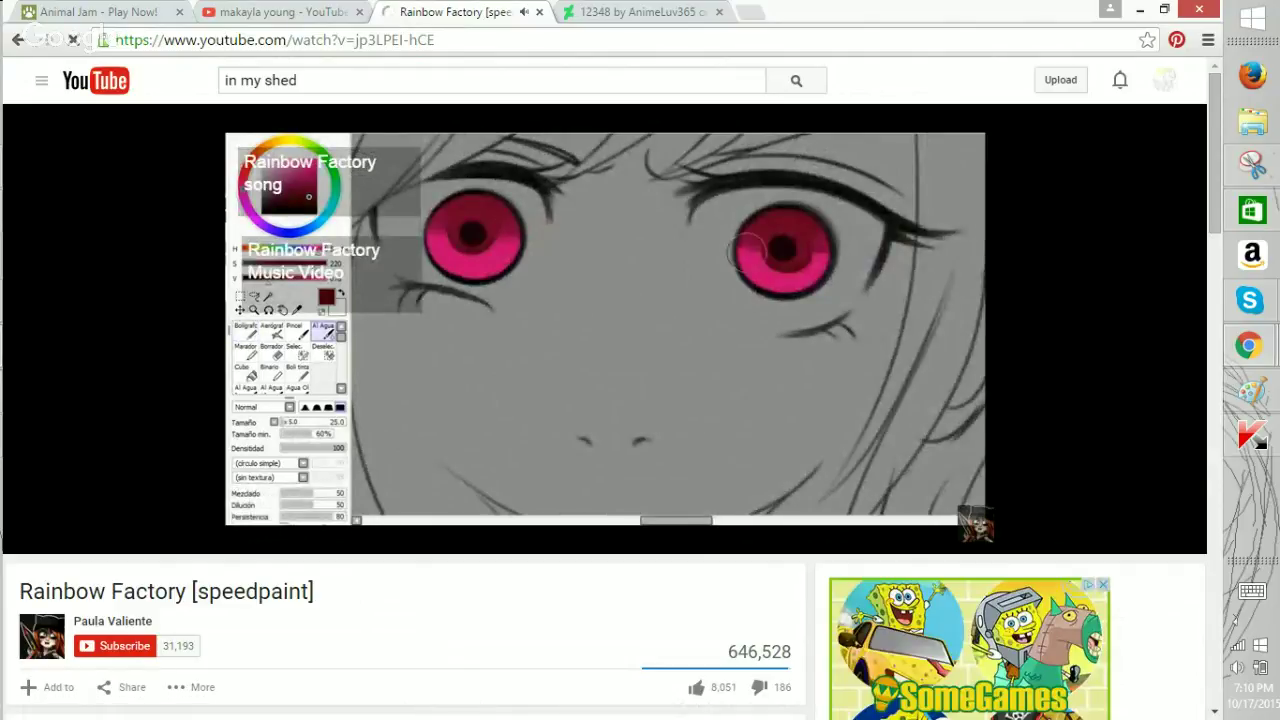
Browse the other player's YouTube channel activity feed, and compare the wolf avatar in its header with the circle sketch in Paint.
{"action": "left_click", "coordinate": [283, 12]}
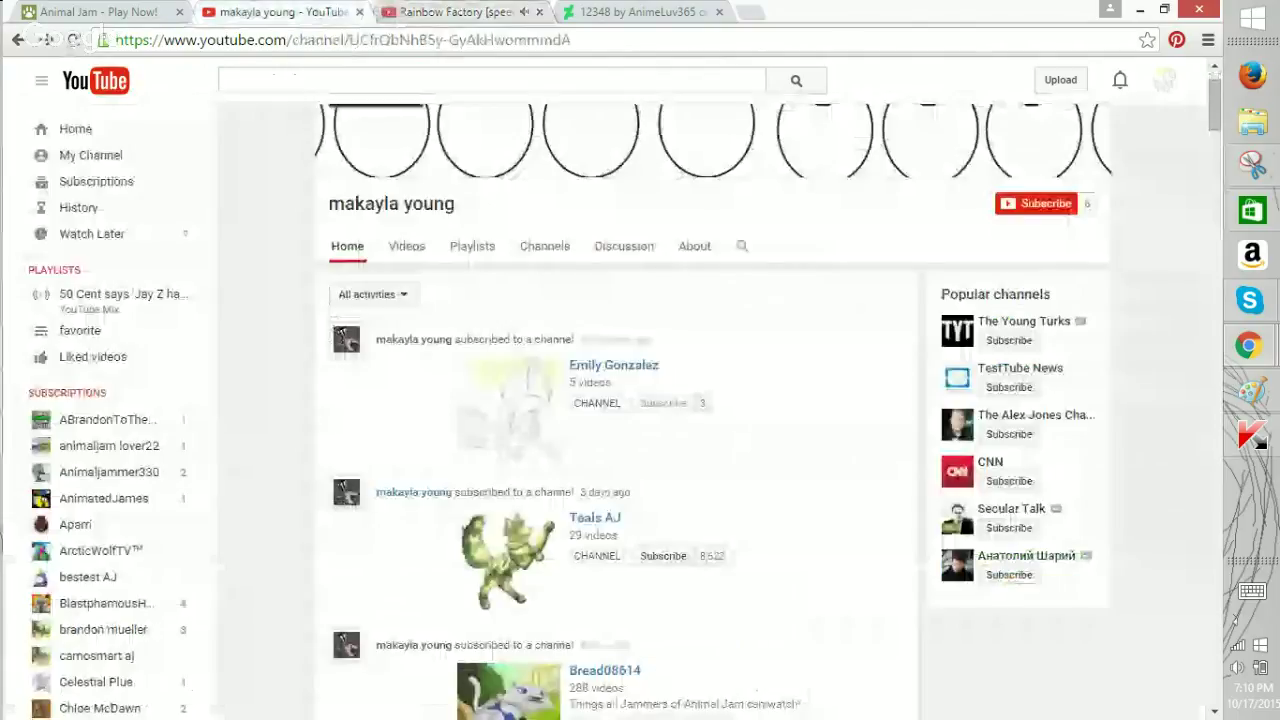
{"action": "scroll", "coordinate": [615, 420], "scroll_direction": "down", "scroll_amount": 6}
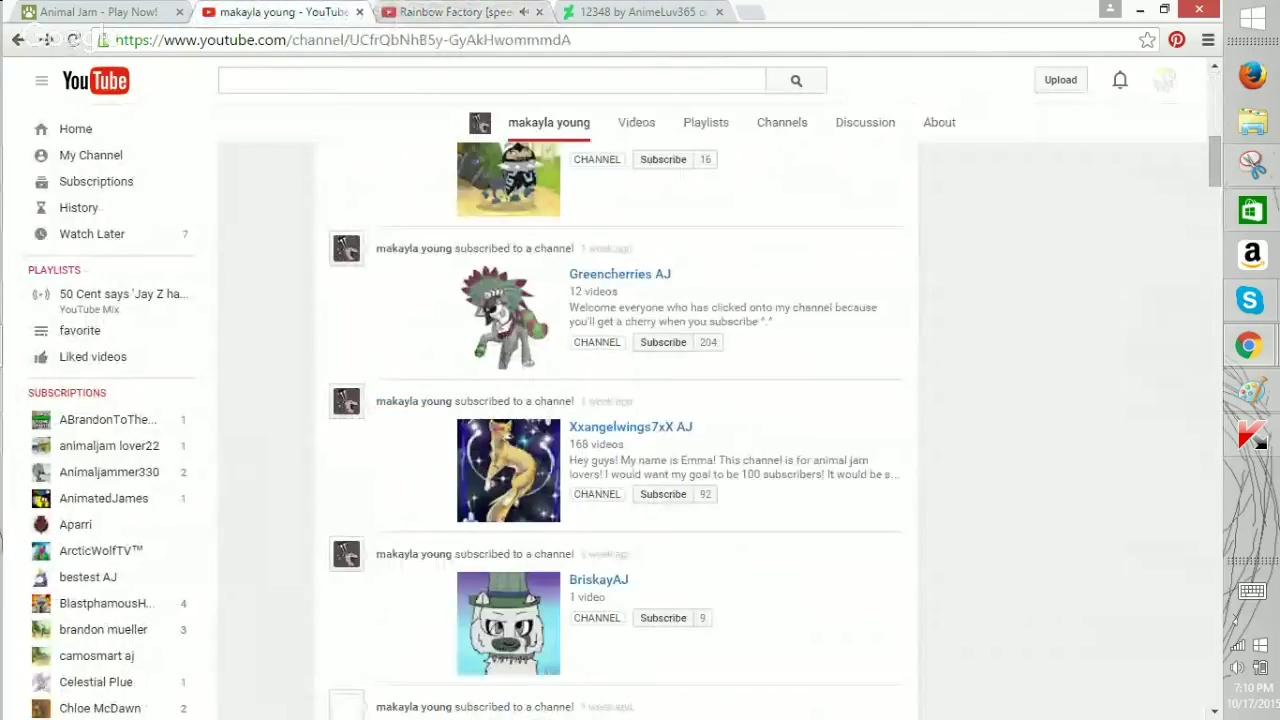
{"action": "scroll", "coordinate": [637, 428], "scroll_direction": "down", "scroll_amount": 4}
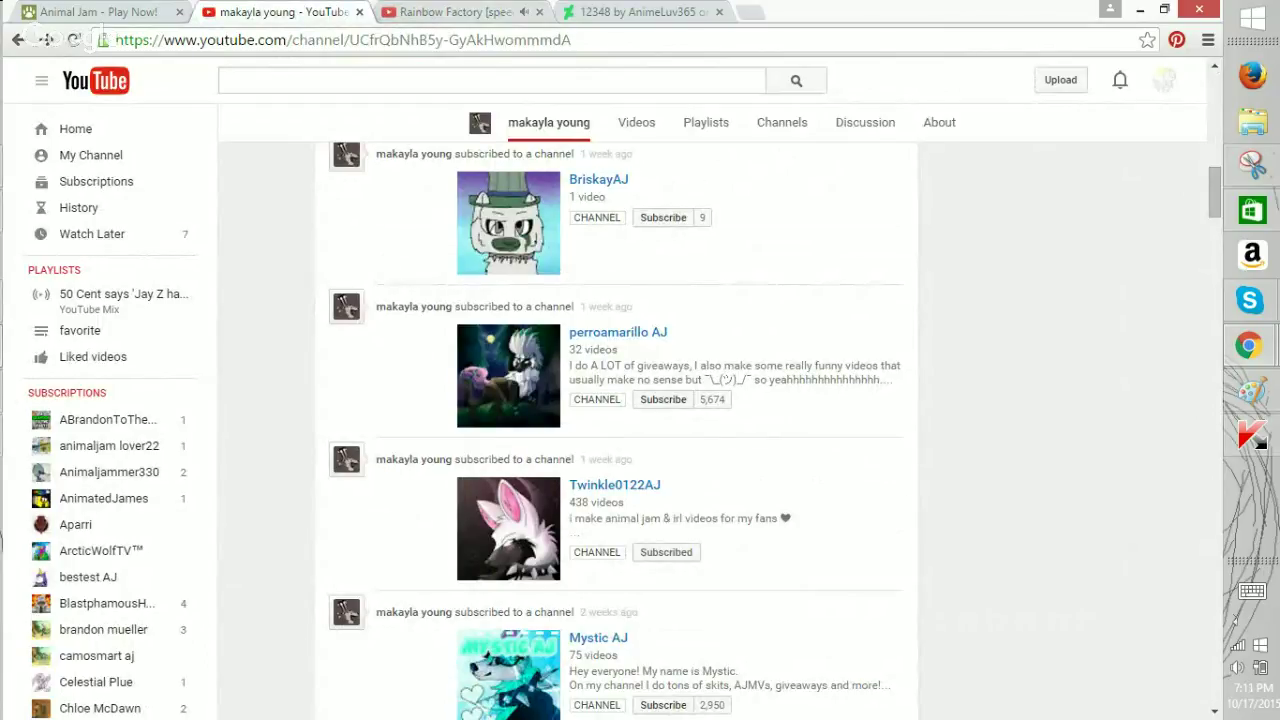
{"action": "scroll", "coordinate": [617, 430], "scroll_direction": "up", "scroll_amount": 7}
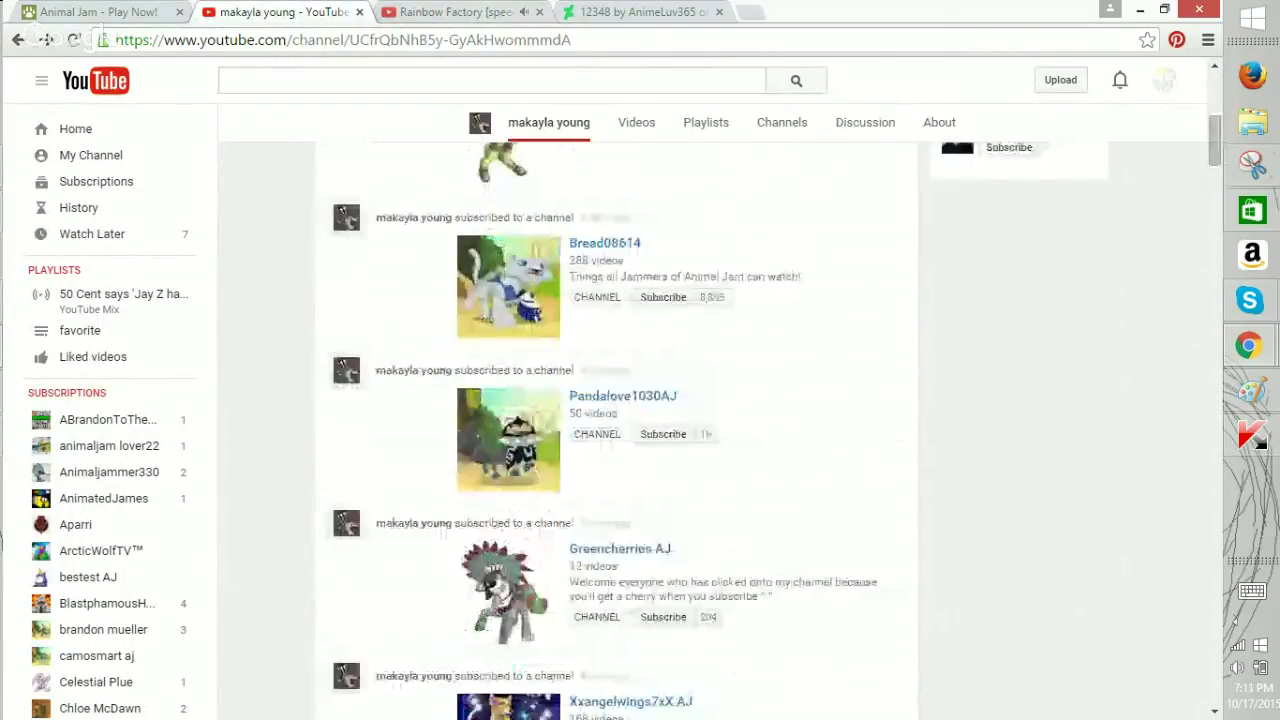
{"action": "scroll", "coordinate": [617, 430], "scroll_direction": "up", "scroll_amount": 5}
{"action": "left_click", "coordinate": [1252, 390]}
{"action": "mouse_move", "coordinate": [1250, 345]}
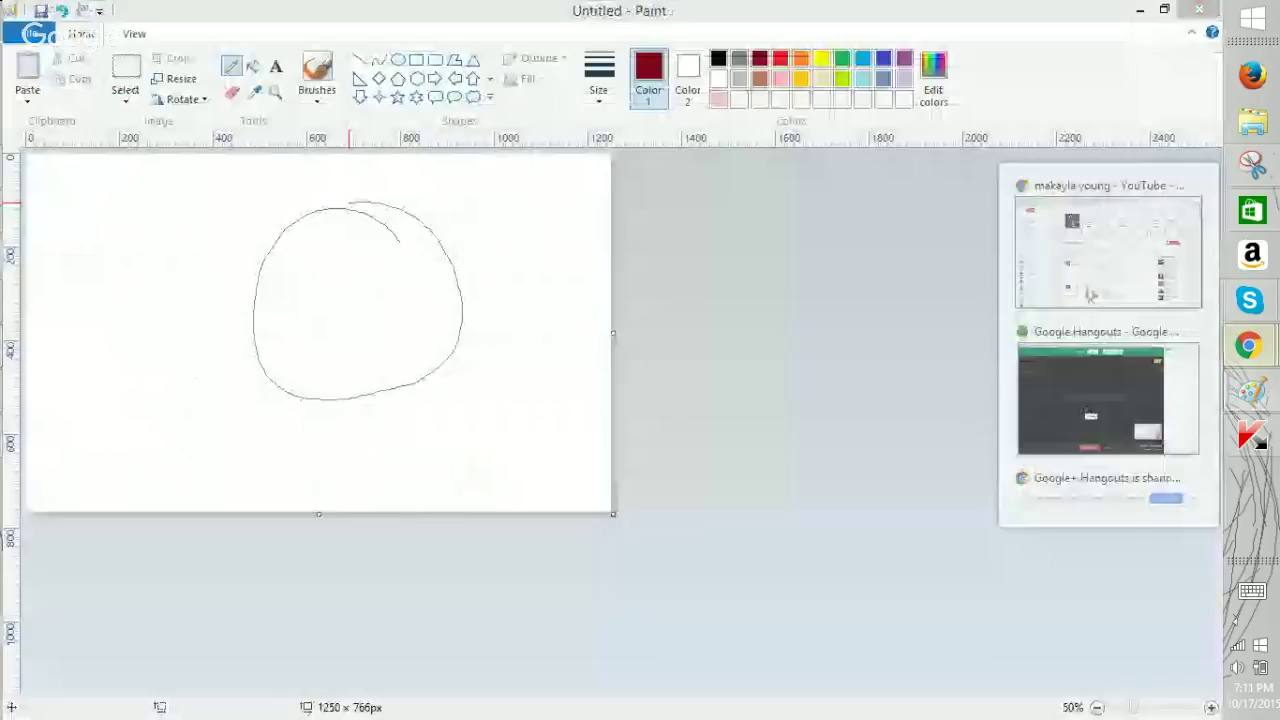
{"action": "left_click", "coordinate": [1090, 293]}
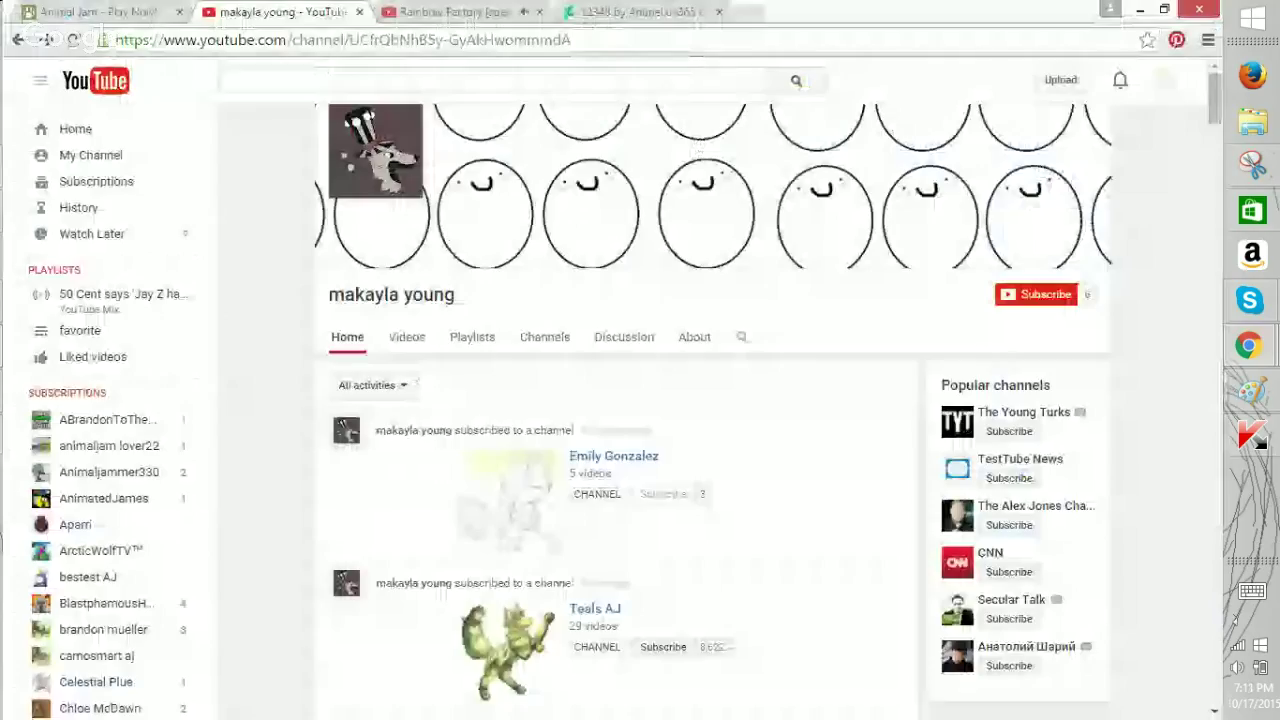
Switch to Paint and sketch a blunt snout outline extending from the circle's lower right side, undoing the first two attempts.
{"action": "left_click", "coordinate": [1252, 390]}
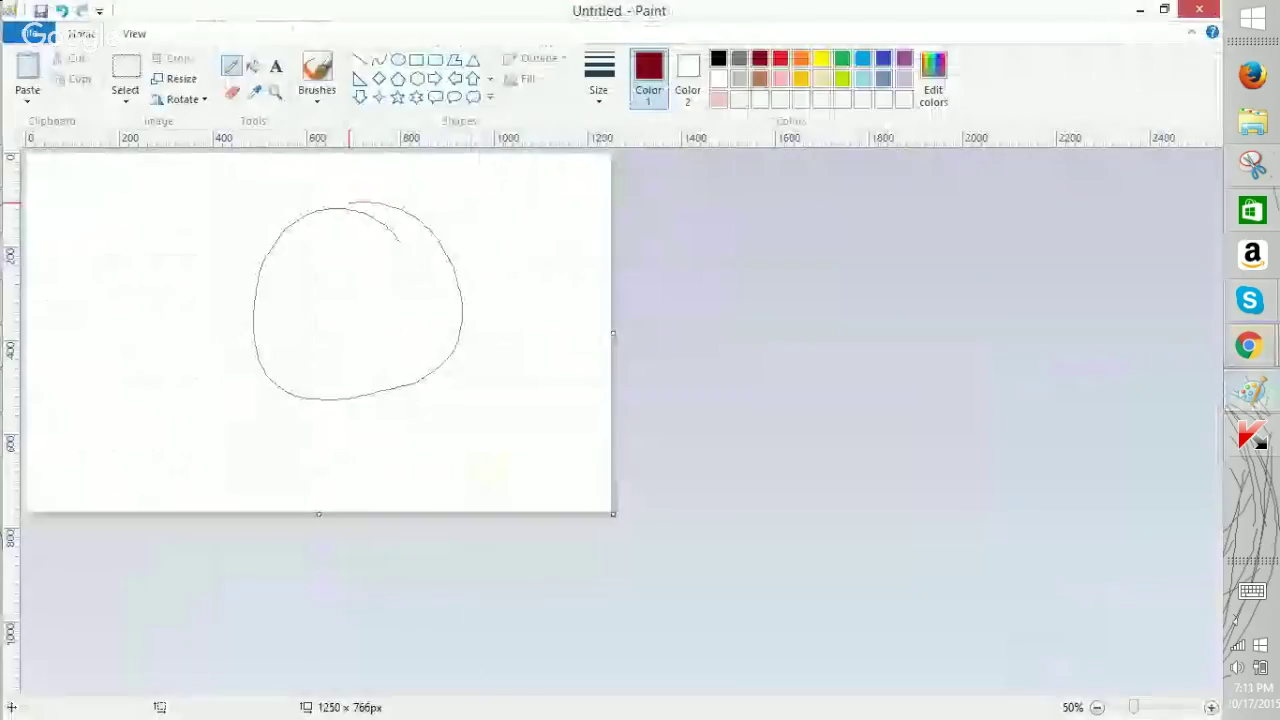
{"action": "mouse_move", "coordinate": [440, 248]}
{"action": "left_mouse_down"}
{"action": "mouse_move", "coordinate": [513, 353]}
{"action": "mouse_move", "coordinate": [476, 382]}
{"action": "mouse_move", "coordinate": [392, 400]}
{"action": "left_mouse_up"}
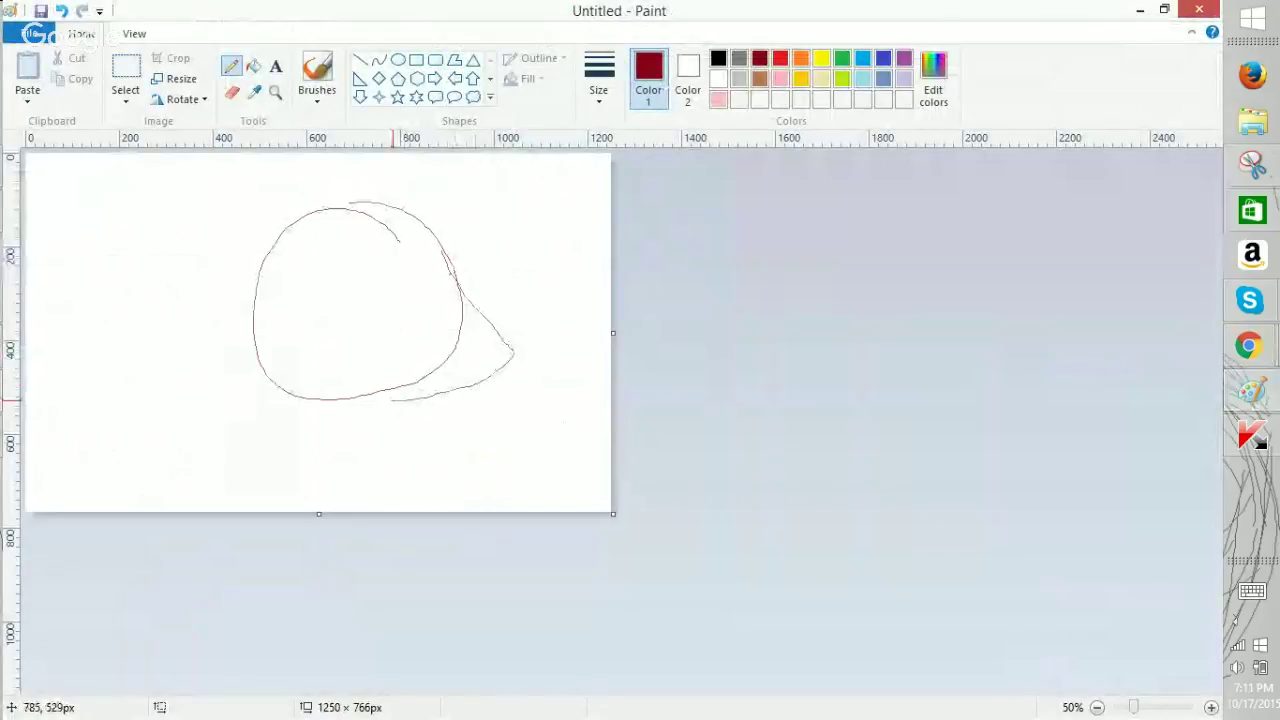
{"action": "key", "text": "ctrl+z"}
{"action": "mouse_move", "coordinate": [456, 282]}
{"action": "left_mouse_down"}
{"action": "mouse_move", "coordinate": [500, 320]}
{"action": "mouse_move", "coordinate": [500, 346]}
{"action": "mouse_move", "coordinate": [454, 377]}
{"action": "mouse_move", "coordinate": [363, 398]}
{"action": "left_mouse_up"}
{"action": "key", "text": "ctrl+z"}
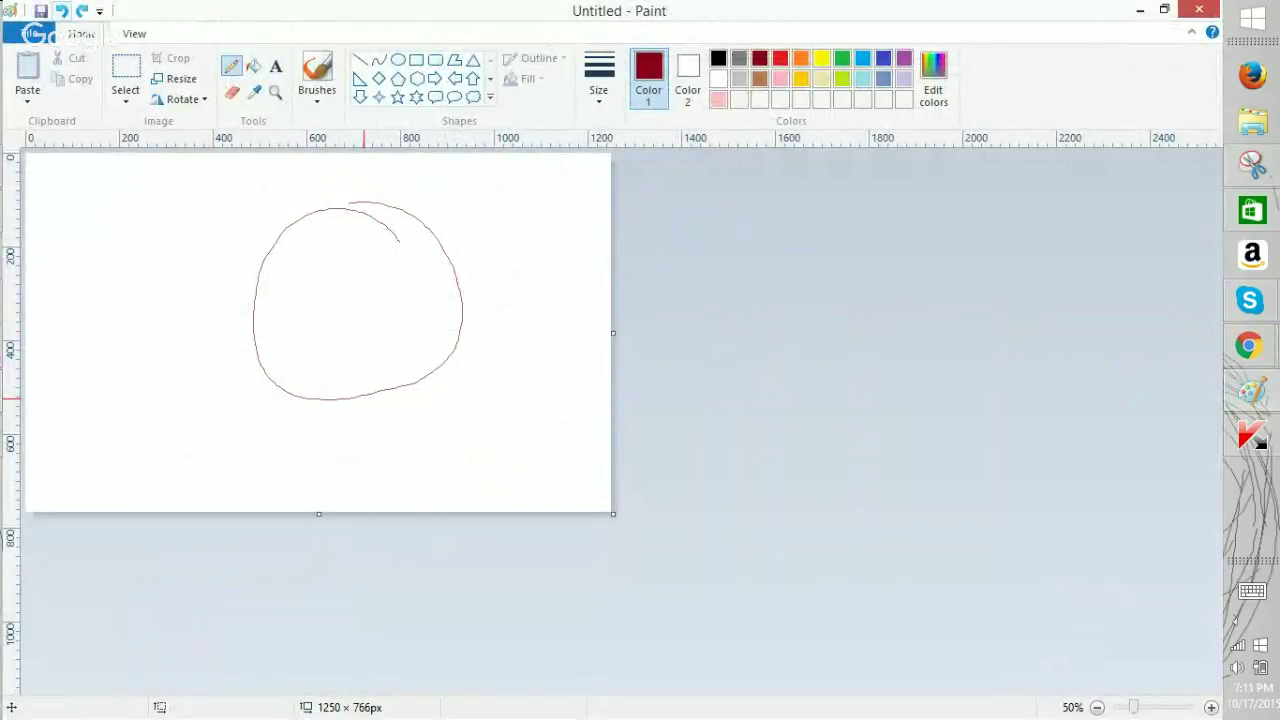
{"action": "mouse_move", "coordinate": [444, 260]}
{"action": "left_mouse_down"}
{"action": "mouse_move", "coordinate": [530, 361]}
{"action": "mouse_move", "coordinate": [509, 397]}
{"action": "mouse_move", "coordinate": [357, 398]}
{"action": "left_mouse_up"}
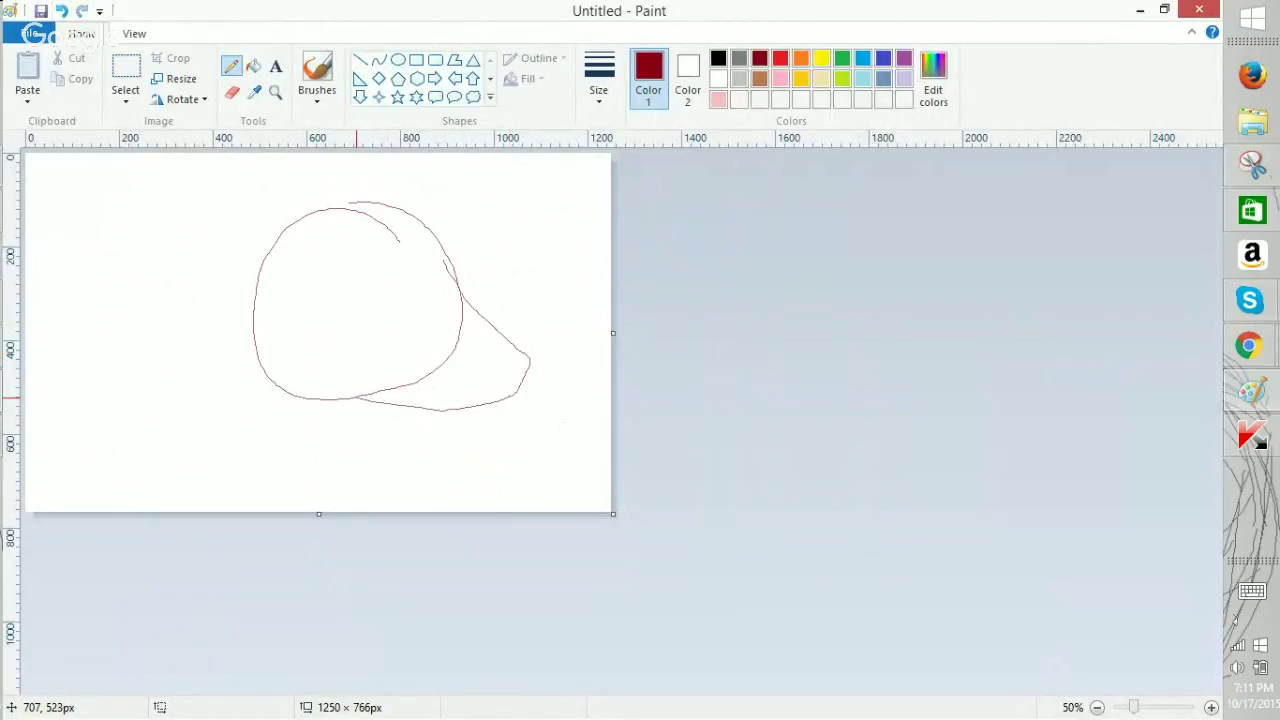
Check the wolf avatar on the YouTube channel, and try a freehand Pencil stroke below the head in Paint before undoing it.
{"action": "mouse_move", "coordinate": [1248, 345]}
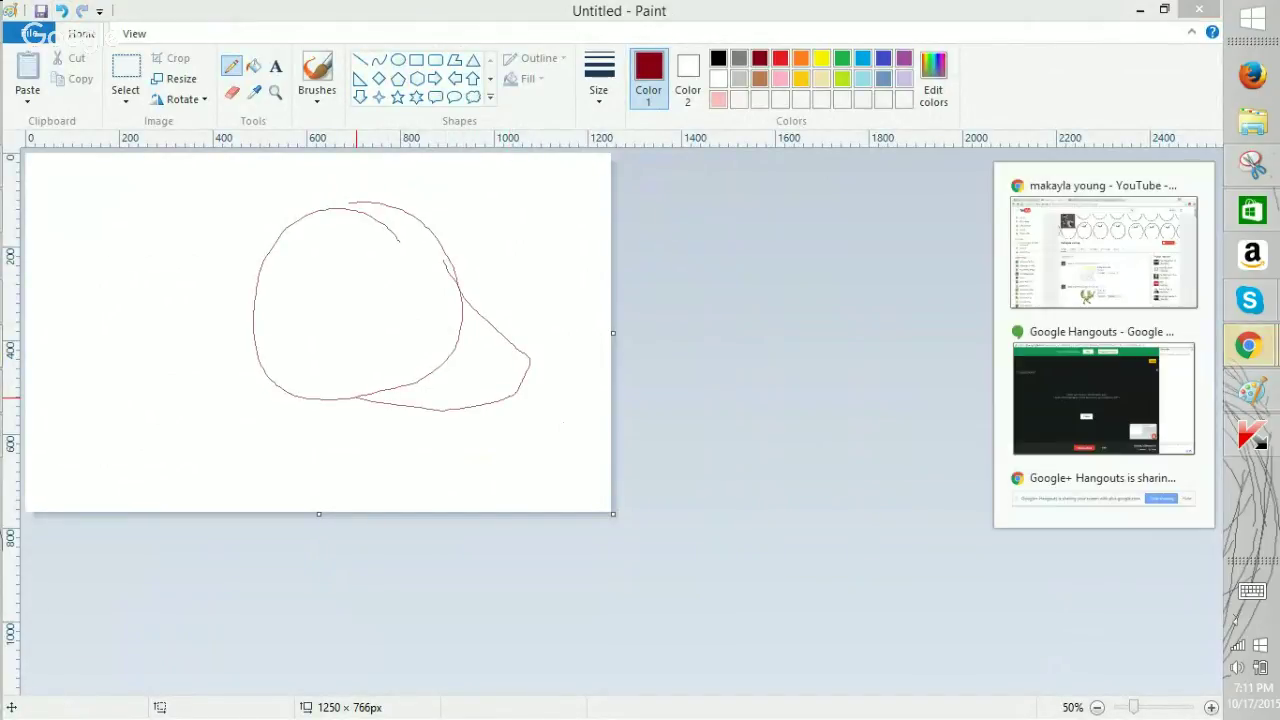
{"action": "left_click", "coordinate": [1086, 400]}
{"action": "left_click", "coordinate": [1086, 290]}
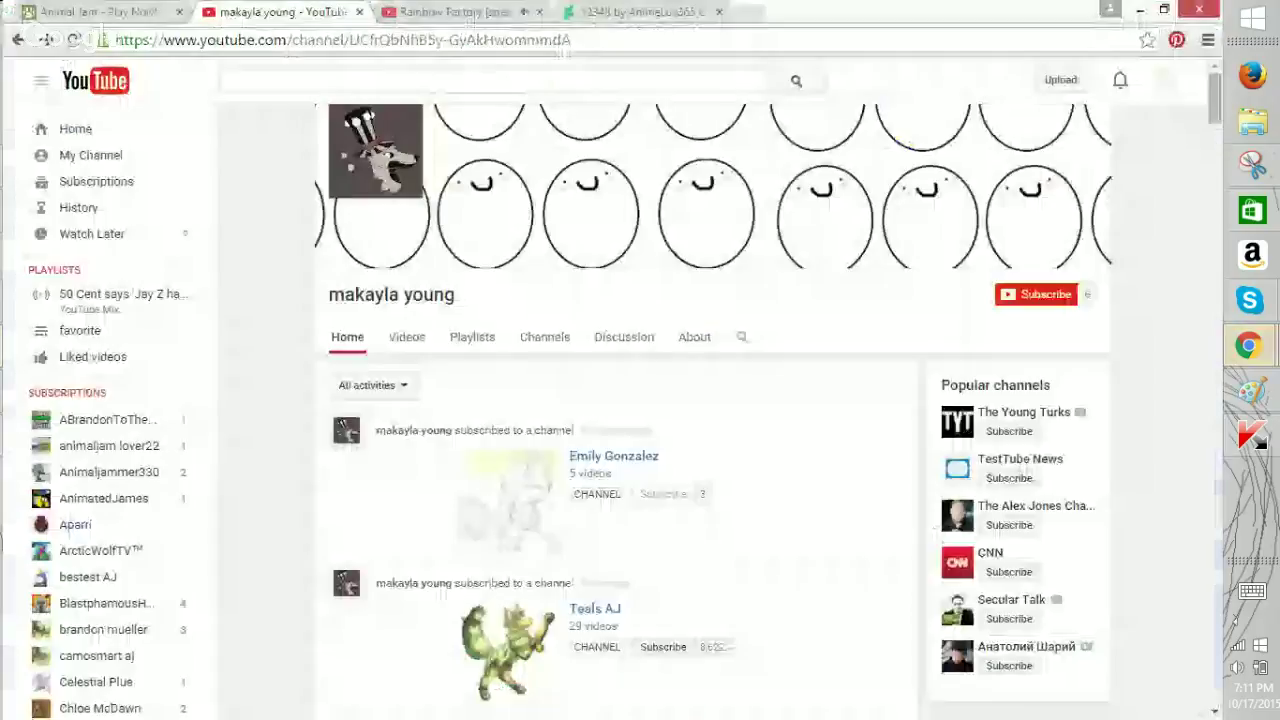
{"action": "left_click", "coordinate": [1252, 391]}
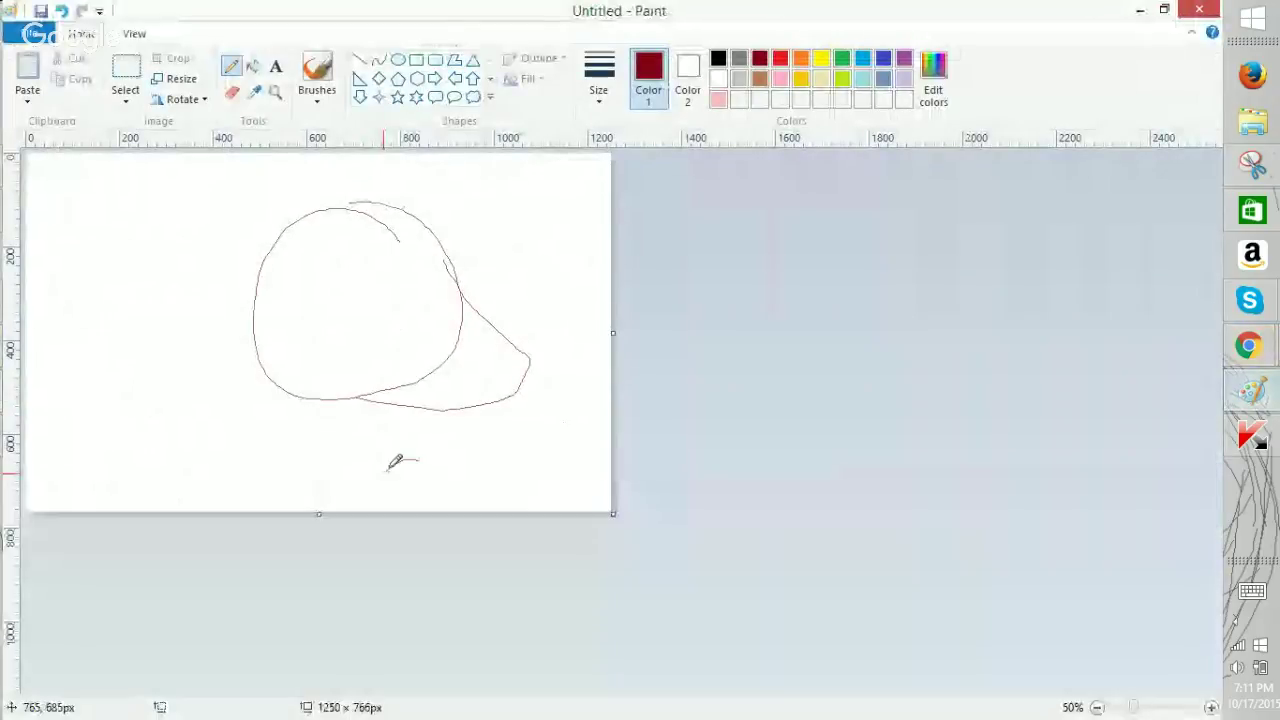
{"action": "left_click_drag", "start_coordinate": [418, 460], "coordinate": [452, 574]}
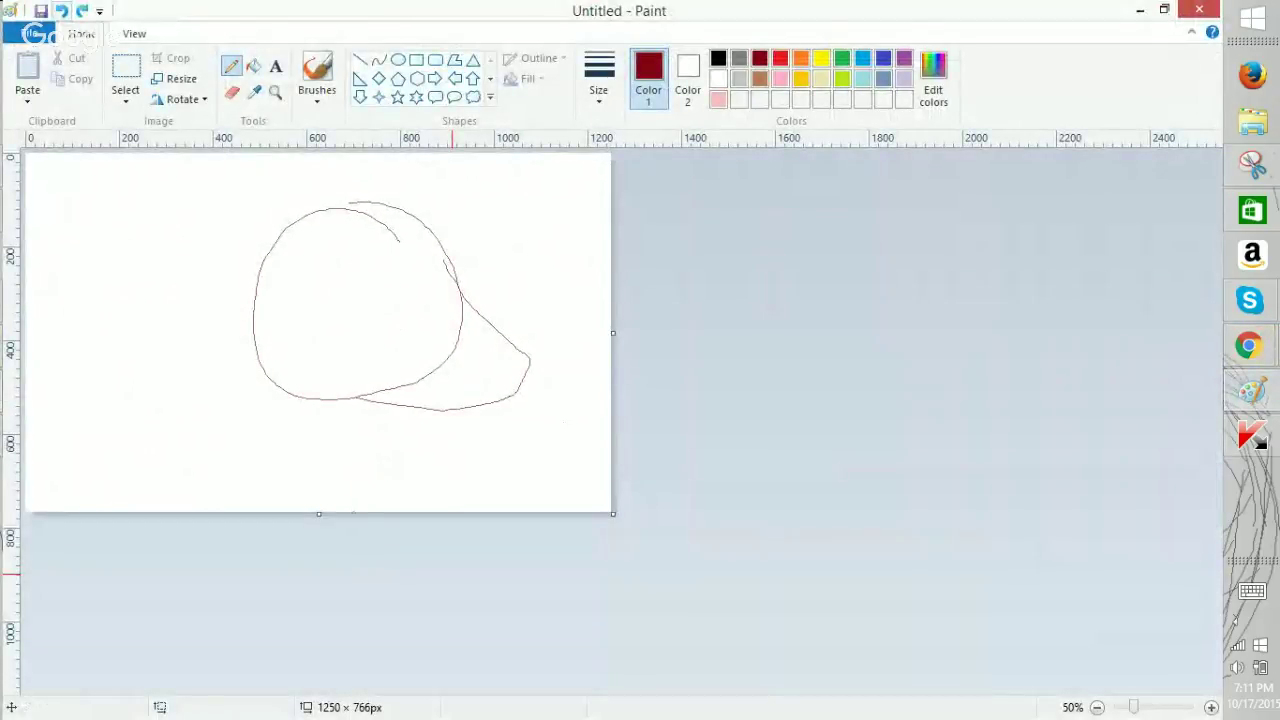
Look at the wolf avatar again, and try a freehand Pencil stroke around the circle's upper left in Paint before undoing it.
{"action": "mouse_move", "coordinate": [1248, 345]}
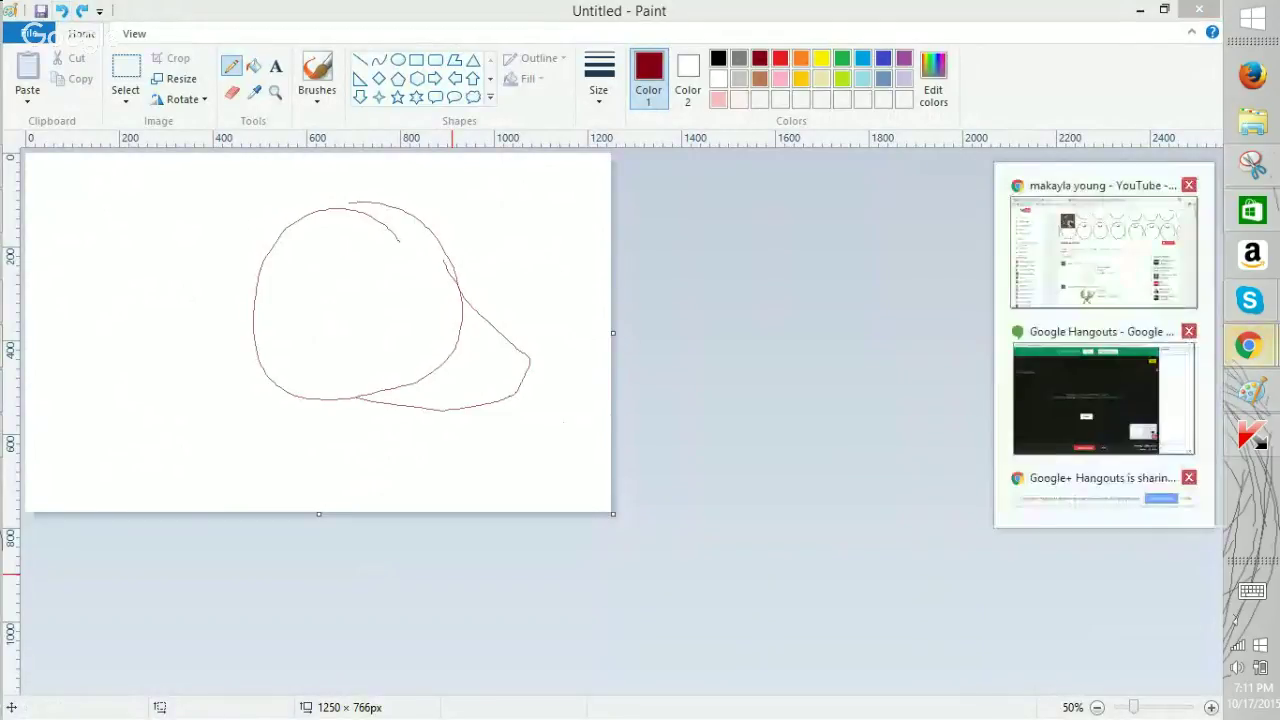
{"action": "left_click", "coordinate": [1100, 300]}
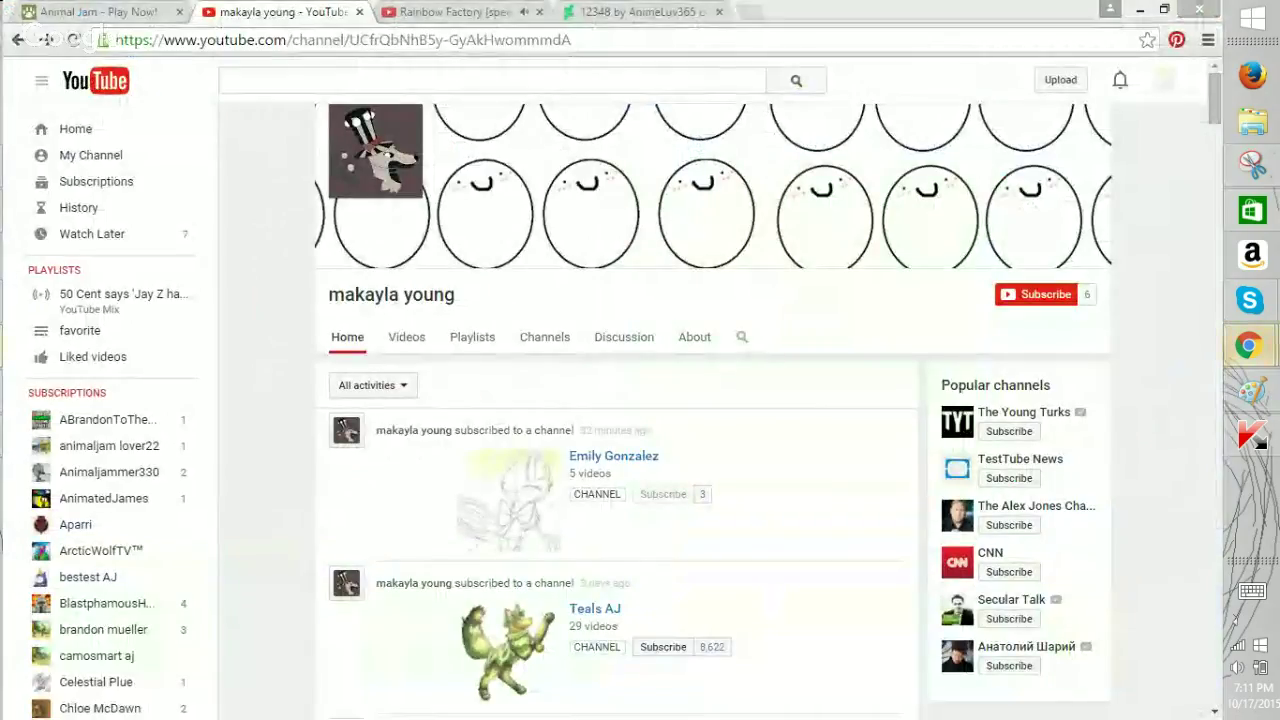
{"action": "key", "text": "alt+Tab"}
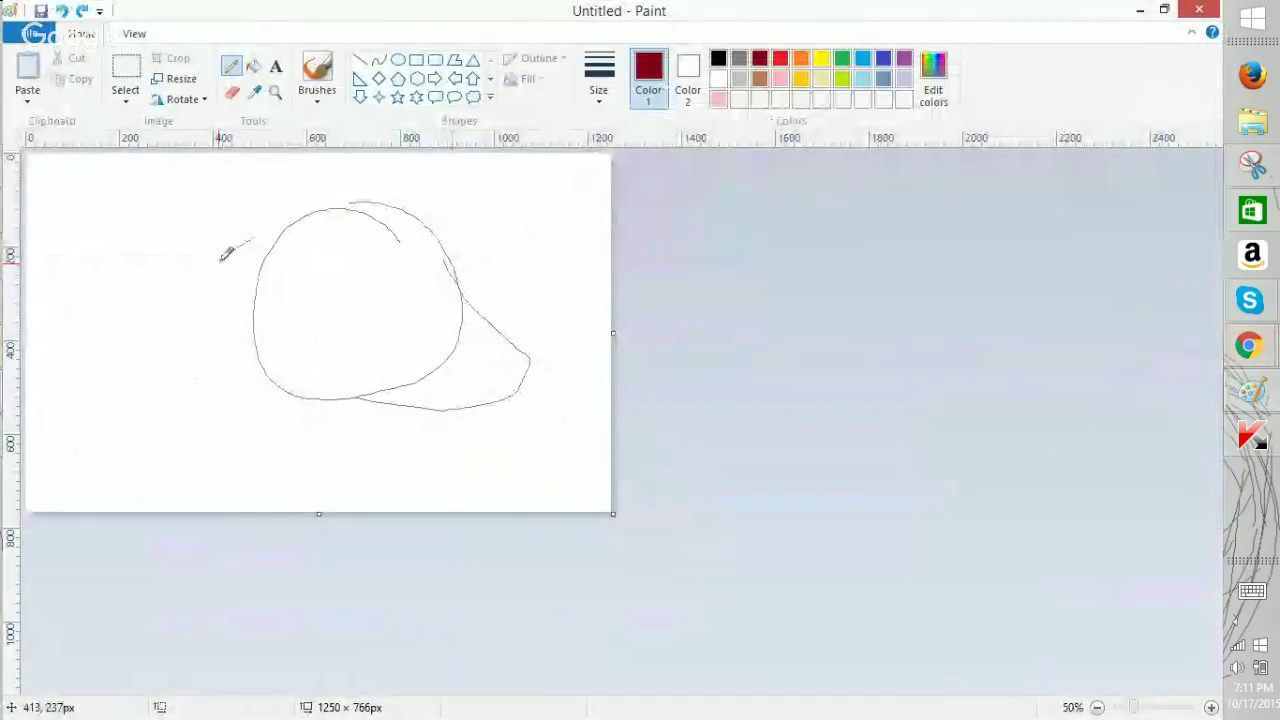
{"action": "mouse_move", "coordinate": [253, 240]}
{"action": "left_mouse_down"}
{"action": "mouse_move", "coordinate": [303, 307]}
{"action": "mouse_move", "coordinate": [414, 186]}
{"action": "left_mouse_up"}
{"action": "key", "text": "ctrl+z"}
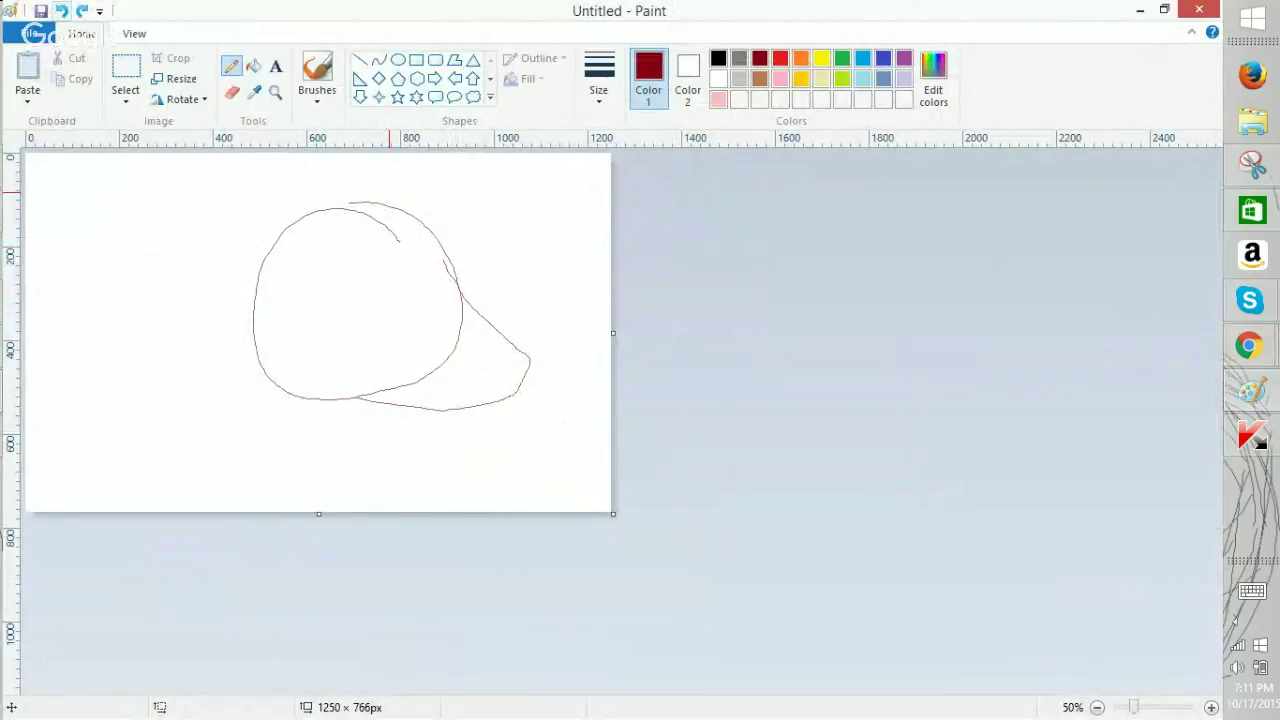
Check the wolf avatar on the YouTube channel, and try to sketch a curved hat brim with two upright sides across the circle in Paint.
{"action": "mouse_move", "coordinate": [1248, 346]}
{"action": "left_click", "coordinate": [1095, 230]}
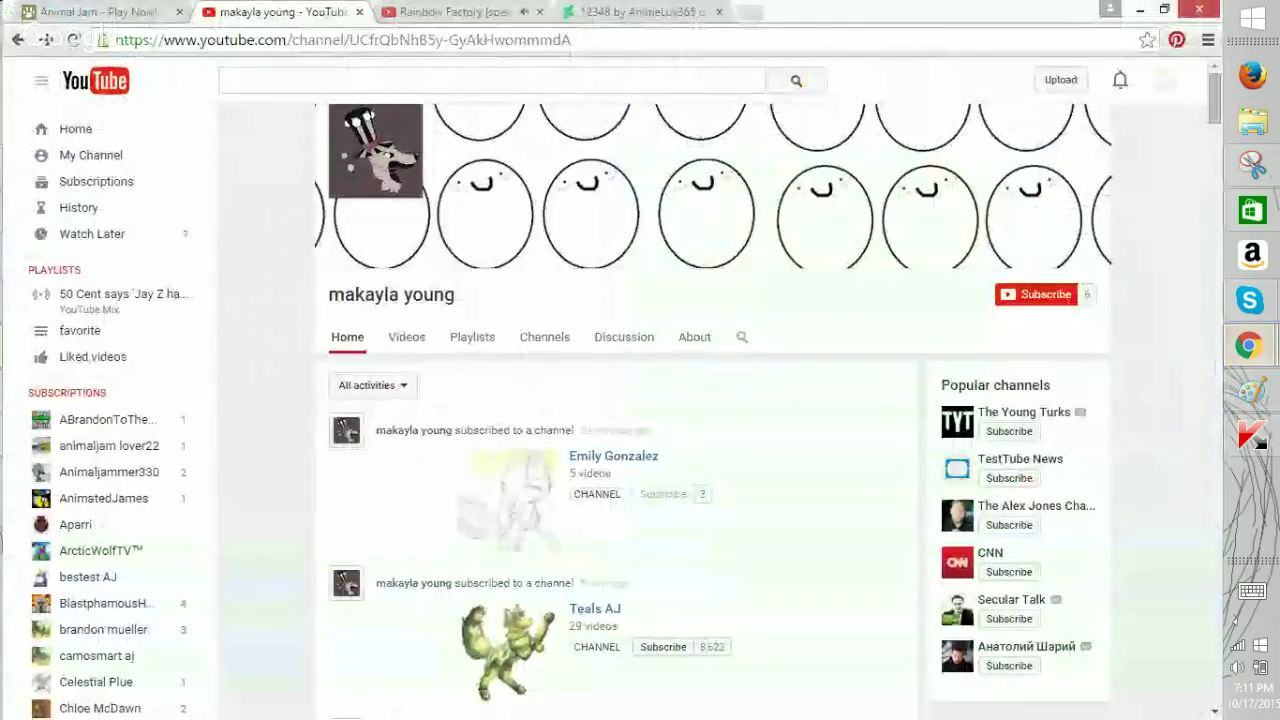
{"action": "key", "text": "alt+Tab"}
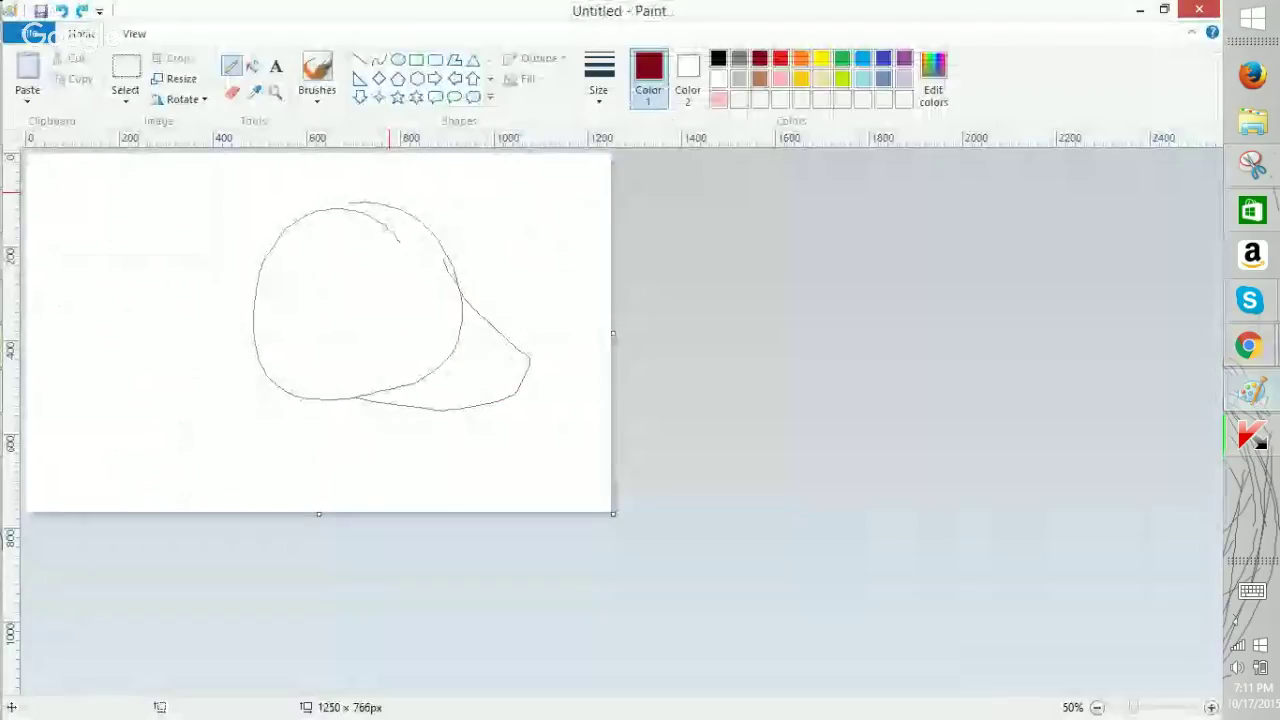
{"action": "mouse_move", "coordinate": [266, 255]}
{"action": "left_mouse_down"}
{"action": "mouse_move", "coordinate": [229, 331]}
{"action": "mouse_move", "coordinate": [283, 344]}
{"action": "mouse_move", "coordinate": [384, 318]}
{"action": "mouse_move", "coordinate": [469, 277]}
{"action": "mouse_move", "coordinate": [455, 226]}
{"action": "mouse_move", "coordinate": [400, 215]}
{"action": "left_mouse_up"}
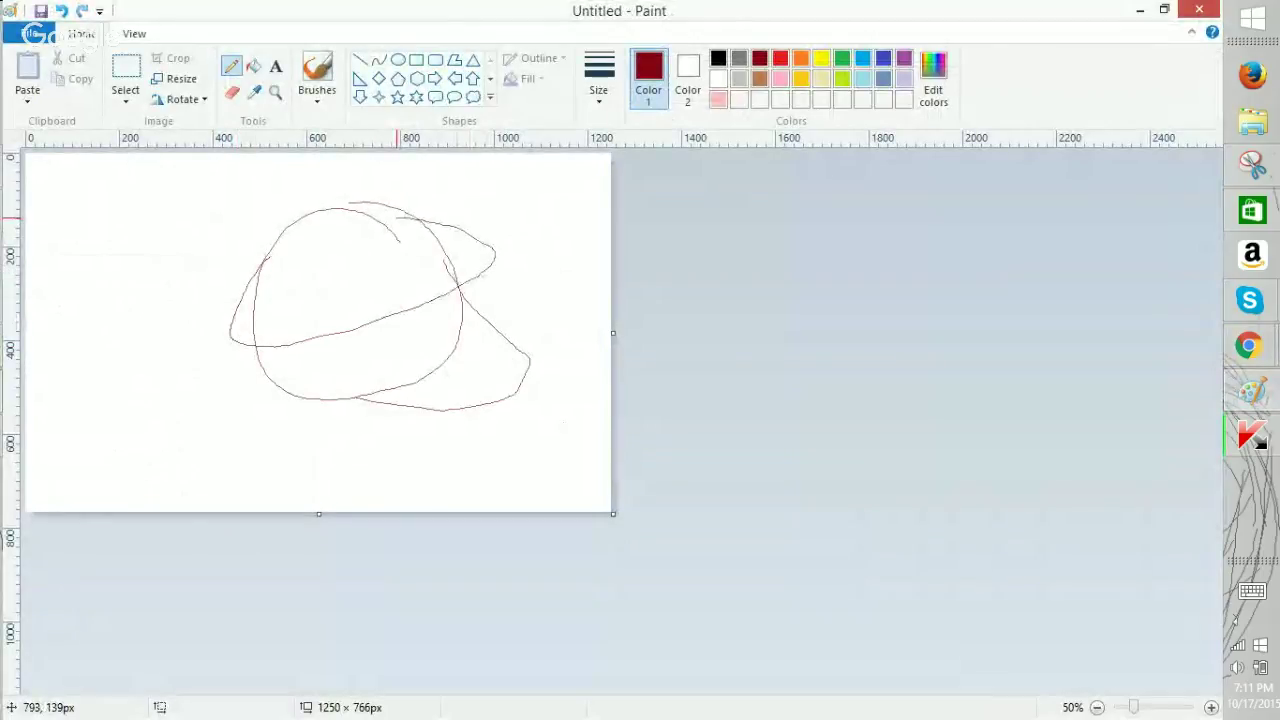
{"action": "left_click_drag", "start_coordinate": [280, 295], "coordinate": [246, 106]}
{"action": "left_click_drag", "start_coordinate": [358, 140], "coordinate": [400, 253]}
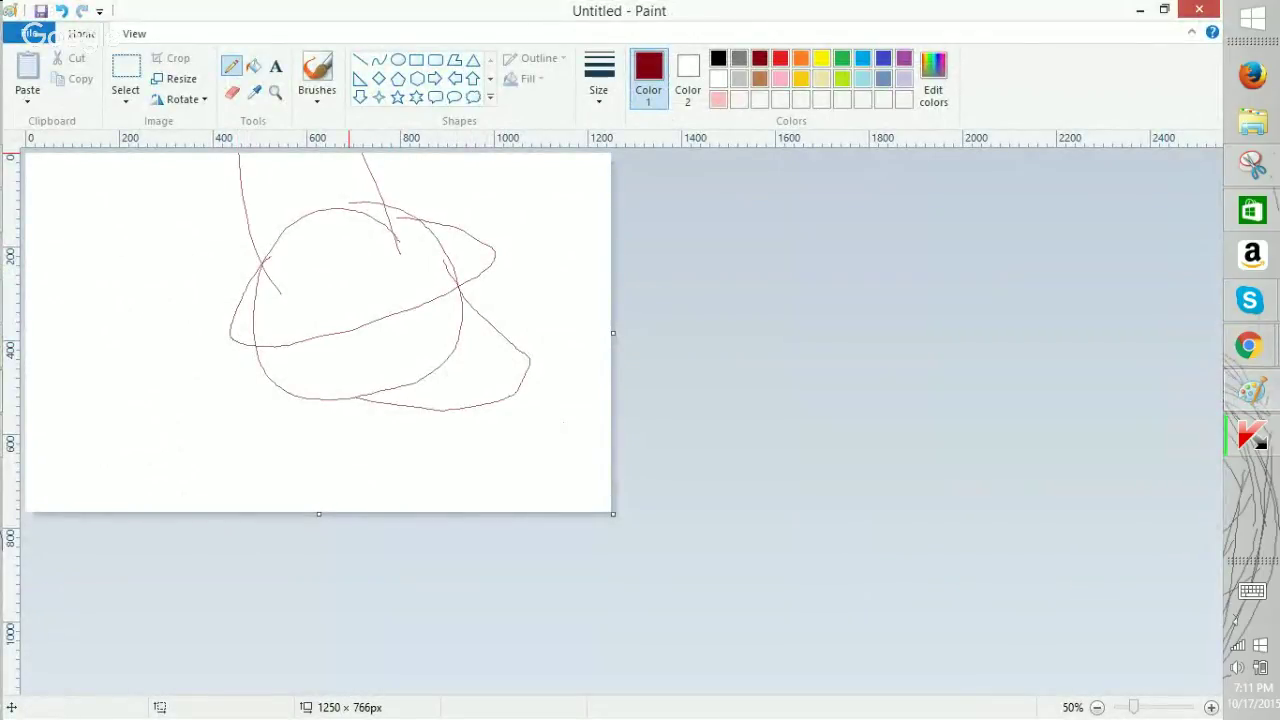
{"action": "key", "text": "ctrl+z"}
{"action": "key", "text": "ctrl+z"}
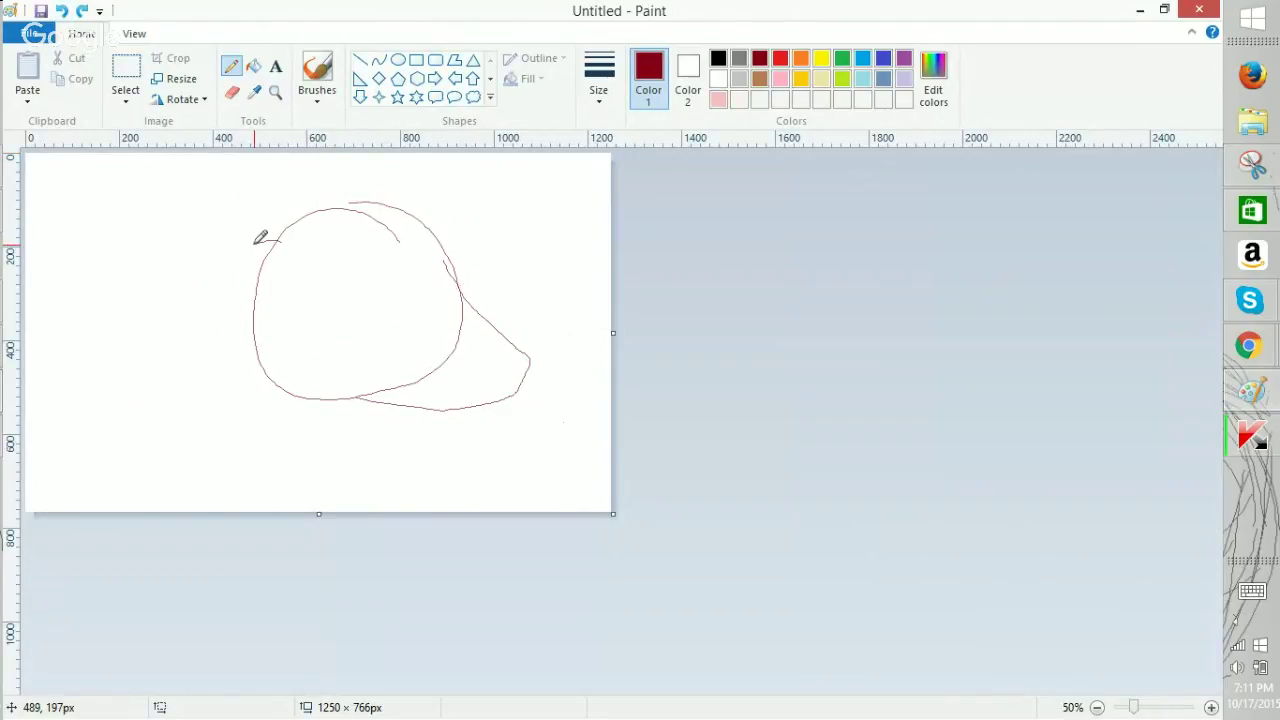
Sketch the hat's curved brim across the upper part of the circle with two upright crown sides, and retrace the lines with extra strokes.
{"action": "mouse_move", "coordinate": [278, 240]}
{"action": "left_mouse_down"}
{"action": "mouse_move", "coordinate": [306, 294]}
{"action": "mouse_move", "coordinate": [435, 192]}
{"action": "left_mouse_up"}
{"action": "left_click_drag", "start_coordinate": [265, 265], "coordinate": [245, 157]}
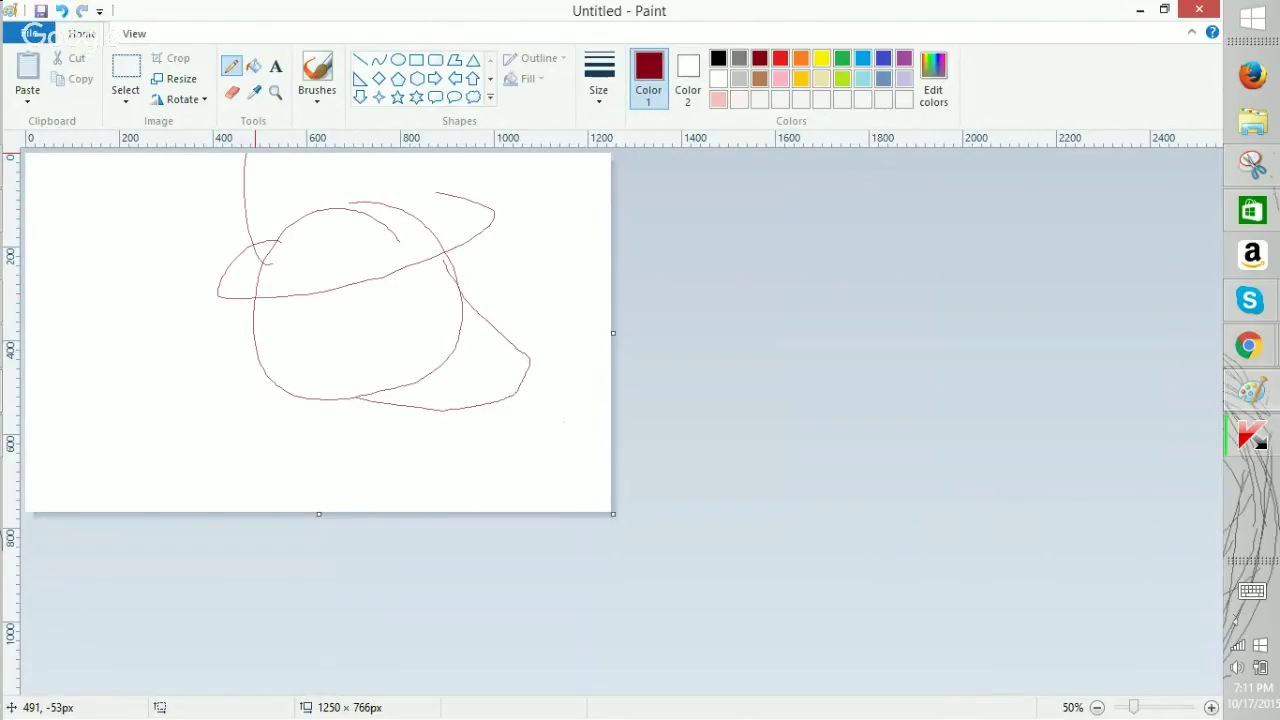
{"action": "left_click_drag", "start_coordinate": [398, 231], "coordinate": [350, 140]}
{"action": "key", "text": "ctrl+z"}
{"action": "key", "text": "ctrl+z"}
{"action": "mouse_move", "coordinate": [425, 202]}
{"action": "left_mouse_down"}
{"action": "mouse_move", "coordinate": [466, 195]}
{"action": "mouse_move", "coordinate": [497, 212]}
{"action": "left_mouse_up"}
{"action": "mouse_move", "coordinate": [250, 245]}
{"action": "left_mouse_down"}
{"action": "mouse_move", "coordinate": [219, 287]}
{"action": "mouse_move", "coordinate": [314, 296]}
{"action": "mouse_move", "coordinate": [400, 272]}
{"action": "mouse_move", "coordinate": [460, 198]}
{"action": "mouse_move", "coordinate": [435, 189]}
{"action": "mouse_move", "coordinate": [482, 208]}
{"action": "mouse_move", "coordinate": [460, 240]}
{"action": "mouse_move", "coordinate": [261, 304]}
{"action": "mouse_move", "coordinate": [214, 291]}
{"action": "mouse_move", "coordinate": [263, 243]}
{"action": "mouse_move", "coordinate": [259, 160]}
{"action": "mouse_move", "coordinate": [271, 224]}
{"action": "mouse_move", "coordinate": [247, 176]}
{"action": "mouse_move", "coordinate": [261, 231]}
{"action": "left_mouse_up"}
{"action": "left_click_drag", "start_coordinate": [432, 226], "coordinate": [390, 114]}
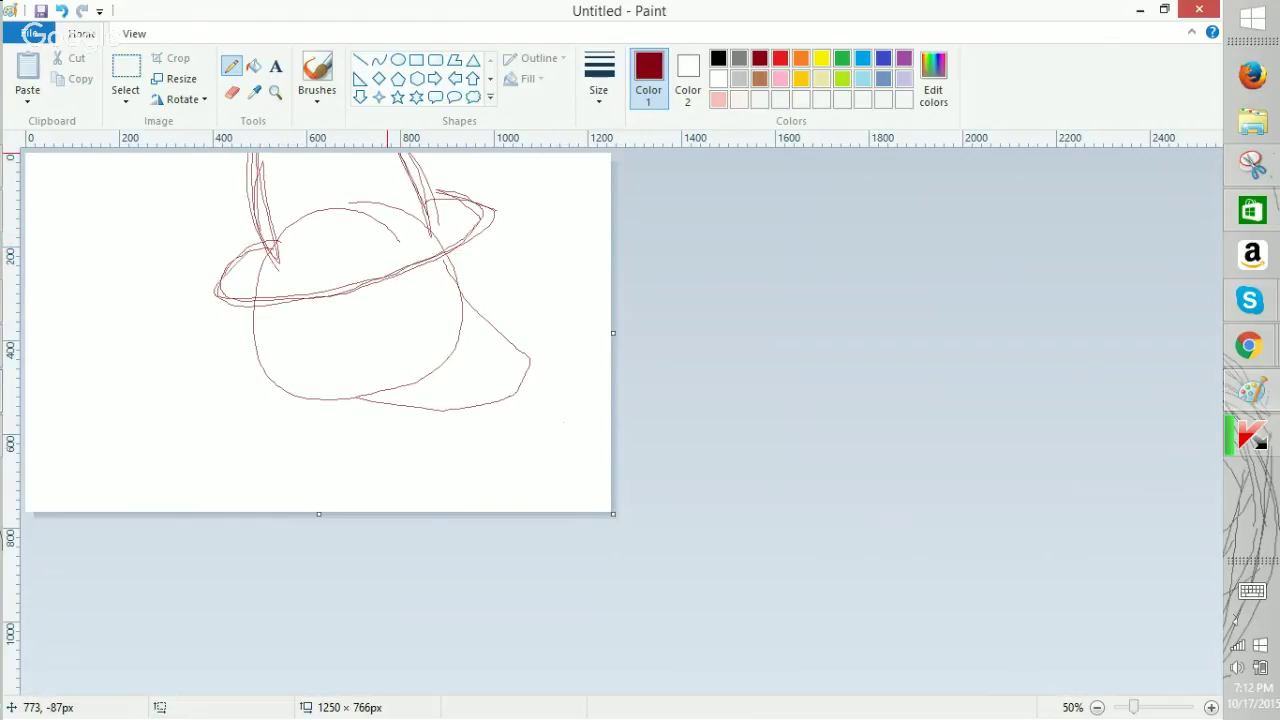
Check the wolf avatar again, and sketch the curved base of the crown plus stripes on its right half in Paint.
{"action": "left_click", "coordinate": [1250, 345]}
{"action": "left_click", "coordinate": [1030, 468]}
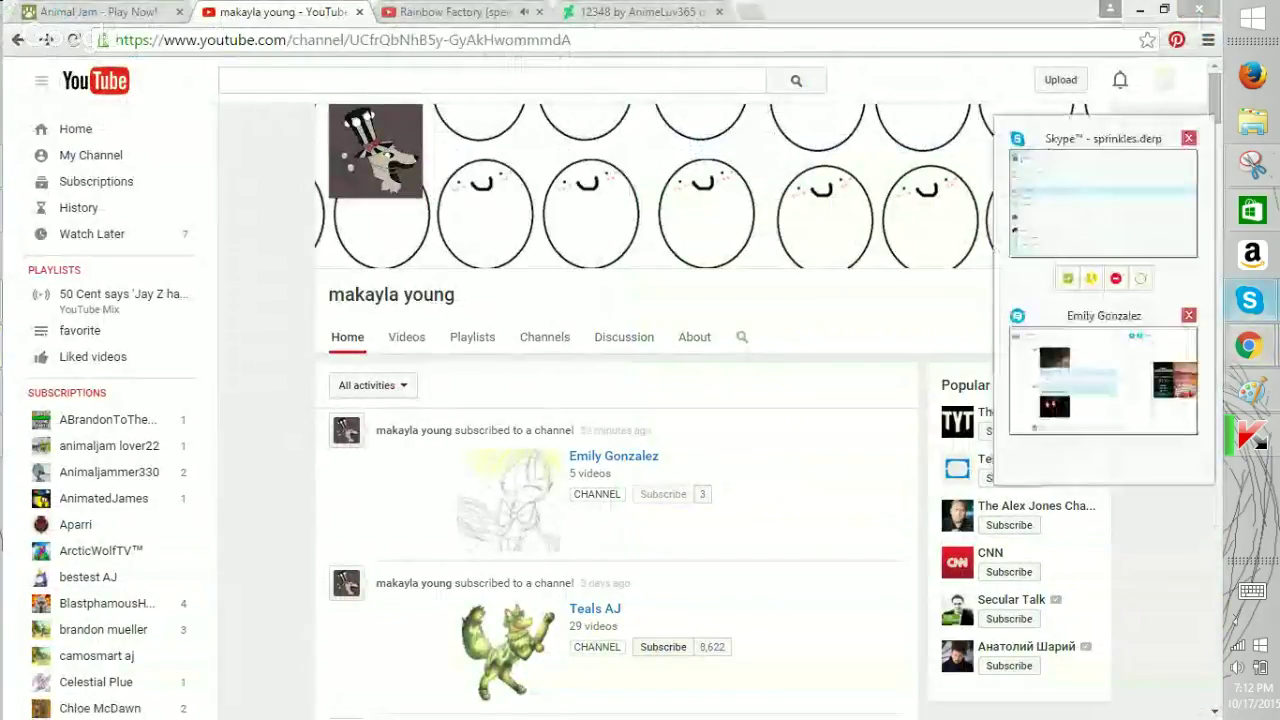
{"action": "mouse_move", "coordinate": [1248, 345]}
{"action": "left_click", "coordinate": [1250, 390]}
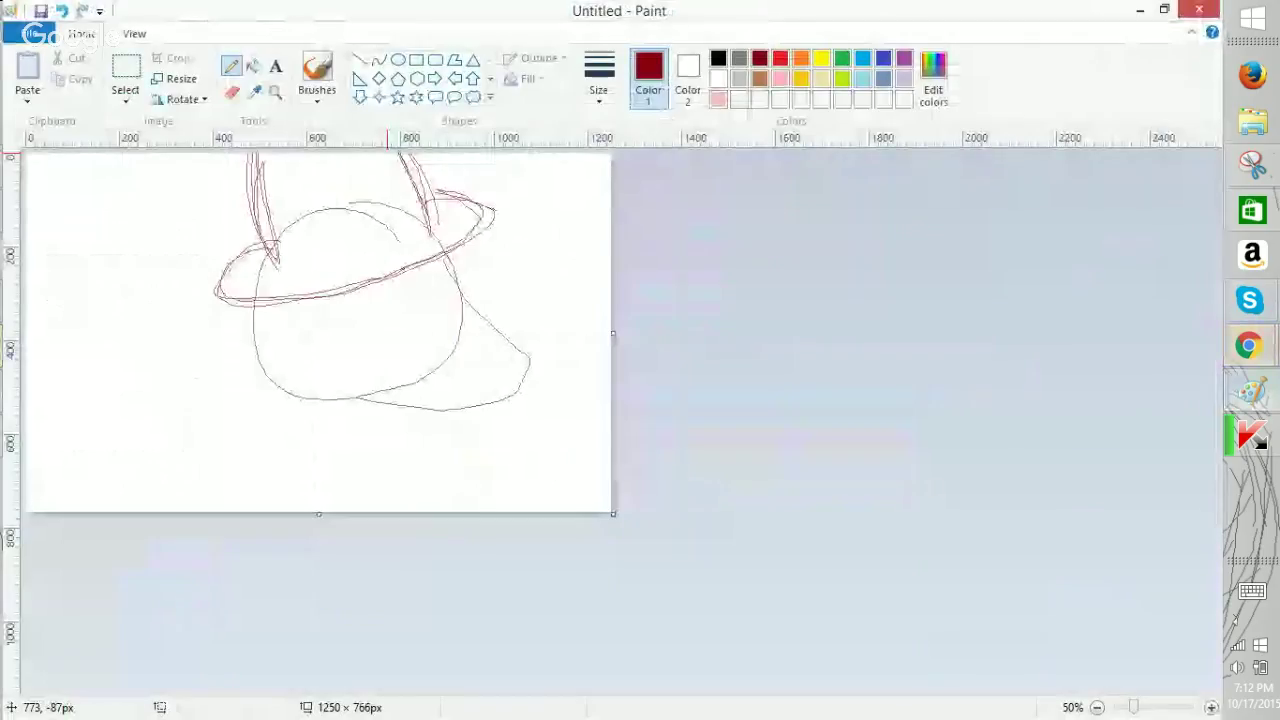
{"action": "left_click_drag", "start_coordinate": [260, 173], "coordinate": [255, 154]}
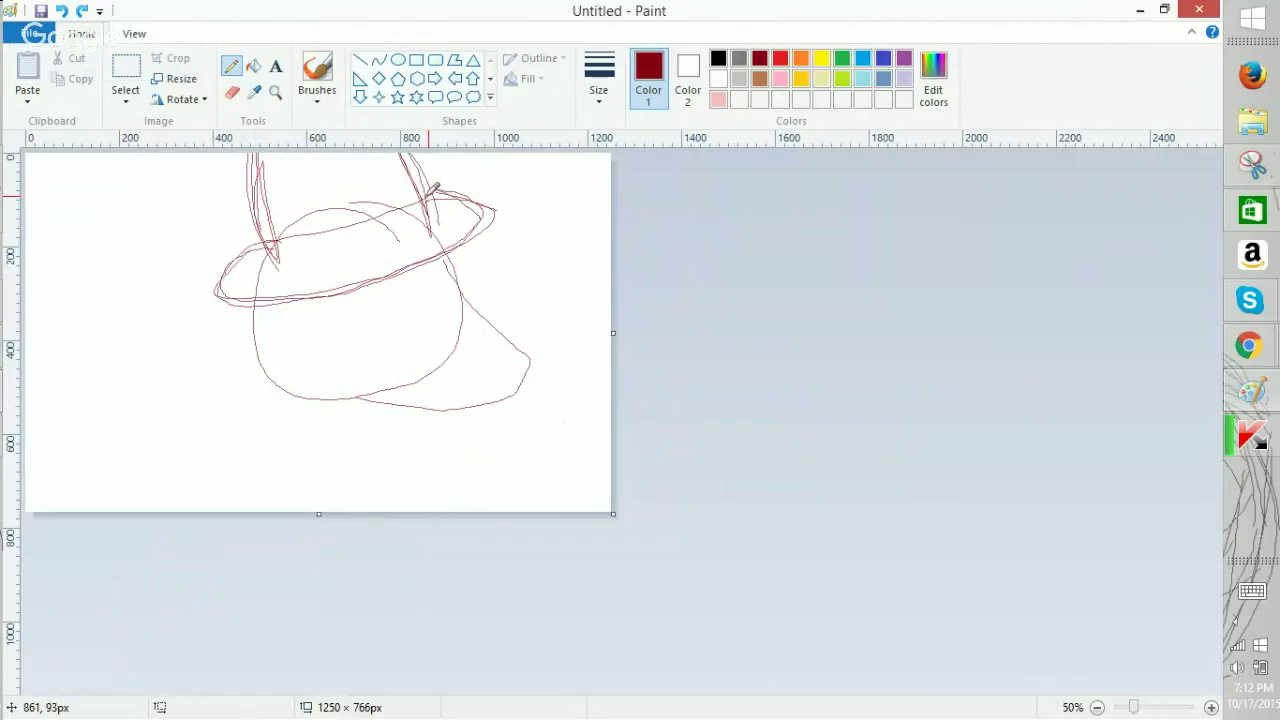
{"action": "mouse_move", "coordinate": [422, 198]}
{"action": "left_mouse_down"}
{"action": "mouse_move", "coordinate": [277, 233]}
{"action": "mouse_move", "coordinate": [346, 238]}
{"action": "mouse_move", "coordinate": [428, 214]}
{"action": "mouse_move", "coordinate": [363, 200]}
{"action": "mouse_move", "coordinate": [346, 168]}
{"action": "mouse_move", "coordinate": [362, 215]}
{"action": "left_mouse_up"}
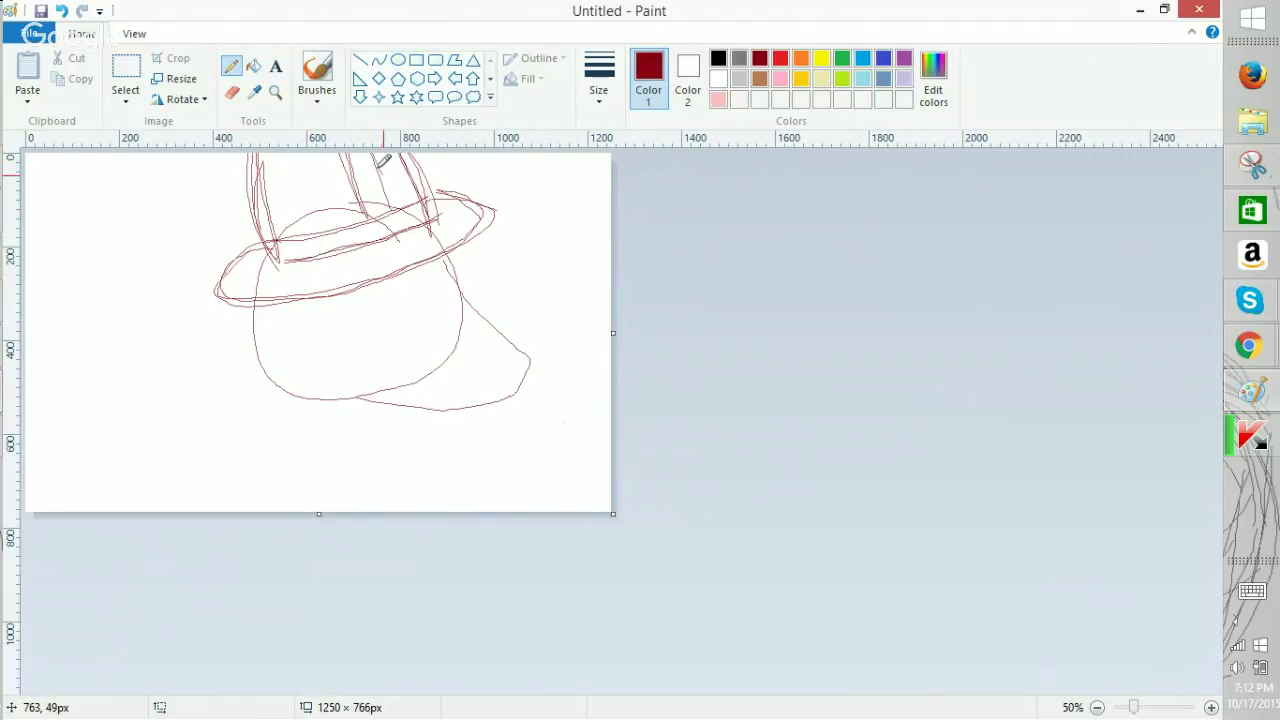
Sketch upright stripes on the left half of the hat's crown, undoing the first attempt.
{"action": "mouse_move", "coordinate": [307, 239]}
{"action": "left_mouse_down"}
{"action": "mouse_move", "coordinate": [286, 154]}
{"action": "mouse_move", "coordinate": [308, 238]}
{"action": "left_mouse_up"}
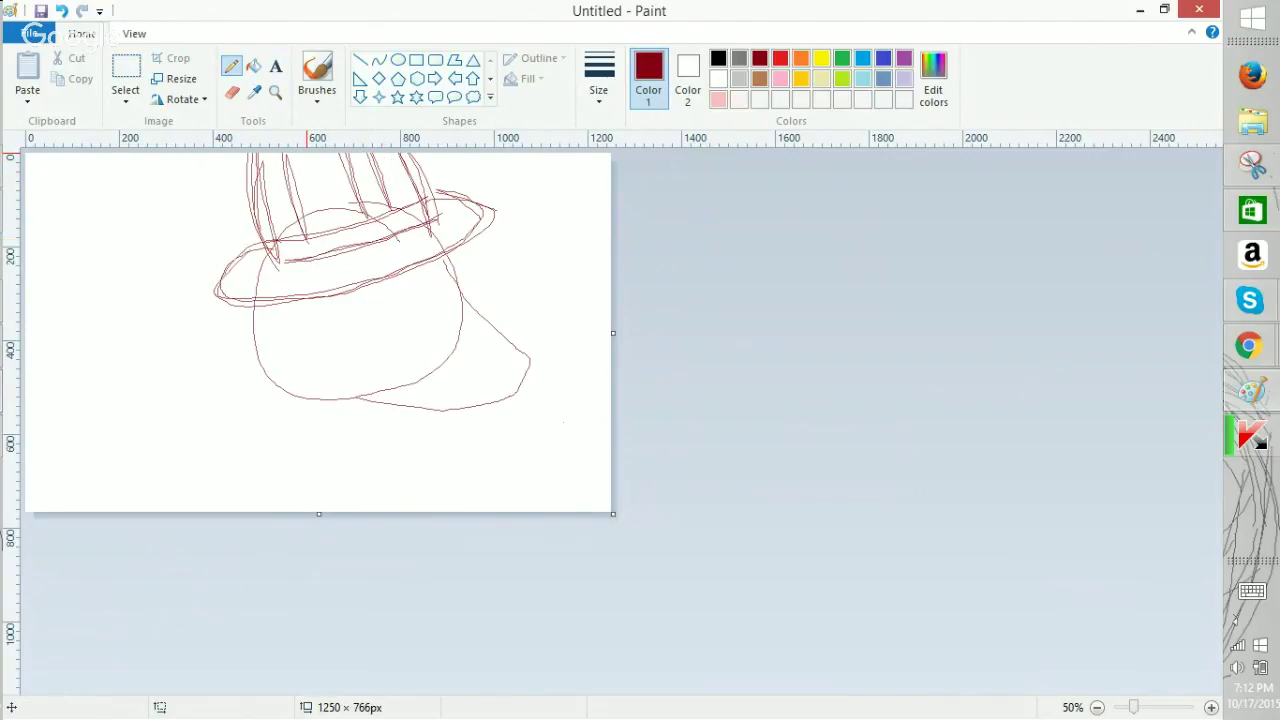
{"action": "key", "text": "ctrl+z"}
{"action": "left_click_drag", "start_coordinate": [297, 244], "coordinate": [282, 139]}
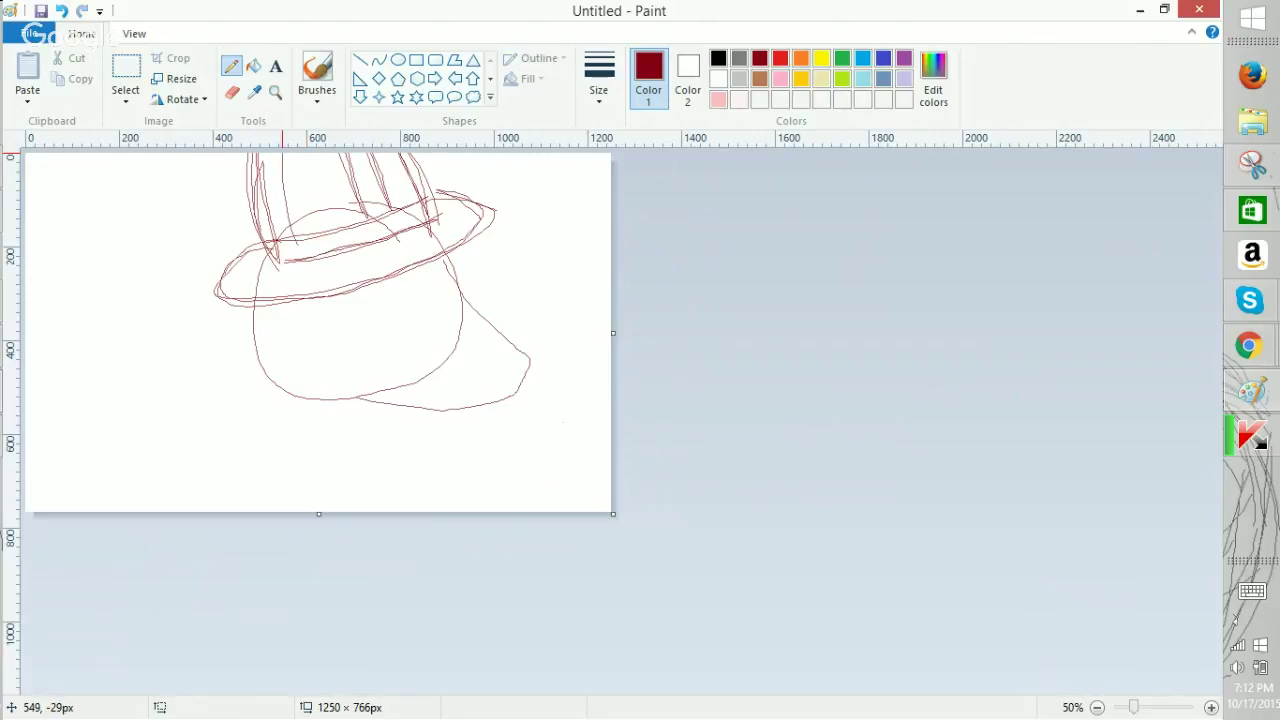
{"action": "left_click_drag", "start_coordinate": [321, 228], "coordinate": [309, 152]}
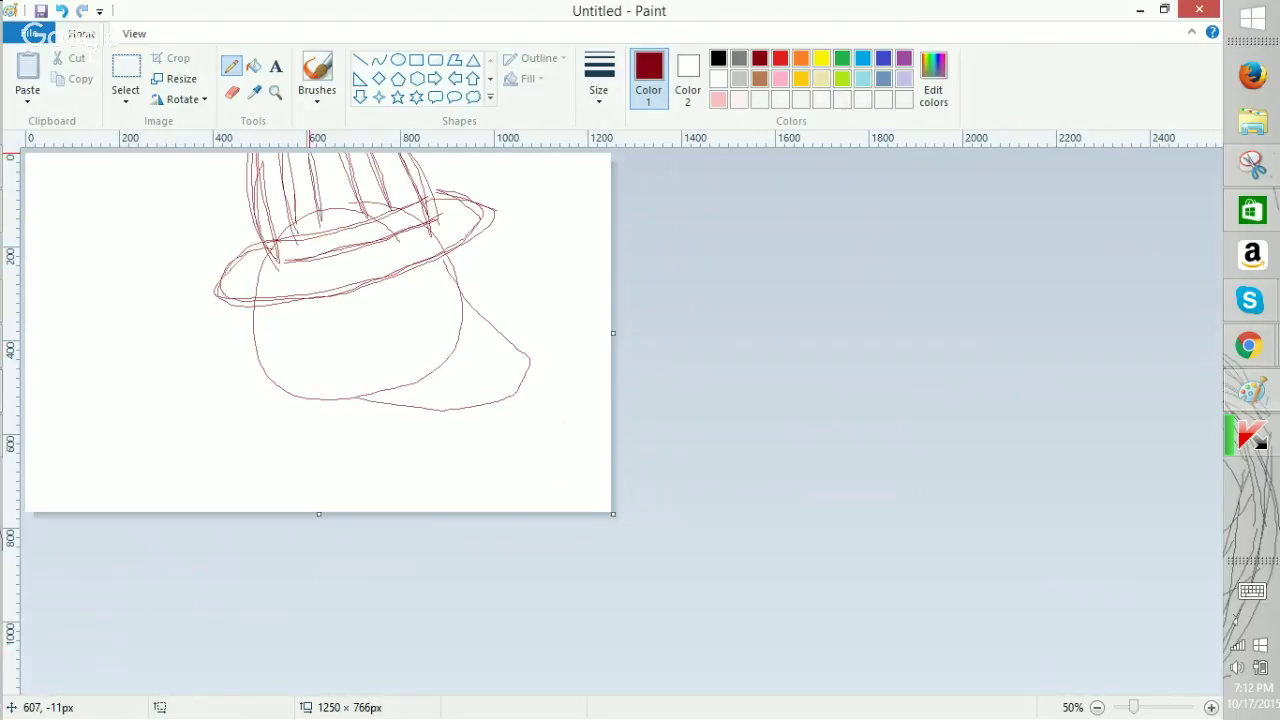
Look at the avatar's hat on the YouTube channel, and sketch short stripe lines along the brim in Paint.
{"action": "left_click", "coordinate": [1249, 345]}
{"action": "left_click", "coordinate": [1115, 260]}
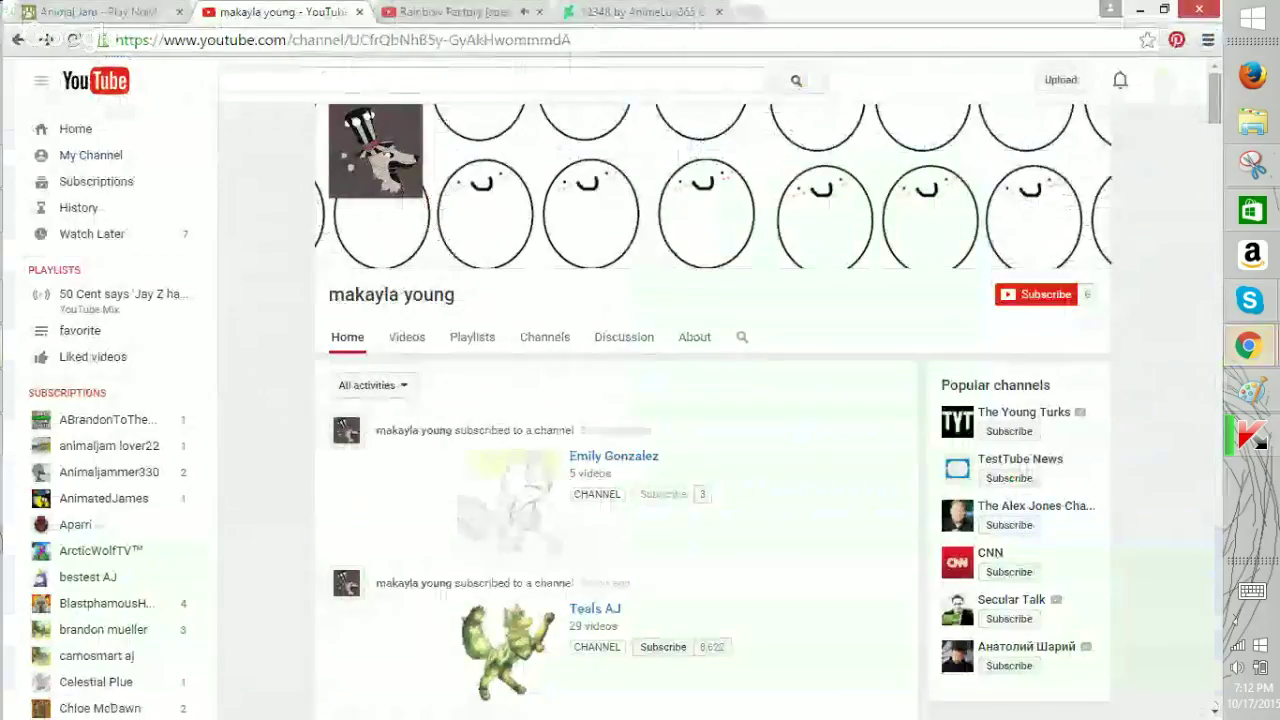
{"action": "mouse_move", "coordinate": [1248, 345]}
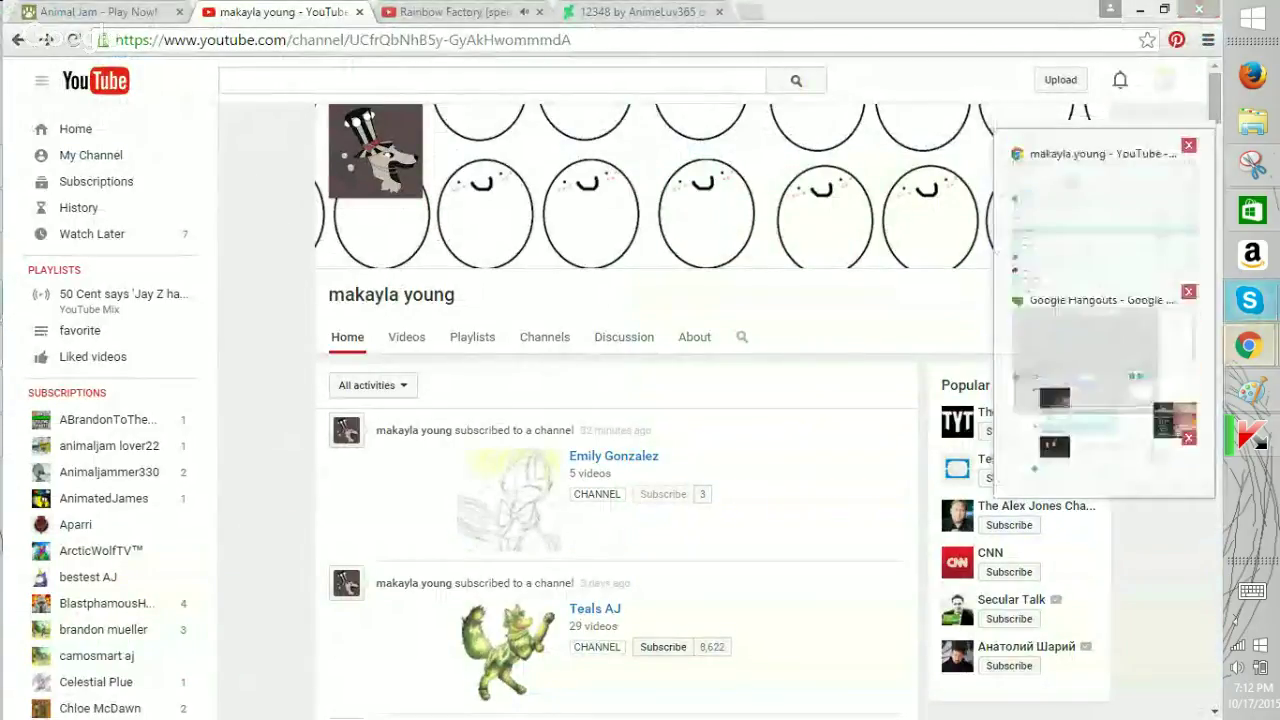
{"action": "left_click", "coordinate": [1250, 390]}
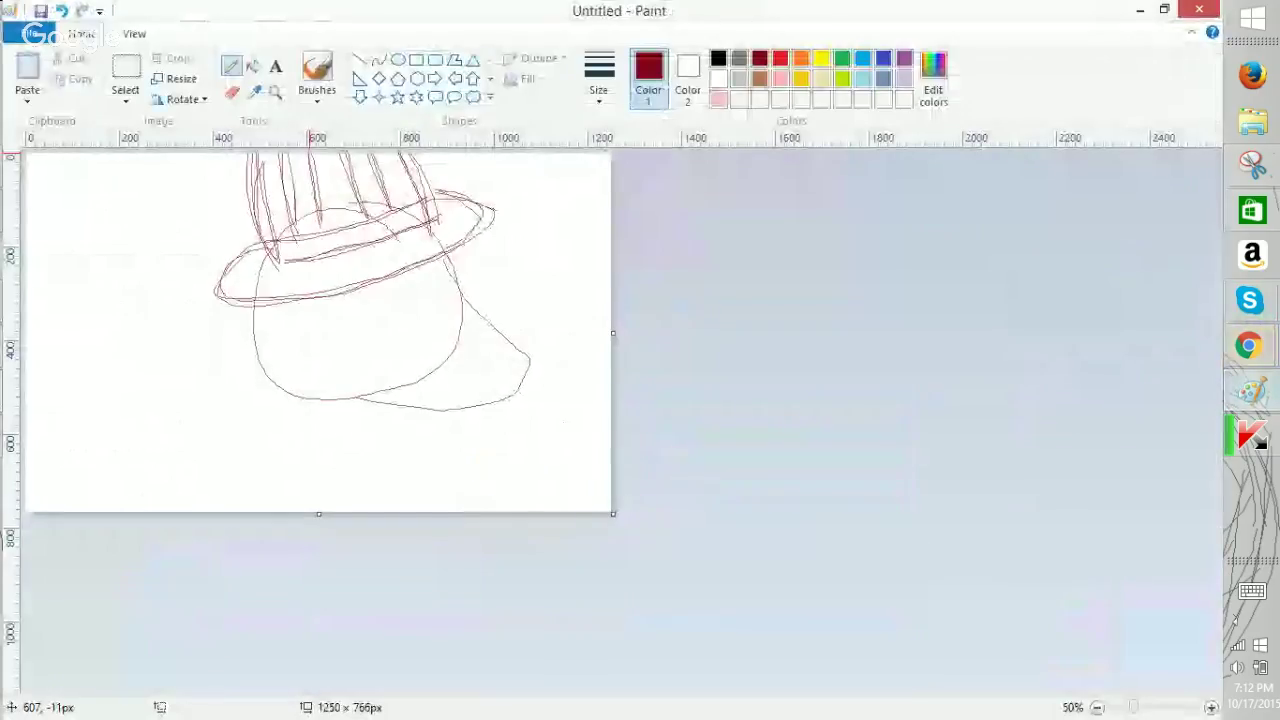
{"action": "mouse_move", "coordinate": [272, 279]}
{"action": "left_mouse_down"}
{"action": "mouse_move", "coordinate": [259, 302]}
{"action": "mouse_move", "coordinate": [230, 311]}
{"action": "left_mouse_up"}
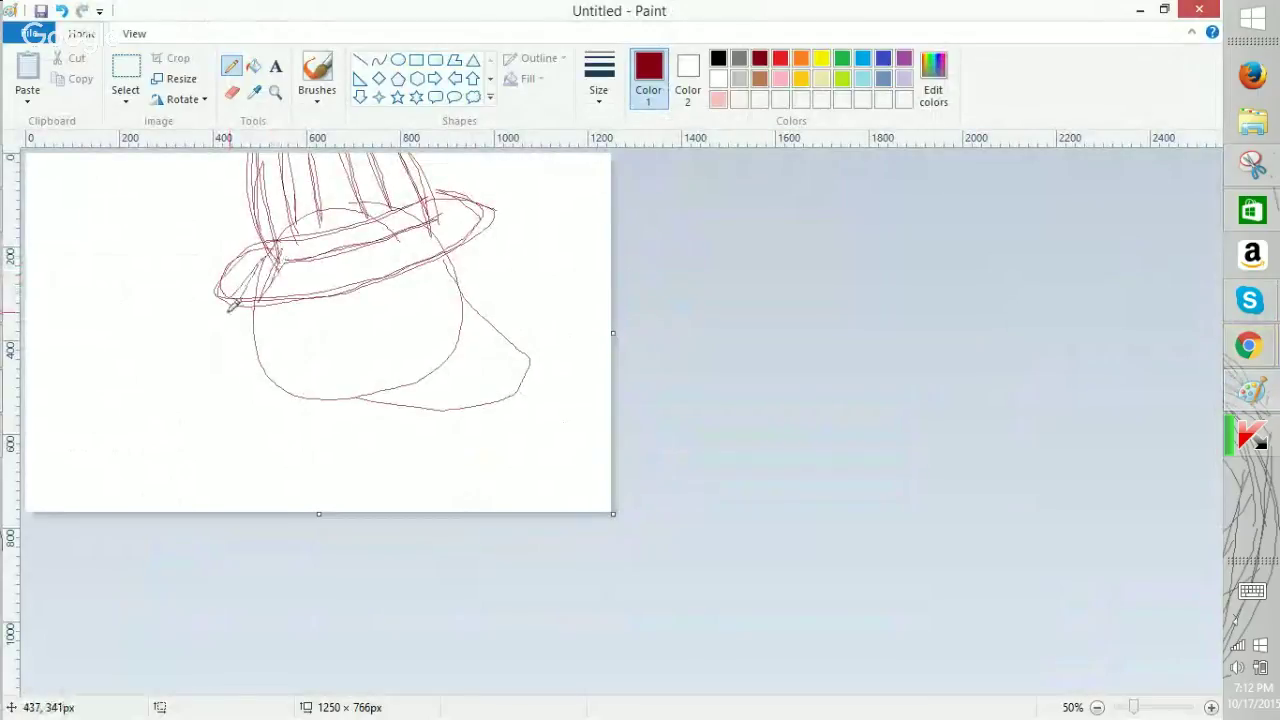
{"action": "mouse_move", "coordinate": [302, 256]}
{"action": "left_mouse_down"}
{"action": "mouse_move", "coordinate": [311, 295]}
{"action": "mouse_move", "coordinate": [368, 282]}
{"action": "left_mouse_up"}
{"action": "left_click_drag", "start_coordinate": [410, 236], "coordinate": [381, 246]}
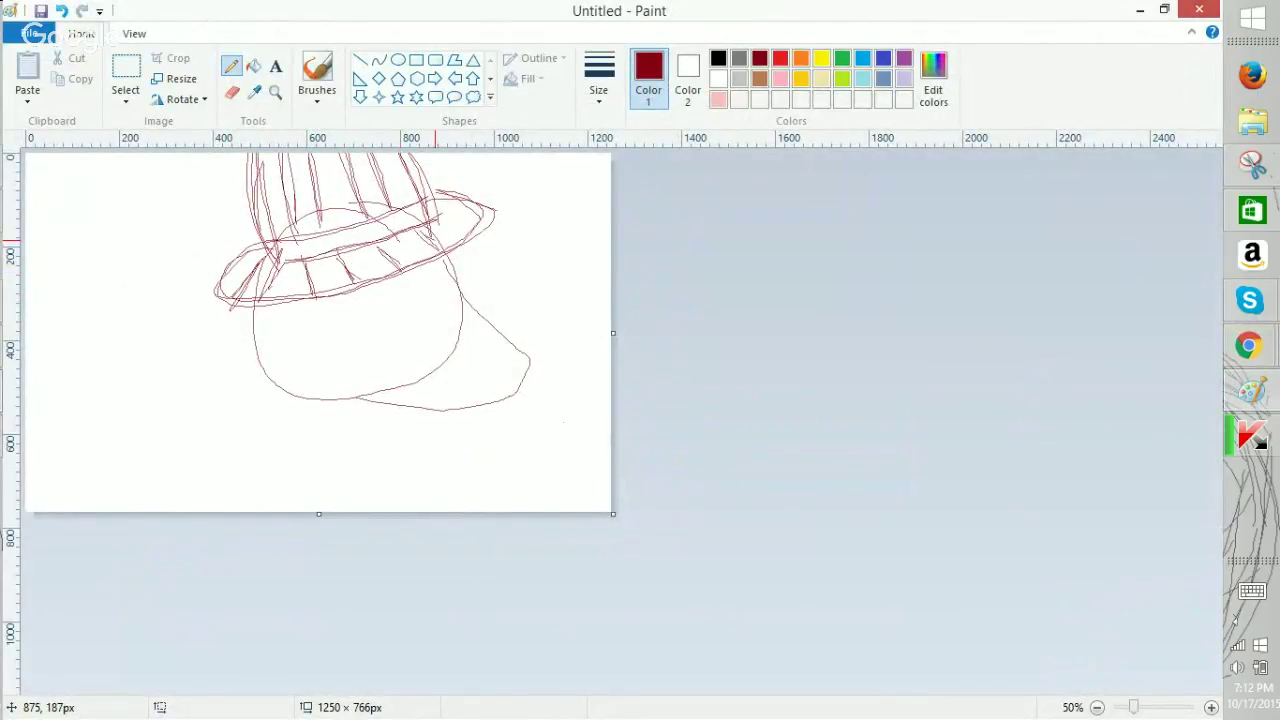
{"action": "mouse_move", "coordinate": [440, 197]}
{"action": "left_mouse_down"}
{"action": "mouse_move", "coordinate": [474, 207]}
{"action": "mouse_move", "coordinate": [469, 218]}
{"action": "left_mouse_up"}
Check the wolf avatar, and sketch a pointed ear extending from the left side of the head beside the hat brim in Paint.
{"action": "mouse_move", "coordinate": [1248, 345]}
{"action": "left_click", "coordinate": [1100, 250]}
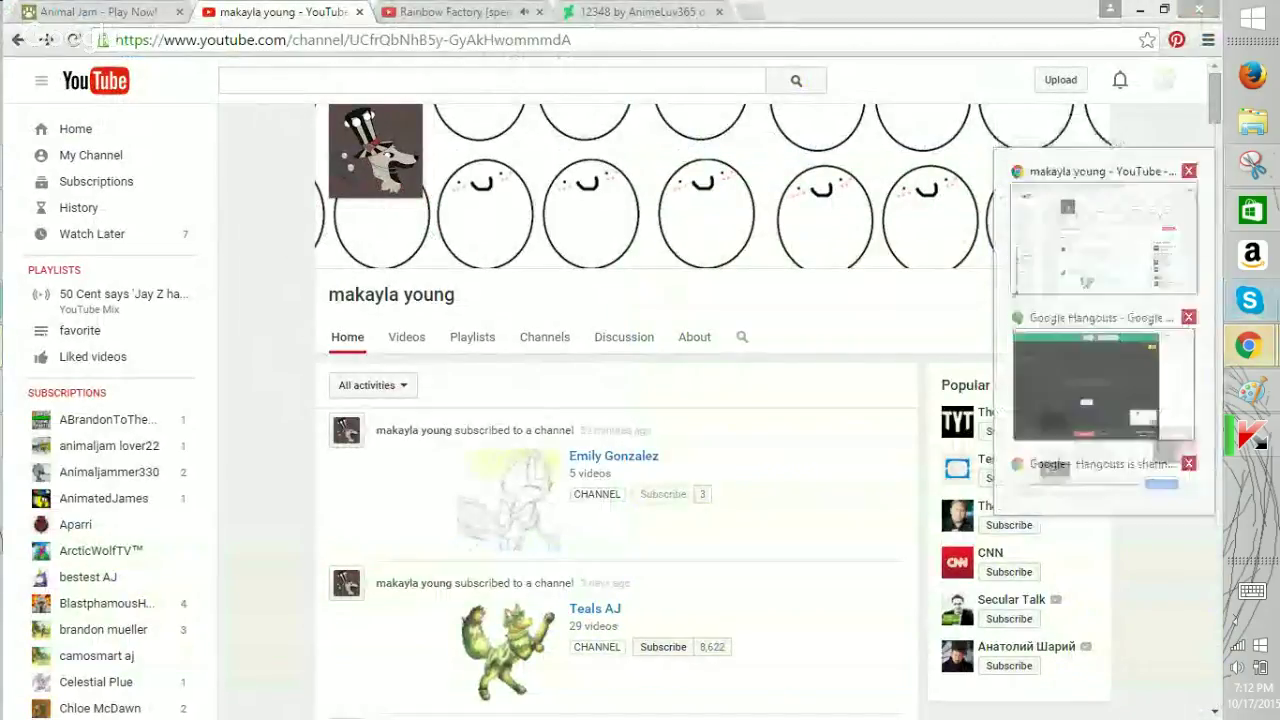
{"action": "left_click", "coordinate": [1250, 390]}
{"action": "mouse_move", "coordinate": [274, 248]}
{"action": "left_mouse_down"}
{"action": "mouse_move", "coordinate": [235, 233]}
{"action": "mouse_move", "coordinate": [184, 254]}
{"action": "mouse_move", "coordinate": [210, 289]}
{"action": "mouse_move", "coordinate": [200, 214]}
{"action": "mouse_move", "coordinate": [314, 271]}
{"action": "mouse_move", "coordinate": [190, 216]}
{"action": "mouse_move", "coordinate": [260, 358]}
{"action": "mouse_move", "coordinate": [188, 255]}
{"action": "mouse_move", "coordinate": [202, 207]}
{"action": "mouse_move", "coordinate": [277, 256]}
{"action": "left_mouse_up"}
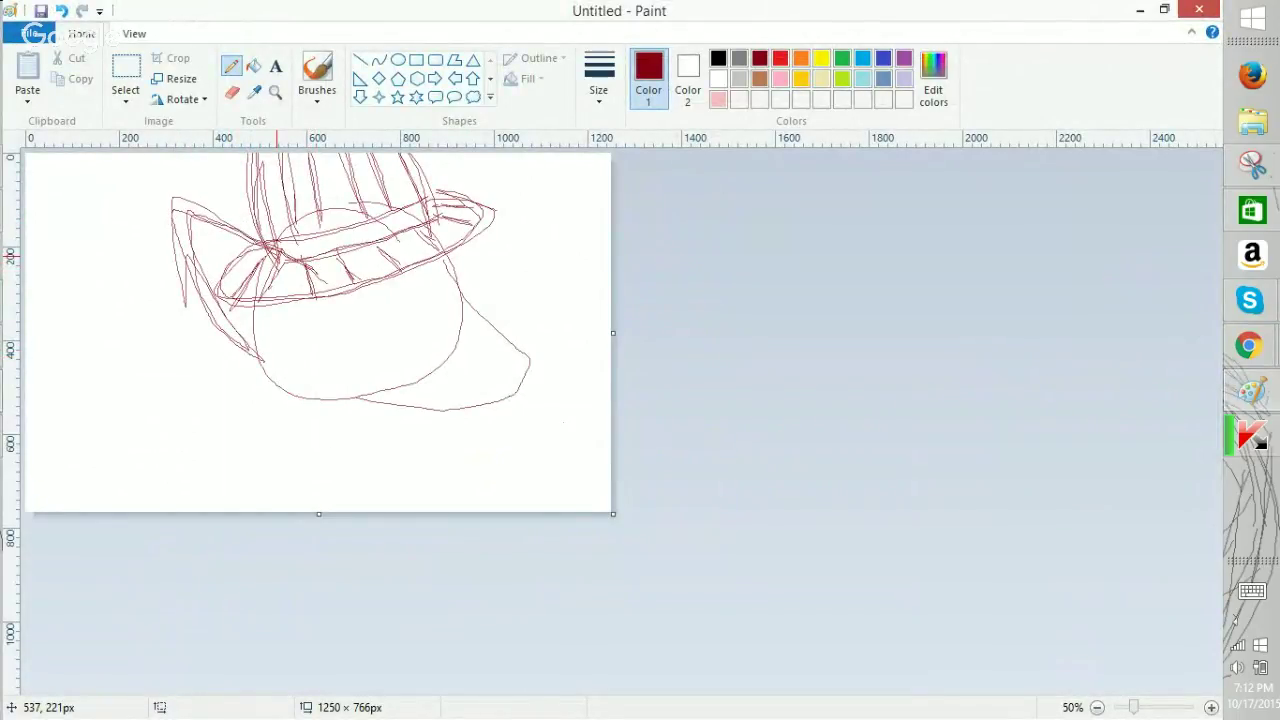
Look through the Hangouts broadcast window, the Rainbow Factory speedpaint video, the Animal Jam game and the wolf avatar's YouTube channel.
{"action": "mouse_move", "coordinate": [1249, 345]}
{"action": "left_click", "coordinate": [1104, 398]}
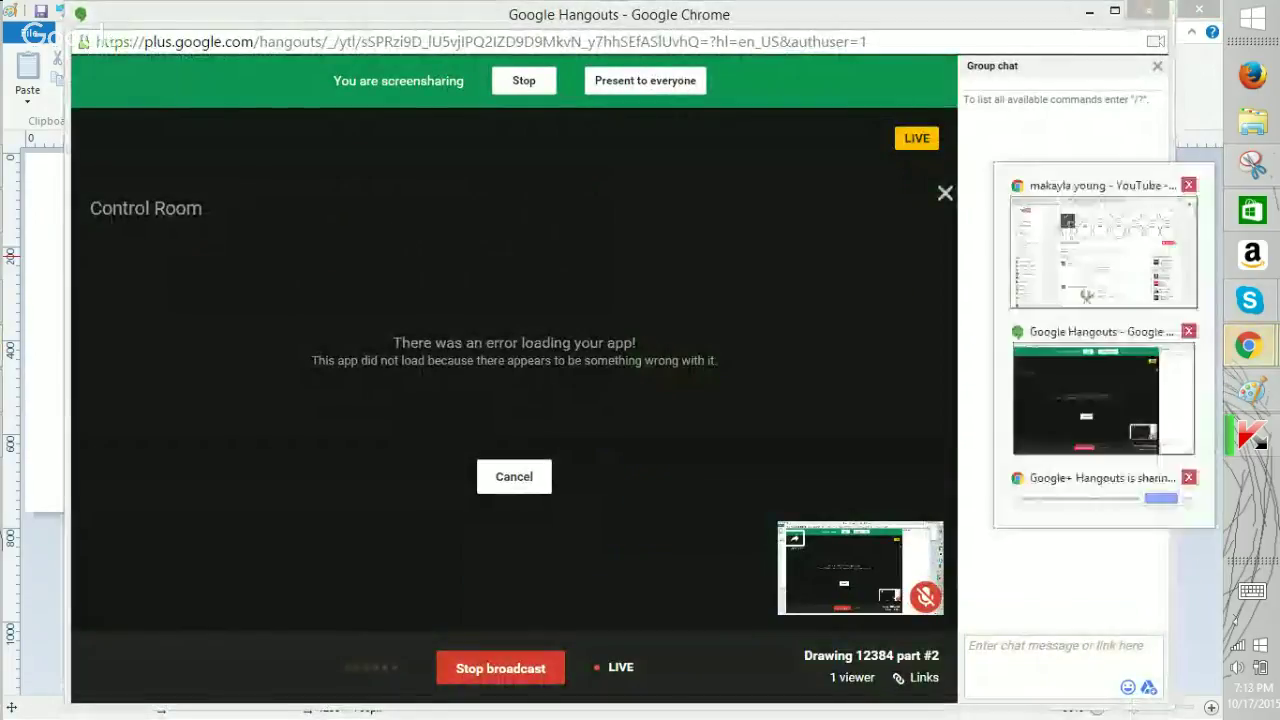
{"action": "left_click", "coordinate": [1083, 294]}
{"action": "left_click", "coordinate": [455, 12]}
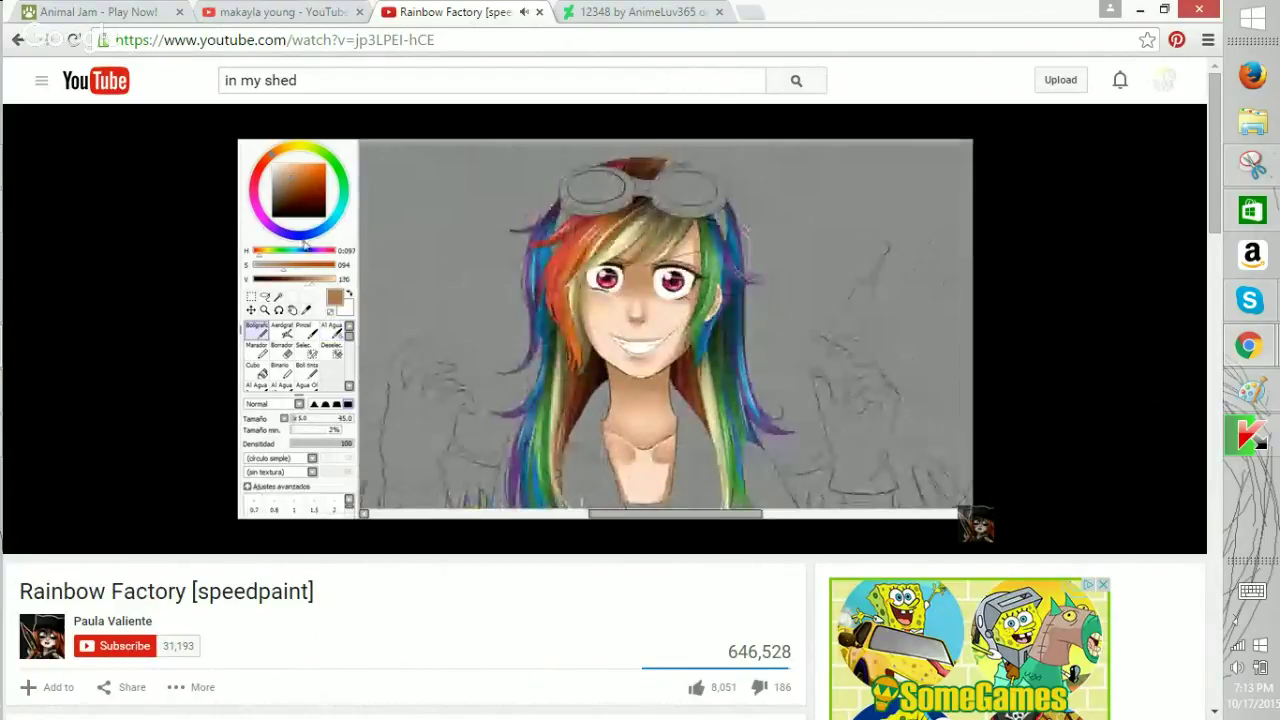
{"action": "left_click", "coordinate": [110, 12]}
{"action": "left_click", "coordinate": [280, 12]}
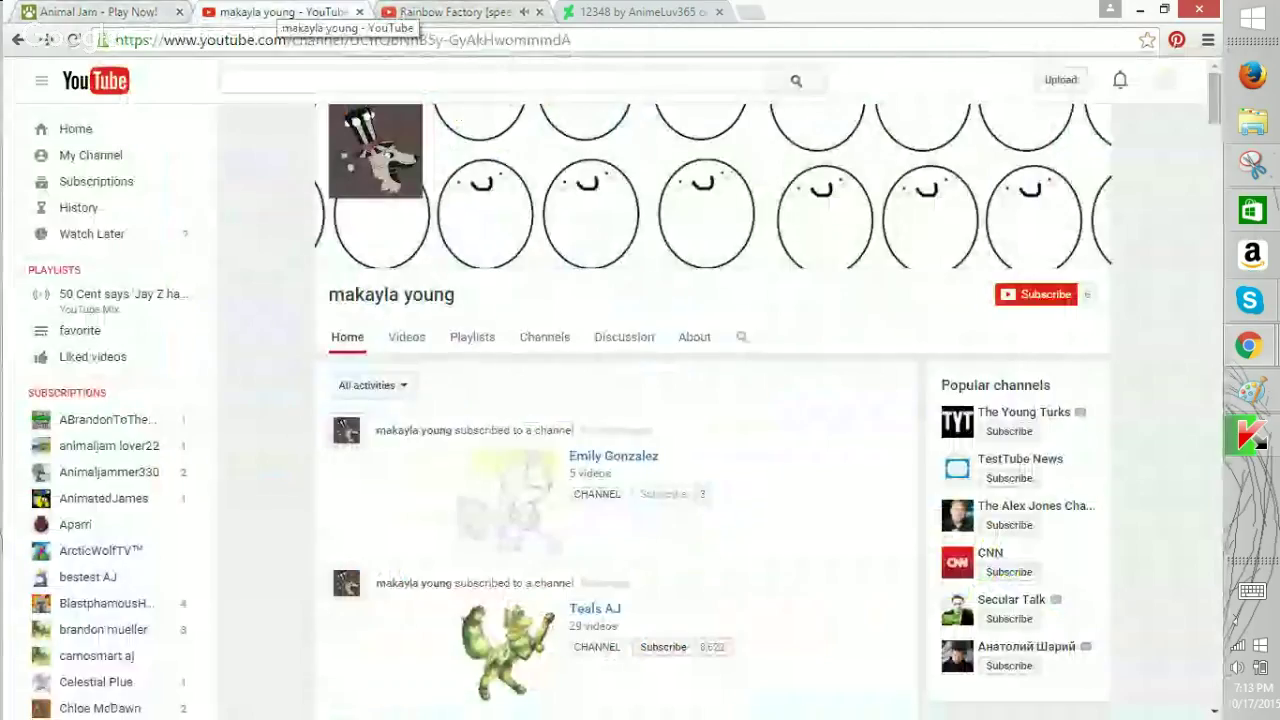
{"action": "left_click", "coordinate": [450, 12]}
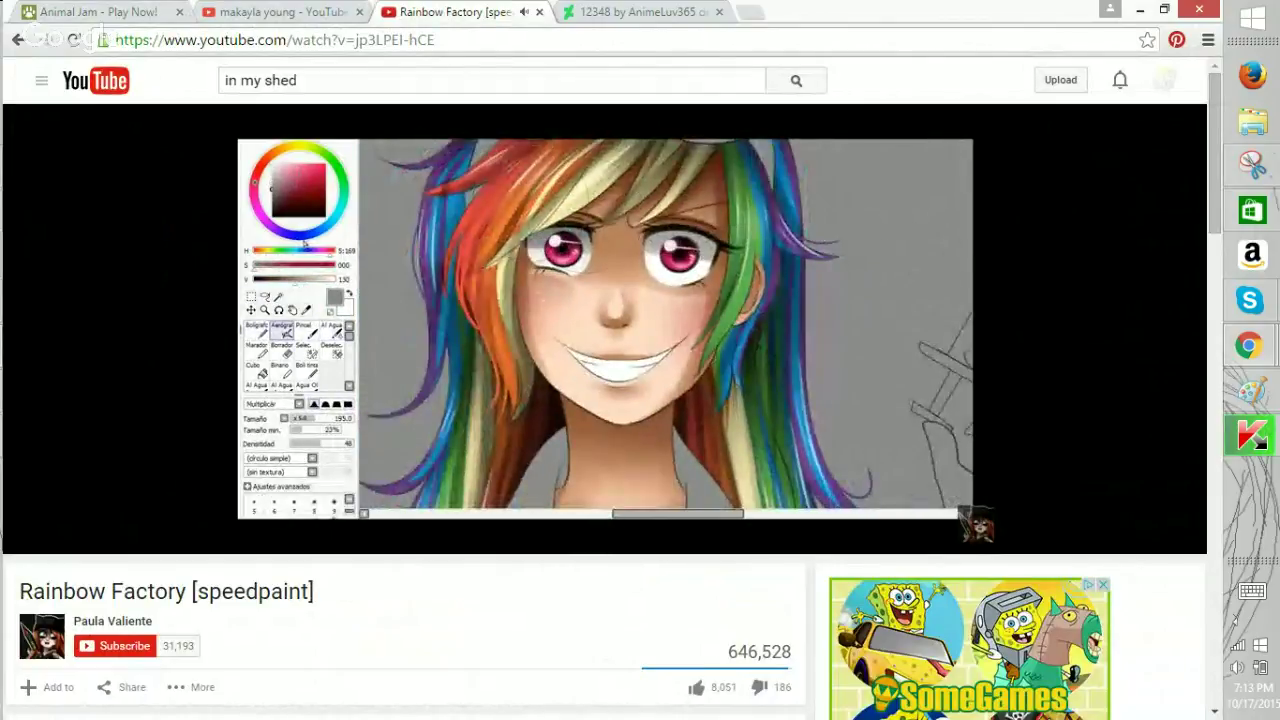
{"action": "left_click", "coordinate": [283, 12]}
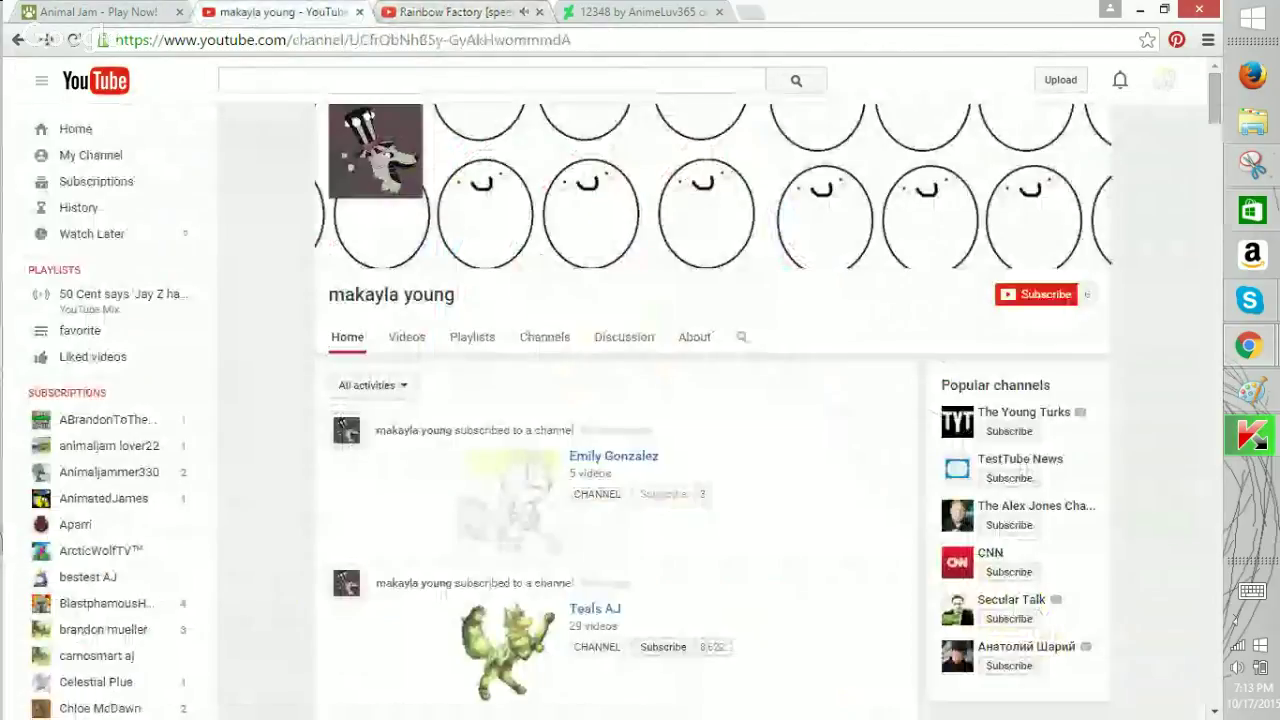
Compare the Paint sketch with the wolf avatar, and try a curved mouth line from the snout tip to below the circle.
{"action": "left_click", "coordinate": [1252, 391]}
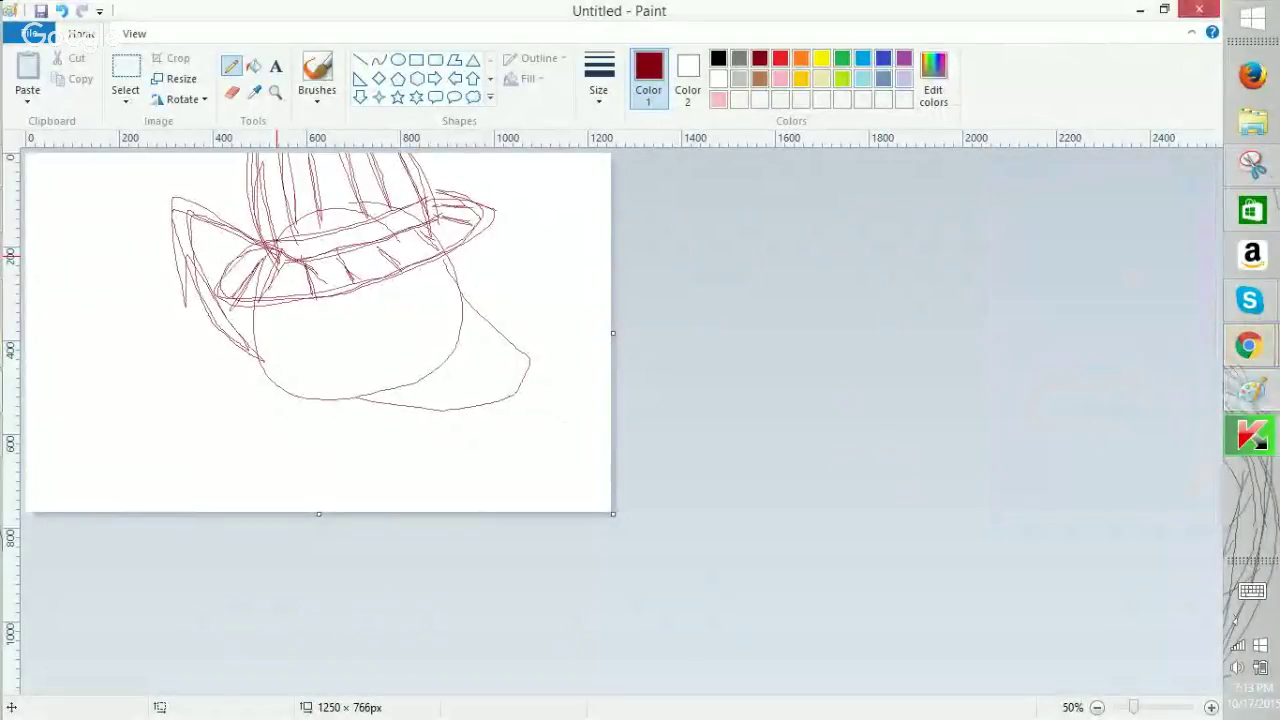
{"action": "left_click", "coordinate": [1250, 345]}
{"action": "left_click", "coordinate": [1090, 250]}
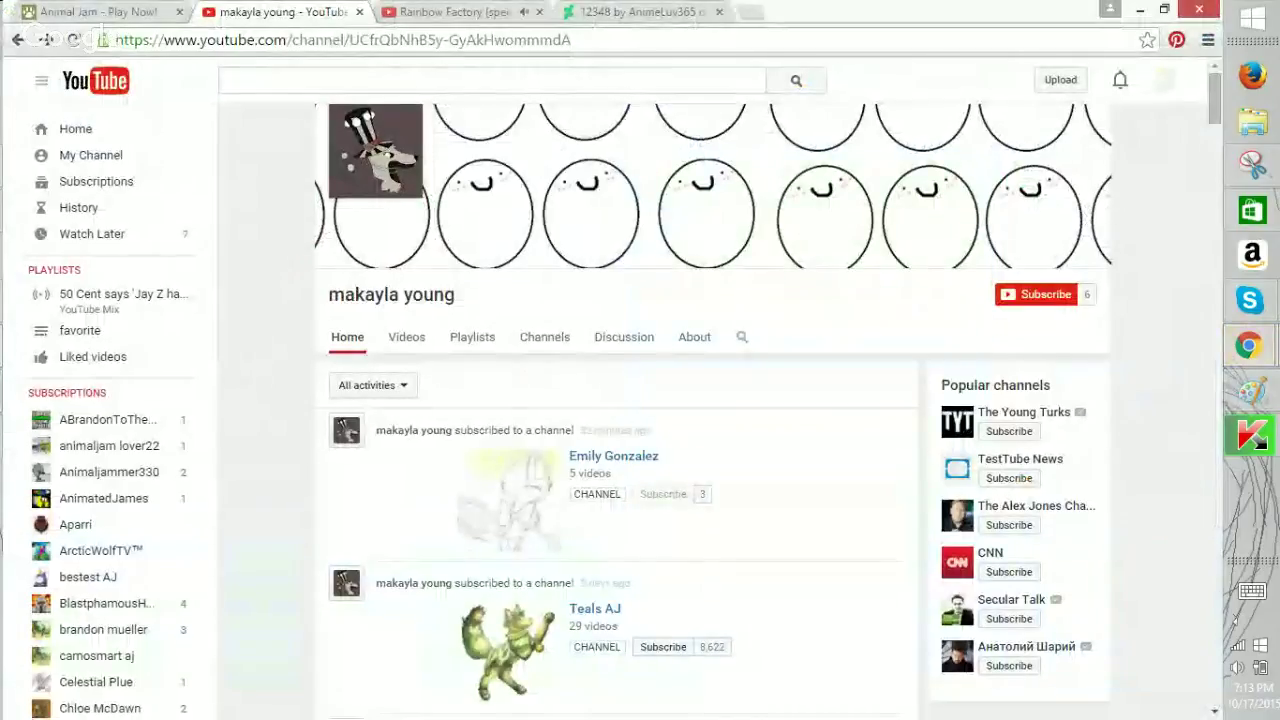
{"action": "key", "text": "alt+Tab"}
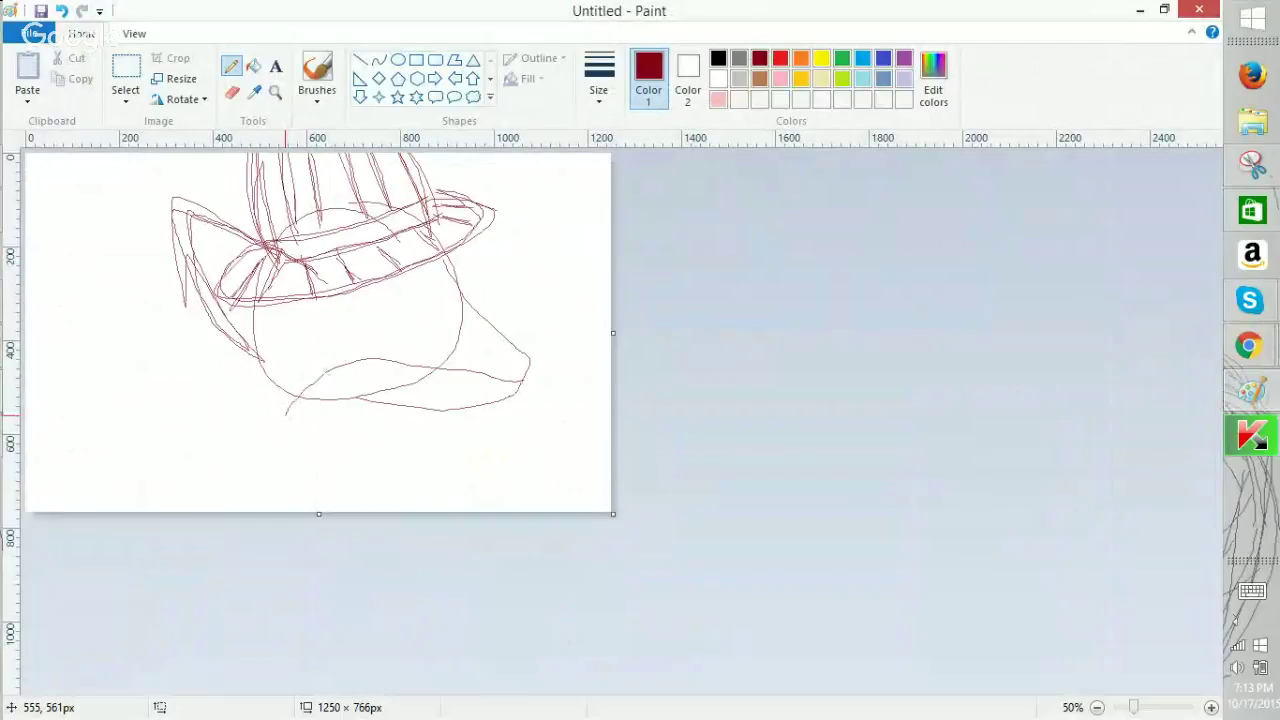
Look at the wolf avatar, and retrace the snout and lower jaw outline in Paint, adding short strokes under the brim's right end.
{"action": "mouse_move", "coordinate": [1248, 345]}
{"action": "left_click", "coordinate": [1105, 240]}
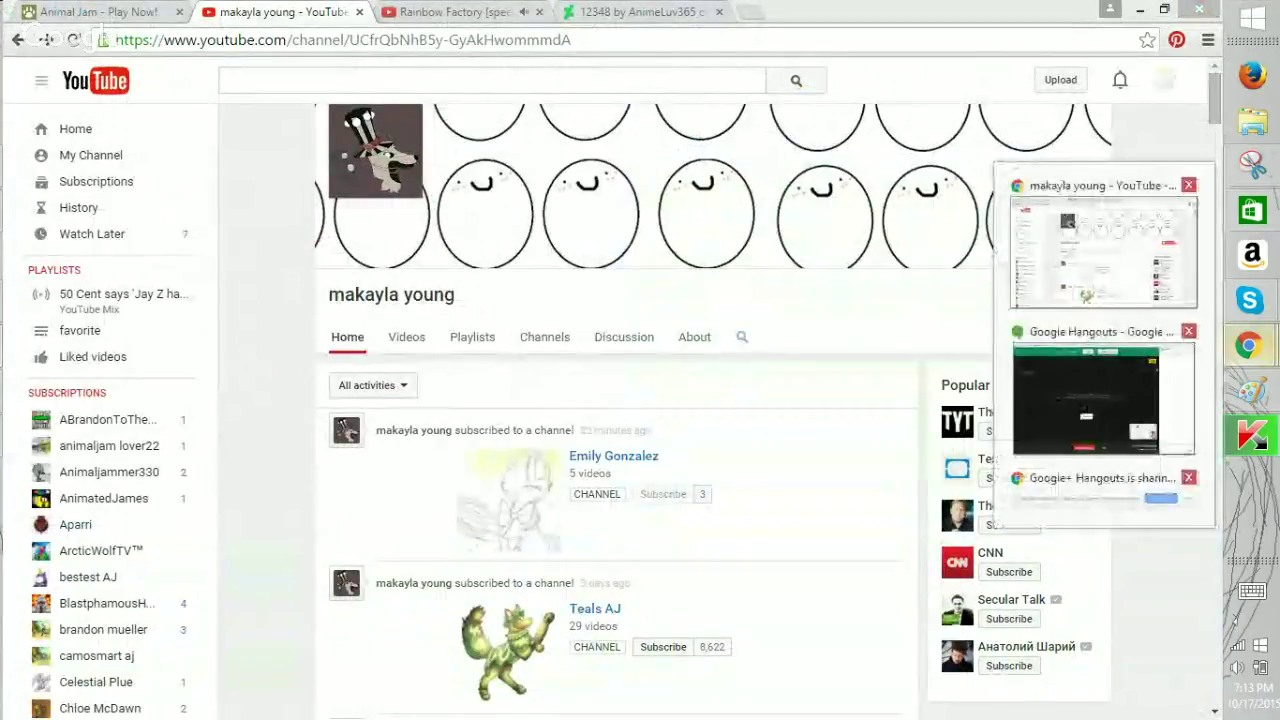
{"action": "left_click", "coordinate": [1252, 391]}
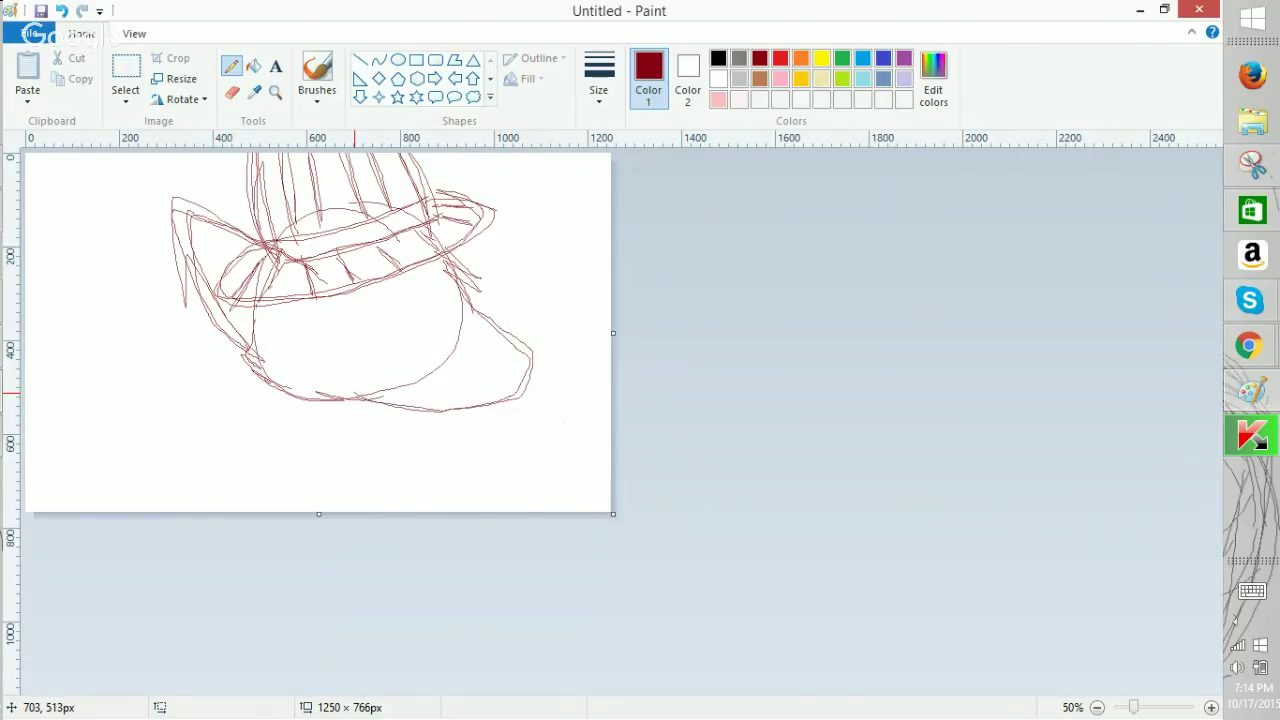
Switch to Chrome, check the Animal Jam game, and go back to watching the Rainbow Factory speedpaint video.
{"action": "mouse_move", "coordinate": [1248, 345]}
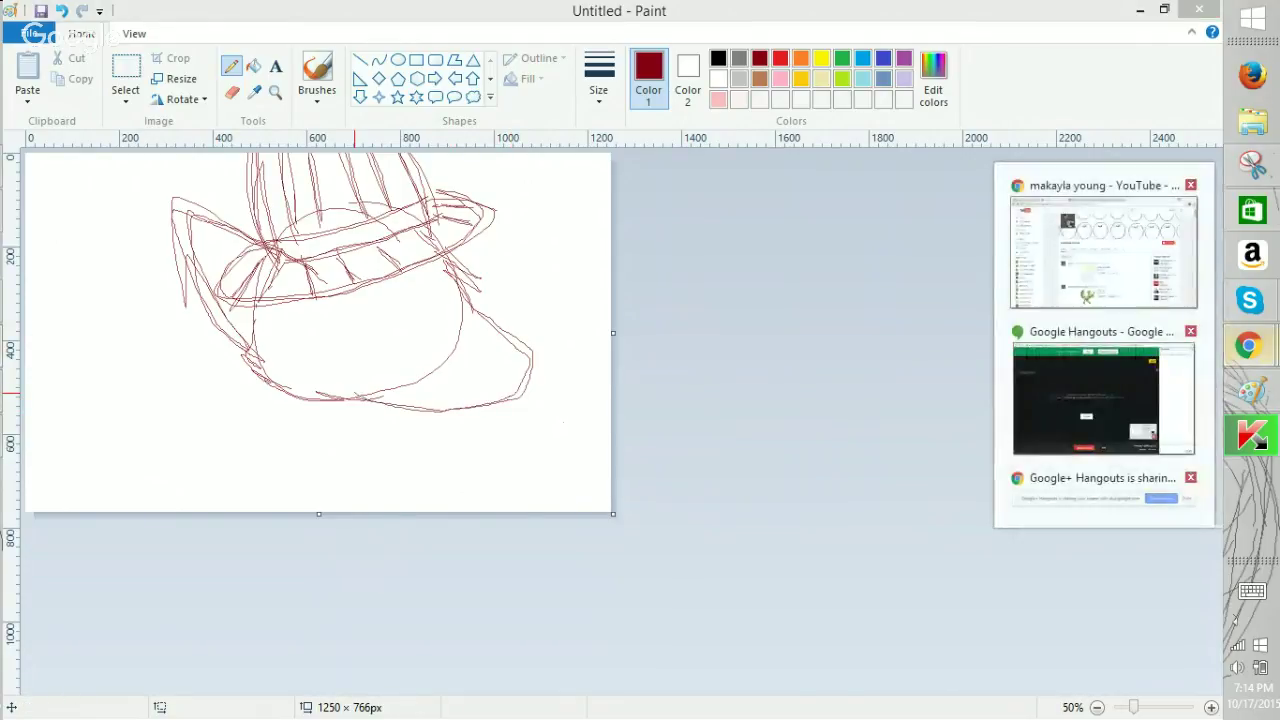
{"action": "left_click", "coordinate": [1110, 250]}
{"action": "left_click", "coordinate": [100, 12]}
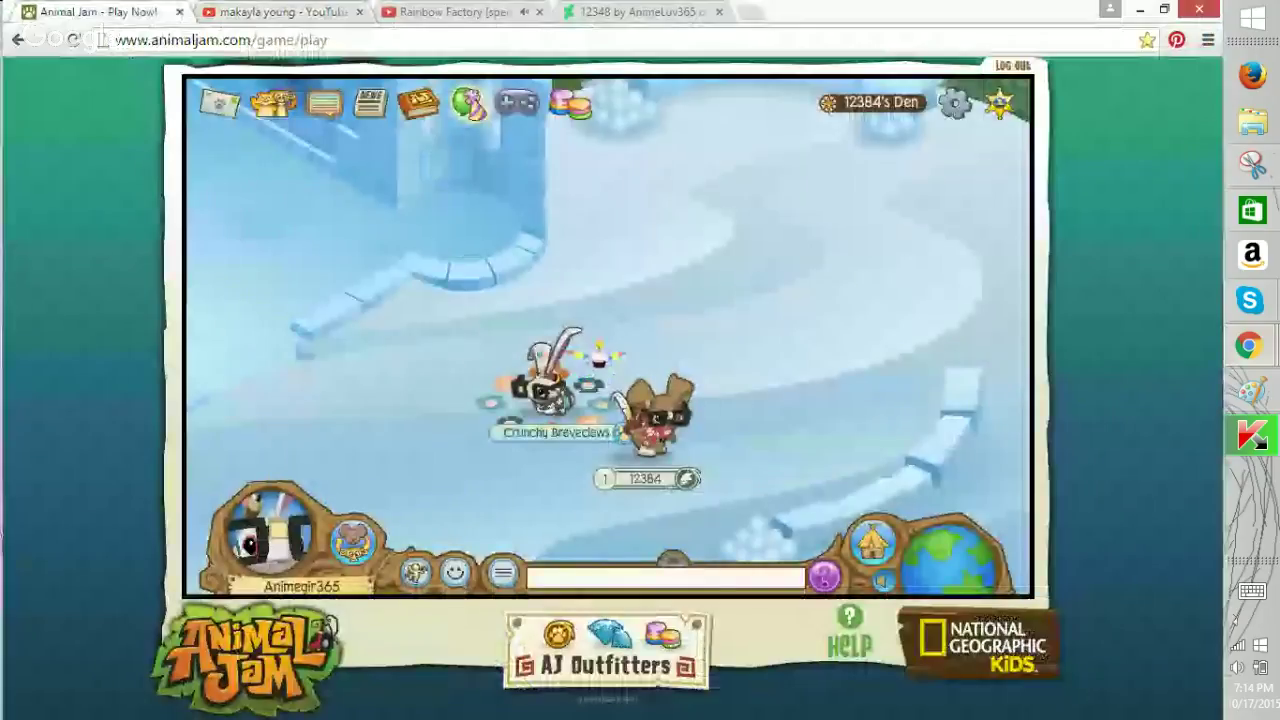
{"action": "left_click", "coordinate": [283, 12]}
{"action": "key", "text": "ctrl+Tab"}
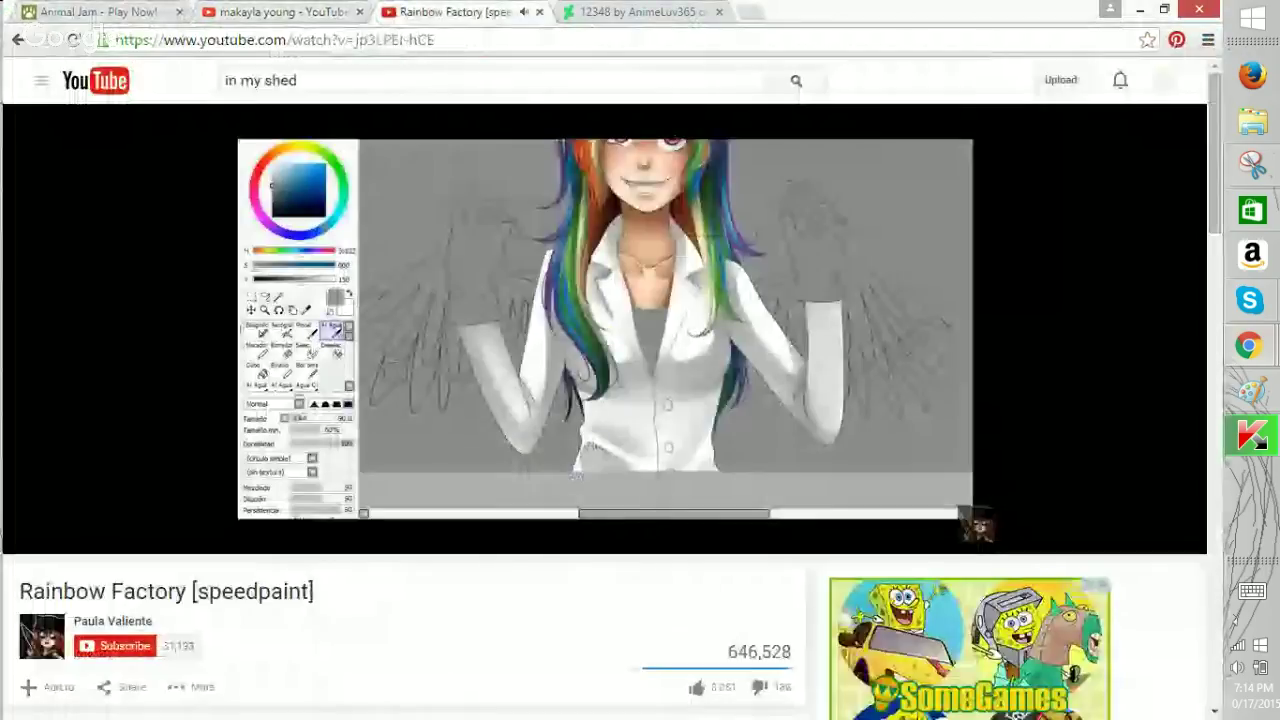
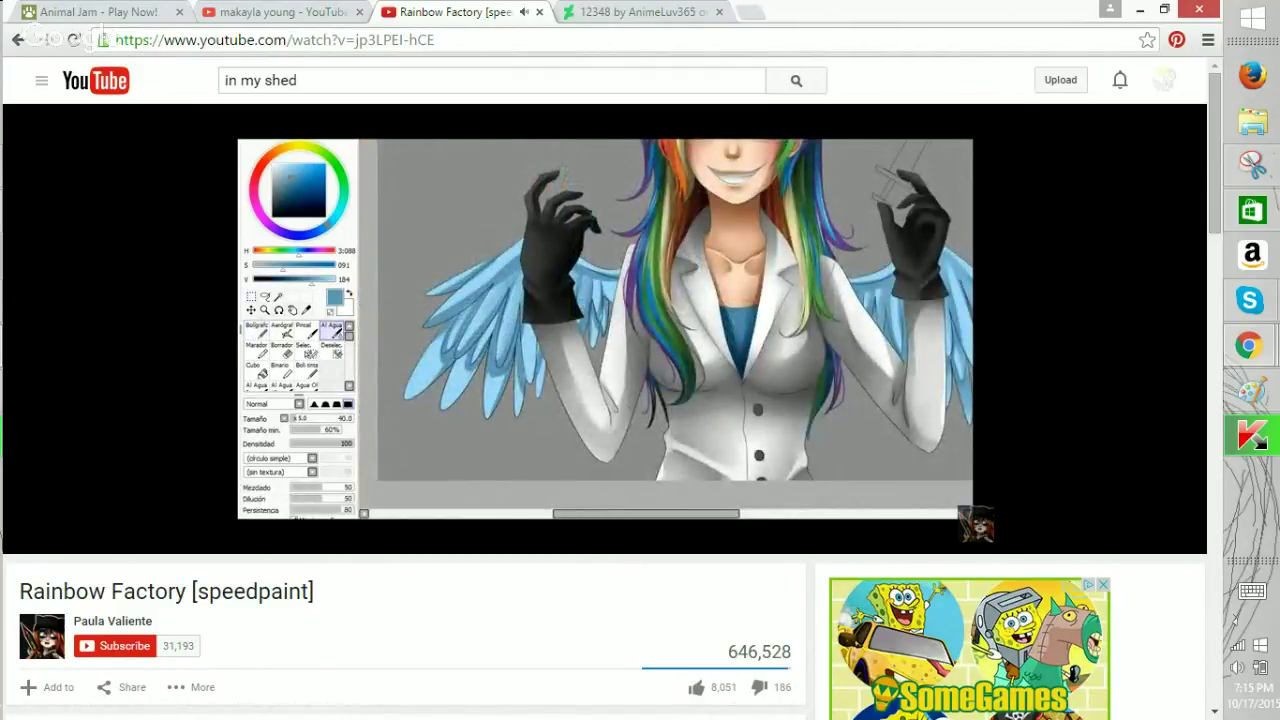
Watch the rest of the Rainbow Factory speedpaint and open its creator's YouTube channel.
{"action": "key", "text": "space"}
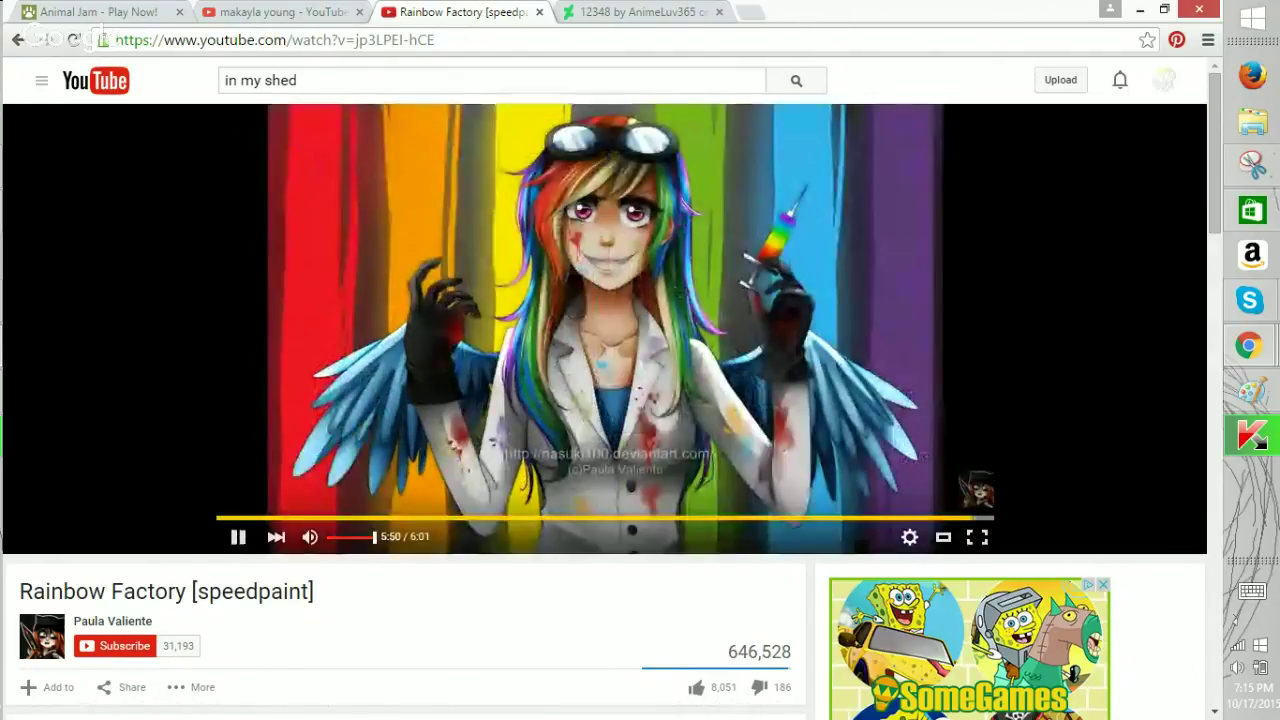
{"action": "left_click", "coordinate": [112, 621]}
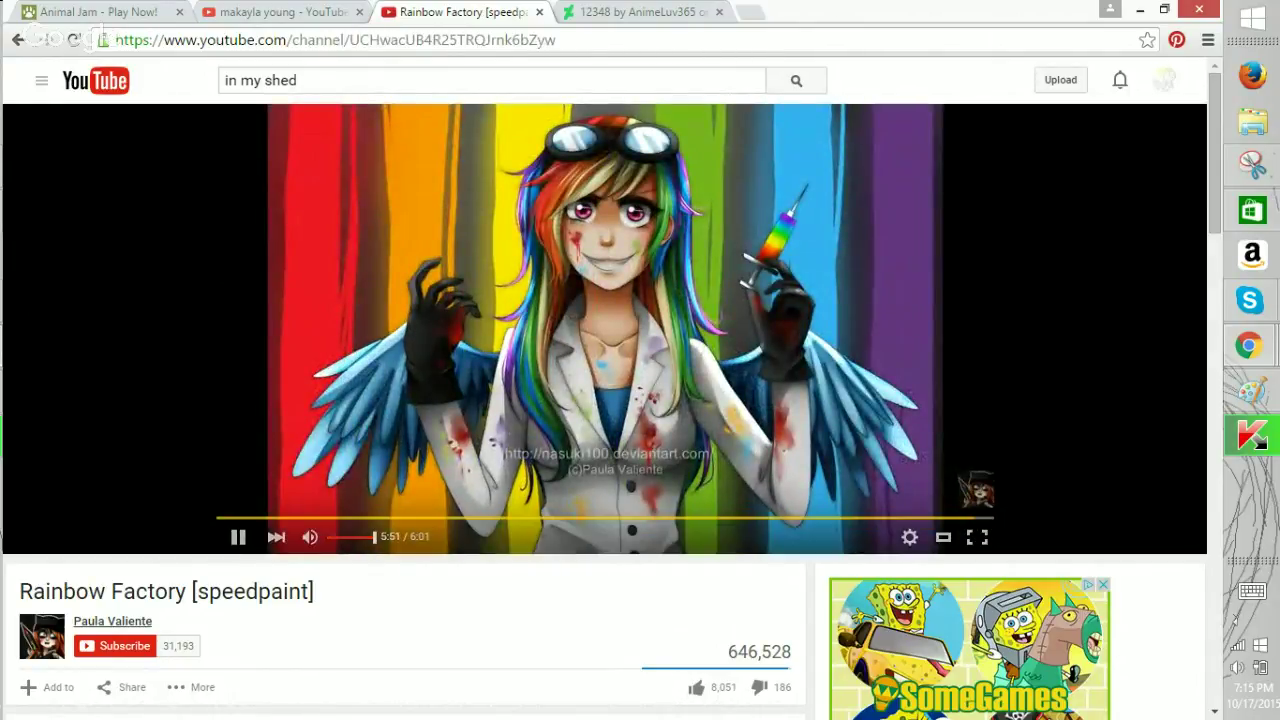
Switch to the Animal Jam game and change the bunny avatar's eye color to black.
{"action": "left_click", "coordinate": [98, 12]}
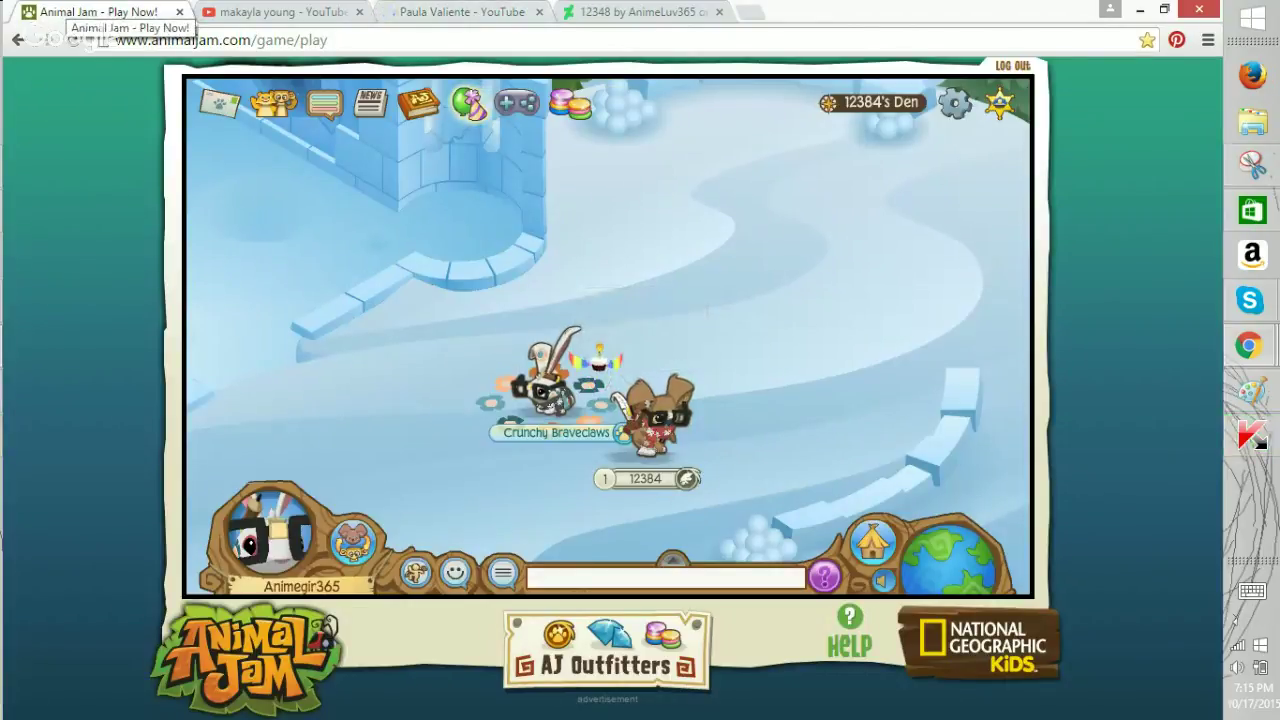
{"action": "key", "text": "ctrl+Tab"}
{"action": "key", "text": "ctrl+1"}
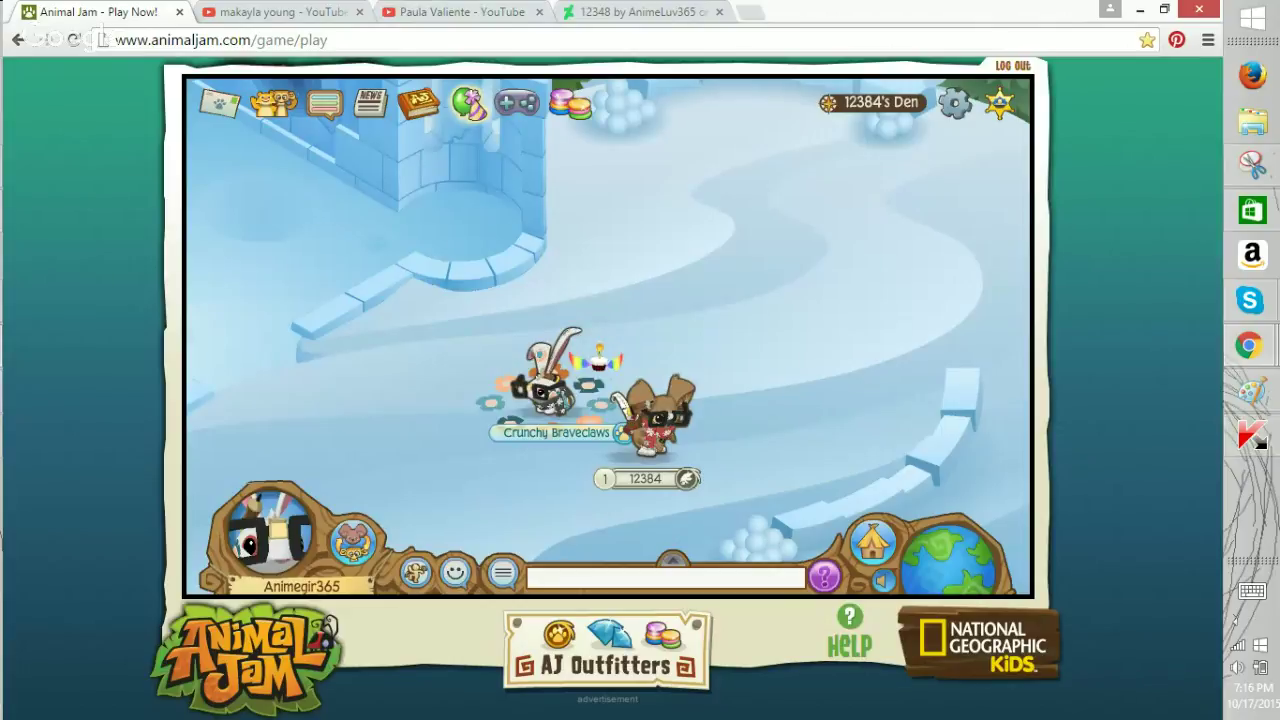
{"action": "left_click", "coordinate": [270, 535]}
{"action": "left_click", "coordinate": [888, 206]}
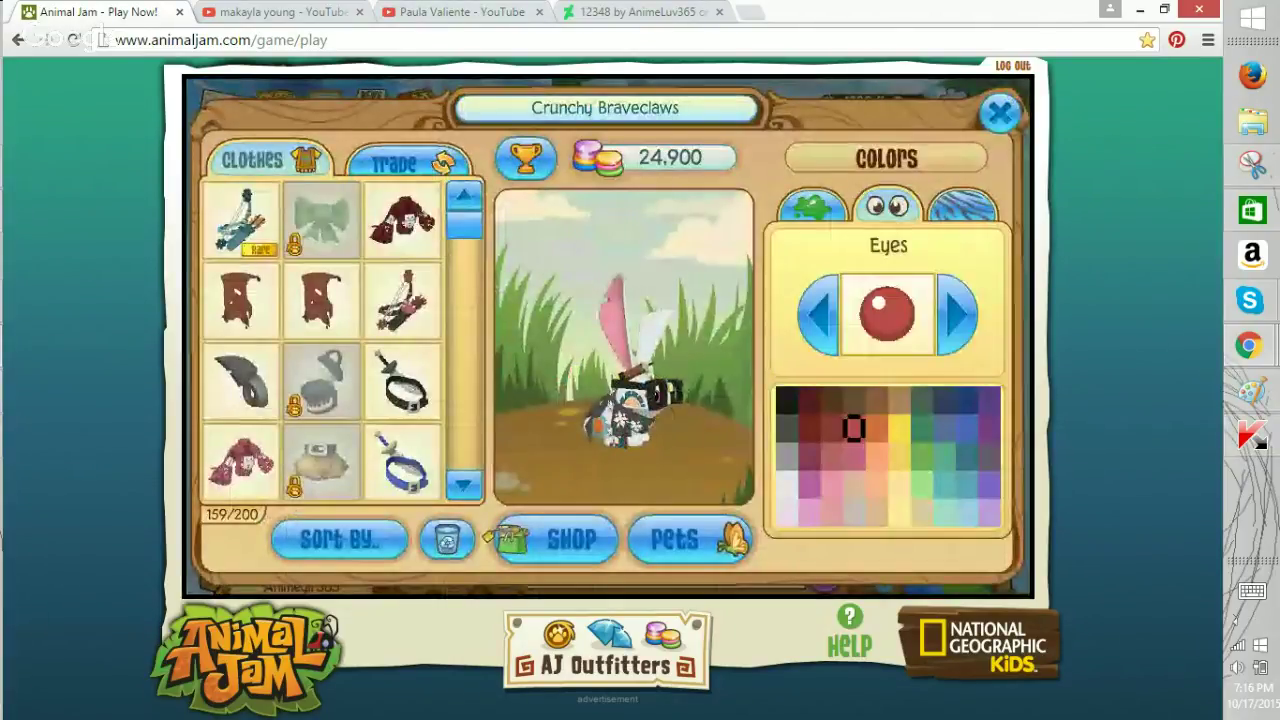
{"action": "left_click", "coordinate": [787, 485]}
{"action": "left_click", "coordinate": [787, 401]}
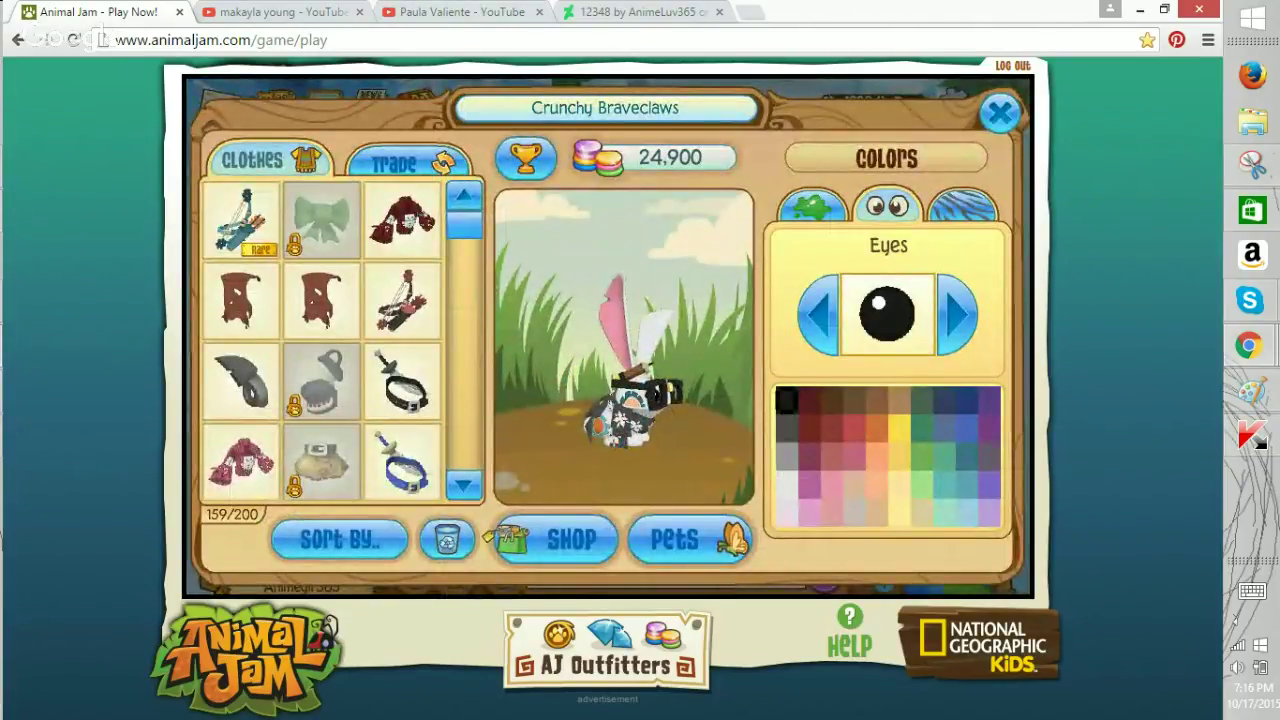
Browse the speedpaint creator's uploaded videos, loading more of them, and open "Pinkamena - Speedpaint".
{"action": "key", "text": "ctrl+2"}
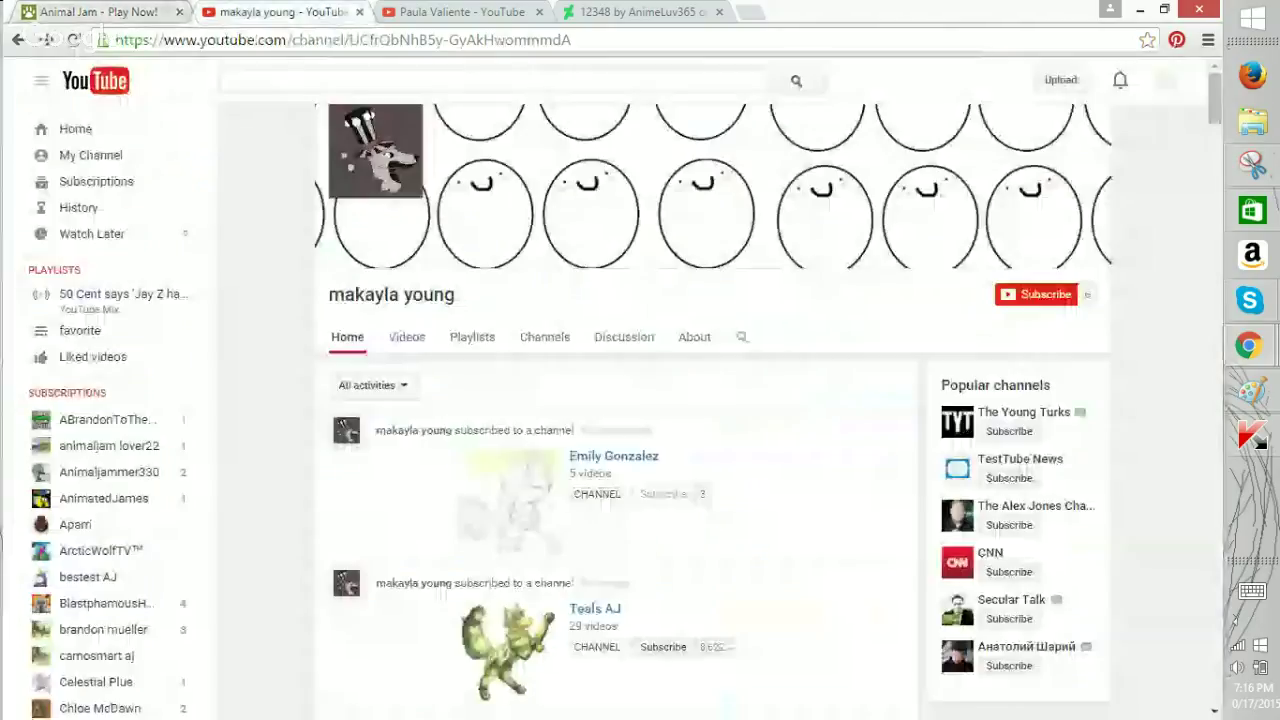
{"action": "key", "text": "ctrl+3"}
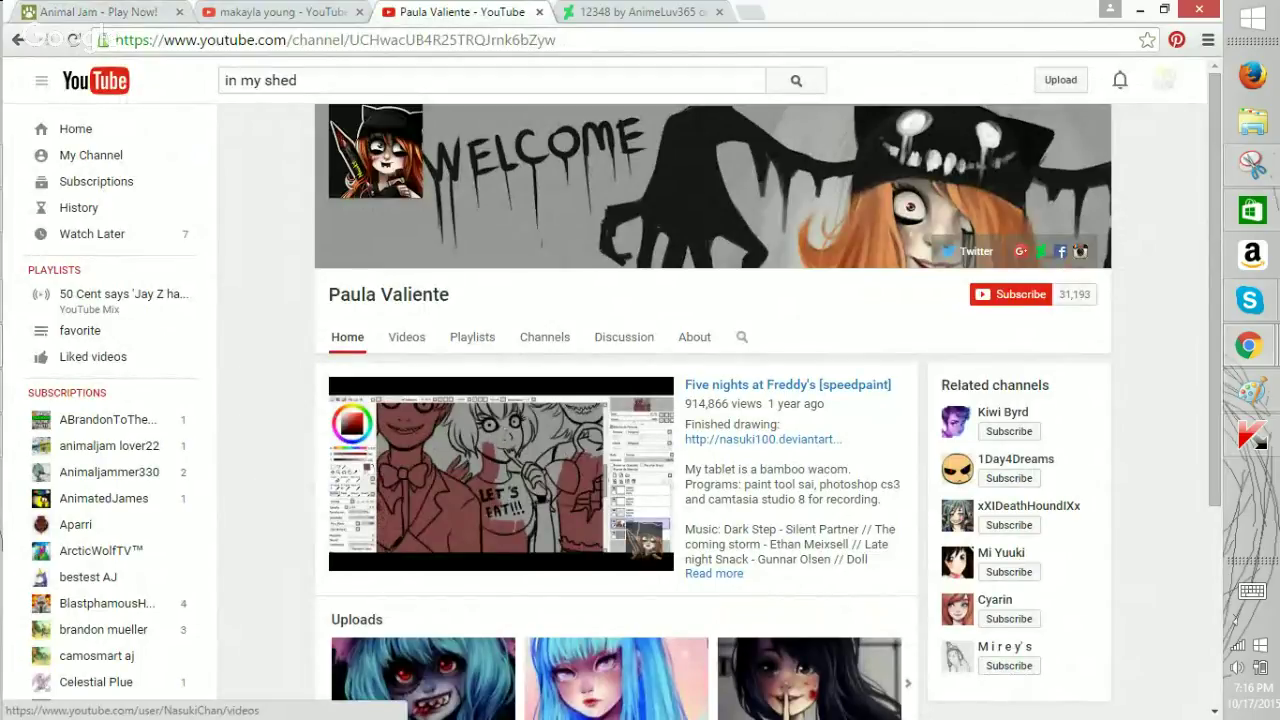
{"action": "left_click", "coordinate": [407, 337]}
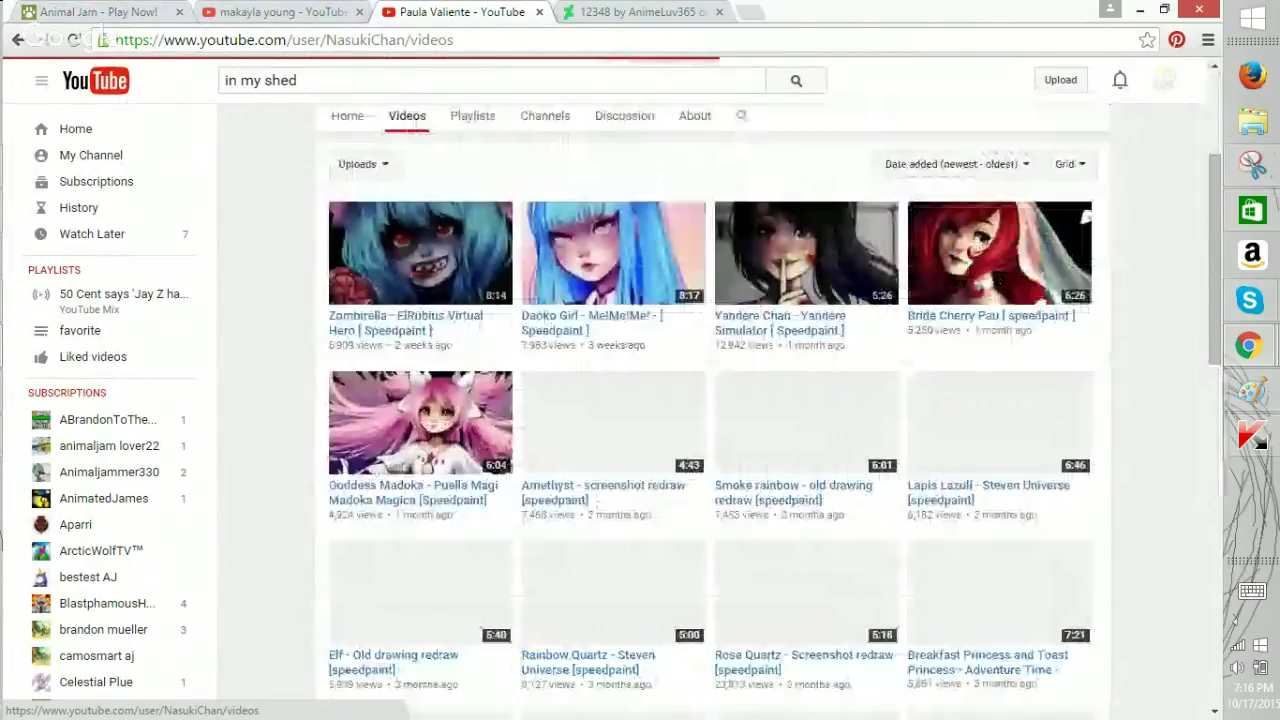
{"action": "scroll", "coordinate": [710, 410], "scroll_direction": "down", "scroll_amount": 3}
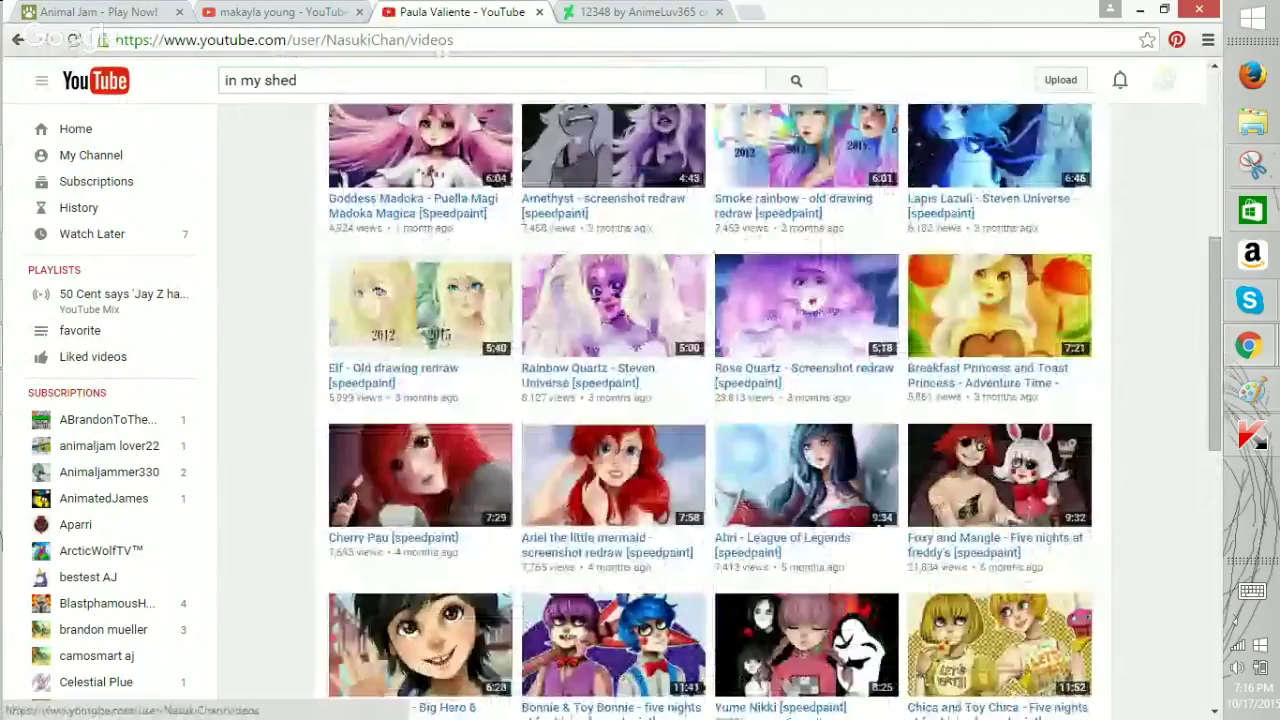
{"action": "scroll", "coordinate": [710, 410], "scroll_direction": "up", "scroll_amount": 1}
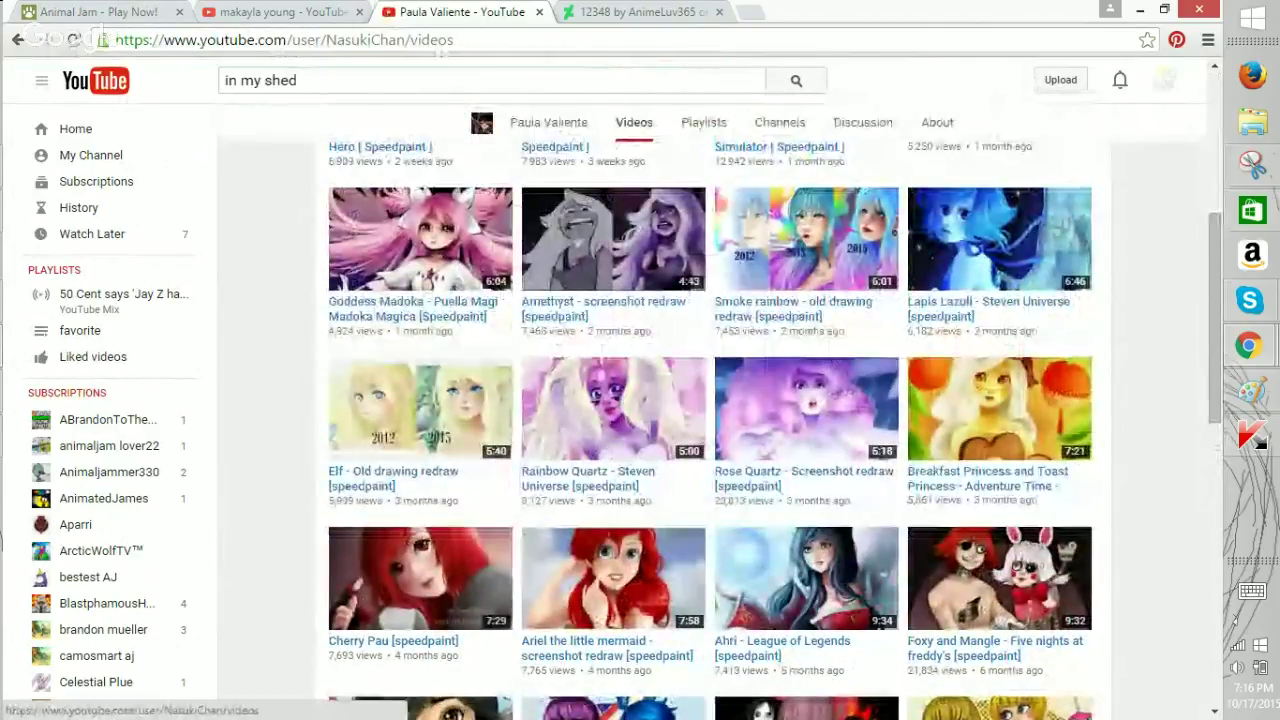
{"action": "scroll", "coordinate": [710, 410], "scroll_direction": "down", "scroll_amount": 1}
{"action": "scroll", "coordinate": [710, 410], "scroll_direction": "down", "scroll_amount": 1}
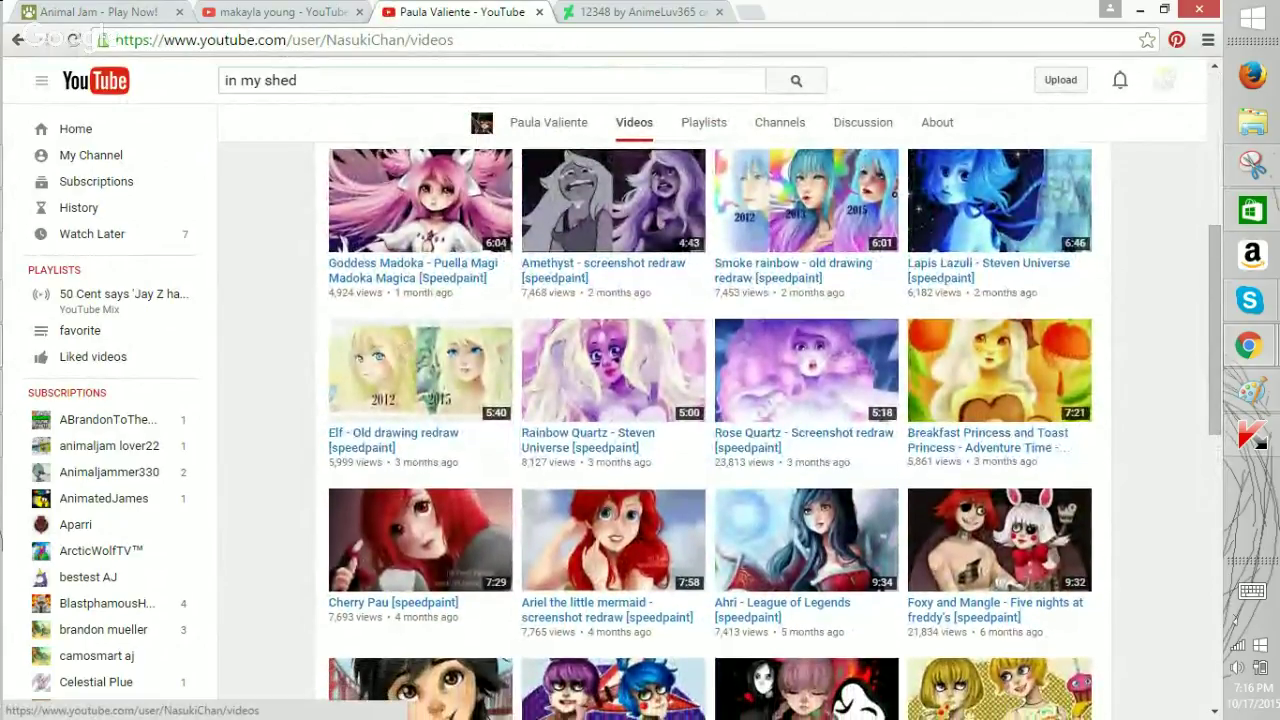
{"action": "scroll", "coordinate": [710, 430], "scroll_direction": "down", "scroll_amount": 5}
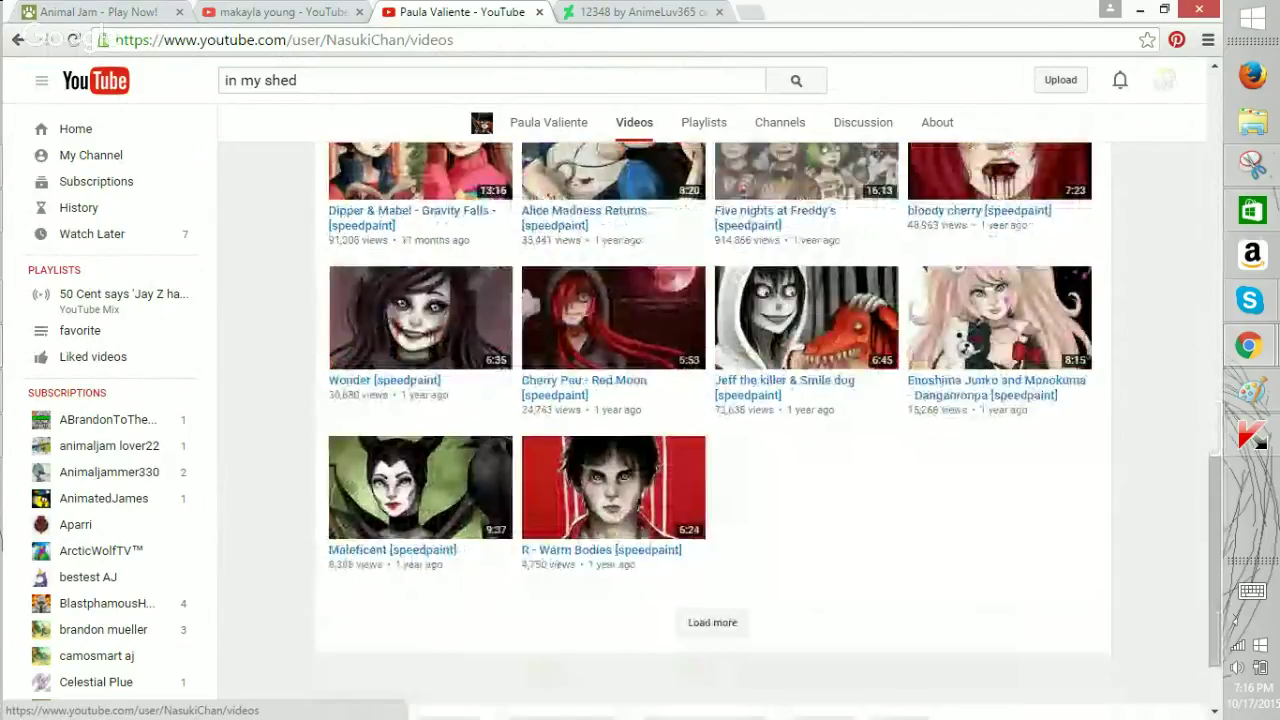
{"action": "scroll", "coordinate": [712, 420], "scroll_direction": "up", "scroll_amount": 1}
{"action": "scroll", "coordinate": [712, 505], "scroll_direction": "down", "scroll_amount": 2}
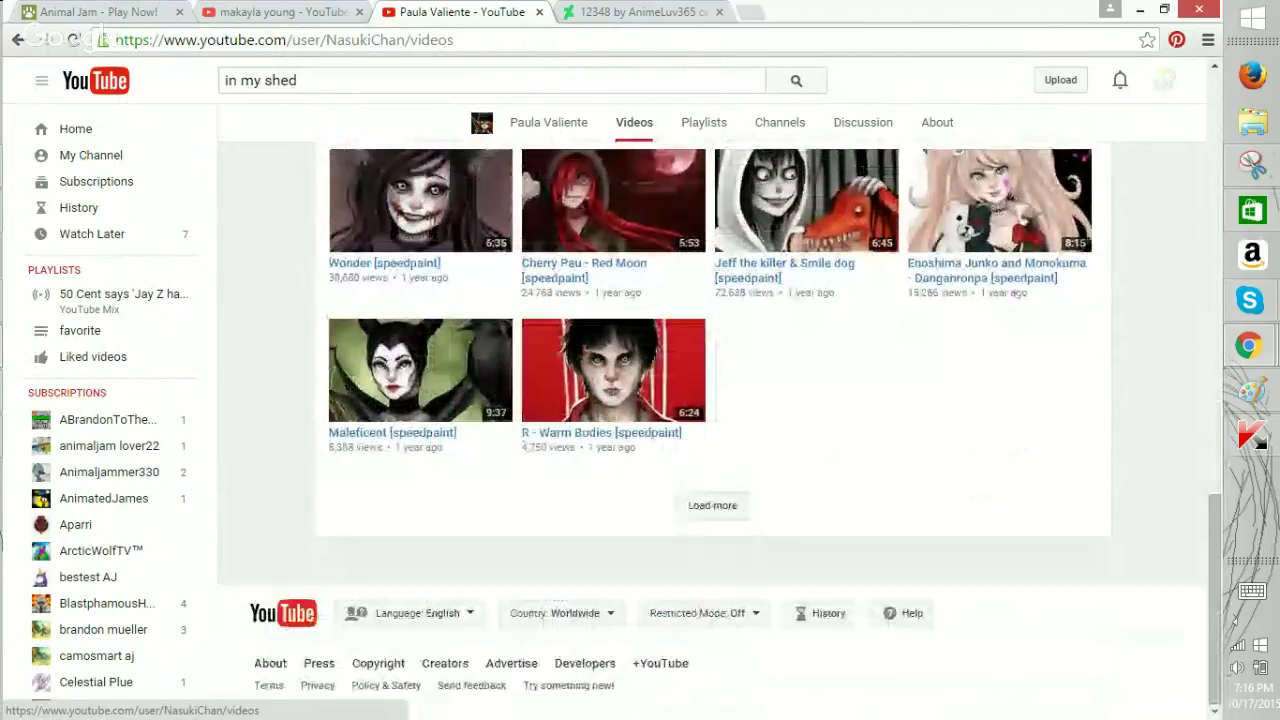
{"action": "left_click", "coordinate": [712, 505]}
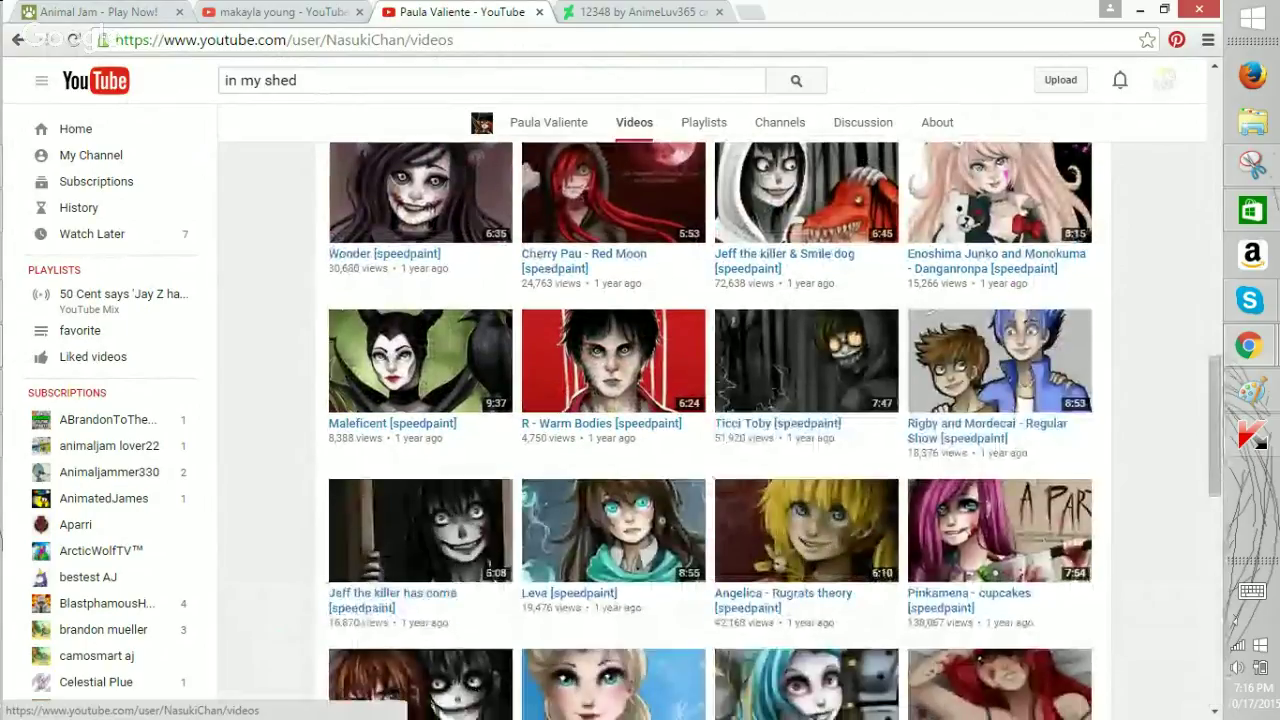
{"action": "scroll", "coordinate": [712, 420], "scroll_direction": "down", "scroll_amount": 7}
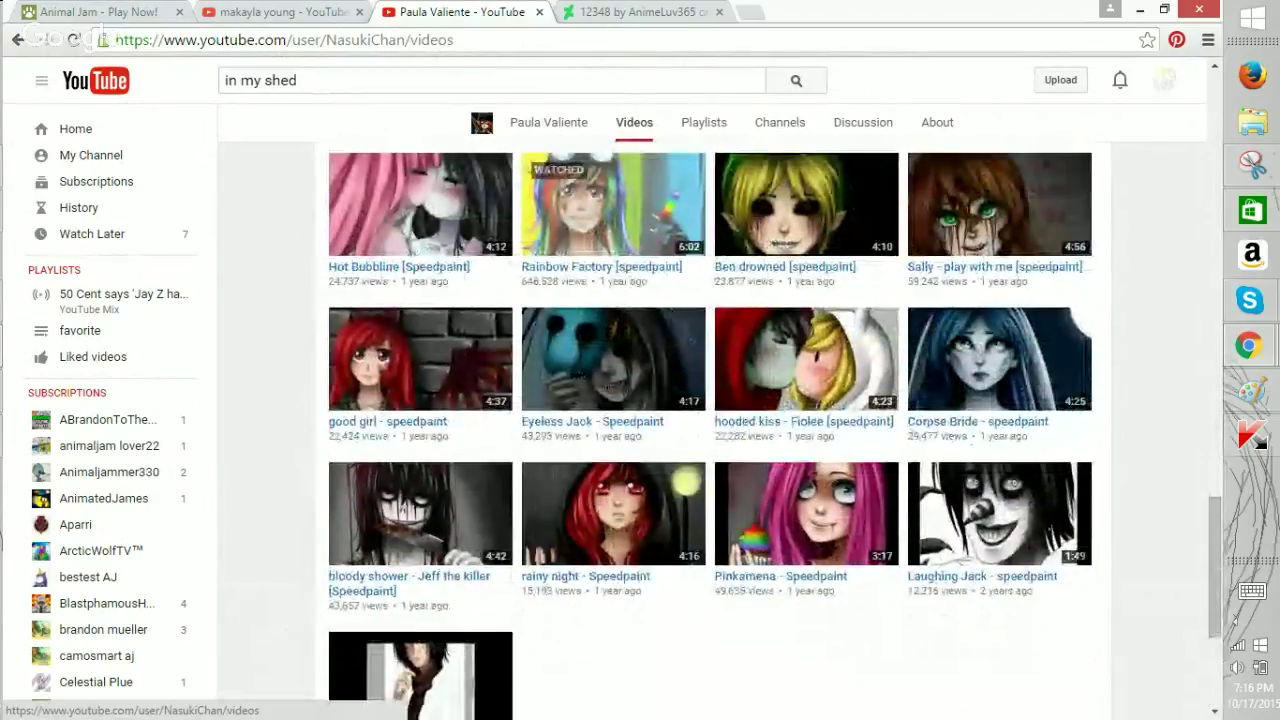
{"action": "scroll", "coordinate": [712, 420], "scroll_direction": "down", "scroll_amount": 3}
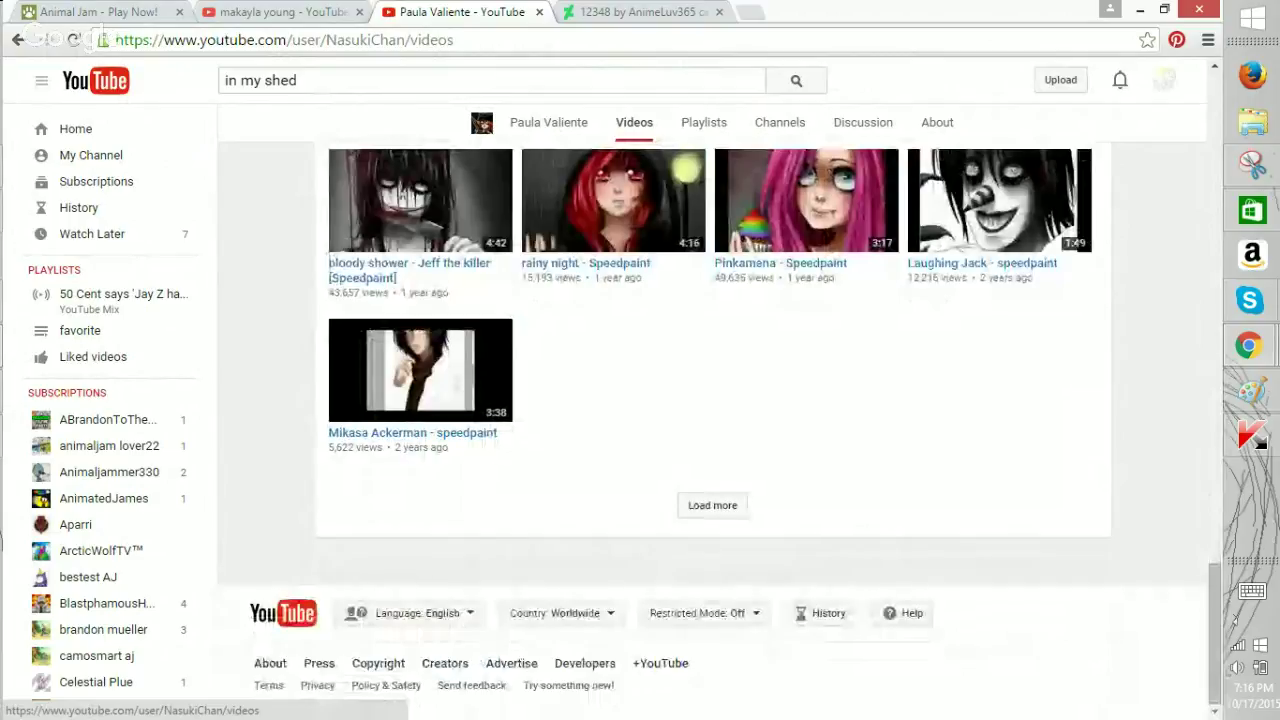
{"action": "left_click", "coordinate": [806, 202]}
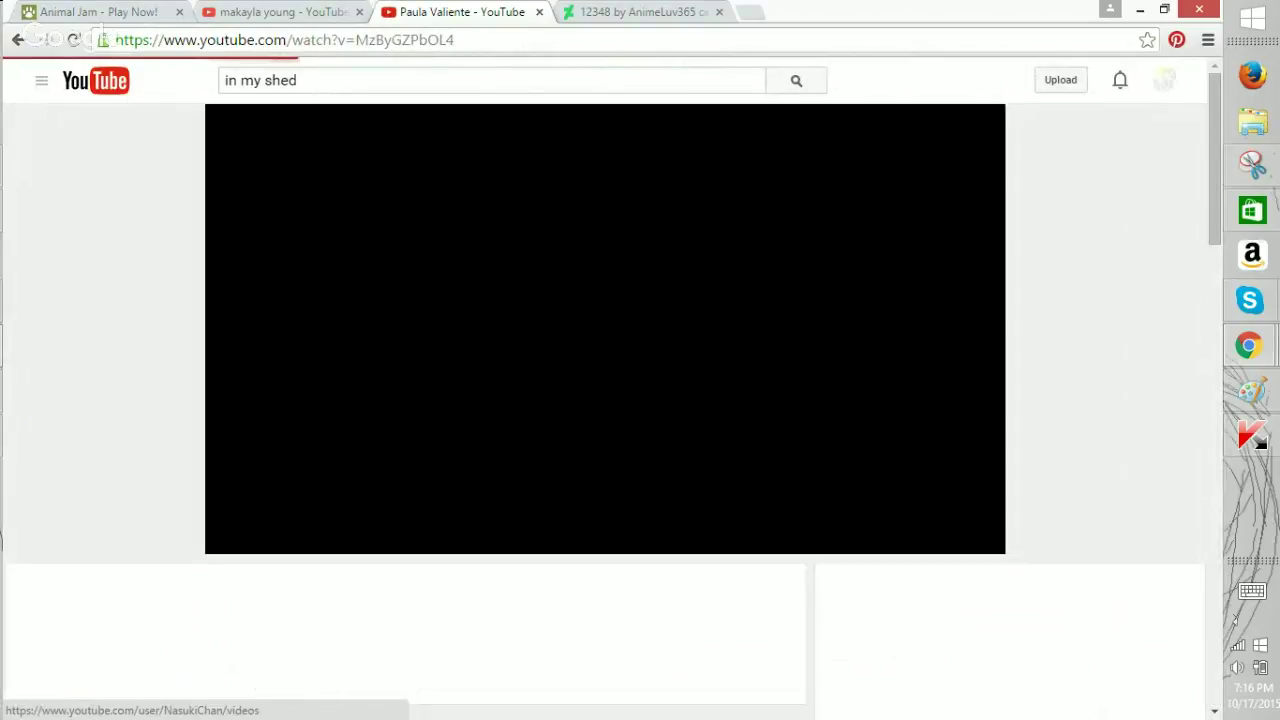
{"action": "left_click", "coordinate": [98, 12]}
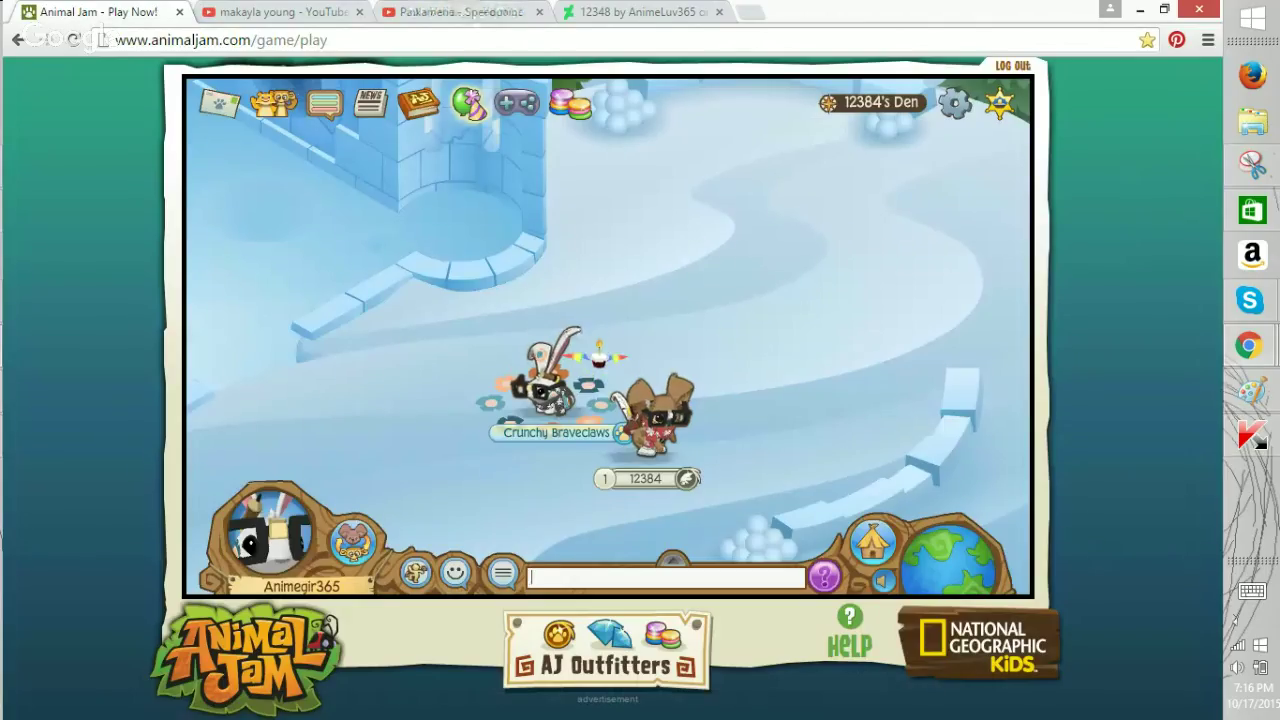
{"action": "left_click", "coordinate": [1252, 591]}
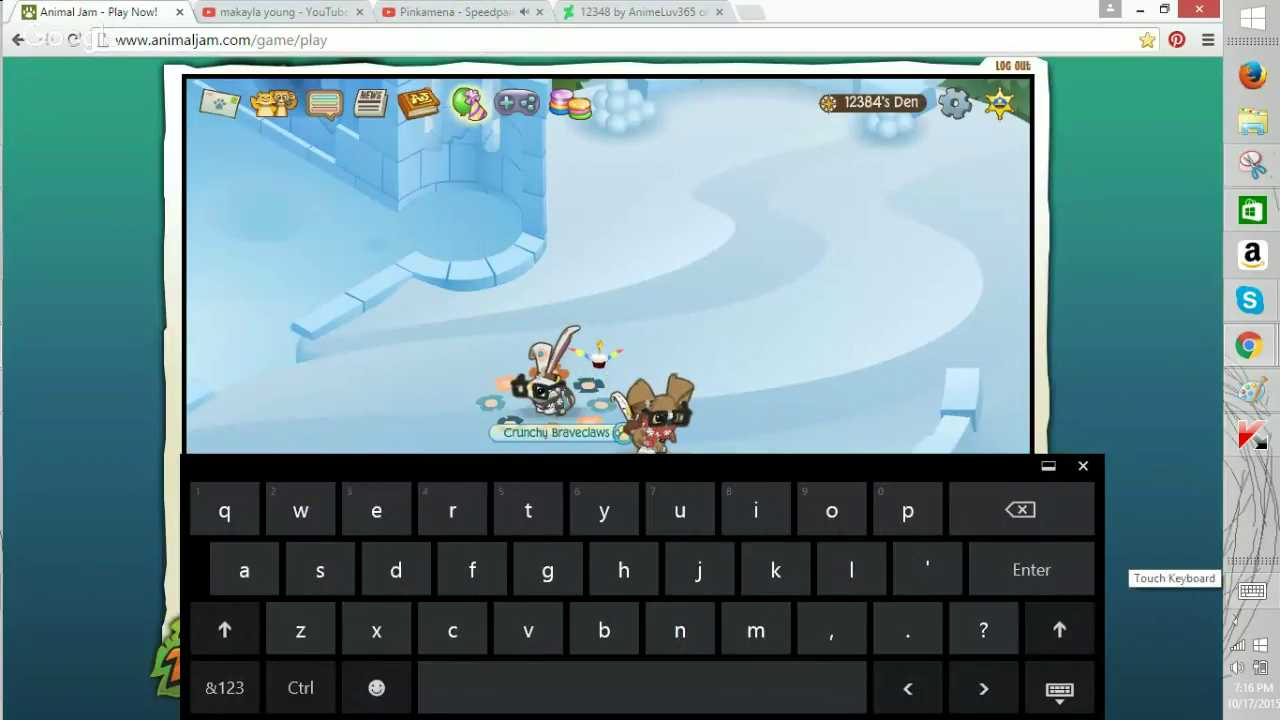
{"action": "left_click", "coordinate": [1083, 466]}
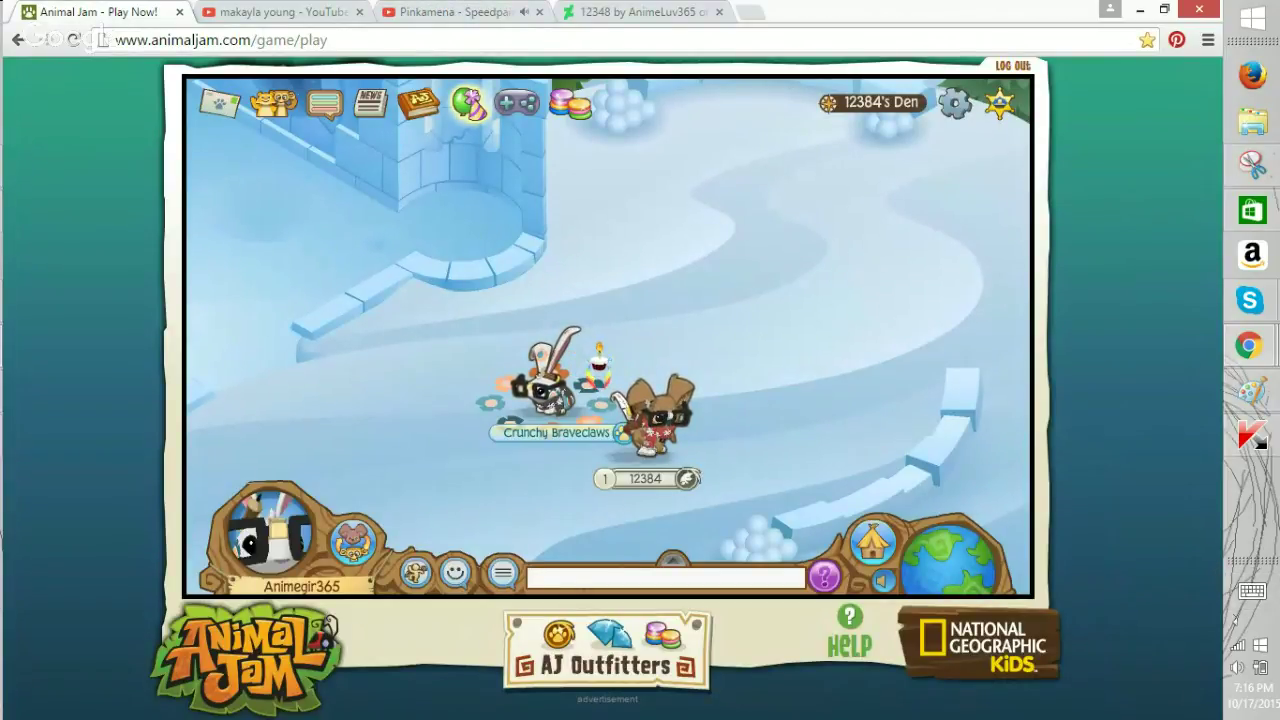
{"action": "left_click", "coordinate": [284, 537]}
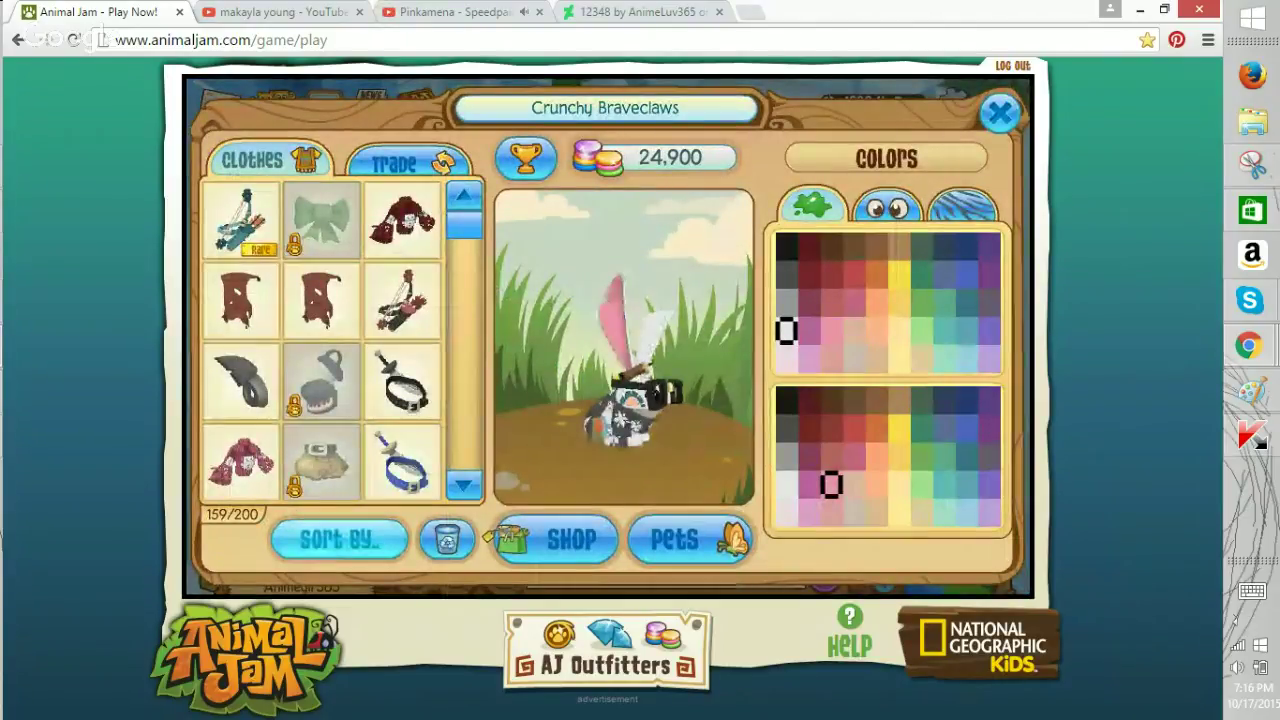
{"action": "left_click", "coordinate": [998, 111]}
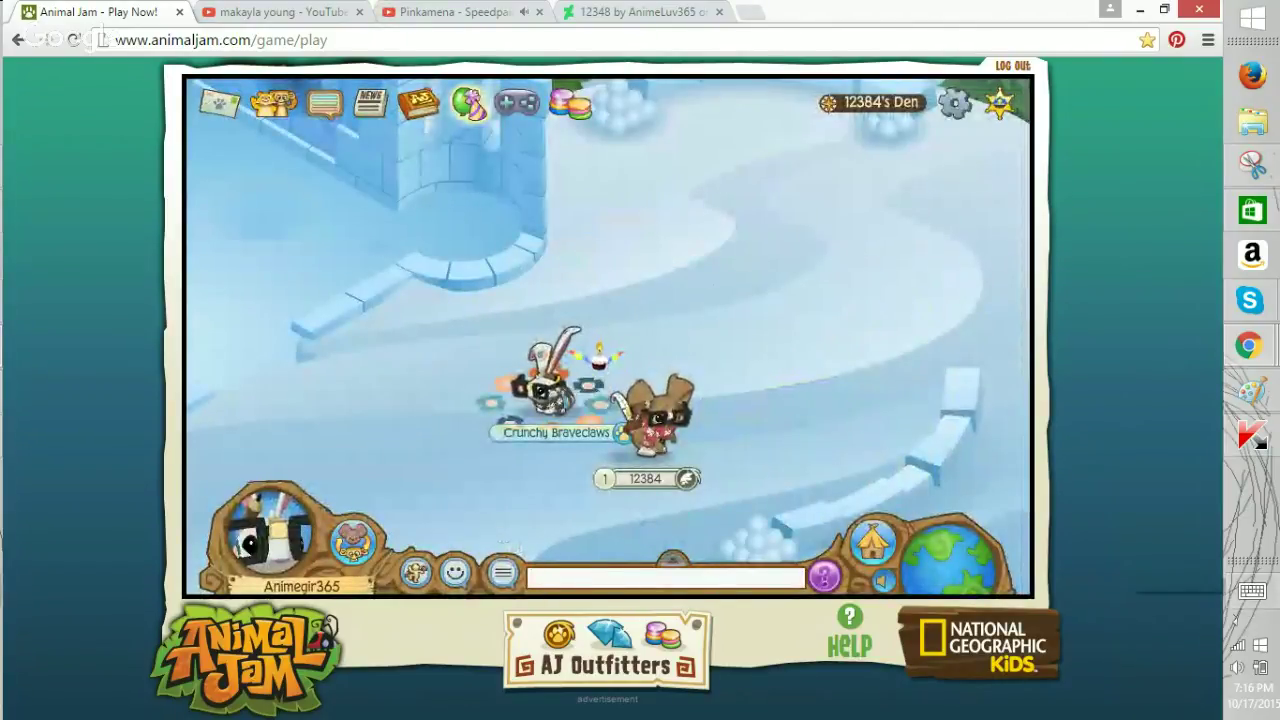
Bring up the touch keyboard in Animal Jam and enter a short chat message.
{"action": "left_click", "coordinate": [1252, 591]}
{"action": "type", "text": "ack"}
{"action": "key", "text": "Return"}
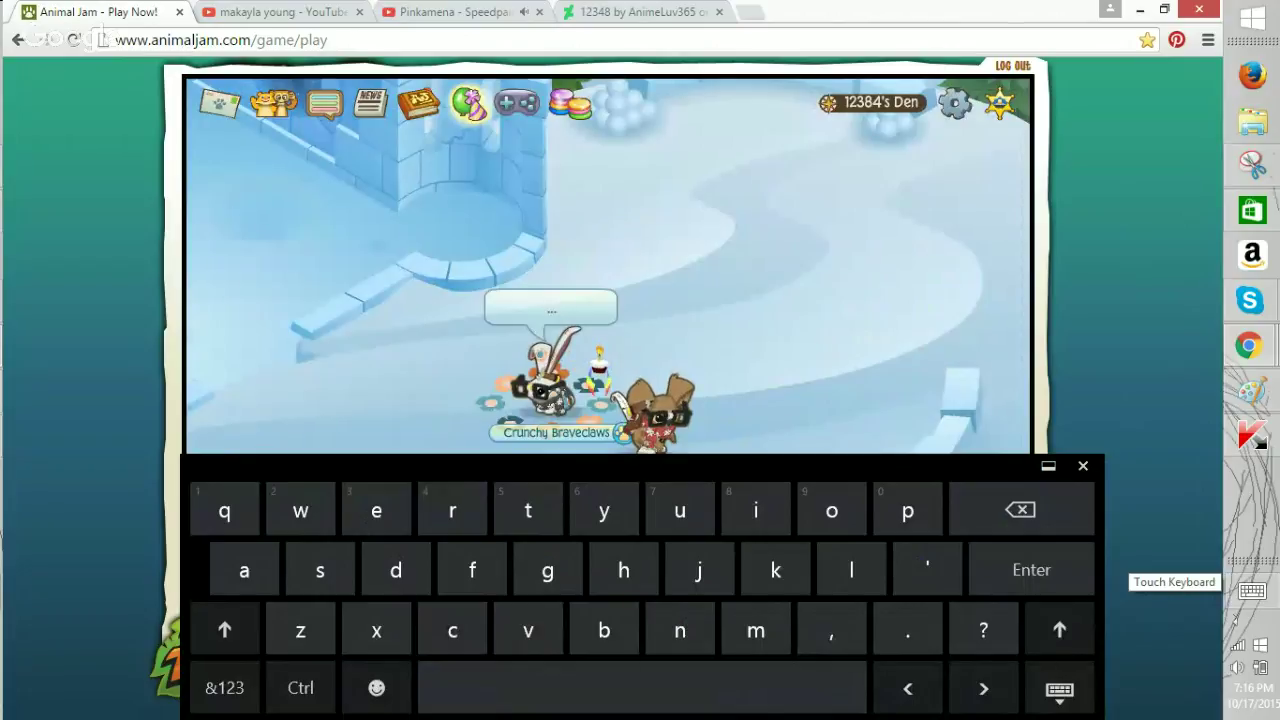
Return to the Pinkamena speedpaint video and skip its advertisement.
{"action": "left_click", "coordinate": [283, 12]}
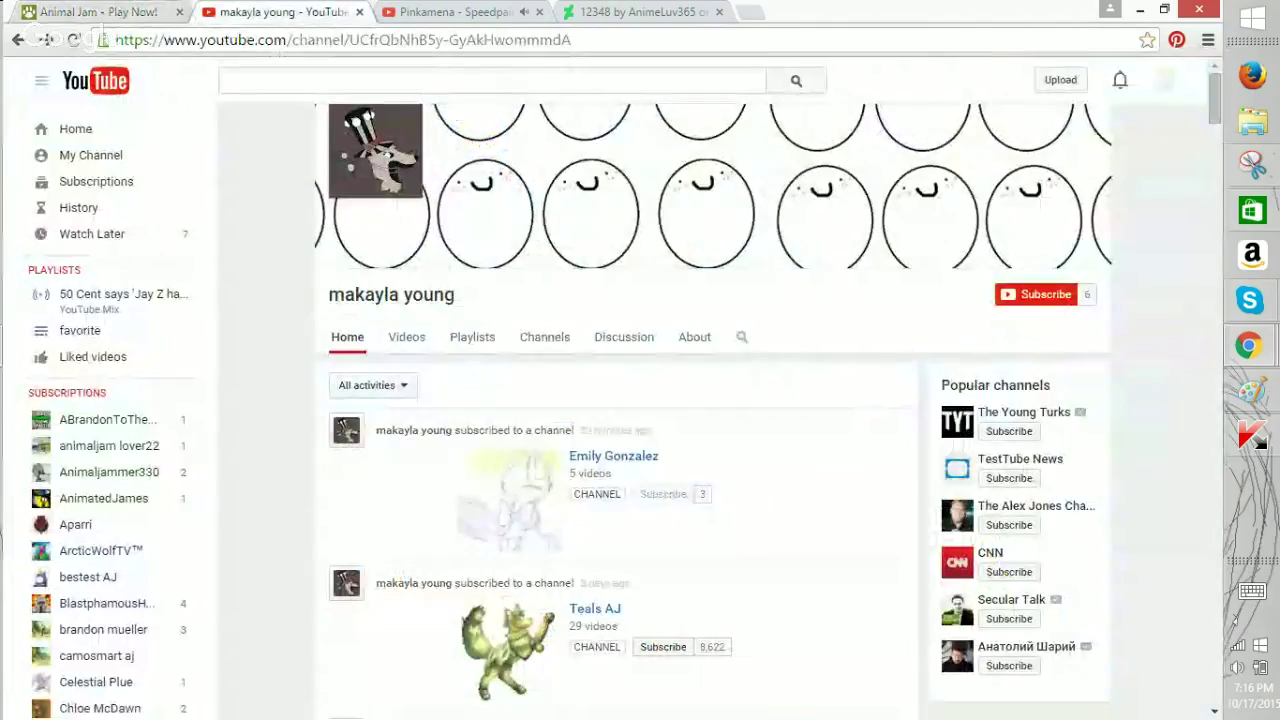
{"action": "left_click", "coordinate": [455, 12]}
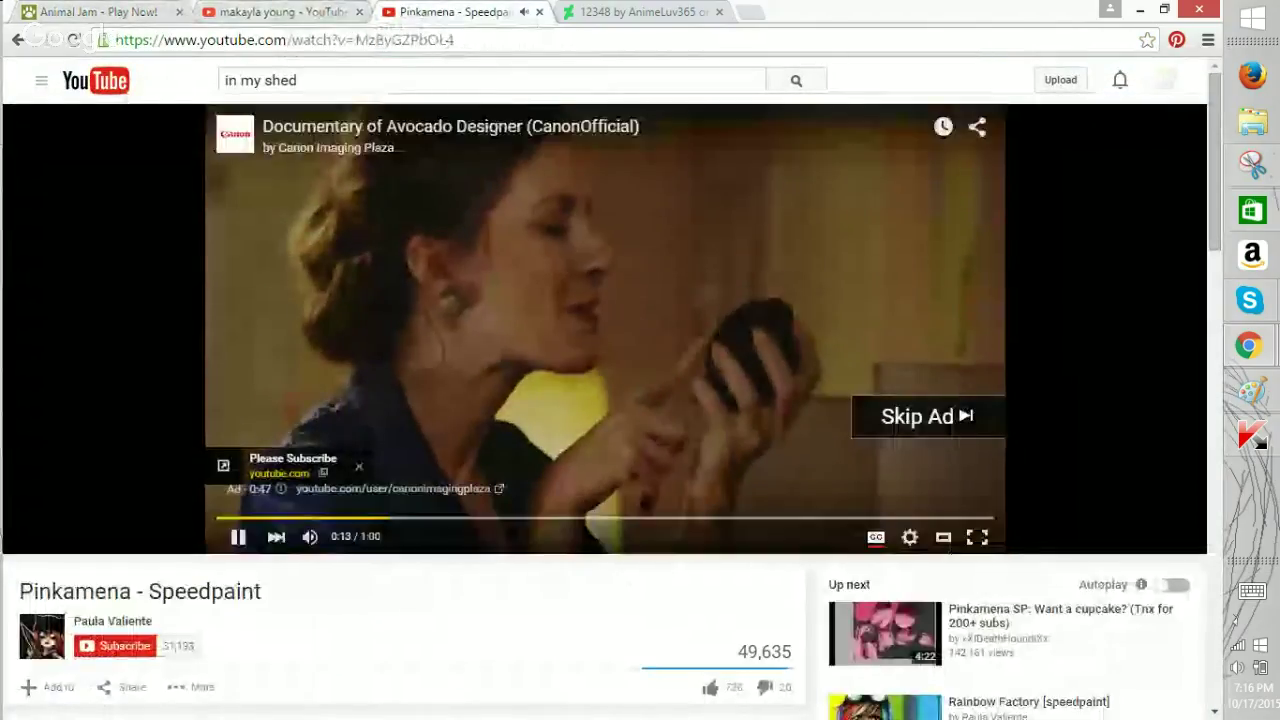
{"action": "left_click", "coordinate": [927, 417]}
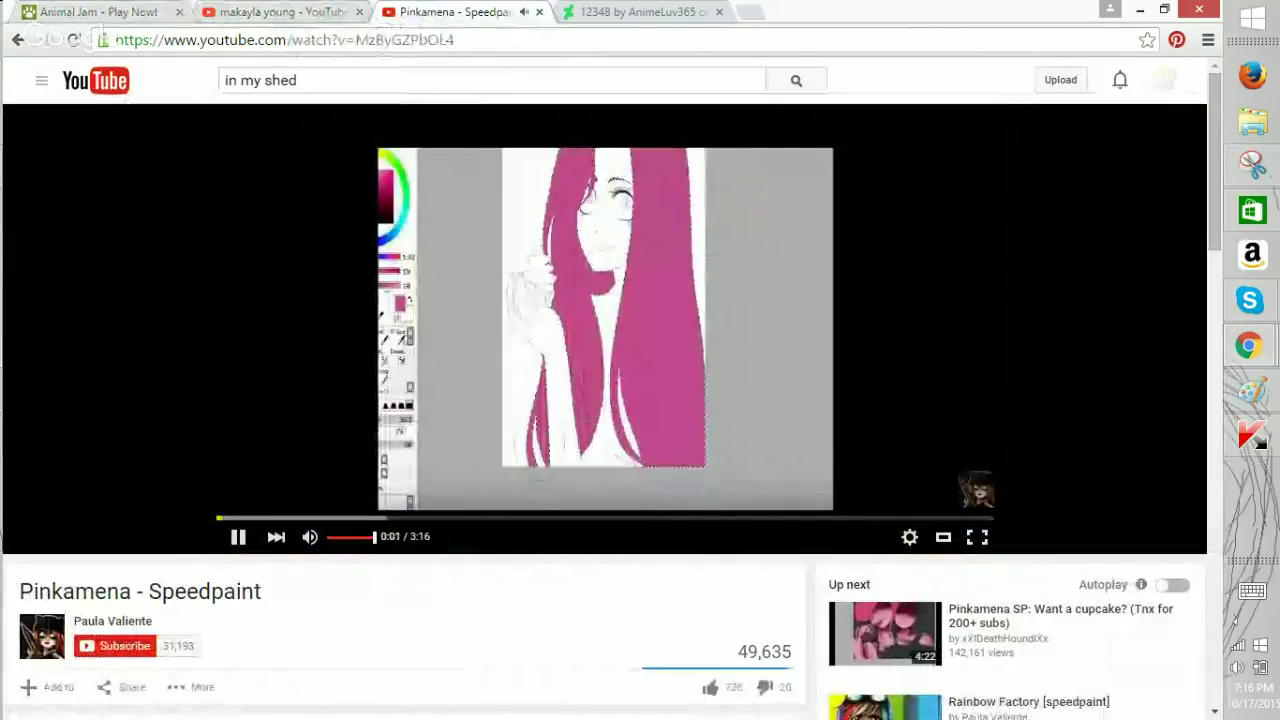
Look at the top-hatted wolf avatar, switch to Paint, and retrace the hat brim's lines at 50% zoom.
{"action": "left_click", "coordinate": [283, 12]}
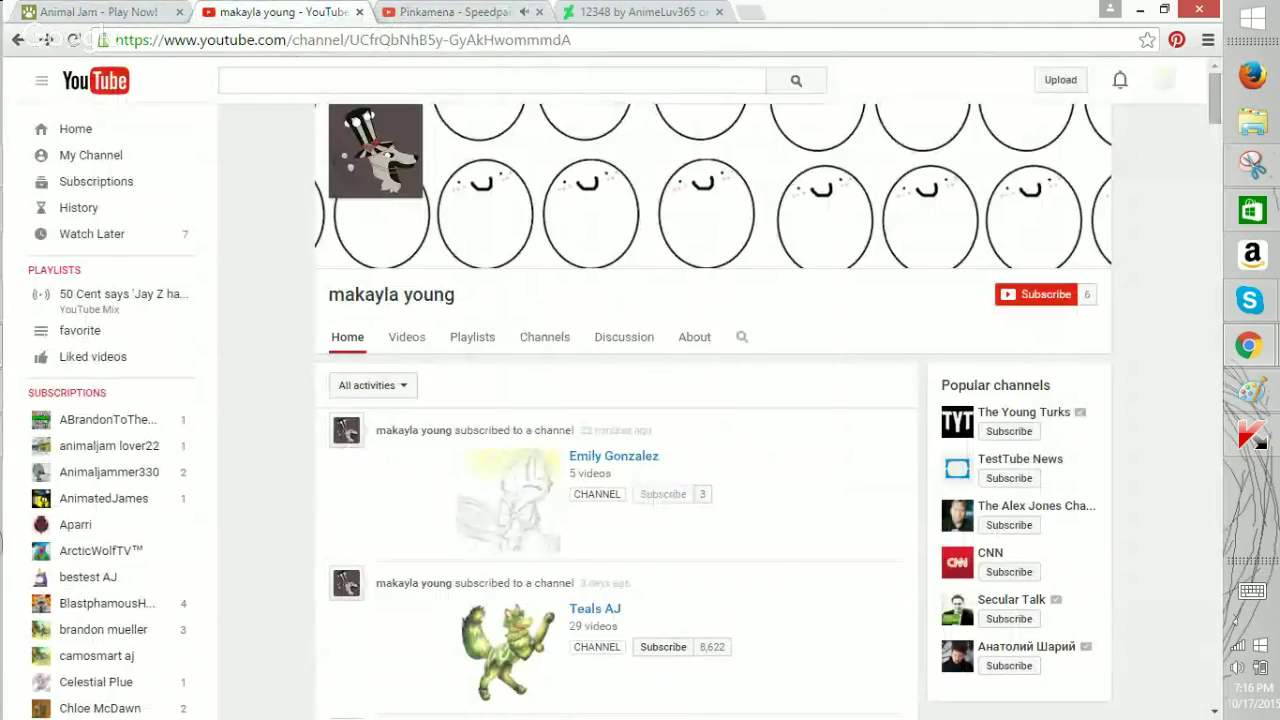
{"action": "left_click", "coordinate": [1252, 391]}
{"action": "left_click", "coordinate": [1211, 707]}
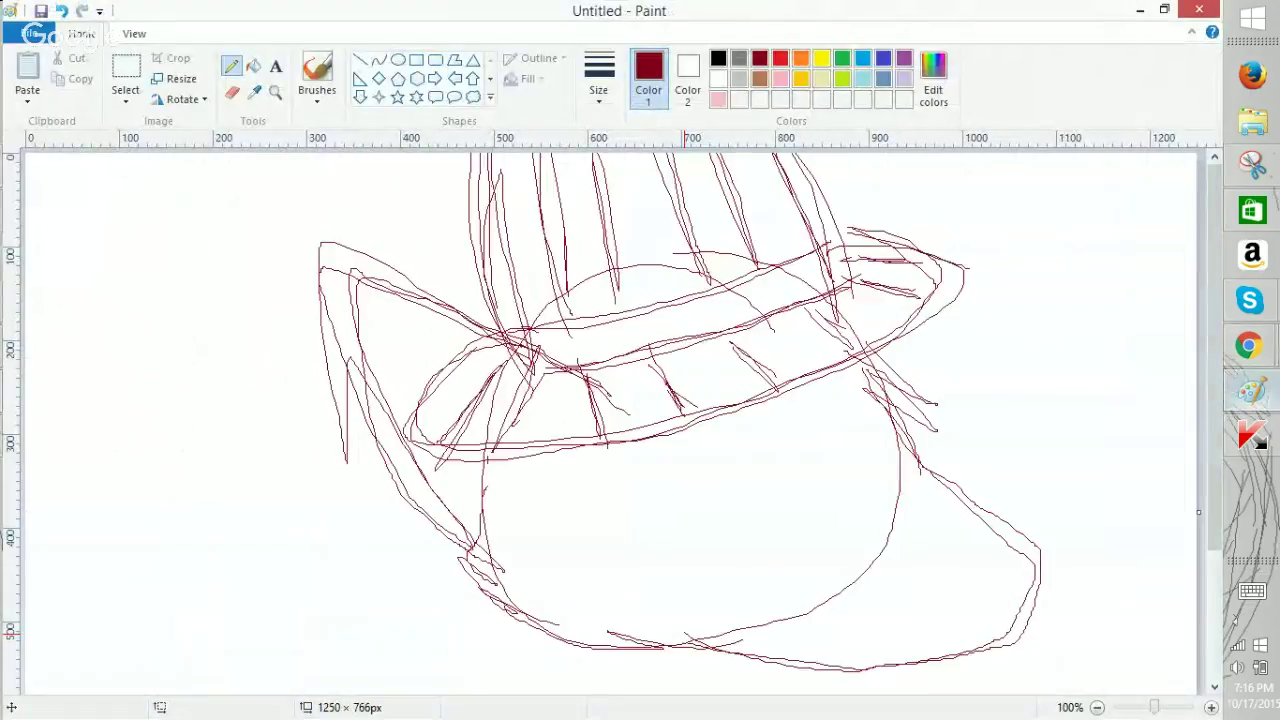
{"action": "key", "text": "ctrl+Page_Down"}
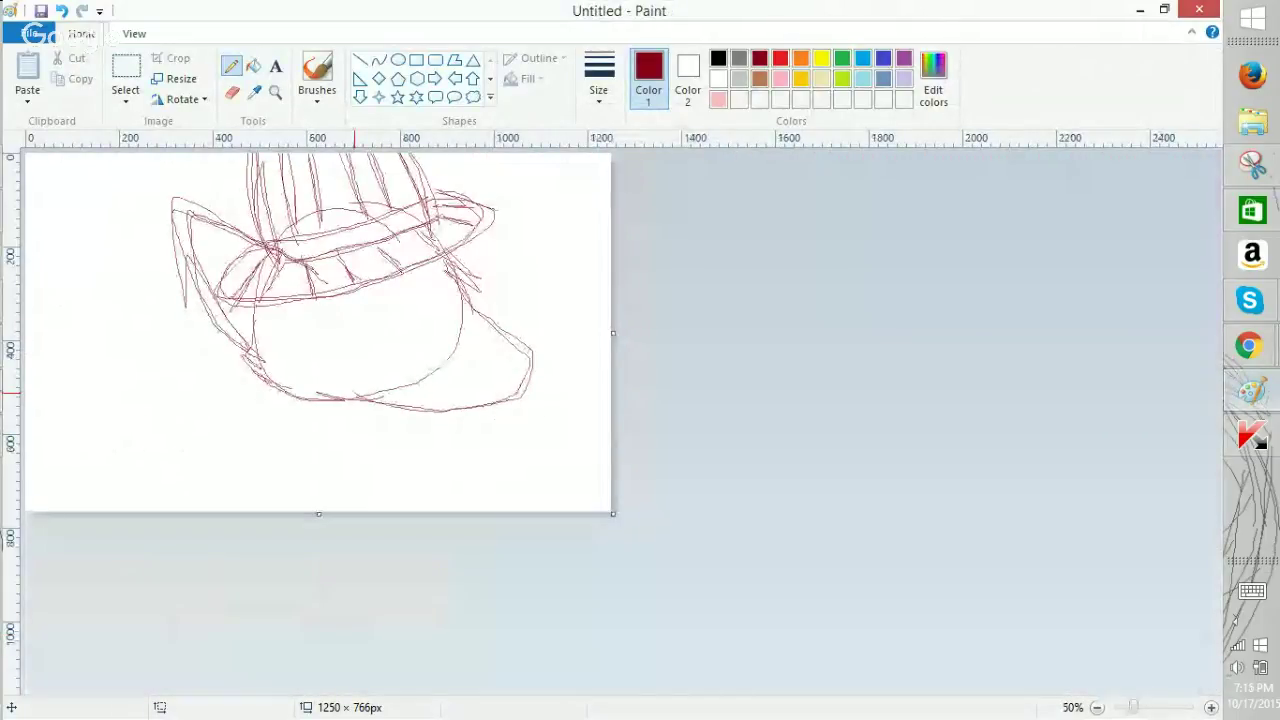
{"action": "mouse_move", "coordinate": [218, 283]}
{"action": "left_mouse_down"}
{"action": "mouse_move", "coordinate": [318, 296]}
{"action": "mouse_move", "coordinate": [462, 245]}
{"action": "mouse_move", "coordinate": [433, 188]}
{"action": "mouse_move", "coordinate": [482, 210]}
{"action": "mouse_move", "coordinate": [401, 208]}
{"action": "mouse_move", "coordinate": [282, 236]}
{"action": "mouse_move", "coordinate": [314, 251]}
{"action": "mouse_move", "coordinate": [415, 216]}
{"action": "left_mouse_up"}
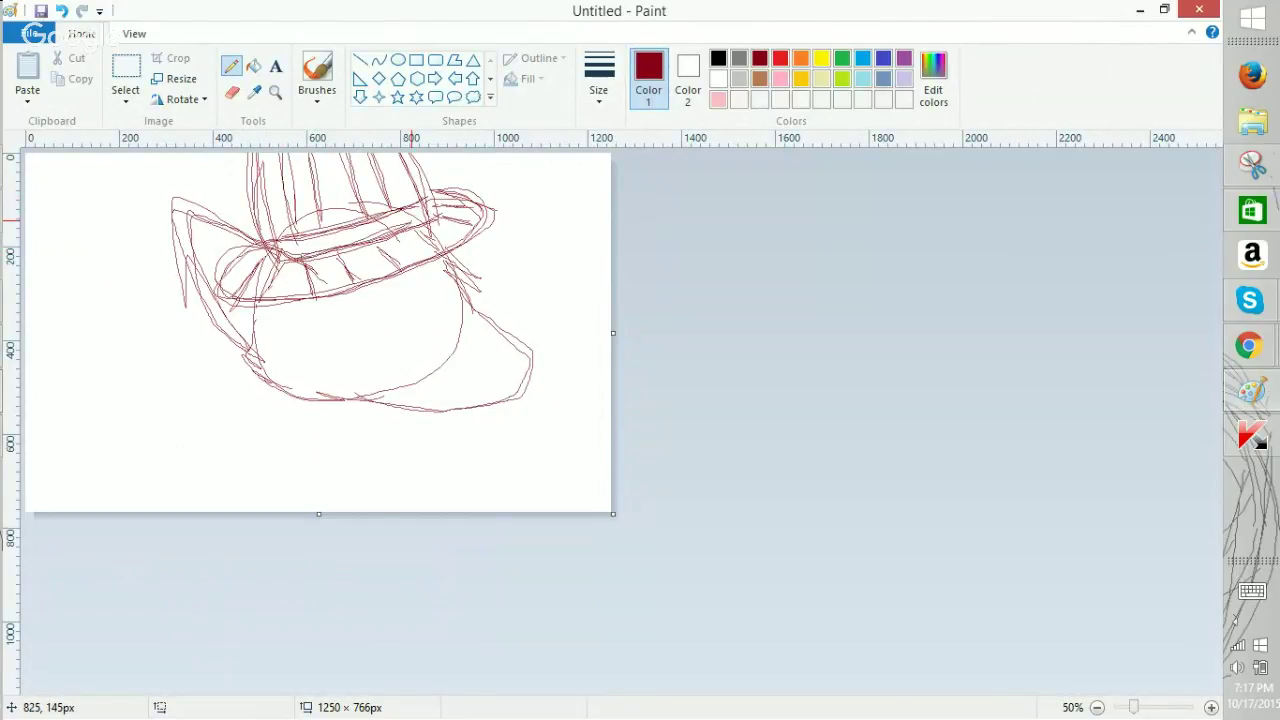
Shade alternate stripes on the hat's crown and brim with dark red pencil hatching.
{"action": "mouse_move", "coordinate": [290, 186]}
{"action": "left_mouse_down"}
{"action": "mouse_move", "coordinate": [291, 232]}
{"action": "mouse_move", "coordinate": [289, 183]}
{"action": "mouse_move", "coordinate": [326, 230]}
{"action": "mouse_move", "coordinate": [322, 218]}
{"action": "mouse_move", "coordinate": [388, 186]}
{"action": "mouse_move", "coordinate": [367, 206]}
{"action": "mouse_move", "coordinate": [383, 185]}
{"action": "mouse_move", "coordinate": [383, 208]}
{"action": "left_mouse_up"}
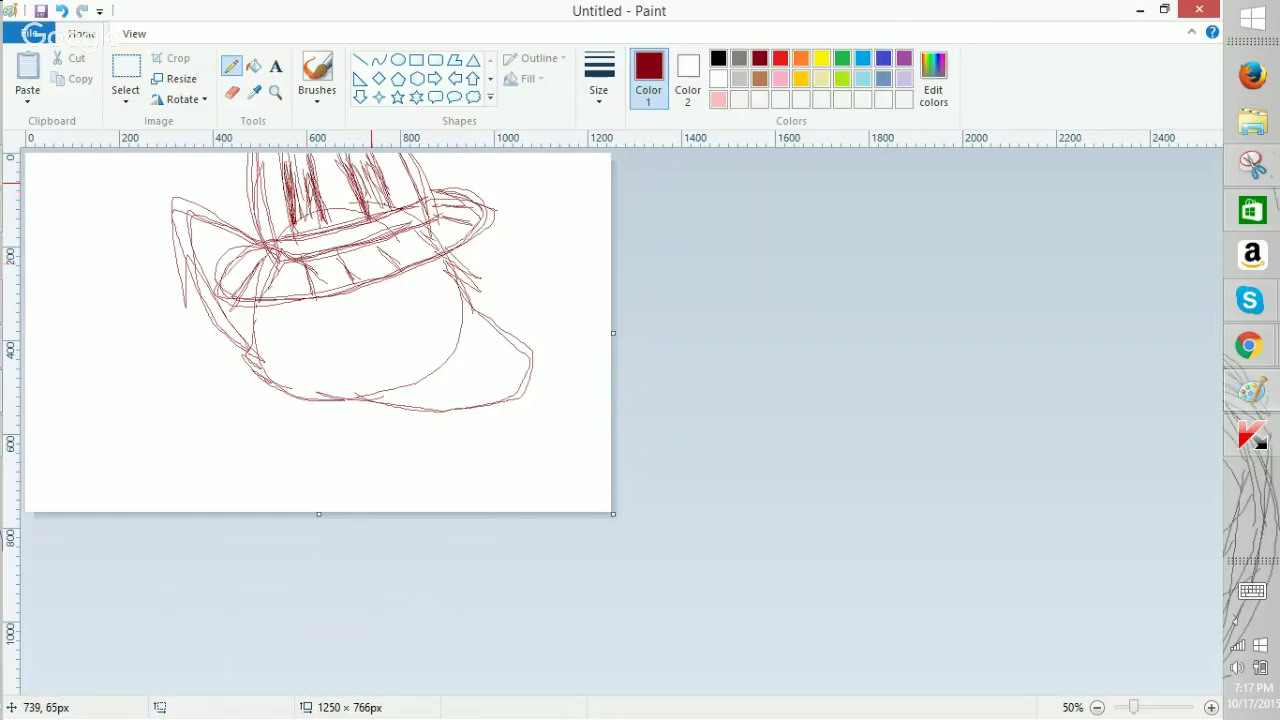
{"action": "mouse_move", "coordinate": [262, 250]}
{"action": "left_mouse_down"}
{"action": "mouse_move", "coordinate": [224, 283]}
{"action": "mouse_move", "coordinate": [229, 298]}
{"action": "mouse_move", "coordinate": [235, 276]}
{"action": "mouse_move", "coordinate": [229, 287]}
{"action": "left_mouse_up"}
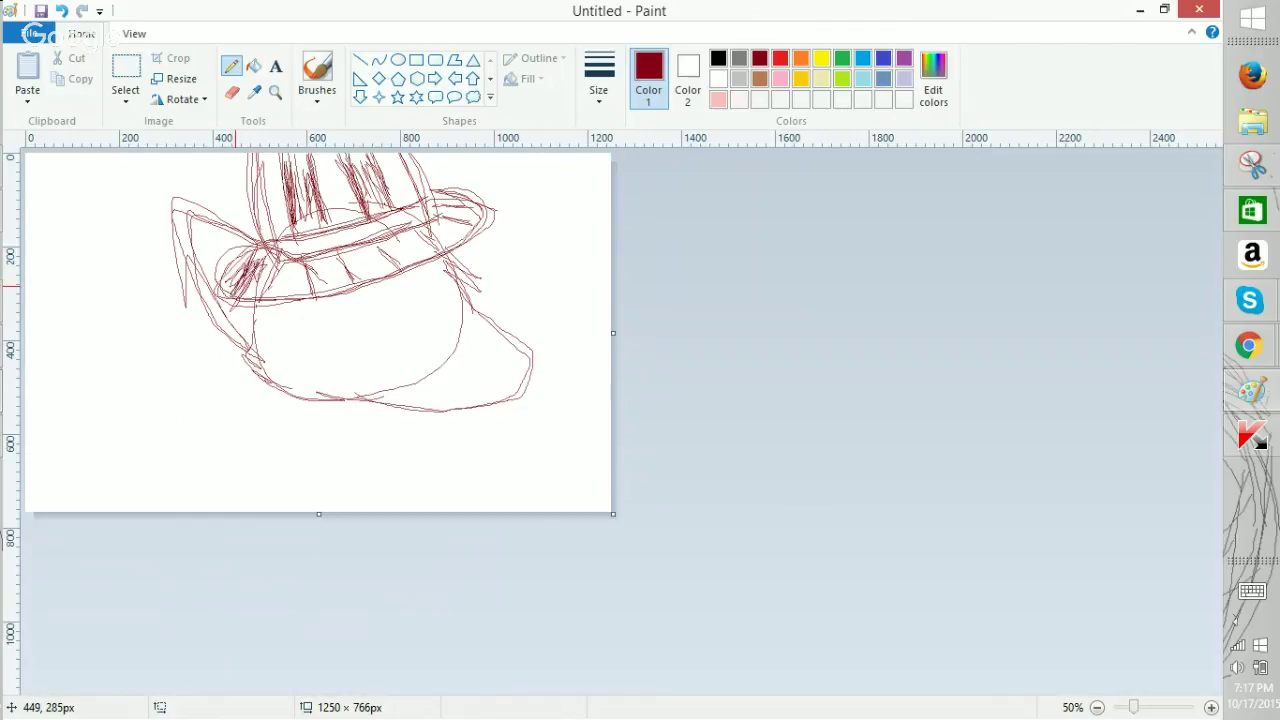
{"action": "mouse_move", "coordinate": [316, 284]}
{"action": "left_mouse_down"}
{"action": "mouse_move", "coordinate": [346, 260]}
{"action": "mouse_move", "coordinate": [414, 242]}
{"action": "mouse_move", "coordinate": [402, 241]}
{"action": "mouse_move", "coordinate": [415, 228]}
{"action": "mouse_move", "coordinate": [403, 254]}
{"action": "left_mouse_up"}
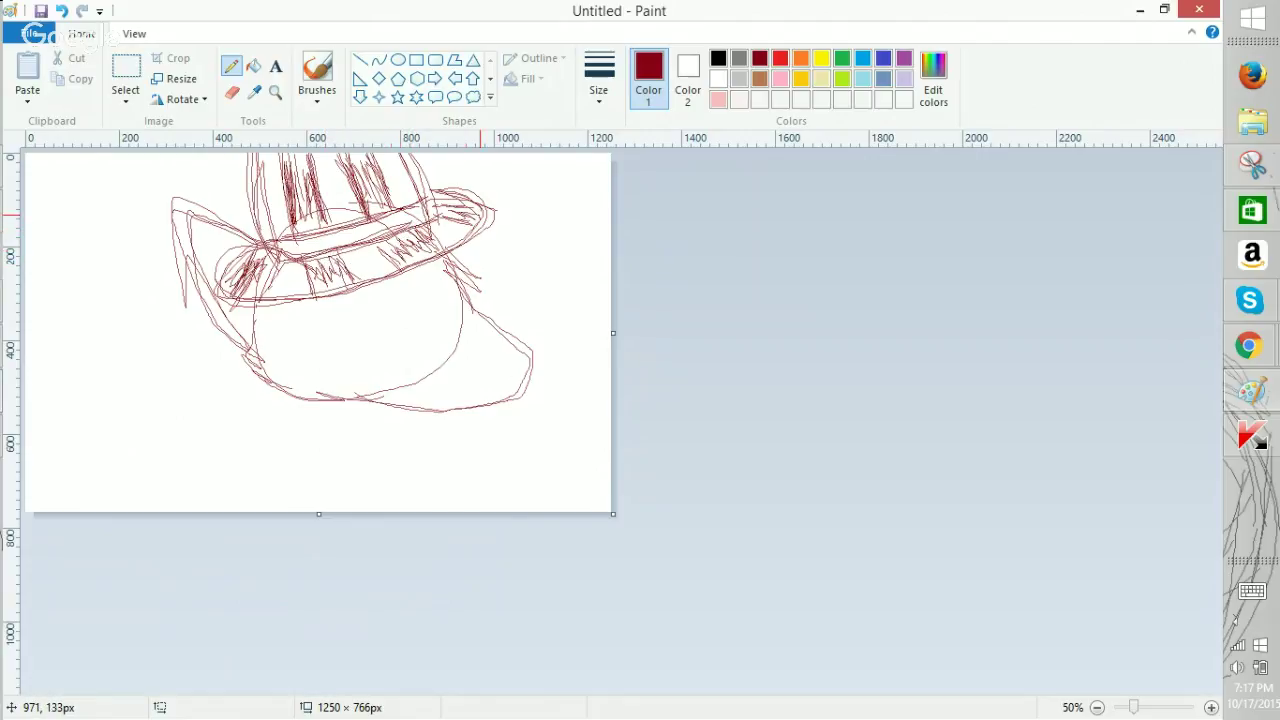
Switch to Chrome and check the other player's chat in Animal Jam.
{"action": "left_click", "coordinate": [1250, 345]}
{"action": "left_click", "coordinate": [1103, 250]}
{"action": "left_click", "coordinate": [98, 12]}
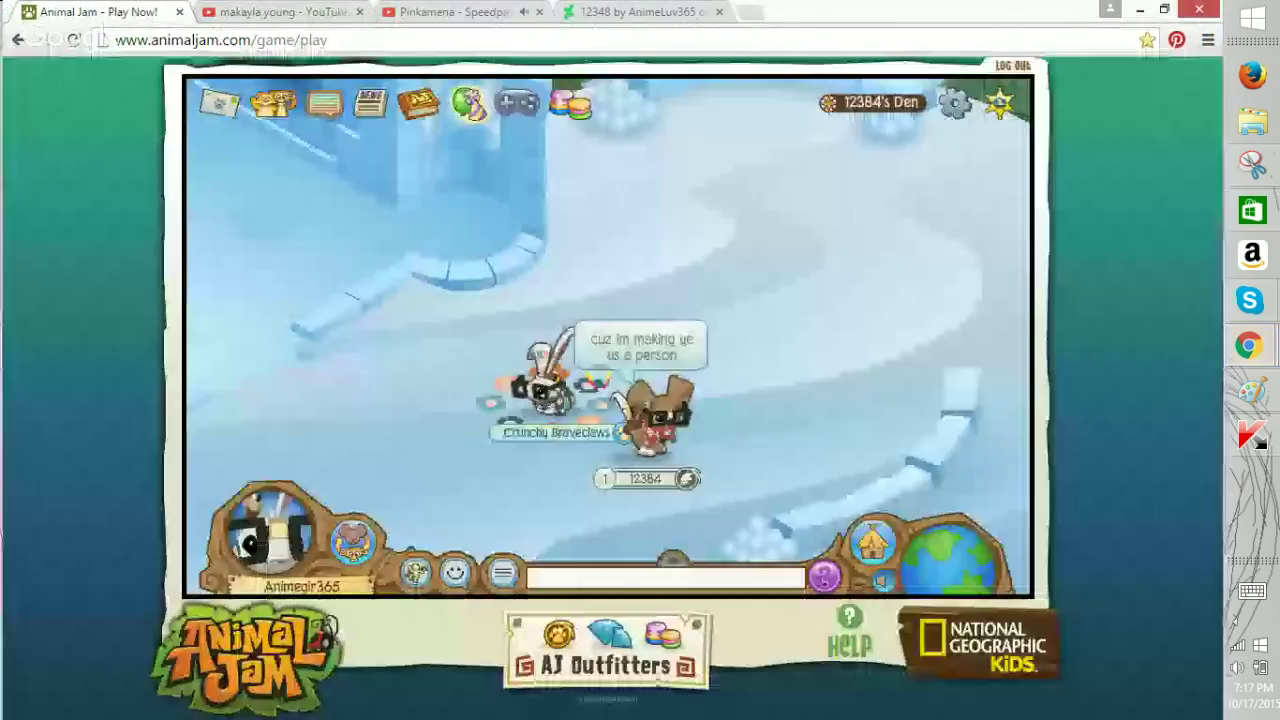
Walk the bunny avatar up and back down near the other player and send the chat message "sweet".
{"action": "key", "text": "Left"}
{"action": "key", "text": "Up"}
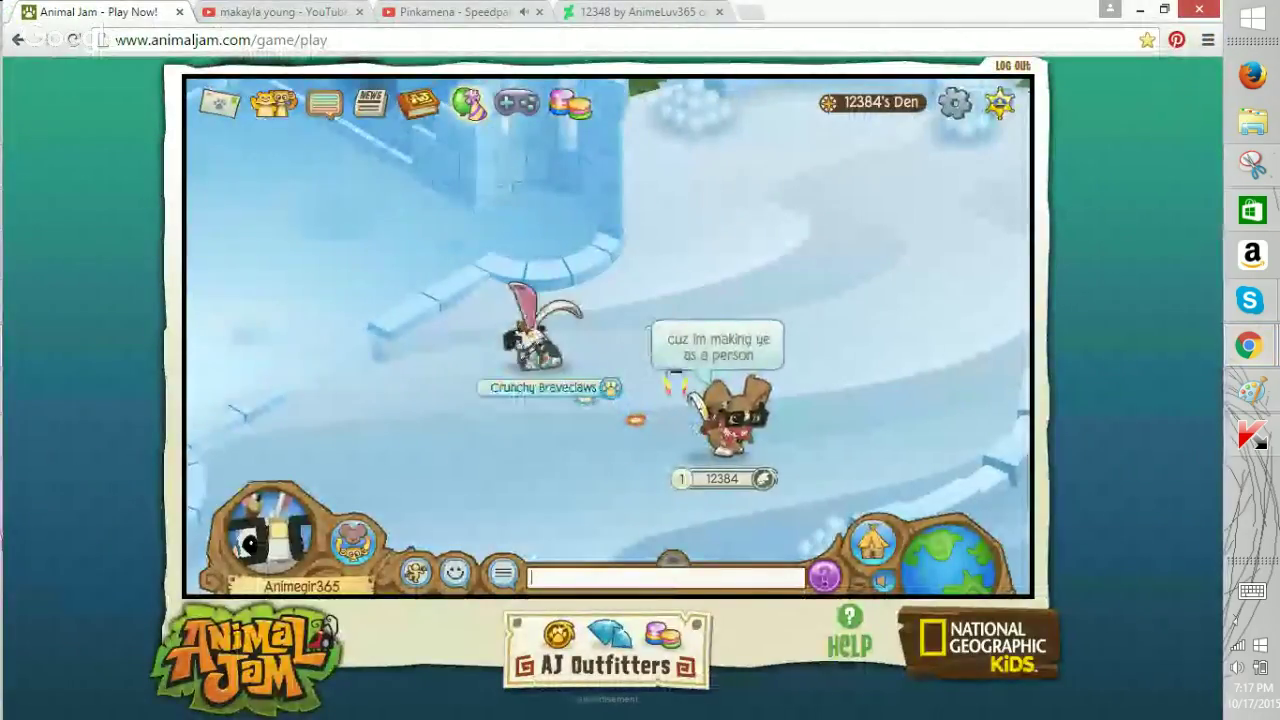
{"action": "key", "text": "Down"}
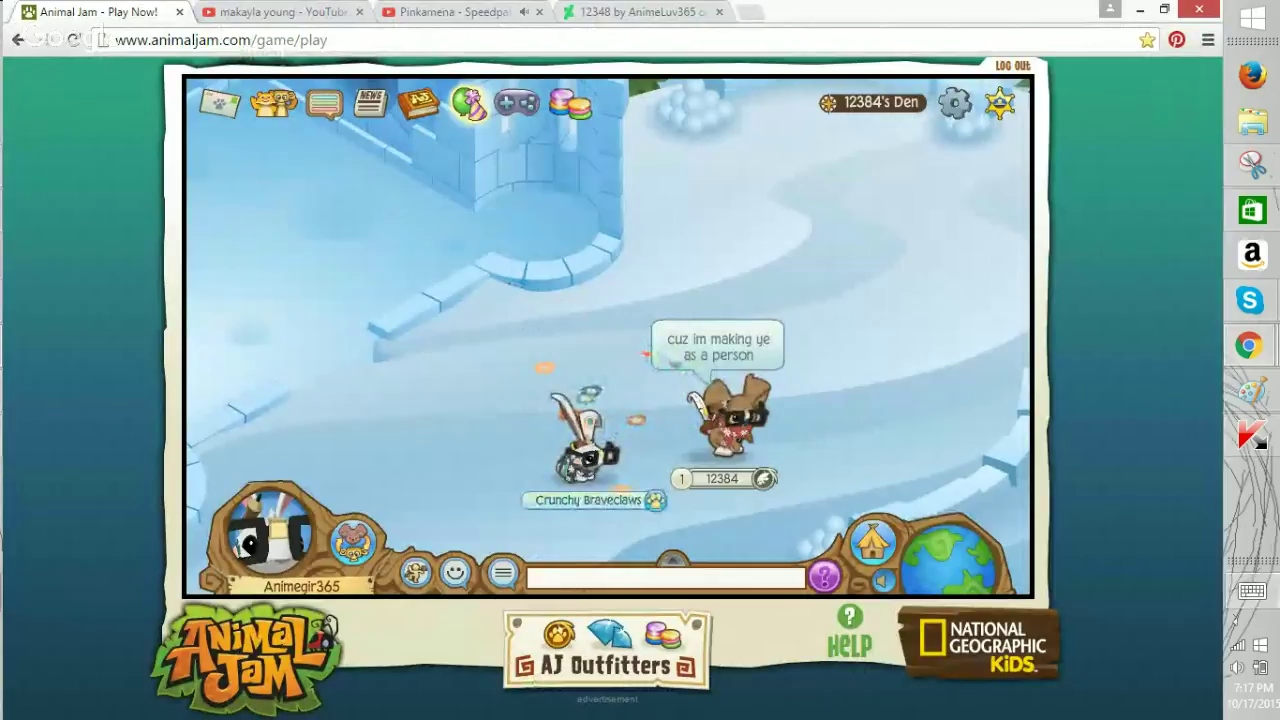
{"action": "left_click", "coordinate": [1252, 591]}
{"action": "type", "text": "we"}
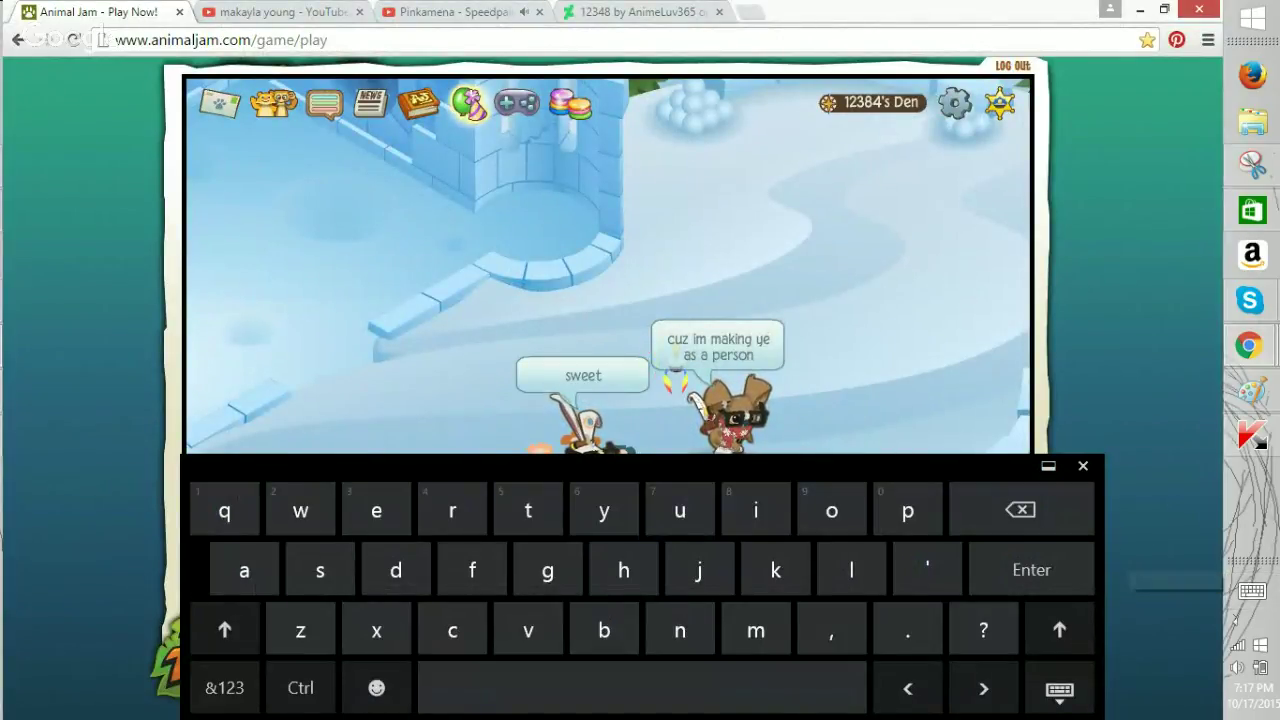
{"action": "left_click", "coordinate": [1083, 466]}
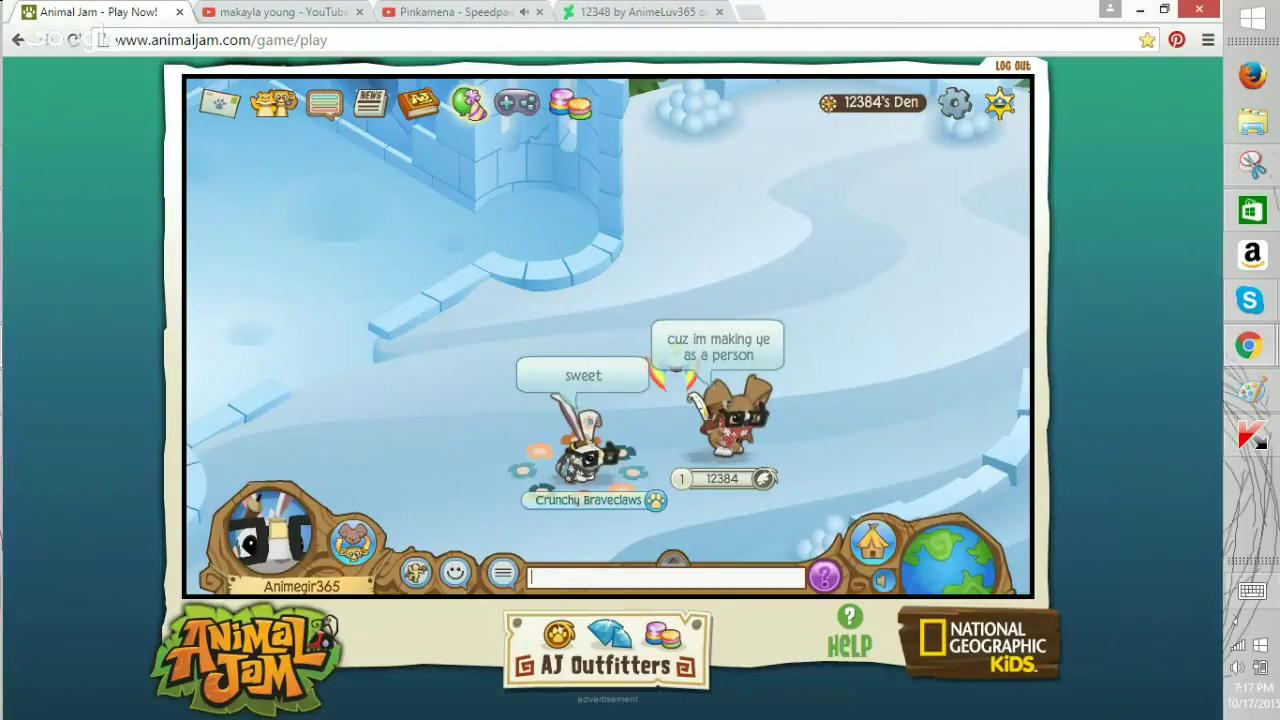
Send the chat message "make them.." to the other player.
{"action": "left_click", "coordinate": [1252, 591]}
{"action": "type", "text": "are "}
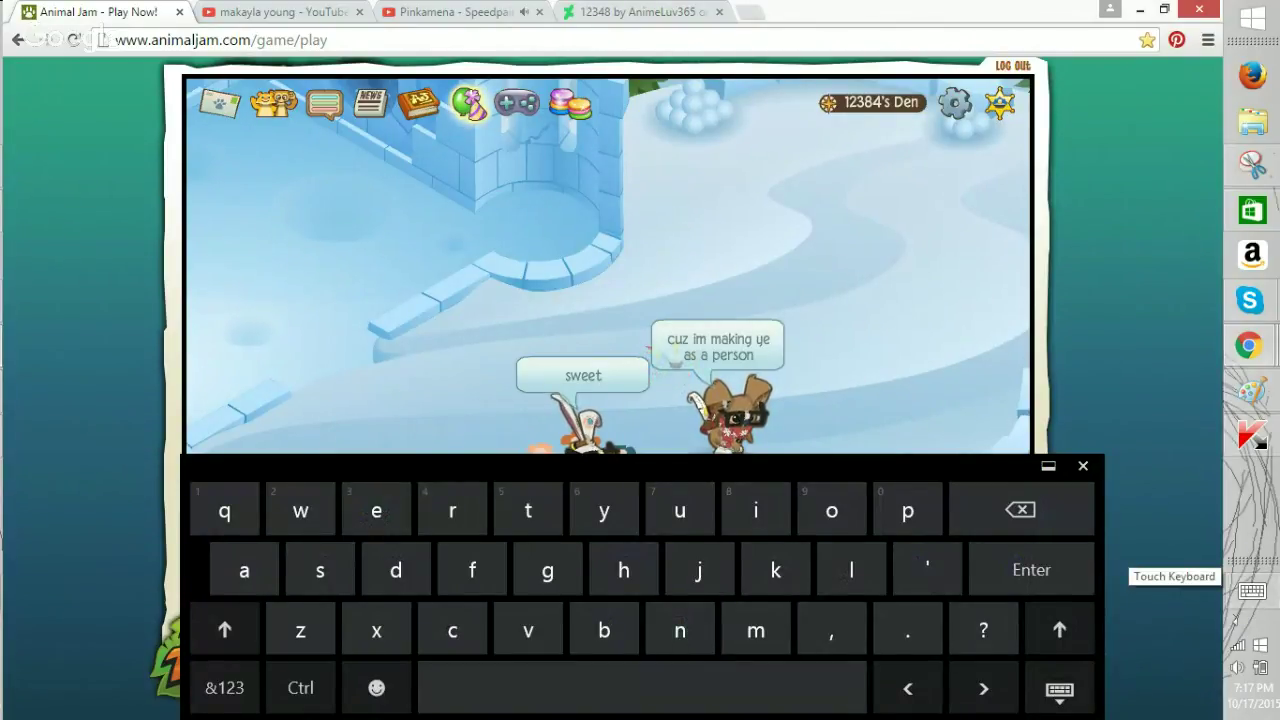
{"action": "type", "text": "."}
{"action": "key", "text": "Return"}
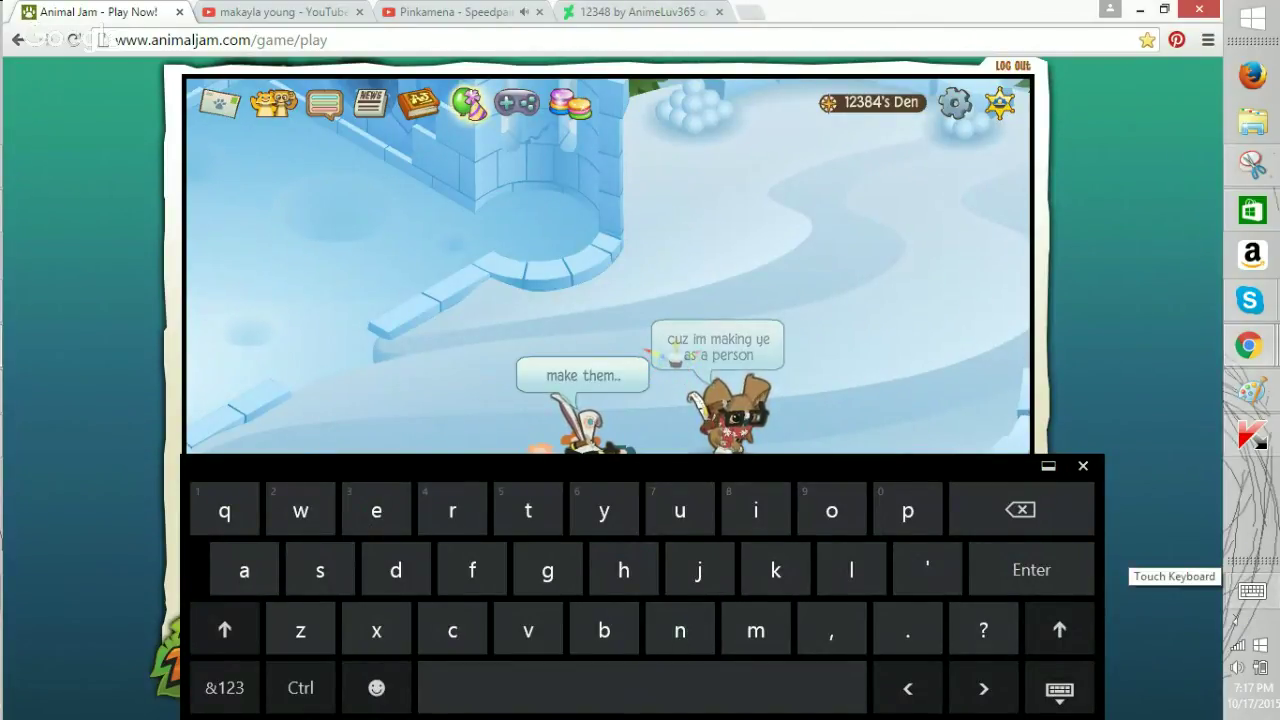
{"action": "left_click", "coordinate": [1083, 466]}
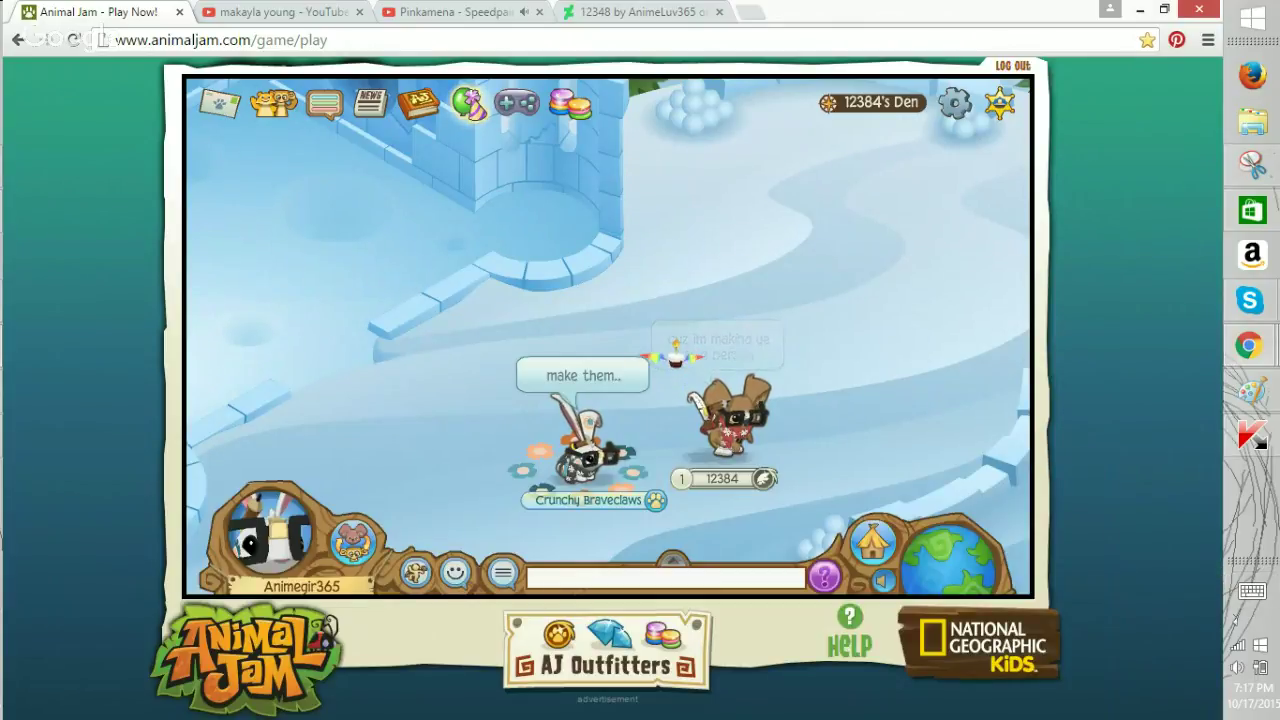
Send the chat message "maybe white?" to the other player.
{"action": "left_click", "coordinate": [1252, 591]}
{"action": "type", "text": "maybe hi"}
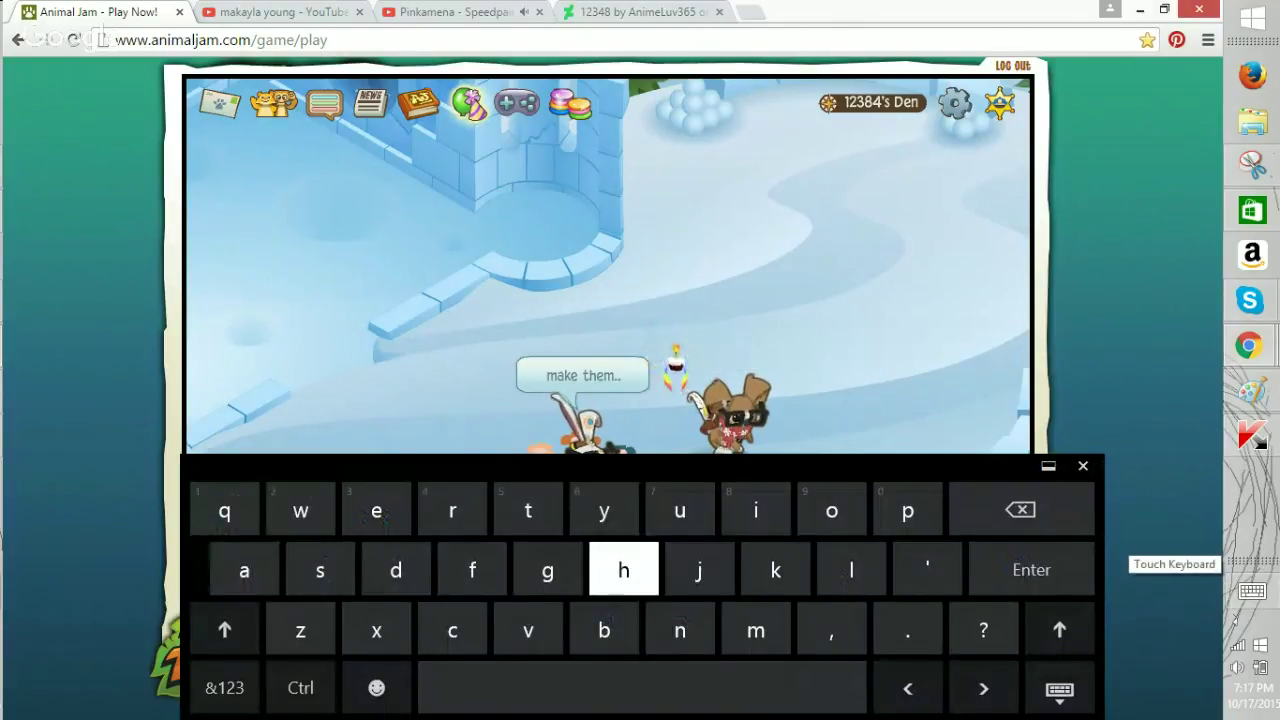
{"action": "type", "text": "e?"}
{"action": "key", "text": "Return"}
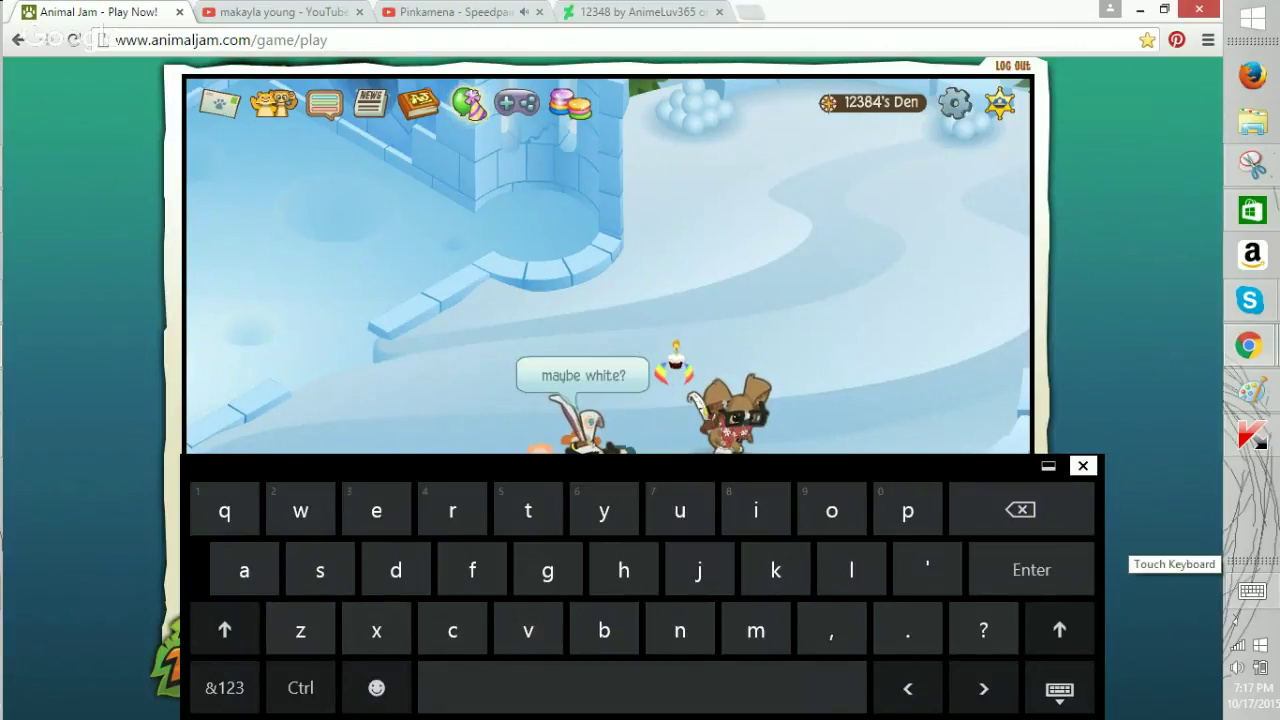
{"action": "left_click", "coordinate": [1083, 466]}
Switch to Paint and add dark red fur strokes at the wolf's brow, just under the hat brim's right end.
{"action": "left_click", "coordinate": [1252, 390]}
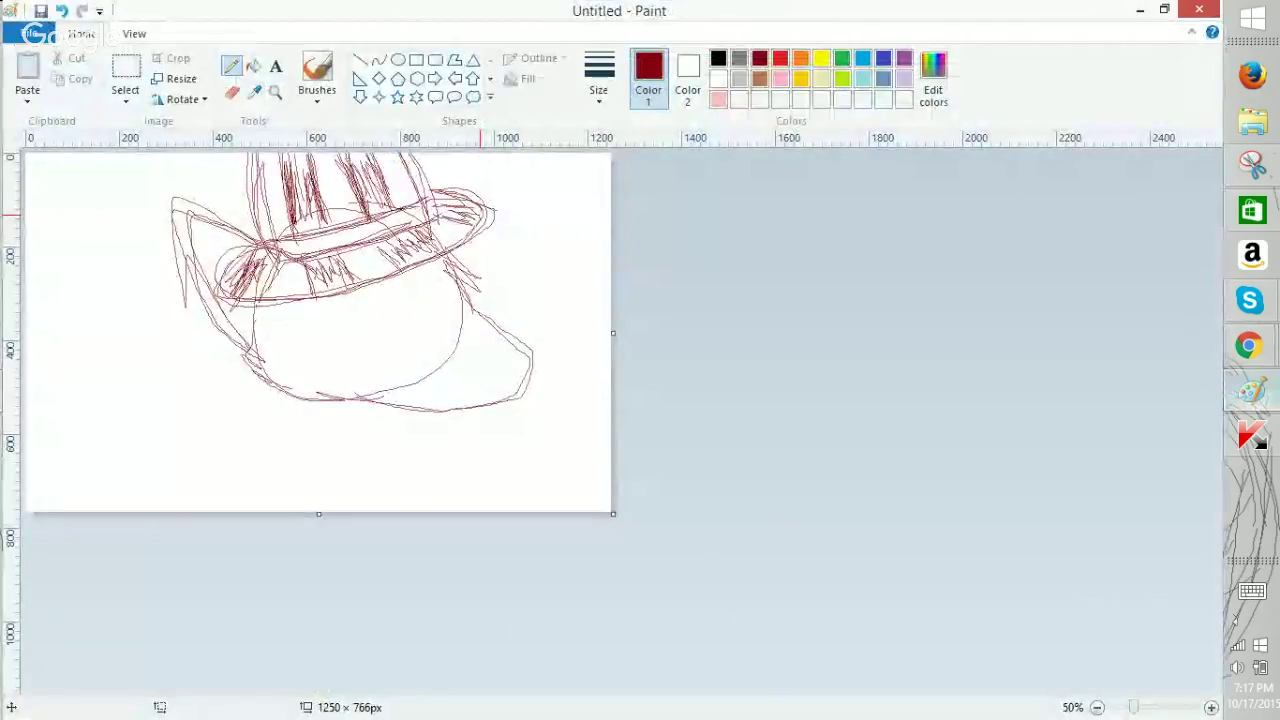
{"action": "left_click", "coordinate": [1211, 708]}
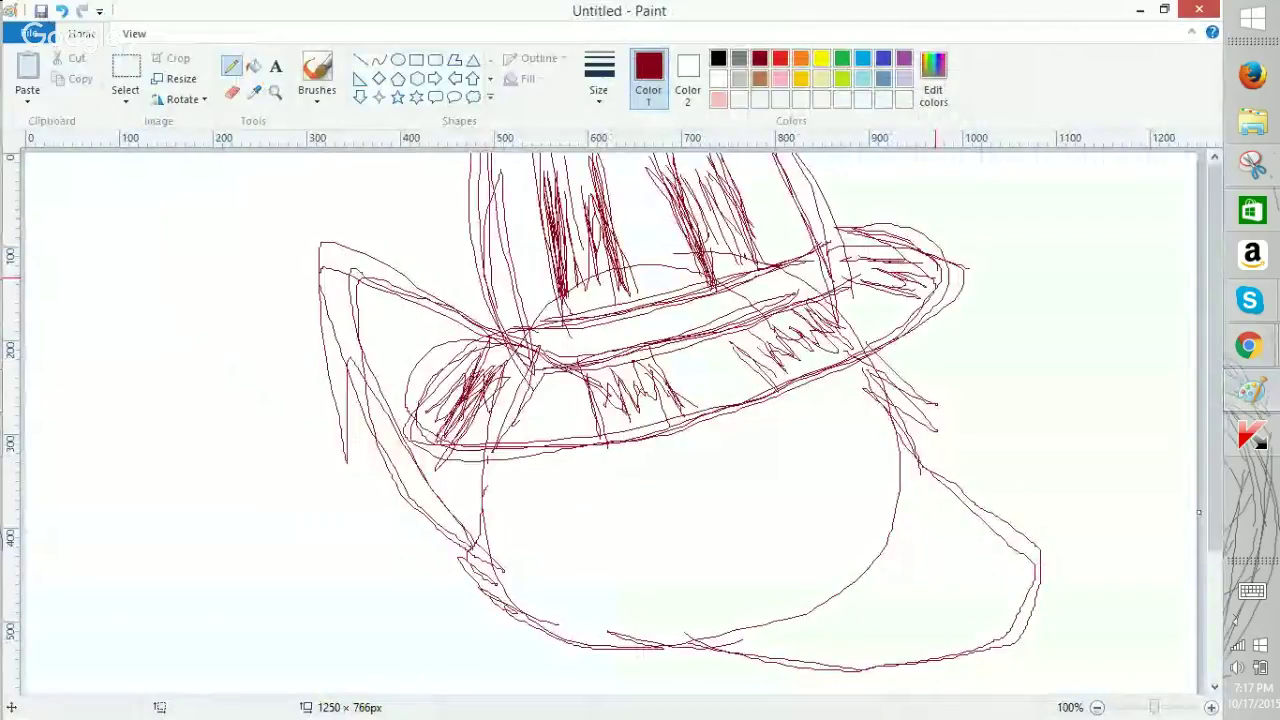
{"action": "left_click_drag", "start_coordinate": [898, 376], "coordinate": [944, 438]}
{"action": "left_click_drag", "start_coordinate": [955, 393], "coordinate": [870, 382]}
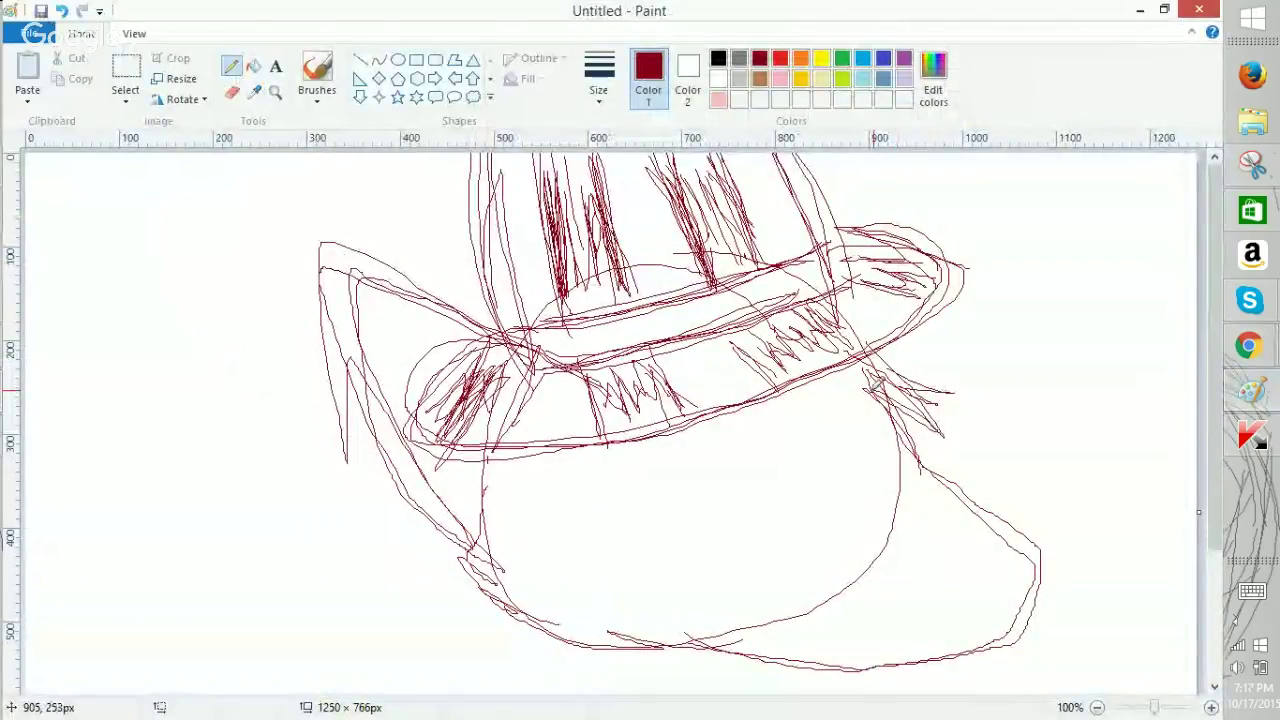
{"action": "left_click", "coordinate": [1097, 708]}
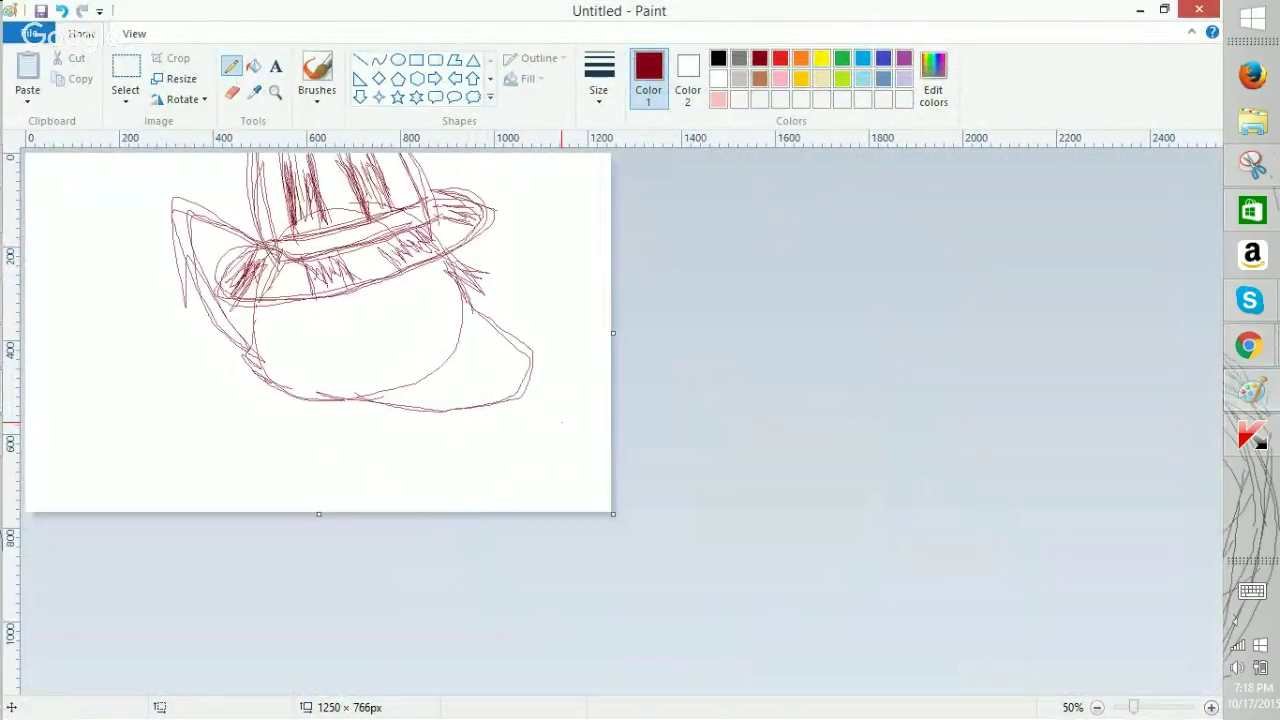
Check the recent conversations in Skype and return to Animal Jam in Chrome.
{"action": "mouse_move", "coordinate": [1249, 346]}
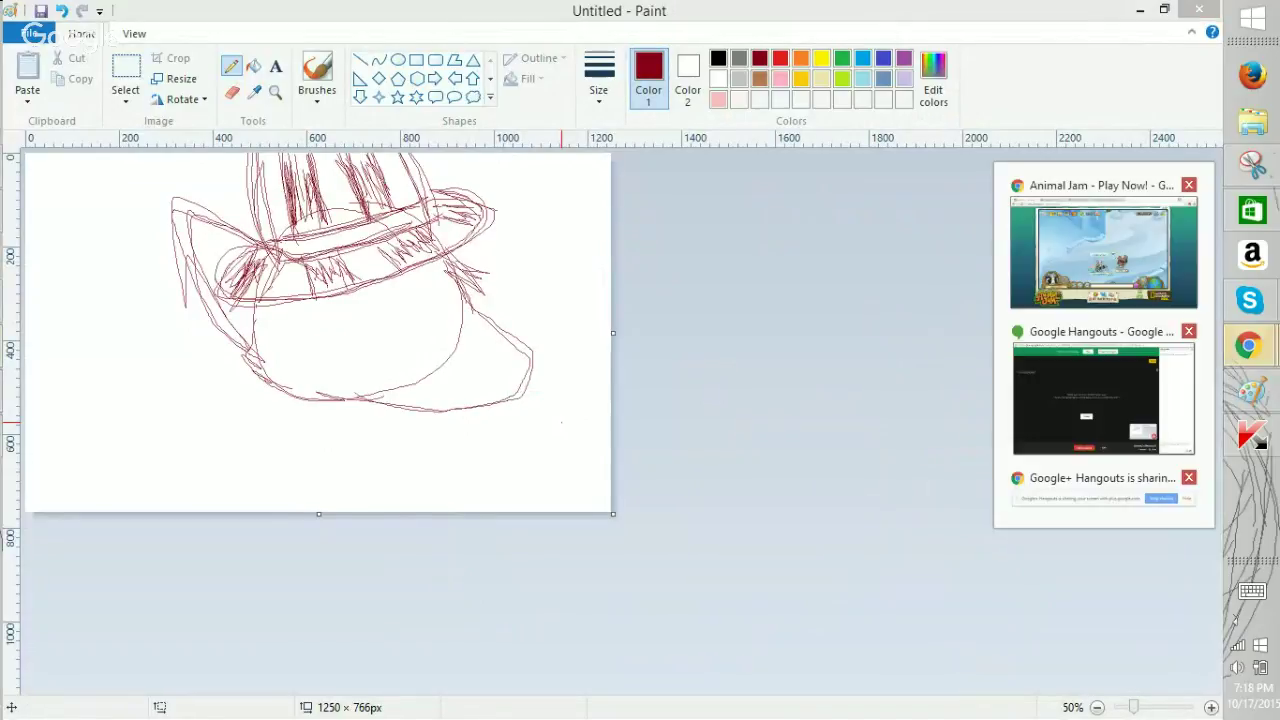
{"action": "mouse_move", "coordinate": [1250, 301]}
{"action": "left_click", "coordinate": [1106, 206]}
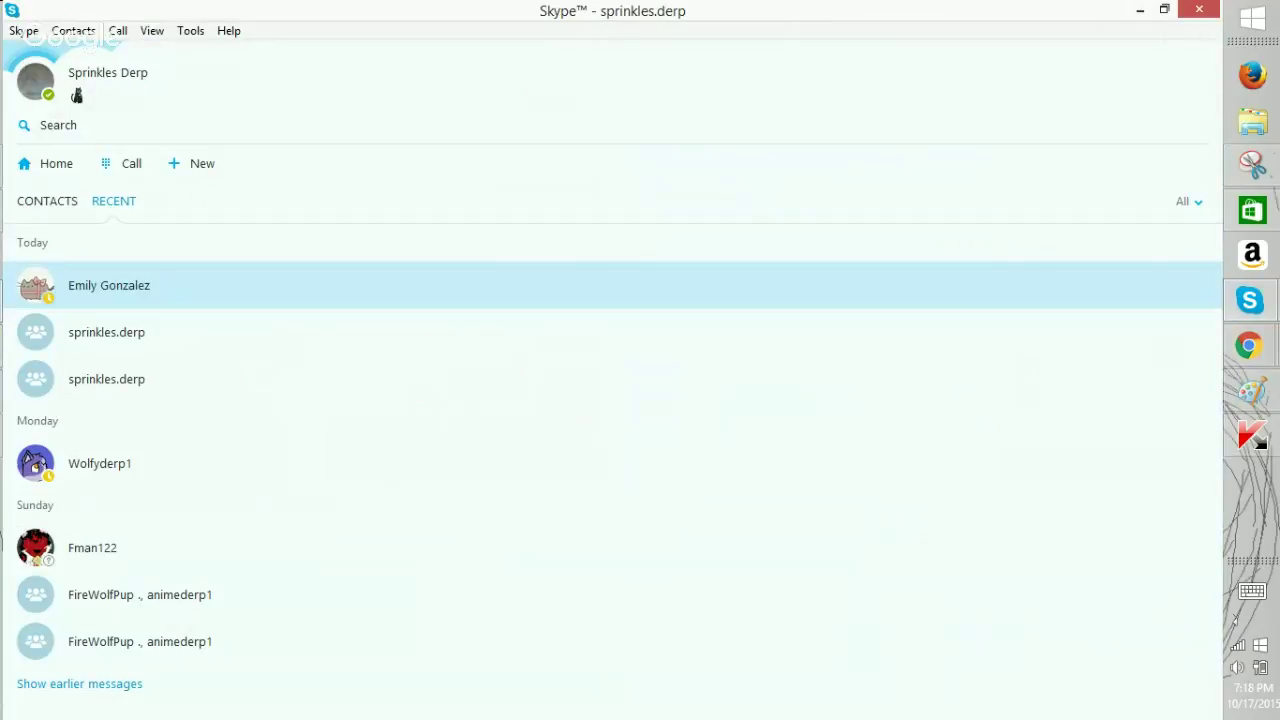
{"action": "mouse_move", "coordinate": [1249, 346]}
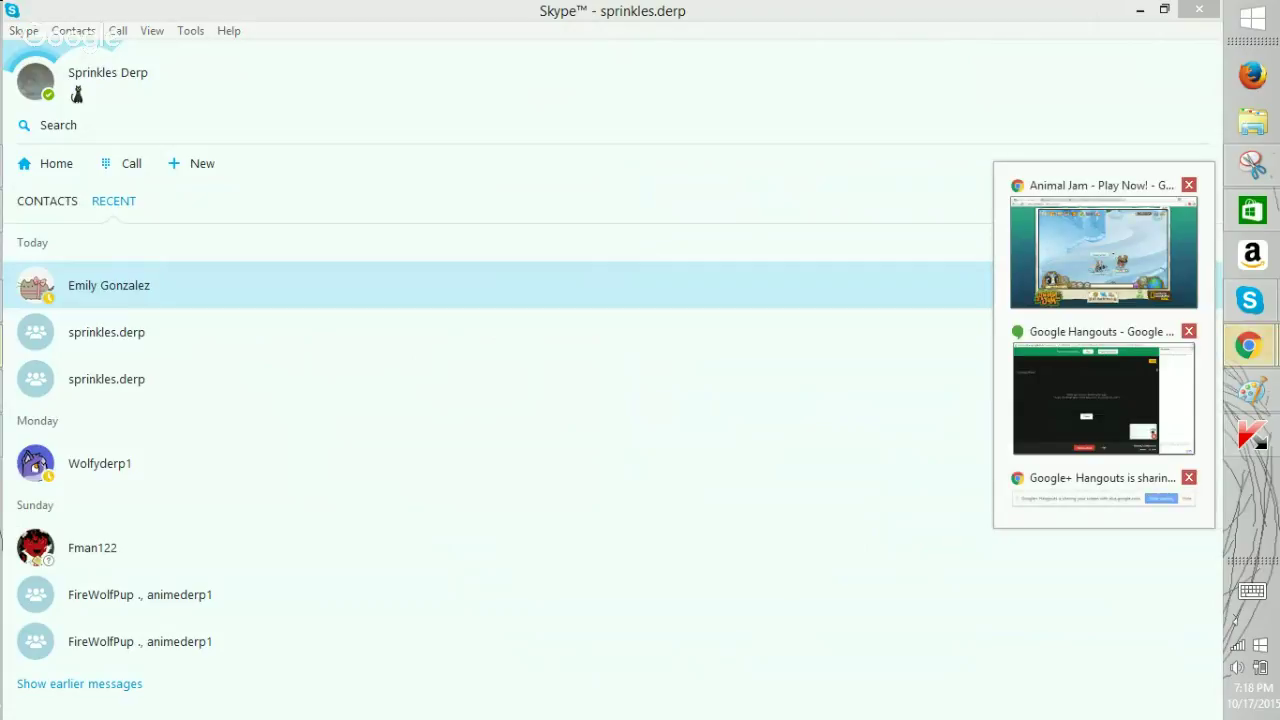
{"action": "left_click", "coordinate": [1110, 240]}
{"action": "left_click", "coordinate": [1252, 391]}
{"action": "left_click", "coordinate": [1249, 346]}
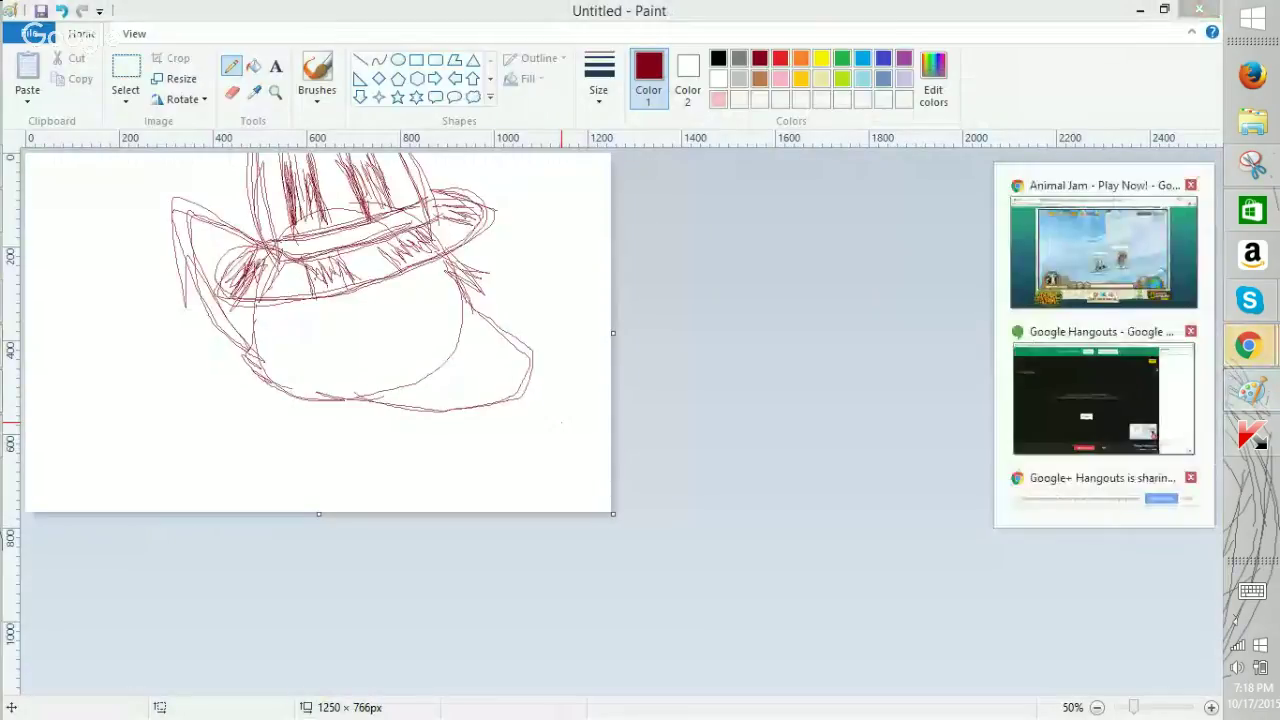
{"action": "left_click", "coordinate": [1103, 252]}
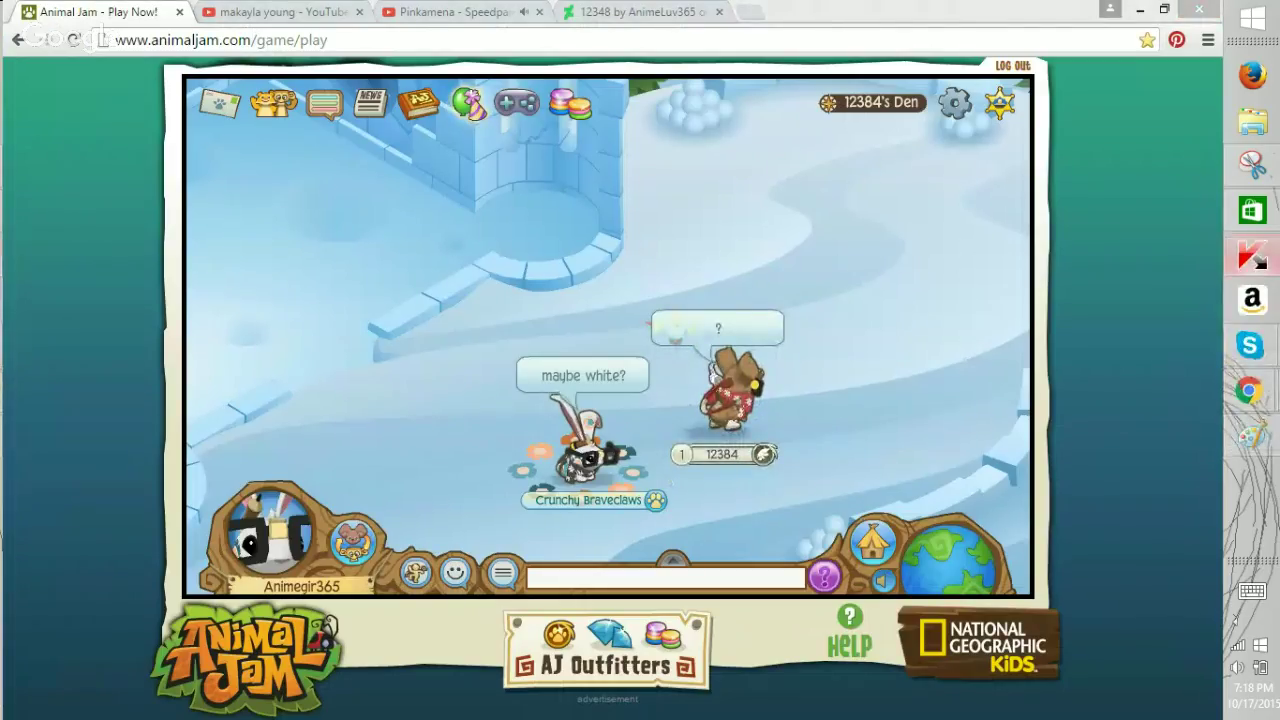
Check the top-hatted wolf avatar on the YouTube channel and send the chat reply "yea" in Animal Jam.
{"action": "left_click", "coordinate": [283, 12]}
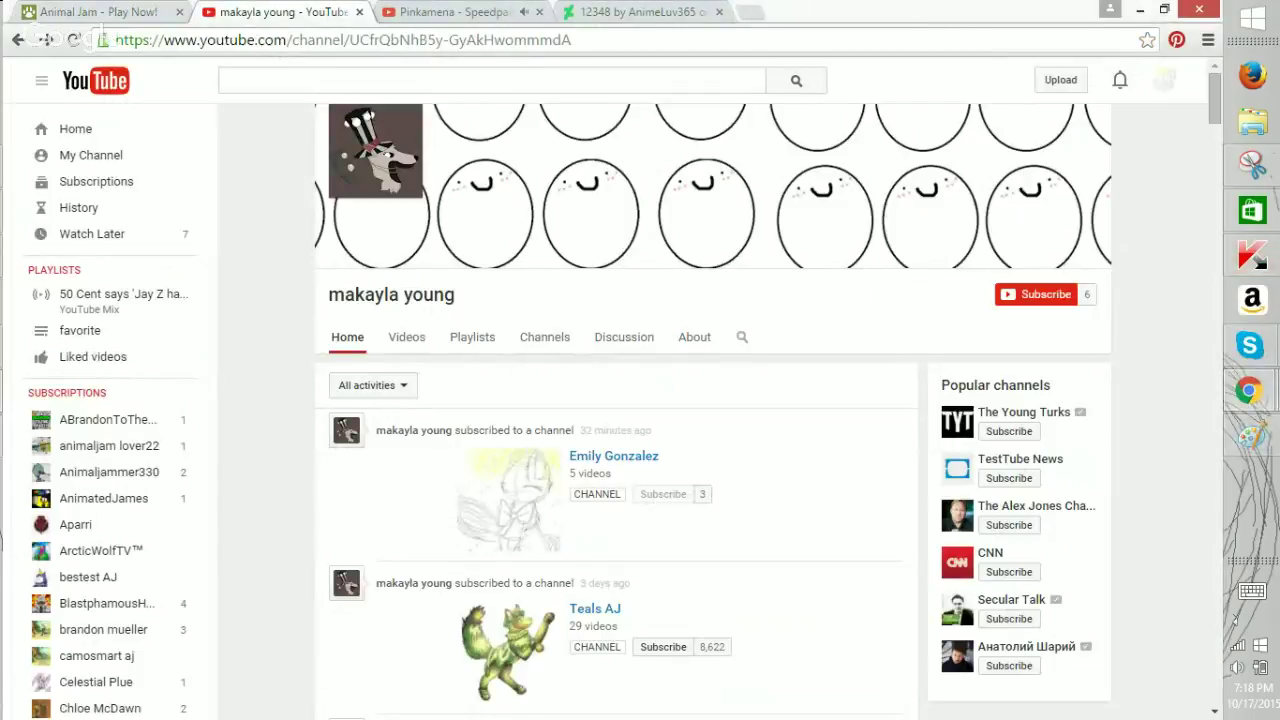
{"action": "key", "text": "ctrl+shift+Tab"}
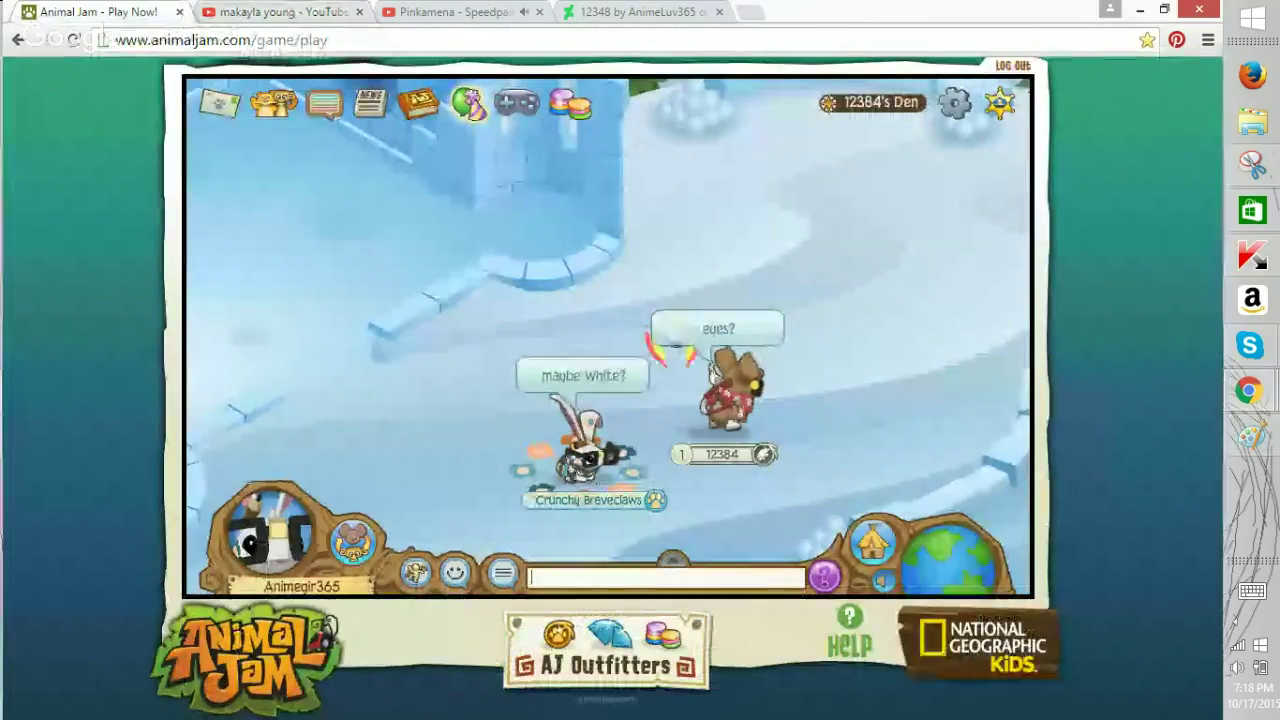
{"action": "left_click", "coordinate": [1252, 591]}
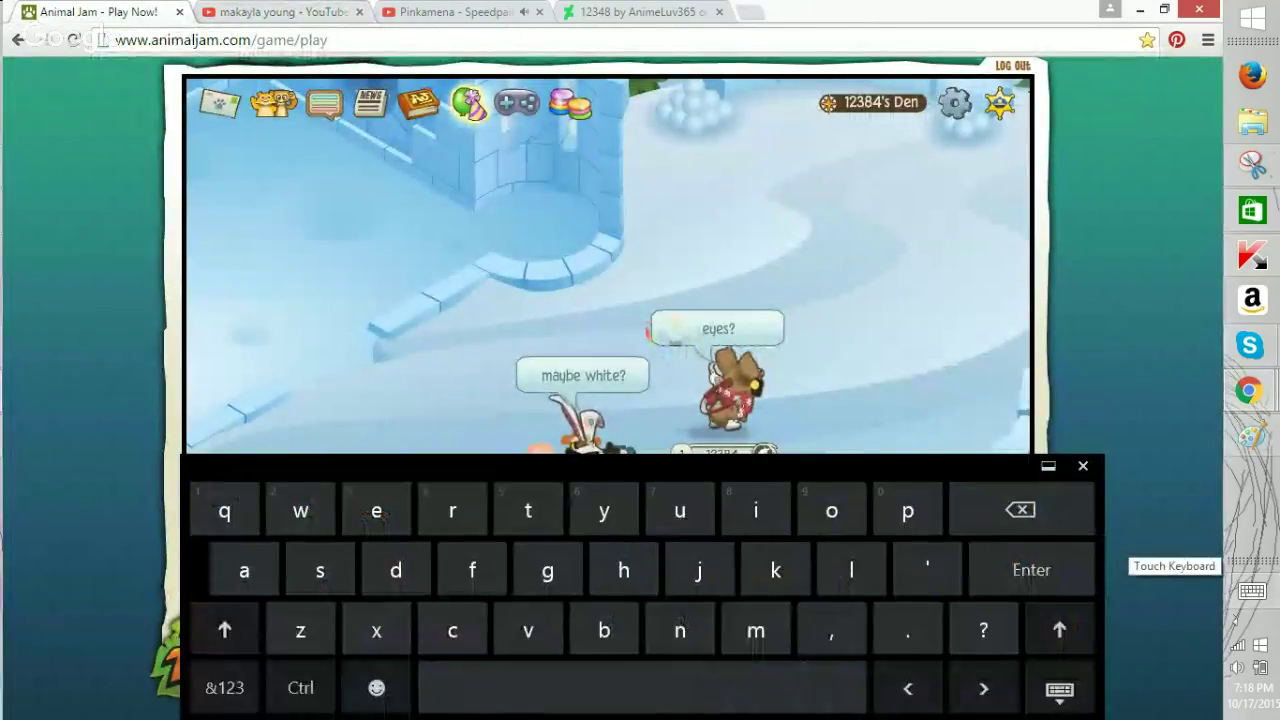
{"action": "key", "text": "Return"}
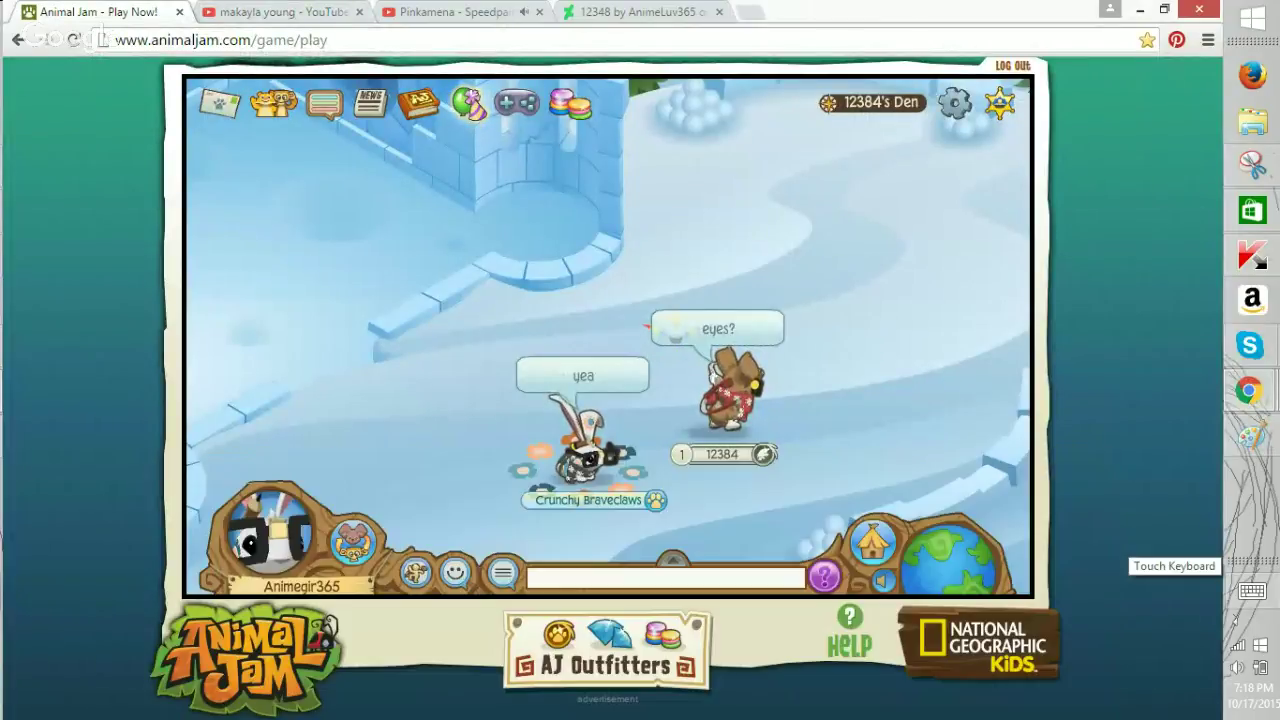
{"action": "key", "text": "ctrl+Tab"}
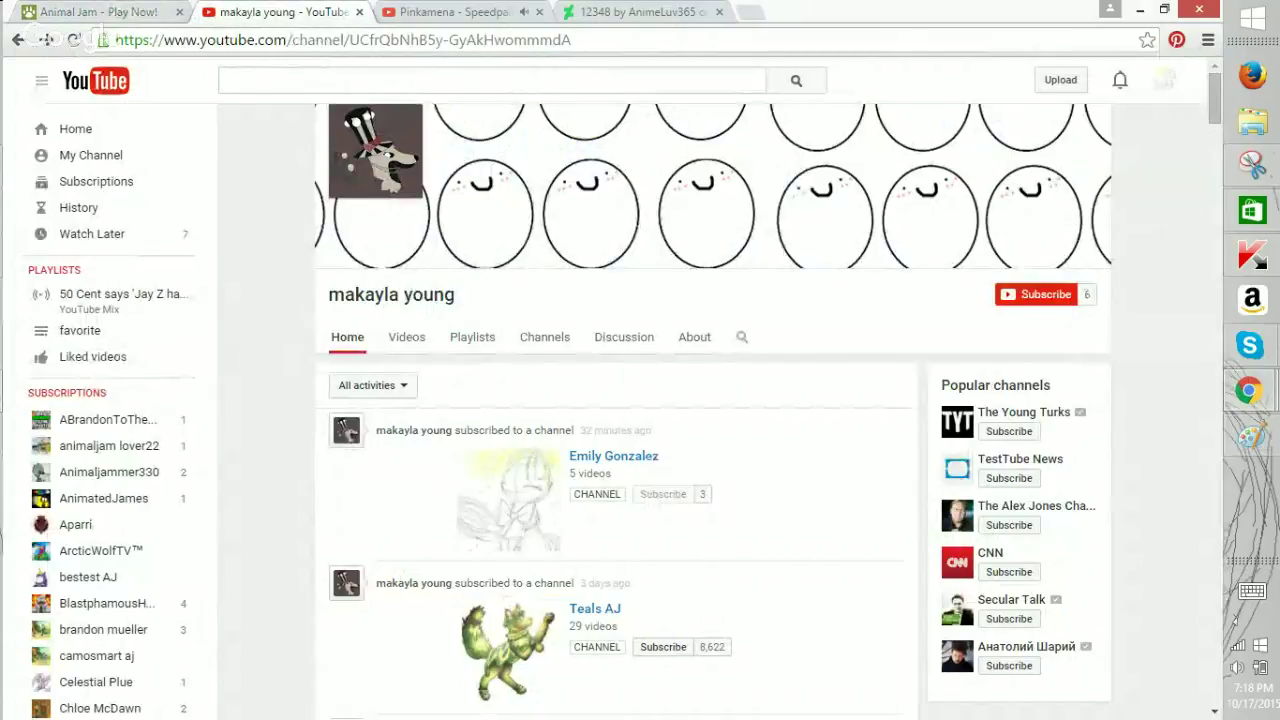
{"action": "left_click", "coordinate": [70, 12]}
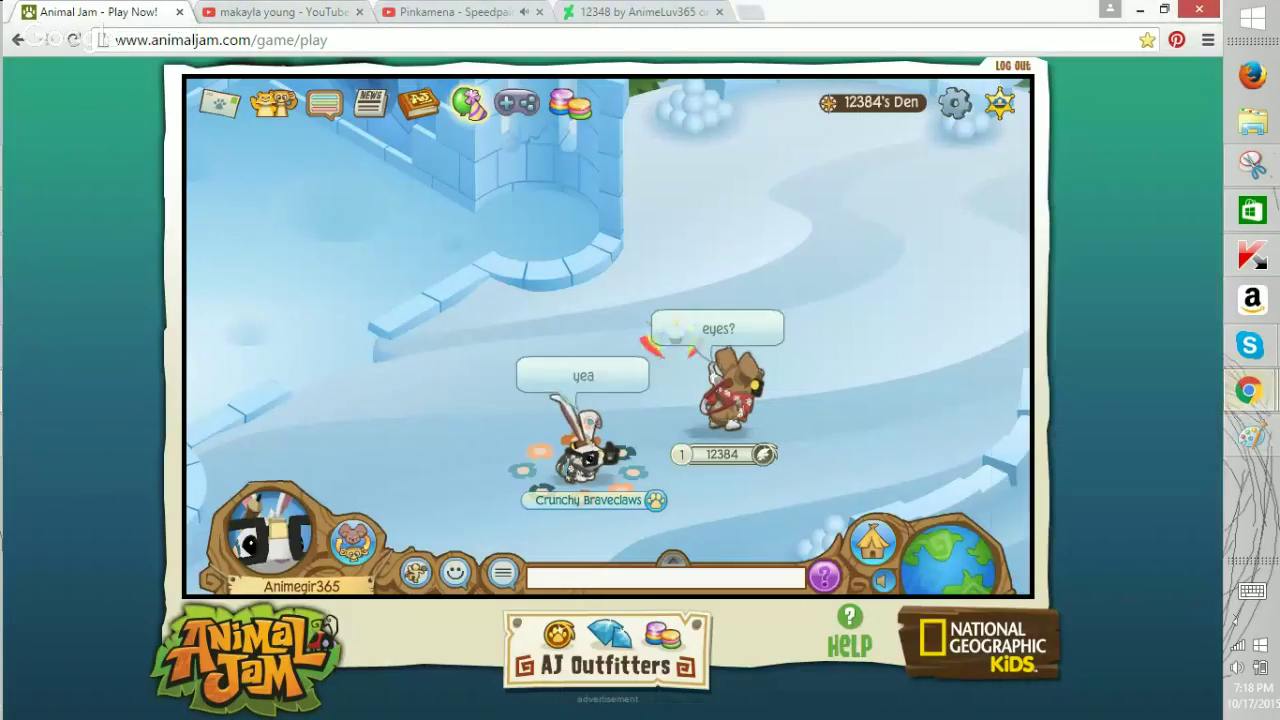
Switch to Paint and sketch a hanging chain of small oval links and neck fur strokes below the wolf's head.
{"action": "left_click", "coordinate": [1252, 436]}
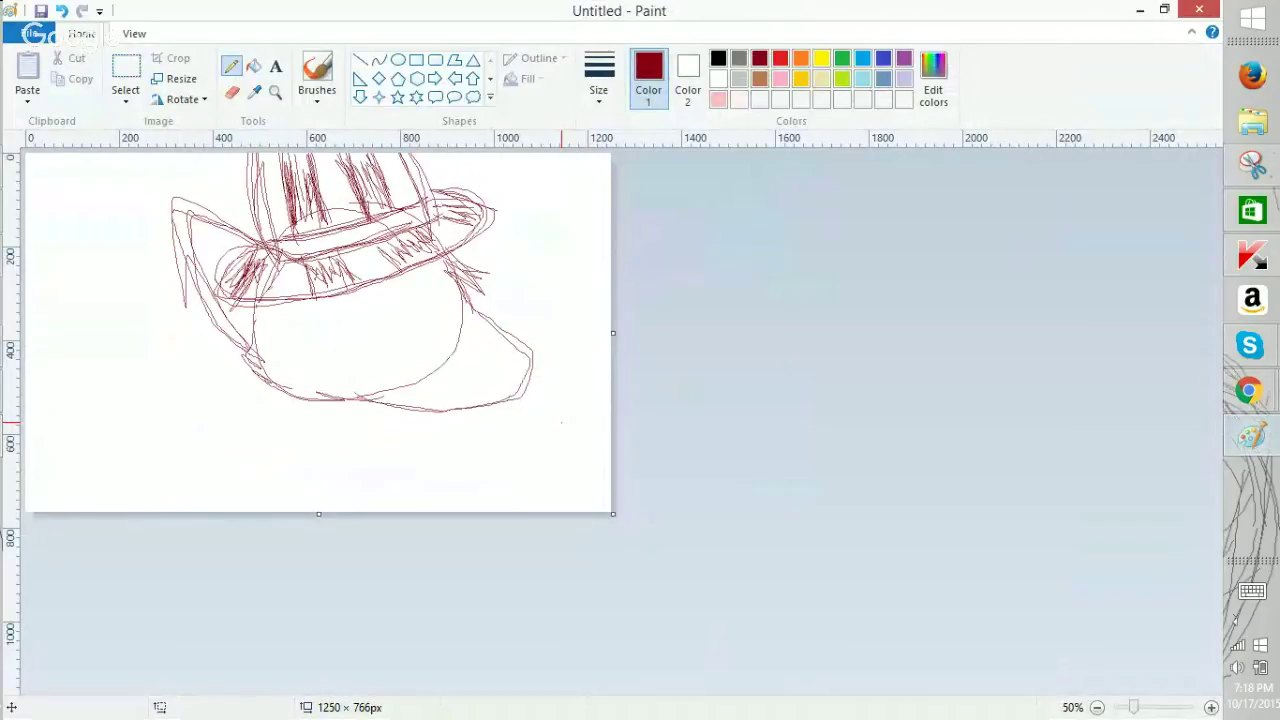
{"action": "left_click", "coordinate": [1211, 707]}
{"action": "left_click_drag", "start_coordinate": [1214, 480], "coordinate": [1214, 611]}
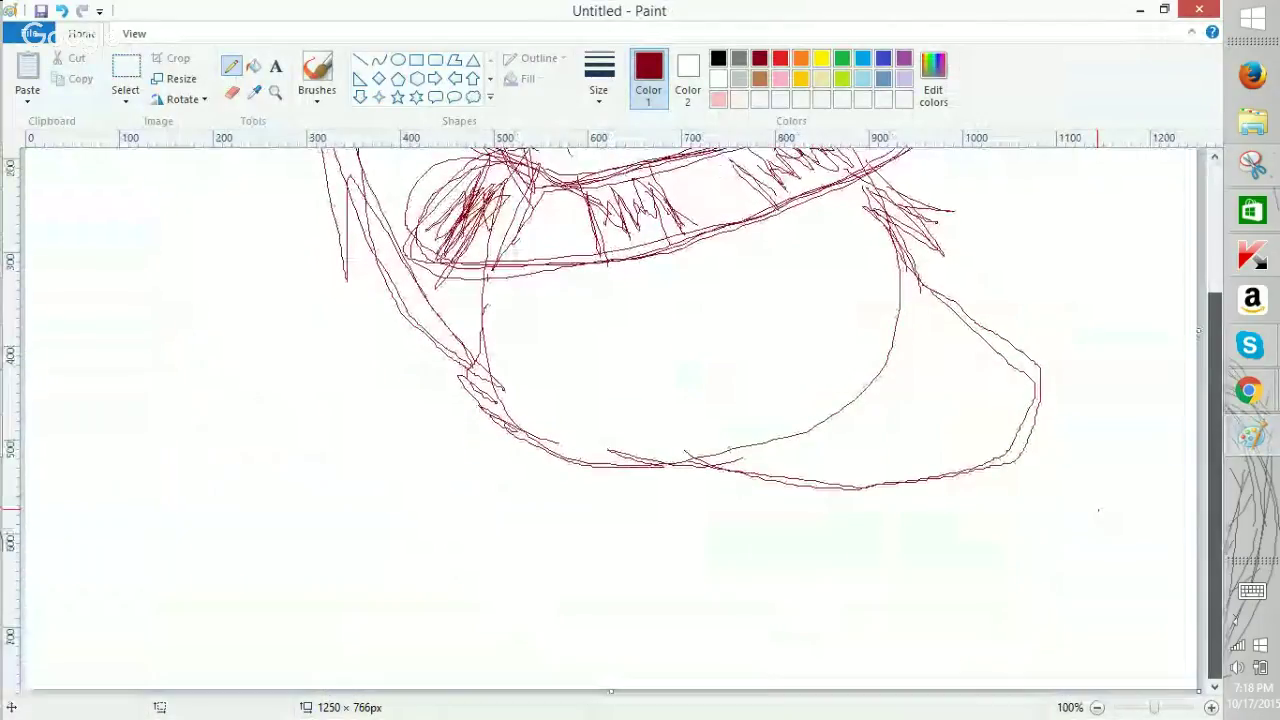
{"action": "mouse_move", "coordinate": [569, 463]}
{"action": "left_mouse_down"}
{"action": "mouse_move", "coordinate": [602, 532]}
{"action": "mouse_move", "coordinate": [634, 527]}
{"action": "mouse_move", "coordinate": [607, 502]}
{"action": "left_mouse_up"}
{"action": "left_click", "coordinate": [61, 10]}
{"action": "left_click", "coordinate": [61, 10]}
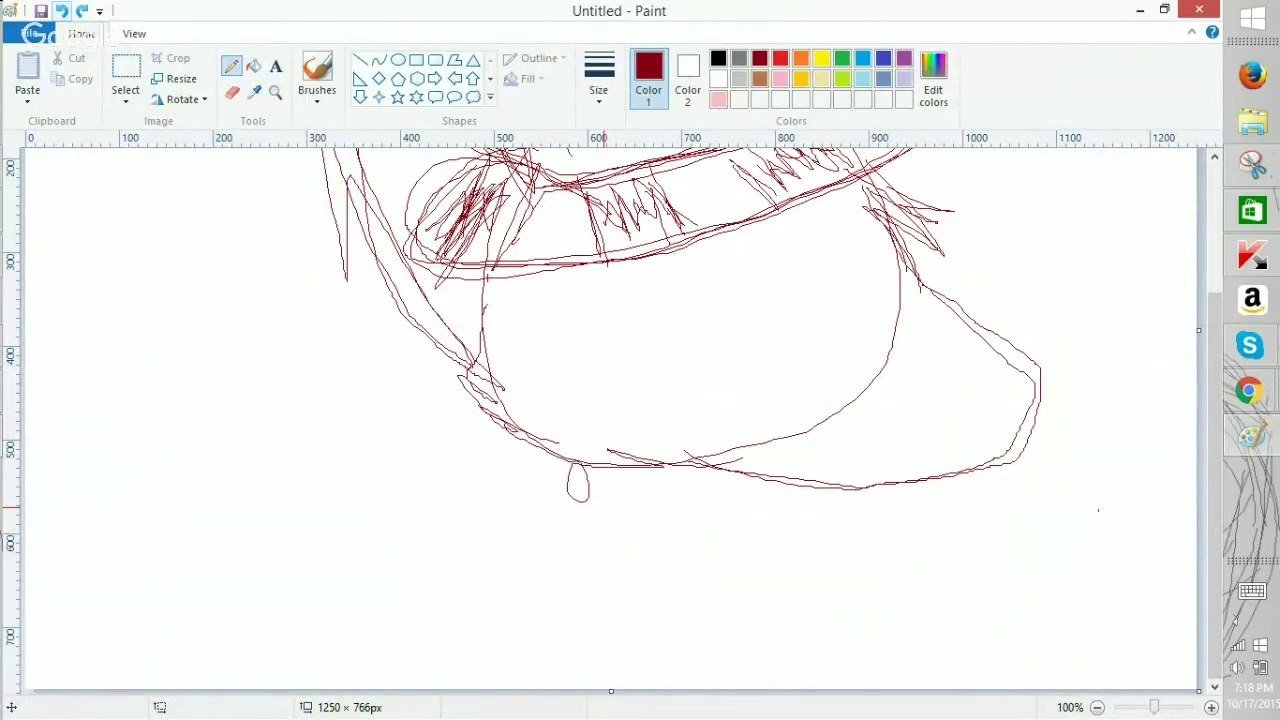
{"action": "mouse_move", "coordinate": [570, 462]}
{"action": "left_mouse_down"}
{"action": "mouse_move", "coordinate": [670, 573]}
{"action": "mouse_move", "coordinate": [659, 556]}
{"action": "mouse_move", "coordinate": [710, 597]}
{"action": "mouse_move", "coordinate": [725, 580]}
{"action": "mouse_move", "coordinate": [760, 602]}
{"action": "mouse_move", "coordinate": [793, 596]}
{"action": "mouse_move", "coordinate": [593, 485]}
{"action": "mouse_move", "coordinate": [615, 523]}
{"action": "left_mouse_up"}
{"action": "mouse_move", "coordinate": [793, 598]}
{"action": "left_mouse_down"}
{"action": "mouse_move", "coordinate": [832, 602]}
{"action": "mouse_move", "coordinate": [814, 614]}
{"action": "left_mouse_up"}
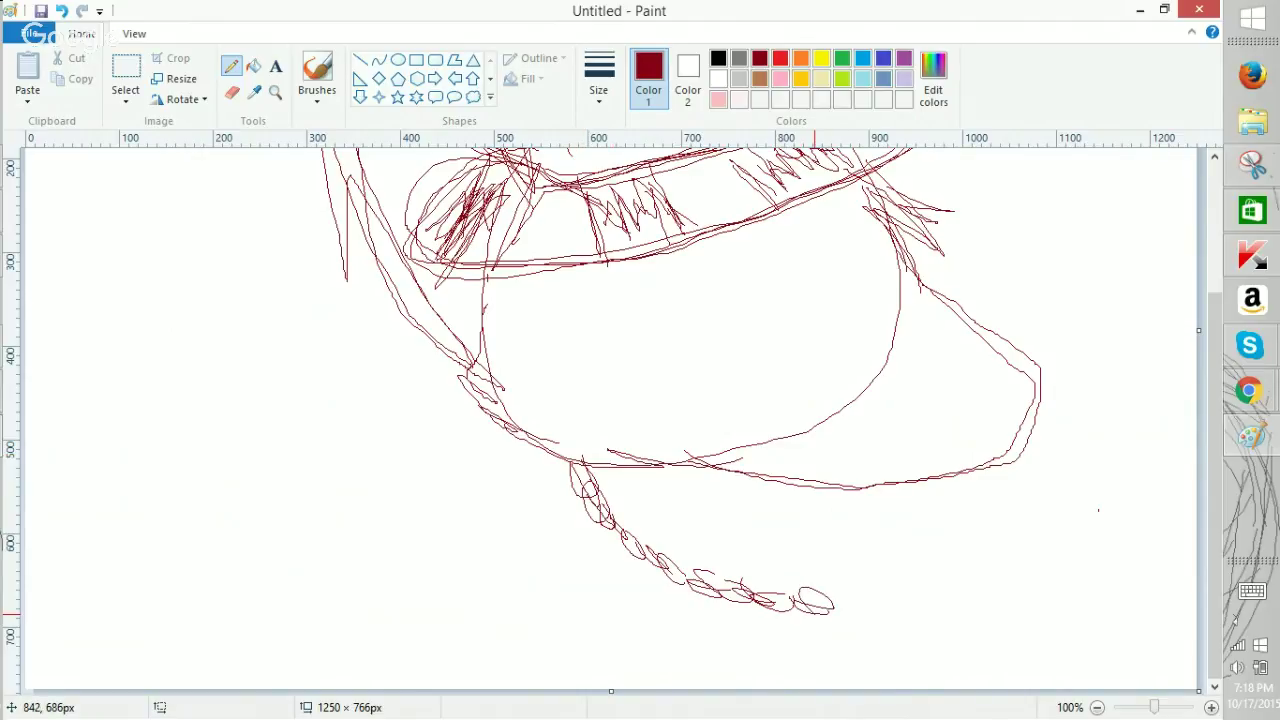
{"action": "left_click_drag", "start_coordinate": [904, 509], "coordinate": [836, 586]}
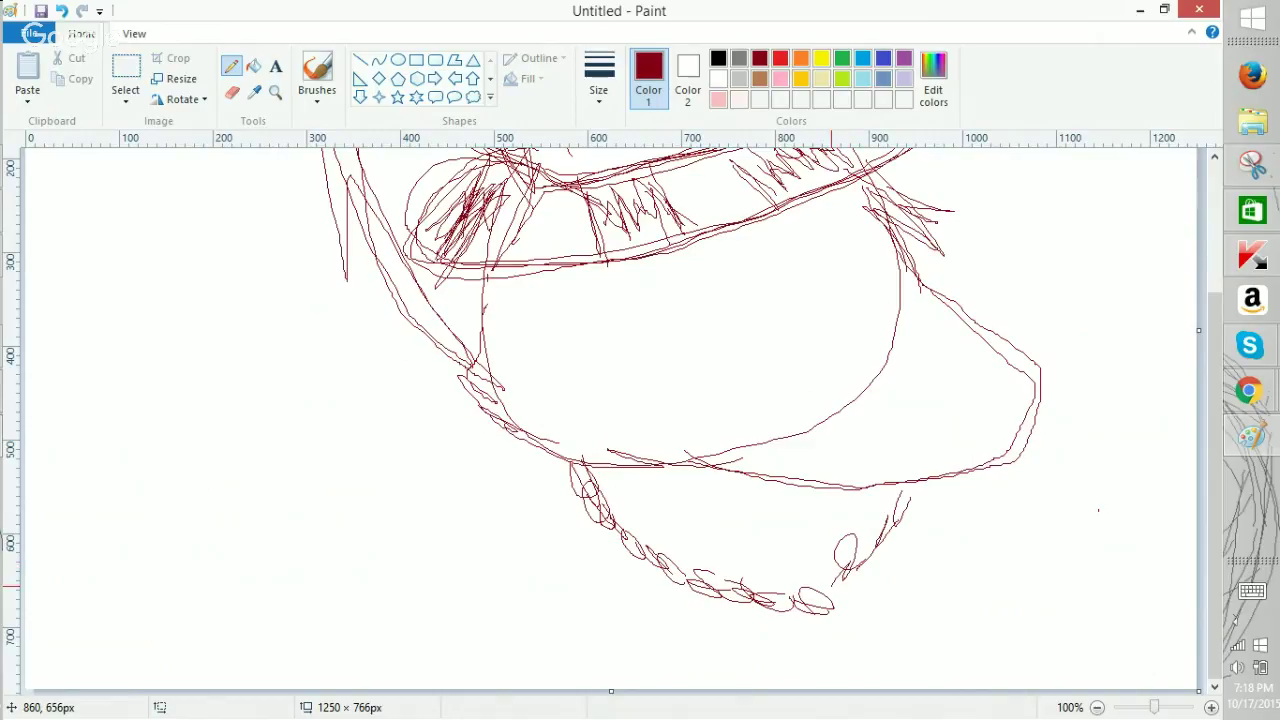
{"action": "scroll", "coordinate": [830, 588], "scroll_direction": "down", "scroll_amount": 1, "text": "ctrl"}
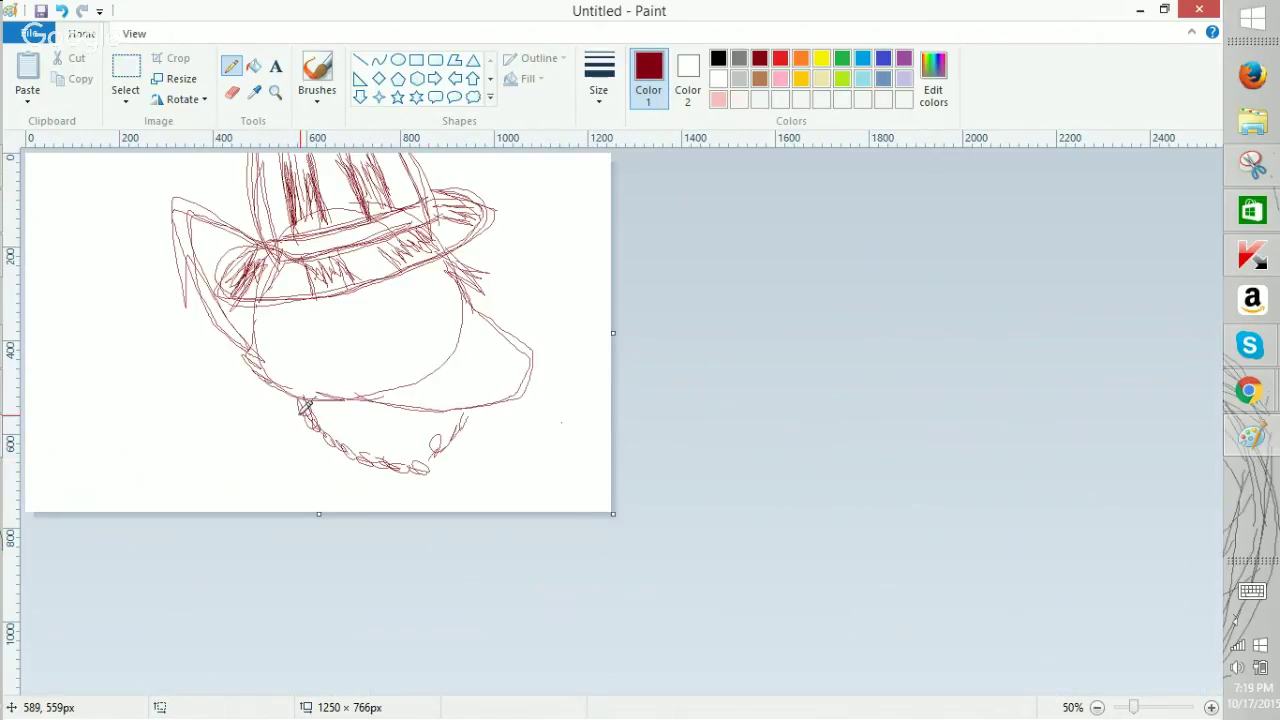
{"action": "mouse_move", "coordinate": [311, 399]}
{"action": "left_mouse_down"}
{"action": "mouse_move", "coordinate": [278, 447]}
{"action": "mouse_move", "coordinate": [278, 545]}
{"action": "left_mouse_up"}
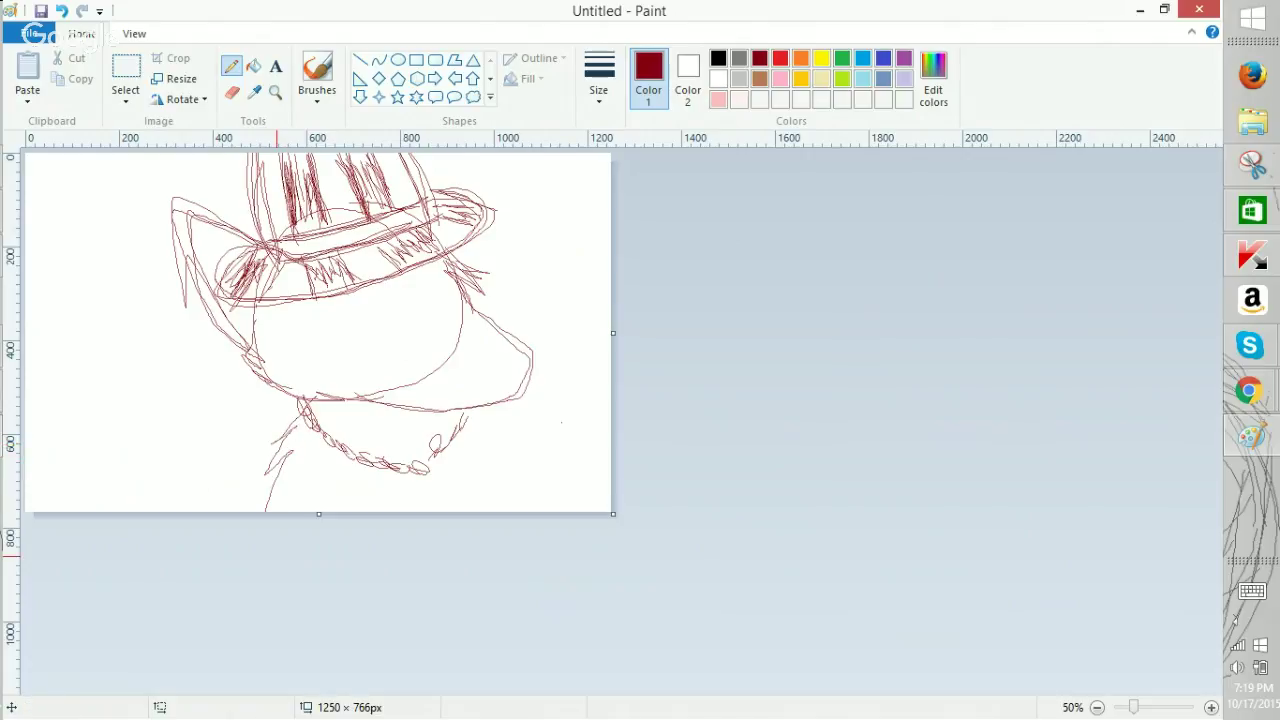
Undo the neck fur strokes and the chain links below the wolf's head.
{"action": "key", "text": "ctrl+z"}
{"action": "key", "text": "ctrl+z"}
{"action": "key", "text": "ctrl+z"}
{"action": "key", "text": "ctrl+z"}
{"action": "key", "text": "ctrl+z"}
{"action": "key", "text": "ctrl+z"}
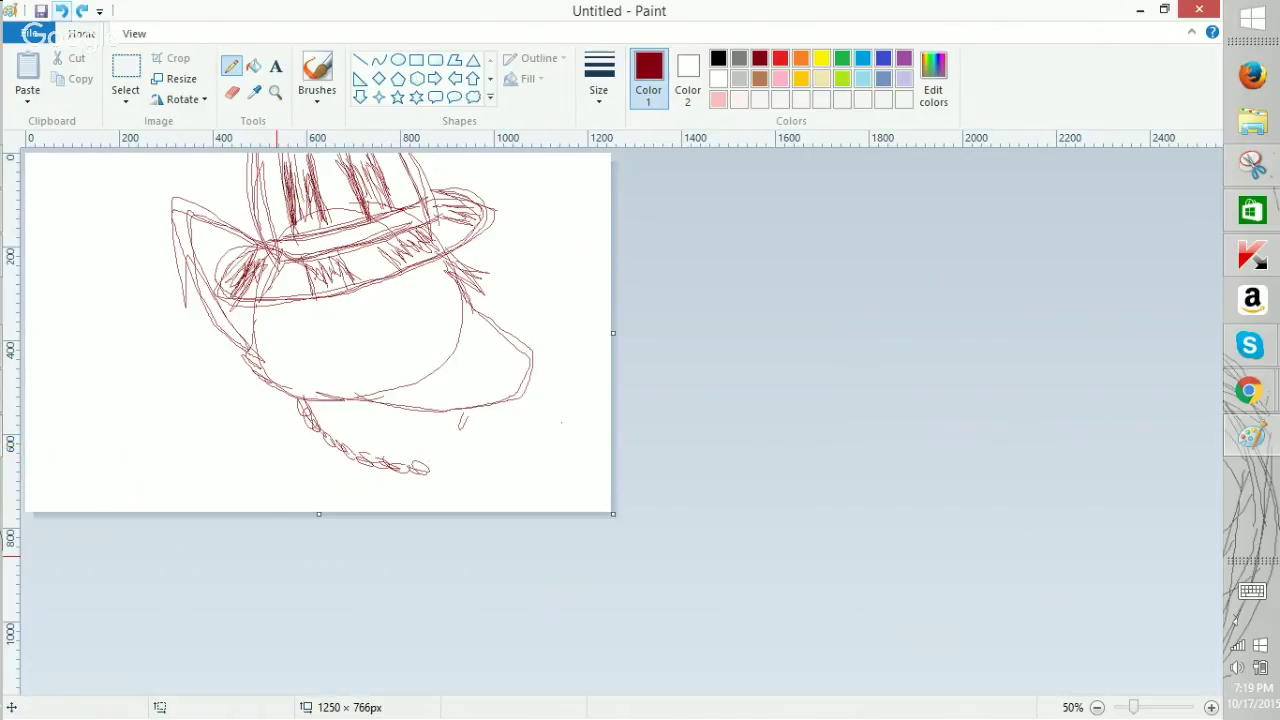
{"action": "key", "text": "ctrl+z"}
{"action": "key", "text": "ctrl+z"}
{"action": "key", "text": "ctrl+z"}
{"action": "key", "text": "ctrl+z"}
{"action": "key", "text": "ctrl+z"}
{"action": "key", "text": "ctrl+z"}
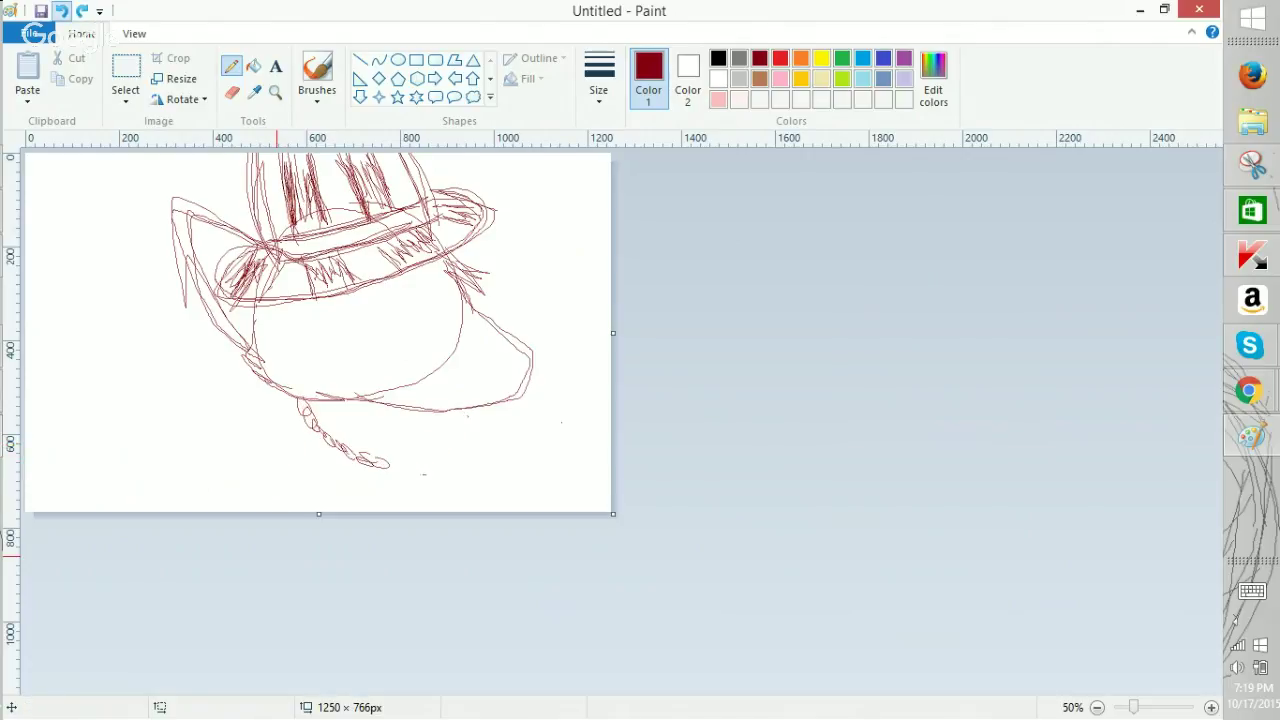
{"action": "key", "text": "ctrl+z"}
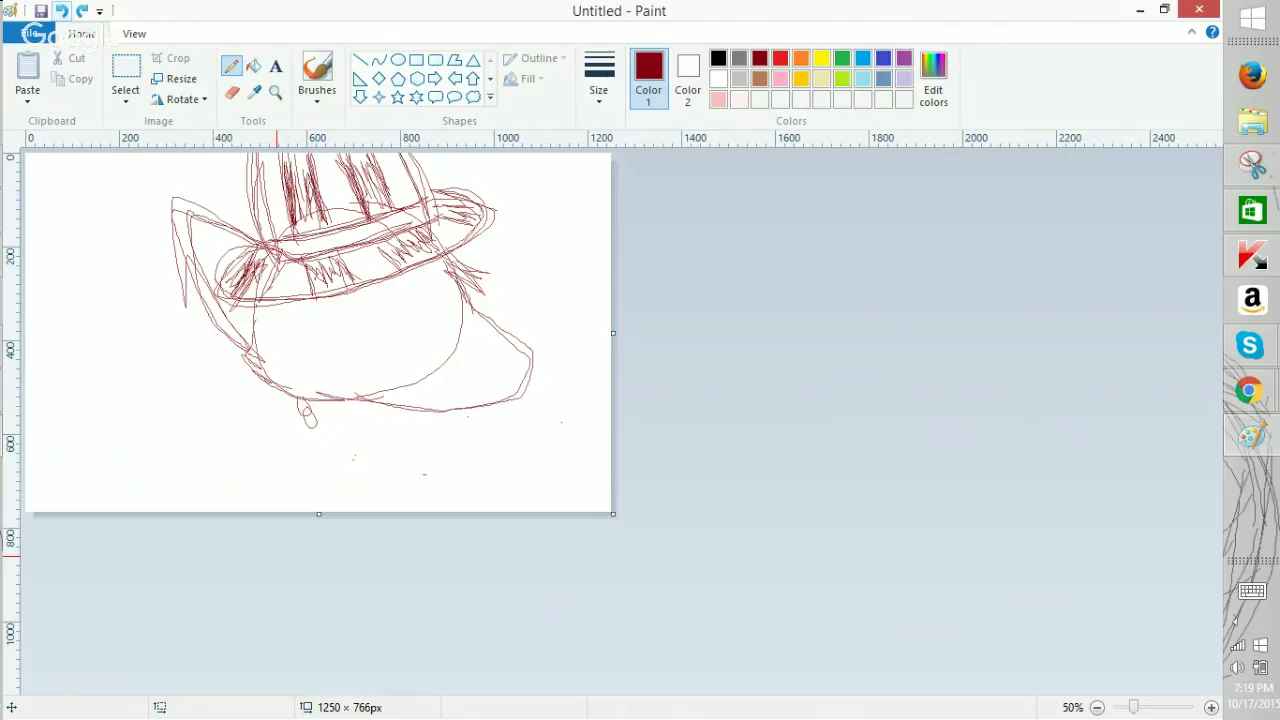
{"action": "key", "text": "ctrl+z"}
{"action": "key", "text": "ctrl+z"}
Switch to Chrome and look at Animal Jam for the other player's reply.
{"action": "left_click", "coordinate": [1252, 345]}
{"action": "mouse_move", "coordinate": [1250, 391]}
{"action": "left_click", "coordinate": [1106, 295]}
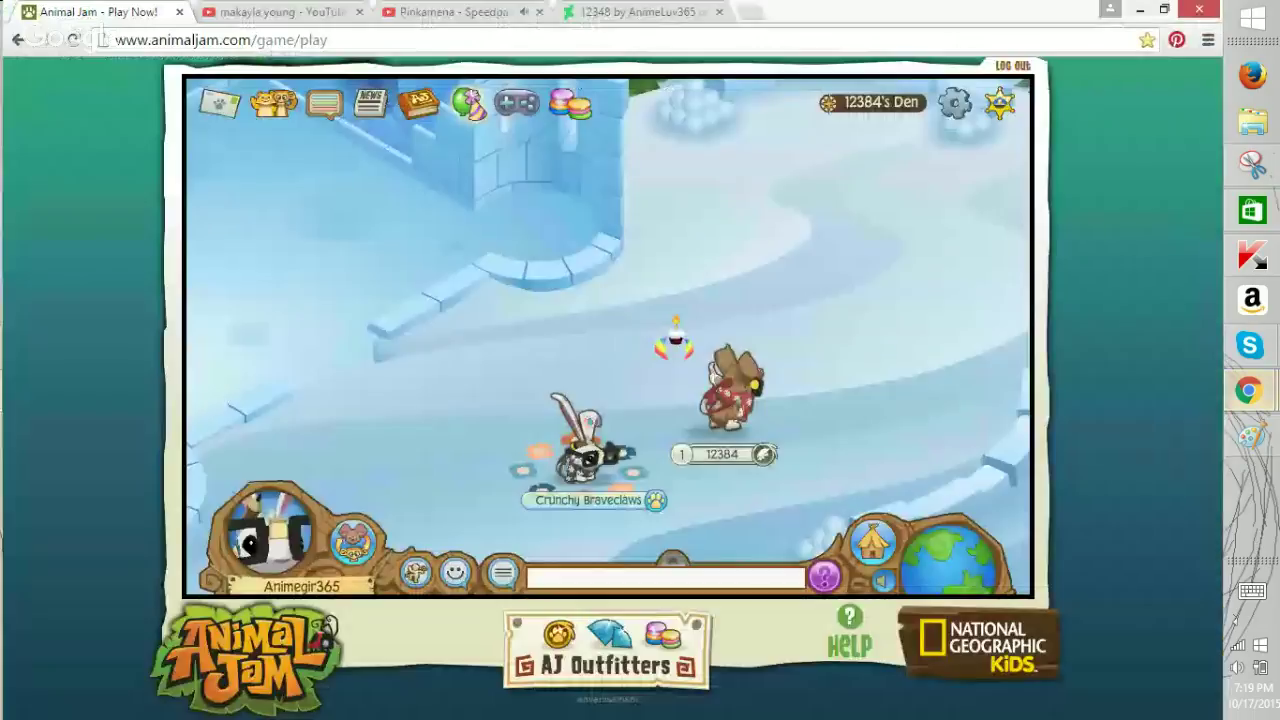
Switch to Paint and sketch two jagged neck fur lines running from the wolf's jaw down to the canvas's lower edge.
{"action": "left_click", "coordinate": [1252, 435]}
{"action": "left_click", "coordinate": [1211, 708]}
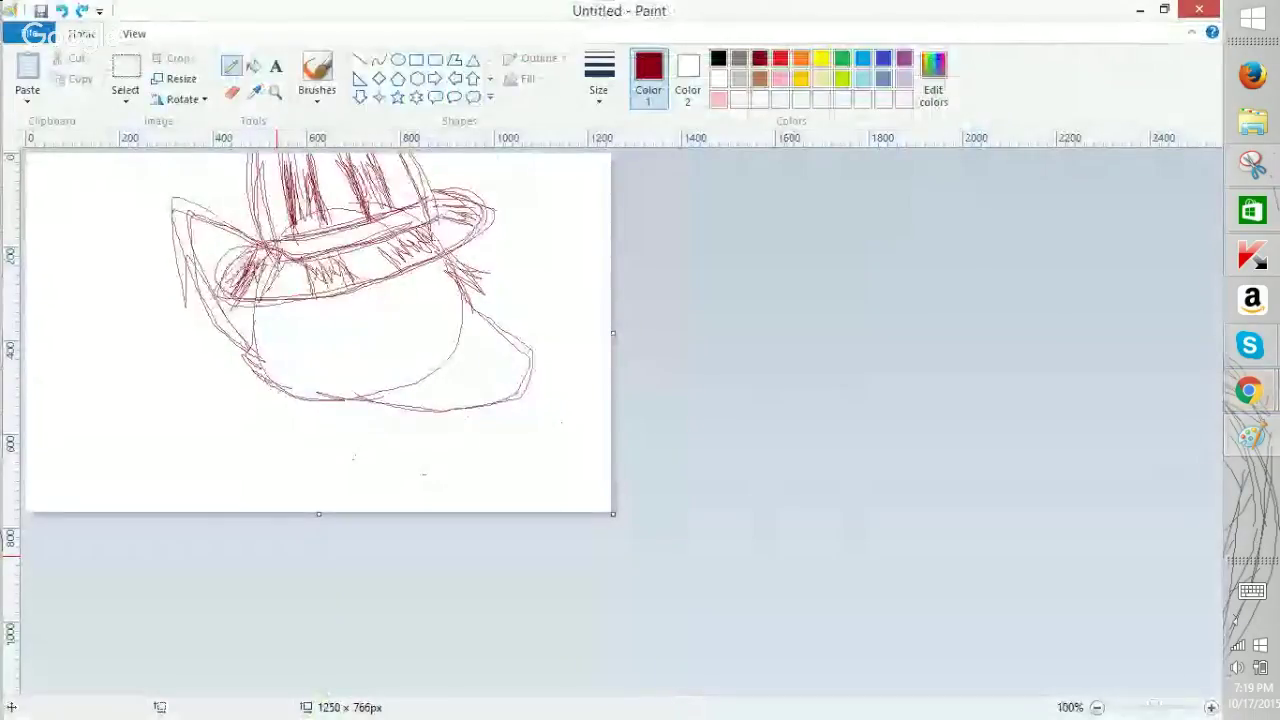
{"action": "left_click_drag", "start_coordinate": [1214, 460], "coordinate": [1226, 590]}
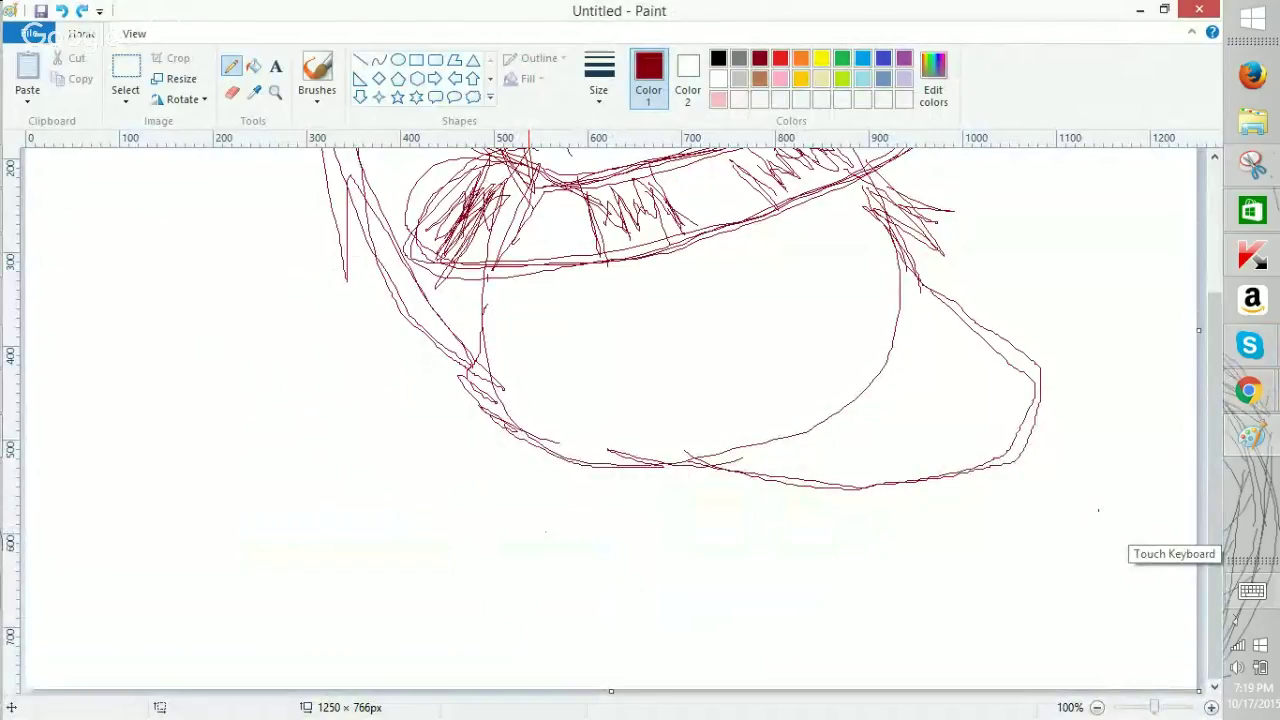
{"action": "mouse_move", "coordinate": [546, 533]}
{"action": "left_mouse_down"}
{"action": "mouse_move", "coordinate": [645, 652]}
{"action": "mouse_move", "coordinate": [708, 703]}
{"action": "left_mouse_up"}
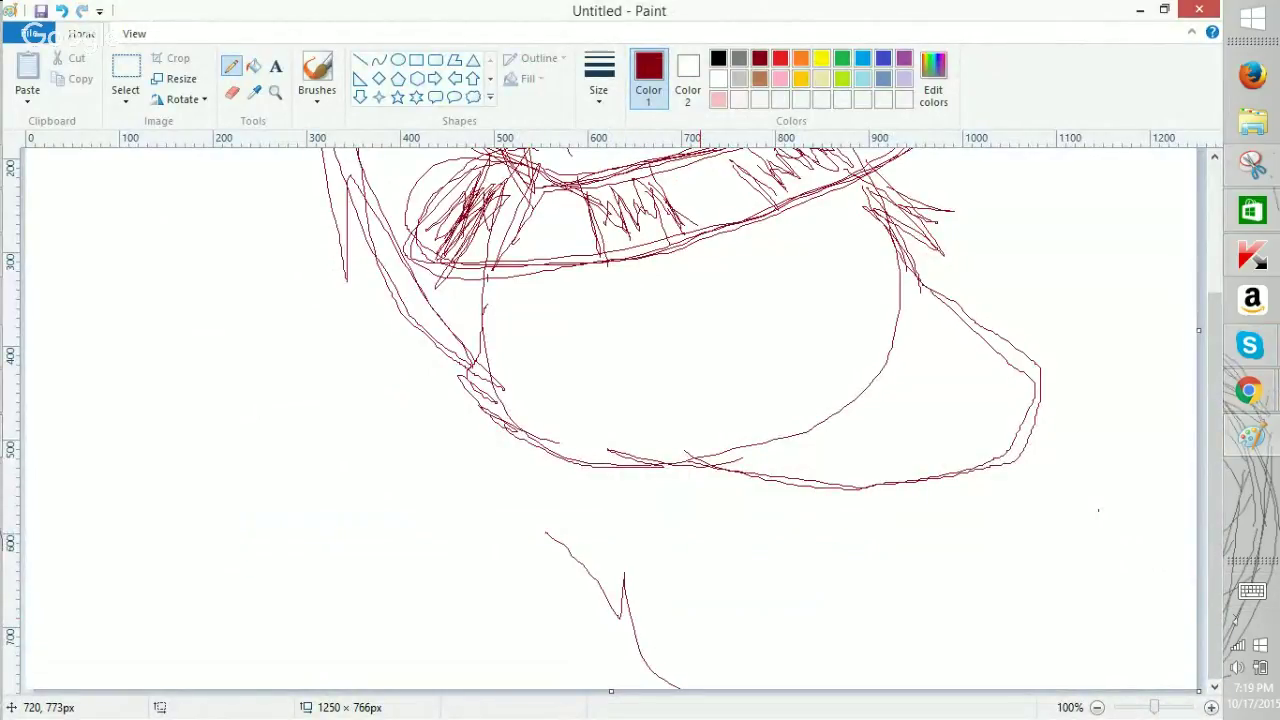
{"action": "left_click", "coordinate": [61, 11]}
{"action": "mouse_move", "coordinate": [559, 463]}
{"action": "left_mouse_down"}
{"action": "mouse_move", "coordinate": [531, 521]}
{"action": "mouse_move", "coordinate": [562, 510]}
{"action": "mouse_move", "coordinate": [531, 605]}
{"action": "mouse_move", "coordinate": [552, 560]}
{"action": "mouse_move", "coordinate": [578, 690]}
{"action": "left_mouse_up"}
{"action": "mouse_move", "coordinate": [857, 495]}
{"action": "left_mouse_down"}
{"action": "mouse_move", "coordinate": [878, 537]}
{"action": "mouse_move", "coordinate": [845, 505]}
{"action": "mouse_move", "coordinate": [815, 660]}
{"action": "mouse_move", "coordinate": [796, 690]}
{"action": "left_mouse_up"}
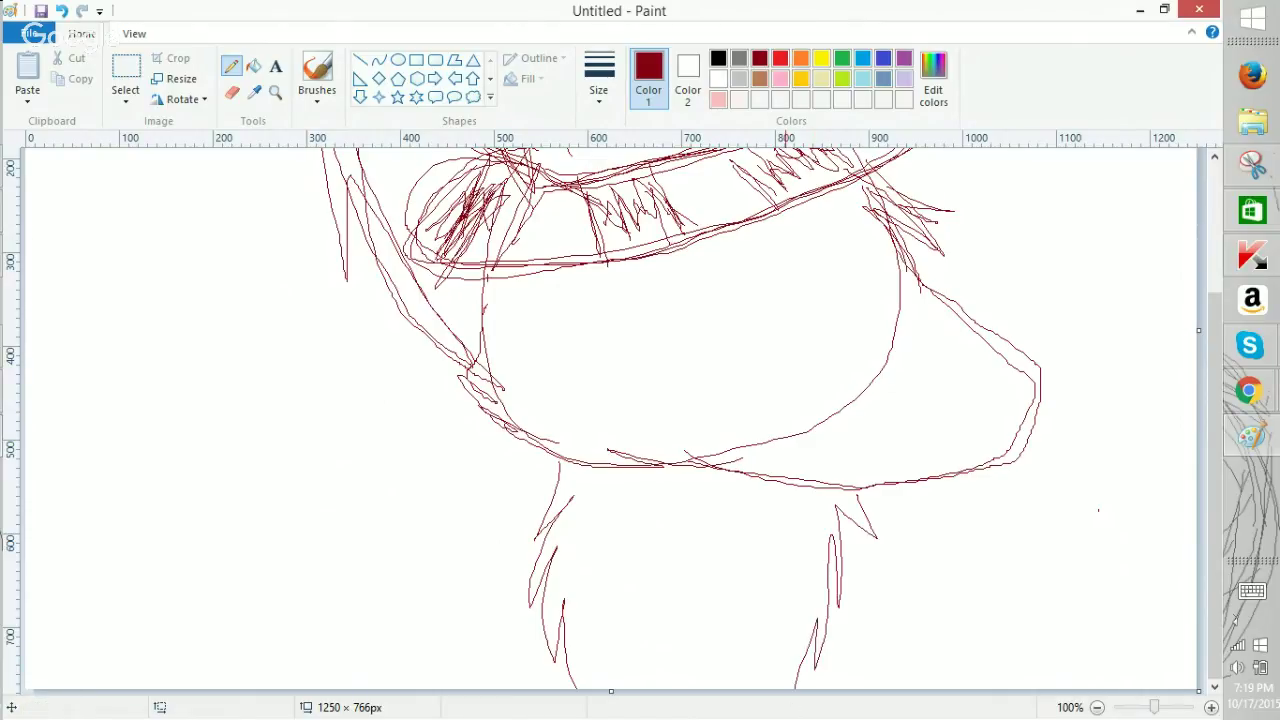
{"action": "left_click", "coordinate": [62, 11]}
{"action": "mouse_move", "coordinate": [865, 481]}
{"action": "left_mouse_down"}
{"action": "mouse_move", "coordinate": [890, 518]}
{"action": "mouse_move", "coordinate": [893, 571]}
{"action": "mouse_move", "coordinate": [867, 543]}
{"action": "mouse_move", "coordinate": [850, 640]}
{"action": "mouse_move", "coordinate": [824, 690]}
{"action": "left_mouse_up"}
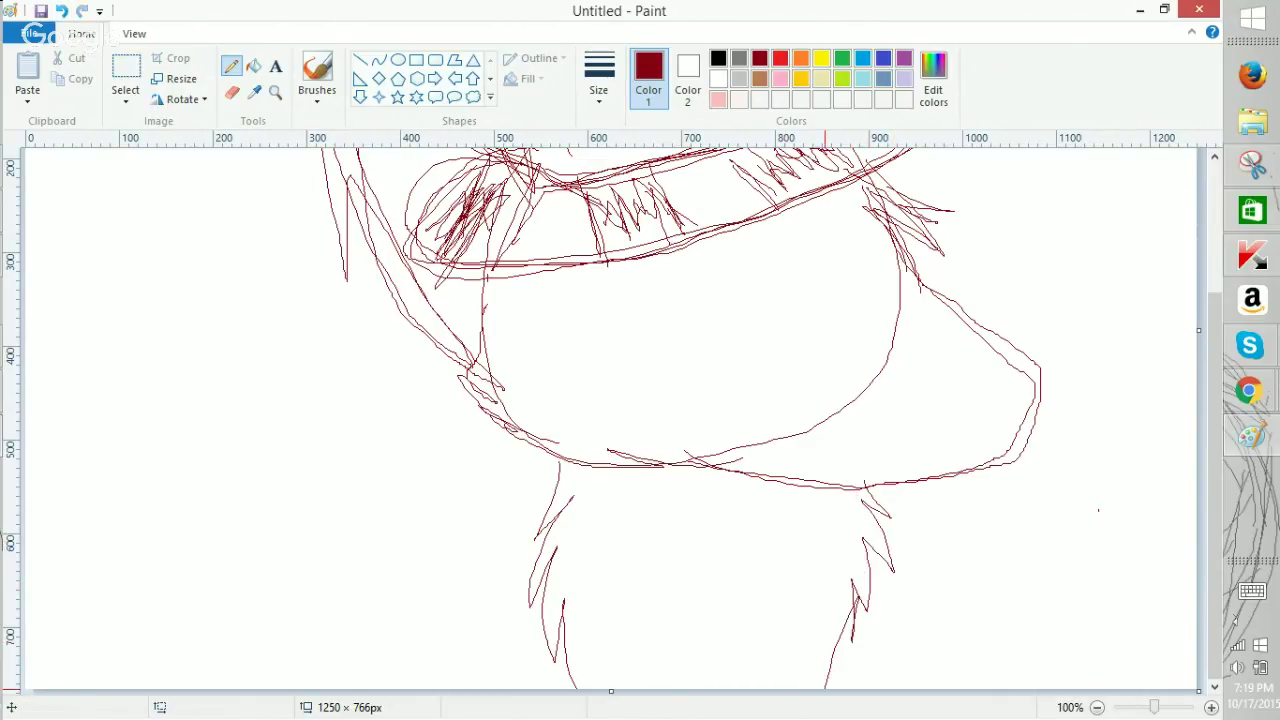
{"action": "left_click", "coordinate": [1097, 708]}
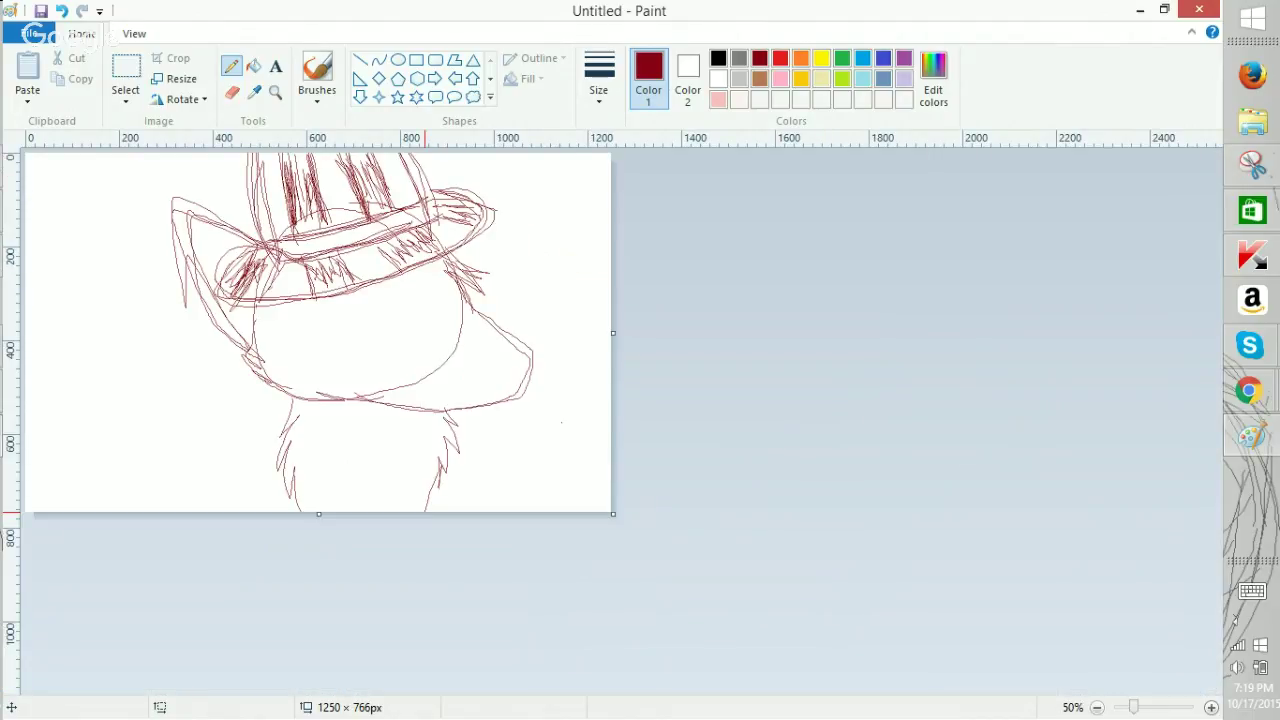
Undo both jagged neck fur lines below the wolf's jaw.
{"action": "left_click", "coordinate": [62, 11]}
{"action": "left_click", "coordinate": [82, 11]}
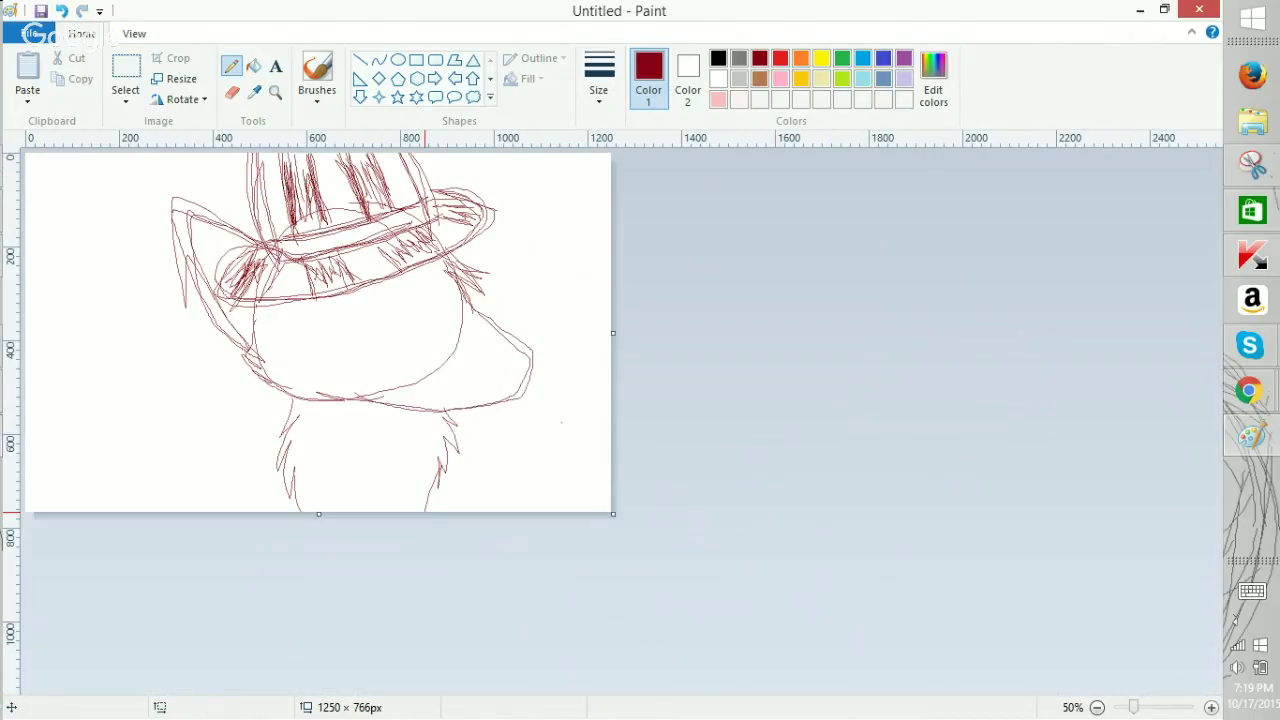
{"action": "key", "text": "ctrl+z"}
{"action": "key", "text": "ctrl+z"}
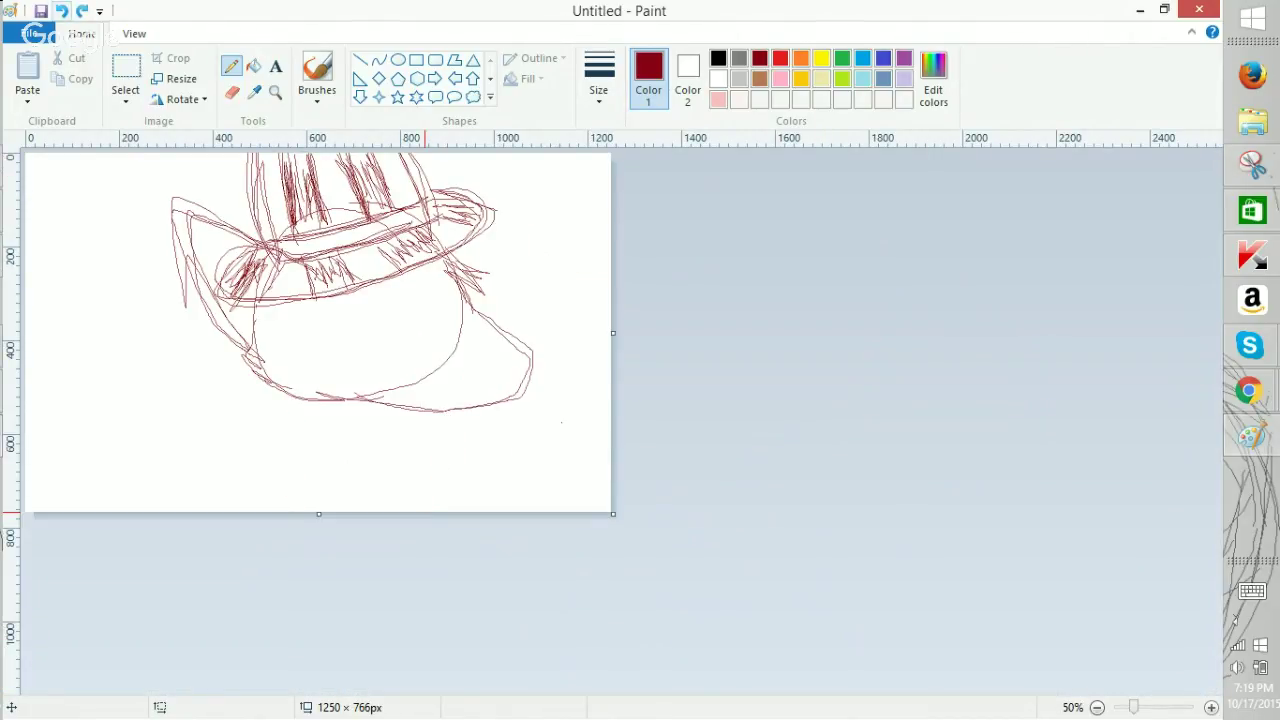
Switch to Chrome, check Animal Jam for a reply, and look through the comments on the Pinkamena speedpaint video.
{"action": "left_click", "coordinate": [1251, 390]}
{"action": "left_click", "coordinate": [1103, 297]}
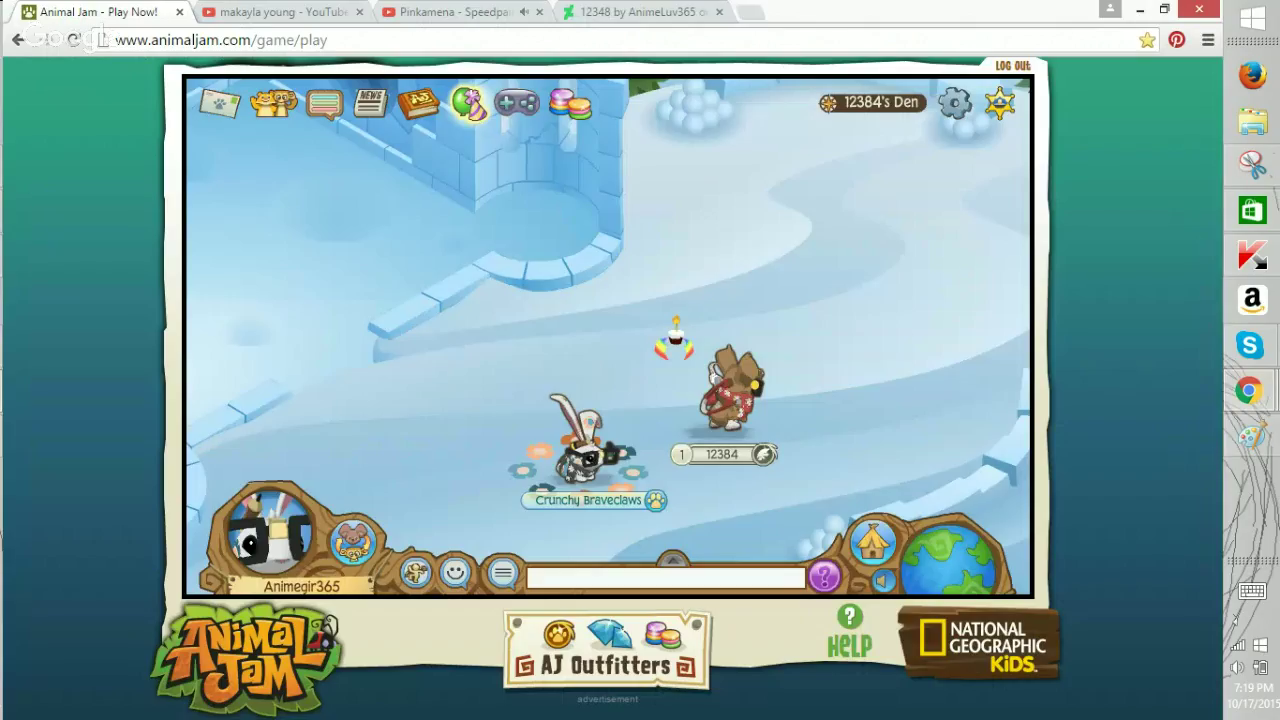
{"action": "left_click", "coordinate": [455, 12]}
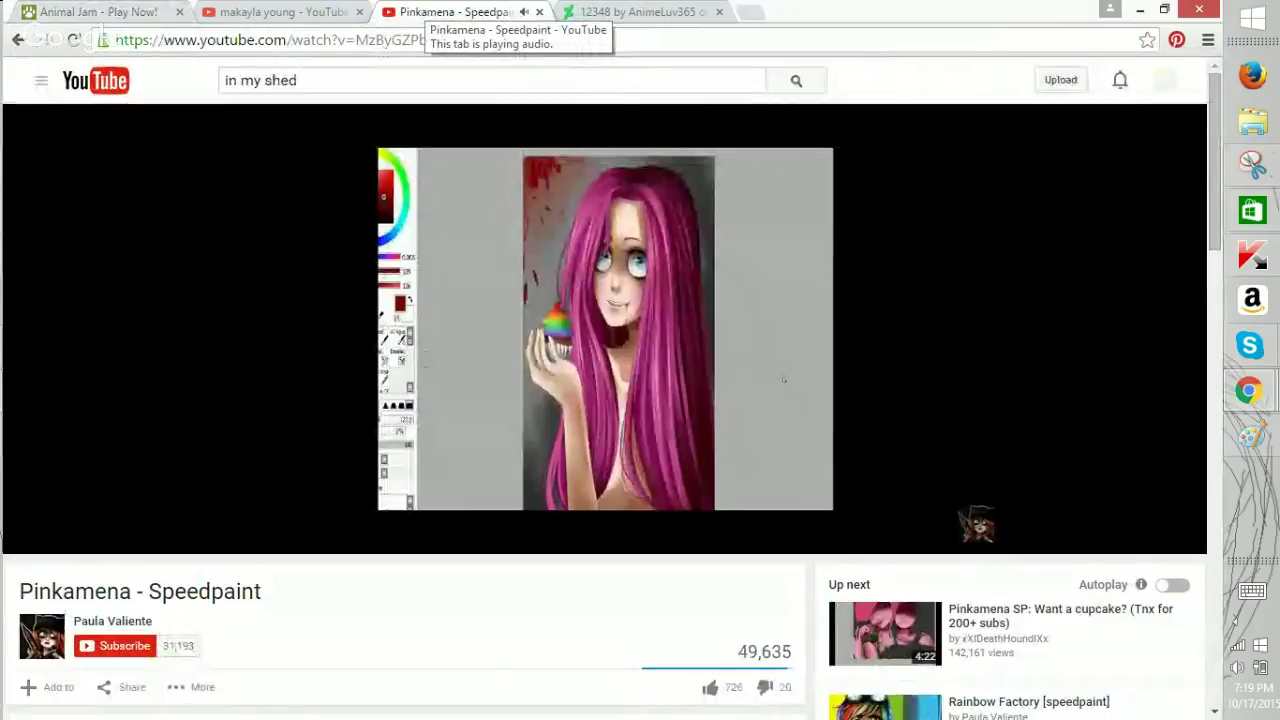
{"action": "scroll", "coordinate": [604, 400], "scroll_direction": "down", "scroll_amount": 3}
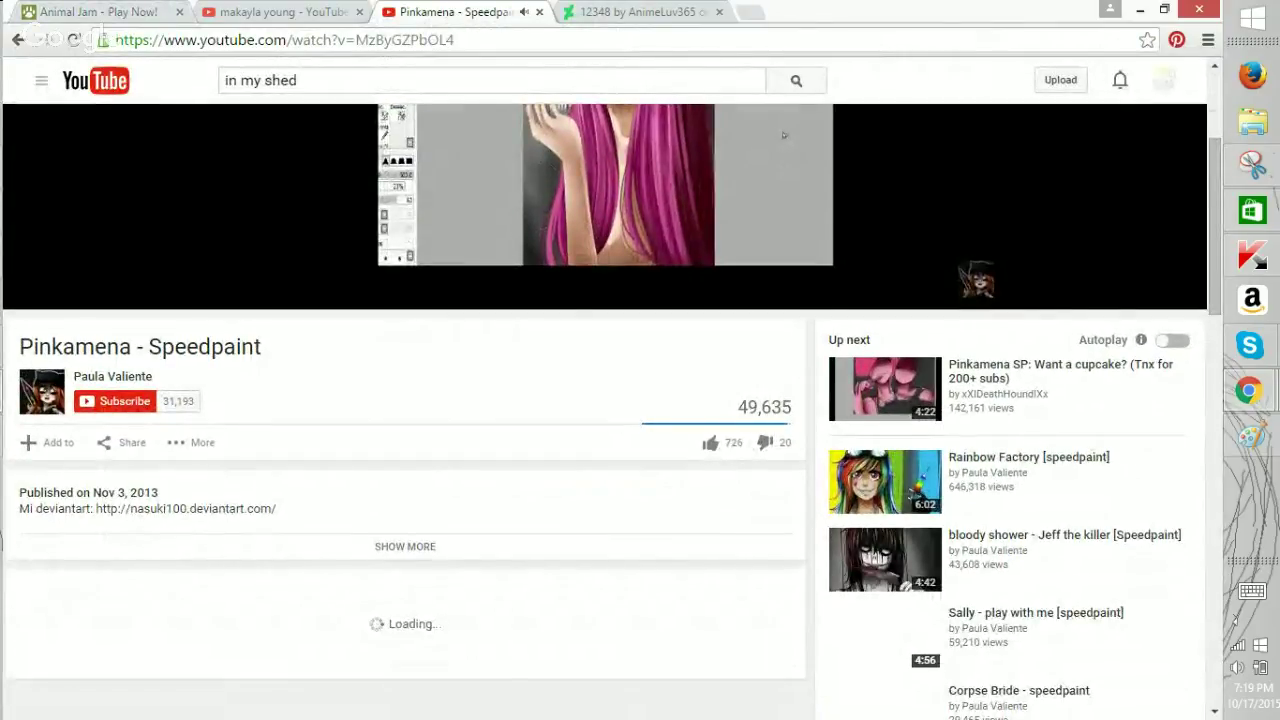
{"action": "scroll", "coordinate": [604, 400], "scroll_direction": "down", "scroll_amount": 1}
{"action": "scroll", "coordinate": [604, 412], "scroll_direction": "down", "scroll_amount": 5}
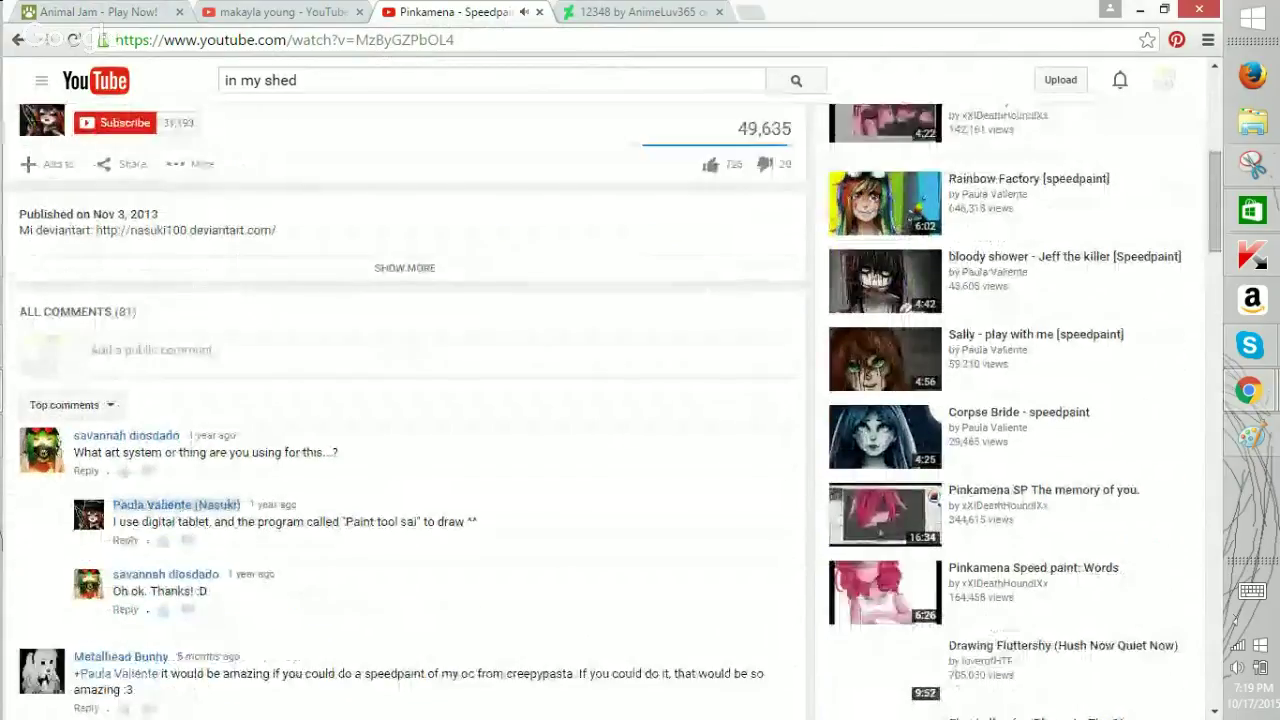
{"action": "scroll", "coordinate": [604, 412], "scroll_direction": "down", "scroll_amount": 2}
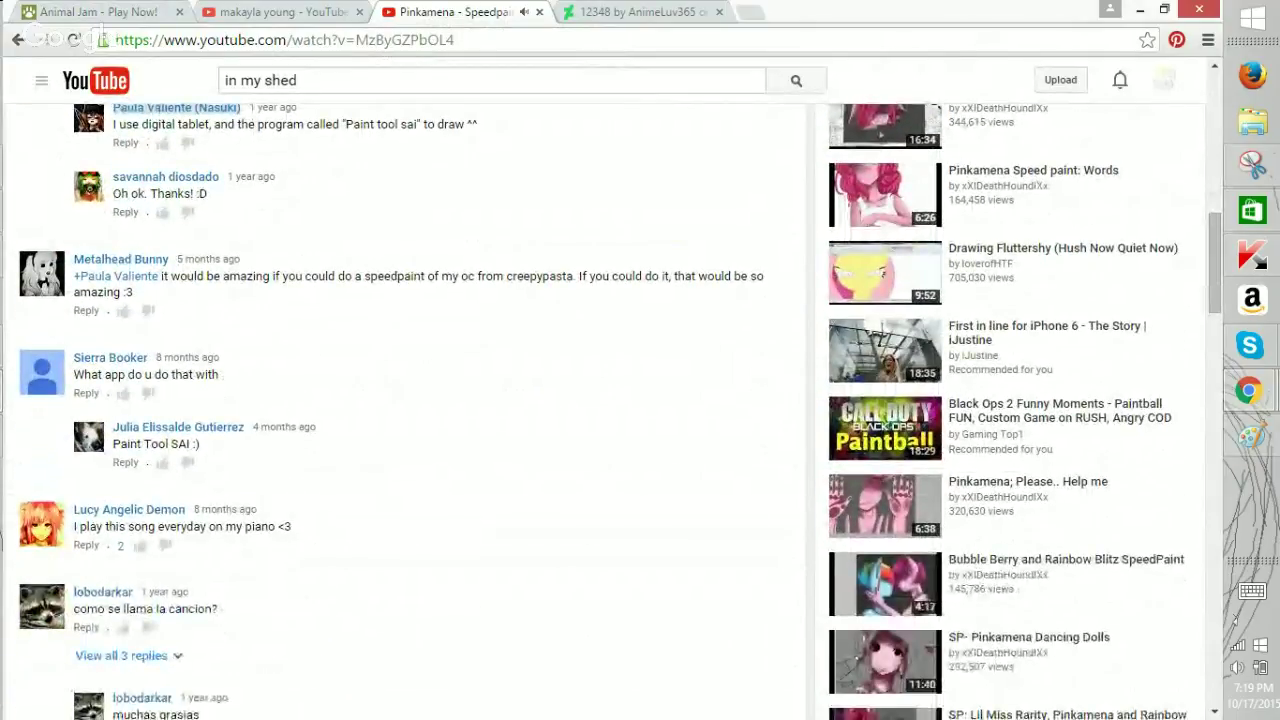
Search YouTube for "rainbow trololol" and play the video "Rainbow Trololol 10 hours".
{"action": "left_click", "coordinate": [297, 80]}
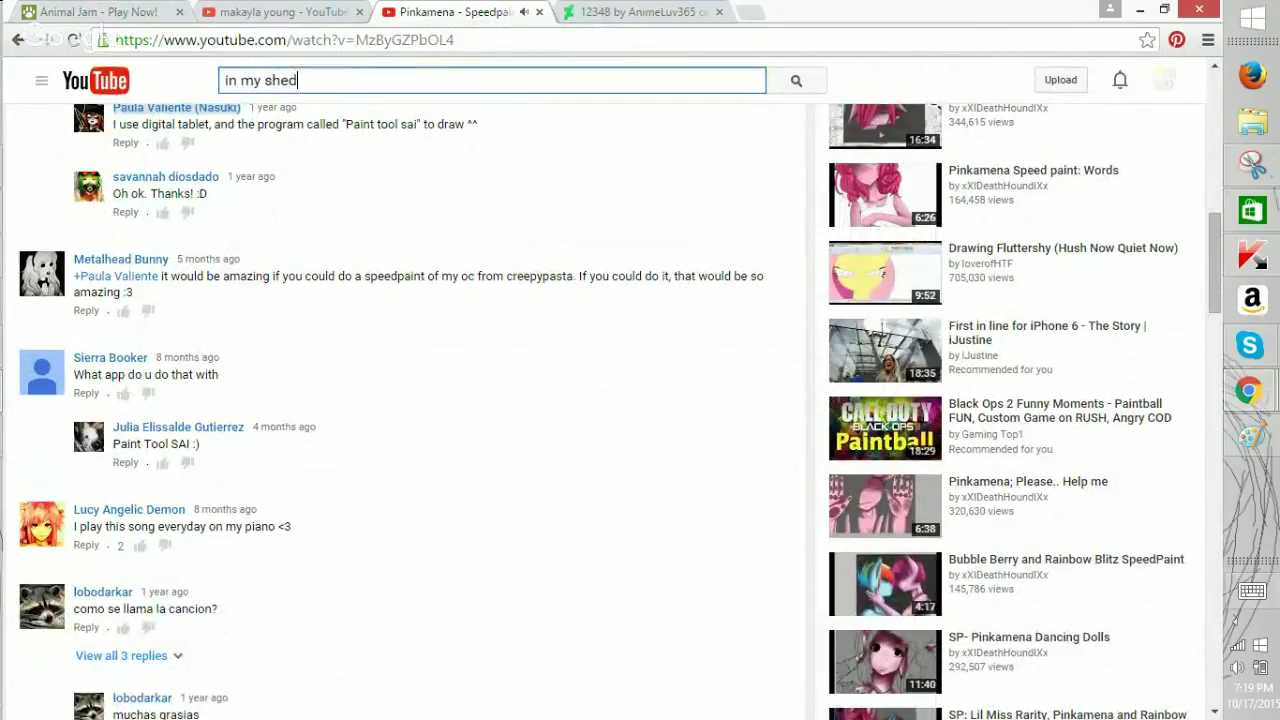
{"action": "left_click", "coordinate": [1252, 591]}
{"action": "key", "text": "BackSpace"}
{"action": "key", "text": "BackSpace"}
{"action": "key", "text": "BackSpace"}
{"action": "key", "text": "BackSpace"}
{"action": "key", "text": "BackSpace"}
{"action": "key", "text": "BackSpace"}
{"action": "key", "text": "BackSpace"}
{"action": "key", "text": "BackSpace"}
{"action": "key", "text": "BackSpace"}
{"action": "key", "text": "BackSpace"}
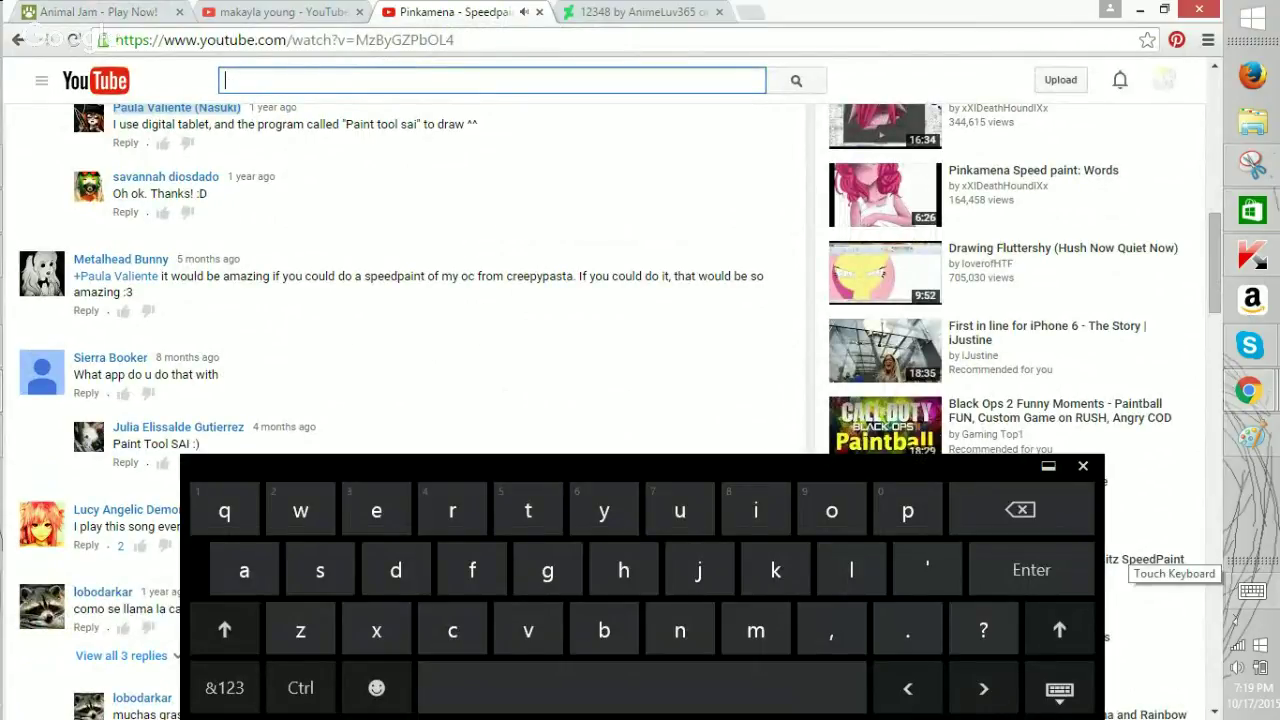
{"action": "type", "text": "rainbow "}
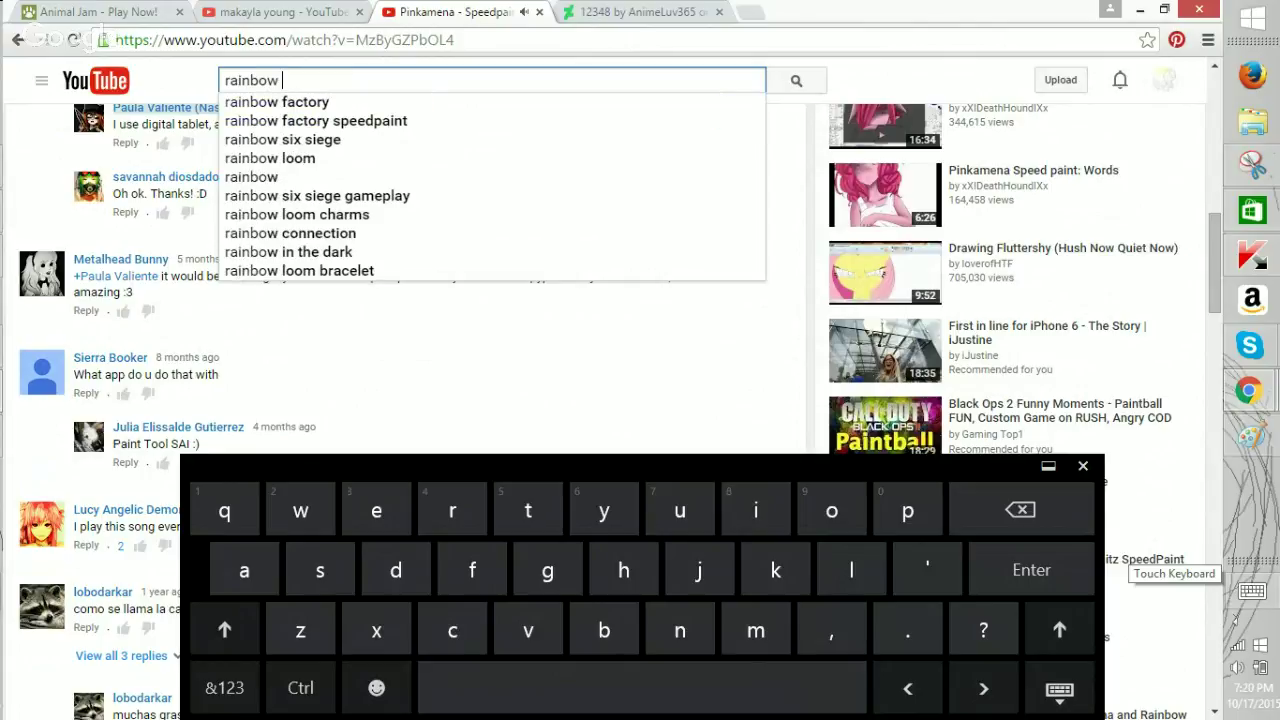
{"action": "type", "text": "trol"}
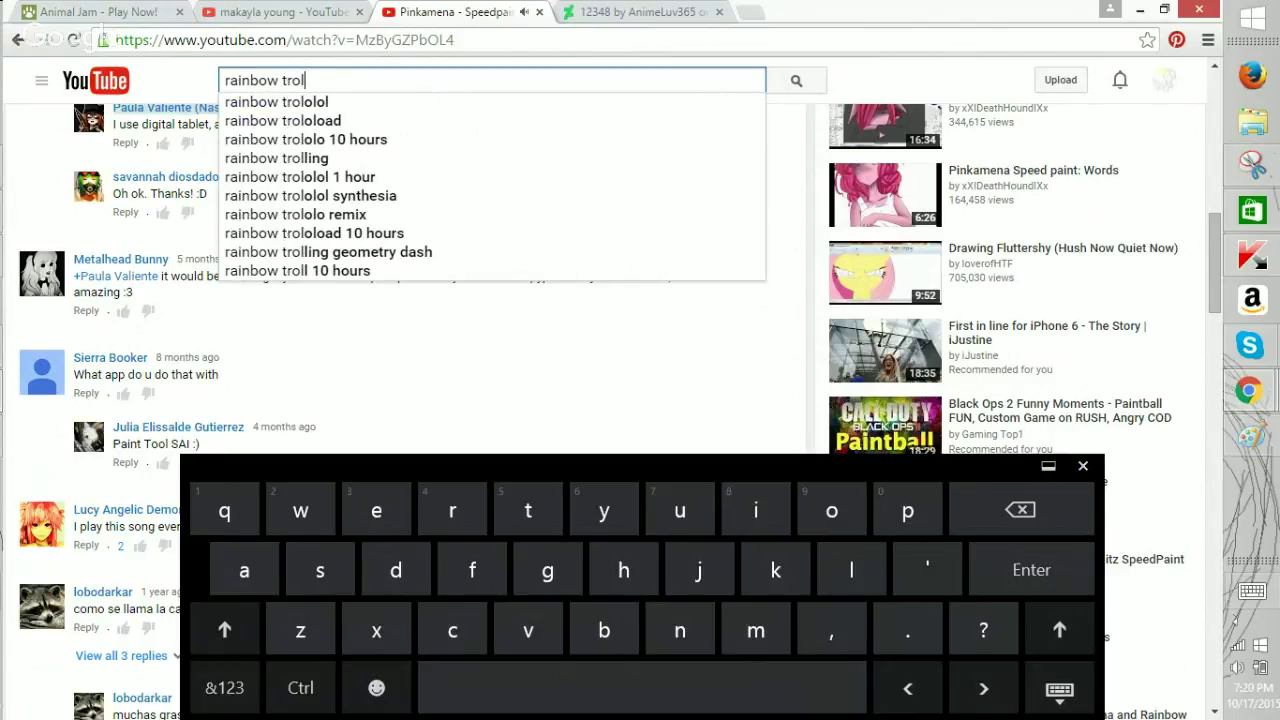
{"action": "left_click", "coordinate": [303, 100]}
{"action": "left_click", "coordinate": [290, 102]}
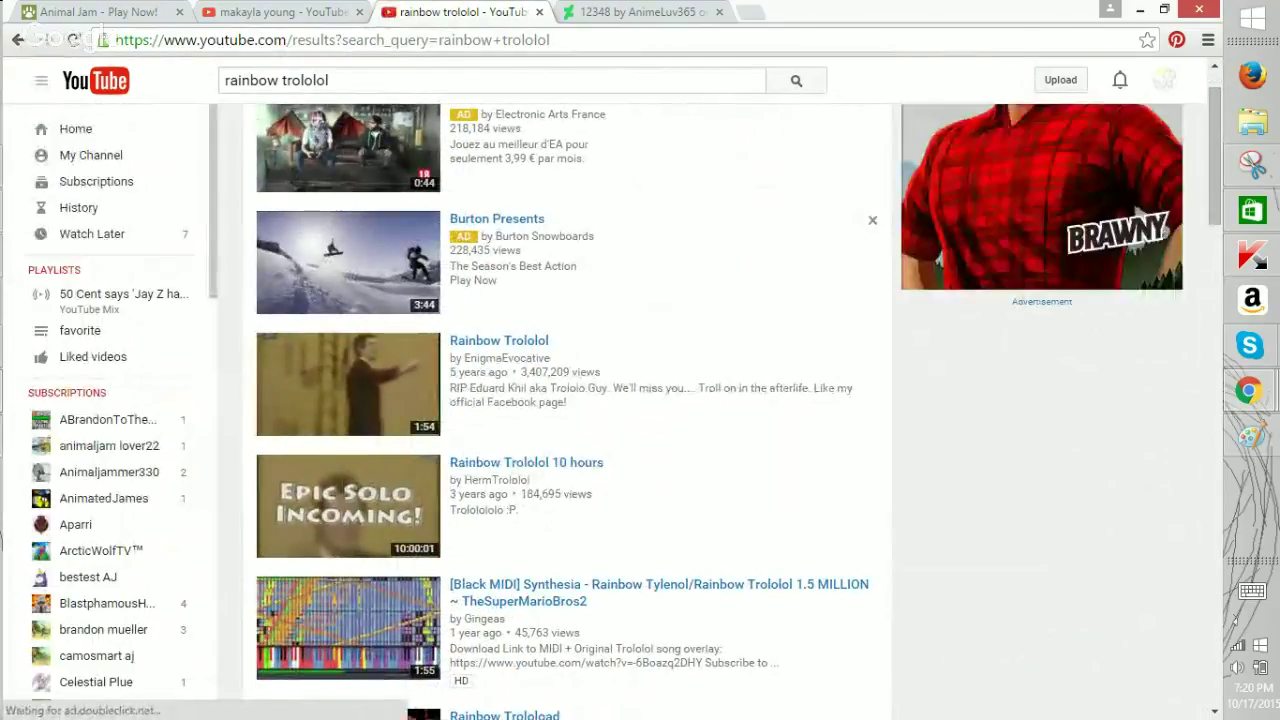
{"action": "left_click", "coordinate": [336, 503]}
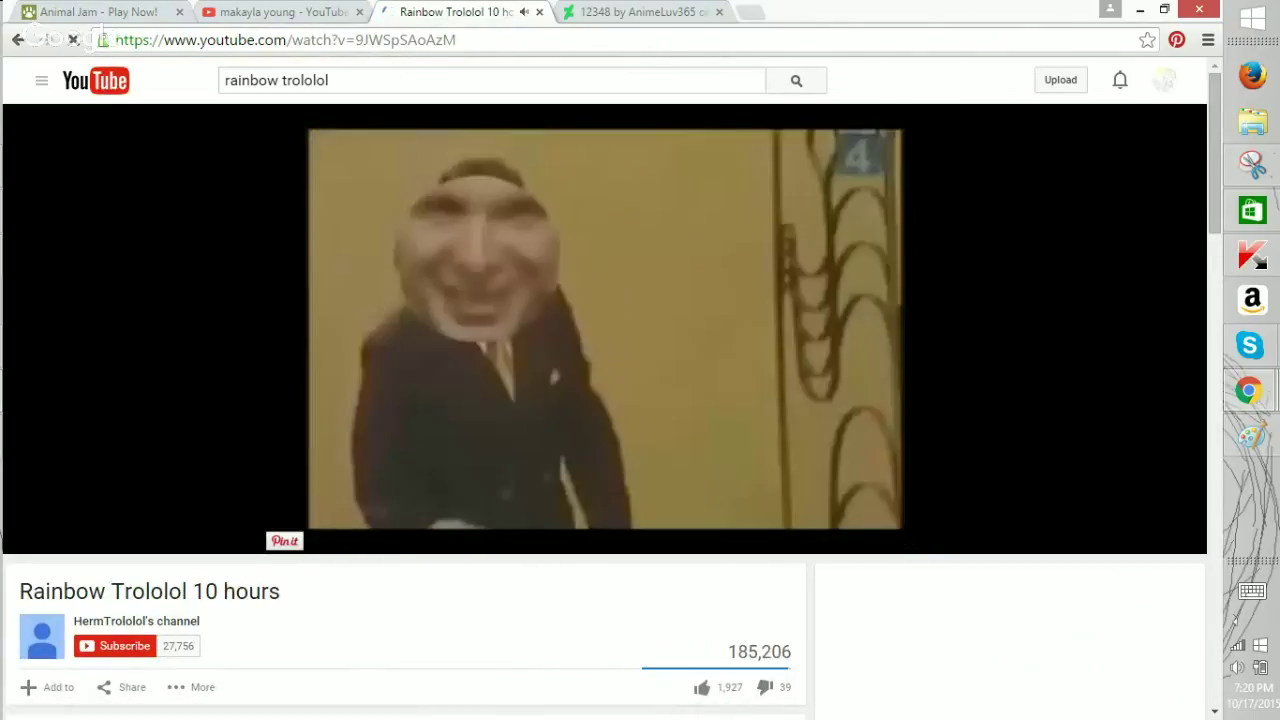
Check Animal Jam for a reply and switch back to Paint.
{"action": "left_click", "coordinate": [98, 12]}
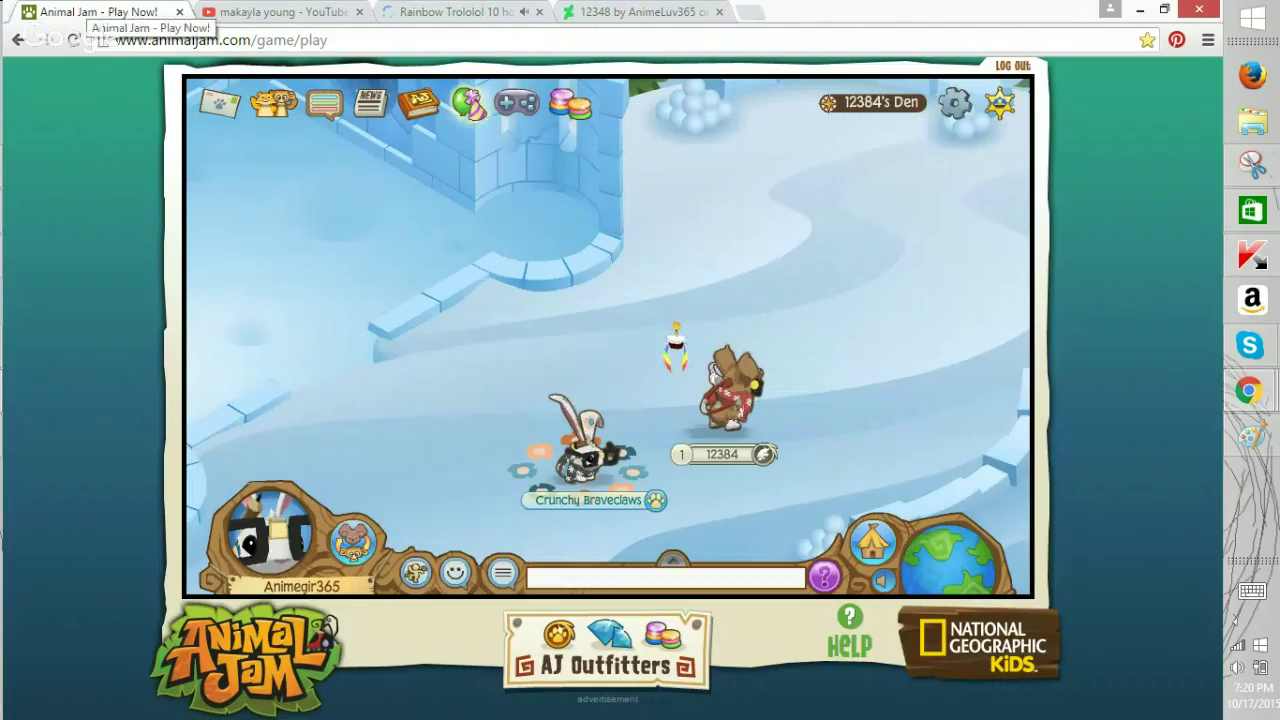
{"action": "key", "text": "alt+Tab"}
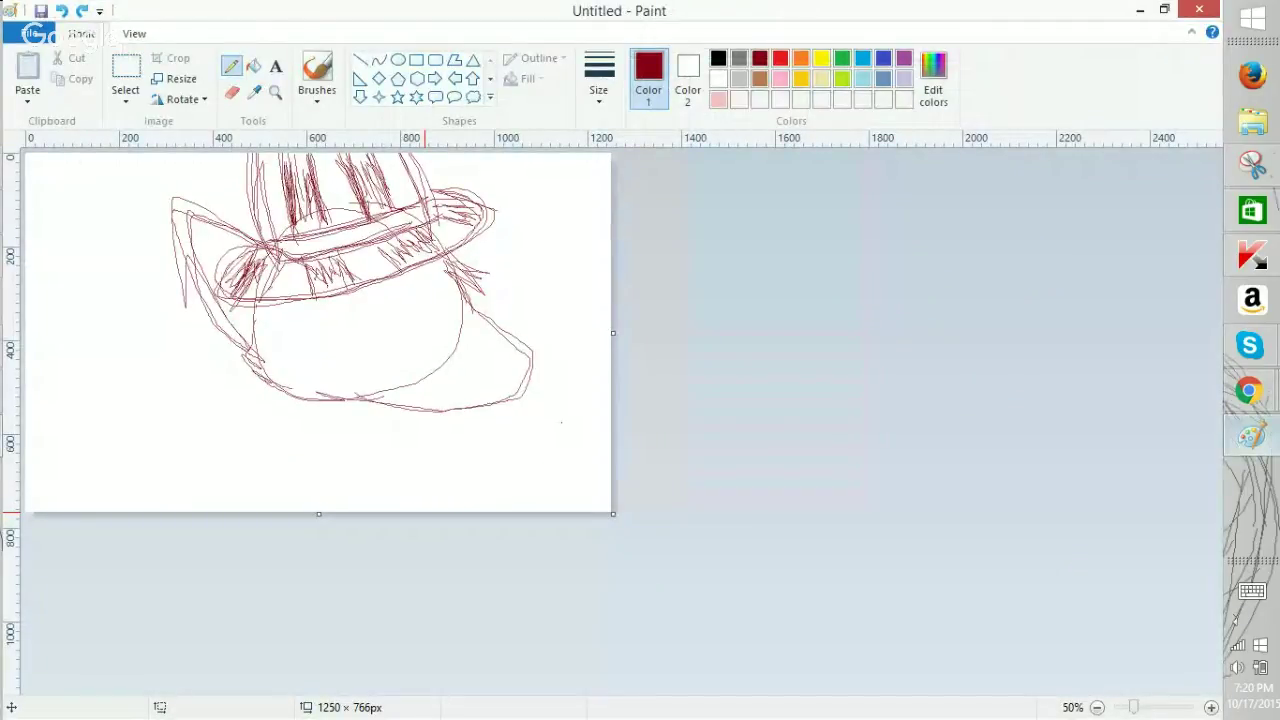
Try sketching curved eyelid lines and a pointed eye outline with an iris on the wolf's face.
{"action": "left_click_drag", "start_coordinate": [340, 350], "coordinate": [418, 373]}
{"action": "left_click_drag", "start_coordinate": [345, 298], "coordinate": [411, 327]}
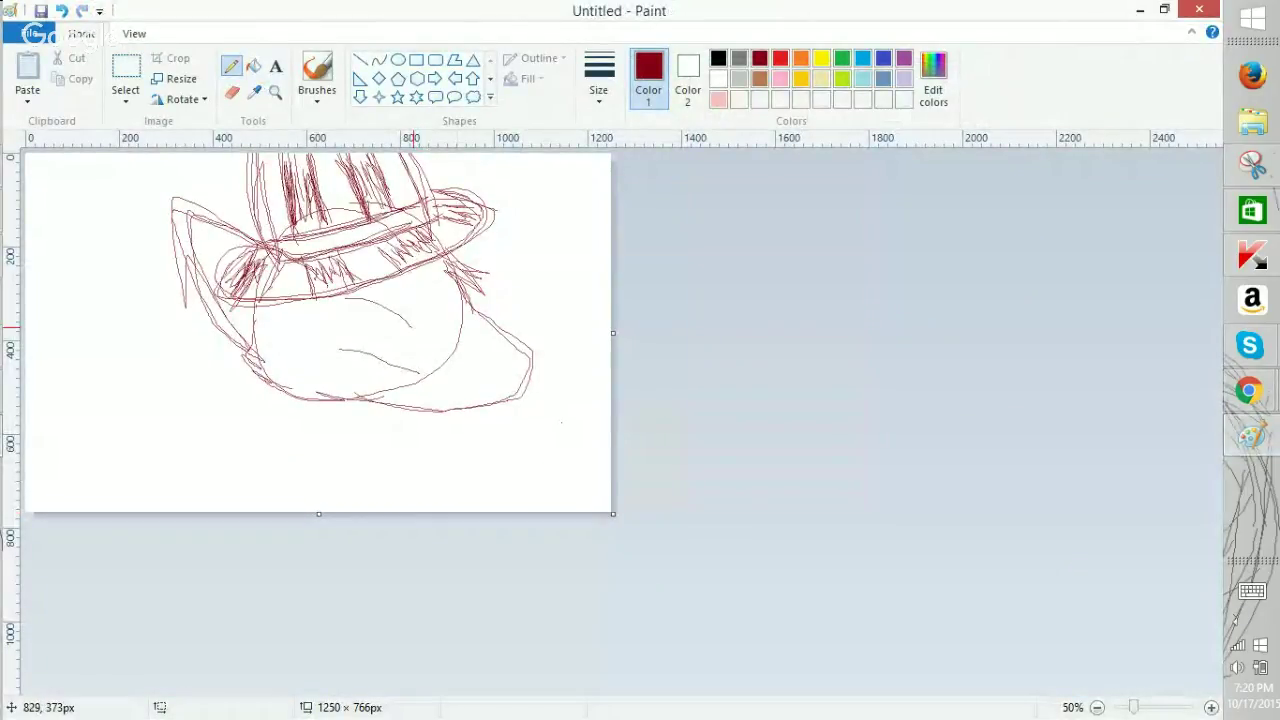
{"action": "key", "text": "ctrl+z"}
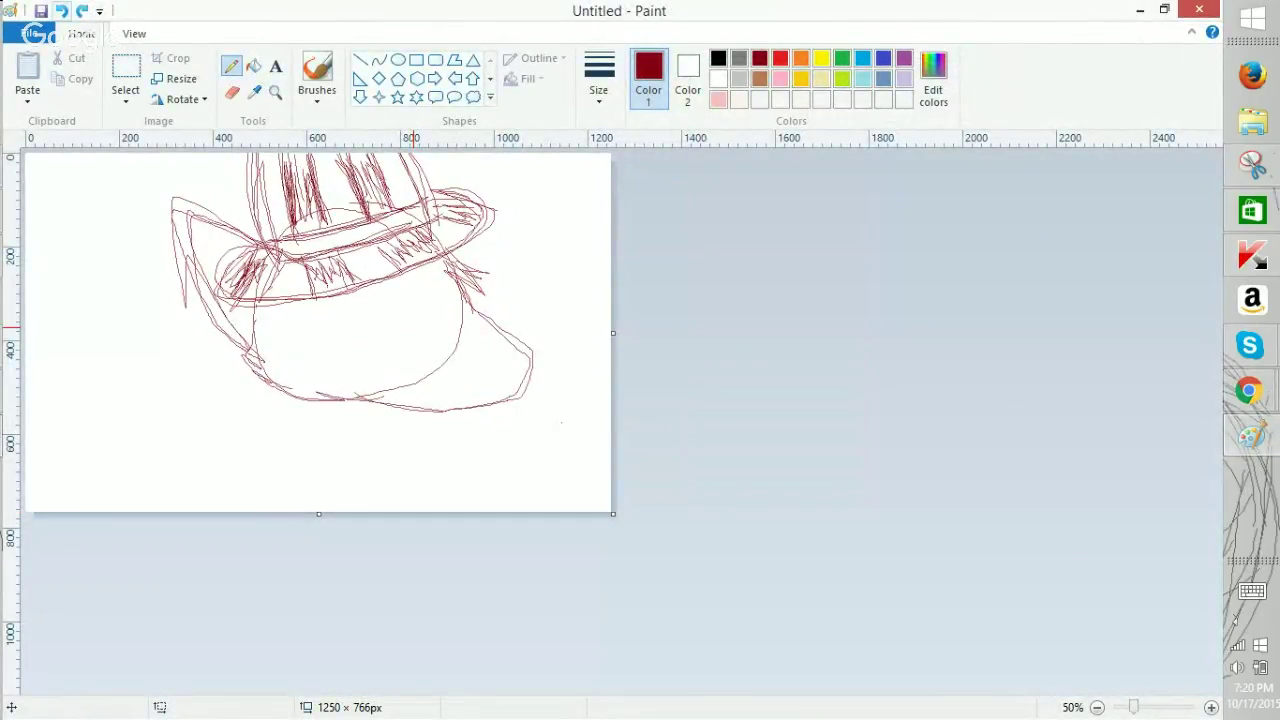
{"action": "mouse_move", "coordinate": [340, 290]}
{"action": "left_mouse_down"}
{"action": "mouse_move", "coordinate": [430, 363]}
{"action": "mouse_move", "coordinate": [360, 284]}
{"action": "mouse_move", "coordinate": [315, 330]}
{"action": "mouse_move", "coordinate": [367, 363]}
{"action": "mouse_move", "coordinate": [389, 304]}
{"action": "mouse_move", "coordinate": [334, 296]}
{"action": "mouse_move", "coordinate": [397, 336]}
{"action": "mouse_move", "coordinate": [386, 367]}
{"action": "mouse_move", "coordinate": [389, 315]}
{"action": "mouse_move", "coordinate": [395, 377]}
{"action": "left_mouse_up"}
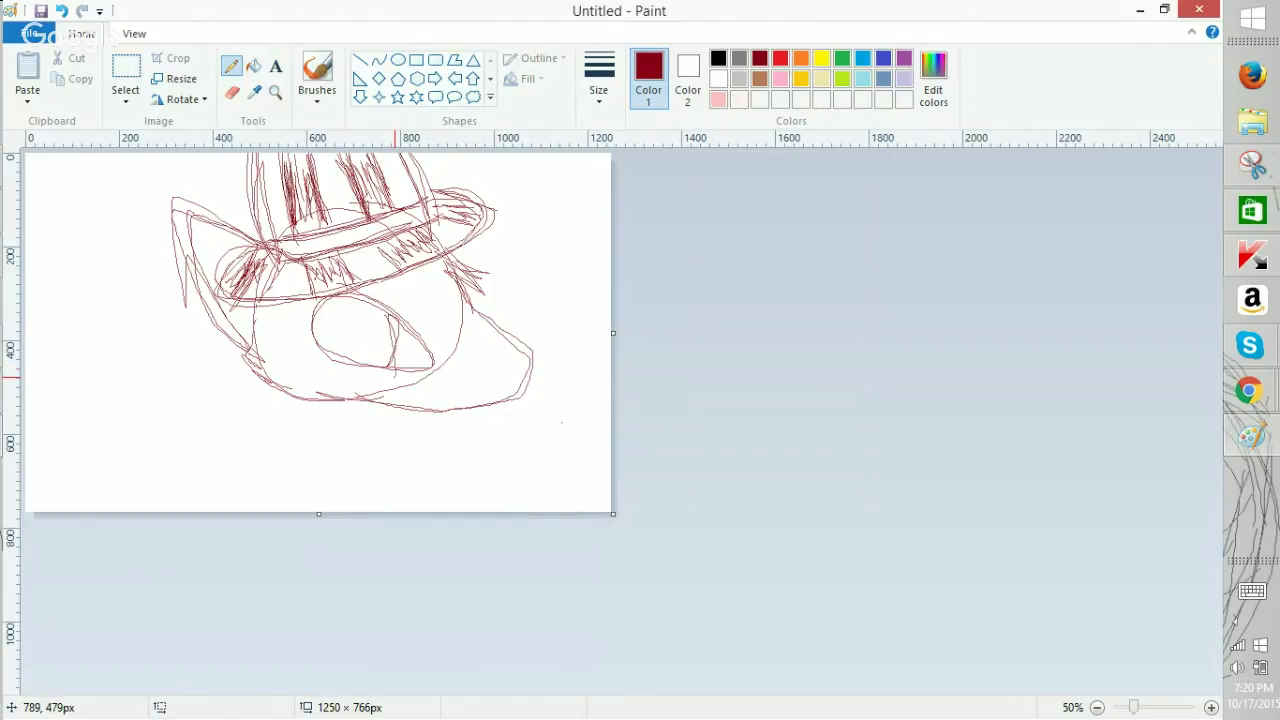
{"action": "left_click_drag", "start_coordinate": [325, 317], "coordinate": [349, 318]}
{"action": "key", "text": "ctrl+z"}
{"action": "key", "text": "ctrl+z"}
{"action": "key", "text": "ctrl+z"}
{"action": "key", "text": "ctrl+z"}
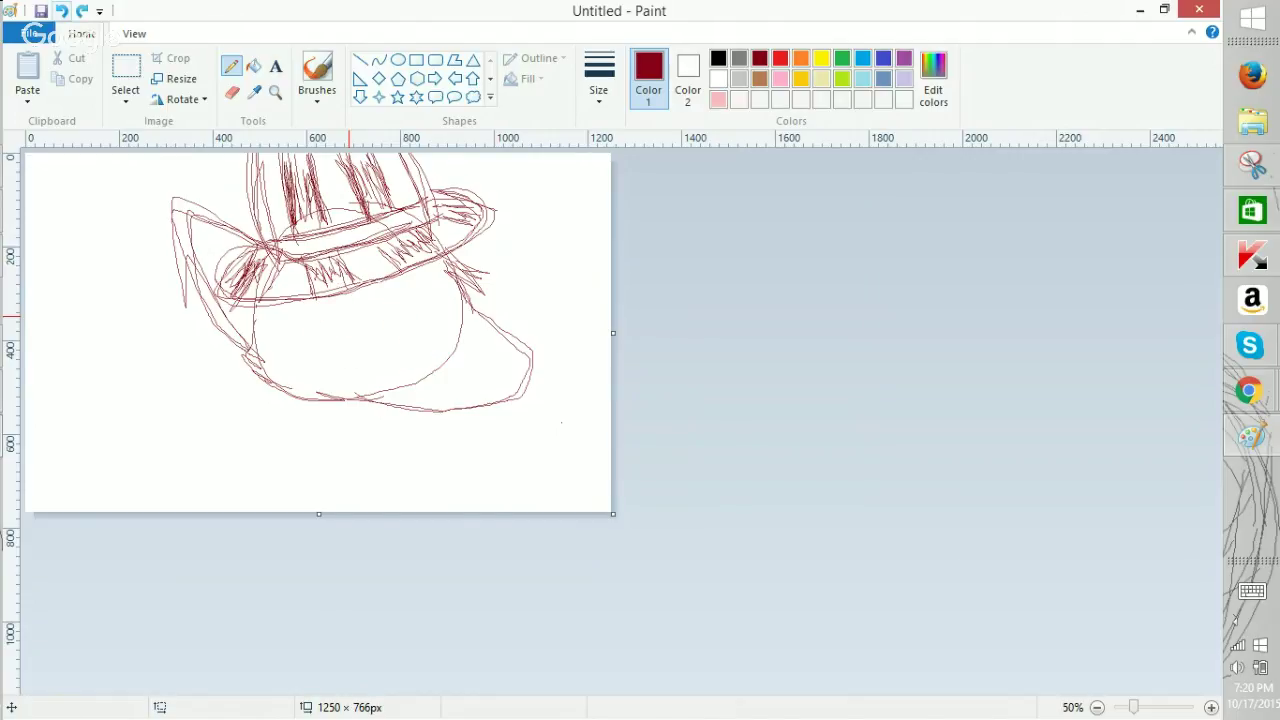
Try a large and a small freehand circle for the wolf's eye.
{"action": "mouse_move", "coordinate": [408, 305]}
{"action": "left_mouse_down"}
{"action": "mouse_move", "coordinate": [308, 314]}
{"action": "mouse_move", "coordinate": [391, 290]}
{"action": "left_mouse_up"}
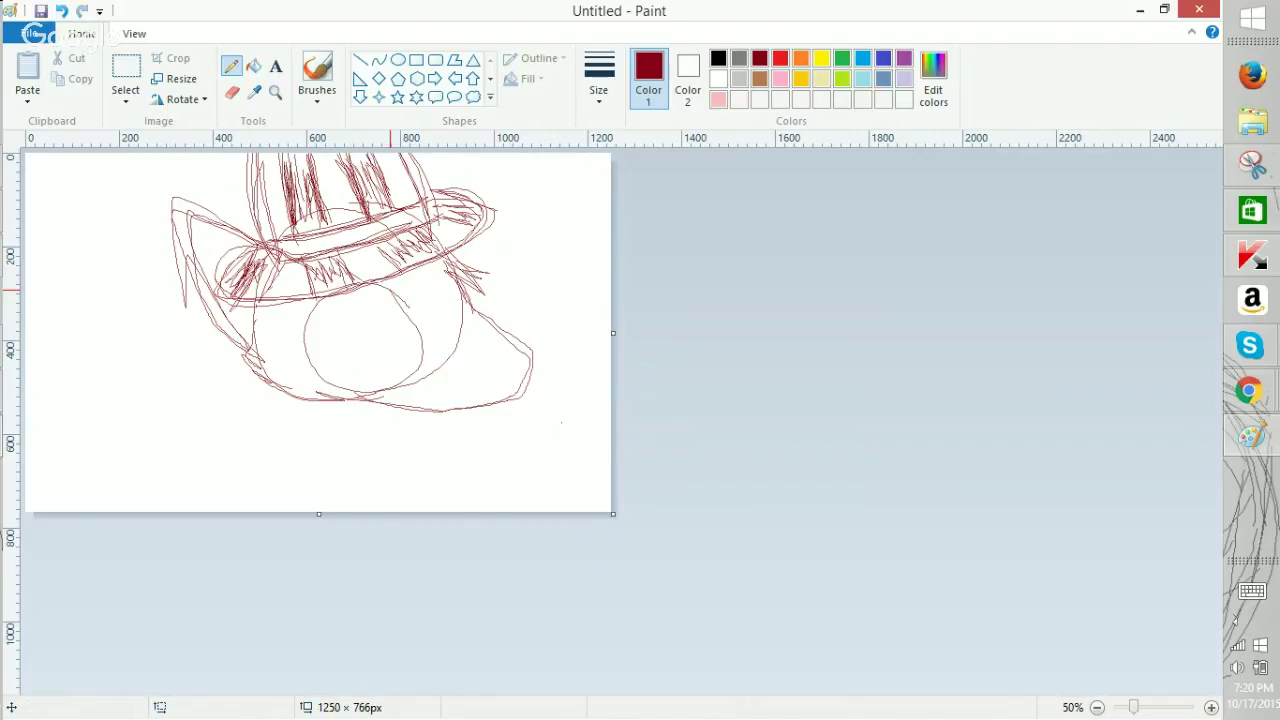
{"action": "key", "text": "ctrl+z"}
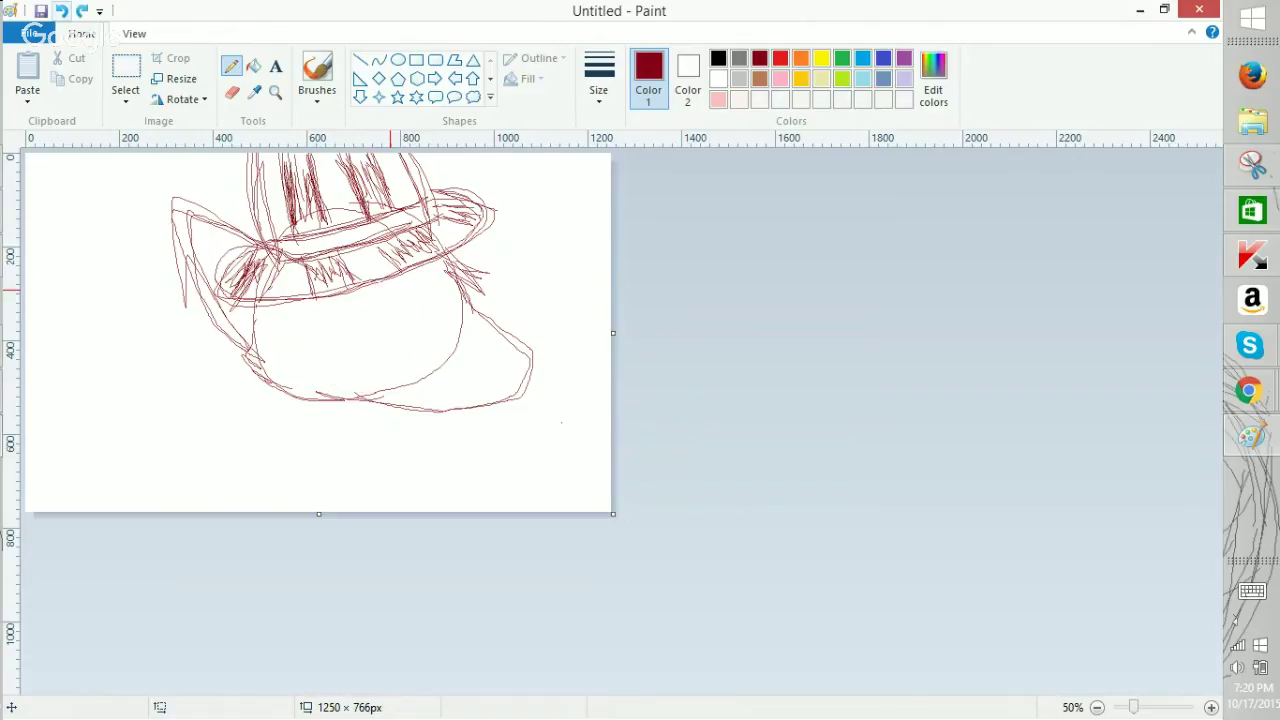
{"action": "mouse_move", "coordinate": [366, 330]}
{"action": "left_mouse_down"}
{"action": "mouse_move", "coordinate": [400, 365]}
{"action": "mouse_move", "coordinate": [363, 335]}
{"action": "left_mouse_up"}
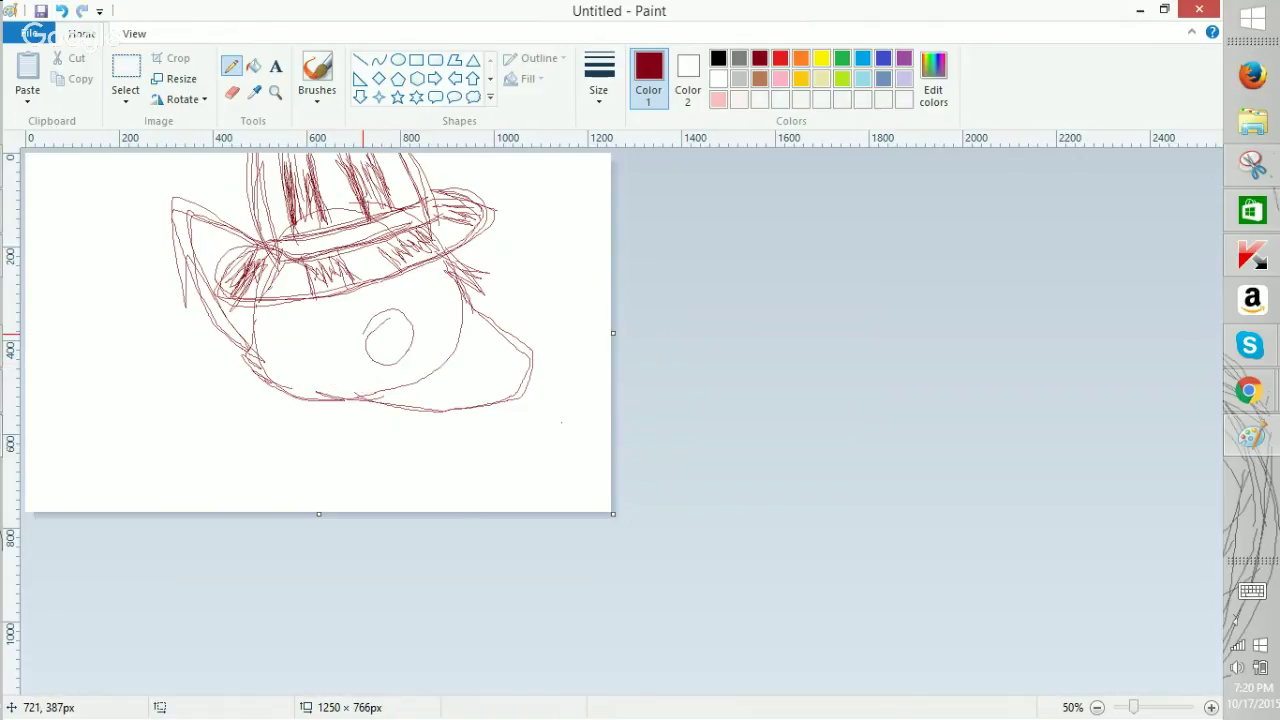
{"action": "key", "text": "ctrl+z"}
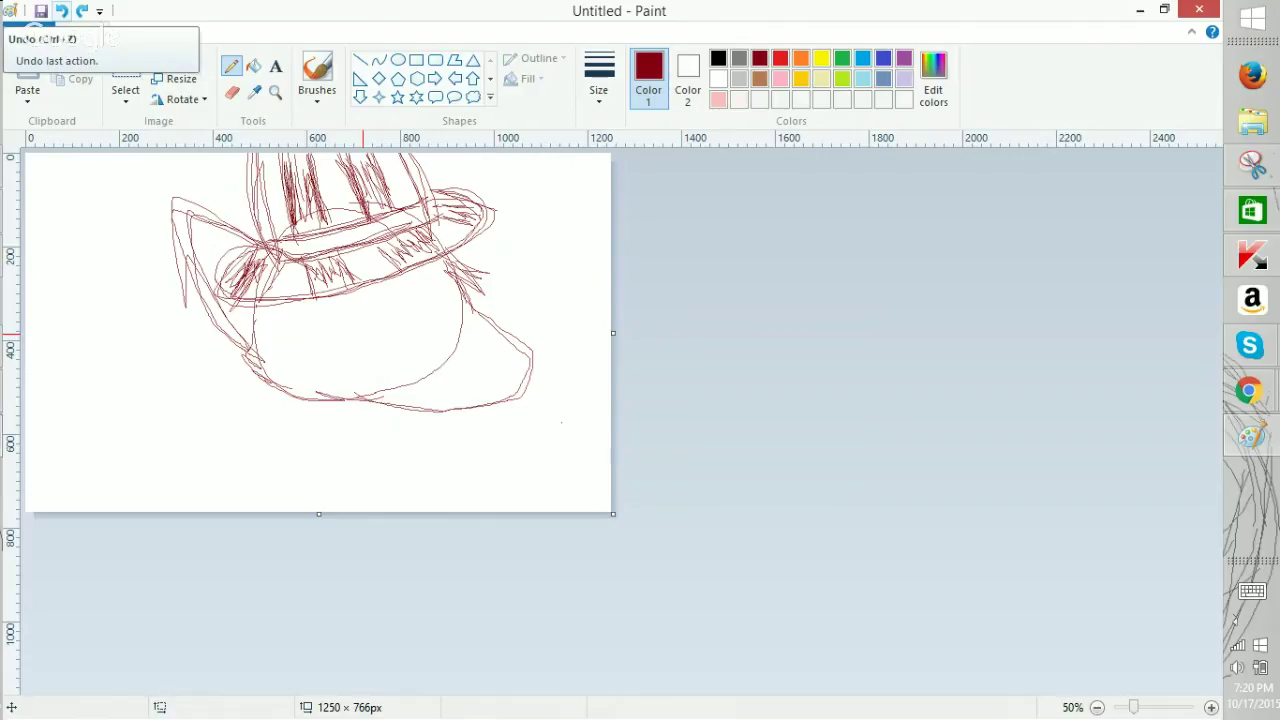
Try an ellipse shape for the wolf's eye, and a freehand pointed eye around an oval iris with a small inner curl.
{"action": "left_click", "coordinate": [398, 59]}
{"action": "mouse_move", "coordinate": [395, 306]}
{"action": "left_mouse_down"}
{"action": "mouse_move", "coordinate": [368, 367]}
{"action": "mouse_move", "coordinate": [356, 350]}
{"action": "mouse_move", "coordinate": [391, 323]}
{"action": "mouse_move", "coordinate": [382, 333]}
{"action": "mouse_move", "coordinate": [397, 336]}
{"action": "mouse_move", "coordinate": [330, 303]}
{"action": "mouse_move", "coordinate": [385, 360]}
{"action": "mouse_move", "coordinate": [415, 357]}
{"action": "left_mouse_up"}
{"action": "left_click", "coordinate": [62, 11]}
{"action": "left_click", "coordinate": [232, 66]}
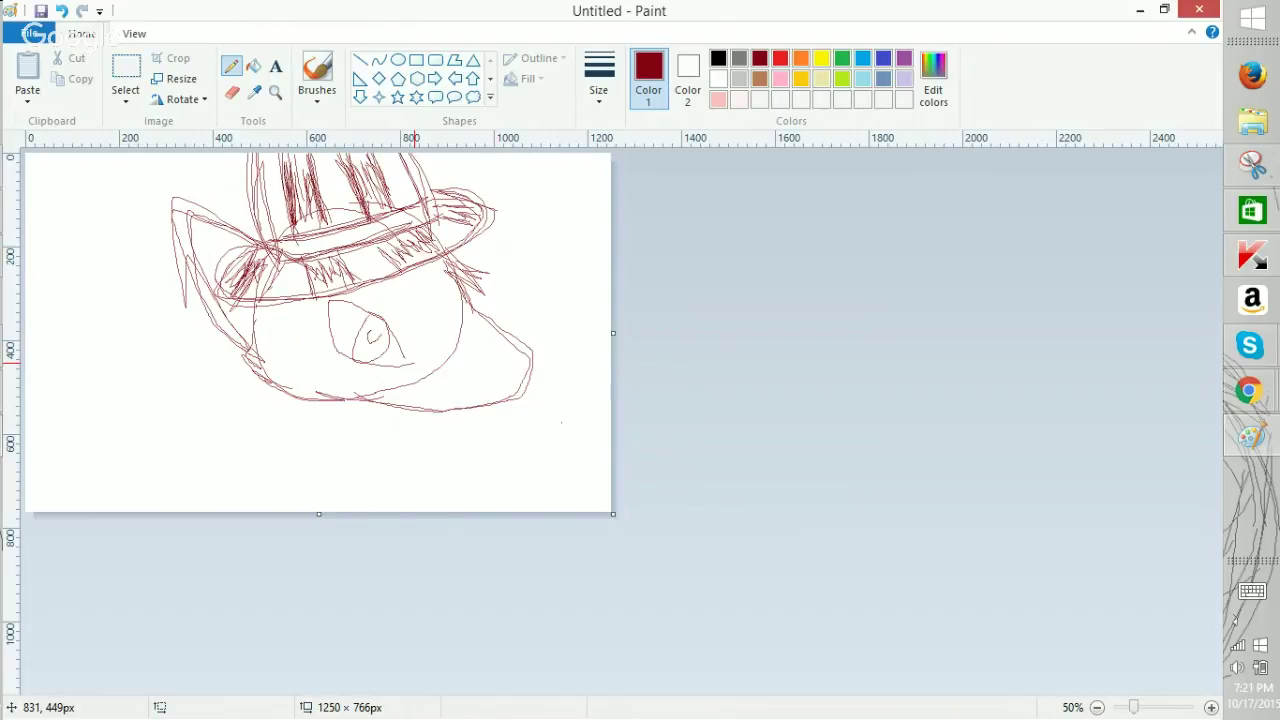
{"action": "left_click", "coordinate": [61, 11]}
{"action": "left_click", "coordinate": [61, 11]}
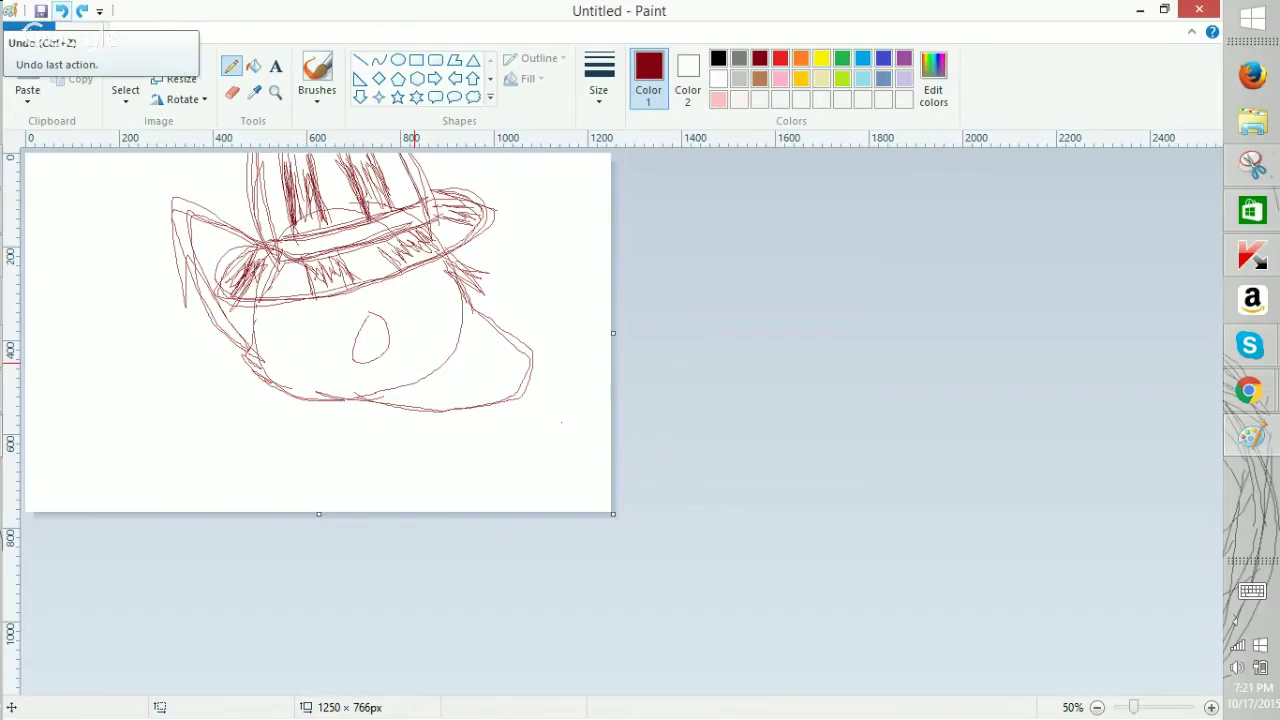
{"action": "left_click", "coordinate": [61, 11]}
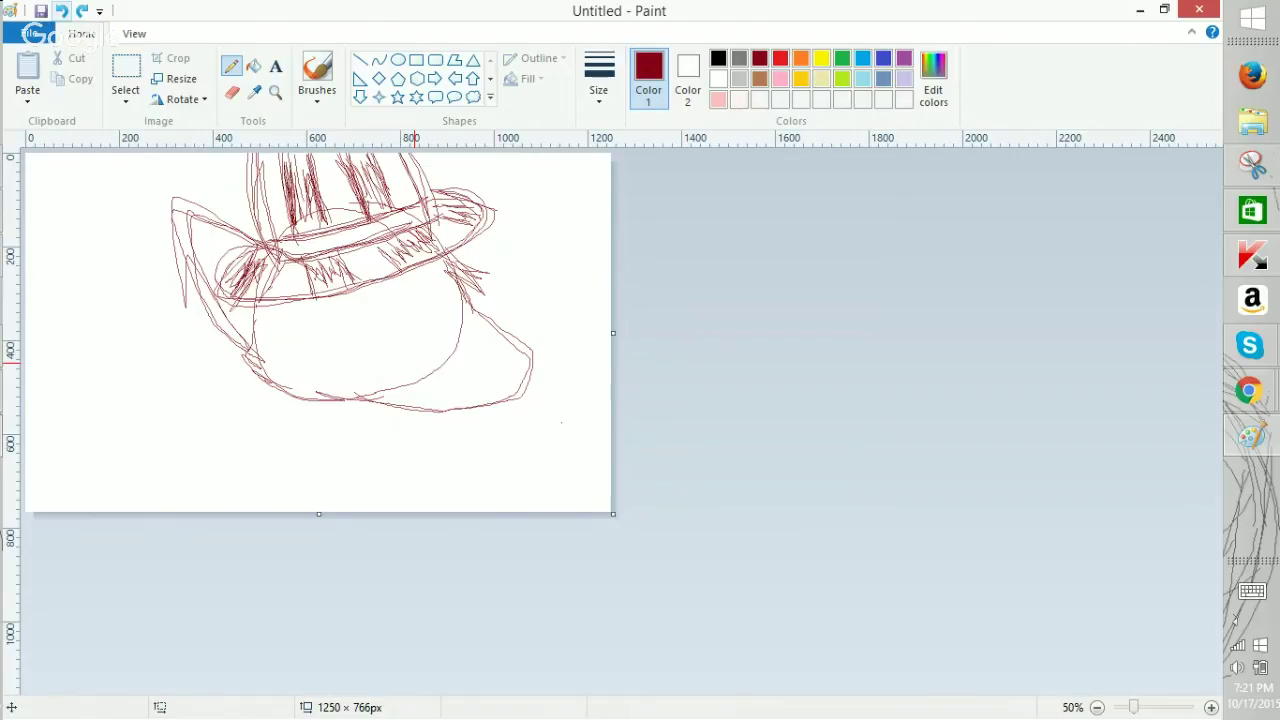
Try freehand eye outlines on the wolf's face, first with a large arch and lower lid line, then with an oval iris.
{"action": "mouse_move", "coordinate": [320, 351]}
{"action": "left_mouse_down"}
{"action": "mouse_move", "coordinate": [403, 381]}
{"action": "mouse_move", "coordinate": [370, 284]}
{"action": "mouse_move", "coordinate": [376, 372]}
{"action": "left_mouse_up"}
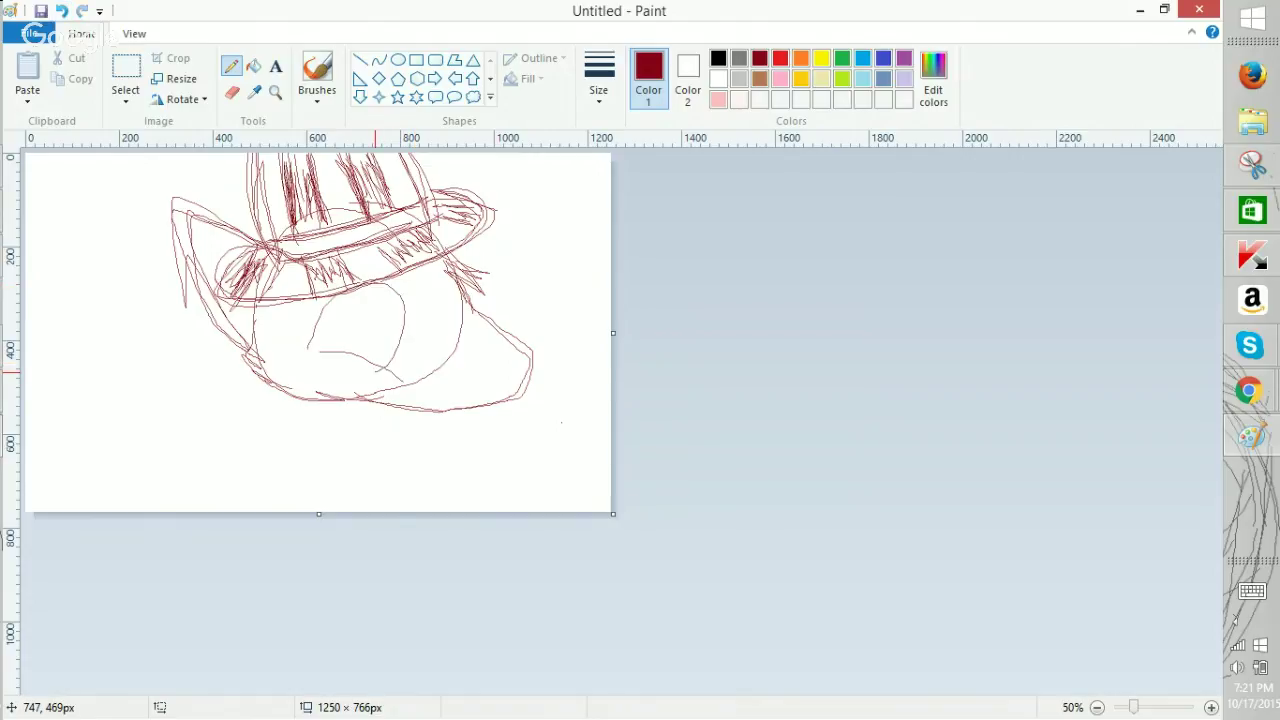
{"action": "left_click", "coordinate": [61, 11]}
{"action": "left_click", "coordinate": [61, 11]}
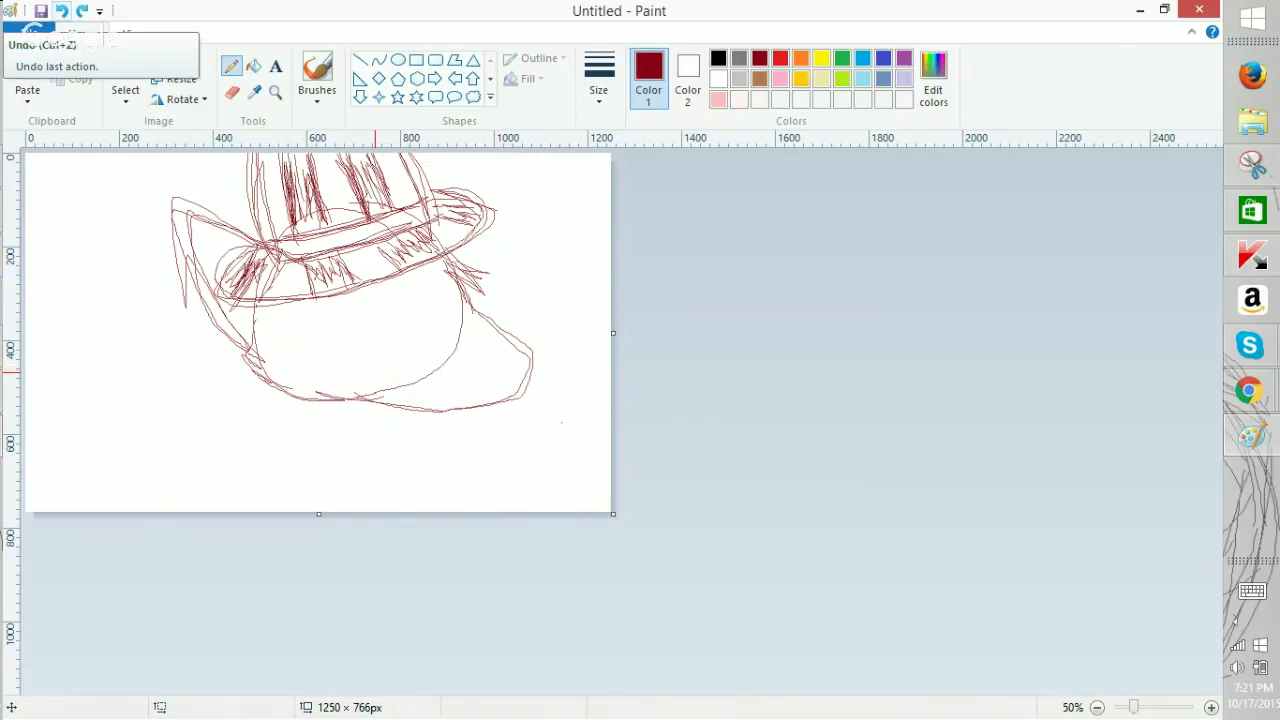
{"action": "mouse_move", "coordinate": [392, 345]}
{"action": "left_mouse_down"}
{"action": "mouse_move", "coordinate": [388, 303]}
{"action": "mouse_move", "coordinate": [306, 292]}
{"action": "mouse_move", "coordinate": [294, 312]}
{"action": "mouse_move", "coordinate": [315, 366]}
{"action": "mouse_move", "coordinate": [358, 306]}
{"action": "left_mouse_up"}
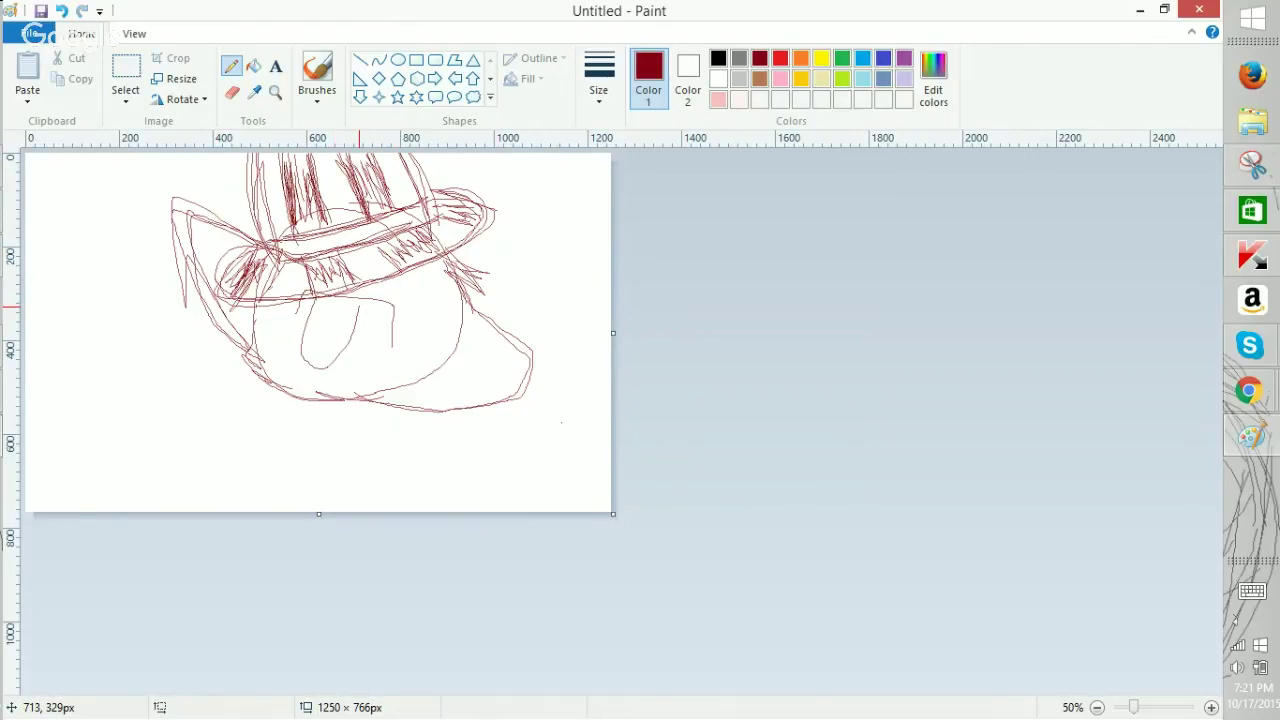
{"action": "left_click", "coordinate": [61, 11]}
{"action": "left_click", "coordinate": [61, 11]}
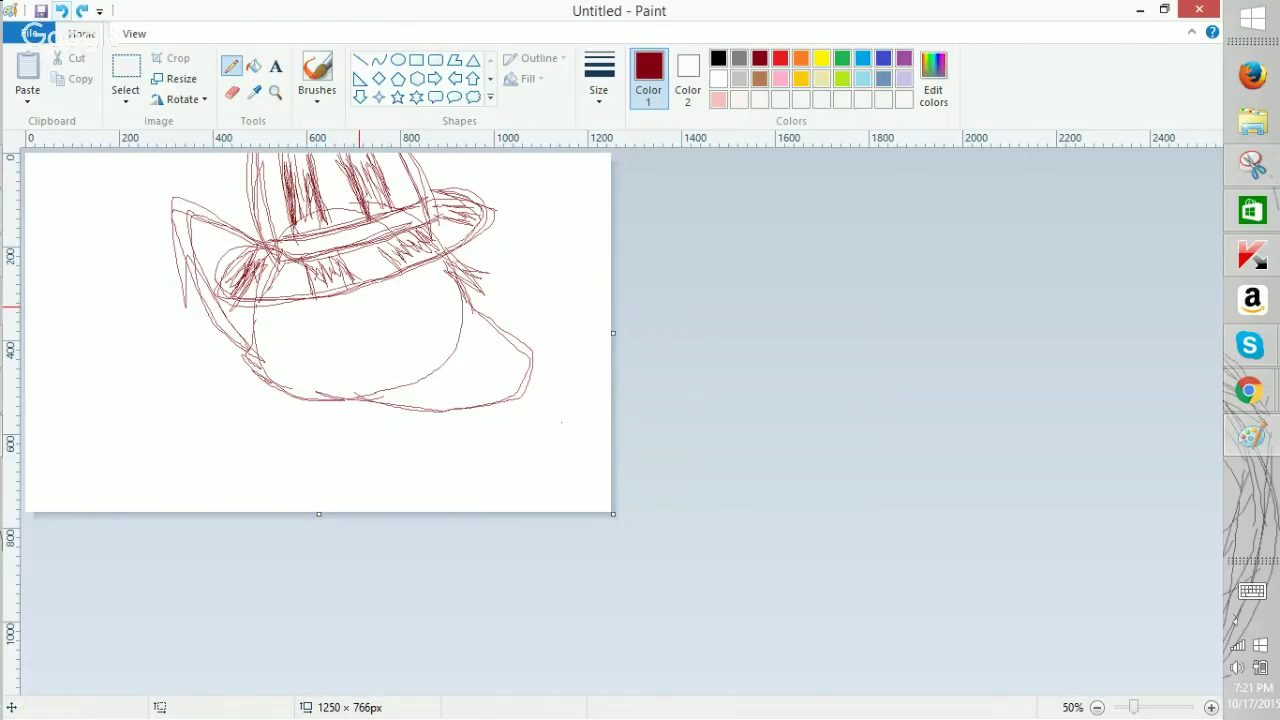
Check the Animal Jam game for activity and switch back to Paint.
{"action": "mouse_move", "coordinate": [1248, 392]}
{"action": "left_click", "coordinate": [1103, 295]}
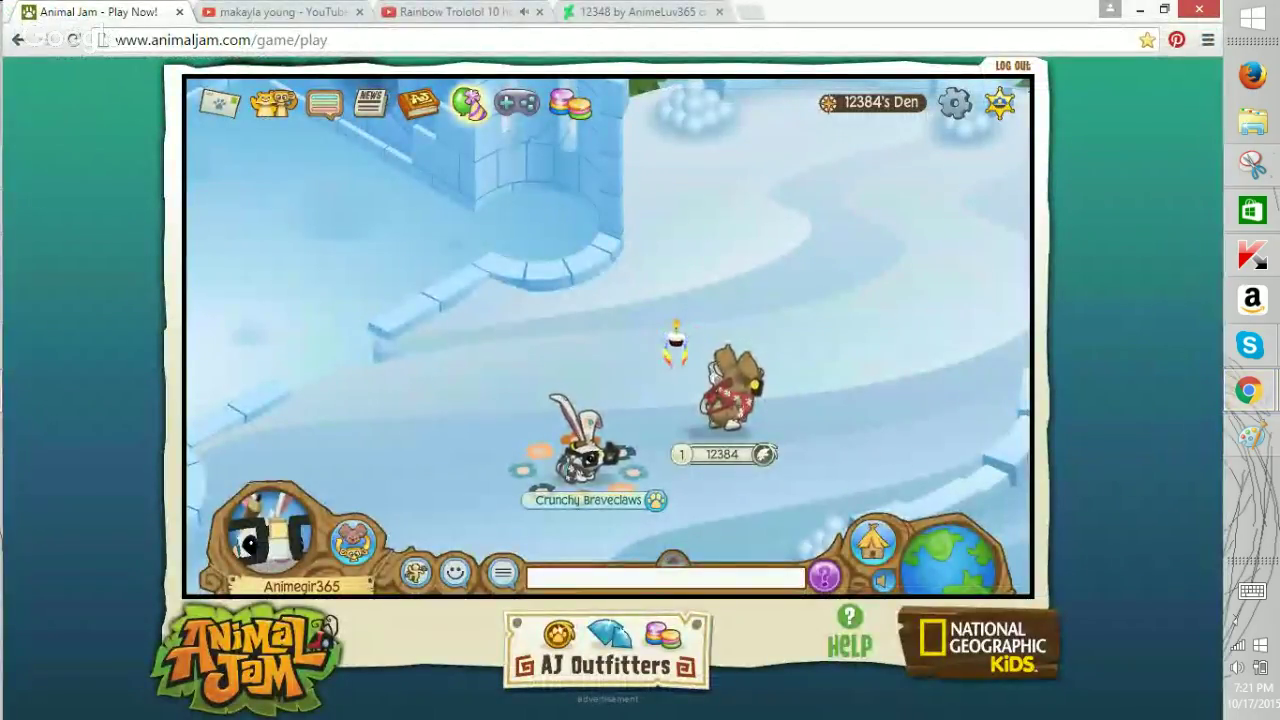
{"action": "left_click", "coordinate": [1252, 436]}
Sketch a pointed eye outline with an oval iris on the wolf's face, just below the hat brim.
{"action": "mouse_move", "coordinate": [398, 350]}
{"action": "left_mouse_down"}
{"action": "mouse_move", "coordinate": [385, 300]}
{"action": "mouse_move", "coordinate": [335, 310]}
{"action": "mouse_move", "coordinate": [400, 352]}
{"action": "mouse_move", "coordinate": [378, 308]}
{"action": "mouse_move", "coordinate": [315, 328]}
{"action": "mouse_move", "coordinate": [393, 353]}
{"action": "left_mouse_up"}
{"action": "key", "text": "ctrl+z"}
{"action": "mouse_move", "coordinate": [349, 291]}
{"action": "left_mouse_down"}
{"action": "mouse_move", "coordinate": [349, 328]}
{"action": "mouse_move", "coordinate": [333, 343]}
{"action": "left_mouse_up"}
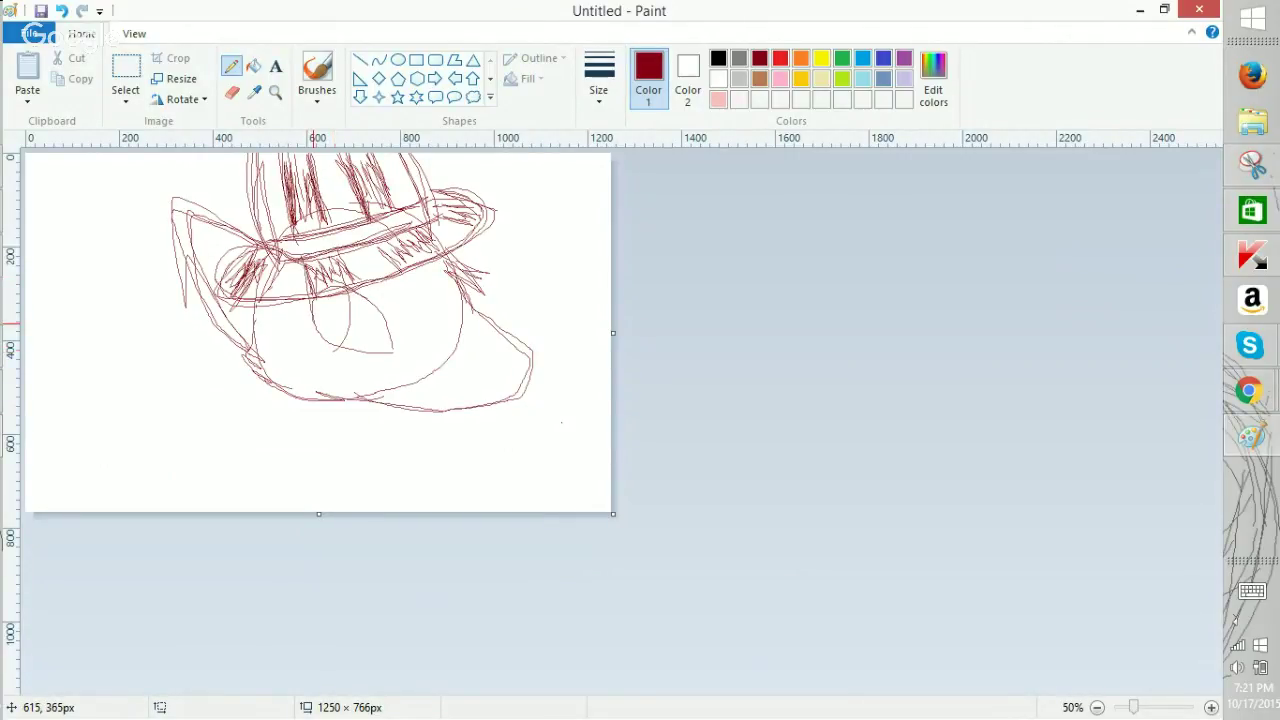
{"action": "left_click", "coordinate": [61, 11]}
Try a freehand curve under the wolf's jaw and a short slanted line running down to the muzzle.
{"action": "left_click_drag", "start_coordinate": [488, 391], "coordinate": [342, 395]}
{"action": "left_click", "coordinate": [61, 11]}
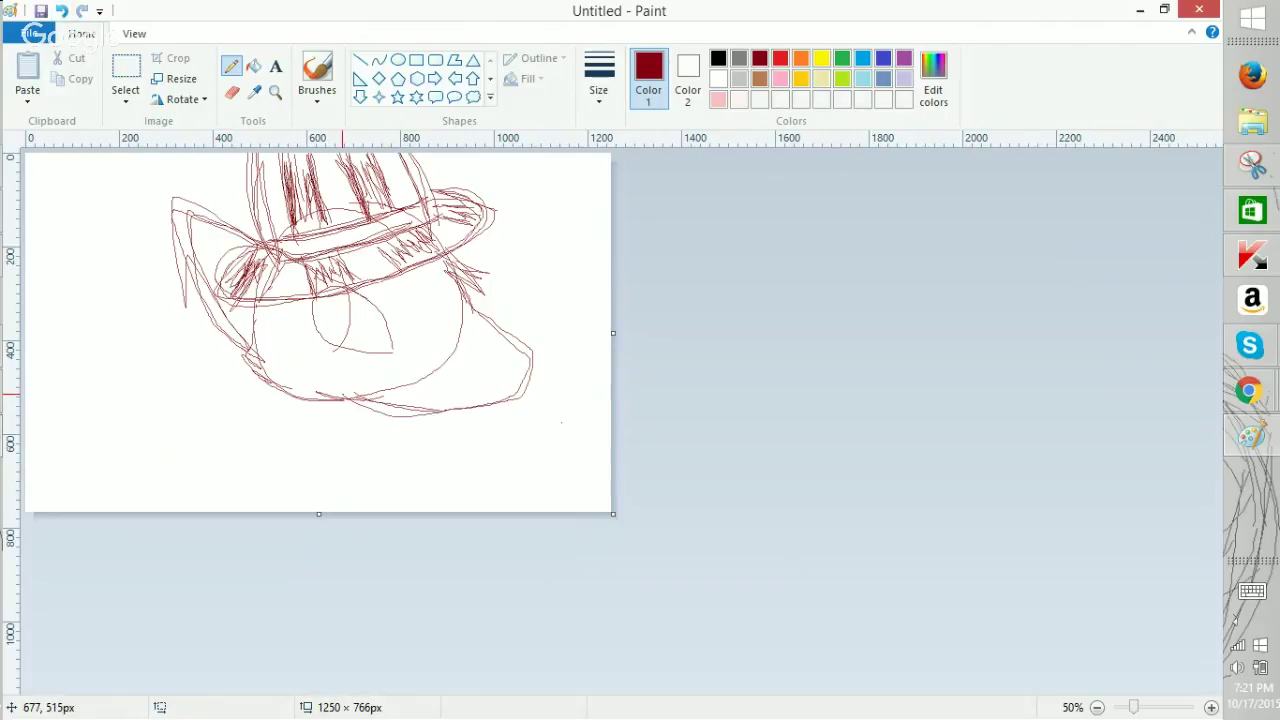
{"action": "key", "text": "ctrl+z"}
{"action": "left_click_drag", "start_coordinate": [343, 371], "coordinate": [403, 403]}
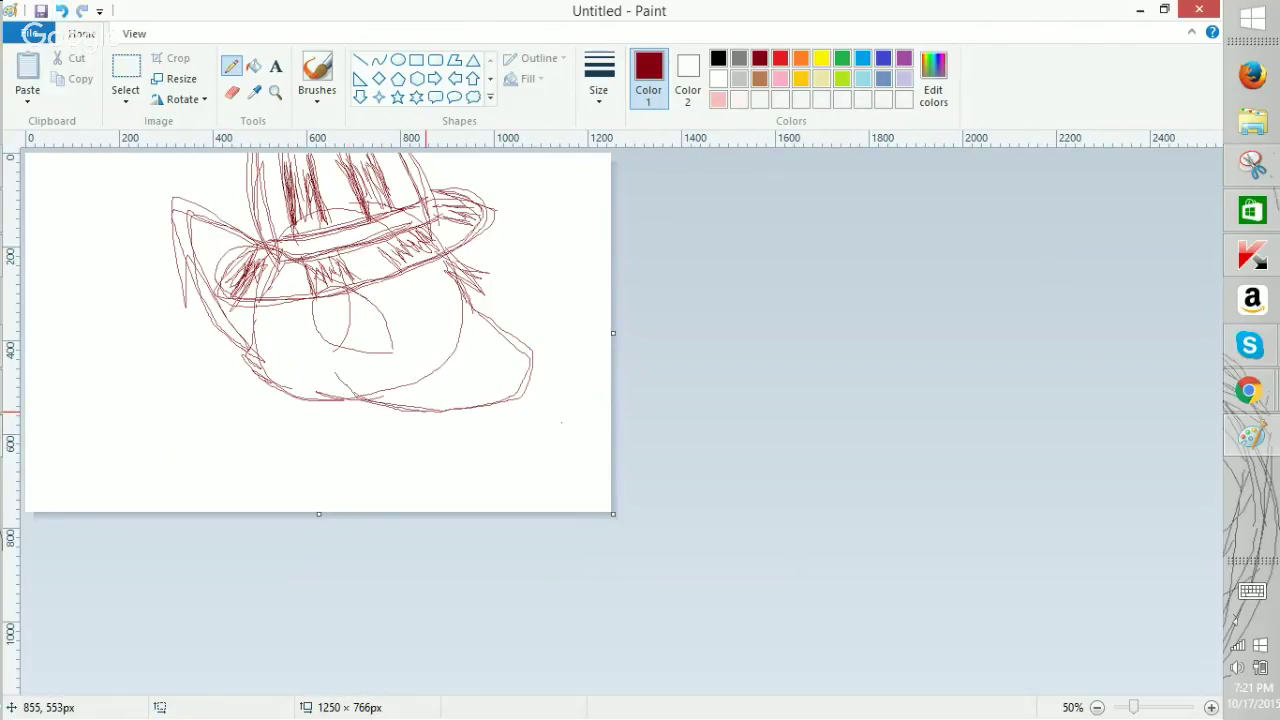
{"action": "key", "text": "ctrl+z"}
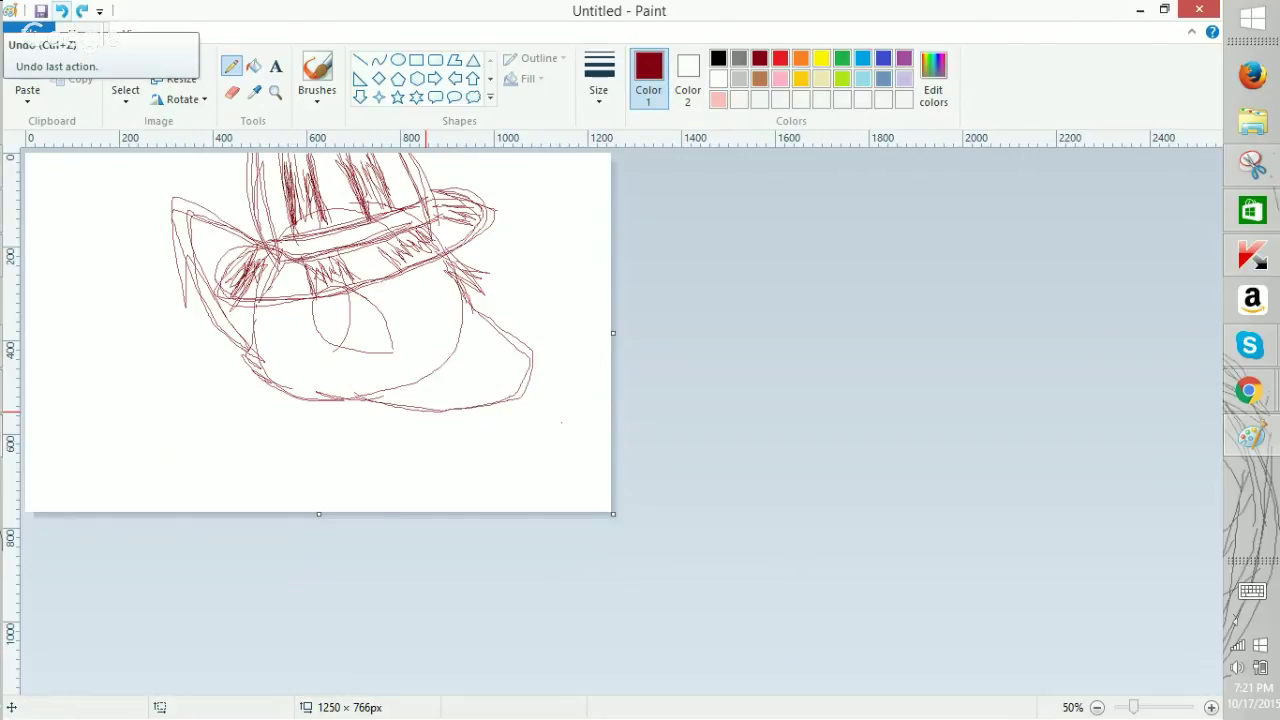
Try a freehand stroke and a large rough circle below the head for the wolf's body.
{"action": "left_click_drag", "start_coordinate": [340, 460], "coordinate": [280, 583]}
{"action": "key", "text": "ctrl+z"}
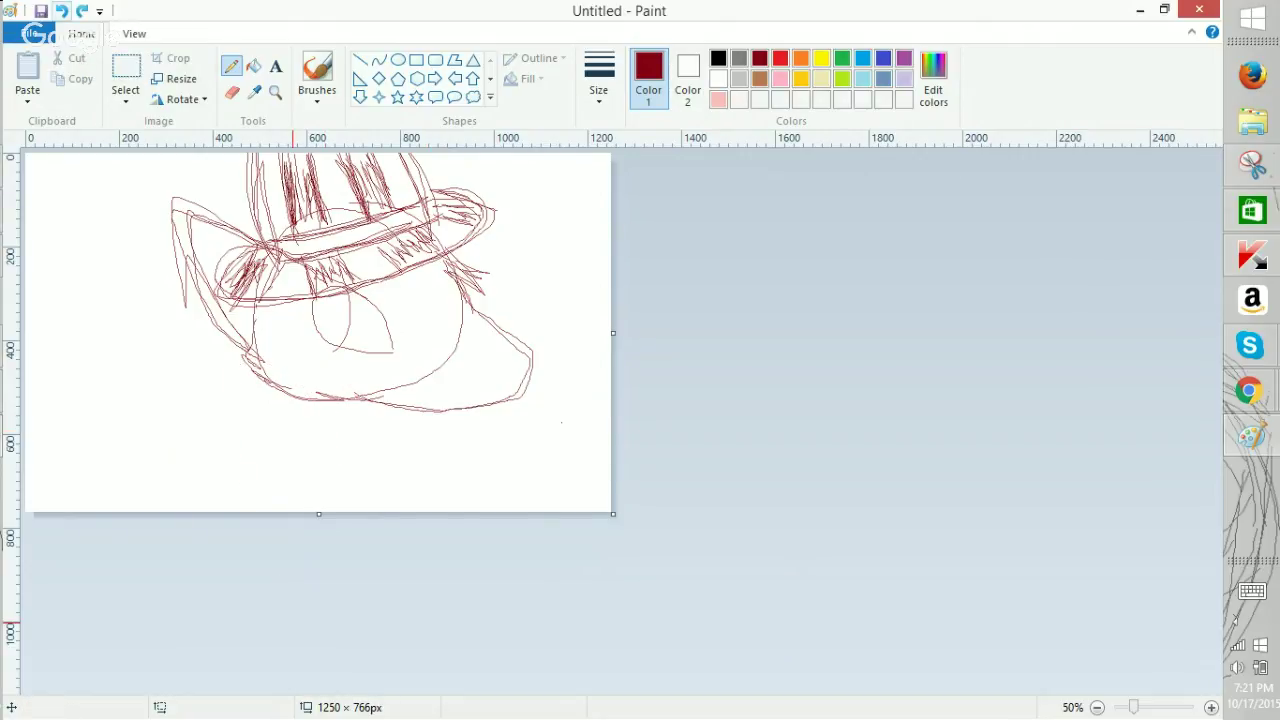
{"action": "mouse_move", "coordinate": [325, 405]}
{"action": "left_mouse_down"}
{"action": "mouse_move", "coordinate": [214, 480]}
{"action": "mouse_move", "coordinate": [323, 417]}
{"action": "left_mouse_up"}
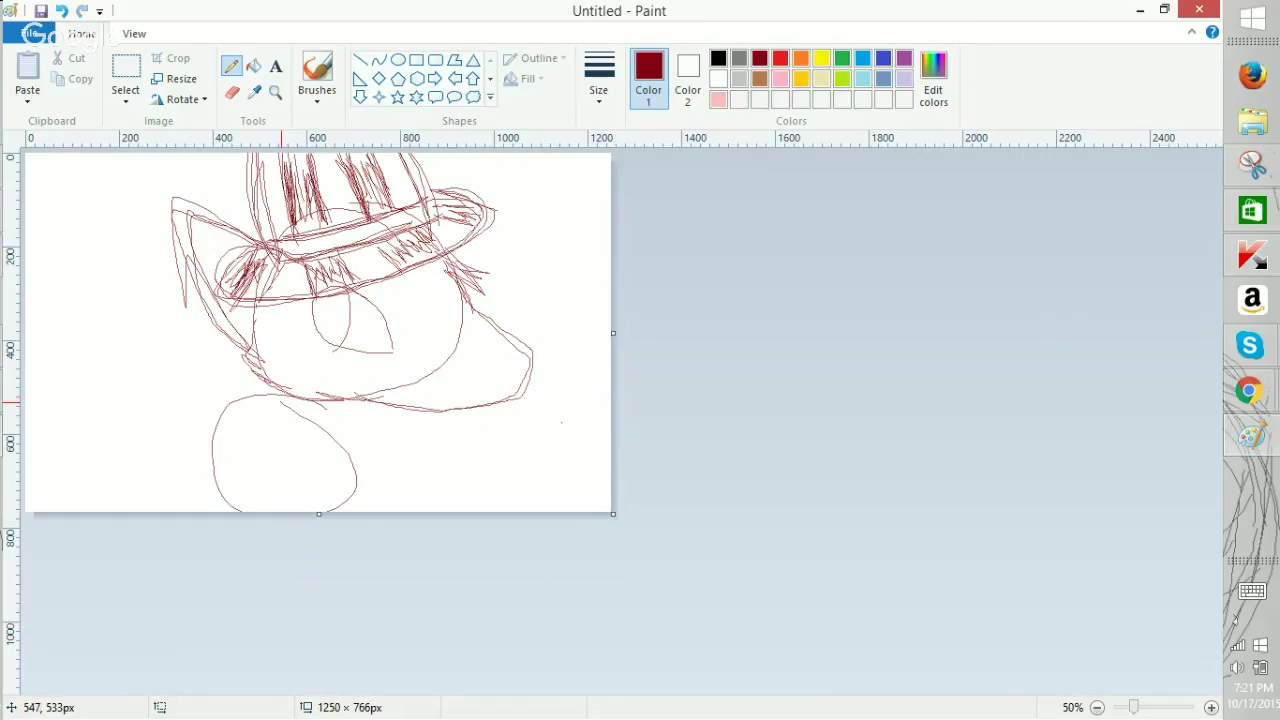
{"action": "key", "text": "ctrl+z"}
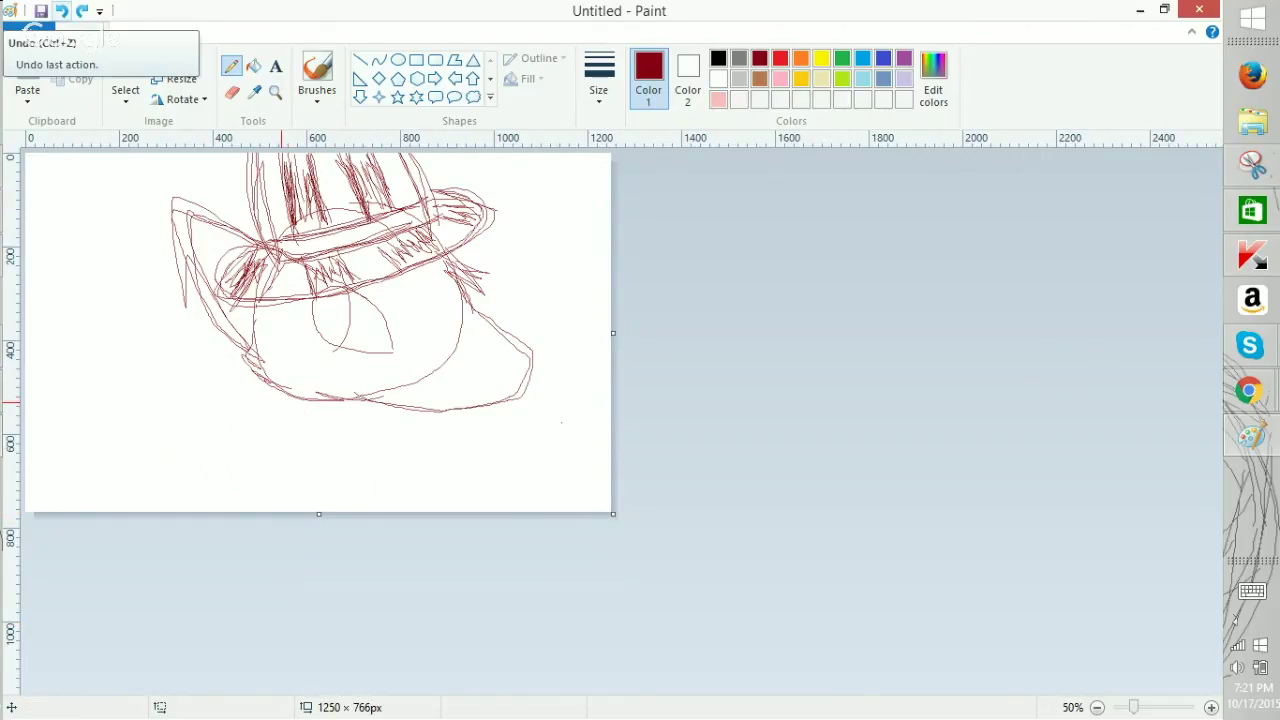
Retrace the pointed eye outline and the inner edge of the iris with extra pencil strokes.
{"action": "left_click_drag", "start_coordinate": [352, 306], "coordinate": [332, 346]}
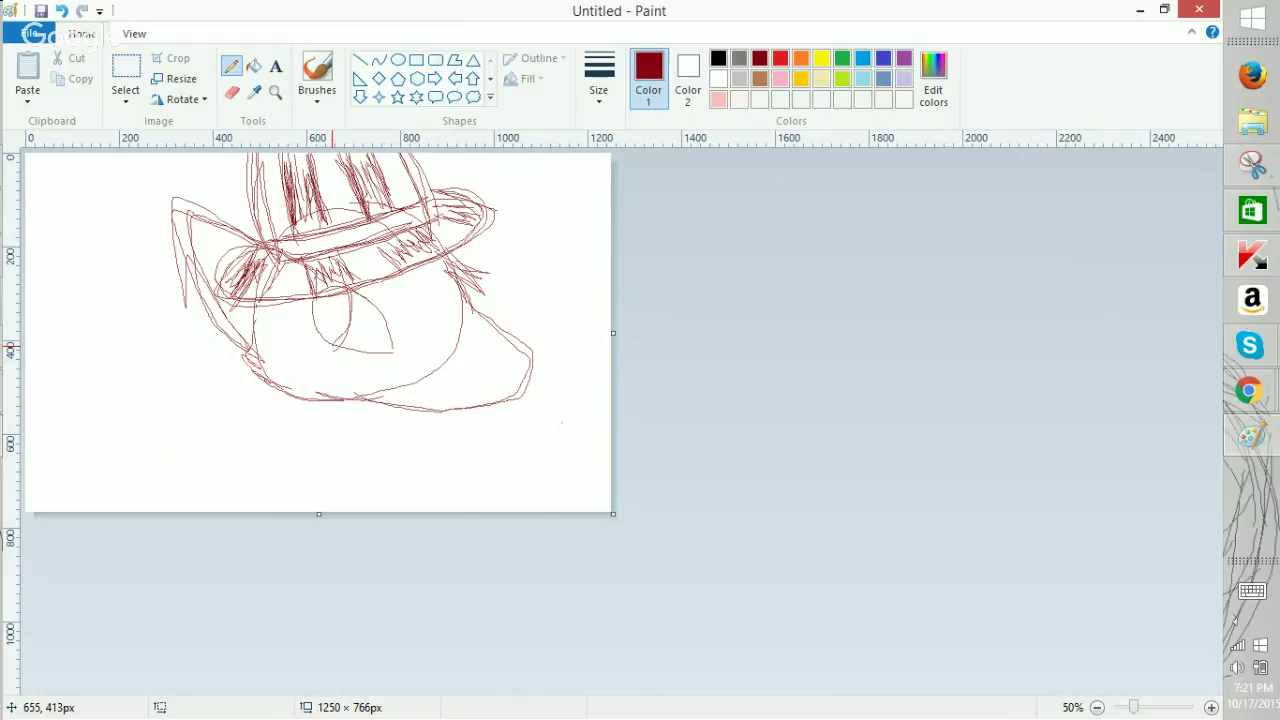
{"action": "left_click", "coordinate": [1211, 708]}
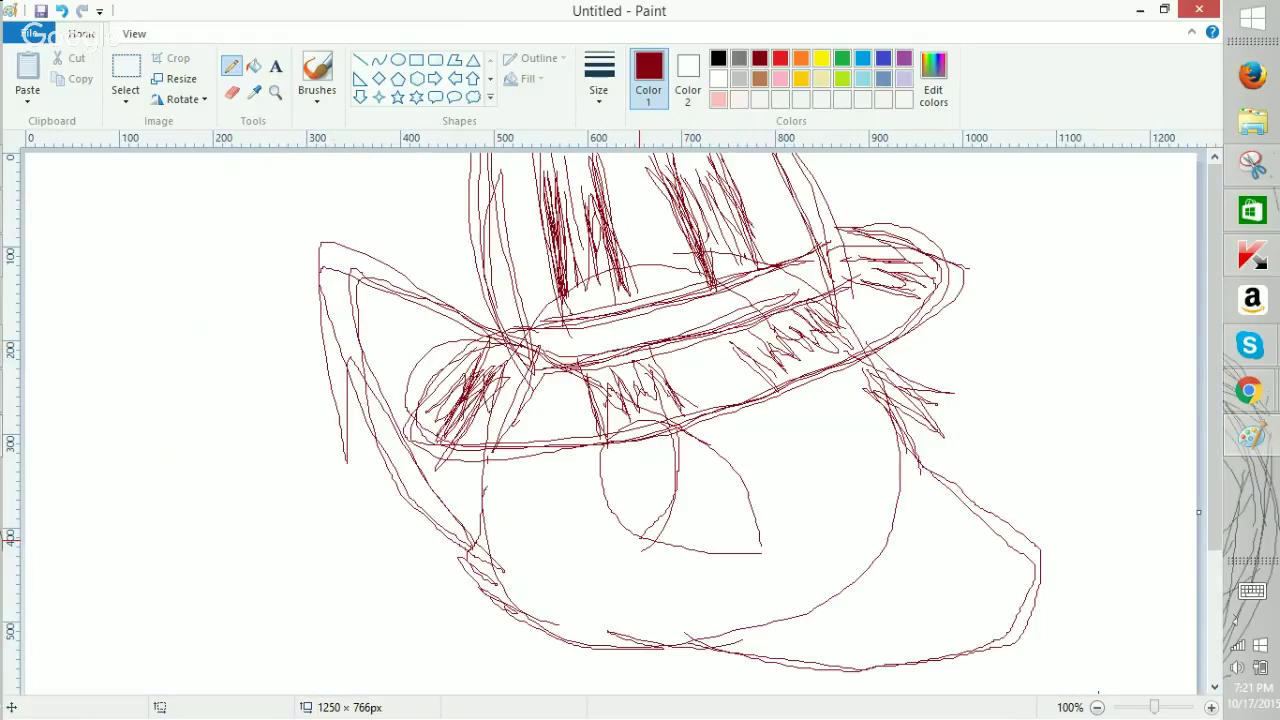
{"action": "key", "text": "ctrl+Page_Up"}
{"action": "left_click_drag", "start_coordinate": [1214, 285], "coordinate": [1214, 428]}
{"action": "scroll", "coordinate": [712, 395], "scroll_direction": "left", "scroll_amount": 5}
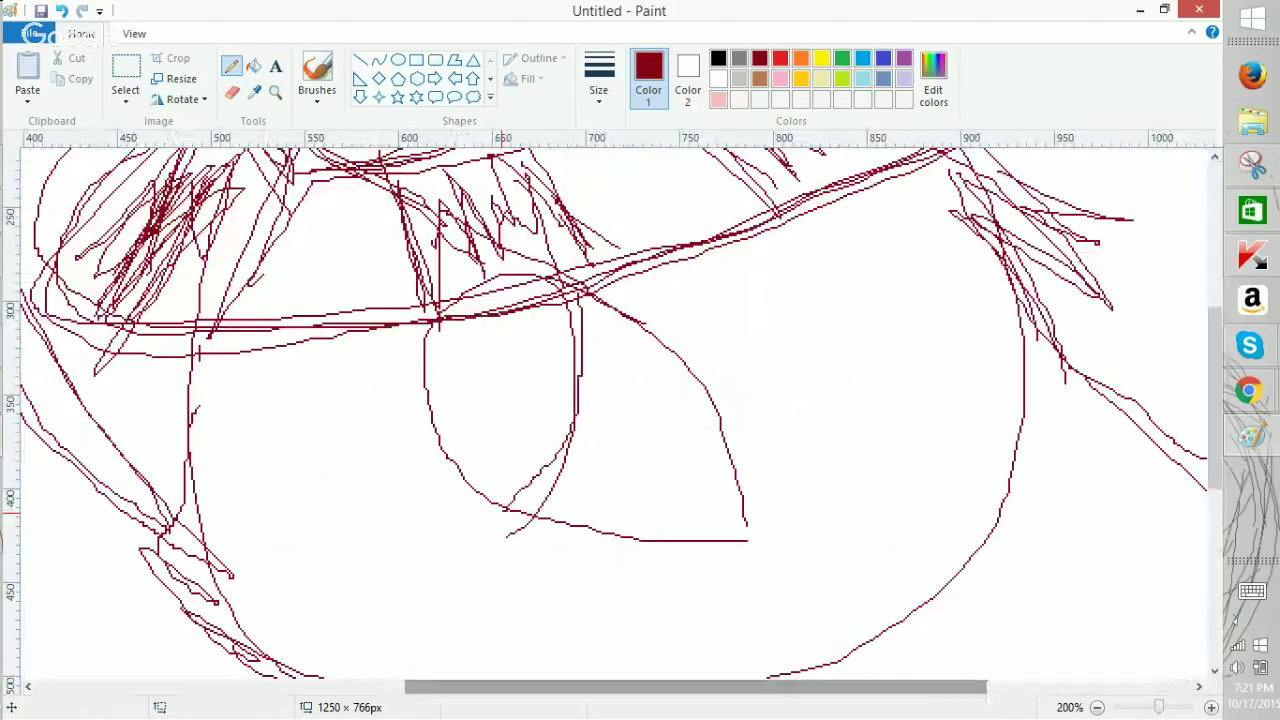
{"action": "mouse_move", "coordinate": [712, 395]}
{"action": "left_mouse_down"}
{"action": "mouse_move", "coordinate": [583, 282]}
{"action": "mouse_move", "coordinate": [477, 277]}
{"action": "mouse_move", "coordinate": [430, 324]}
{"action": "mouse_move", "coordinate": [484, 478]}
{"action": "mouse_move", "coordinate": [635, 535]}
{"action": "mouse_move", "coordinate": [760, 545]}
{"action": "left_mouse_up"}
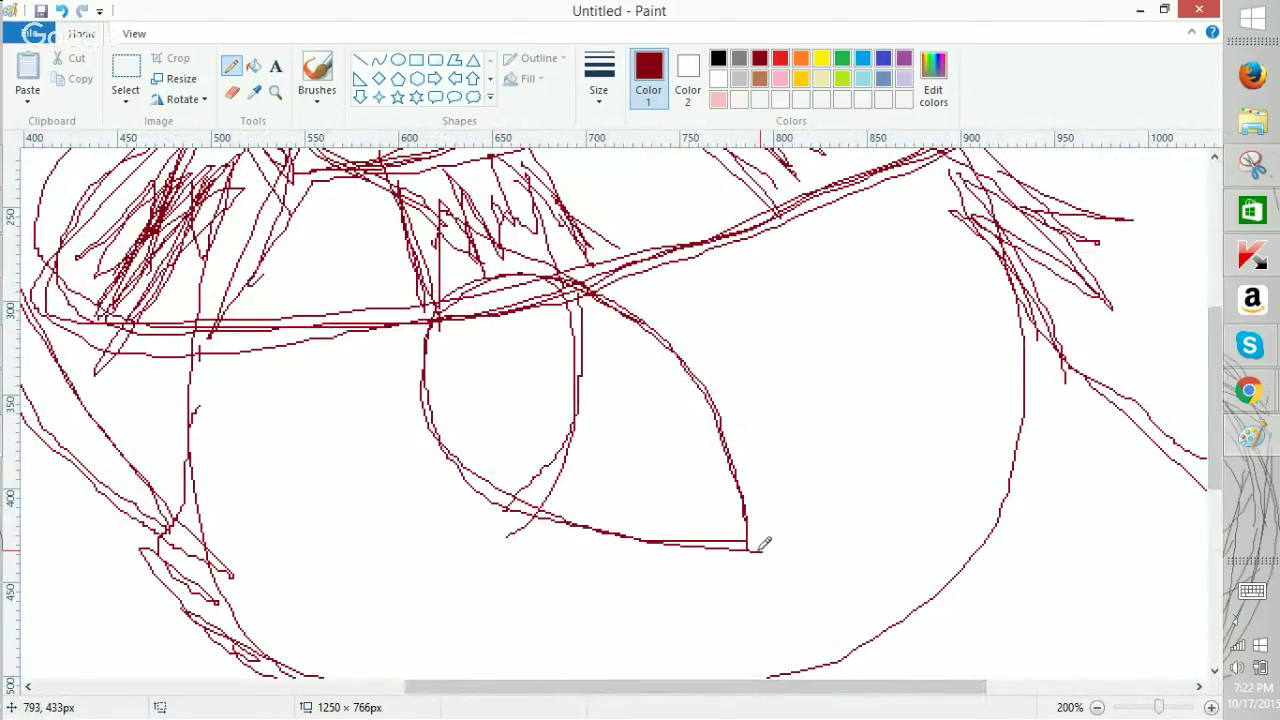
{"action": "mouse_move", "coordinate": [580, 302]}
{"action": "left_mouse_down"}
{"action": "mouse_move", "coordinate": [518, 505]}
{"action": "mouse_move", "coordinate": [565, 297]}
{"action": "left_mouse_up"}
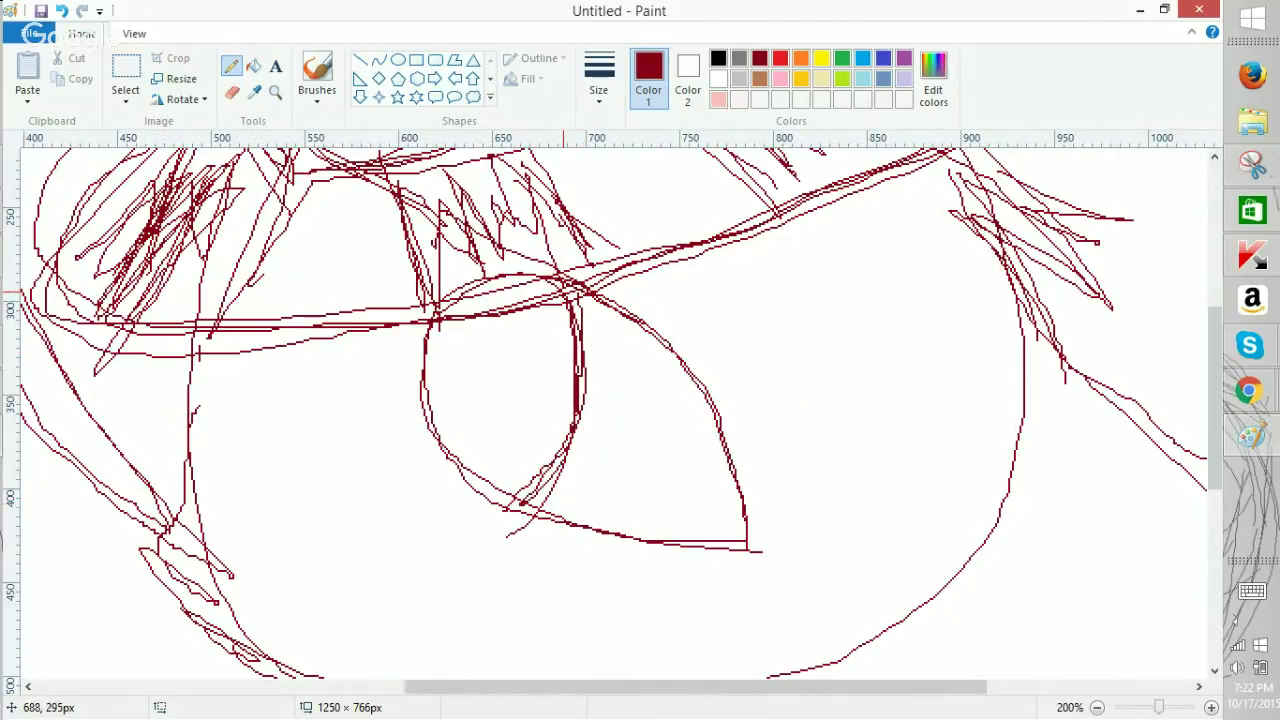
Shade the iris with dense diagonal dark red pencil strokes, darkest along its upper outer side.
{"action": "left_click", "coordinate": [317, 72]}
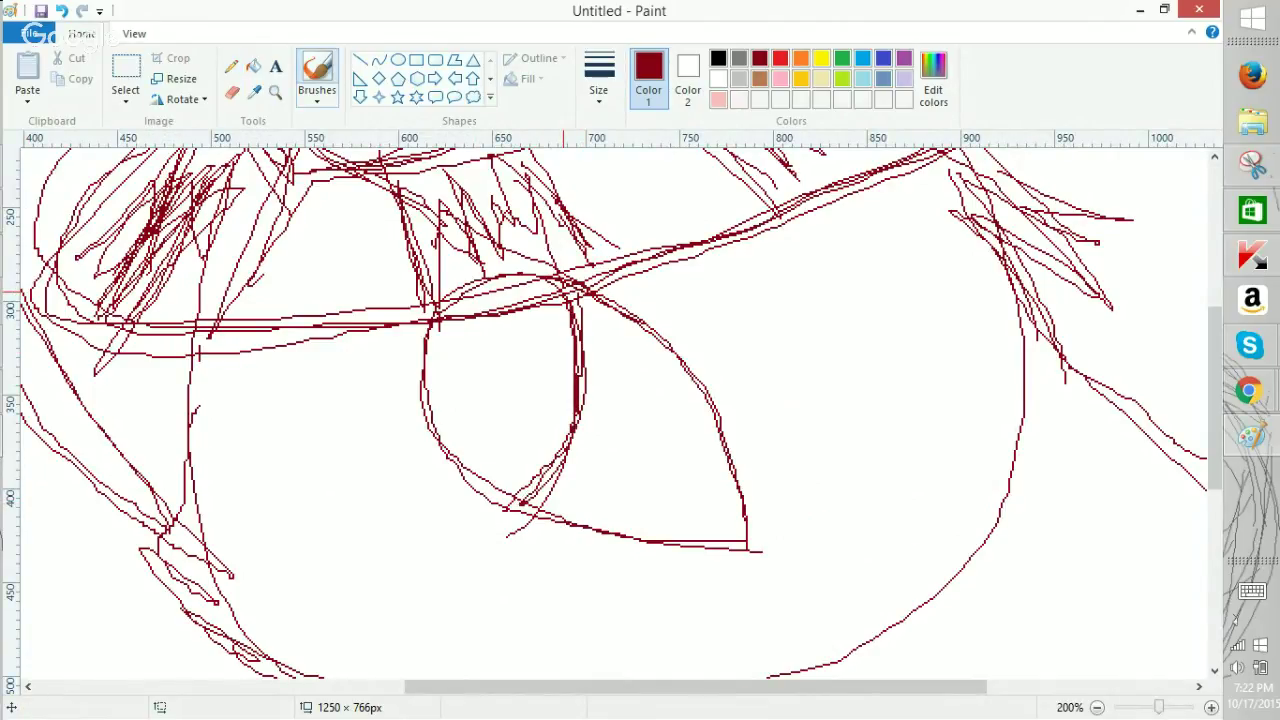
{"action": "left_click", "coordinate": [231, 66]}
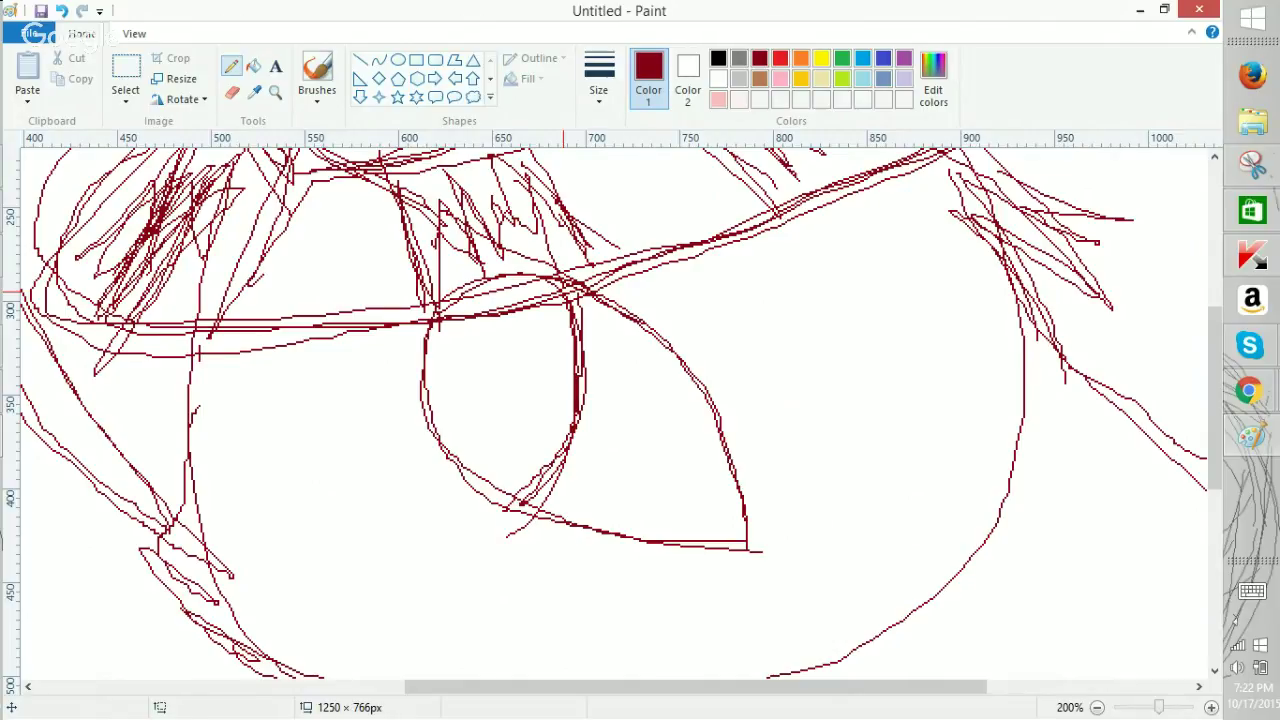
{"action": "mouse_move", "coordinate": [466, 298]}
{"action": "left_mouse_down"}
{"action": "mouse_move", "coordinate": [440, 345]}
{"action": "mouse_move", "coordinate": [450, 410]}
{"action": "mouse_move", "coordinate": [490, 488]}
{"action": "mouse_move", "coordinate": [549, 331]}
{"action": "left_mouse_up"}
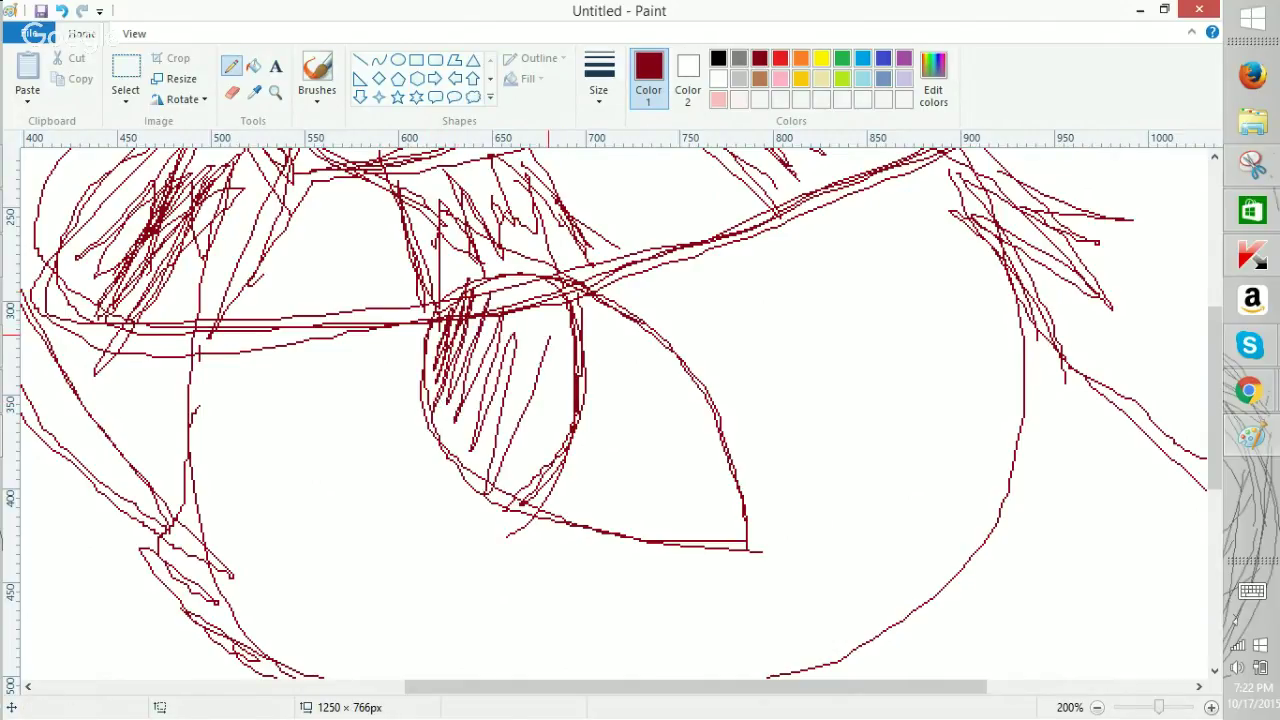
{"action": "left_click", "coordinate": [1097, 708]}
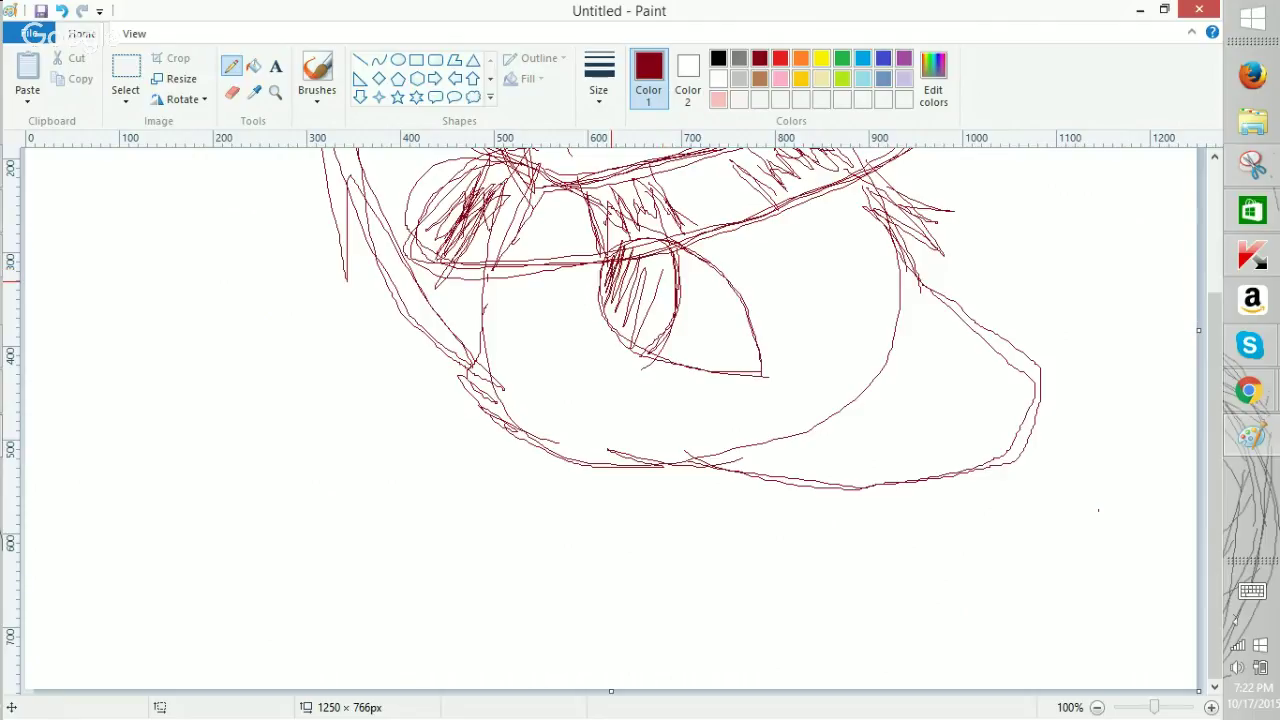
{"action": "mouse_move", "coordinate": [611, 282]}
{"action": "left_mouse_down"}
{"action": "mouse_move", "coordinate": [637, 243]}
{"action": "mouse_move", "coordinate": [606, 284]}
{"action": "mouse_move", "coordinate": [624, 255]}
{"action": "mouse_move", "coordinate": [613, 300]}
{"action": "mouse_move", "coordinate": [617, 270]}
{"action": "mouse_move", "coordinate": [639, 250]}
{"action": "mouse_move", "coordinate": [616, 276]}
{"action": "mouse_move", "coordinate": [612, 290]}
{"action": "mouse_move", "coordinate": [627, 268]}
{"action": "mouse_move", "coordinate": [631, 308]}
{"action": "mouse_move", "coordinate": [617, 325]}
{"action": "mouse_move", "coordinate": [635, 288]}
{"action": "mouse_move", "coordinate": [615, 302]}
{"action": "mouse_move", "coordinate": [629, 318]}
{"action": "mouse_move", "coordinate": [653, 290]}
{"action": "mouse_move", "coordinate": [652, 338]}
{"action": "left_mouse_up"}
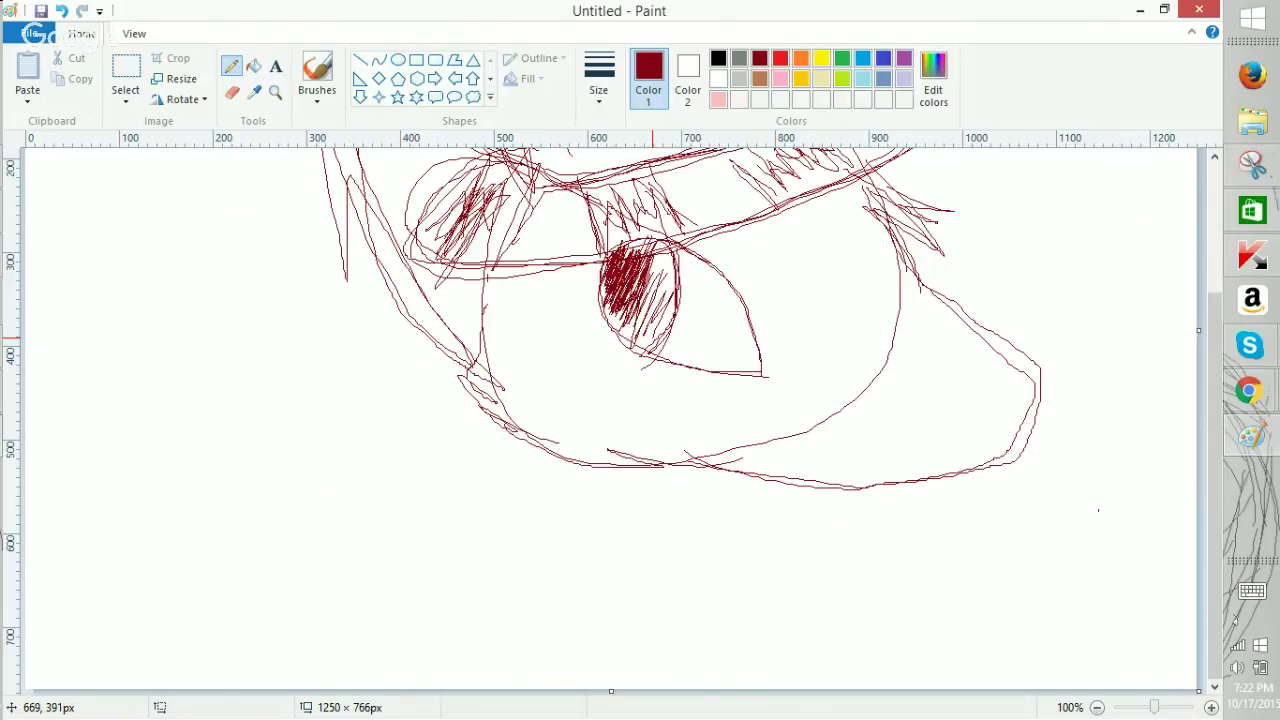
{"action": "mouse_move", "coordinate": [613, 260]}
{"action": "left_mouse_down"}
{"action": "mouse_move", "coordinate": [604, 287]}
{"action": "mouse_move", "coordinate": [618, 253]}
{"action": "mouse_move", "coordinate": [650, 243]}
{"action": "left_mouse_up"}
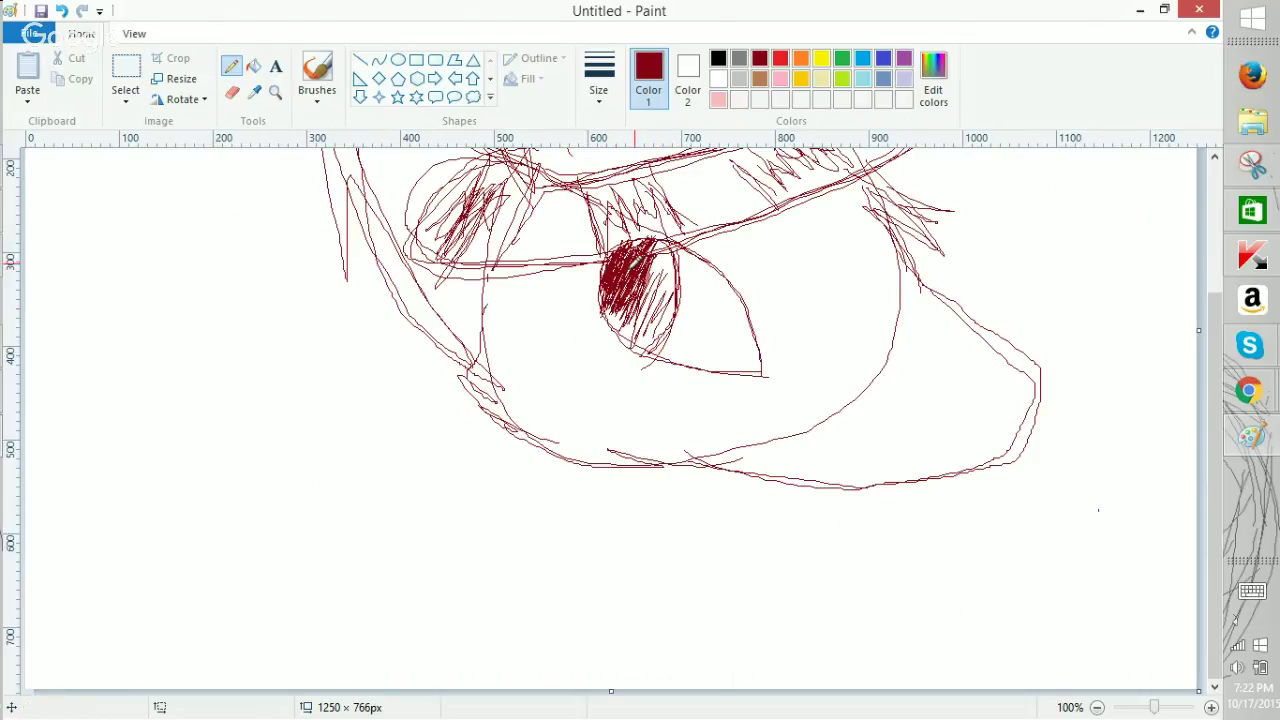
{"action": "mouse_move", "coordinate": [619, 305]}
{"action": "left_mouse_down"}
{"action": "mouse_move", "coordinate": [652, 250]}
{"action": "mouse_move", "coordinate": [674, 262]}
{"action": "mouse_move", "coordinate": [622, 340]}
{"action": "left_mouse_up"}
Change the drawing color to a slightly brighter red and shade the rest of the iris with it.
{"action": "left_click", "coordinate": [933, 80]}
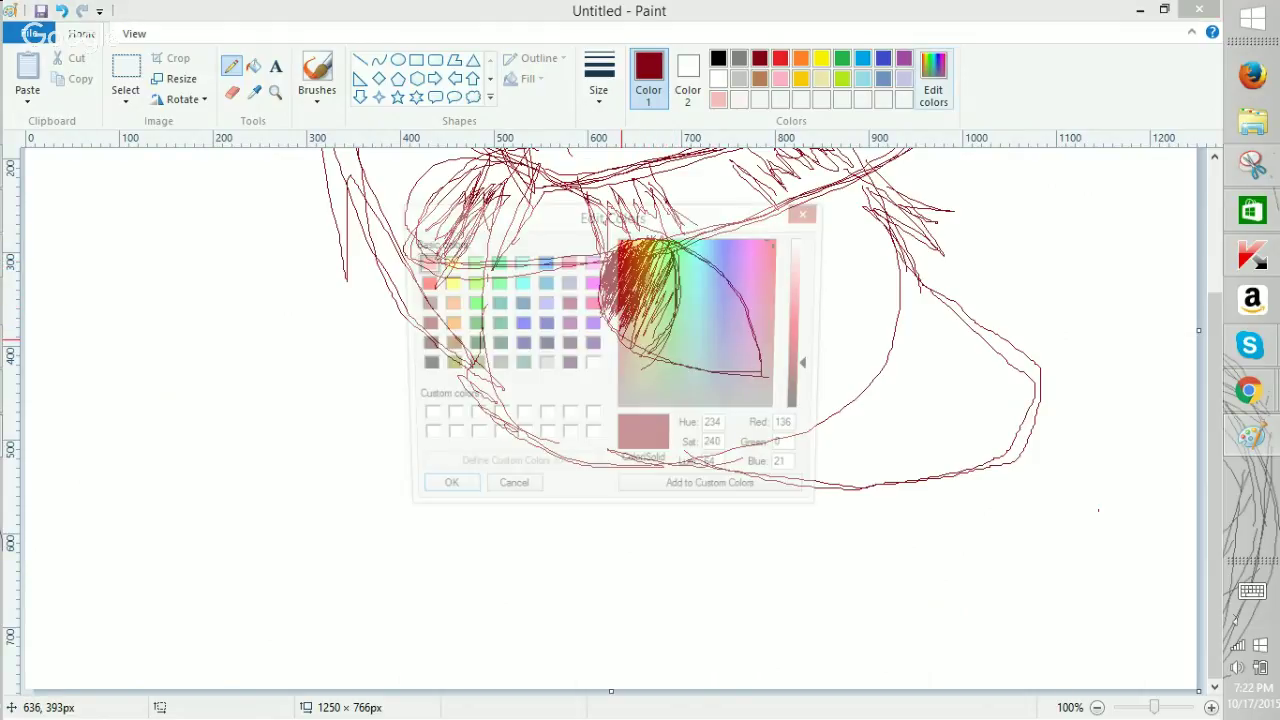
{"action": "left_click", "coordinate": [440, 492]}
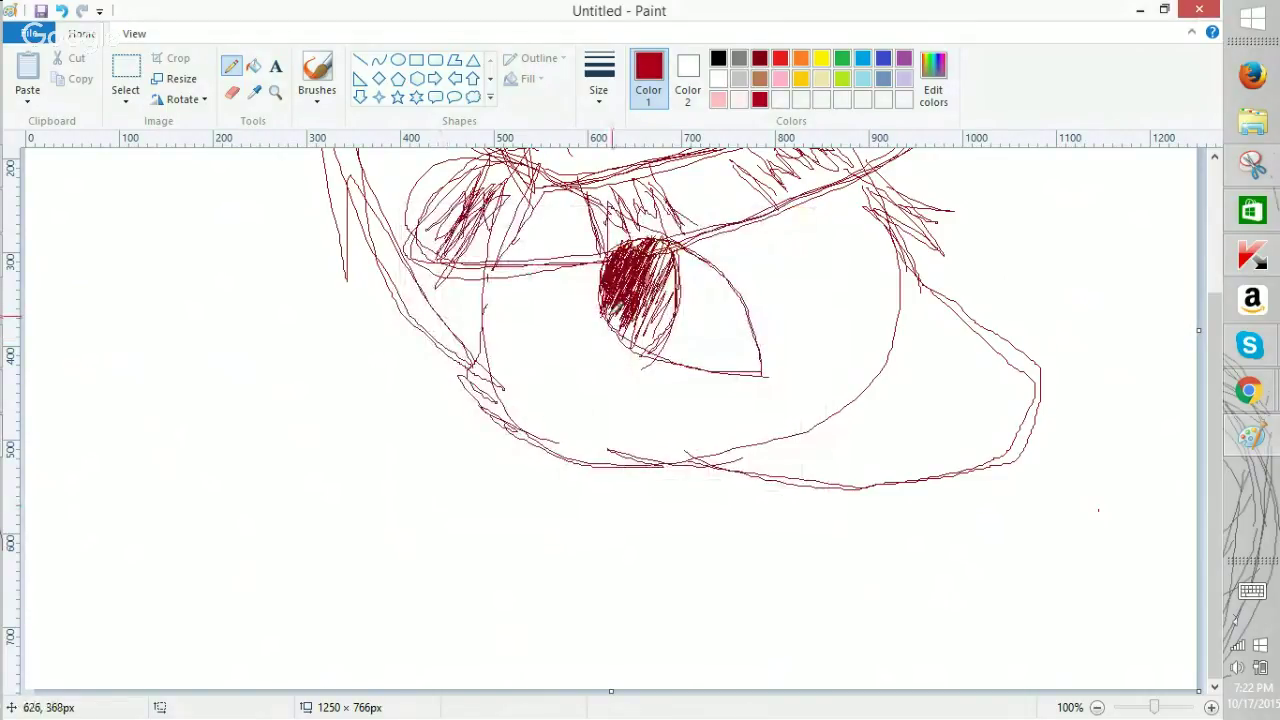
{"action": "mouse_move", "coordinate": [611, 305]}
{"action": "left_mouse_down"}
{"action": "mouse_move", "coordinate": [674, 294]}
{"action": "mouse_move", "coordinate": [654, 342]}
{"action": "mouse_move", "coordinate": [655, 289]}
{"action": "mouse_move", "coordinate": [597, 308]}
{"action": "left_mouse_up"}
{"action": "scroll", "coordinate": [639, 318], "scroll_direction": "down", "scroll_amount": 1, "text": "ctrl"}
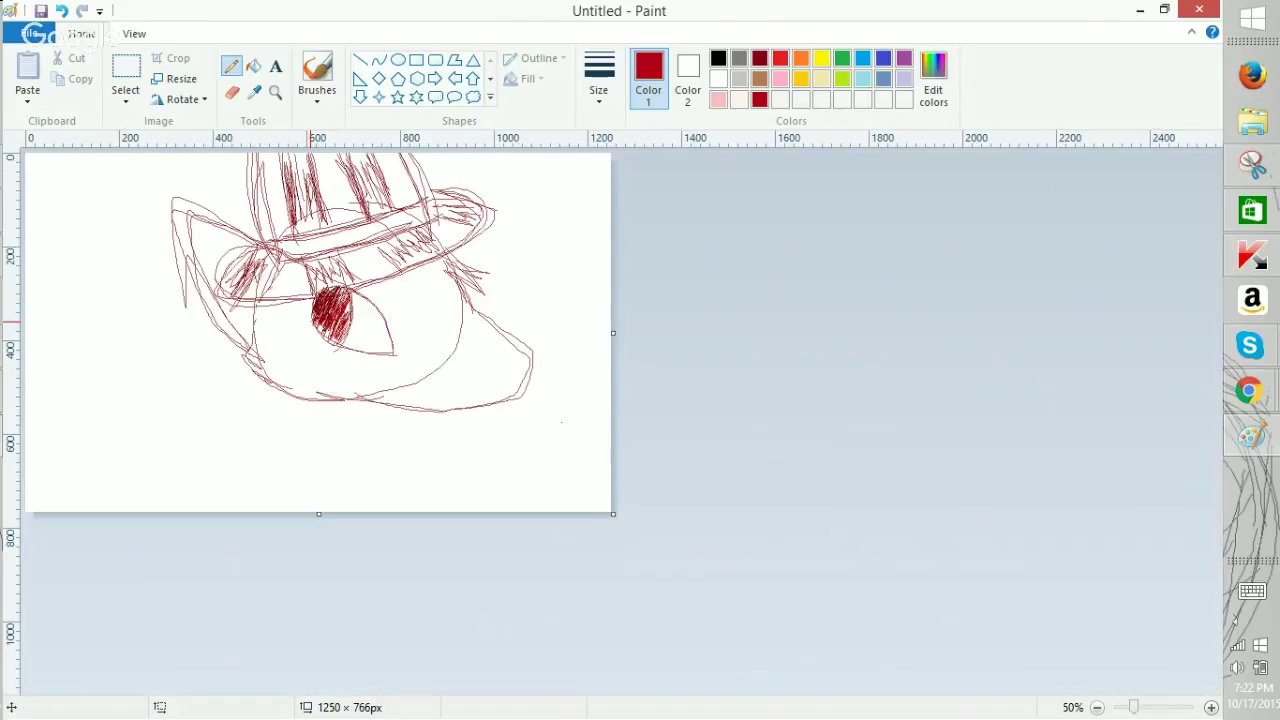
Look at the Animal Jam game again and return to the wolf drawing in Paint.
{"action": "left_click", "coordinate": [1252, 391]}
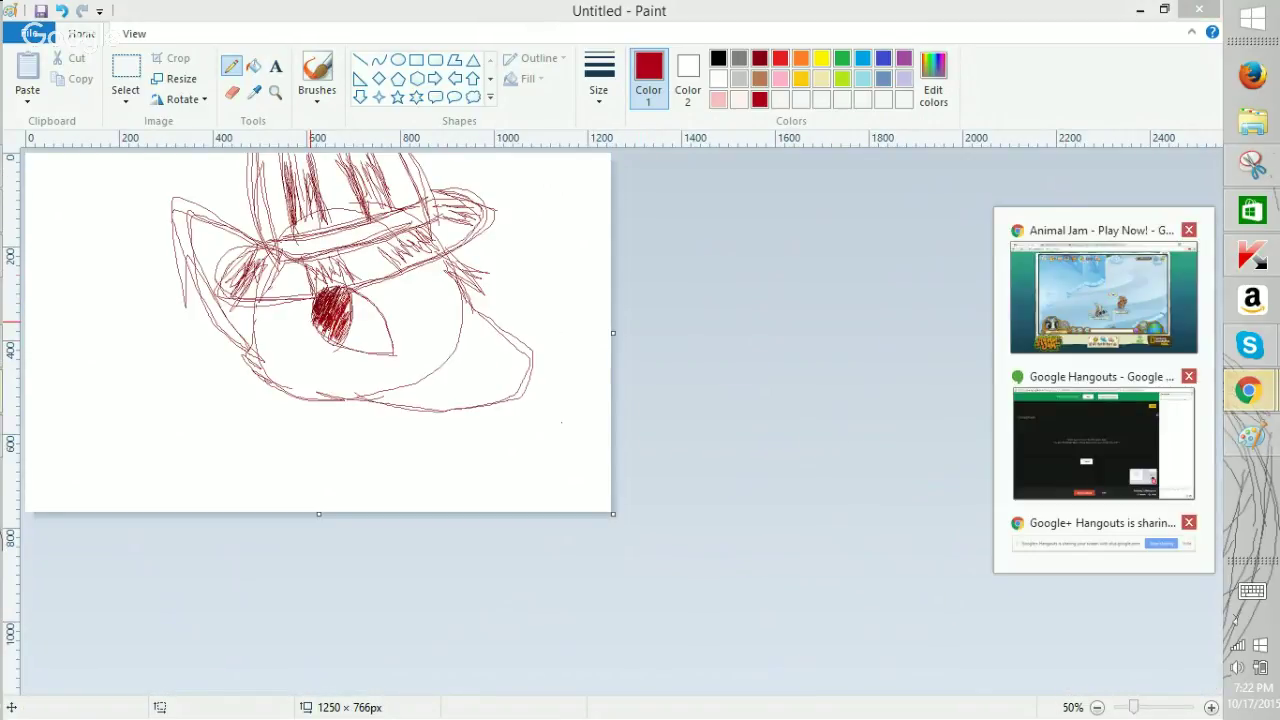
{"action": "left_click", "coordinate": [1107, 297]}
{"action": "left_click", "coordinate": [1252, 436]}
Darken the dark red drawing color to near-black with red 9, green 0 and blue 1.
{"action": "left_click", "coordinate": [1211, 707]}
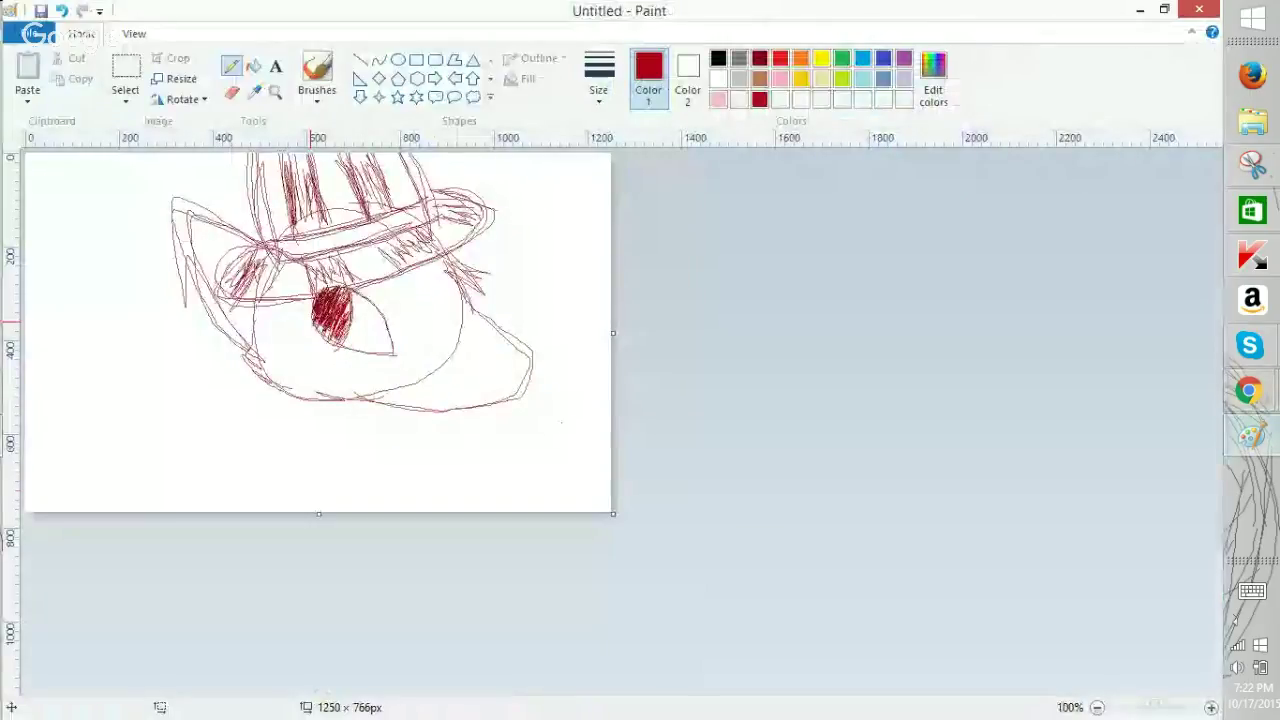
{"action": "left_click", "coordinate": [1211, 707]}
{"action": "left_click_drag", "start_coordinate": [1214, 280], "coordinate": [1214, 425]}
{"action": "left_click_drag", "start_coordinate": [500, 687], "coordinate": [694, 687]}
{"action": "left_click", "coordinate": [760, 58]}
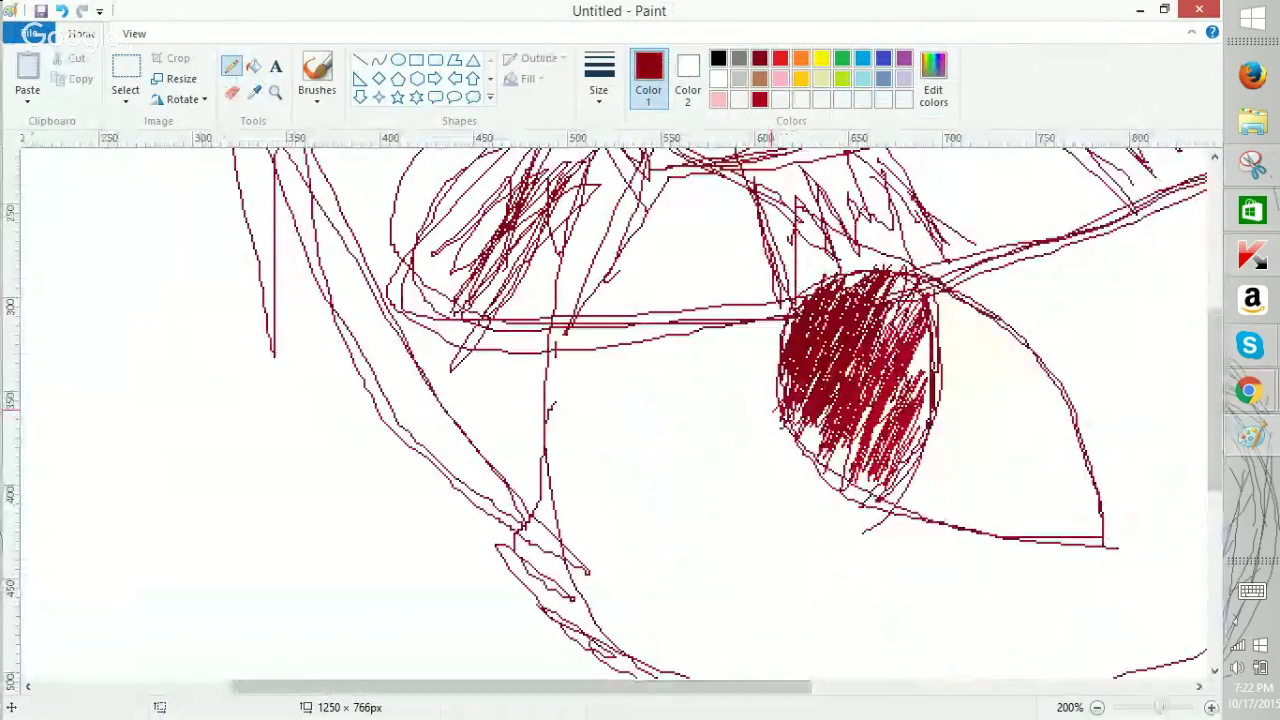
{"action": "left_click", "coordinate": [933, 80]}
{"action": "left_click_drag", "start_coordinate": [812, 366], "coordinate": [812, 410]}
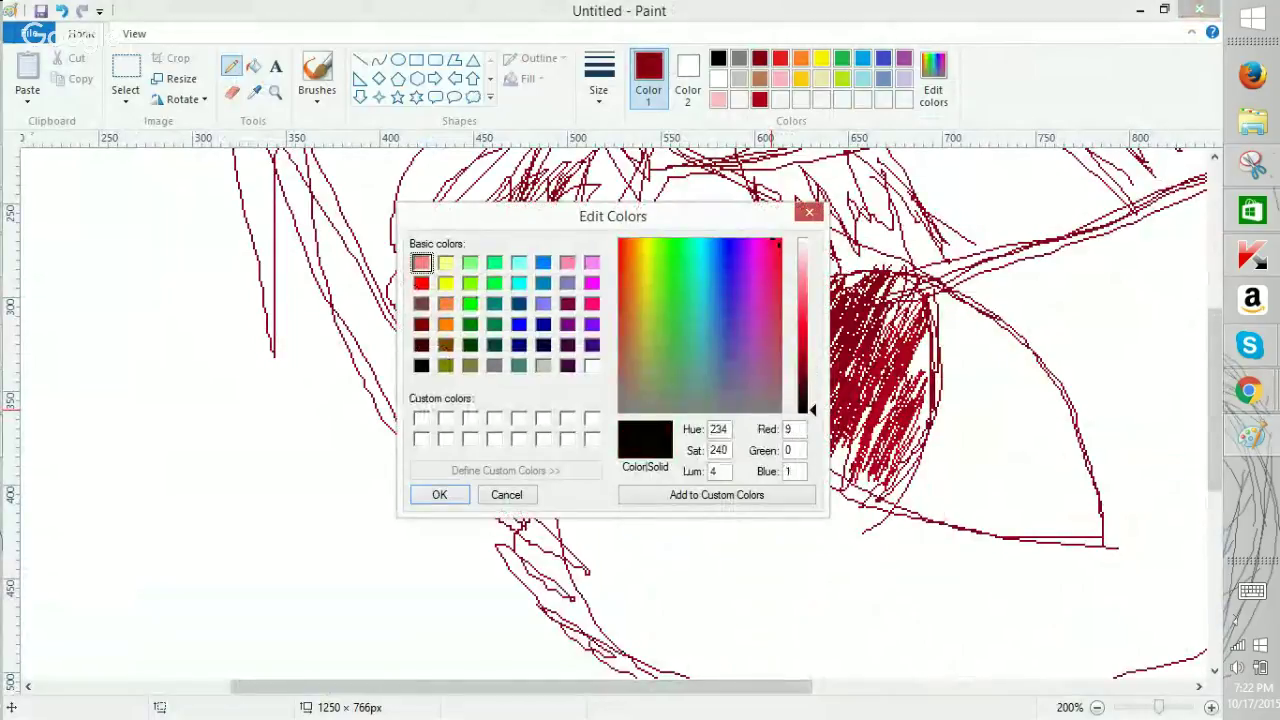
{"action": "left_click", "coordinate": [425, 493]}
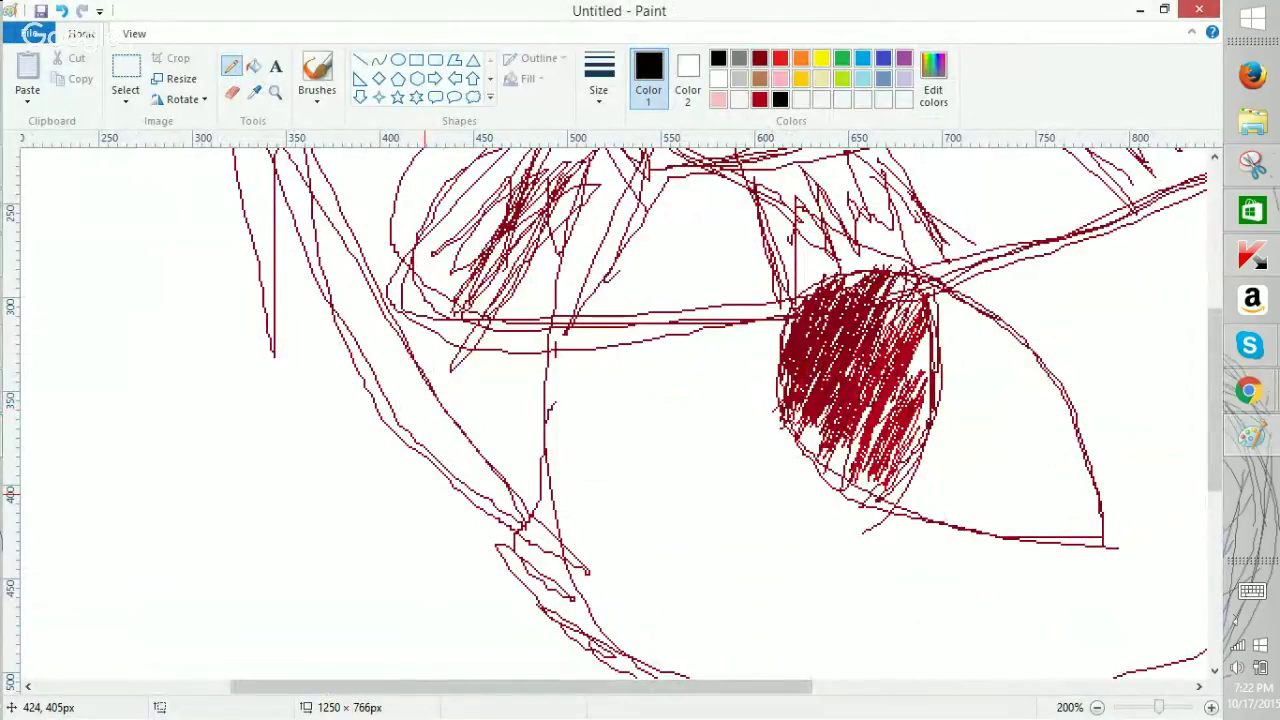
Draw a narrow black pupil inside the iris with the Pencil and scribble in its lower end.
{"action": "mouse_move", "coordinate": [826, 343]}
{"action": "left_mouse_down"}
{"action": "mouse_move", "coordinate": [834, 417]}
{"action": "mouse_move", "coordinate": [867, 363]}
{"action": "mouse_move", "coordinate": [869, 307]}
{"action": "left_mouse_up"}
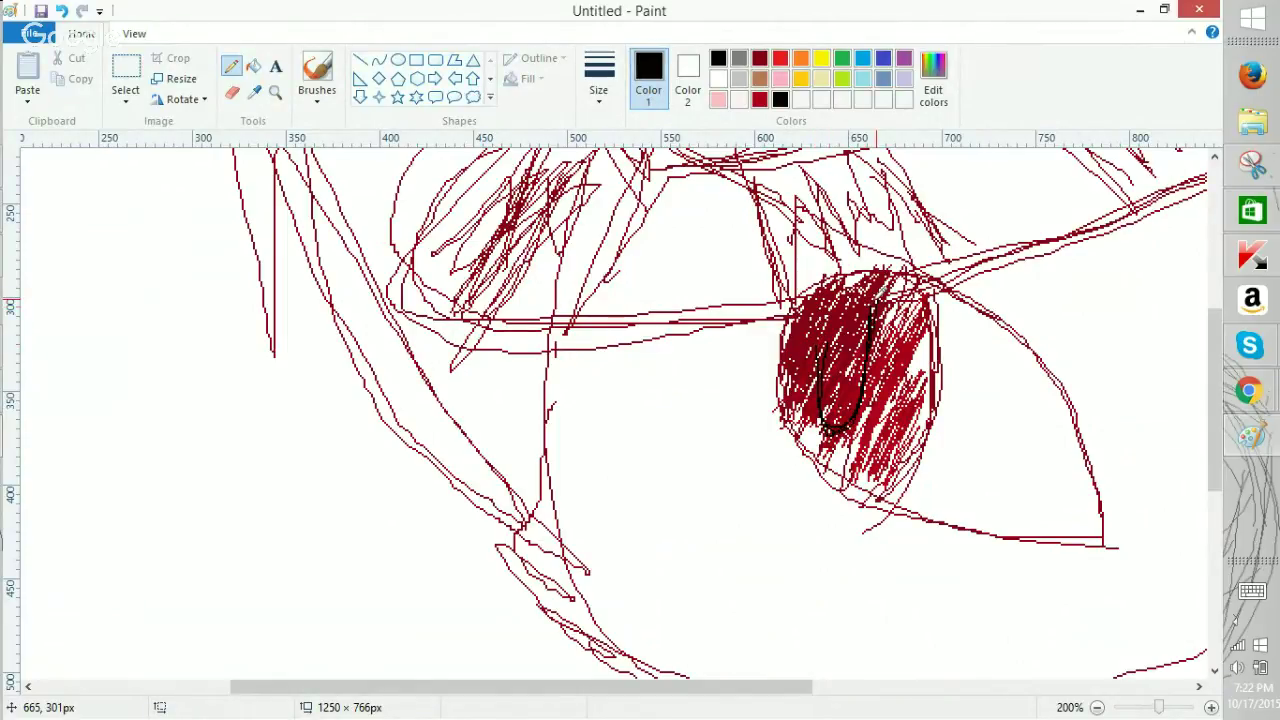
{"action": "left_click", "coordinate": [1100, 687]}
{"action": "left_click", "coordinate": [1097, 707]}
{"action": "left_click", "coordinate": [1097, 707]}
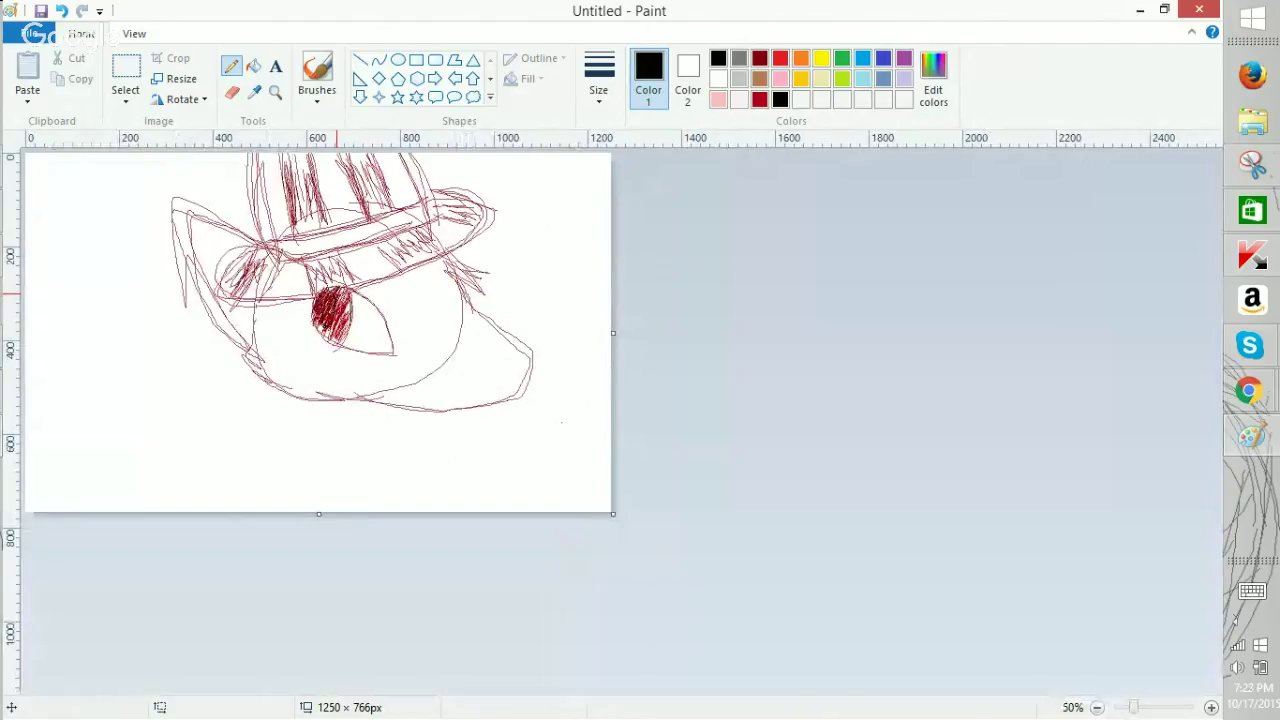
{"action": "key", "text": "ctrl+Page_Up"}
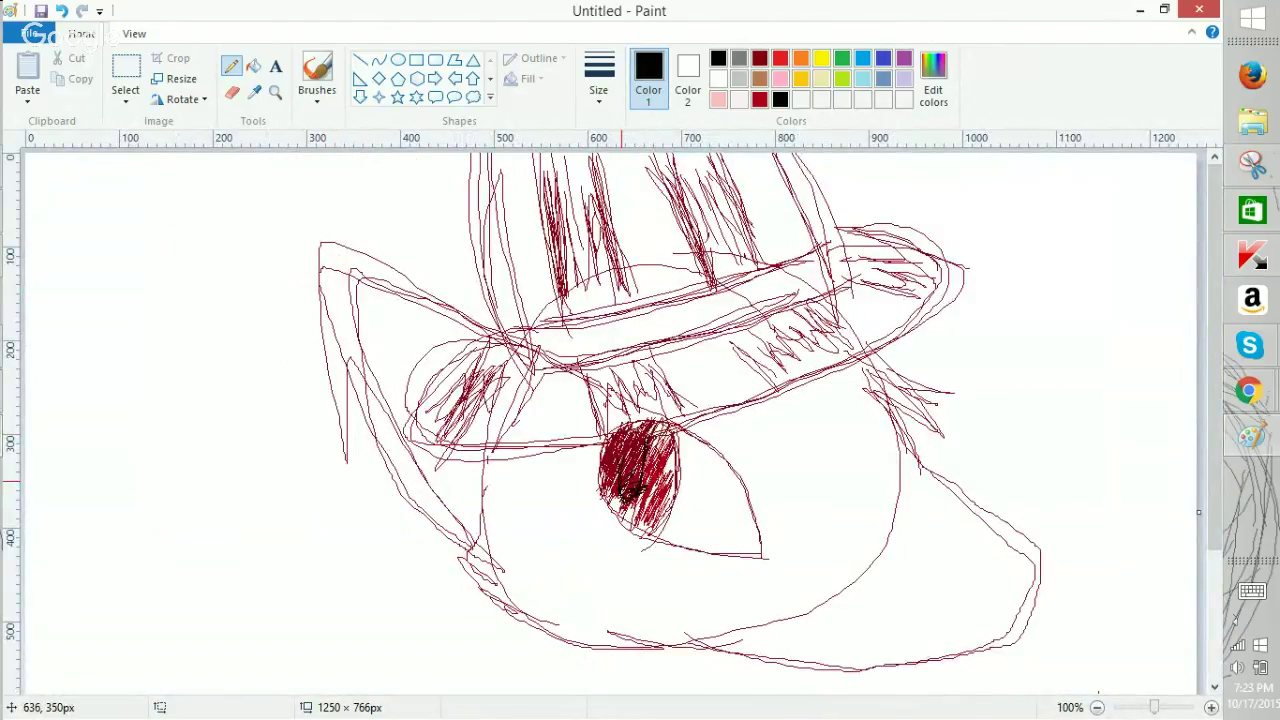
{"action": "left_click", "coordinate": [1211, 707]}
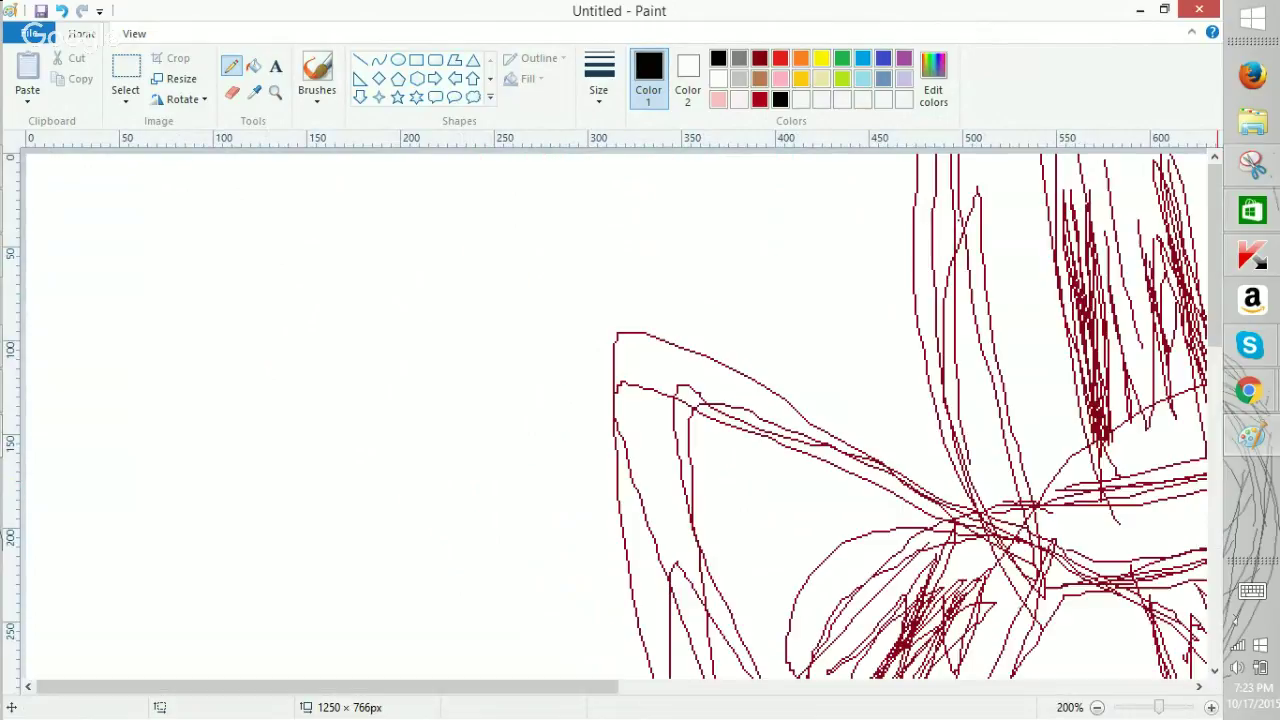
{"action": "scroll", "coordinate": [620, 410], "scroll_direction": "down", "scroll_amount": 7}
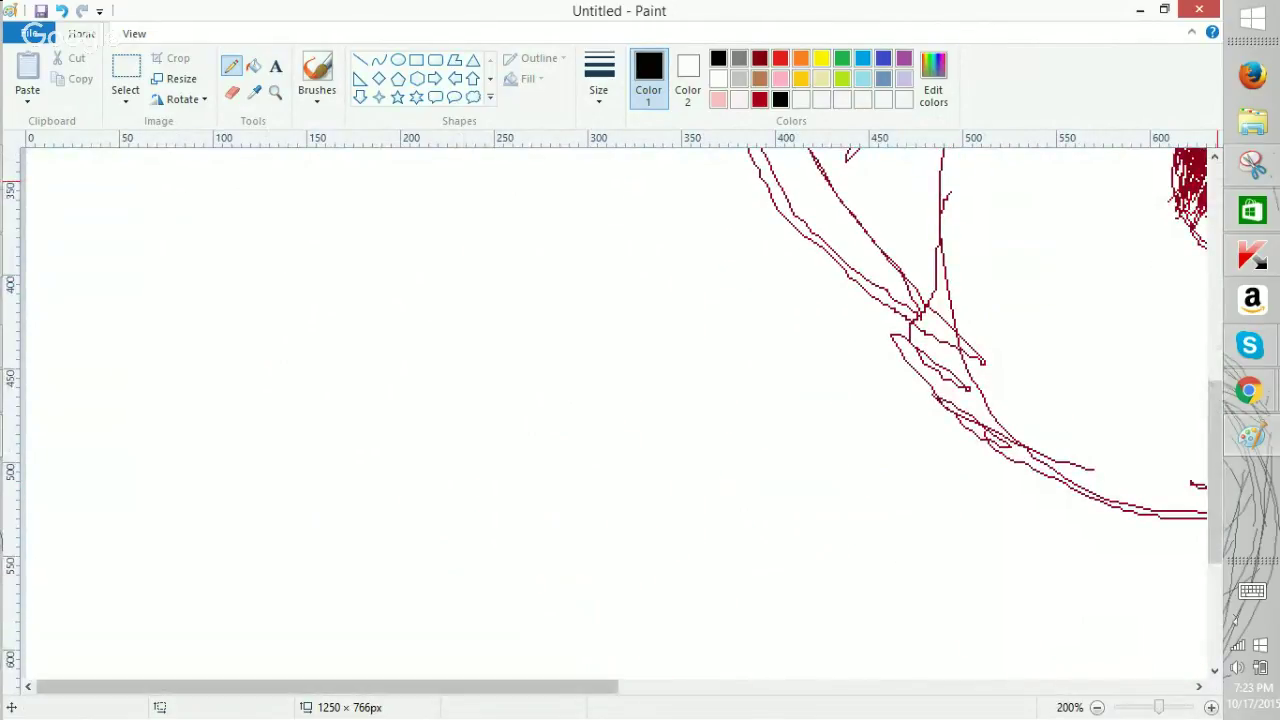
{"action": "scroll", "coordinate": [615, 410], "scroll_direction": "right", "scroll_amount": 5}
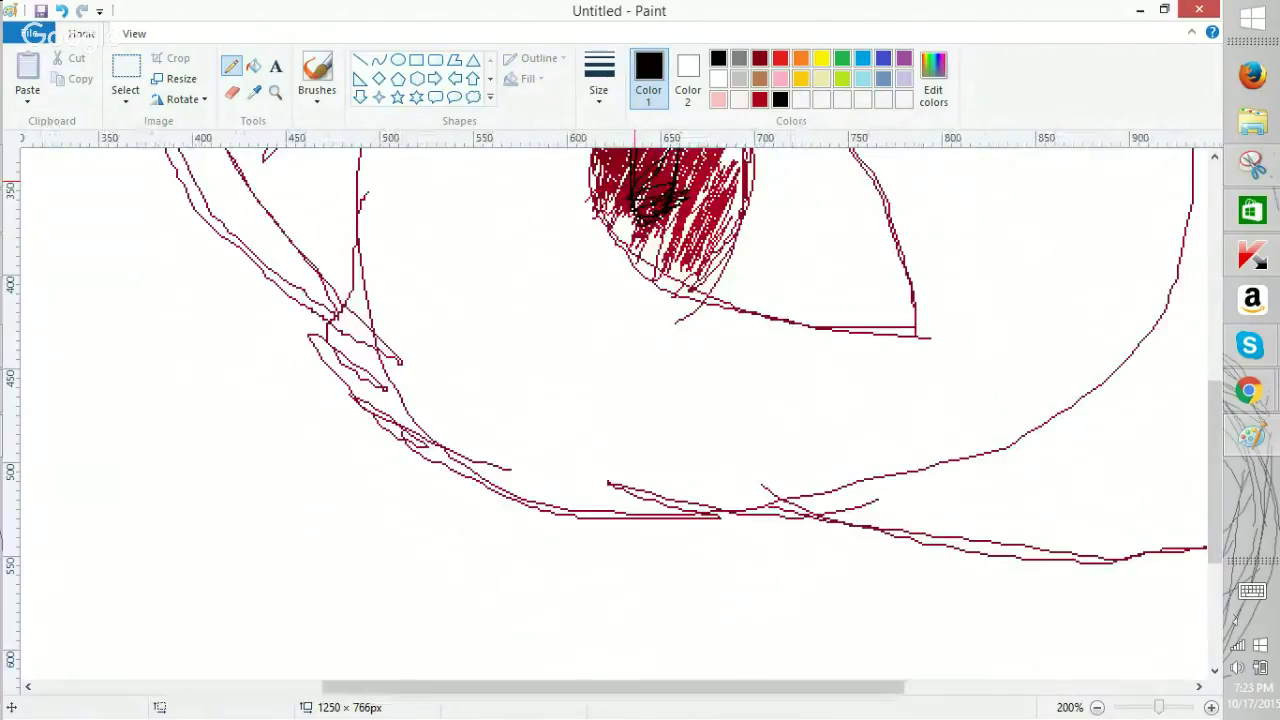
{"action": "scroll", "coordinate": [620, 410], "scroll_direction": "up", "scroll_amount": 2}
Try adding short black lash strokes along the eye's lower edge, and undo them.
{"action": "mouse_move", "coordinate": [605, 389]}
{"action": "left_mouse_down"}
{"action": "mouse_move", "coordinate": [634, 466]}
{"action": "mouse_move", "coordinate": [668, 487]}
{"action": "left_mouse_up"}
{"action": "left_click_drag", "start_coordinate": [681, 454], "coordinate": [707, 497]}
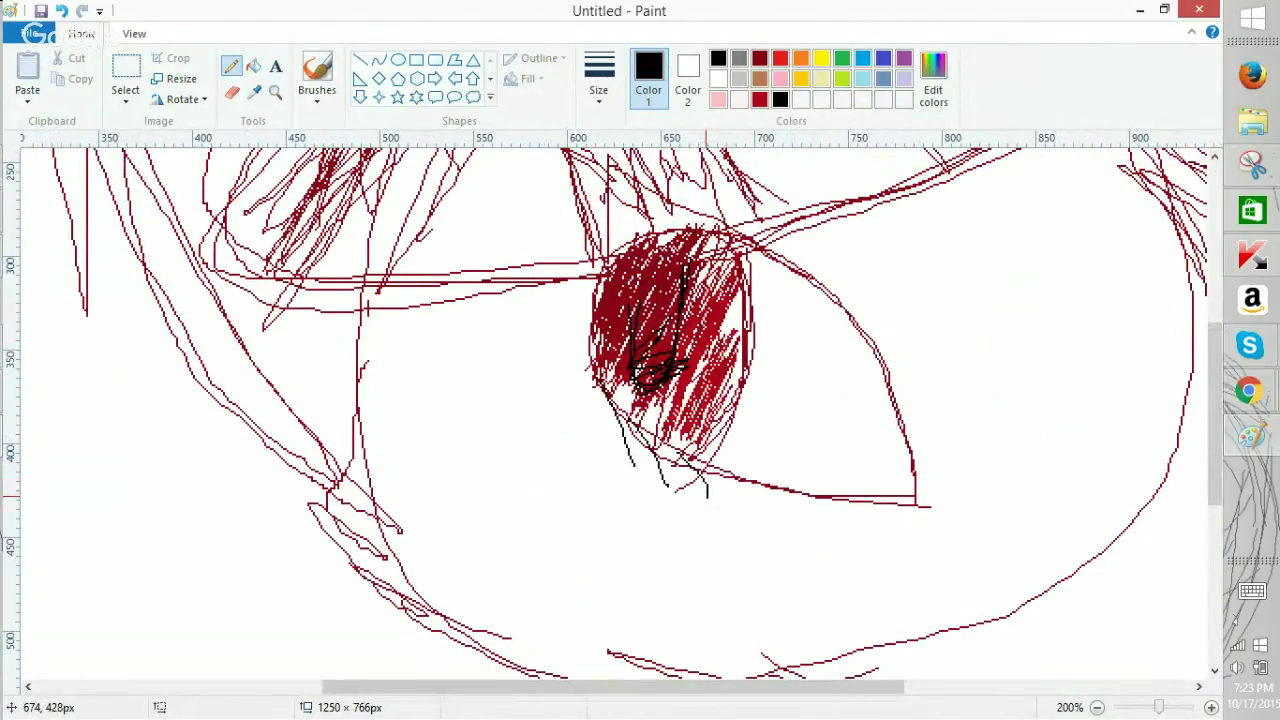
{"action": "key", "text": "ctrl+z"}
{"action": "key", "text": "ctrl+z"}
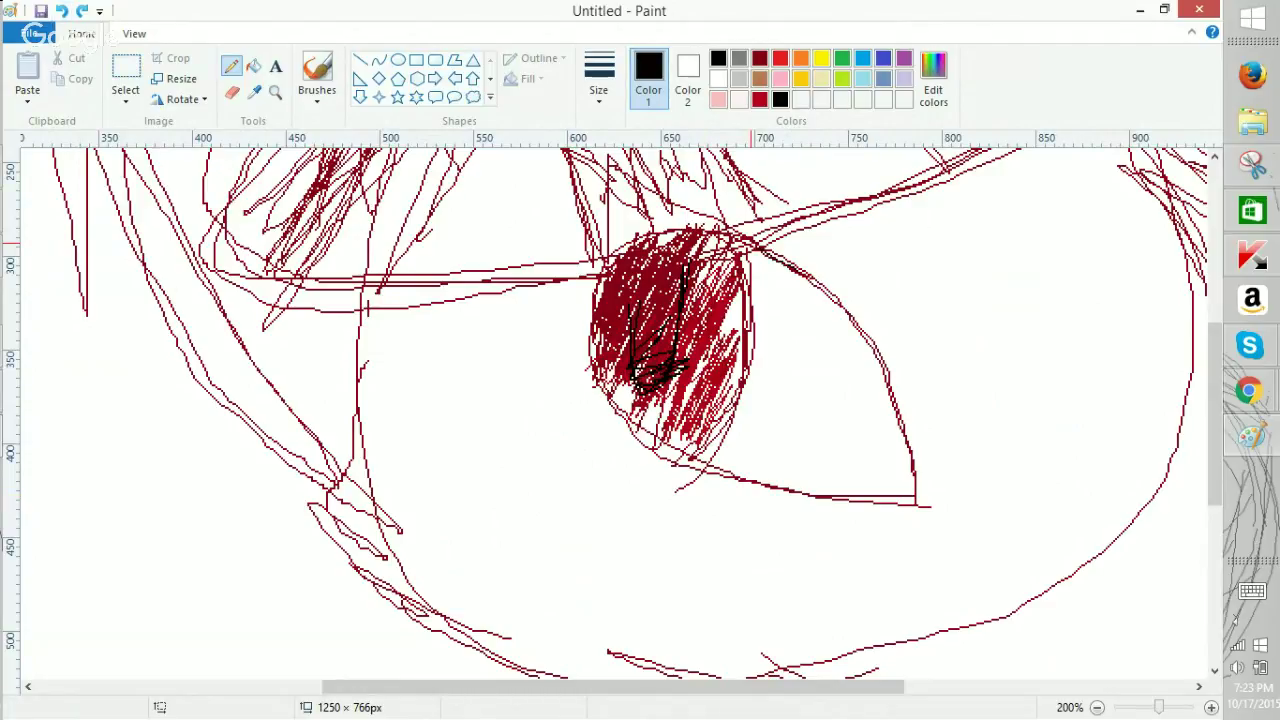
Draw a pointed black upper eyelid above the iris and darken it with dense strokes down its outer side.
{"action": "mouse_move", "coordinate": [726, 222]}
{"action": "left_mouse_down"}
{"action": "mouse_move", "coordinate": [646, 177]}
{"action": "mouse_move", "coordinate": [615, 240]}
{"action": "mouse_move", "coordinate": [608, 396]}
{"action": "mouse_move", "coordinate": [619, 416]}
{"action": "mouse_move", "coordinate": [617, 222]}
{"action": "mouse_move", "coordinate": [621, 259]}
{"action": "mouse_move", "coordinate": [662, 191]}
{"action": "mouse_move", "coordinate": [745, 230]}
{"action": "mouse_move", "coordinate": [645, 179]}
{"action": "mouse_move", "coordinate": [594, 273]}
{"action": "left_mouse_up"}
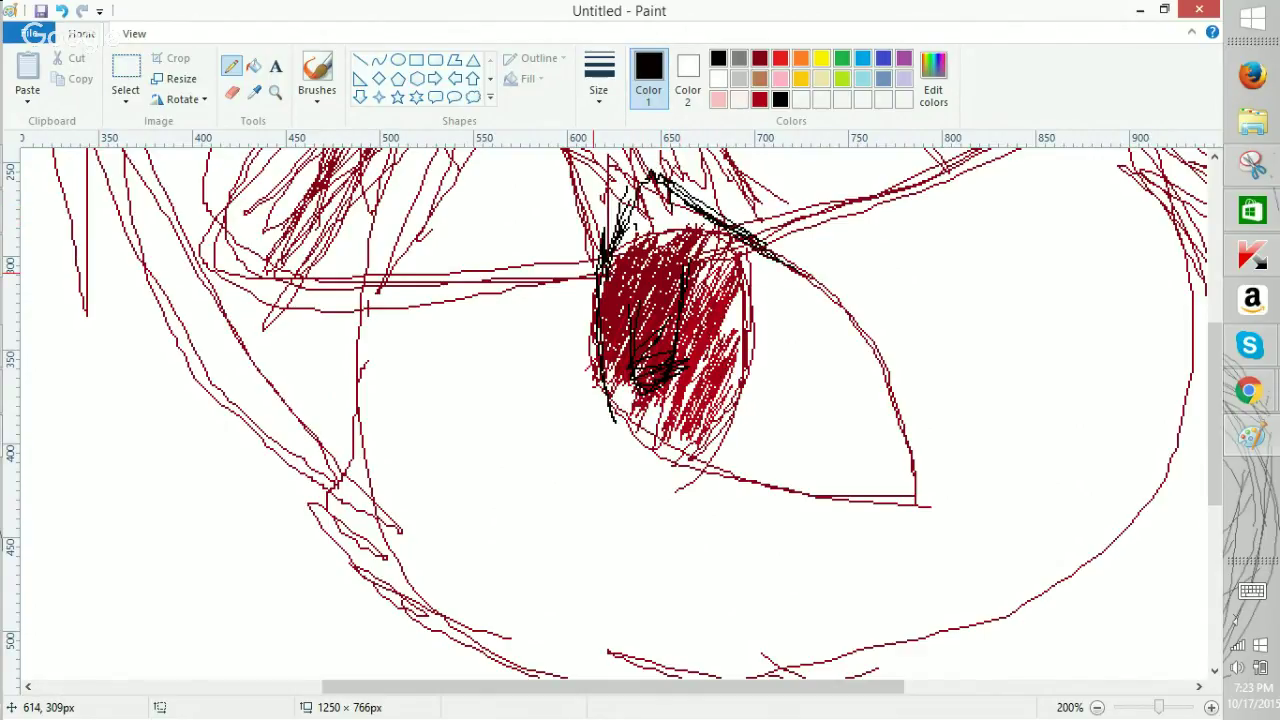
{"action": "scroll", "coordinate": [604, 282], "scroll_direction": "down", "scroll_amount": 1}
{"action": "mouse_move", "coordinate": [603, 259]}
{"action": "left_mouse_down"}
{"action": "mouse_move", "coordinate": [627, 232]}
{"action": "mouse_move", "coordinate": [617, 238]}
{"action": "mouse_move", "coordinate": [647, 237]}
{"action": "left_mouse_up"}
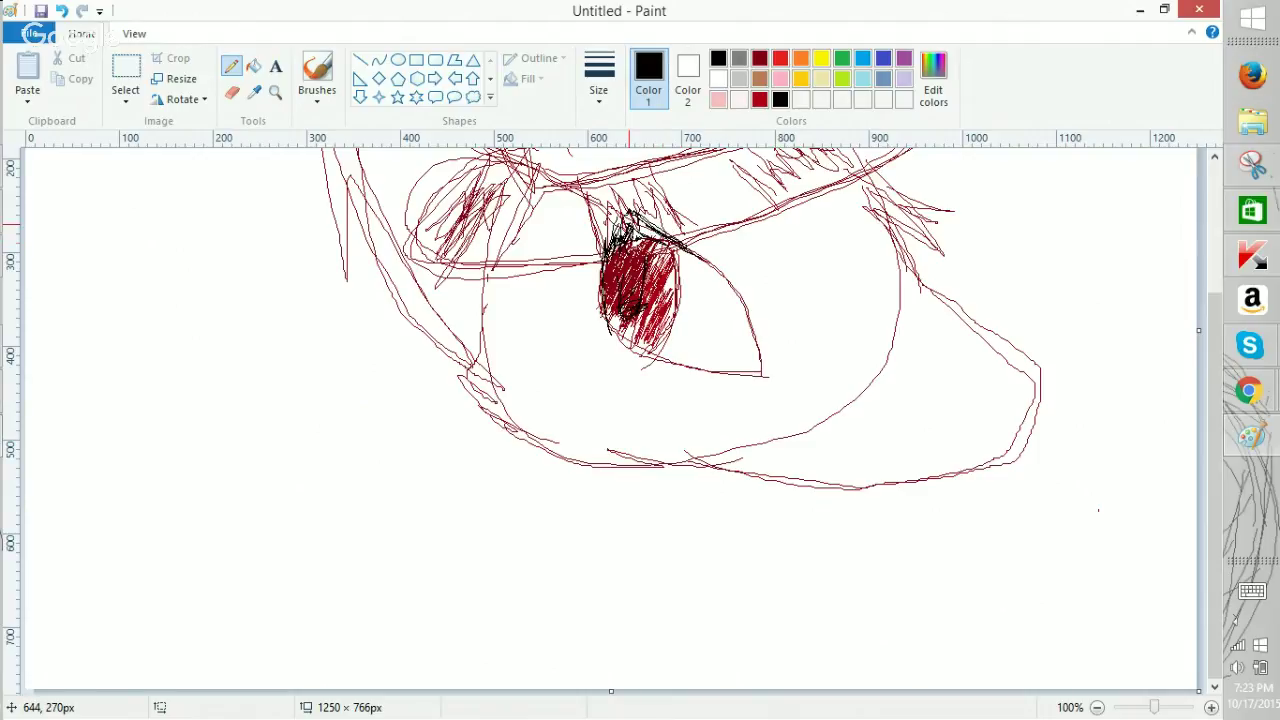
Look at the Animal Jam window once more and return to the eye and muzzle of the drawing in Paint.
{"action": "left_click", "coordinate": [254, 66]}
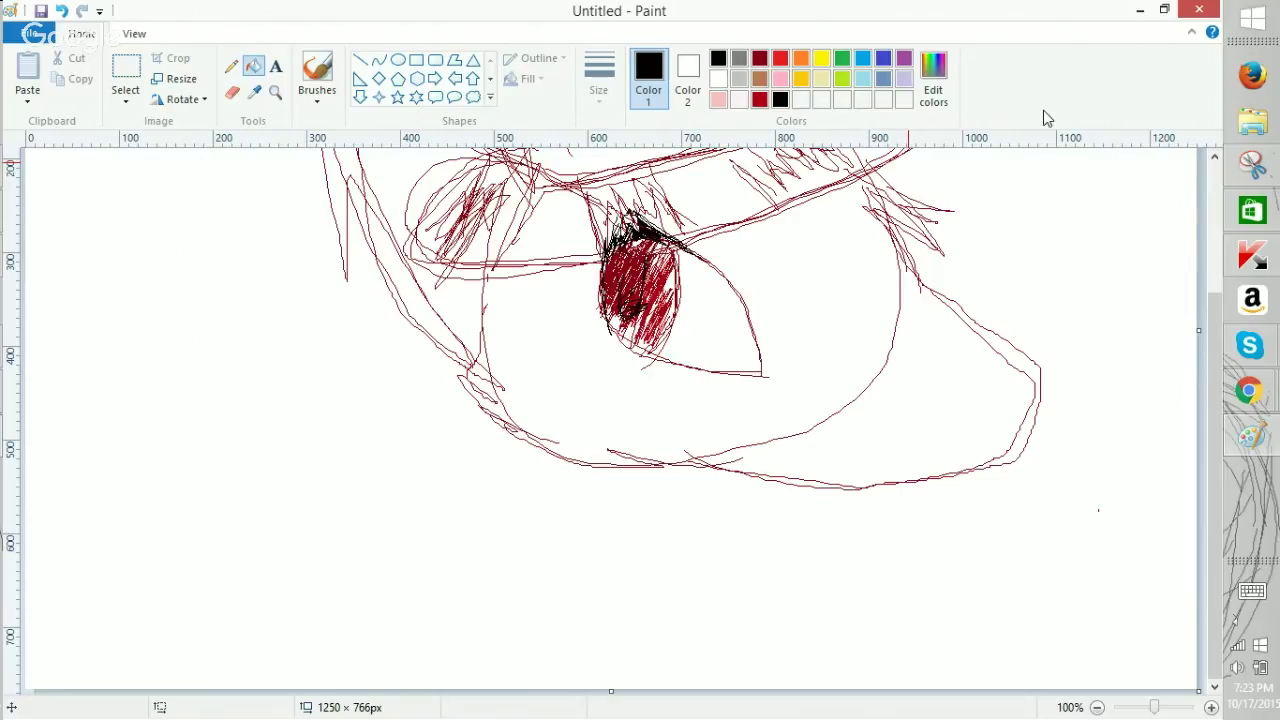
{"action": "left_click", "coordinate": [1097, 708]}
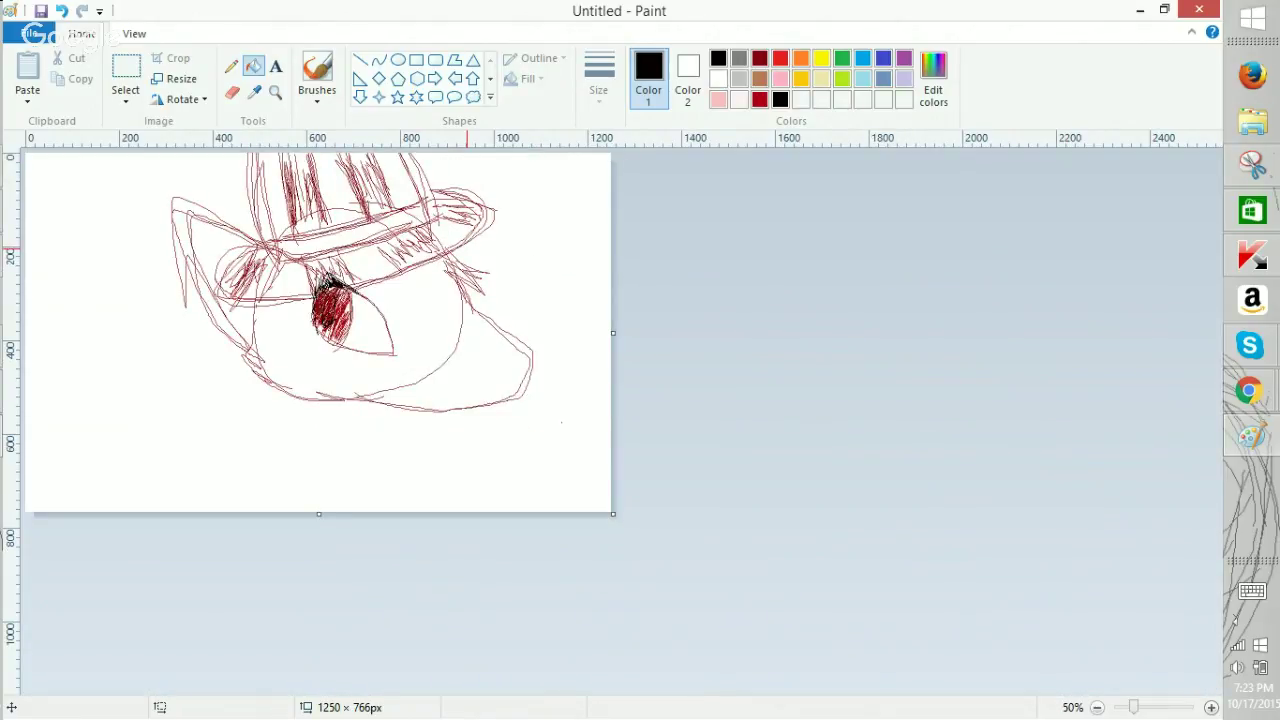
{"action": "mouse_move", "coordinate": [1249, 390]}
{"action": "left_click", "coordinate": [1103, 297]}
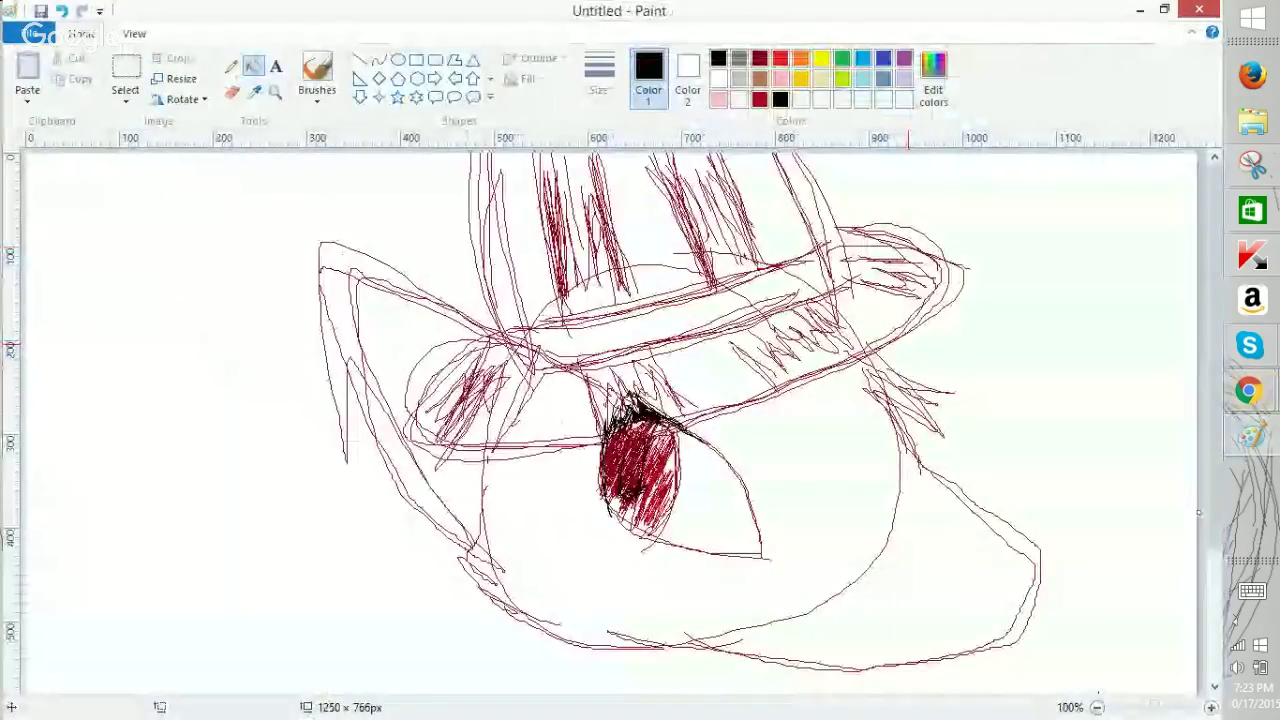
{"action": "left_click_drag", "start_coordinate": [1215, 442], "coordinate": [1216, 530]}
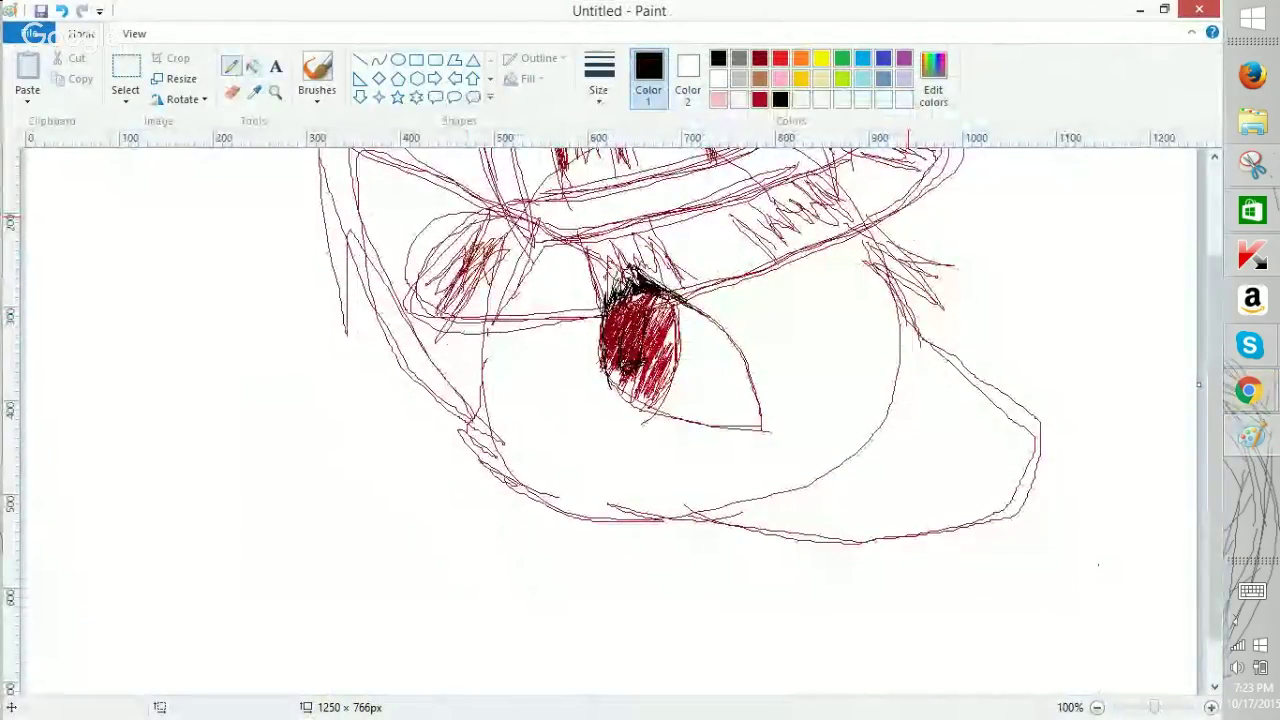
Draw curved dark red mouth lines from the lower cheek to the underside of the muzzle, undoing misplaced attempts.
{"action": "left_click", "coordinate": [760, 58]}
{"action": "left_click_drag", "start_coordinate": [805, 438], "coordinate": [998, 535]}
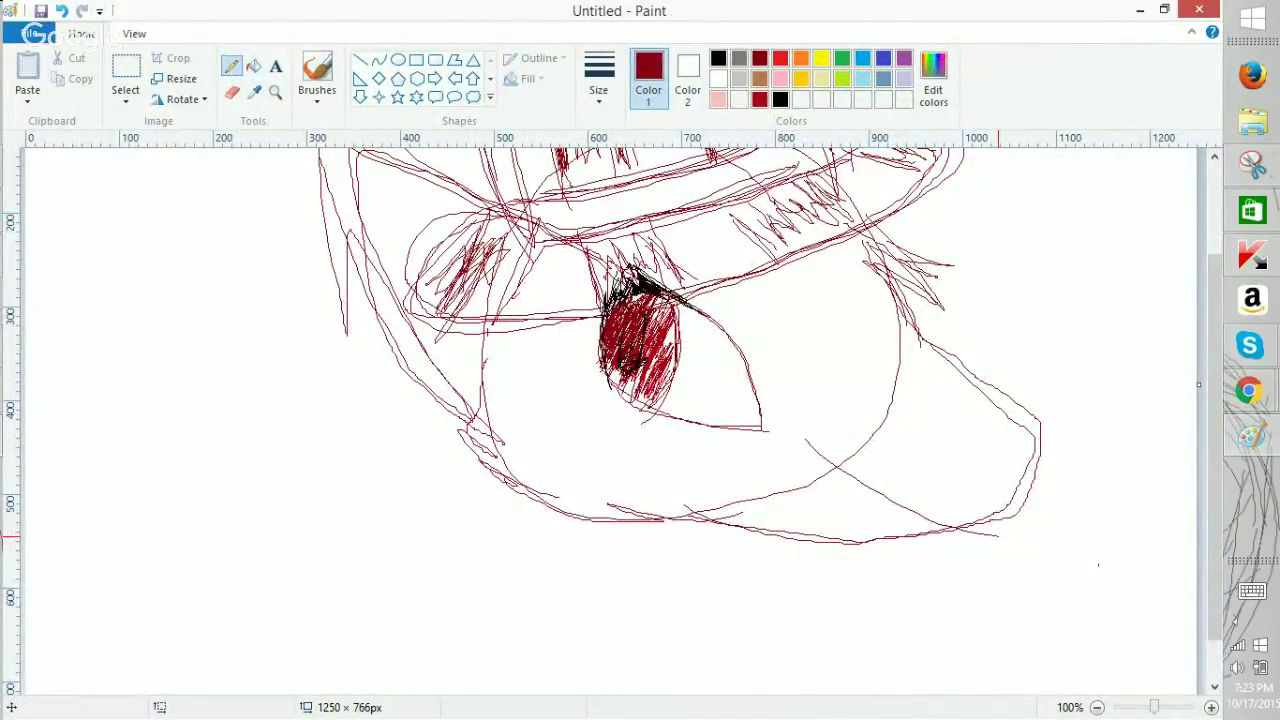
{"action": "left_click", "coordinate": [61, 10]}
{"action": "left_click_drag", "start_coordinate": [681, 463], "coordinate": [970, 553]}
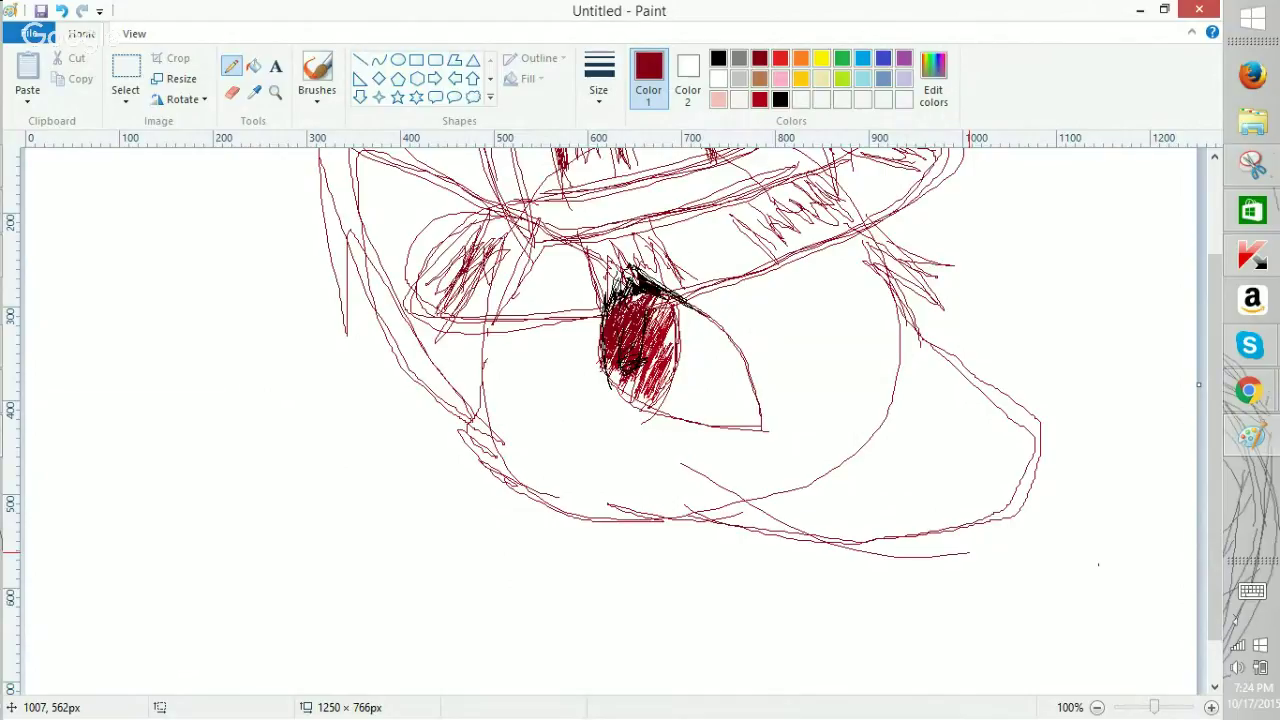
{"action": "left_click", "coordinate": [61, 10]}
{"action": "left_click_drag", "start_coordinate": [682, 473], "coordinate": [897, 540]}
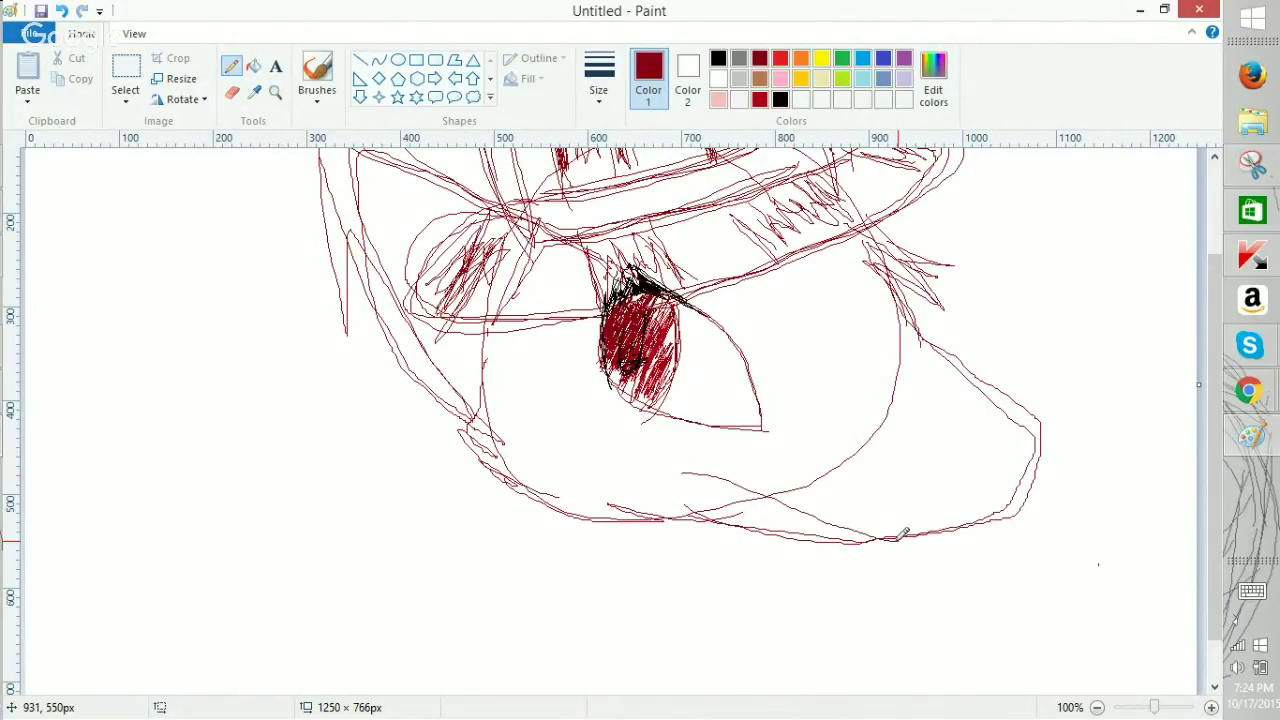
{"action": "left_click_drag", "start_coordinate": [724, 474], "coordinate": [946, 546]}
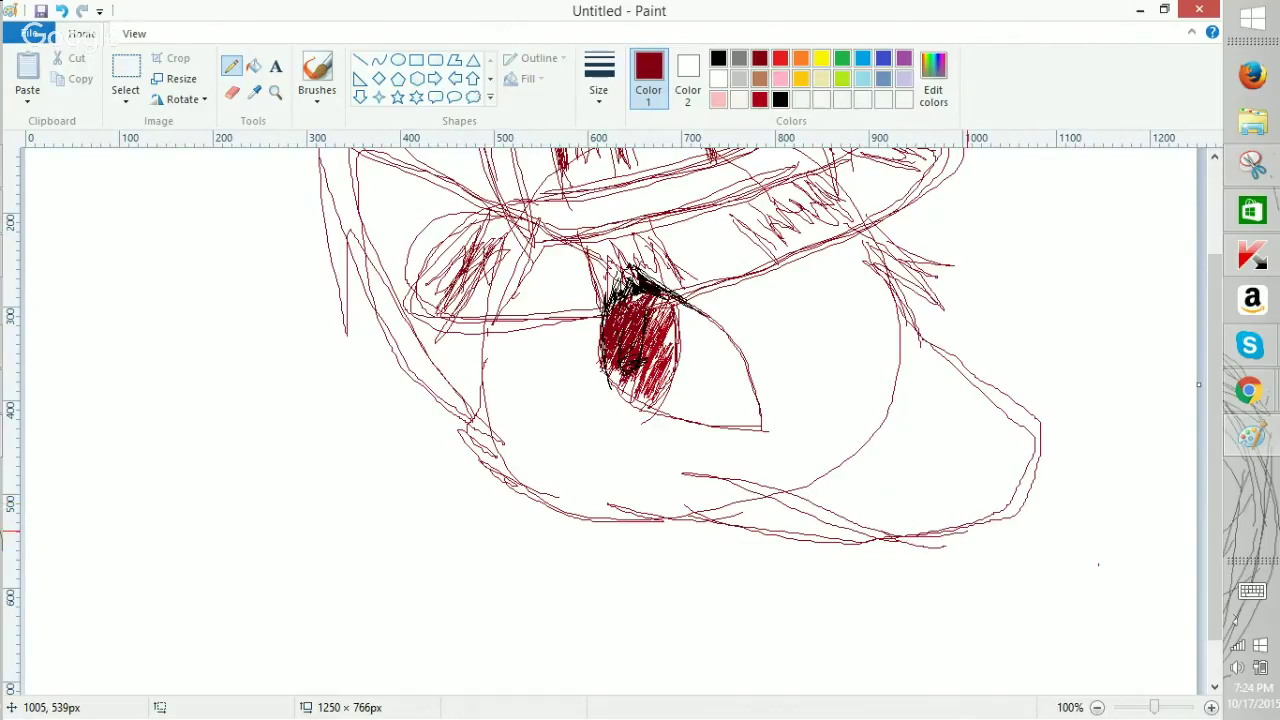
Erase the crossing lines under the muzzle and redraw the mouth line back to the cheek with the Pencil.
{"action": "left_click", "coordinate": [232, 93]}
{"action": "left_click_drag", "start_coordinate": [929, 548], "coordinate": [880, 533]}
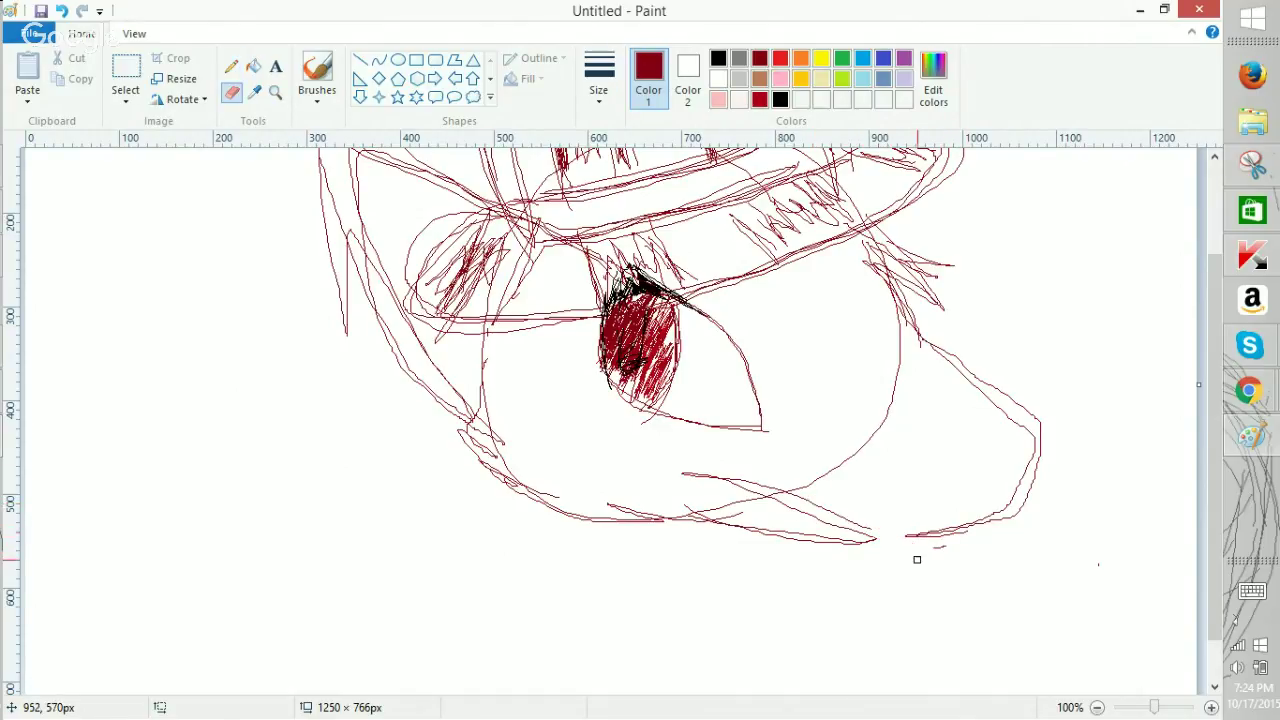
{"action": "left_click", "coordinate": [231, 66]}
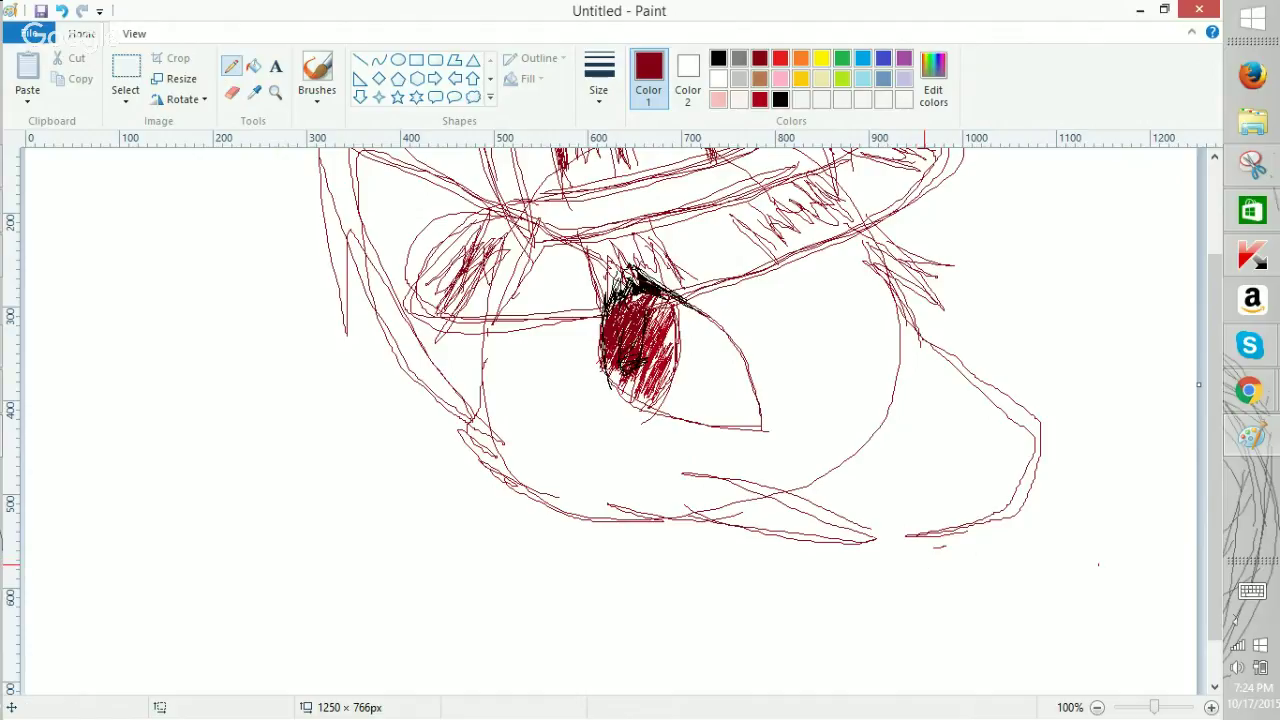
{"action": "mouse_move", "coordinate": [862, 524]}
{"action": "left_mouse_down"}
{"action": "mouse_move", "coordinate": [940, 539]}
{"action": "mouse_move", "coordinate": [751, 478]}
{"action": "mouse_move", "coordinate": [680, 470]}
{"action": "left_mouse_up"}
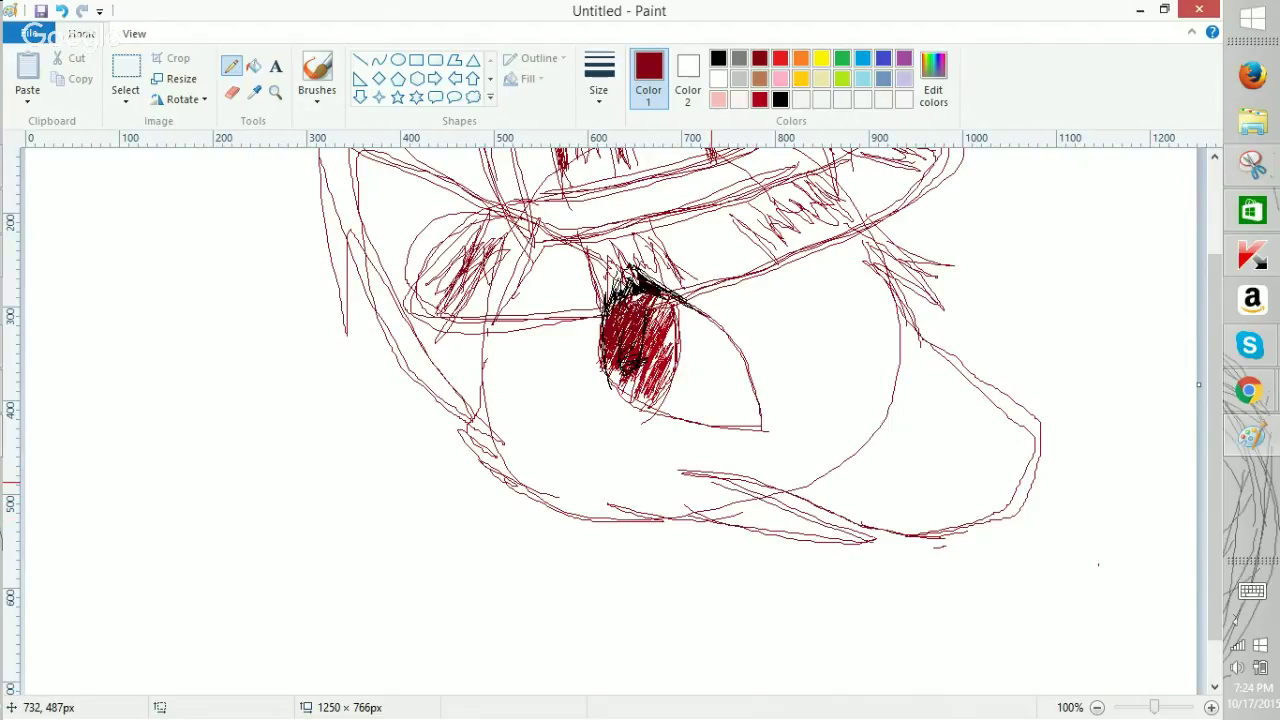
Draw a small rounded triangular nose in dark red at the tip of the muzzle.
{"action": "mouse_move", "coordinate": [1015, 437]}
{"action": "left_mouse_down"}
{"action": "mouse_move", "coordinate": [974, 425]}
{"action": "mouse_move", "coordinate": [995, 461]}
{"action": "left_mouse_up"}
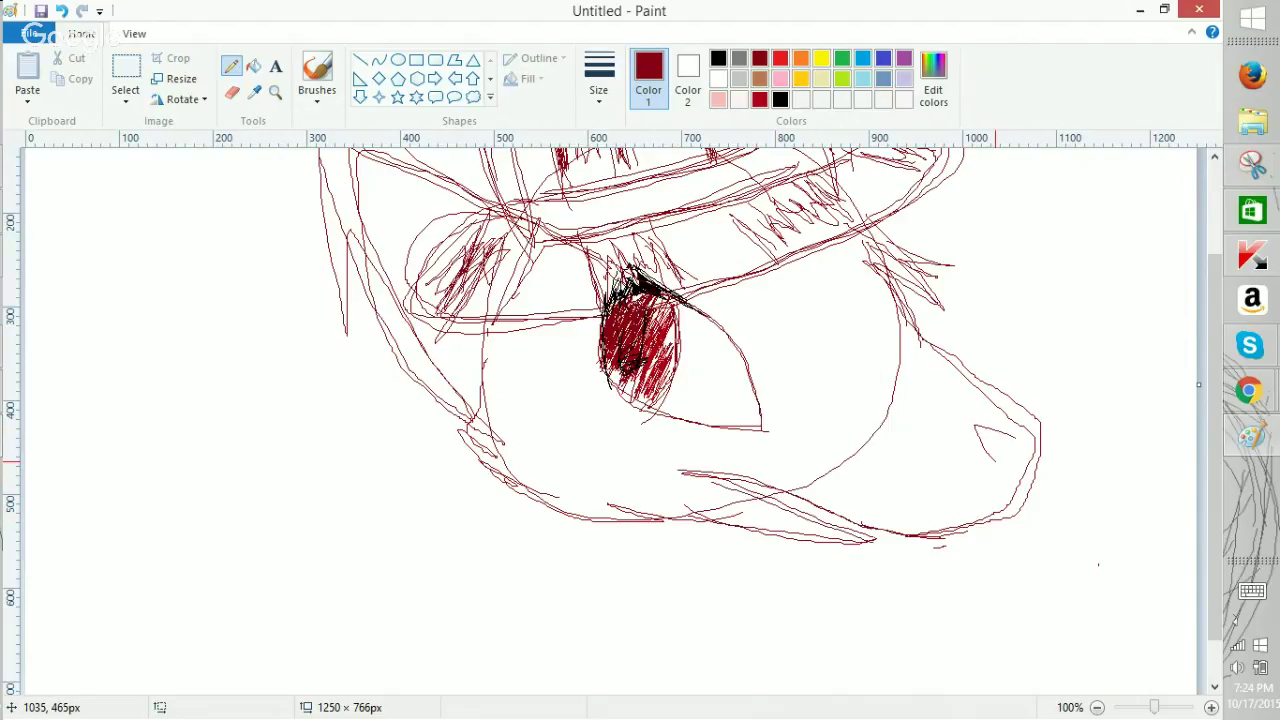
{"action": "left_click", "coordinate": [1097, 707]}
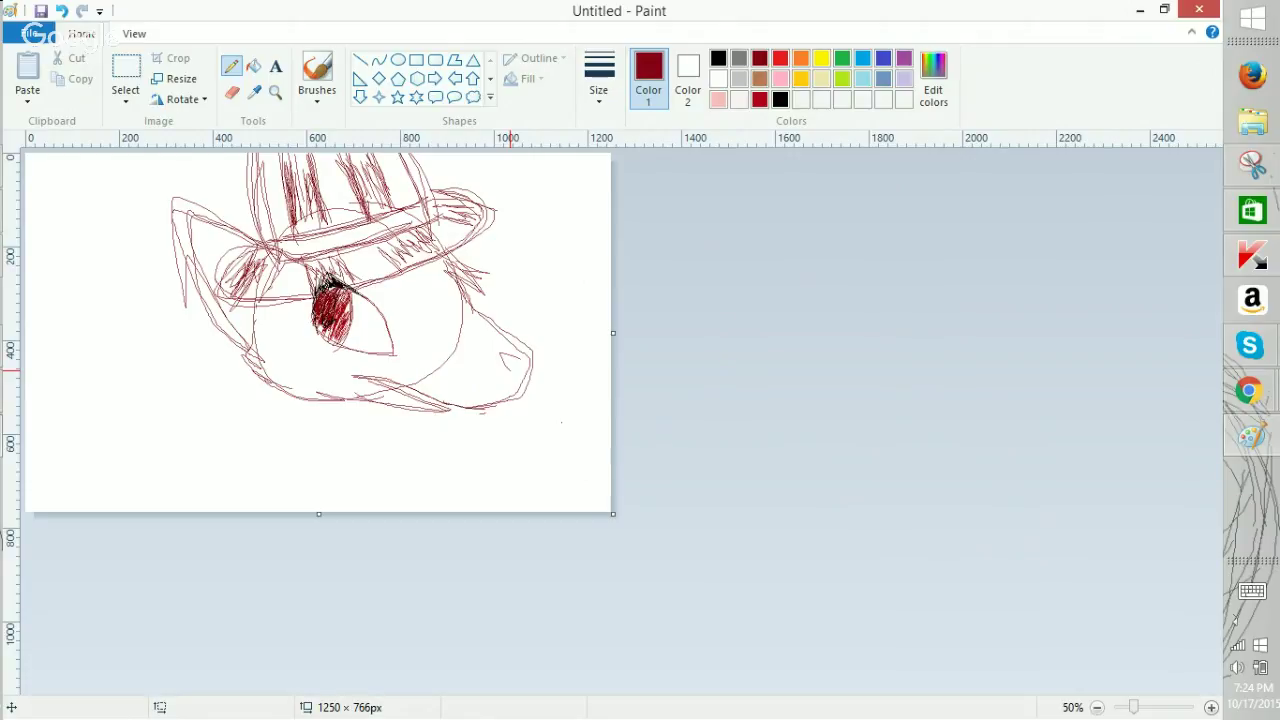
{"action": "left_click", "coordinate": [61, 11]}
{"action": "left_click_drag", "start_coordinate": [526, 362], "coordinate": [517, 382]}
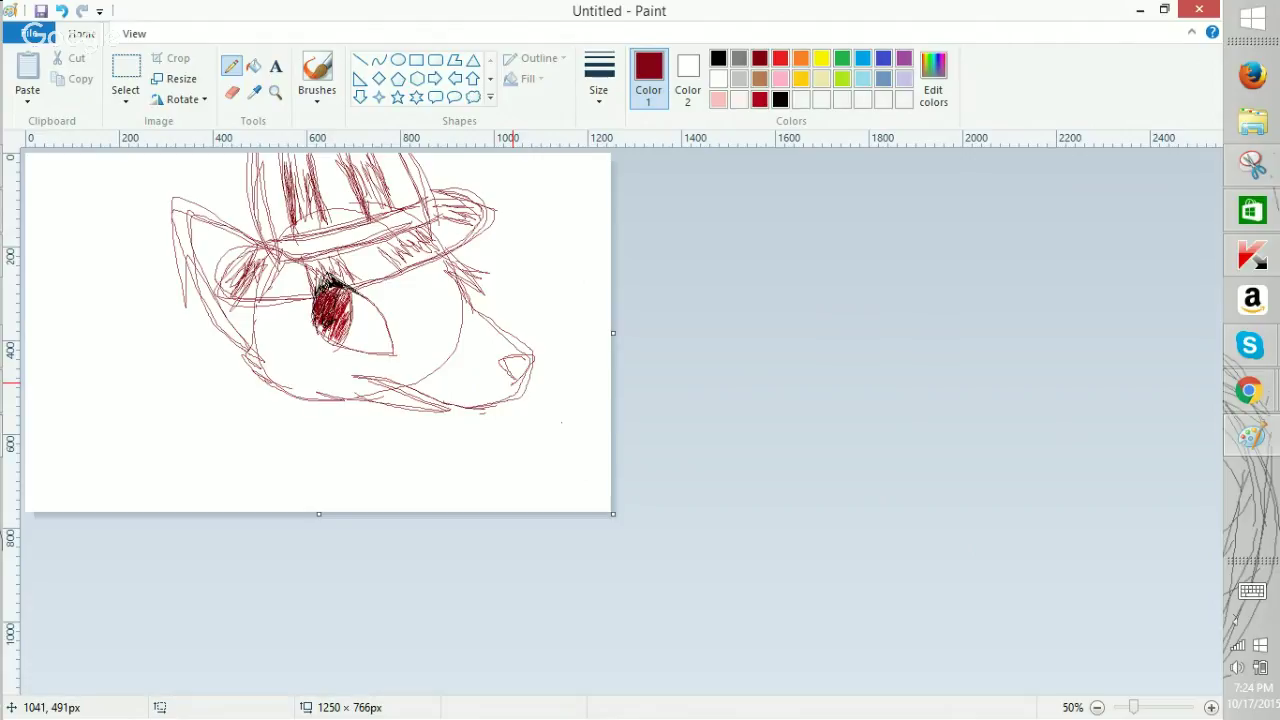
Shade the two stripes of the top hat with thick diagonal brush strokes in the brighter custom red.
{"action": "left_click", "coordinate": [1211, 707]}
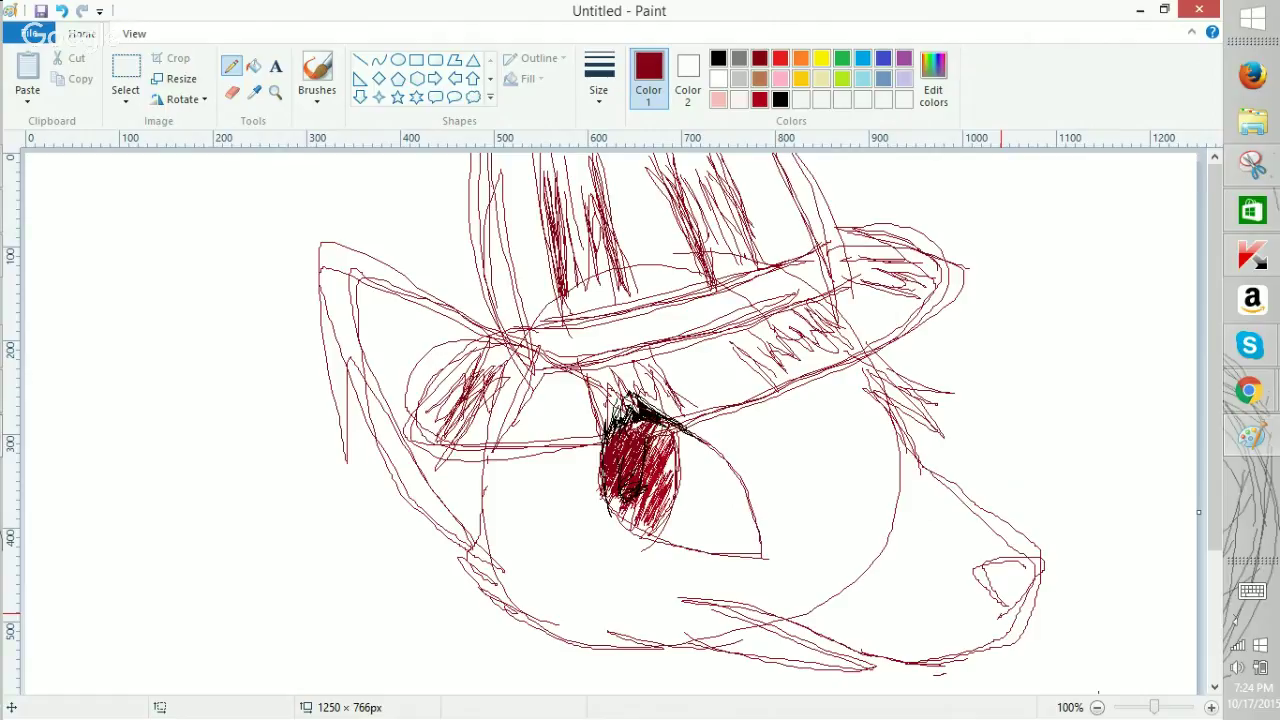
{"action": "left_click", "coordinate": [760, 99]}
{"action": "left_click", "coordinate": [317, 75]}
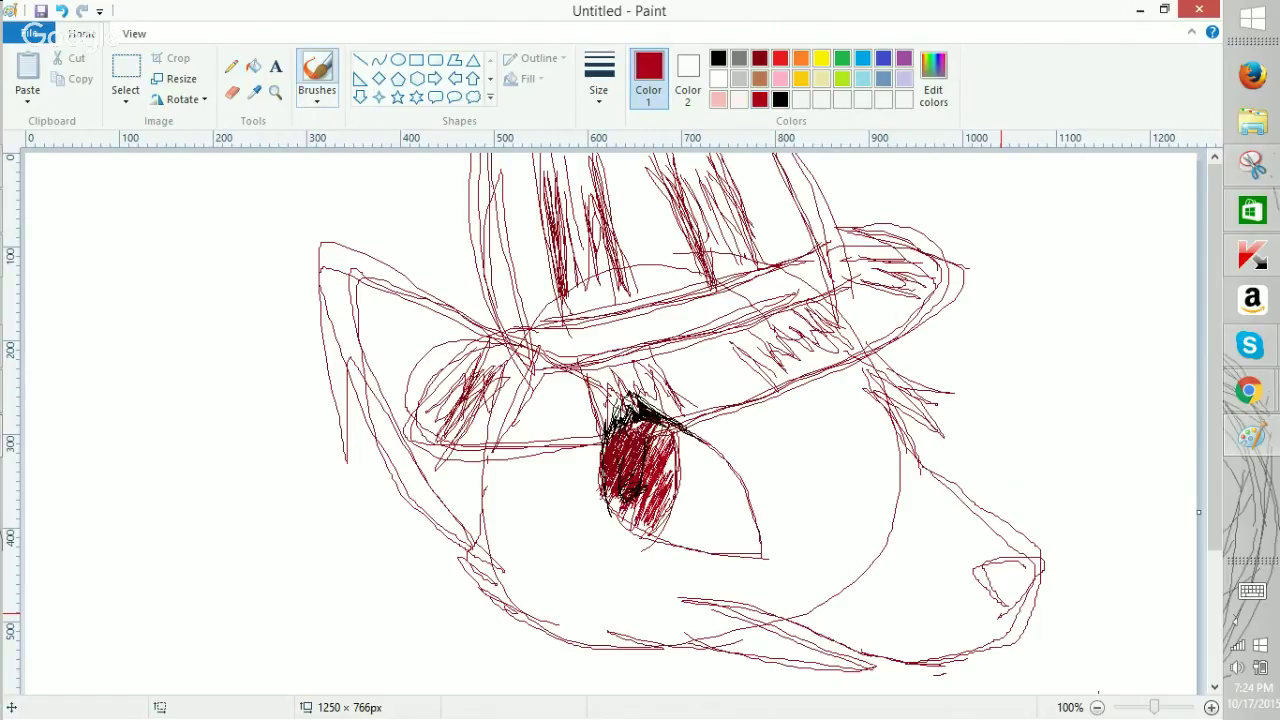
{"action": "mouse_move", "coordinate": [565, 190]}
{"action": "left_mouse_down"}
{"action": "mouse_move", "coordinate": [578, 182]}
{"action": "mouse_move", "coordinate": [568, 163]}
{"action": "mouse_move", "coordinate": [598, 245]}
{"action": "left_mouse_up"}
{"action": "mouse_move", "coordinate": [733, 209]}
{"action": "left_mouse_down"}
{"action": "mouse_move", "coordinate": [699, 158]}
{"action": "mouse_move", "coordinate": [729, 228]}
{"action": "mouse_move", "coordinate": [690, 150]}
{"action": "mouse_move", "coordinate": [742, 275]}
{"action": "left_mouse_up"}
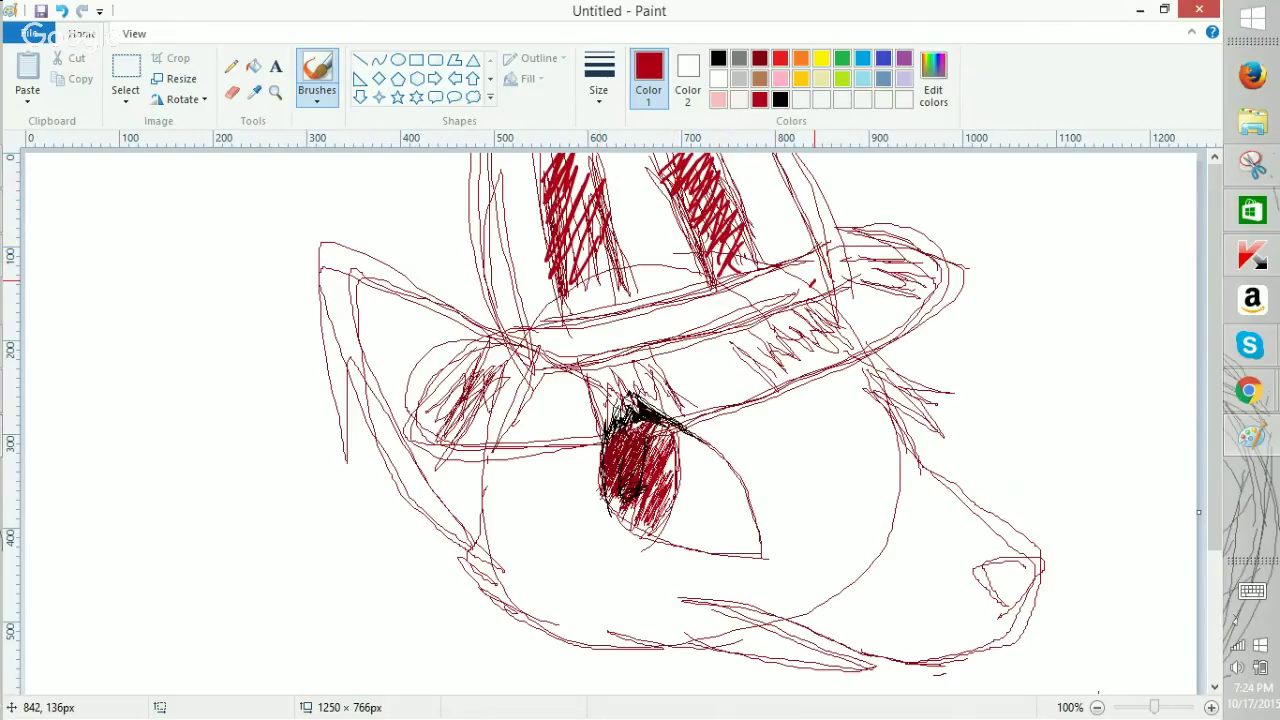
Look at the Animal Jam game and the YouTube channel page in Chrome, and return to the drawing in Paint.
{"action": "left_click", "coordinate": [1249, 390]}
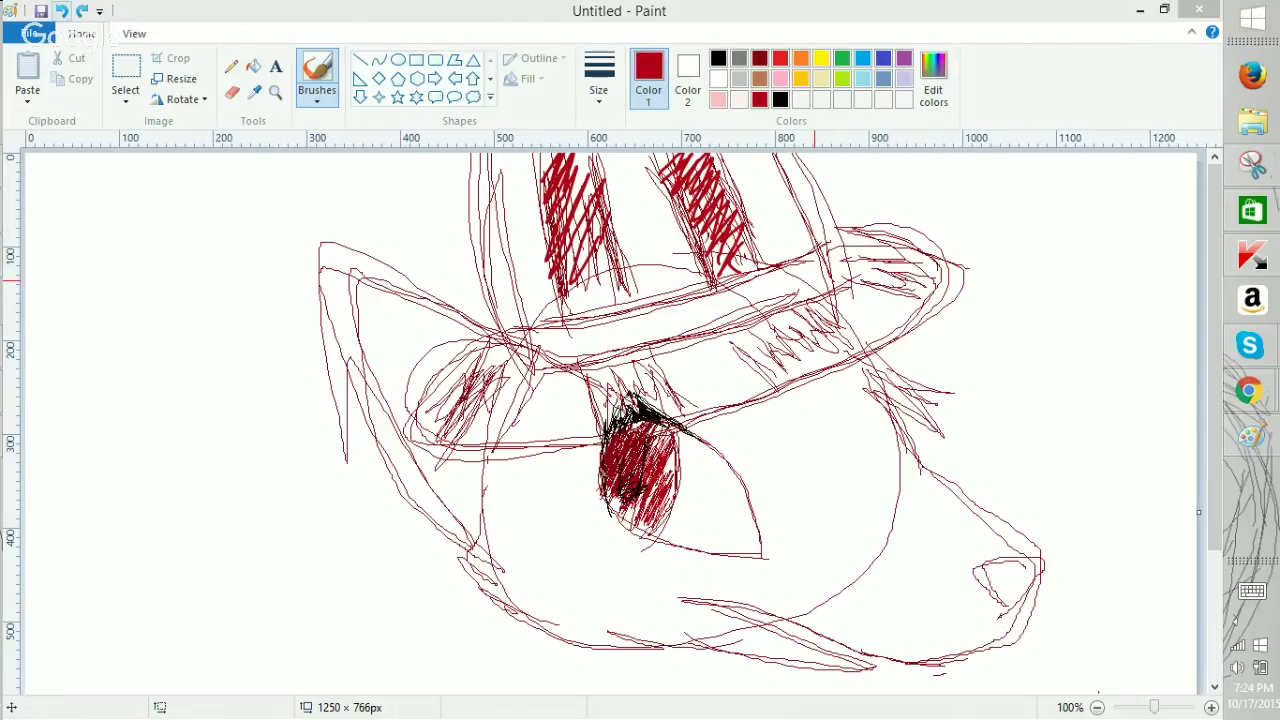
{"action": "mouse_move", "coordinate": [1249, 345]}
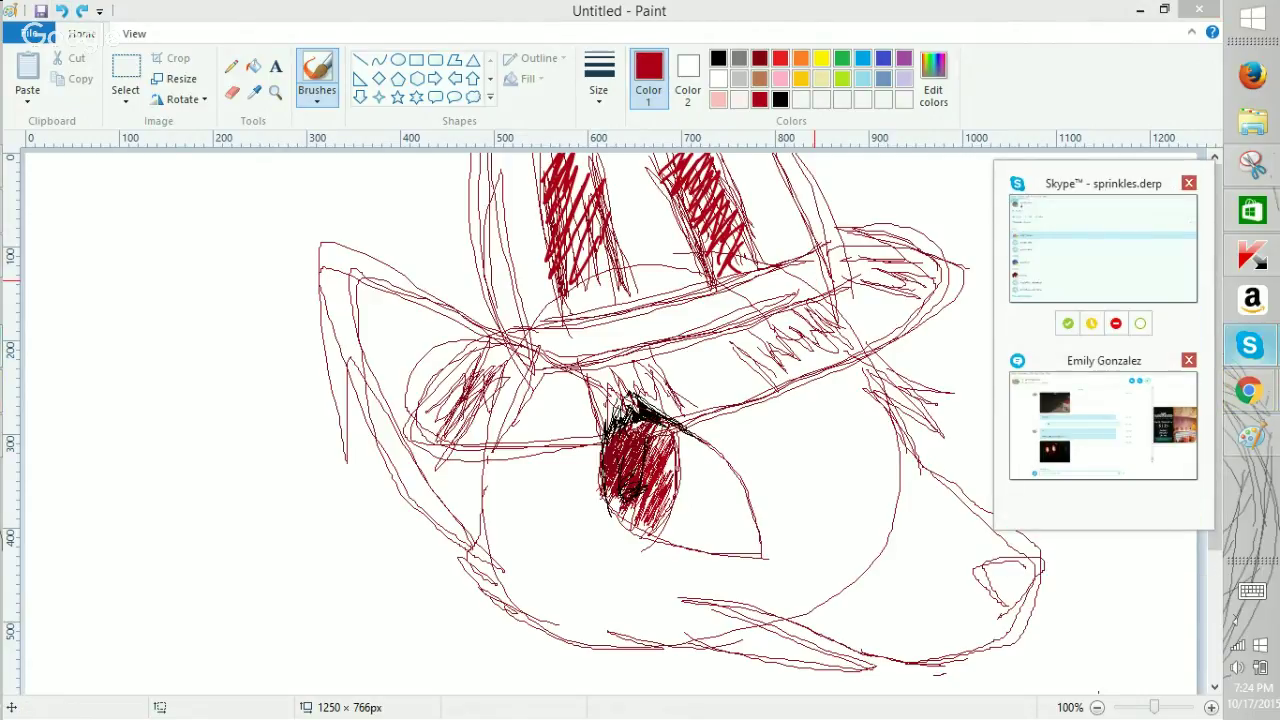
{"action": "mouse_move", "coordinate": [1249, 390]}
{"action": "left_click", "coordinate": [1106, 286]}
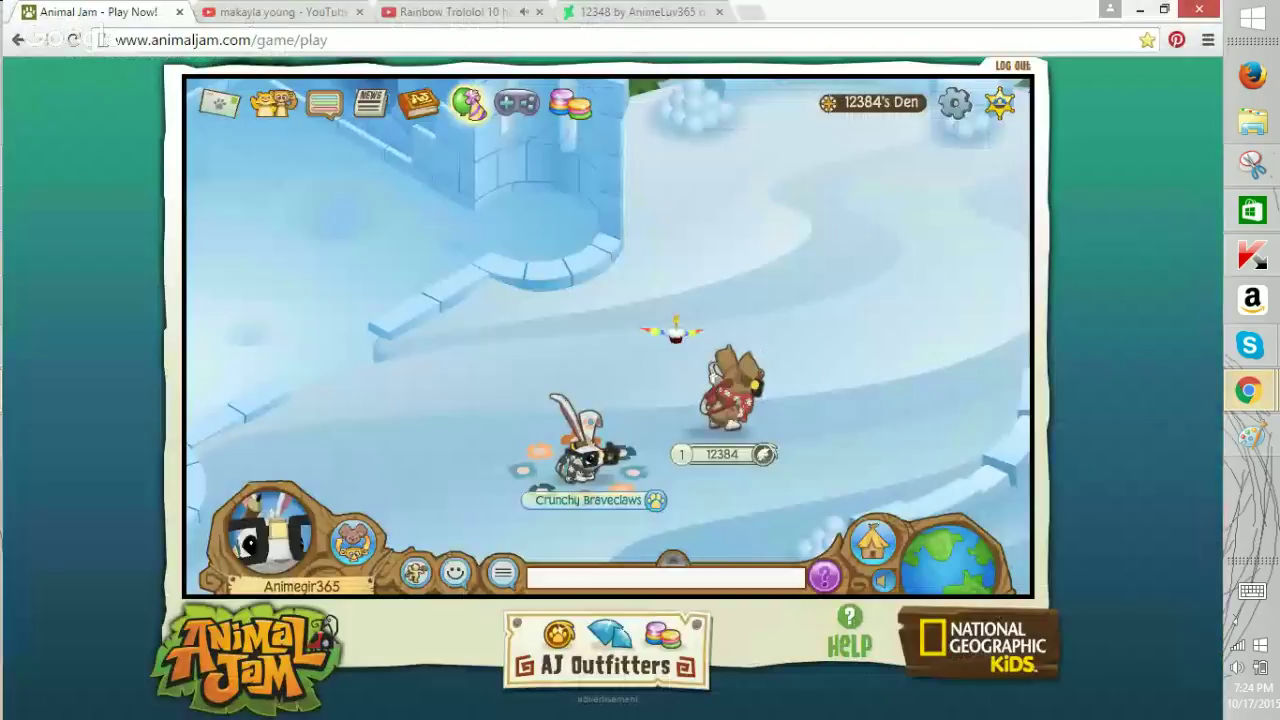
{"action": "left_click", "coordinate": [300, 12]}
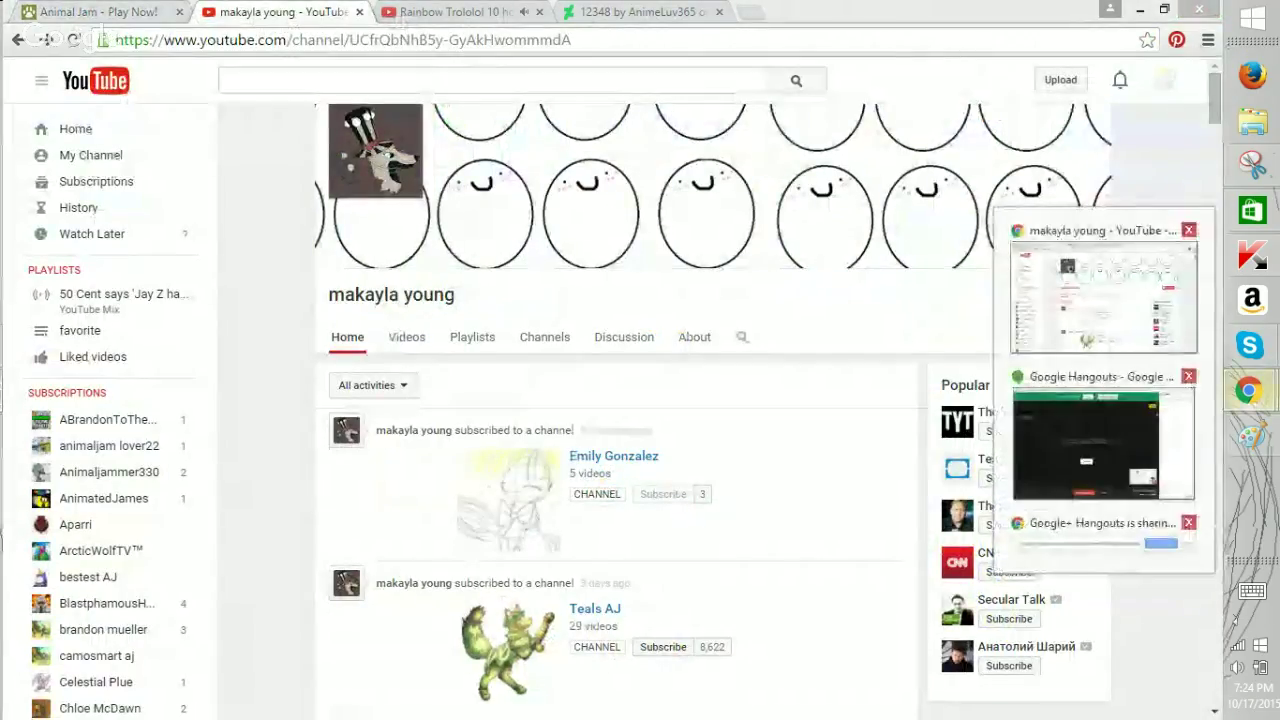
{"action": "left_click", "coordinate": [1250, 436]}
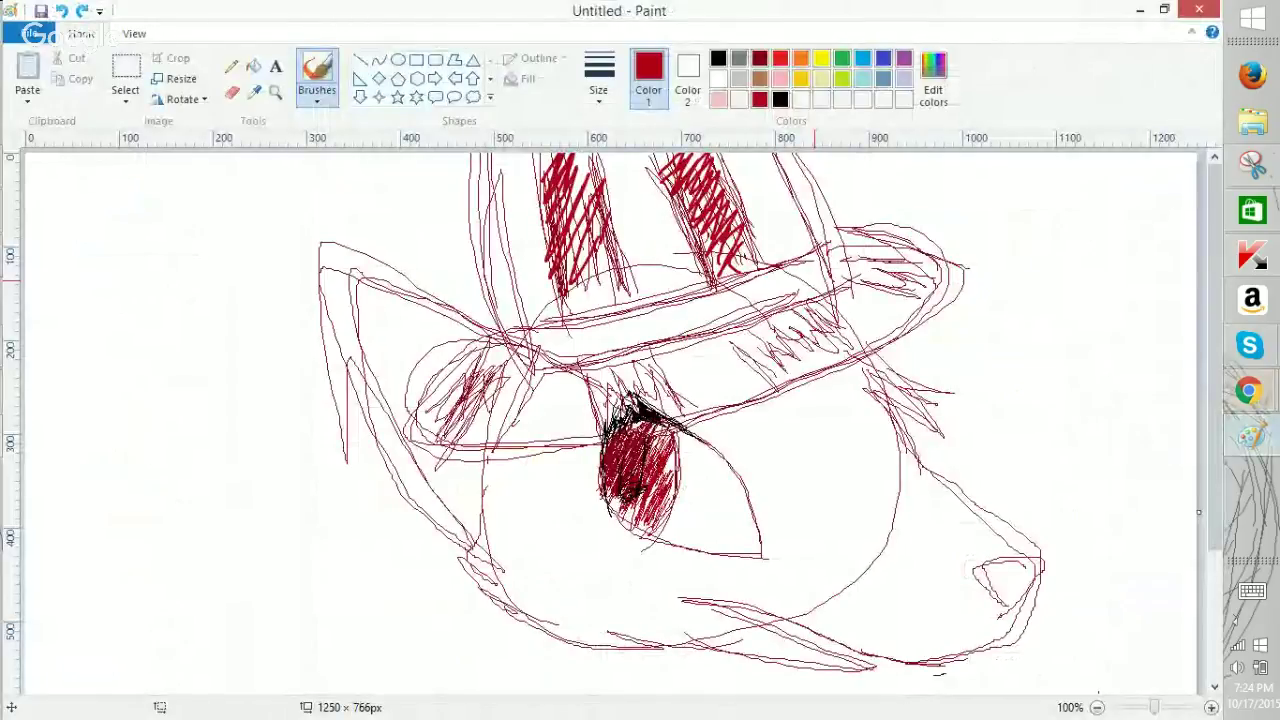
Add thin dark red Pencil strokes to the top hat's front section, beside the second stripe.
{"action": "left_click", "coordinate": [1097, 707]}
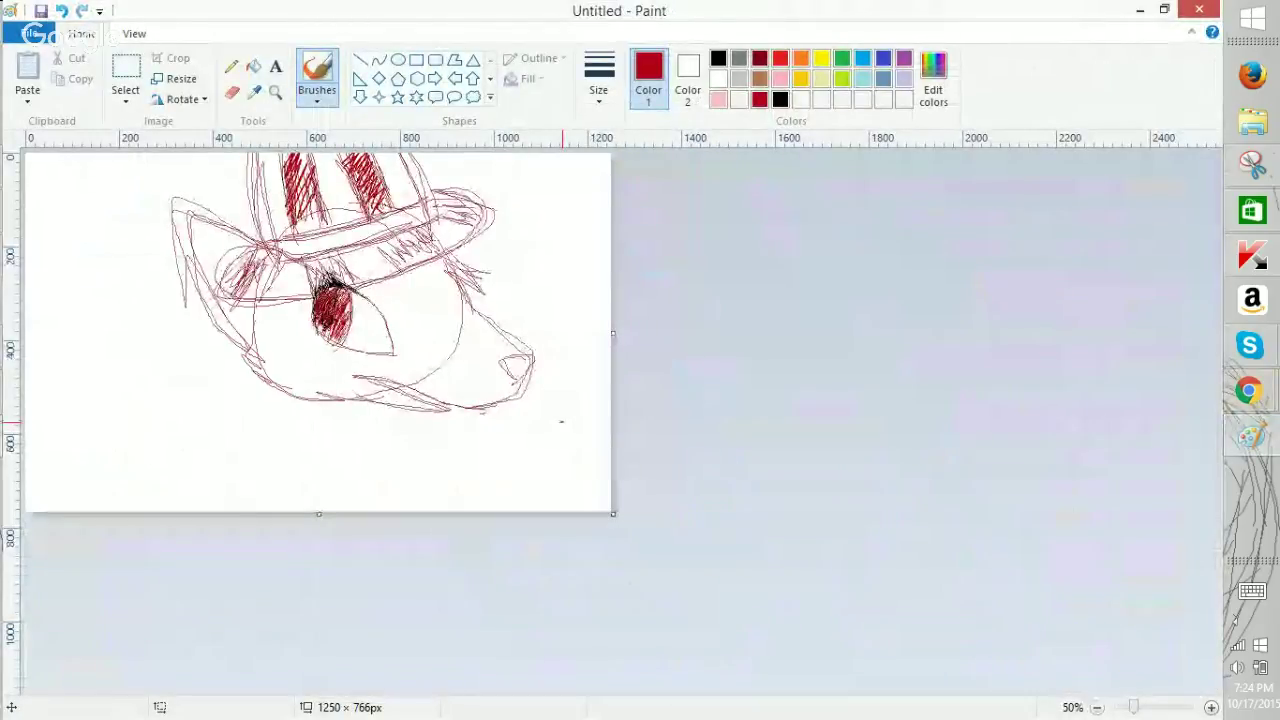
{"action": "key", "text": "alt+h"}
{"action": "key", "text": "p"}
{"action": "left_click", "coordinate": [760, 58]}
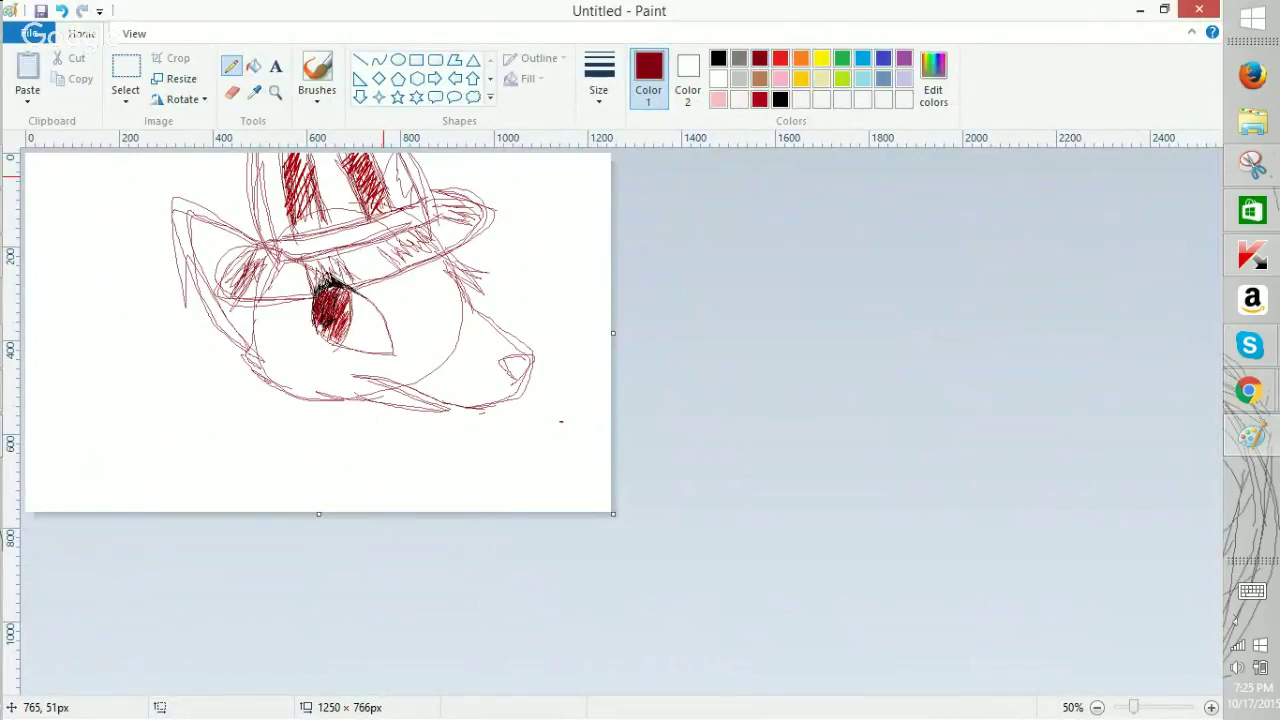
{"action": "scroll", "coordinate": [395, 177], "scroll_direction": "up", "scroll_amount": 1}
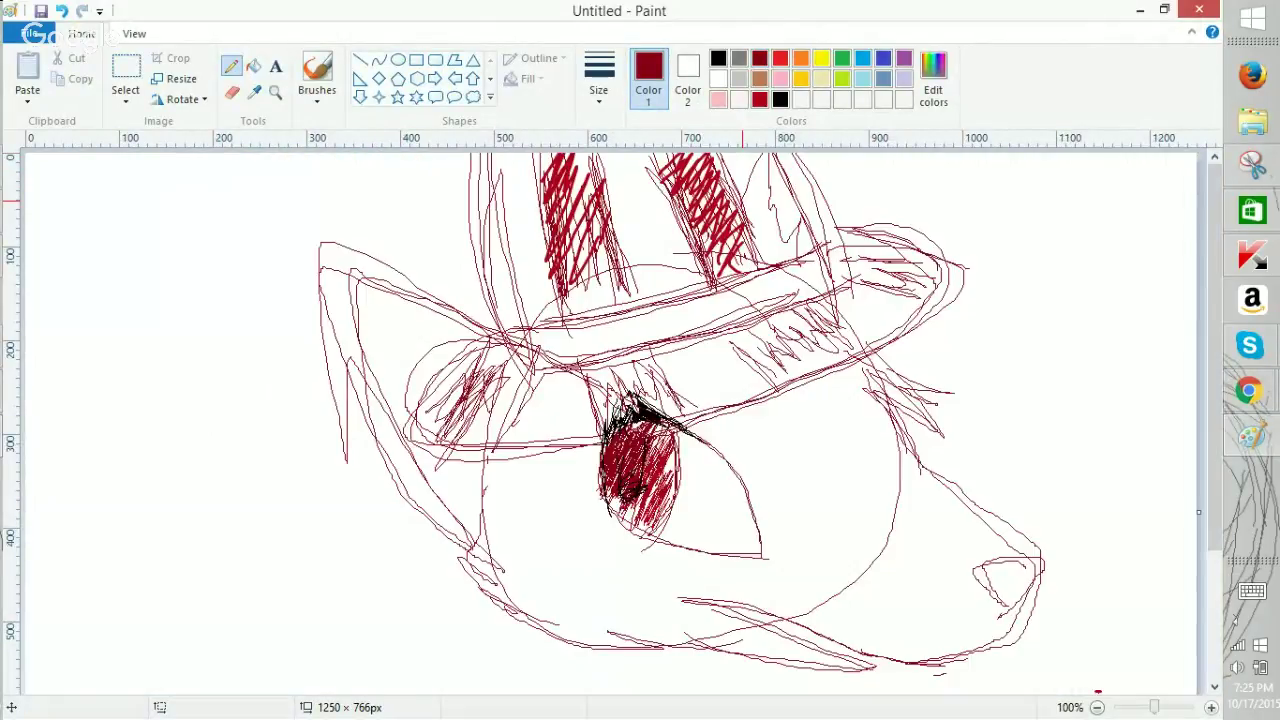
Fill the remaining sections of the top hat with thick dark red diagonal brush strokes.
{"action": "left_click", "coordinate": [317, 75]}
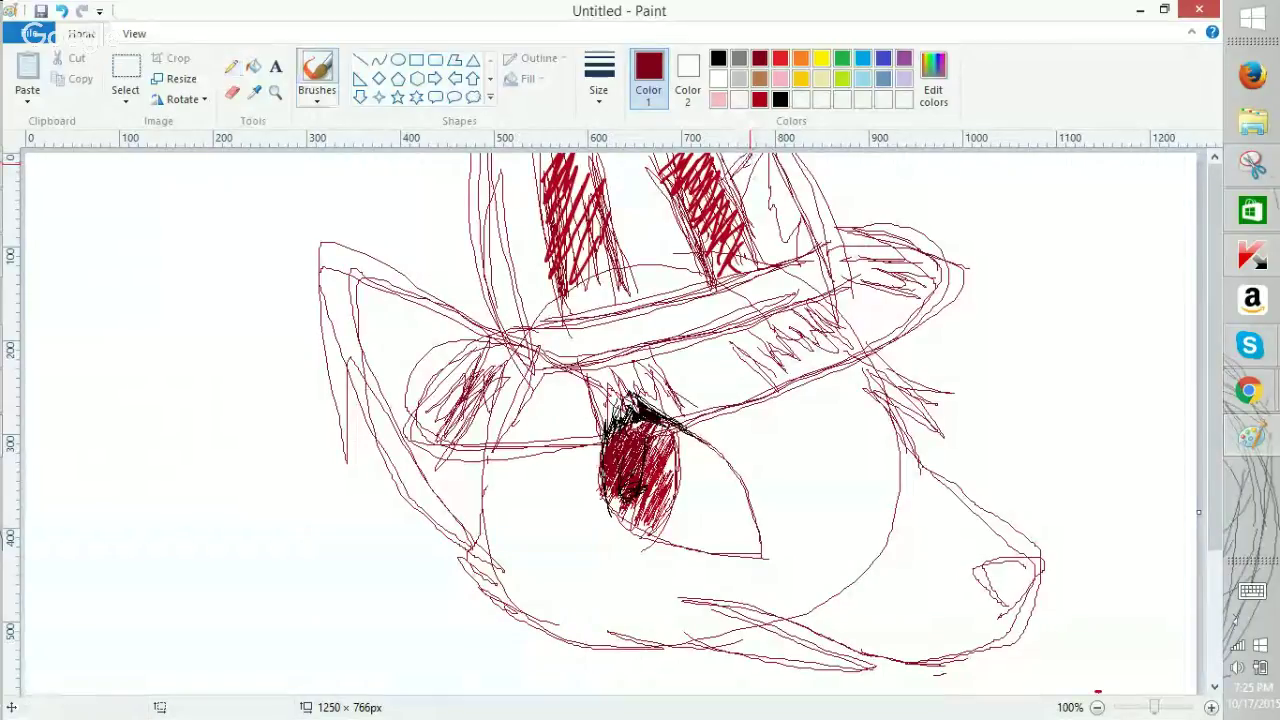
{"action": "mouse_move", "coordinate": [830, 245]}
{"action": "left_mouse_down"}
{"action": "mouse_move", "coordinate": [812, 227]}
{"action": "mouse_move", "coordinate": [798, 245]}
{"action": "mouse_move", "coordinate": [776, 170]}
{"action": "mouse_move", "coordinate": [745, 140]}
{"action": "mouse_move", "coordinate": [739, 200]}
{"action": "mouse_move", "coordinate": [800, 242]}
{"action": "mouse_move", "coordinate": [689, 274]}
{"action": "mouse_move", "coordinate": [637, 211]}
{"action": "mouse_move", "coordinate": [669, 210]}
{"action": "mouse_move", "coordinate": [605, 198]}
{"action": "mouse_move", "coordinate": [611, 174]}
{"action": "mouse_move", "coordinate": [639, 254]}
{"action": "mouse_move", "coordinate": [638, 189]}
{"action": "mouse_move", "coordinate": [638, 225]}
{"action": "mouse_move", "coordinate": [689, 277]}
{"action": "left_mouse_up"}
{"action": "mouse_move", "coordinate": [503, 198]}
{"action": "left_mouse_down"}
{"action": "mouse_move", "coordinate": [487, 230]}
{"action": "mouse_move", "coordinate": [513, 190]}
{"action": "mouse_move", "coordinate": [496, 230]}
{"action": "mouse_move", "coordinate": [521, 180]}
{"action": "mouse_move", "coordinate": [540, 358]}
{"action": "left_mouse_up"}
Fill the hat's band above the brim with black brush strokes along its whole length.
{"action": "left_click", "coordinate": [718, 58]}
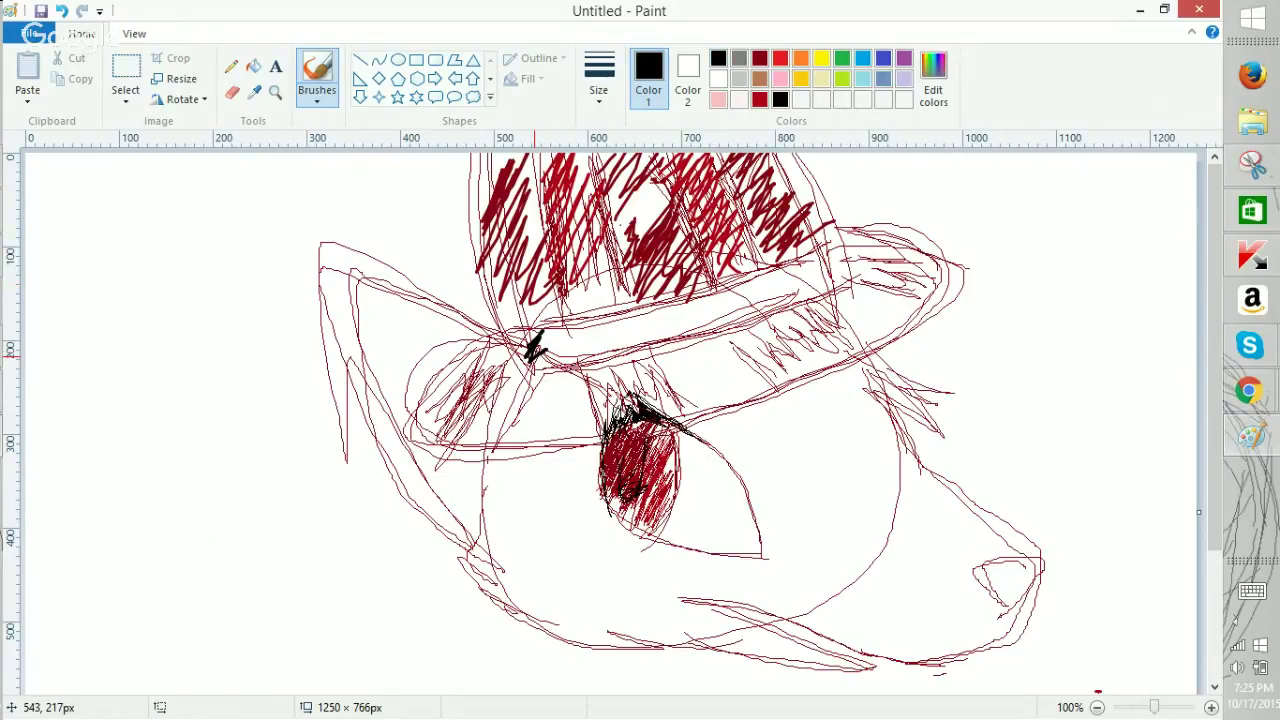
{"action": "left_click_drag", "start_coordinate": [828, 282], "coordinate": [761, 313]}
{"action": "mouse_move", "coordinate": [540, 350]}
{"action": "left_mouse_down"}
{"action": "mouse_move", "coordinate": [590, 335]}
{"action": "mouse_move", "coordinate": [546, 340]}
{"action": "mouse_move", "coordinate": [734, 328]}
{"action": "mouse_move", "coordinate": [618, 328]}
{"action": "mouse_move", "coordinate": [777, 294]}
{"action": "mouse_move", "coordinate": [644, 300]}
{"action": "mouse_move", "coordinate": [829, 271]}
{"action": "left_mouse_up"}
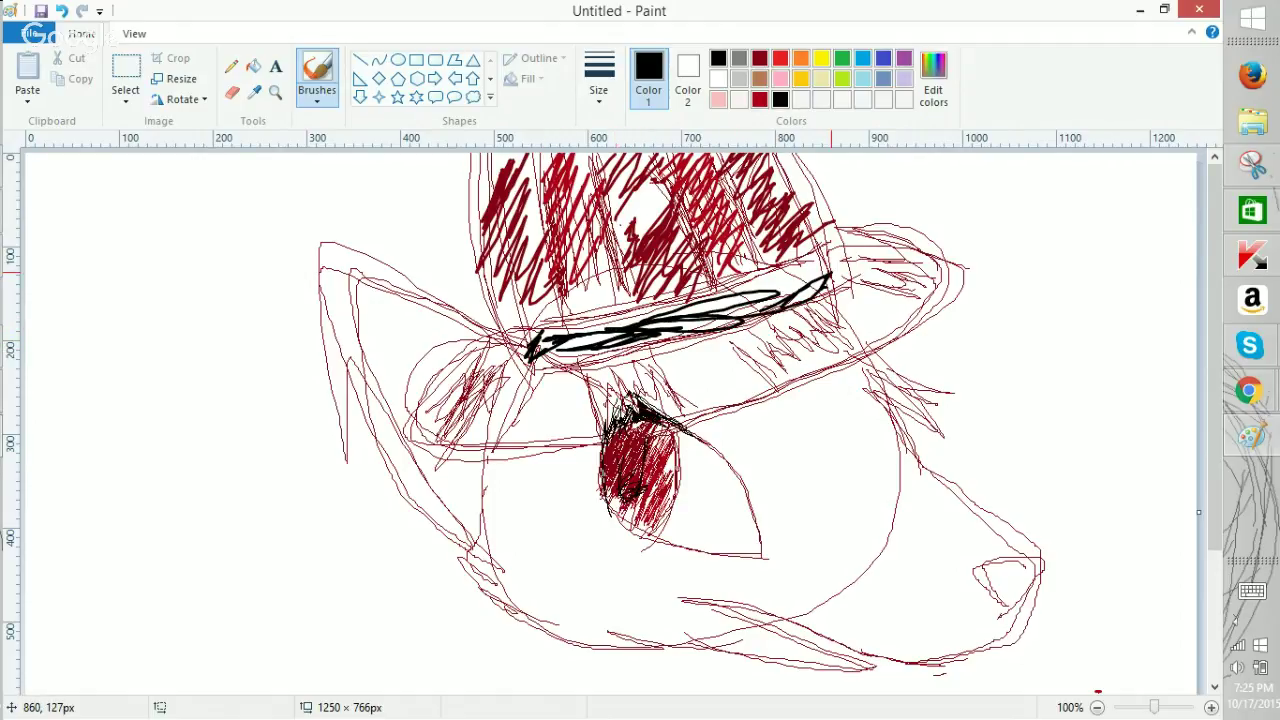
{"action": "left_click", "coordinate": [1097, 708]}
{"action": "mouse_move", "coordinate": [428, 212]}
{"action": "left_mouse_down"}
{"action": "mouse_move", "coordinate": [302, 231]}
{"action": "mouse_move", "coordinate": [337, 234]}
{"action": "left_mouse_up"}
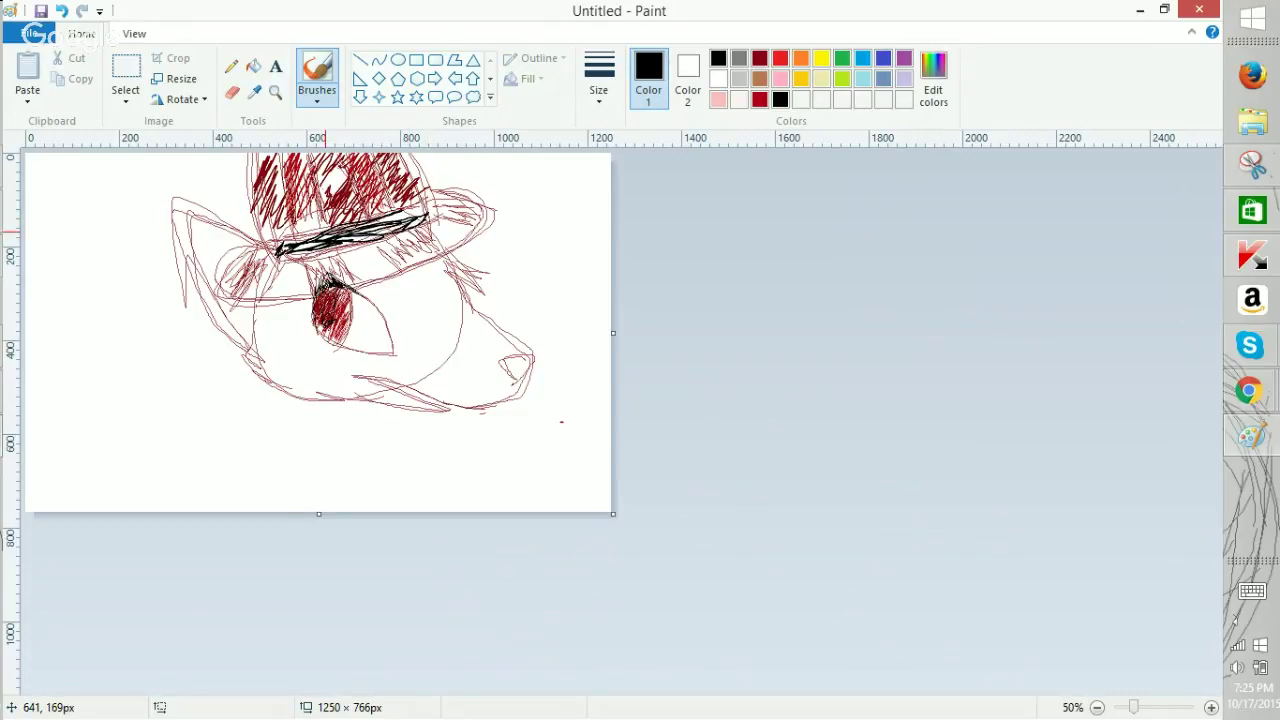
Shade the stripes across the hat's brim with dark red brush strokes.
{"action": "left_click", "coordinate": [760, 58]}
{"action": "mouse_move", "coordinate": [285, 260]}
{"action": "left_mouse_down"}
{"action": "mouse_move", "coordinate": [250, 293]}
{"action": "mouse_move", "coordinate": [258, 279]}
{"action": "left_mouse_up"}
{"action": "mouse_move", "coordinate": [353, 281]}
{"action": "left_mouse_down"}
{"action": "mouse_move", "coordinate": [318, 260]}
{"action": "mouse_move", "coordinate": [309, 288]}
{"action": "left_mouse_up"}
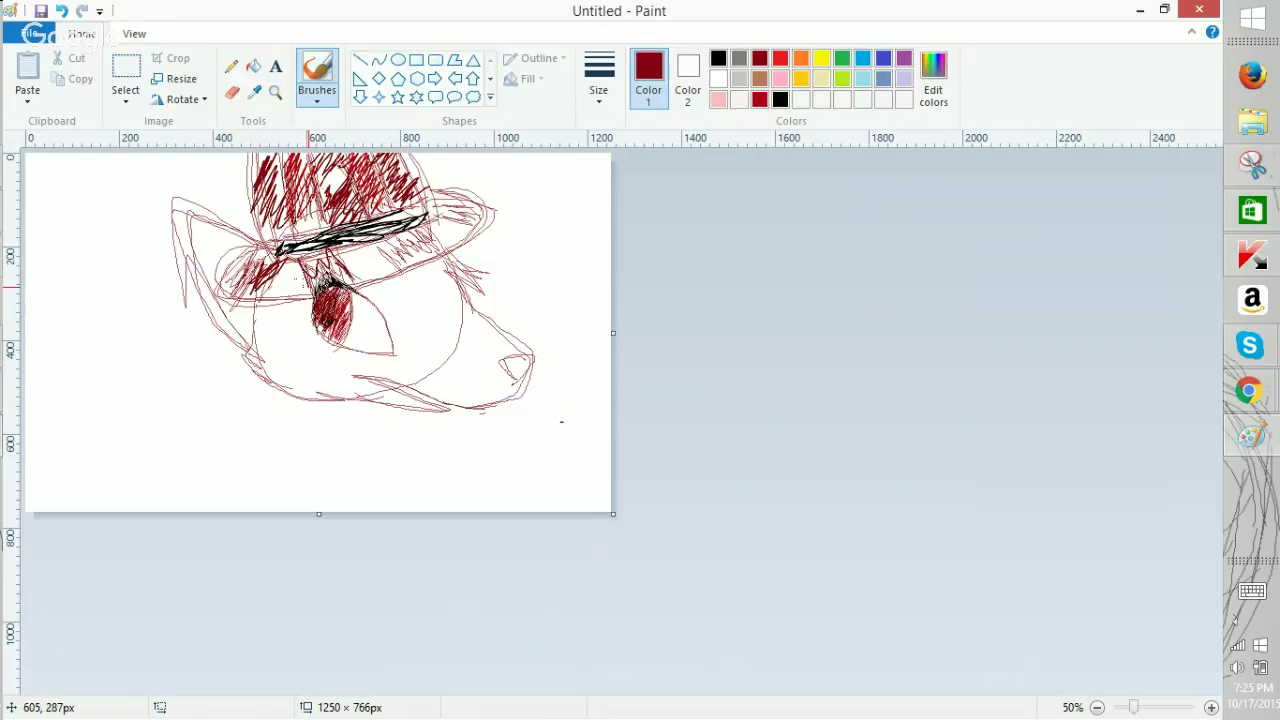
{"action": "mouse_move", "coordinate": [382, 244]}
{"action": "left_mouse_down"}
{"action": "mouse_move", "coordinate": [405, 258]}
{"action": "mouse_move", "coordinate": [401, 237]}
{"action": "mouse_move", "coordinate": [481, 231]}
{"action": "mouse_move", "coordinate": [458, 204]}
{"action": "left_mouse_up"}
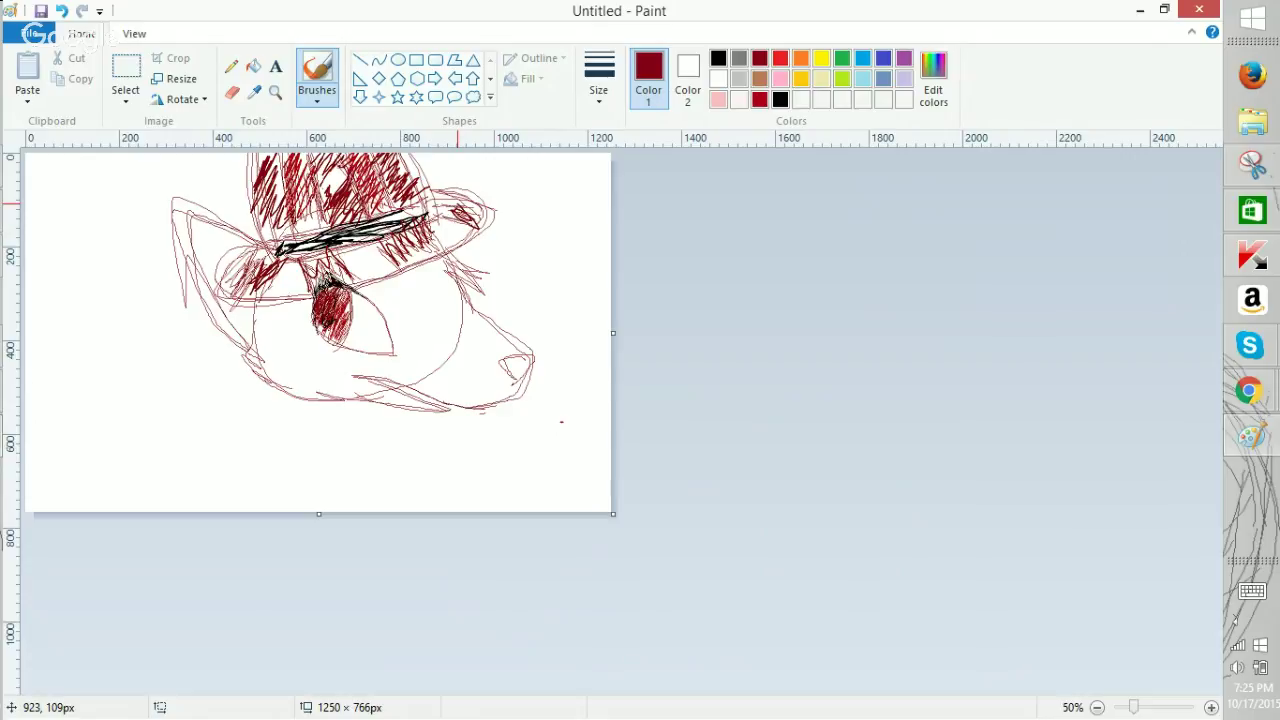
Draw a thick black brow line and upper eyelid above the red eye with the Pencil tool.
{"action": "left_click", "coordinate": [1211, 708]}
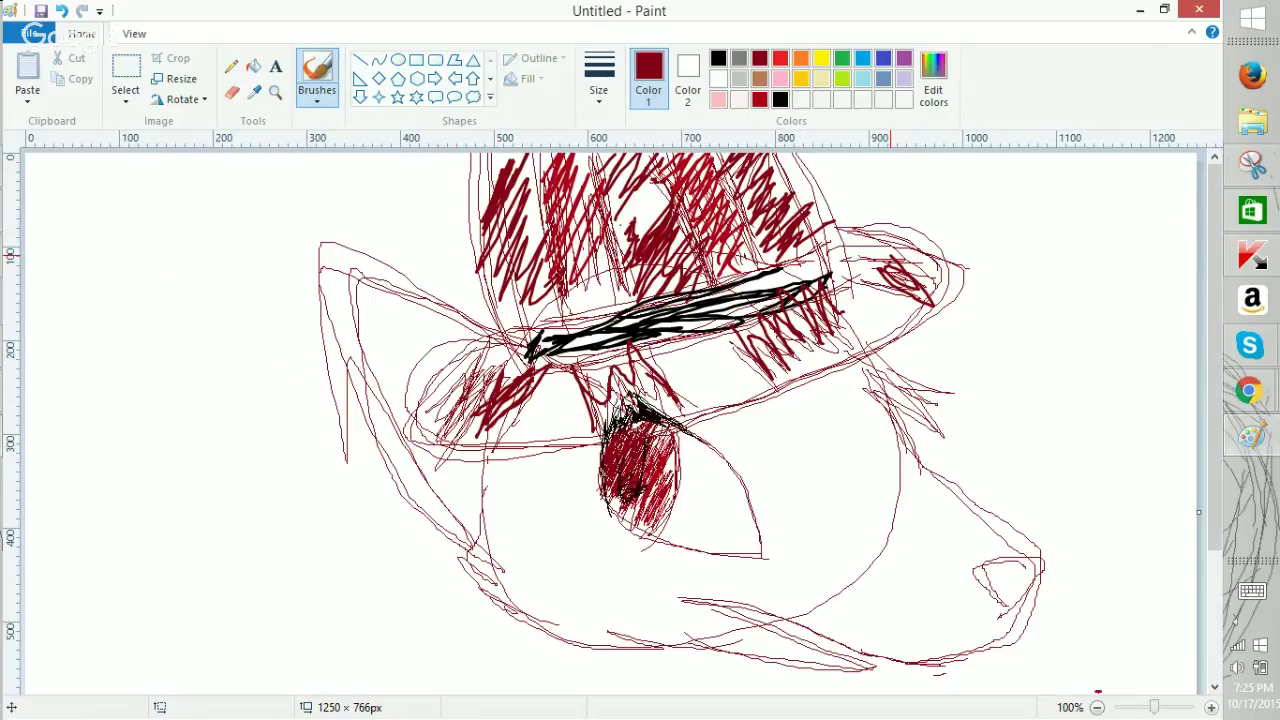
{"action": "left_click", "coordinate": [718, 58]}
{"action": "left_click", "coordinate": [231, 66]}
{"action": "left_click_drag", "start_coordinate": [580, 366], "coordinate": [732, 389]}
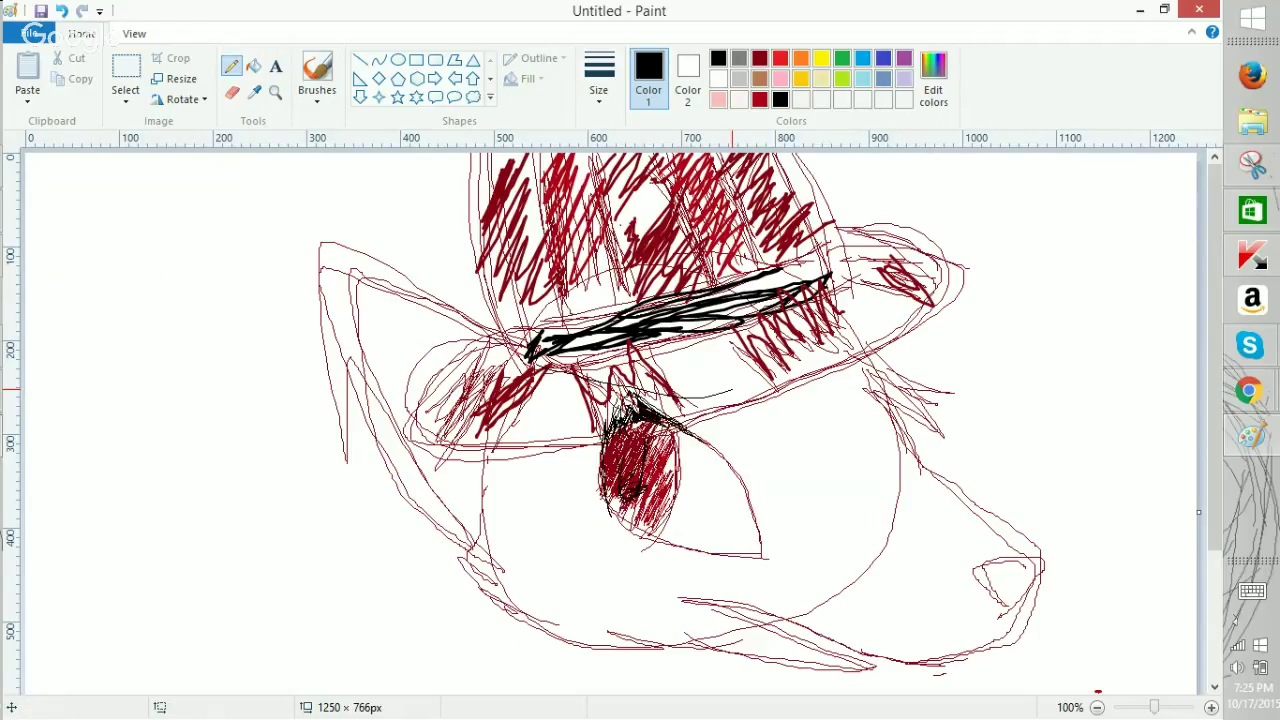
{"action": "left_click", "coordinate": [599, 72]}
{"action": "left_click", "coordinate": [591, 252]}
{"action": "mouse_move", "coordinate": [553, 362]}
{"action": "left_mouse_down"}
{"action": "mouse_move", "coordinate": [702, 403]}
{"action": "mouse_move", "coordinate": [750, 401]}
{"action": "mouse_move", "coordinate": [716, 430]}
{"action": "mouse_move", "coordinate": [745, 452]}
{"action": "left_mouse_up"}
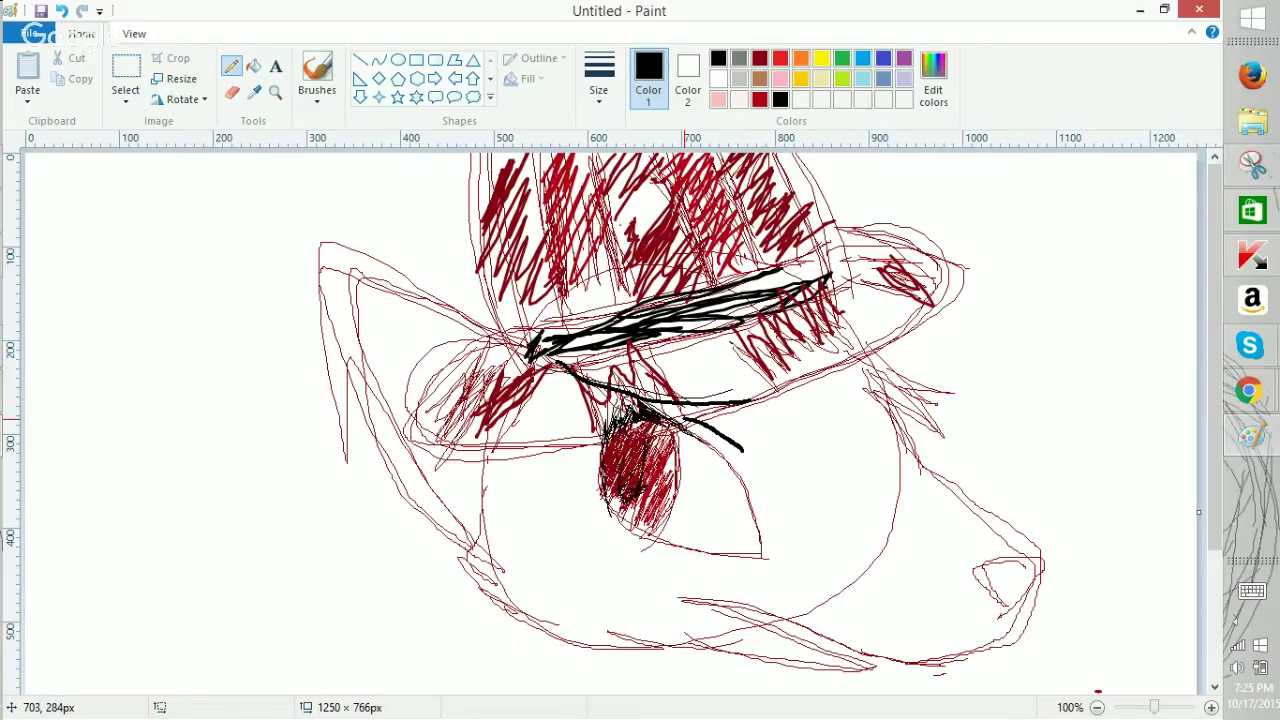
{"action": "scroll", "coordinate": [686, 419], "scroll_direction": "down", "scroll_amount": 1}
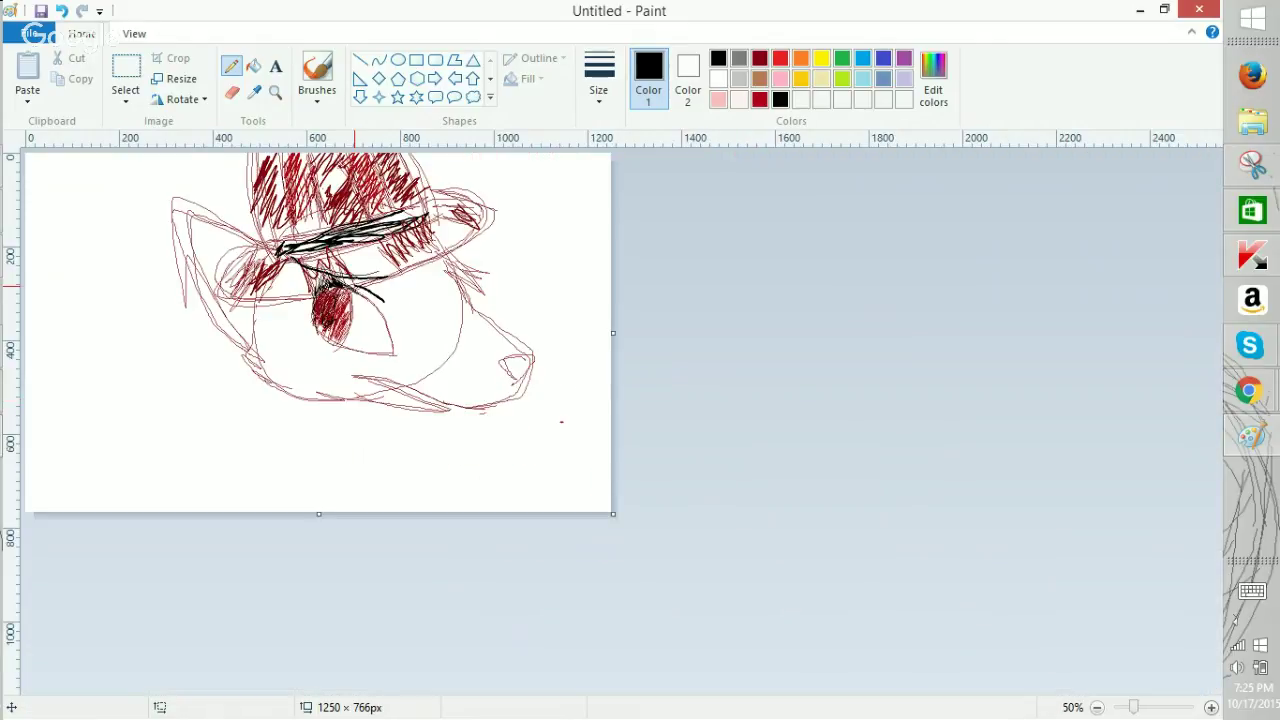
Switch to the Animal Jam page in Chrome and accept the logged-out notice to play again.
{"action": "mouse_move", "coordinate": [1249, 391]}
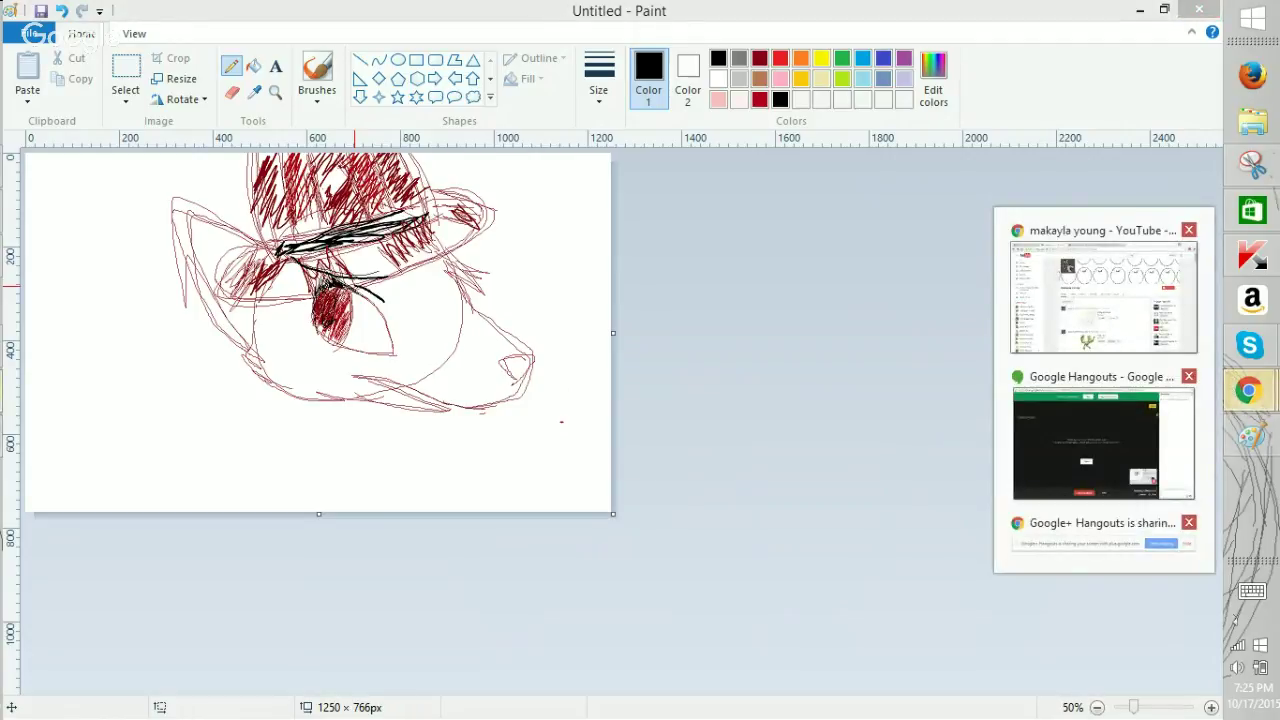
{"action": "mouse_move", "coordinate": [1250, 346]}
{"action": "left_click", "coordinate": [1105, 255]}
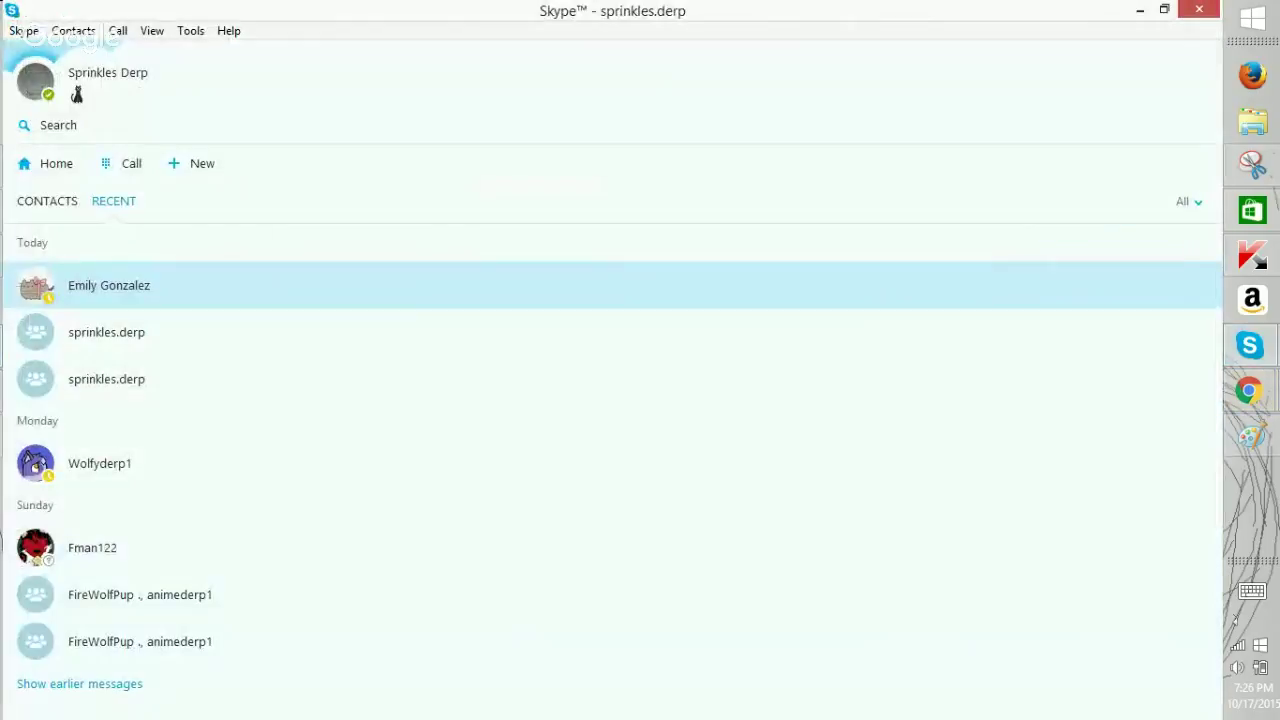
{"action": "mouse_move", "coordinate": [1249, 391]}
{"action": "left_click", "coordinate": [1097, 435]}
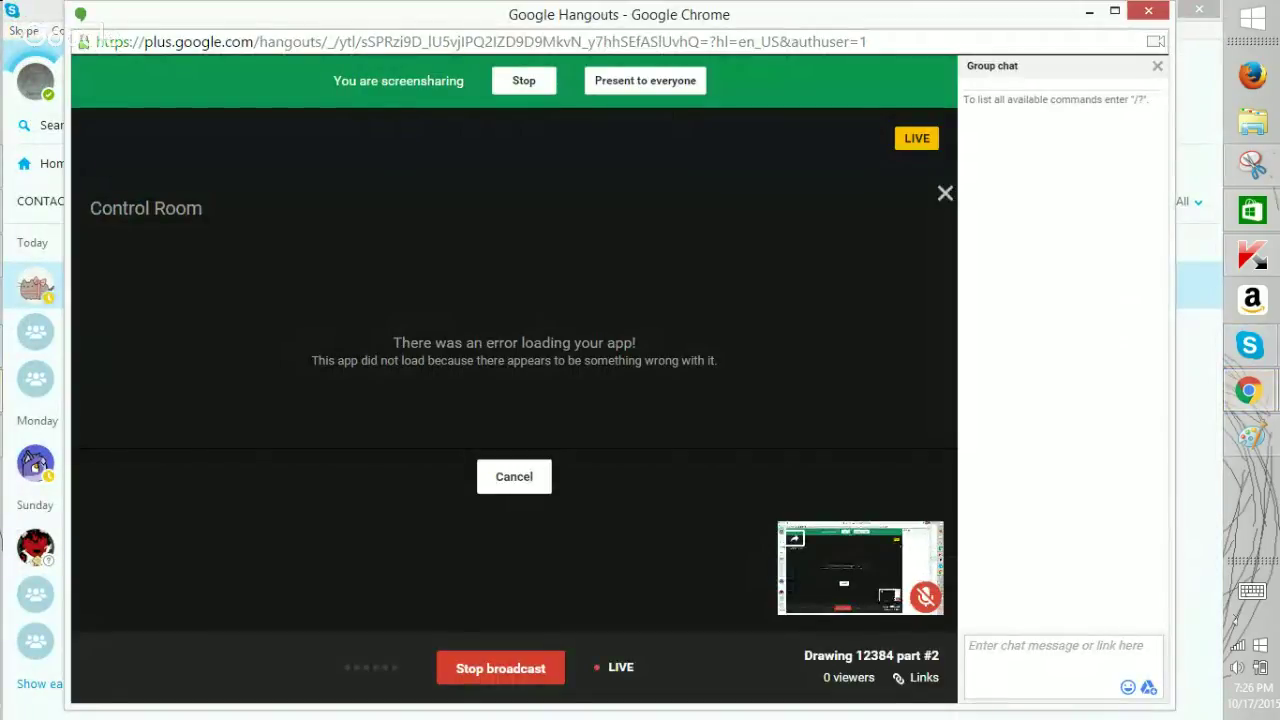
{"action": "left_click", "coordinate": [1104, 297]}
{"action": "left_click", "coordinate": [98, 12]}
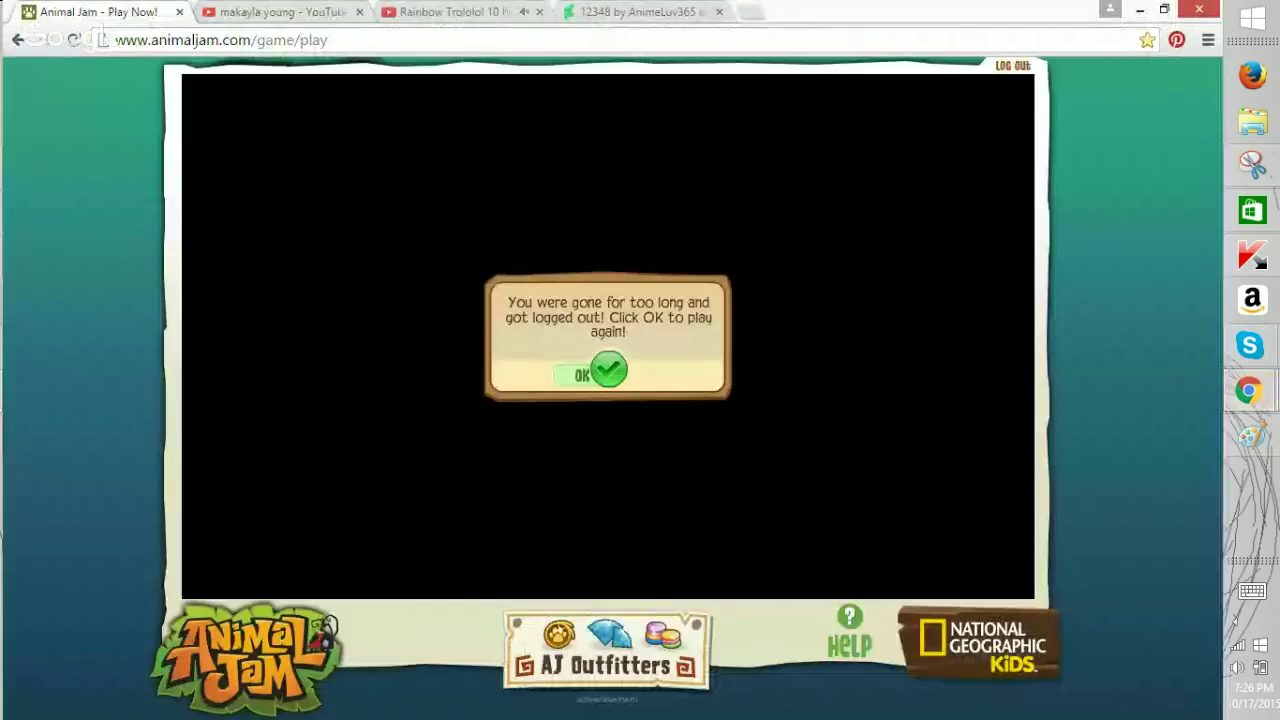
{"action": "left_click", "coordinate": [606, 371]}
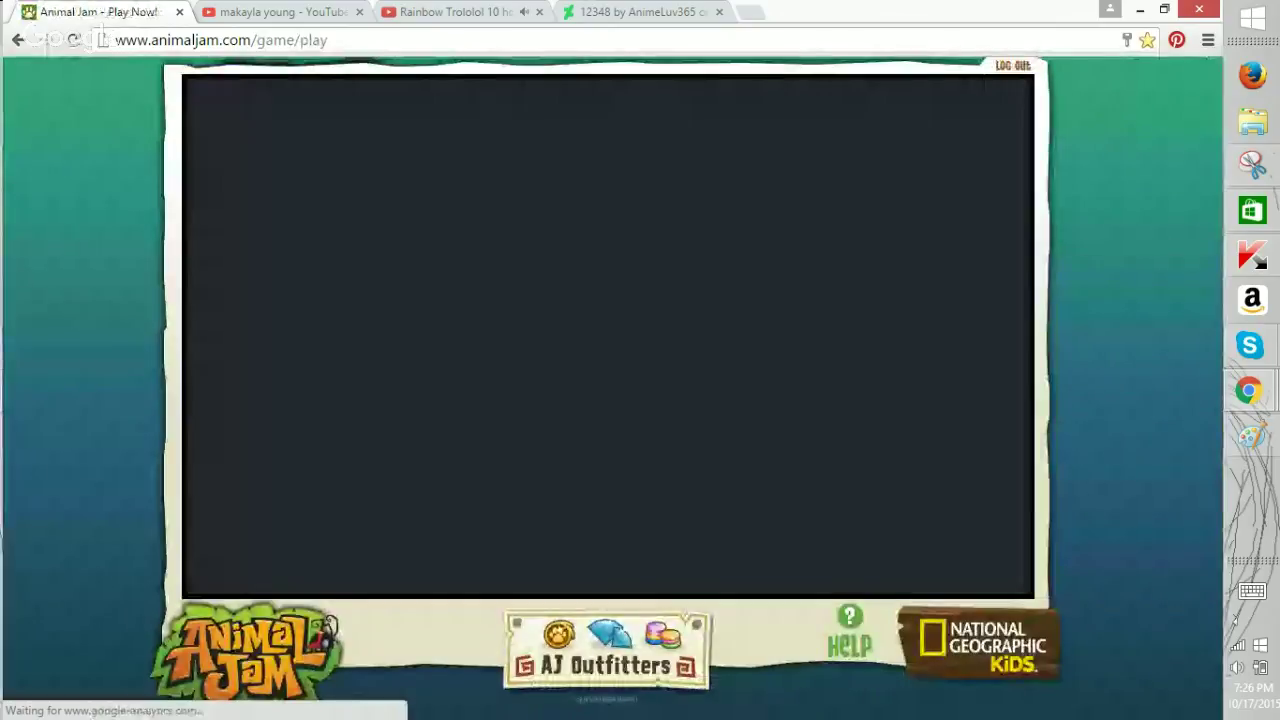
Examine the 12348 drawing's DeviantArt page, including its description and comments.
{"action": "left_click", "coordinate": [643, 12]}
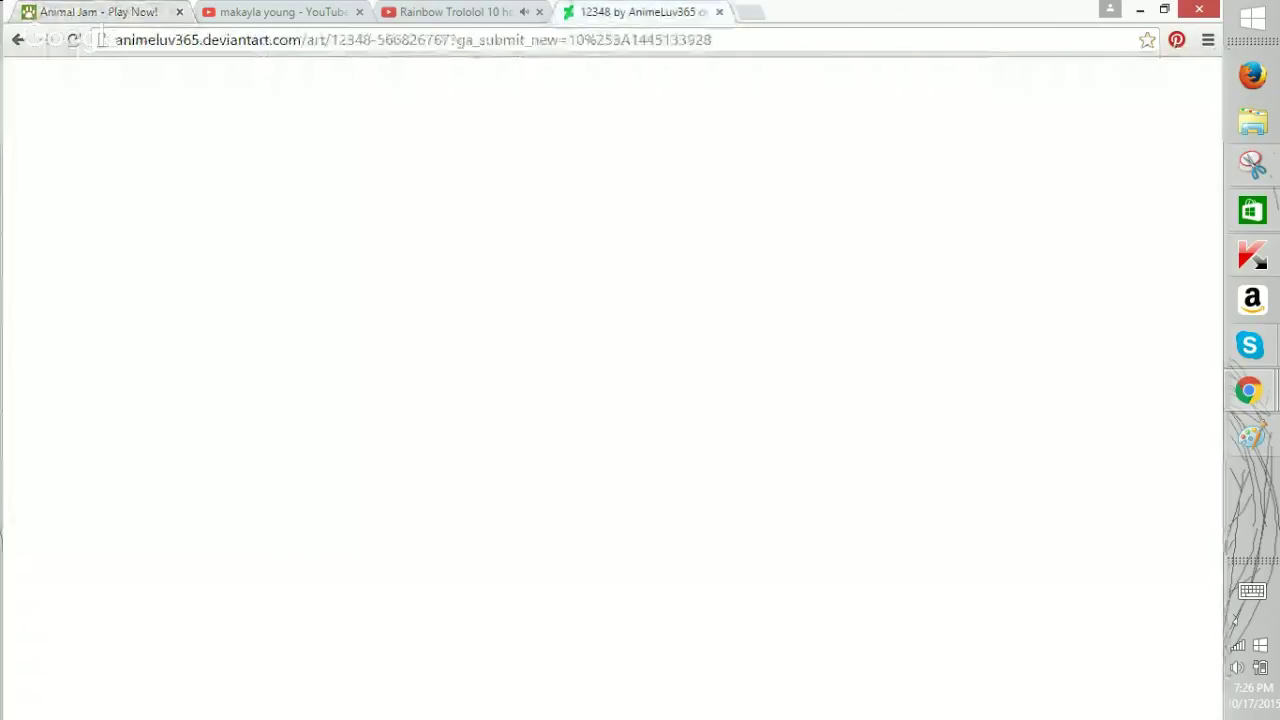
{"action": "scroll", "coordinate": [612, 390], "scroll_direction": "down", "scroll_amount": 1}
{"action": "scroll", "coordinate": [612, 380], "scroll_direction": "down", "scroll_amount": 10}
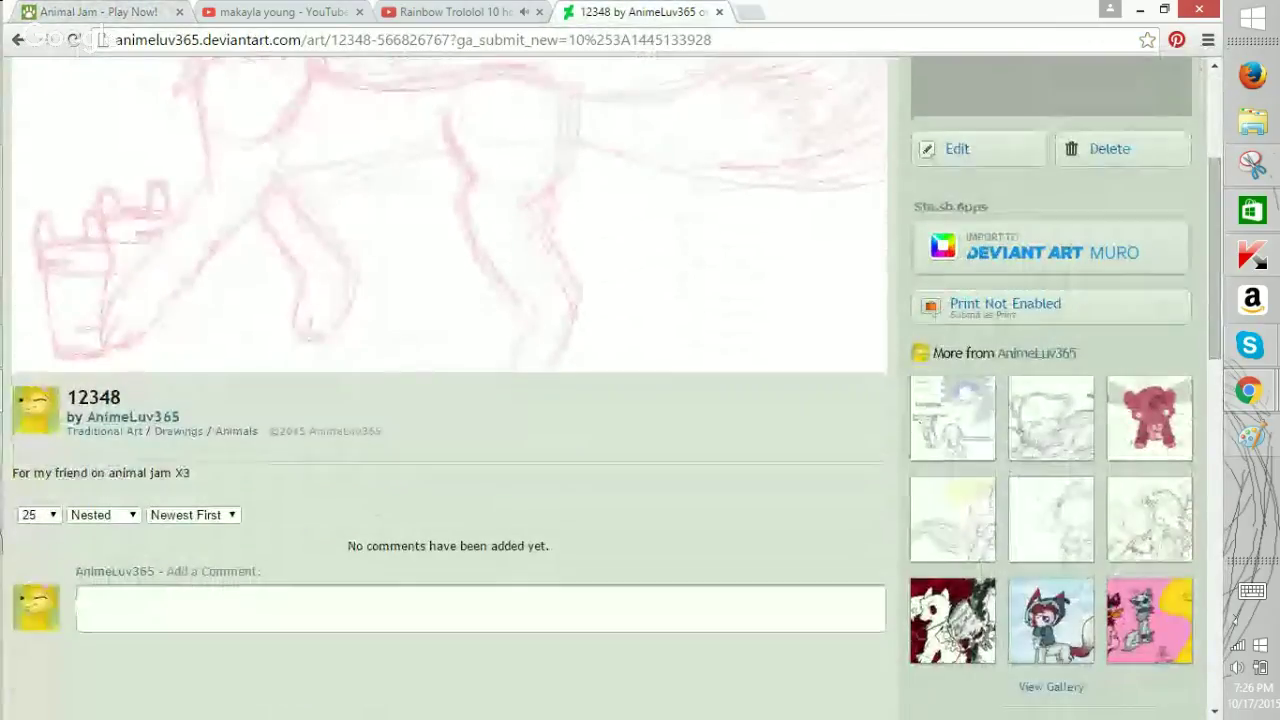
{"action": "scroll", "coordinate": [448, 400], "scroll_direction": "up", "scroll_amount": 5}
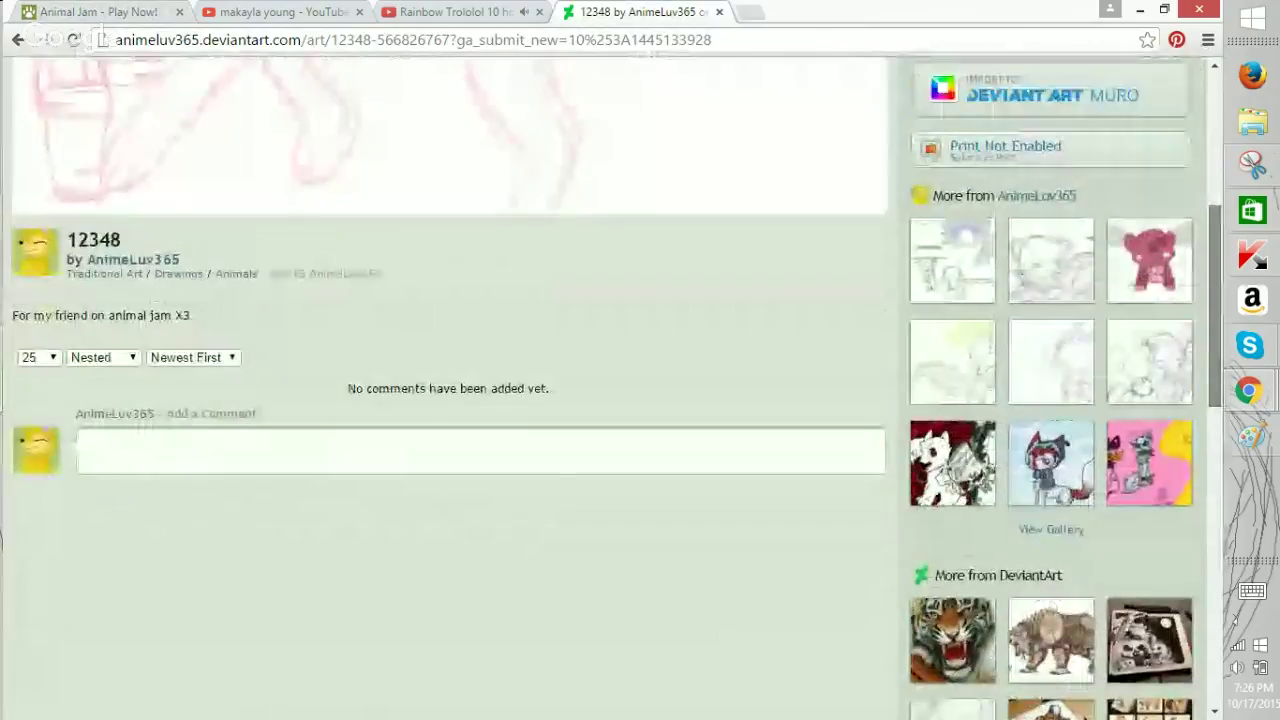
Switch back to Paint and outline the hat's crown and its vertical stripes with thick black pencil lines.
{"action": "key", "text": "alt+Tab"}
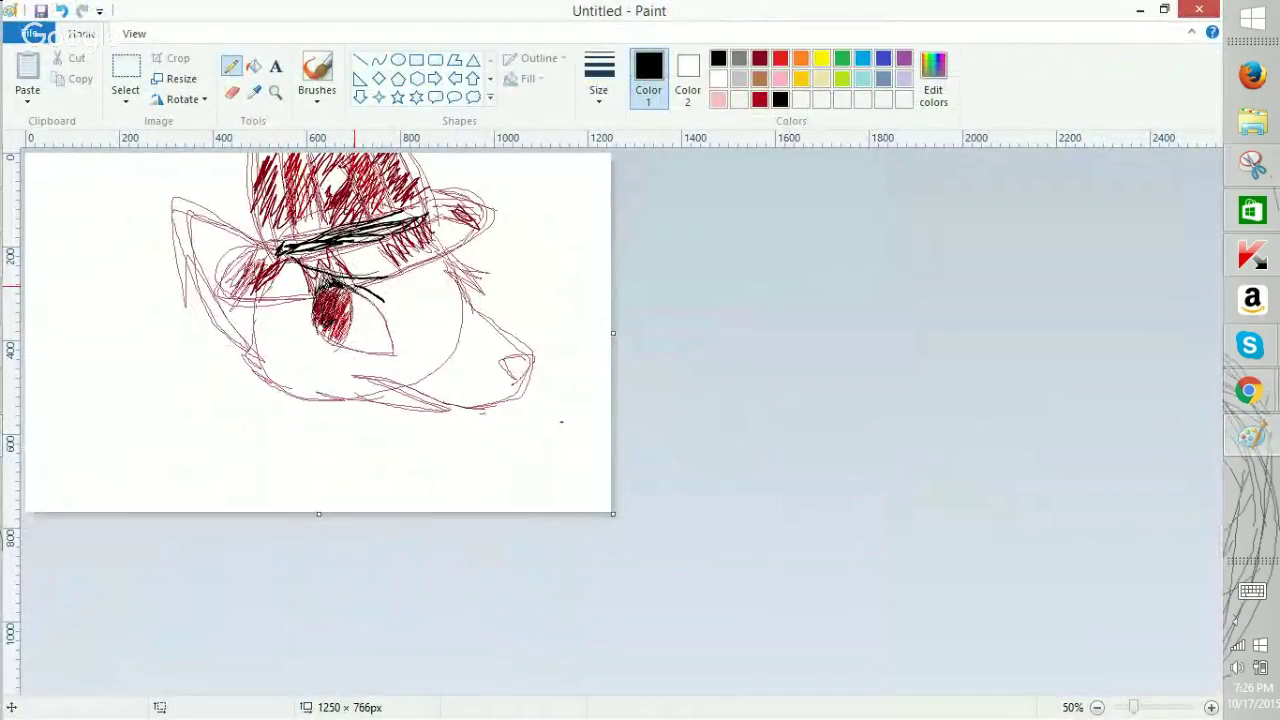
{"action": "key", "text": "ctrl+Page_Up"}
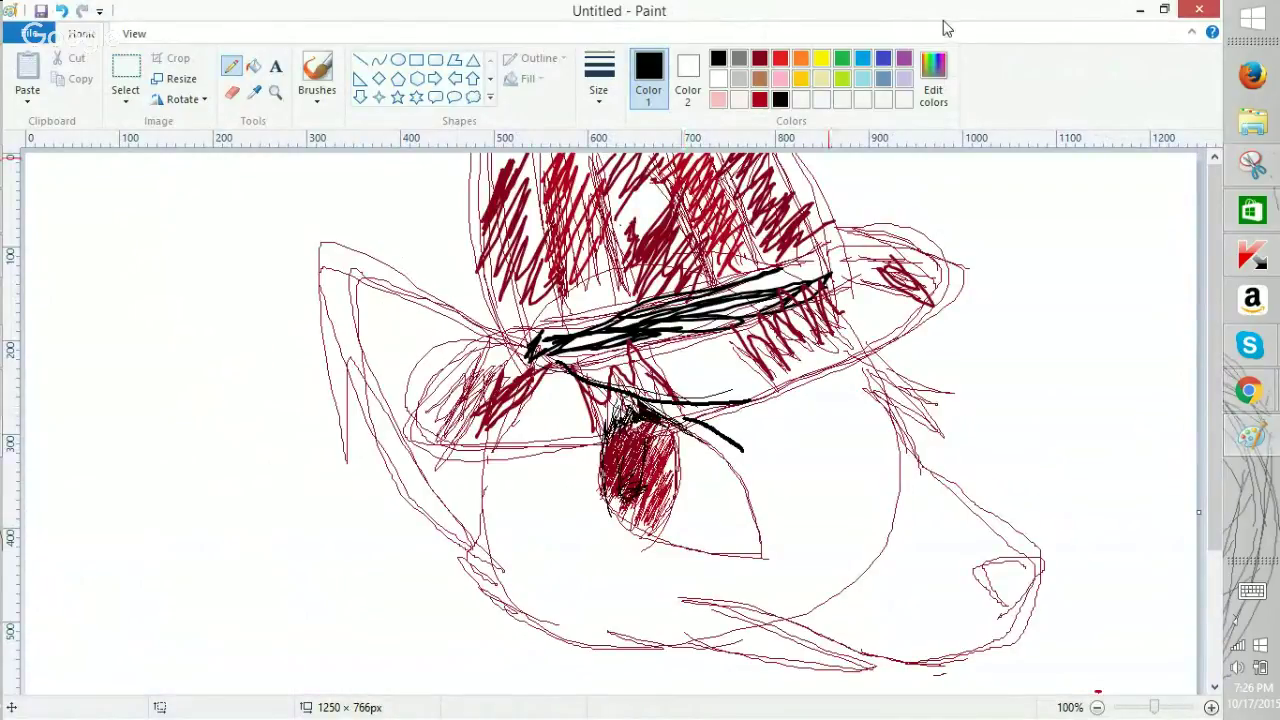
{"action": "mouse_move", "coordinate": [507, 326]}
{"action": "left_mouse_down"}
{"action": "mouse_move", "coordinate": [470, 204]}
{"action": "mouse_move", "coordinate": [471, 156]}
{"action": "mouse_move", "coordinate": [503, 317]}
{"action": "mouse_move", "coordinate": [473, 153]}
{"action": "mouse_move", "coordinate": [473, 242]}
{"action": "mouse_move", "coordinate": [503, 334]}
{"action": "left_mouse_up"}
{"action": "mouse_move", "coordinate": [495, 168]}
{"action": "left_mouse_down"}
{"action": "mouse_move", "coordinate": [530, 323]}
{"action": "mouse_move", "coordinate": [497, 207]}
{"action": "left_mouse_up"}
{"action": "mouse_move", "coordinate": [506, 152]}
{"action": "left_mouse_down"}
{"action": "mouse_move", "coordinate": [584, 233]}
{"action": "mouse_move", "coordinate": [590, 166]}
{"action": "mouse_move", "coordinate": [572, 315]}
{"action": "left_mouse_up"}
{"action": "left_click_drag", "start_coordinate": [582, 160], "coordinate": [625, 310]}
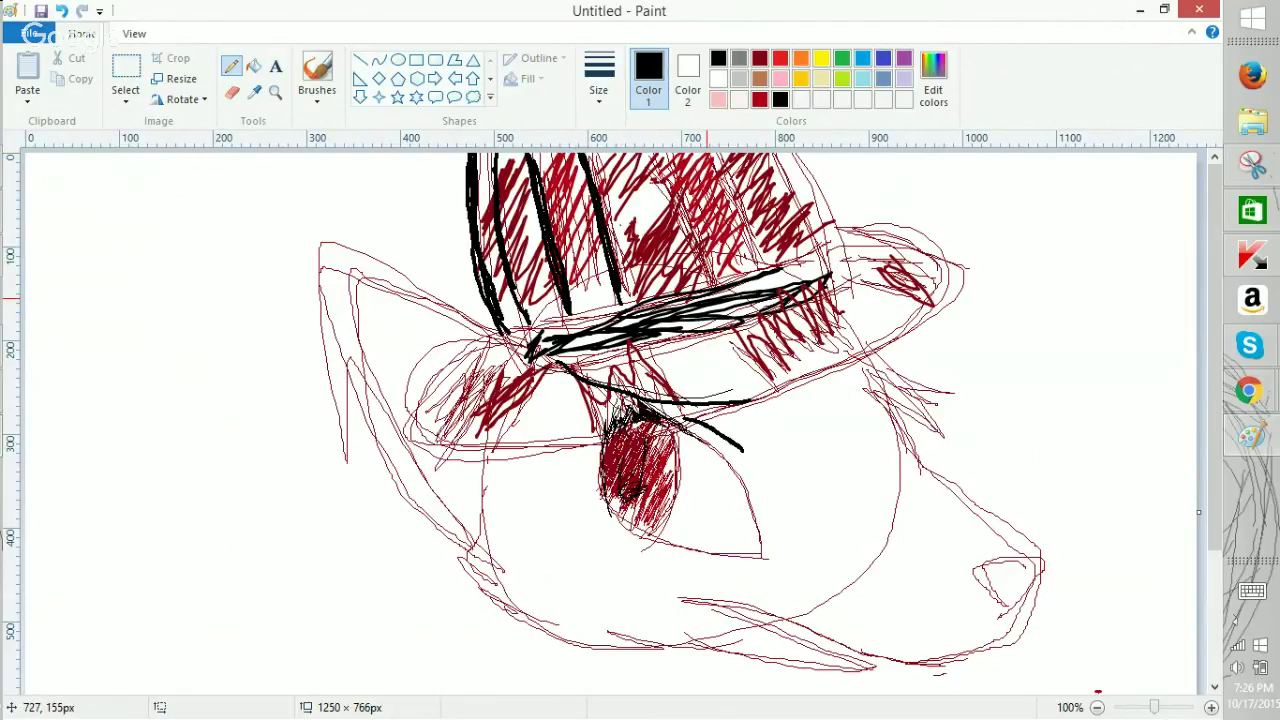
{"action": "mouse_move", "coordinate": [706, 280]}
{"action": "left_mouse_down"}
{"action": "mouse_move", "coordinate": [693, 232]}
{"action": "mouse_move", "coordinate": [742, 227]}
{"action": "mouse_move", "coordinate": [715, 166]}
{"action": "mouse_move", "coordinate": [822, 253]}
{"action": "mouse_move", "coordinate": [801, 197]}
{"action": "left_mouse_up"}
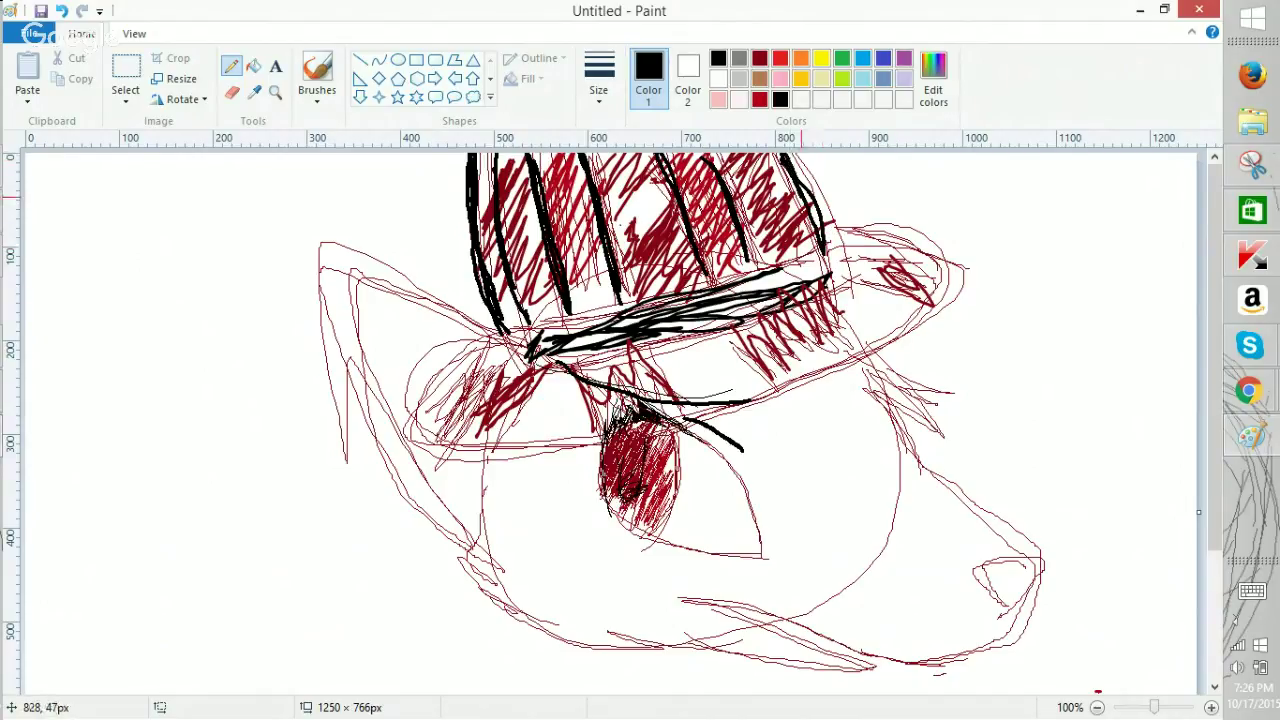
Outline the hat's curved brim in black and draw black edges along its stripes.
{"action": "mouse_move", "coordinate": [502, 328]}
{"action": "left_mouse_down"}
{"action": "mouse_move", "coordinate": [407, 437]}
{"action": "mouse_move", "coordinate": [463, 463]}
{"action": "mouse_move", "coordinate": [523, 463]}
{"action": "mouse_move", "coordinate": [817, 388]}
{"action": "mouse_move", "coordinate": [899, 340]}
{"action": "mouse_move", "coordinate": [925, 300]}
{"action": "mouse_move", "coordinate": [928, 255]}
{"action": "mouse_move", "coordinate": [866, 213]}
{"action": "mouse_move", "coordinate": [942, 270]}
{"action": "mouse_move", "coordinate": [908, 322]}
{"action": "mouse_move", "coordinate": [818, 378]}
{"action": "mouse_move", "coordinate": [513, 460]}
{"action": "mouse_move", "coordinate": [401, 430]}
{"action": "mouse_move", "coordinate": [428, 368]}
{"action": "mouse_move", "coordinate": [462, 338]}
{"action": "mouse_move", "coordinate": [475, 333]}
{"action": "mouse_move", "coordinate": [420, 440]}
{"action": "mouse_move", "coordinate": [505, 345]}
{"action": "mouse_move", "coordinate": [408, 440]}
{"action": "mouse_move", "coordinate": [538, 365]}
{"action": "mouse_move", "coordinate": [479, 455]}
{"action": "left_mouse_up"}
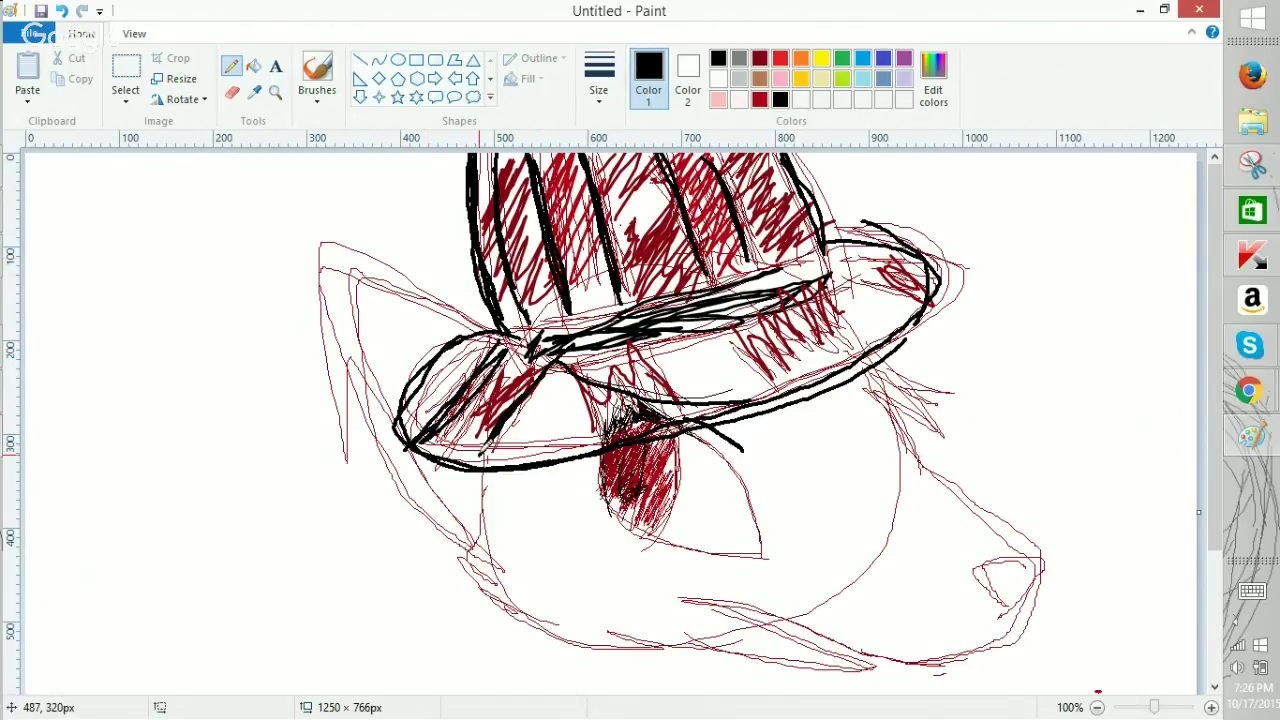
{"action": "left_click_drag", "start_coordinate": [568, 362], "coordinate": [588, 433]}
{"action": "left_click_drag", "start_coordinate": [634, 338], "coordinate": [679, 410]}
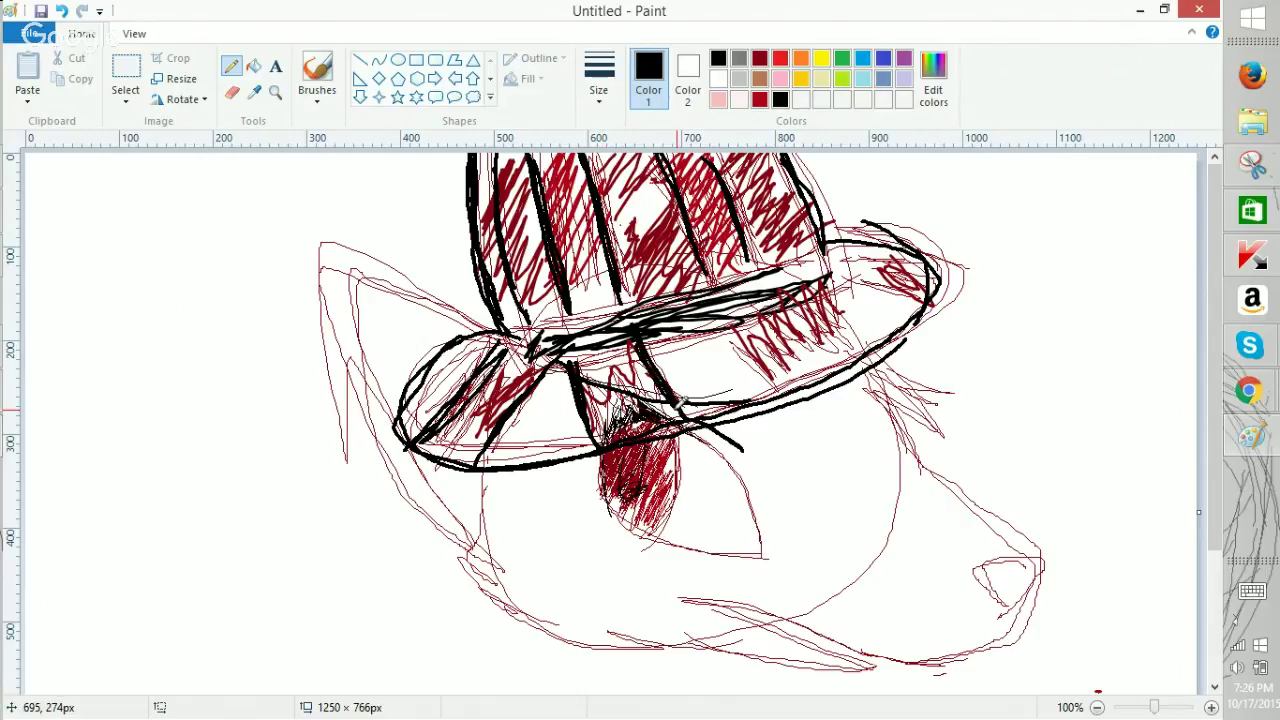
{"action": "left_click_drag", "start_coordinate": [741, 345], "coordinate": [772, 396]}
{"action": "left_click_drag", "start_coordinate": [818, 280], "coordinate": [853, 340]}
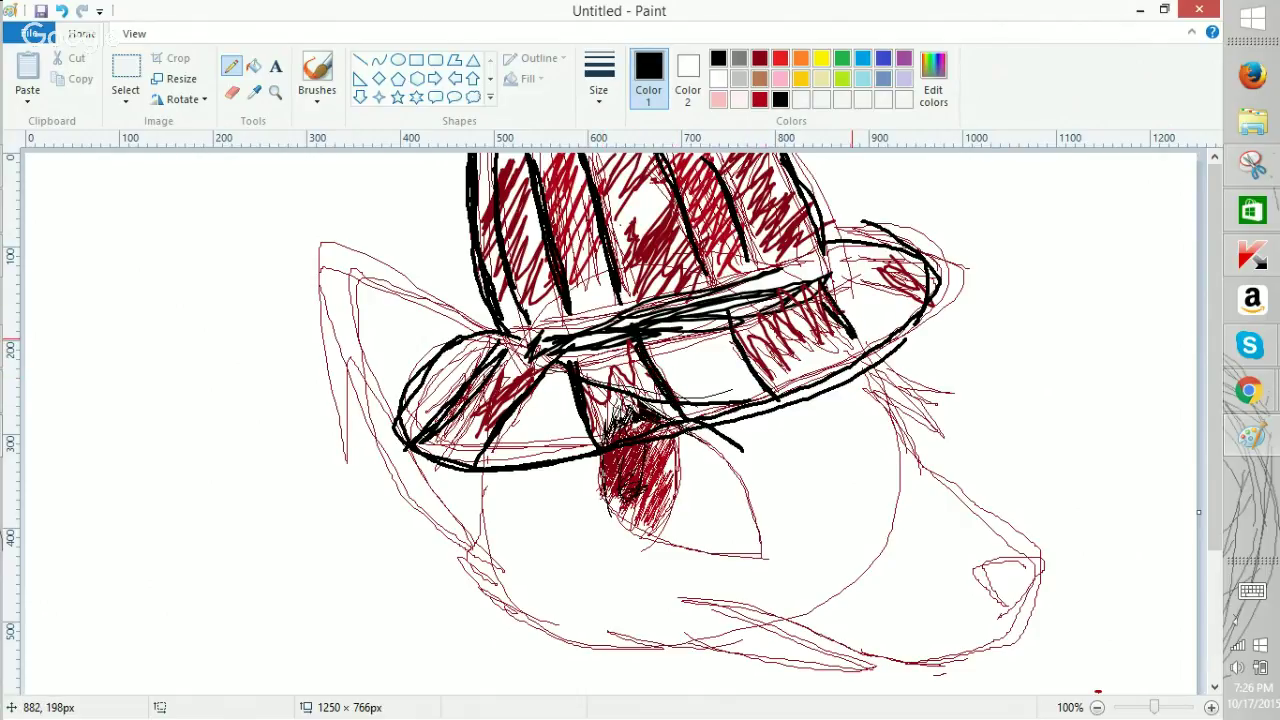
{"action": "mouse_move", "coordinate": [930, 284]}
{"action": "left_mouse_down"}
{"action": "mouse_move", "coordinate": [848, 254]}
{"action": "mouse_move", "coordinate": [865, 298]}
{"action": "mouse_move", "coordinate": [895, 320]}
{"action": "left_mouse_up"}
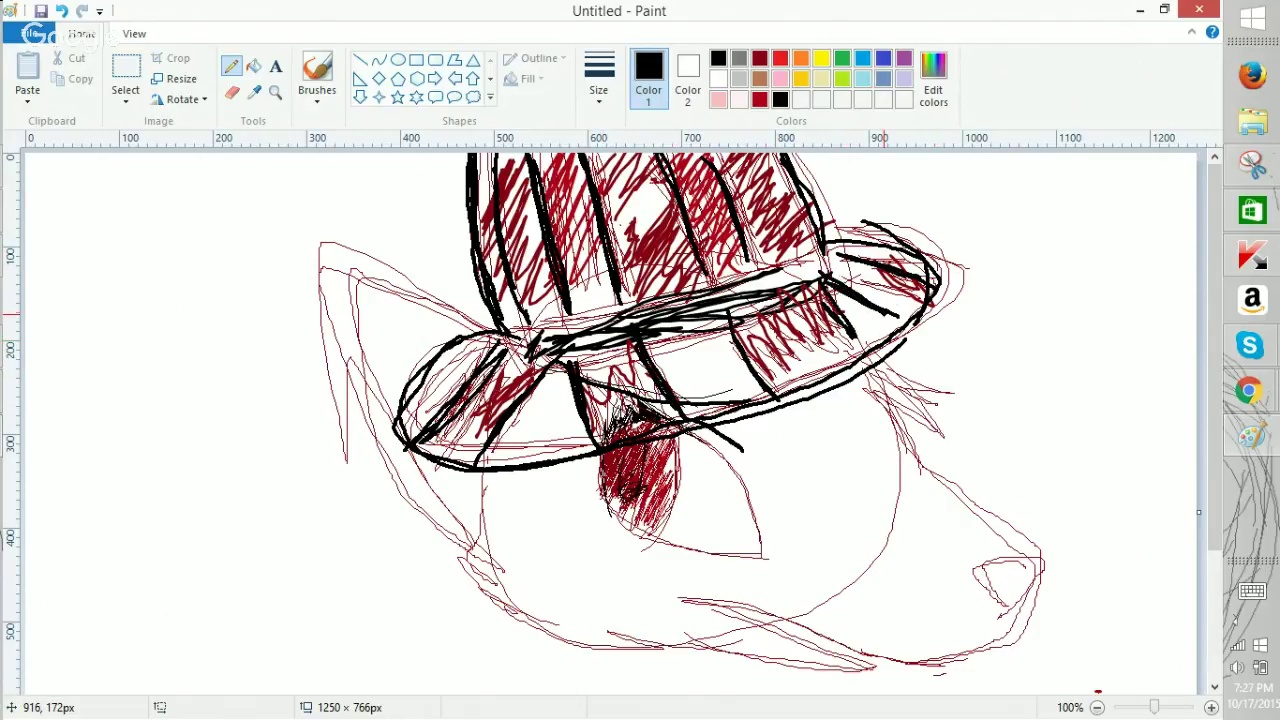
Trace the animal's head, including cheek fur, muzzle, nose and pointed ear, with thick black pencil lines.
{"action": "mouse_move", "coordinate": [478, 548]}
{"action": "left_mouse_down"}
{"action": "mouse_move", "coordinate": [480, 537]}
{"action": "mouse_move", "coordinate": [473, 564]}
{"action": "mouse_move", "coordinate": [515, 620]}
{"action": "left_mouse_up"}
{"action": "mouse_move", "coordinate": [875, 355]}
{"action": "left_mouse_down"}
{"action": "mouse_move", "coordinate": [952, 390]}
{"action": "mouse_move", "coordinate": [917, 389]}
{"action": "mouse_move", "coordinate": [933, 426]}
{"action": "left_mouse_up"}
{"action": "mouse_move", "coordinate": [860, 382]}
{"action": "left_mouse_down"}
{"action": "mouse_move", "coordinate": [956, 482]}
{"action": "mouse_move", "coordinate": [1045, 549]}
{"action": "mouse_move", "coordinate": [1034, 620]}
{"action": "mouse_move", "coordinate": [1011, 640]}
{"action": "mouse_move", "coordinate": [904, 660]}
{"action": "mouse_move", "coordinate": [682, 597]}
{"action": "mouse_move", "coordinate": [753, 612]}
{"action": "mouse_move", "coordinate": [867, 672]}
{"action": "mouse_move", "coordinate": [697, 641]}
{"action": "mouse_move", "coordinate": [548, 635]}
{"action": "mouse_move", "coordinate": [504, 600]}
{"action": "left_mouse_up"}
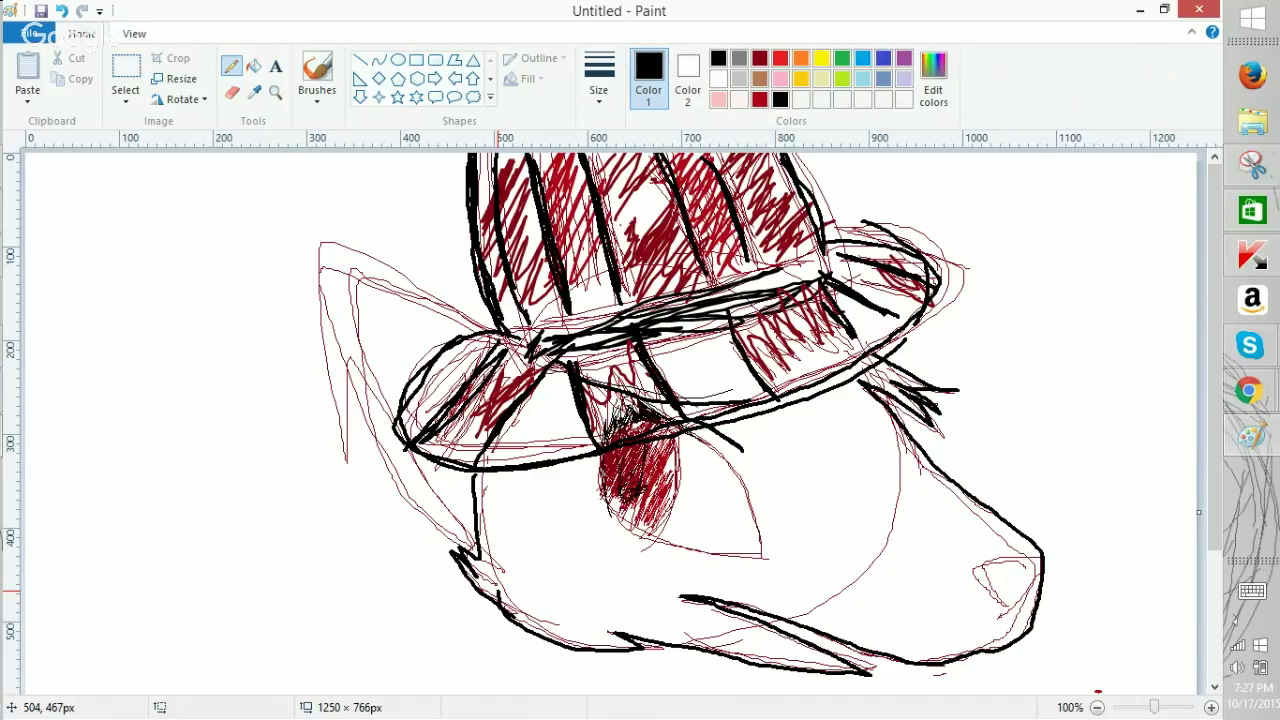
{"action": "mouse_move", "coordinate": [1028, 546]}
{"action": "left_mouse_down"}
{"action": "mouse_move", "coordinate": [984, 559]}
{"action": "mouse_move", "coordinate": [1006, 600]}
{"action": "mouse_move", "coordinate": [1017, 555]}
{"action": "left_mouse_up"}
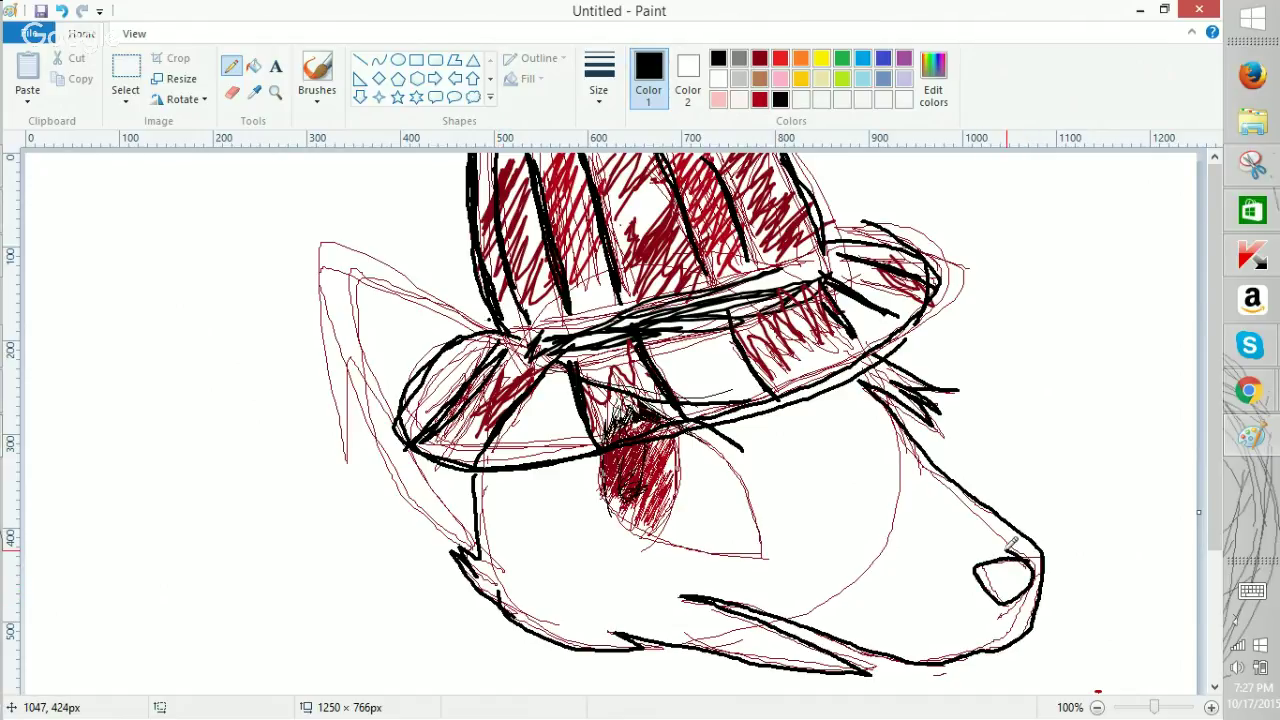
{"action": "mouse_move", "coordinate": [495, 325]}
{"action": "left_mouse_down"}
{"action": "mouse_move", "coordinate": [315, 234]}
{"action": "mouse_move", "coordinate": [324, 380]}
{"action": "mouse_move", "coordinate": [348, 457]}
{"action": "mouse_move", "coordinate": [348, 366]}
{"action": "mouse_move", "coordinate": [351, 440]}
{"action": "mouse_move", "coordinate": [366, 465]}
{"action": "mouse_move", "coordinate": [362, 422]}
{"action": "mouse_move", "coordinate": [391, 508]}
{"action": "mouse_move", "coordinate": [455, 555]}
{"action": "left_mouse_up"}
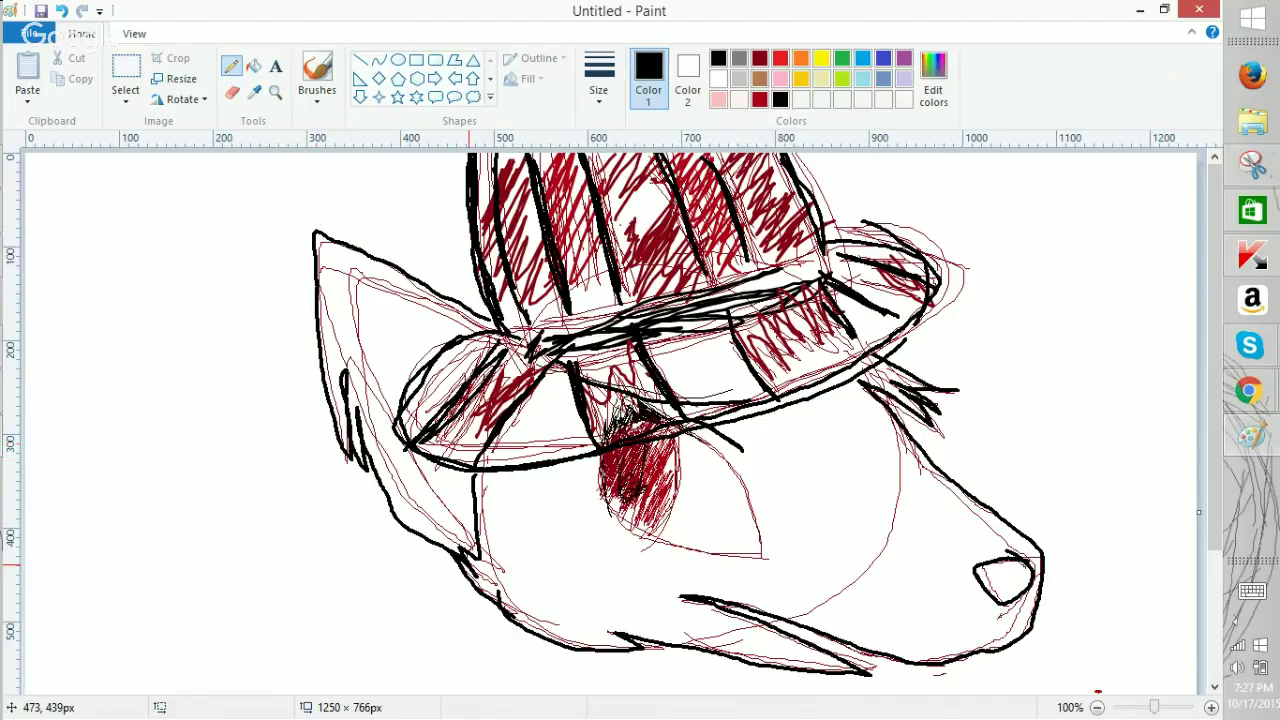
{"action": "mouse_move", "coordinate": [458, 328]}
{"action": "left_mouse_down"}
{"action": "mouse_move", "coordinate": [354, 275]}
{"action": "mouse_move", "coordinate": [358, 326]}
{"action": "mouse_move", "coordinate": [463, 538]}
{"action": "left_mouse_up"}
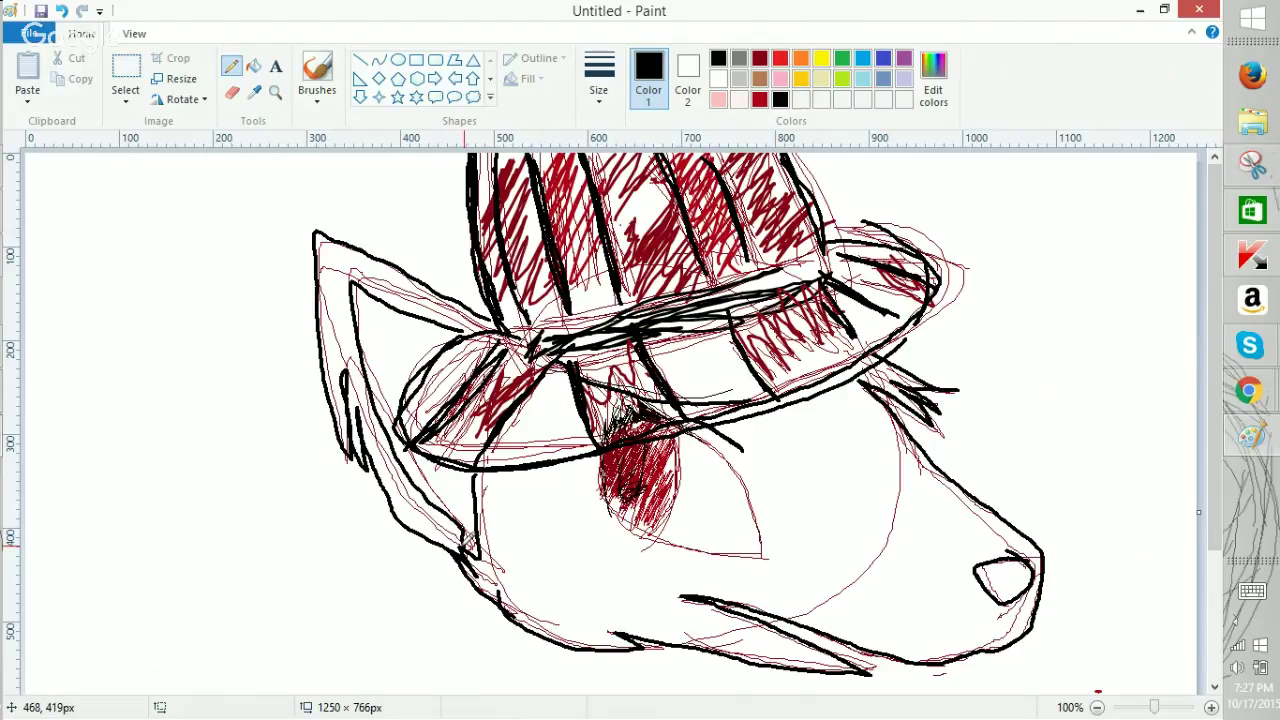
Return to Animal Jam in Chrome and visit the den of the first buddy in the buddy list.
{"action": "mouse_move", "coordinate": [1249, 390]}
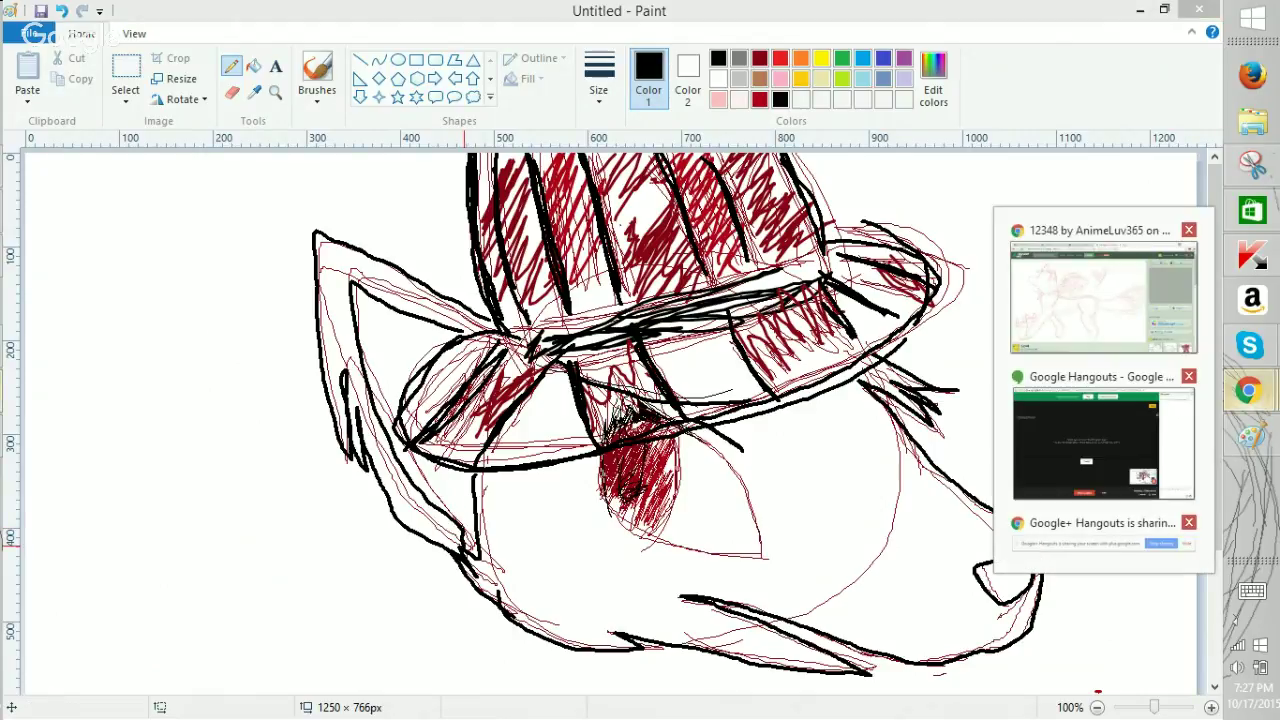
{"action": "left_click", "coordinate": [1103, 297]}
{"action": "left_click", "coordinate": [90, 12]}
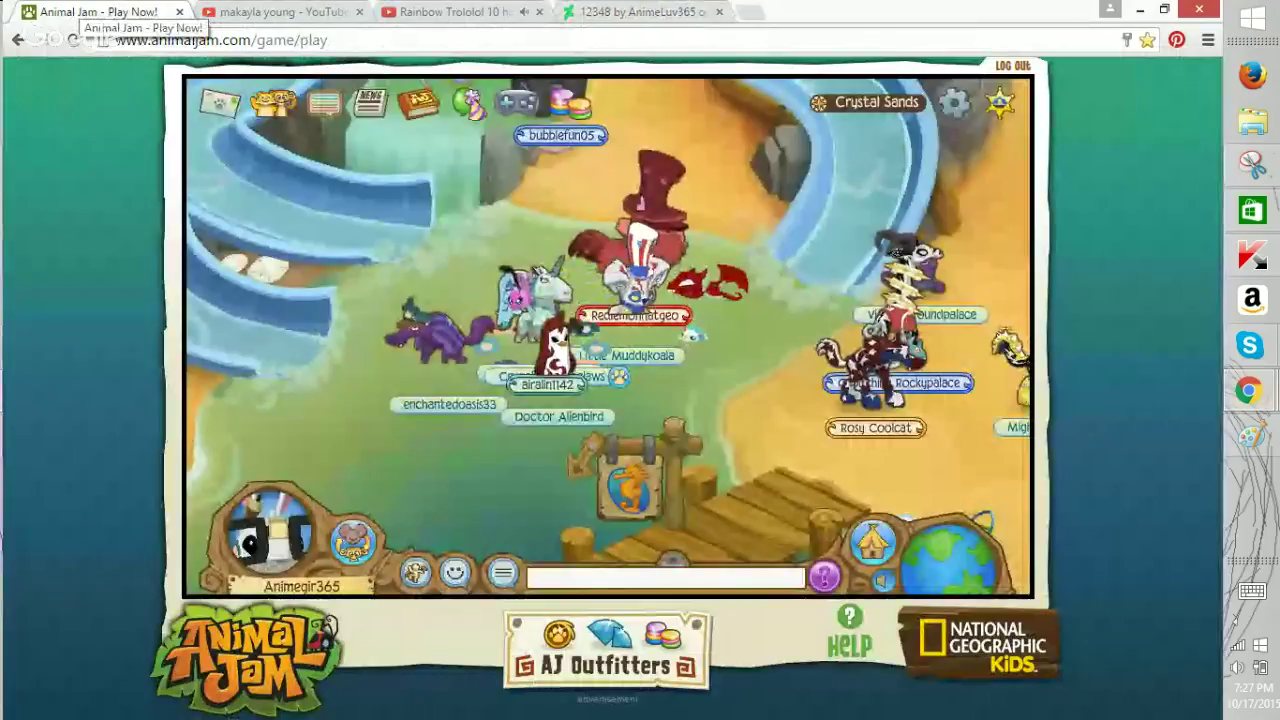
{"action": "left_click", "coordinate": [273, 103]}
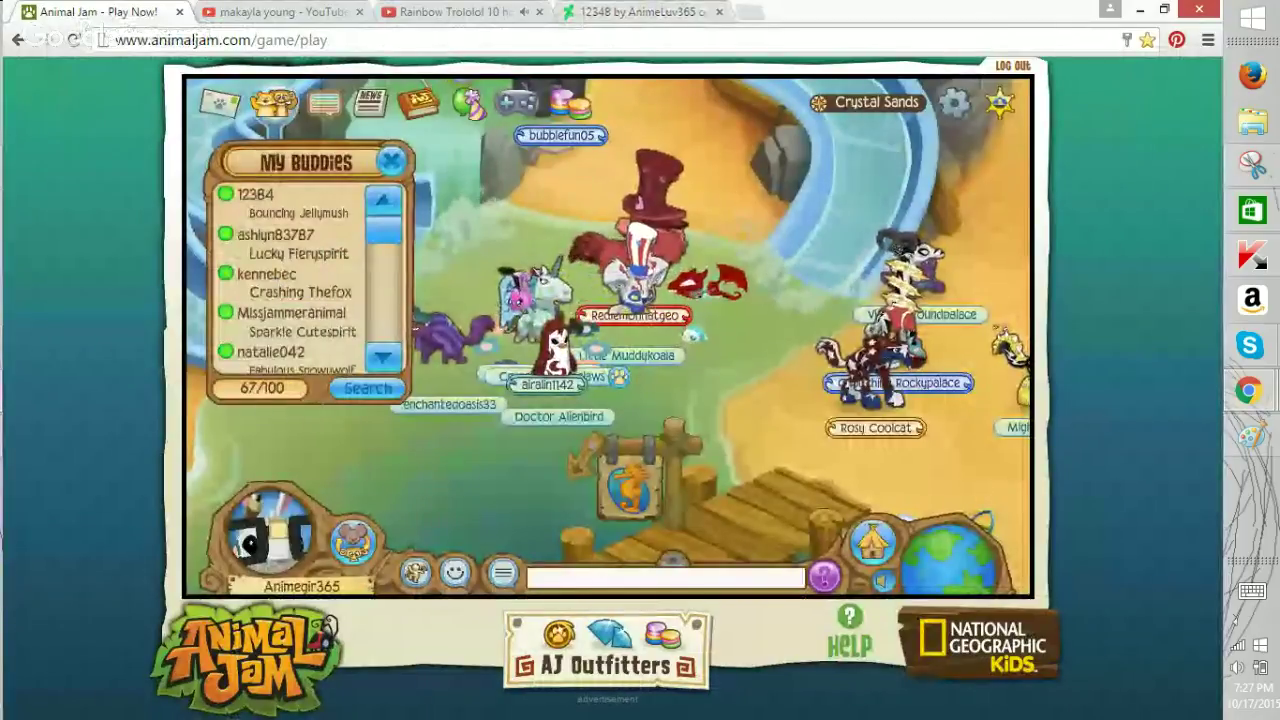
{"action": "left_click", "coordinate": [272, 201]}
{"action": "left_click", "coordinate": [957, 199]}
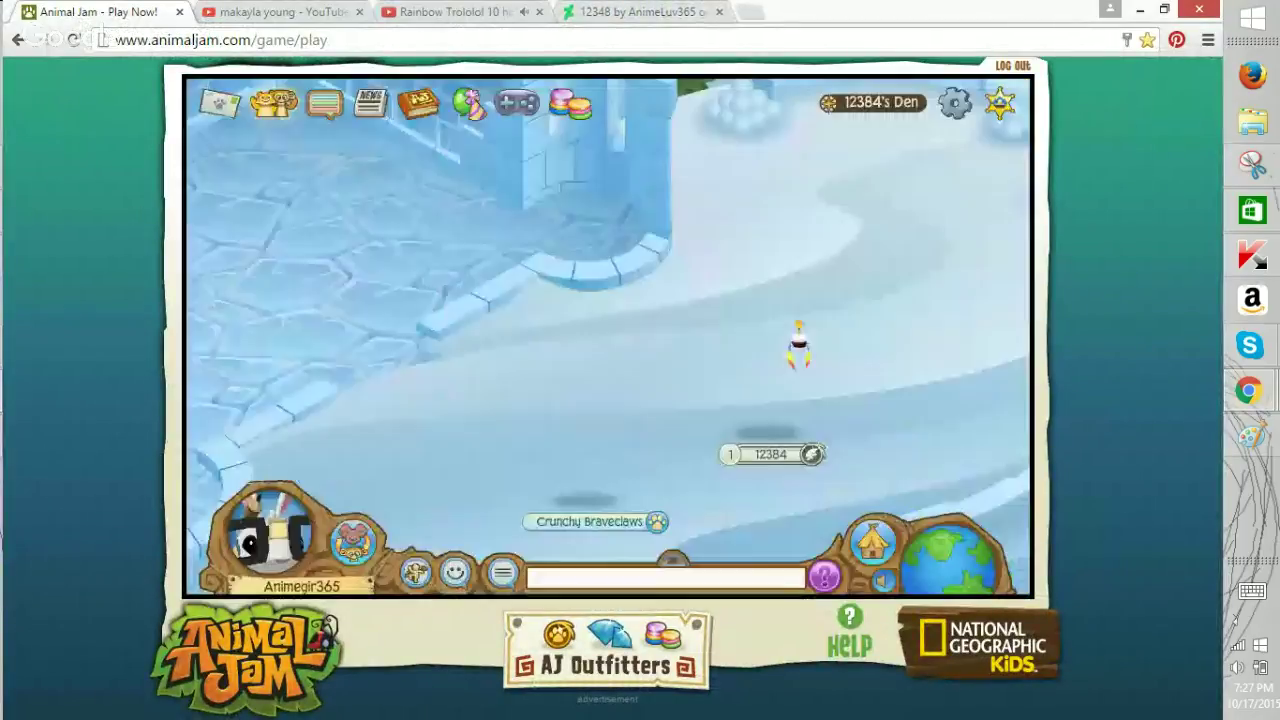
Walk the avatar to the ice wall in the buddy's den and send the chat message "!" with the touch keyboard.
{"action": "left_click", "coordinate": [652, 297]}
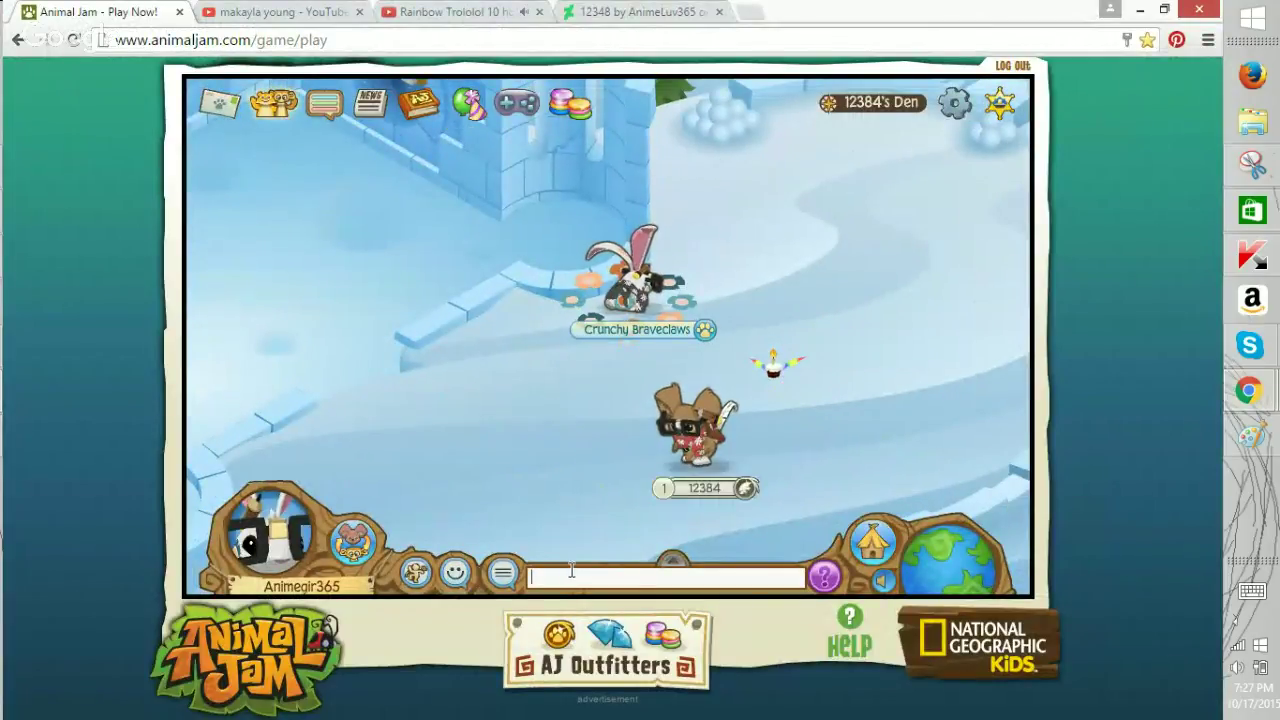
{"action": "type", "text": "hi XD"}
{"action": "key", "text": "Return"}
{"action": "left_click", "coordinate": [1252, 591]}
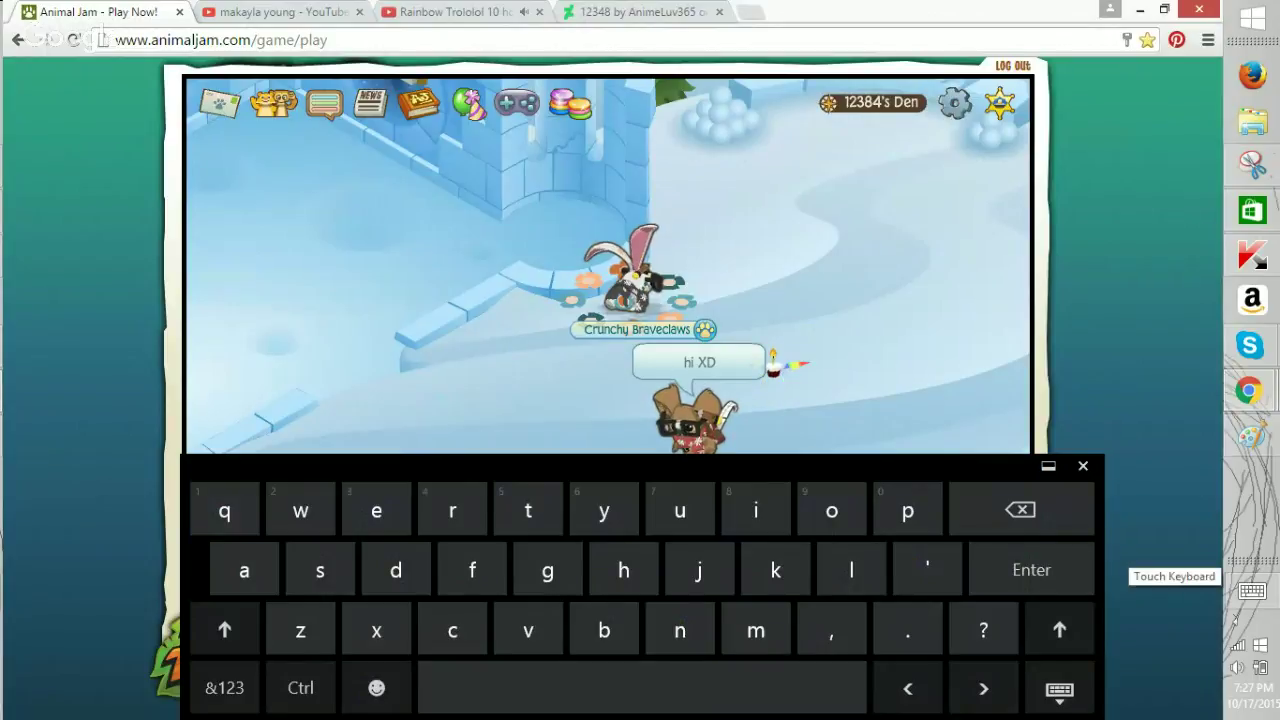
{"action": "left_click", "coordinate": [225, 688]}
{"action": "left_click", "coordinate": [300, 510]}
{"action": "left_click", "coordinate": [225, 688]}
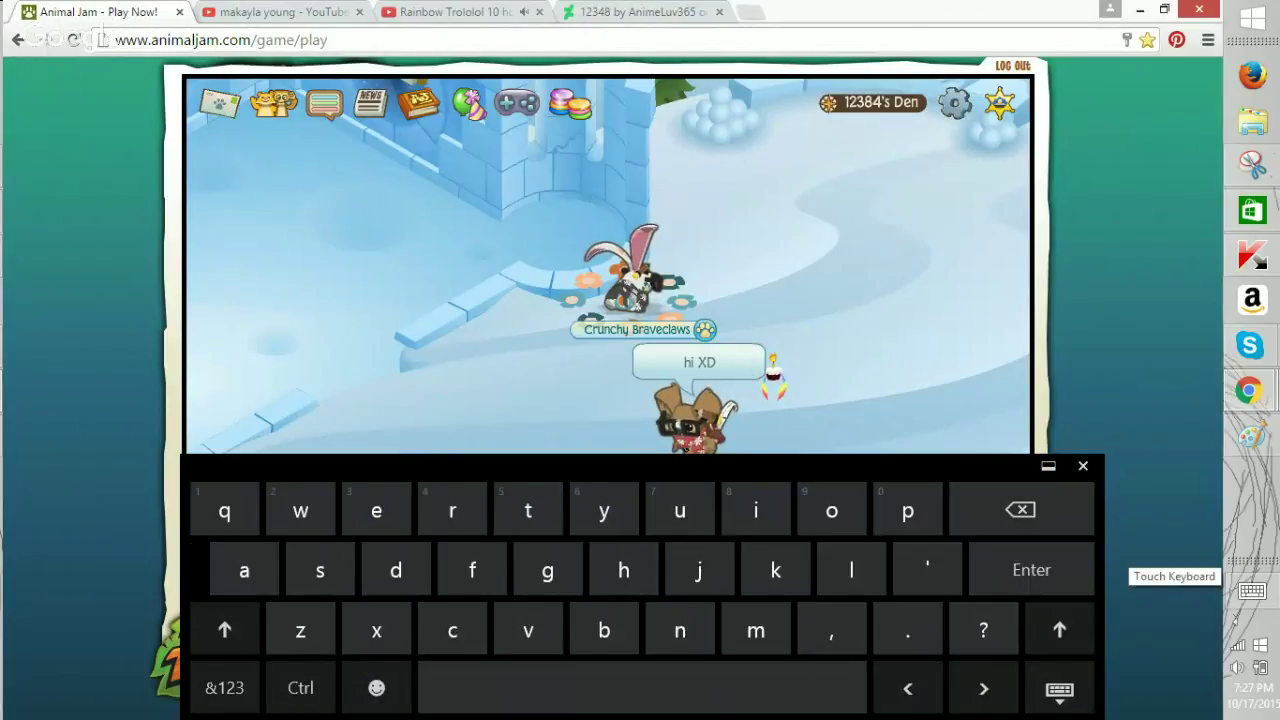
{"action": "key", "text": "Return"}
{"action": "left_click", "coordinate": [1083, 466]}
Open the preset chat phrases and move the avatar down the snowy path beside the buddy.
{"action": "left_click", "coordinate": [503, 573]}
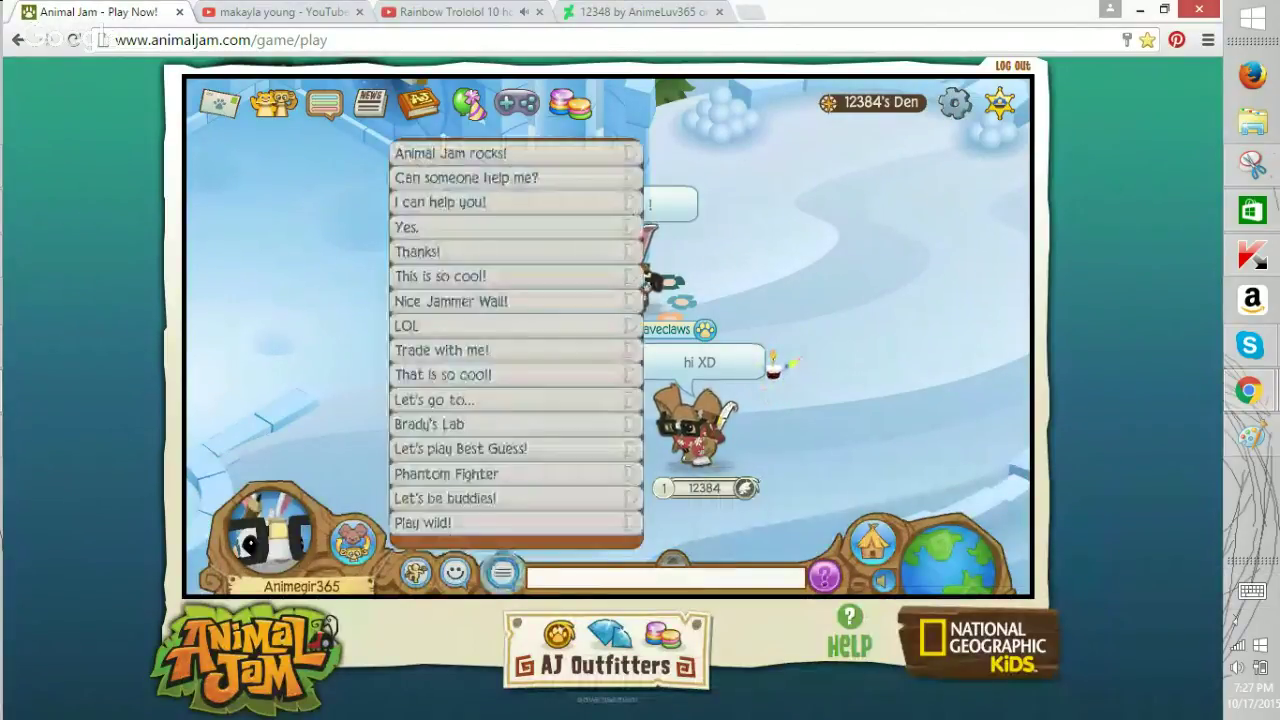
{"action": "mouse_move", "coordinate": [565, 333]}
{"action": "left_click", "coordinate": [660, 374]}
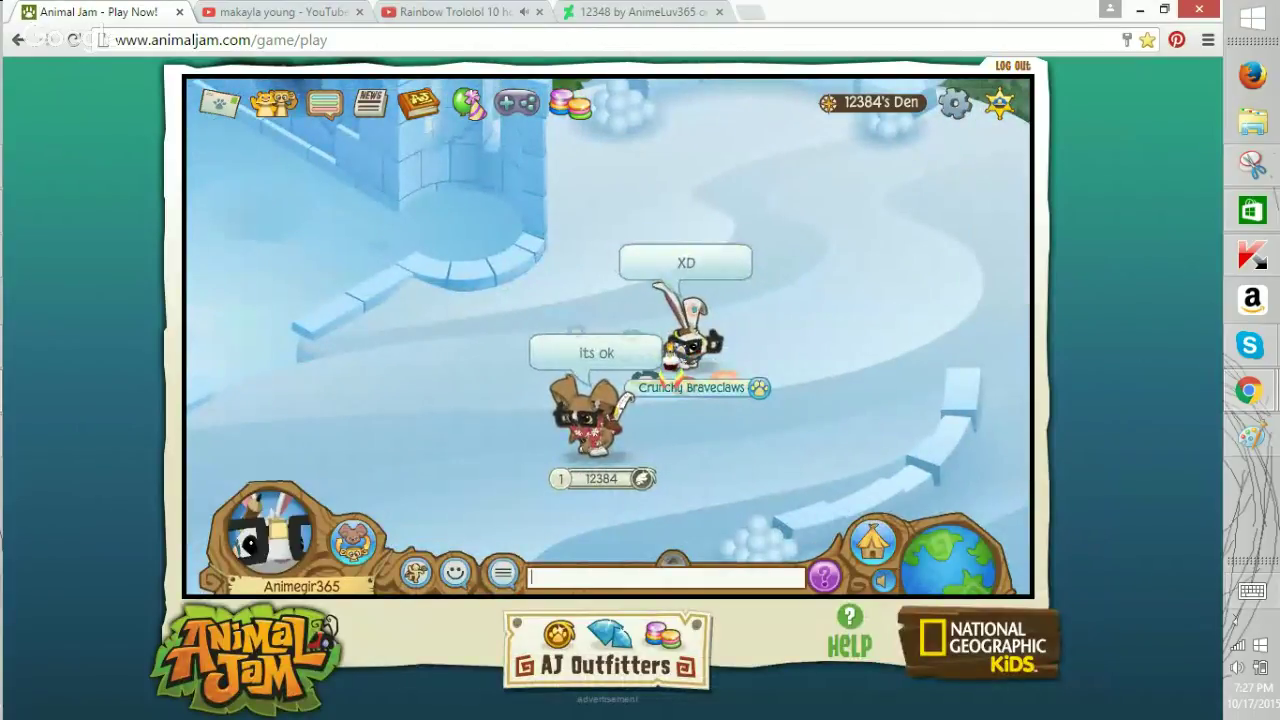
{"action": "left_click", "coordinate": [1251, 591]}
{"action": "left_click", "coordinate": [1251, 591]}
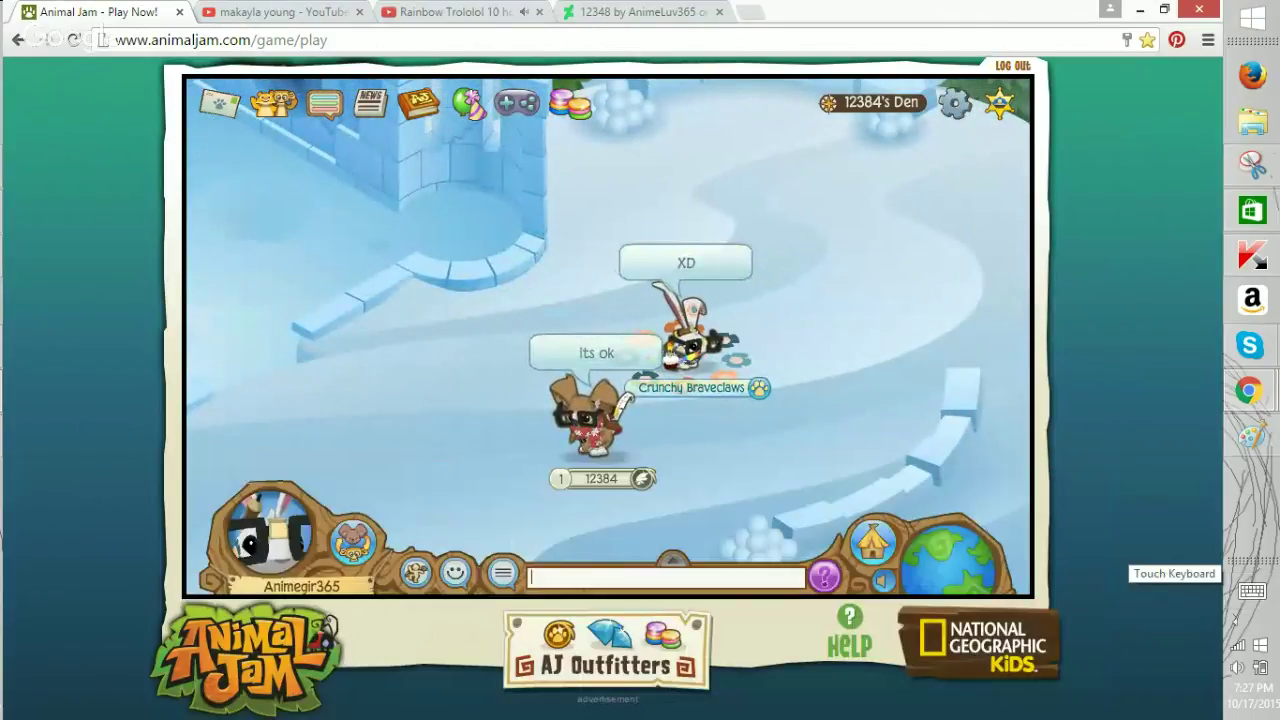
{"action": "left_click", "coordinate": [1251, 591]}
{"action": "left_click", "coordinate": [1251, 591]}
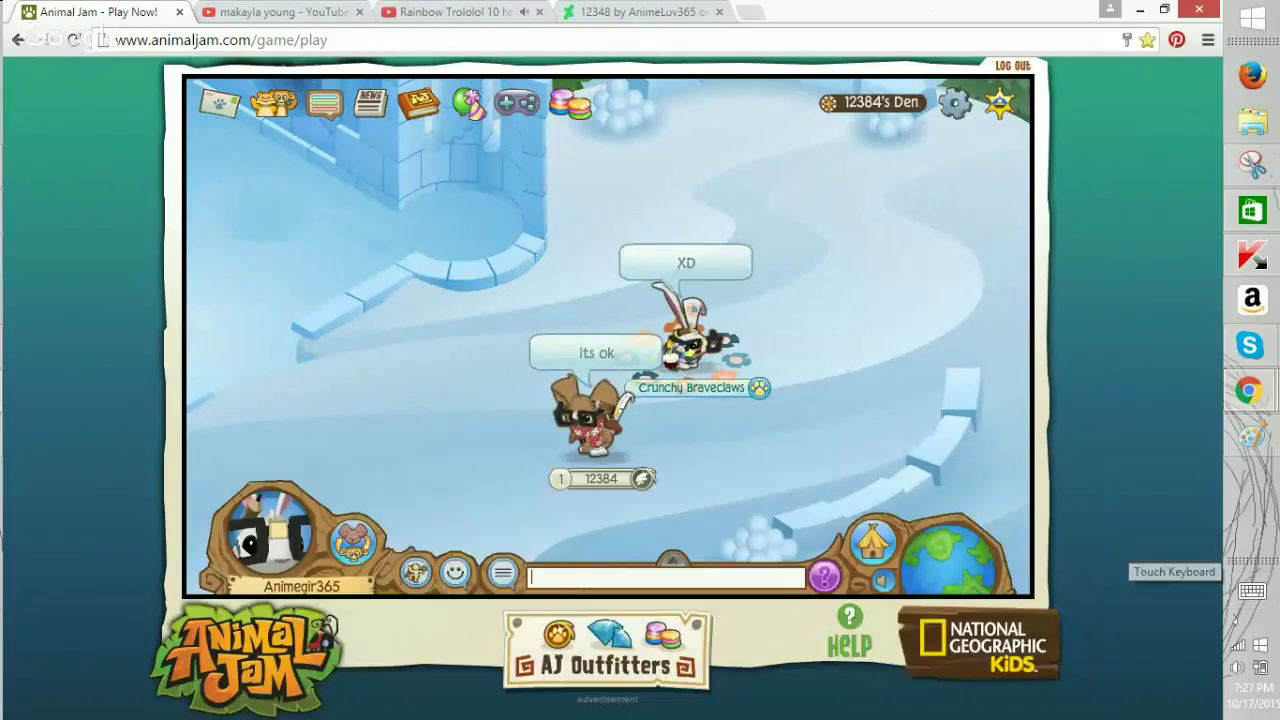
Switch to the Paint drawing and ink the curved outline of the eye with a thick black pencil line.
{"action": "left_click", "coordinate": [1252, 436]}
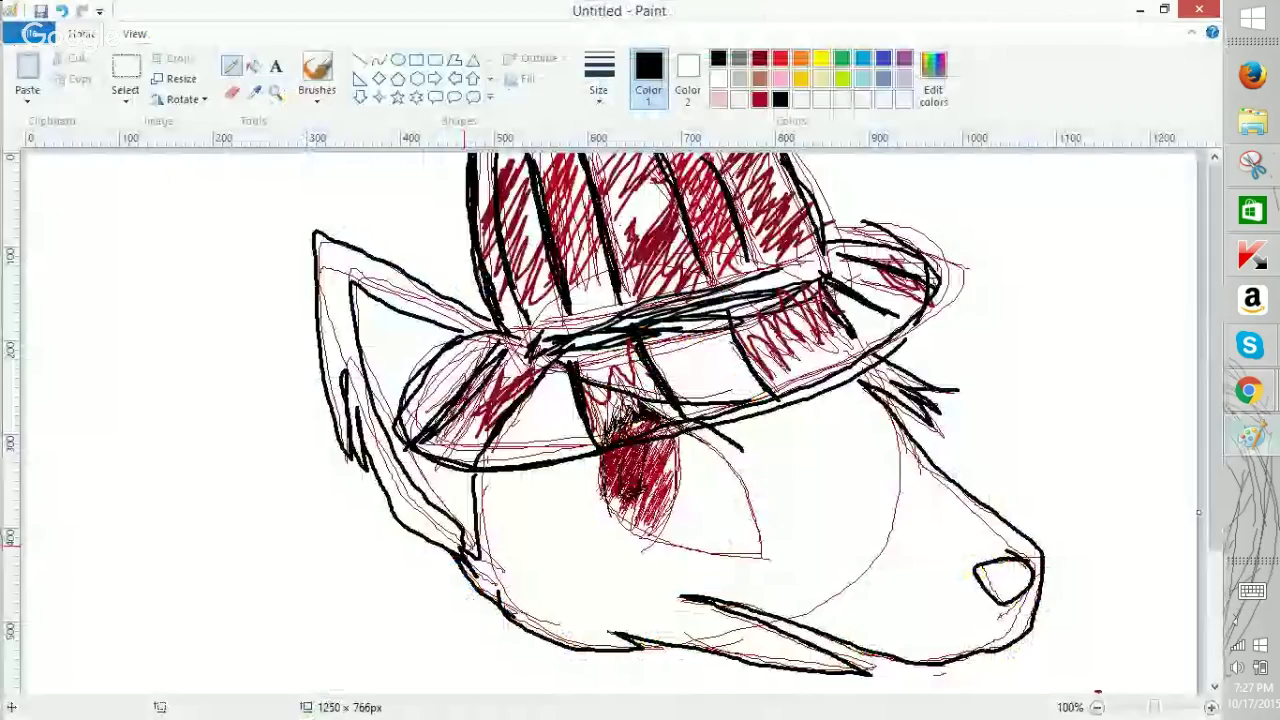
{"action": "left_click", "coordinate": [1097, 707]}
{"action": "mouse_move", "coordinate": [345, 284]}
{"action": "left_mouse_down"}
{"action": "mouse_move", "coordinate": [394, 353]}
{"action": "mouse_move", "coordinate": [316, 306]}
{"action": "mouse_move", "coordinate": [324, 332]}
{"action": "left_mouse_up"}
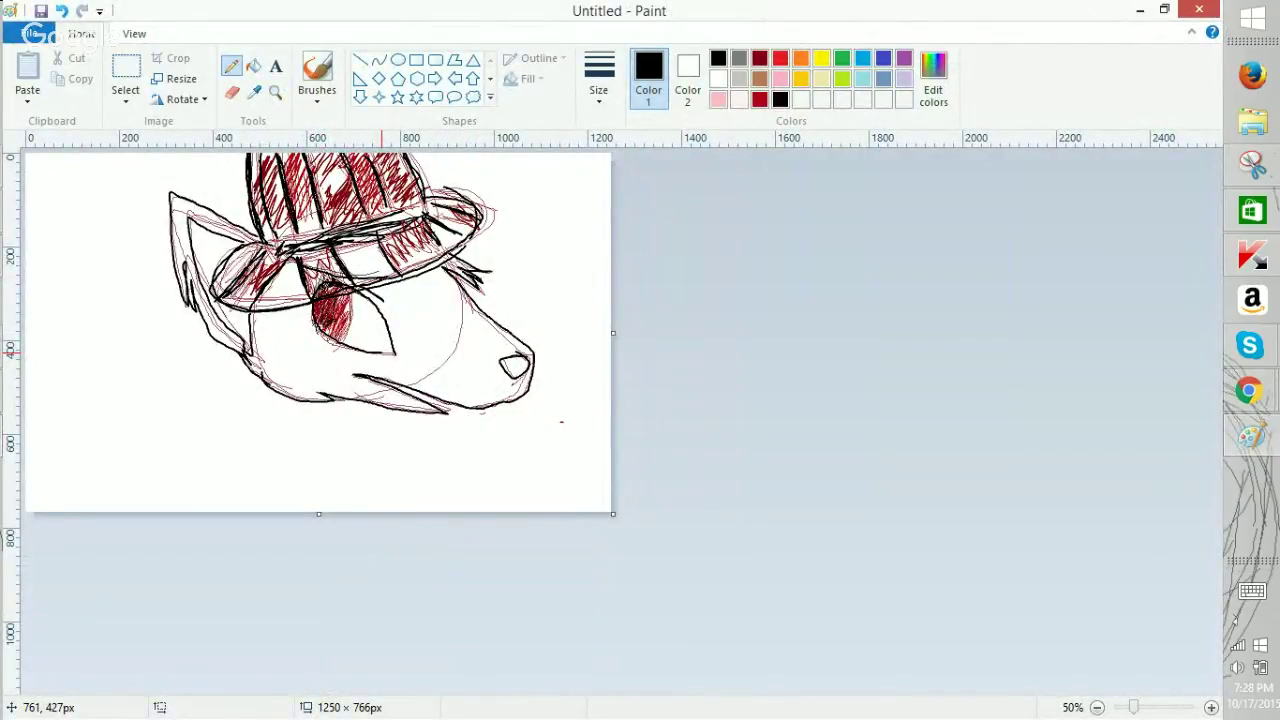
{"action": "left_click", "coordinate": [1211, 707]}
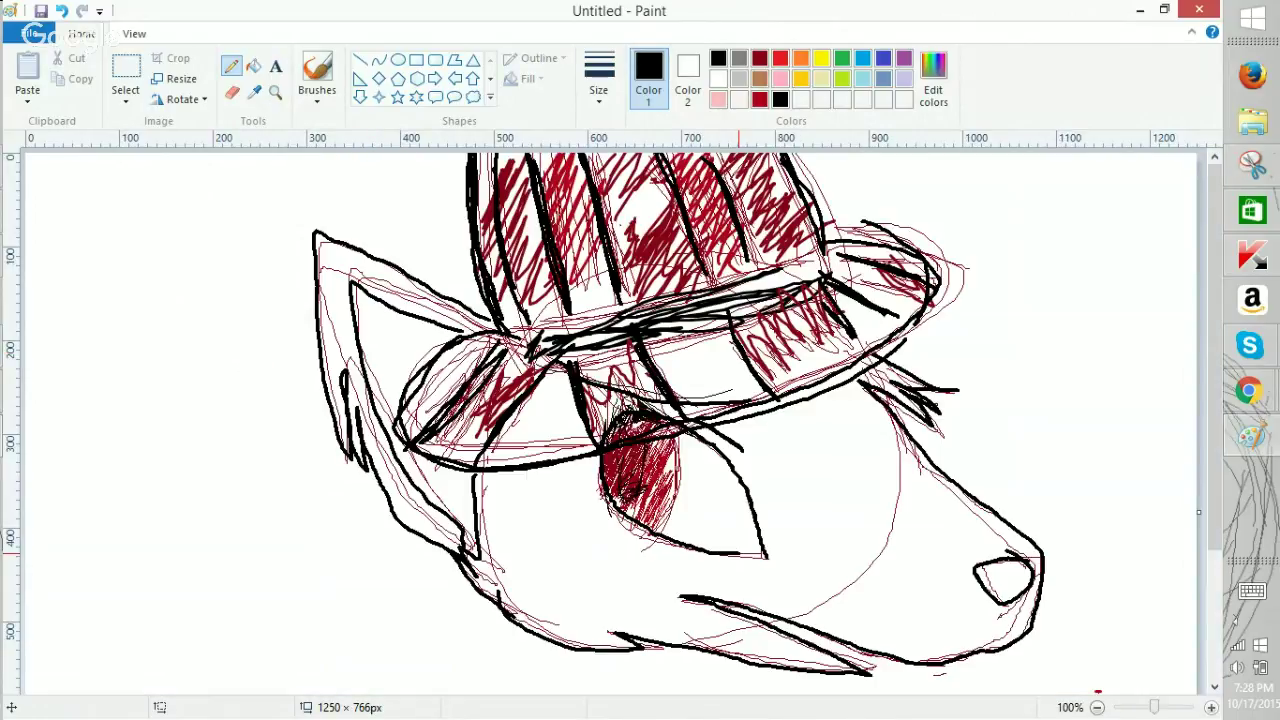
{"action": "scroll", "coordinate": [1094, 517], "scroll_direction": "down", "scroll_amount": 4}
Return to Animal Jam in Chrome and send the chat reply "long" to the buddy with the touch keyboard.
{"action": "mouse_move", "coordinate": [1248, 390]}
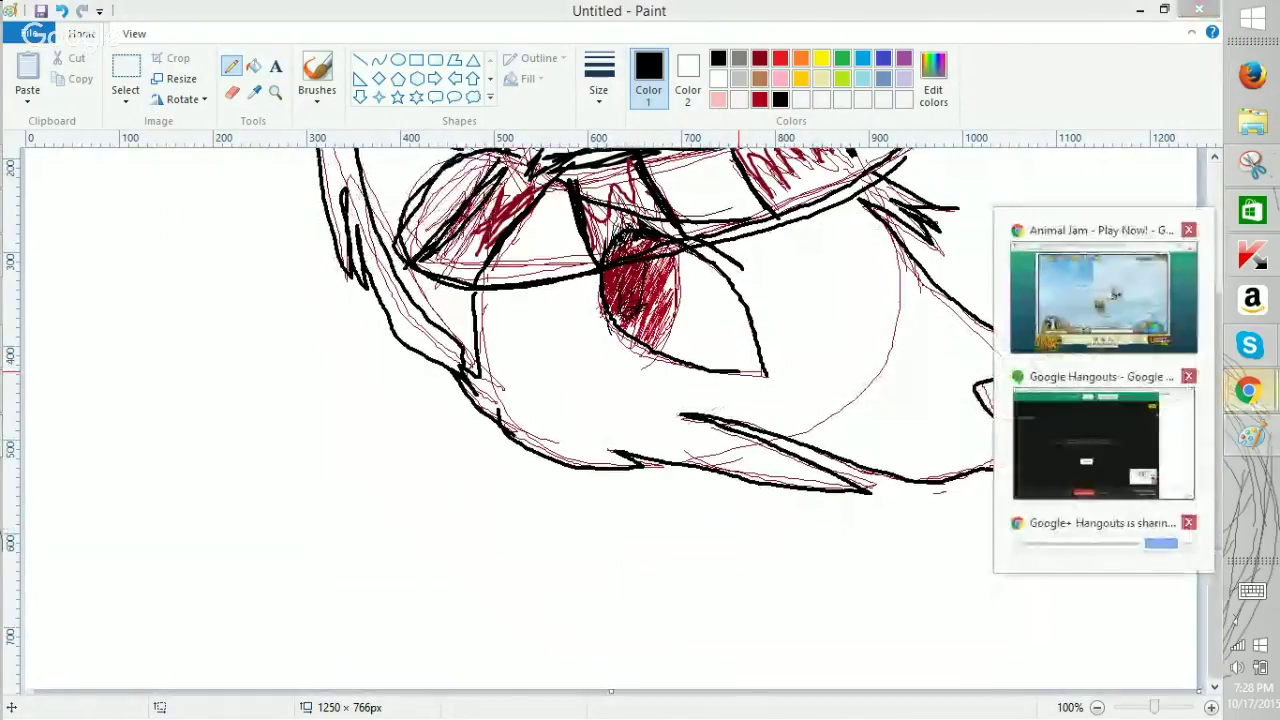
{"action": "left_click", "coordinate": [1100, 290]}
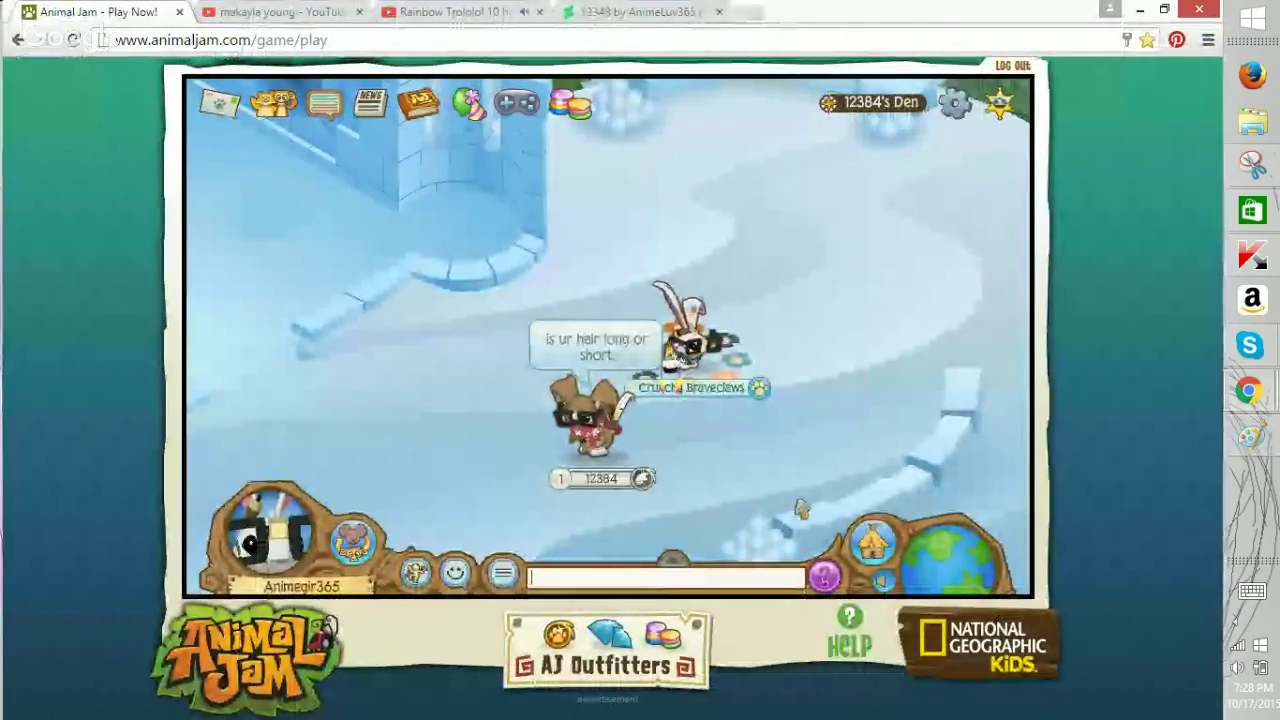
{"action": "left_click", "coordinate": [1252, 591]}
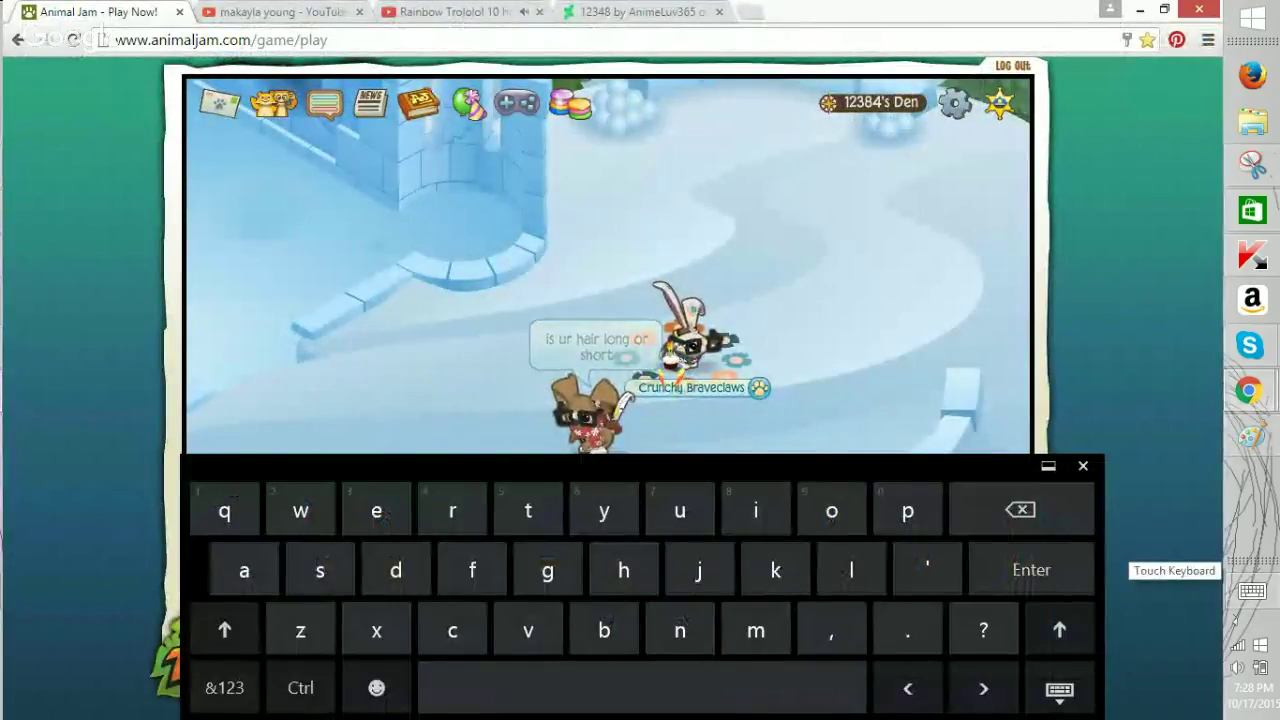
{"action": "left_click", "coordinate": [1020, 510]}
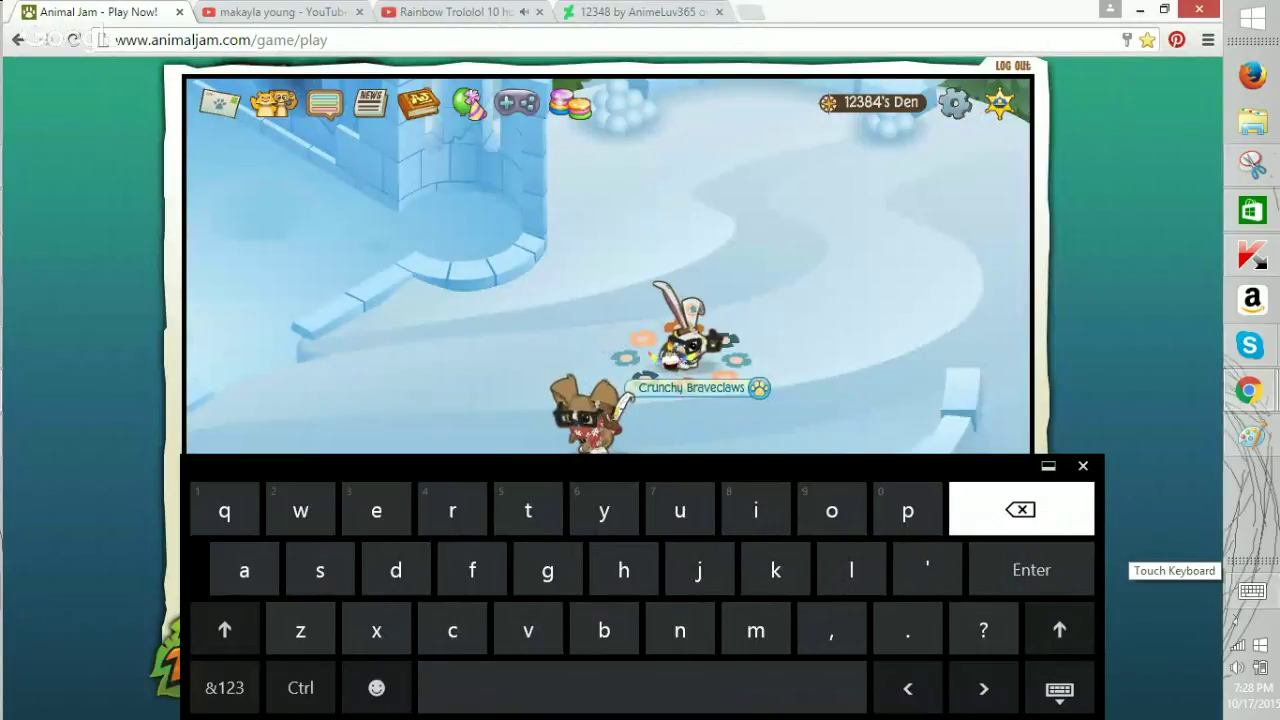
{"action": "type", "text": "g"}
{"action": "key", "text": "Return"}
{"action": "left_click", "coordinate": [1083, 465]}
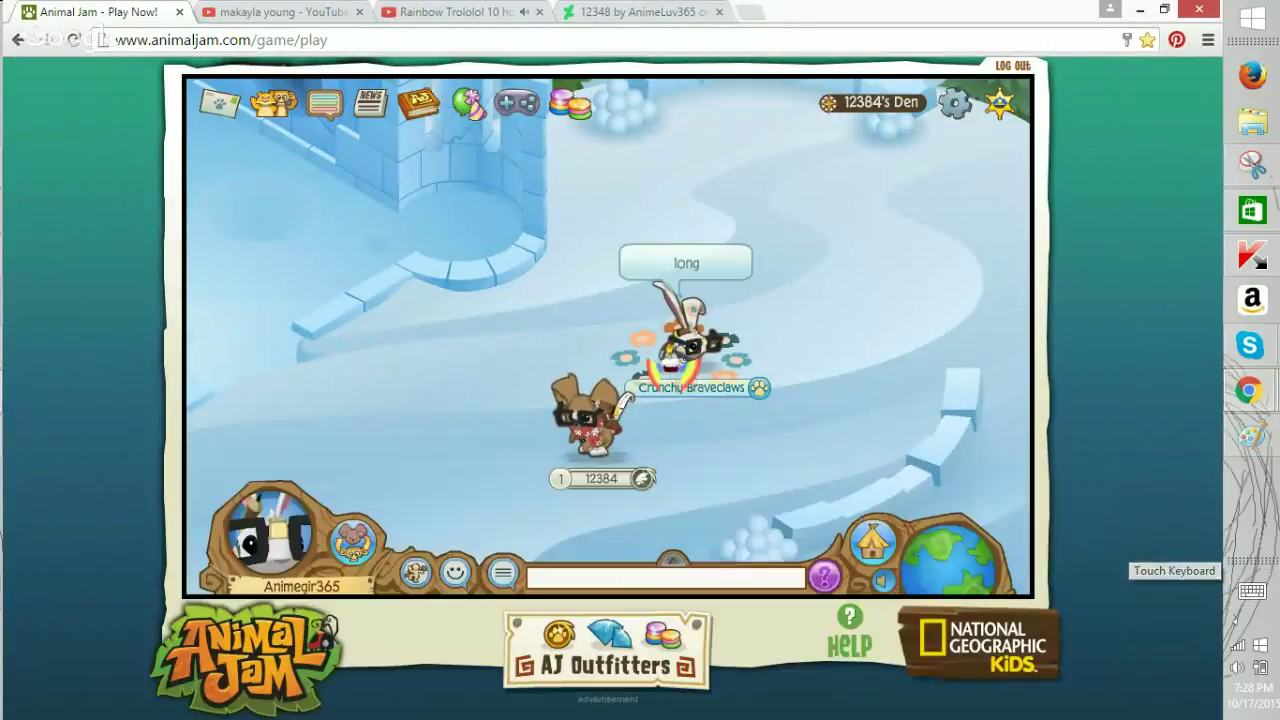
Look at the top-hat profile picture on the open YouTube channel and return to the Paint drawing at 50% zoom.
{"action": "left_click", "coordinate": [282, 12]}
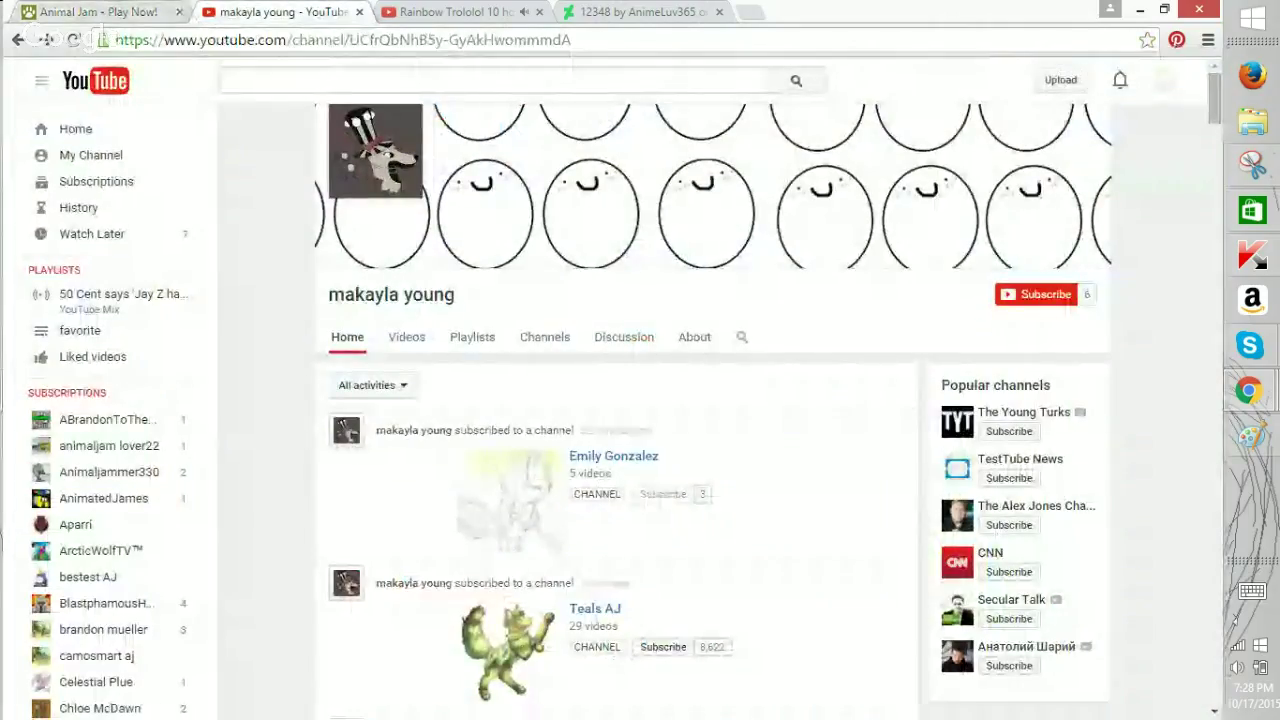
{"action": "left_click", "coordinate": [1252, 436]}
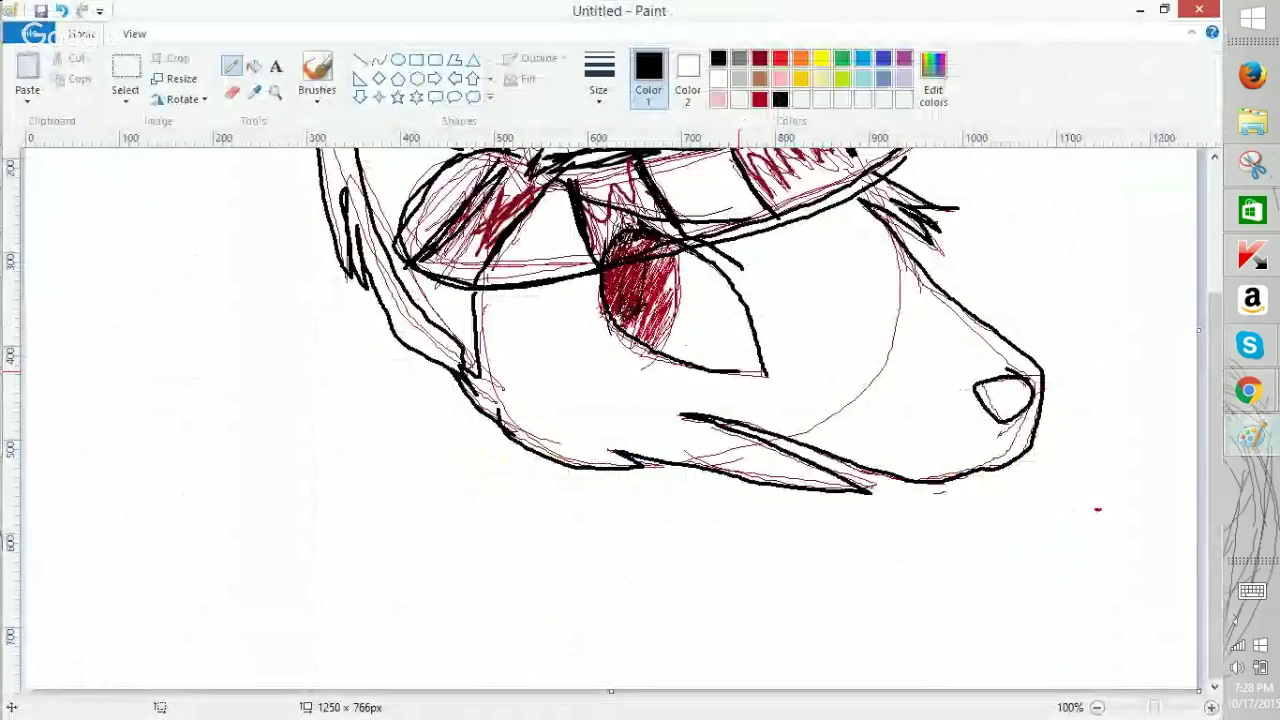
{"action": "left_click", "coordinate": [1097, 708]}
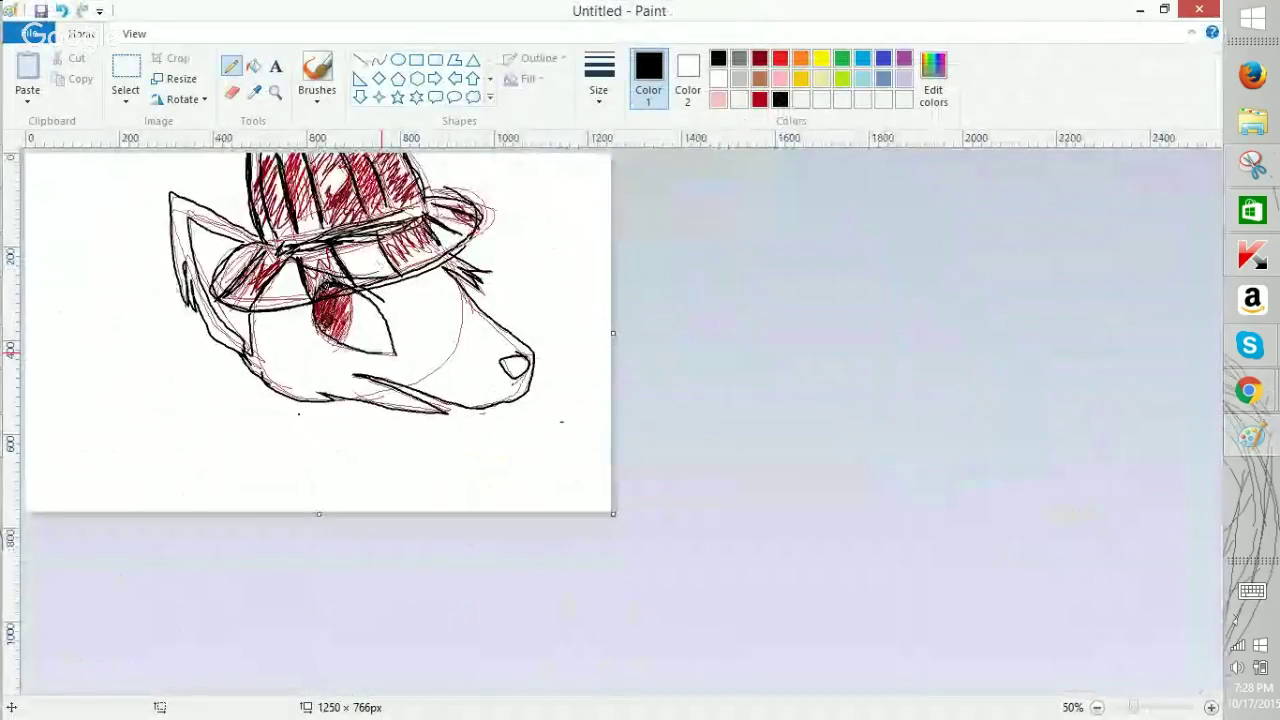
{"action": "left_click_drag", "start_coordinate": [299, 414], "coordinate": [346, 510]}
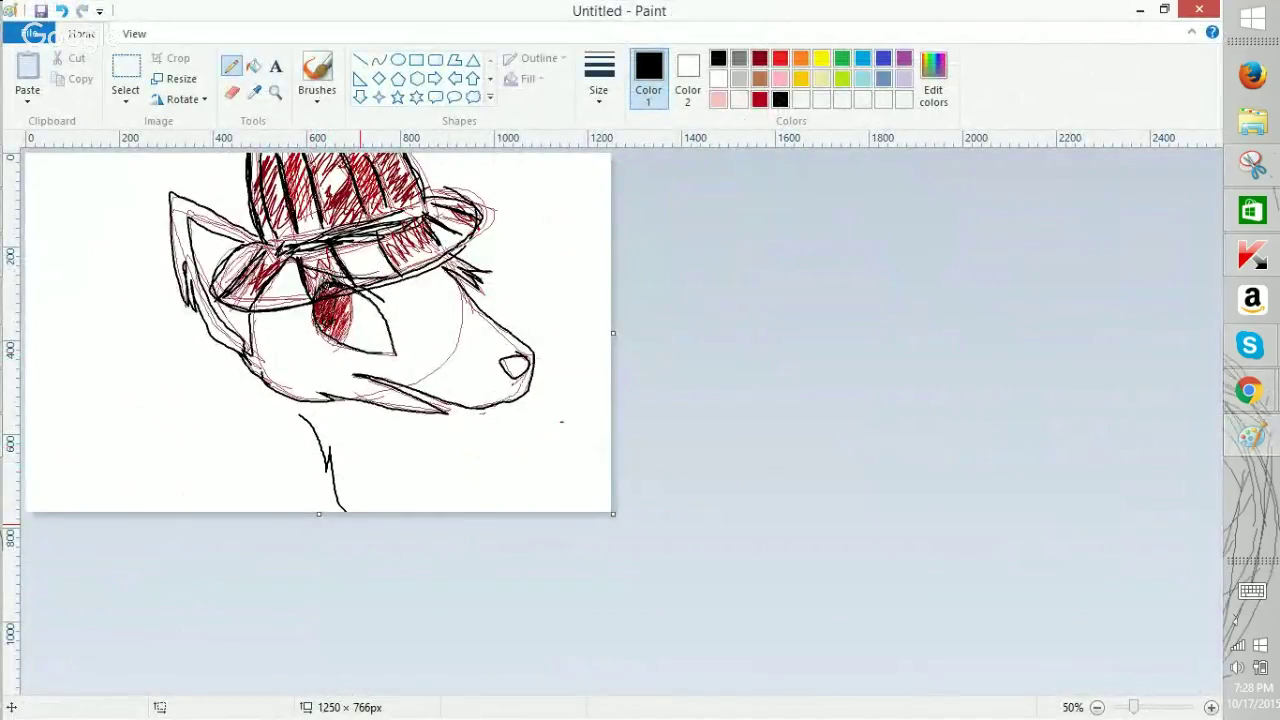
{"action": "key", "text": "ctrl+z"}
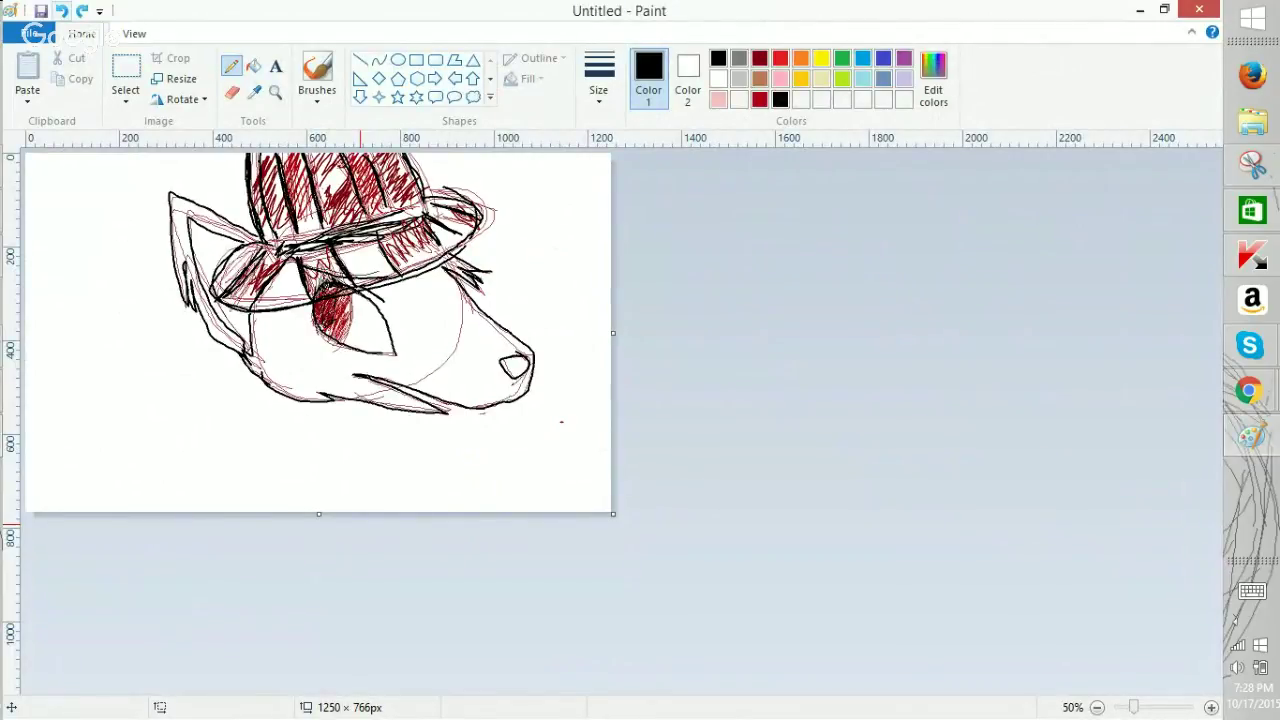
{"action": "left_click_drag", "start_coordinate": [172, 383], "coordinate": [206, 474]}
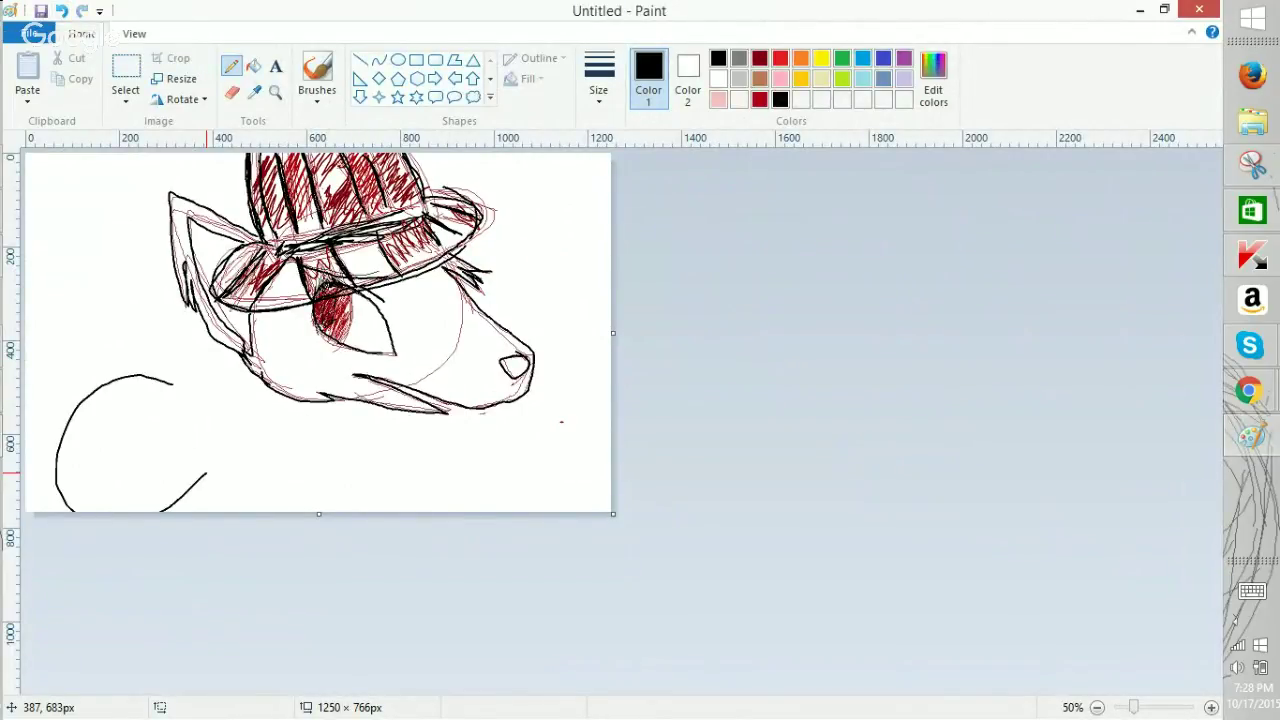
{"action": "key", "text": "ctrl+z"}
{"action": "mouse_move", "coordinate": [142, 257]}
{"action": "left_mouse_down"}
{"action": "mouse_move", "coordinate": [110, 265]}
{"action": "mouse_move", "coordinate": [167, 260]}
{"action": "mouse_move", "coordinate": [120, 388]}
{"action": "mouse_move", "coordinate": [188, 431]}
{"action": "left_mouse_up"}
{"action": "left_click", "coordinate": [61, 10]}
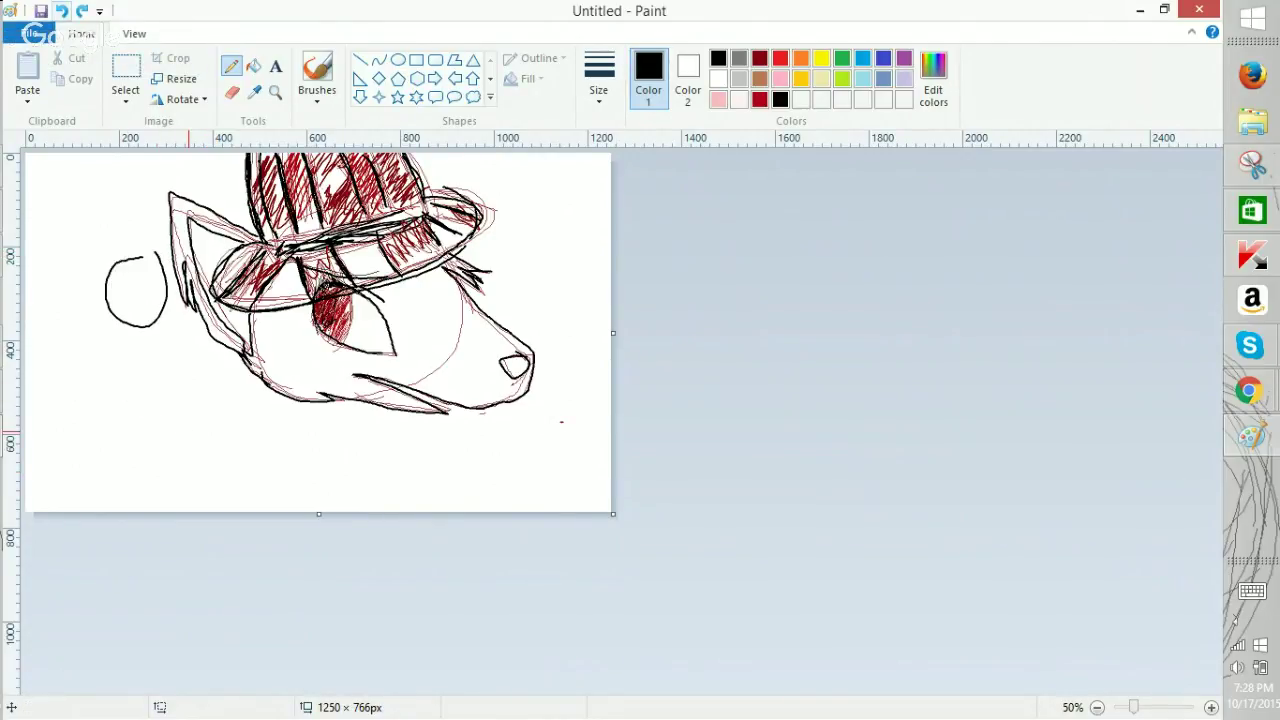
{"action": "left_click", "coordinate": [61, 10]}
{"action": "mouse_move", "coordinate": [104, 155]}
{"action": "left_mouse_down"}
{"action": "mouse_move", "coordinate": [38, 237]}
{"action": "mouse_move", "coordinate": [309, 491]}
{"action": "mouse_move", "coordinate": [329, 480]}
{"action": "mouse_move", "coordinate": [226, 402]}
{"action": "left_mouse_up"}
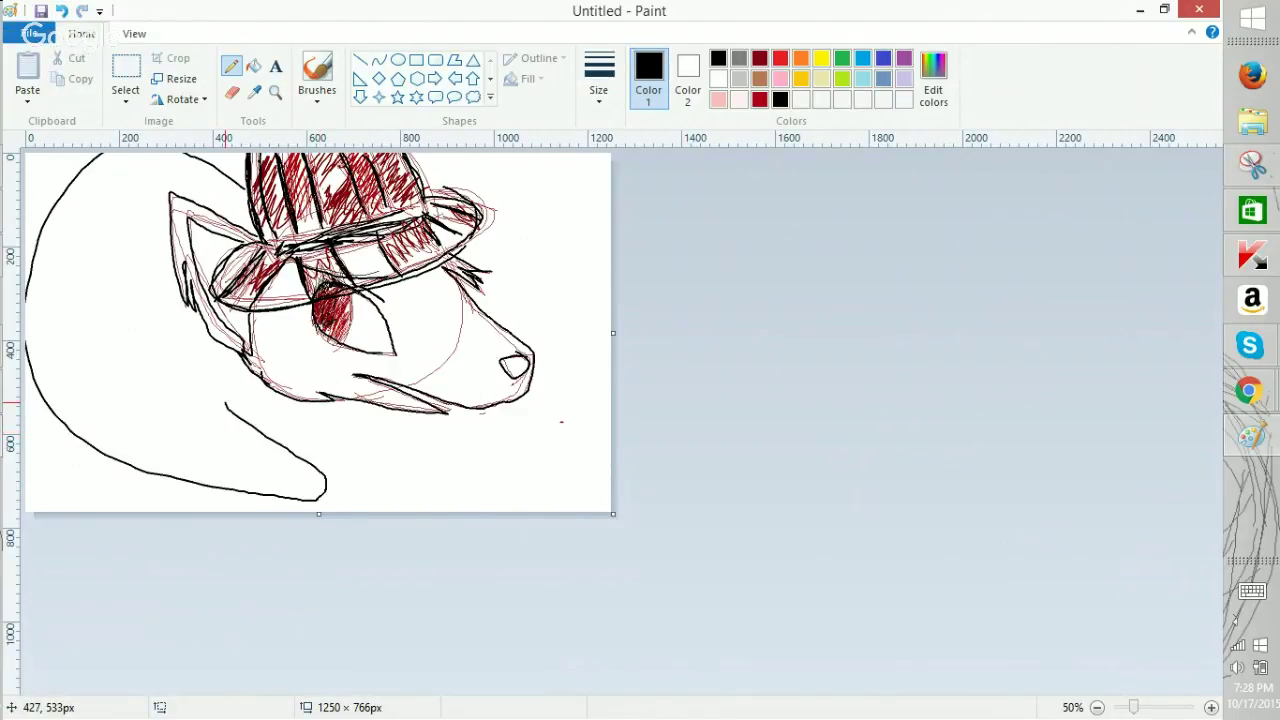
{"action": "left_click", "coordinate": [61, 10]}
Draw a rounded paw below the animal's cheek in black pencil, with curved toe lines running off the canvas edge.
{"action": "mouse_move", "coordinate": [182, 440]}
{"action": "left_mouse_down"}
{"action": "mouse_move", "coordinate": [282, 402]}
{"action": "mouse_move", "coordinate": [348, 502]}
{"action": "left_mouse_up"}
{"action": "left_click_drag", "start_coordinate": [213, 451], "coordinate": [237, 503]}
{"action": "mouse_move", "coordinate": [272, 444]}
{"action": "left_mouse_down"}
{"action": "mouse_move", "coordinate": [286, 510]}
{"action": "mouse_move", "coordinate": [318, 510]}
{"action": "mouse_move", "coordinate": [177, 490]}
{"action": "mouse_move", "coordinate": [175, 512]}
{"action": "mouse_move", "coordinate": [207, 431]}
{"action": "mouse_move", "coordinate": [354, 512]}
{"action": "left_mouse_up"}
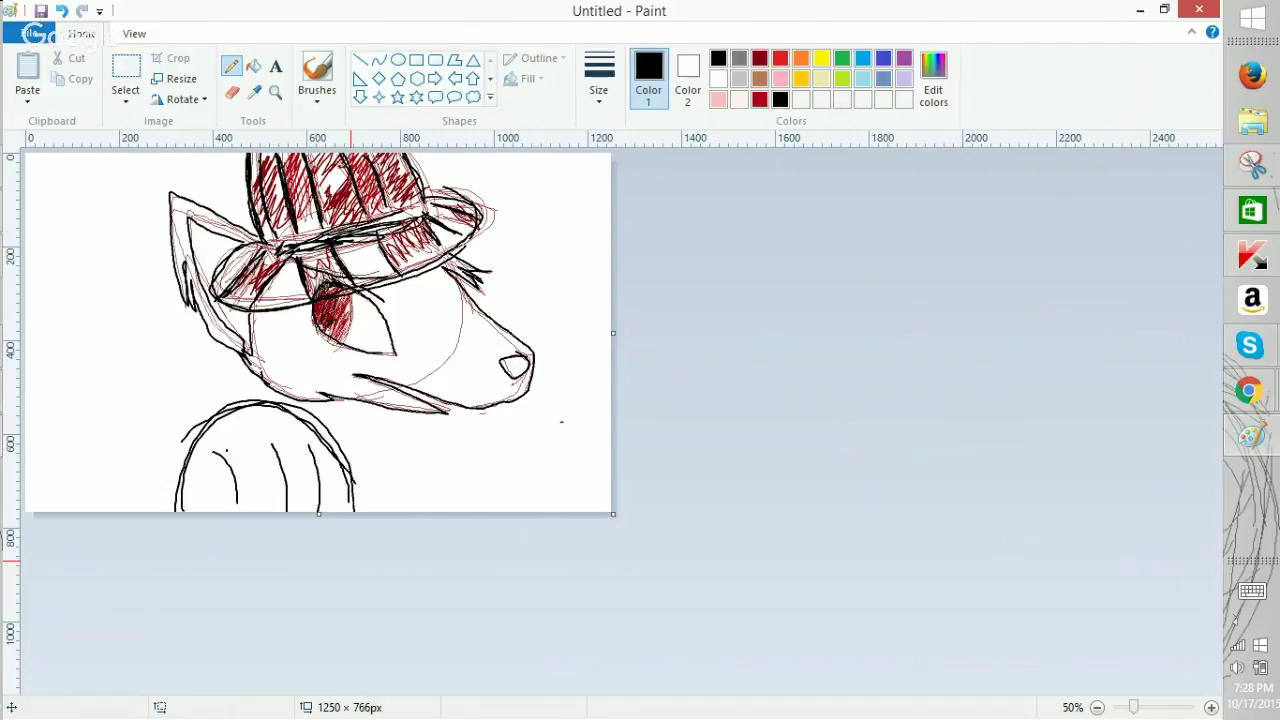
{"action": "left_click_drag", "start_coordinate": [262, 436], "coordinate": [283, 512]}
{"action": "left_click_drag", "start_coordinate": [287, 456], "coordinate": [316, 512]}
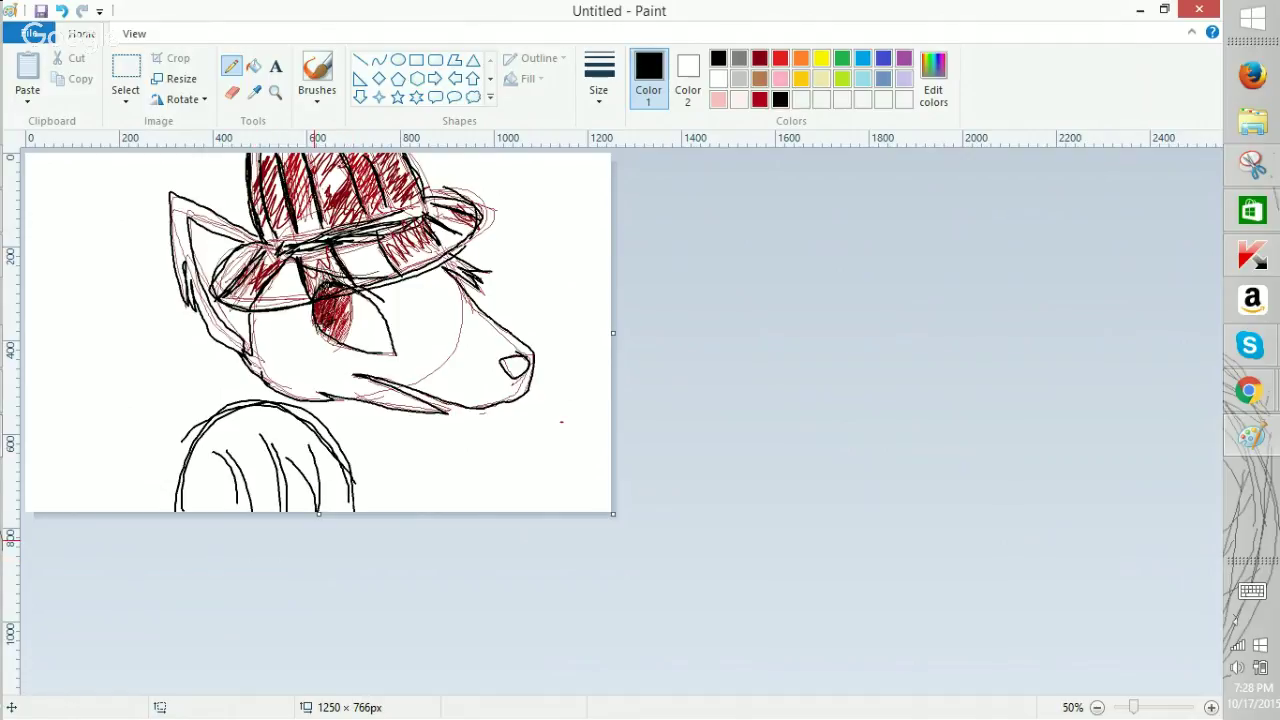
Draw a second rounded paw with toe lines below the muzzle, and add zigzag chest fur between the paws.
{"action": "mouse_move", "coordinate": [401, 490]}
{"action": "left_mouse_down"}
{"action": "mouse_move", "coordinate": [485, 422]}
{"action": "mouse_move", "coordinate": [556, 512]}
{"action": "left_mouse_up"}
{"action": "left_click_drag", "start_coordinate": [400, 512], "coordinate": [561, 530]}
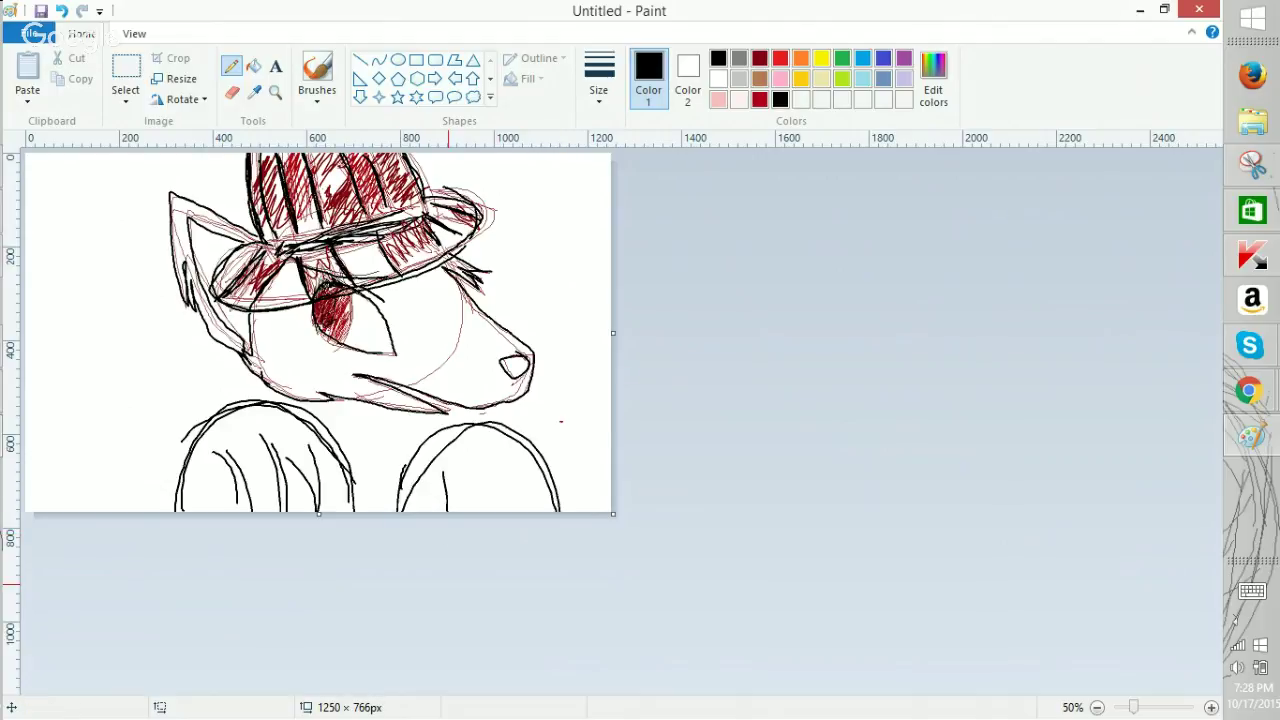
{"action": "left_click_drag", "start_coordinate": [481, 479], "coordinate": [484, 512]}
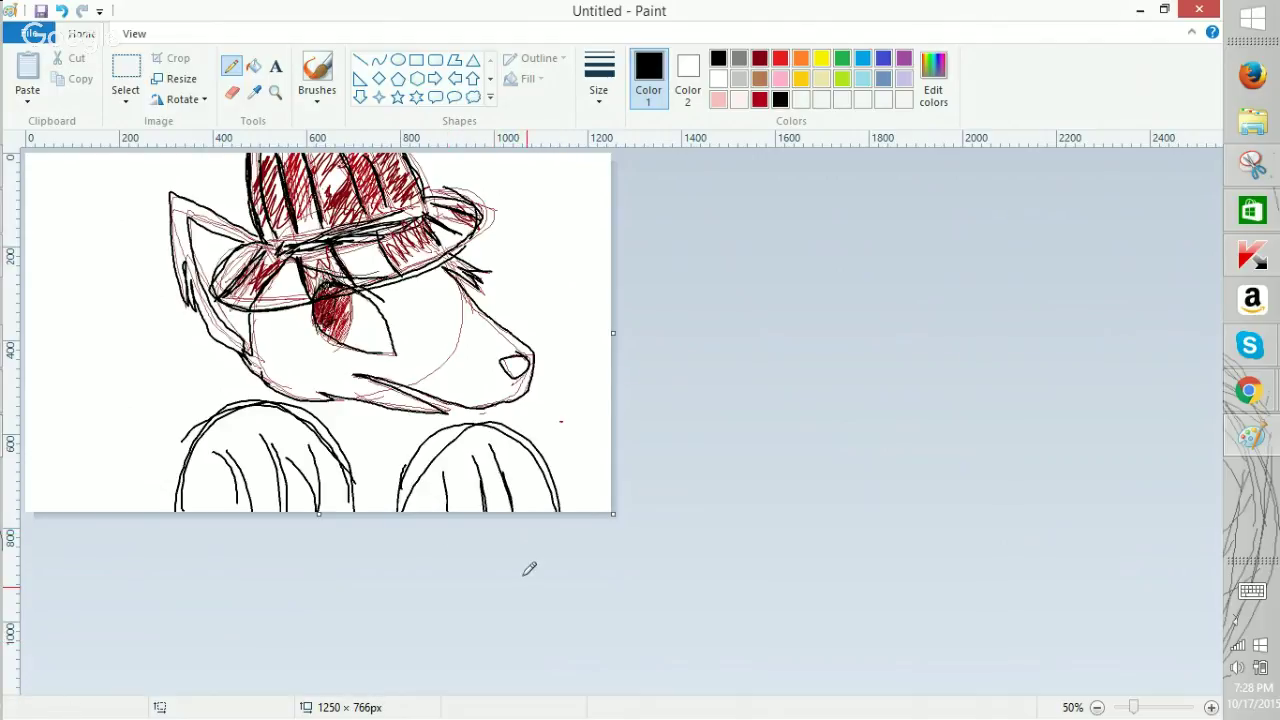
{"action": "left_click_drag", "start_coordinate": [440, 463], "coordinate": [471, 594]}
{"action": "mouse_move", "coordinate": [352, 420]}
{"action": "left_mouse_down"}
{"action": "mouse_move", "coordinate": [356, 469]}
{"action": "mouse_move", "coordinate": [380, 495]}
{"action": "left_mouse_up"}
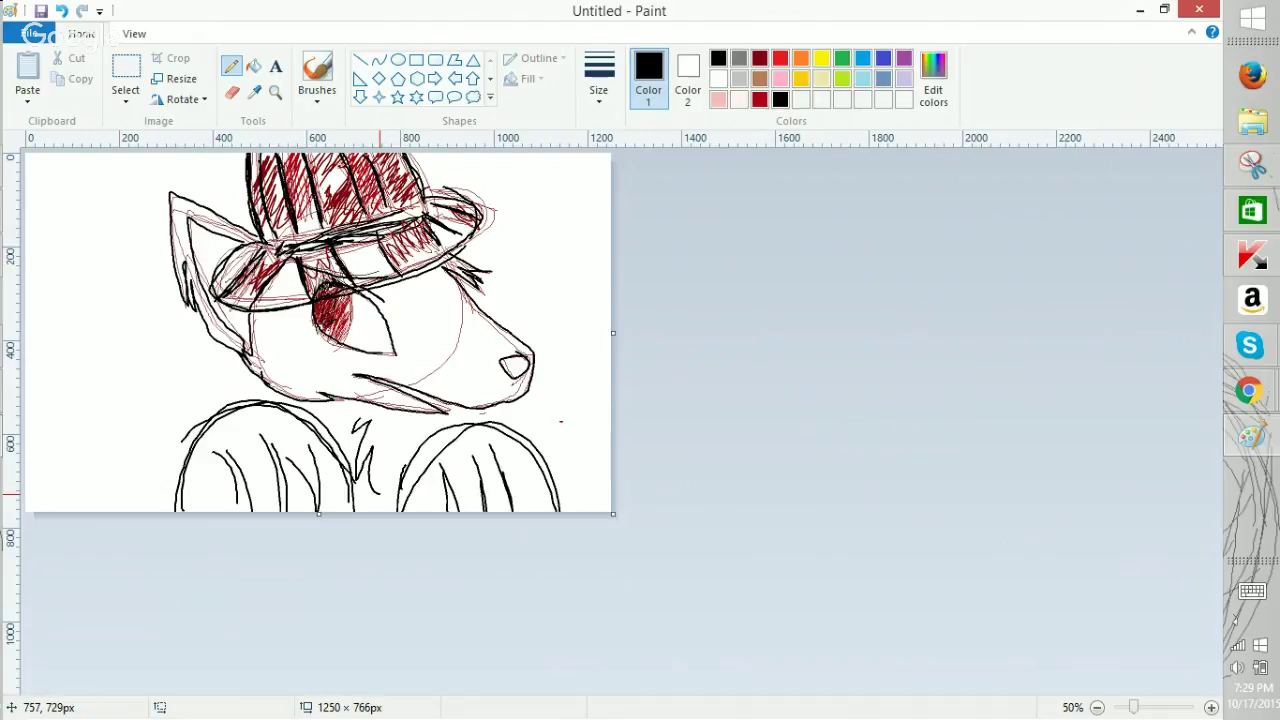
Try a large curved tail behind the animal's ear, and undo it.
{"action": "mouse_move", "coordinate": [168, 222]}
{"action": "left_mouse_down"}
{"action": "mouse_move", "coordinate": [50, 438]}
{"action": "mouse_move", "coordinate": [150, 575]}
{"action": "left_mouse_up"}
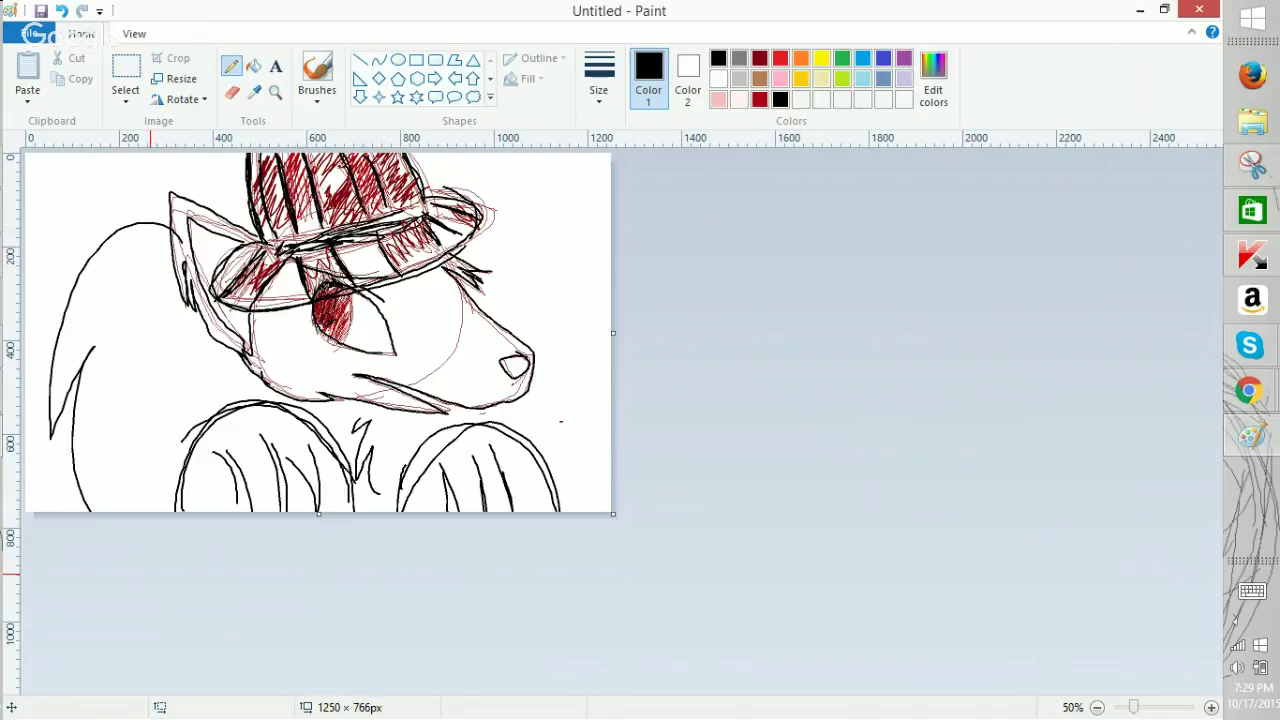
{"action": "left_click", "coordinate": [61, 11]}
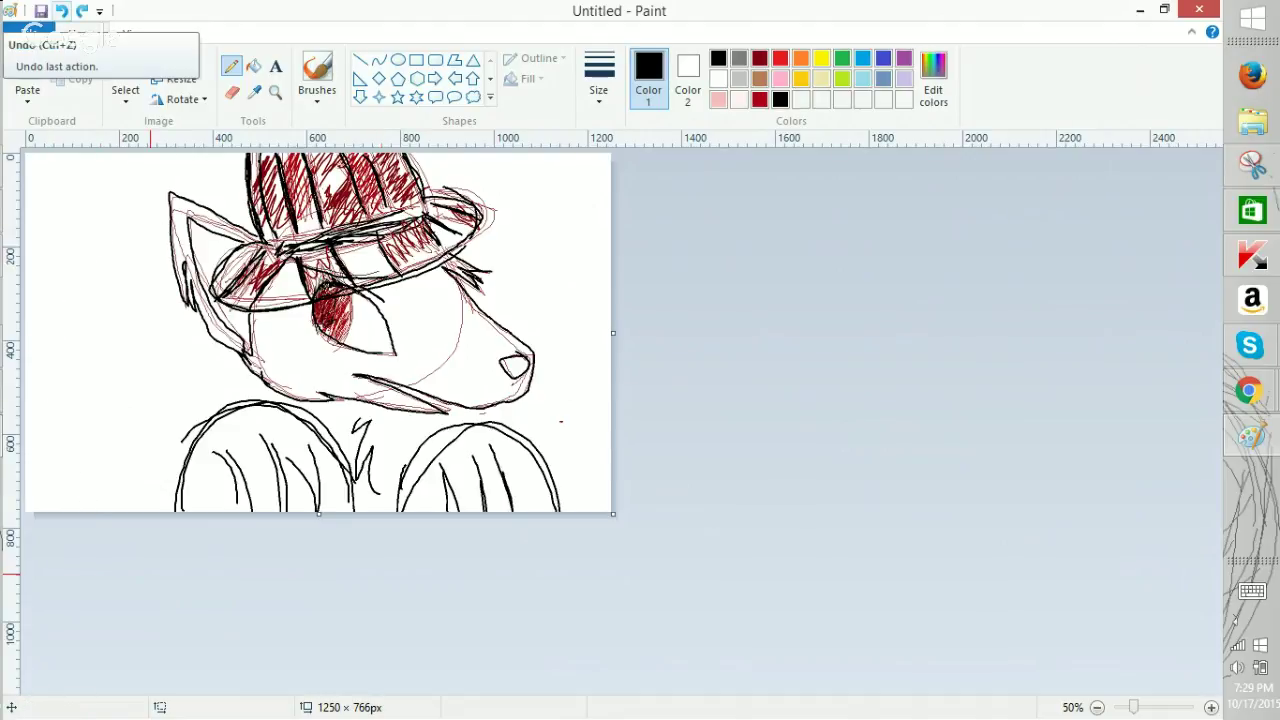
Widen the canvas to about 2272 px at 25% zoom, leaving blank space in front of the muzzle.
{"action": "left_click", "coordinate": [1097, 707]}
{"action": "left_click_drag", "start_coordinate": [319, 242], "coordinate": [558, 297]}
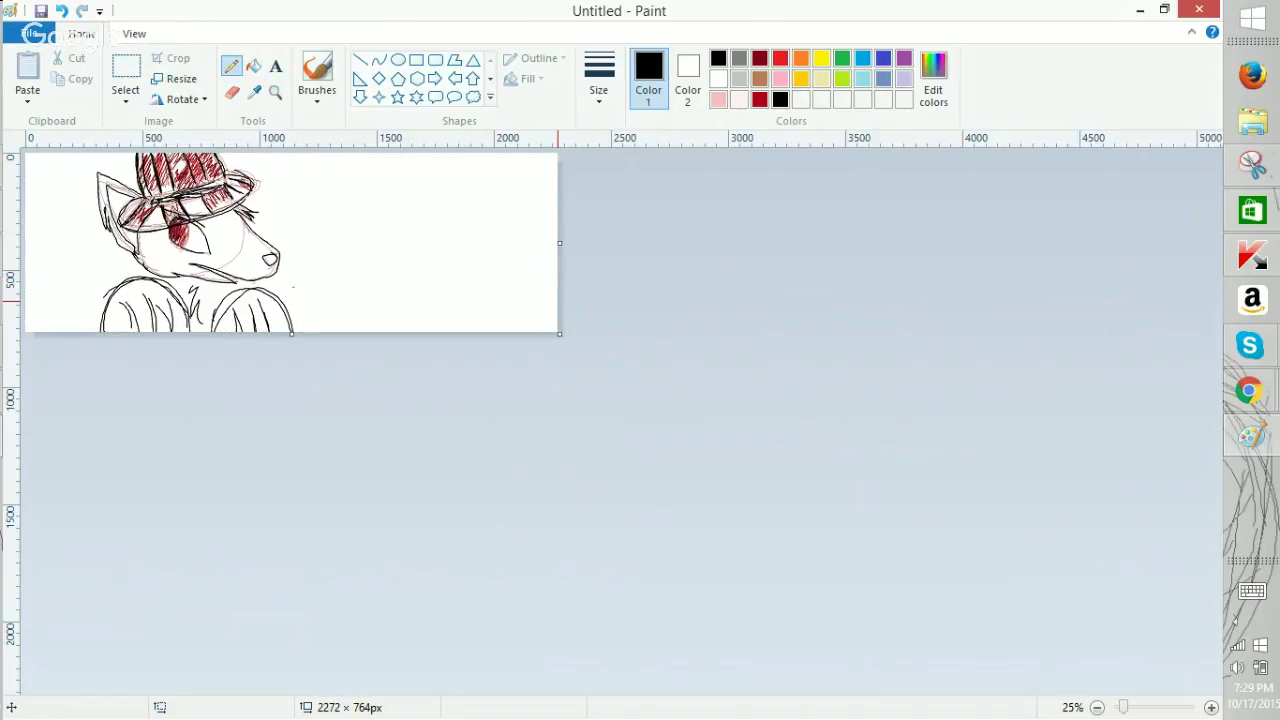
{"action": "mouse_move", "coordinate": [256, 216]}
{"action": "left_mouse_down"}
{"action": "mouse_move", "coordinate": [508, 195]}
{"action": "mouse_move", "coordinate": [549, 178]}
{"action": "mouse_move", "coordinate": [552, 228]}
{"action": "mouse_move", "coordinate": [492, 226]}
{"action": "mouse_move", "coordinate": [558, 264]}
{"action": "mouse_move", "coordinate": [480, 252]}
{"action": "mouse_move", "coordinate": [305, 315]}
{"action": "left_mouse_up"}
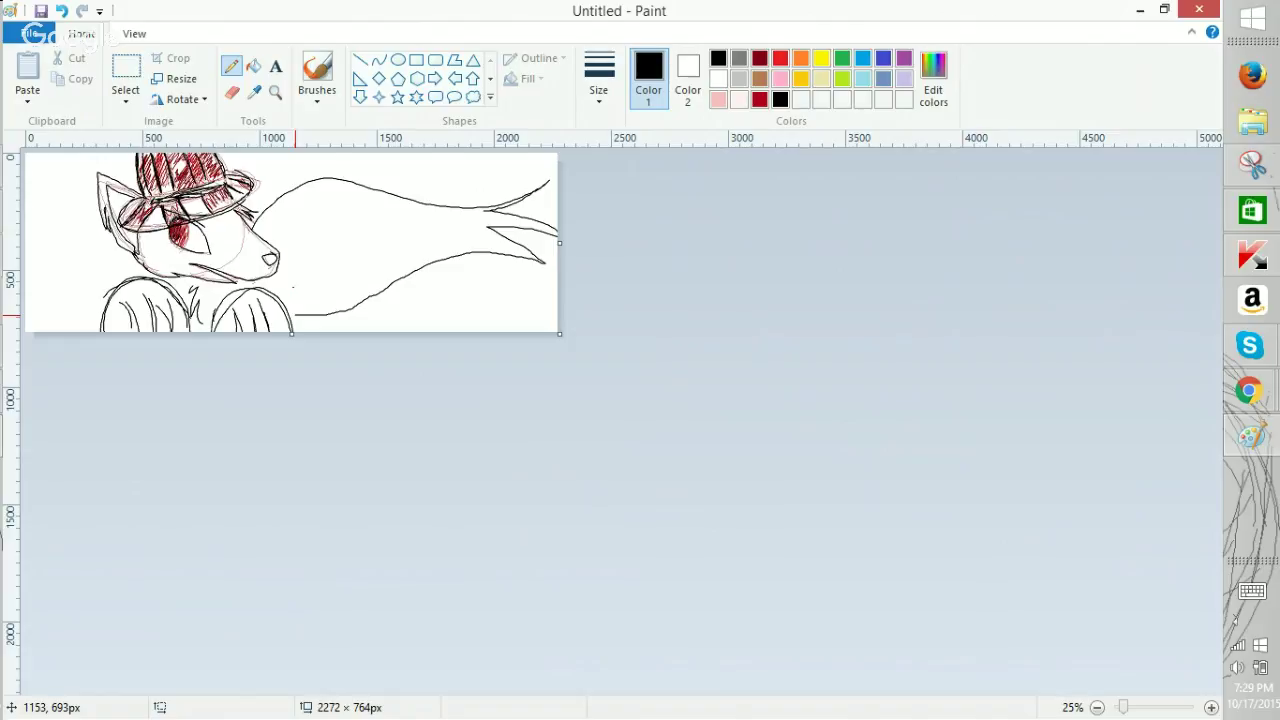
{"action": "mouse_move", "coordinate": [1249, 390]}
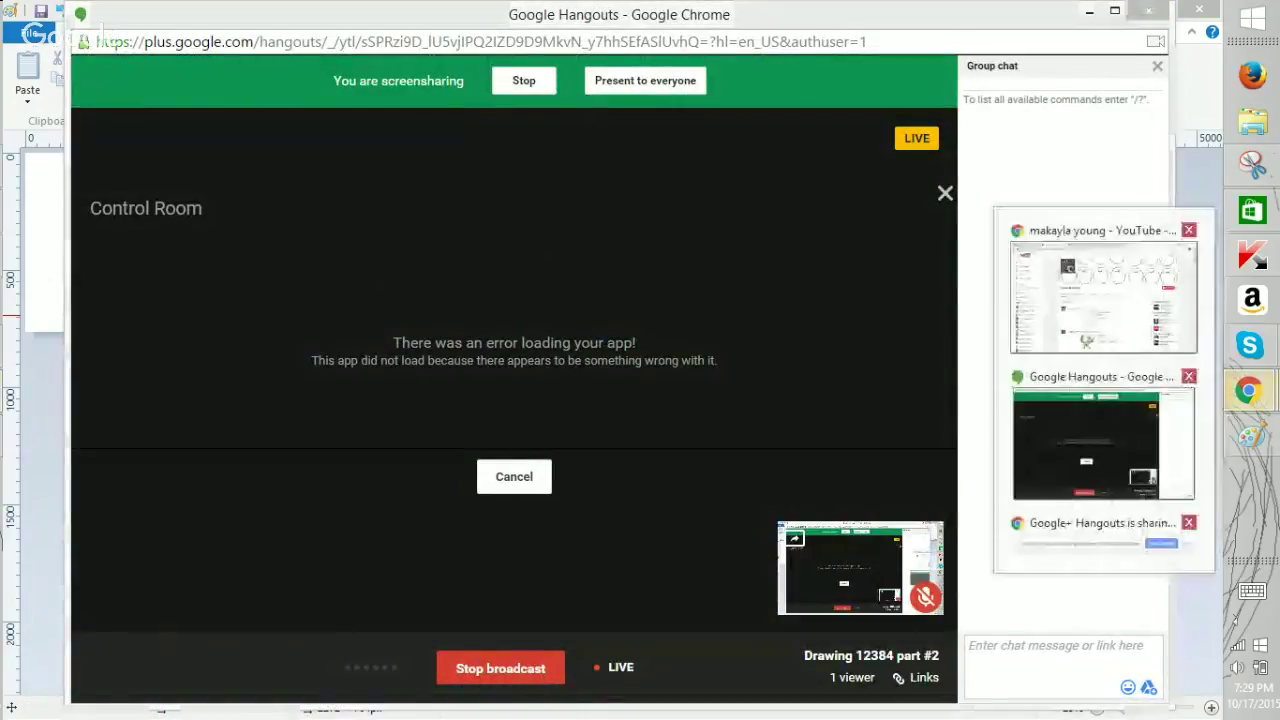
{"action": "left_click", "coordinate": [1103, 297]}
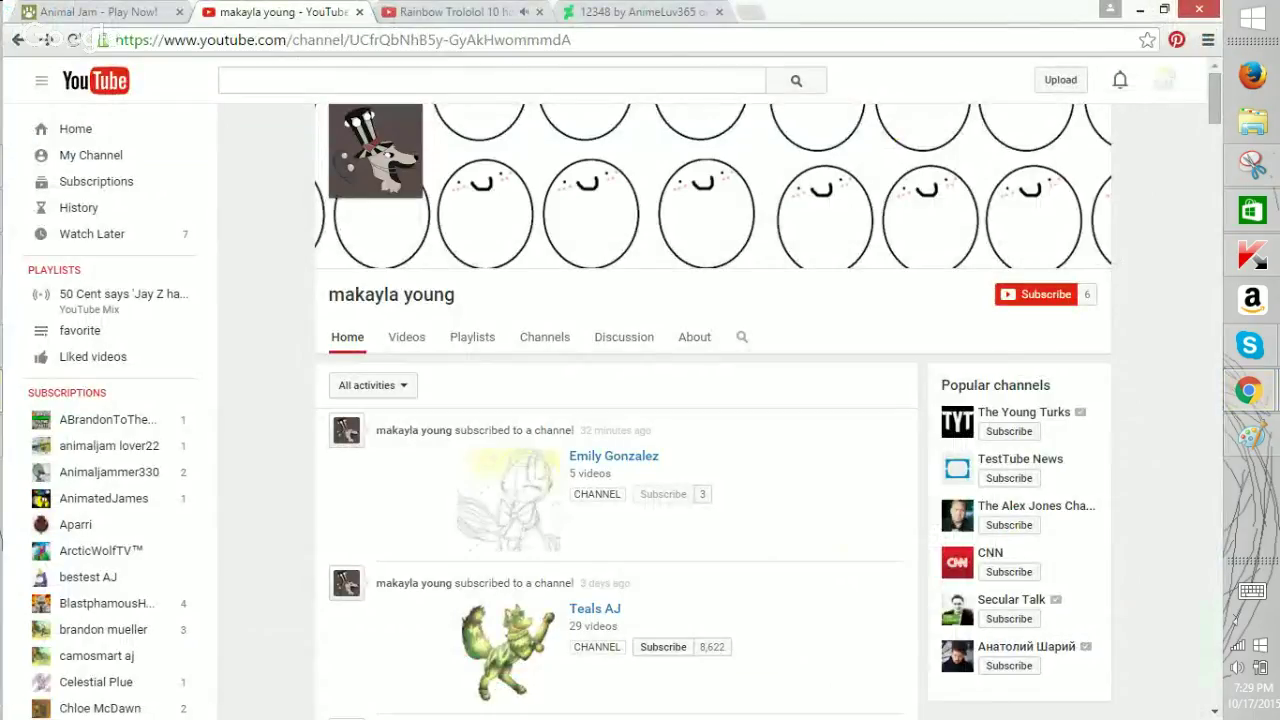
{"action": "left_click", "coordinate": [1252, 436]}
{"action": "key", "text": "ctrl+z"}
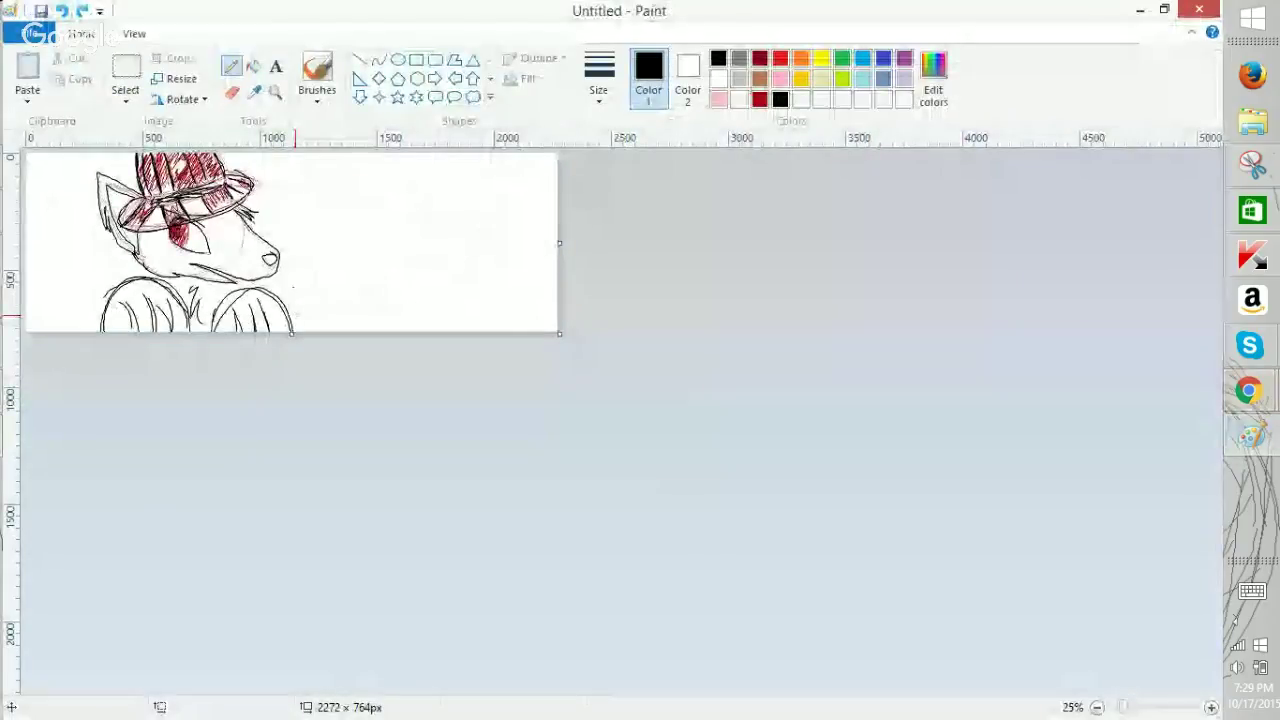
Draw a long shape extending from the head and second paw across the blank canvas, ending in jagged fur tufts.
{"action": "mouse_move", "coordinate": [258, 214]}
{"action": "left_mouse_down"}
{"action": "mouse_move", "coordinate": [557, 168]}
{"action": "mouse_move", "coordinate": [531, 224]}
{"action": "left_mouse_up"}
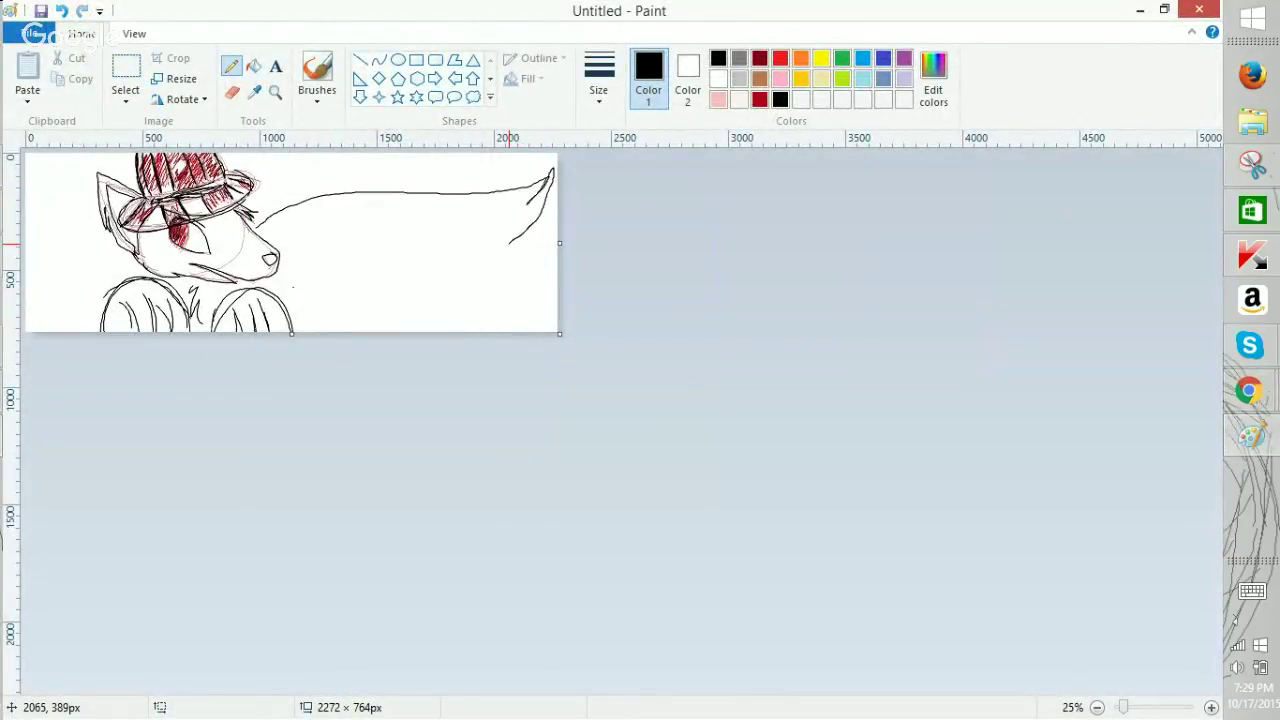
{"action": "left_click_drag", "start_coordinate": [484, 270], "coordinate": [318, 284]}
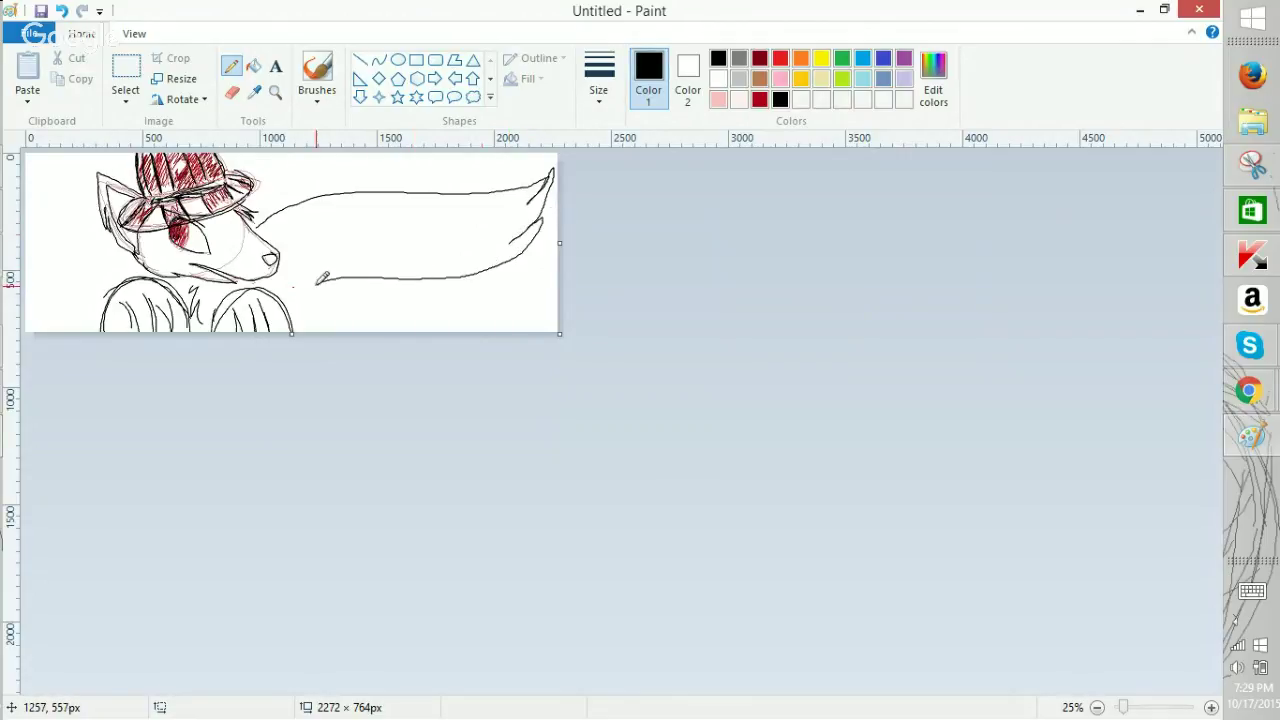
{"action": "mouse_move", "coordinate": [414, 198]}
{"action": "left_mouse_down"}
{"action": "mouse_move", "coordinate": [522, 200]}
{"action": "mouse_move", "coordinate": [510, 229]}
{"action": "mouse_move", "coordinate": [367, 270]}
{"action": "left_mouse_up"}
{"action": "left_click_drag", "start_coordinate": [482, 196], "coordinate": [307, 192]}
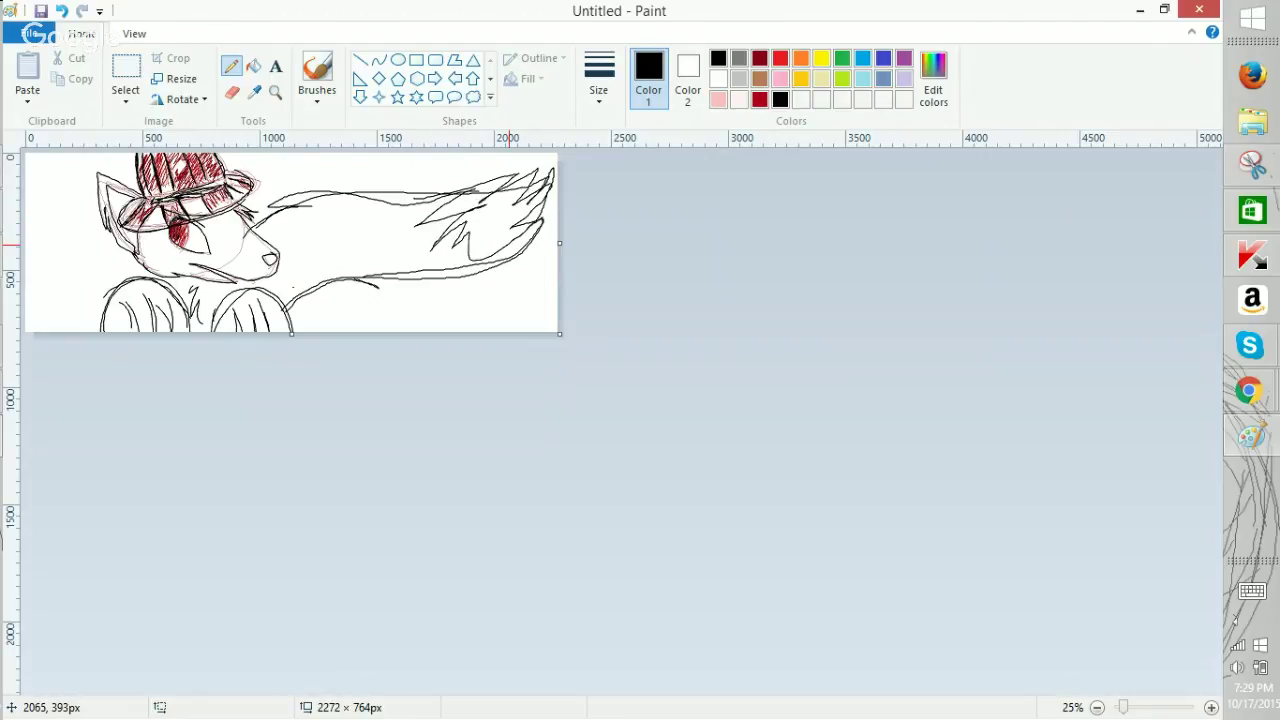
Switch to Animal Jam in the browser and answer the buddy's favorite color question with "black and white".
{"action": "left_click", "coordinate": [1103, 297]}
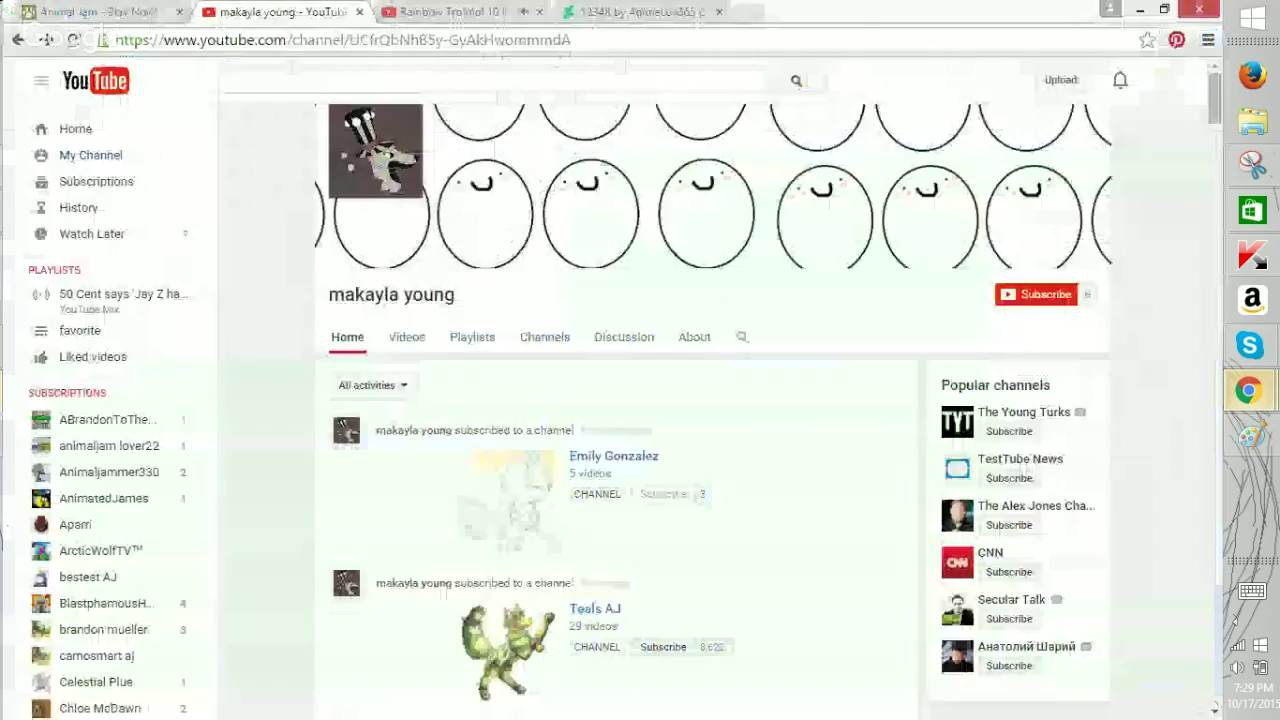
{"action": "left_click", "coordinate": [98, 12]}
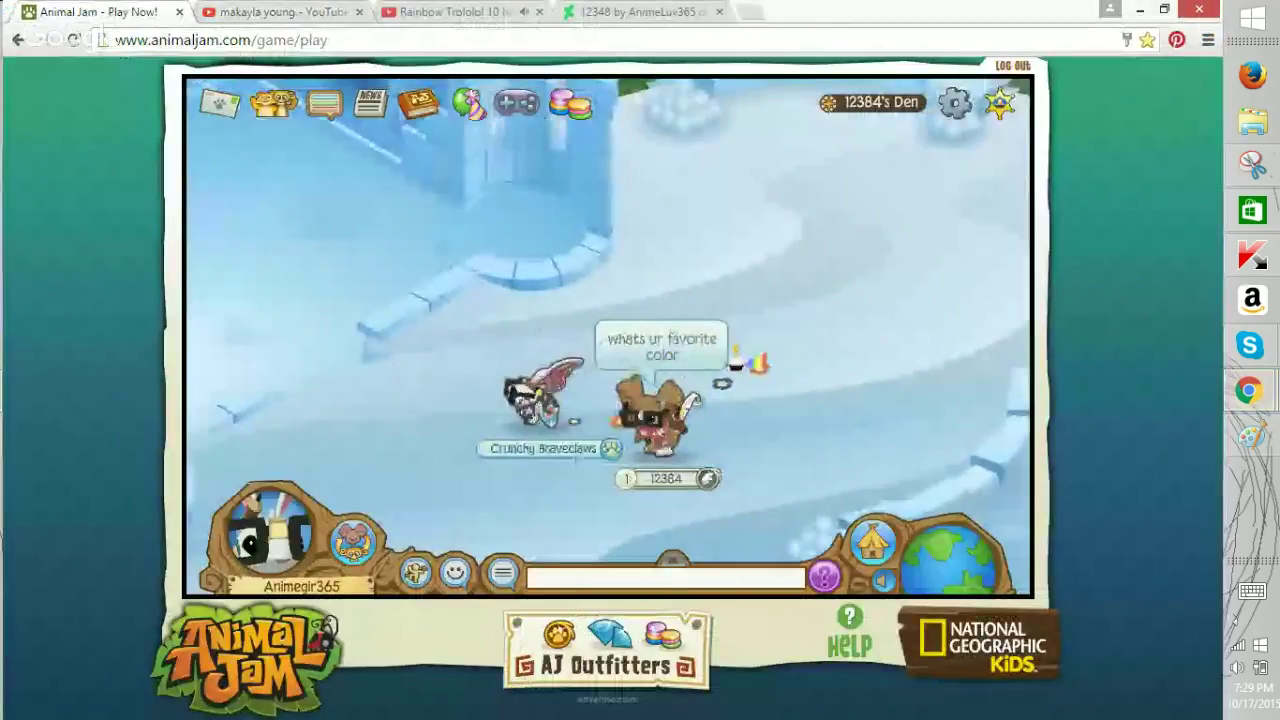
{"action": "left_click", "coordinate": [1251, 591]}
{"action": "type", "text": "lak a"}
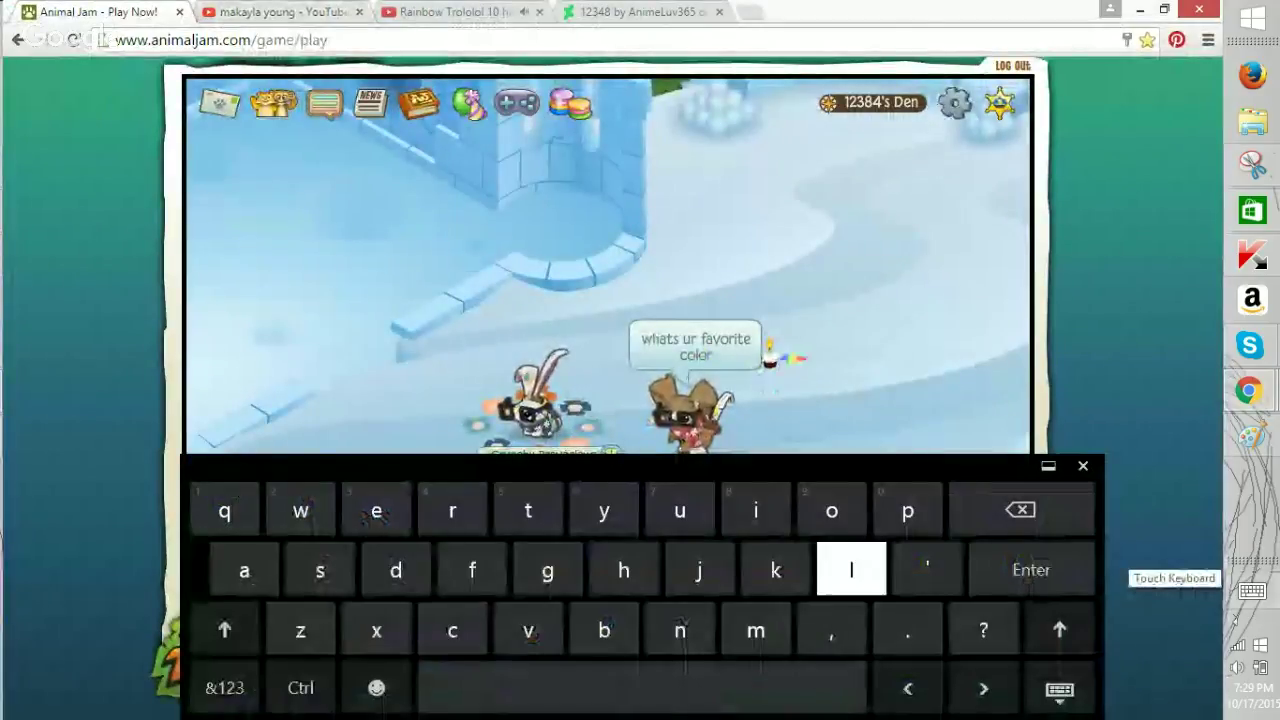
{"action": "type", "text": "he"}
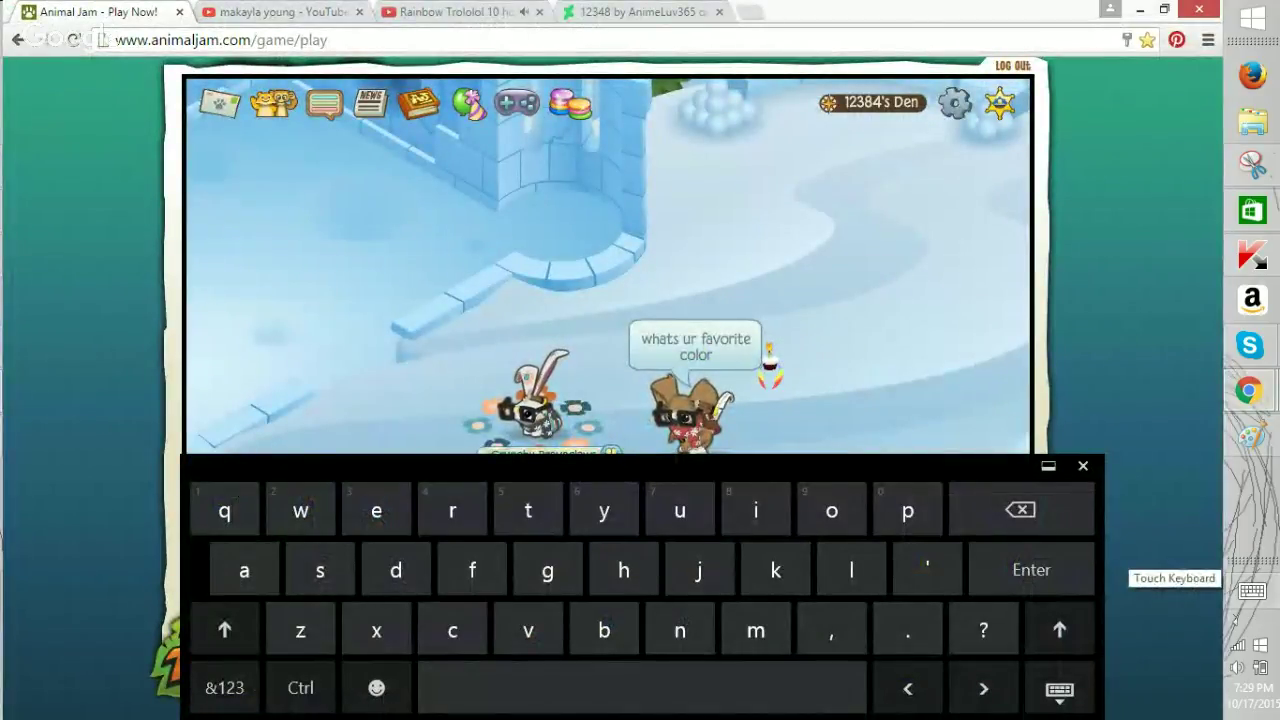
{"action": "key", "text": "Return"}
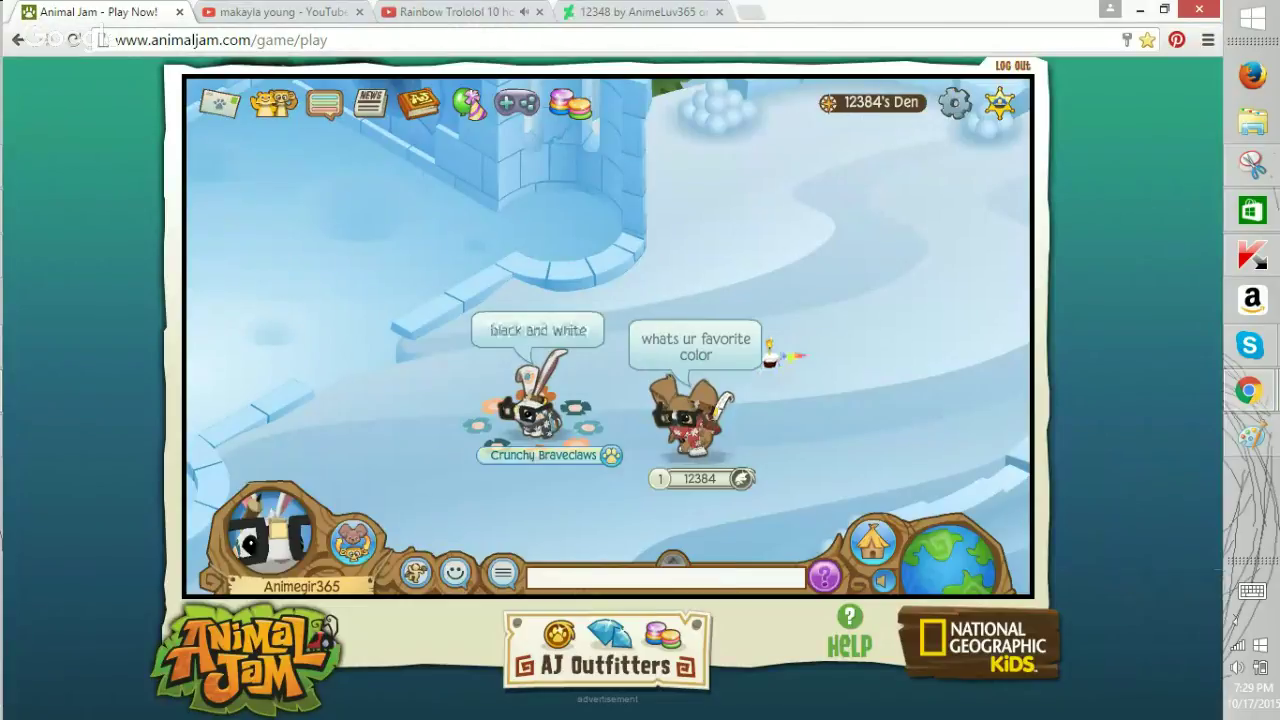
Send the preset chat message "XD" to the buddy.
{"action": "left_click", "coordinate": [502, 572]}
{"action": "mouse_move", "coordinate": [528, 337]}
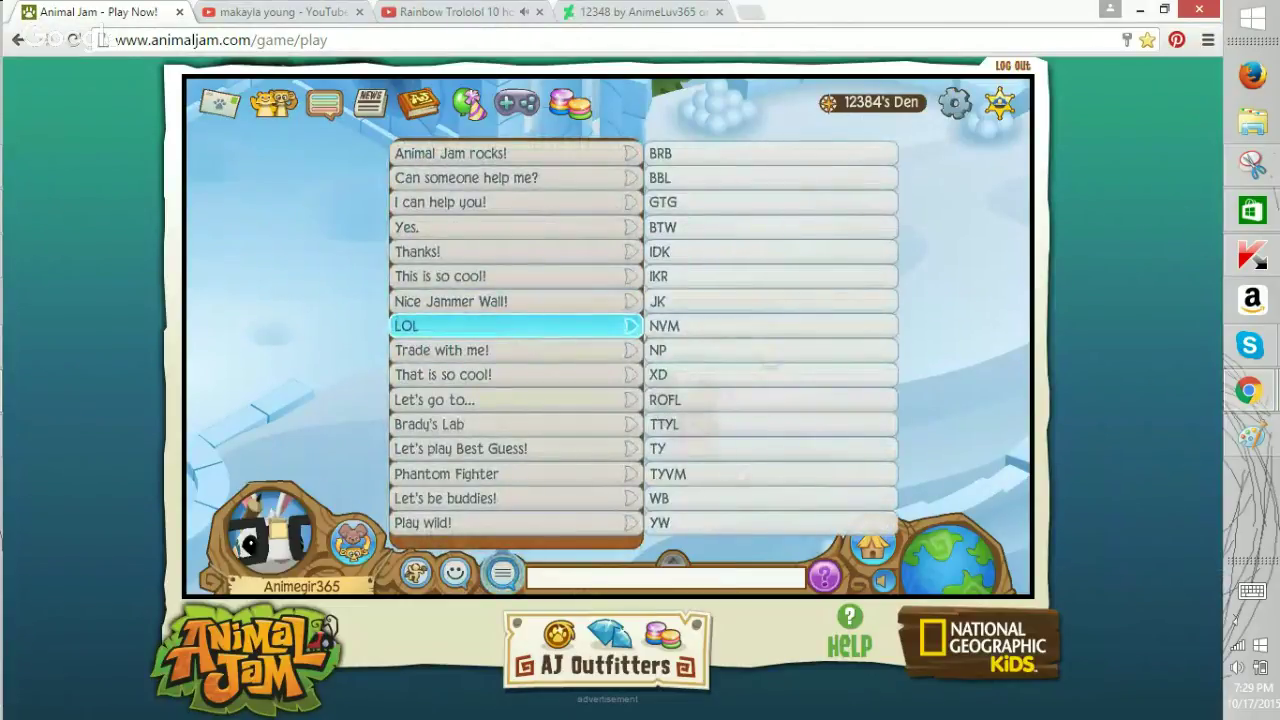
{"action": "left_click", "coordinate": [672, 375]}
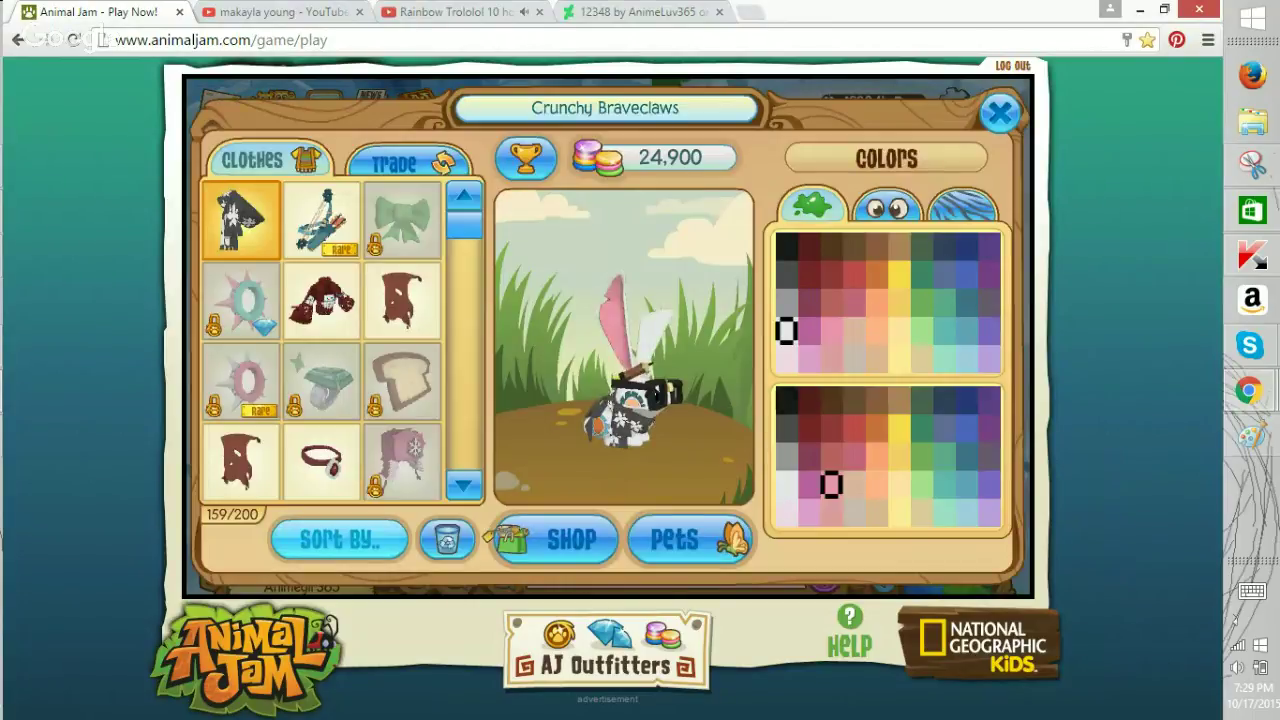
Set the rabbit's second body color to near-white, try gray as the main color, restore it to near-white, and return to the den.
{"action": "left_click", "coordinate": [787, 401]}
{"action": "left_click", "coordinate": [787, 485]}
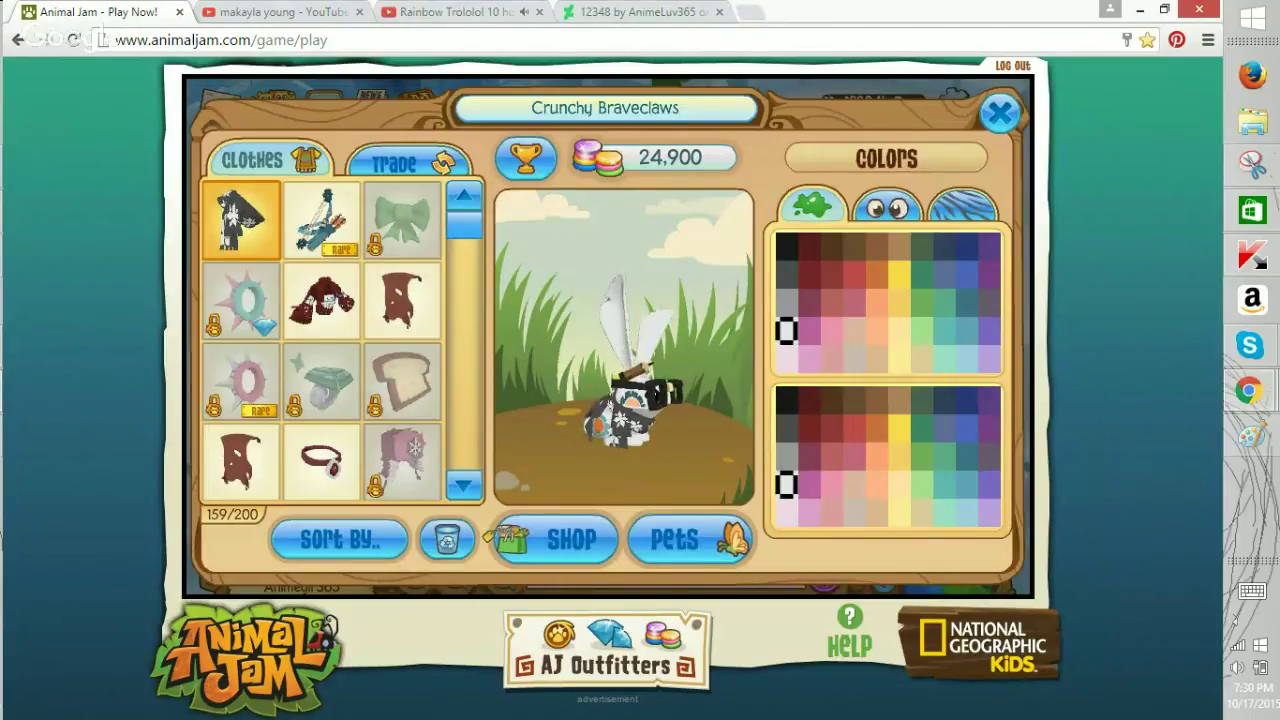
{"action": "left_click", "coordinate": [787, 303]}
{"action": "left_click", "coordinate": [962, 207]}
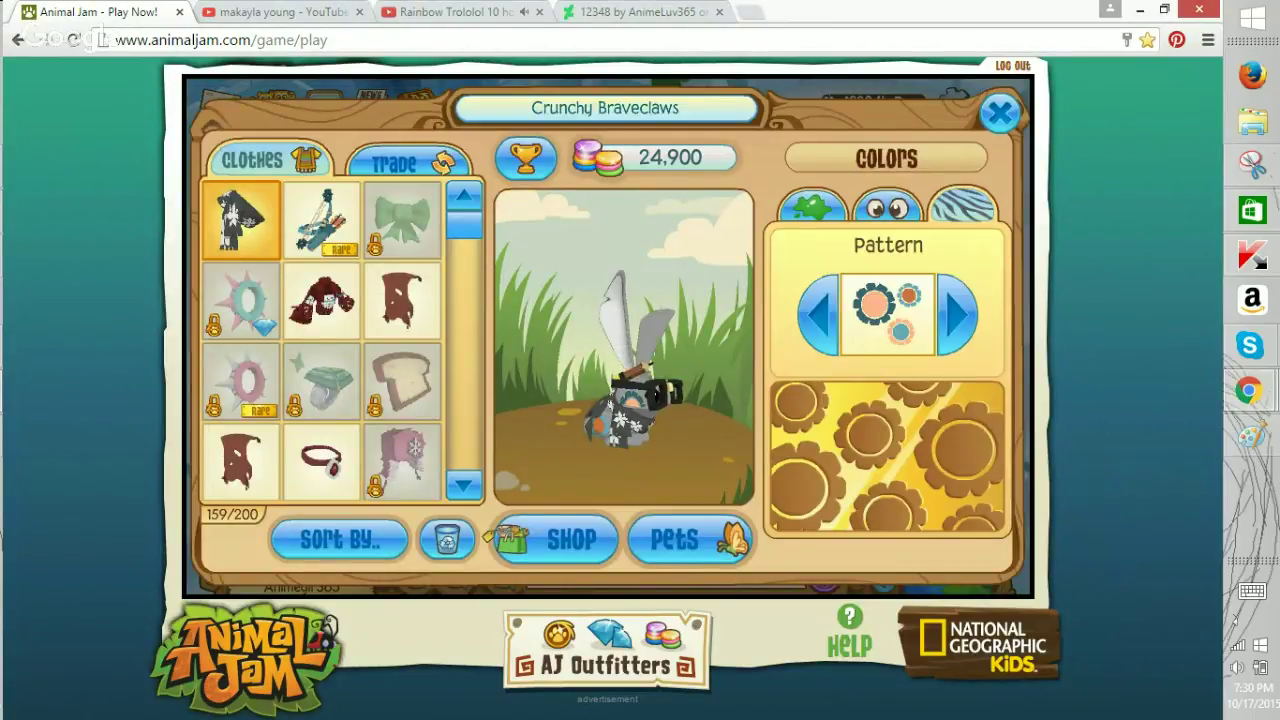
{"action": "left_click", "coordinate": [812, 207]}
{"action": "left_click", "coordinate": [787, 331]}
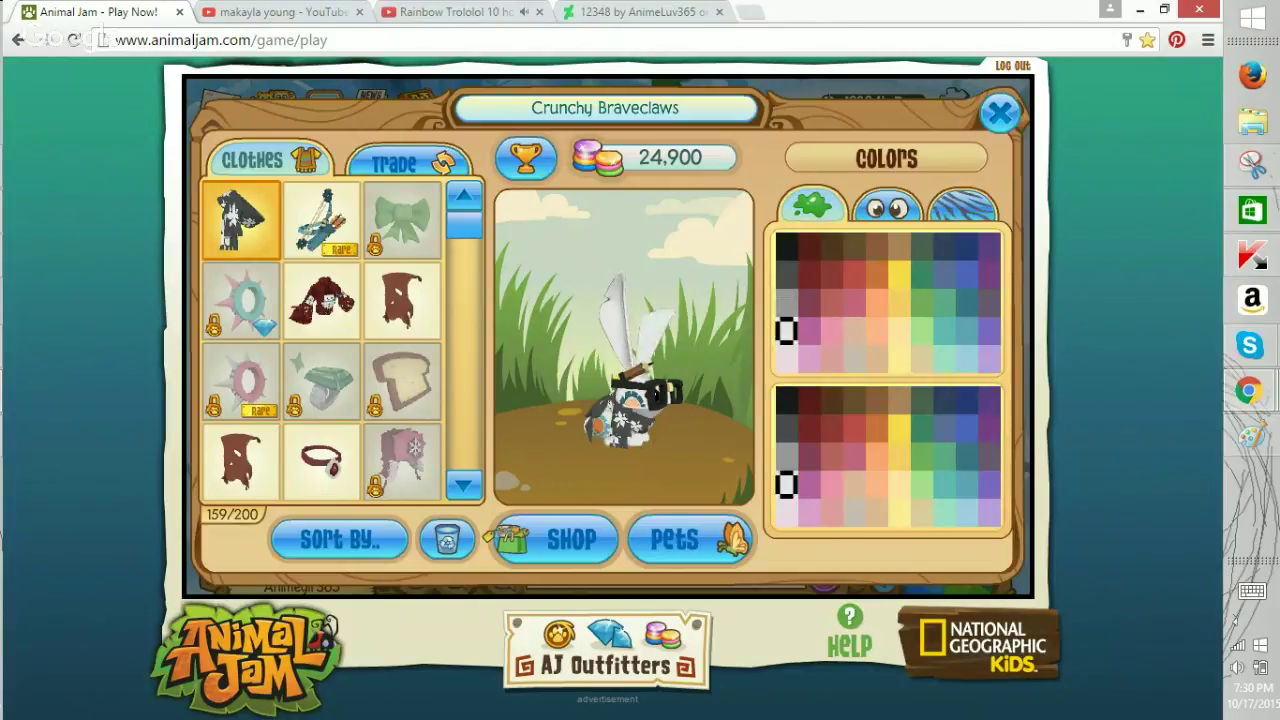
{"action": "left_click", "coordinate": [1000, 113]}
{"action": "left_click", "coordinate": [737, 450]}
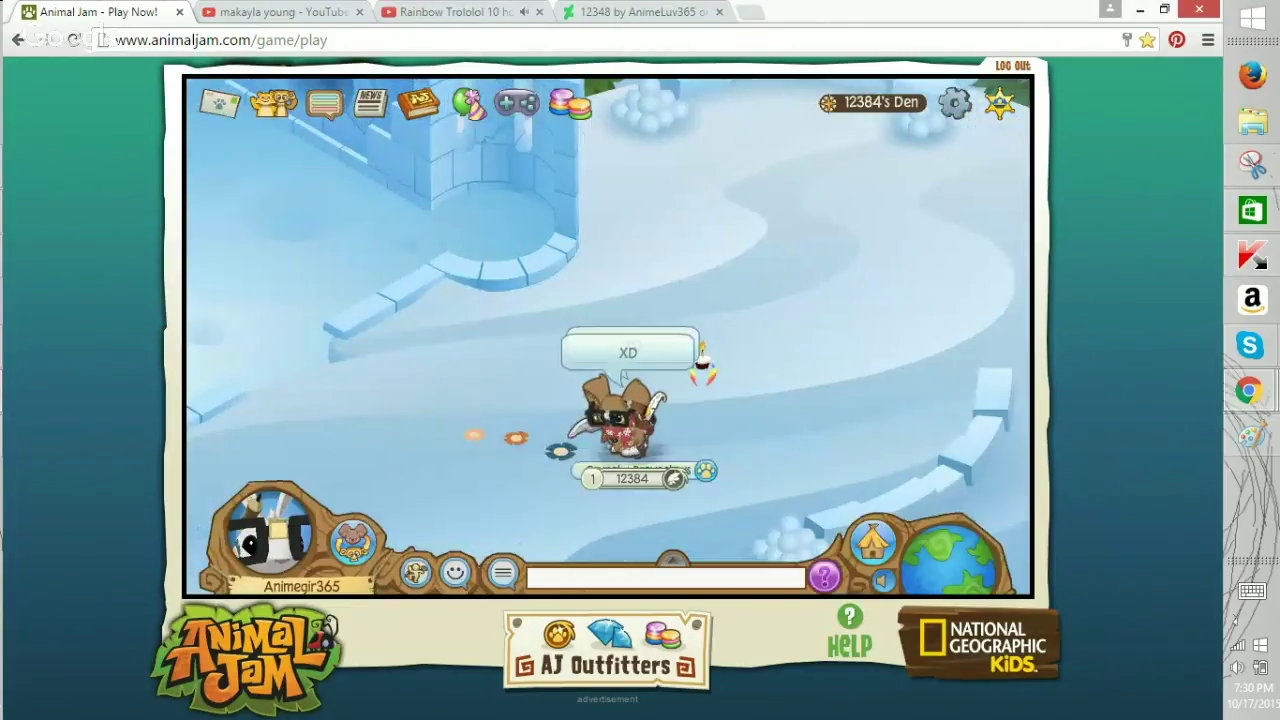
Reopen the rabbit's color editor, try black for both body colors, and settle on a near-white main color and a light tan second color.
{"action": "left_click", "coordinate": [268, 535]}
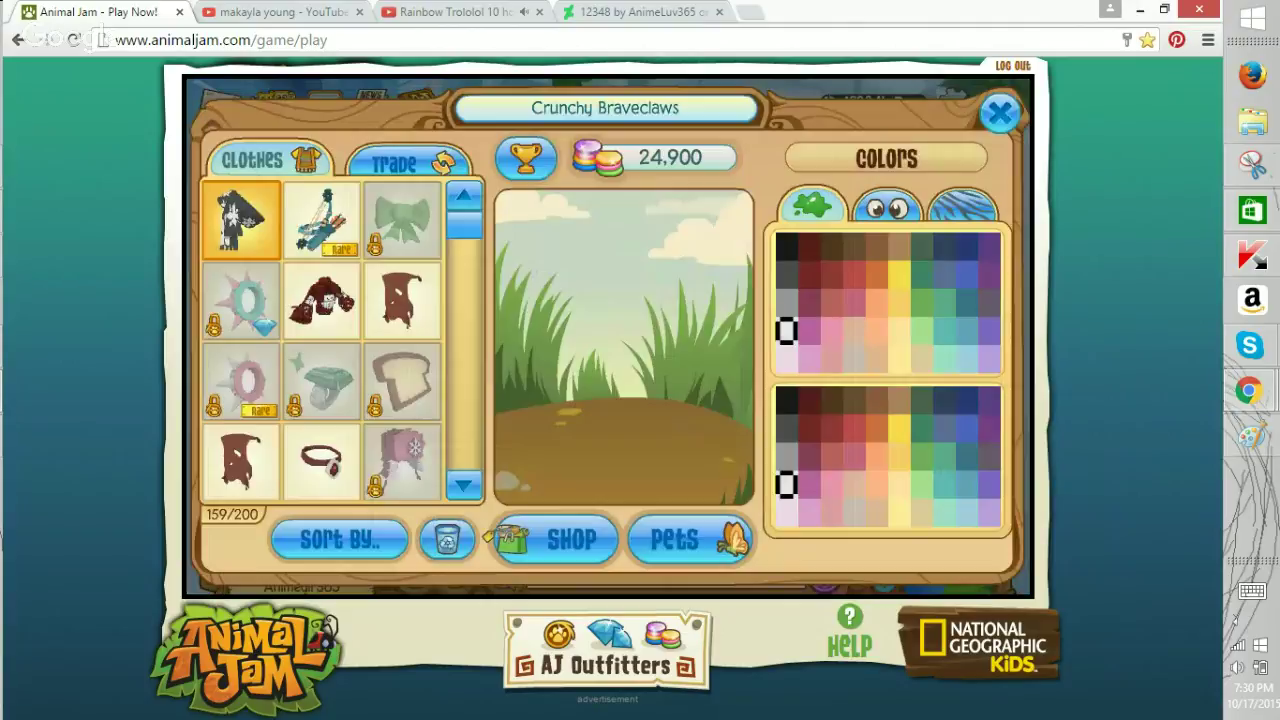
{"action": "left_click", "coordinate": [787, 485]}
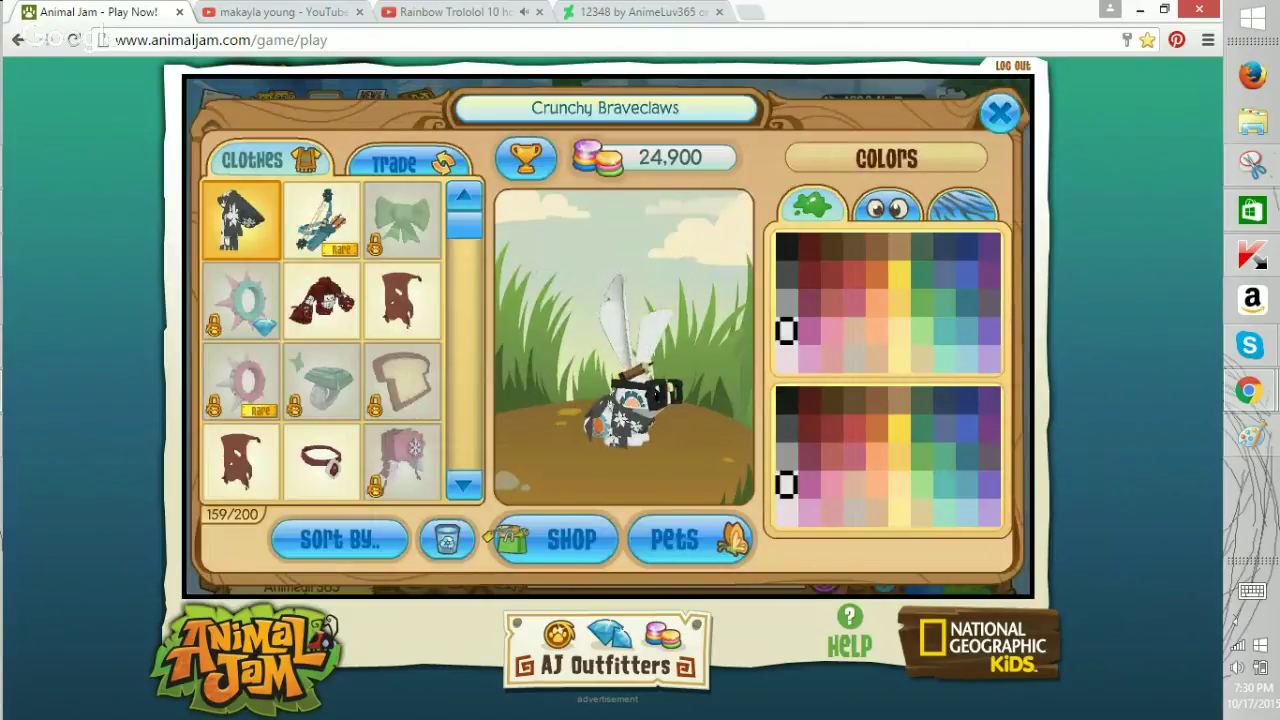
{"action": "left_click", "coordinate": [809, 247]}
{"action": "left_click", "coordinate": [787, 247]}
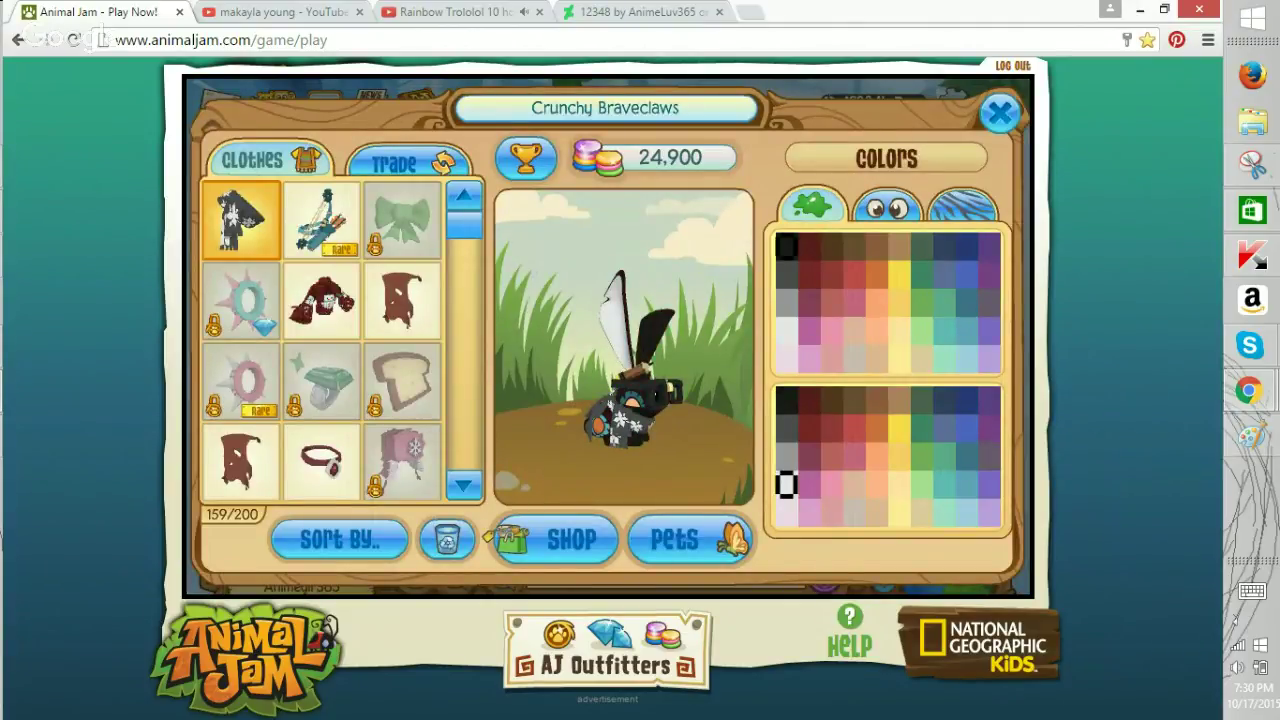
{"action": "left_click", "coordinate": [787, 400]}
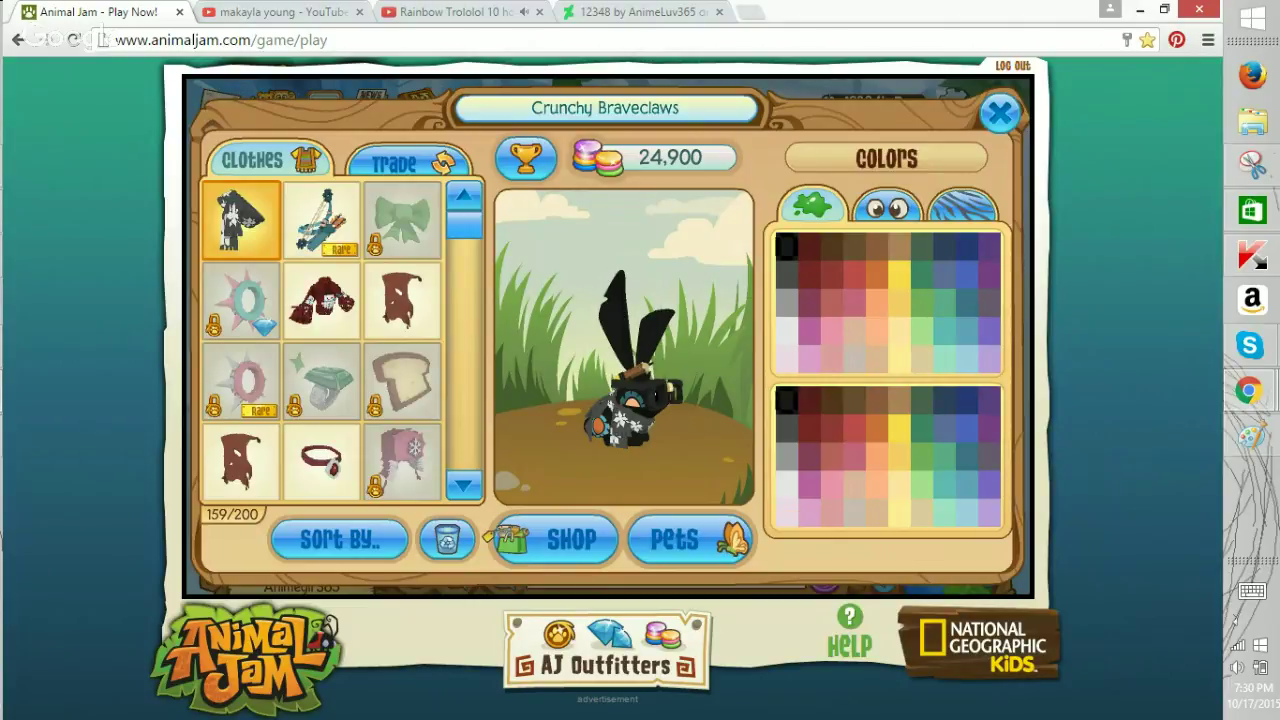
{"action": "left_click", "coordinate": [787, 485]}
{"action": "left_click", "coordinate": [787, 331]}
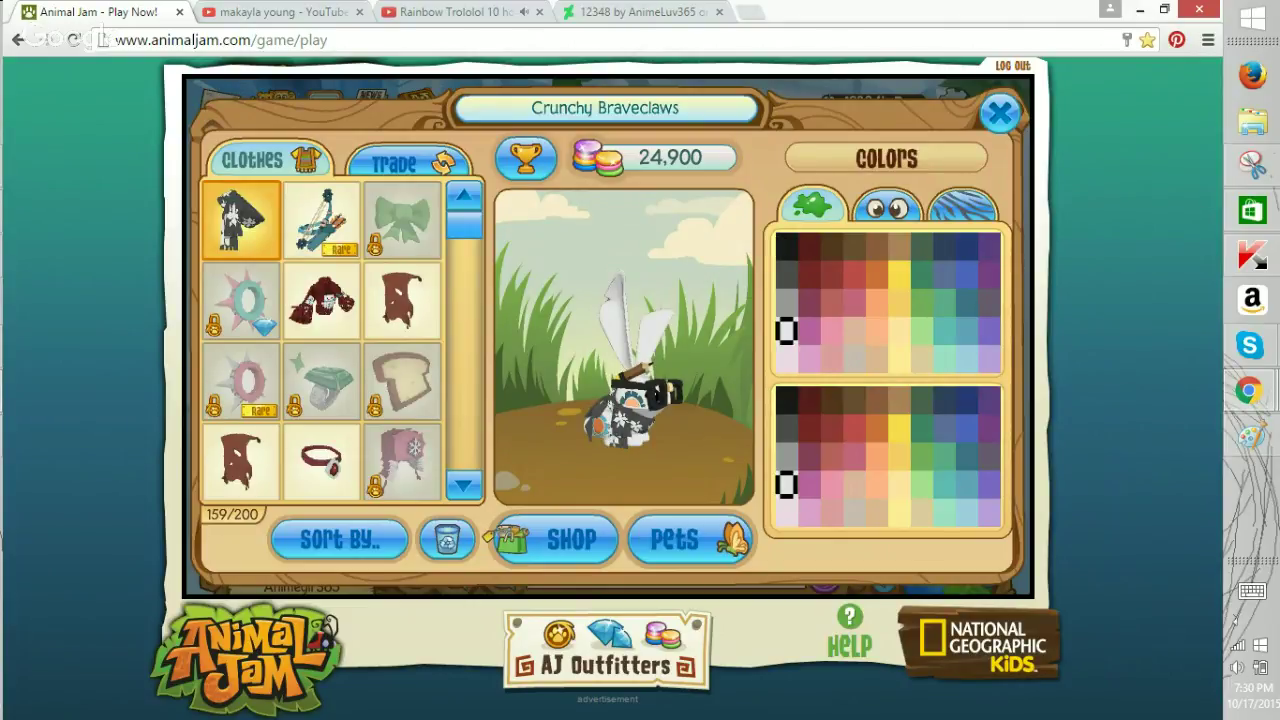
{"action": "left_click", "coordinate": [832, 331]}
{"action": "left_click", "coordinate": [787, 331]}
{"action": "left_click", "coordinate": [830, 513]}
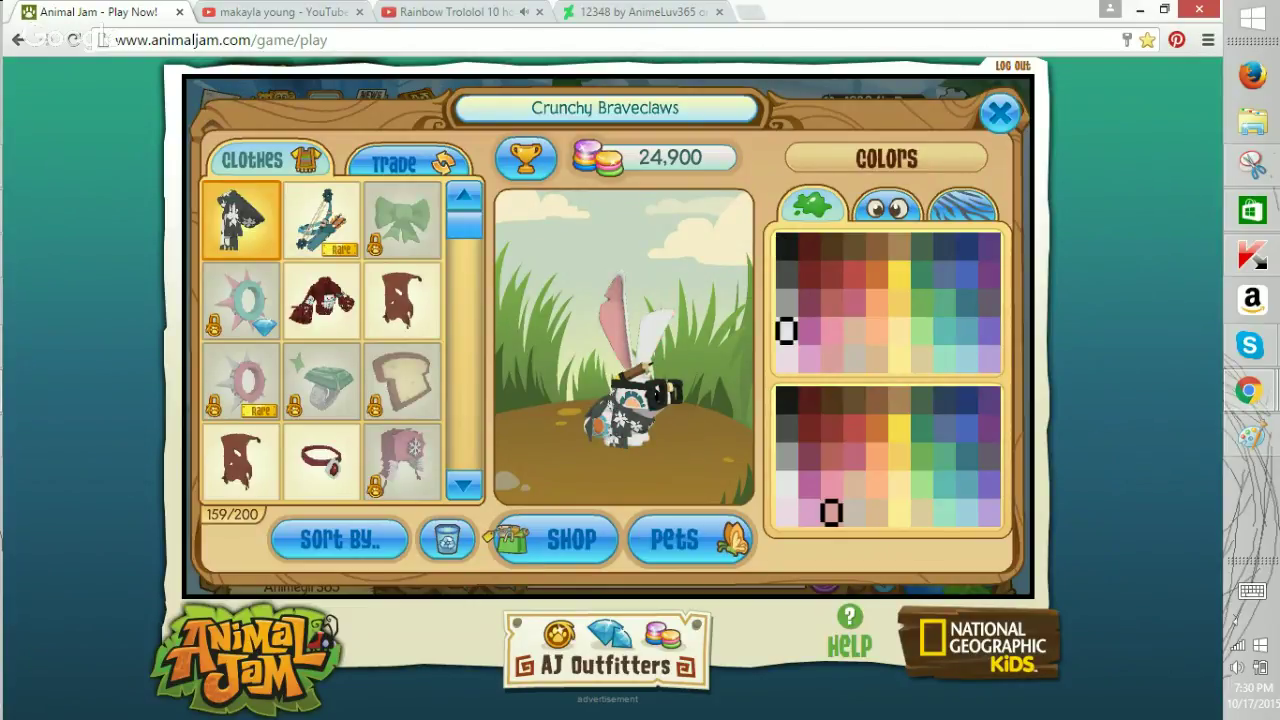
{"action": "left_click", "coordinate": [853, 512]}
{"action": "left_click", "coordinate": [1000, 113]}
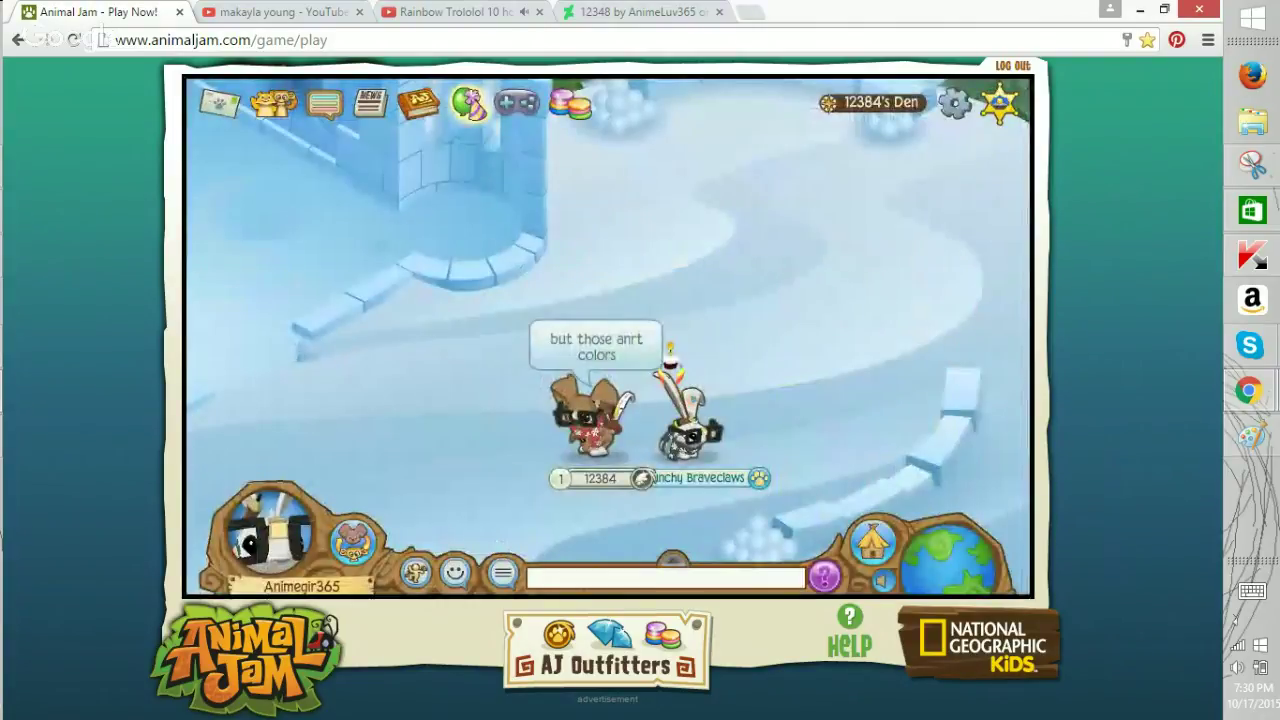
Walk the rabbit around and back beside the buddy, and send the chat messages "Oh yea" and "Maybe blue?".
{"action": "left_click", "coordinate": [280, 347]}
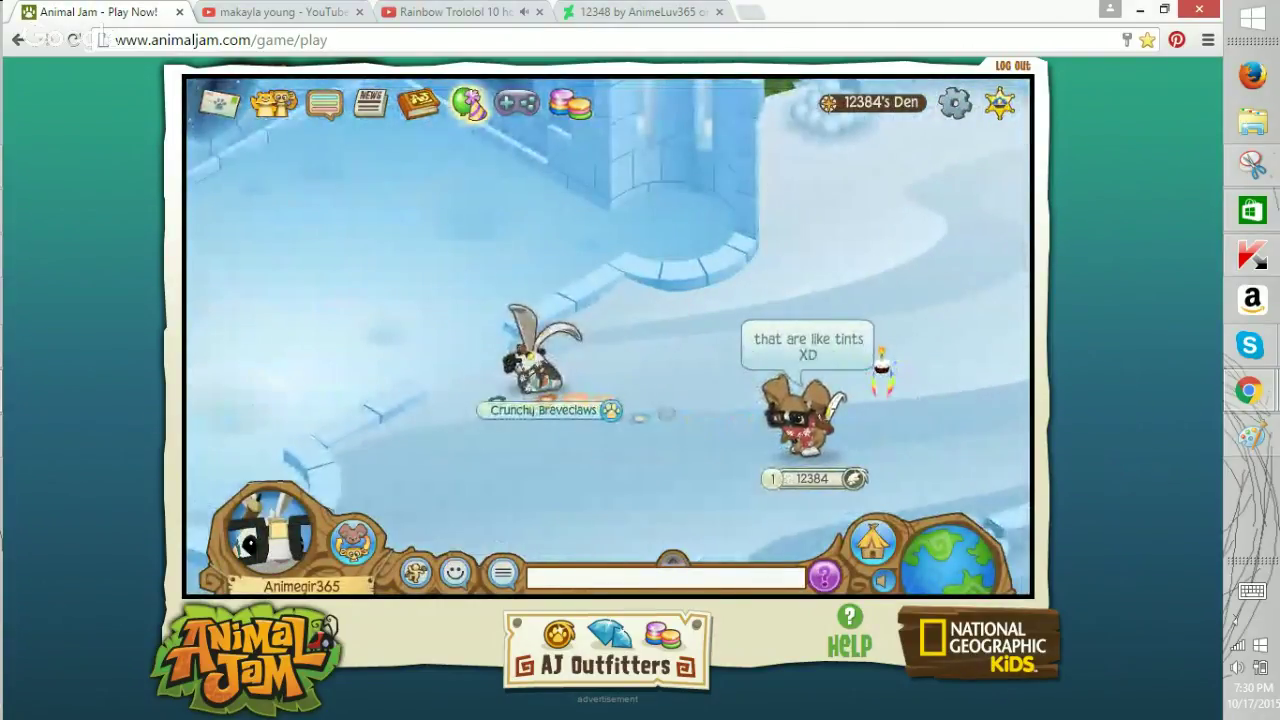
{"action": "left_click", "coordinate": [681, 460]}
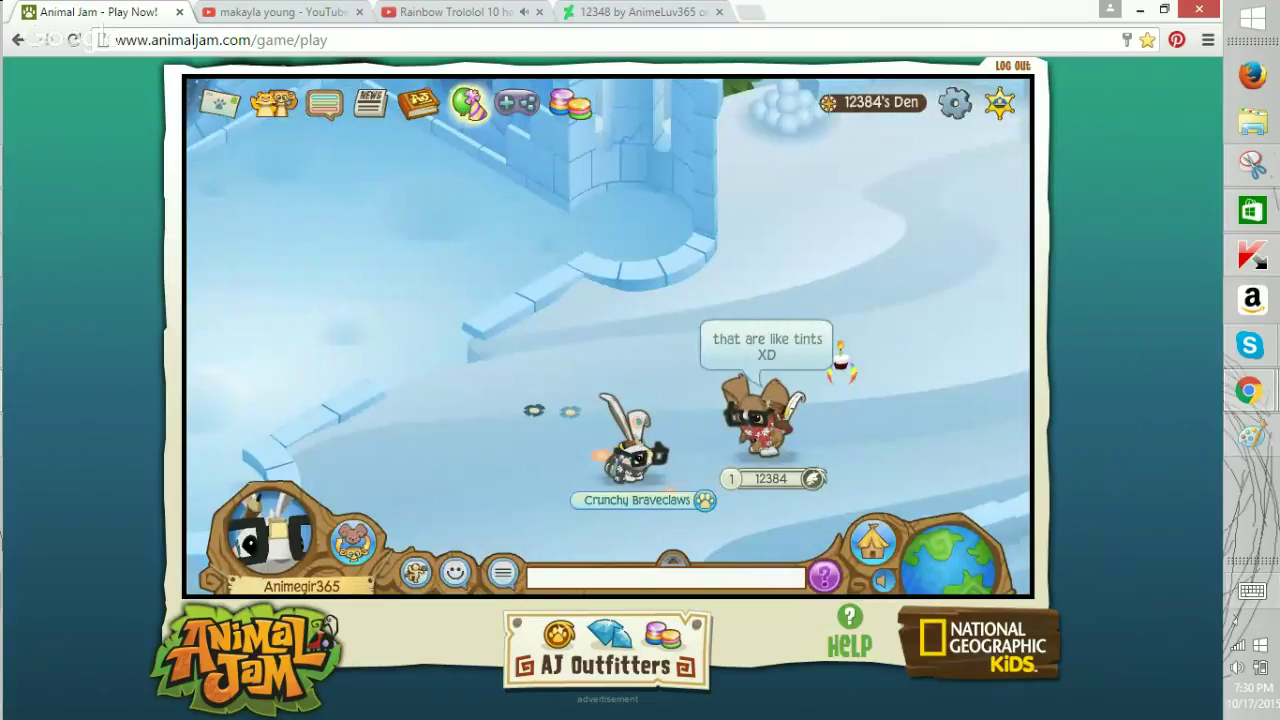
{"action": "left_click", "coordinate": [1252, 591]}
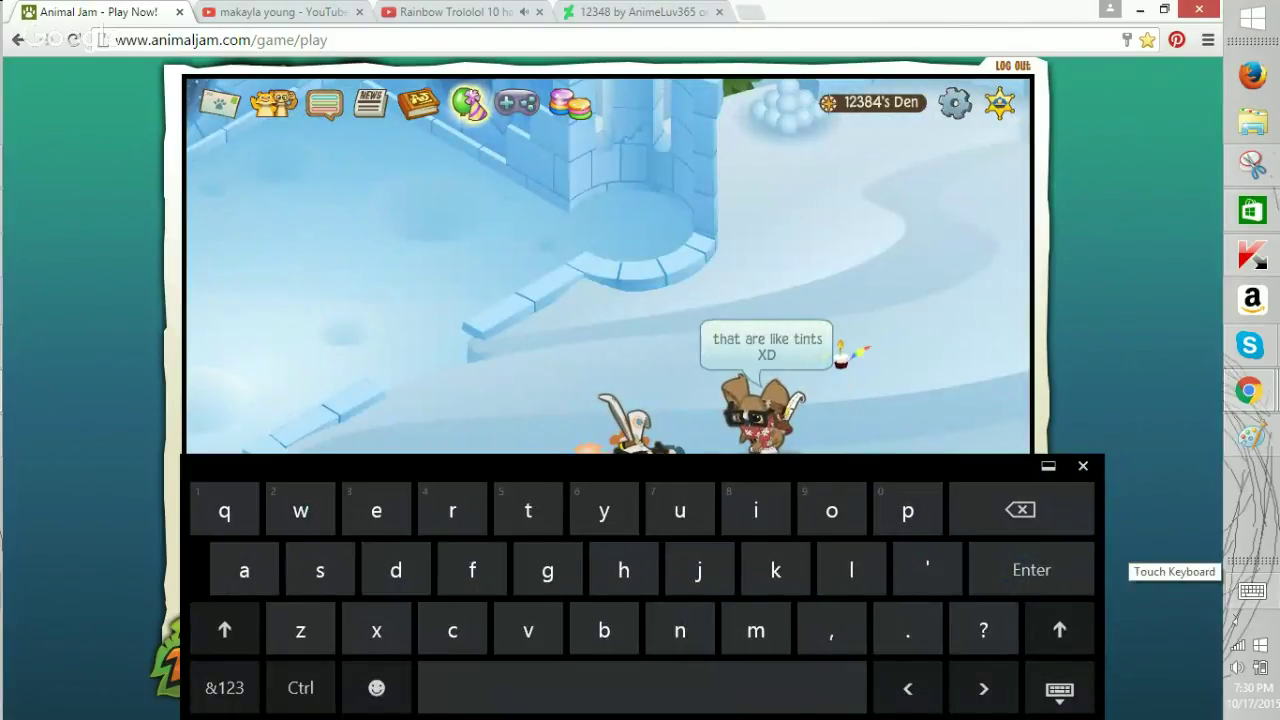
{"action": "key", "text": "Return"}
{"action": "type", "text": "M"}
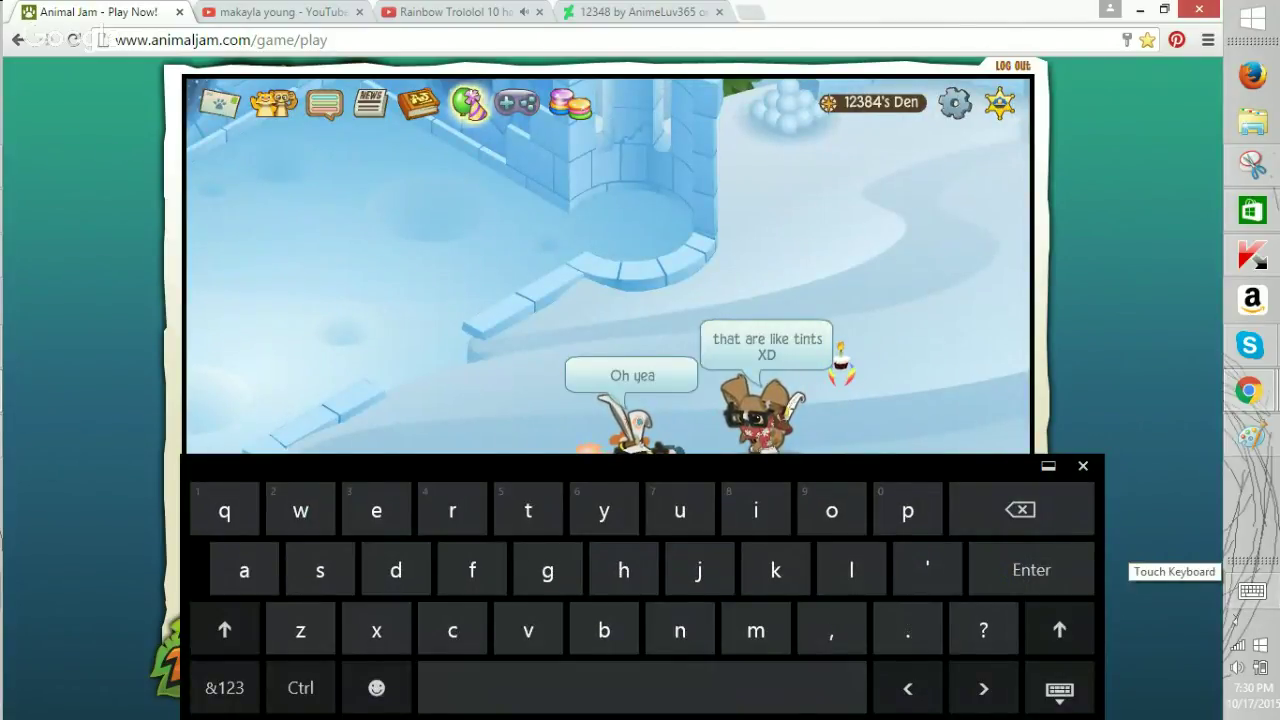
{"action": "type", "text": "aybe blue?"}
{"action": "key", "text": "Return"}
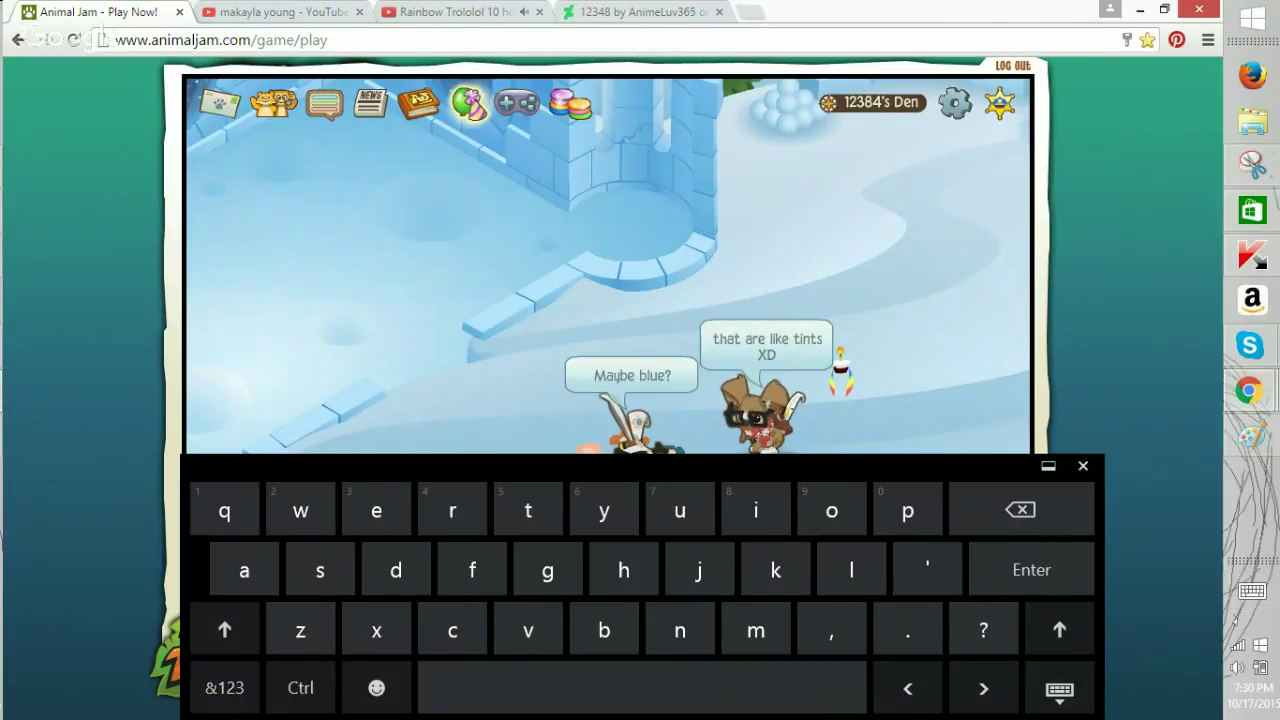
{"action": "left_click", "coordinate": [1083, 466]}
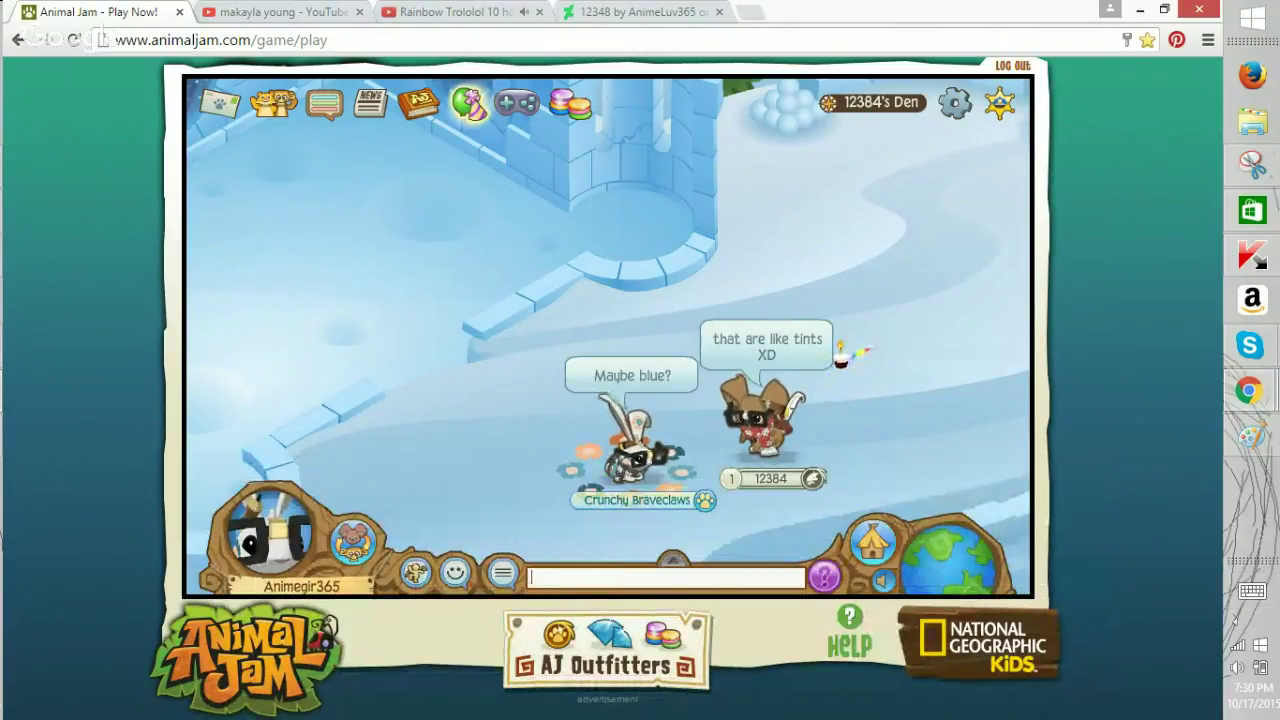
Switch to Paint and, at 50% zoom, strengthen the long furry shape's outline and add jagged fur tufts along its edges and tip.
{"action": "left_click", "coordinate": [310, 12]}
{"action": "left_click", "coordinate": [1252, 436]}
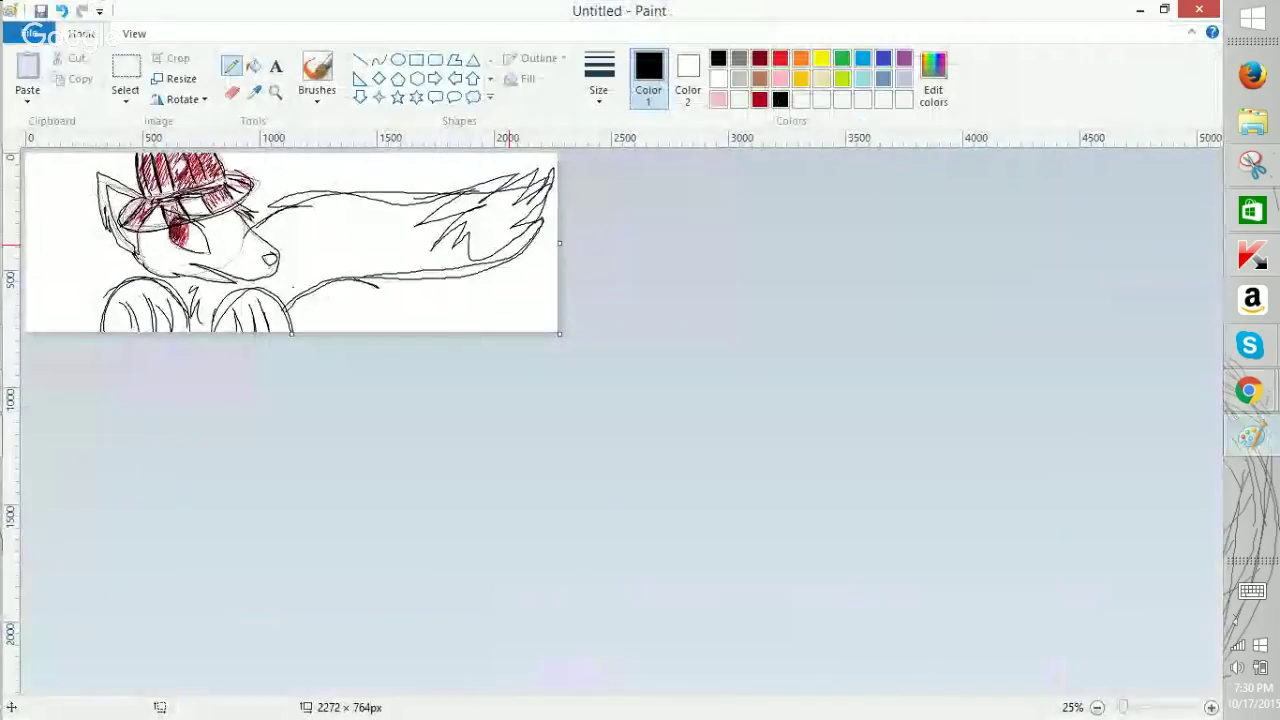
{"action": "left_click", "coordinate": [1211, 707]}
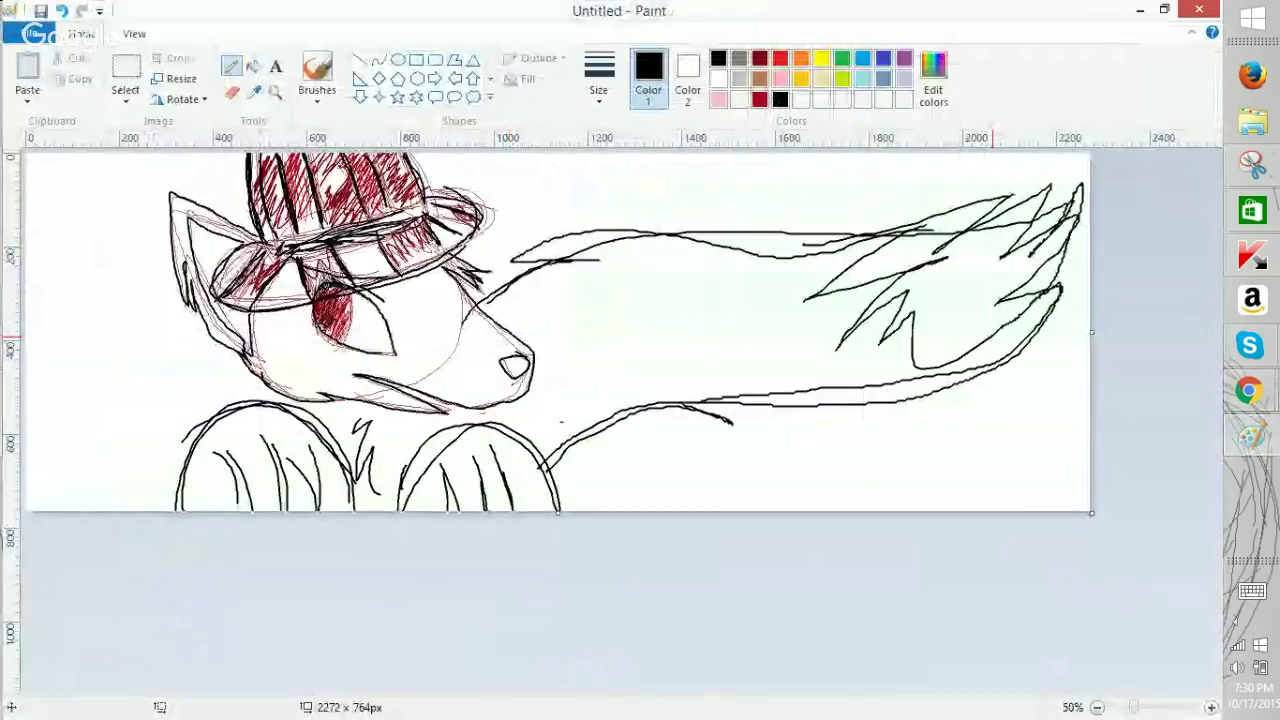
{"action": "mouse_move", "coordinate": [487, 302]}
{"action": "left_mouse_down"}
{"action": "mouse_move", "coordinate": [586, 257]}
{"action": "mouse_move", "coordinate": [628, 225]}
{"action": "mouse_move", "coordinate": [615, 217]}
{"action": "mouse_move", "coordinate": [731, 258]}
{"action": "mouse_move", "coordinate": [573, 216]}
{"action": "mouse_move", "coordinate": [655, 232]}
{"action": "mouse_move", "coordinate": [631, 217]}
{"action": "left_mouse_up"}
{"action": "mouse_move", "coordinate": [759, 230]}
{"action": "left_mouse_down"}
{"action": "mouse_move", "coordinate": [911, 208]}
{"action": "mouse_move", "coordinate": [867, 228]}
{"action": "mouse_move", "coordinate": [1017, 199]}
{"action": "mouse_move", "coordinate": [967, 216]}
{"action": "mouse_move", "coordinate": [1055, 177]}
{"action": "mouse_move", "coordinate": [1033, 214]}
{"action": "mouse_move", "coordinate": [1051, 186]}
{"action": "mouse_move", "coordinate": [1033, 273]}
{"action": "mouse_move", "coordinate": [1070, 240]}
{"action": "mouse_move", "coordinate": [1021, 295]}
{"action": "mouse_move", "coordinate": [1049, 276]}
{"action": "mouse_move", "coordinate": [1001, 356]}
{"action": "mouse_move", "coordinate": [908, 408]}
{"action": "mouse_move", "coordinate": [770, 401]}
{"action": "mouse_move", "coordinate": [821, 433]}
{"action": "mouse_move", "coordinate": [675, 398]}
{"action": "mouse_move", "coordinate": [718, 418]}
{"action": "mouse_move", "coordinate": [534, 470]}
{"action": "left_mouse_up"}
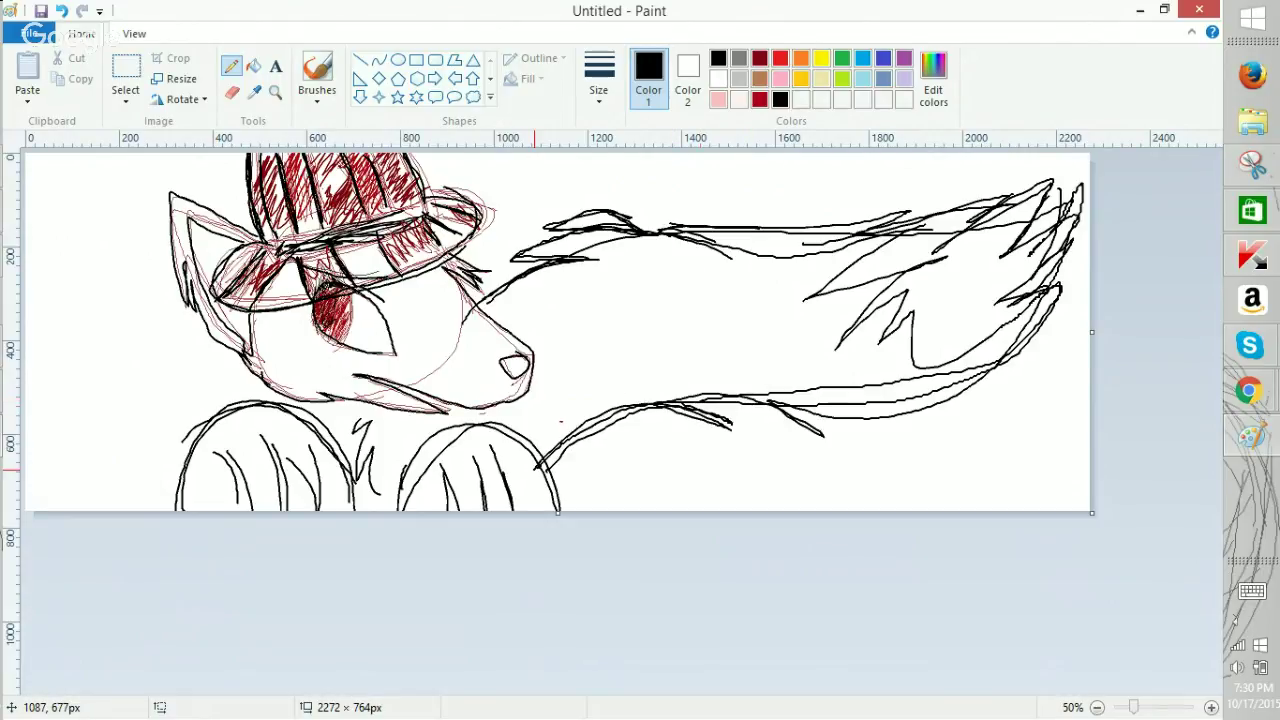
{"action": "mouse_move", "coordinate": [868, 236]}
{"action": "left_mouse_down"}
{"action": "mouse_move", "coordinate": [806, 296]}
{"action": "mouse_move", "coordinate": [906, 263]}
{"action": "mouse_move", "coordinate": [823, 305]}
{"action": "mouse_move", "coordinate": [899, 268]}
{"action": "mouse_move", "coordinate": [835, 340]}
{"action": "mouse_move", "coordinate": [878, 318]}
{"action": "mouse_move", "coordinate": [898, 371]}
{"action": "left_mouse_up"}
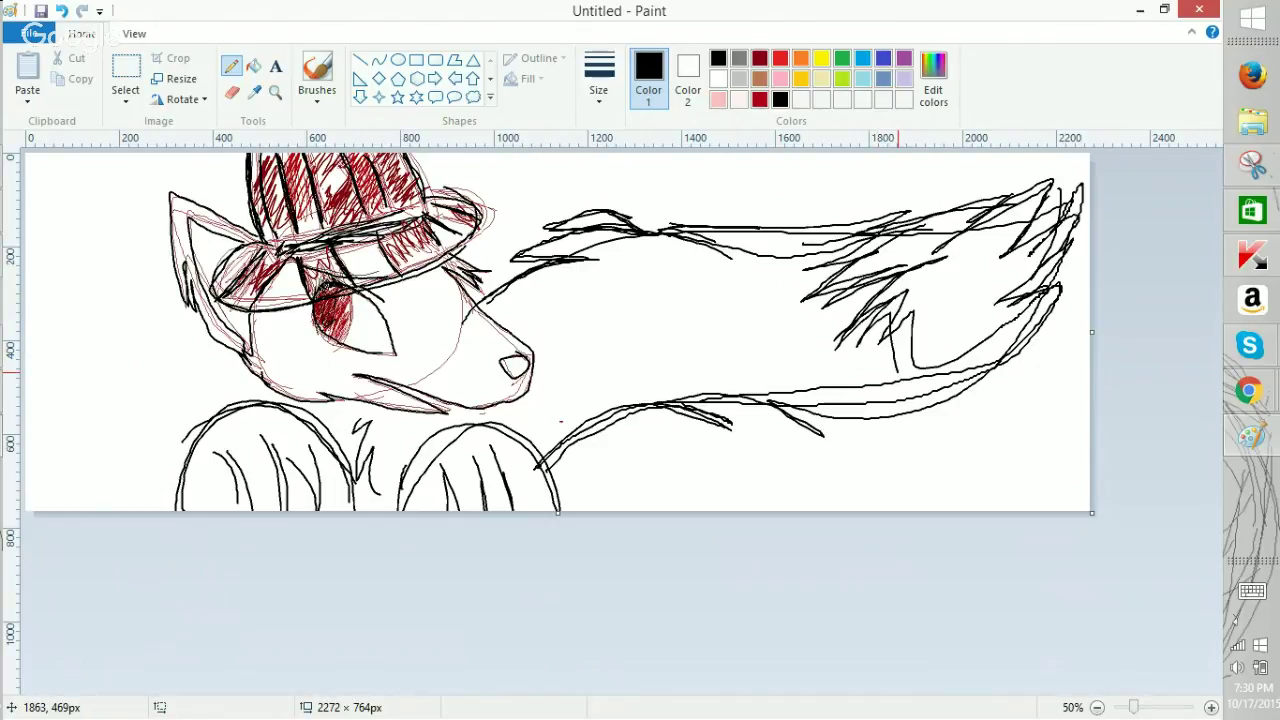
Check the buddy's chat reply in Animal Jam, and bring the YouTube channel page to the front of the browser.
{"action": "left_click", "coordinate": [1248, 390]}
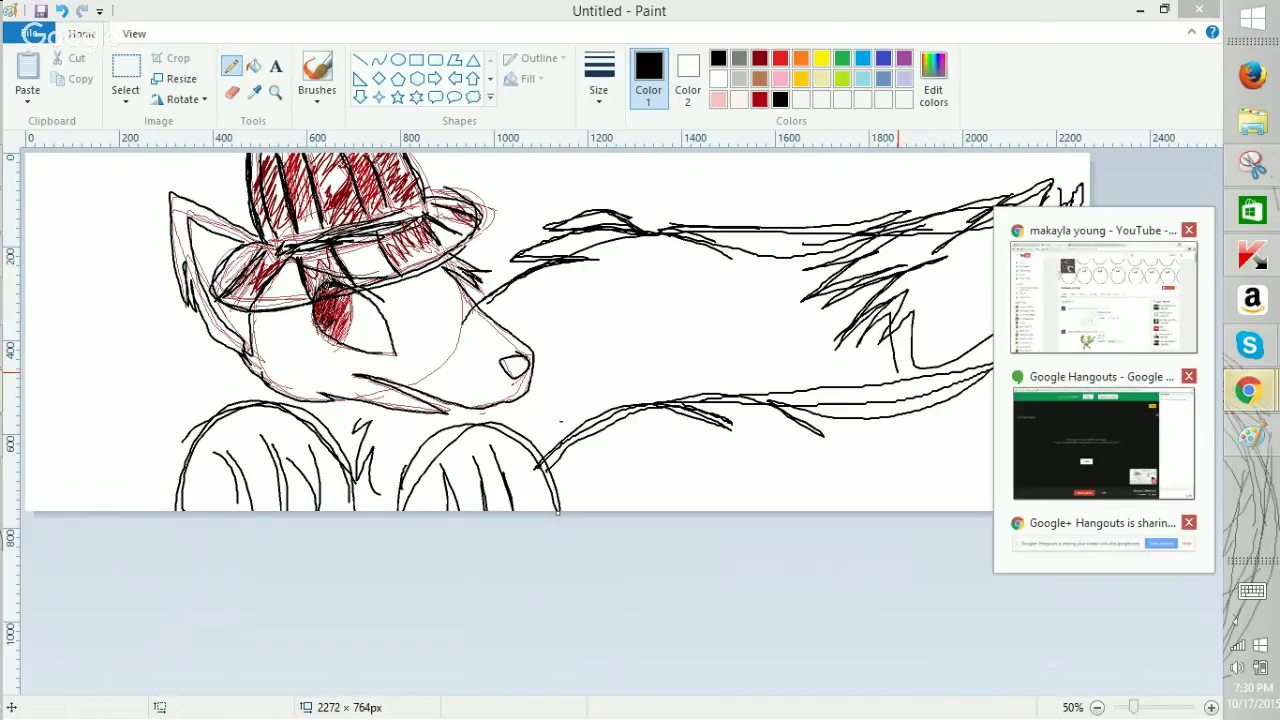
{"action": "left_click", "coordinate": [1128, 300]}
{"action": "left_click", "coordinate": [95, 11]}
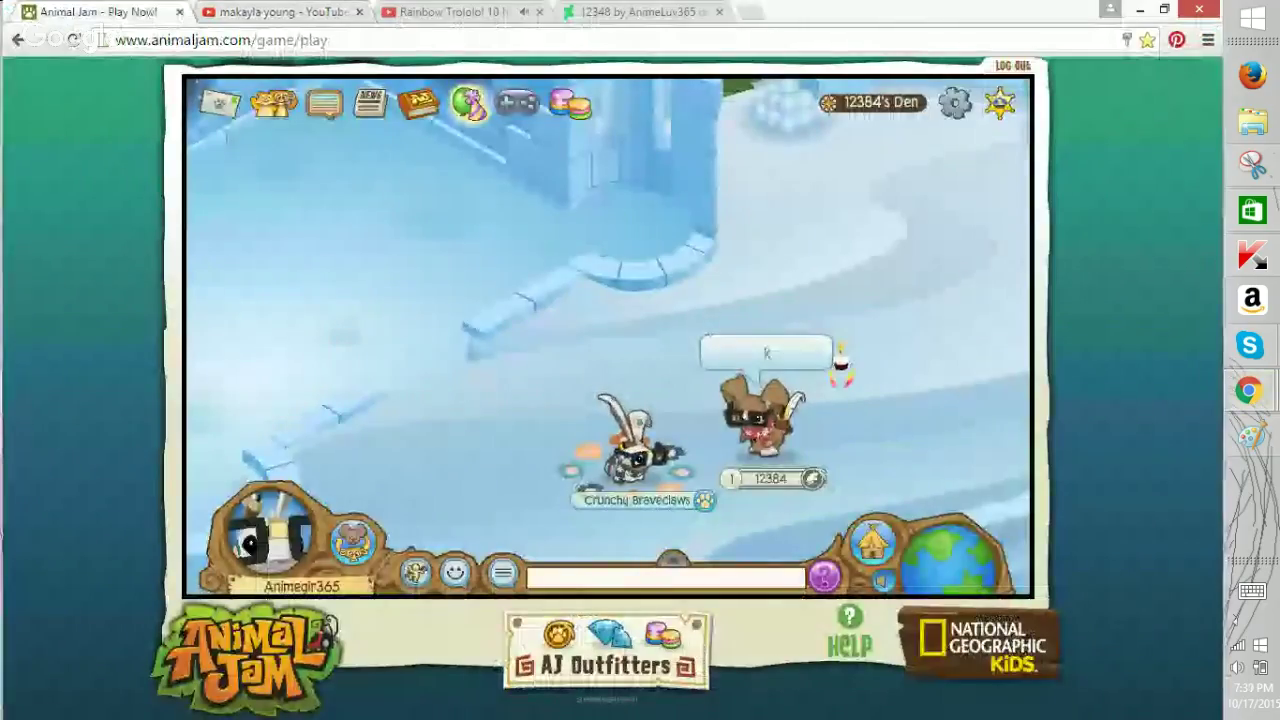
{"action": "left_click", "coordinate": [1252, 435]}
{"action": "left_click", "coordinate": [1250, 390]}
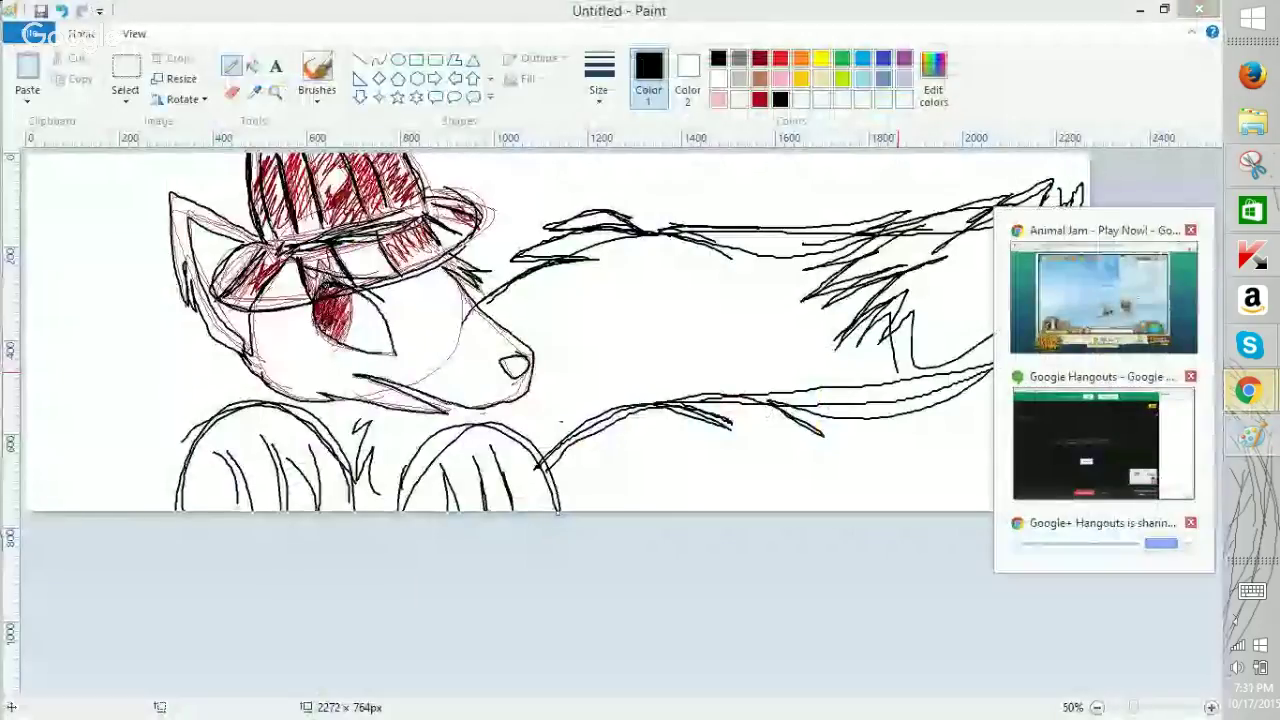
{"action": "left_click", "coordinate": [1108, 300]}
{"action": "left_click", "coordinate": [283, 12]}
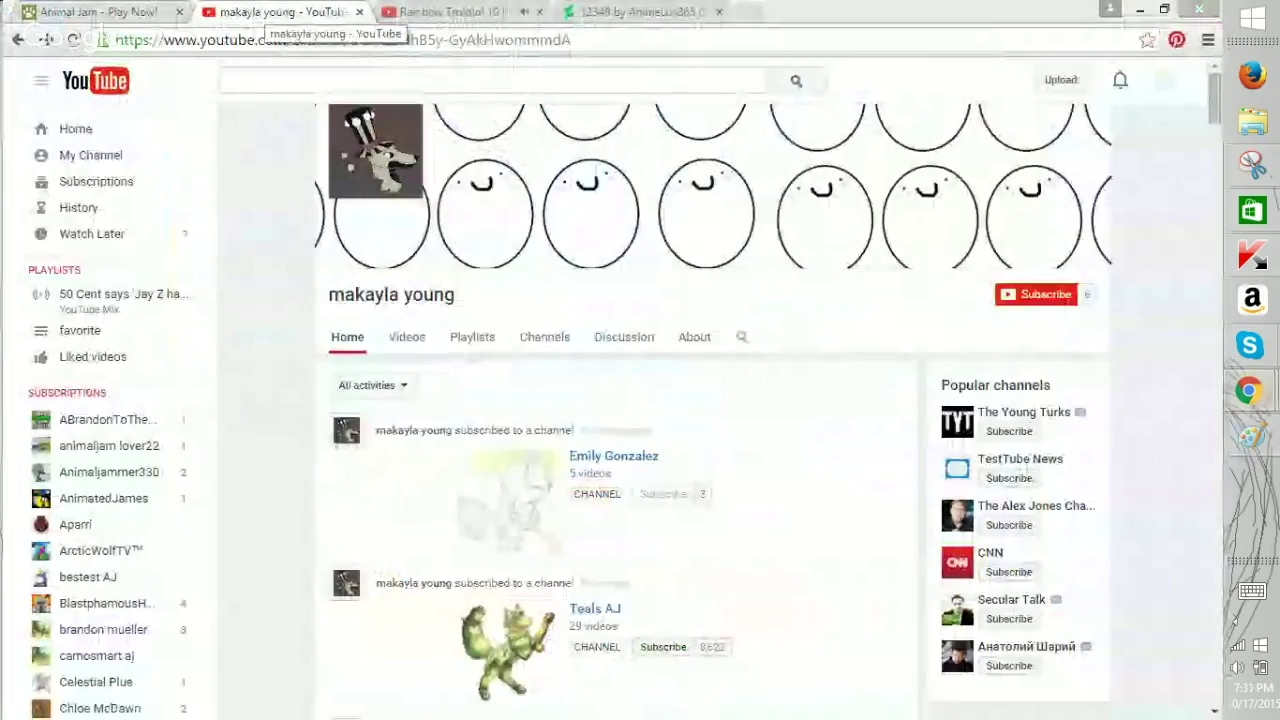
Switch back to the animal drawing in Paint.
{"action": "left_click", "coordinate": [1250, 435]}
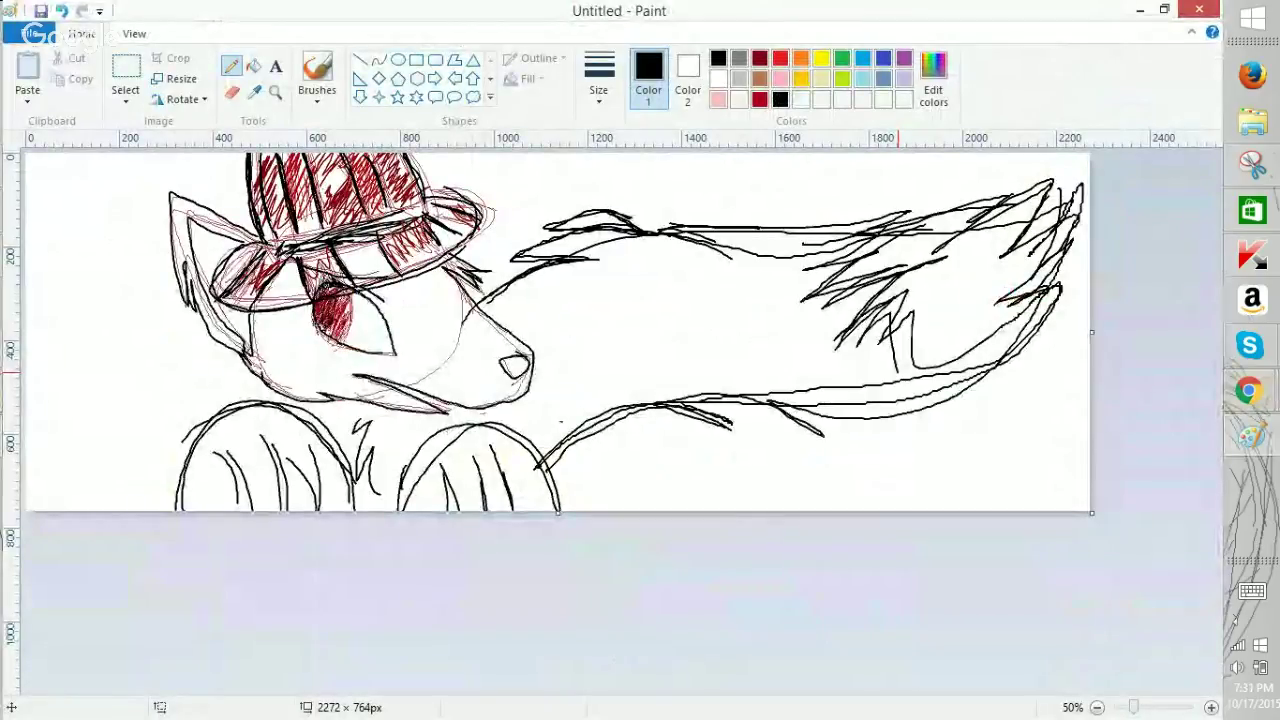
{"action": "mouse_move", "coordinate": [245, 346]}
{"action": "left_mouse_down"}
{"action": "mouse_move", "coordinate": [156, 330]}
{"action": "mouse_move", "coordinate": [63, 553]}
{"action": "left_mouse_up"}
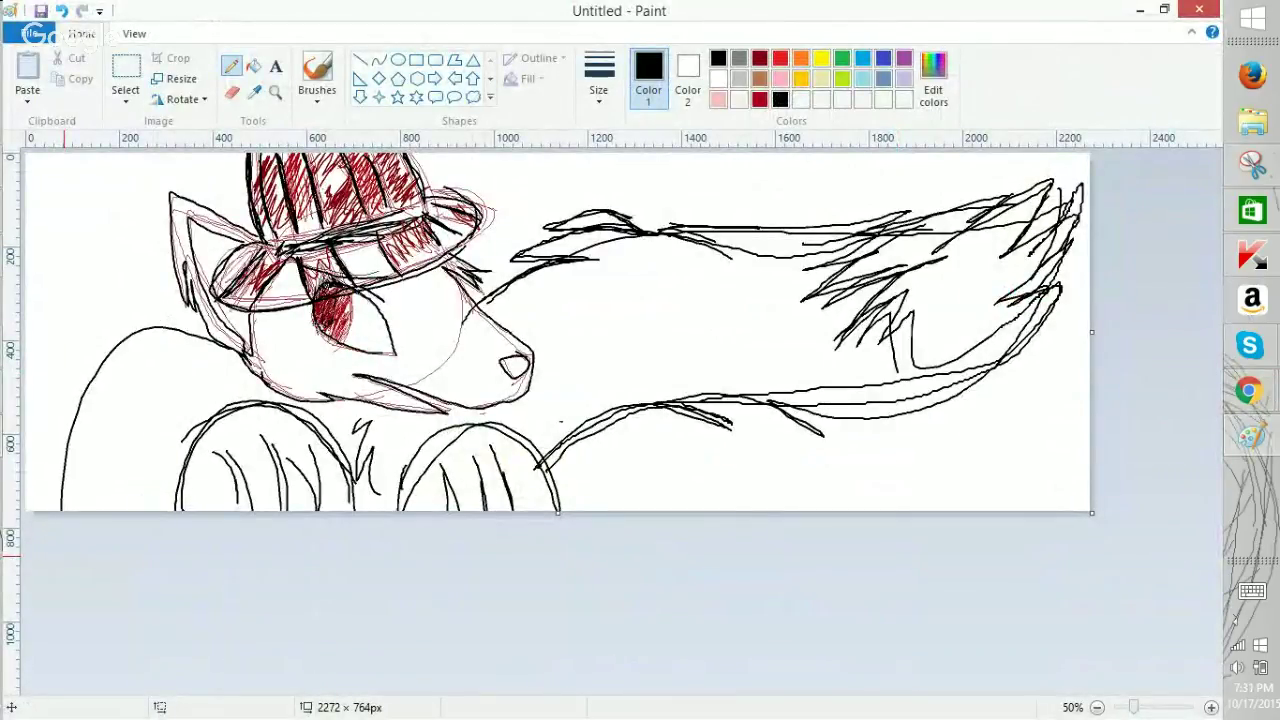
{"action": "left_click_drag", "start_coordinate": [186, 270], "coordinate": [25, 222]}
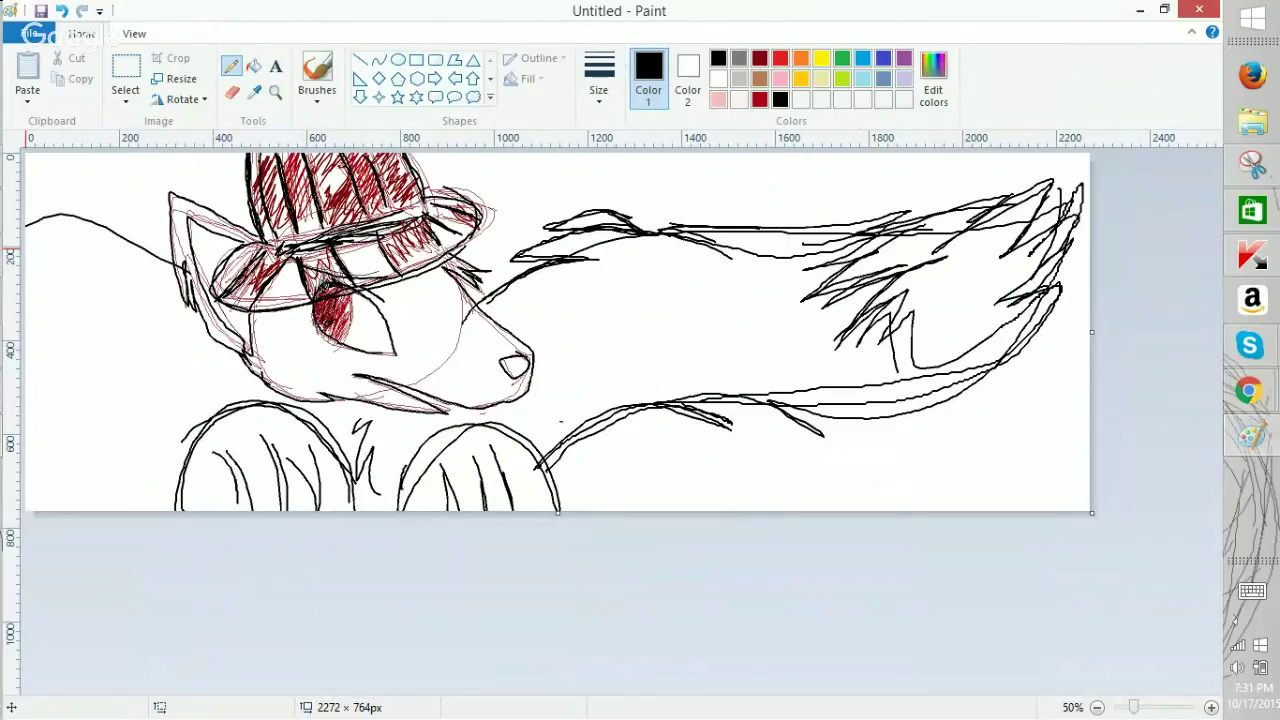
{"action": "key", "text": "ctrl+z"}
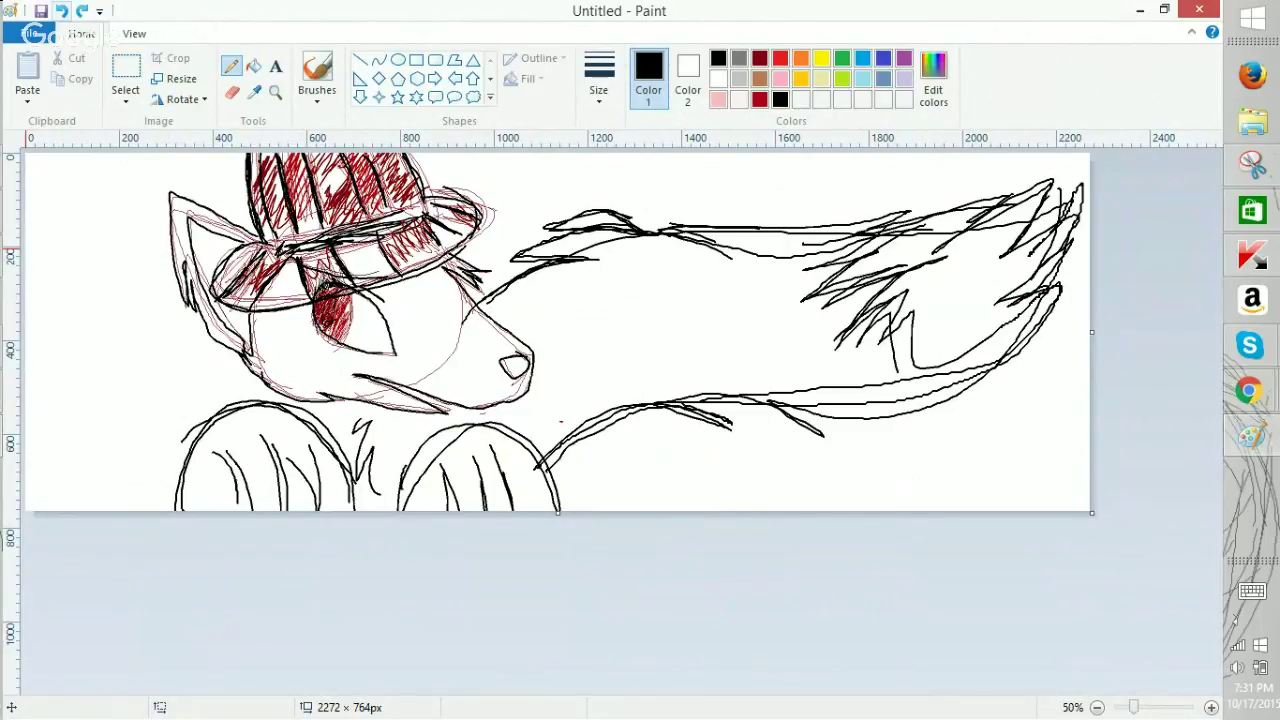
{"action": "mouse_move", "coordinate": [480, 285]}
{"action": "left_mouse_down"}
{"action": "mouse_move", "coordinate": [908, 443]}
{"action": "mouse_move", "coordinate": [905, 488]}
{"action": "left_mouse_up"}
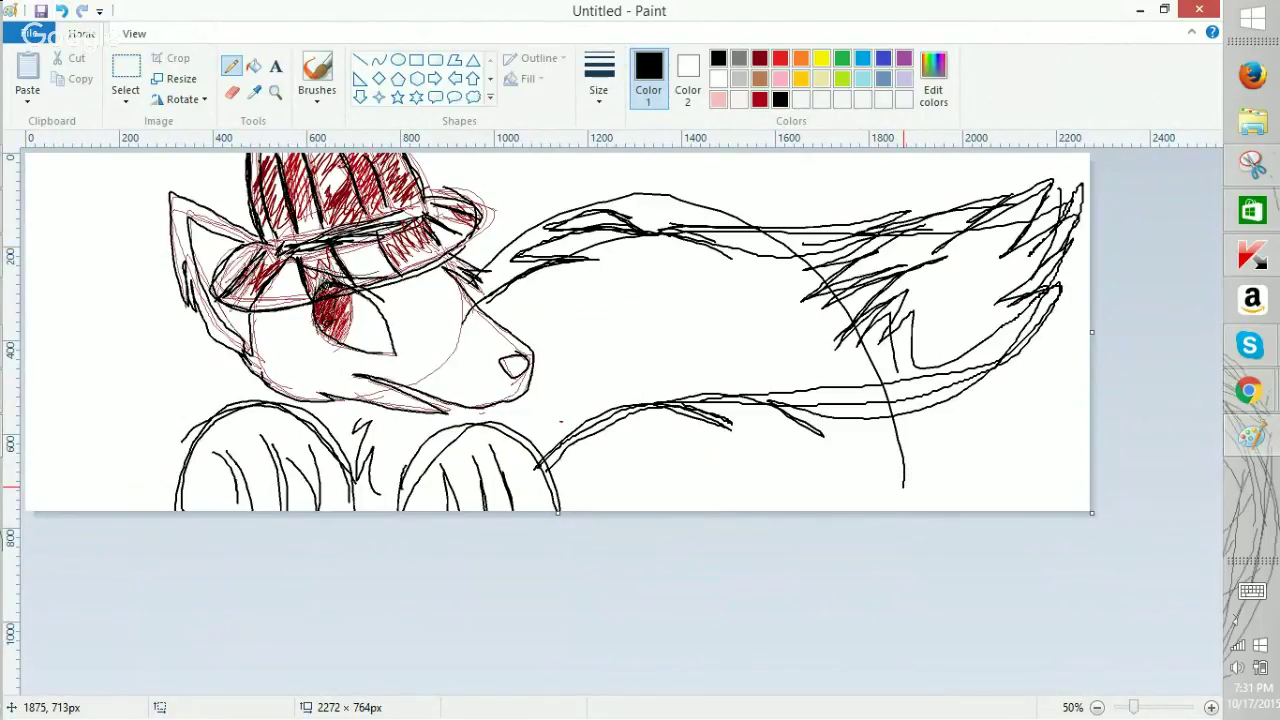
{"action": "key", "text": "ctrl+z"}
{"action": "mouse_move", "coordinate": [182, 273]}
{"action": "left_mouse_down"}
{"action": "mouse_move", "coordinate": [149, 275]}
{"action": "mouse_move", "coordinate": [80, 246]}
{"action": "mouse_move", "coordinate": [25, 258]}
{"action": "left_mouse_up"}
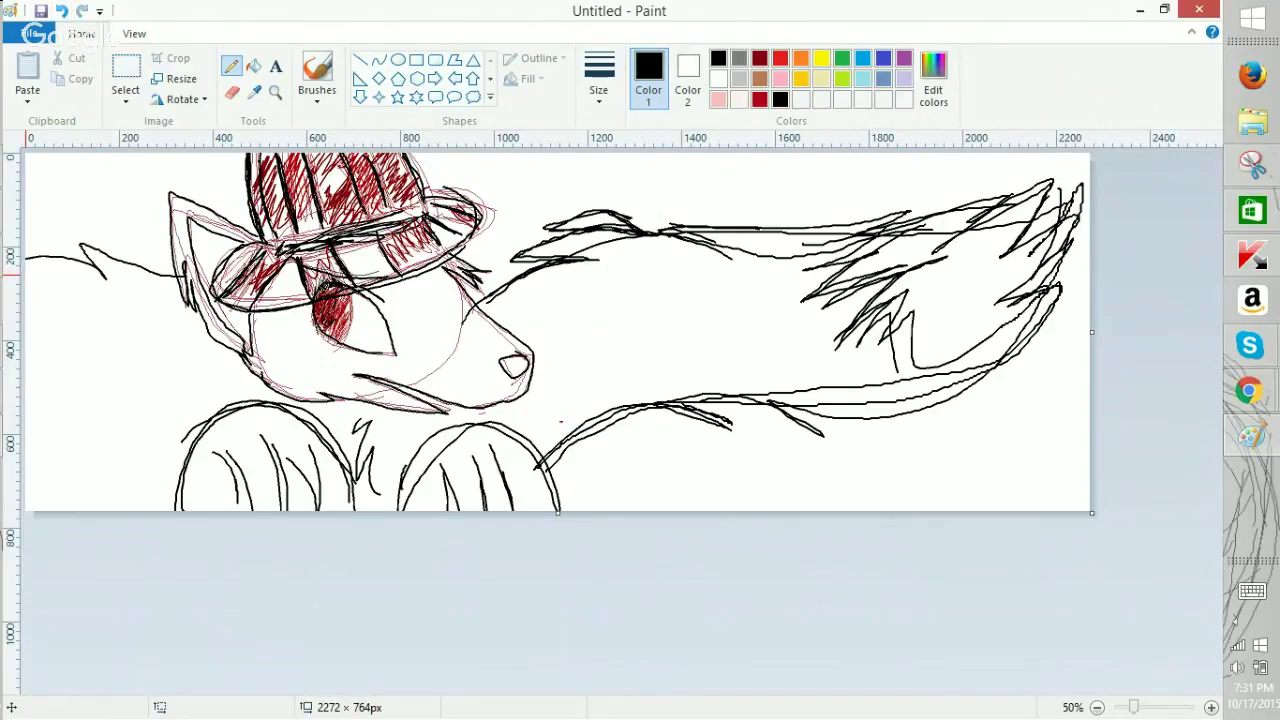
{"action": "key", "text": "ctrl+z"}
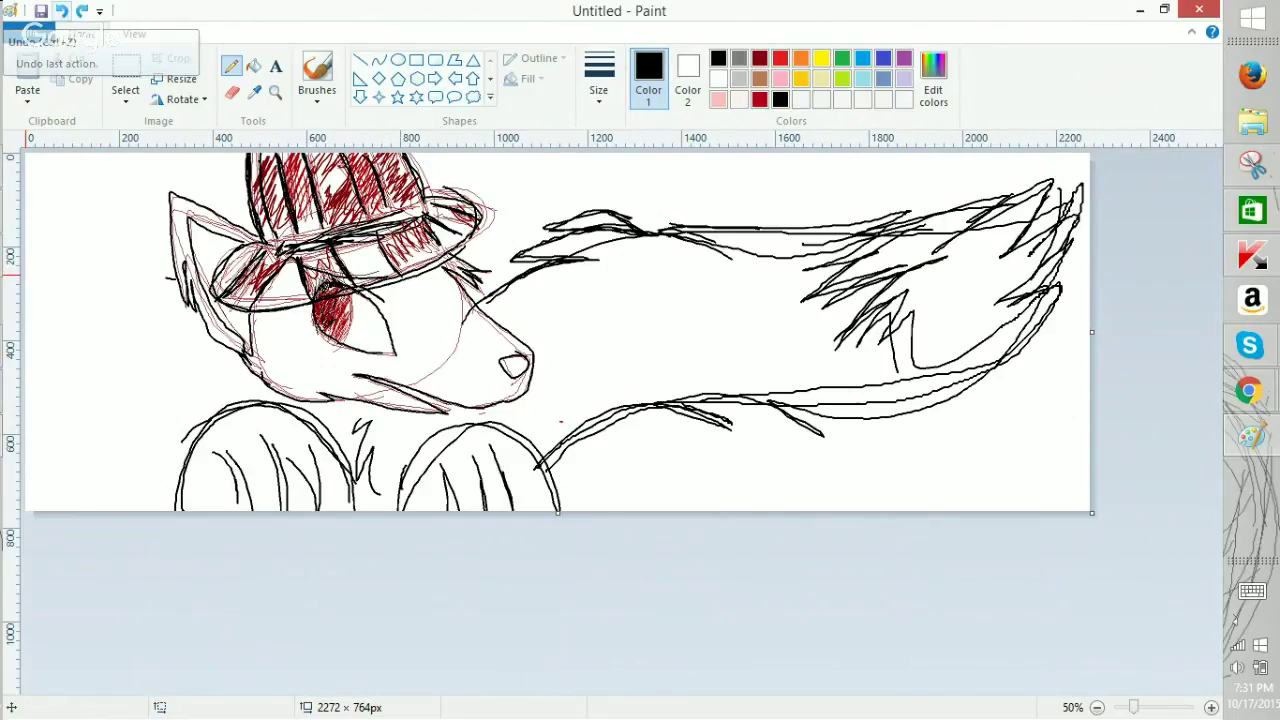
Draw the animal's back line from the ear to the canvas edge, and add a rounded haunch and a hind paw with toe lines.
{"action": "mouse_move", "coordinate": [160, 284]}
{"action": "left_mouse_down"}
{"action": "mouse_move", "coordinate": [61, 258]}
{"action": "mouse_move", "coordinate": [20, 296]}
{"action": "left_mouse_up"}
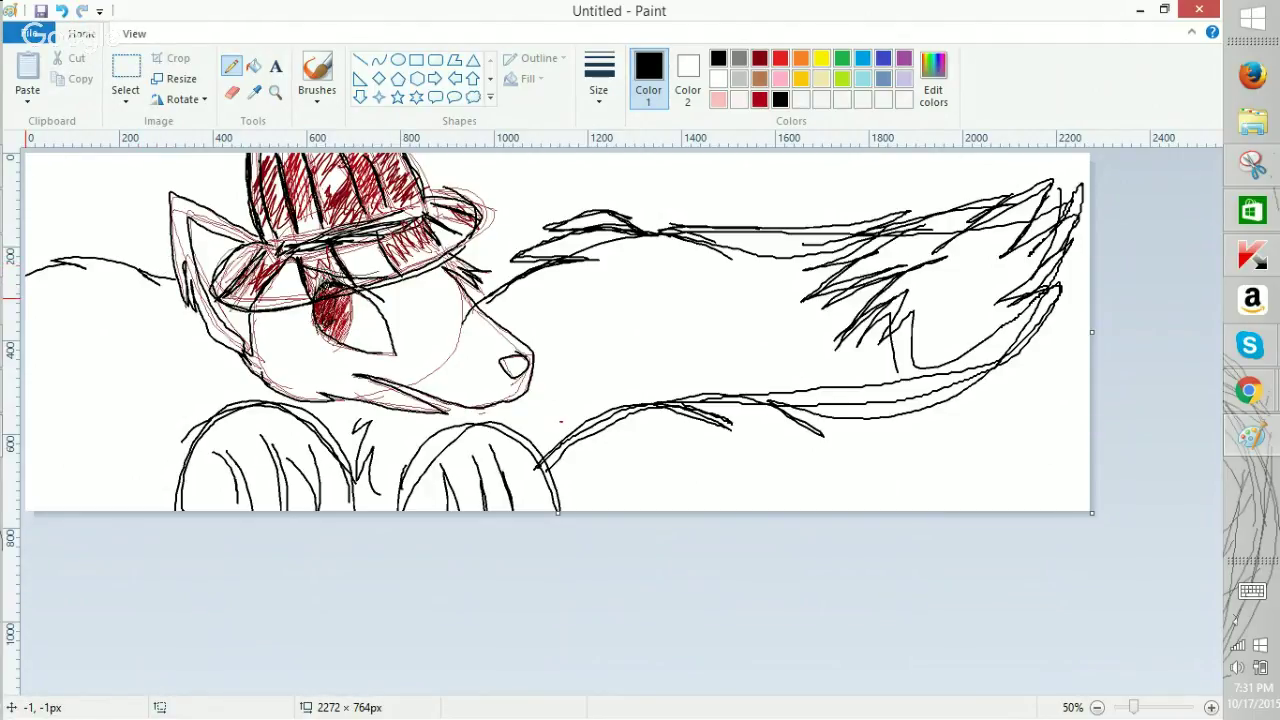
{"action": "left_click_drag", "start_coordinate": [35, 437], "coordinate": [180, 510]}
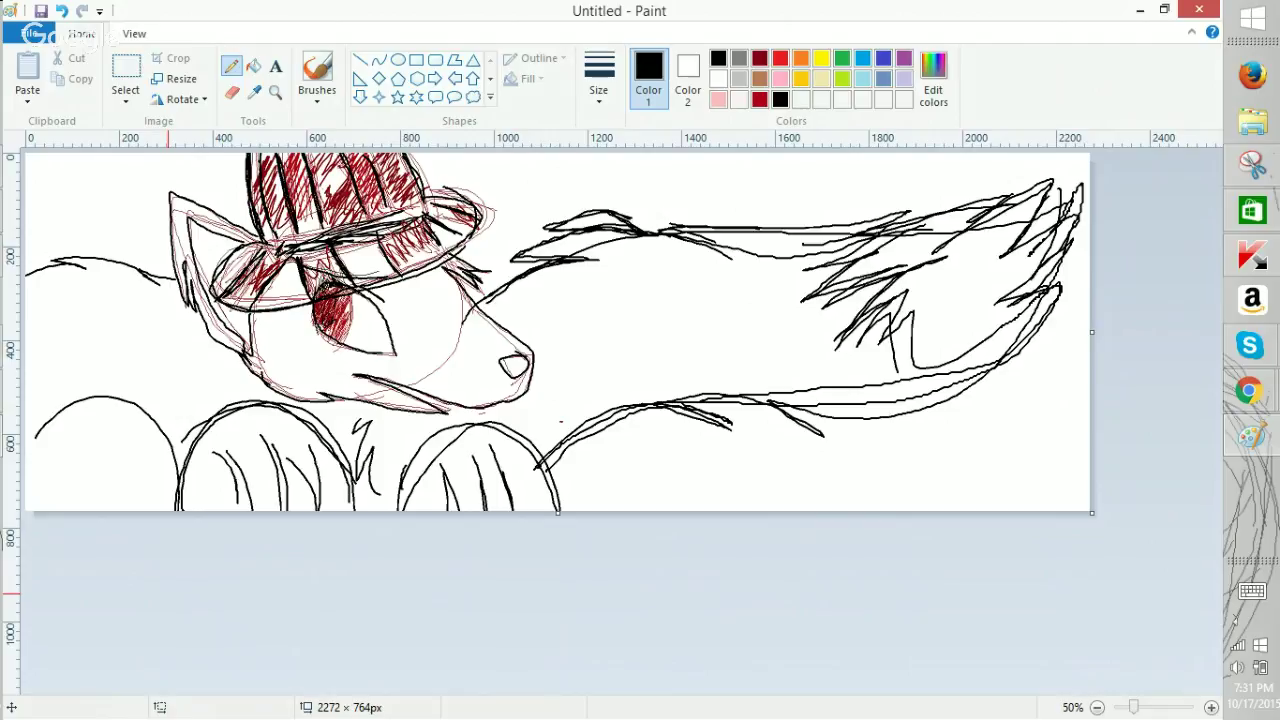
{"action": "key", "text": "ctrl+z"}
{"action": "mouse_move", "coordinate": [72, 327]}
{"action": "left_mouse_down"}
{"action": "mouse_move", "coordinate": [150, 393]}
{"action": "mouse_move", "coordinate": [148, 470]}
{"action": "left_mouse_up"}
{"action": "mouse_move", "coordinate": [49, 491]}
{"action": "left_mouse_down"}
{"action": "mouse_move", "coordinate": [142, 466]}
{"action": "mouse_move", "coordinate": [90, 460]}
{"action": "mouse_move", "coordinate": [27, 511]}
{"action": "mouse_move", "coordinate": [82, 511]}
{"action": "left_mouse_up"}
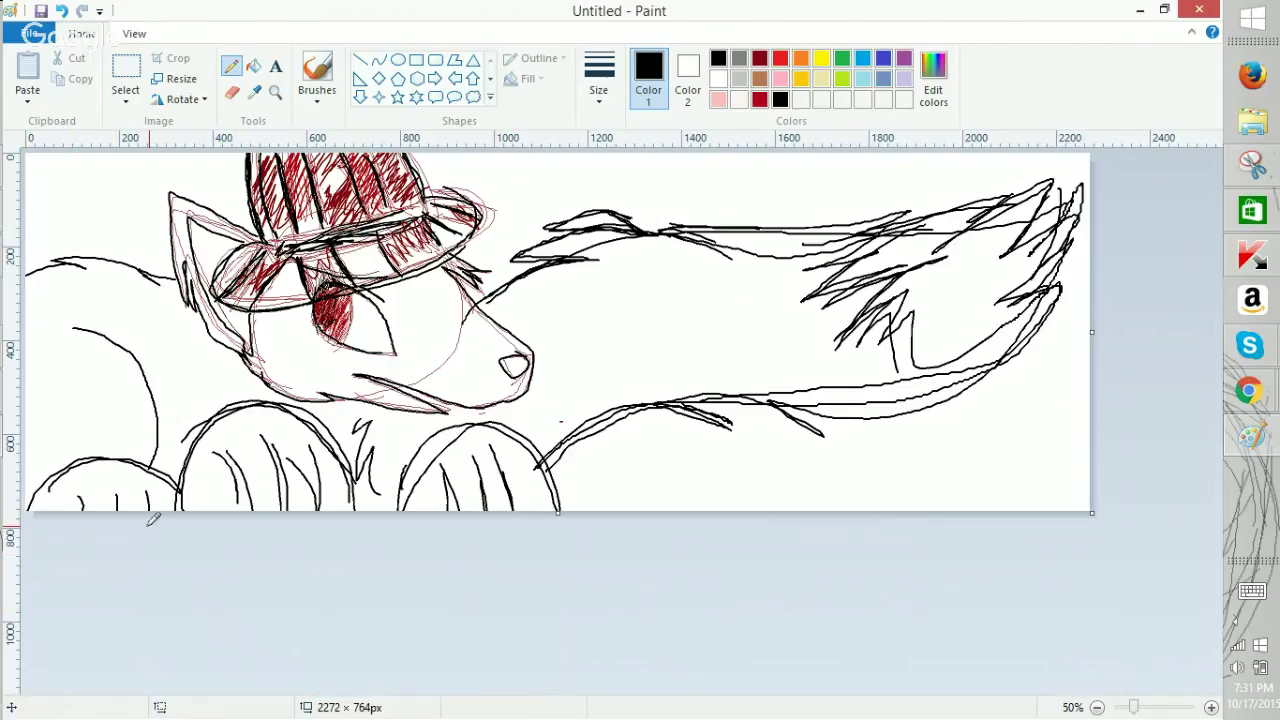
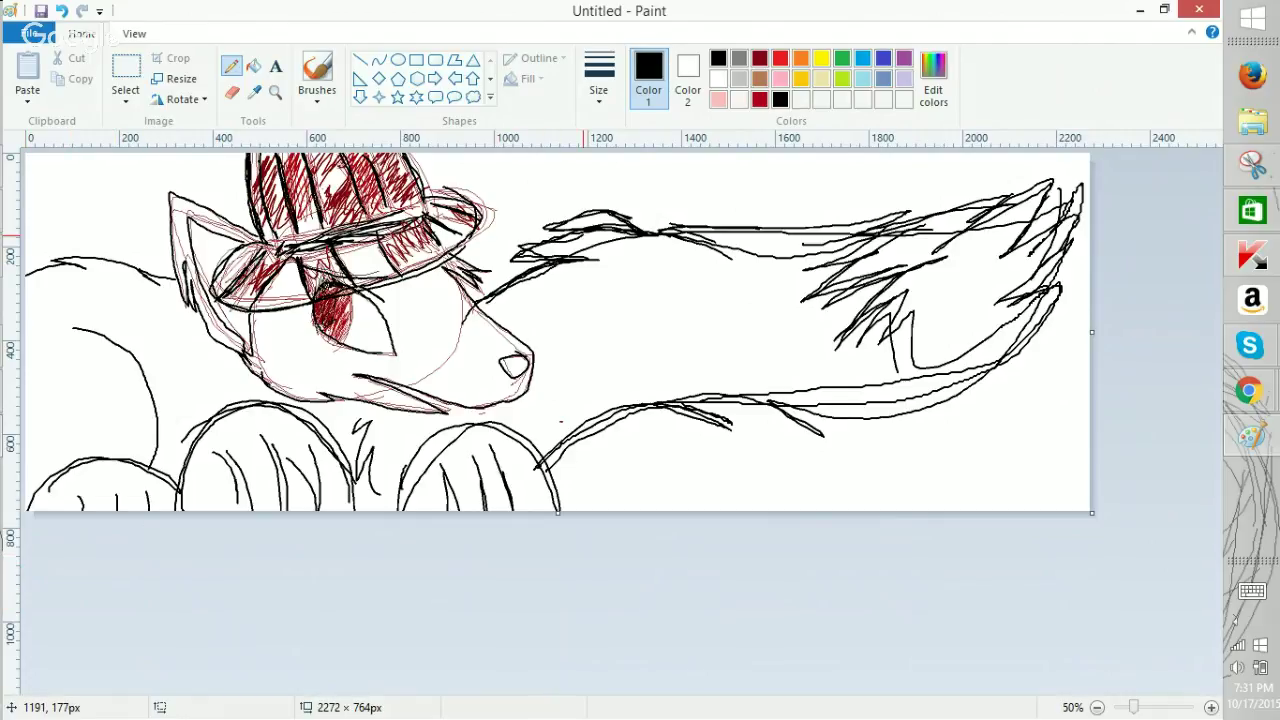
Erase the thin red sketch lines crossing the muzzle and below the jaw.
{"action": "left_click", "coordinate": [232, 92]}
{"action": "left_click_drag", "start_coordinate": [457, 346], "coordinate": [454, 386]}
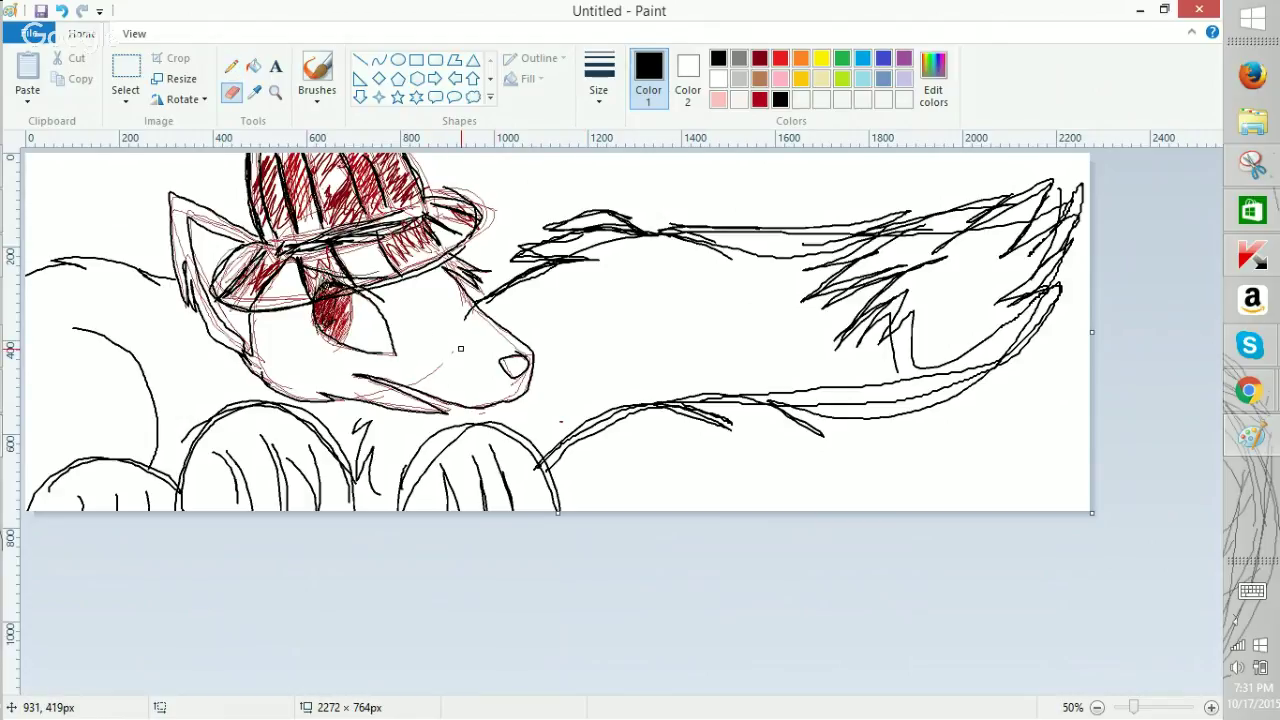
{"action": "left_click_drag", "start_coordinate": [355, 398], "coordinate": [388, 409]}
{"action": "left_click", "coordinate": [231, 66]}
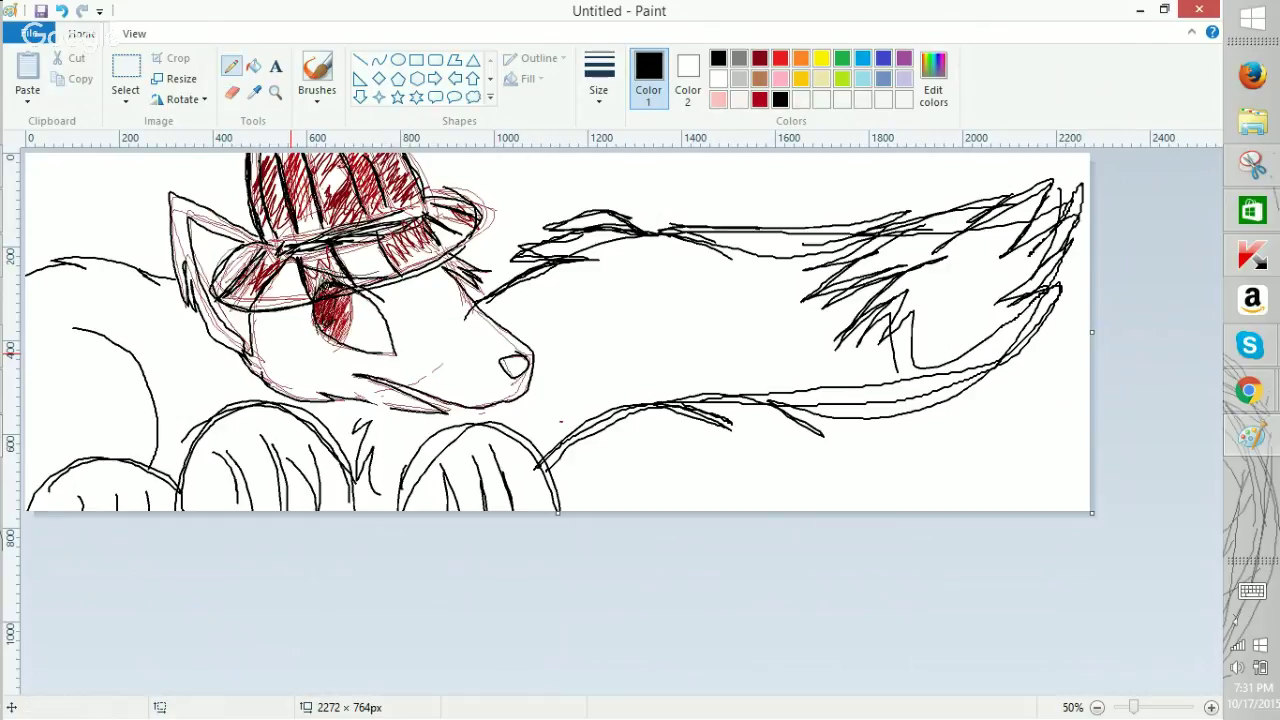
Paint alternate stripes of the hat's crown dark red with a thick brush.
{"action": "left_click", "coordinate": [317, 68]}
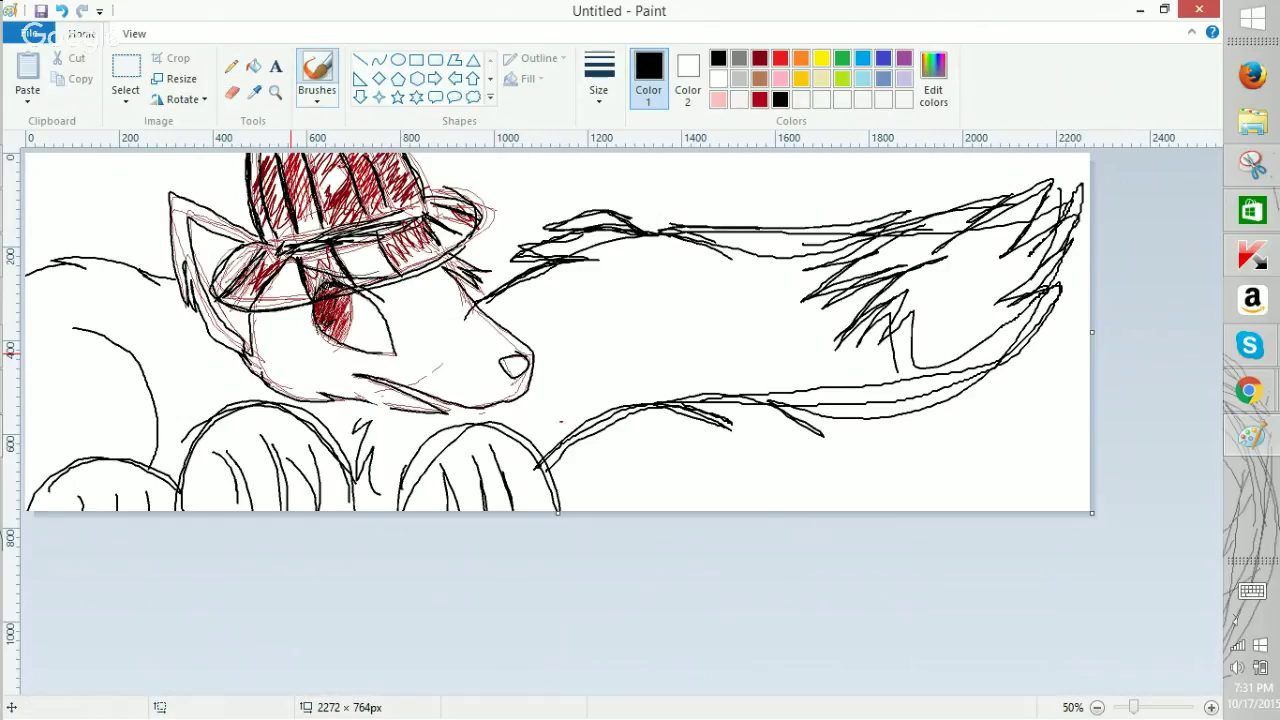
{"action": "left_click", "coordinate": [317, 95]}
{"action": "left_click", "coordinate": [317, 95]}
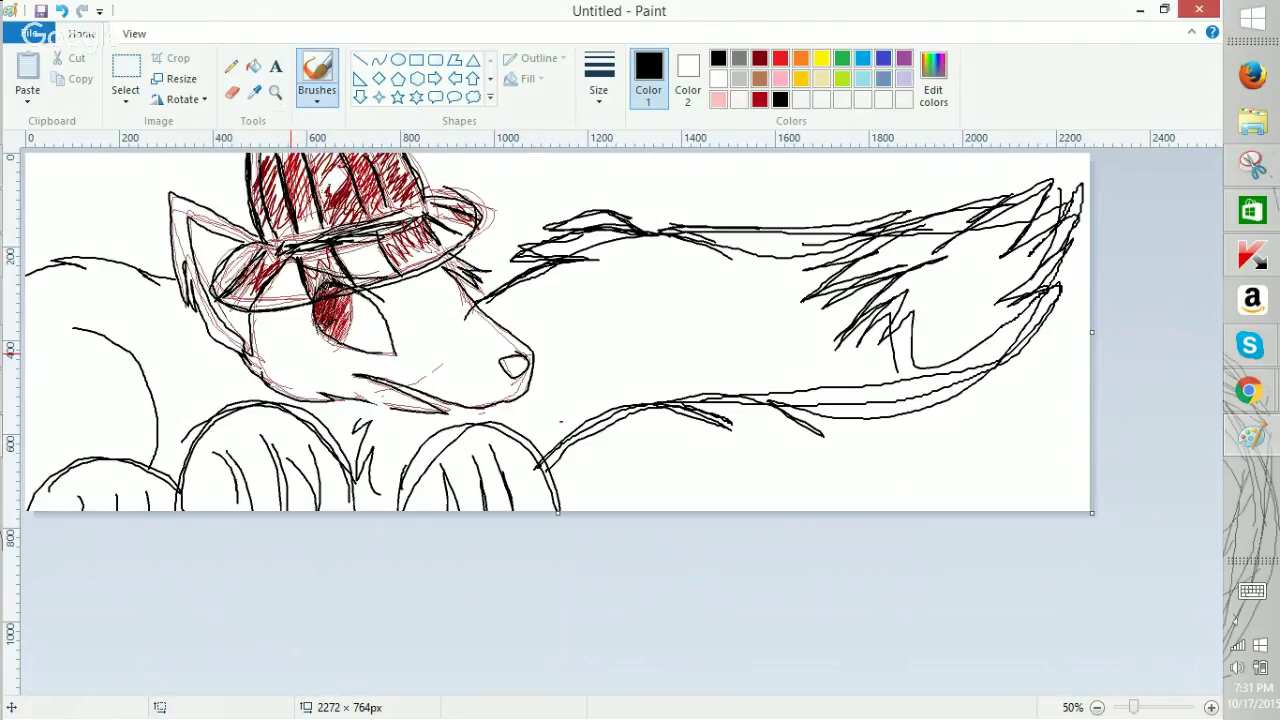
{"action": "left_click_drag", "start_coordinate": [323, 155], "coordinate": [335, 197]}
{"action": "key", "text": "ctrl+z"}
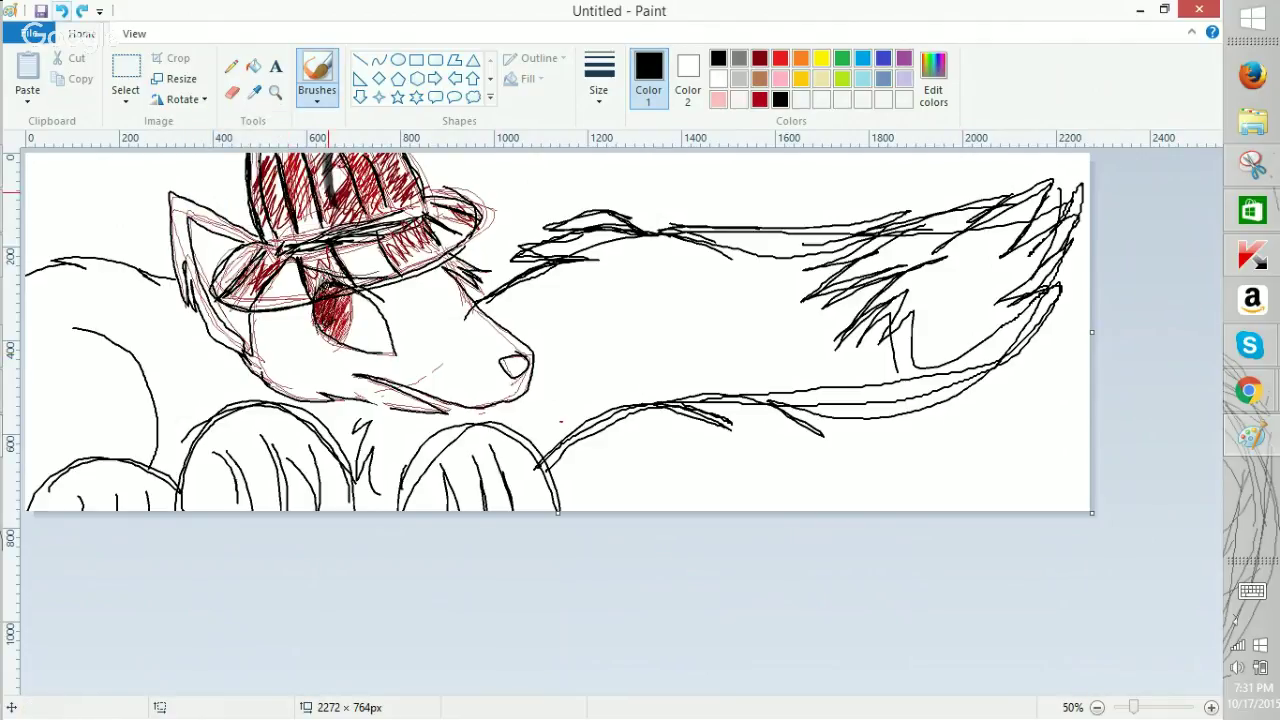
{"action": "left_click", "coordinate": [760, 58]}
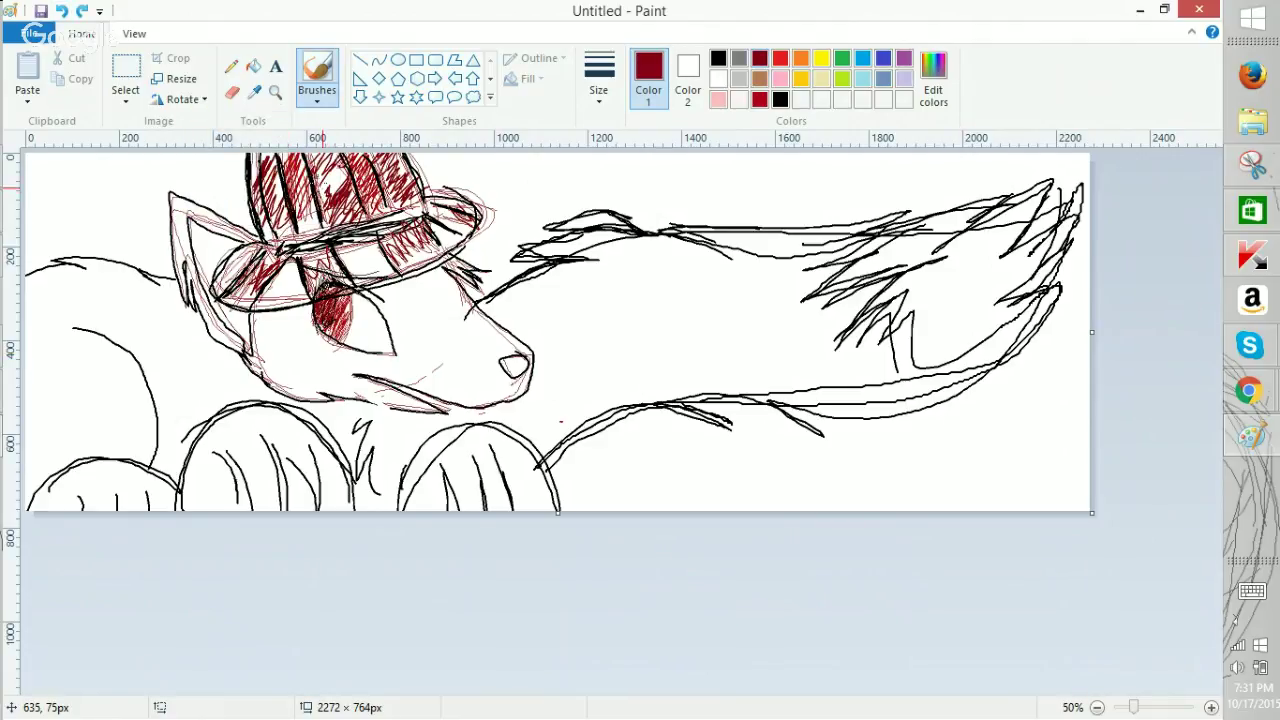
{"action": "mouse_move", "coordinate": [335, 192]}
{"action": "left_mouse_down"}
{"action": "mouse_move", "coordinate": [345, 183]}
{"action": "mouse_move", "coordinate": [367, 204]}
{"action": "mouse_move", "coordinate": [353, 164]}
{"action": "mouse_move", "coordinate": [344, 200]}
{"action": "left_mouse_up"}
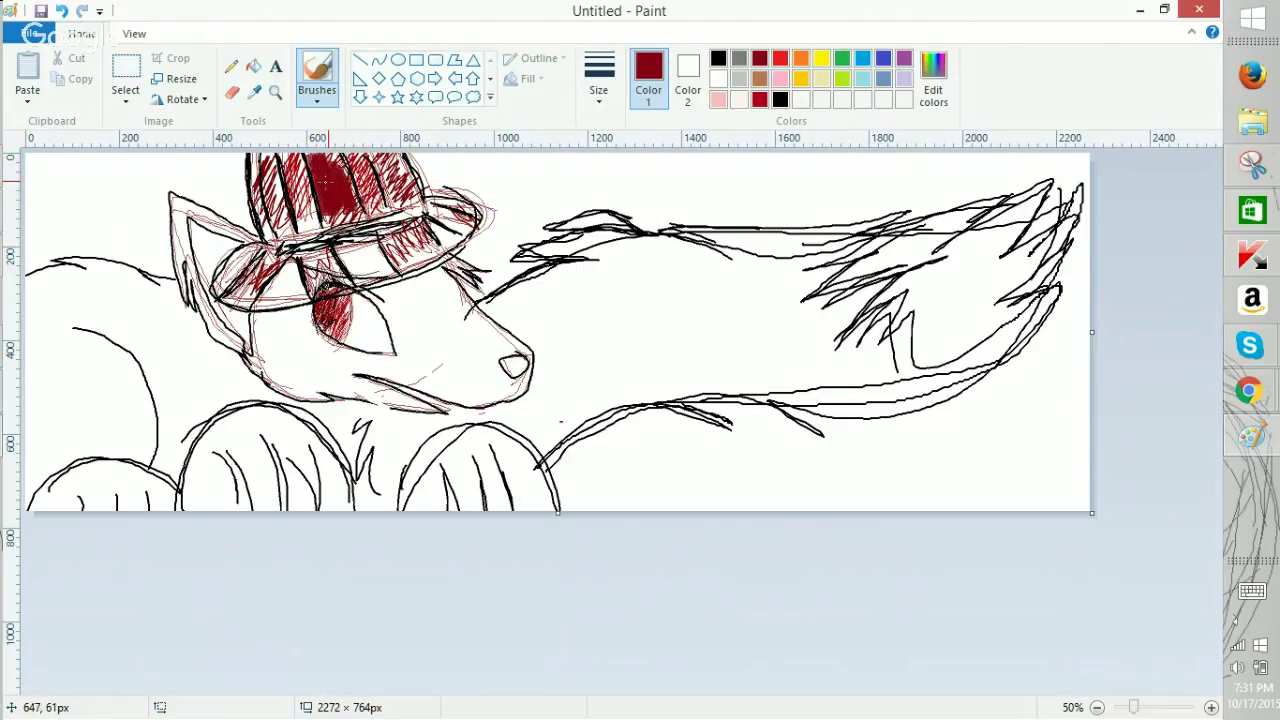
{"action": "mouse_move", "coordinate": [381, 156]}
{"action": "left_mouse_down"}
{"action": "mouse_move", "coordinate": [398, 187]}
{"action": "mouse_move", "coordinate": [387, 177]}
{"action": "mouse_move", "coordinate": [428, 196]}
{"action": "mouse_move", "coordinate": [432, 185]}
{"action": "mouse_move", "coordinate": [403, 173]}
{"action": "left_mouse_up"}
{"action": "mouse_move", "coordinate": [285, 180]}
{"action": "left_mouse_down"}
{"action": "mouse_move", "coordinate": [305, 198]}
{"action": "mouse_move", "coordinate": [278, 205]}
{"action": "mouse_move", "coordinate": [274, 181]}
{"action": "mouse_move", "coordinate": [306, 246]}
{"action": "mouse_move", "coordinate": [264, 196]}
{"action": "mouse_move", "coordinate": [287, 236]}
{"action": "left_mouse_up"}
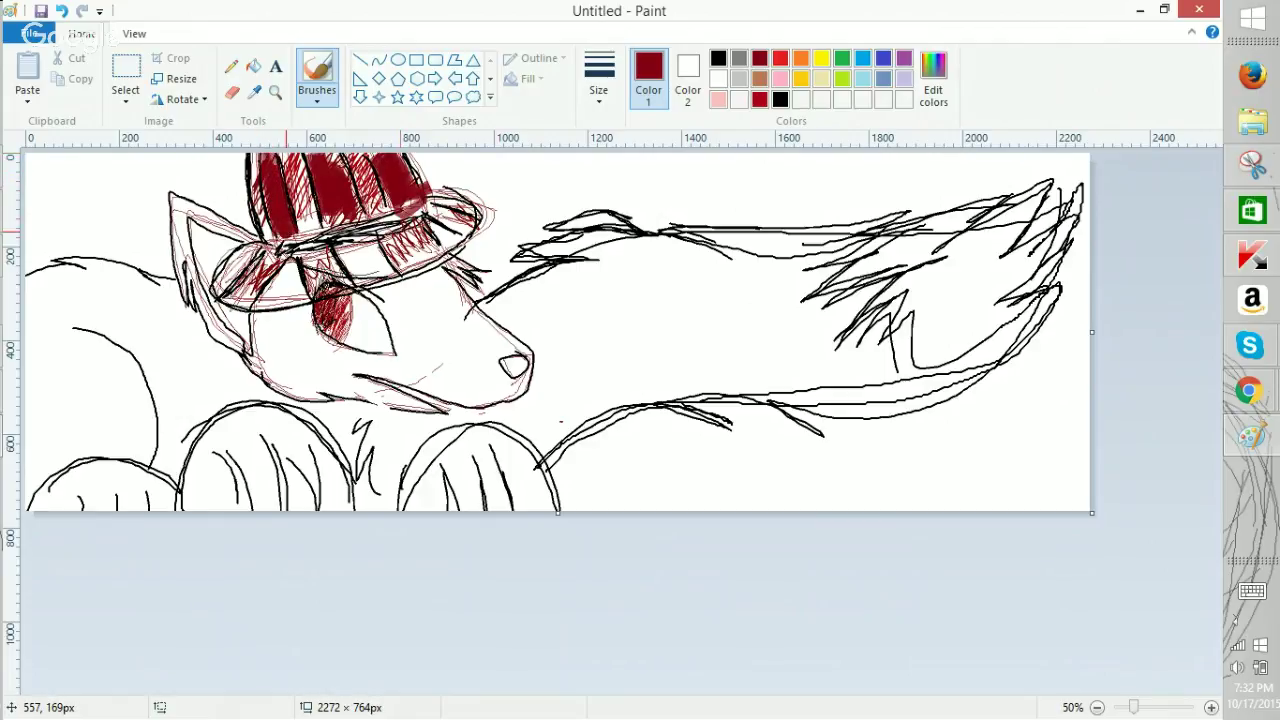
Fill the crown's remaining stripes with a brighter red, and paint a thick black band along the crown's base.
{"action": "left_click", "coordinate": [759, 99]}
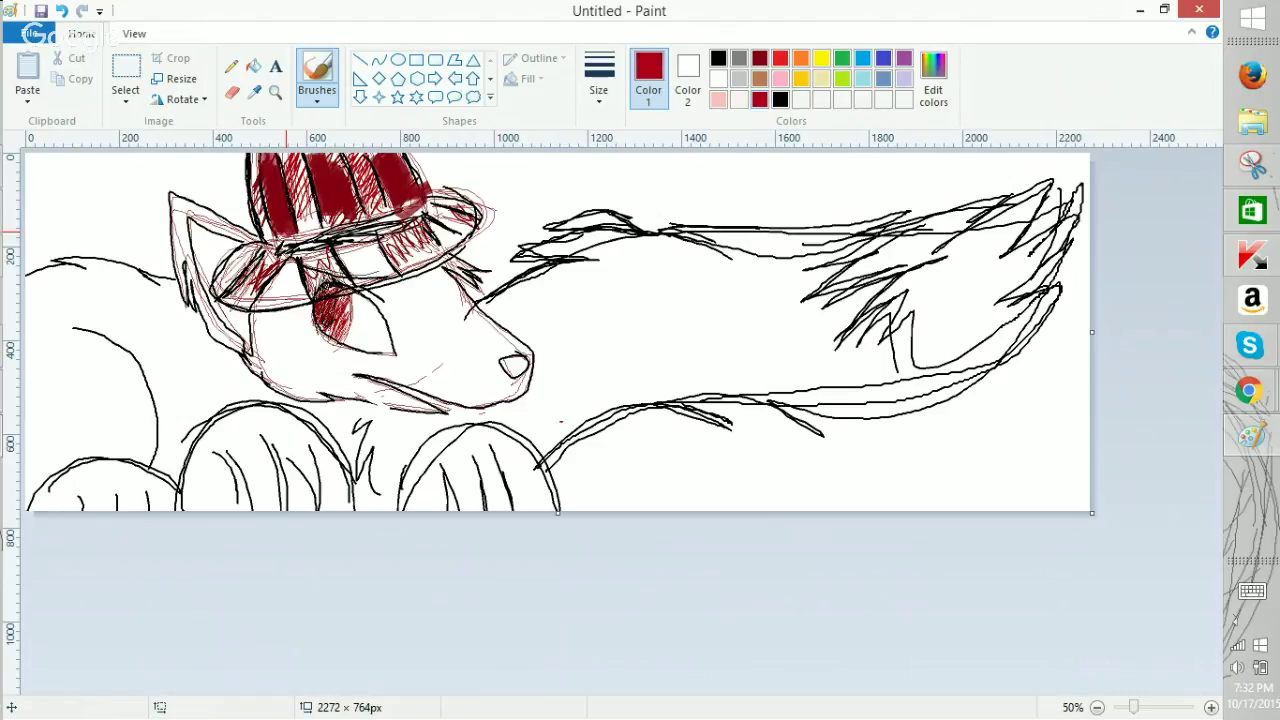
{"action": "mouse_move", "coordinate": [290, 225]}
{"action": "left_mouse_down"}
{"action": "mouse_move", "coordinate": [315, 215]}
{"action": "mouse_move", "coordinate": [282, 174]}
{"action": "mouse_move", "coordinate": [308, 207]}
{"action": "mouse_move", "coordinate": [363, 156]}
{"action": "mouse_move", "coordinate": [379, 208]}
{"action": "left_mouse_up"}
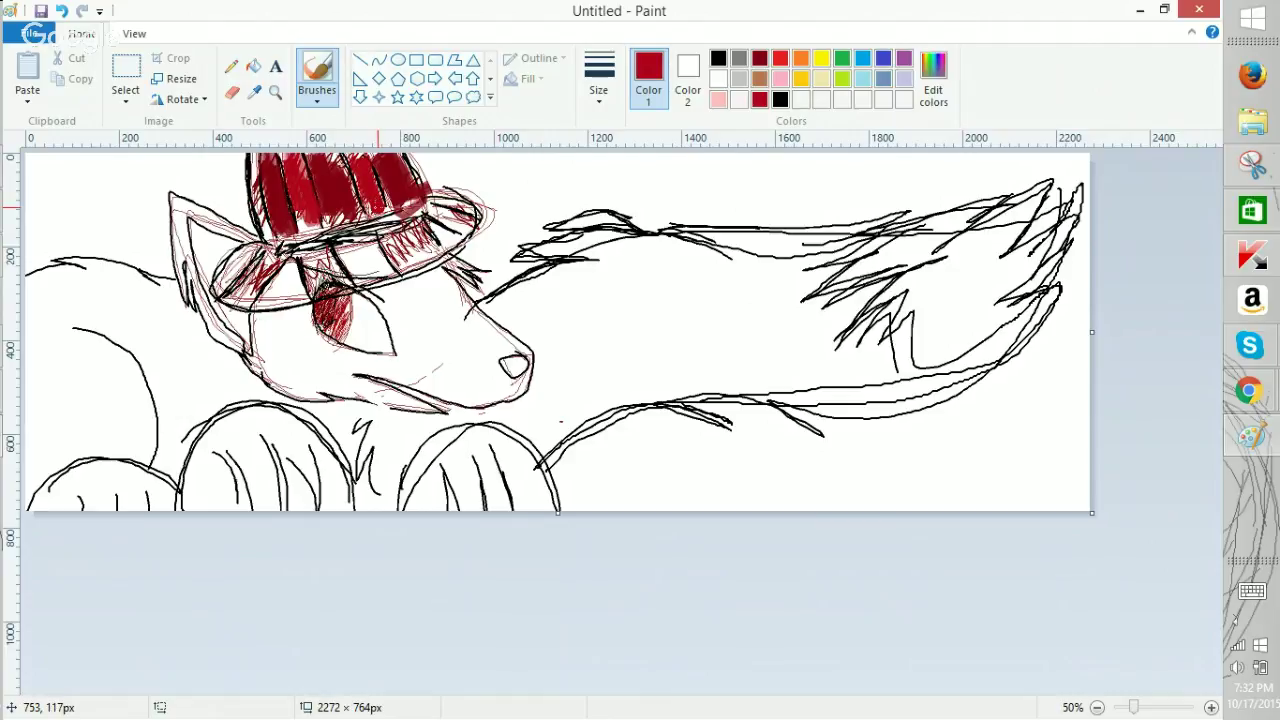
{"action": "left_click_drag", "start_coordinate": [270, 240], "coordinate": [258, 152]}
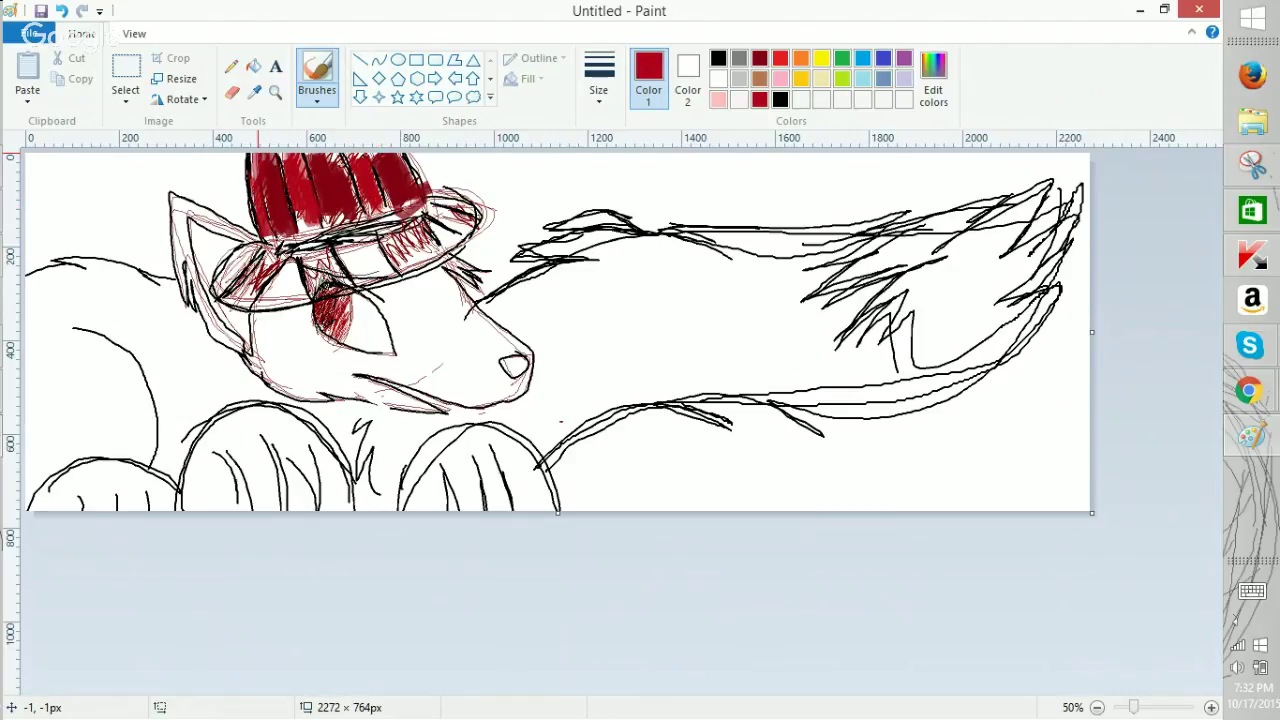
{"action": "left_click", "coordinate": [718, 58]}
{"action": "mouse_move", "coordinate": [272, 250]}
{"action": "left_mouse_down"}
{"action": "mouse_move", "coordinate": [409, 209]}
{"action": "mouse_move", "coordinate": [369, 202]}
{"action": "mouse_move", "coordinate": [344, 227]}
{"action": "mouse_move", "coordinate": [418, 199]}
{"action": "left_mouse_up"}
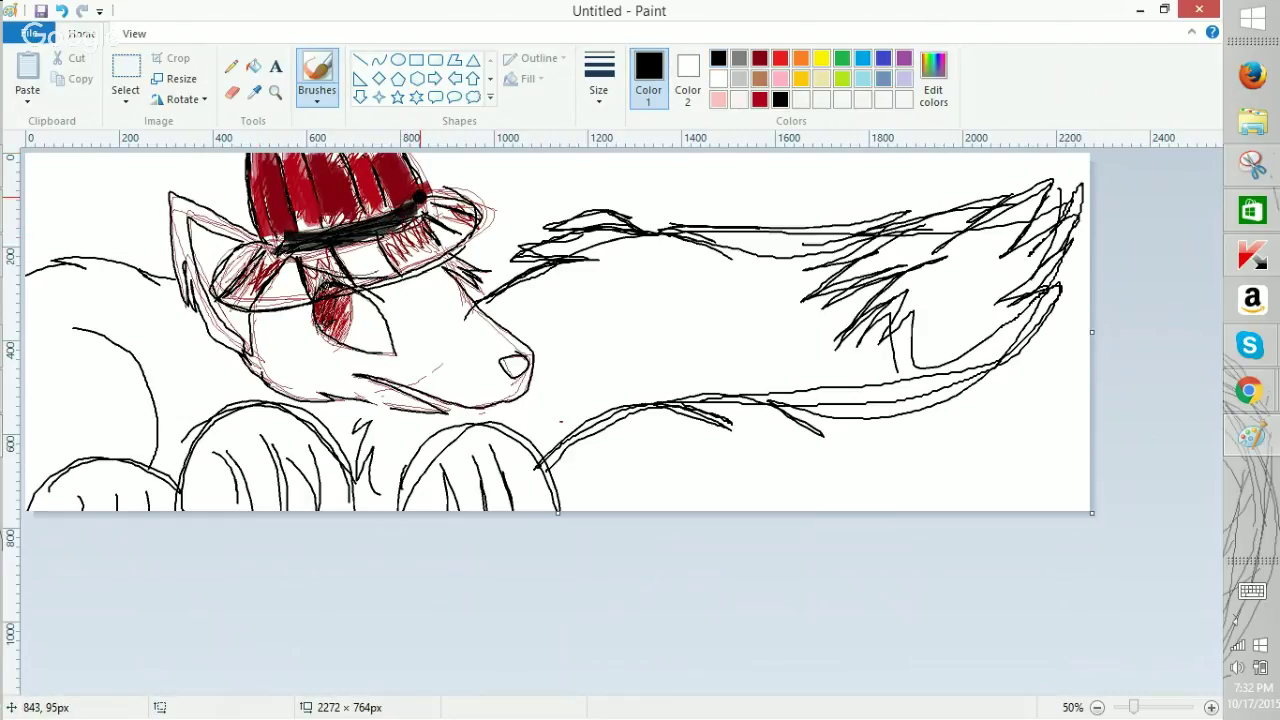
Check the YouTube channel page and Animal Jam in the browser, and return to the Paint drawing.
{"action": "left_click", "coordinate": [1250, 390]}
{"action": "left_click", "coordinate": [1106, 297]}
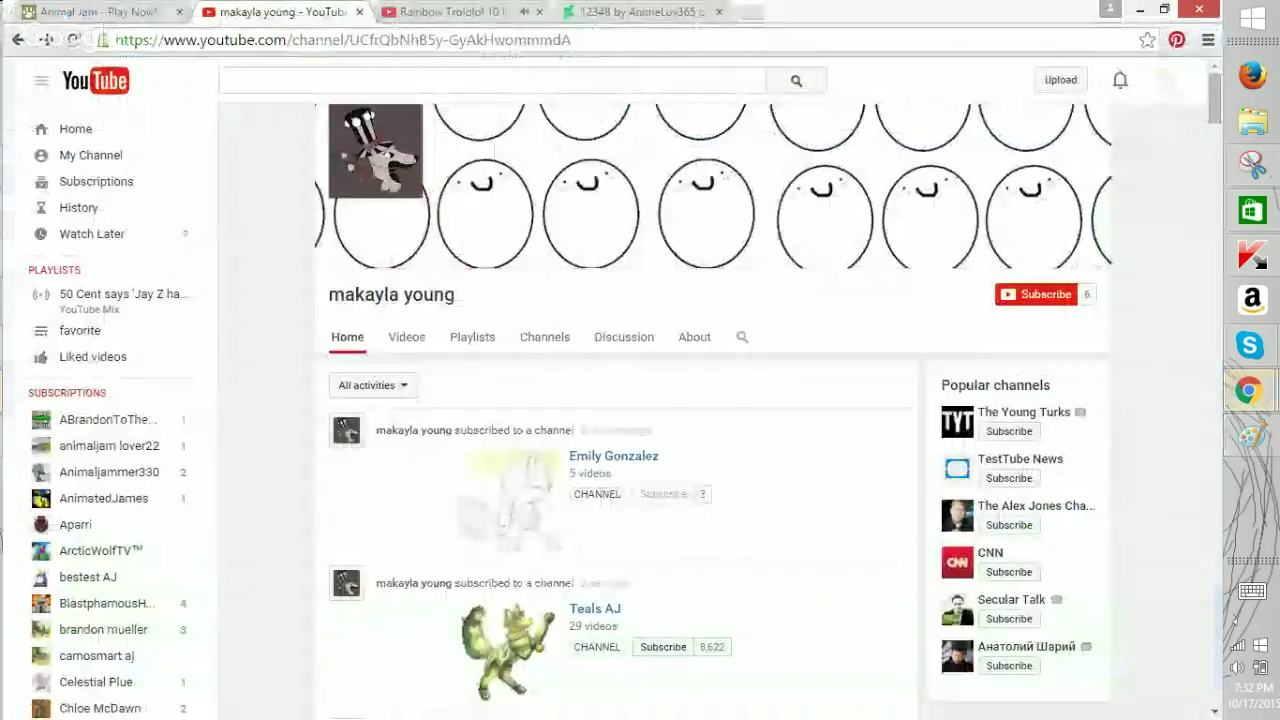
{"action": "left_click", "coordinate": [98, 12]}
{"action": "left_click", "coordinate": [1252, 436]}
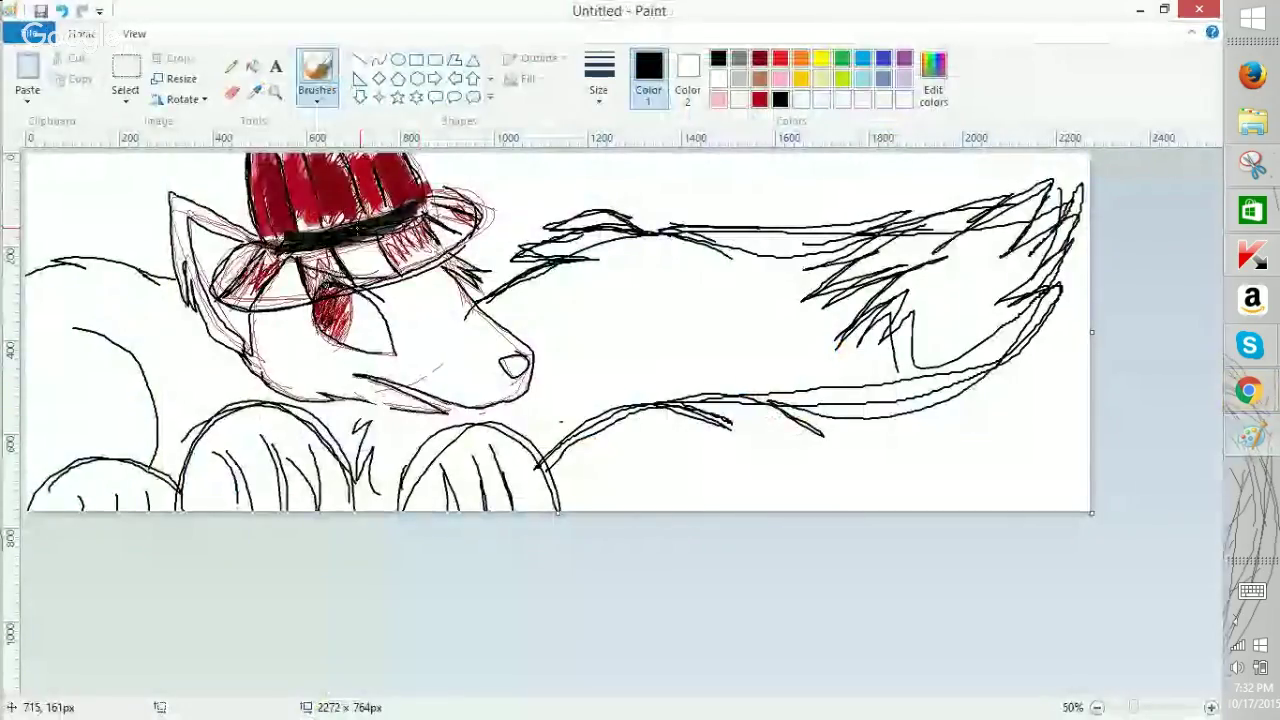
Extend the black hat band toward both ends of the brim, and paint alternate brim sections dark red.
{"action": "left_click_drag", "start_coordinate": [438, 198], "coordinate": [438, 193]}
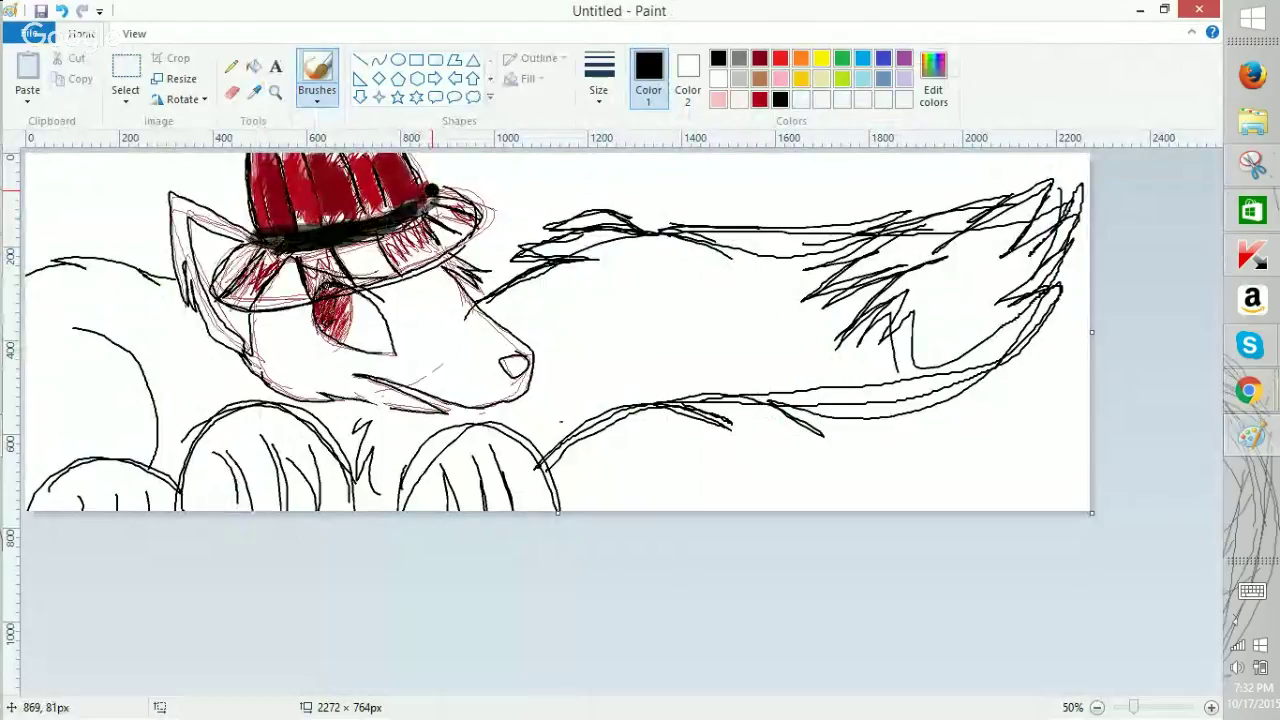
{"action": "key", "text": "ctrl+z"}
{"action": "left_click", "coordinate": [759, 58]}
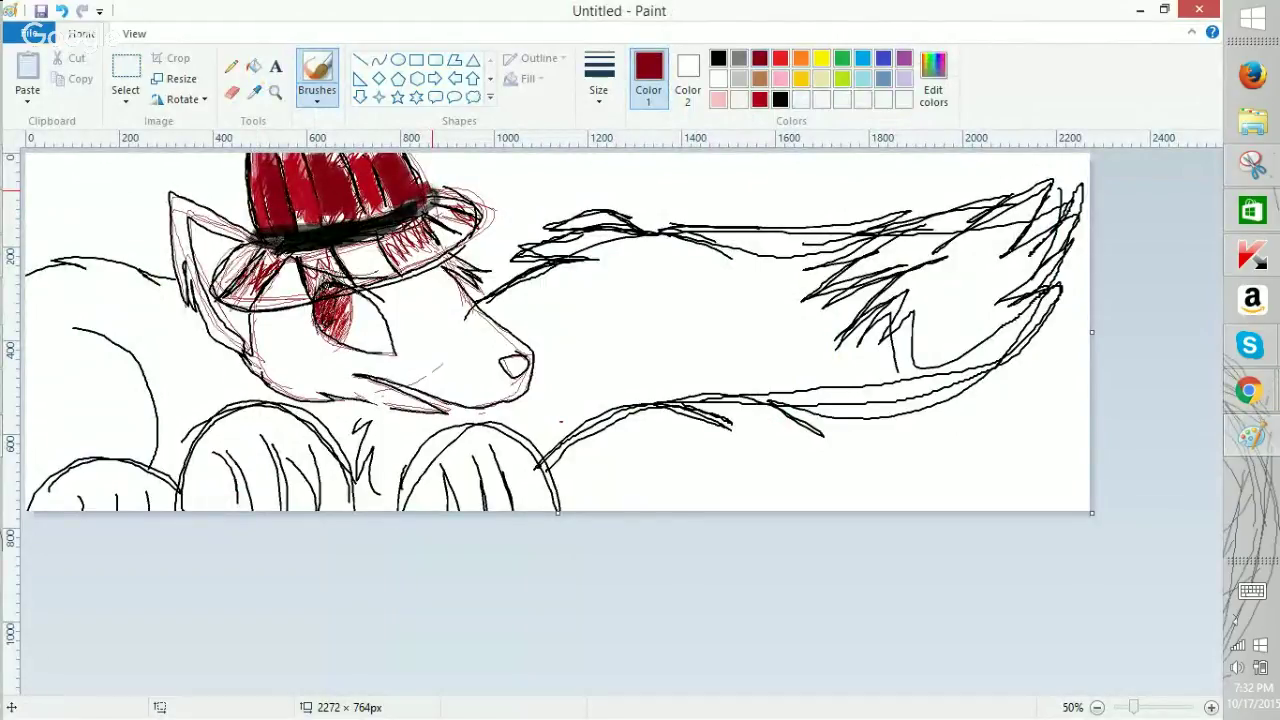
{"action": "mouse_move", "coordinate": [270, 270]}
{"action": "left_mouse_down"}
{"action": "mouse_move", "coordinate": [262, 289]}
{"action": "mouse_move", "coordinate": [290, 262]}
{"action": "mouse_move", "coordinate": [230, 292]}
{"action": "mouse_move", "coordinate": [230, 314]}
{"action": "left_mouse_up"}
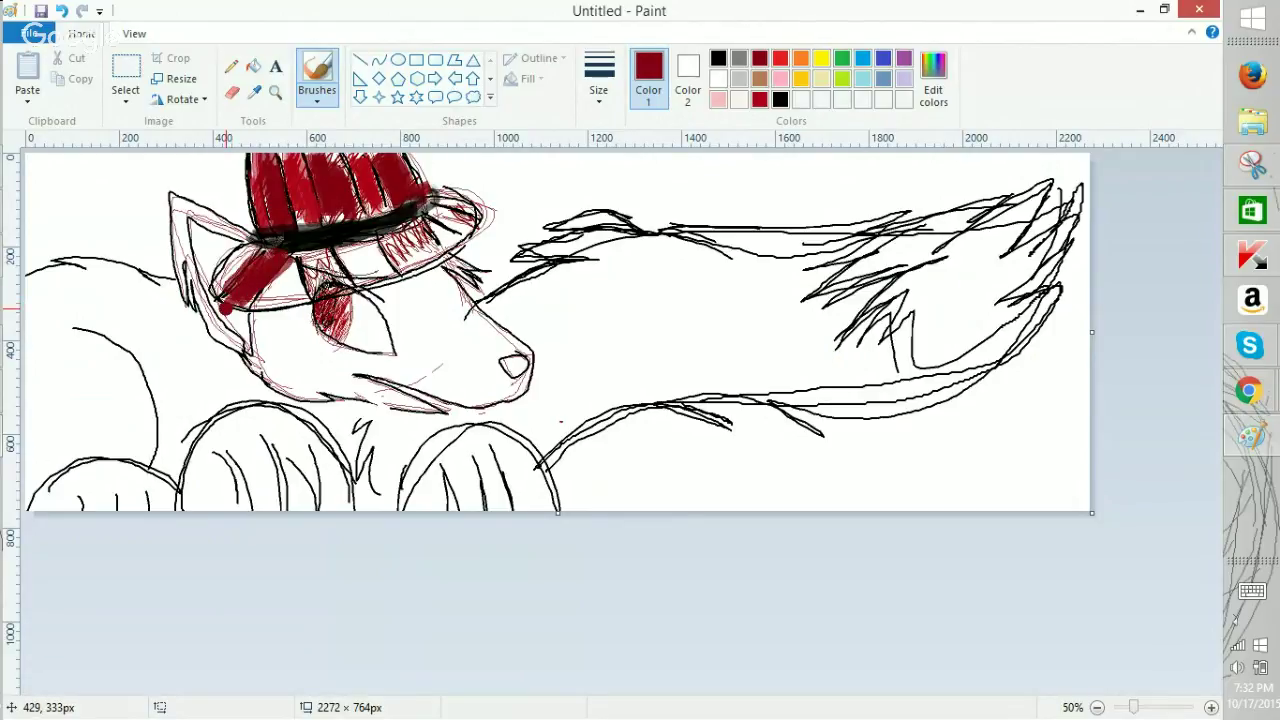
{"action": "mouse_move", "coordinate": [310, 290]}
{"action": "left_mouse_down"}
{"action": "mouse_move", "coordinate": [324, 272]}
{"action": "mouse_move", "coordinate": [343, 300]}
{"action": "mouse_move", "coordinate": [392, 240]}
{"action": "mouse_move", "coordinate": [415, 266]}
{"action": "mouse_move", "coordinate": [405, 252]}
{"action": "mouse_move", "coordinate": [472, 216]}
{"action": "mouse_move", "coordinate": [432, 206]}
{"action": "mouse_move", "coordinate": [469, 224]}
{"action": "left_mouse_up"}
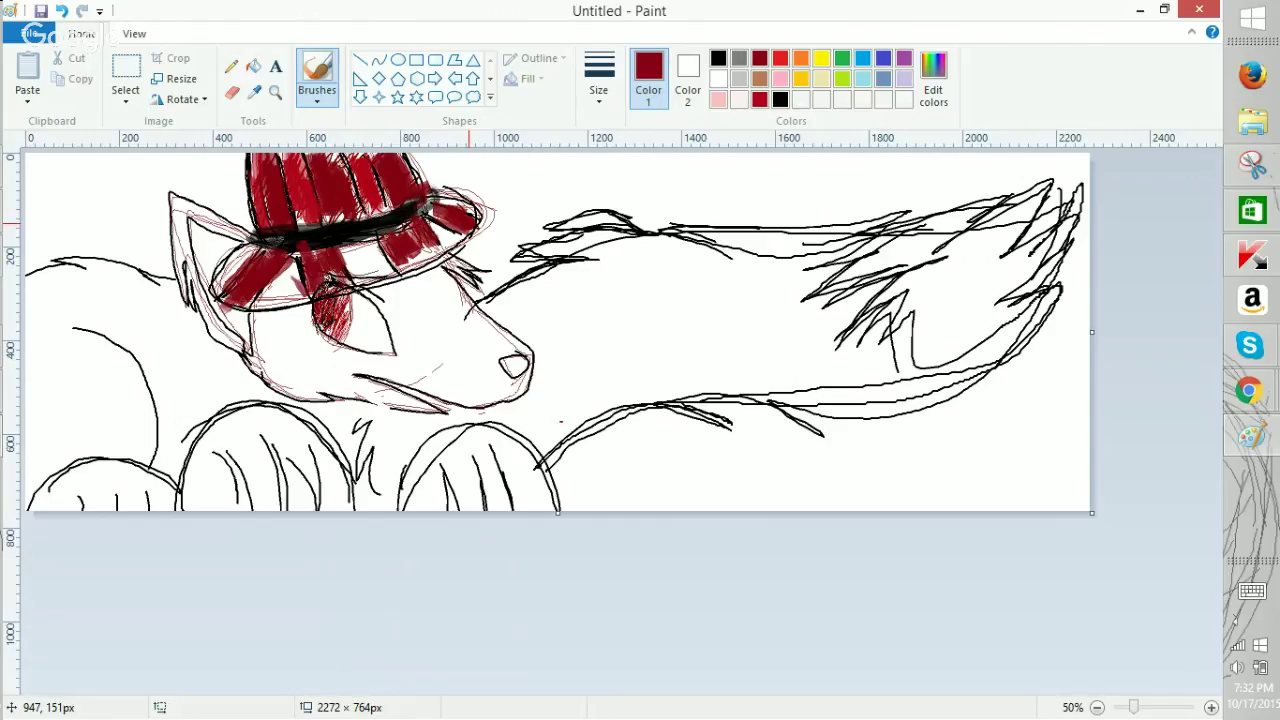
{"action": "left_click", "coordinate": [718, 58]}
{"action": "mouse_move", "coordinate": [362, 250]}
{"action": "left_mouse_down"}
{"action": "mouse_move", "coordinate": [370, 279]}
{"action": "mouse_move", "coordinate": [351, 280]}
{"action": "mouse_move", "coordinate": [356, 243]}
{"action": "mouse_move", "coordinate": [385, 257]}
{"action": "left_mouse_up"}
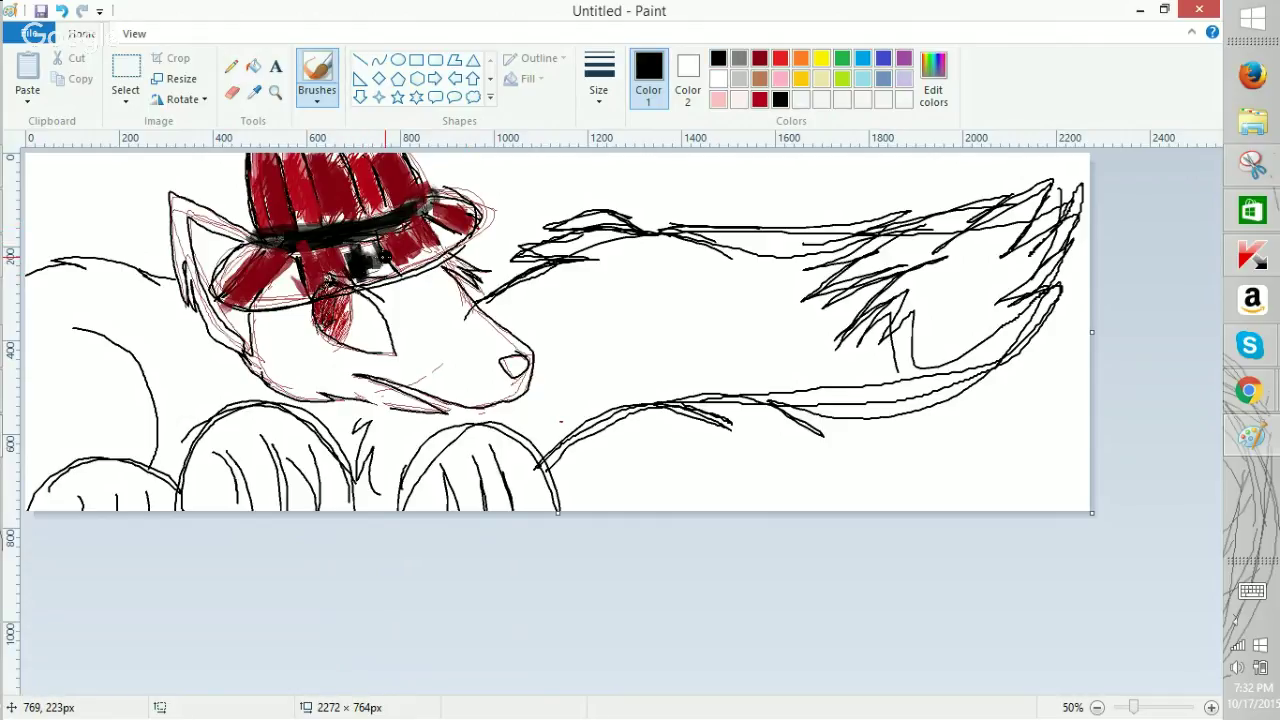
{"action": "key", "text": "ctrl+z"}
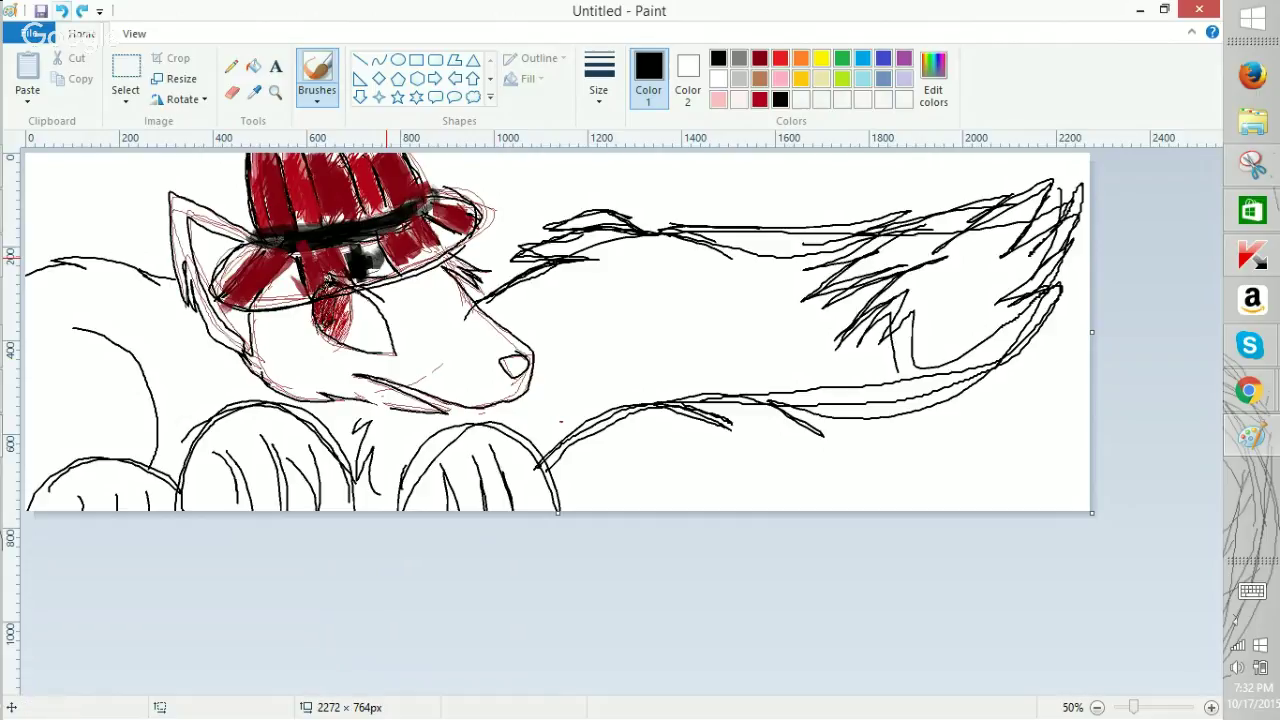
{"action": "left_click", "coordinate": [61, 11]}
Fill the remaining sections of the hat's brim with the brighter red.
{"action": "left_click", "coordinate": [760, 99]}
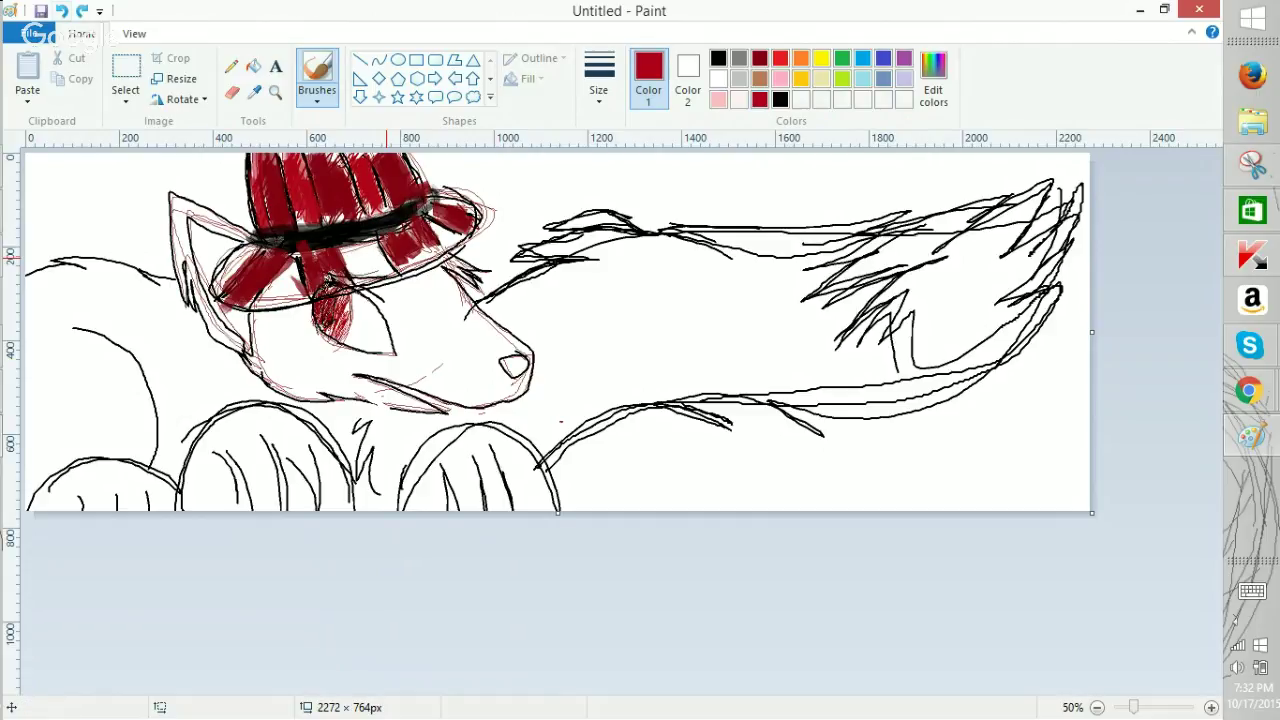
{"action": "mouse_move", "coordinate": [387, 258]}
{"action": "left_mouse_down"}
{"action": "mouse_move", "coordinate": [359, 291]}
{"action": "mouse_move", "coordinate": [377, 291]}
{"action": "mouse_move", "coordinate": [386, 264]}
{"action": "mouse_move", "coordinate": [453, 240]}
{"action": "mouse_move", "coordinate": [441, 235]}
{"action": "mouse_move", "coordinate": [449, 200]}
{"action": "mouse_move", "coordinate": [474, 210]}
{"action": "left_mouse_up"}
{"action": "mouse_move", "coordinate": [292, 268]}
{"action": "left_mouse_down"}
{"action": "mouse_move", "coordinate": [302, 293]}
{"action": "mouse_move", "coordinate": [288, 282]}
{"action": "mouse_move", "coordinate": [270, 306]}
{"action": "mouse_move", "coordinate": [254, 262]}
{"action": "mouse_move", "coordinate": [277, 285]}
{"action": "left_mouse_up"}
{"action": "left_click_drag", "start_coordinate": [291, 287], "coordinate": [260, 303]}
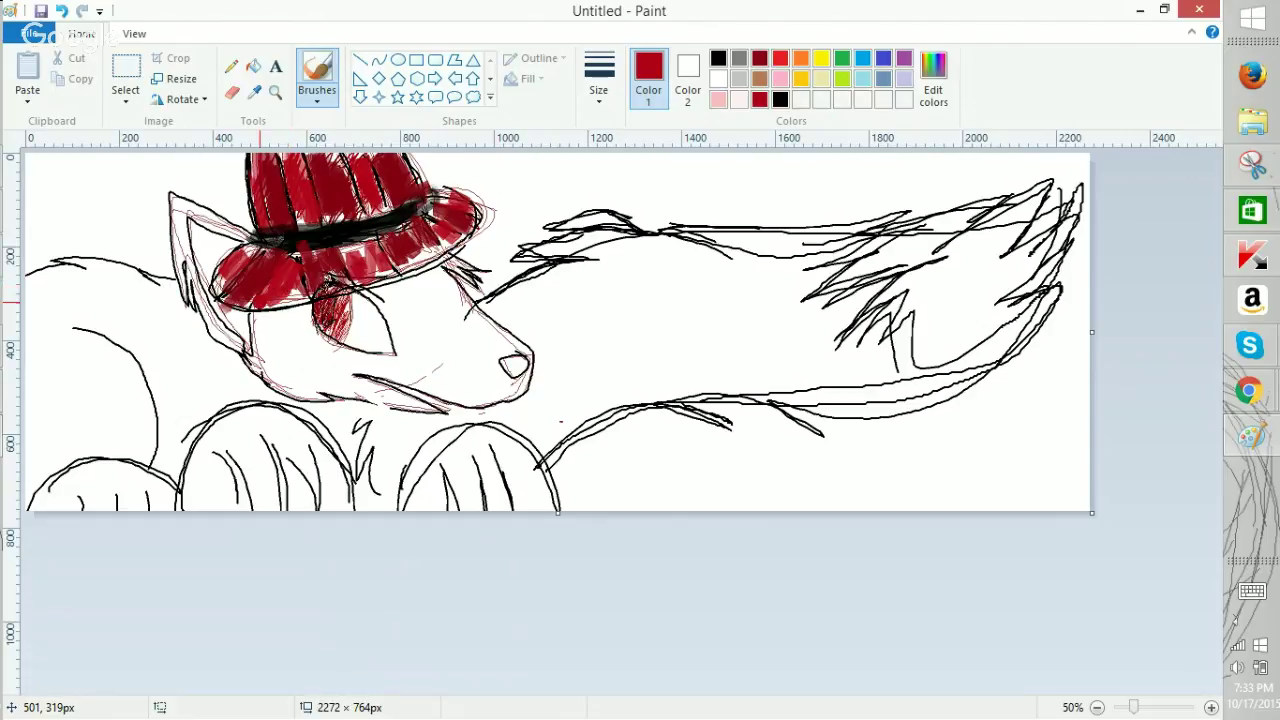
Switch to the black Pencil, try a curved stroke beside the hat's crown on the ear side, and undo it.
{"action": "mouse_move", "coordinate": [1249, 391]}
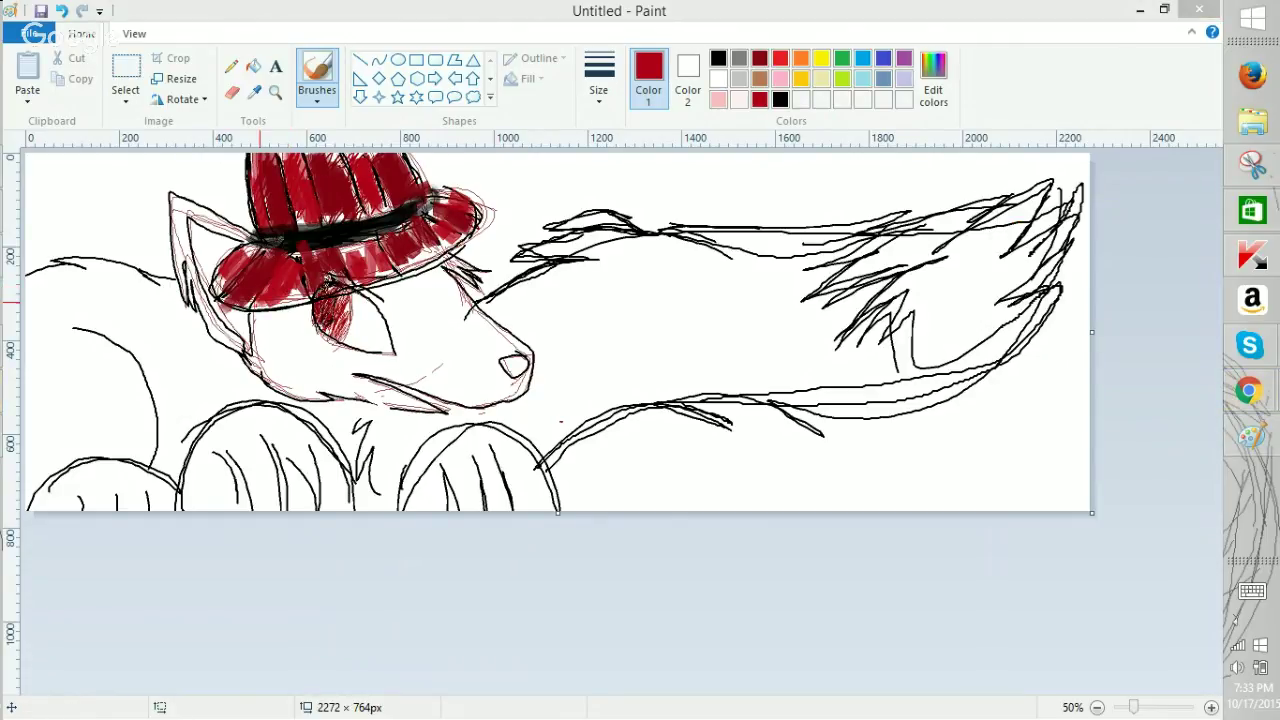
{"action": "left_click", "coordinate": [1211, 708]}
{"action": "left_click", "coordinate": [231, 66]}
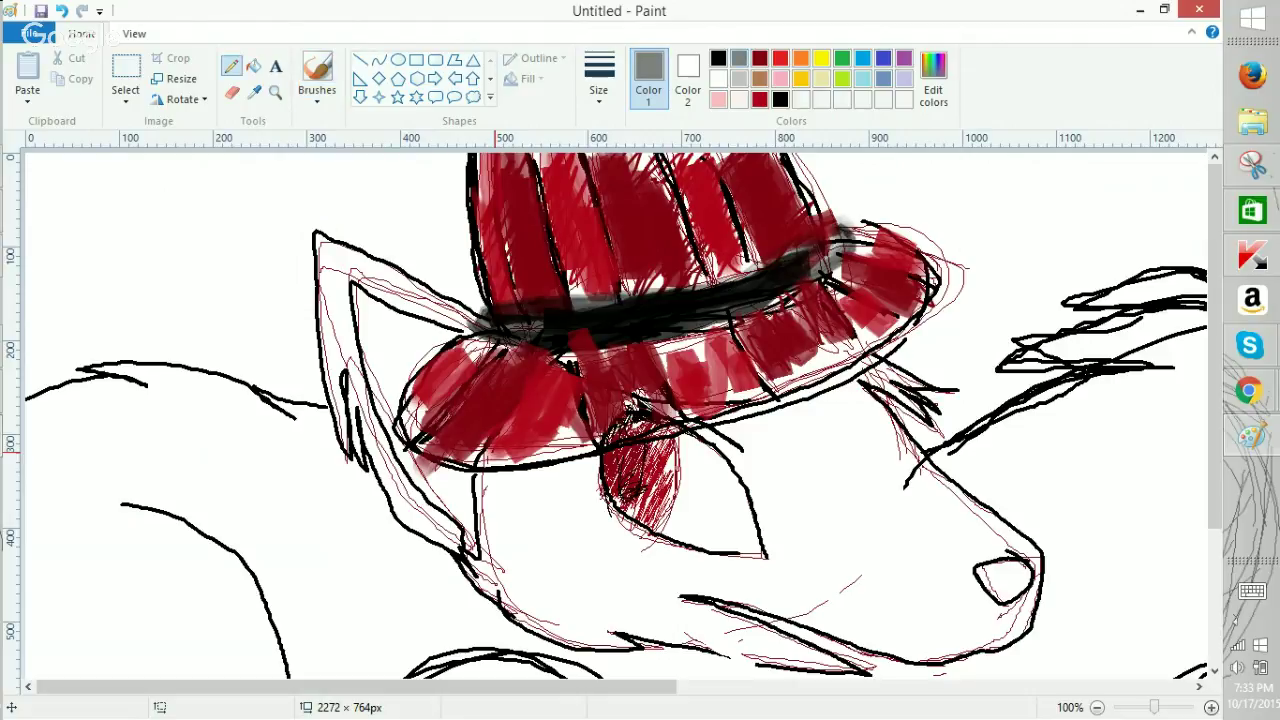
{"action": "left_click", "coordinate": [718, 58]}
{"action": "left_click_drag", "start_coordinate": [450, 158], "coordinate": [522, 226]}
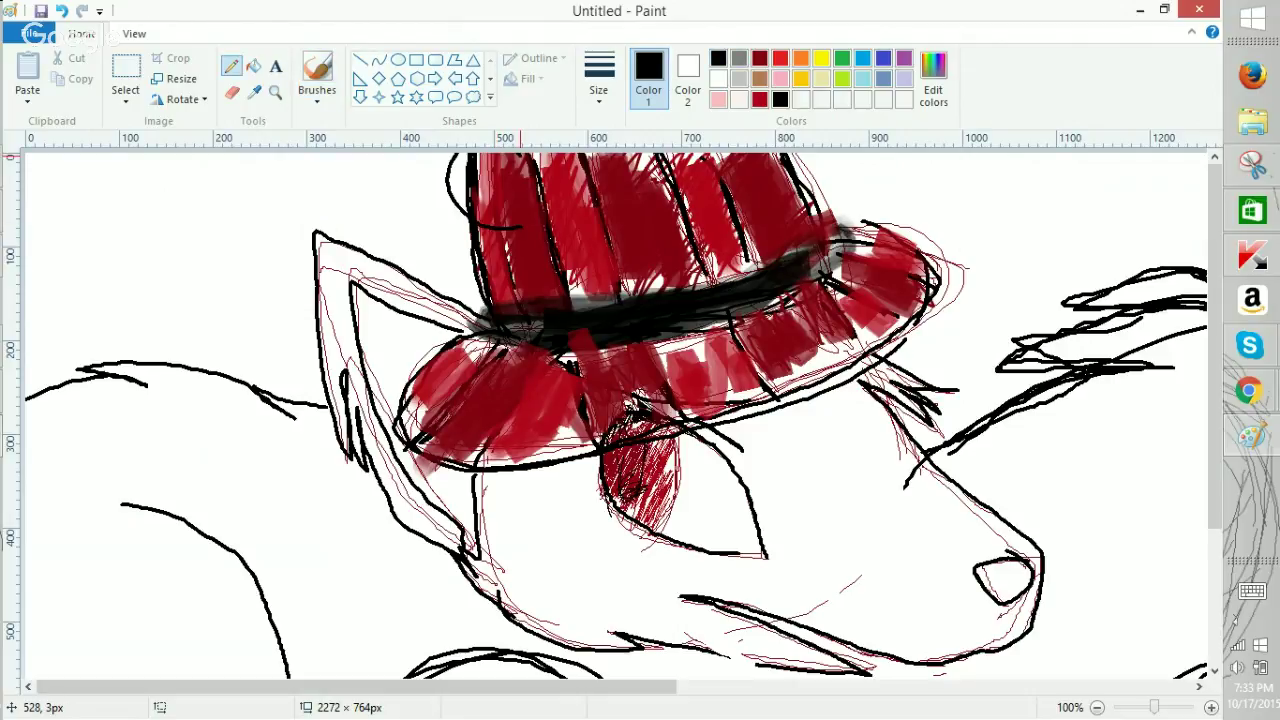
{"action": "left_click", "coordinate": [61, 10]}
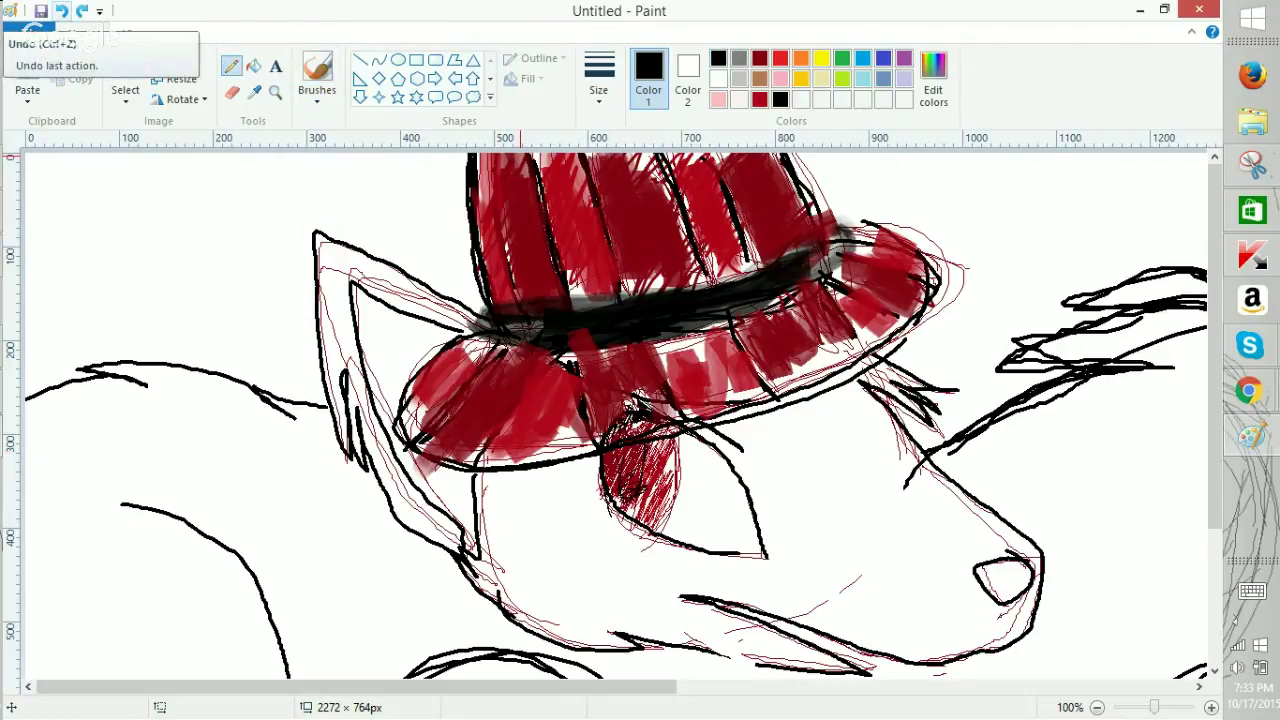
{"action": "key", "text": "ctrl+Page_Down"}
Check the YouTube channel's uploaded videos in Chrome, and go back to the channel's home page.
{"action": "mouse_move", "coordinate": [1249, 390]}
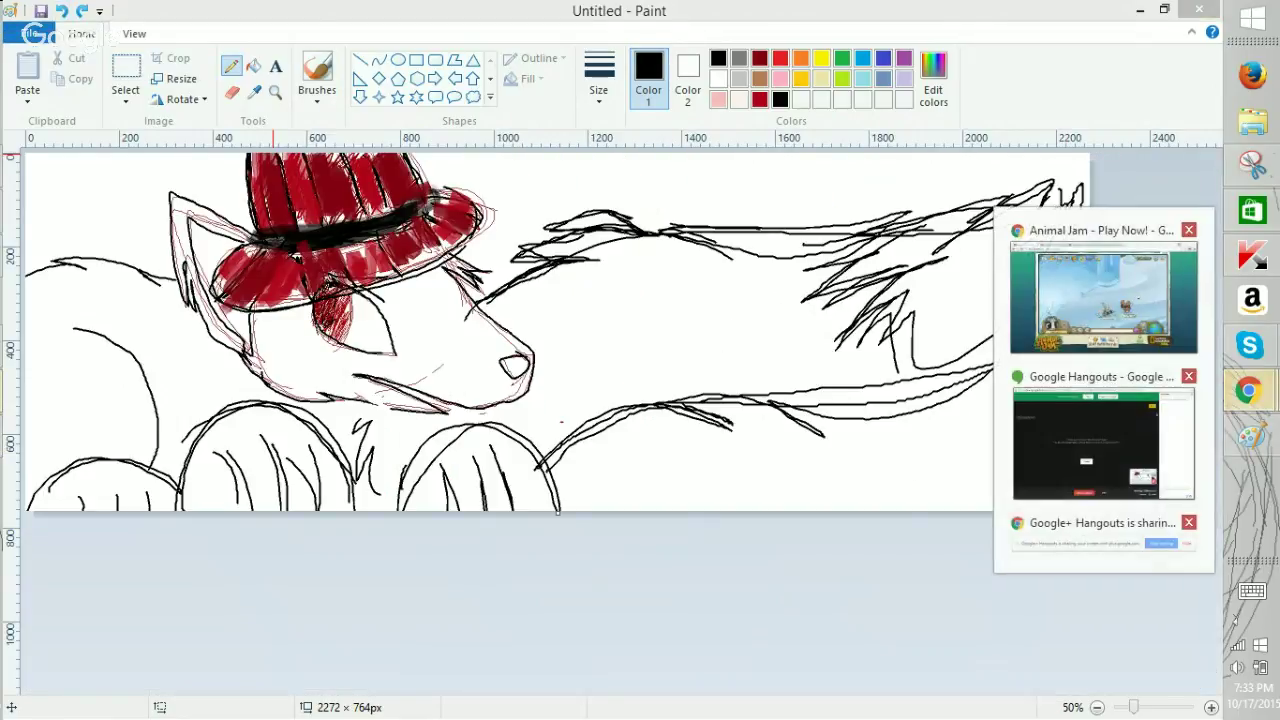
{"action": "left_click", "coordinate": [1100, 290]}
{"action": "key", "text": "ctrl+Tab"}
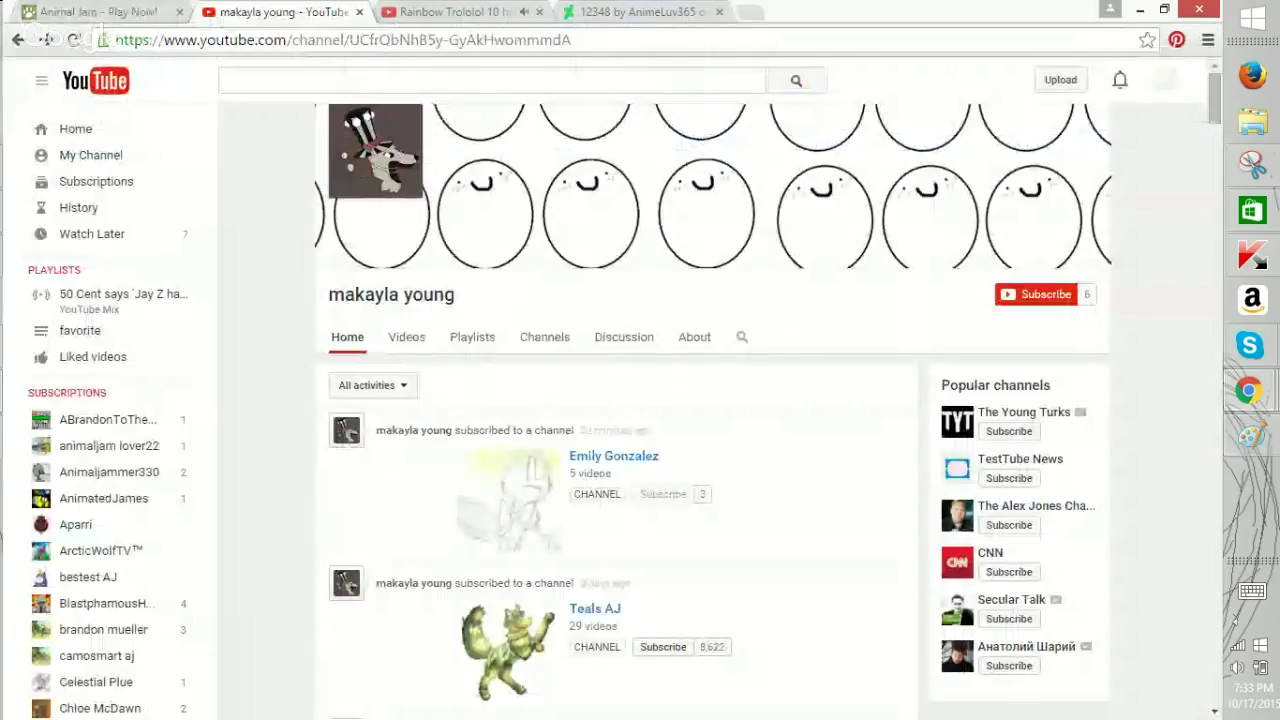
{"action": "left_click", "coordinate": [406, 337]}
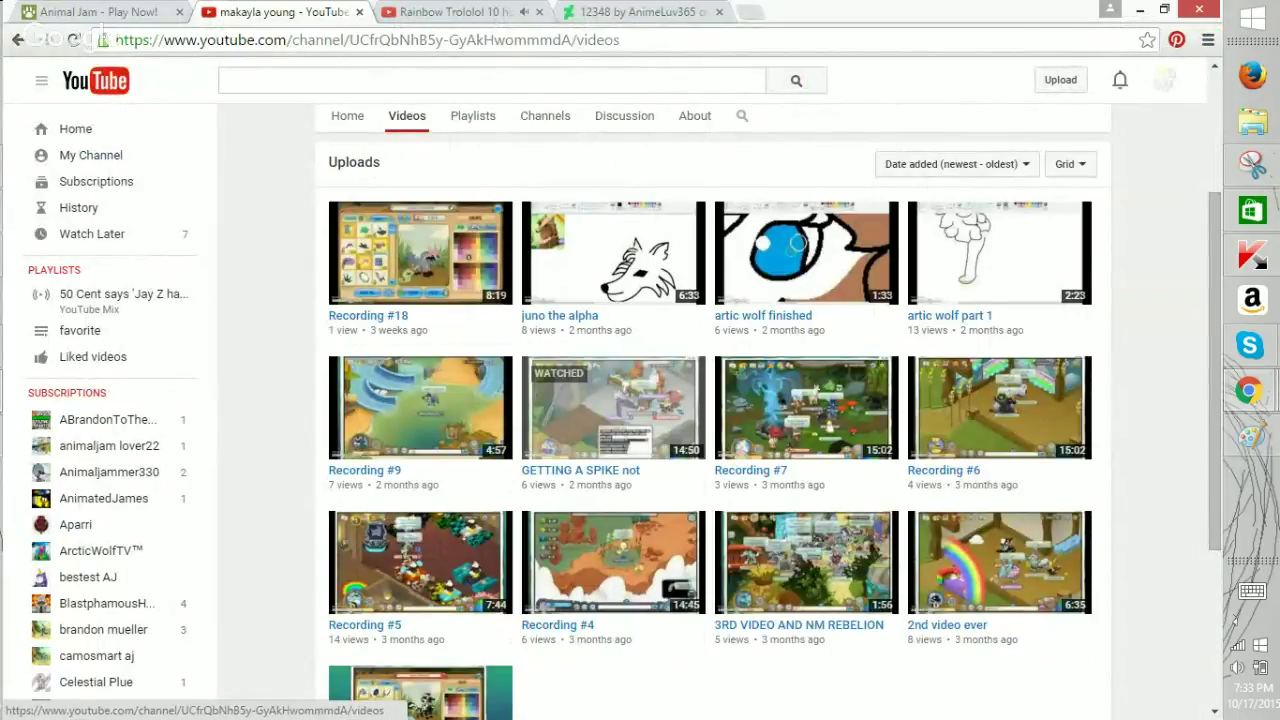
{"action": "left_click", "coordinate": [347, 116]}
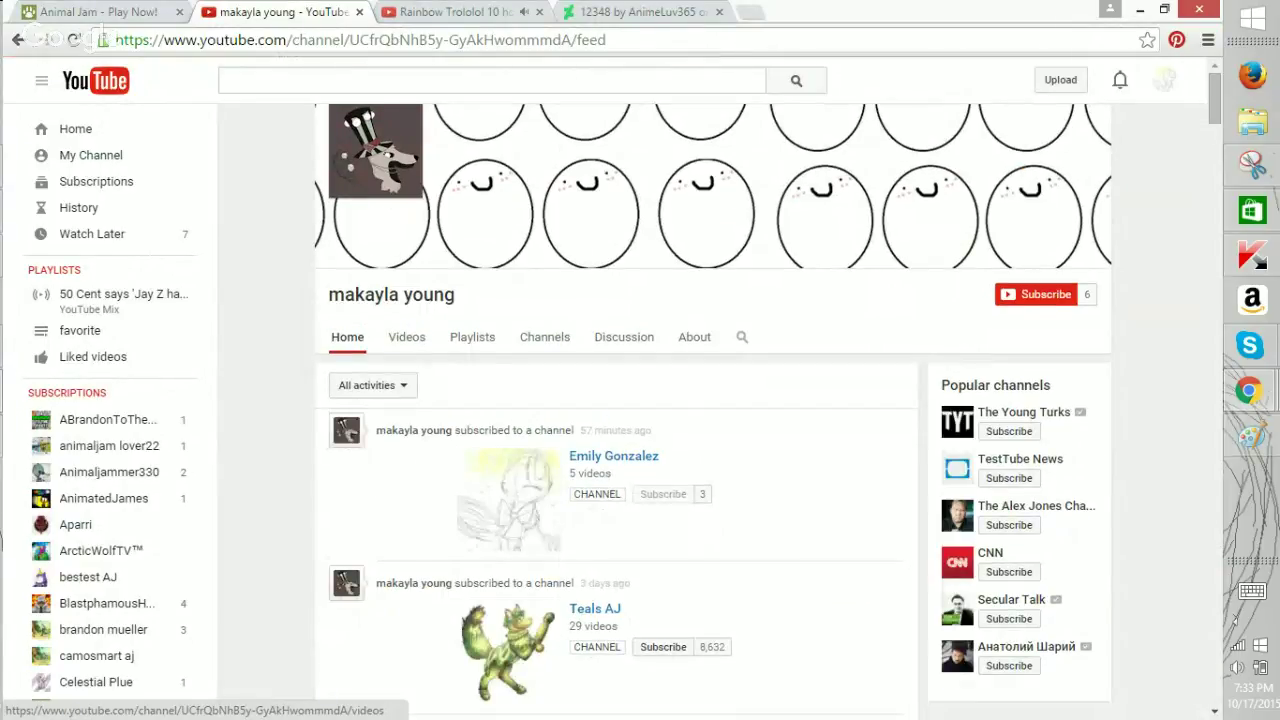
Return to Paint and add black fur strokes along the tail's upper edge and tip, undoing the last long inner contour stroke.
{"action": "left_click", "coordinate": [1252, 436]}
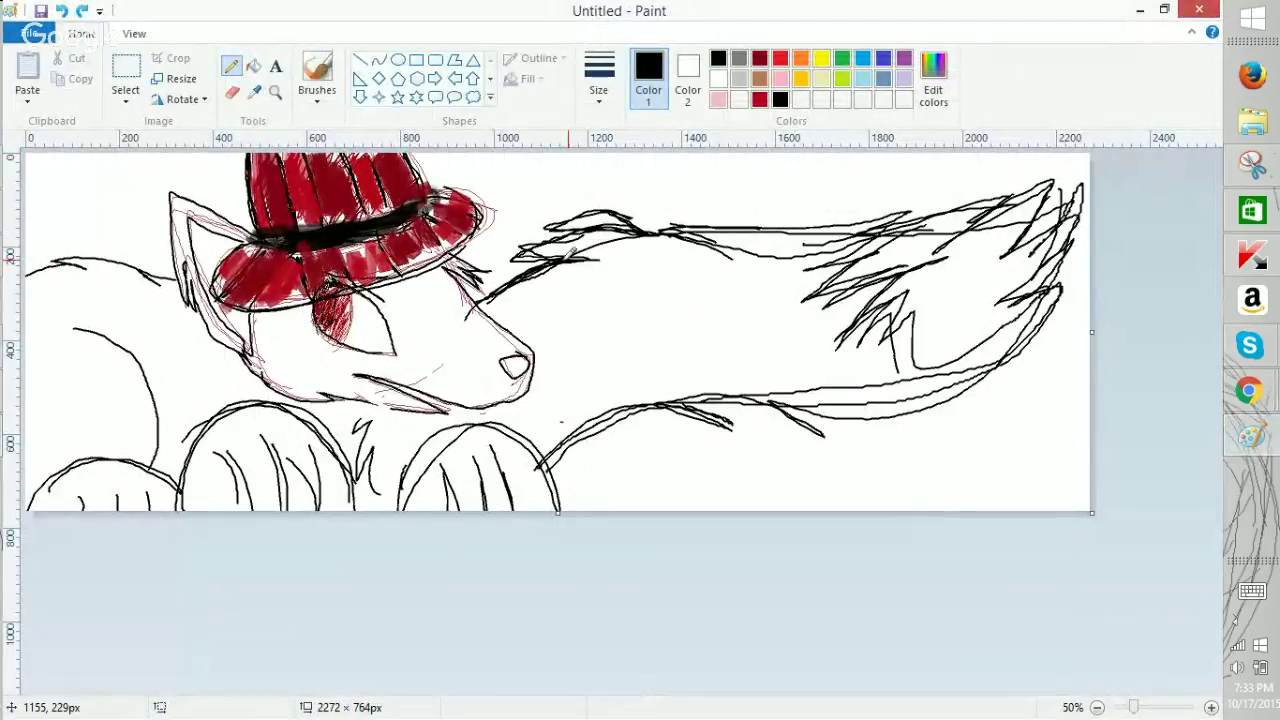
{"action": "mouse_move", "coordinate": [514, 261]}
{"action": "left_mouse_down"}
{"action": "mouse_move", "coordinate": [575, 255]}
{"action": "mouse_move", "coordinate": [551, 228]}
{"action": "mouse_move", "coordinate": [909, 227]}
{"action": "mouse_move", "coordinate": [1056, 179]}
{"action": "mouse_move", "coordinate": [1067, 196]}
{"action": "mouse_move", "coordinate": [1041, 276]}
{"action": "mouse_move", "coordinate": [1048, 336]}
{"action": "mouse_move", "coordinate": [1040, 220]}
{"action": "mouse_move", "coordinate": [1026, 321]}
{"action": "mouse_move", "coordinate": [940, 267]}
{"action": "mouse_move", "coordinate": [966, 307]}
{"action": "mouse_move", "coordinate": [1024, 302]}
{"action": "mouse_move", "coordinate": [918, 258]}
{"action": "mouse_move", "coordinate": [964, 339]}
{"action": "mouse_move", "coordinate": [986, 281]}
{"action": "mouse_move", "coordinate": [966, 363]}
{"action": "left_mouse_up"}
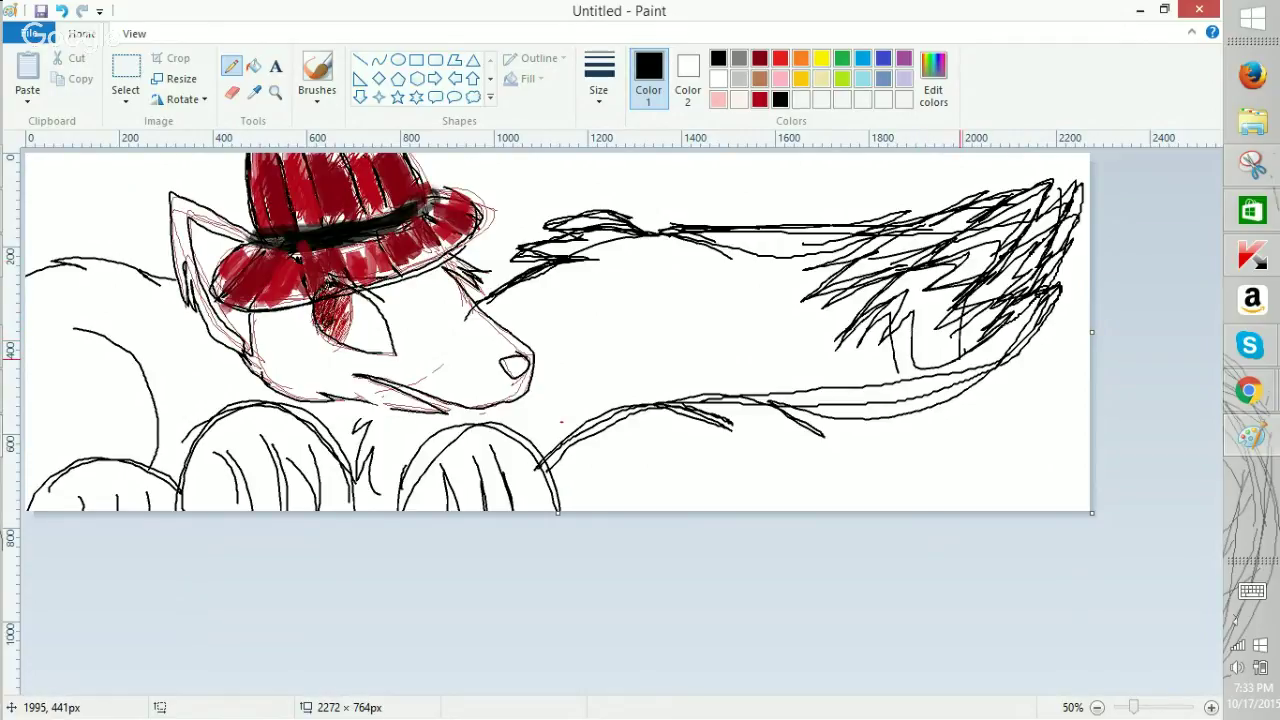
{"action": "left_click_drag", "start_coordinate": [832, 248], "coordinate": [508, 313]}
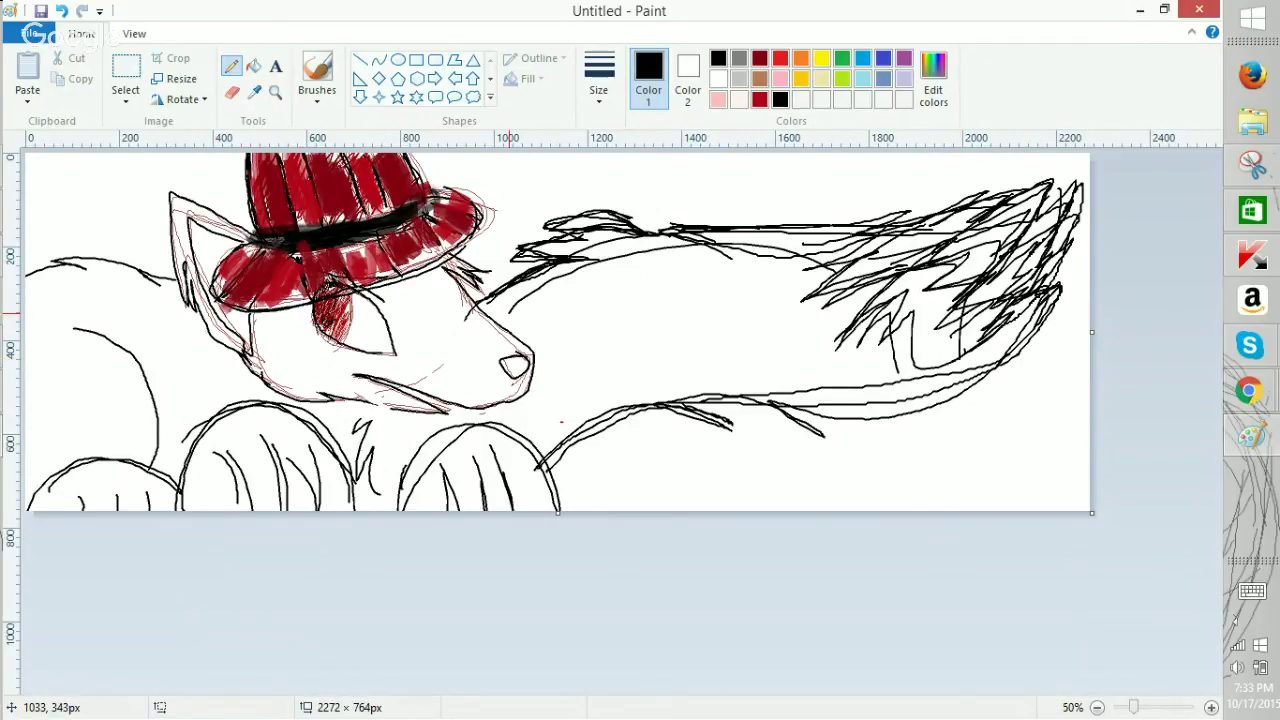
{"action": "key", "text": "ctrl+z"}
Switch to Chrome, play Windows Virus Music Video from the Rainbow Trololol 10 hours suggestions, and skip ahead to about 0:30.
{"action": "left_click", "coordinate": [1249, 392]}
{"action": "left_click", "coordinate": [1131, 290]}
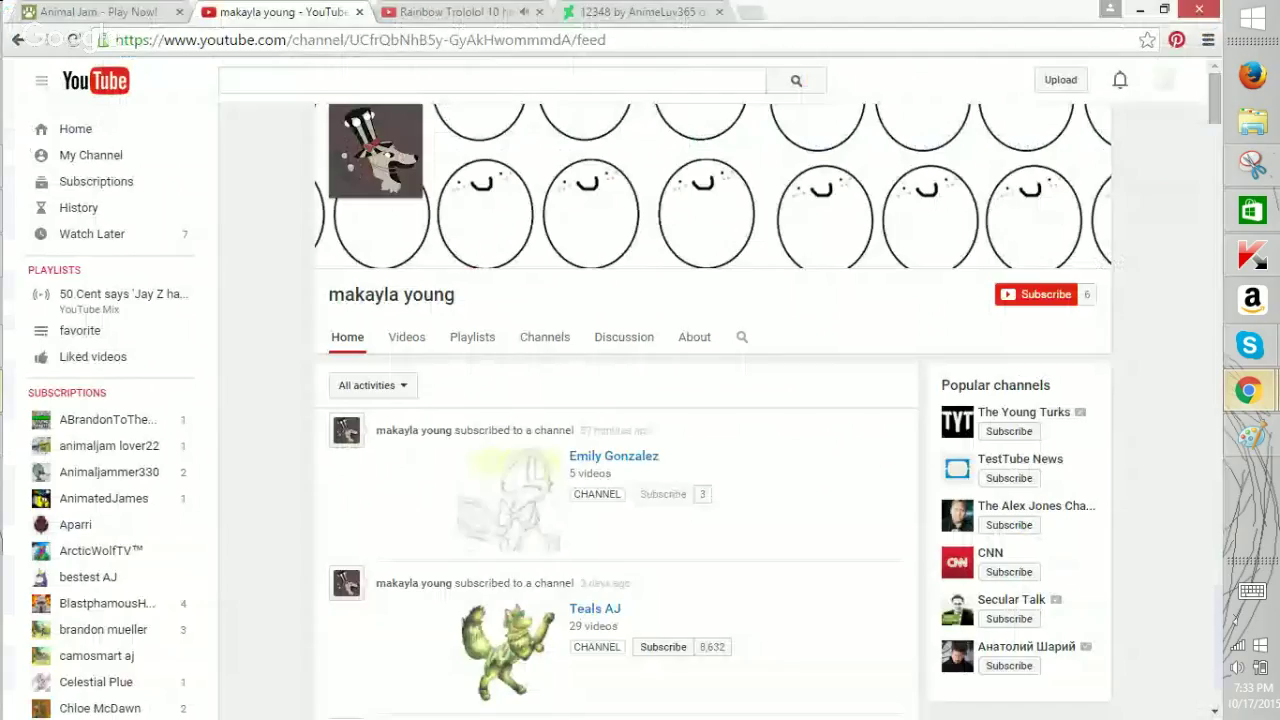
{"action": "left_click", "coordinate": [452, 11]}
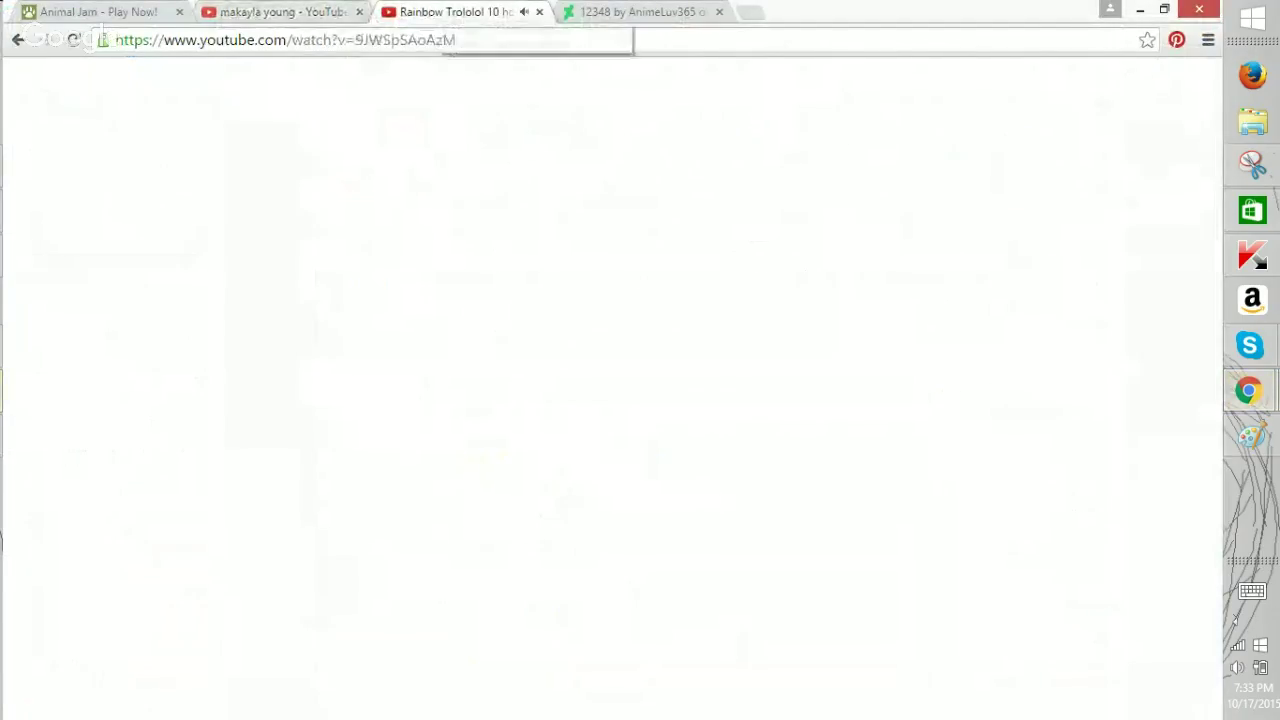
{"action": "scroll", "coordinate": [604, 410], "scroll_direction": "down", "scroll_amount": 4}
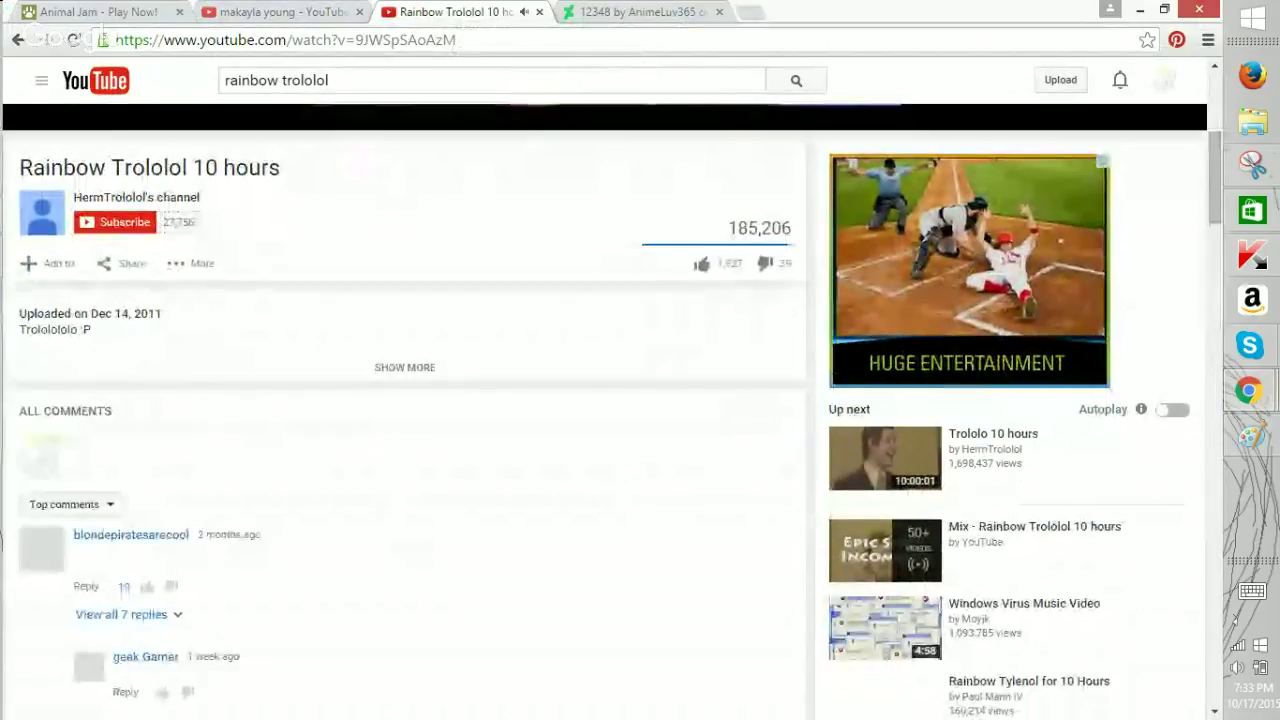
{"action": "scroll", "coordinate": [604, 410], "scroll_direction": "down", "scroll_amount": 3}
{"action": "scroll", "coordinate": [885, 272], "scroll_direction": "down", "scroll_amount": 1}
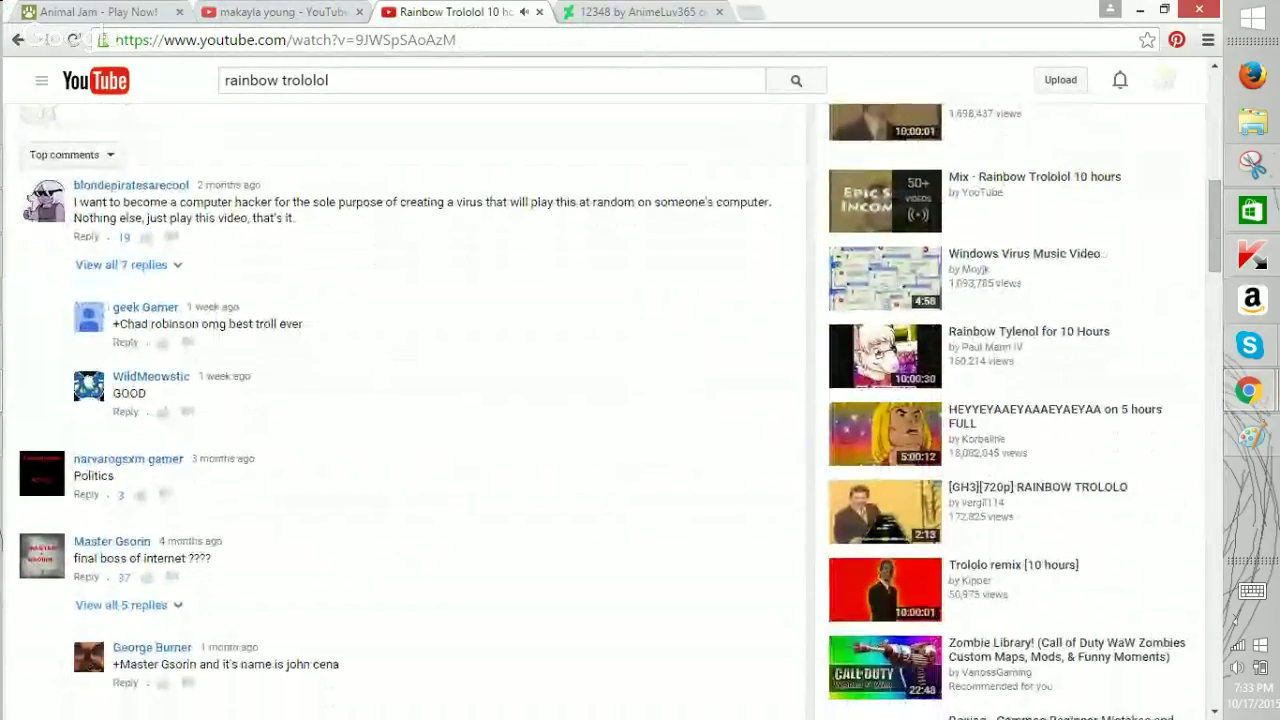
{"action": "left_click", "coordinate": [885, 272]}
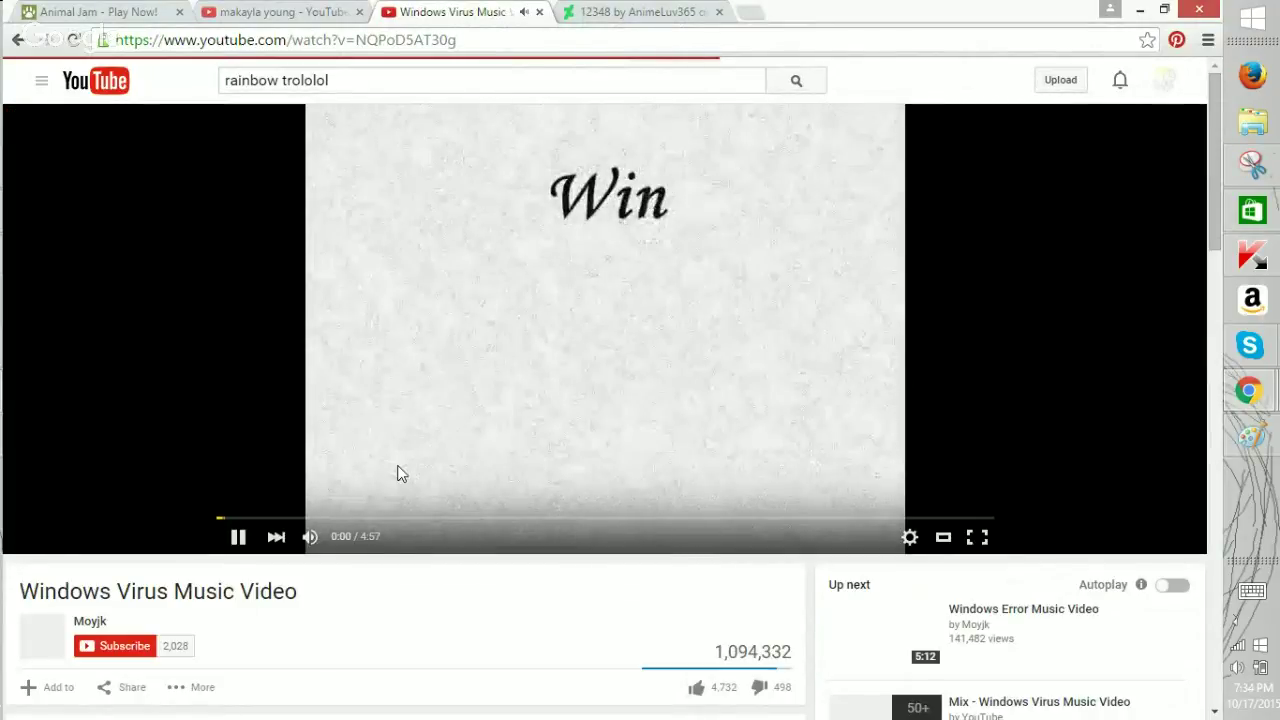
{"action": "left_click", "coordinate": [296, 517]}
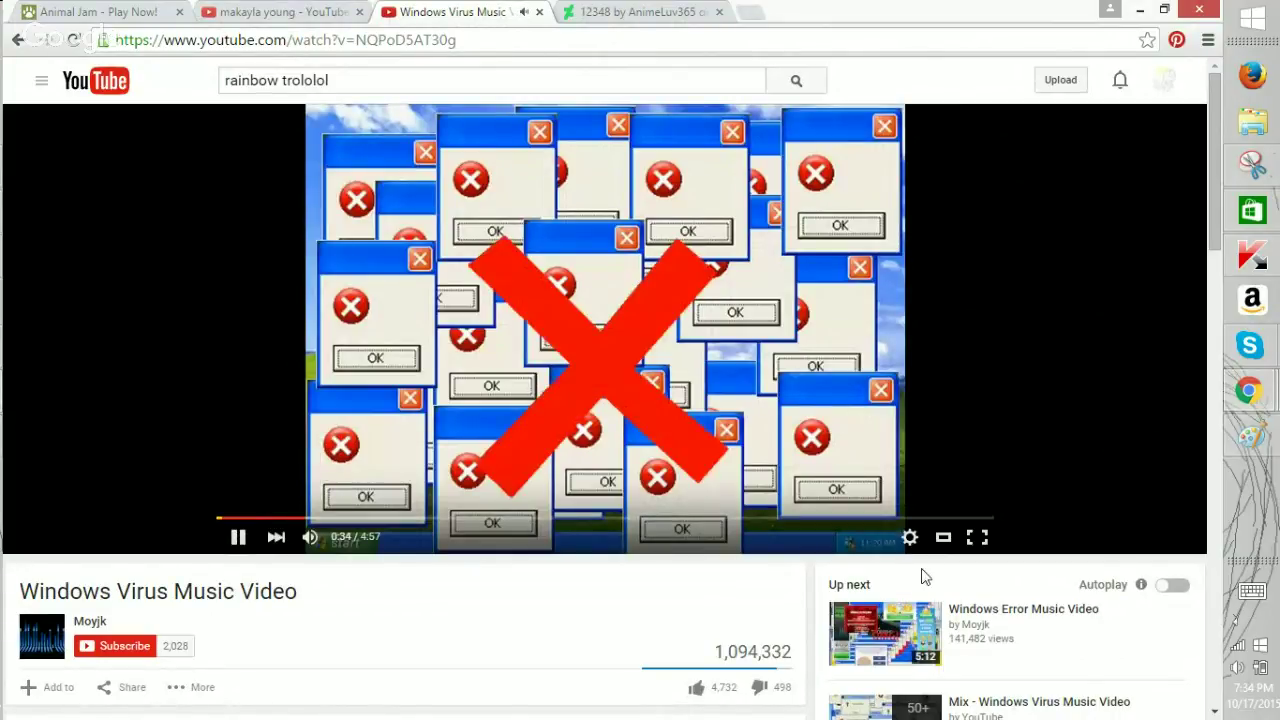
Replace the YouTube search text with "lps music" and run the search.
{"action": "left_click", "coordinate": [330, 80]}
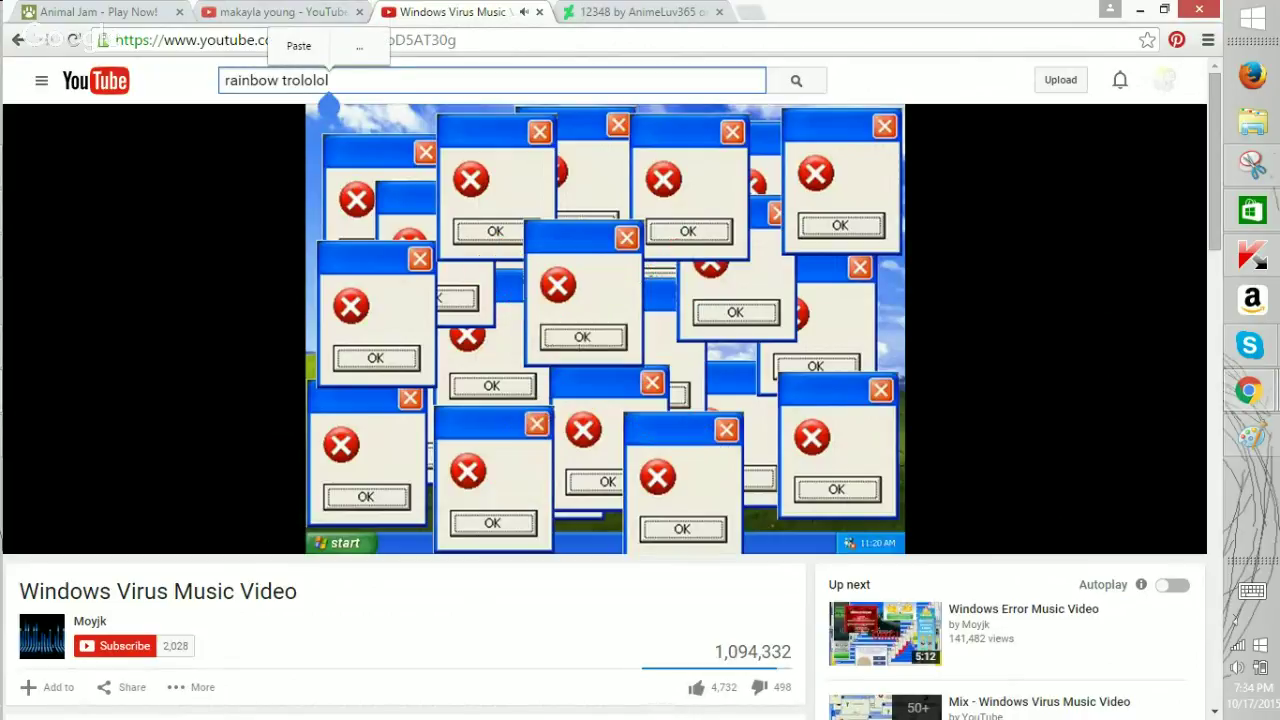
{"action": "left_click", "coordinate": [1252, 591]}
{"action": "left_click", "coordinate": [1020, 510]}
{"action": "left_click", "coordinate": [1020, 510]}
{"action": "key", "text": "BackSpace"}
{"action": "key", "text": "BackSpace"}
{"action": "key", "text": "BackSpace"}
{"action": "key", "text": "BackSpace"}
{"action": "key", "text": "BackSpace"}
{"action": "key", "text": "BackSpace"}
{"action": "key", "text": "BackSpace"}
{"action": "key", "text": "BackSpace"}
{"action": "key", "text": "BackSpace"}
{"action": "key", "text": "BackSpace"}
{"action": "key", "text": "BackSpace"}
{"action": "key", "text": "BackSpace"}
{"action": "key", "text": "BackSpace"}
{"action": "key", "text": "BackSpace"}
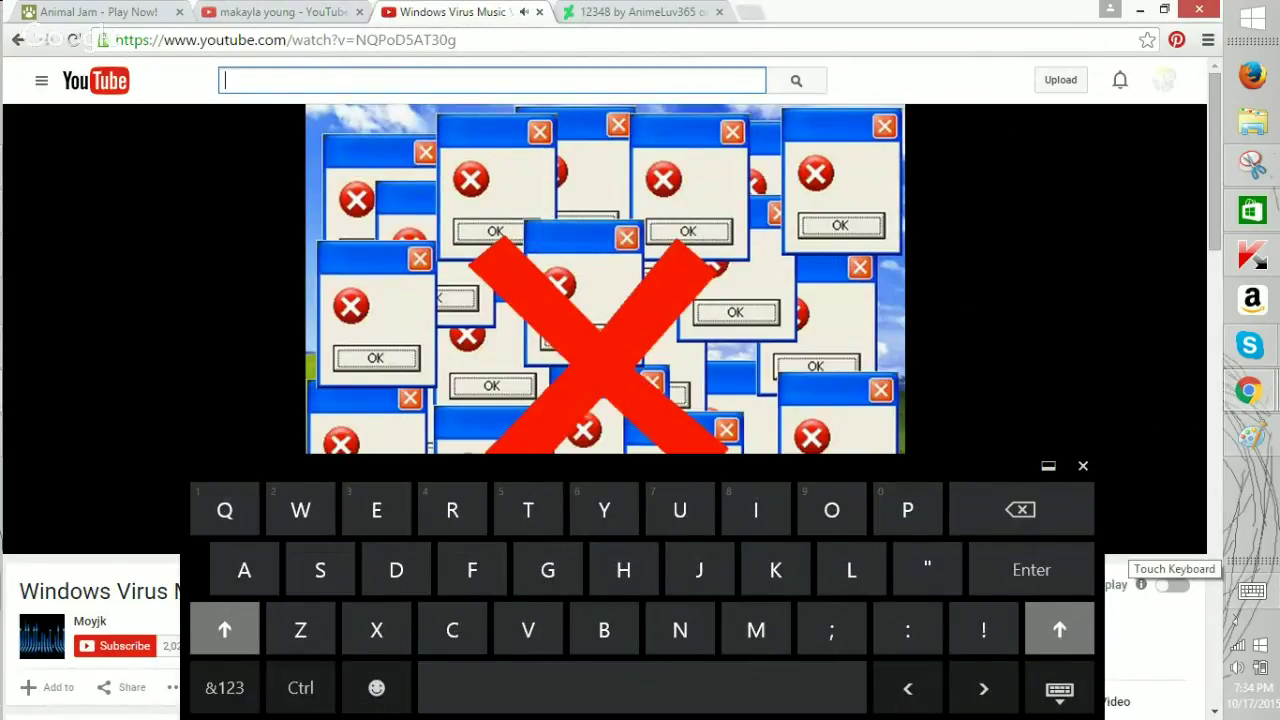
{"action": "type", "text": "M"}
{"action": "key", "text": "BackSpace"}
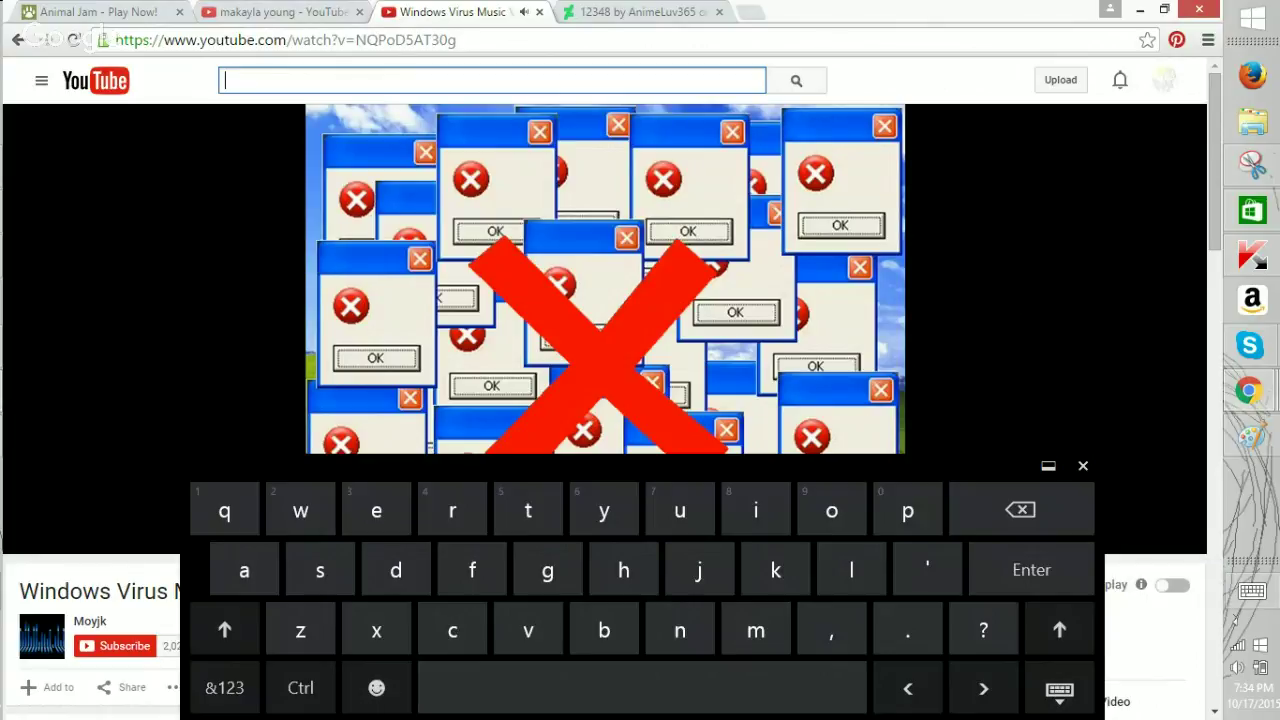
{"action": "type", "text": "lps music"}
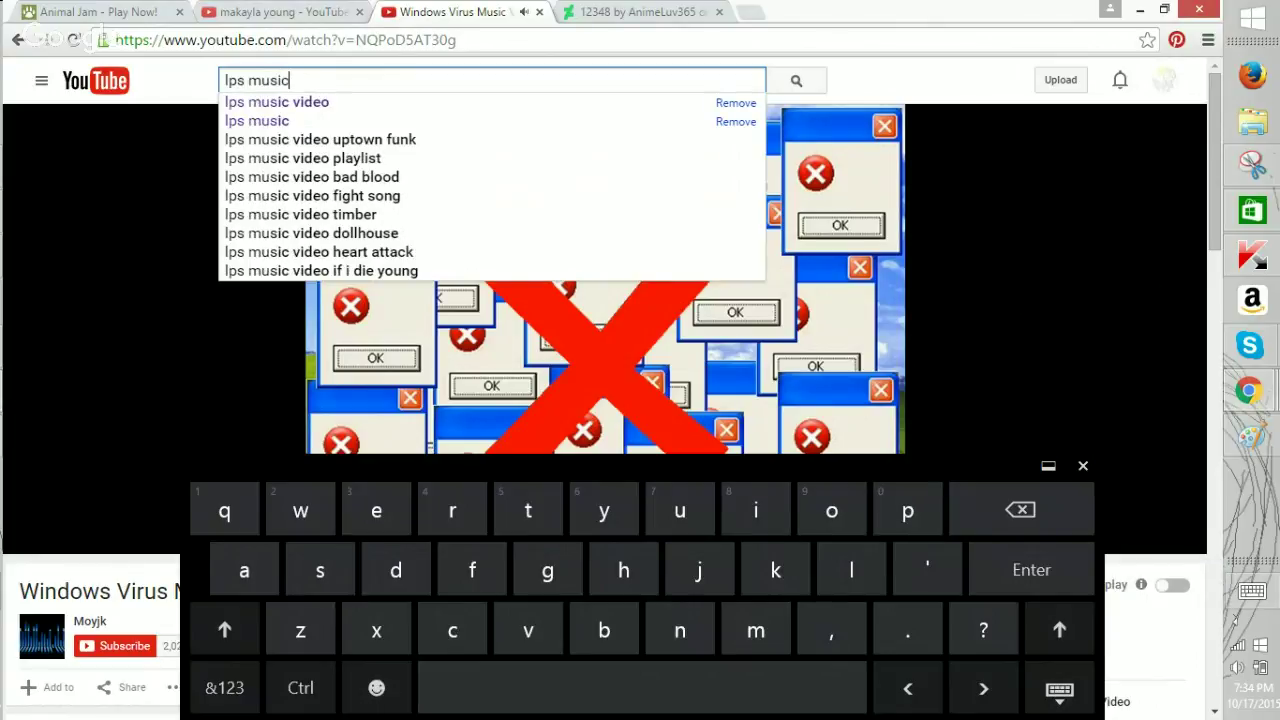
{"action": "key", "text": "Return"}
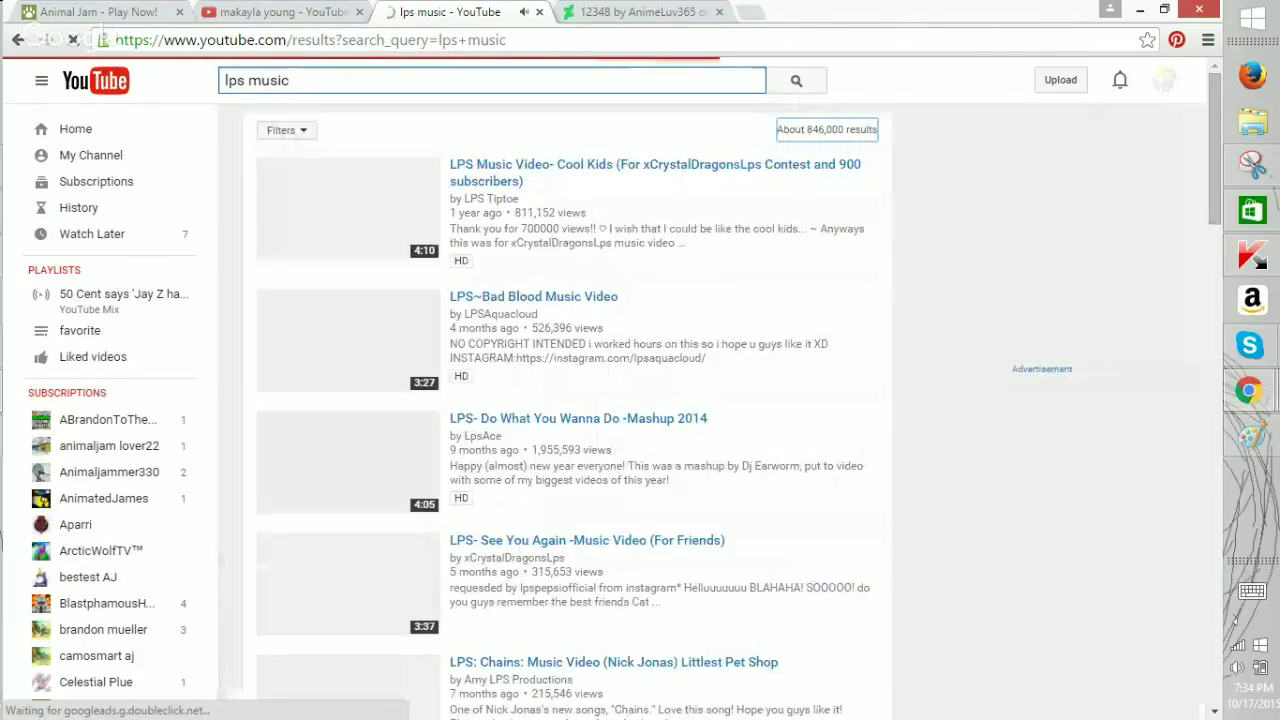
Browse the search results and play the video "LPS- Do What You Wanna Do -Mashup 2014".
{"action": "scroll", "coordinate": [554, 412], "scroll_direction": "down", "scroll_amount": 1}
{"action": "scroll", "coordinate": [560, 400], "scroll_direction": "down", "scroll_amount": 10}
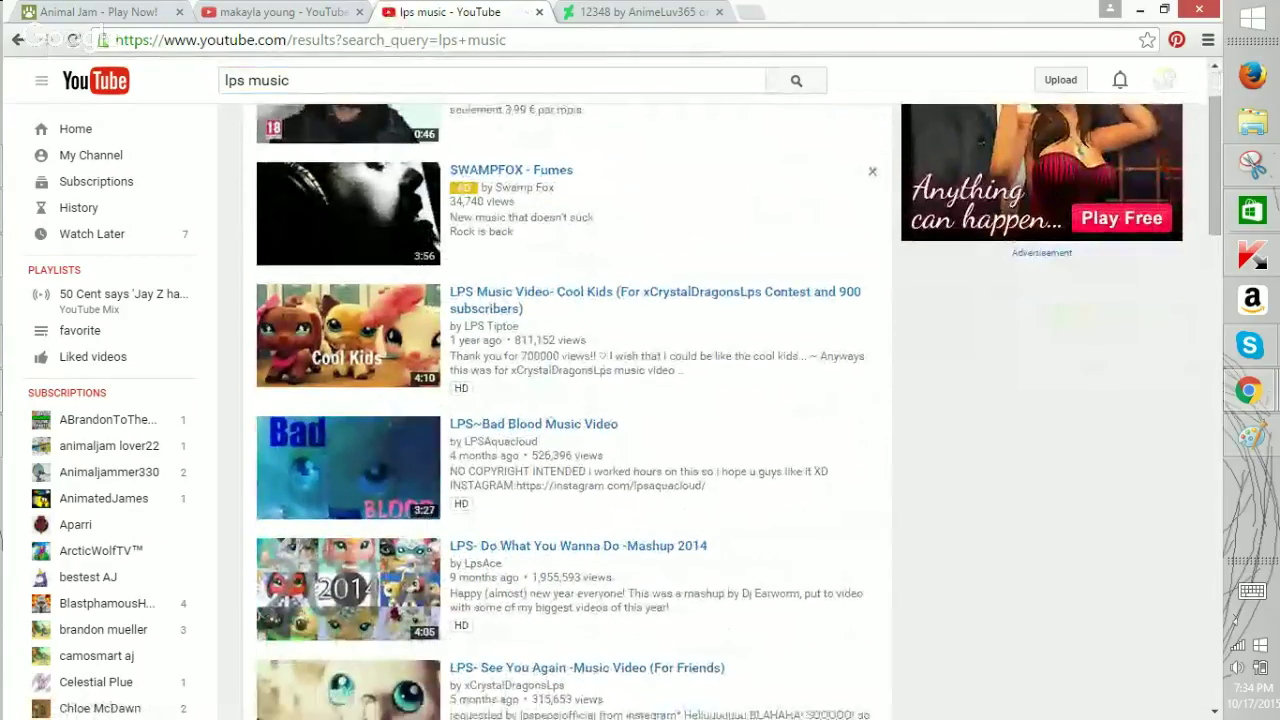
{"action": "scroll", "coordinate": [560, 400], "scroll_direction": "down", "scroll_amount": 10}
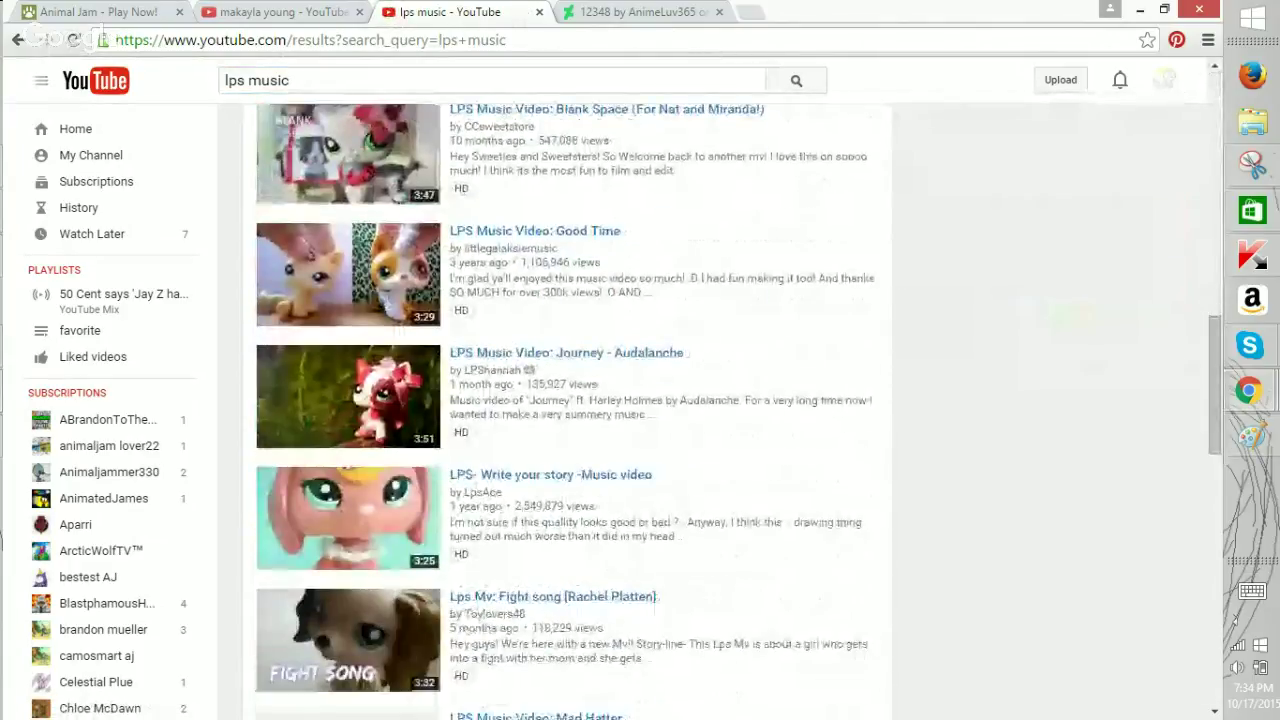
{"action": "scroll", "coordinate": [560, 400], "scroll_direction": "down", "scroll_amount": 2}
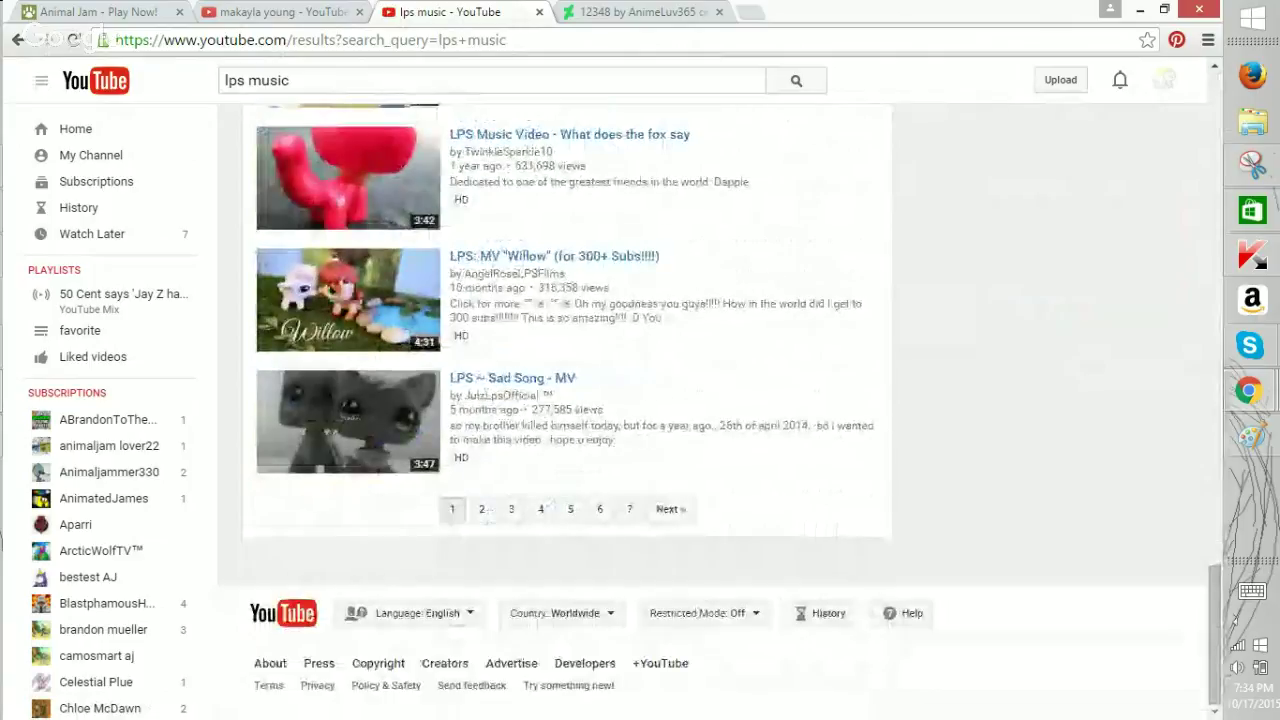
{"action": "scroll", "coordinate": [560, 400], "scroll_direction": "up", "scroll_amount": 10}
{"action": "scroll", "coordinate": [560, 400], "scroll_direction": "up", "scroll_amount": 8}
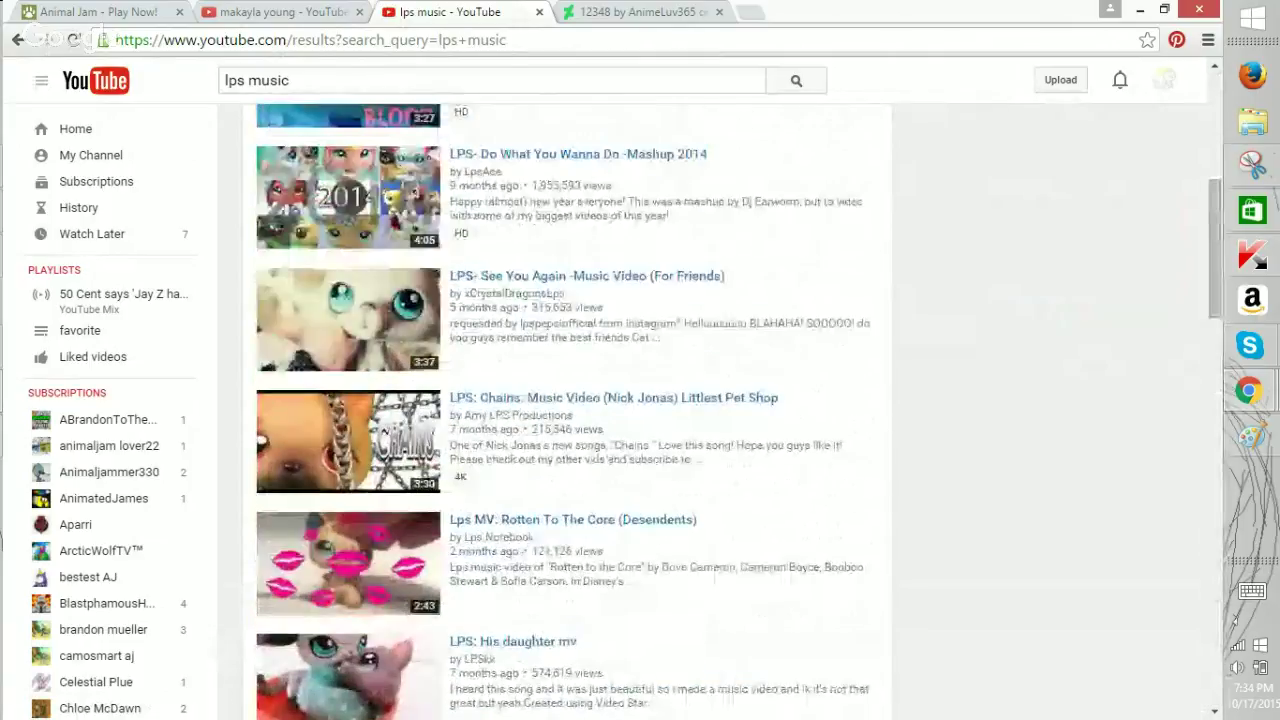
{"action": "scroll", "coordinate": [560, 400], "scroll_direction": "up", "scroll_amount": 1}
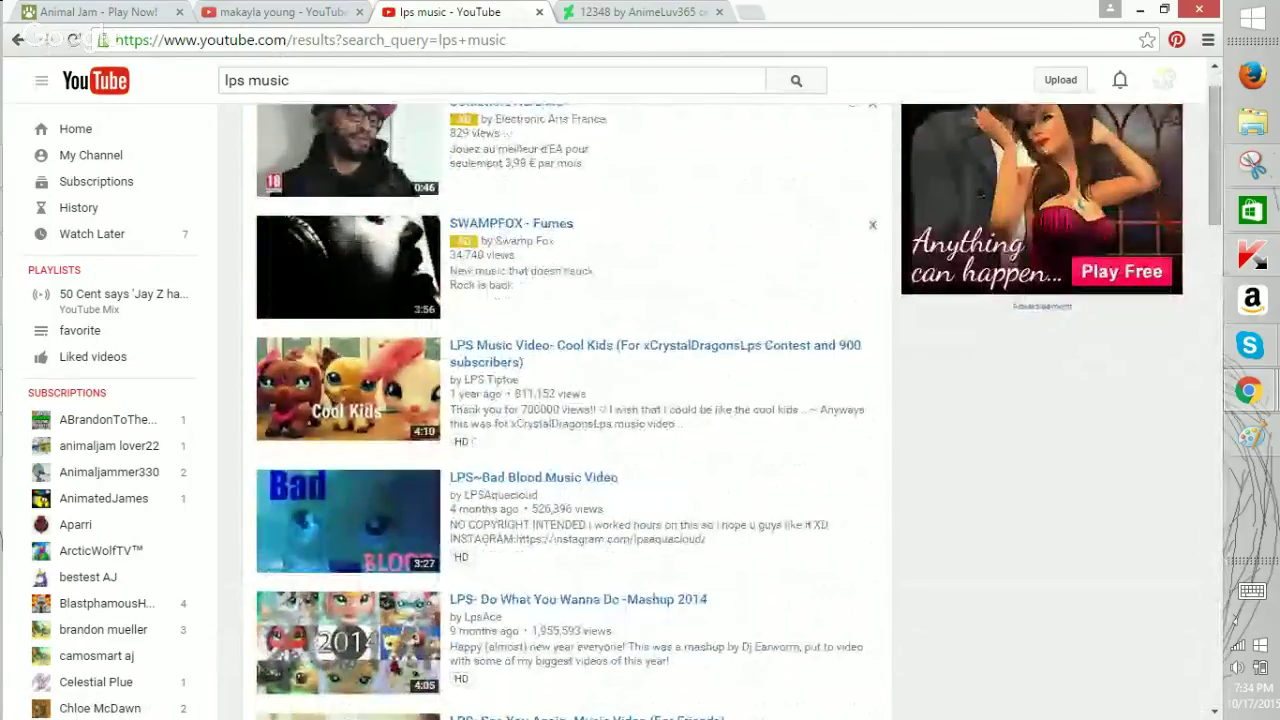
{"action": "left_click", "coordinate": [348, 645]}
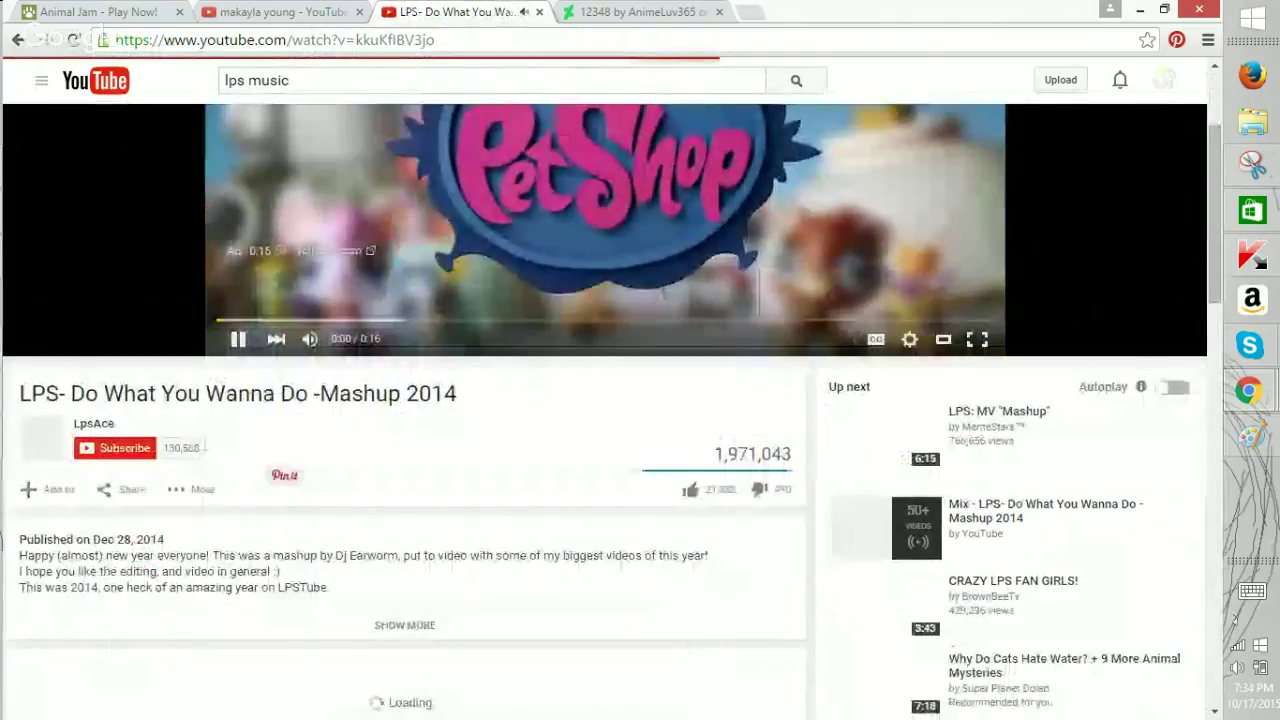
Look through the suggested videos and comments on the mashup video's page.
{"action": "scroll", "coordinate": [400, 400], "scroll_direction": "down", "scroll_amount": 3}
{"action": "scroll", "coordinate": [1100, 262], "scroll_direction": "down", "scroll_amount": 1}
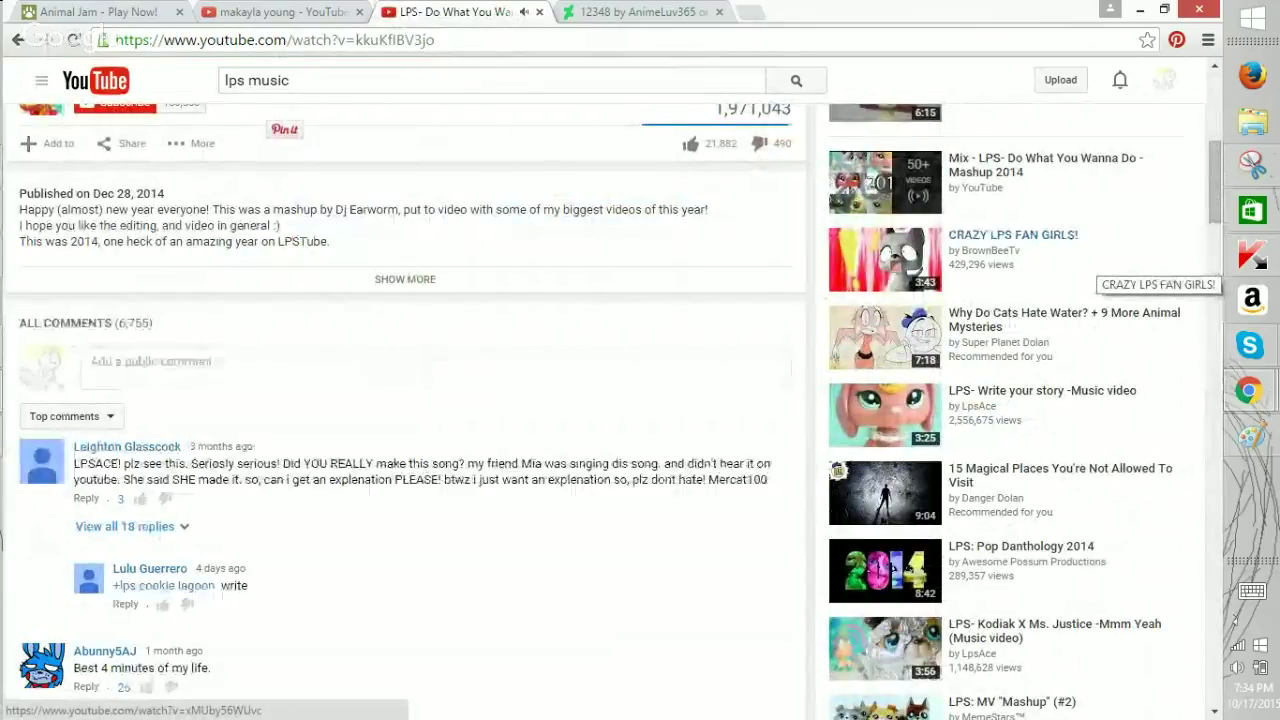
{"action": "scroll", "coordinate": [1100, 262], "scroll_direction": "up", "scroll_amount": 1}
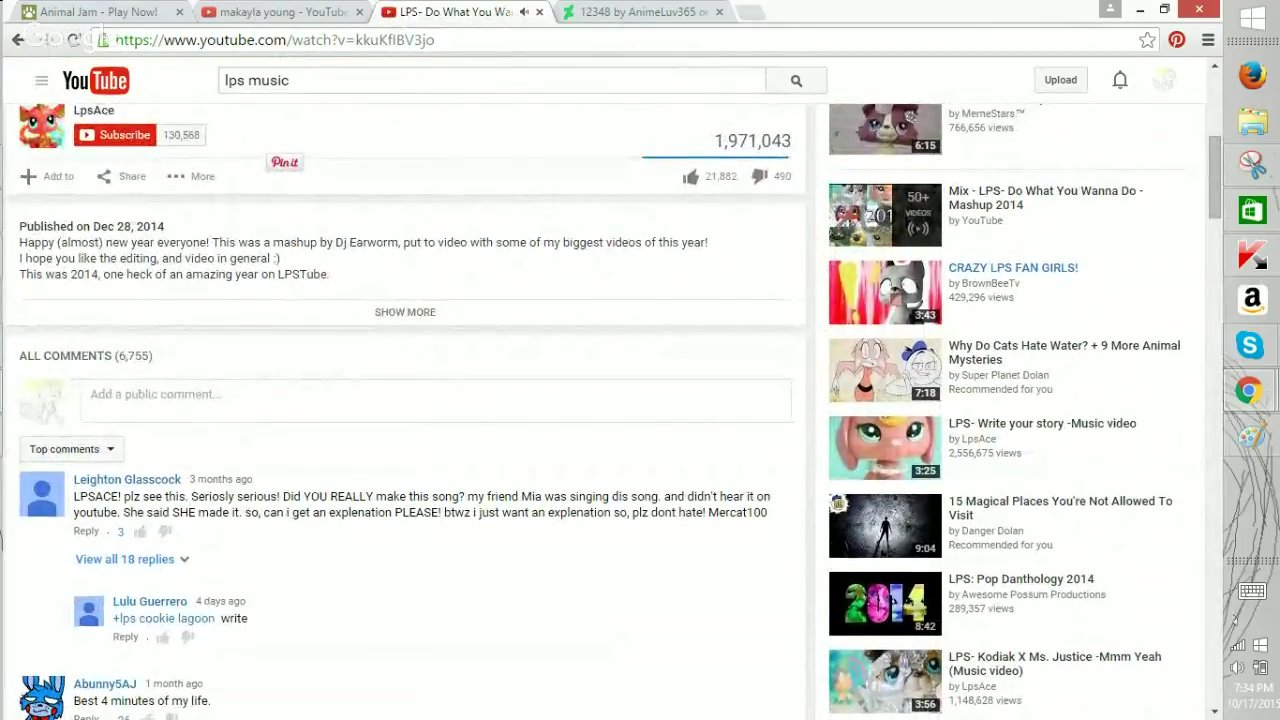
{"action": "scroll", "coordinate": [614, 410], "scroll_direction": "down", "scroll_amount": 1}
{"action": "scroll", "coordinate": [614, 410], "scroll_direction": "down", "scroll_amount": 3}
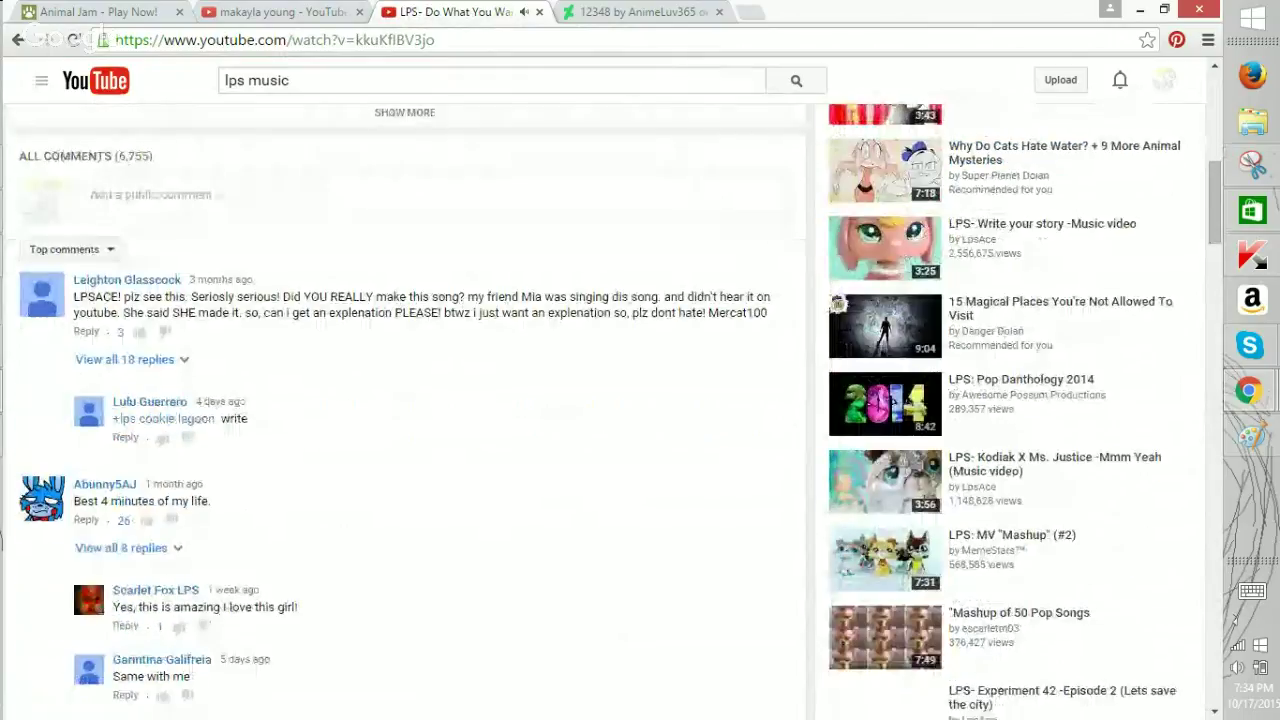
{"action": "scroll", "coordinate": [614, 410], "scroll_direction": "up", "scroll_amount": 2}
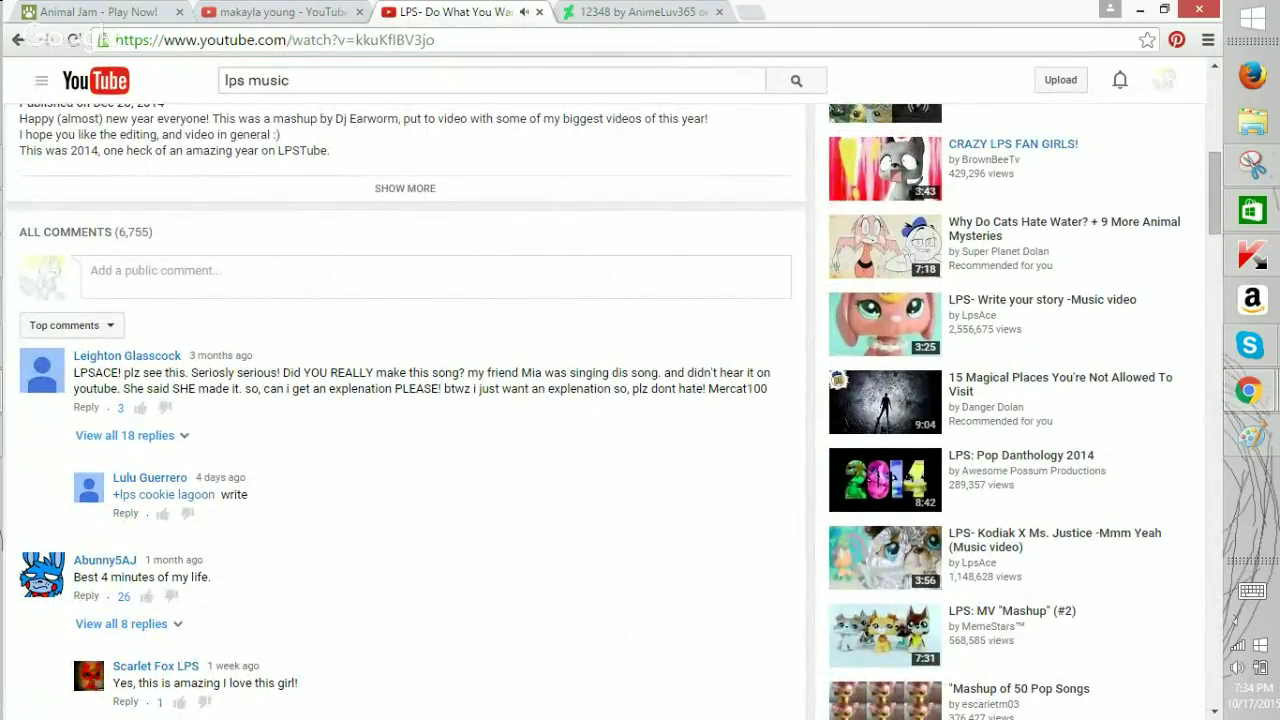
Extend the YouTube search with "love the way" and run the suggested search "lps music video love the way you lie".
{"action": "left_click", "coordinate": [288, 80]}
{"action": "left_click", "coordinate": [1251, 591]}
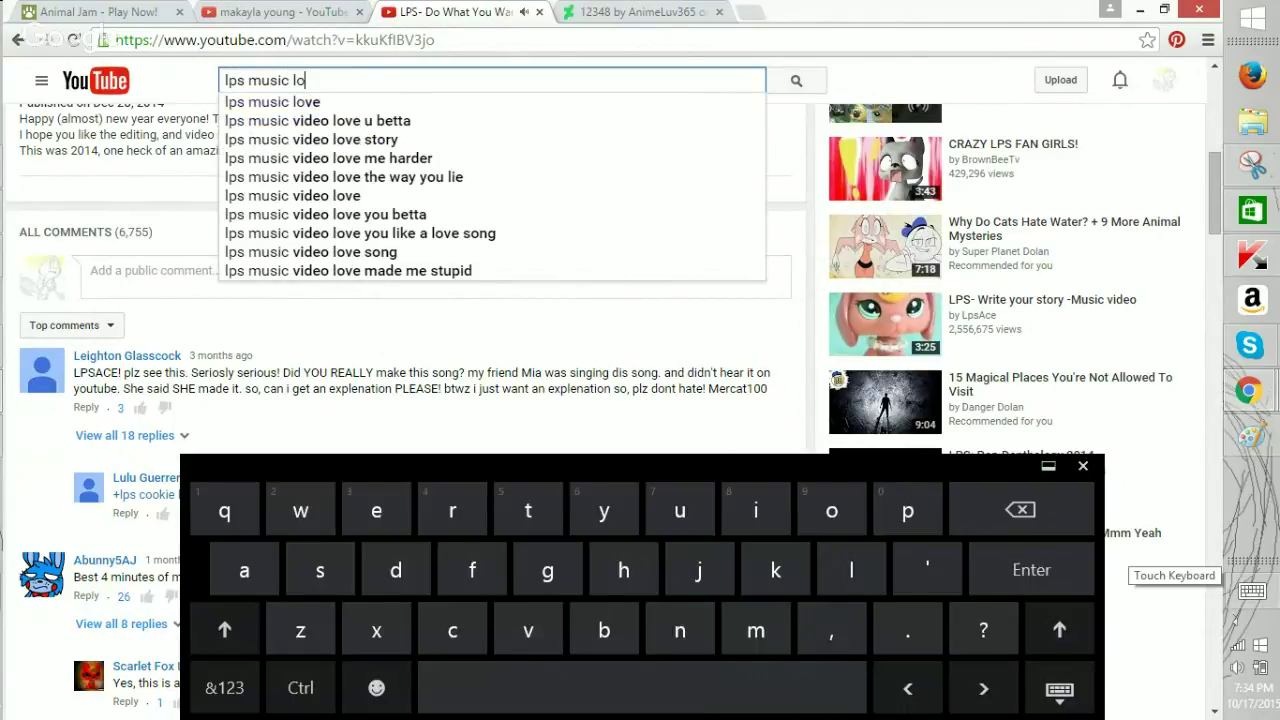
{"action": "type", "text": "love the "}
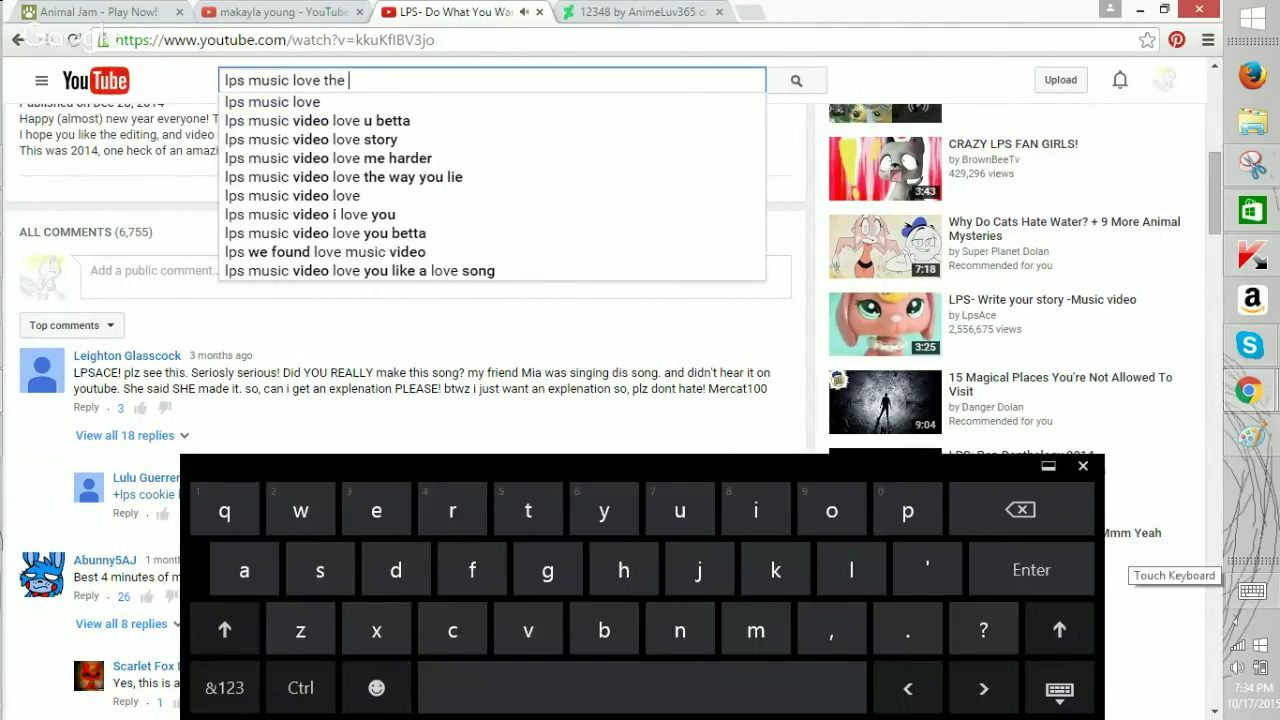
{"action": "type", "text": "way"}
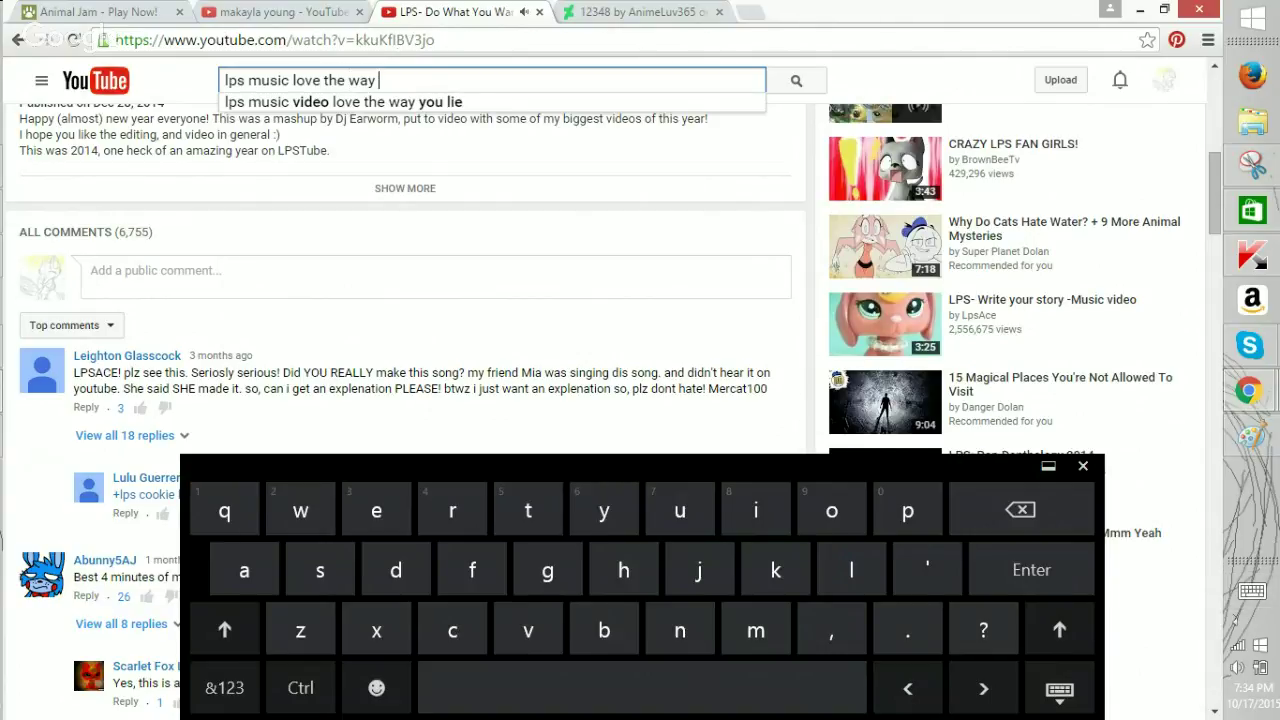
{"action": "left_click", "coordinate": [343, 101]}
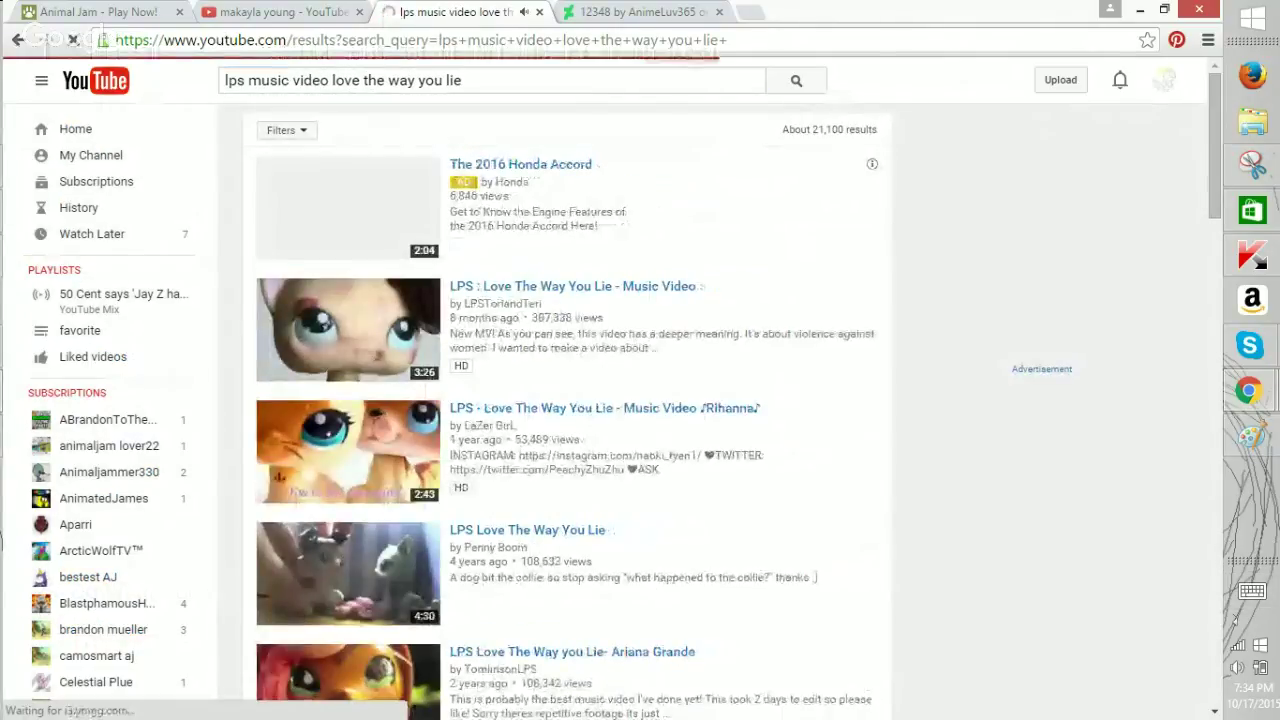
Play the video "LPS : Love The Way You Lie - Music Video" and look over its page.
{"action": "left_click", "coordinate": [348, 329]}
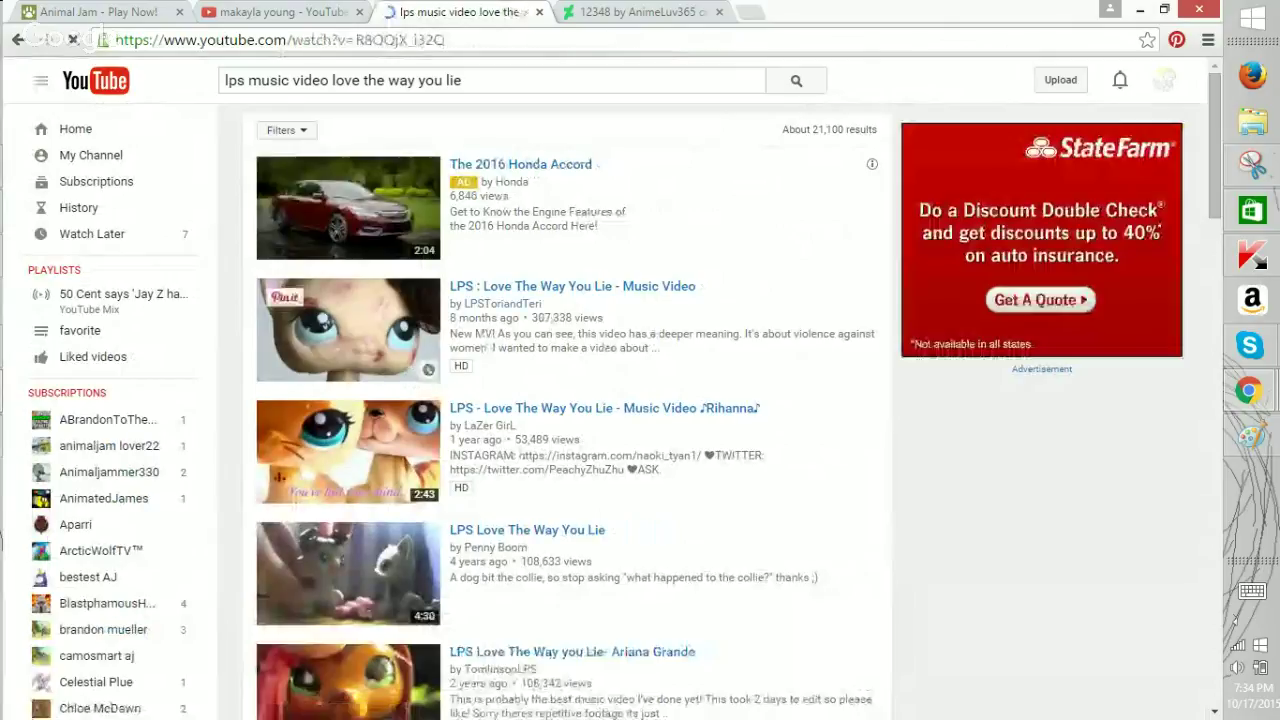
{"action": "scroll", "coordinate": [604, 400], "scroll_direction": "down", "scroll_amount": 4}
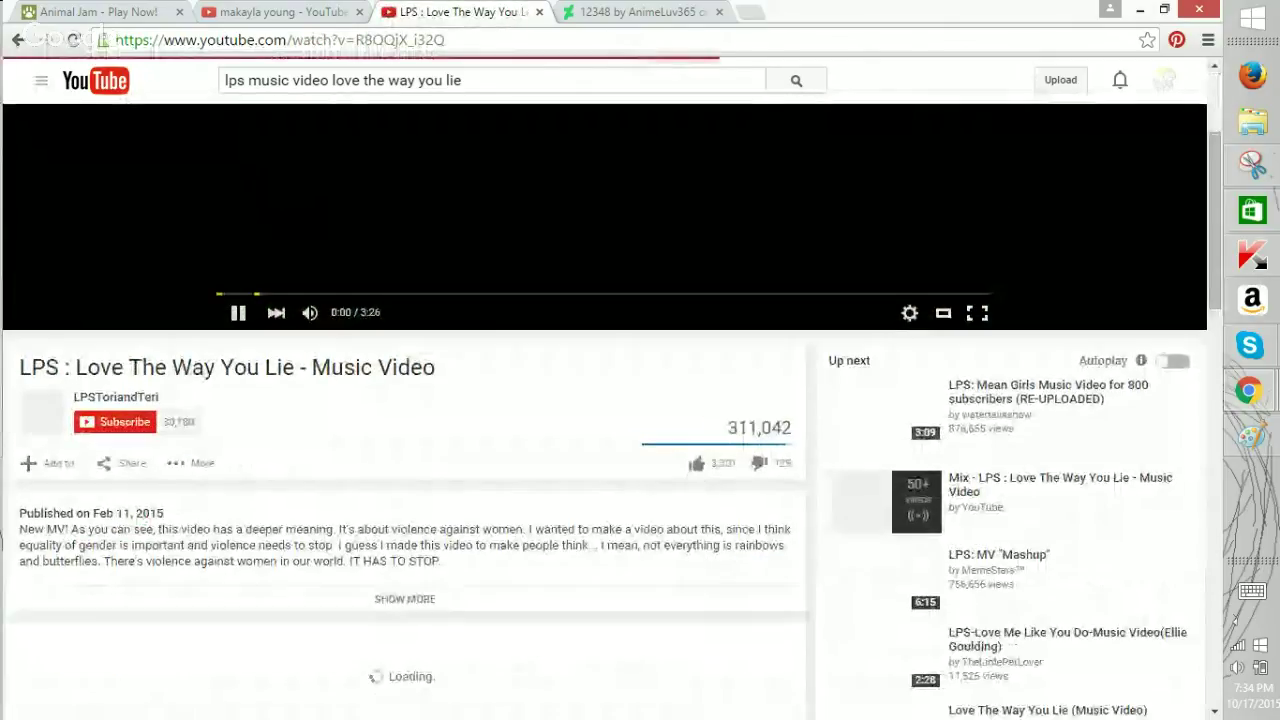
{"action": "scroll", "coordinate": [604, 400], "scroll_direction": "up", "scroll_amount": 3}
{"action": "scroll", "coordinate": [640, 400], "scroll_direction": "down", "scroll_amount": 1}
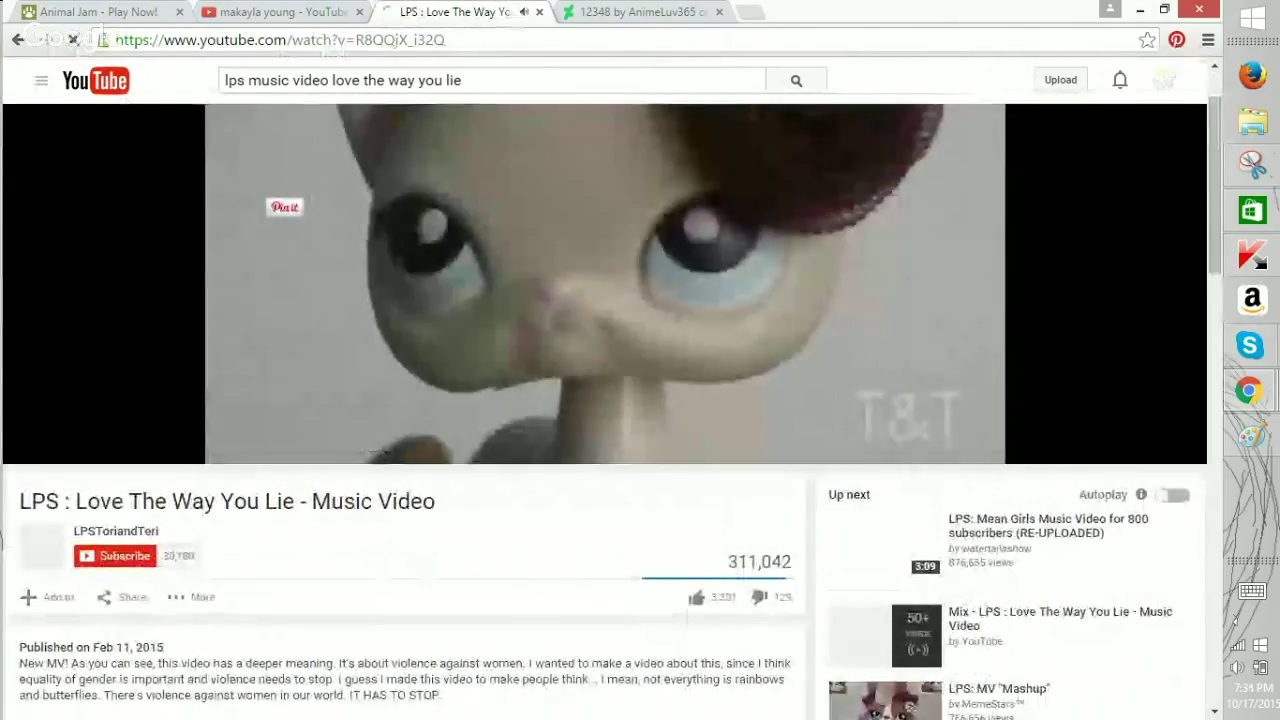
{"action": "scroll", "coordinate": [640, 400], "scroll_direction": "down", "scroll_amount": 2}
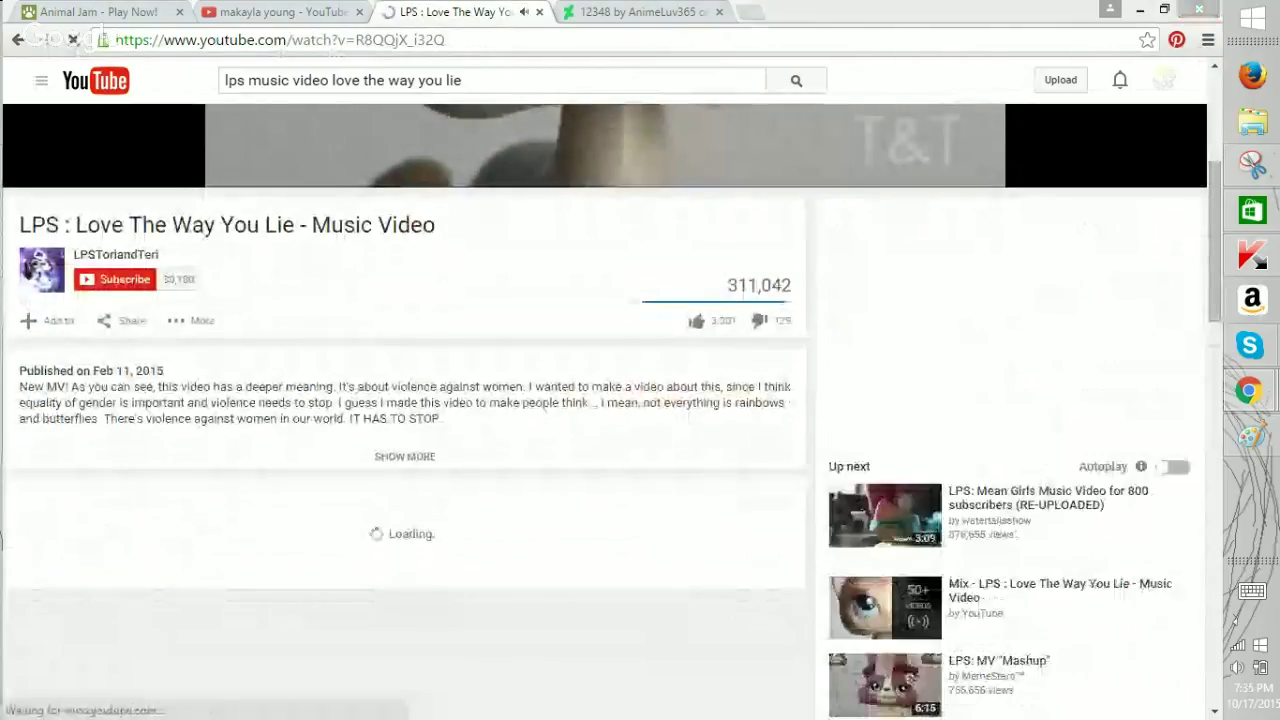
Switch to Paint and save the drawing as "for u" in PNG format in the Pictures folder.
{"action": "key", "text": "alt+Tab"}
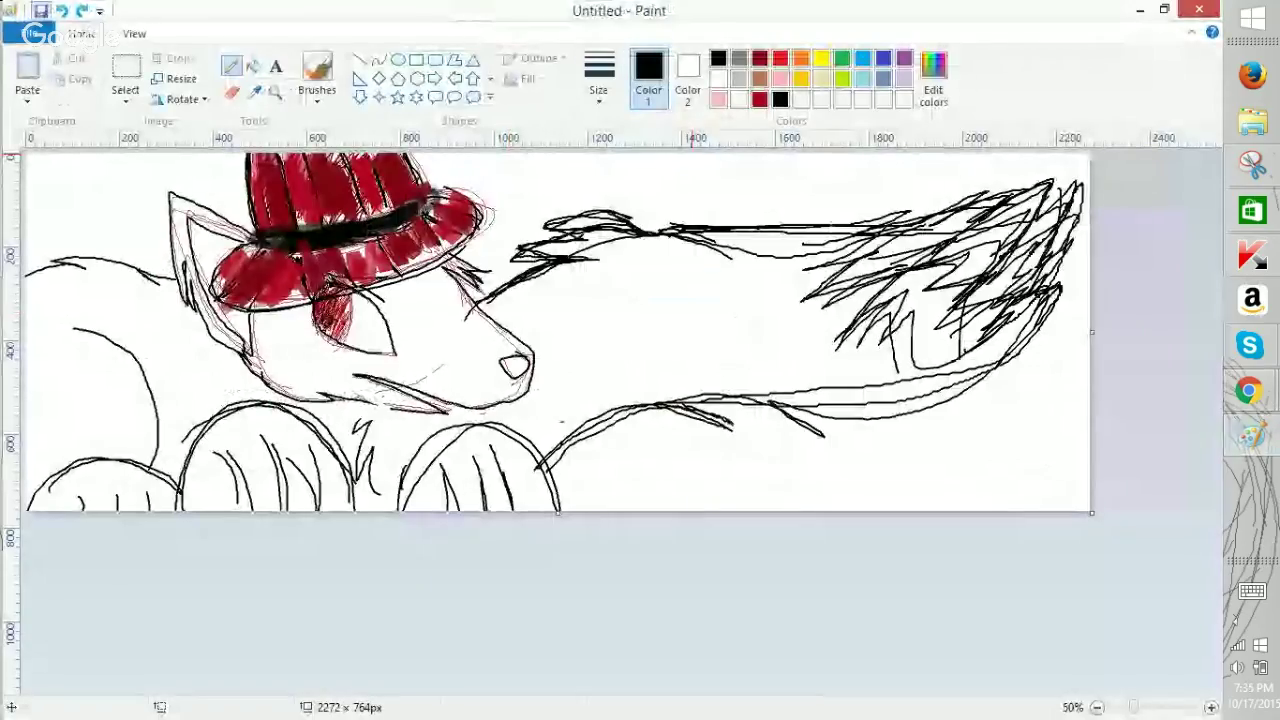
{"action": "key", "text": "ctrl+s"}
{"action": "left_click", "coordinate": [1252, 591]}
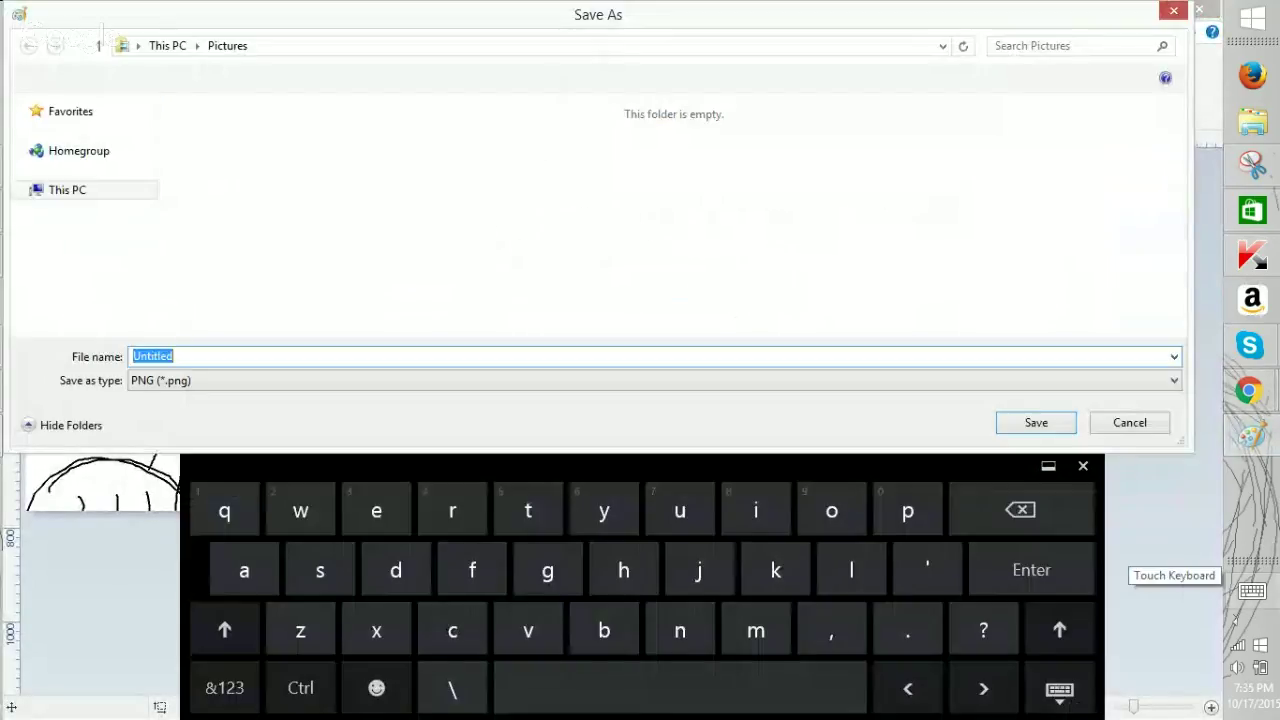
{"action": "key", "text": "BackSpace"}
{"action": "type", "text": "for"}
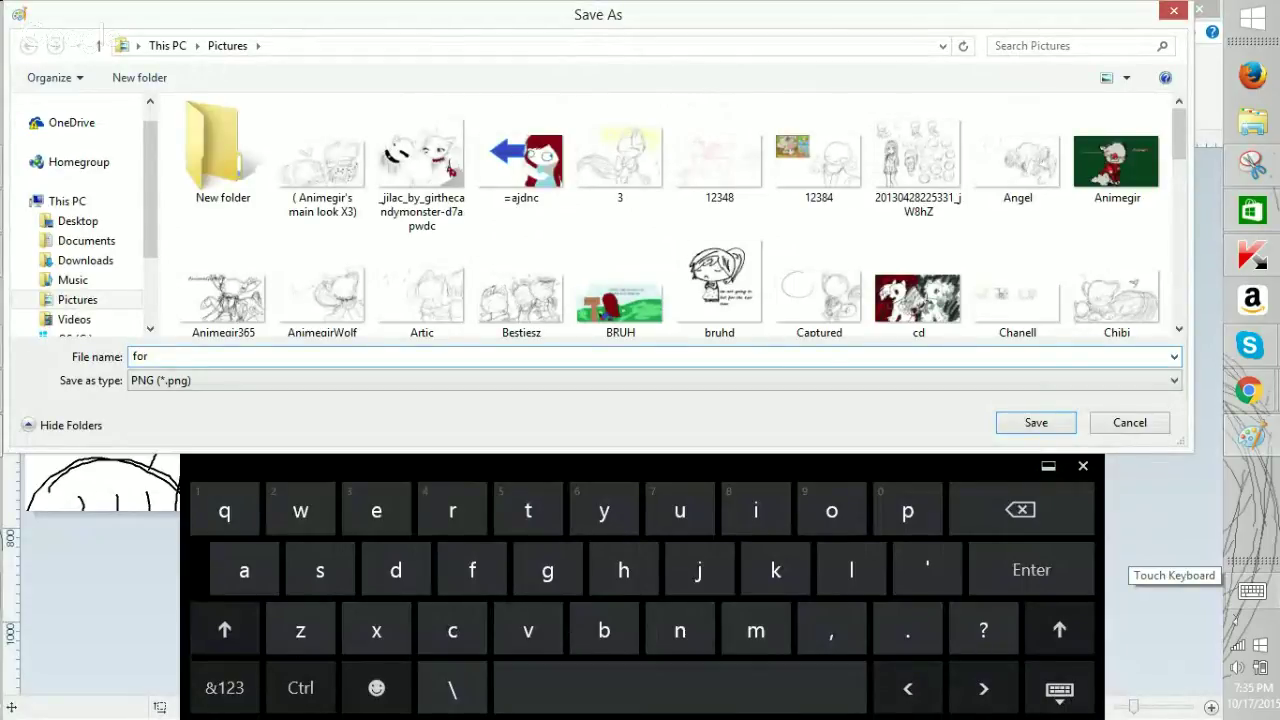
{"action": "key", "text": "Return"}
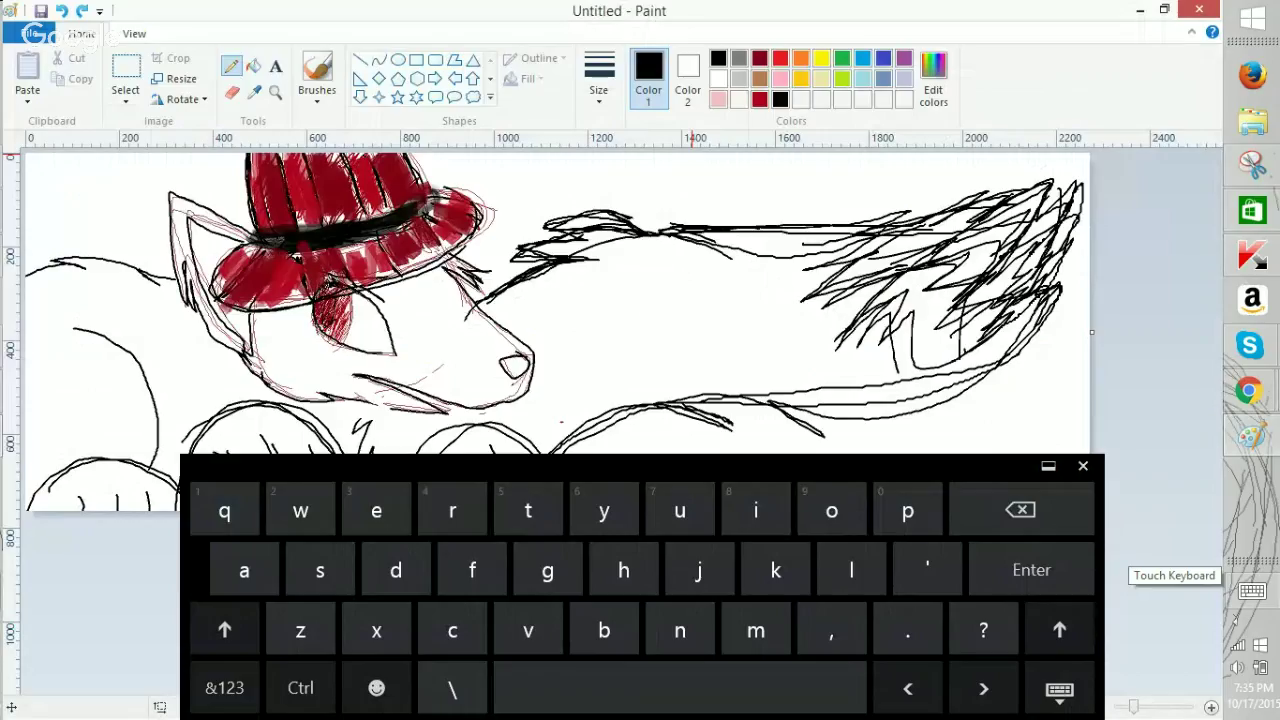
Open the picture 12348 to view the whole sketch, and reopen the recent picture "for u".
{"action": "key", "text": "ctrl+o"}
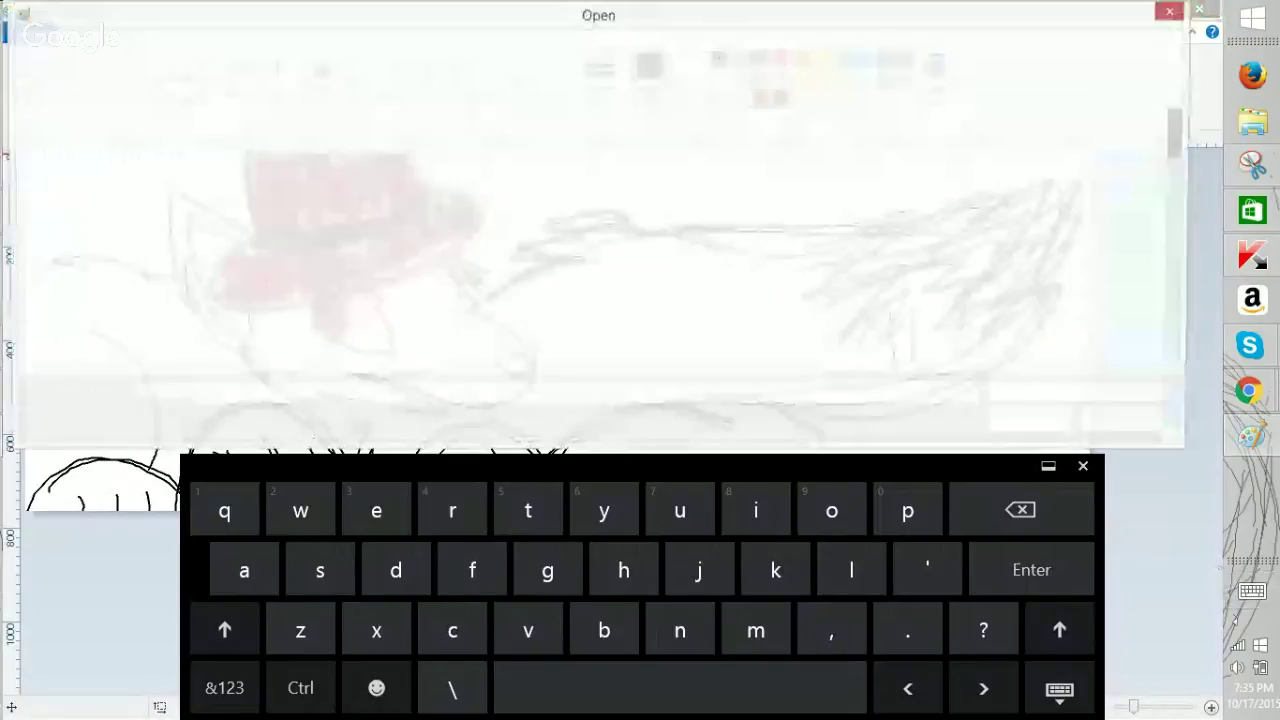
{"action": "left_click", "coordinate": [818, 153]}
{"action": "key", "text": "Return"}
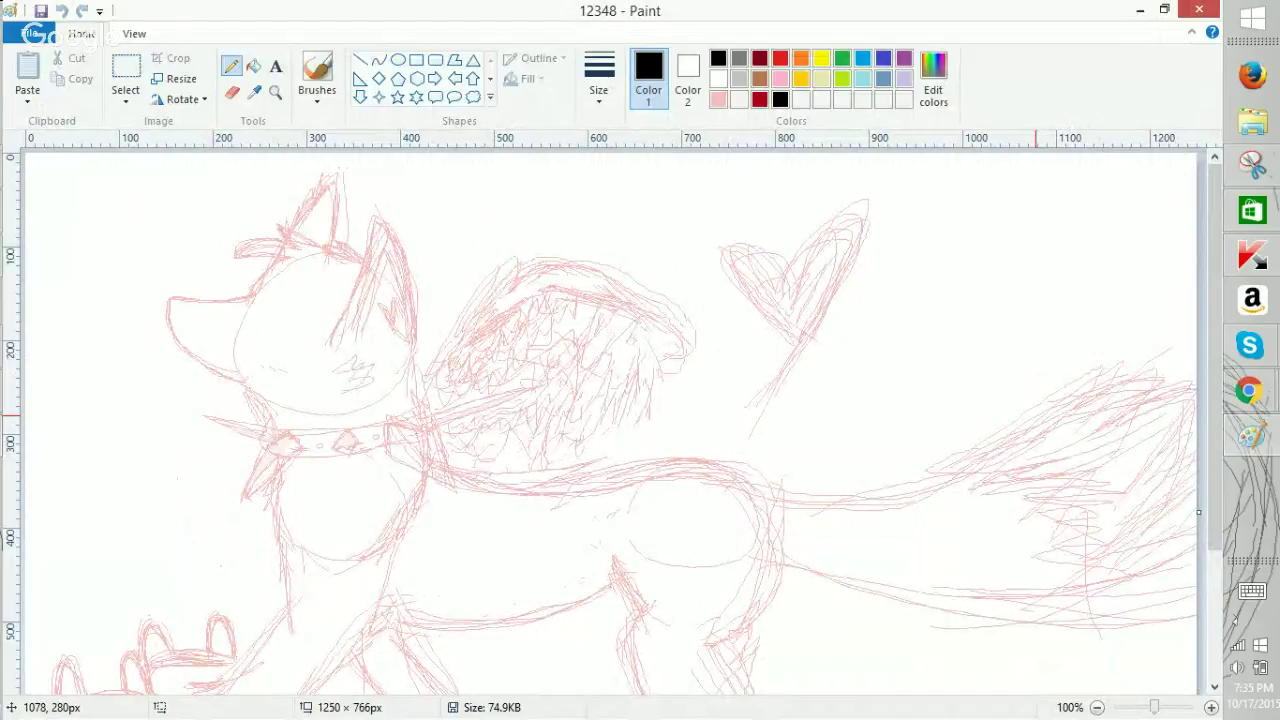
{"action": "scroll", "coordinate": [1035, 416], "scroll_direction": "down", "scroll_amount": 1}
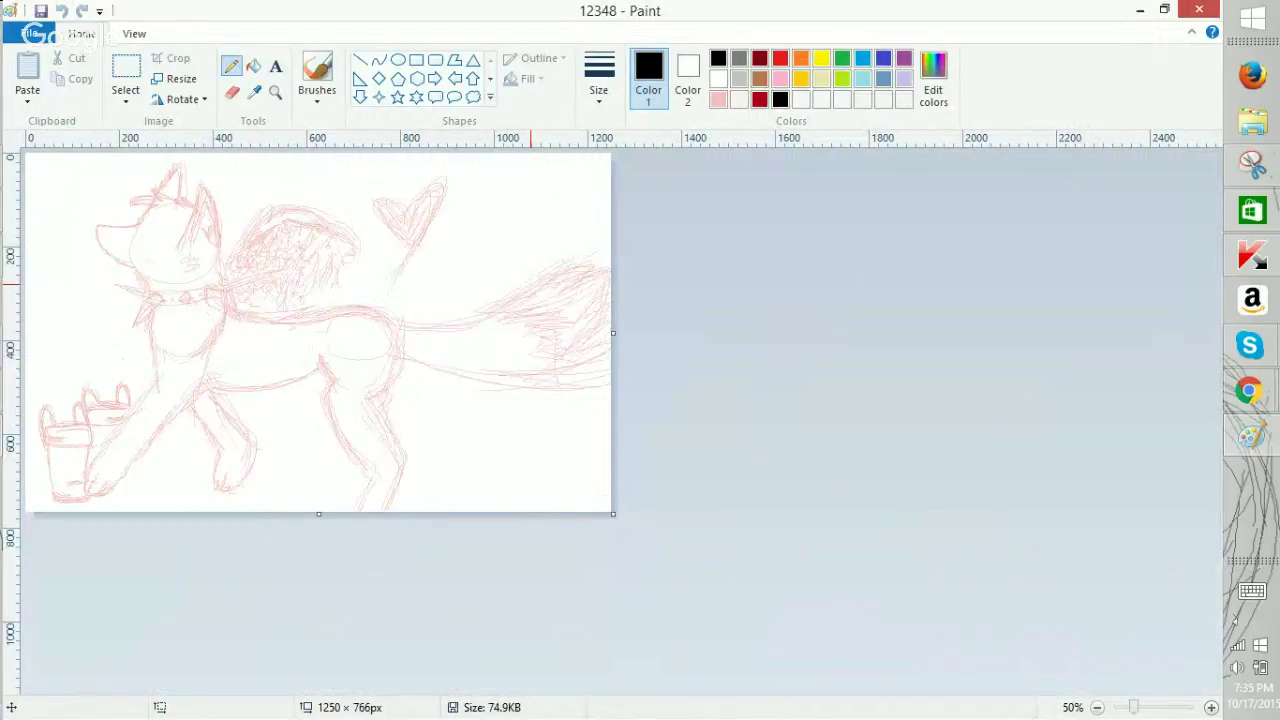
{"action": "left_click", "coordinate": [30, 33]}
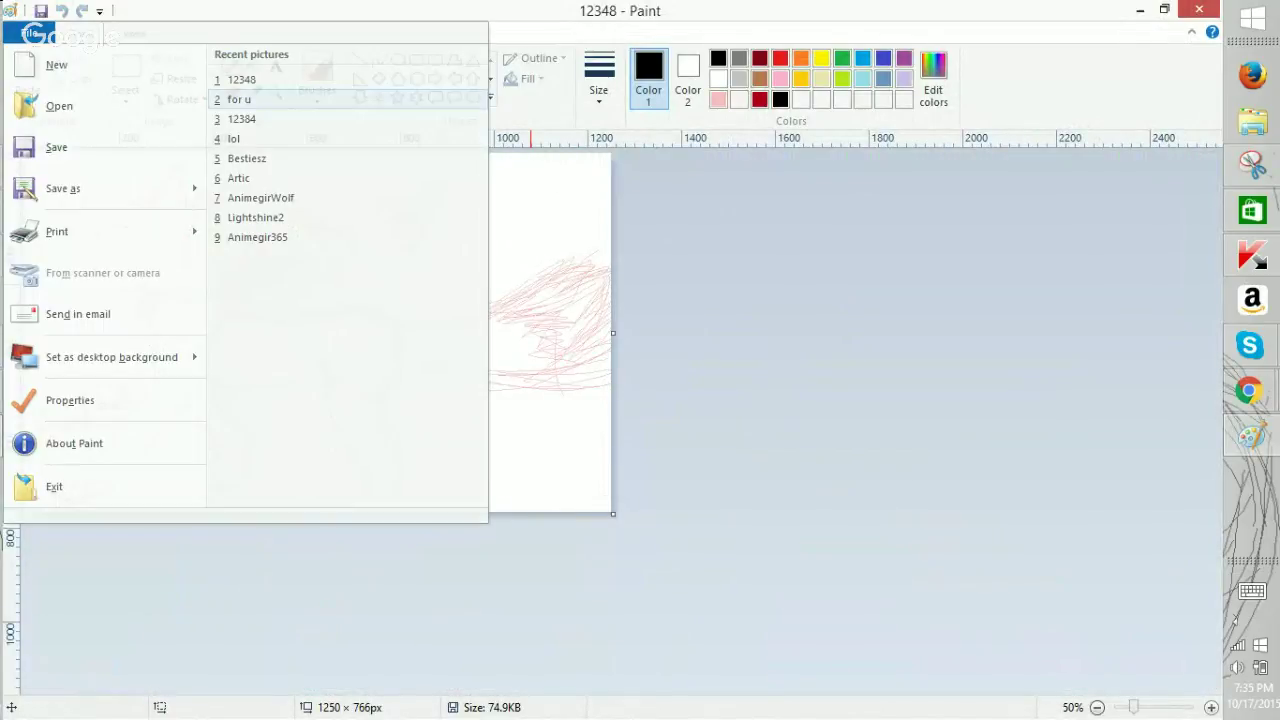
{"action": "left_click", "coordinate": [239, 99]}
{"action": "scroll", "coordinate": [1036, 415], "scroll_direction": "down", "scroll_amount": 1}
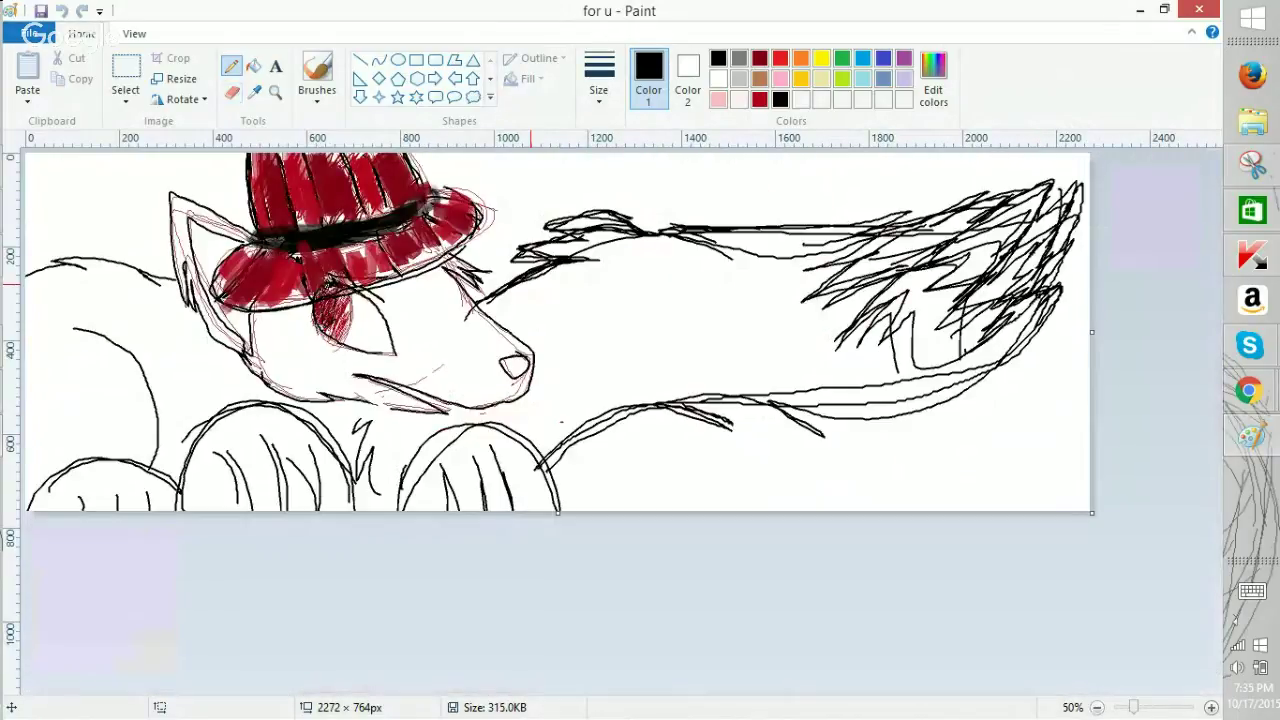
Ink the fur tuft and forehead below the hat brim and darken the eye's inner edge in black, and save the drawing.
{"action": "mouse_move", "coordinate": [446, 258]}
{"action": "left_mouse_down"}
{"action": "mouse_move", "coordinate": [486, 281]}
{"action": "mouse_move", "coordinate": [494, 322]}
{"action": "left_mouse_up"}
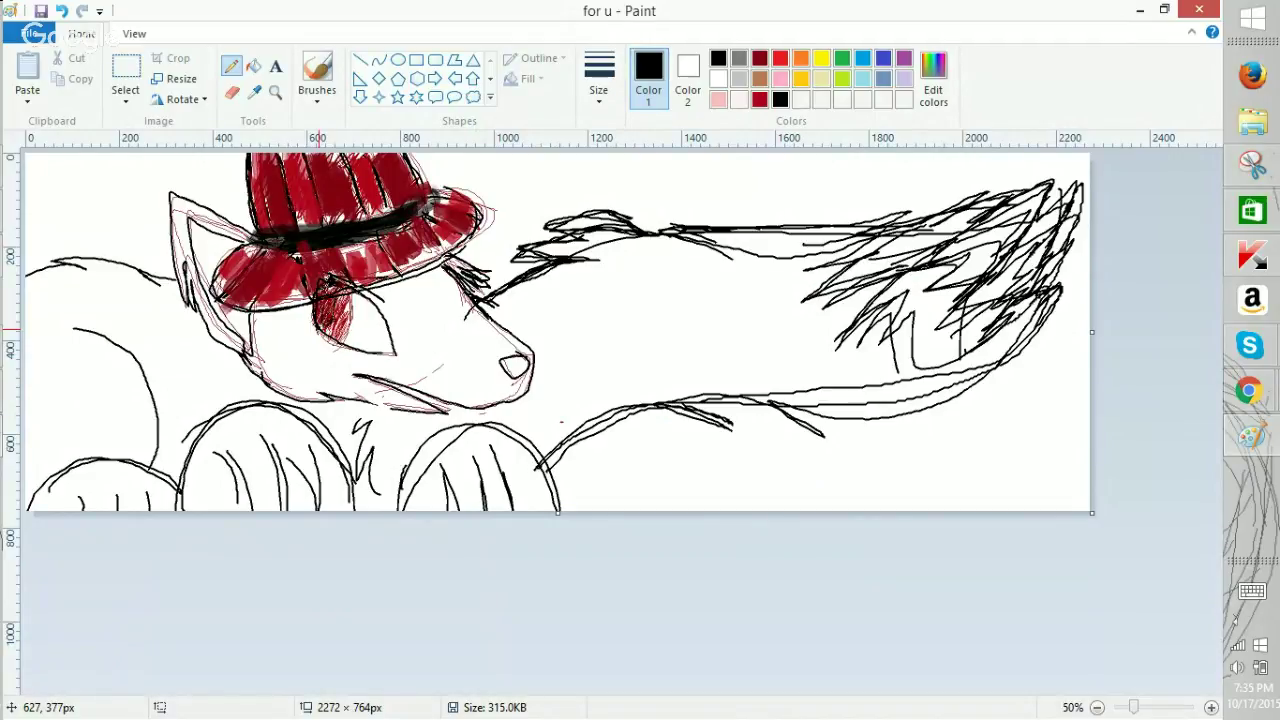
{"action": "scroll", "coordinate": [317, 330], "scroll_direction": "up", "scroll_amount": 1}
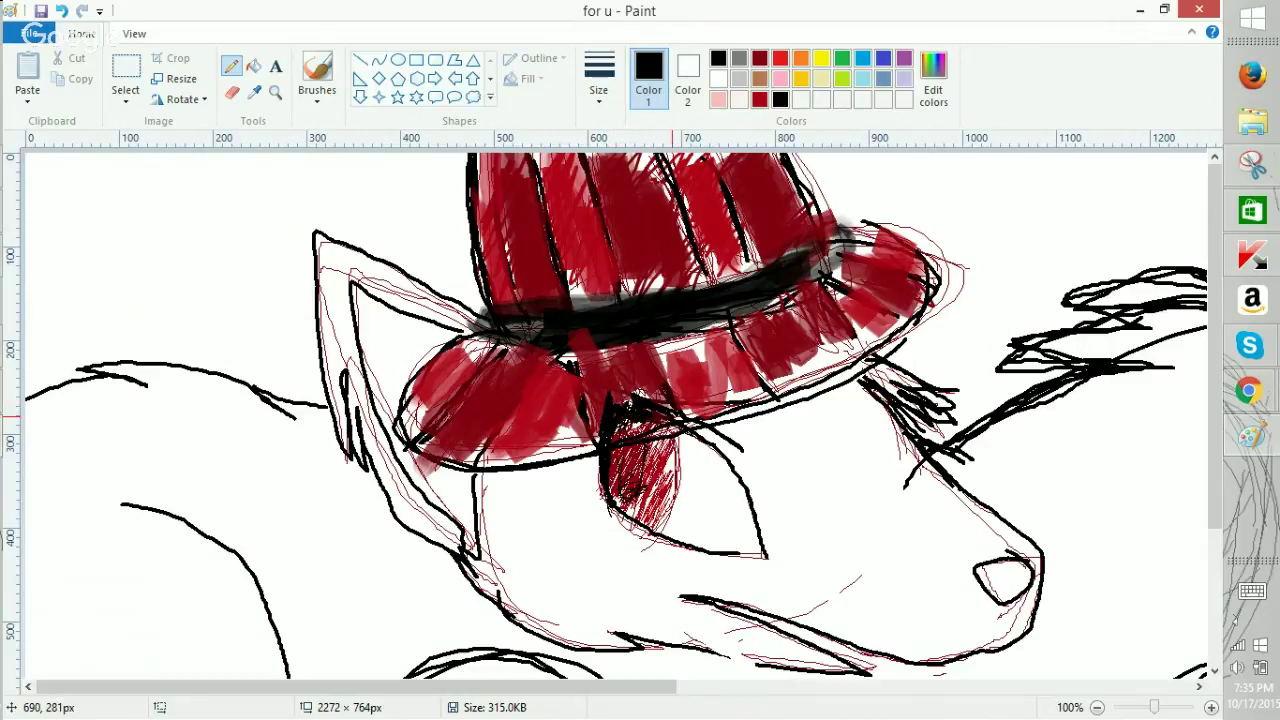
{"action": "scroll", "coordinate": [673, 417], "scroll_direction": "down", "scroll_amount": 1}
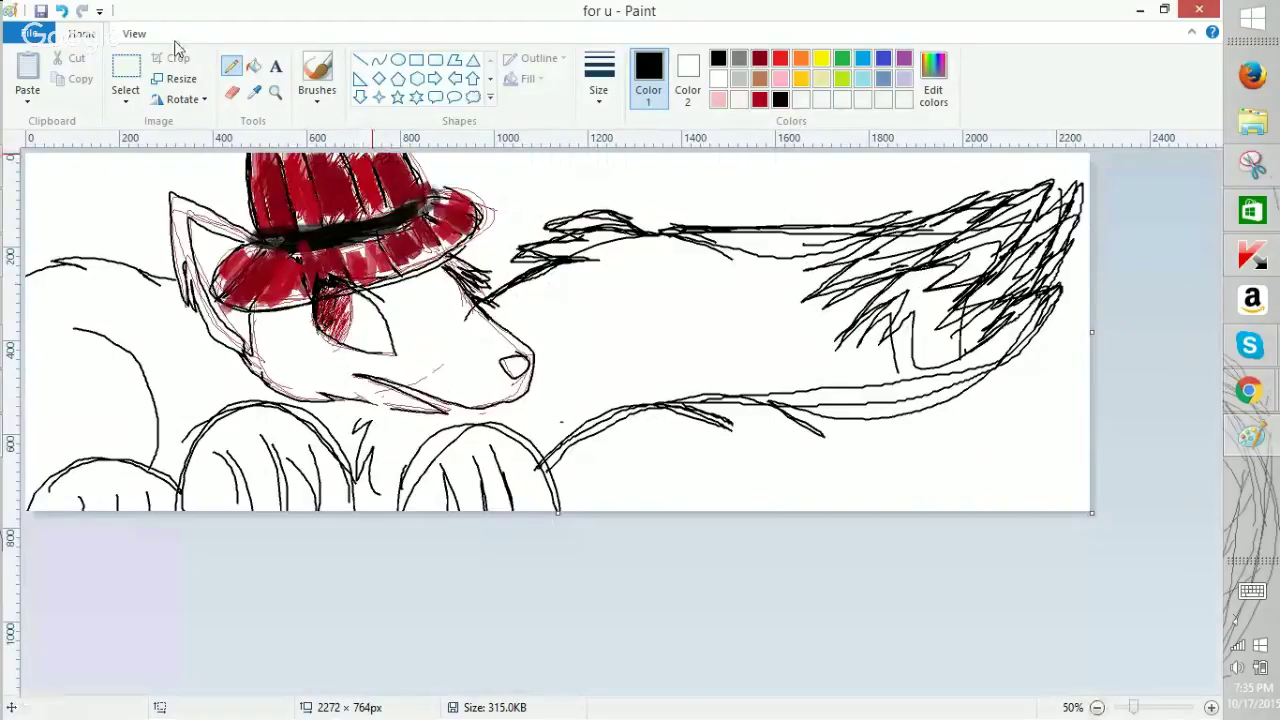
{"action": "left_click", "coordinate": [42, 12]}
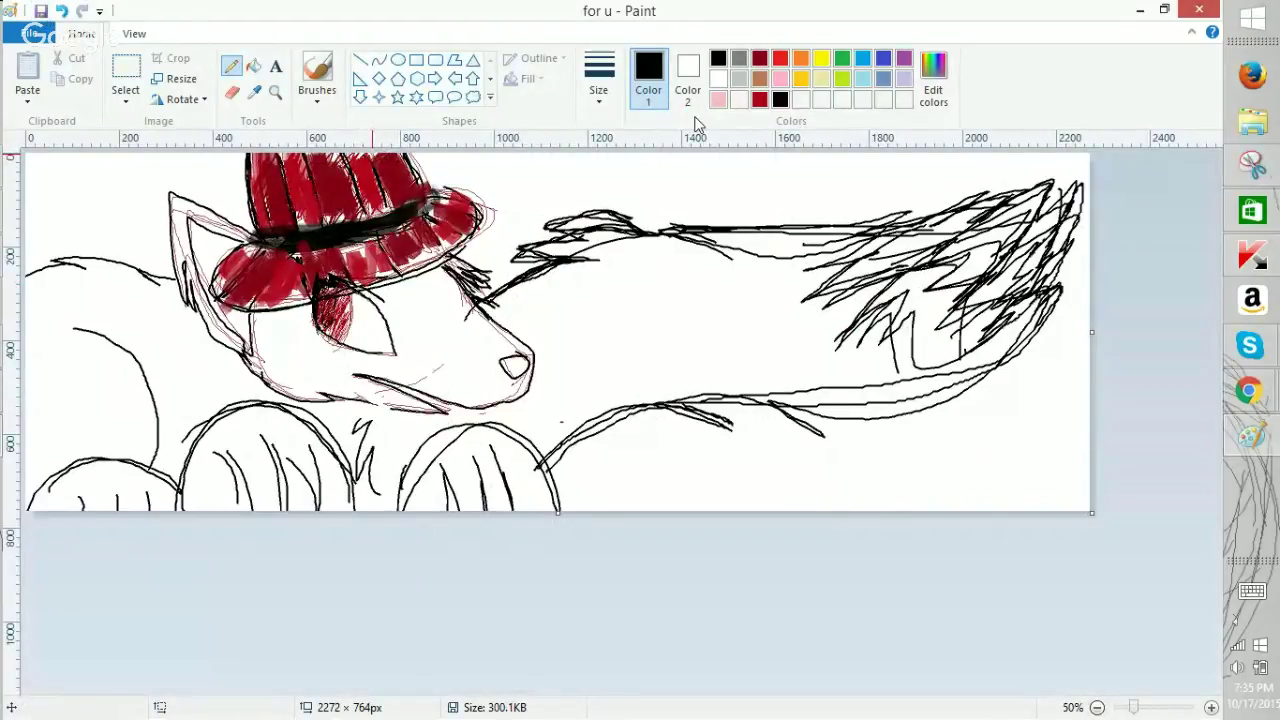
{"action": "left_click", "coordinate": [1211, 708]}
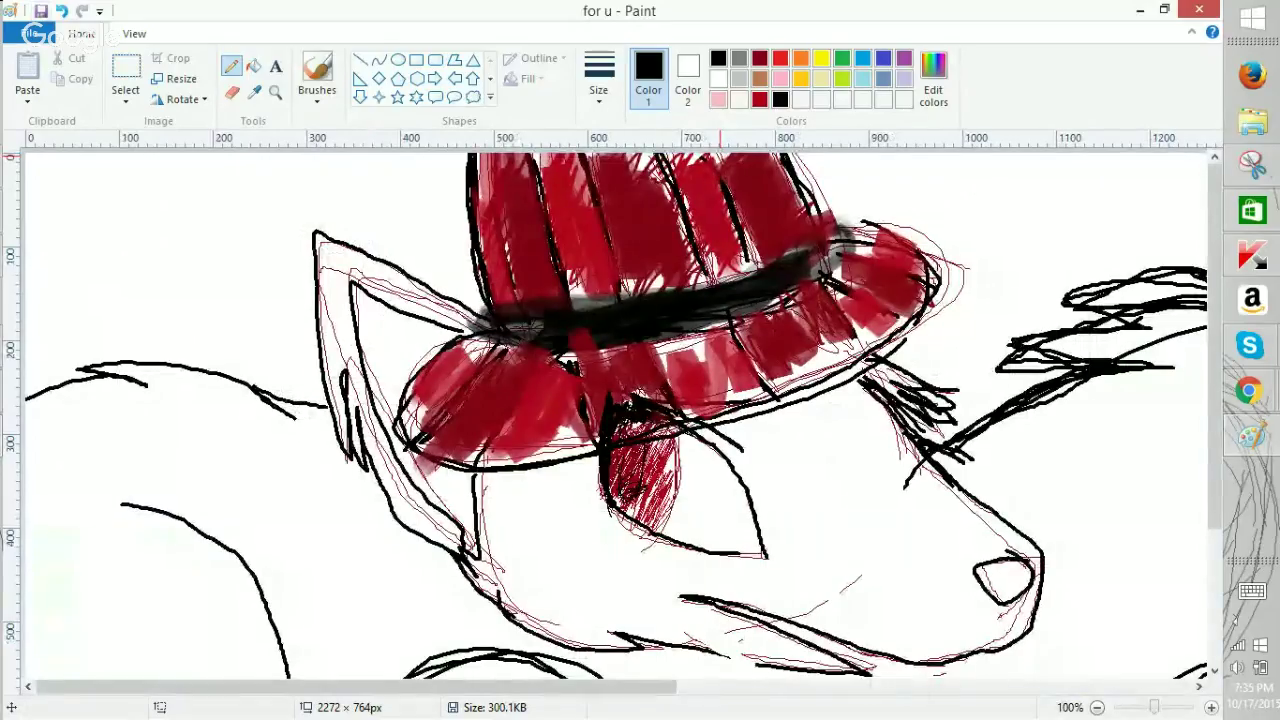
Switch to Chrome, look at the playing music video and the other open pages, and return to Paint.
{"action": "left_click", "coordinate": [1251, 390]}
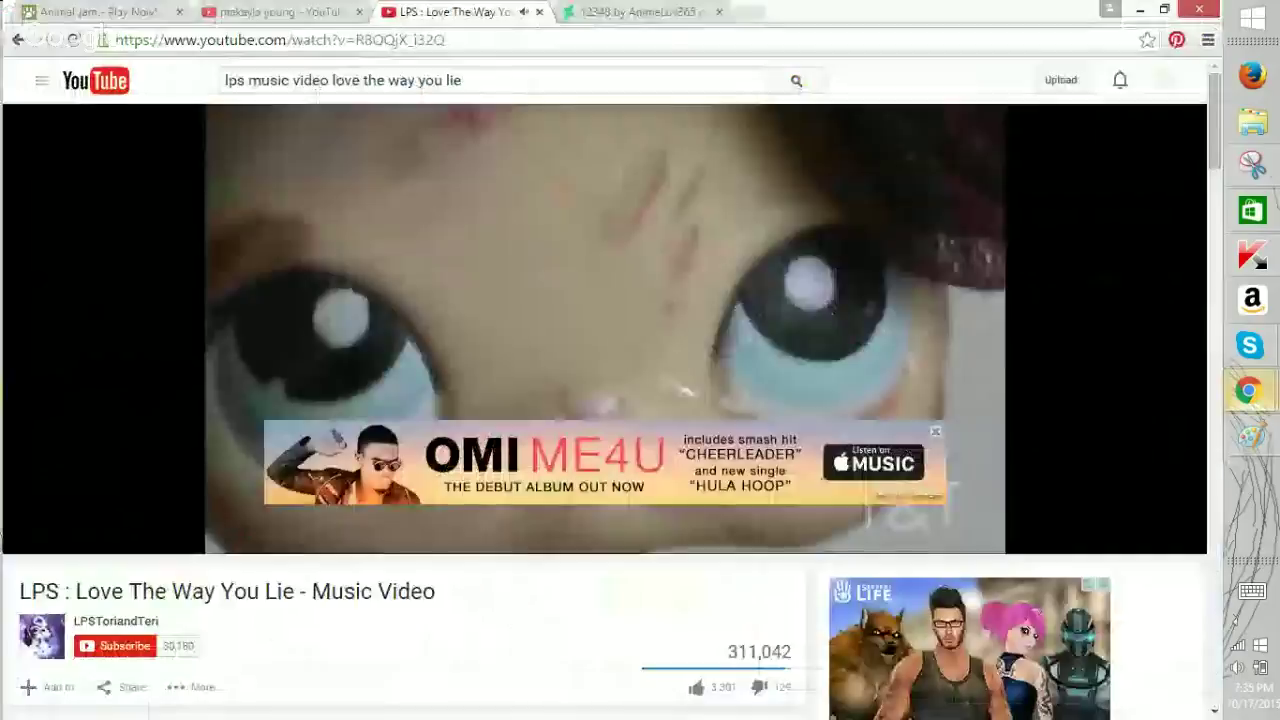
{"action": "left_click", "coordinate": [1107, 292]}
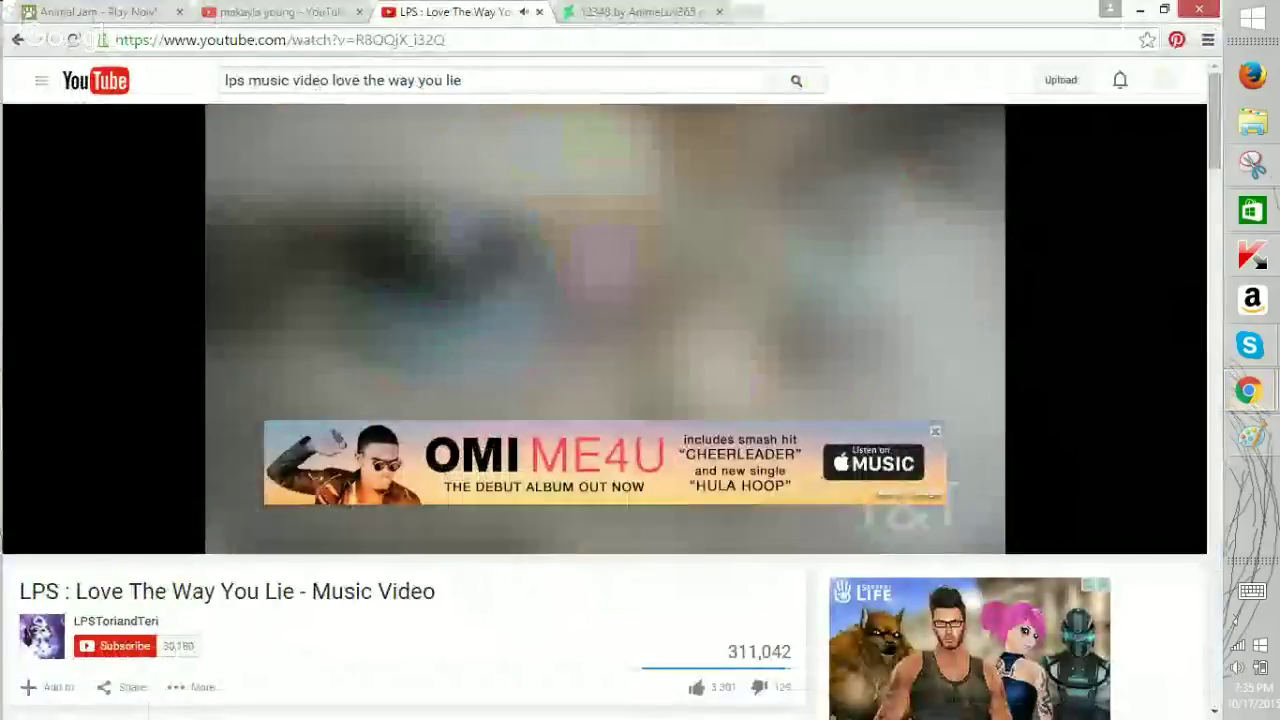
{"action": "left_click", "coordinate": [280, 12]}
{"action": "left_click", "coordinate": [98, 12]}
{"action": "left_click", "coordinate": [280, 12]}
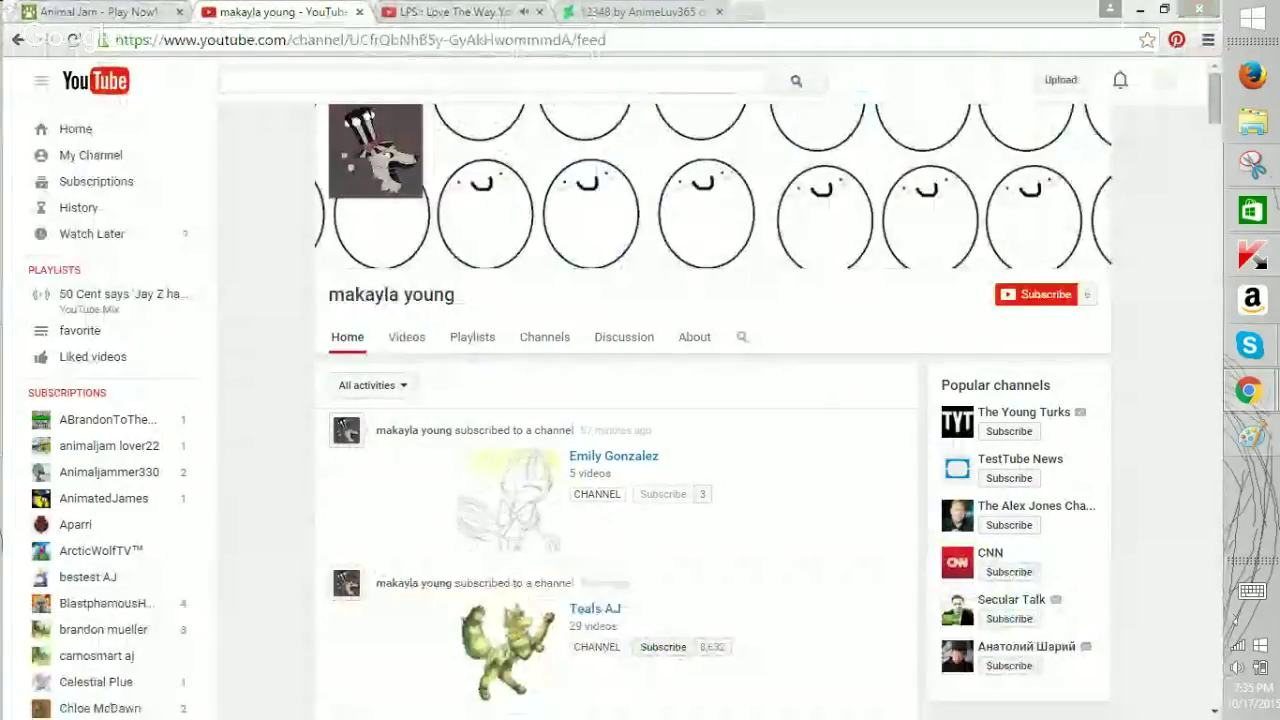
{"action": "key", "text": "alt+Tab"}
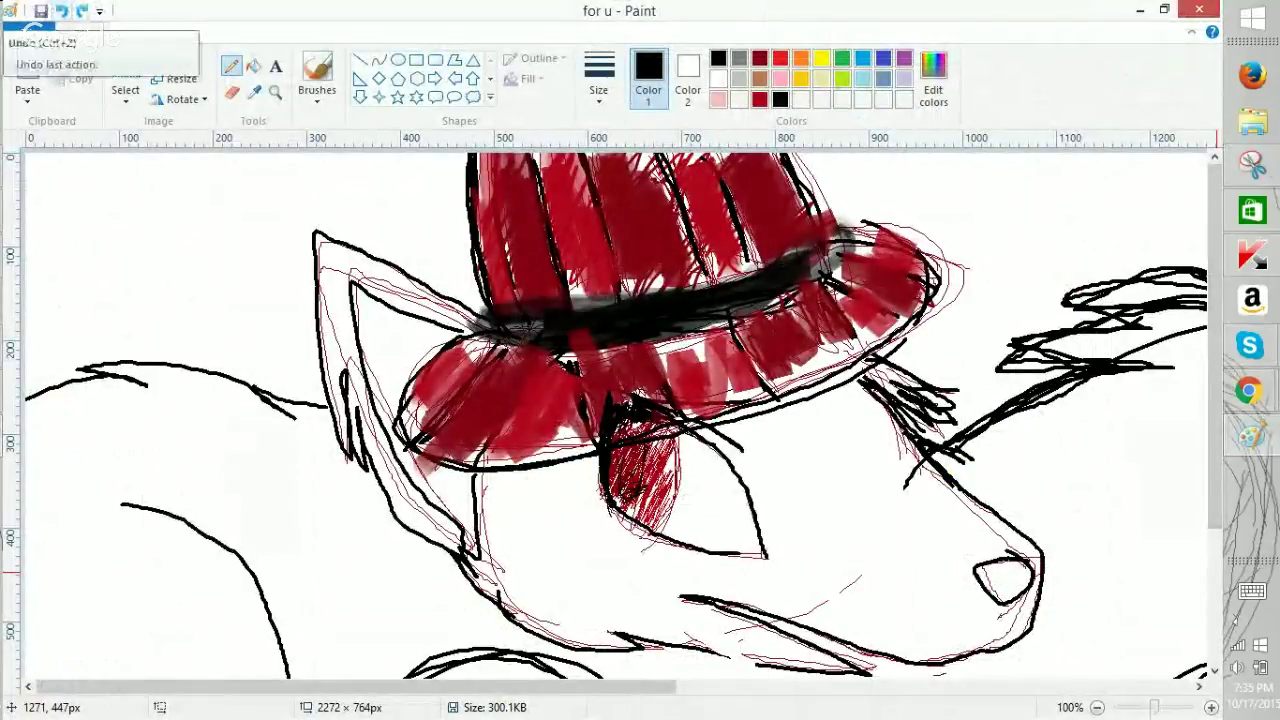
Set Color 1 to a custom pale beige with red 242, green 230 and blue 223, based on the palette's brown.
{"action": "left_click", "coordinate": [760, 79]}
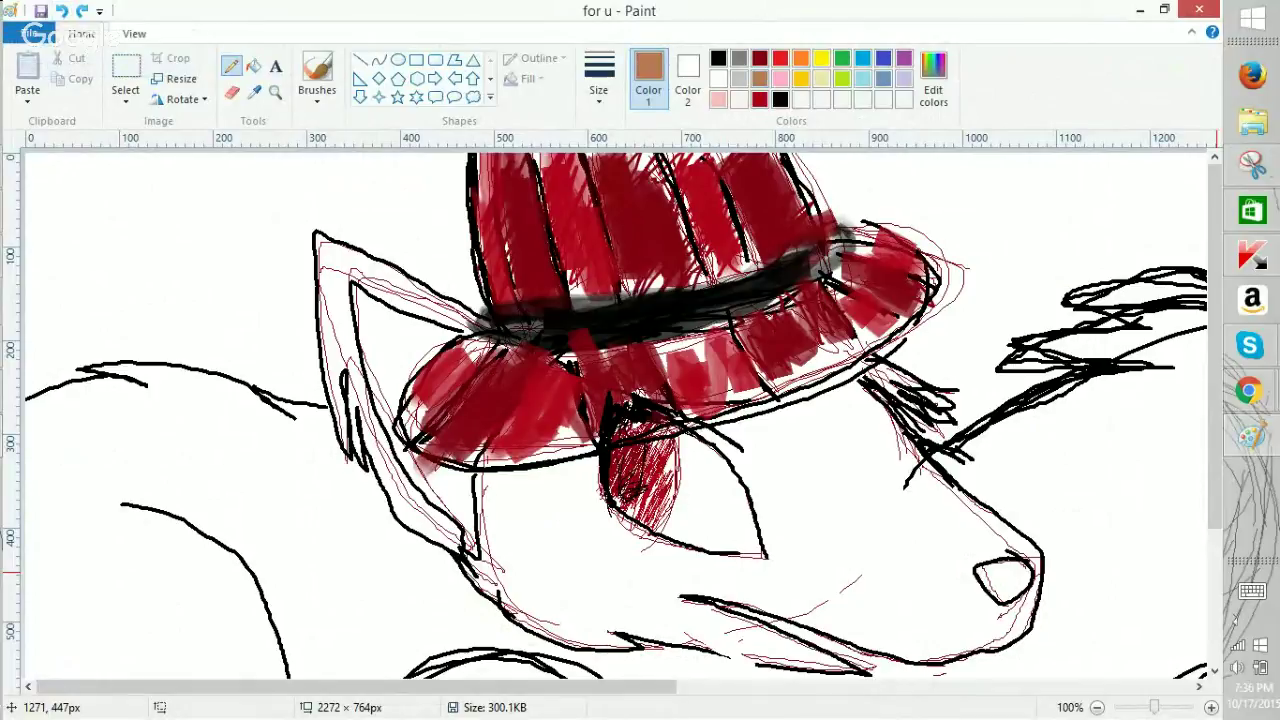
{"action": "left_click", "coordinate": [904, 79]}
{"action": "left_click", "coordinate": [759, 78]}
{"action": "left_click", "coordinate": [933, 79]}
{"action": "left_click_drag", "start_coordinate": [811, 320], "coordinate": [811, 254]}
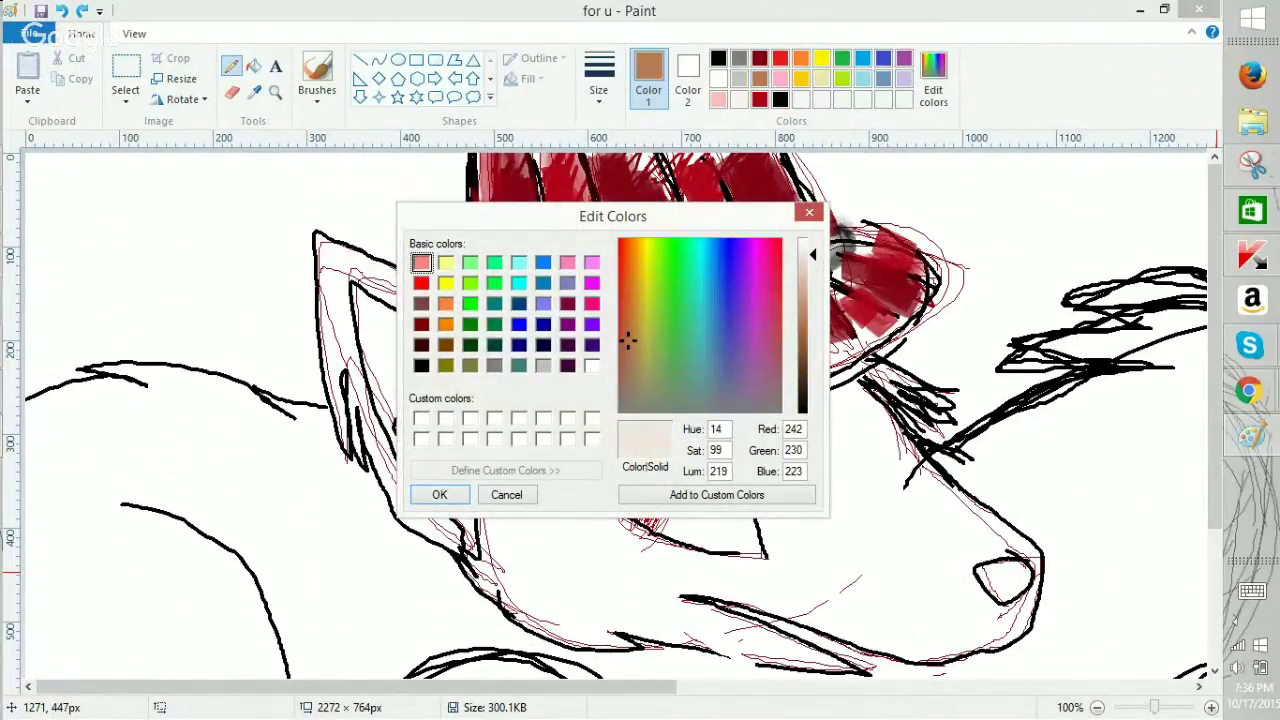
{"action": "left_click", "coordinate": [439, 494]}
Try to fill the face and the ear with the pale beige, and undo the fills.
{"action": "left_click", "coordinate": [253, 65]}
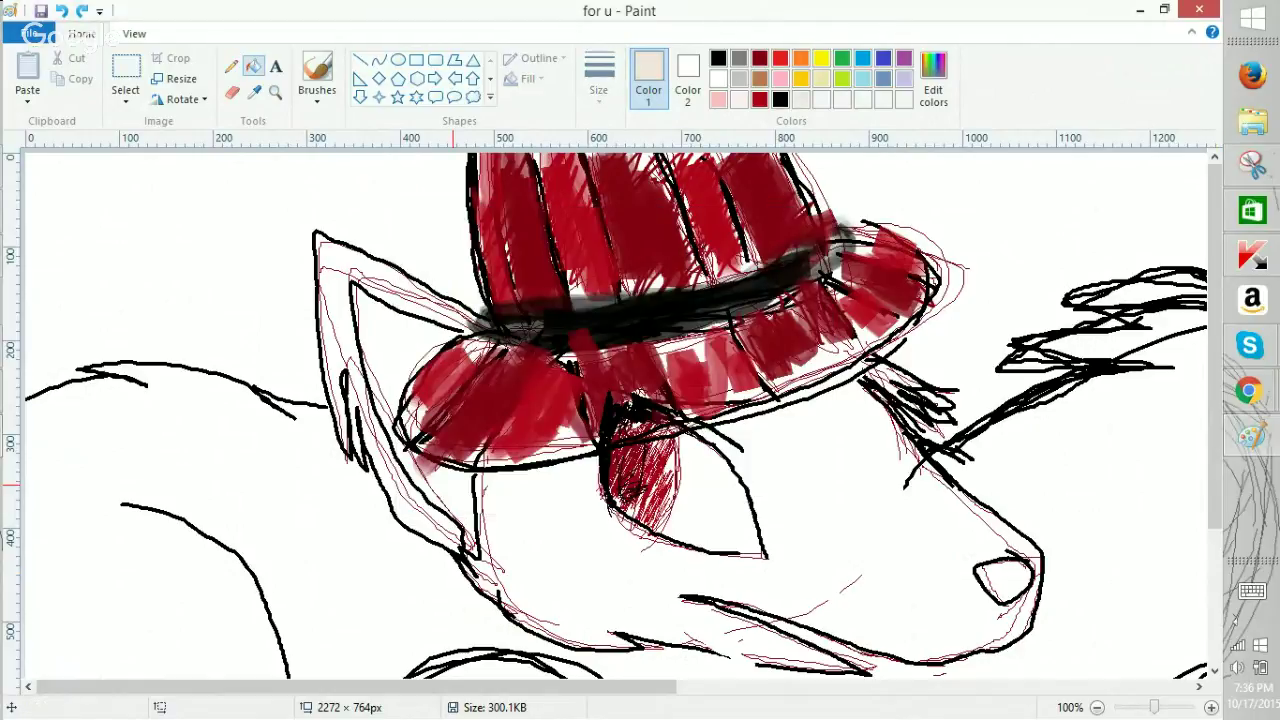
{"action": "left_click", "coordinate": [583, 562]}
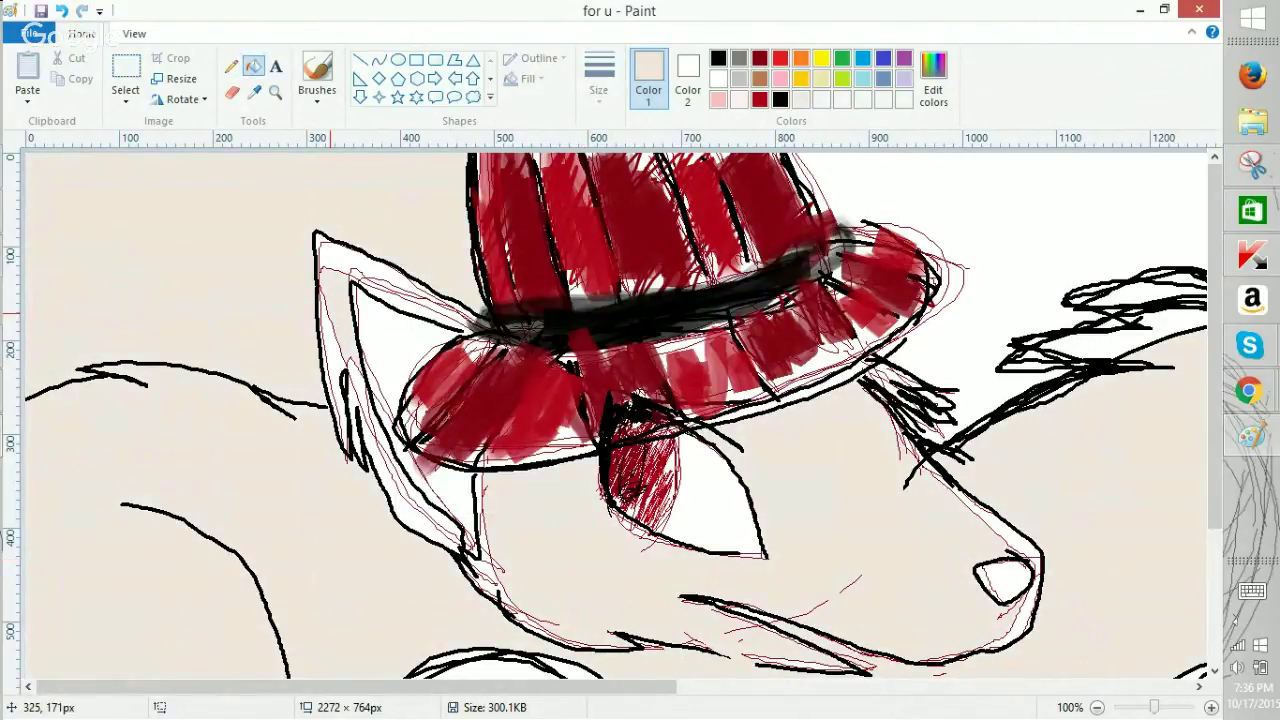
{"action": "left_click", "coordinate": [322, 354]}
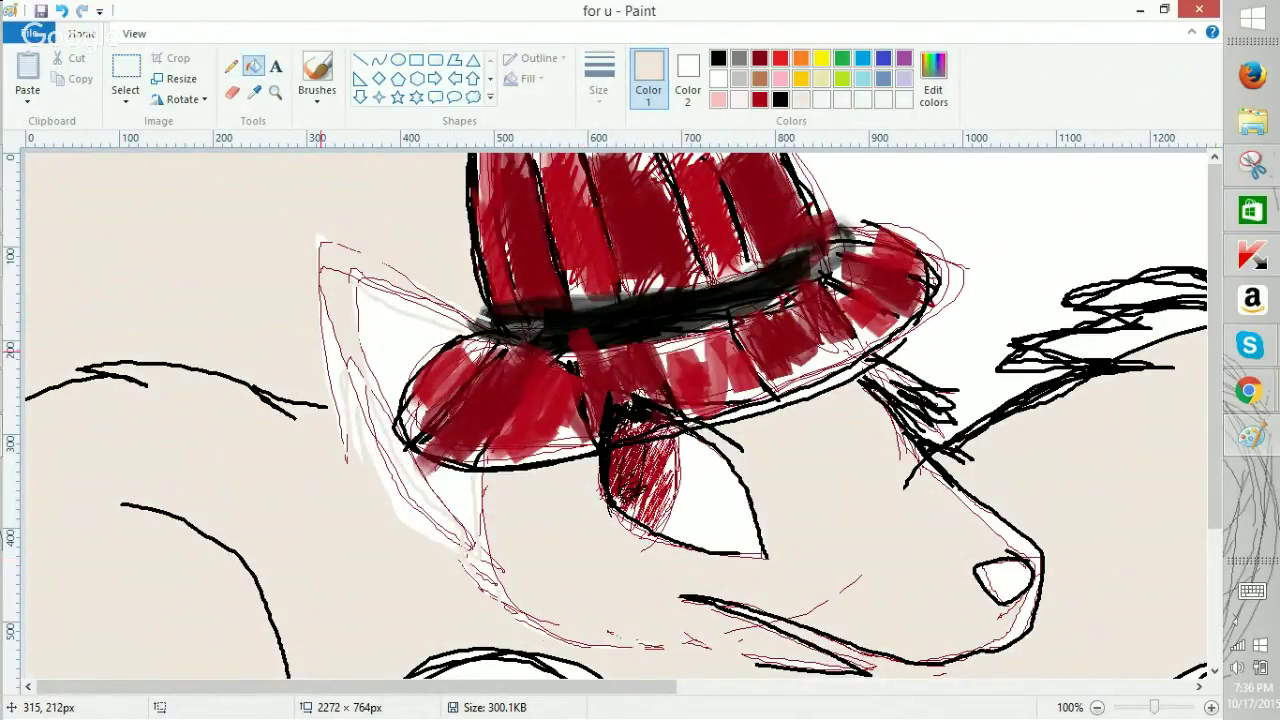
{"action": "left_click", "coordinate": [61, 11]}
{"action": "left_click", "coordinate": [61, 11]}
{"action": "left_click", "coordinate": [61, 11]}
{"action": "left_click", "coordinate": [61, 11]}
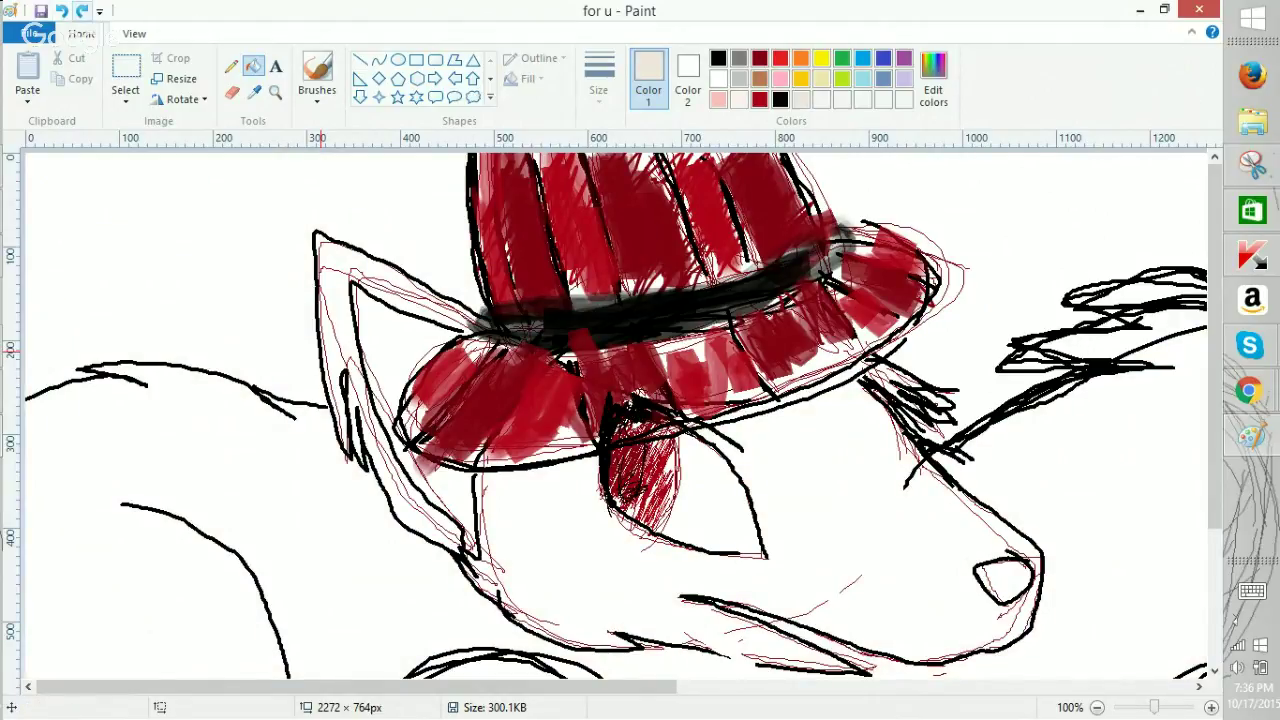
Close the gap in the lower jaw outline with the black pencil, and fill the face with the pale beige.
{"action": "left_click", "coordinate": [317, 97]}
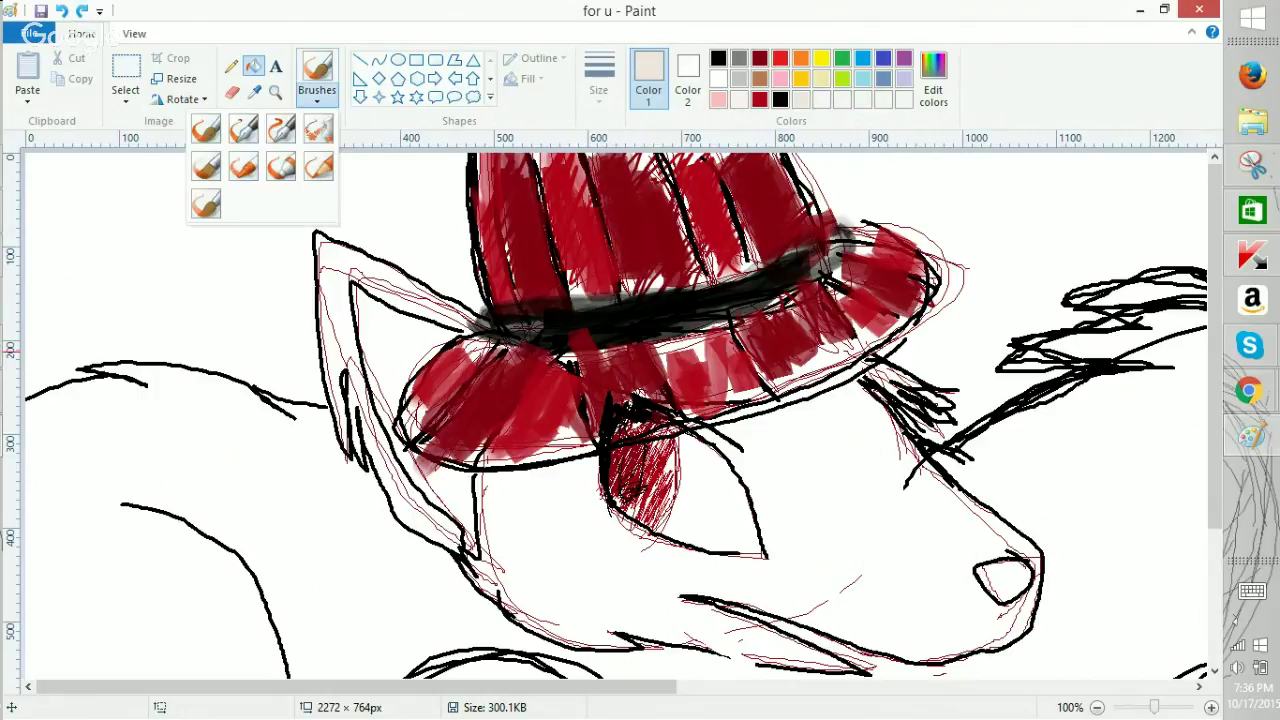
{"action": "left_click", "coordinate": [317, 68]}
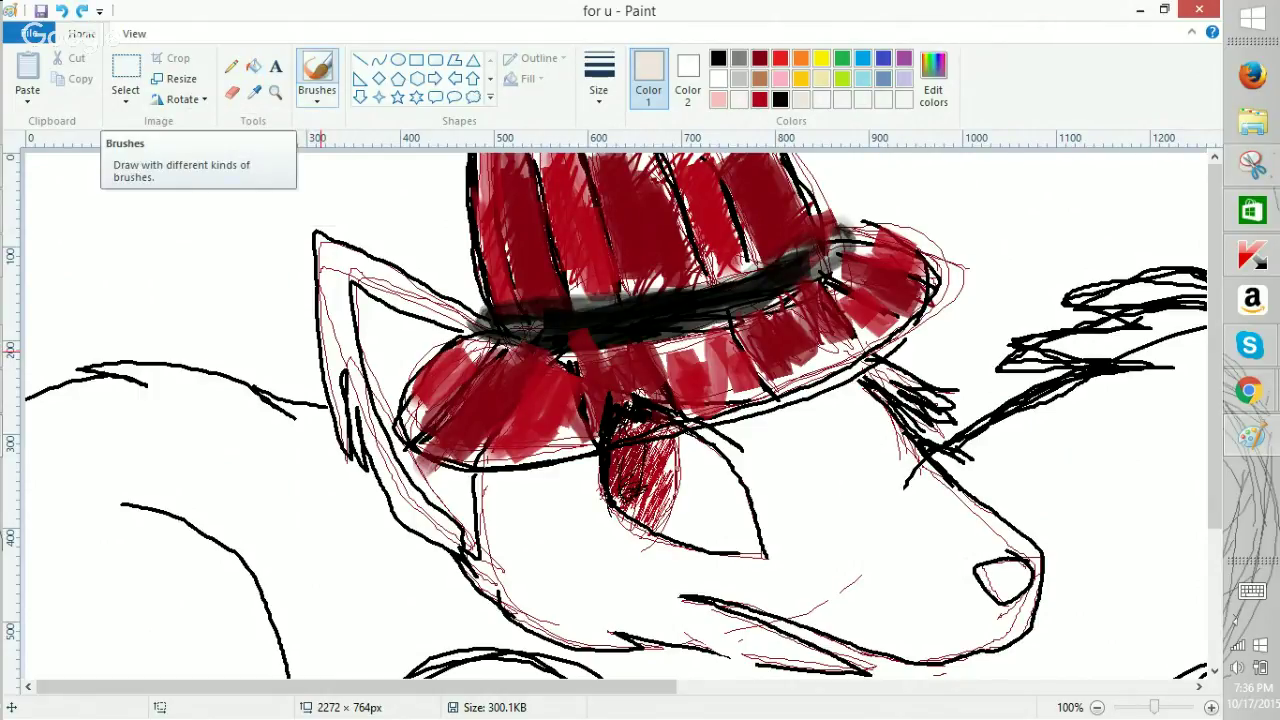
{"action": "left_click", "coordinate": [232, 66]}
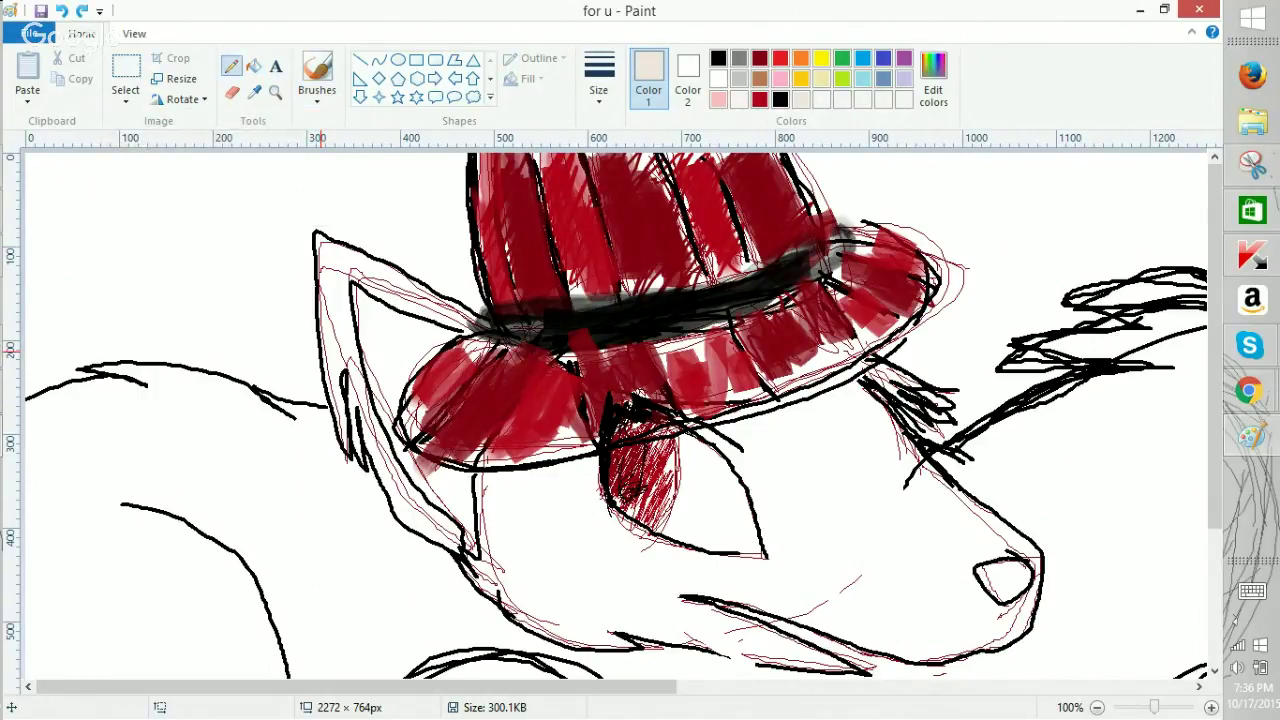
{"action": "left_click", "coordinate": [718, 58]}
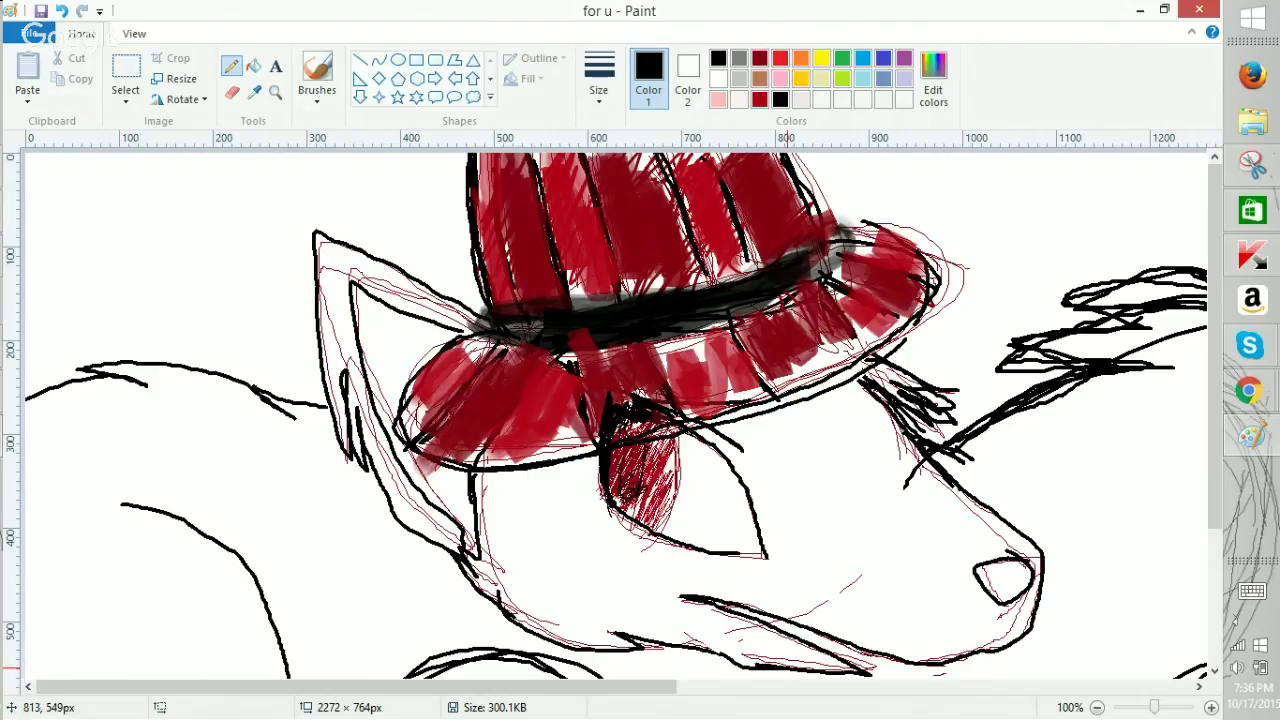
{"action": "left_click", "coordinate": [253, 66]}
{"action": "left_click", "coordinate": [801, 99]}
{"action": "left_click", "coordinate": [858, 482]}
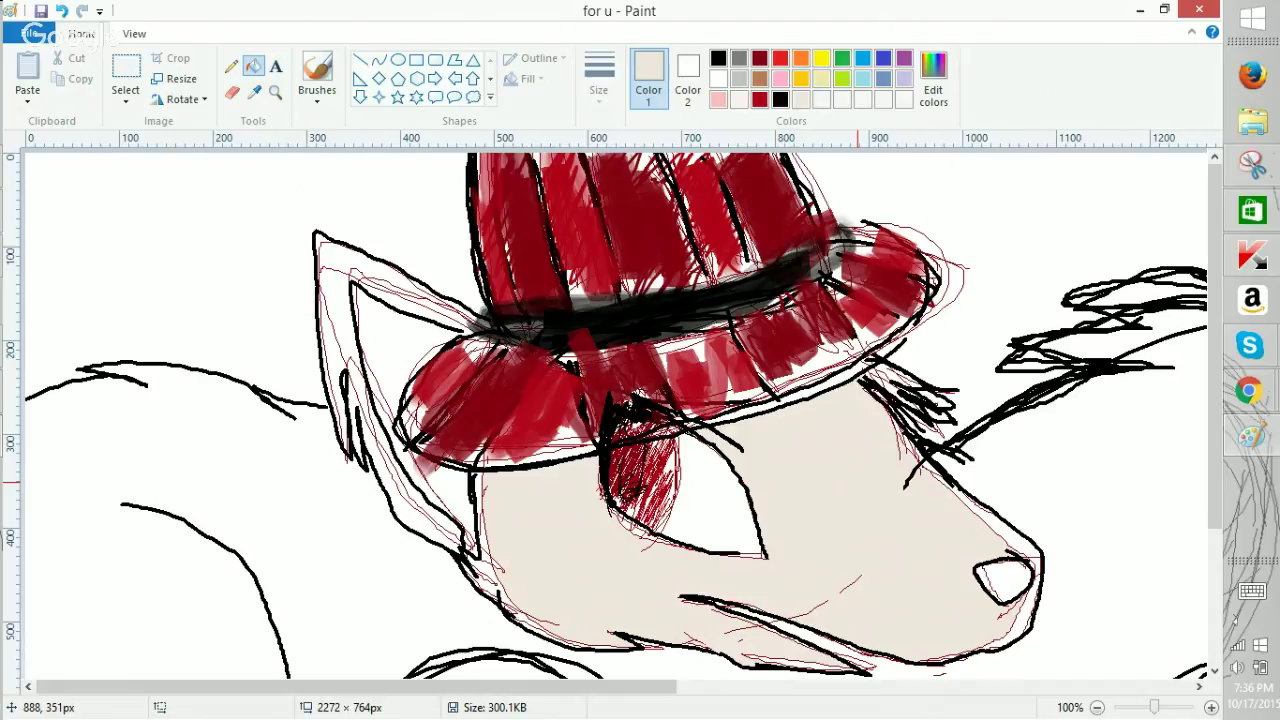
{"action": "left_click", "coordinate": [1097, 707]}
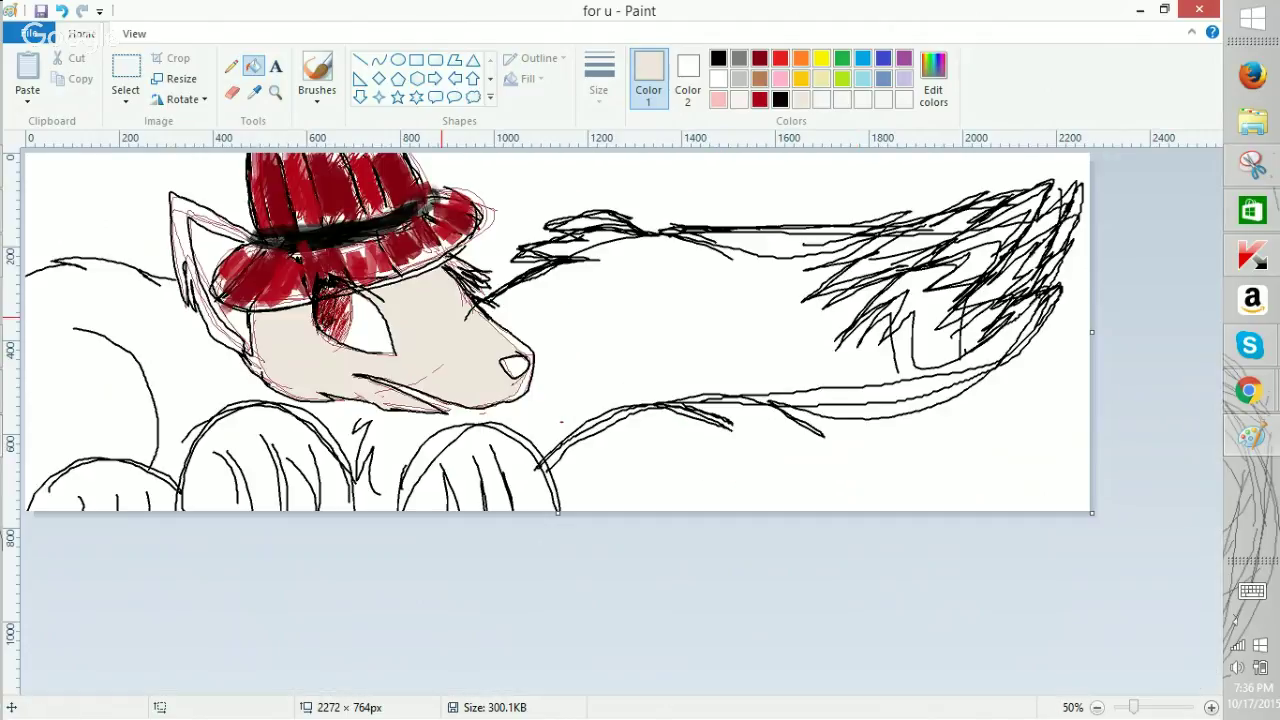
Set Color 1 to a custom pinkish beige with red 245, green 225 and blue 220, and select the Fill tool.
{"action": "left_click", "coordinate": [933, 79]}
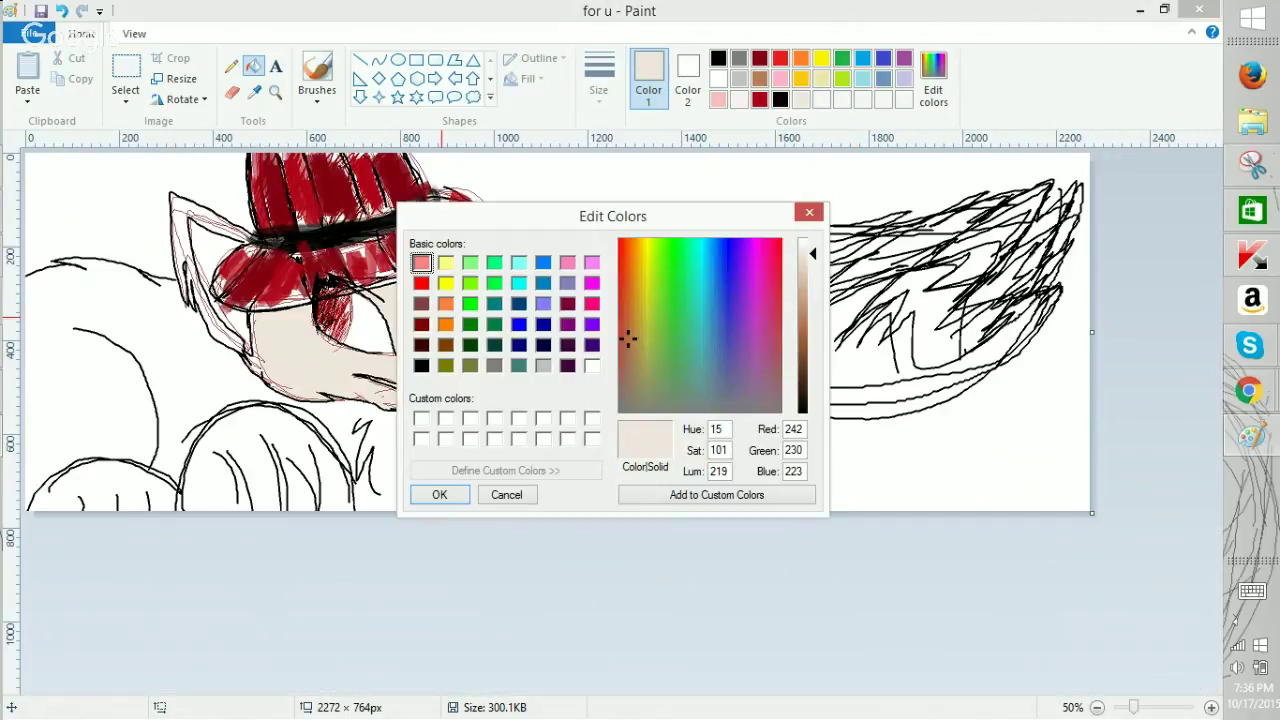
{"action": "left_click_drag", "start_coordinate": [628, 339], "coordinate": [624, 316]}
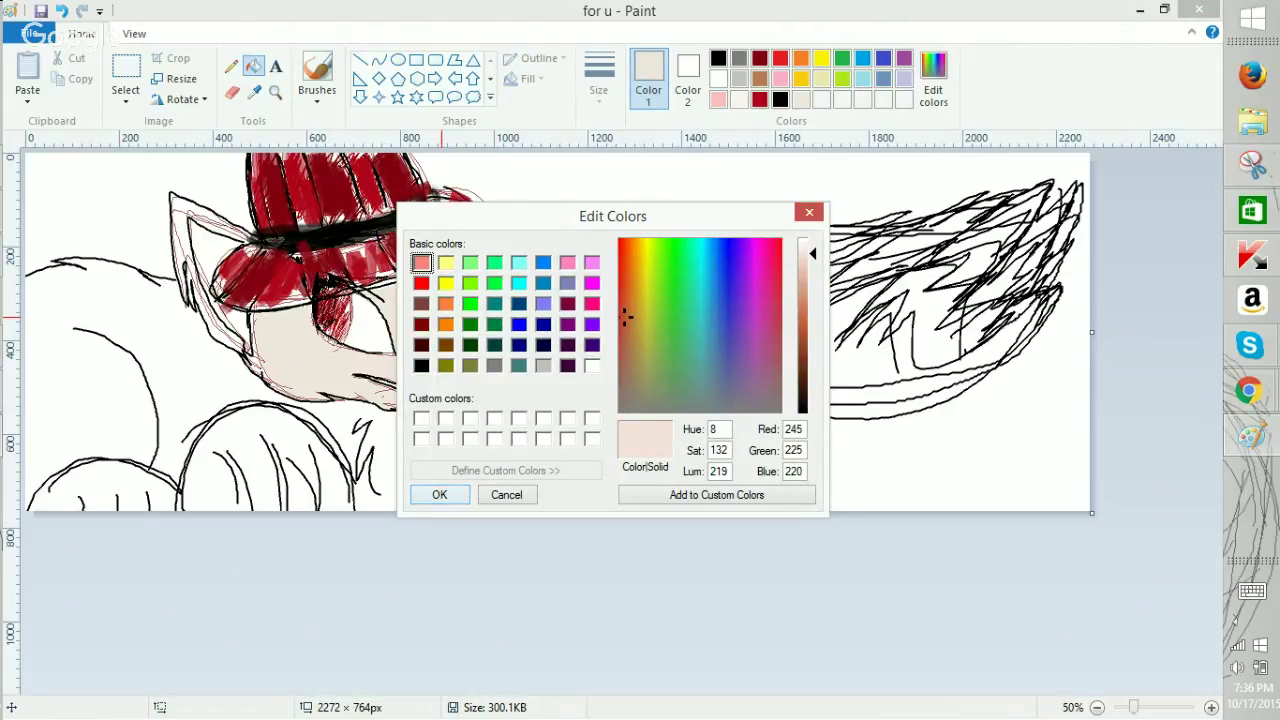
{"action": "left_click", "coordinate": [439, 494]}
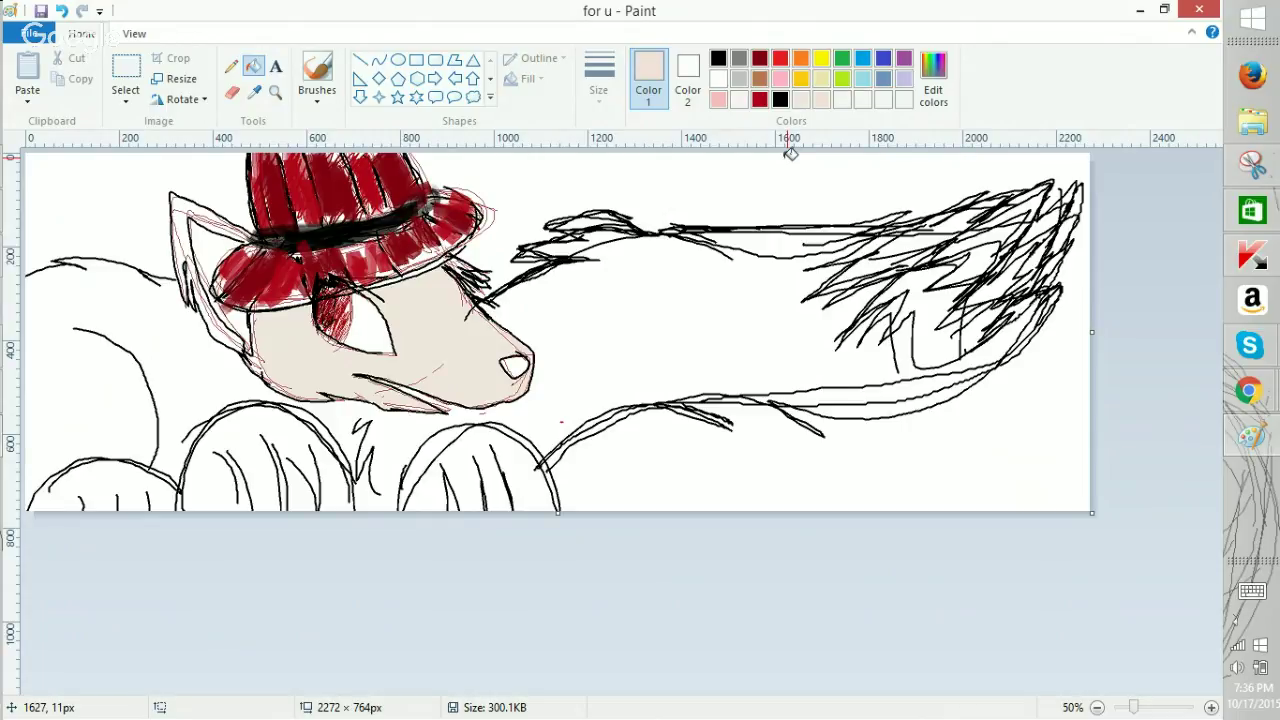
{"action": "scroll", "coordinate": [790, 154], "scroll_direction": "up", "scroll_amount": 1}
{"action": "left_click", "coordinate": [231, 66]}
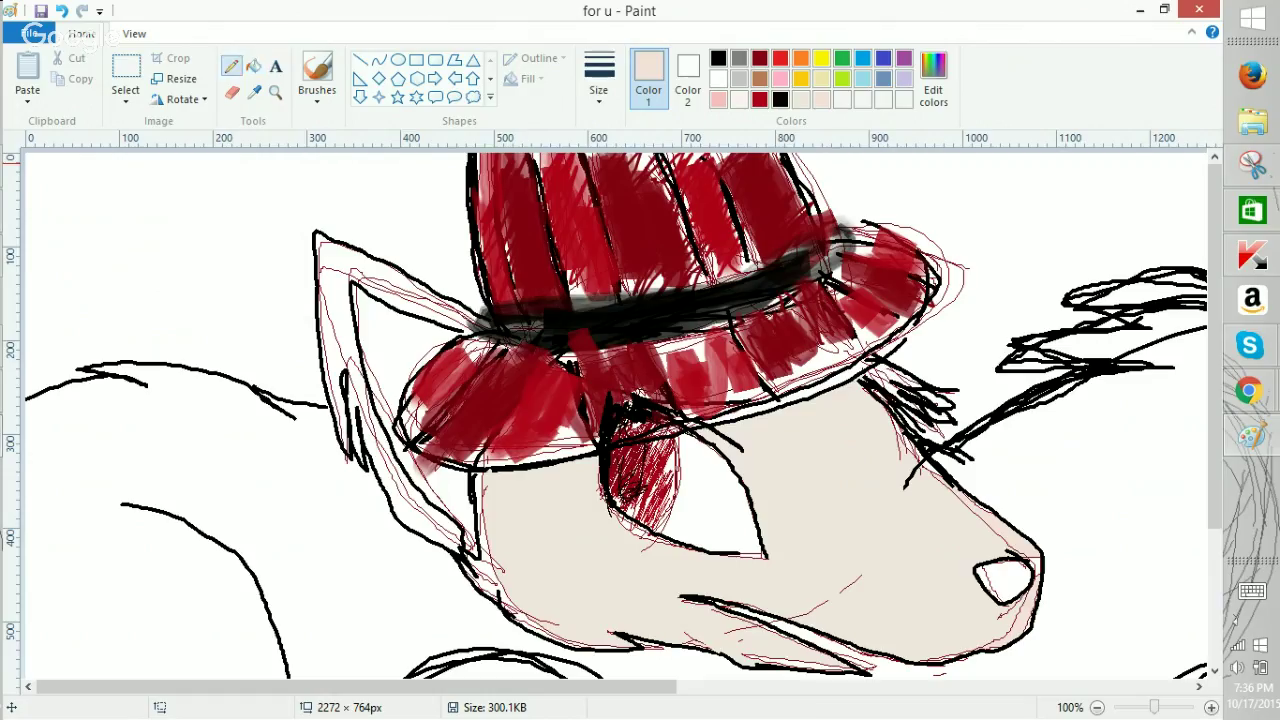
{"action": "left_click", "coordinate": [253, 66]}
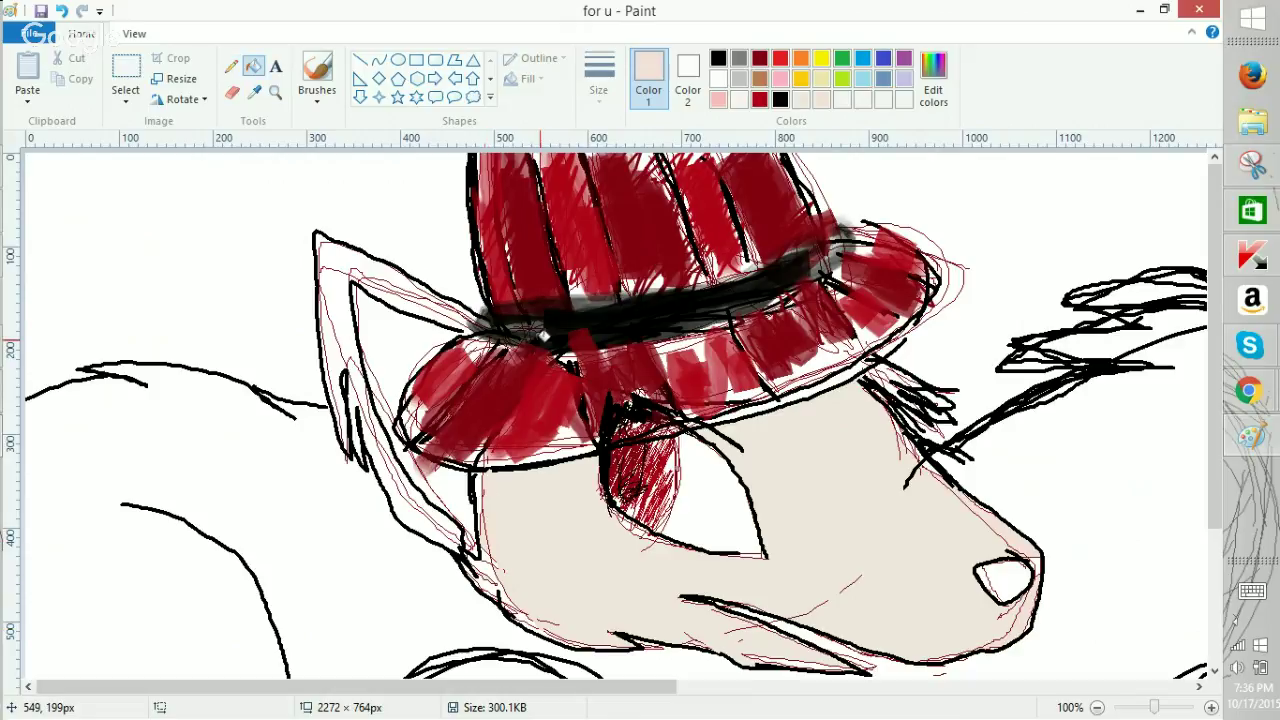
Erase the red sketch line along the back of the cheek, and fill the erased strip with the pale beige.
{"action": "left_click", "coordinate": [231, 92]}
{"action": "mouse_move", "coordinate": [500, 558]}
{"action": "left_mouse_down"}
{"action": "mouse_move", "coordinate": [500, 576]}
{"action": "mouse_move", "coordinate": [478, 562]}
{"action": "mouse_move", "coordinate": [493, 552]}
{"action": "mouse_move", "coordinate": [491, 490]}
{"action": "mouse_move", "coordinate": [539, 622]}
{"action": "mouse_move", "coordinate": [525, 620]}
{"action": "left_mouse_up"}
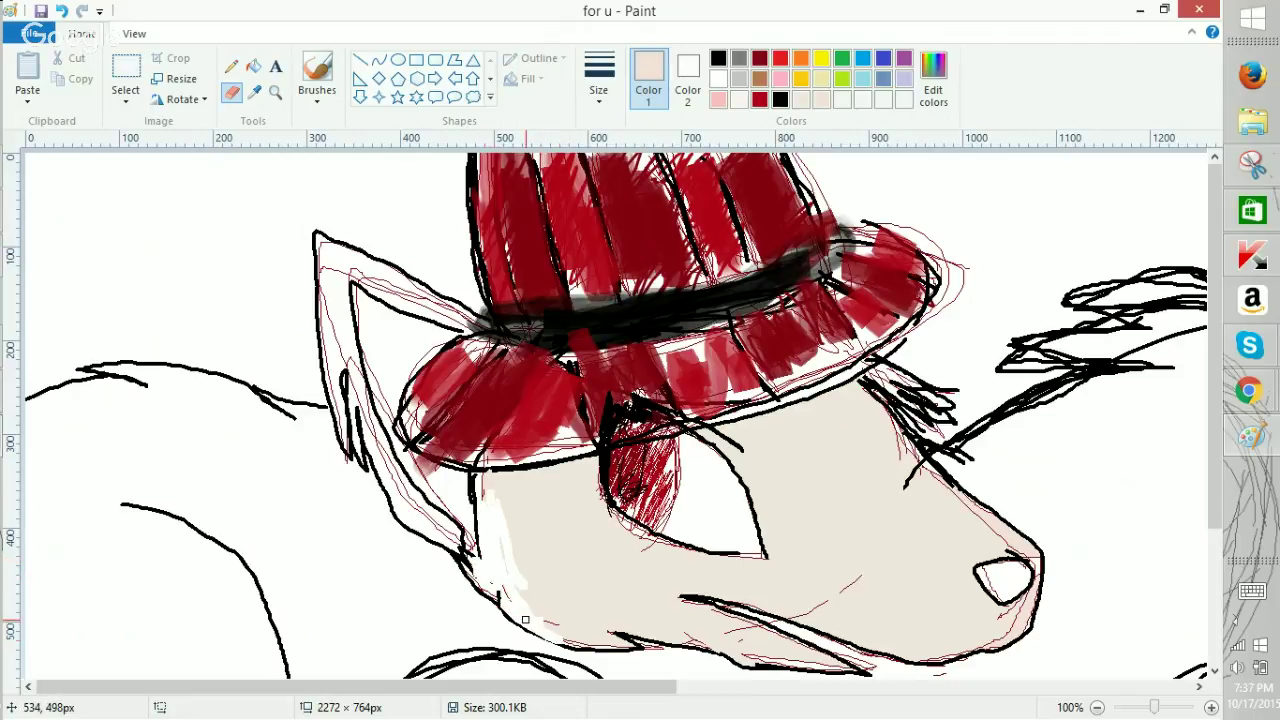
{"action": "left_click", "coordinate": [254, 91]}
{"action": "left_click", "coordinate": [739, 99]}
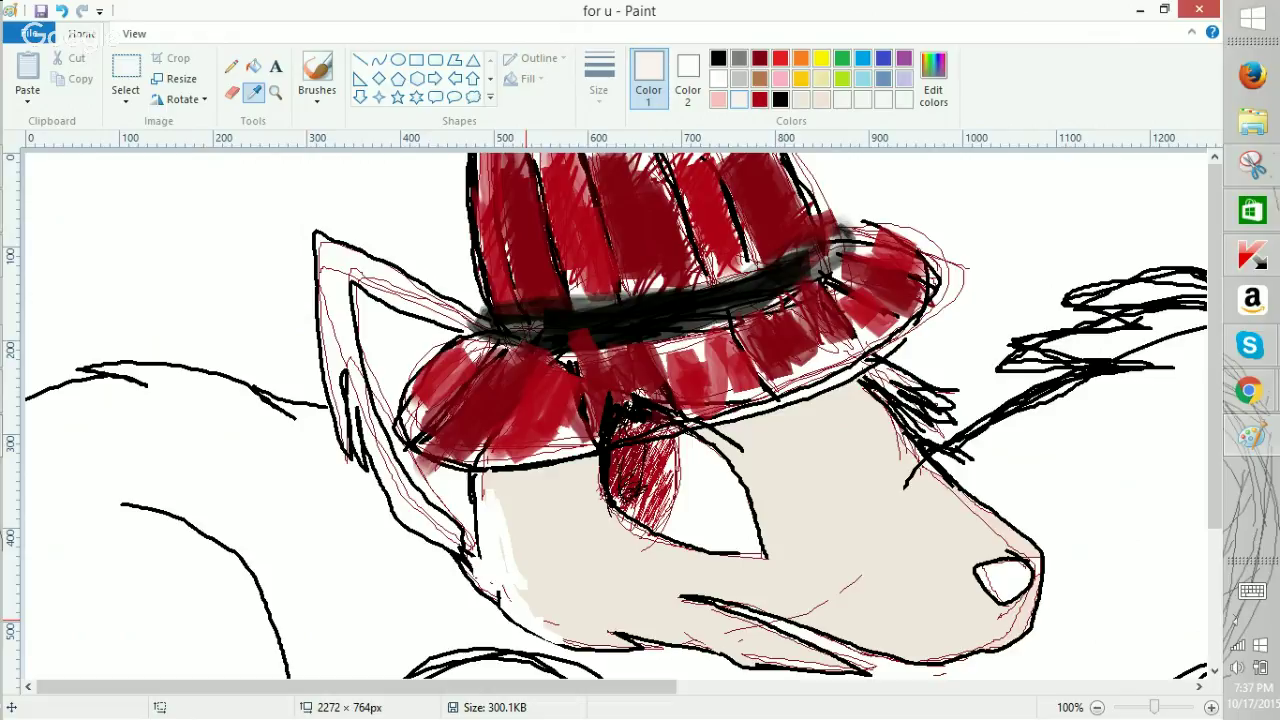
{"action": "left_click", "coordinate": [801, 99]}
{"action": "left_click", "coordinate": [254, 66]}
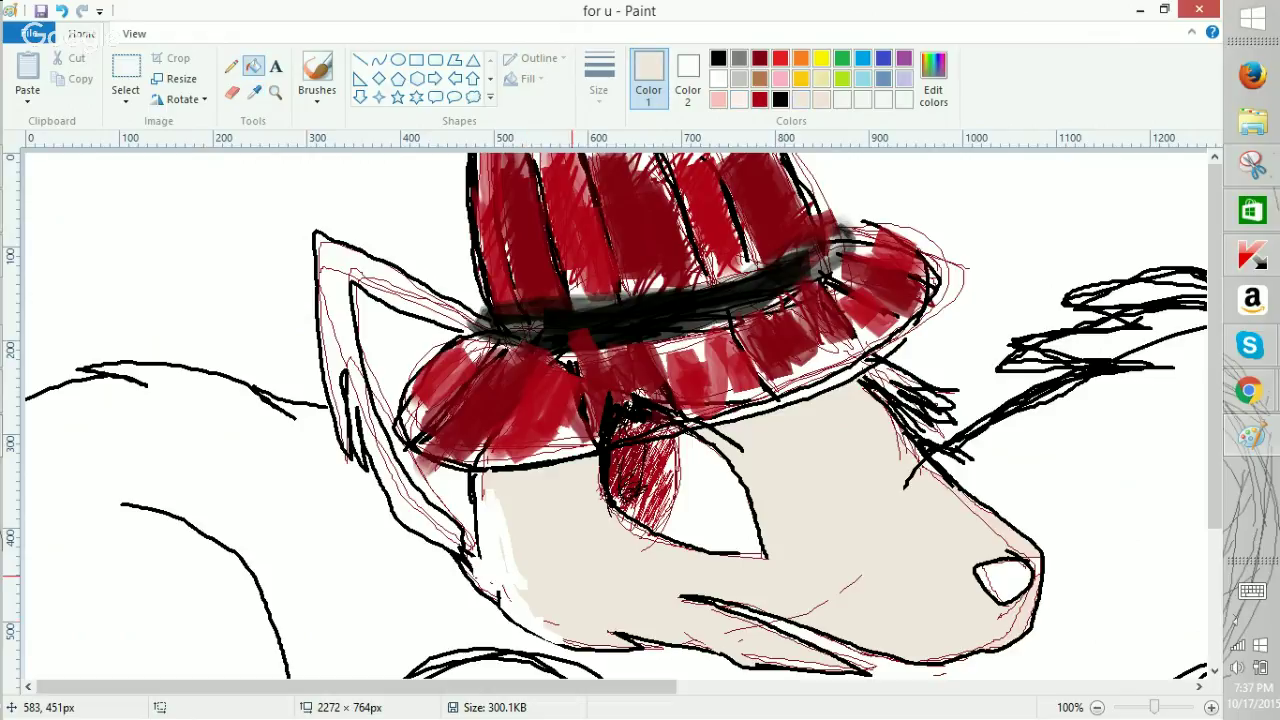
{"action": "left_click", "coordinate": [487, 540]}
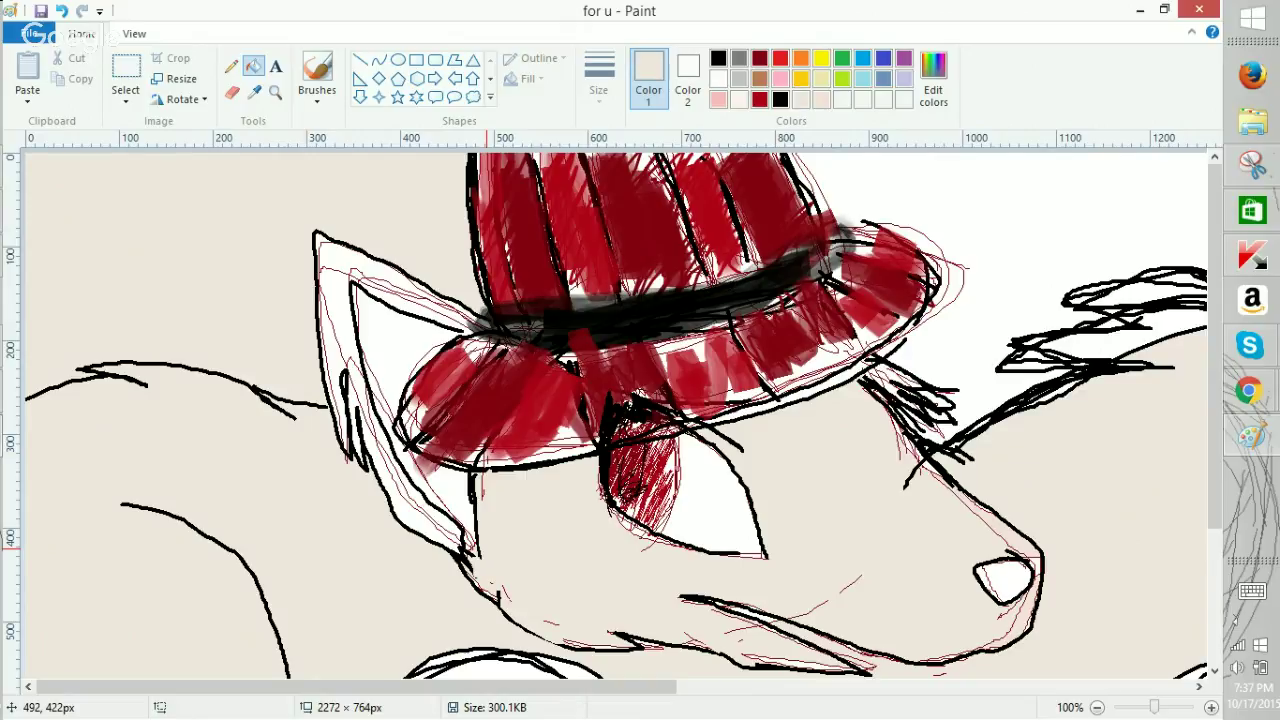
Draw a short black pencil line where the ear meets the cheek, and fill the connected beige area with white.
{"action": "left_click", "coordinate": [231, 66]}
{"action": "left_click", "coordinate": [718, 58]}
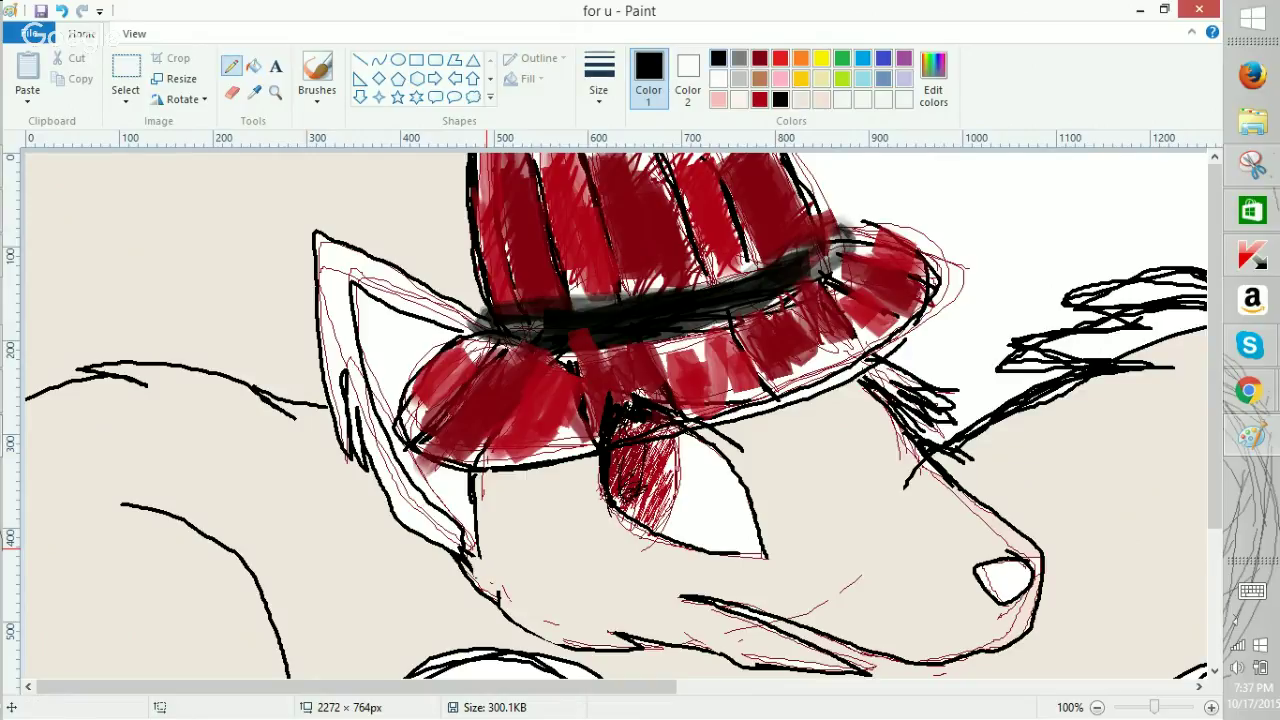
{"action": "left_click_drag", "start_coordinate": [470, 549], "coordinate": [495, 561]}
{"action": "left_click", "coordinate": [253, 66]}
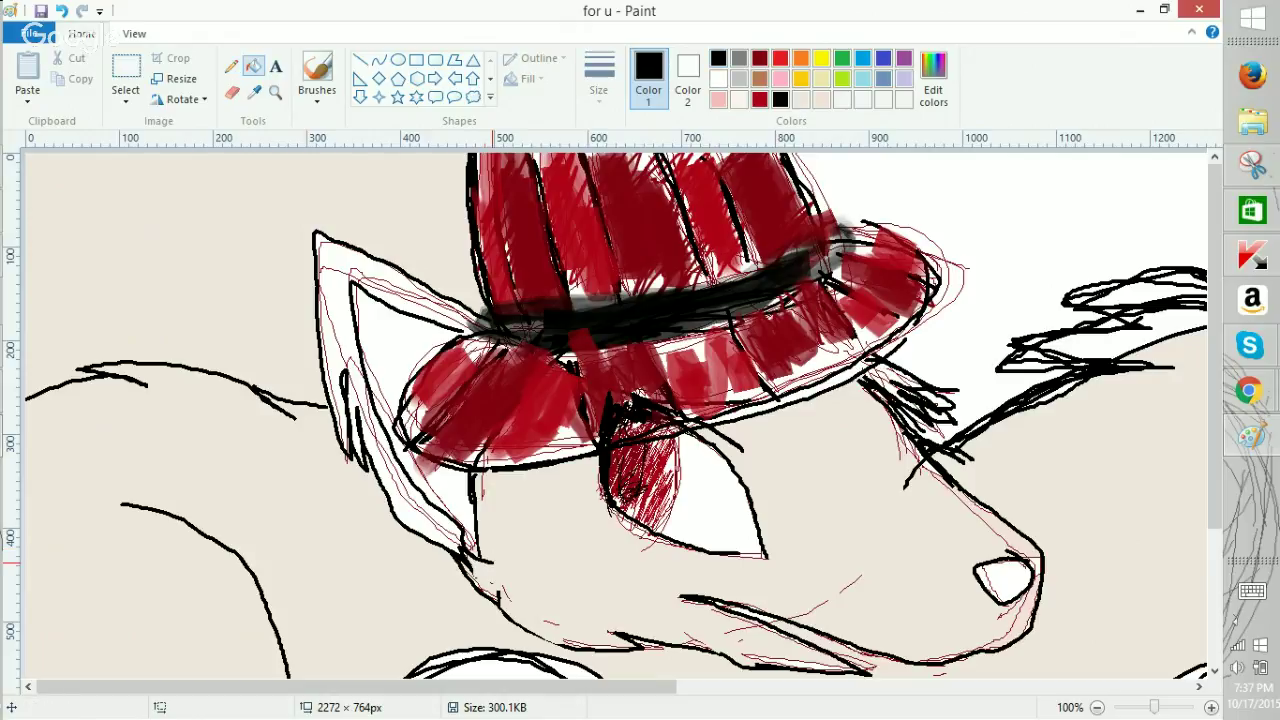
{"action": "left_click", "coordinate": [718, 79]}
{"action": "left_click", "coordinate": [393, 200]}
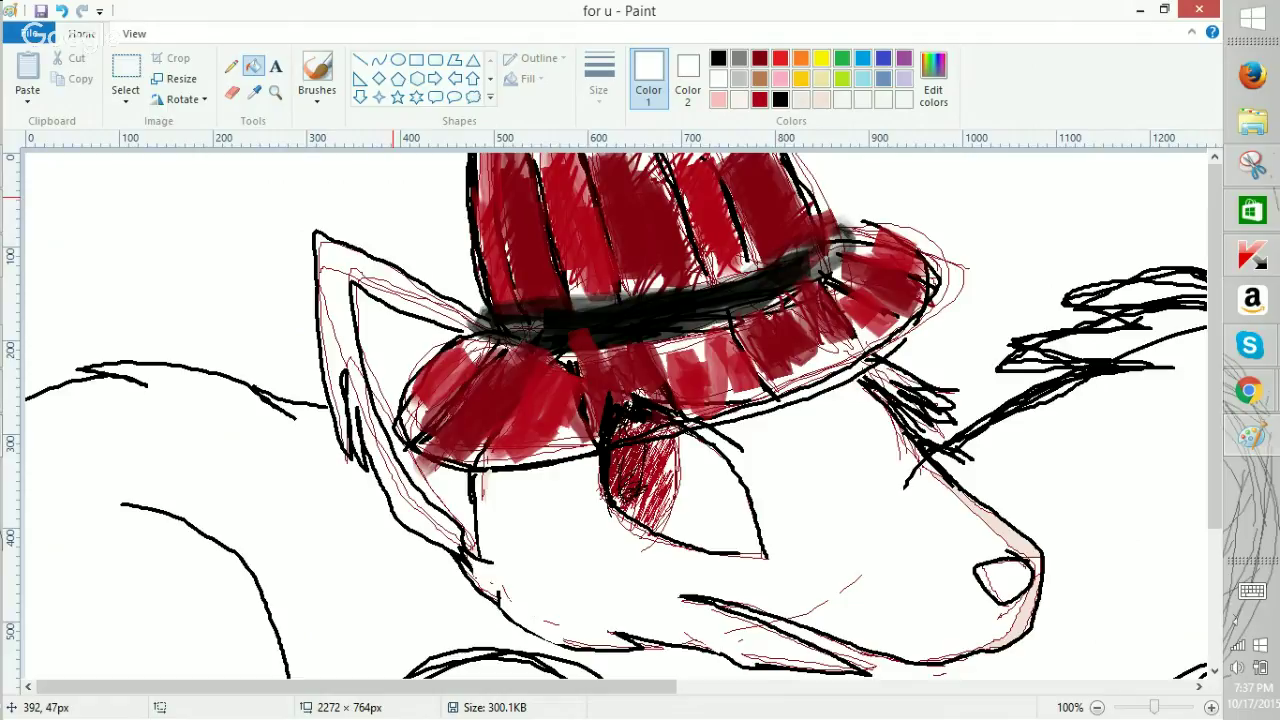
{"action": "left_click", "coordinate": [1097, 707]}
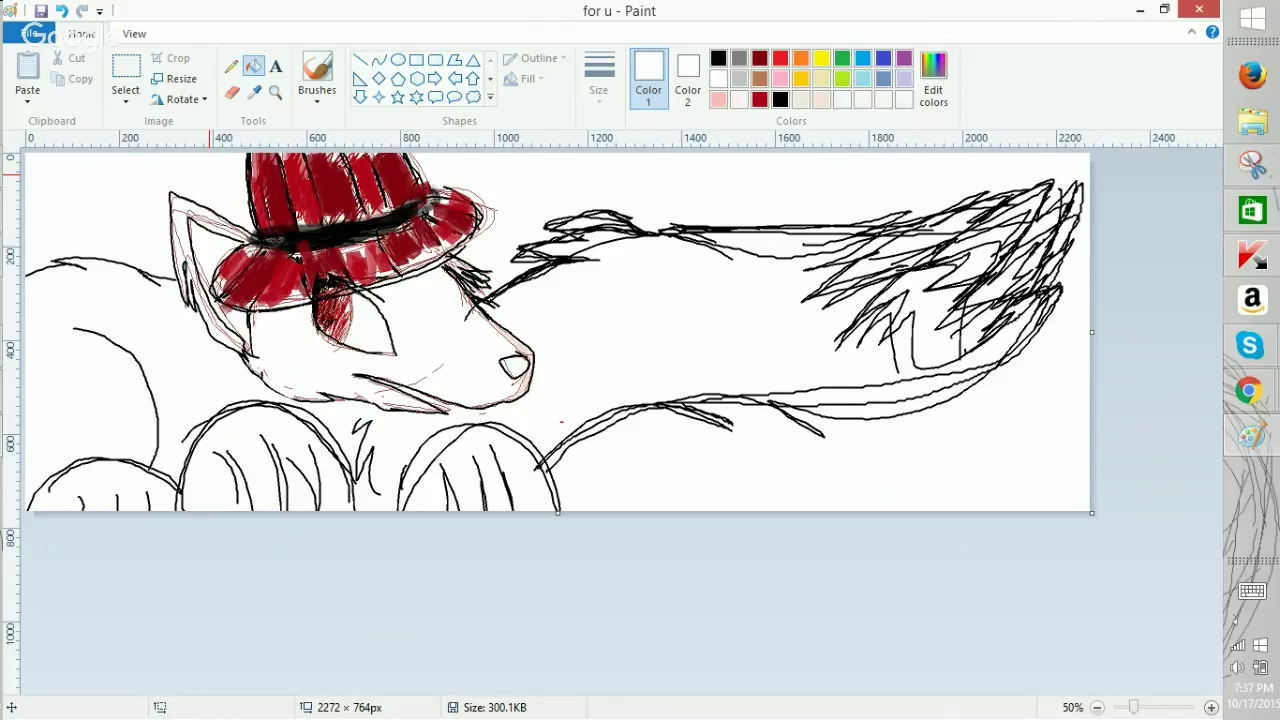
Try to fill the background and the connected body area with brown, and undo the fills.
{"action": "left_click", "coordinate": [231, 66]}
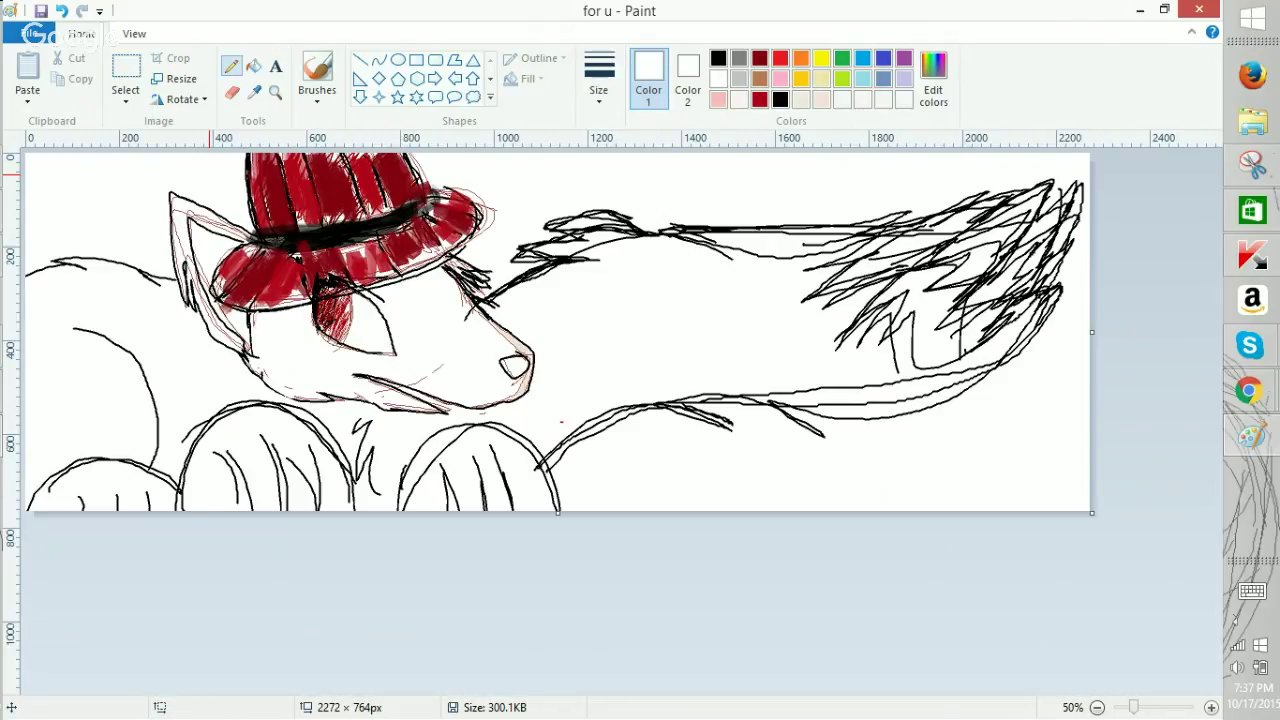
{"action": "left_click", "coordinate": [253, 66]}
{"action": "left_click", "coordinate": [760, 79]}
{"action": "left_click", "coordinate": [732, 175]}
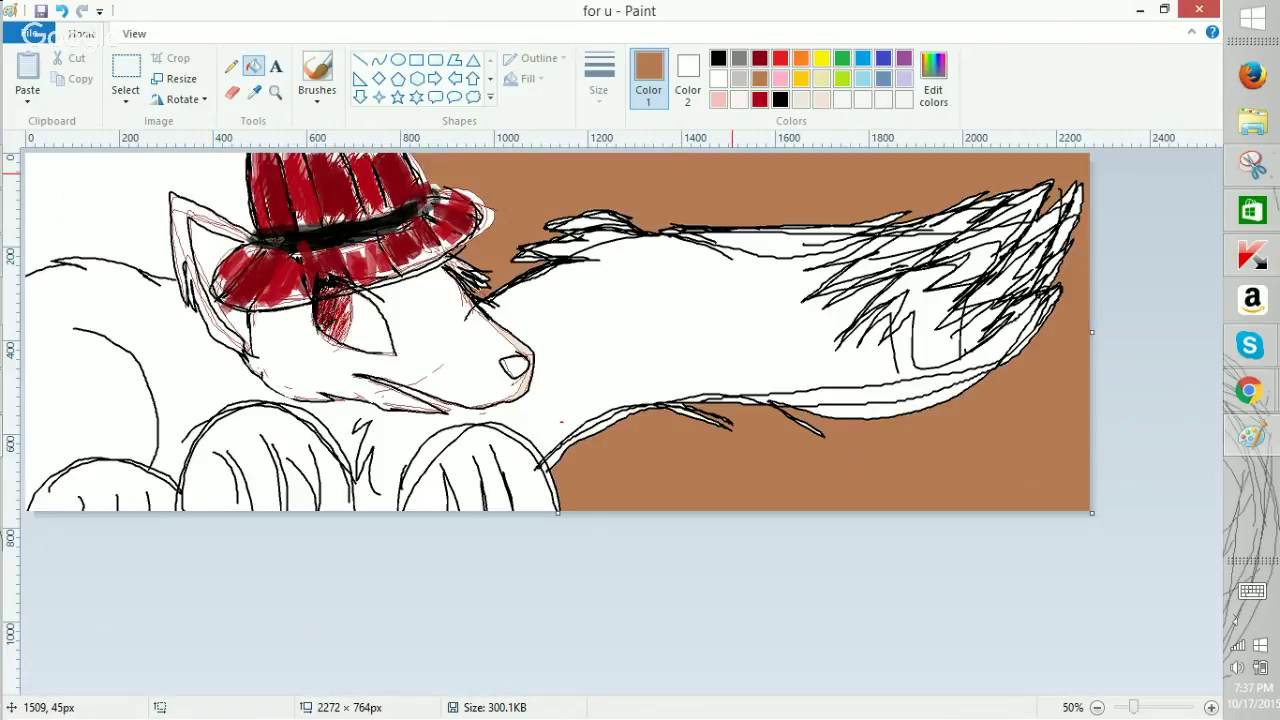
{"action": "left_click", "coordinate": [61, 11]}
{"action": "key", "text": "ctrl+y"}
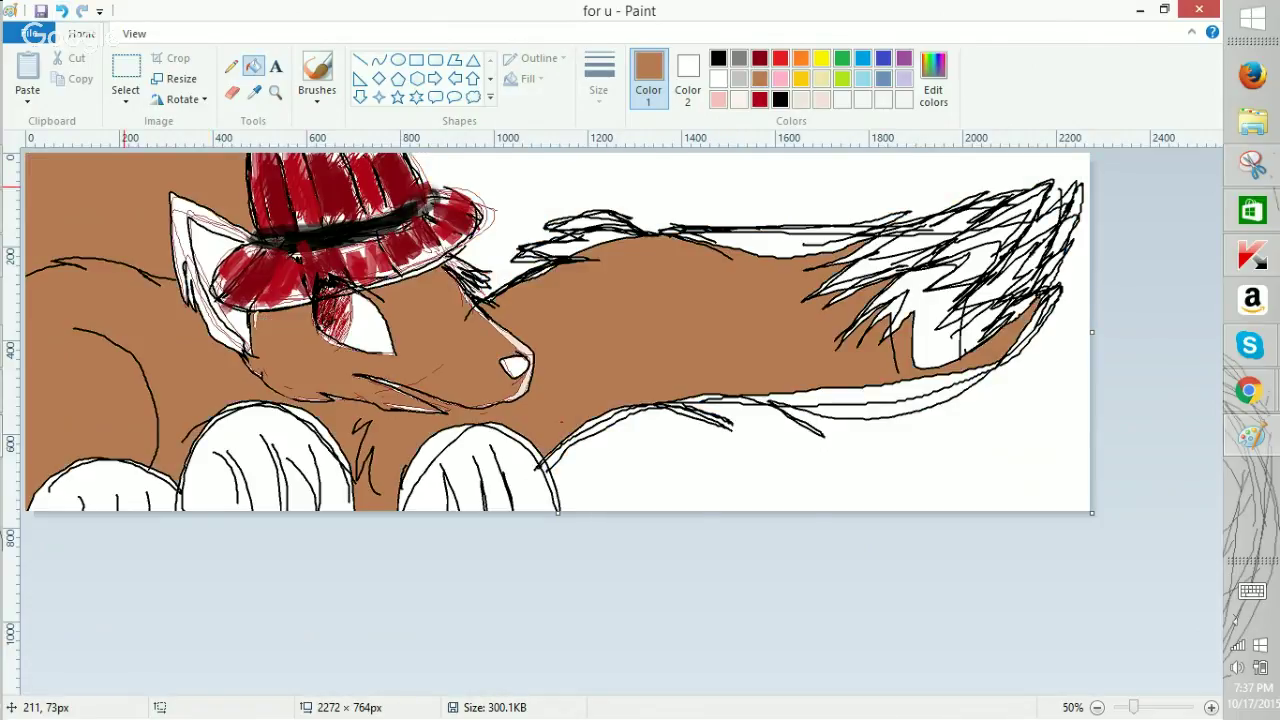
{"action": "left_click", "coordinate": [61, 11]}
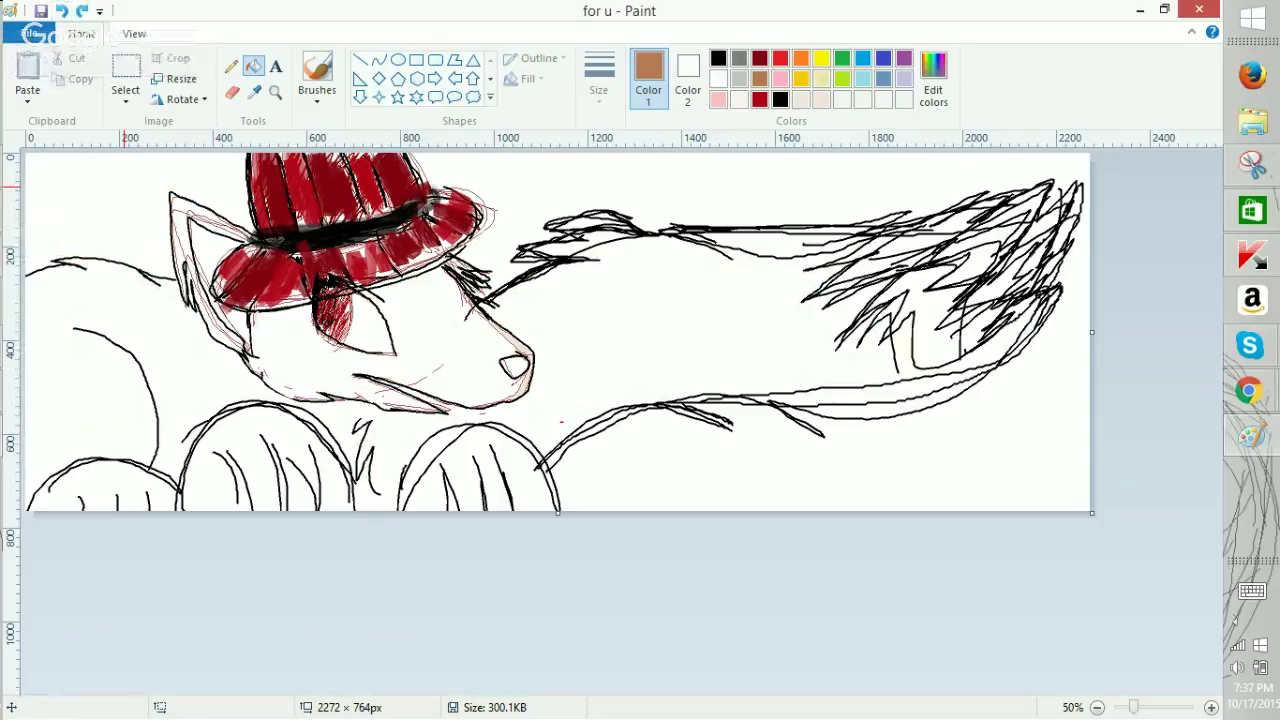
Try brown, black and light gray fills on the background around the tail, and undo the black and gray ones.
{"action": "left_click", "coordinate": [698, 167]}
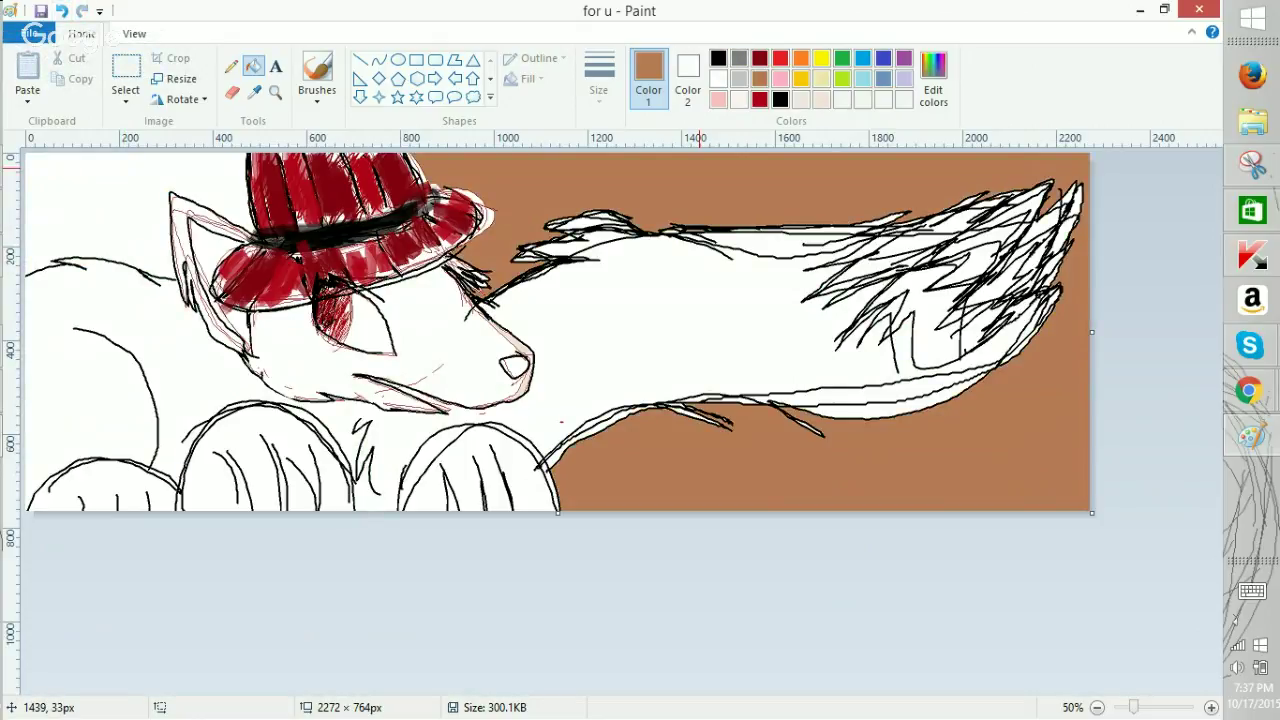
{"action": "left_click", "coordinate": [718, 58]}
{"action": "left_click", "coordinate": [763, 177]}
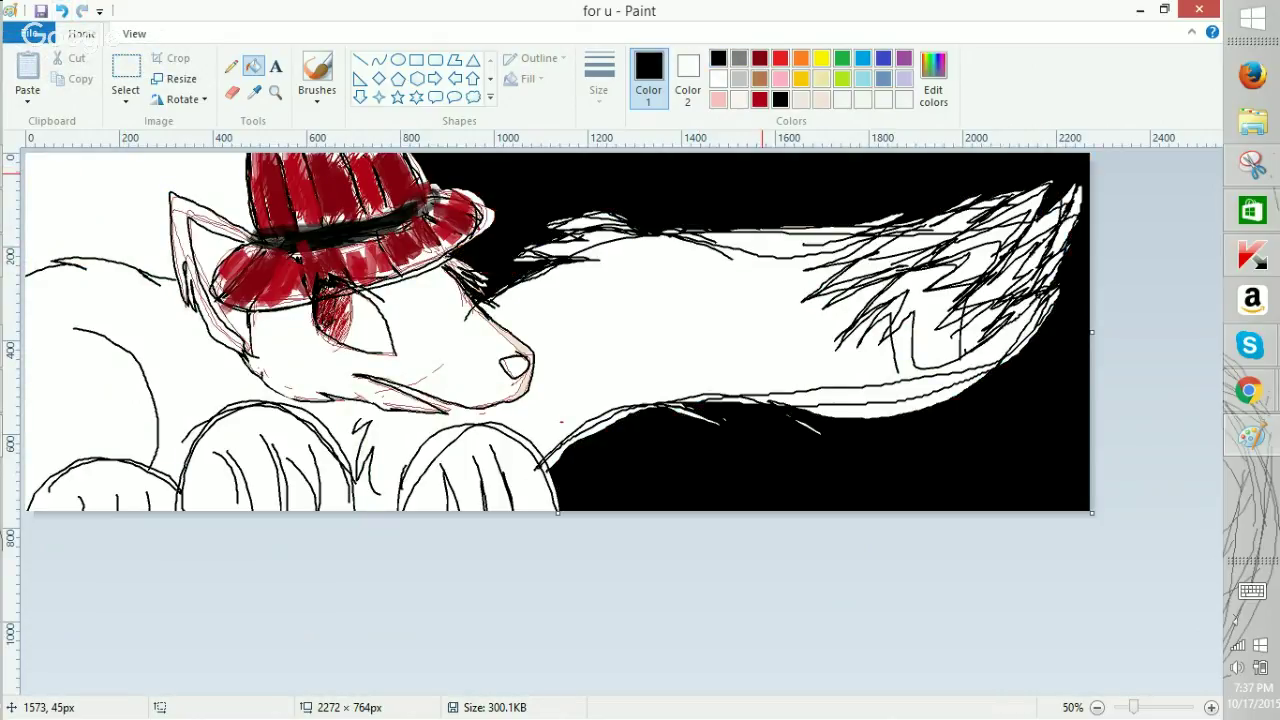
{"action": "left_click", "coordinate": [738, 79]}
{"action": "left_click", "coordinate": [749, 160]}
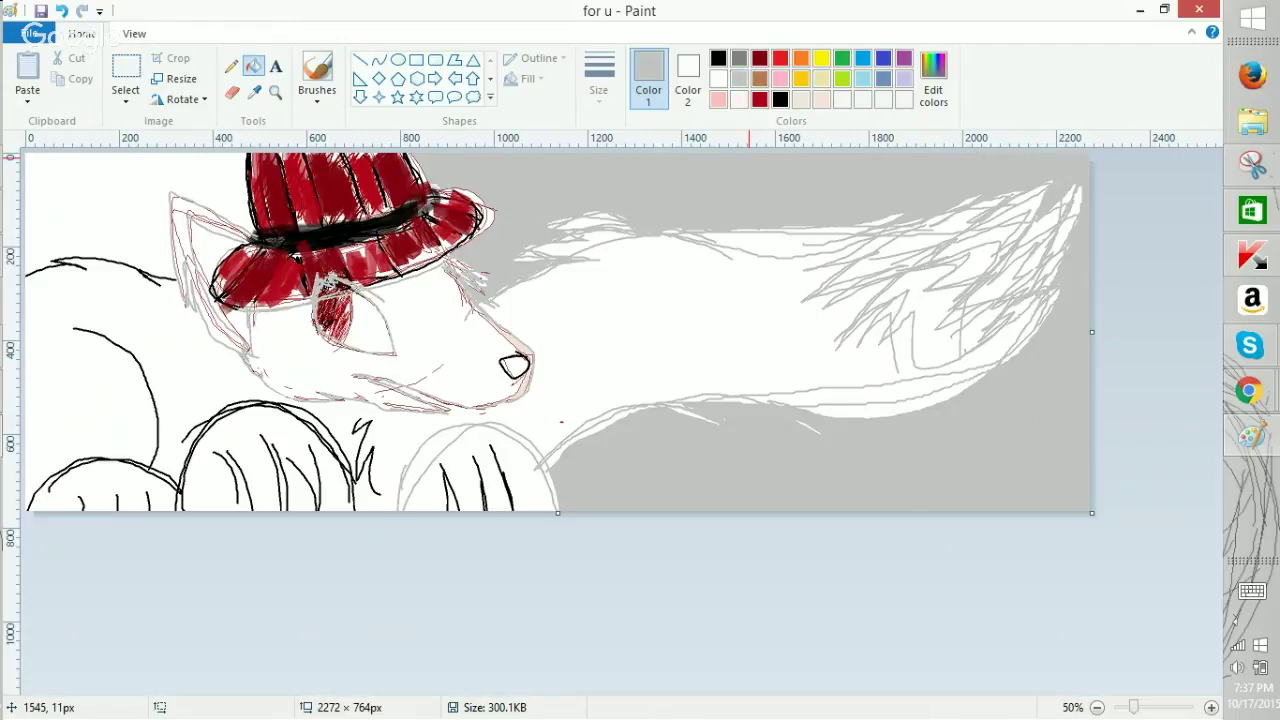
{"action": "left_click", "coordinate": [61, 11]}
{"action": "left_click", "coordinate": [61, 11]}
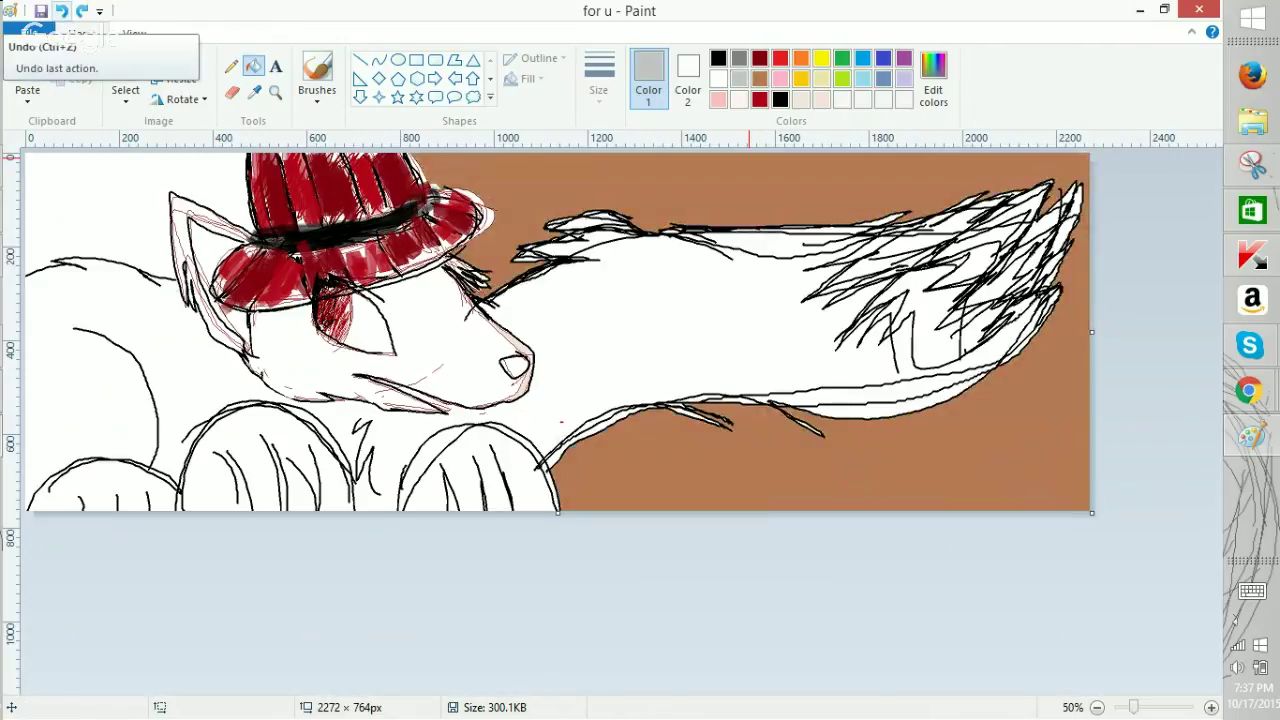
Fill the background around the tail and the connected face, body and remaining background with light gray.
{"action": "left_click", "coordinate": [700, 178]}
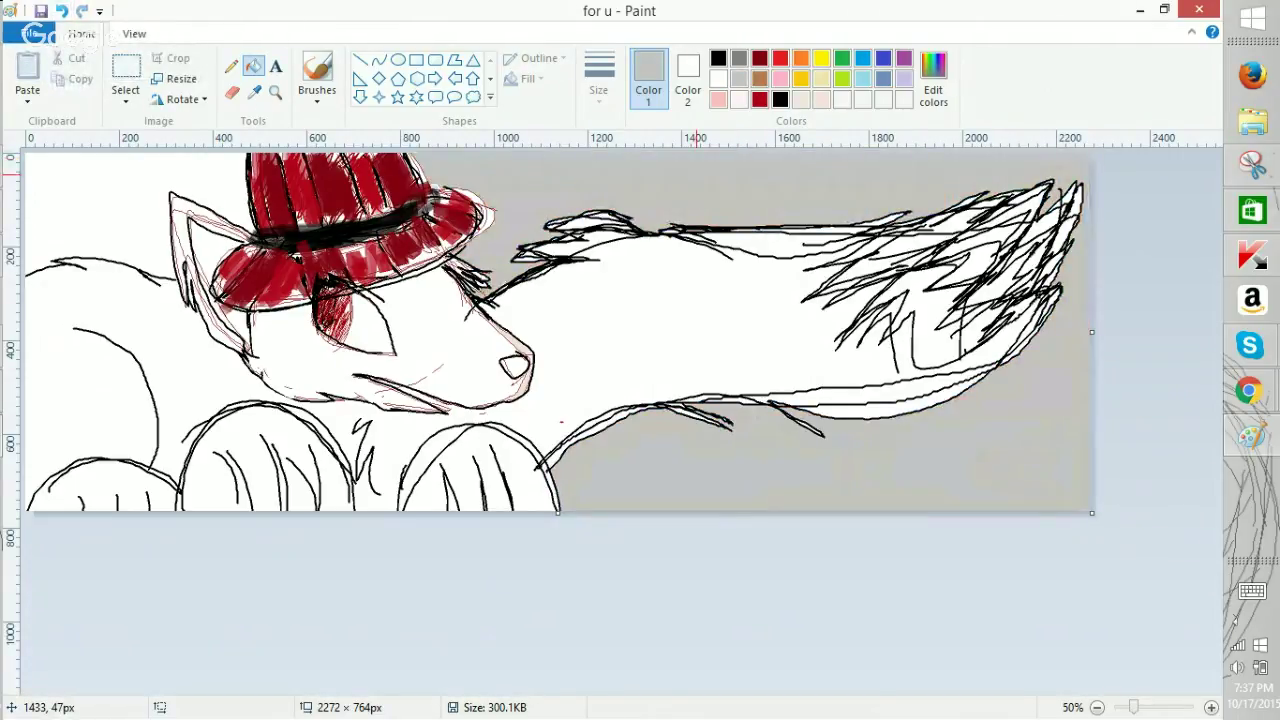
{"action": "left_click", "coordinate": [145, 169]}
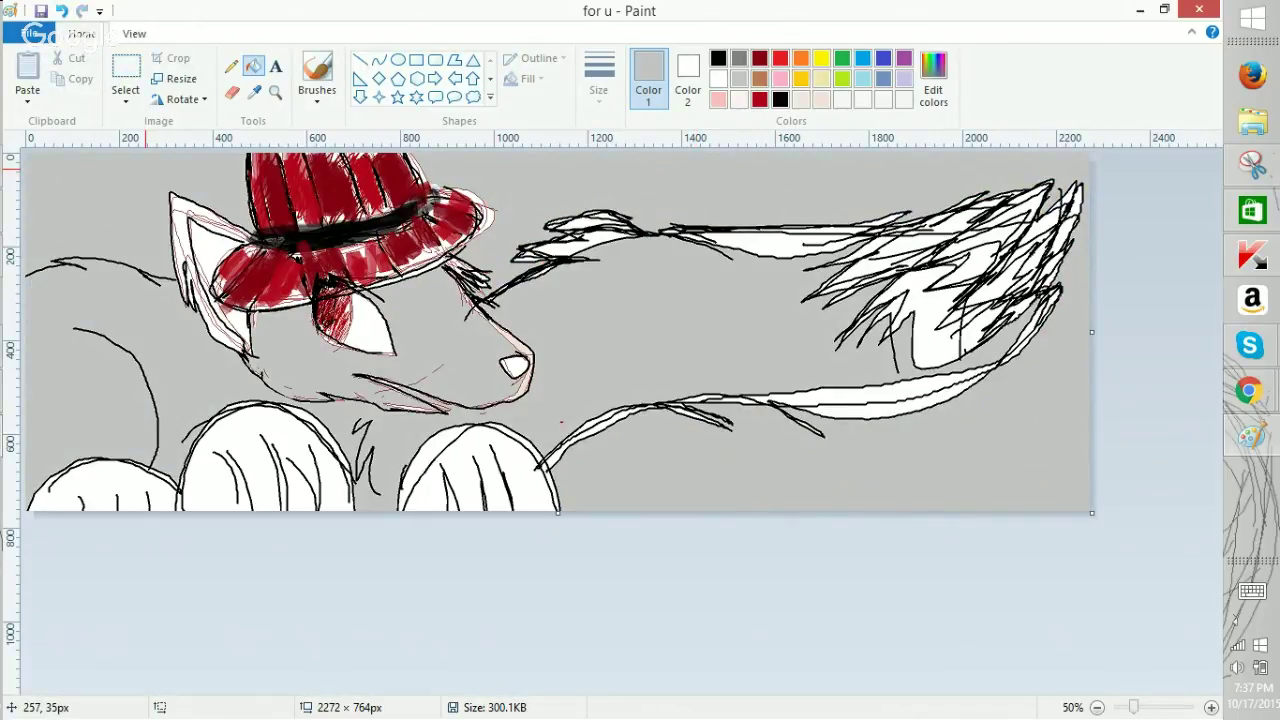
Close the gaps in the cheek and jaw outline with the black pencil, and fill the body, tail and background behind the ear with white.
{"action": "scroll", "coordinate": [146, 173], "scroll_direction": "up", "scroll_amount": 1}
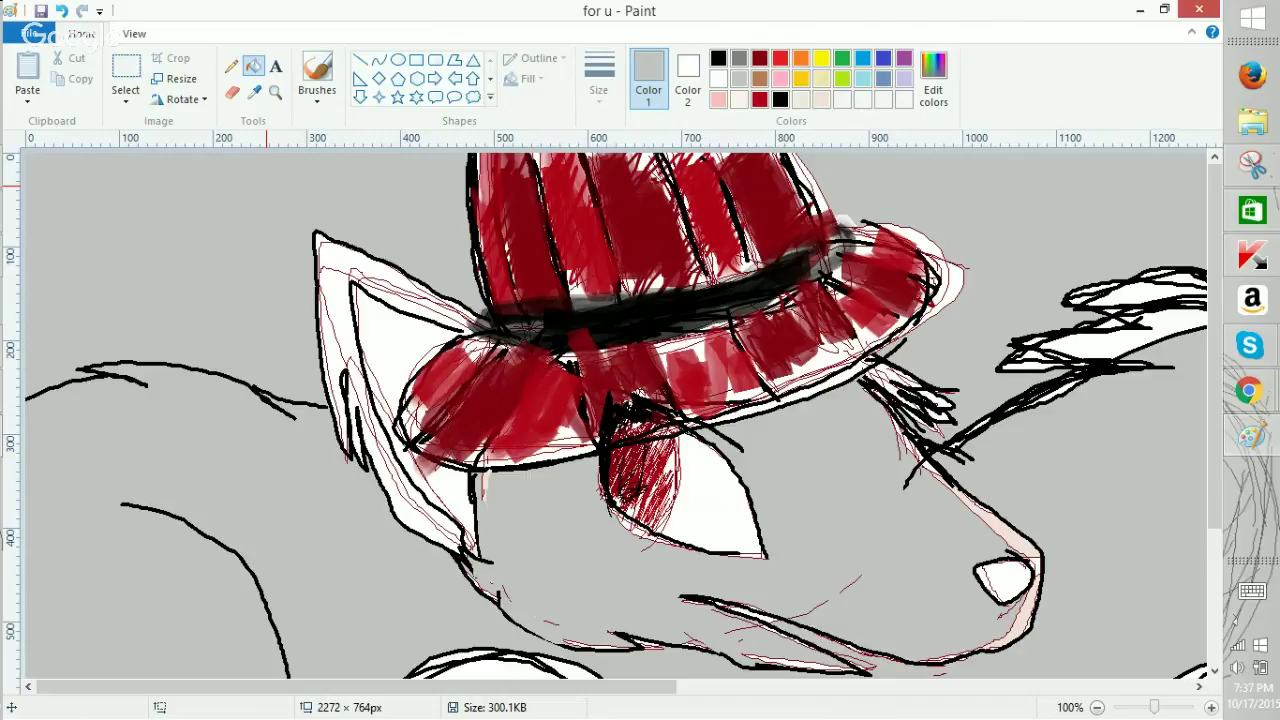
{"action": "left_click", "coordinate": [718, 58]}
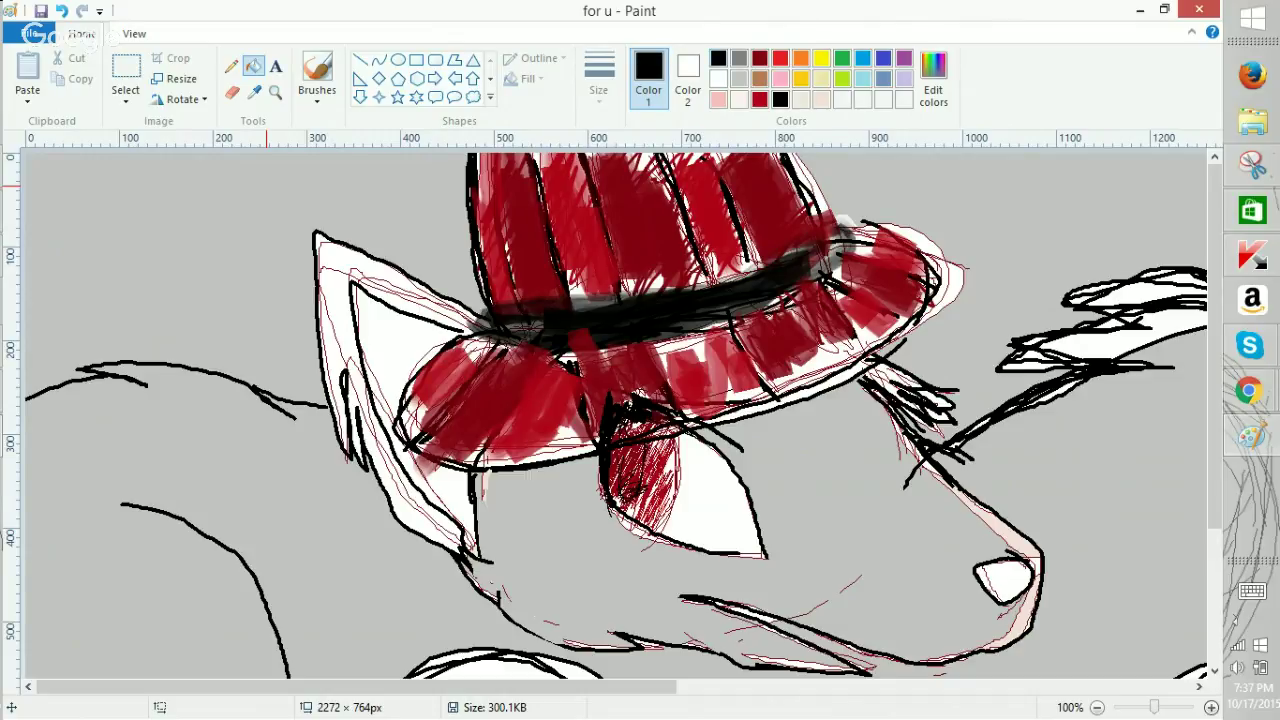
{"action": "left_click", "coordinate": [232, 66]}
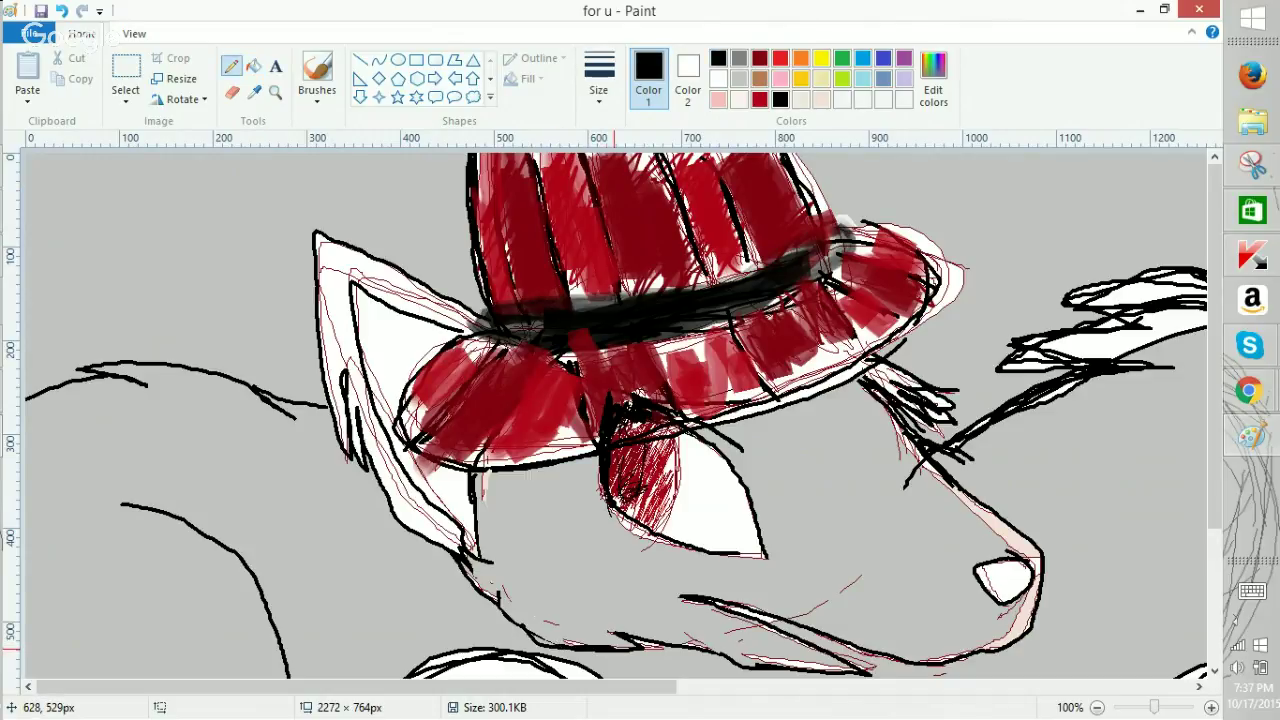
{"action": "left_click", "coordinate": [253, 65]}
{"action": "left_click", "coordinate": [718, 79]}
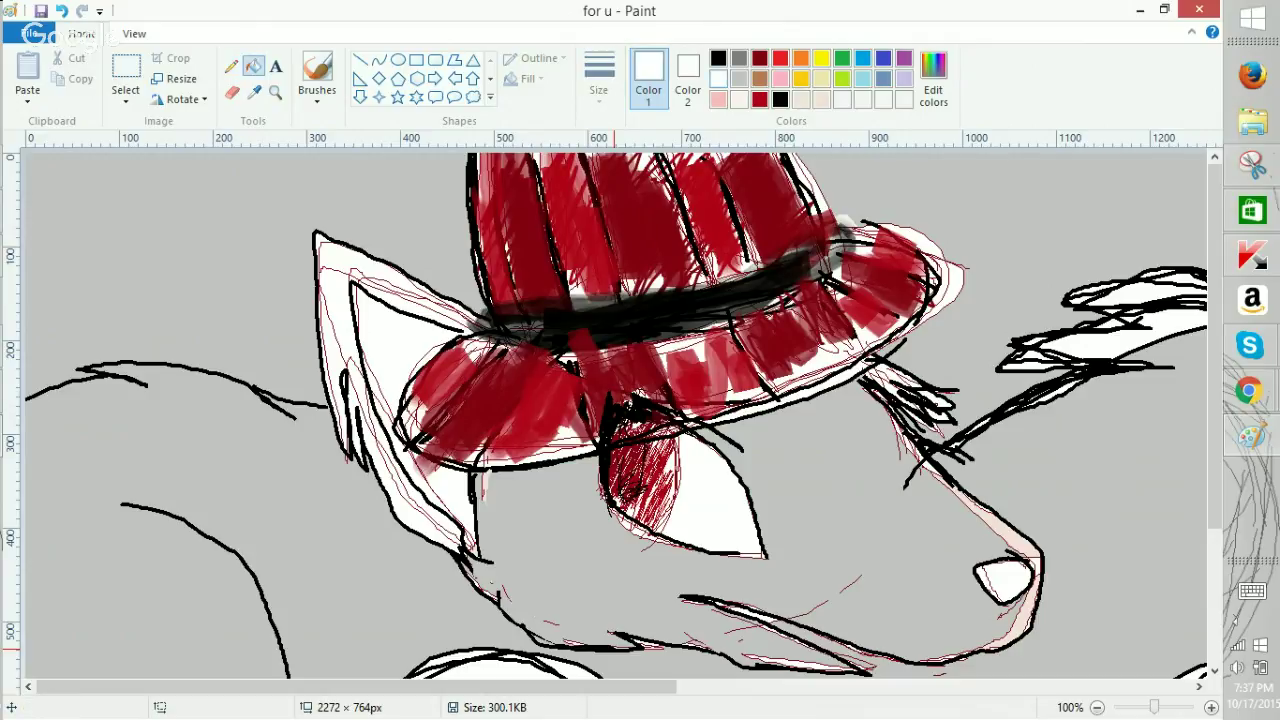
{"action": "left_click", "coordinate": [248, 474]}
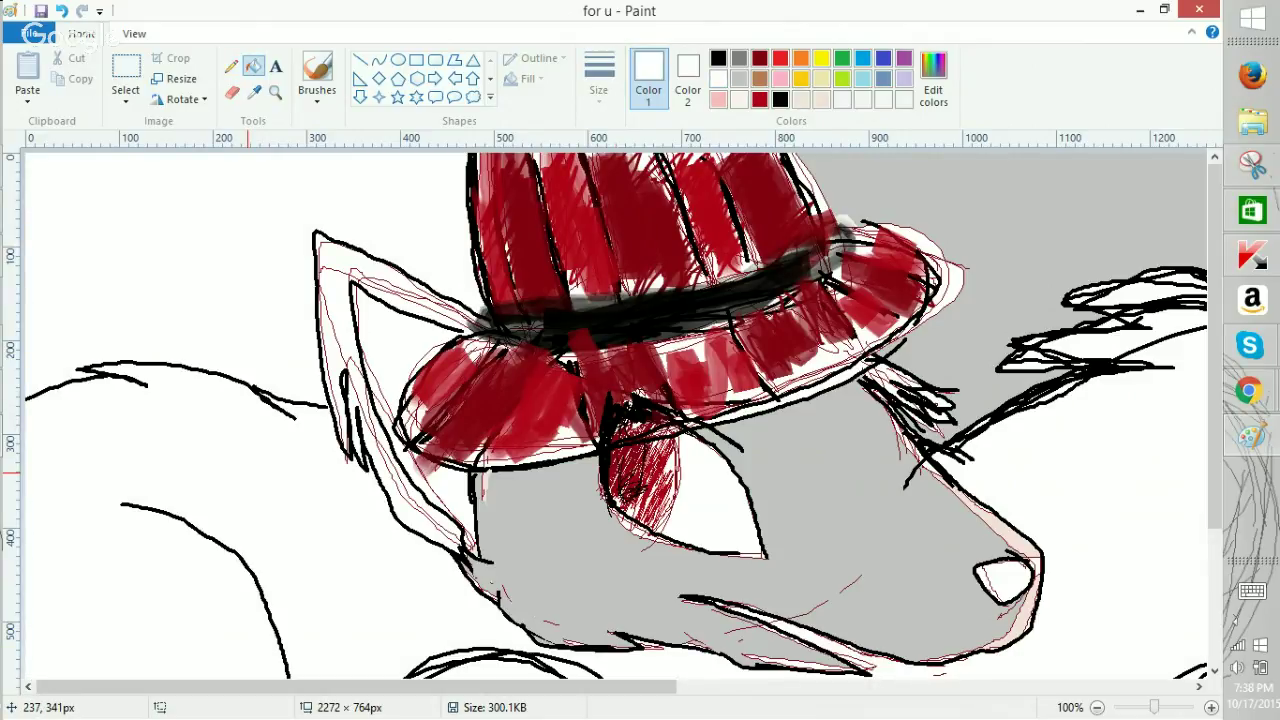
{"action": "scroll", "coordinate": [248, 474], "scroll_direction": "down", "scroll_amount": 1}
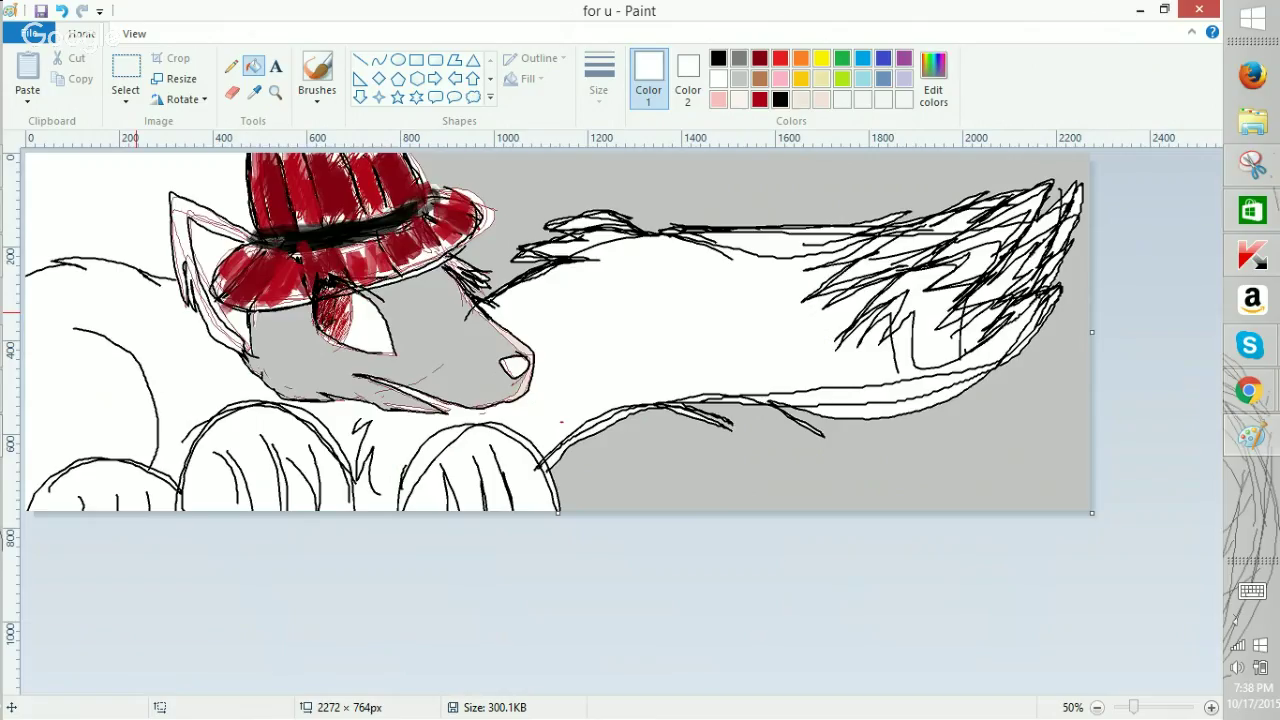
Fill the face and the three front paws with the custom light beige.
{"action": "left_click", "coordinate": [801, 99]}
{"action": "left_click", "coordinate": [428, 347]}
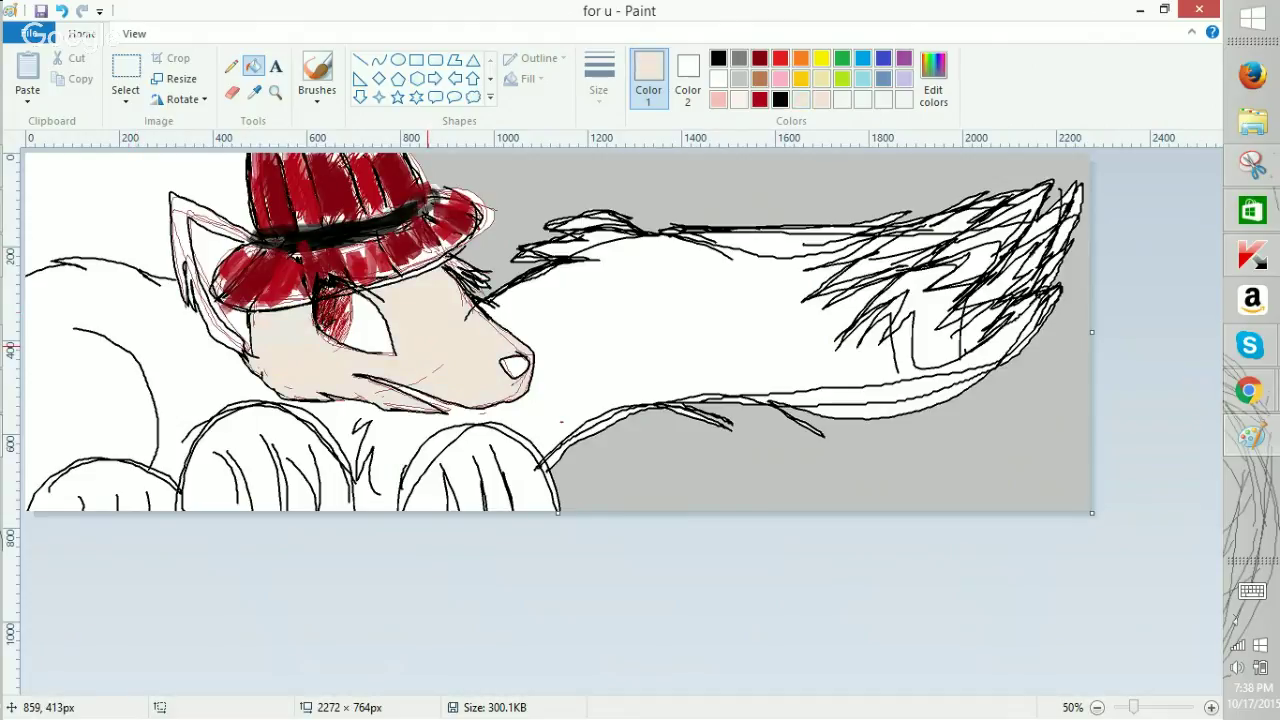
{"action": "left_click", "coordinate": [494, 450]}
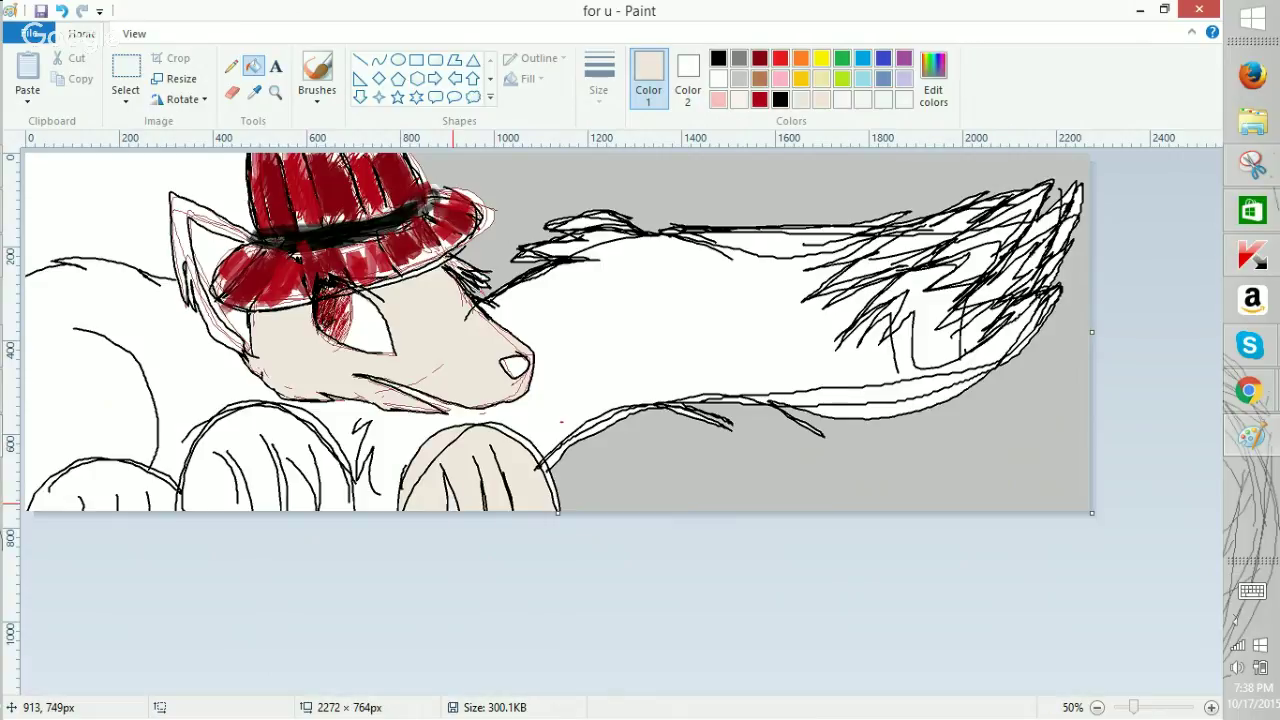
{"action": "left_click", "coordinate": [289, 440]}
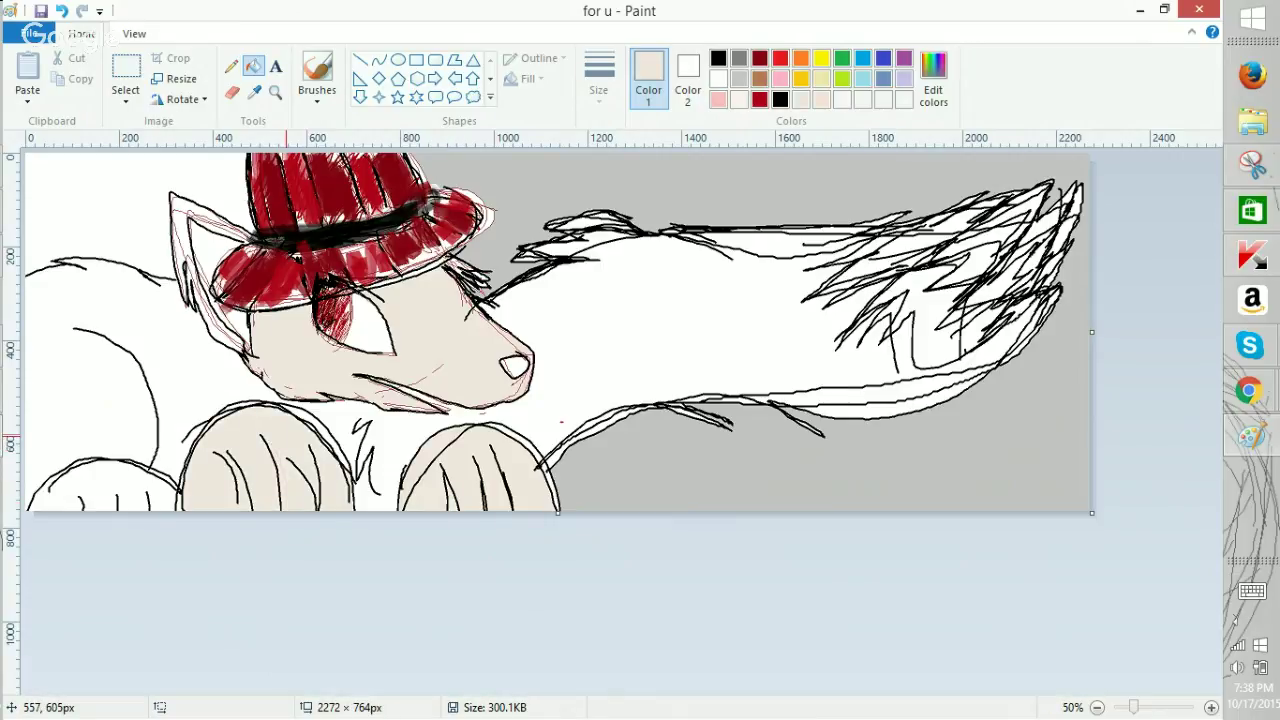
{"action": "left_click", "coordinate": [127, 490]}
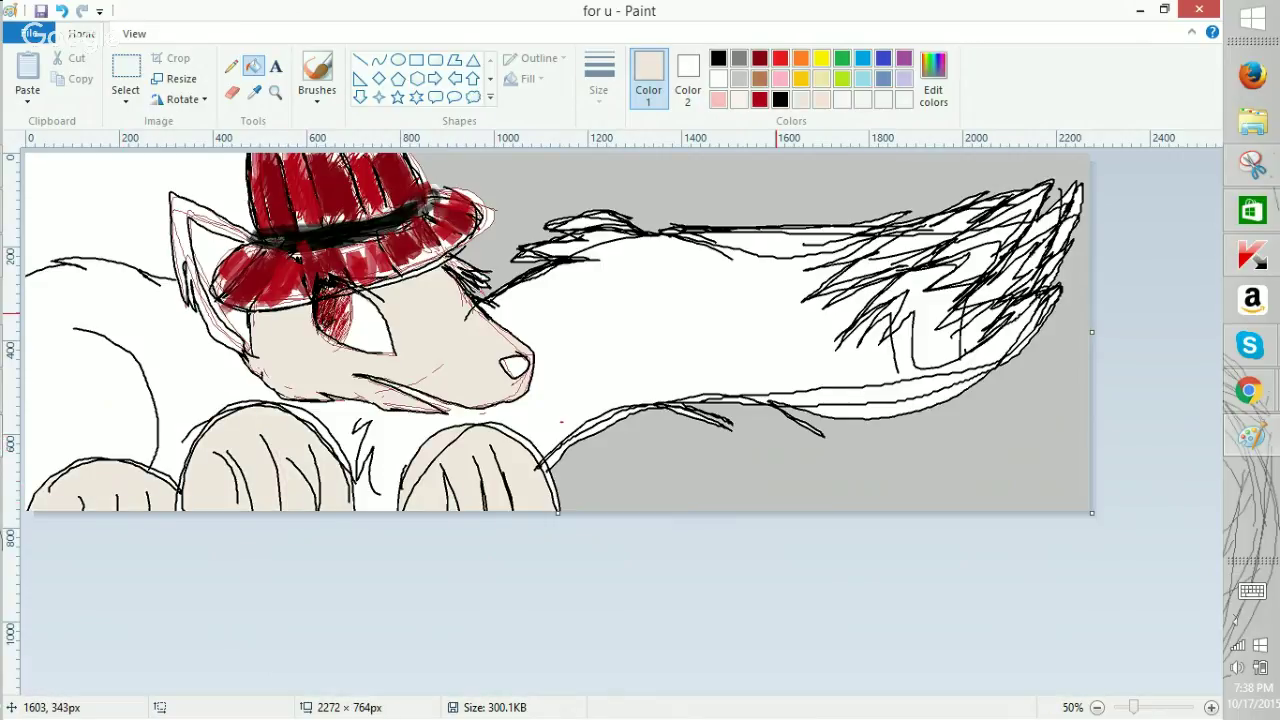
Undo the beige fill on the tail, and close the gap between the back outline and the ear with the black pencil.
{"action": "left_click", "coordinate": [777, 315]}
{"action": "left_click", "coordinate": [61, 11]}
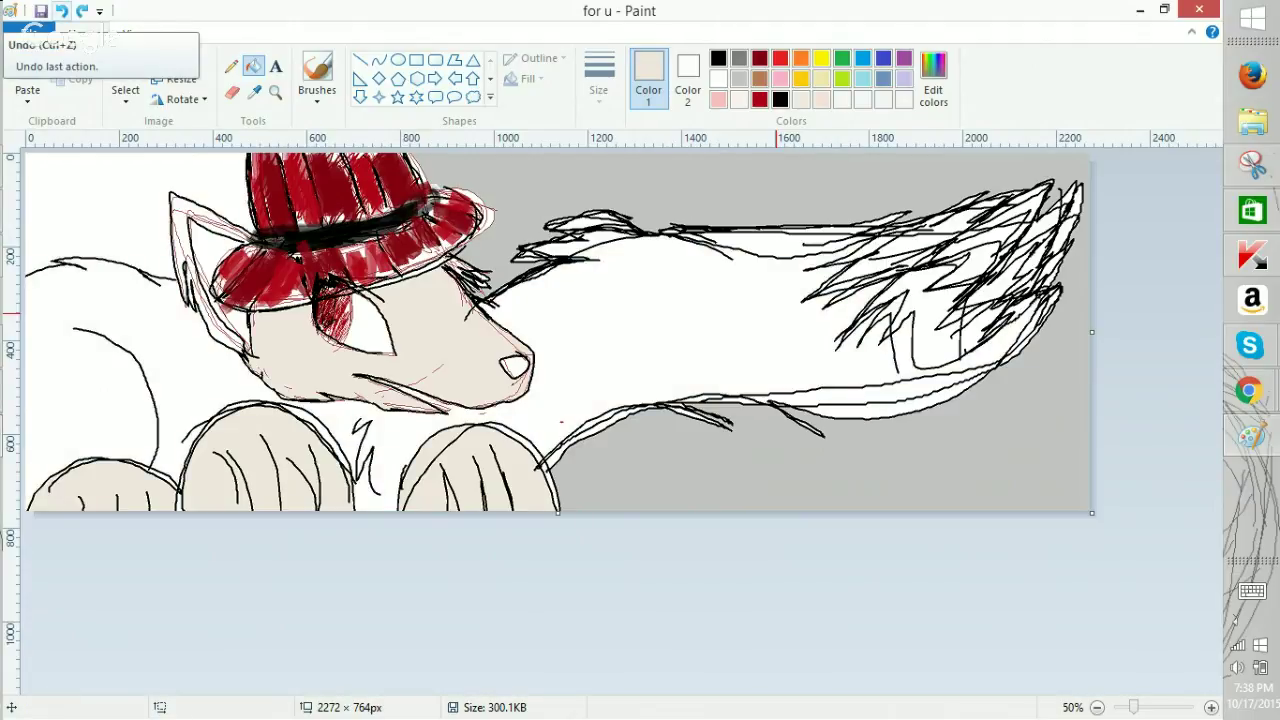
{"action": "left_click", "coordinate": [1211, 707]}
{"action": "left_click", "coordinate": [231, 66]}
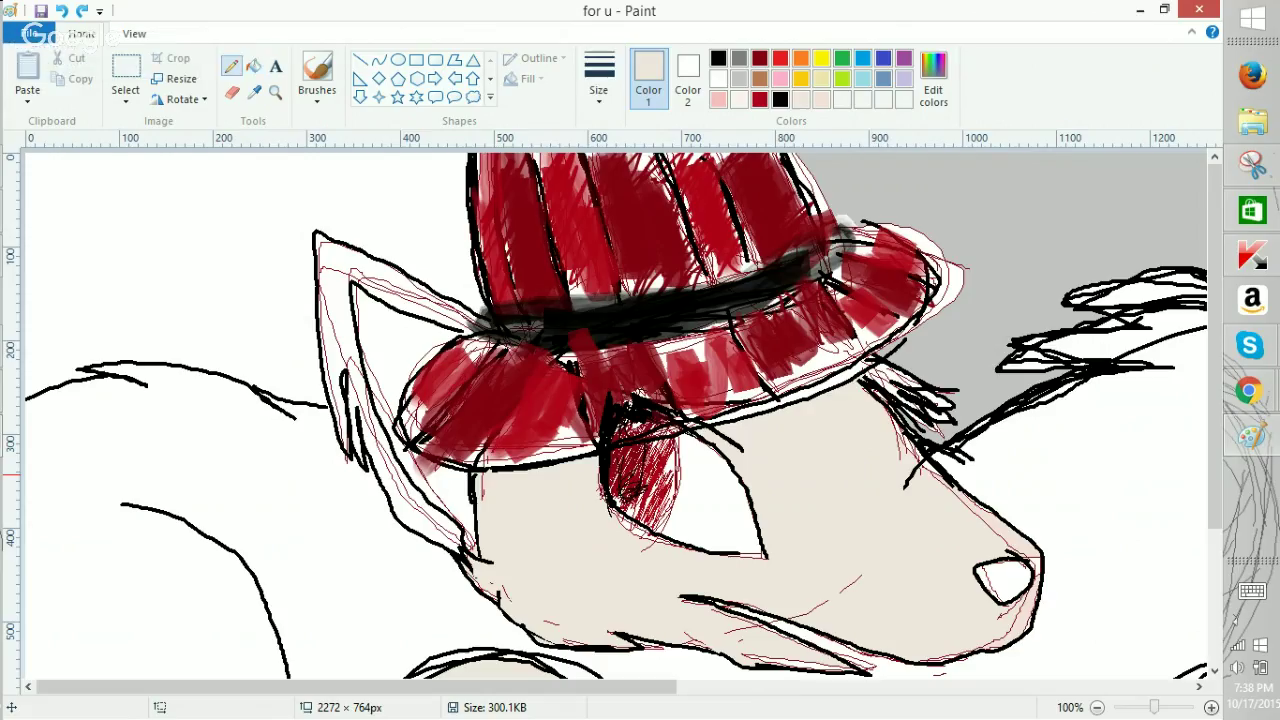
{"action": "left_click", "coordinate": [718, 58]}
{"action": "left_click_drag", "start_coordinate": [328, 397], "coordinate": [342, 405]}
{"action": "left_click", "coordinate": [253, 65]}
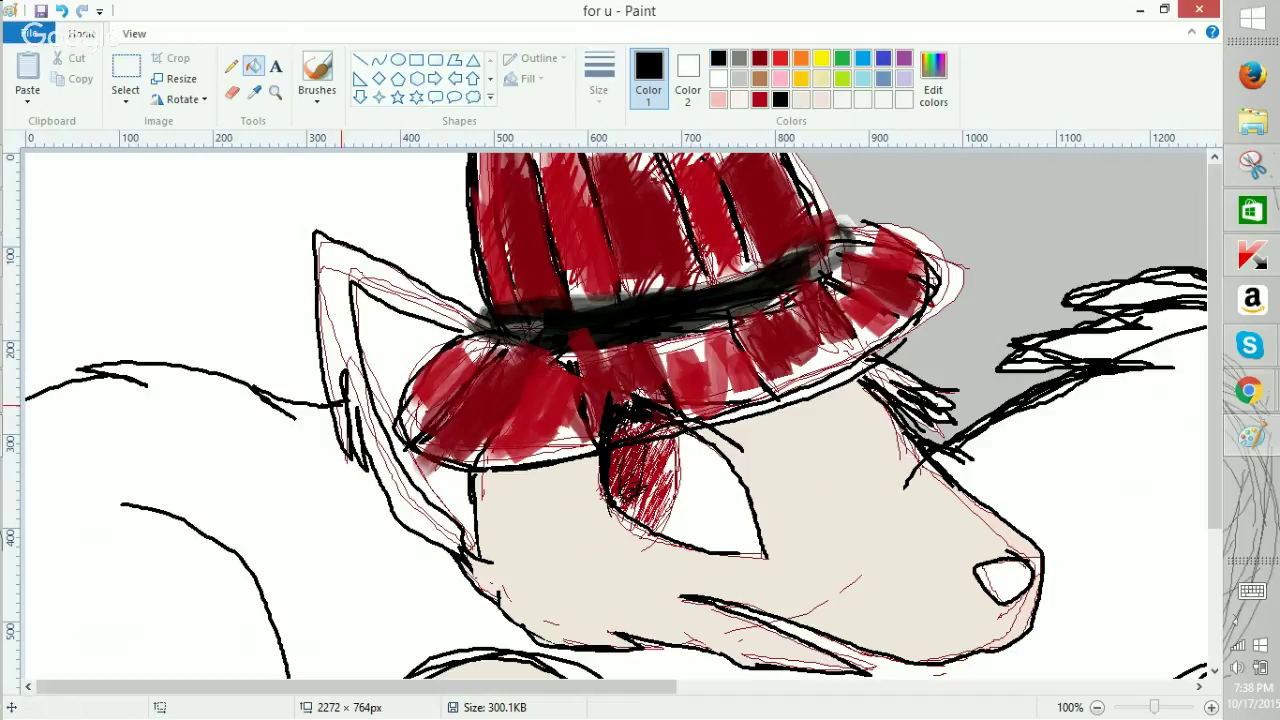
Fill the connected body and tail with the other custom light beige, and undo the stray fill of the black outlines.
{"action": "left_click", "coordinate": [821, 99]}
{"action": "left_click", "coordinate": [301, 510]}
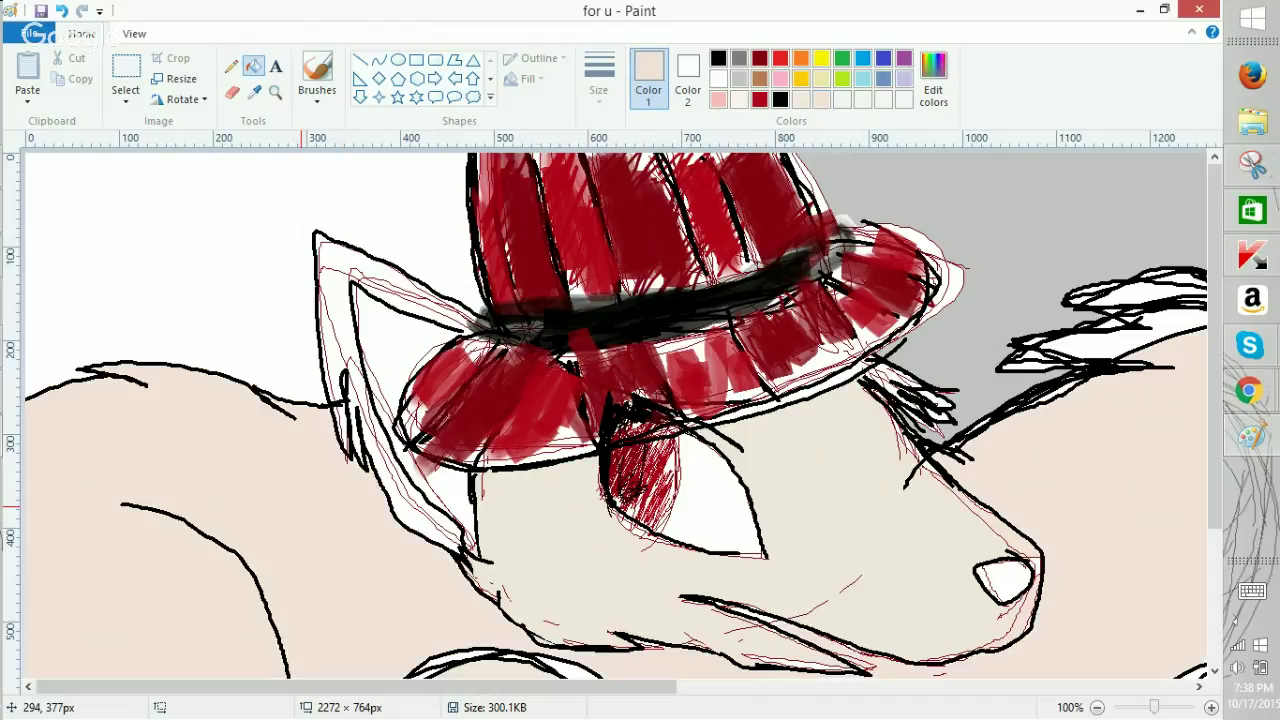
{"action": "left_click", "coordinate": [1097, 707]}
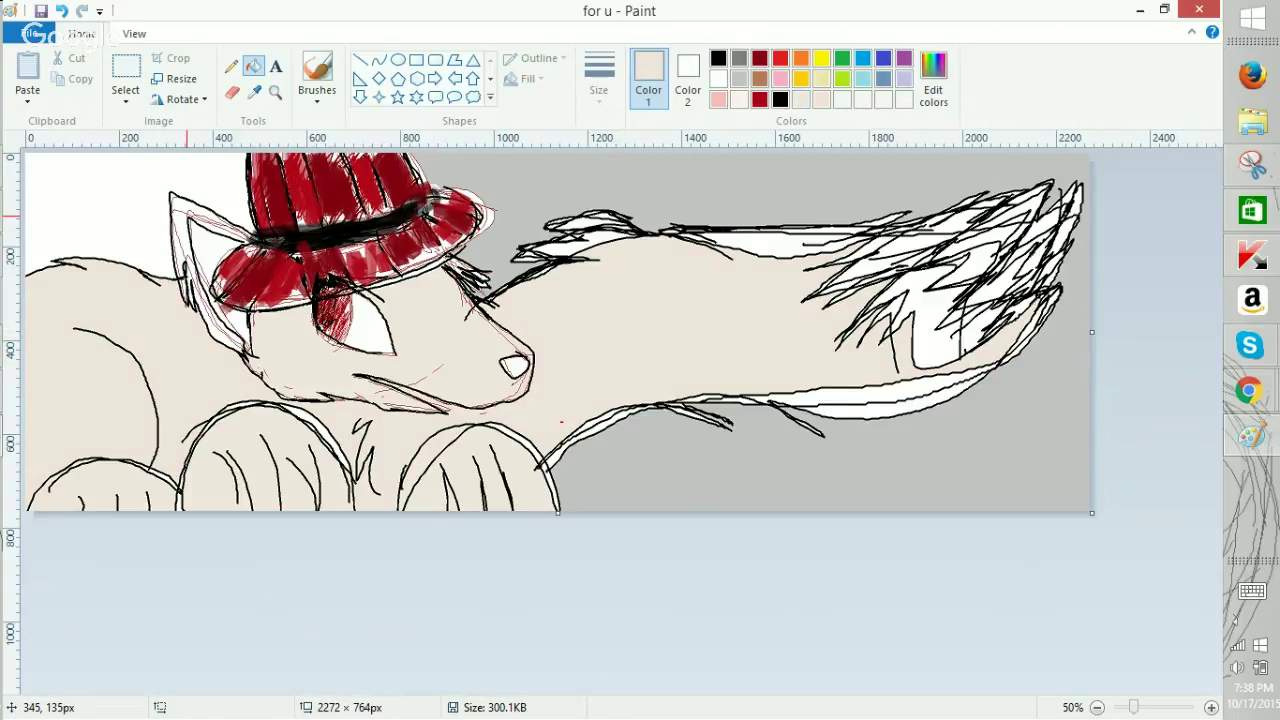
{"action": "key", "text": "ctrl+z"}
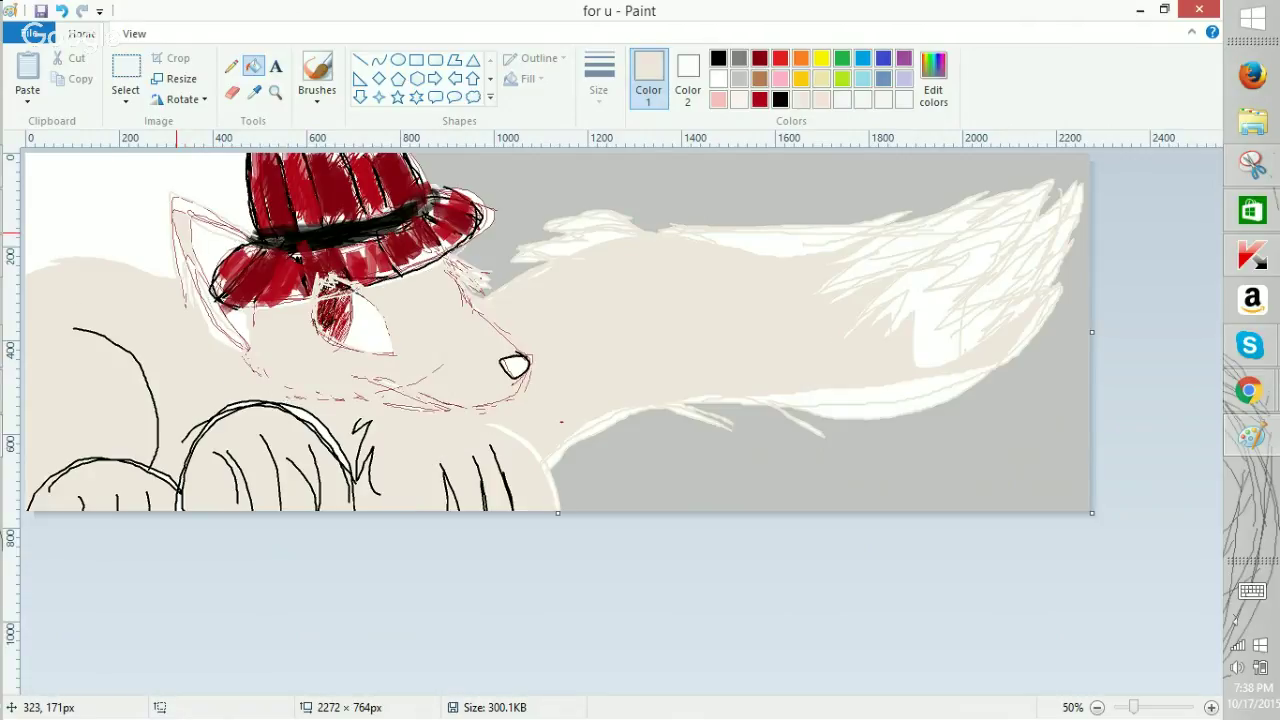
{"action": "key", "text": "ctrl+y"}
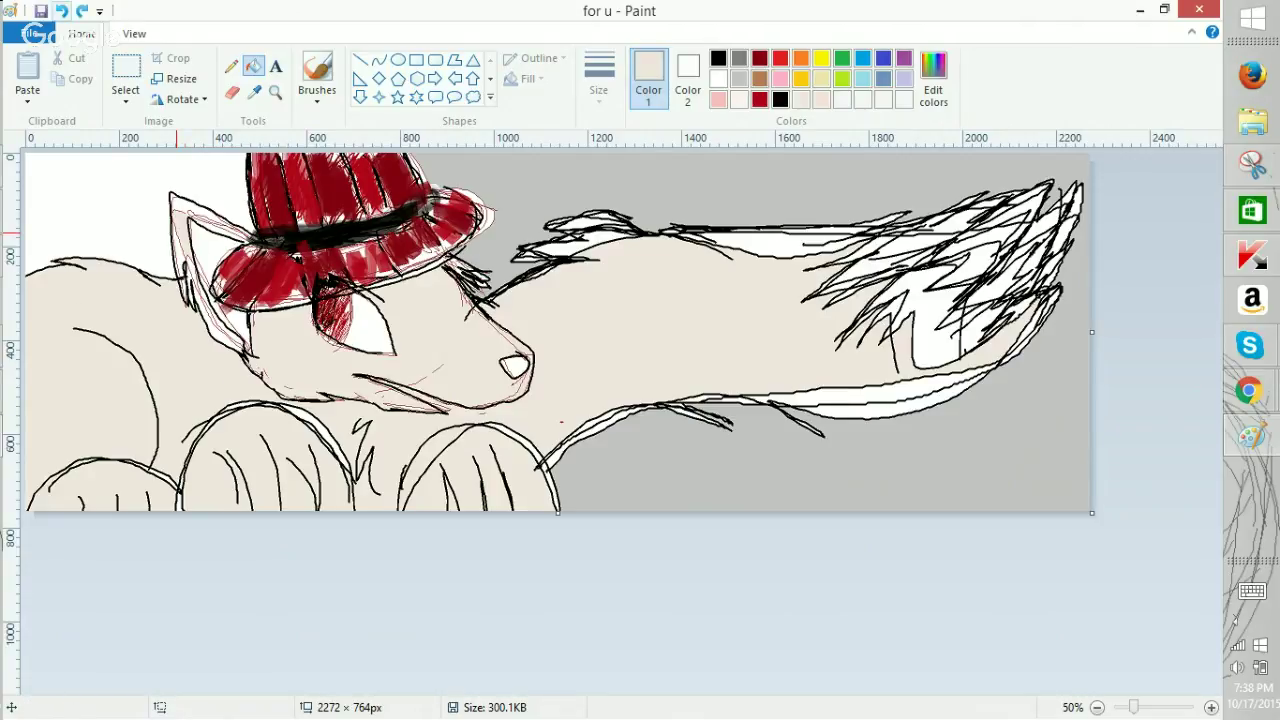
Switch to Chrome, check the Animal Jam page, and reload the "LPS : Love The Way You Lie" music video page.
{"action": "mouse_move", "coordinate": [1249, 390]}
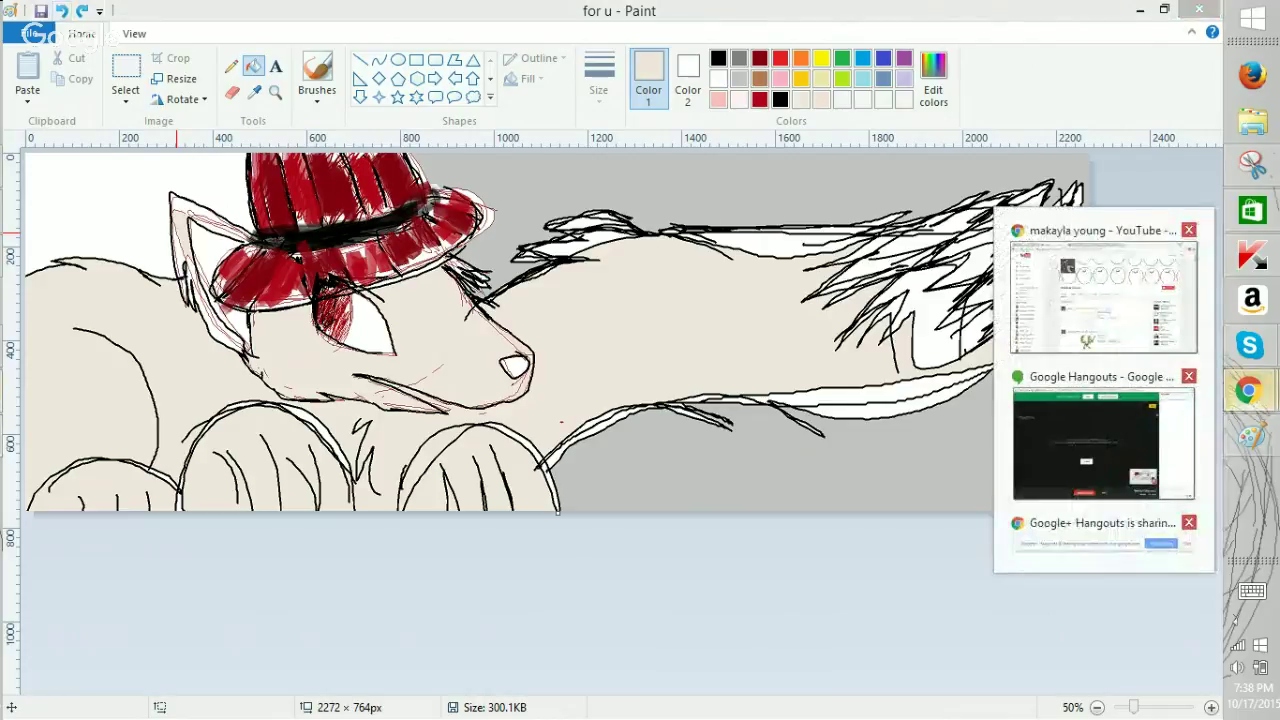
{"action": "left_click", "coordinate": [1100, 432]}
{"action": "left_click", "coordinate": [1104, 297]}
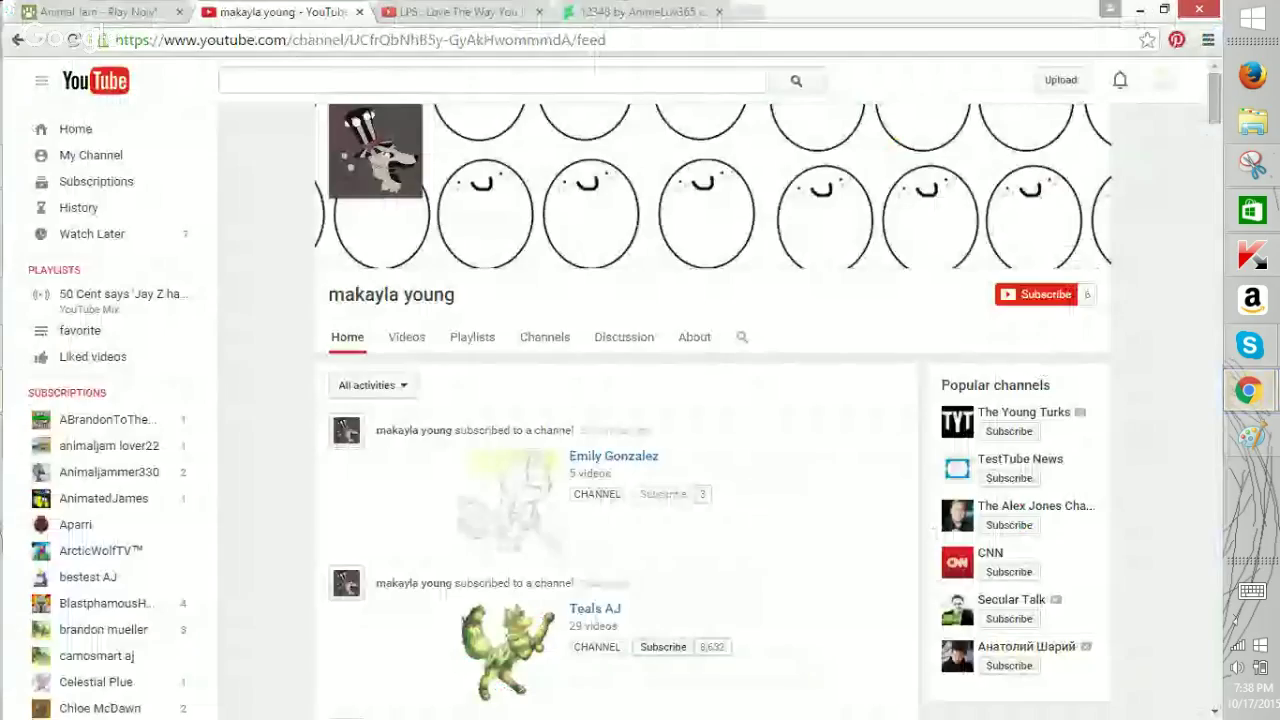
{"action": "left_click", "coordinate": [460, 12]}
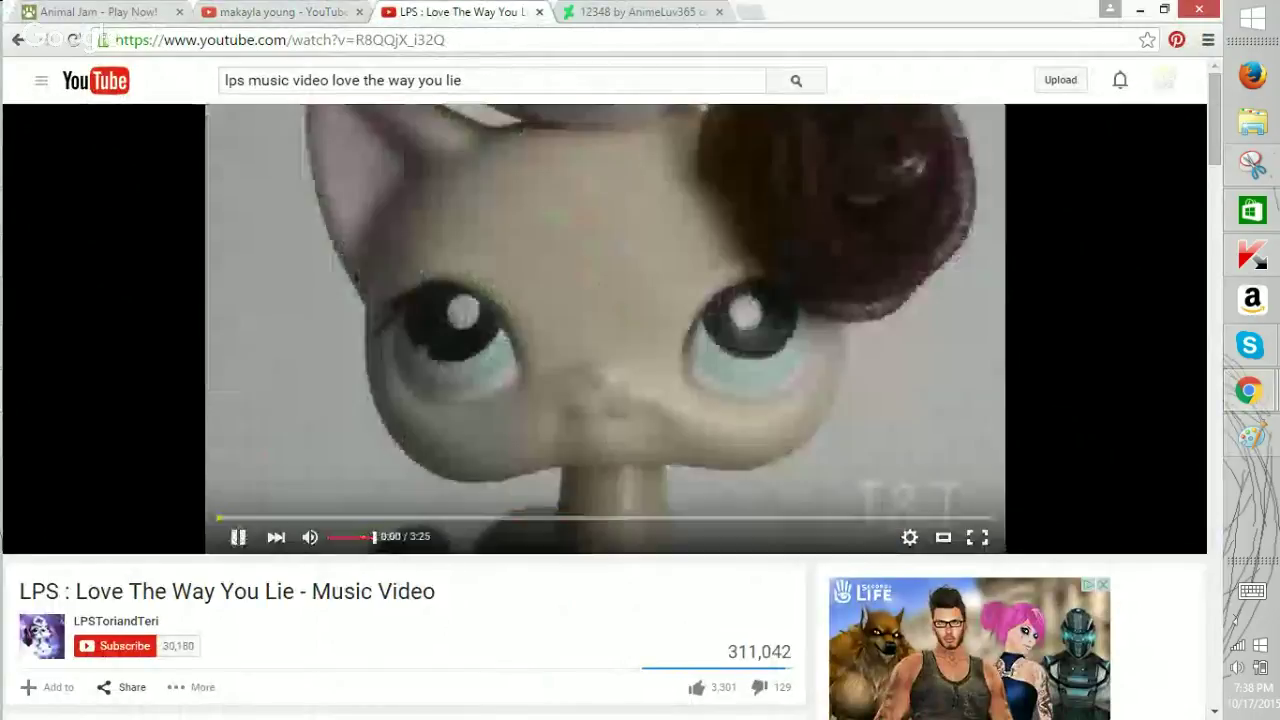
{"action": "left_click", "coordinate": [95, 12]}
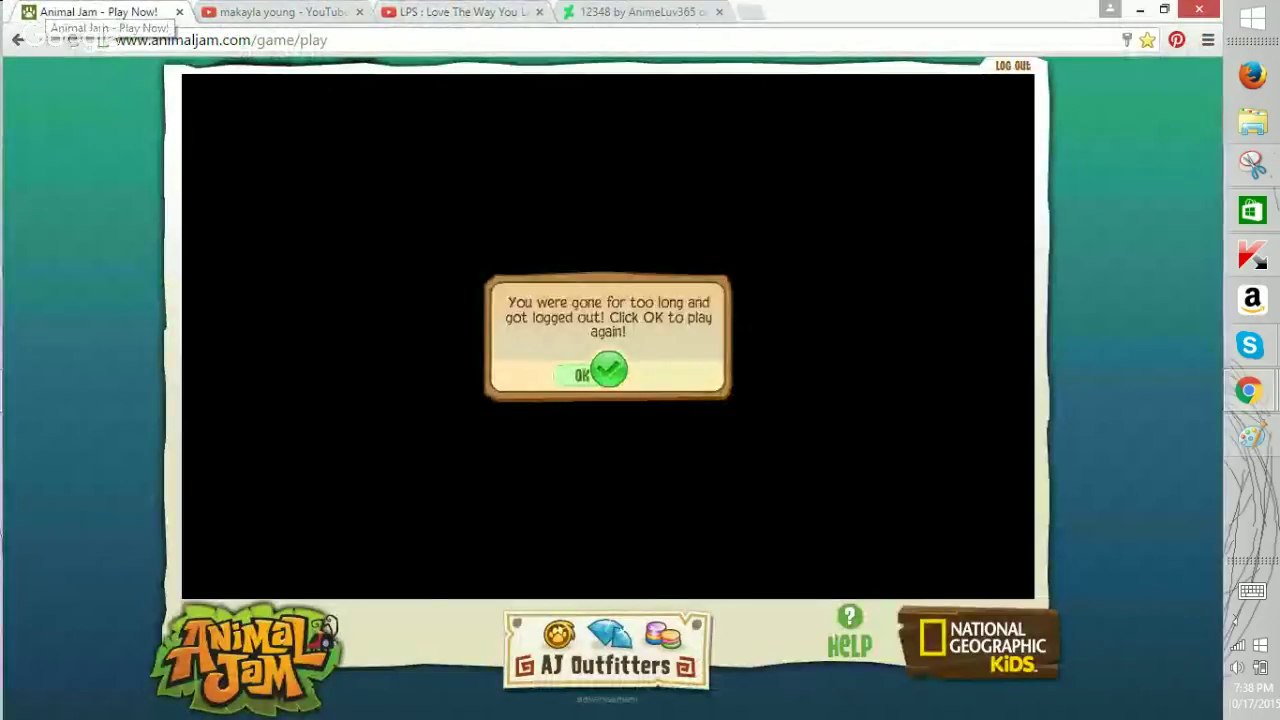
{"action": "left_click", "coordinate": [460, 12]}
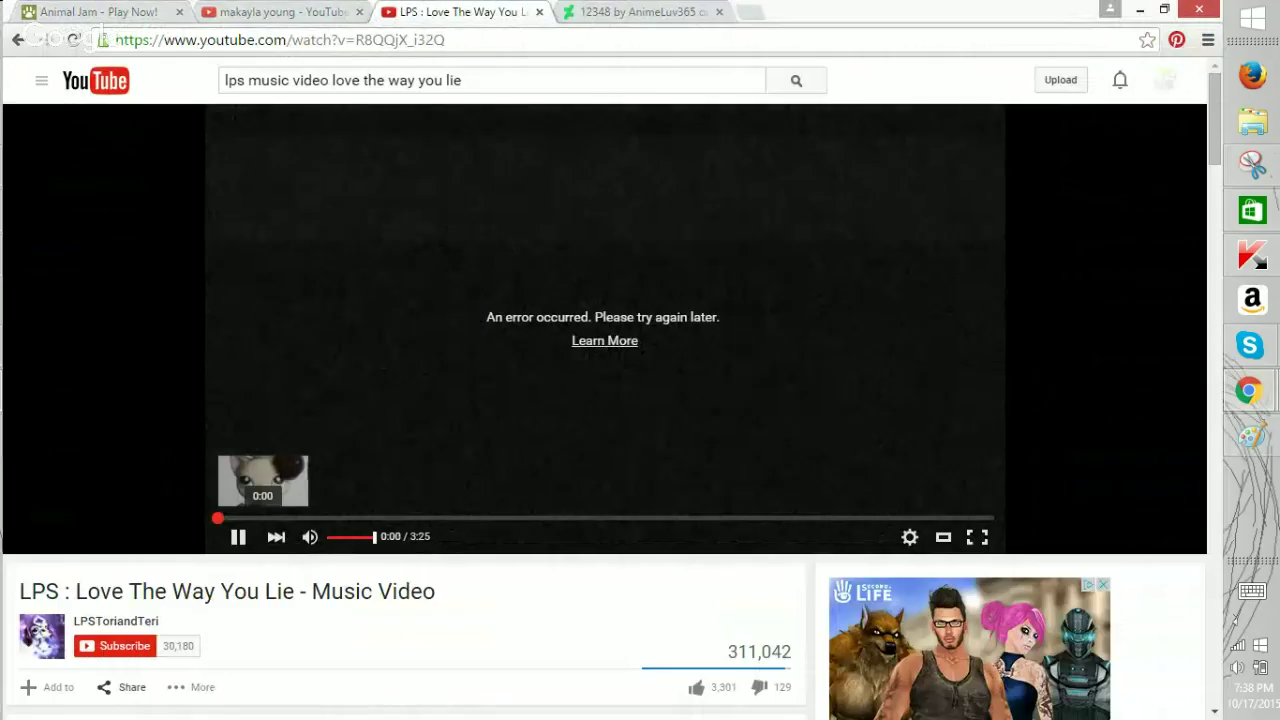
{"action": "key", "text": "F5"}
Reload the logged-out Animal Jam game page and return to the music video page.
{"action": "key", "text": "ctrl+shift+Tab"}
{"action": "key", "text": "ctrl+shift+Tab"}
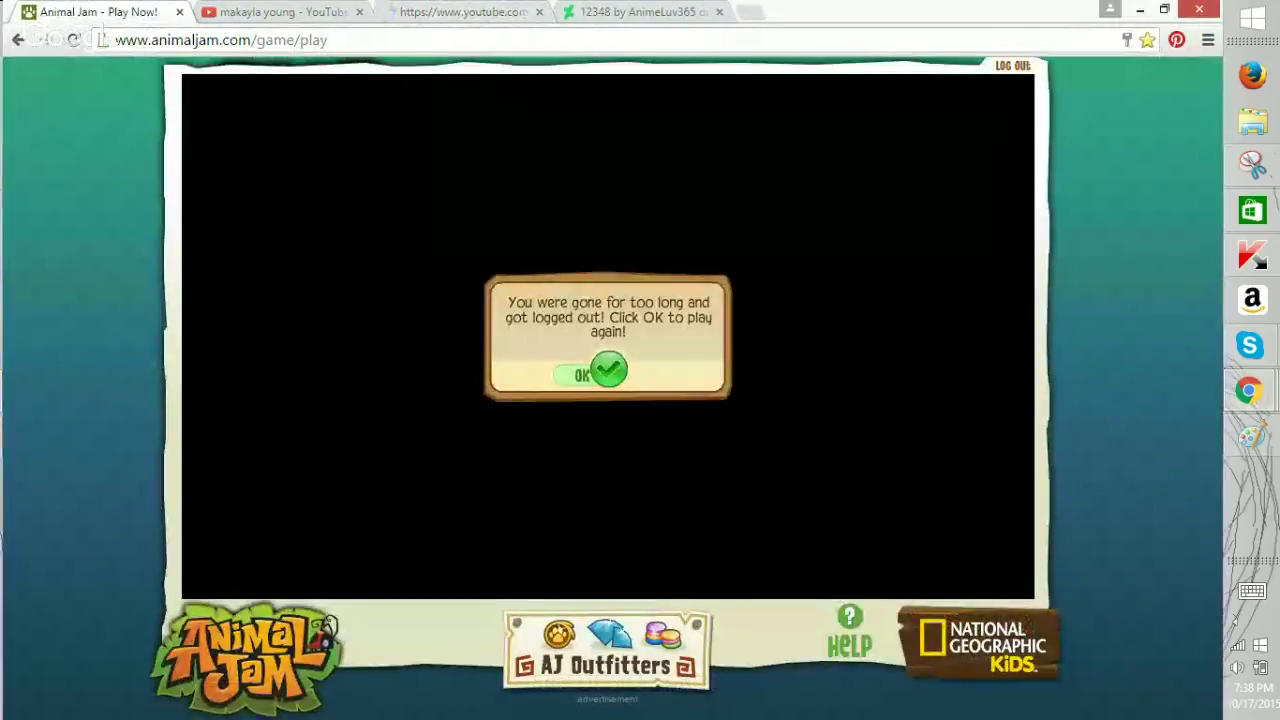
{"action": "key", "text": "F5"}
{"action": "key", "text": "ctrl+Tab"}
{"action": "key", "text": "ctrl+Tab"}
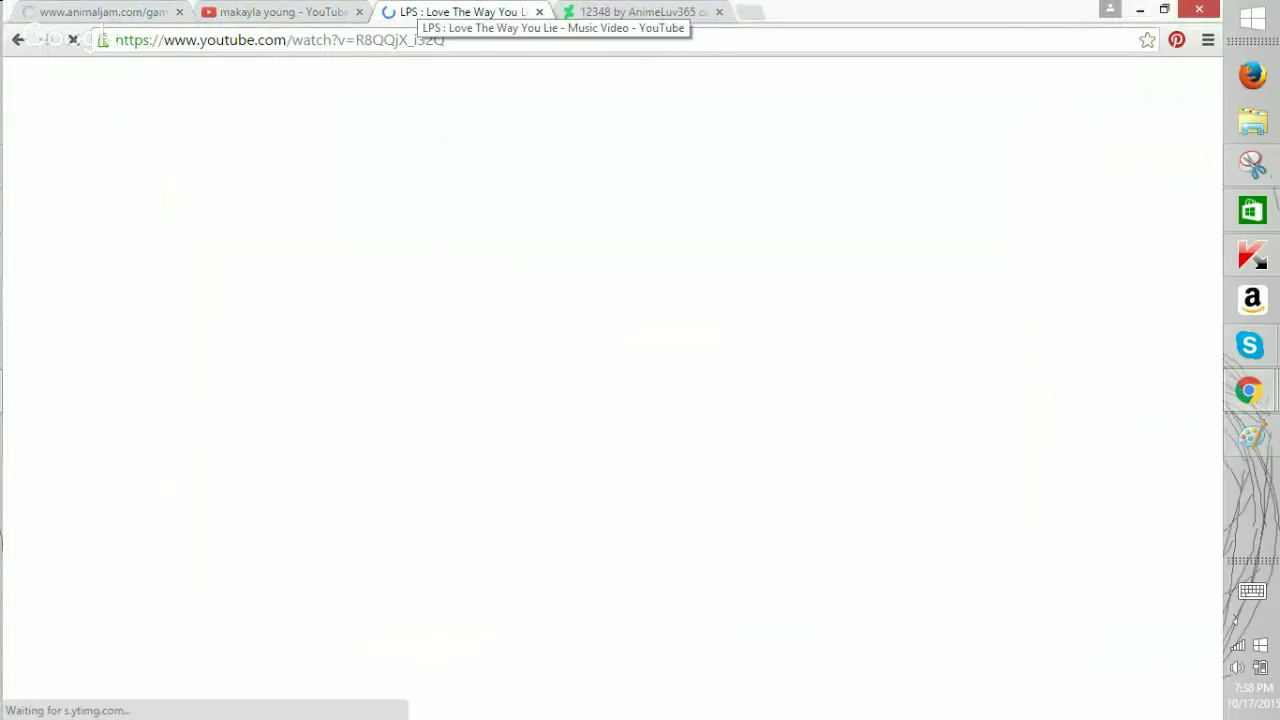
Switch to Paint and fill the white background behind the ear and above the back with light gray.
{"action": "left_click", "coordinate": [1250, 437]}
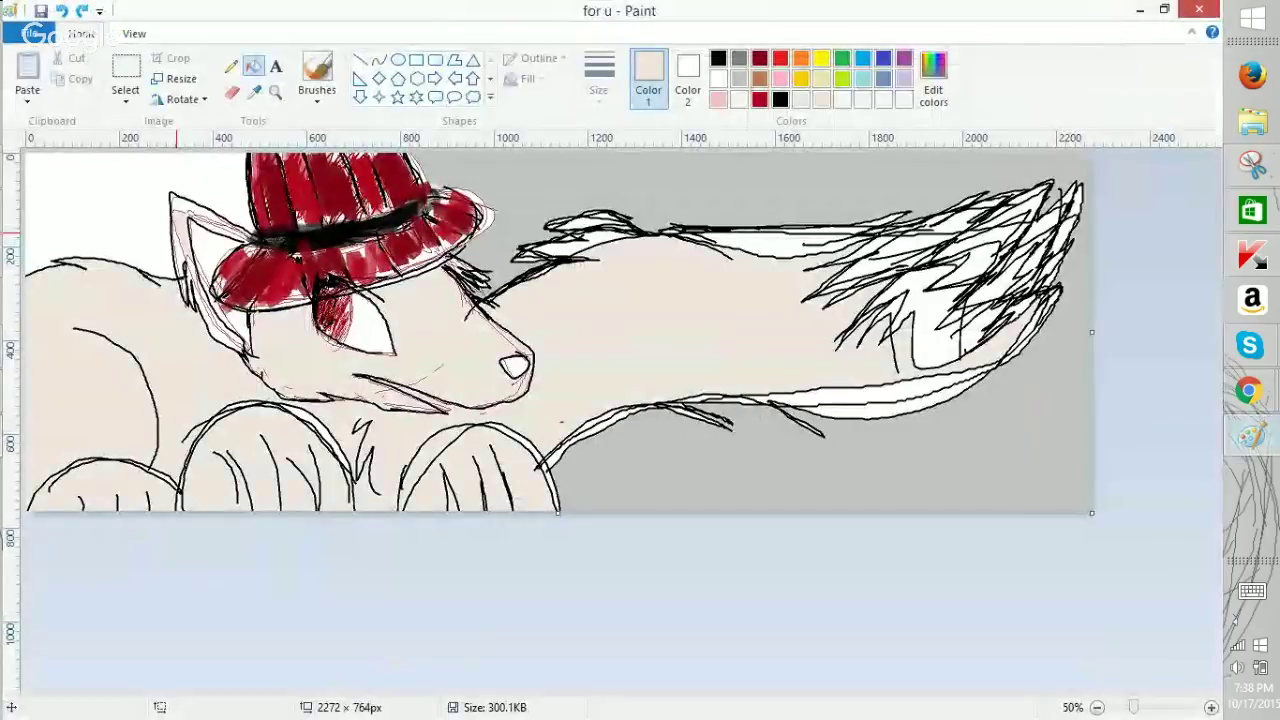
{"action": "left_click", "coordinate": [739, 79]}
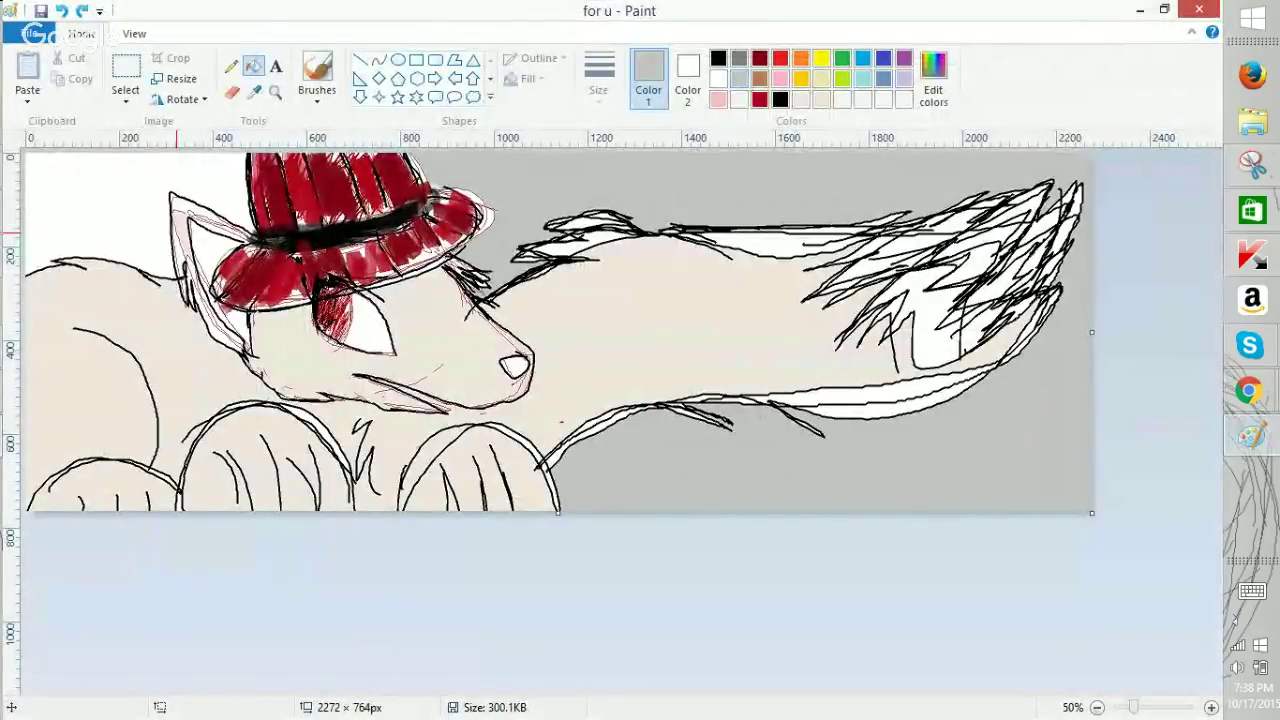
{"action": "left_click", "coordinate": [136, 157]}
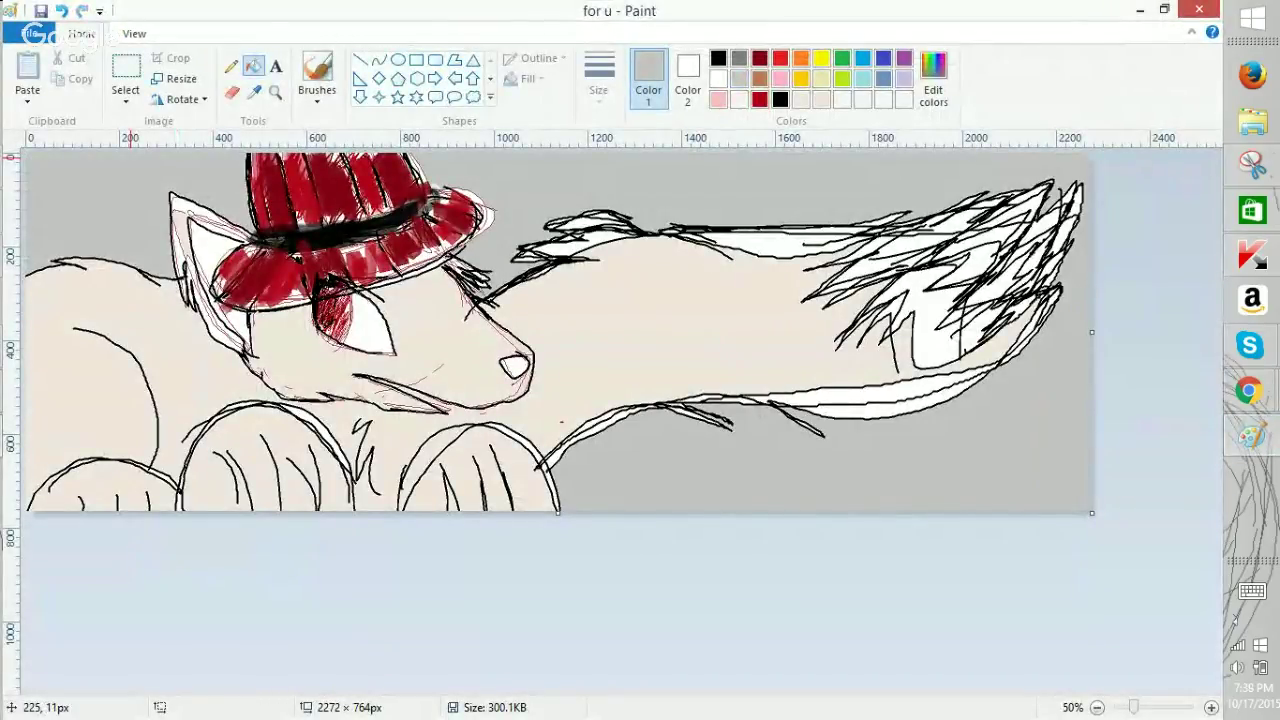
Switch to Chrome, check whether Animal Jam has loaded, and reload the music video page to get past the stalled ad.
{"action": "left_click", "coordinate": [1249, 390]}
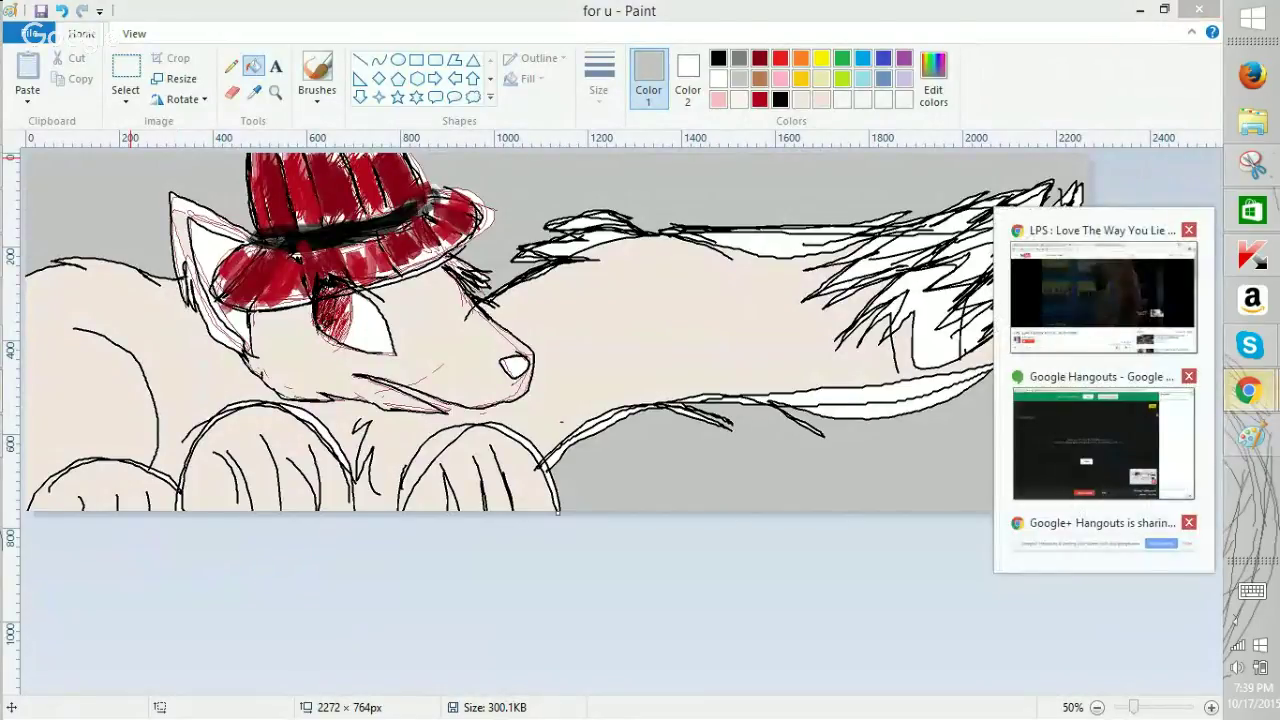
{"action": "left_click", "coordinate": [1102, 296]}
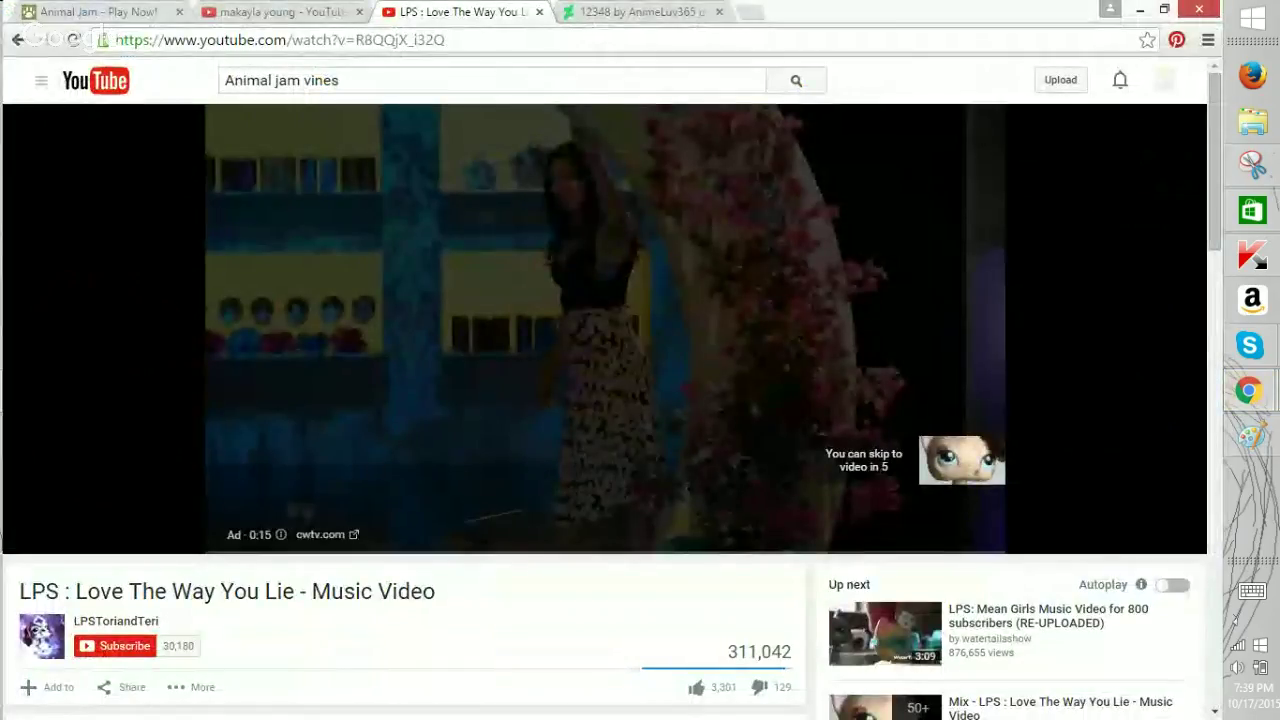
{"action": "left_click", "coordinate": [98, 12]}
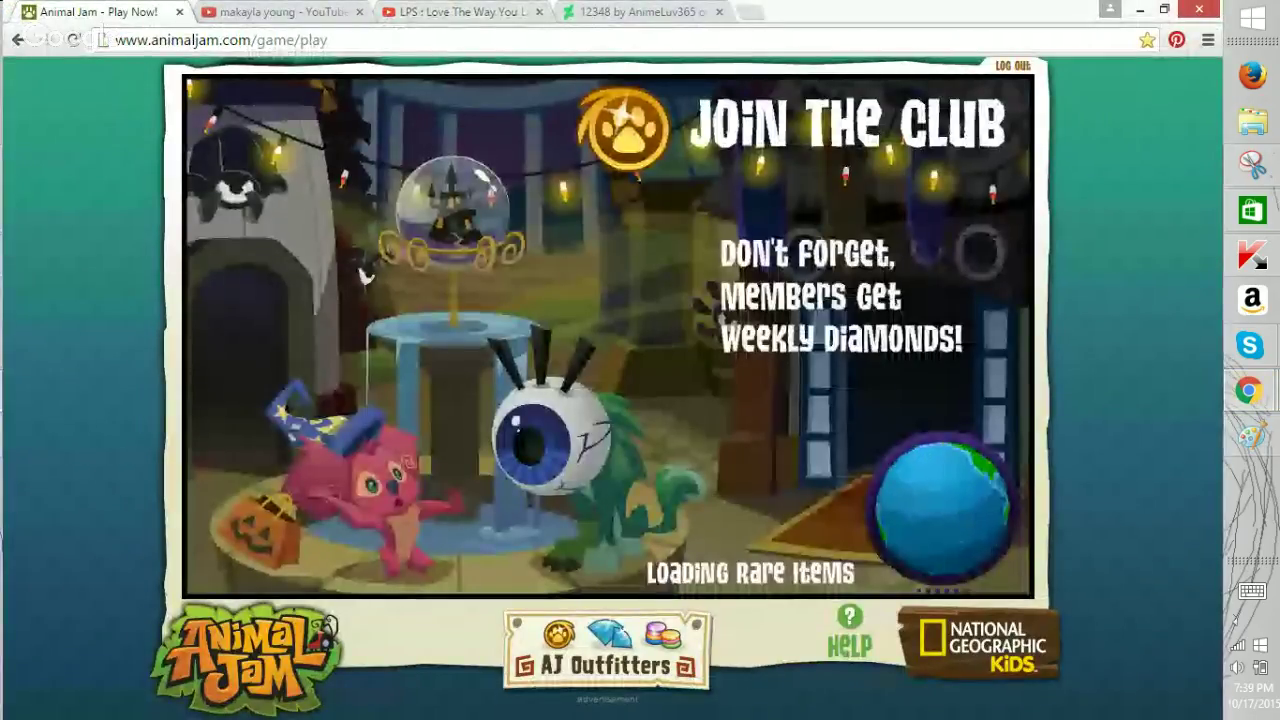
{"action": "key", "text": "ctrl+3"}
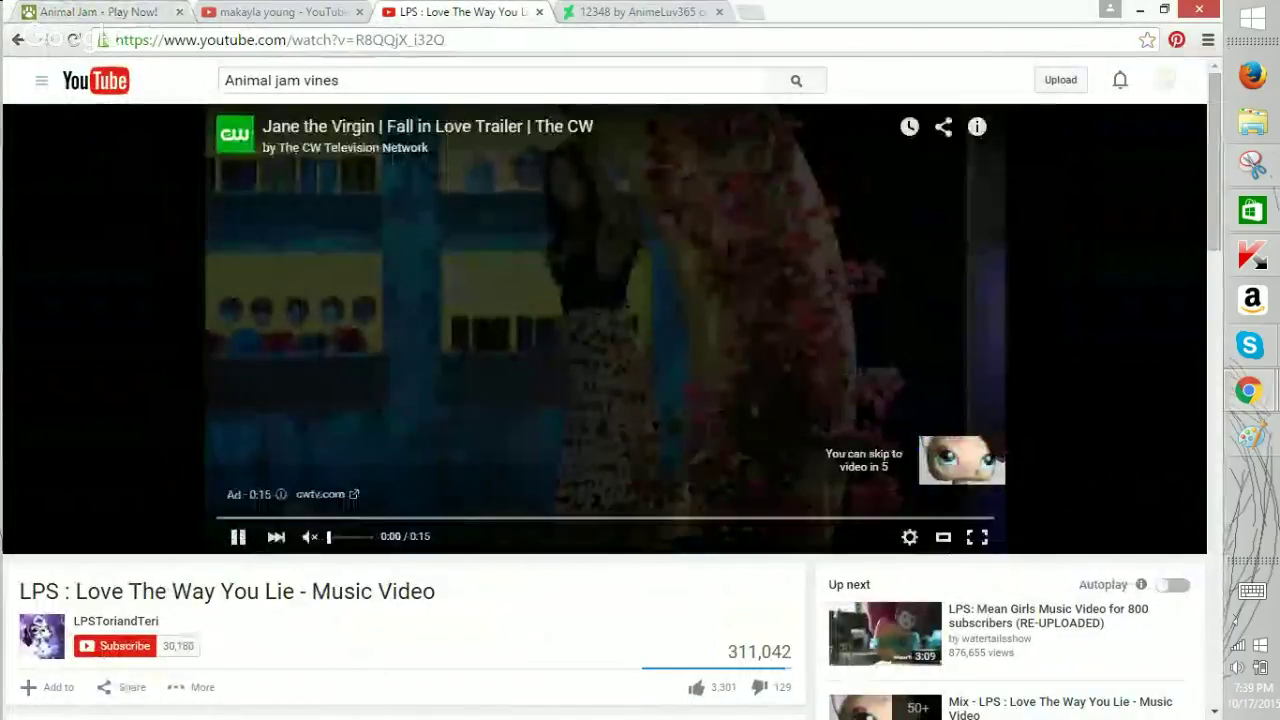
{"action": "key", "text": "F5"}
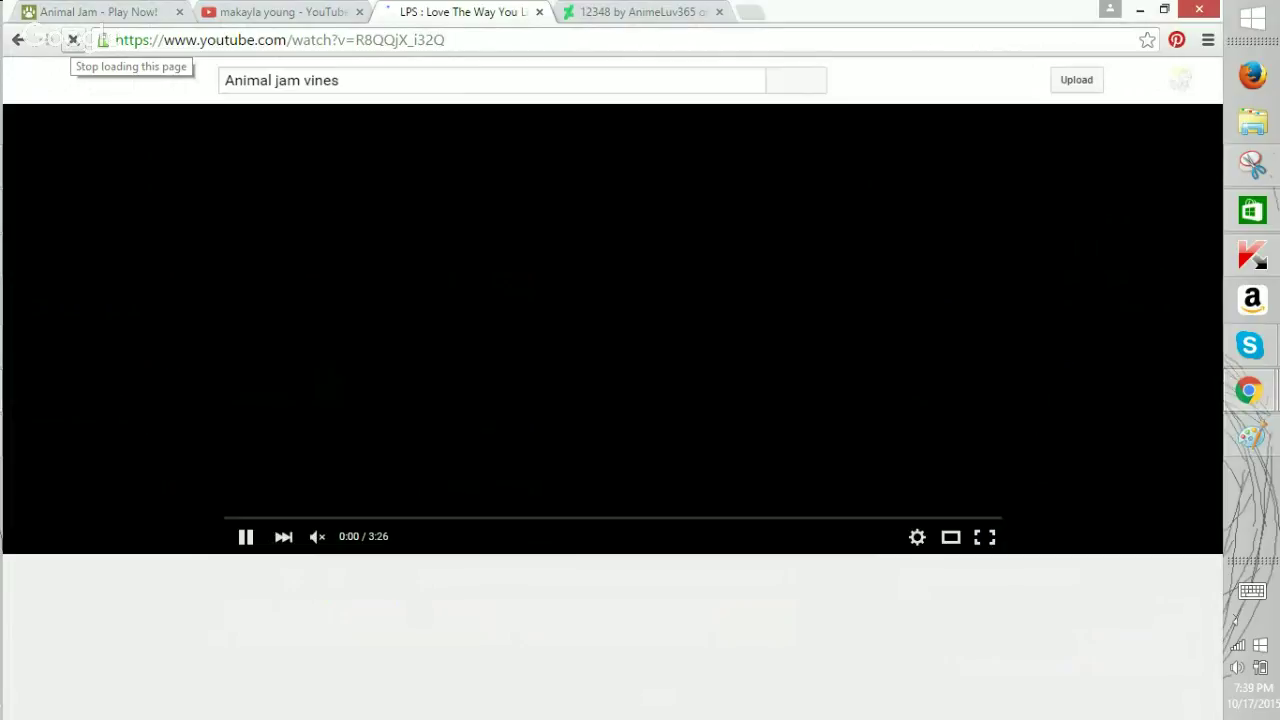
Open the buddy list in Animal Jam and view the player card of the first offline buddy.
{"action": "key", "text": "ctrl+1"}
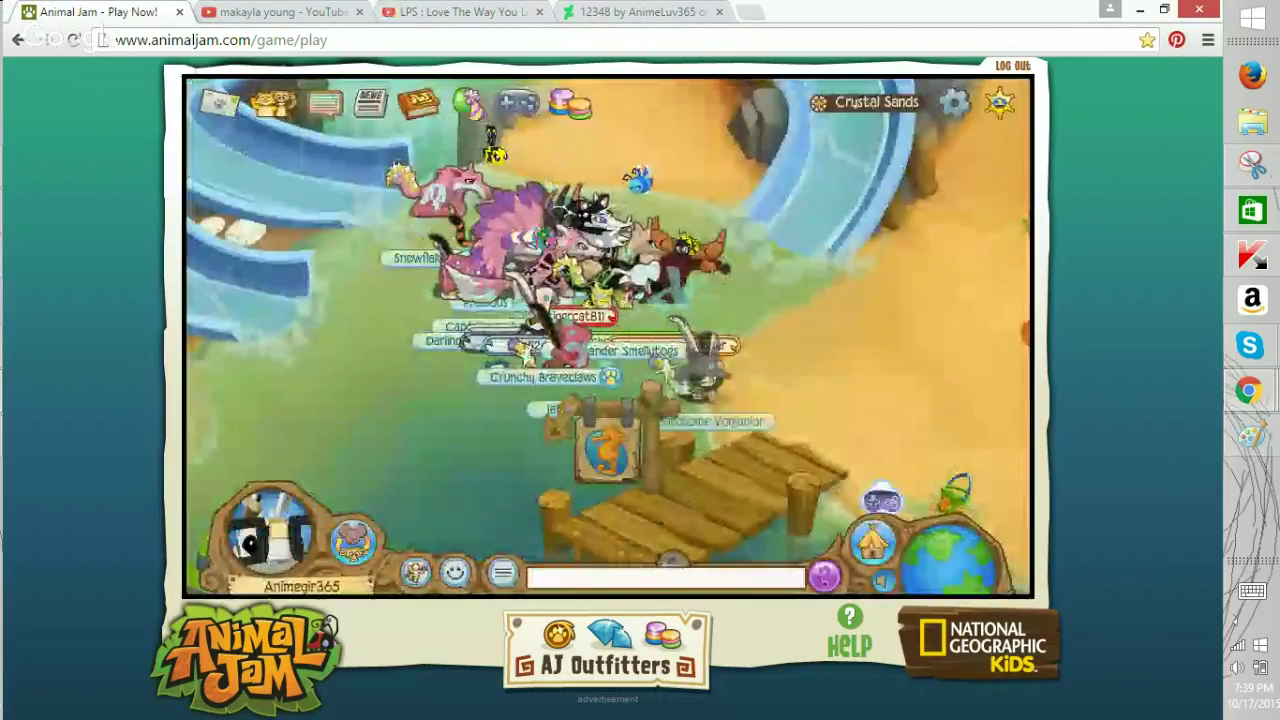
{"action": "left_click", "coordinate": [273, 103]}
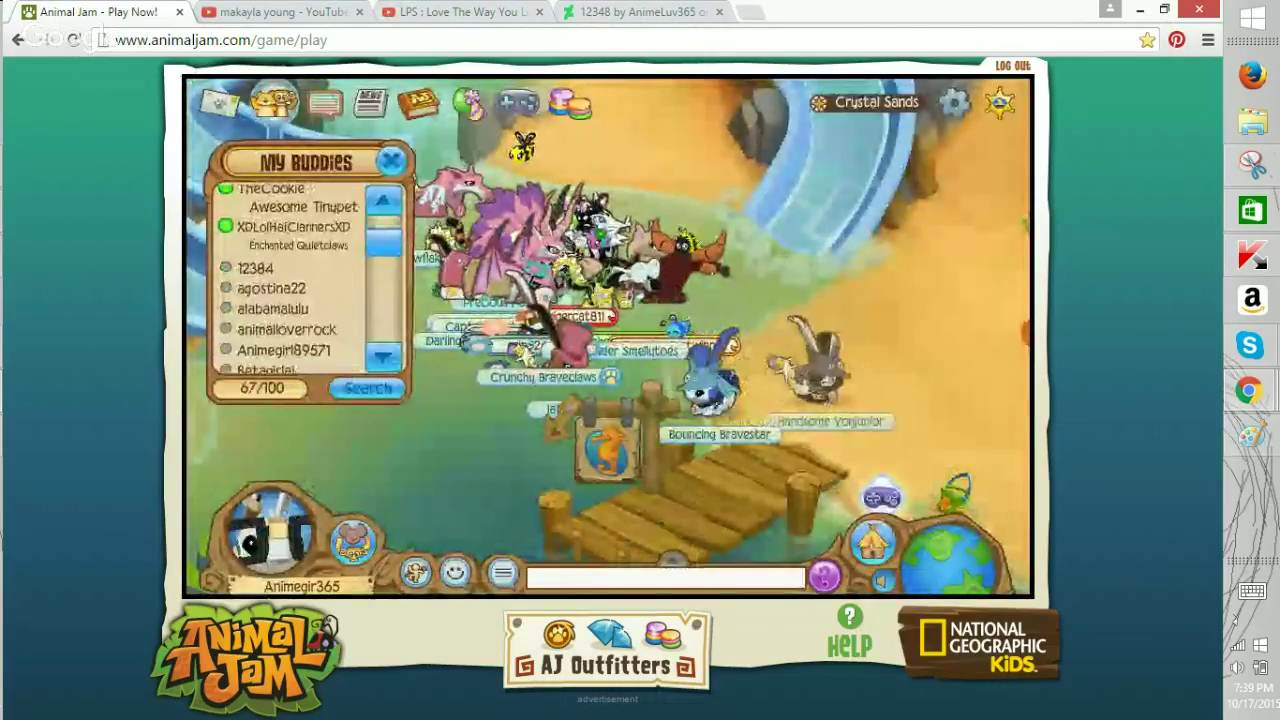
{"action": "scroll", "coordinate": [290, 280], "scroll_direction": "down", "scroll_amount": 3}
{"action": "scroll", "coordinate": [290, 280], "scroll_direction": "up", "scroll_amount": 2}
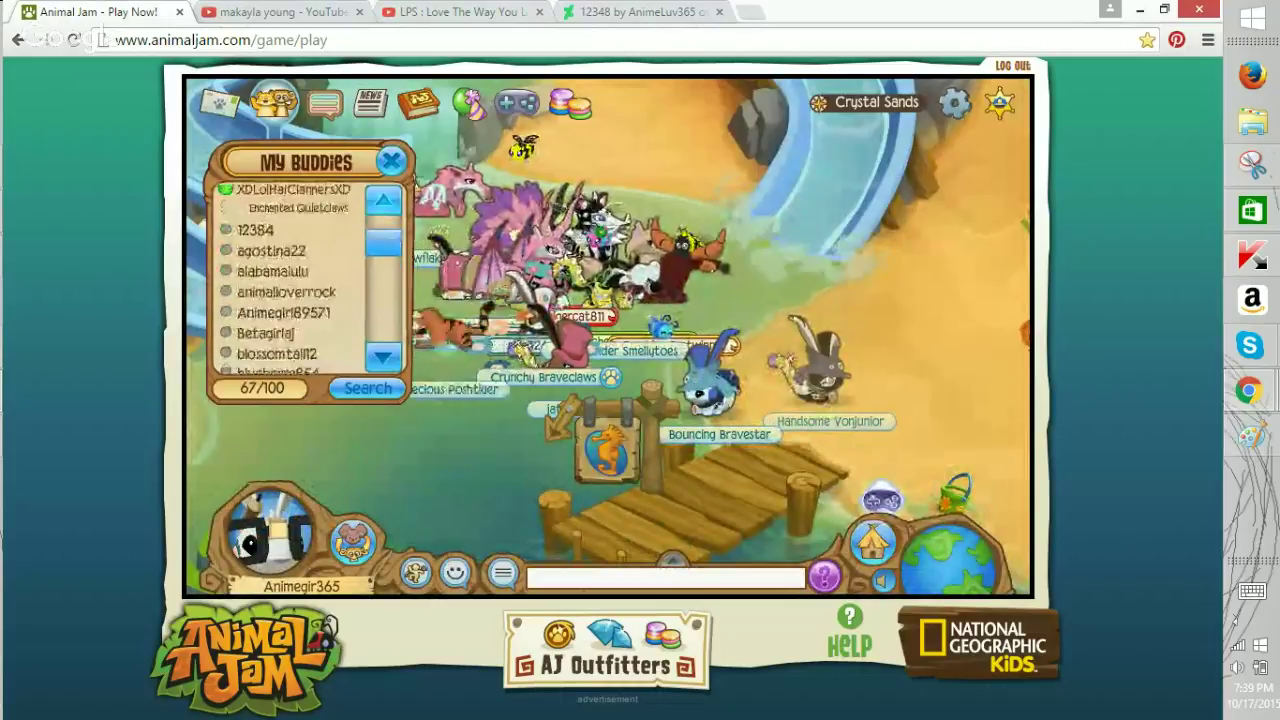
{"action": "scroll", "coordinate": [282, 270], "scroll_direction": "up", "scroll_amount": 1}
{"action": "left_click", "coordinate": [270, 268]}
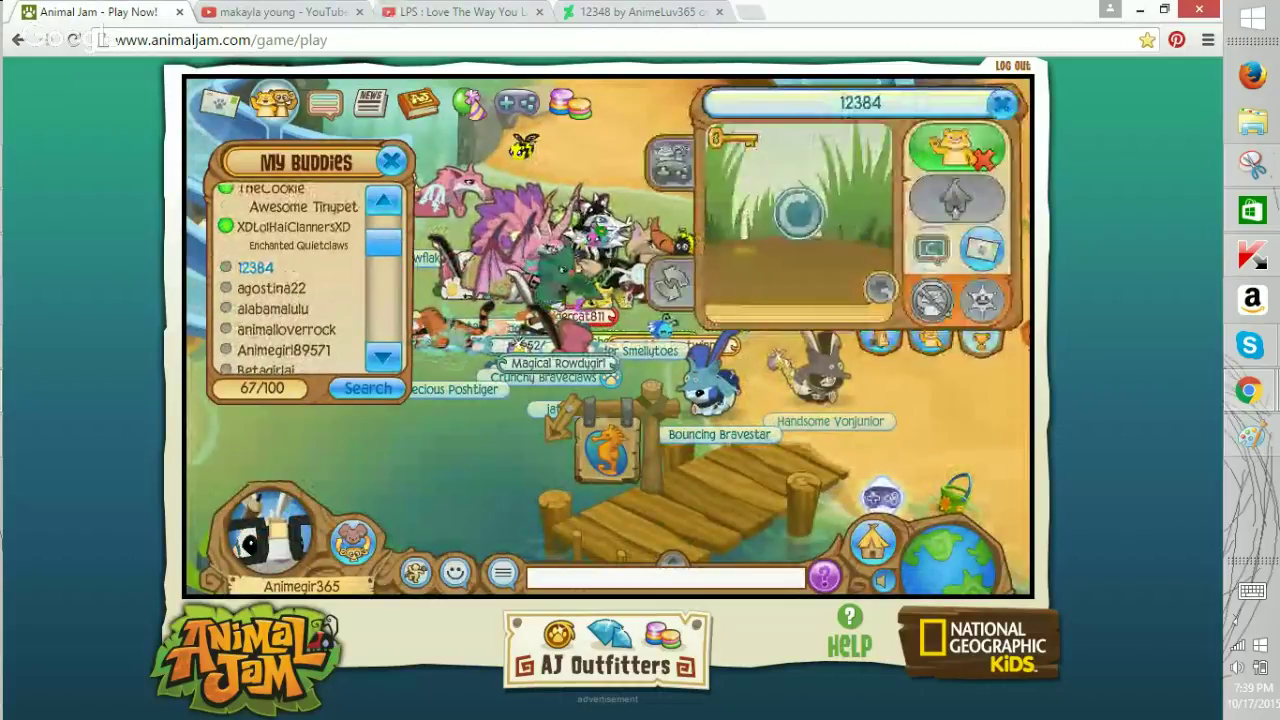
Return to the "LPS : Love The Way You Lie" video, unmute it, and switch back to Paint.
{"action": "left_click", "coordinate": [460, 12]}
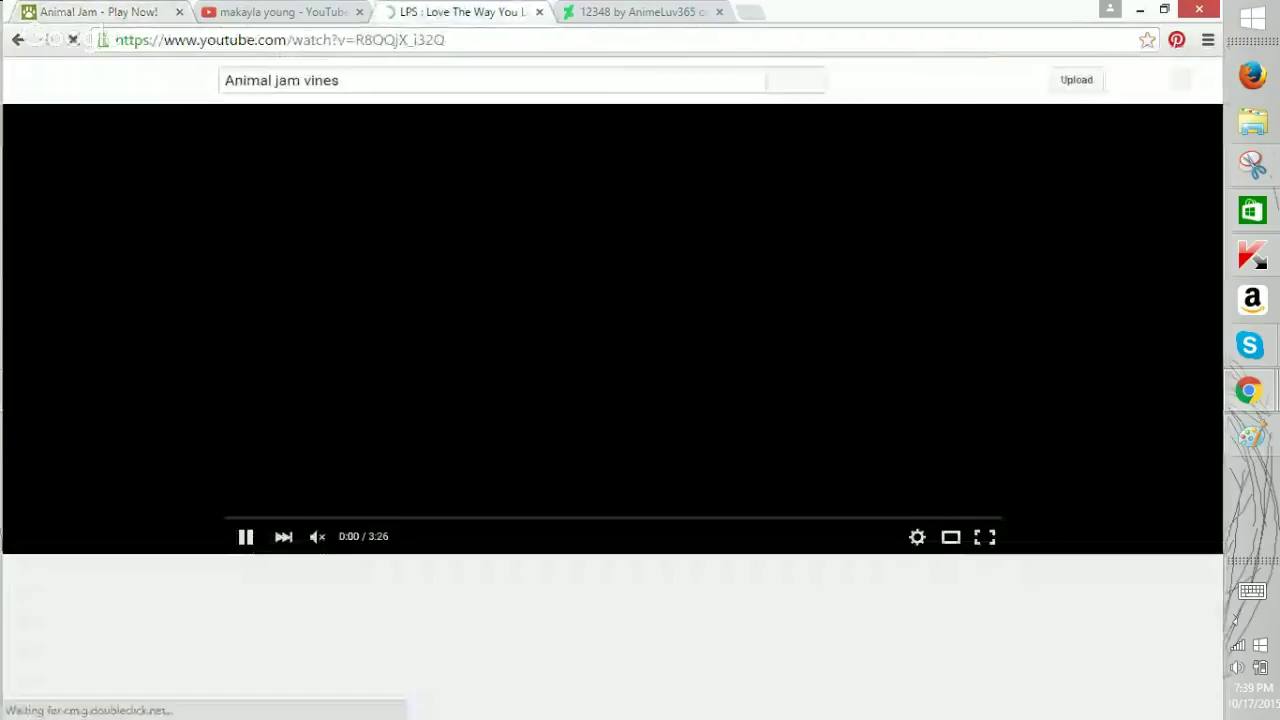
{"action": "left_click", "coordinate": [285, 12]}
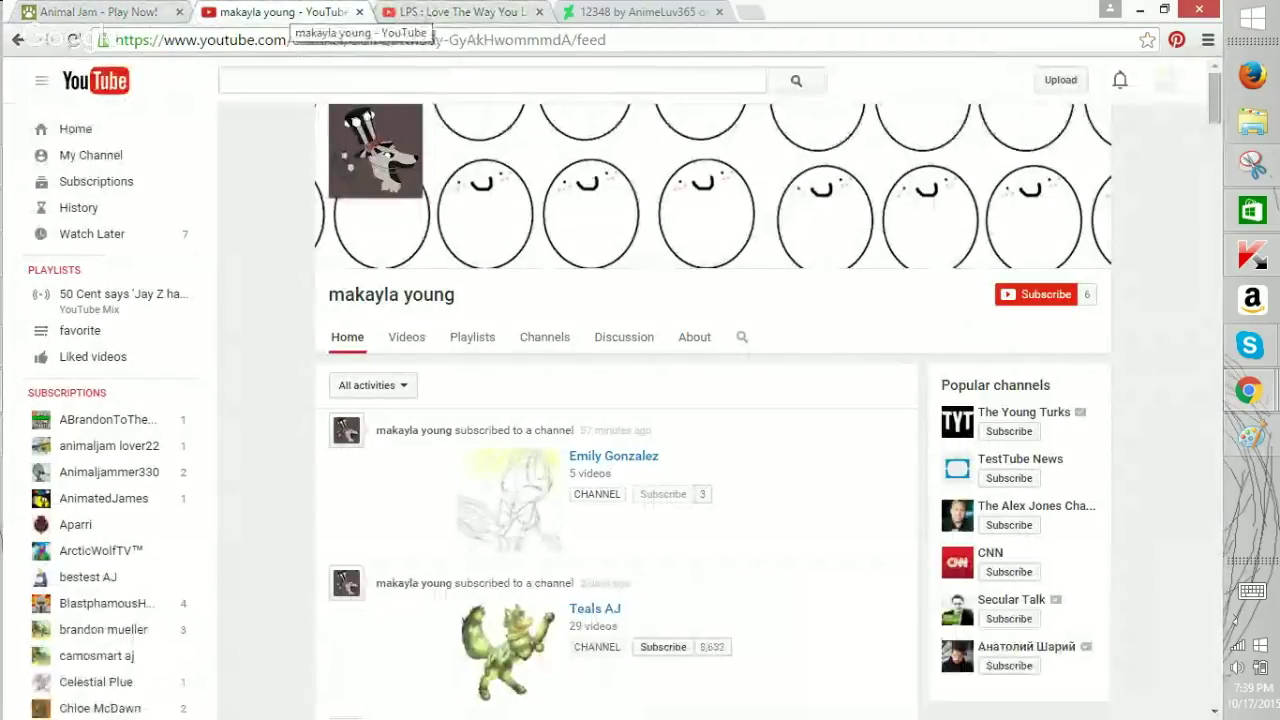
{"action": "left_click", "coordinate": [460, 12]}
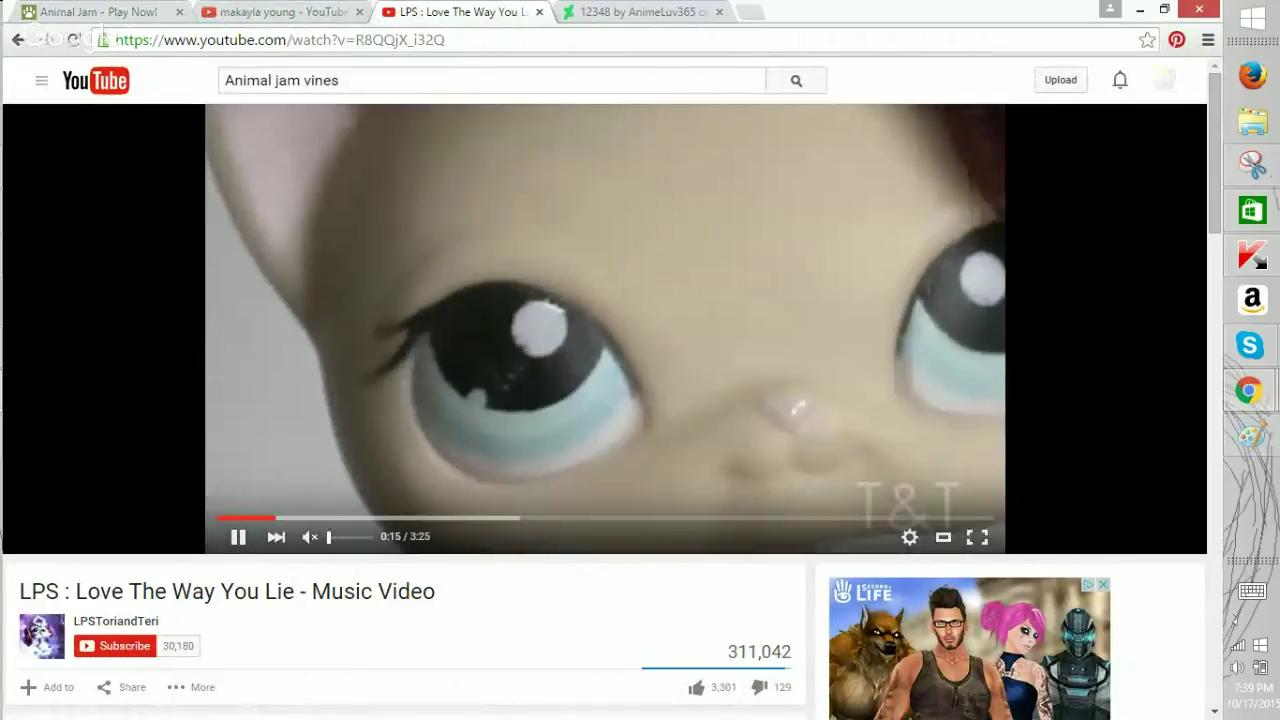
{"action": "left_click", "coordinate": [310, 537]}
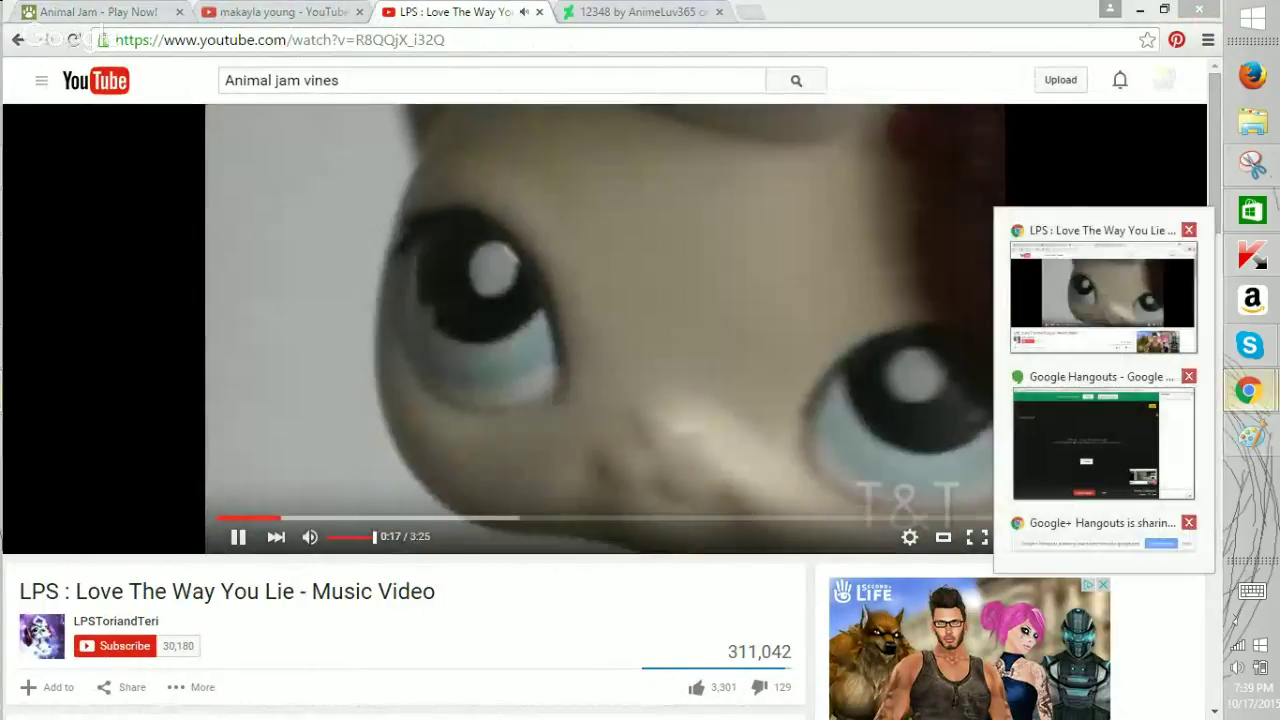
{"action": "left_click", "coordinate": [1250, 436]}
{"action": "left_click", "coordinate": [1250, 436]}
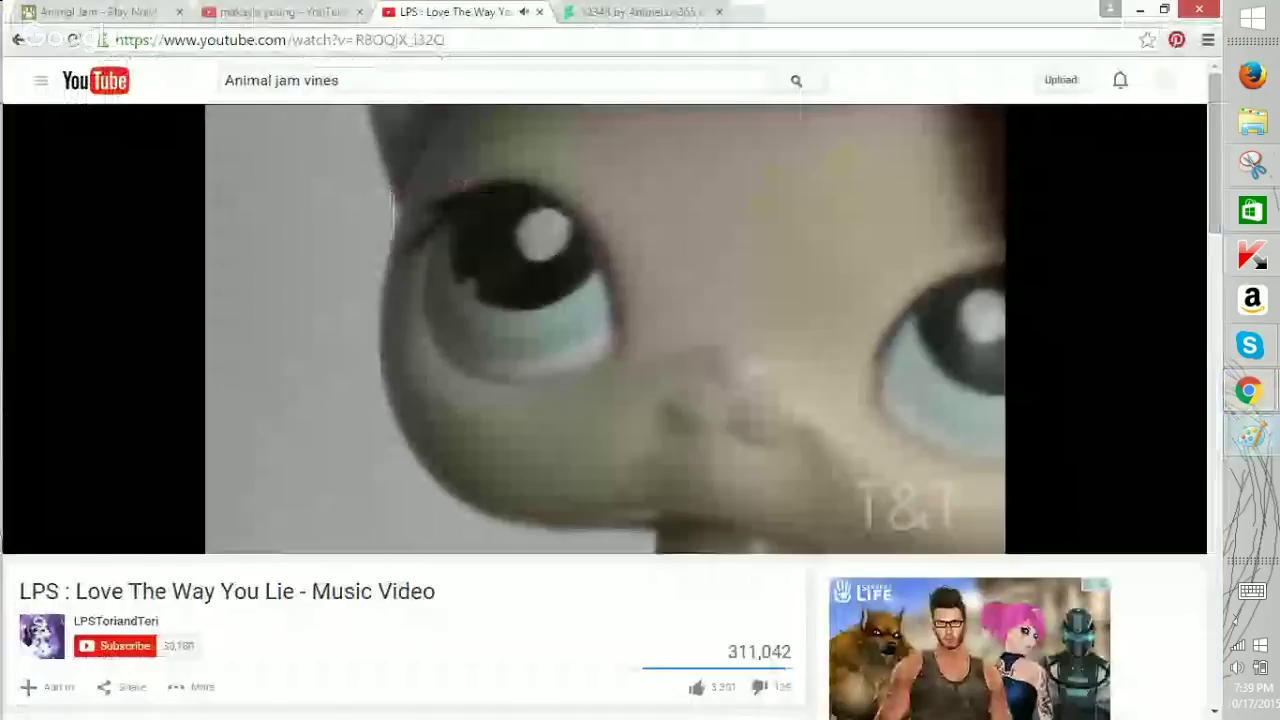
Check the Google Hangouts broadcast window and bring up the recent conversations in Skype.
{"action": "left_click", "coordinate": [1250, 438]}
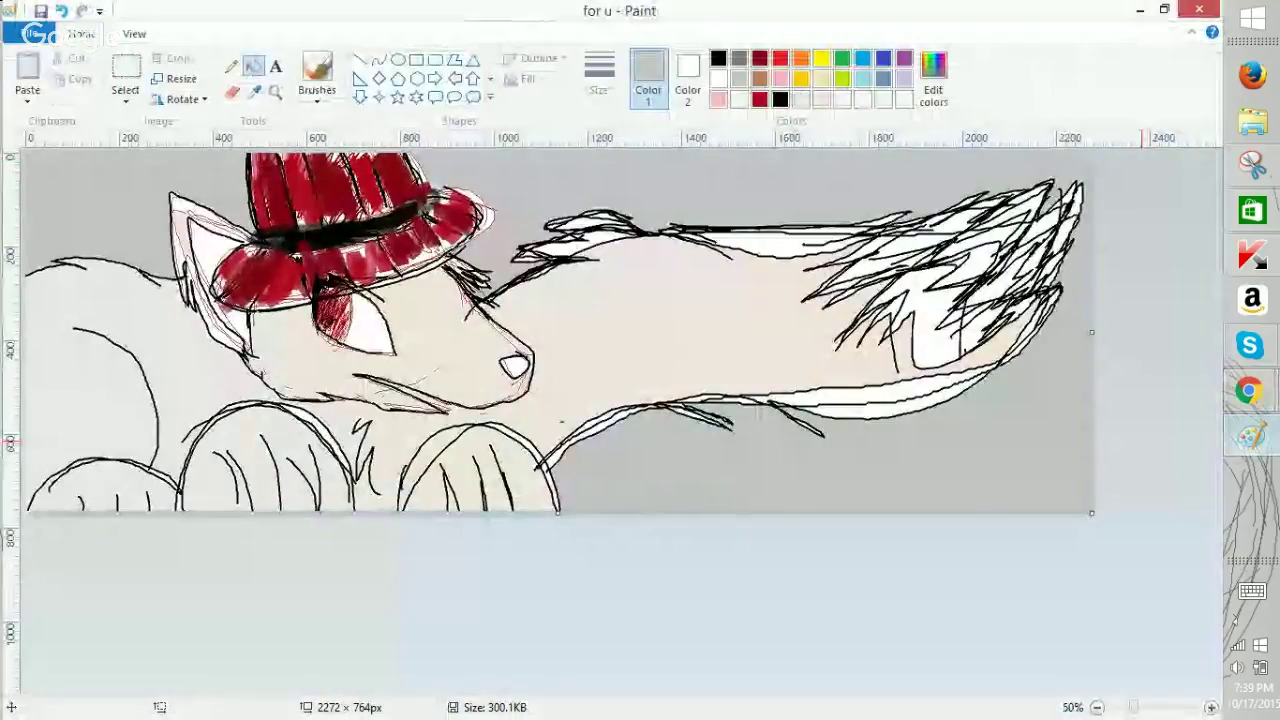
{"action": "left_click", "coordinate": [1250, 436]}
{"action": "left_click", "coordinate": [1250, 436]}
{"action": "mouse_move", "coordinate": [1250, 390]}
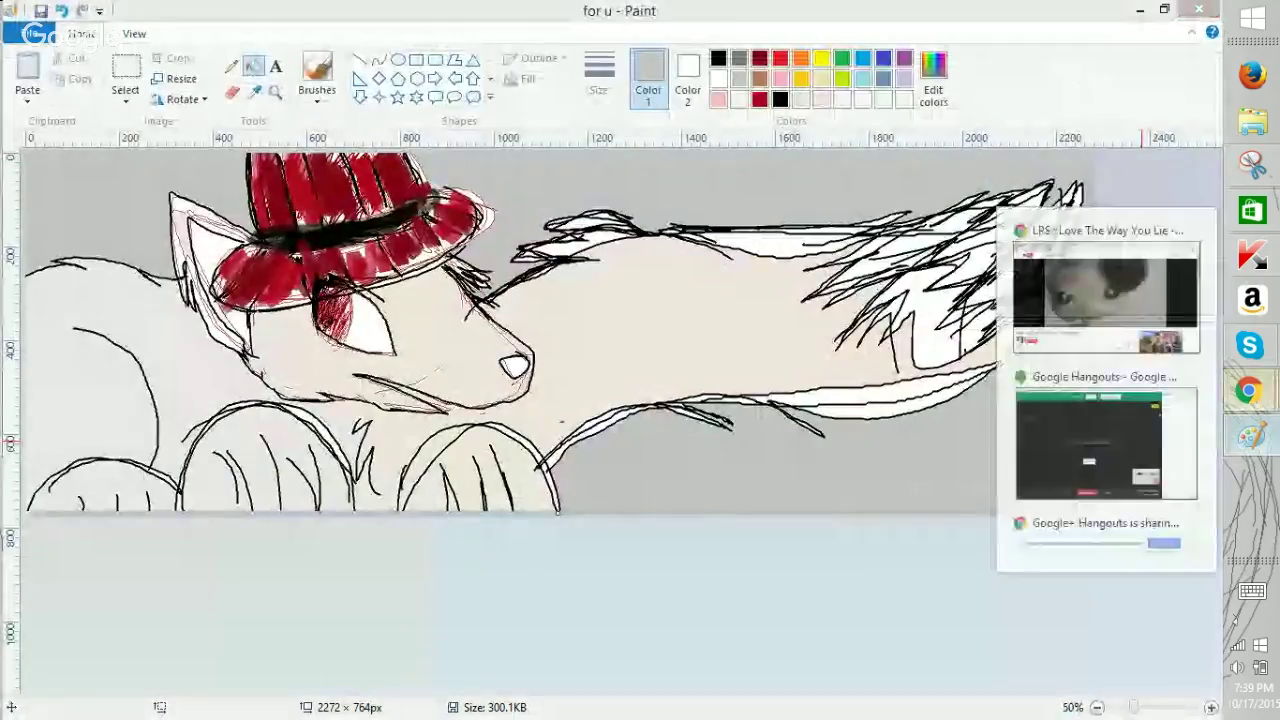
{"action": "left_click", "coordinate": [1086, 410]}
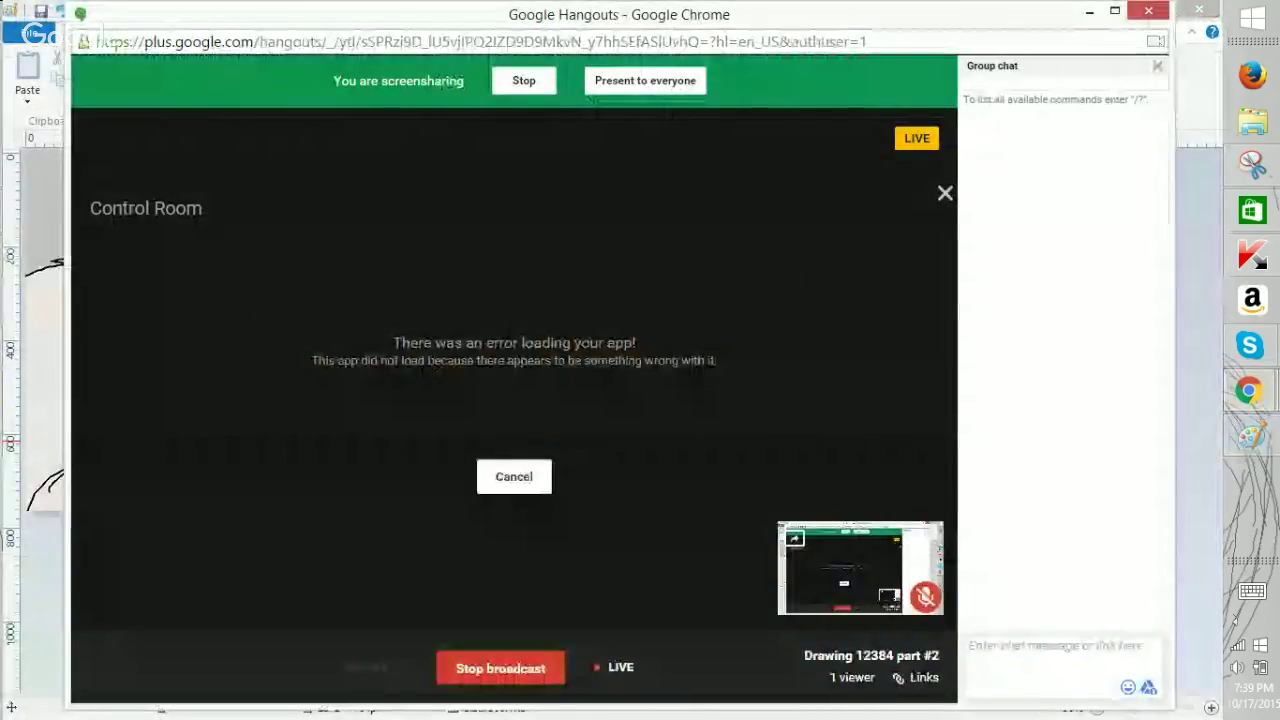
{"action": "mouse_move", "coordinate": [1250, 345]}
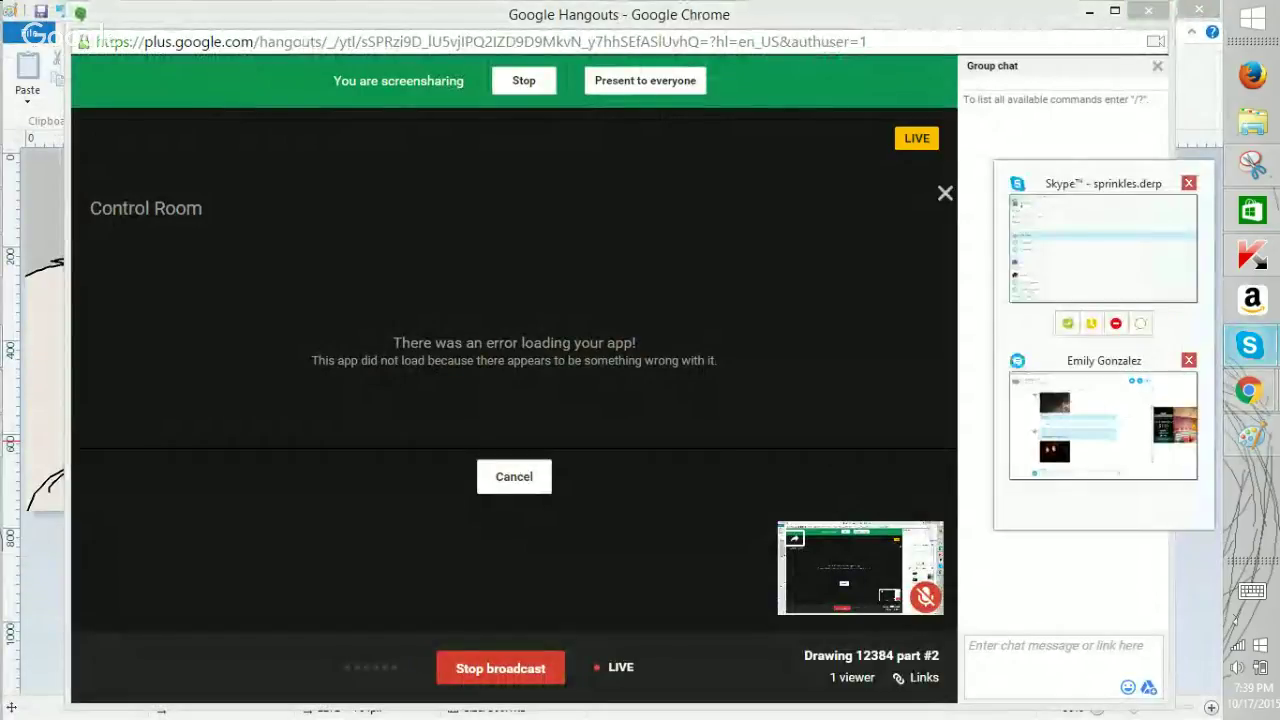
{"action": "left_click", "coordinate": [1103, 245]}
{"action": "mouse_move", "coordinate": [1250, 390]}
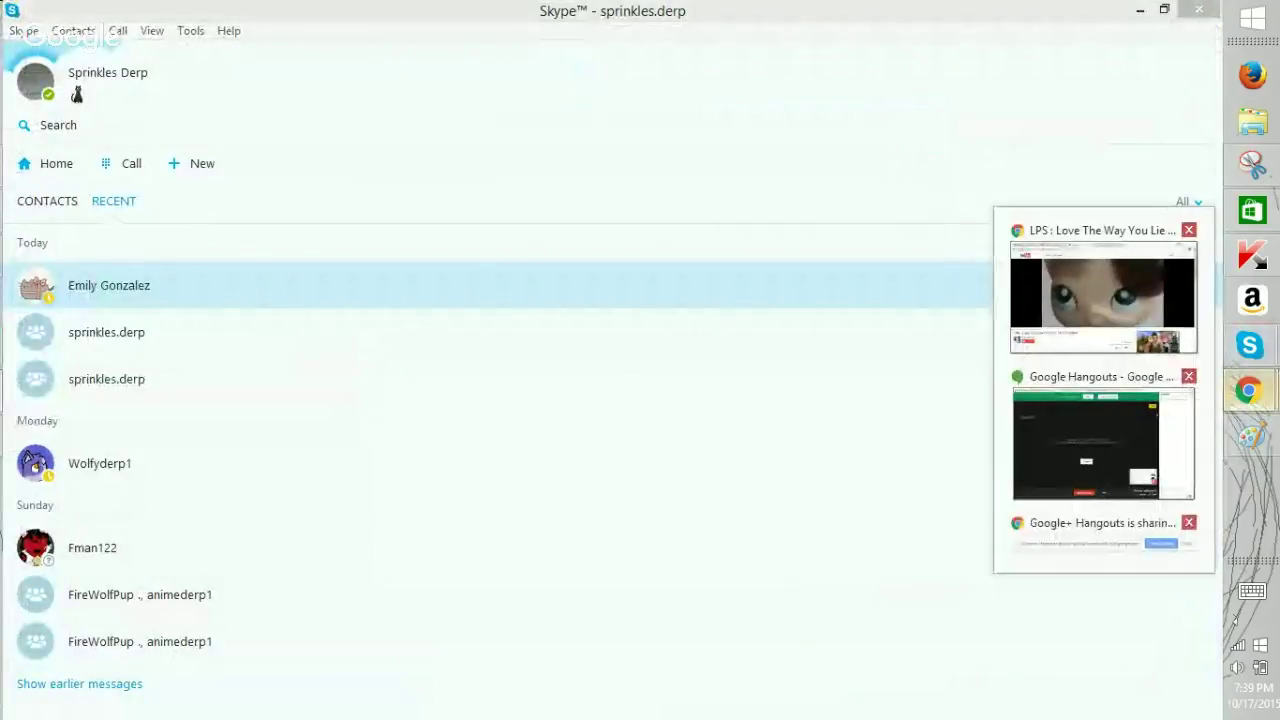
Return to Paint and save the current drawing.
{"action": "left_click", "coordinate": [1252, 436]}
{"action": "left_click", "coordinate": [1211, 707]}
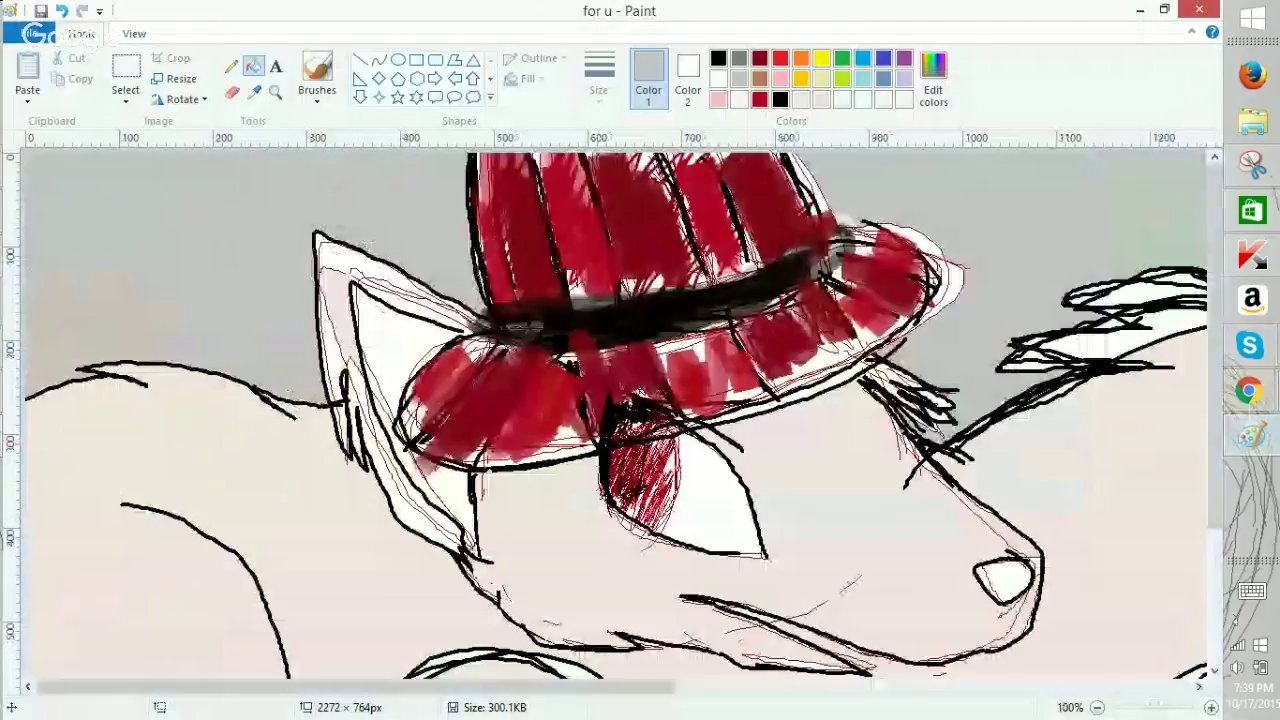
{"action": "left_click", "coordinate": [42, 11]}
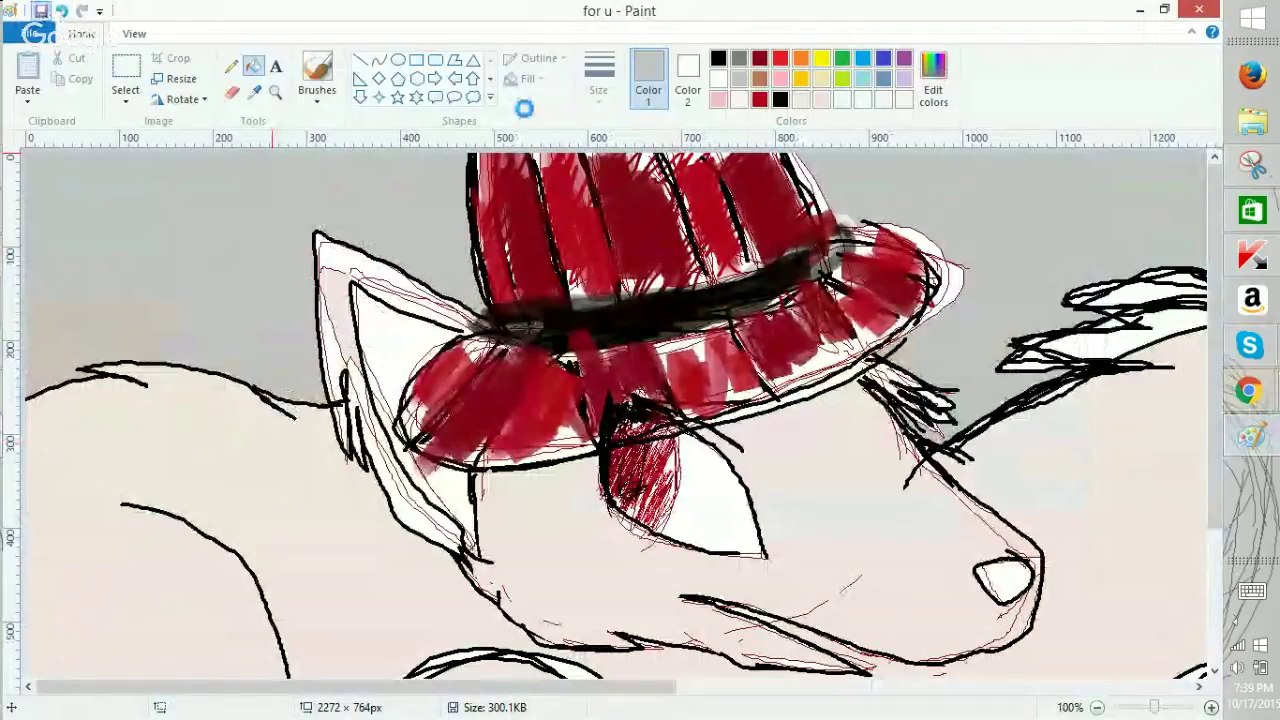
{"action": "mouse_move", "coordinate": [1213, 436]}
{"action": "left_mouse_down"}
{"action": "mouse_move", "coordinate": [1209, 640]}
{"action": "mouse_move", "coordinate": [1213, 443]}
{"action": "left_mouse_up"}
{"action": "key", "text": "ctrl+Page_Down"}
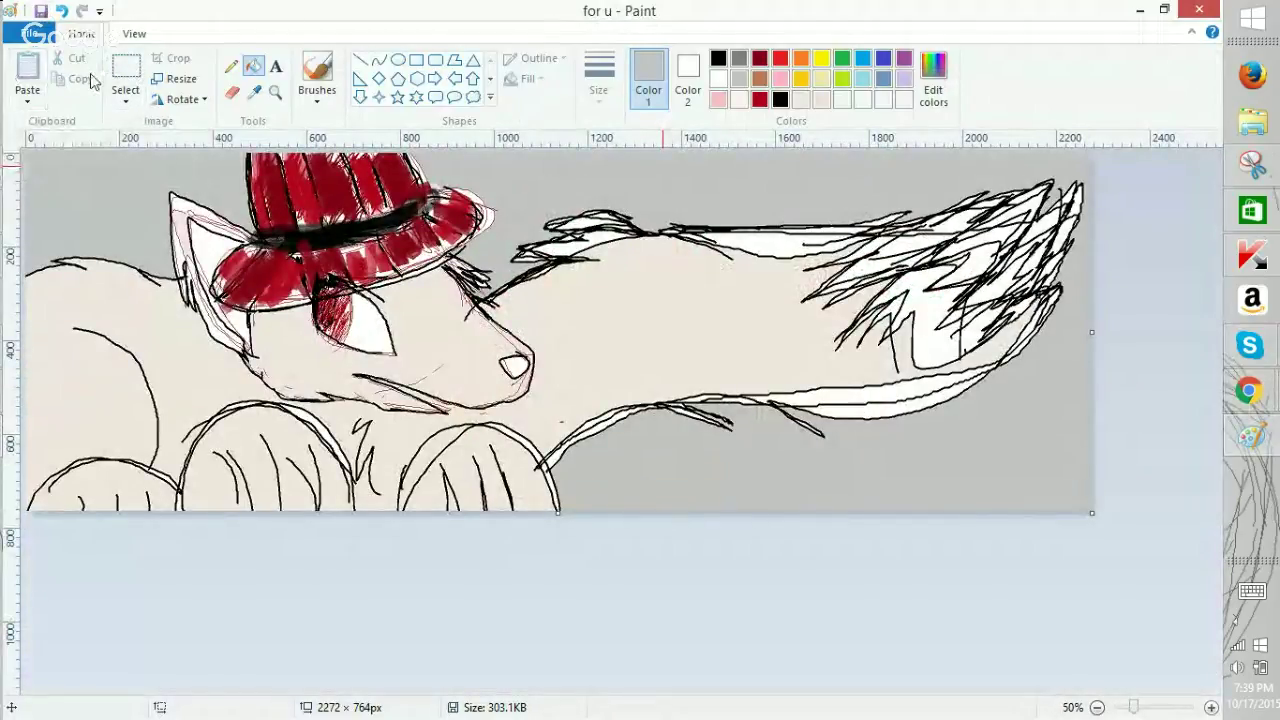
{"action": "left_click", "coordinate": [124, 74]}
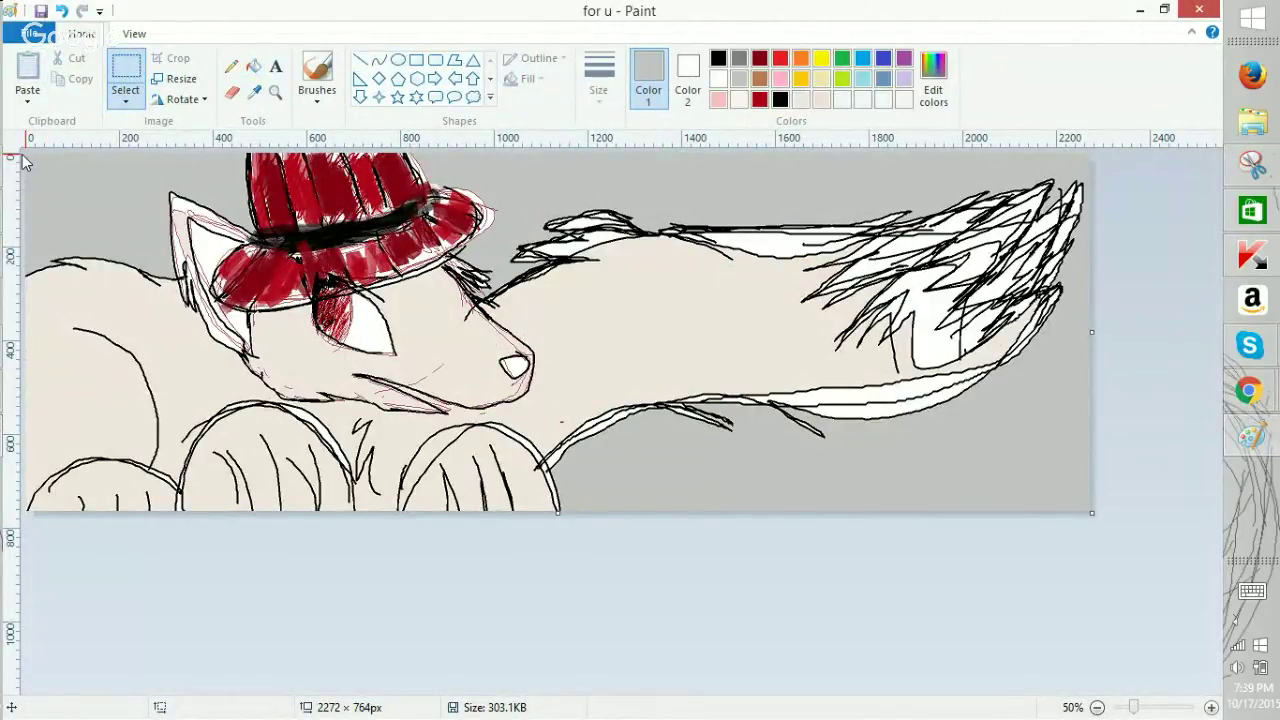
{"action": "left_click_drag", "start_coordinate": [28, 155], "coordinate": [1175, 621]}
{"action": "left_click", "coordinate": [435, 78]}
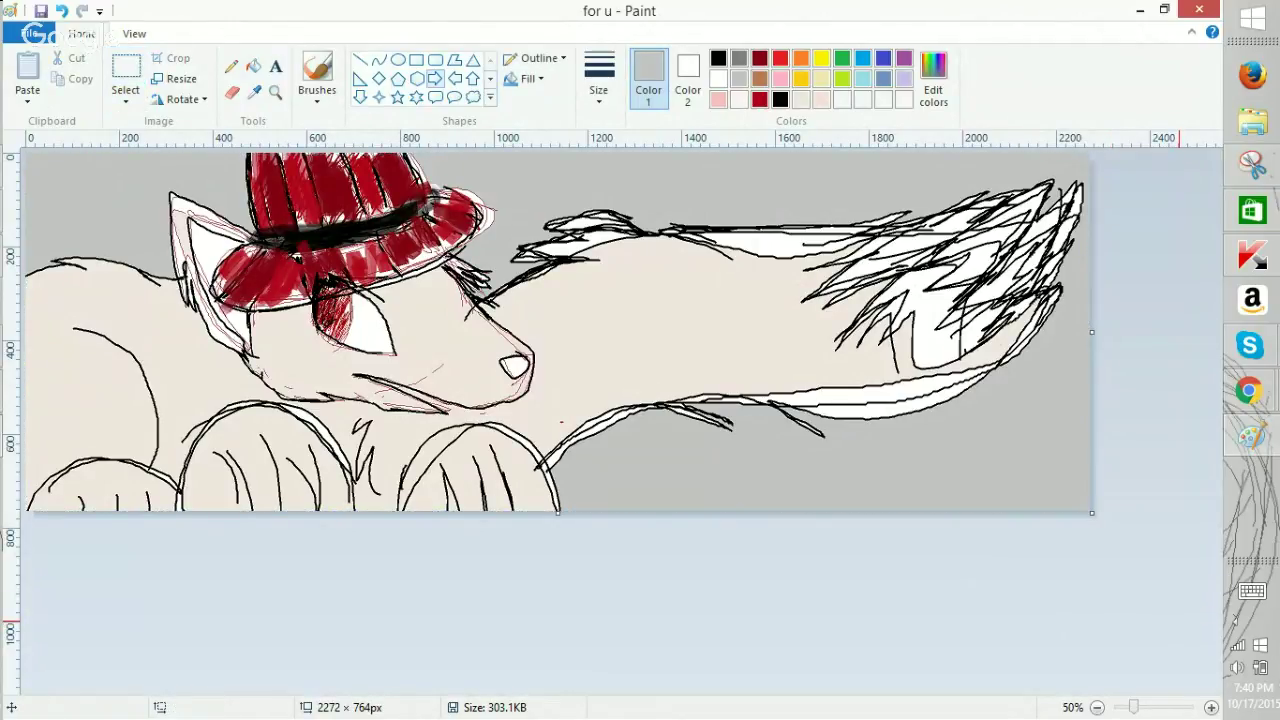
{"action": "left_click", "coordinate": [29, 33]}
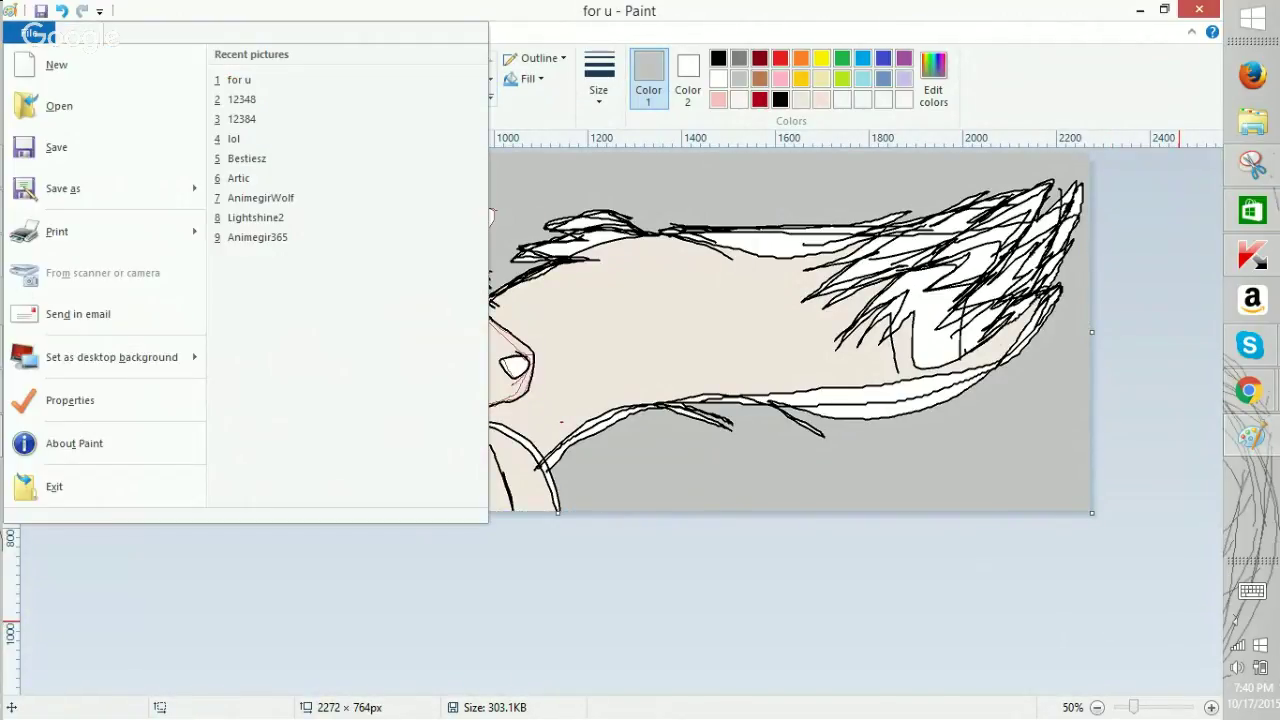
{"action": "left_click", "coordinate": [29, 33]}
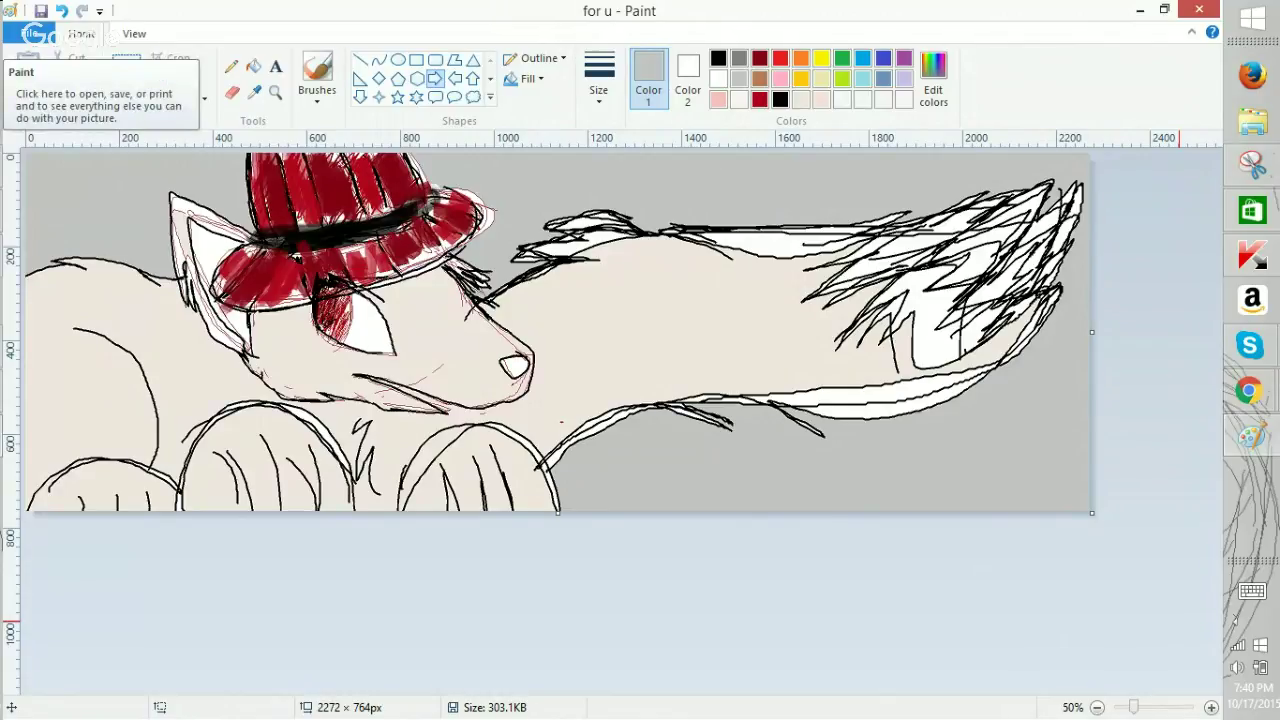
Select a rectangle of about 921 × 505 px around the animal's head and lower hat, and copy it.
{"action": "left_click", "coordinate": [126, 70]}
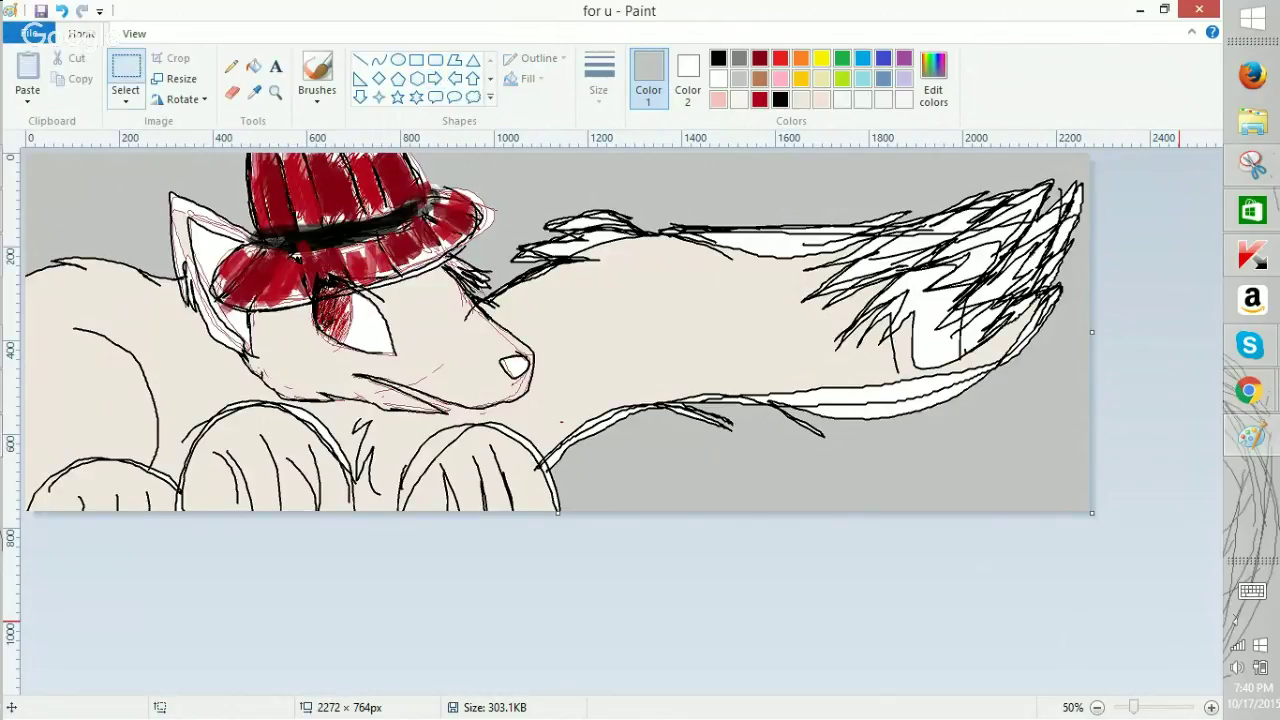
{"action": "left_click_drag", "start_coordinate": [139, 179], "coordinate": [571, 416]}
{"action": "right_click", "coordinate": [379, 334]}
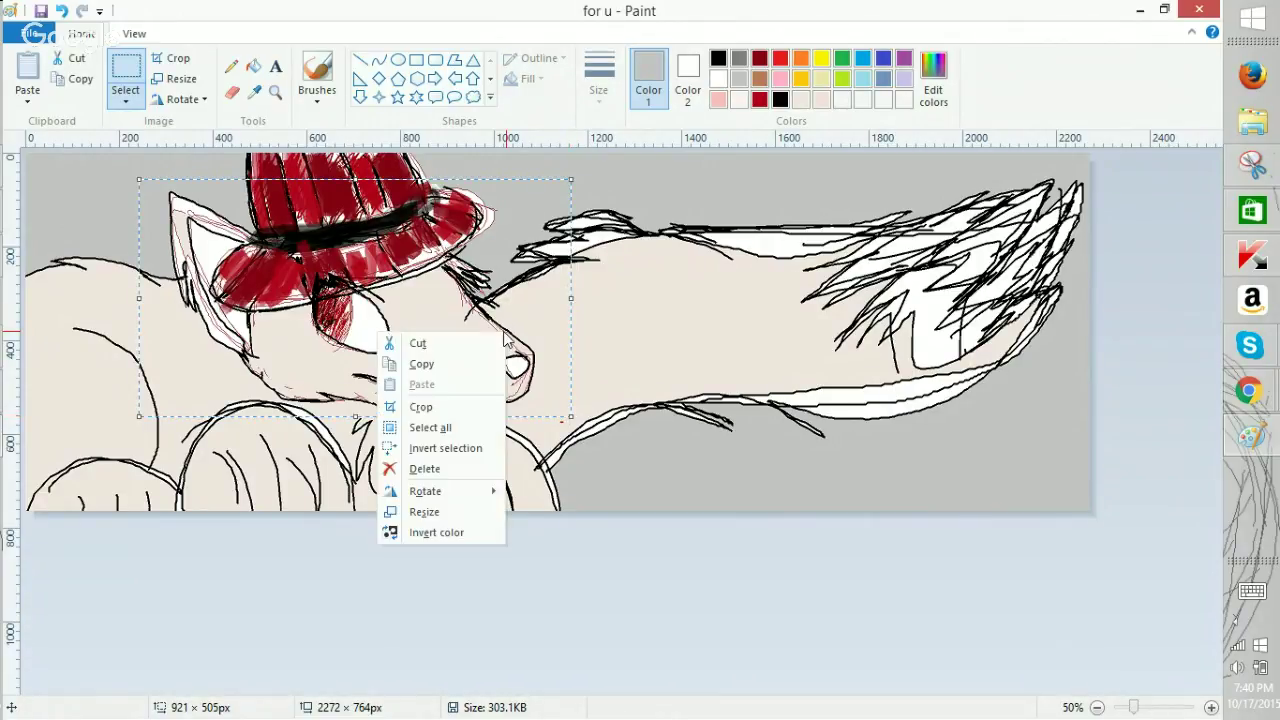
{"action": "left_click", "coordinate": [463, 364]}
Try pasting the copied head into the same drawing and undo the paste.
{"action": "right_click", "coordinate": [450, 336]}
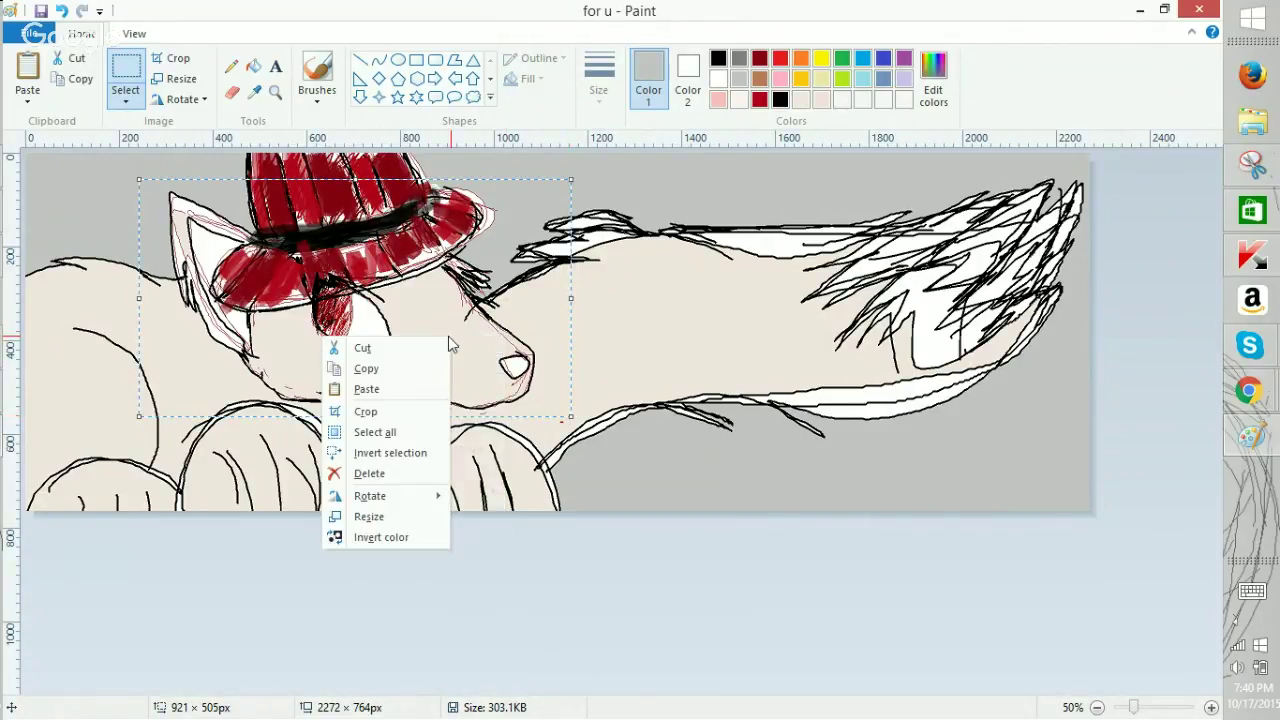
{"action": "left_click", "coordinate": [400, 388]}
{"action": "right_click", "coordinate": [371, 333]}
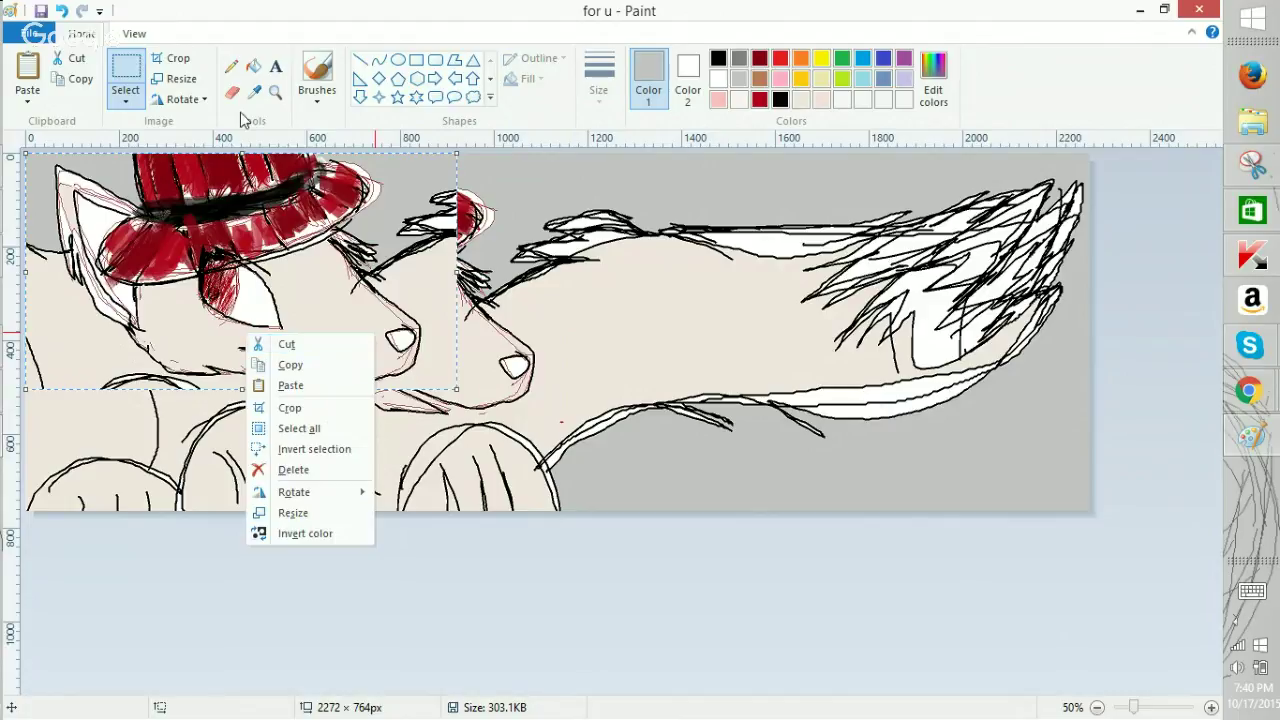
{"action": "left_click", "coordinate": [63, 12]}
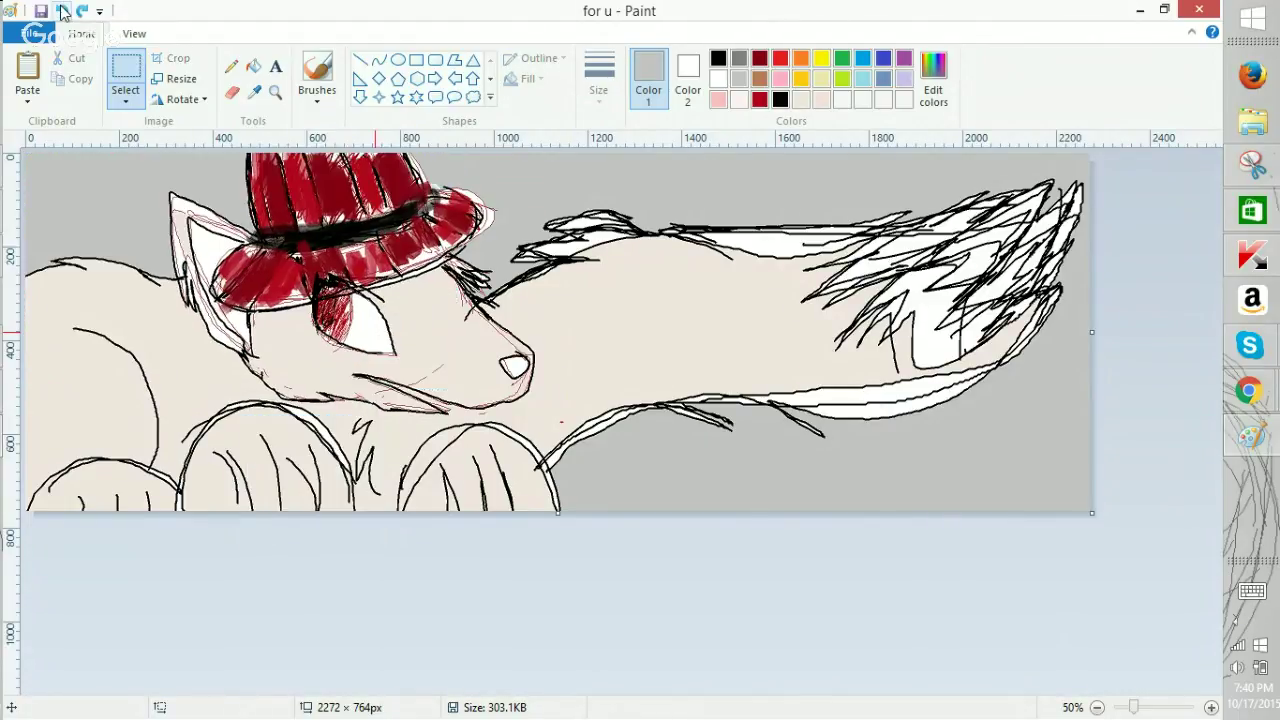
Start a new picture without saving changes to "for u", paste the copied head and move it to the right half of the canvas.
{"action": "left_click", "coordinate": [33, 35]}
{"action": "left_click", "coordinate": [56, 64]}
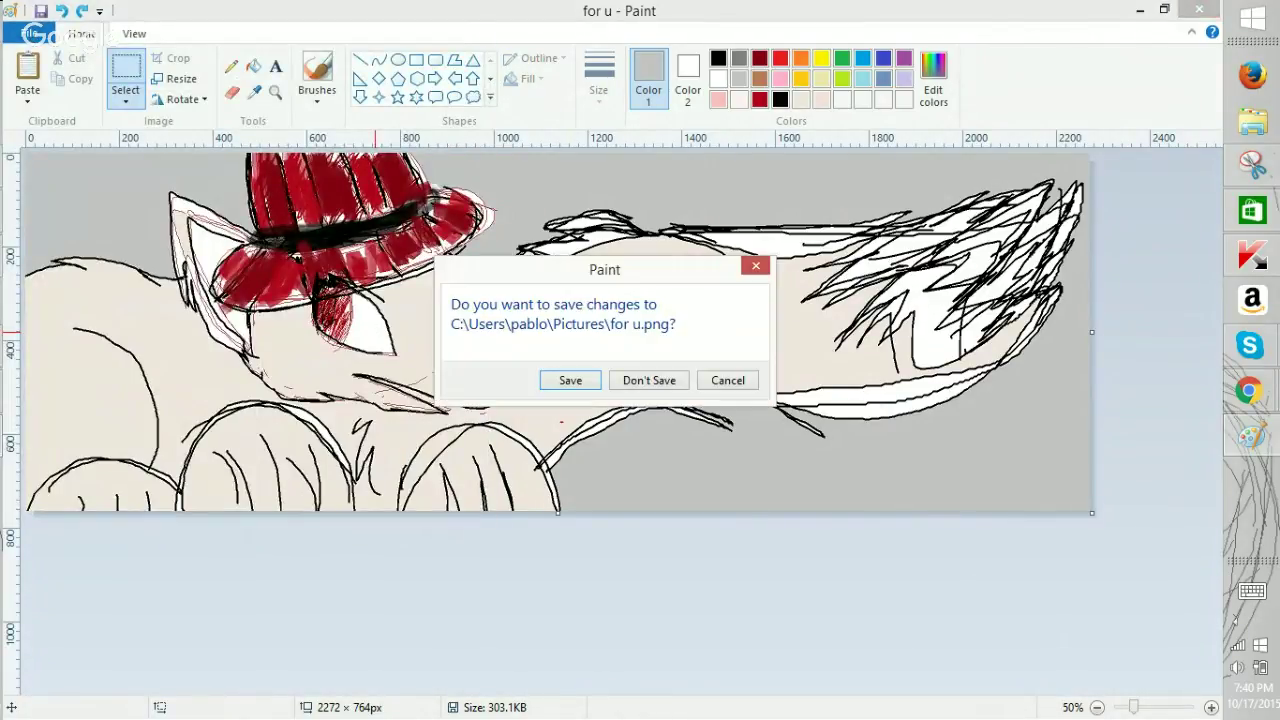
{"action": "left_click", "coordinate": [646, 377]}
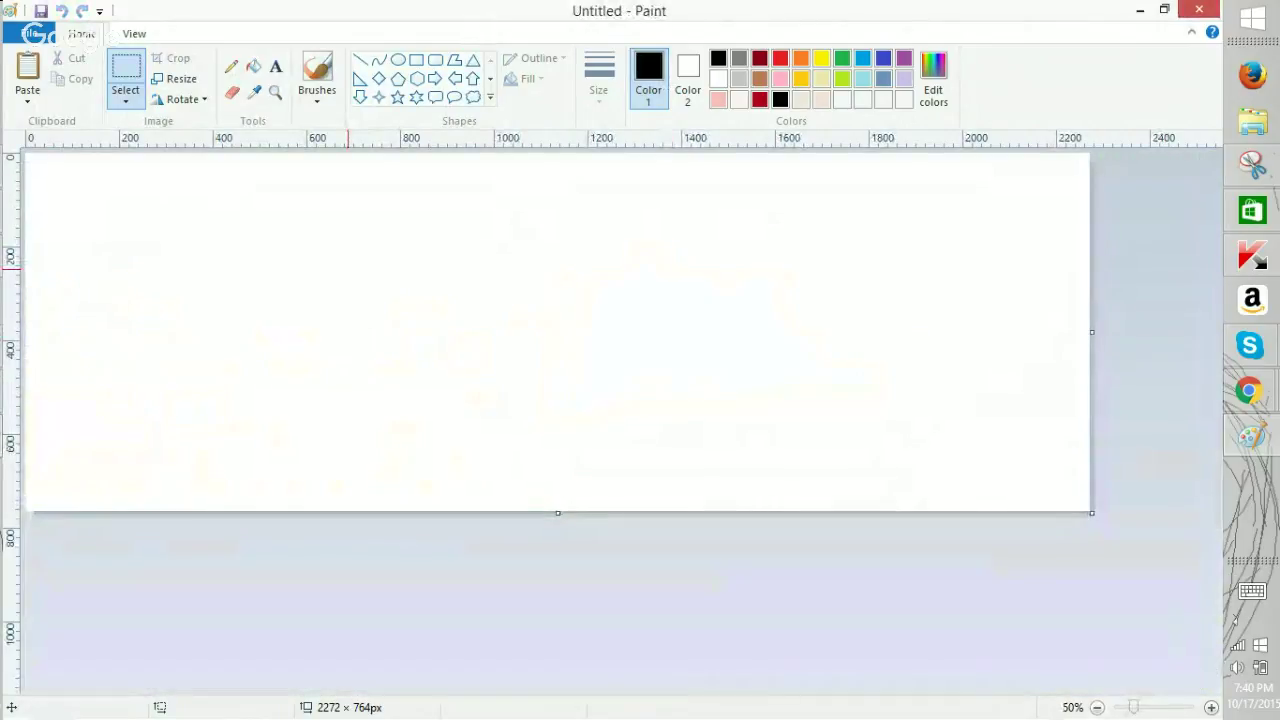
{"action": "left_click", "coordinate": [28, 75]}
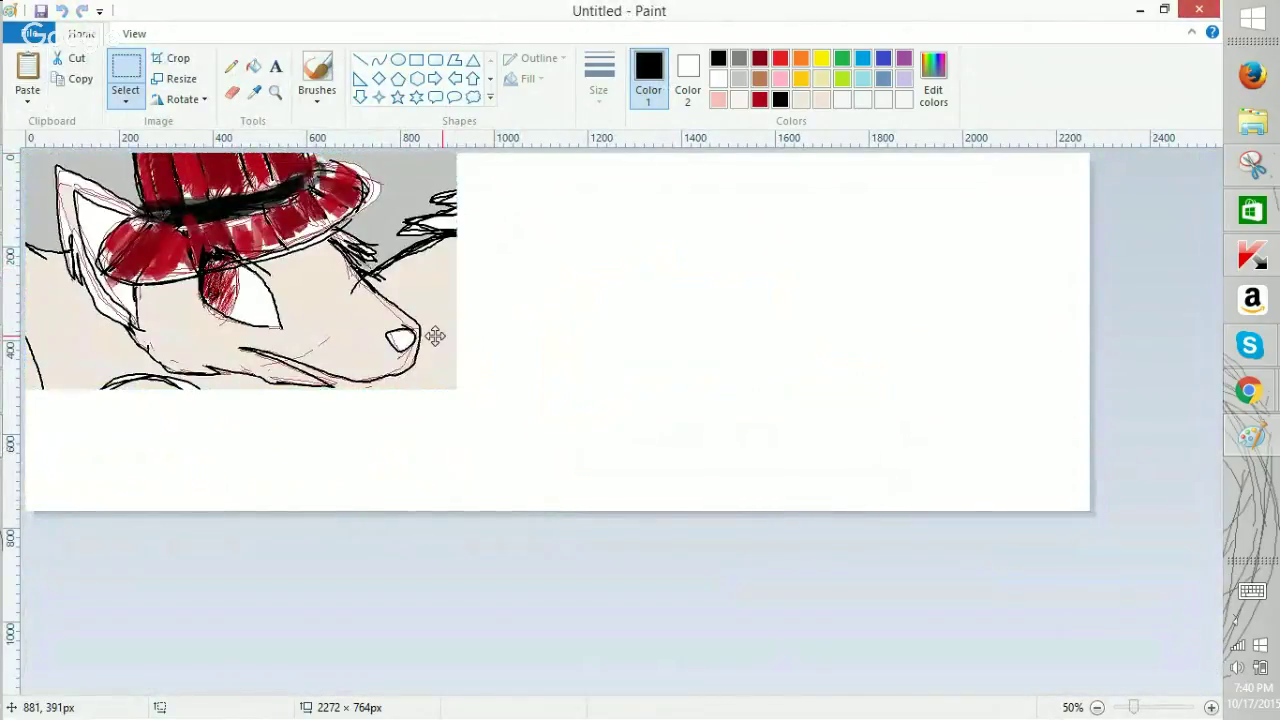
{"action": "left_click_drag", "start_coordinate": [434, 337], "coordinate": [546, 386]}
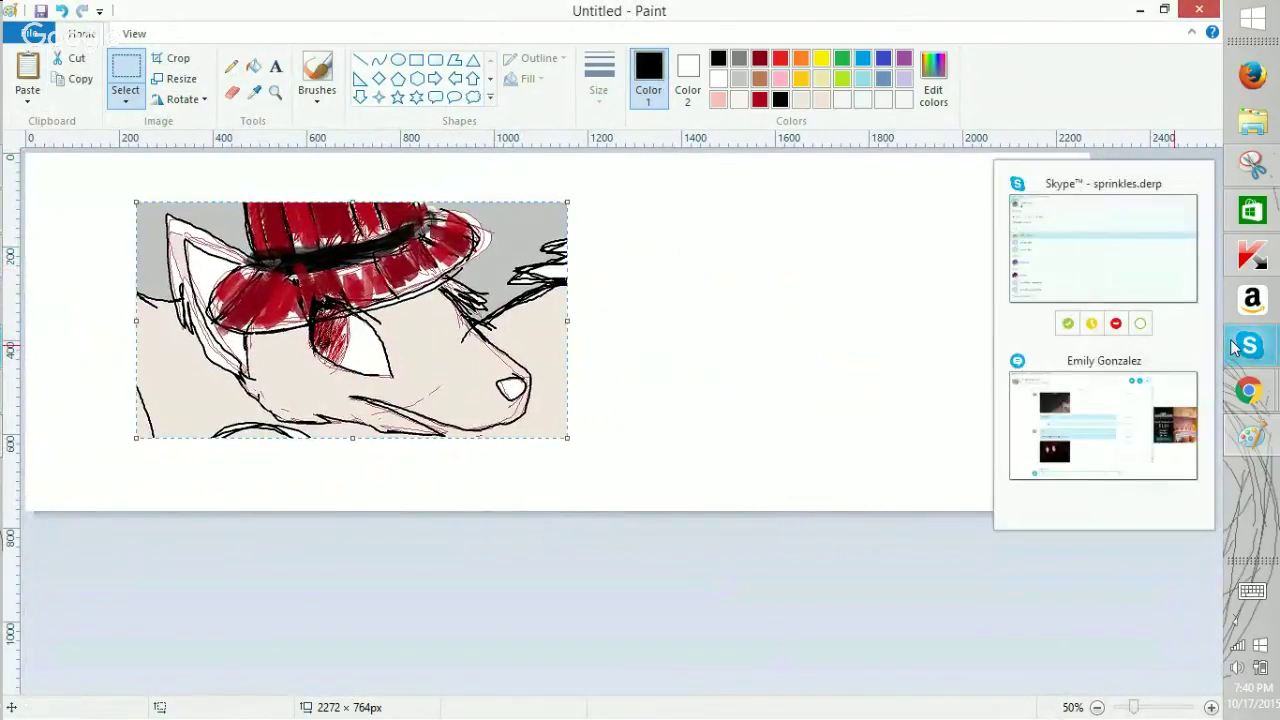
{"action": "left_click", "coordinate": [1263, 667]}
{"action": "left_click_drag", "start_coordinate": [1172, 585], "coordinate": [1168, 578]}
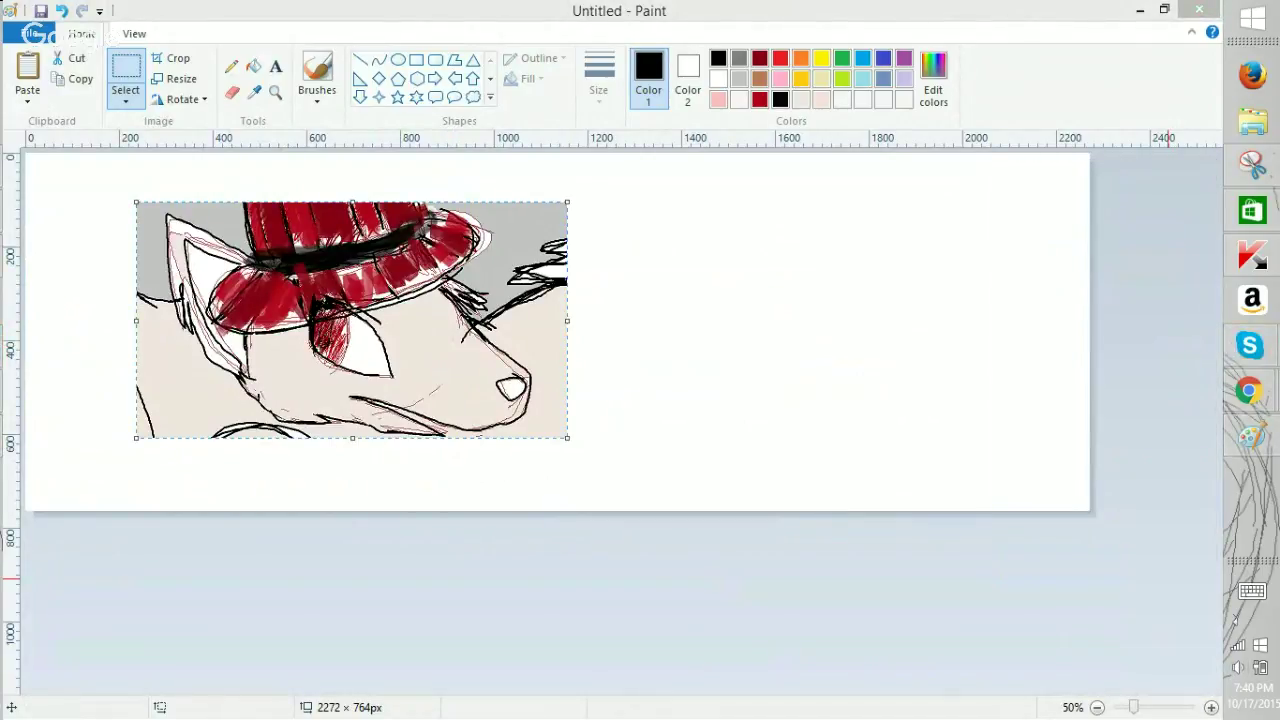
{"action": "mouse_move", "coordinate": [466, 380]}
{"action": "left_mouse_down"}
{"action": "mouse_move", "coordinate": [651, 334]}
{"action": "mouse_move", "coordinate": [397, 391]}
{"action": "mouse_move", "coordinate": [426, 429]}
{"action": "mouse_move", "coordinate": [868, 336]}
{"action": "mouse_move", "coordinate": [912, 348]}
{"action": "mouse_move", "coordinate": [912, 379]}
{"action": "mouse_move", "coordinate": [896, 393]}
{"action": "left_mouse_up"}
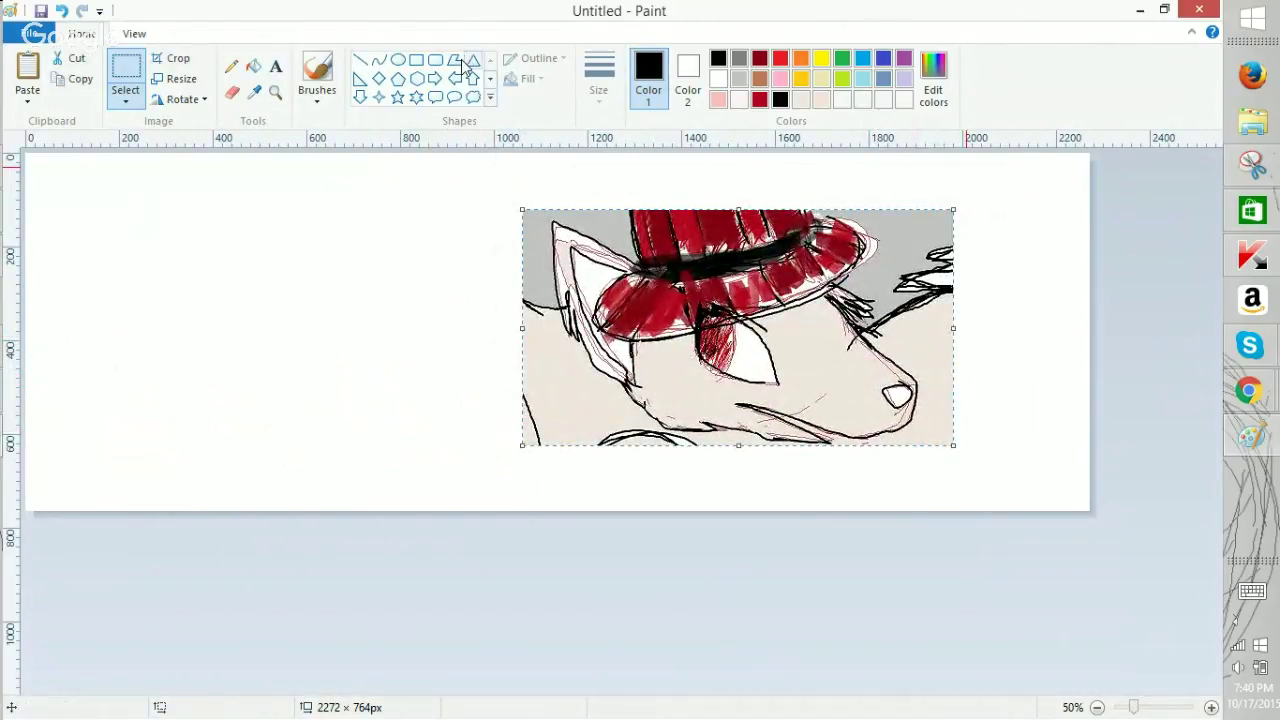
Fill the beige body areas and gray background surrounding the pasted head with white.
{"action": "left_click", "coordinate": [433, 80]}
{"action": "left_click", "coordinate": [253, 66]}
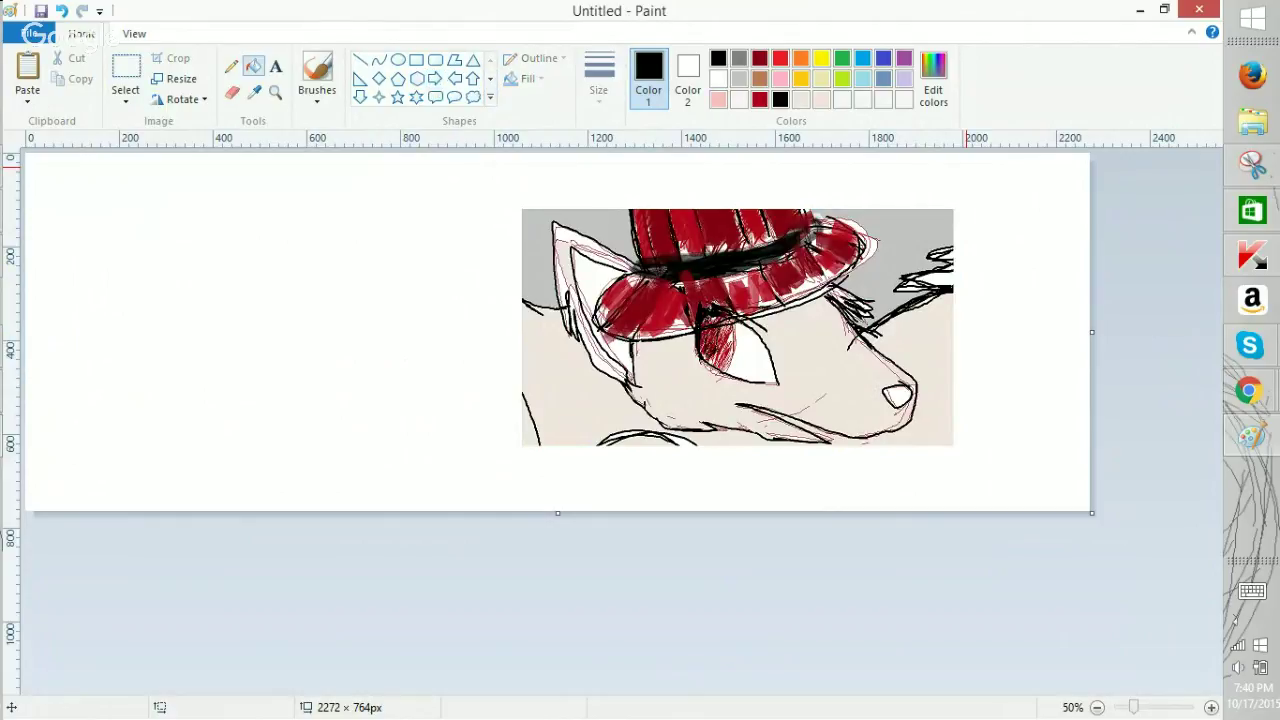
{"action": "left_click", "coordinate": [716, 78]}
{"action": "left_click", "coordinate": [930, 335]}
{"action": "left_click", "coordinate": [922, 243]}
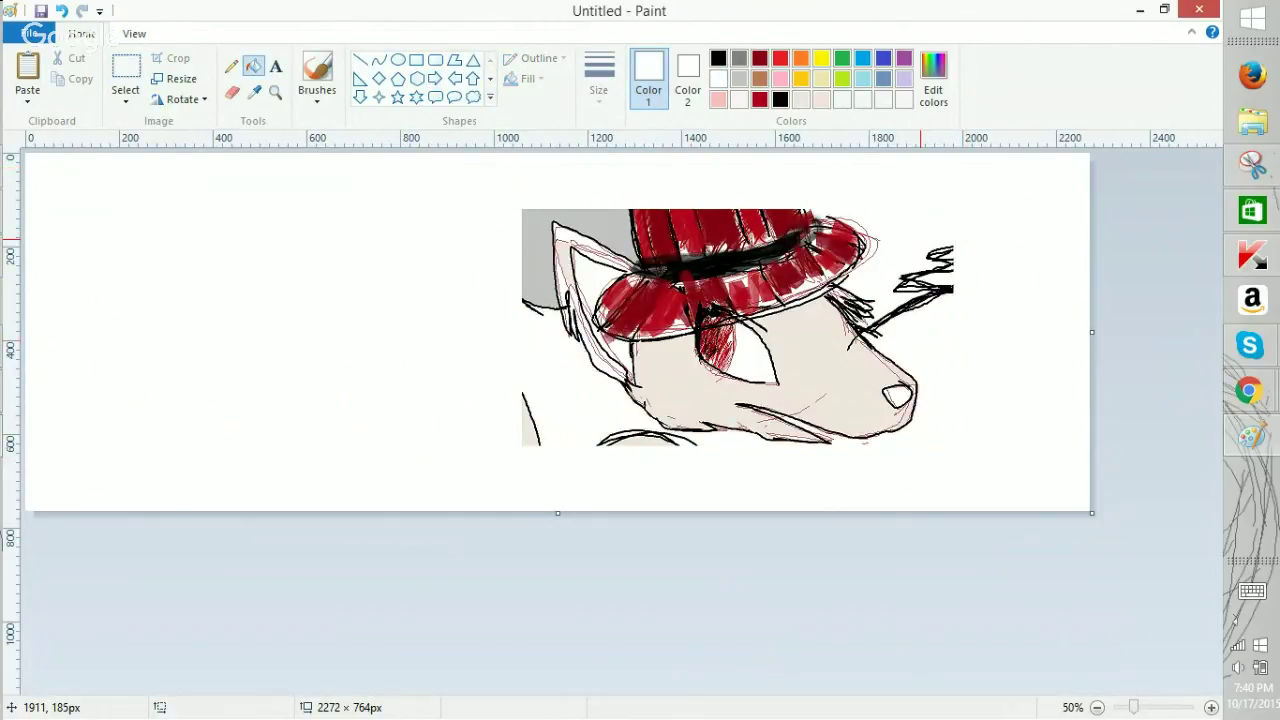
{"action": "left_click", "coordinate": [535, 241]}
{"action": "left_click", "coordinate": [531, 432]}
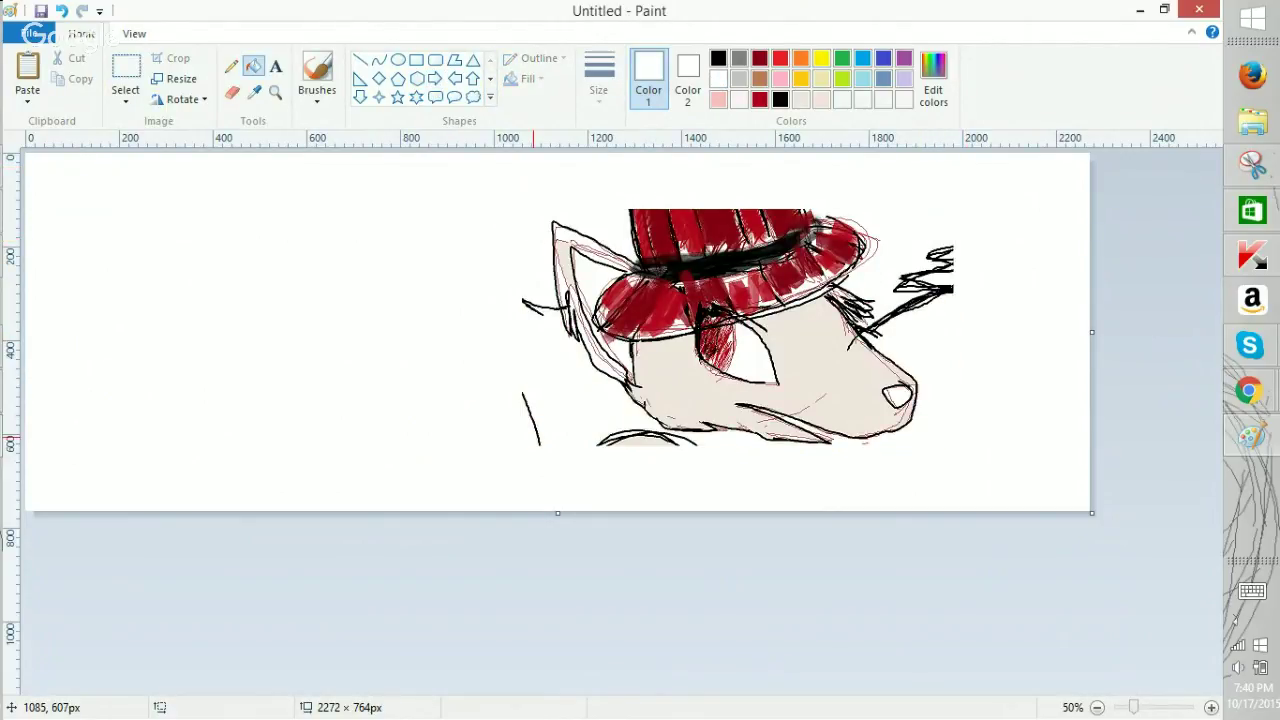
Open the recent picture "12348" without saving the untitled one and view its whole sketch.
{"action": "left_click", "coordinate": [30, 33]}
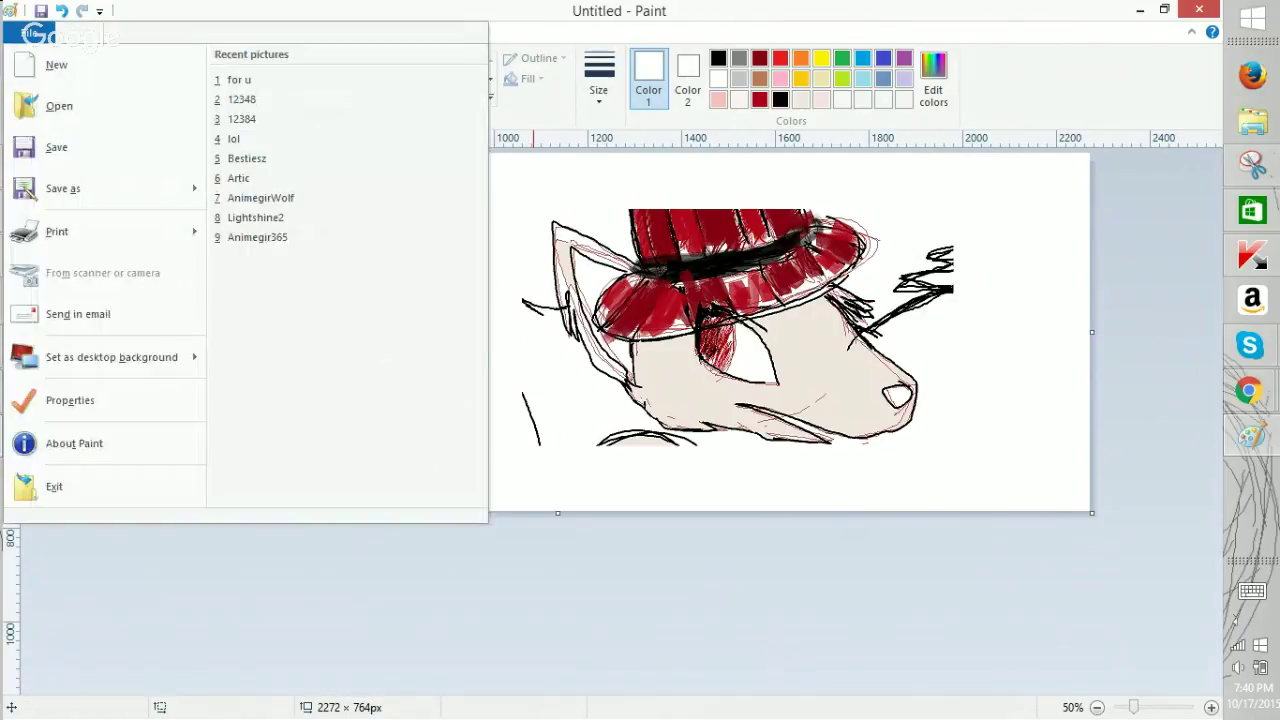
{"action": "left_click", "coordinate": [241, 99]}
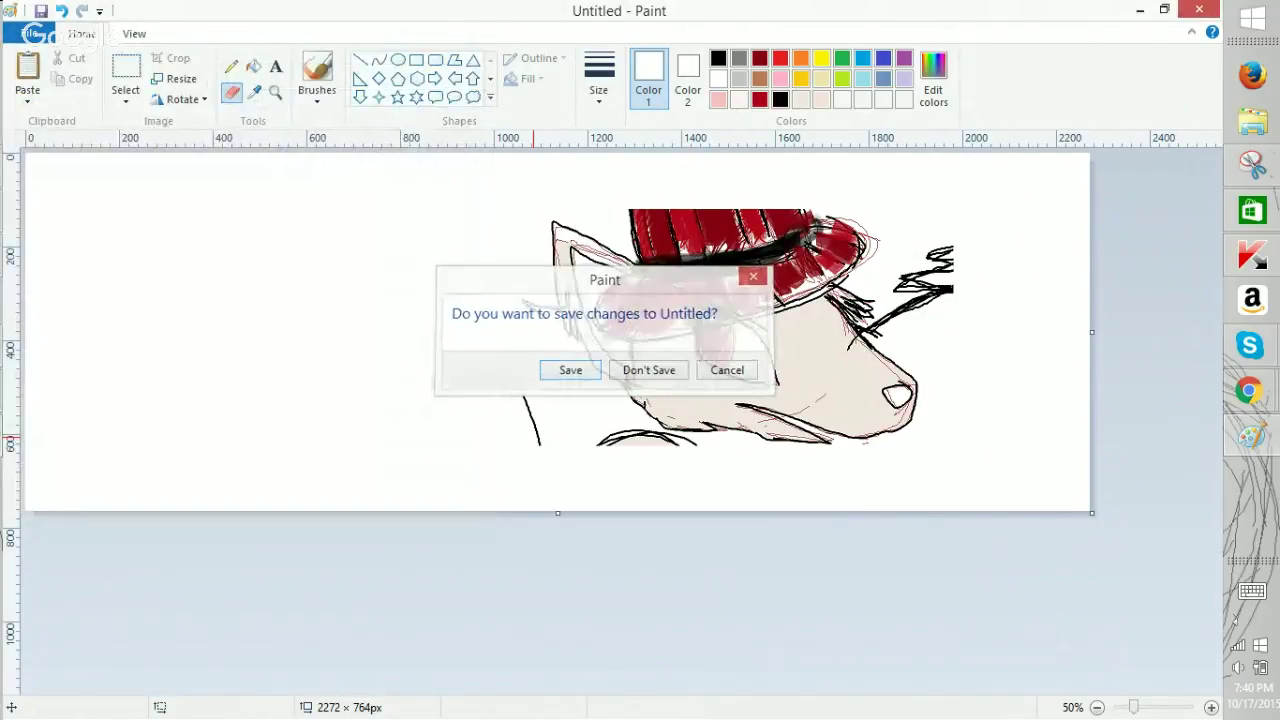
{"action": "left_click", "coordinate": [652, 368]}
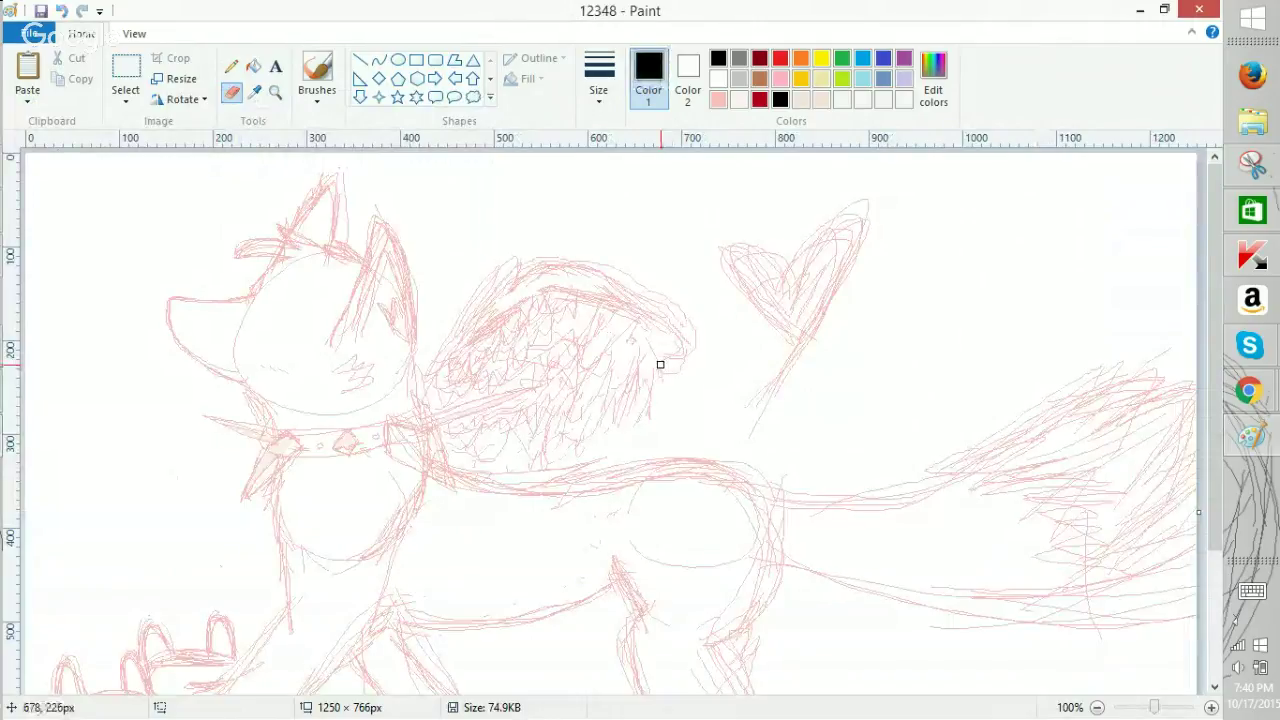
{"action": "scroll", "coordinate": [660, 364], "scroll_direction": "down", "scroll_amount": 1}
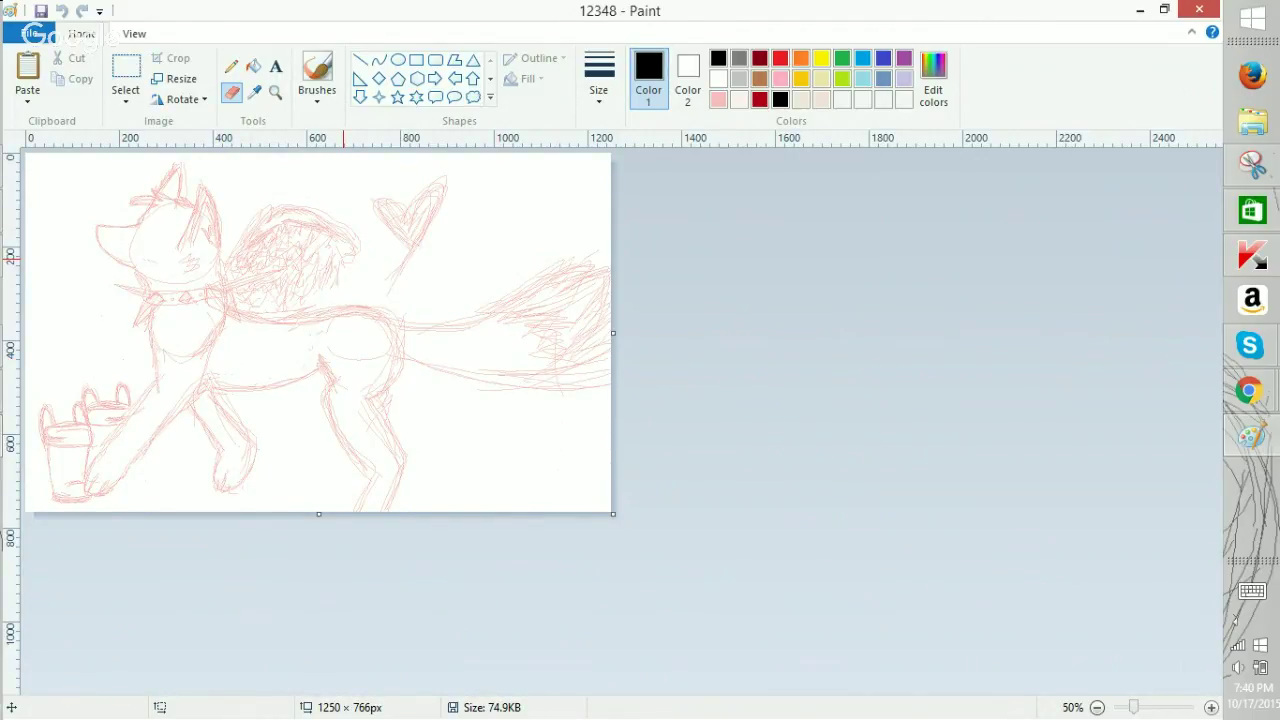
Start a new blank picture, paste the copied head and move it to the right half of the canvas.
{"action": "left_click", "coordinate": [29, 33]}
{"action": "left_click", "coordinate": [44, 64]}
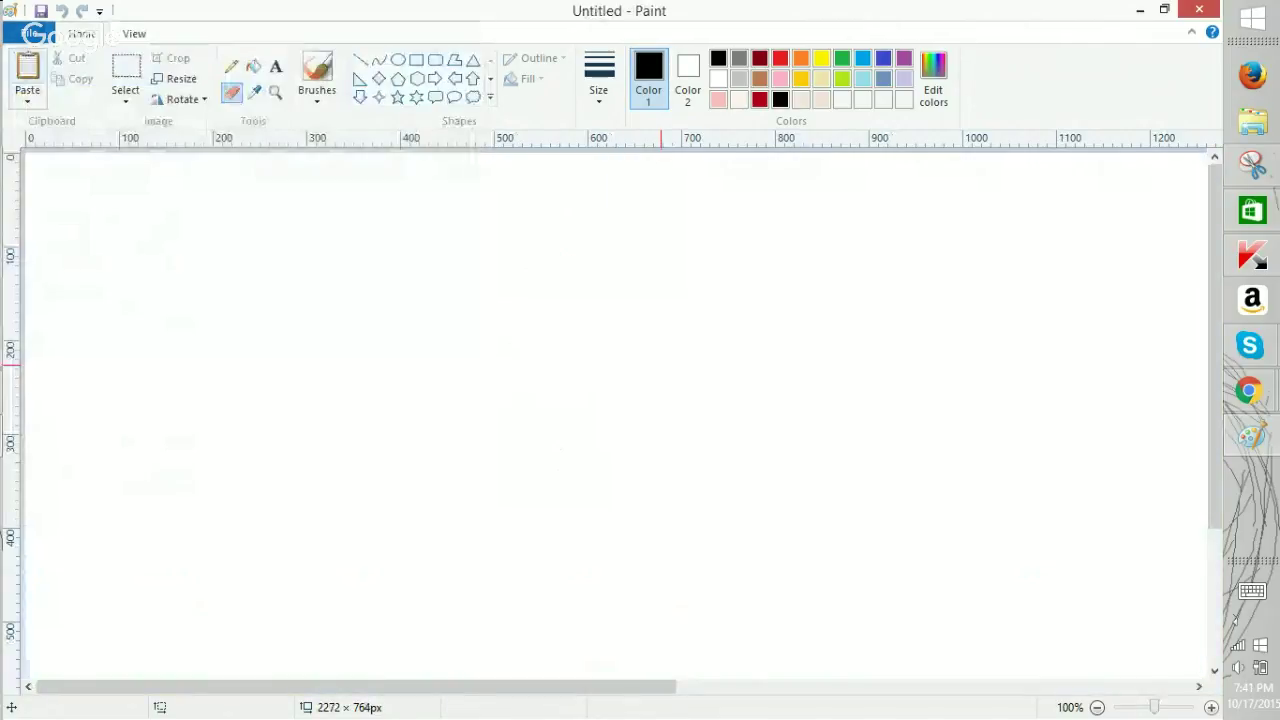
{"action": "left_click", "coordinate": [1097, 708]}
{"action": "key", "text": "ctrl+v"}
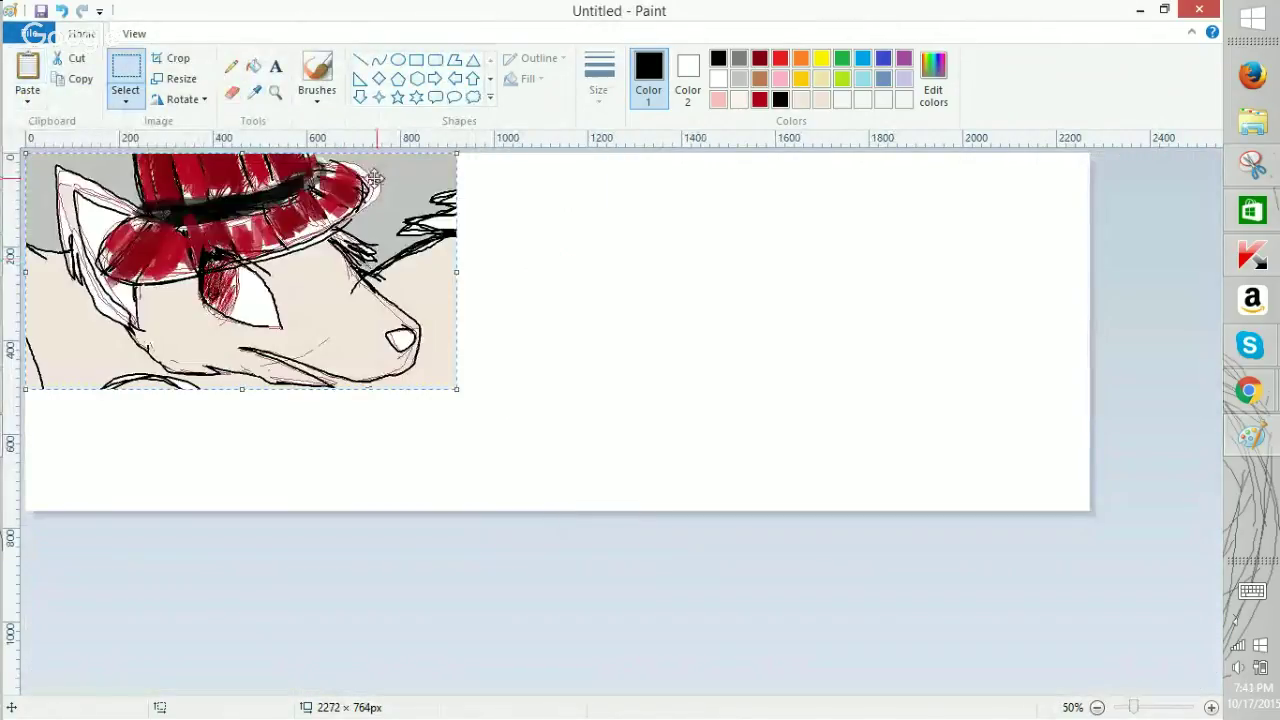
{"action": "mouse_move", "coordinate": [375, 193]}
{"action": "left_mouse_down"}
{"action": "mouse_move", "coordinate": [663, 255]}
{"action": "mouse_move", "coordinate": [685, 240]}
{"action": "mouse_move", "coordinate": [922, 245]}
{"action": "left_mouse_up"}
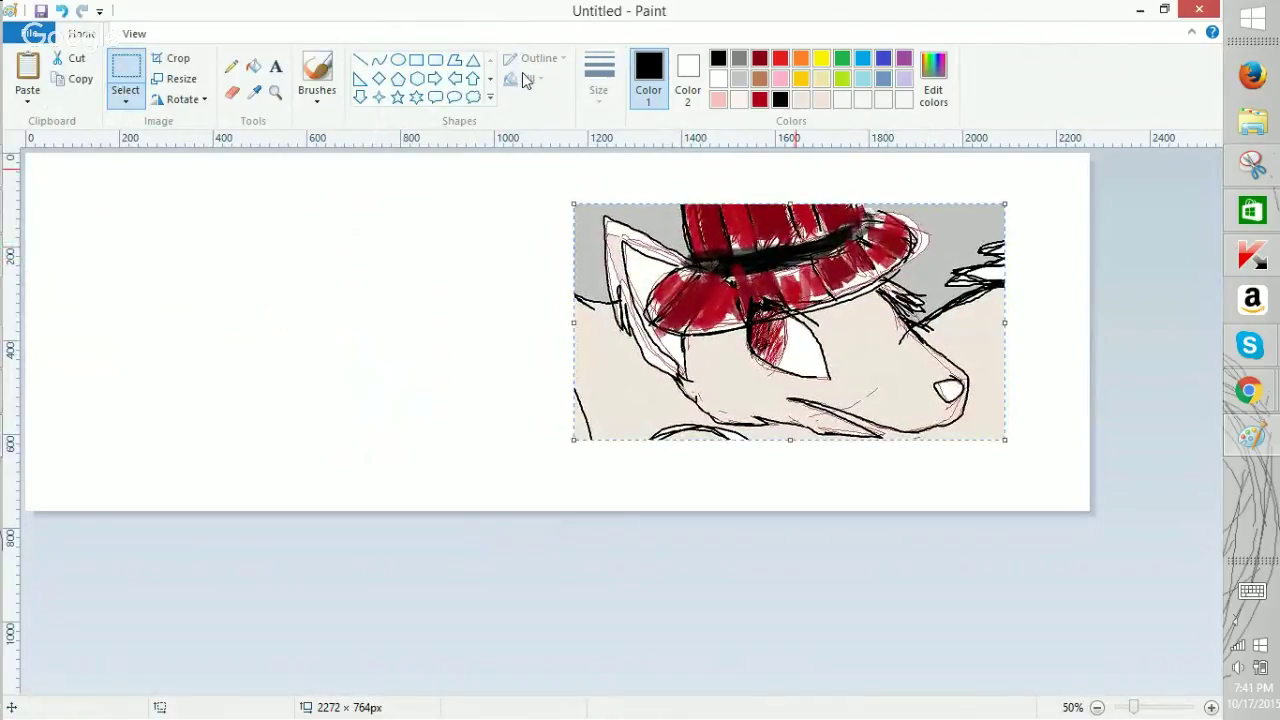
Draw a black ellipse outline of about 497 × 449 px on the empty left half of the canvas.
{"action": "left_click", "coordinate": [473, 61]}
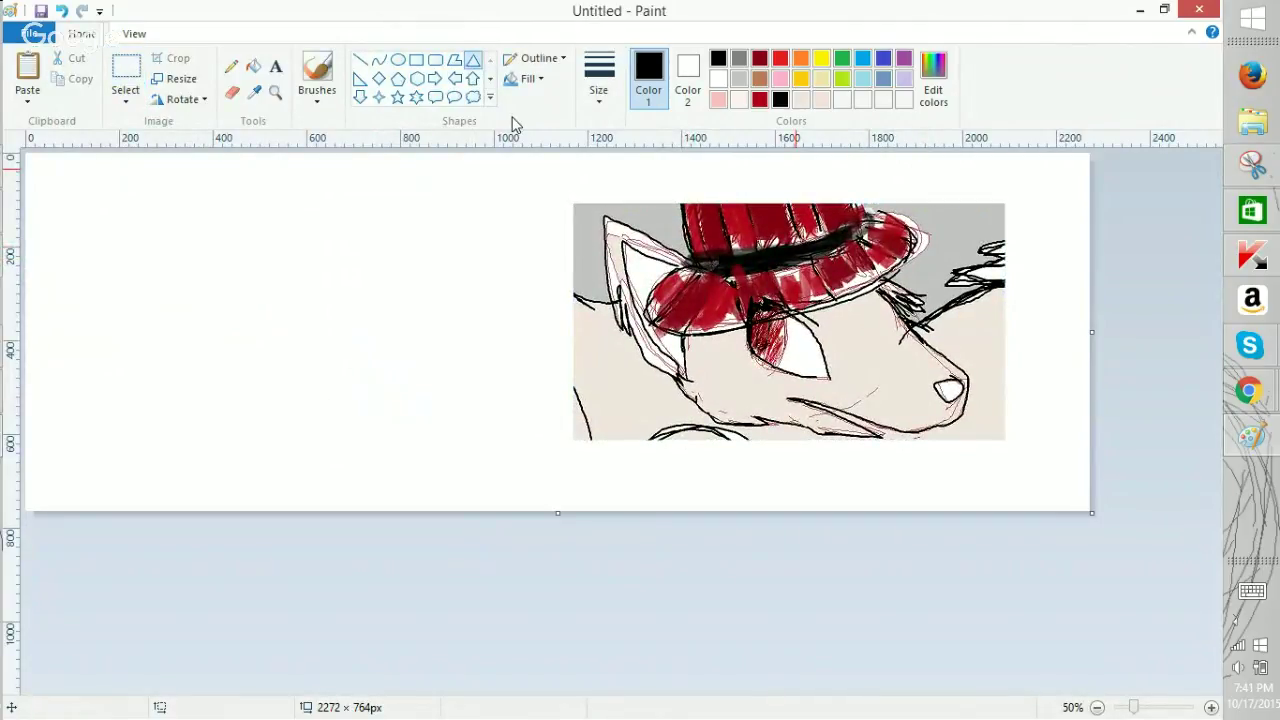
{"action": "left_click", "coordinate": [398, 59]}
{"action": "left_click", "coordinate": [599, 80]}
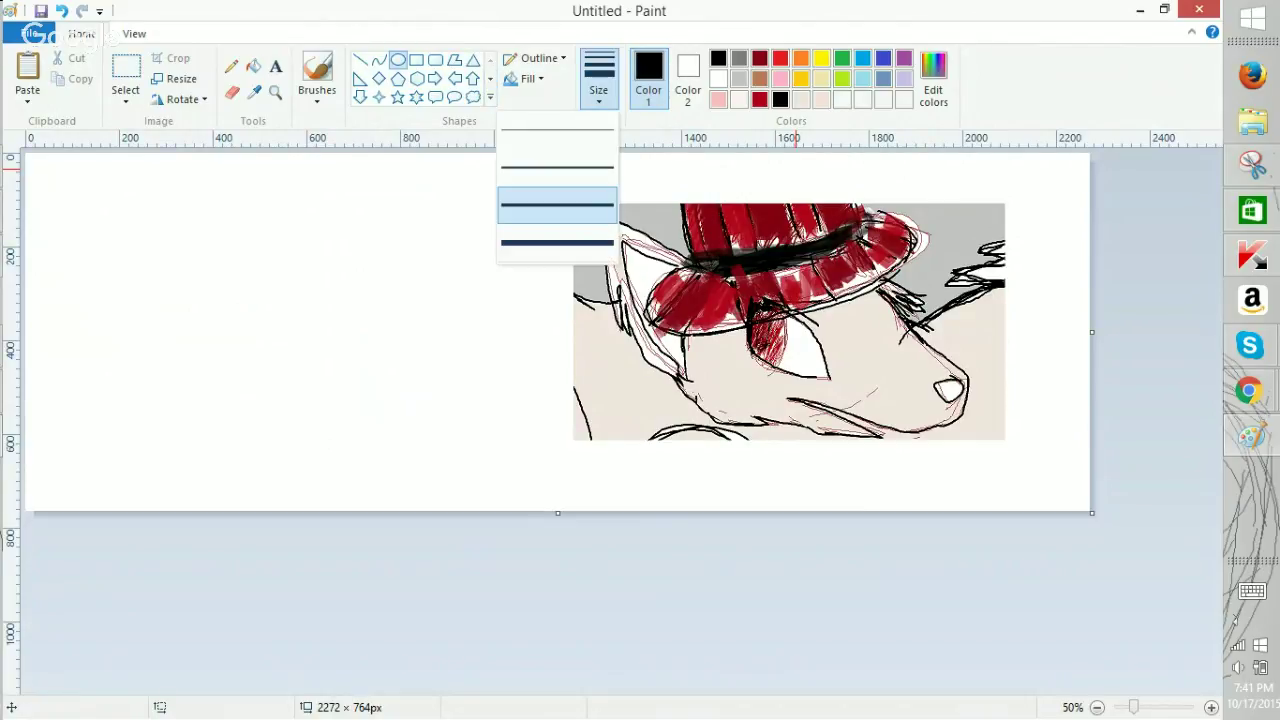
{"action": "left_click", "coordinate": [557, 206]}
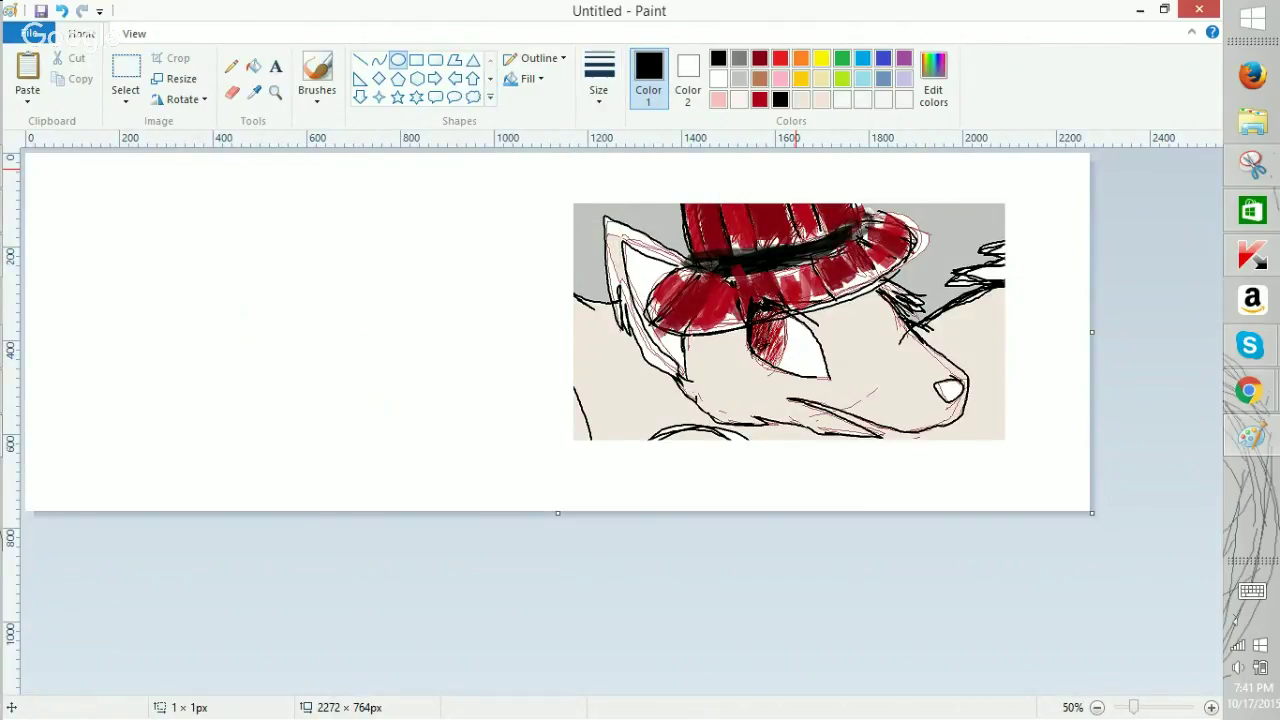
{"action": "left_click_drag", "start_coordinate": [130, 196], "coordinate": [363, 408]}
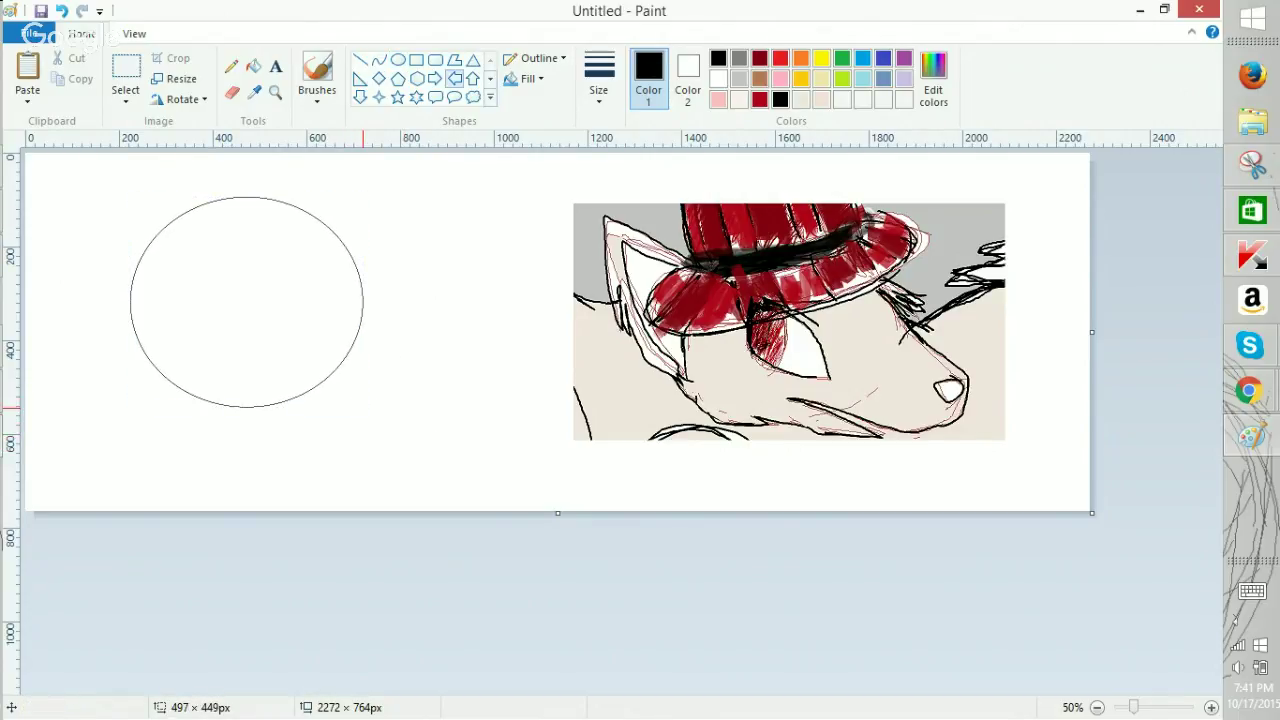
Try several pencil strokes for a snout from the circle's right edge at different line widths, undoing each attempt.
{"action": "left_click", "coordinate": [231, 66]}
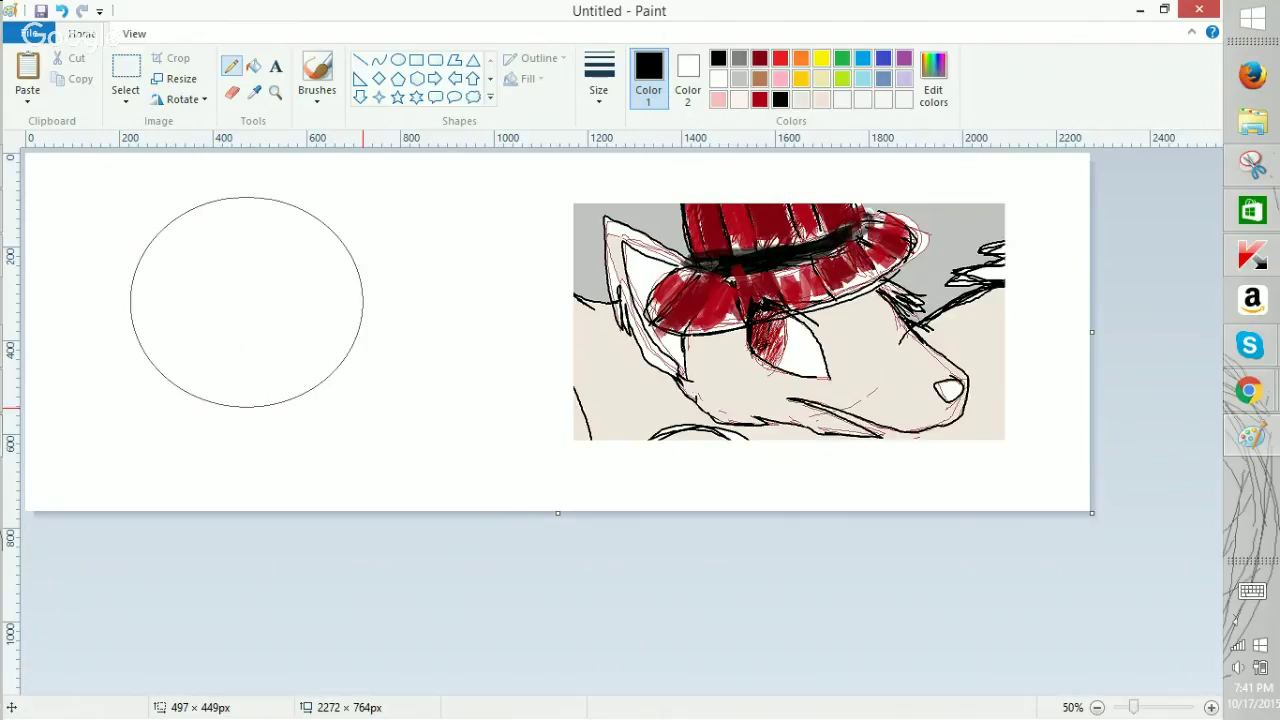
{"action": "mouse_move", "coordinate": [354, 263]}
{"action": "left_mouse_down"}
{"action": "mouse_move", "coordinate": [365, 326]}
{"action": "mouse_move", "coordinate": [408, 386]}
{"action": "left_mouse_up"}
{"action": "key", "text": "ctrl+z"}
{"action": "left_click", "coordinate": [599, 78]}
{"action": "left_click", "coordinate": [557, 243]}
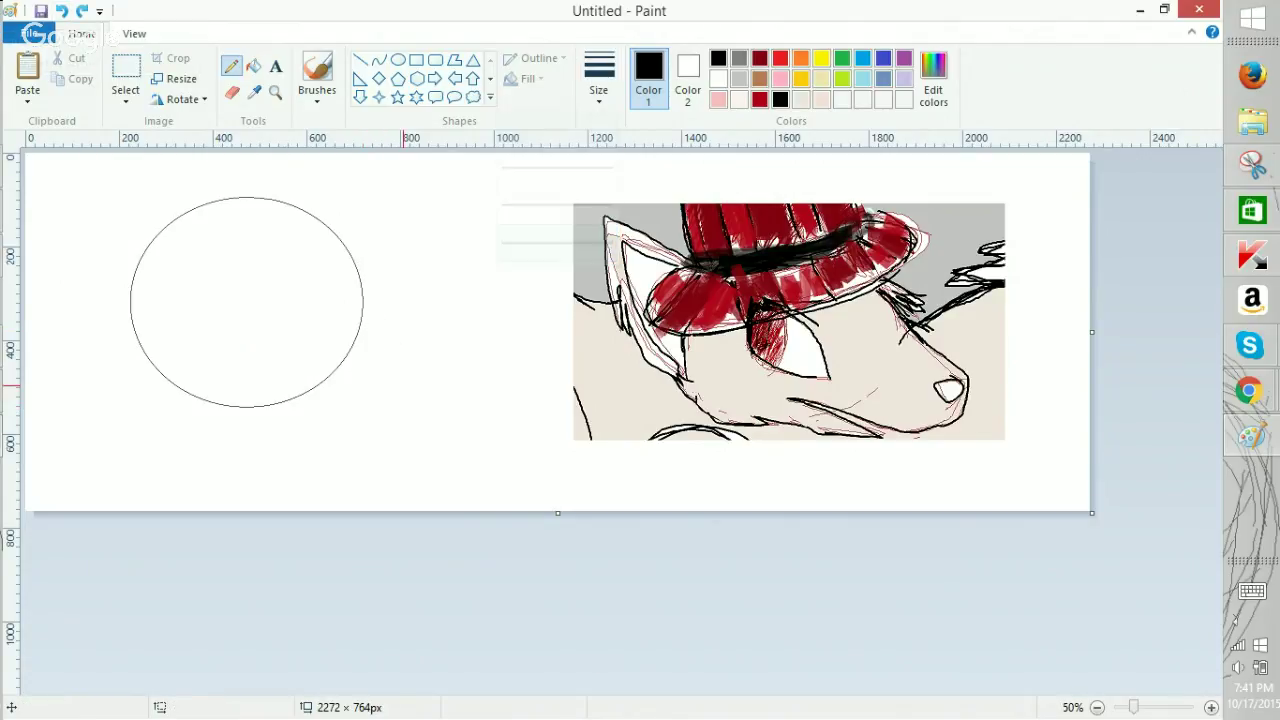
{"action": "mouse_move", "coordinate": [356, 264]}
{"action": "left_mouse_down"}
{"action": "mouse_move", "coordinate": [433, 380]}
{"action": "mouse_move", "coordinate": [403, 420]}
{"action": "mouse_move", "coordinate": [370, 434]}
{"action": "mouse_move", "coordinate": [319, 436]}
{"action": "mouse_move", "coordinate": [230, 410]}
{"action": "mouse_move", "coordinate": [318, 451]}
{"action": "left_mouse_up"}
{"action": "left_click", "coordinate": [61, 10]}
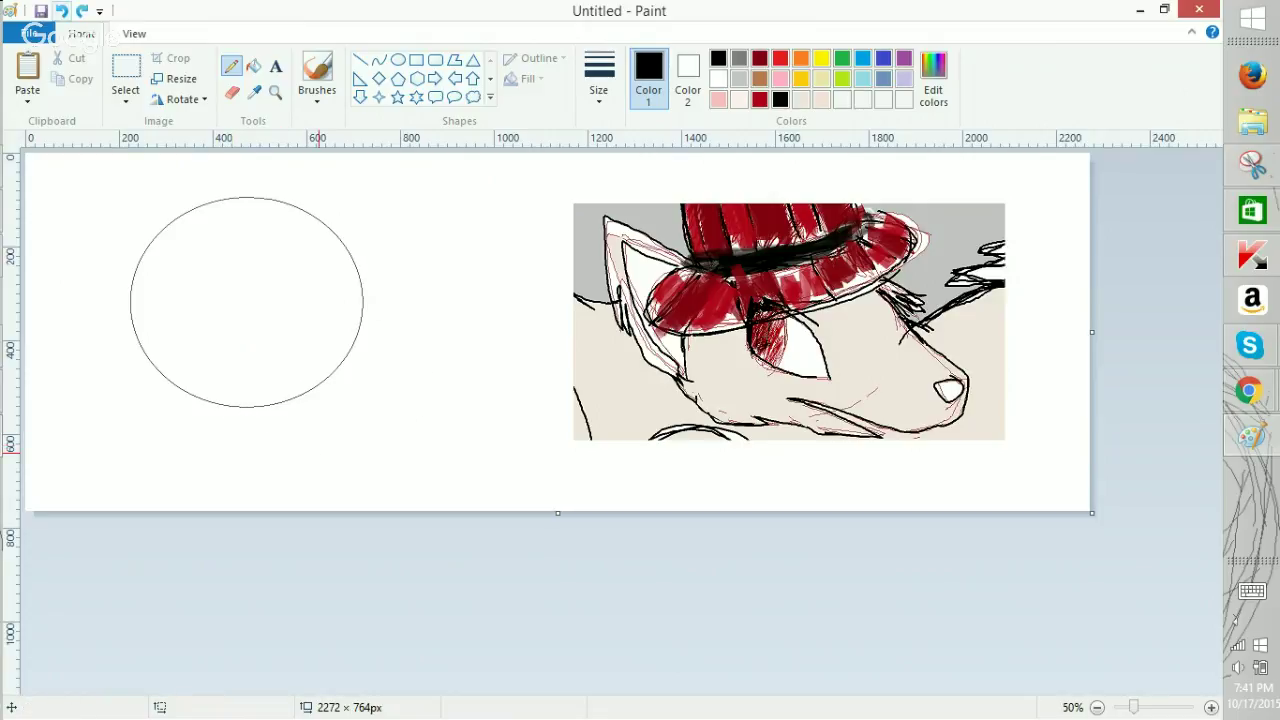
{"action": "mouse_move", "coordinate": [358, 288]}
{"action": "left_mouse_down"}
{"action": "mouse_move", "coordinate": [423, 362]}
{"action": "mouse_move", "coordinate": [351, 408]}
{"action": "mouse_move", "coordinate": [240, 390]}
{"action": "left_mouse_up"}
{"action": "left_click", "coordinate": [61, 10]}
{"action": "mouse_move", "coordinate": [352, 259]}
{"action": "left_mouse_down"}
{"action": "mouse_move", "coordinate": [425, 416]}
{"action": "mouse_move", "coordinate": [398, 436]}
{"action": "mouse_move", "coordinate": [293, 438]}
{"action": "left_mouse_up"}
{"action": "left_click", "coordinate": [61, 10]}
{"action": "left_click_drag", "start_coordinate": [358, 282], "coordinate": [425, 414]}
{"action": "left_click", "coordinate": [61, 10]}
Sketch a pencil snout outline extending from the circle, and undo it together with the circle while keeping the pasted head.
{"action": "mouse_move", "coordinate": [320, 222]}
{"action": "left_mouse_down"}
{"action": "mouse_move", "coordinate": [466, 374]}
{"action": "mouse_move", "coordinate": [465, 395]}
{"action": "mouse_move", "coordinate": [440, 430]}
{"action": "mouse_move", "coordinate": [218, 404]}
{"action": "left_mouse_up"}
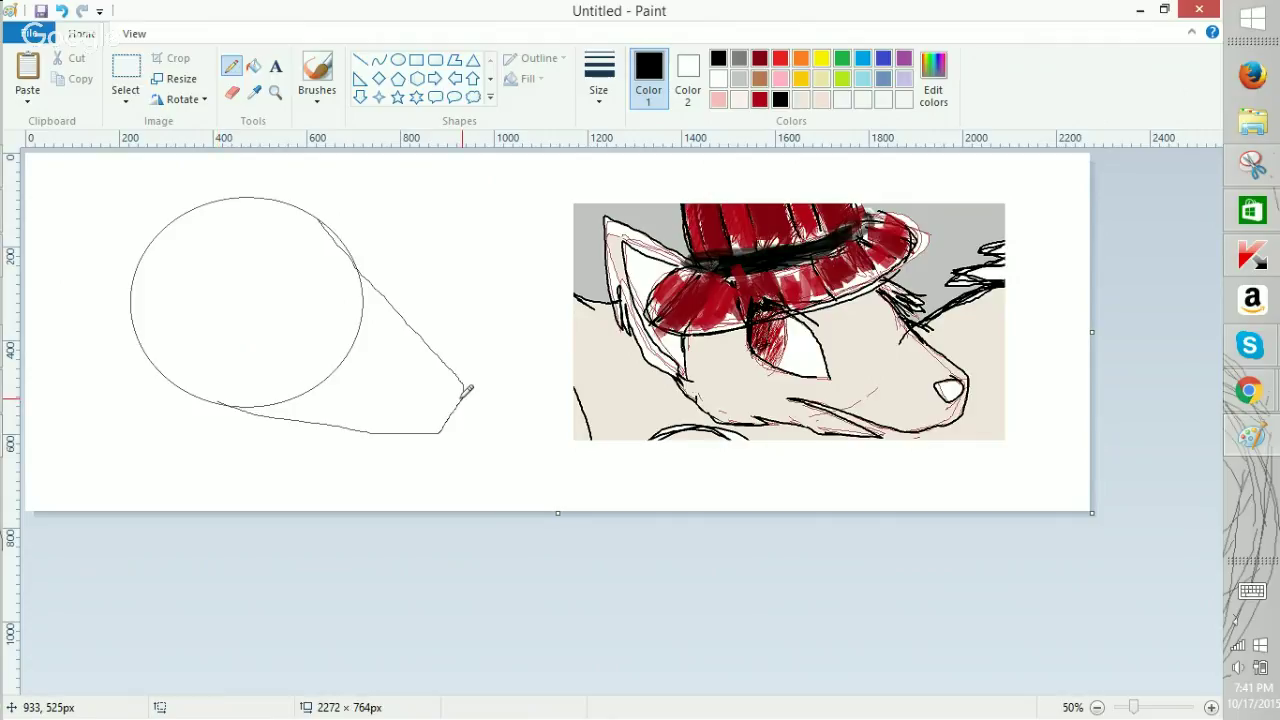
{"action": "mouse_move", "coordinate": [468, 389]}
{"action": "left_mouse_down"}
{"action": "mouse_move", "coordinate": [439, 432]}
{"action": "mouse_move", "coordinate": [381, 432]}
{"action": "mouse_move", "coordinate": [248, 383]}
{"action": "mouse_move", "coordinate": [316, 434]}
{"action": "left_mouse_up"}
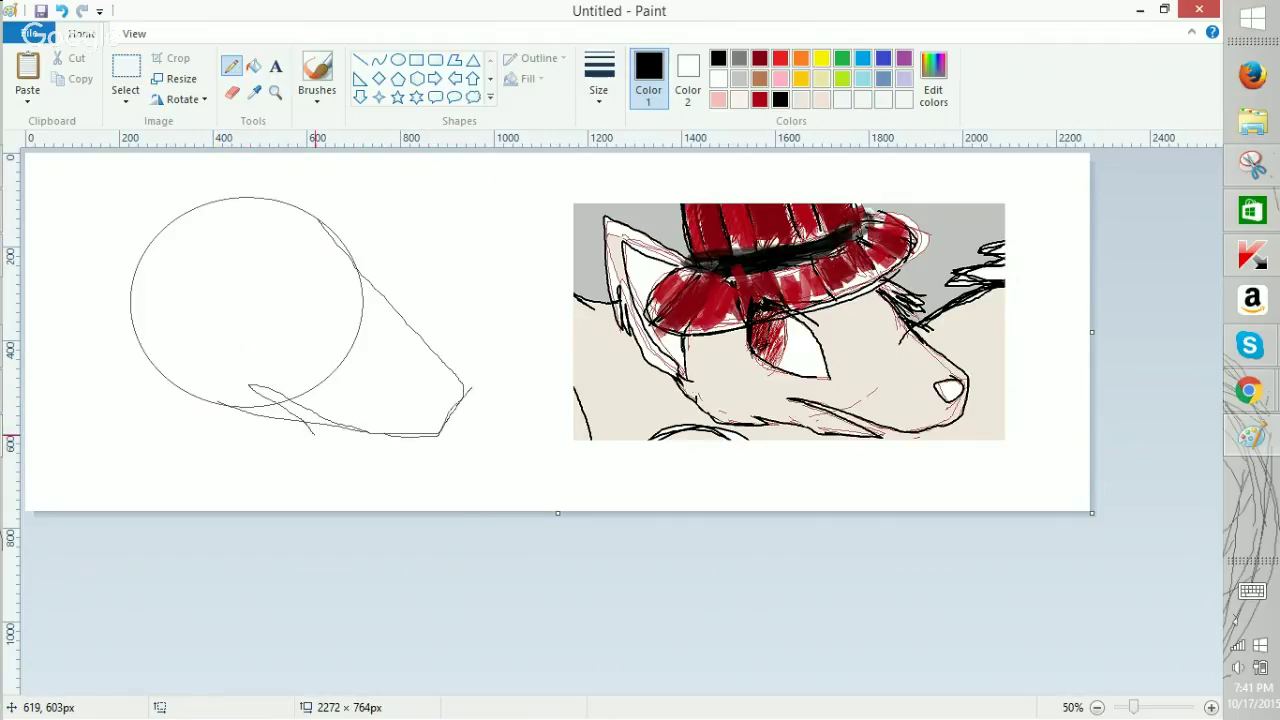
{"action": "left_click", "coordinate": [61, 11]}
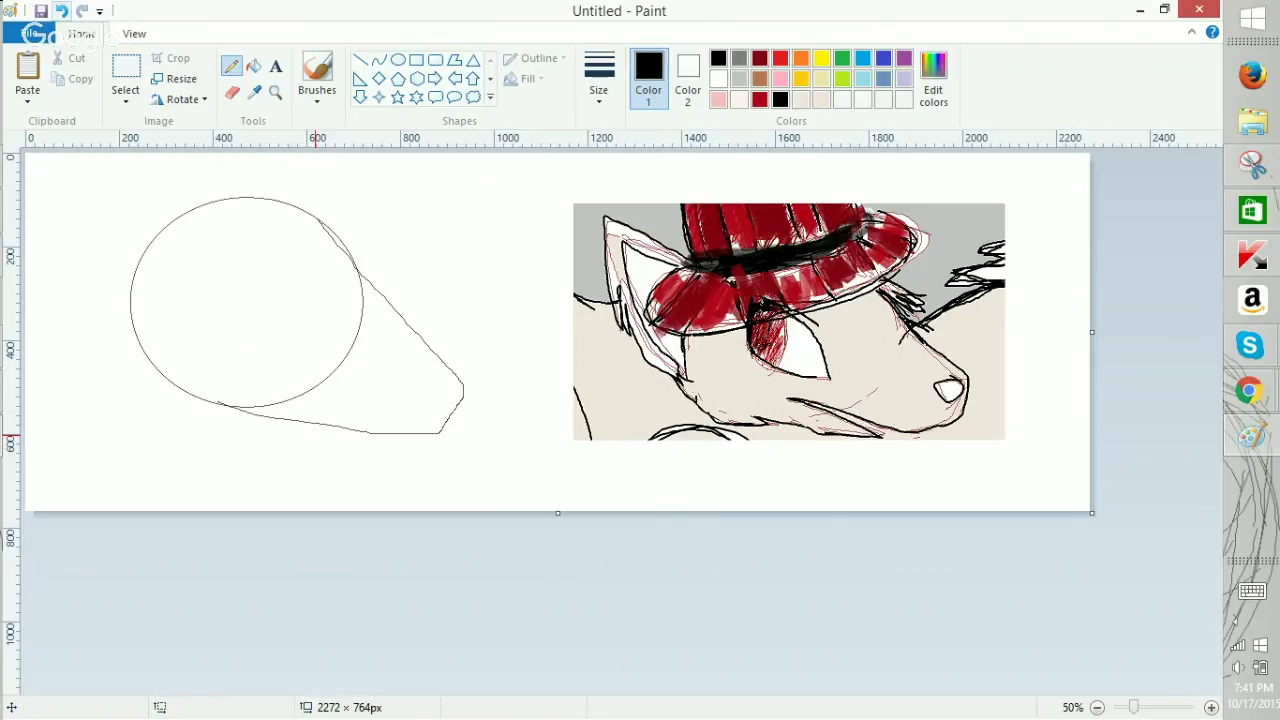
{"action": "left_click", "coordinate": [61, 11]}
{"action": "left_click", "coordinate": [61, 11]}
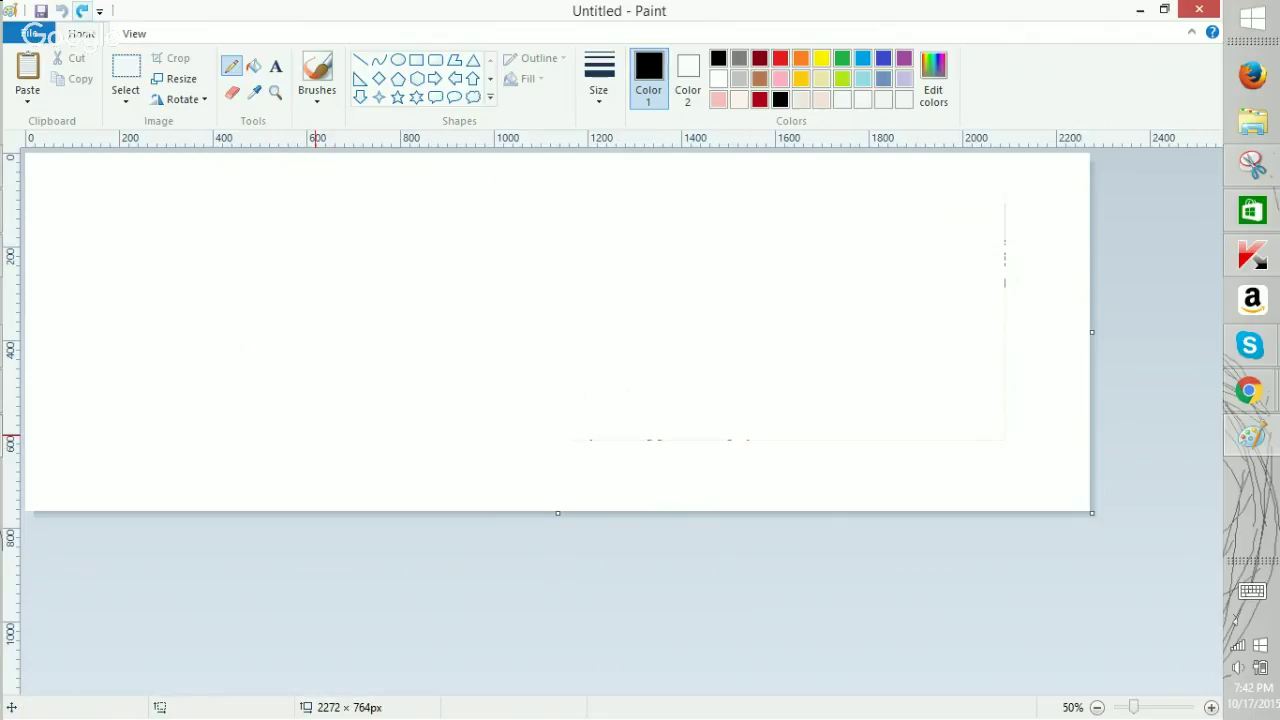
{"action": "left_click", "coordinate": [82, 11]}
{"action": "left_click", "coordinate": [1211, 707]}
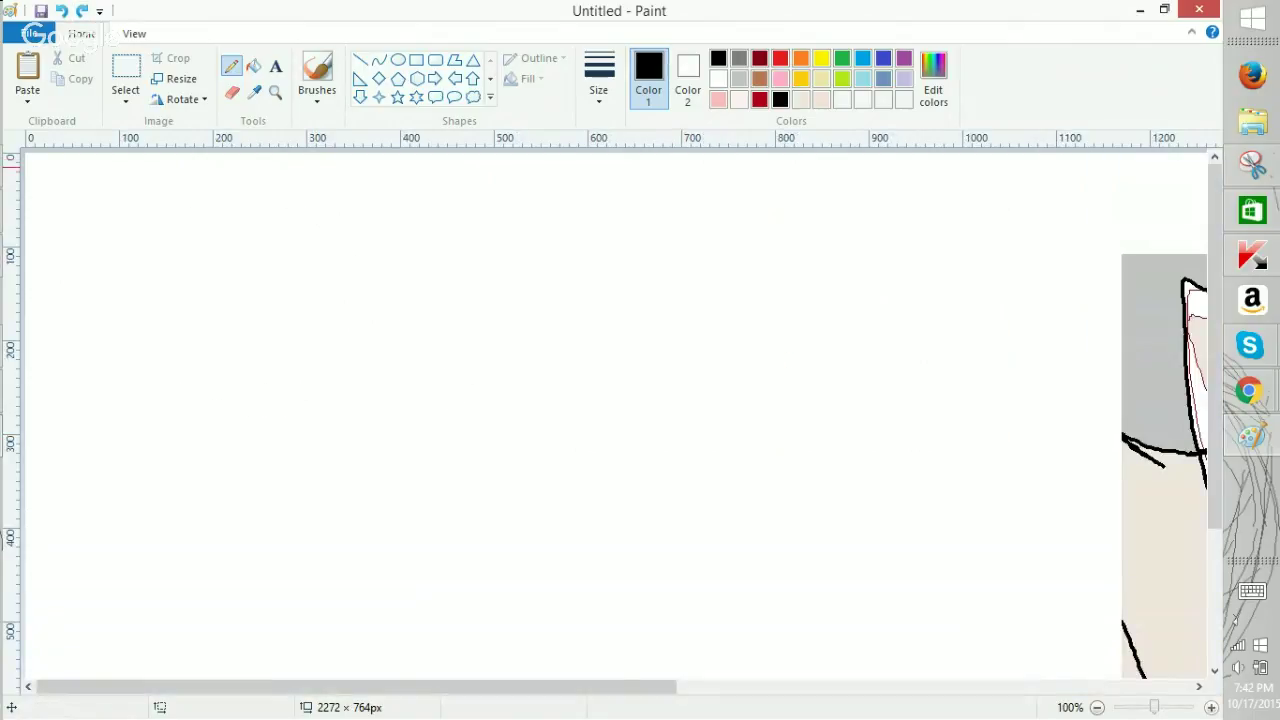
{"action": "left_click", "coordinate": [1120, 687]}
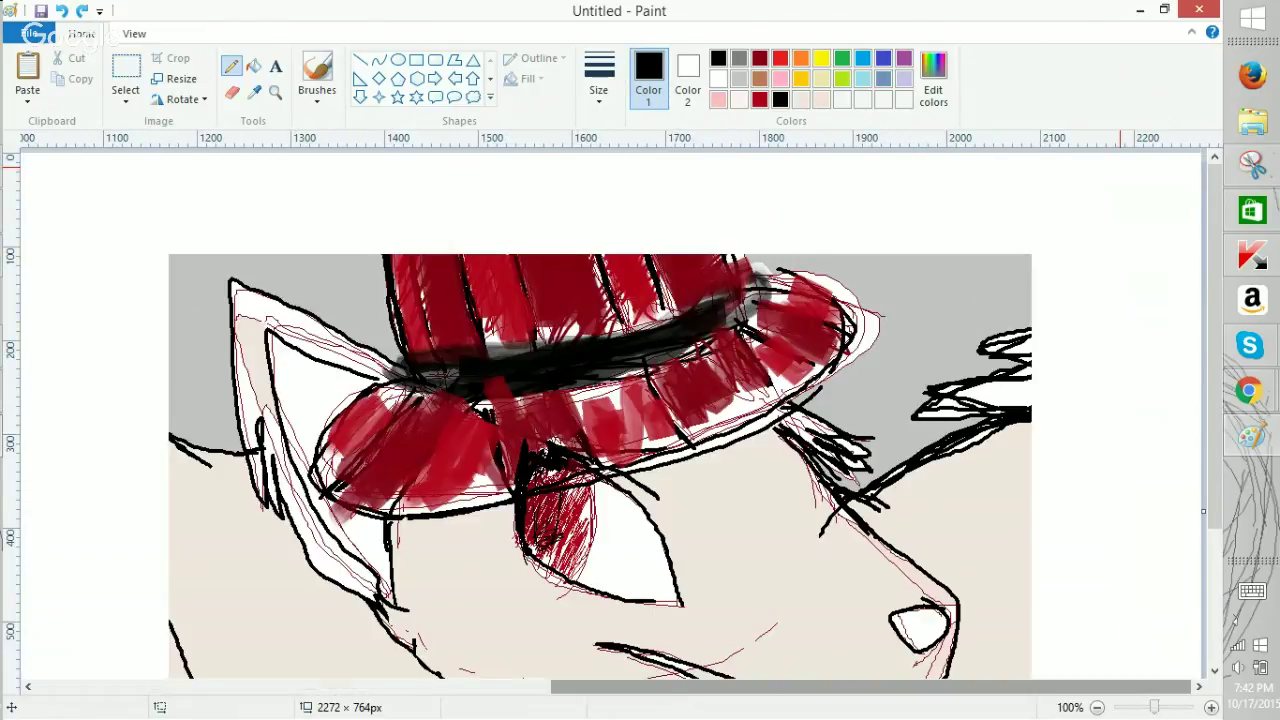
{"action": "scroll", "coordinate": [600, 420], "scroll_direction": "down", "scroll_amount": 3}
{"action": "left_click", "coordinate": [253, 65]}
{"action": "left_click", "coordinate": [801, 333]}
{"action": "key", "text": "ctrl+z"}
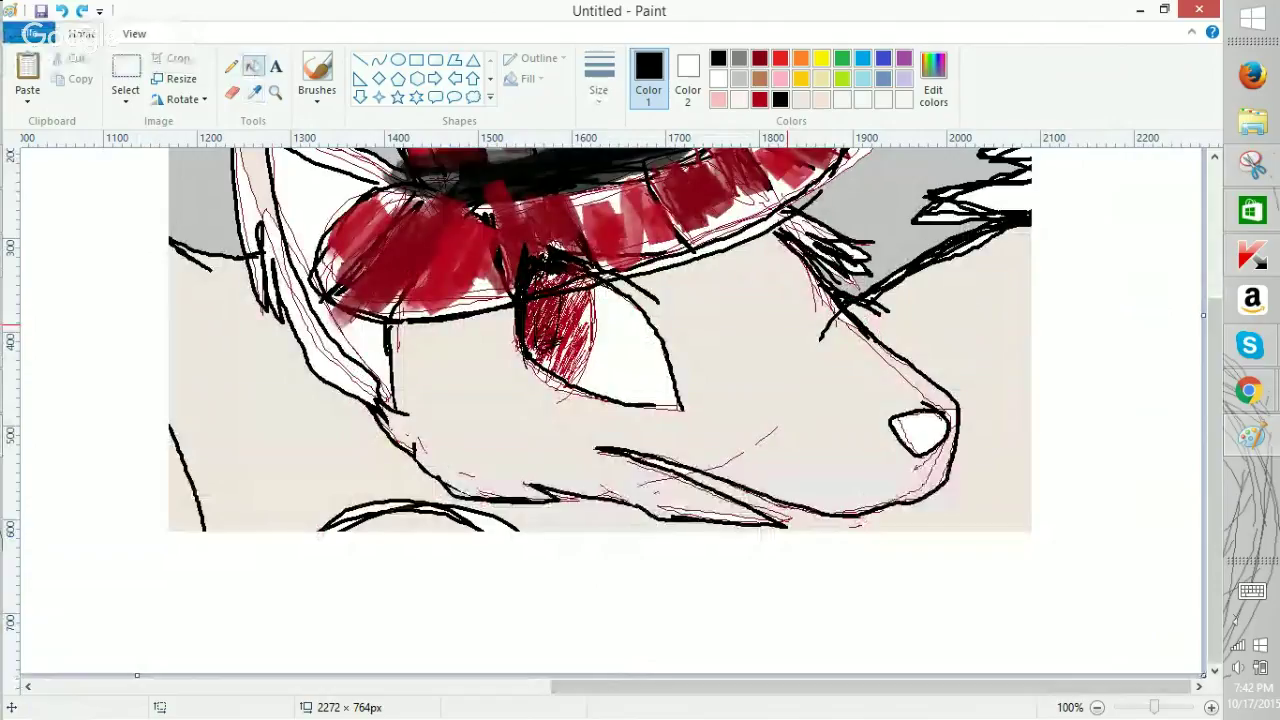
{"action": "left_click", "coordinate": [688, 75]}
{"action": "left_click", "coordinate": [792, 380]}
{"action": "key", "text": "ctrl+z"}
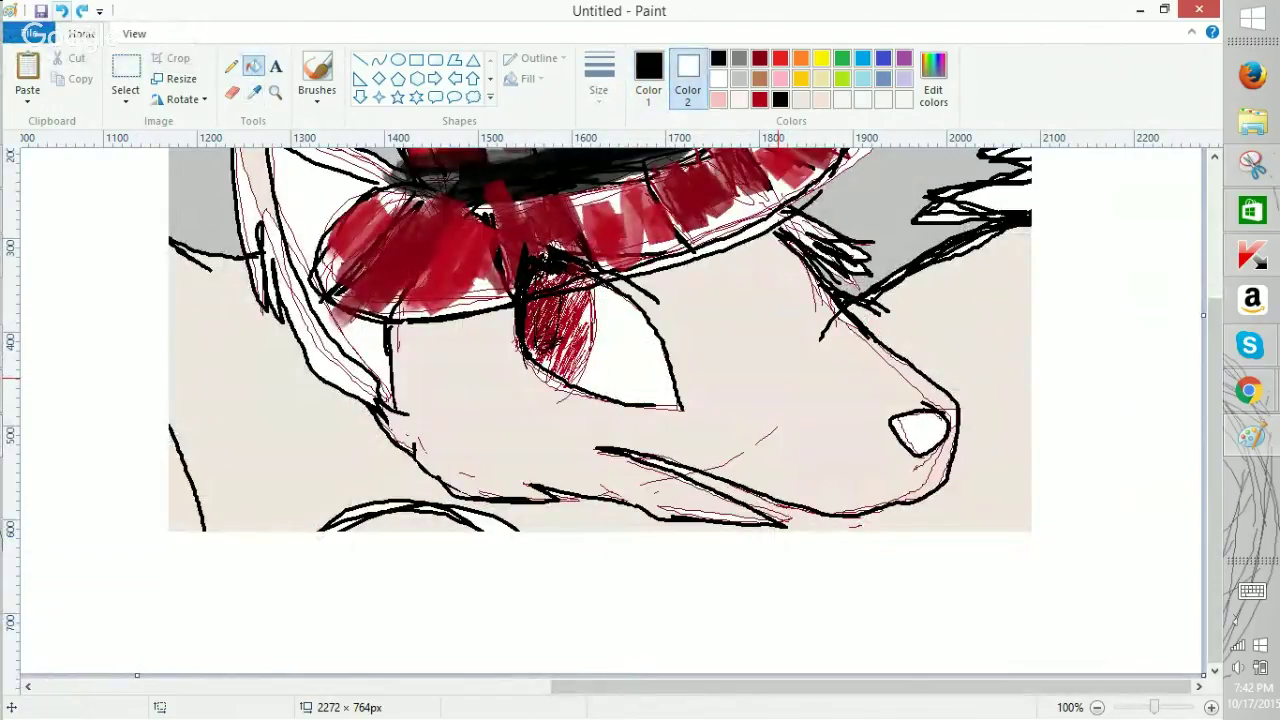
Set Color 1 to white and fill the face, the beige body area around it and the ear's beige edge.
{"action": "left_click", "coordinate": [648, 75]}
{"action": "left_click", "coordinate": [718, 78]}
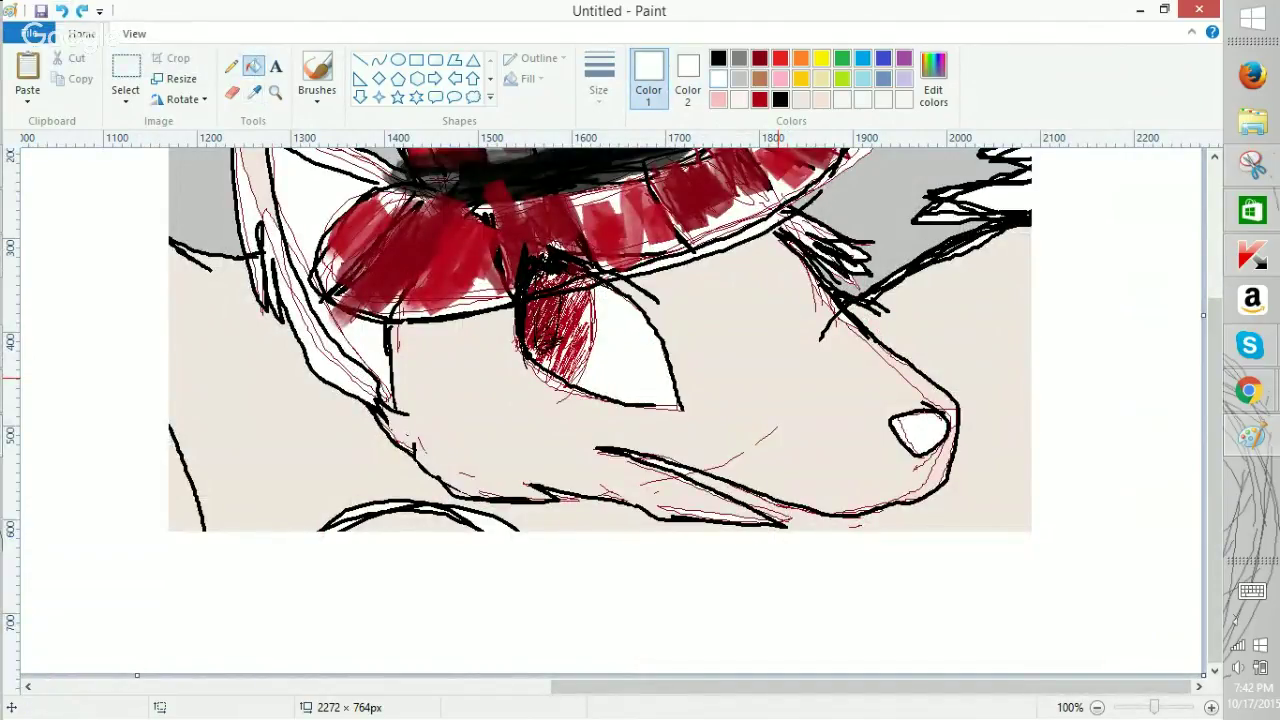
{"action": "left_click", "coordinate": [795, 374]}
{"action": "left_click", "coordinate": [968, 333]}
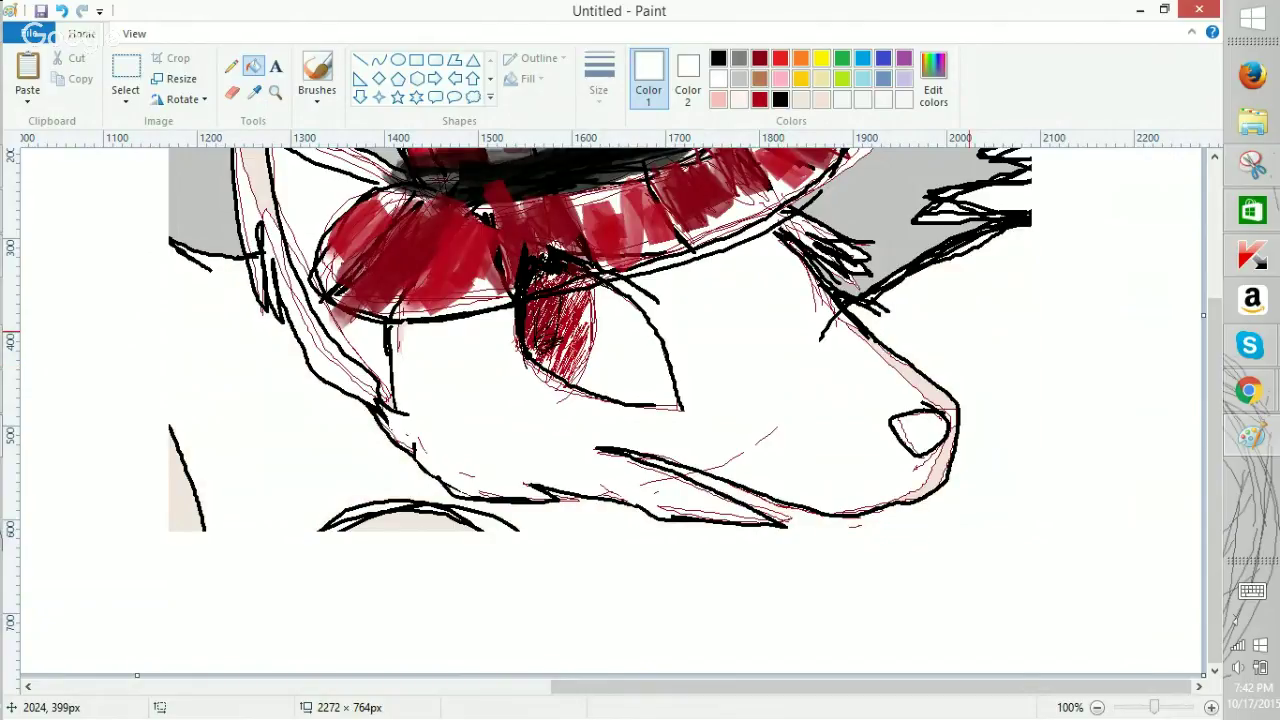
{"action": "left_click", "coordinate": [258, 172]}
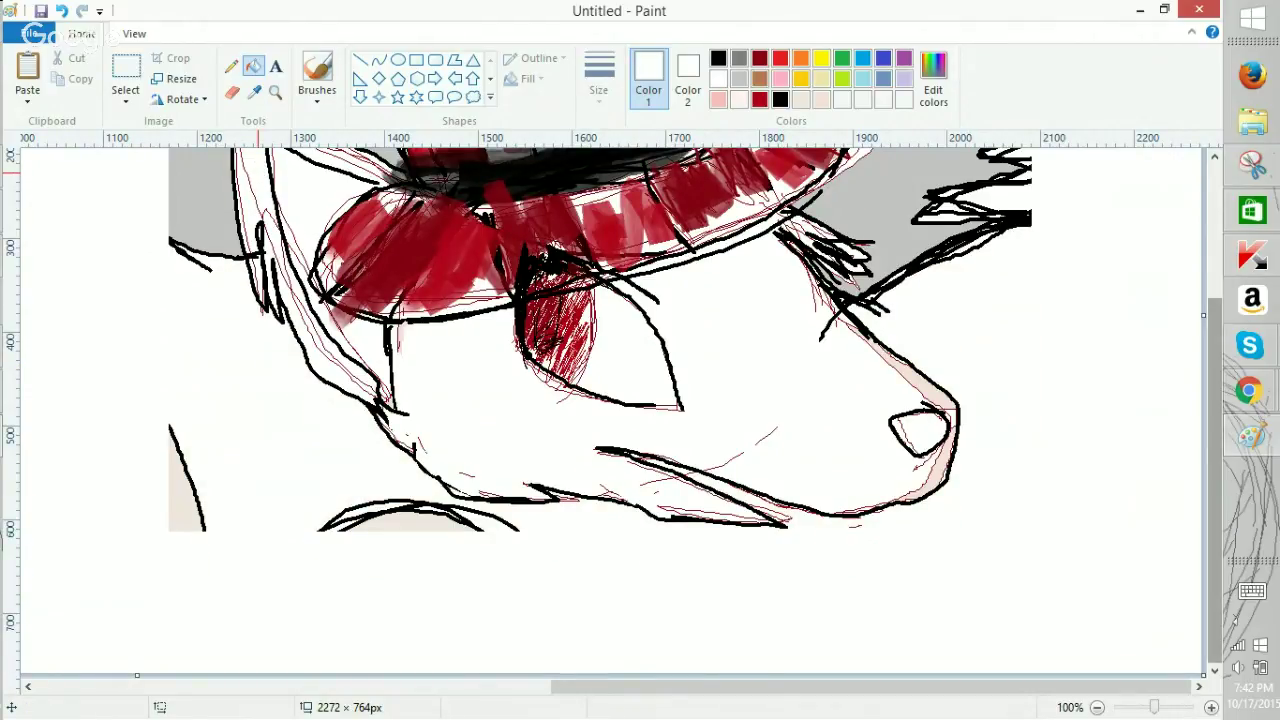
Erase the beige body fragment at the pasted head's lower left corner and fill the gray background around the hat with white.
{"action": "left_click", "coordinate": [232, 93]}
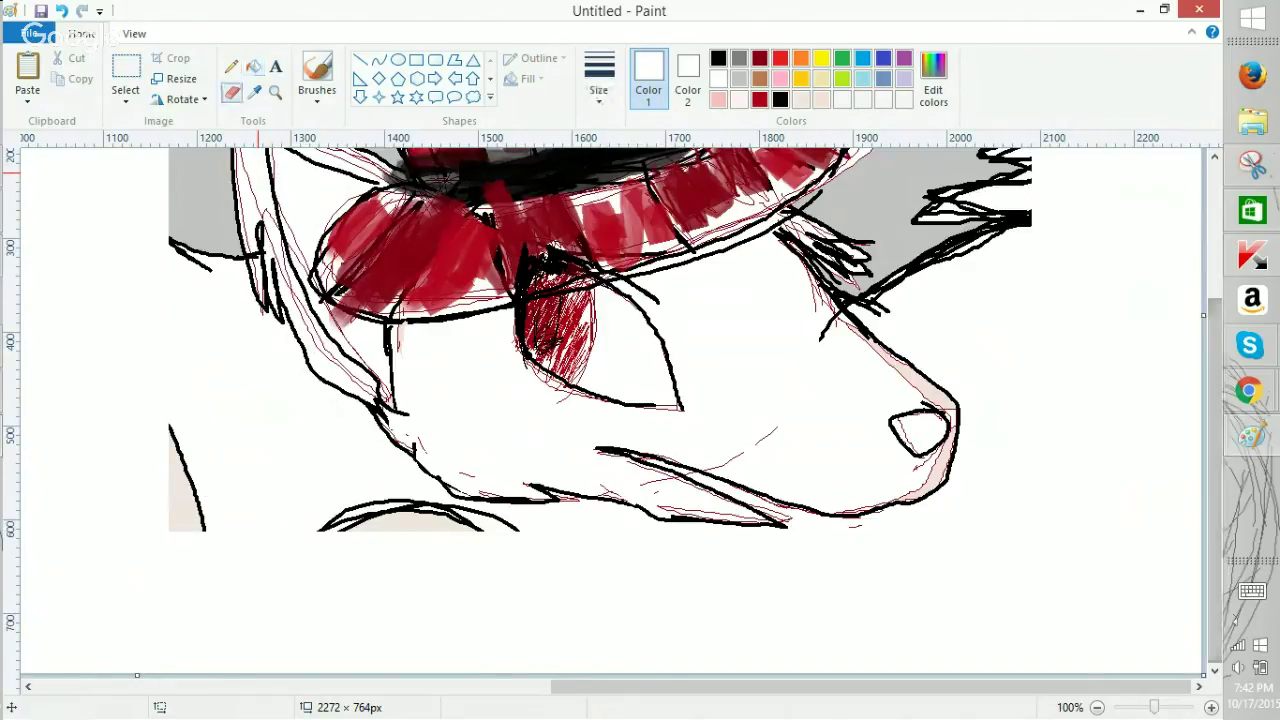
{"action": "mouse_move", "coordinate": [172, 450]}
{"action": "left_mouse_down"}
{"action": "mouse_move", "coordinate": [187, 578]}
{"action": "mouse_move", "coordinate": [194, 497]}
{"action": "mouse_move", "coordinate": [193, 594]}
{"action": "mouse_move", "coordinate": [195, 573]}
{"action": "left_mouse_up"}
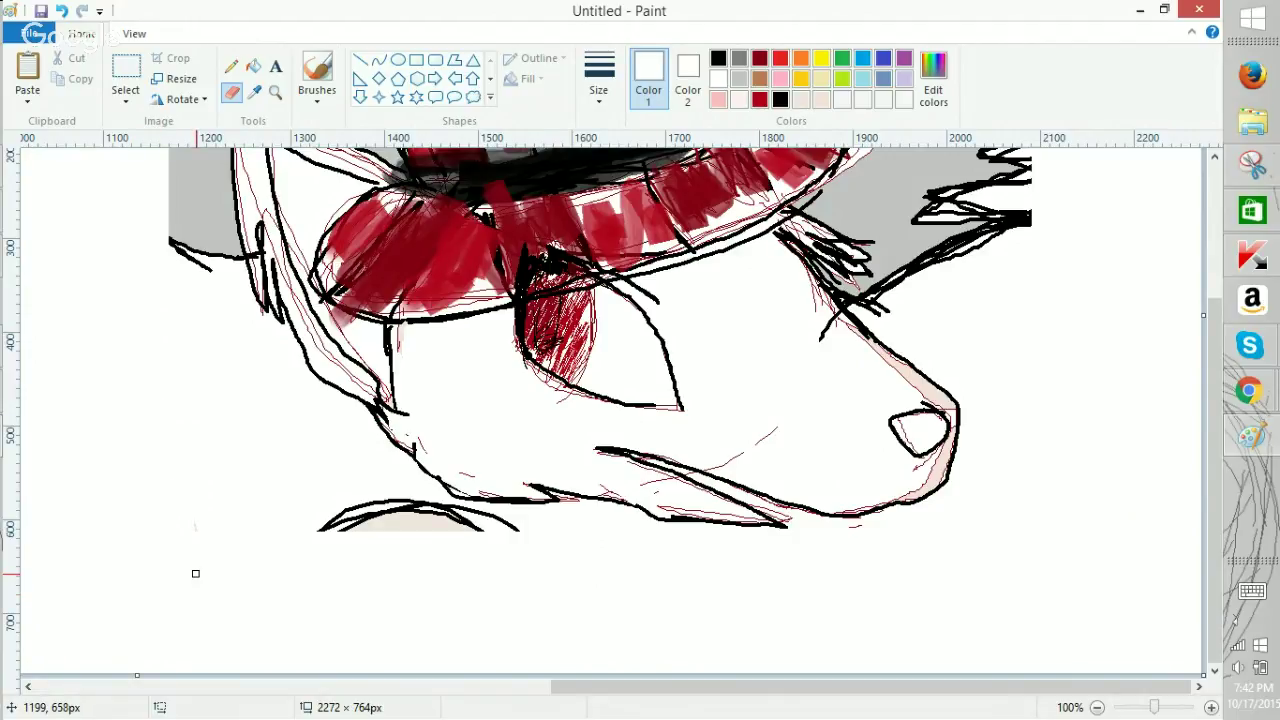
{"action": "scroll", "coordinate": [195, 573], "scroll_direction": "up", "scroll_amount": 3}
{"action": "left_click", "coordinate": [254, 65]}
{"action": "left_click", "coordinate": [924, 246]}
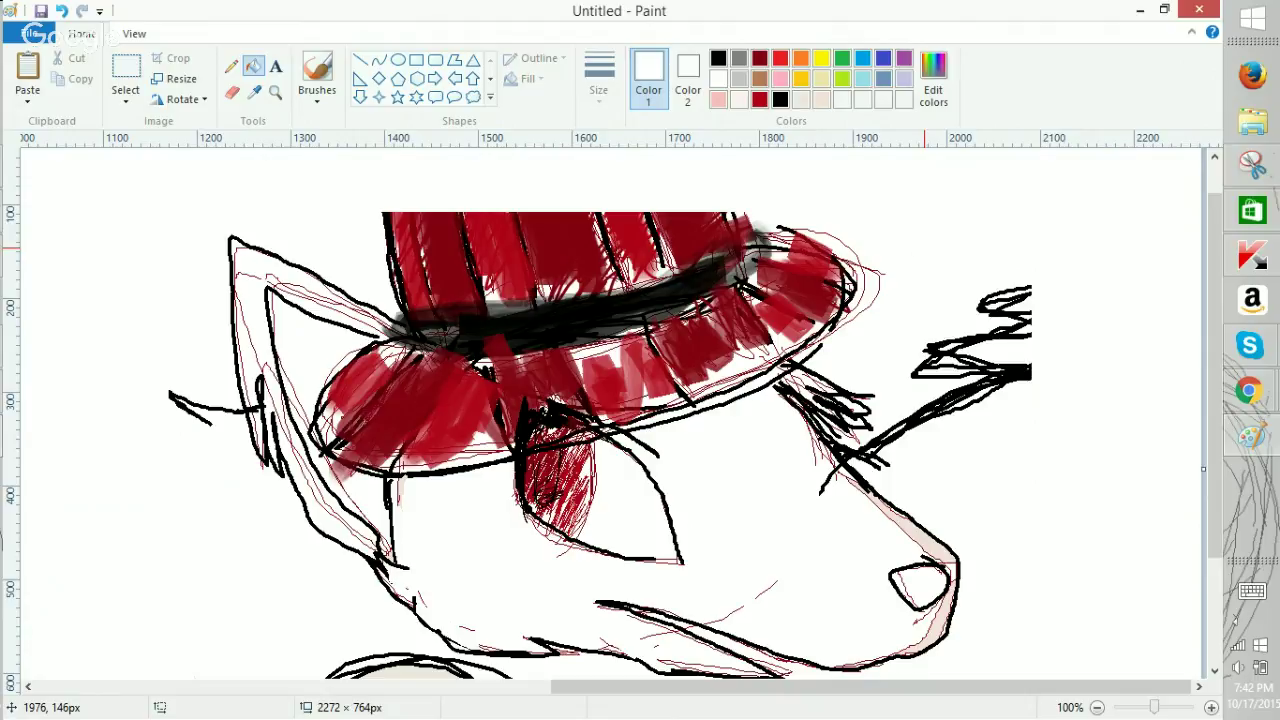
Cover the red hat and the upper part of the ear with a large white ellipse.
{"action": "left_click", "coordinate": [398, 60]}
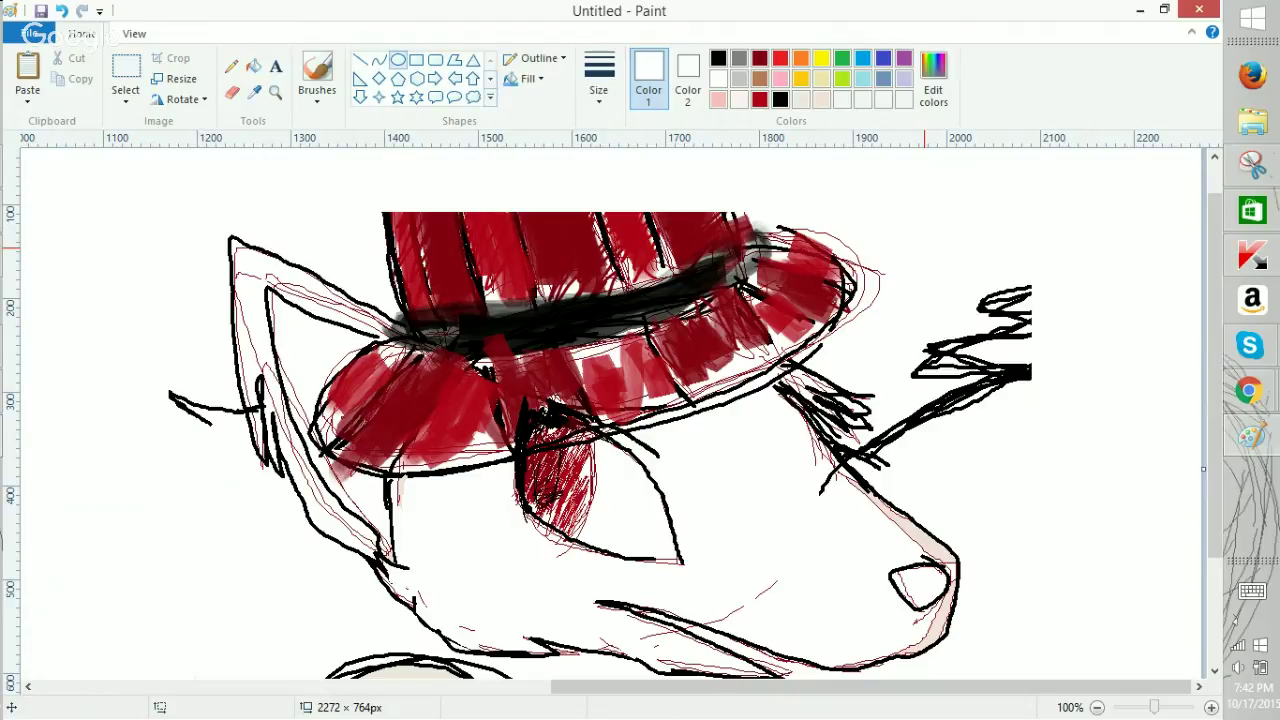
{"action": "left_click_drag", "start_coordinate": [790, 430], "coordinate": [218, 161]}
{"action": "left_click_drag", "start_coordinate": [553, 341], "coordinate": [748, 259]}
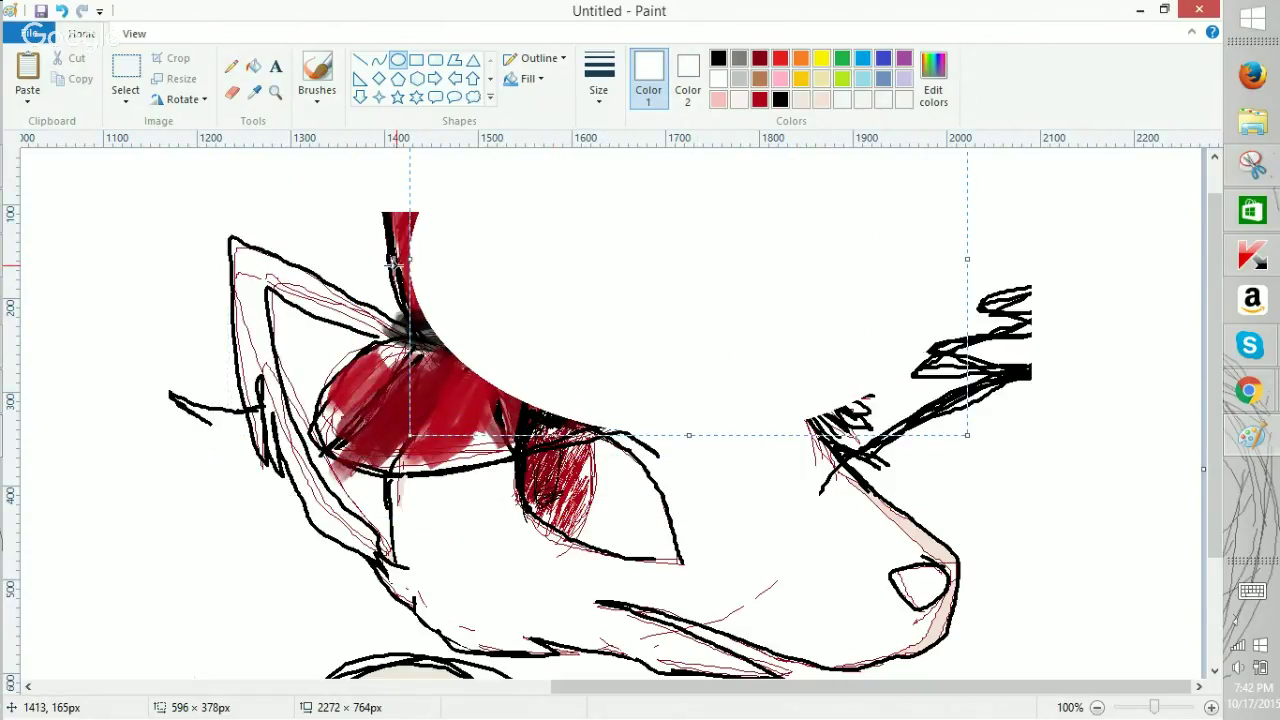
{"action": "left_click_drag", "start_coordinate": [410, 263], "coordinate": [151, 263]}
{"action": "left_click_drag", "start_coordinate": [405, 440], "coordinate": [405, 464]}
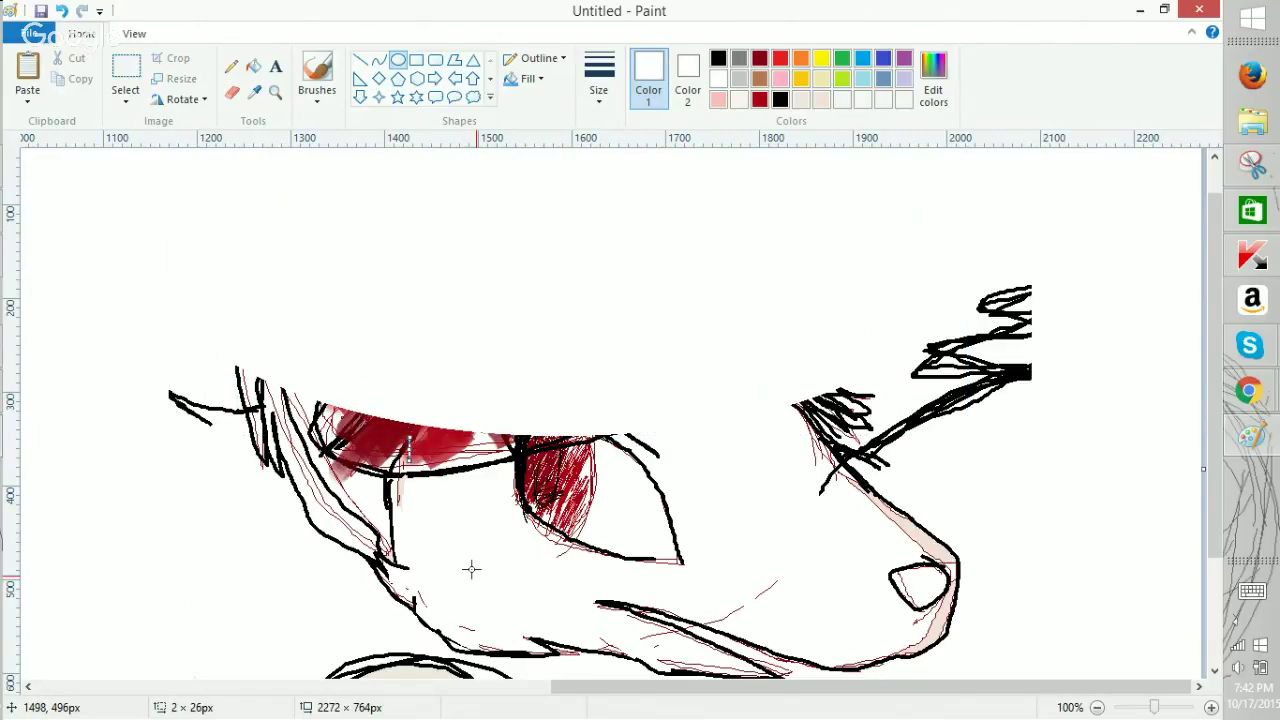
Cover the remaining ear and hat brim with a white ellipse of about 382 × 406 px, and the hair strands with one about 342 × 310 px.
{"action": "mouse_move", "coordinate": [481, 538]}
{"action": "left_mouse_down"}
{"action": "mouse_move", "coordinate": [226, 286]}
{"action": "mouse_move", "coordinate": [125, 157]}
{"action": "left_mouse_up"}
{"action": "left_click_drag", "start_coordinate": [251, 340], "coordinate": [256, 388]}
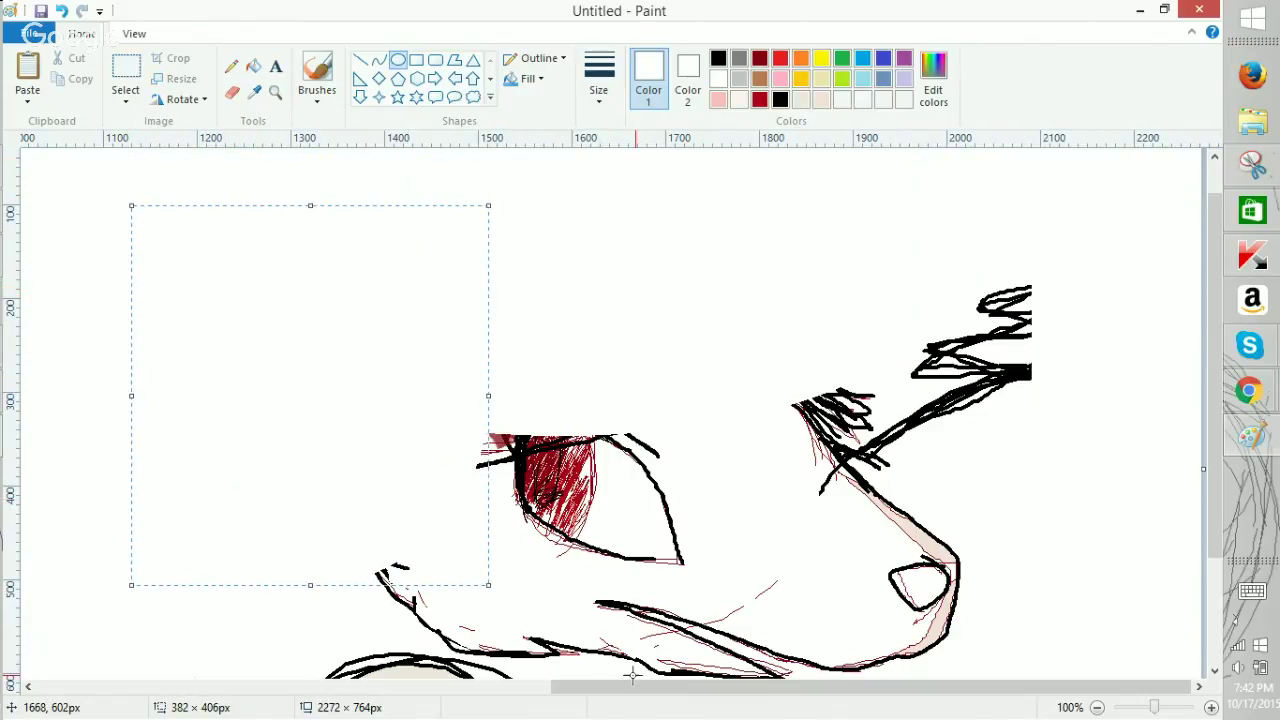
{"action": "mouse_move", "coordinate": [782, 193]}
{"action": "left_mouse_down"}
{"action": "mouse_move", "coordinate": [1131, 517]}
{"action": "mouse_move", "coordinate": [1124, 503]}
{"action": "left_mouse_up"}
{"action": "left_click", "coordinate": [434, 78]}
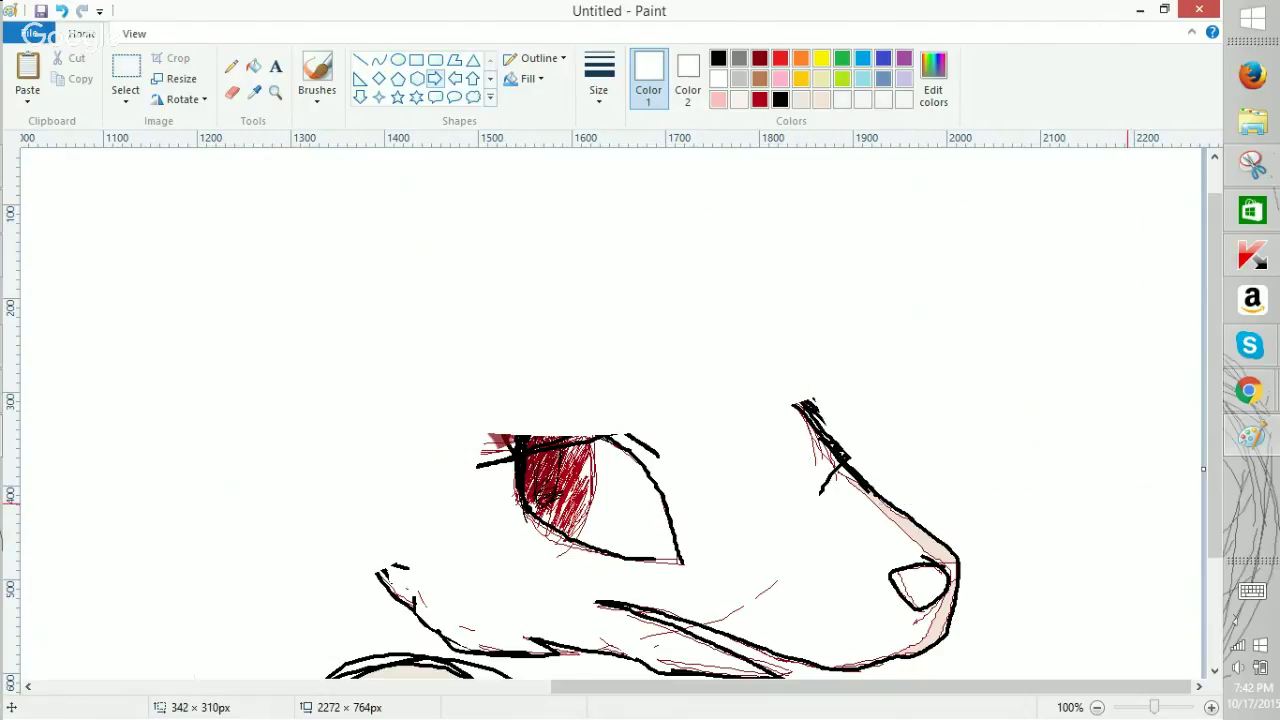
Fill the remaining beige patches along the snout with white and erase the thin red line across the cheek.
{"action": "scroll", "coordinate": [640, 420], "scroll_direction": "down", "scroll_amount": 3}
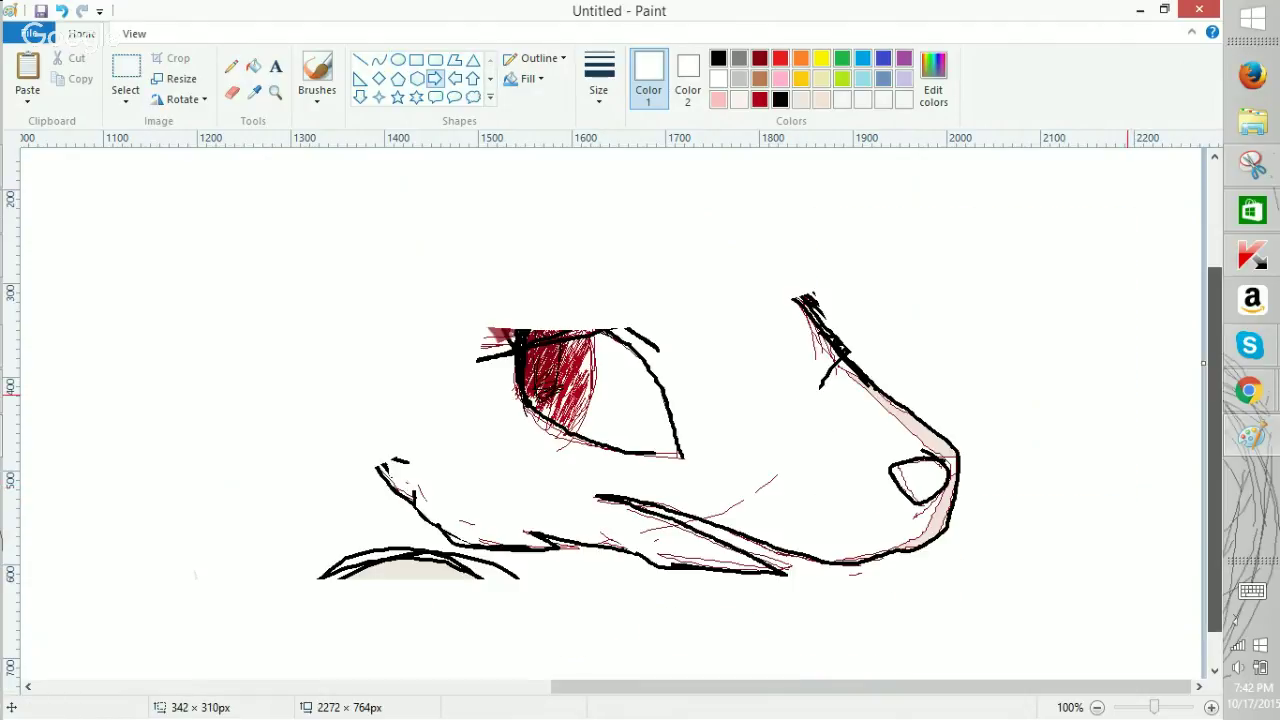
{"action": "left_click_drag", "start_coordinate": [1215, 455], "coordinate": [1215, 486]}
{"action": "left_click", "coordinate": [254, 66]}
{"action": "left_click", "coordinate": [936, 390]}
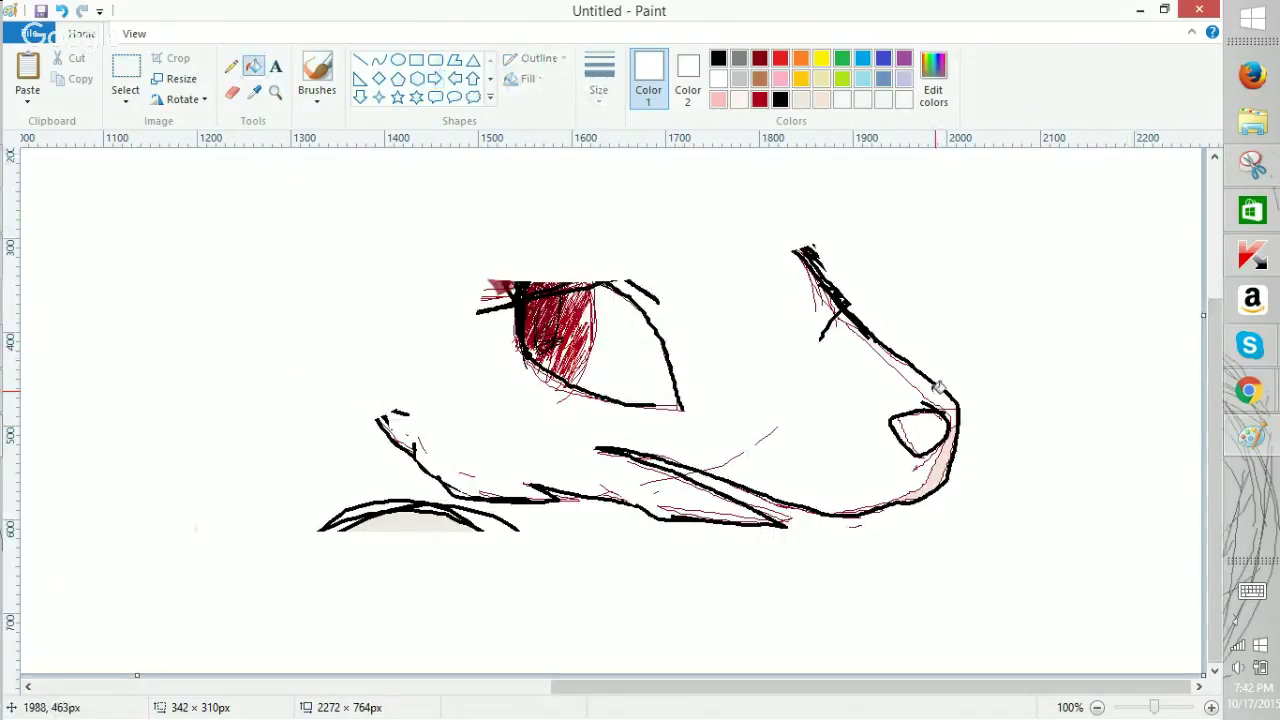
{"action": "left_click", "coordinate": [945, 470]}
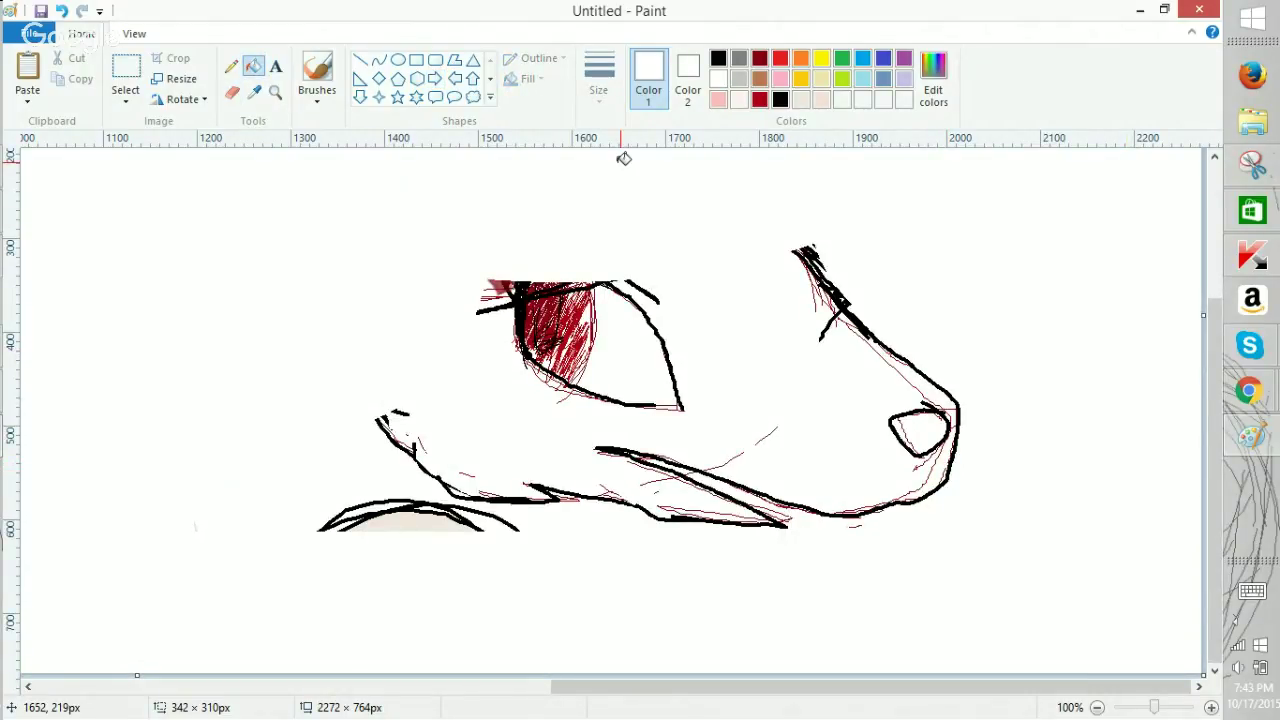
{"action": "left_click", "coordinate": [232, 92]}
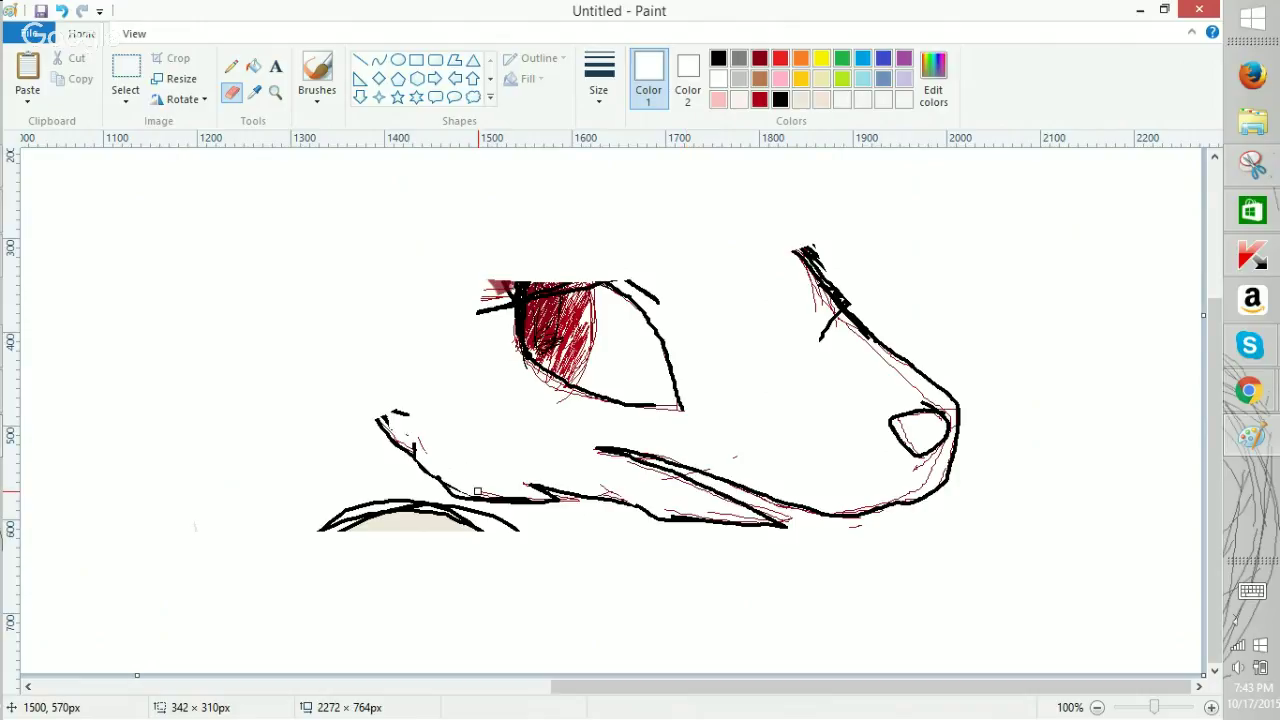
Cover the beige arc beneath the jaw with a white ellipse of about 287 × 228 px.
{"action": "left_click", "coordinate": [398, 60]}
{"action": "mouse_move", "coordinate": [274, 418]}
{"action": "left_mouse_down"}
{"action": "mouse_move", "coordinate": [350, 461]}
{"action": "mouse_move", "coordinate": [541, 630]}
{"action": "left_mouse_up"}
{"action": "mouse_move", "coordinate": [440, 450]}
{"action": "left_mouse_down"}
{"action": "mouse_move", "coordinate": [431, 517]}
{"action": "mouse_move", "coordinate": [449, 523]}
{"action": "left_mouse_up"}
{"action": "right_click", "coordinate": [479, 557]}
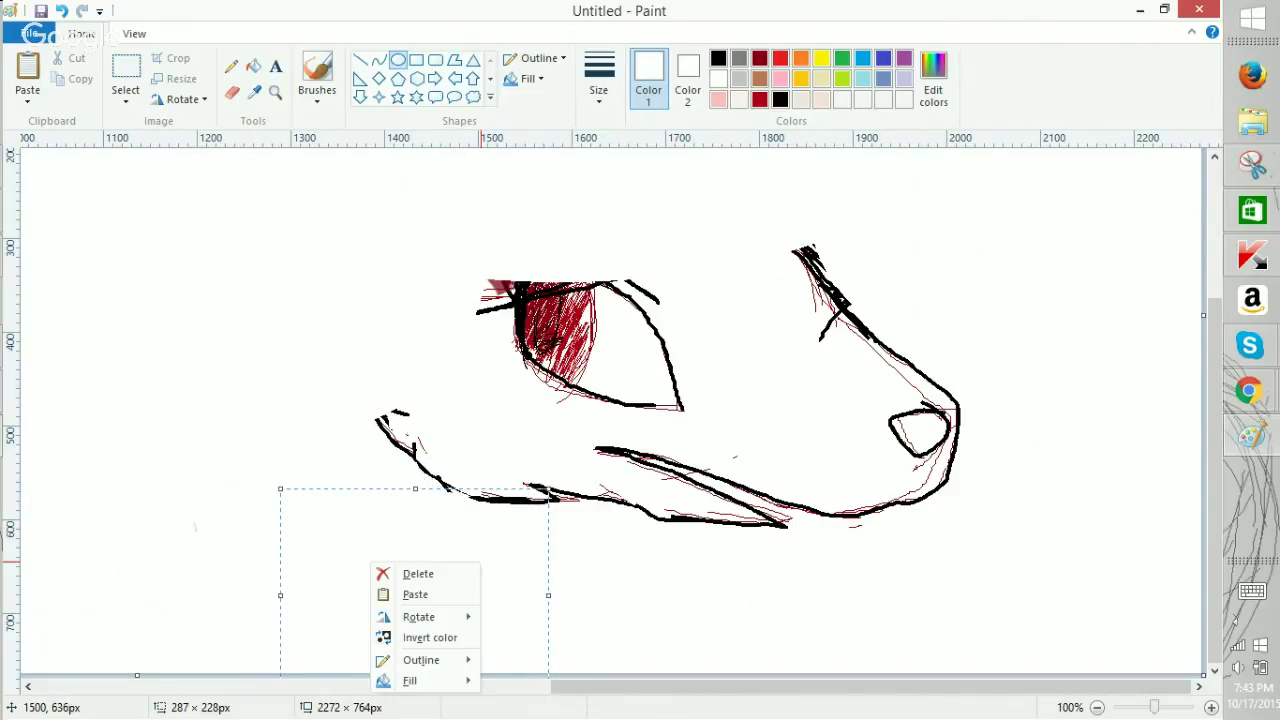
{"action": "left_click", "coordinate": [418, 574]}
{"action": "left_click", "coordinate": [253, 66]}
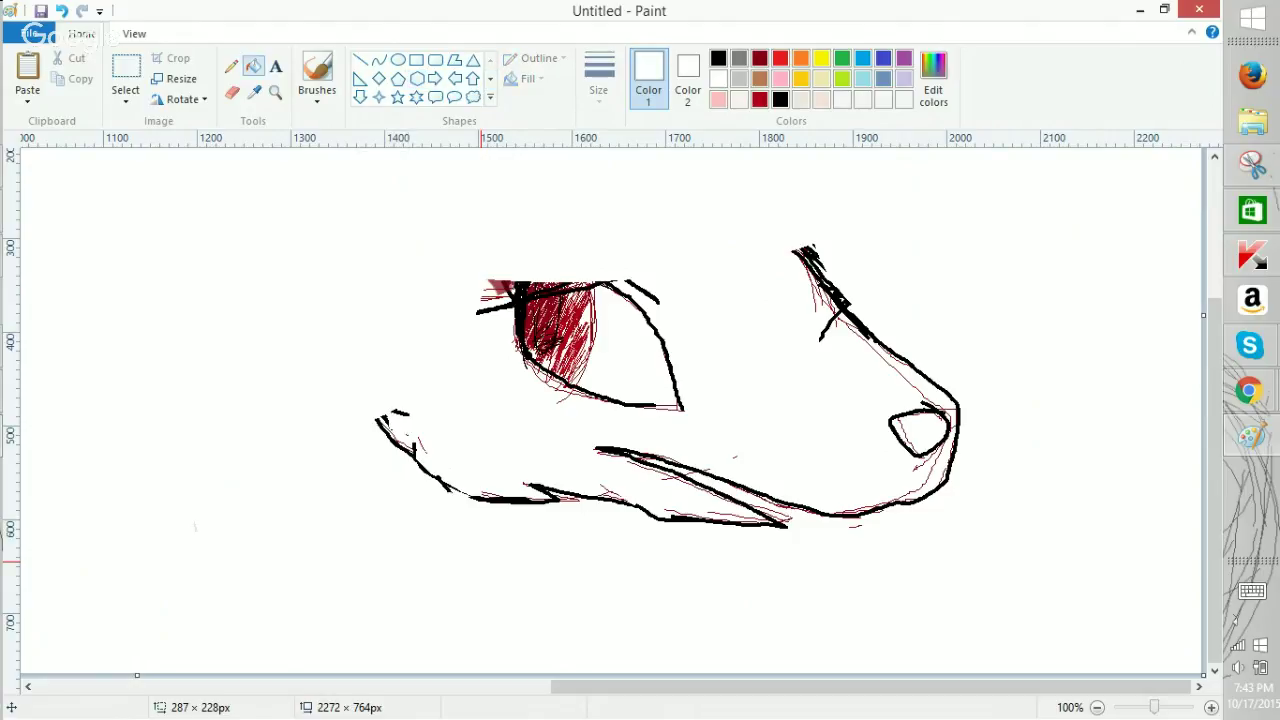
Save the stripped-down face drawing as a PNG in the Pictures folder and open the recent picture 12348.
{"action": "left_click", "coordinate": [30, 33]}
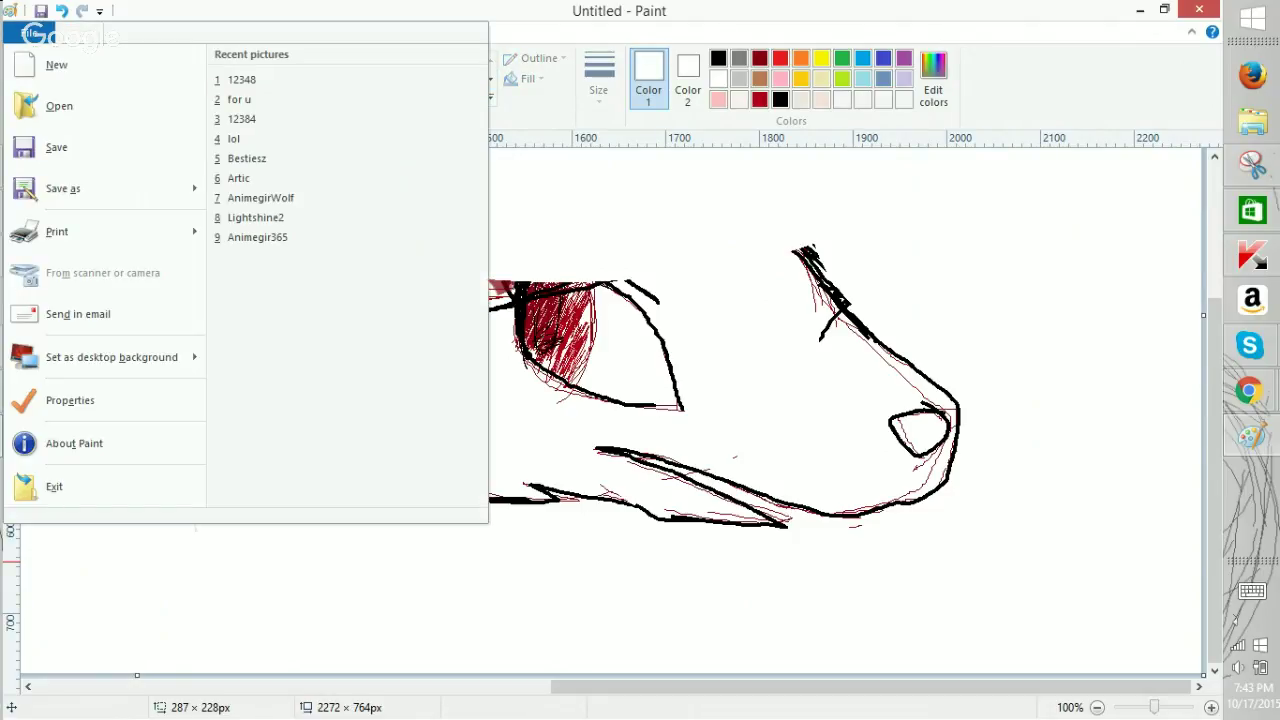
{"action": "left_click", "coordinate": [57, 65]}
{"action": "left_click", "coordinate": [570, 370]}
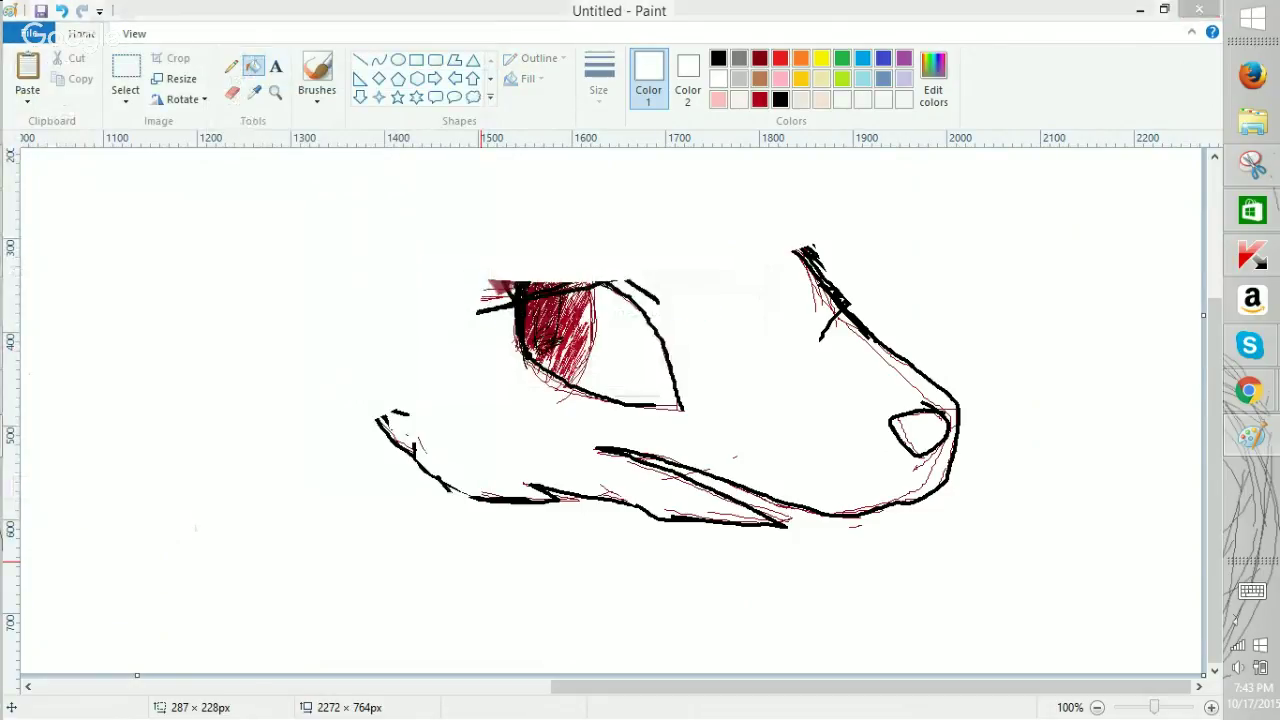
{"action": "left_click", "coordinate": [1252, 591]}
{"action": "left_click", "coordinate": [300, 511]}
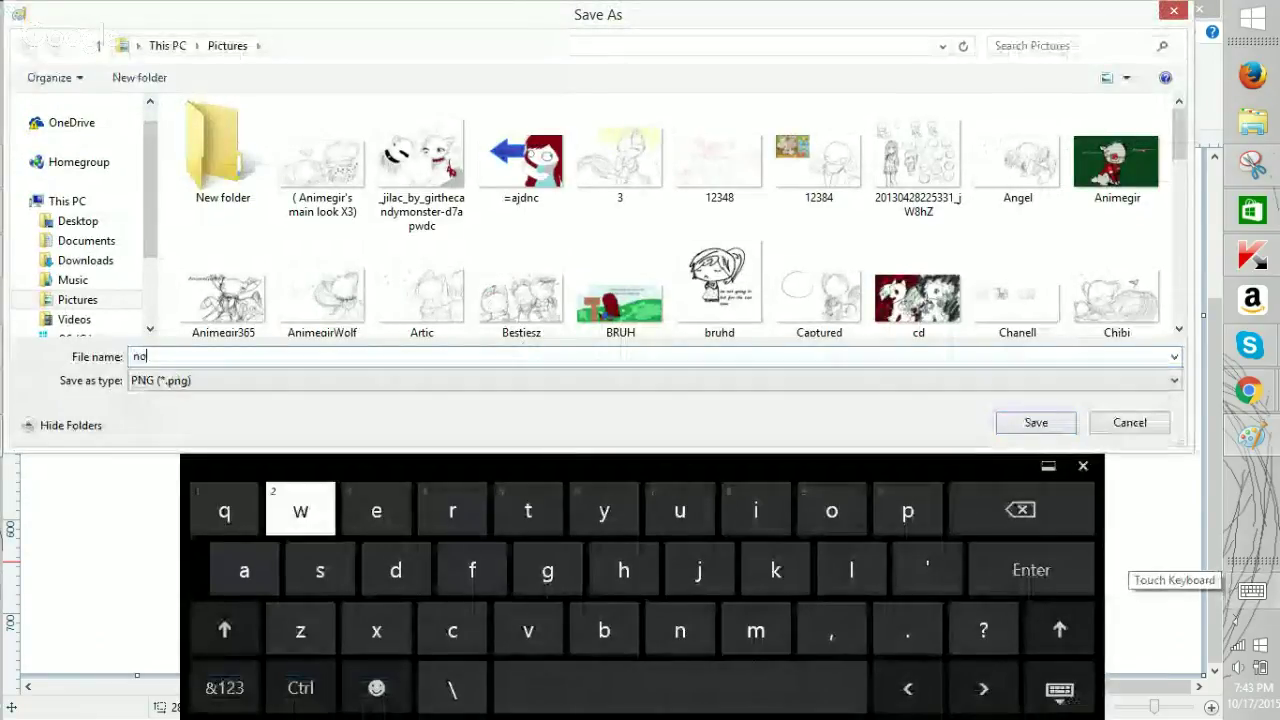
{"action": "left_click", "coordinate": [1031, 570]}
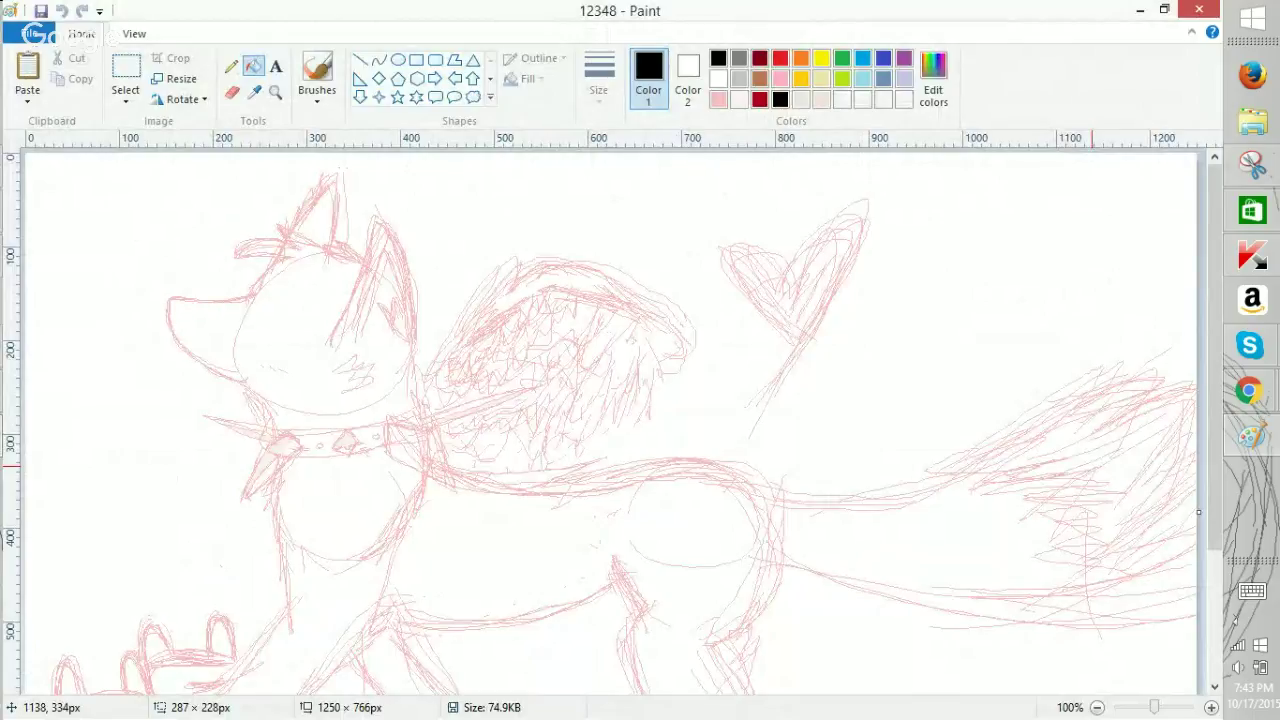
Fill a small gap inside the heart, a sliver at the front leg and the background around the wolf sketch with black.
{"action": "left_click_drag", "start_coordinate": [806, 273], "coordinate": [802, 287]}
{"action": "mouse_move", "coordinate": [1277, 245]}
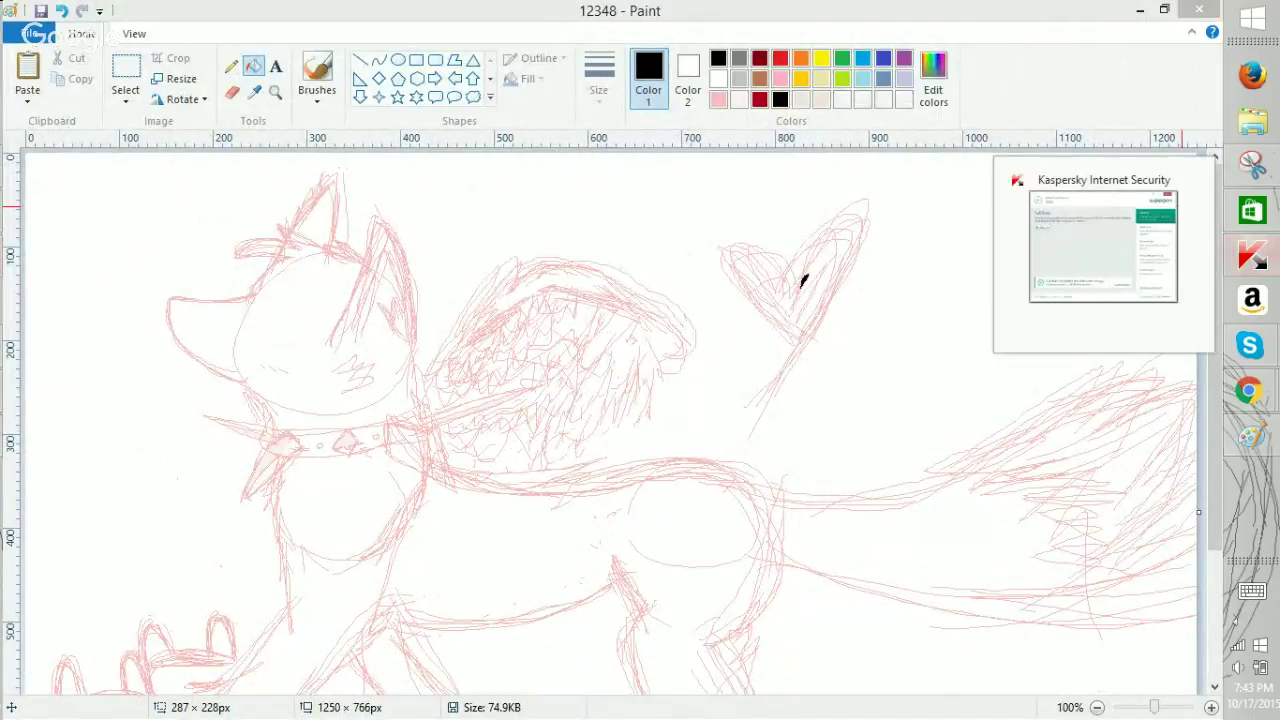
{"action": "left_click_drag", "start_coordinate": [418, 637], "coordinate": [454, 686]}
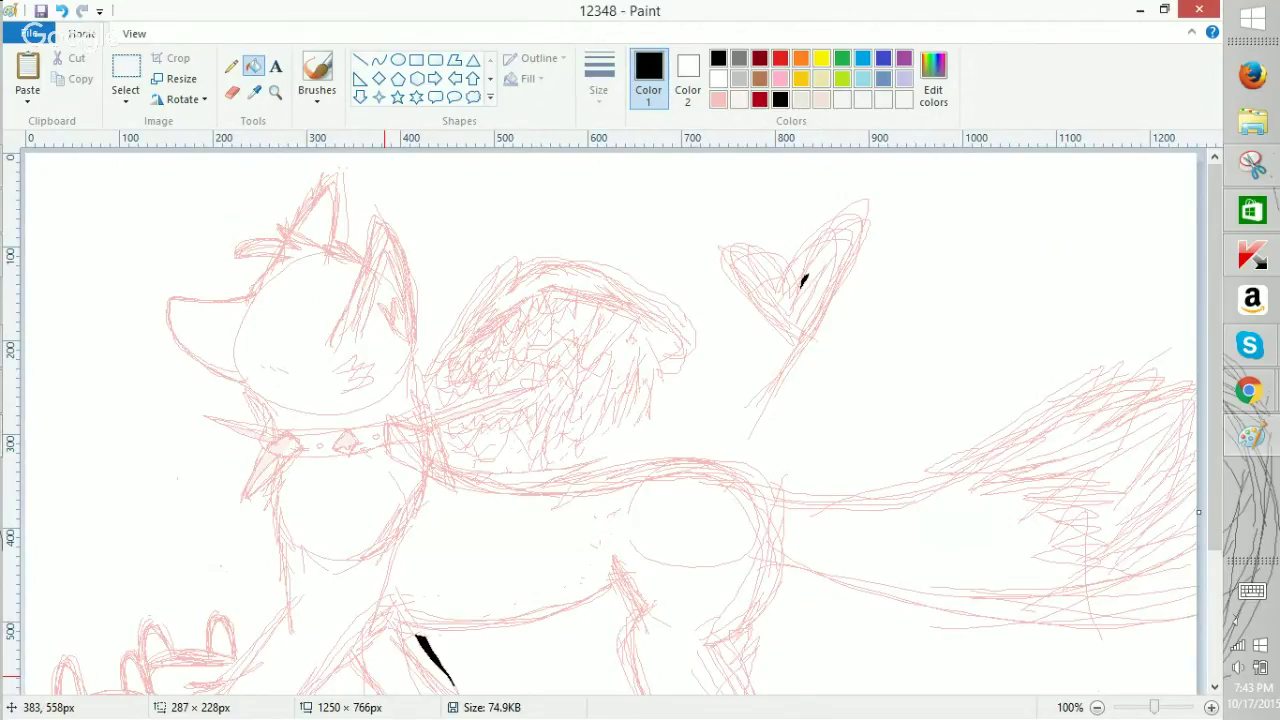
{"action": "left_click", "coordinate": [1252, 591]}
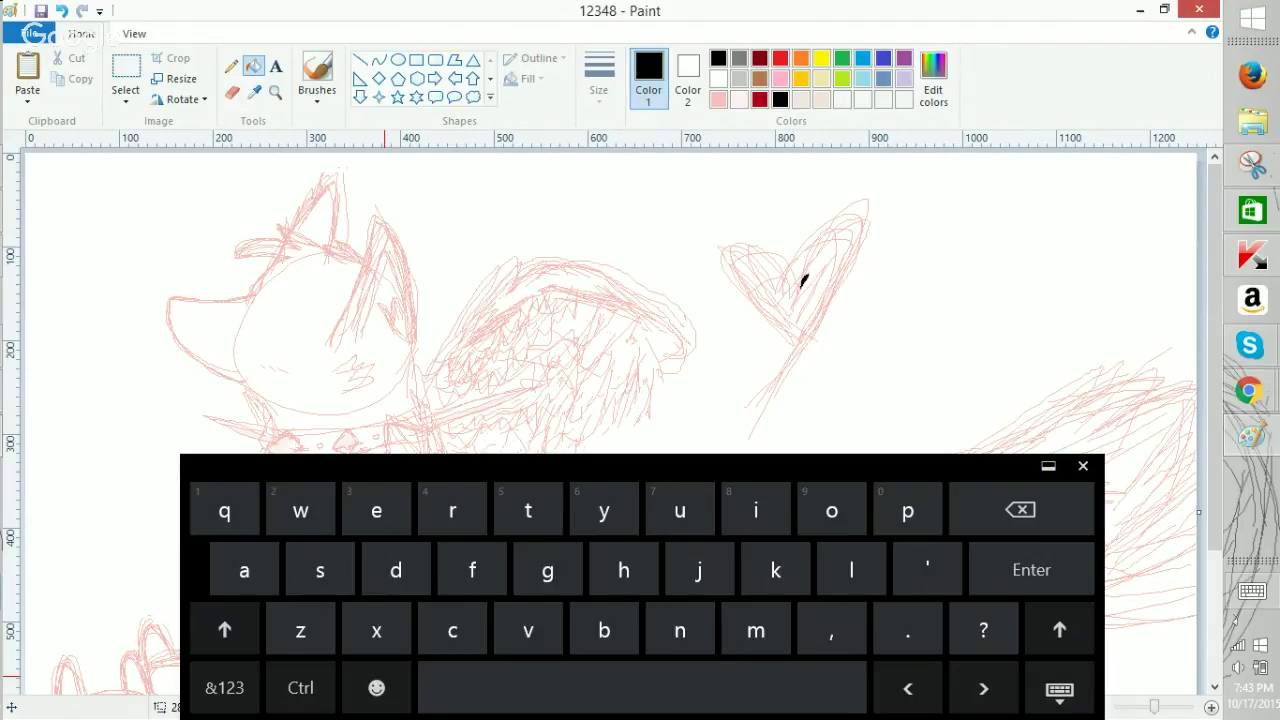
{"action": "key", "text": "super+c"}
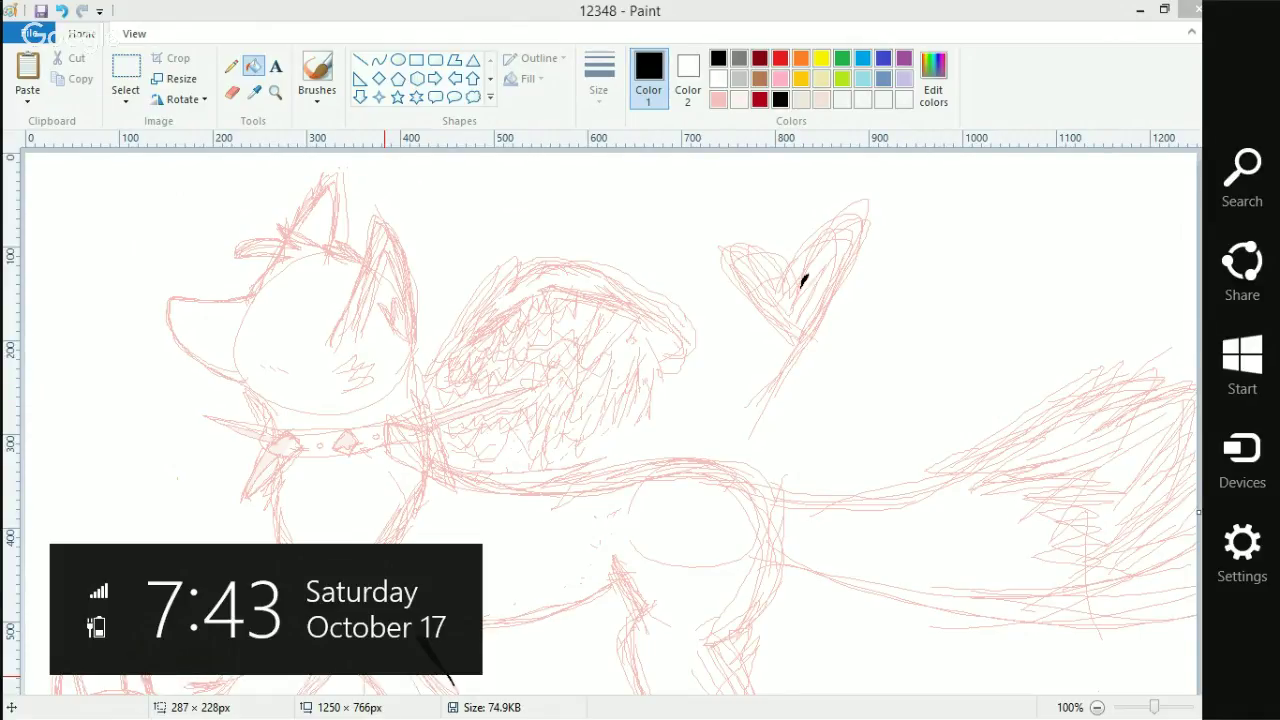
{"action": "left_click", "coordinate": [843, 620]}
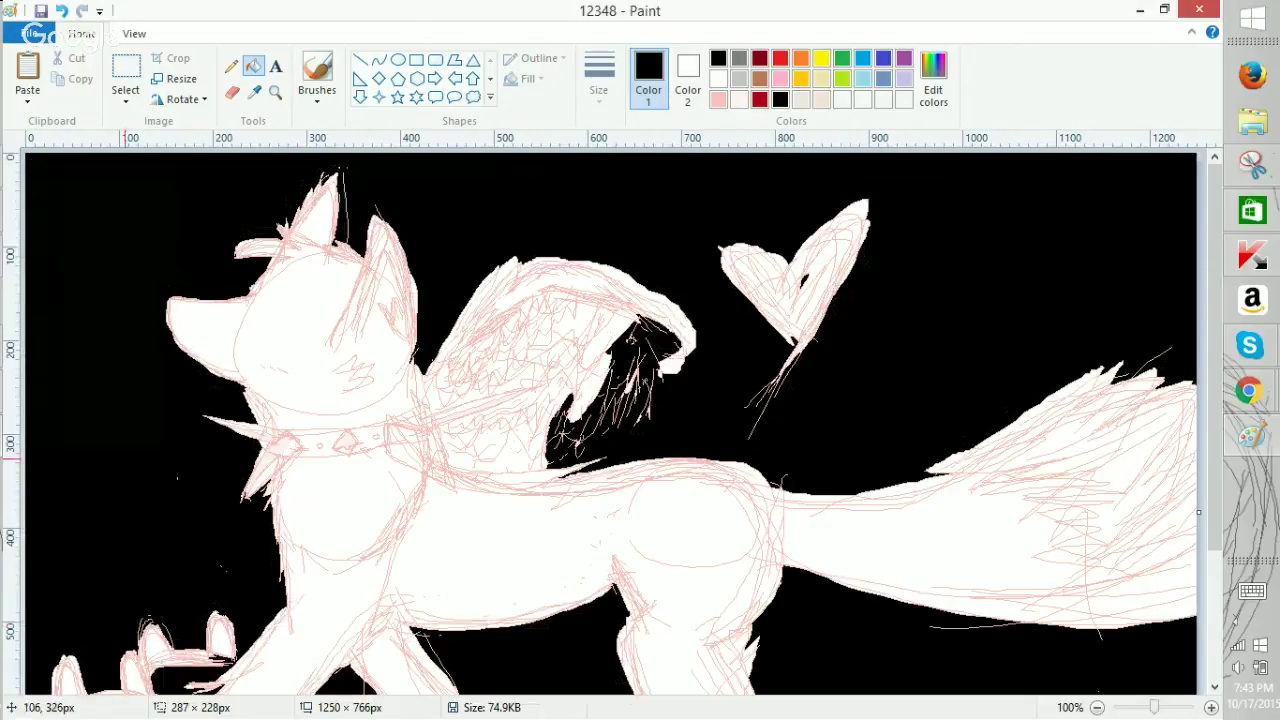
Fill the narrow gap along the back, the chest and the torso of the wolf sketch with black.
{"action": "left_click", "coordinate": [578, 500]}
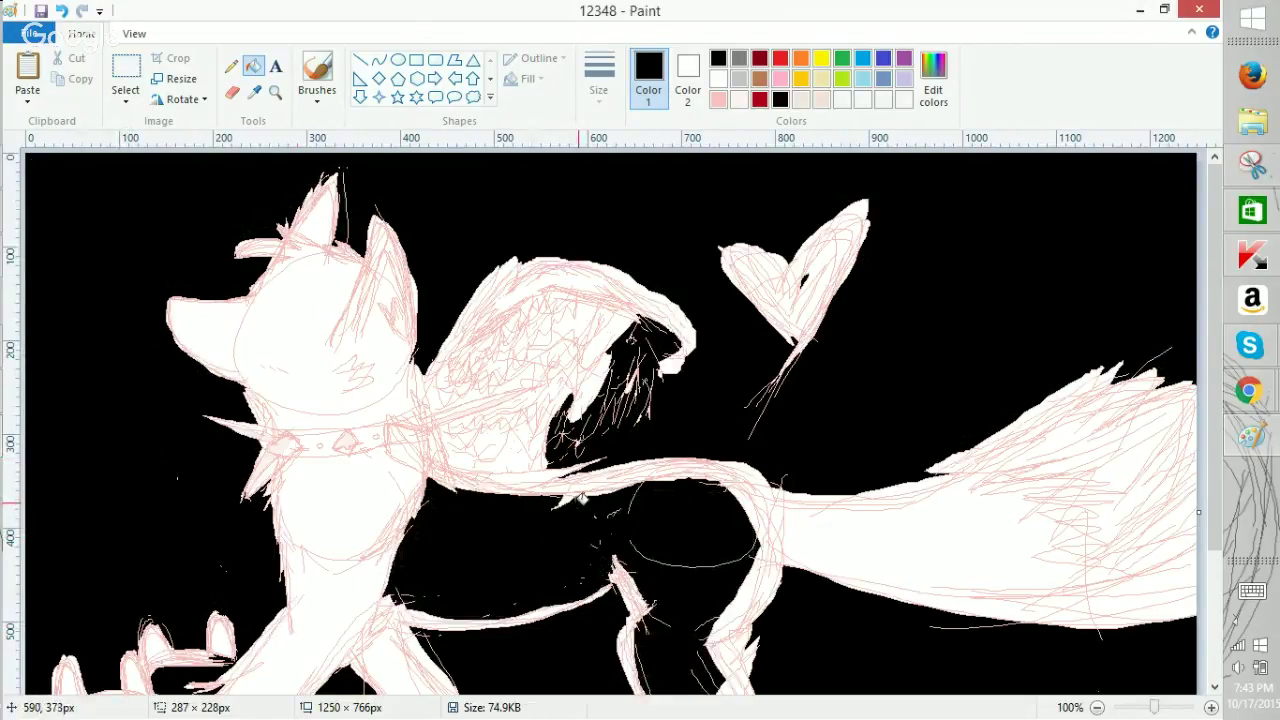
{"action": "key", "text": "ctrl+z"}
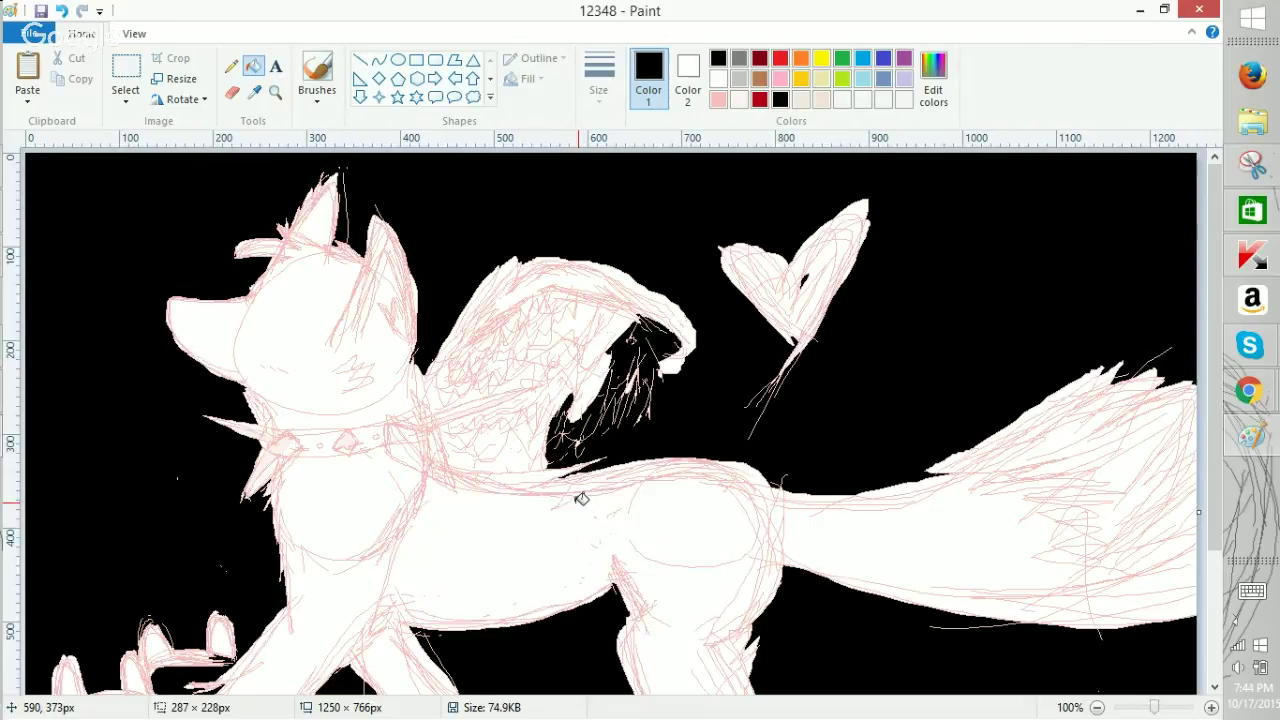
{"action": "left_click", "coordinate": [544, 488]}
{"action": "left_click", "coordinate": [255, 520]}
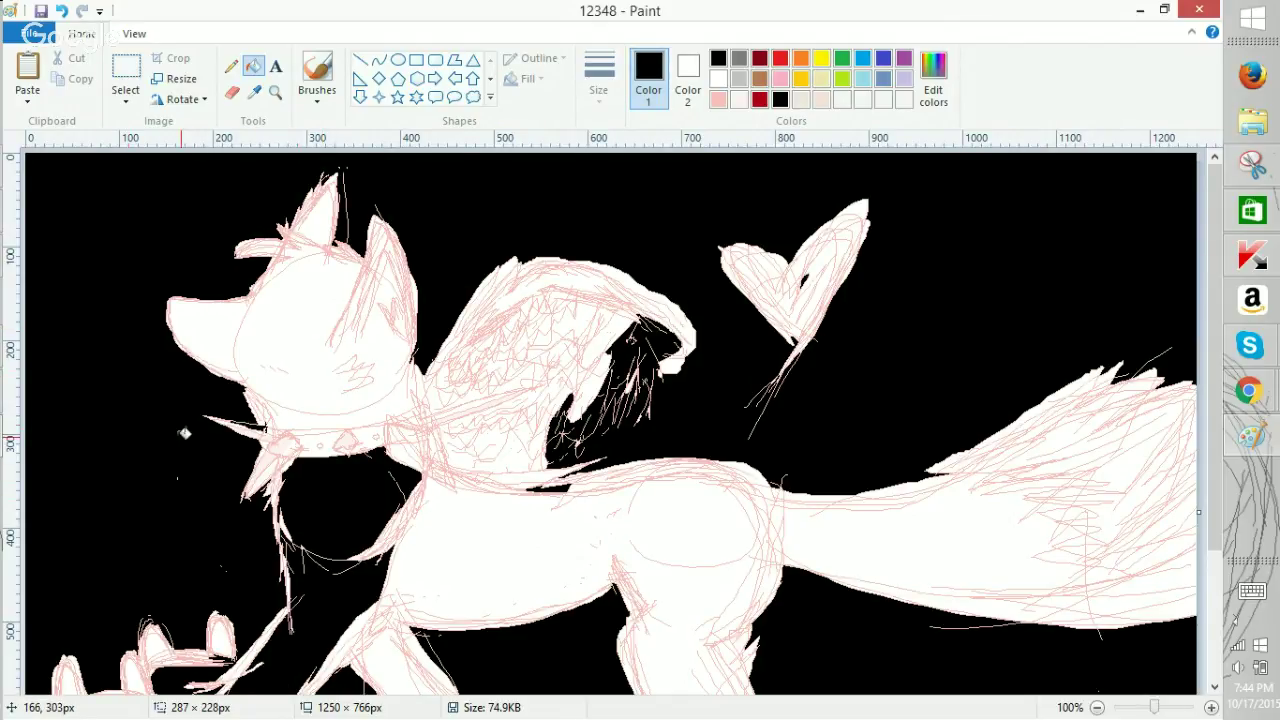
{"action": "left_click", "coordinate": [588, 490]}
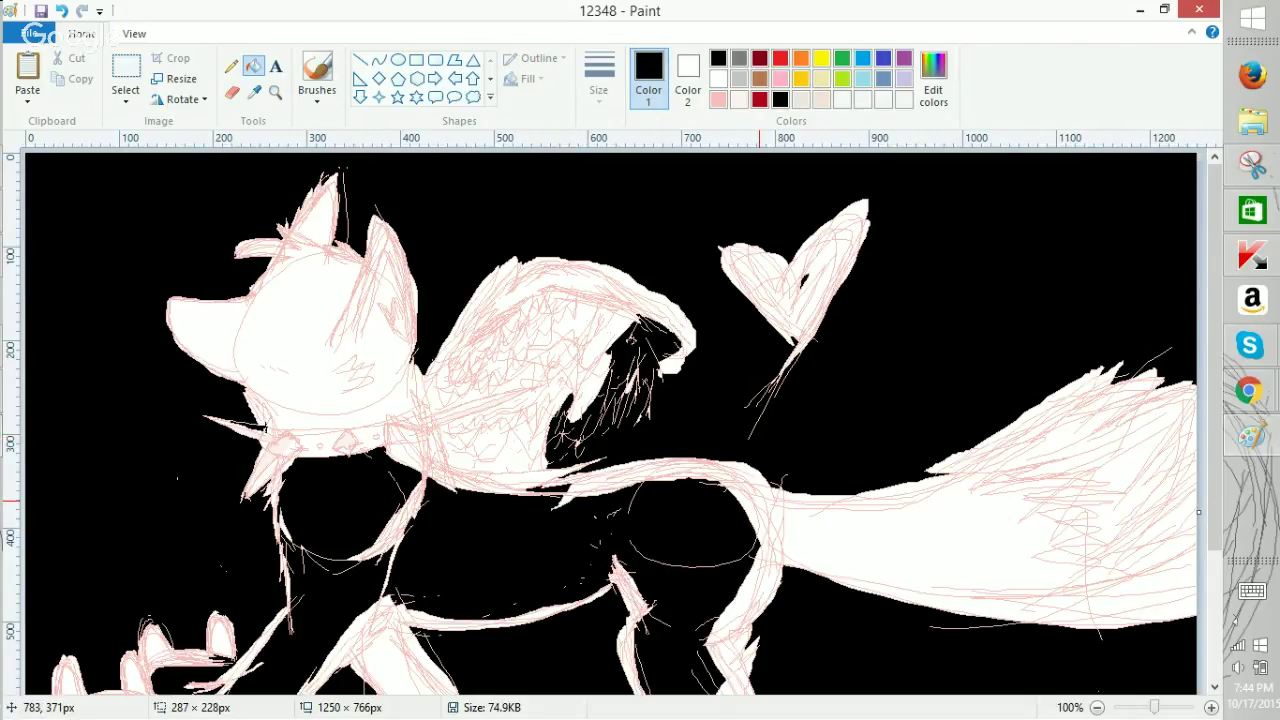